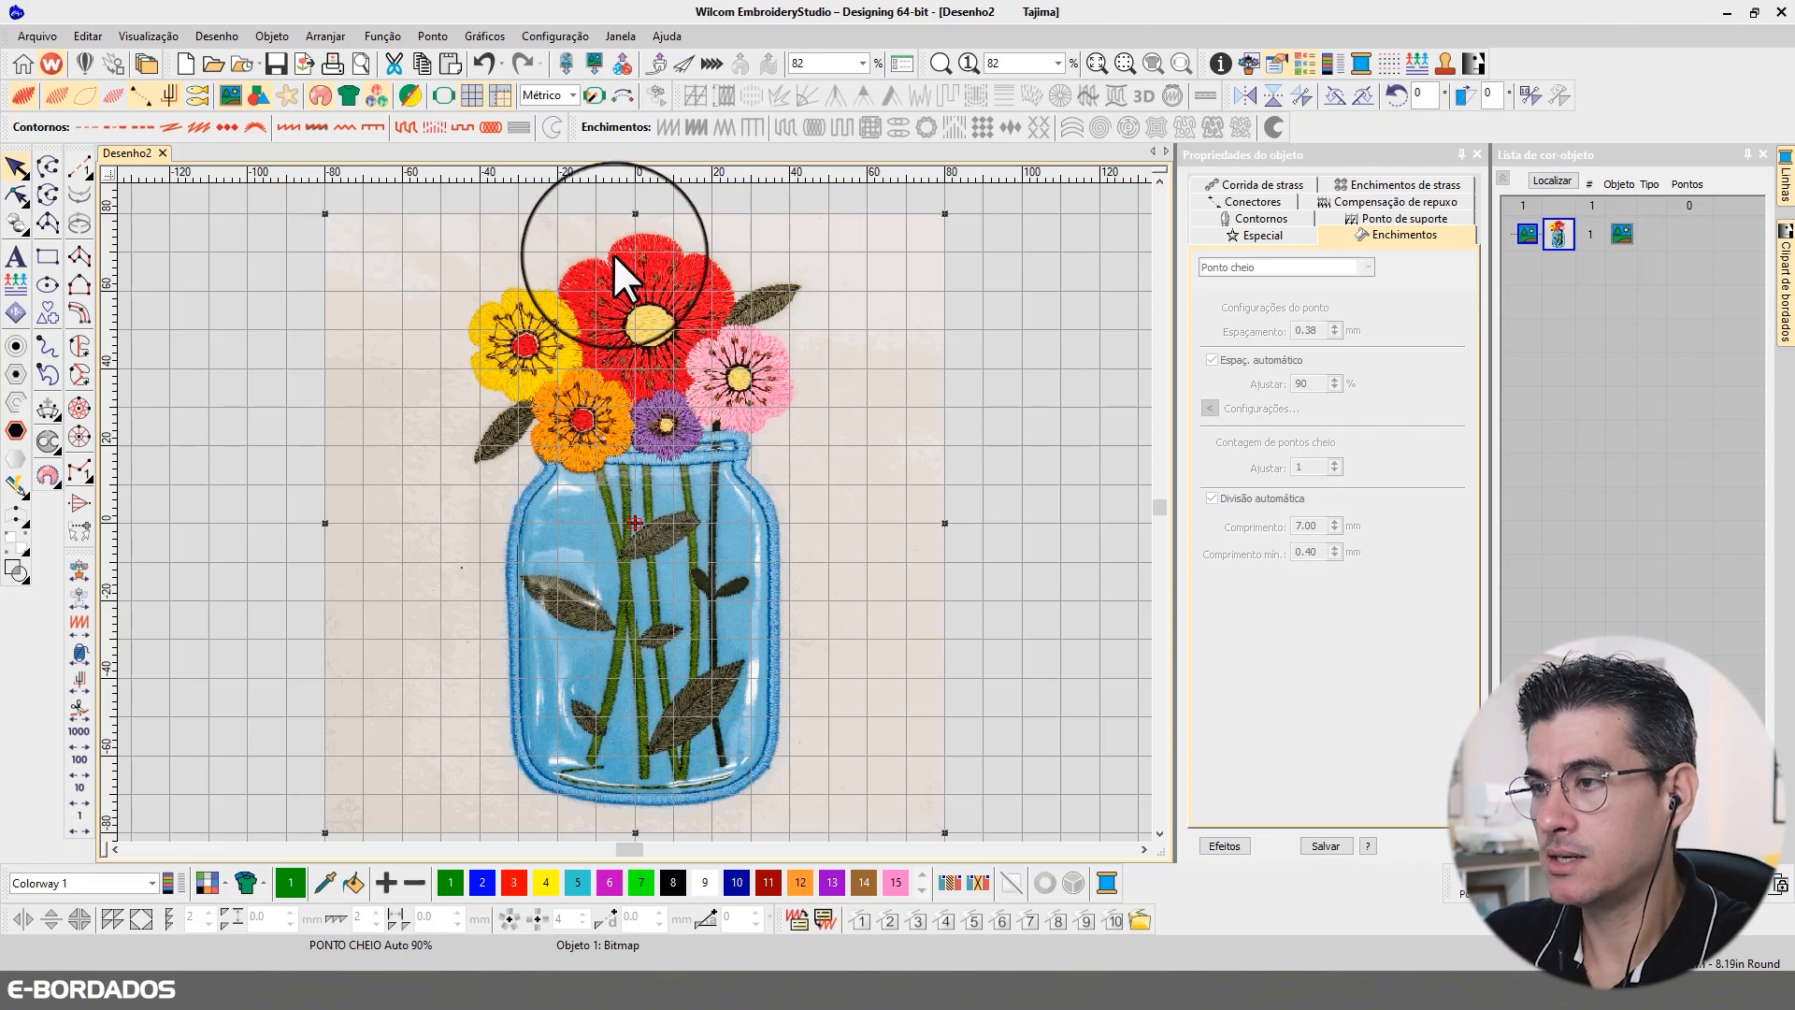
Step: Examine the embroidered flowers and the upper part of the jar in the bitmap reference image
{"action": "scroll", "coordinate": [634, 512], "scroll_direction": "up", "scroll_amount": 3}
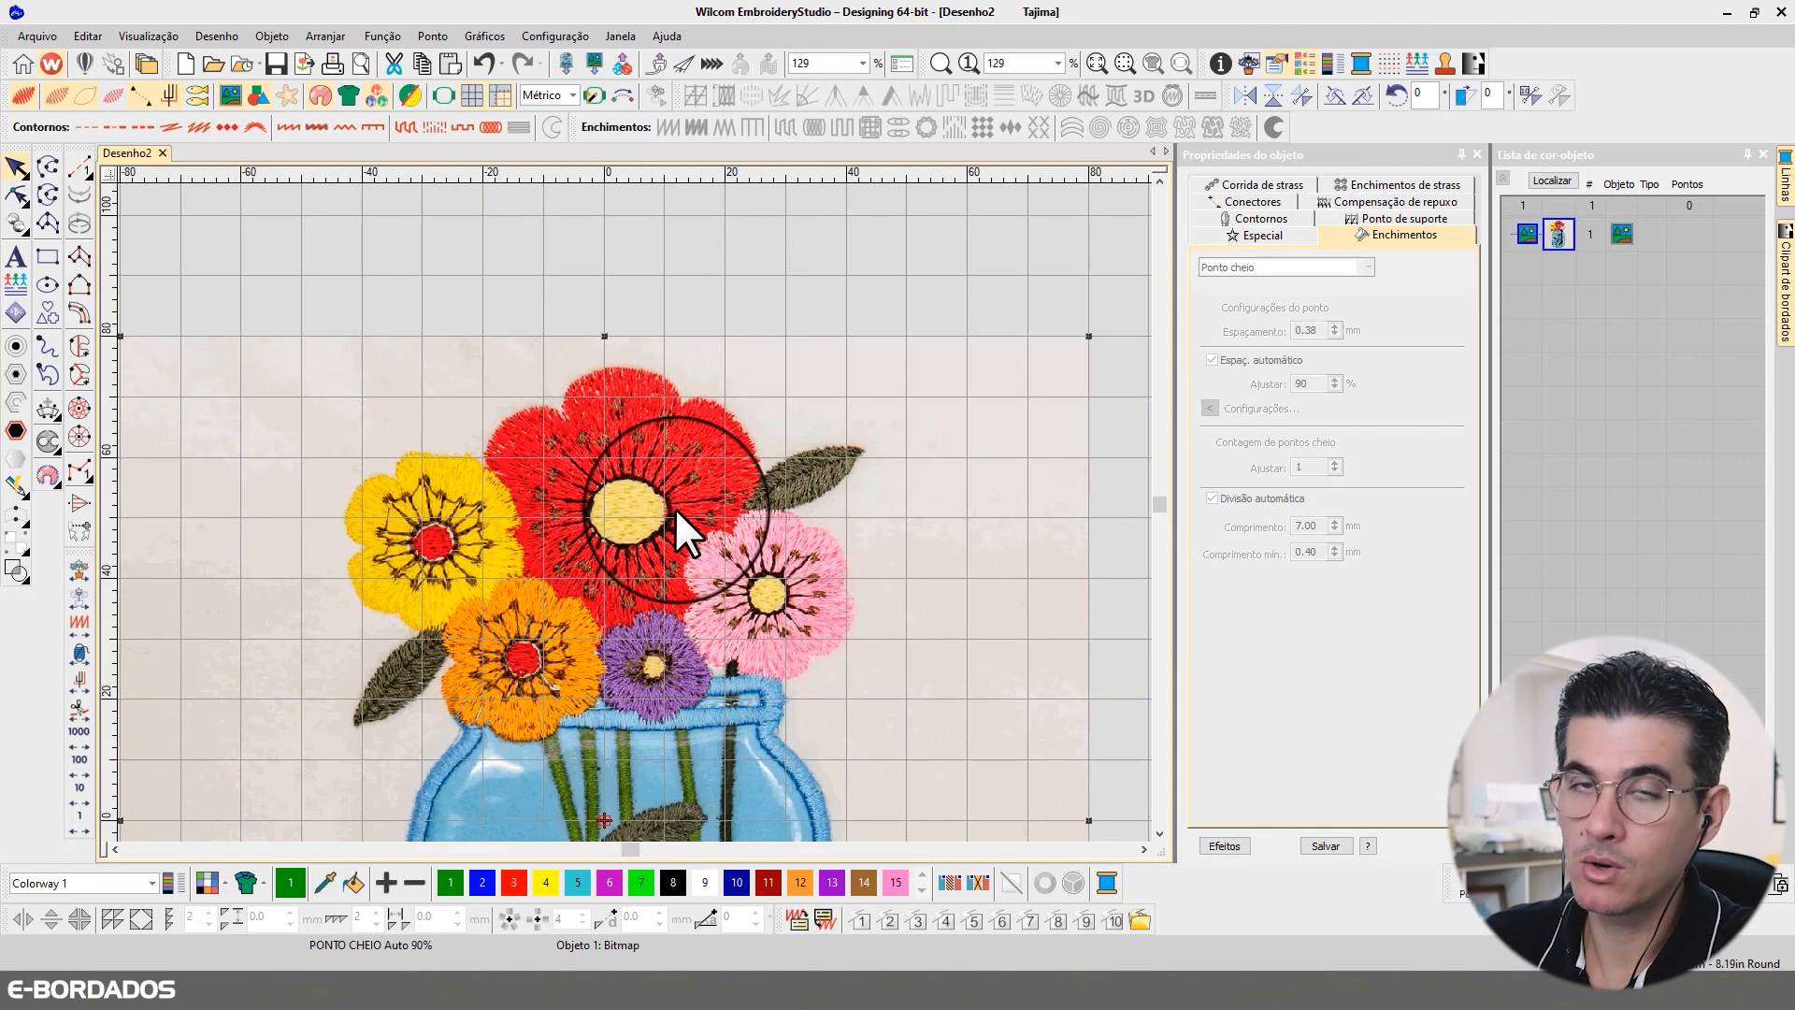
{"action": "scroll", "coordinate": [516, 460], "scroll_direction": "up", "scroll_amount": 1}
{"action": "scroll", "coordinate": [519, 461], "scroll_direction": "down", "scroll_amount": 2}
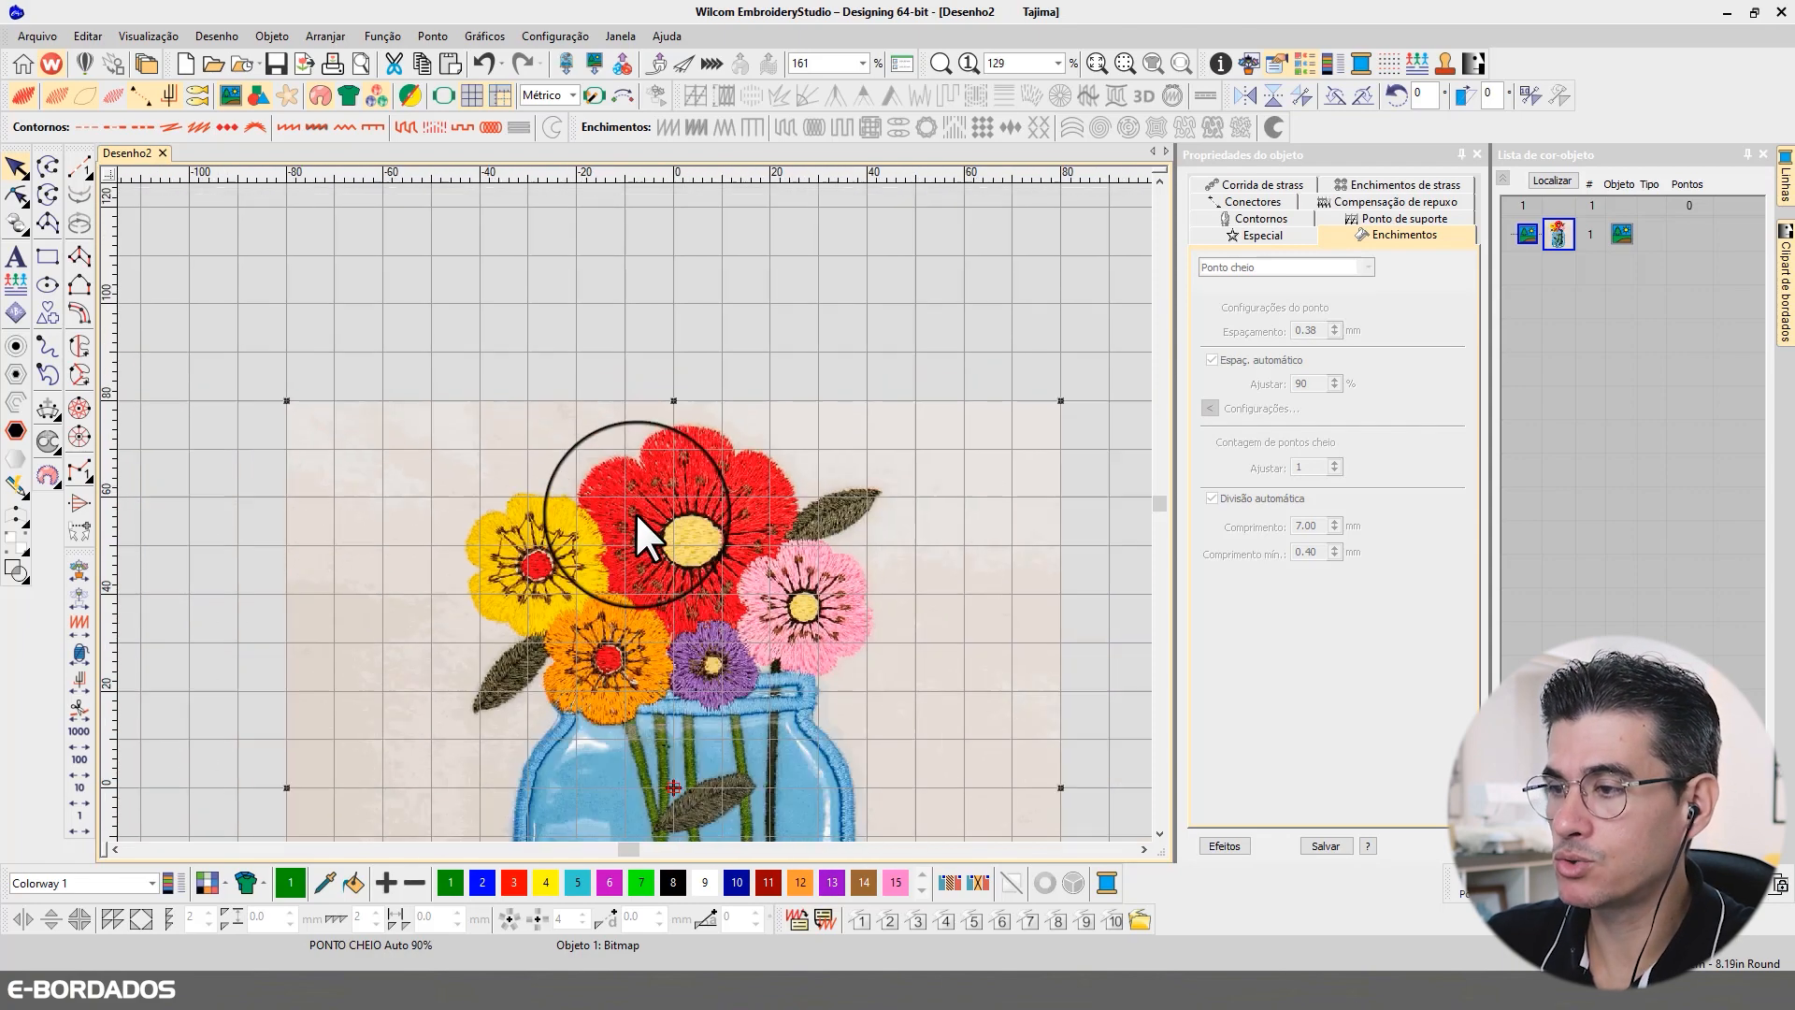
{"action": "scroll", "coordinate": [636, 512], "scroll_direction": "up", "scroll_amount": 2}
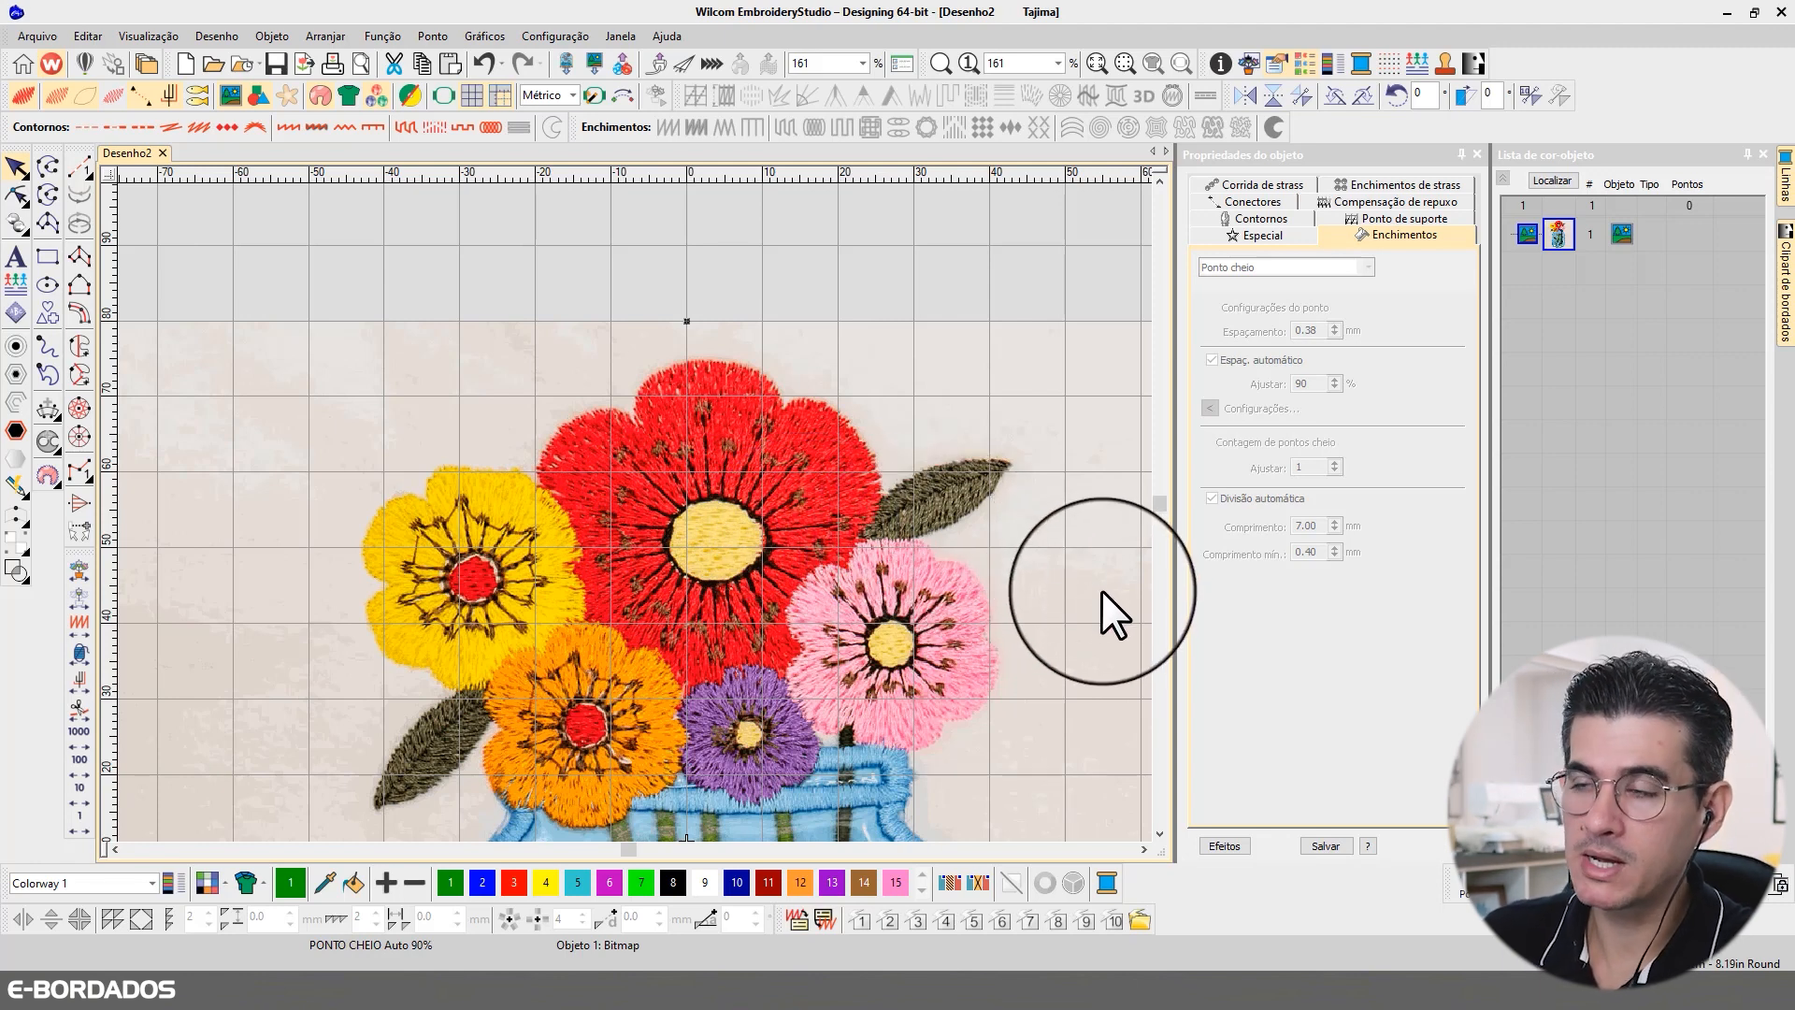
{"action": "scroll", "coordinate": [1159, 827], "scroll_direction": "down", "scroll_amount": 2}
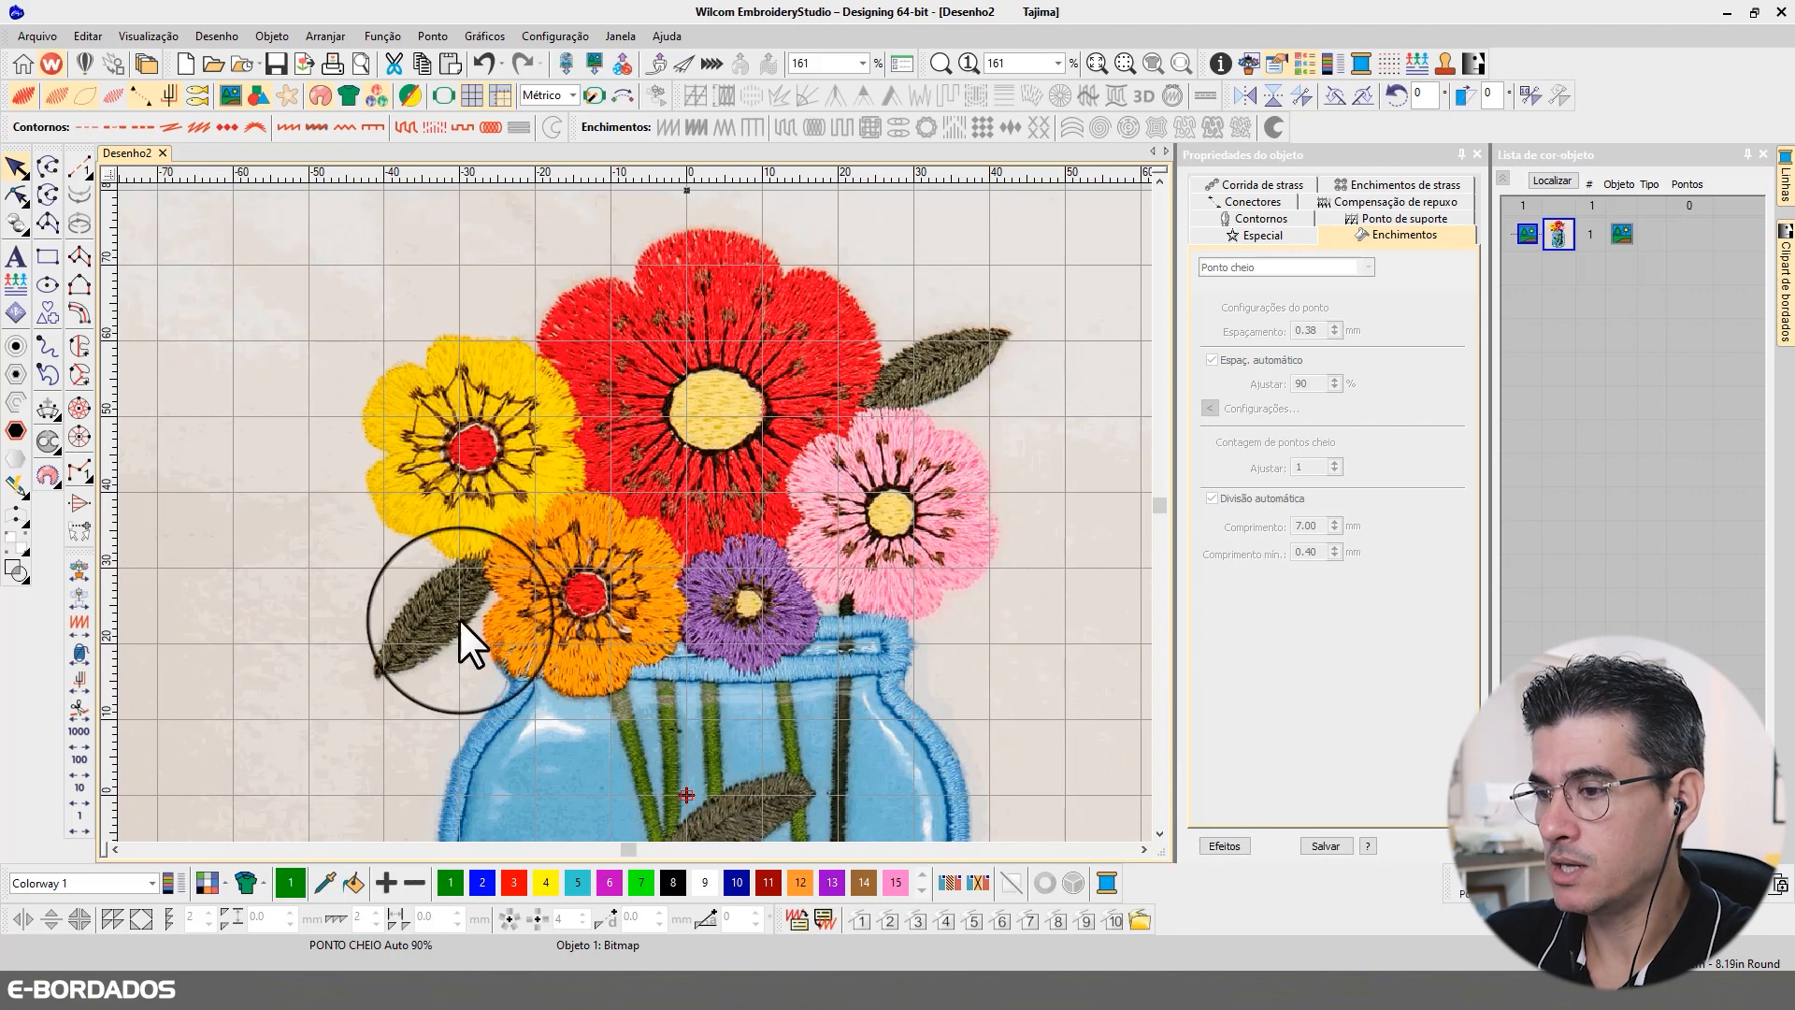
{"action": "scroll", "coordinate": [1160, 838], "scroll_direction": "down", "scroll_amount": 3}
{"action": "left_click", "coordinate": [1159, 833]}
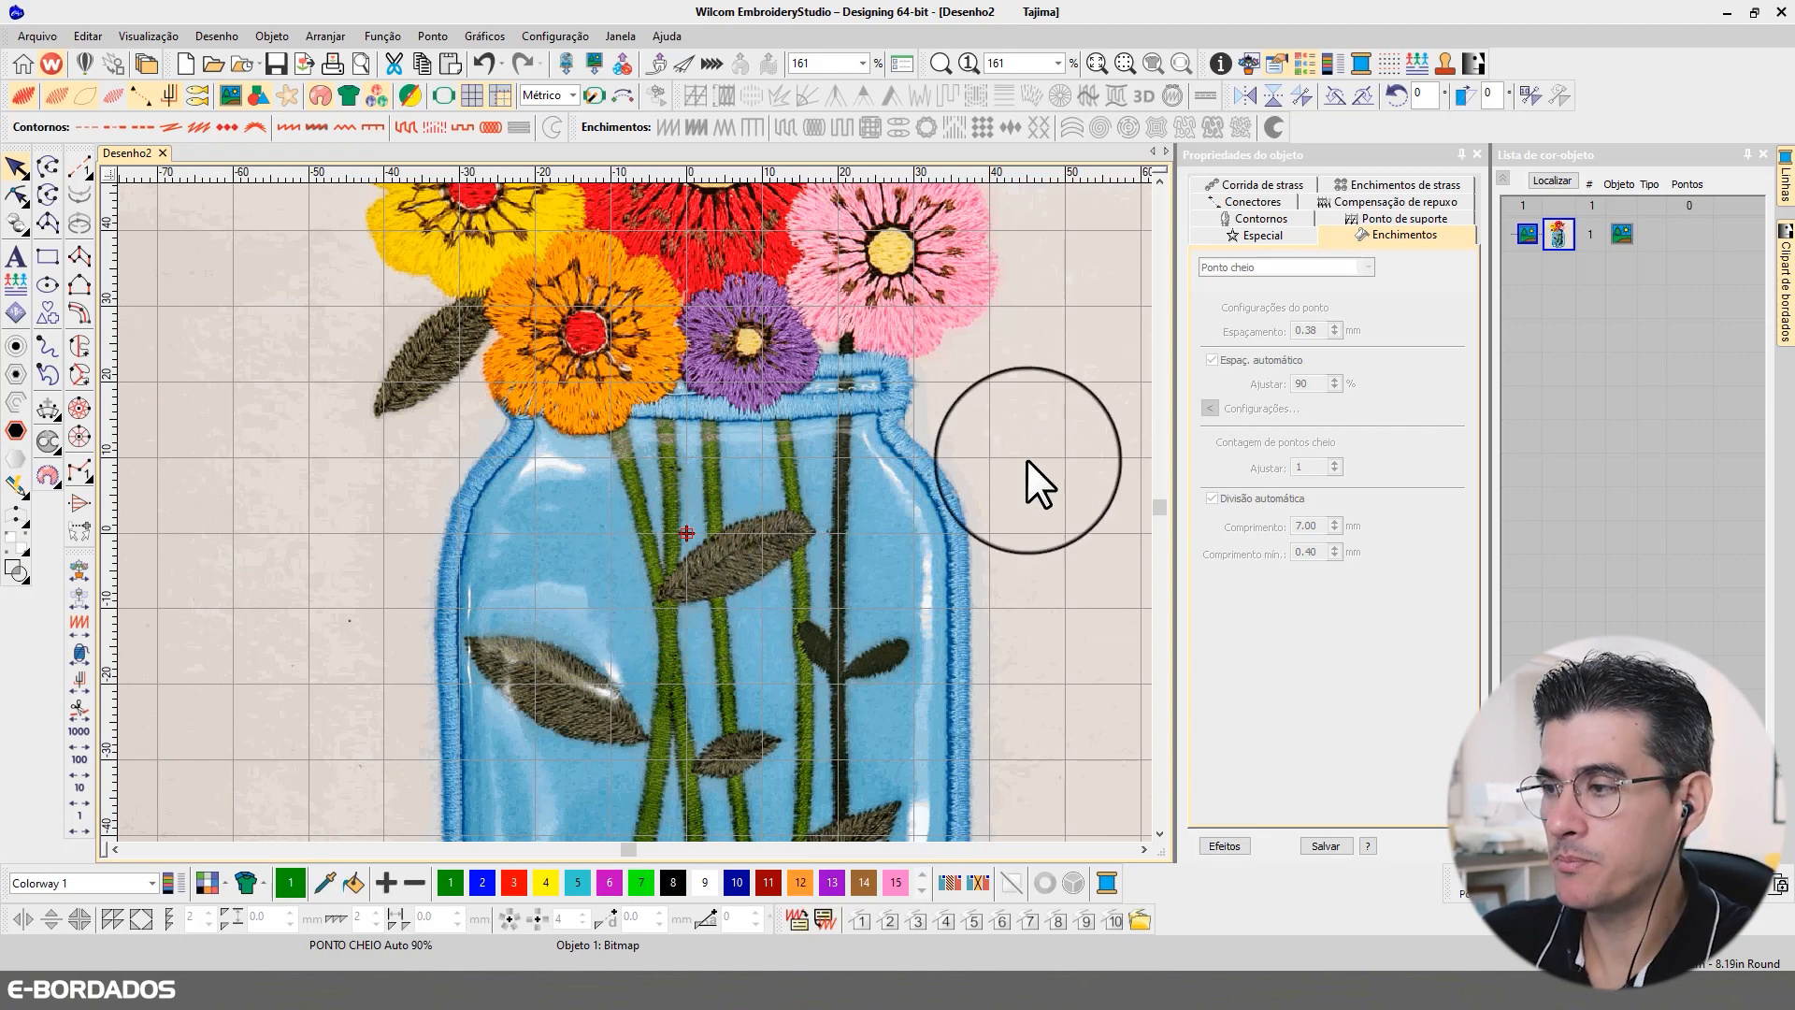
{"action": "left_click", "coordinate": [1160, 177]}
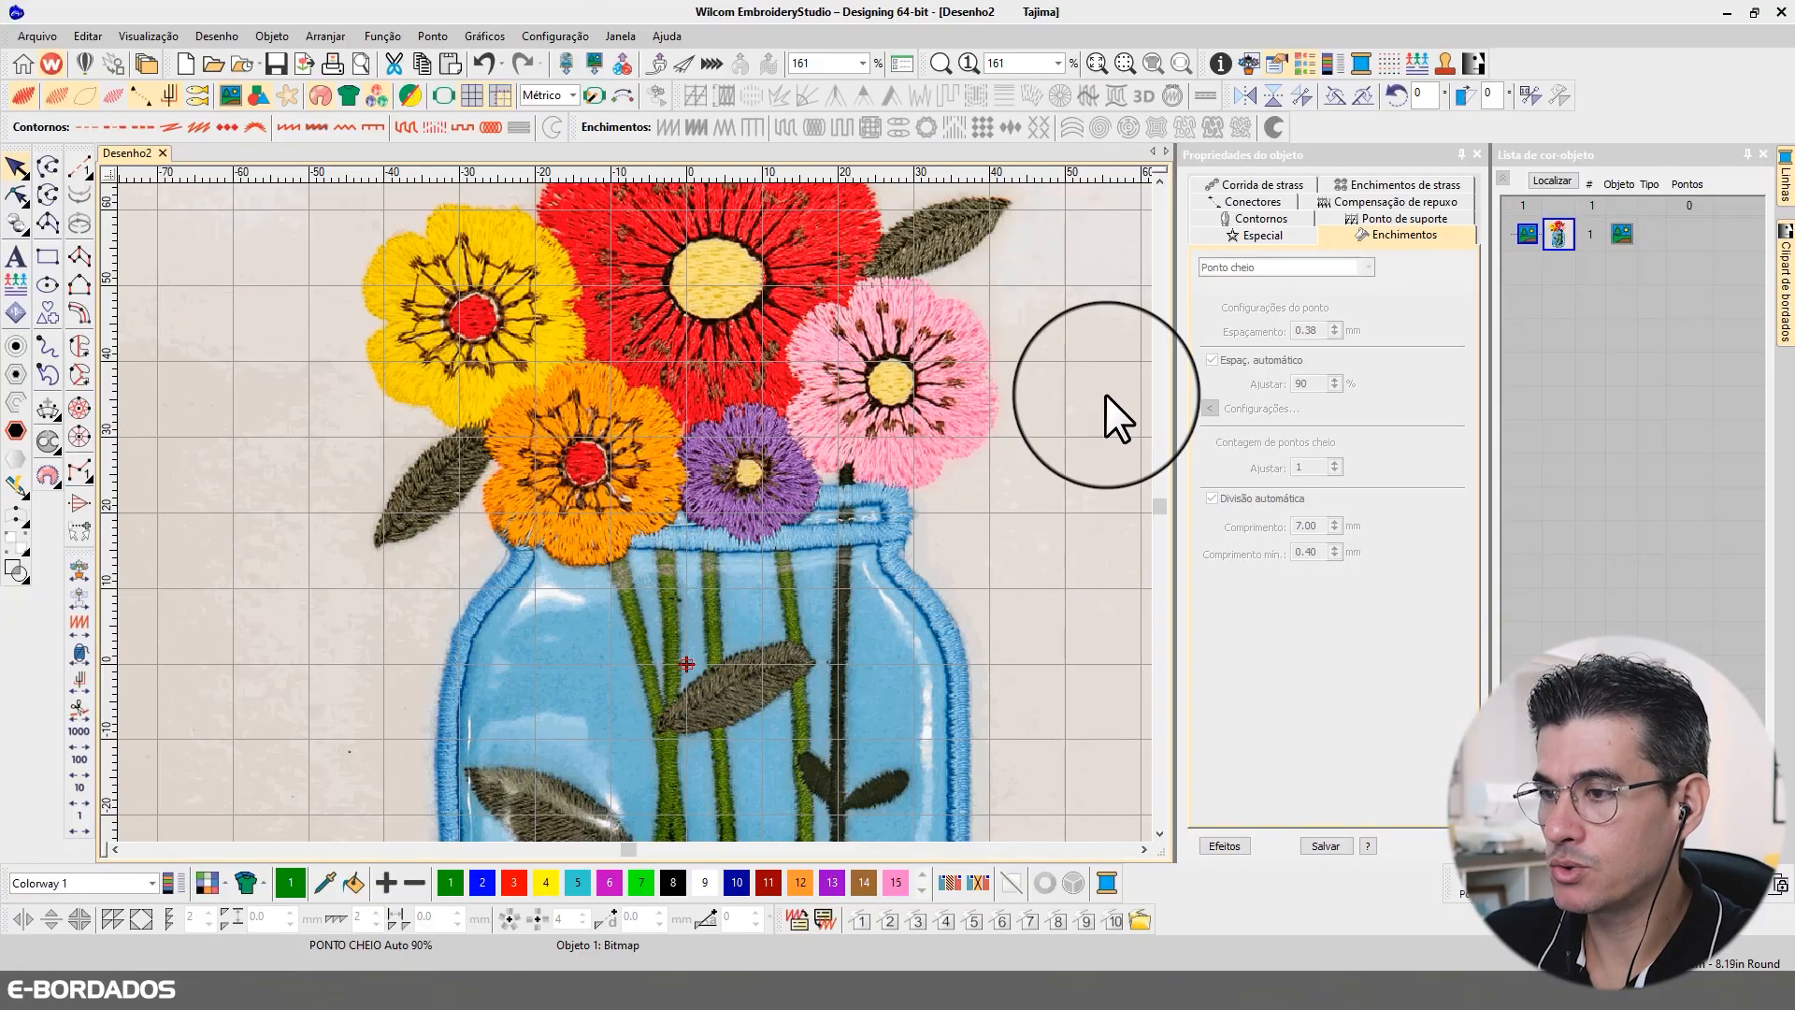
{"action": "left_click", "coordinate": [1159, 179]}
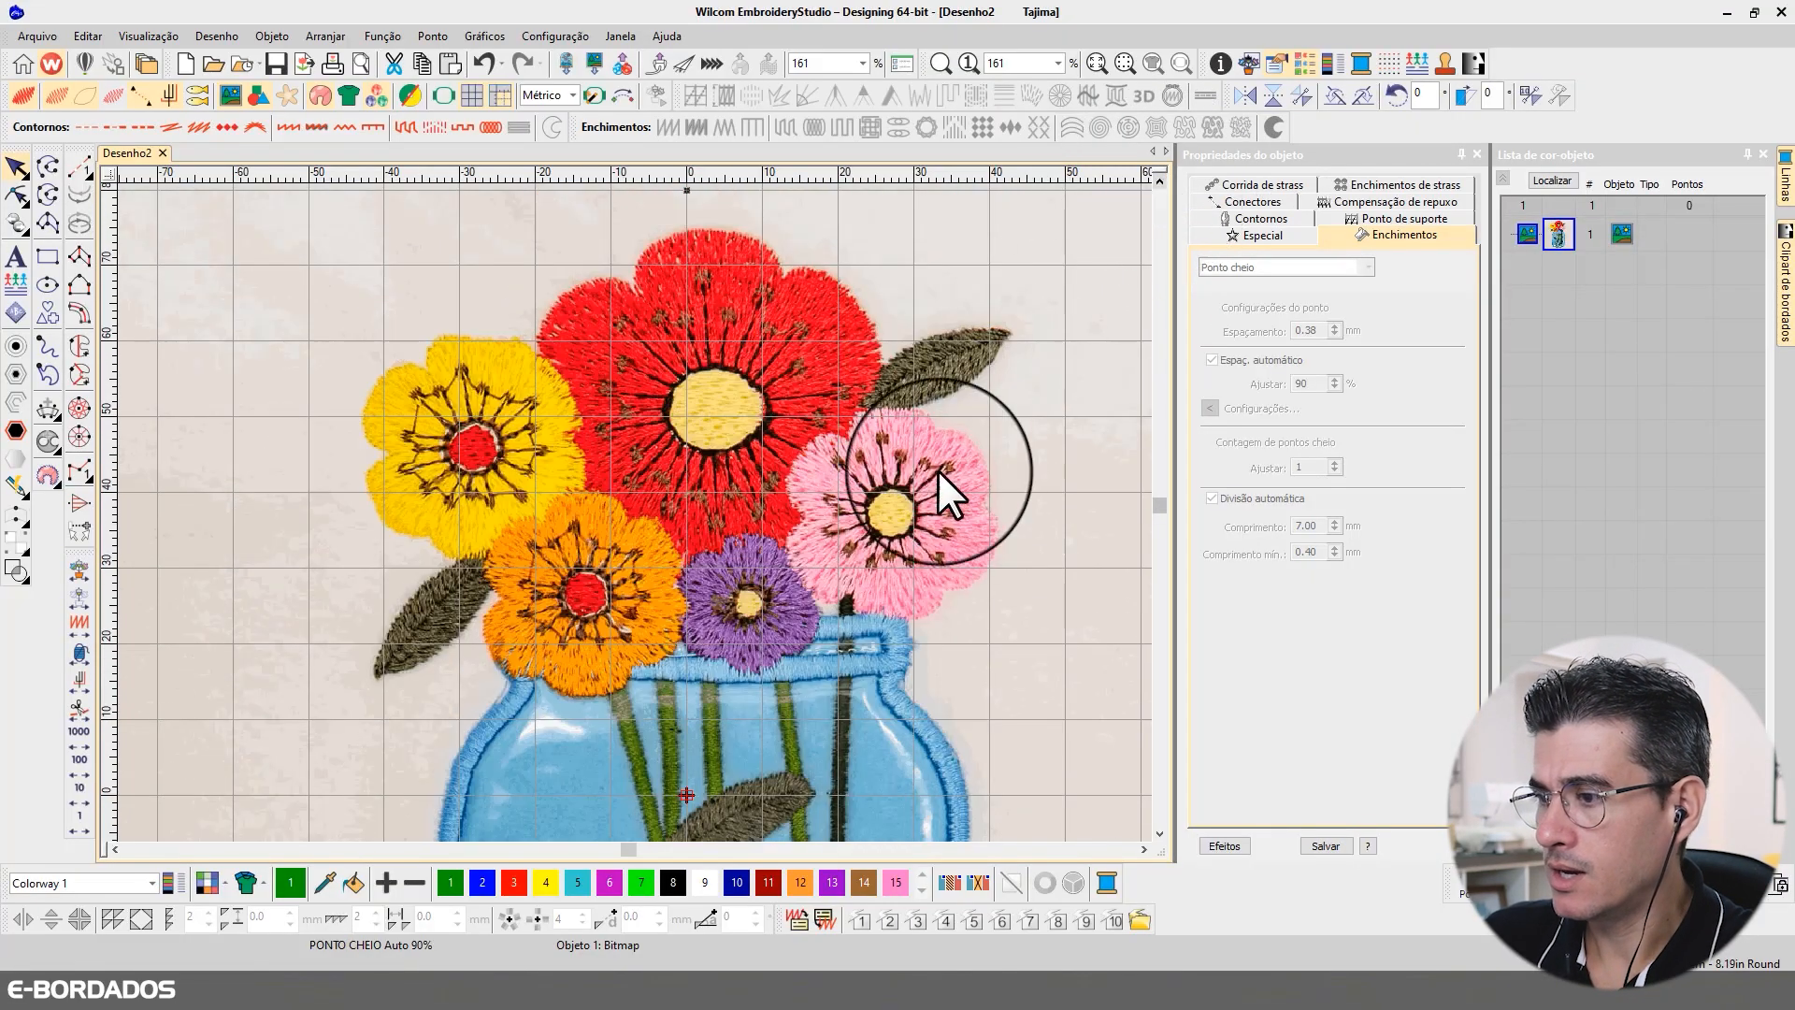
Step: Examine the jar's outline, stems and leaves down to its base, and then the whole reference image
{"action": "left_click", "coordinate": [1160, 833]}
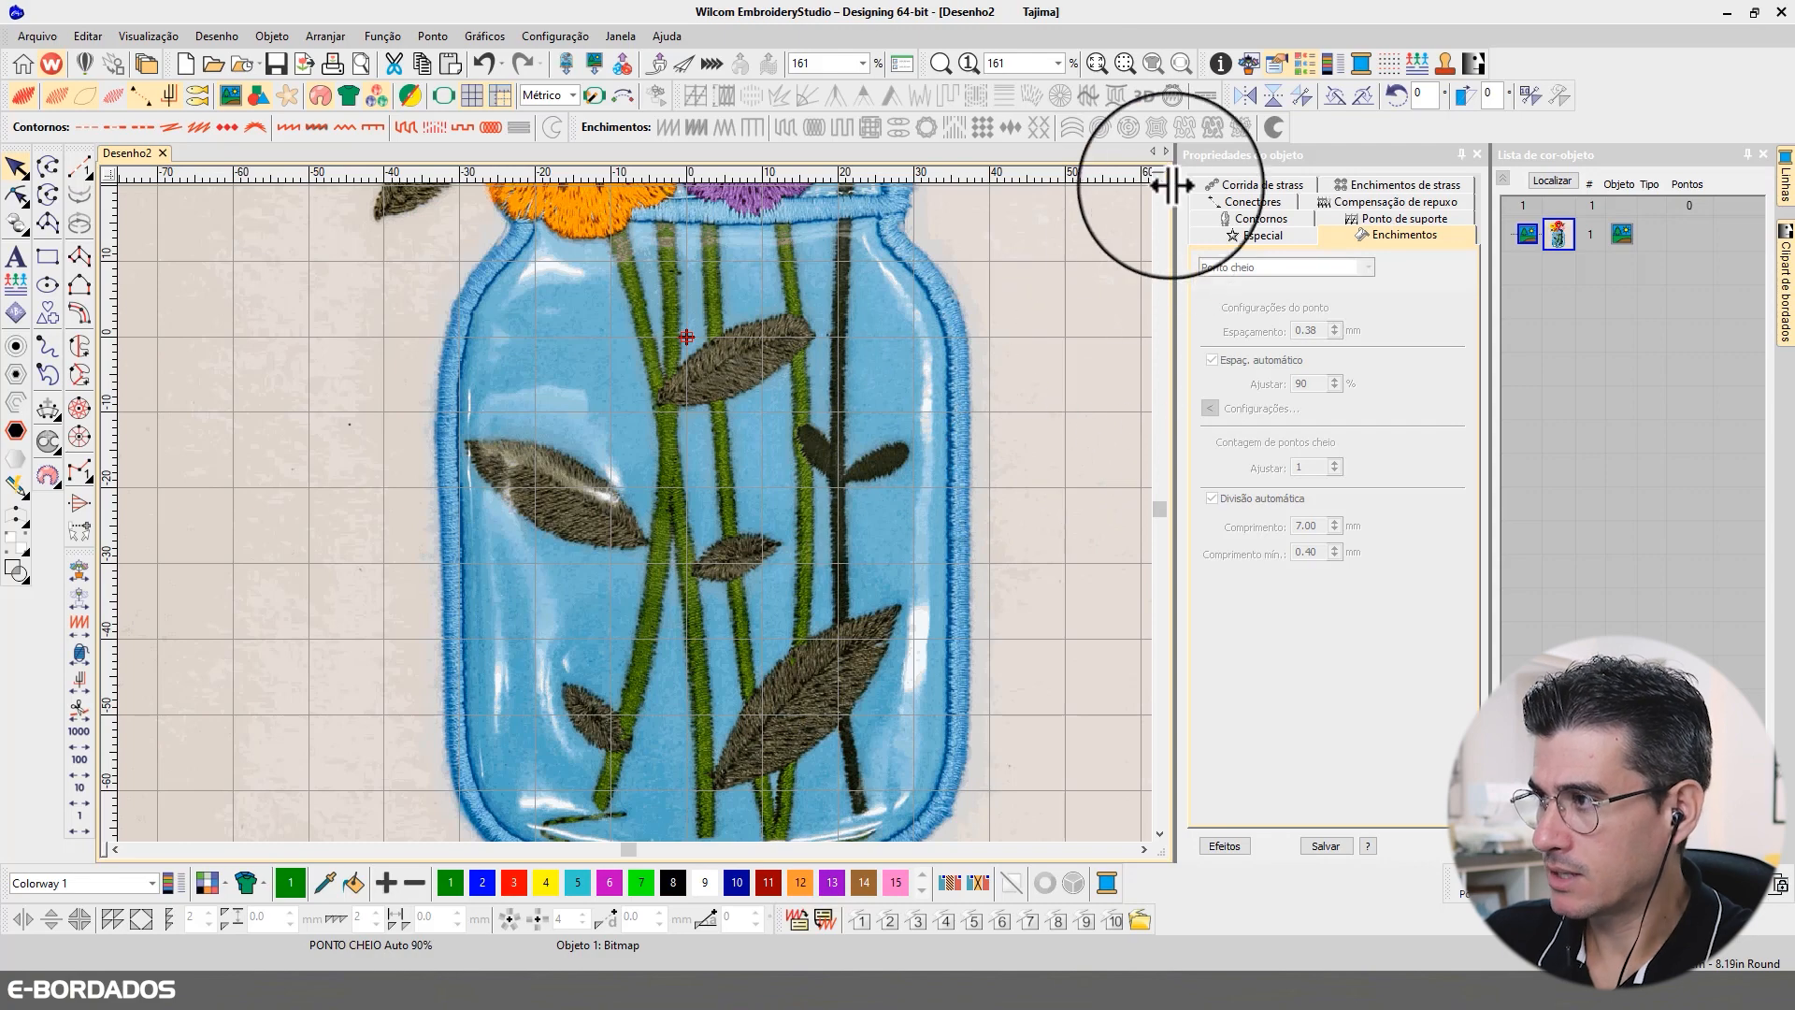
{"action": "scroll", "coordinate": [1160, 176], "scroll_direction": "up", "scroll_amount": 5}
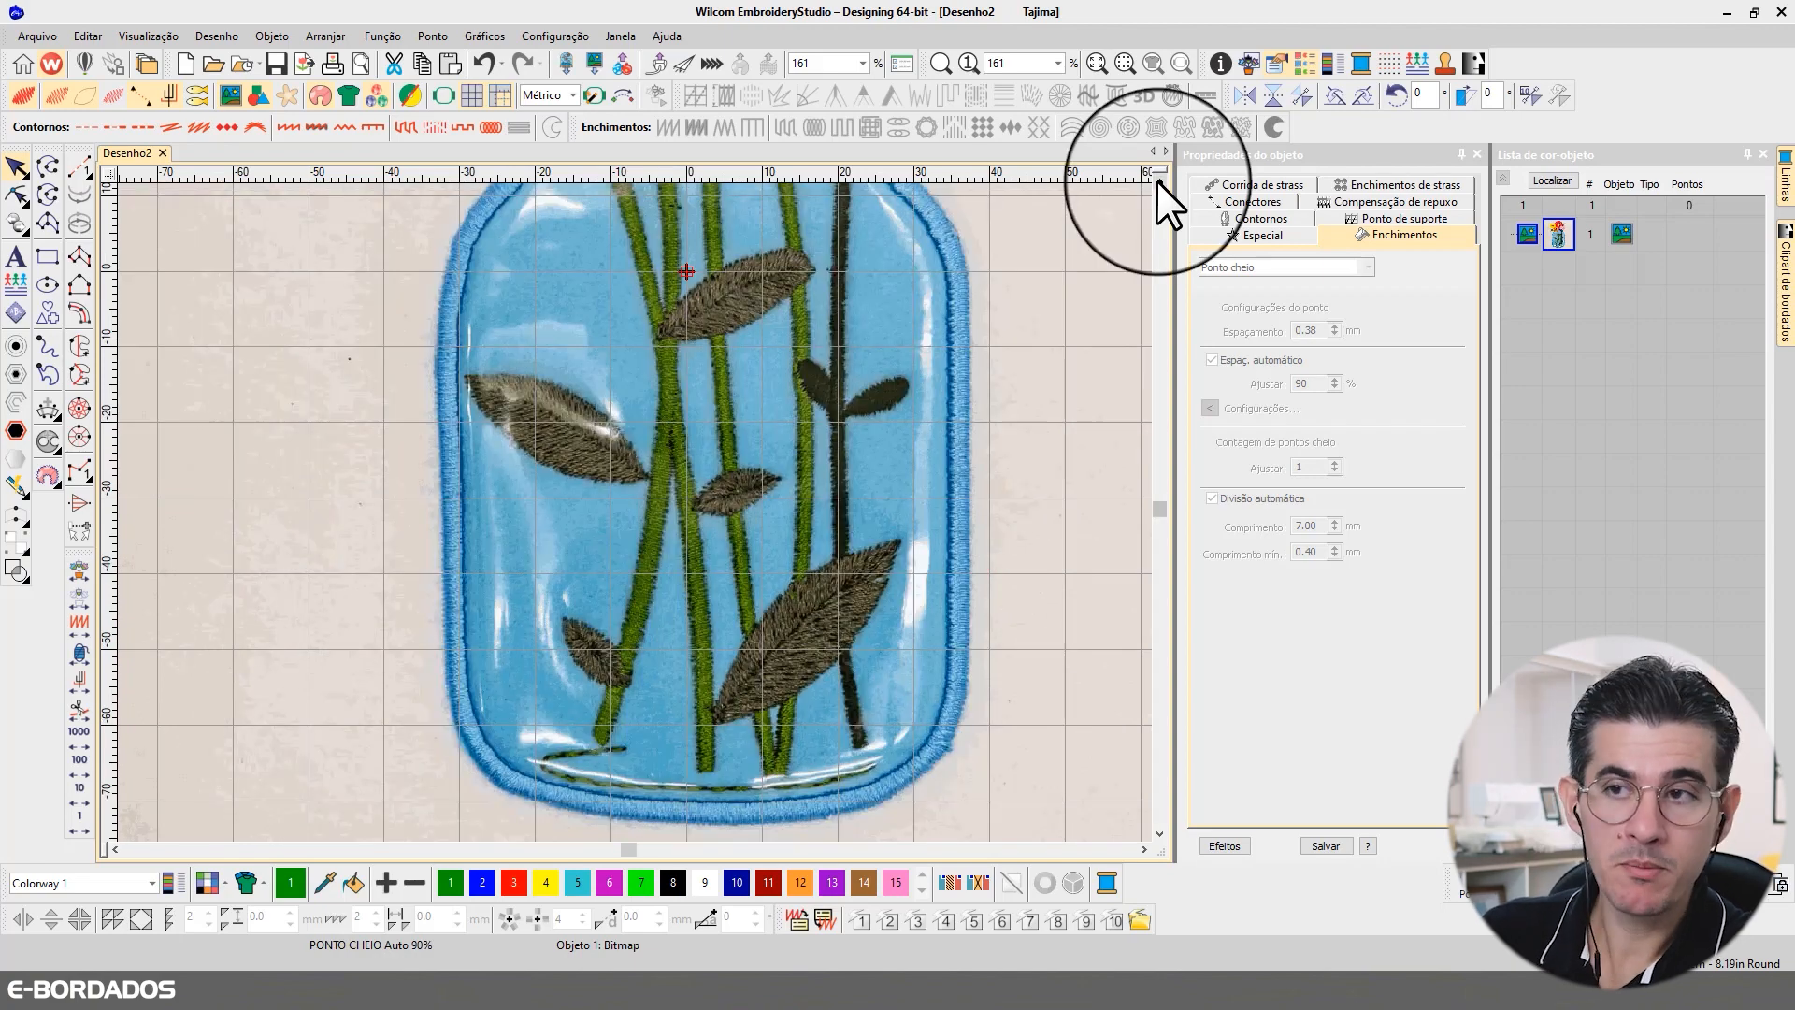
{"action": "scroll", "coordinate": [1158, 182], "scroll_direction": "up", "scroll_amount": 3}
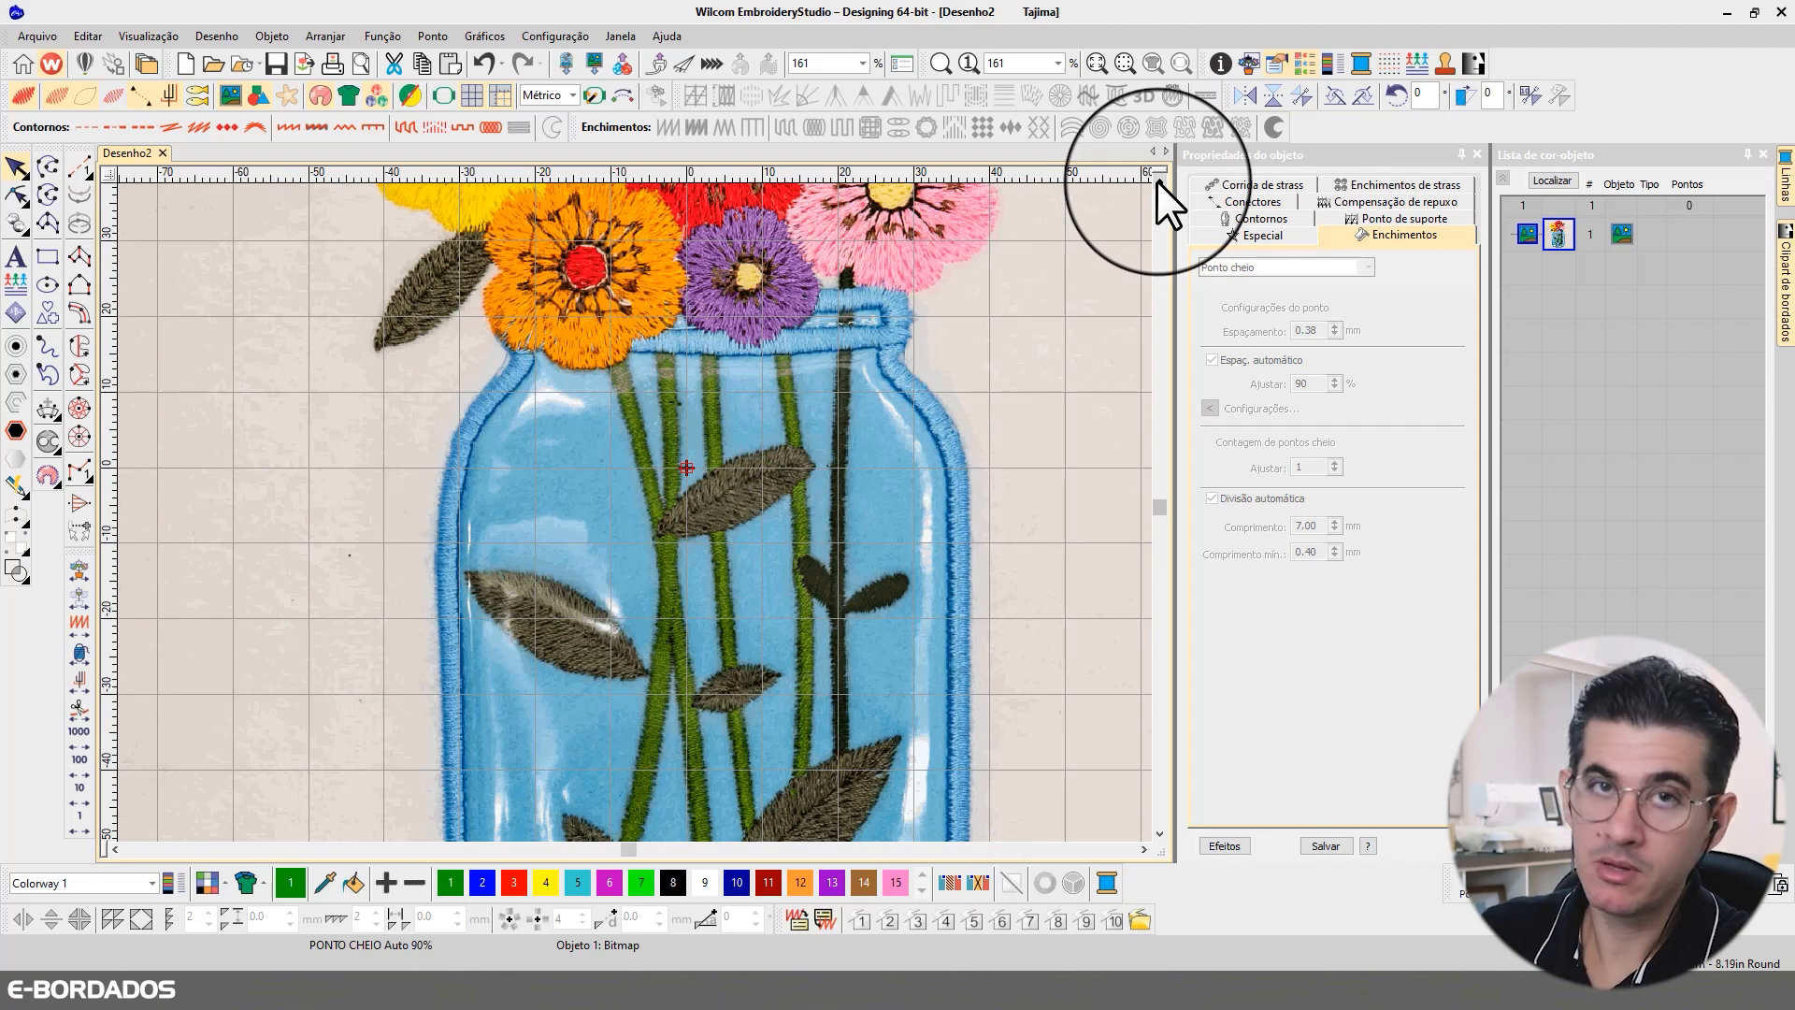
{"action": "left_click", "coordinate": [1159, 831]}
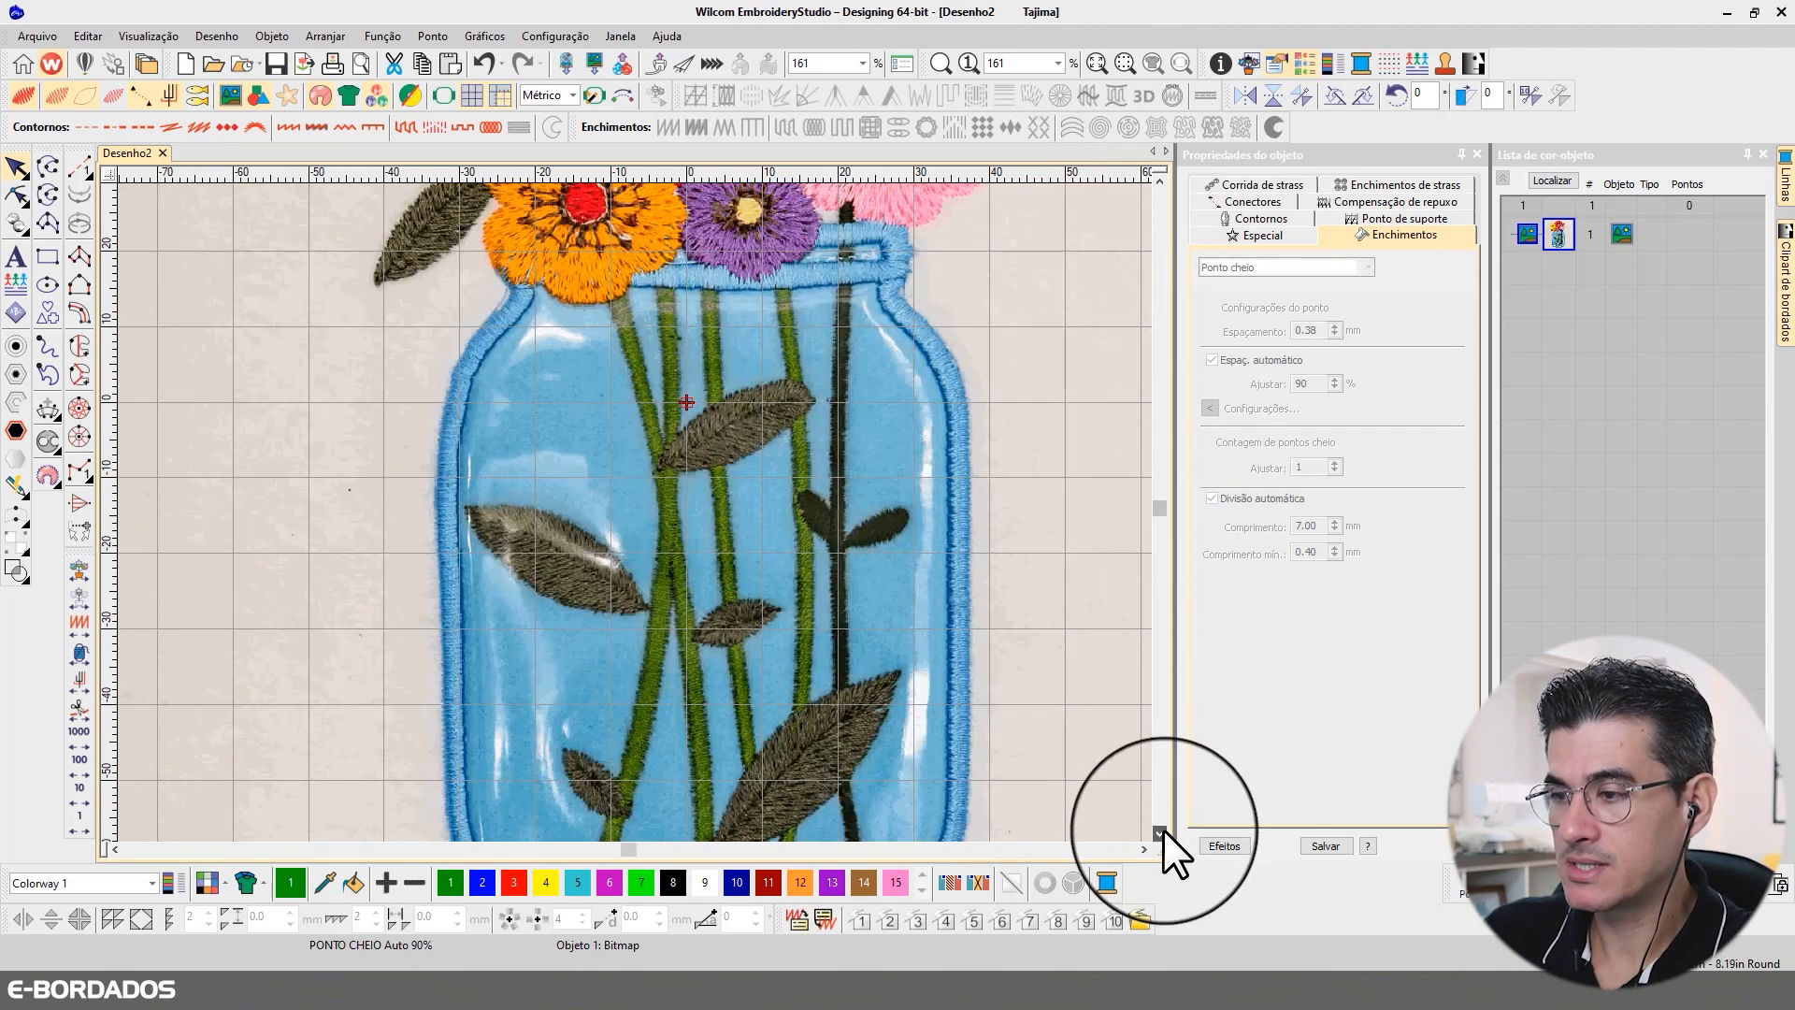
{"action": "double_click", "coordinate": [1160, 831]}
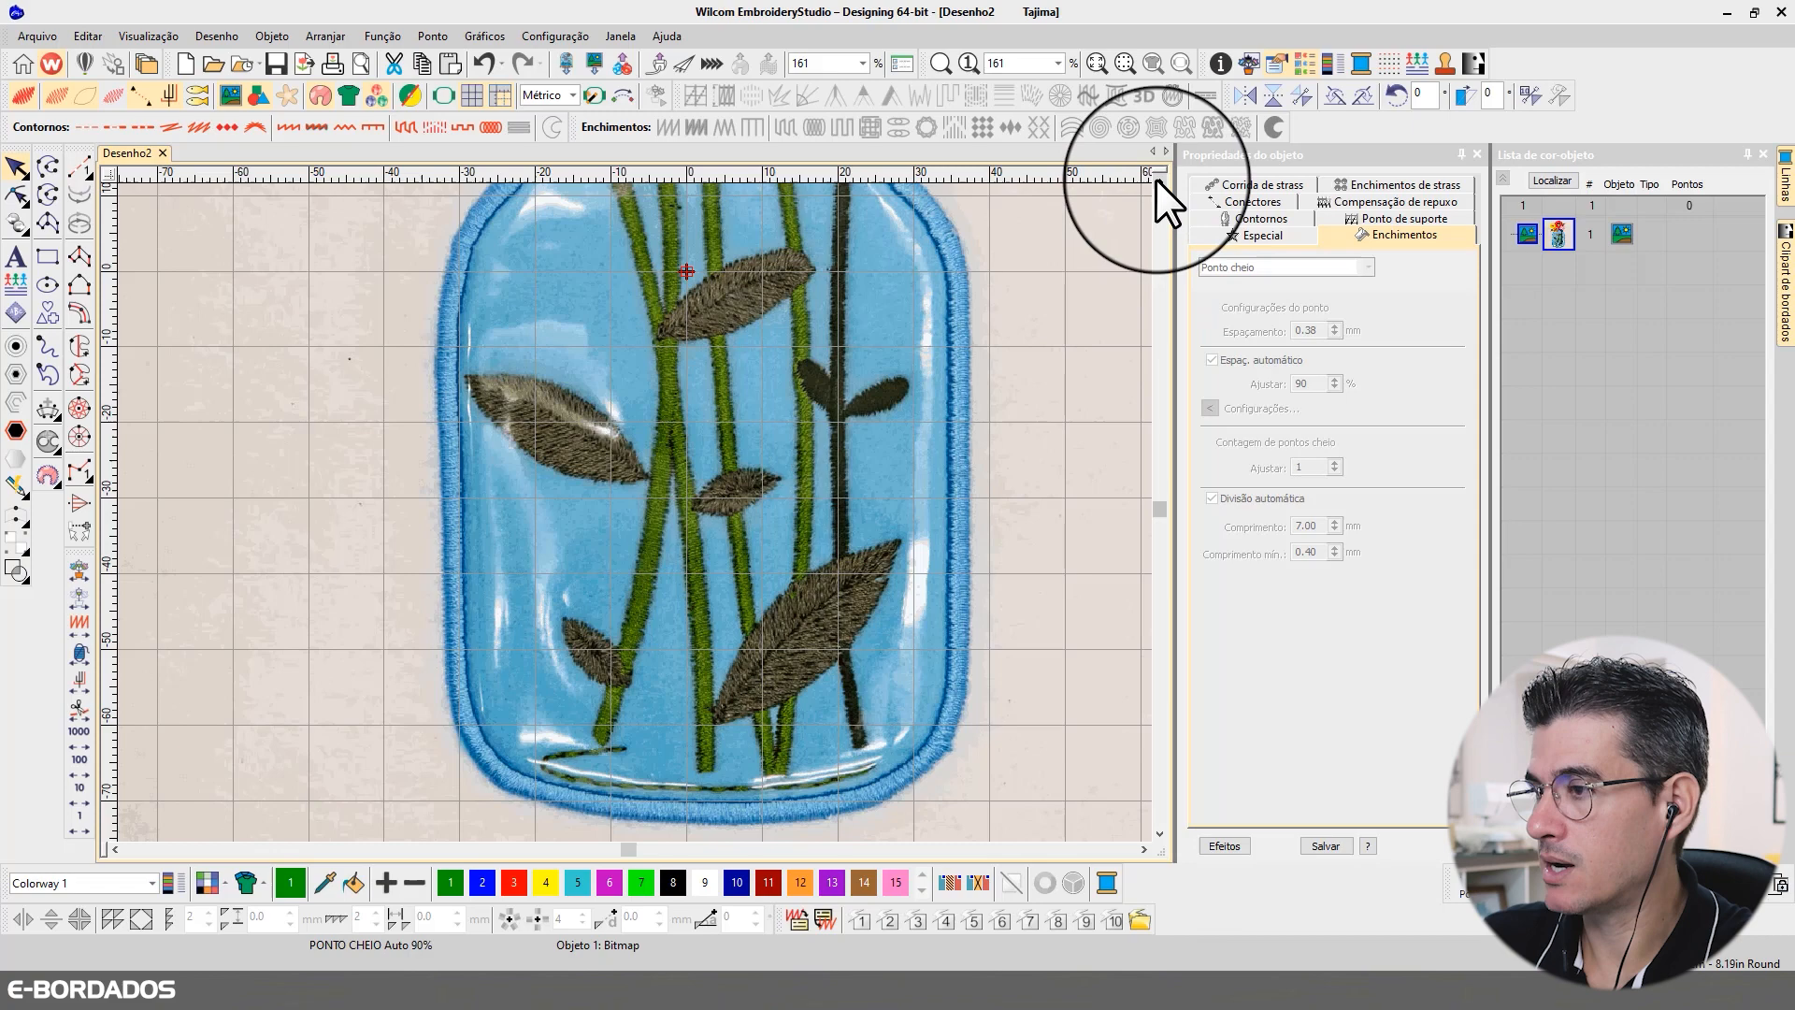
{"action": "scroll", "coordinate": [1157, 177], "scroll_direction": "up", "scroll_amount": 2}
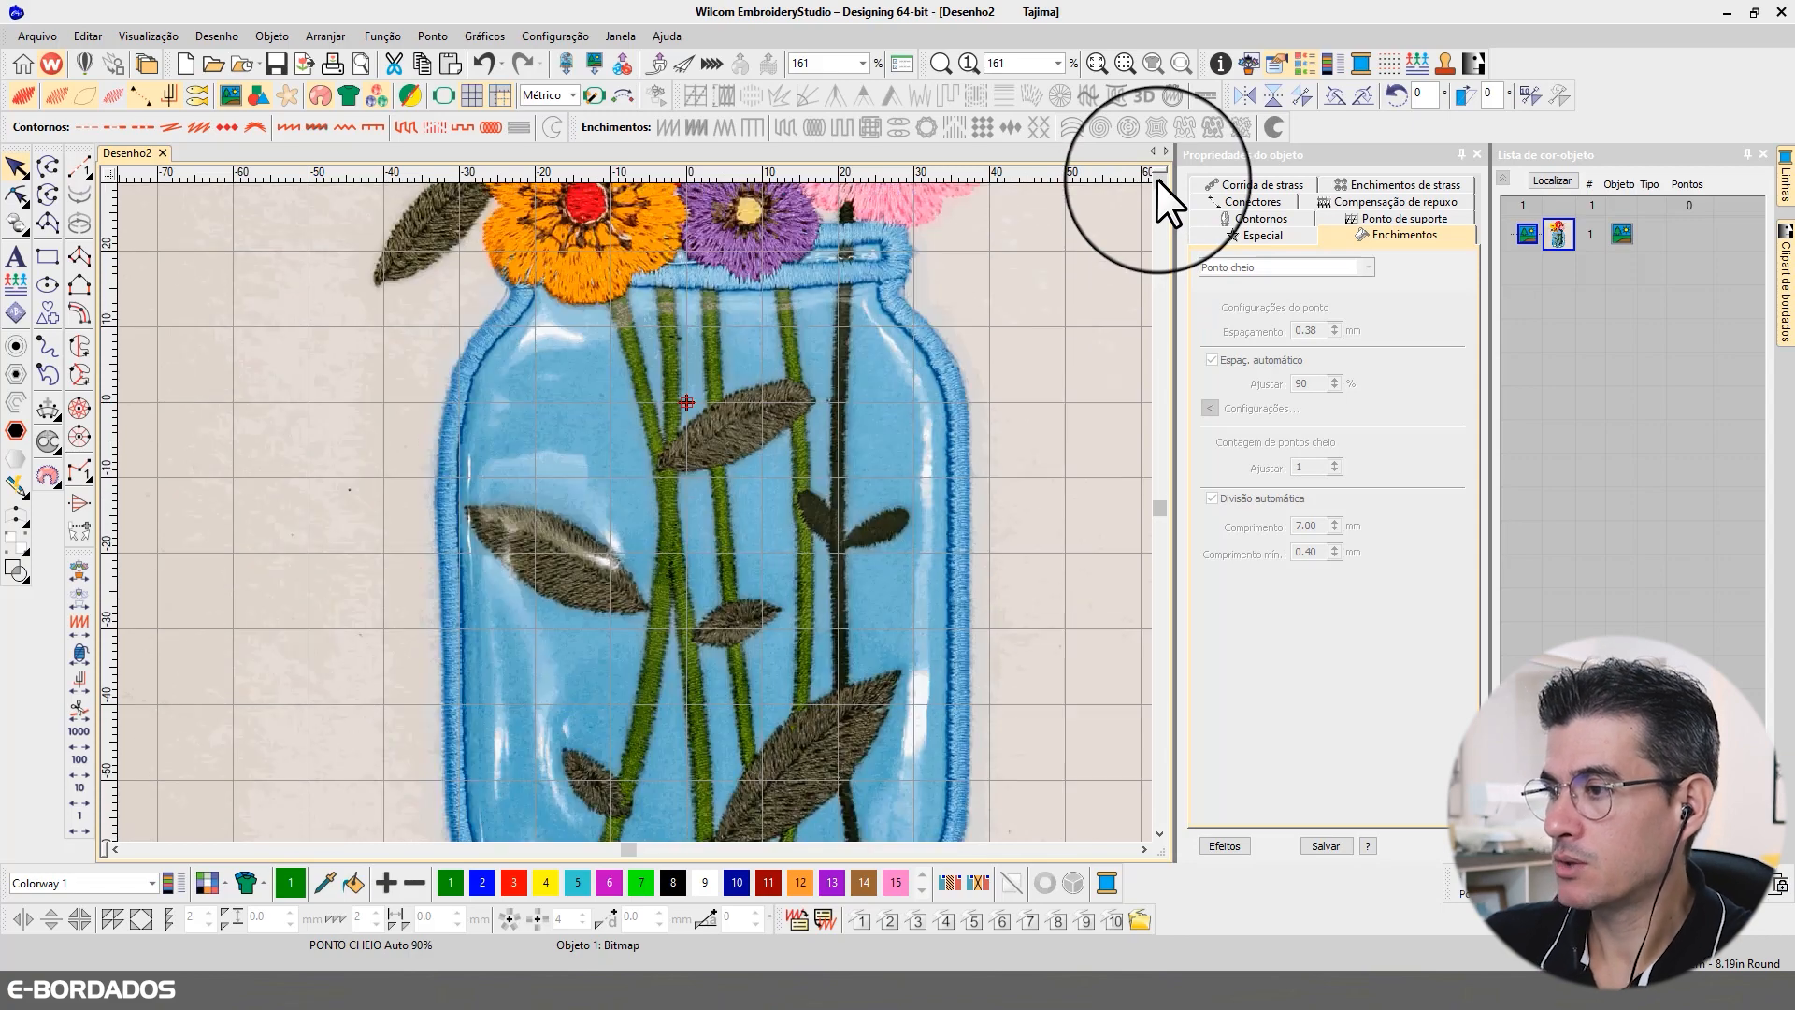
{"action": "left_click", "coordinate": [1157, 180]}
{"action": "left_click", "coordinate": [1158, 834]}
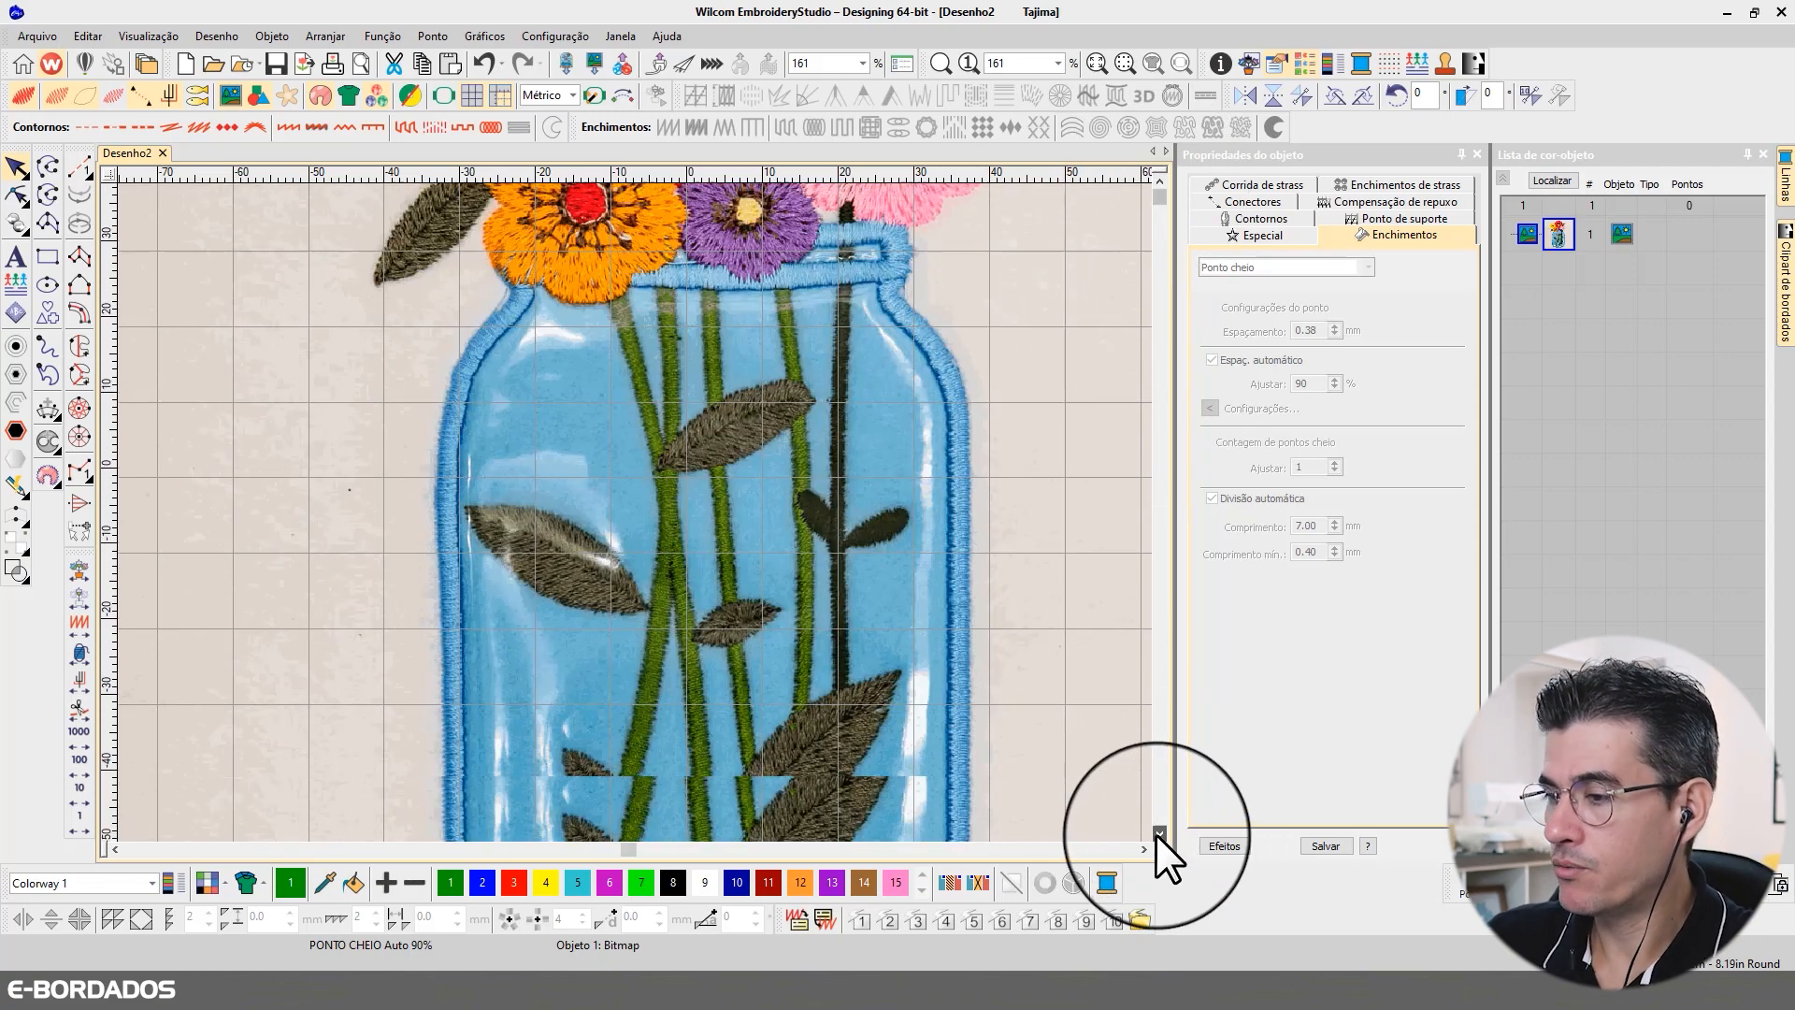
{"action": "left_click", "coordinate": [1158, 834]}
{"action": "left_click", "coordinate": [1158, 834]}
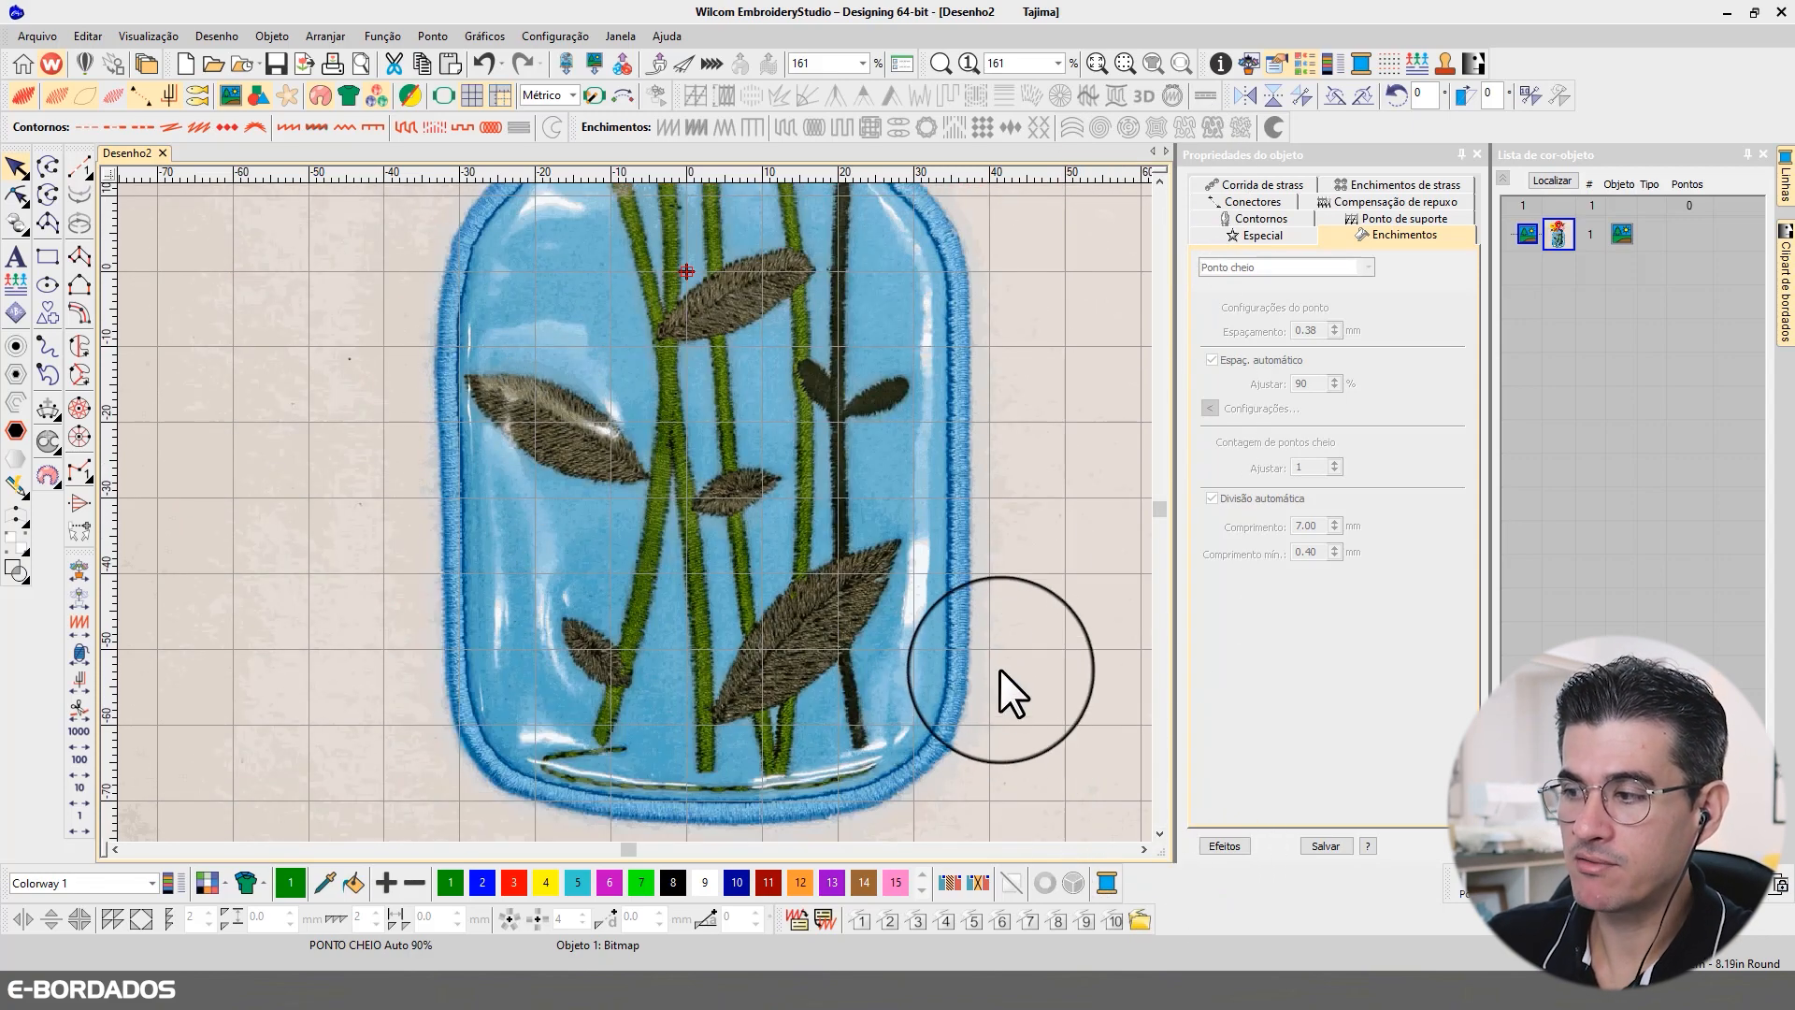
{"action": "left_click", "coordinate": [1159, 179]}
{"action": "left_click", "coordinate": [1159, 179]}
{"action": "left_click", "coordinate": [1159, 178]}
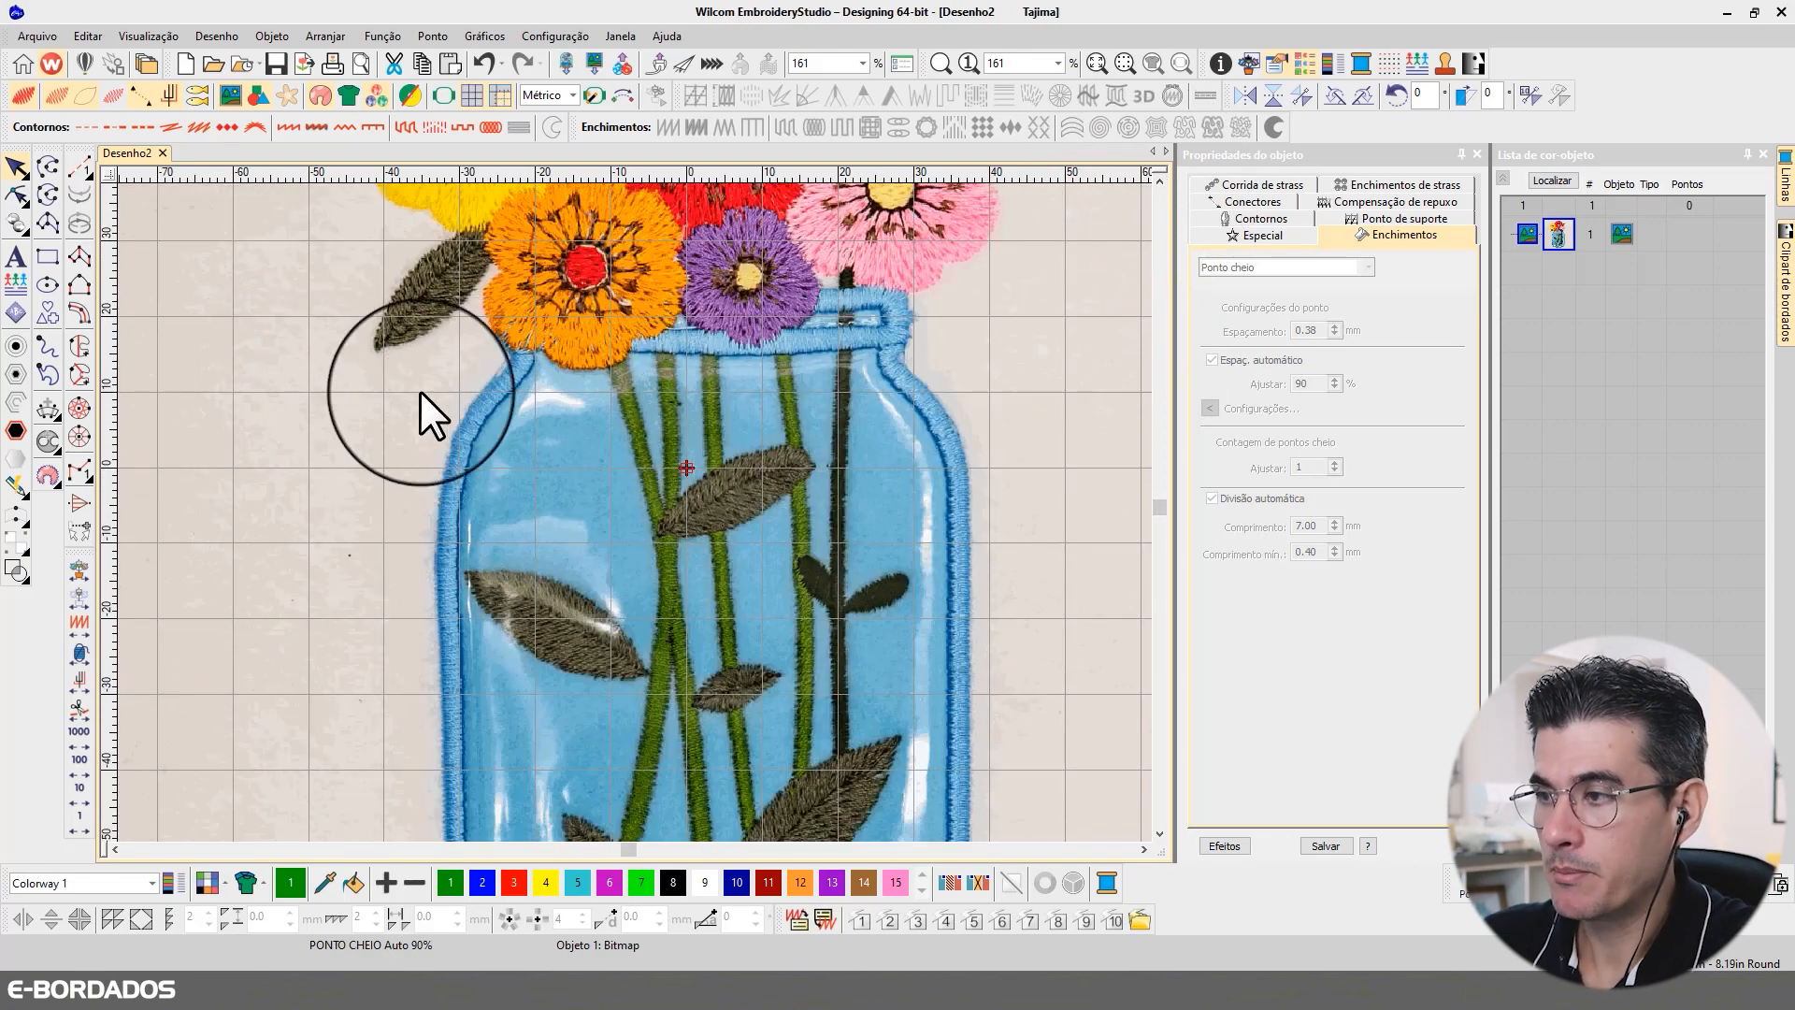
{"action": "scroll", "coordinate": [591, 338], "scroll_direction": "down", "scroll_amount": 3}
{"action": "scroll", "coordinate": [635, 511], "scroll_direction": "down", "scroll_amount": 2}
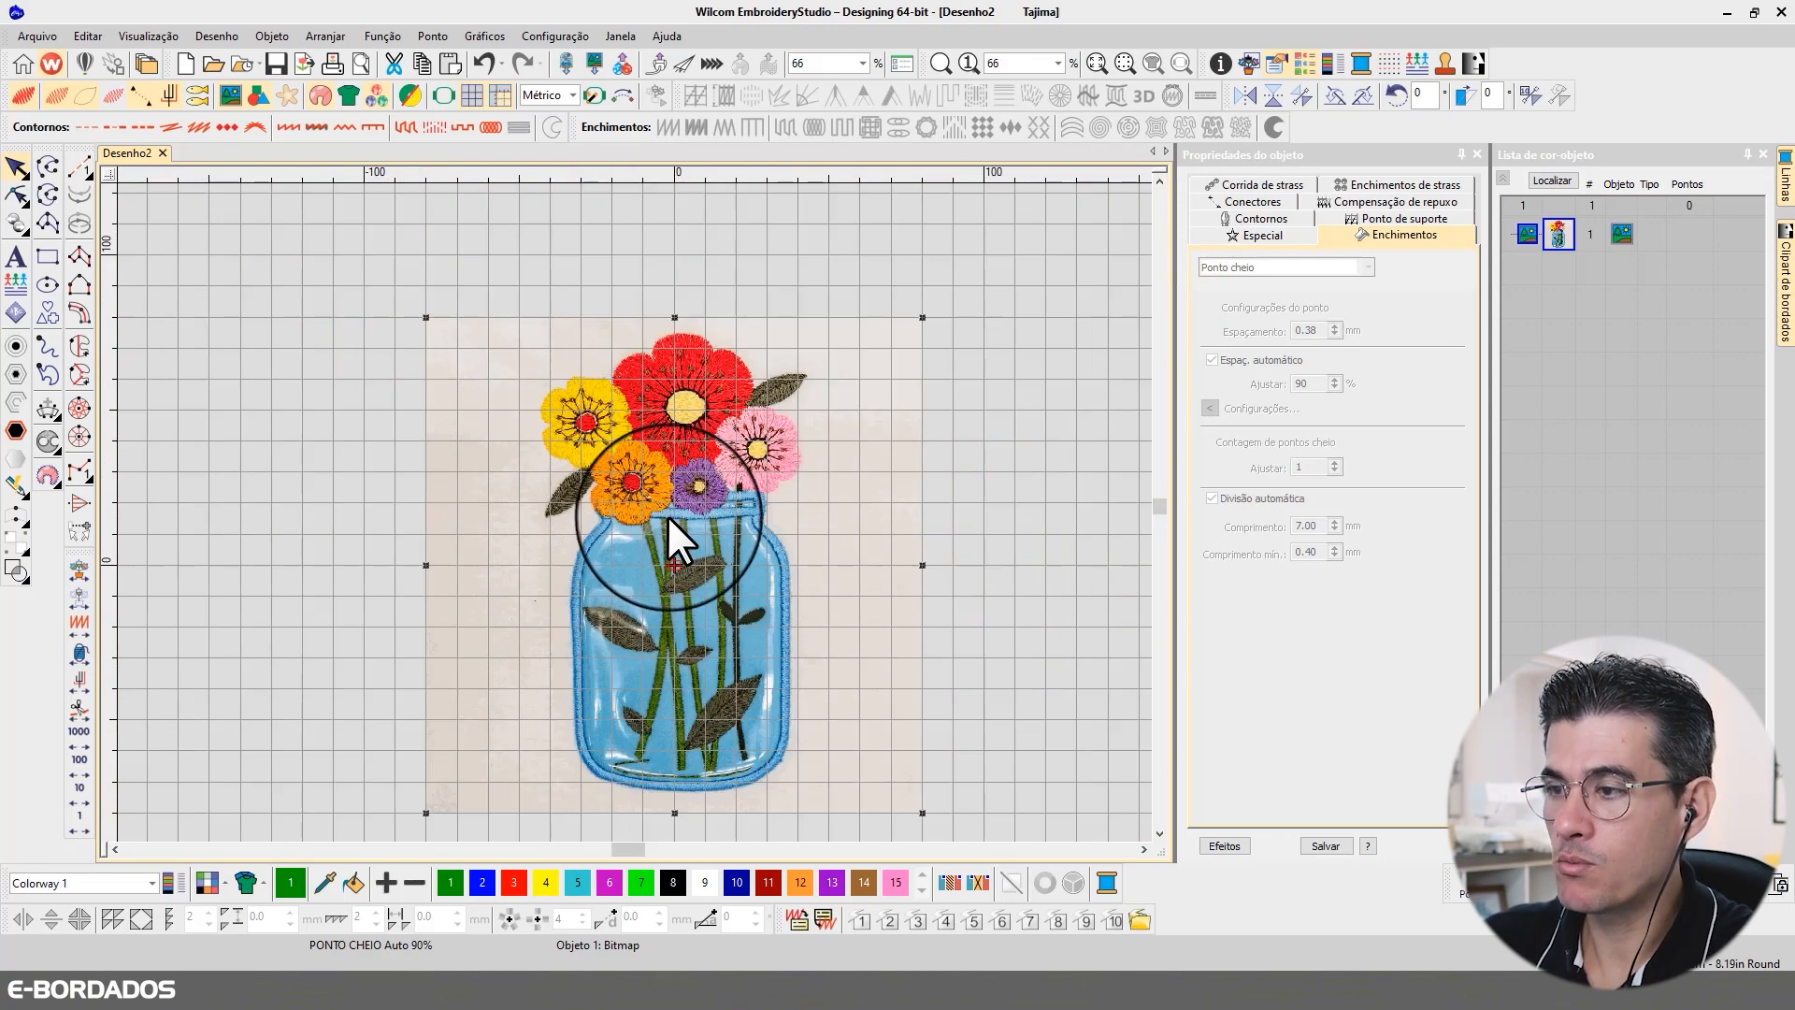
{"action": "scroll", "coordinate": [666, 514], "scroll_direction": "up", "scroll_amount": 3}
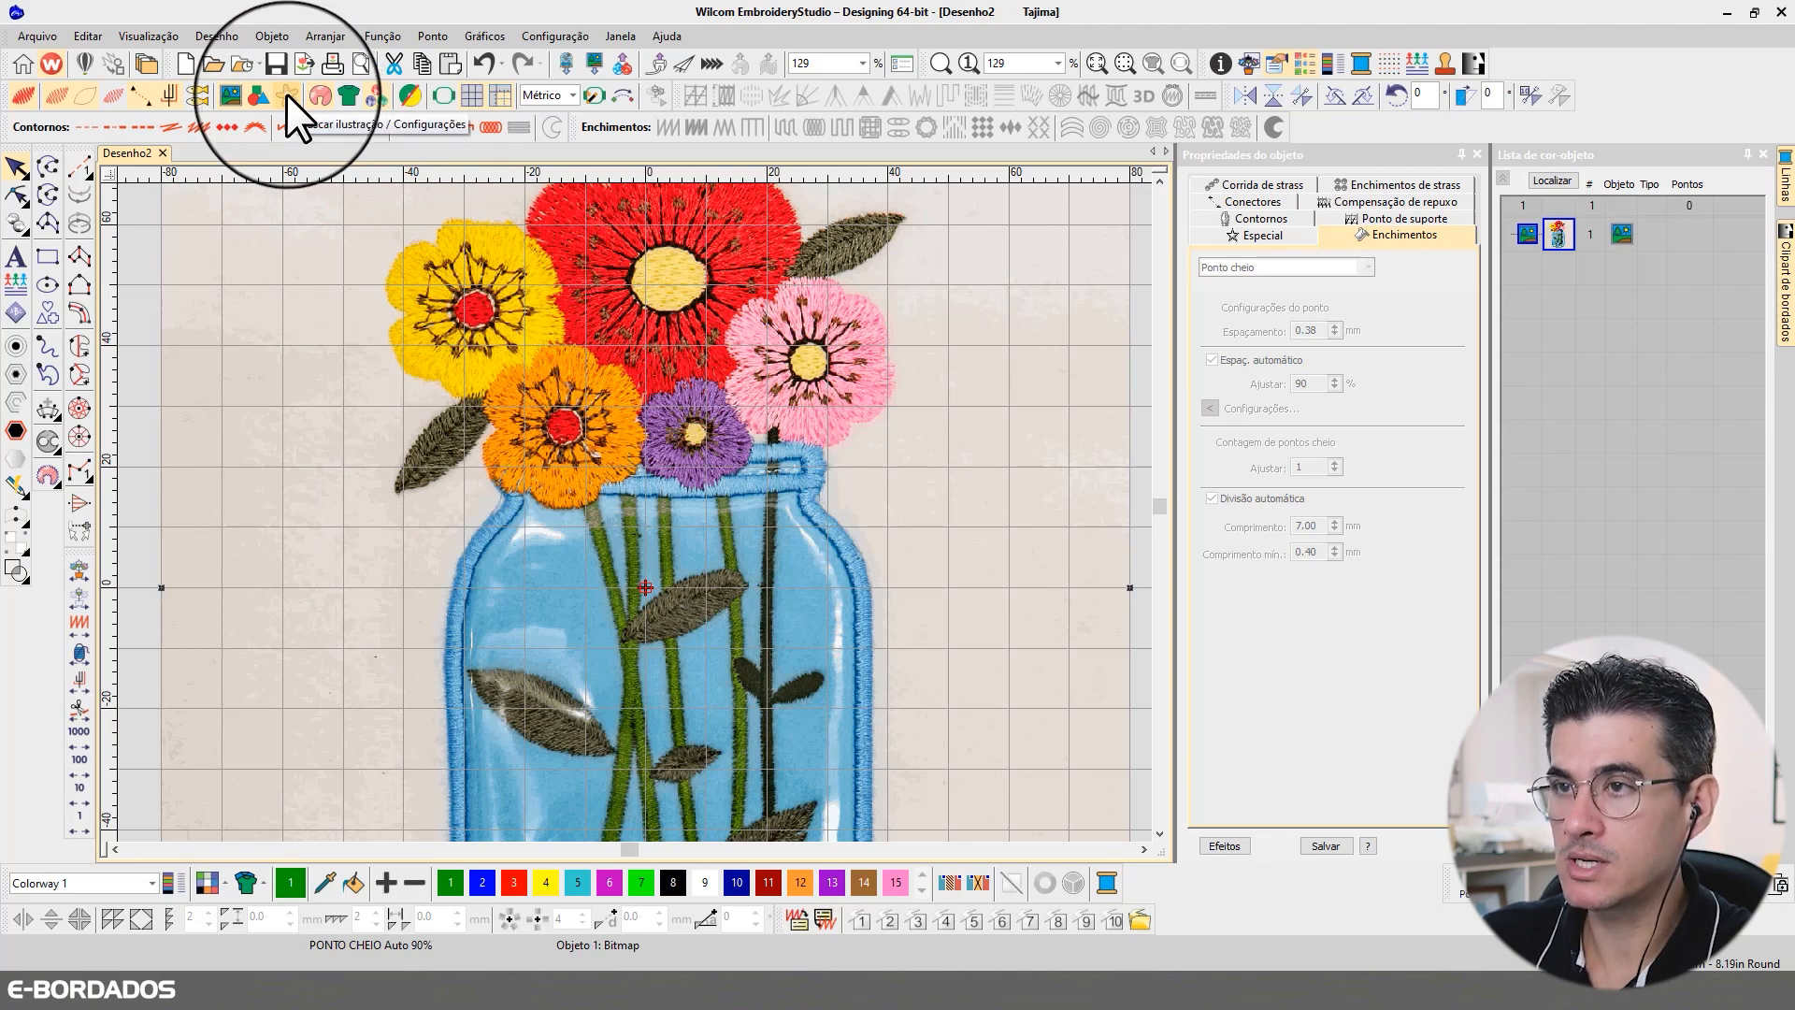
{"action": "scroll", "coordinate": [632, 512], "scroll_direction": "down", "scroll_amount": 2}
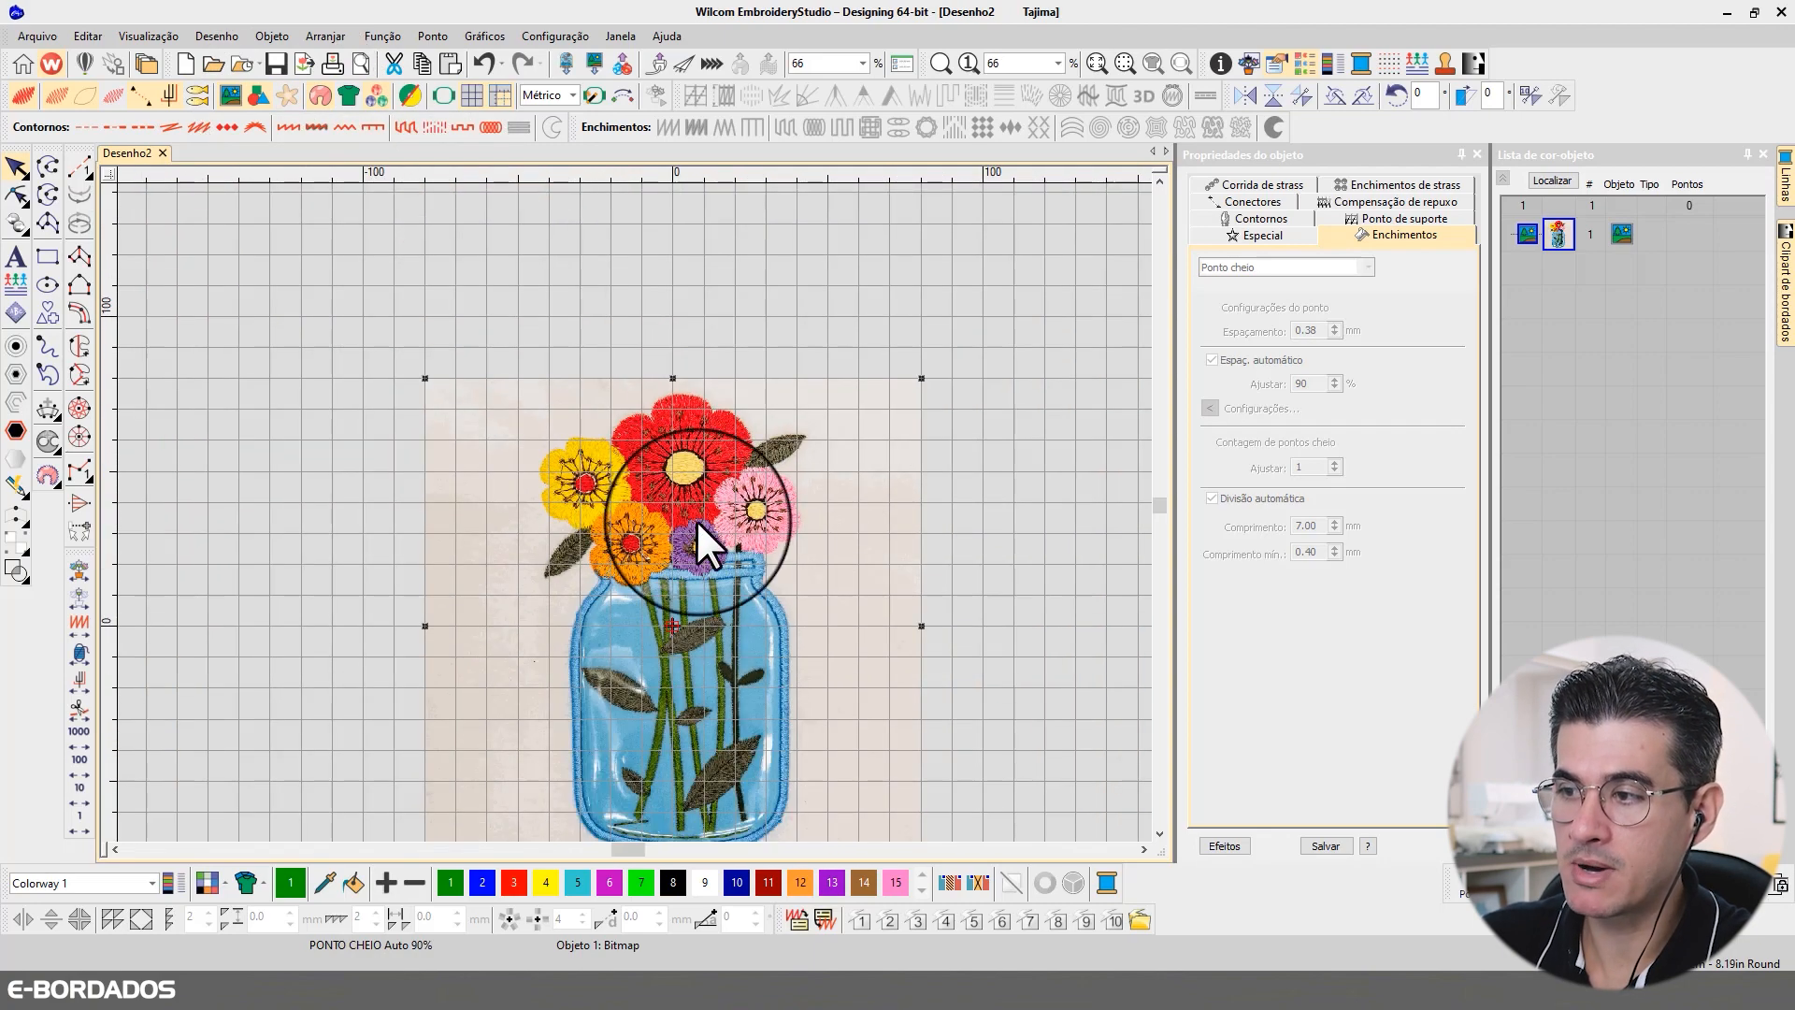
Step: Dim the background bitmap for digitizing, comparing it once with the full-colour display
{"action": "left_click", "coordinate": [282, 95]}
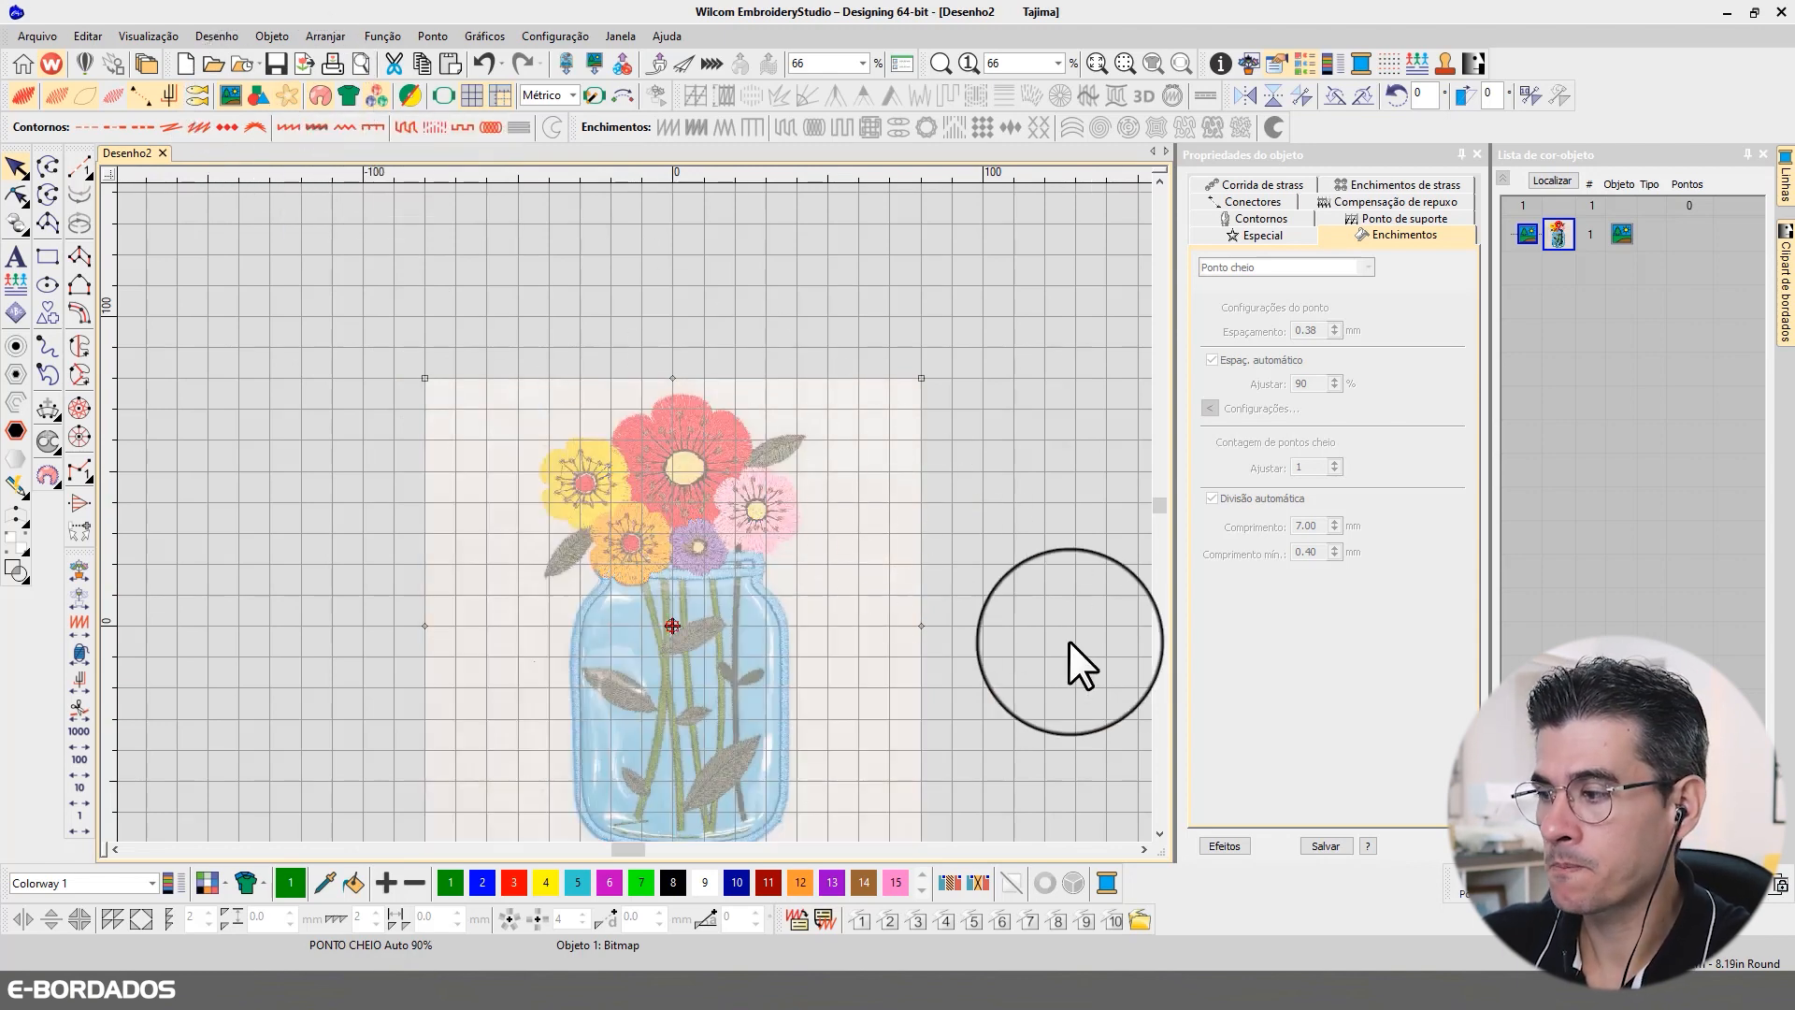
{"action": "left_click", "coordinate": [1159, 834]}
{"action": "left_click", "coordinate": [1158, 834]}
{"action": "left_click", "coordinate": [1159, 834]}
{"action": "key", "text": "b"}
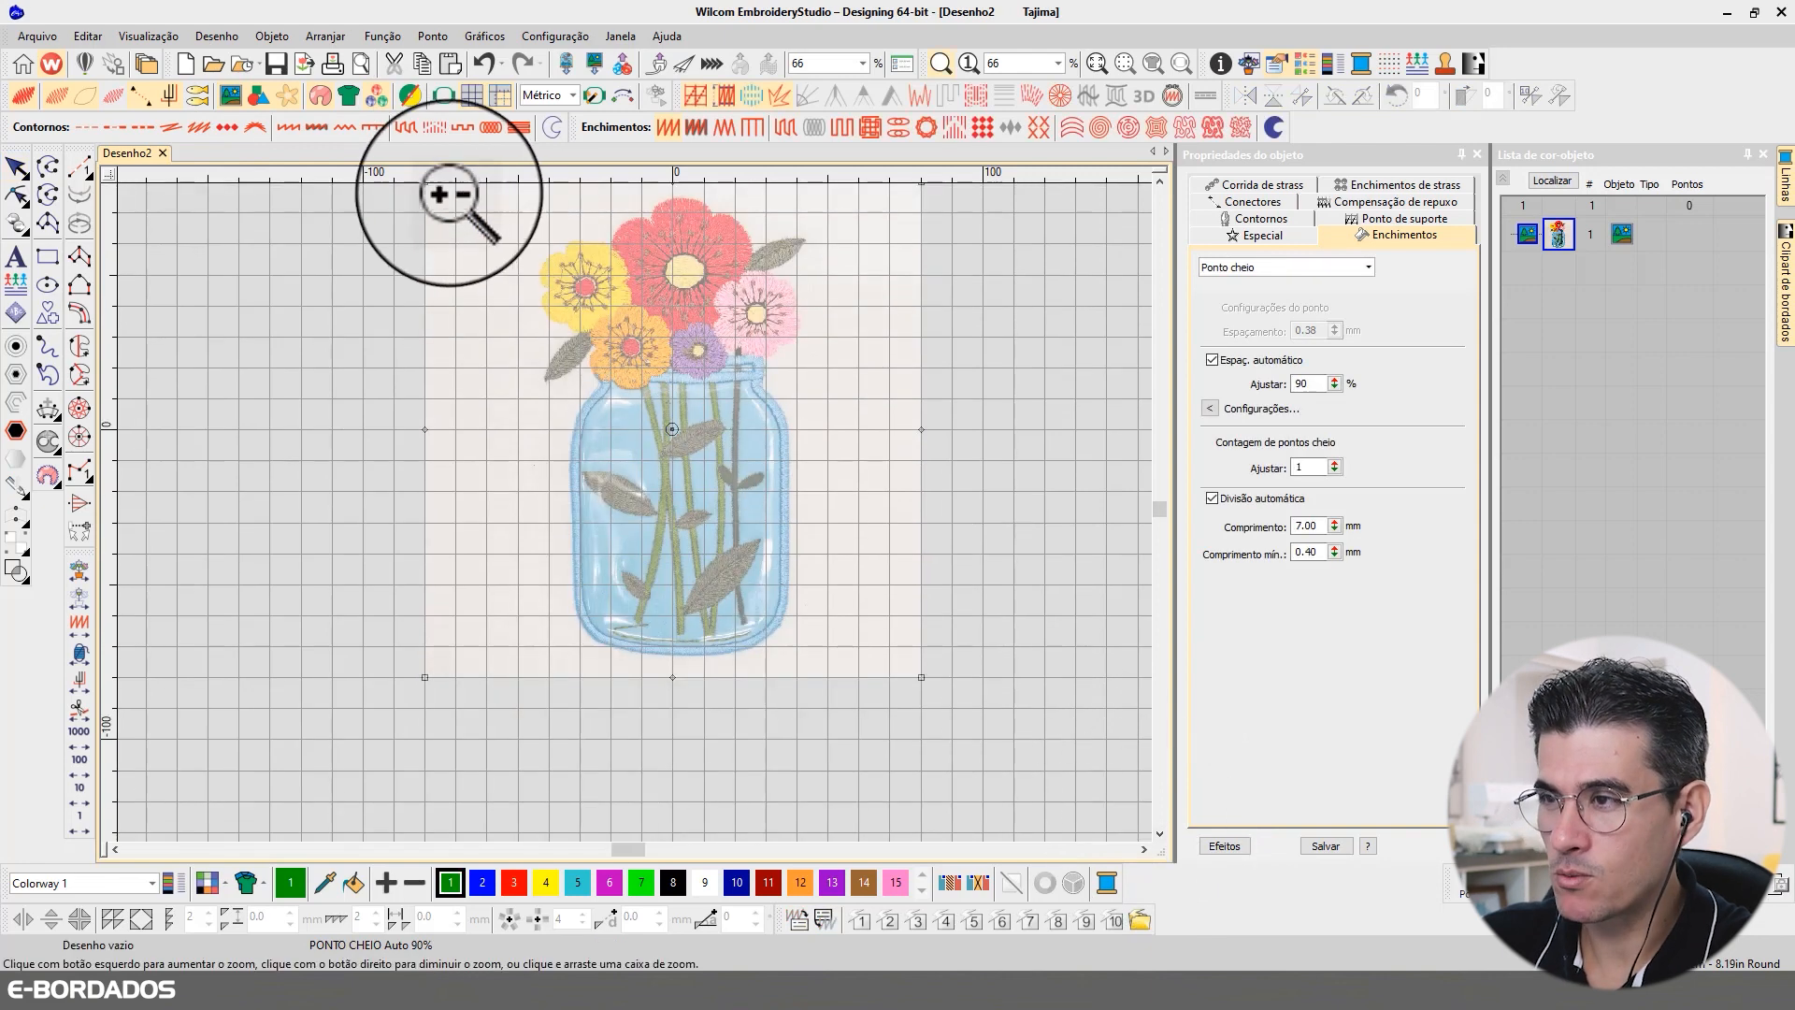
{"action": "left_click_drag", "start_coordinate": [449, 193], "coordinate": [857, 359]}
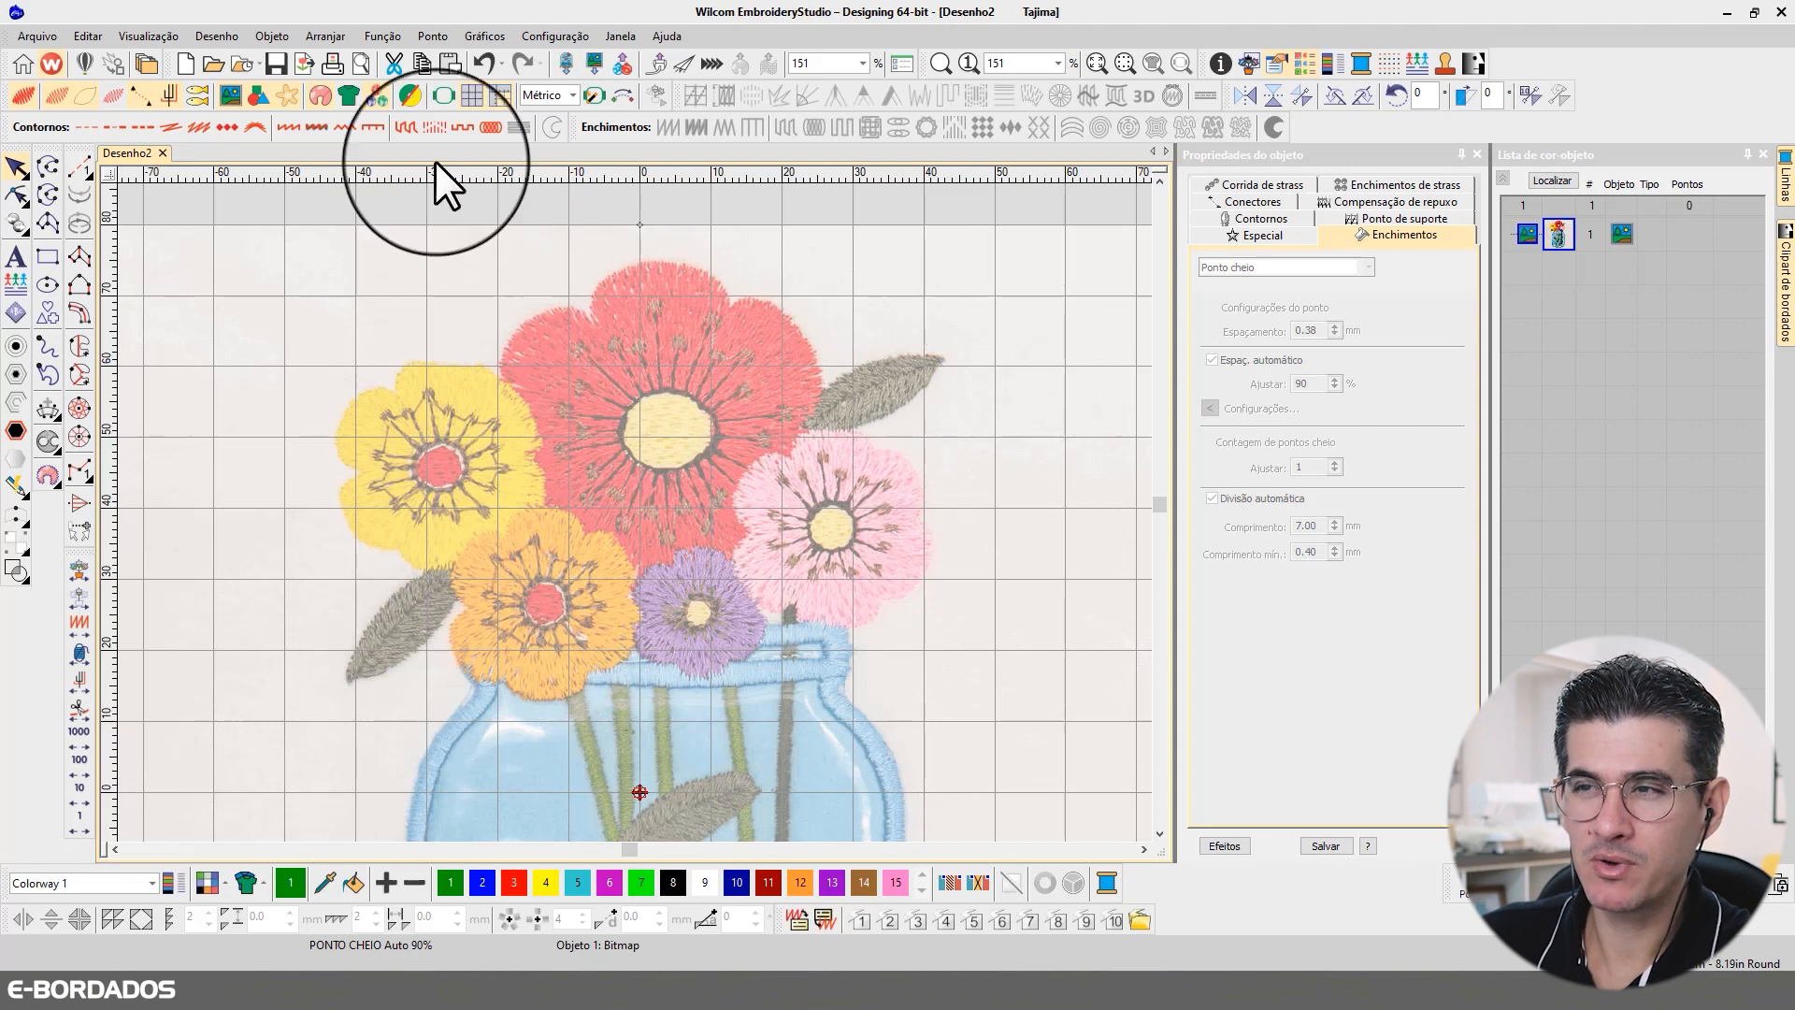
{"action": "left_click", "coordinate": [288, 92]}
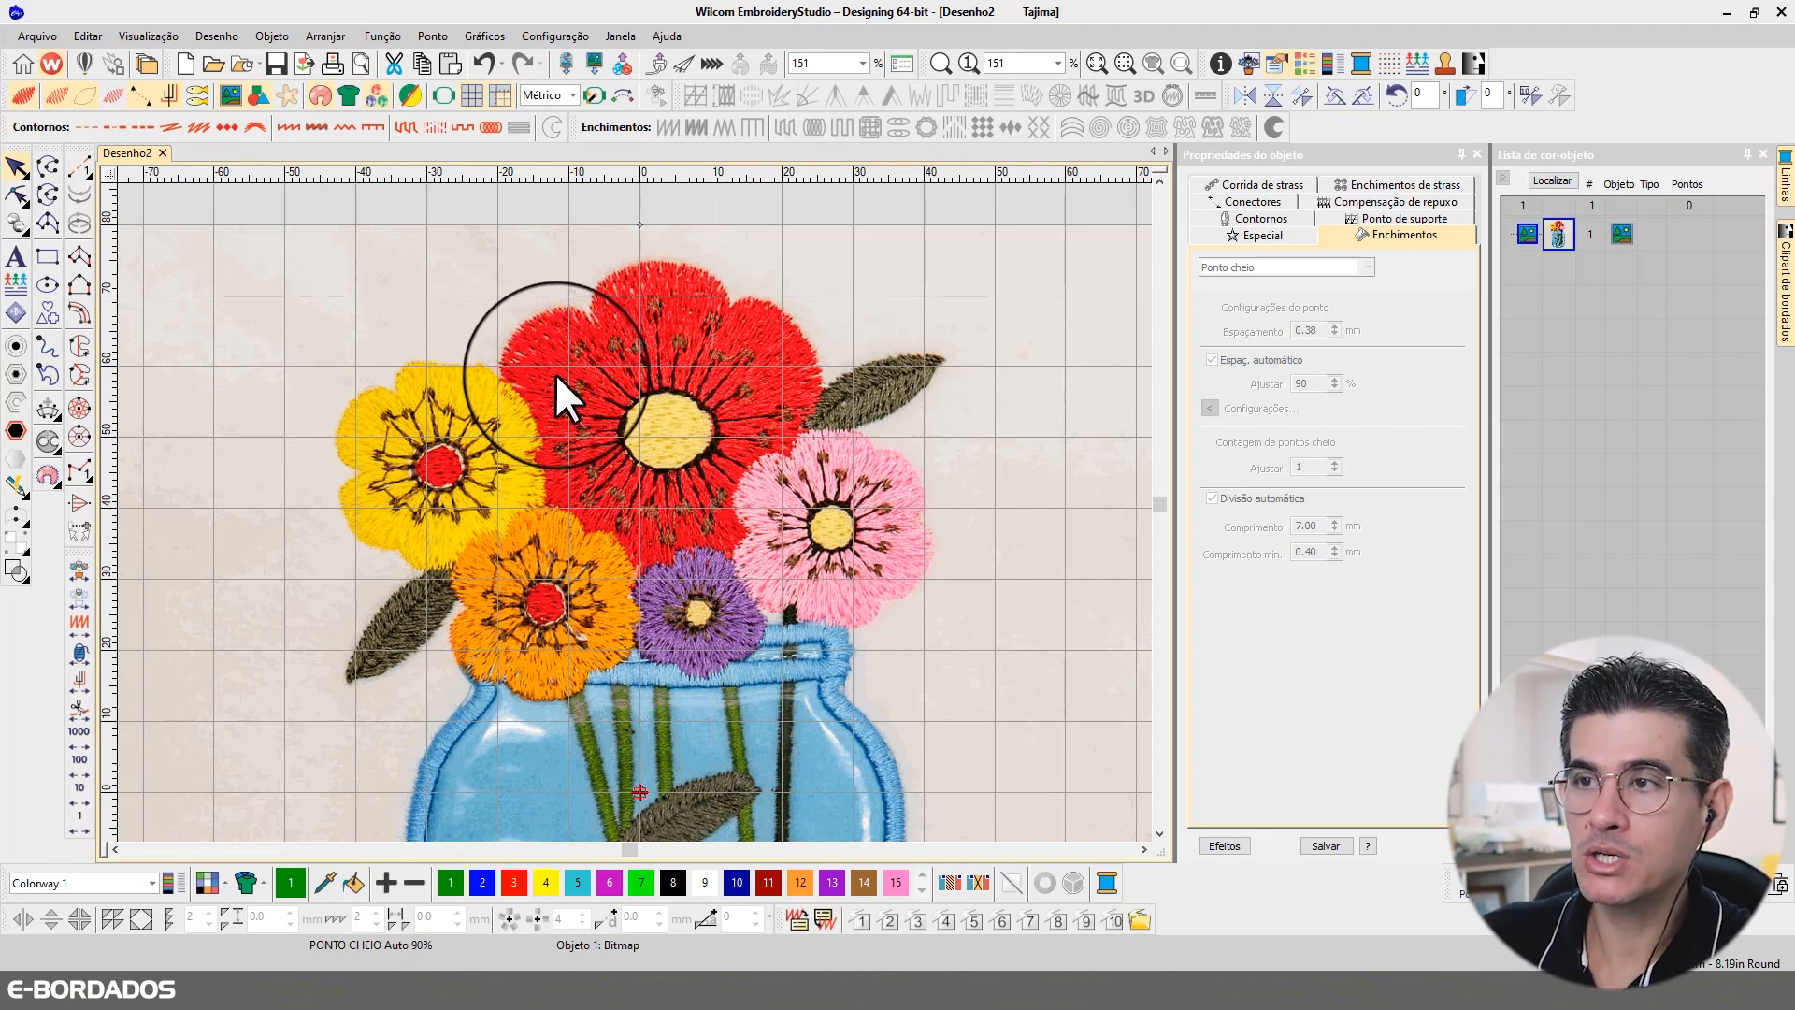
{"action": "left_click", "coordinate": [287, 93]}
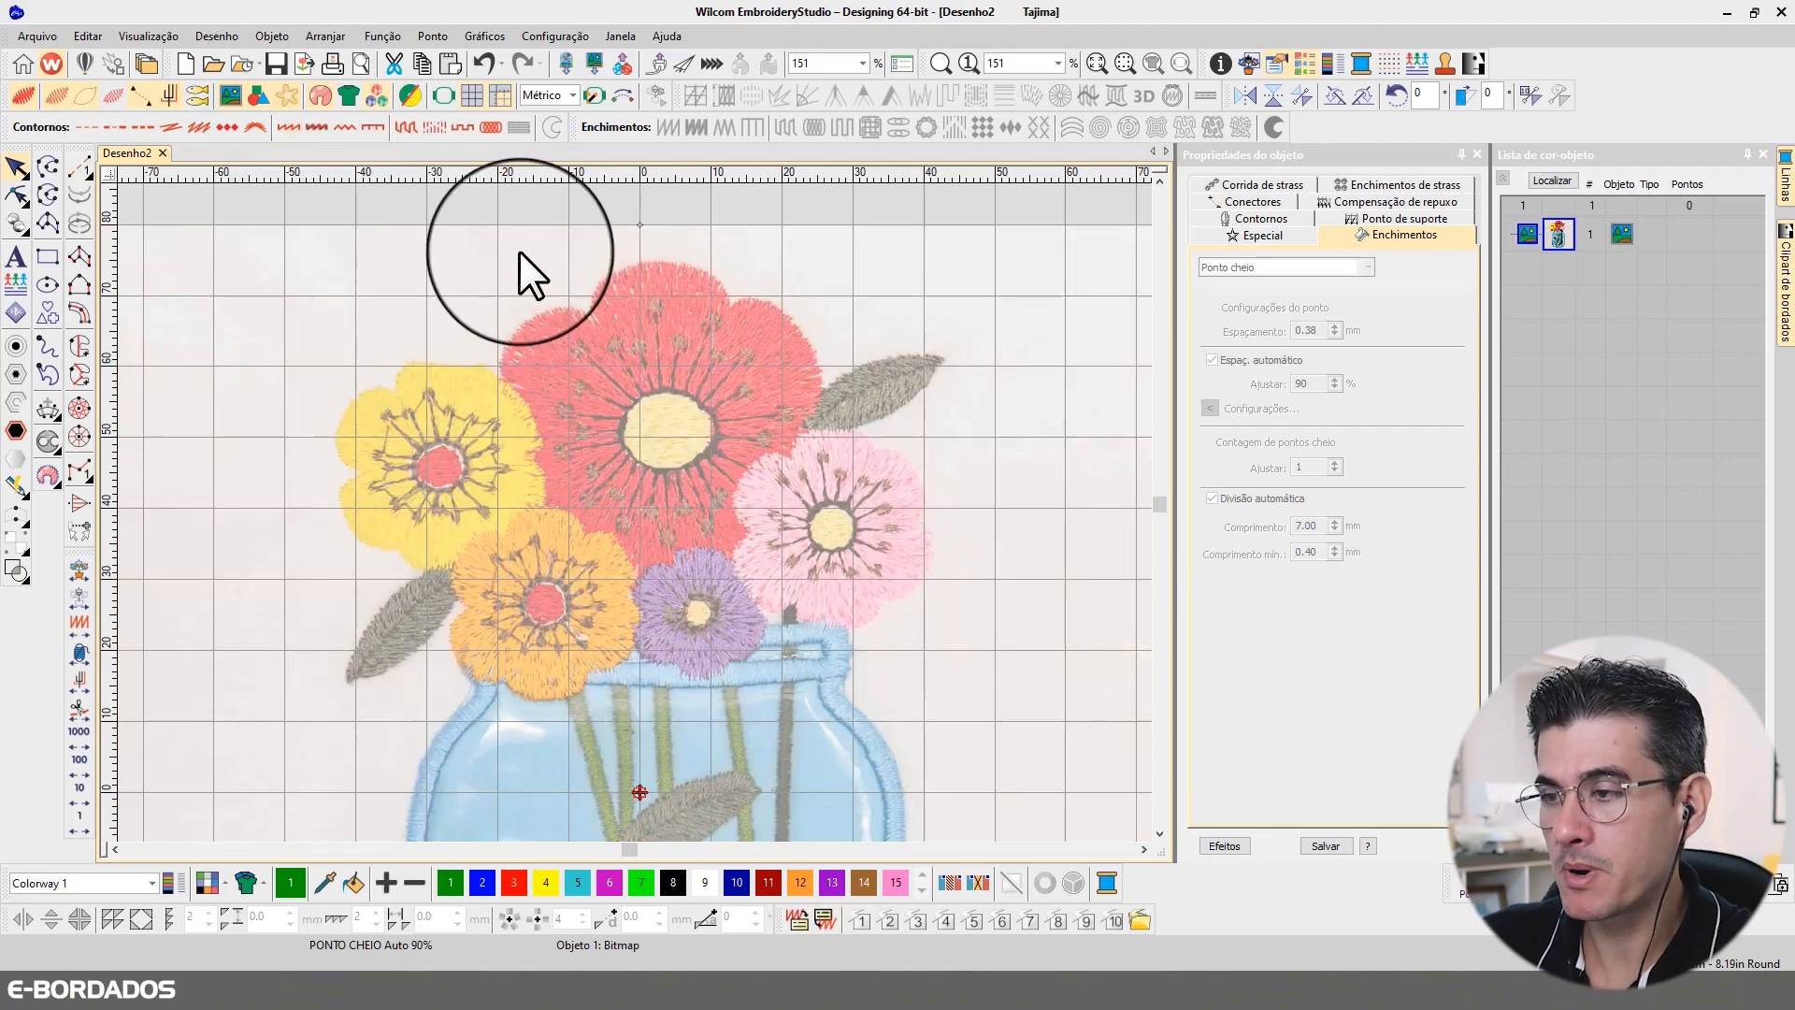
{"action": "left_click", "coordinate": [1160, 833]}
{"action": "scroll", "coordinate": [1157, 833], "scroll_direction": "down", "scroll_amount": 5}
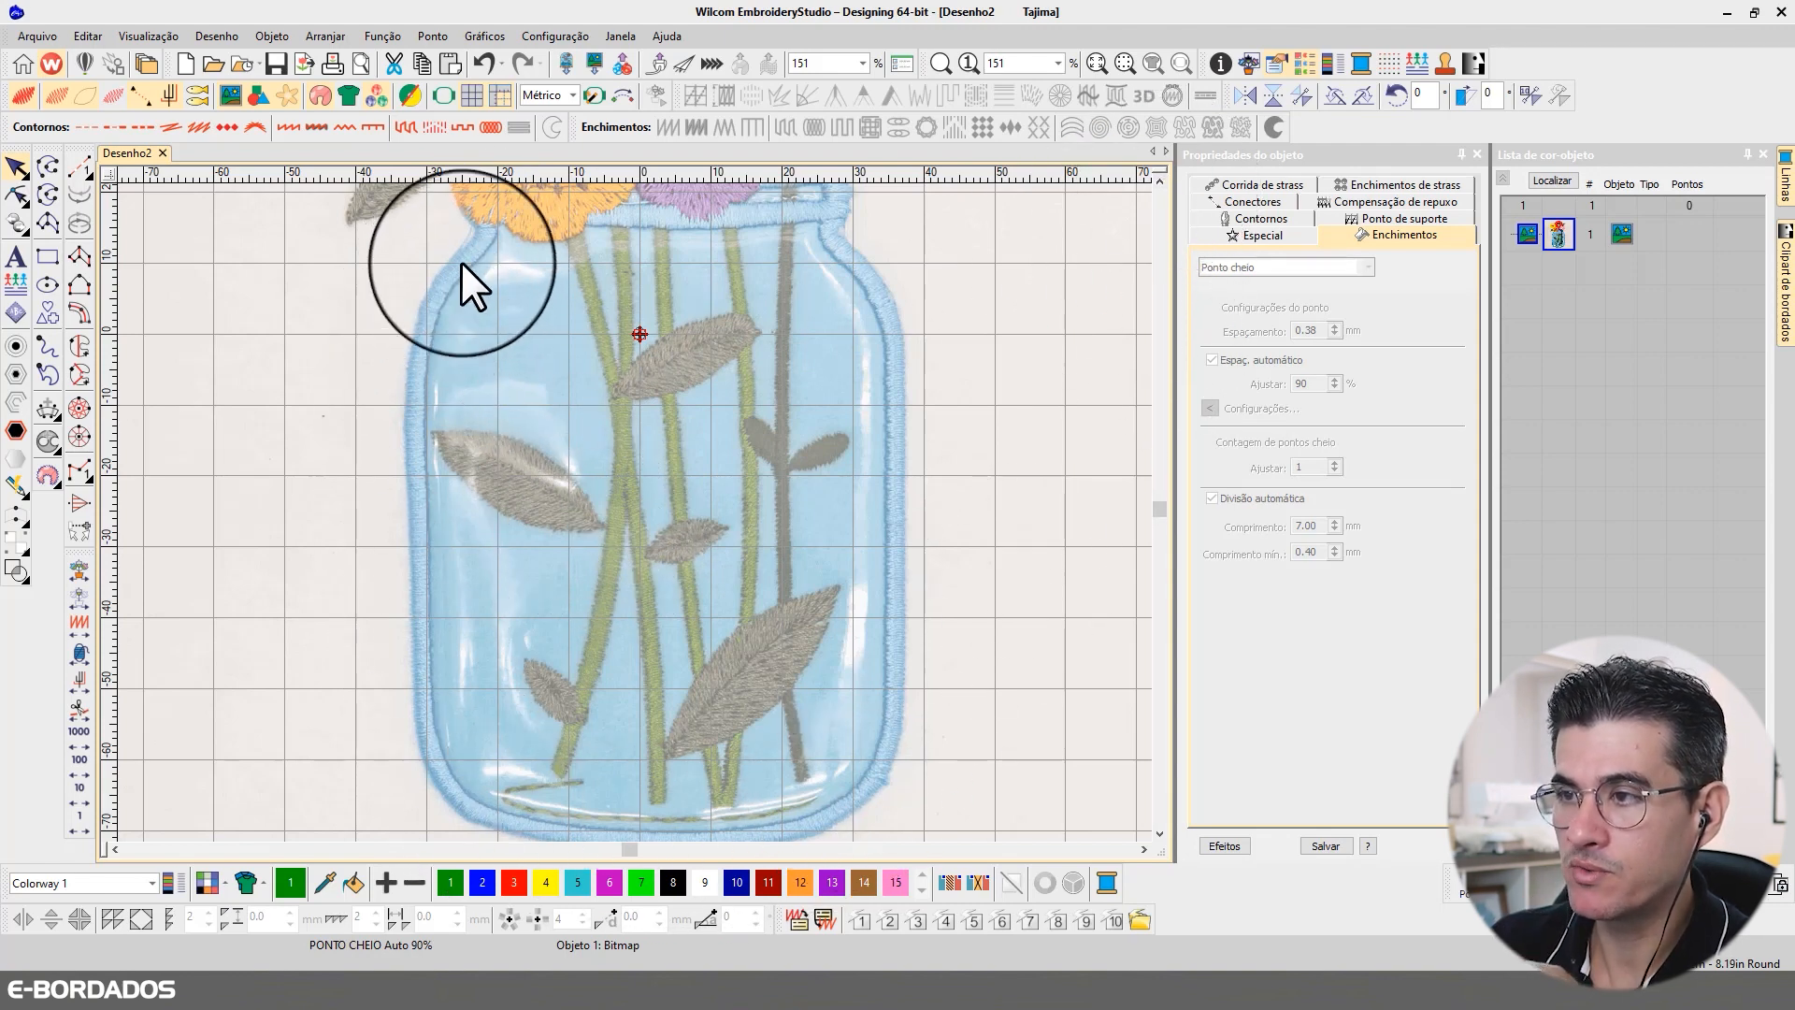
{"action": "left_click", "coordinate": [1160, 178]}
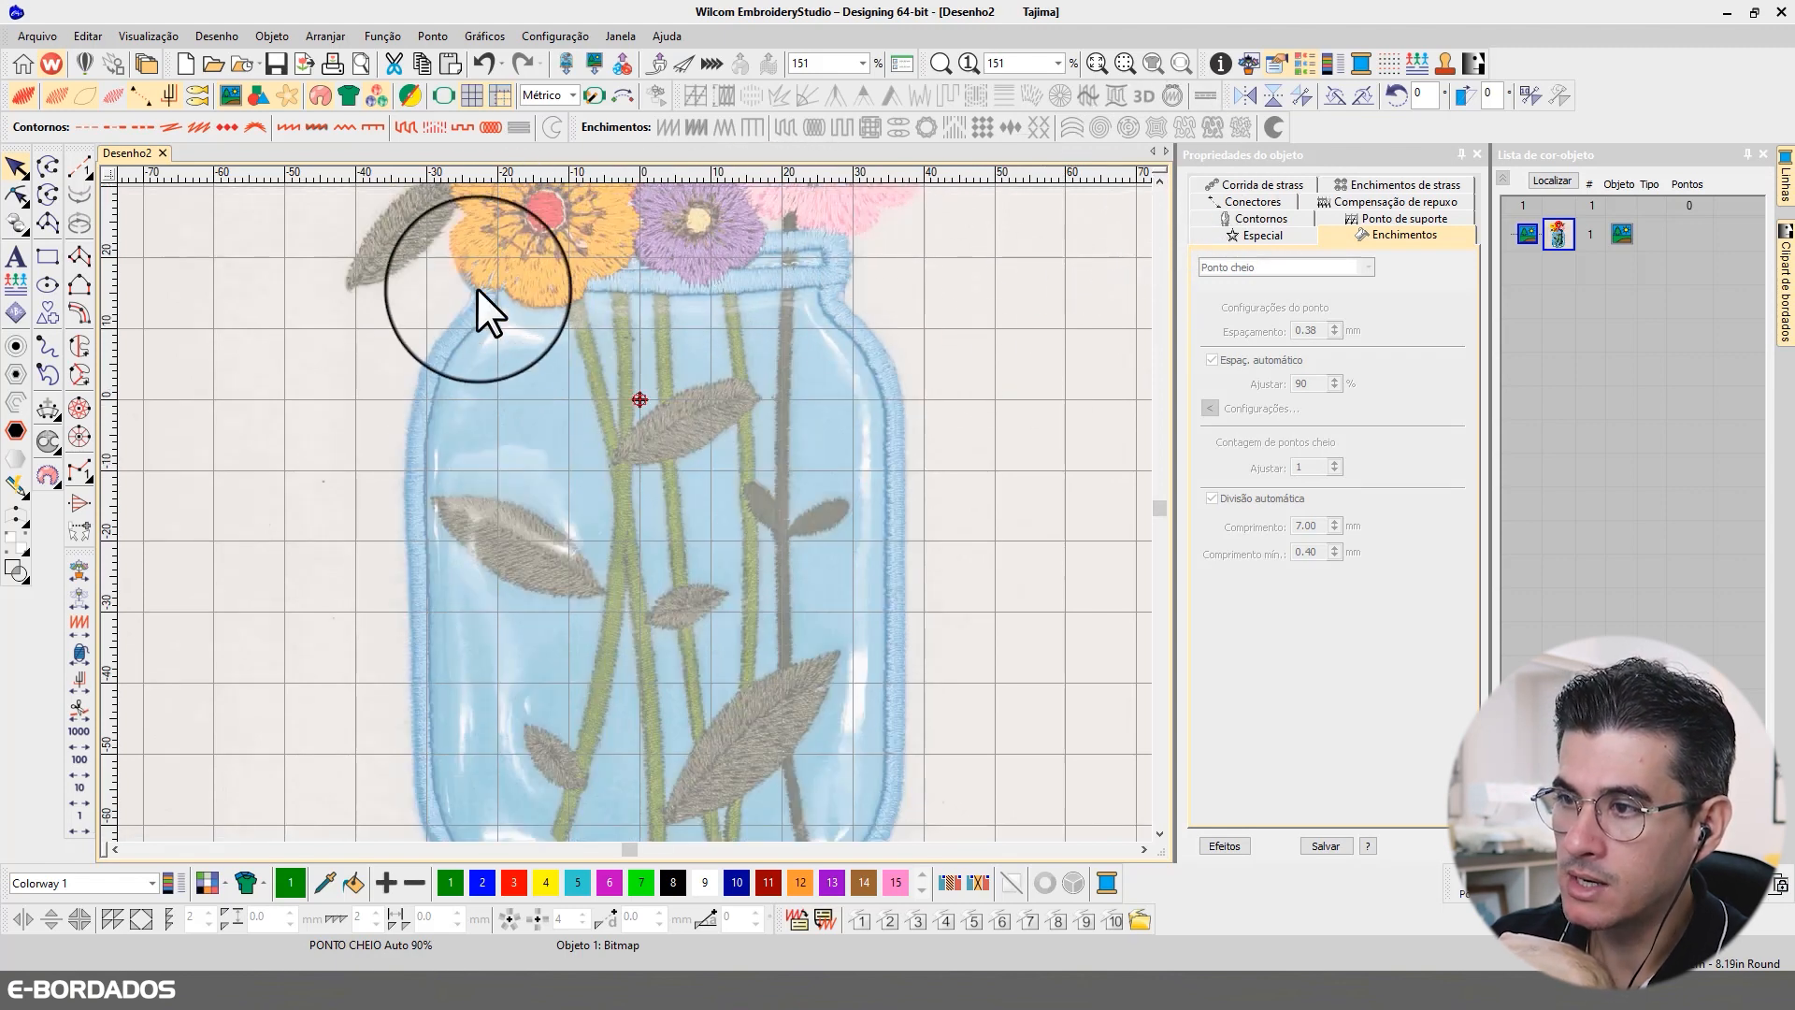
{"action": "left_click", "coordinate": [1159, 834]}
{"action": "left_click", "coordinate": [1160, 834]}
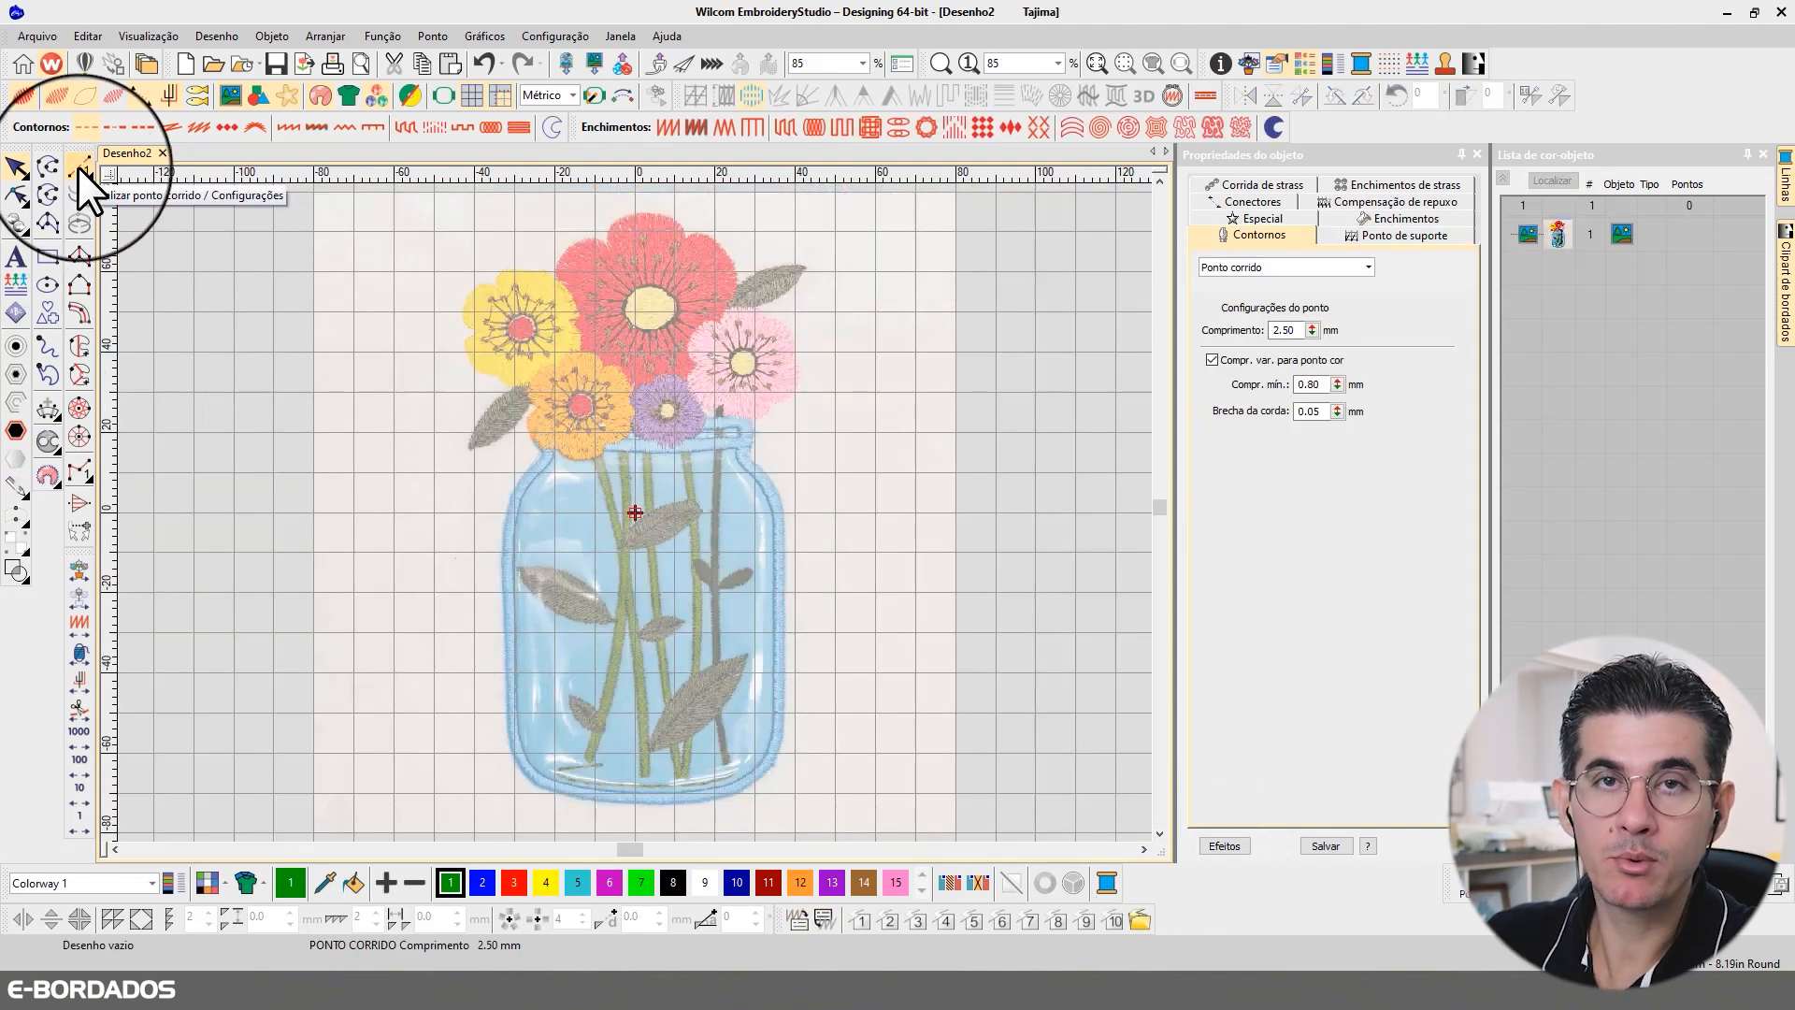
Step: Start a running stitch outline at the right end of the jar's rim and trace it down the right neck and shoulder
{"action": "left_click", "coordinate": [77, 166]}
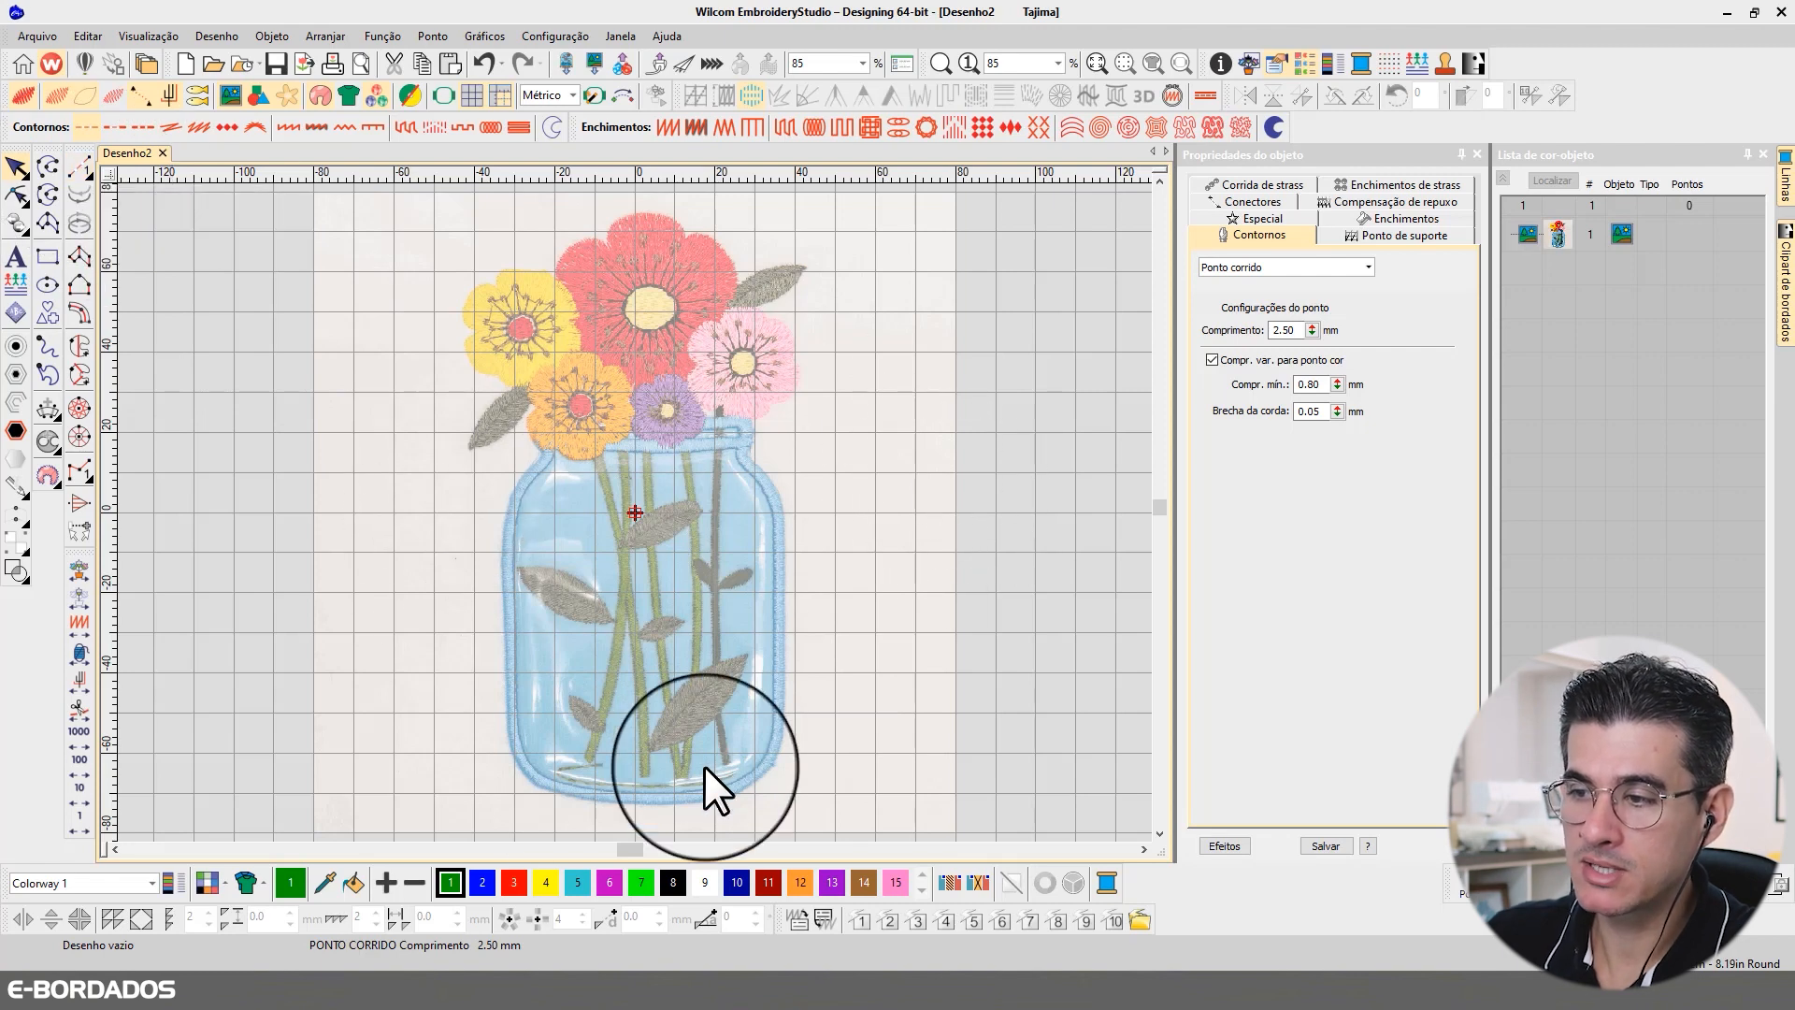
{"action": "scroll", "coordinate": [749, 470], "scroll_direction": "up", "scroll_amount": 2}
{"action": "scroll", "coordinate": [597, 492], "scroll_direction": "up", "scroll_amount": 2}
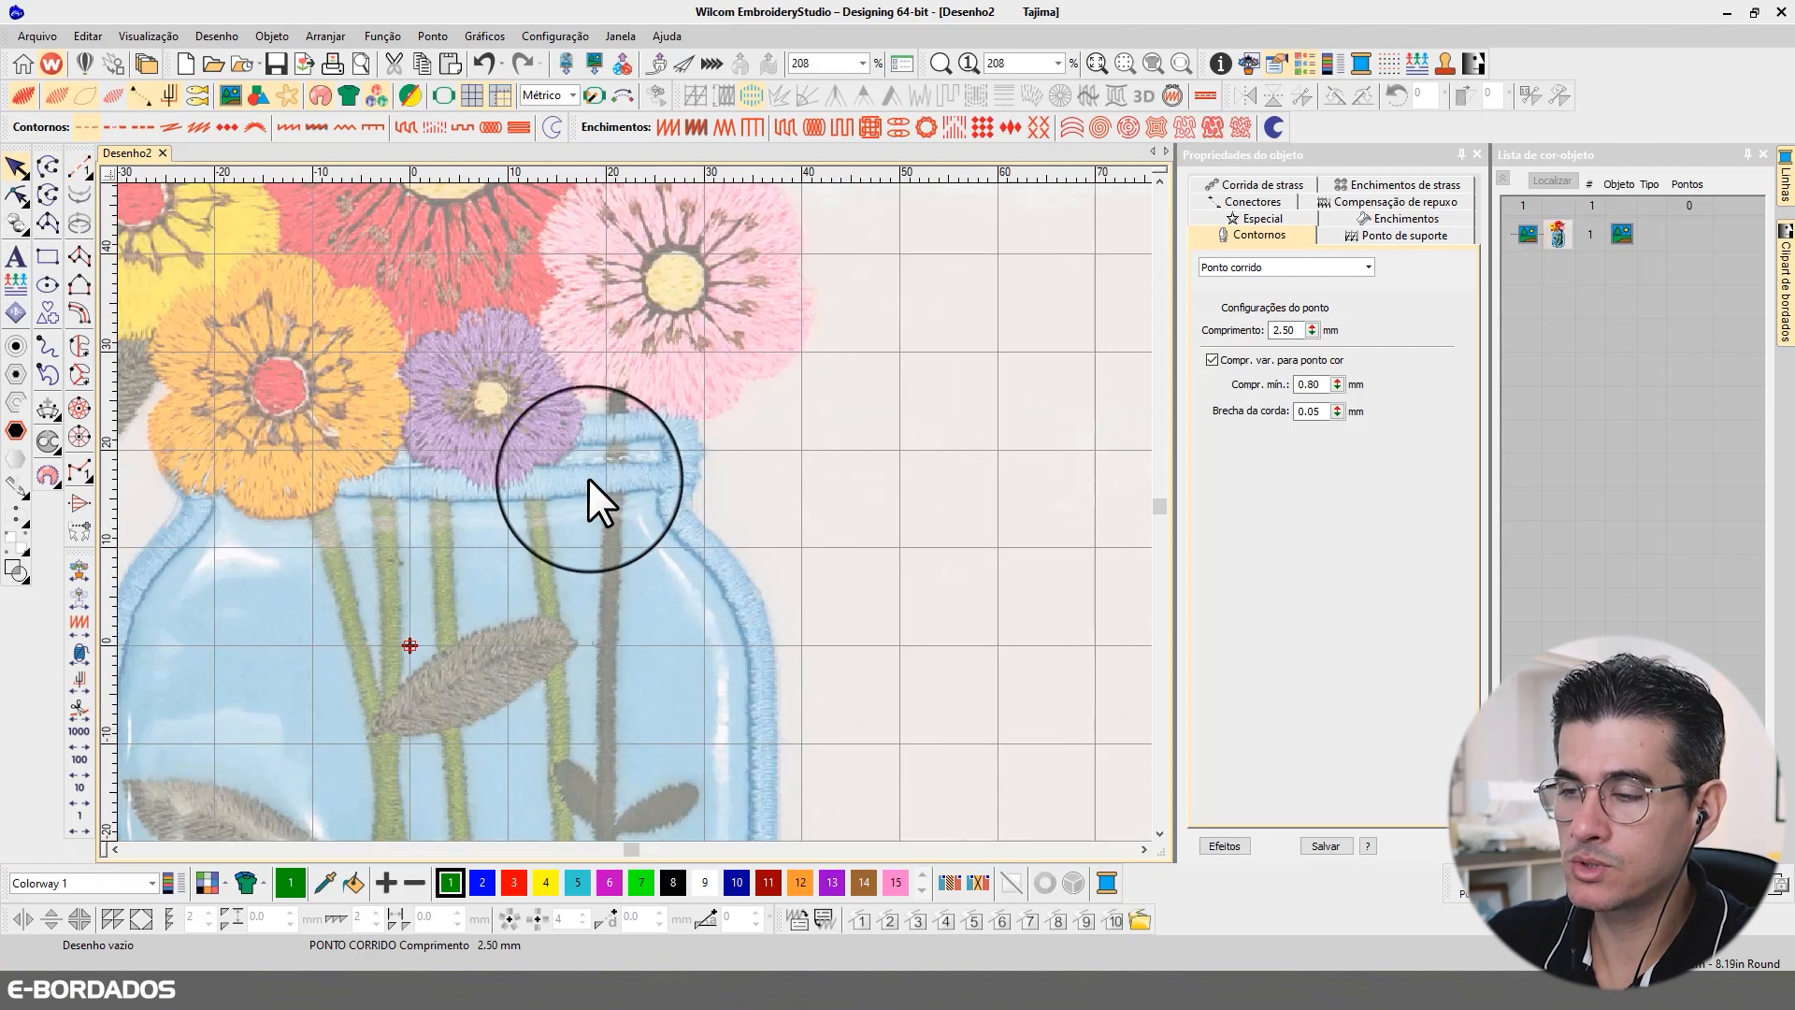
{"action": "left_click", "coordinate": [79, 165]}
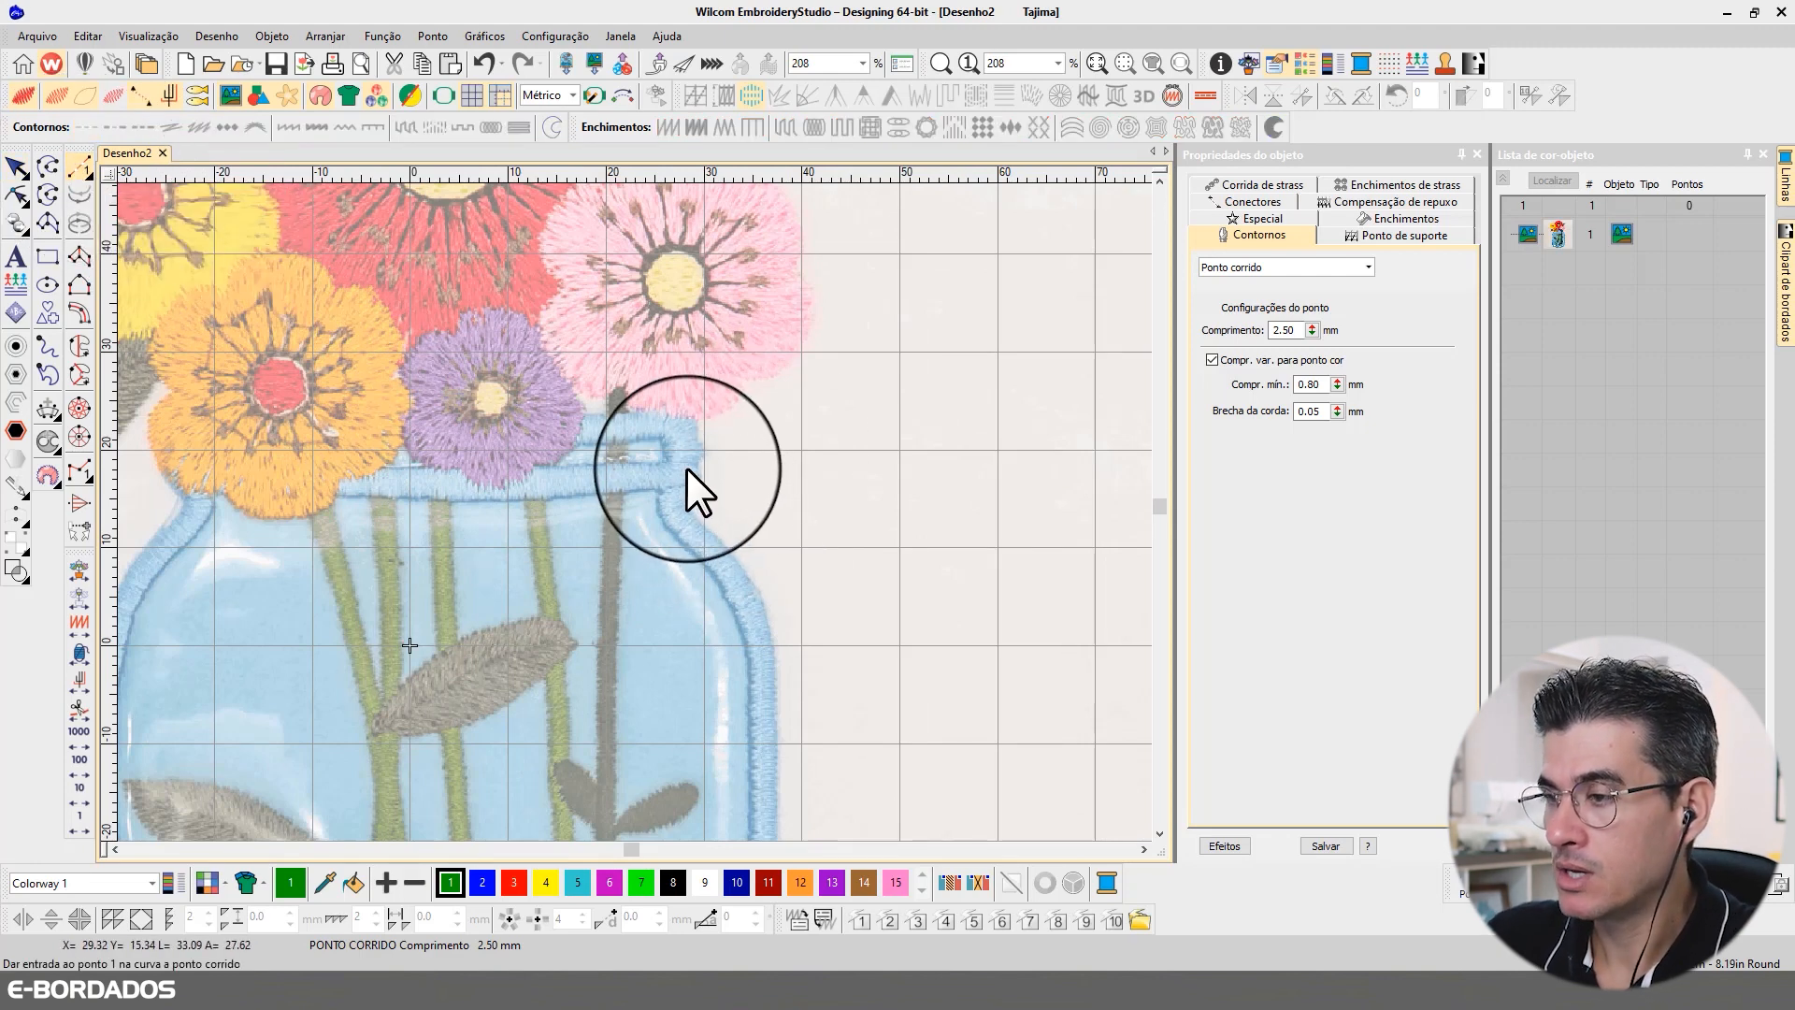
{"action": "left_click", "coordinate": [677, 423]}
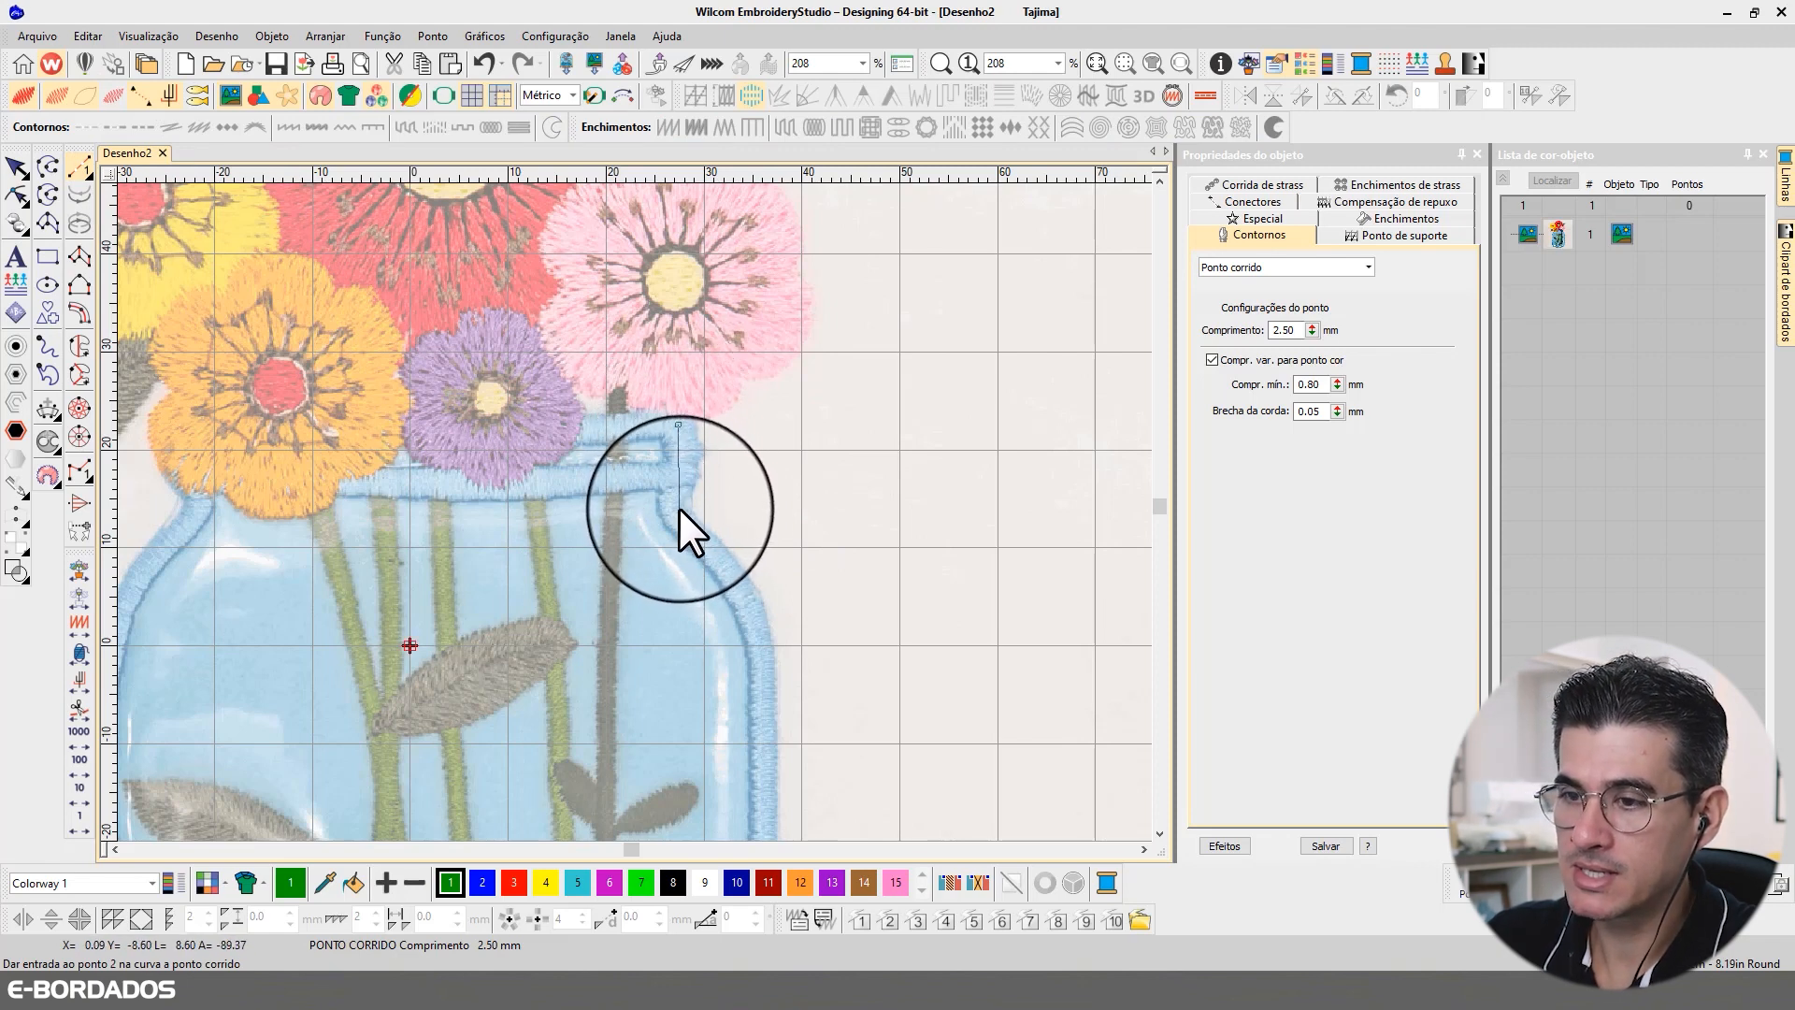
{"action": "left_click", "coordinate": [675, 482]}
{"action": "left_click", "coordinate": [683, 519]}
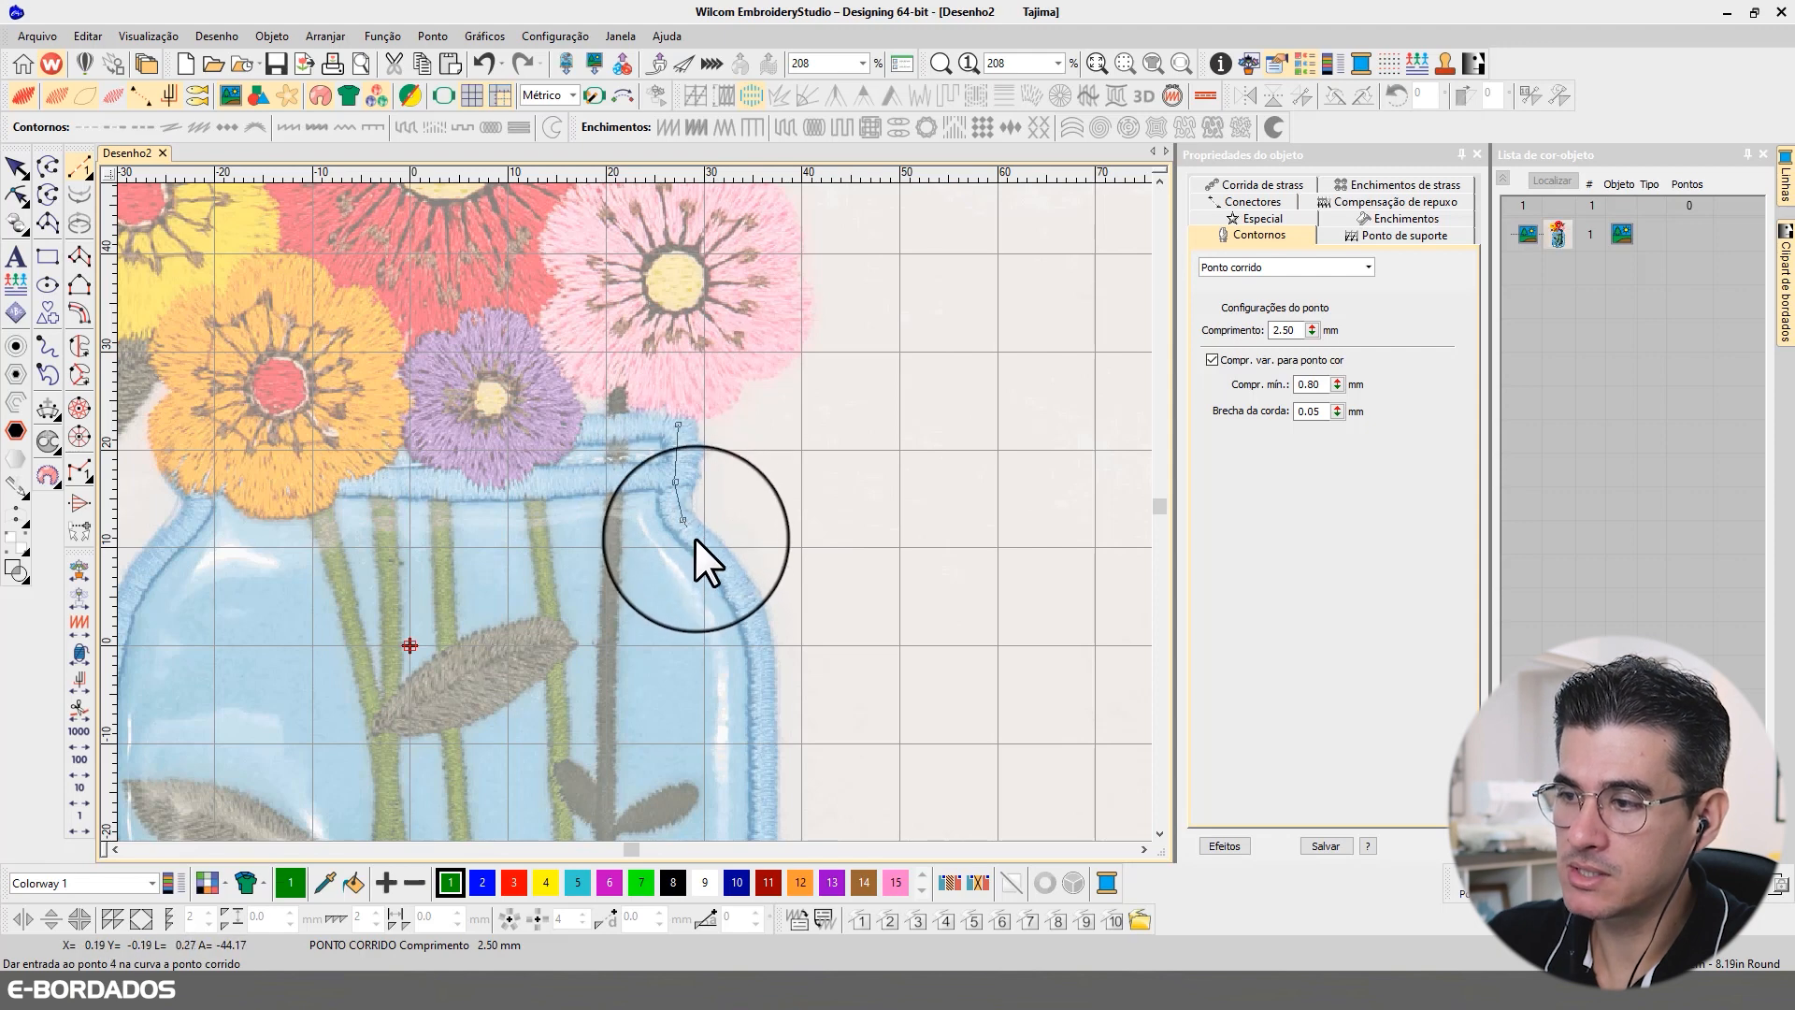
{"action": "left_click", "coordinate": [718, 556]}
{"action": "left_click", "coordinate": [752, 609]}
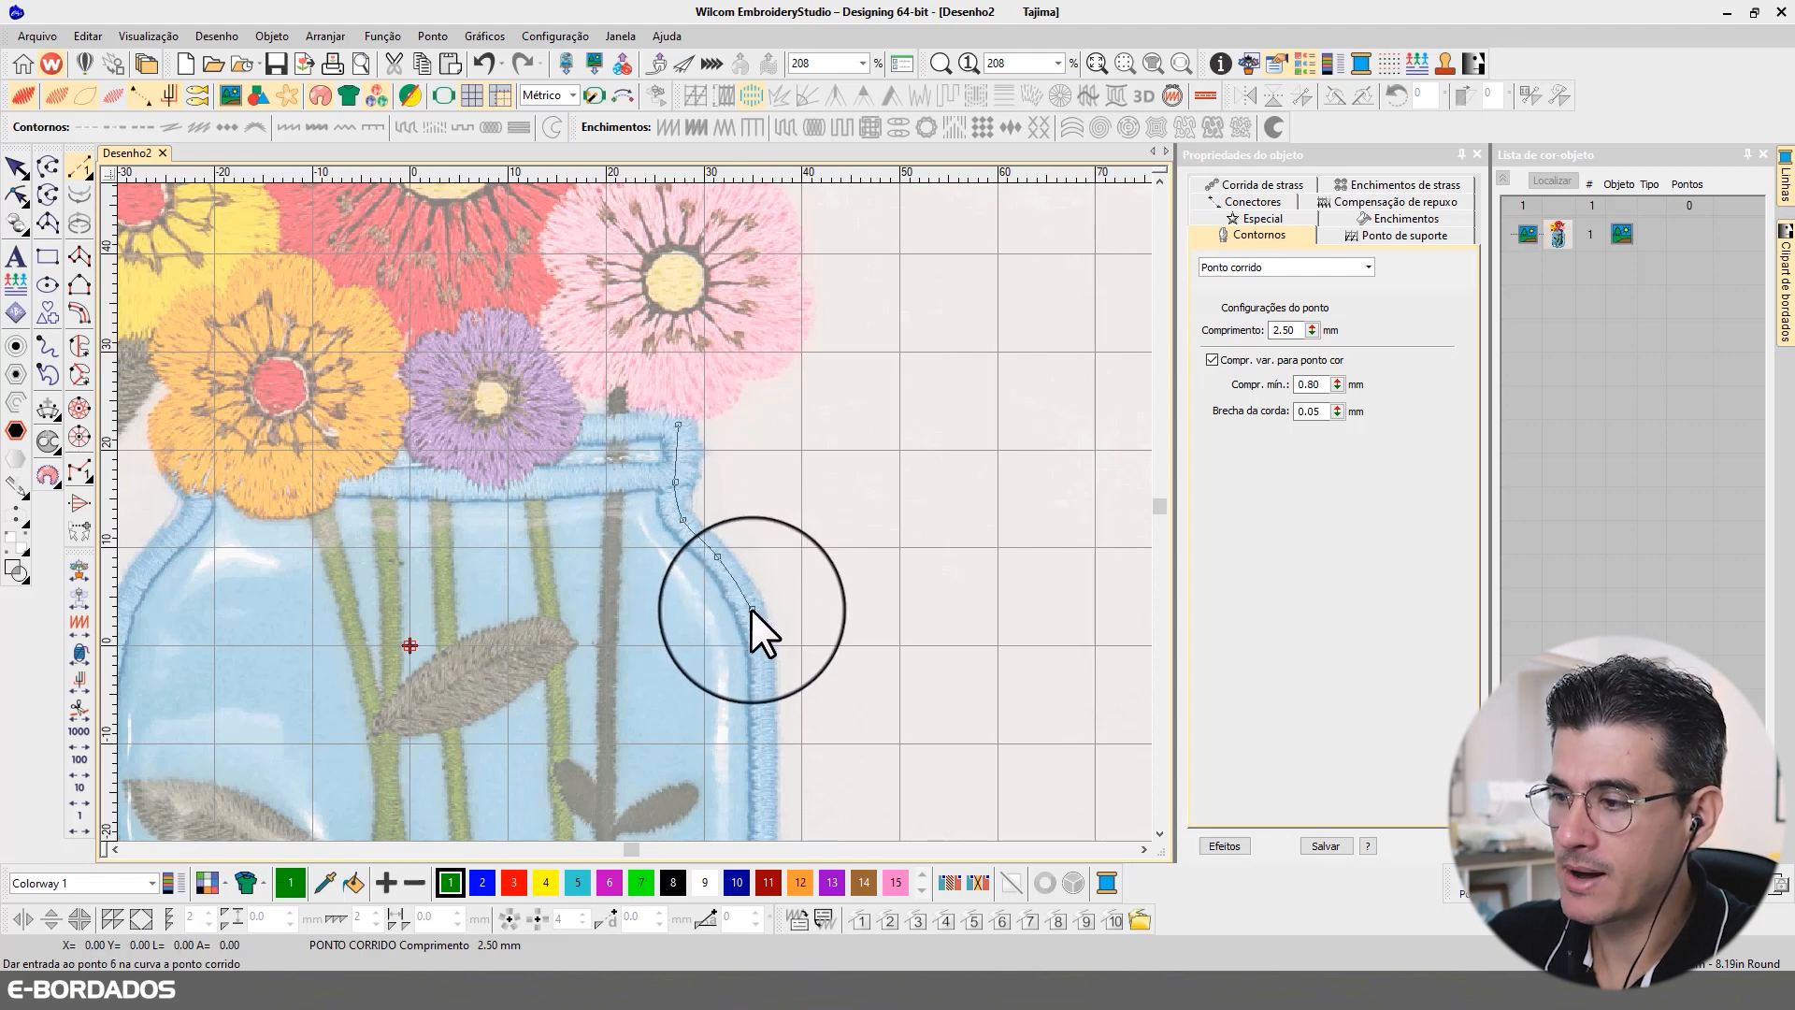
{"action": "left_click", "coordinate": [765, 680]}
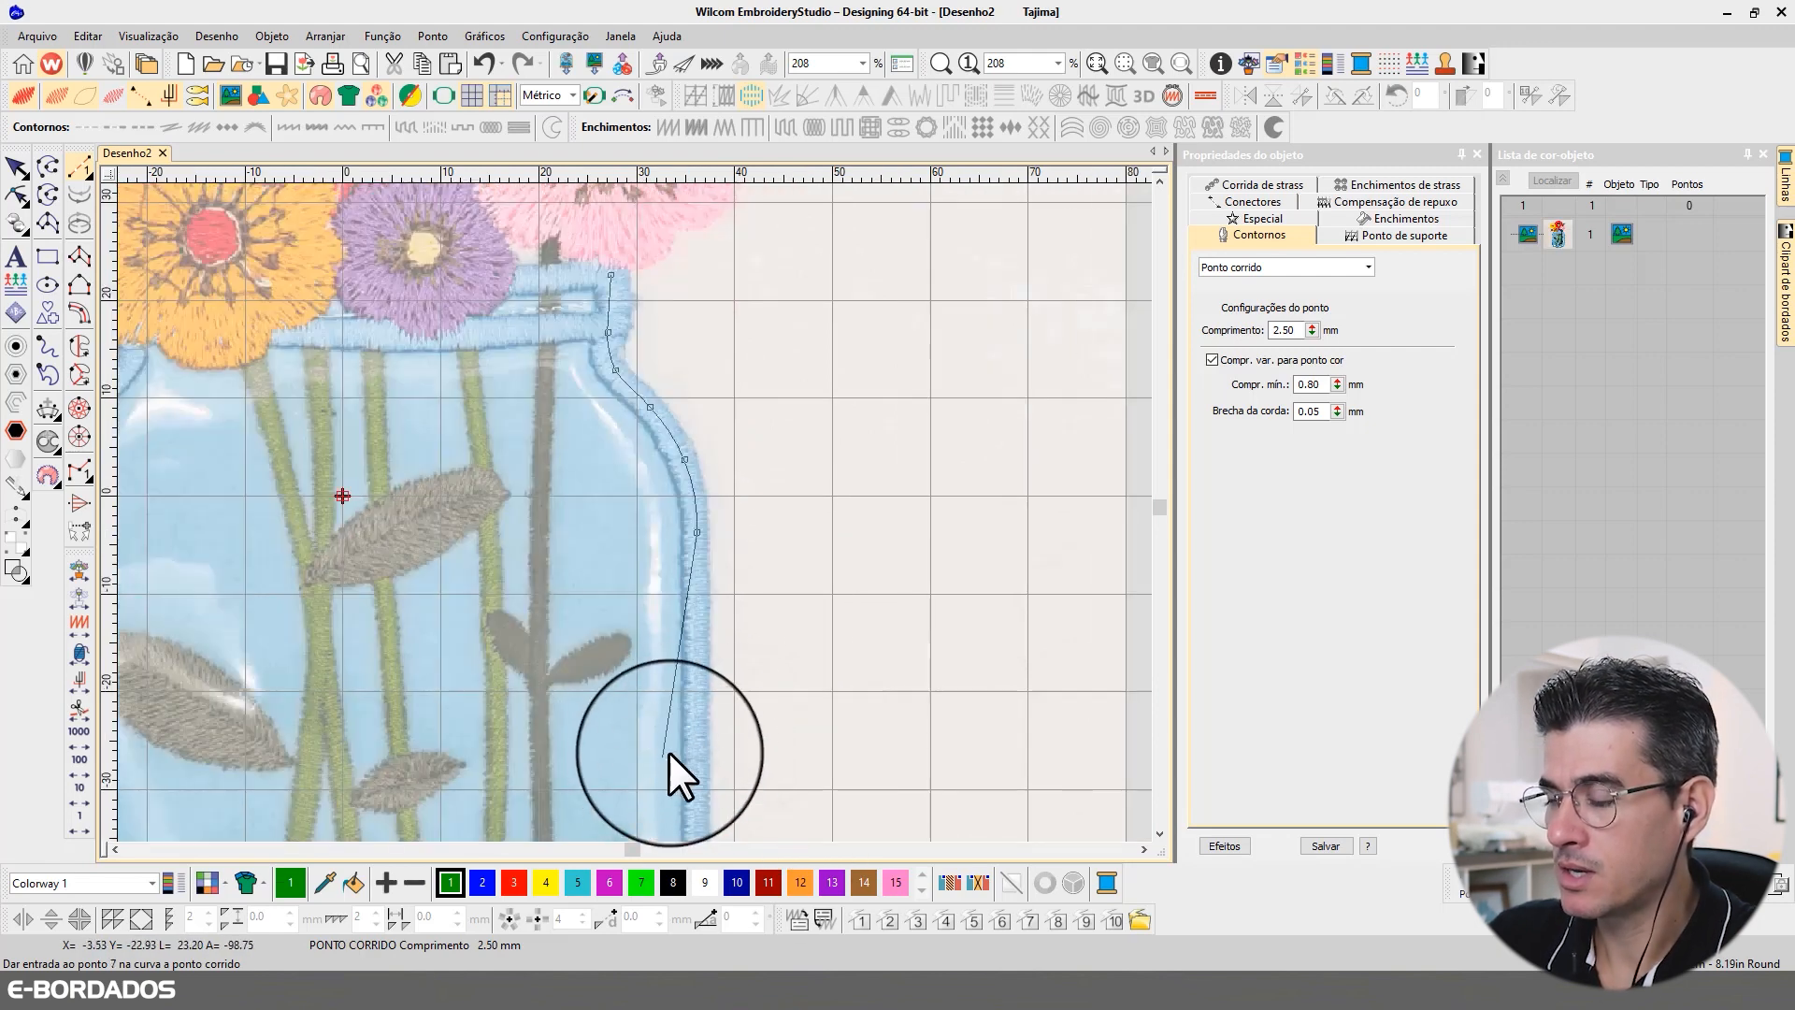
Step: Continue the running stitch outline down the jar's right side and around the lower right corner, along the middle of the border
{"action": "left_click", "coordinate": [694, 667]}
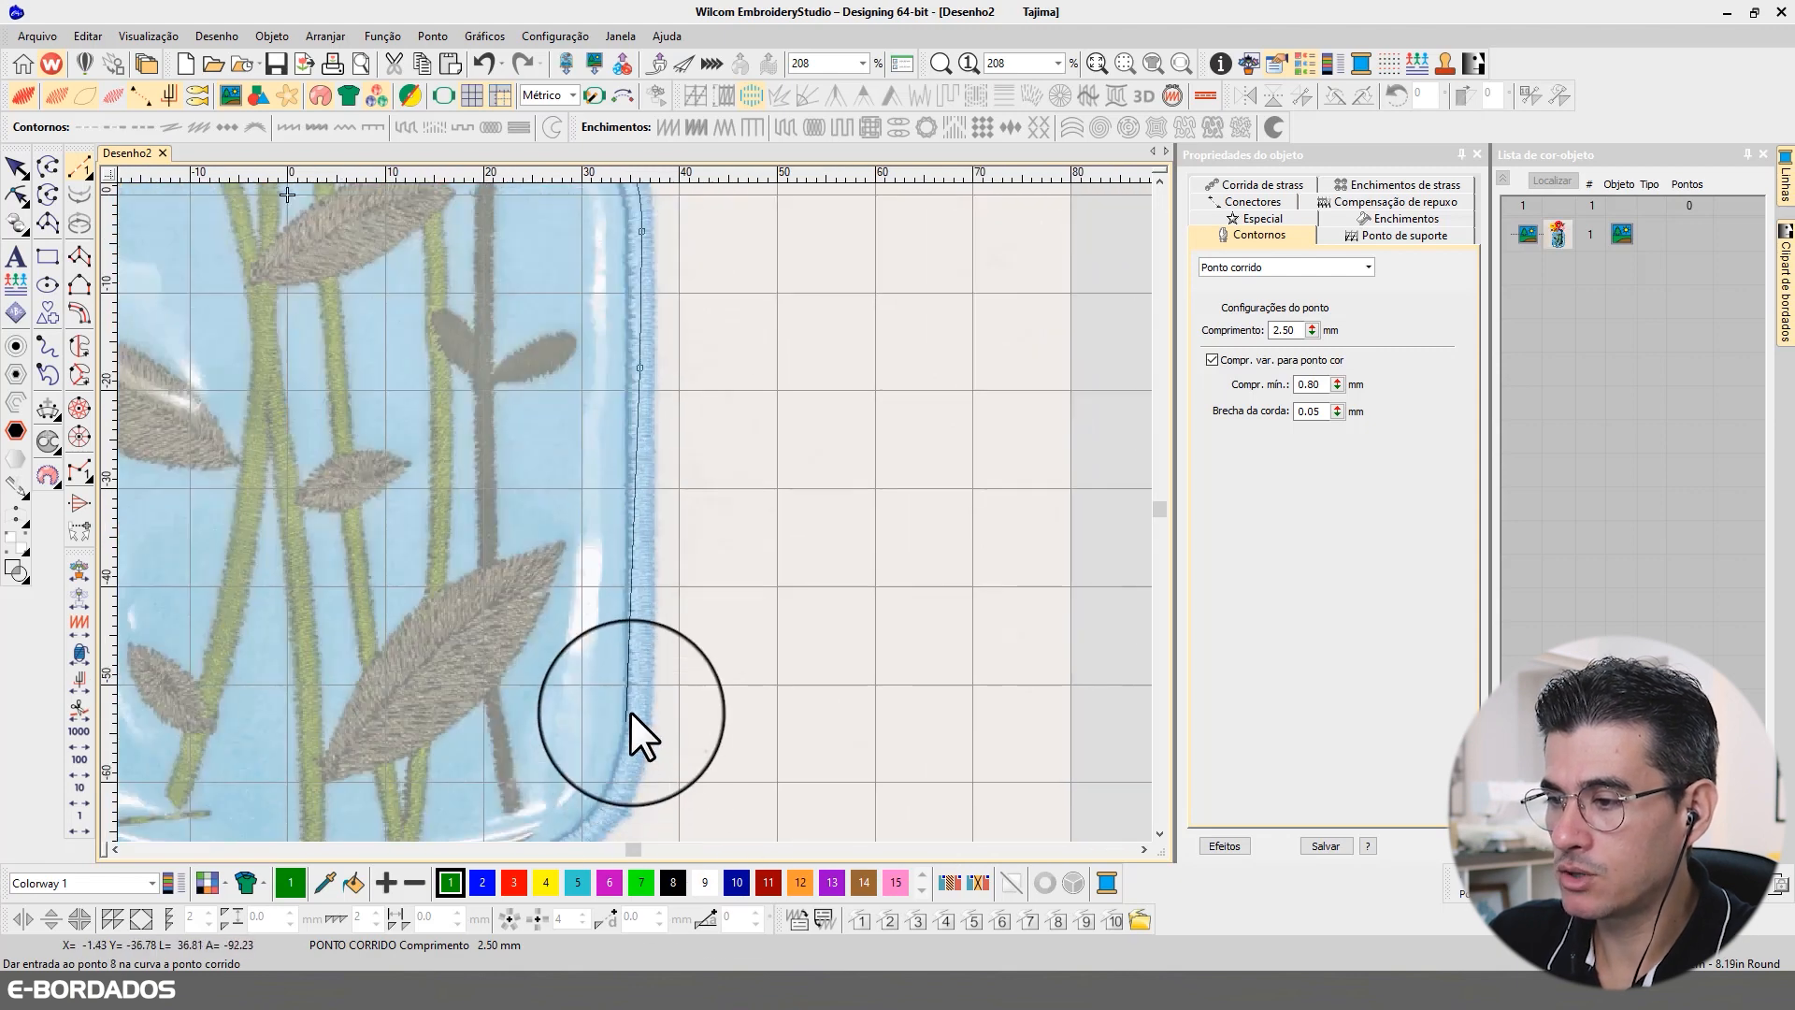
{"action": "left_click", "coordinate": [641, 699]}
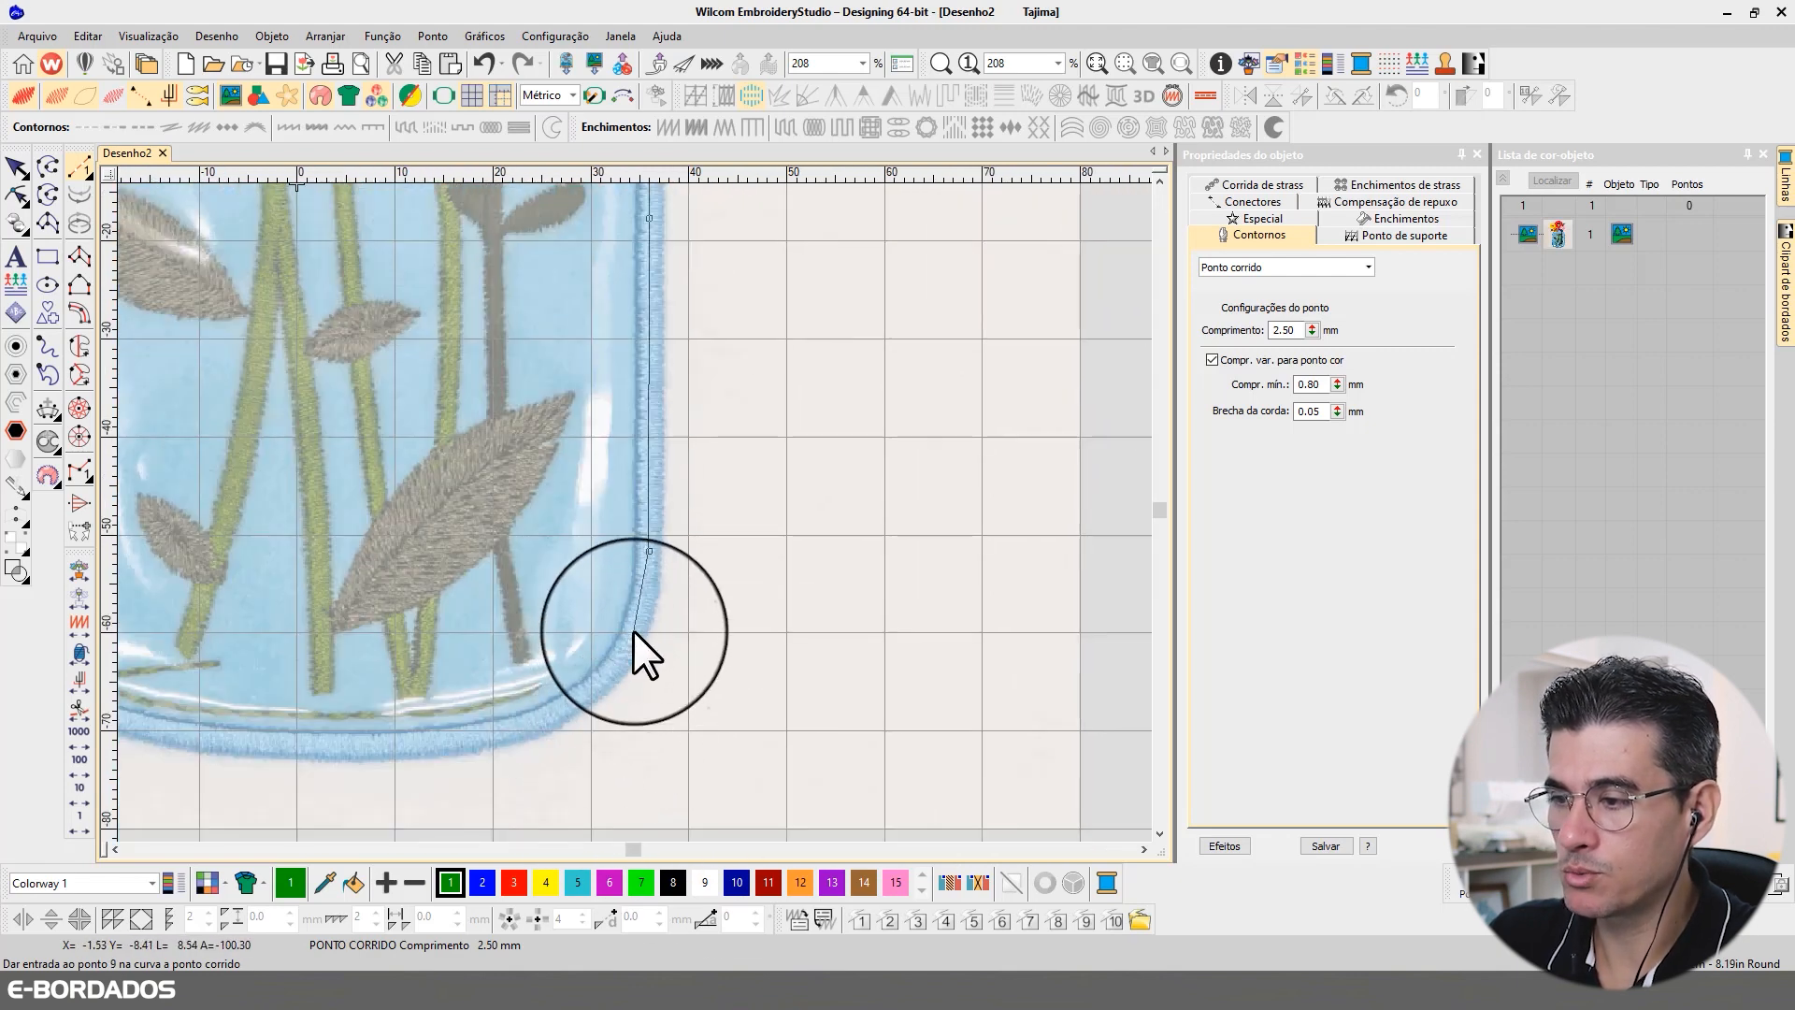
{"action": "left_click", "coordinate": [637, 631]}
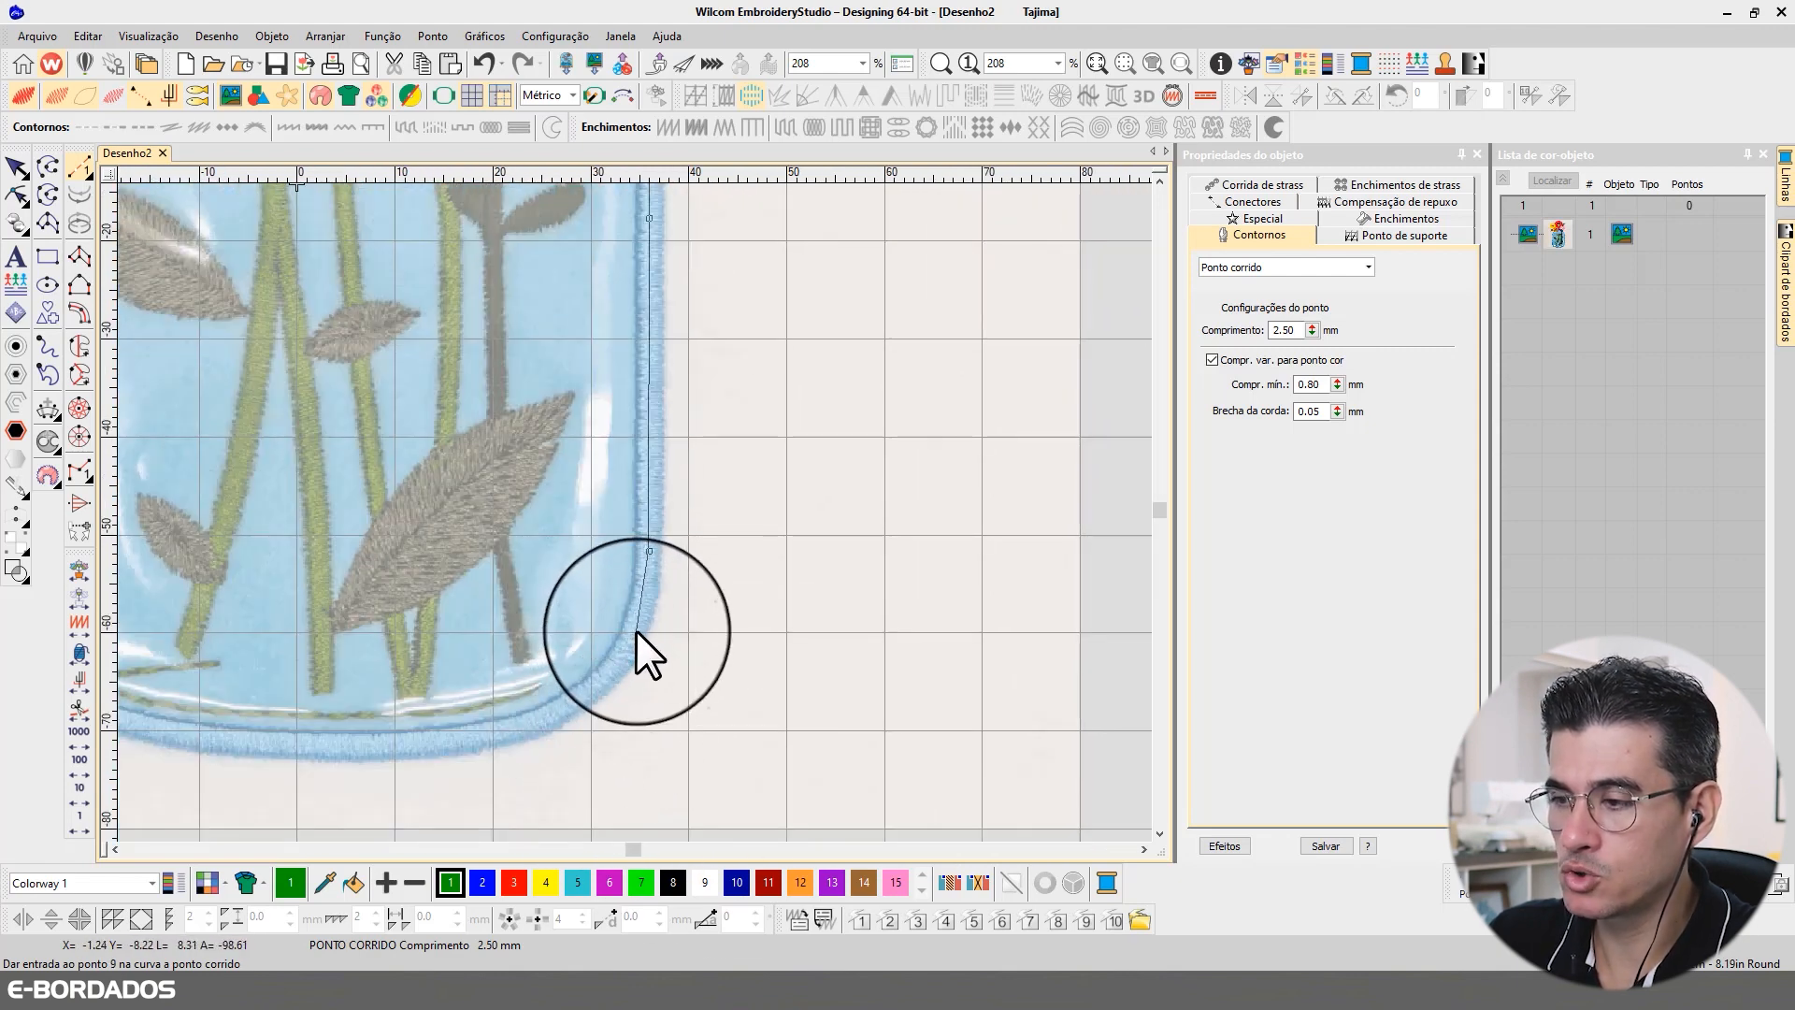
{"action": "left_click", "coordinate": [599, 685]}
{"action": "left_click", "coordinate": [535, 723]}
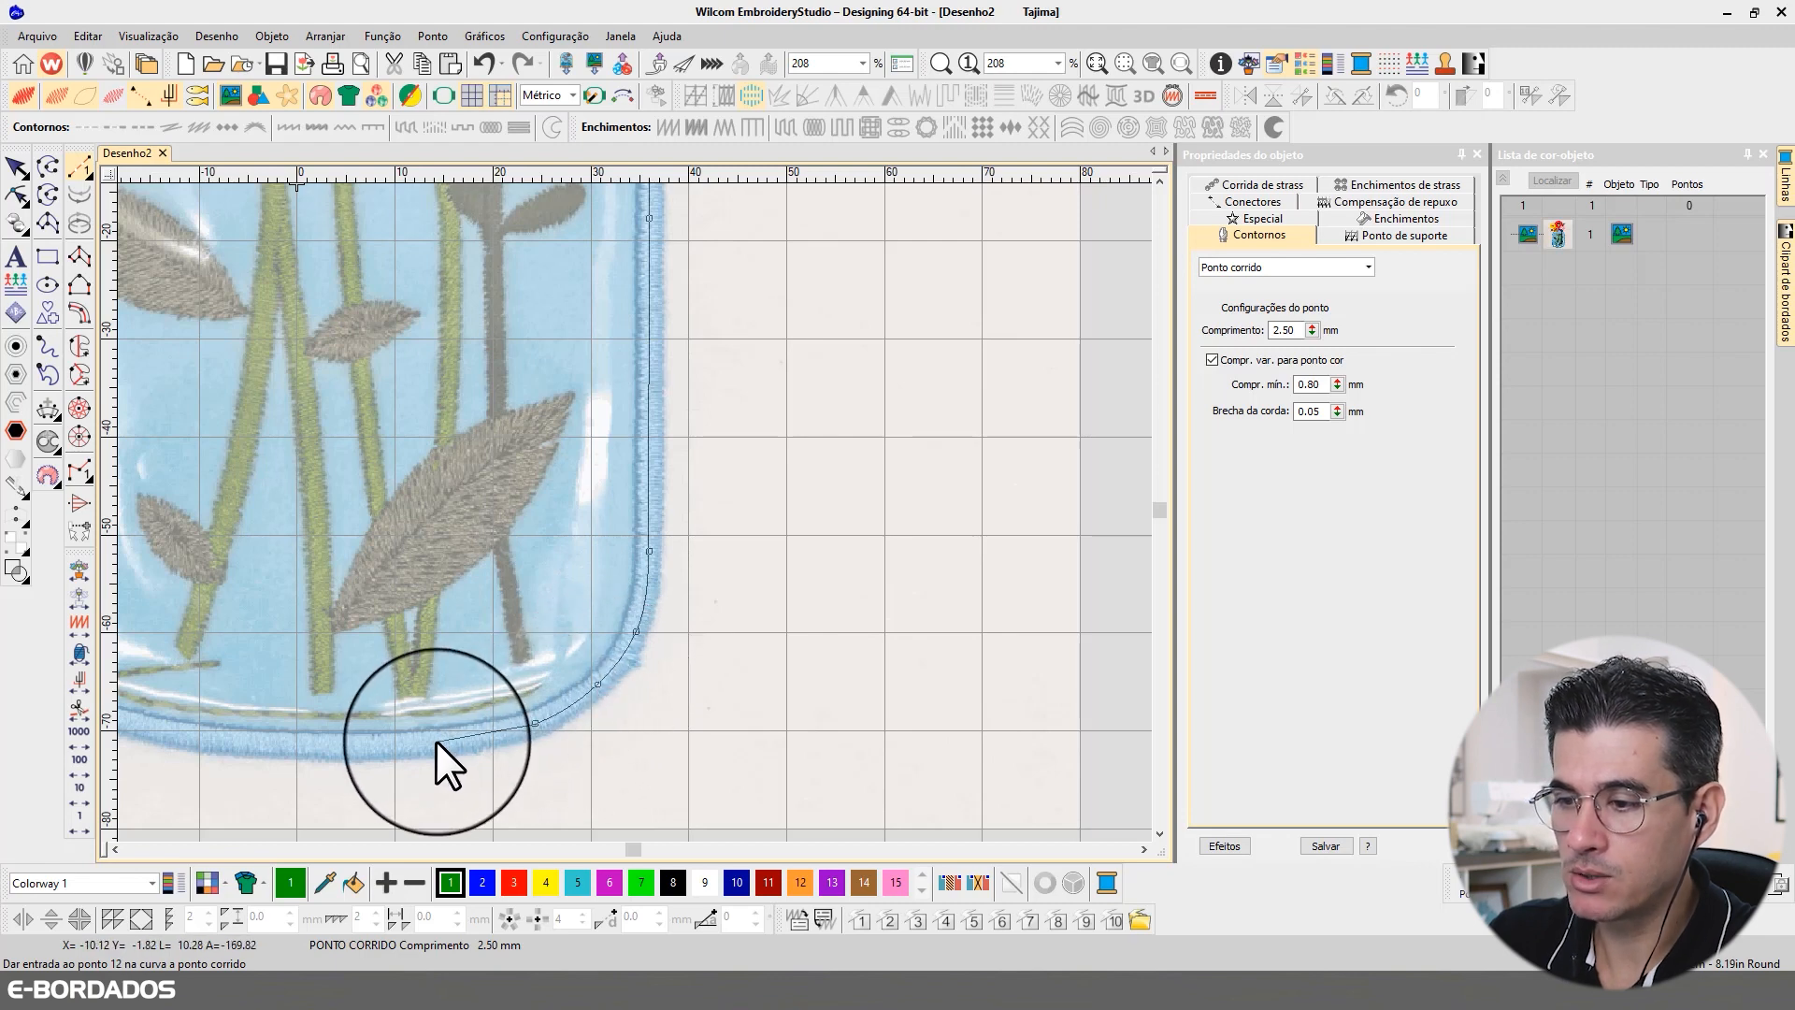
Step: Trace the running stitch outline along the jar's base and around the lower left corner
{"action": "left_click", "coordinate": [437, 741]}
{"action": "left_click", "coordinate": [368, 745]}
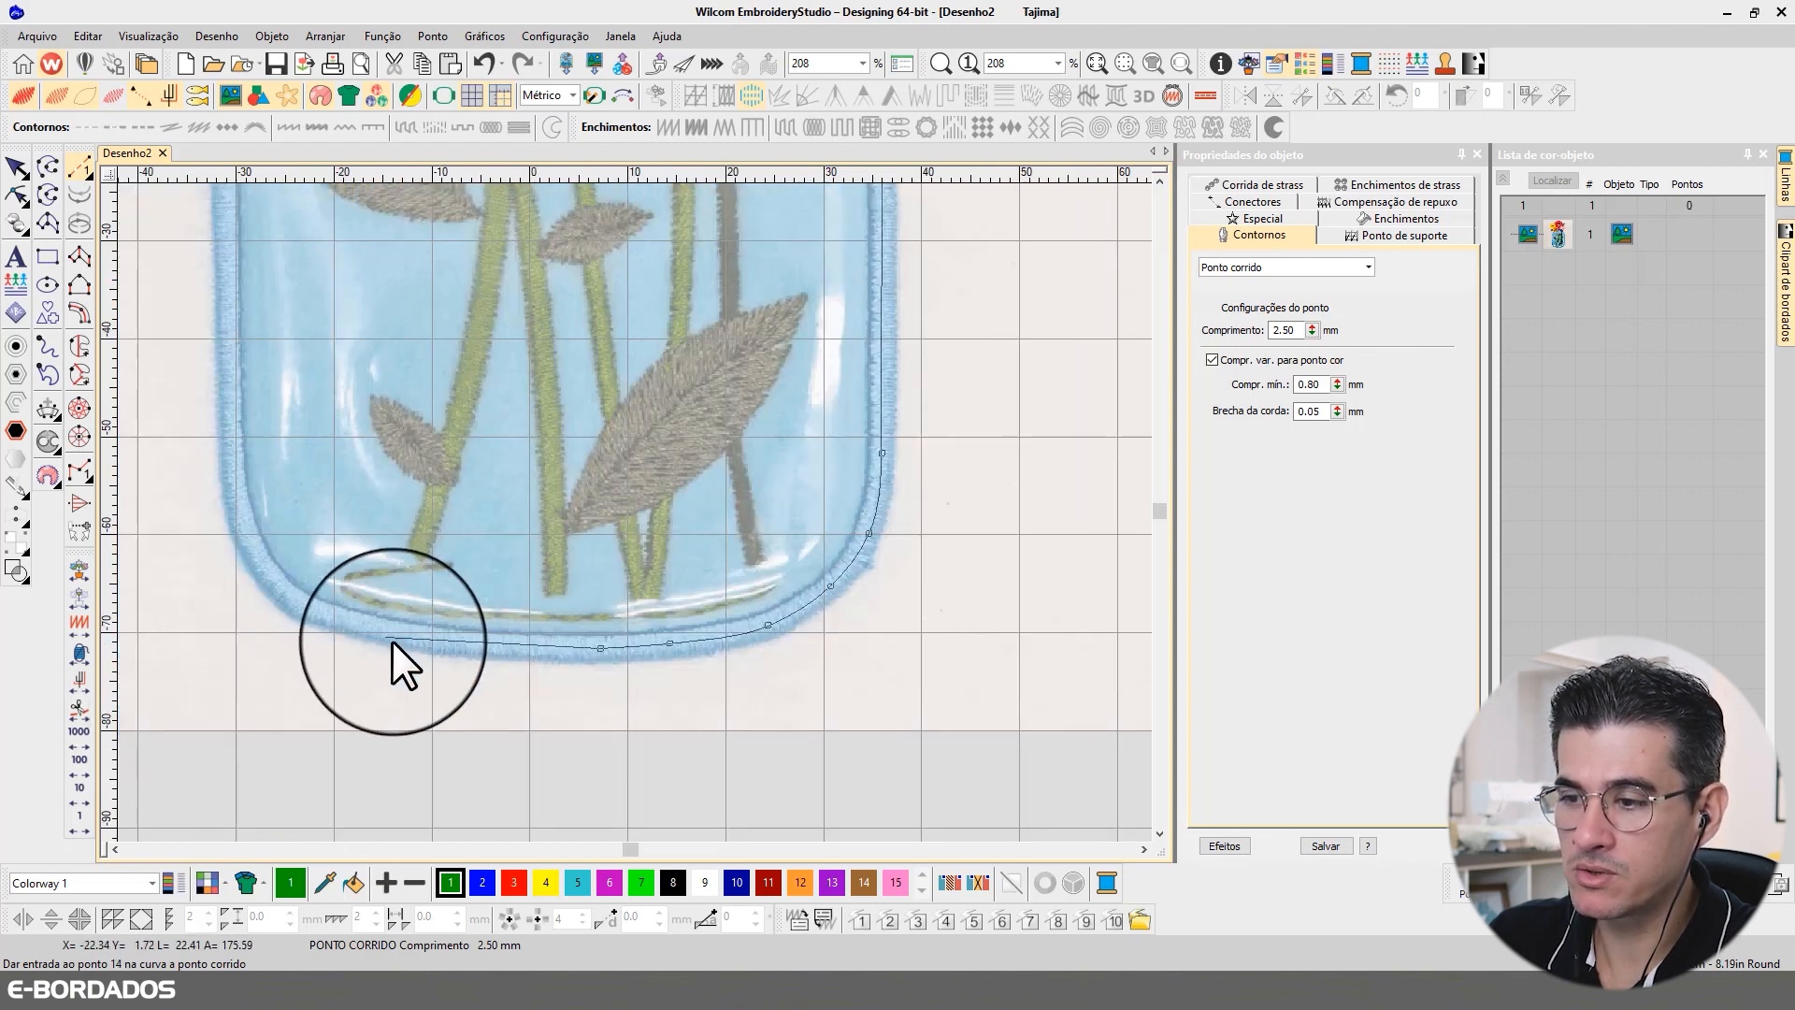
{"action": "left_click", "coordinate": [400, 637]}
{"action": "left_click", "coordinate": [302, 606]}
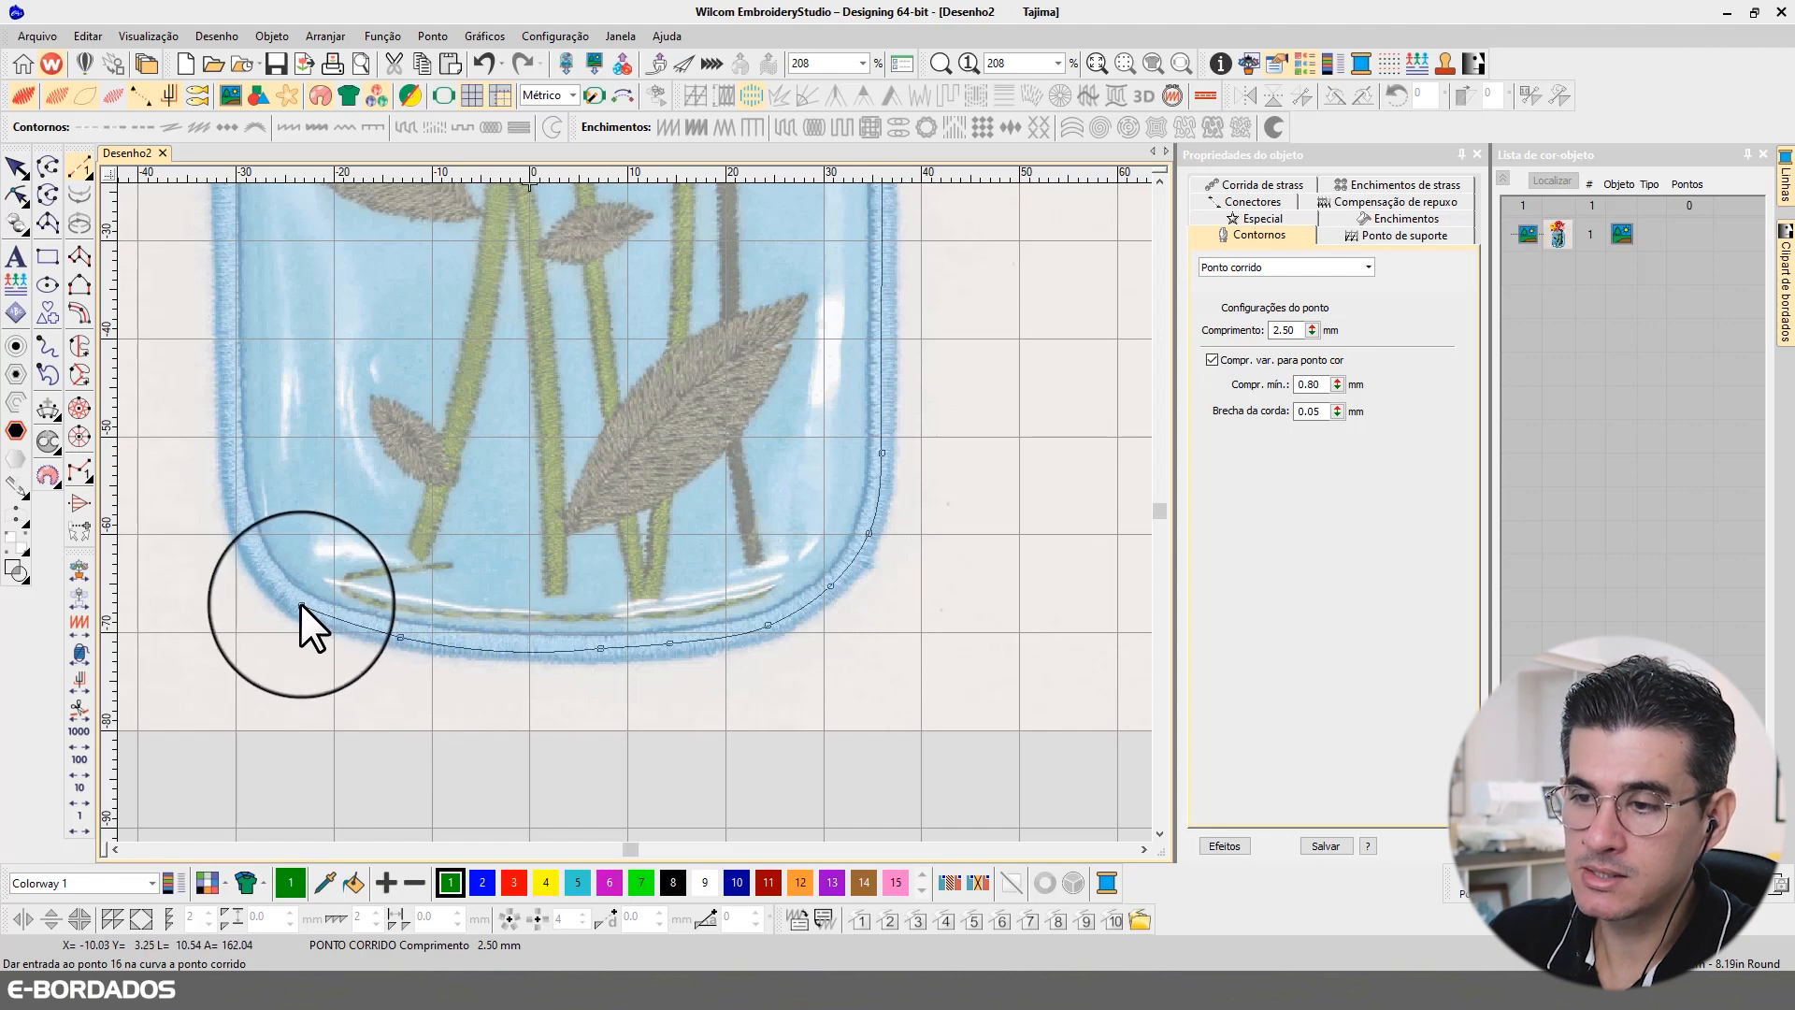
{"action": "left_click", "coordinate": [254, 551]}
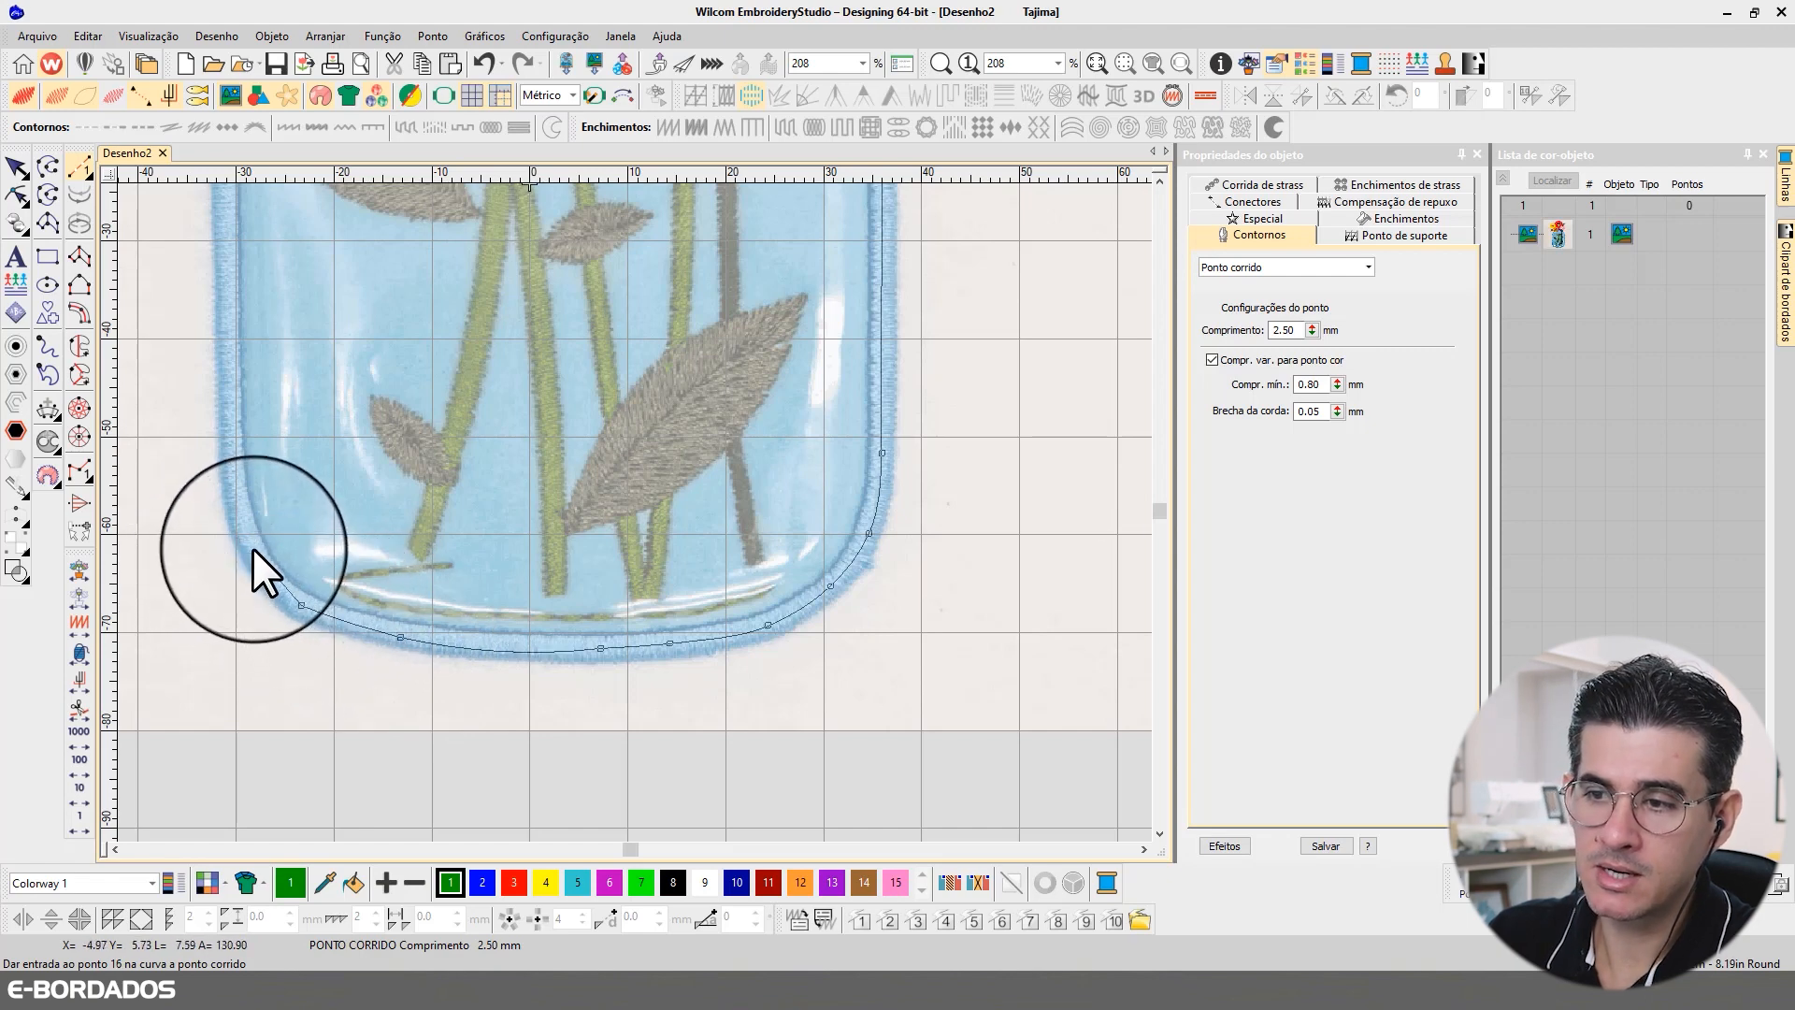
{"action": "left_click", "coordinate": [235, 487]}
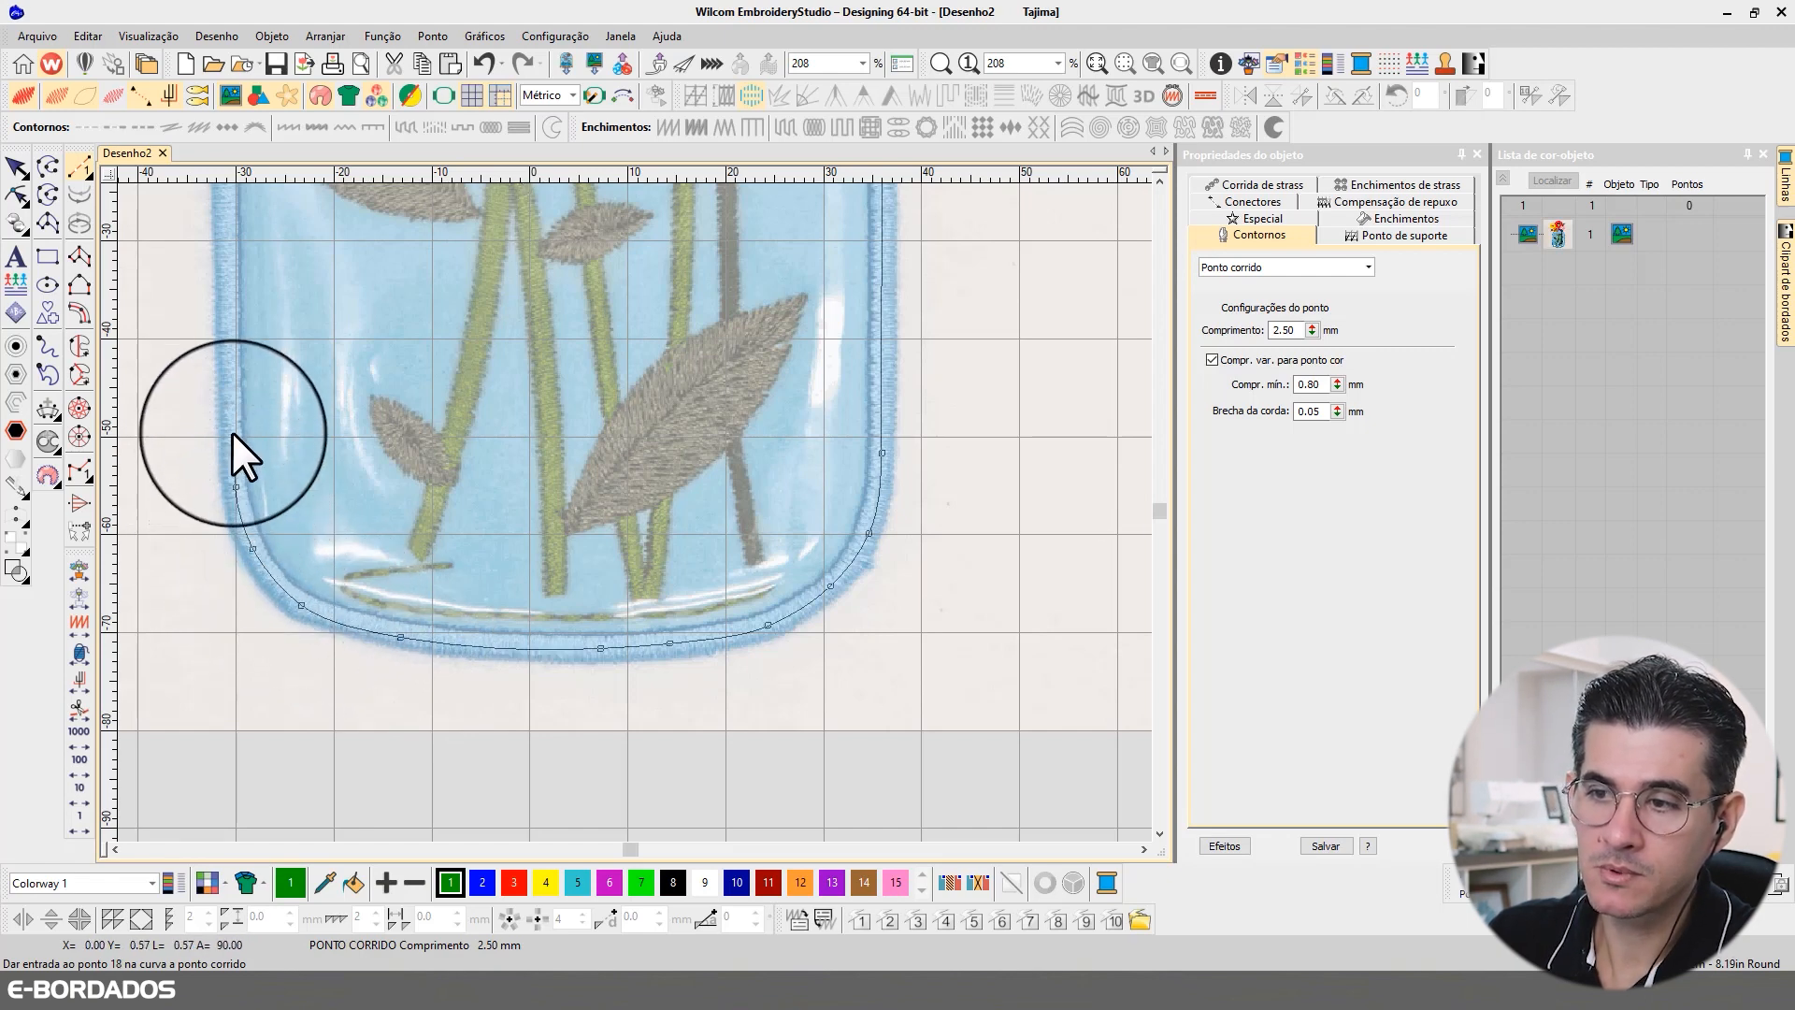
Step: Extend the running stitch outline up the jar's left side and around the left shoulder to the neck
{"action": "left_click", "coordinate": [230, 402]}
{"action": "left_click", "coordinate": [228, 293]}
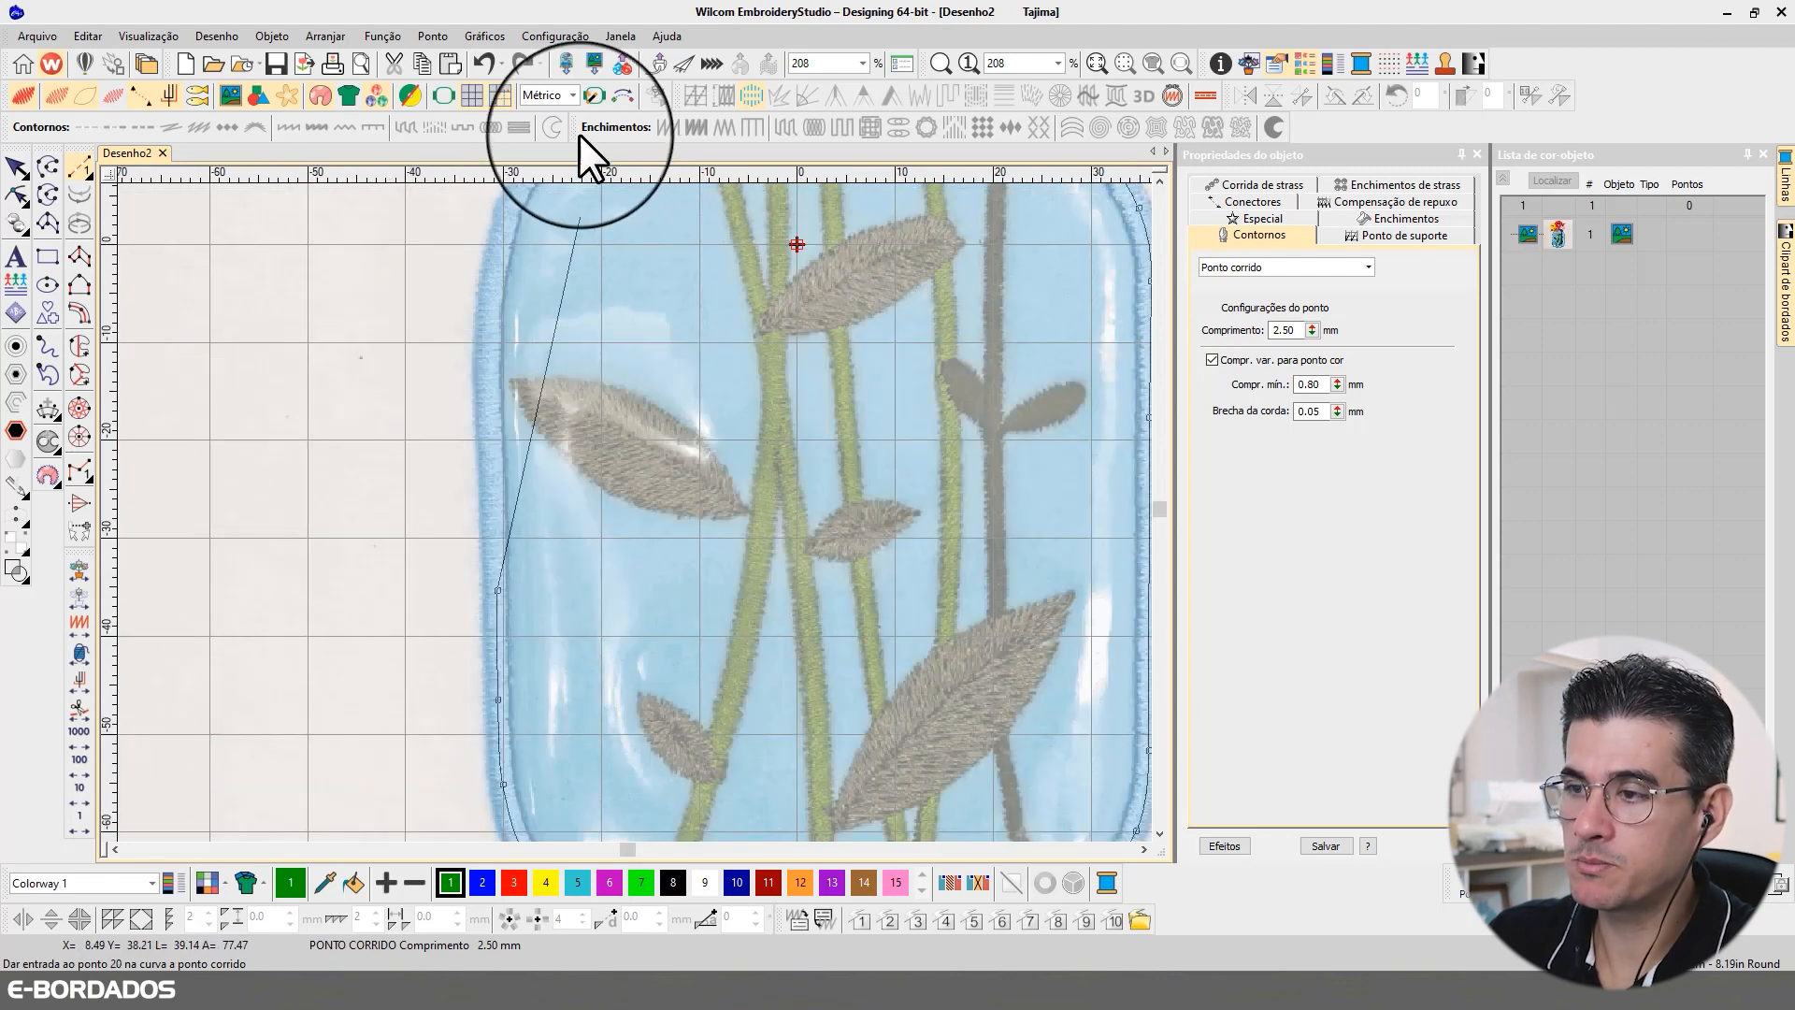
{"action": "left_click", "coordinate": [485, 346]}
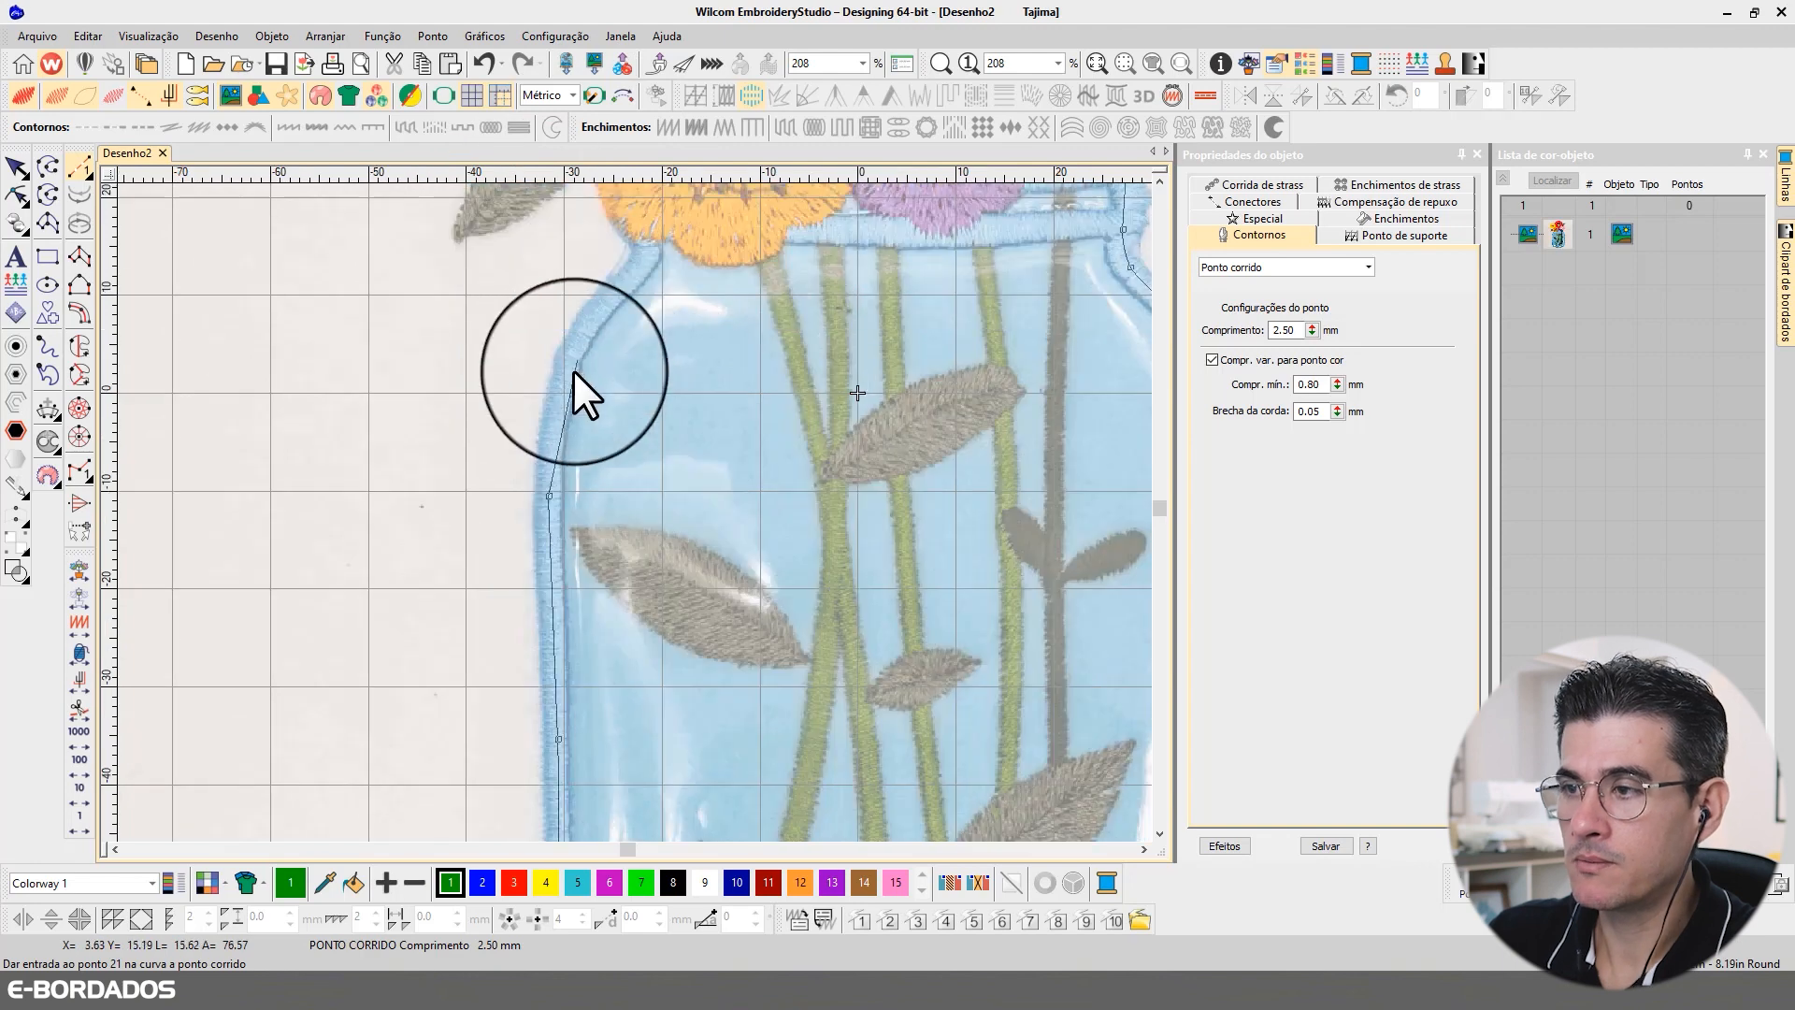
{"action": "left_click", "coordinate": [562, 387]}
{"action": "left_click", "coordinate": [584, 326]}
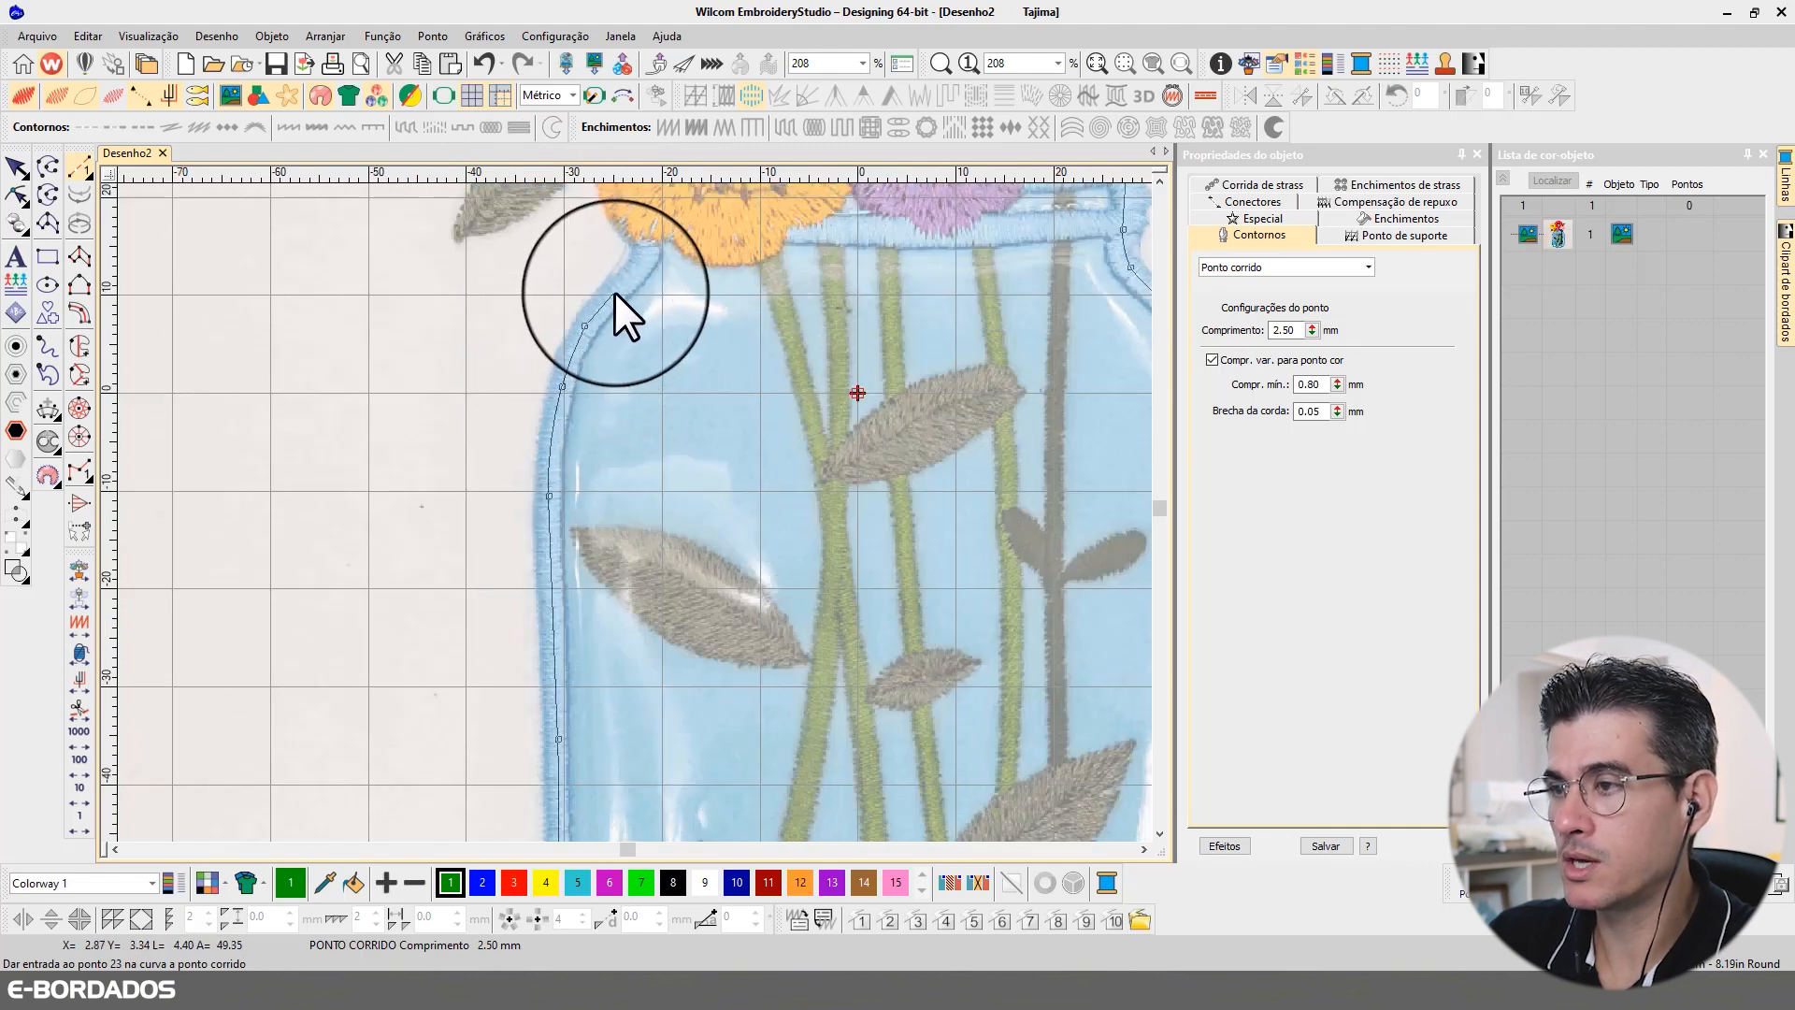
{"action": "left_click", "coordinate": [615, 290]}
{"action": "left_click", "coordinate": [642, 263]}
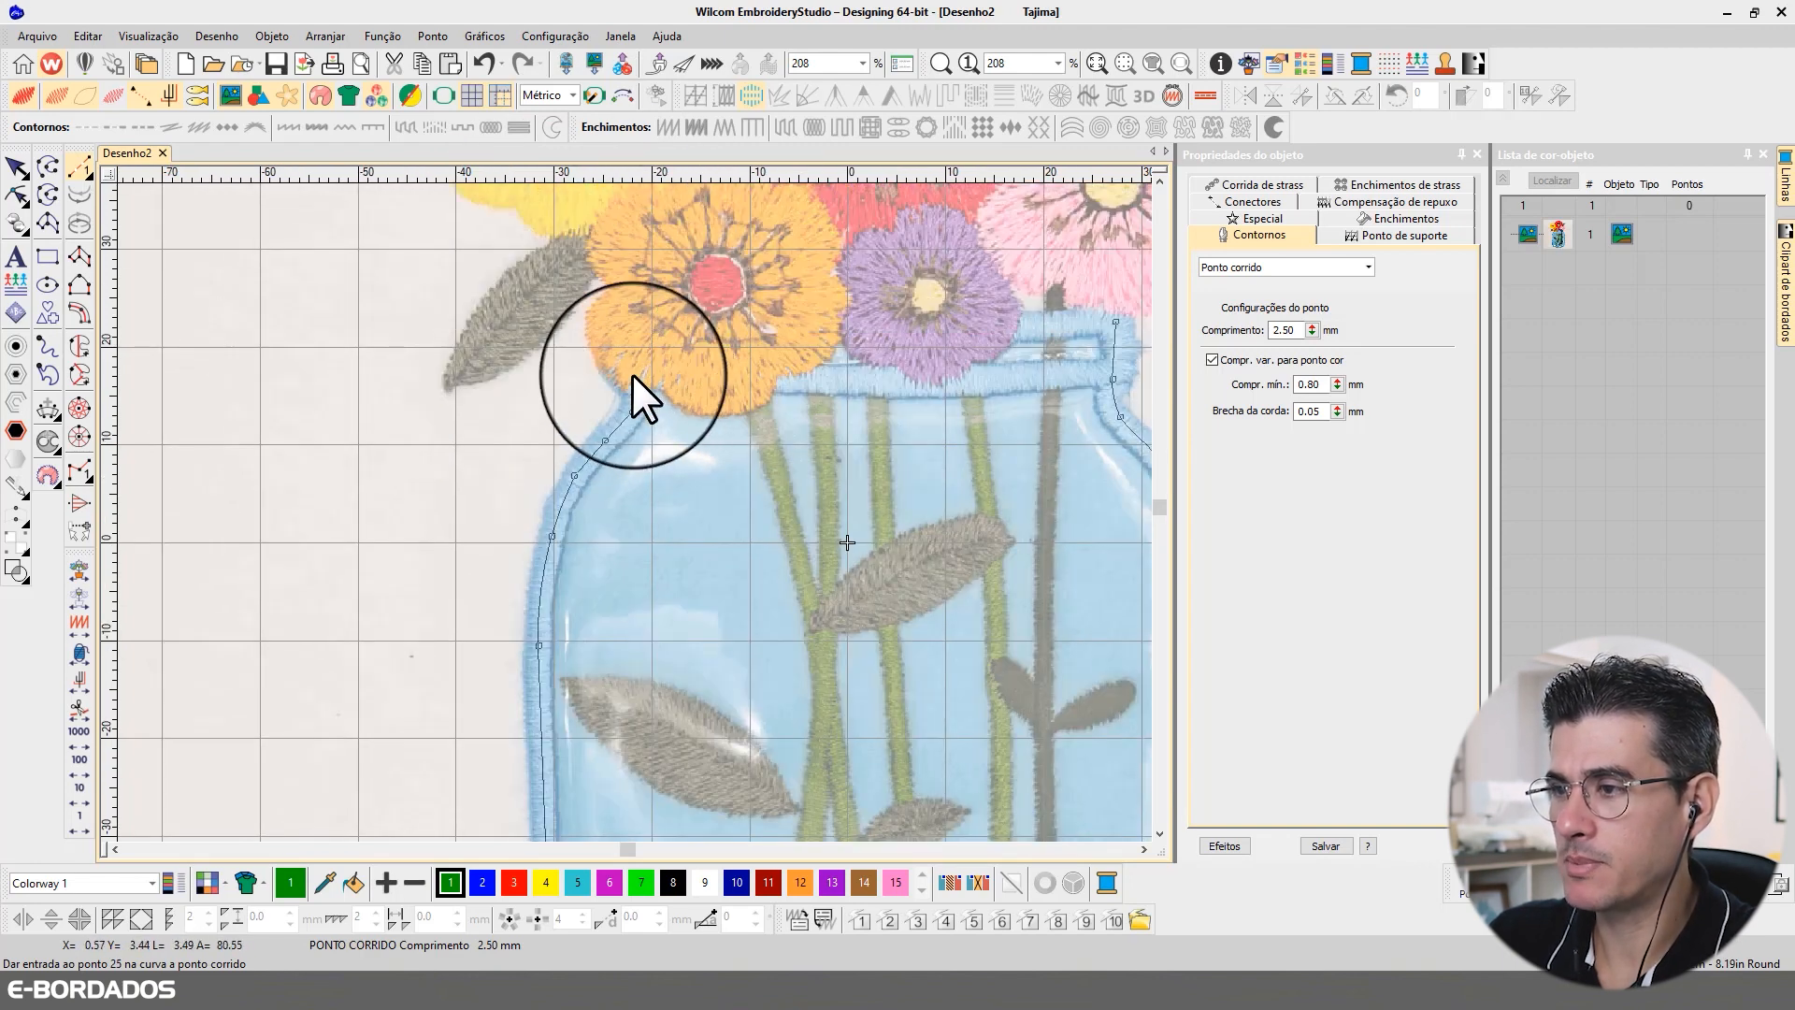
Step: Trace the jar's rim behind the orange and purple flowers, close the running stitch outline at its starting point and generate its stitches
{"action": "left_click", "coordinate": [633, 371]}
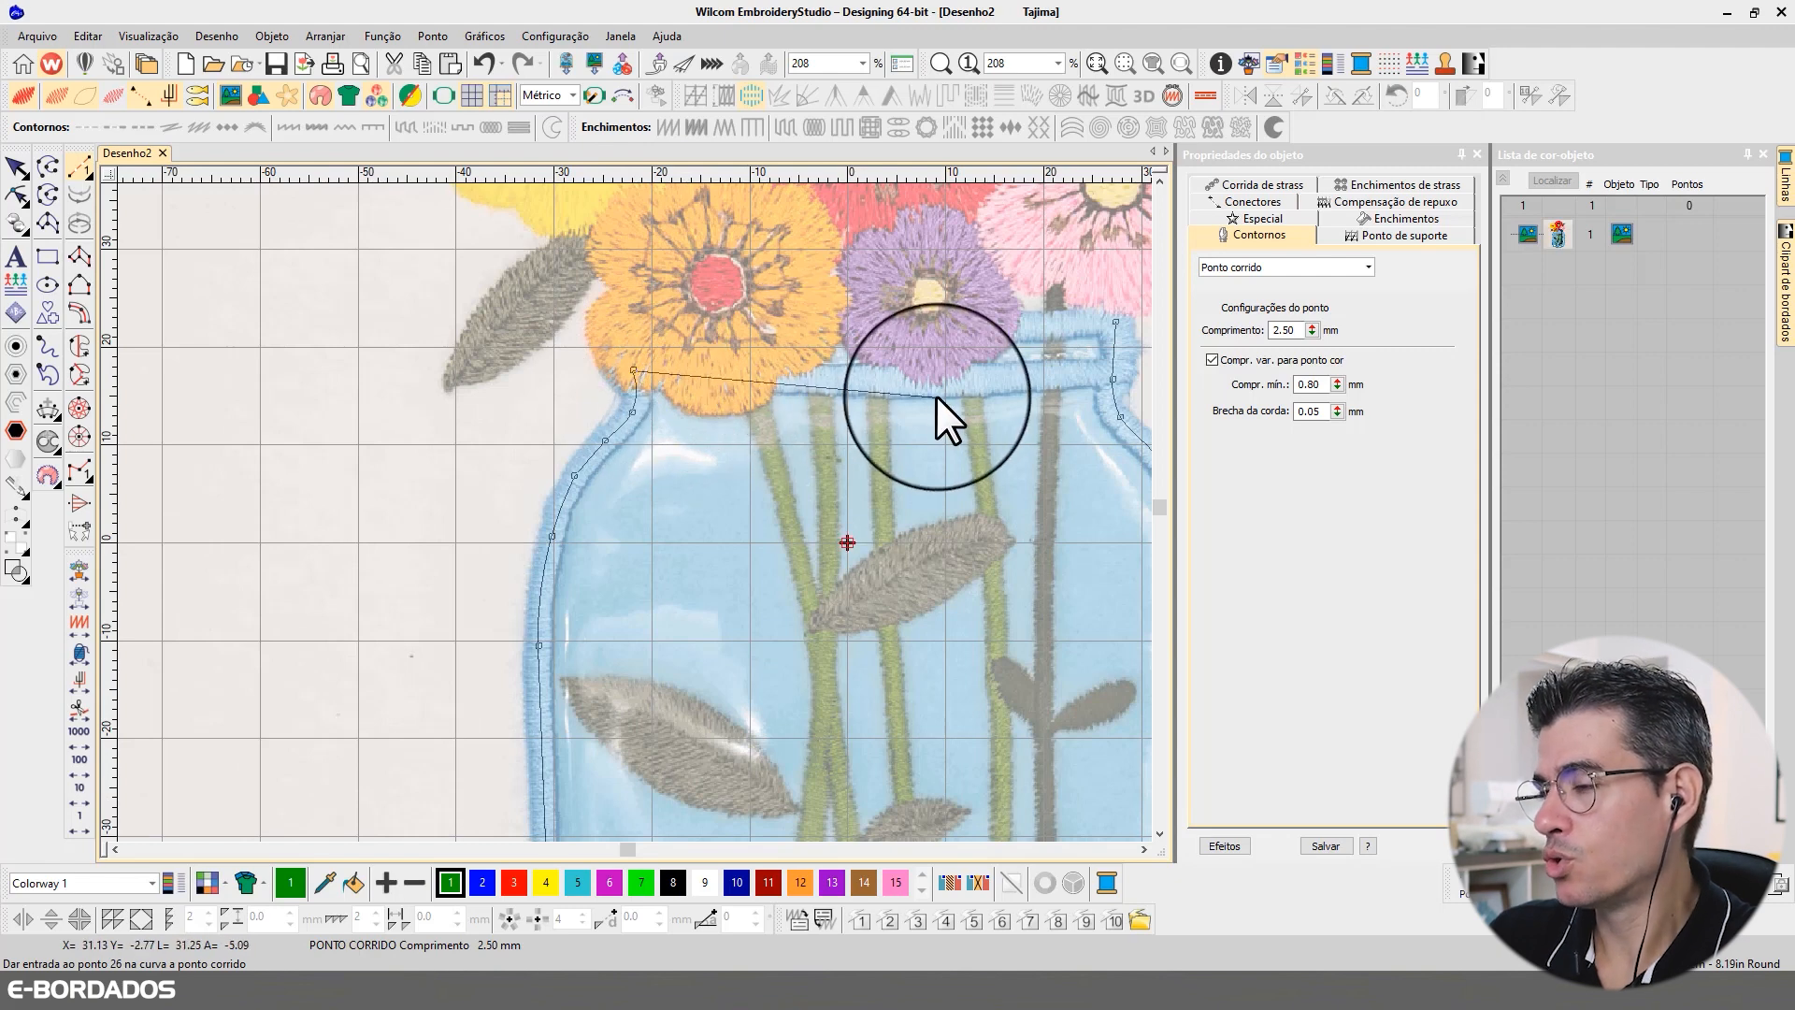
{"action": "left_click", "coordinate": [674, 373]}
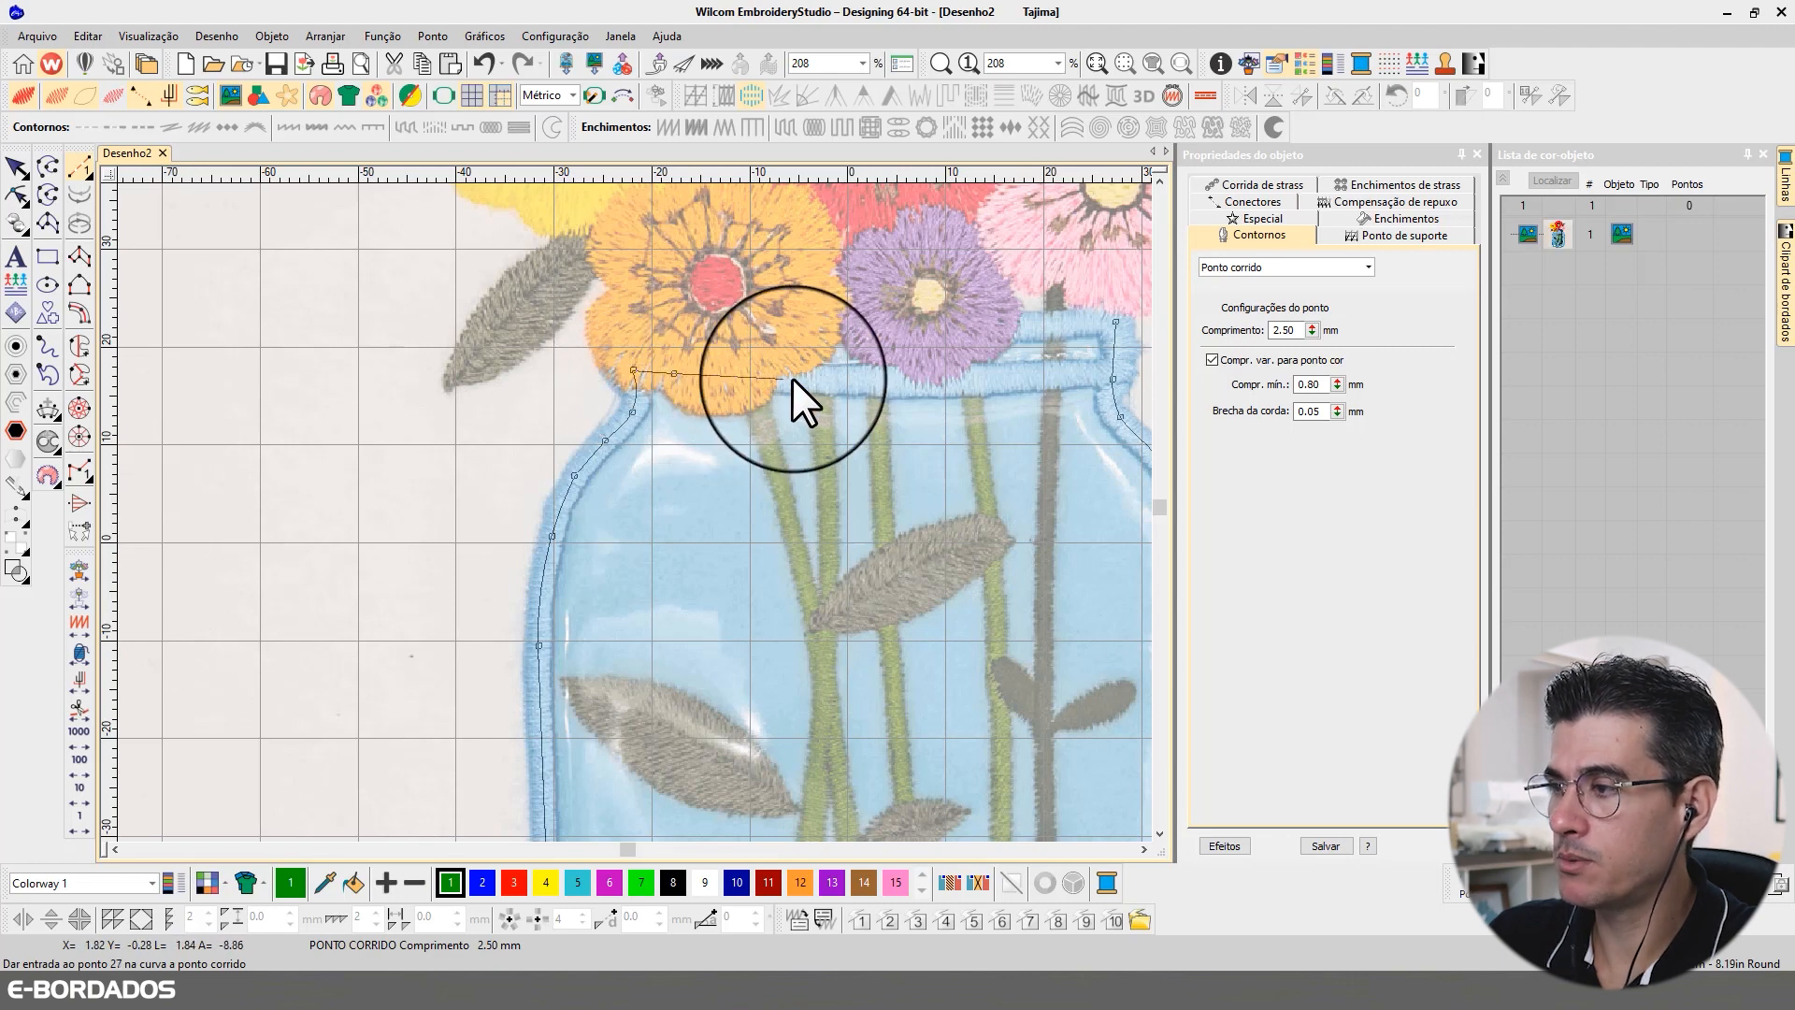
{"action": "left_click", "coordinate": [784, 379]}
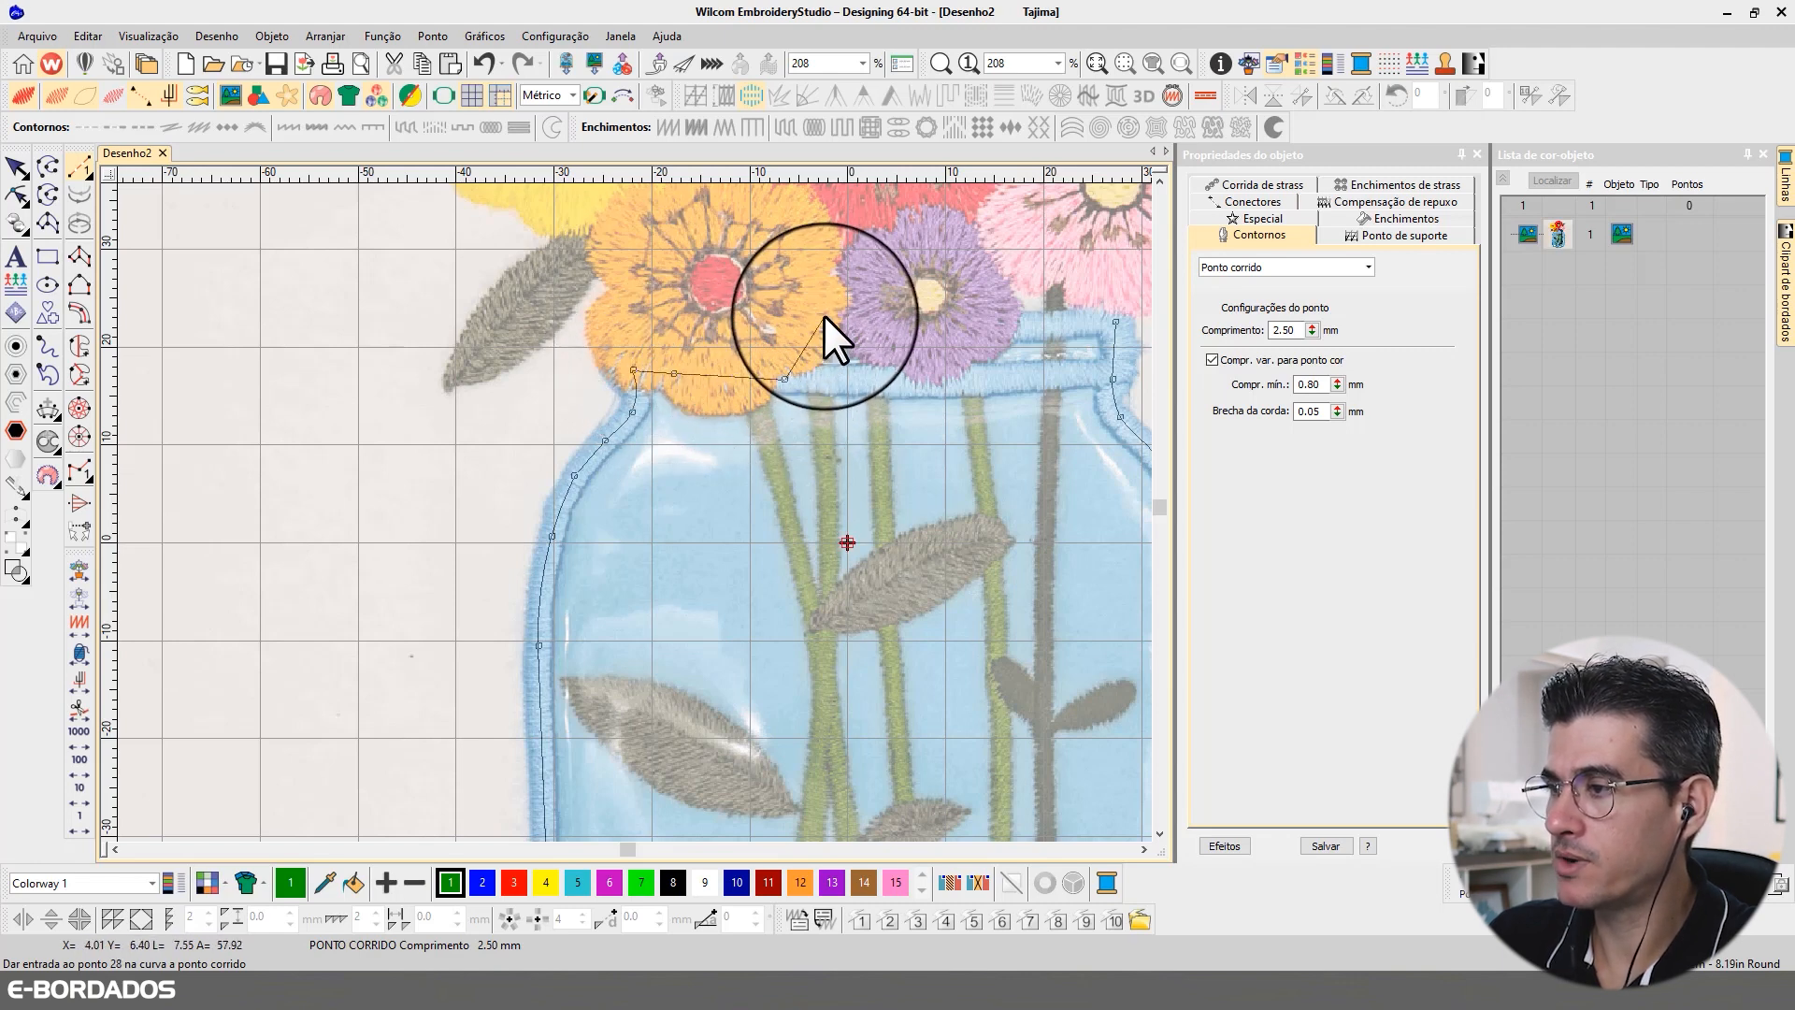
{"action": "left_click", "coordinate": [828, 321]}
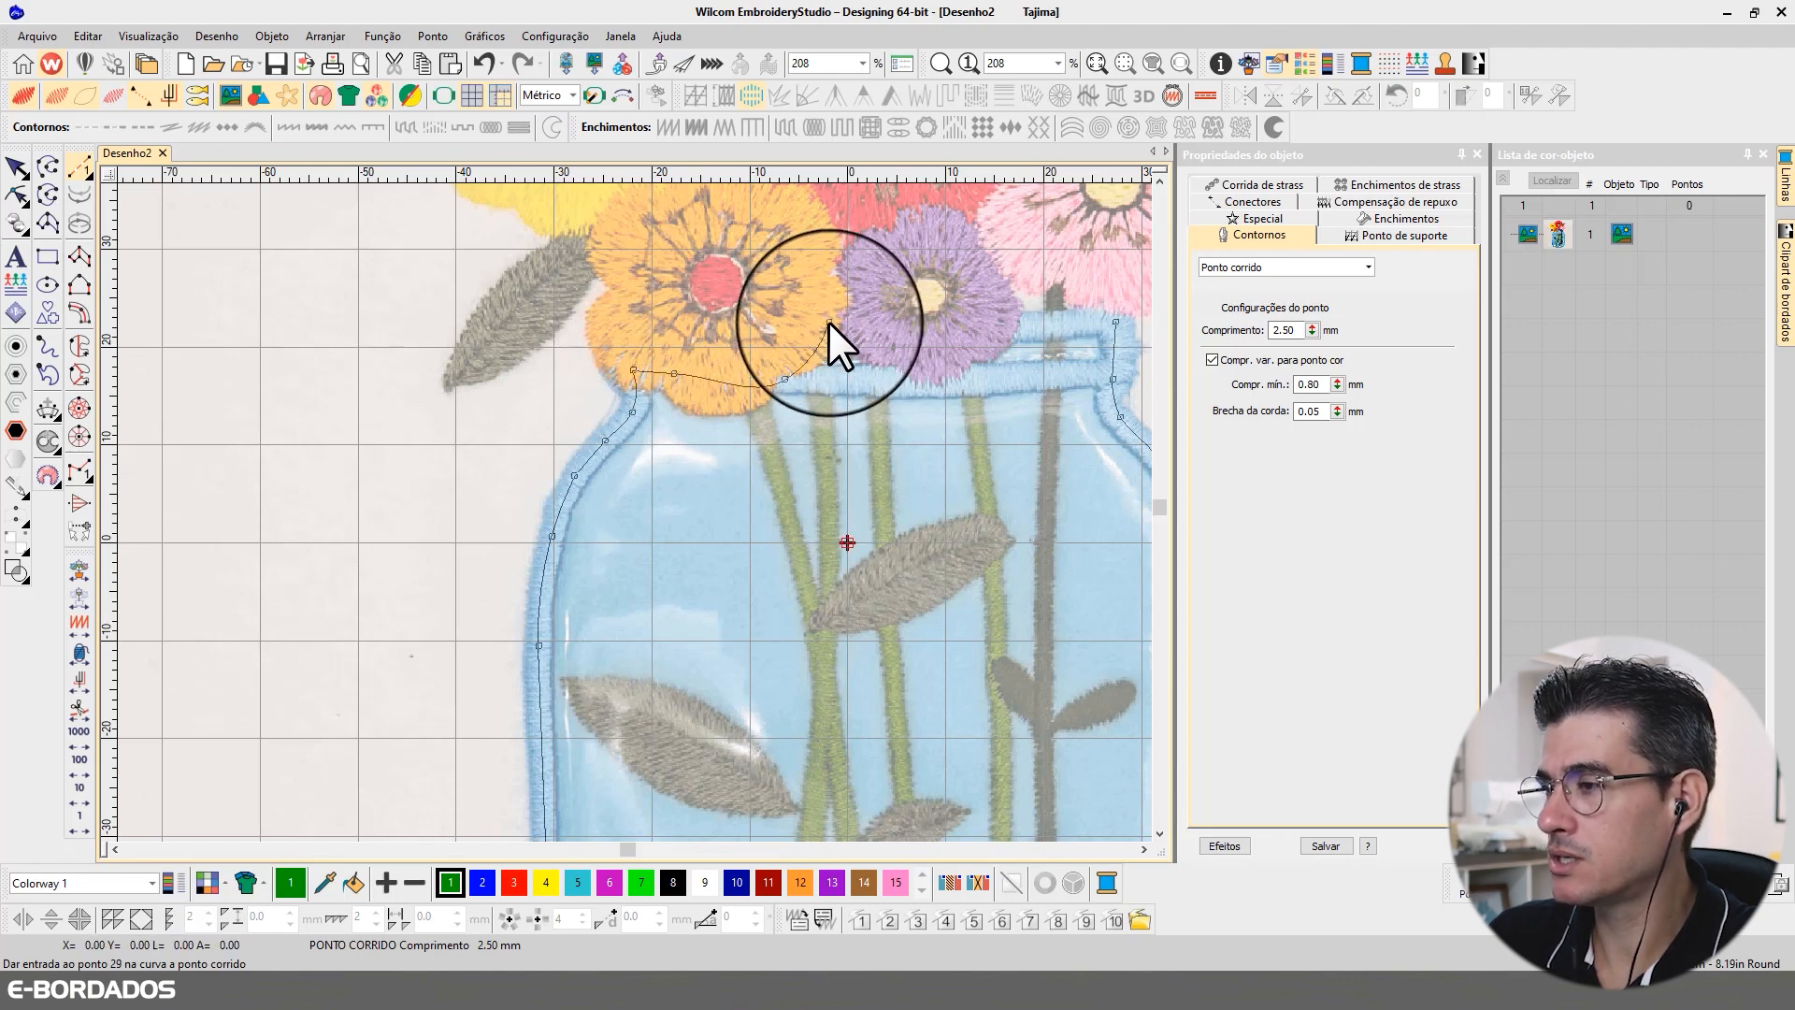
{"action": "left_click", "coordinate": [937, 329]}
{"action": "left_click", "coordinate": [1050, 326]}
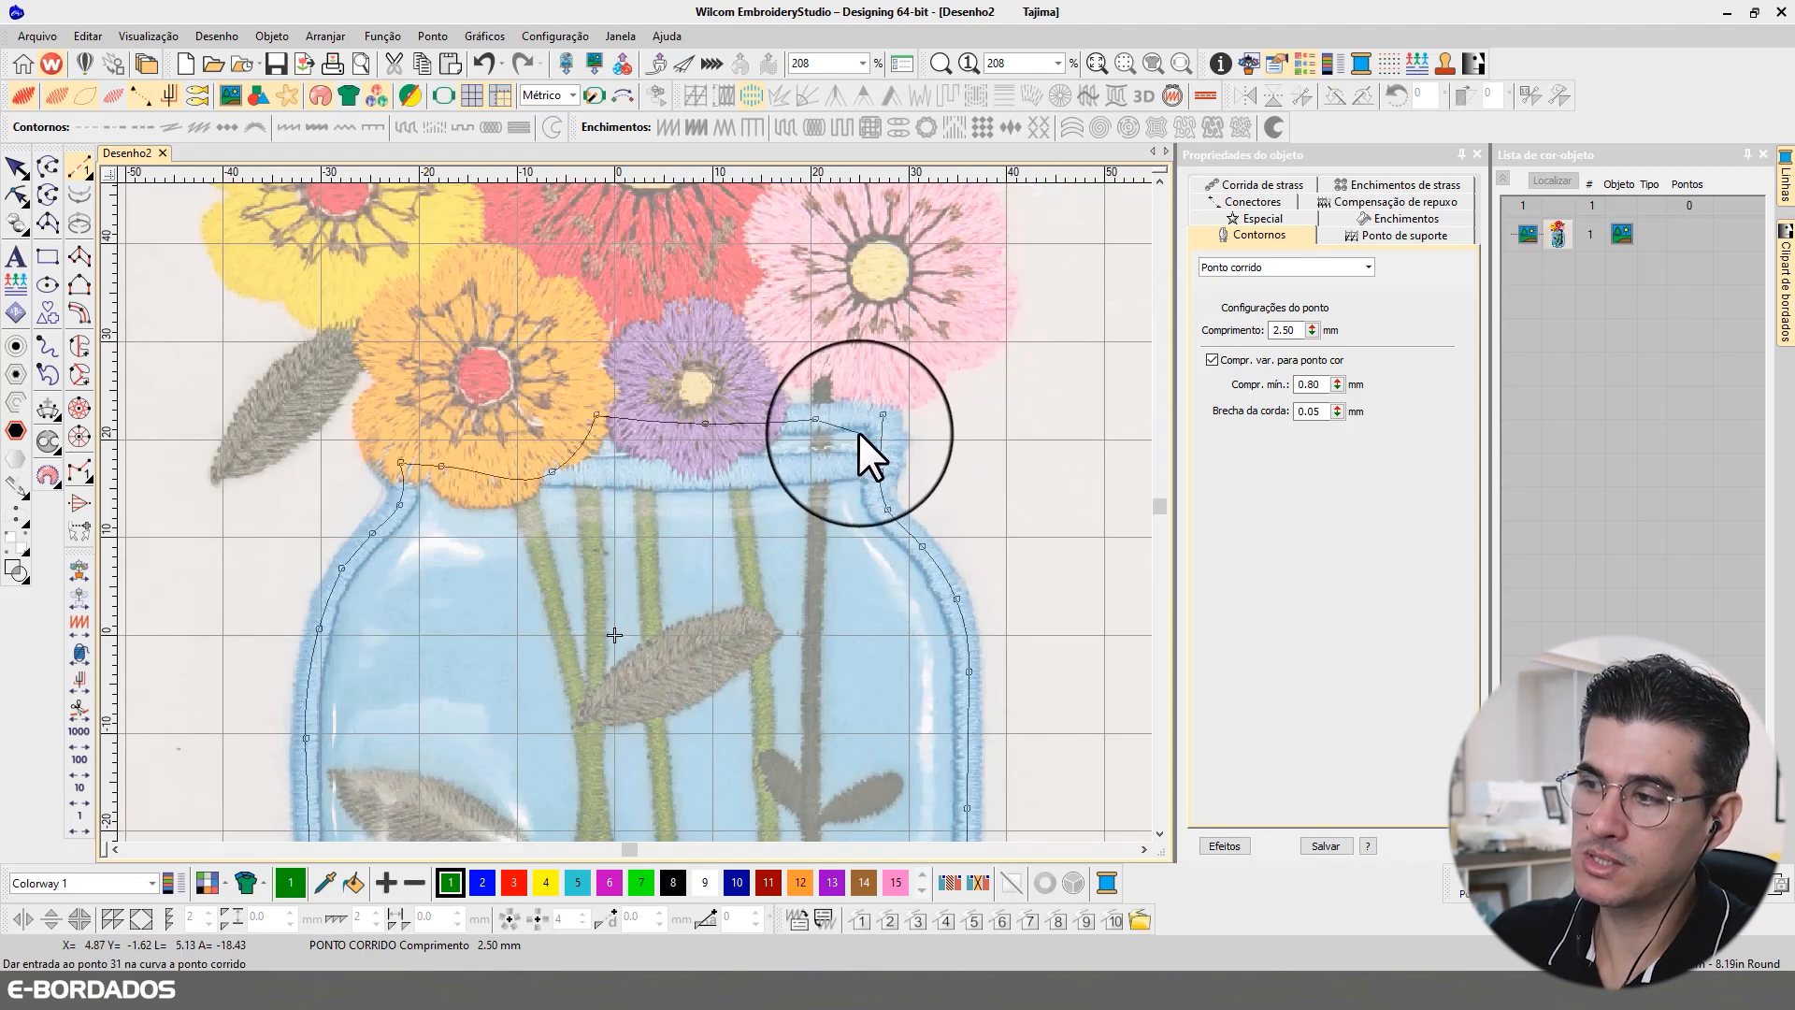
{"action": "left_click", "coordinate": [883, 414]}
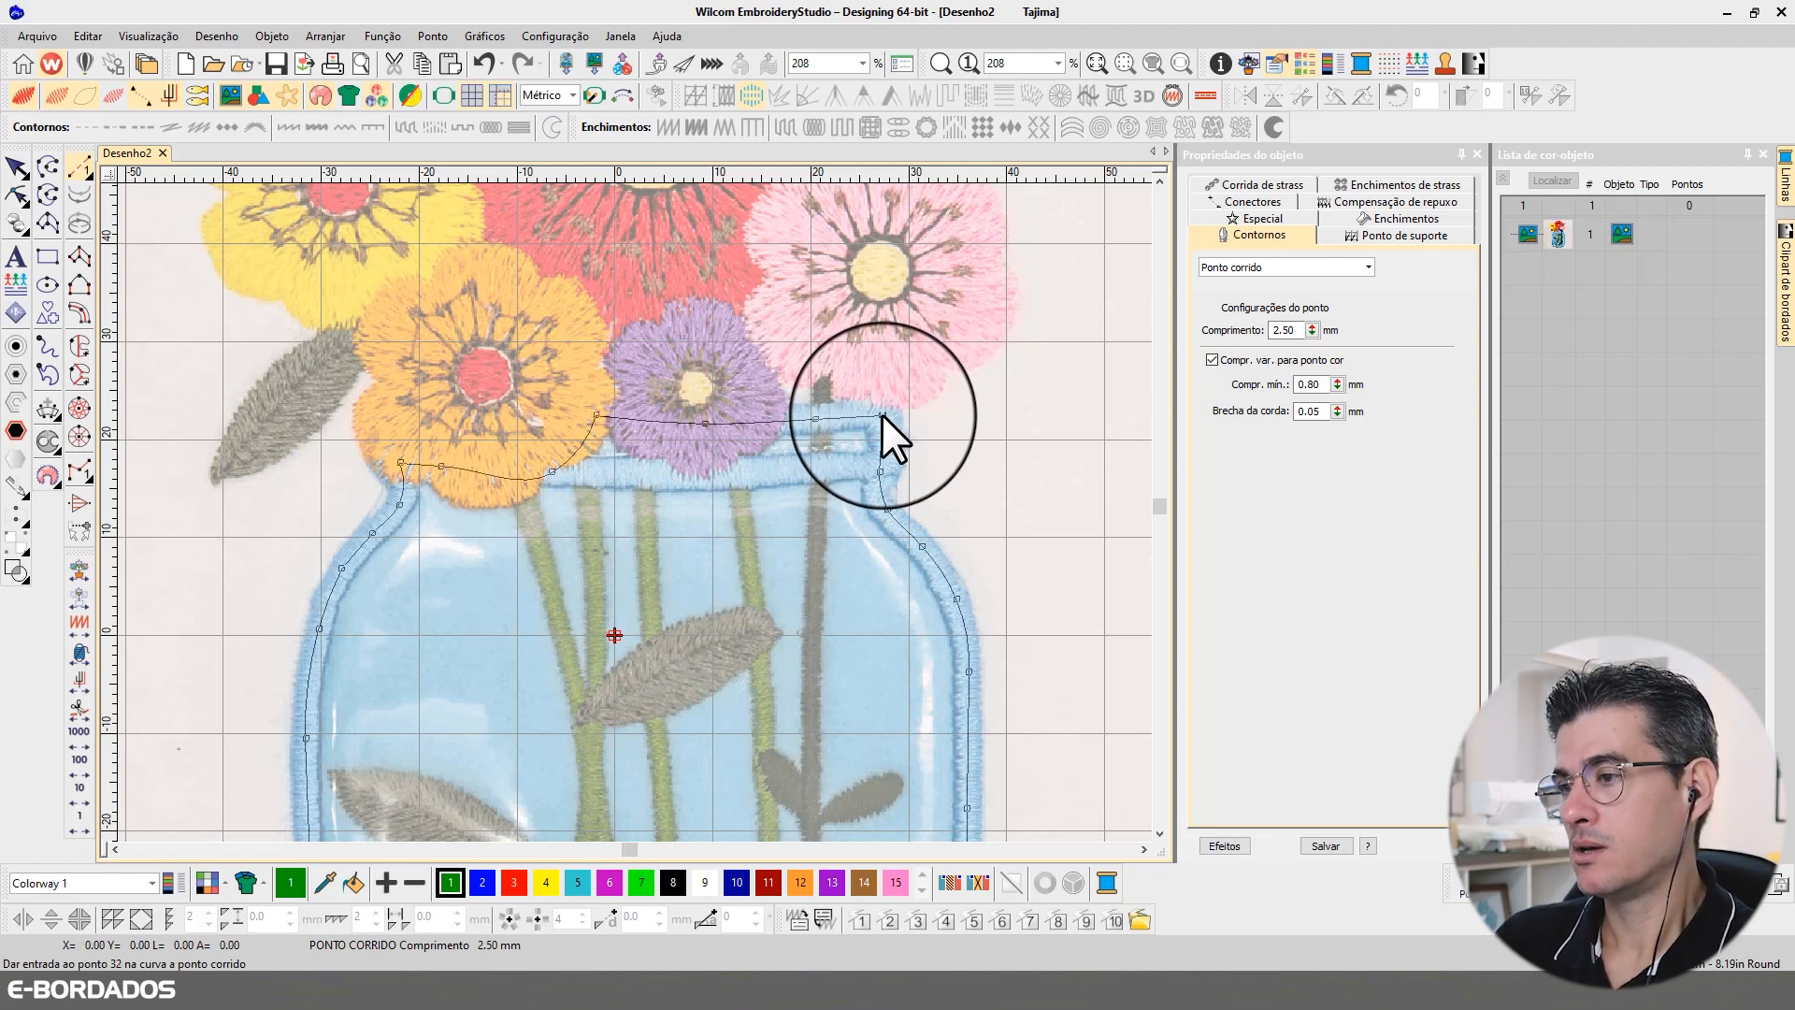
{"action": "key", "text": "Return"}
{"action": "scroll", "coordinate": [748, 457], "scroll_direction": "down", "scroll_amount": 2}
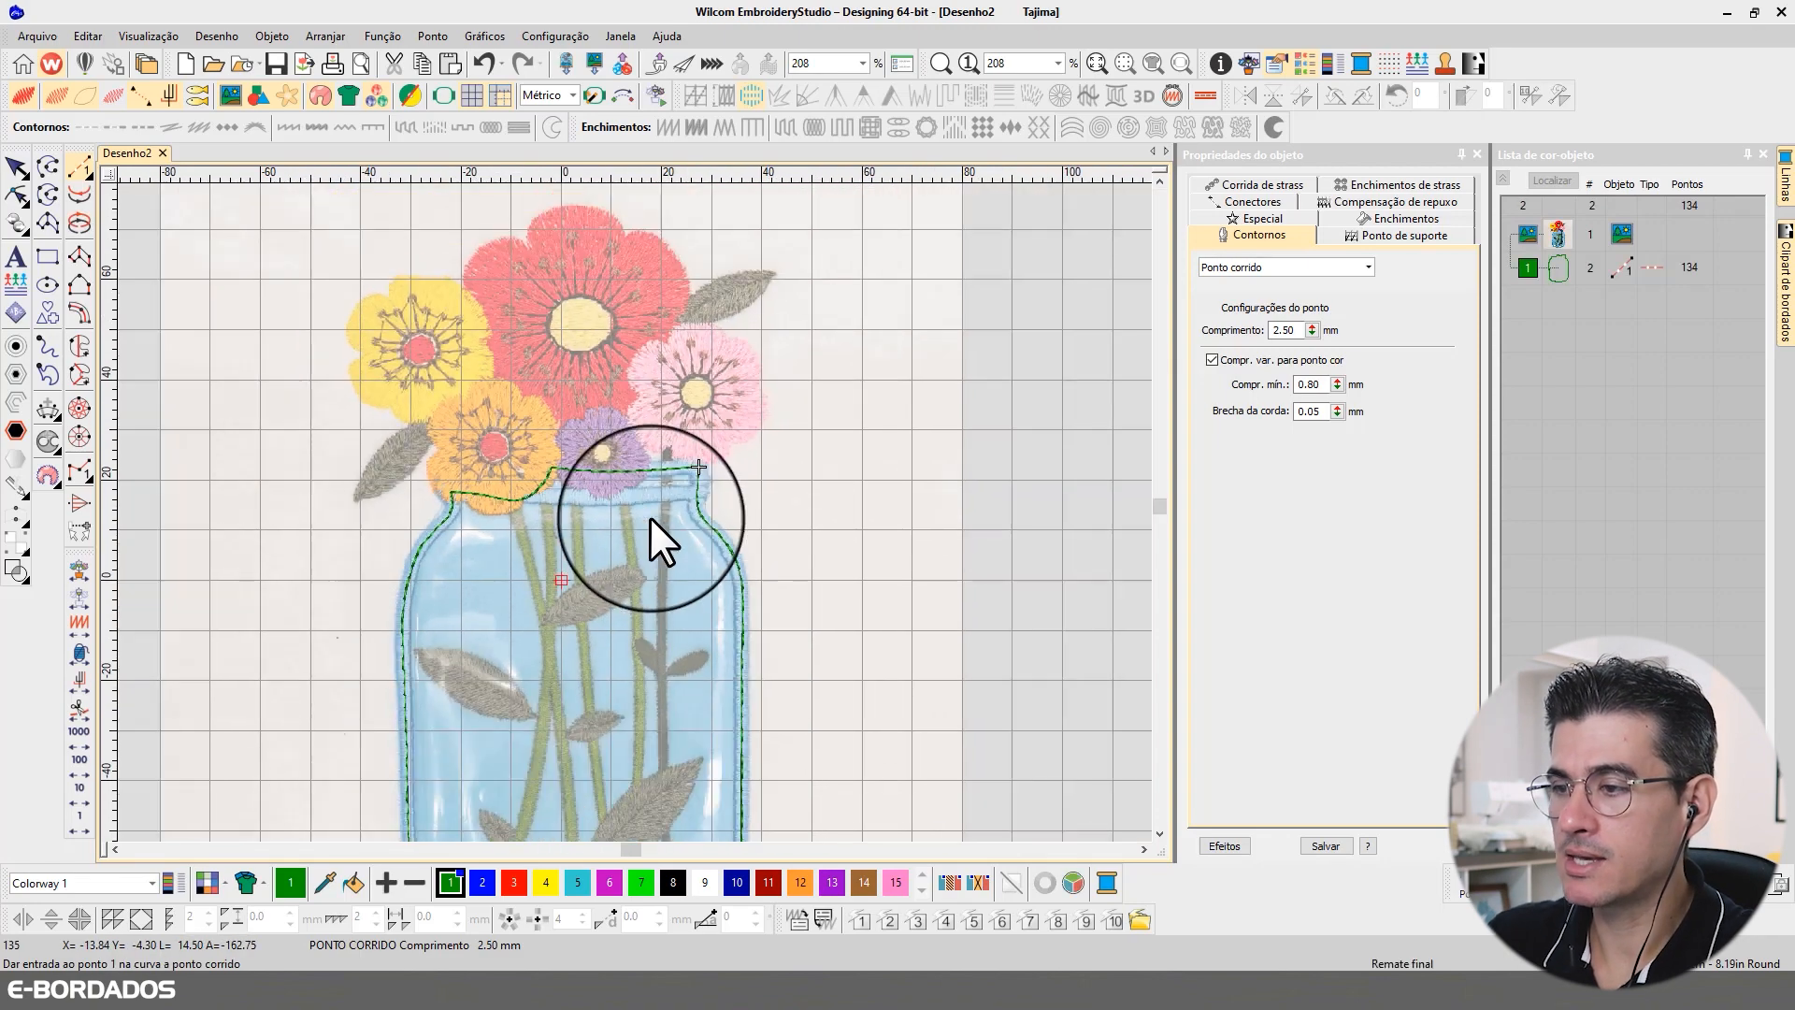
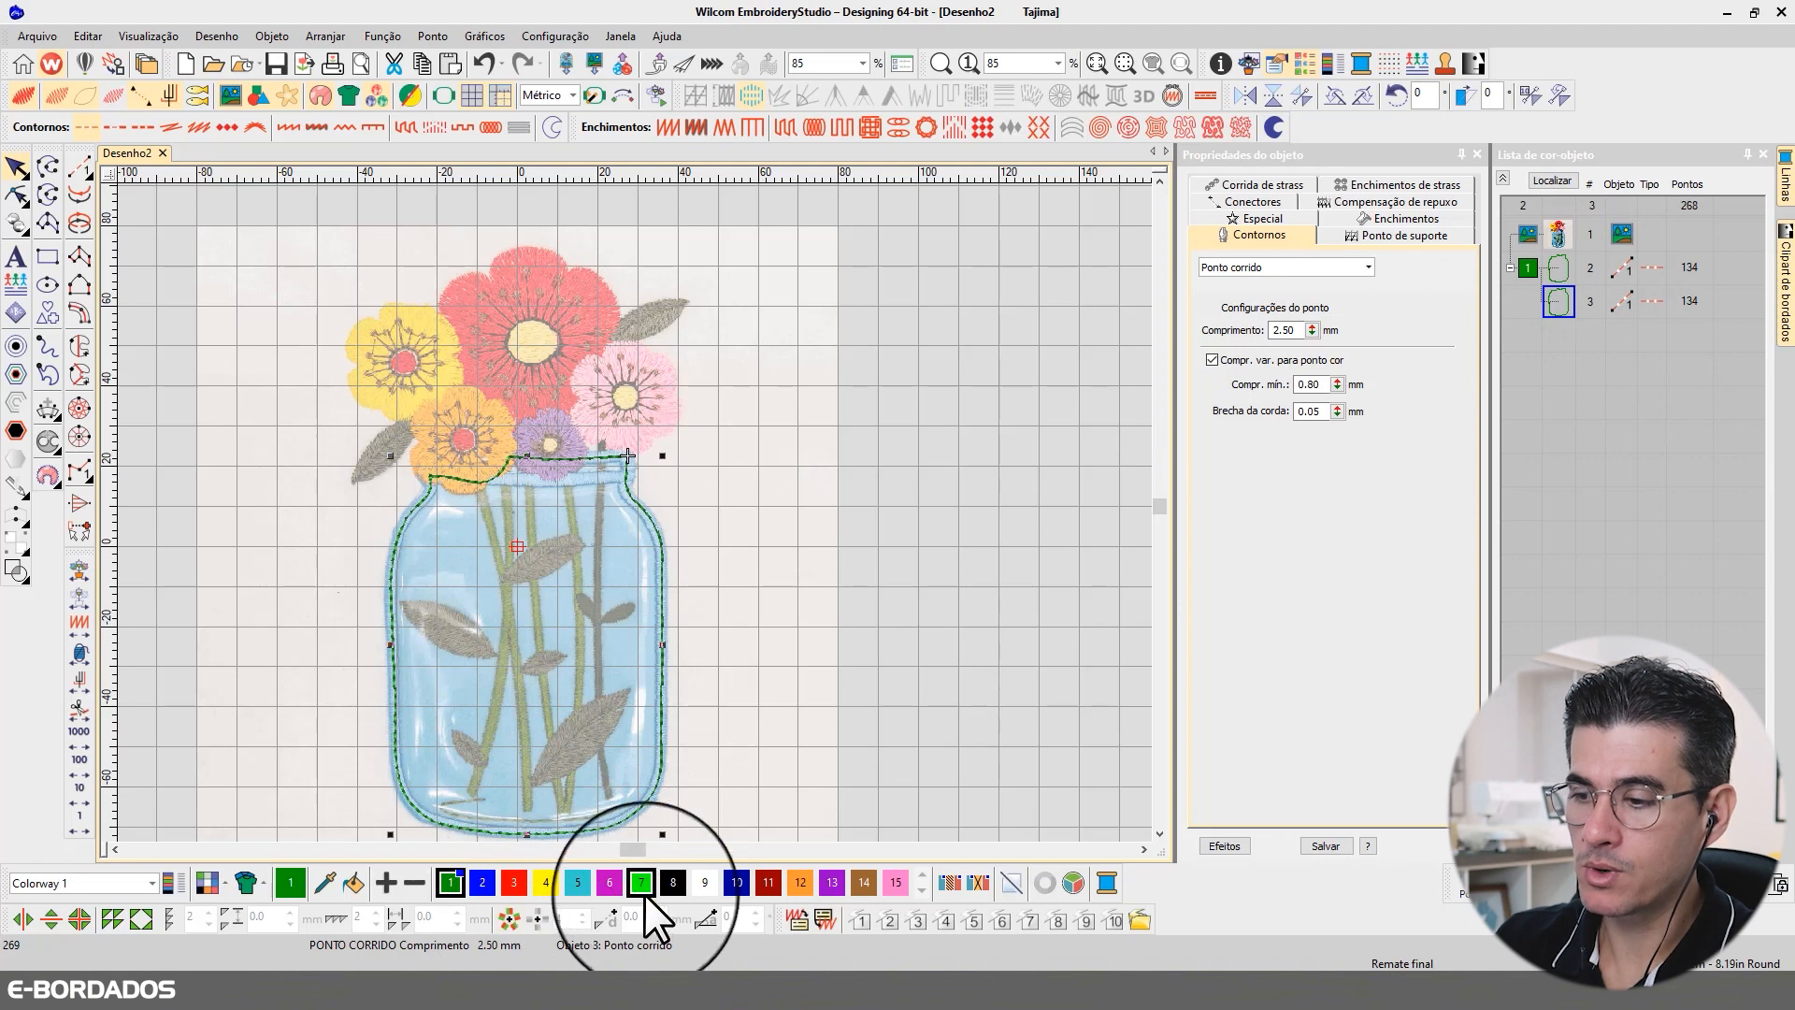
Step: Assign black (color 8) to the duplicated jar outline and check both outlines one by one in the color-object list
{"action": "left_click", "coordinate": [674, 883]}
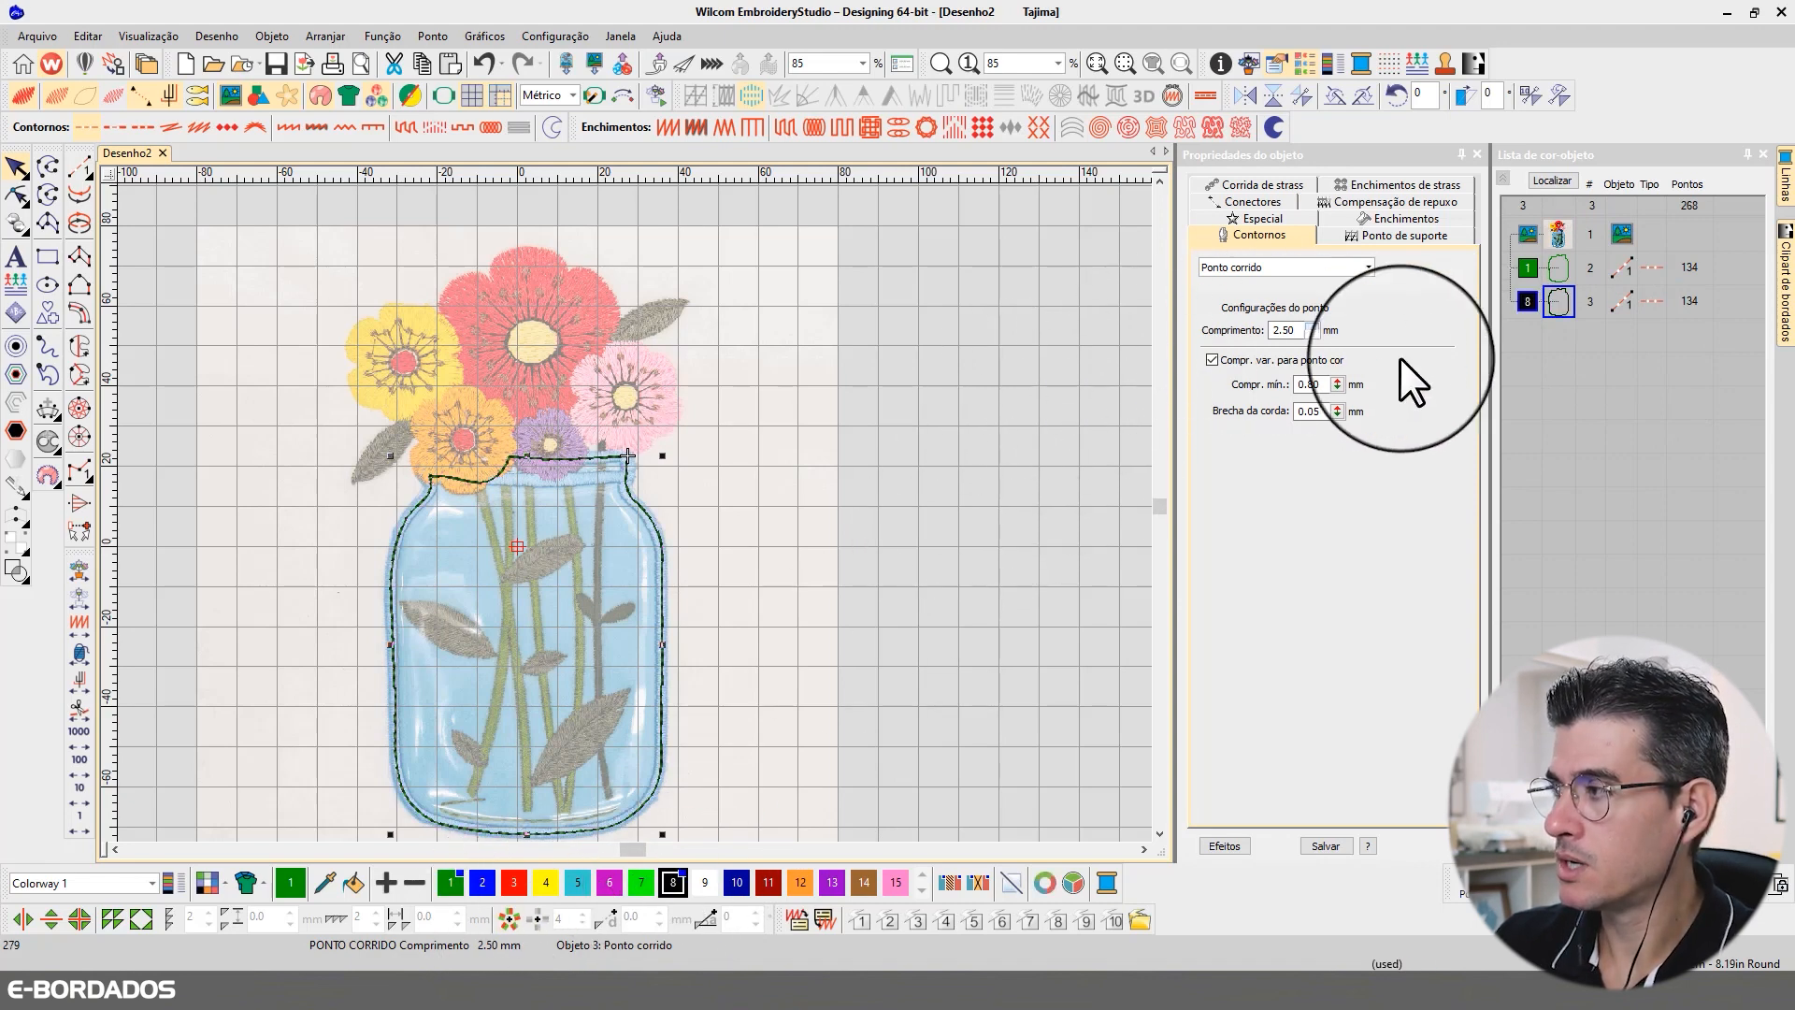
{"action": "left_click", "coordinate": [1559, 269]}
{"action": "left_click", "coordinate": [1548, 180]}
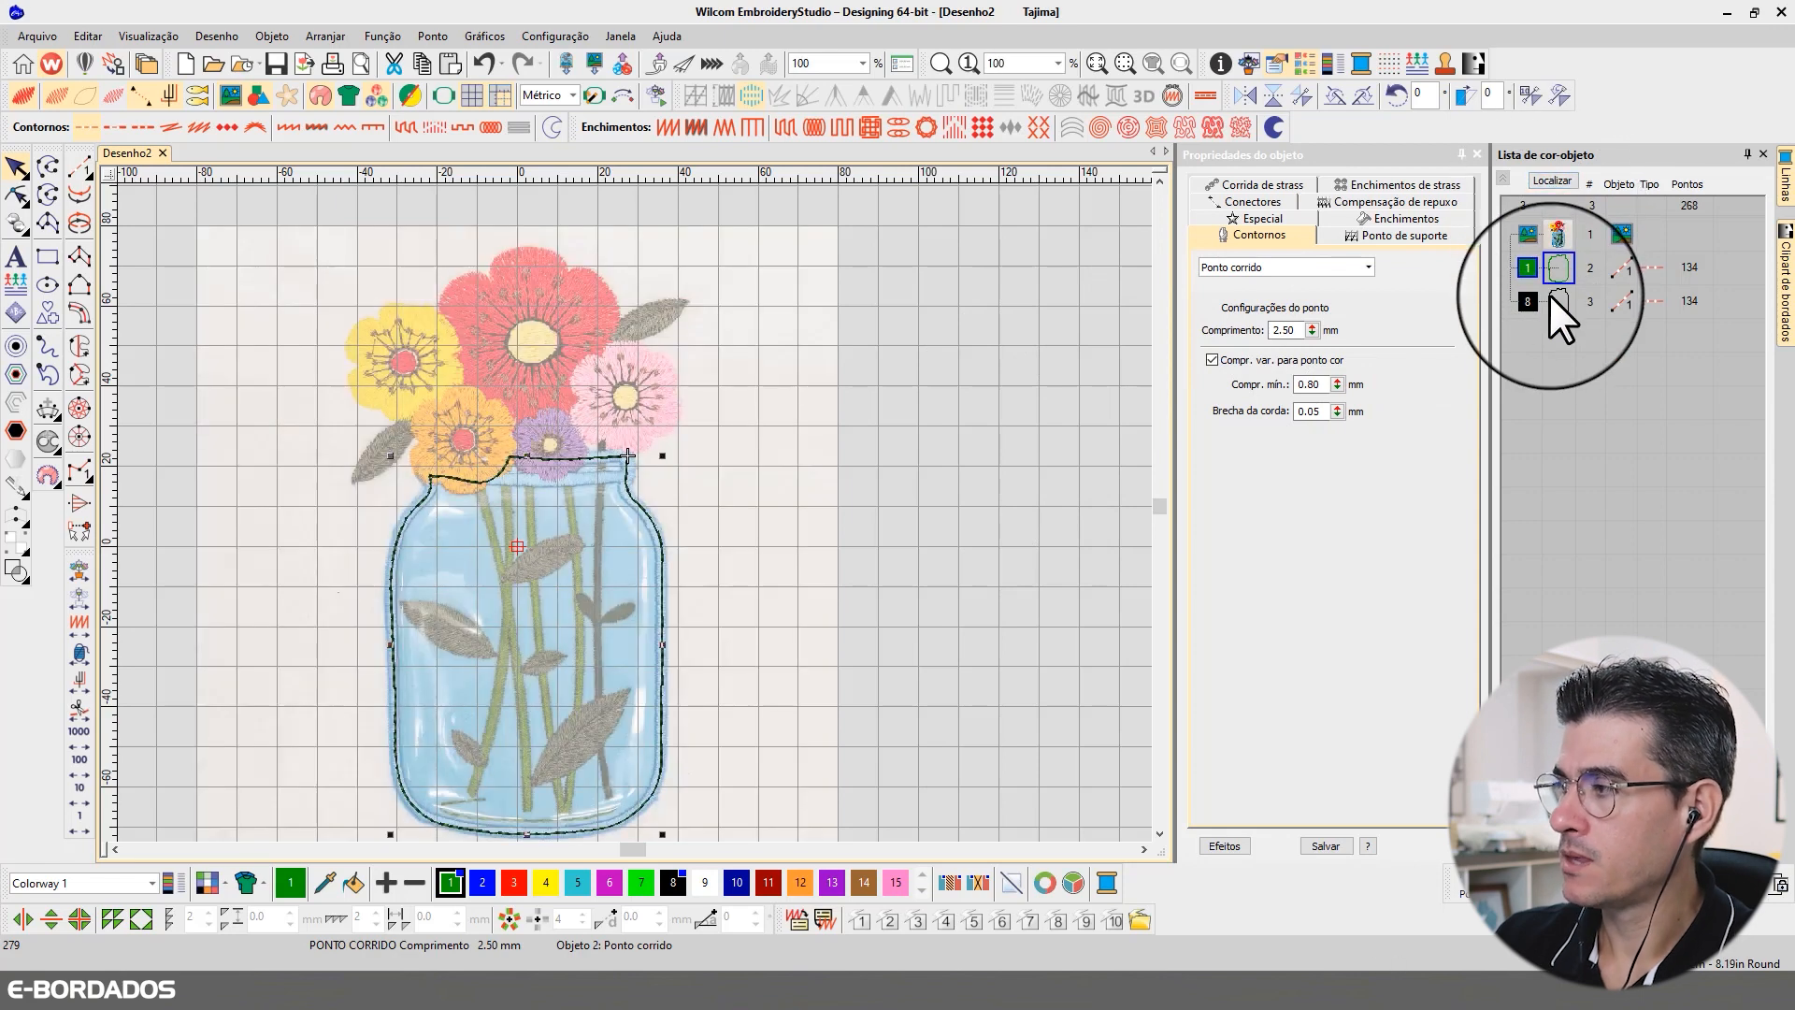
{"action": "left_click", "coordinate": [1556, 303]}
{"action": "left_click", "coordinate": [1557, 179]}
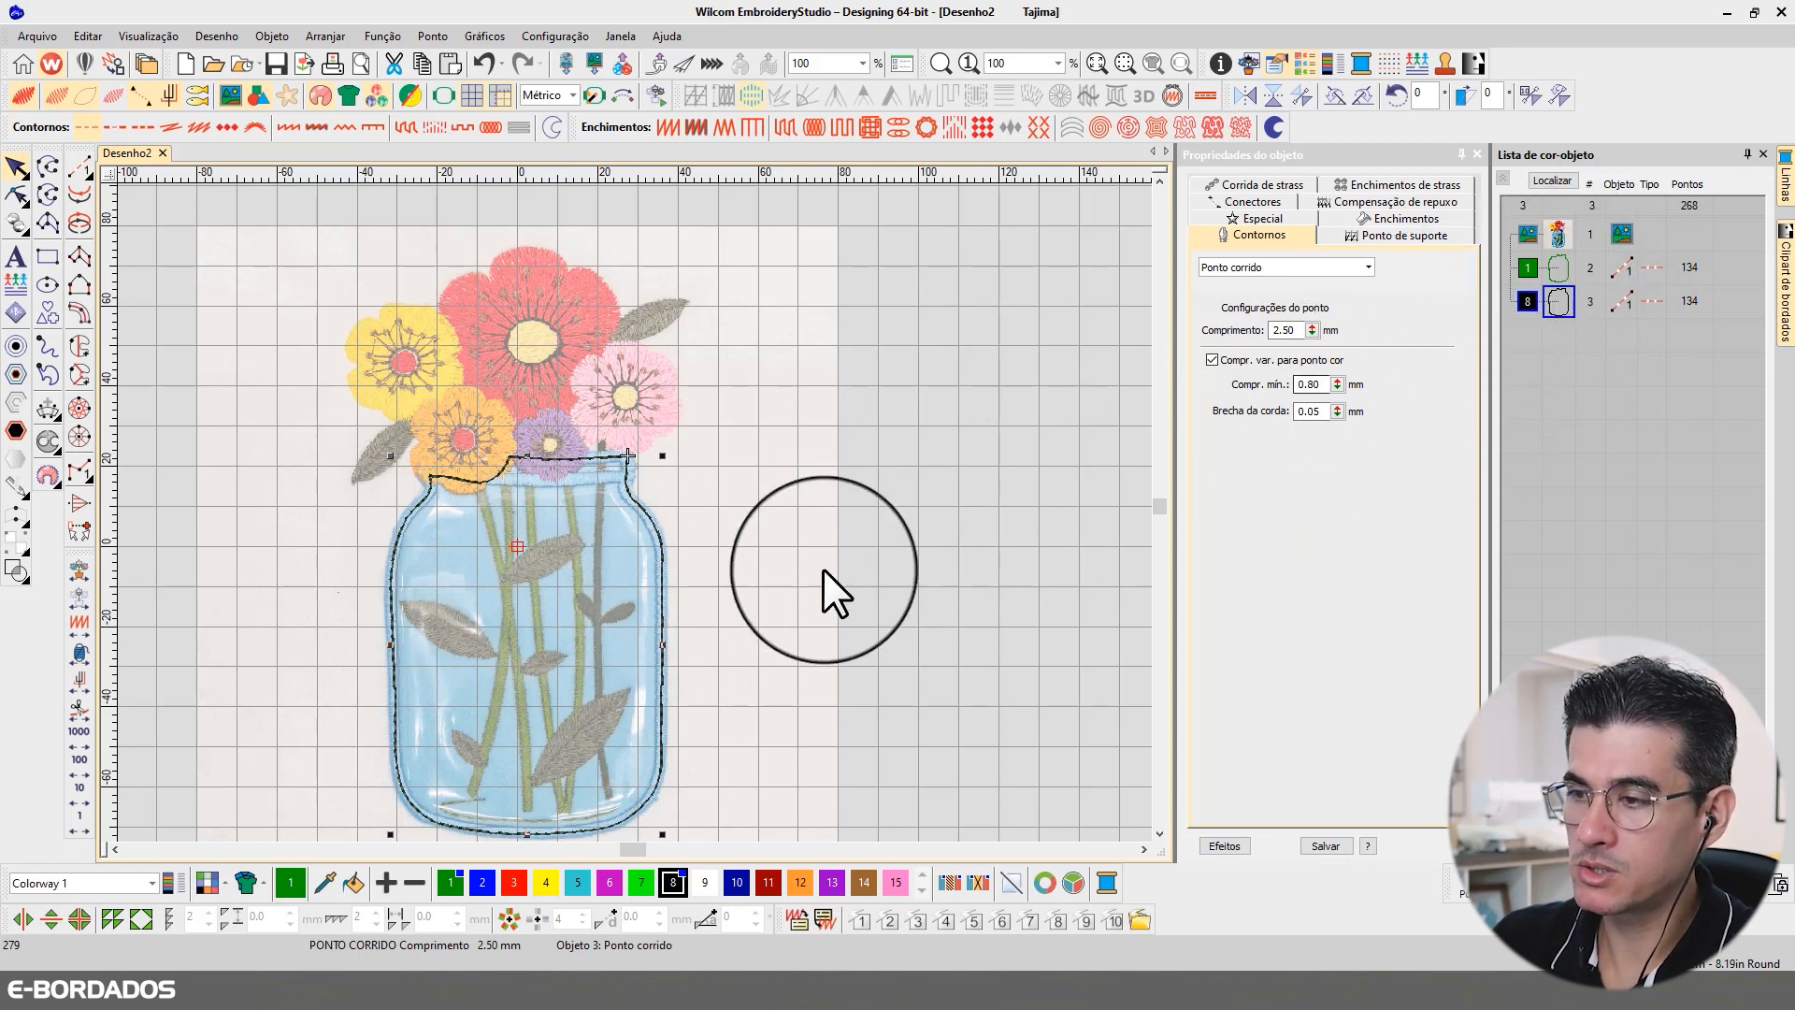
{"action": "left_click", "coordinate": [963, 505]}
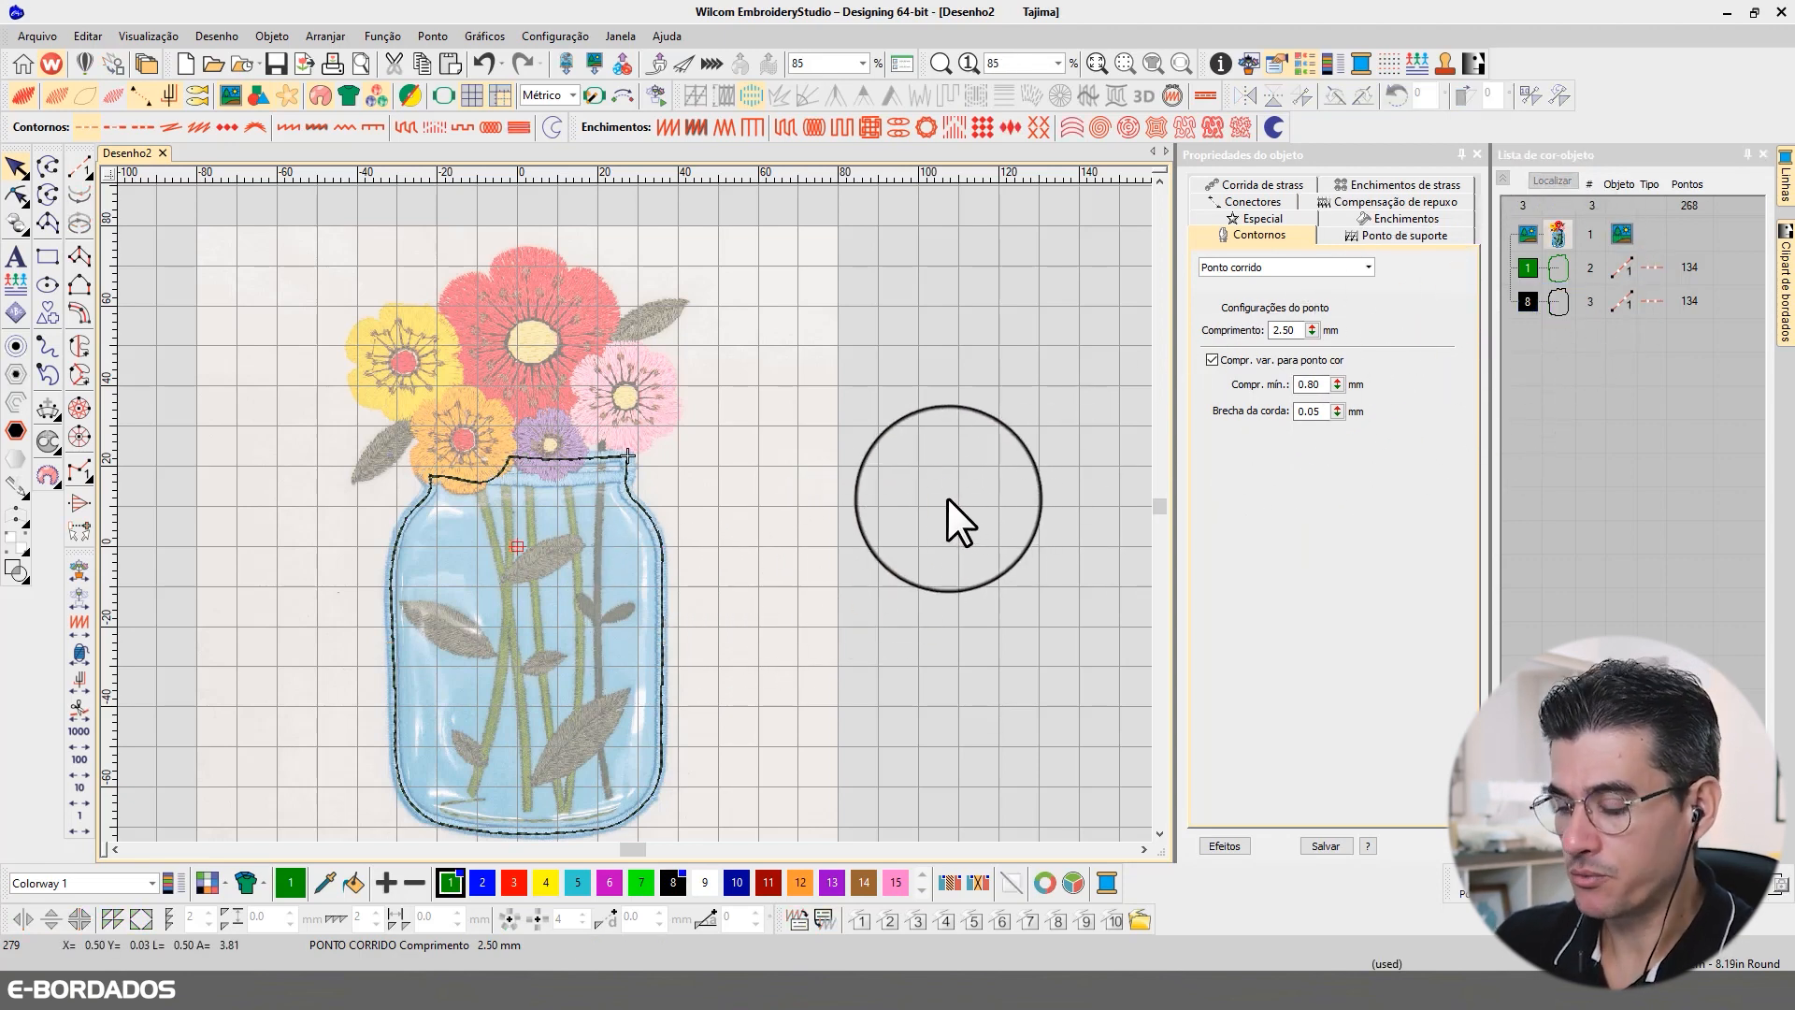
Step: Start a complex curve (Curva complexa) in satin stitch at the base of the leftmost green stem and trace the lower part of its right edge
{"action": "key", "text": "b"}
{"action": "left_click_drag", "start_coordinate": [325, 403], "coordinate": [757, 769]}
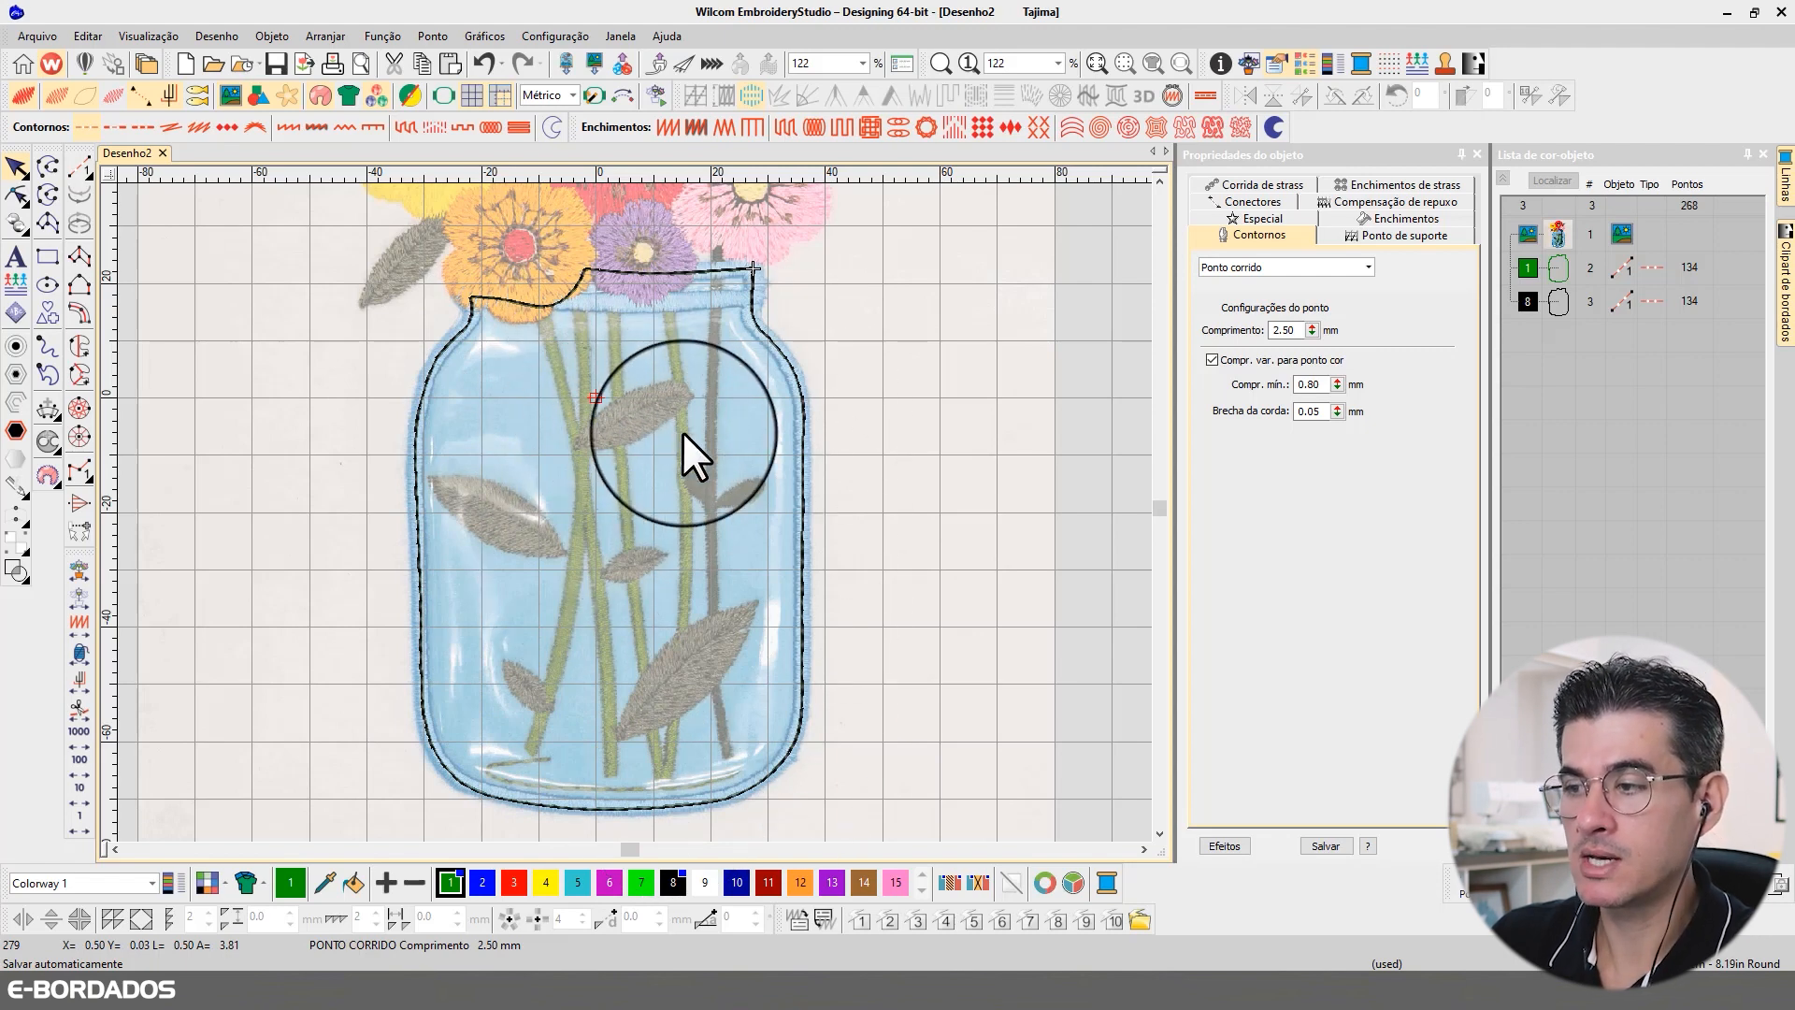
{"action": "left_click", "coordinate": [1157, 178]}
{"action": "left_click", "coordinate": [1157, 179]}
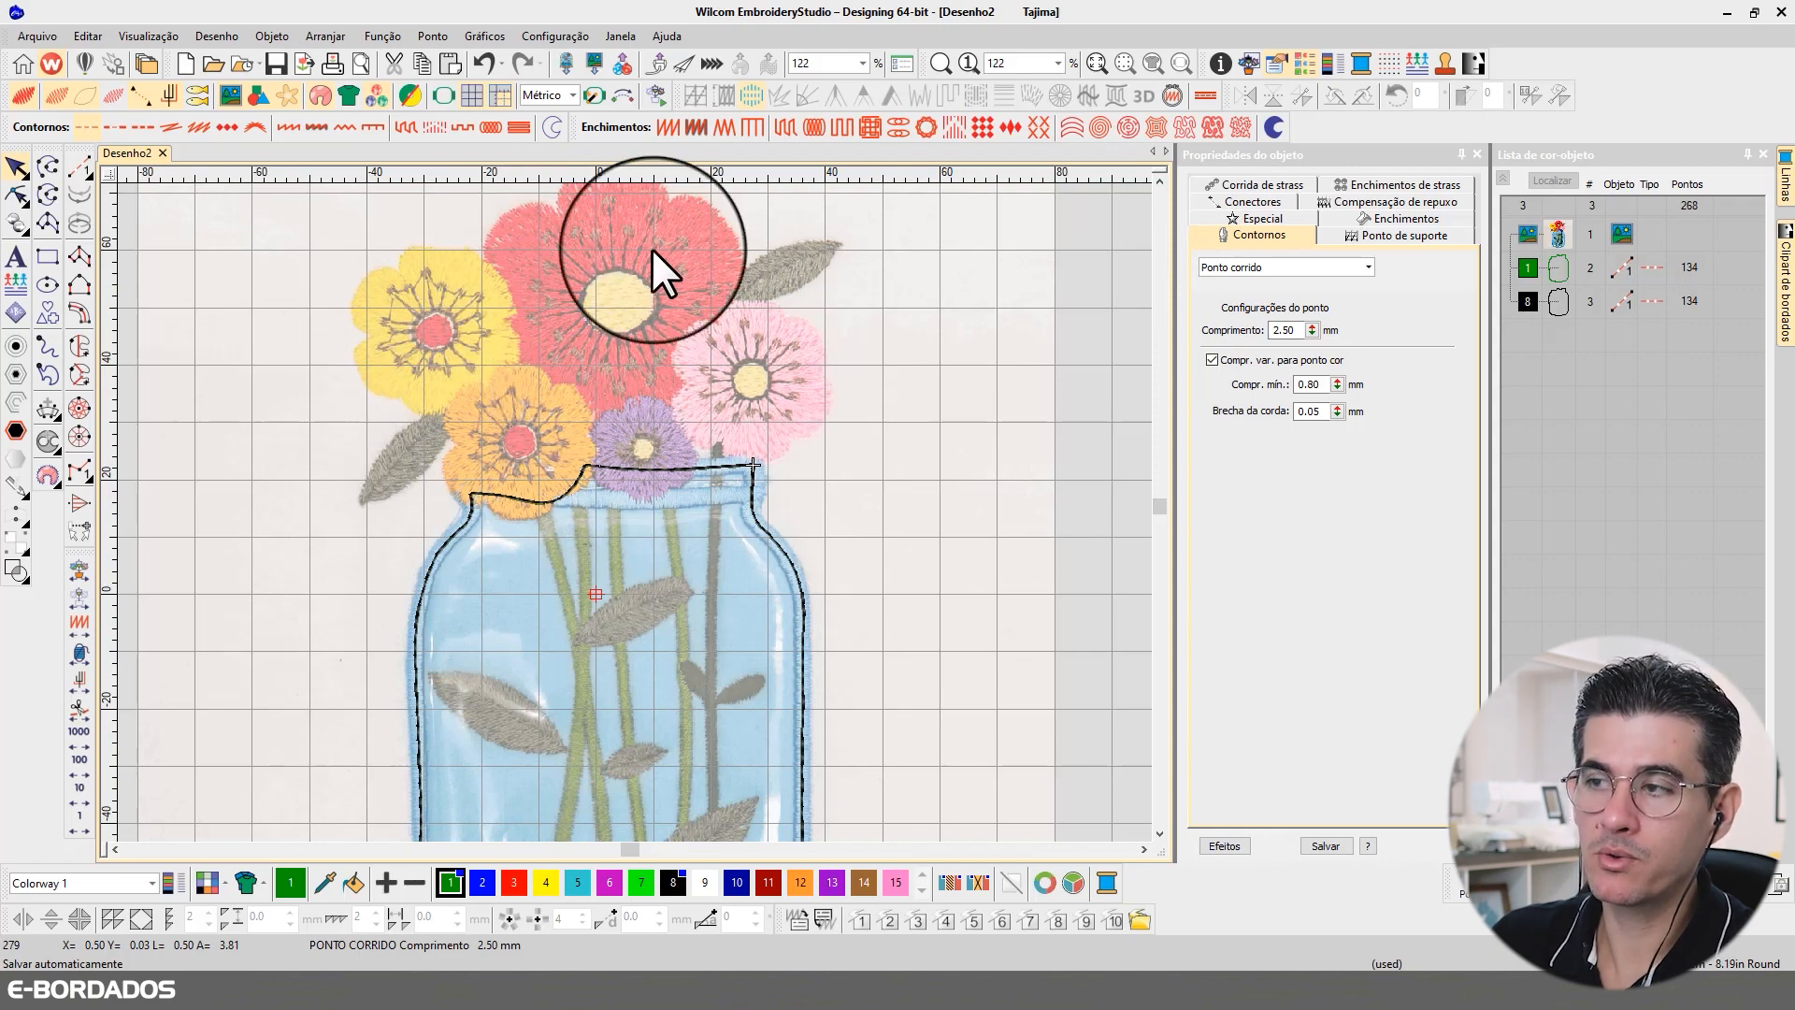
{"action": "left_click", "coordinate": [1159, 833]}
{"action": "left_click", "coordinate": [1159, 834]}
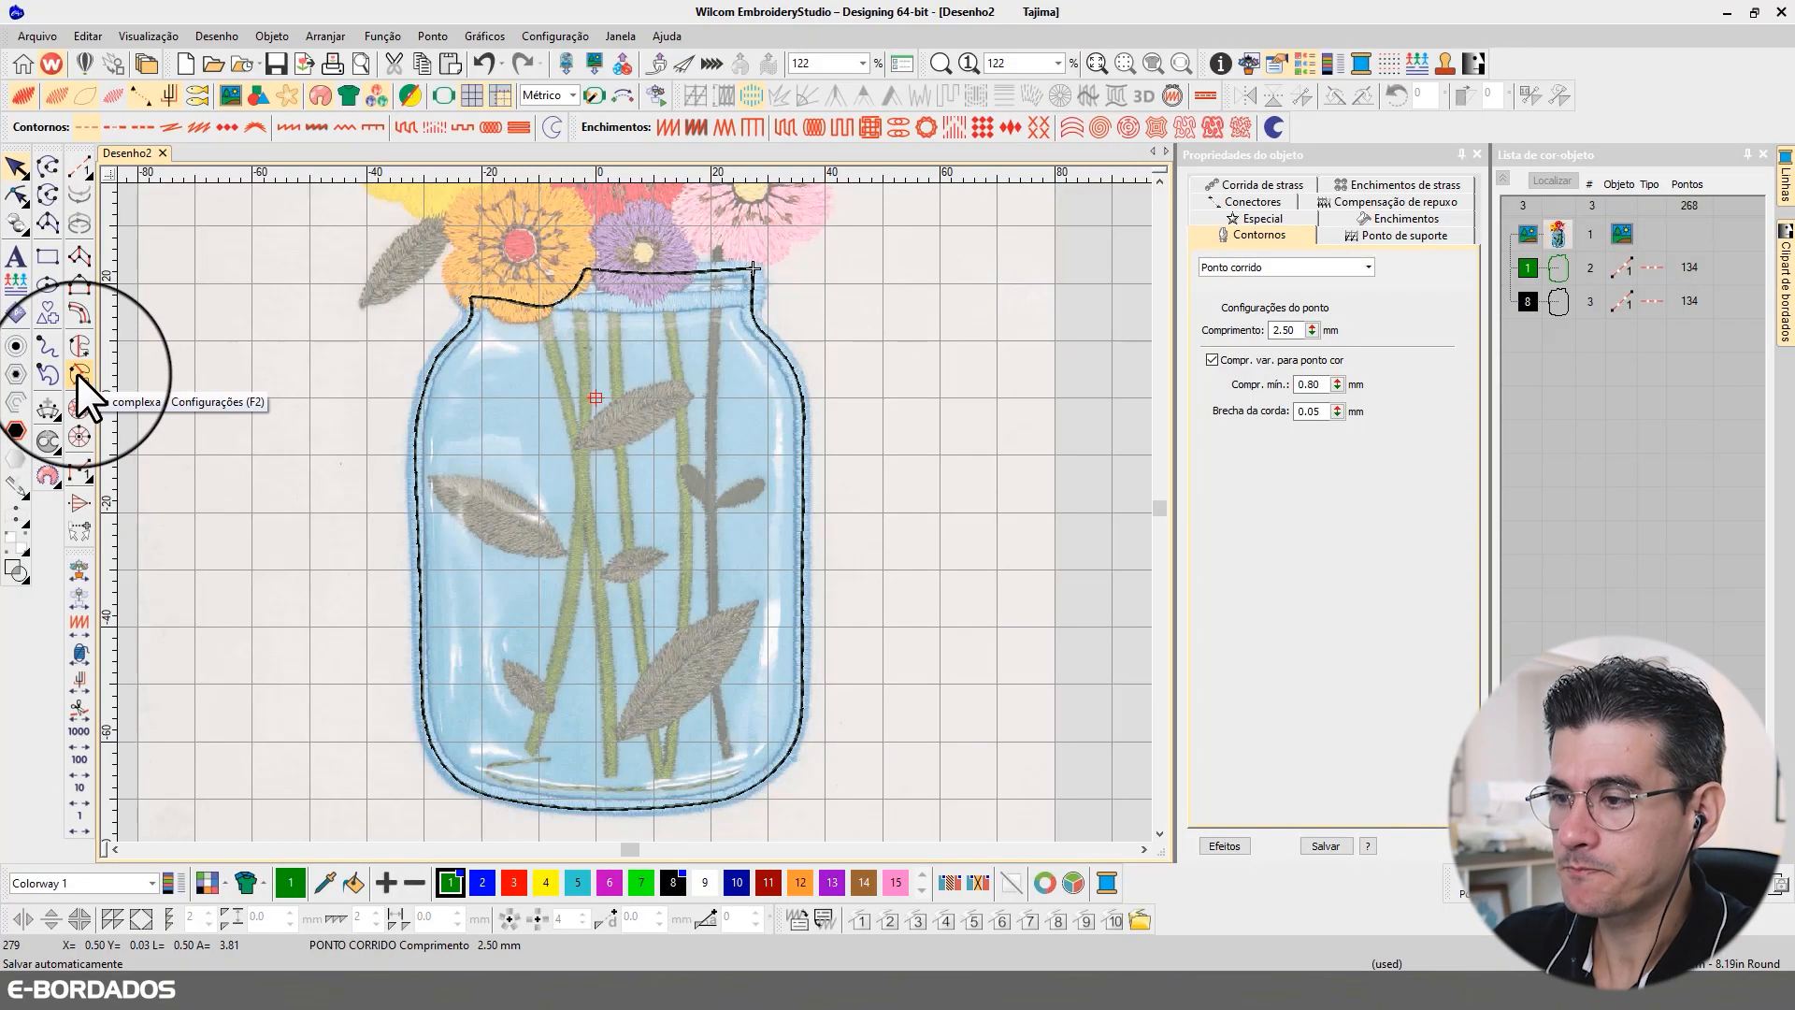
{"action": "scroll", "coordinate": [631, 512], "scroll_direction": "up", "scroll_amount": 2}
{"action": "scroll", "coordinate": [631, 512], "scroll_direction": "up", "scroll_amount": 1}
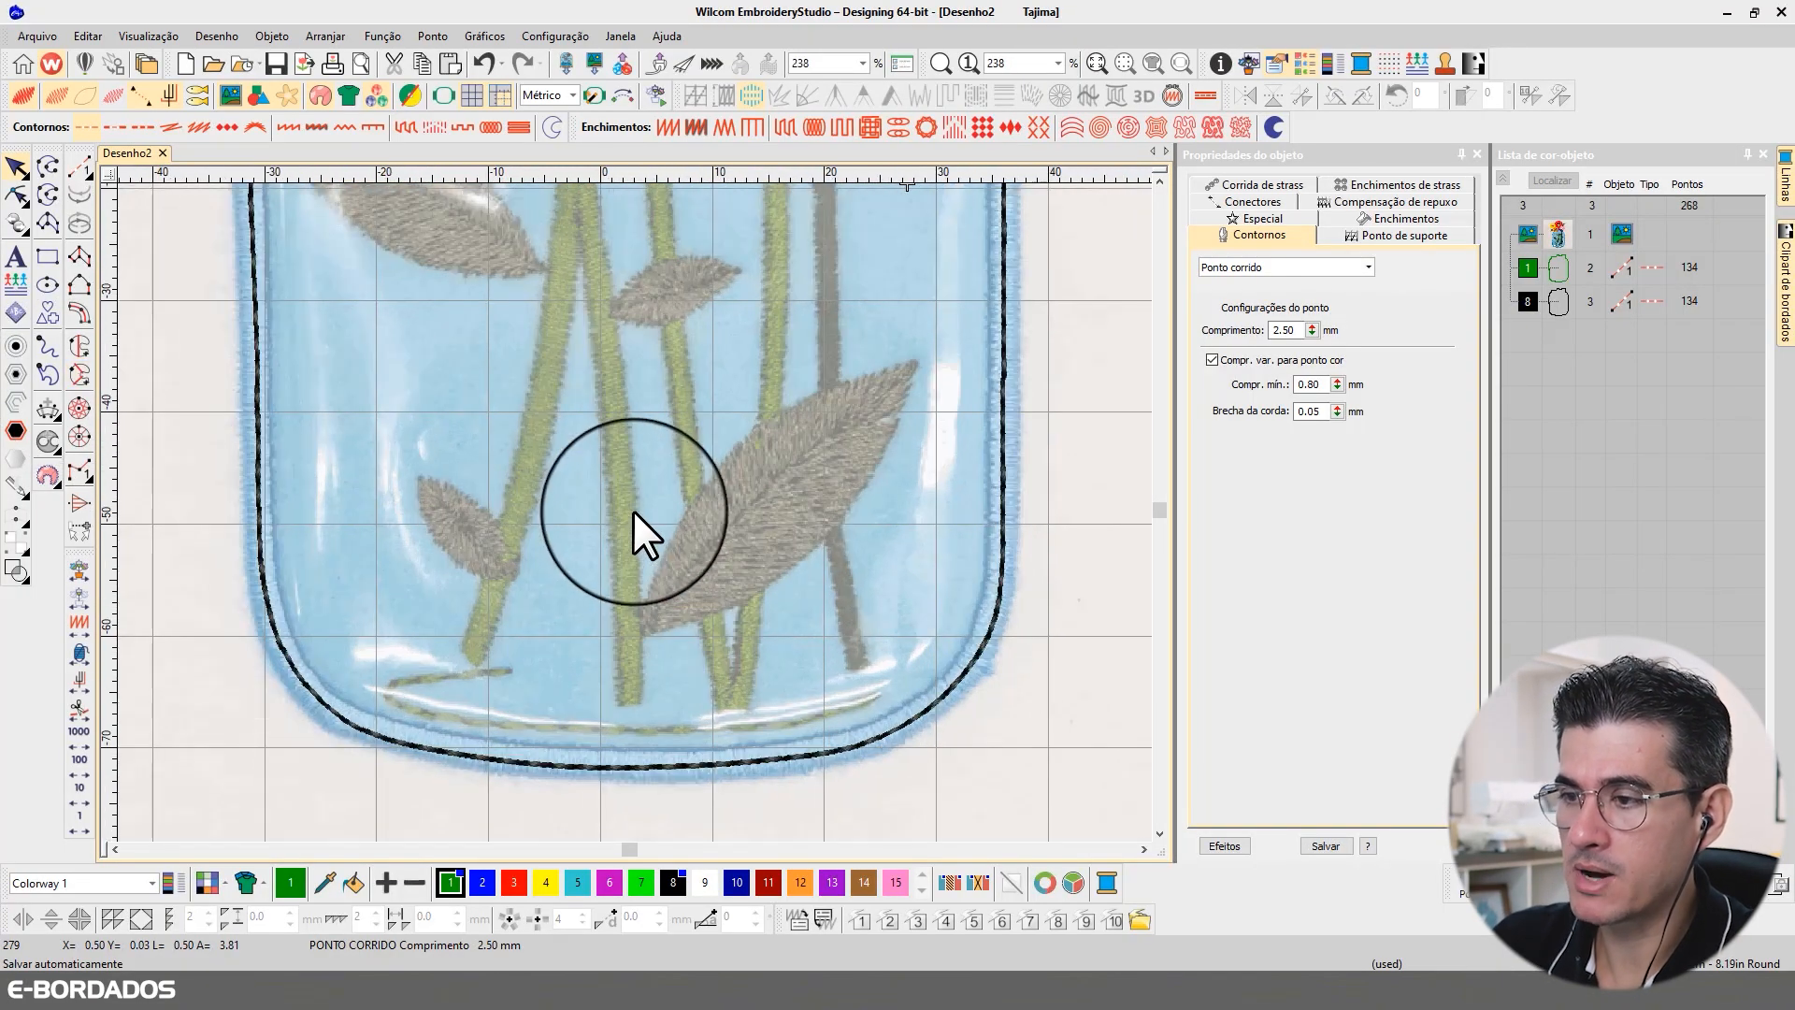
{"action": "left_click", "coordinate": [79, 374]}
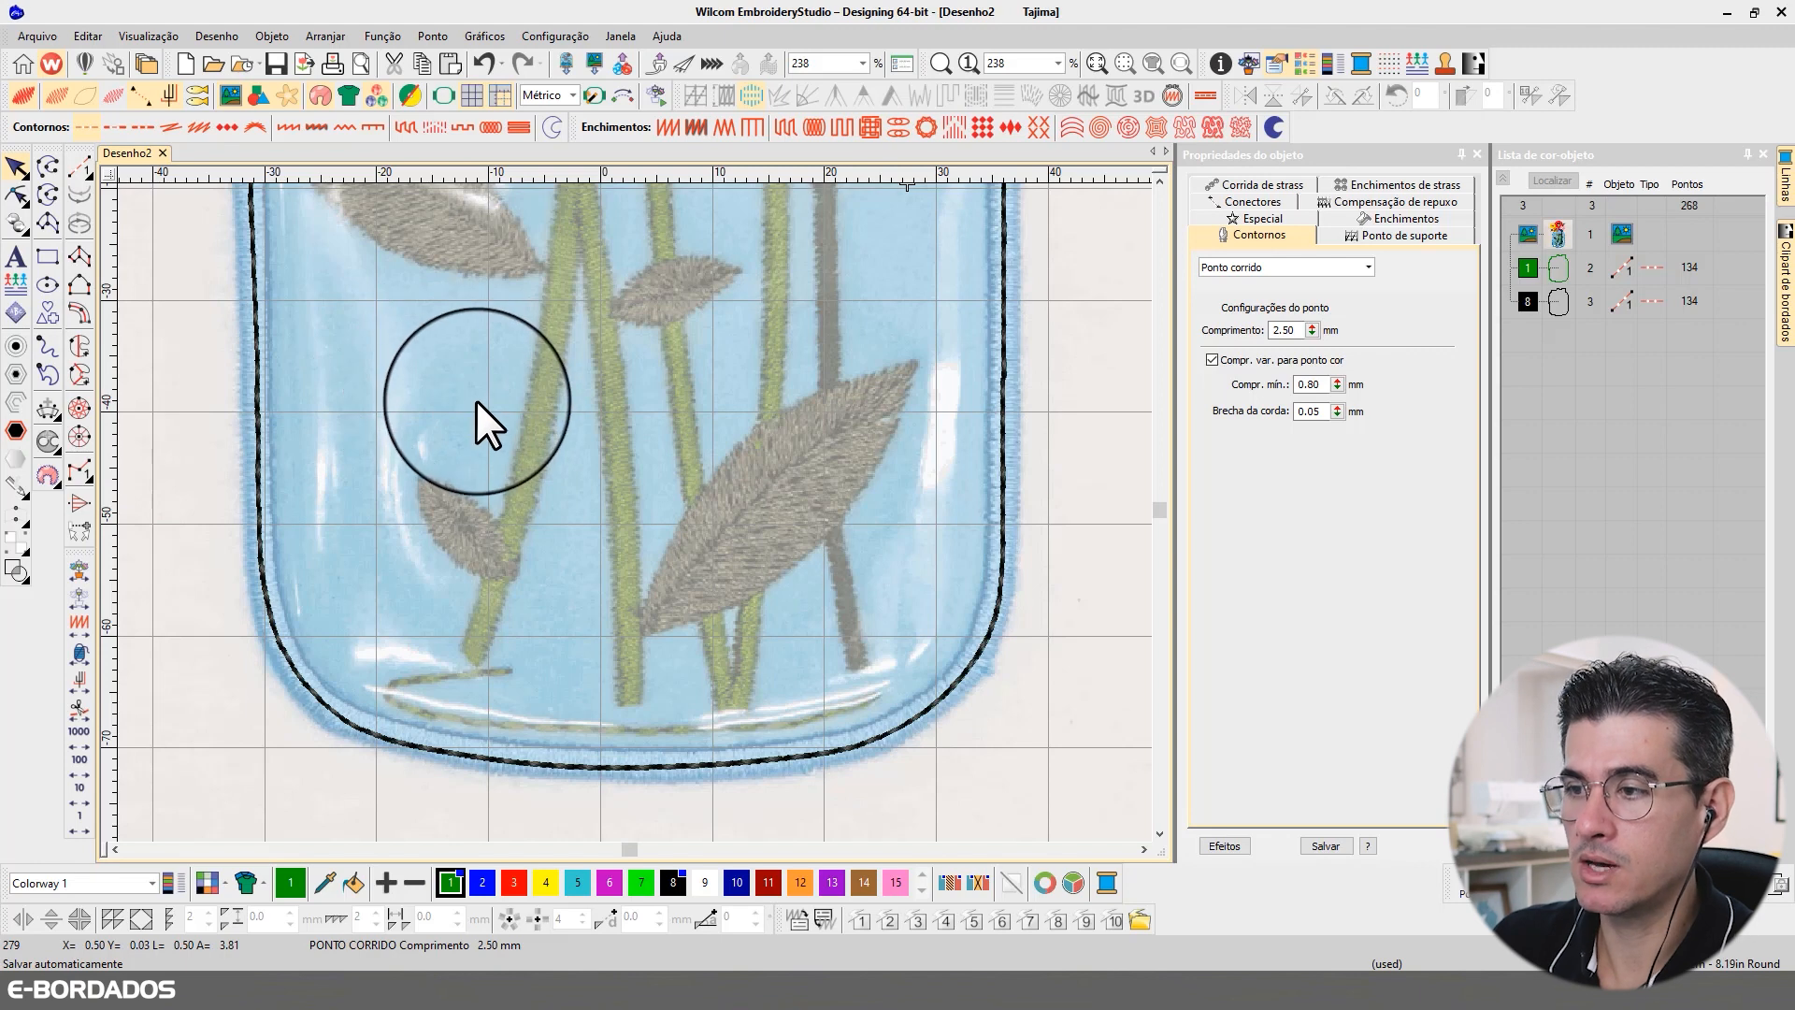
{"action": "left_click", "coordinate": [459, 648]}
{"action": "left_click", "coordinate": [479, 665]}
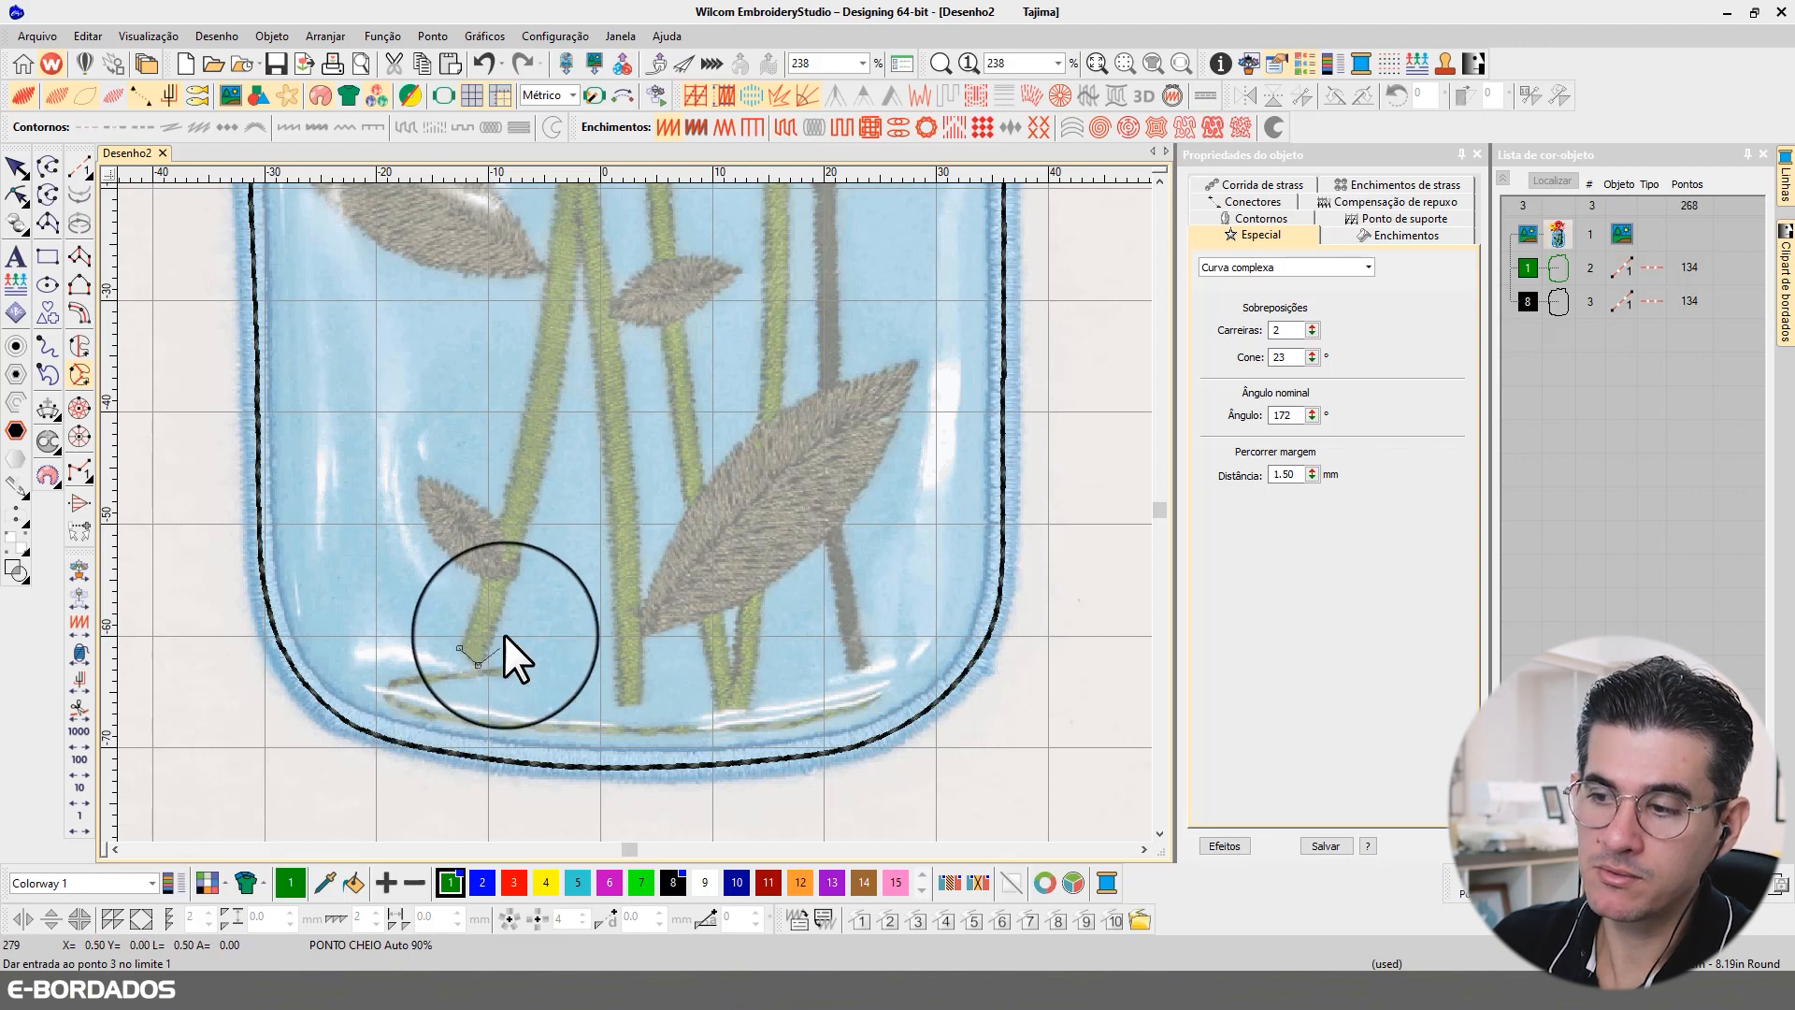
{"action": "left_click", "coordinate": [503, 602]}
{"action": "left_click", "coordinate": [551, 451]}
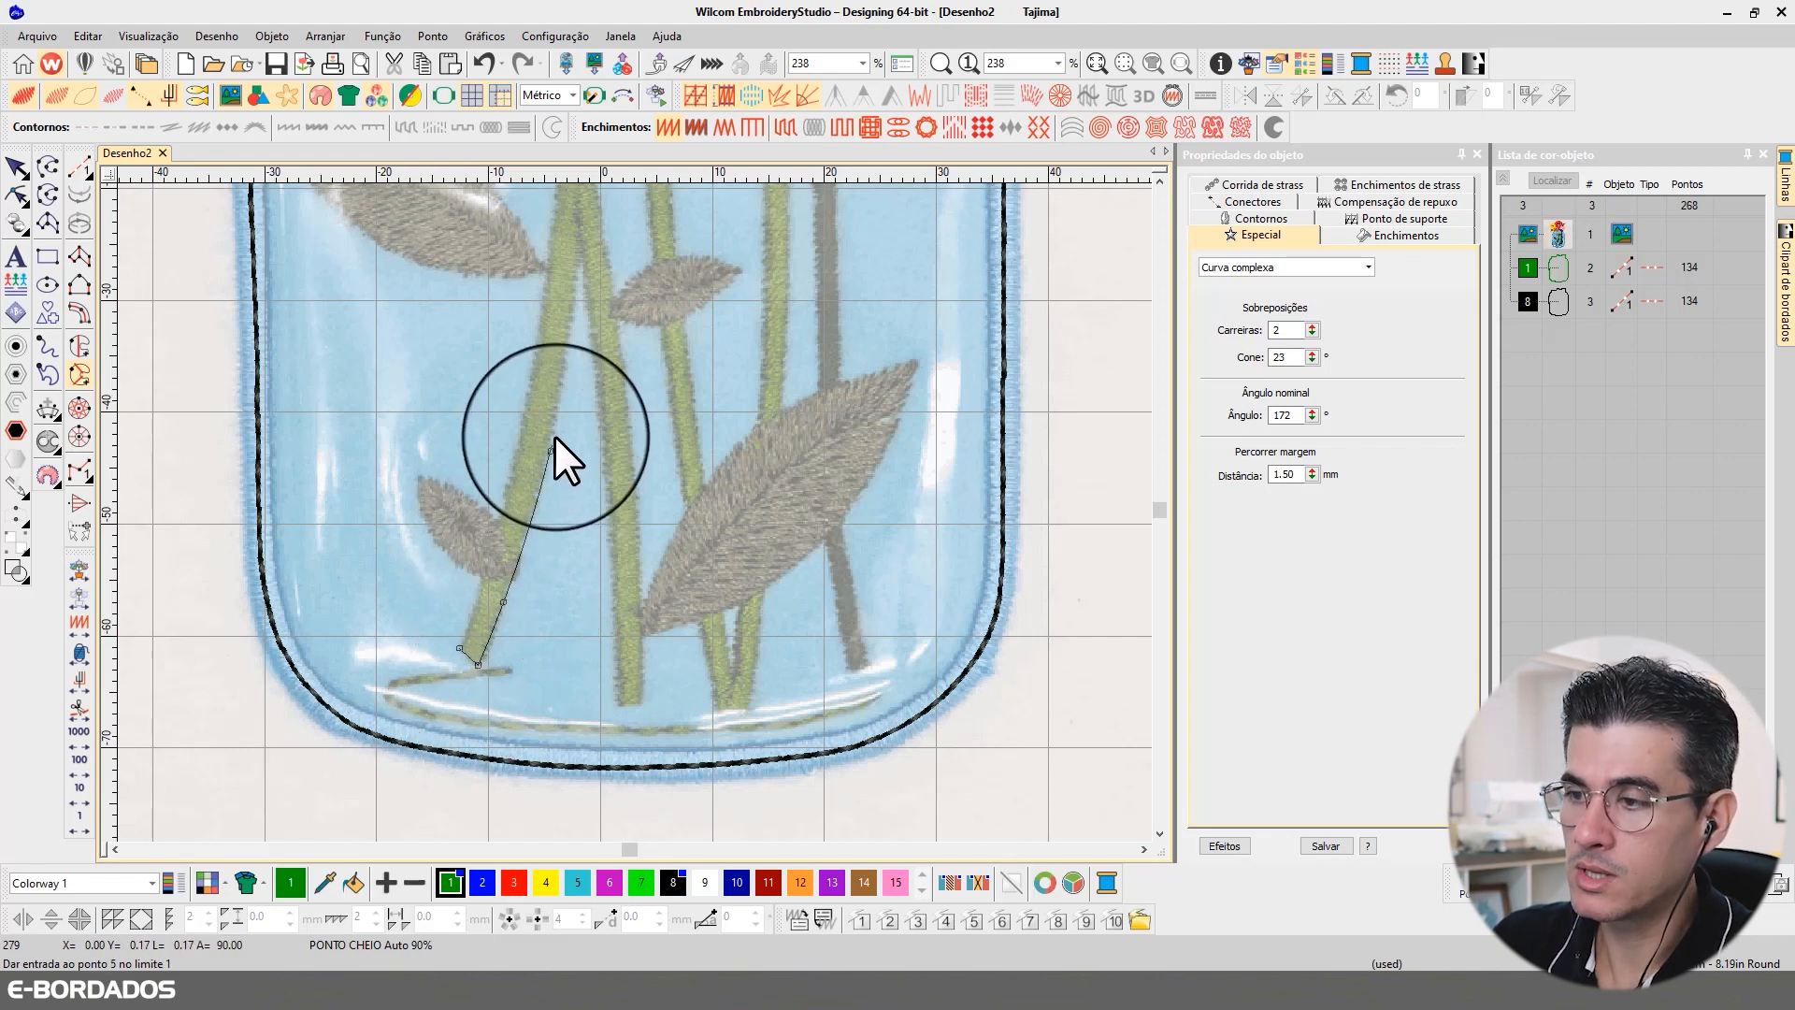
{"action": "left_click", "coordinate": [585, 236]}
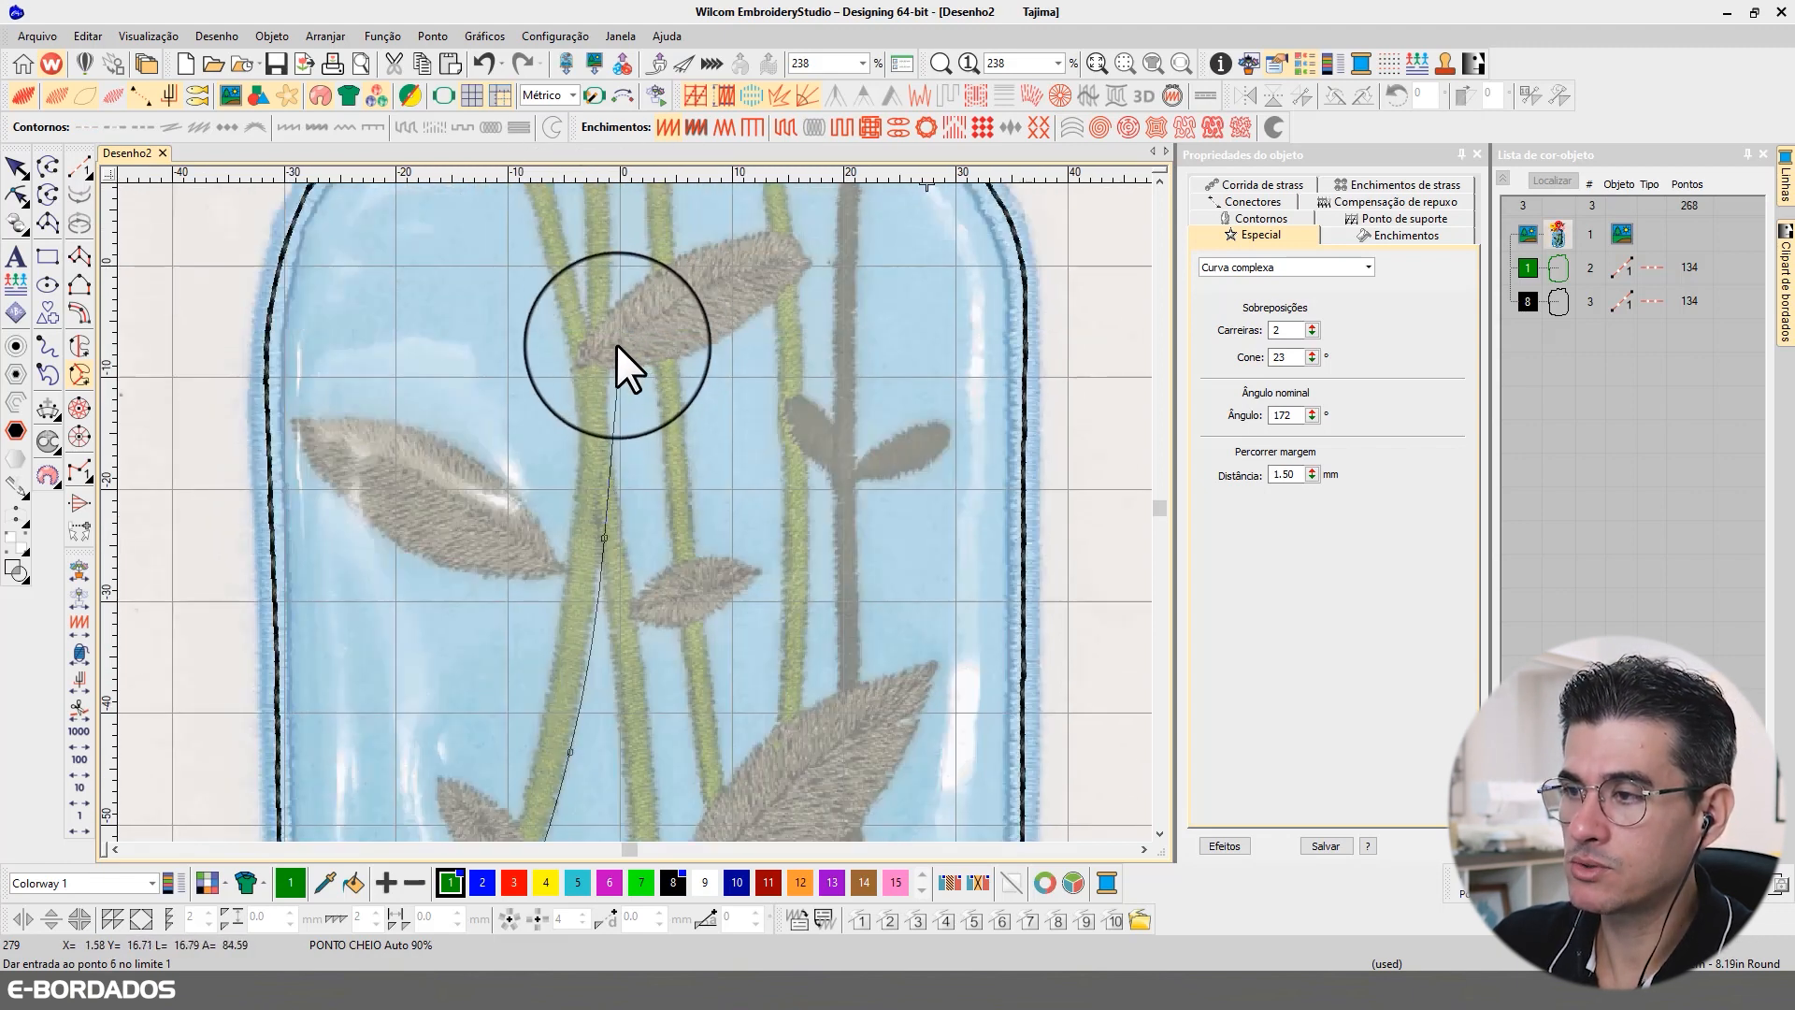
{"action": "left_click", "coordinate": [612, 306]}
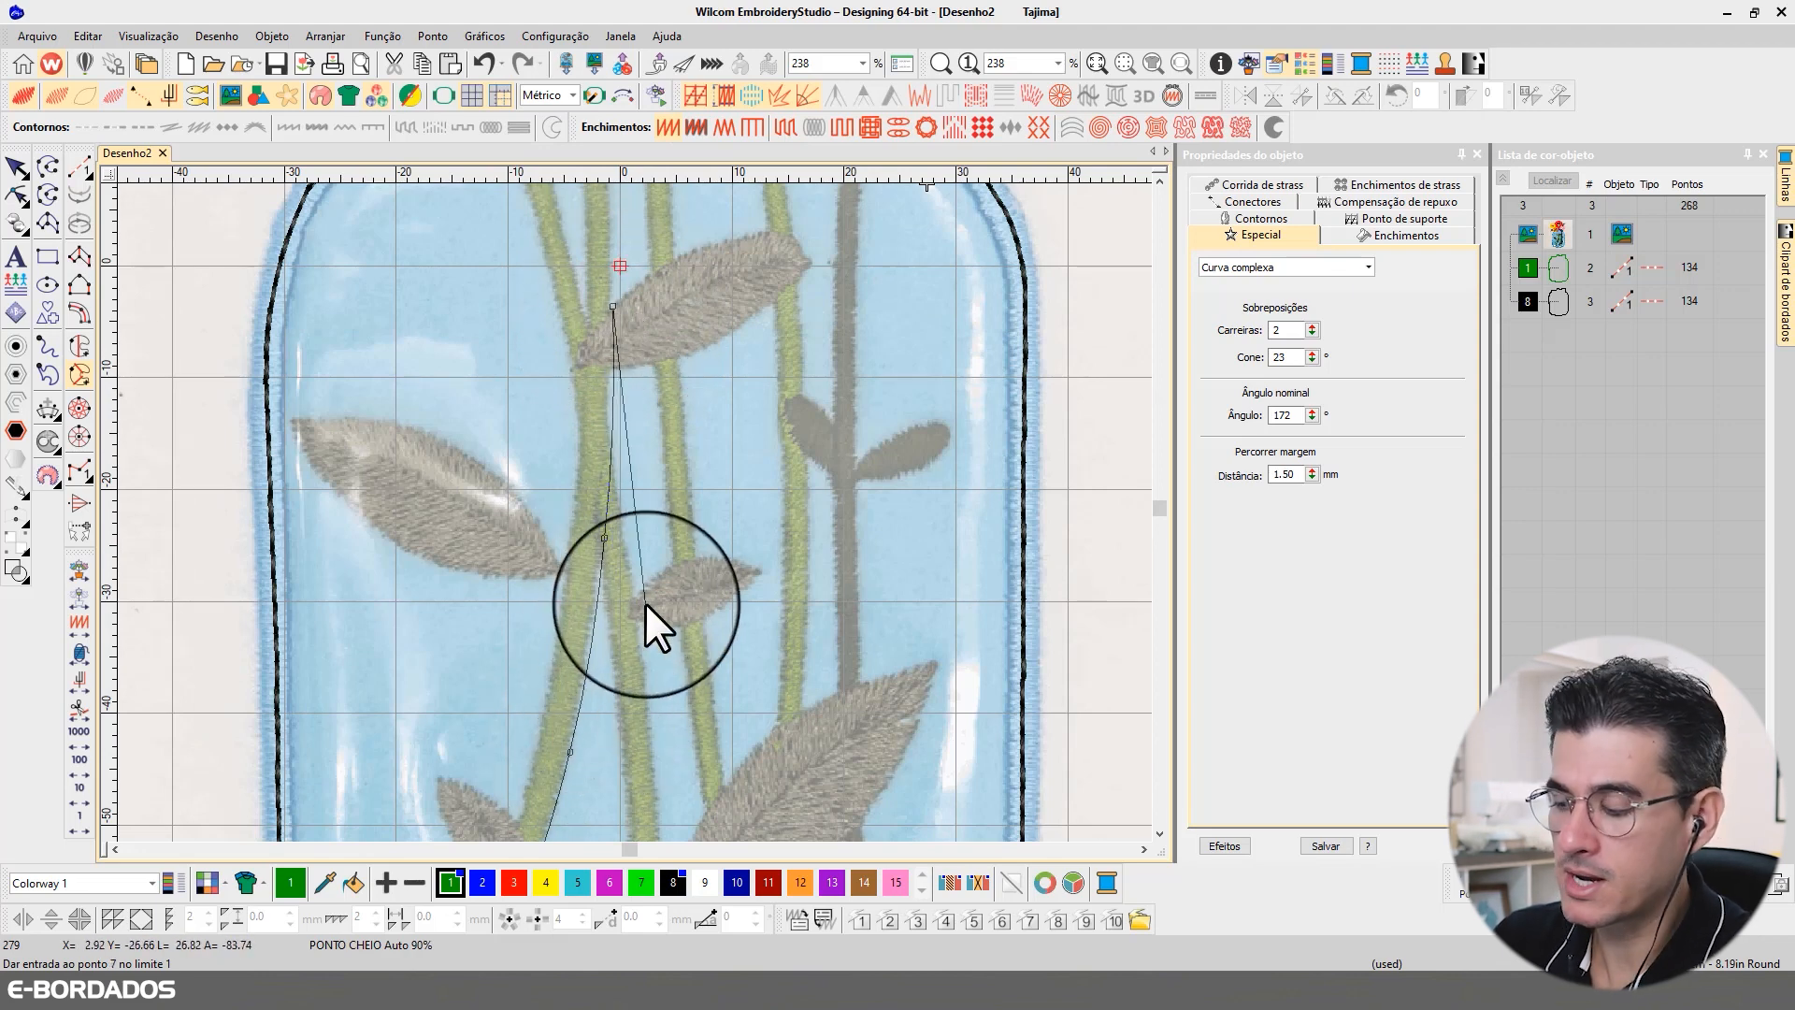
{"action": "key", "text": "BackSpace"}
{"action": "key", "text": "BackSpace"}
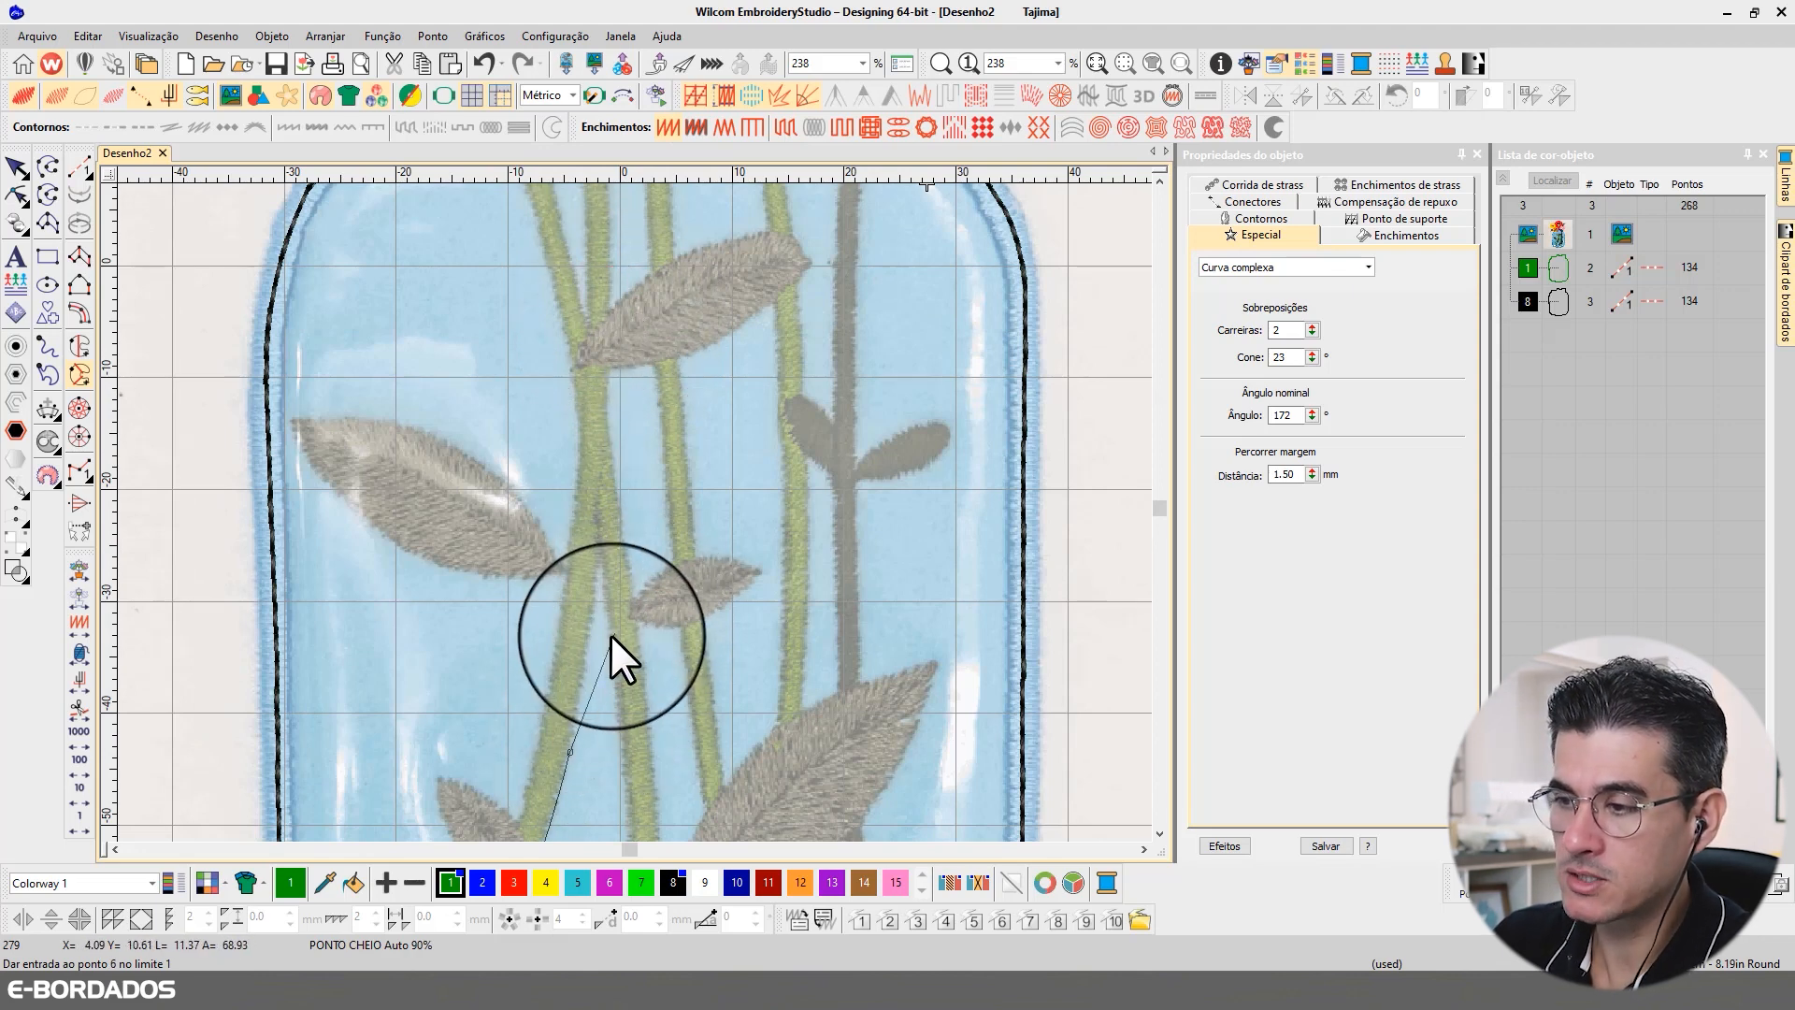
Step: Continue the complex curve up the stem's right edge to the jar's rim and across its upper end beneath the orange flower
{"action": "left_click", "coordinate": [597, 570]}
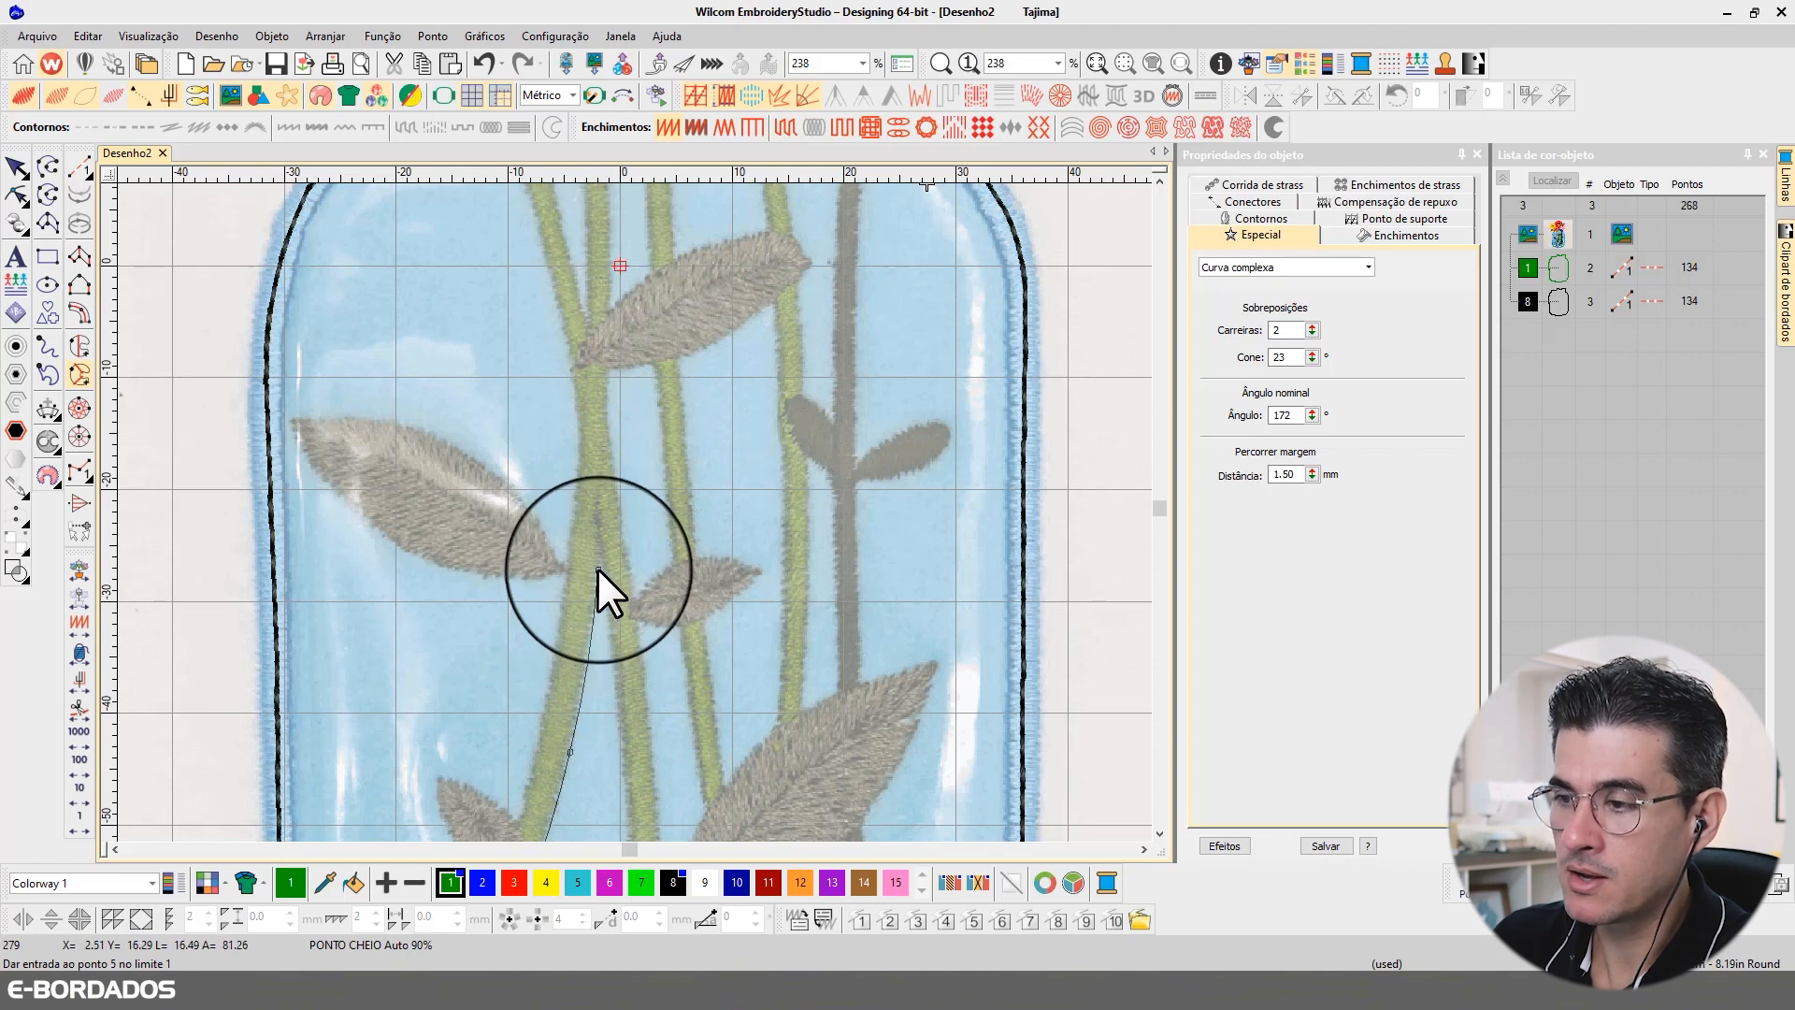
{"action": "left_click", "coordinate": [609, 292]}
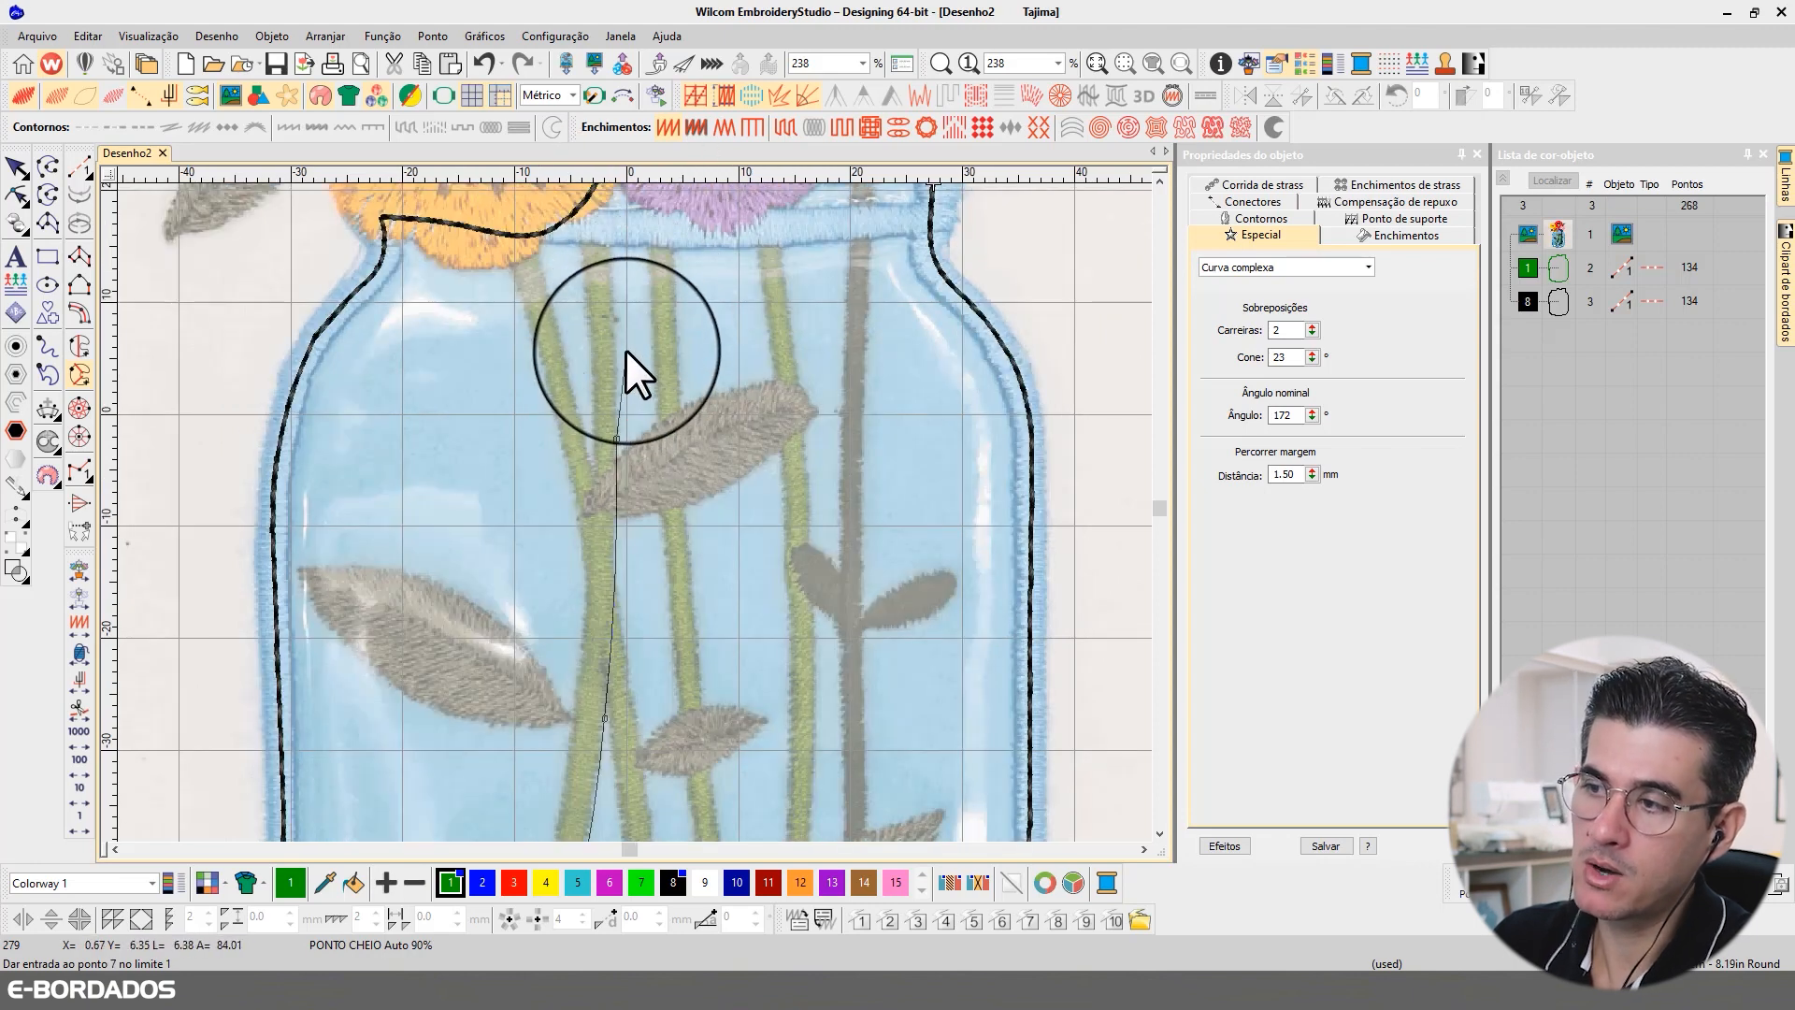
{"action": "left_click", "coordinate": [614, 307]}
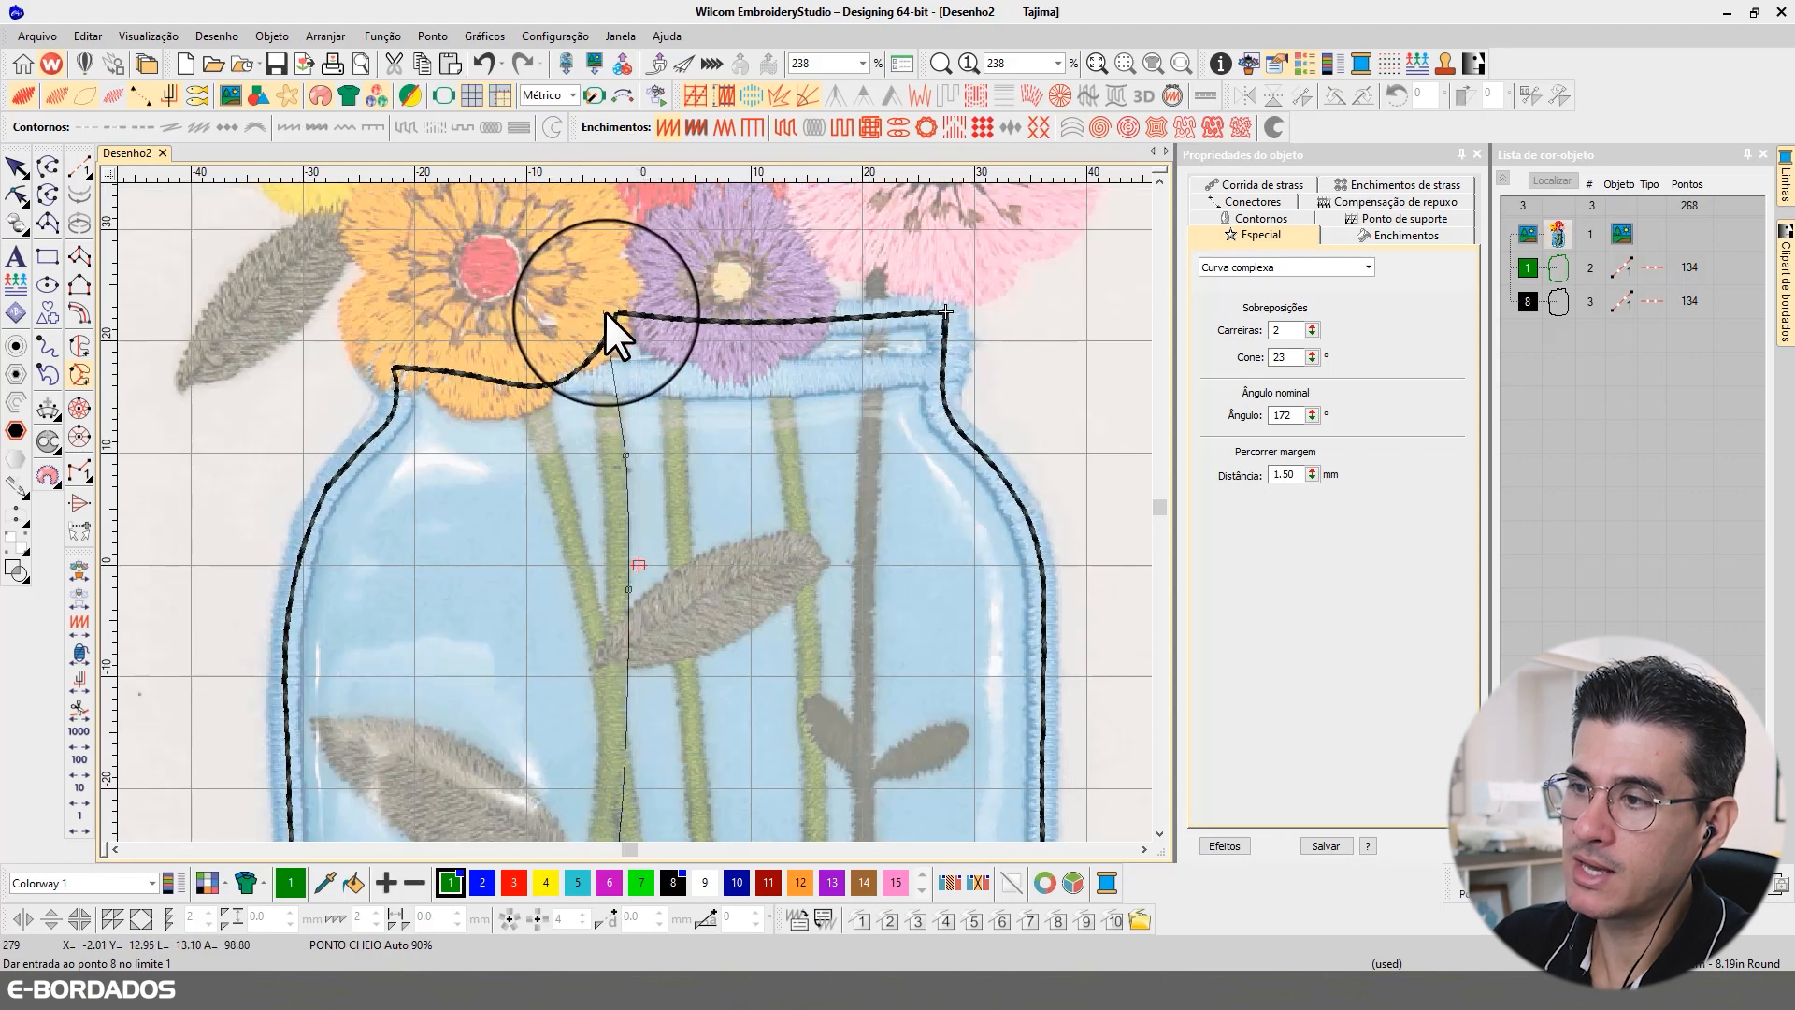
{"action": "left_click", "coordinate": [610, 324]}
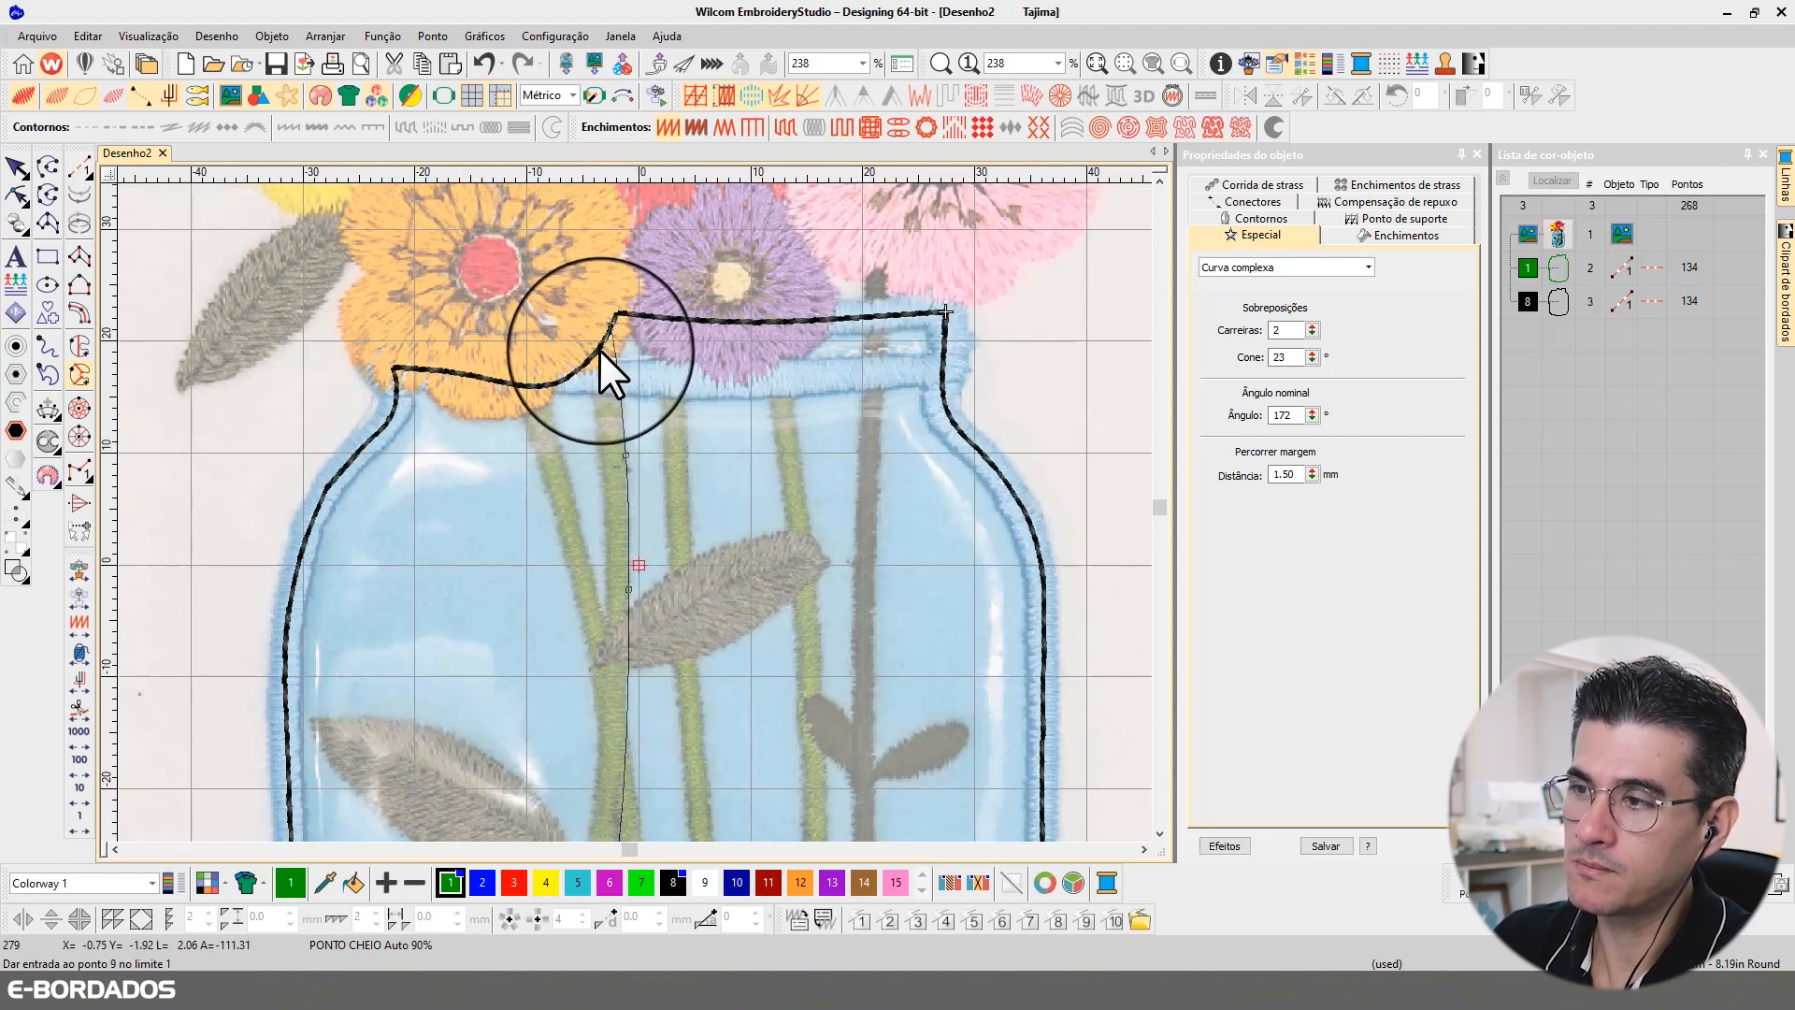
{"action": "left_click", "coordinate": [593, 355]}
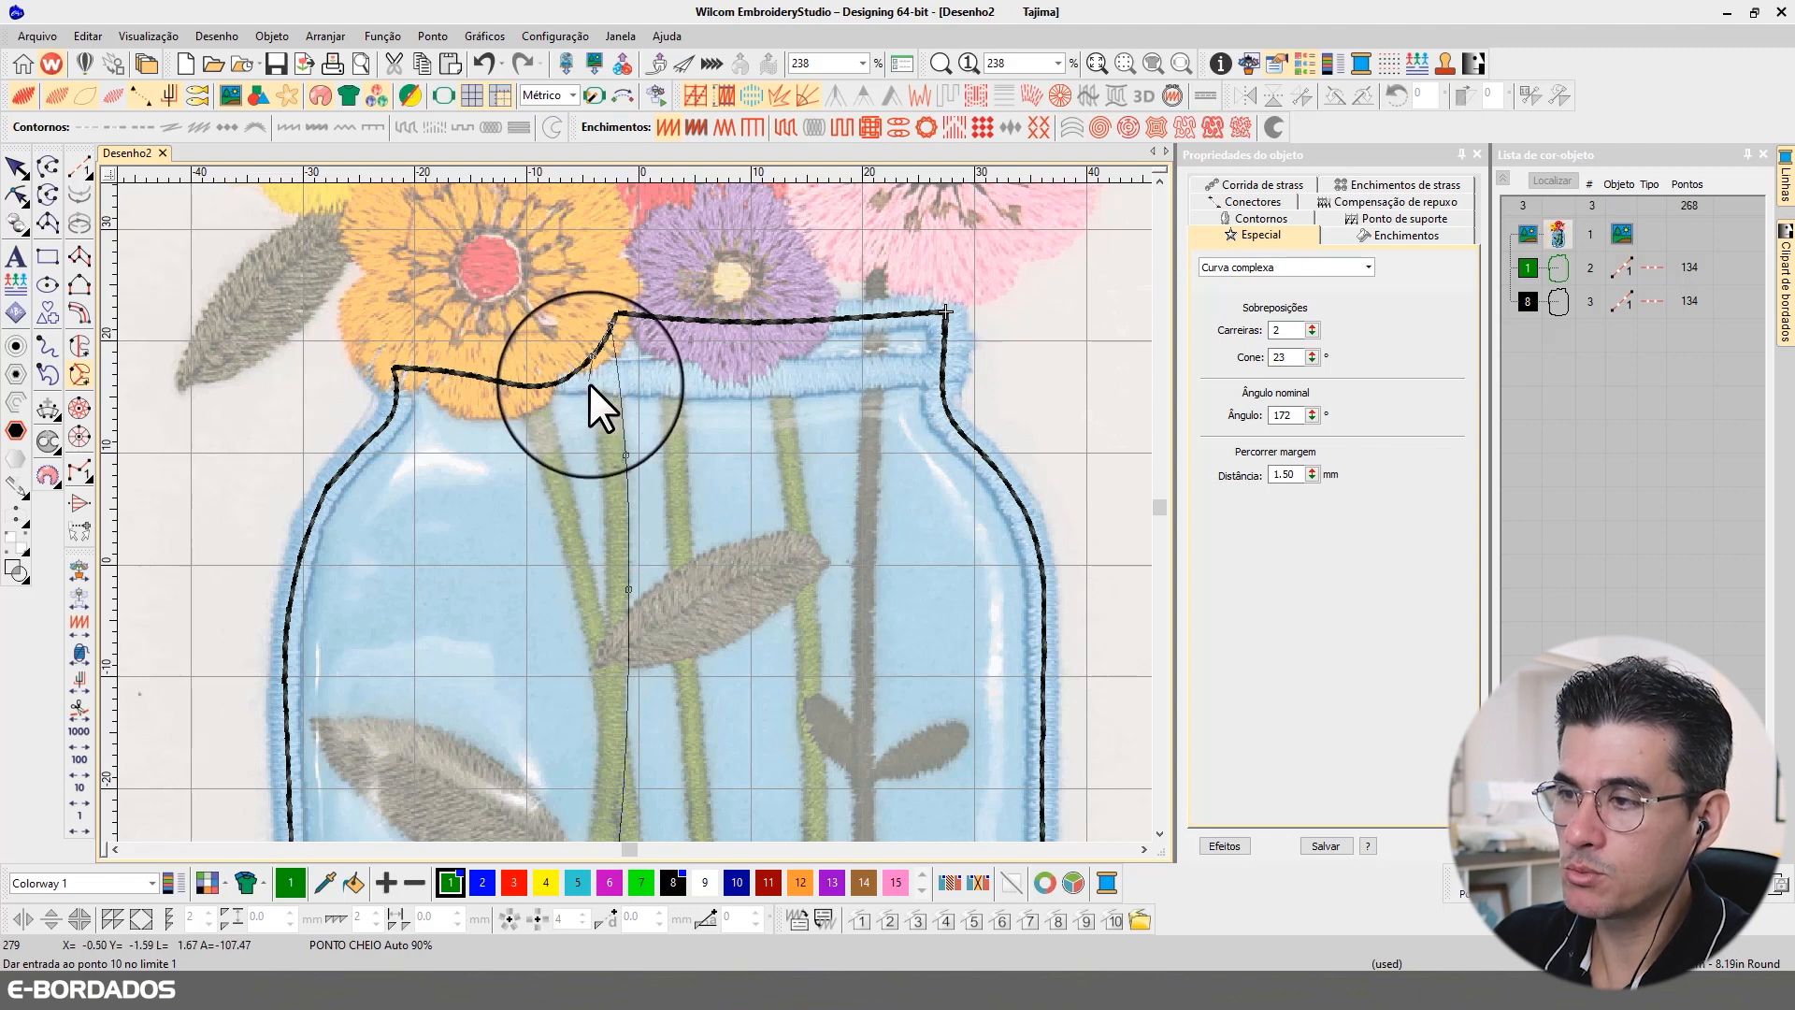
{"action": "left_click", "coordinate": [587, 359]}
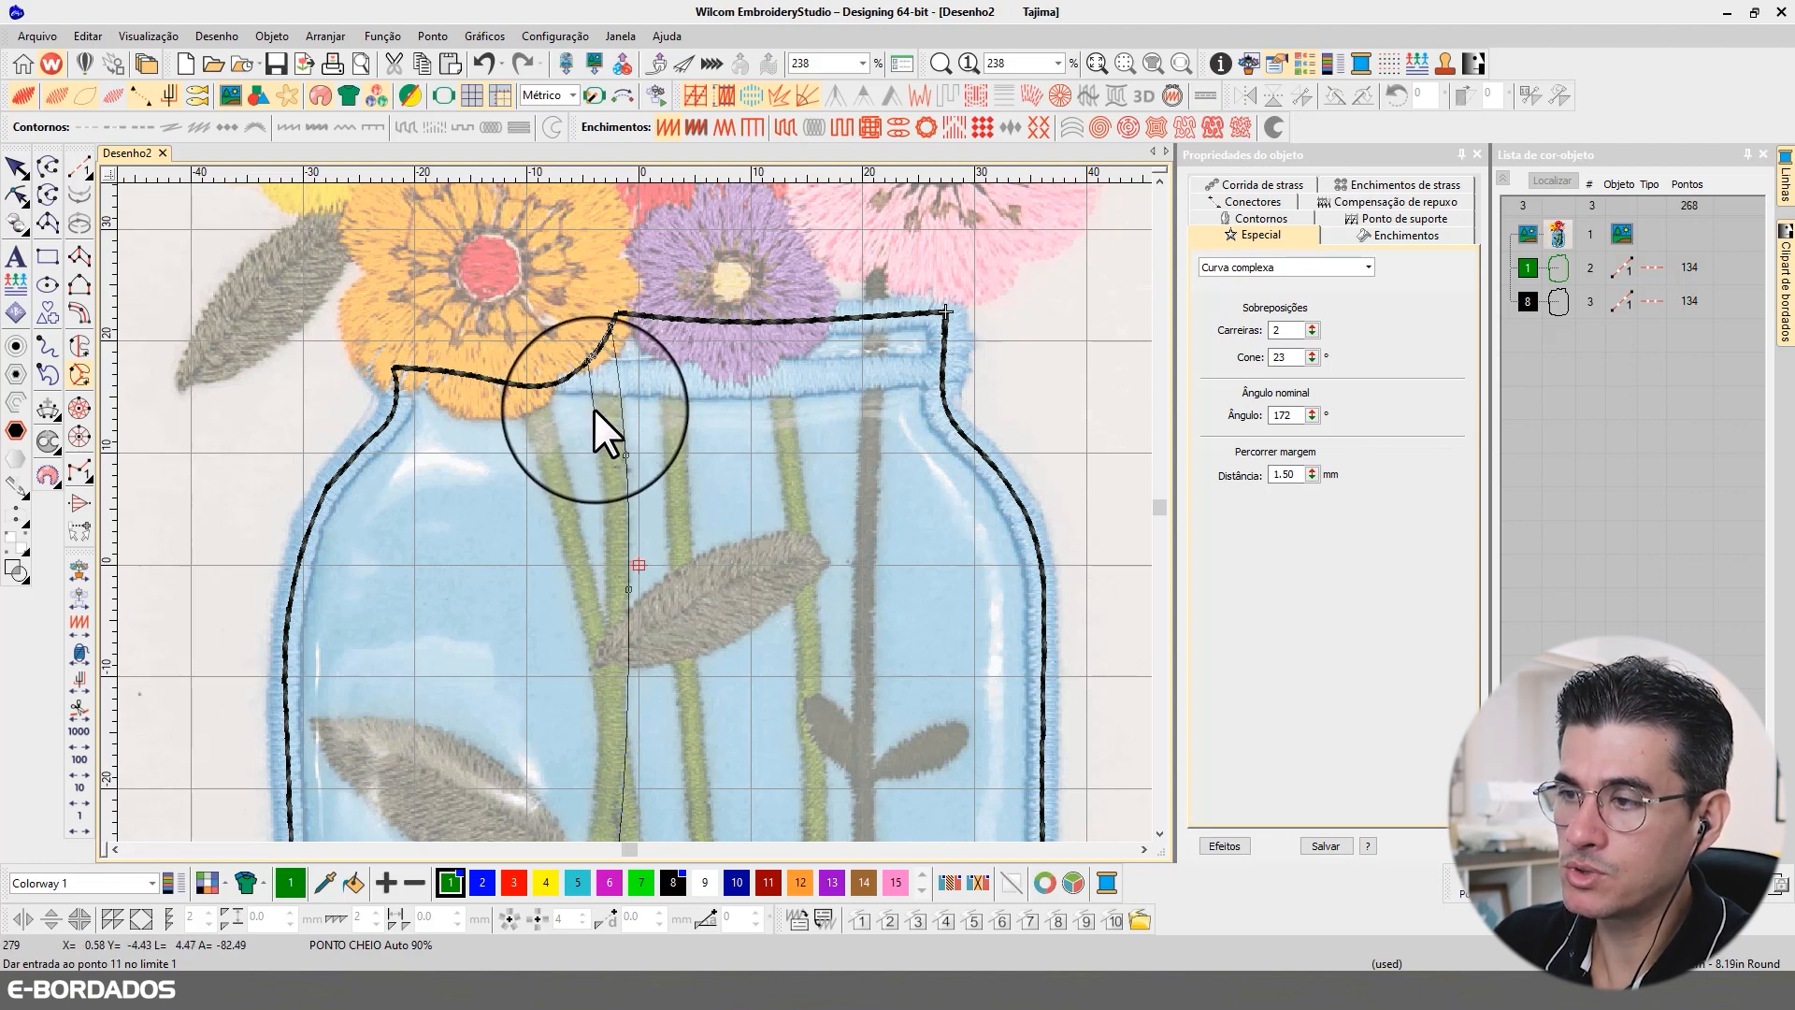
Step: Trace the stem's left edge from the rim down to its base, close the shape and place the stitch angle line across the base
{"action": "left_click", "coordinate": [594, 409]}
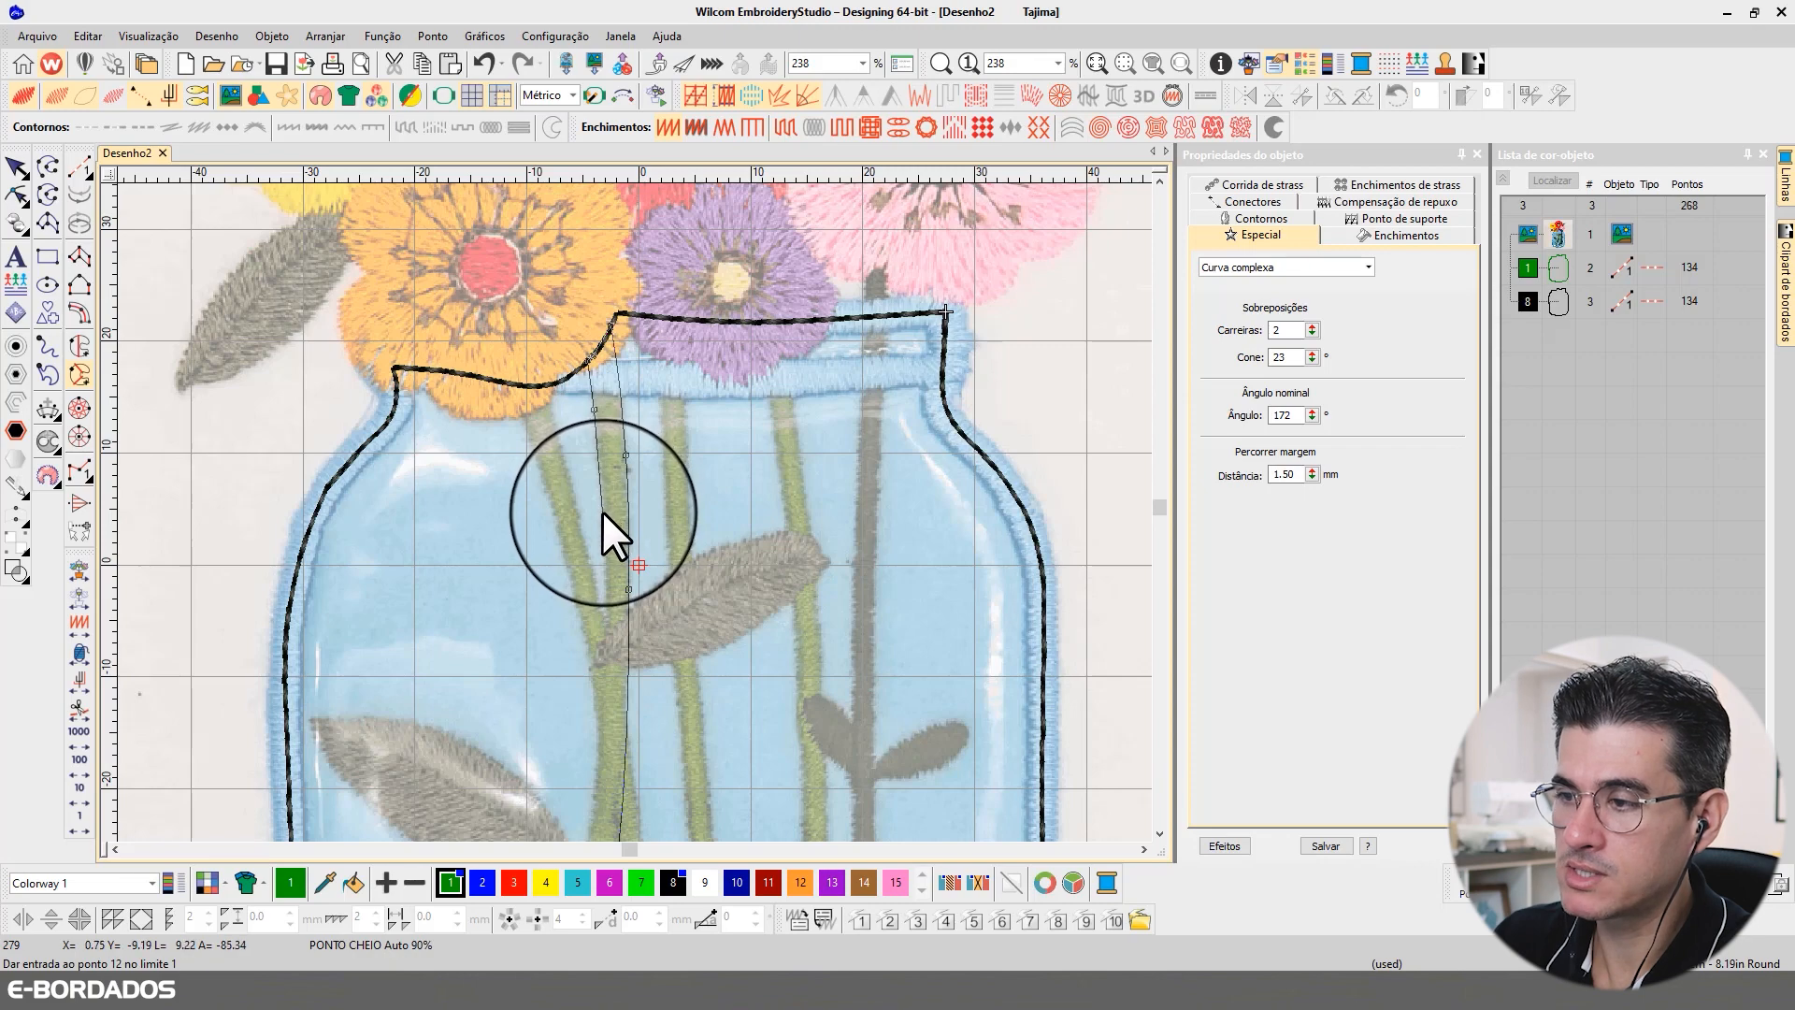
{"action": "left_click", "coordinate": [602, 512]}
{"action": "left_click", "coordinate": [604, 693]}
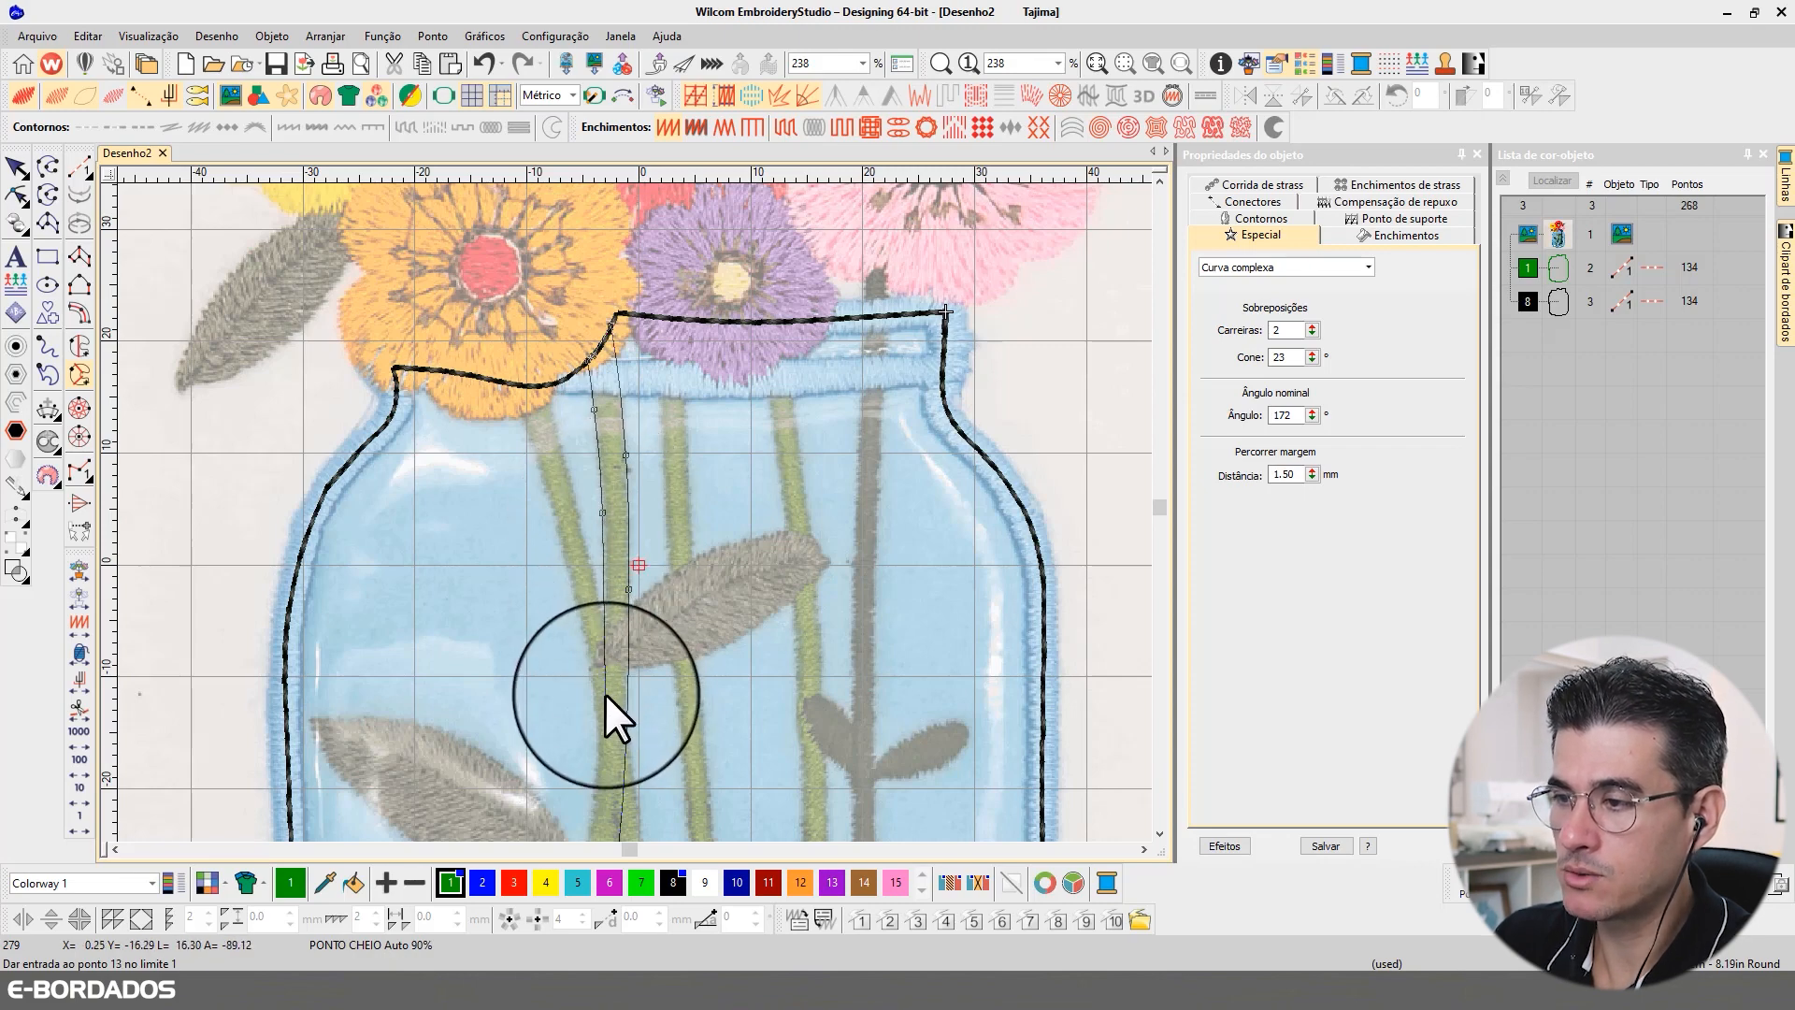
{"action": "scroll", "coordinate": [580, 772], "scroll_direction": "down", "scroll_amount": 2}
{"action": "left_click", "coordinate": [614, 737]}
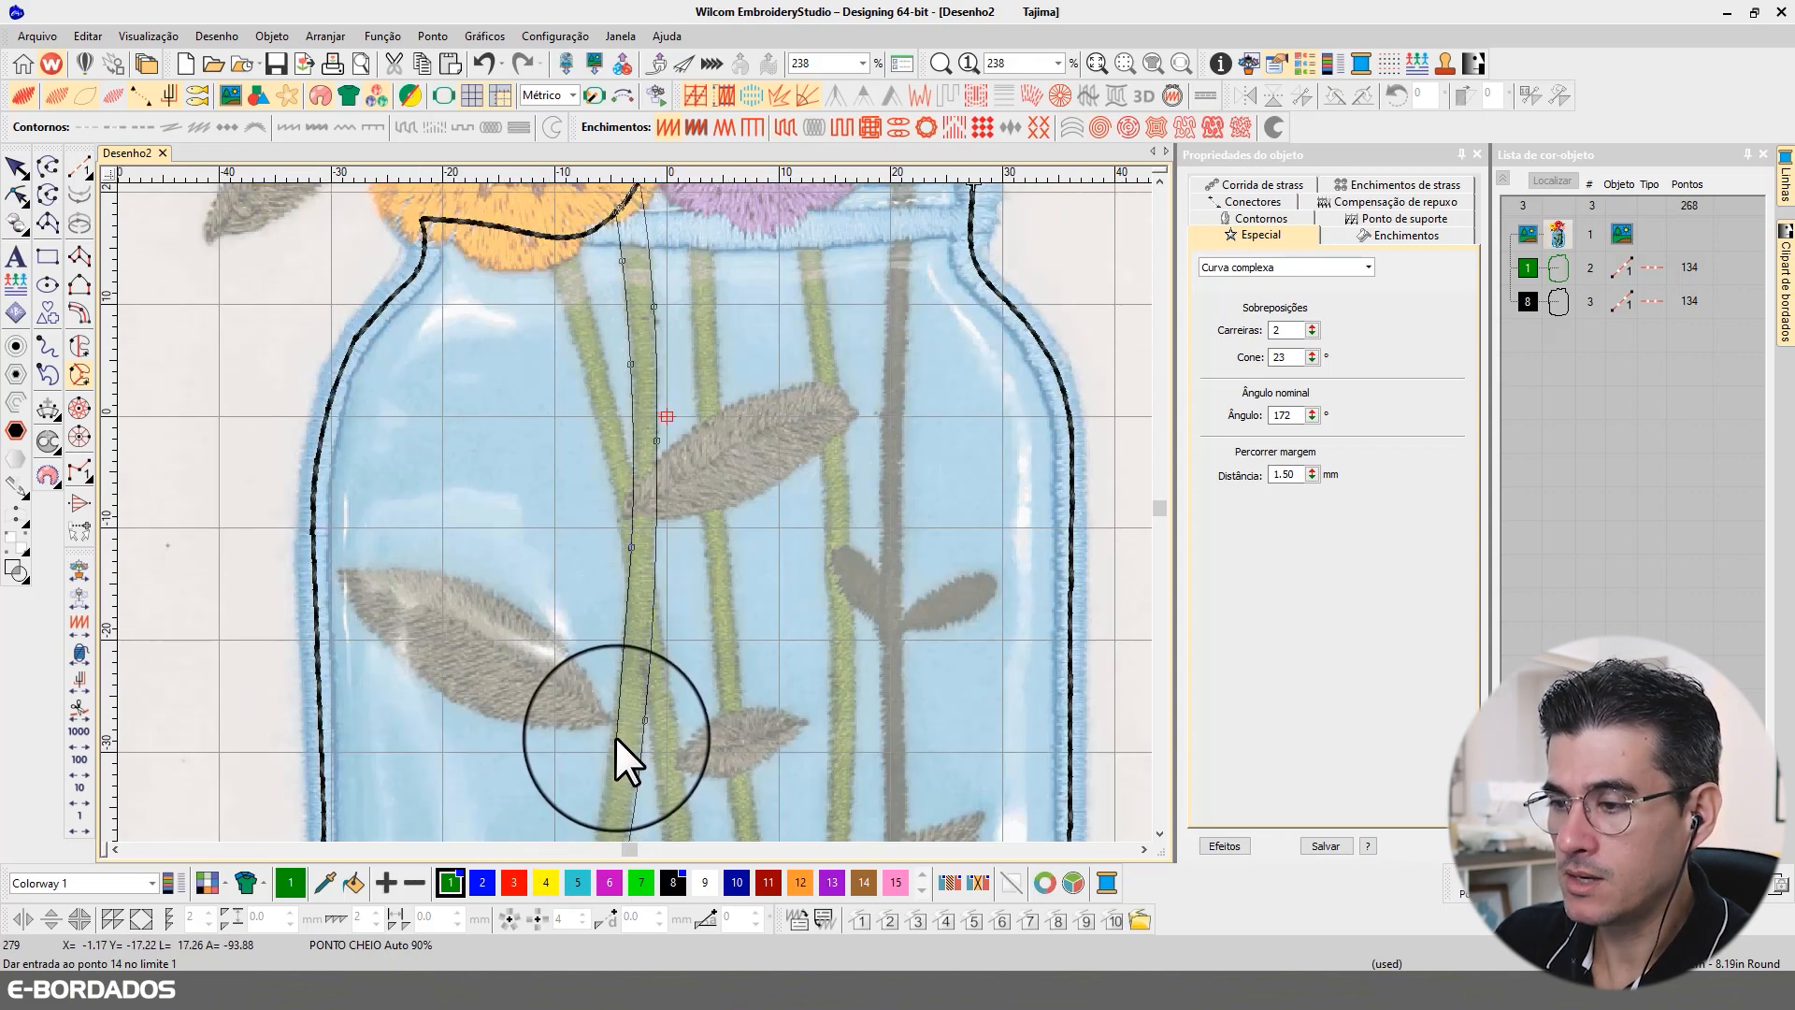
{"action": "left_click", "coordinate": [613, 732]}
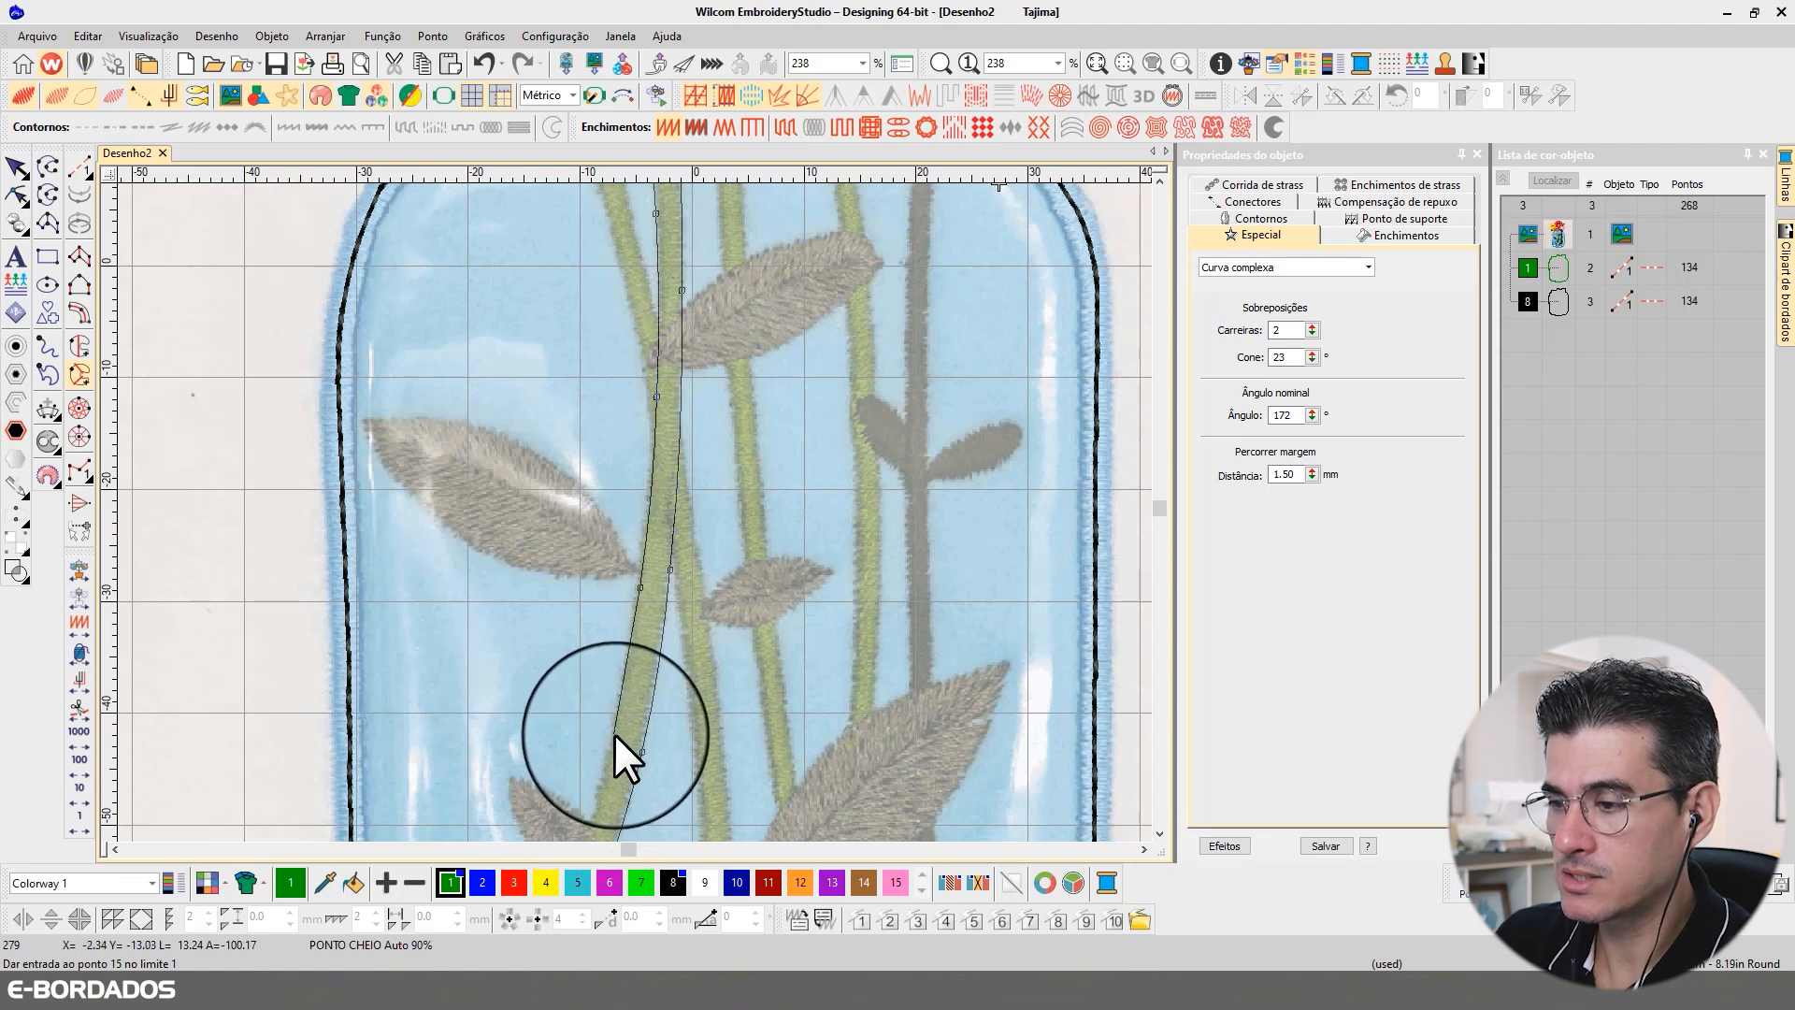
{"action": "left_click", "coordinate": [620, 619]}
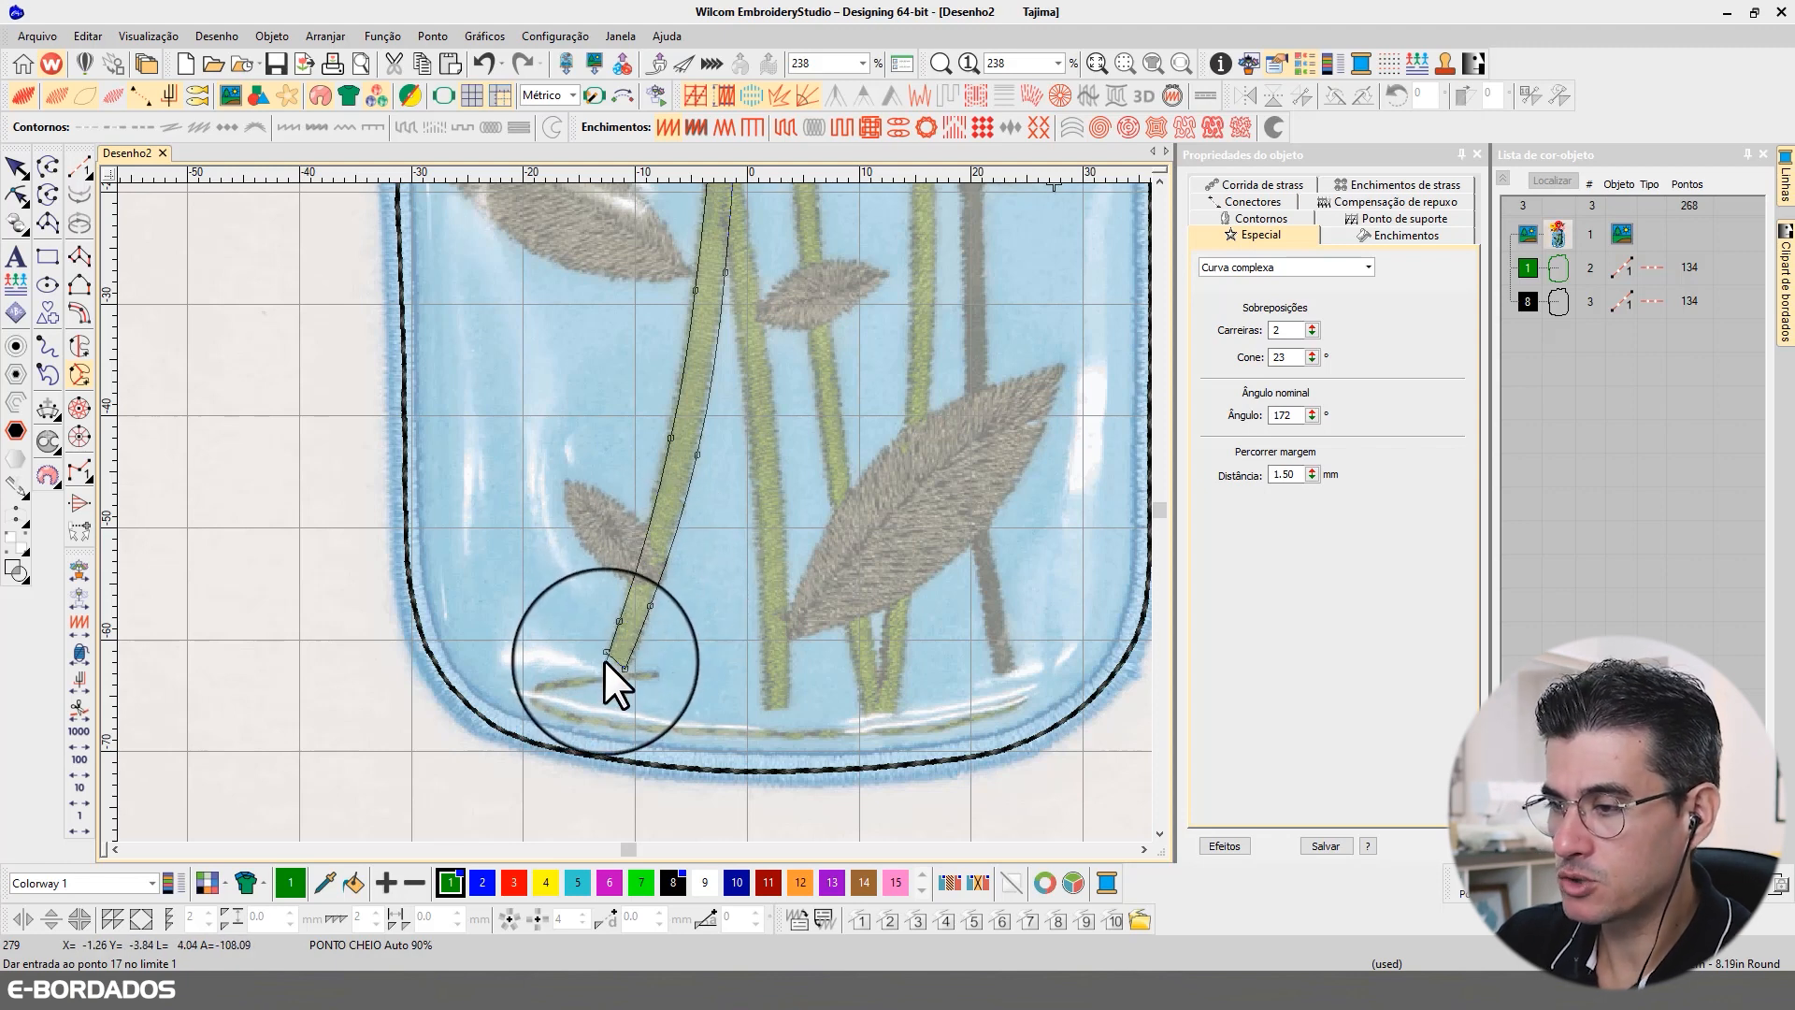
{"action": "key", "text": "Return"}
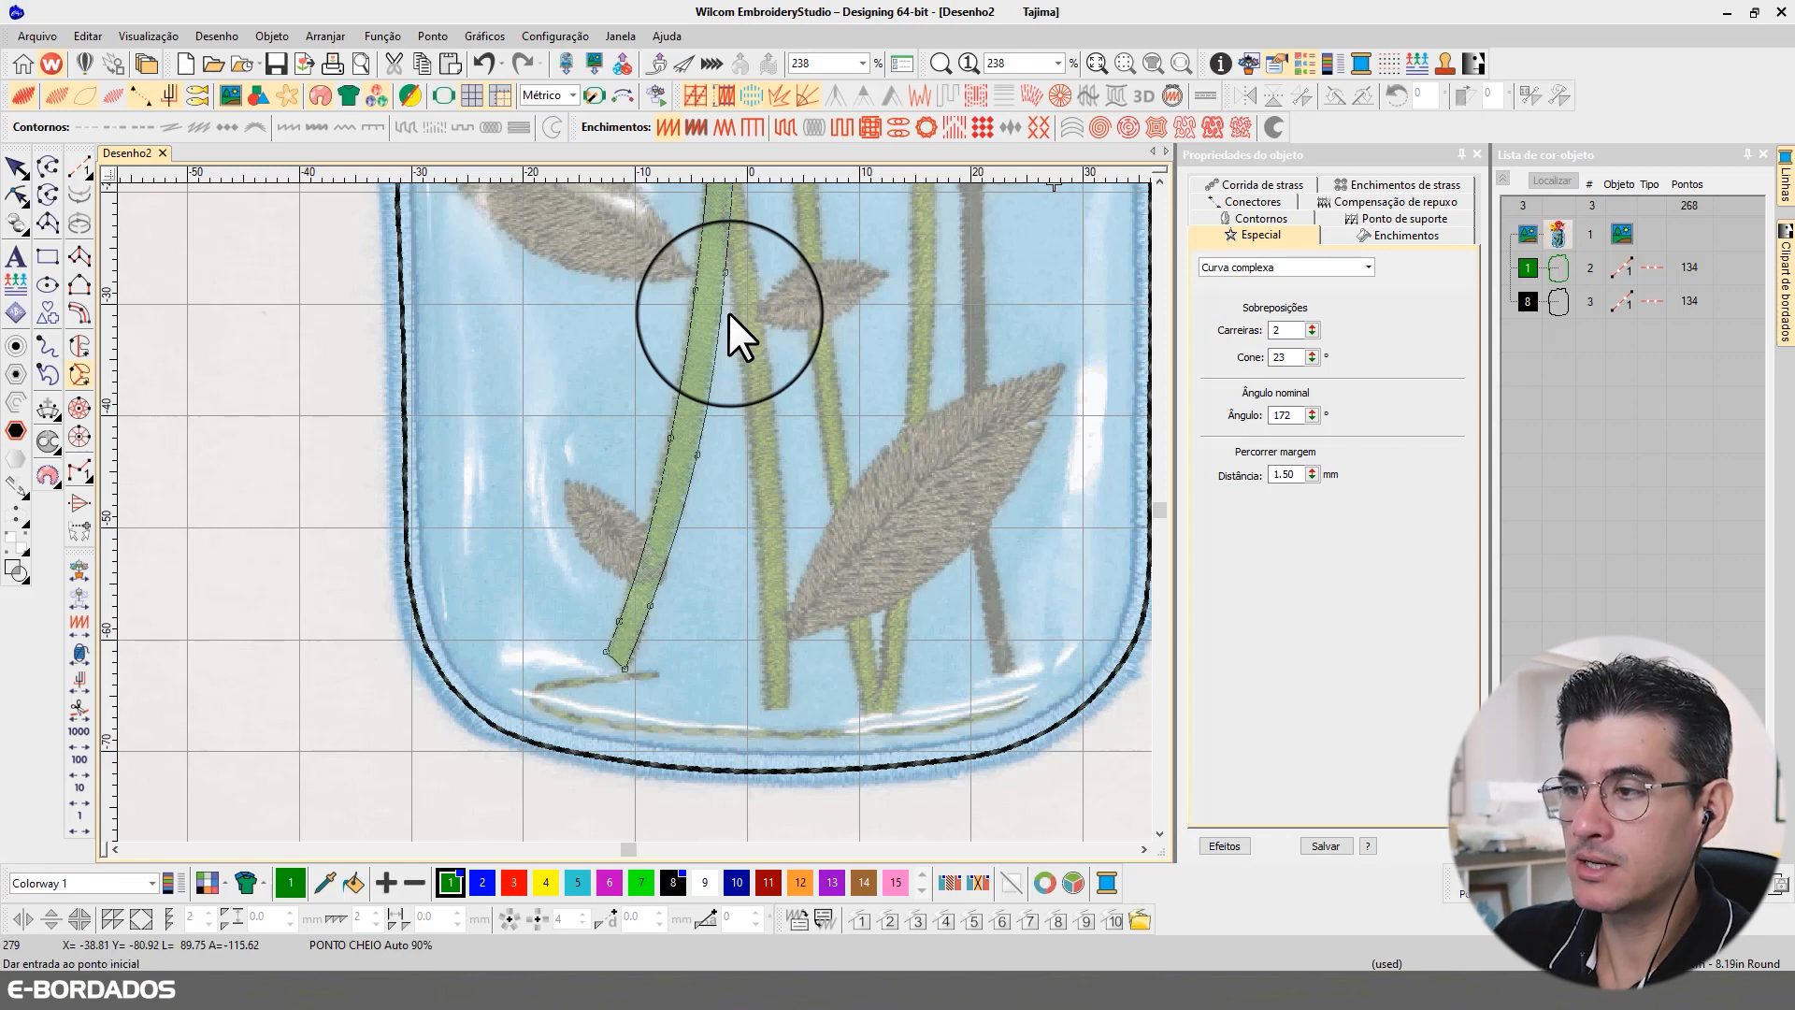
{"action": "key", "text": "Return"}
Step: Examine the closed stem shape and its angle line from the base up to the upper end at the rim
{"action": "scroll", "coordinate": [712, 313], "scroll_direction": "down", "scroll_amount": 1}
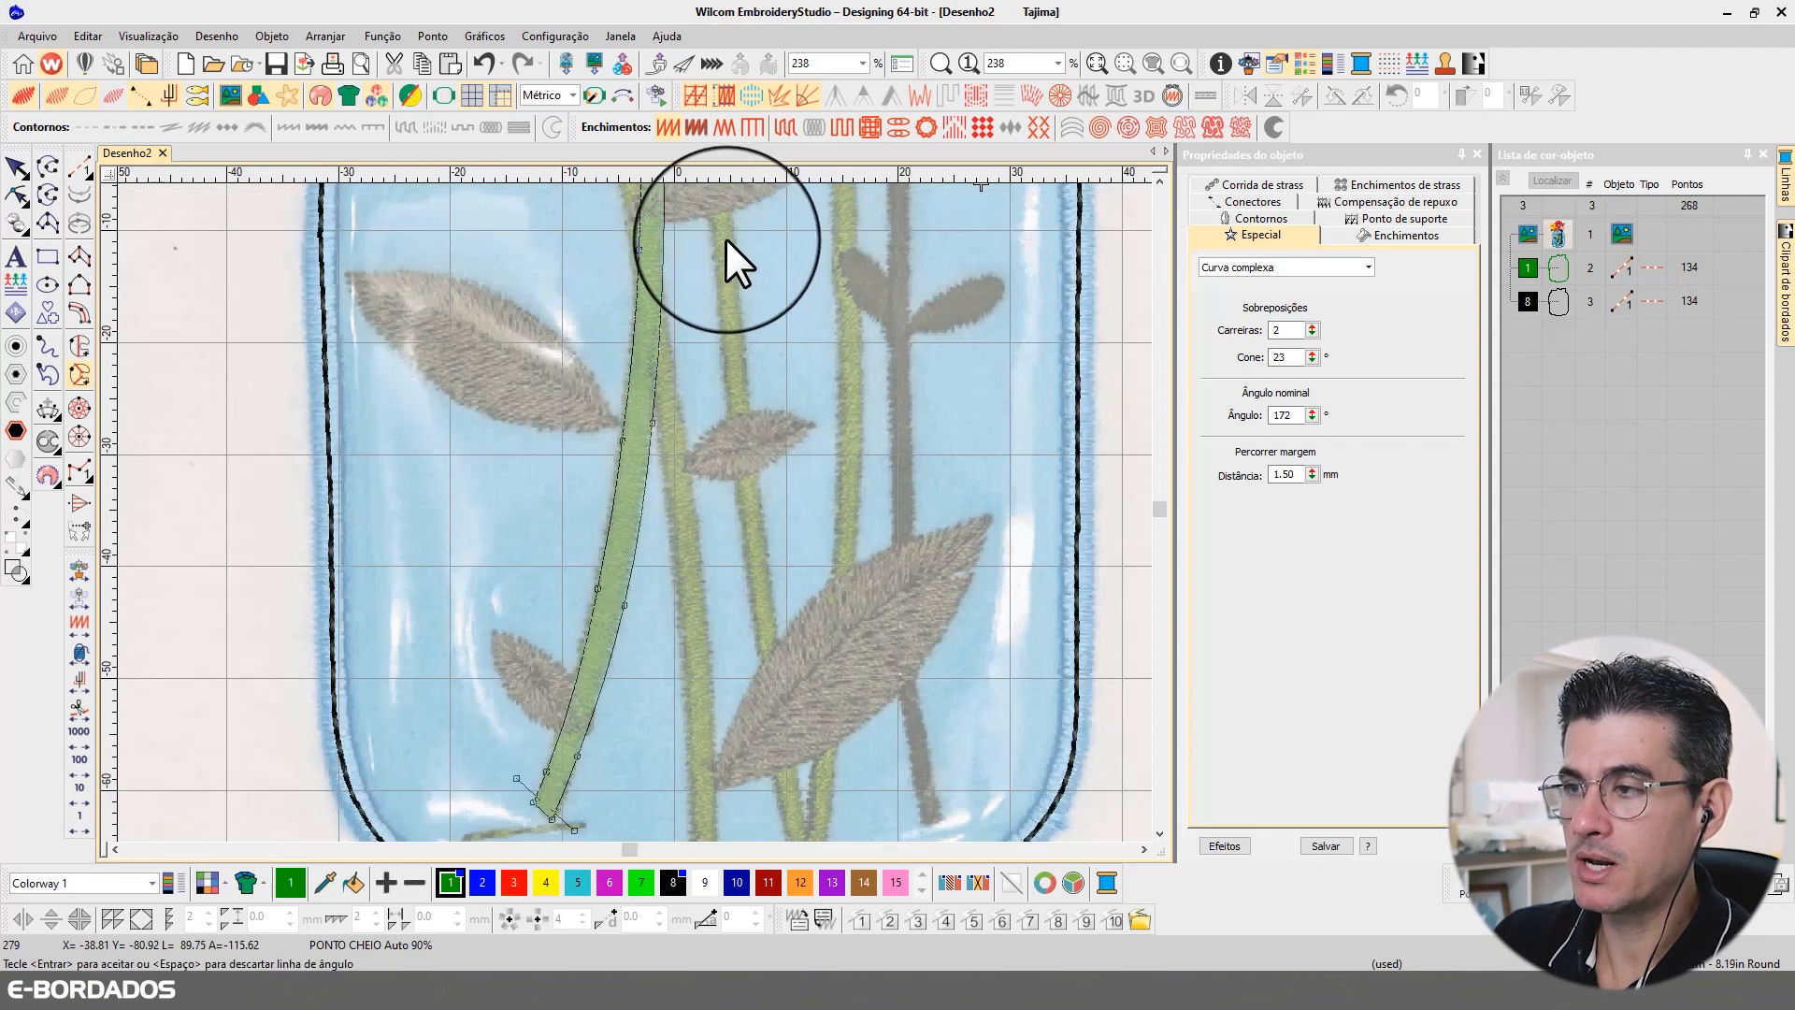
{"action": "scroll", "coordinate": [725, 238], "scroll_direction": "up", "scroll_amount": 2}
{"action": "scroll", "coordinate": [585, 475], "scroll_direction": "down", "scroll_amount": 3}
{"action": "scroll", "coordinate": [626, 580], "scroll_direction": "down", "scroll_amount": 1}
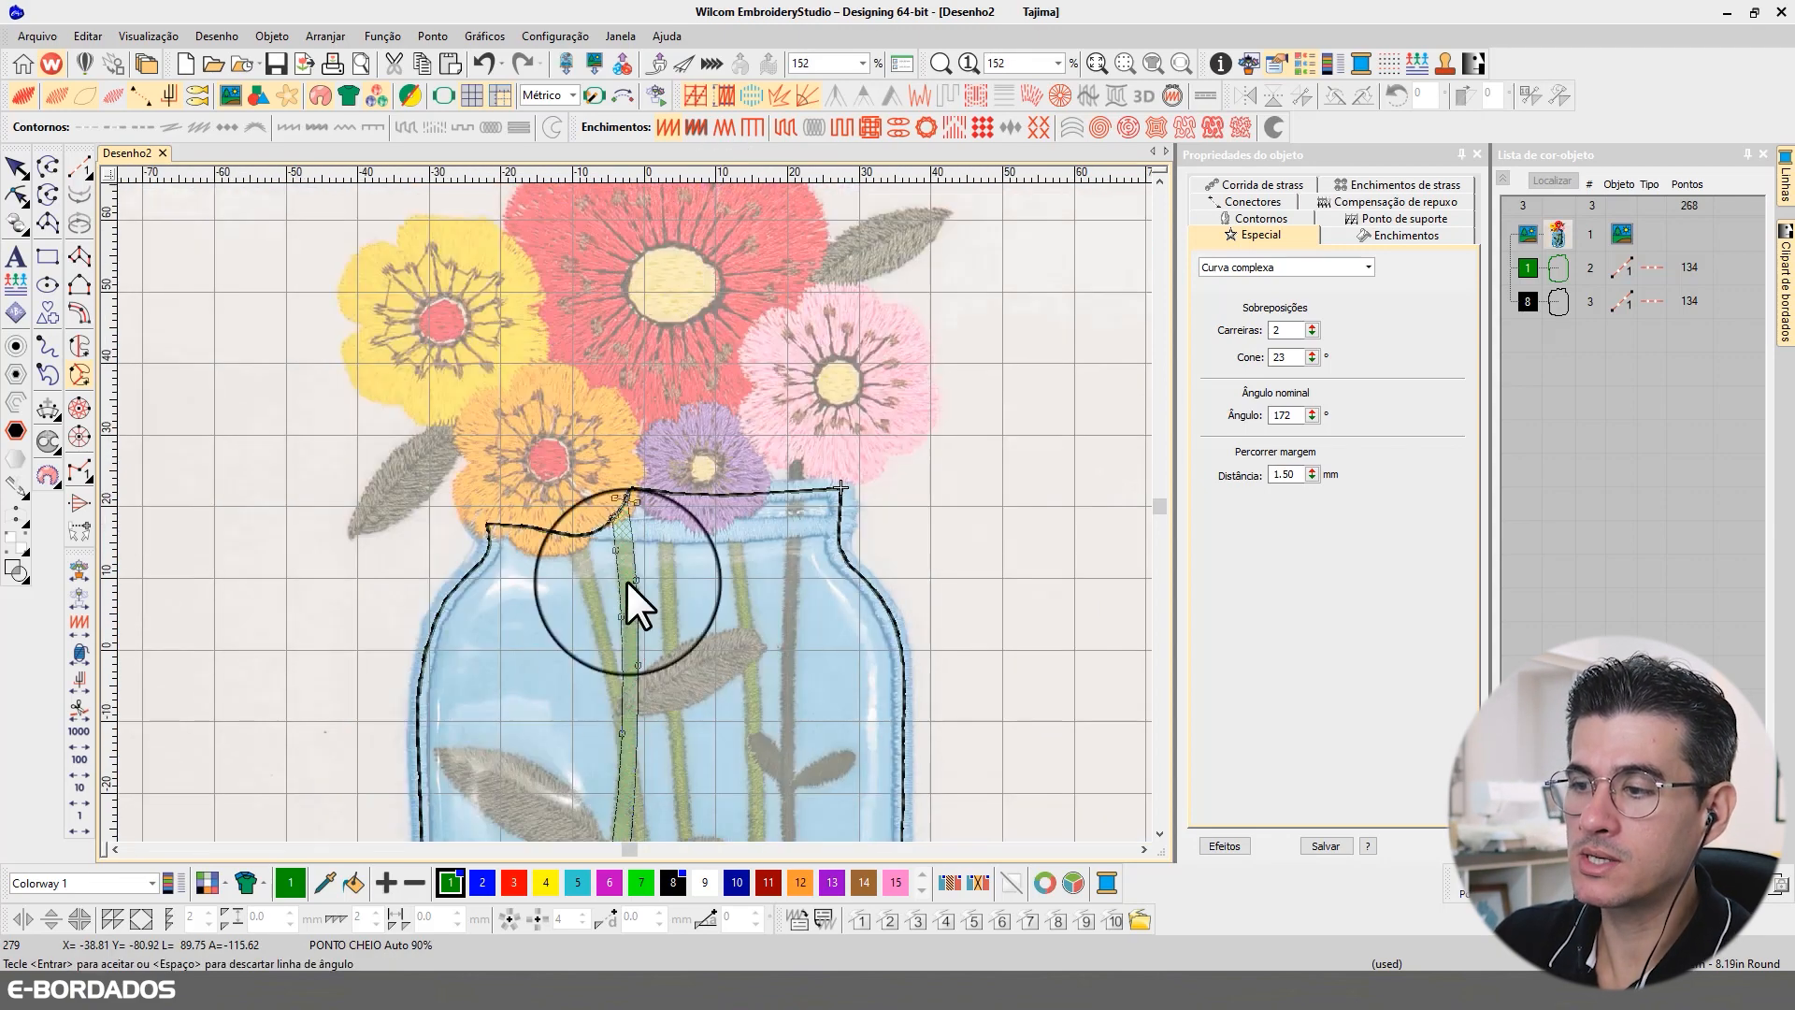
{"action": "scroll", "coordinate": [626, 533], "scroll_direction": "down", "scroll_amount": 2}
{"action": "scroll", "coordinate": [604, 720], "scroll_direction": "up", "scroll_amount": 2}
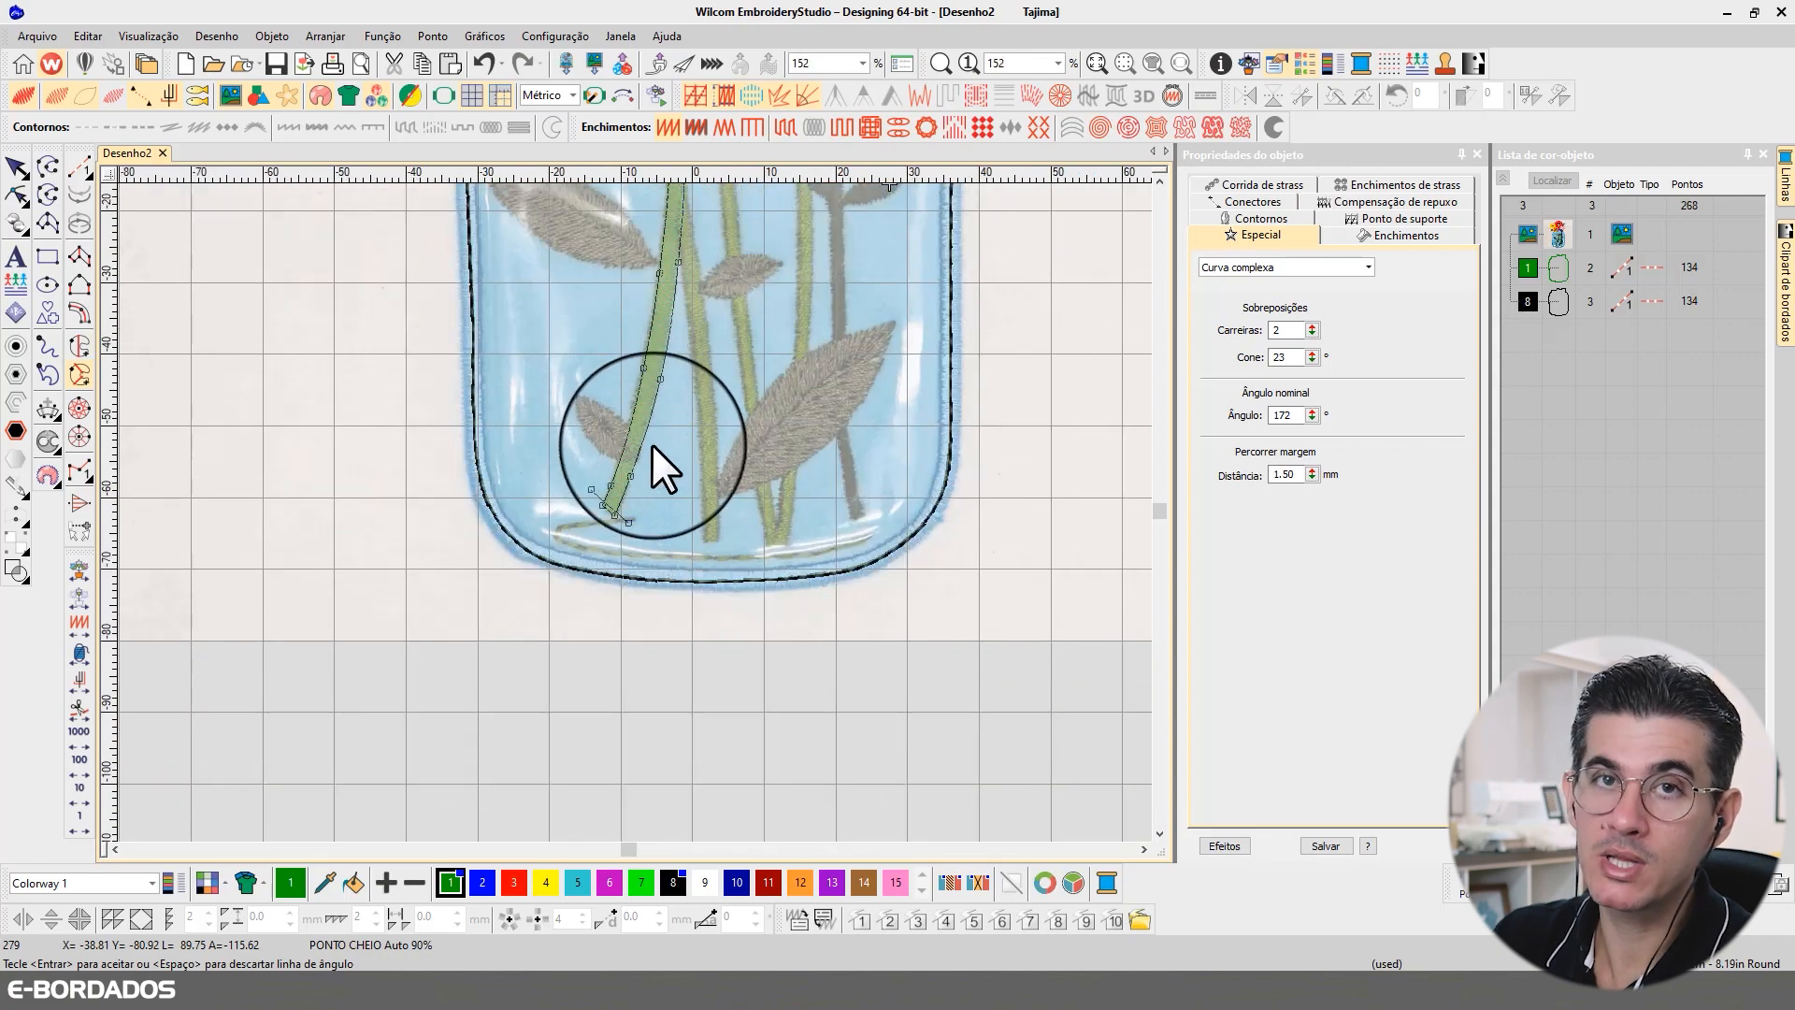
{"action": "scroll", "coordinate": [634, 520], "scroll_direction": "up", "scroll_amount": 1}
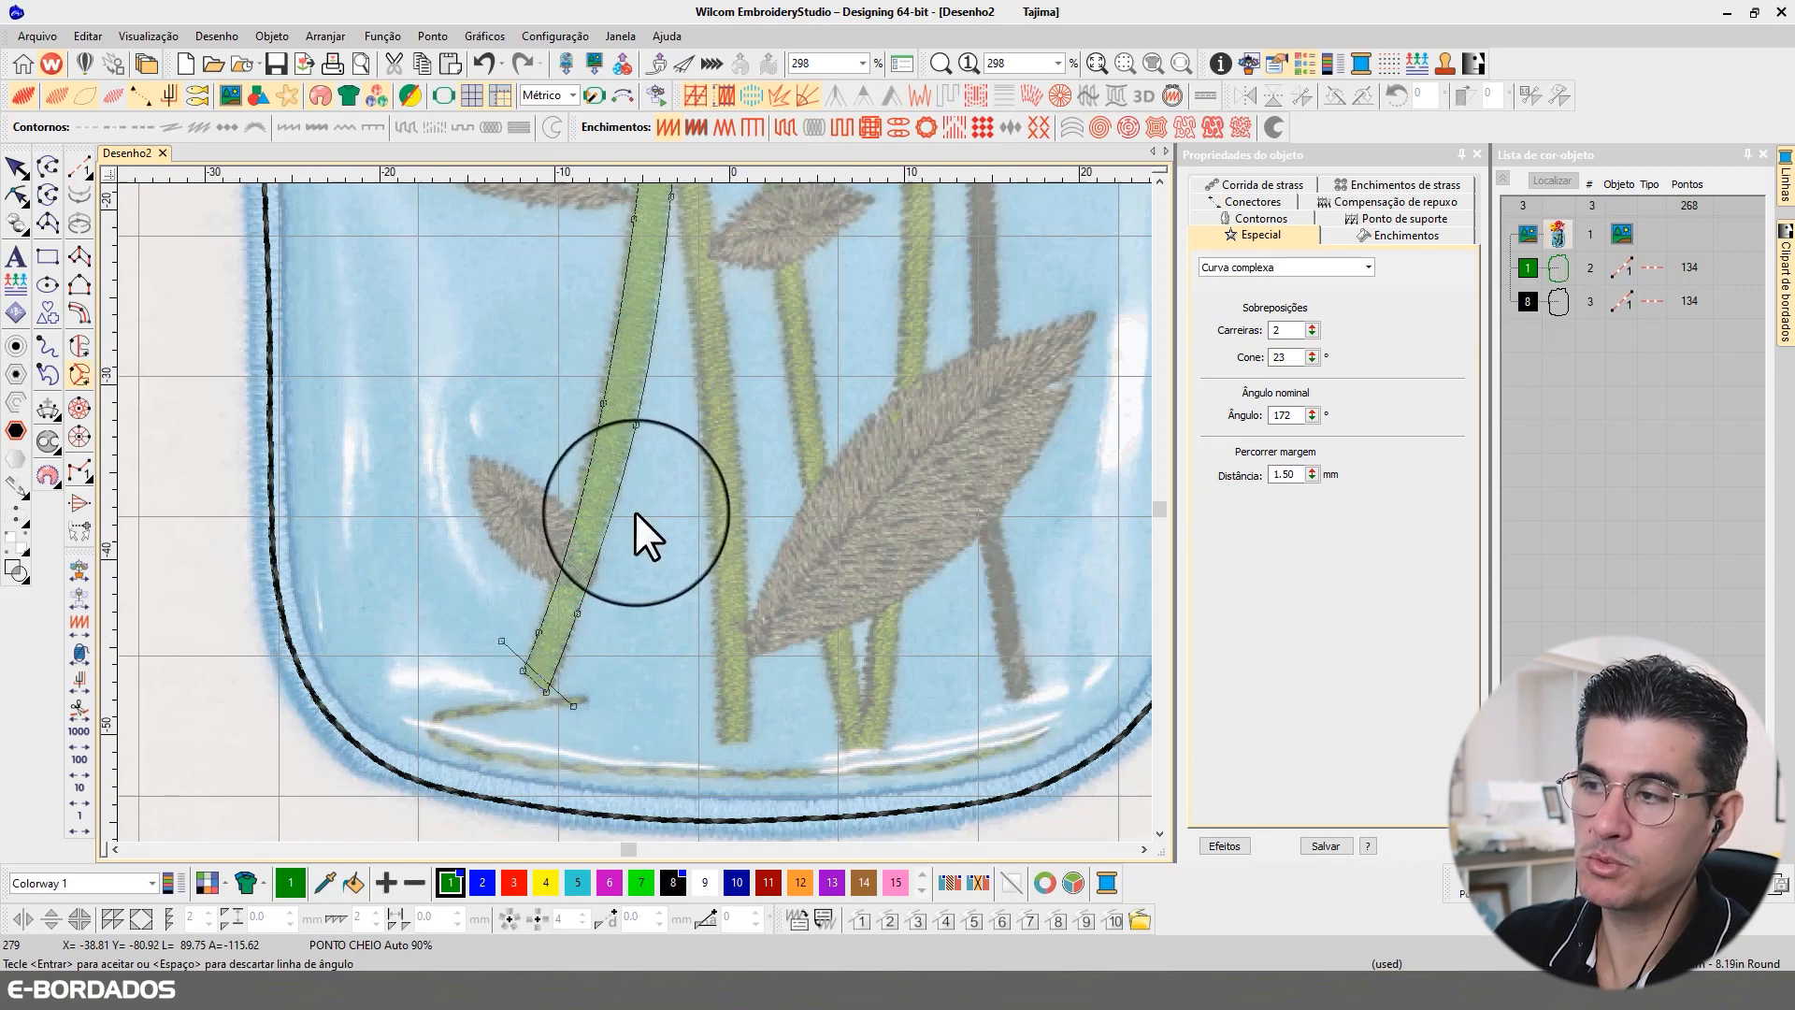
{"action": "scroll", "coordinate": [636, 513], "scroll_direction": "up", "scroll_amount": 3}
{"action": "scroll", "coordinate": [634, 511], "scroll_direction": "down", "scroll_amount": 6}
{"action": "scroll", "coordinate": [610, 520], "scroll_direction": "down", "scroll_amount": 3}
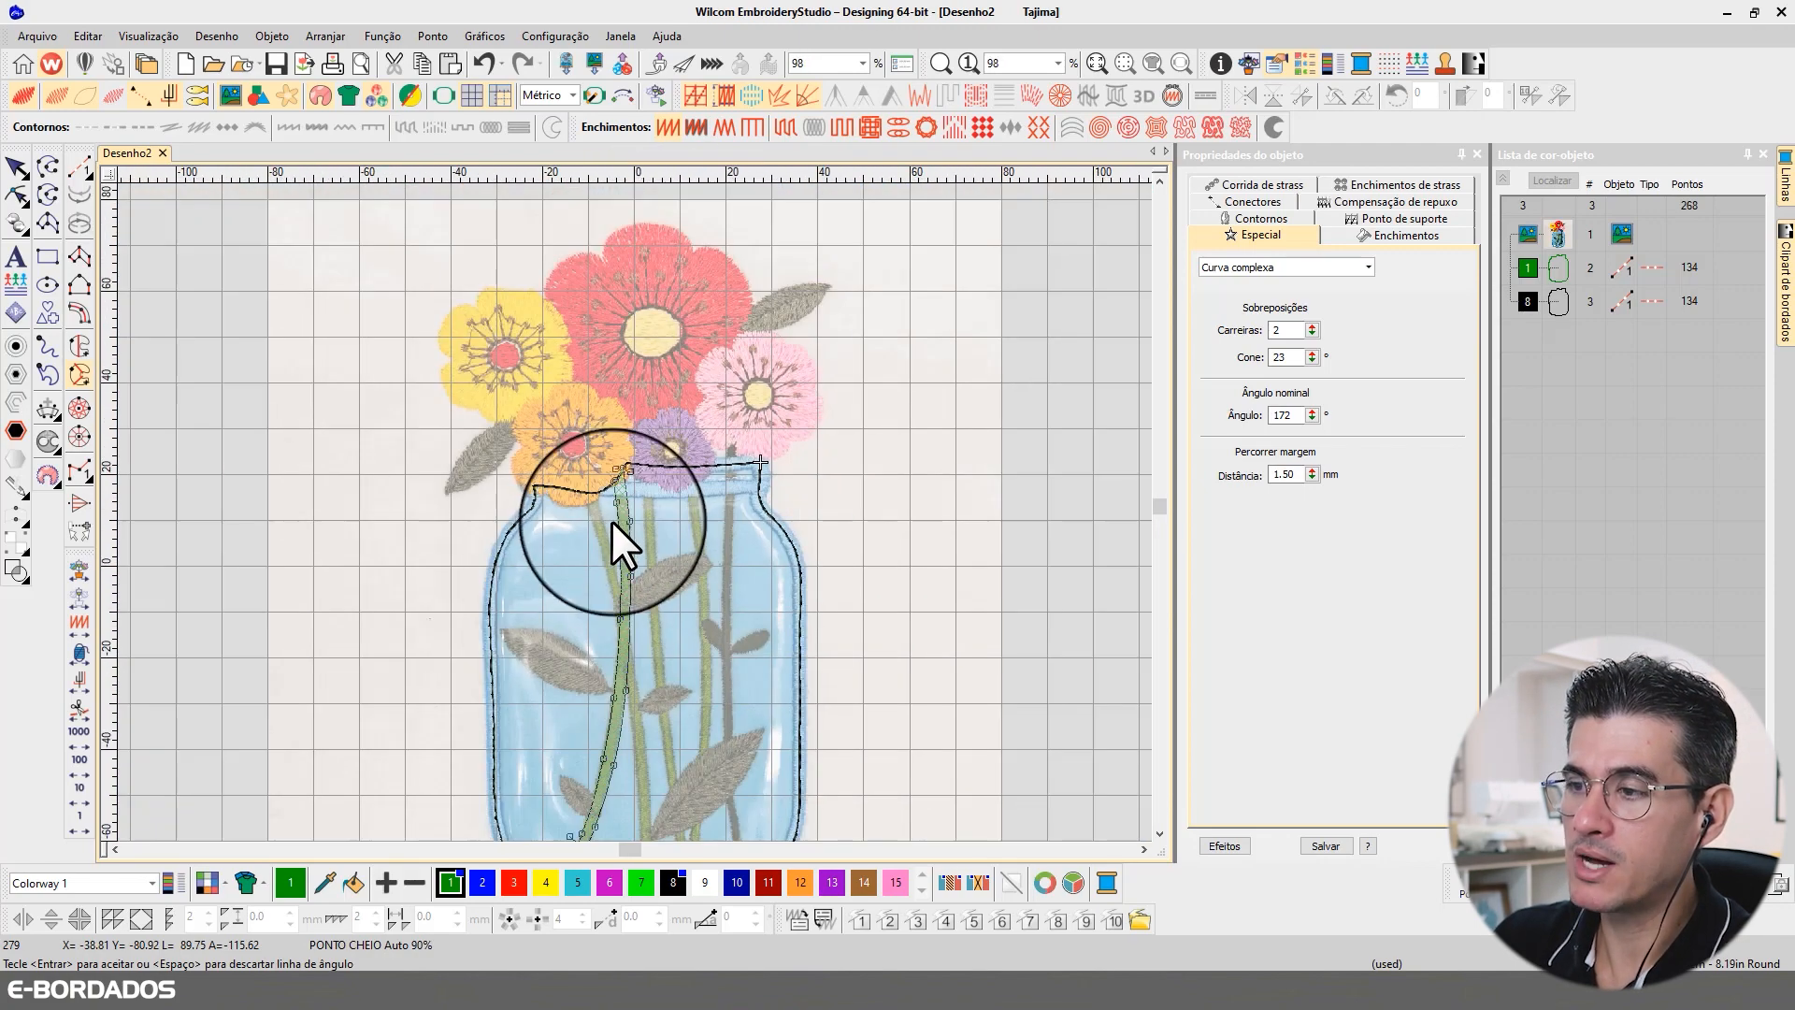
{"action": "scroll", "coordinate": [636, 486], "scroll_direction": "up", "scroll_amount": 12}
{"action": "scroll", "coordinate": [636, 520], "scroll_direction": "down", "scroll_amount": 5}
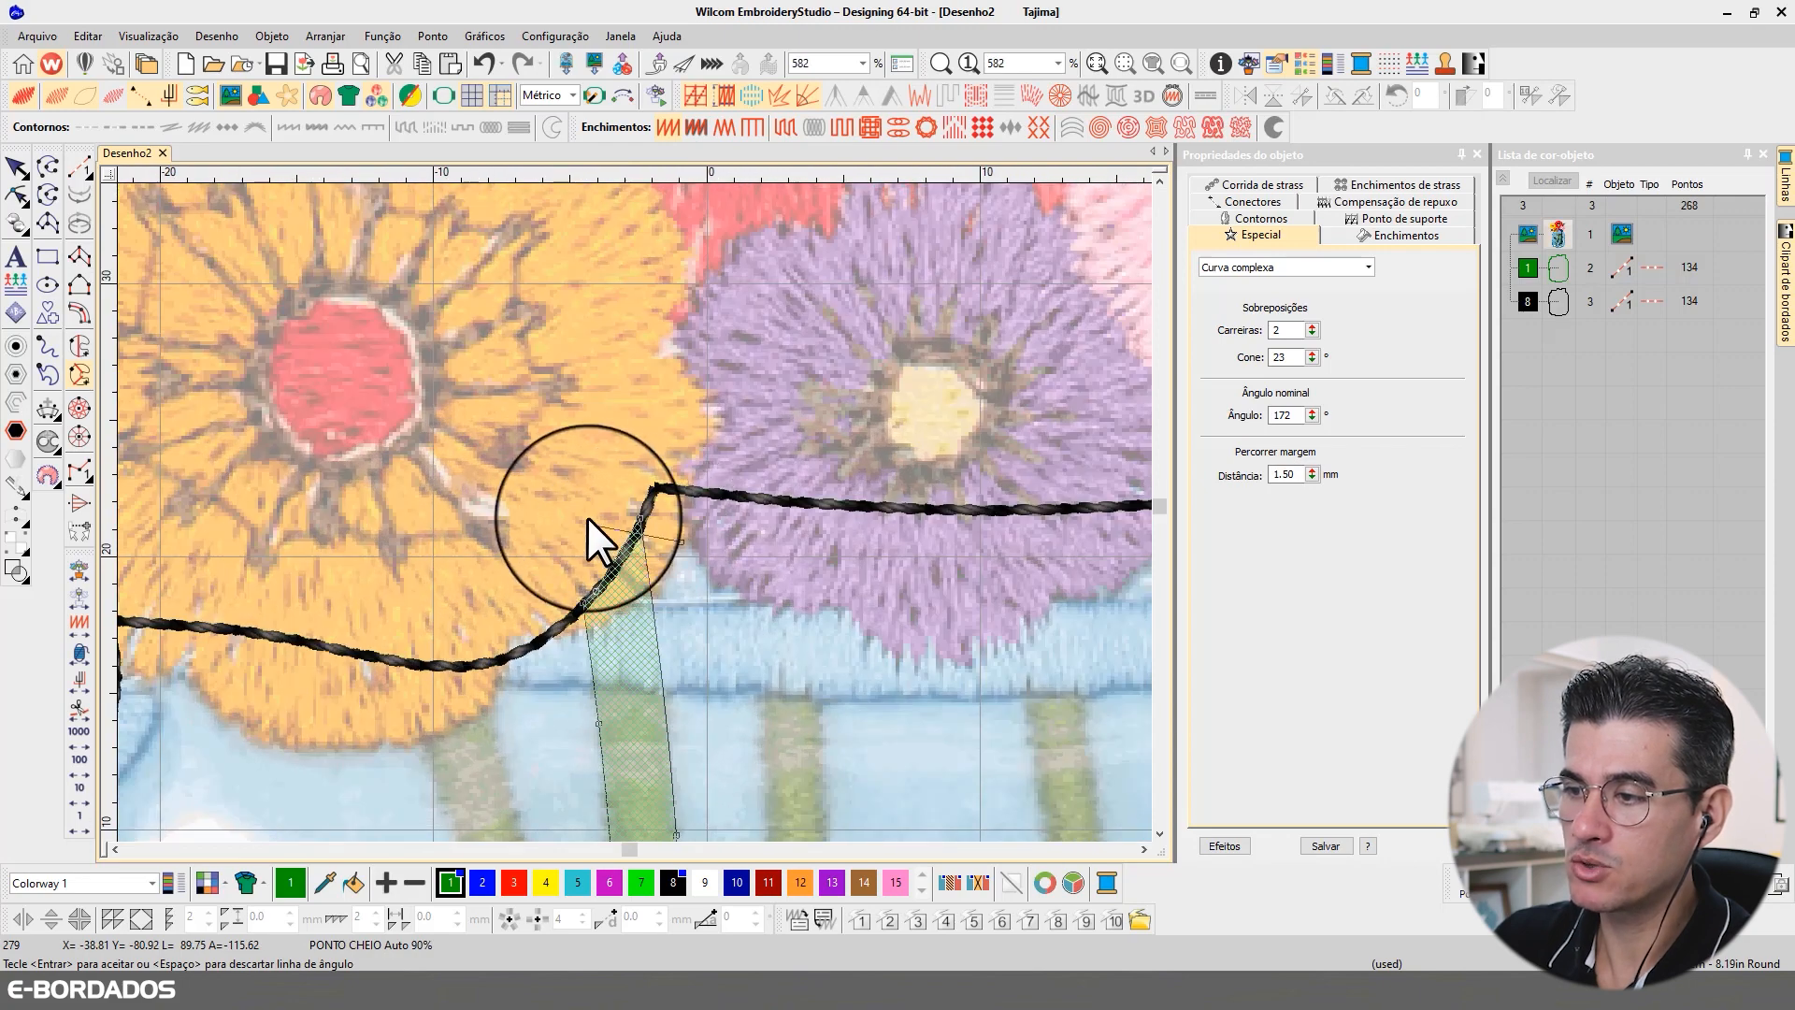
Step: Accept the stitch angle to generate the stem's satin stitches in green and show the stem's reshape points
{"action": "key", "text": "Return"}
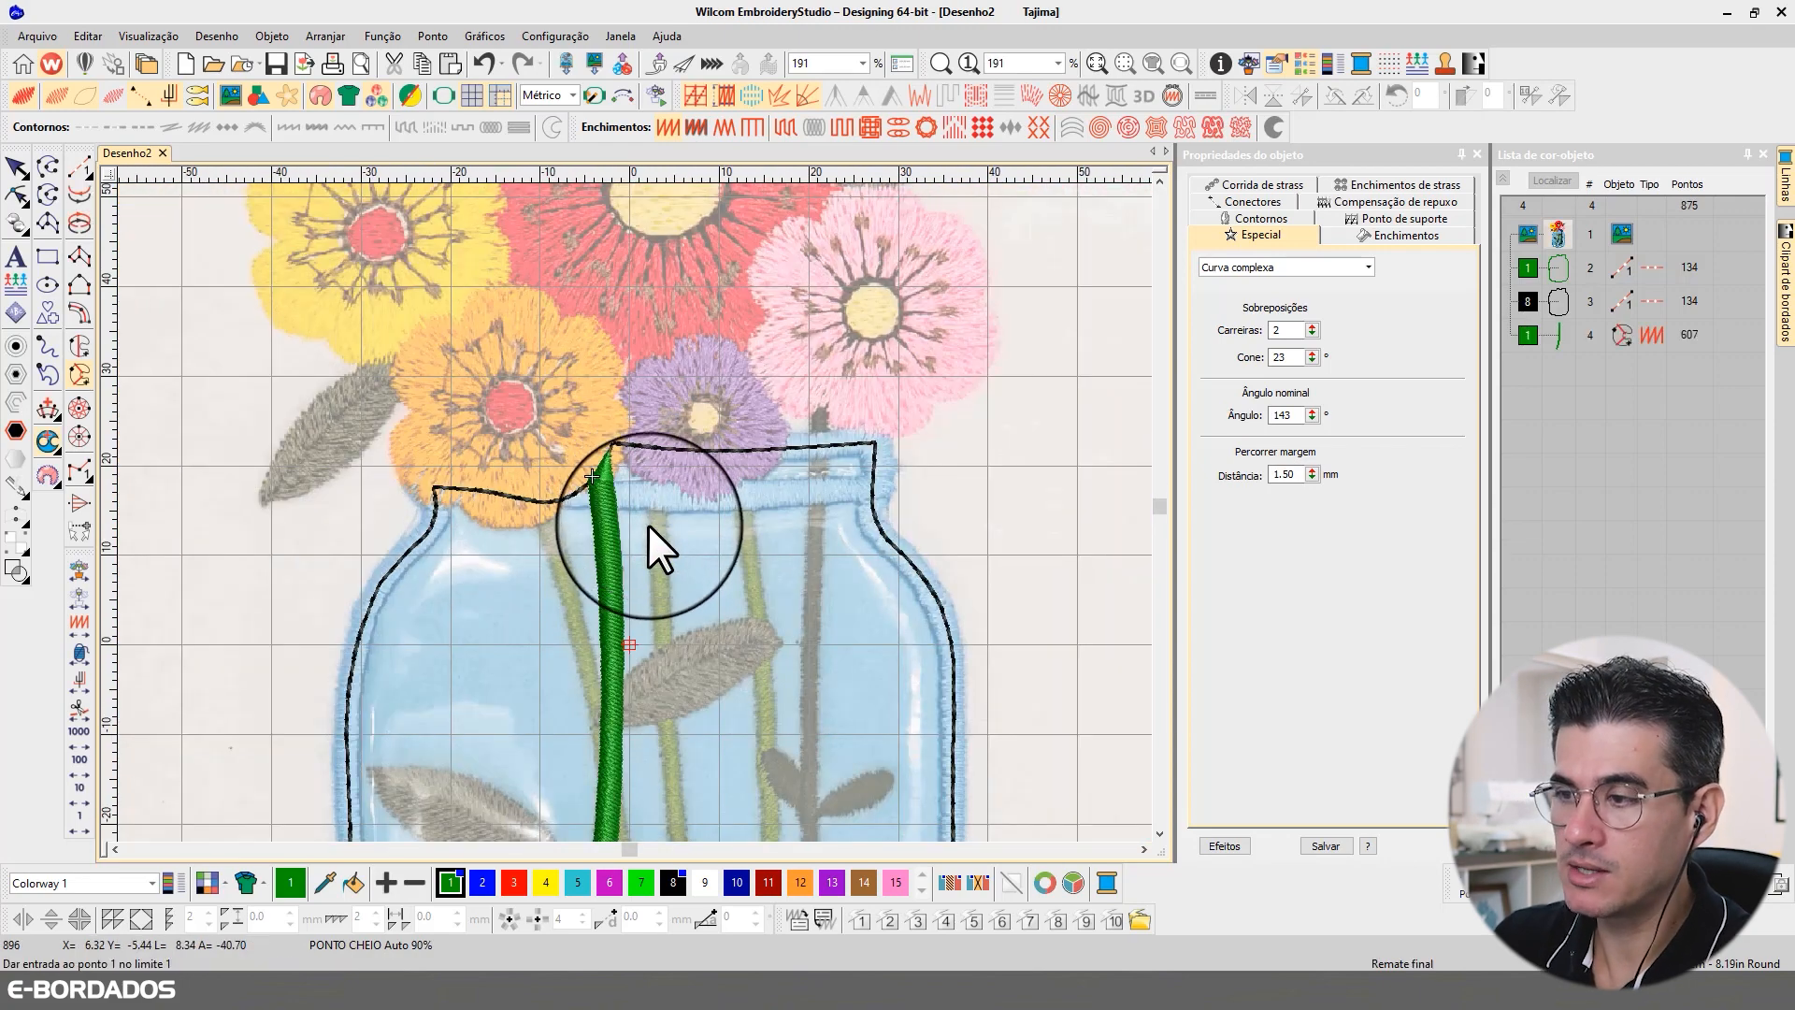
{"action": "scroll", "coordinate": [648, 524], "scroll_direction": "down", "scroll_amount": 7}
{"action": "scroll", "coordinate": [619, 688], "scroll_direction": "up", "scroll_amount": 3}
{"action": "scroll", "coordinate": [625, 462], "scroll_direction": "up", "scroll_amount": 2}
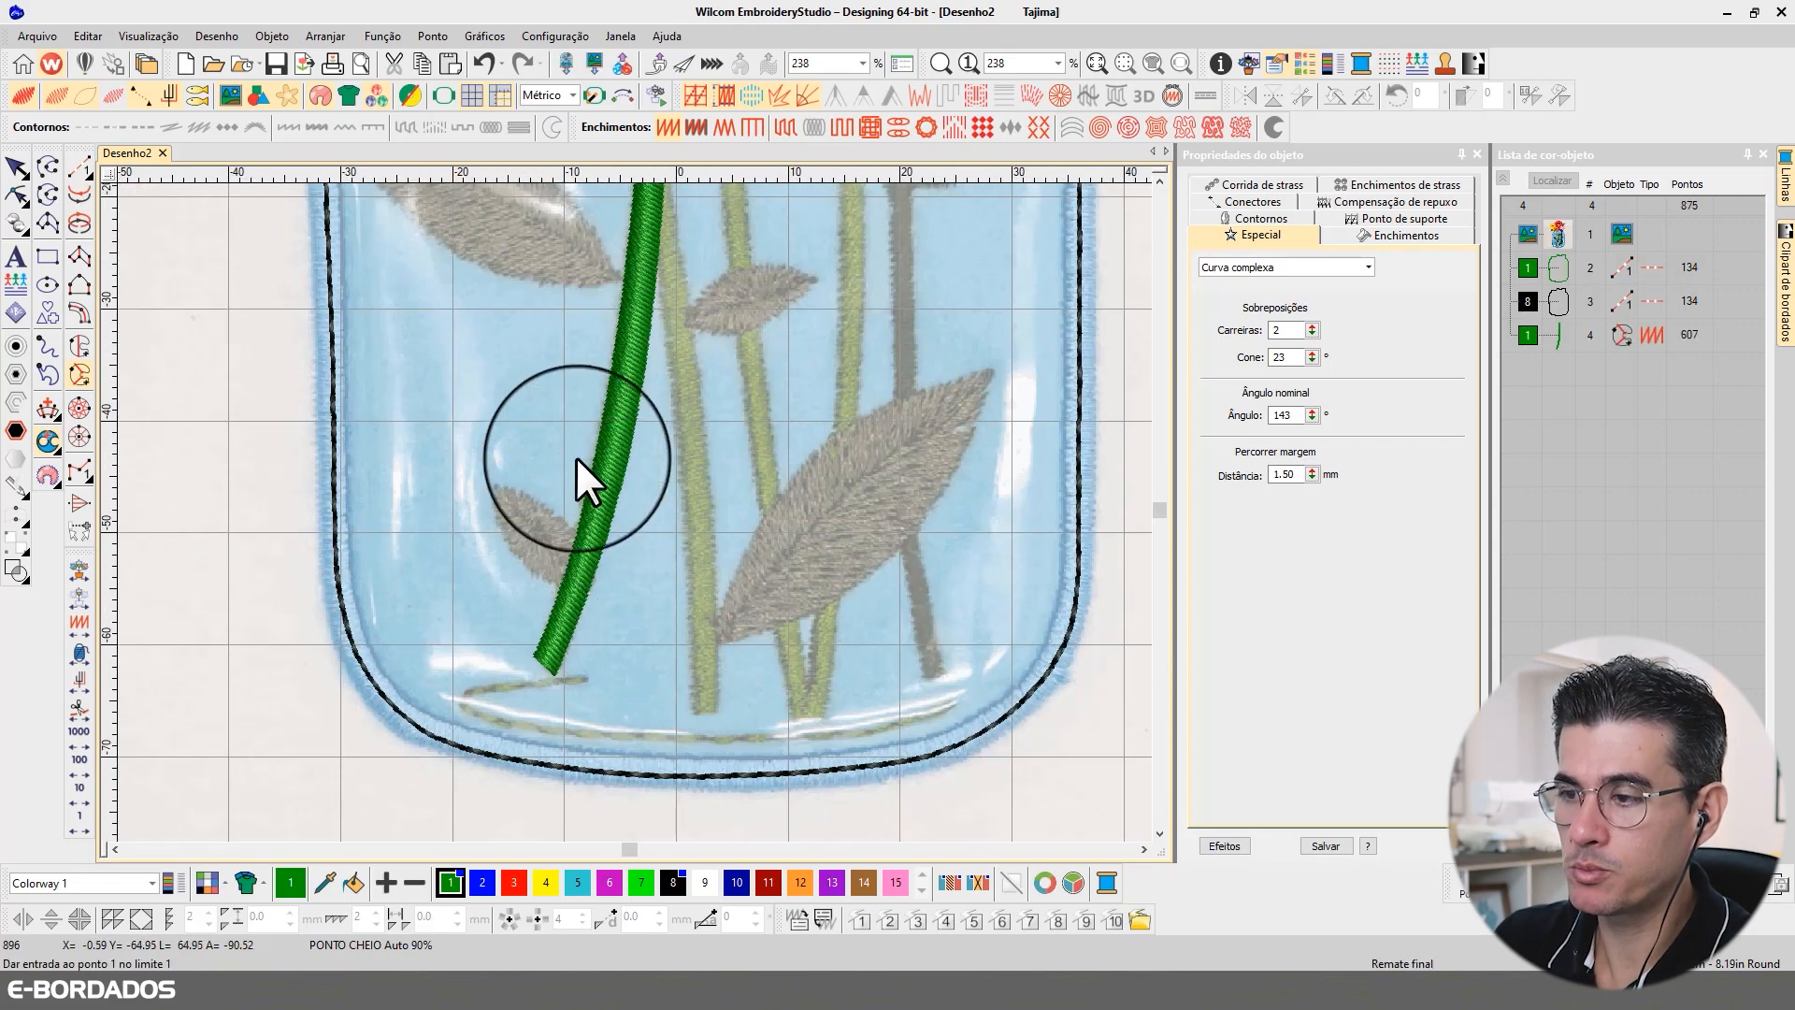
{"action": "left_click", "coordinate": [17, 192]}
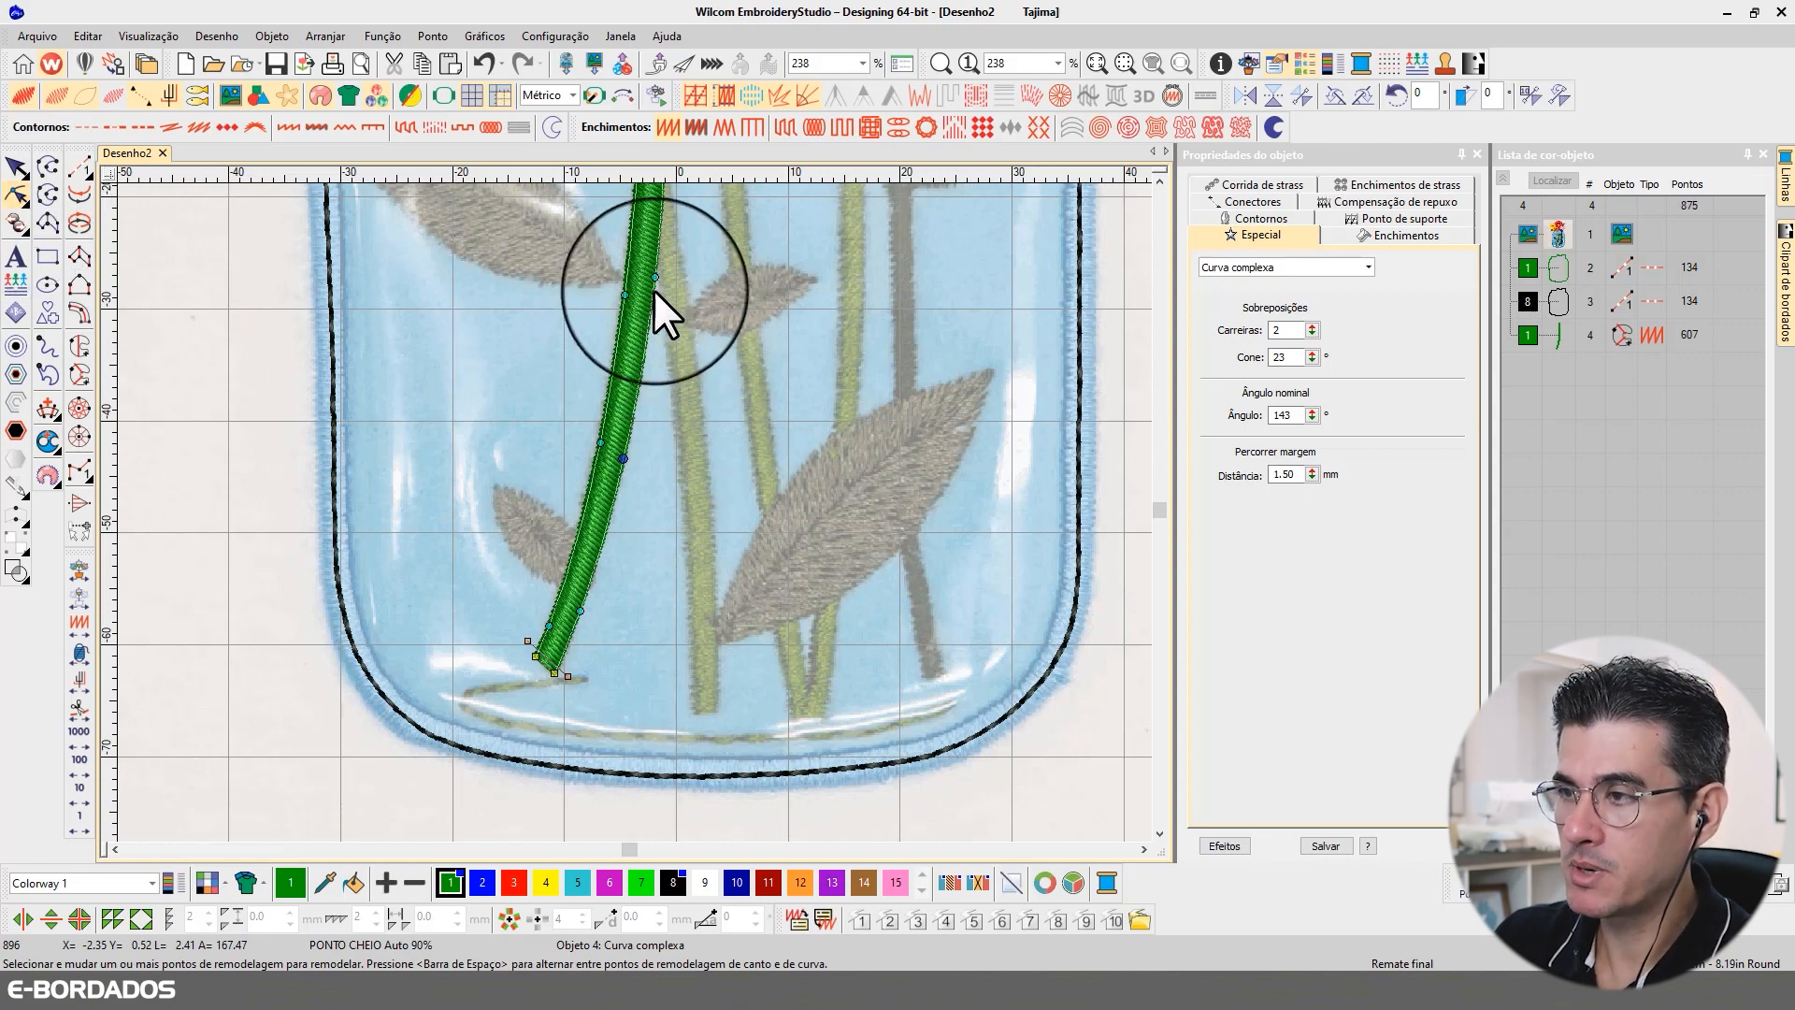
Step: Adjust the first stem's stitch angle line at its upper end under the orange flower to slope with the jar's rim line
{"action": "scroll", "coordinate": [632, 510], "scroll_direction": "up", "scroll_amount": 2}
{"action": "scroll", "coordinate": [617, 505], "scroll_direction": "down", "scroll_amount": 4}
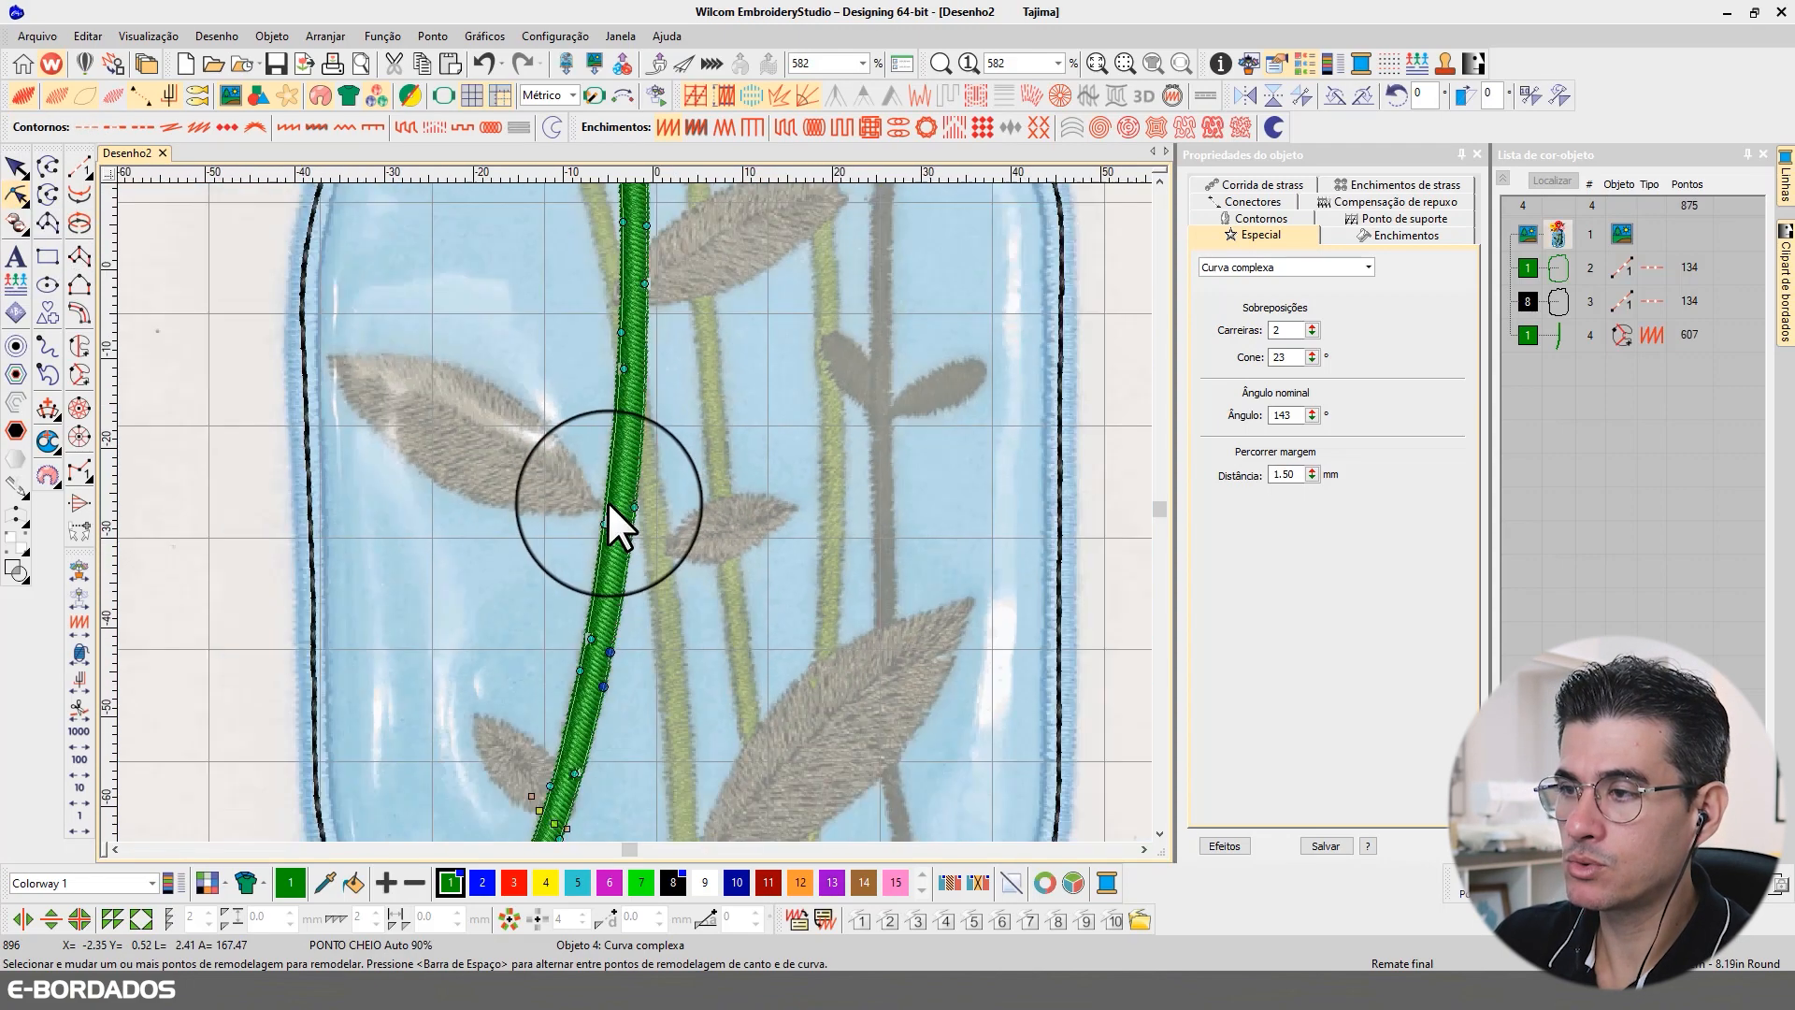
{"action": "scroll", "coordinate": [634, 514], "scroll_direction": "up", "scroll_amount": 3}
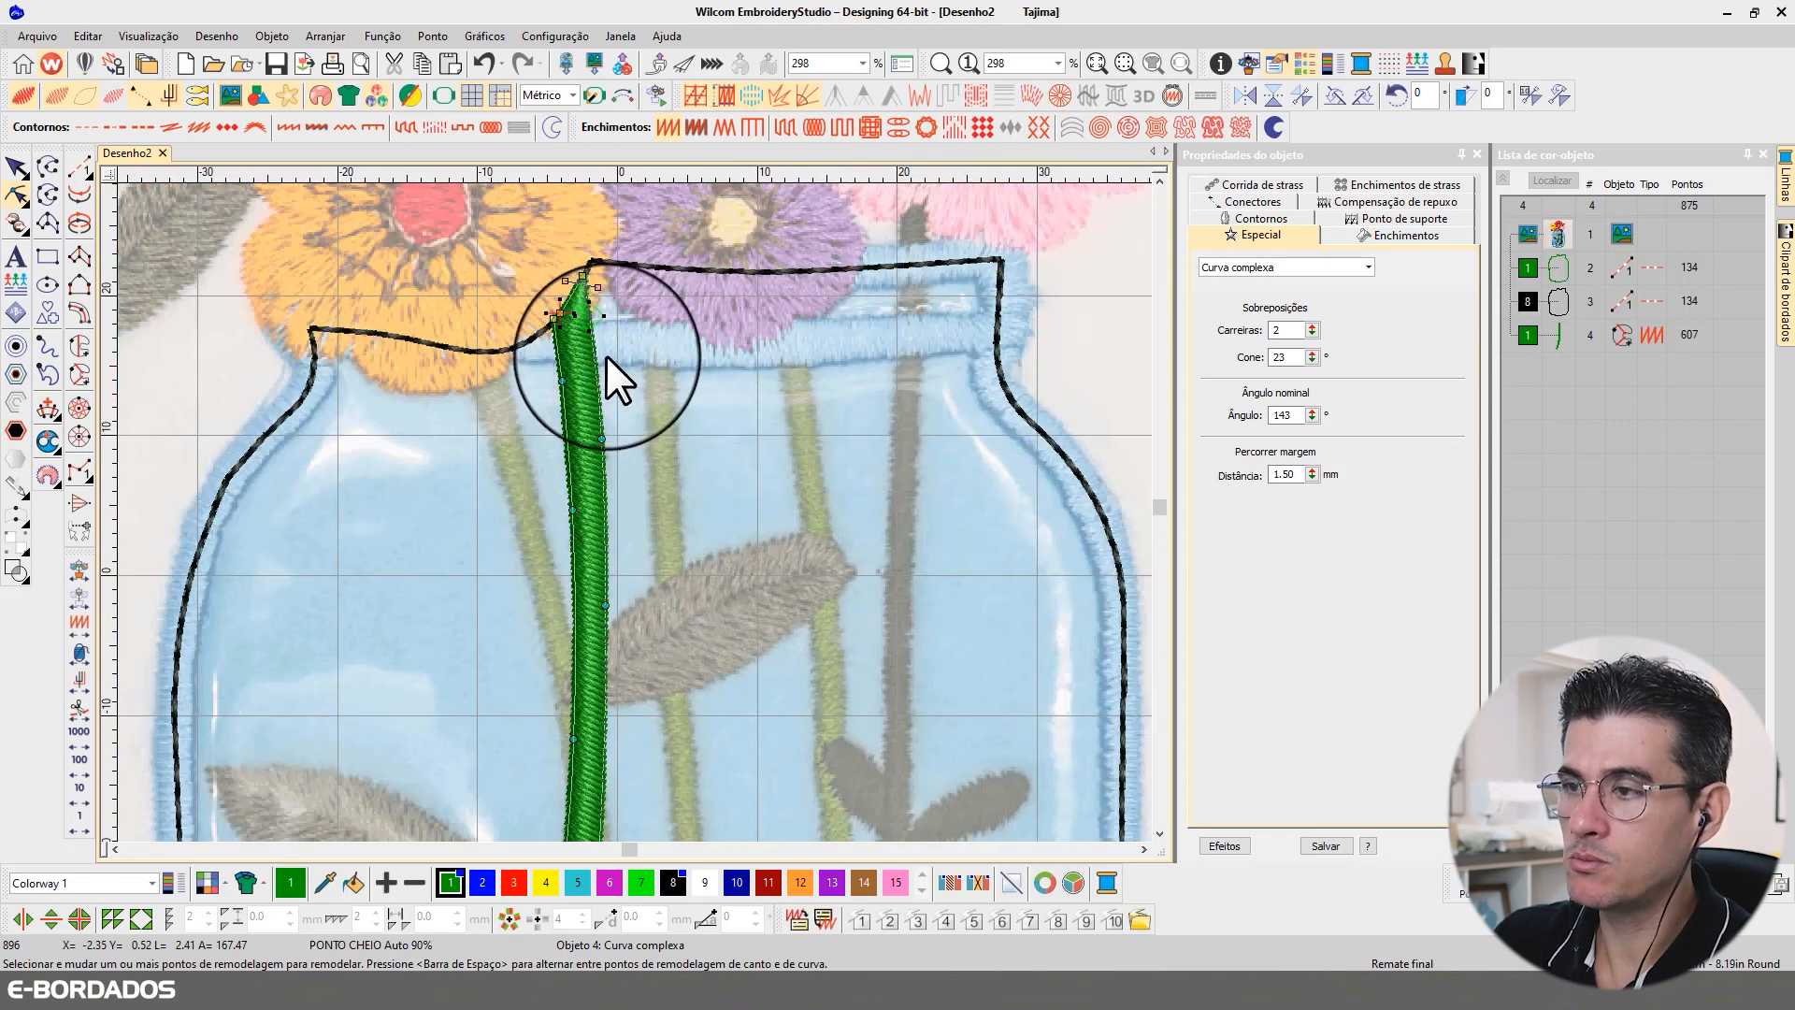
{"action": "scroll", "coordinate": [606, 356], "scroll_direction": "up", "scroll_amount": 2}
{"action": "left_click_drag", "start_coordinate": [597, 387], "coordinate": [596, 397]}
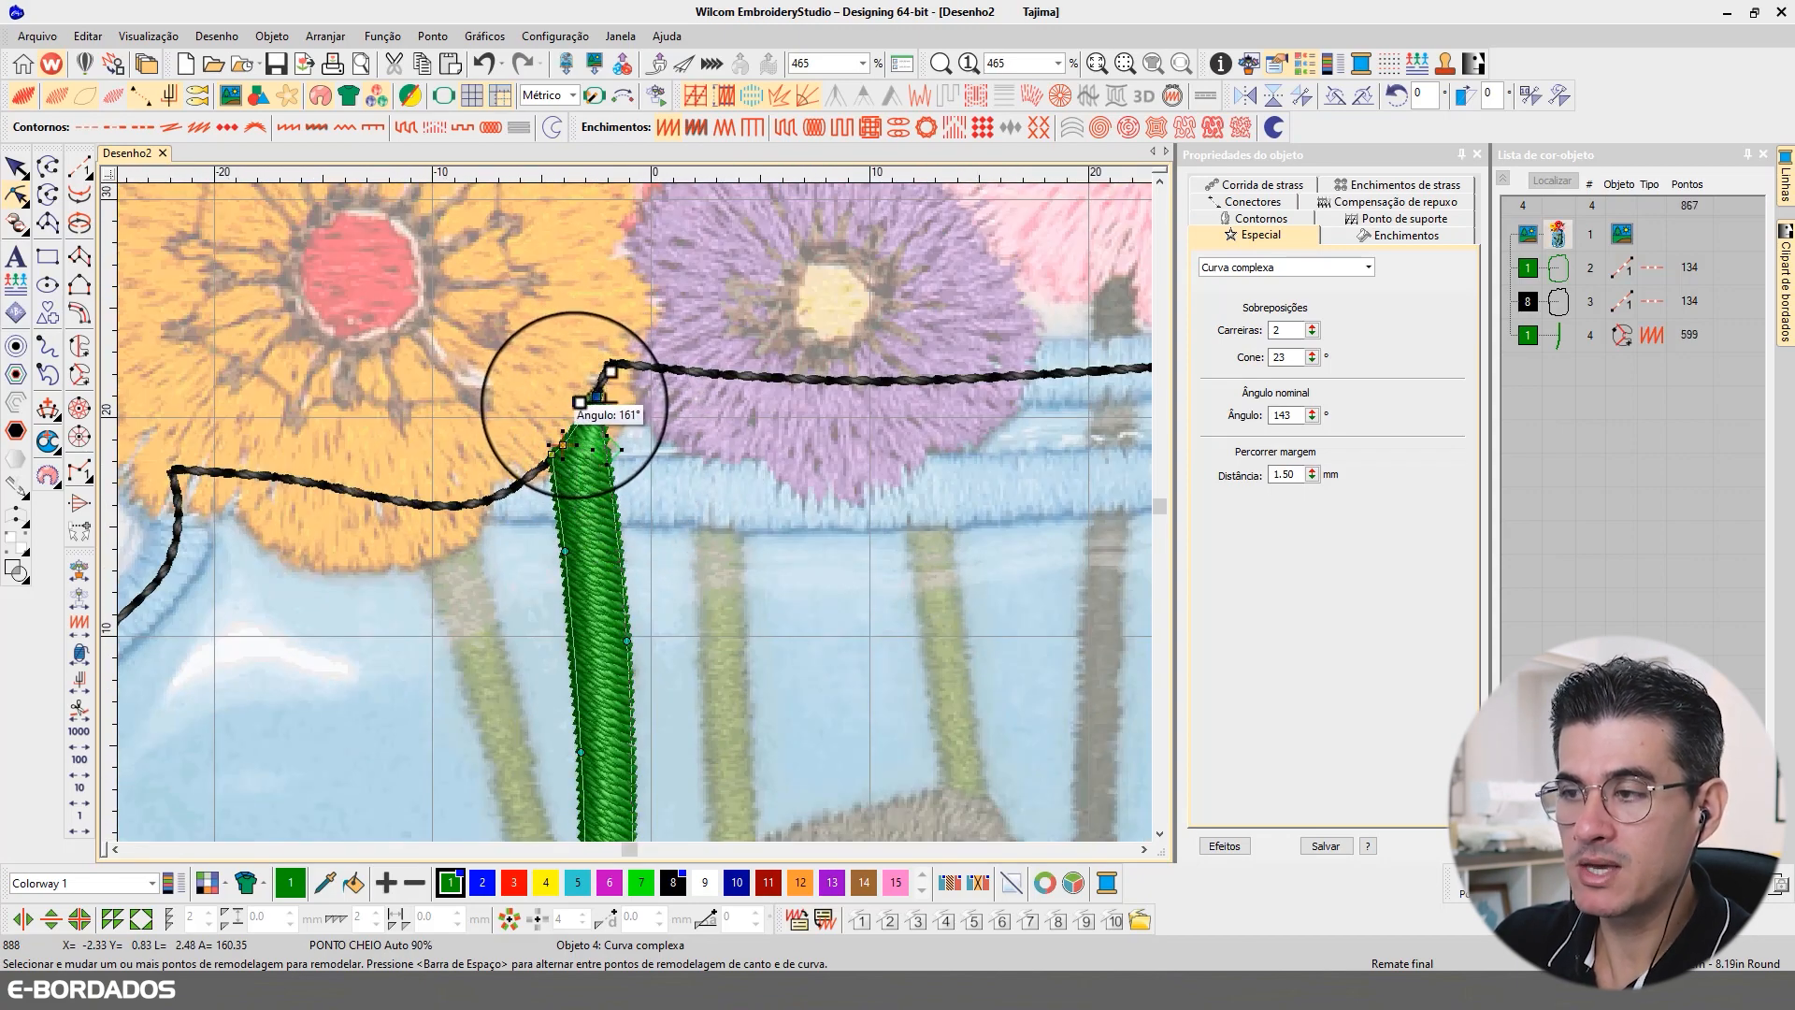
{"action": "left_click_drag", "start_coordinate": [576, 401], "coordinate": [528, 477]}
{"action": "left_click_drag", "start_coordinate": [613, 401], "coordinate": [622, 383]}
{"action": "scroll", "coordinate": [632, 514], "scroll_direction": "down", "scroll_amount": 3}
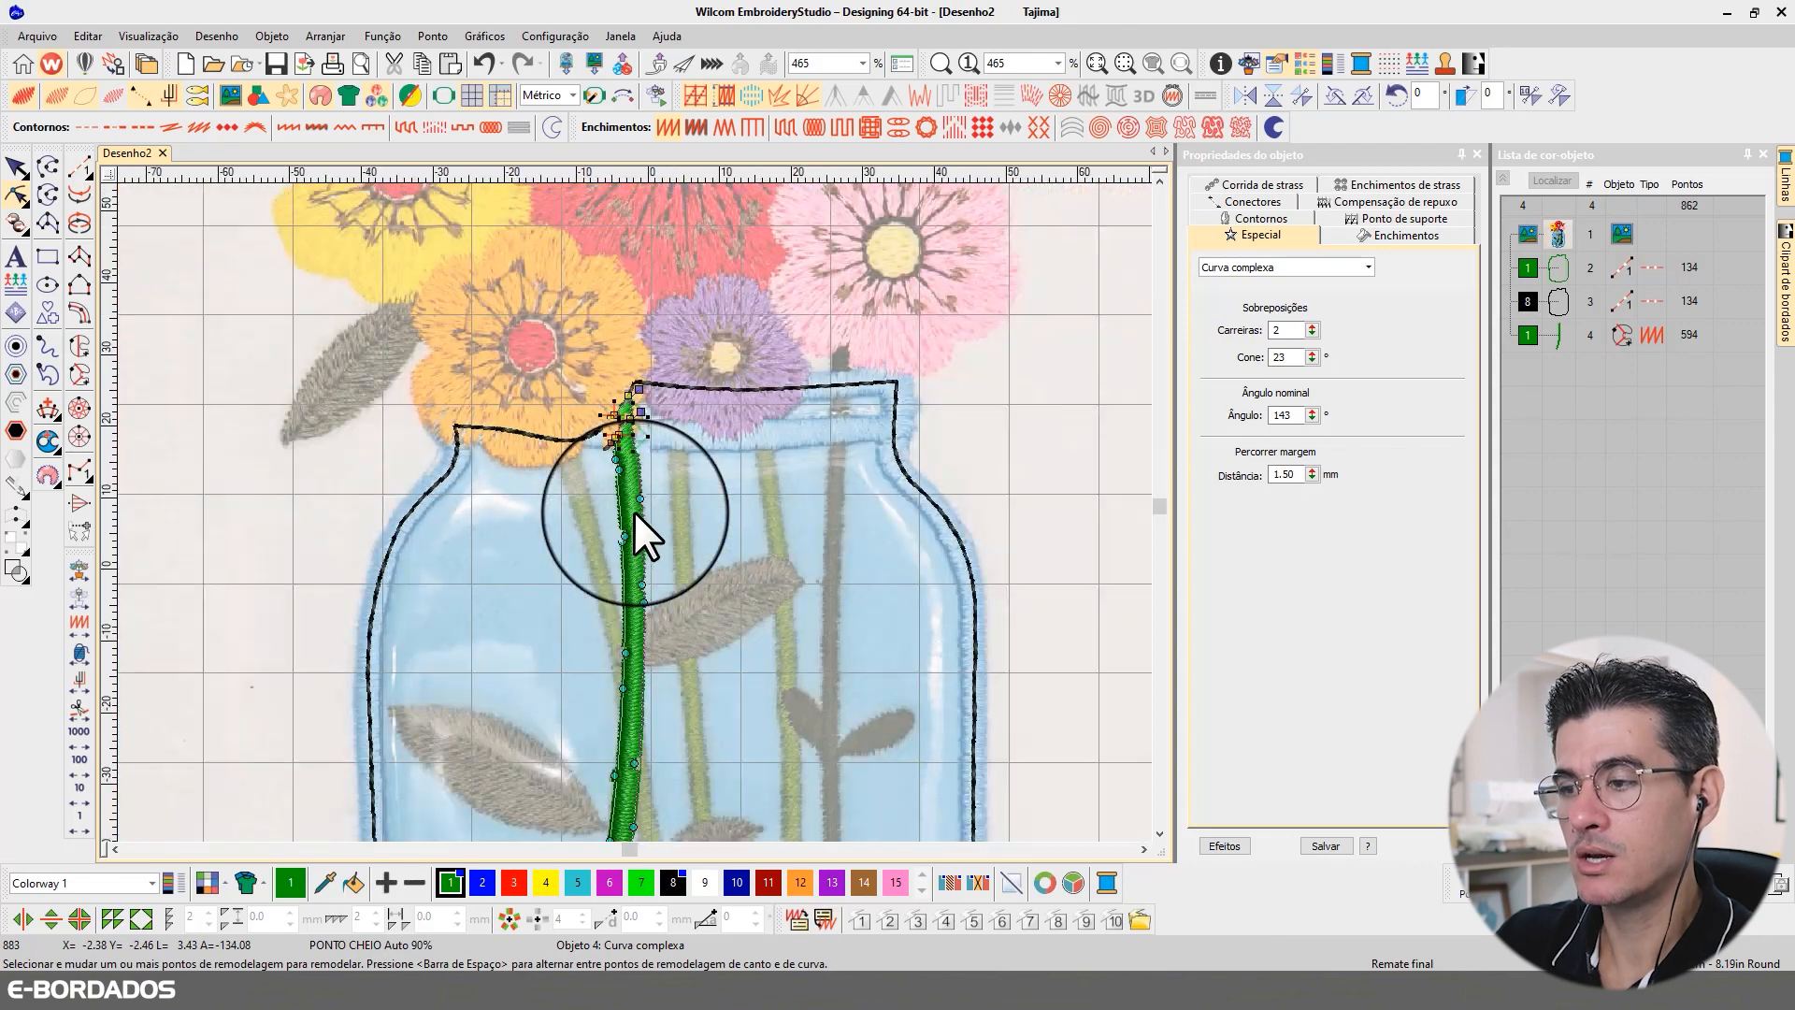
{"action": "scroll", "coordinate": [609, 715], "scroll_direction": "up", "scroll_amount": 5}
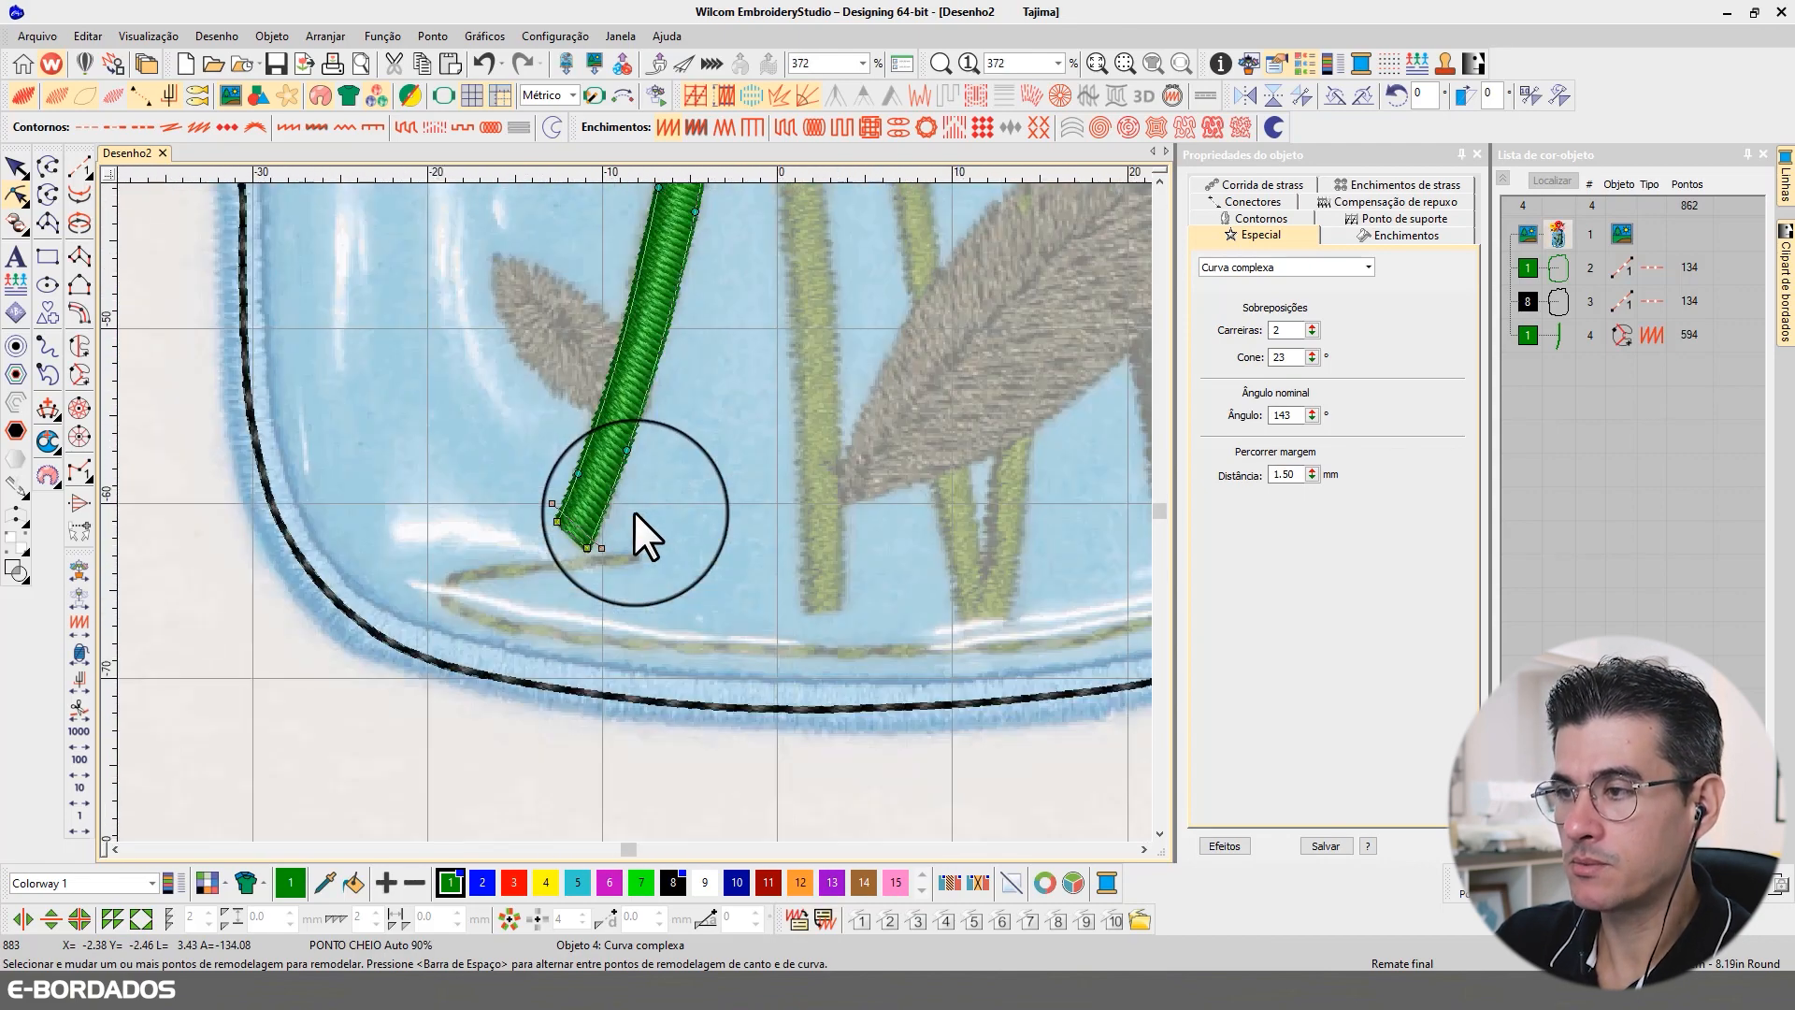
{"action": "scroll", "coordinate": [649, 466], "scroll_direction": "down", "scroll_amount": 3}
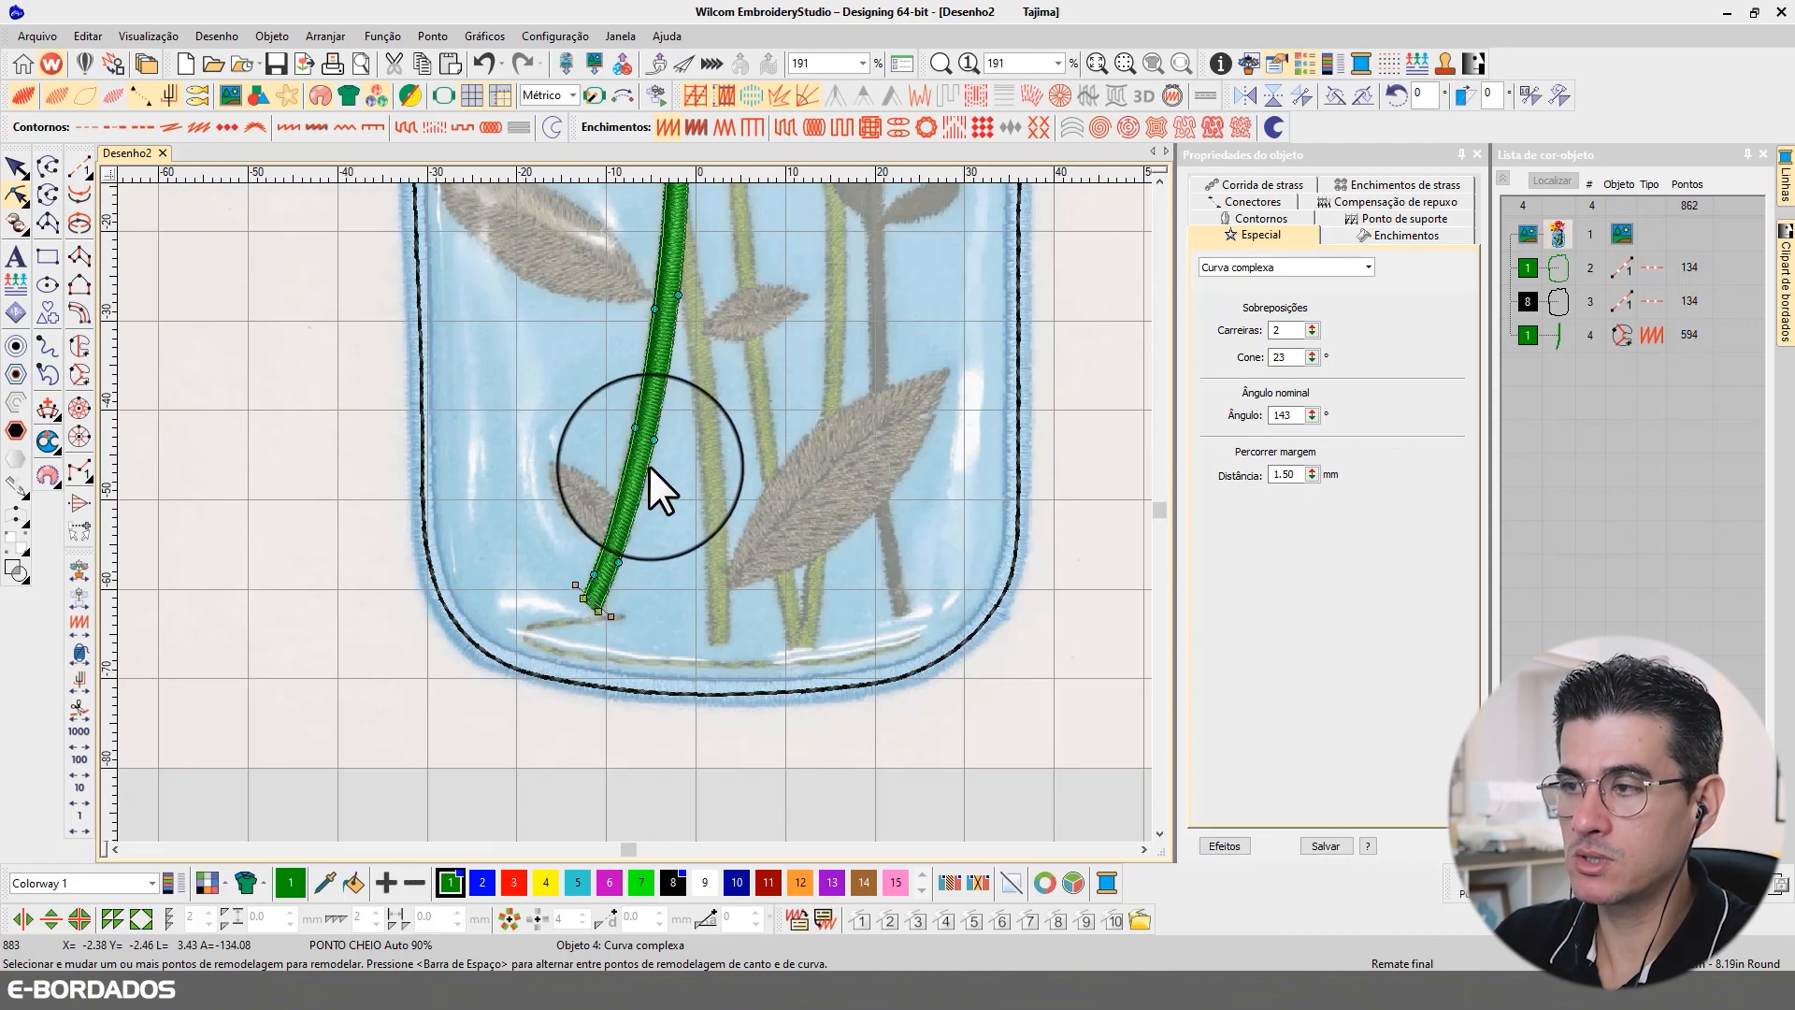
Step: Begin a second complex curve at the rim under the orange flower and trace the crossing stem's left edge down to its base
{"action": "left_click", "coordinate": [16, 167]}
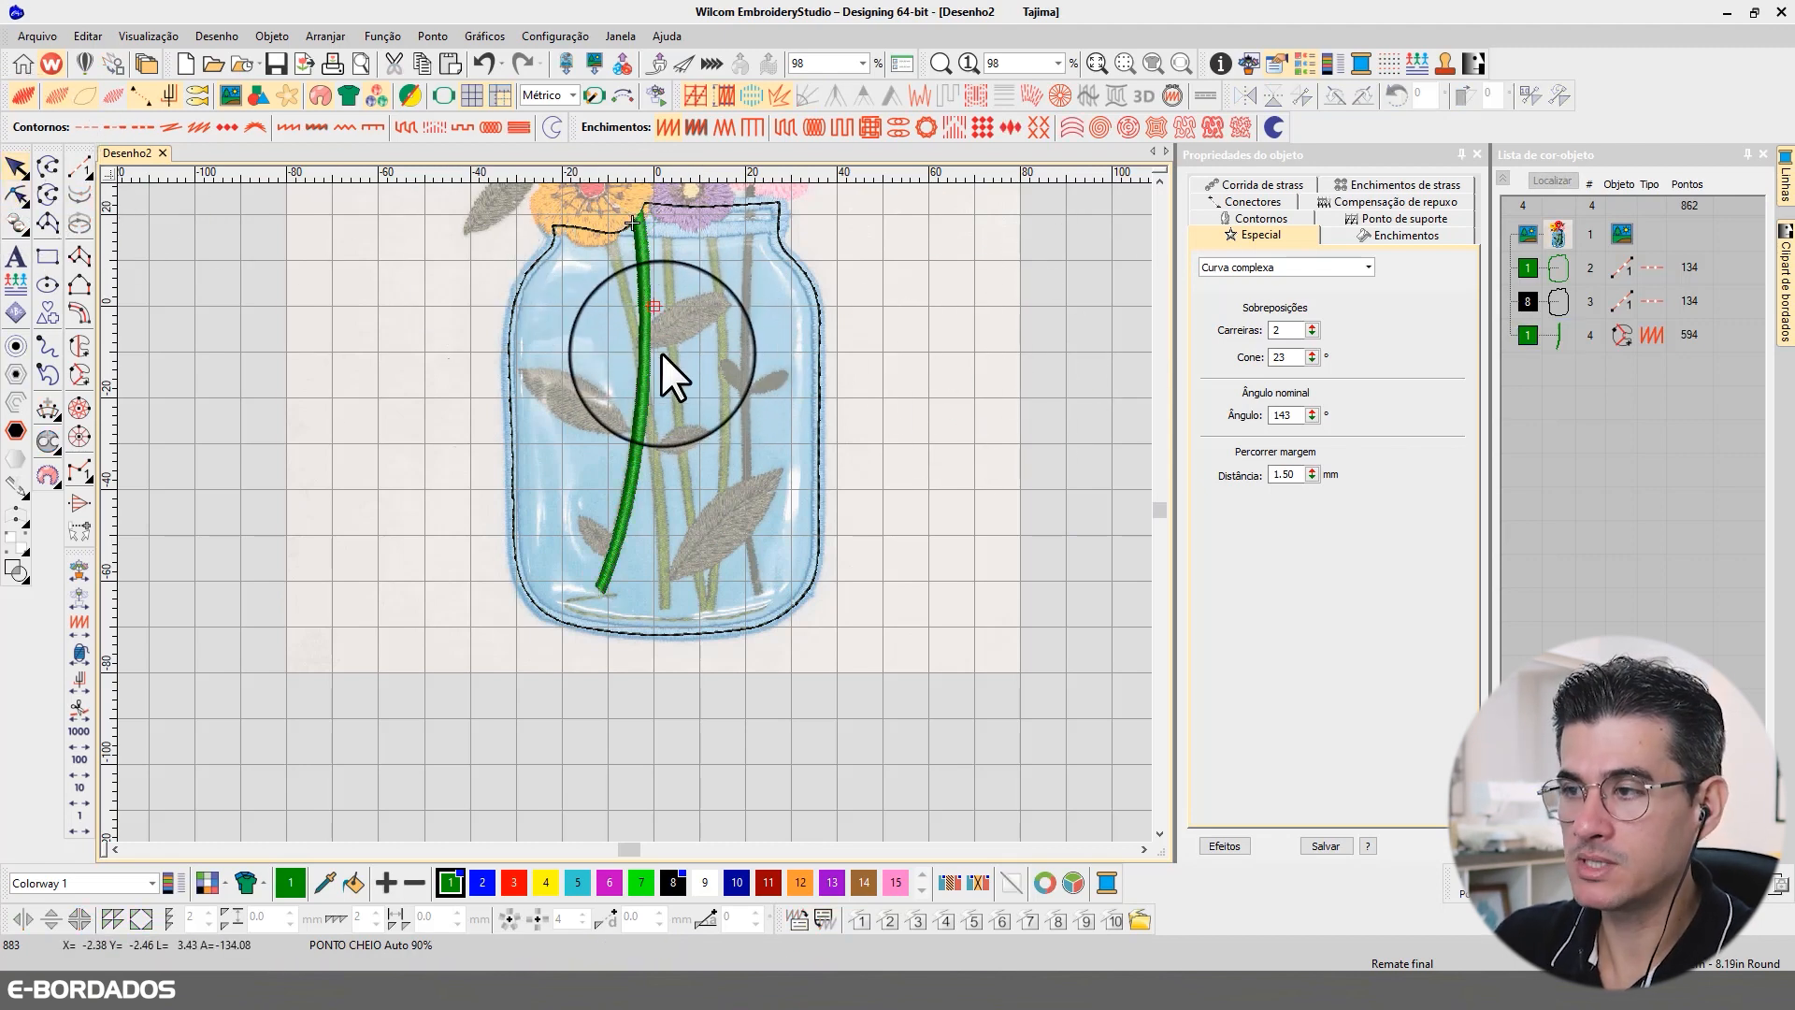
{"action": "left_click", "coordinate": [79, 376]}
{"action": "scroll", "coordinate": [671, 232], "scroll_direction": "up", "scroll_amount": 3}
{"action": "left_click", "coordinate": [604, 347]}
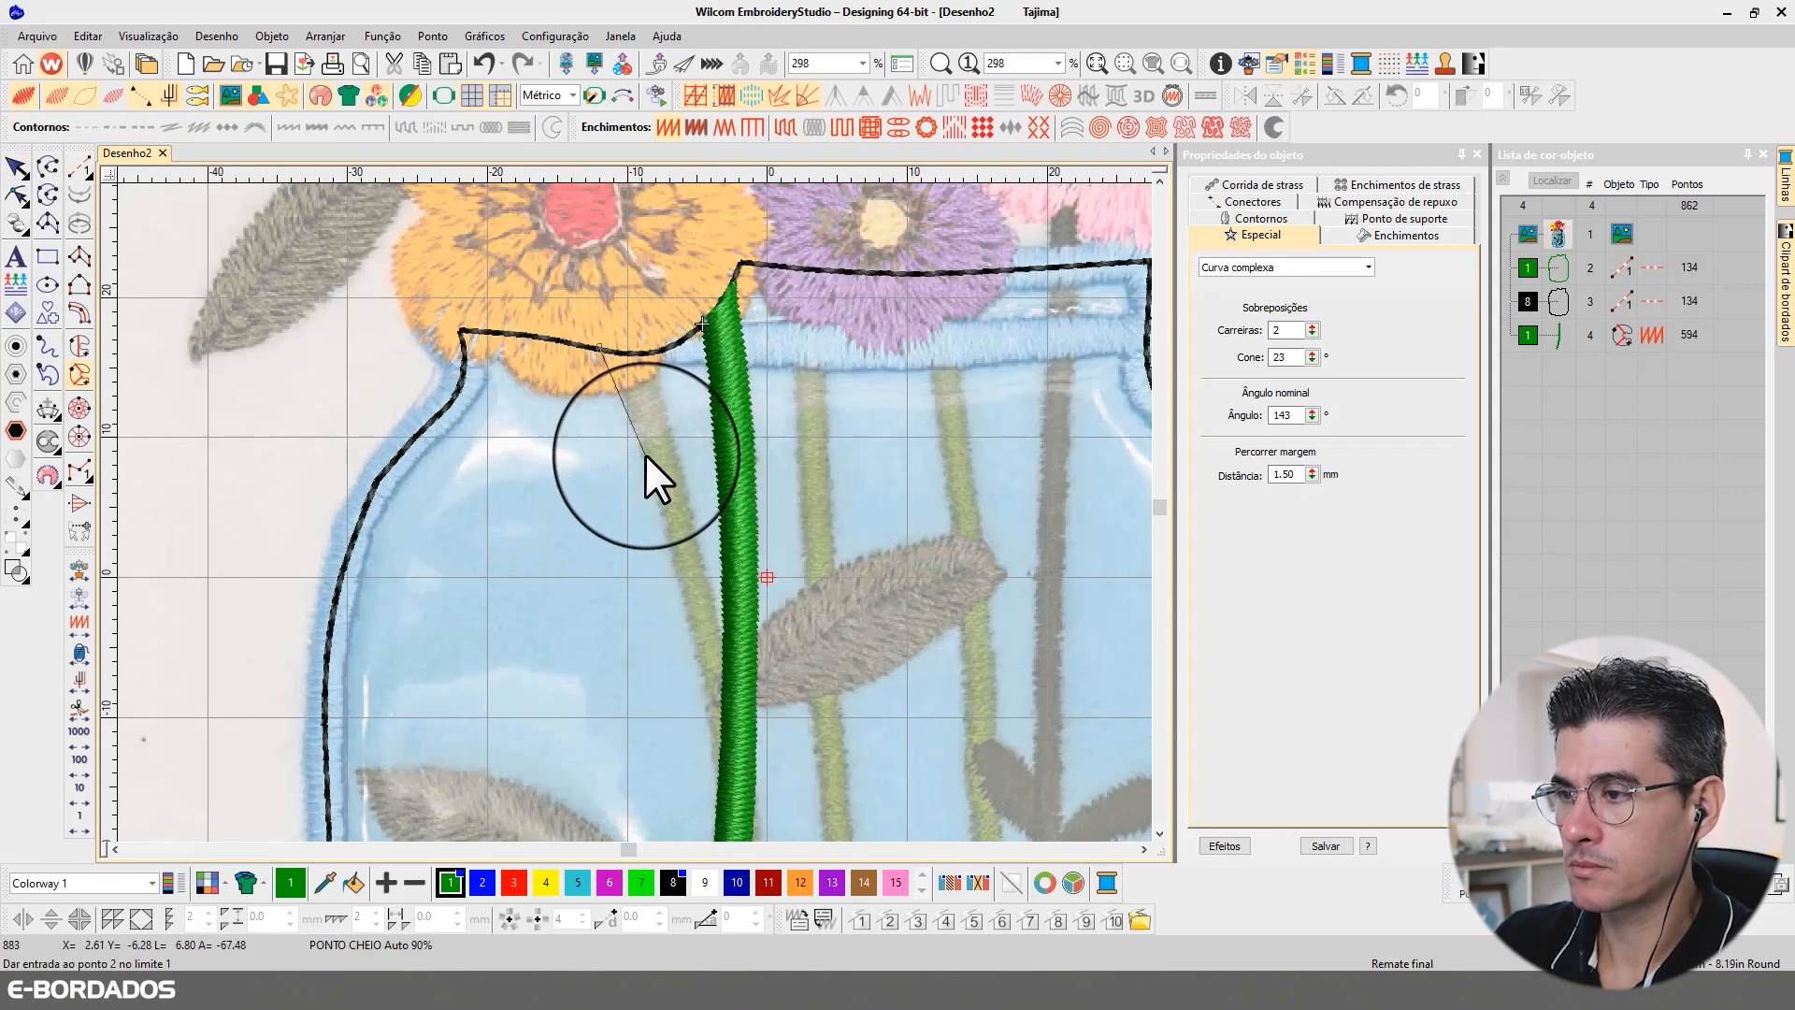
{"action": "right_click", "coordinate": [645, 453]}
{"action": "right_click", "coordinate": [699, 675]}
{"action": "right_click", "coordinate": [662, 637]}
{"action": "right_click", "coordinate": [680, 770]}
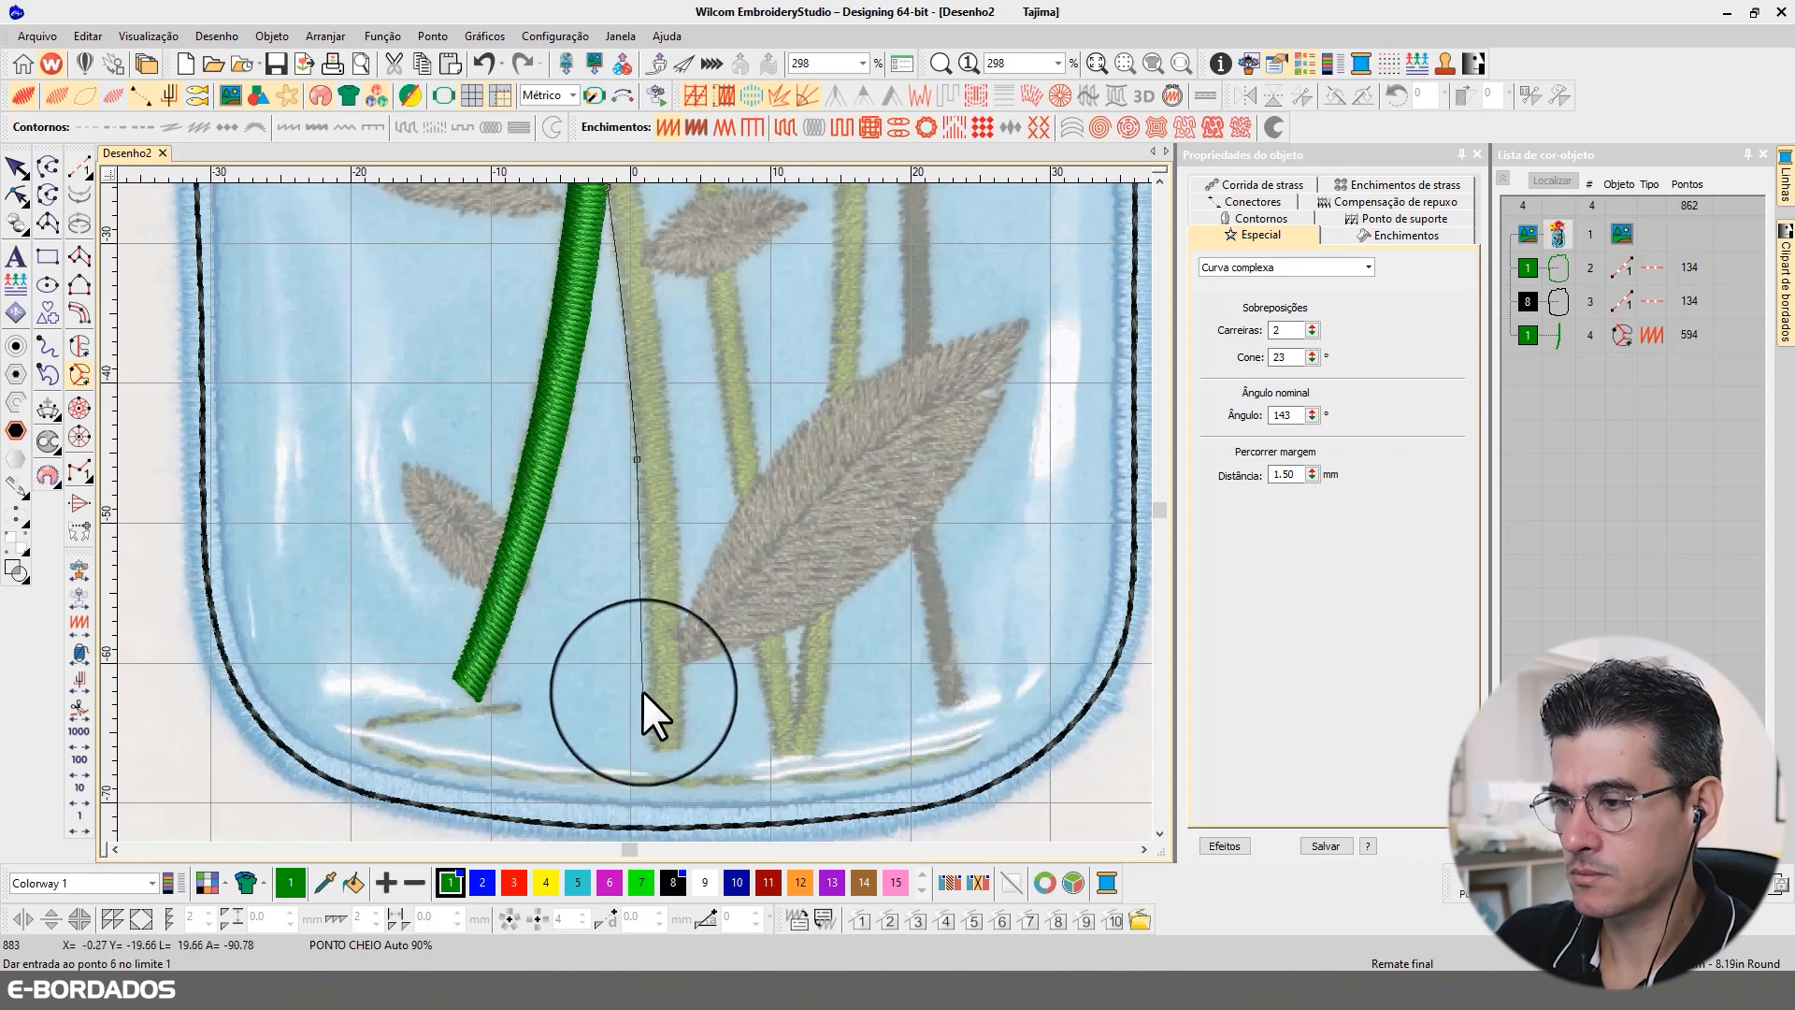
{"action": "right_click", "coordinate": [650, 661]}
{"action": "left_click", "coordinate": [650, 750]}
Step: Trace the second stem across its base and up its right edge, close the shape and generate its satin stitches
{"action": "left_click", "coordinate": [682, 751]}
{"action": "right_click", "coordinate": [684, 624]}
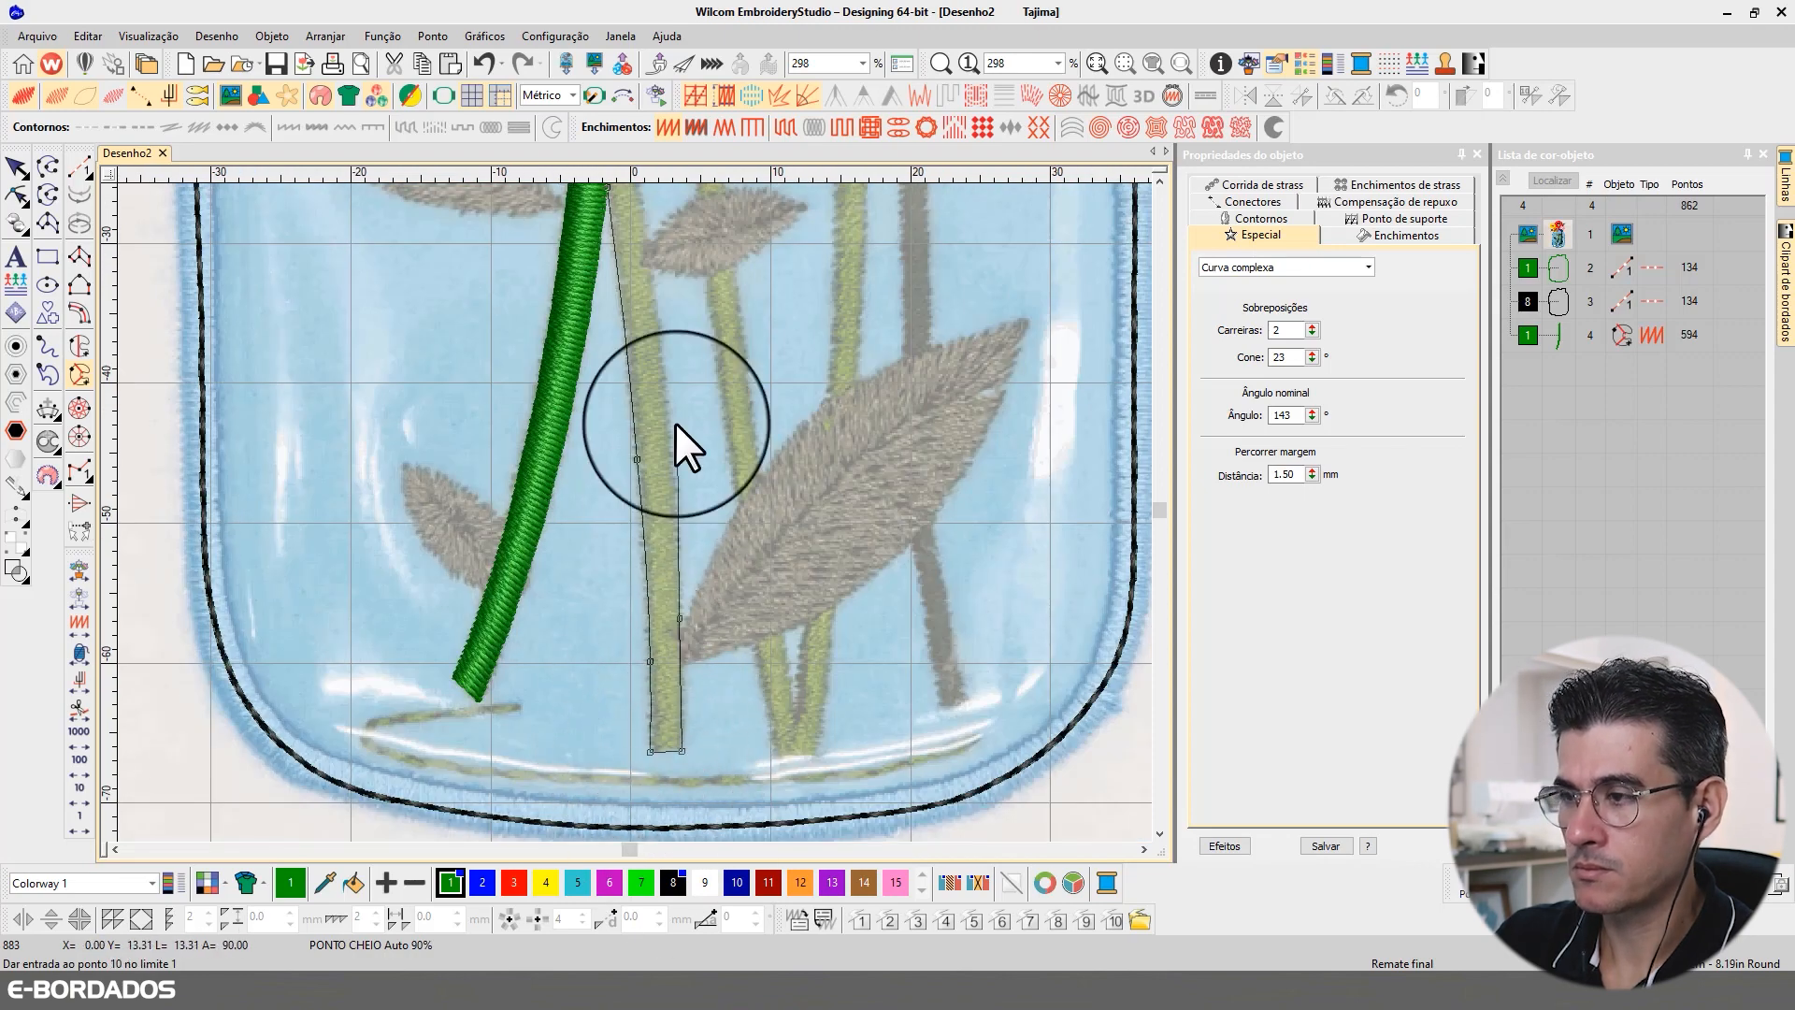
{"action": "right_click", "coordinate": [670, 385]}
{"action": "right_click", "coordinate": [628, 300]}
{"action": "right_click", "coordinate": [602, 238]}
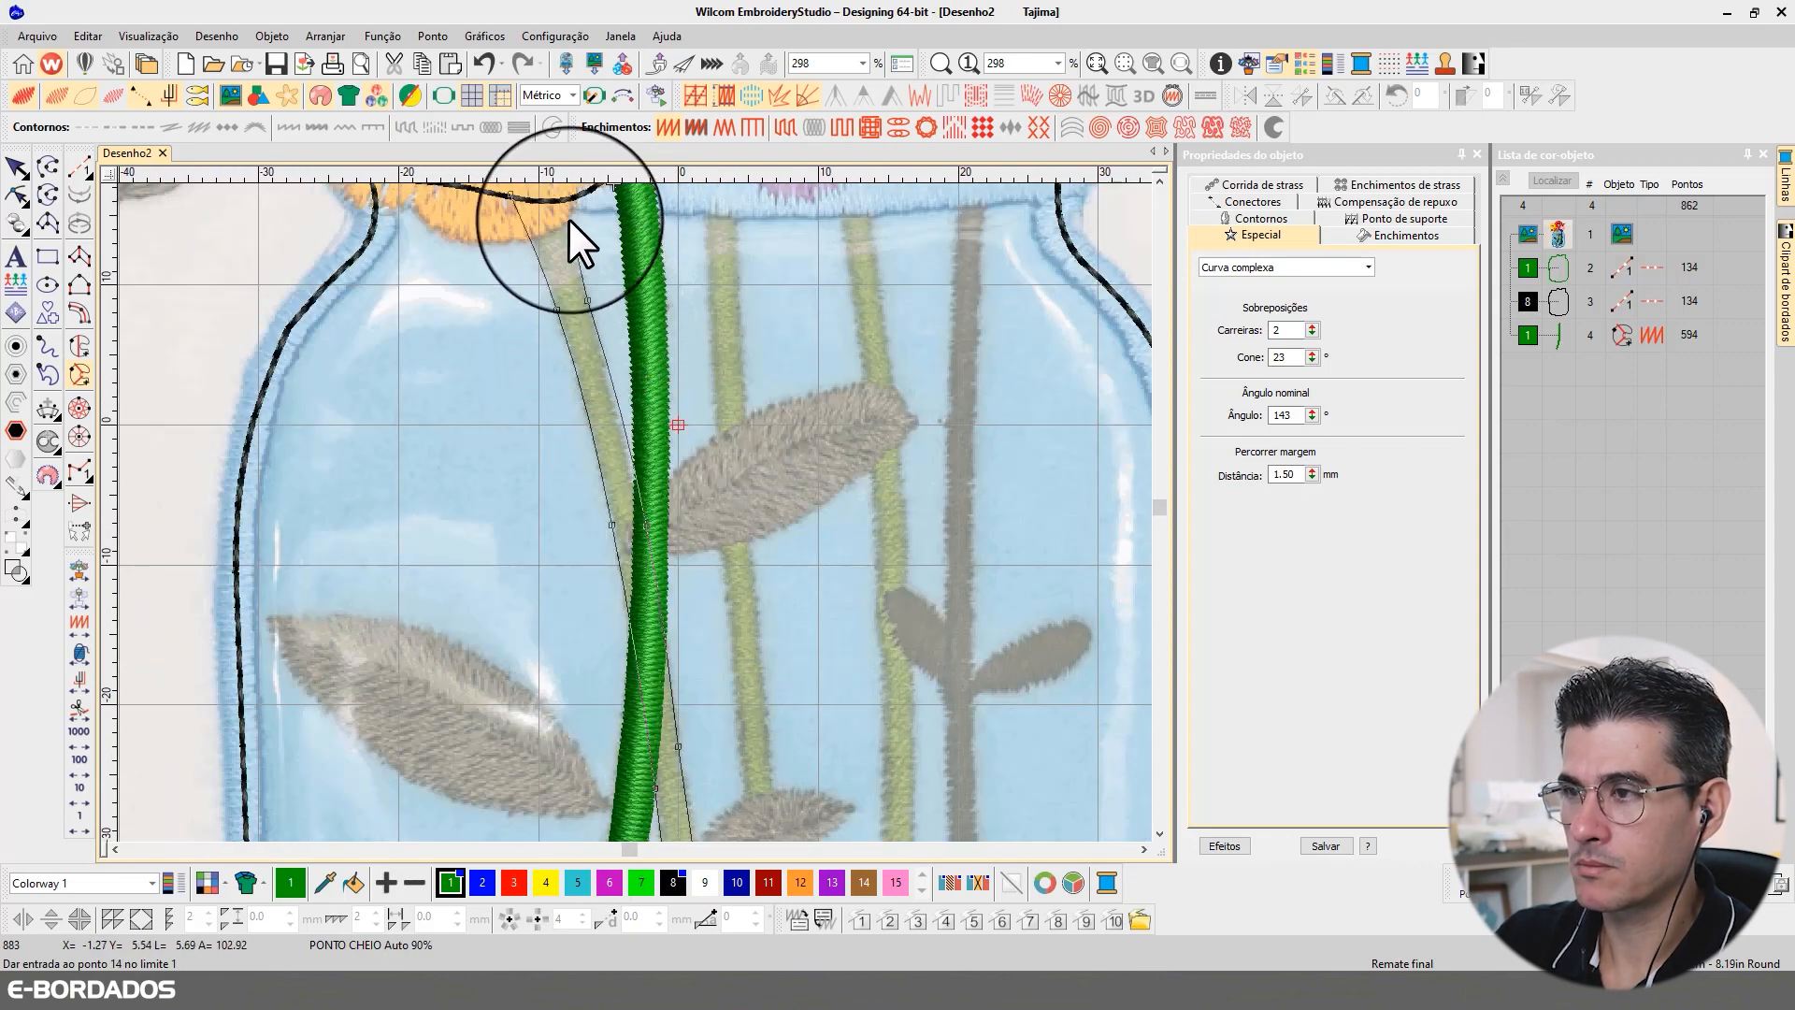
{"action": "left_click", "coordinate": [582, 346]}
{"action": "key", "text": "Return"}
{"action": "key", "text": "Return"}
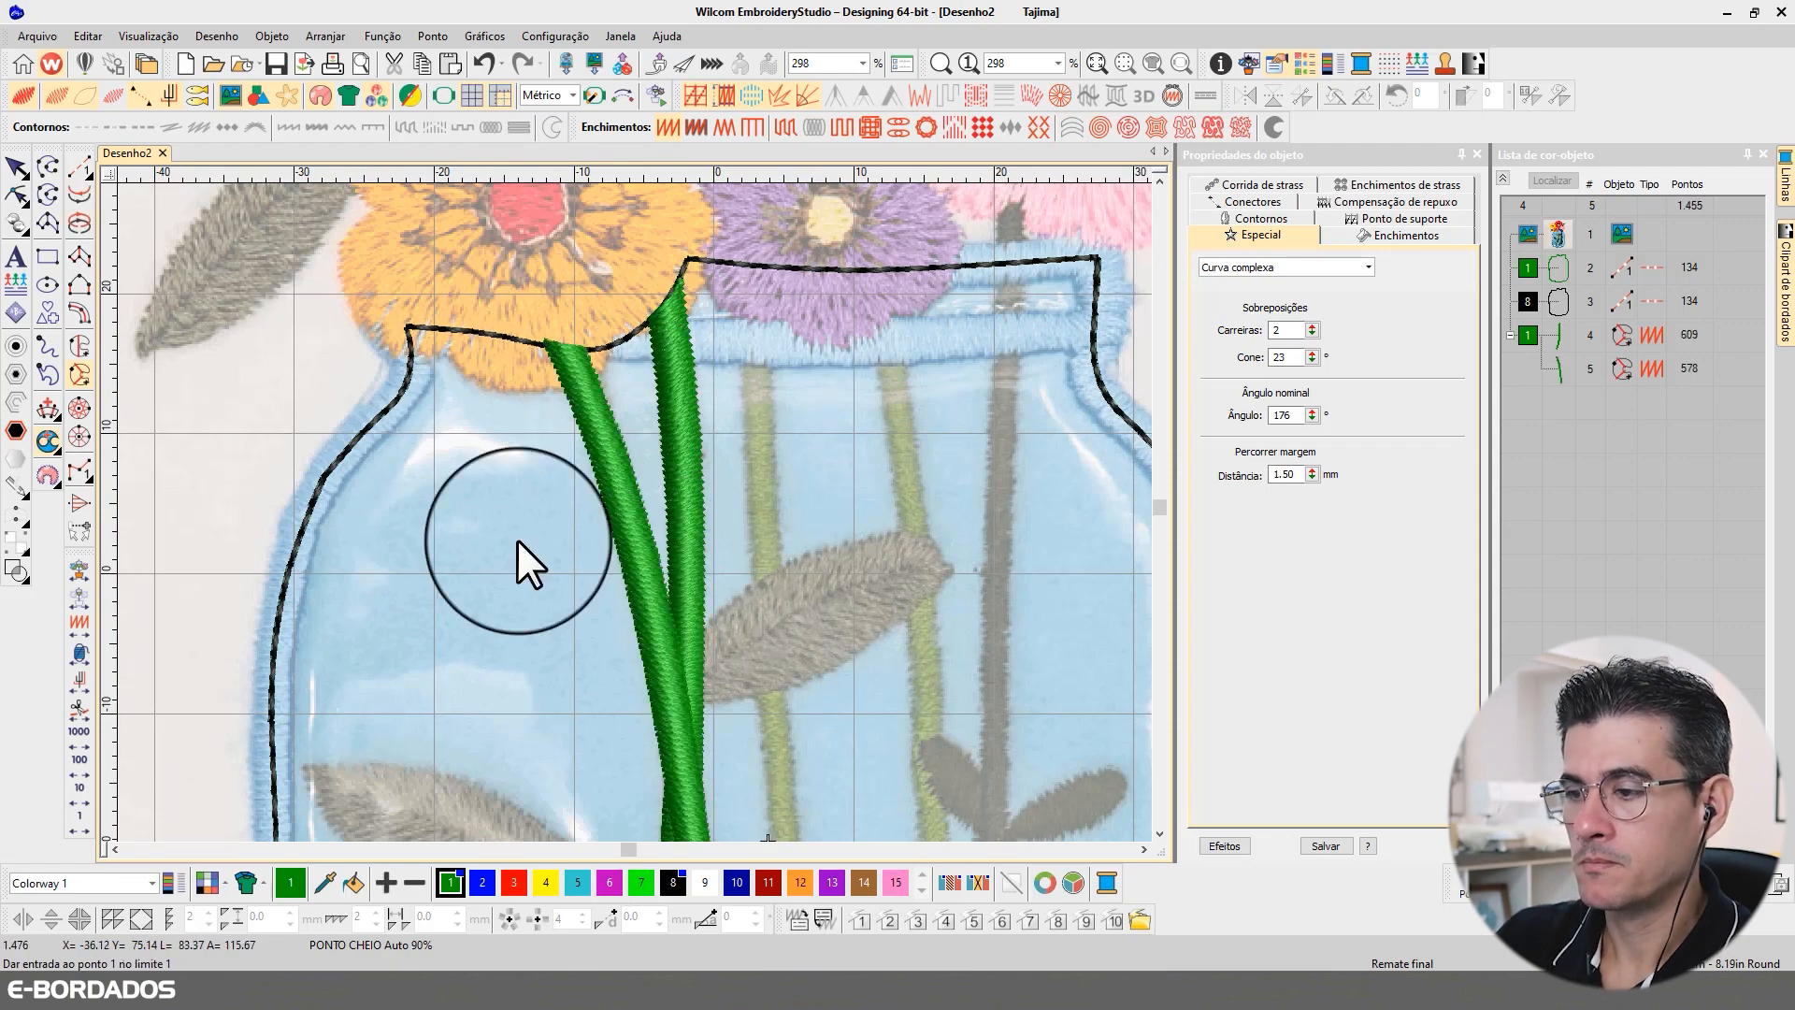
Step: Examine how the remaining stems run from the jar's rim down behind the leaves
{"action": "scroll", "coordinate": [518, 541], "scroll_direction": "down", "scroll_amount": 6}
{"action": "scroll", "coordinate": [632, 513], "scroll_direction": "up", "scroll_amount": 4}
{"action": "scroll", "coordinate": [628, 509], "scroll_direction": "up", "scroll_amount": 1}
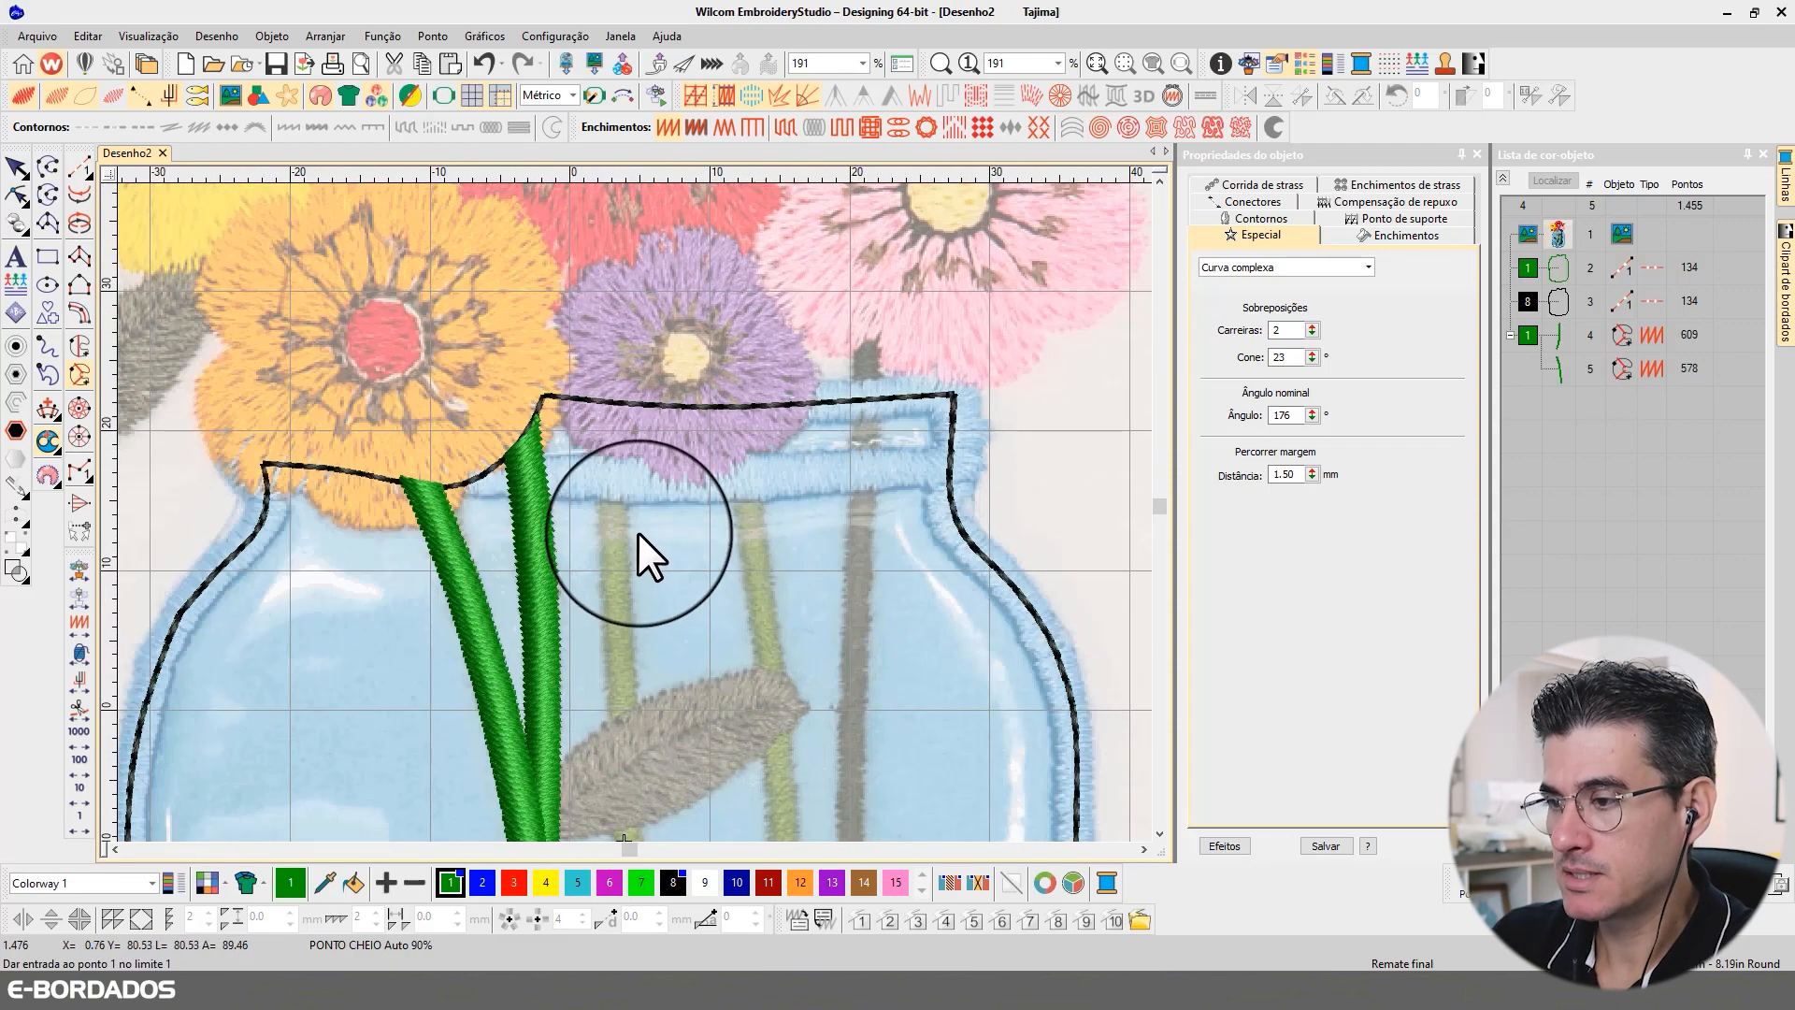
{"action": "scroll", "coordinate": [634, 503], "scroll_direction": "down", "scroll_amount": 2}
{"action": "scroll", "coordinate": [632, 496], "scroll_direction": "up", "scroll_amount": 2}
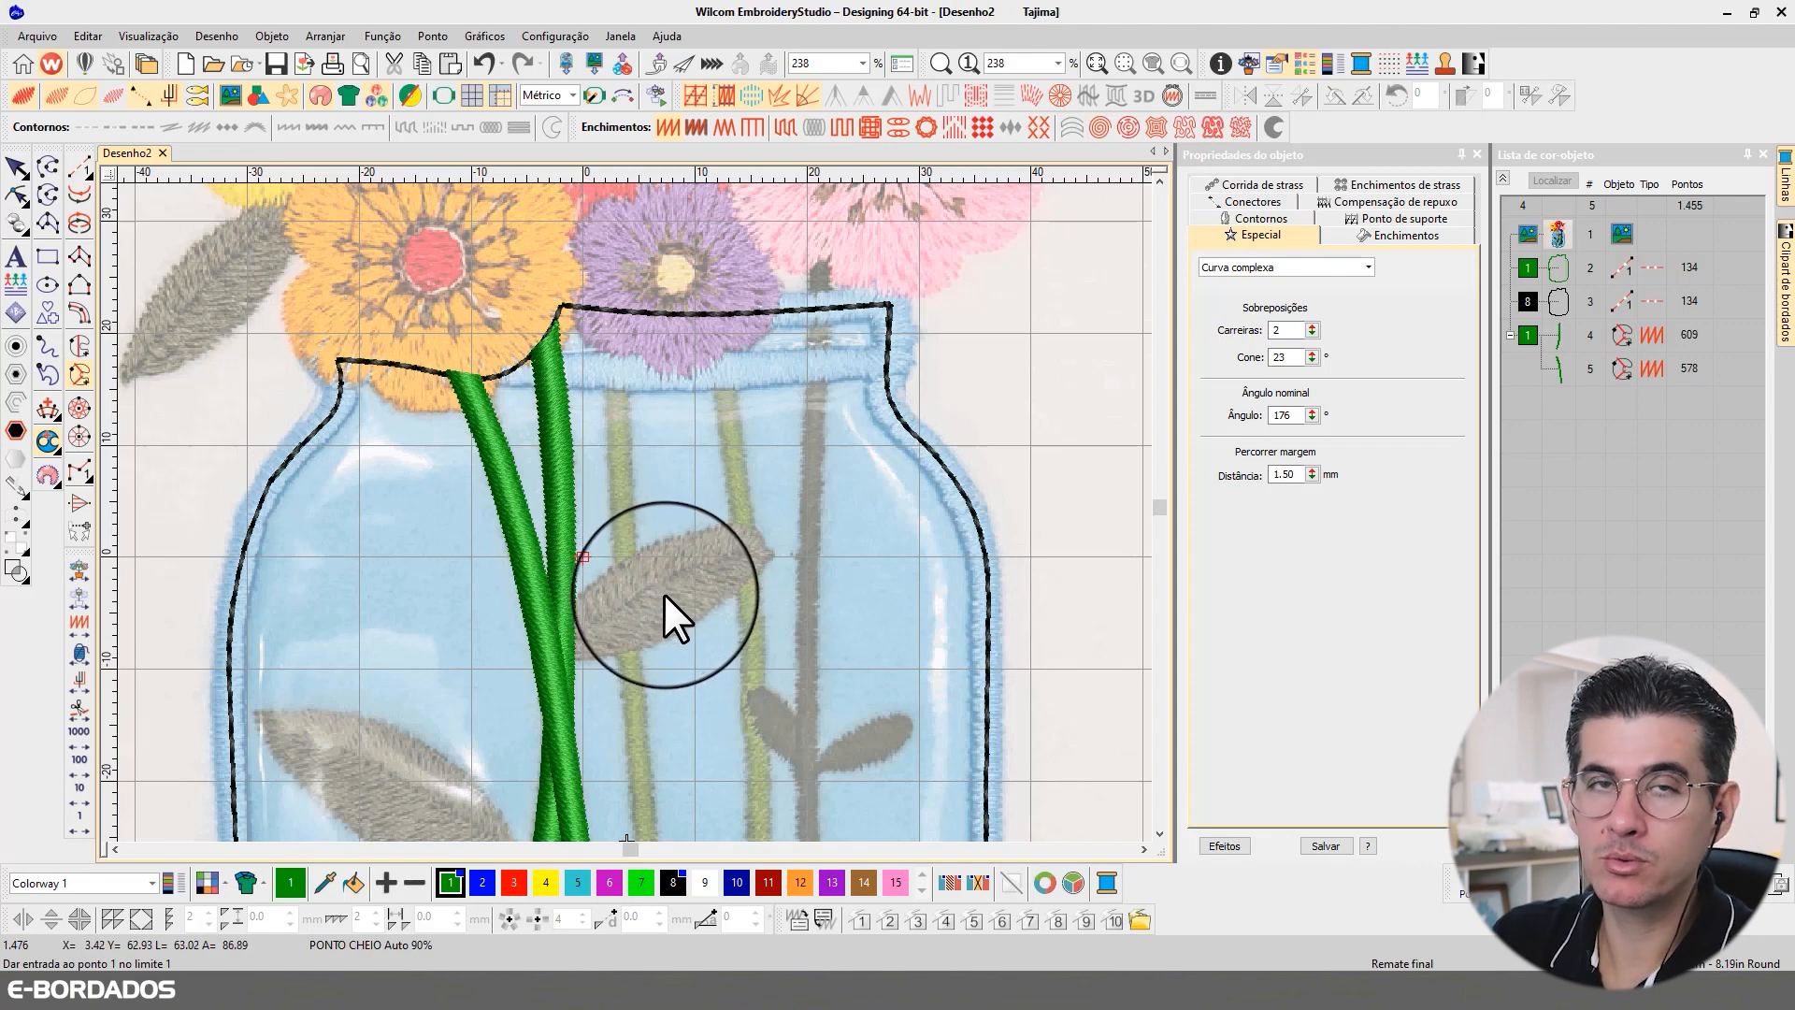
{"action": "scroll", "coordinate": [686, 472], "scroll_direction": "down", "scroll_amount": 3}
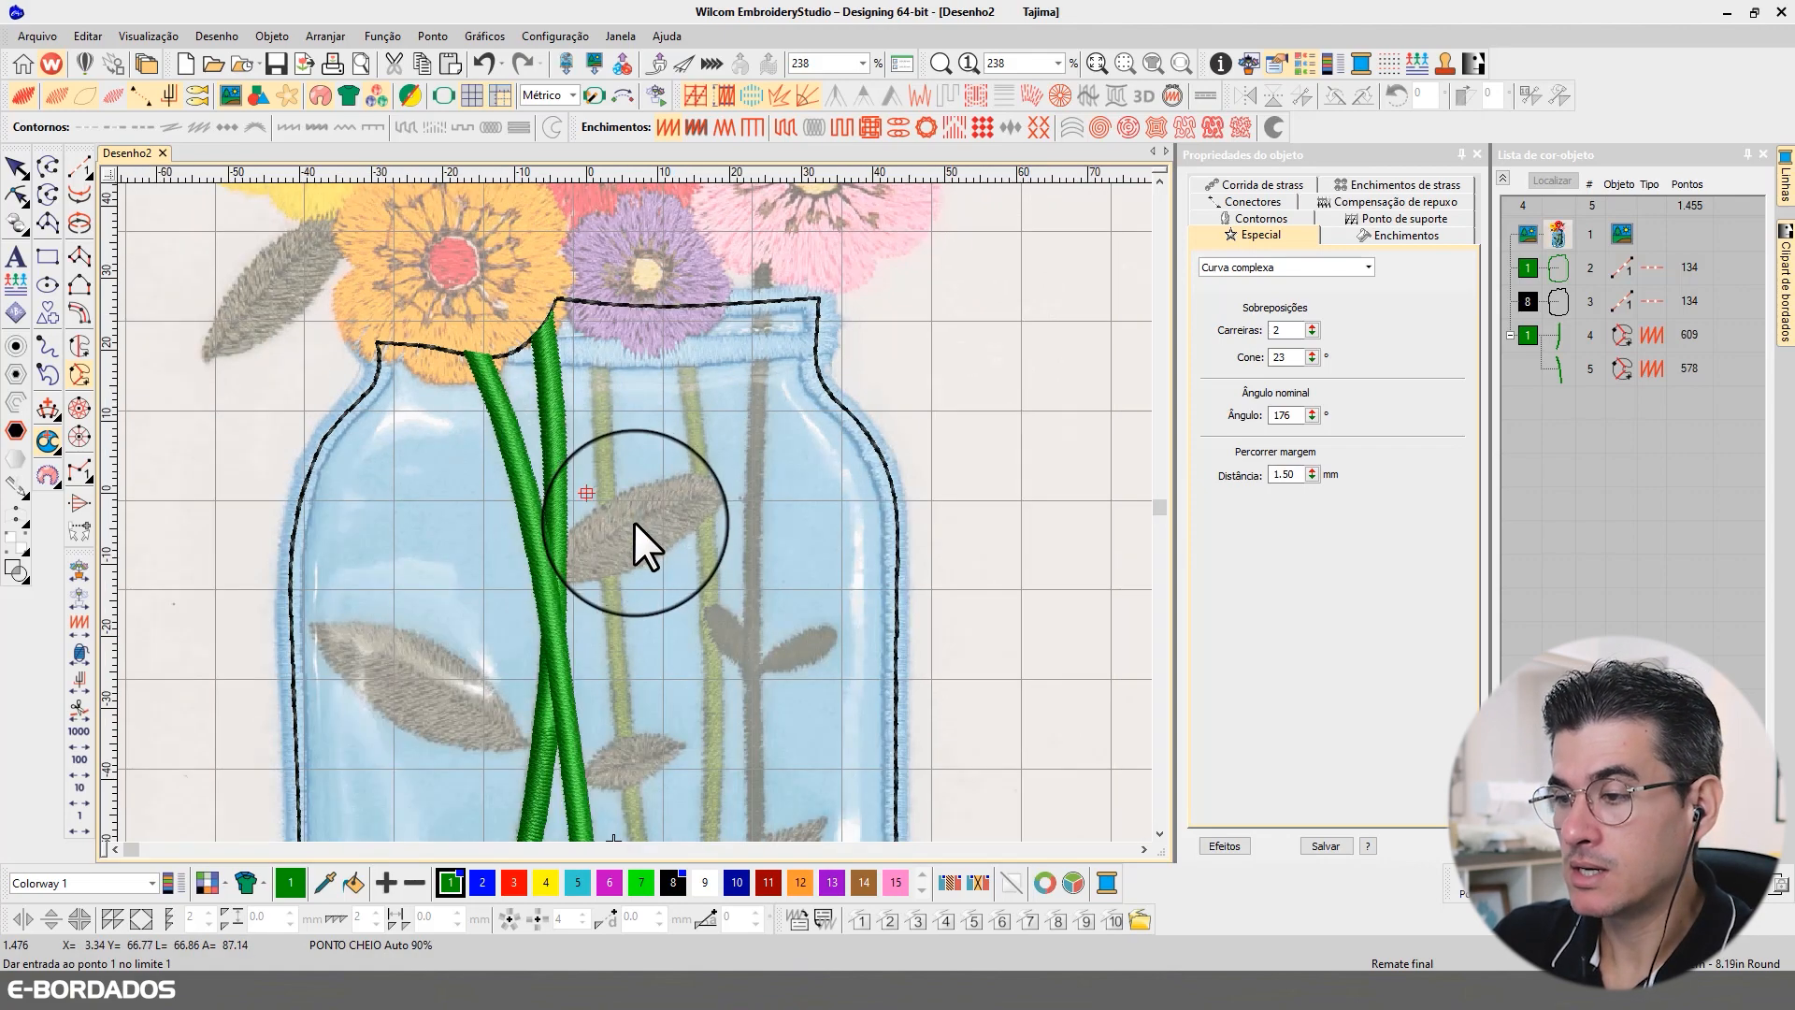
{"action": "scroll", "coordinate": [642, 580], "scroll_direction": "up", "scroll_amount": 3}
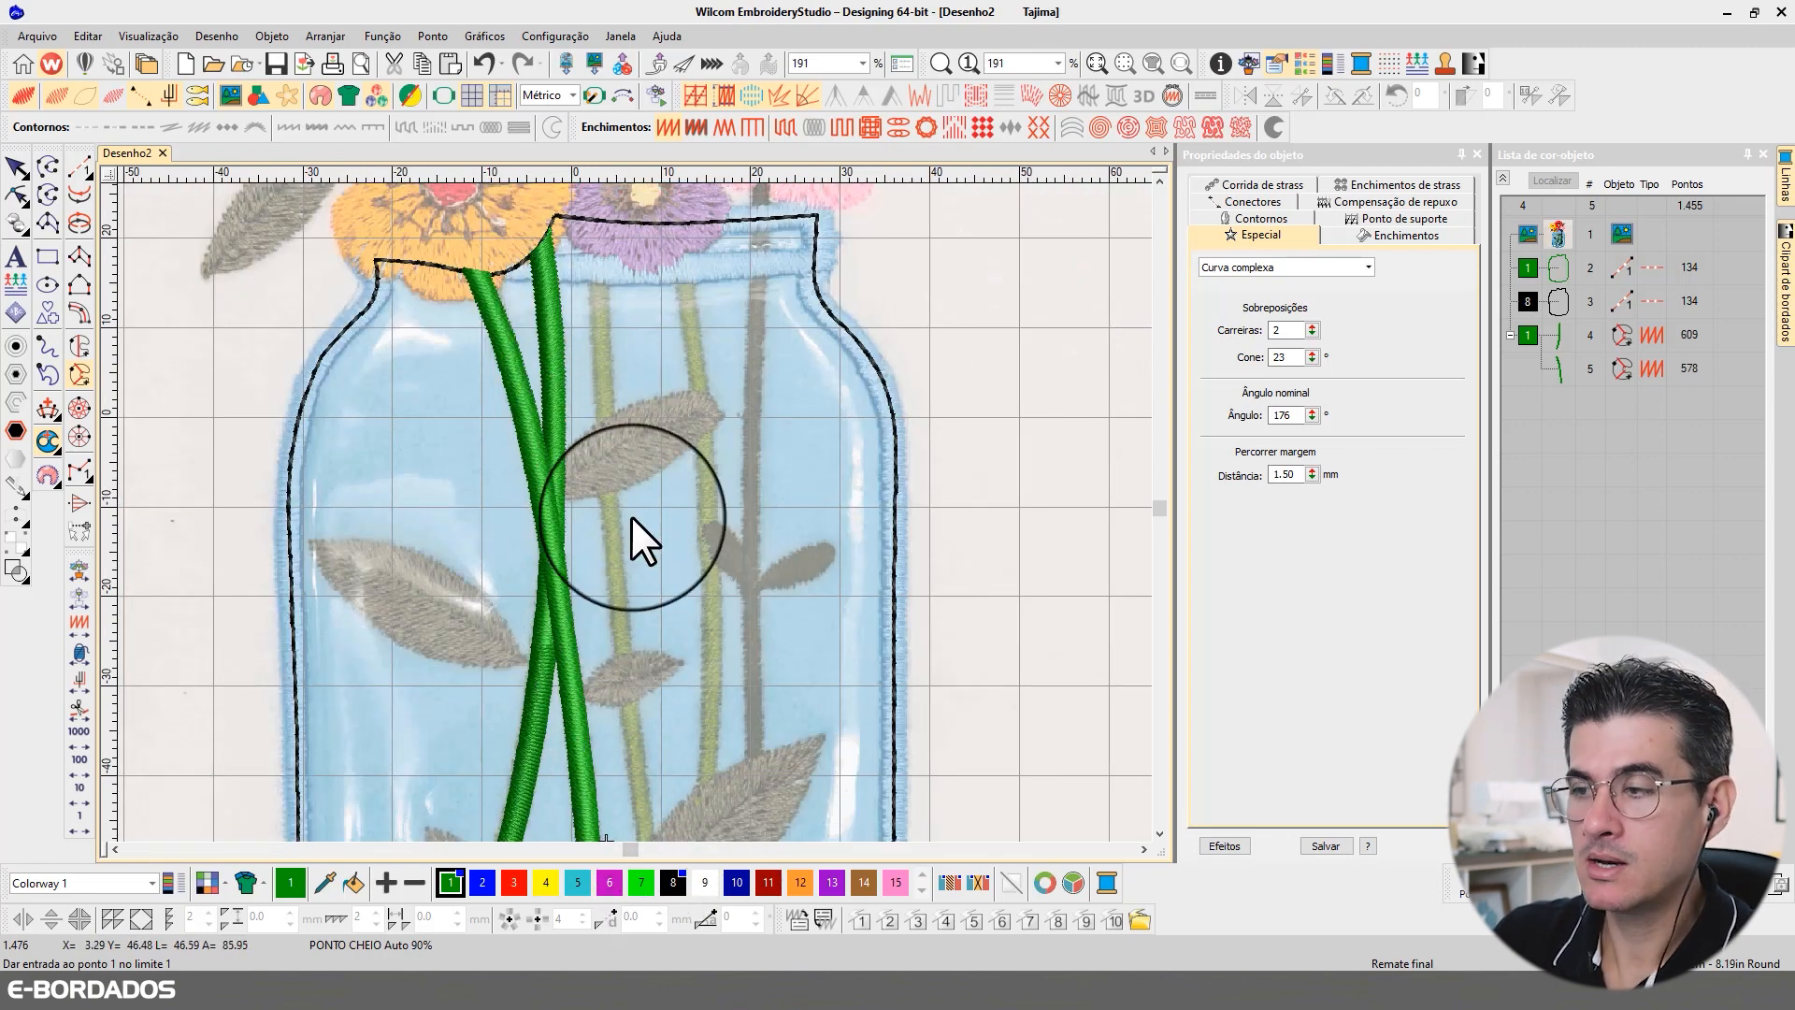
{"action": "scroll", "coordinate": [661, 304], "scroll_direction": "up", "scroll_amount": 3}
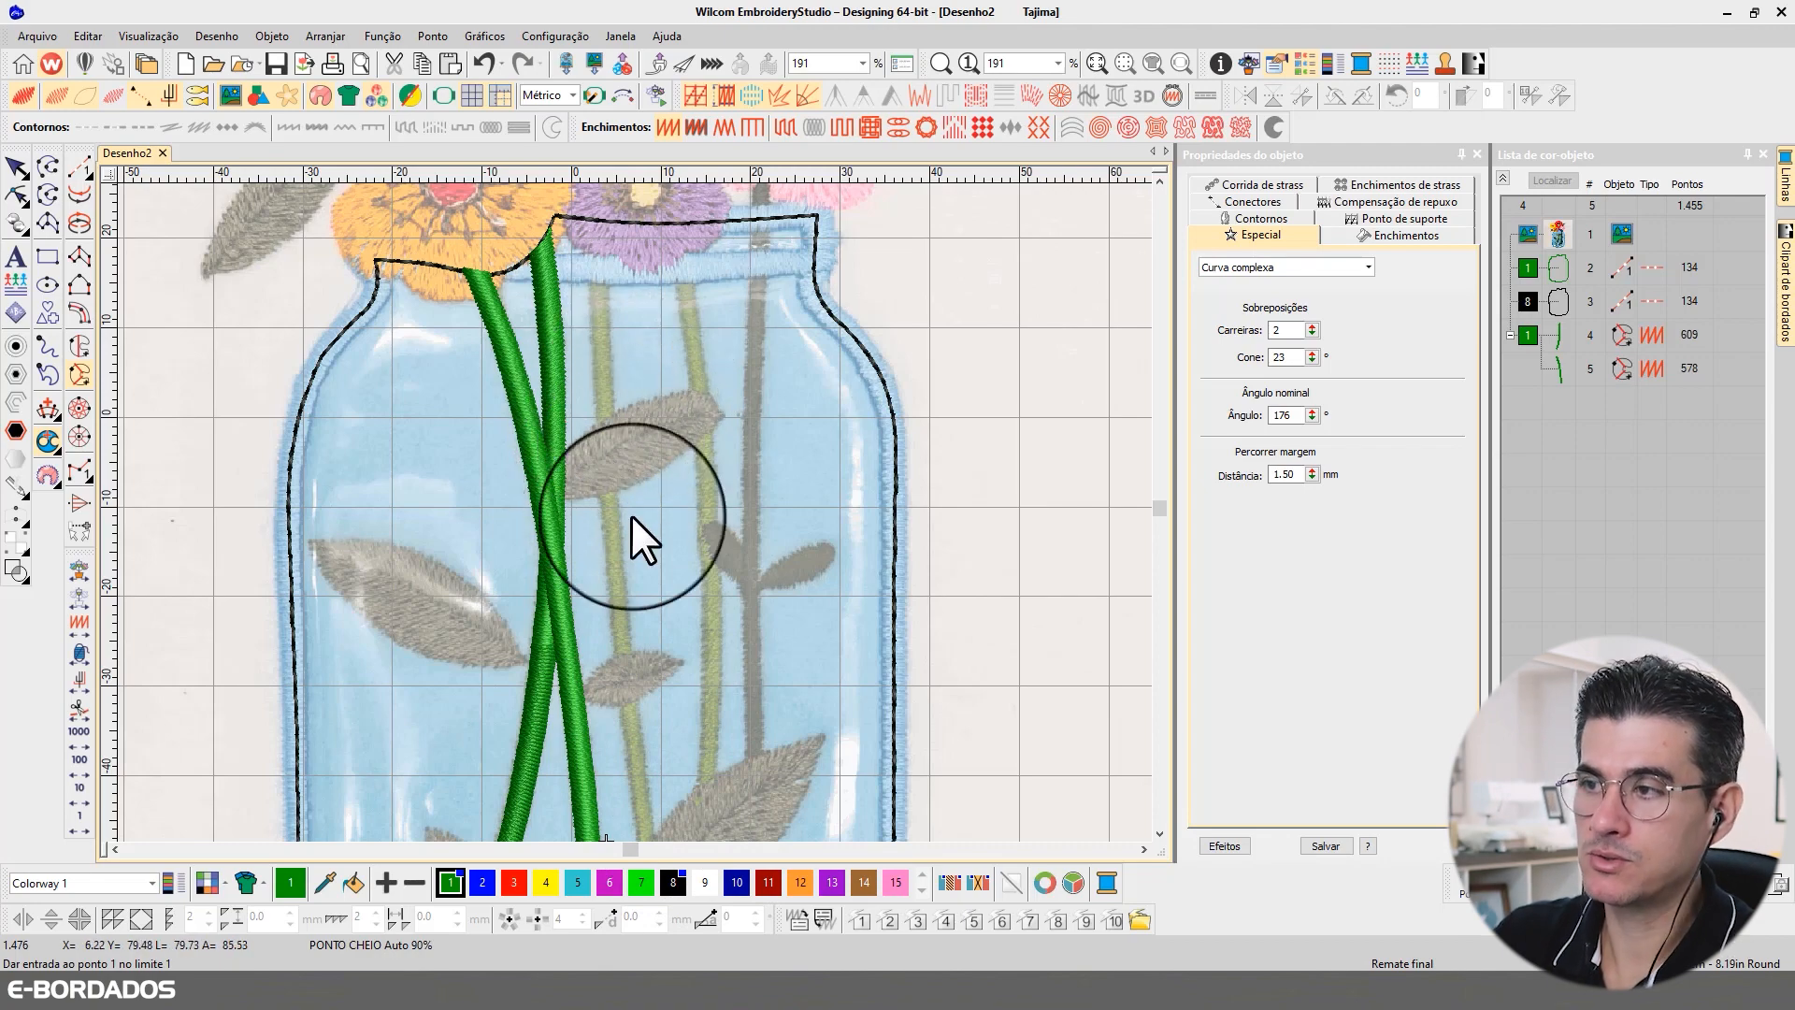
{"action": "scroll", "coordinate": [569, 467], "scroll_direction": "down", "scroll_amount": 2}
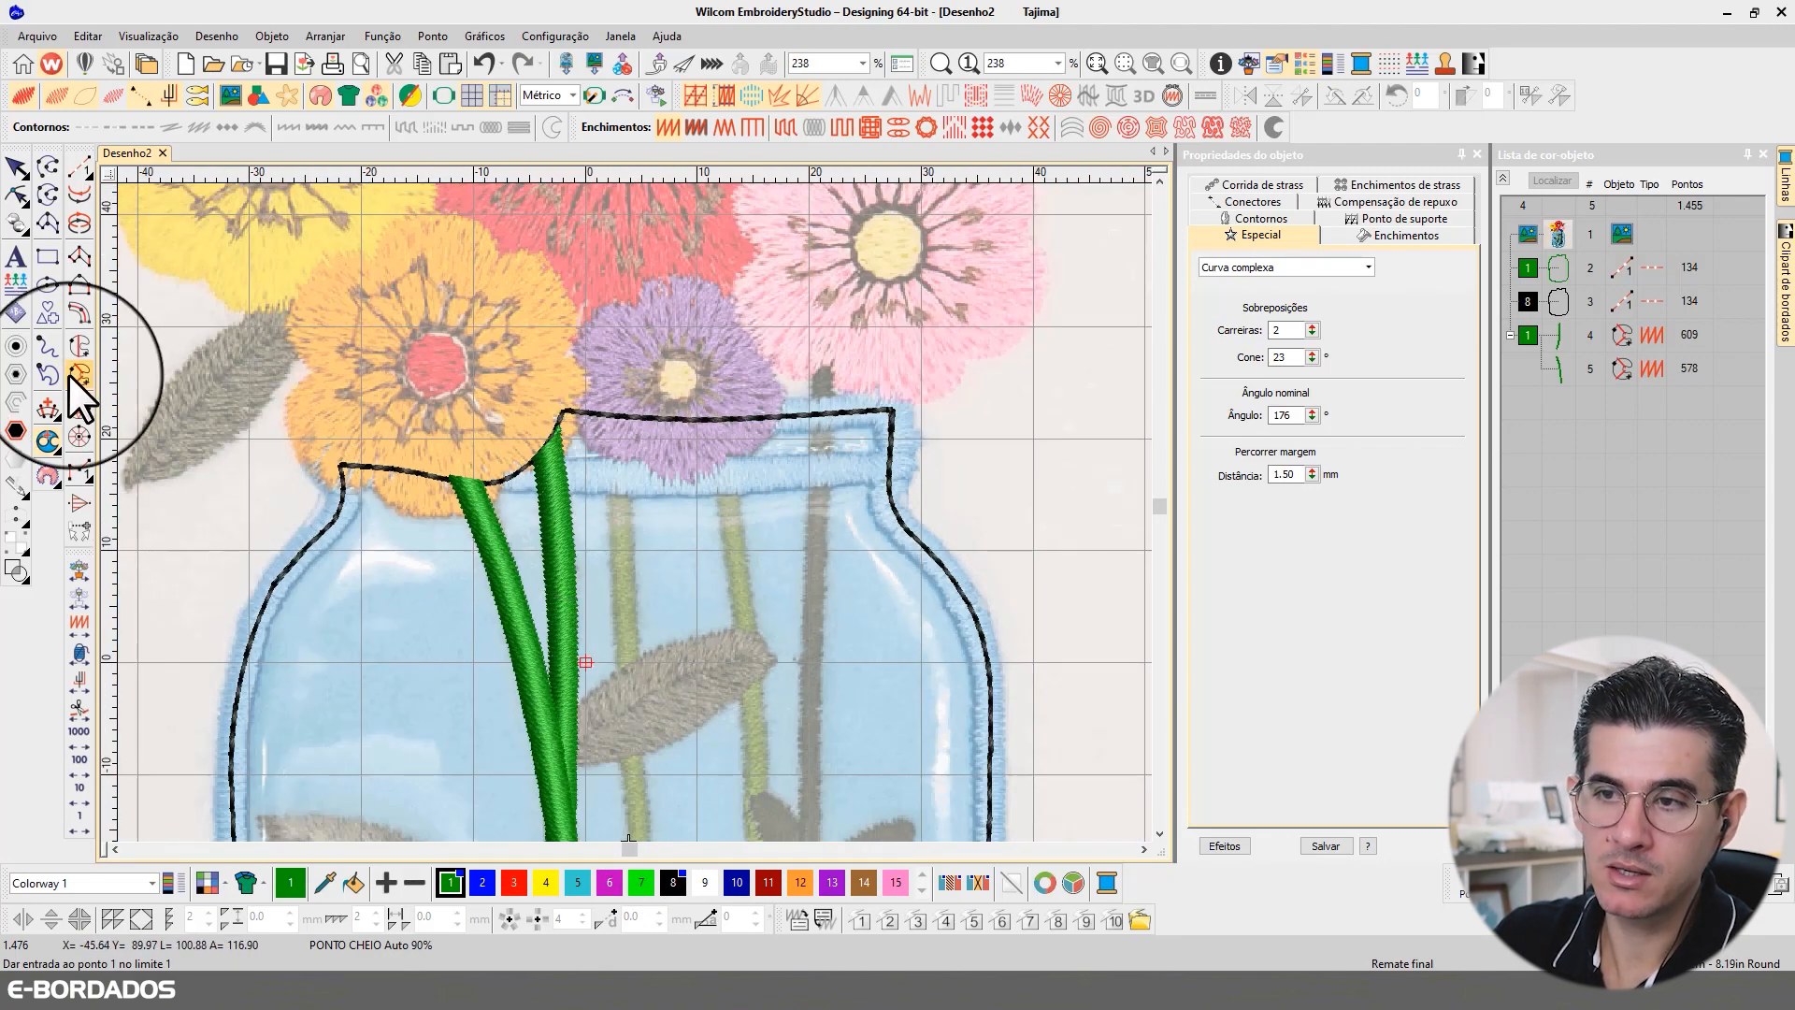
Step: Begin a complex curve at the rim under the purple flower, tracing the third stem's left edge down to the upper leaf and across
{"action": "left_click", "coordinate": [610, 417]}
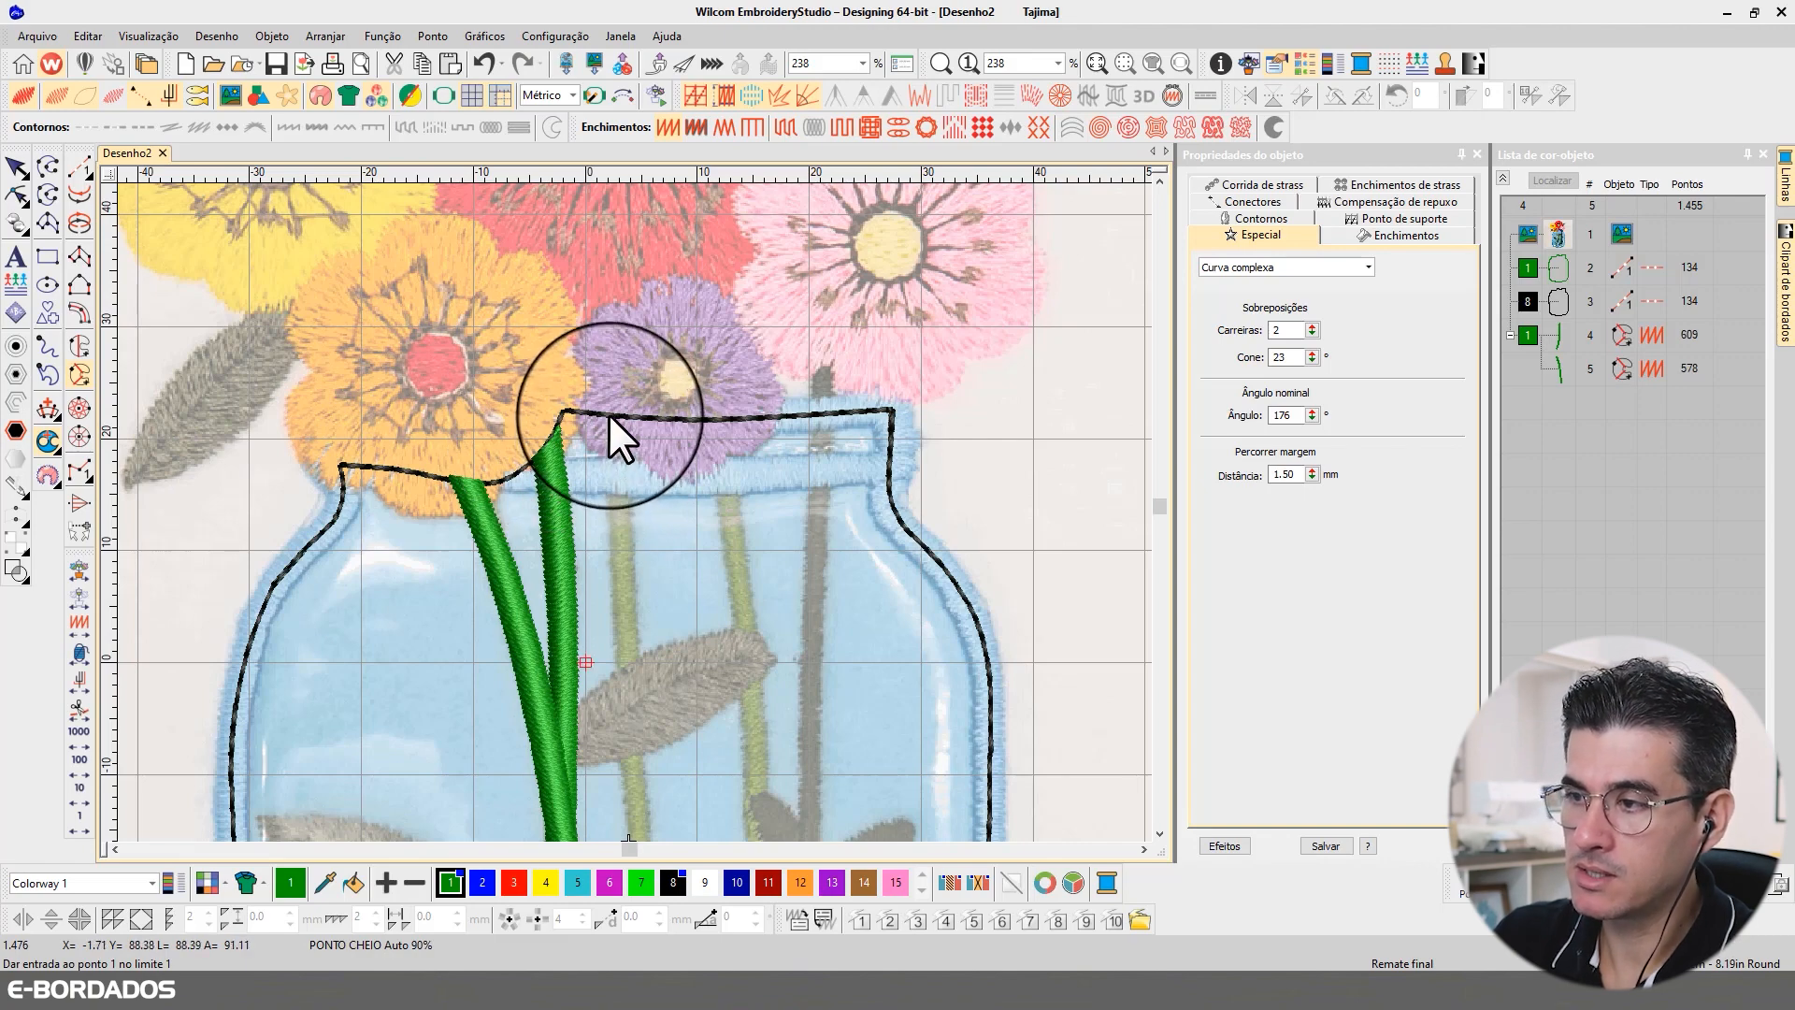
{"action": "left_click", "coordinate": [609, 509]}
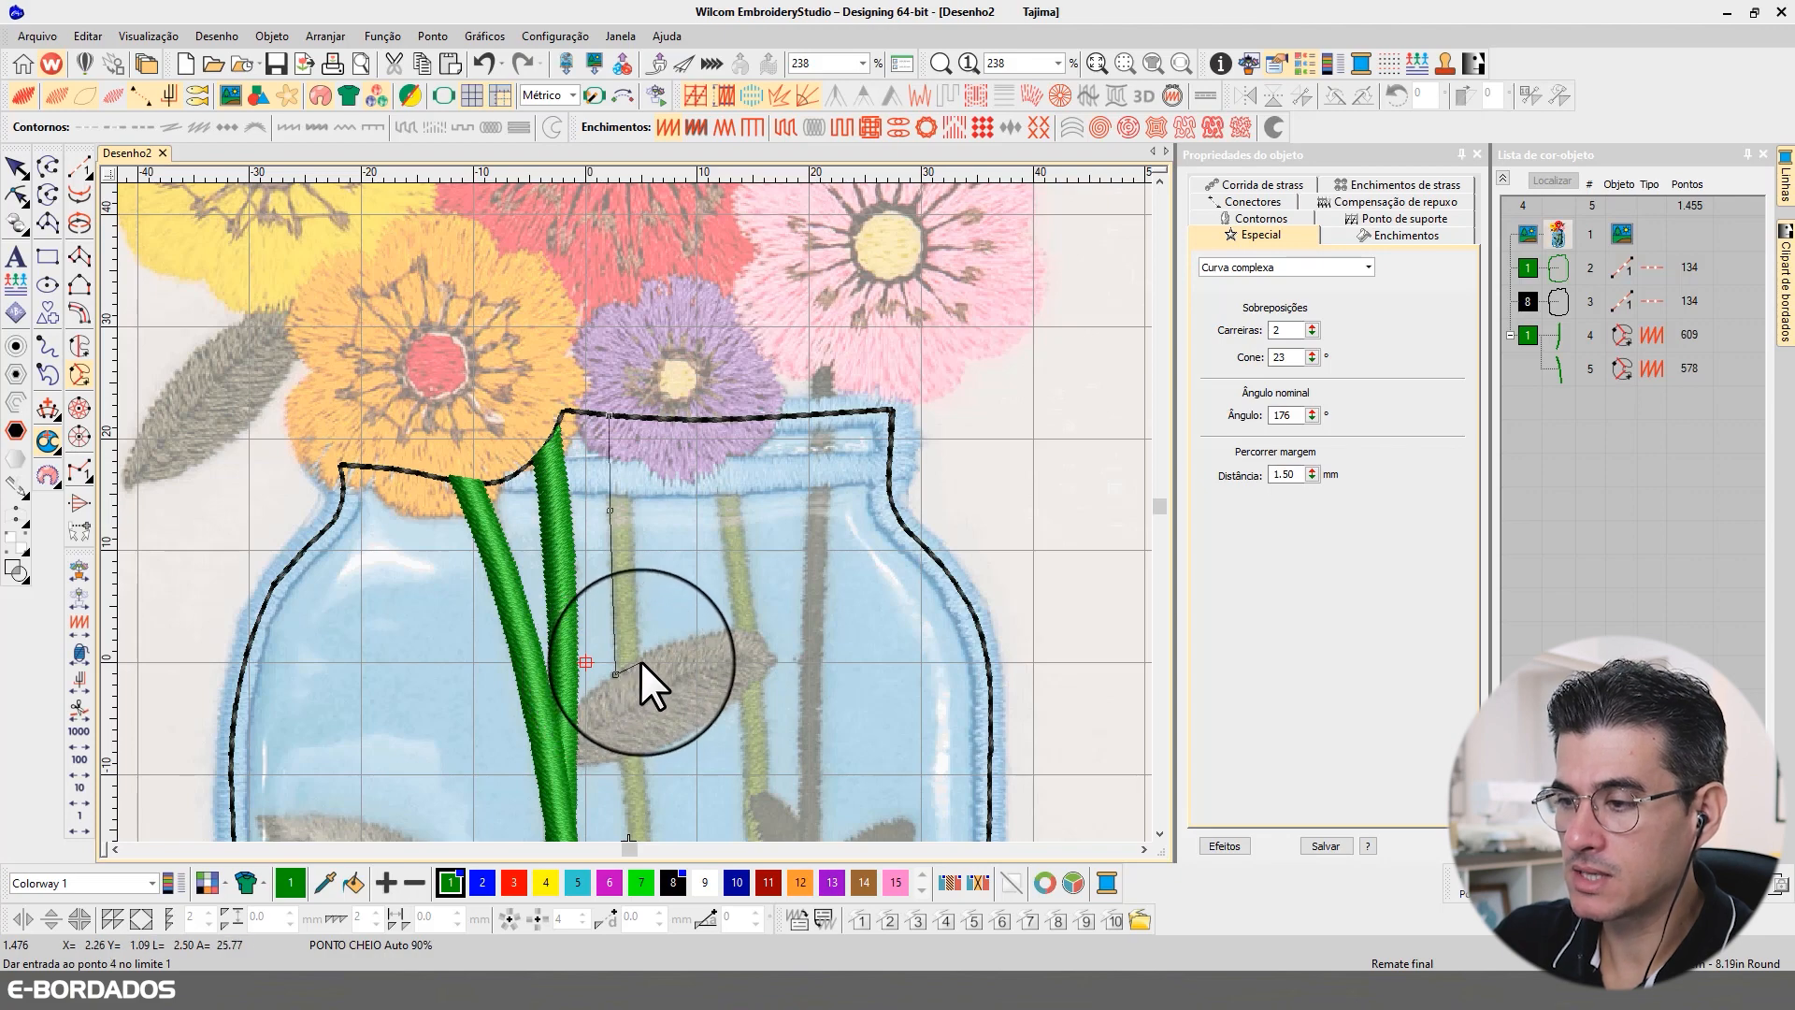
{"action": "left_click", "coordinate": [615, 675]}
{"action": "left_click", "coordinate": [638, 666]}
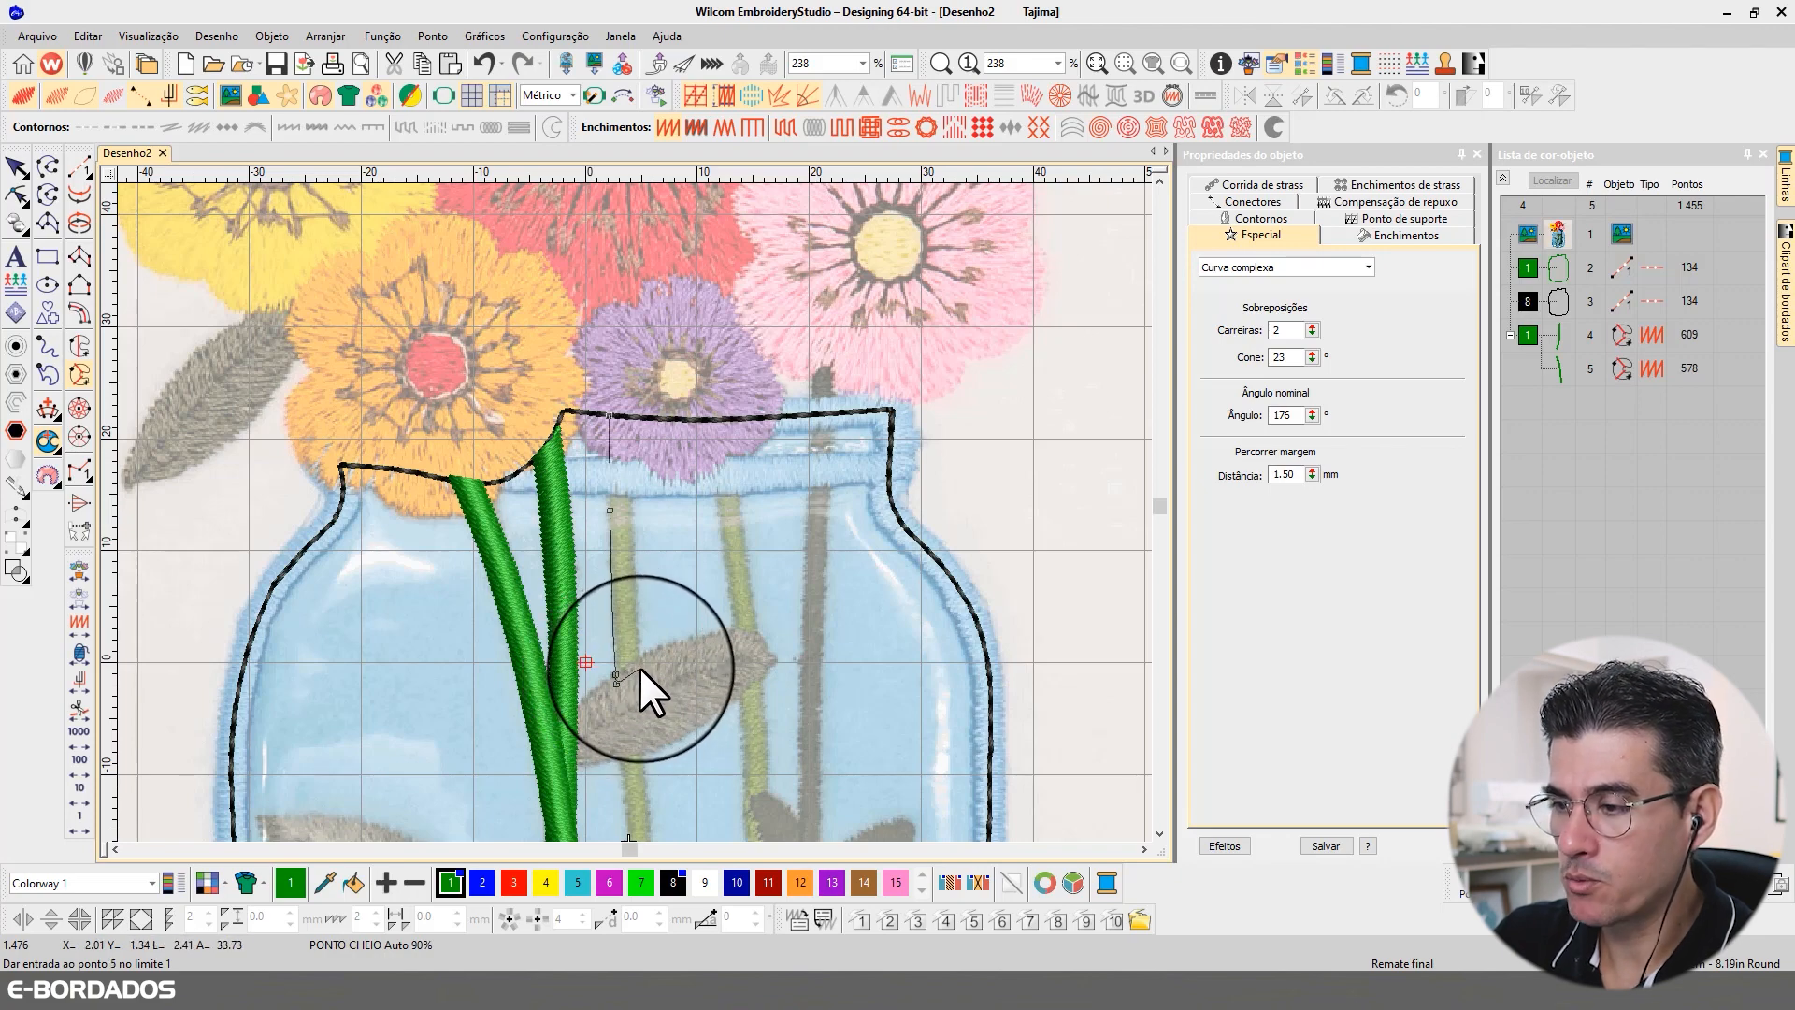
{"action": "scroll", "coordinate": [648, 621], "scroll_direction": "up", "scroll_amount": 2}
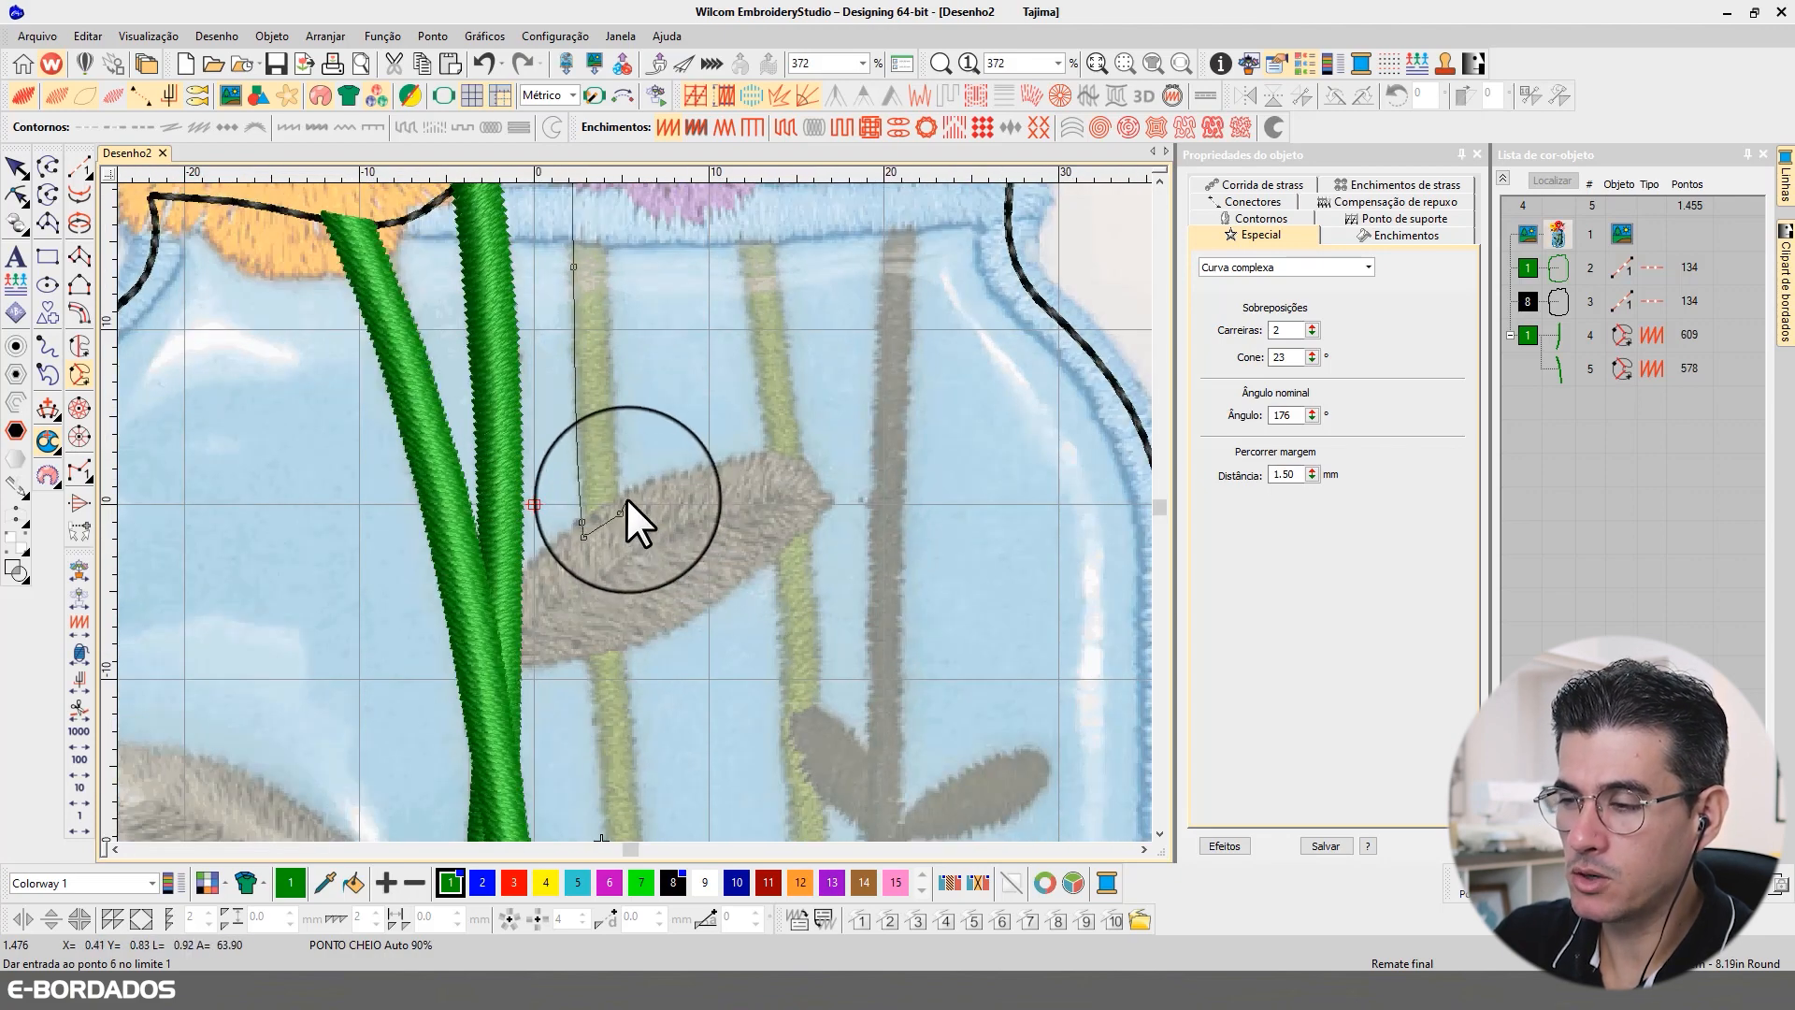
Step: Trace the third stem section's right edge back up to the rim, close the shape and accept the angles to generate its satin stitches
{"action": "left_click", "coordinate": [611, 379]}
{"action": "scroll", "coordinate": [625, 308], "scroll_direction": "up", "scroll_amount": 2}
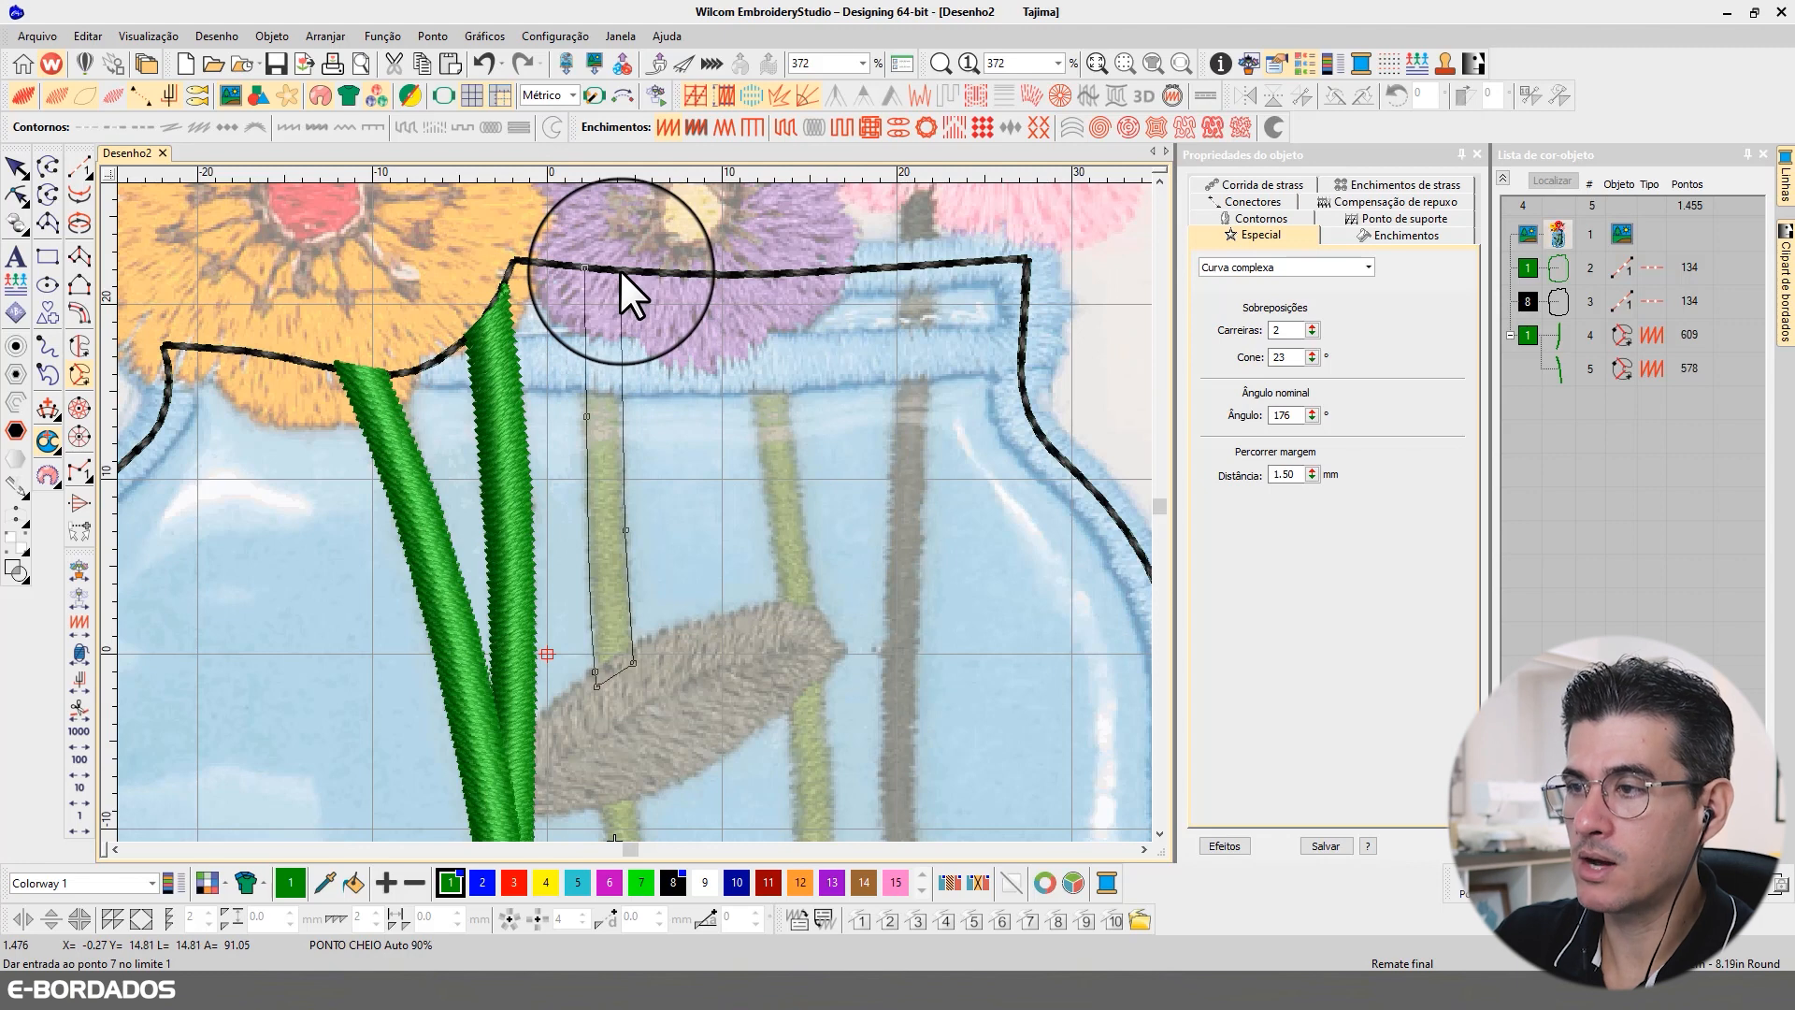
{"action": "left_click", "coordinate": [619, 269]}
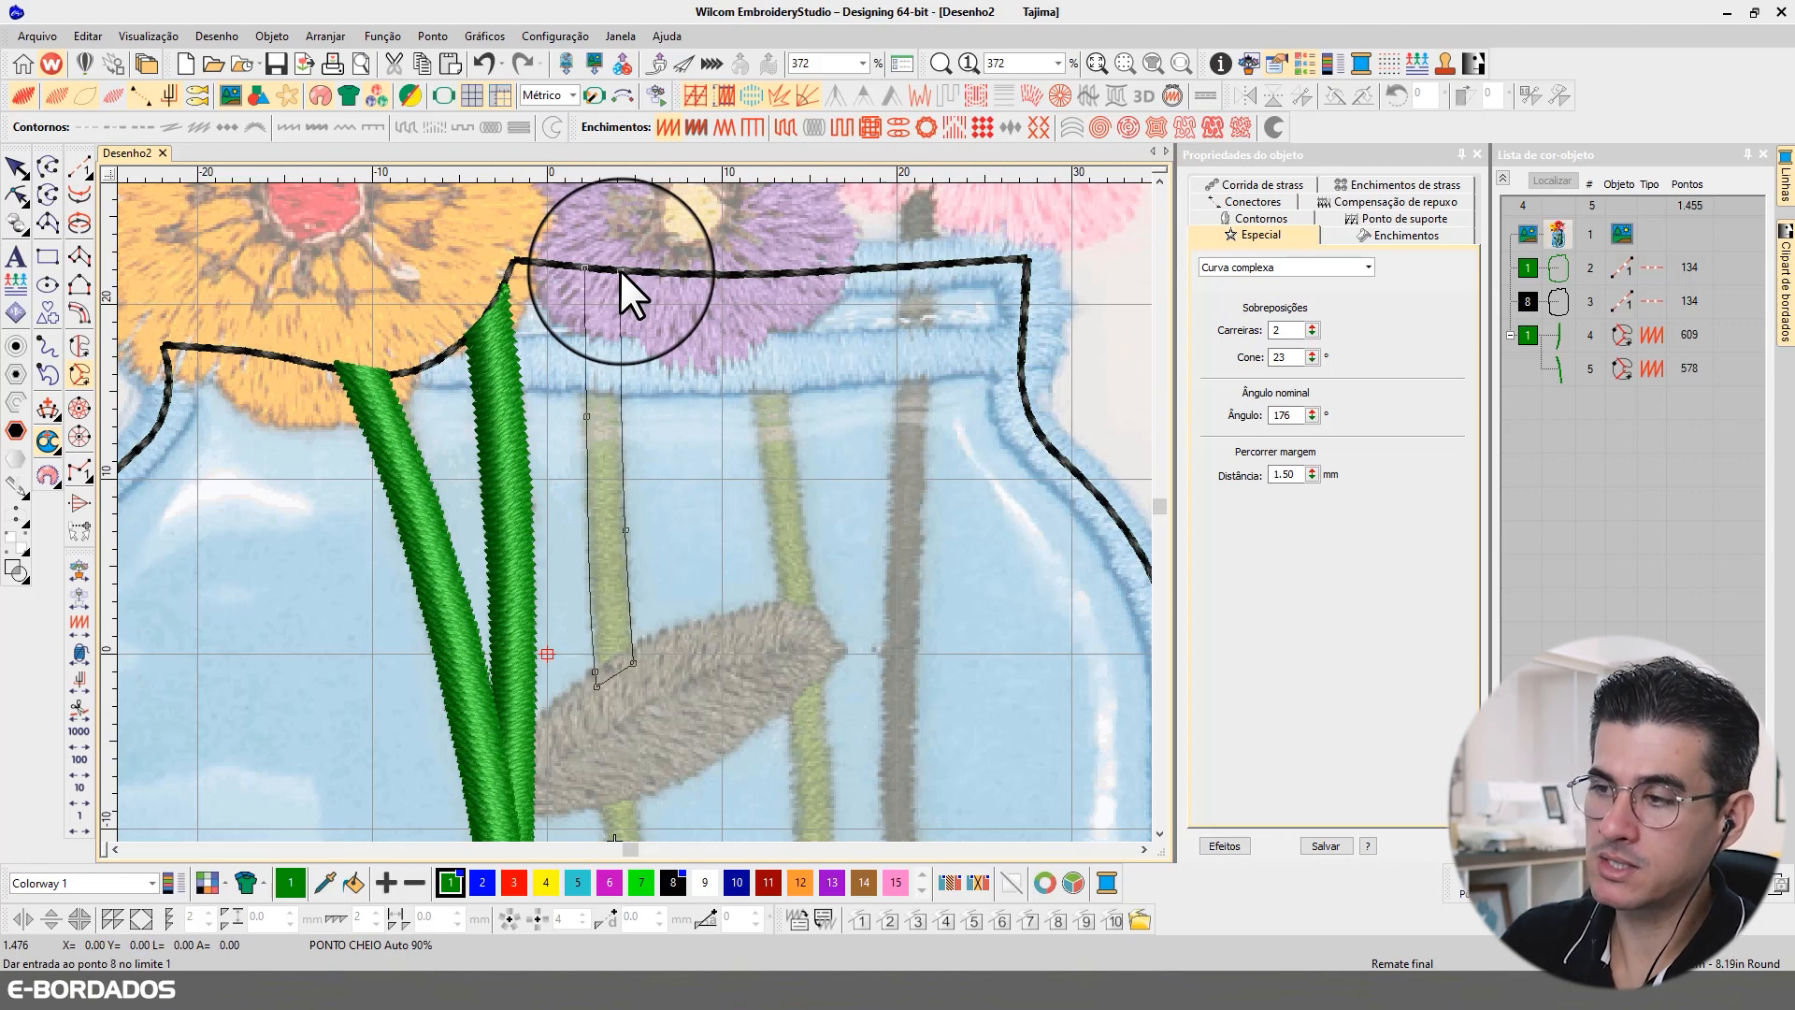
{"action": "key", "text": "Return"}
{"action": "key", "text": "Return"}
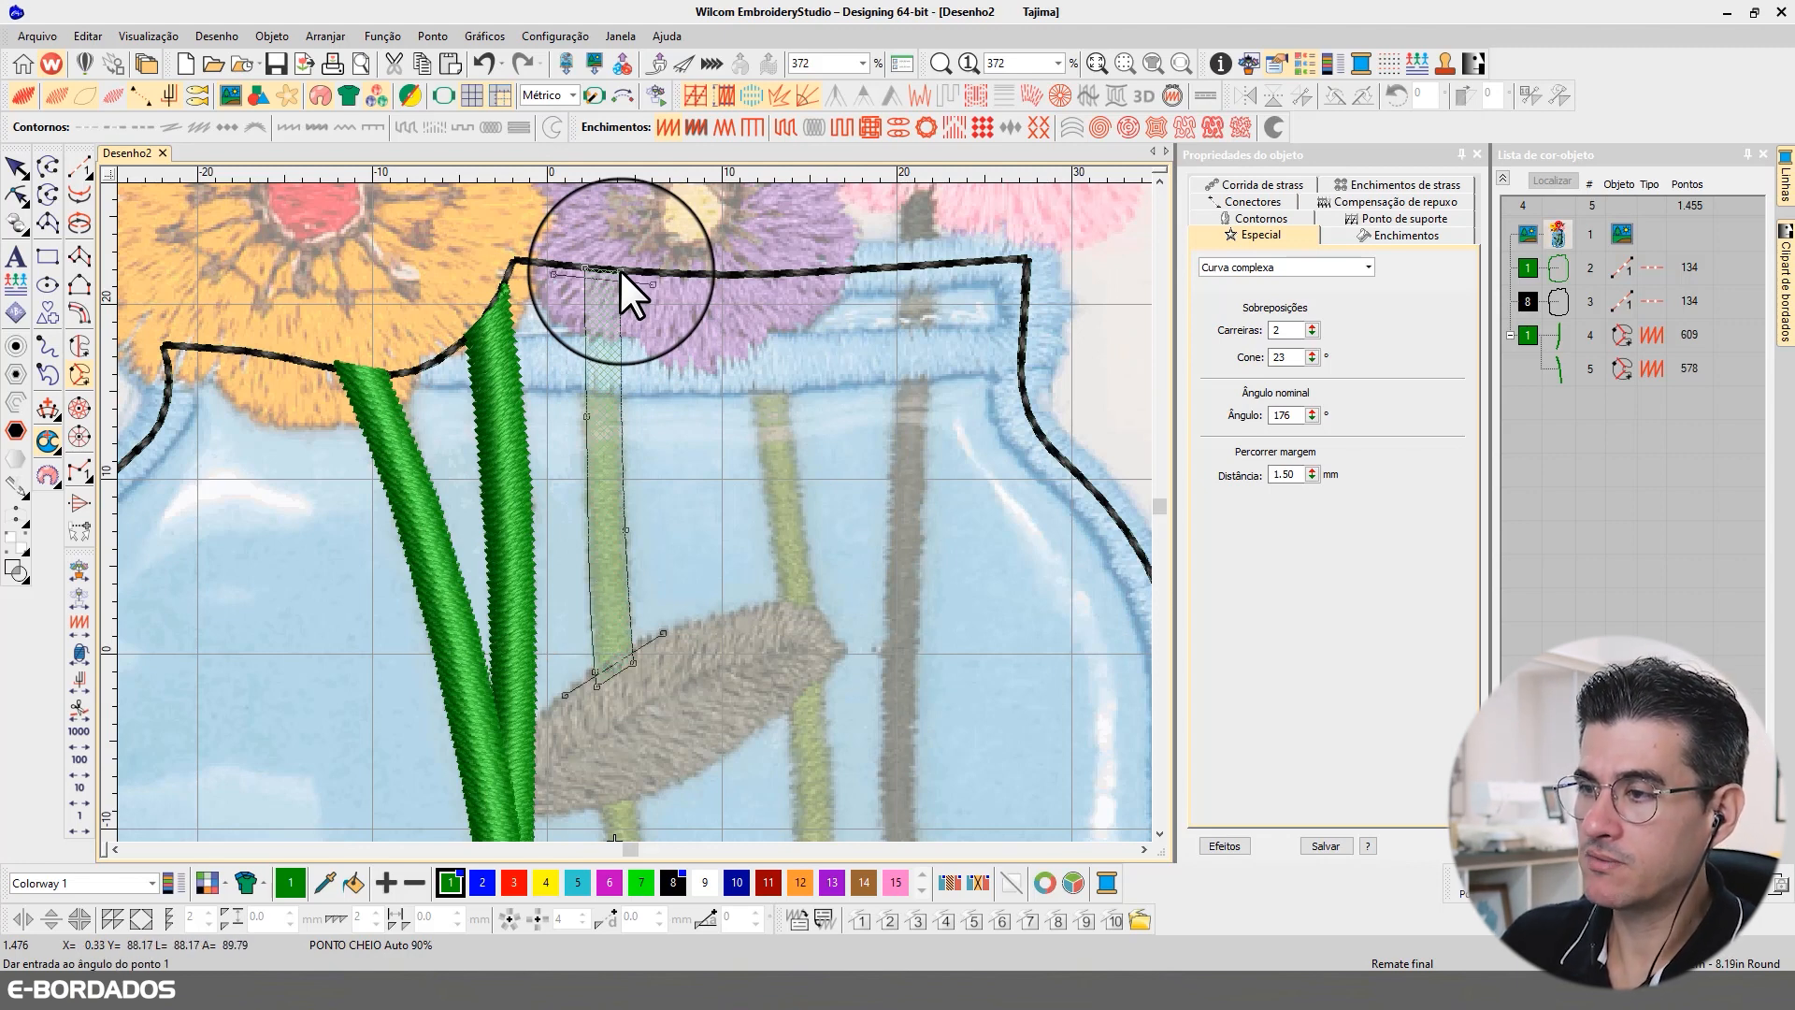
{"action": "key", "text": "Return"}
{"action": "key", "text": "Return"}
Step: Begin a complex curve for the third stem's next section, tracing its left edge from the upper leaf to the small leaf and across
{"action": "scroll", "coordinate": [754, 777], "scroll_direction": "down", "scroll_amount": 1}
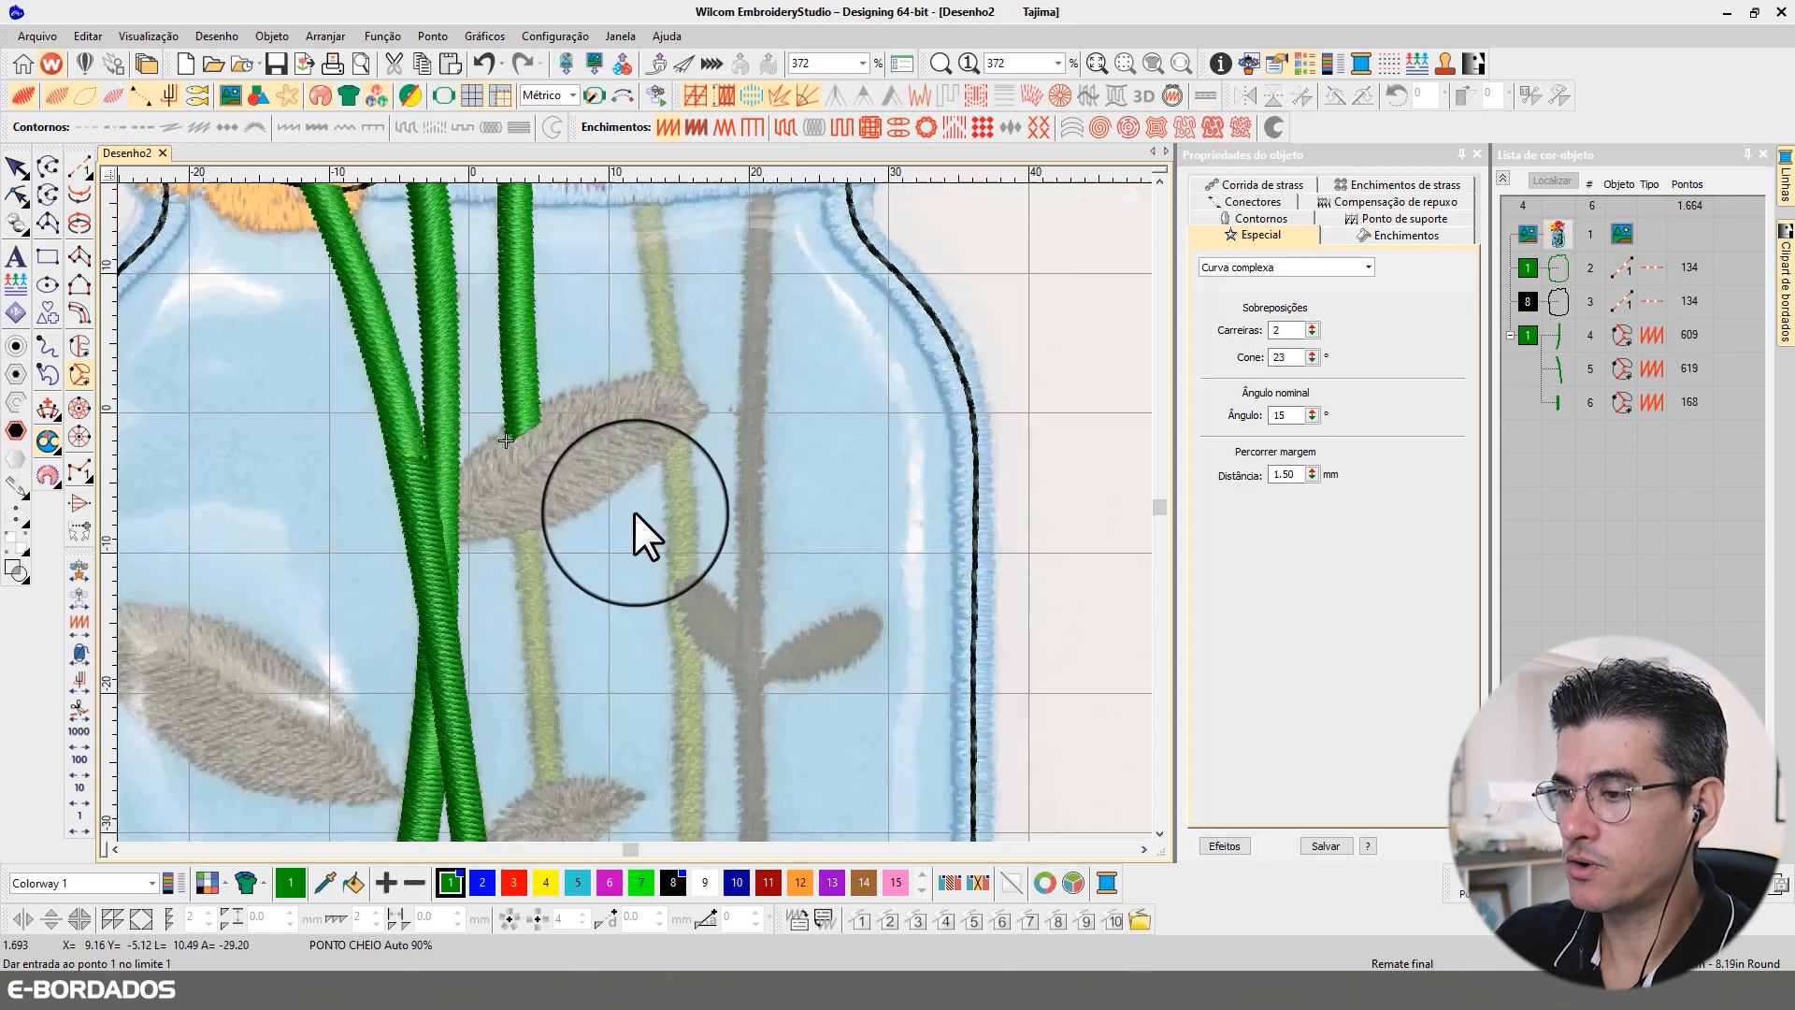
{"action": "scroll", "coordinate": [634, 513], "scroll_direction": "down", "scroll_amount": 2}
{"action": "scroll", "coordinate": [638, 548], "scroll_direction": "up", "scroll_amount": 1}
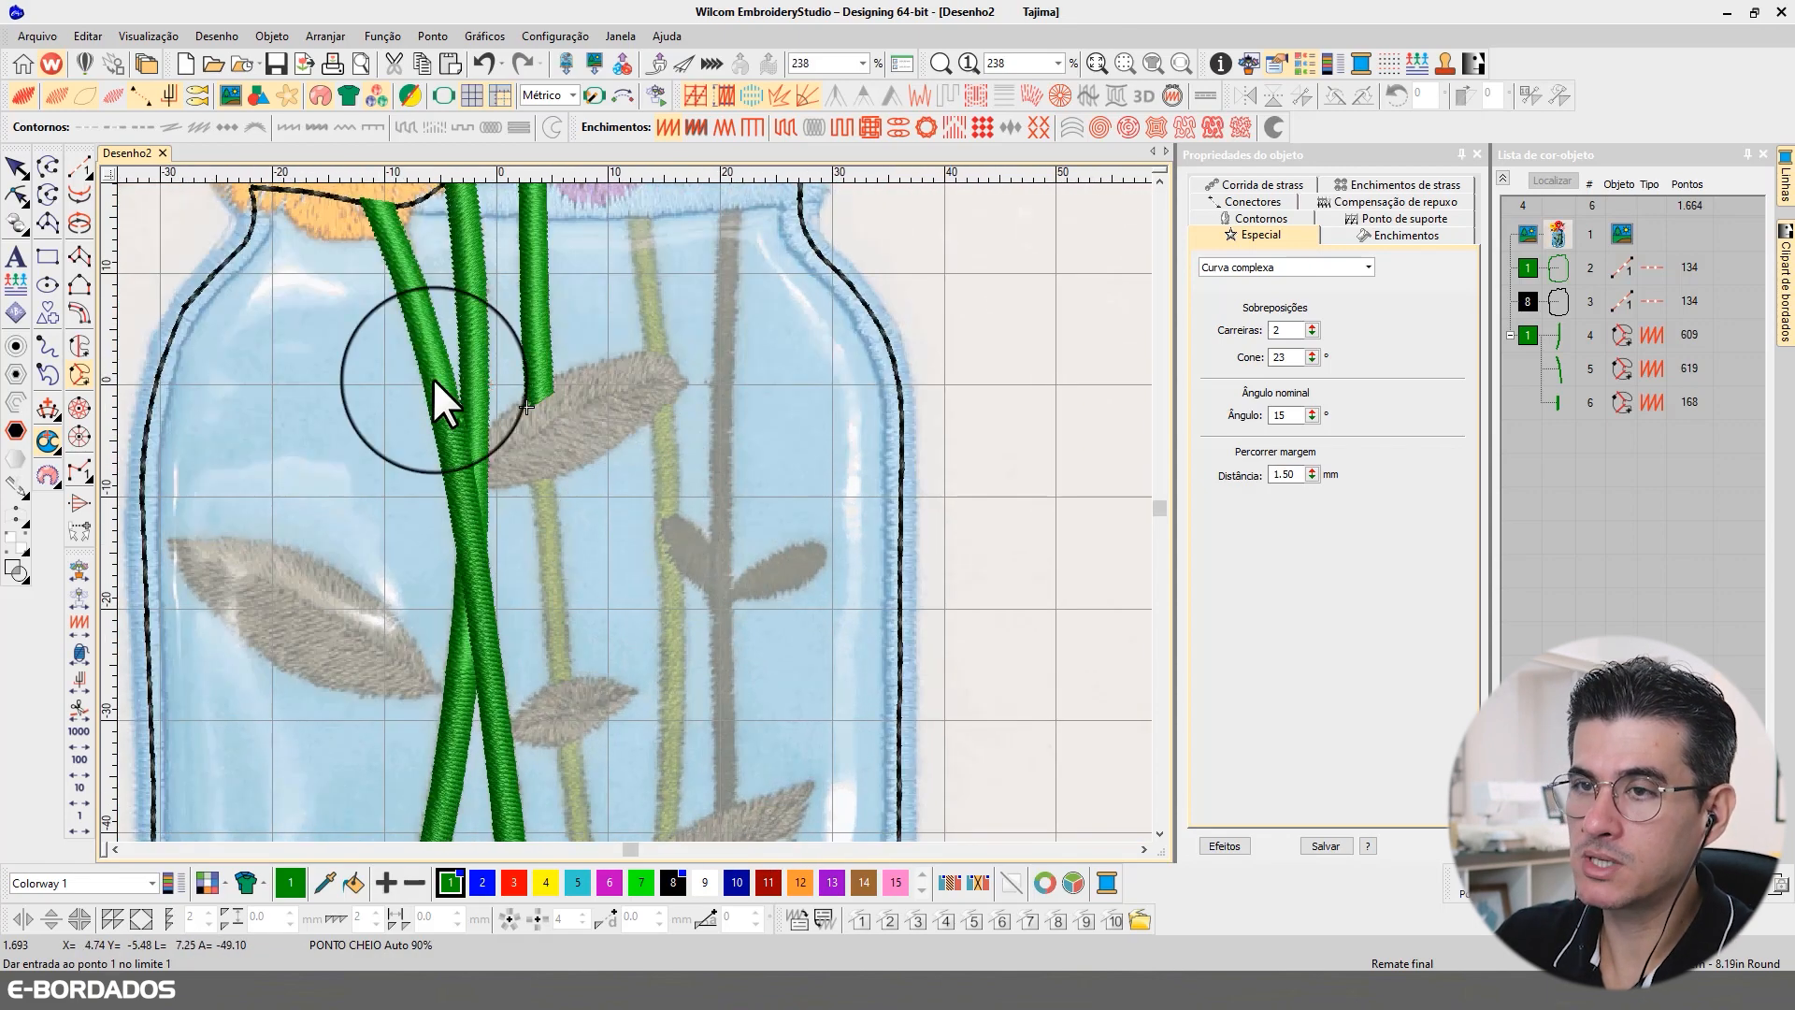
{"action": "left_click", "coordinate": [526, 404]}
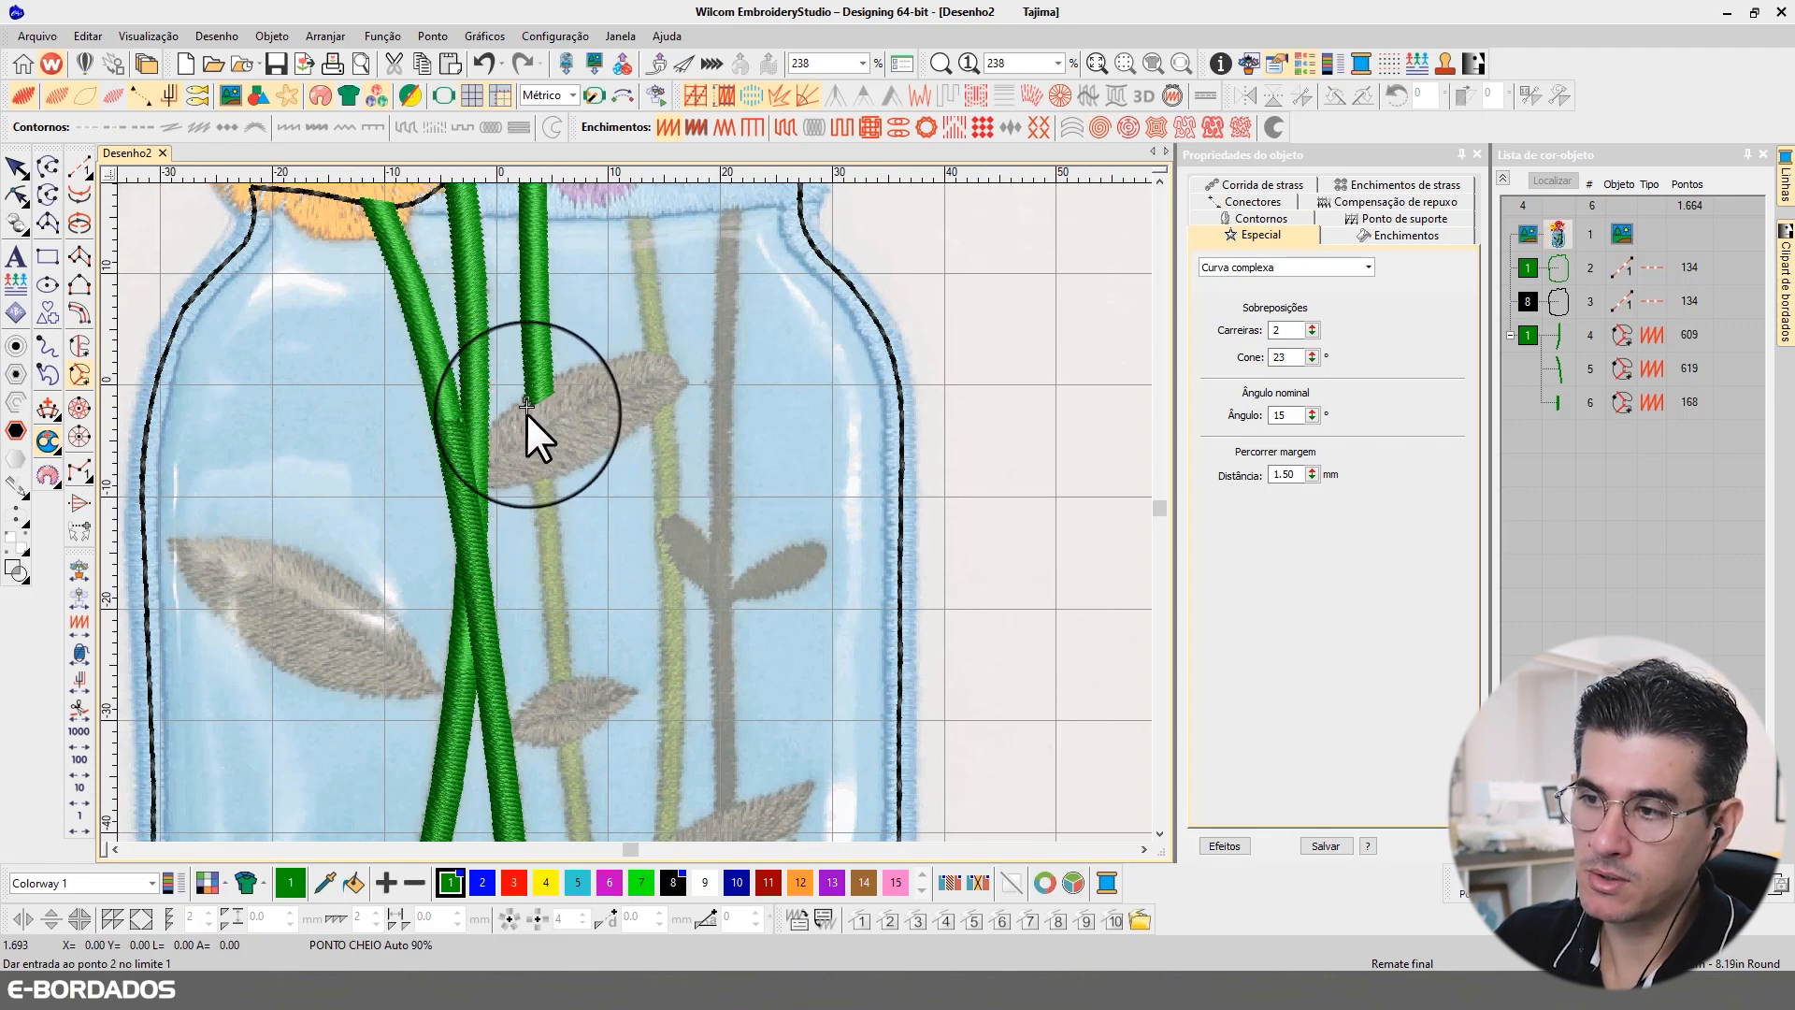
{"action": "left_click", "coordinate": [541, 588]}
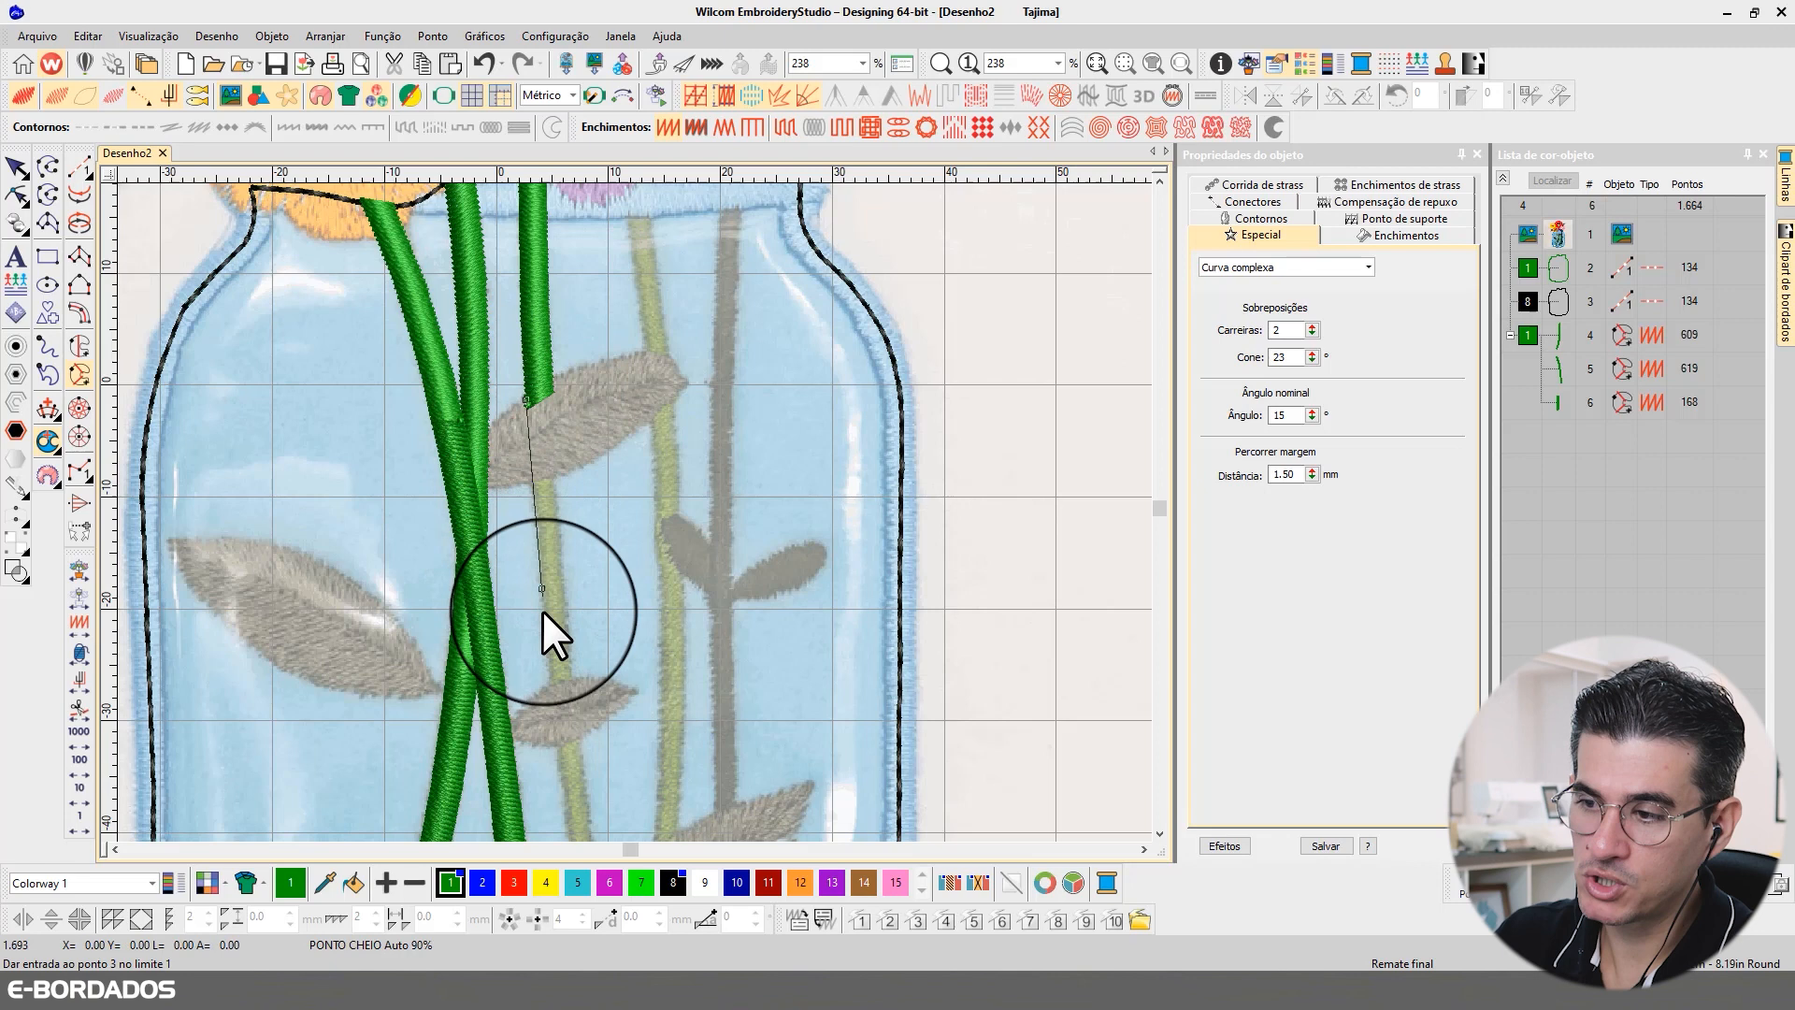
{"action": "left_click", "coordinate": [552, 686]}
{"action": "left_click", "coordinate": [574, 680]}
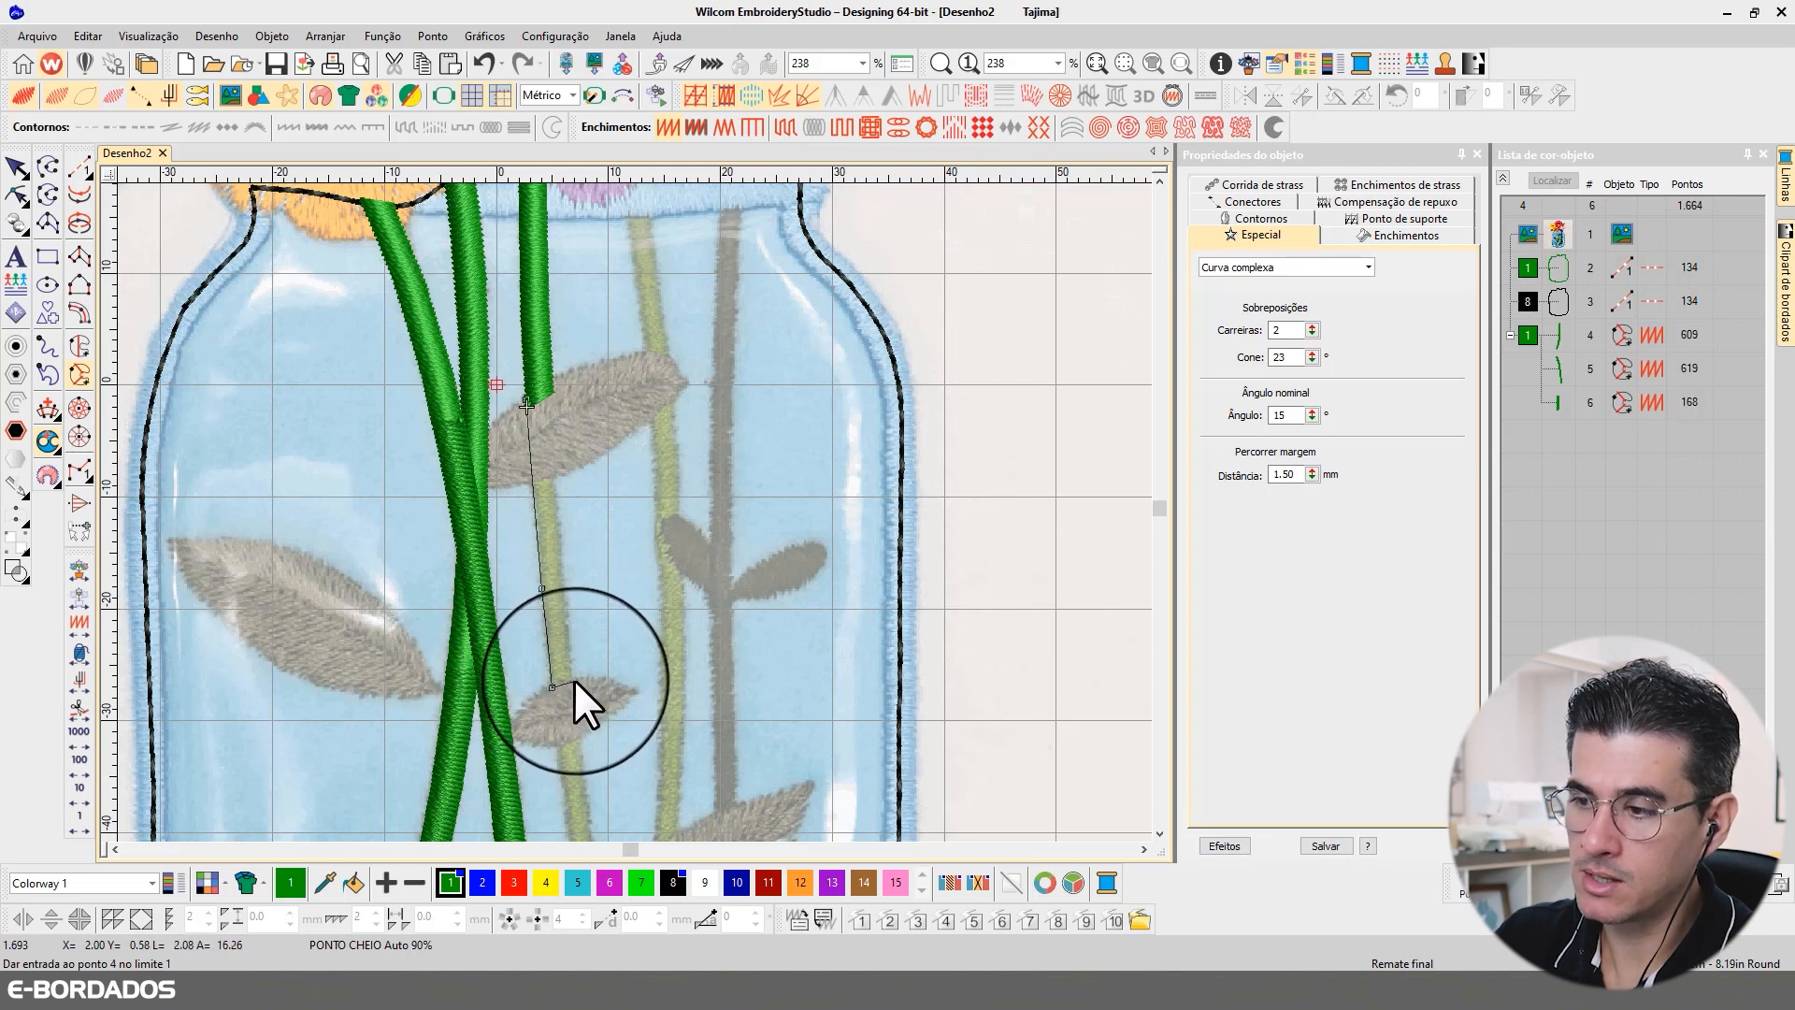
Step: Trace the middle section's right edge back up to the upper leaf, close the shape and accept its stitch angle lines
{"action": "left_click", "coordinate": [558, 504]}
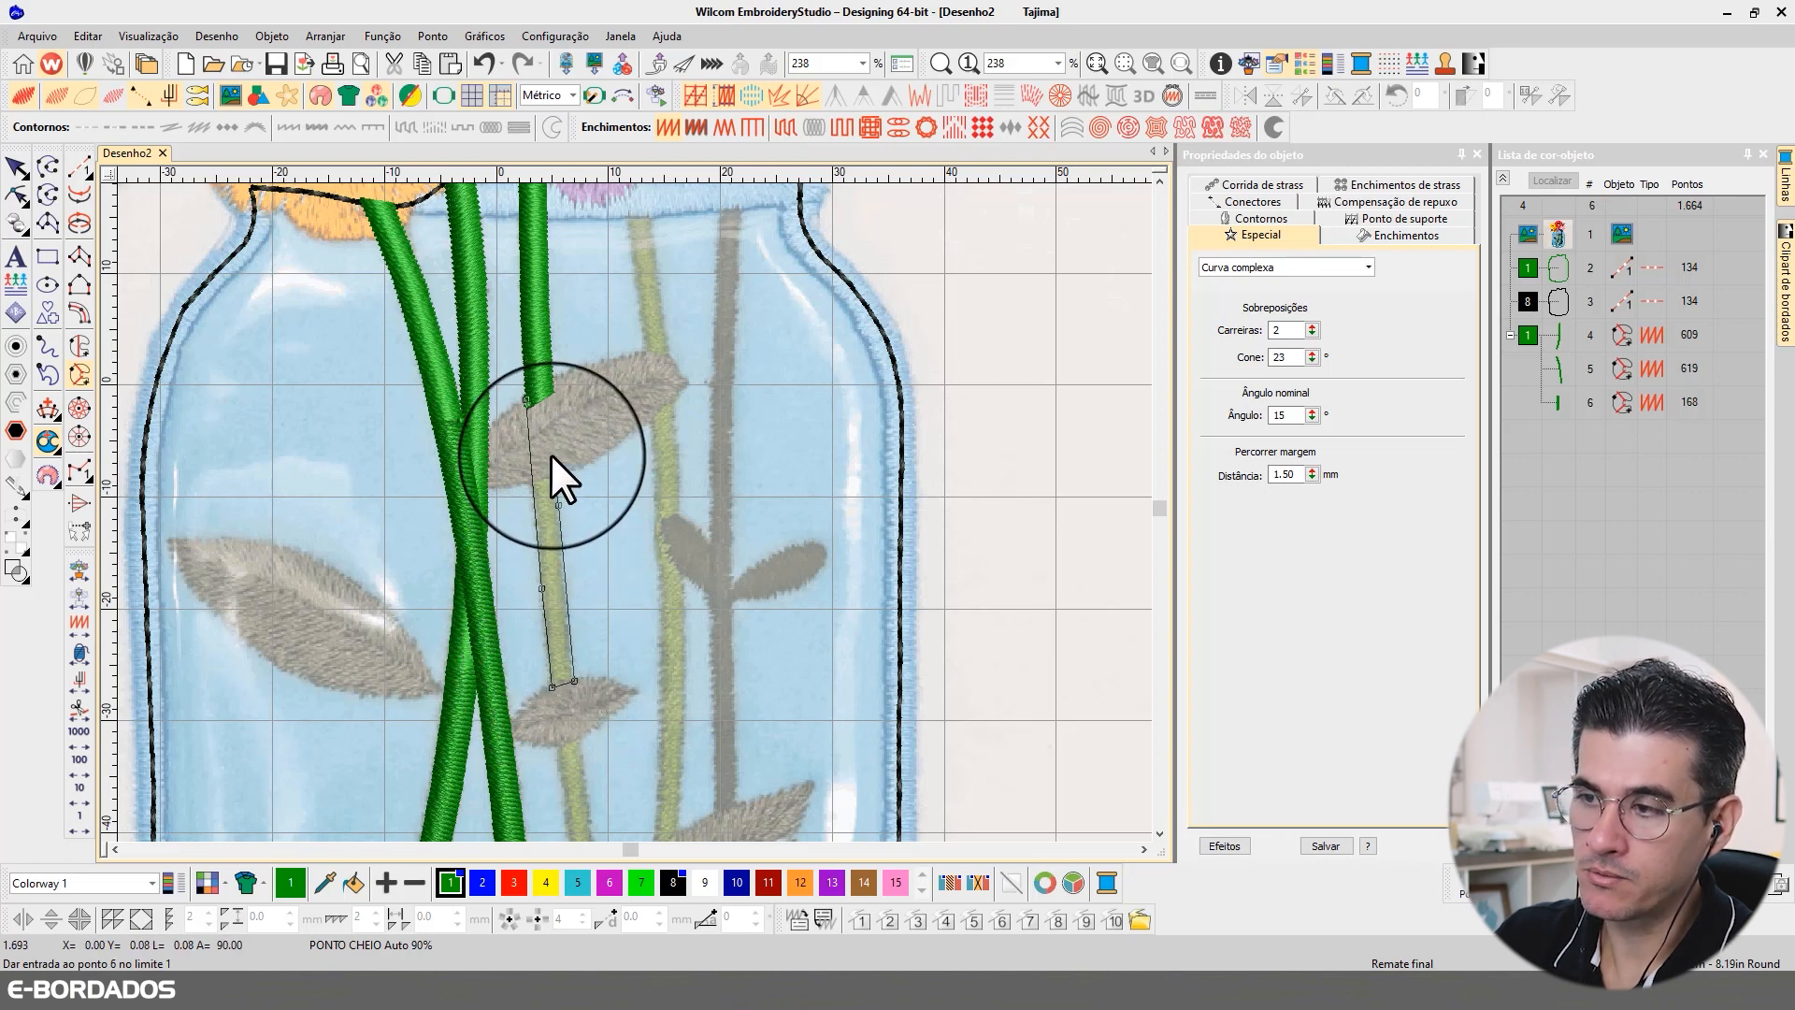
{"action": "left_click", "coordinate": [549, 389]}
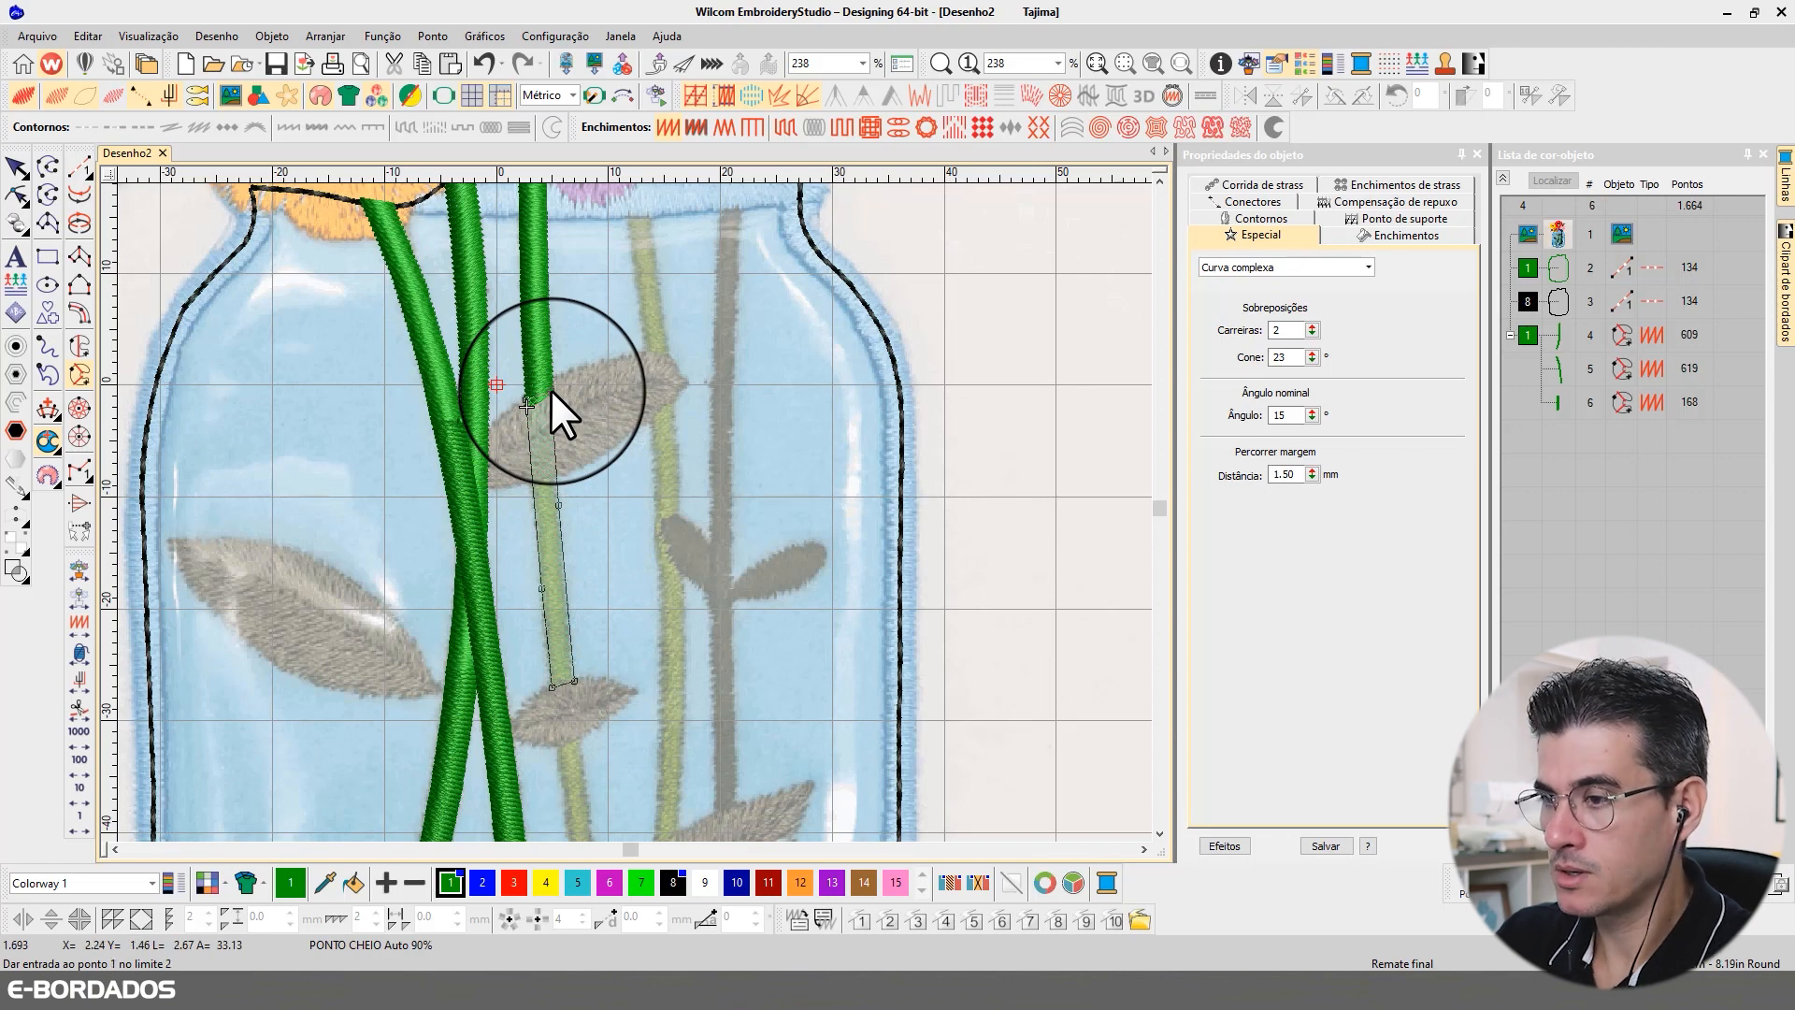
{"action": "key", "text": "Return"}
{"action": "key", "text": "Return"}
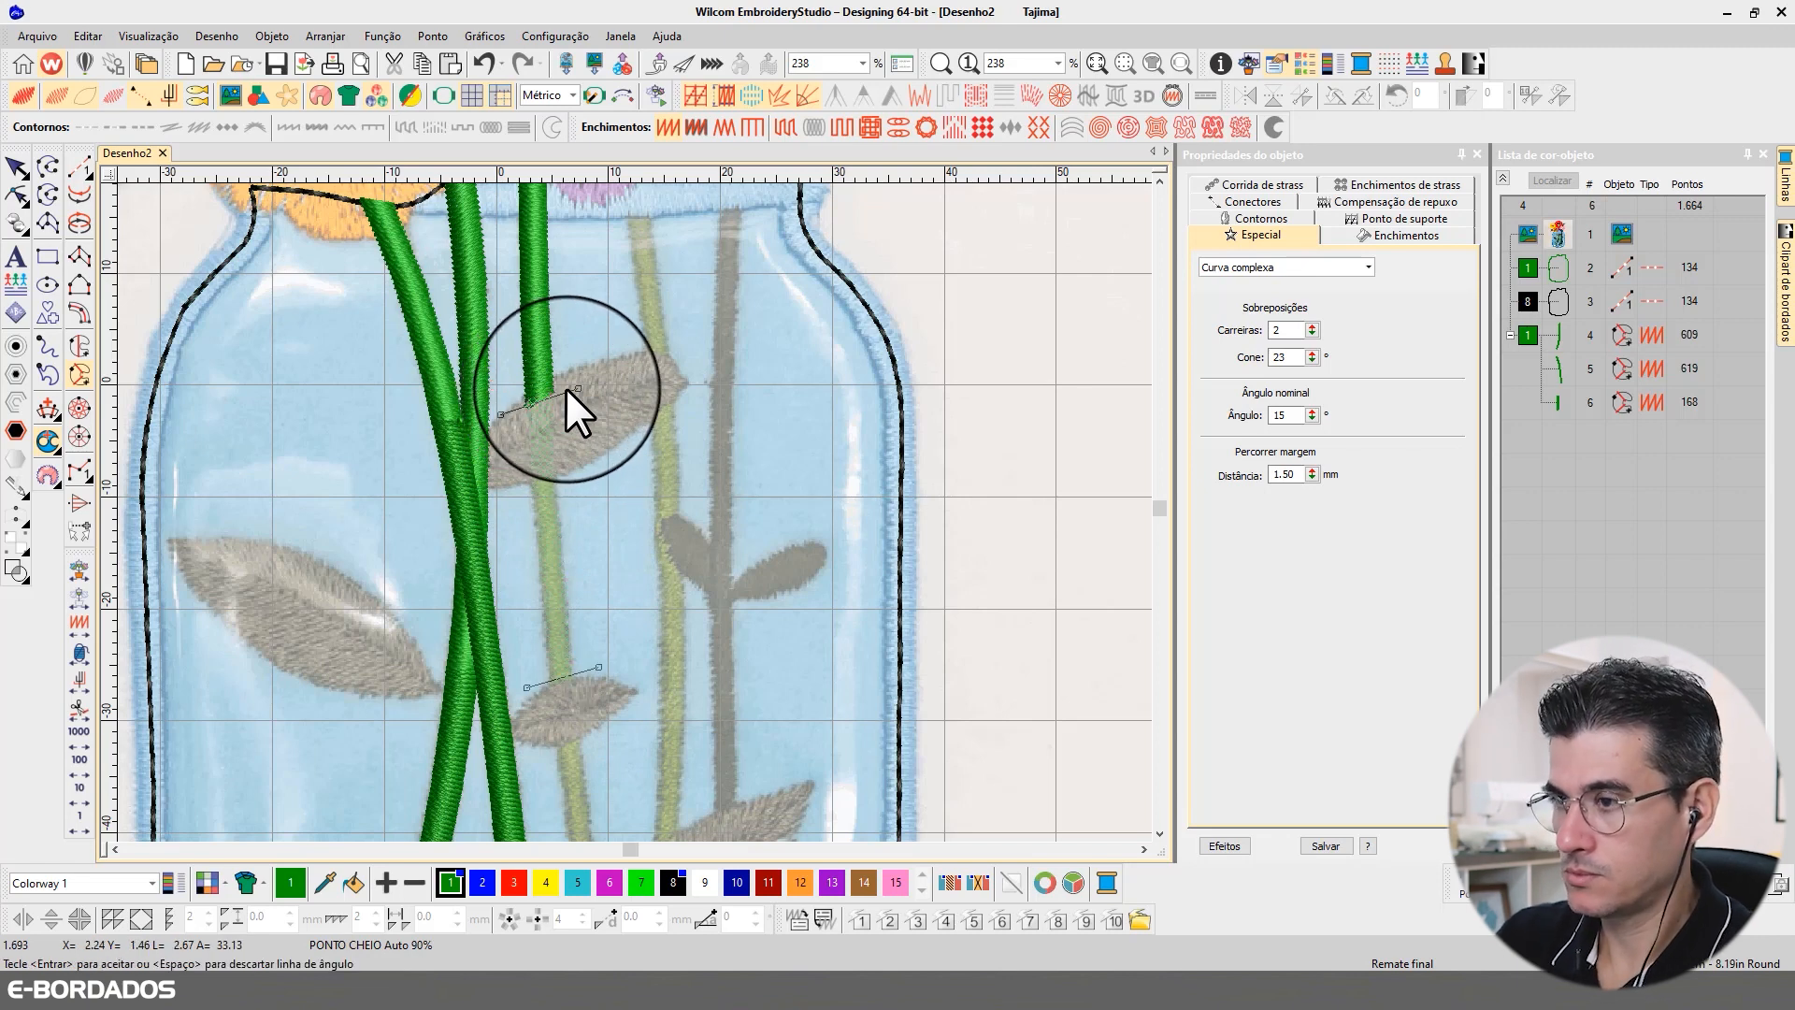
Step: Reshape the third stem's middle section so its upper end starts at the upper leaf's lower edge, deleting the surplus outline points
{"action": "left_click", "coordinate": [17, 195]}
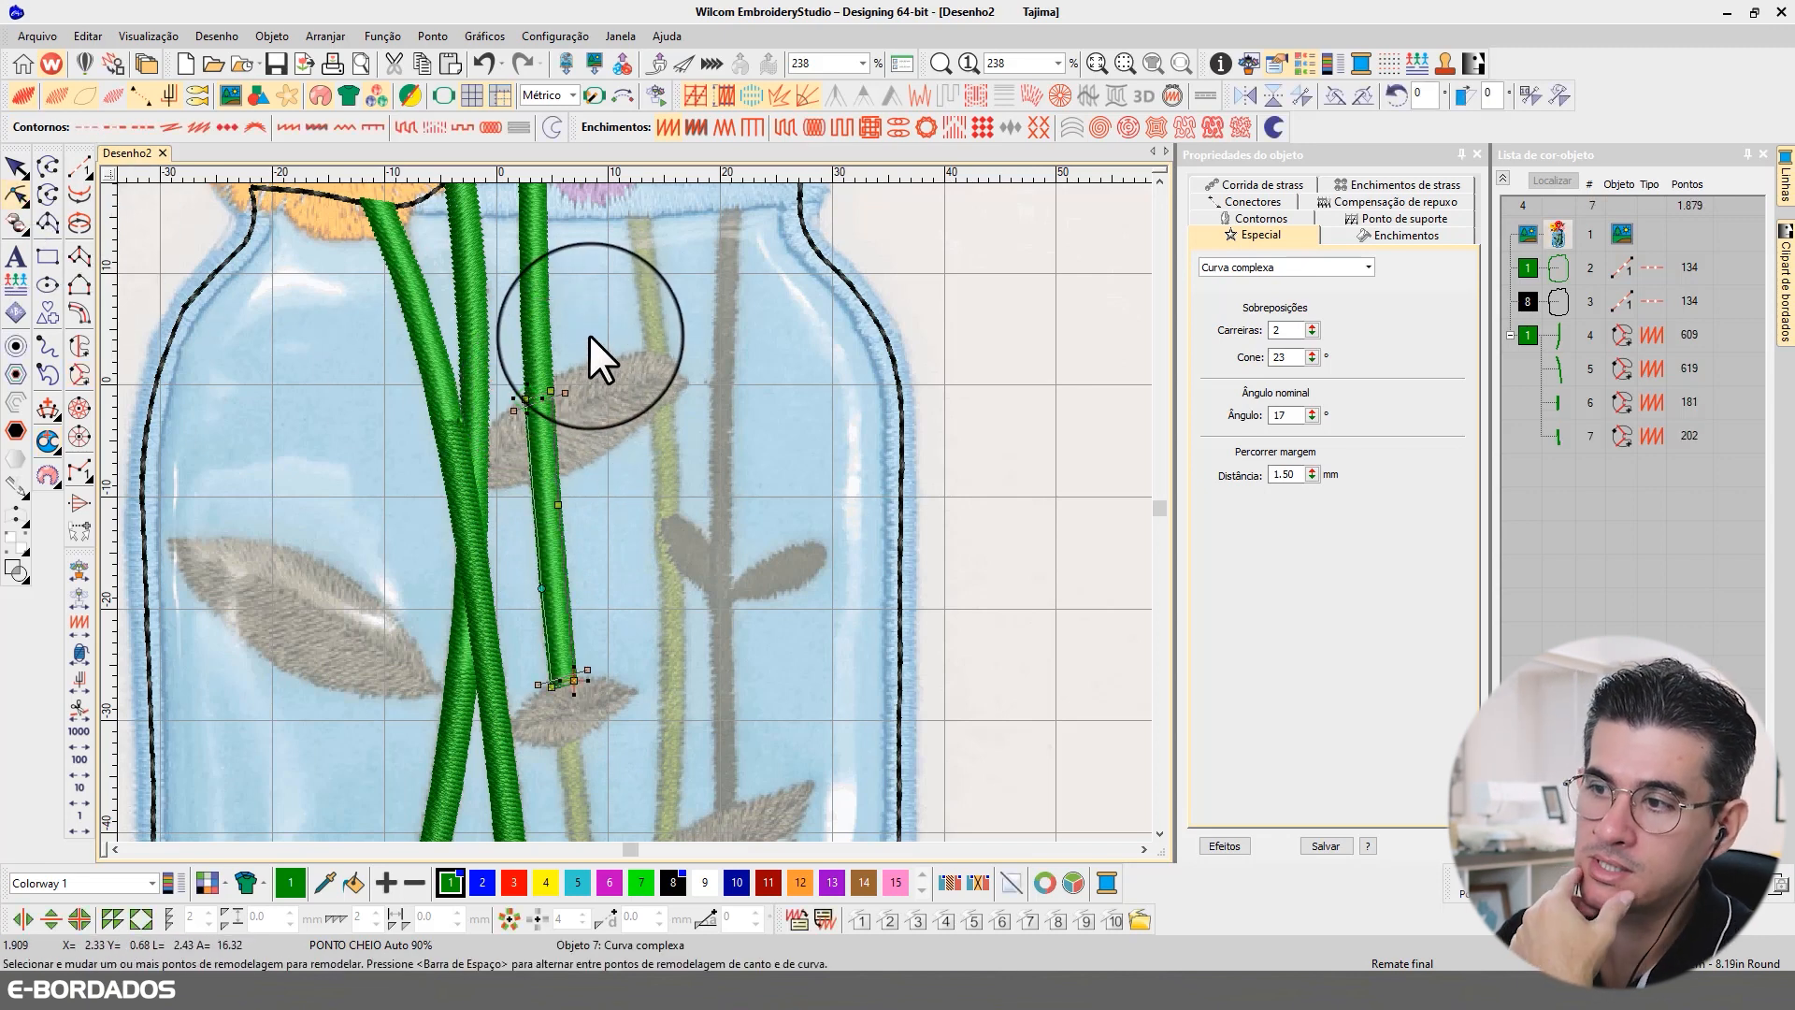
{"action": "left_click", "coordinate": [529, 475]}
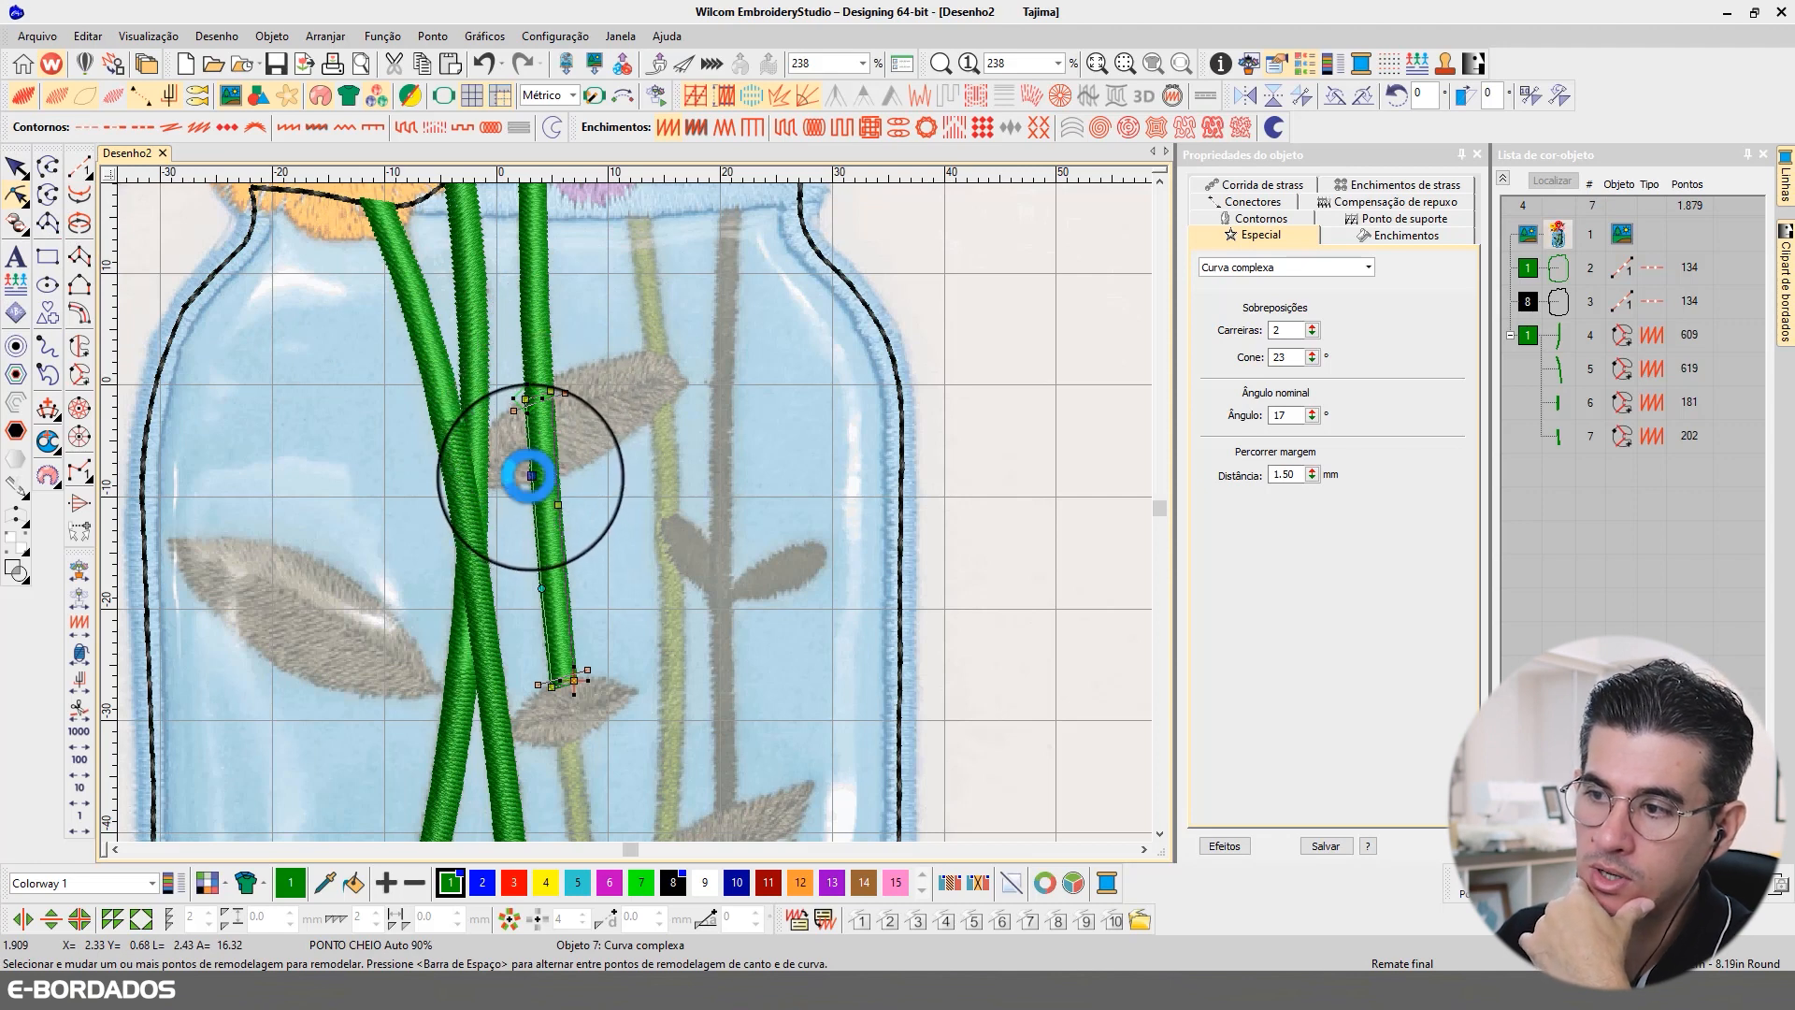
{"action": "left_click_drag", "start_coordinate": [564, 393], "coordinate": [575, 513]}
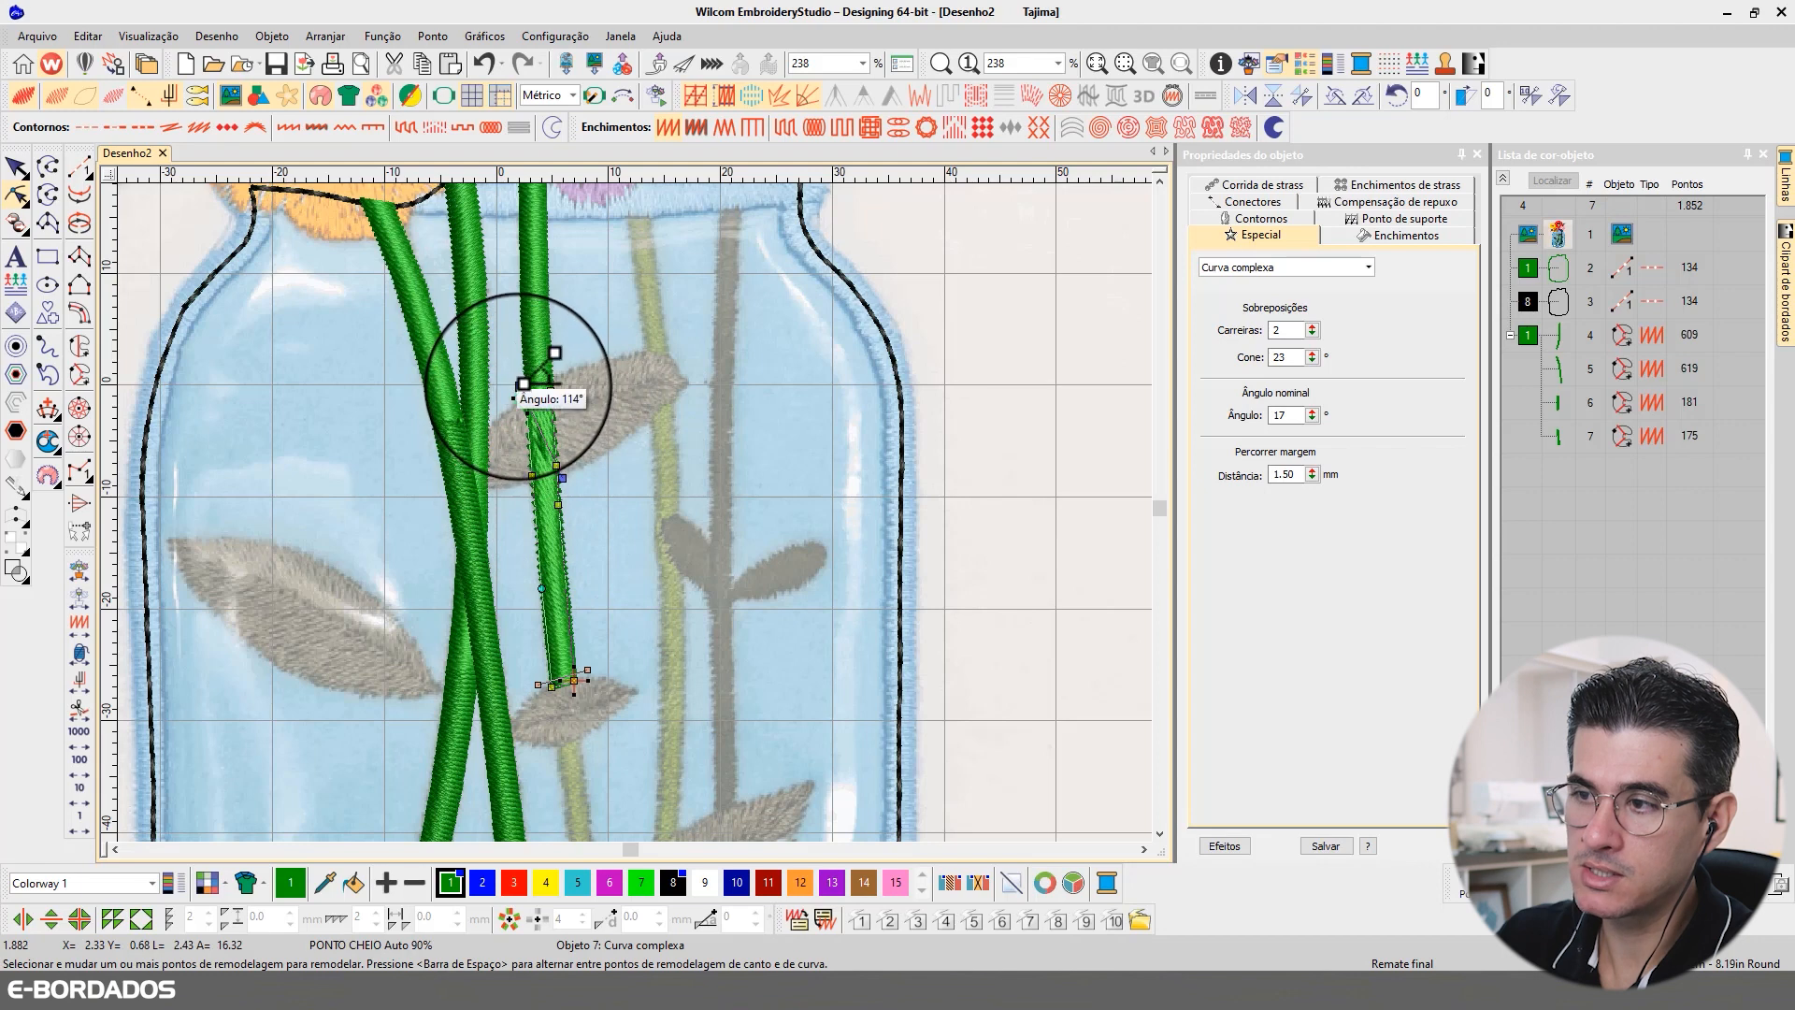
{"action": "mouse_move", "coordinate": [521, 385]}
{"action": "left_mouse_down"}
{"action": "mouse_move", "coordinate": [515, 506]}
{"action": "mouse_move", "coordinate": [575, 462]}
{"action": "mouse_move", "coordinate": [497, 368]}
{"action": "left_mouse_up"}
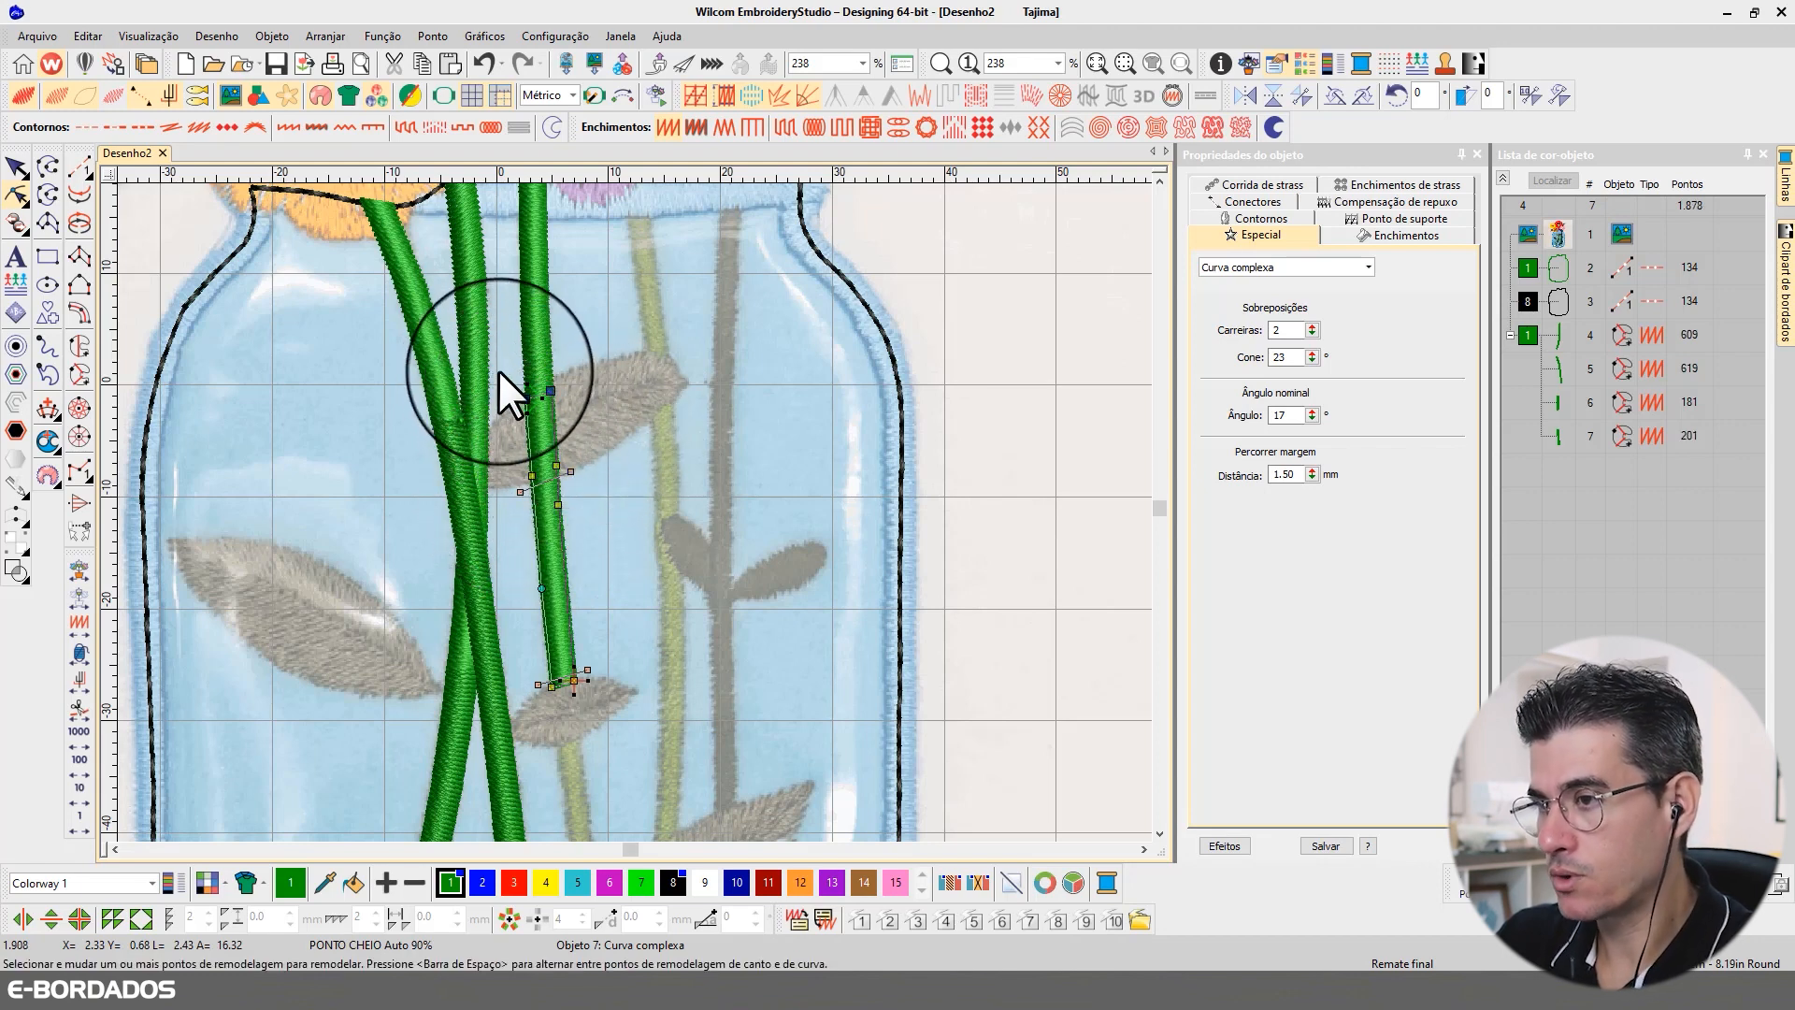
{"action": "key", "text": "Delete"}
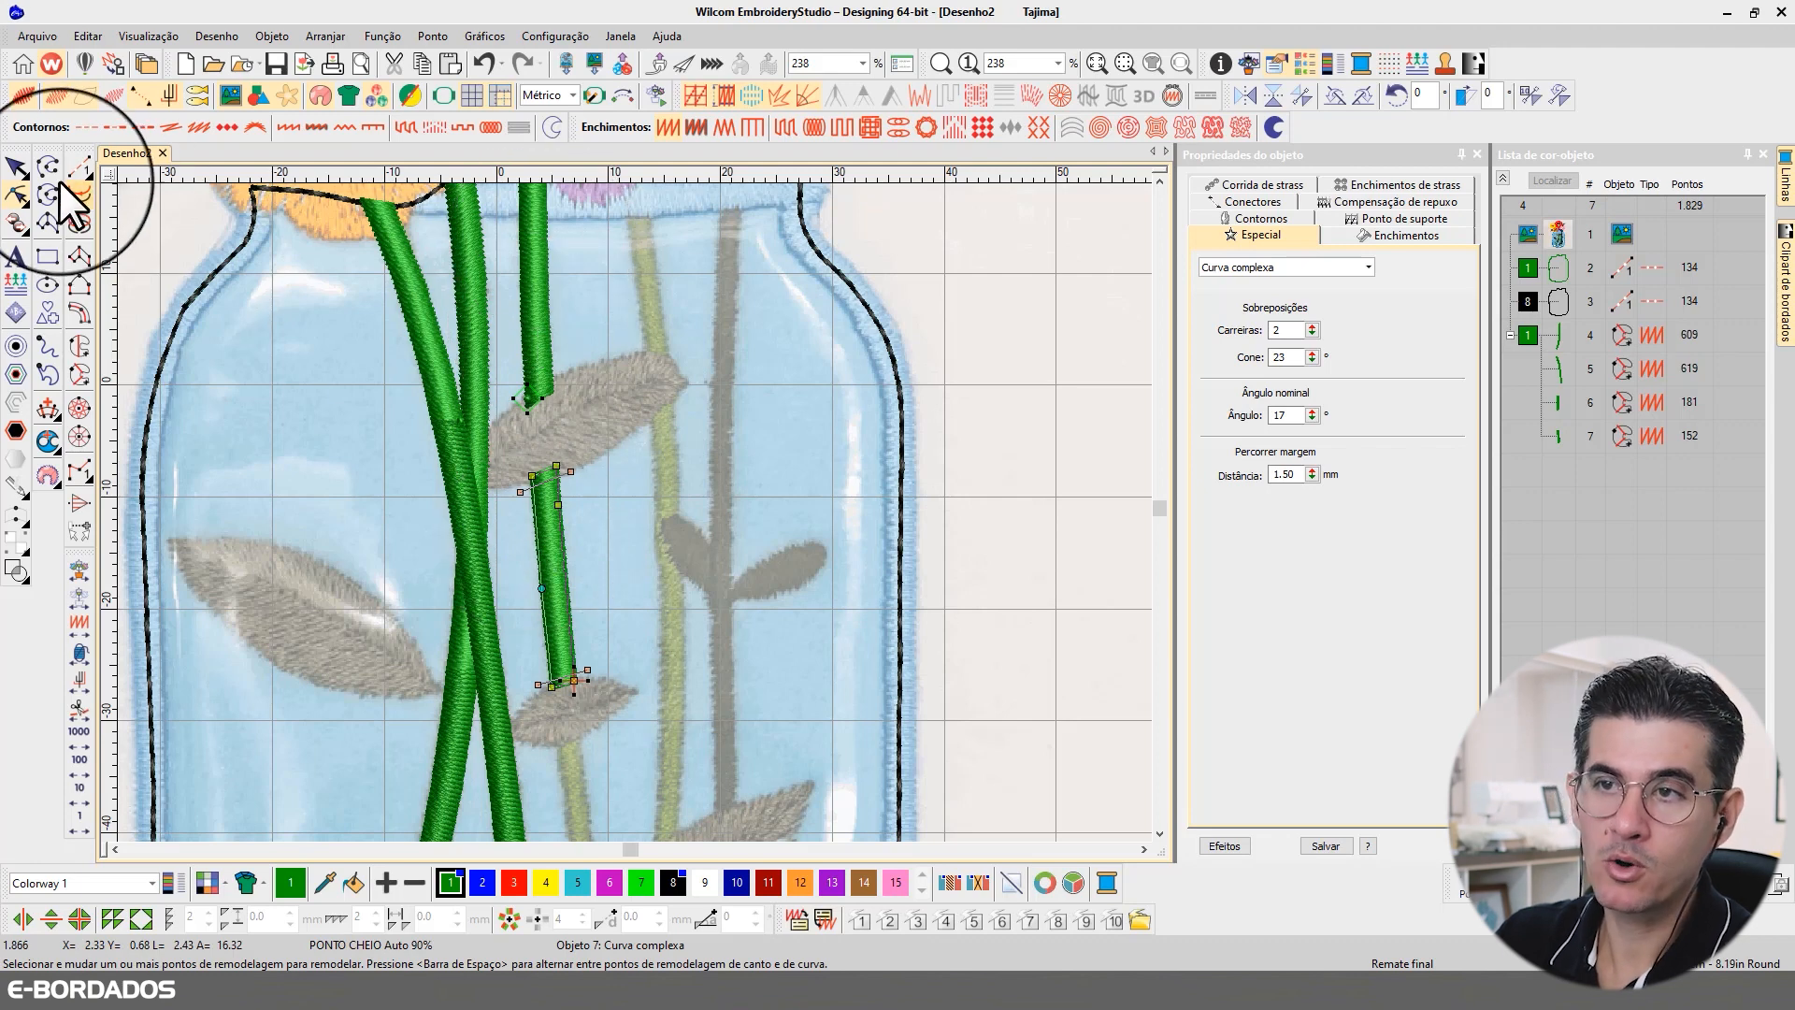
{"action": "left_click", "coordinate": [17, 169]}
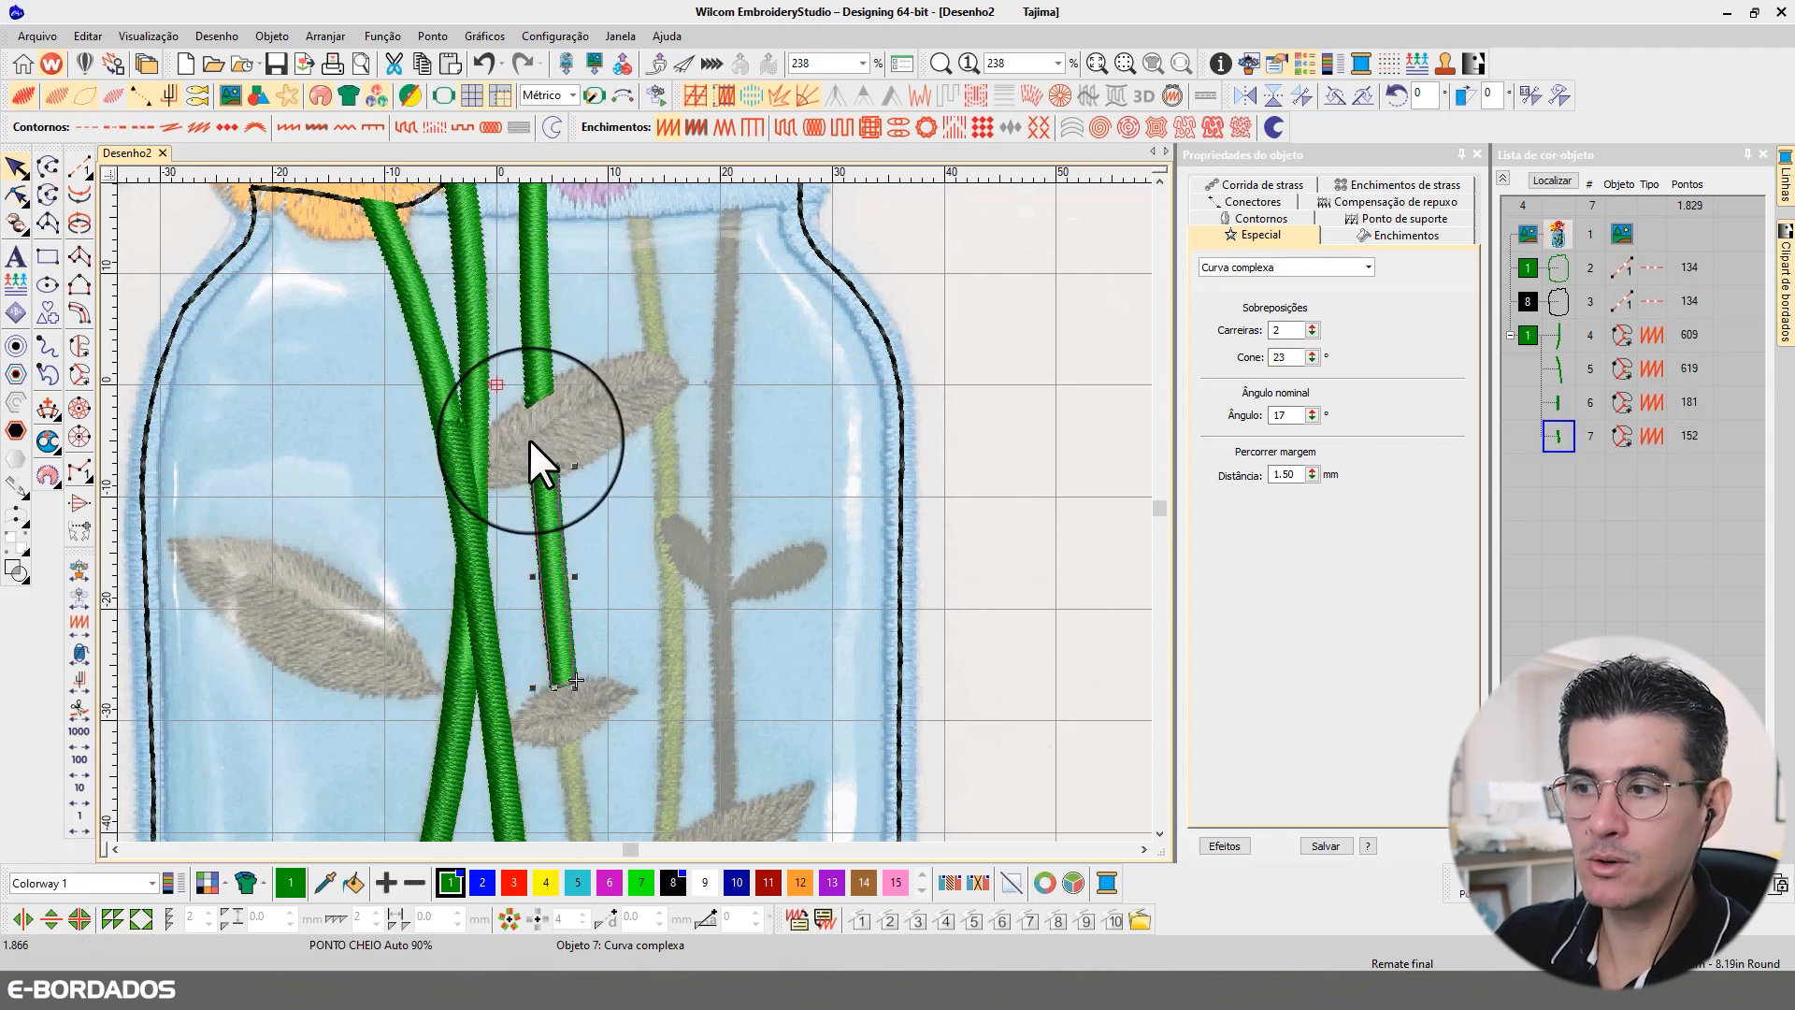
Step: Try shifting the third stem's middle section slightly sideways and undo the move
{"action": "left_click", "coordinate": [537, 362]}
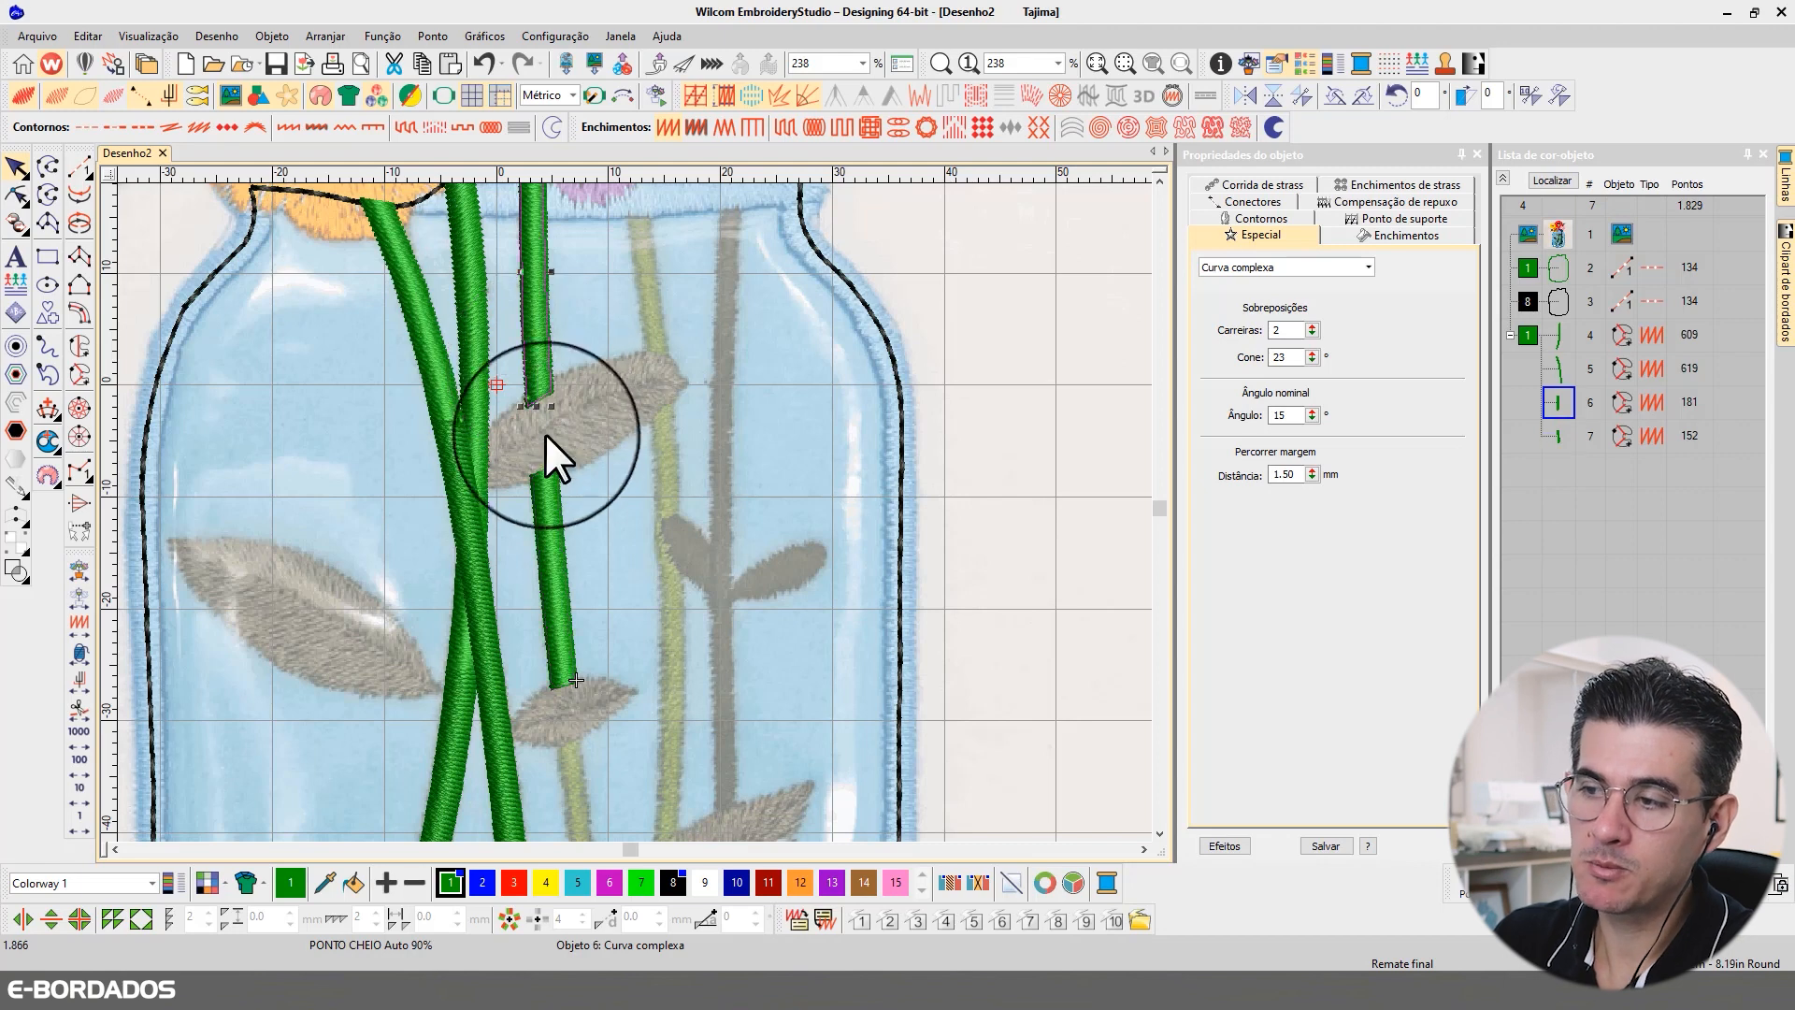
{"action": "left_click", "coordinate": [554, 518]}
{"action": "left_click", "coordinate": [546, 508]}
{"action": "left_click_drag", "start_coordinate": [546, 507], "coordinate": [540, 507]}
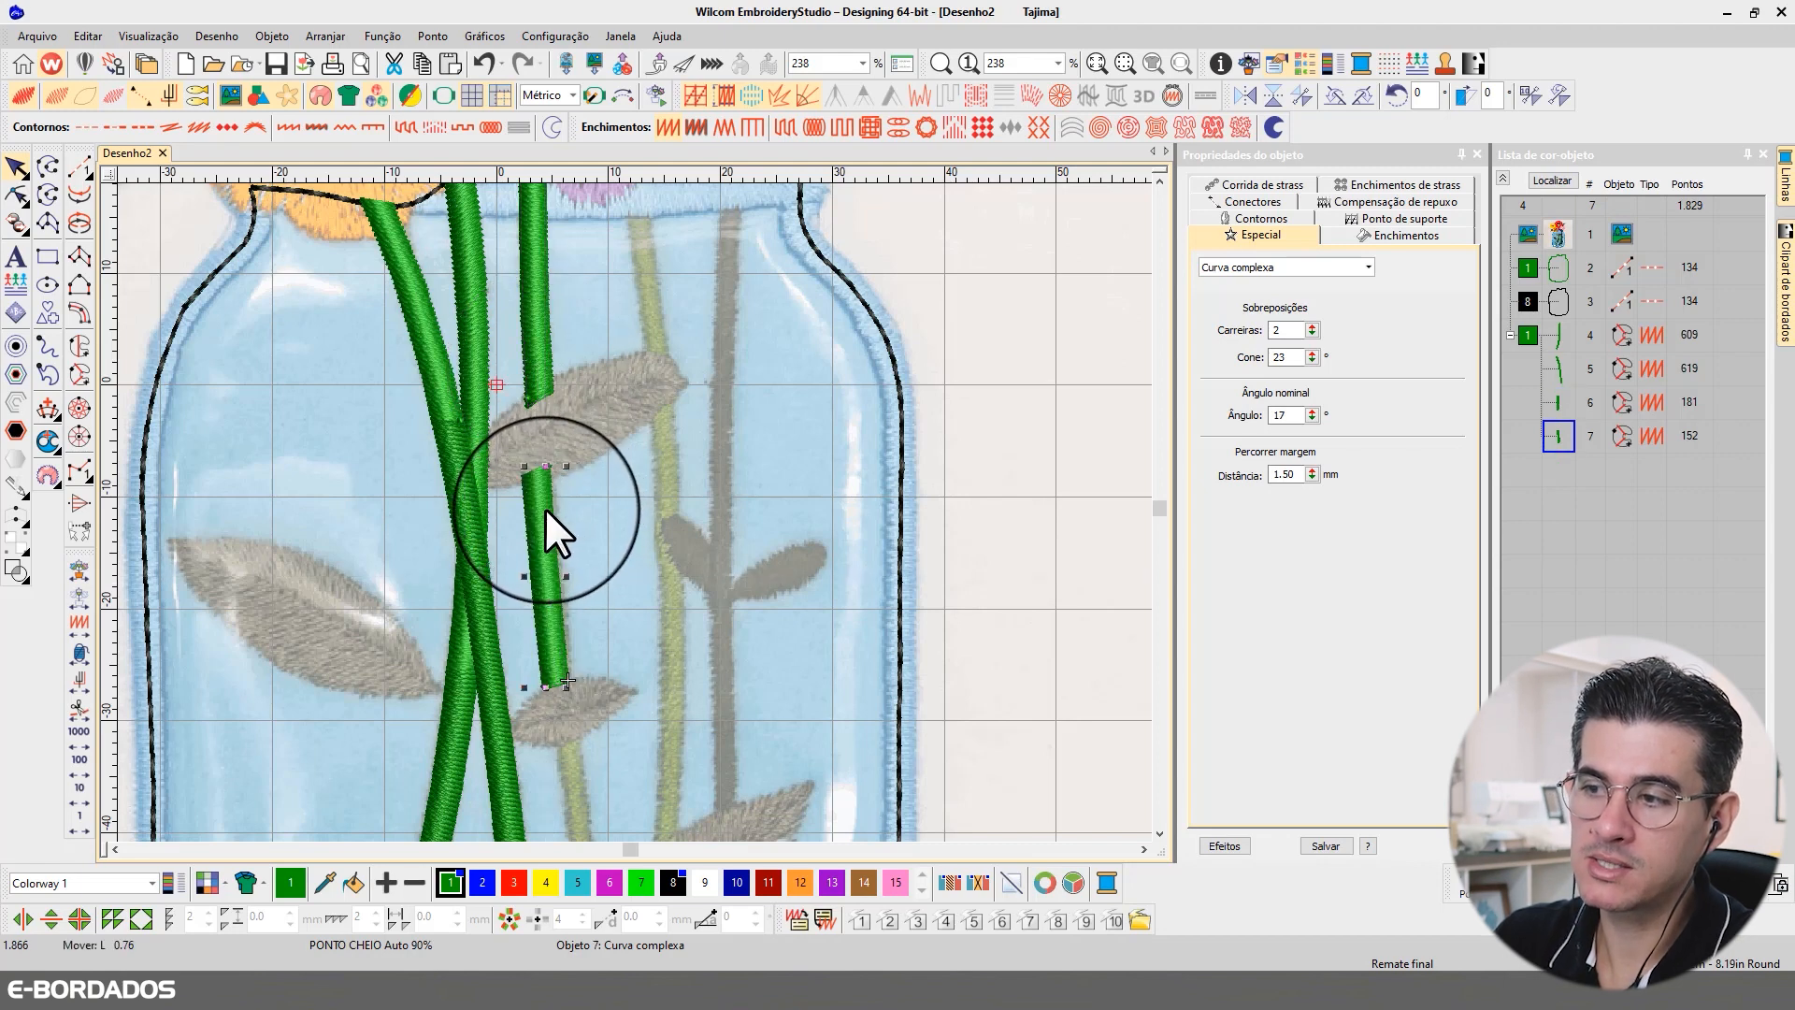
{"action": "left_click", "coordinate": [757, 549]}
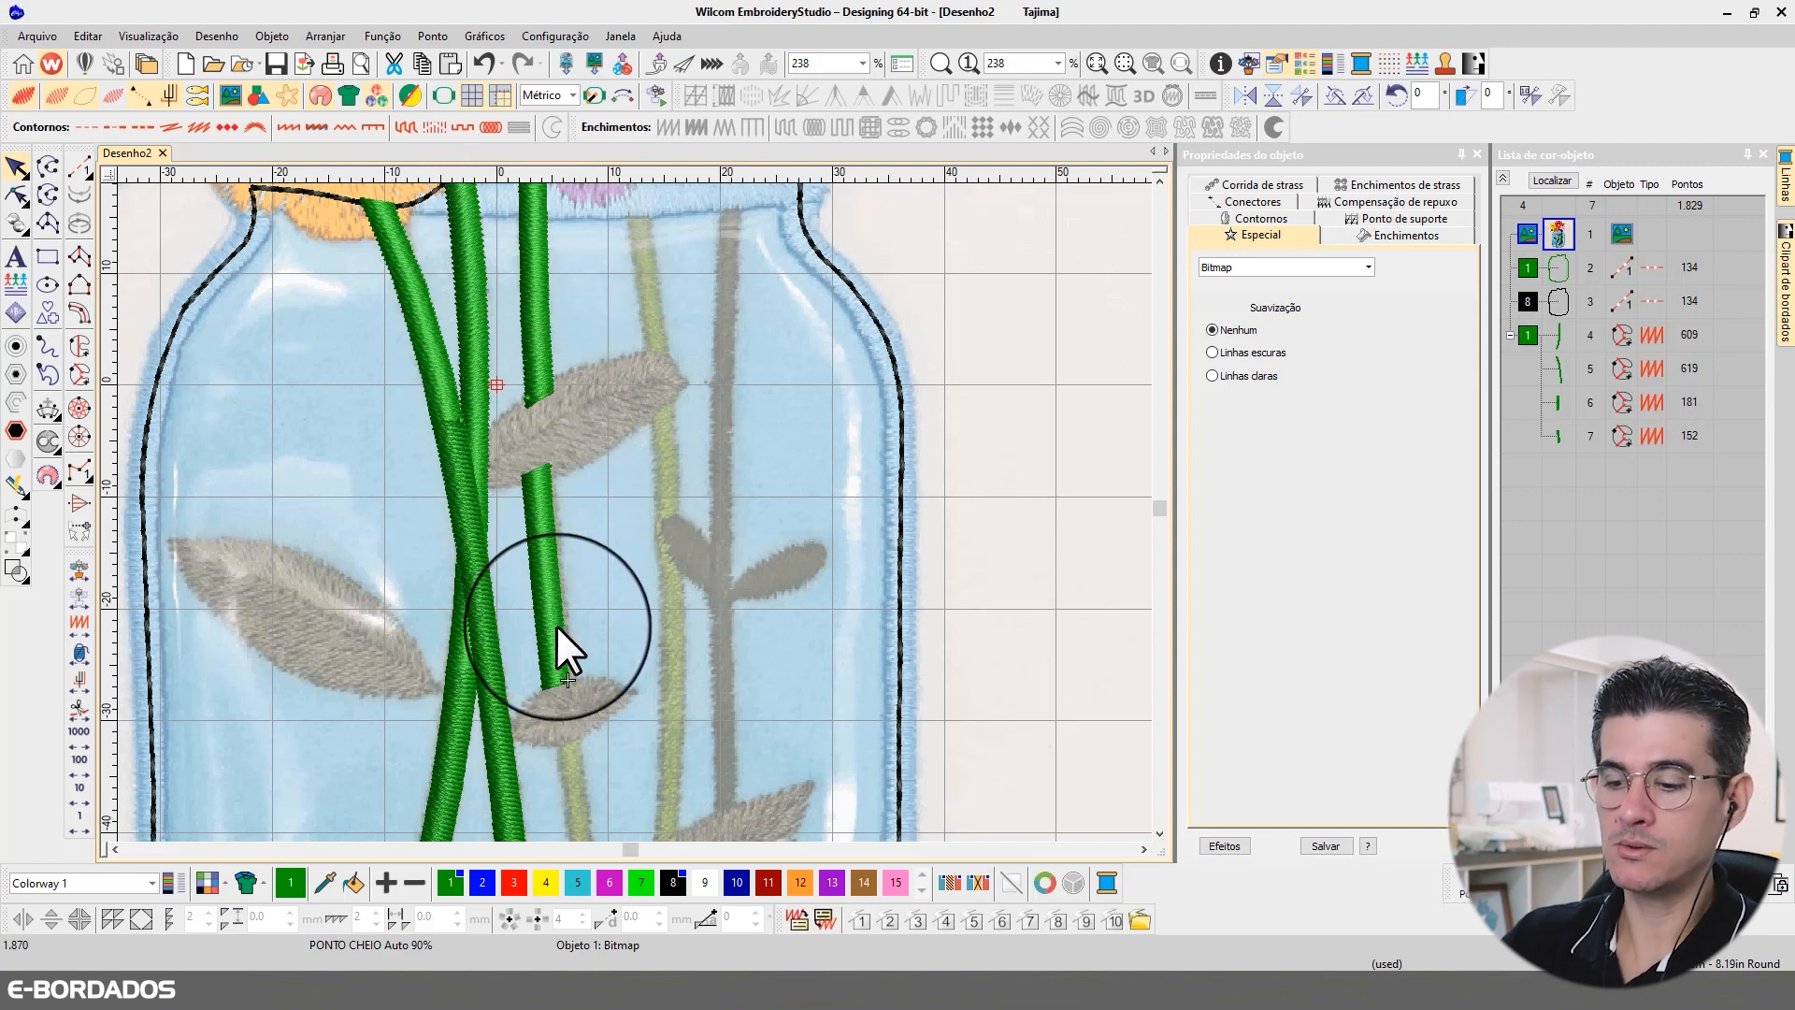
{"action": "key", "text": "ctrl+z"}
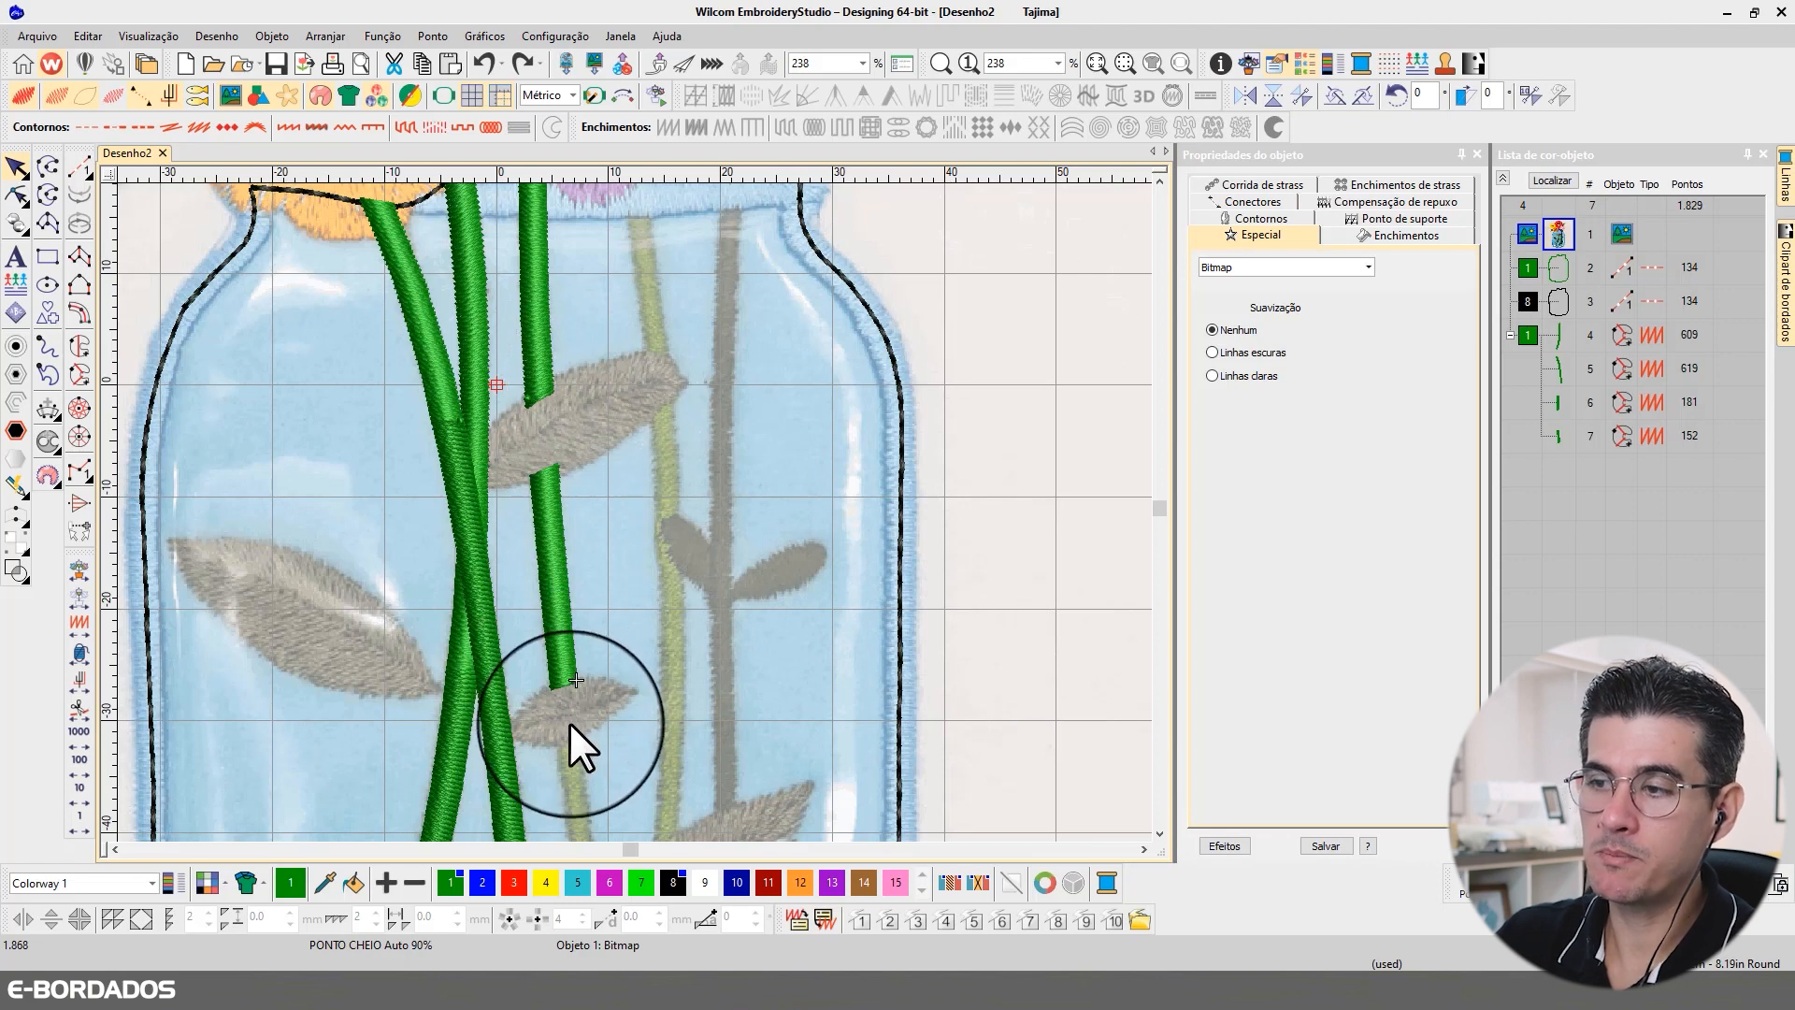
Step: Digitize the third stem's section between the small leaf and the large lower leaf as a closed complex curve and generate its stitches
{"action": "left_click", "coordinate": [1159, 833]}
{"action": "left_click", "coordinate": [1159, 832]}
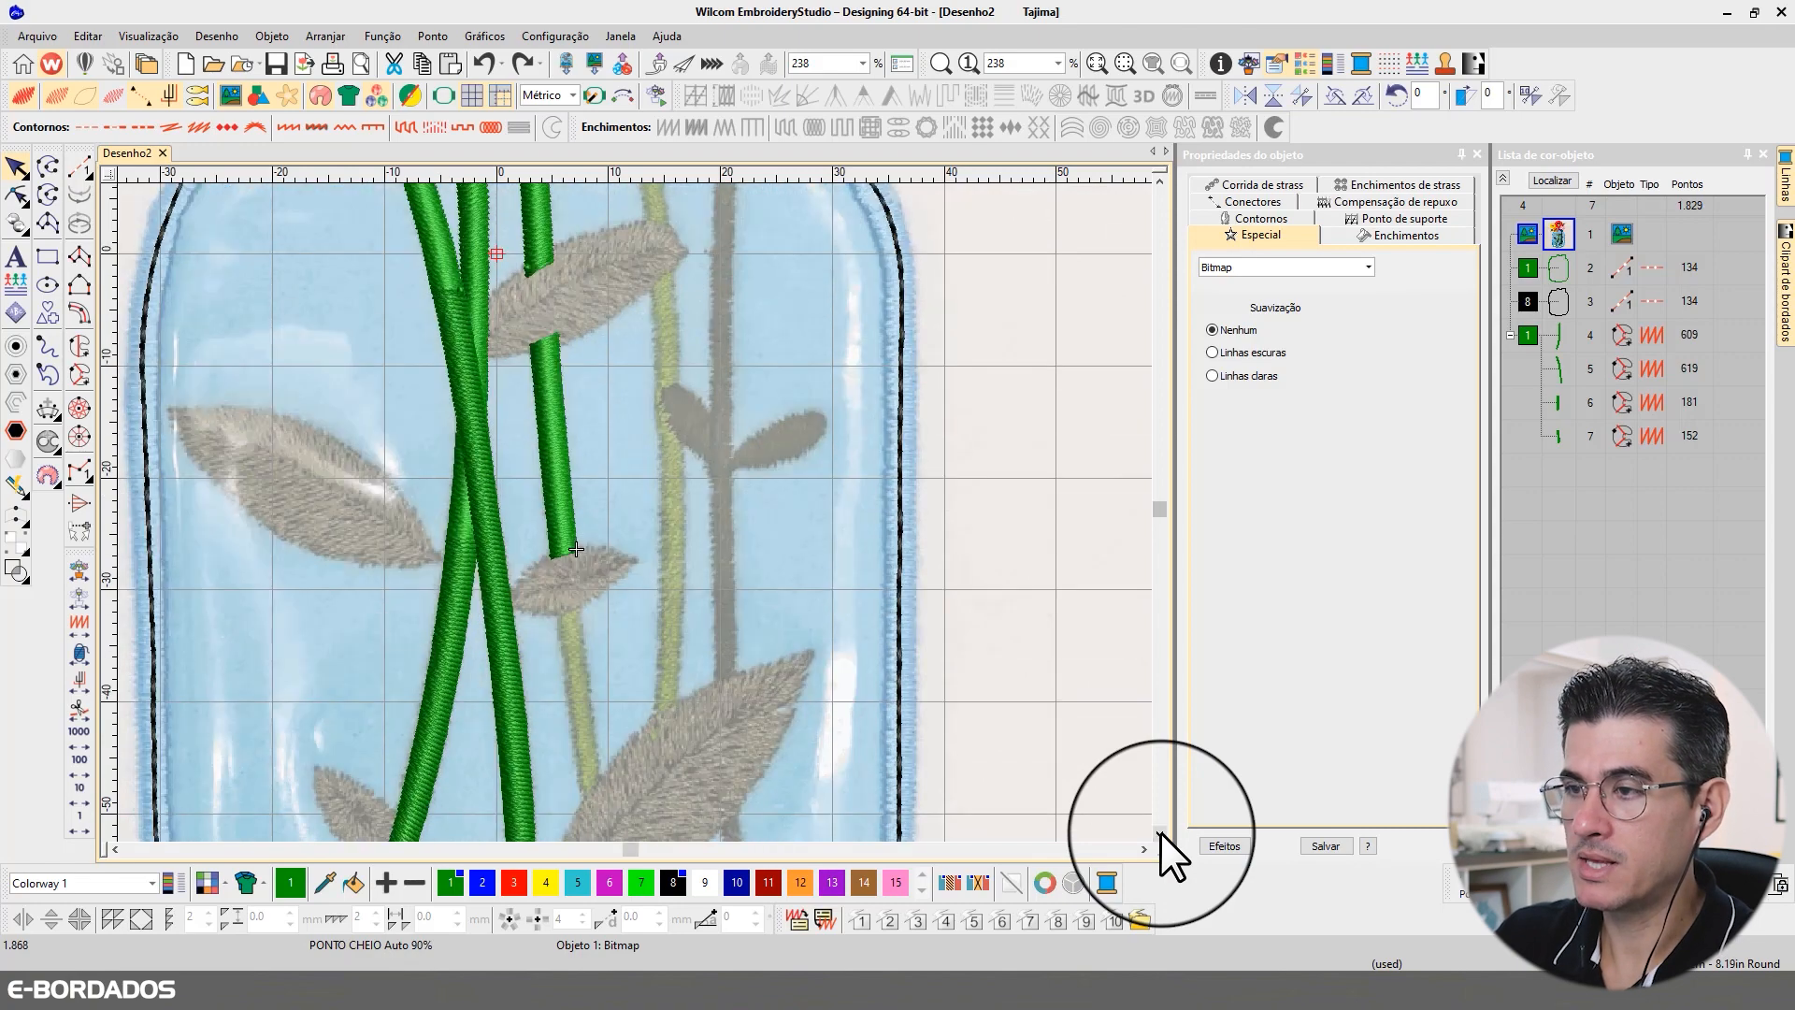
{"action": "left_click", "coordinate": [1160, 832]}
{"action": "left_click", "coordinate": [1159, 832]}
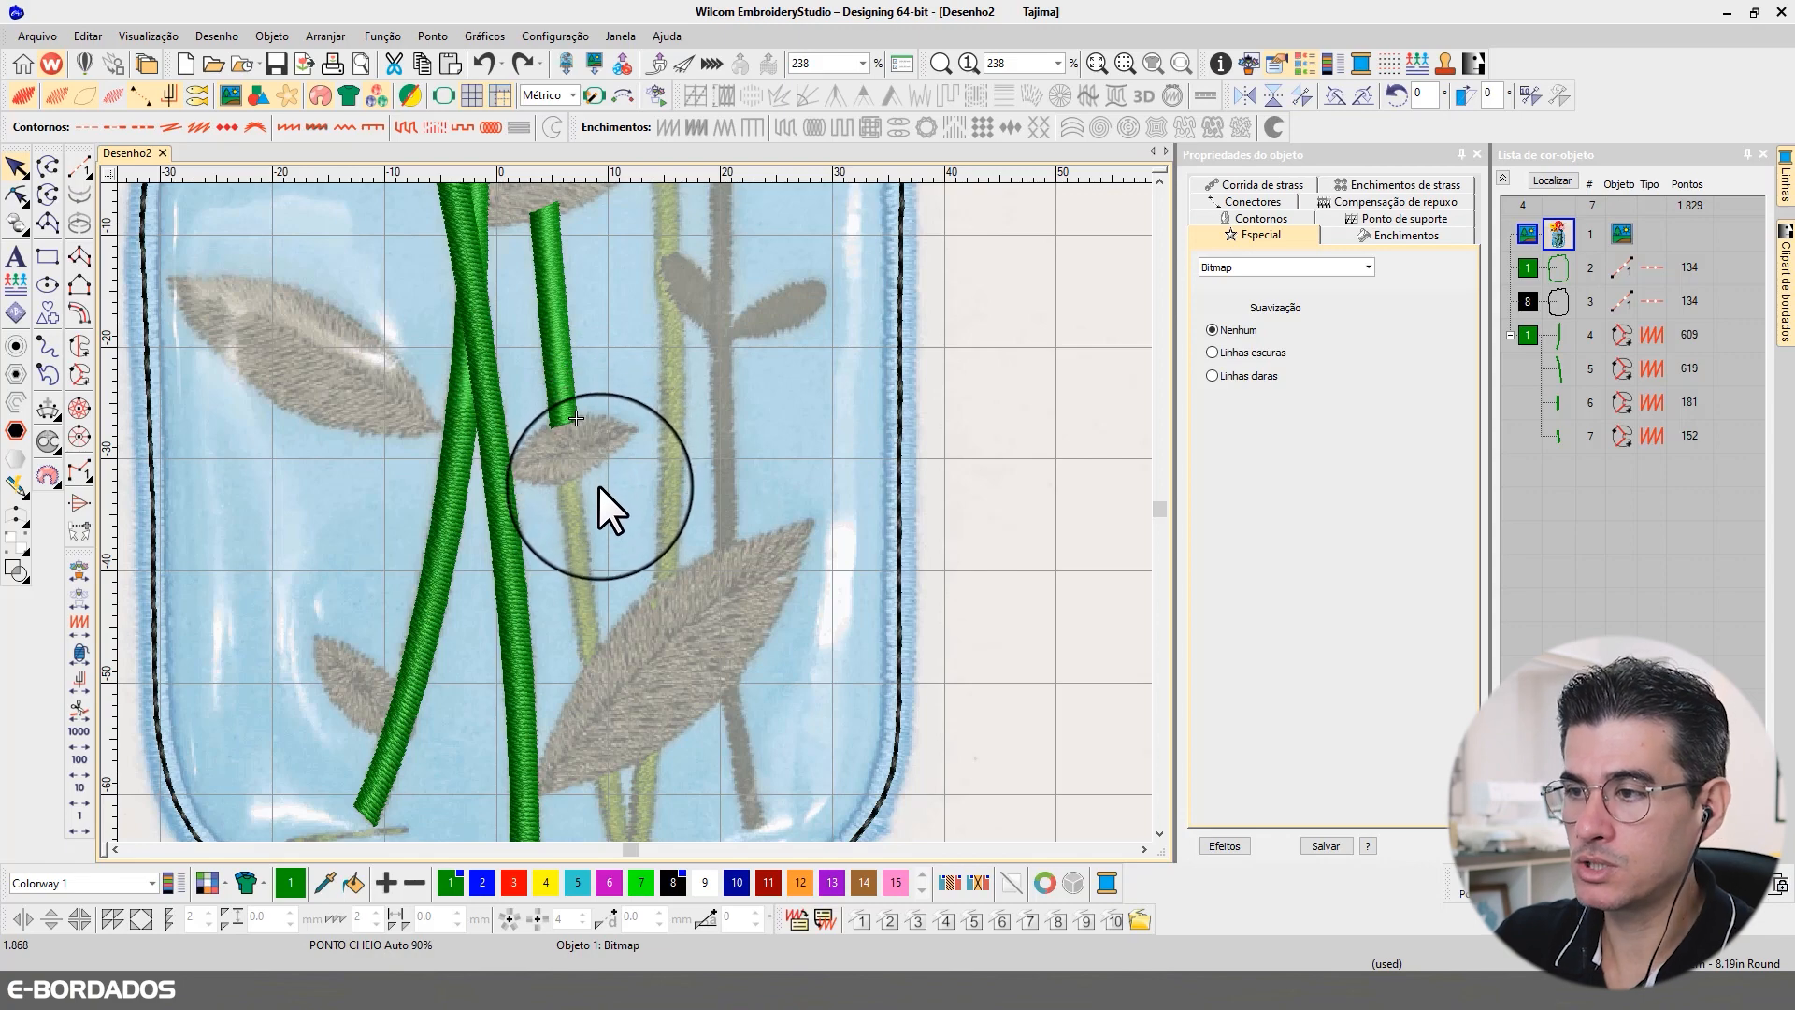
{"action": "scroll", "coordinate": [608, 485], "scroll_direction": "up", "scroll_amount": 2}
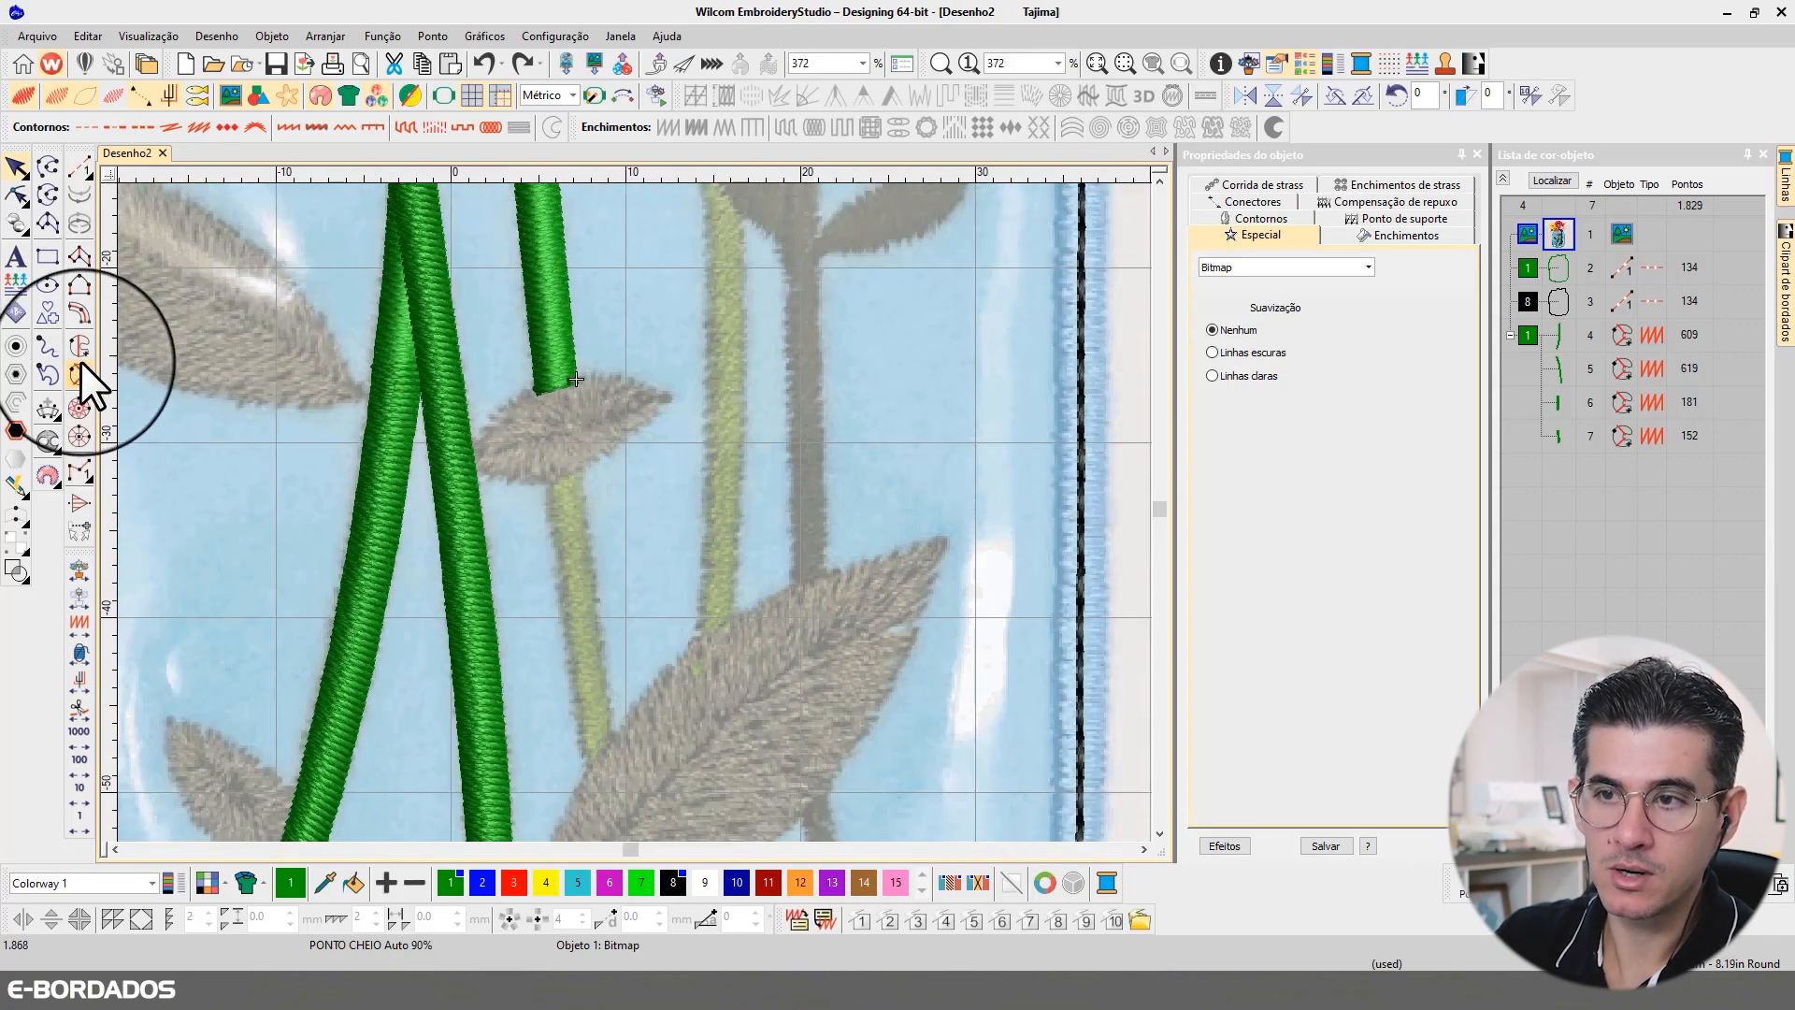
{"action": "left_click", "coordinate": [78, 376]}
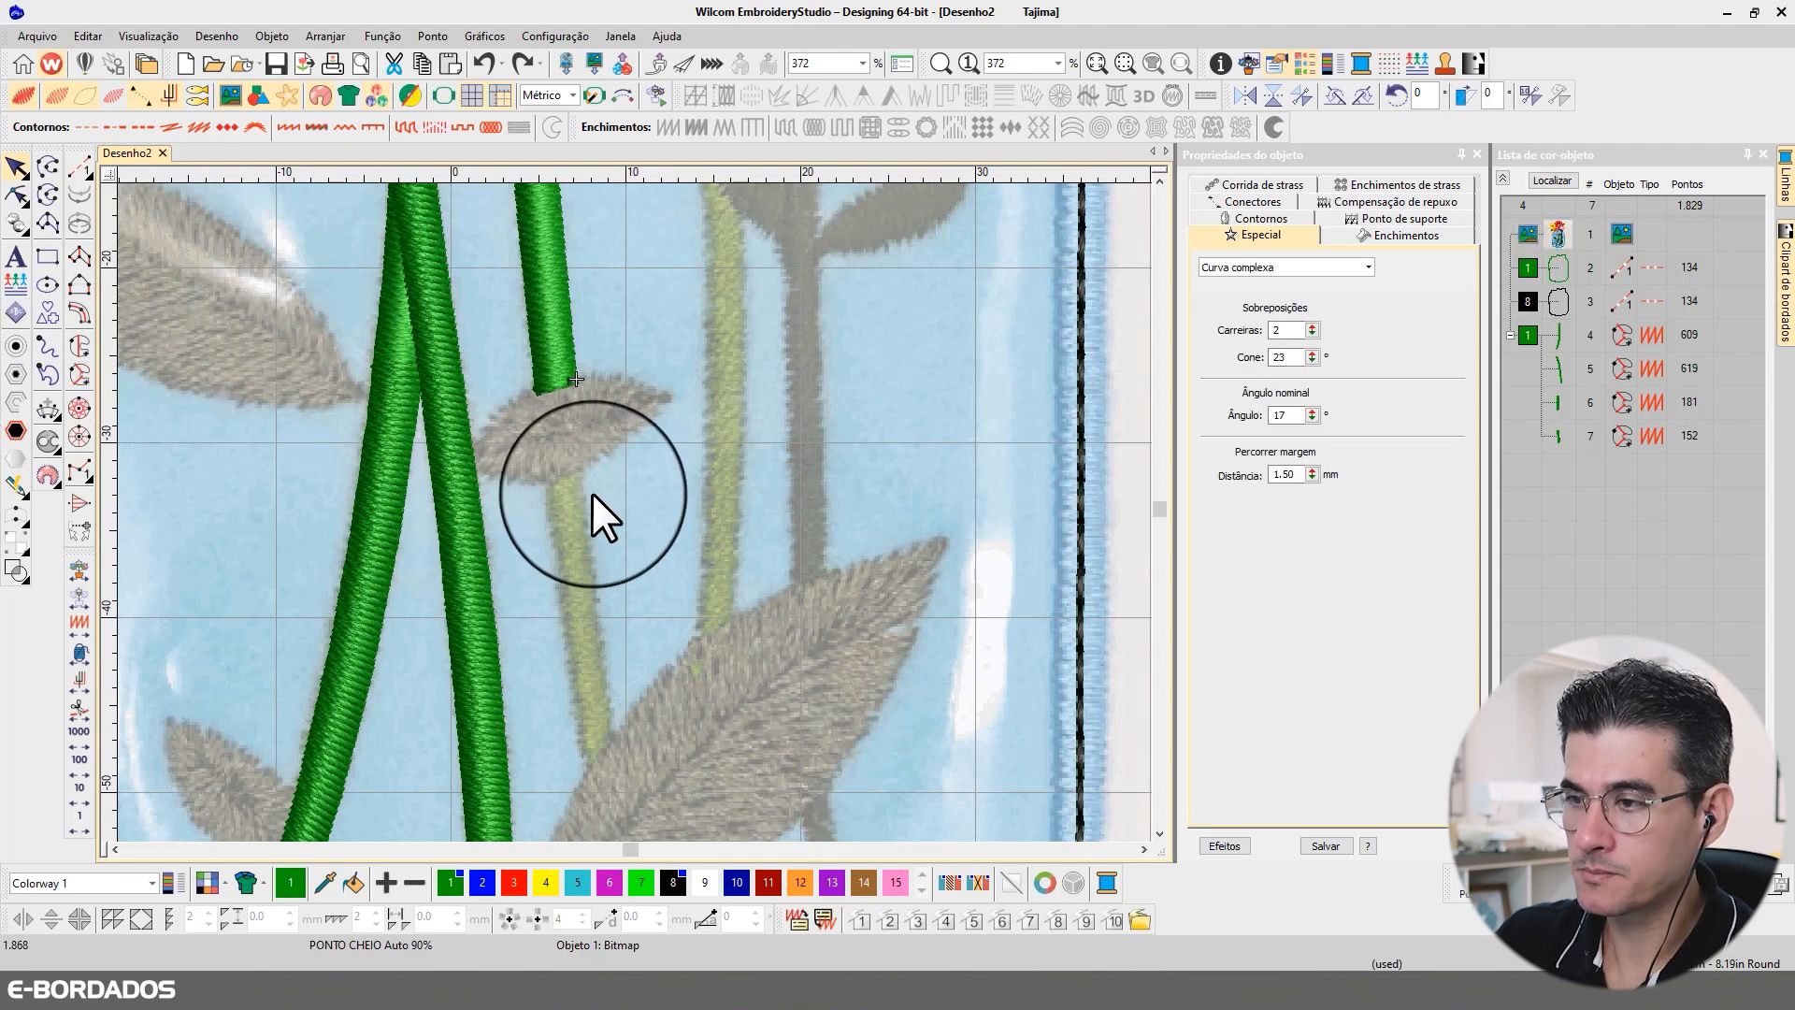
{"action": "left_click", "coordinate": [546, 463]}
{"action": "left_click", "coordinate": [559, 576]}
{"action": "left_click", "coordinate": [583, 783]}
{"action": "left_click", "coordinate": [620, 748]}
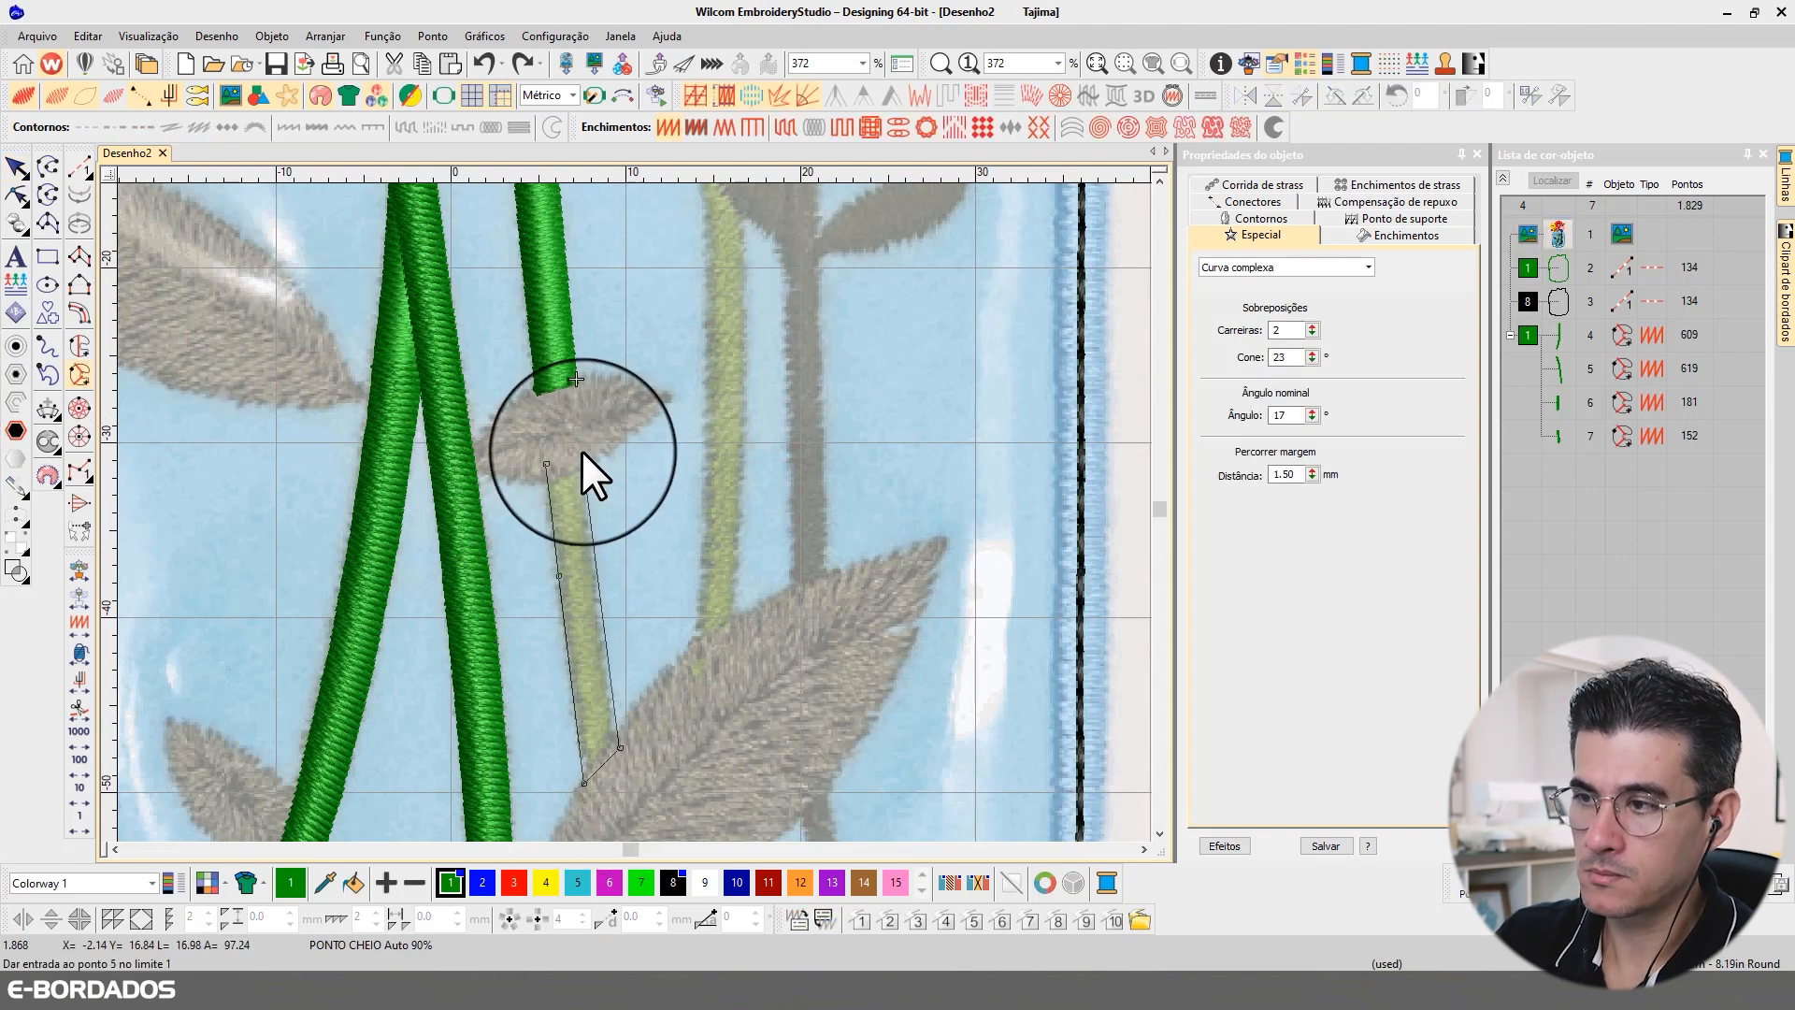
{"action": "left_click", "coordinate": [581, 447]}
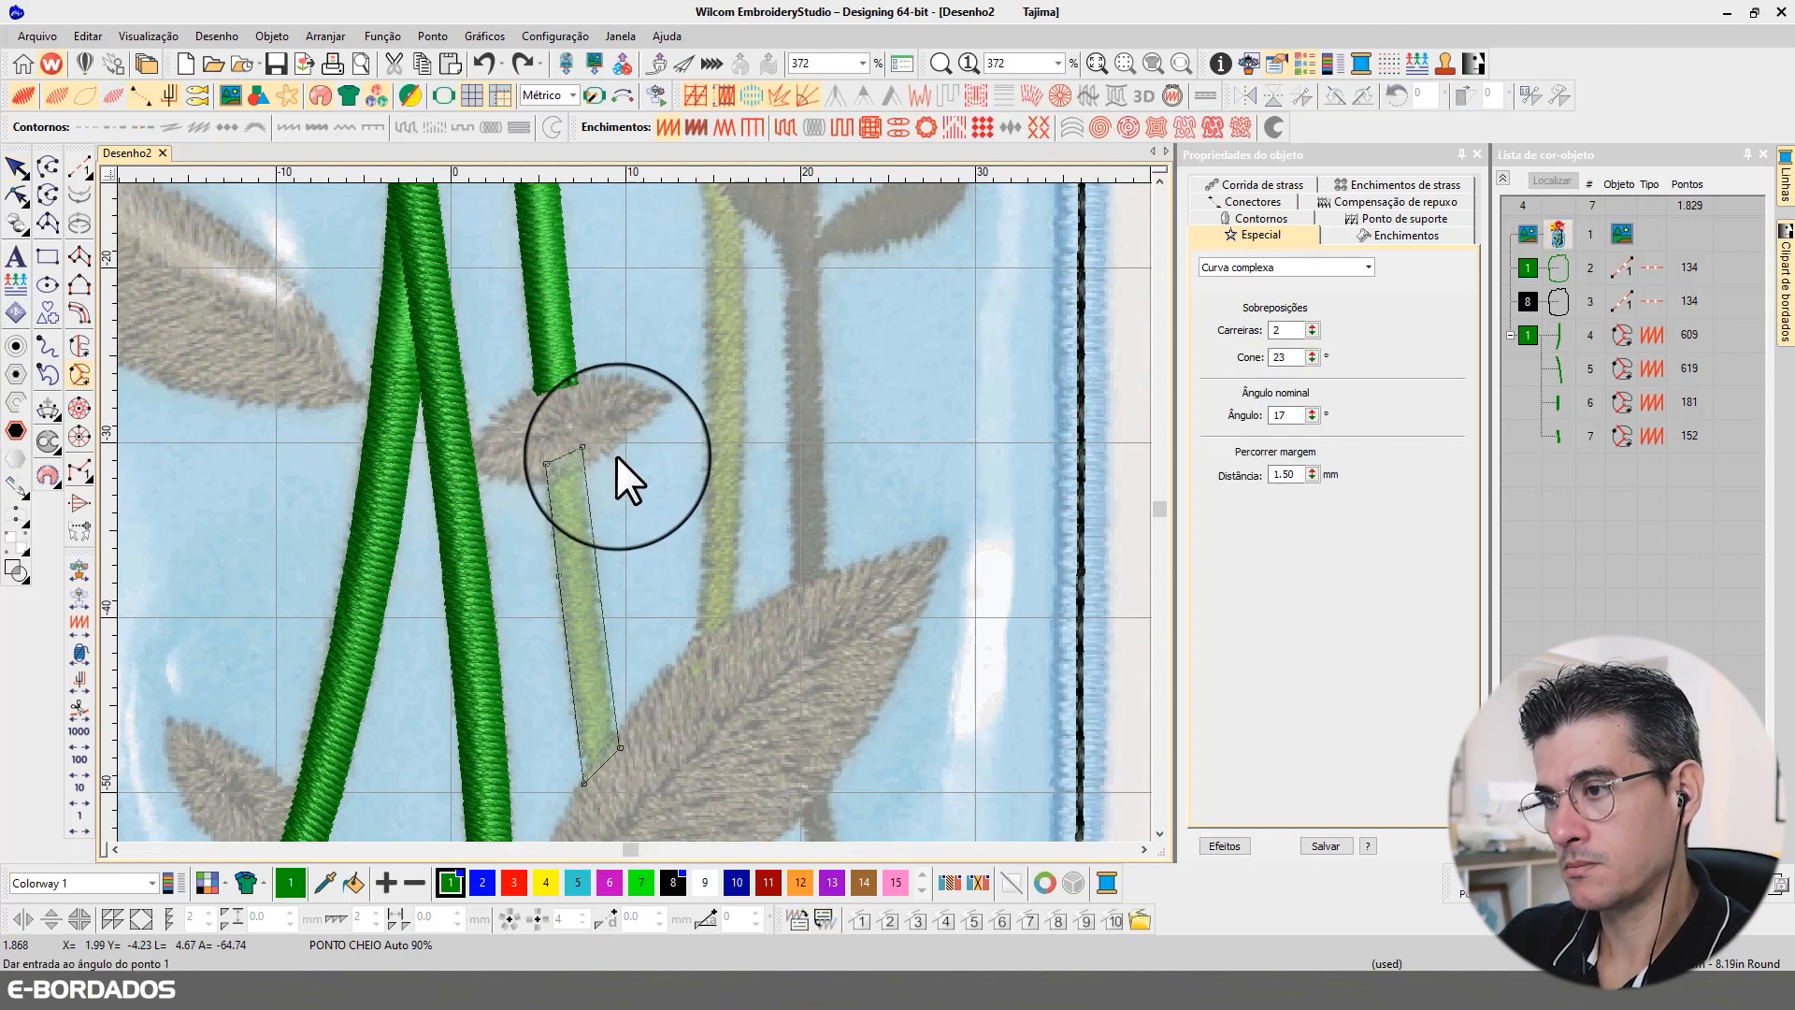
{"action": "key", "text": "Return"}
{"action": "key", "text": "h"}
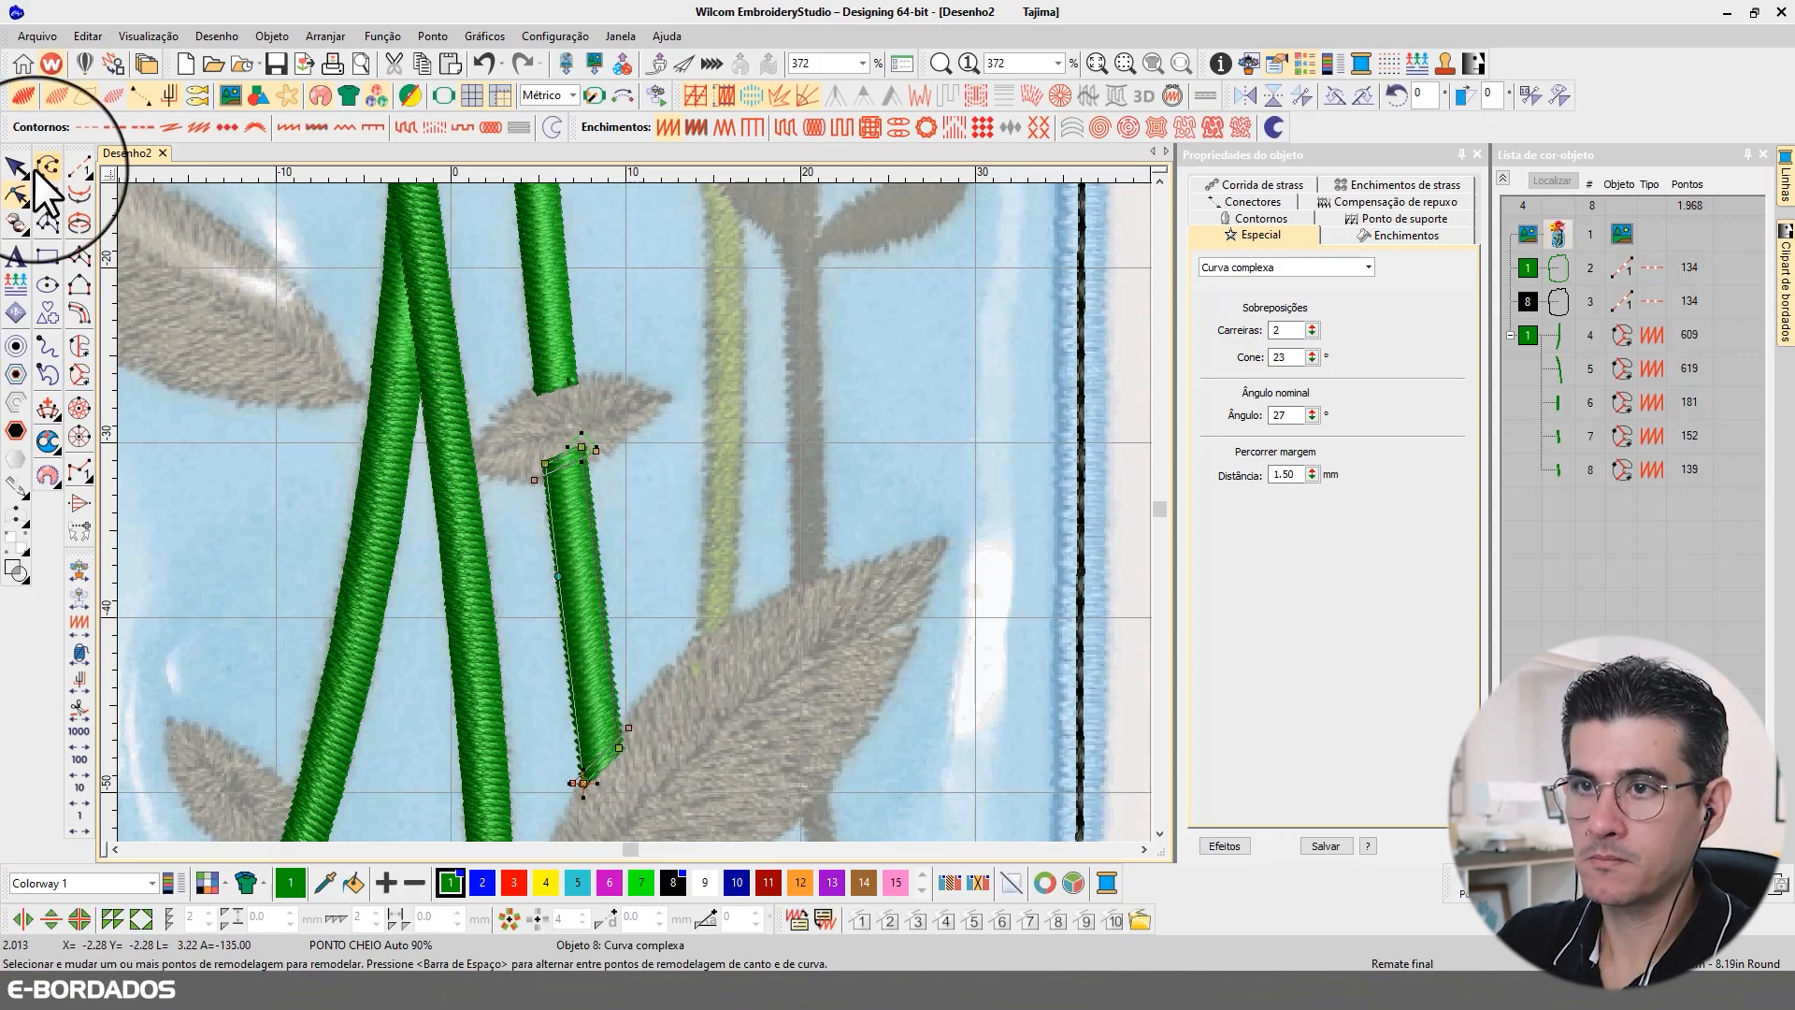
{"action": "left_click", "coordinate": [20, 168]}
Step: Begin a complex curve for the V-shaped stem base below the large leaf, tracing its outer edges, bottom and the second branch's upper end
{"action": "scroll", "coordinate": [627, 449], "scroll_direction": "down", "scroll_amount": 3}
{"action": "scroll", "coordinate": [634, 518], "scroll_direction": "up", "scroll_amount": 3}
{"action": "left_click", "coordinate": [75, 376]}
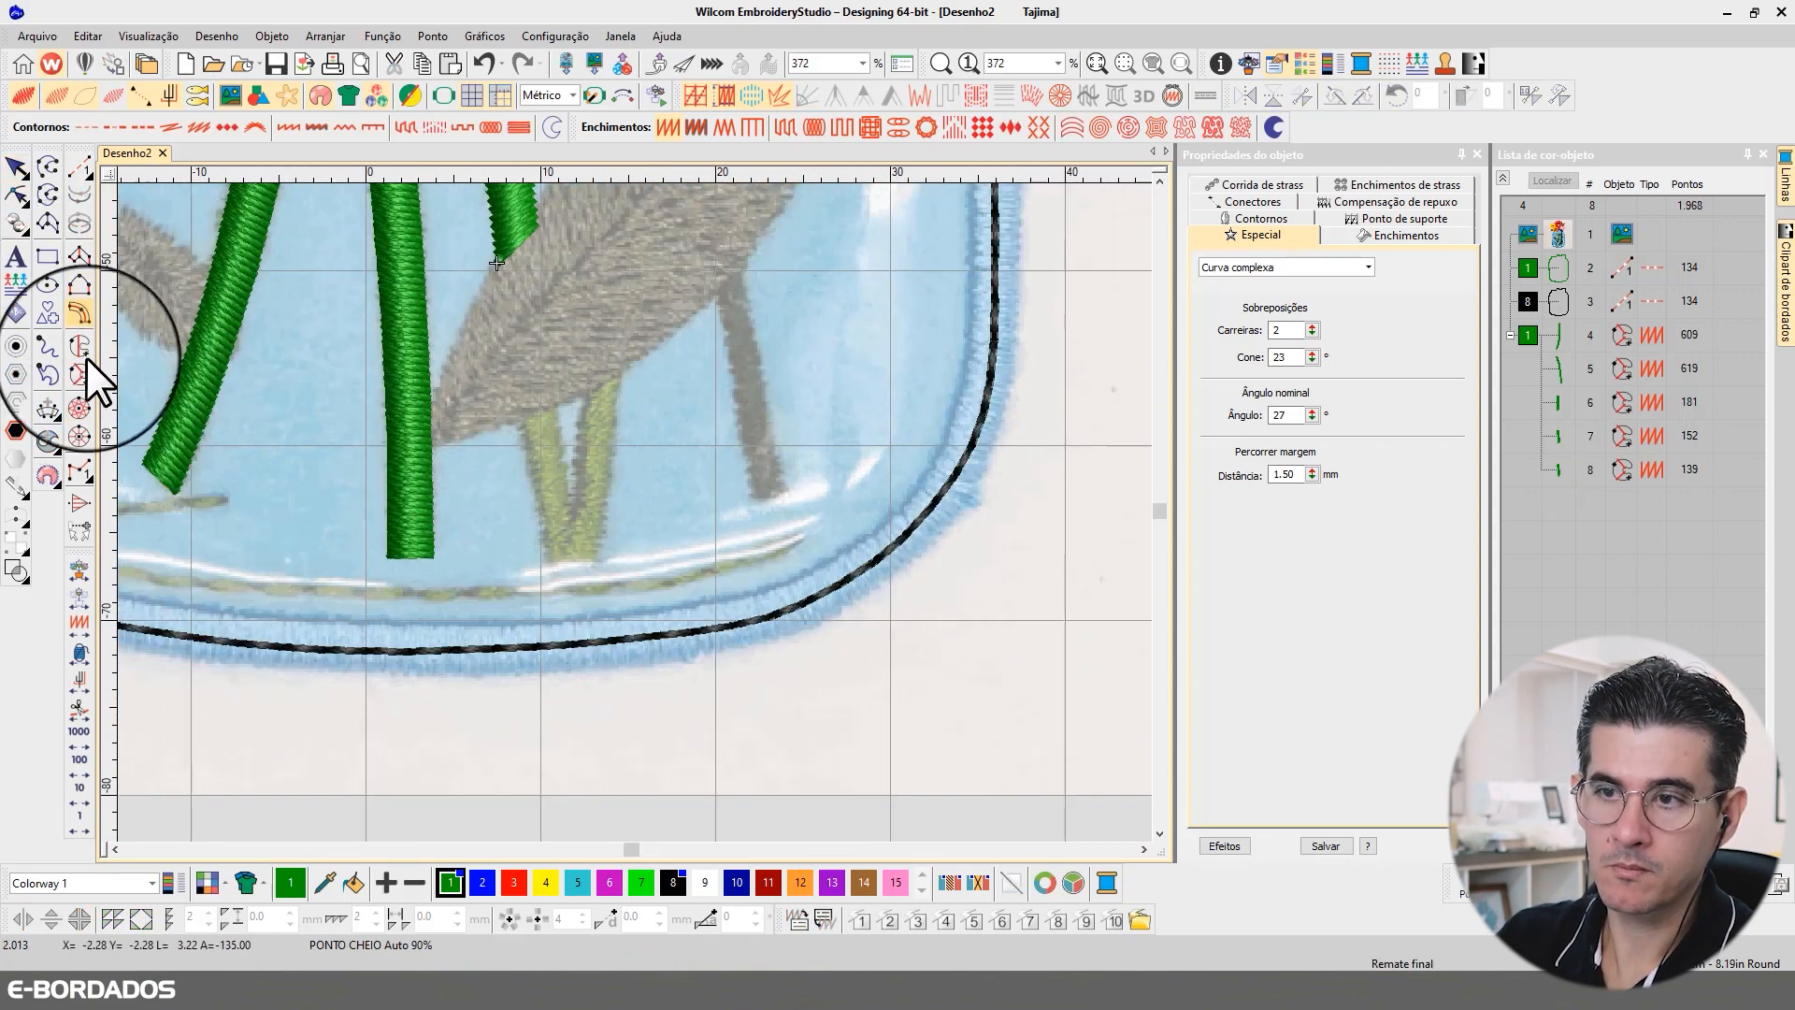
{"action": "left_click", "coordinate": [521, 403]}
{"action": "left_click", "coordinate": [539, 497]}
{"action": "left_click", "coordinate": [550, 562]}
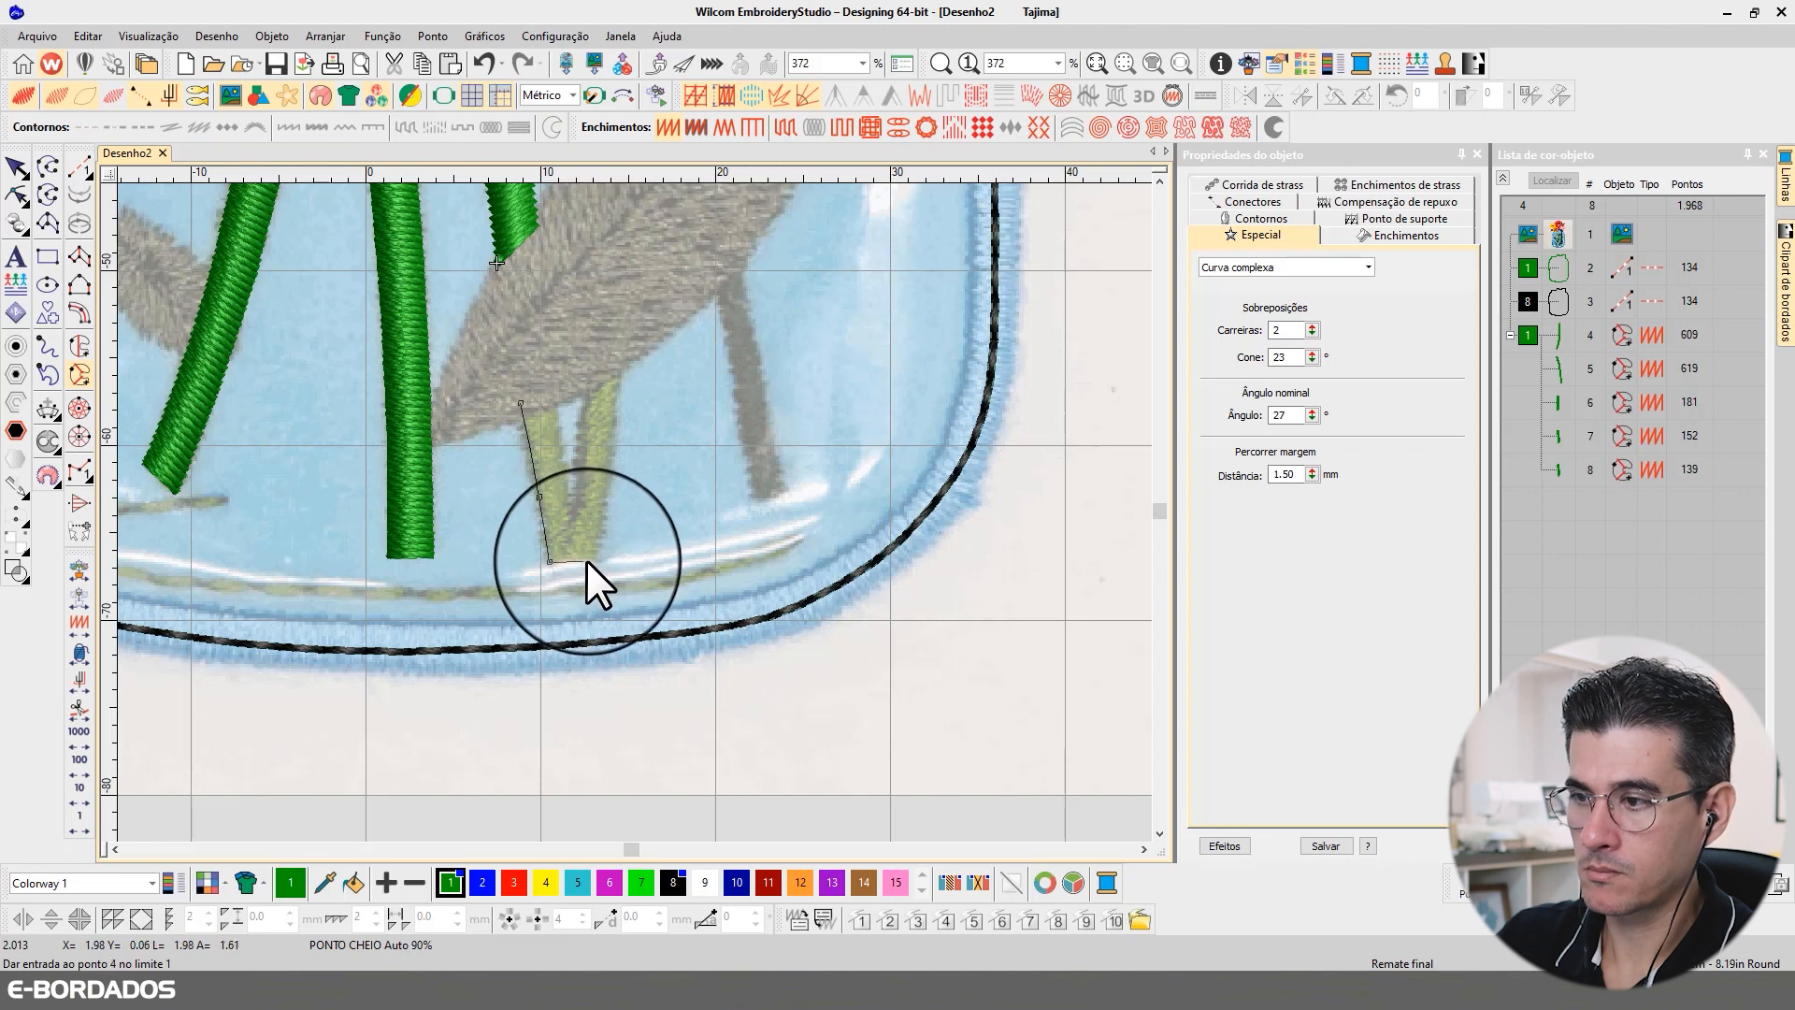
{"action": "left_click", "coordinate": [596, 558]}
{"action": "left_click", "coordinate": [614, 425]}
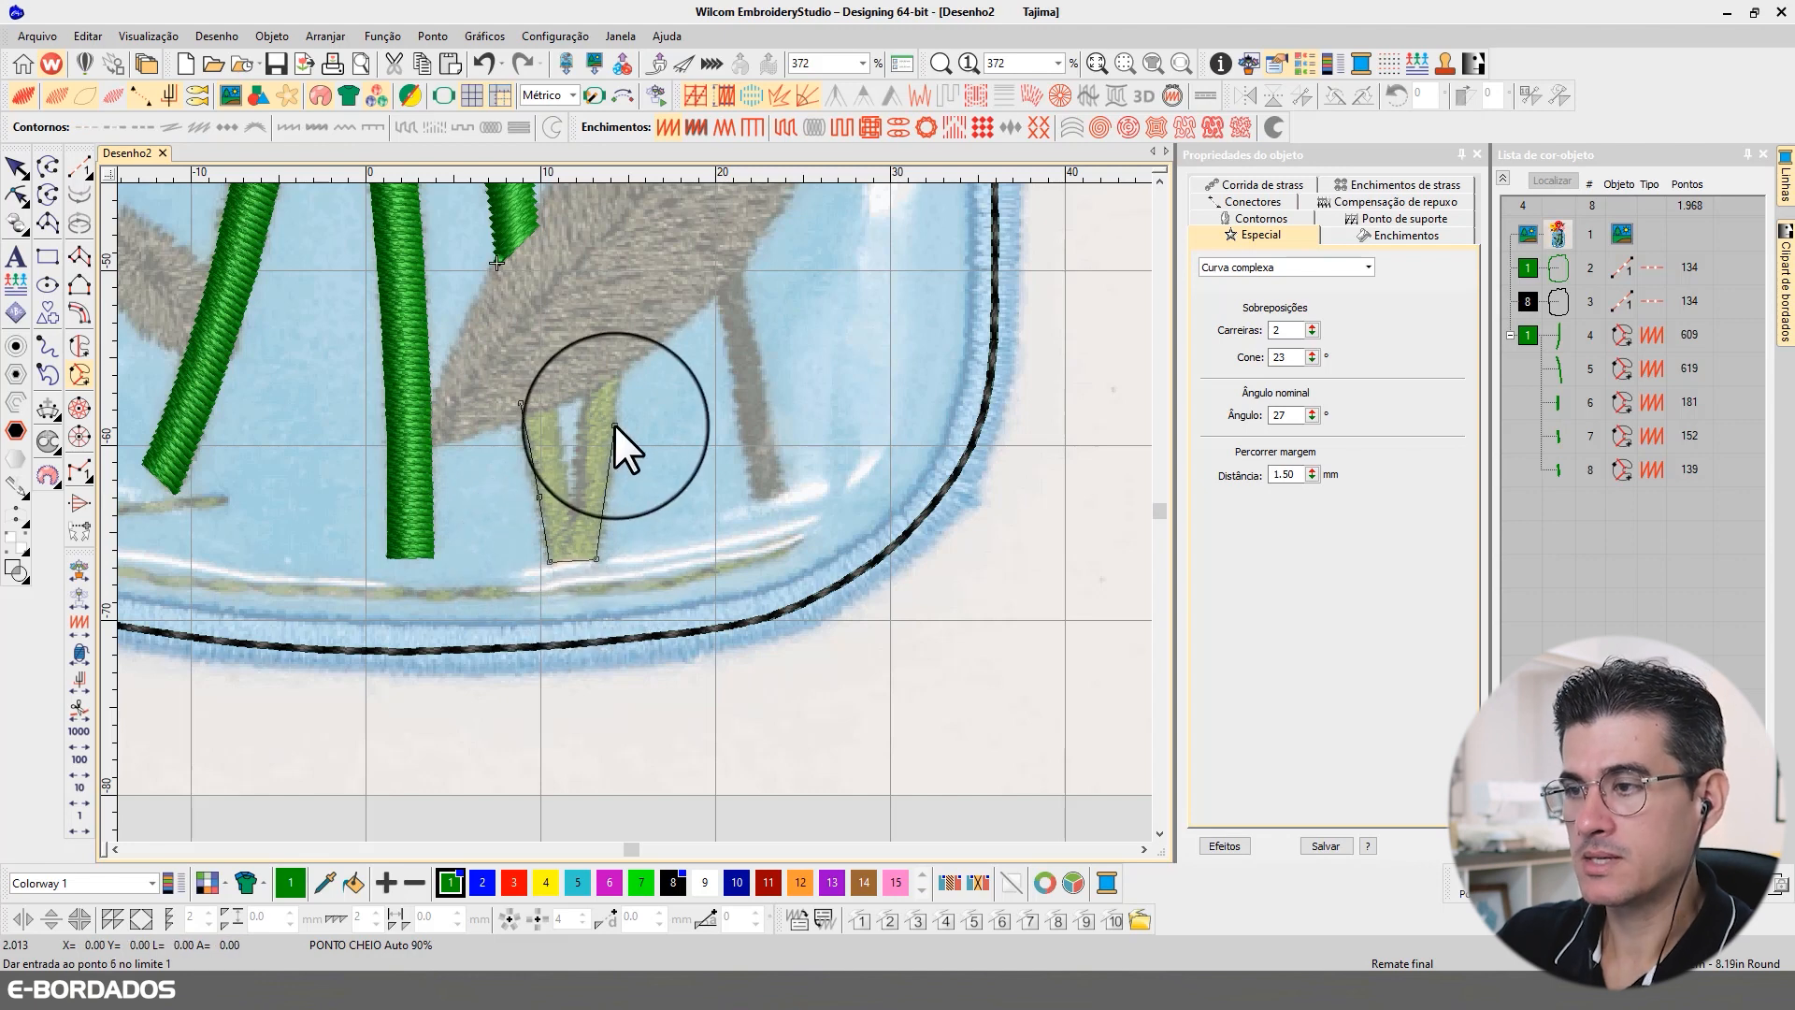
{"action": "left_click", "coordinate": [624, 352]}
{"action": "left_click", "coordinate": [586, 384]}
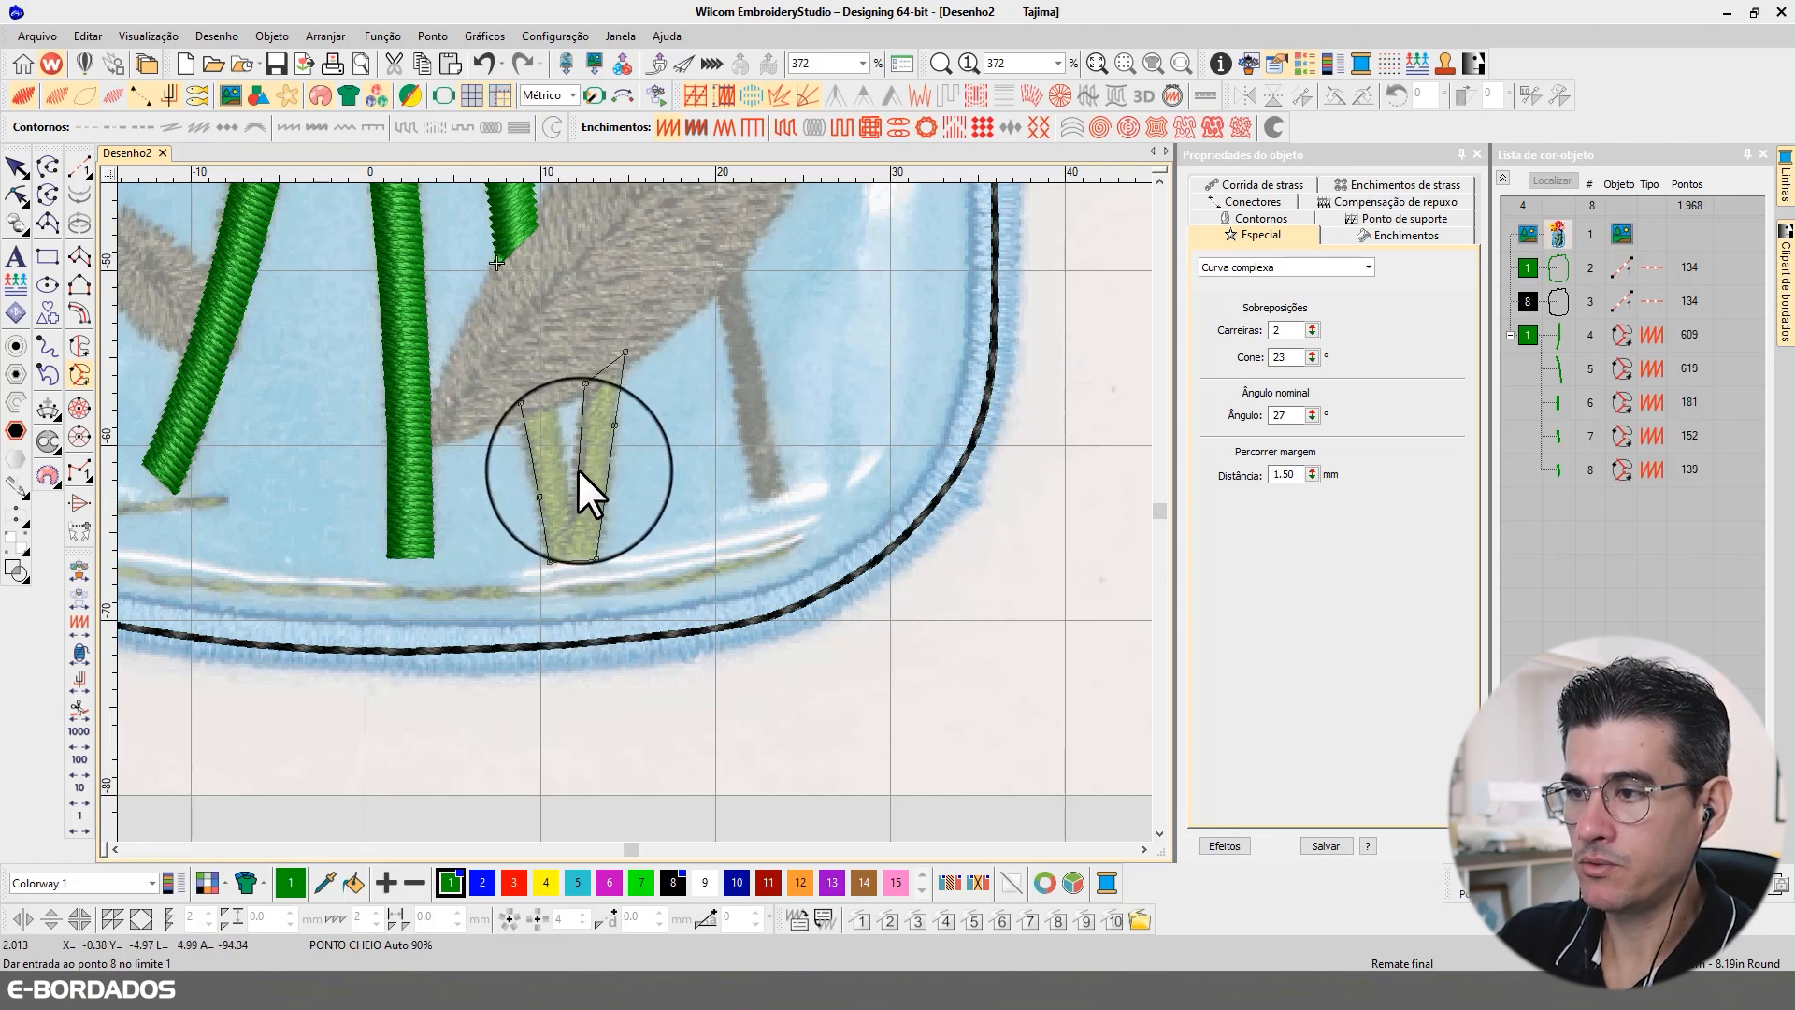
Step: Trace the inner notch of the V-shaped stem base up to the large leaf, close the shape and accept its stitch angle
{"action": "left_click", "coordinate": [578, 468]}
{"action": "left_click", "coordinate": [572, 504]}
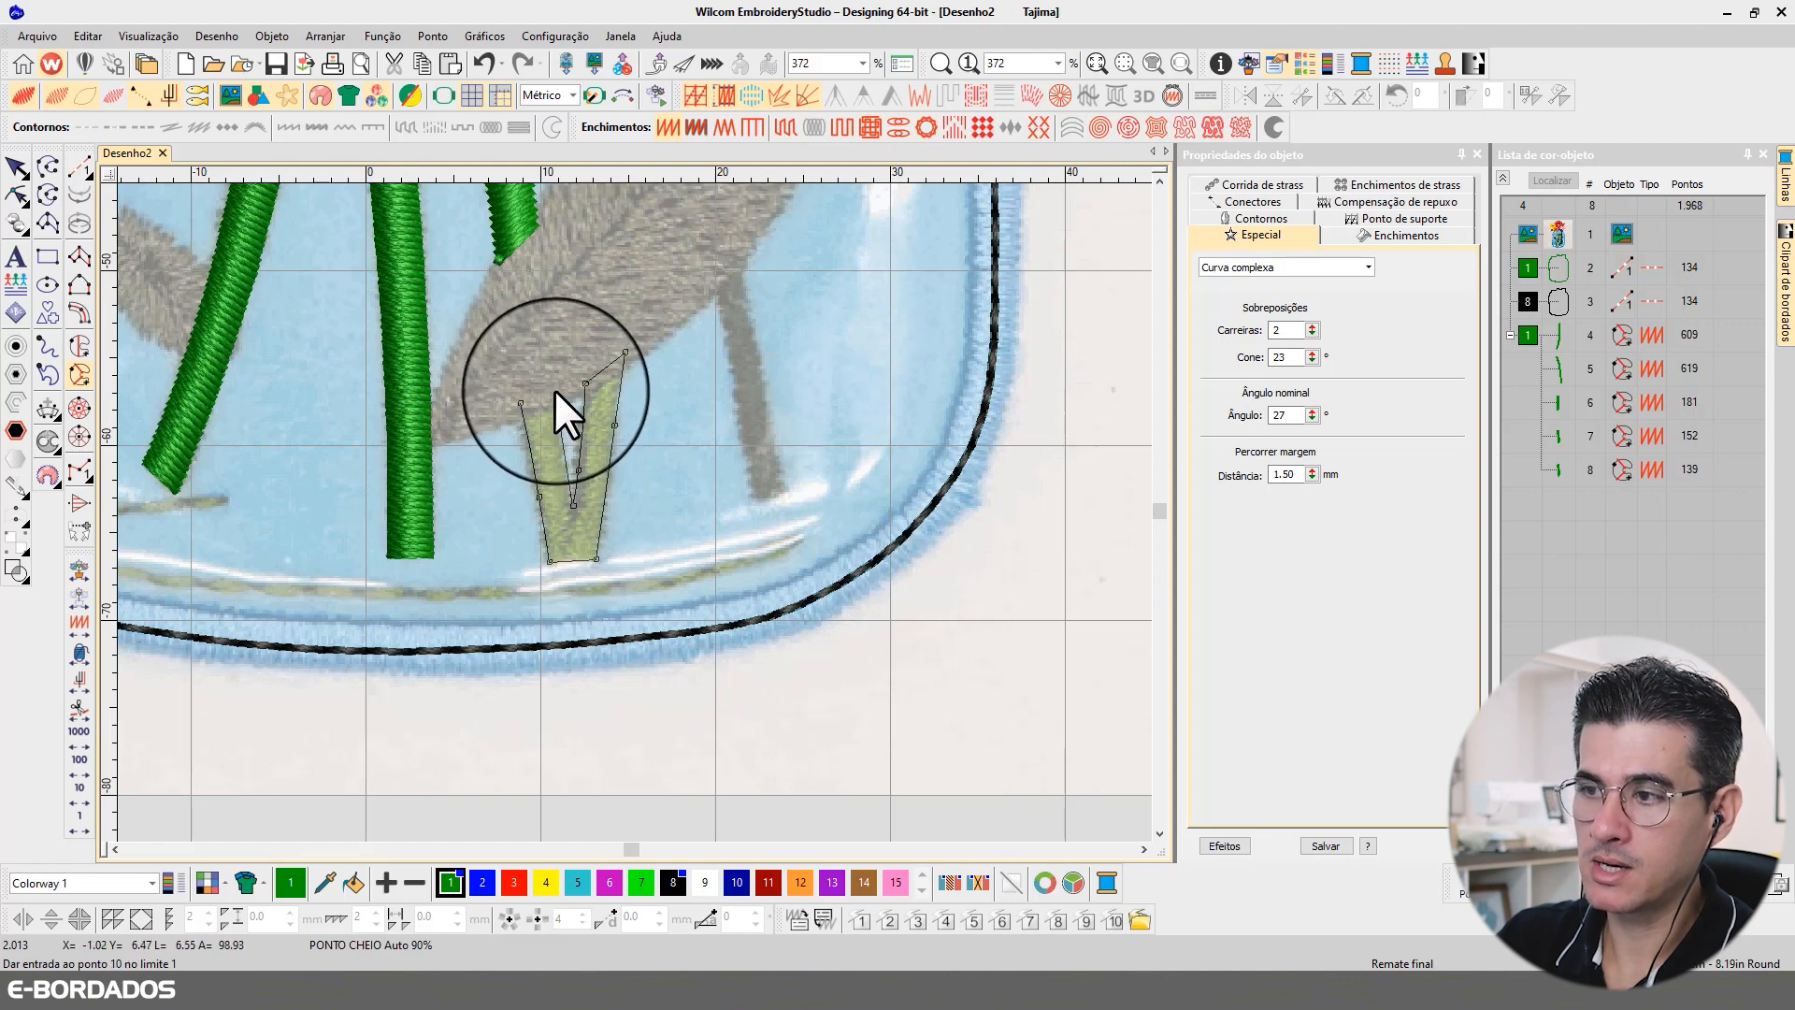
{"action": "left_click", "coordinate": [560, 427]}
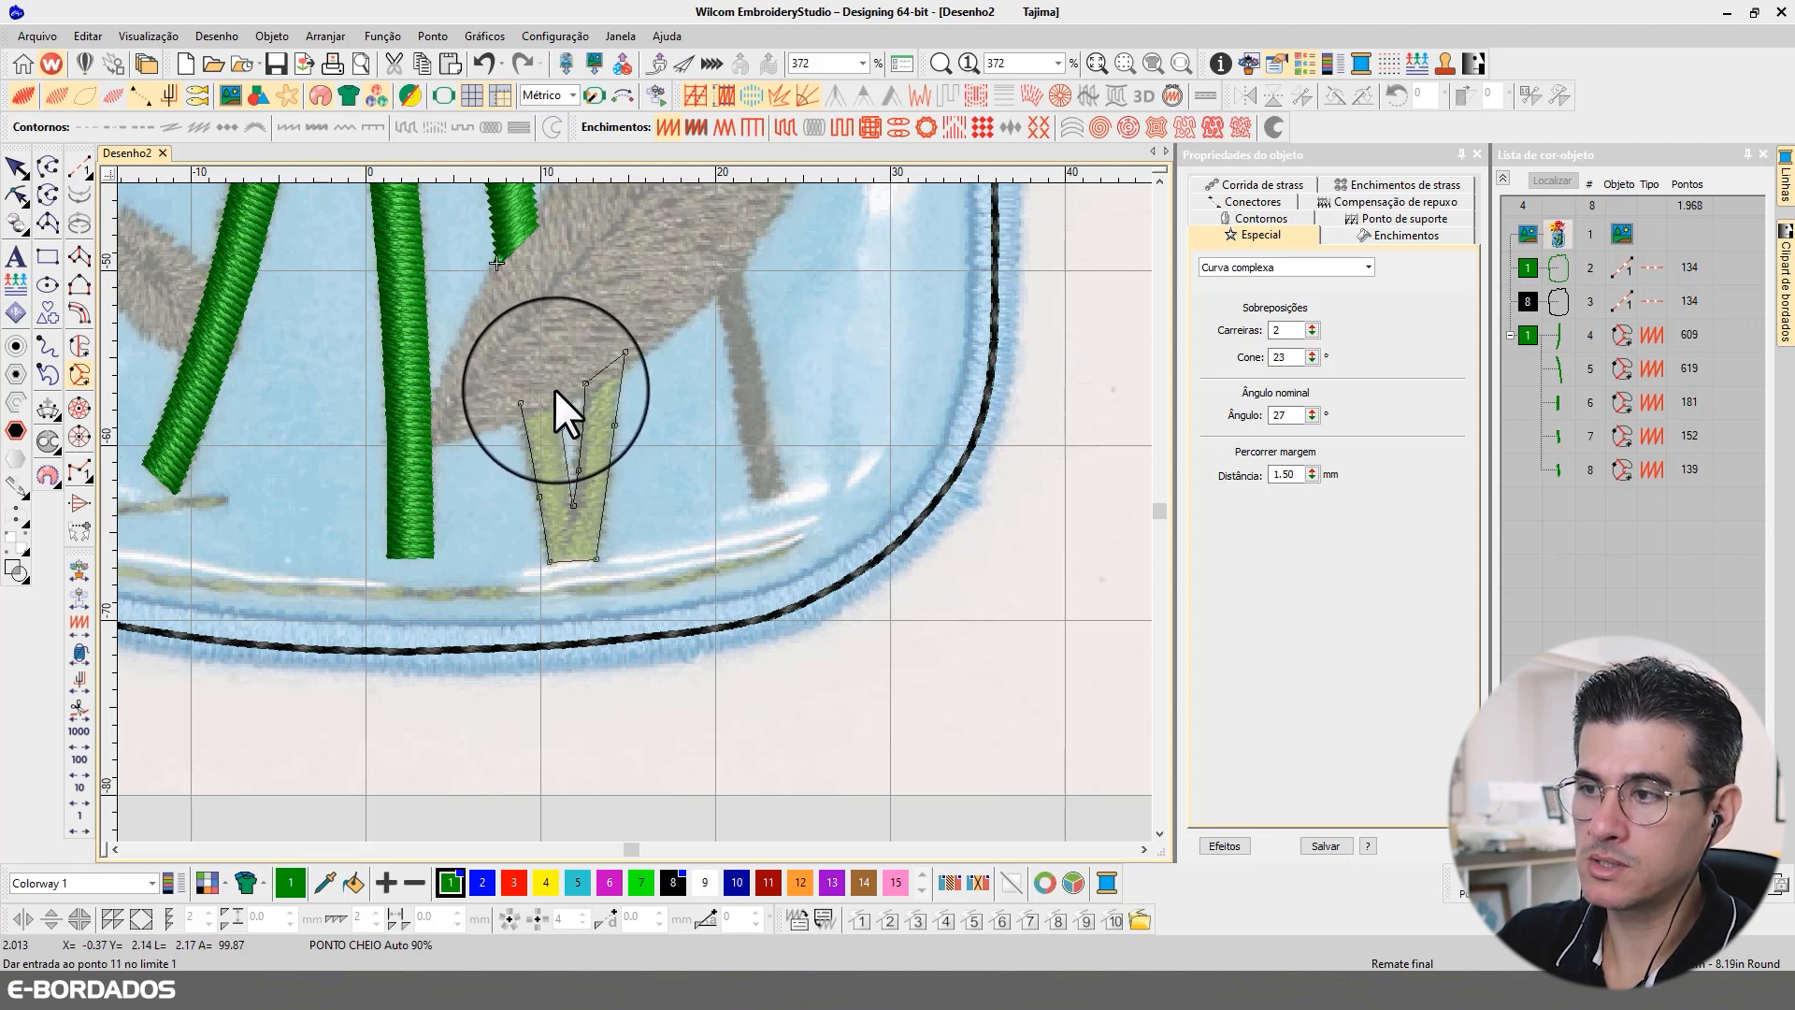
{"action": "left_click", "coordinate": [555, 389]}
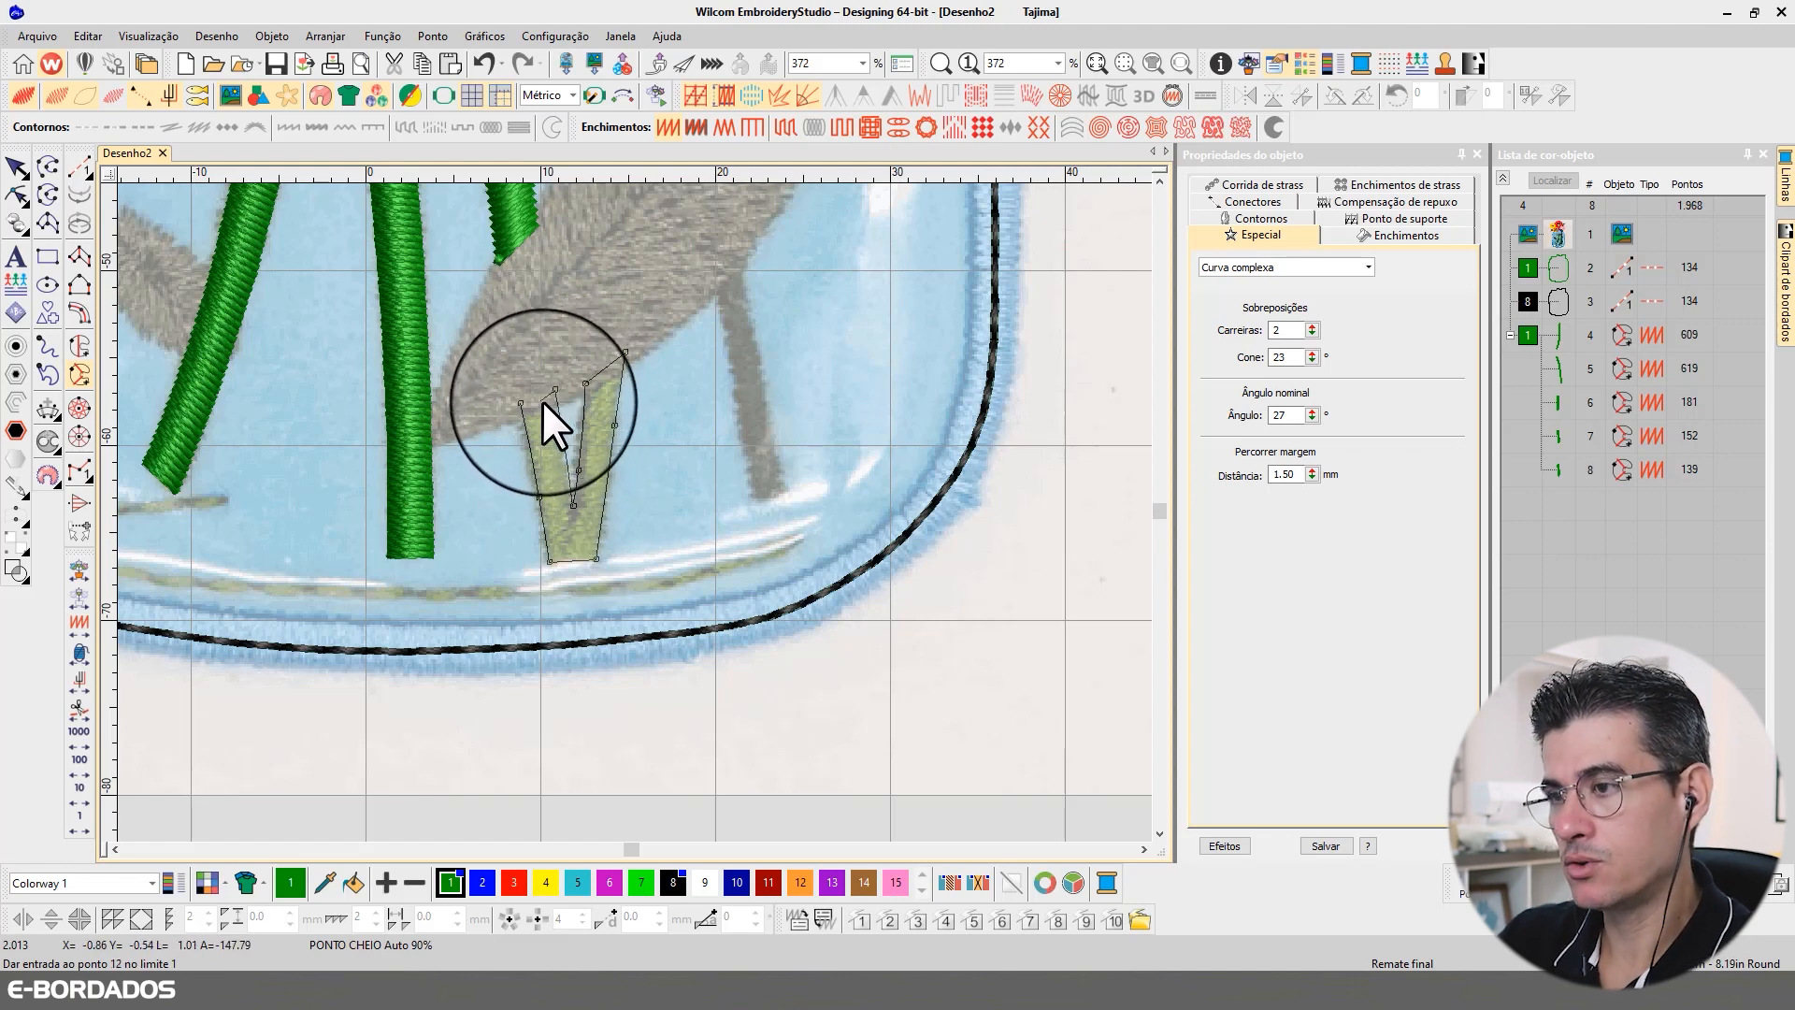
{"action": "key", "text": "Return"}
{"action": "key", "text": "Return"}
{"action": "key", "text": "Return"}
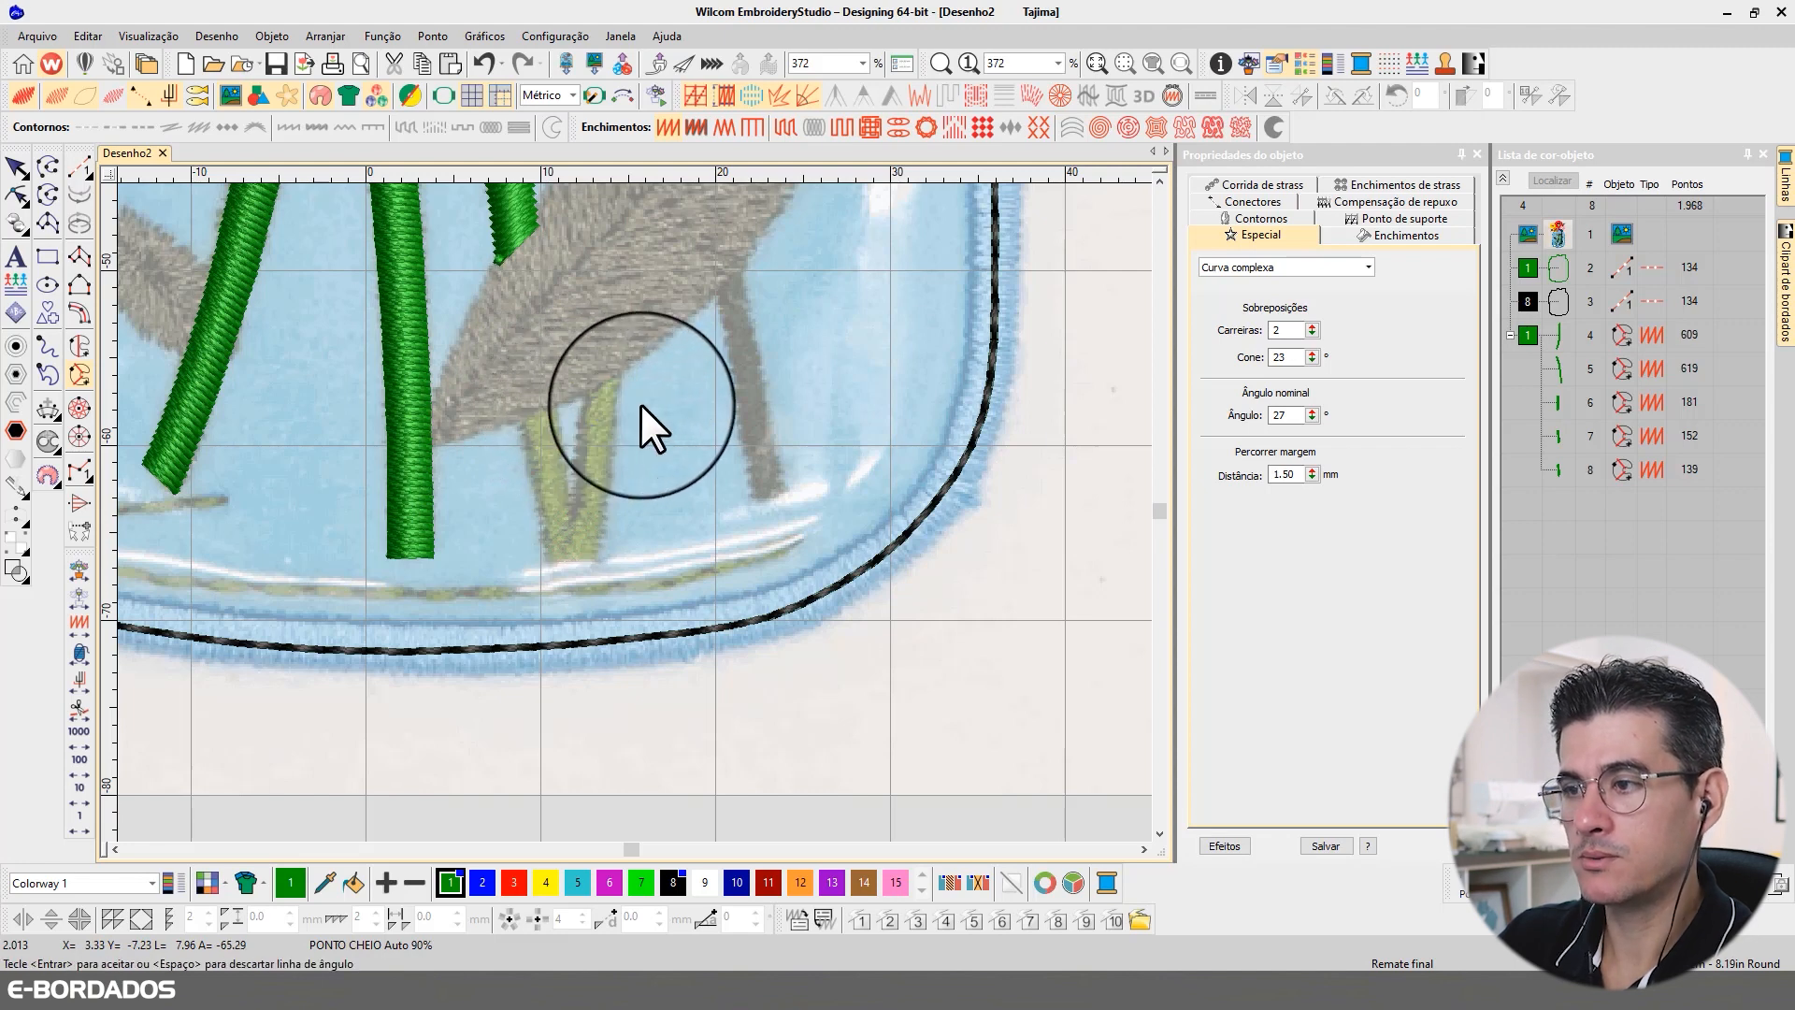
Step: Reshape the V-shaped stem base by lowering its stitch angle line across both branches near the notch
{"action": "key", "text": "h"}
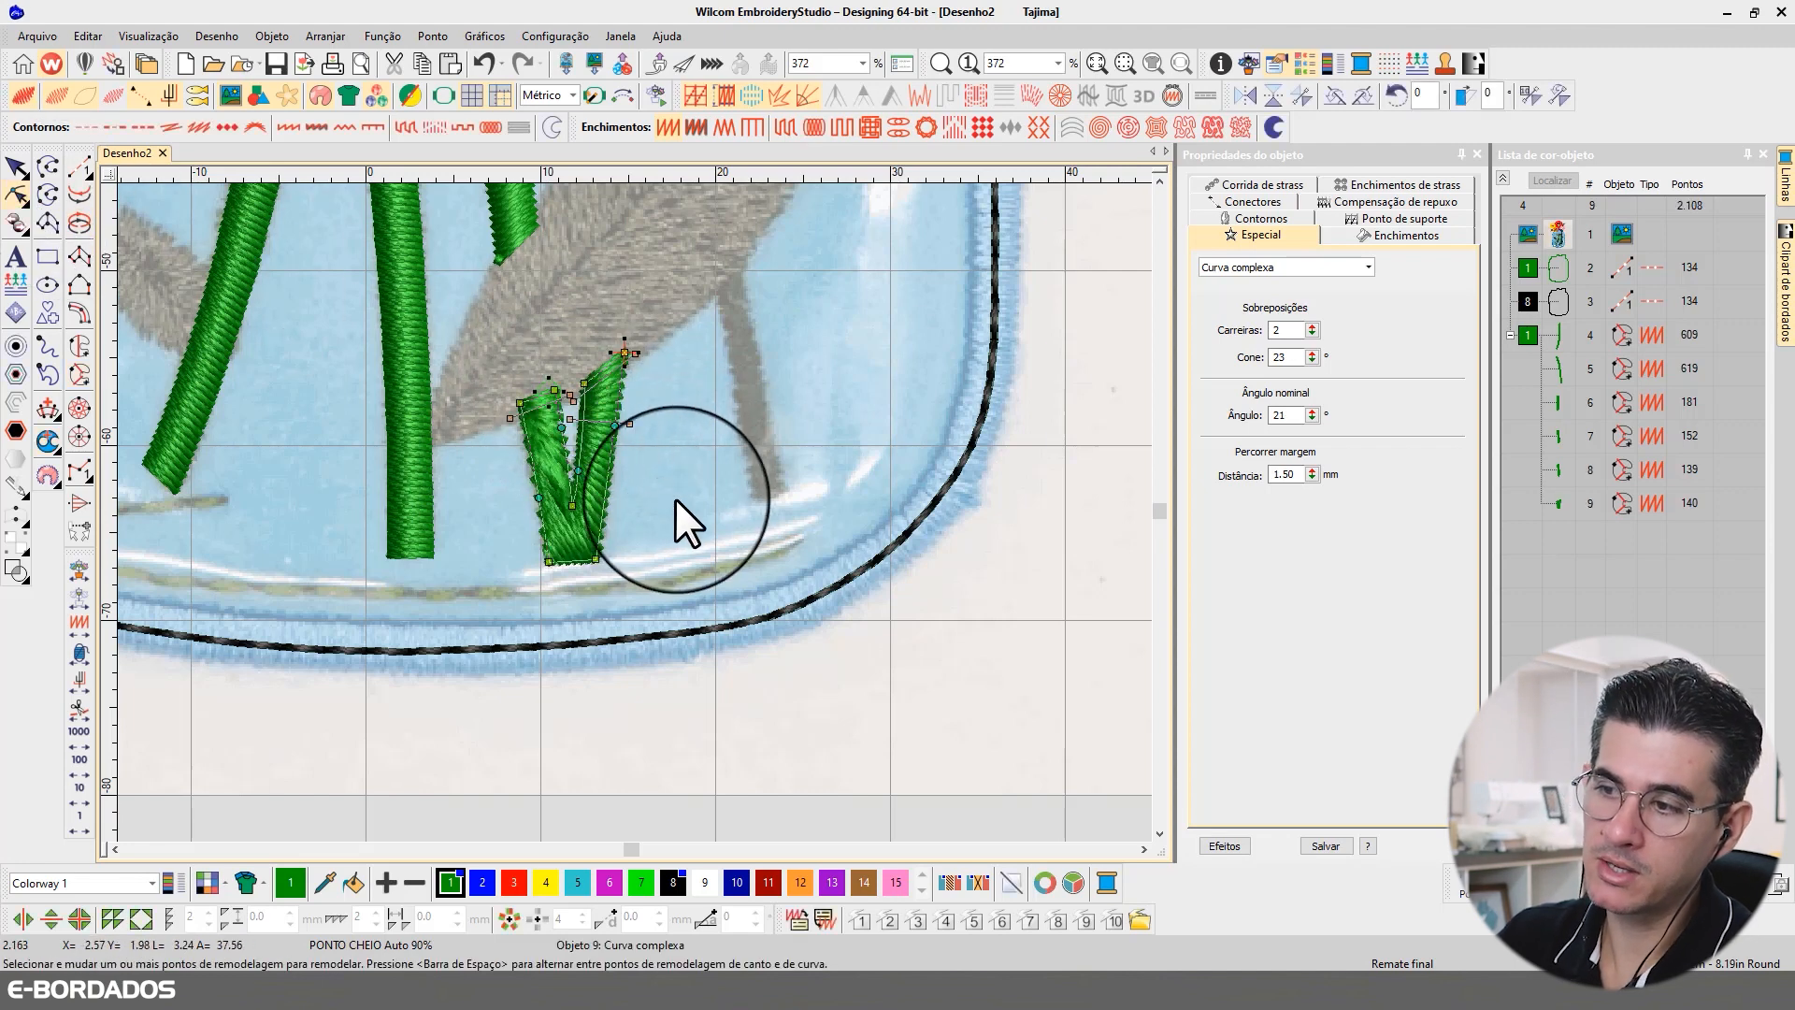
{"action": "left_click_drag", "start_coordinate": [578, 416], "coordinate": [523, 490]}
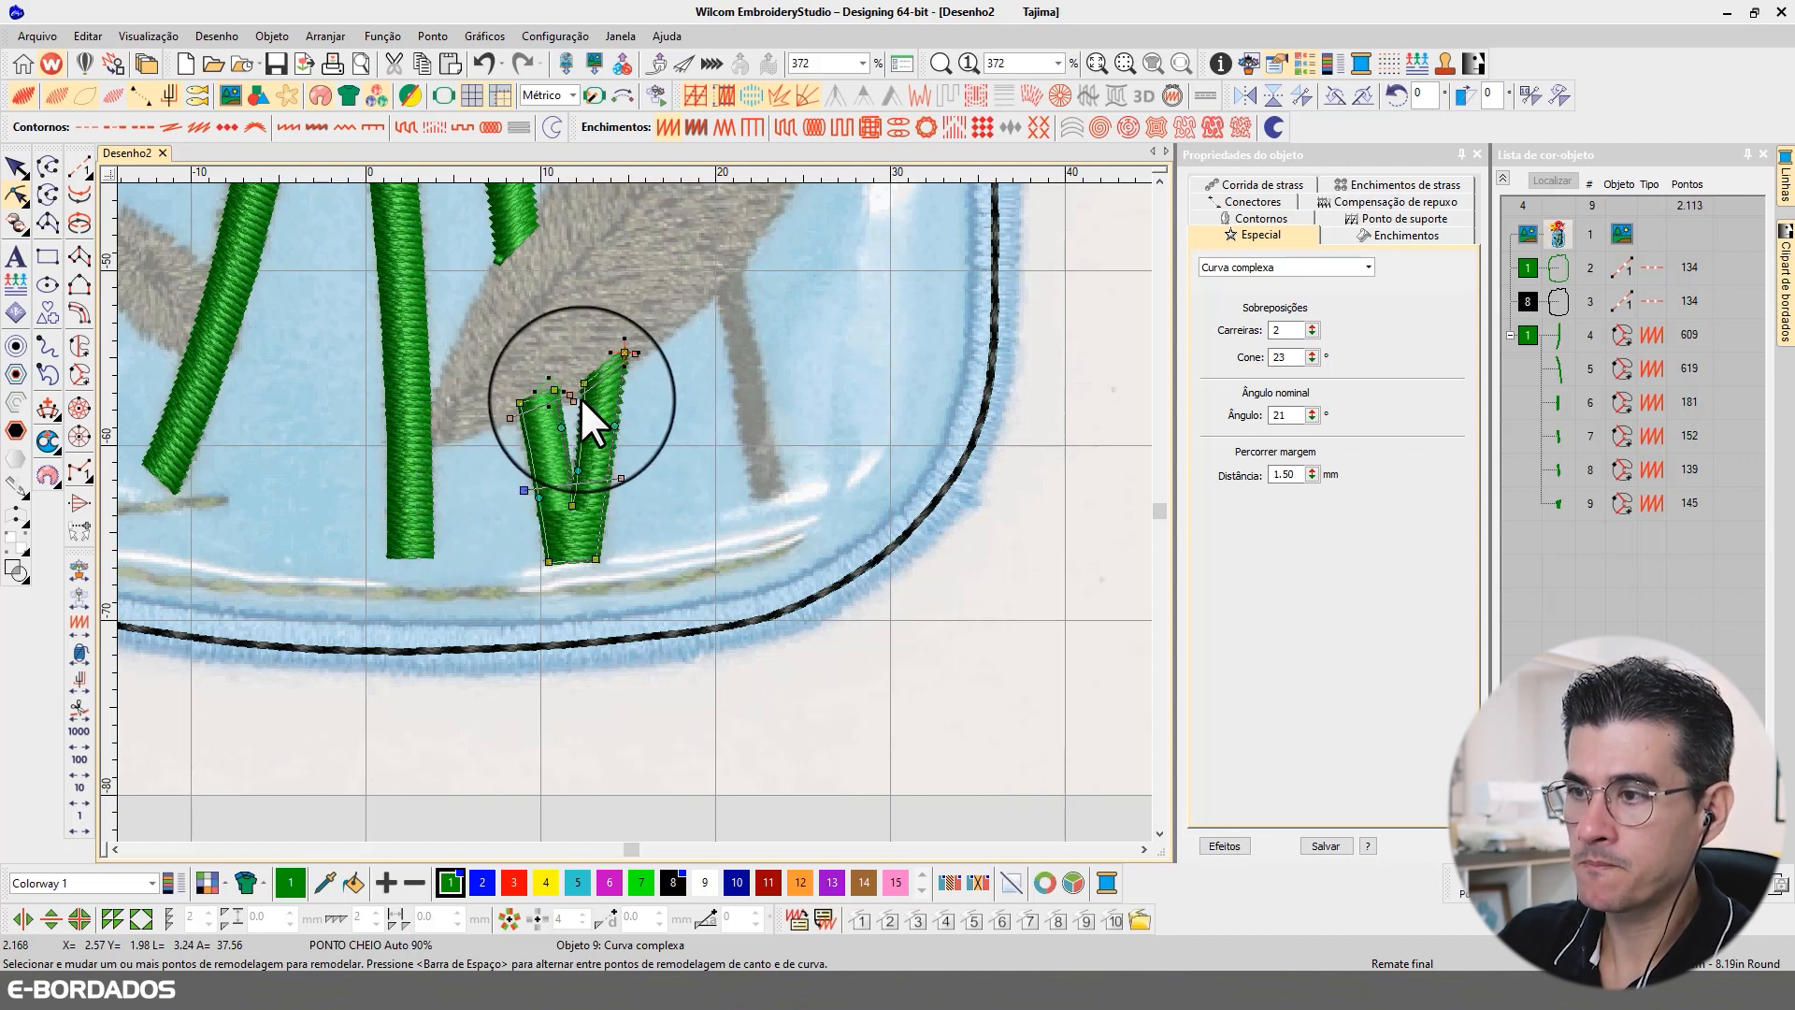
{"action": "left_click", "coordinate": [14, 175]}
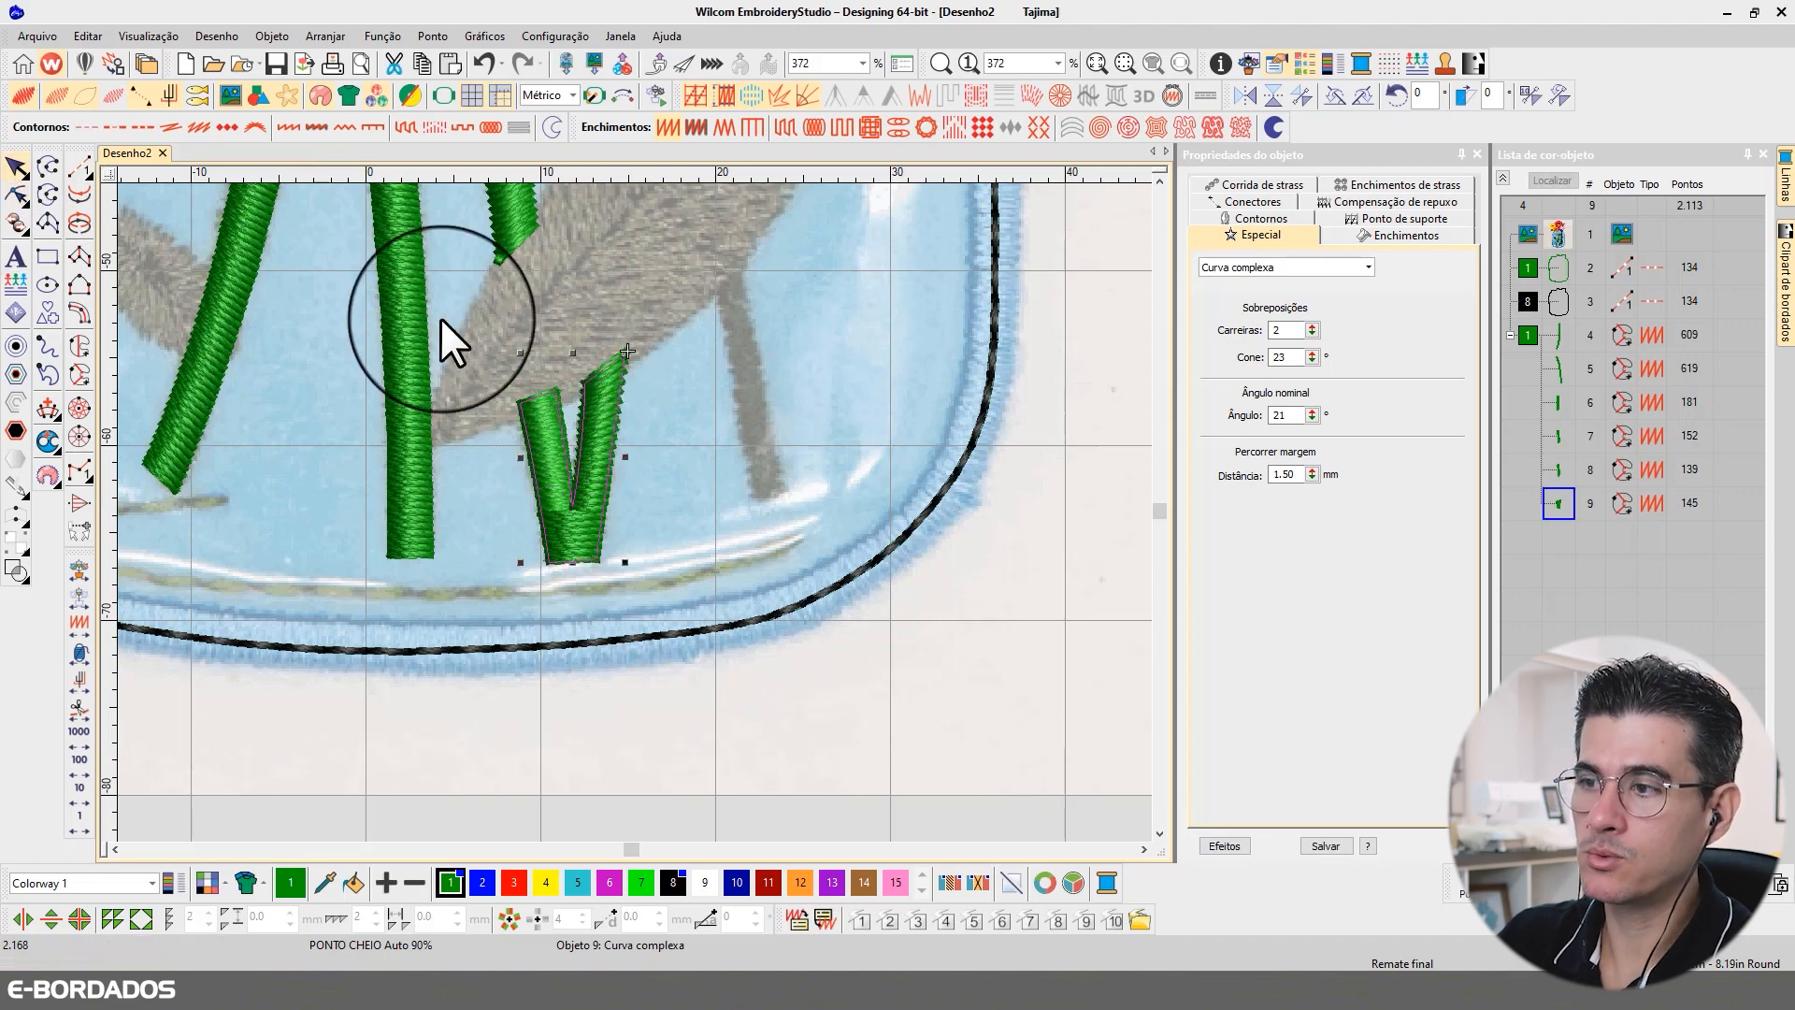
Step: Examine the digitized stems and the still untraced fourth stem between the jar's rim and the large lower leaf
{"action": "scroll", "coordinate": [561, 421], "scroll_direction": "down", "scroll_amount": 2}
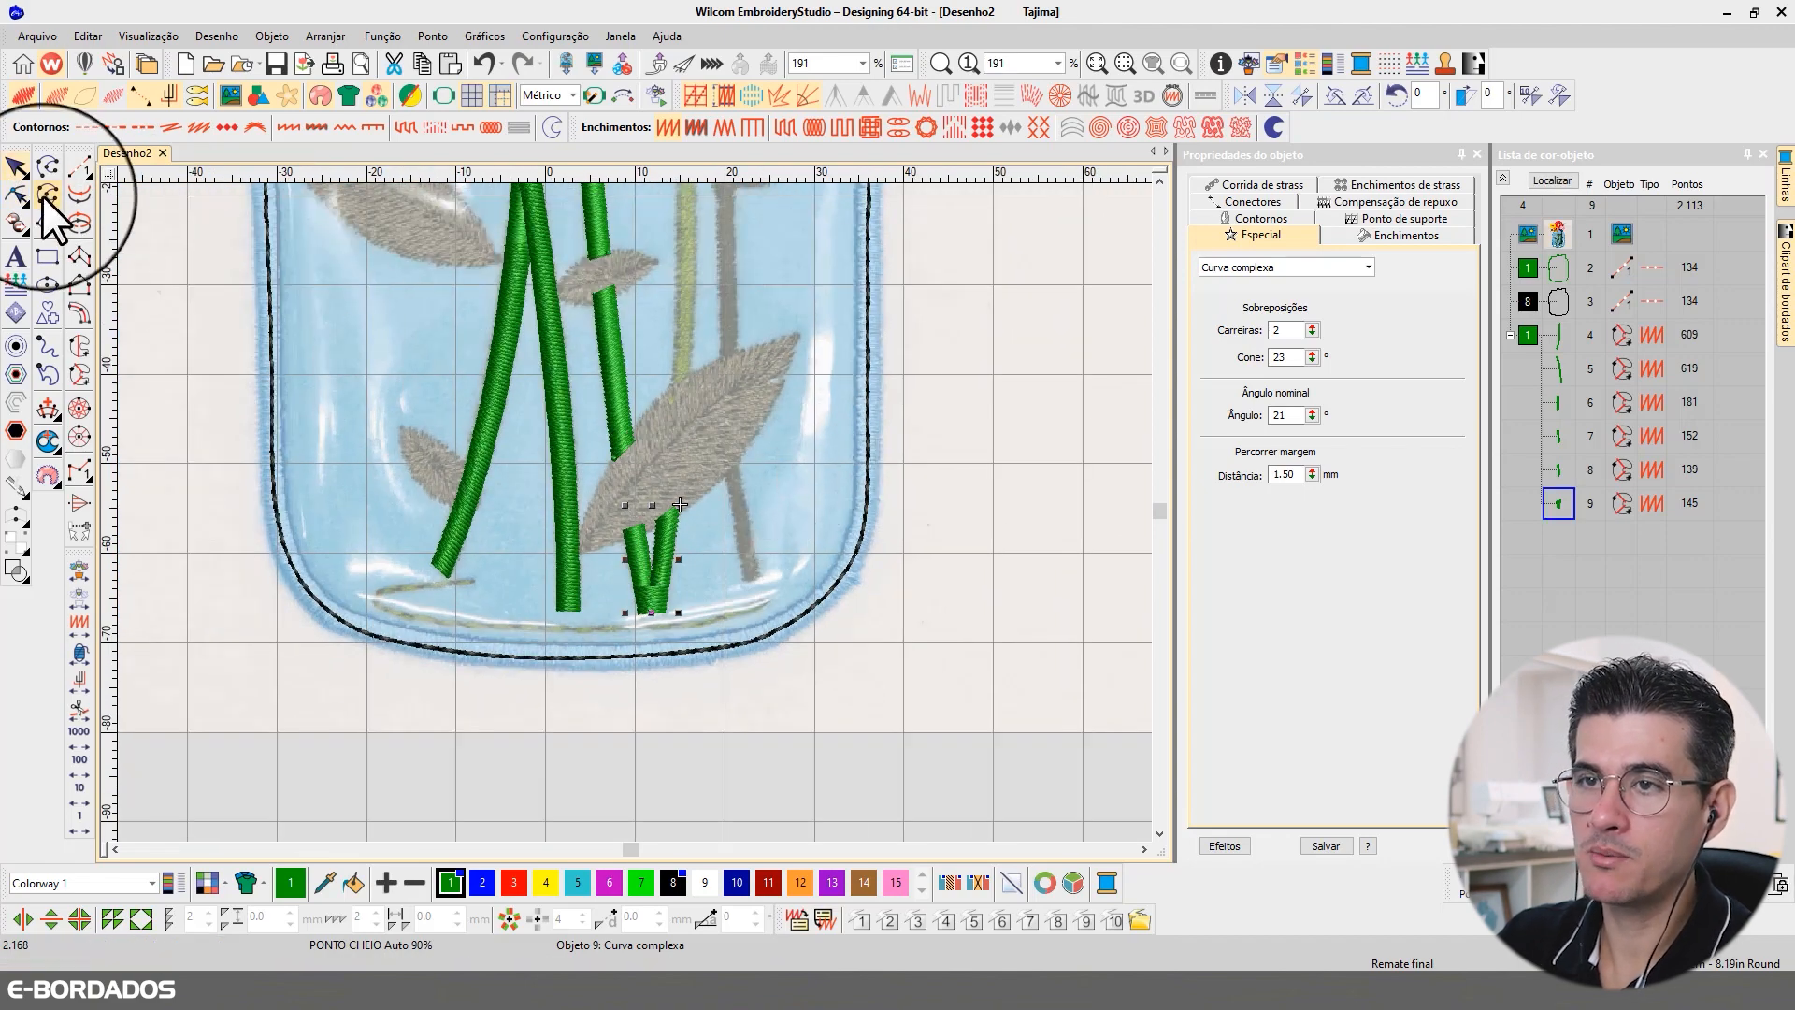
{"action": "left_click", "coordinate": [1018, 389]}
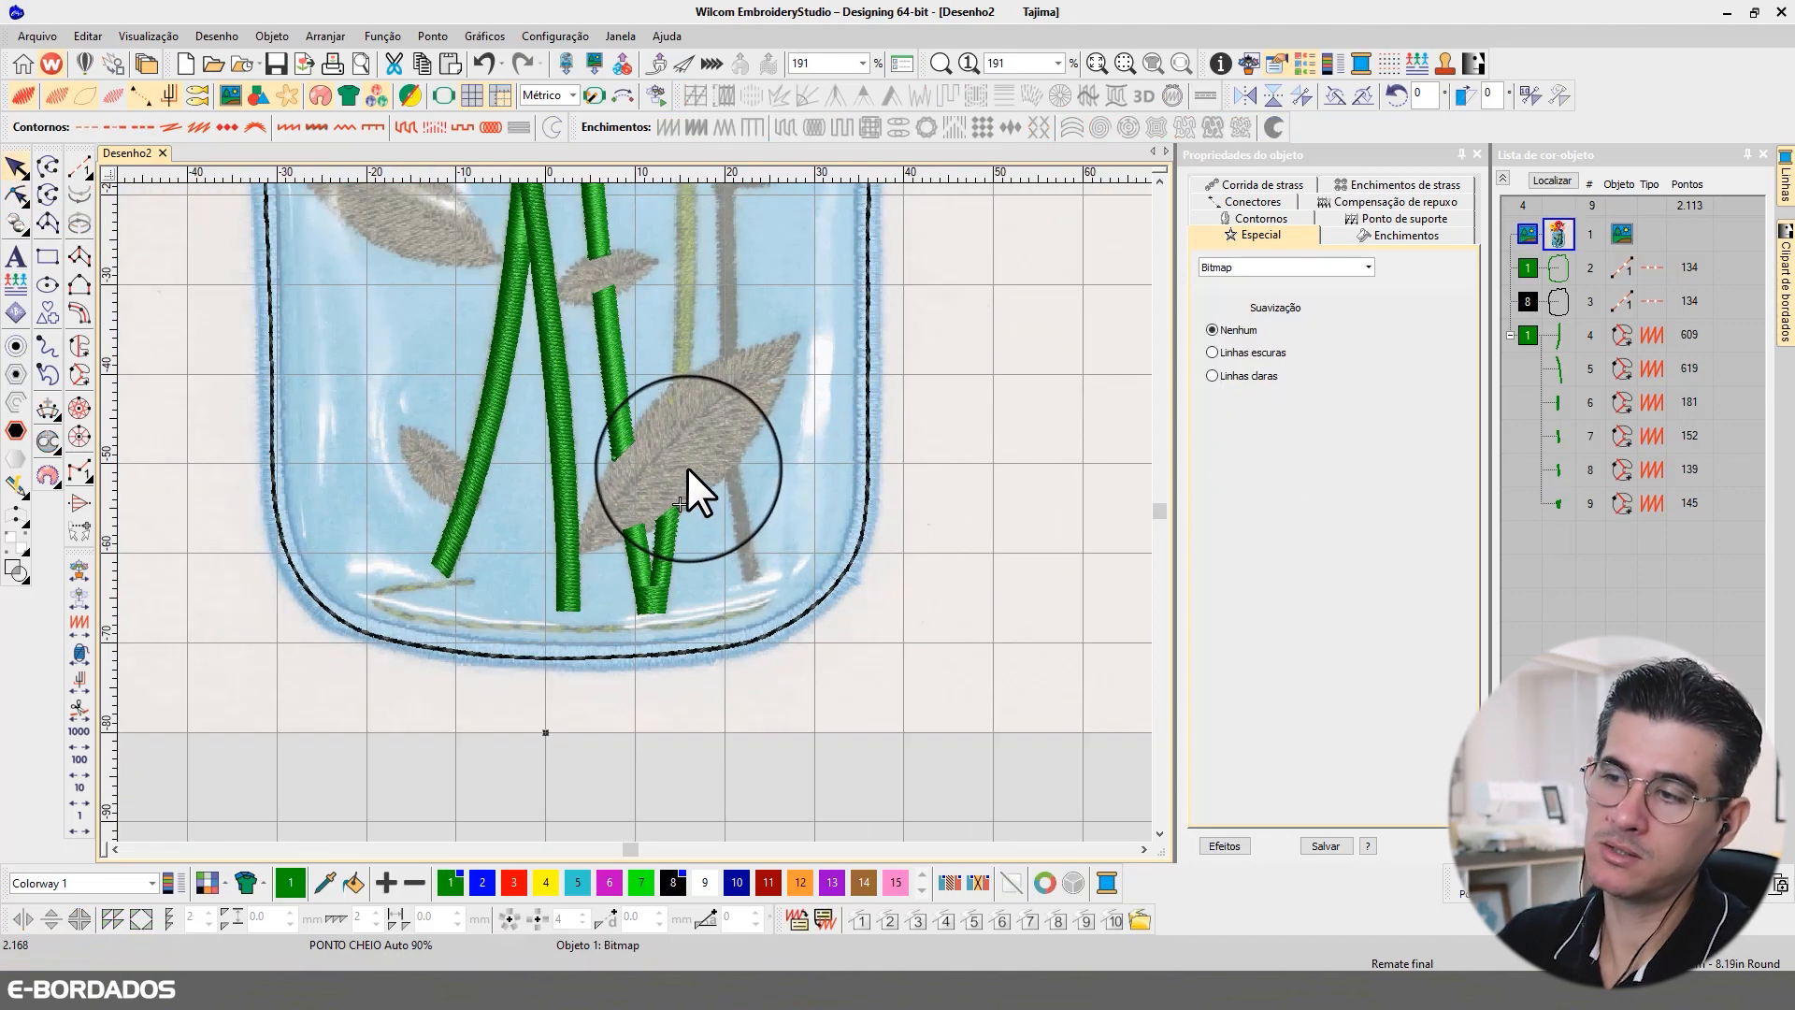
{"action": "scroll", "coordinate": [692, 468], "scroll_direction": "down", "scroll_amount": 2}
{"action": "scroll", "coordinate": [629, 511], "scroll_direction": "up", "scroll_amount": 3}
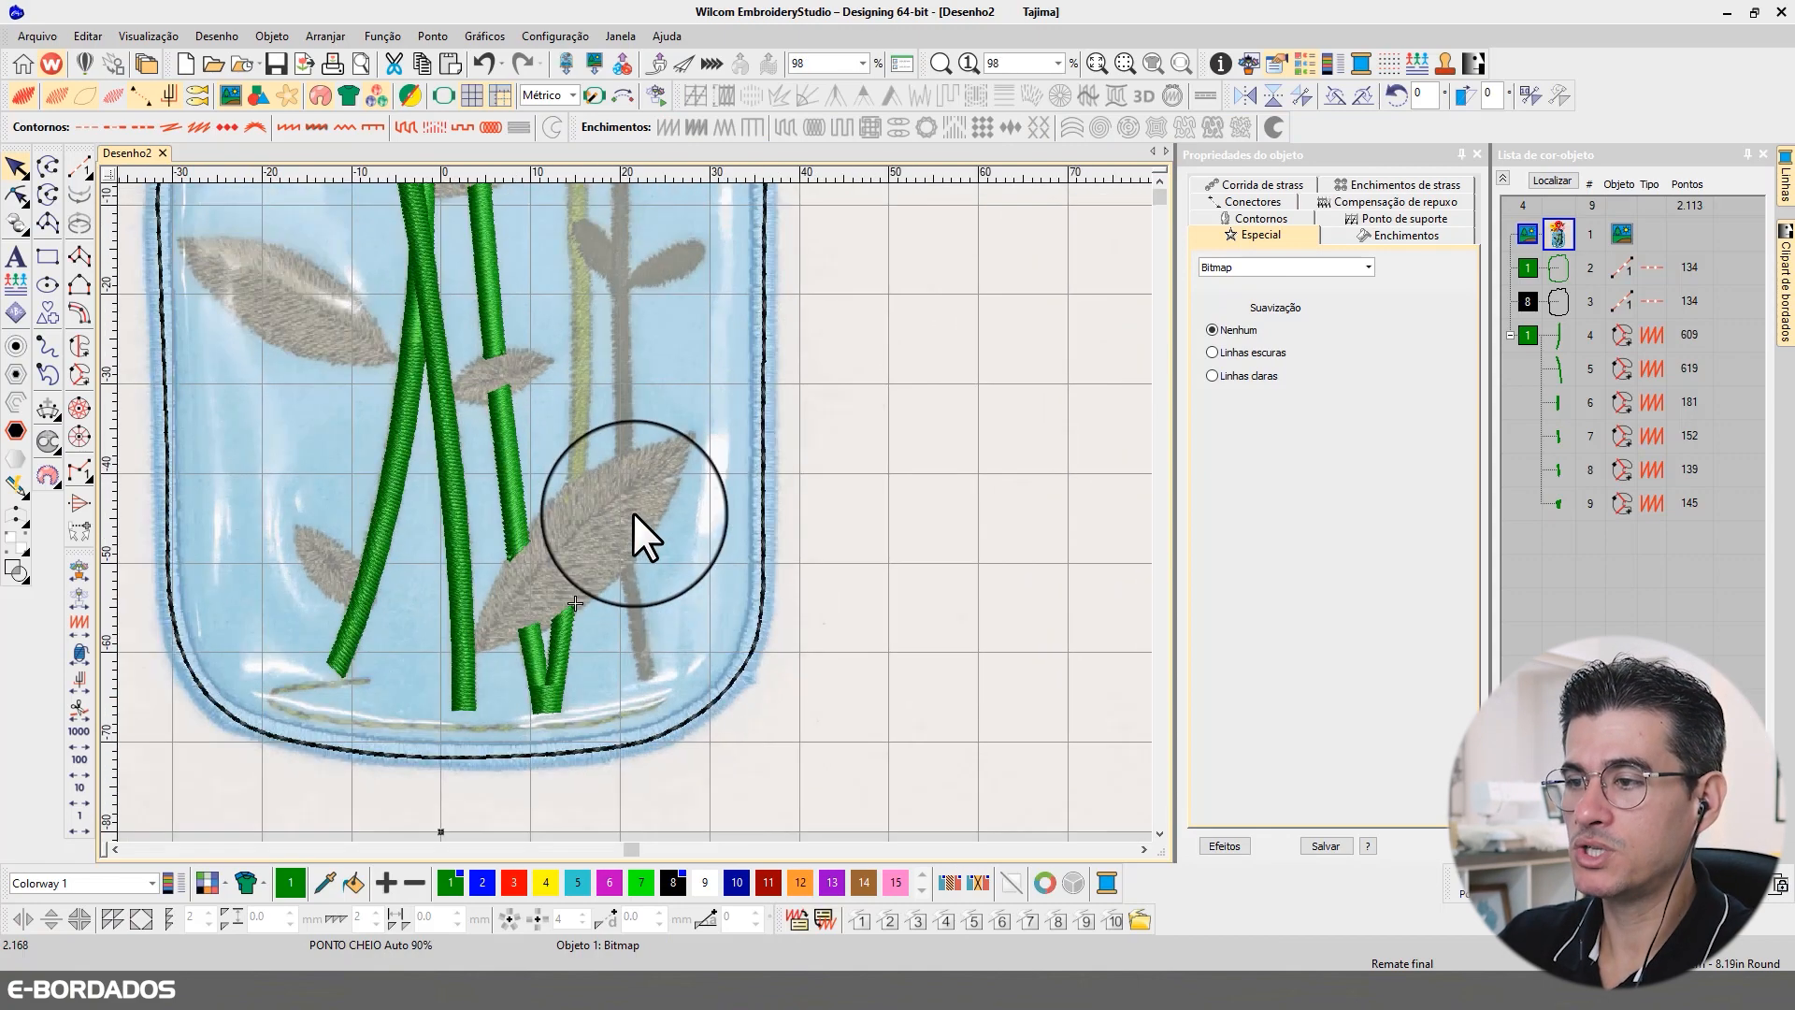
{"action": "left_click", "coordinate": [1156, 175]}
{"action": "left_click", "coordinate": [1155, 176]}
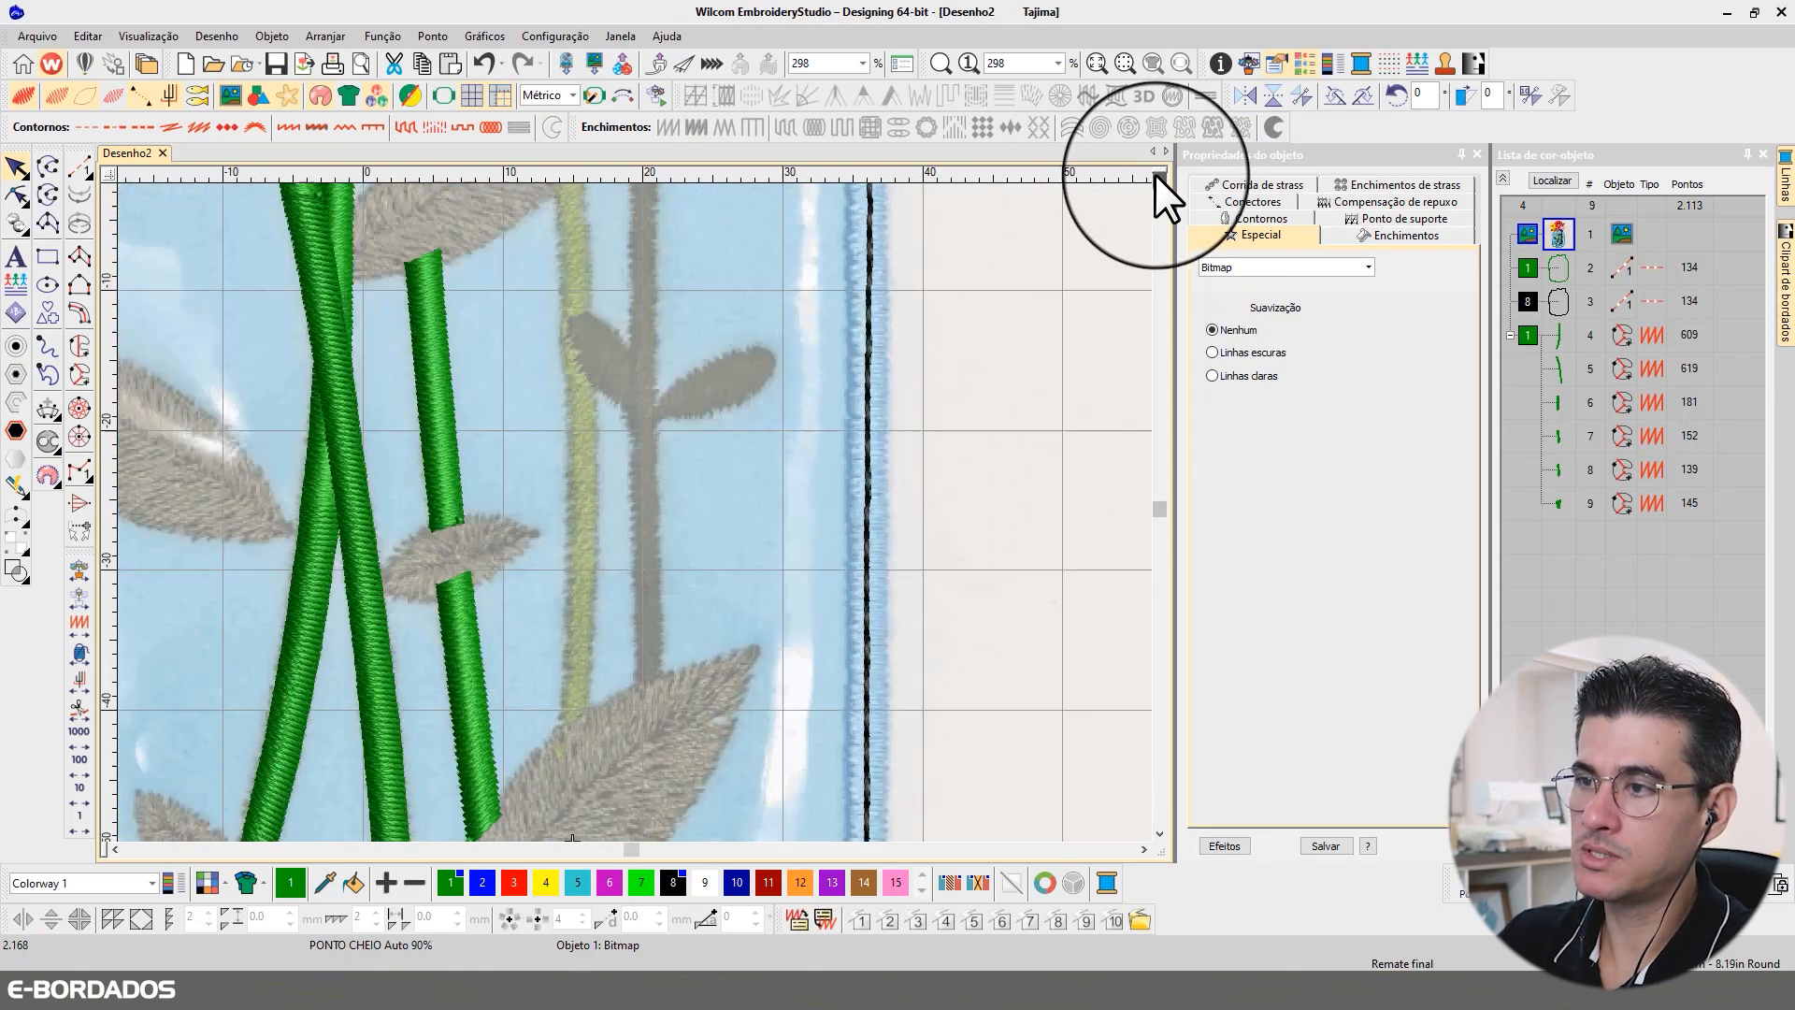
{"action": "left_click", "coordinate": [1156, 176]}
{"action": "scroll", "coordinate": [526, 411], "scroll_direction": "down", "scroll_amount": 3}
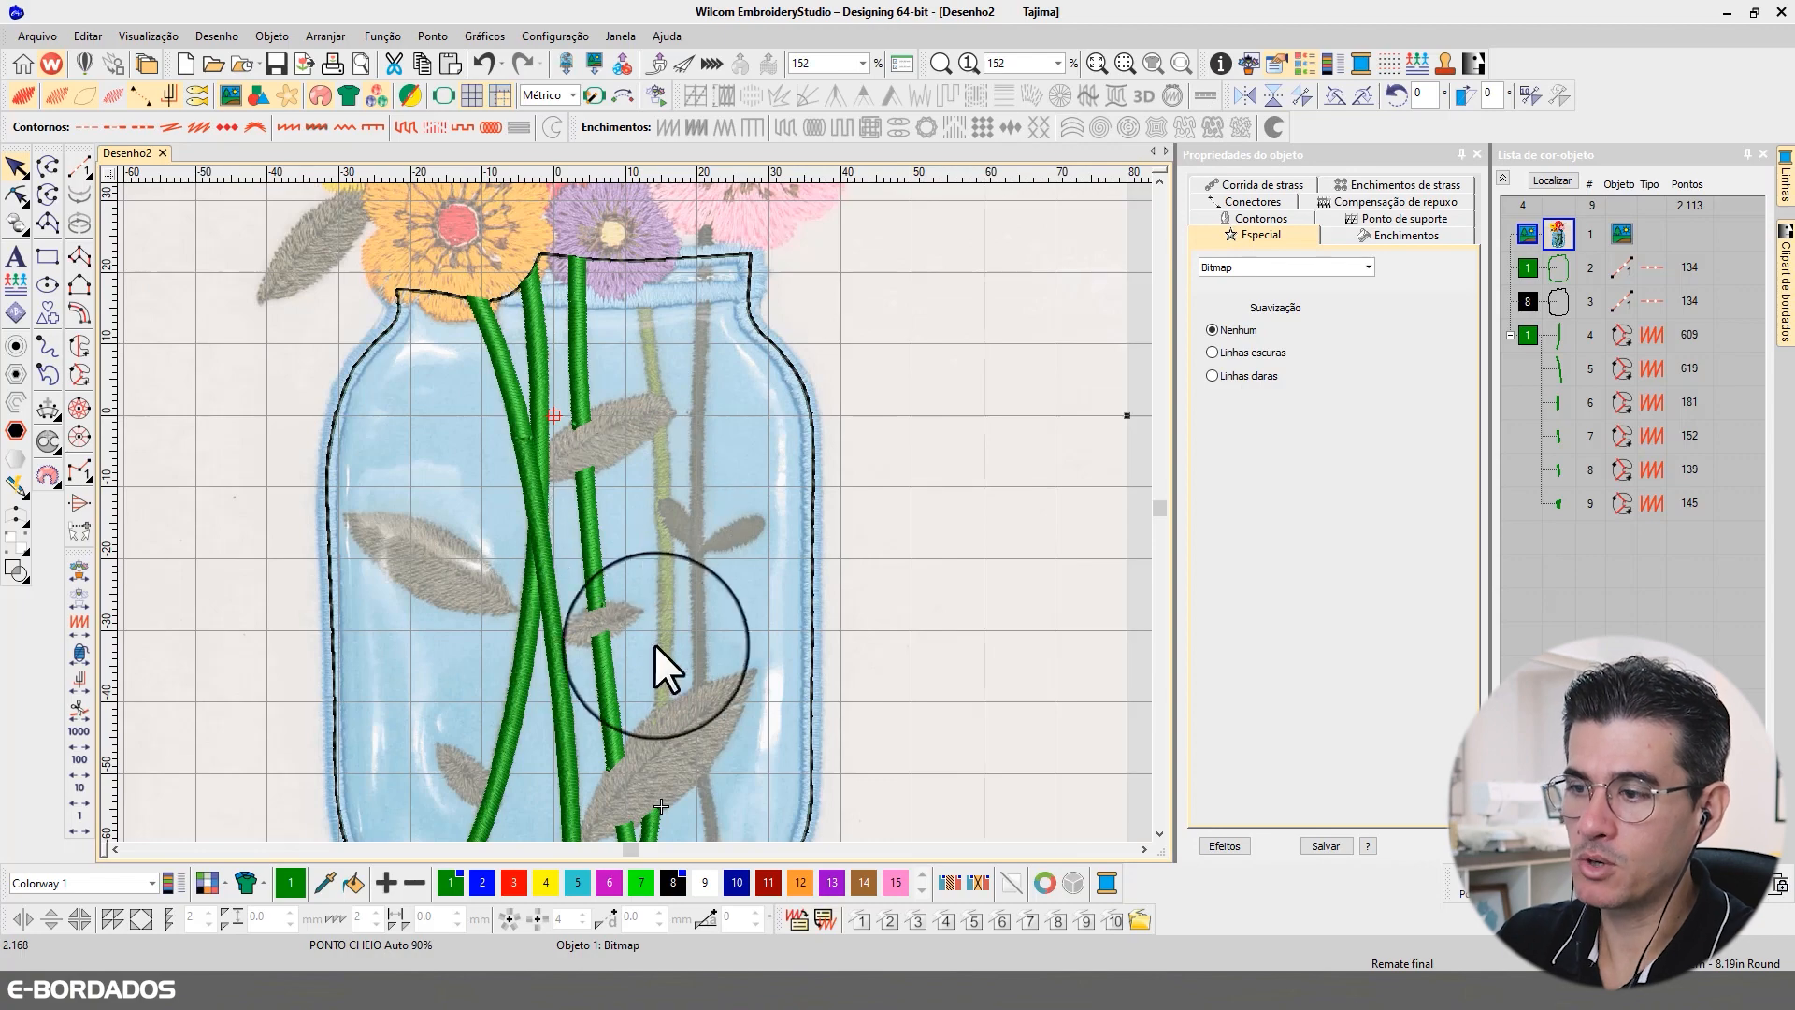
{"action": "scroll", "coordinate": [622, 781], "scroll_direction": "up", "scroll_amount": 1}
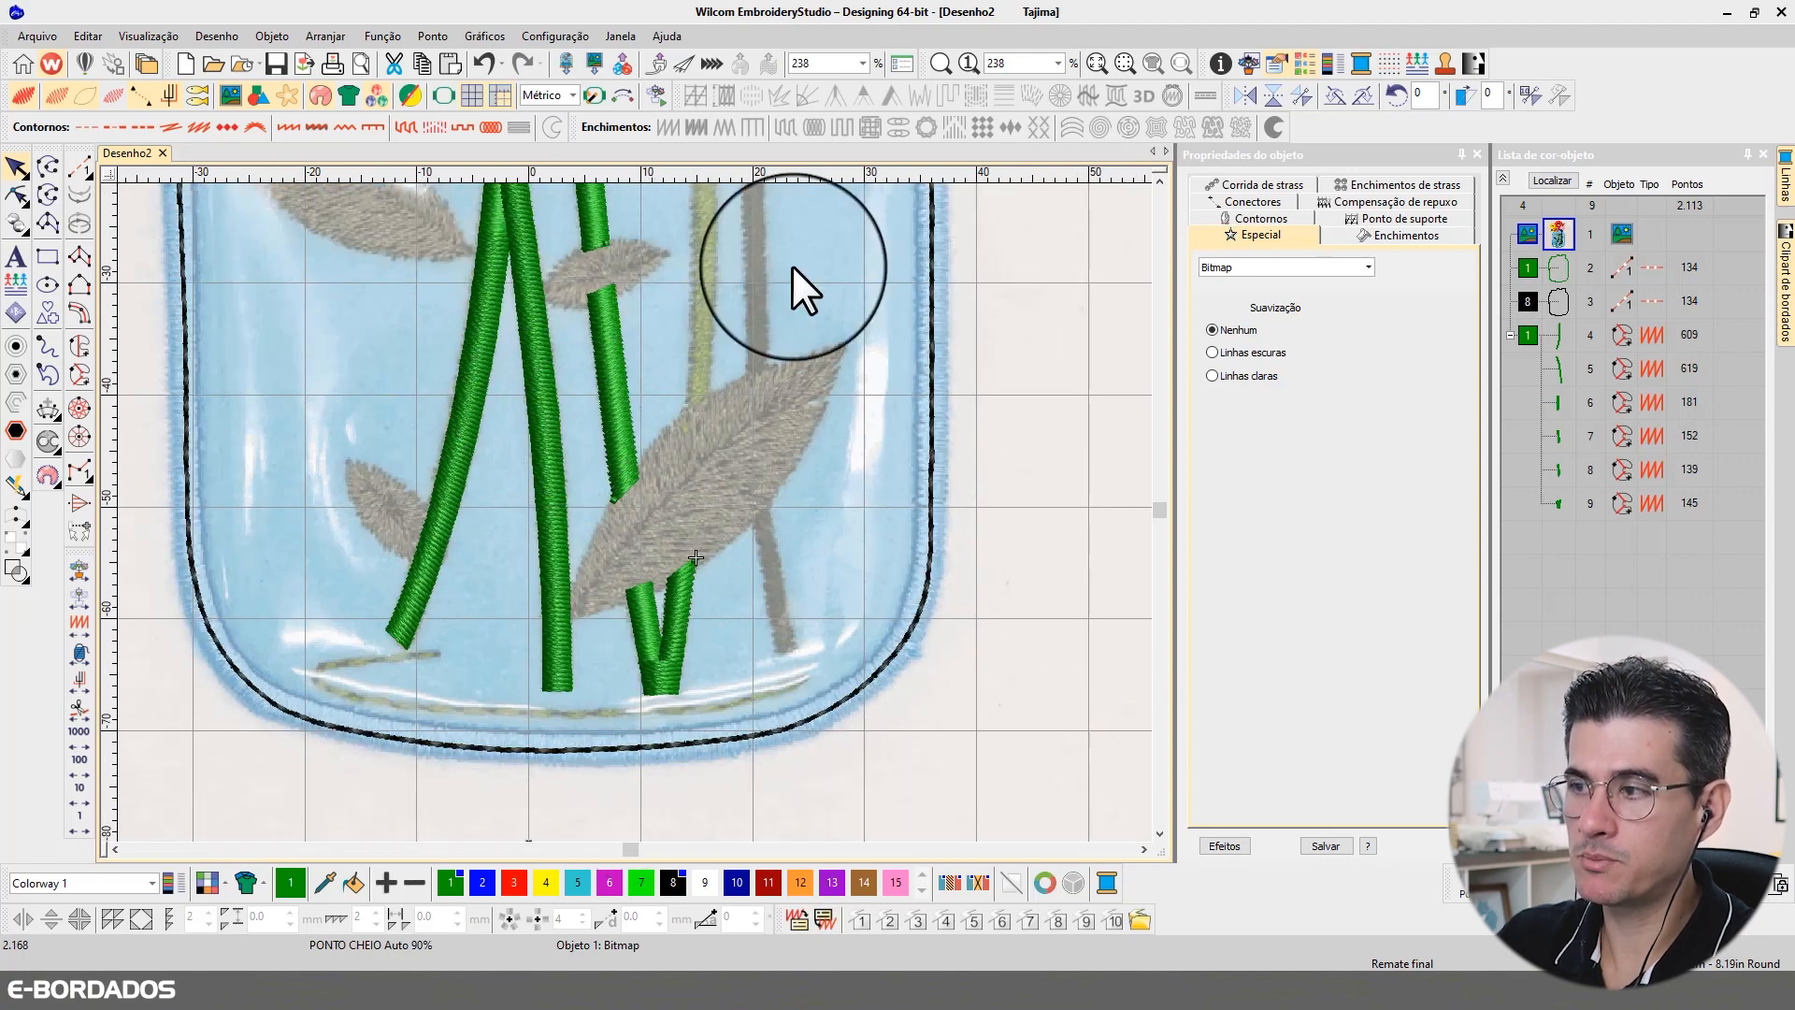
{"action": "left_click", "coordinate": [1160, 177]}
{"action": "left_click", "coordinate": [1159, 177]}
{"action": "left_click", "coordinate": [1159, 177]}
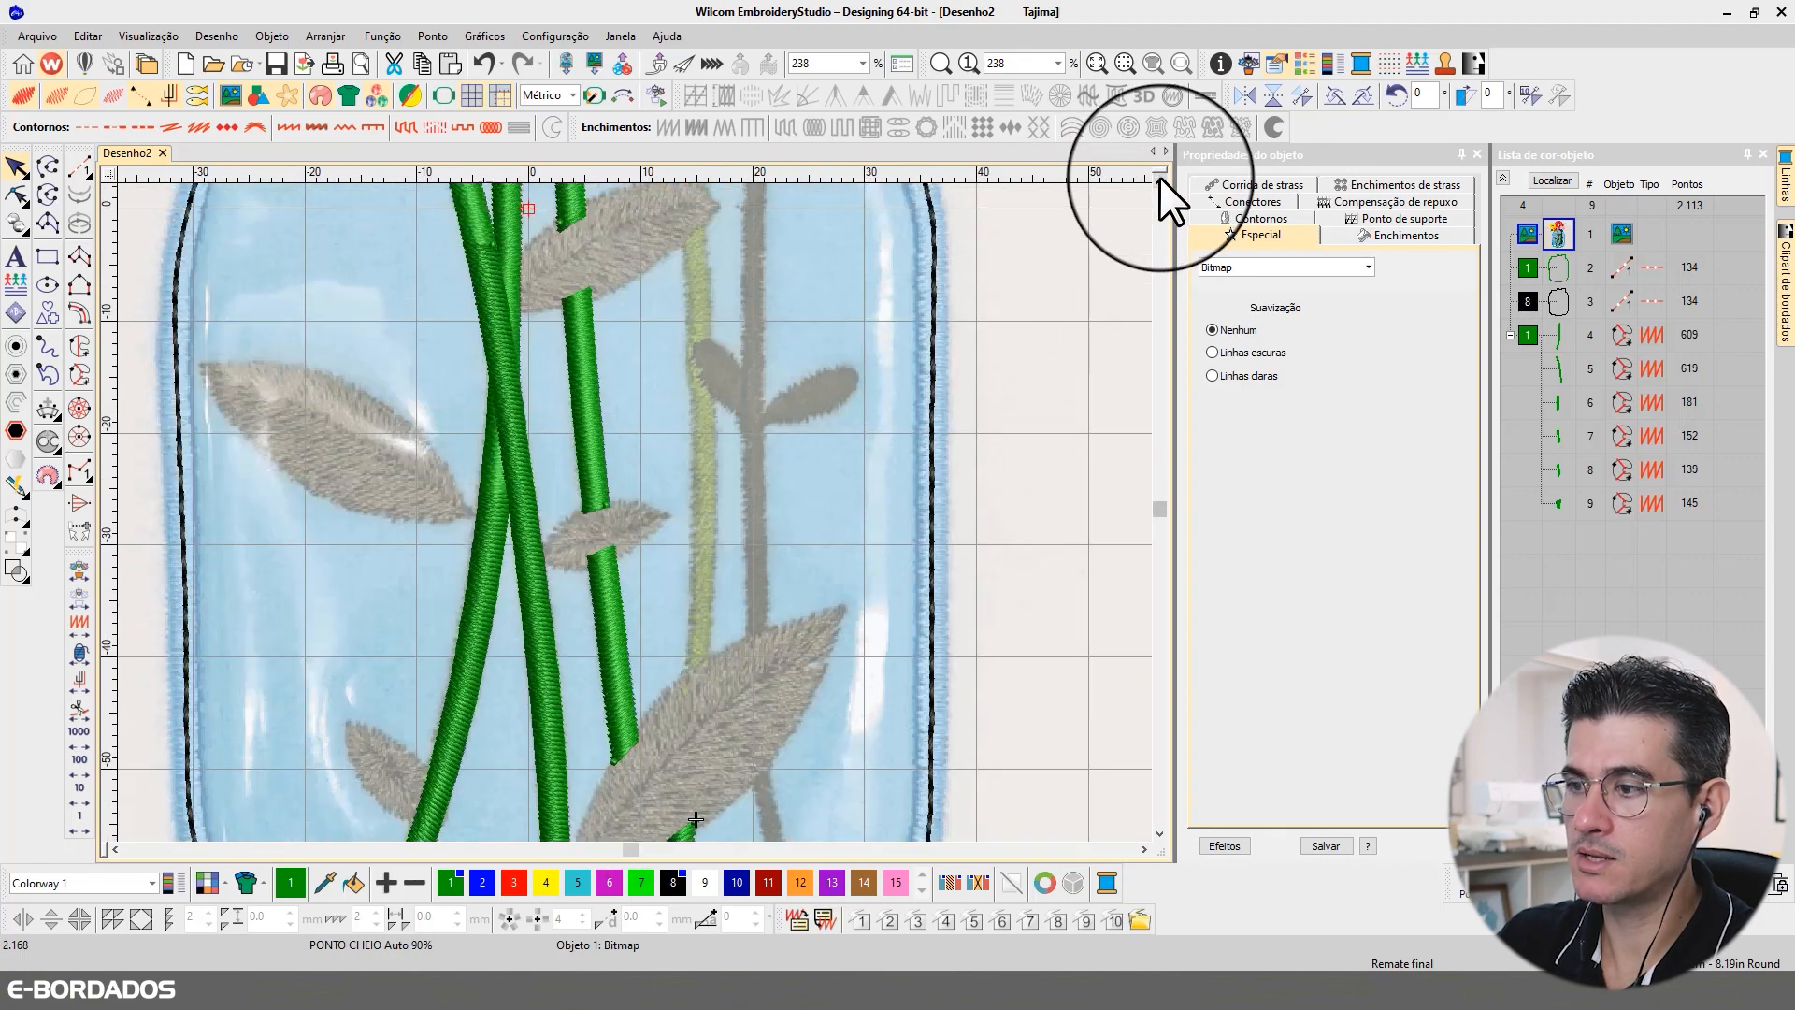
Step: Begin a complex curve for the fourth stem, tracing its left edge from the large lower leaf up to the upper leaf
{"action": "scroll", "coordinate": [688, 690], "scroll_direction": "up", "scroll_amount": 1}
{"action": "left_click", "coordinate": [658, 662]}
{"action": "left_click", "coordinate": [639, 485]}
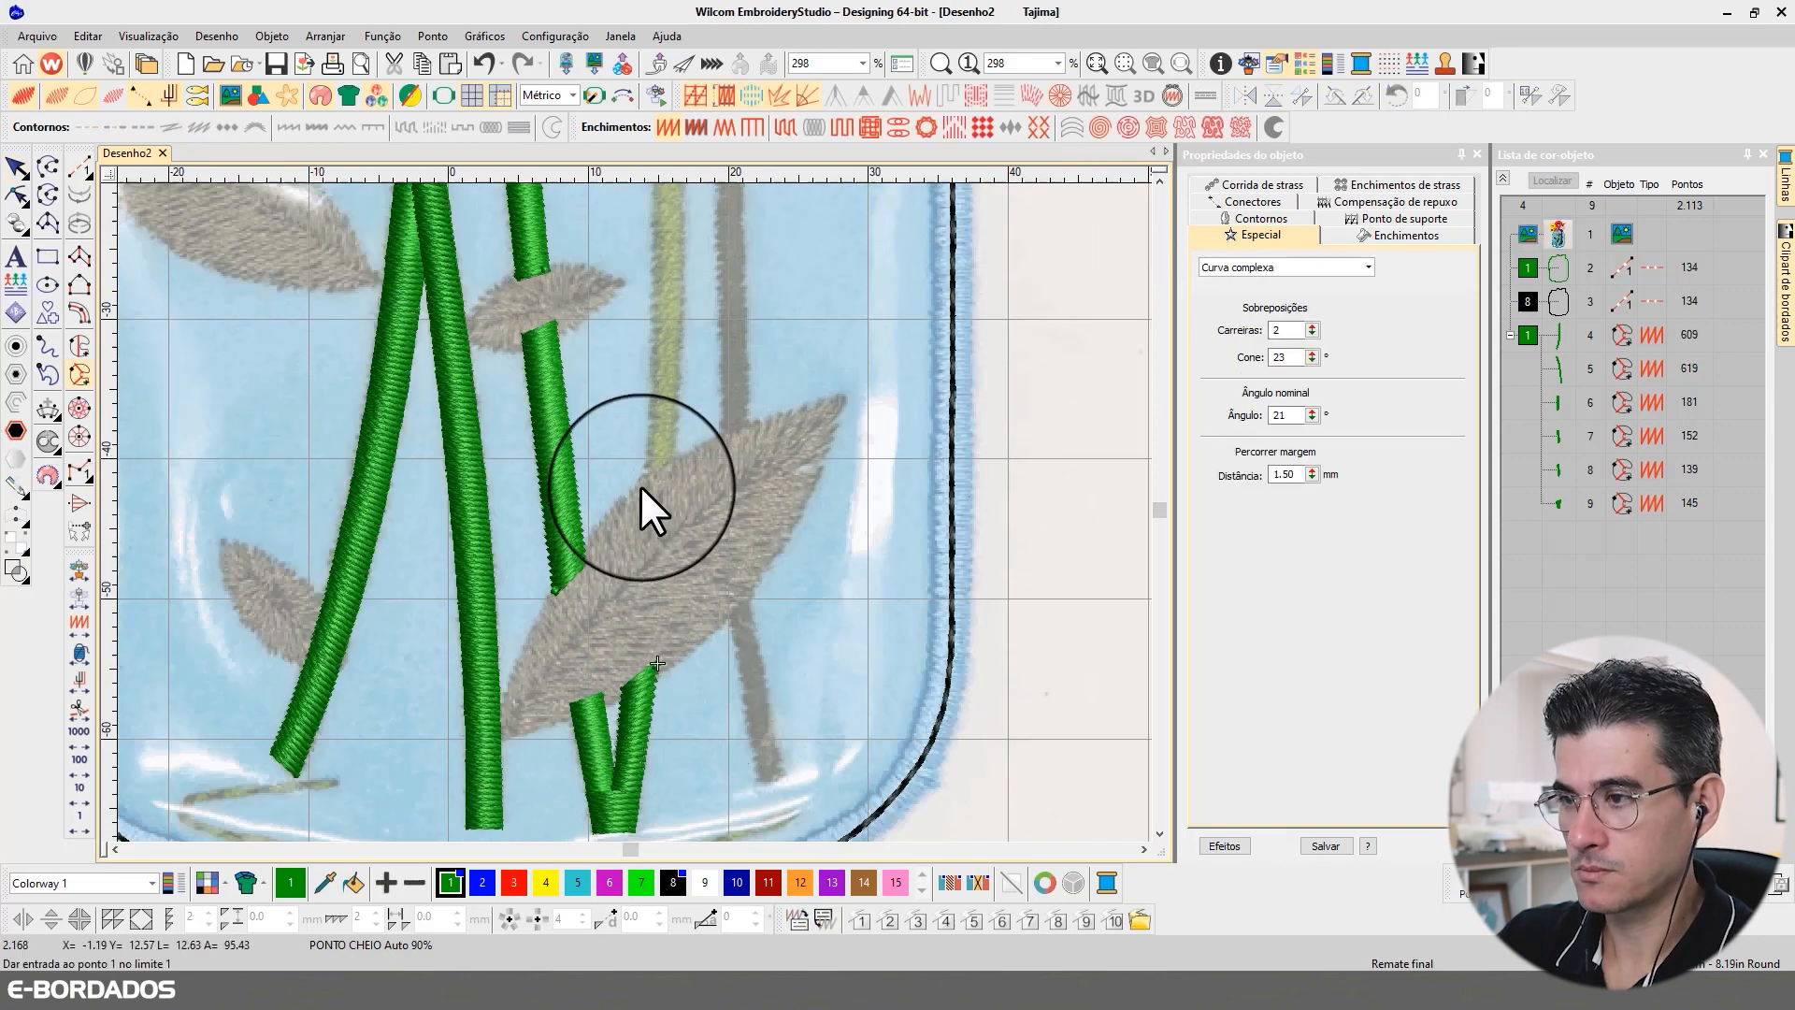
{"action": "left_click", "coordinate": [651, 346]}
{"action": "left_click", "coordinate": [644, 273]}
{"action": "left_click", "coordinate": [626, 262]}
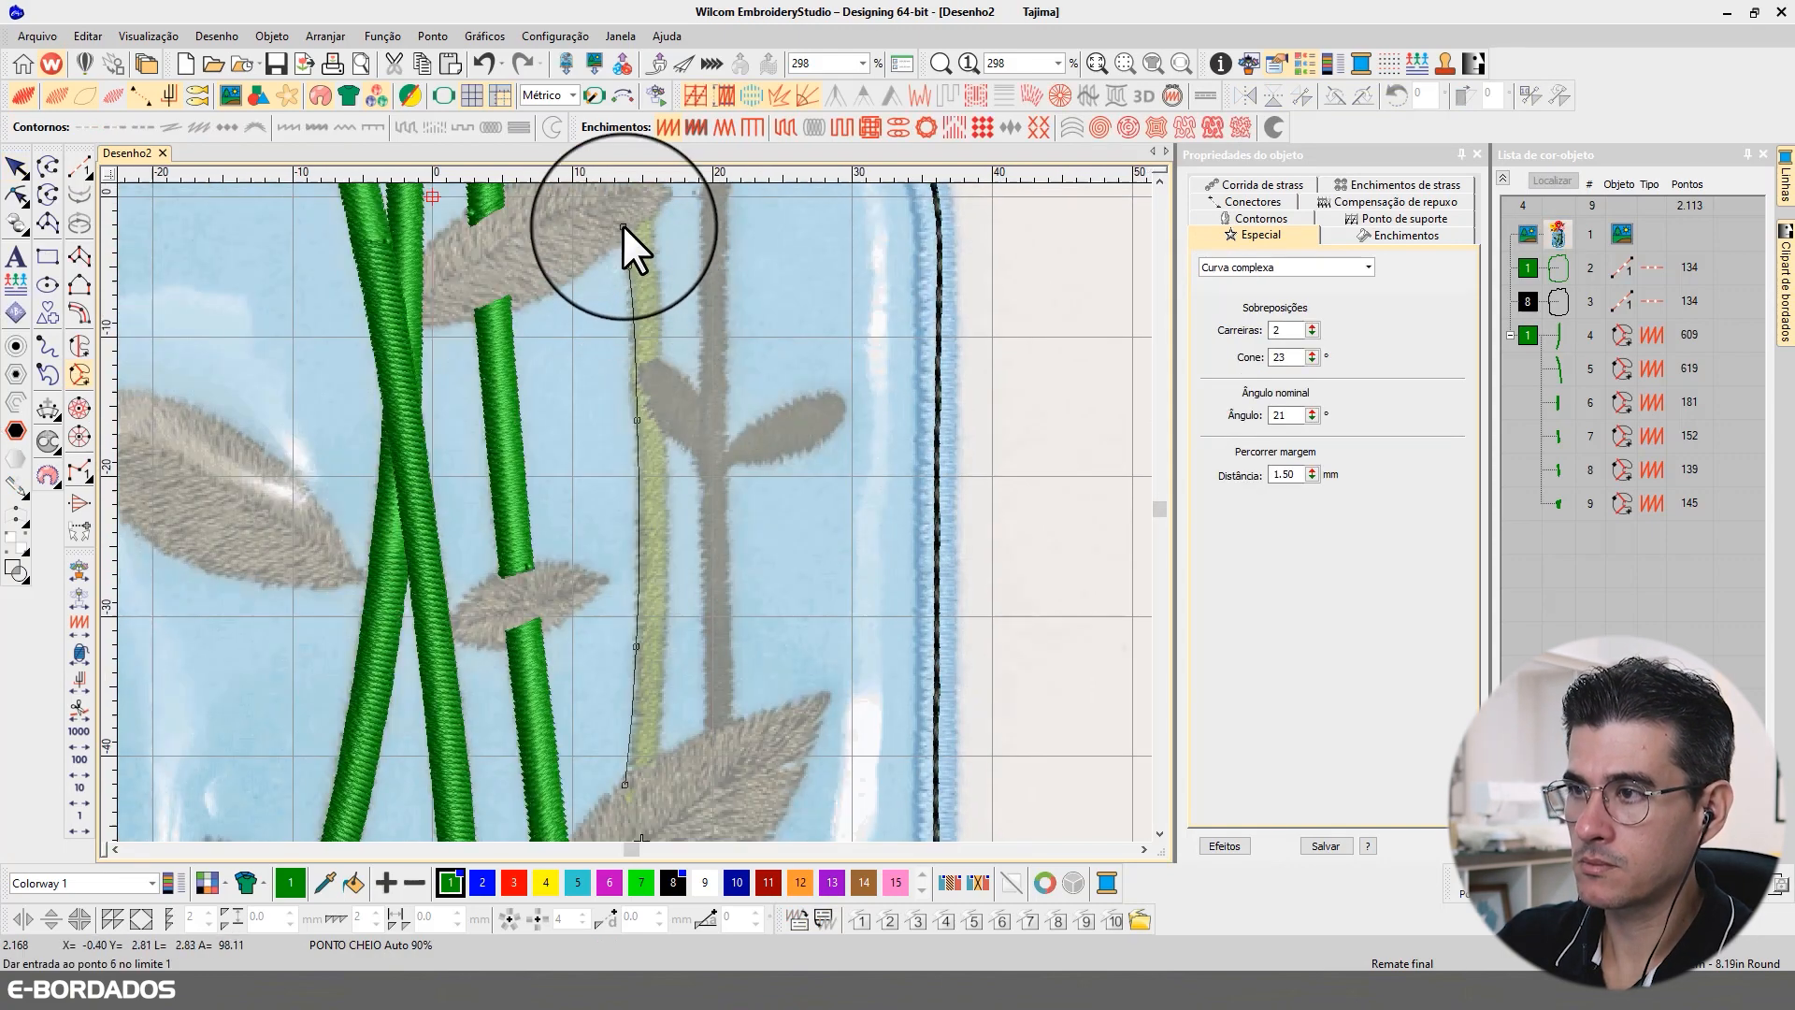
{"action": "left_click", "coordinate": [621, 223]}
Step: Trace the fourth stem's right edge back down to the large lower leaf, close the shape and accept its stitch angle
{"action": "left_click", "coordinate": [651, 352]}
{"action": "left_click", "coordinate": [659, 474]}
{"action": "left_click", "coordinate": [665, 658]}
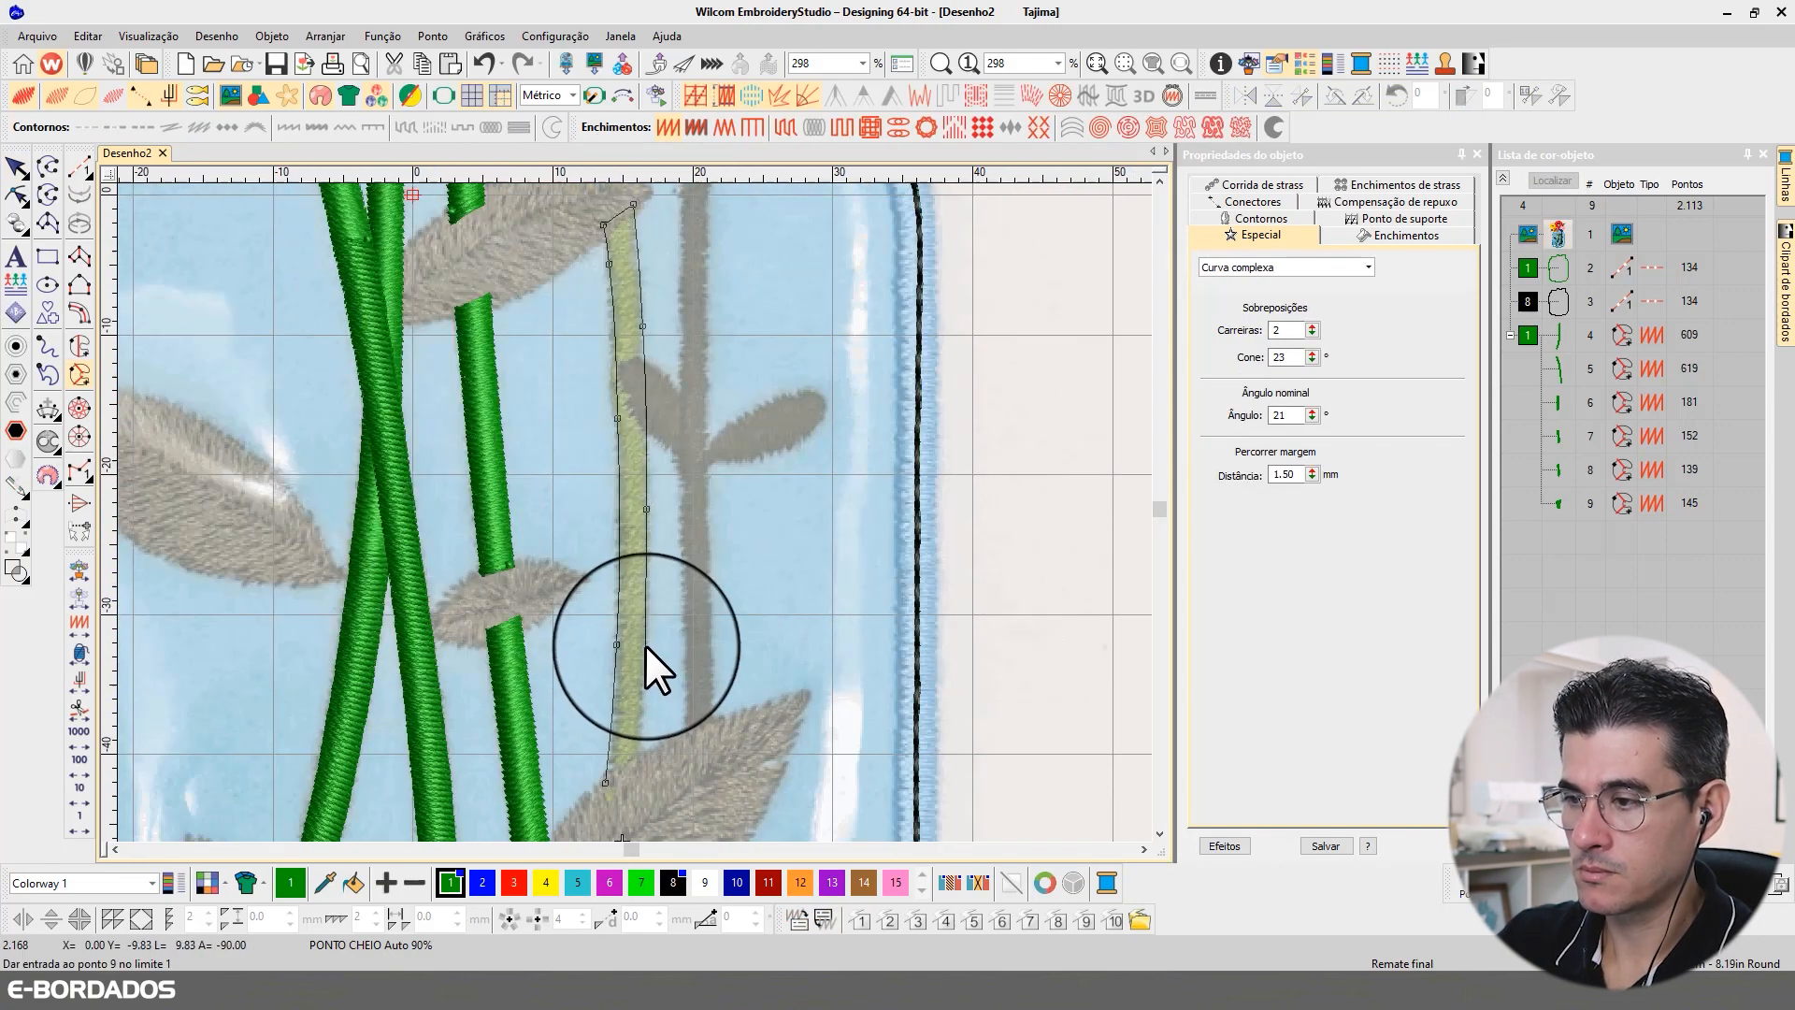
{"action": "right_click", "coordinate": [645, 646]}
{"action": "right_click", "coordinate": [635, 745]}
{"action": "left_click", "coordinate": [634, 769]}
{"action": "key", "text": "Return"}
{"action": "key", "text": "Return"}
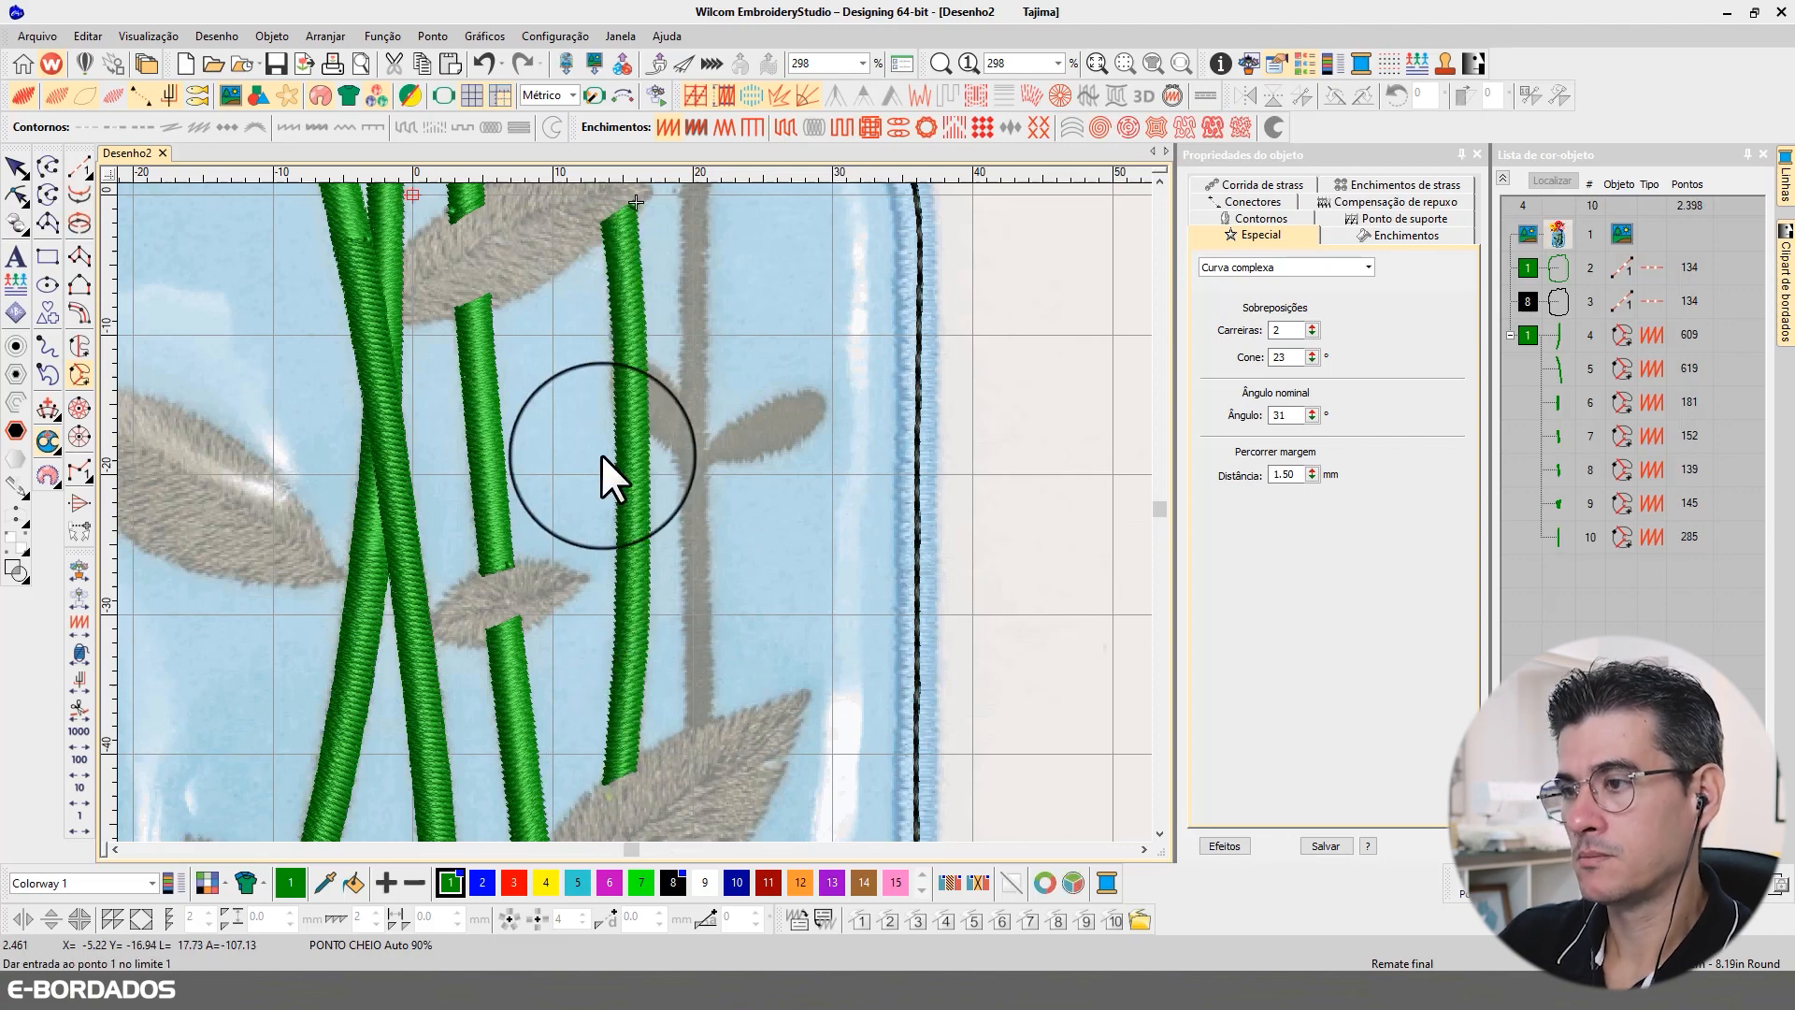
Step: Digitize the fourth stem's upper section as a complex curve from the upper leaf to just inside the purple flower
{"action": "left_click", "coordinate": [1161, 180]}
{"action": "left_click", "coordinate": [630, 559]}
{"action": "left_click", "coordinate": [616, 458]}
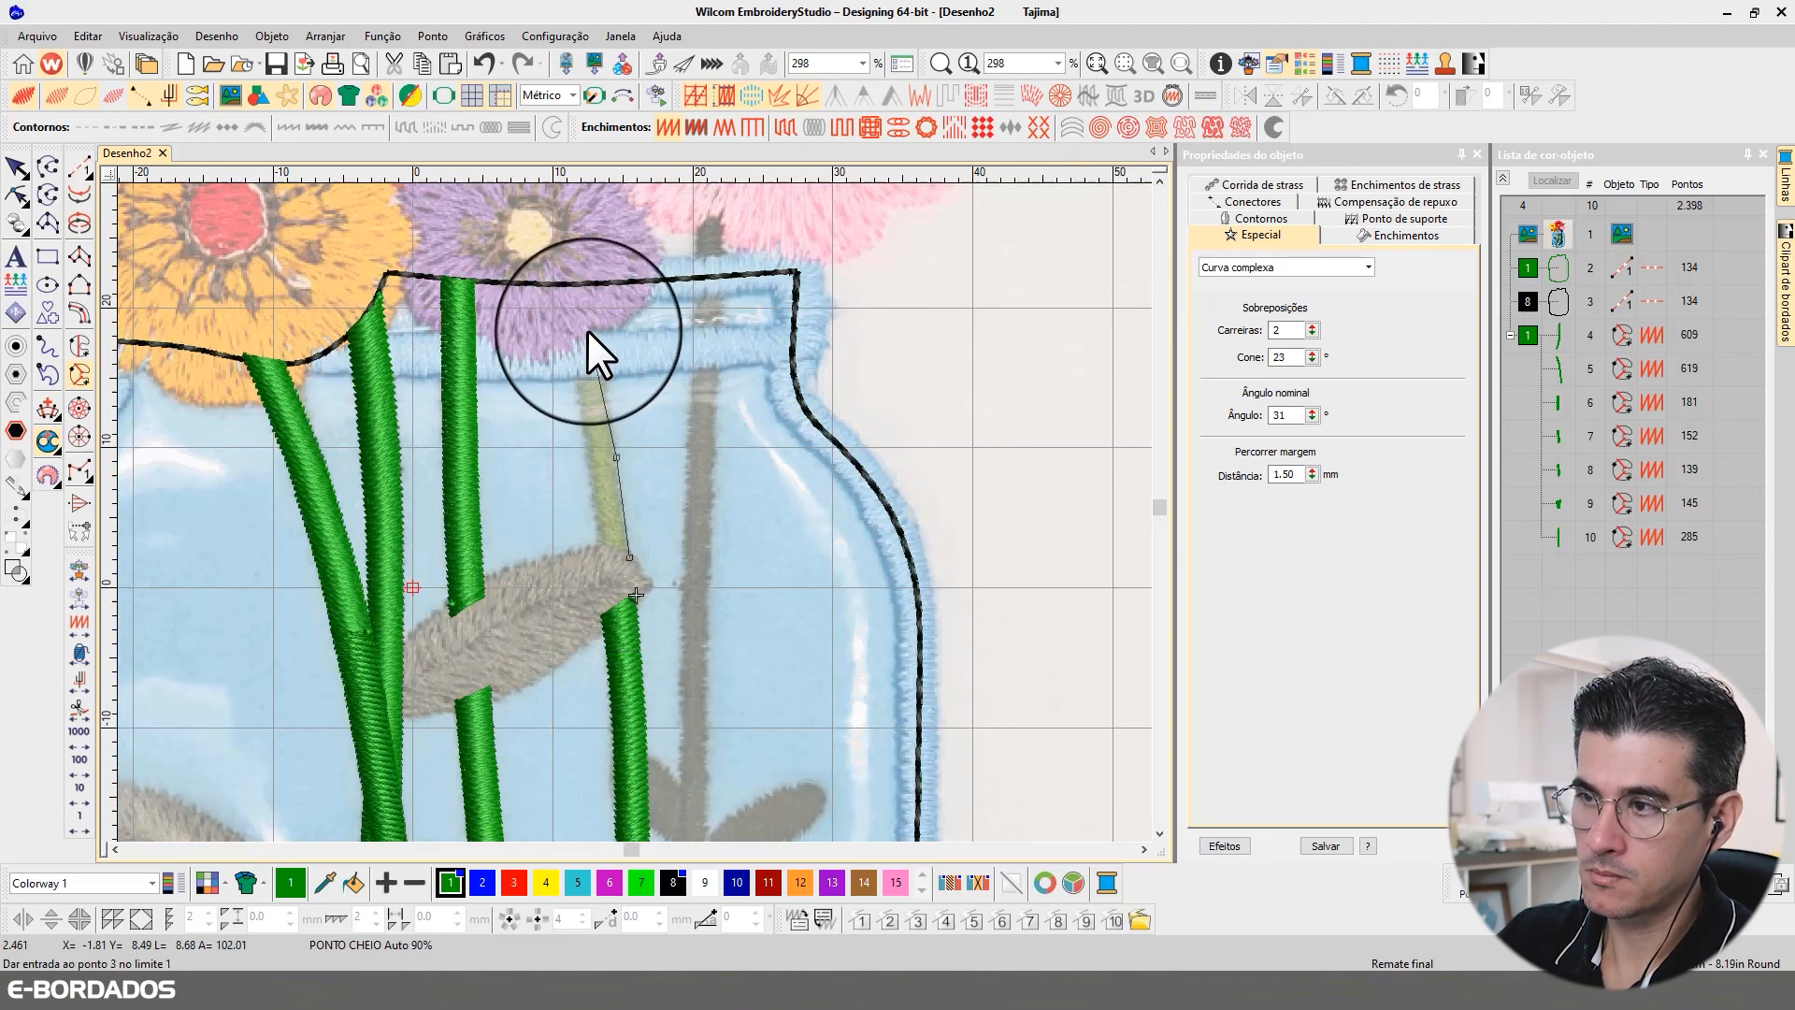
{"action": "left_click", "coordinate": [594, 310]}
{"action": "left_click", "coordinate": [565, 318]}
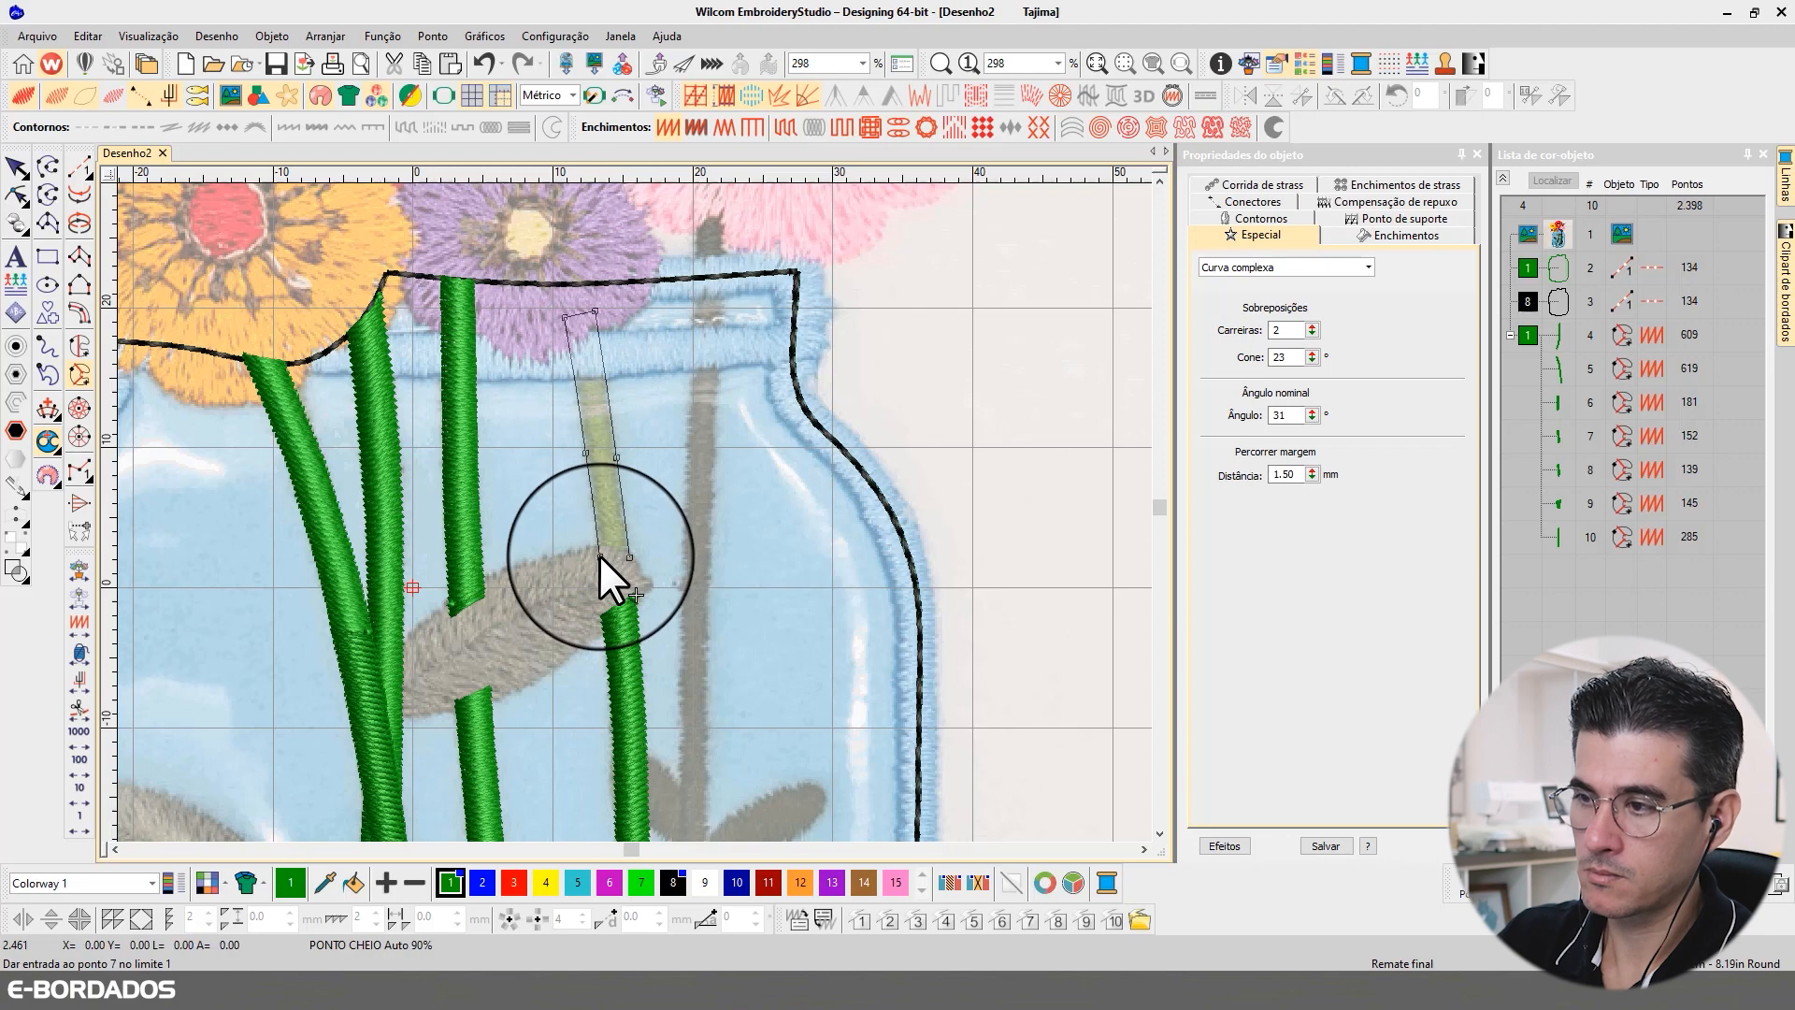
{"action": "left_click", "coordinate": [598, 554]}
{"action": "key", "text": "Return"}
{"action": "left_click", "coordinate": [16, 170]}
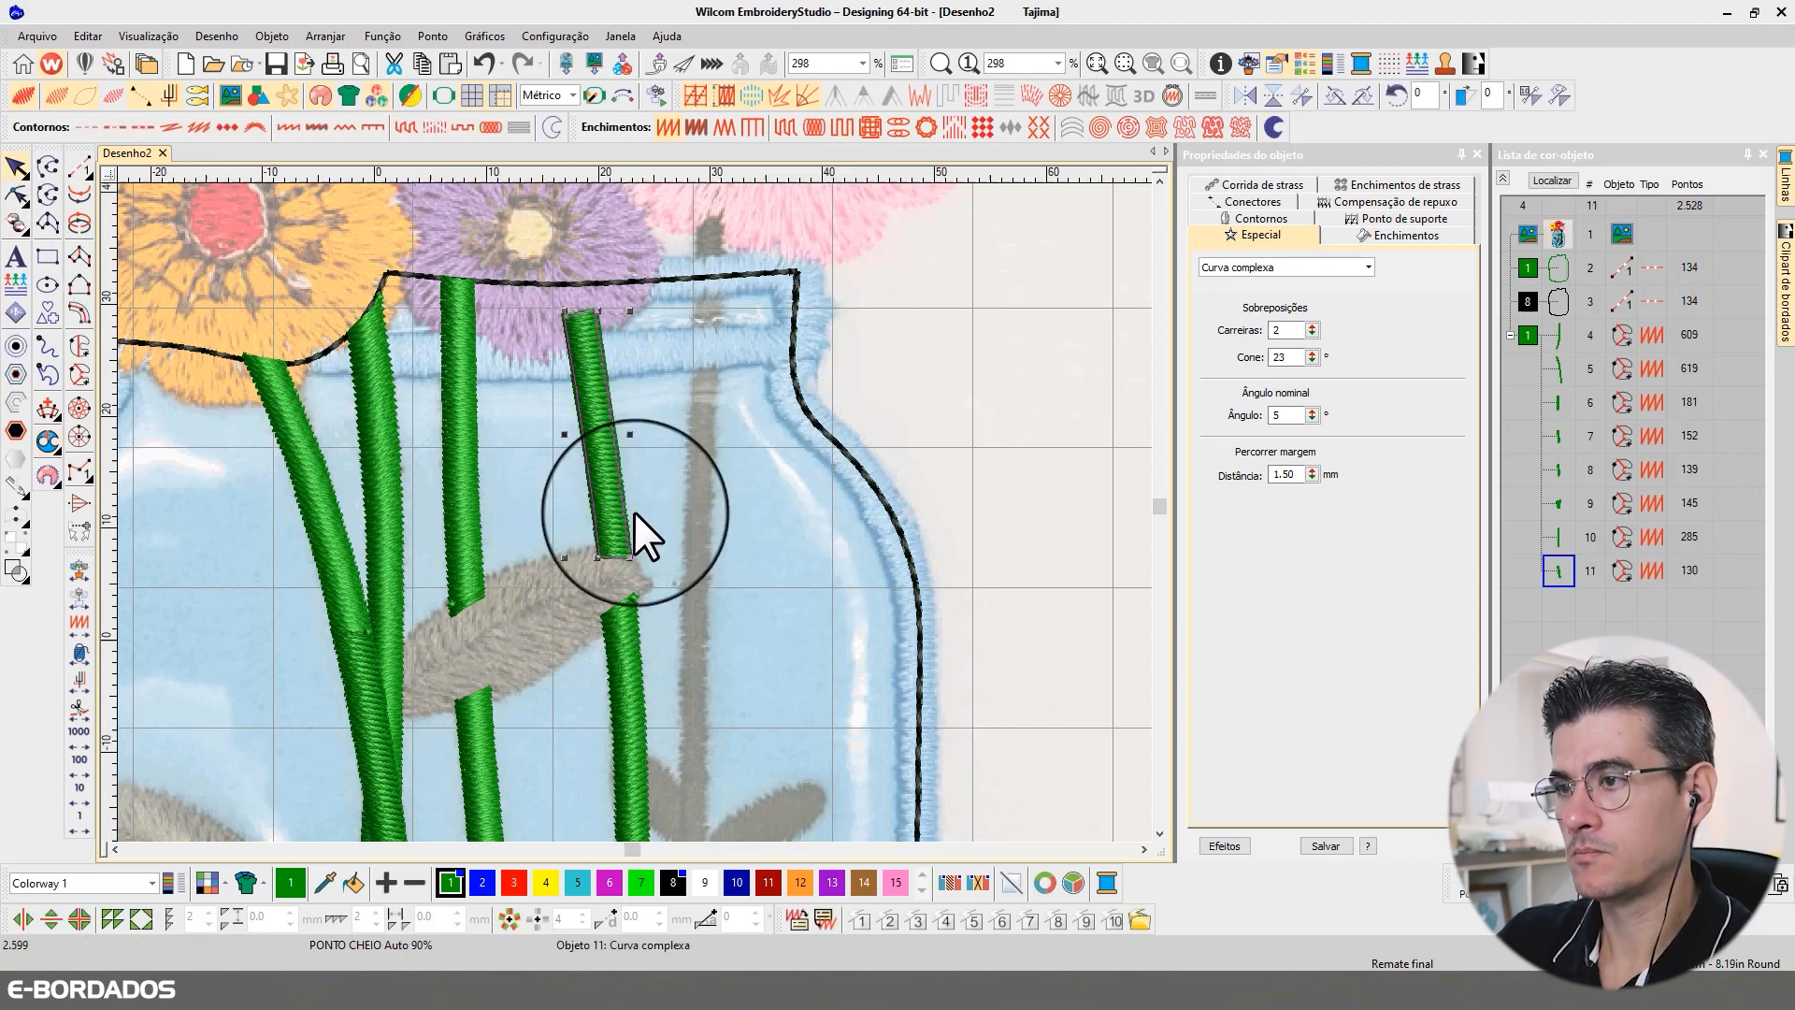
Step: Deselect the finished stem section and make brown, colour 14, the current thread colour for the untraced fifth stem
{"action": "scroll", "coordinate": [634, 513], "scroll_direction": "down", "scroll_amount": 6}
{"action": "scroll", "coordinate": [632, 522], "scroll_direction": "up", "scroll_amount": 2}
{"action": "left_click", "coordinate": [16, 167]}
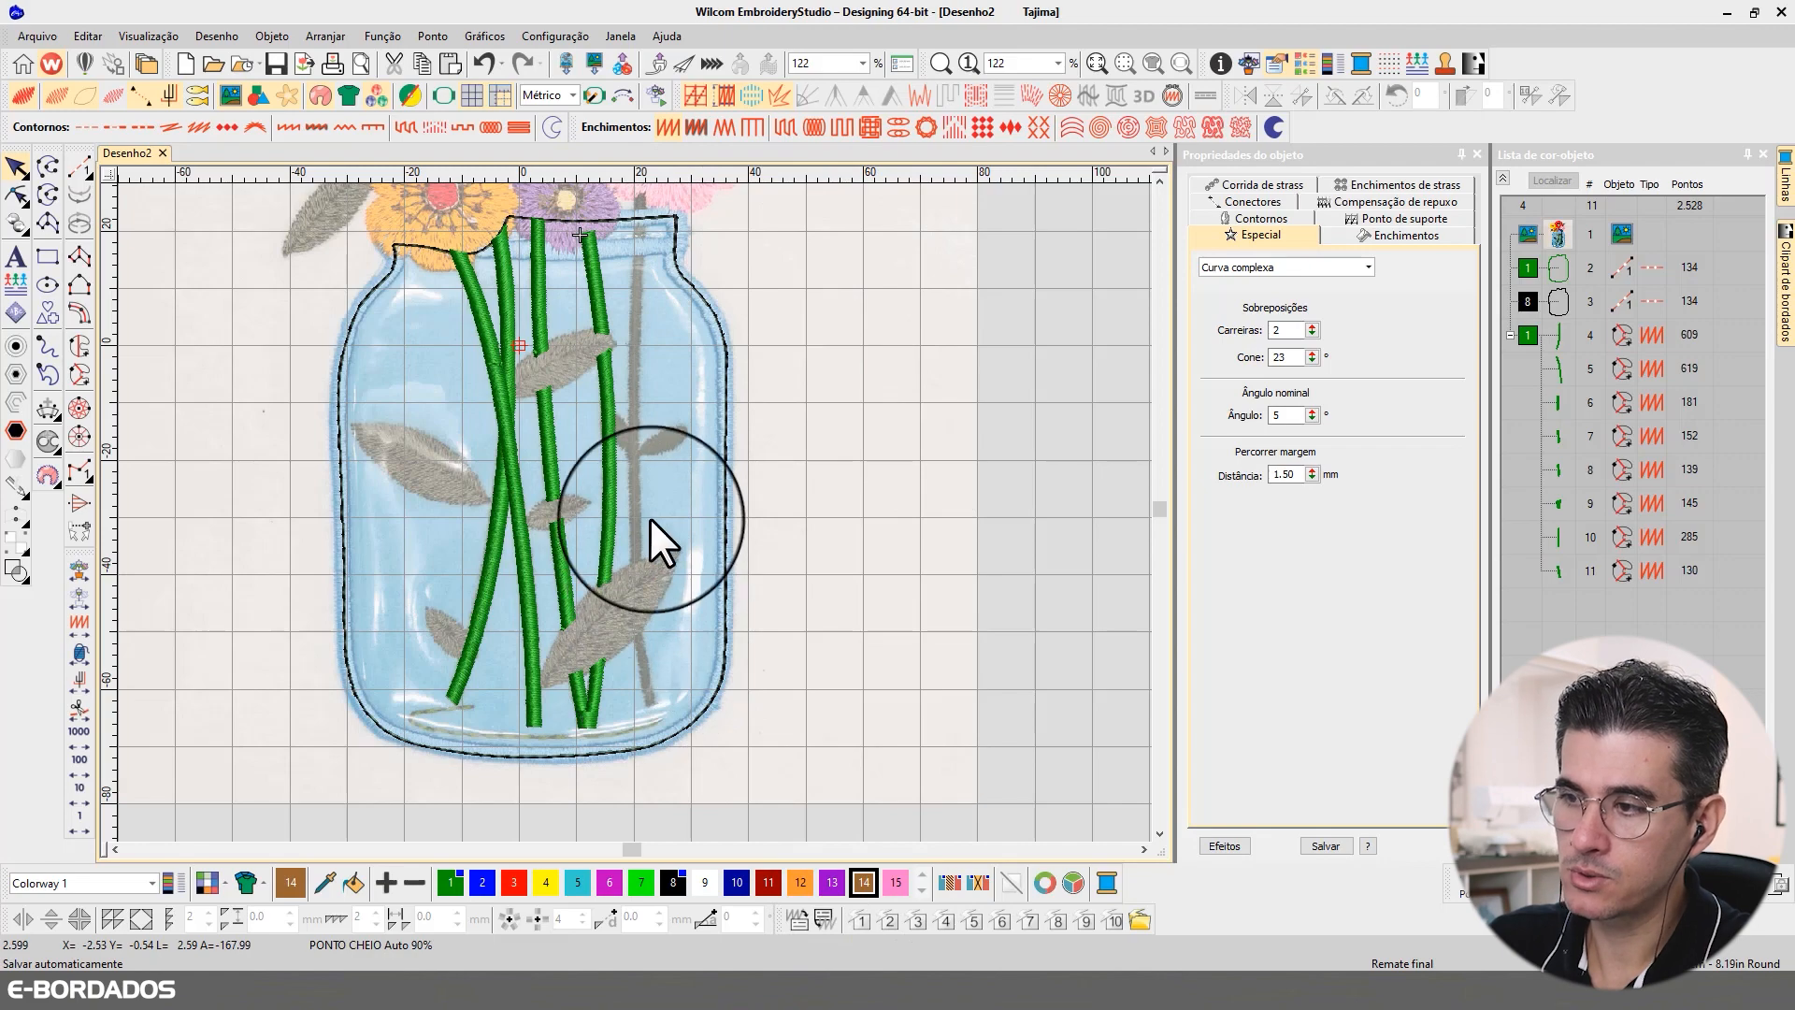
{"action": "scroll", "coordinate": [655, 519], "scroll_direction": "up", "scroll_amount": 2}
{"action": "scroll", "coordinate": [634, 513], "scroll_direction": "up", "scroll_amount": 1}
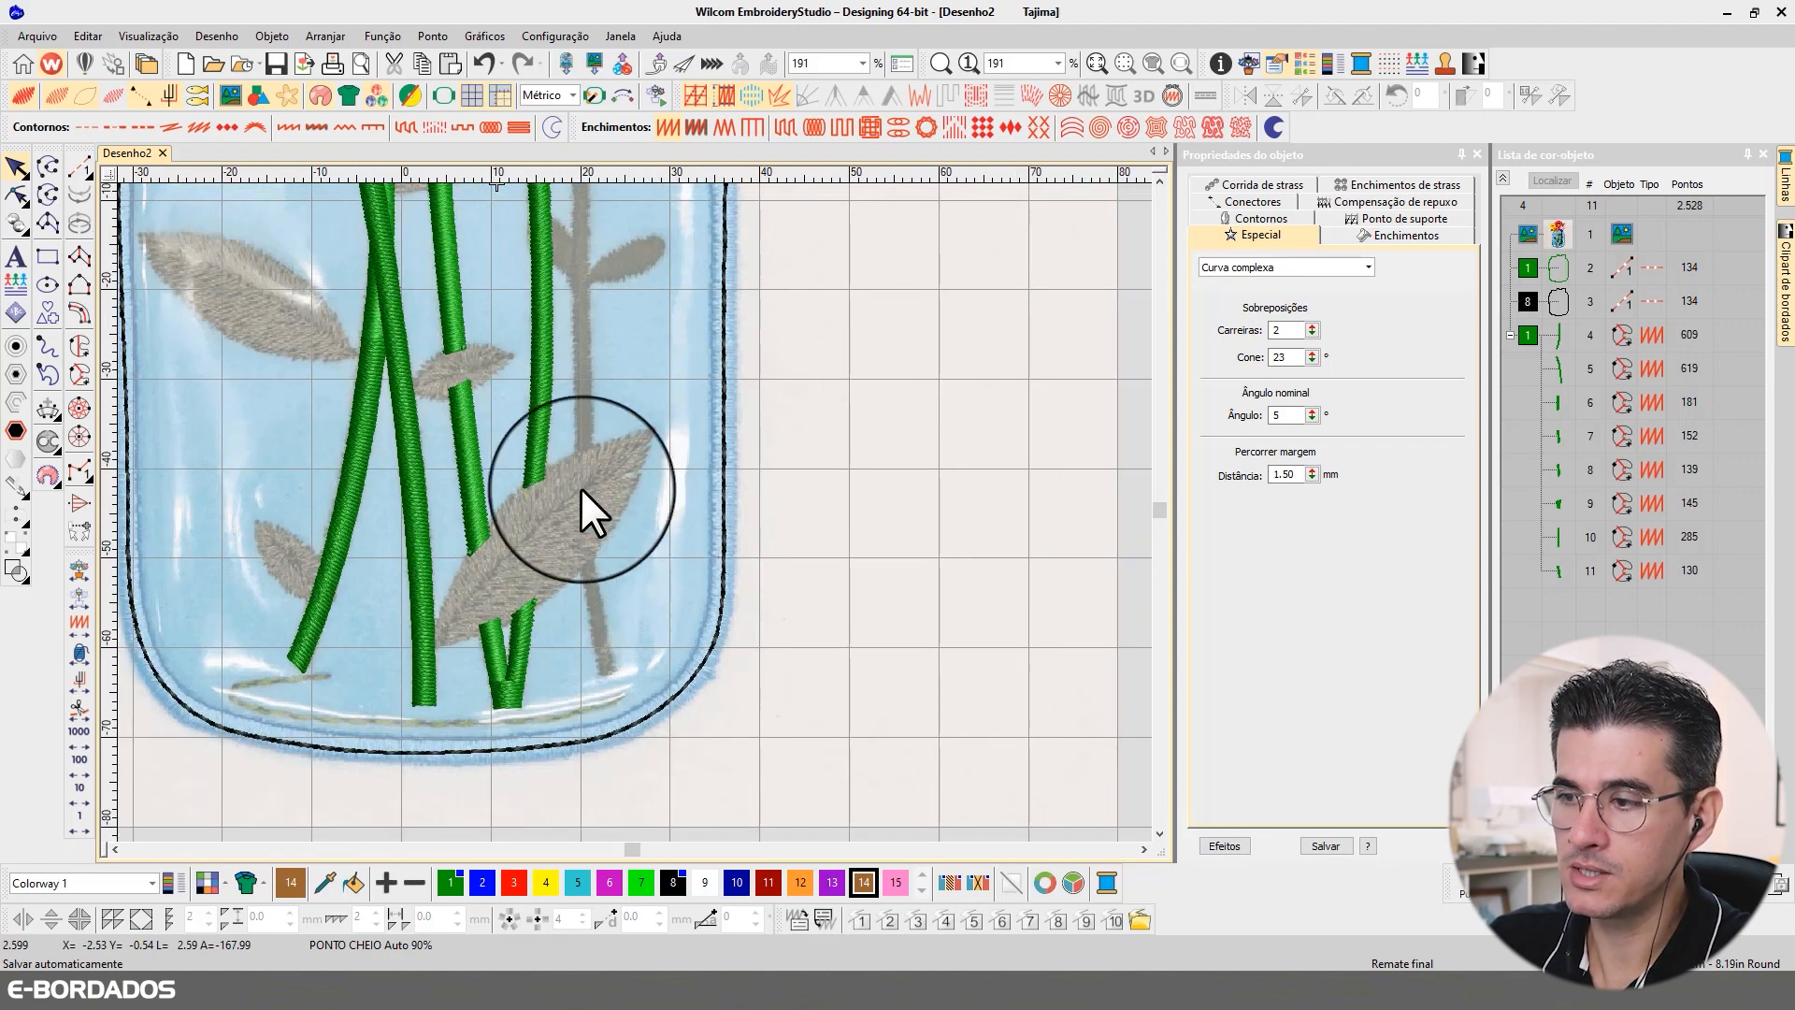
{"action": "scroll", "coordinate": [689, 247], "scroll_direction": "down", "scroll_amount": 3}
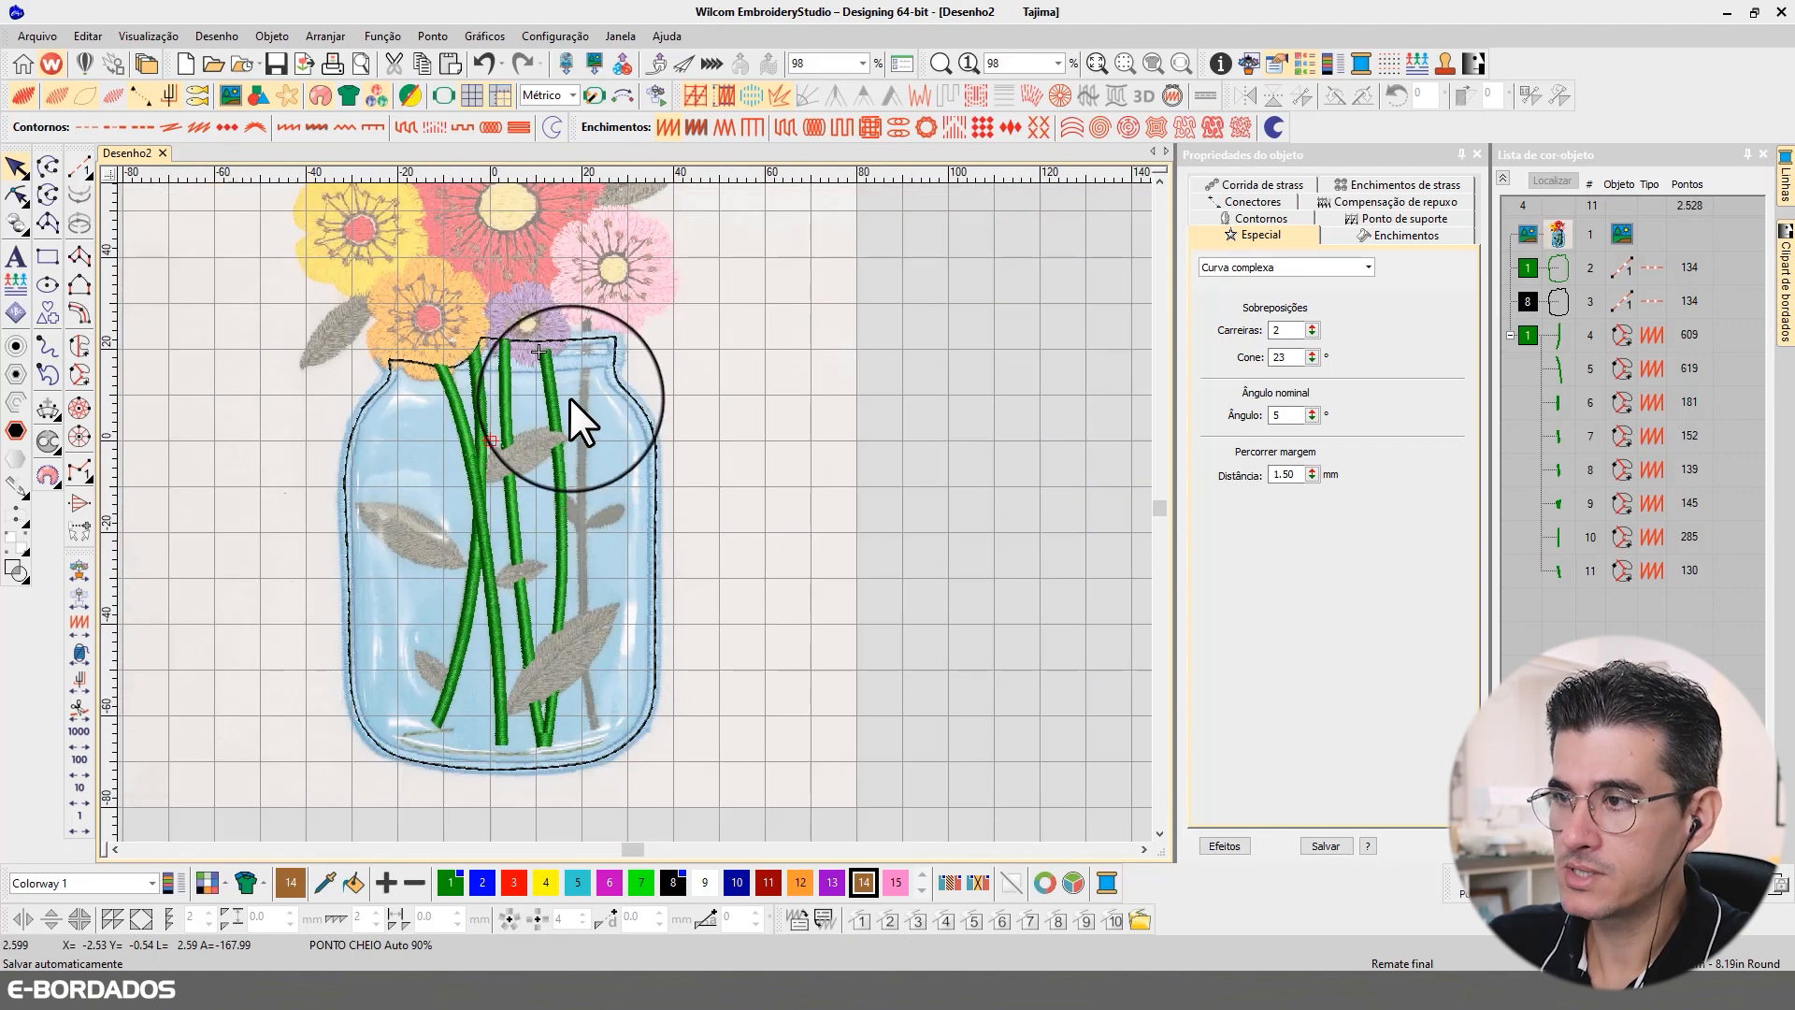
{"action": "scroll", "coordinate": [606, 323], "scroll_direction": "up", "scroll_amount": 3}
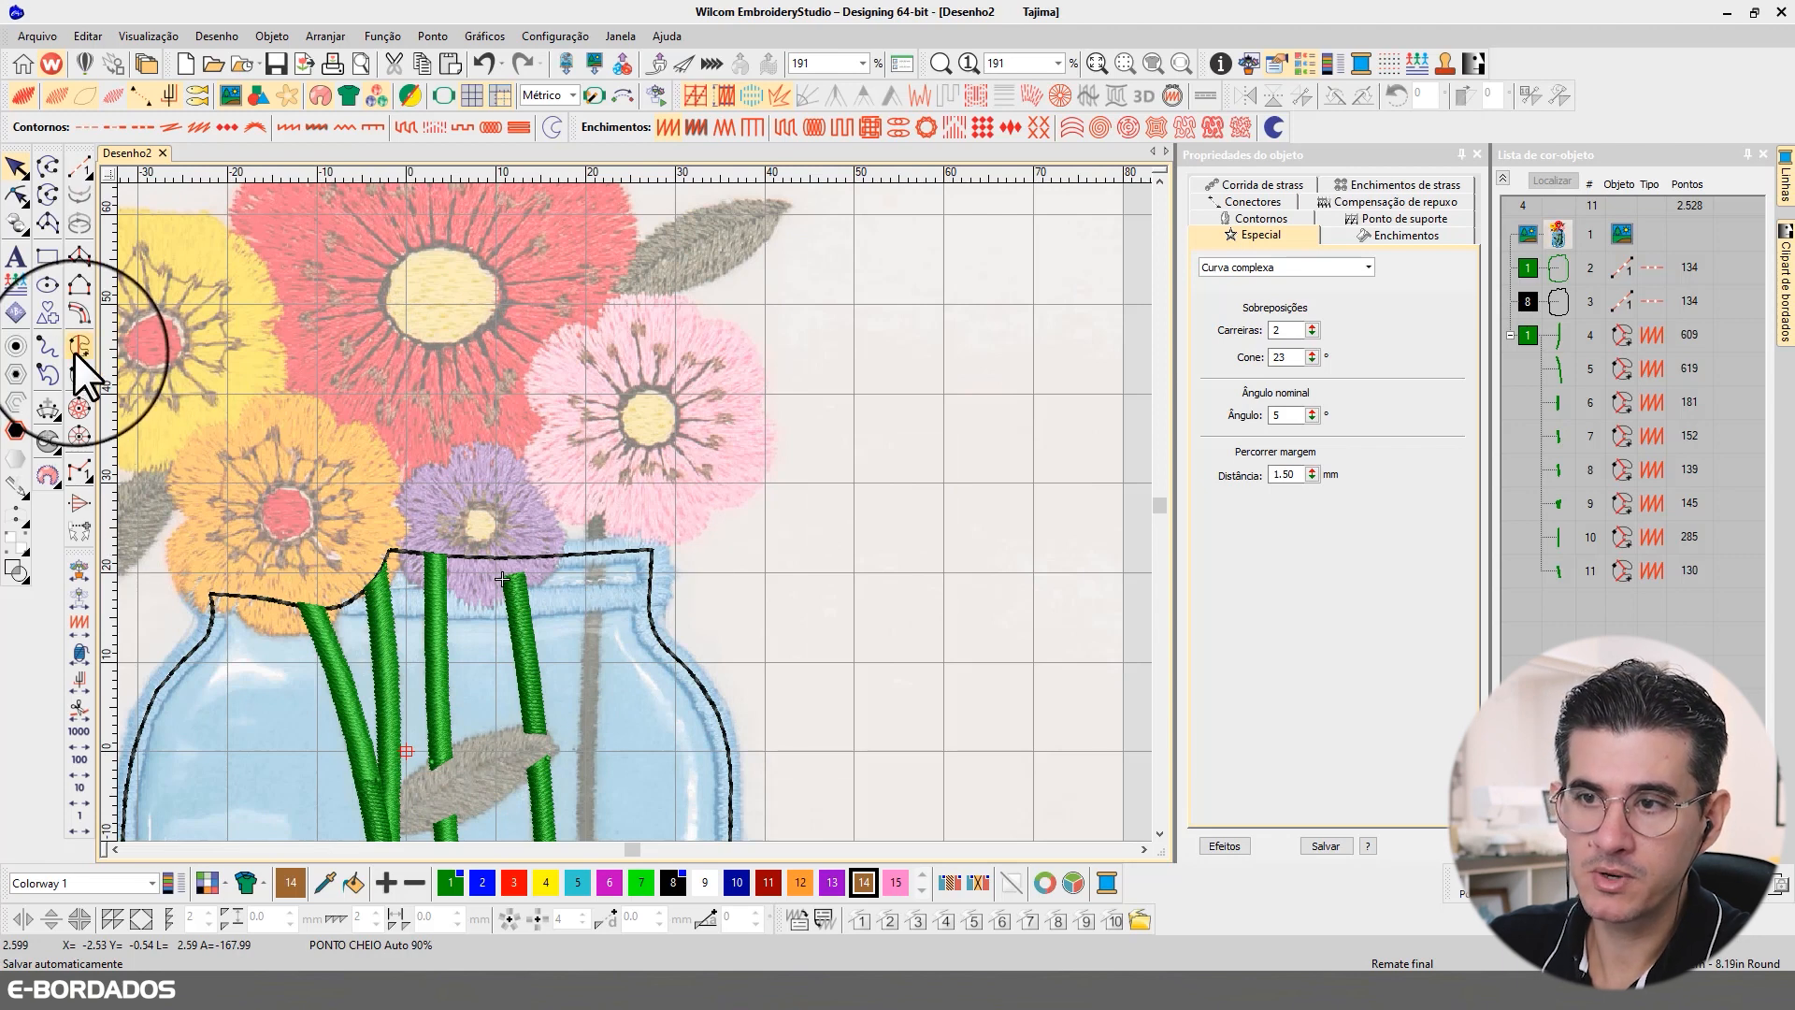
Step: Digitize the fifth stem's short top section as a complex curve from inside the pink flower to the jar's rim, accepting its stitch angle
{"action": "left_click", "coordinate": [79, 374]}
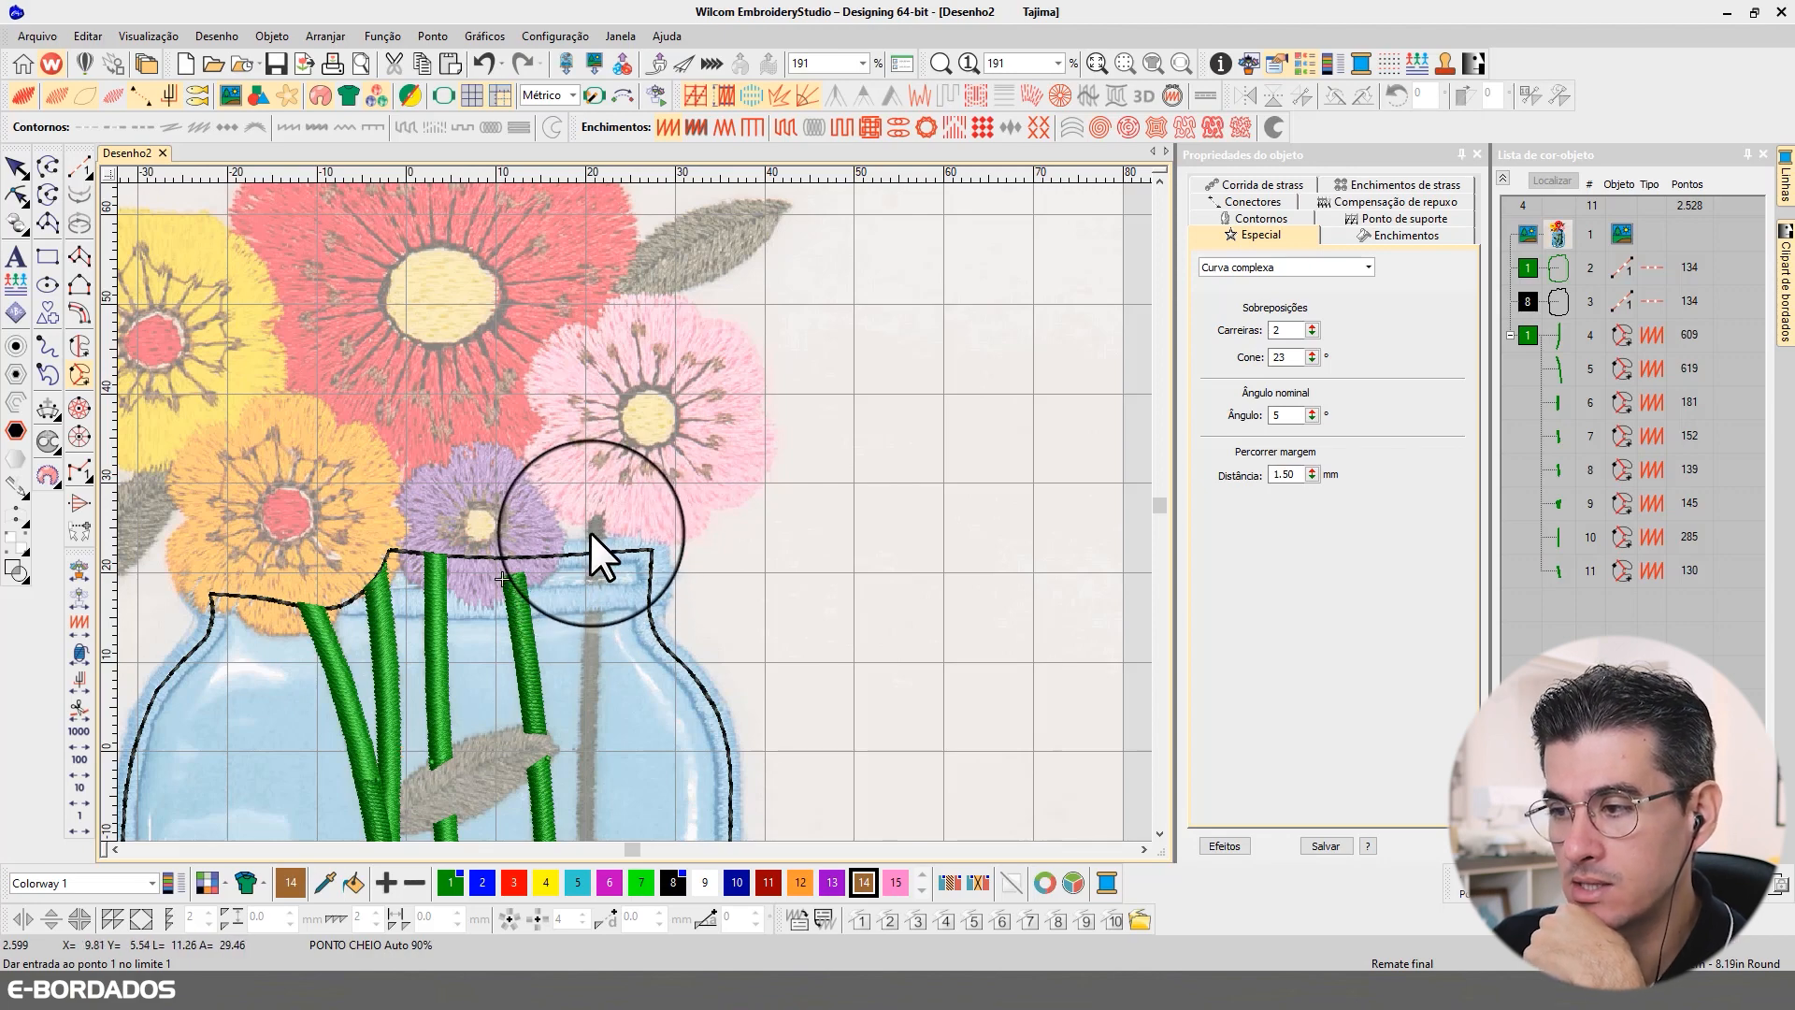
{"action": "scroll", "coordinate": [591, 531], "scroll_direction": "up", "scroll_amount": 2}
{"action": "left_click", "coordinate": [628, 450]}
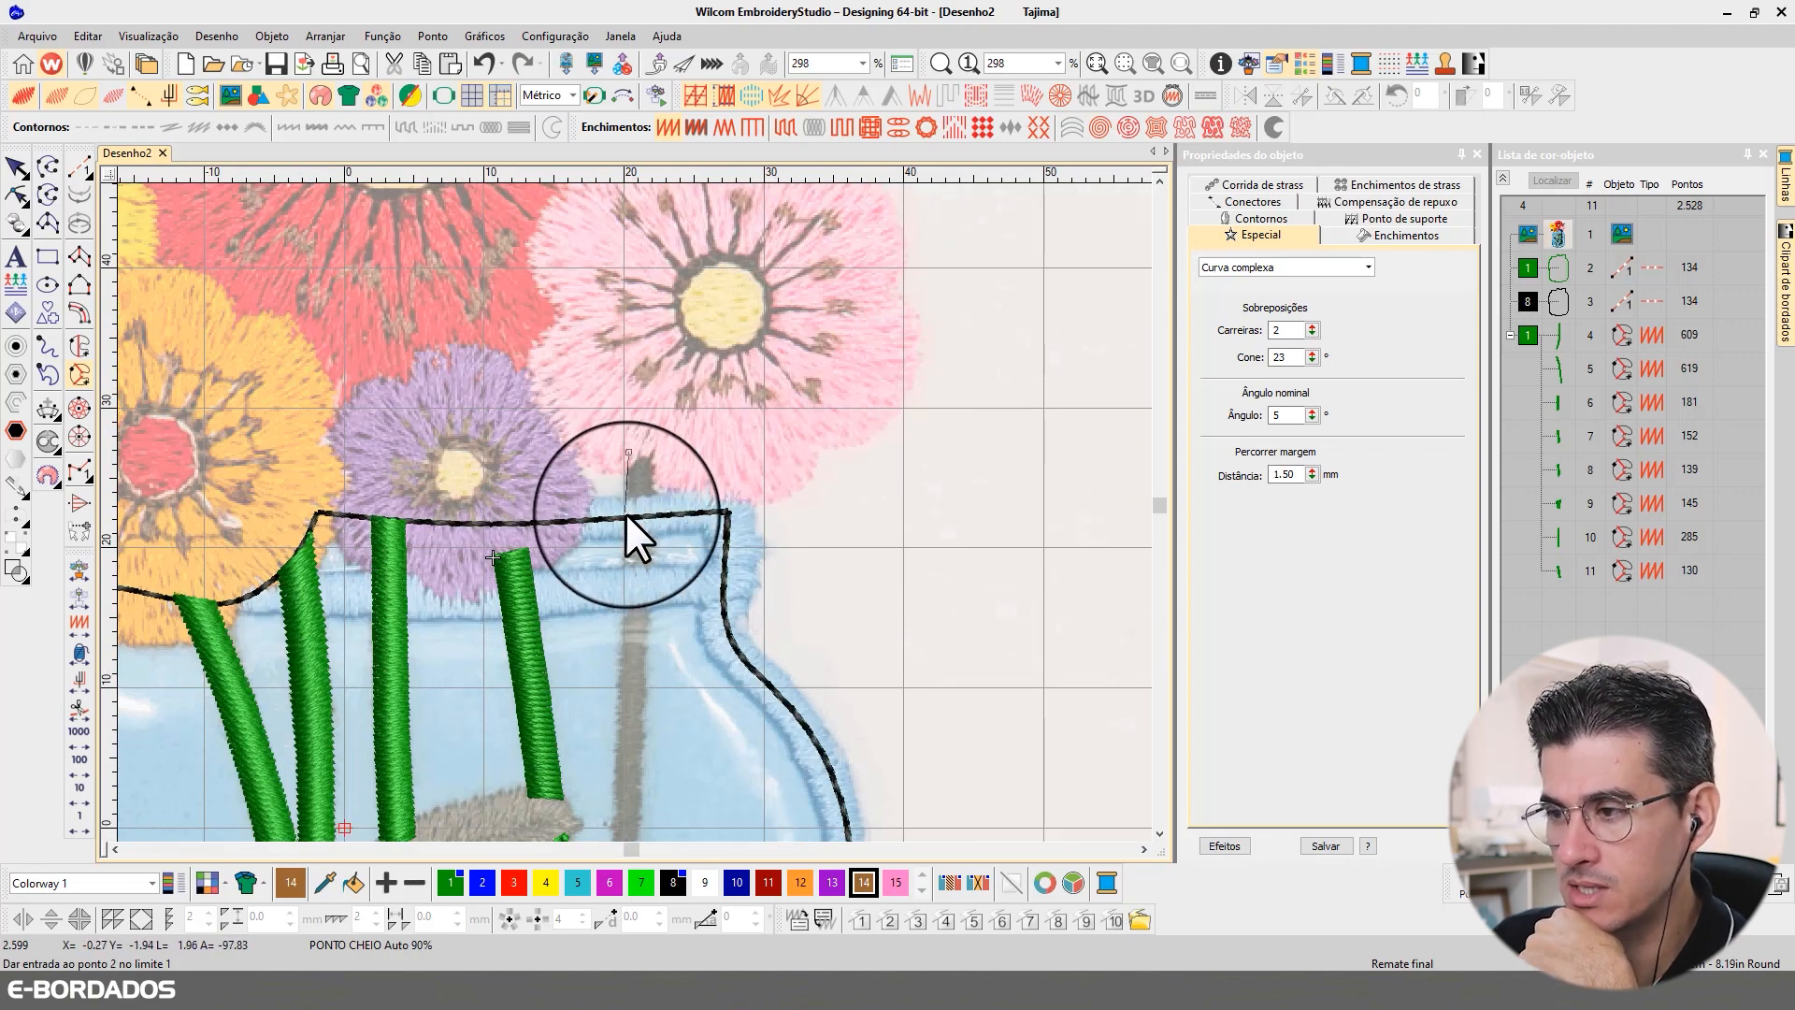
{"action": "left_click", "coordinate": [624, 513]}
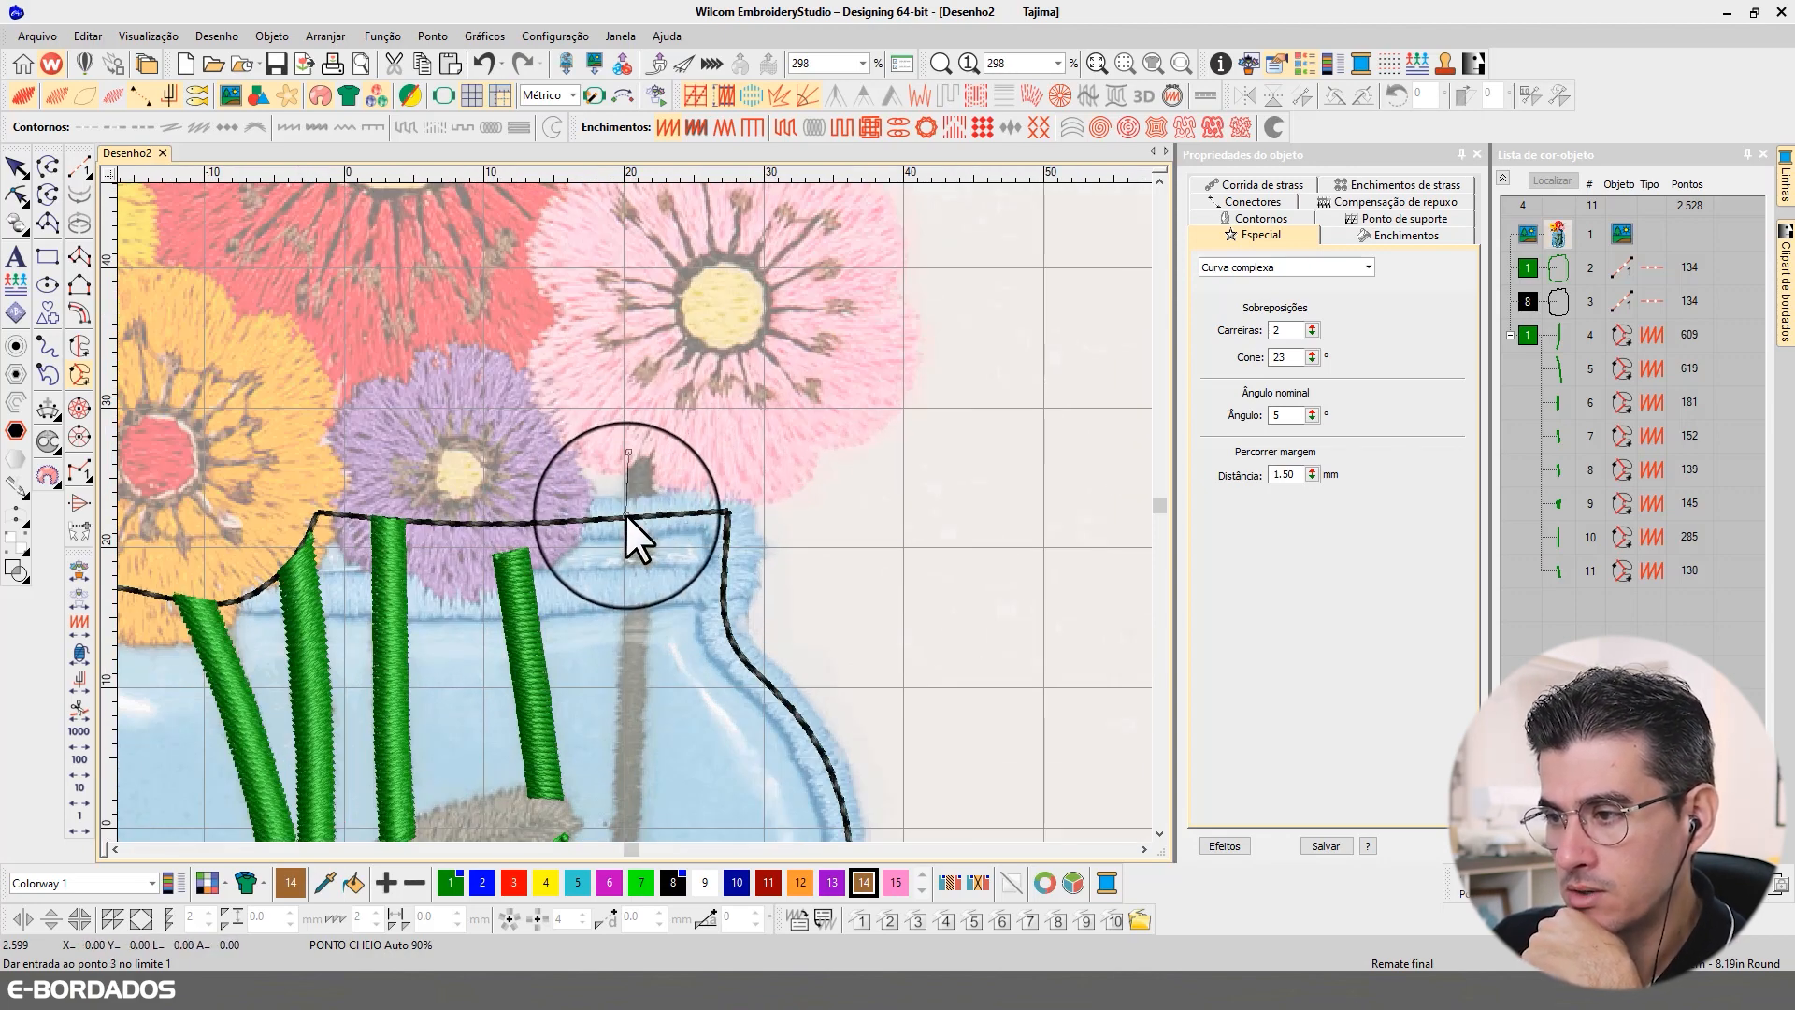
{"action": "left_click", "coordinate": [624, 586]}
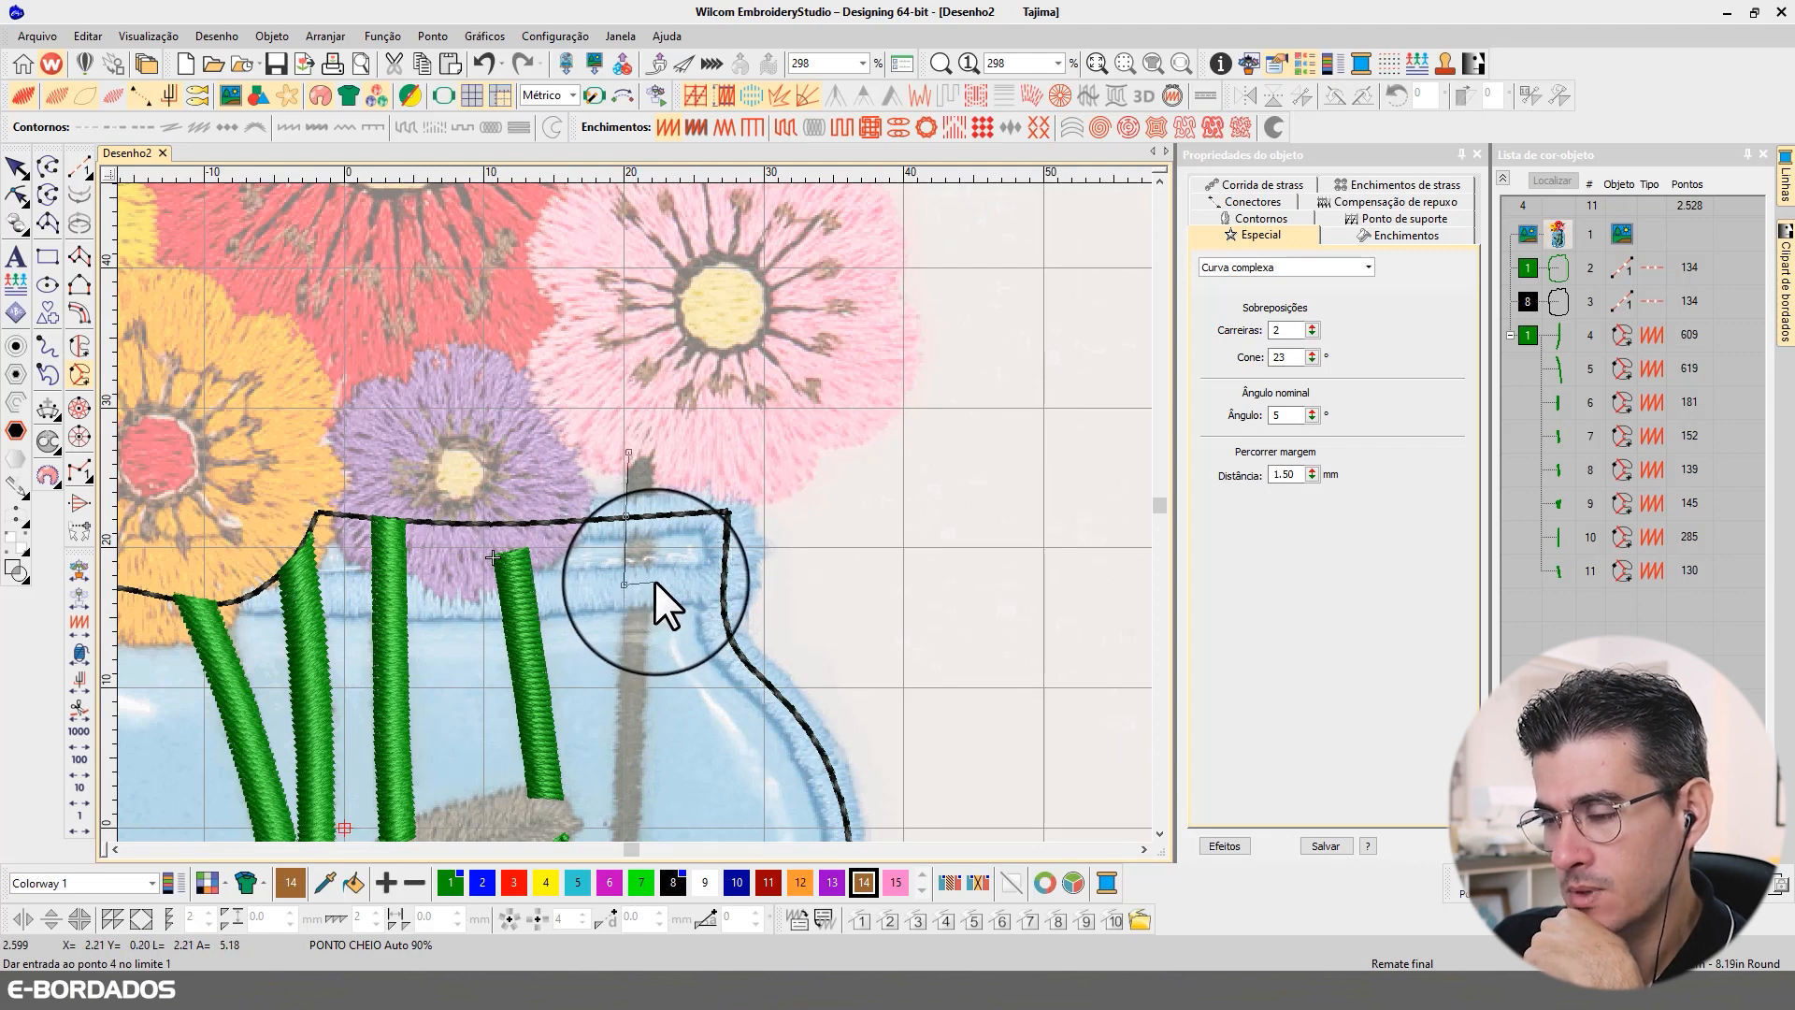
{"action": "left_click", "coordinate": [654, 581]}
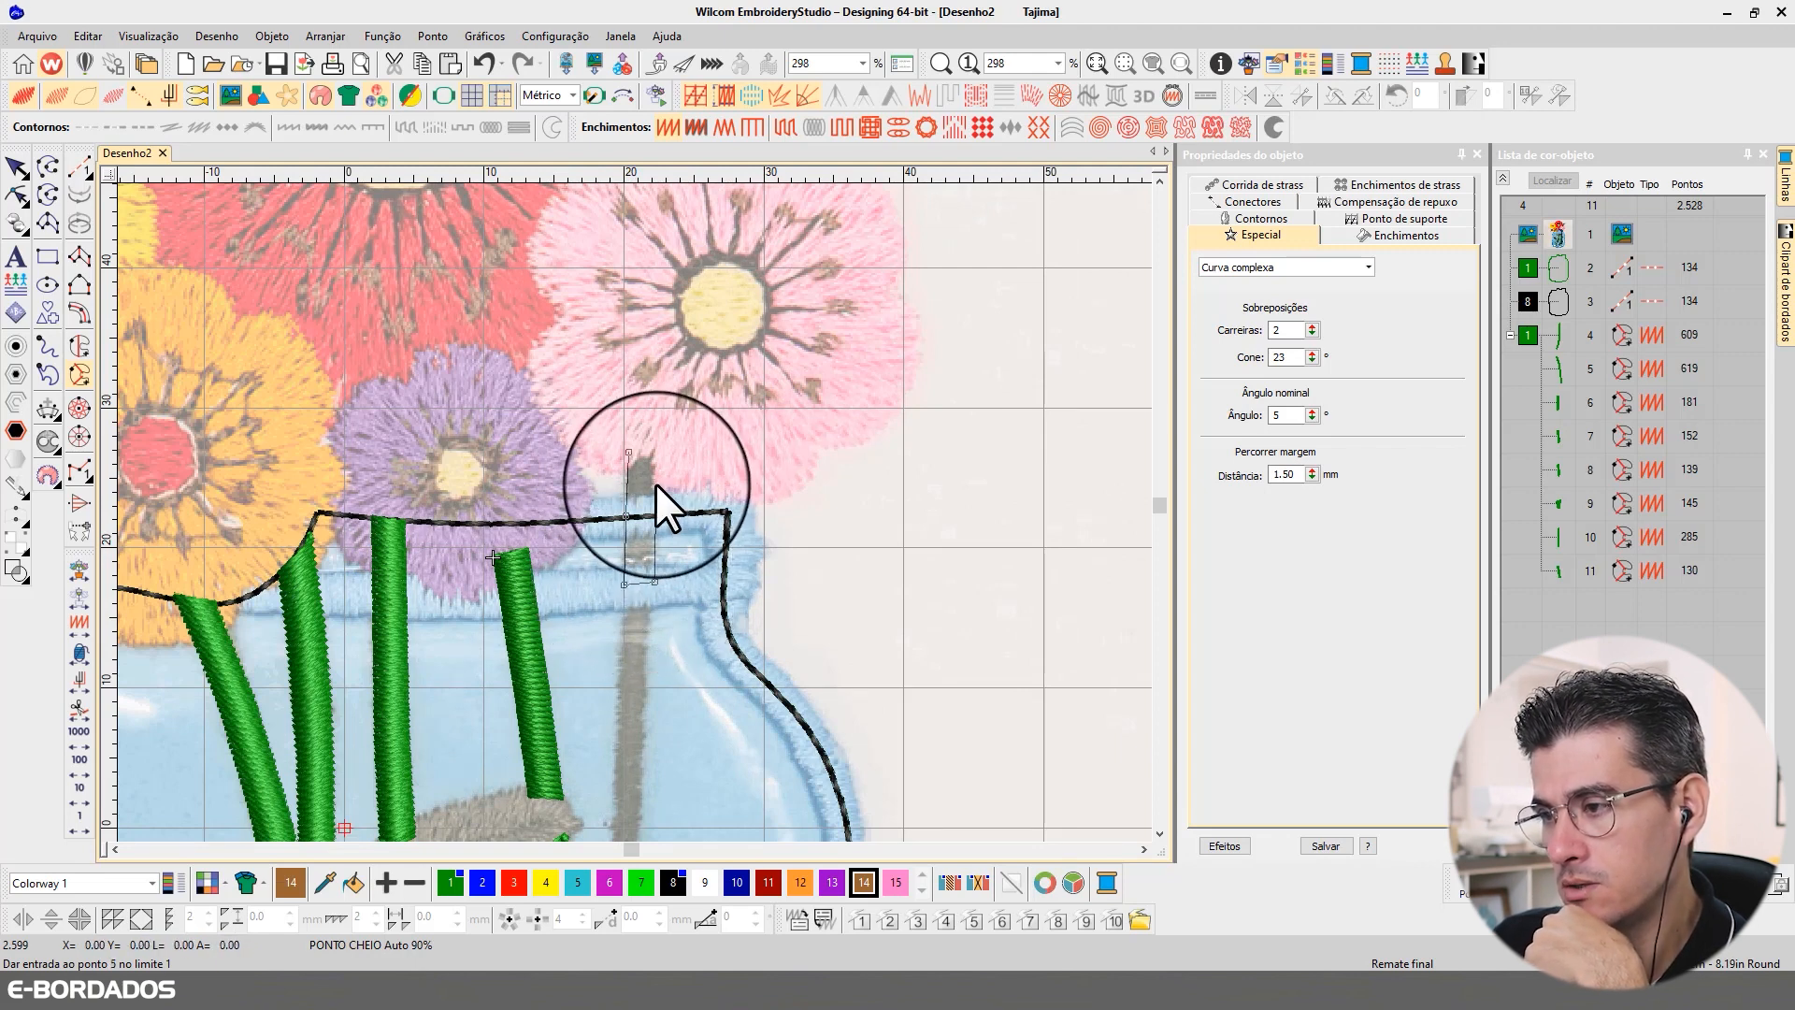
{"action": "left_click", "coordinate": [660, 430]}
{"action": "key", "text": "Return"}
{"action": "key", "text": "Return"}
{"action": "key", "text": "Return"}
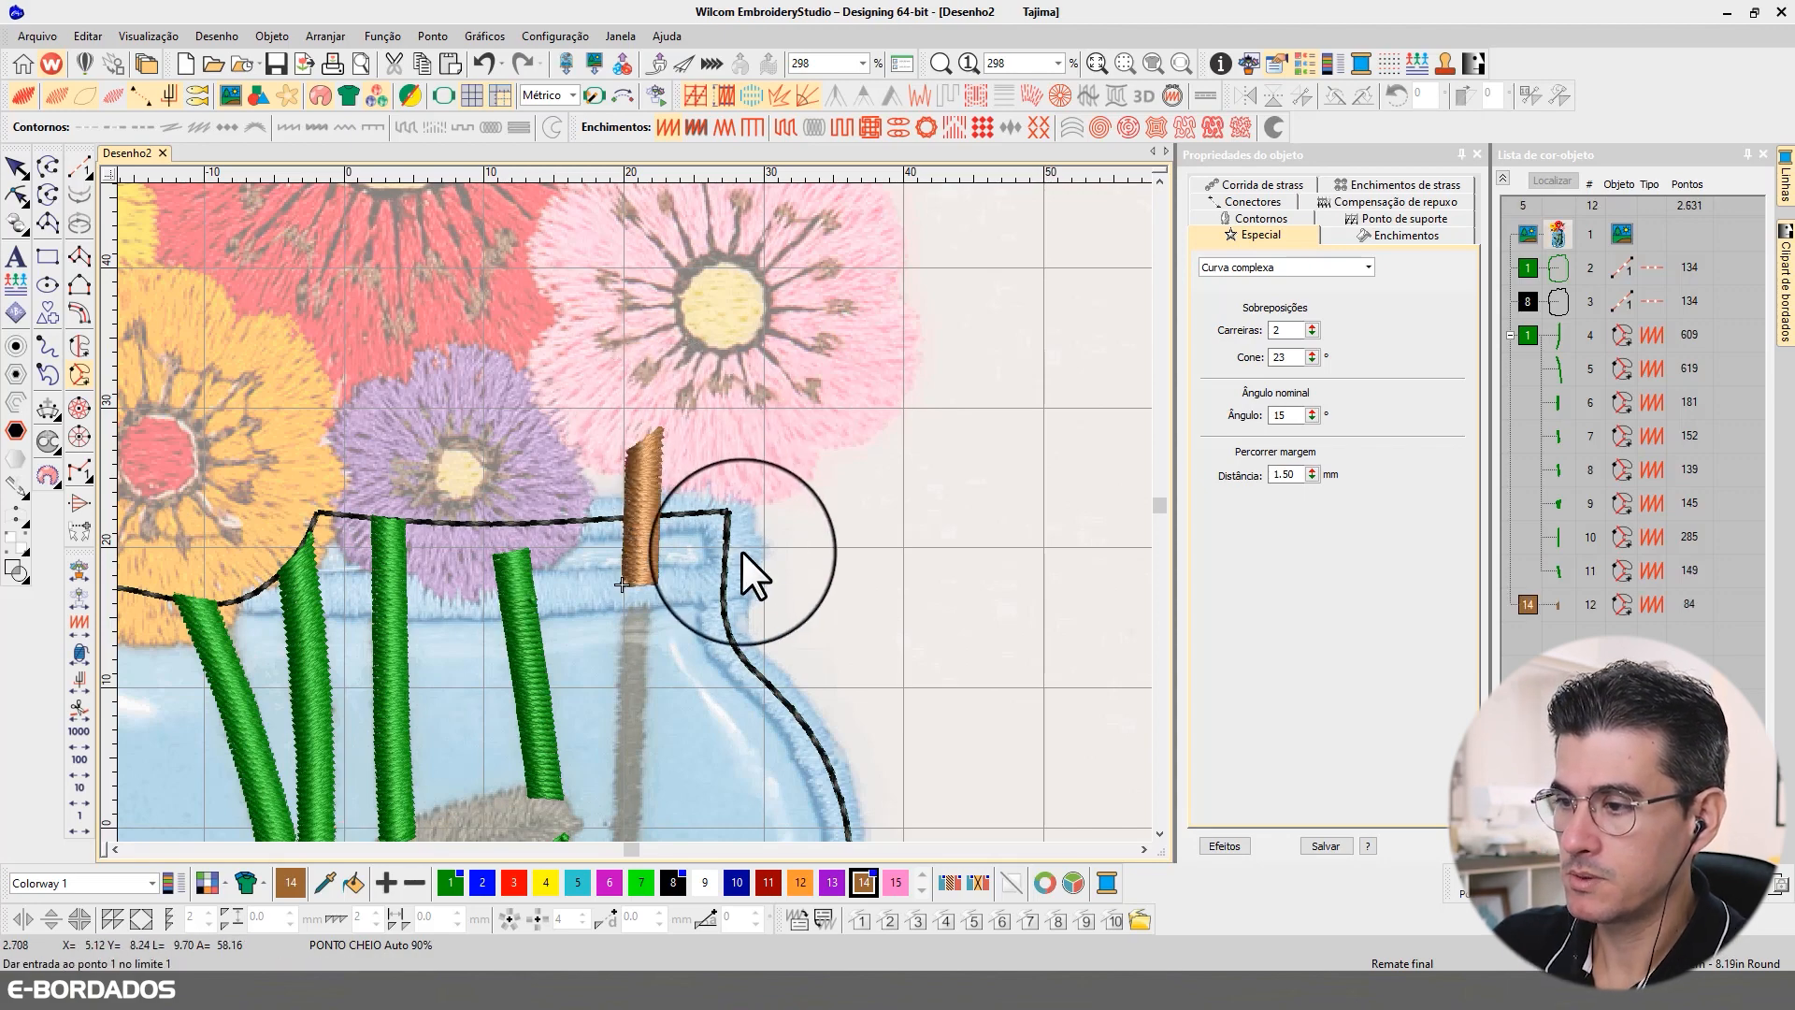
Step: Begin a complex curve for the fifth stem's long section, tracing its left edge from the jar's rim and its end at the large lower leaf
{"action": "left_click", "coordinate": [1157, 832]}
{"action": "left_click", "coordinate": [1157, 834]}
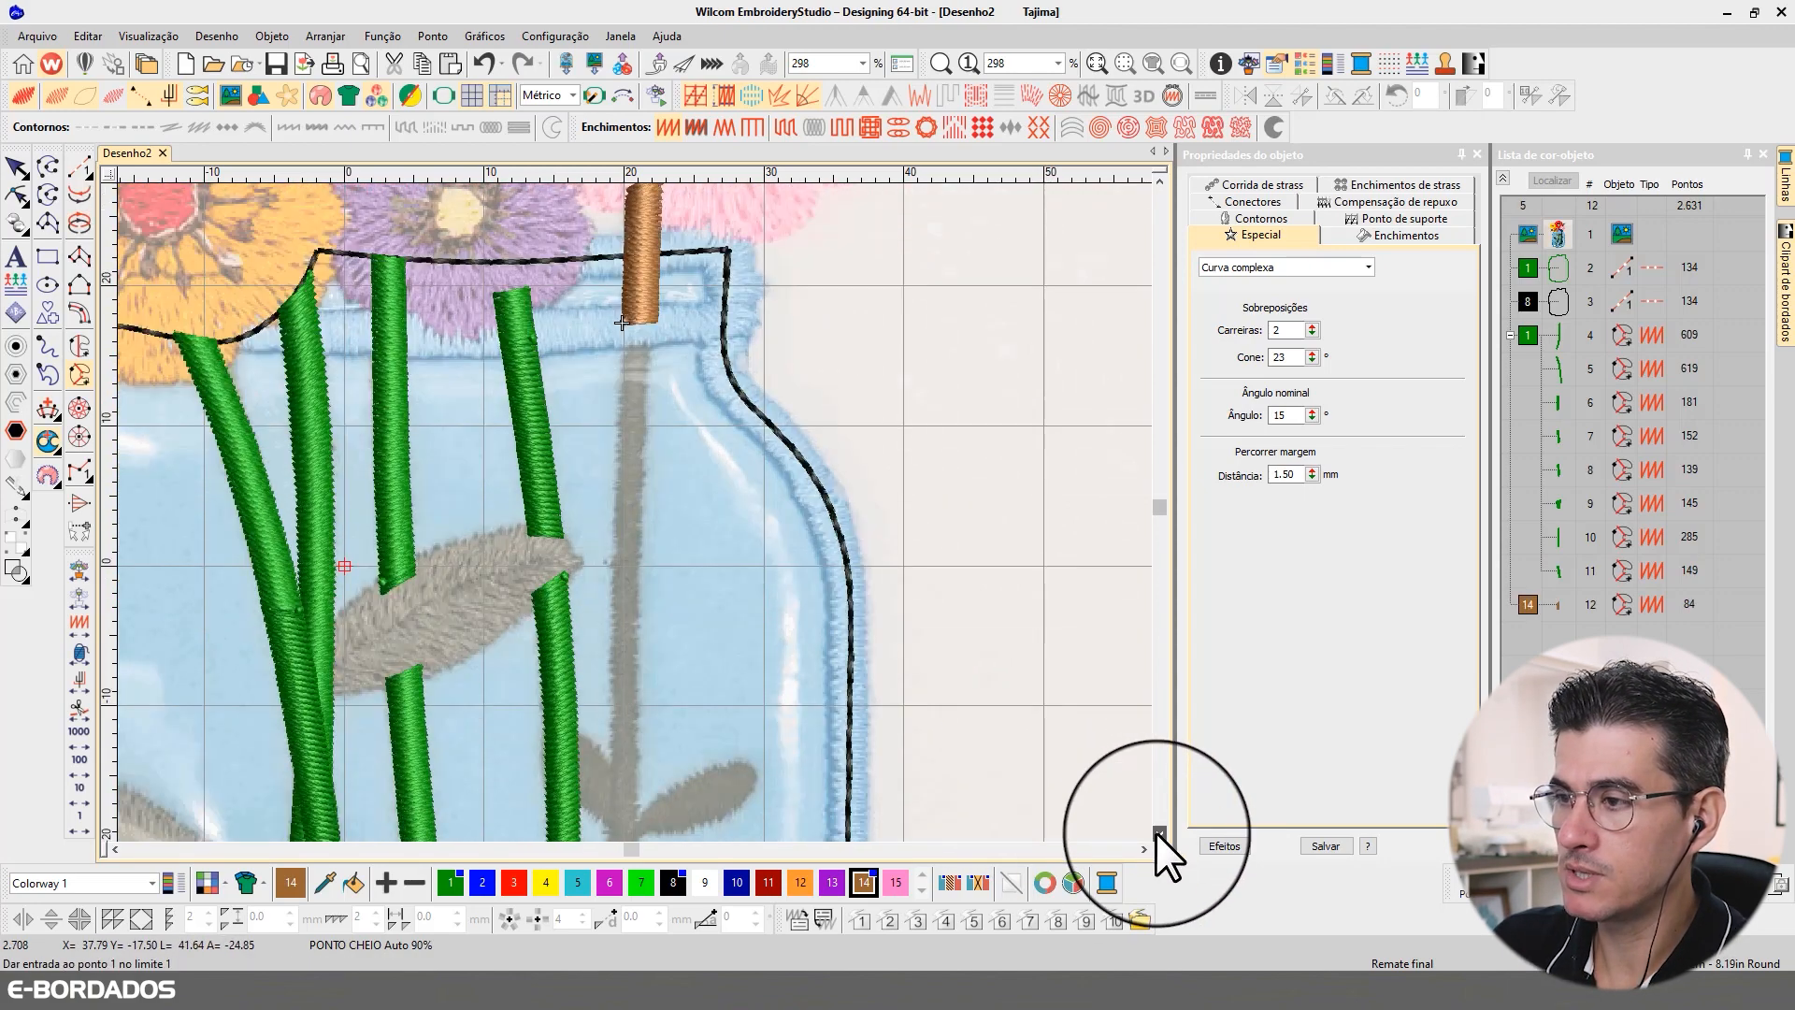
{"action": "left_click", "coordinate": [623, 323]}
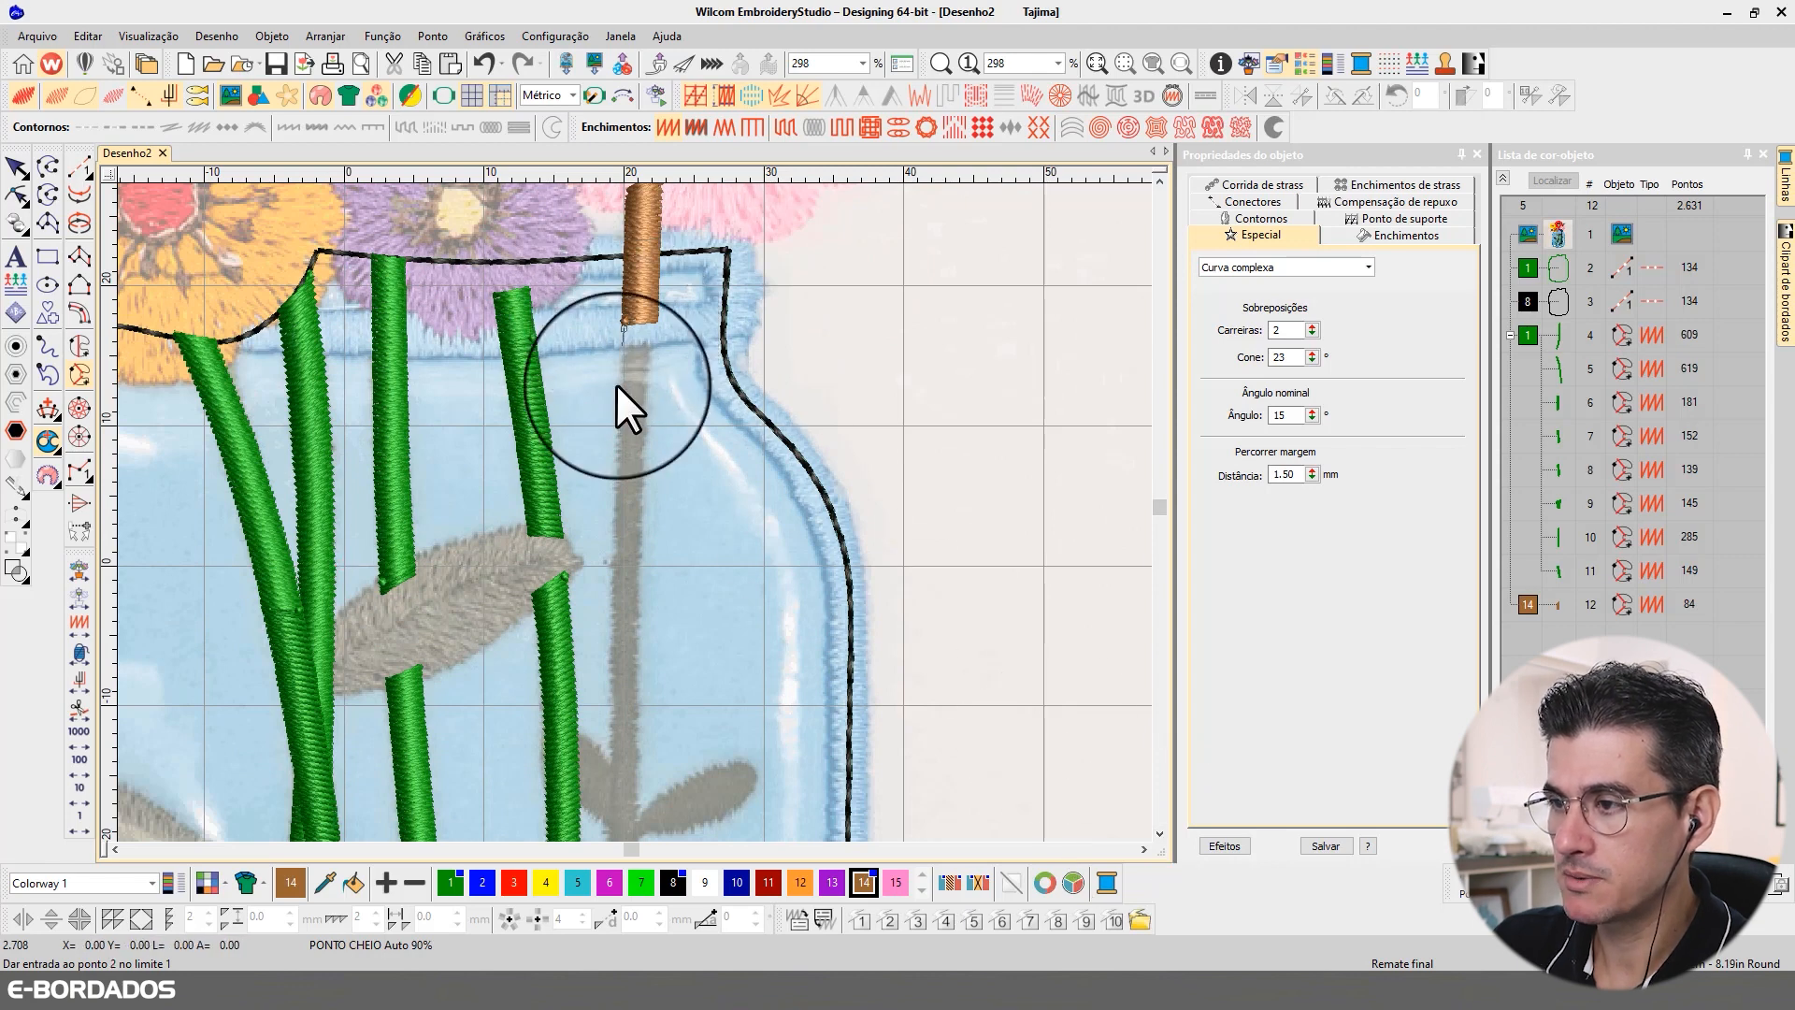
{"action": "left_click", "coordinate": [614, 584]}
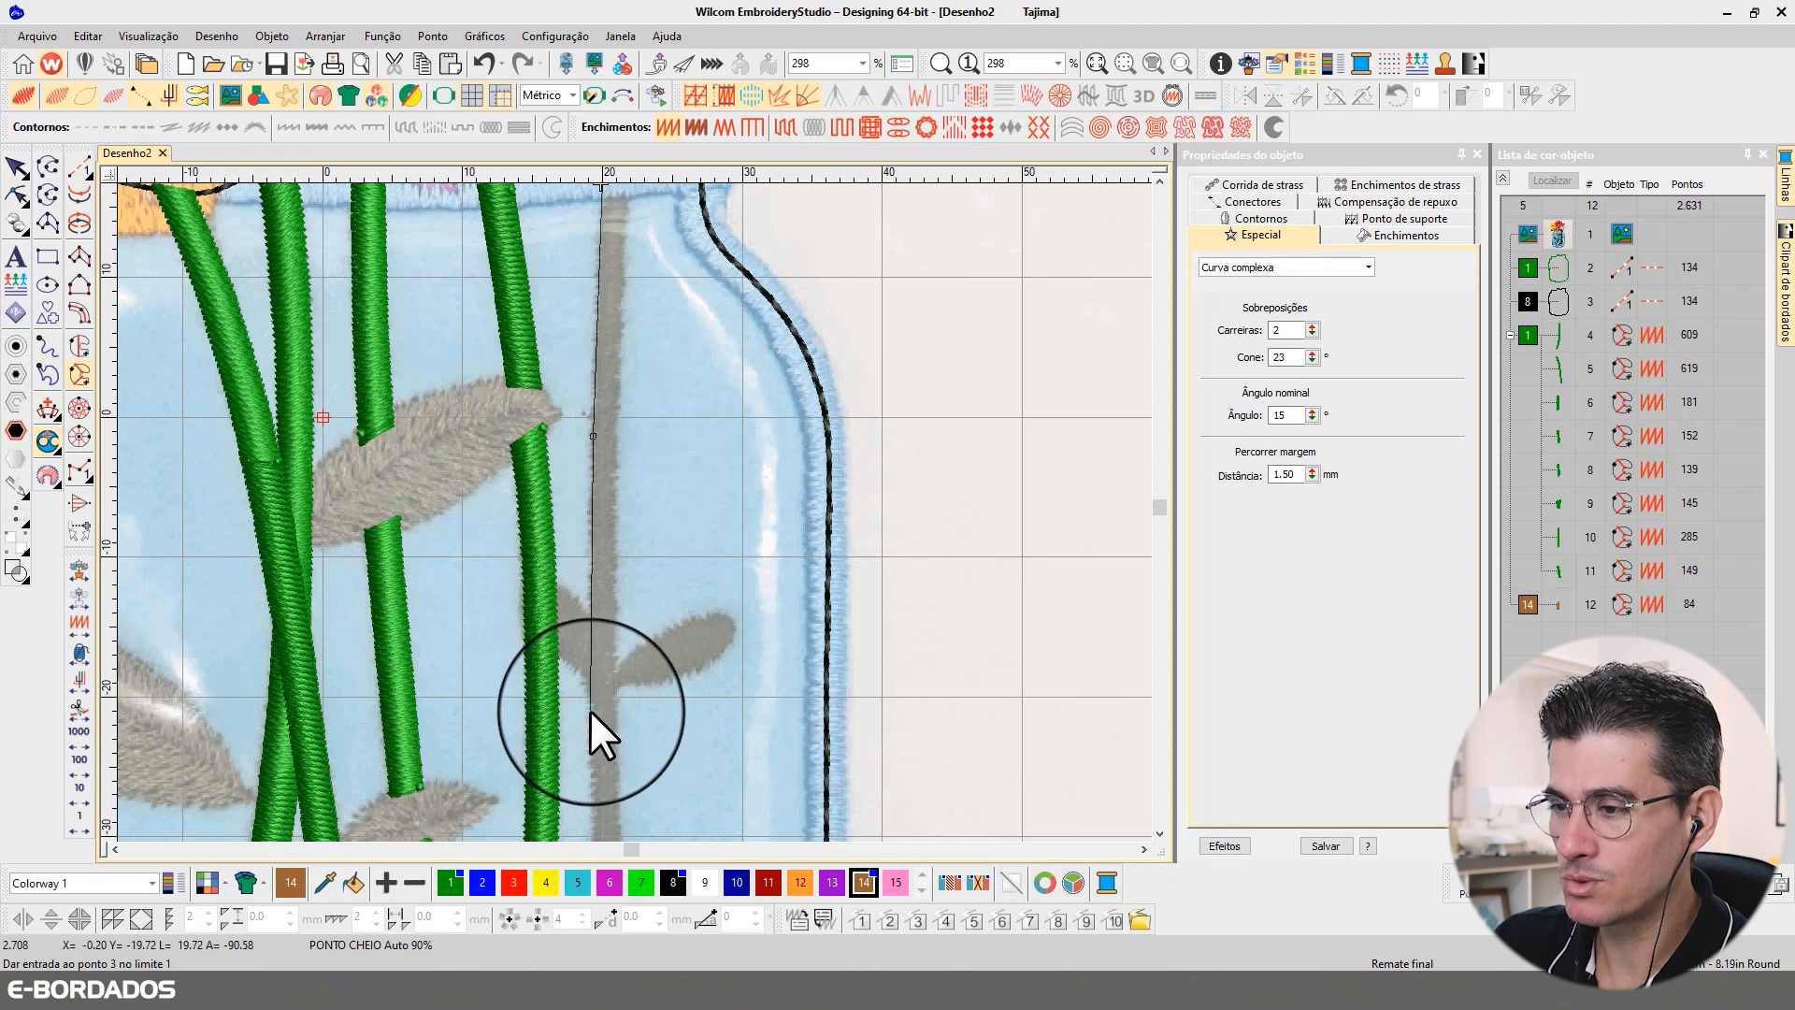
{"action": "left_click", "coordinate": [588, 711]}
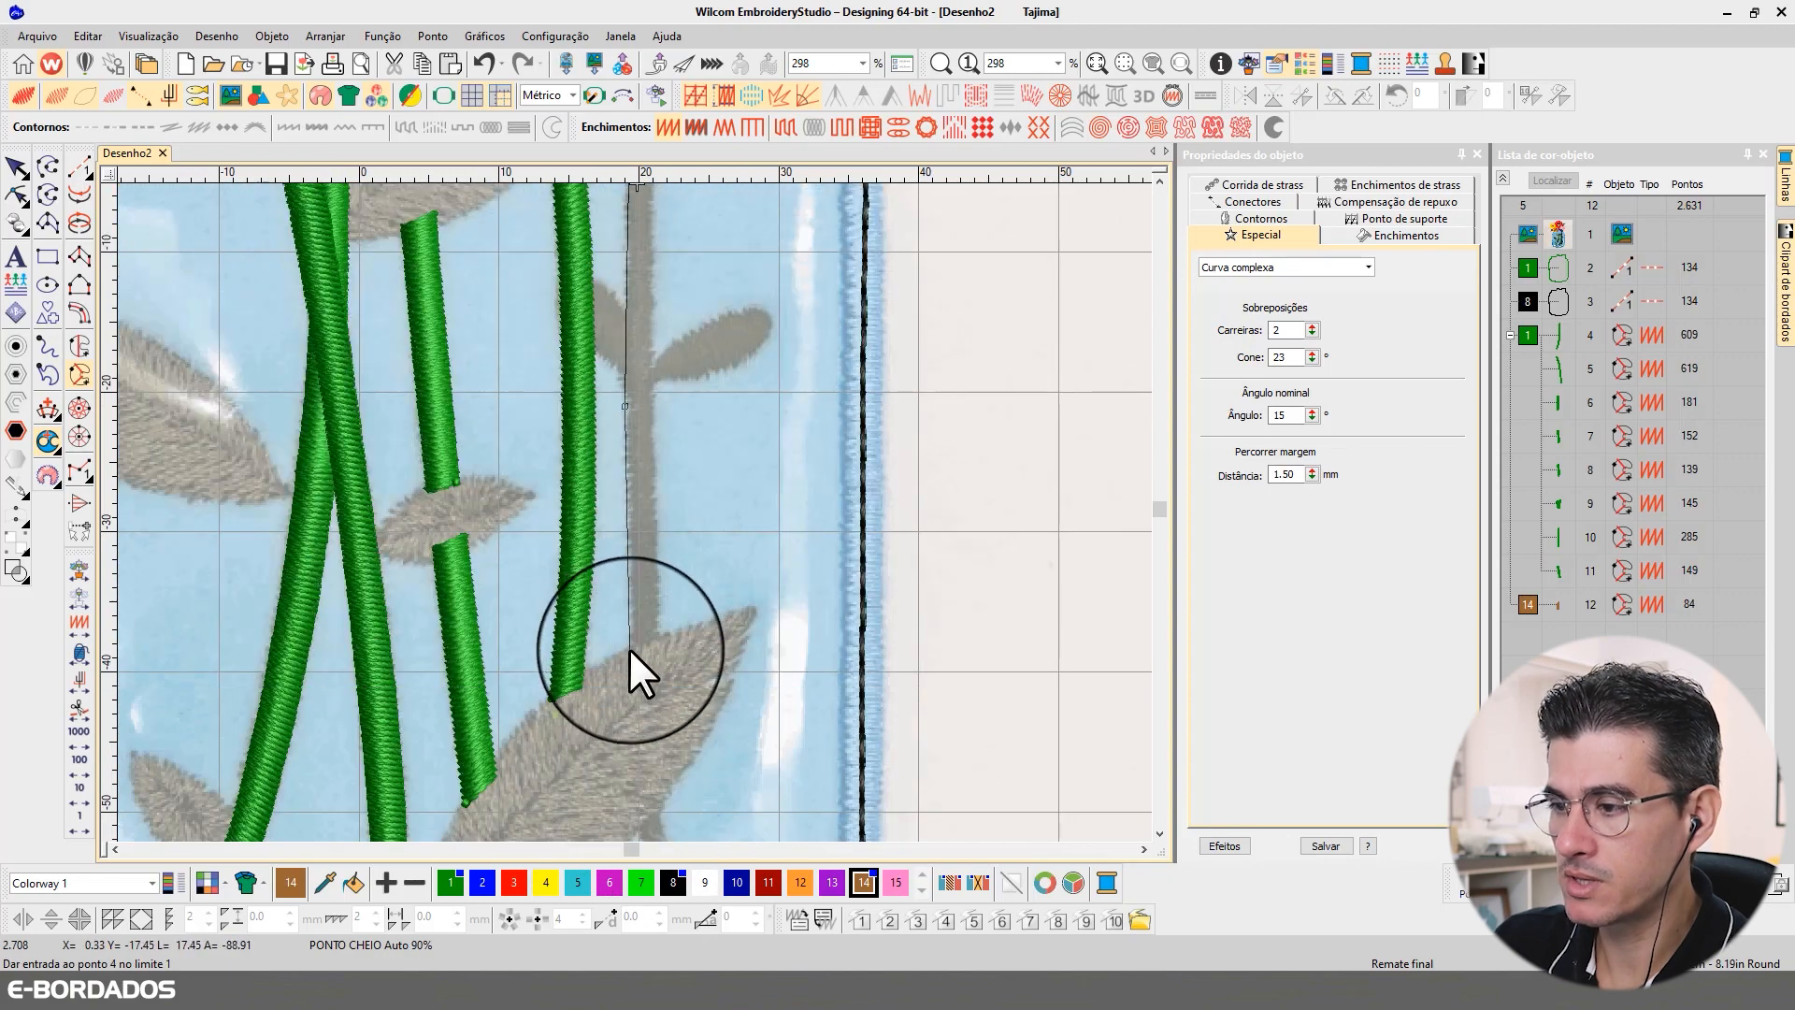
{"action": "left_click", "coordinate": [629, 653]}
{"action": "left_click", "coordinate": [660, 641]}
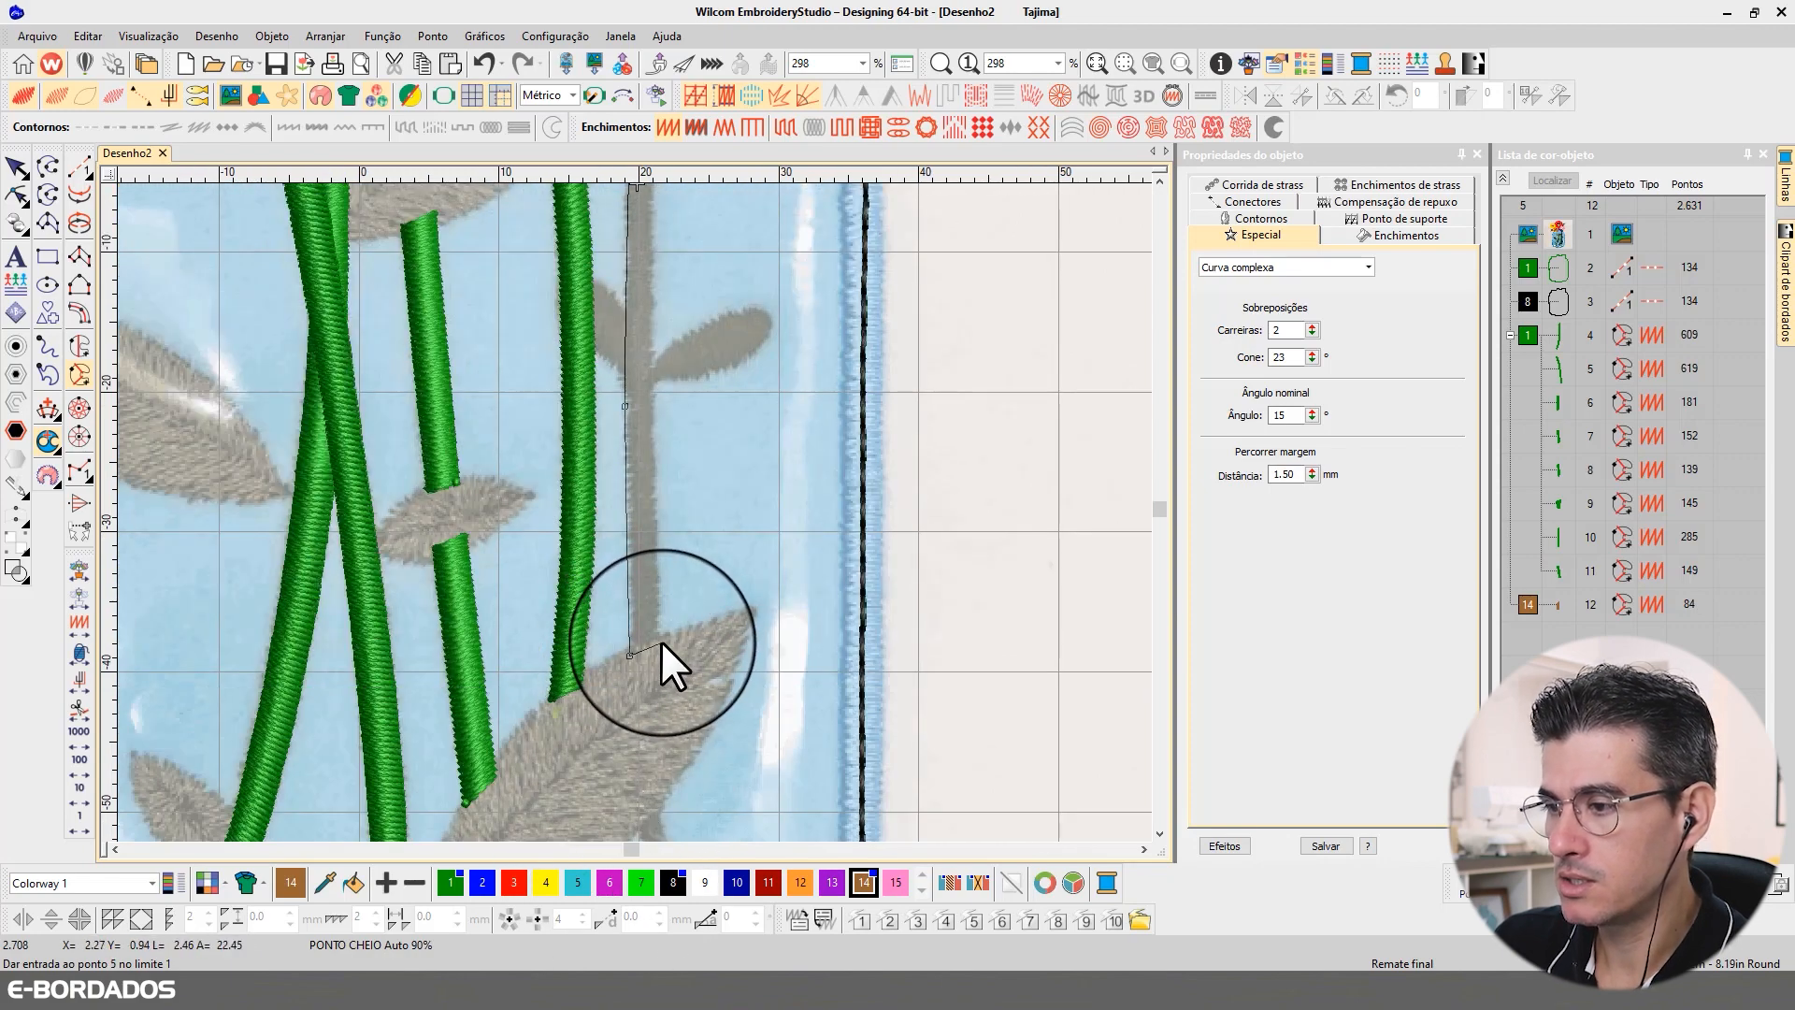
Step: Trace the fifth stem's right edge back up to the top section, close the shape and accept its stitch angle
{"action": "left_click", "coordinate": [652, 348]}
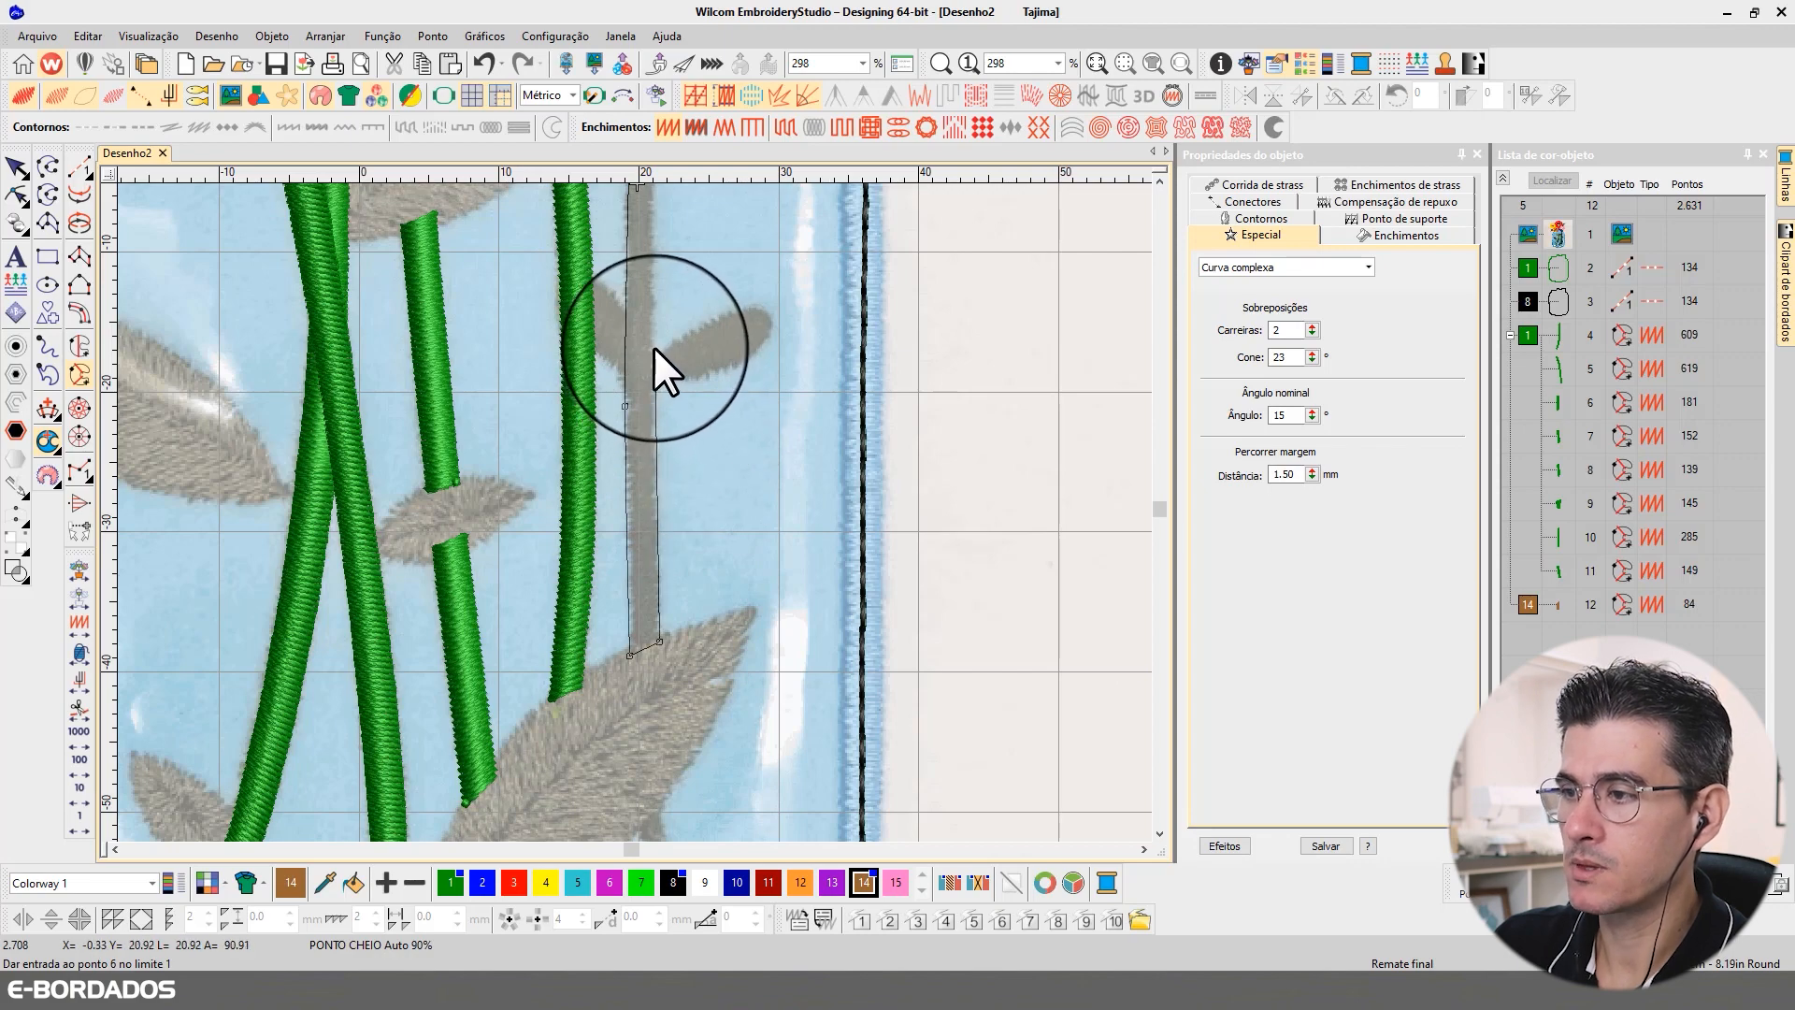
{"action": "left_click", "coordinate": [641, 227]}
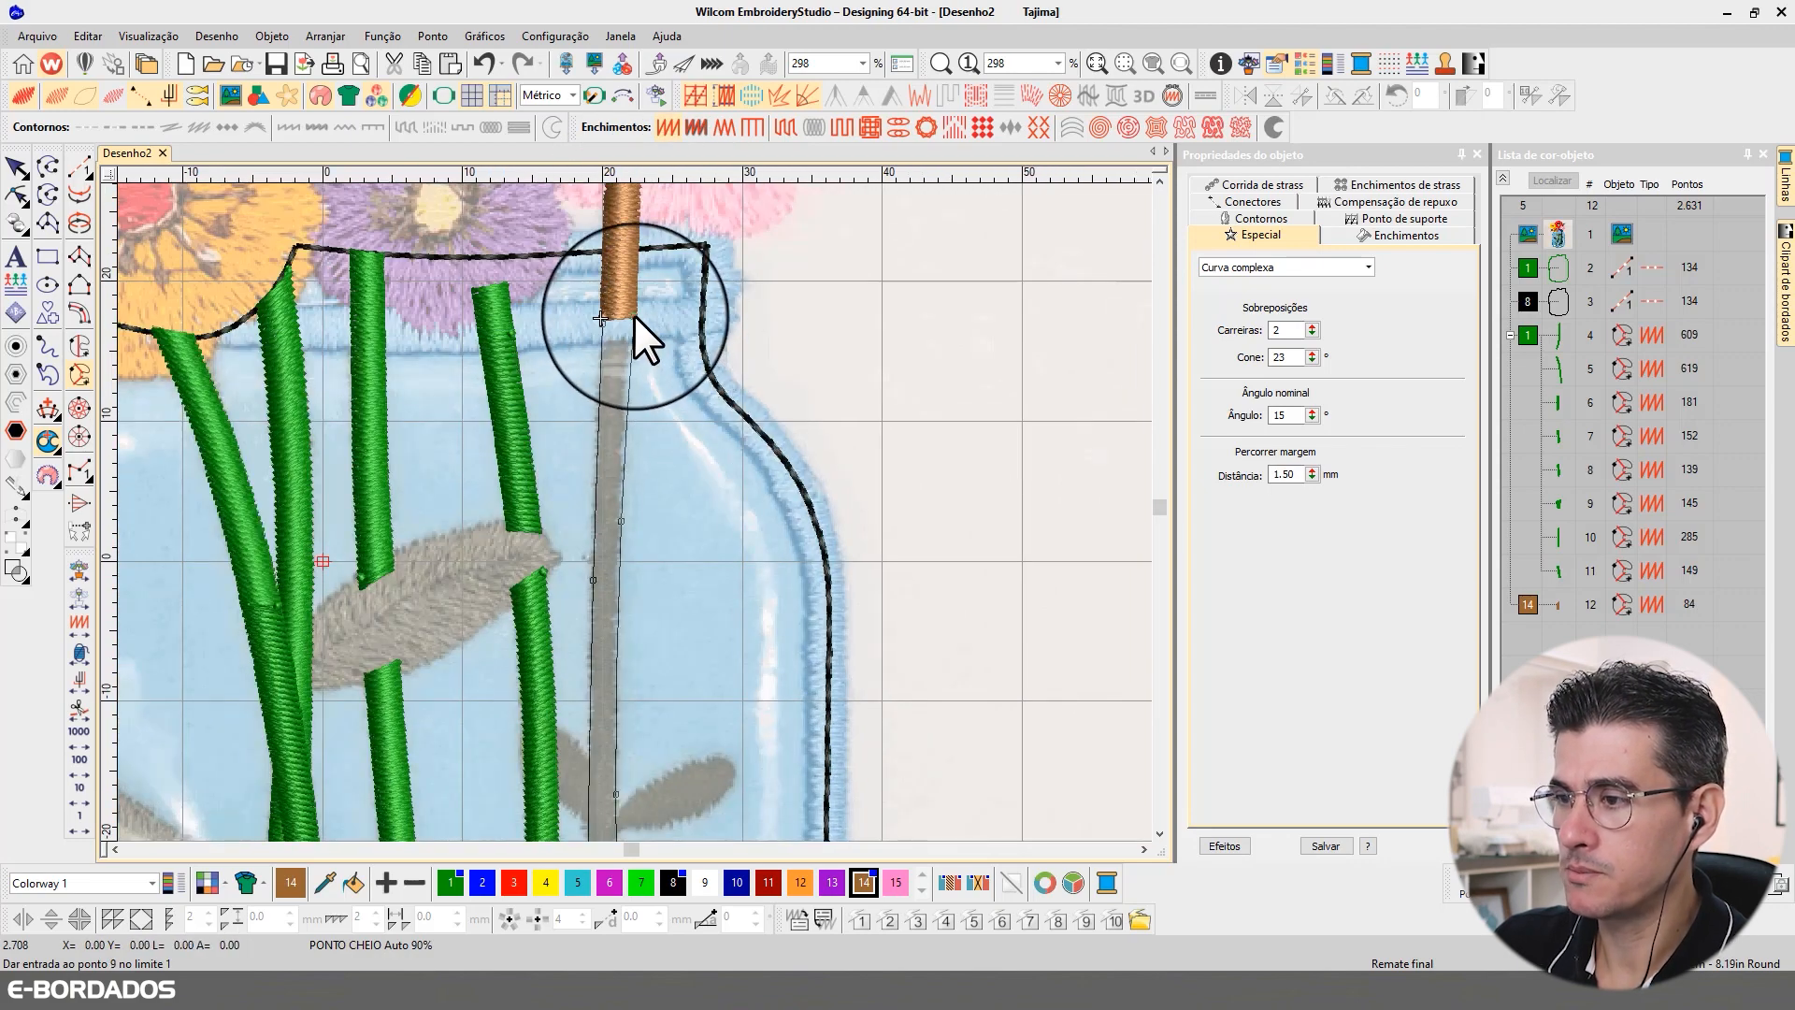
{"action": "key", "text": "Return"}
{"action": "key", "text": "Return"}
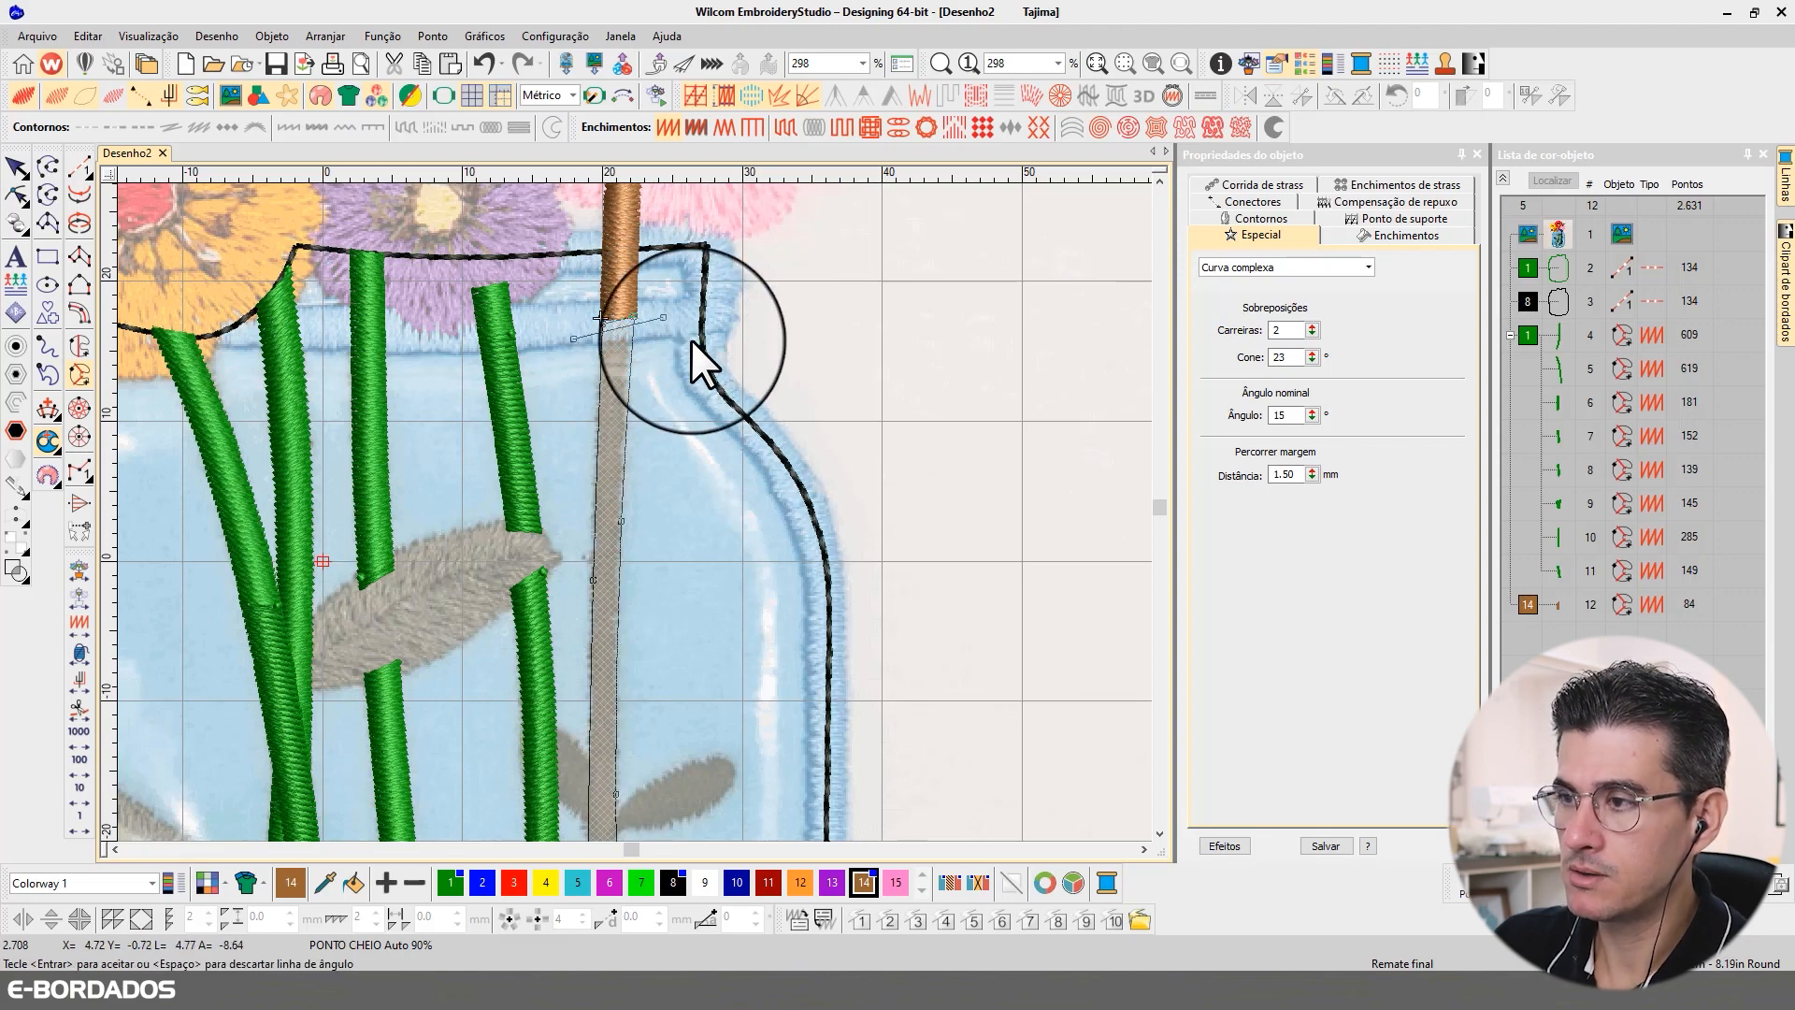
{"action": "key", "text": "Return"}
Step: Examine the brown stem from the pink flower down to the large lower leaf and the untraced piece below that leaf
{"action": "scroll", "coordinate": [654, 512], "scroll_direction": "down", "scroll_amount": 1}
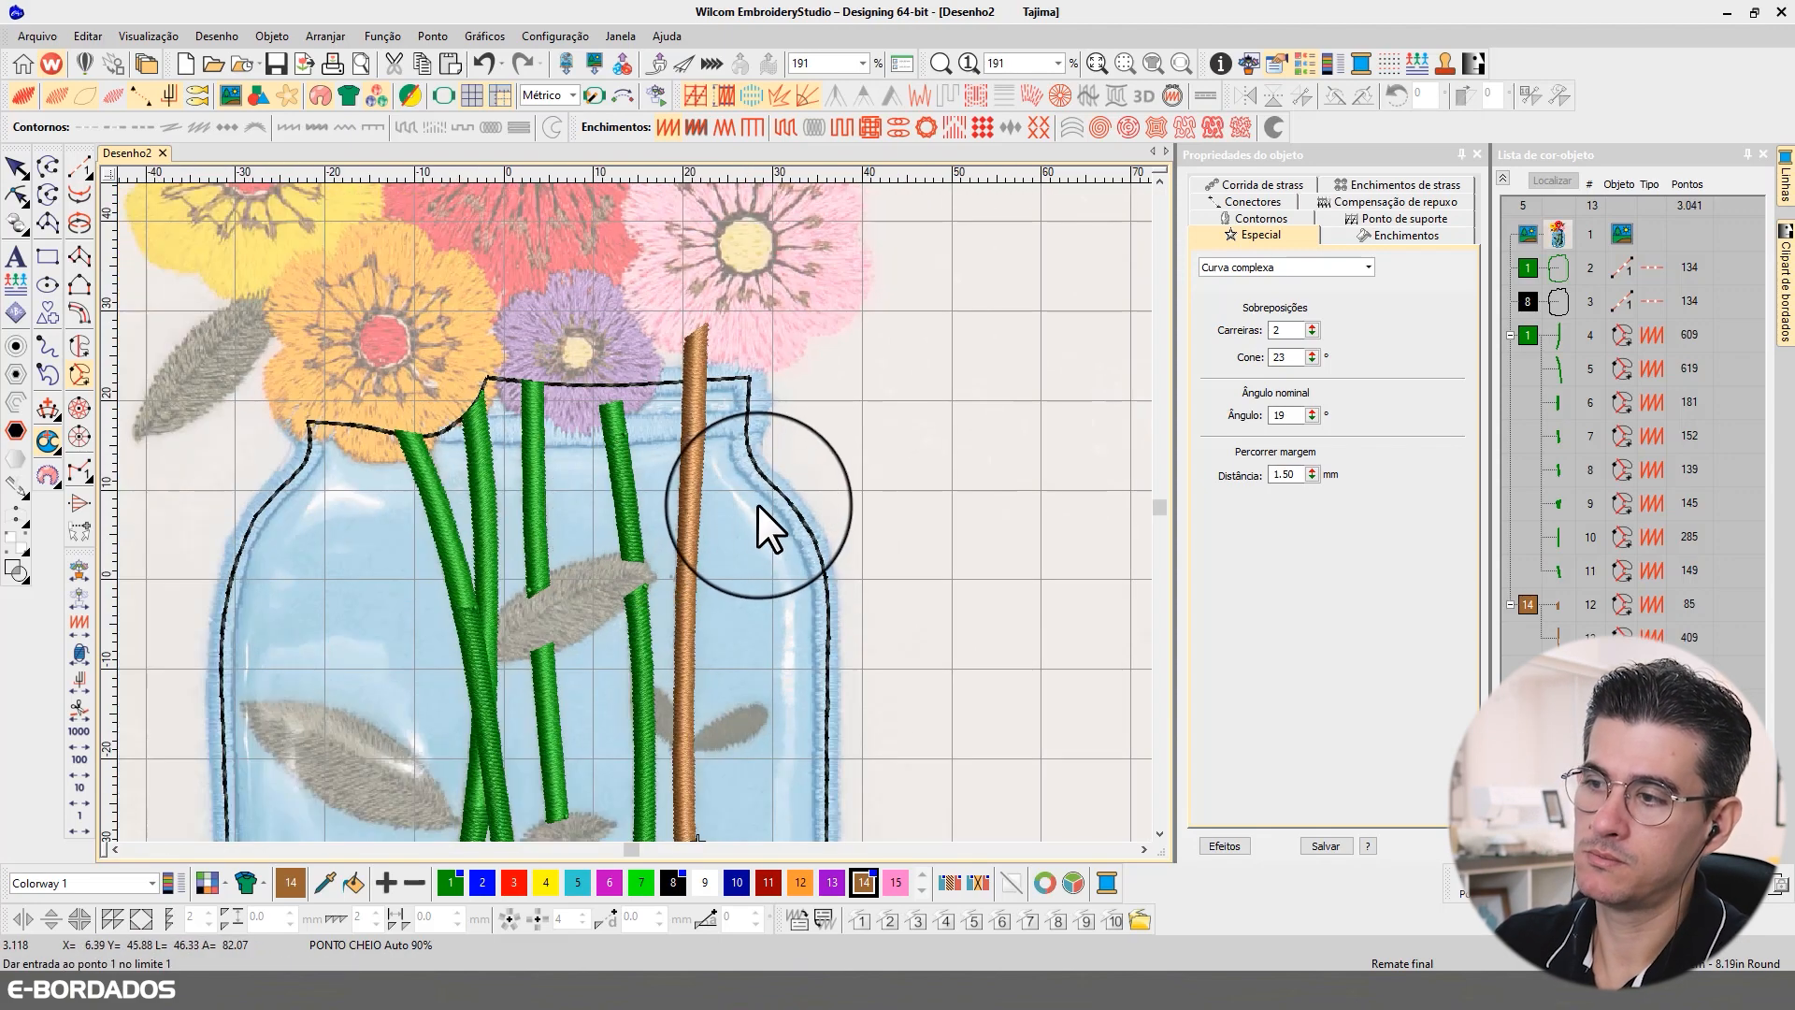
{"action": "scroll", "coordinate": [759, 503], "scroll_direction": "down", "scroll_amount": 1}
{"action": "scroll", "coordinate": [602, 575], "scroll_direction": "up", "scroll_amount": 3}
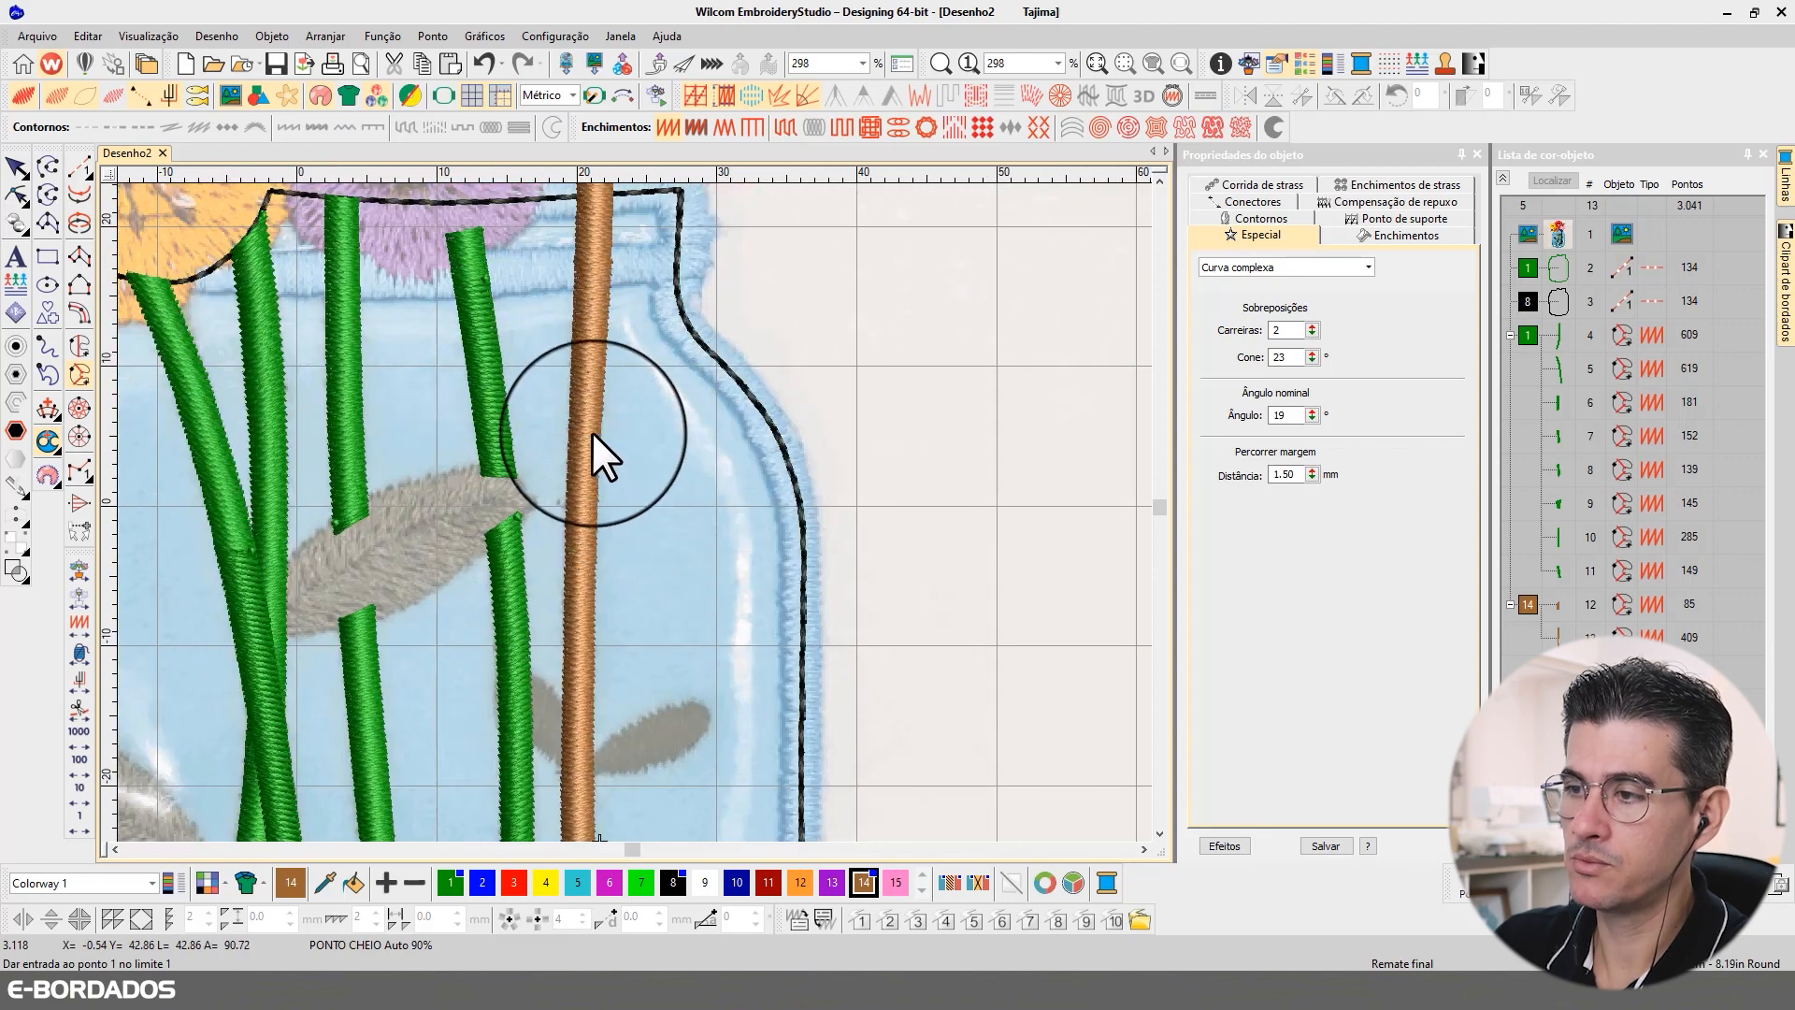
{"action": "scroll", "coordinate": [608, 321], "scroll_direction": "down", "scroll_amount": 1}
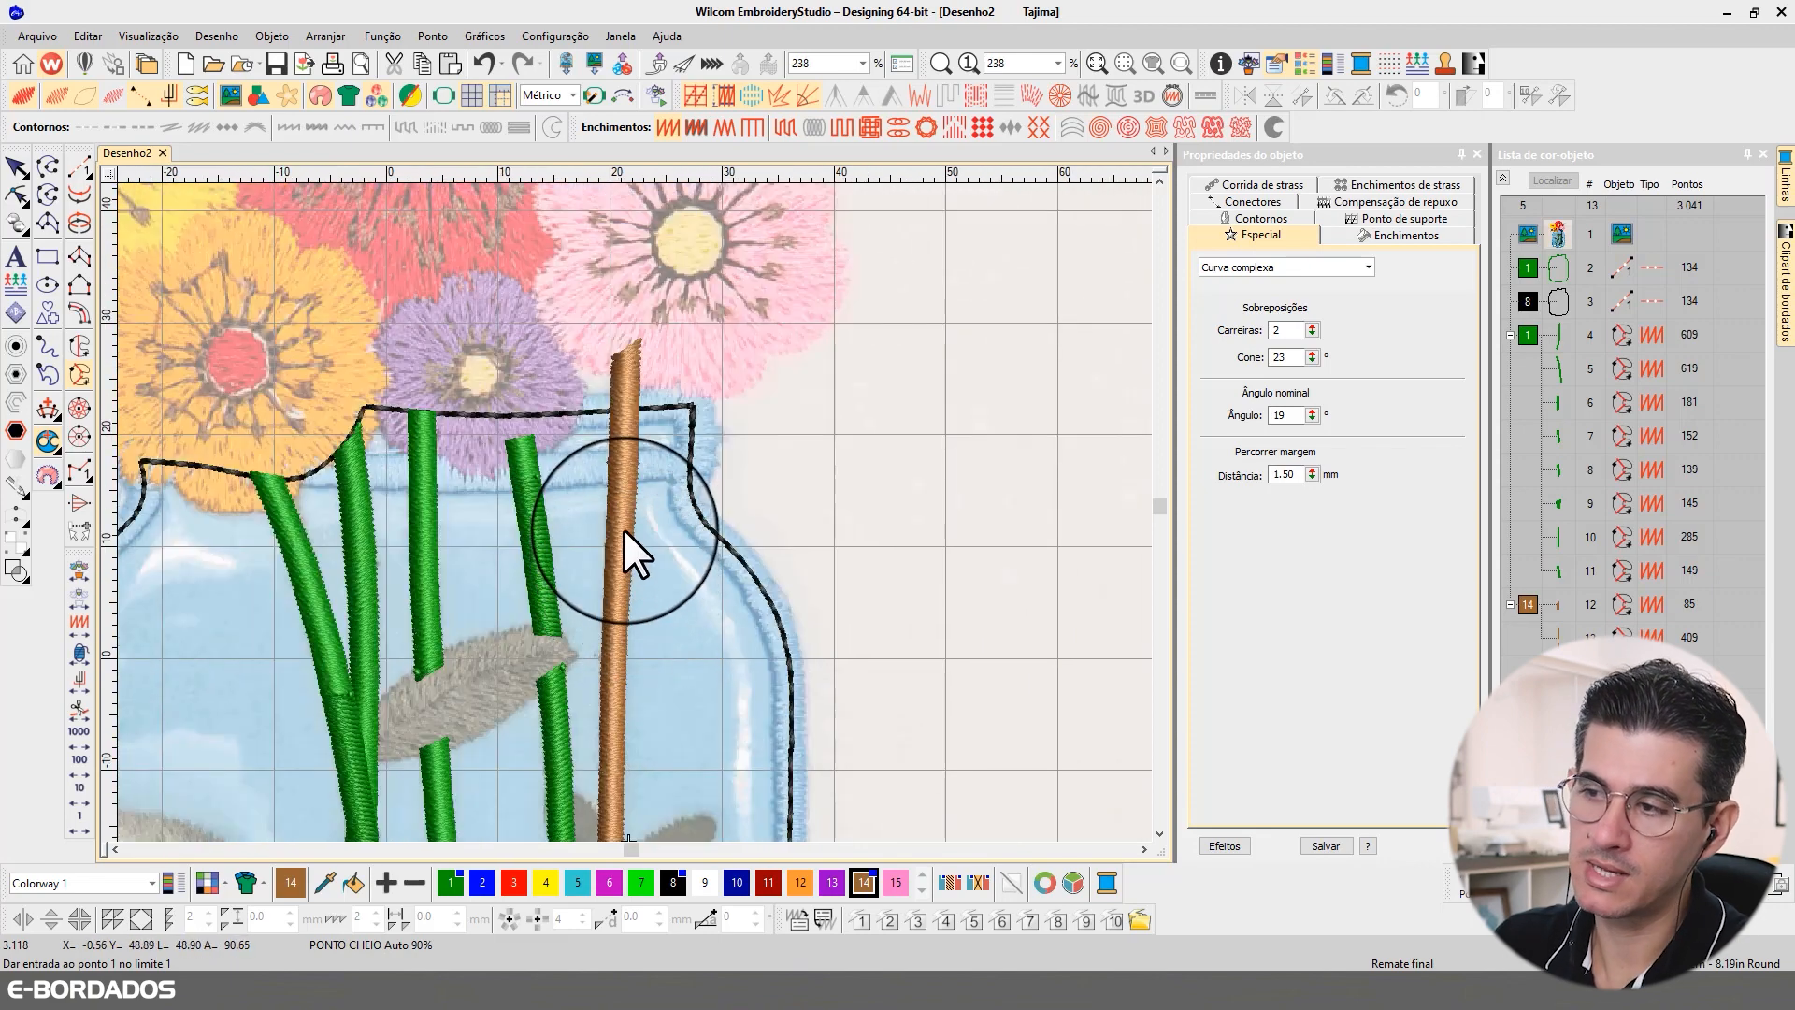
{"action": "scroll", "coordinate": [624, 530], "scroll_direction": "down", "scroll_amount": 1}
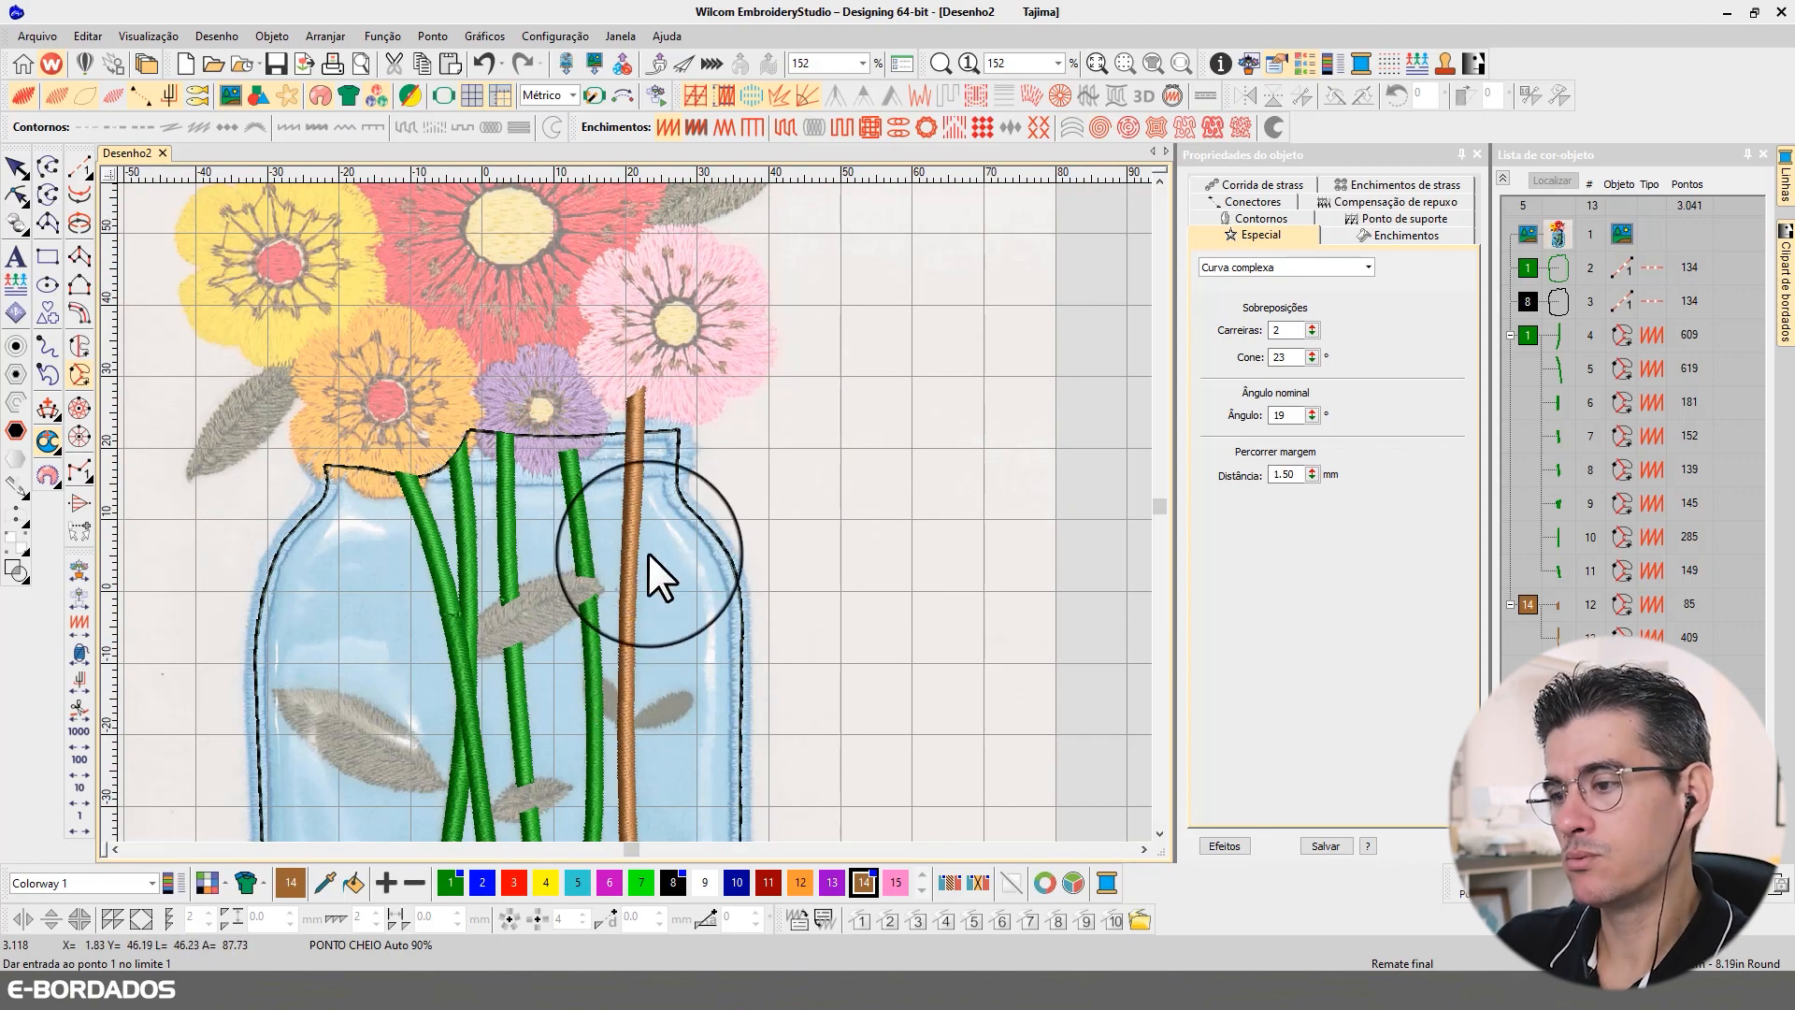
{"action": "scroll", "coordinate": [631, 508], "scroll_direction": "down", "scroll_amount": 1}
{"action": "scroll", "coordinate": [634, 512], "scroll_direction": "up", "scroll_amount": 2}
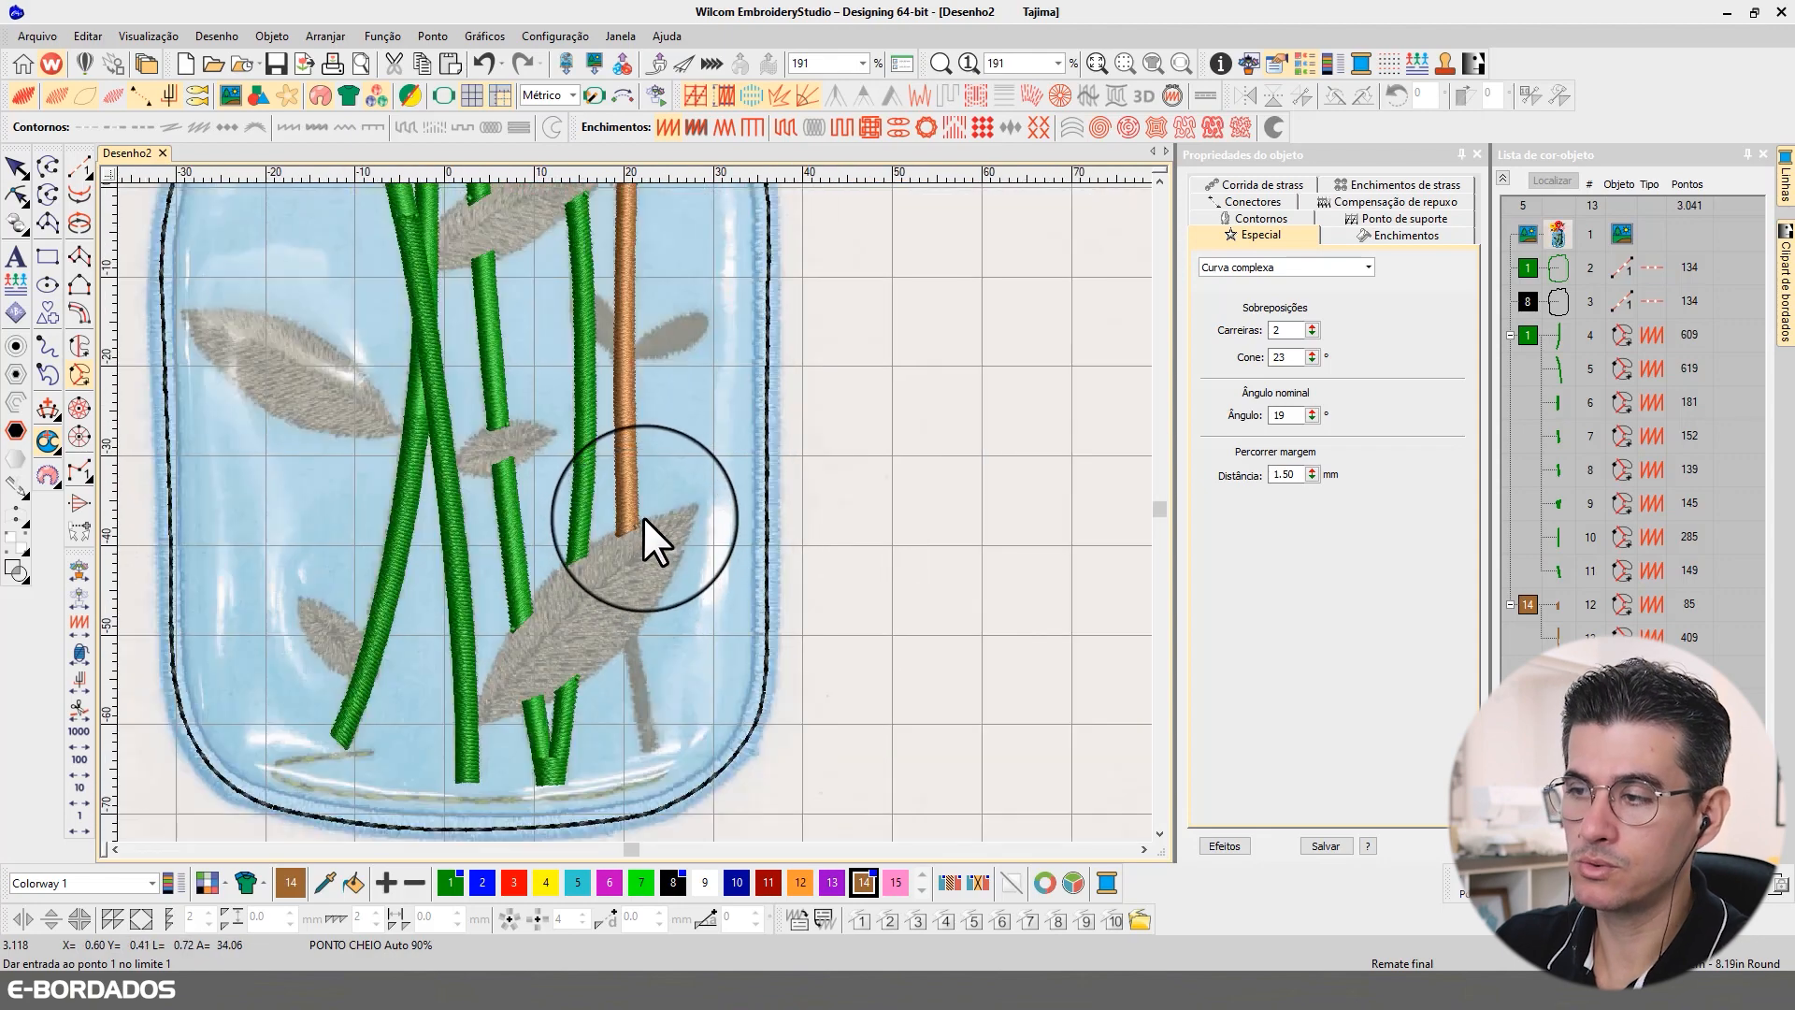
{"action": "scroll", "coordinate": [634, 517], "scroll_direction": "up", "scroll_amount": 2}
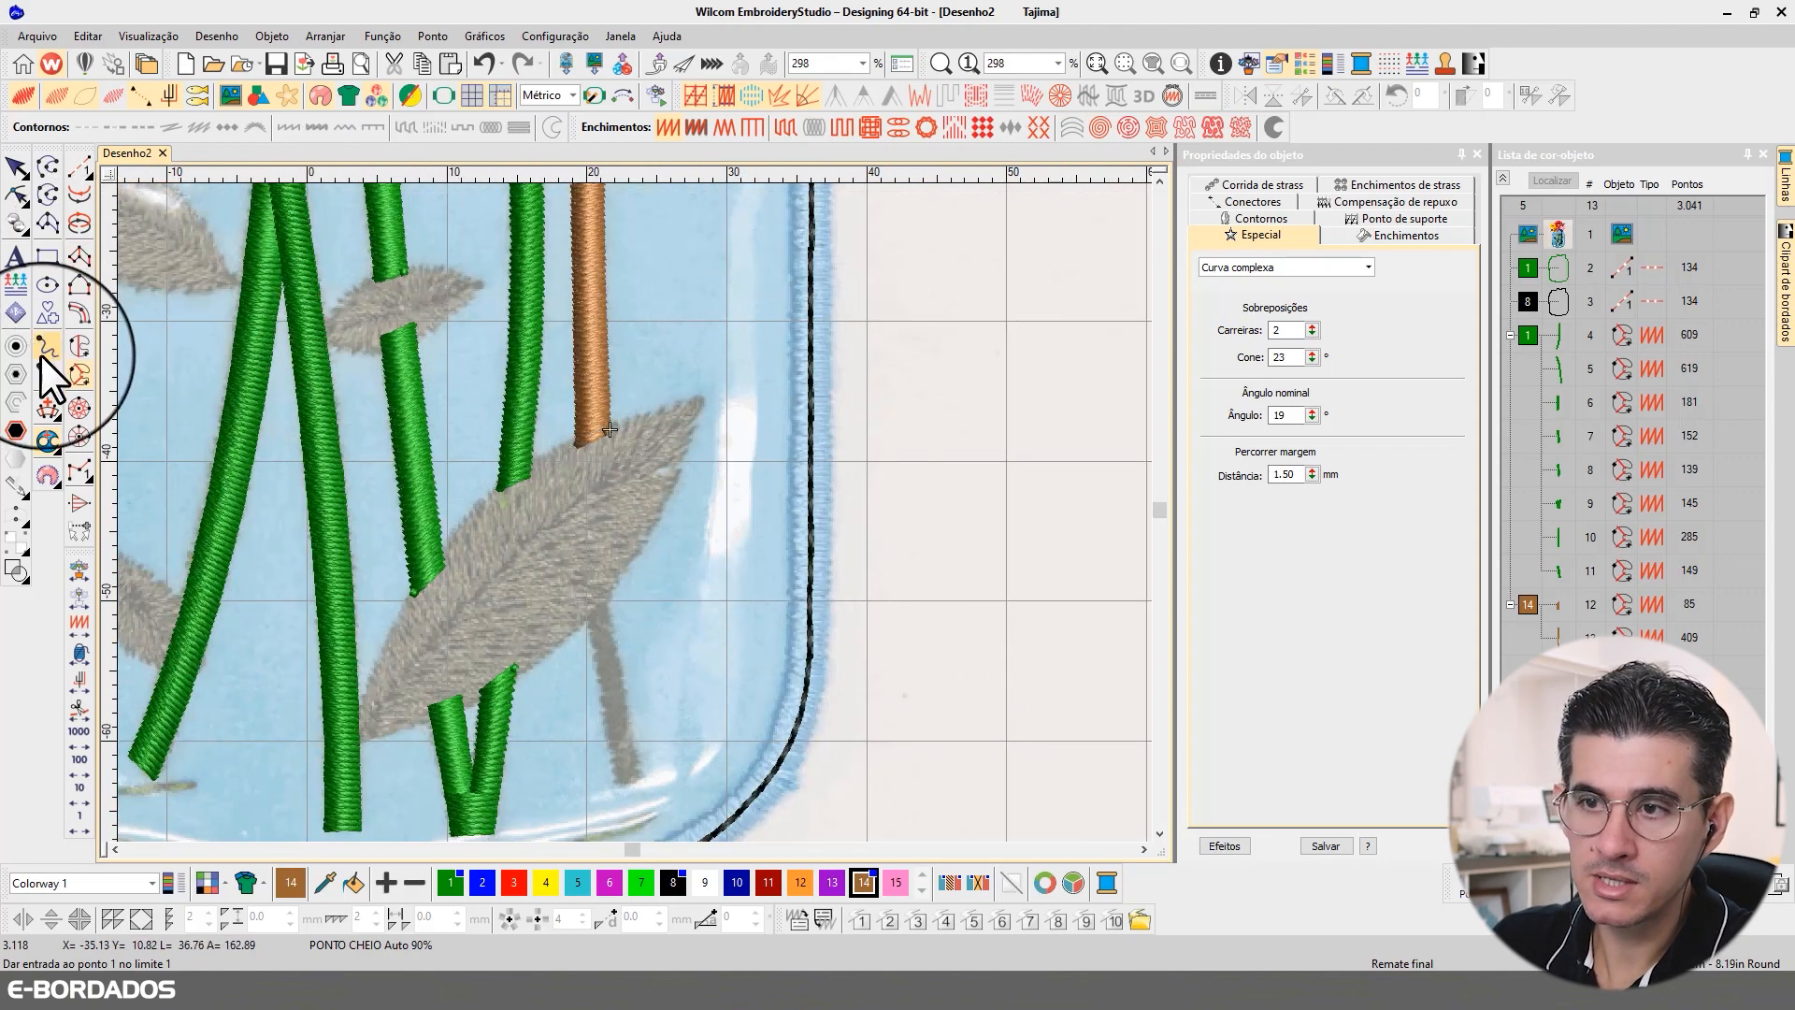
Step: Digitize the brown stem's short piece below the large lower leaf as a complex curve and accept its stitch angle
{"action": "left_click", "coordinate": [608, 570]}
{"action": "left_click", "coordinate": [619, 685]}
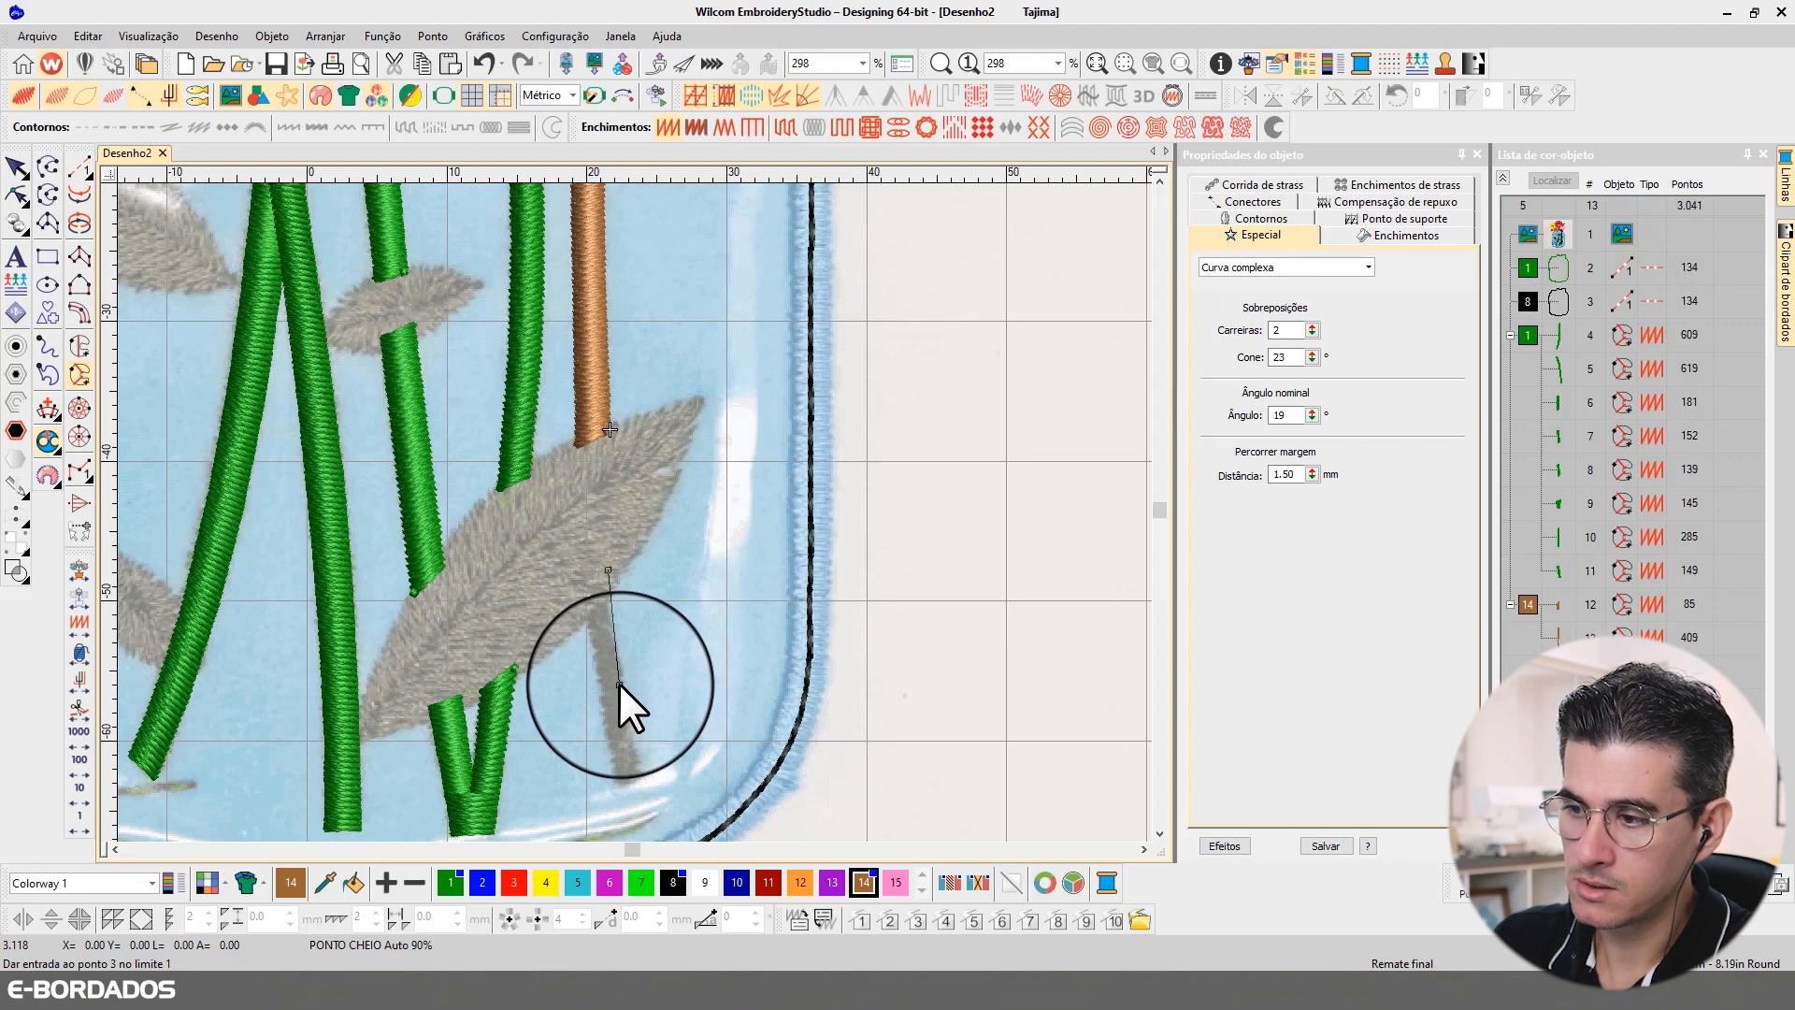
{"action": "left_click", "coordinate": [640, 774]}
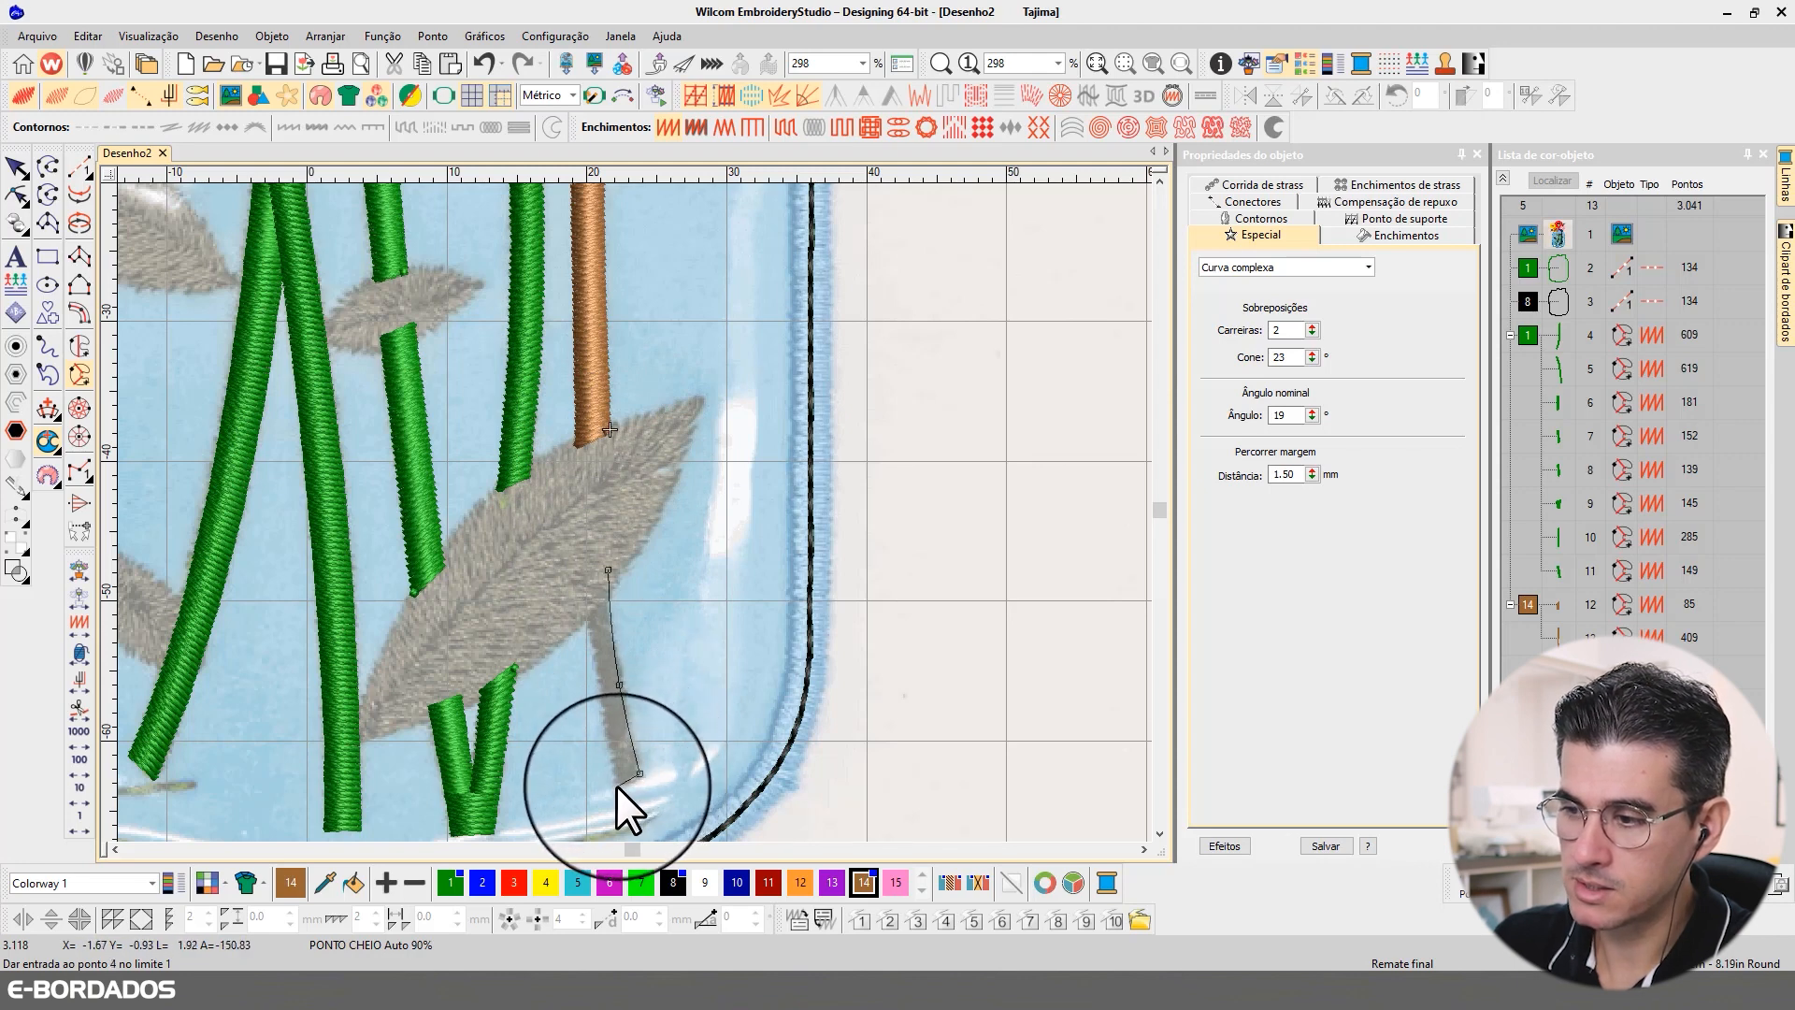
{"action": "left_click", "coordinate": [611, 789]}
{"action": "left_click", "coordinate": [597, 699]}
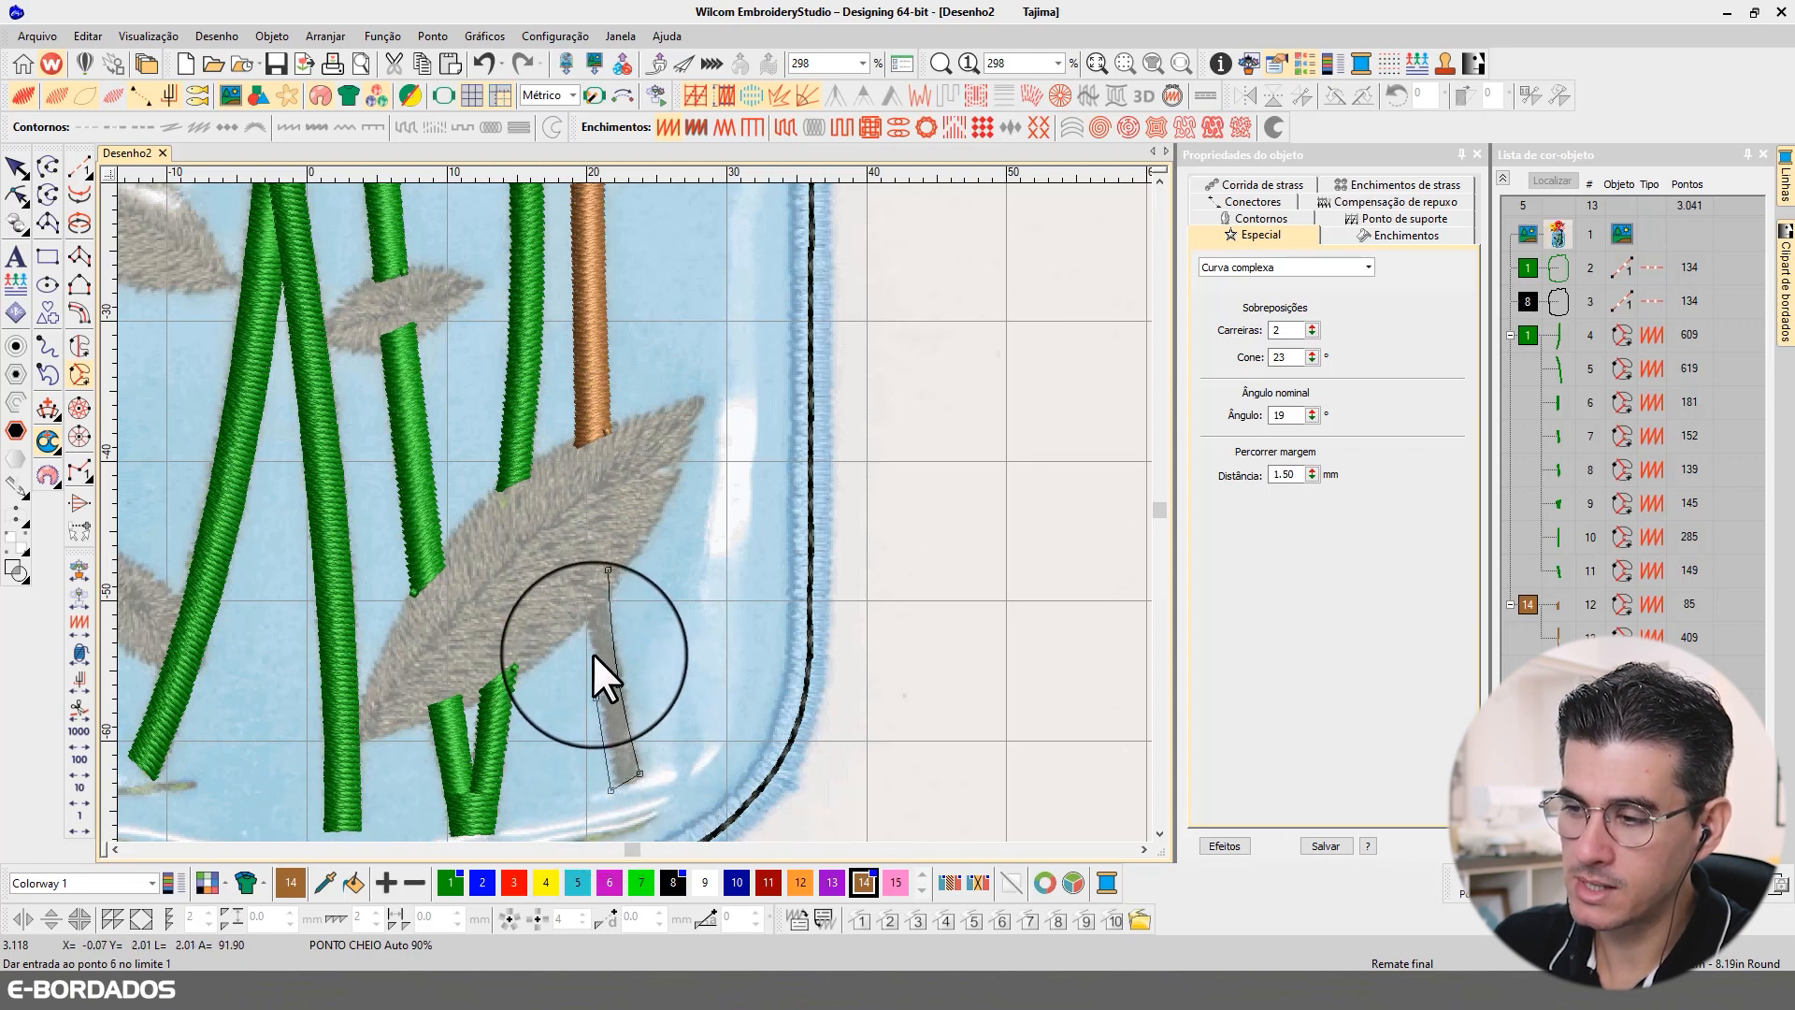
{"action": "left_click", "coordinate": [585, 610]}
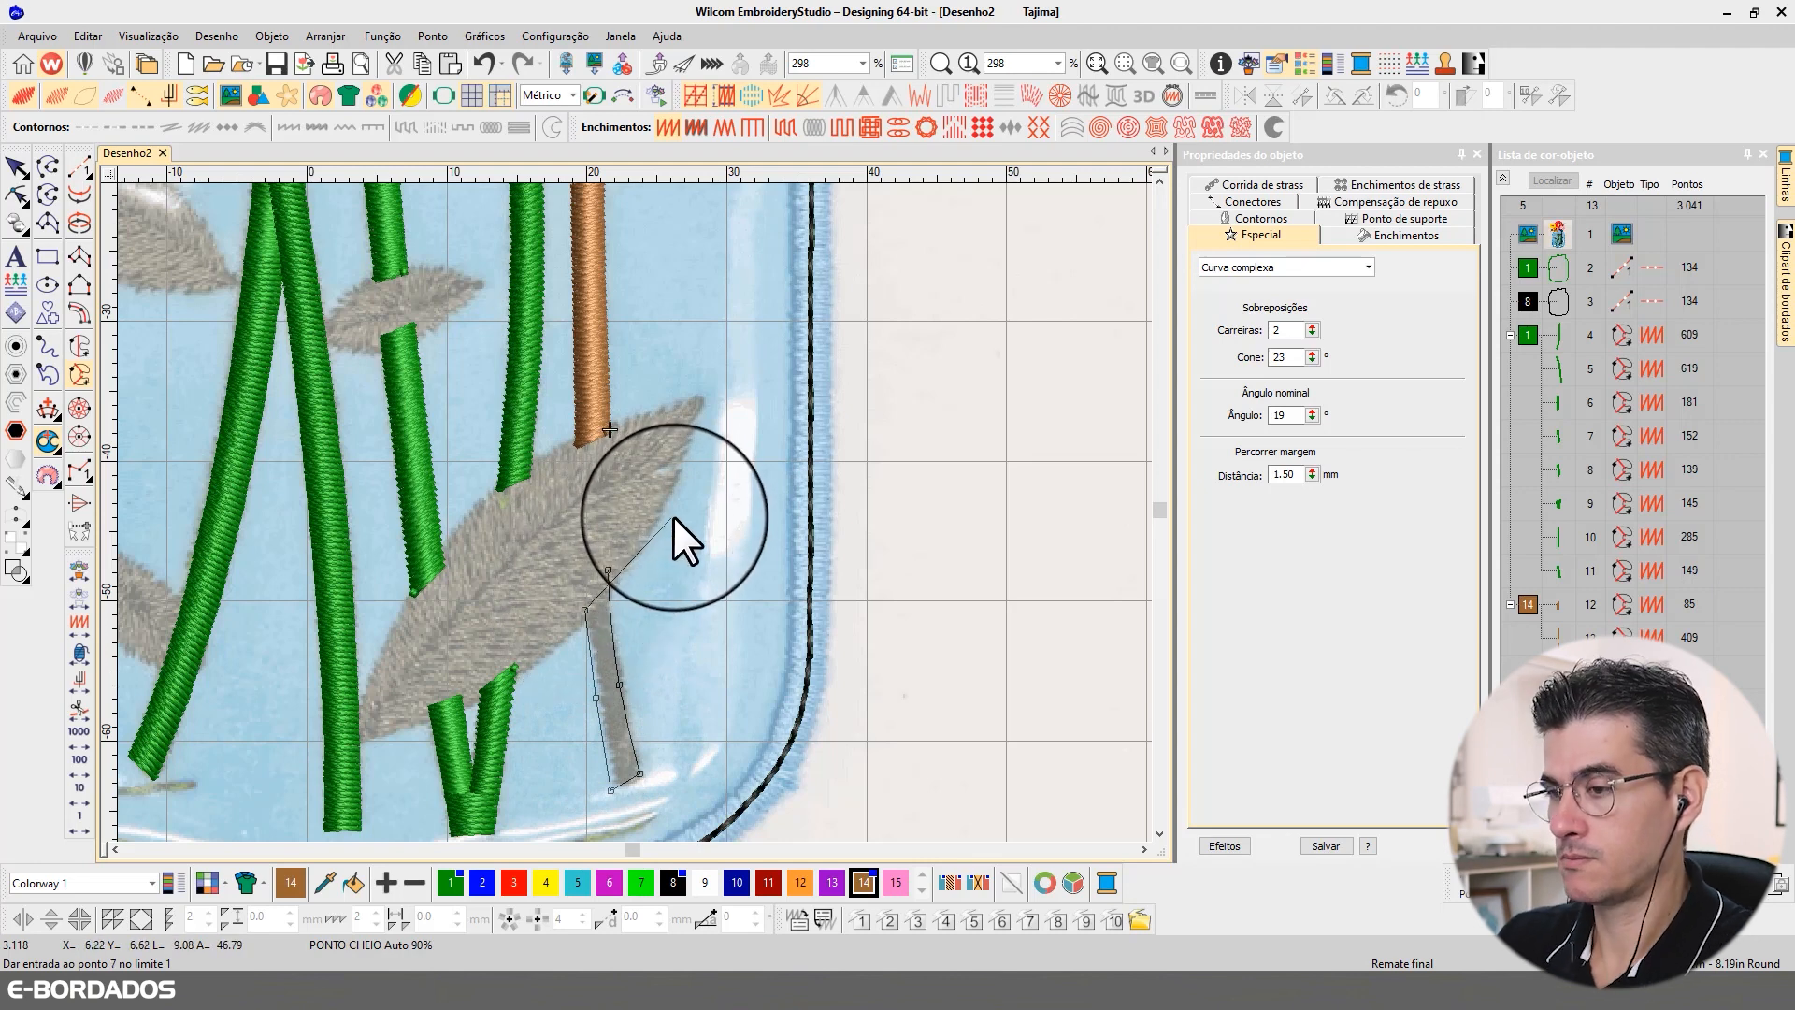
{"action": "key", "text": "Return"}
{"action": "key", "text": "Return"}
{"action": "key", "text": "Return"}
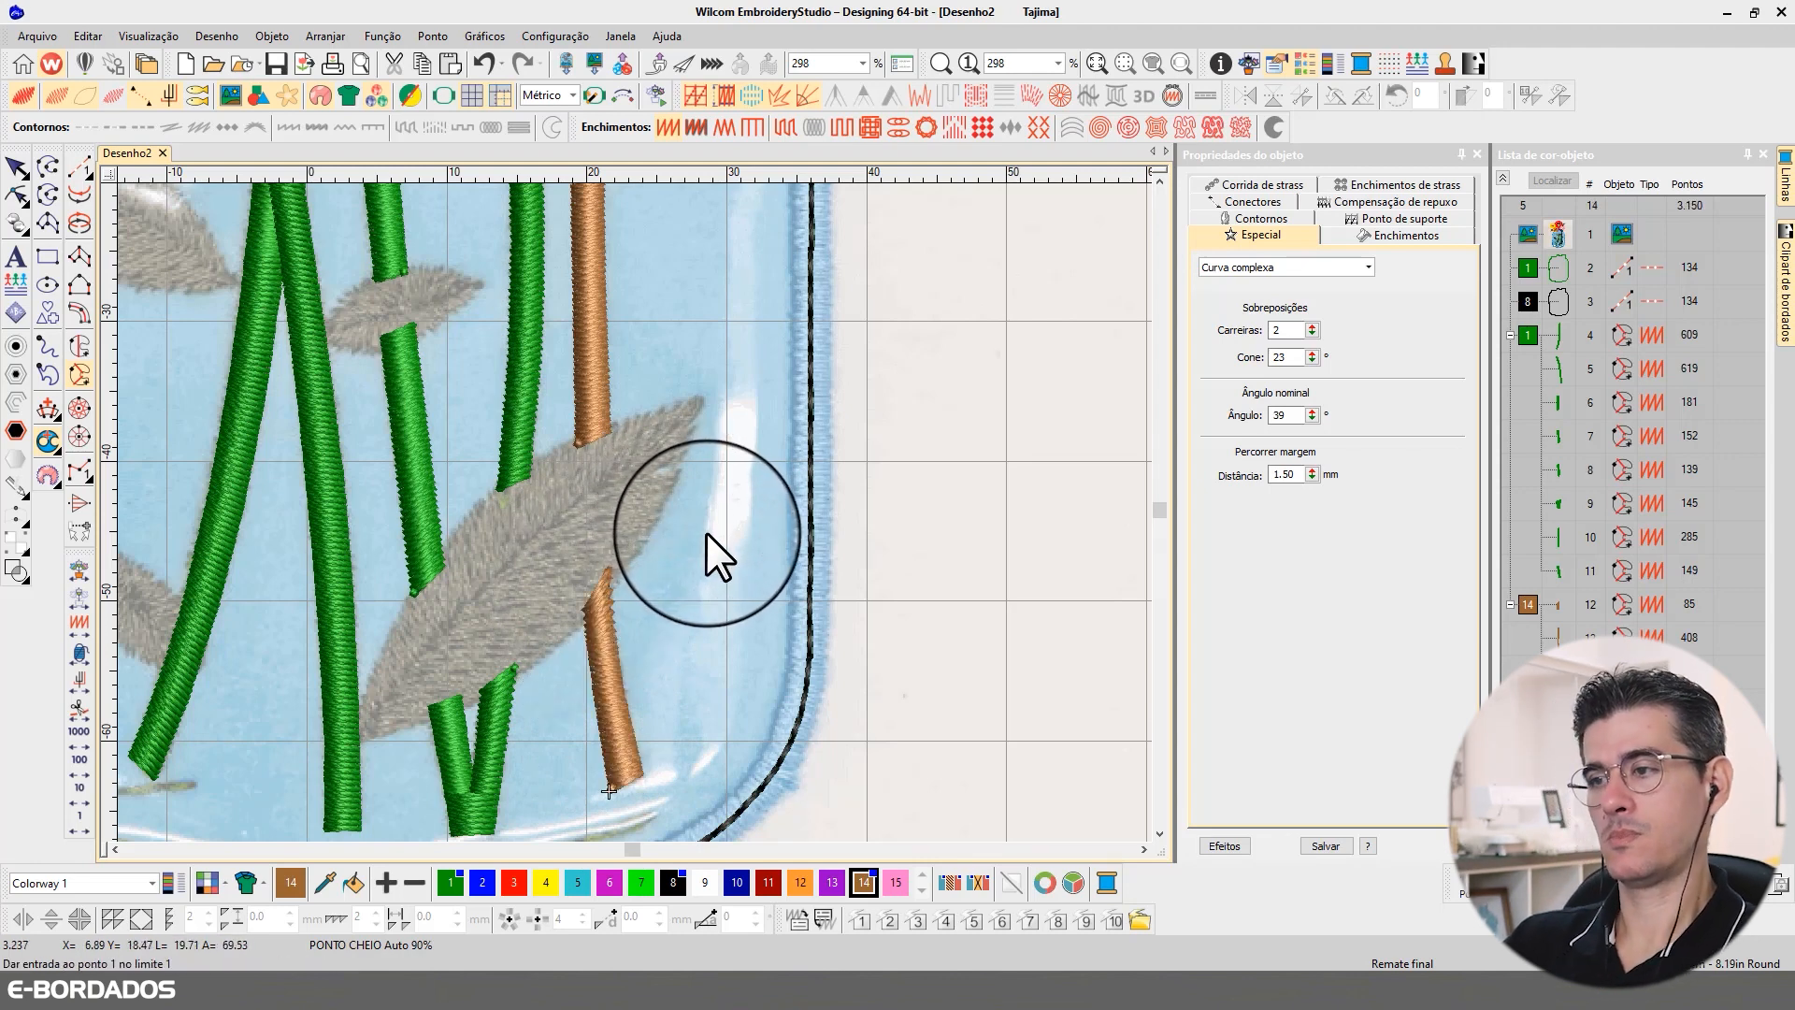
Step: Reshape the brown stem's lower piece by adjusting the stitch angle at its upper end, then deselect it
{"action": "key", "text": "h"}
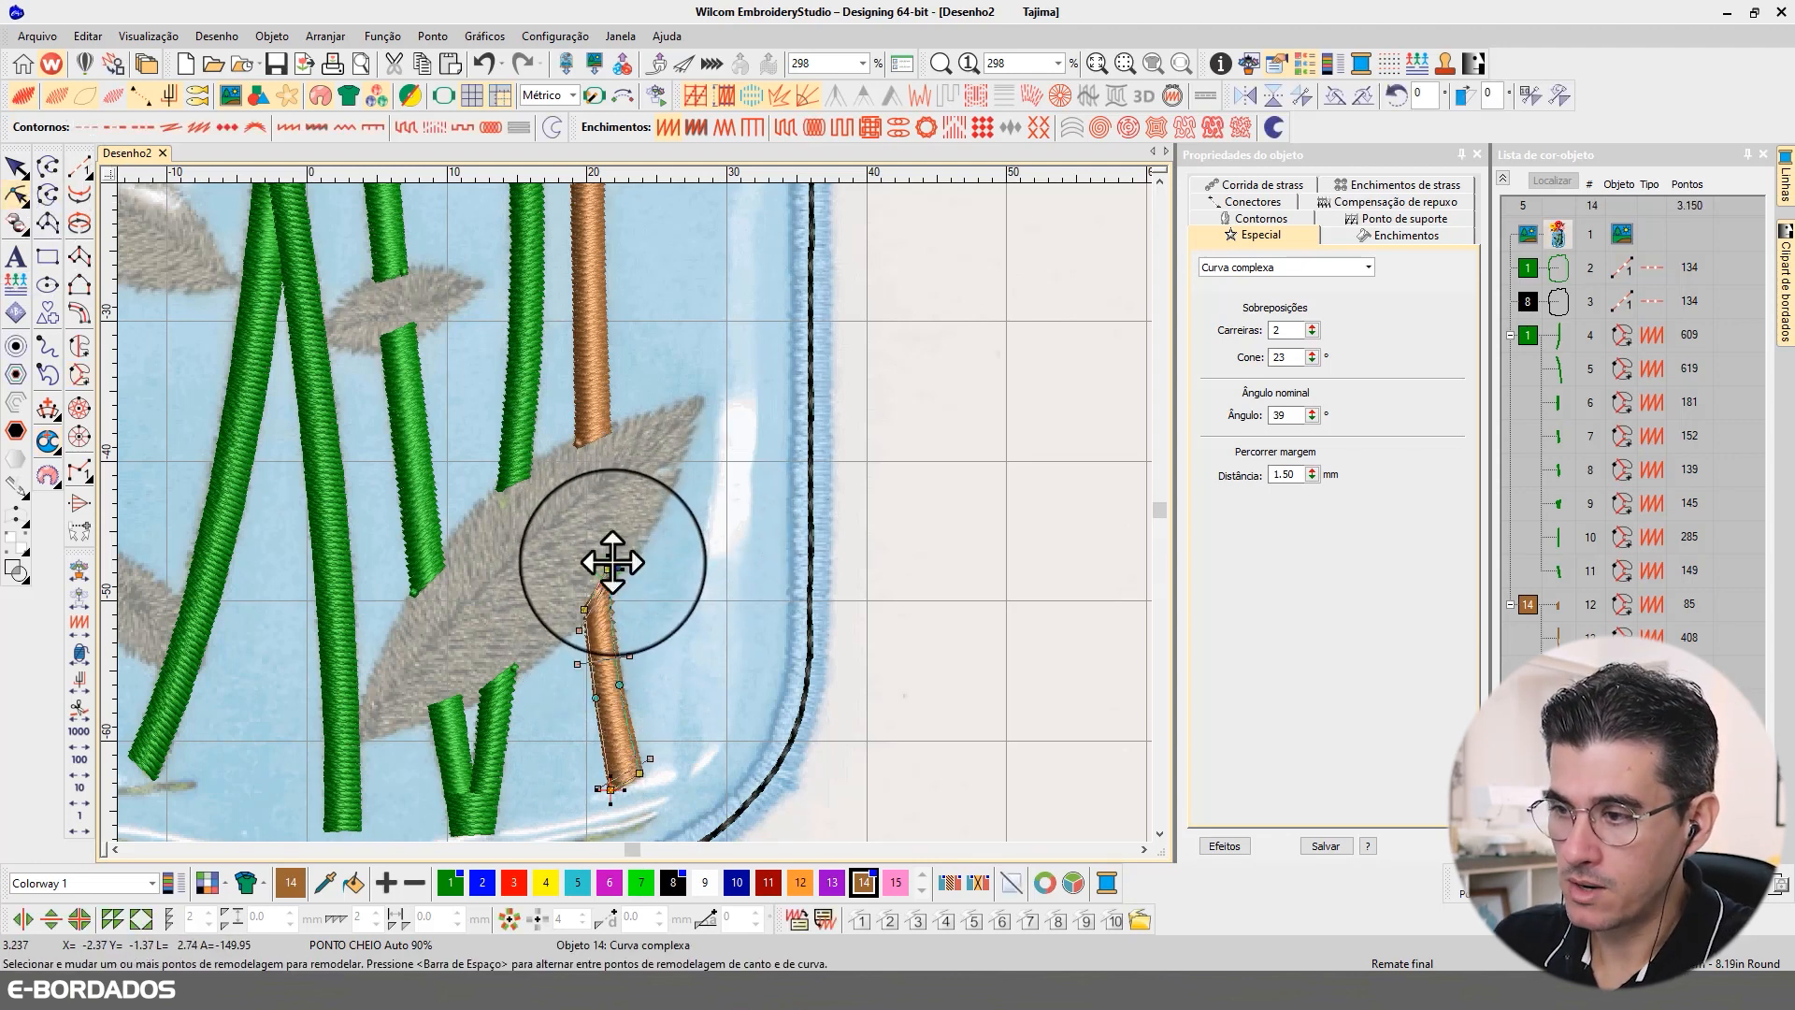
{"action": "left_click_drag", "start_coordinate": [618, 559], "coordinate": [626, 645]}
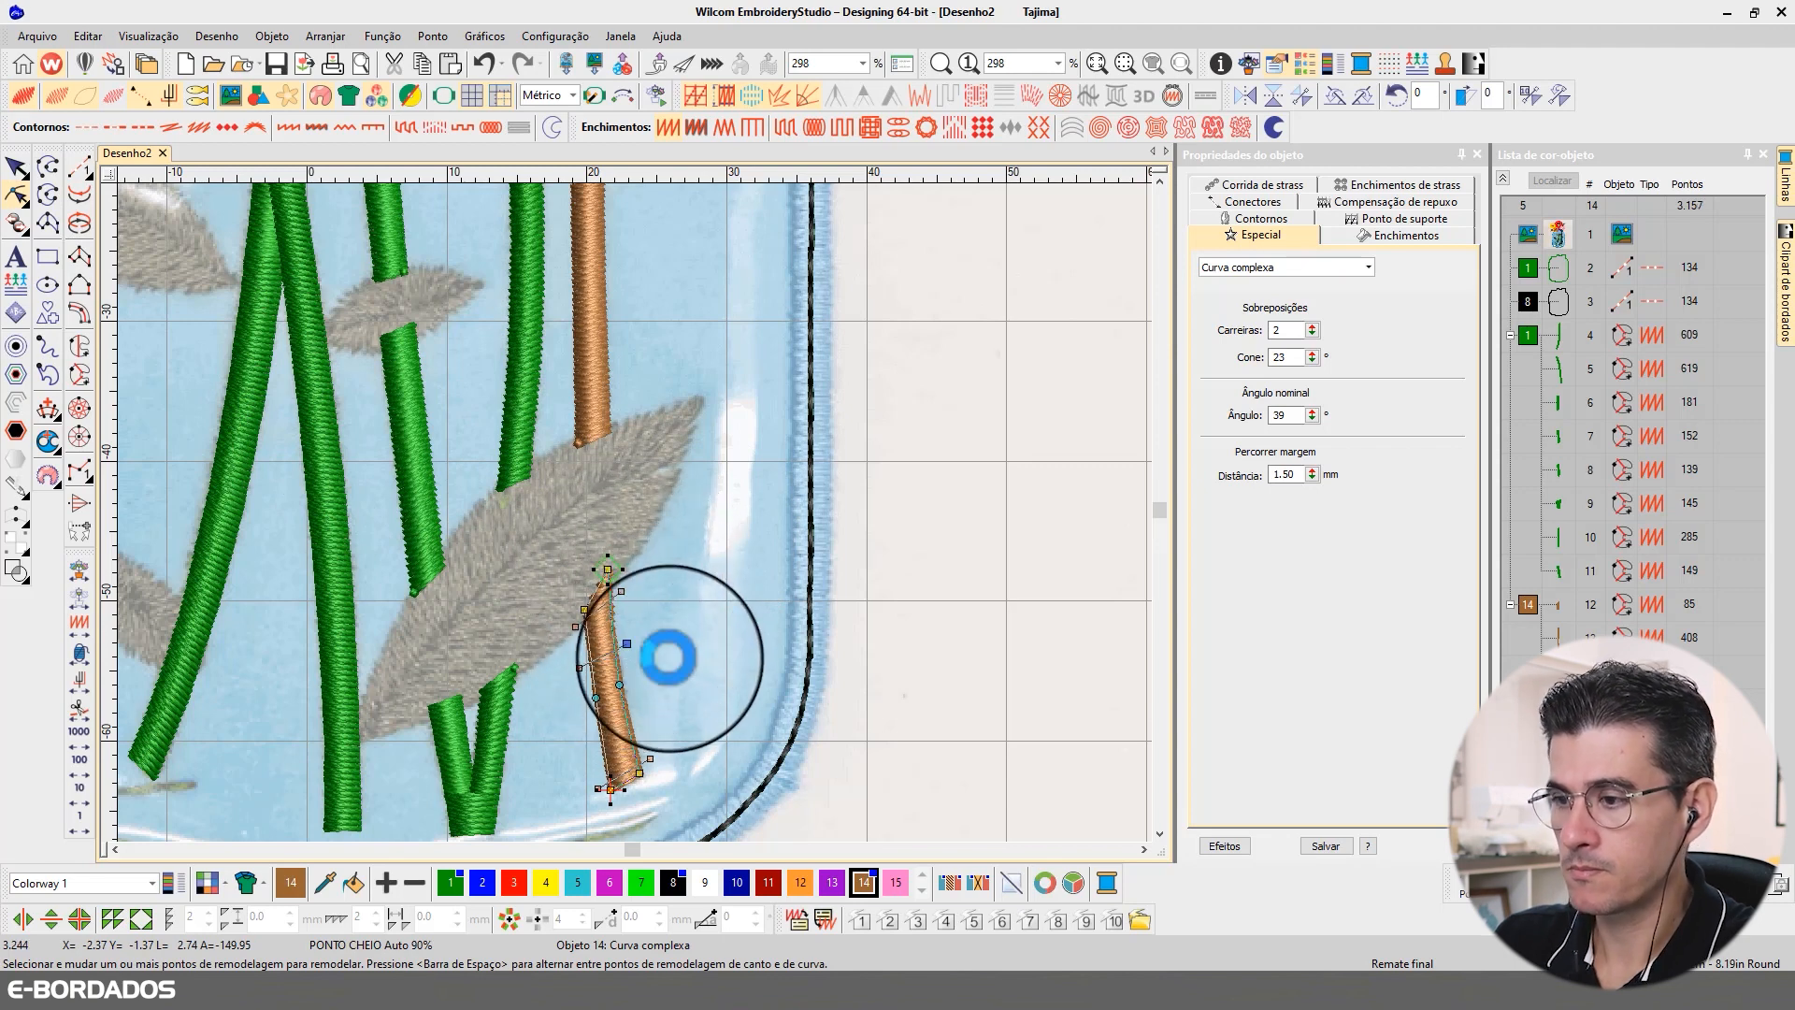
{"action": "left_click", "coordinate": [17, 168]}
{"action": "left_click", "coordinate": [917, 551]}
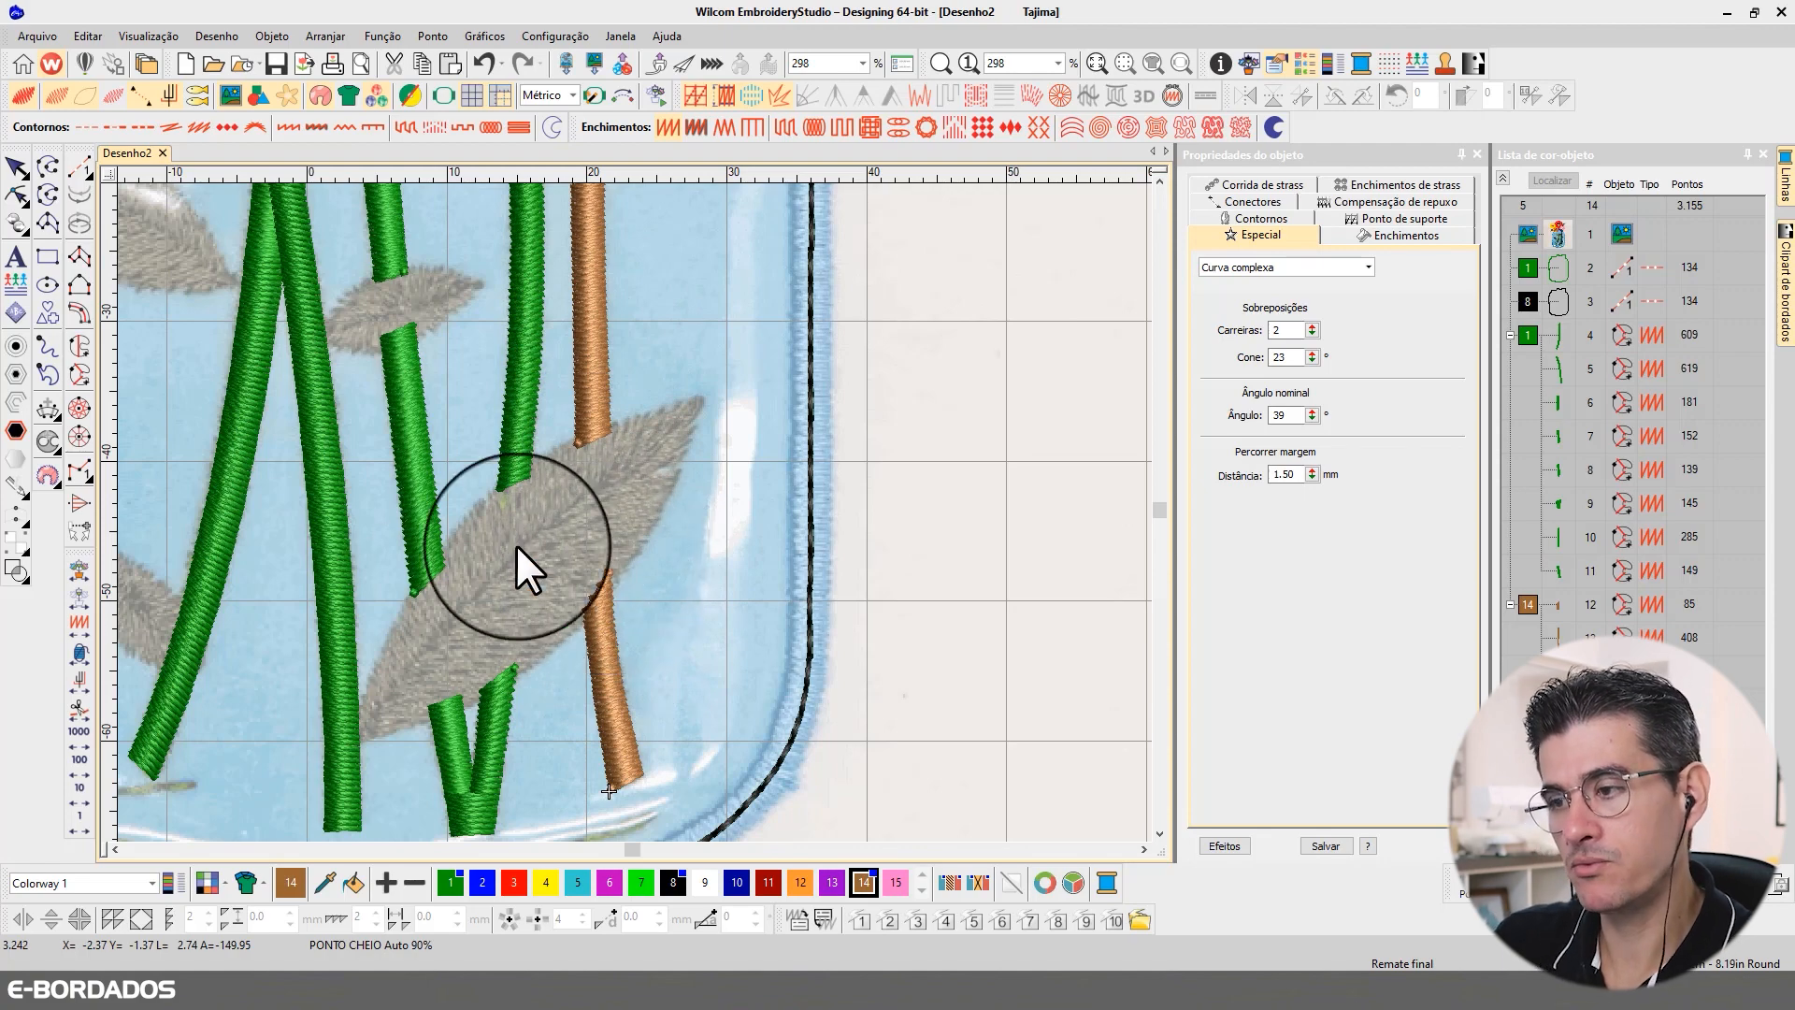
Step: Set the current thread colour to 11, dark red, for the small leaves on the brown stem
{"action": "scroll", "coordinate": [632, 513], "scroll_direction": "down", "scroll_amount": 3}
{"action": "scroll", "coordinate": [627, 452], "scroll_direction": "down", "scroll_amount": 2}
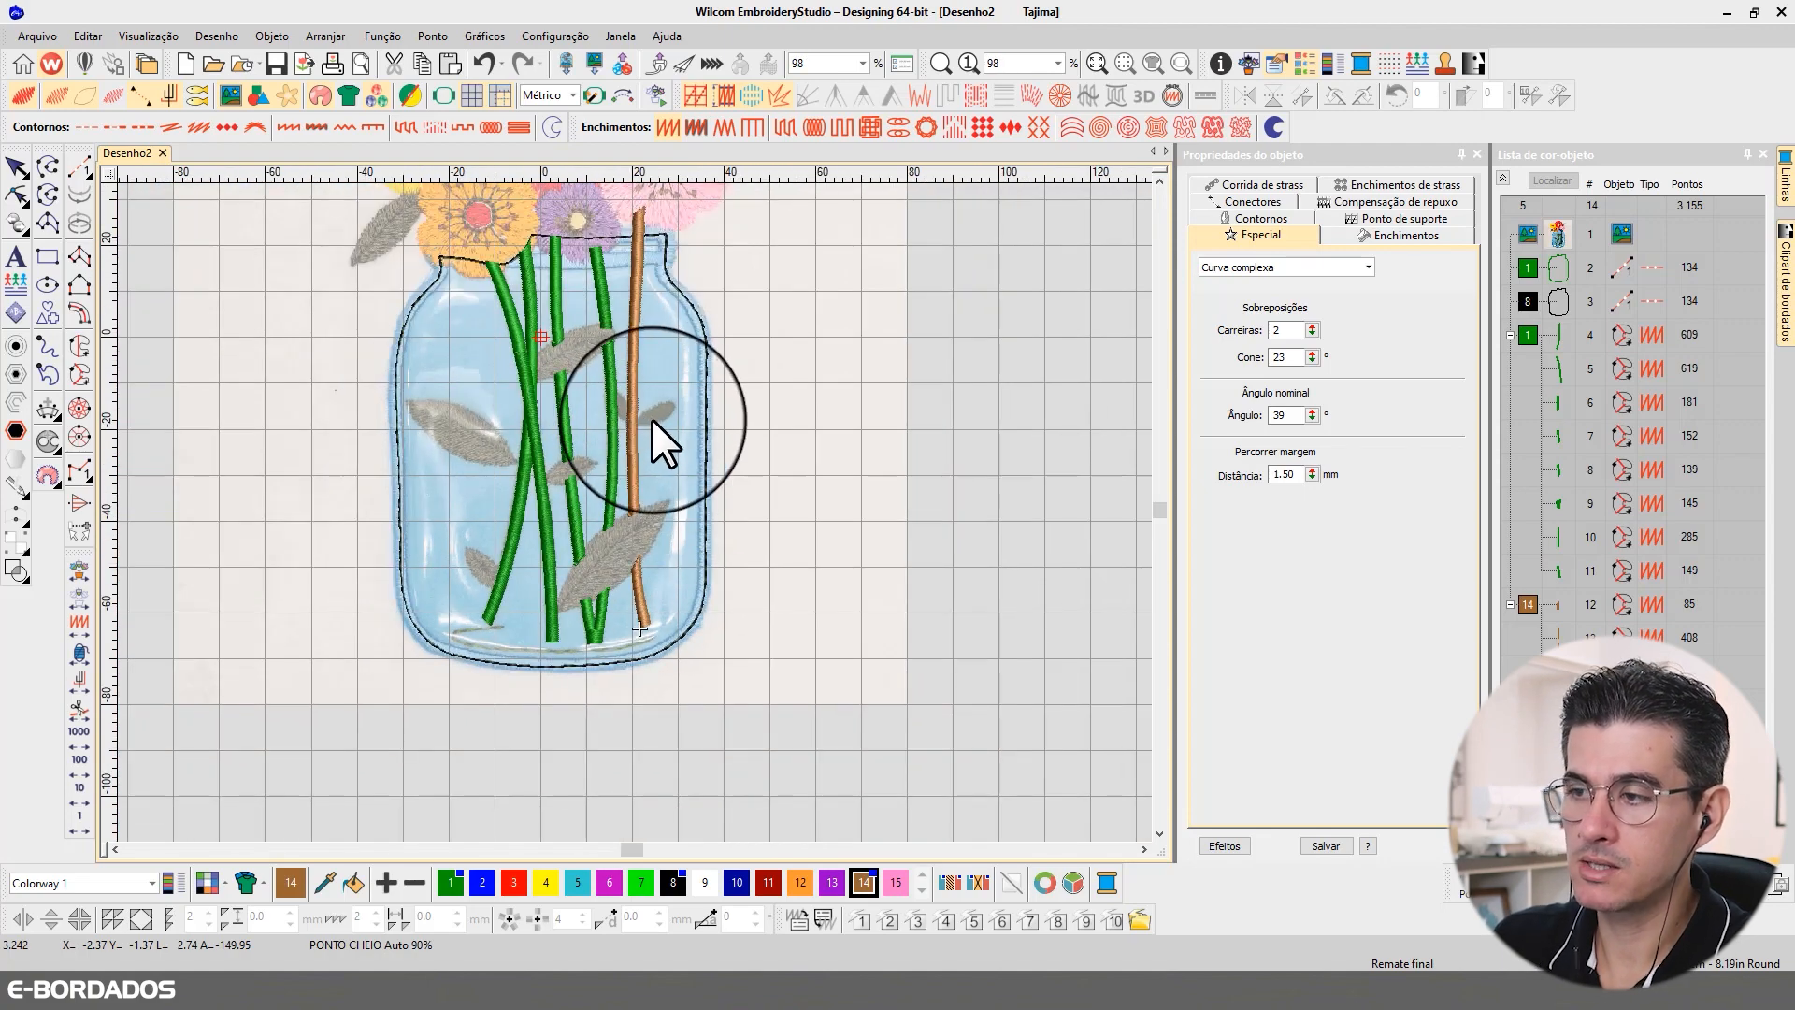
{"action": "scroll", "coordinate": [665, 412], "scroll_direction": "up", "scroll_amount": 4}
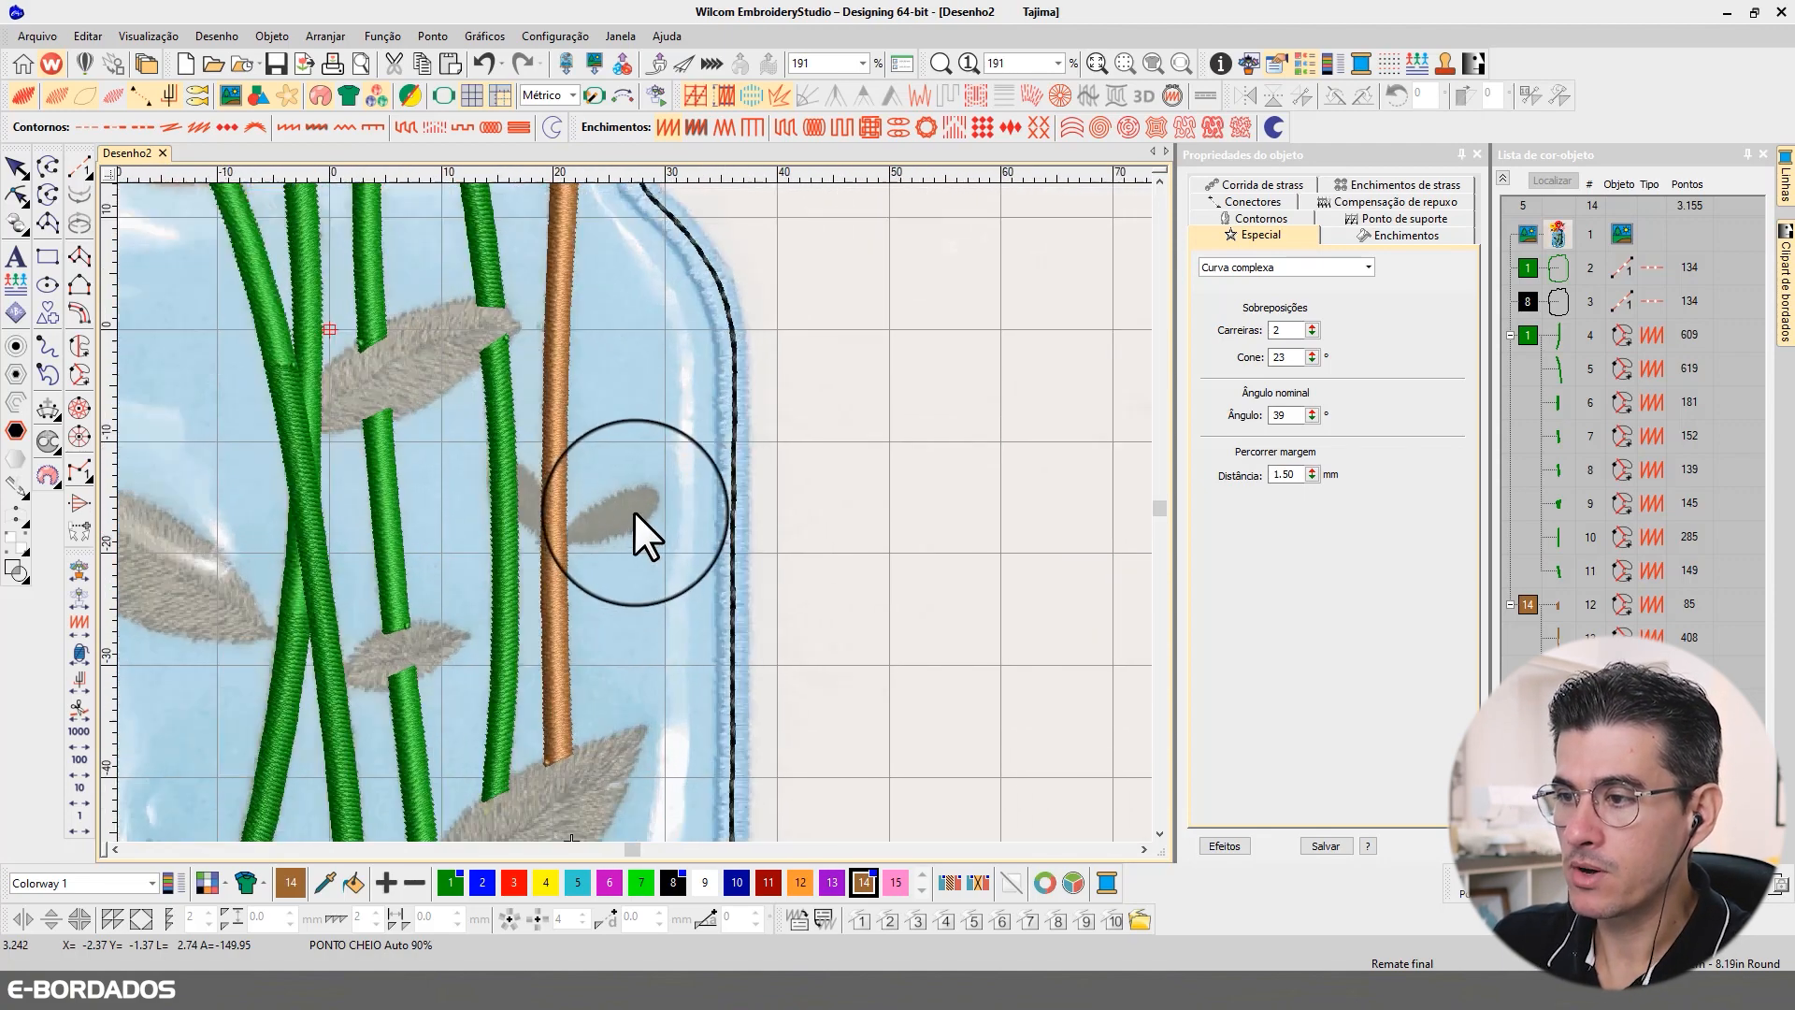
{"action": "scroll", "coordinate": [623, 520], "scroll_direction": "down", "scroll_amount": 2}
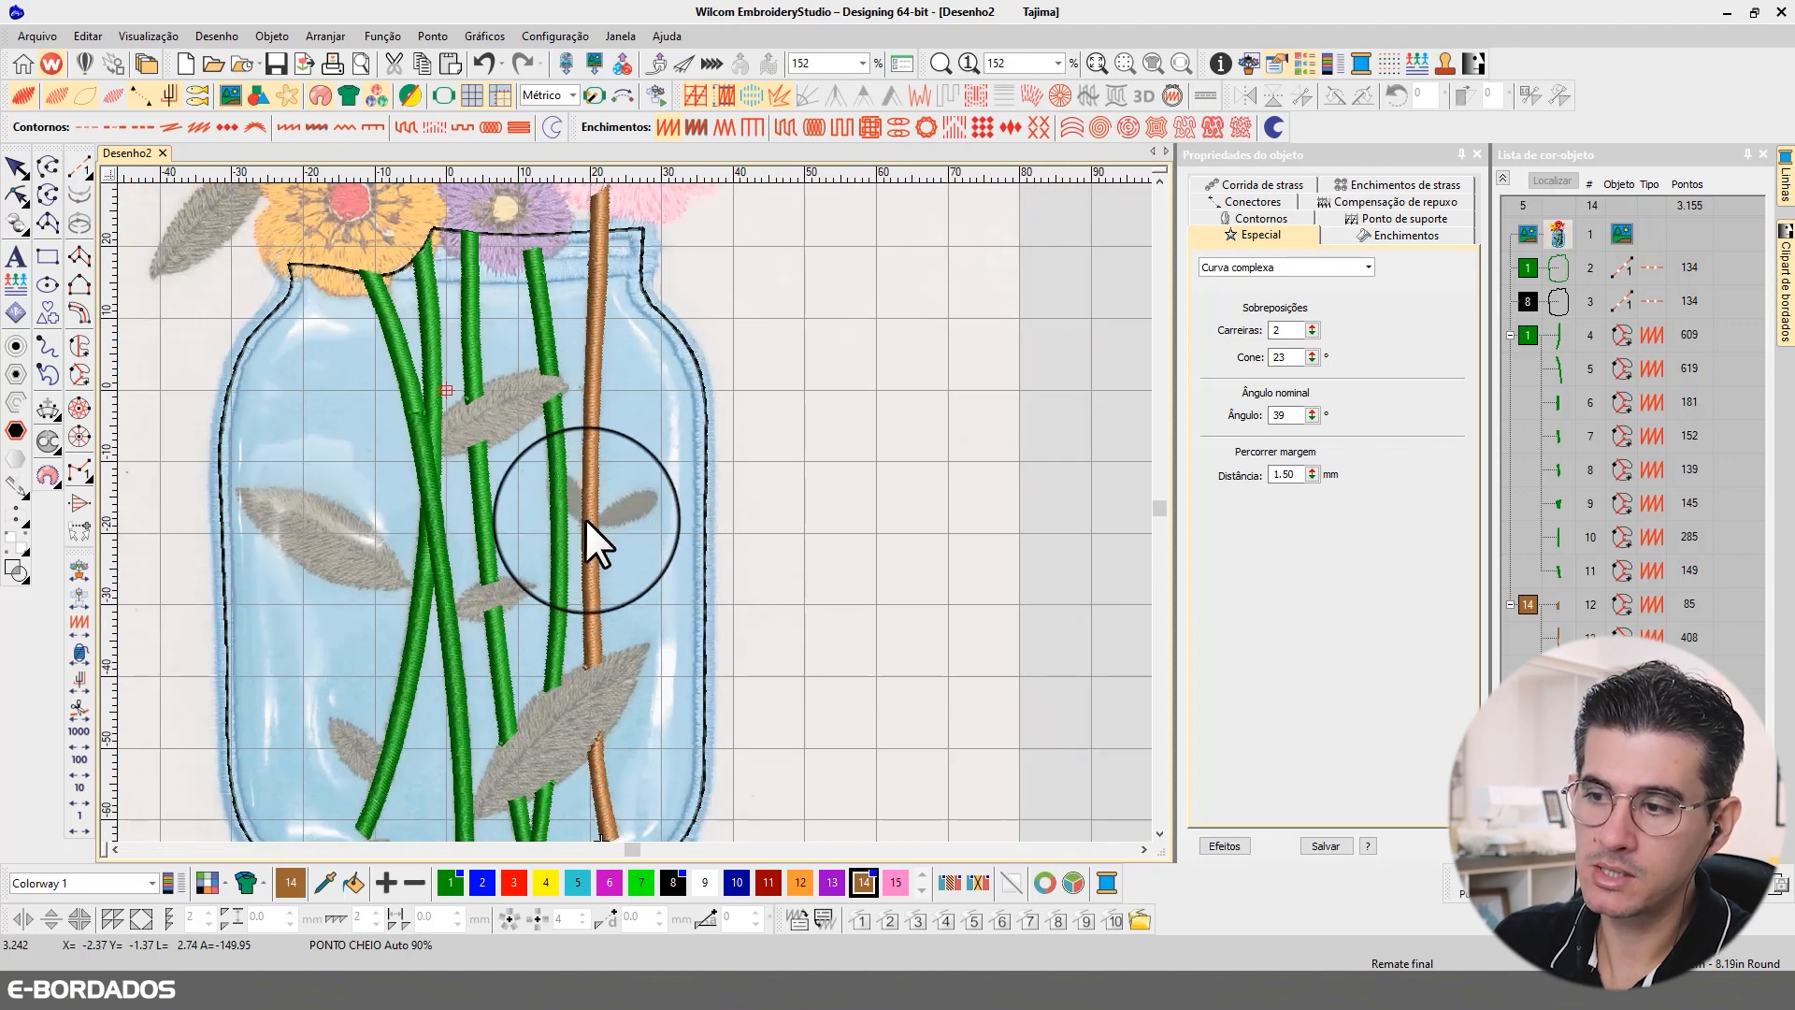
{"action": "left_click", "coordinate": [769, 883]}
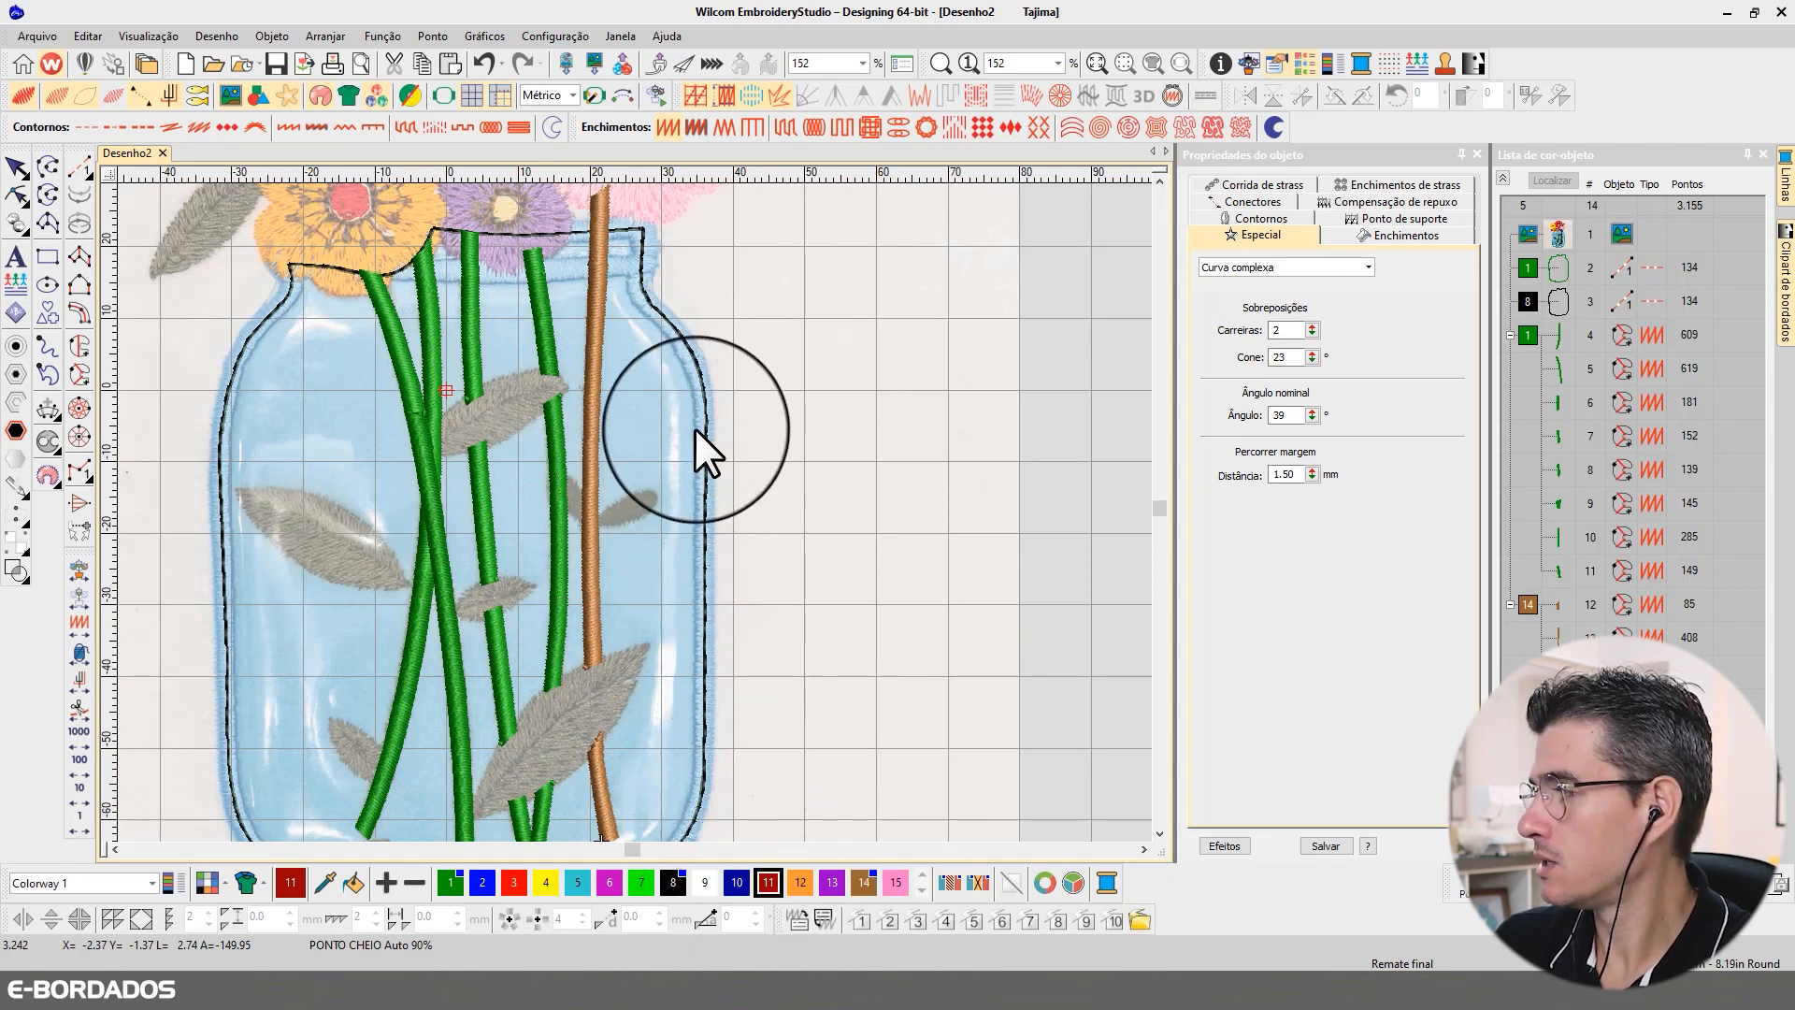
{"action": "scroll", "coordinate": [649, 408], "scroll_direction": "down", "scroll_amount": 2}
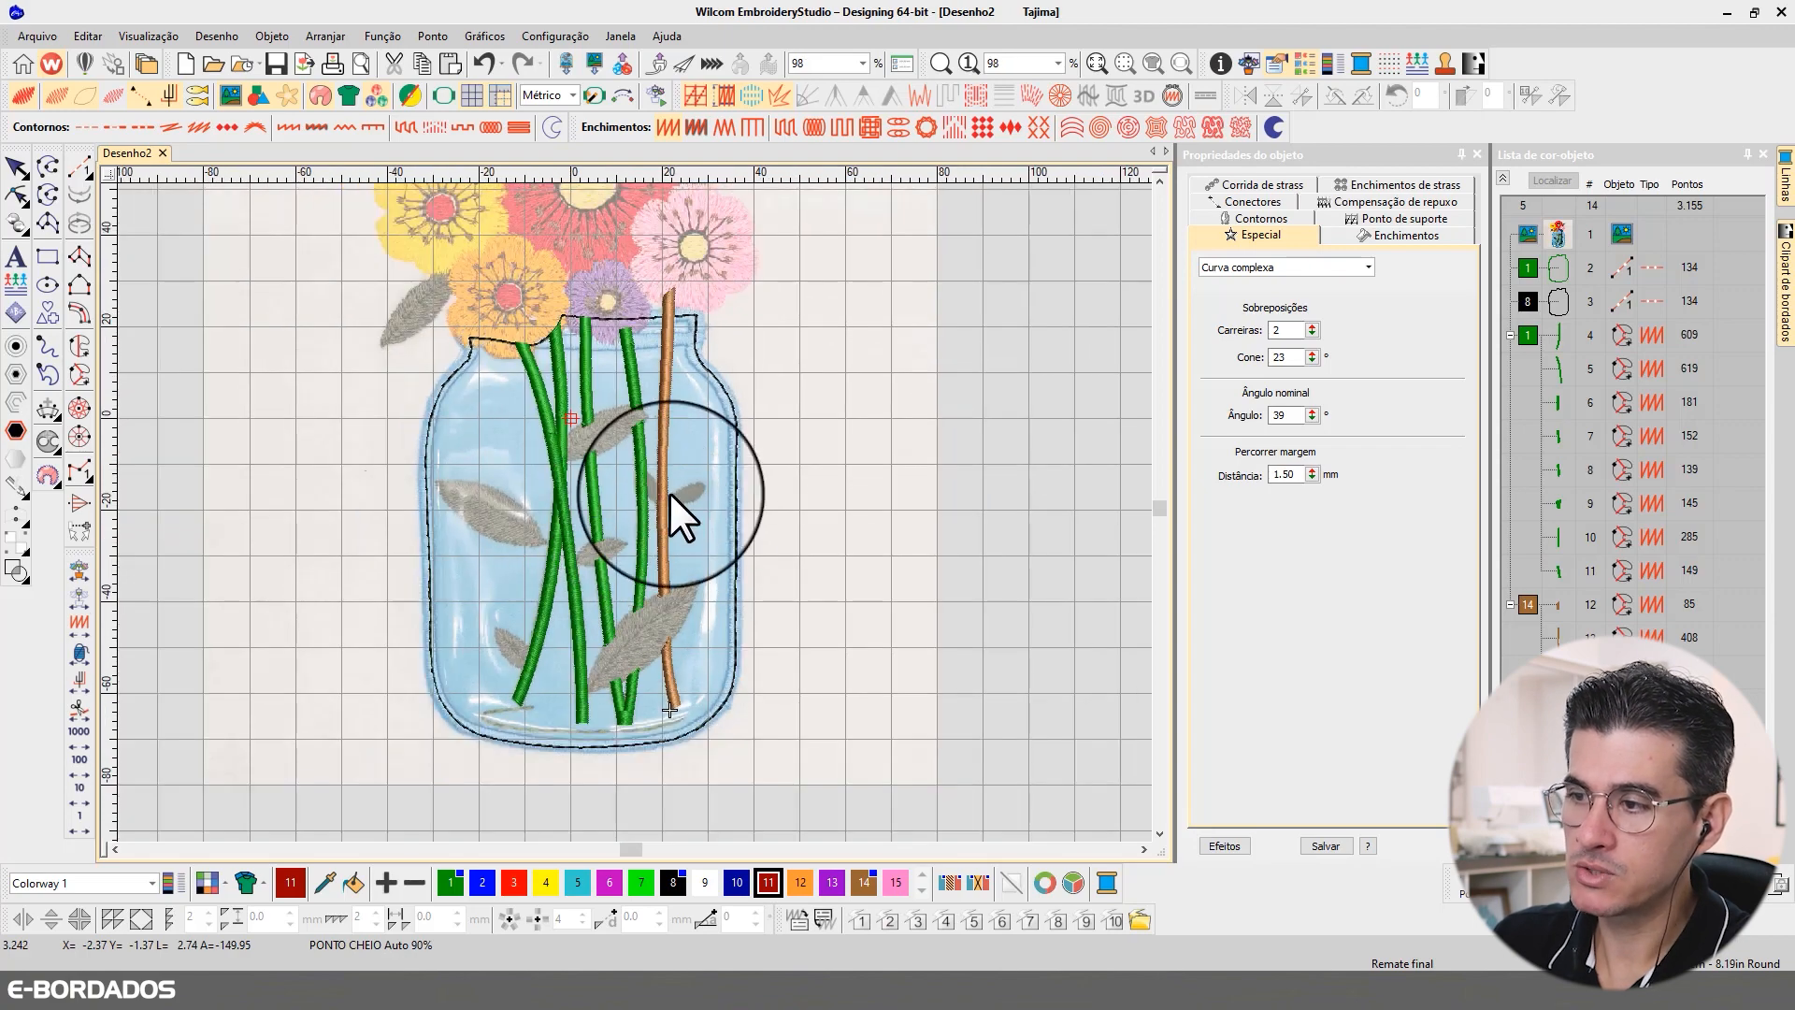
{"action": "scroll", "coordinate": [696, 497], "scroll_direction": "up", "scroll_amount": 5}
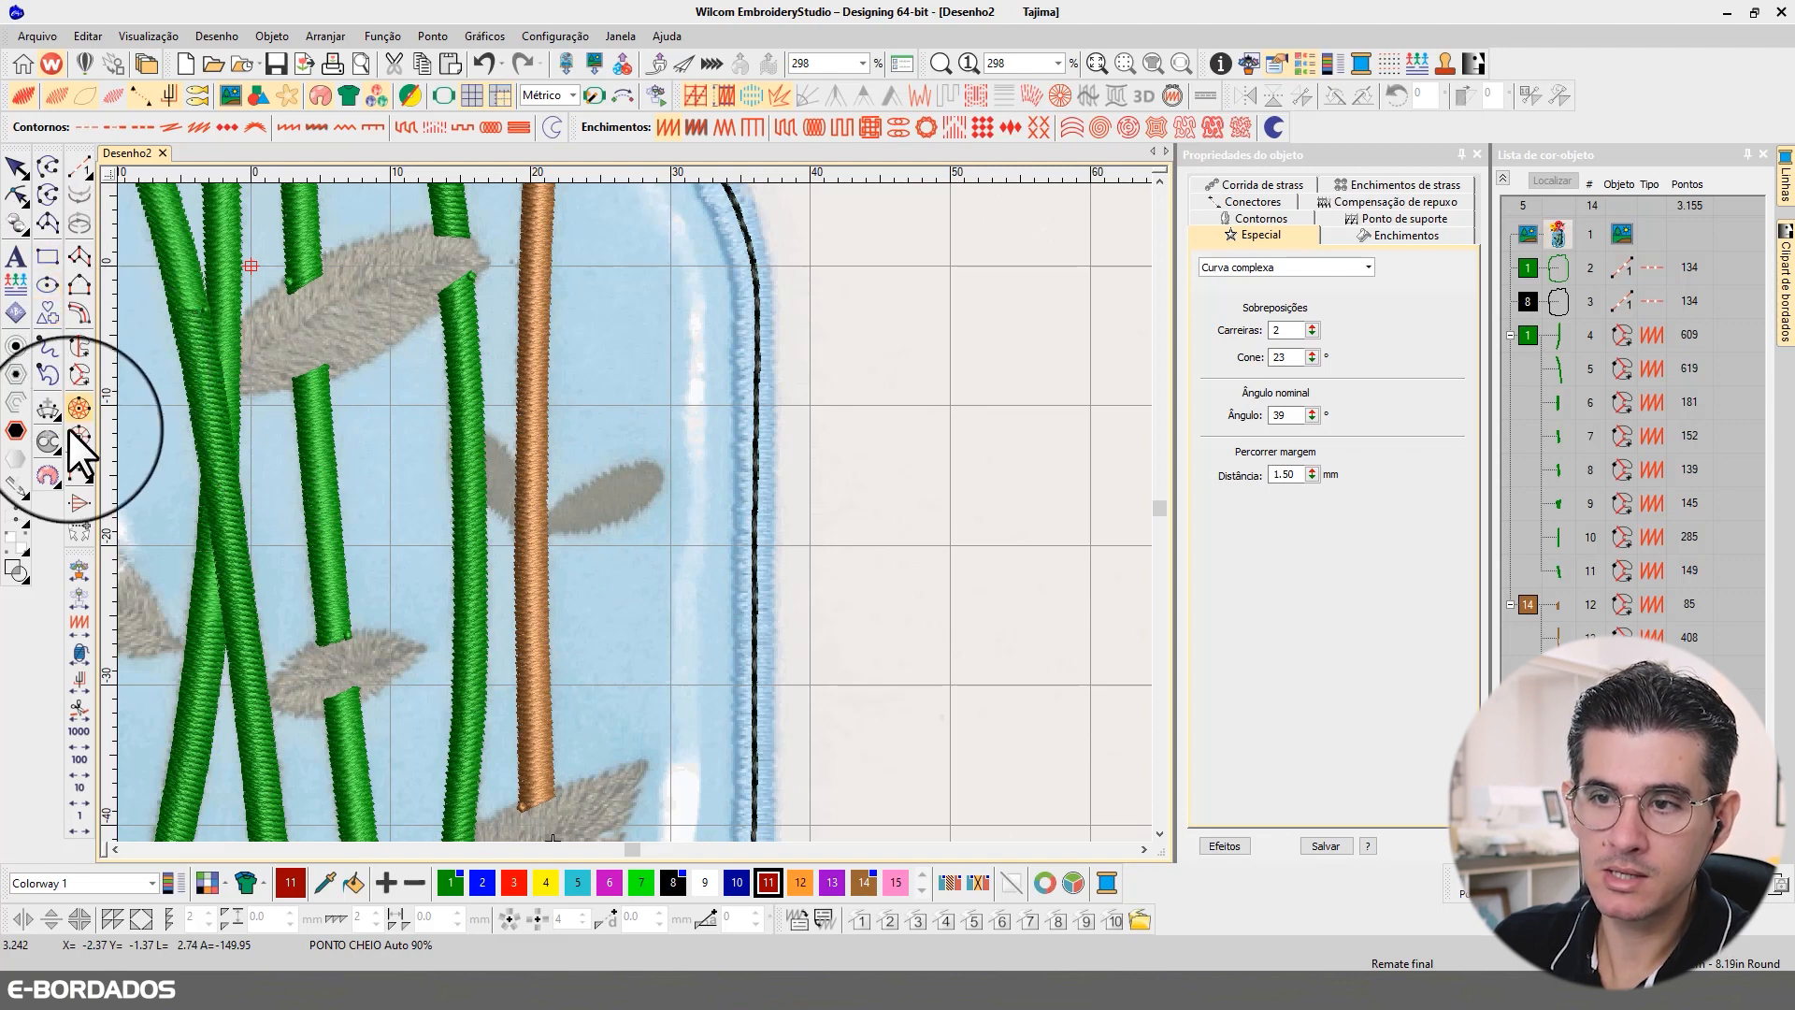
Step: Digitize the small leaf on the right of the brown stem as a complex curve and accept its stitch angle
{"action": "left_click", "coordinate": [79, 374]}
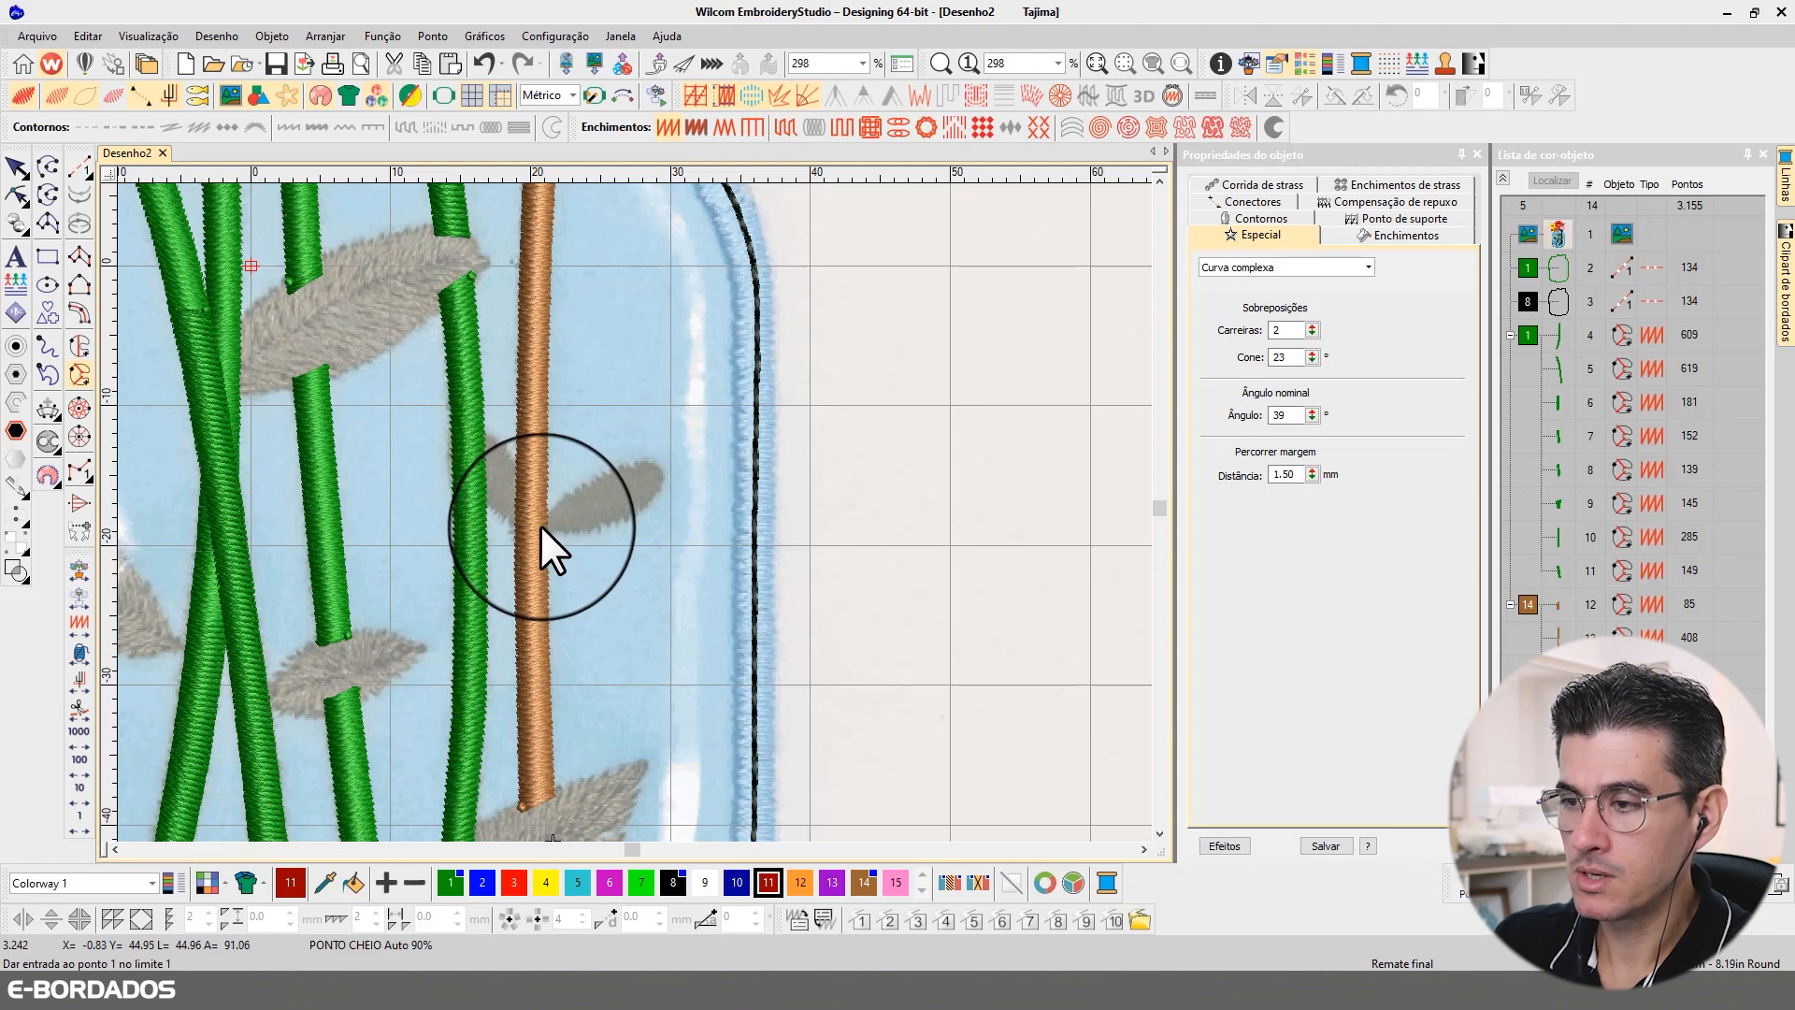
{"action": "left_click", "coordinate": [542, 526]}
{"action": "left_click", "coordinate": [594, 478]}
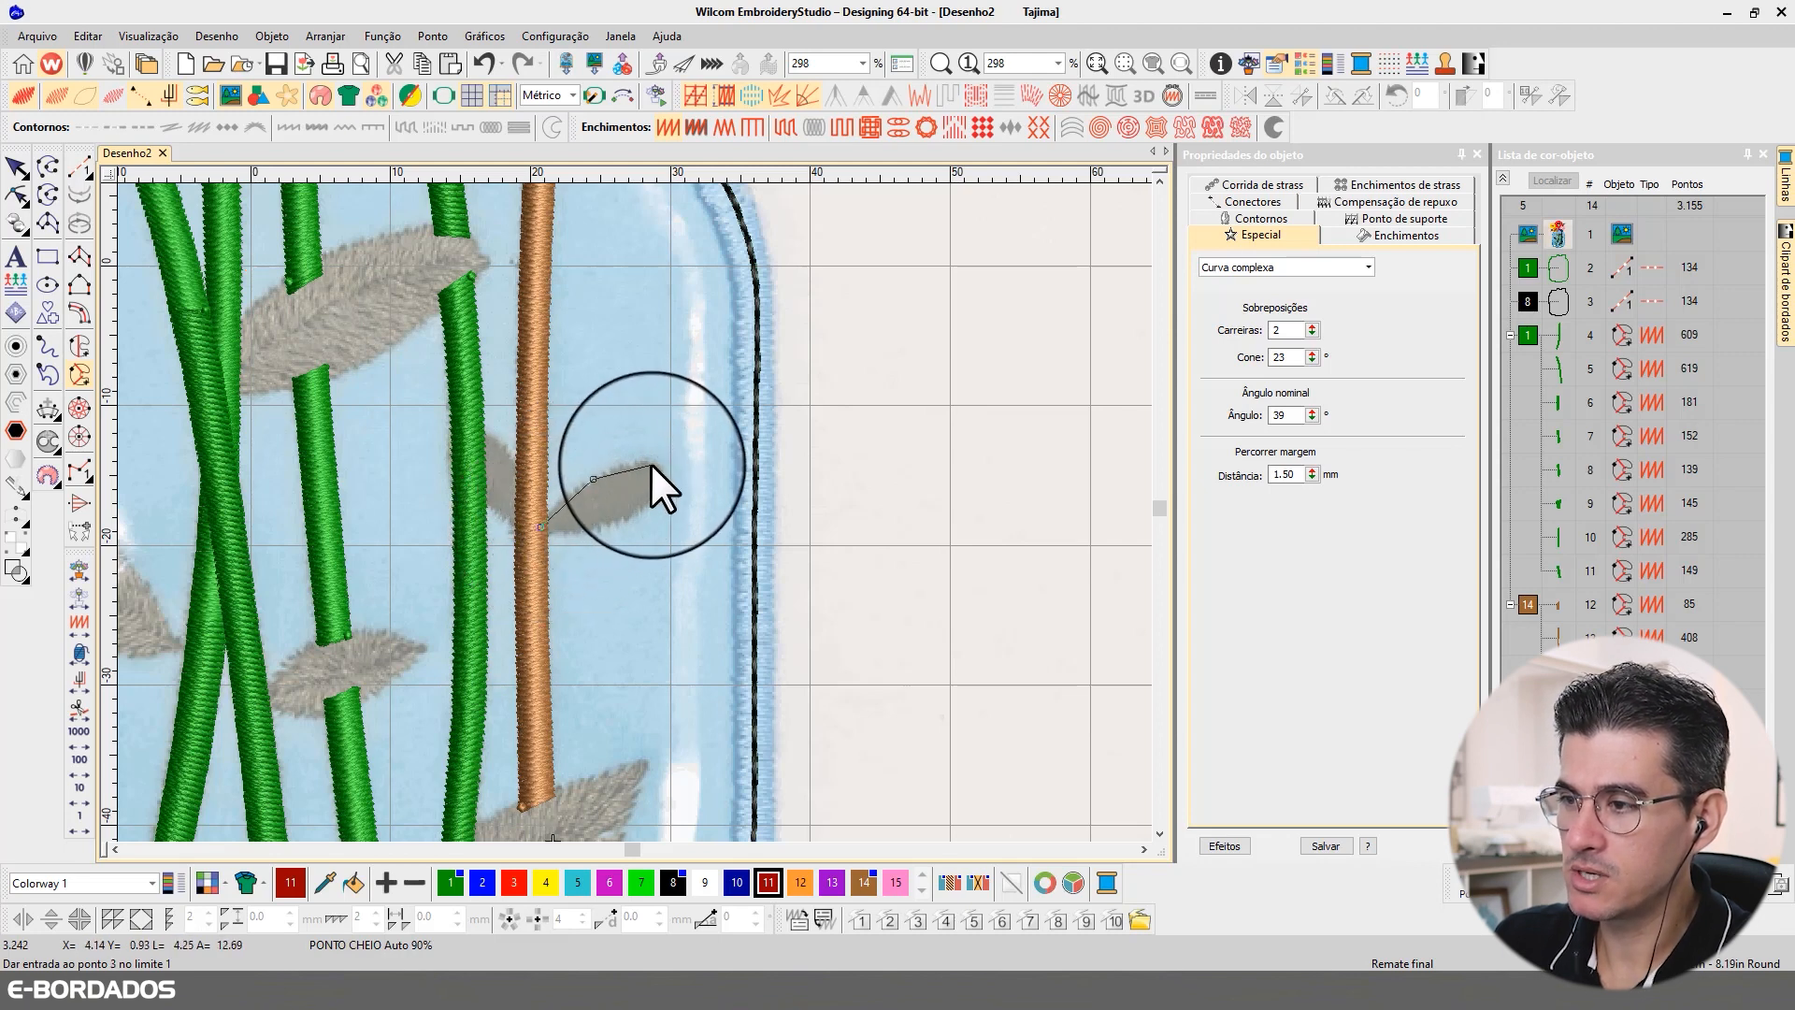
{"action": "left_click", "coordinate": [651, 463]}
{"action": "left_click", "coordinate": [665, 471]}
{"action": "left_click", "coordinate": [656, 499]}
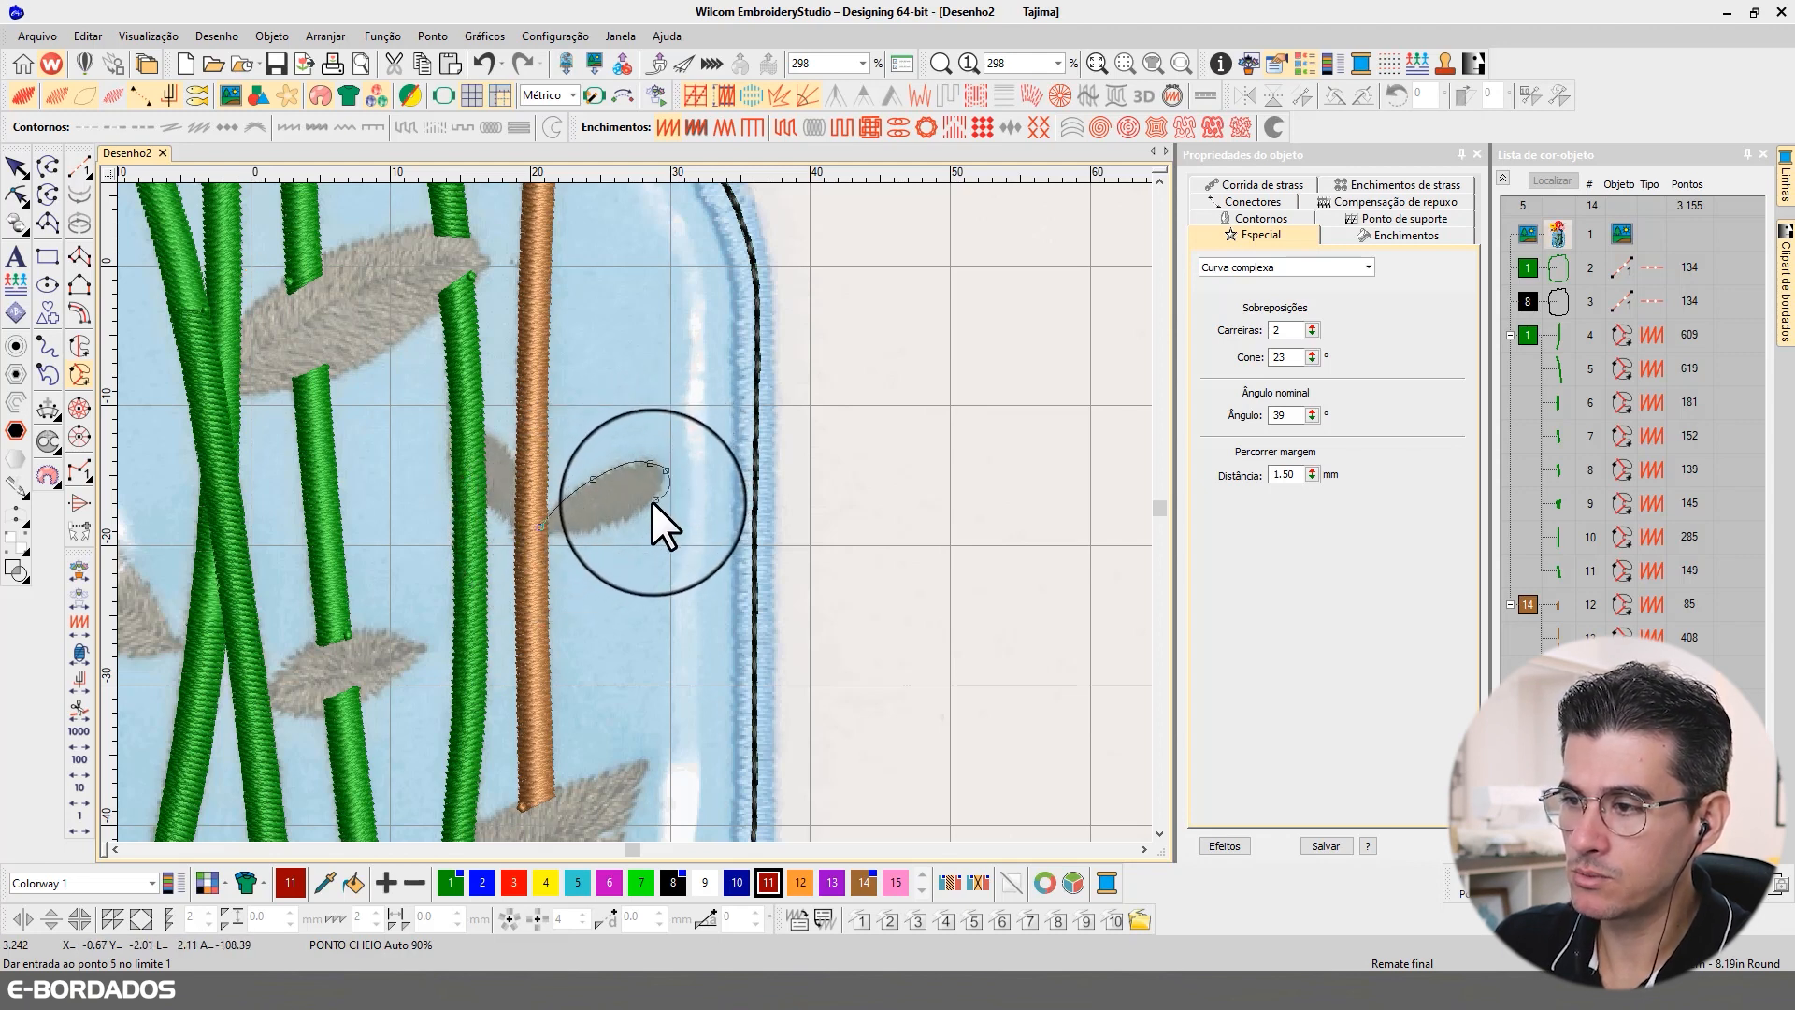
{"action": "left_click", "coordinate": [631, 521]}
{"action": "left_click", "coordinate": [577, 532]}
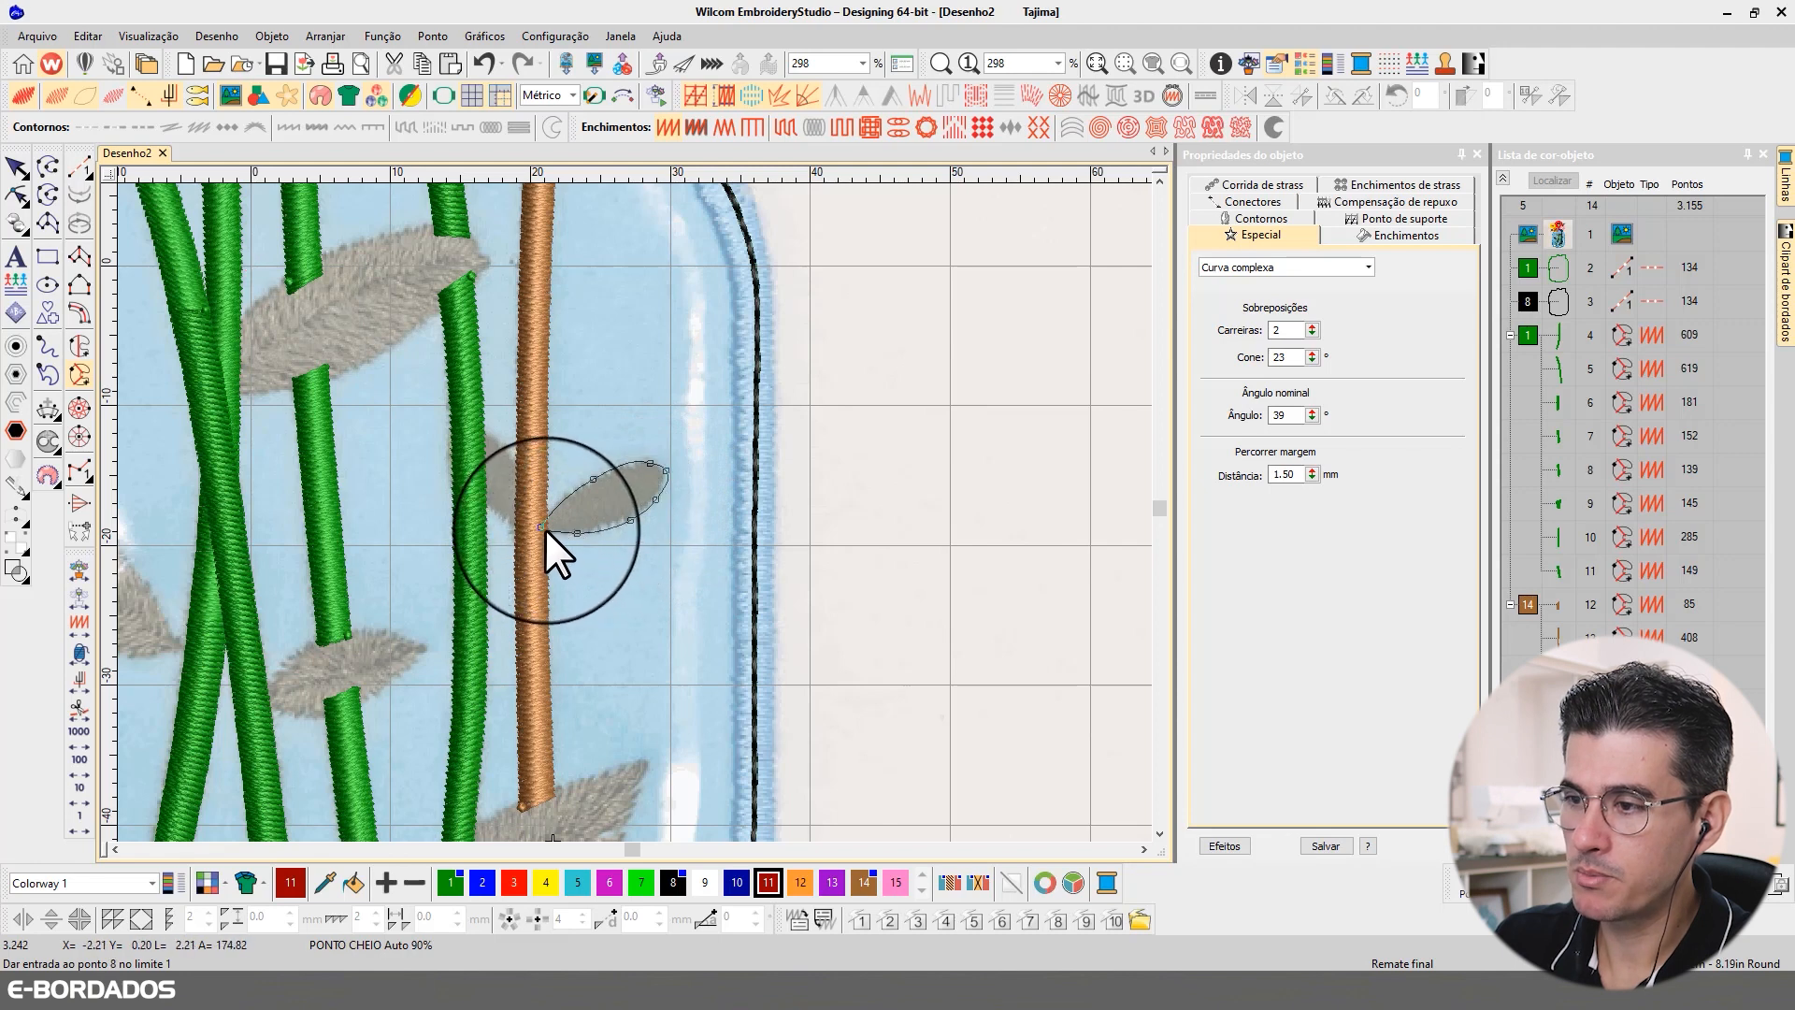
{"action": "left_click", "coordinate": [542, 527]}
{"action": "key", "text": "Return"}
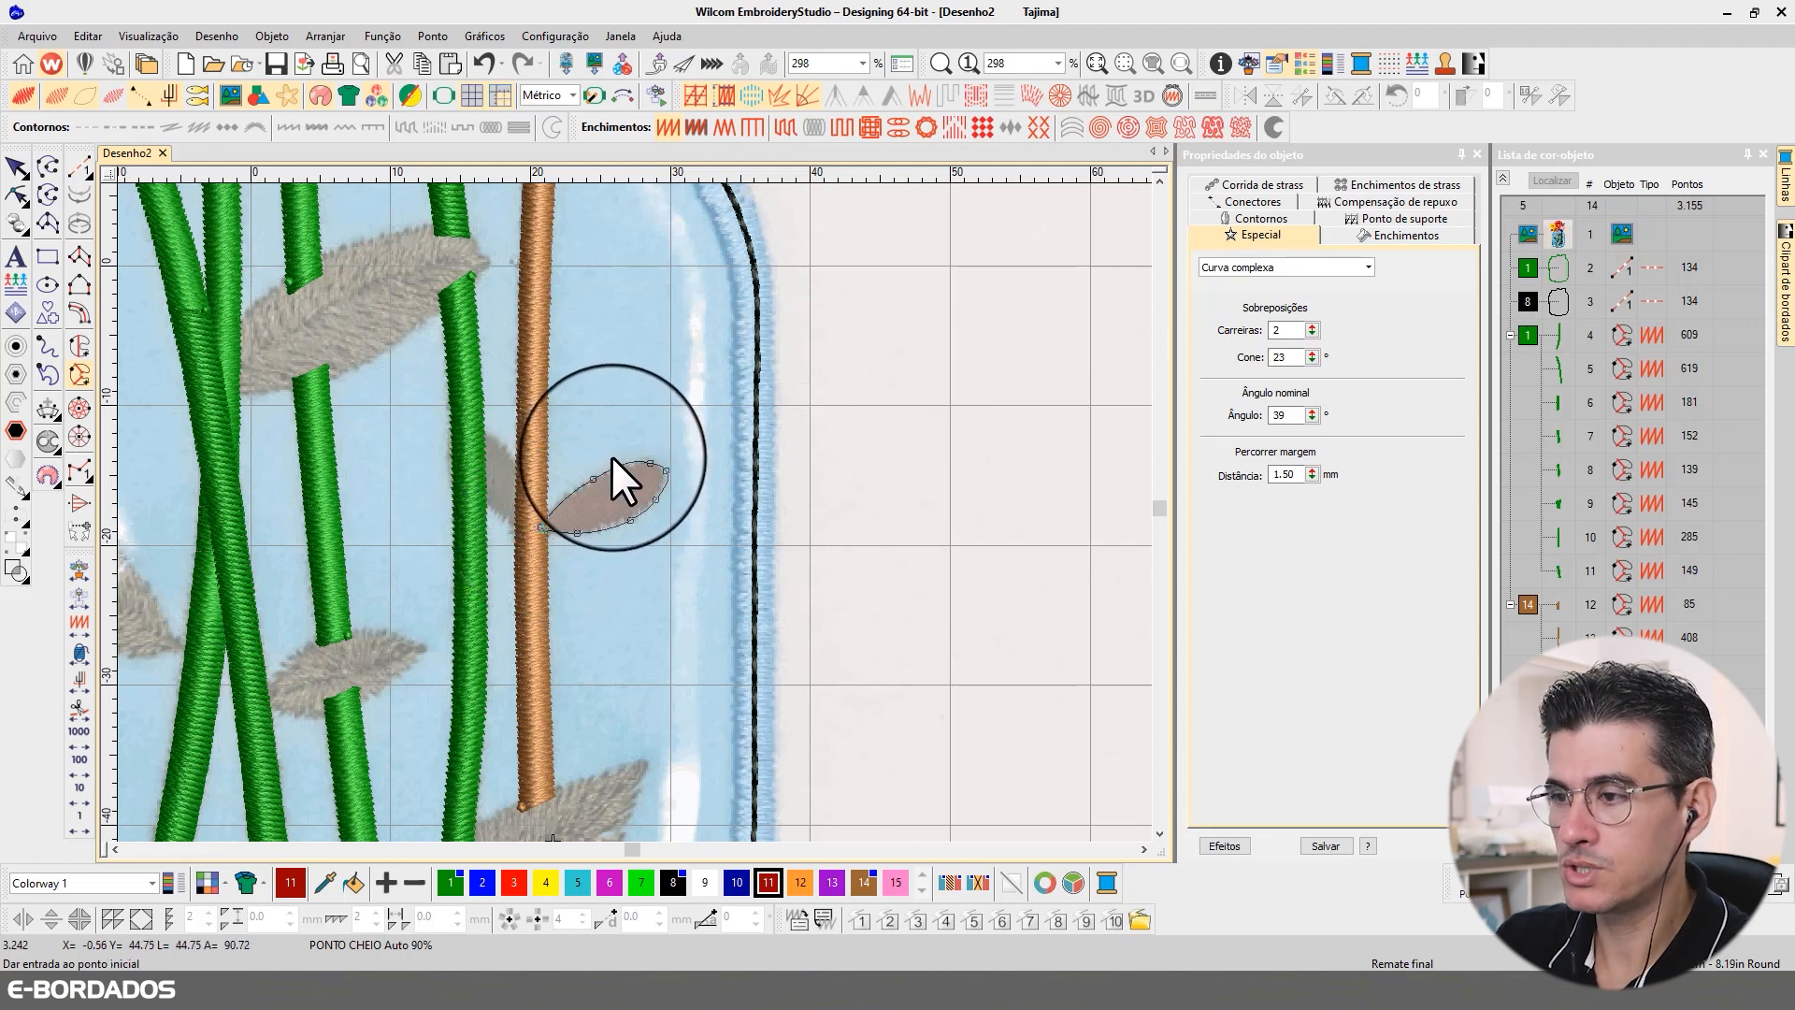
{"action": "key", "text": "Return"}
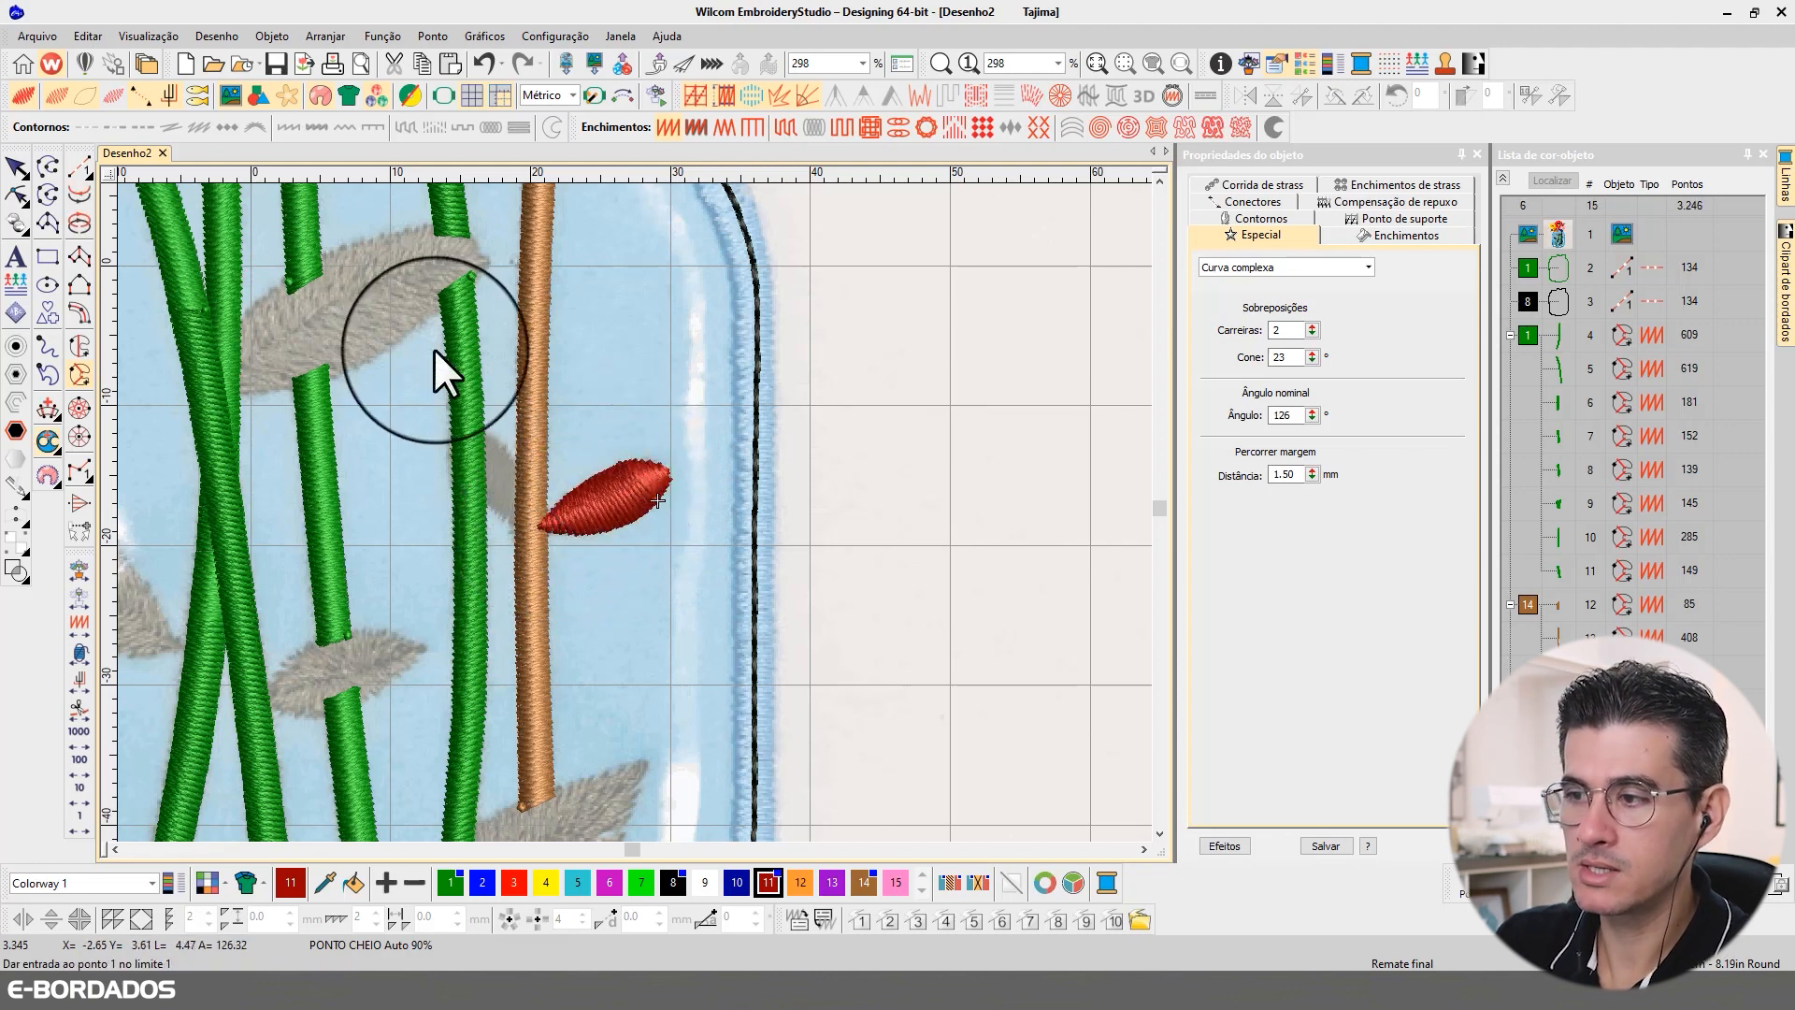
Step: Reshape the red leaf by adjusting its control points and moving its stitch end point to the base at the brown stem
{"action": "left_click", "coordinate": [17, 195]}
{"action": "left_click_drag", "start_coordinate": [680, 488], "coordinate": [683, 507]}
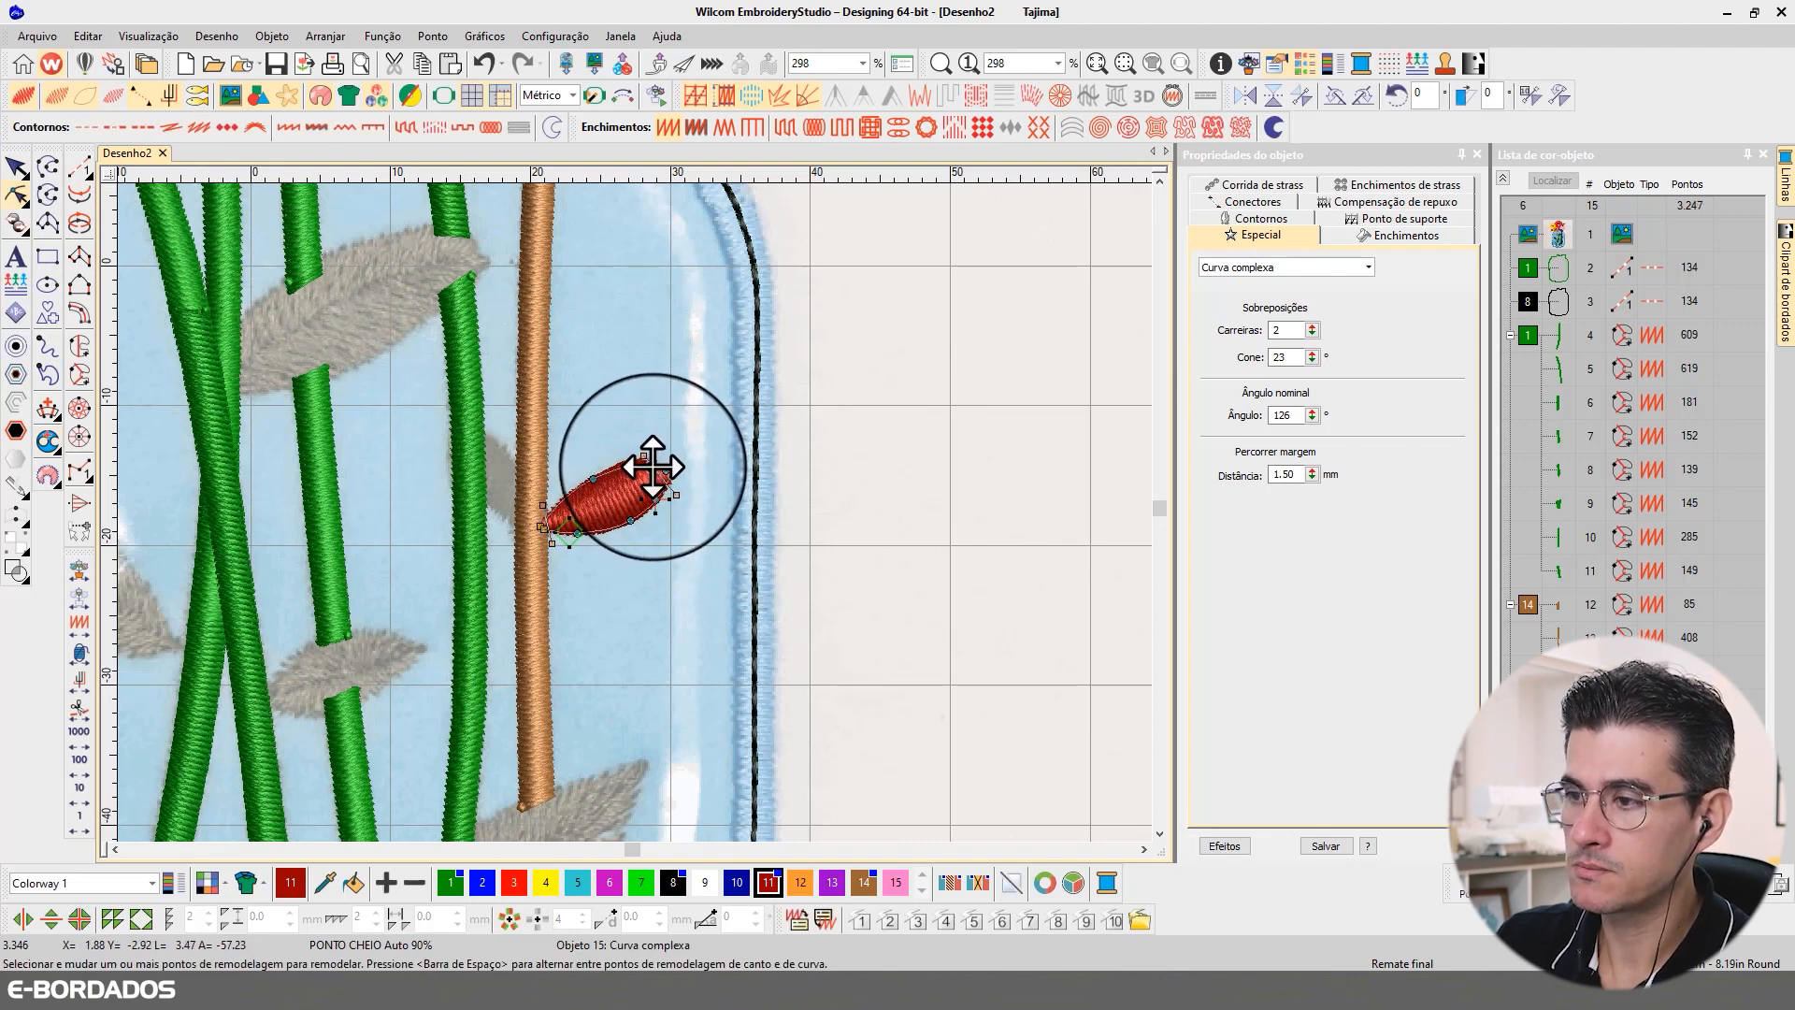
{"action": "mouse_move", "coordinate": [662, 505]}
{"action": "left_mouse_down"}
{"action": "mouse_move", "coordinate": [545, 566]}
{"action": "mouse_move", "coordinate": [707, 466]}
{"action": "left_mouse_up"}
{"action": "left_click_drag", "start_coordinate": [544, 565], "coordinate": [531, 533]}
{"action": "left_click", "coordinate": [17, 169]}
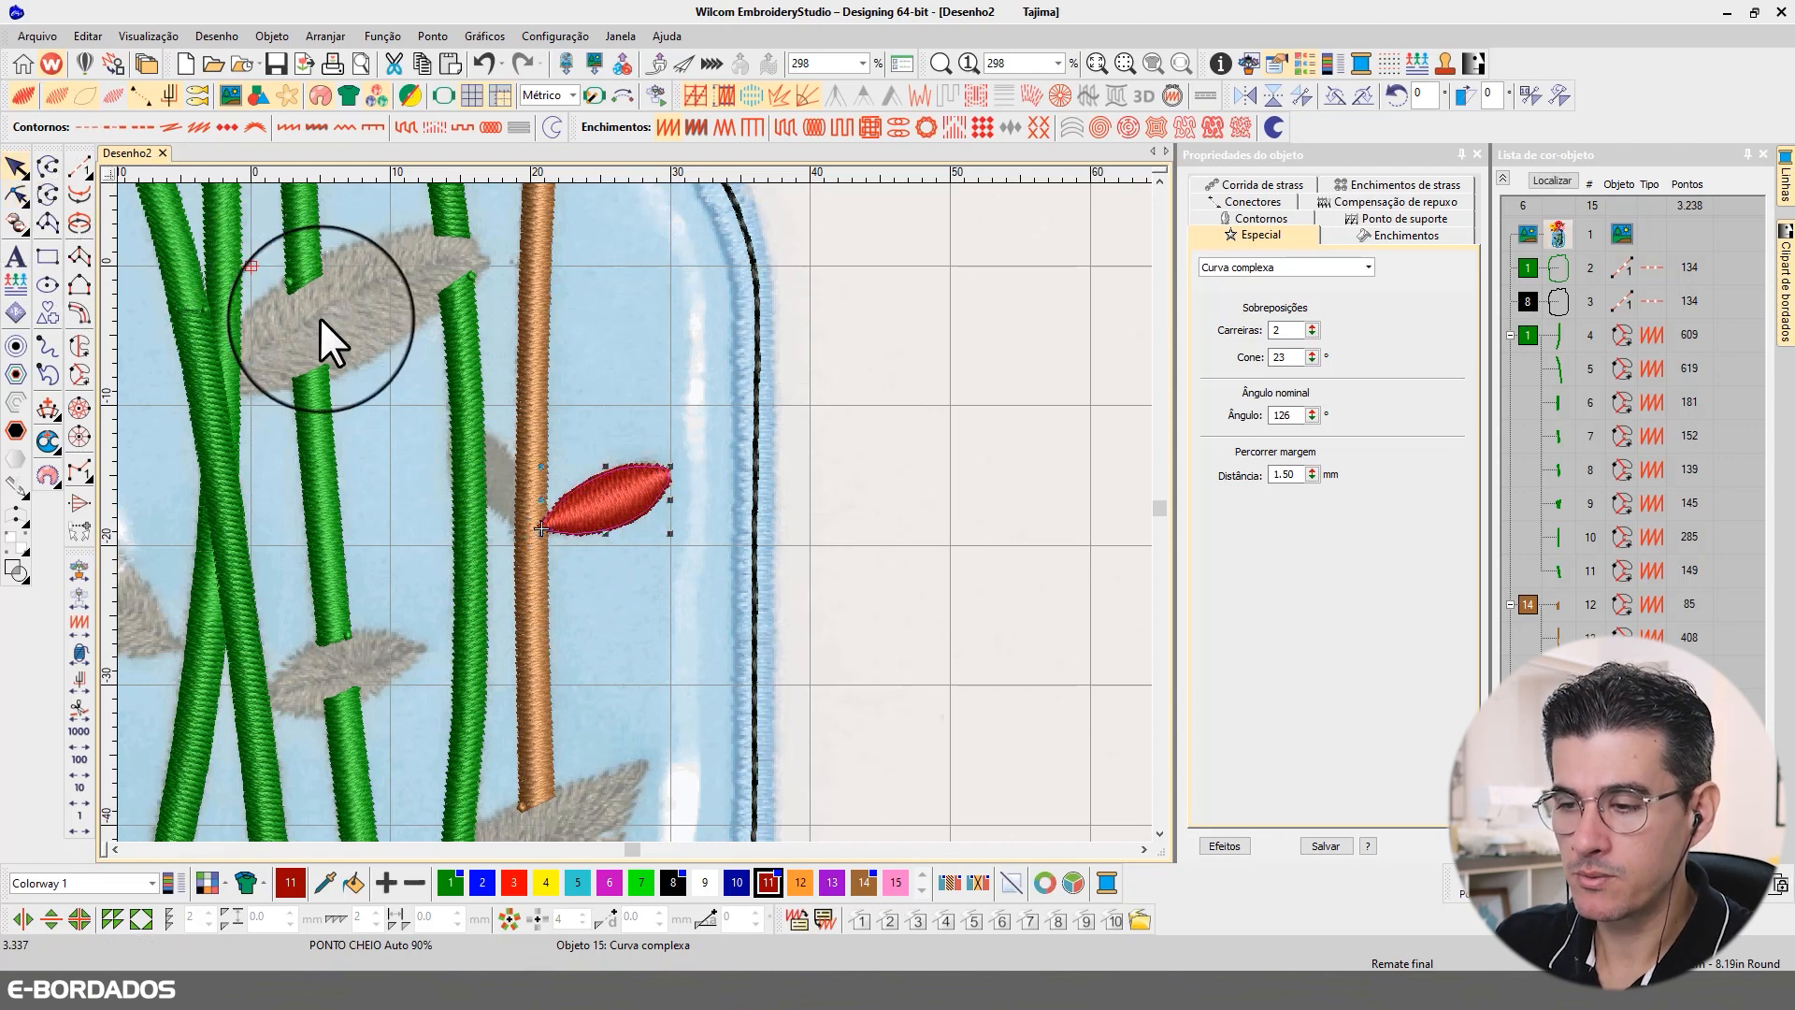
Step: Duplicate the red leaf, place the copy on the left of the brown stem and mirror it horizontally
{"action": "left_click", "coordinate": [610, 501]}
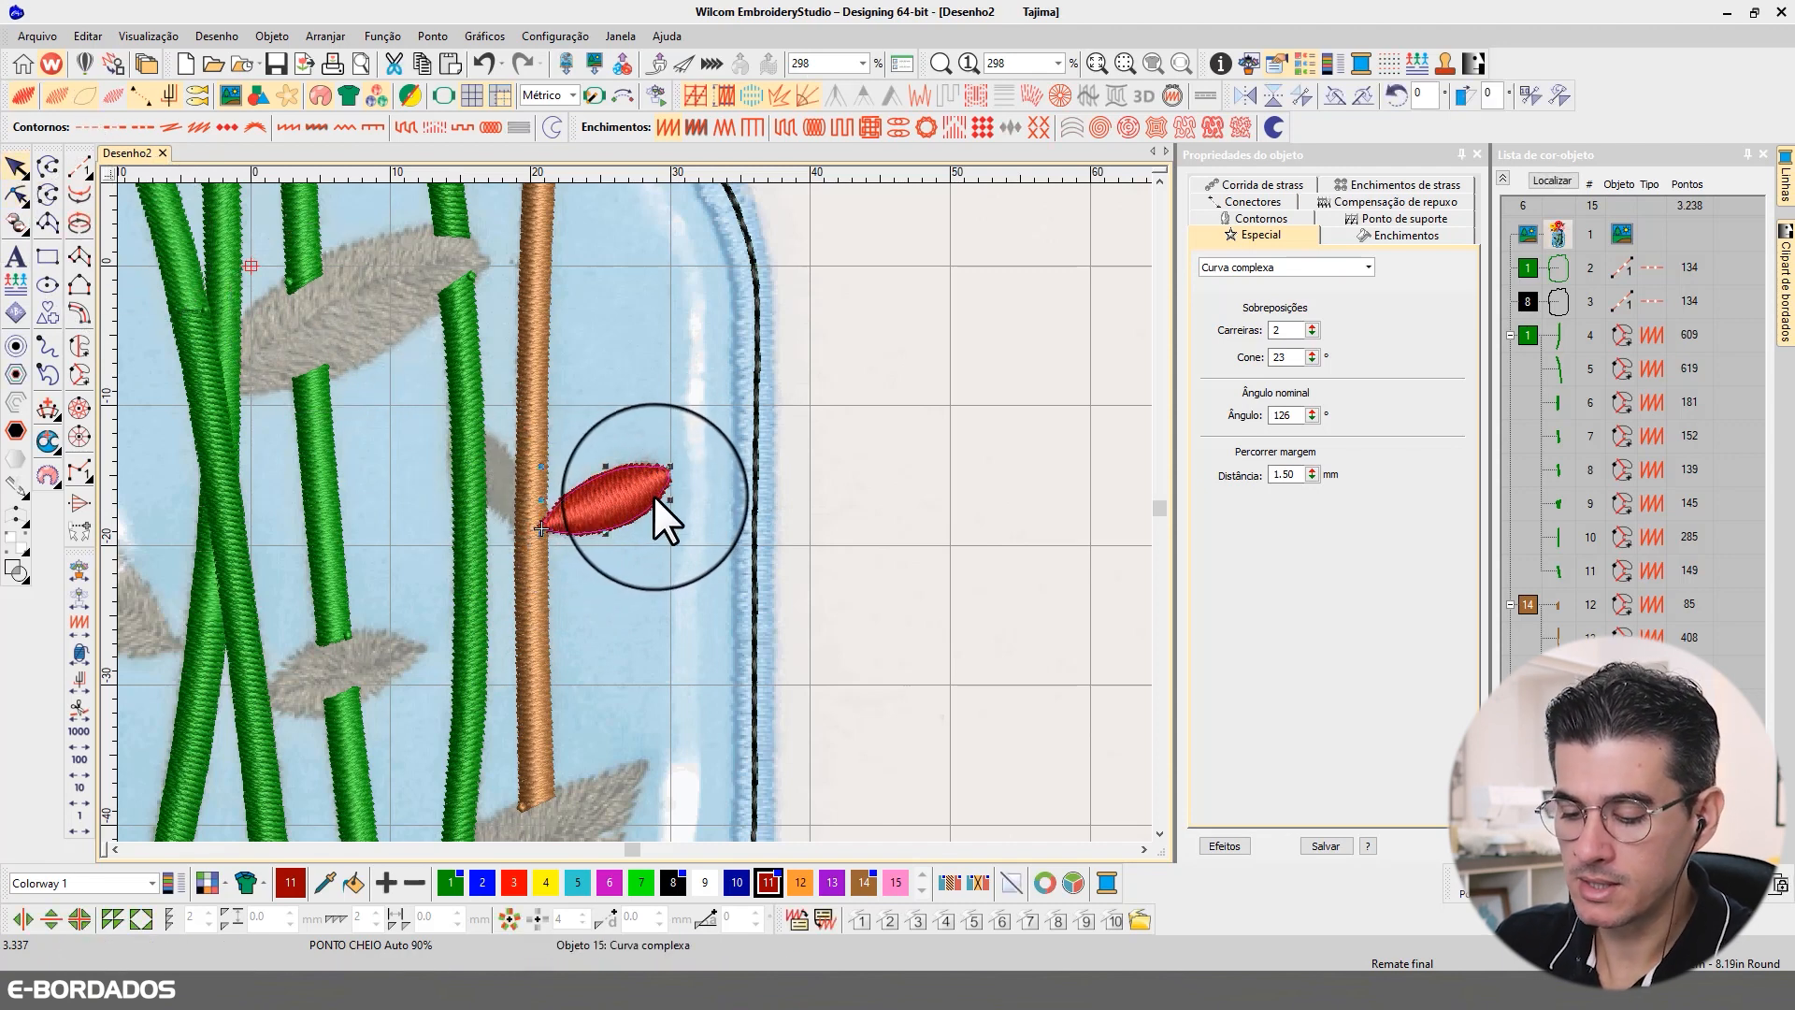
{"action": "key", "text": "ctrl+d"}
{"action": "left_click_drag", "start_coordinate": [597, 482], "coordinate": [483, 468]}
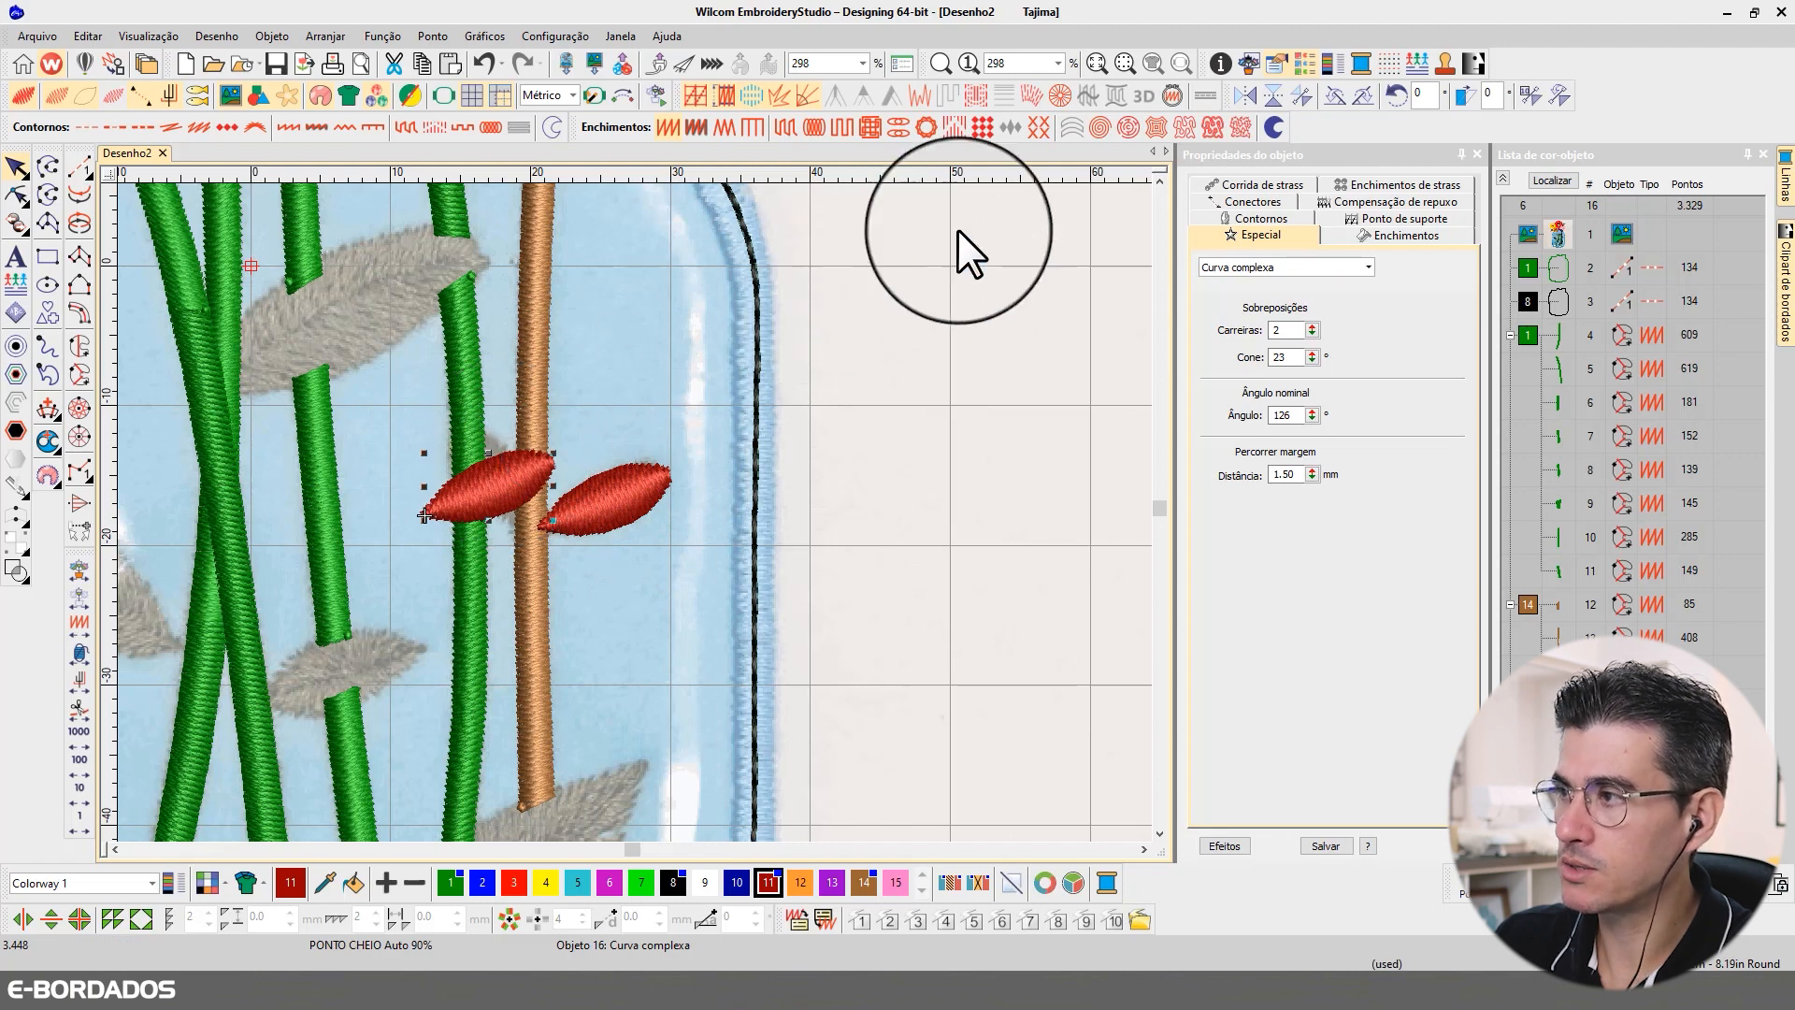
{"action": "left_click", "coordinate": [1246, 96]}
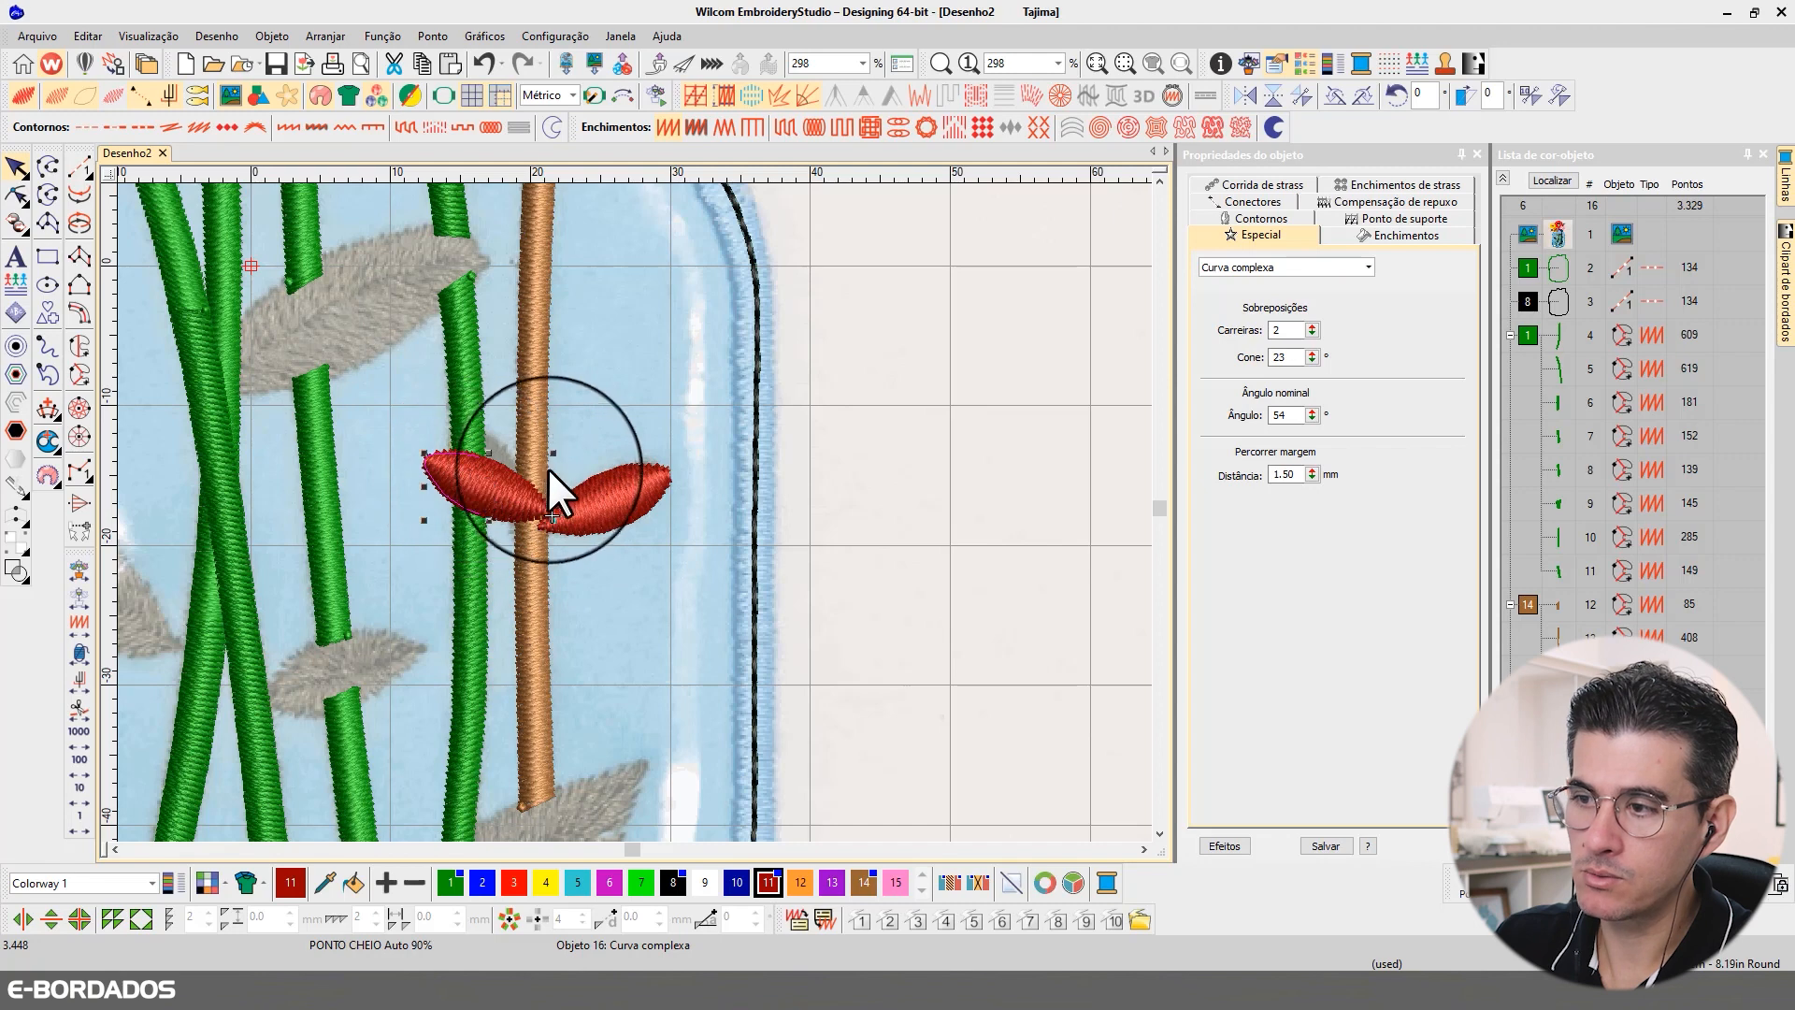
Step: Rotate the mirrored leaf slightly clockwise and move it up along the brown stem
{"action": "left_click_drag", "start_coordinate": [549, 456], "coordinate": [551, 470]}
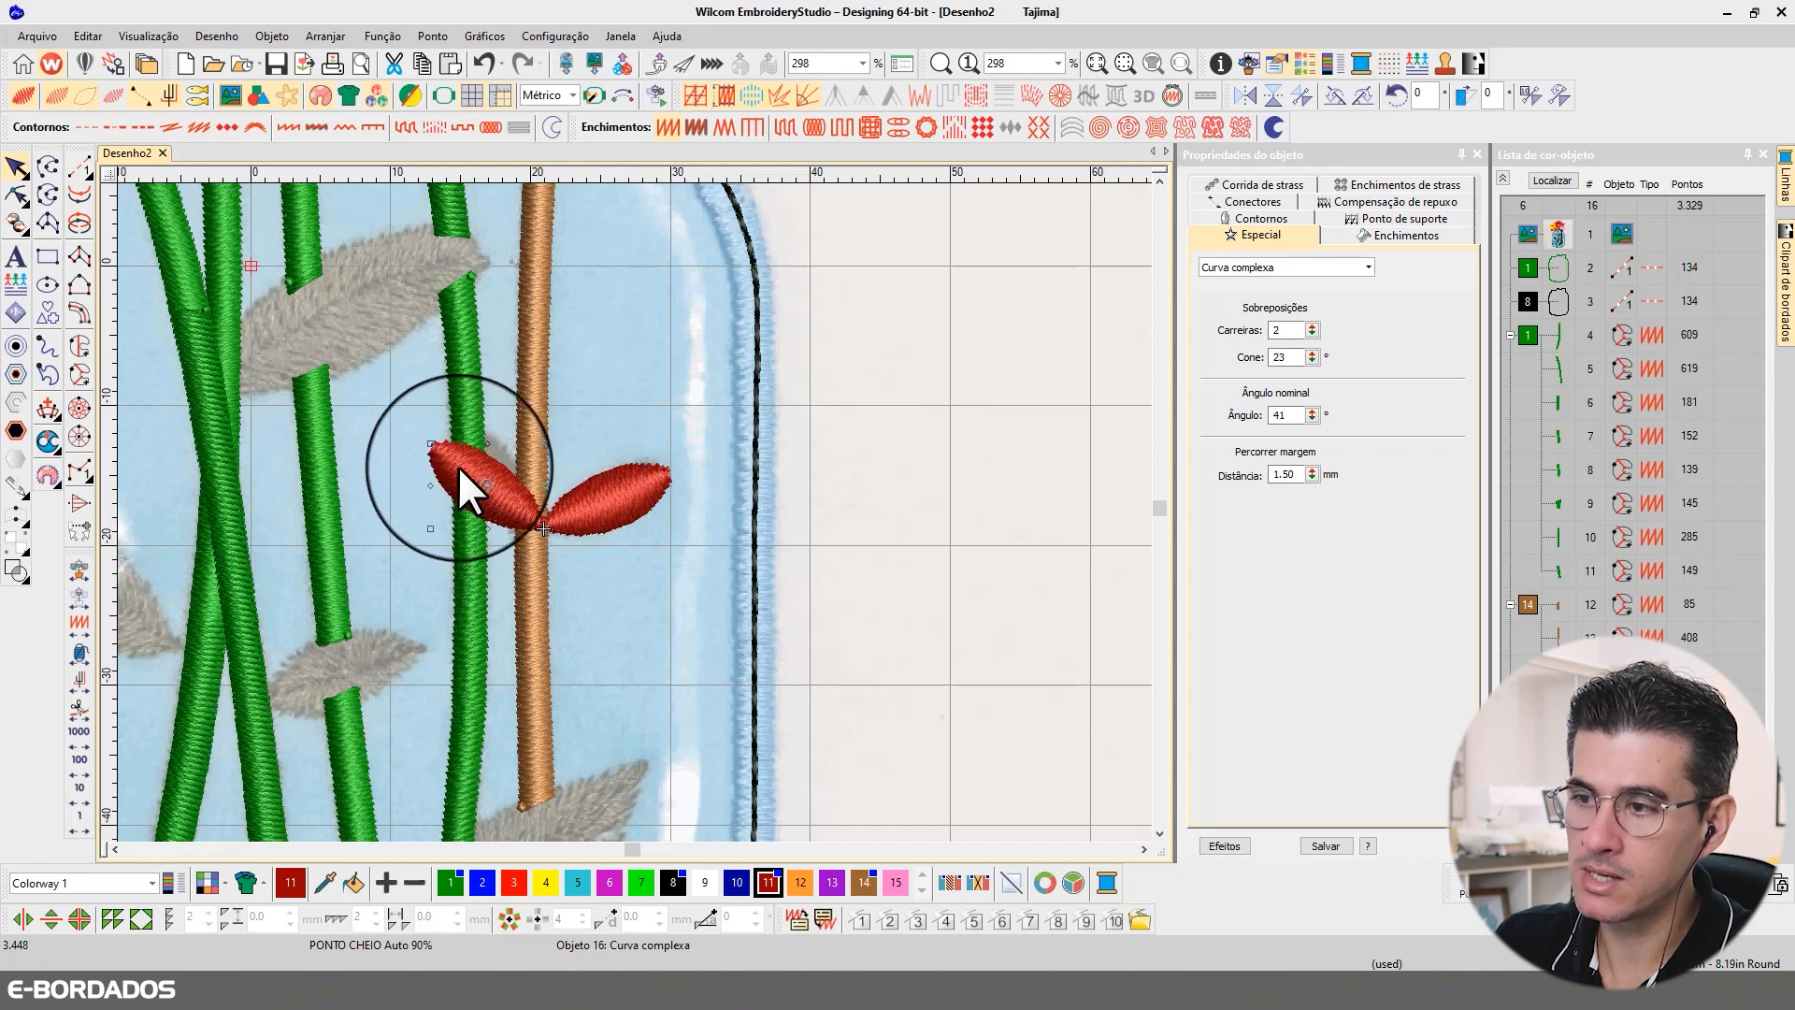
{"action": "left_click", "coordinate": [469, 453]}
{"action": "key", "text": "ctrl+z"}
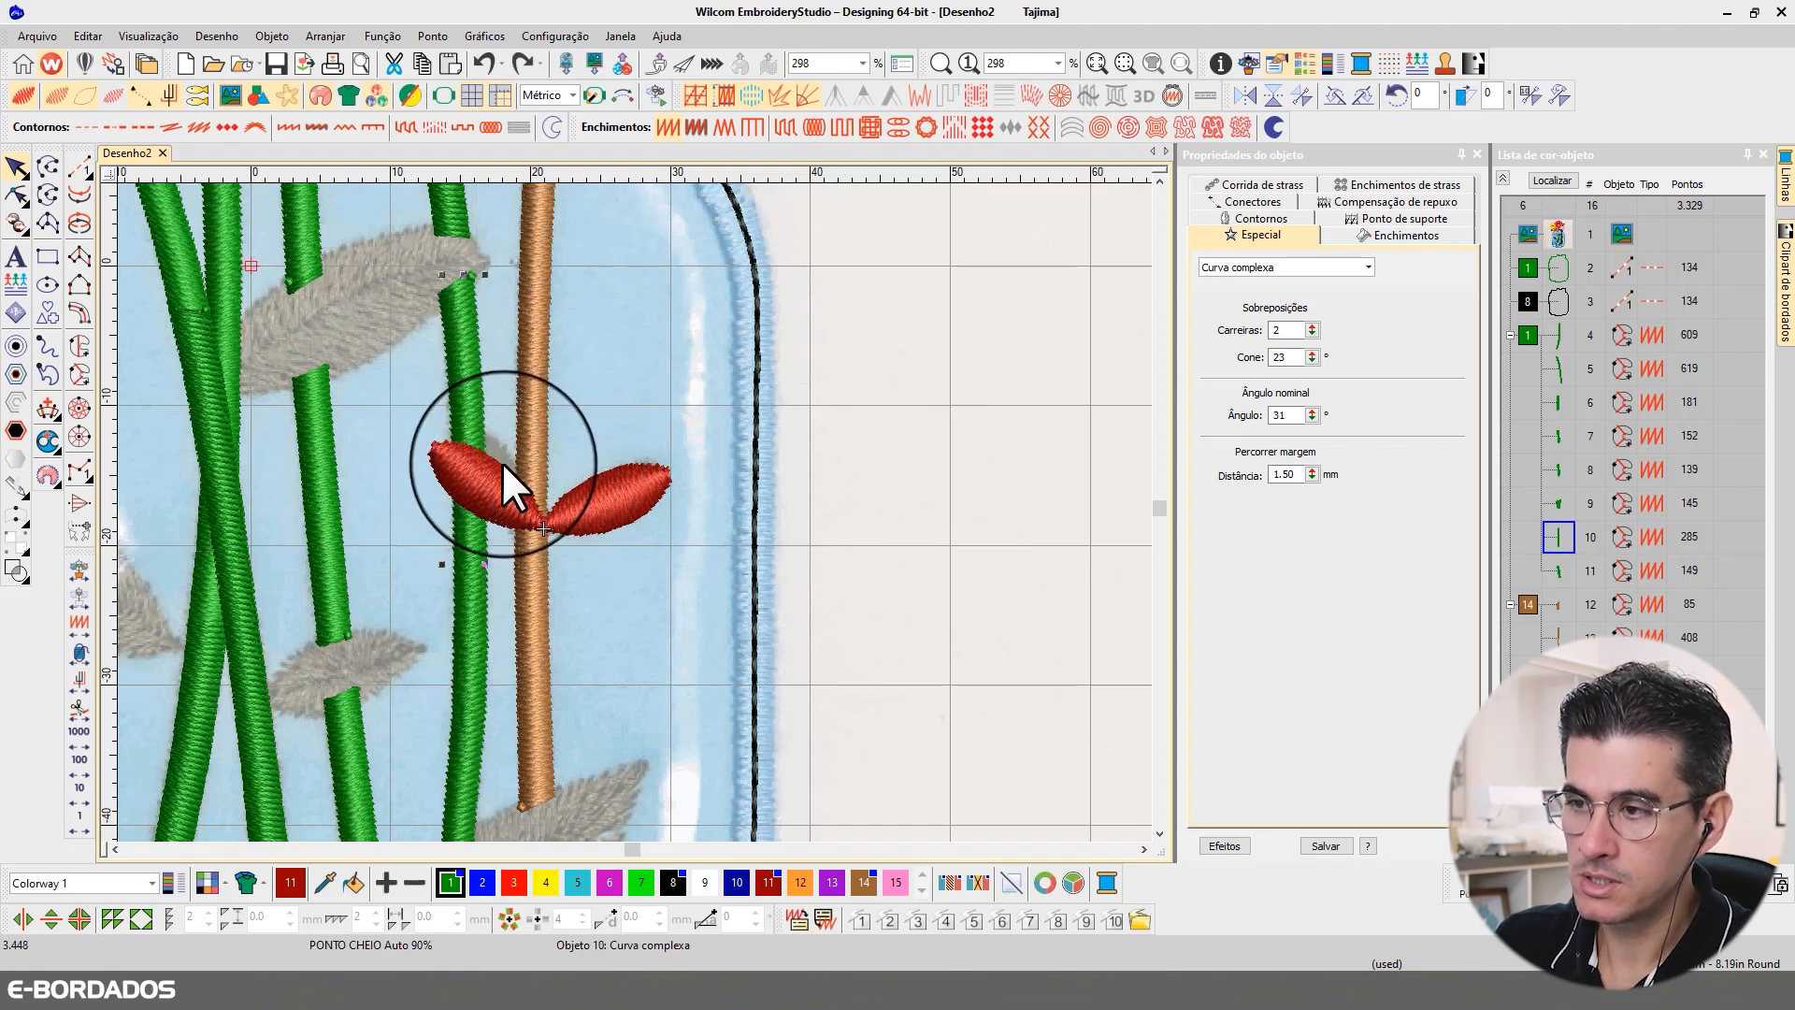
{"action": "left_click_drag", "start_coordinate": [501, 463], "coordinate": [507, 450]}
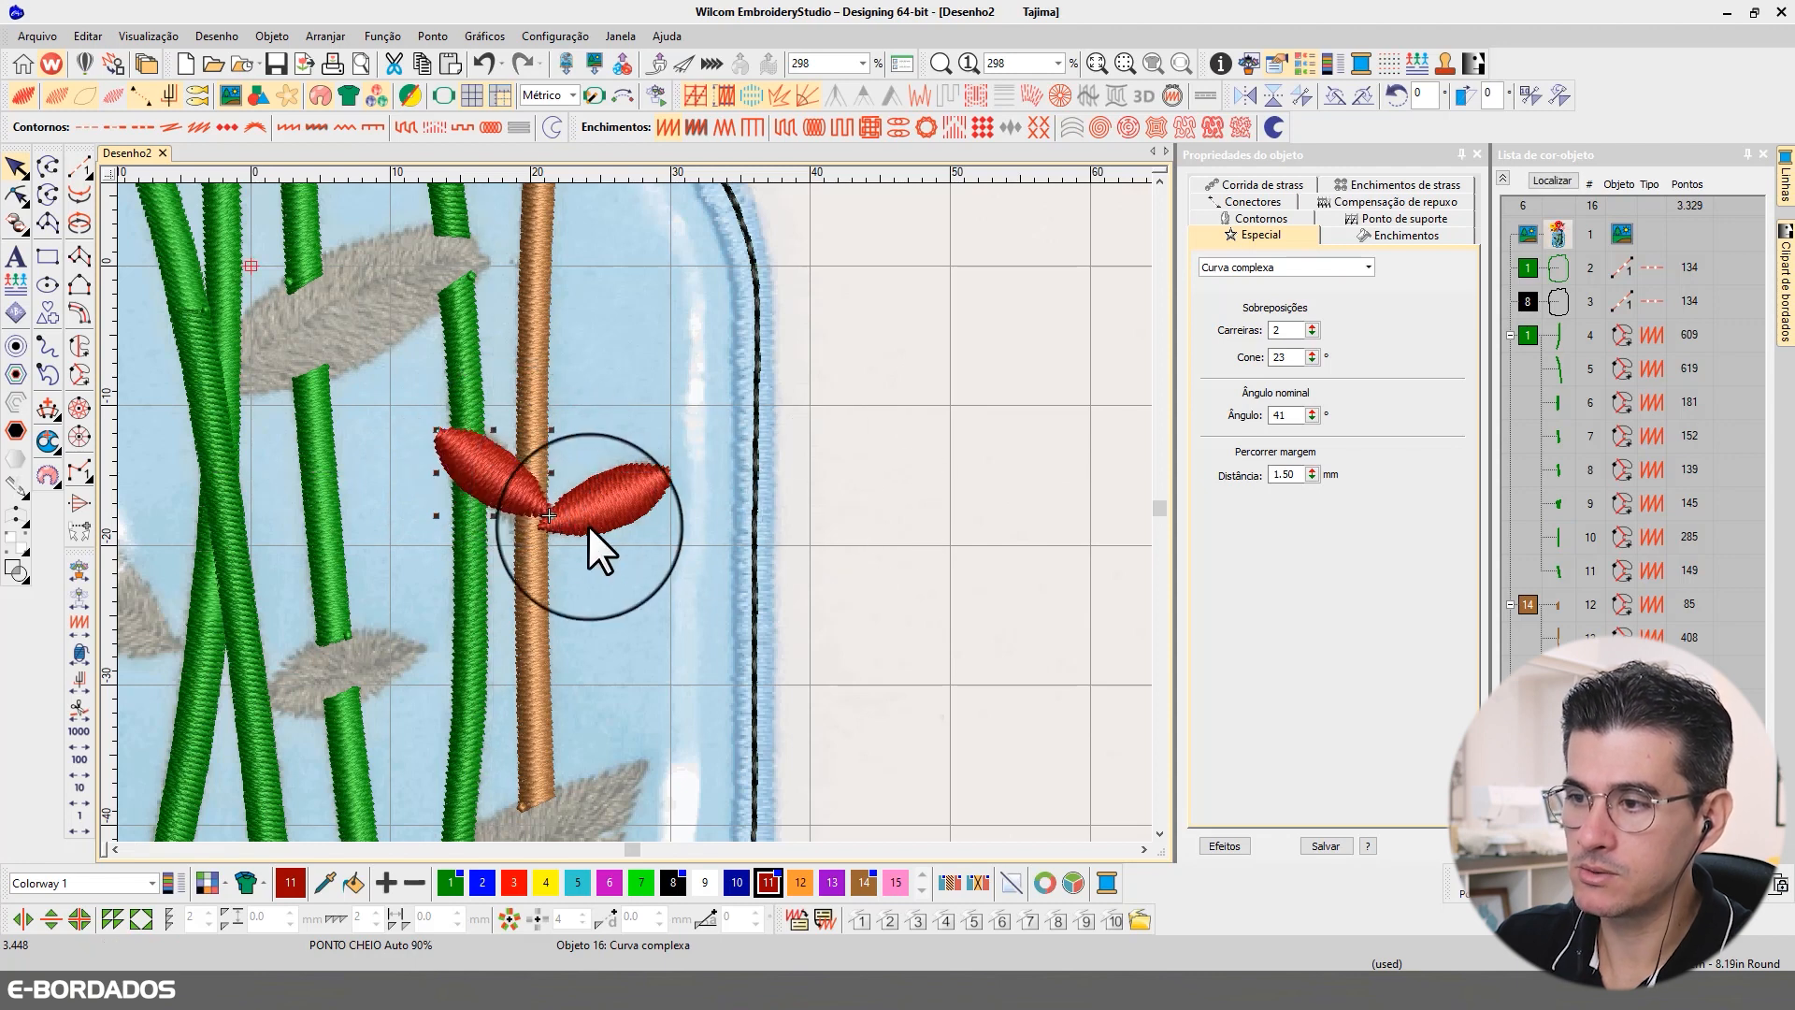
Step: Rotate the left red leaf a little further clockwise and shift it left so its base meets the brown stem
{"action": "left_click", "coordinate": [490, 484]}
{"action": "left_click", "coordinate": [500, 472]}
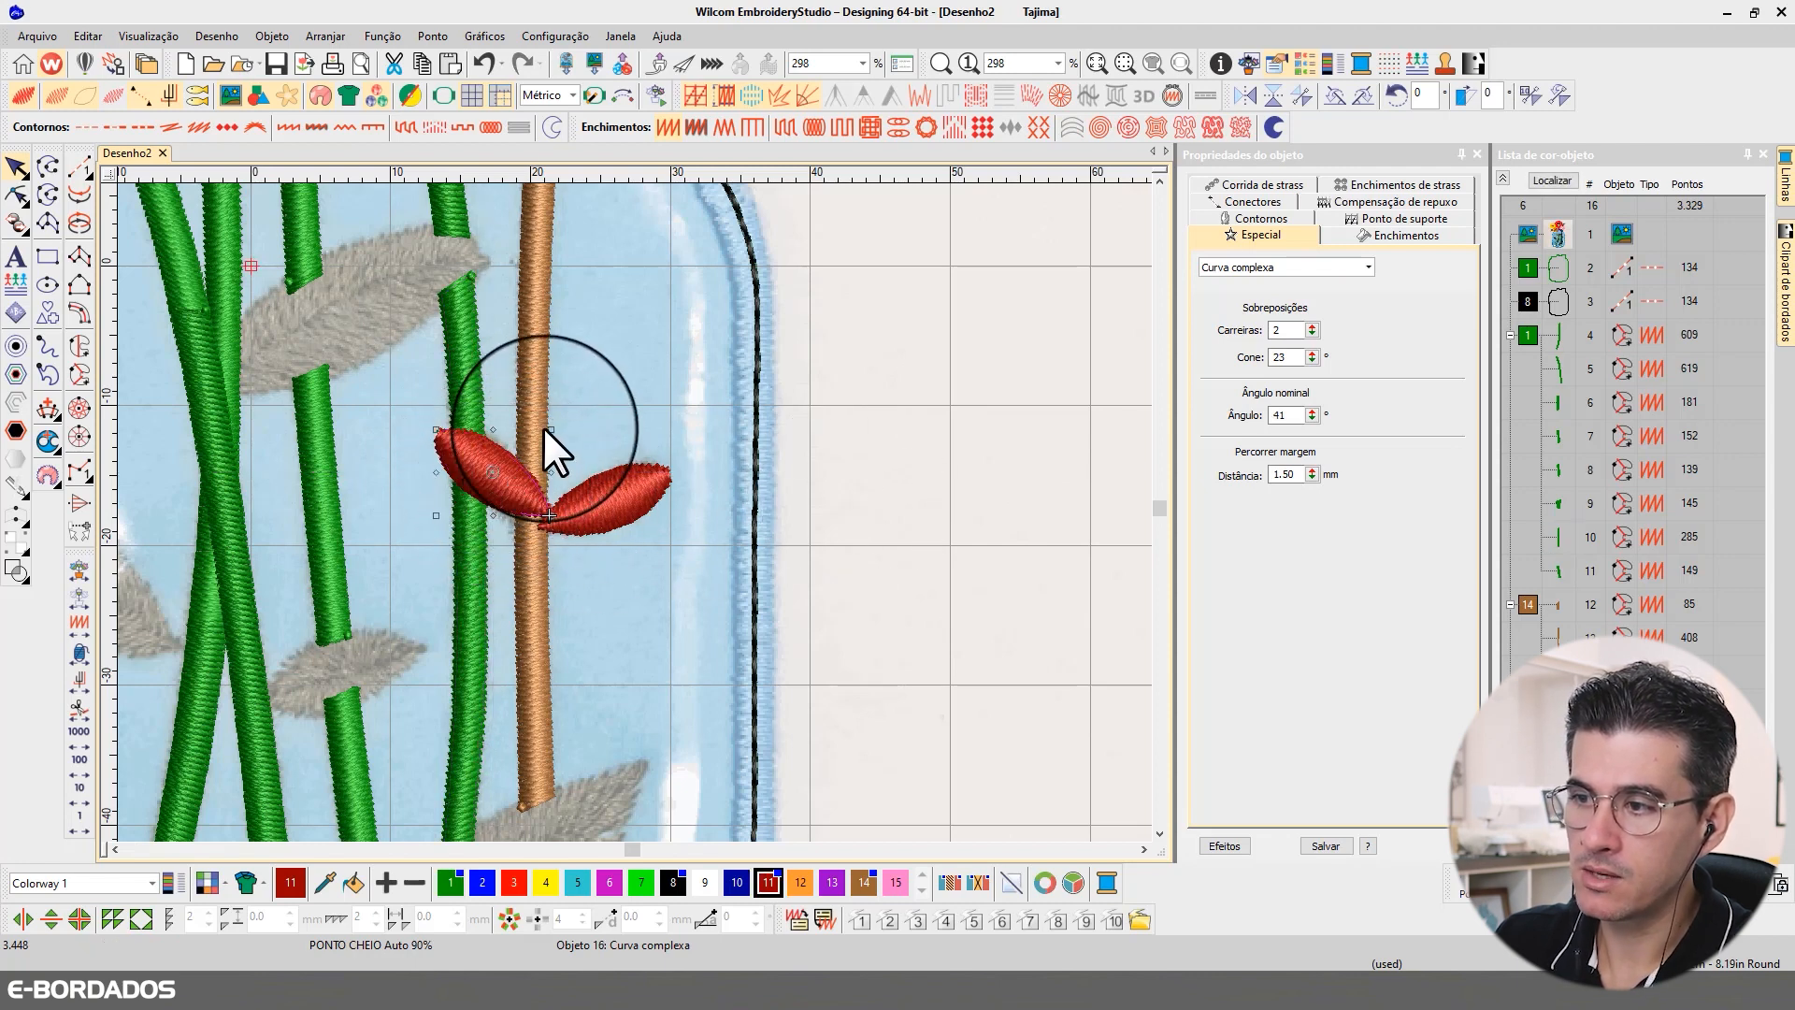
{"action": "left_click_drag", "start_coordinate": [547, 425], "coordinate": [547, 445]}
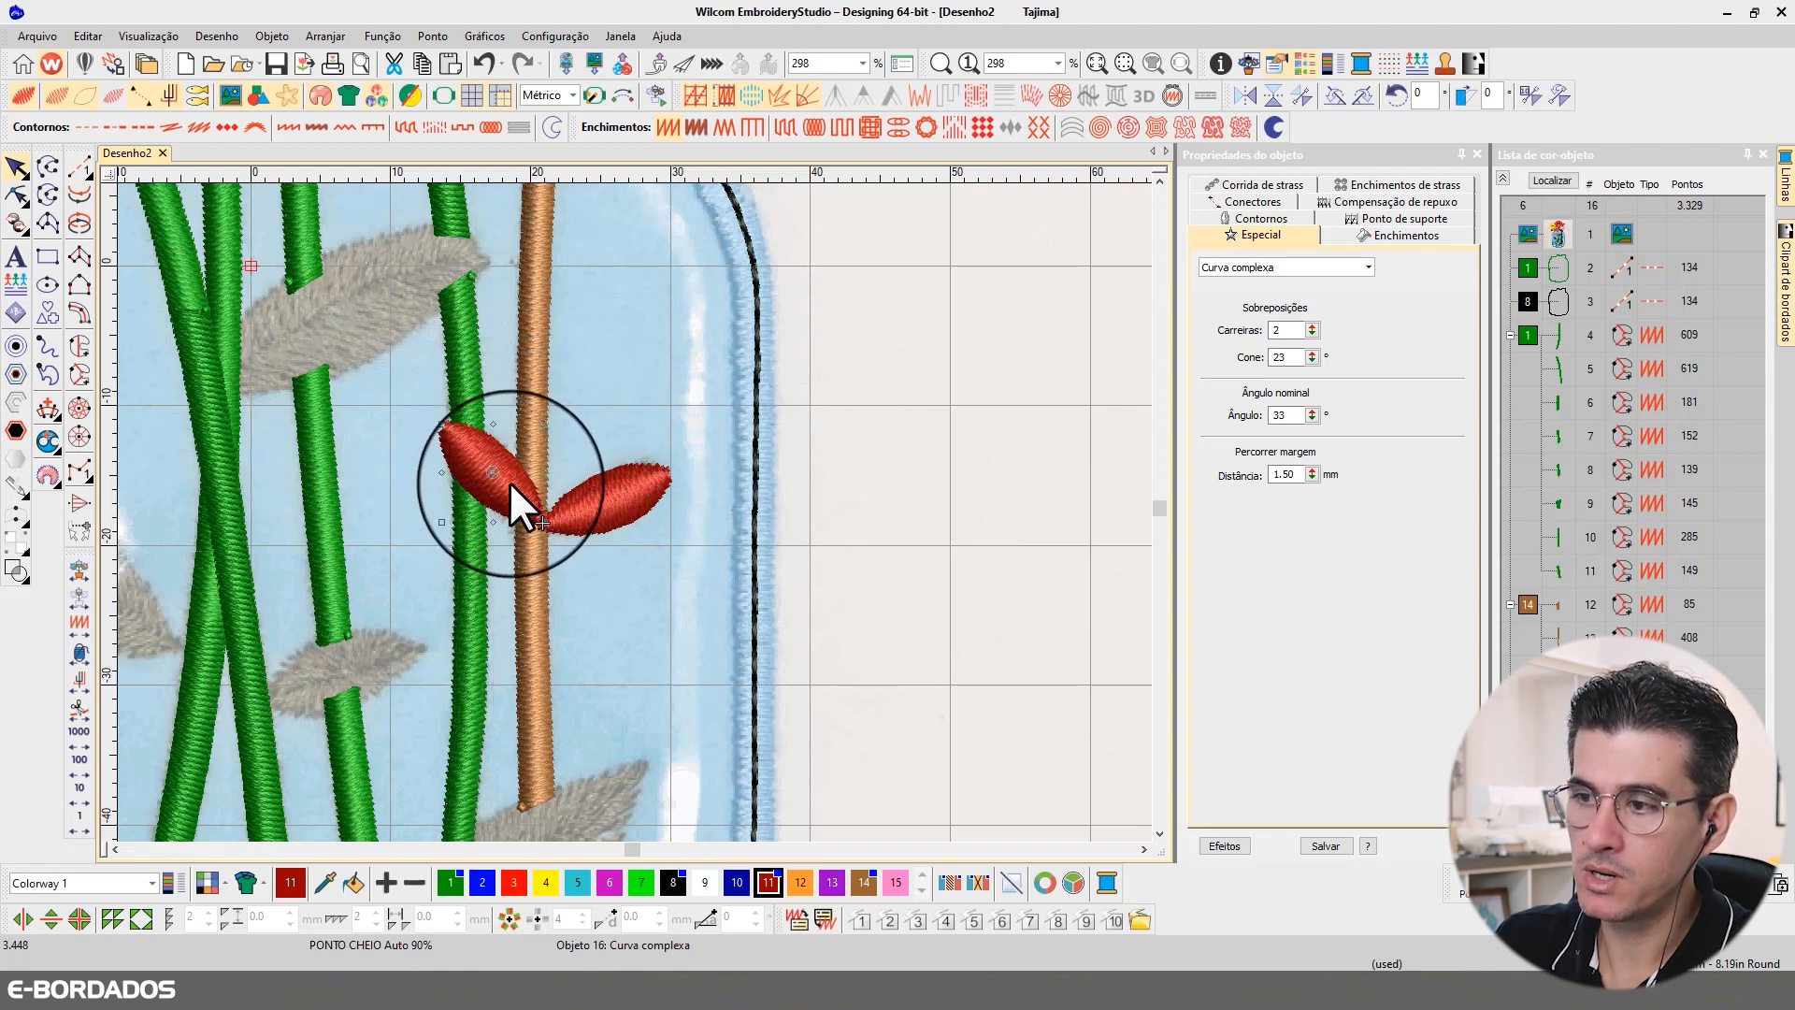
{"action": "left_click", "coordinate": [821, 441]}
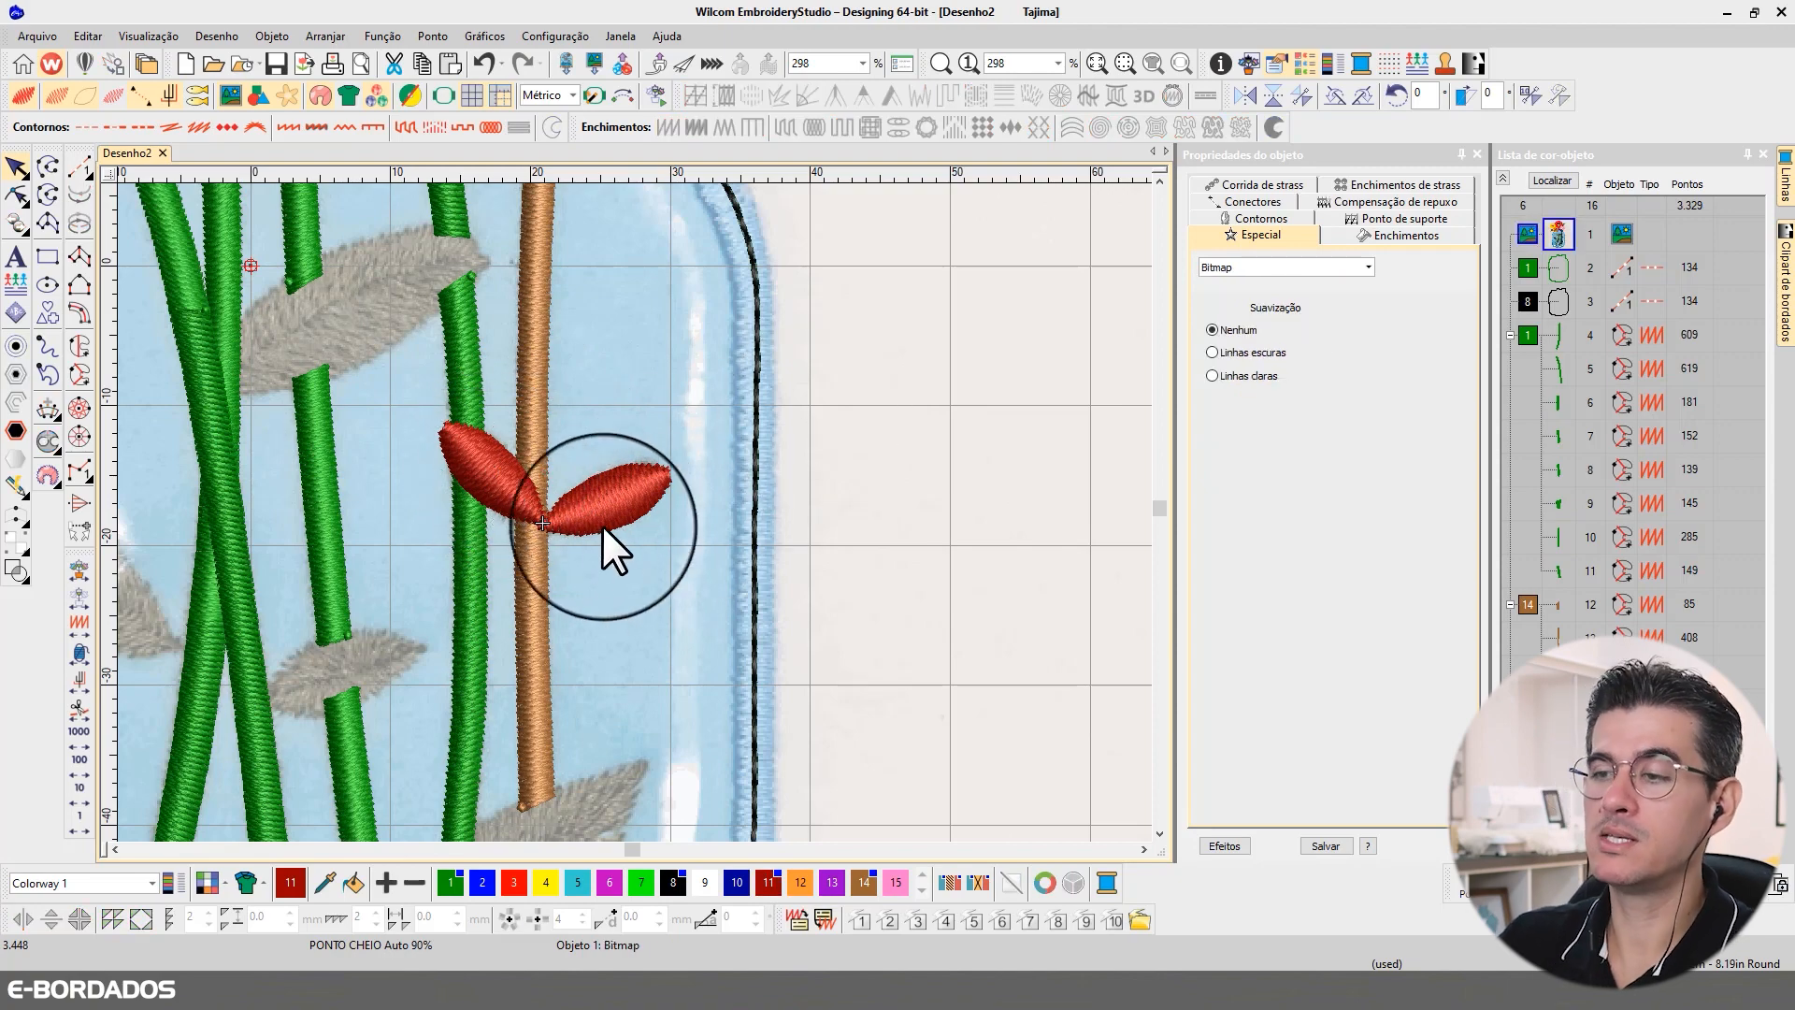
{"action": "left_click", "coordinate": [494, 471]}
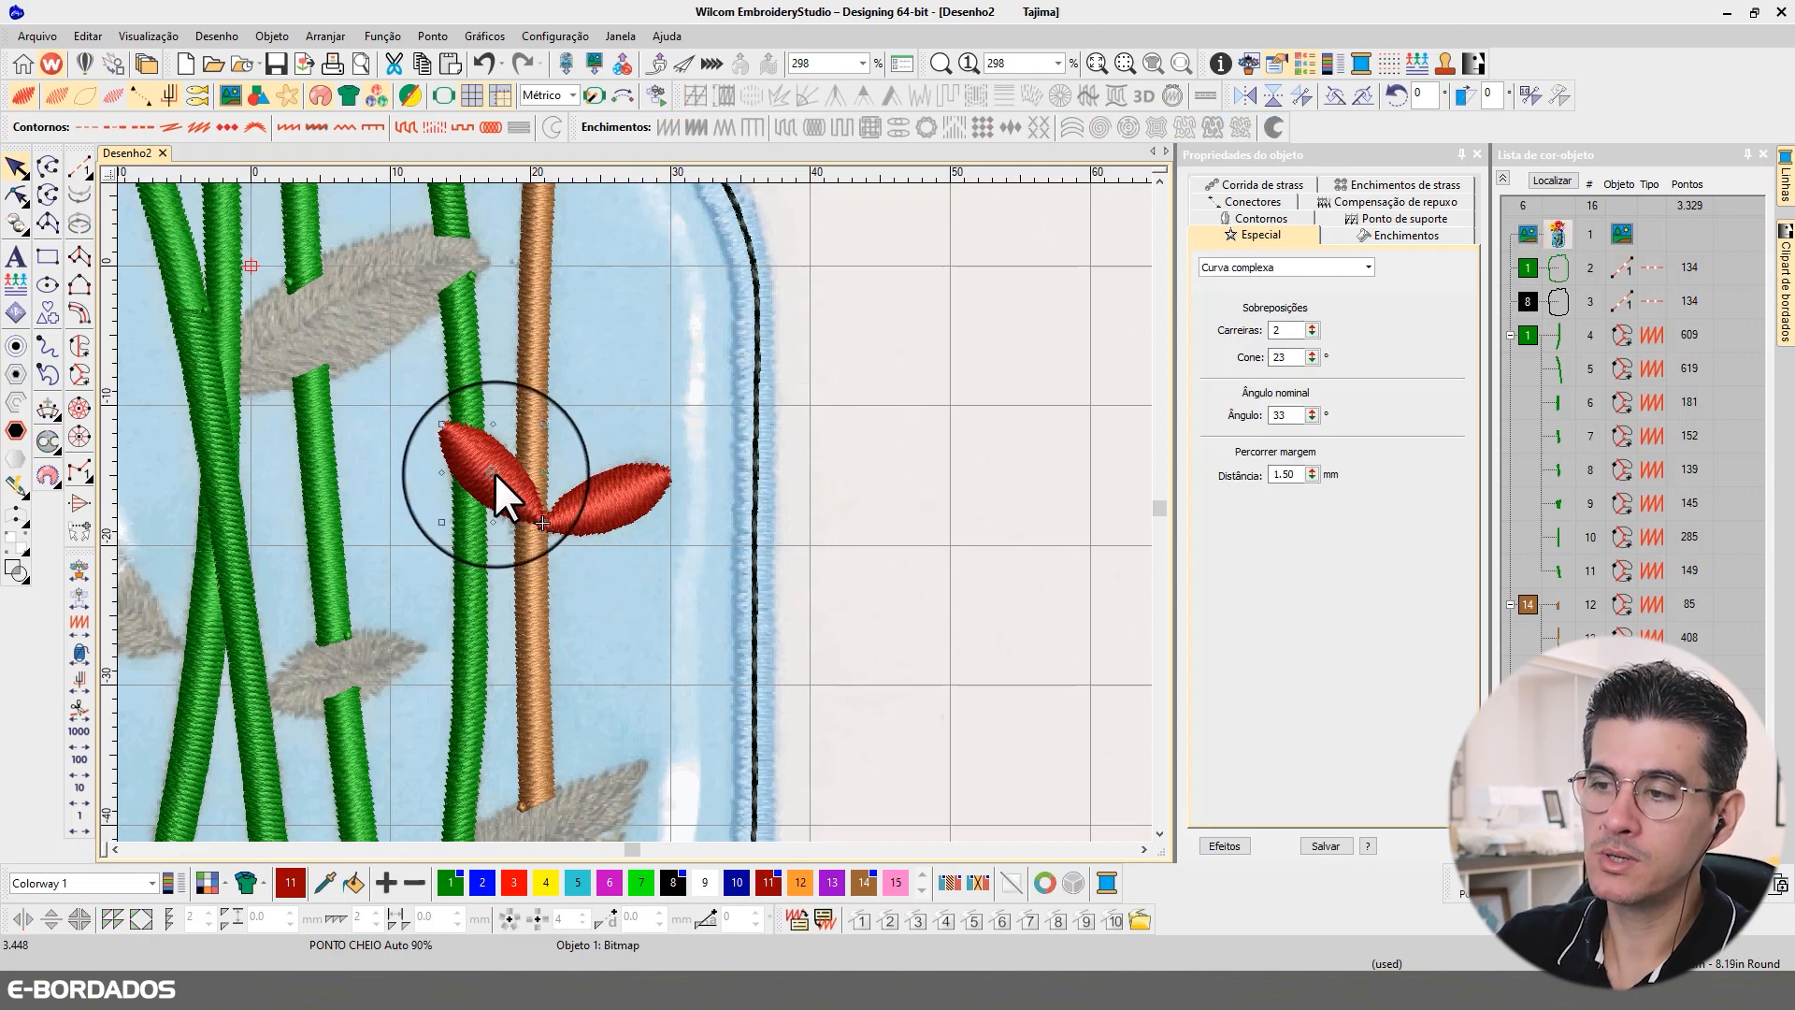
{"action": "left_click", "coordinate": [834, 452]}
{"action": "scroll", "coordinate": [610, 531], "scroll_direction": "down", "scroll_amount": 2}
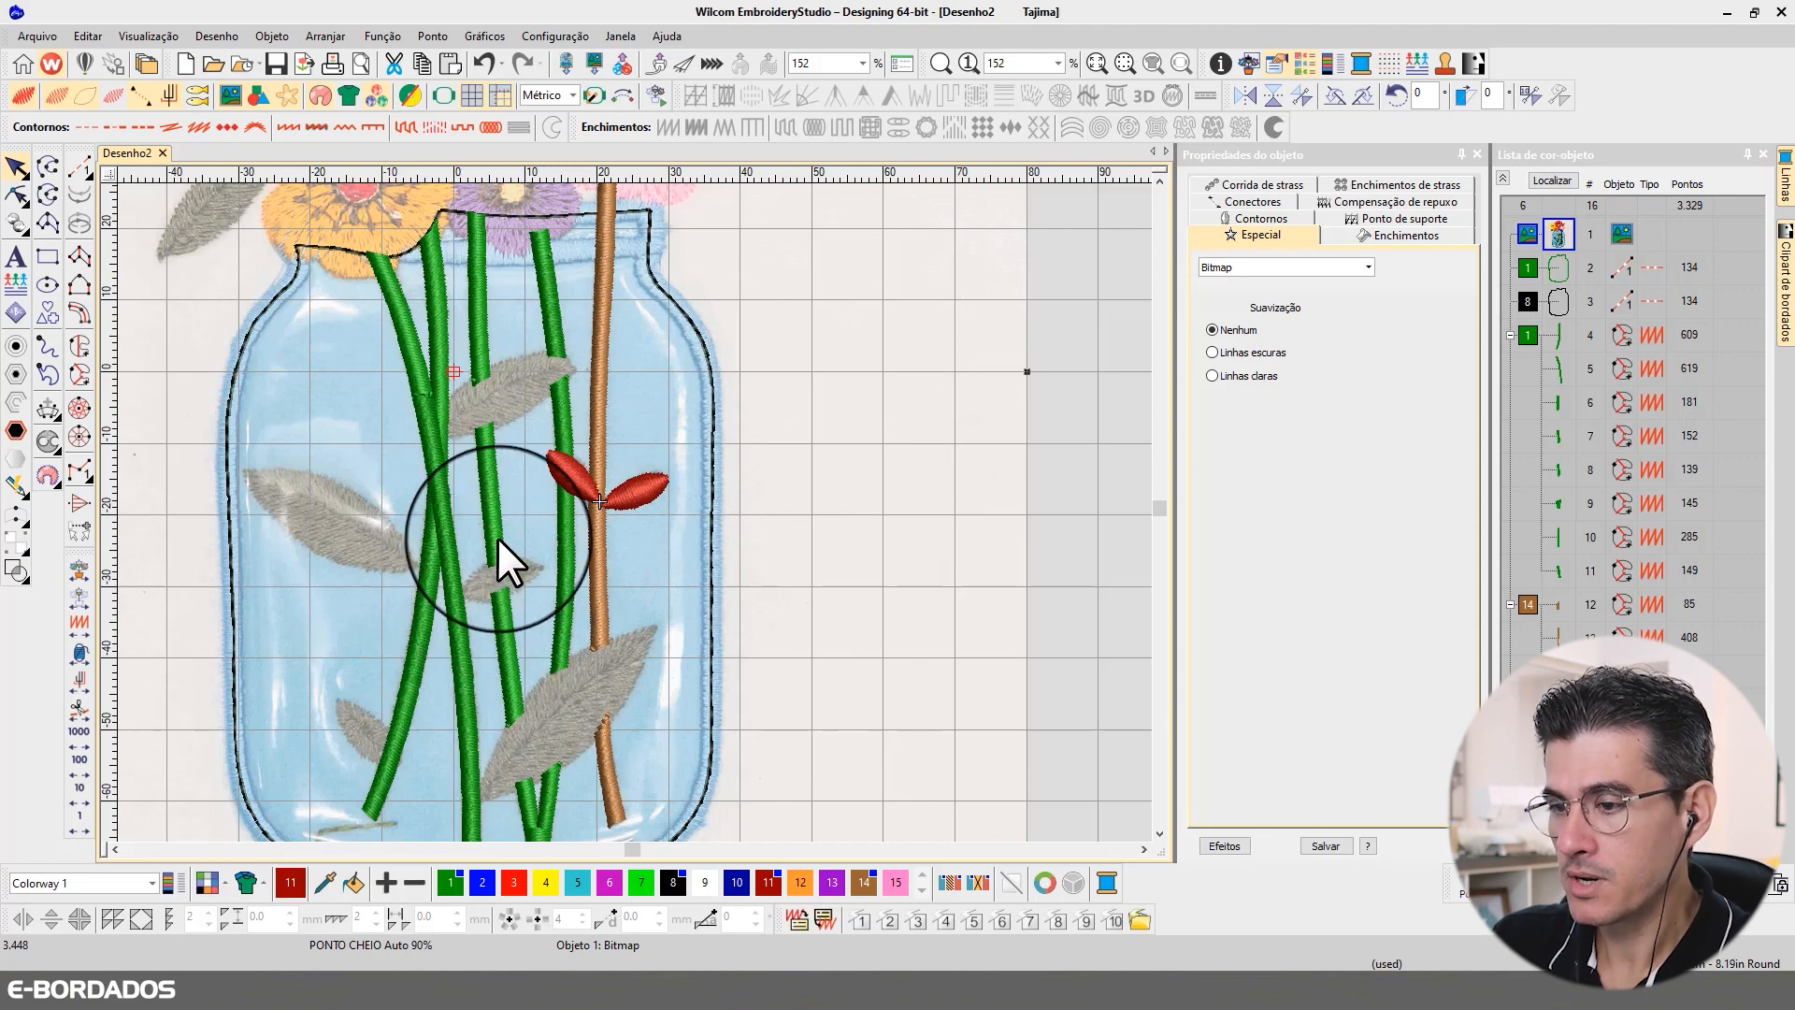
{"action": "scroll", "coordinate": [497, 543], "scroll_direction": "down", "scroll_amount": 2}
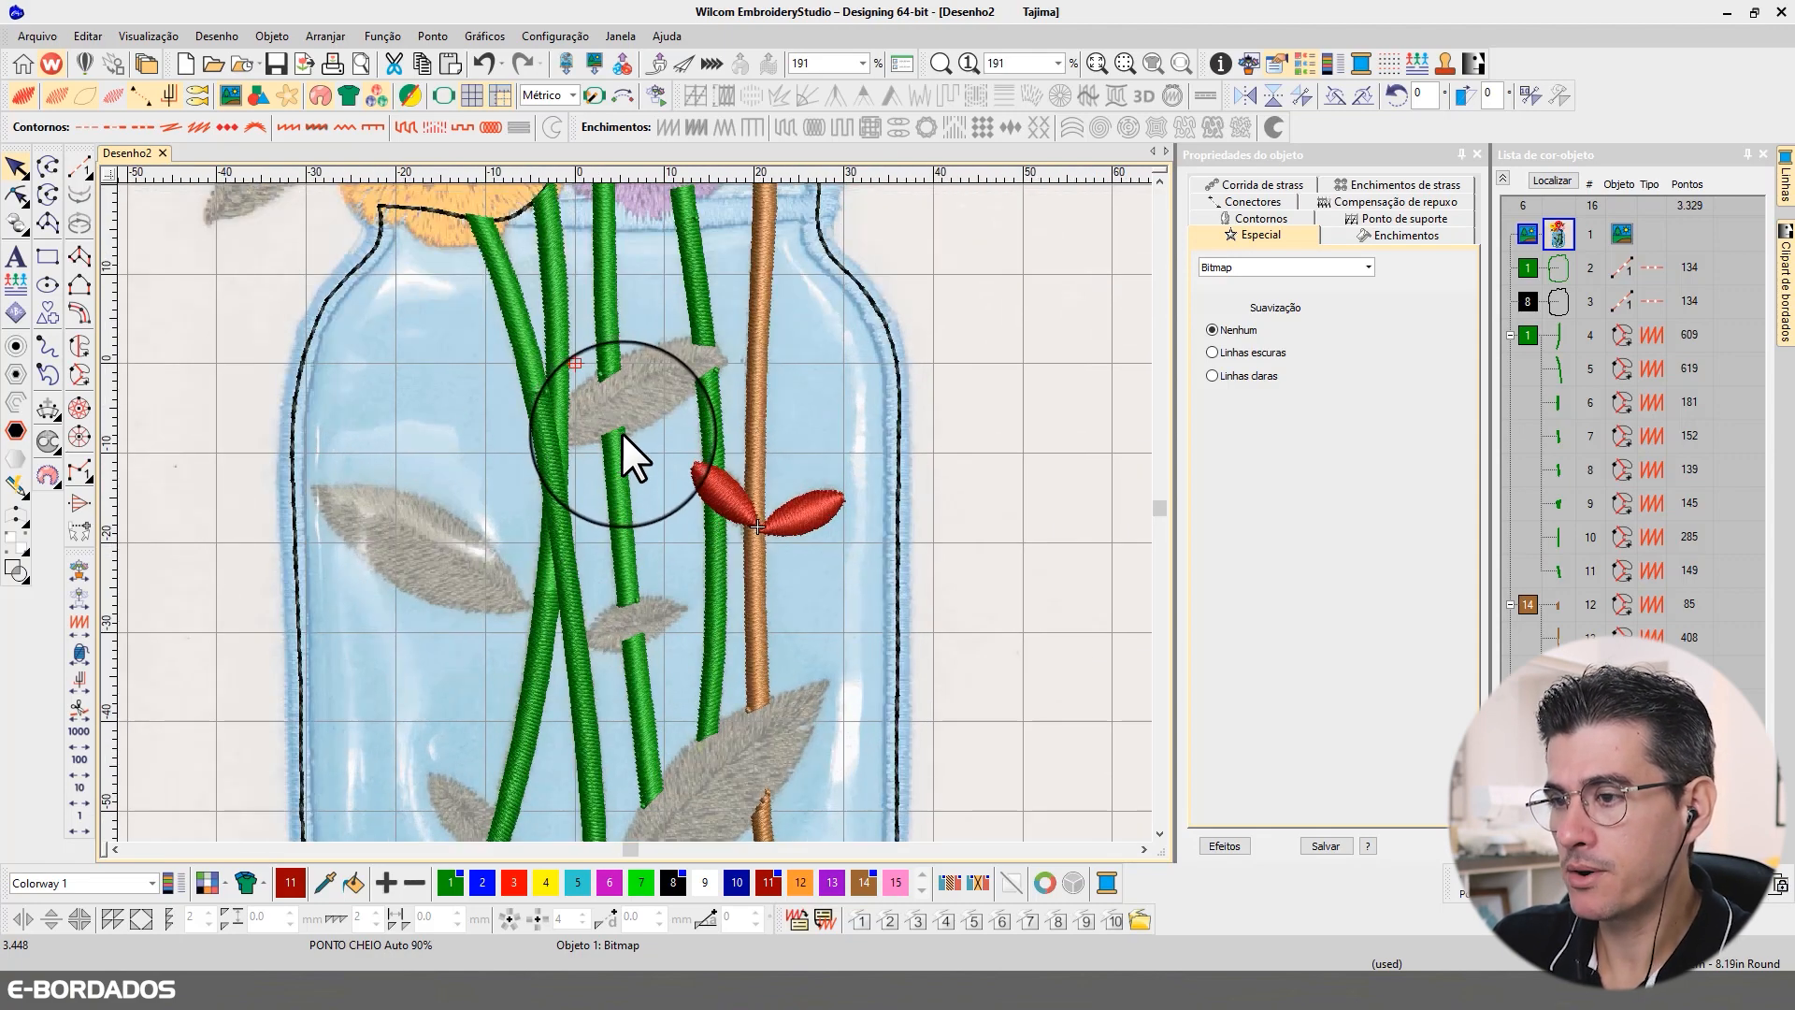
{"action": "scroll", "coordinate": [514, 555], "scroll_direction": "up", "scroll_amount": 2}
{"action": "key", "text": "Escape"}
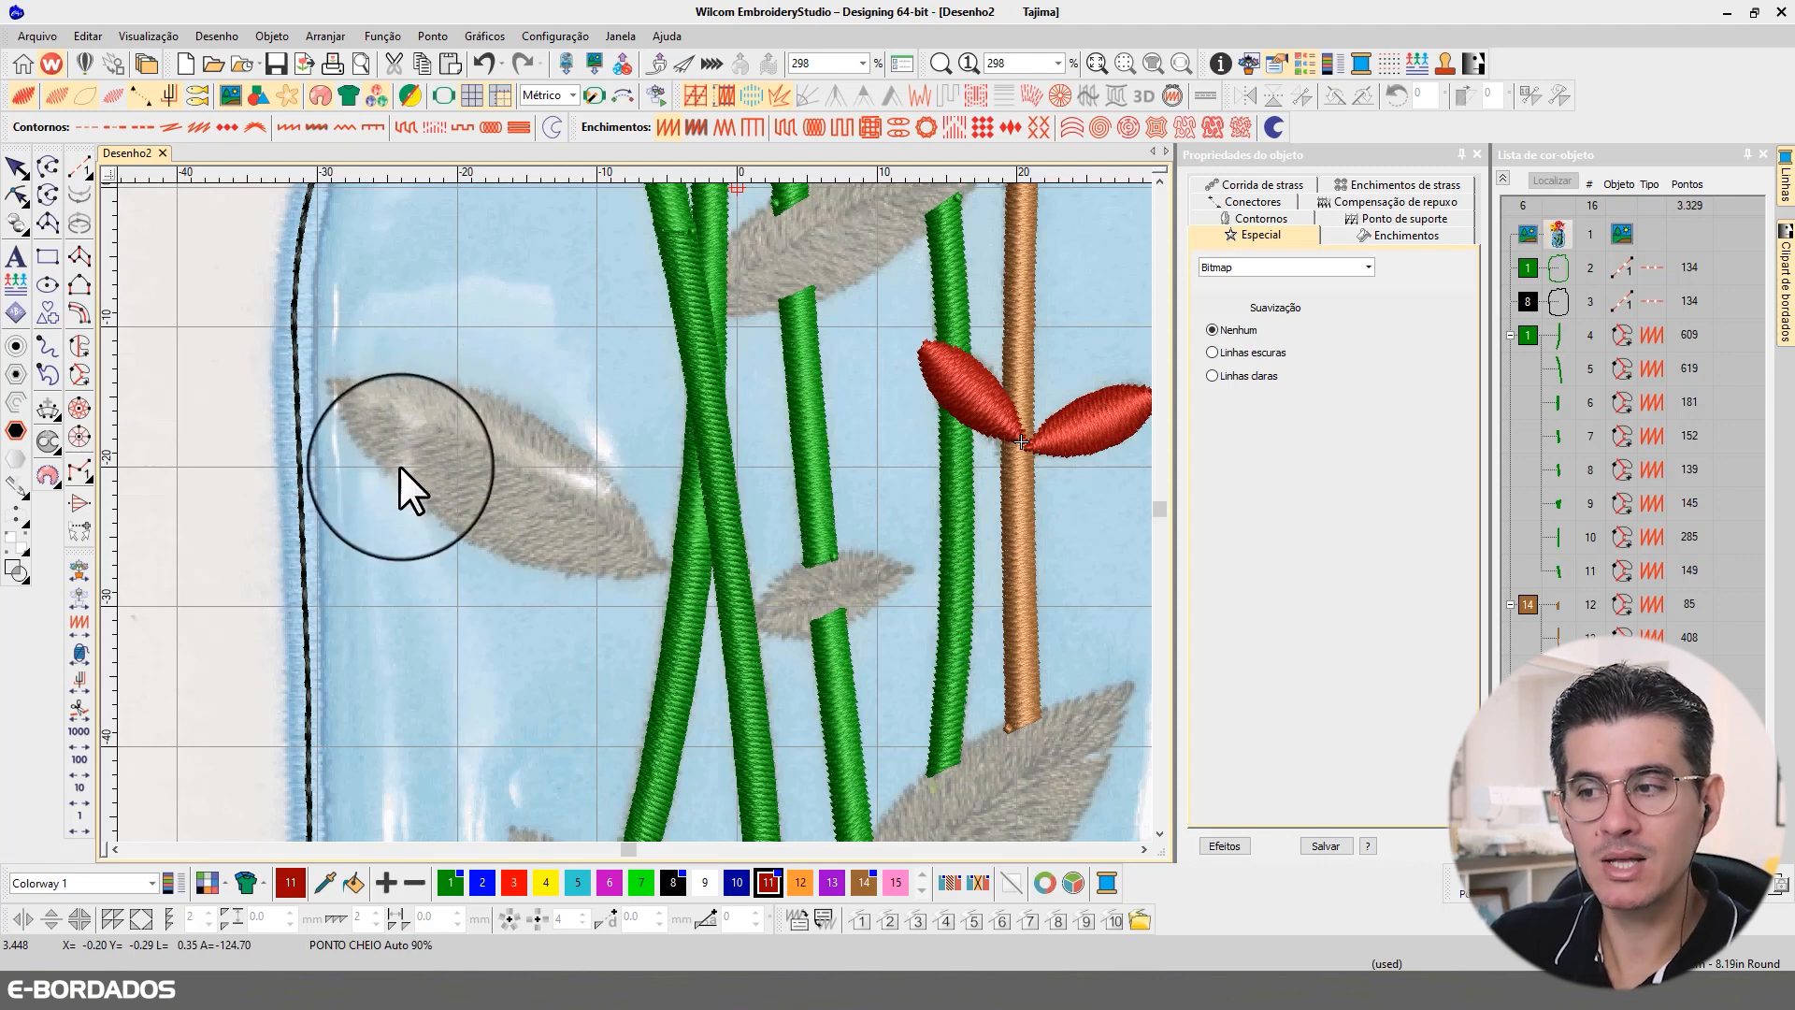
Step: Digitize the lower half of the large leaf inside the jar's left side as a complex fill bounded by the leaf's midrib
{"action": "left_click", "coordinate": [78, 345]}
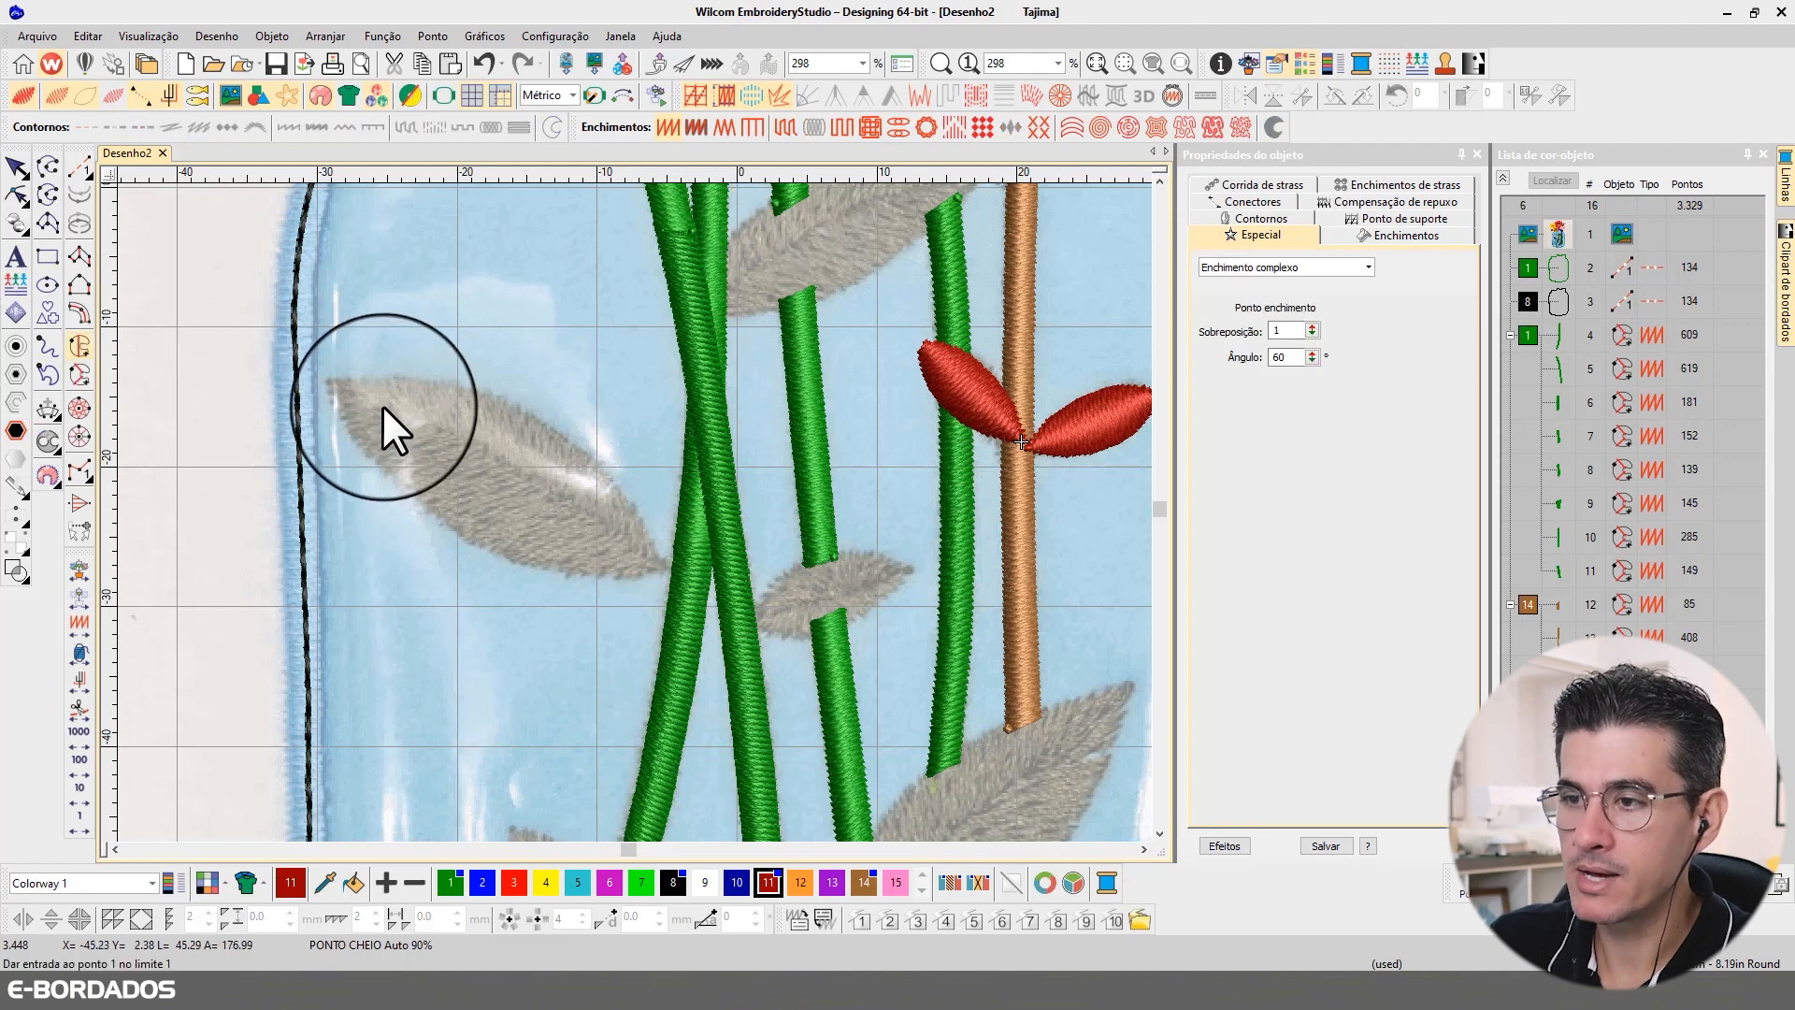
{"action": "left_click", "coordinate": [330, 380]}
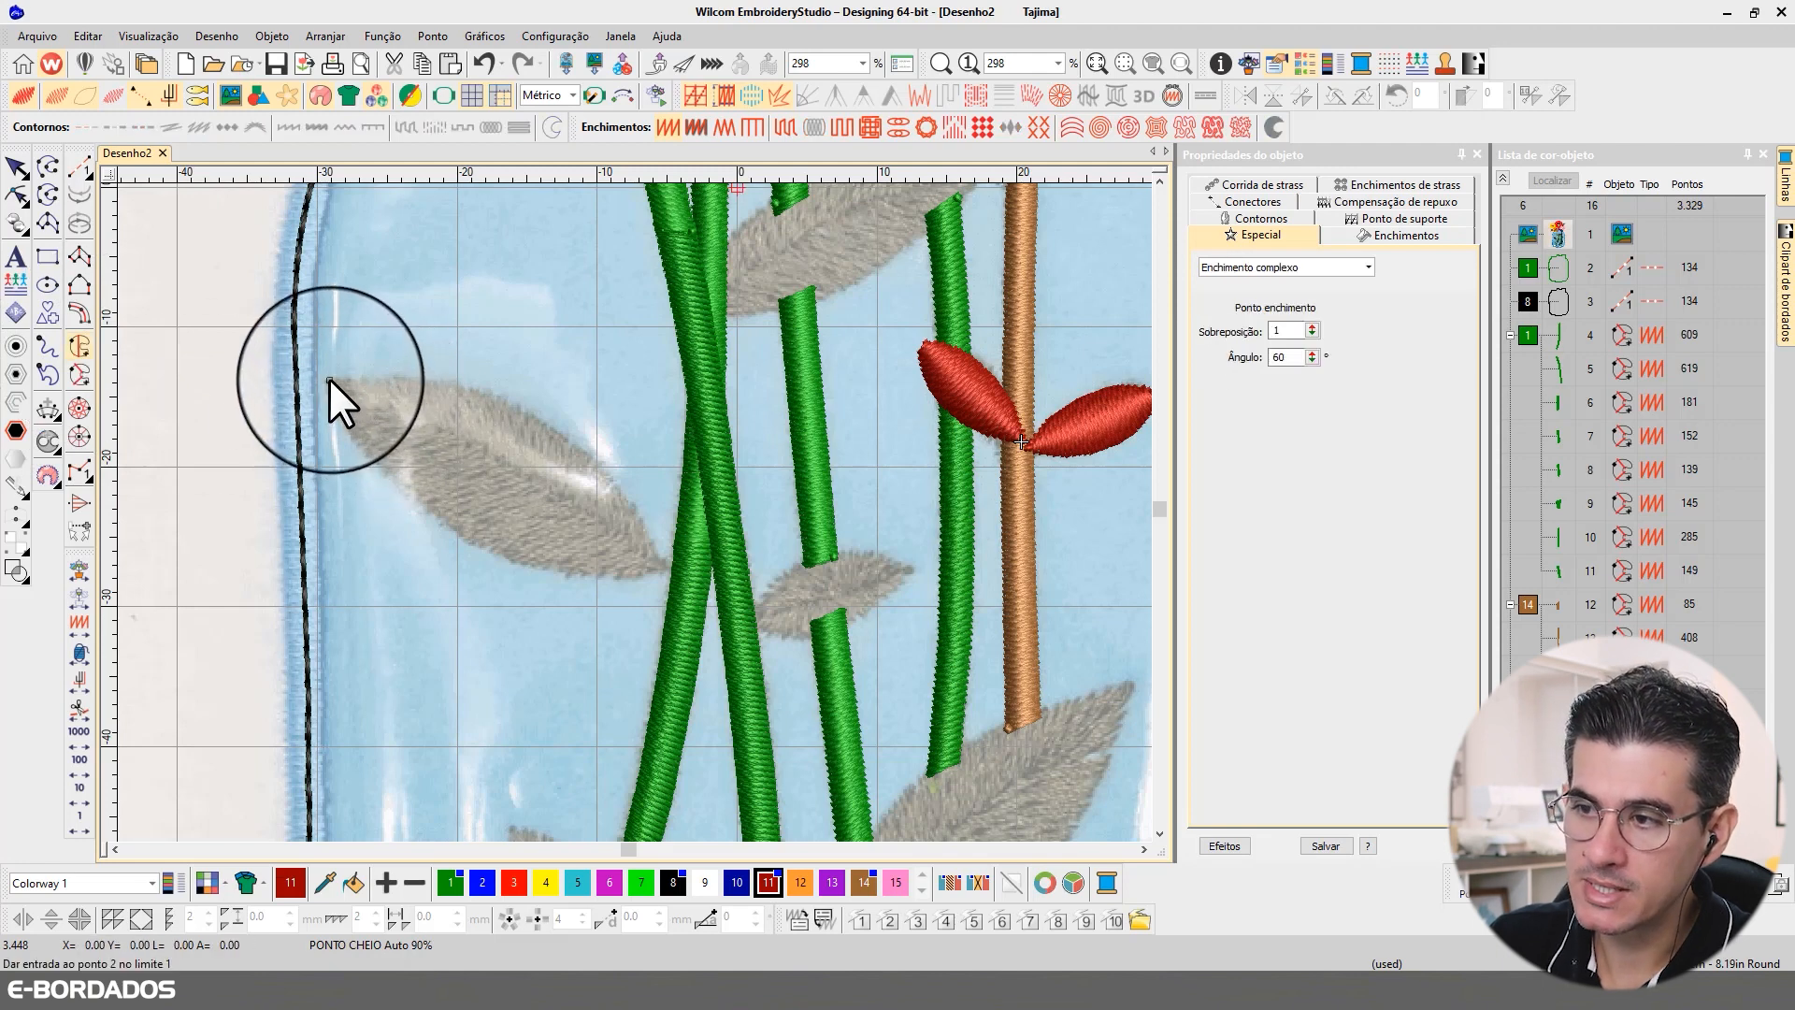
{"action": "left_click", "coordinate": [492, 455]}
{"action": "left_click", "coordinate": [666, 566]}
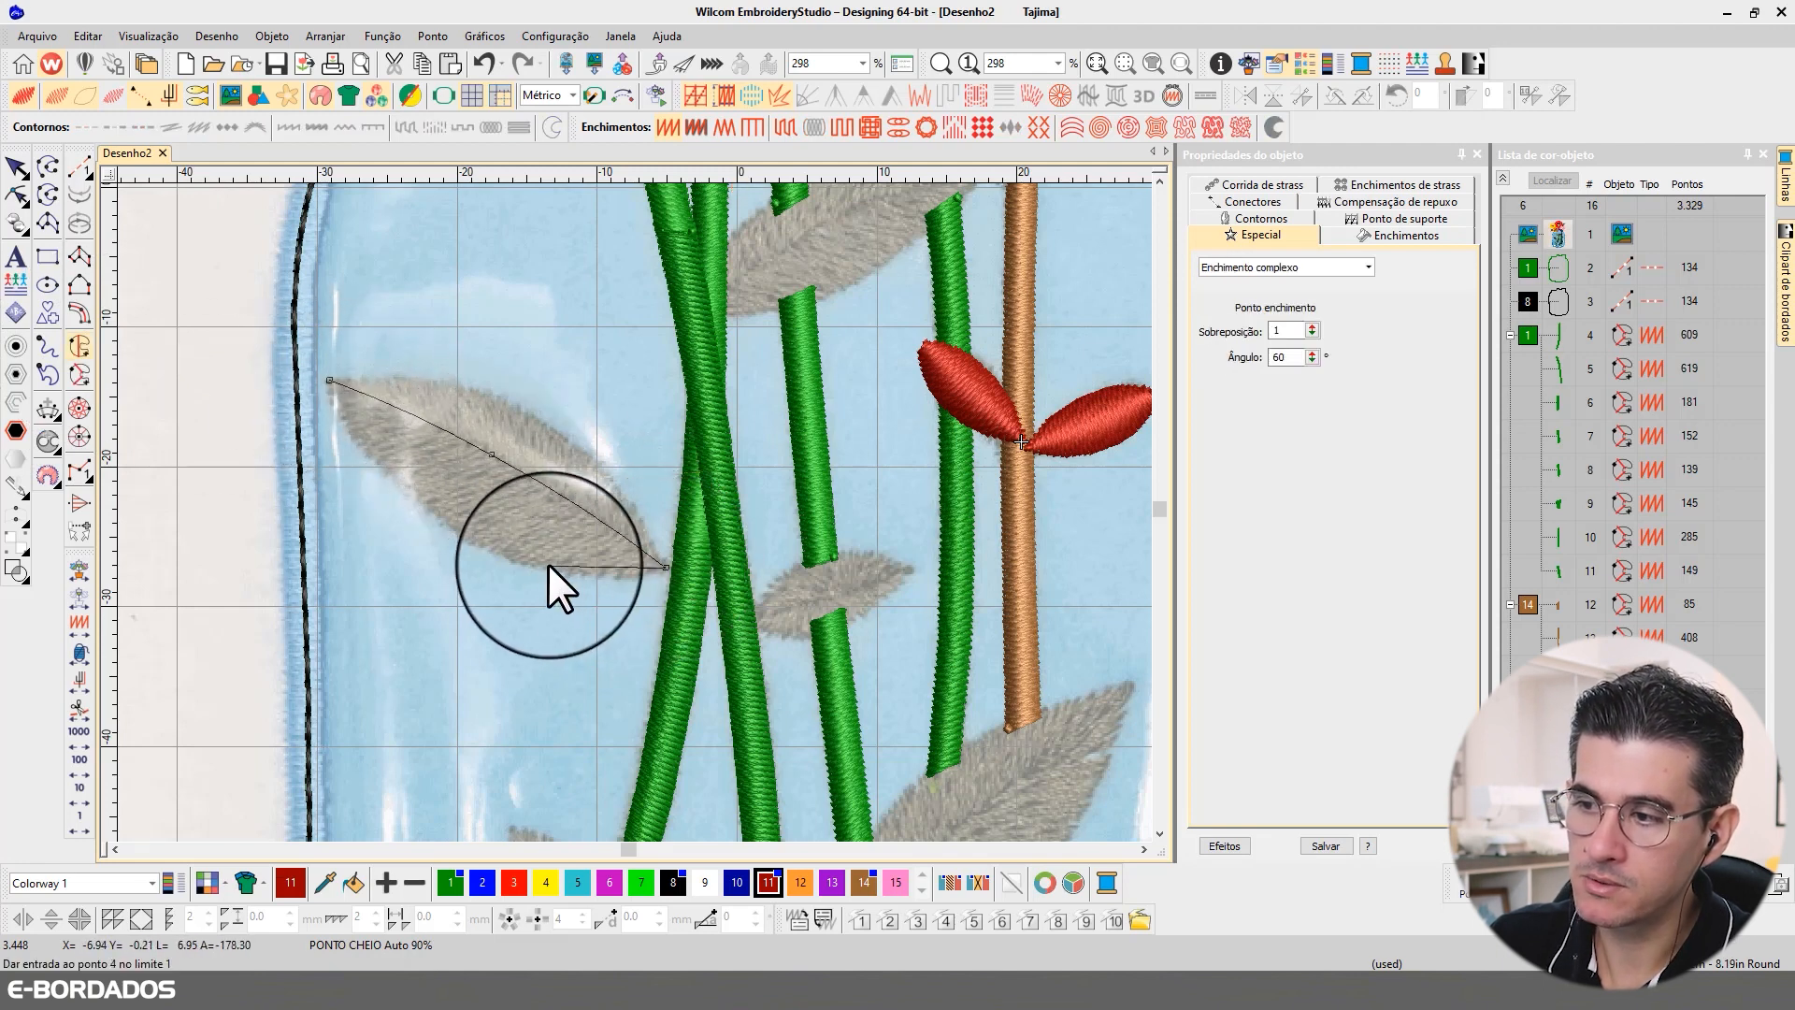
{"action": "left_click", "coordinate": [542, 564]}
{"action": "right_click", "coordinate": [395, 481]}
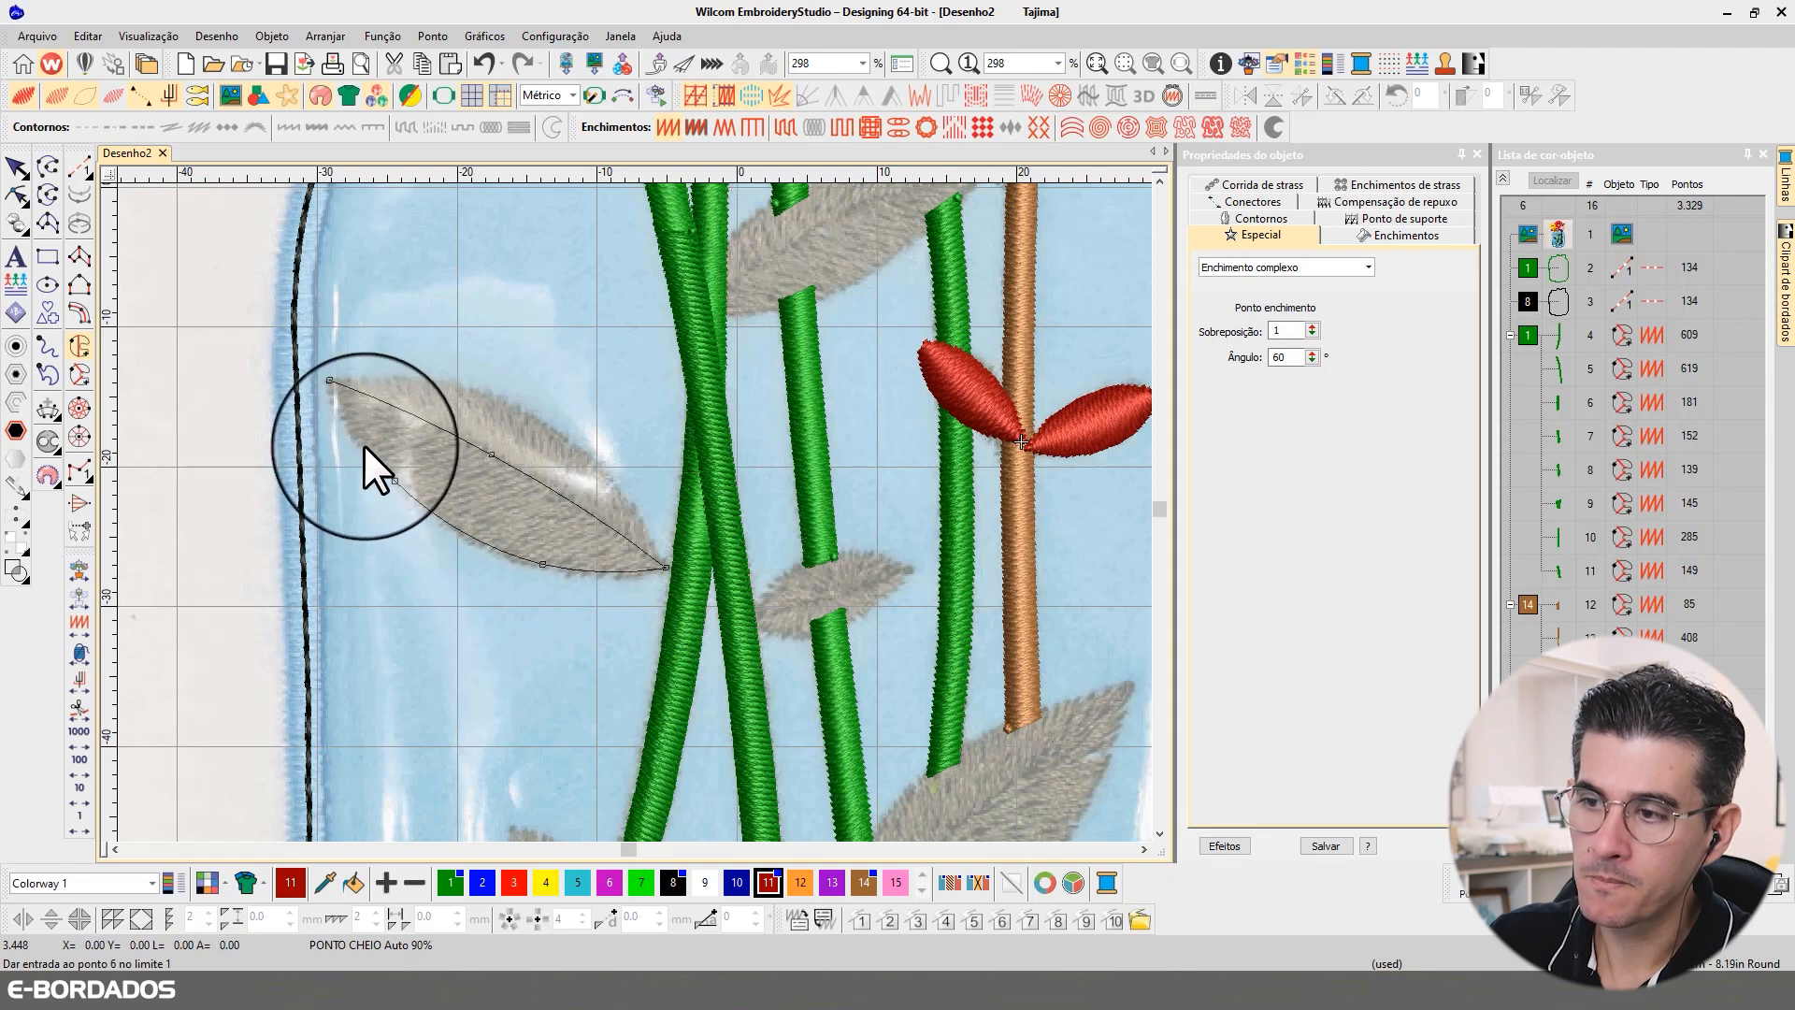
{"action": "left_click", "coordinate": [329, 380]}
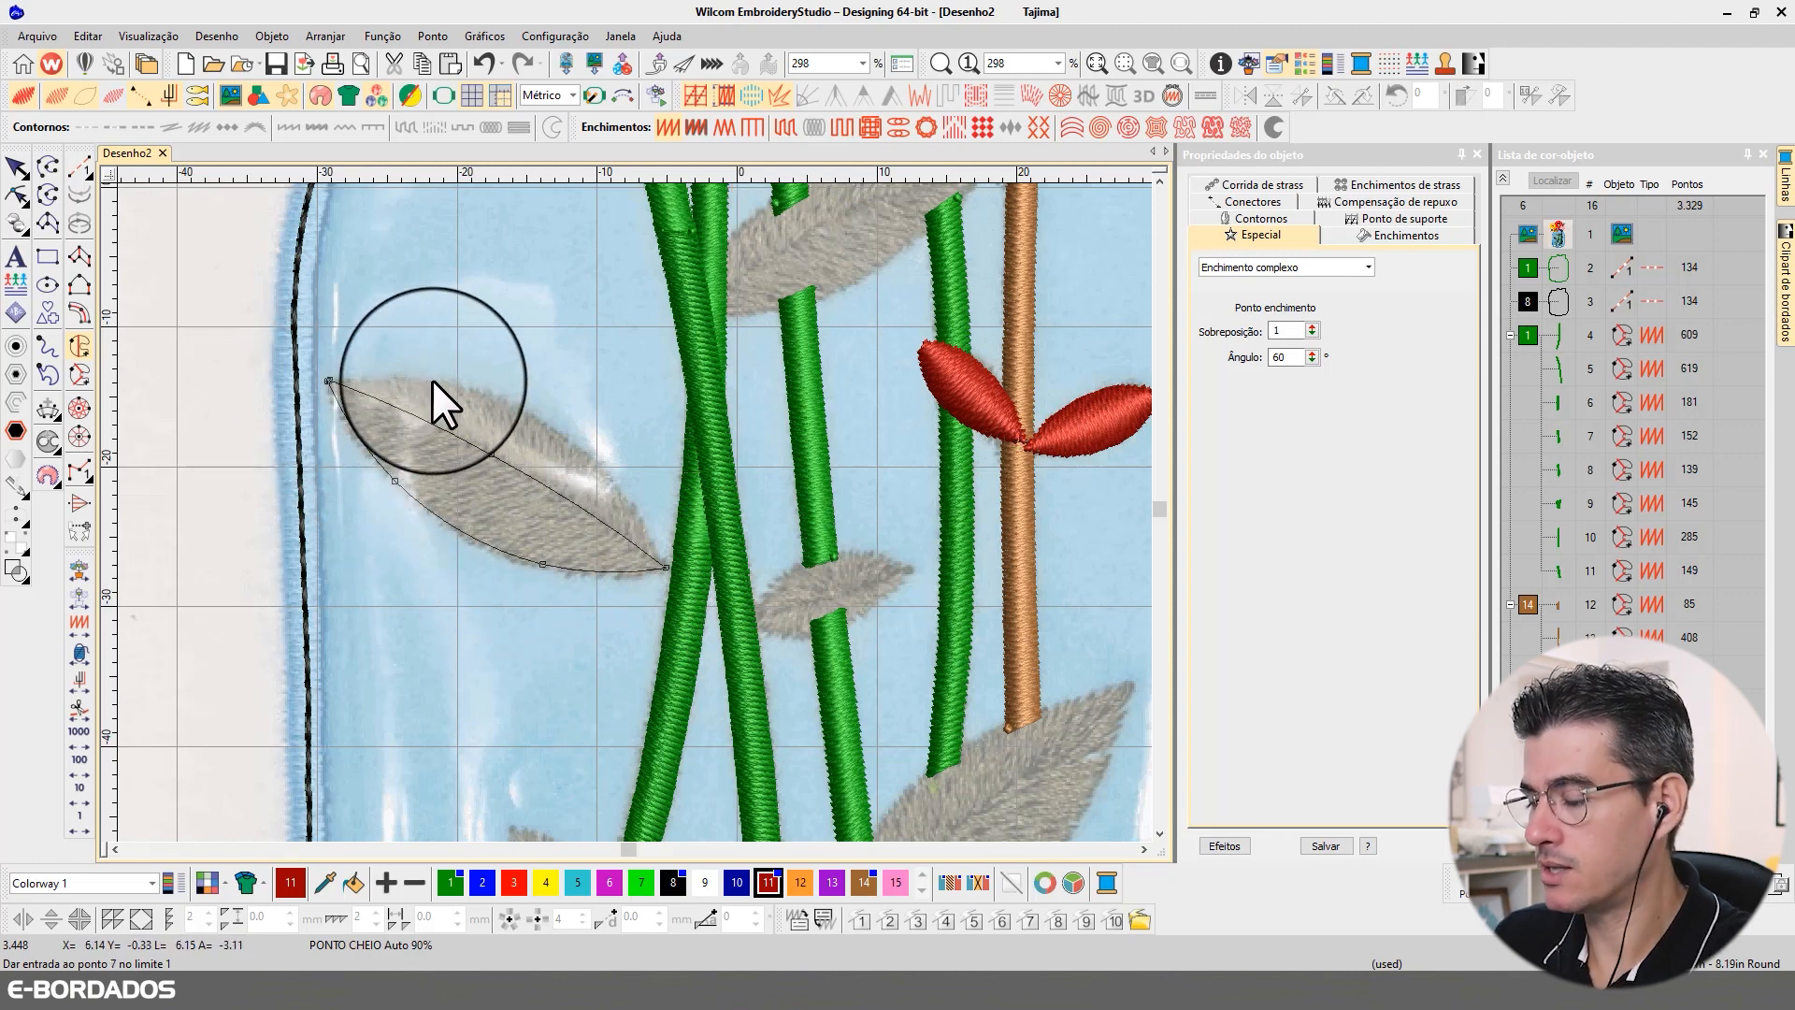
{"action": "key", "text": "Return"}
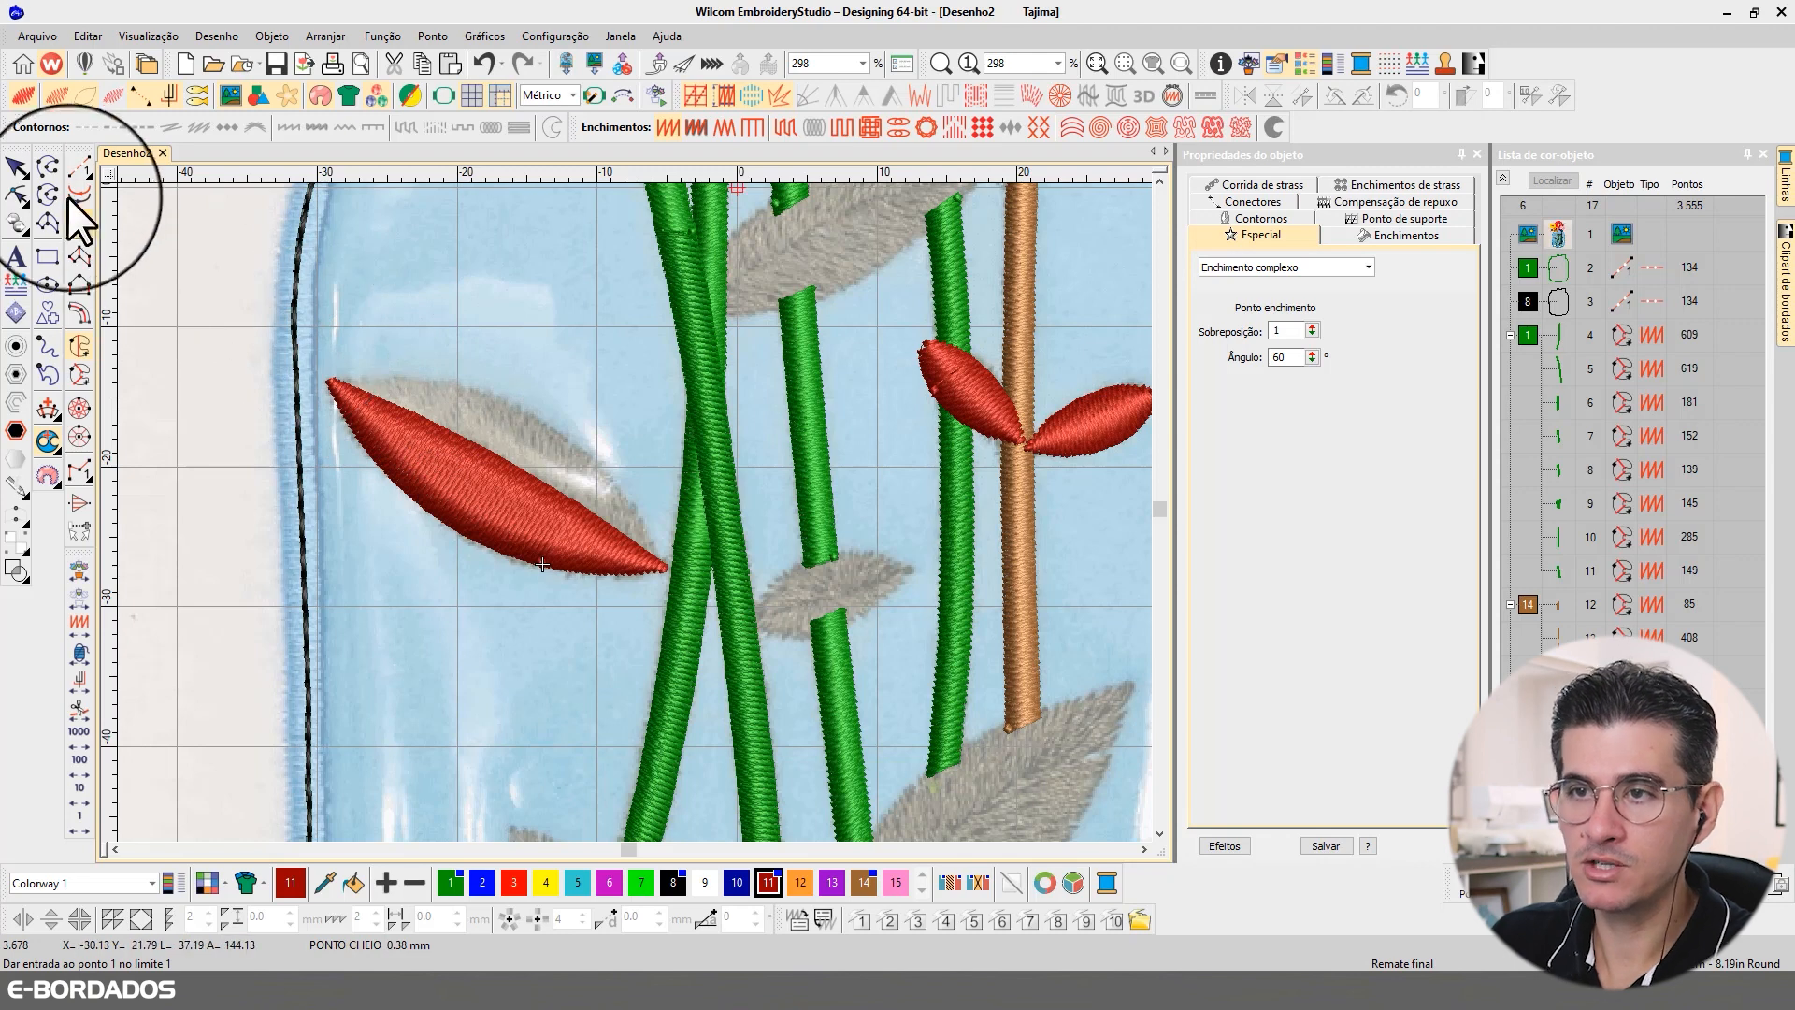
{"action": "left_click", "coordinate": [15, 167]}
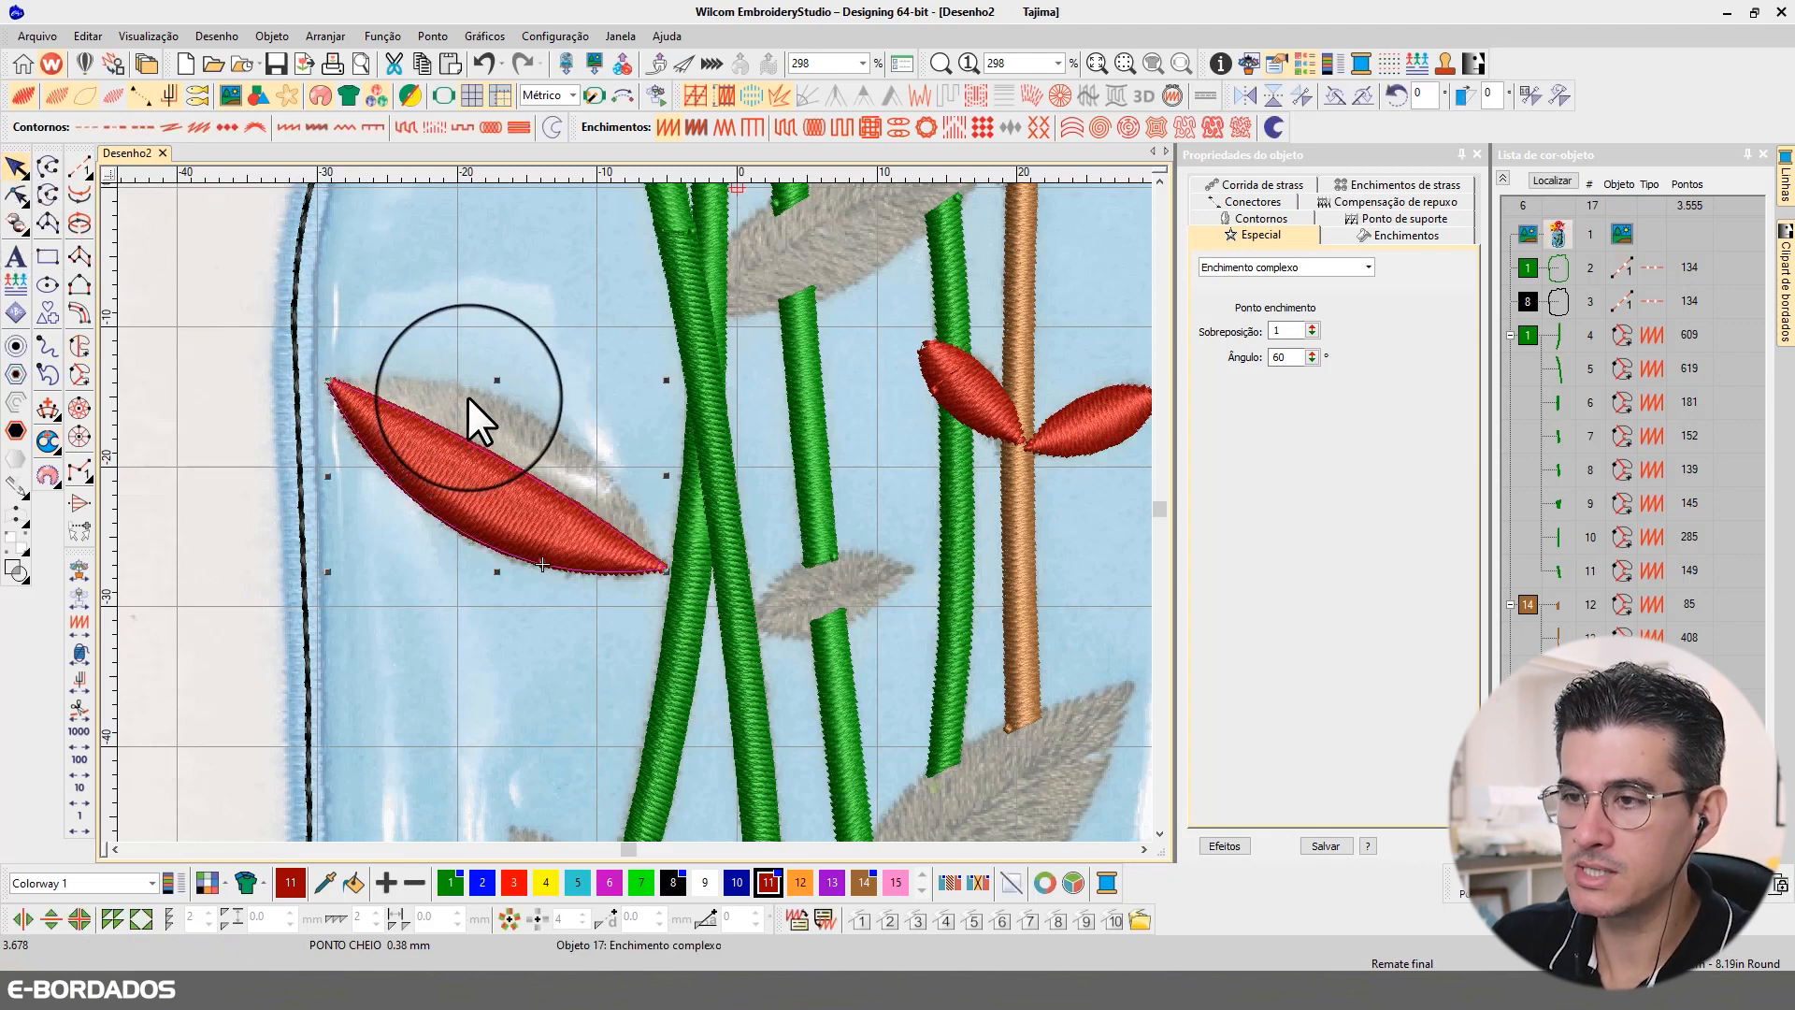
Step: Digitize the upper half of the large left leaf as a second complex fill meeting the lower half along the midrib
{"action": "left_click", "coordinate": [80, 346]}
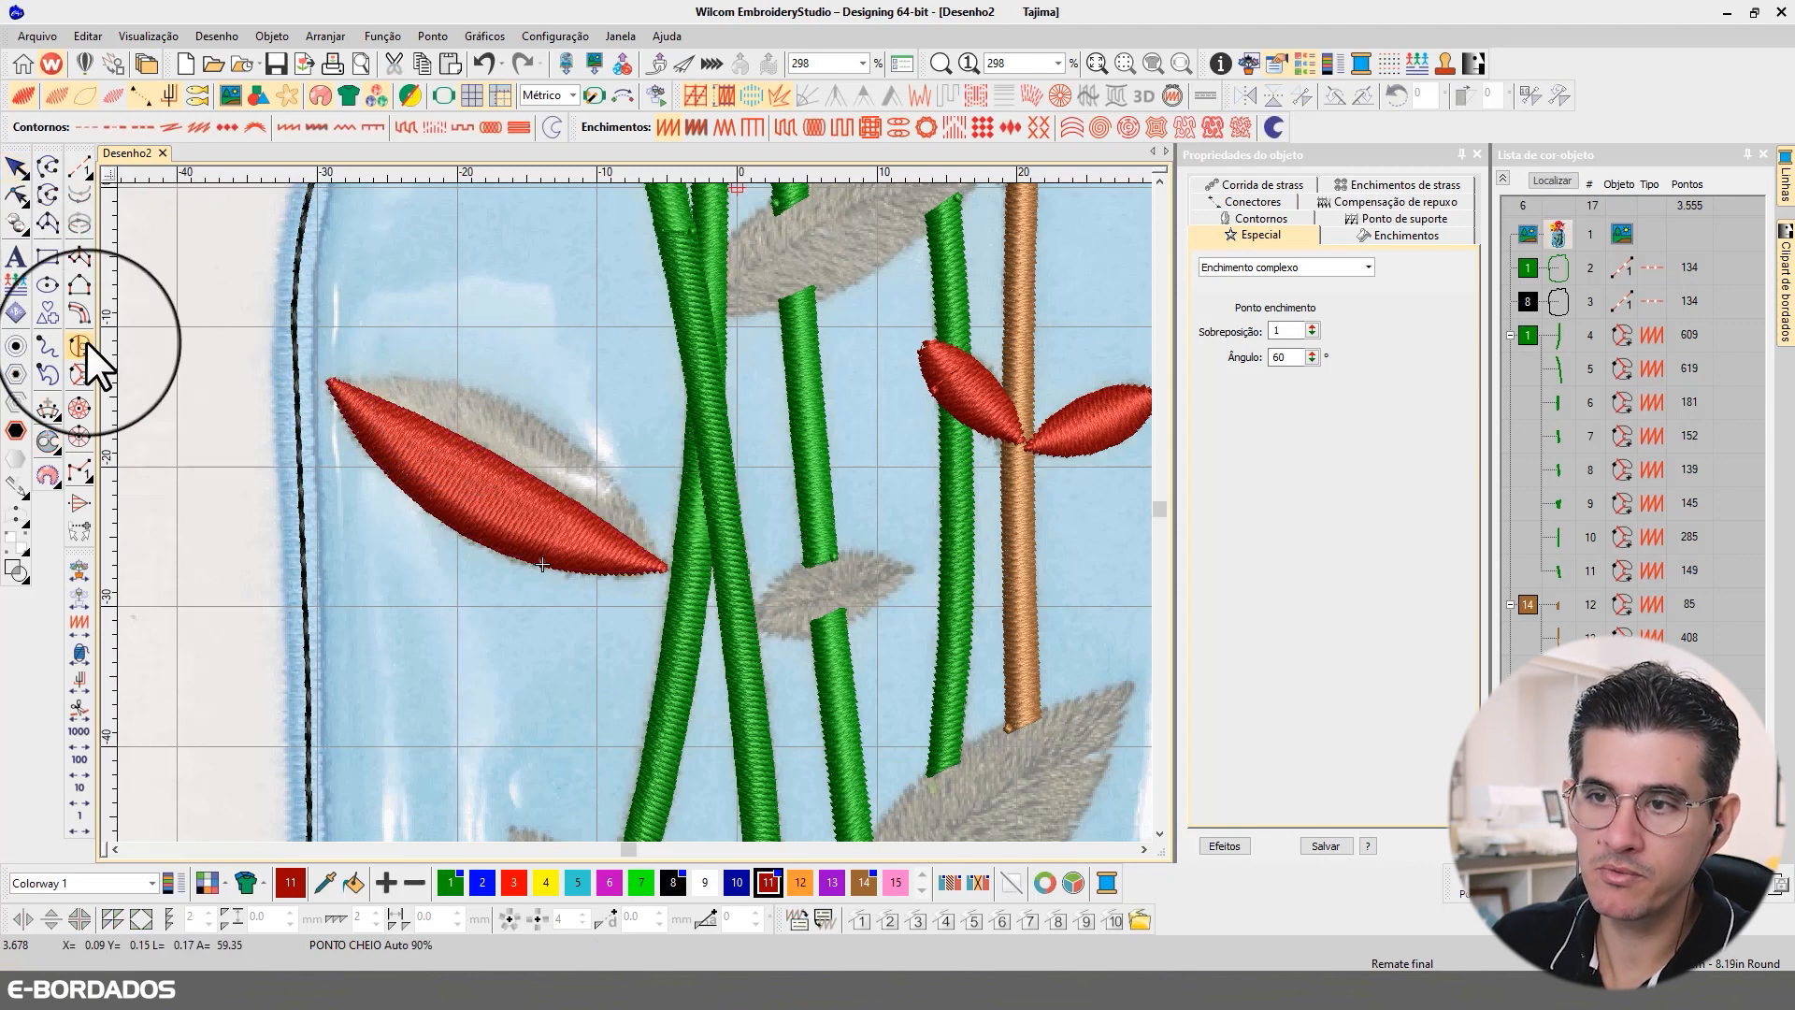
{"action": "left_click", "coordinate": [328, 380]}
{"action": "right_click", "coordinate": [477, 390]}
{"action": "right_click", "coordinate": [584, 453]}
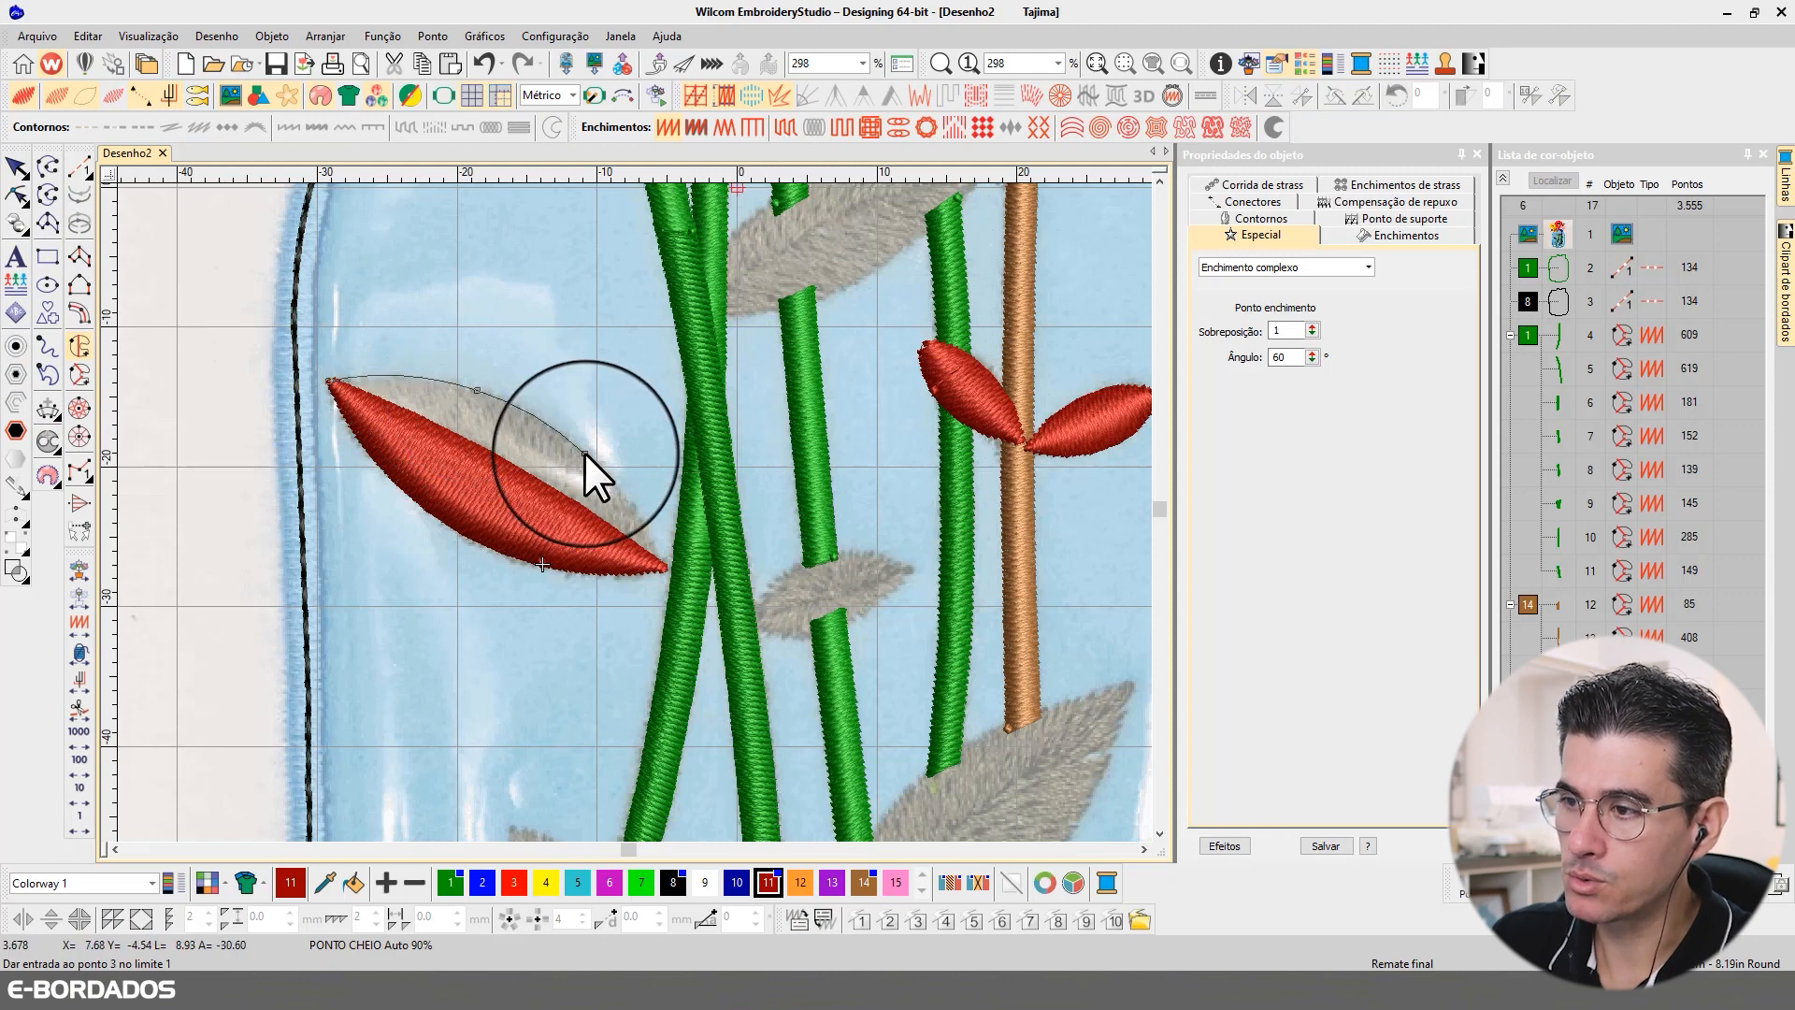
{"action": "right_click", "coordinate": [639, 514]}
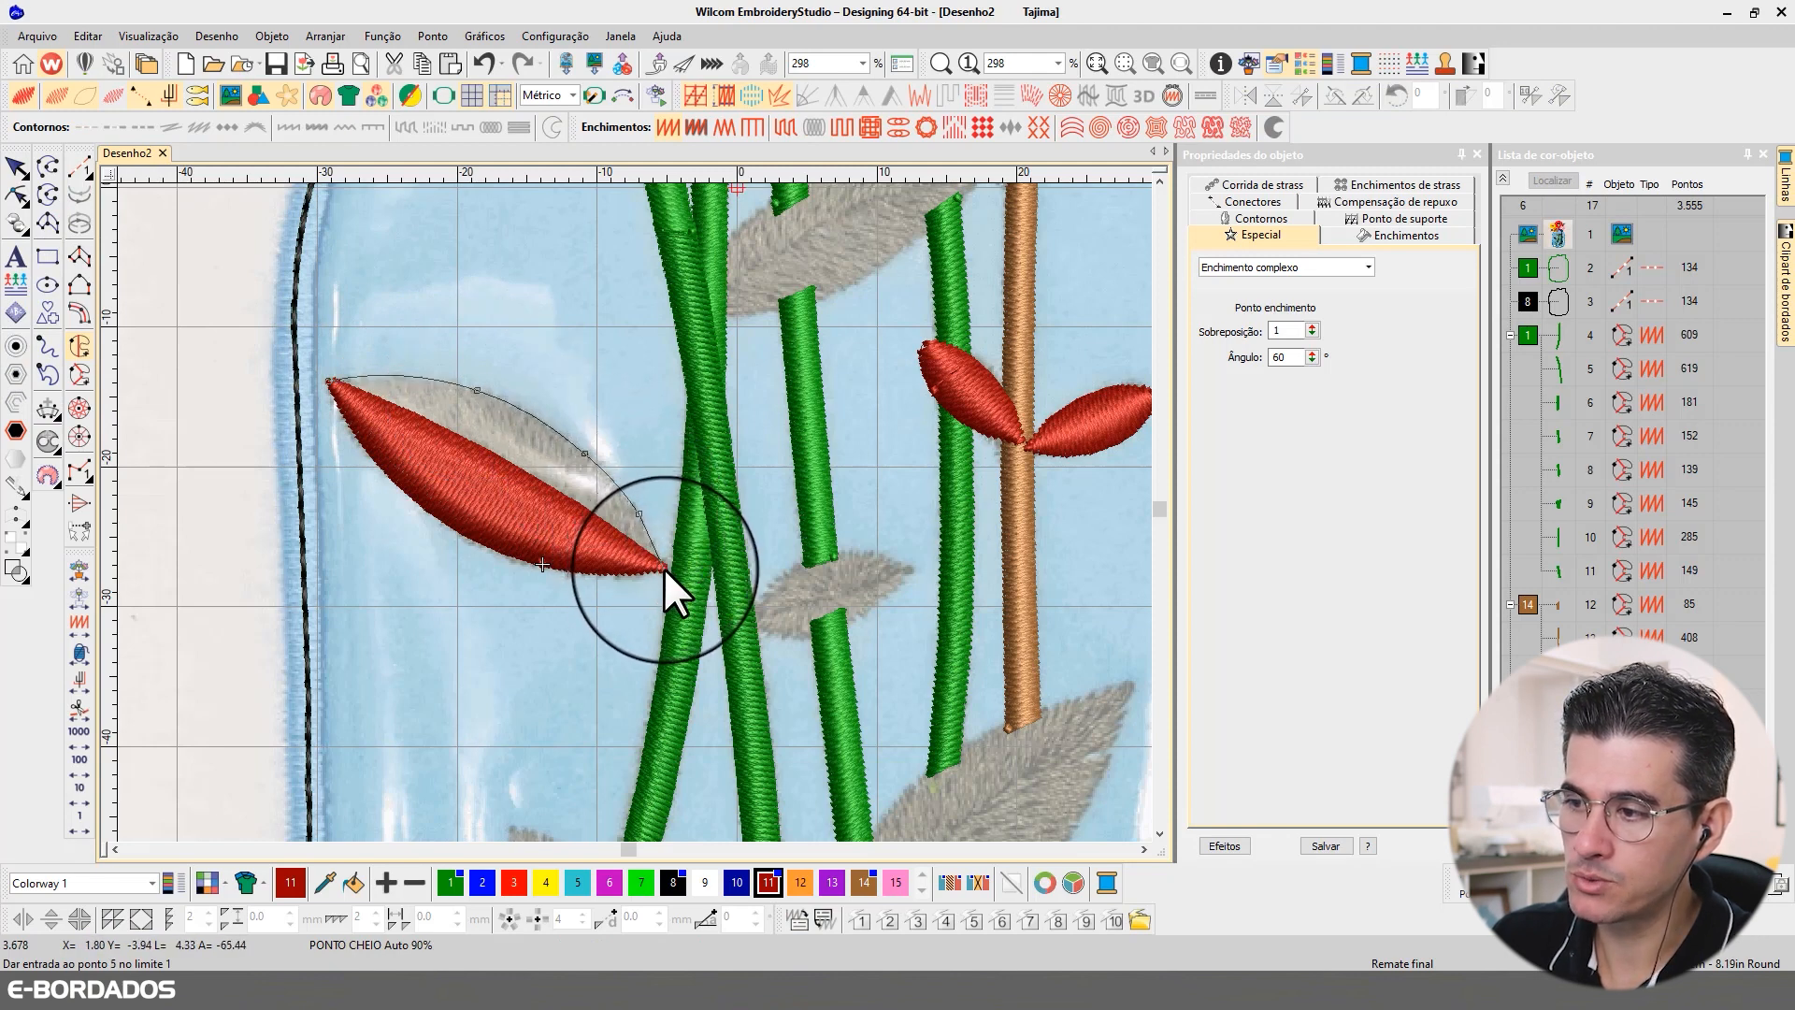
{"action": "left_click", "coordinate": [664, 569]}
{"action": "right_click", "coordinate": [574, 502]}
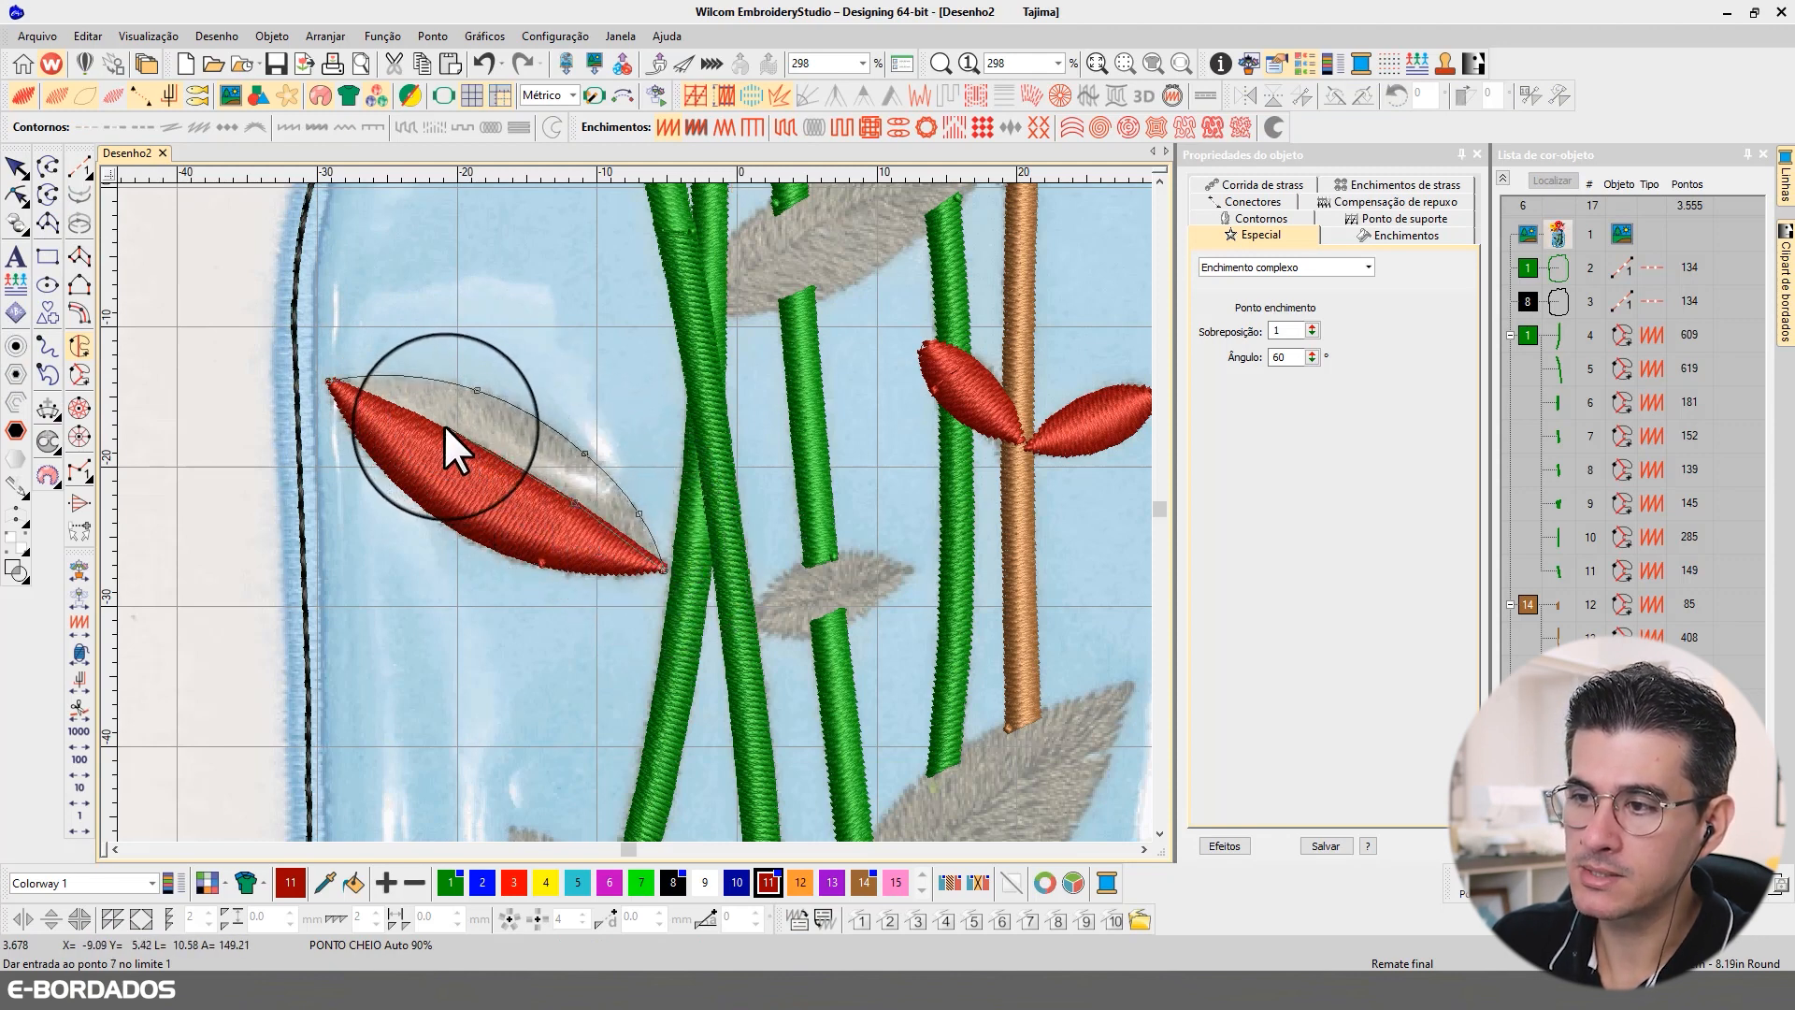
{"action": "right_click", "coordinate": [433, 423]}
{"action": "left_click", "coordinate": [332, 380]}
{"action": "key", "text": "Return"}
{"action": "key", "text": "Return"}
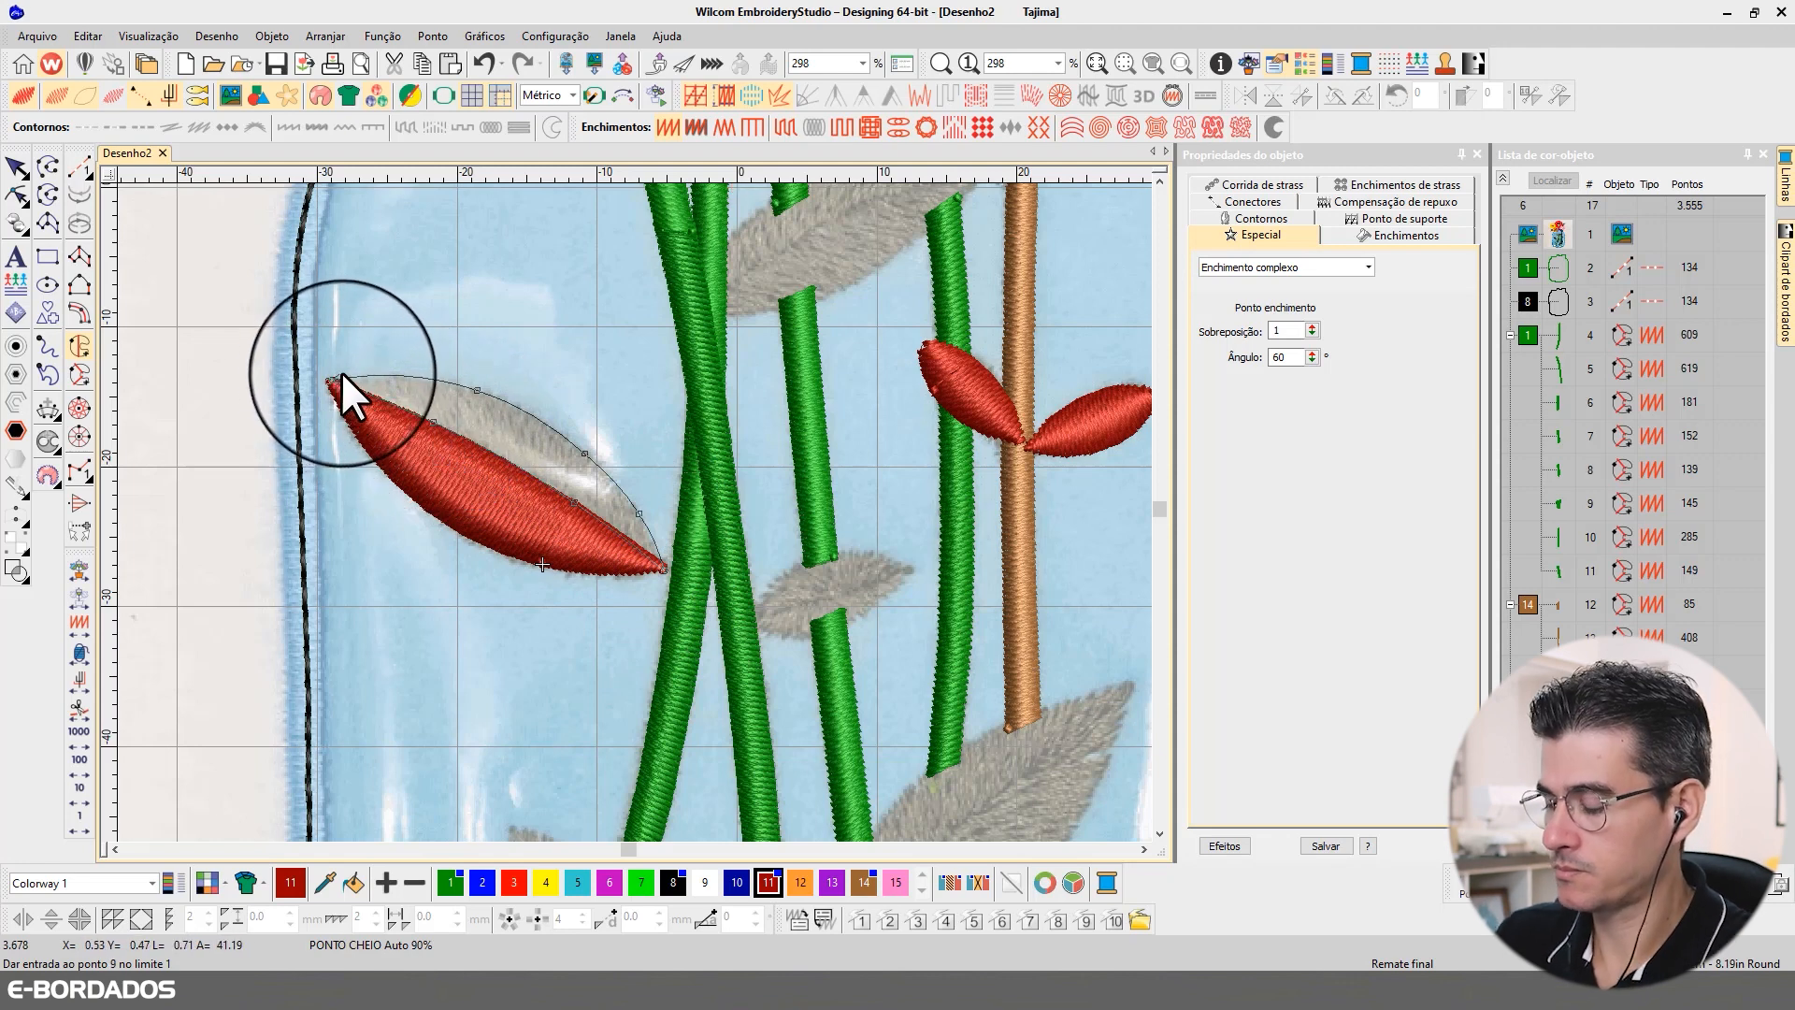
{"action": "key", "text": "Return"}
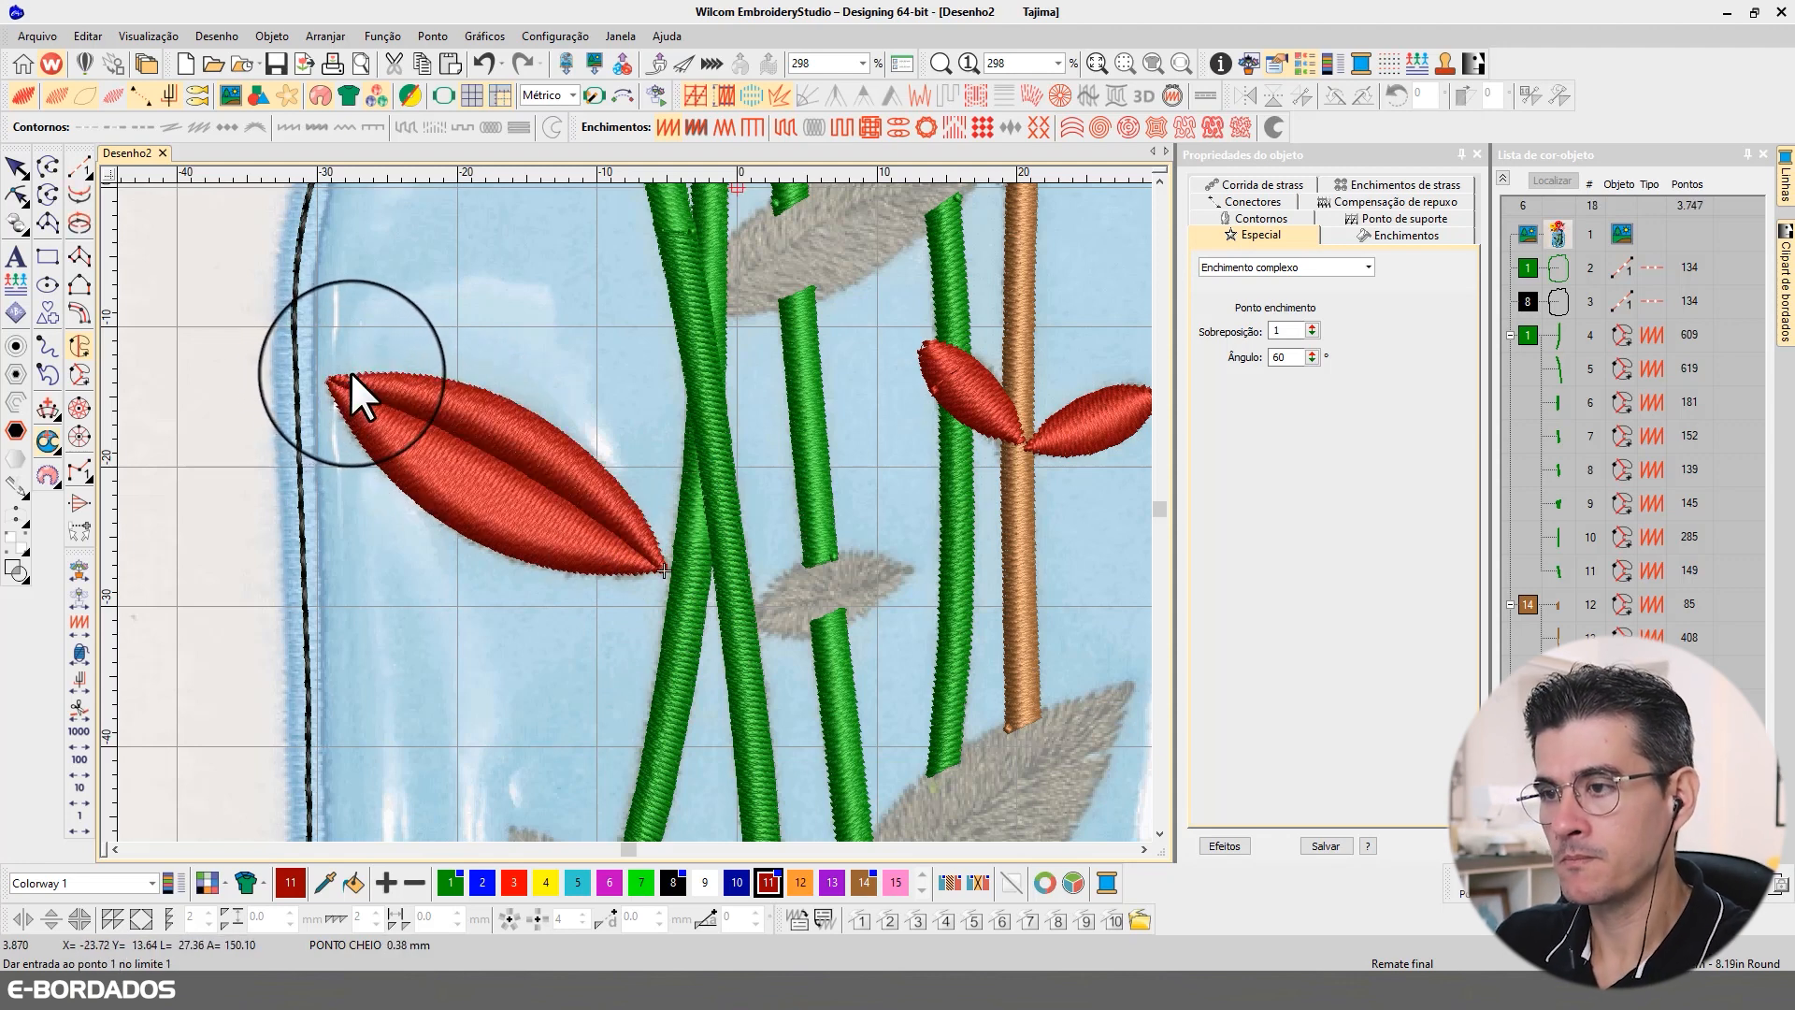
Step: Reshape the upper half of the large left leaf by turning its stitch angle line to 92°
{"action": "left_click", "coordinate": [16, 166]}
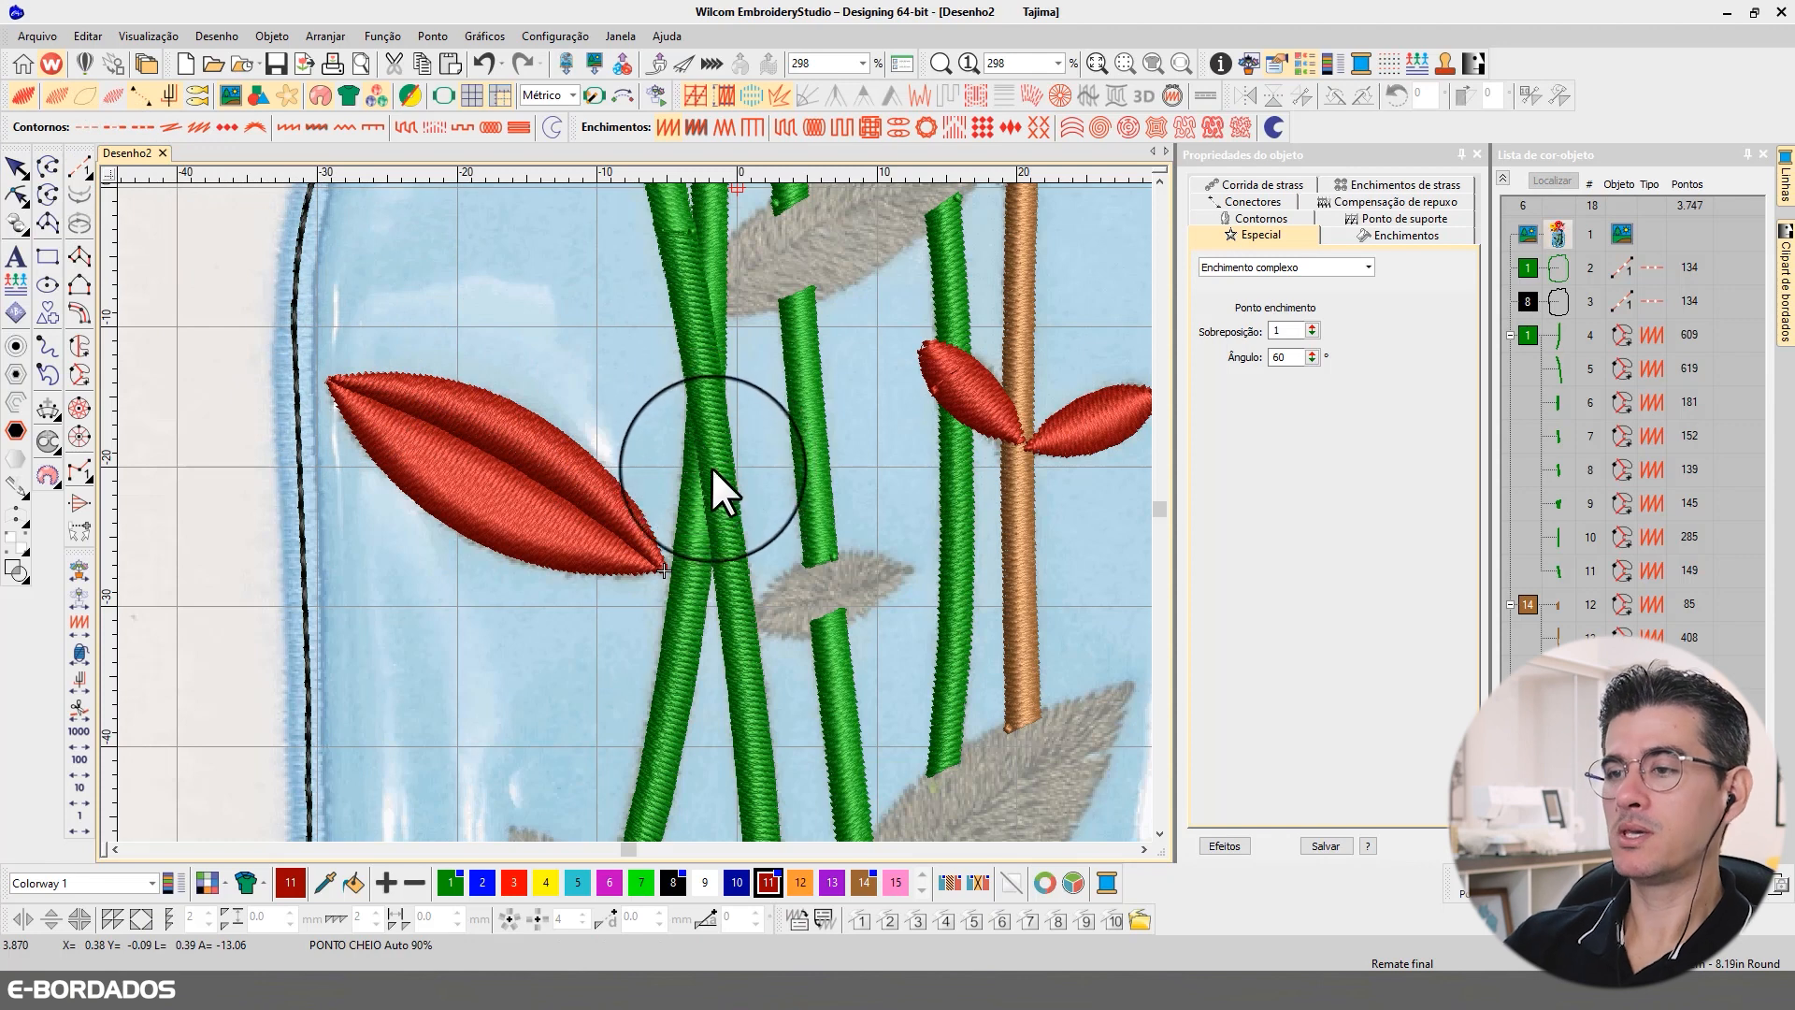
{"action": "key", "text": "Escape"}
{"action": "left_click", "coordinate": [542, 449]}
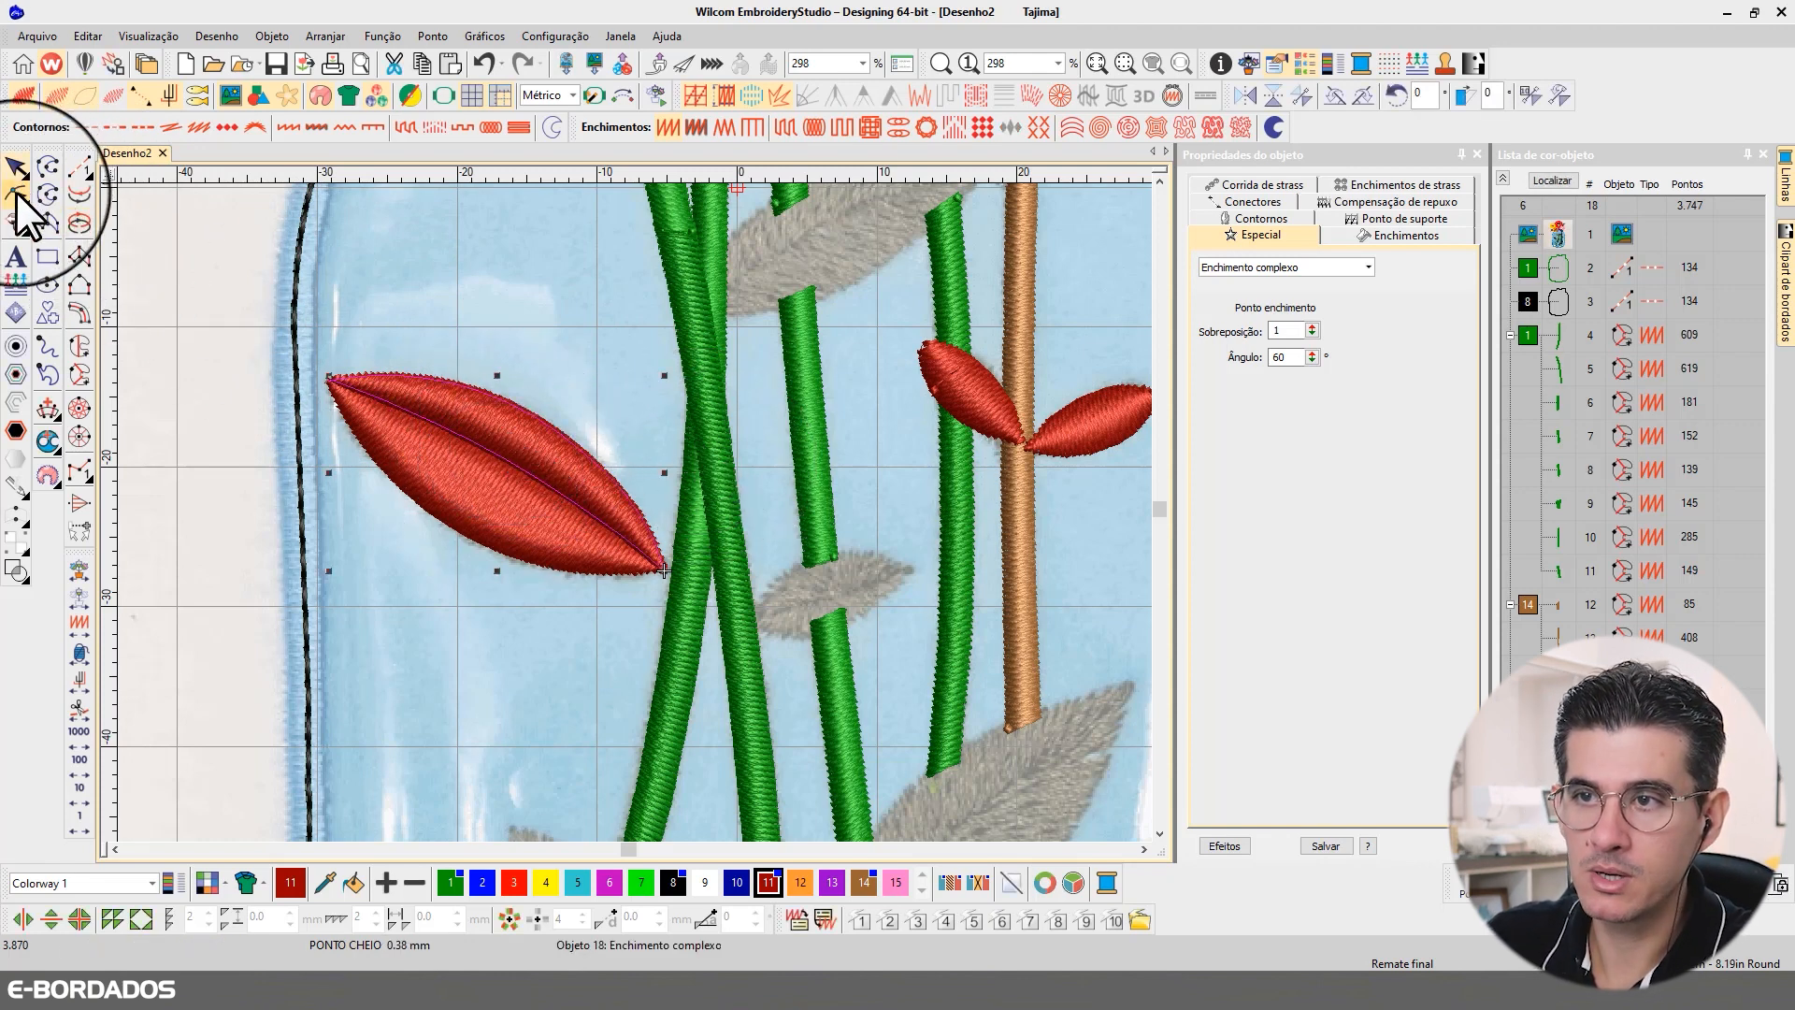
{"action": "left_click", "coordinate": [47, 222]}
{"action": "left_click_drag", "start_coordinate": [328, 569], "coordinate": [509, 599]}
Step: Try adding stitch angle lines across the green stem that crosses beside the large red leaf
{"action": "left_click", "coordinate": [704, 432]}
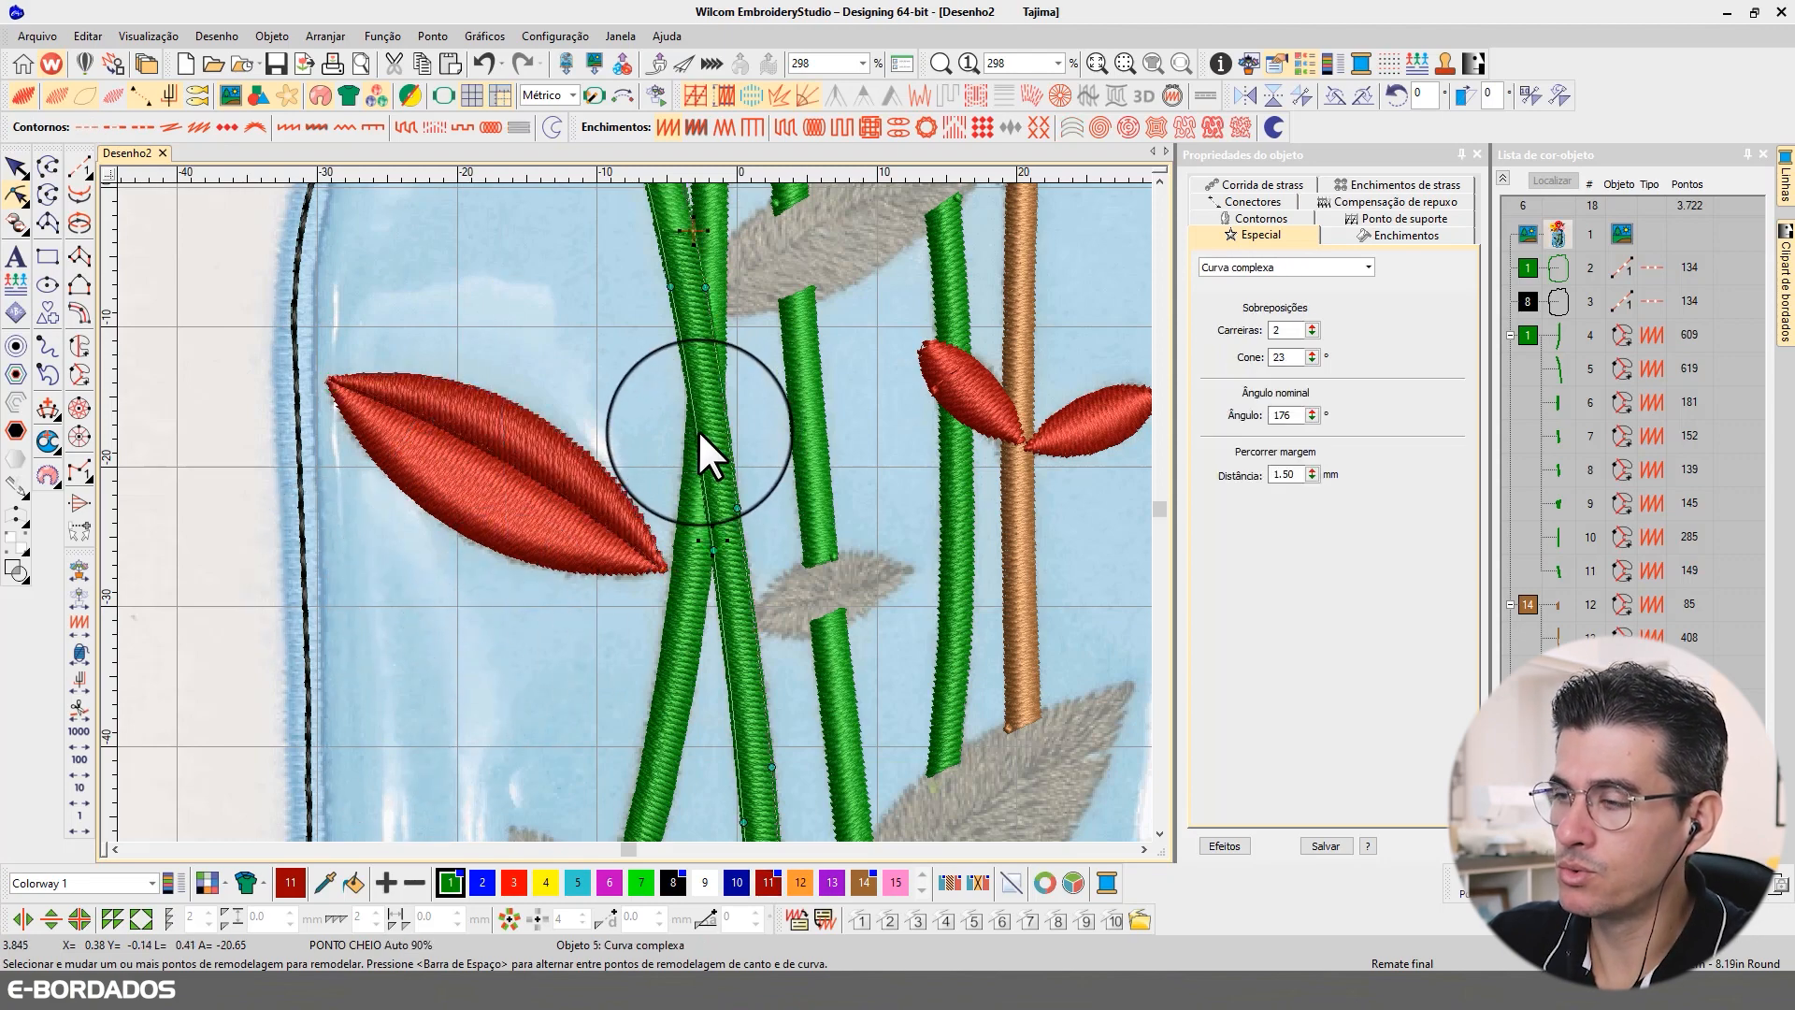
{"action": "scroll", "coordinate": [697, 325], "scroll_direction": "down", "scroll_amount": 3}
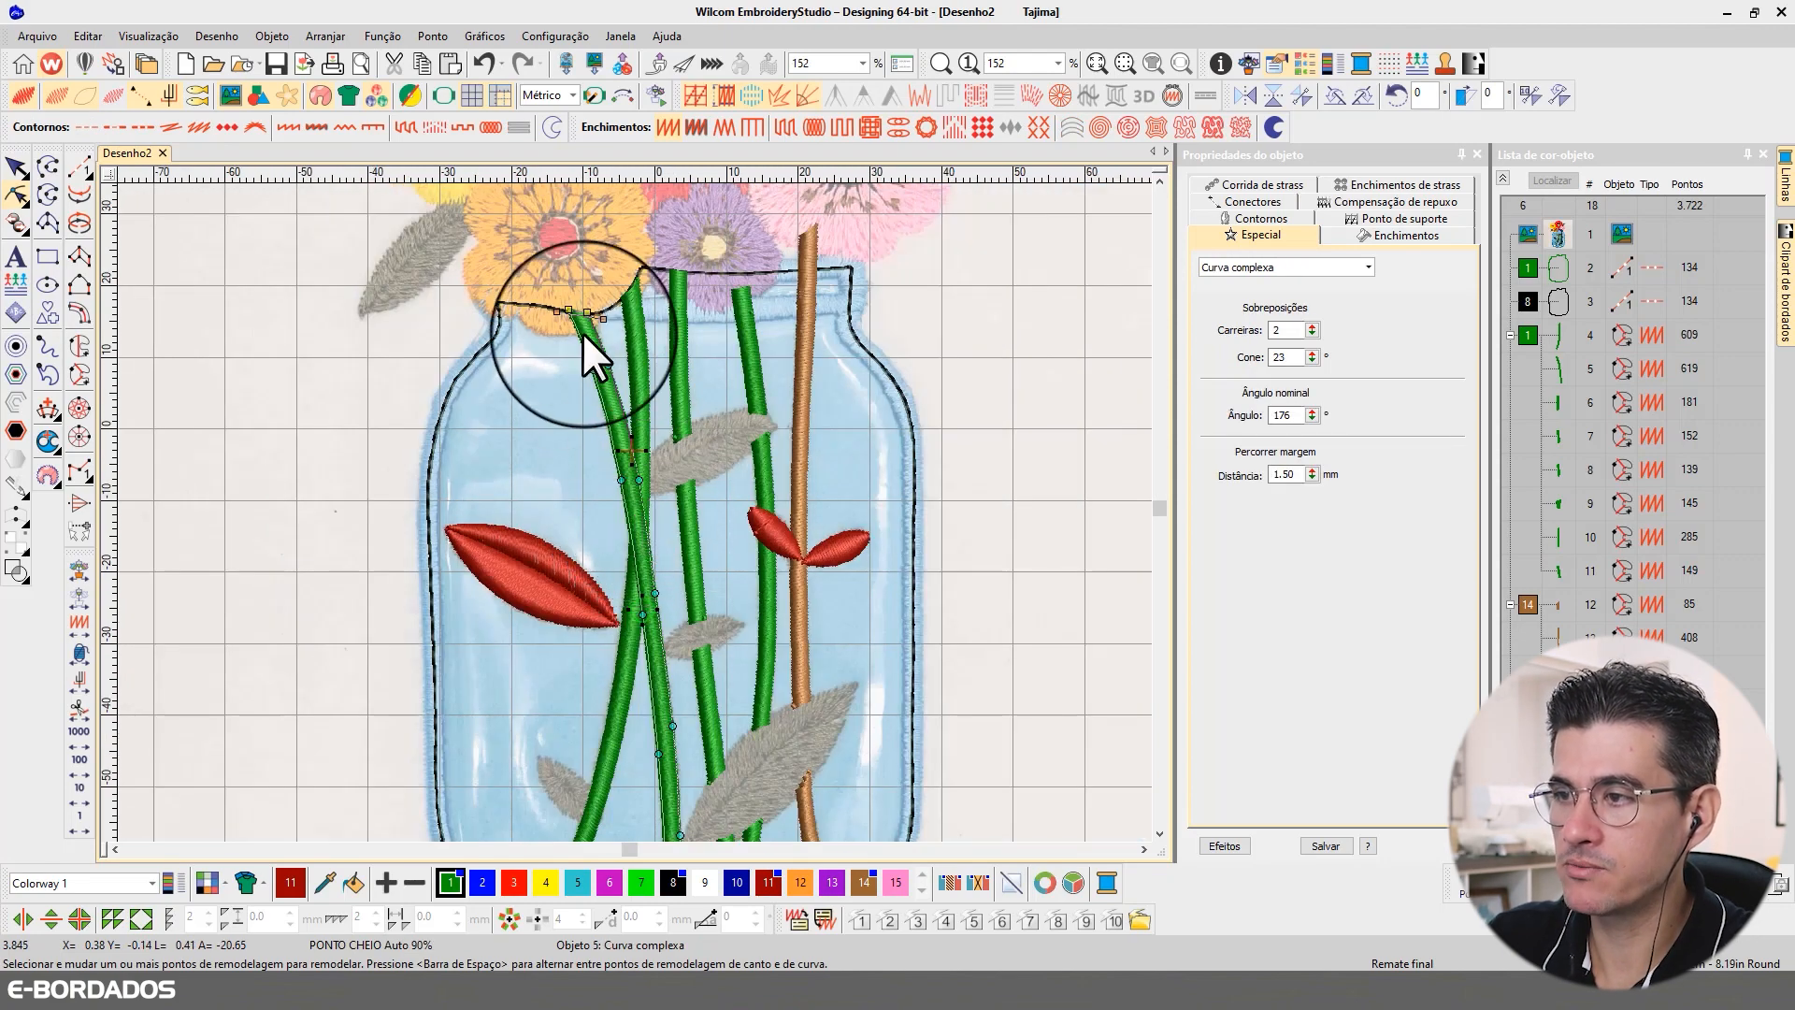
{"action": "scroll", "coordinate": [582, 333], "scroll_direction": "up", "scroll_amount": 2}
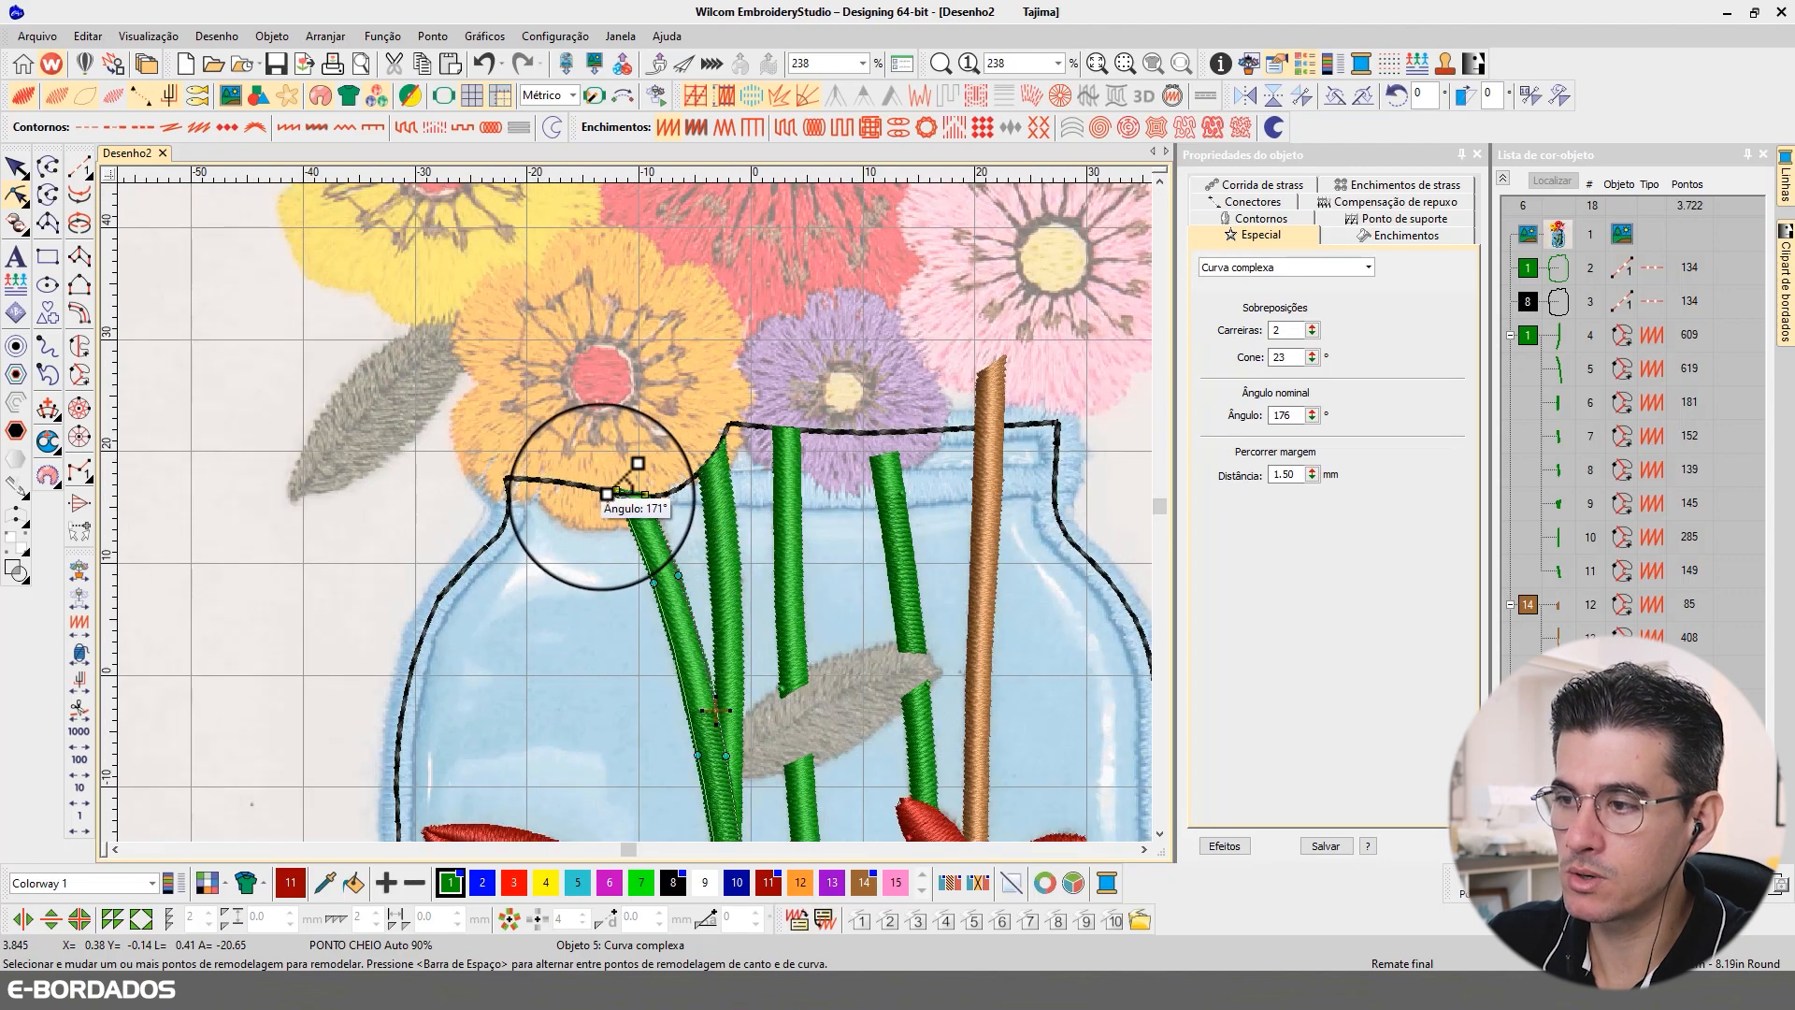
{"action": "left_click", "coordinate": [46, 413]}
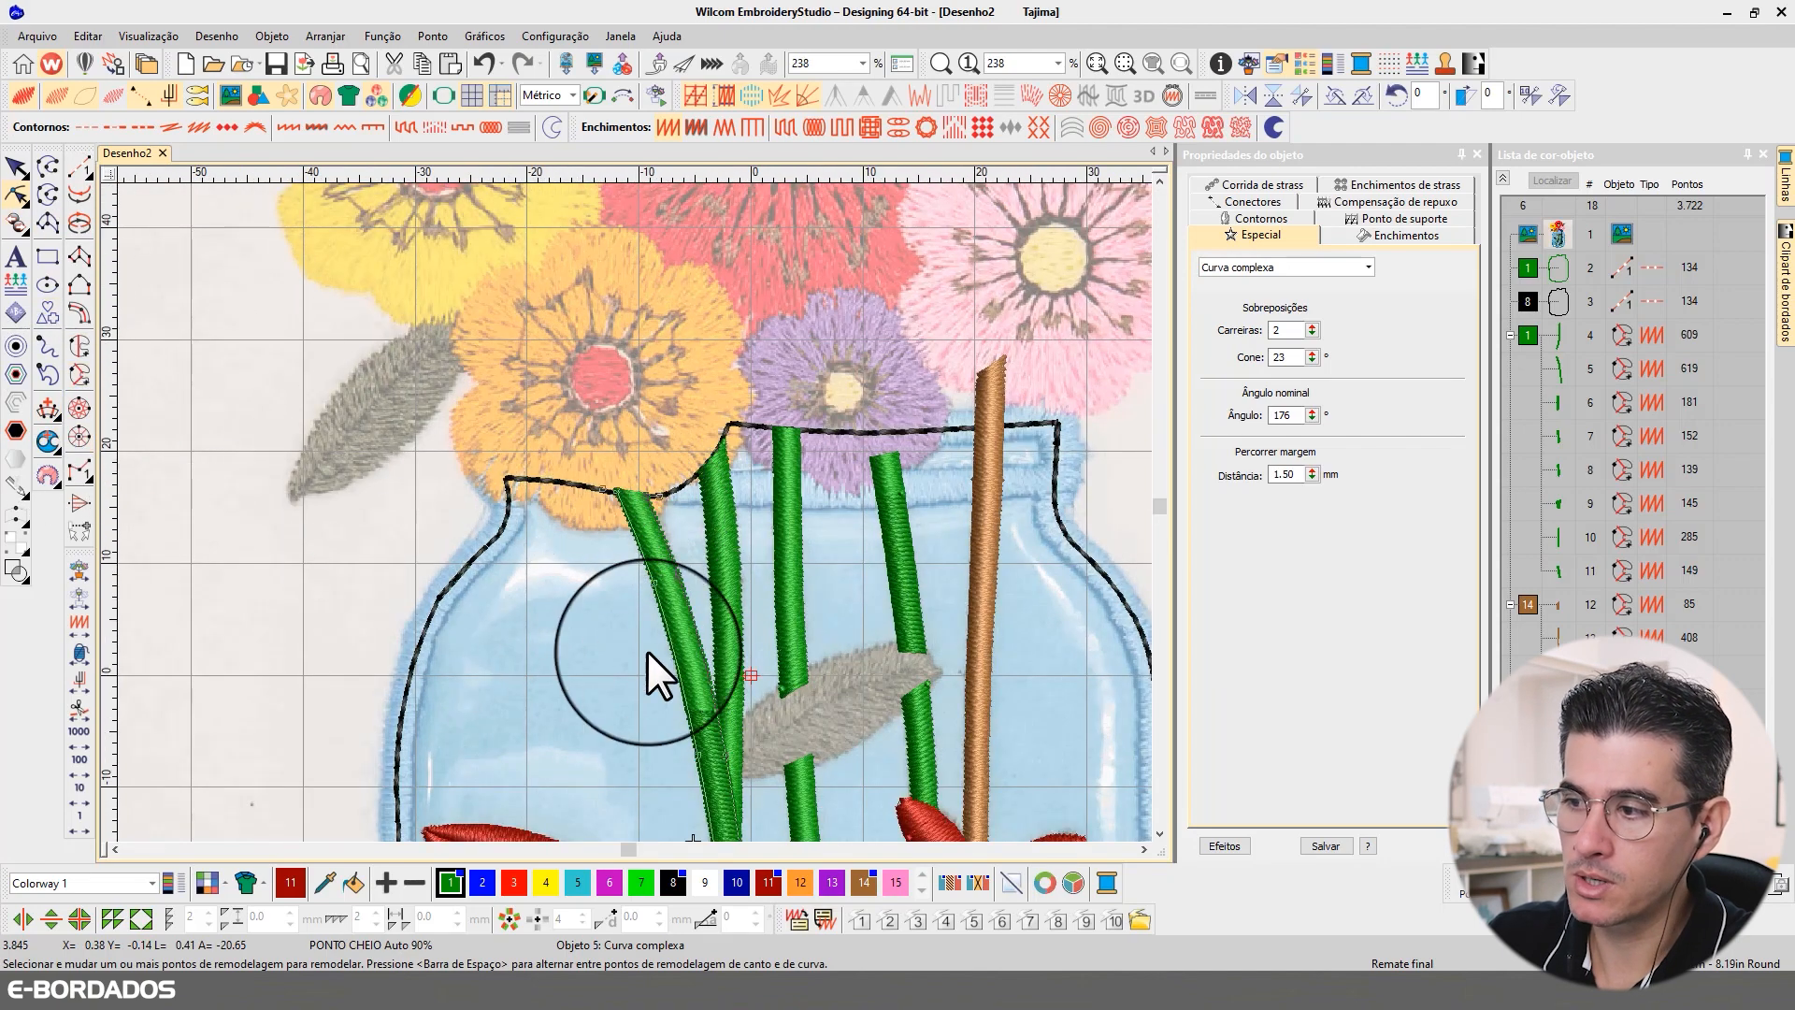
{"action": "left_click", "coordinate": [728, 657]}
{"action": "left_click", "coordinate": [611, 643]}
{"action": "scroll", "coordinate": [692, 749], "scroll_direction": "down", "scroll_amount": 2}
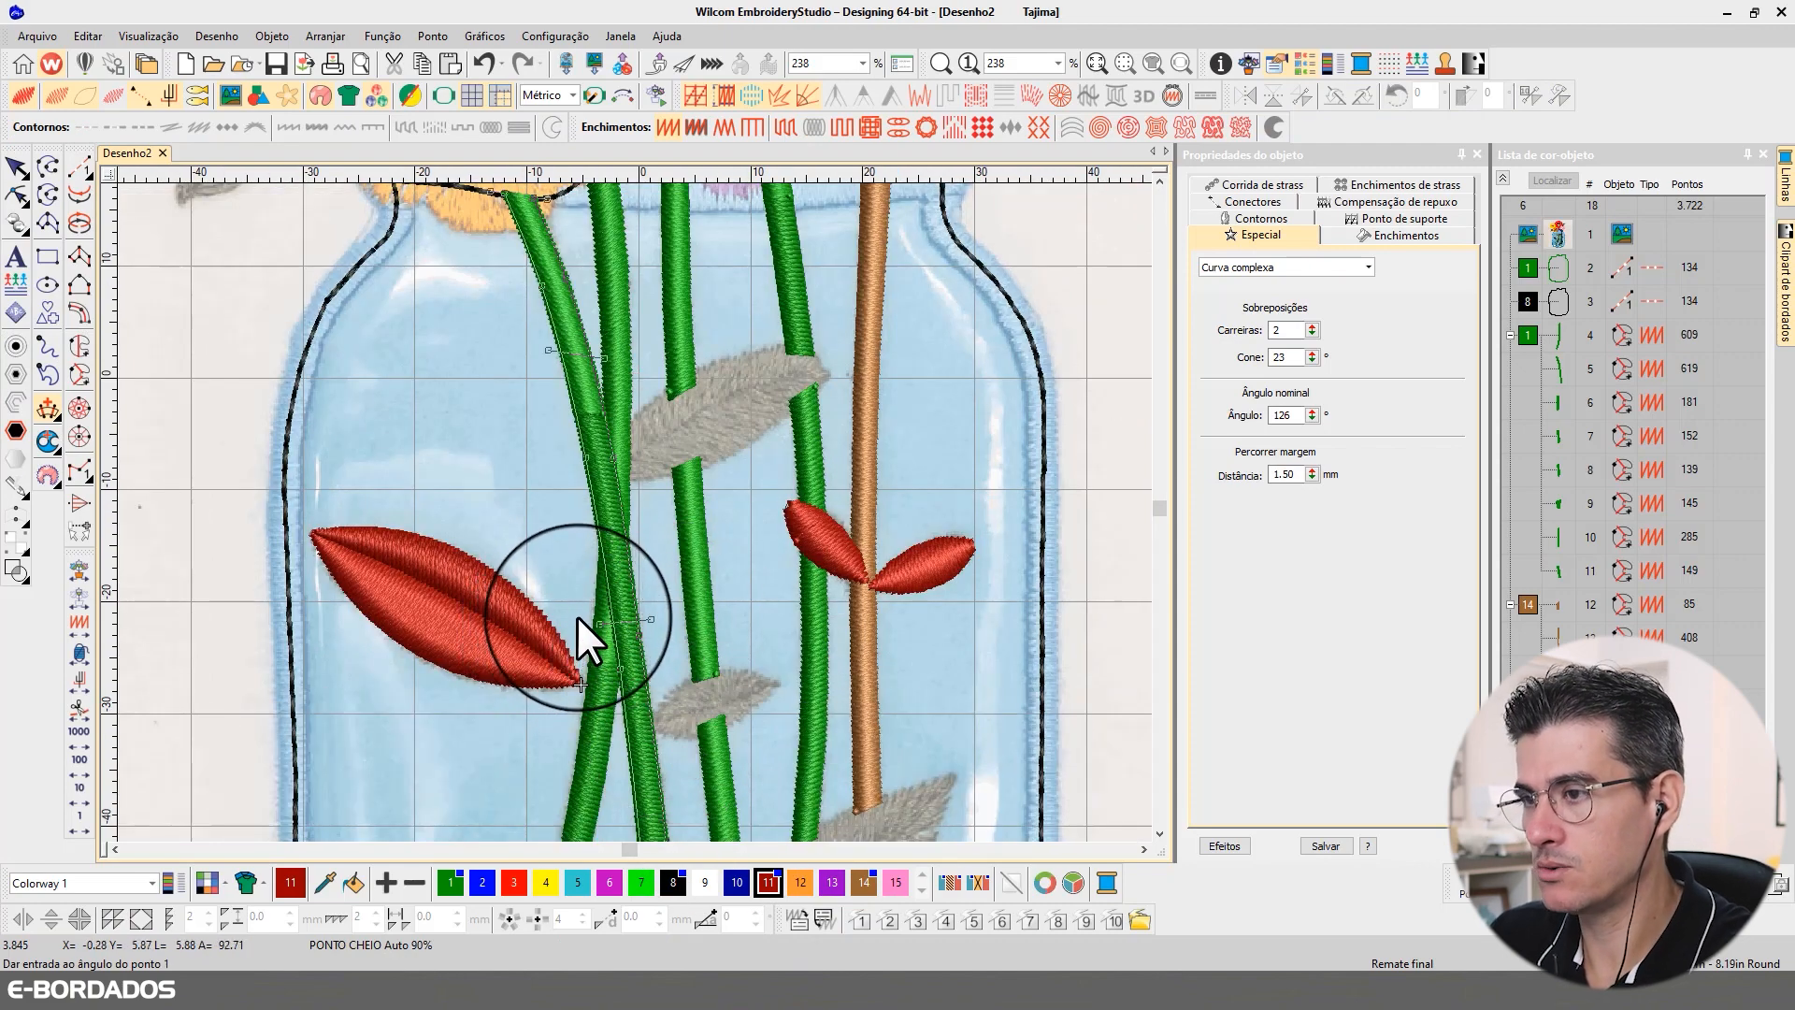
{"action": "key", "text": "Escape"}
{"action": "left_click", "coordinate": [16, 166]}
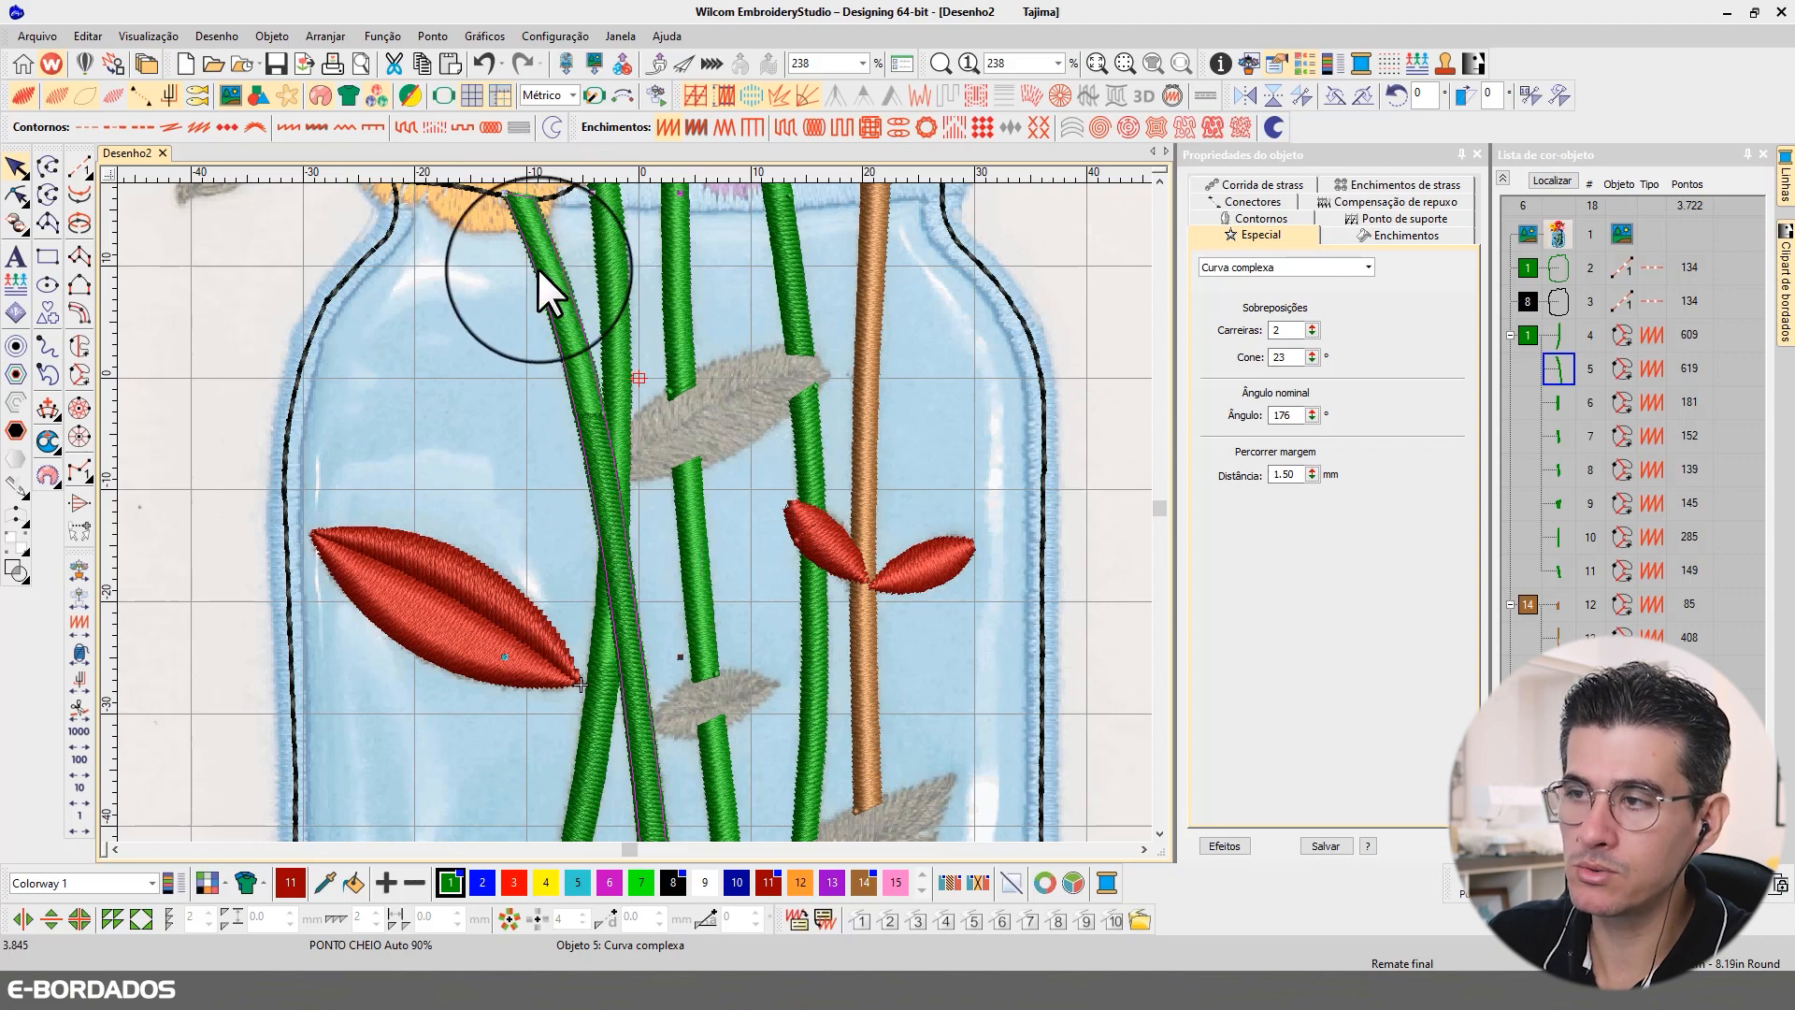
{"action": "scroll", "coordinate": [511, 200], "scroll_direction": "down", "scroll_amount": 2}
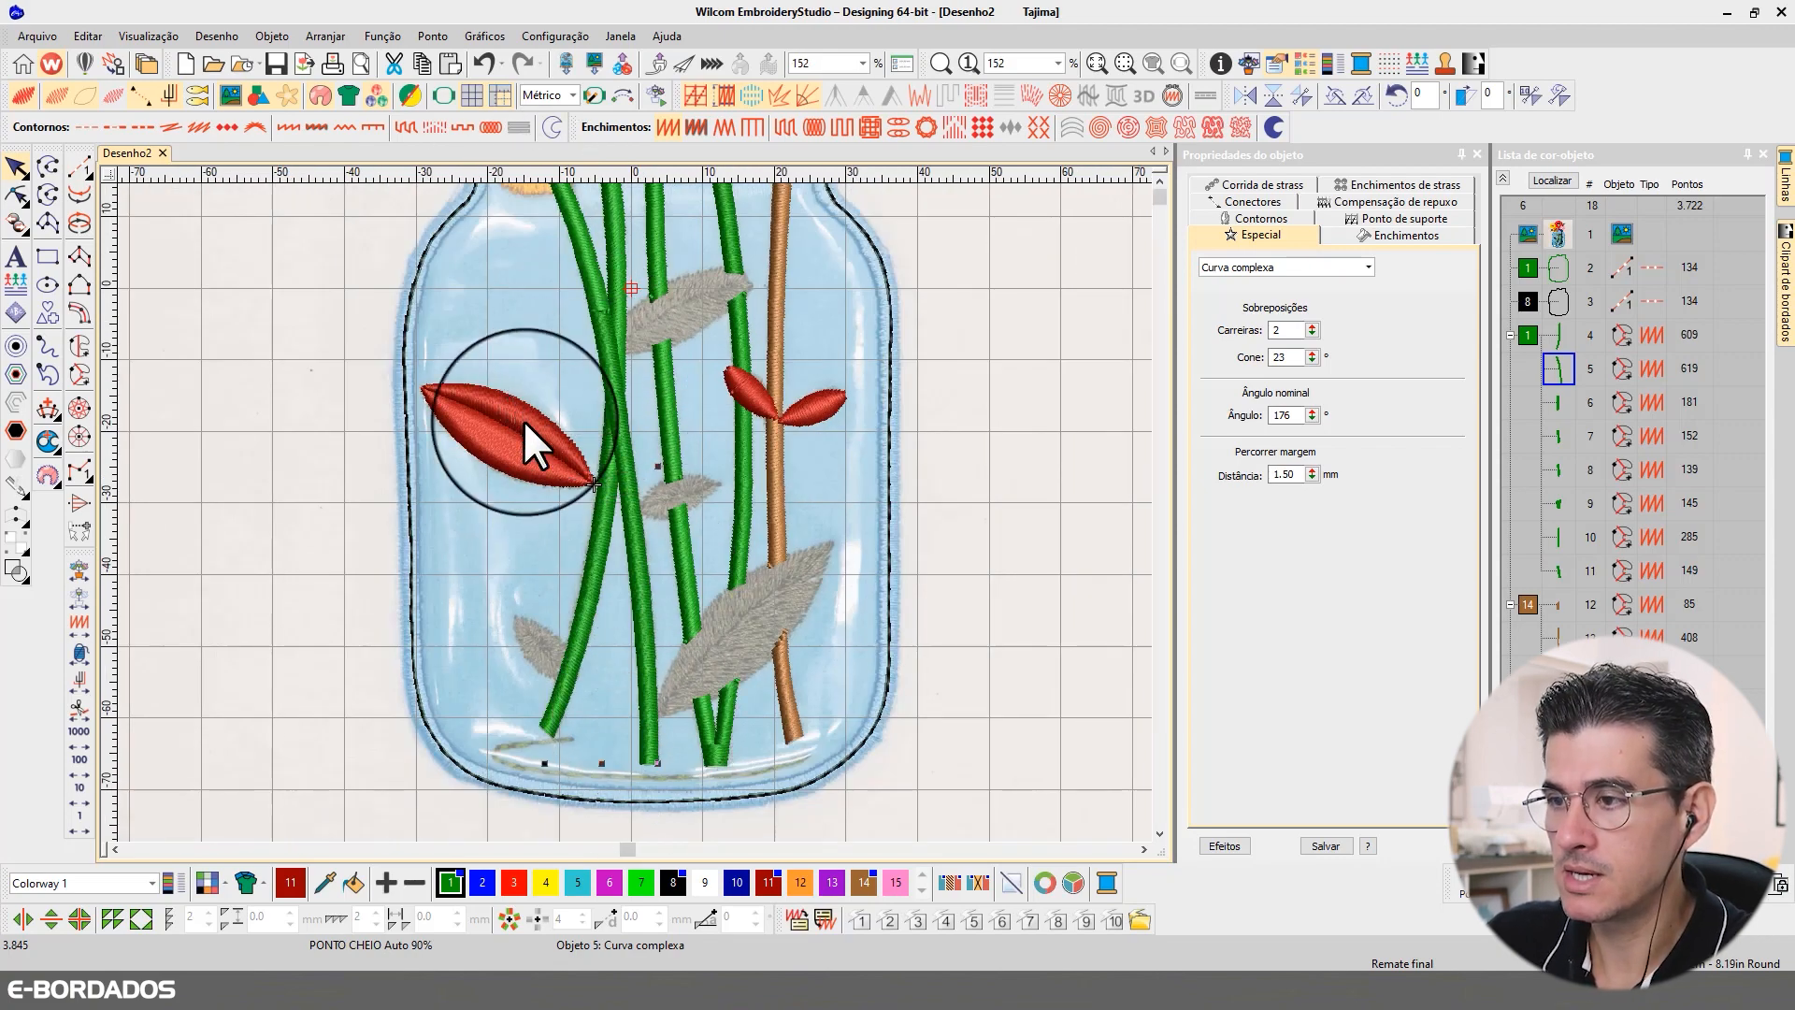
Step: Set the stitch angle of the large leaf's lower half to 21° and of its upper half to 97°
{"action": "scroll", "coordinate": [524, 421], "scroll_direction": "up", "scroll_amount": 2}
{"action": "left_click", "coordinate": [638, 511]}
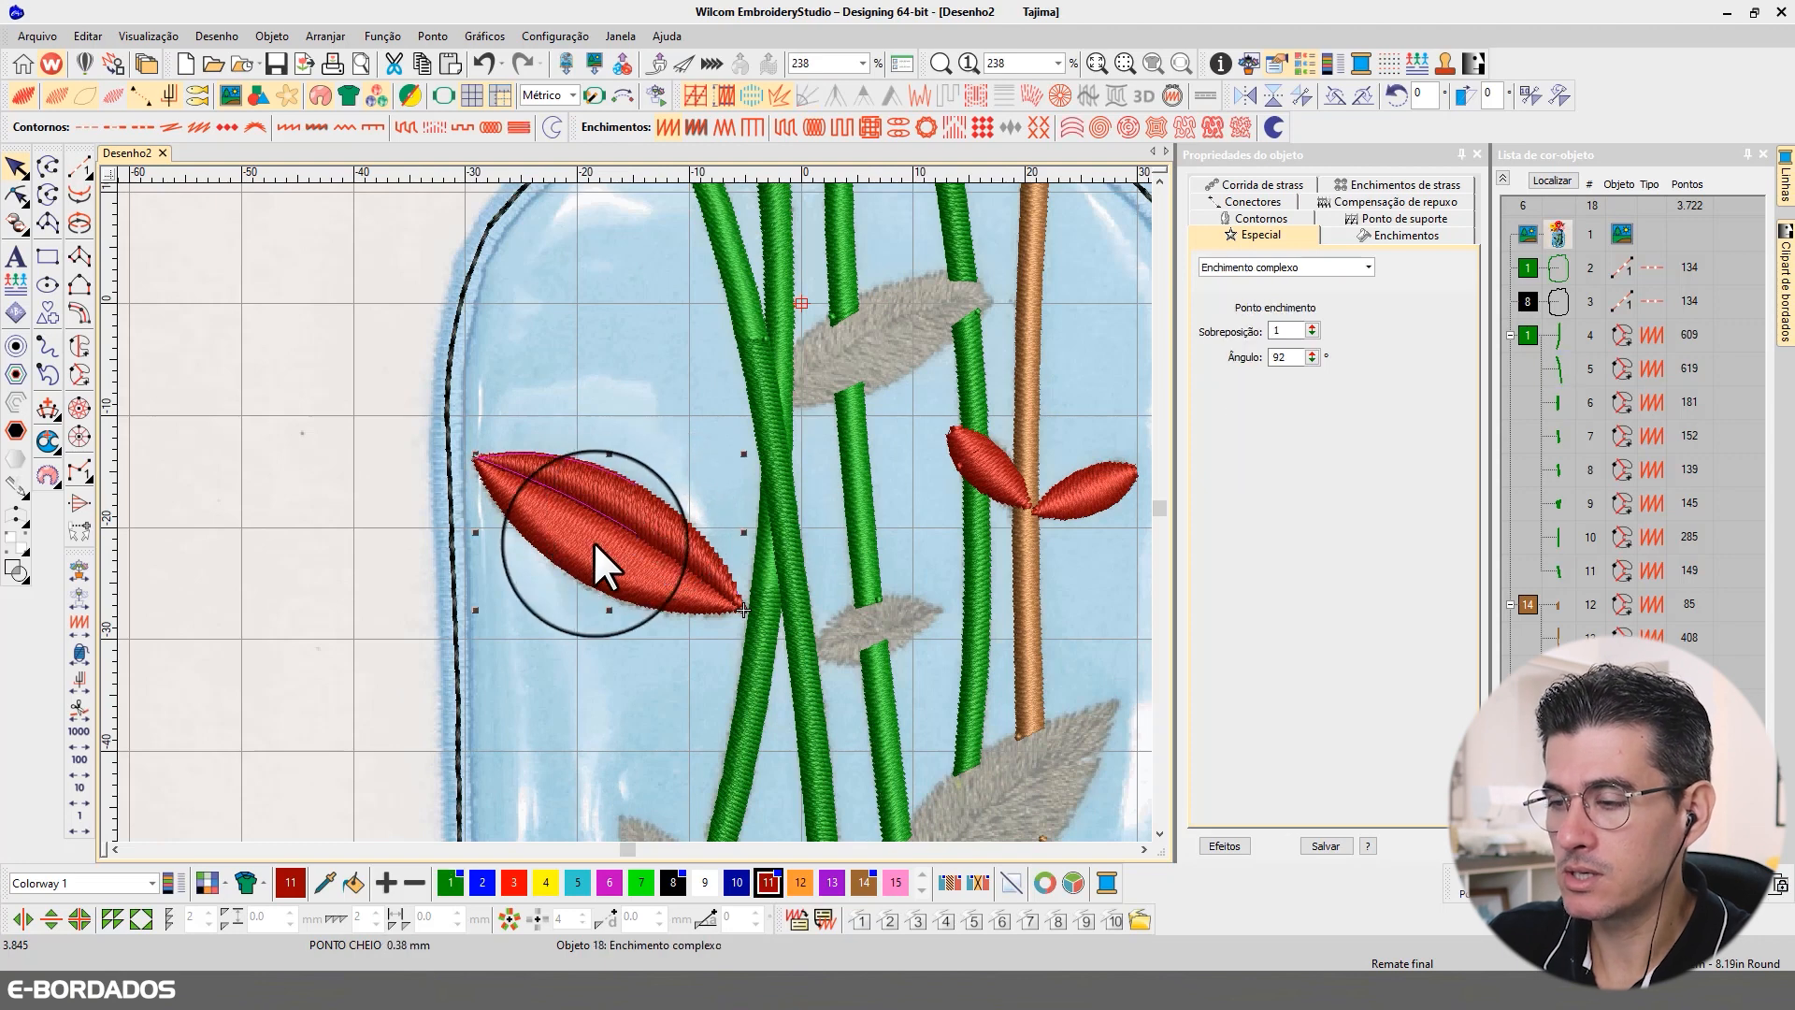
{"action": "left_click", "coordinate": [16, 194]}
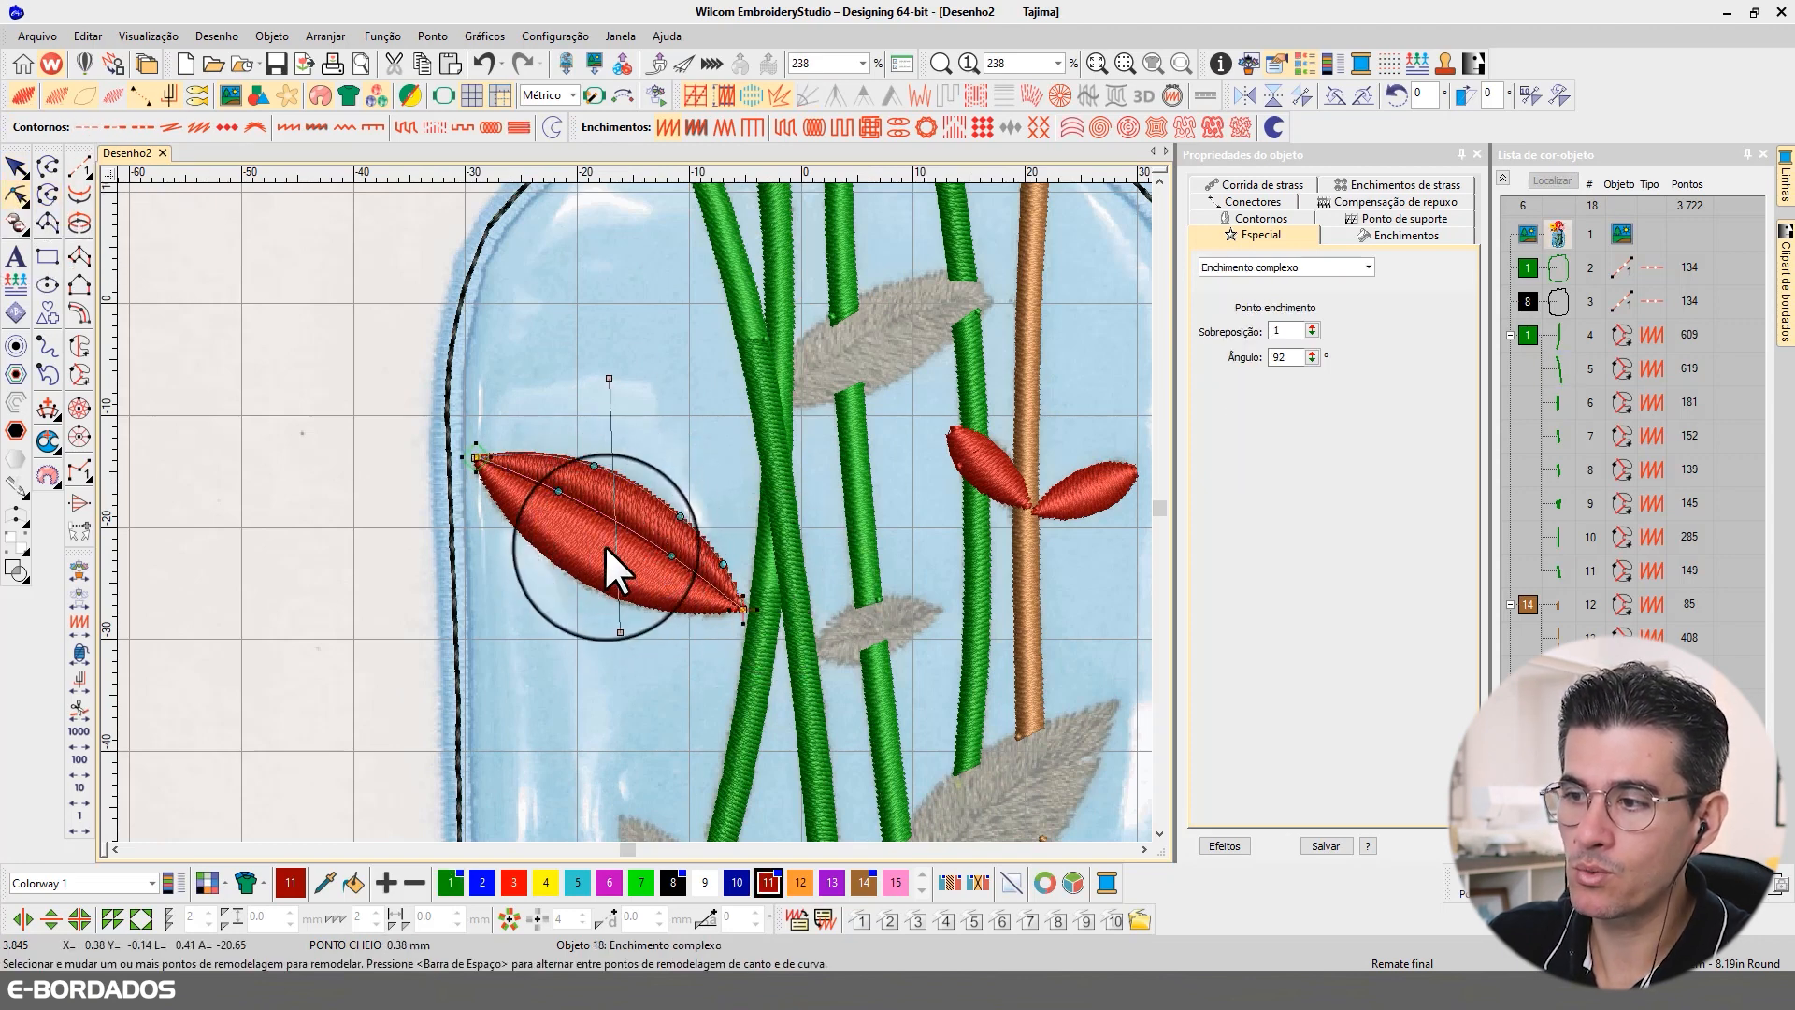
{"action": "left_click", "coordinate": [578, 580]}
{"action": "left_click_drag", "start_coordinate": [610, 377], "coordinate": [751, 504]}
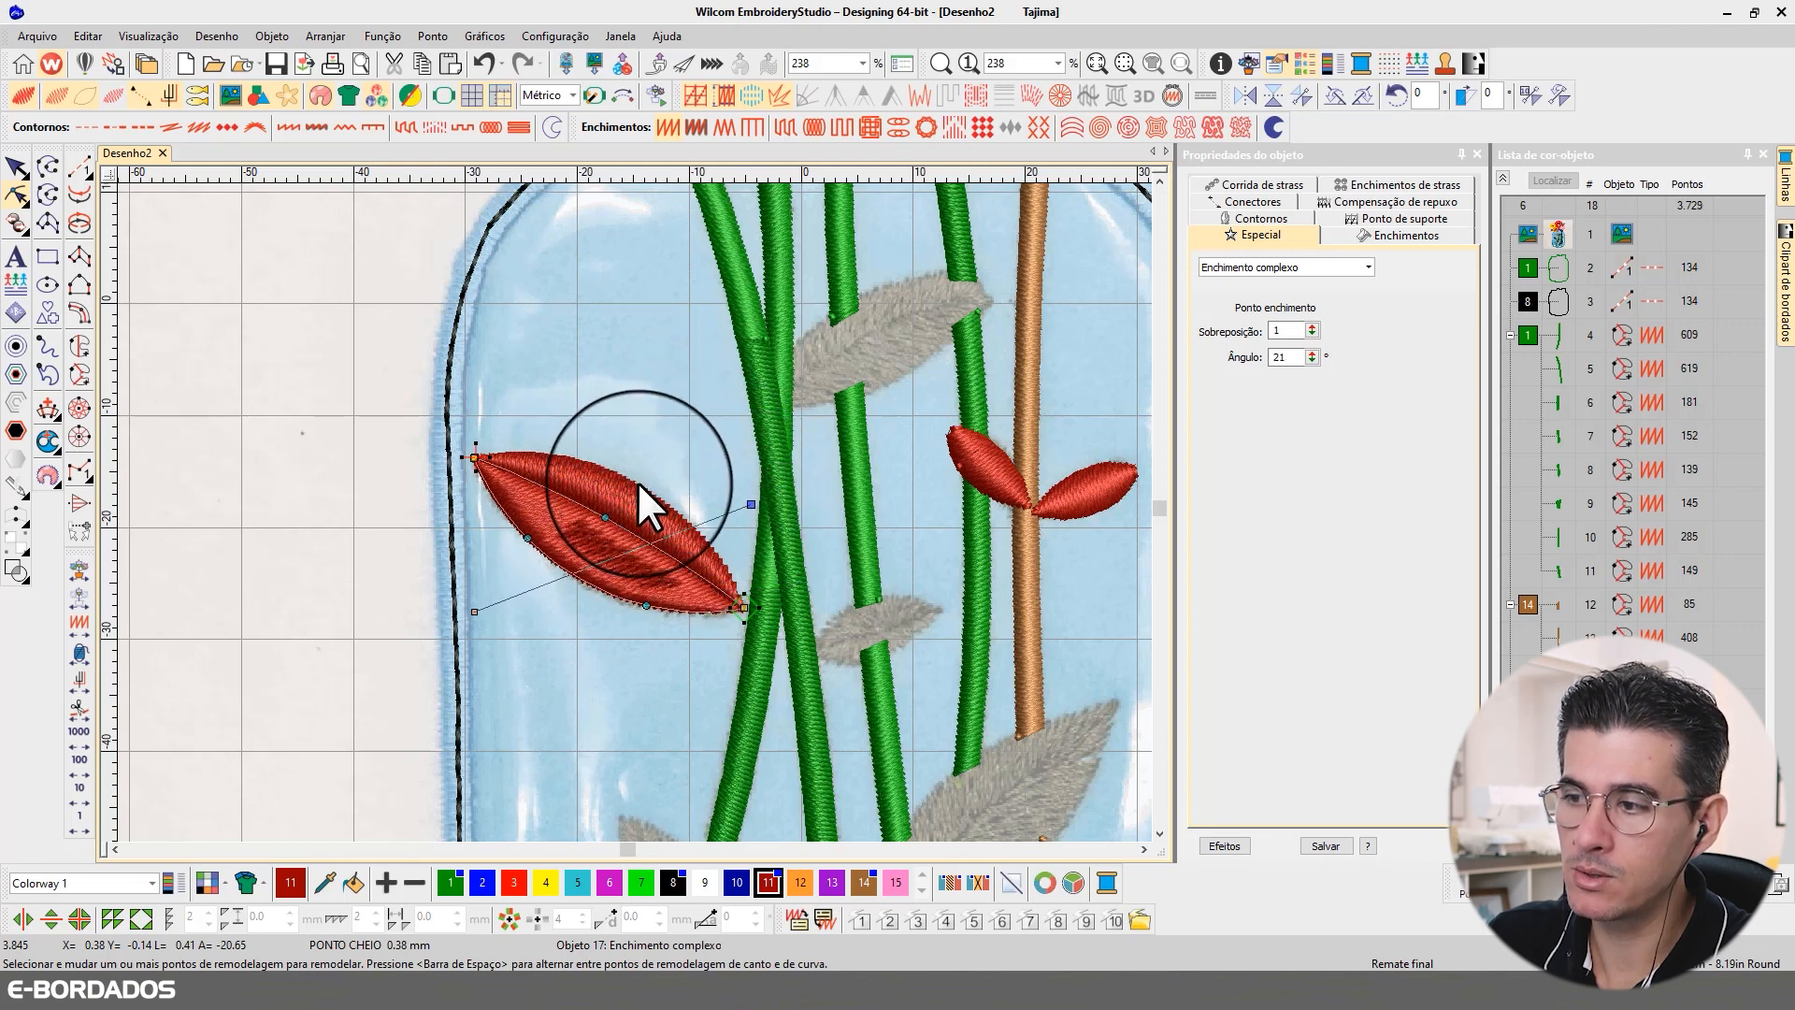
{"action": "left_click", "coordinate": [632, 474]}
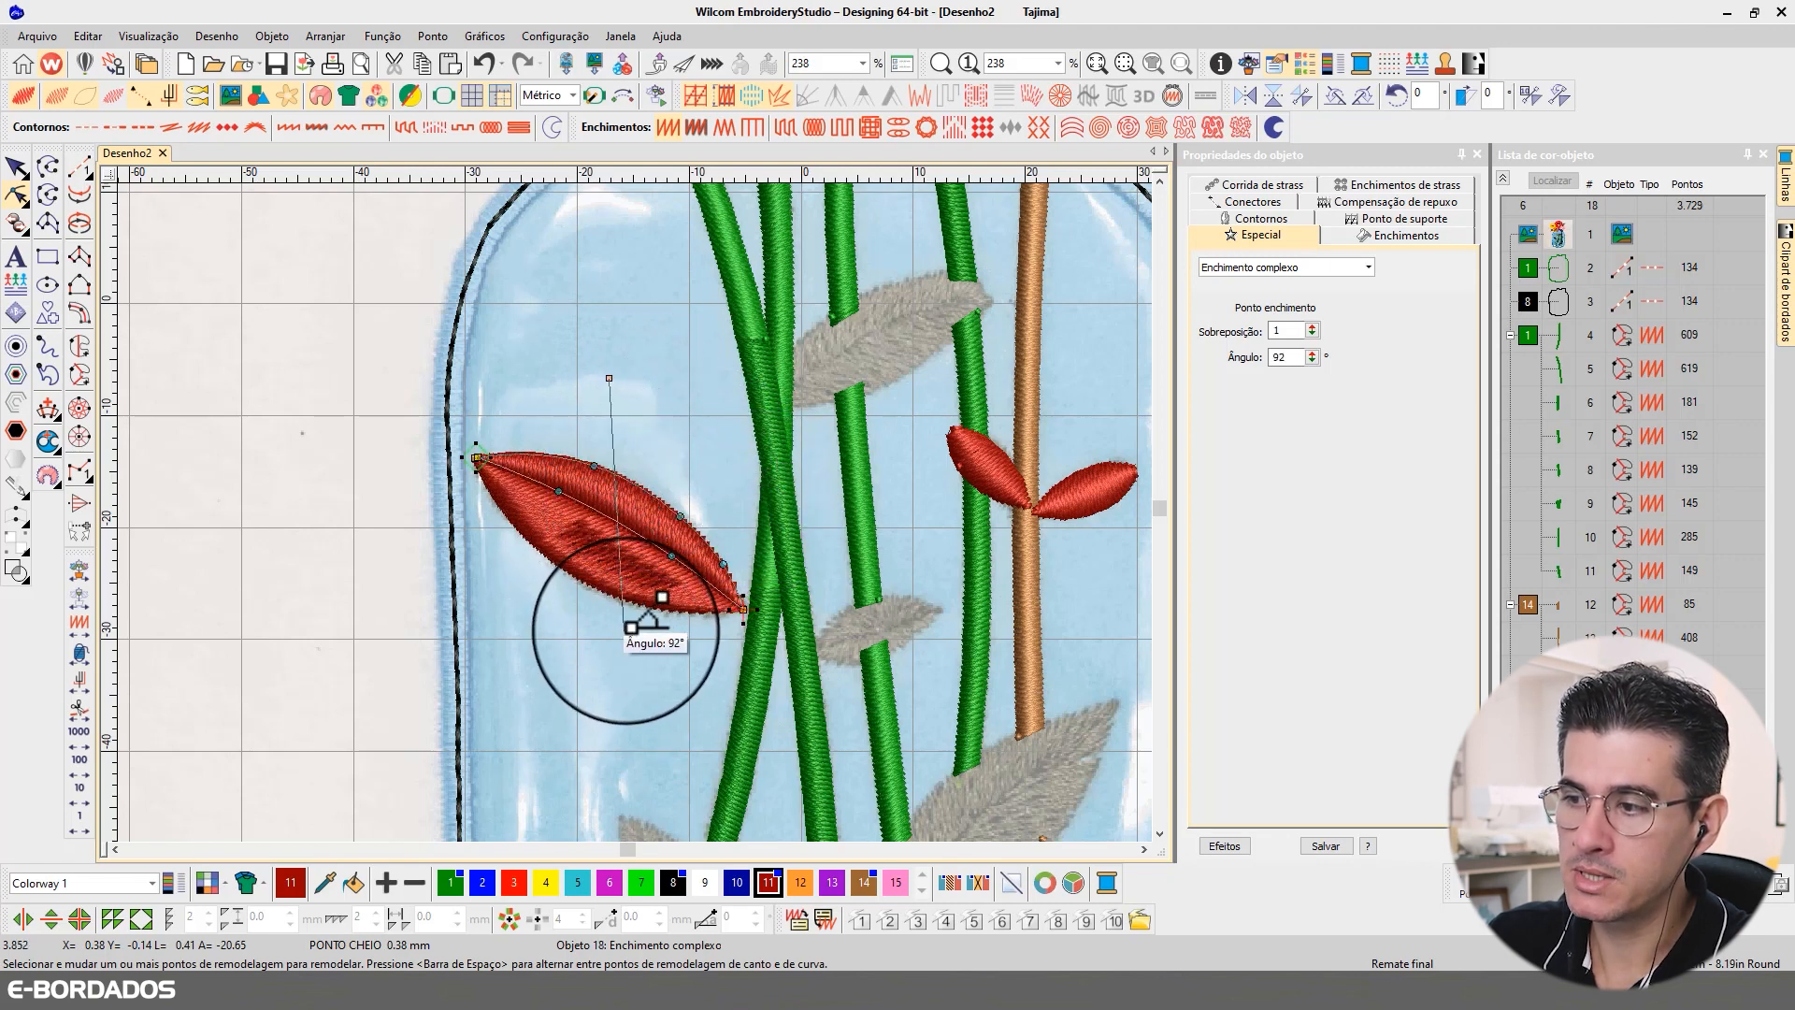
{"action": "left_click_drag", "start_coordinate": [637, 632], "coordinate": [642, 634]}
{"action": "left_click", "coordinate": [17, 162]}
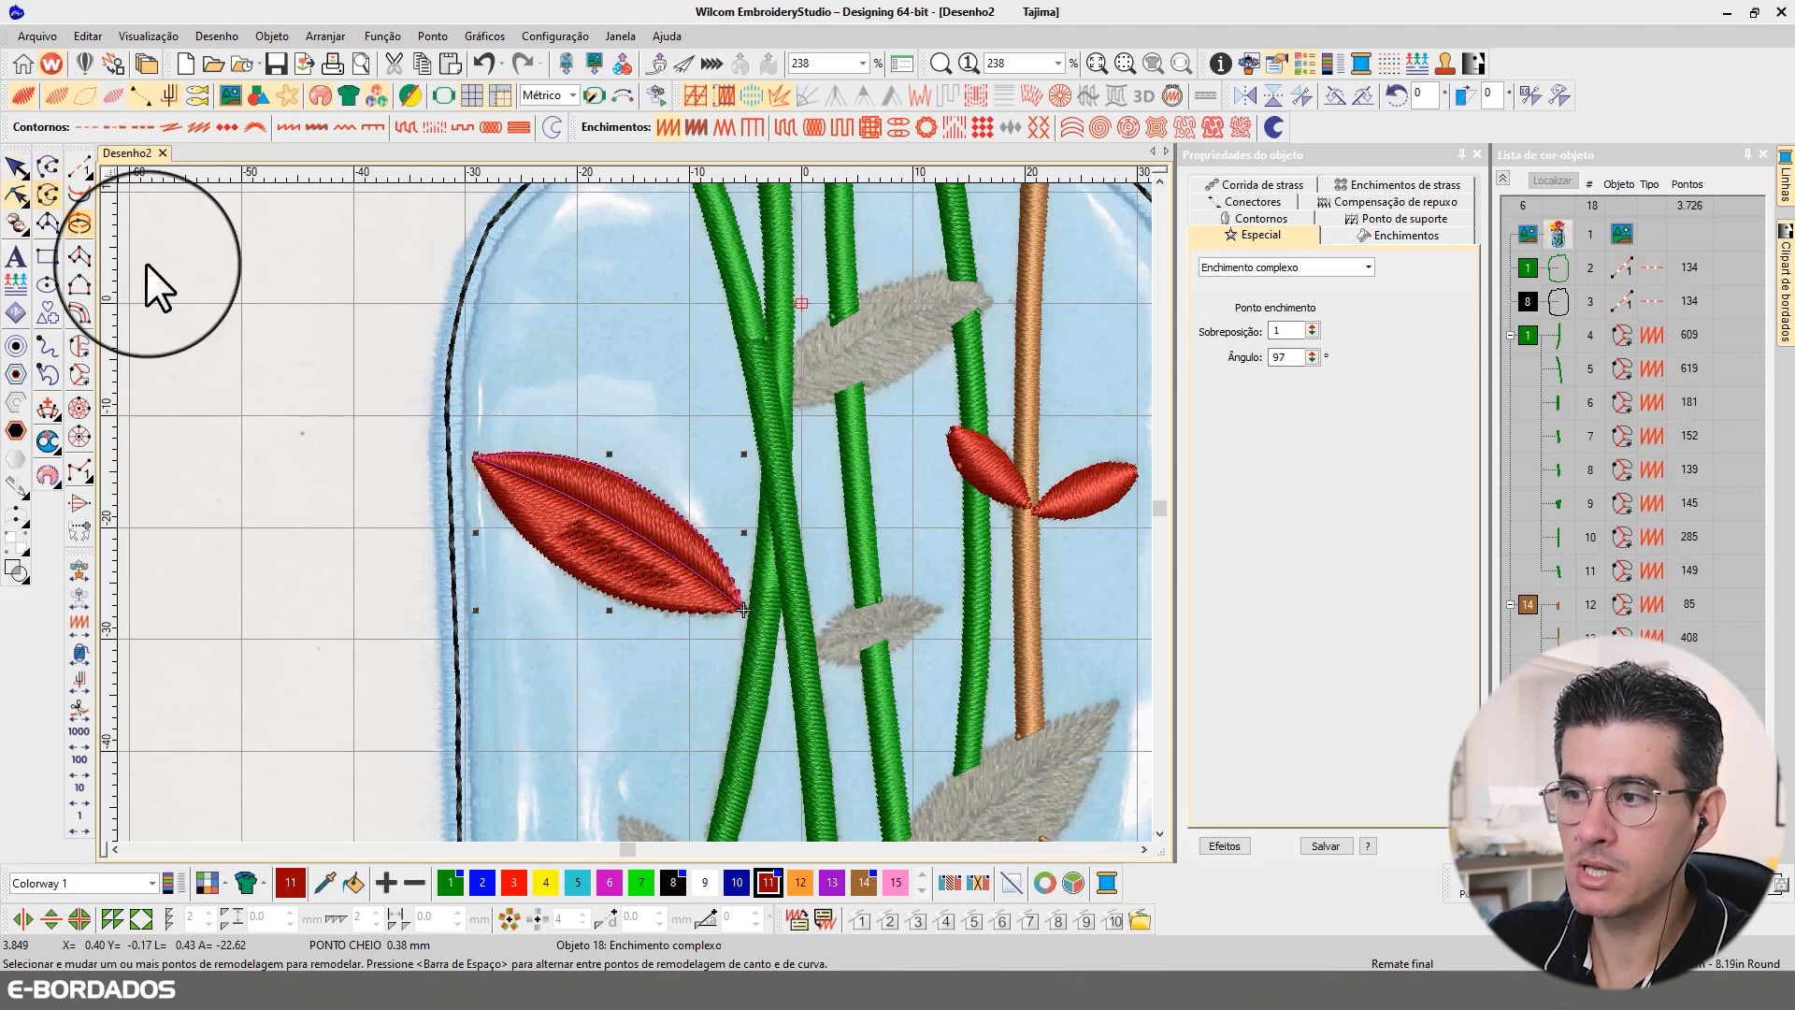
Step: Change the fill of both halves of the large red leaf to Tatami and deselect them
{"action": "left_click", "coordinate": [567, 524]}
{"action": "scroll", "coordinate": [503, 352], "scroll_direction": "down", "scroll_amount": 2}
{"action": "scroll", "coordinate": [641, 521], "scroll_direction": "up", "scroll_amount": 2}
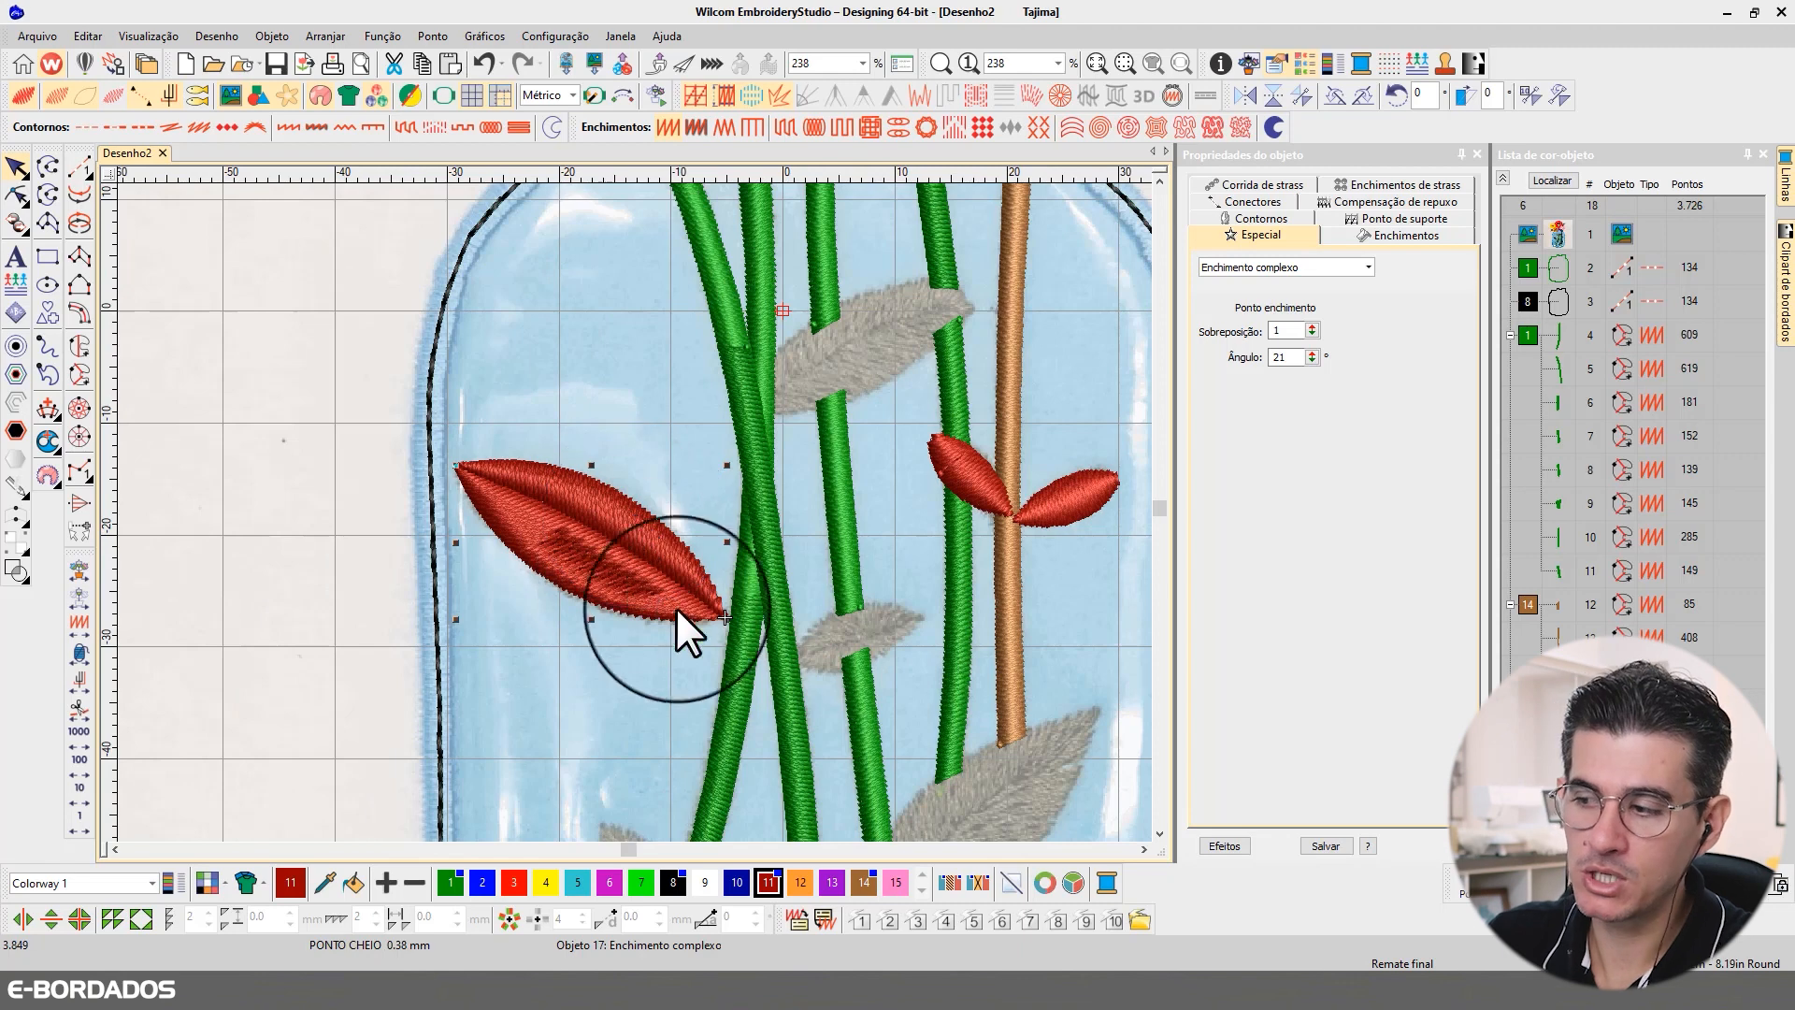
{"action": "left_click", "coordinate": [602, 523]}
{"action": "left_click", "coordinate": [585, 557], "text": "ctrl"}
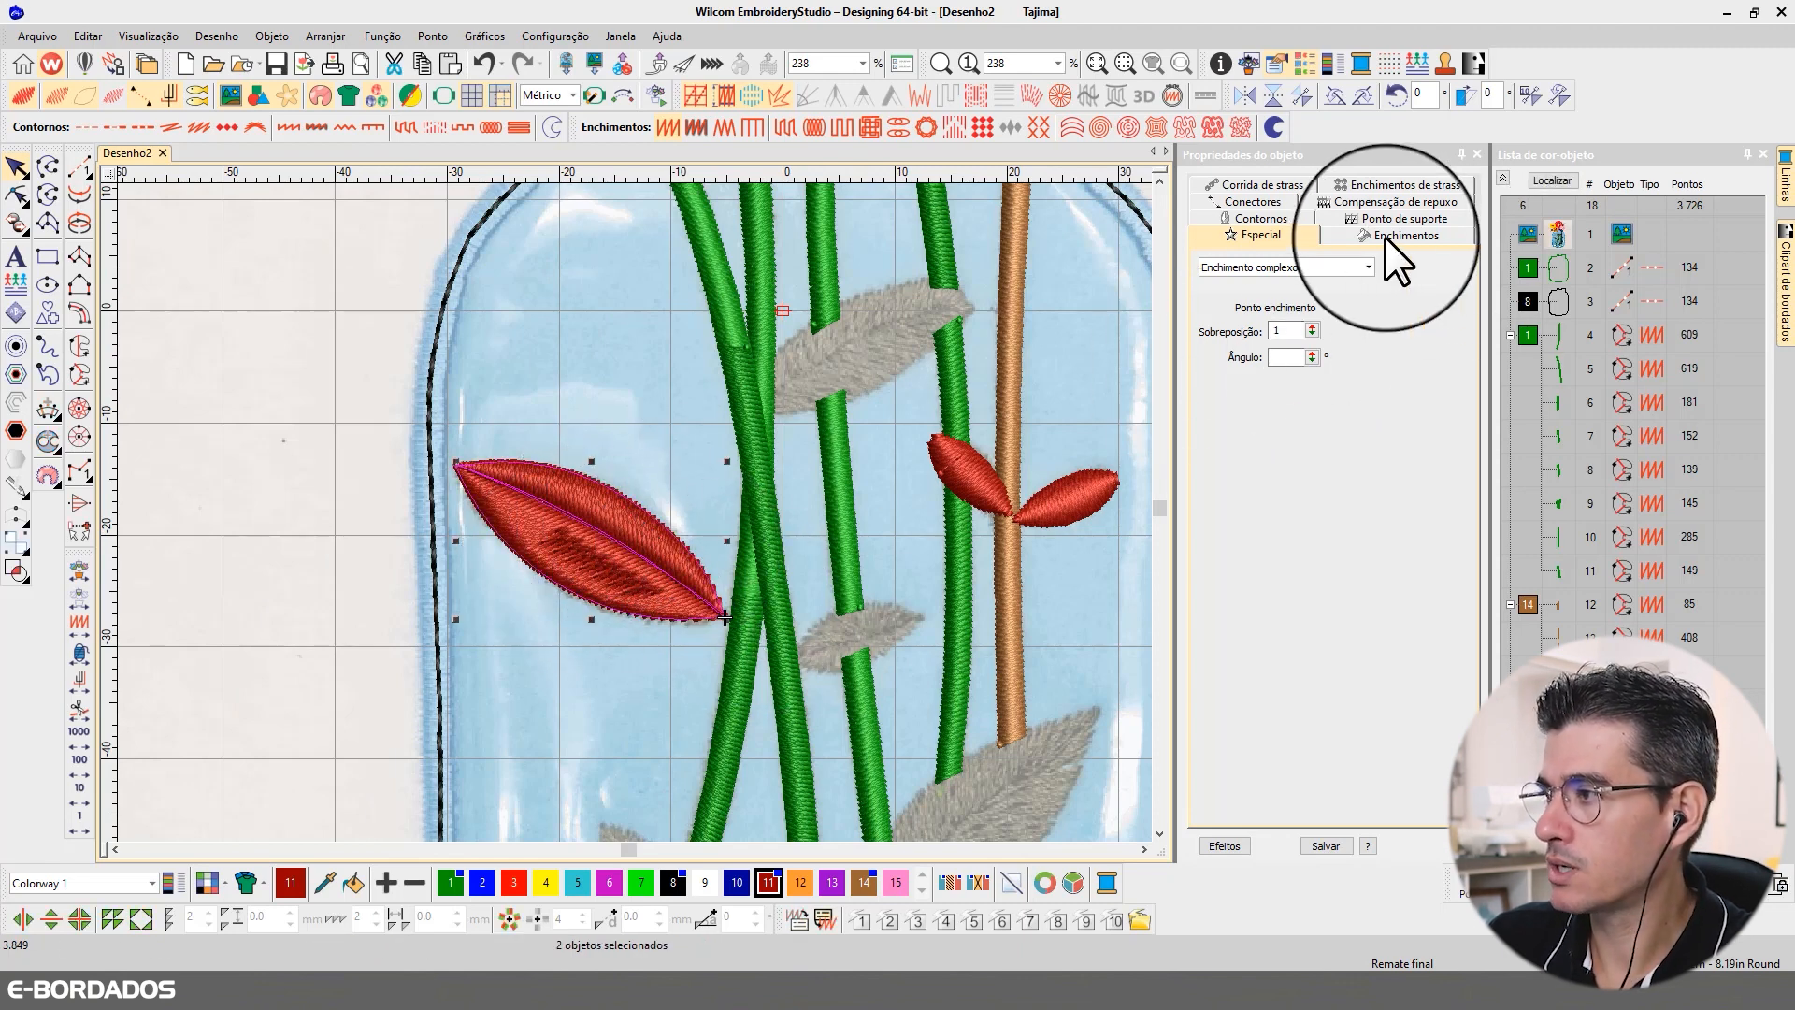
{"action": "left_click", "coordinate": [1360, 239]}
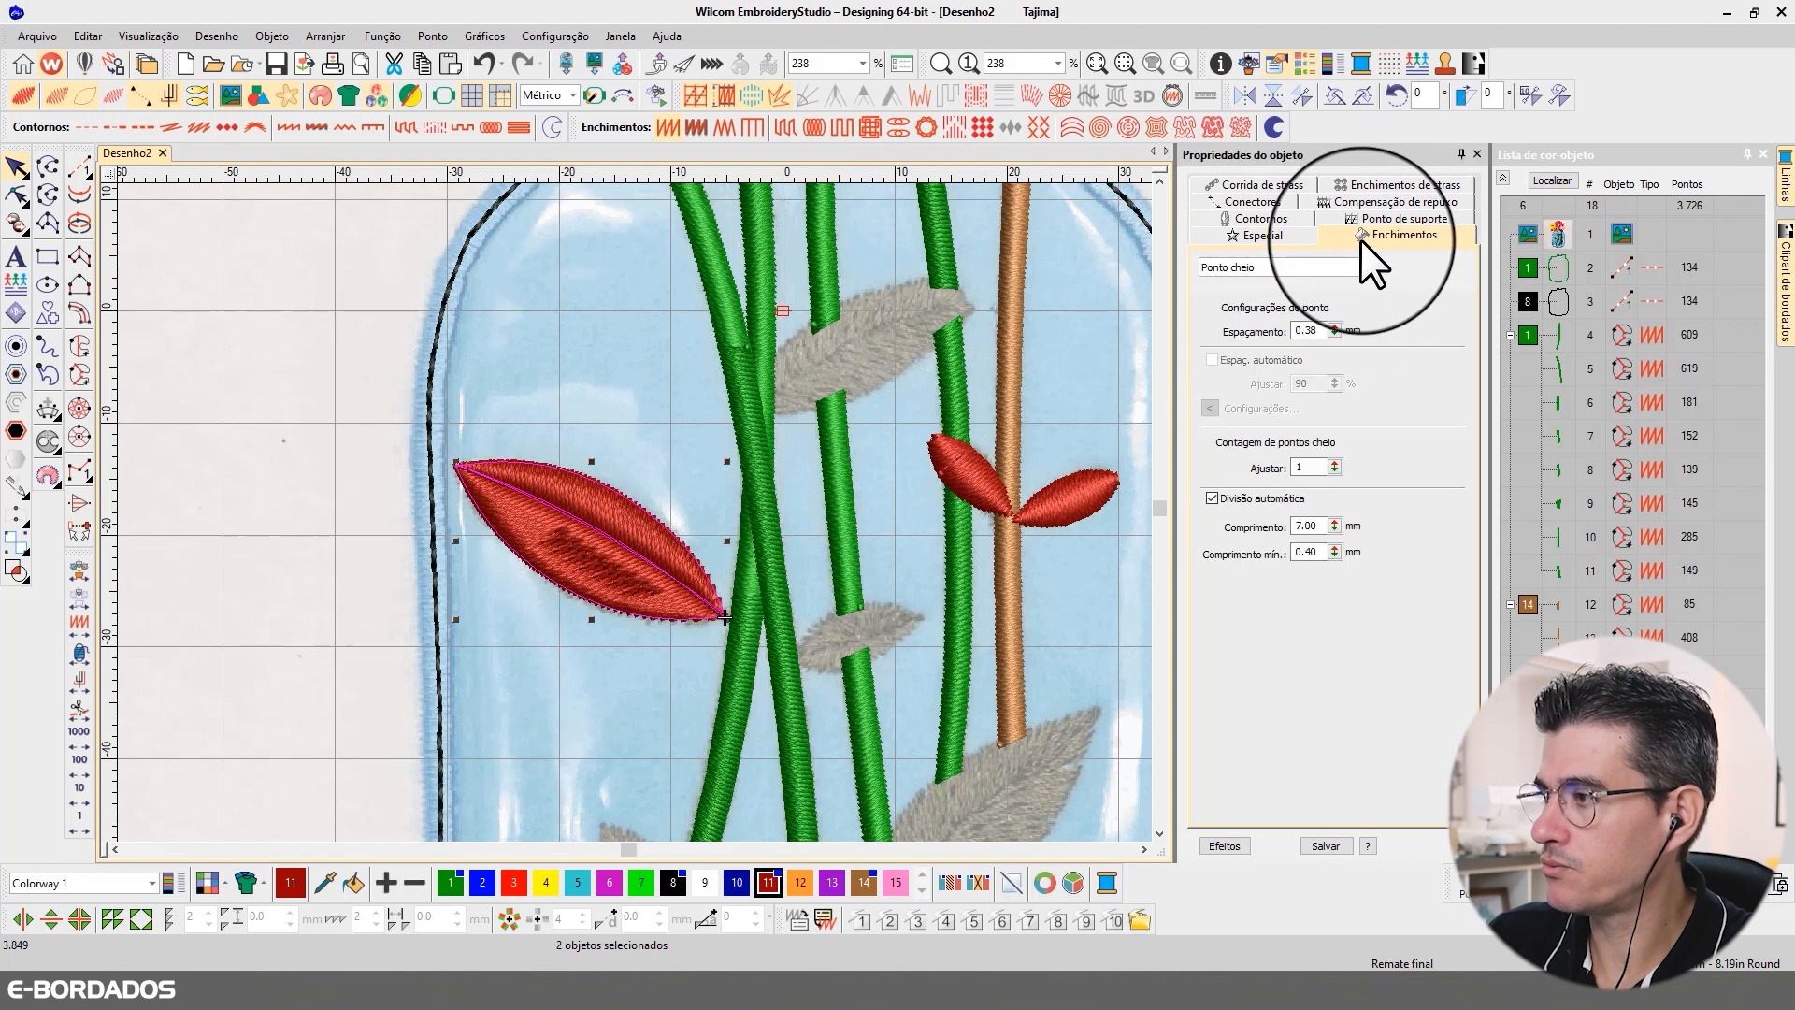
{"action": "left_click", "coordinate": [1254, 268]}
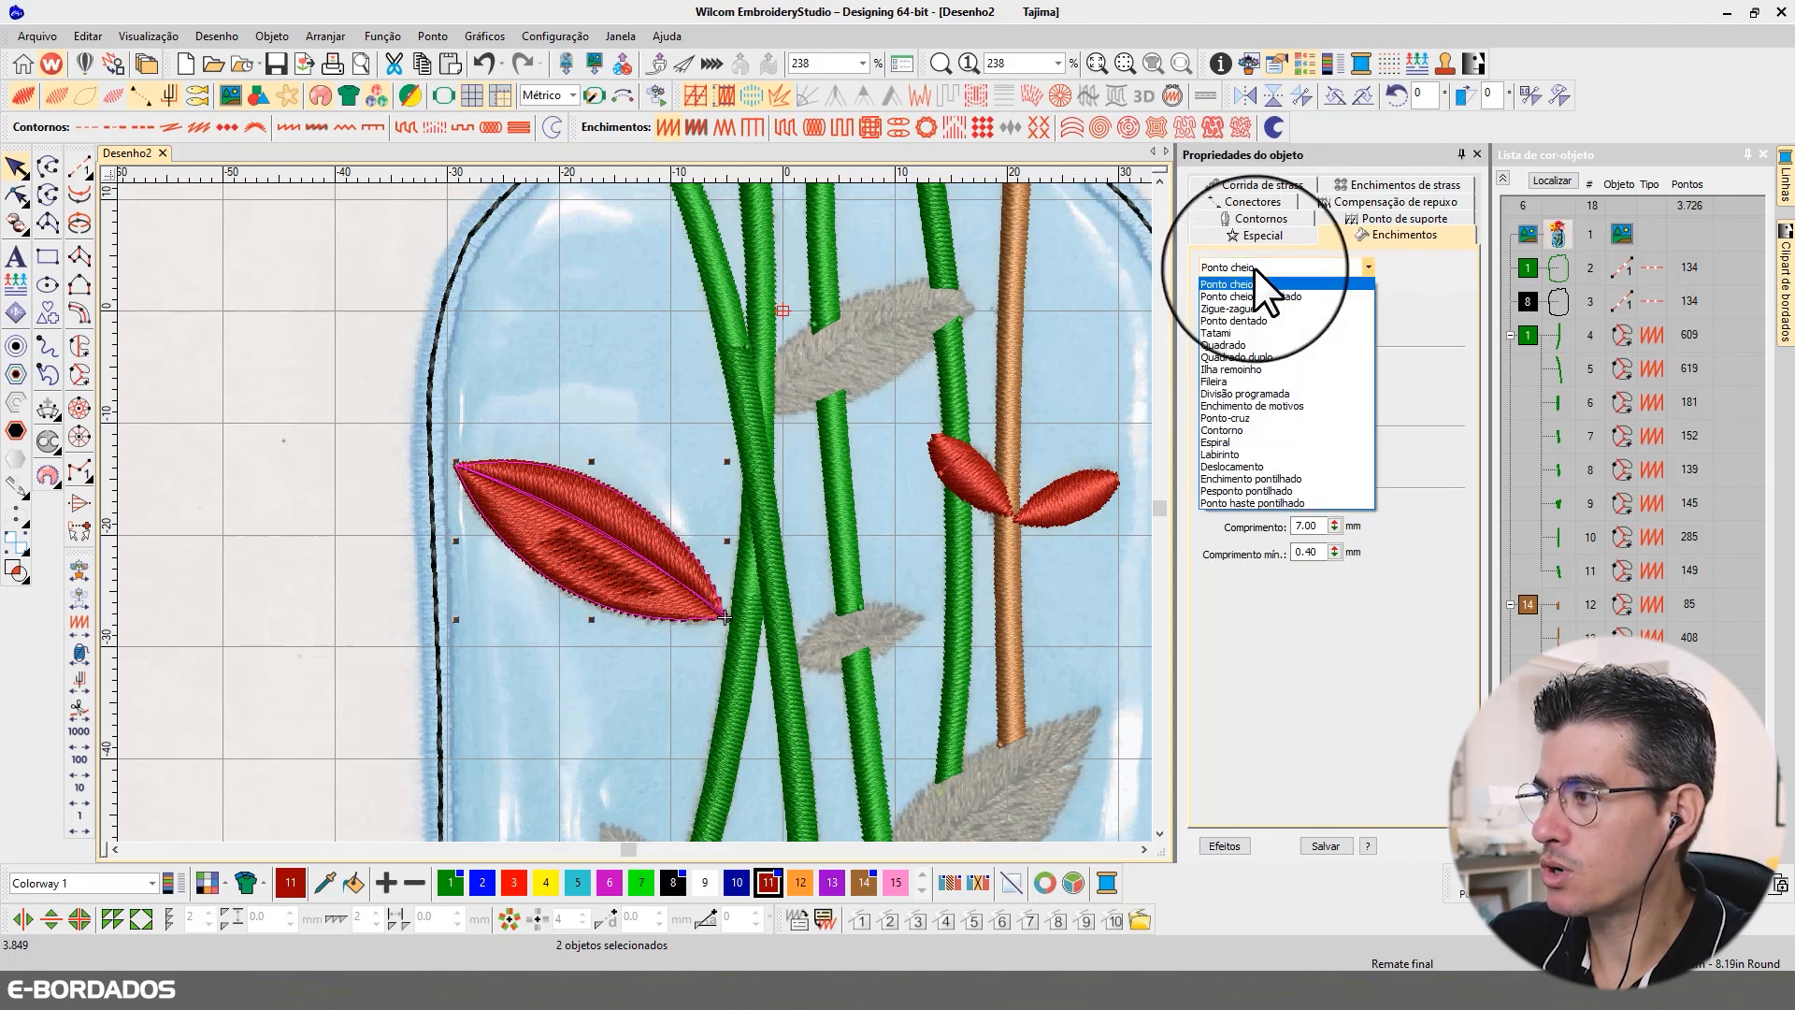
{"action": "left_click", "coordinate": [1237, 331]}
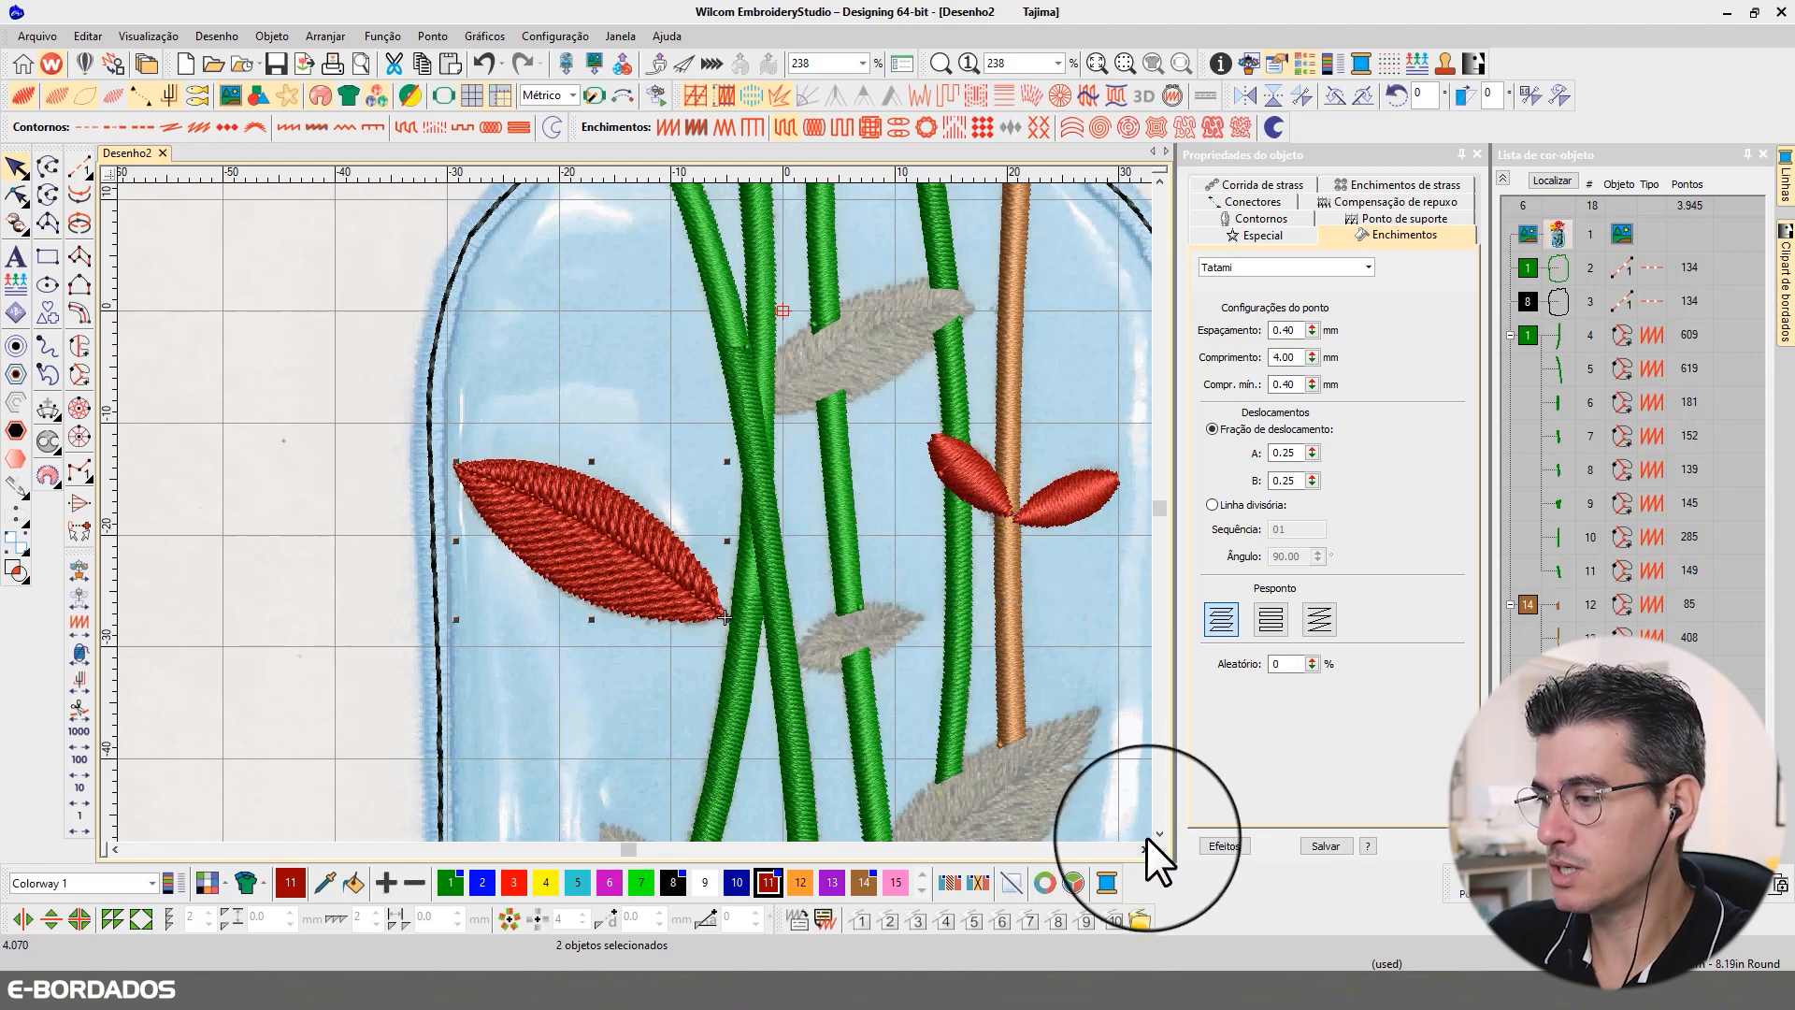
{"action": "scroll", "coordinate": [1161, 827], "scroll_direction": "down", "scroll_amount": 5}
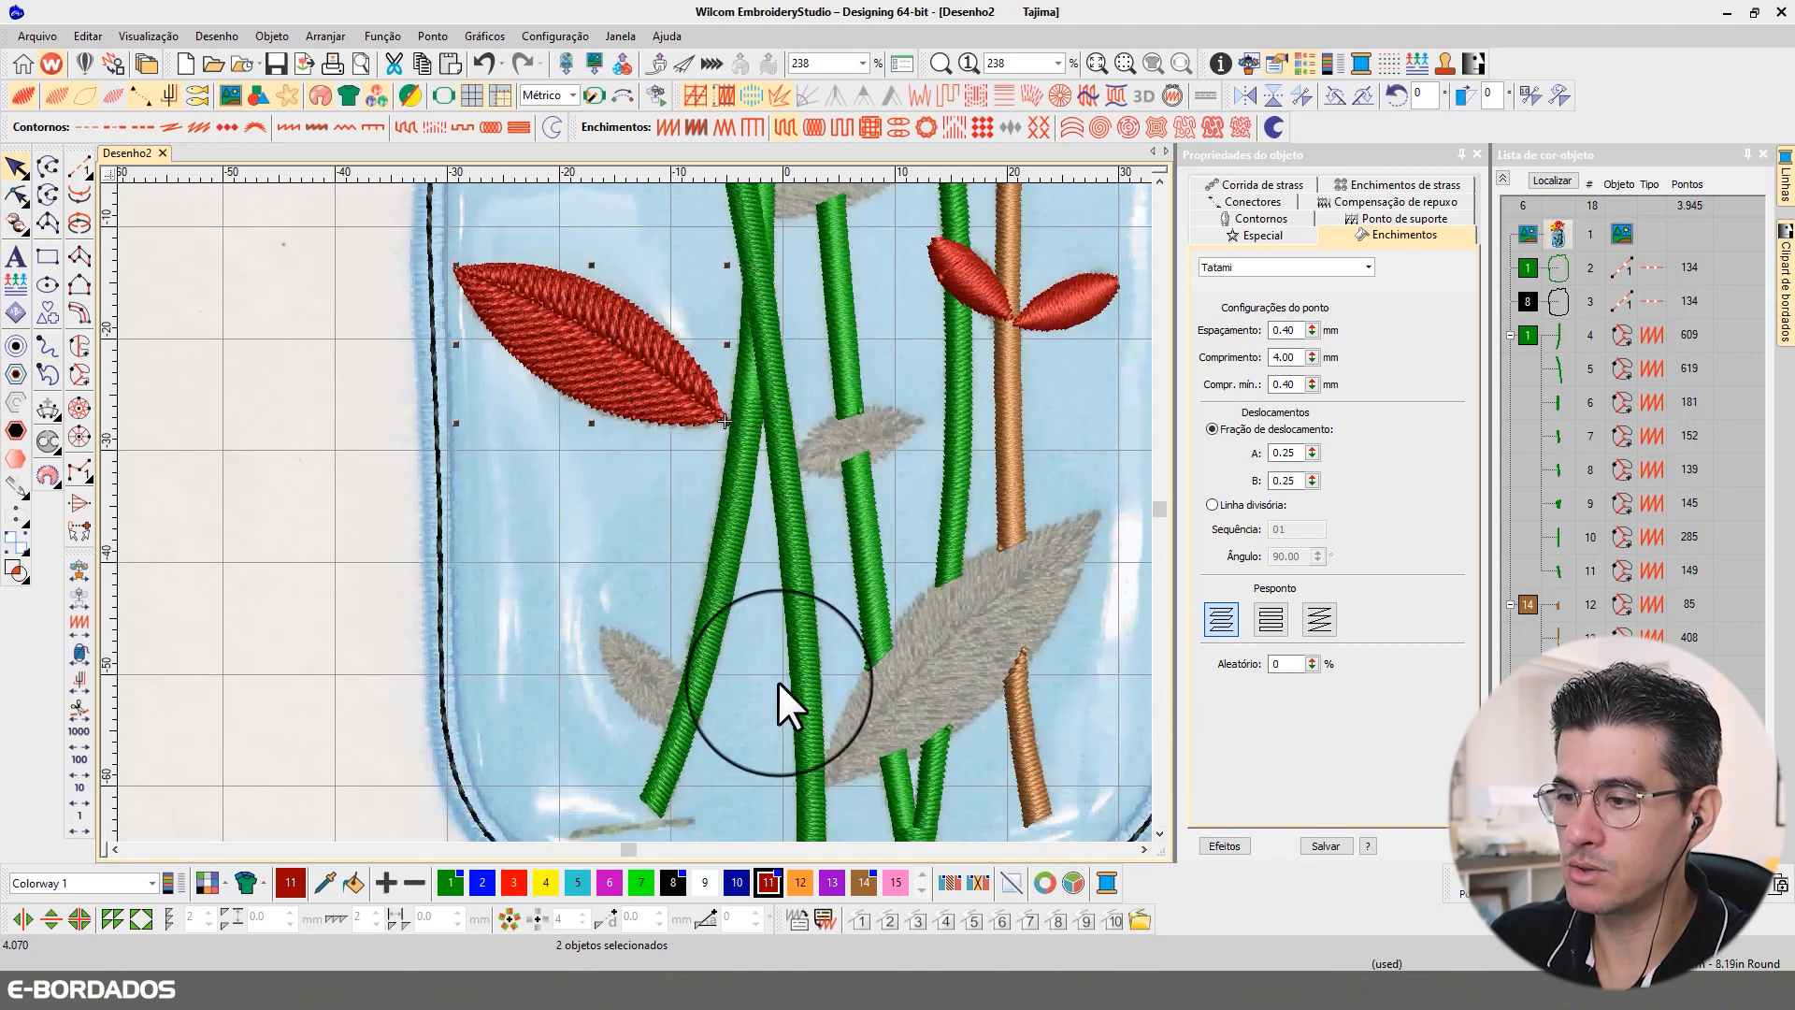
{"action": "scroll", "coordinate": [808, 451], "scroll_direction": "down", "scroll_amount": 1}
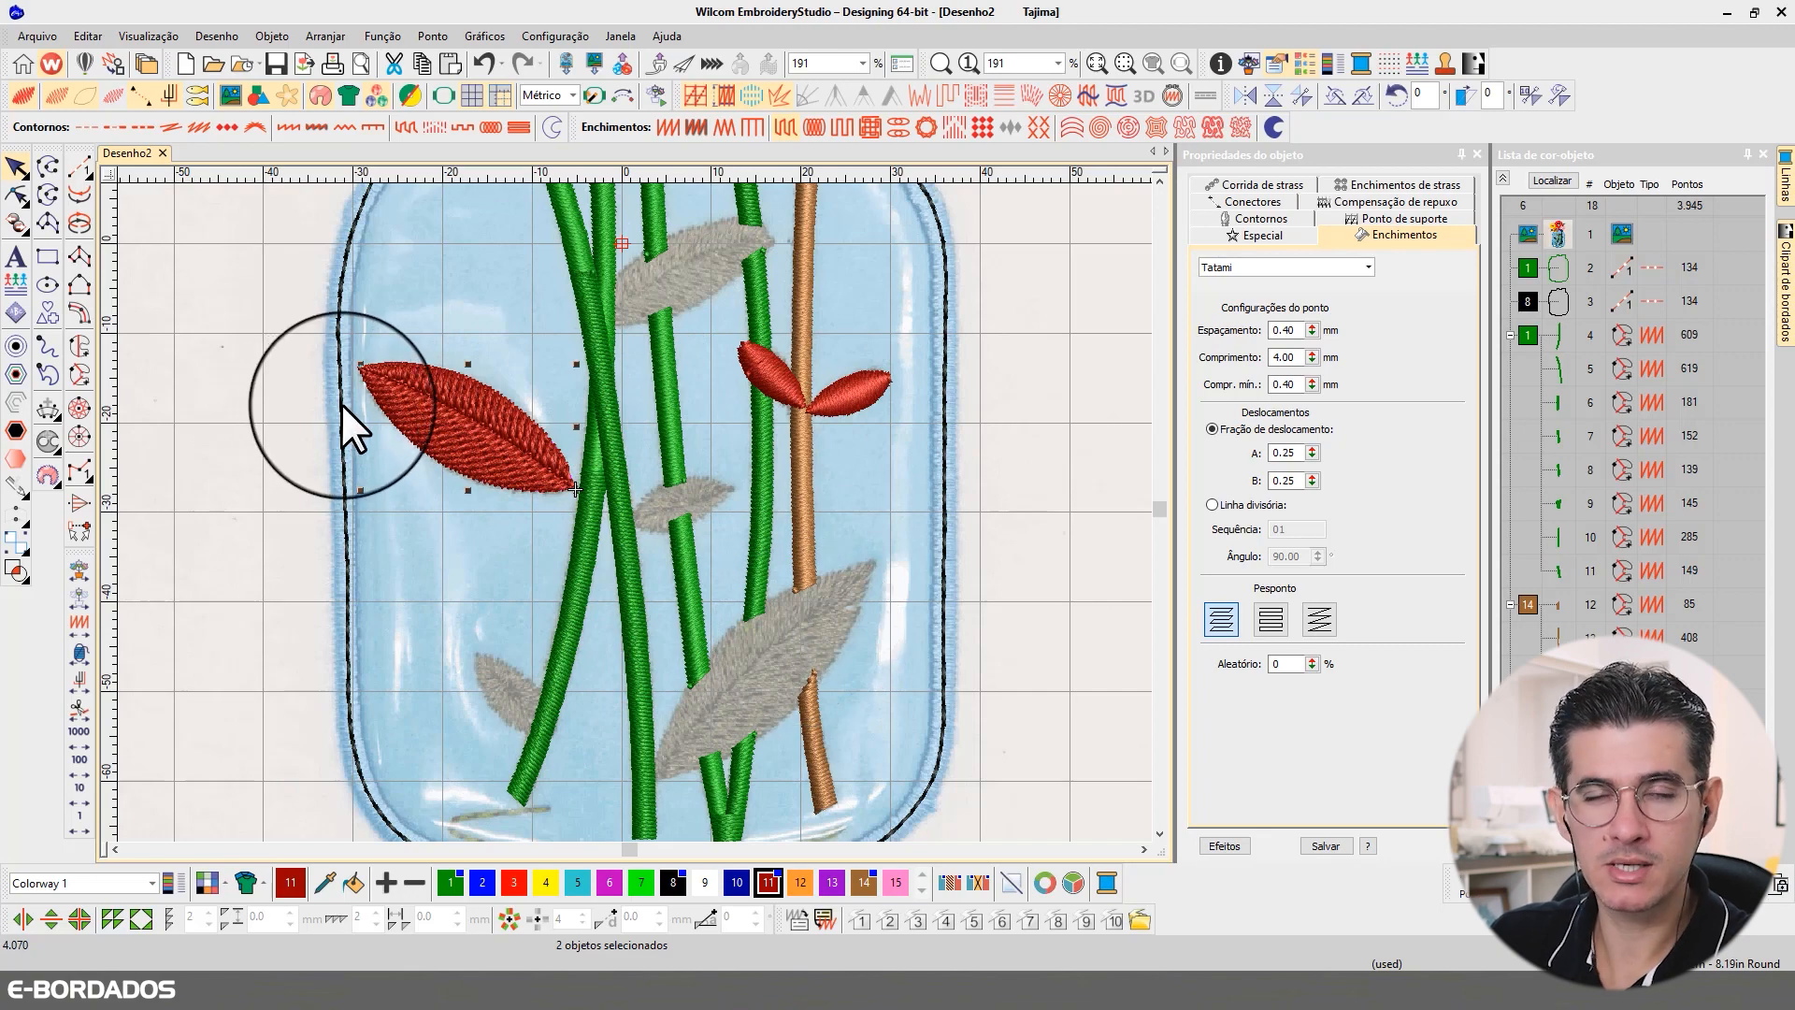
{"action": "left_click", "coordinate": [643, 426]}
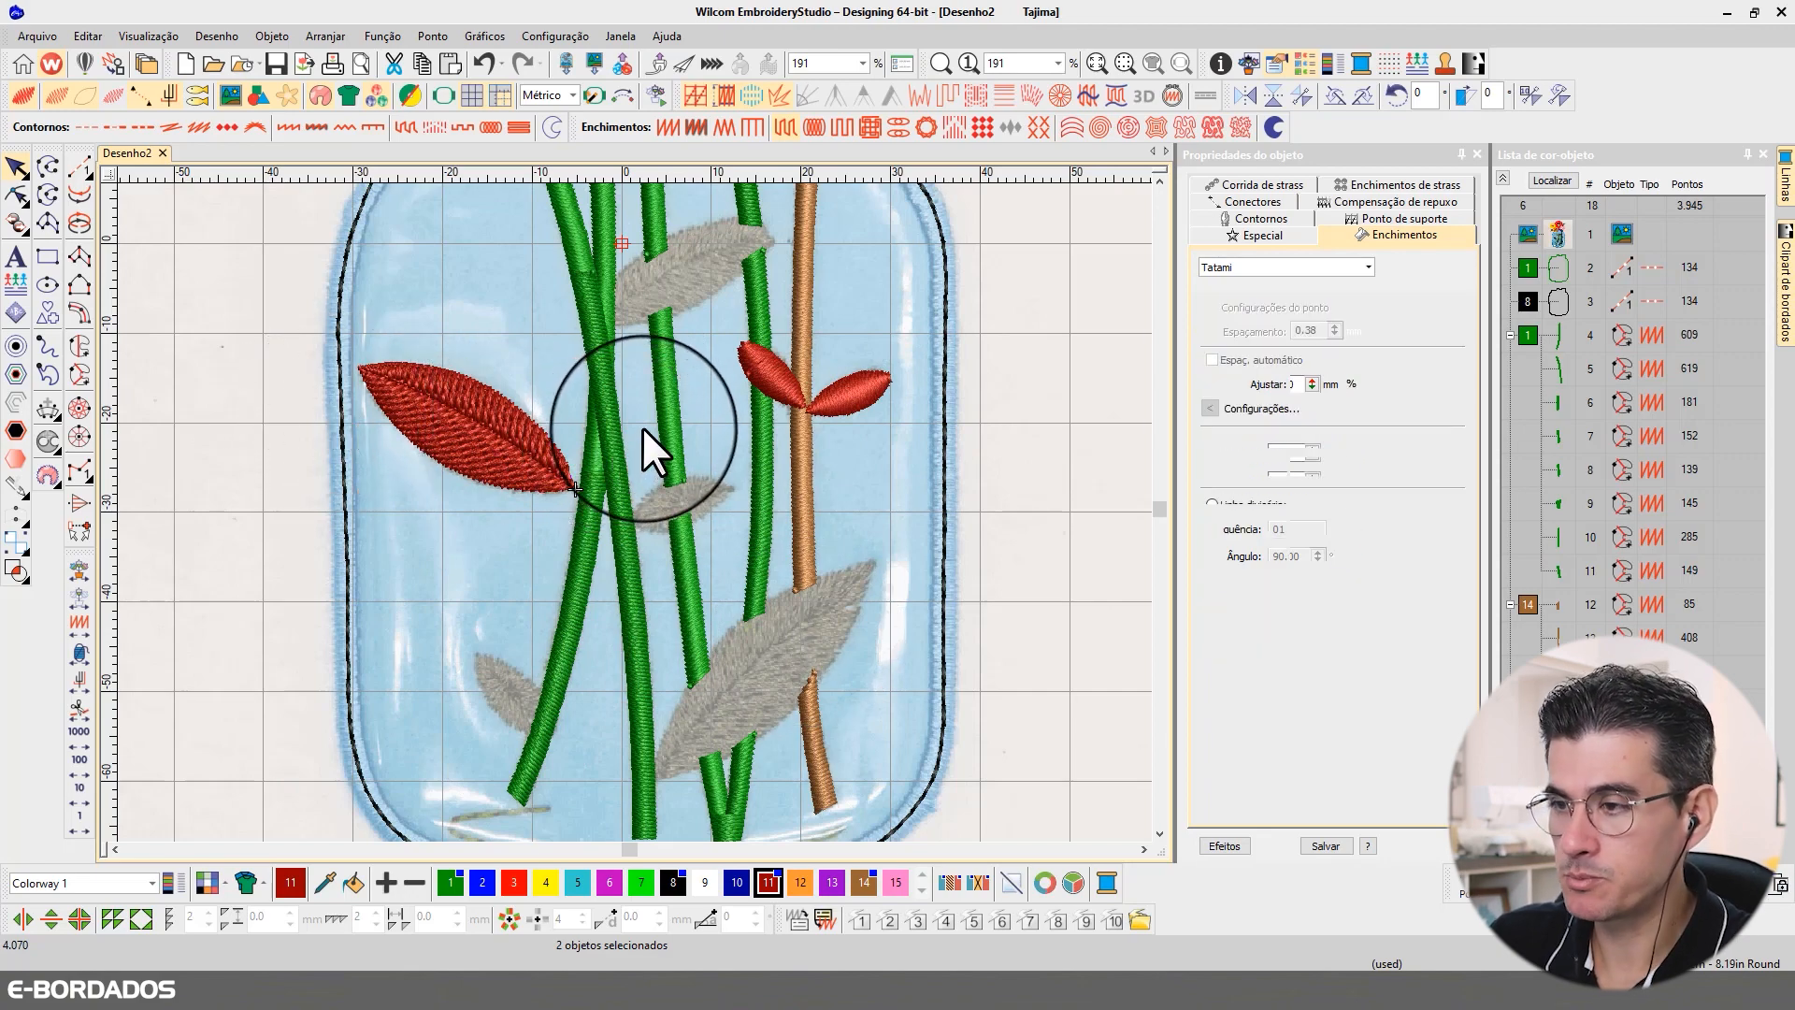
Step: Digitize the upper half of the small grey leaf beside the lower part of the leftmost green stem as a red complex fill
{"action": "scroll", "coordinate": [573, 657], "scroll_direction": "up", "scroll_amount": 1}
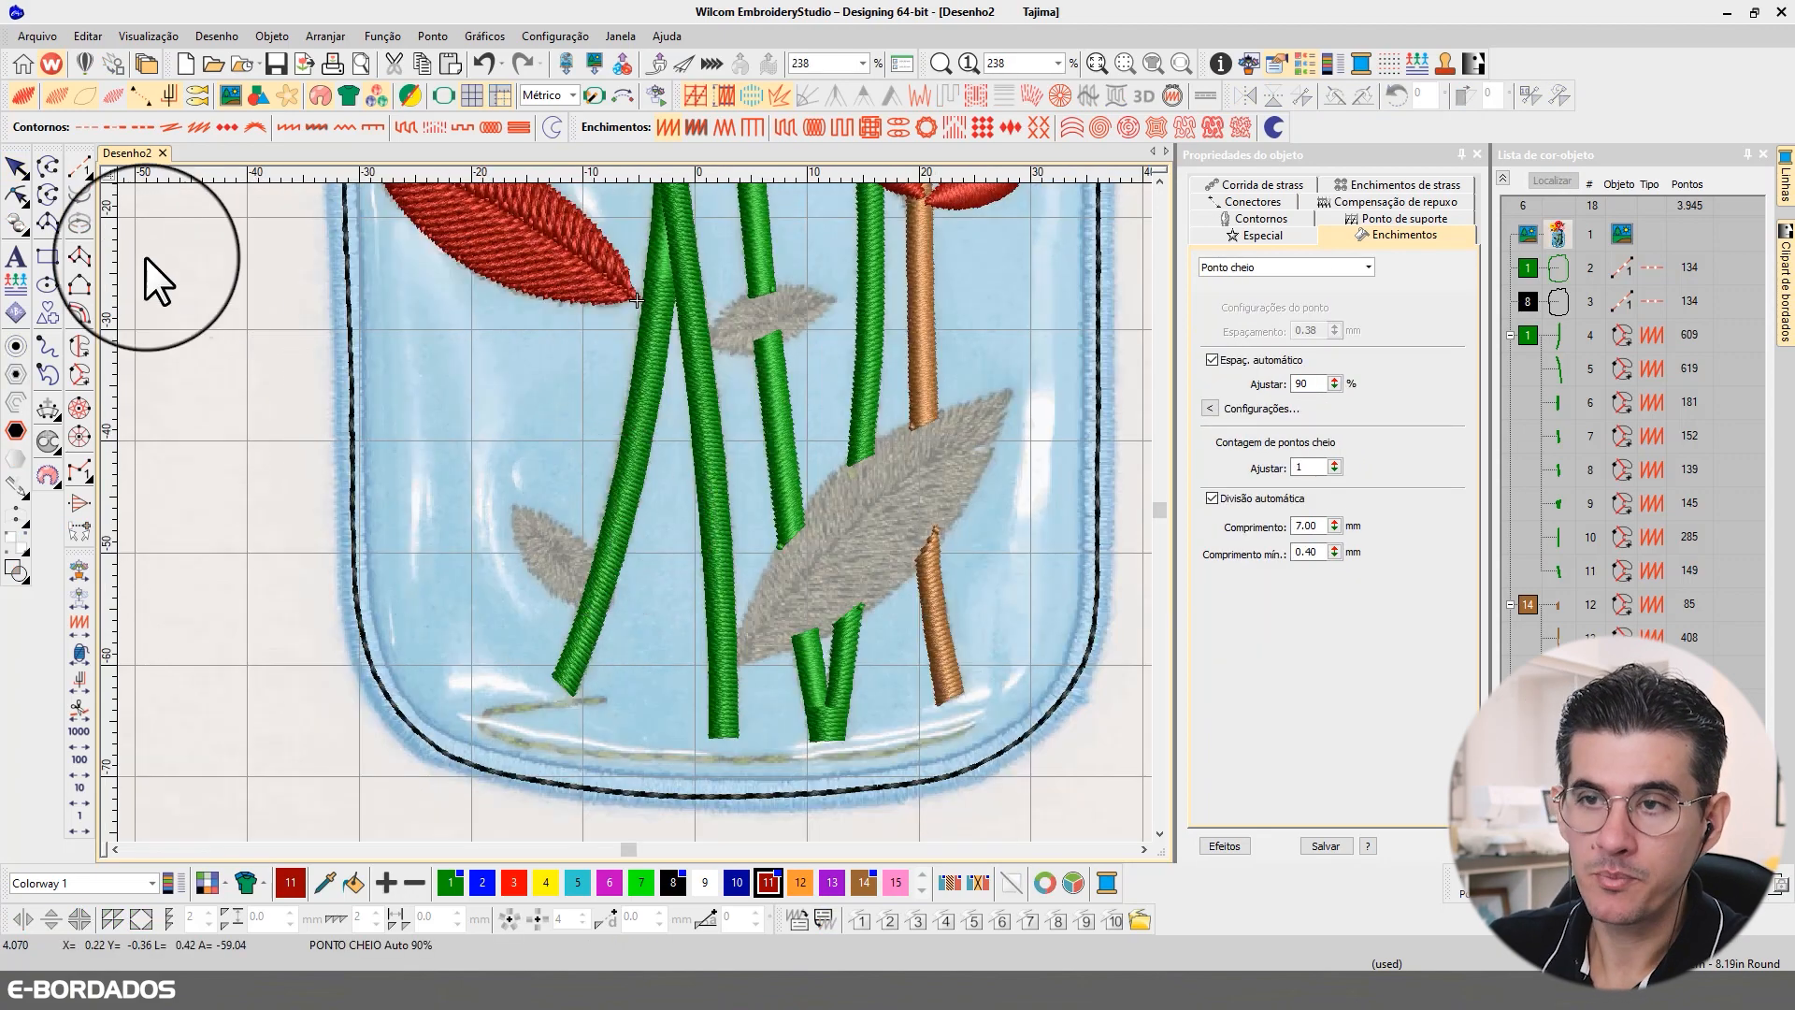
{"action": "left_click", "coordinate": [77, 346]}
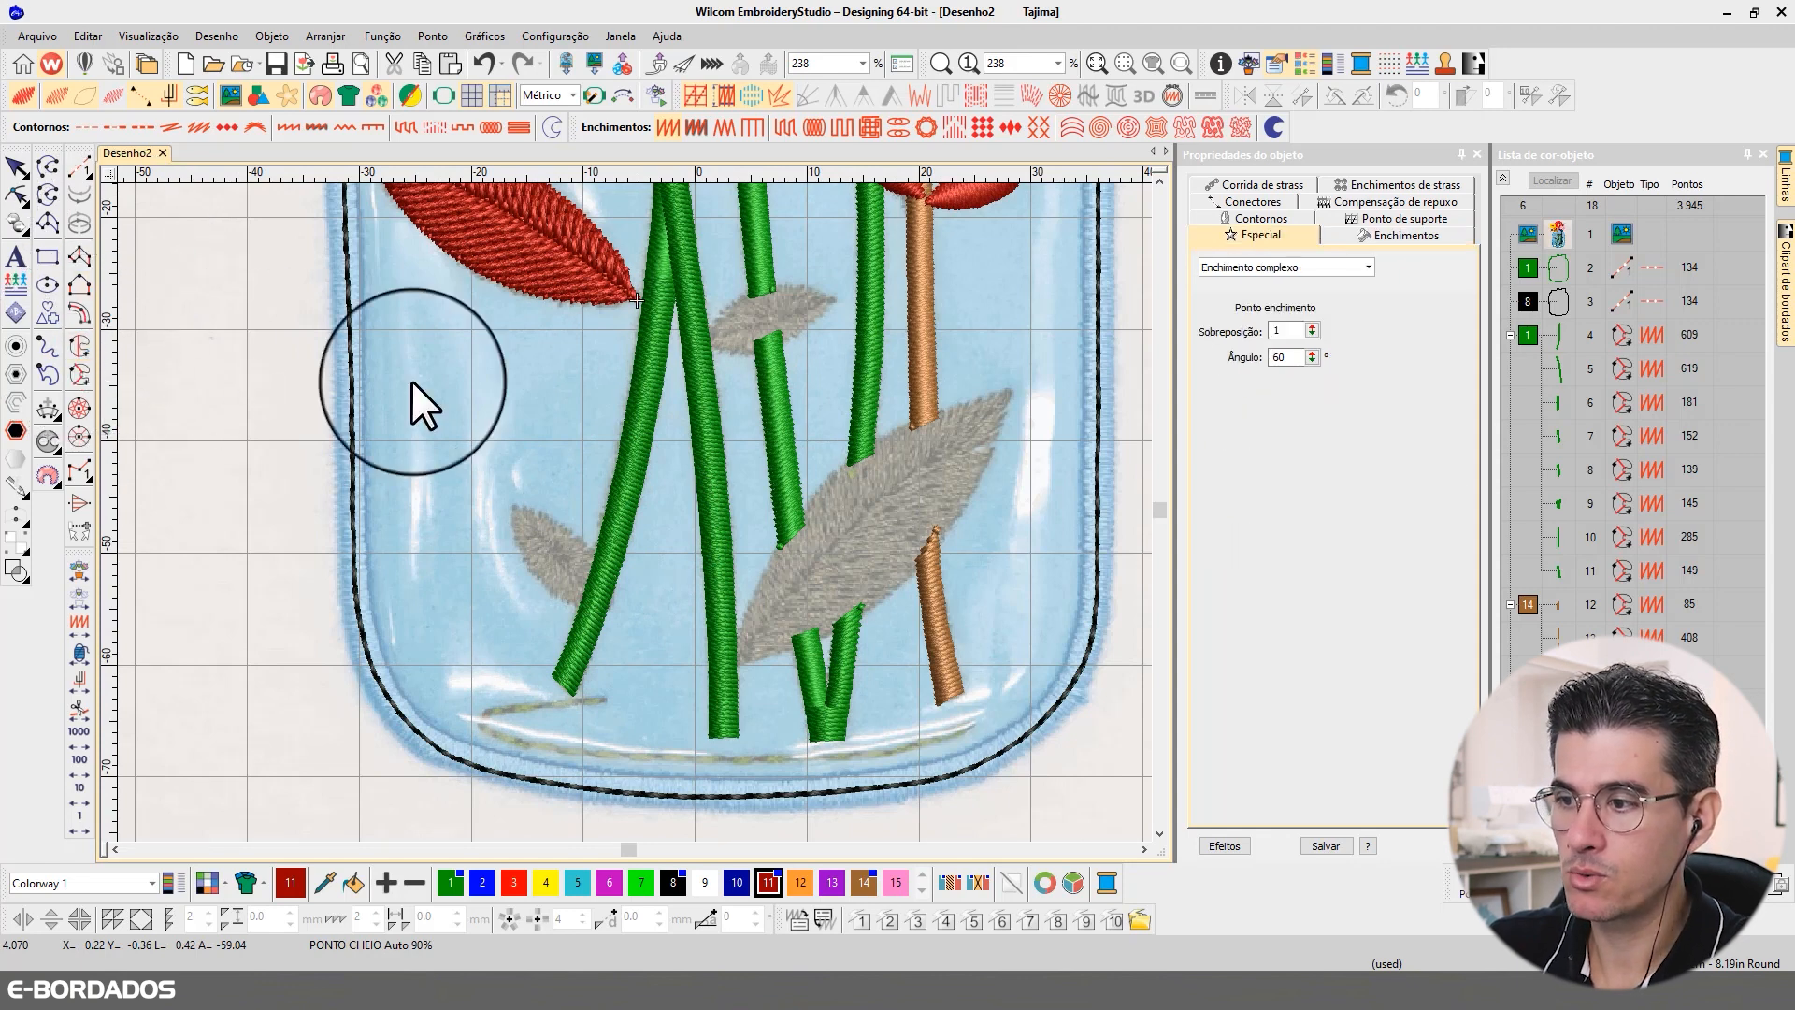
{"action": "left_click", "coordinate": [510, 505]}
{"action": "left_click", "coordinate": [559, 558]}
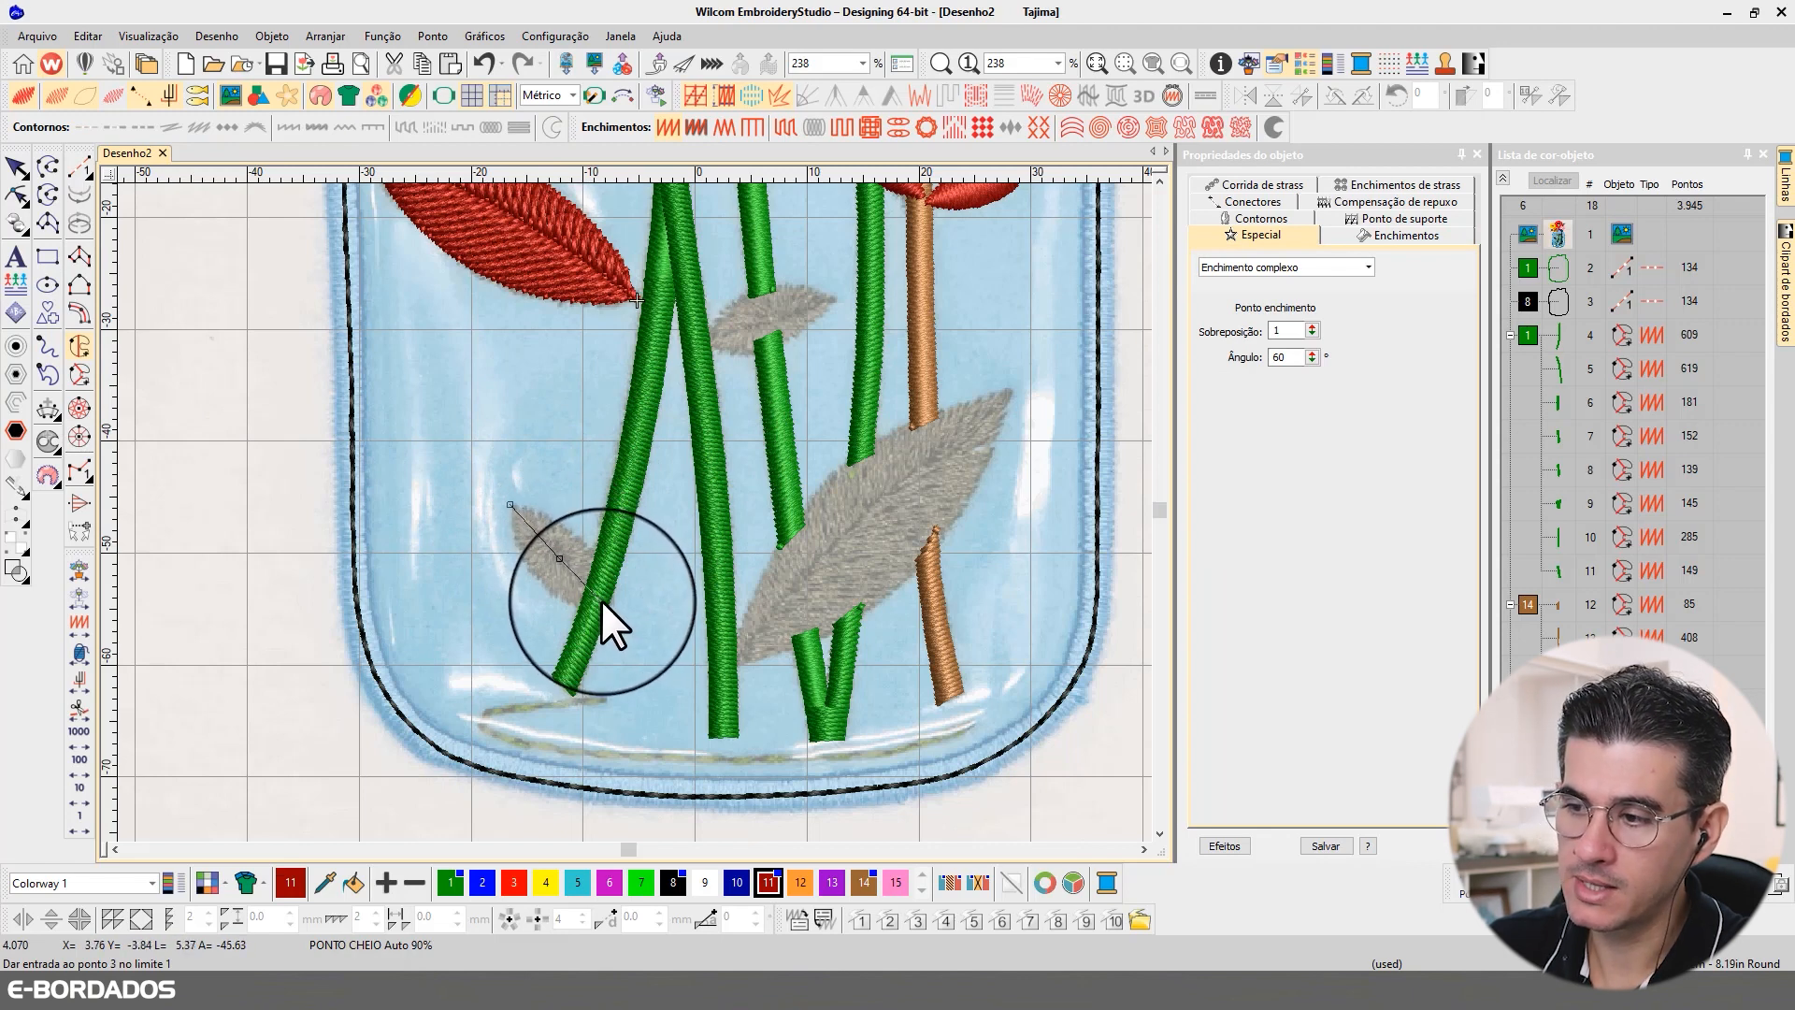
{"action": "left_click", "coordinate": [605, 605]}
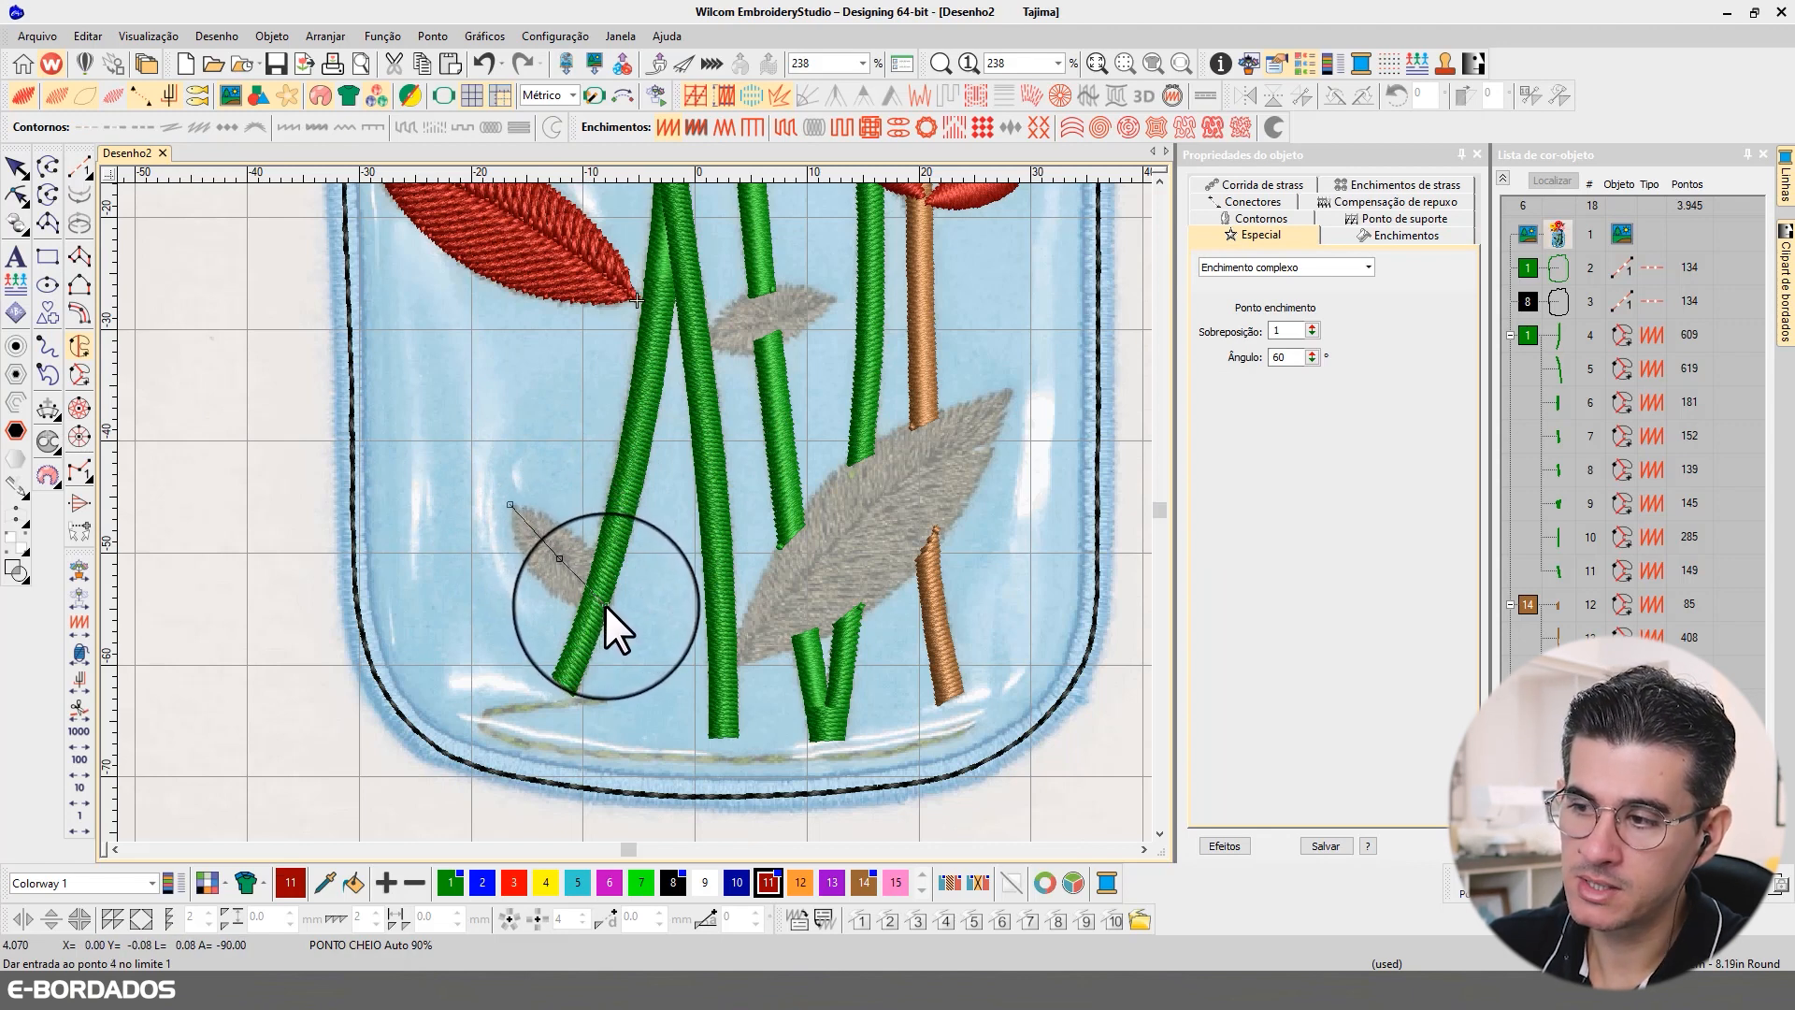
{"action": "left_click", "coordinate": [575, 532]}
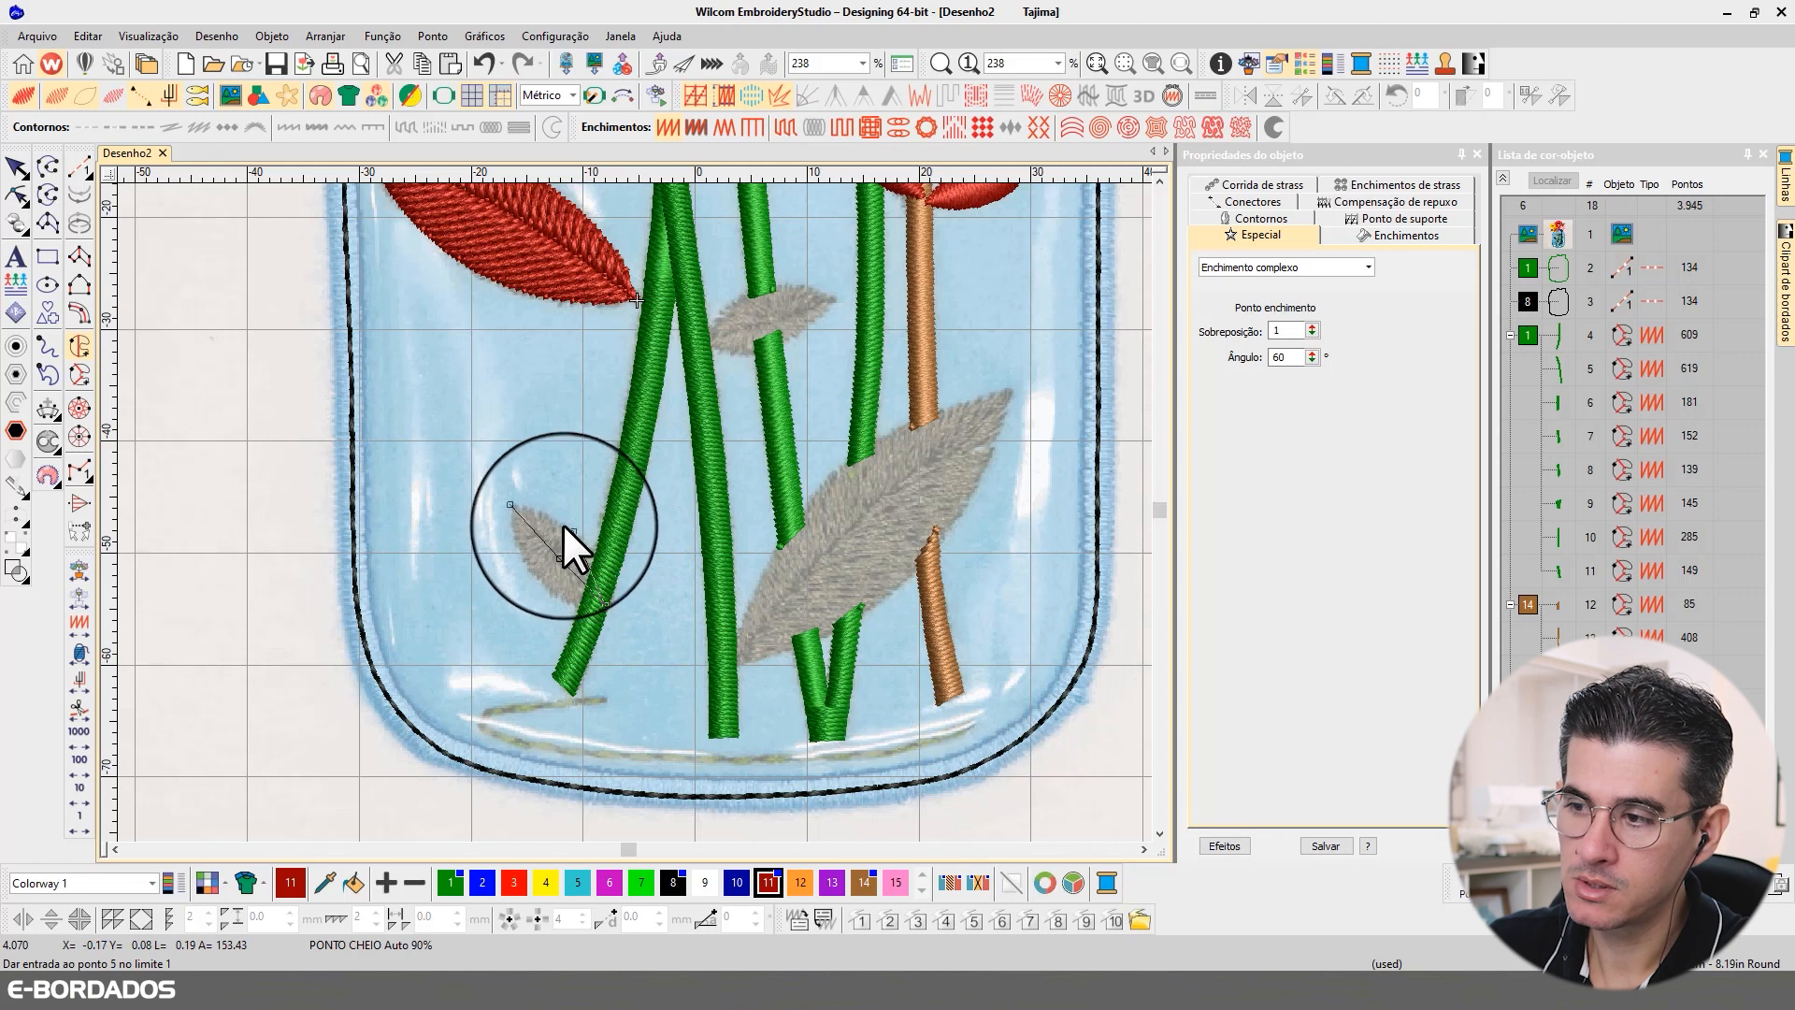
{"action": "left_click", "coordinate": [509, 504]}
{"action": "key", "text": "Return"}
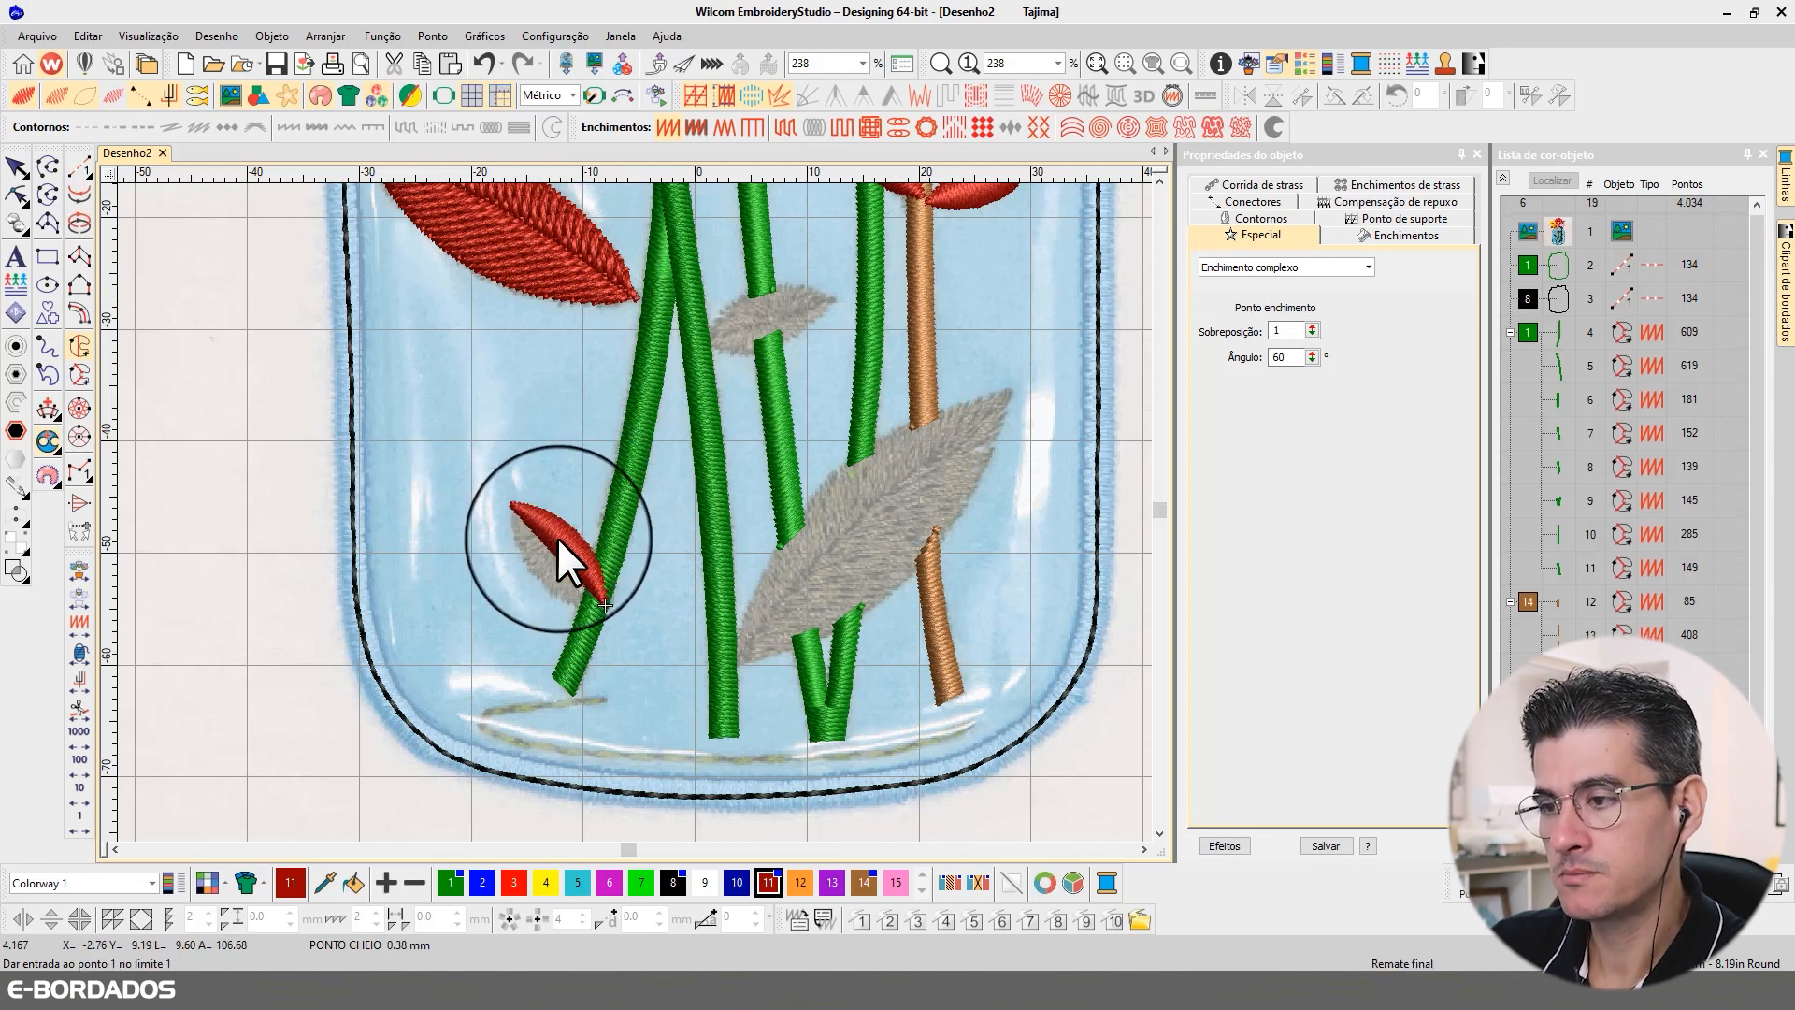
Step: Digitize the lower half of the small leaf at the leftmost green stem as a second red complex fill
{"action": "left_click", "coordinate": [512, 503]}
{"action": "left_click", "coordinate": [523, 557]}
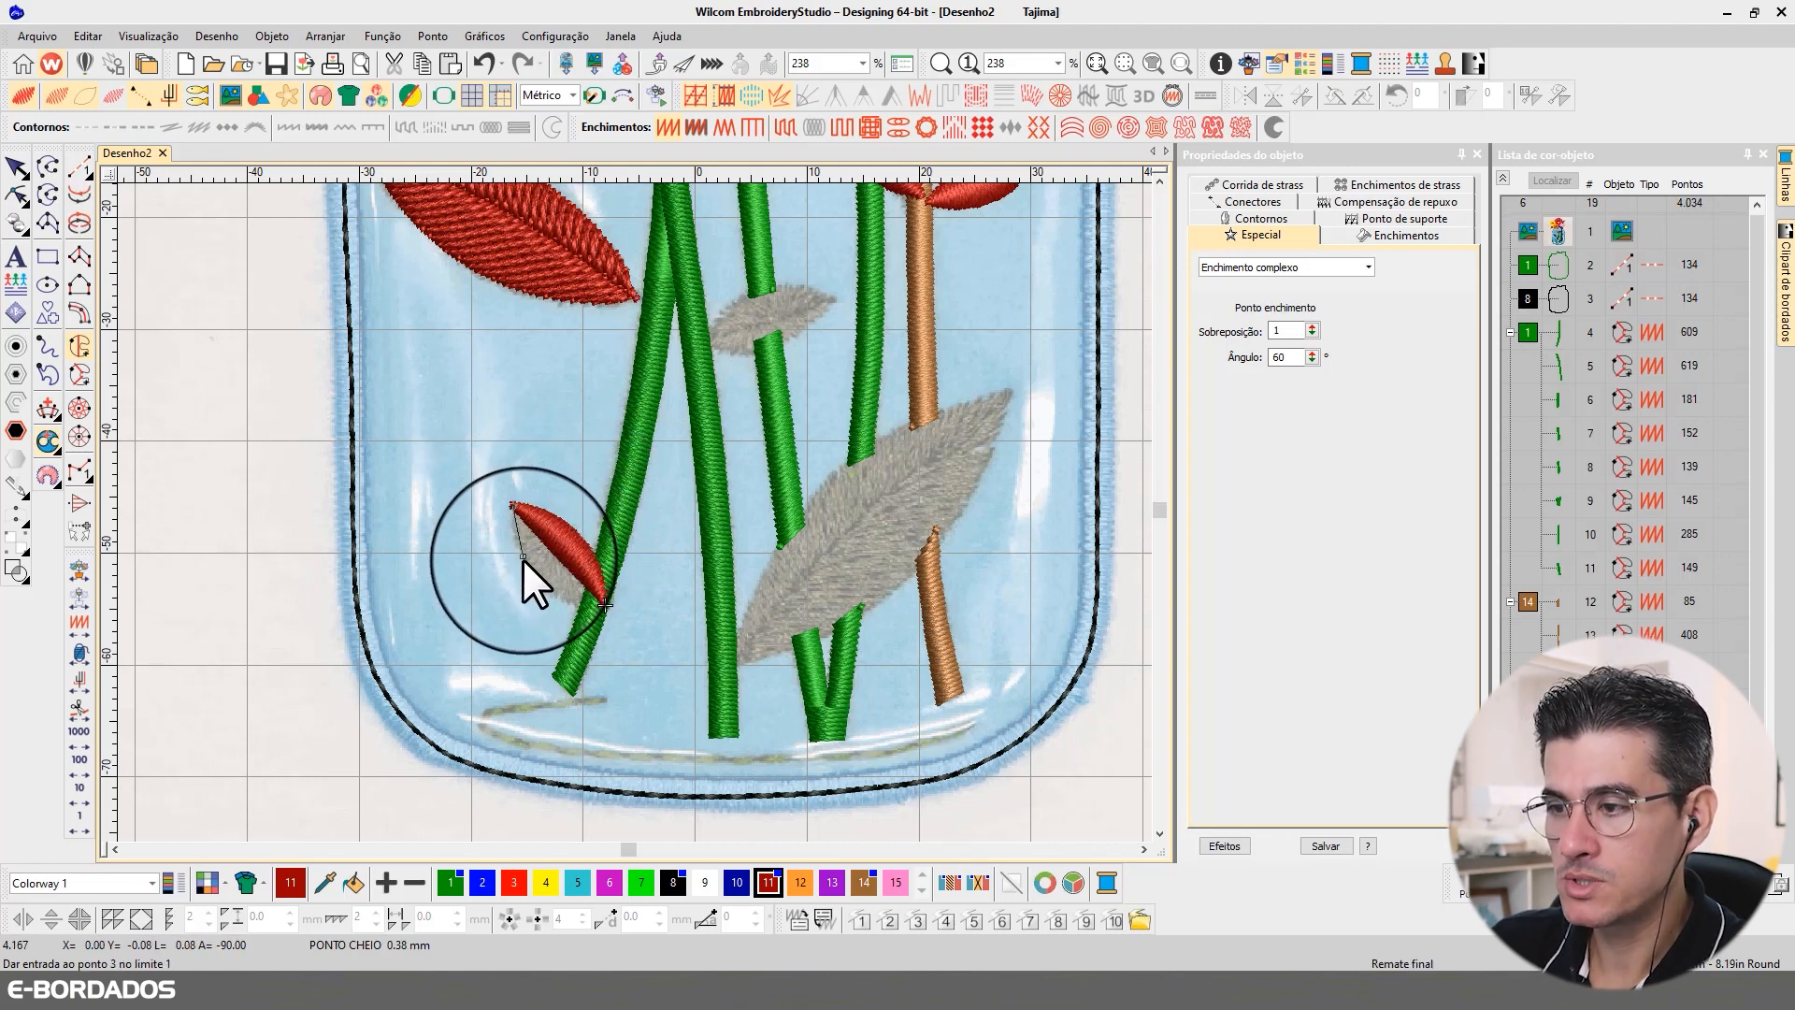
{"action": "left_click", "coordinate": [569, 606]}
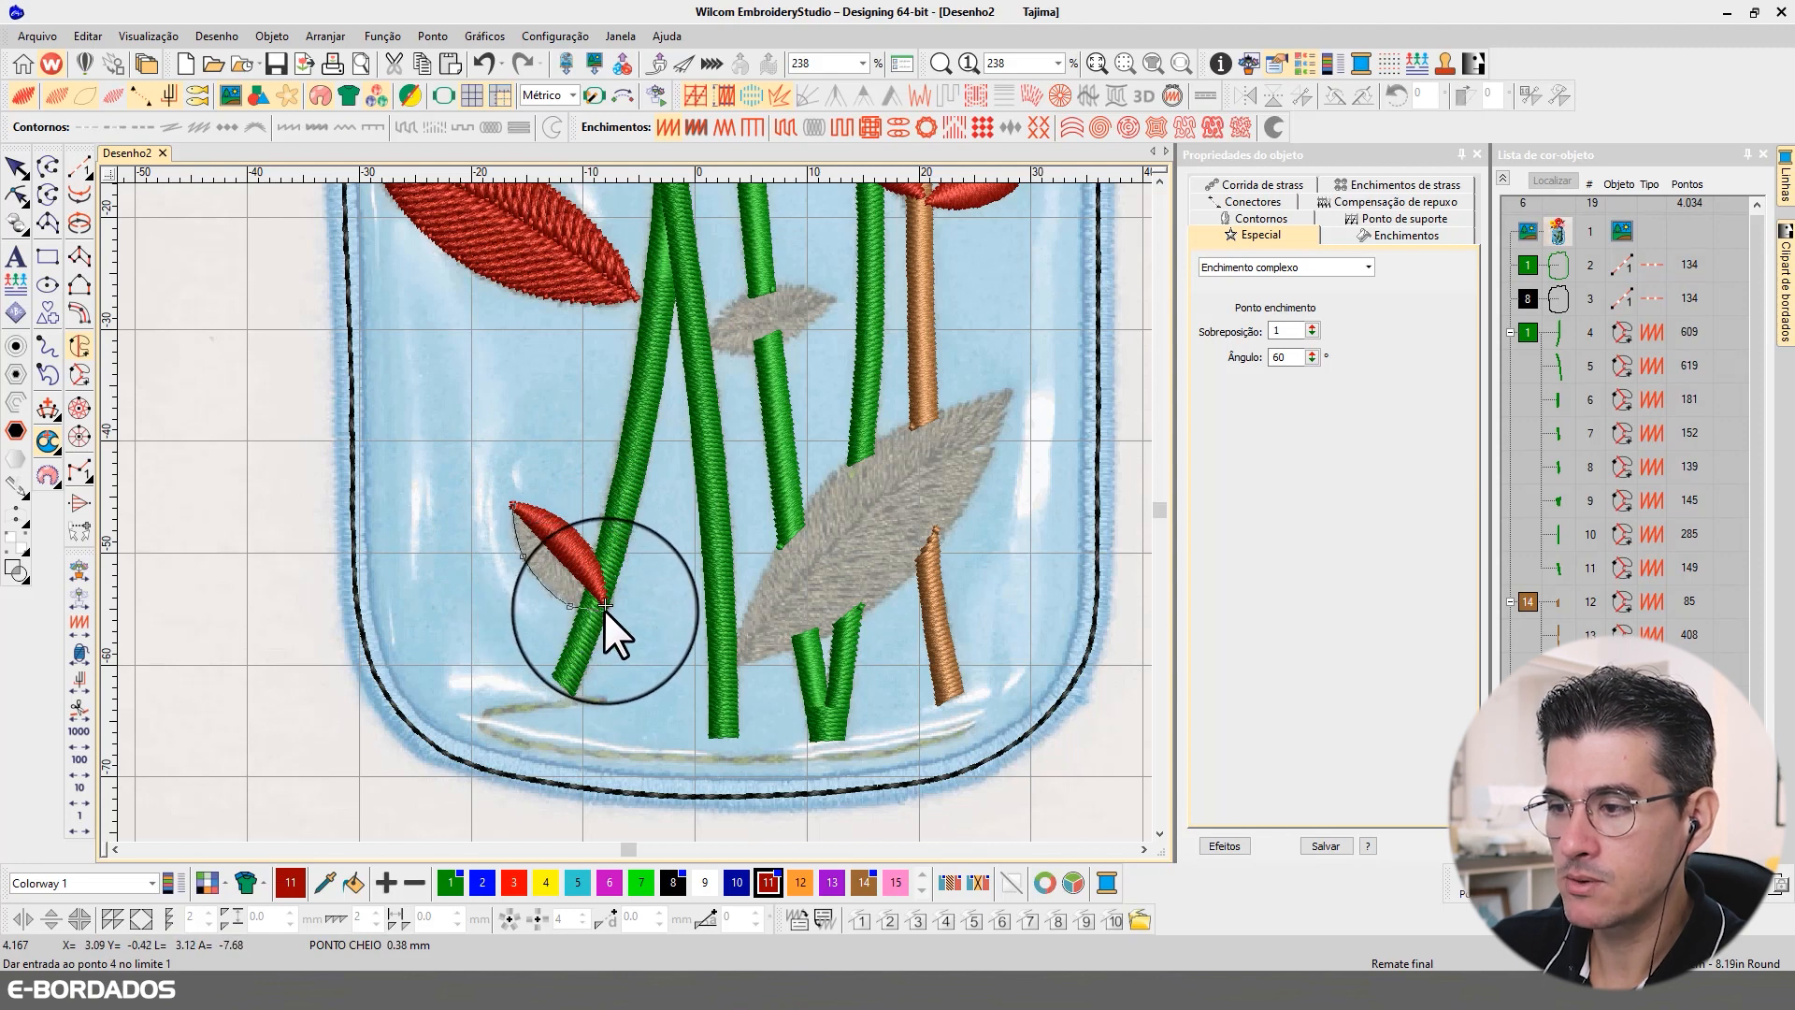
{"action": "left_click", "coordinate": [605, 607]}
{"action": "left_click", "coordinate": [562, 555]}
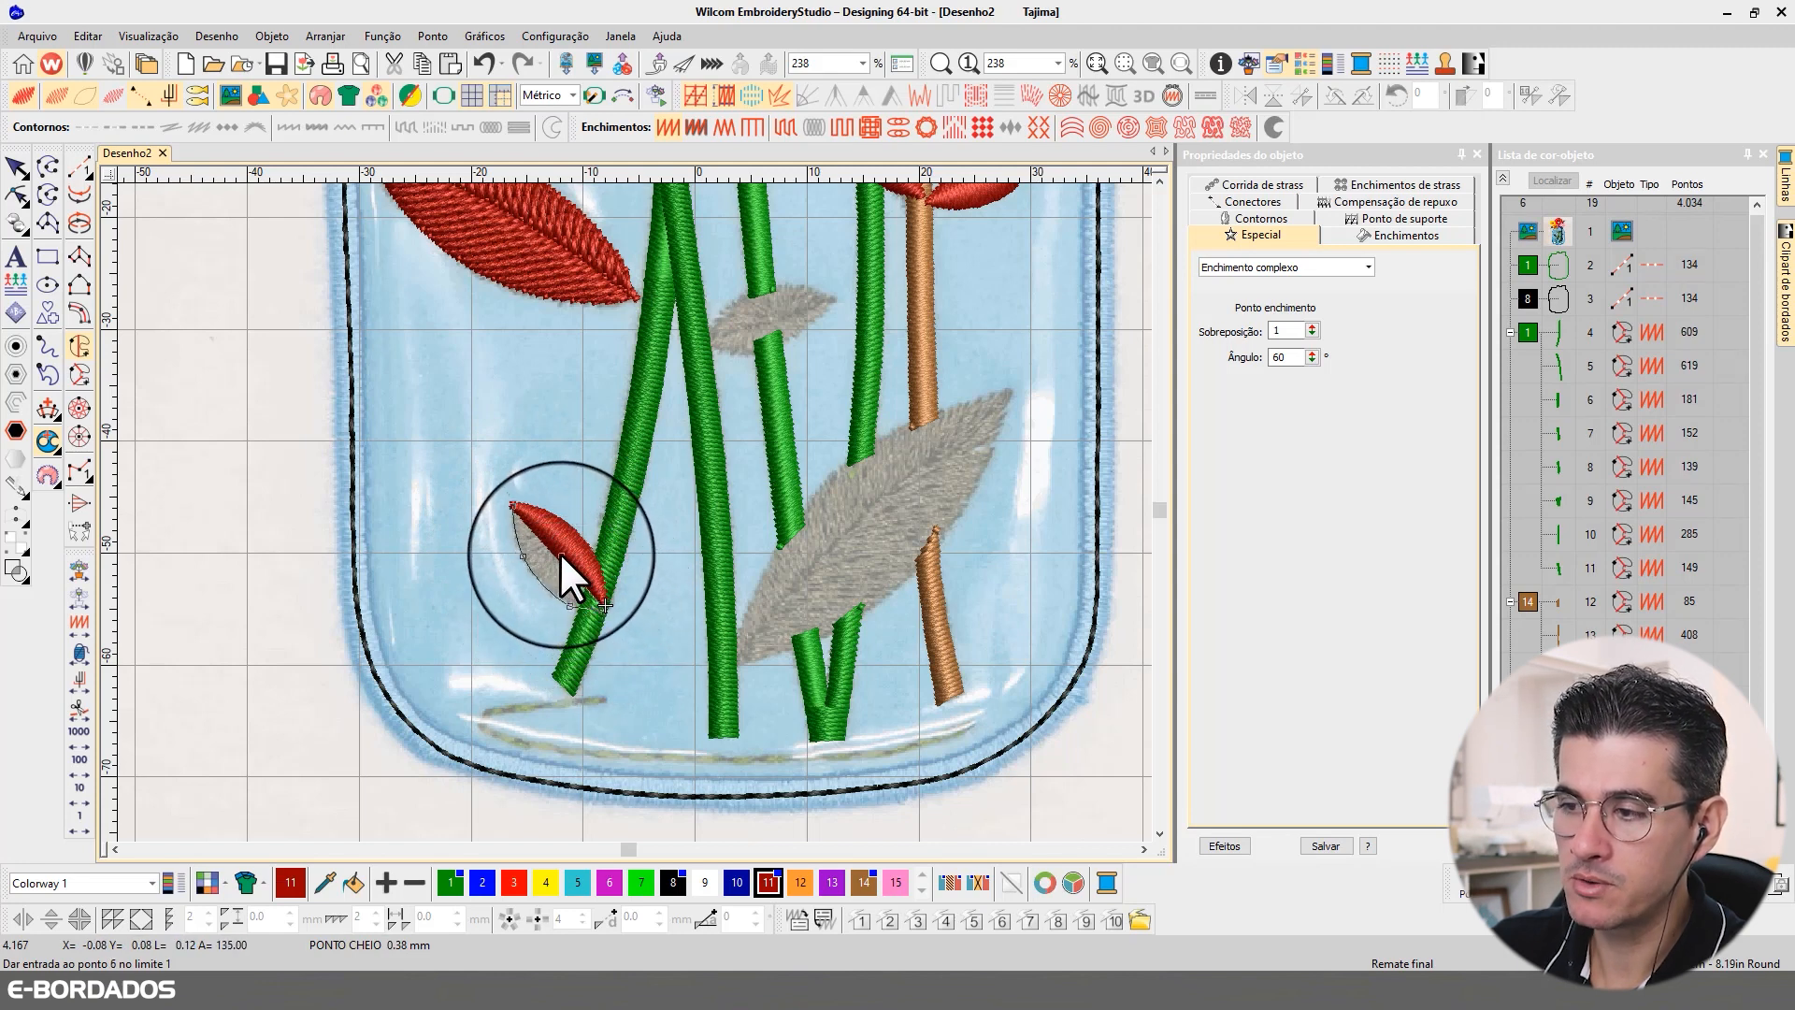
{"action": "left_click", "coordinate": [514, 505]}
{"action": "key", "text": "Return"}
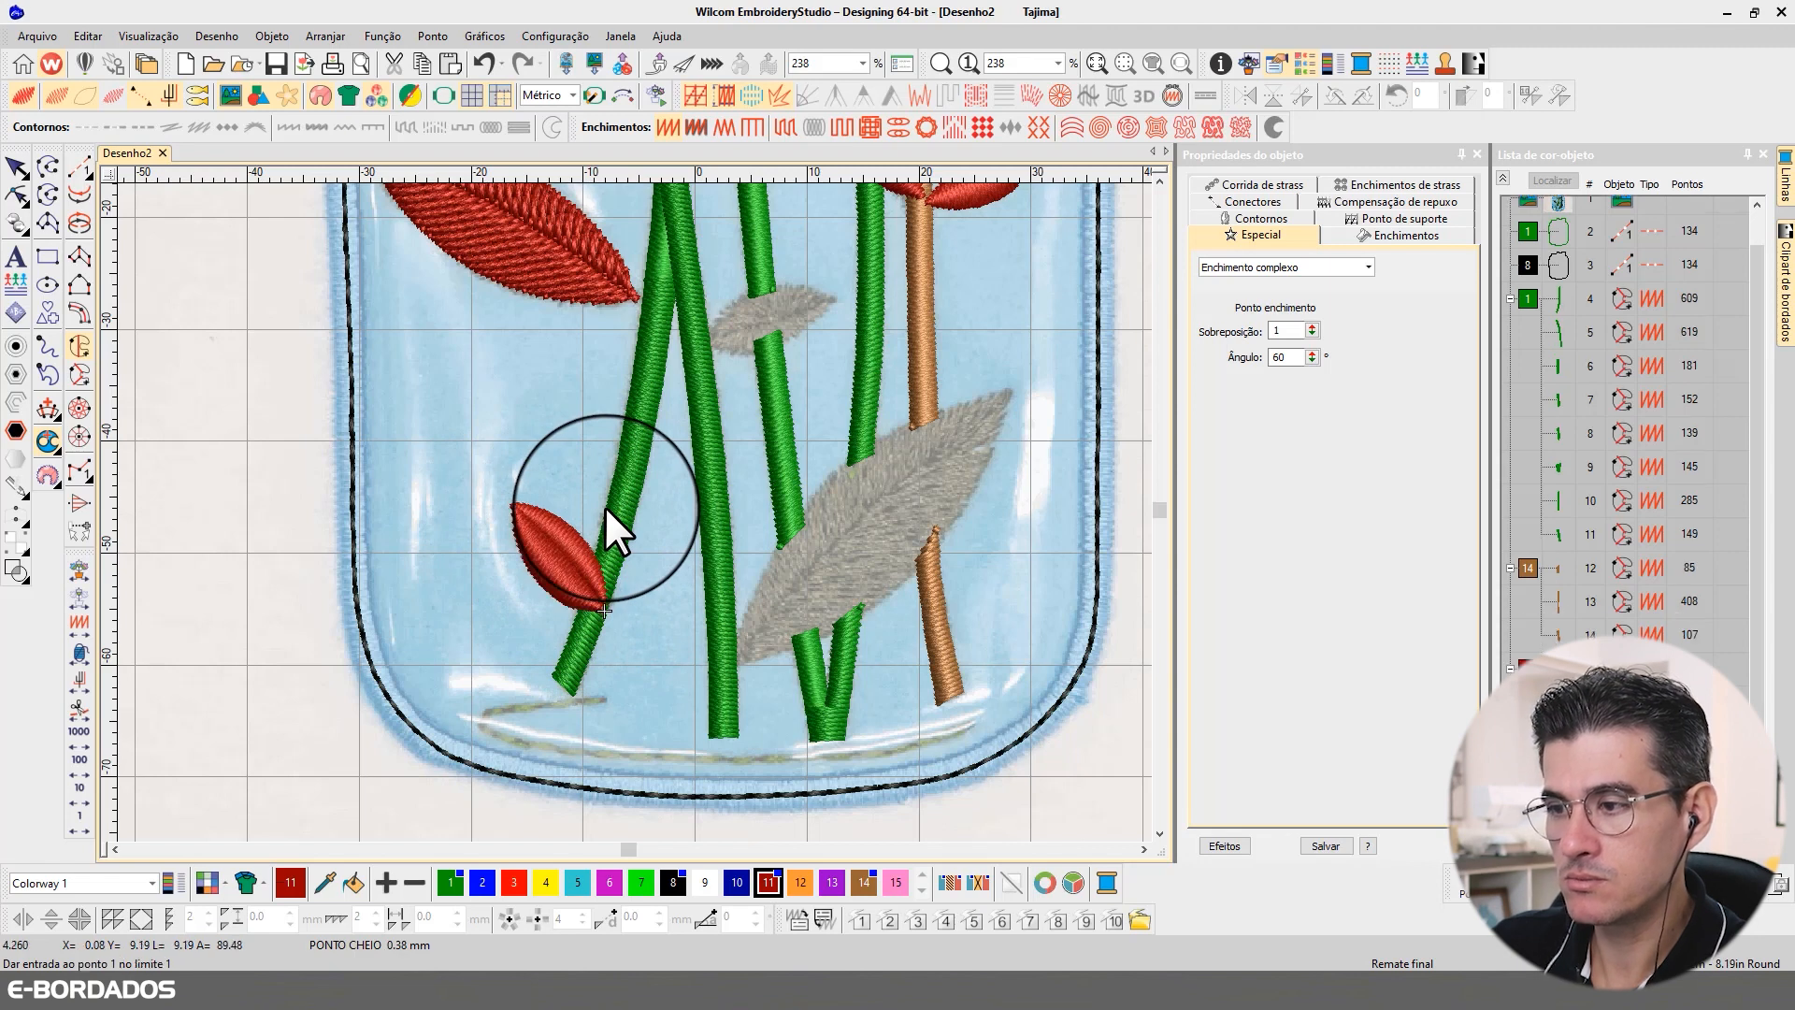
Step: Set the small leaf's stitch angle to 84° on the upper half and 5° on the lower half, and deselect it
{"action": "left_click", "coordinate": [25, 171]}
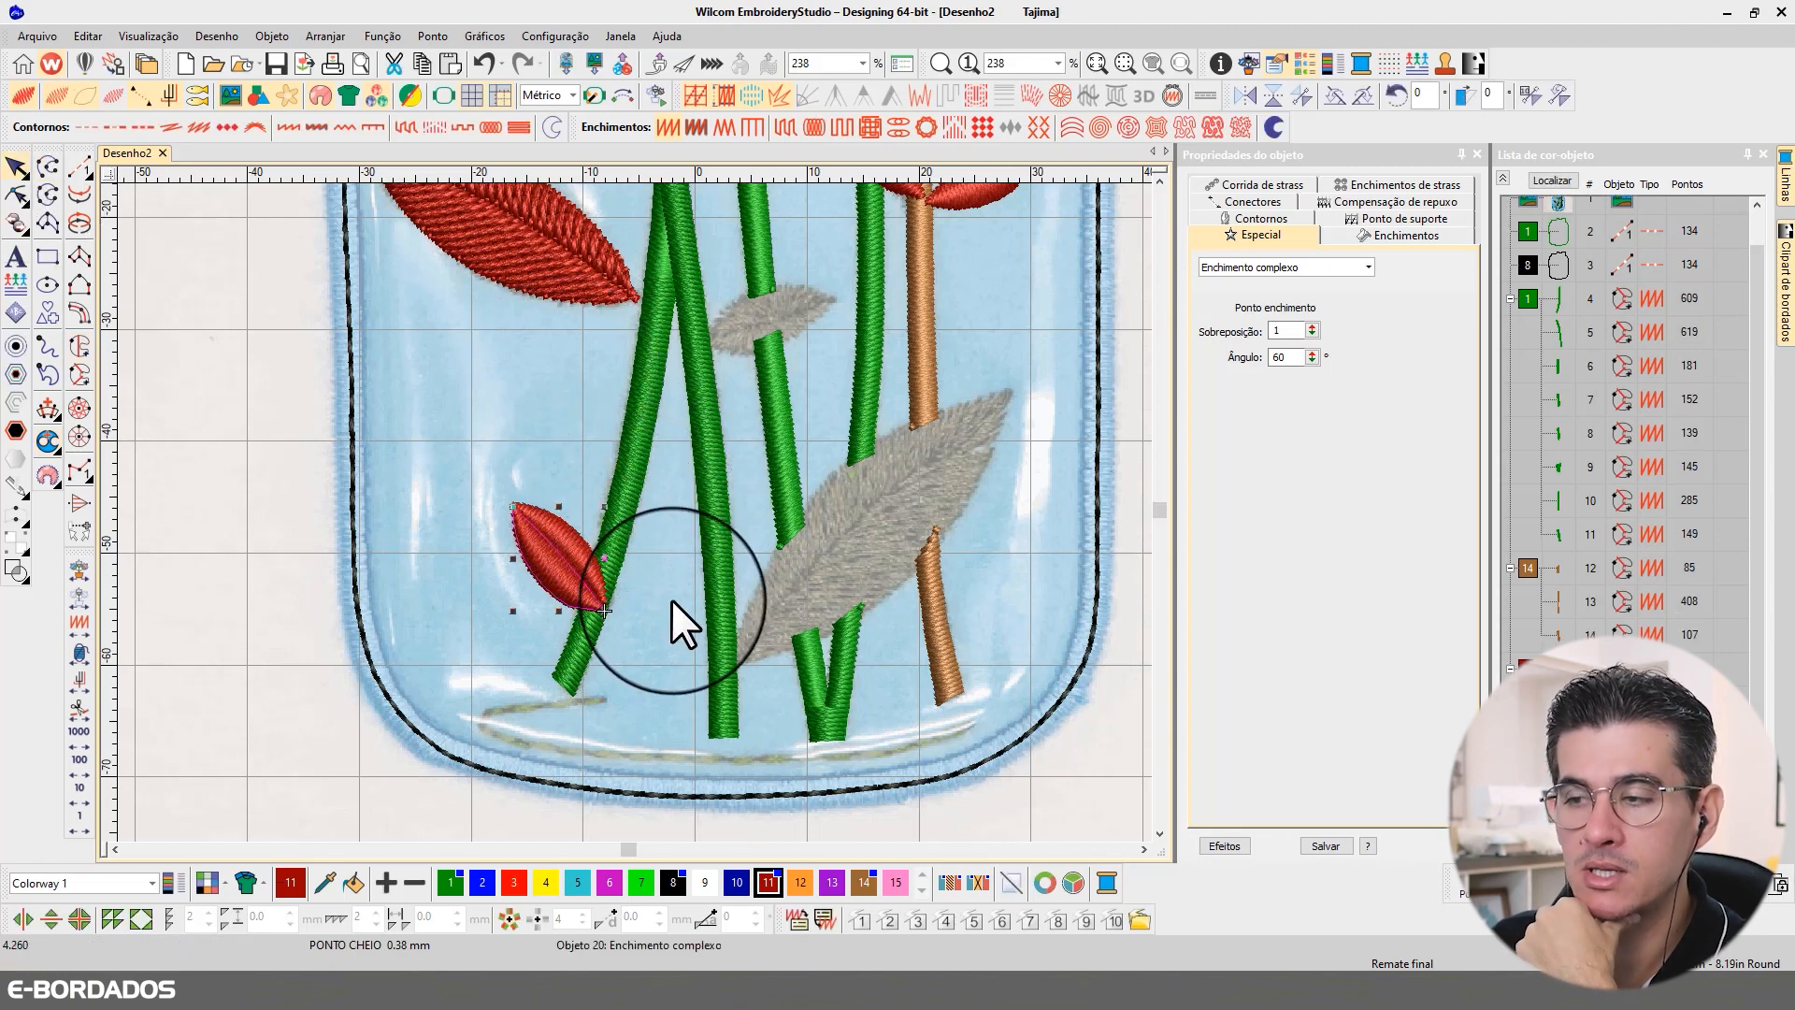
{"action": "left_click", "coordinate": [18, 197]}
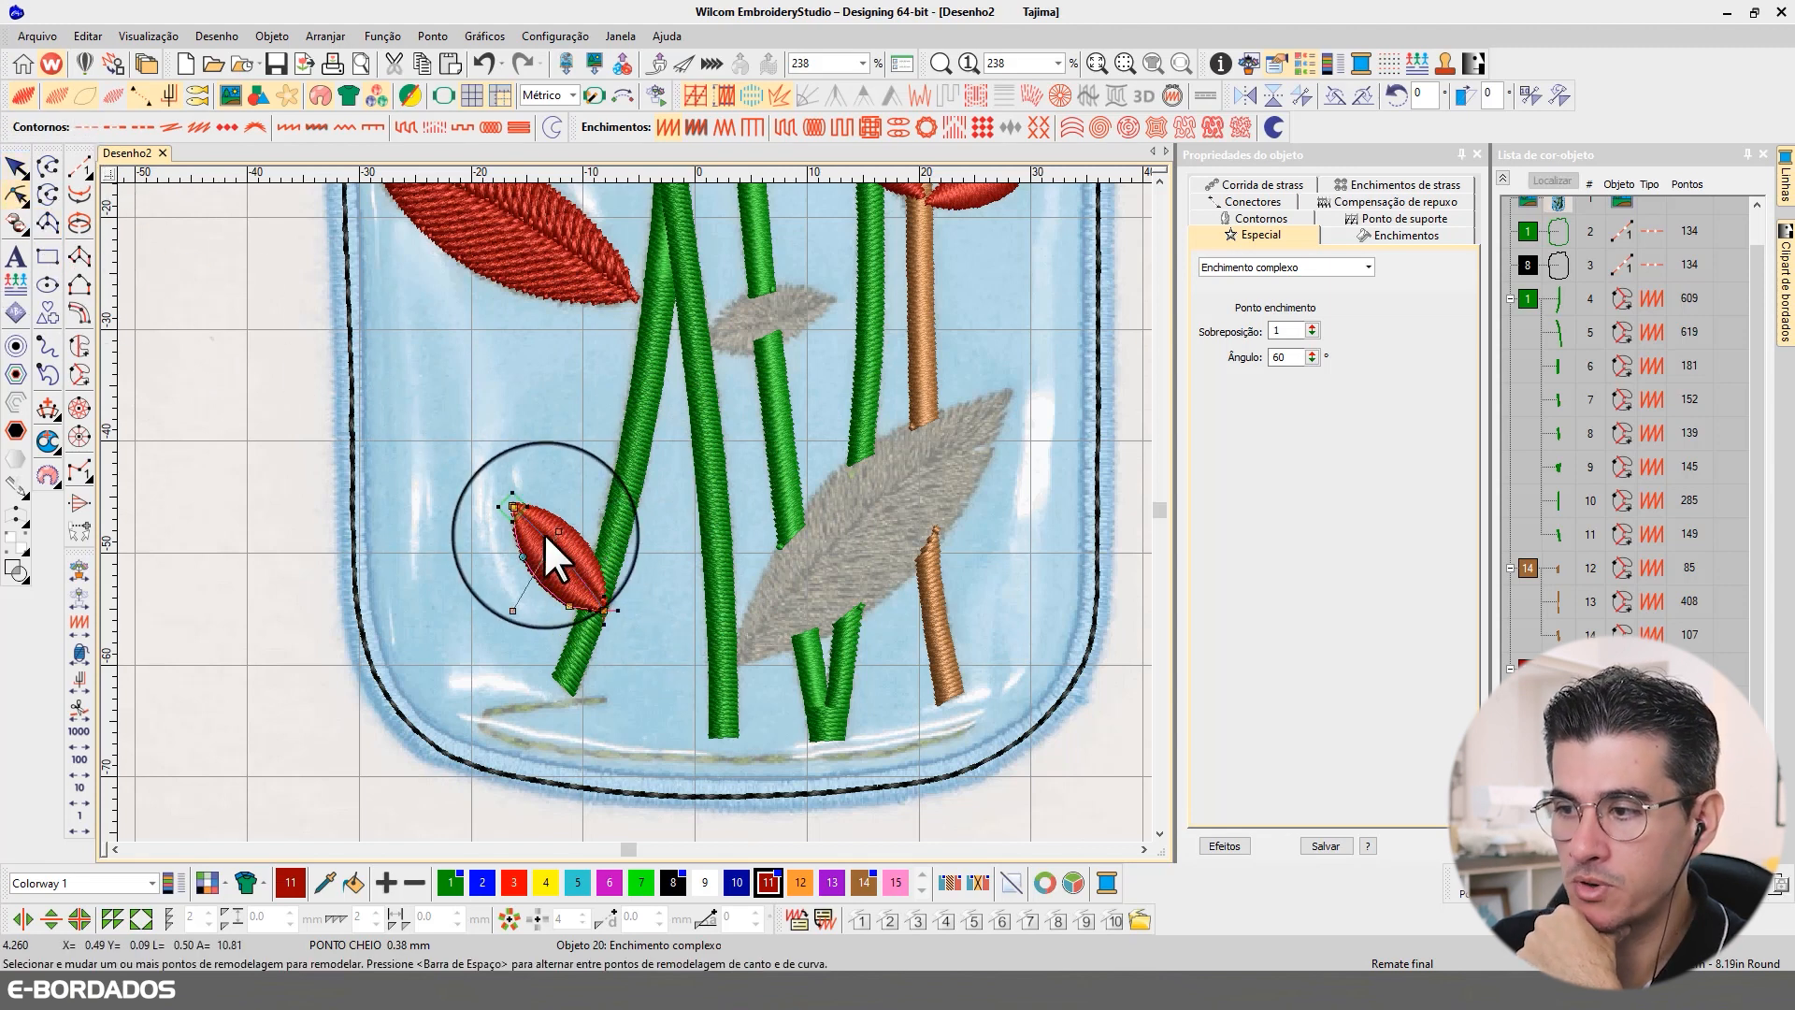
{"action": "left_click_drag", "start_coordinate": [553, 528], "coordinate": [554, 626]}
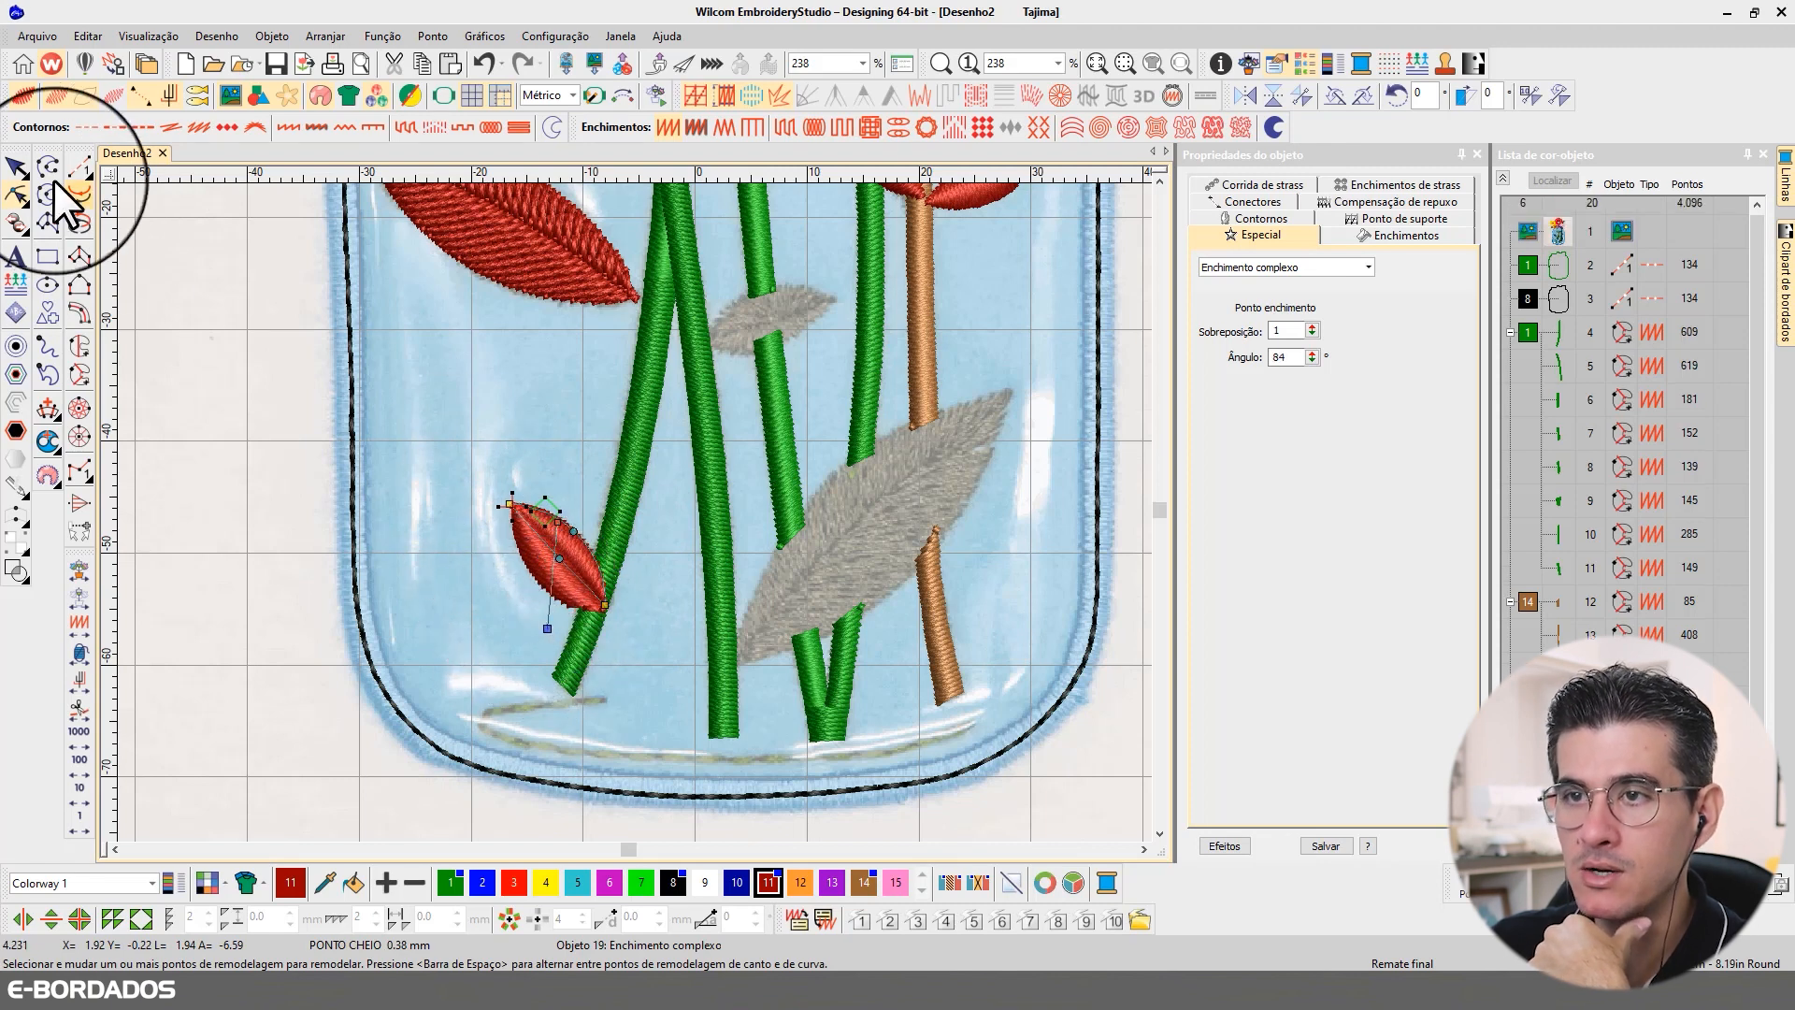
{"action": "left_click", "coordinate": [17, 168]}
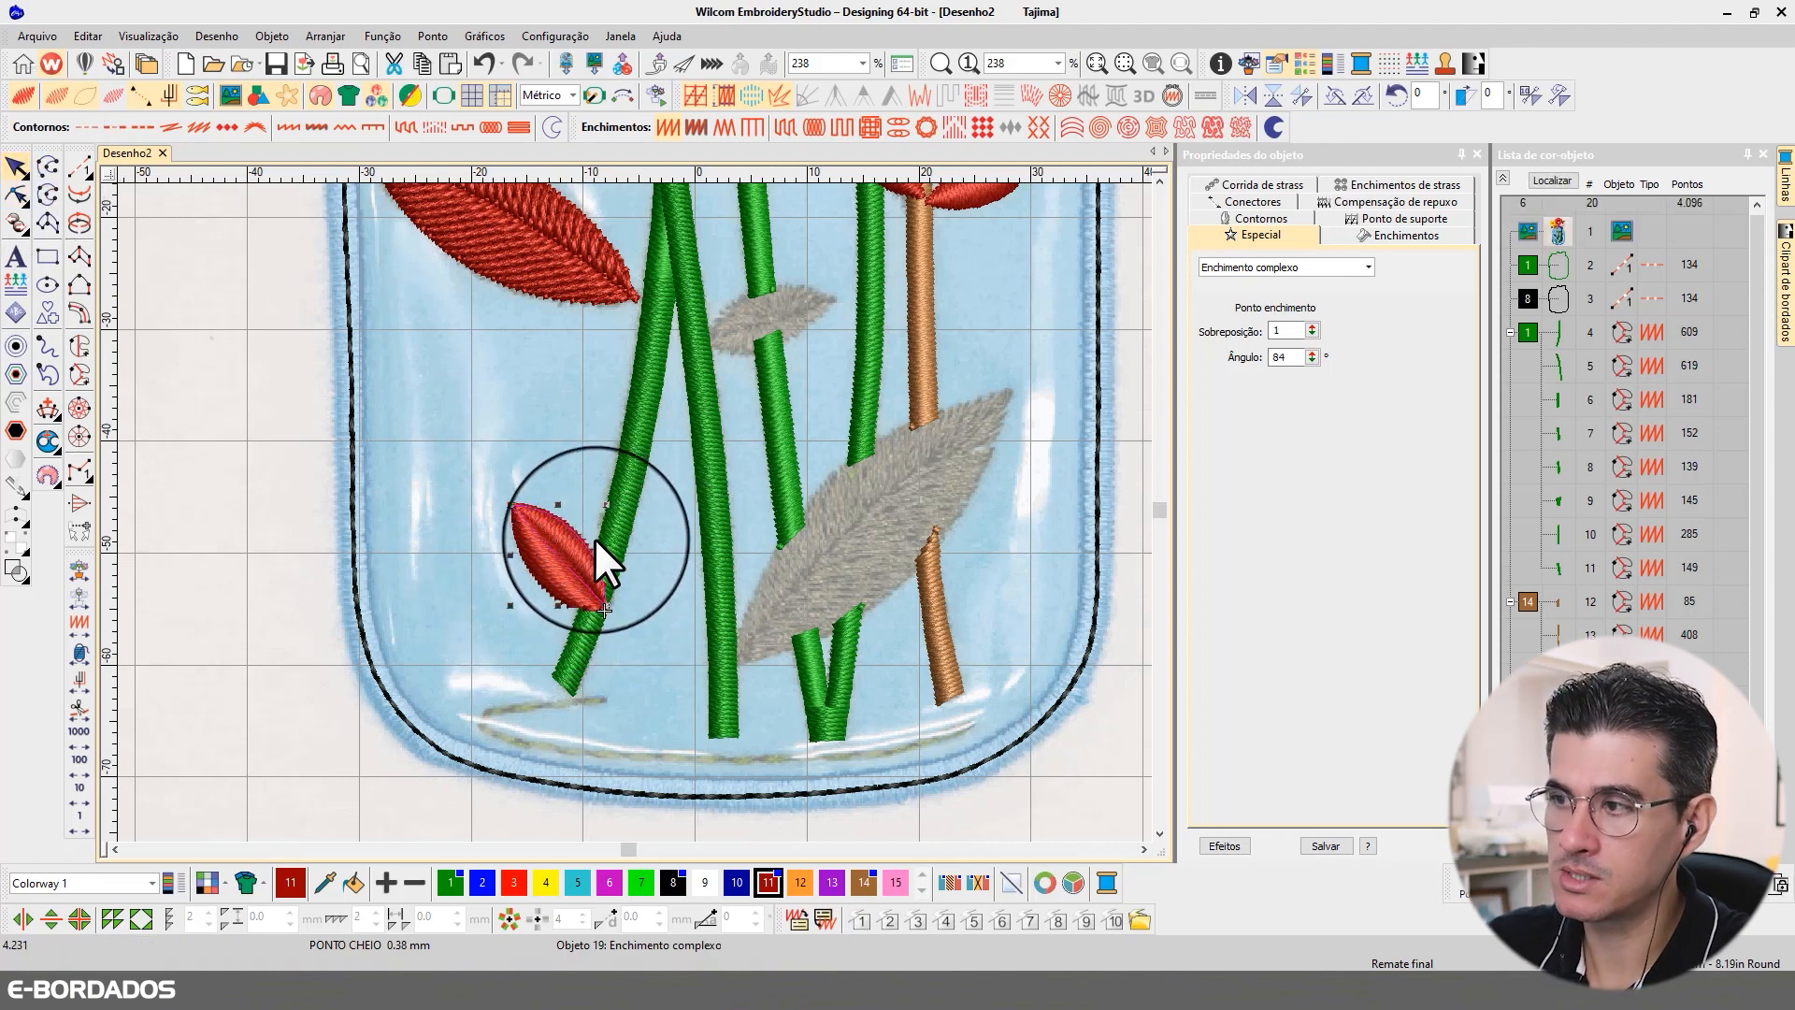
{"action": "key", "text": "ctrl+z"}
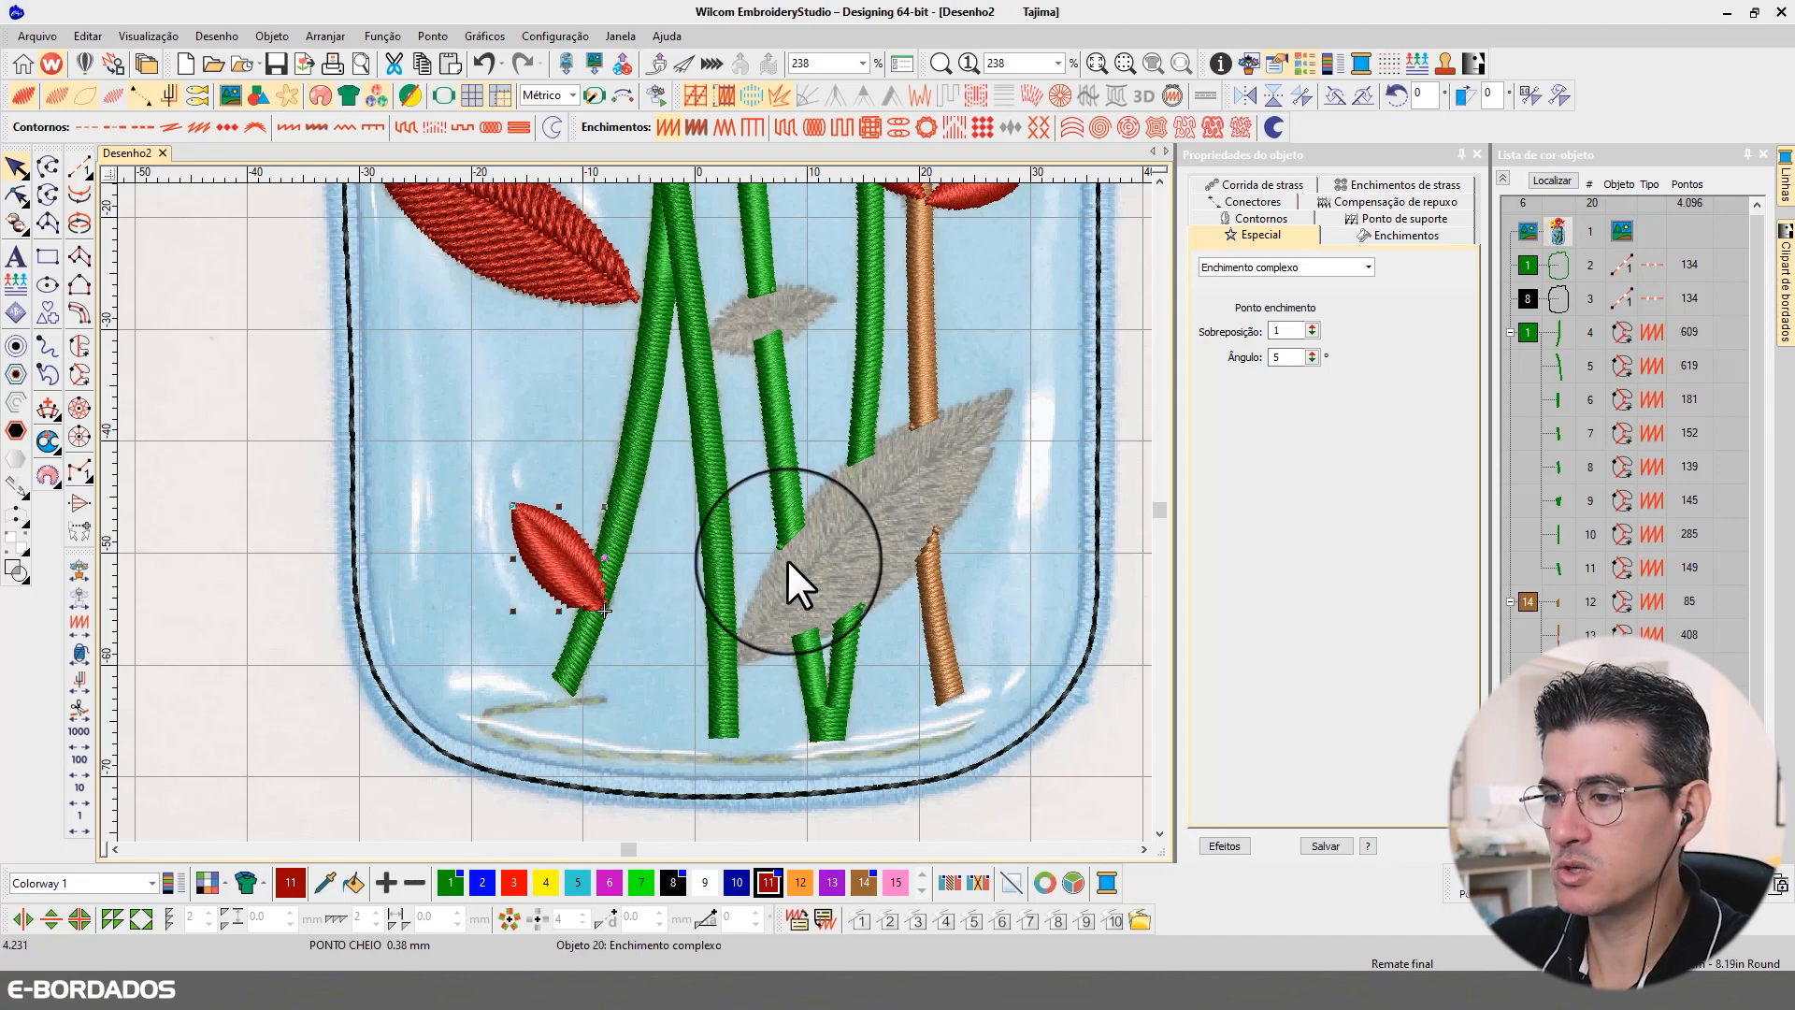
{"action": "left_click", "coordinate": [1160, 180]}
{"action": "left_click", "coordinate": [1159, 181]}
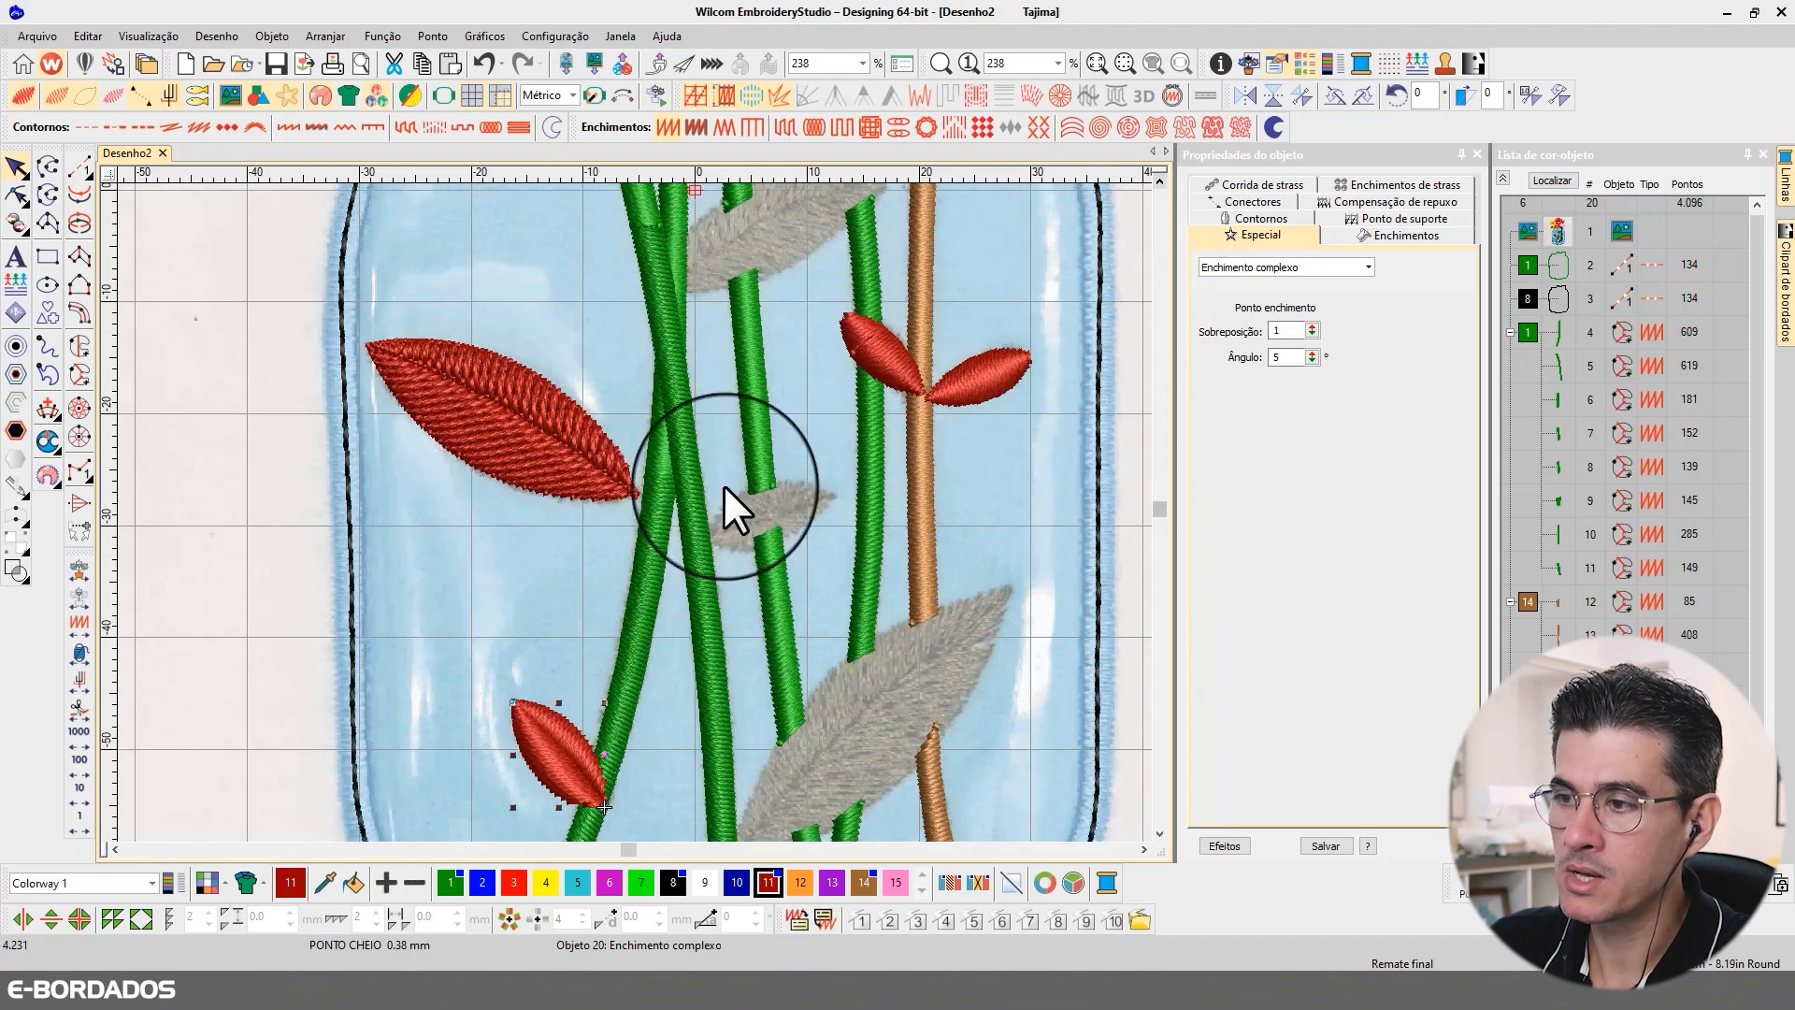
{"action": "left_click", "coordinate": [1160, 833]}
{"action": "left_click", "coordinate": [1160, 833]}
{"action": "left_click", "coordinate": [563, 441]}
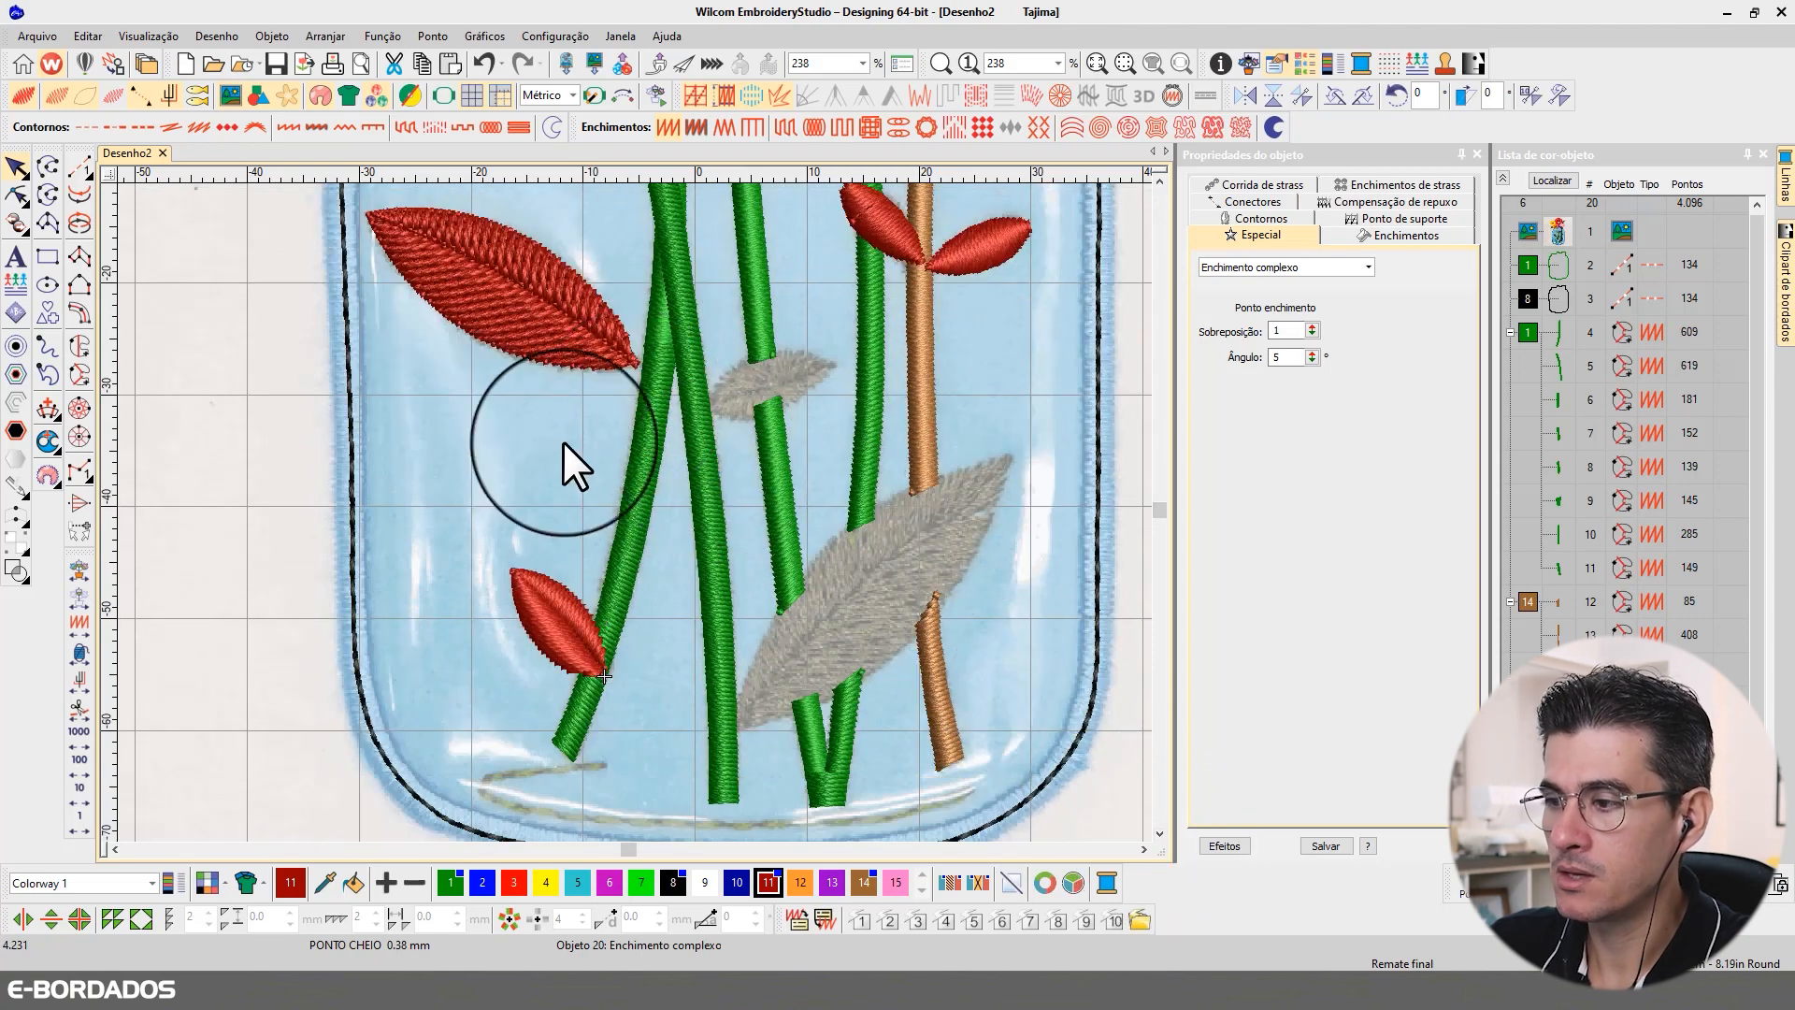
Step: Digitize the lower half of the large grey leaf crossing the brown stem as a red complex fill with curved edges
{"action": "left_click", "coordinate": [77, 342]}
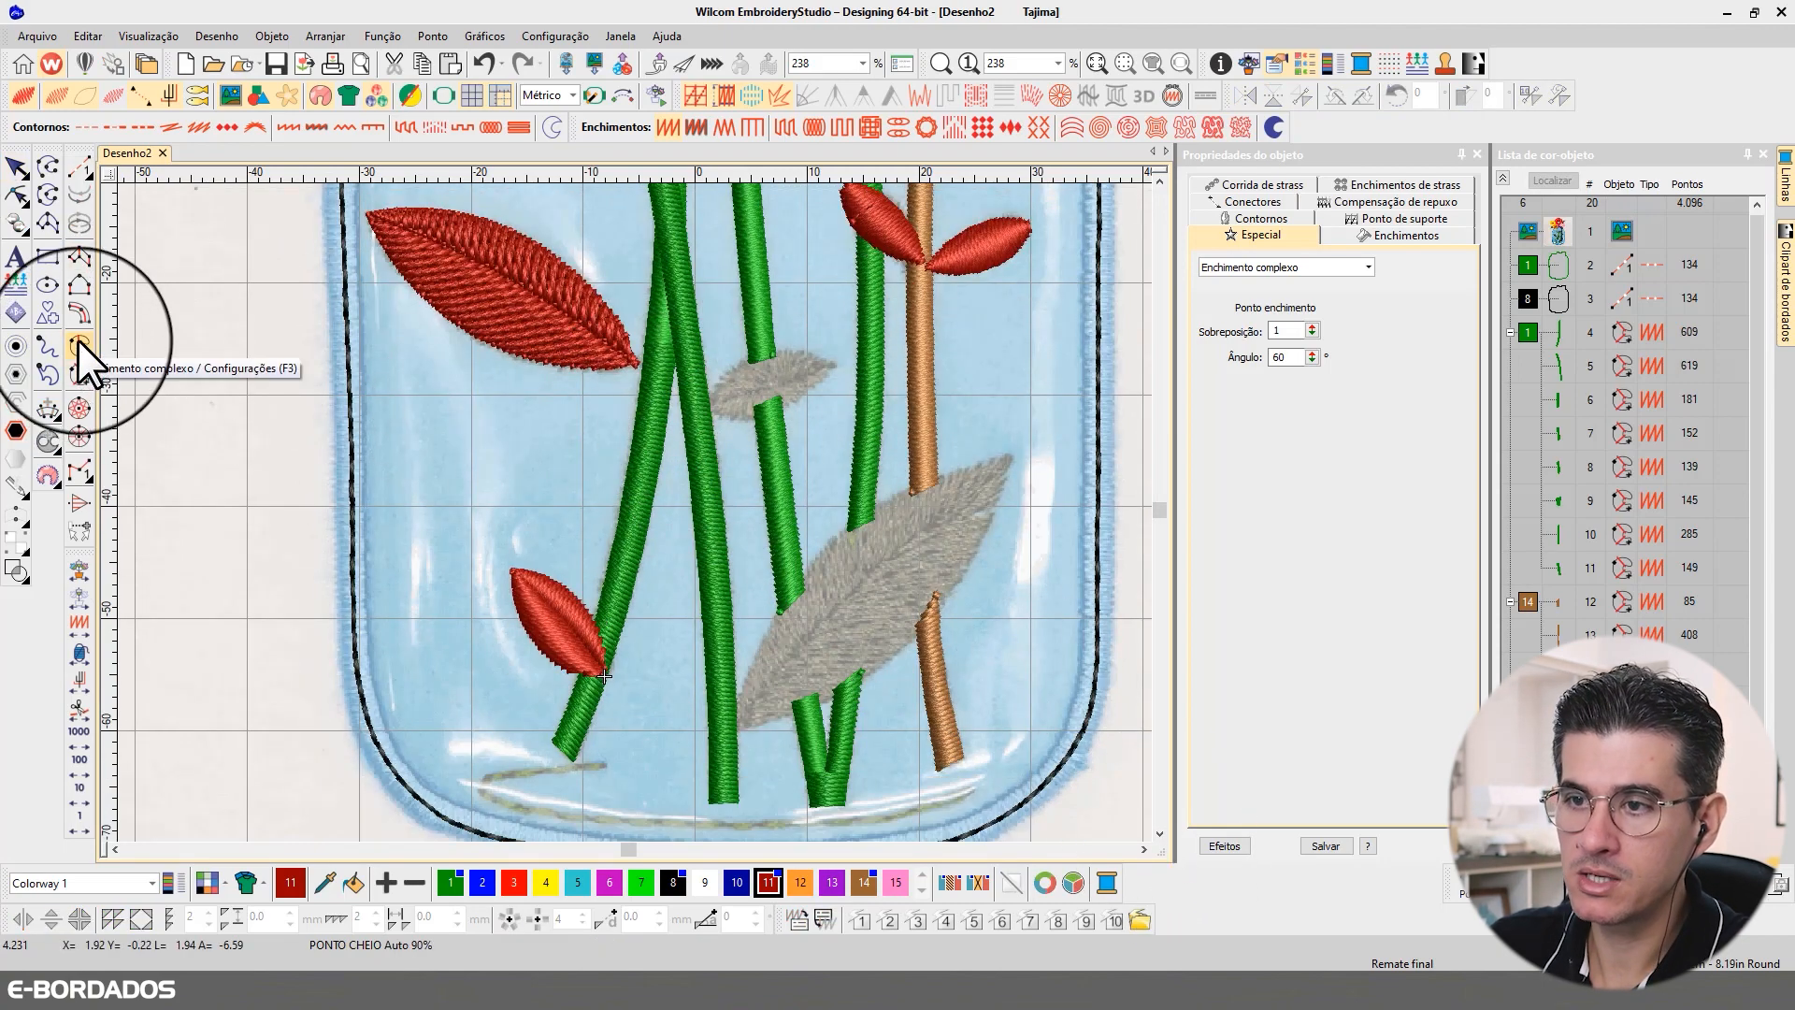
{"action": "left_click", "coordinate": [735, 728]}
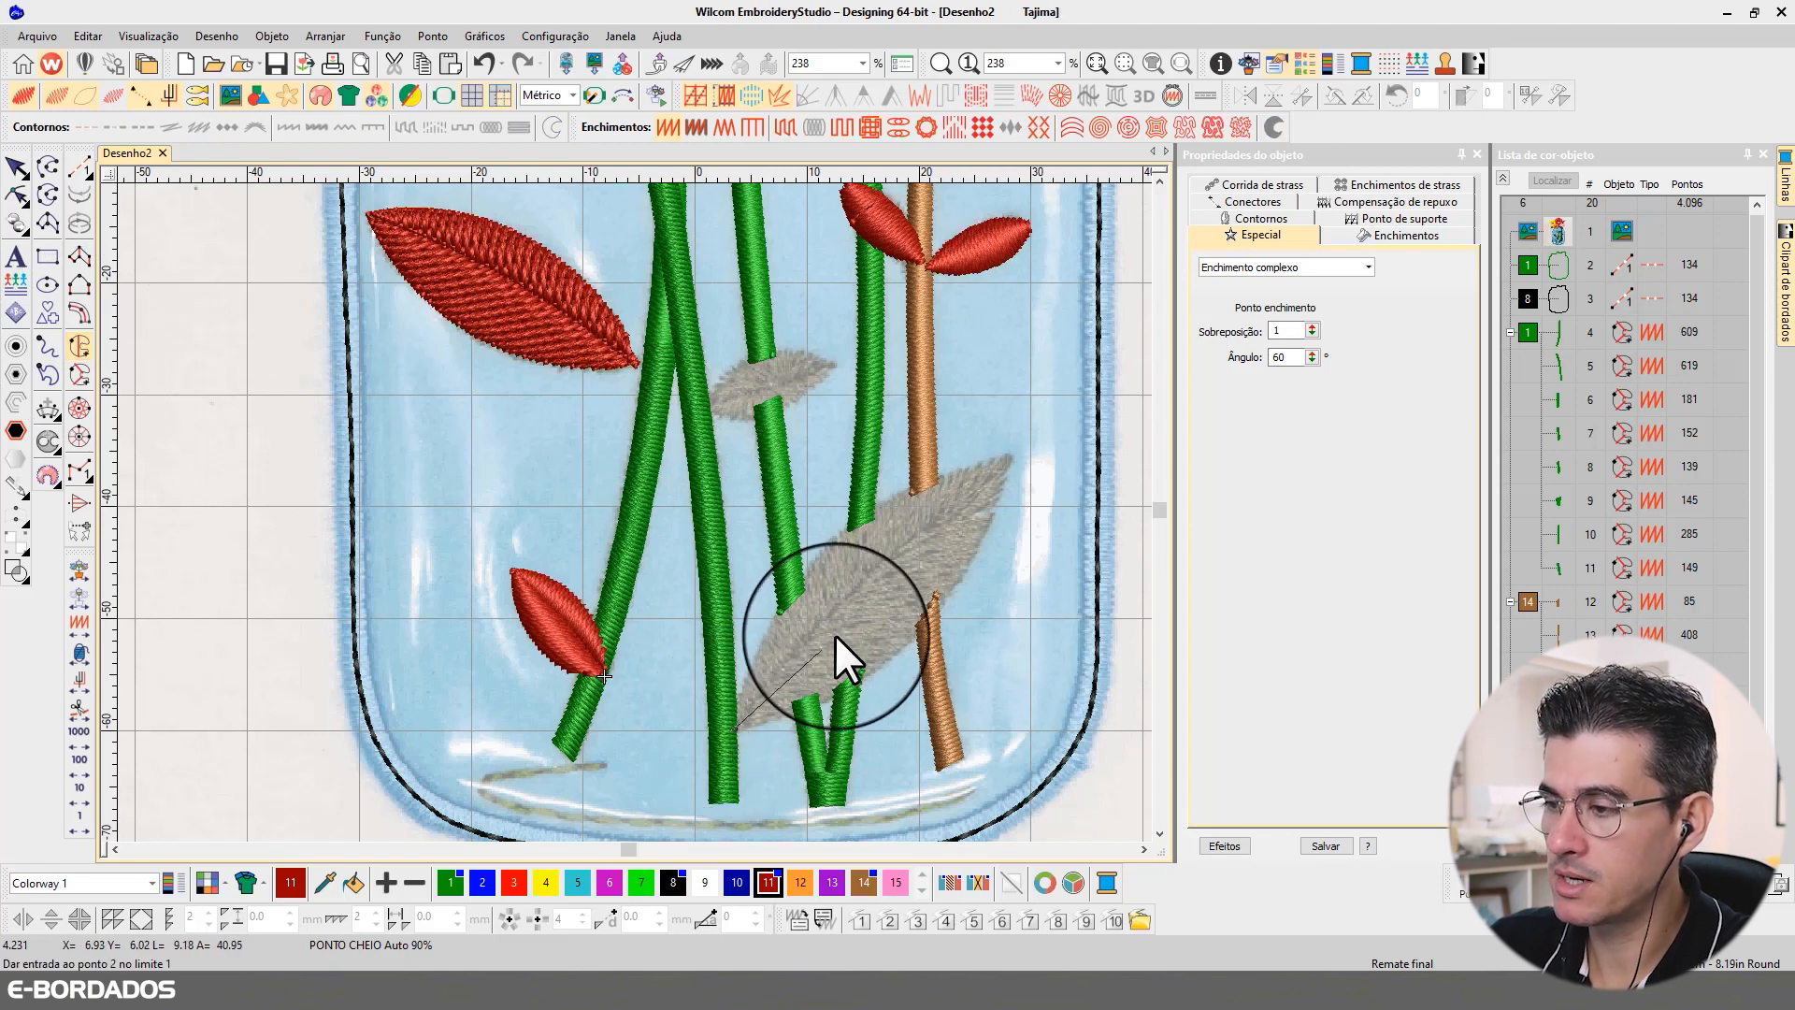
{"action": "left_click", "coordinate": [1014, 454]}
{"action": "right_click", "coordinate": [965, 565]}
{"action": "right_click", "coordinate": [882, 667]}
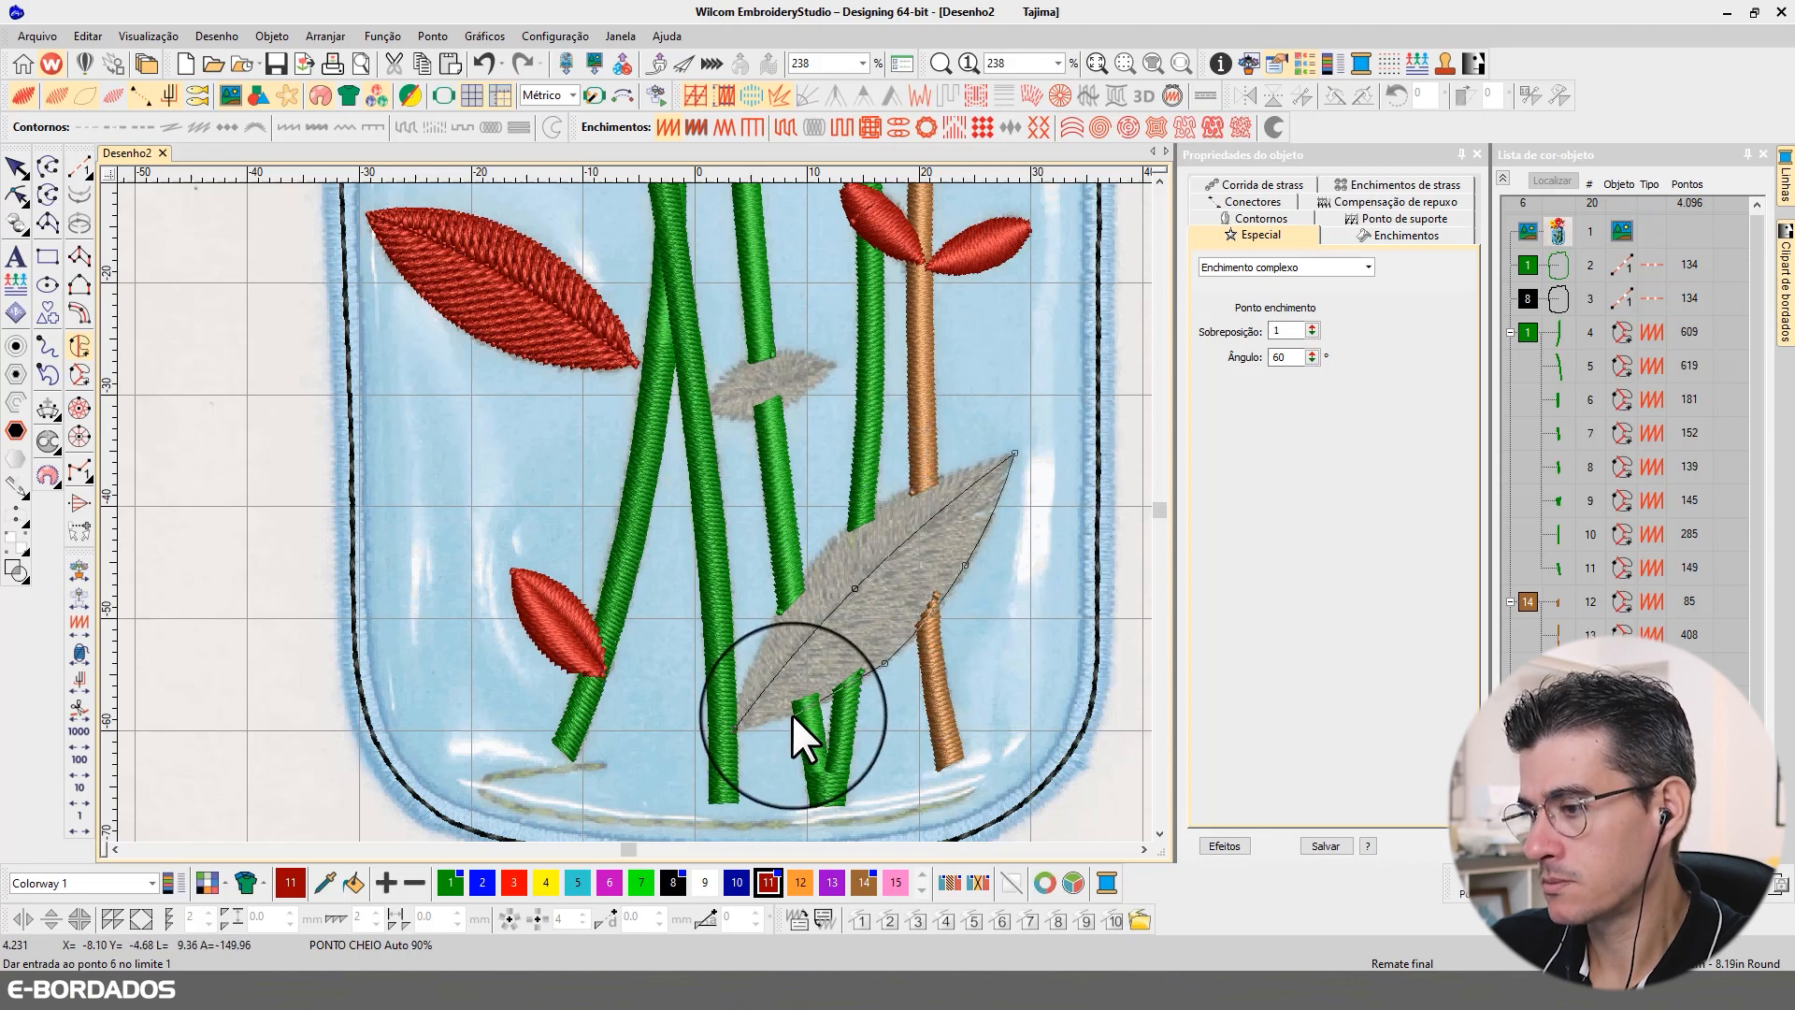
{"action": "left_click", "coordinate": [731, 728]}
{"action": "key", "text": "Return"}
Step: Digitize the upper half of the large leaf crossing the brown stem as a second red complex fill
{"action": "left_click", "coordinate": [793, 653]}
{"action": "right_click", "coordinate": [851, 599]}
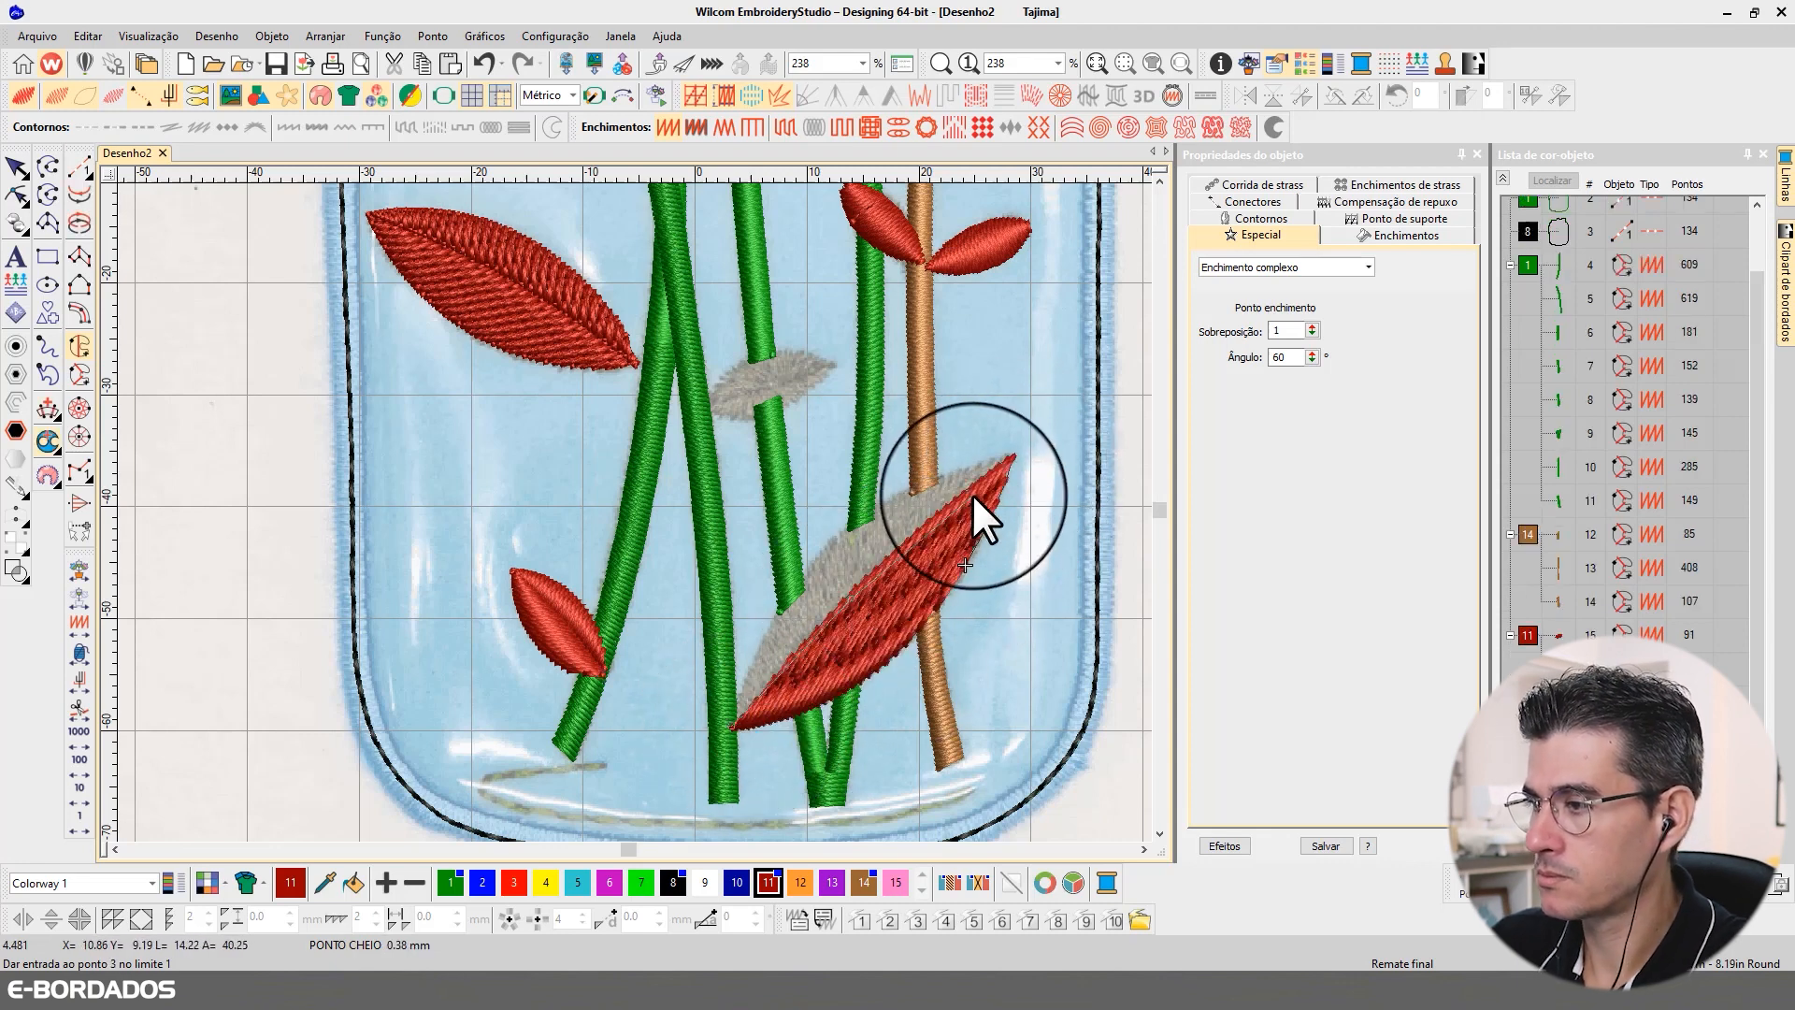
{"action": "right_click", "coordinate": [966, 491]}
{"action": "left_click", "coordinate": [1015, 454]}
{"action": "right_click", "coordinate": [905, 491]}
{"action": "right_click", "coordinate": [813, 563]}
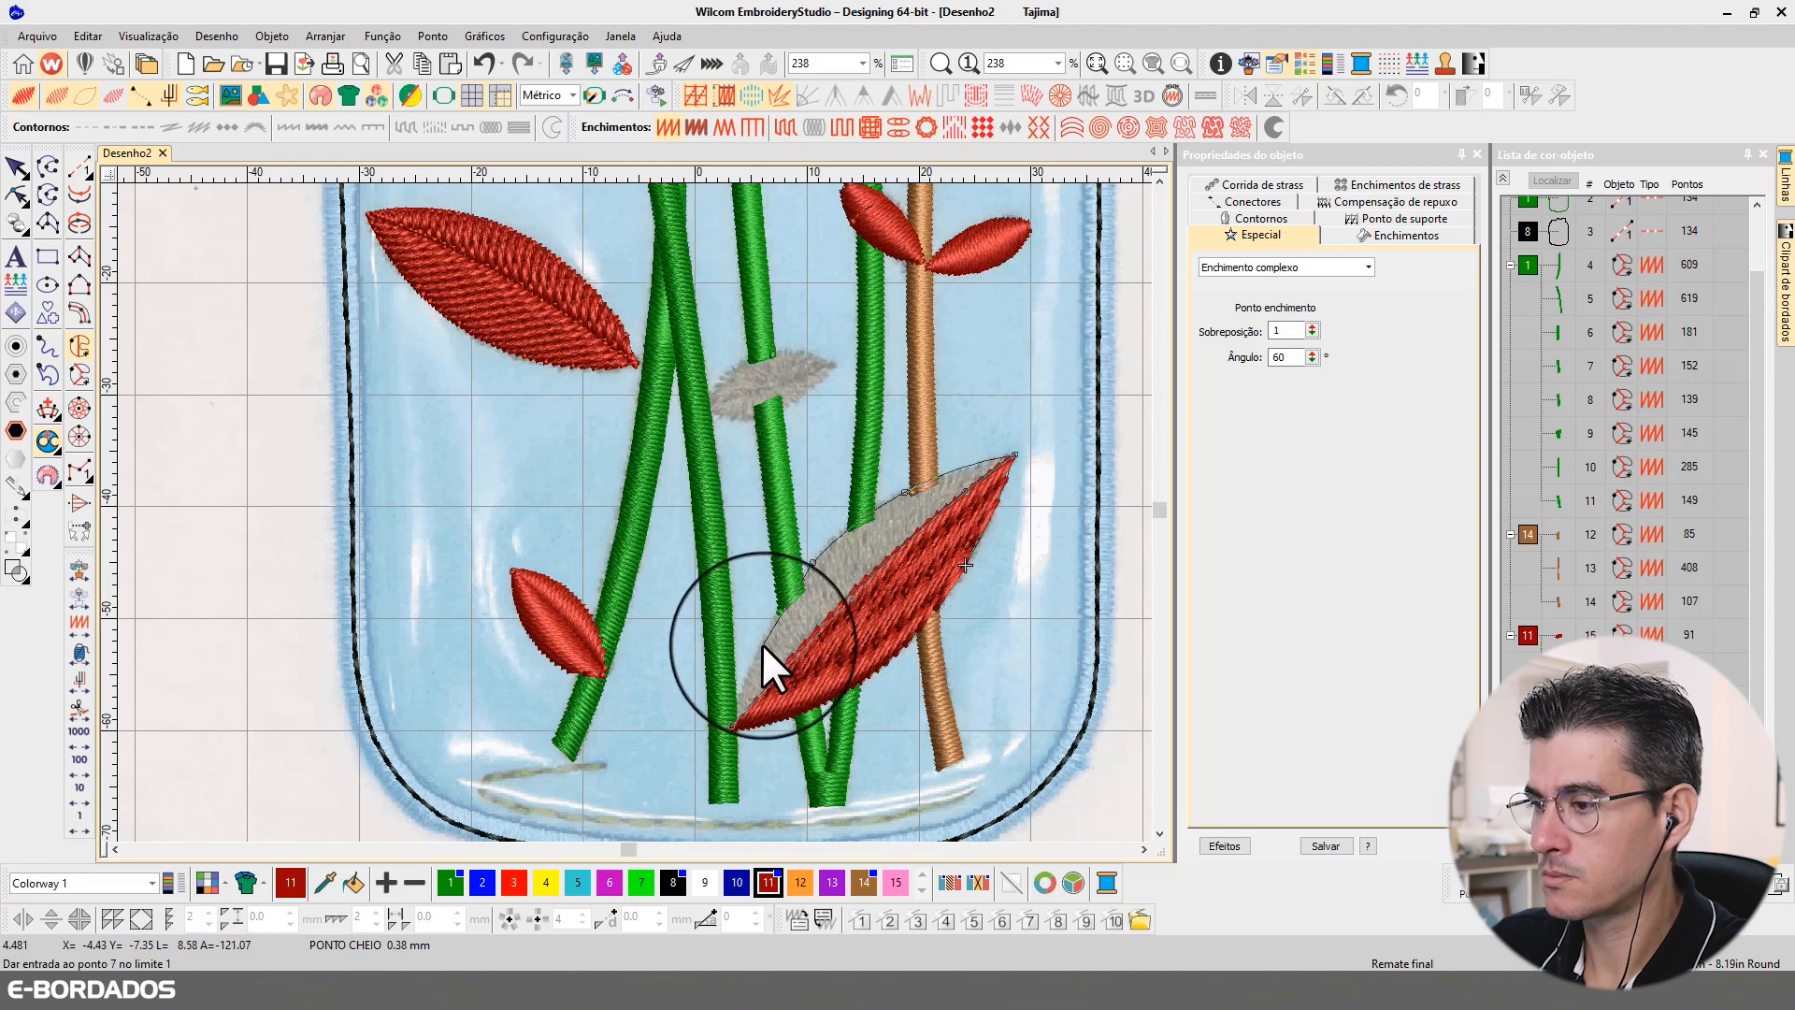
{"action": "left_click", "coordinate": [727, 722]}
{"action": "key", "text": "Return"}
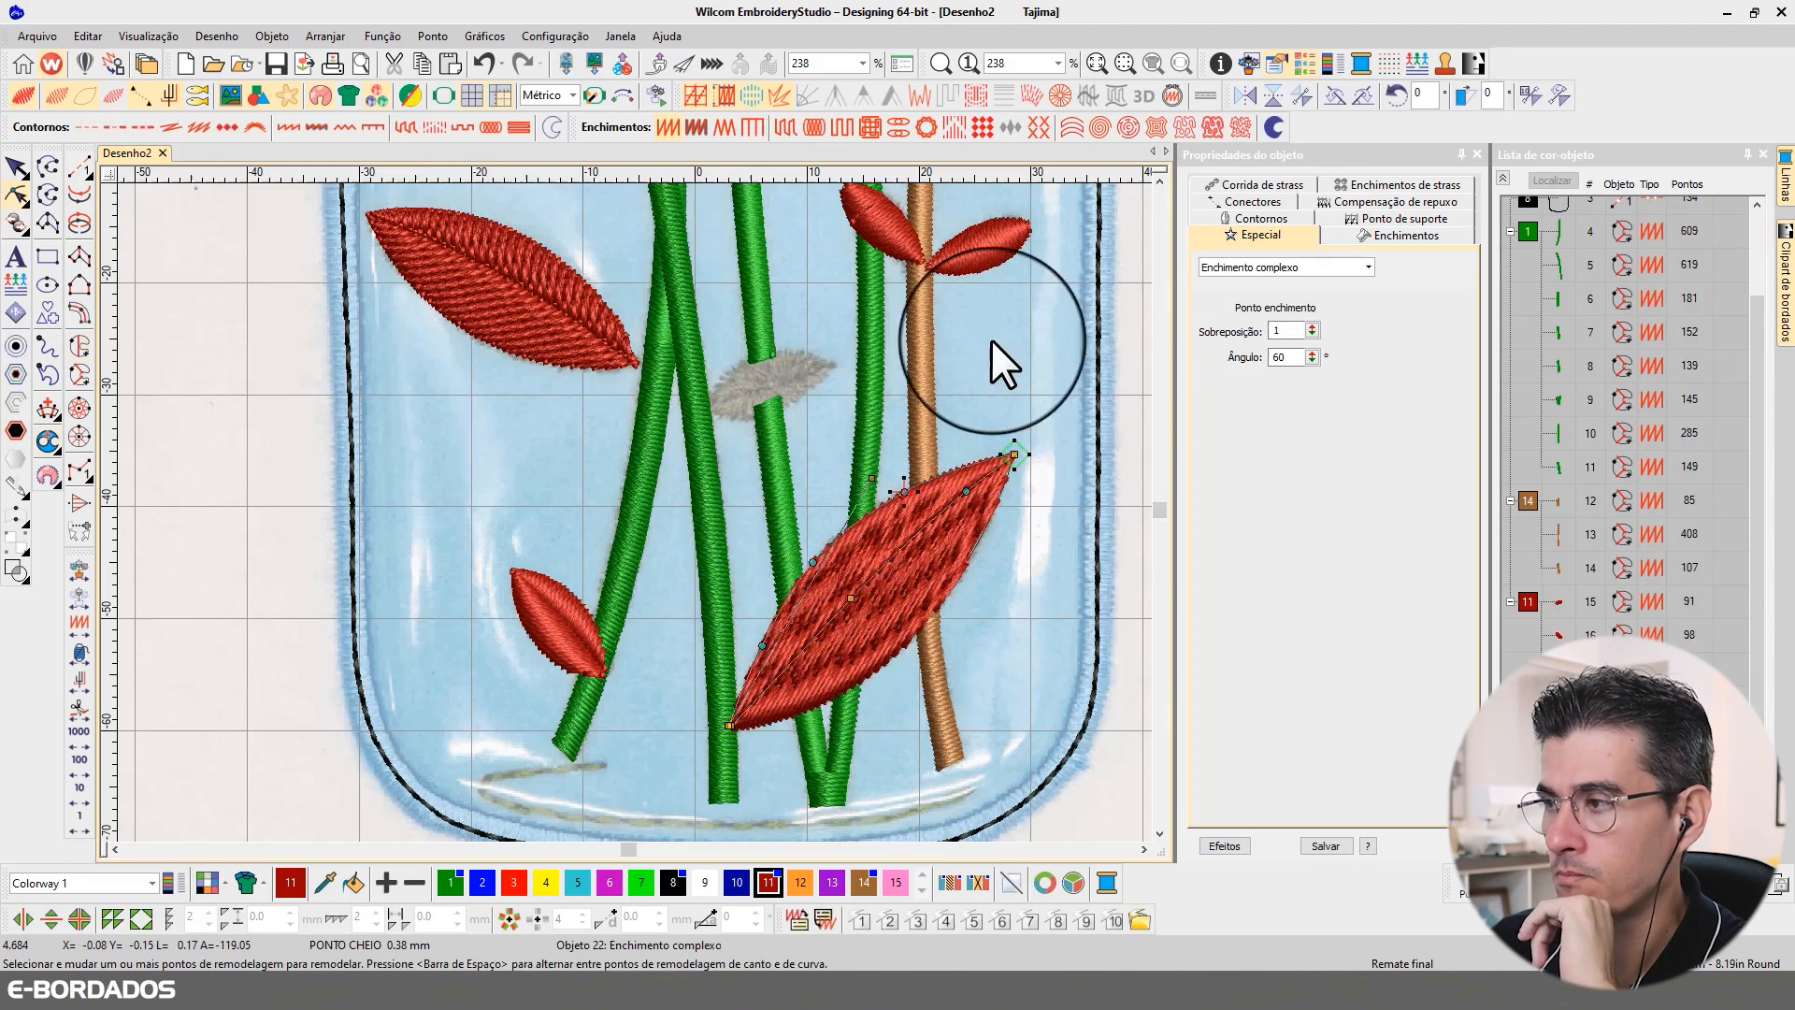
Step: Duplicate both halves of the small red leaf and move the copy next to the small grey leaf between the green stems
{"action": "scroll", "coordinate": [1162, 178], "scroll_direction": "up", "scroll_amount": 3}
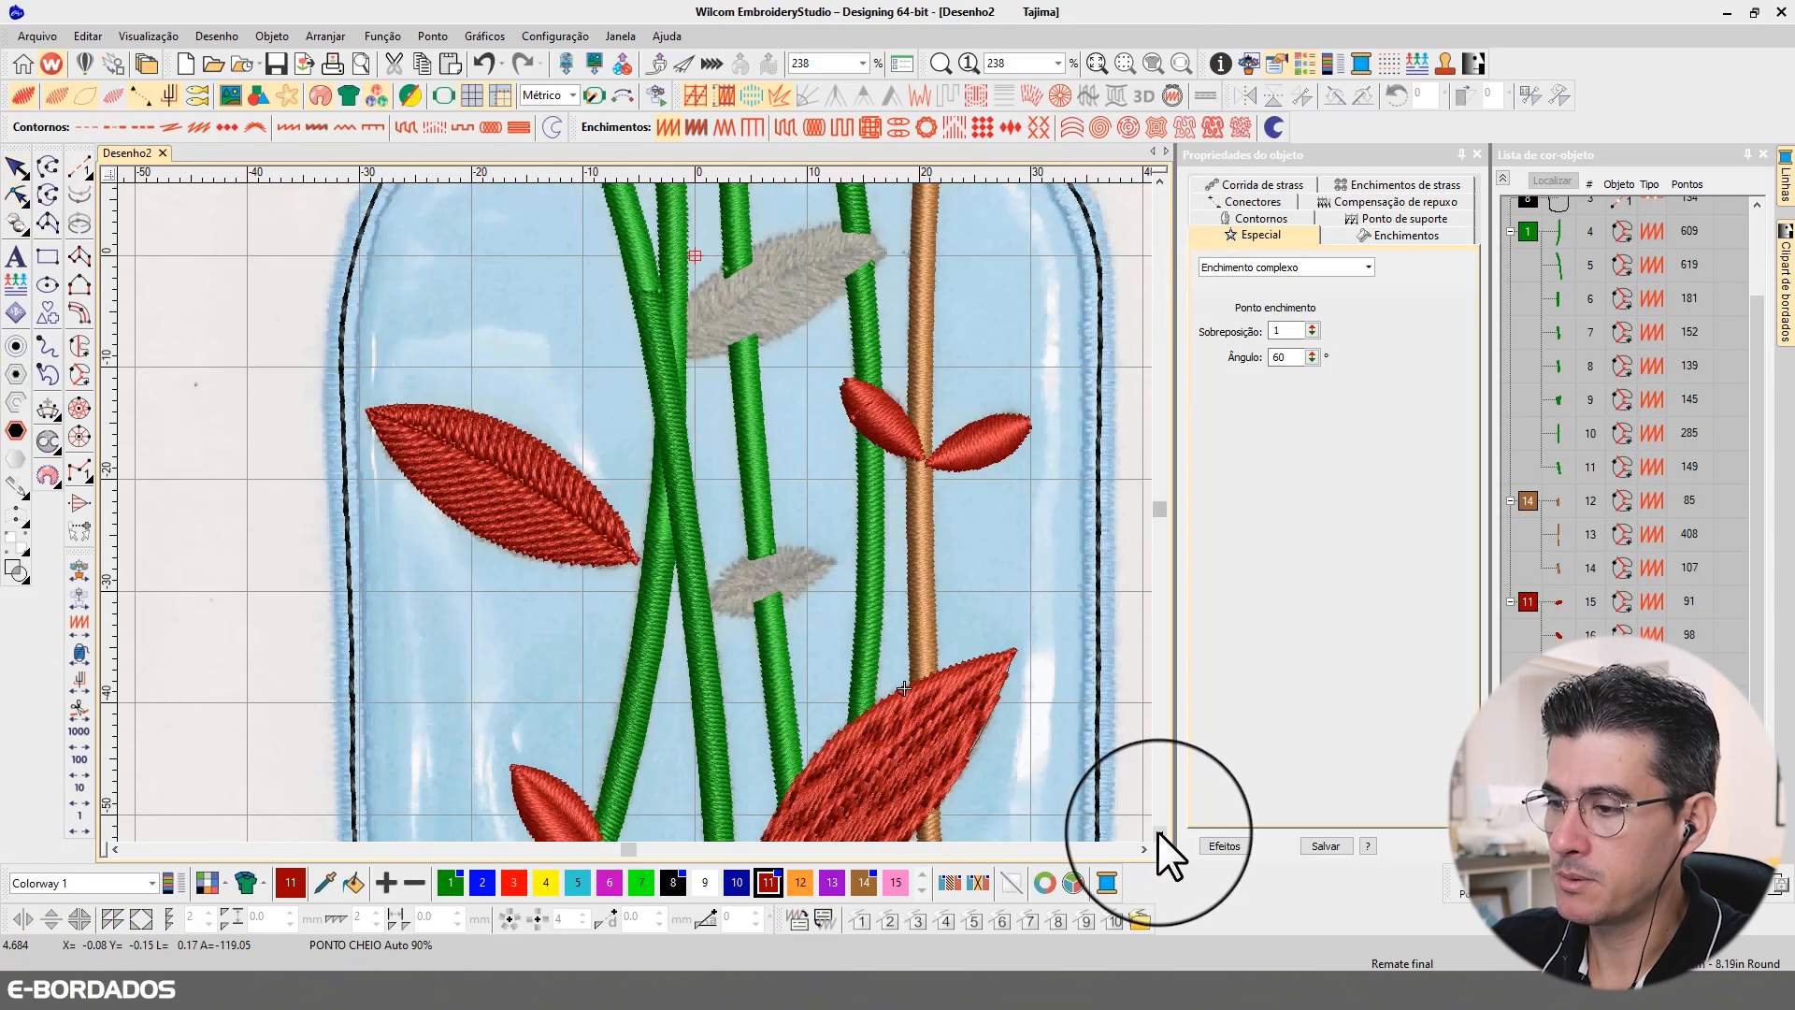
{"action": "left_click", "coordinate": [1159, 833]}
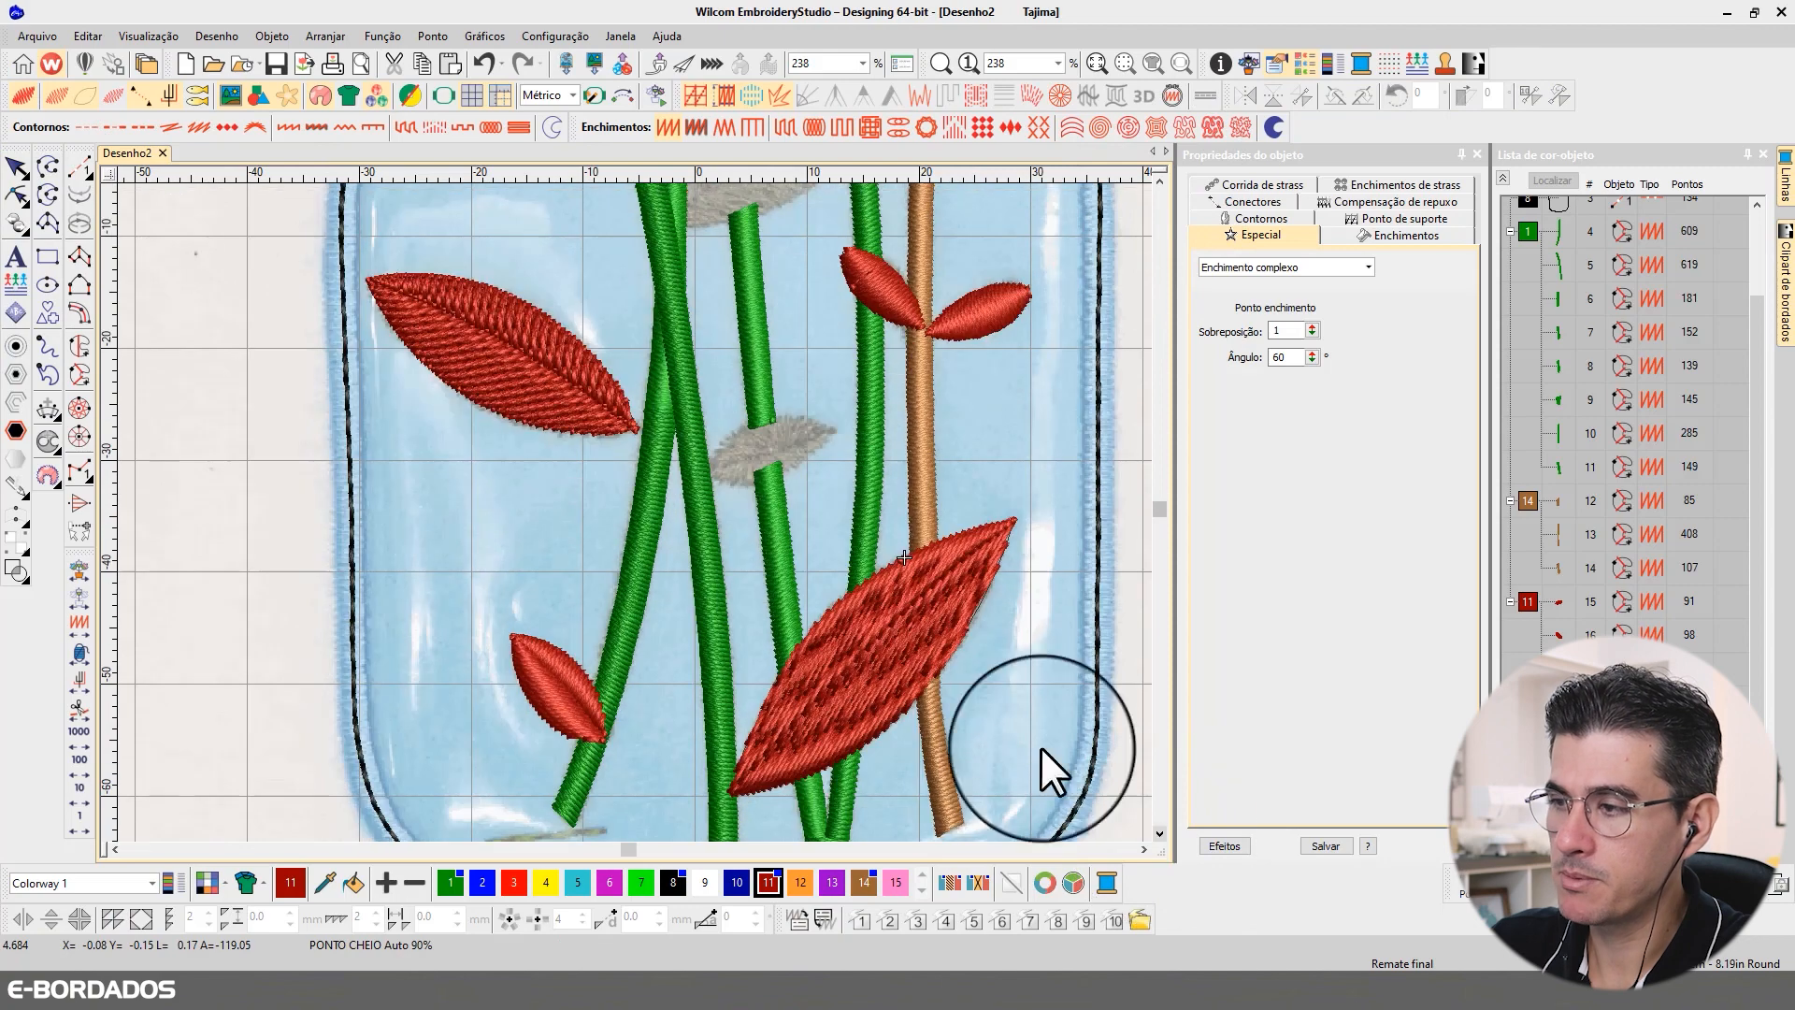
{"action": "left_click", "coordinate": [547, 696]}
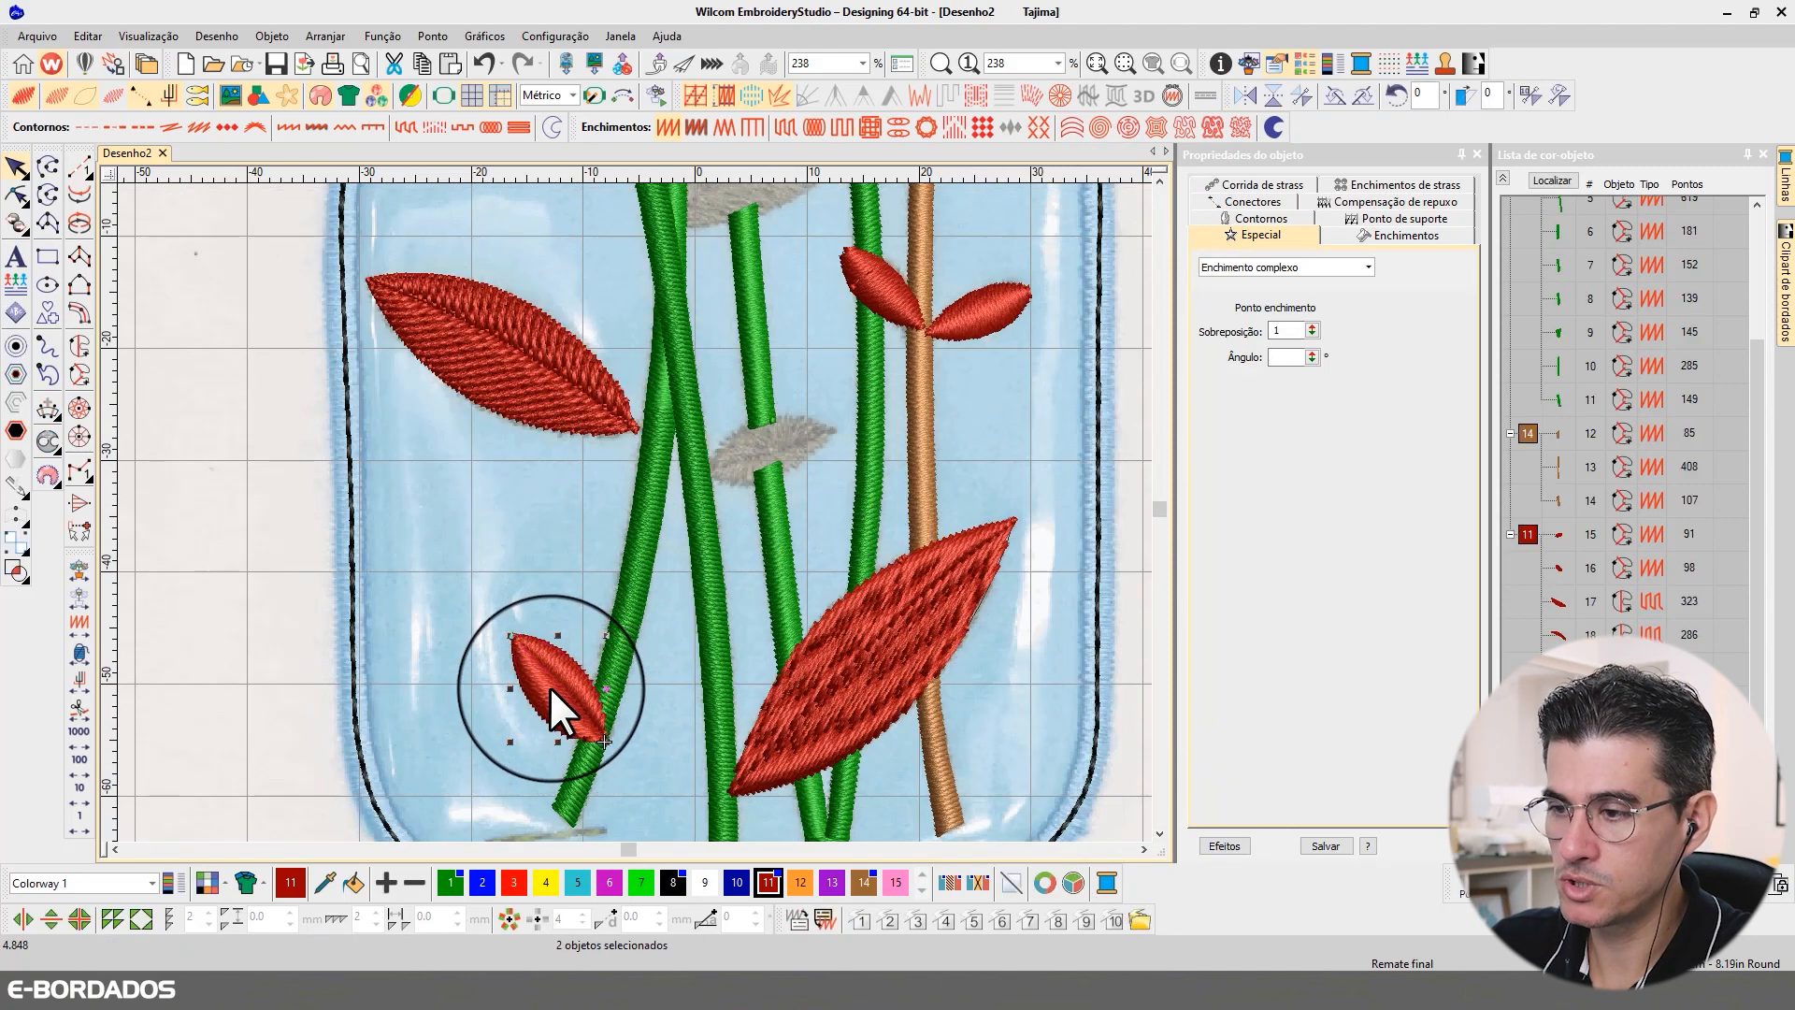
{"action": "left_click_drag", "start_coordinate": [548, 686], "coordinate": [718, 488]}
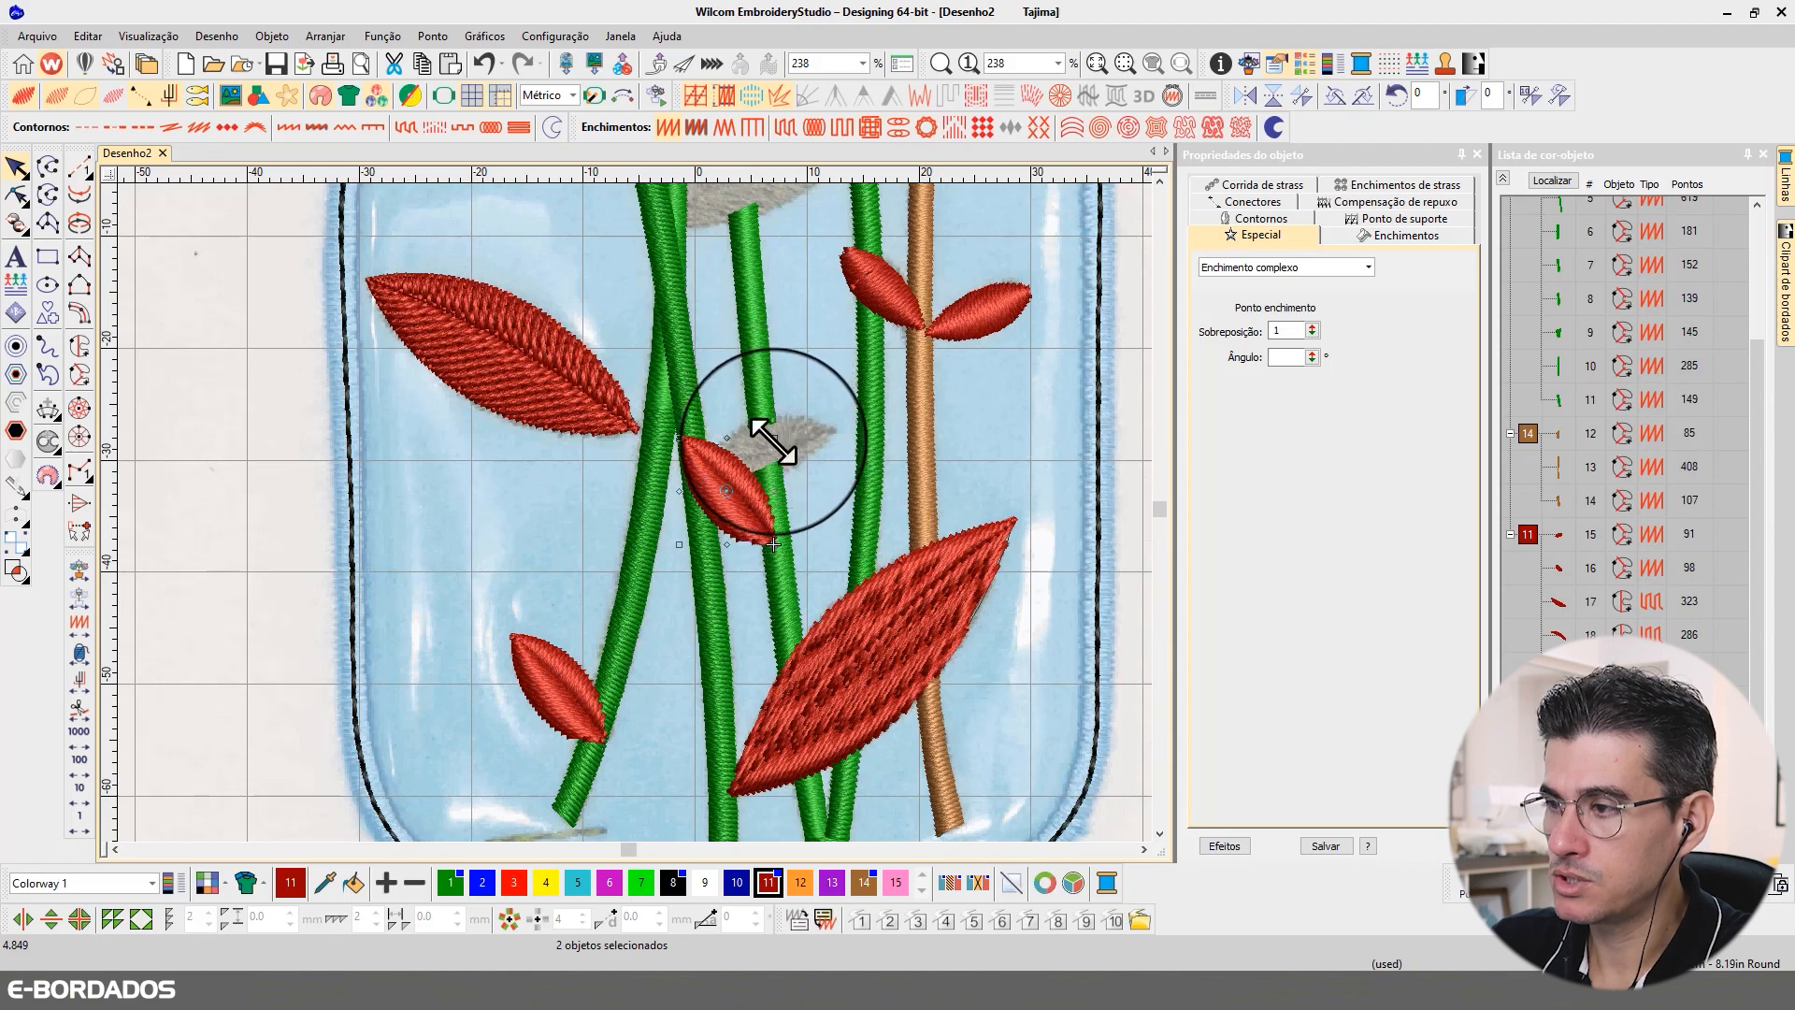
Step: Rotate the copied small leaf to match the tilt of the small grey leaf and place it over that leaf
{"action": "left_click", "coordinate": [777, 456]}
{"action": "left_click", "coordinate": [739, 462]}
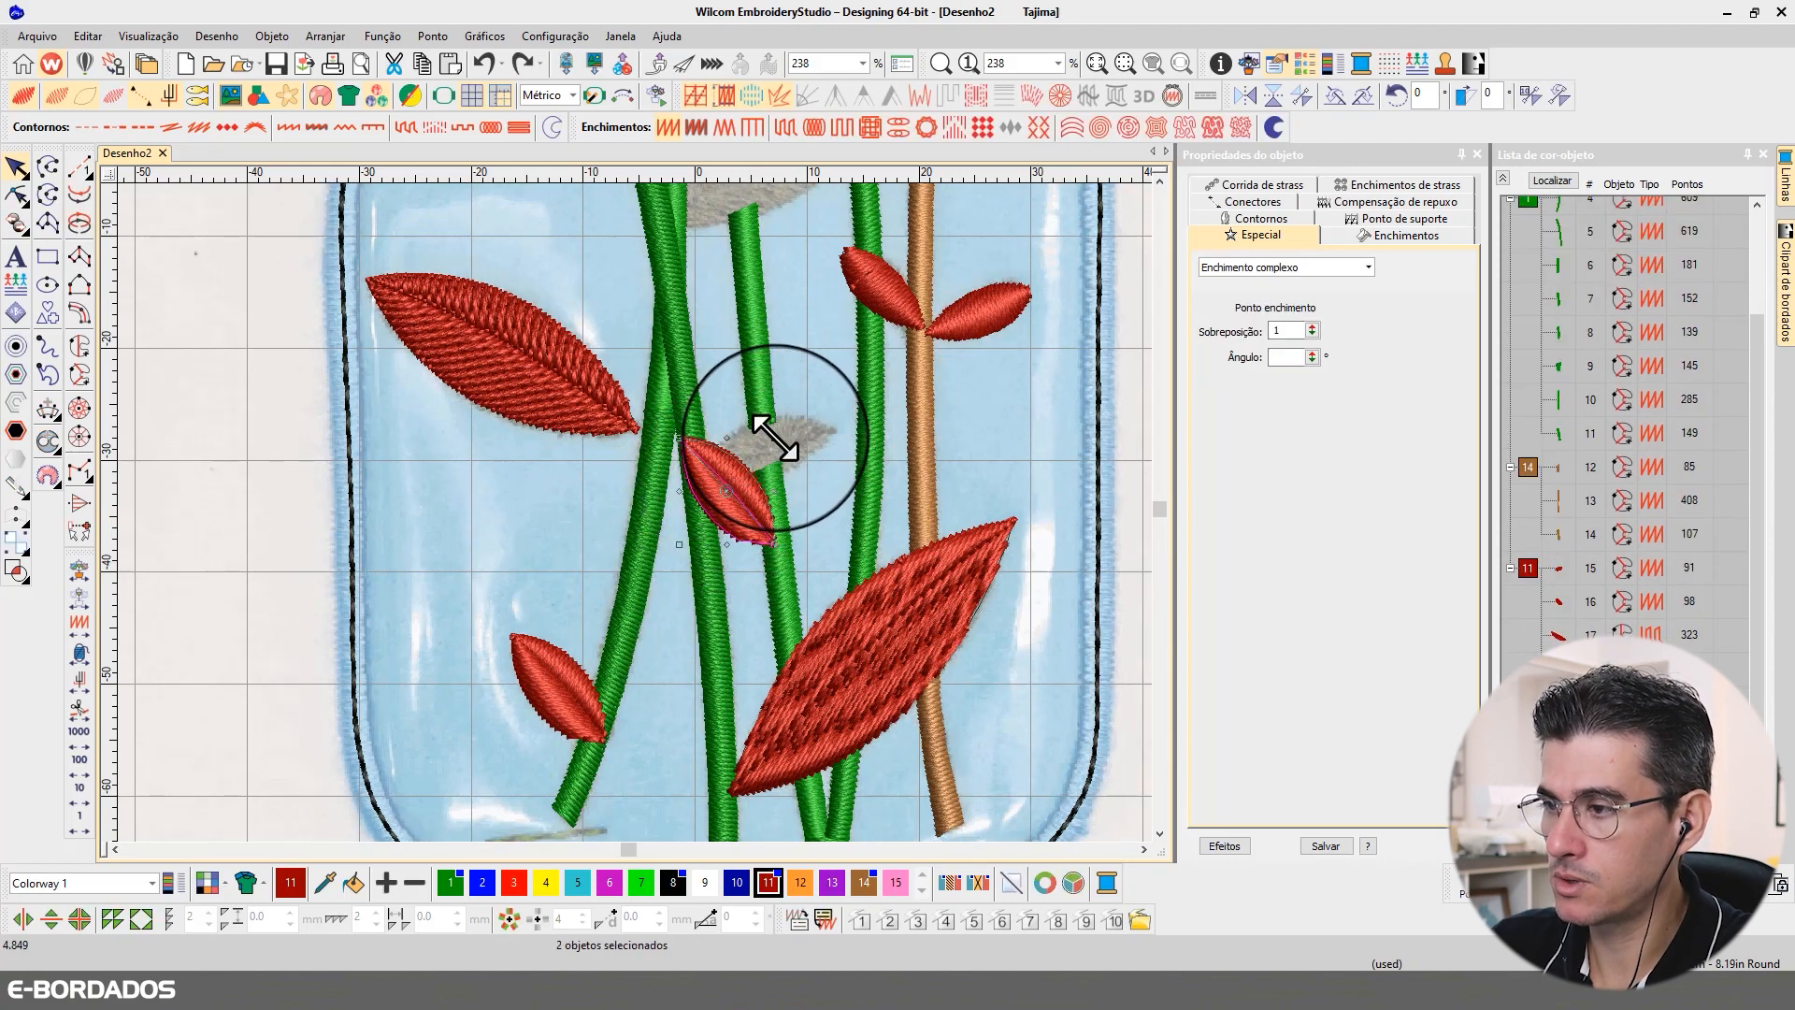
{"action": "left_click_drag", "start_coordinate": [774, 437], "coordinate": [748, 527]}
{"action": "left_click", "coordinate": [741, 481]}
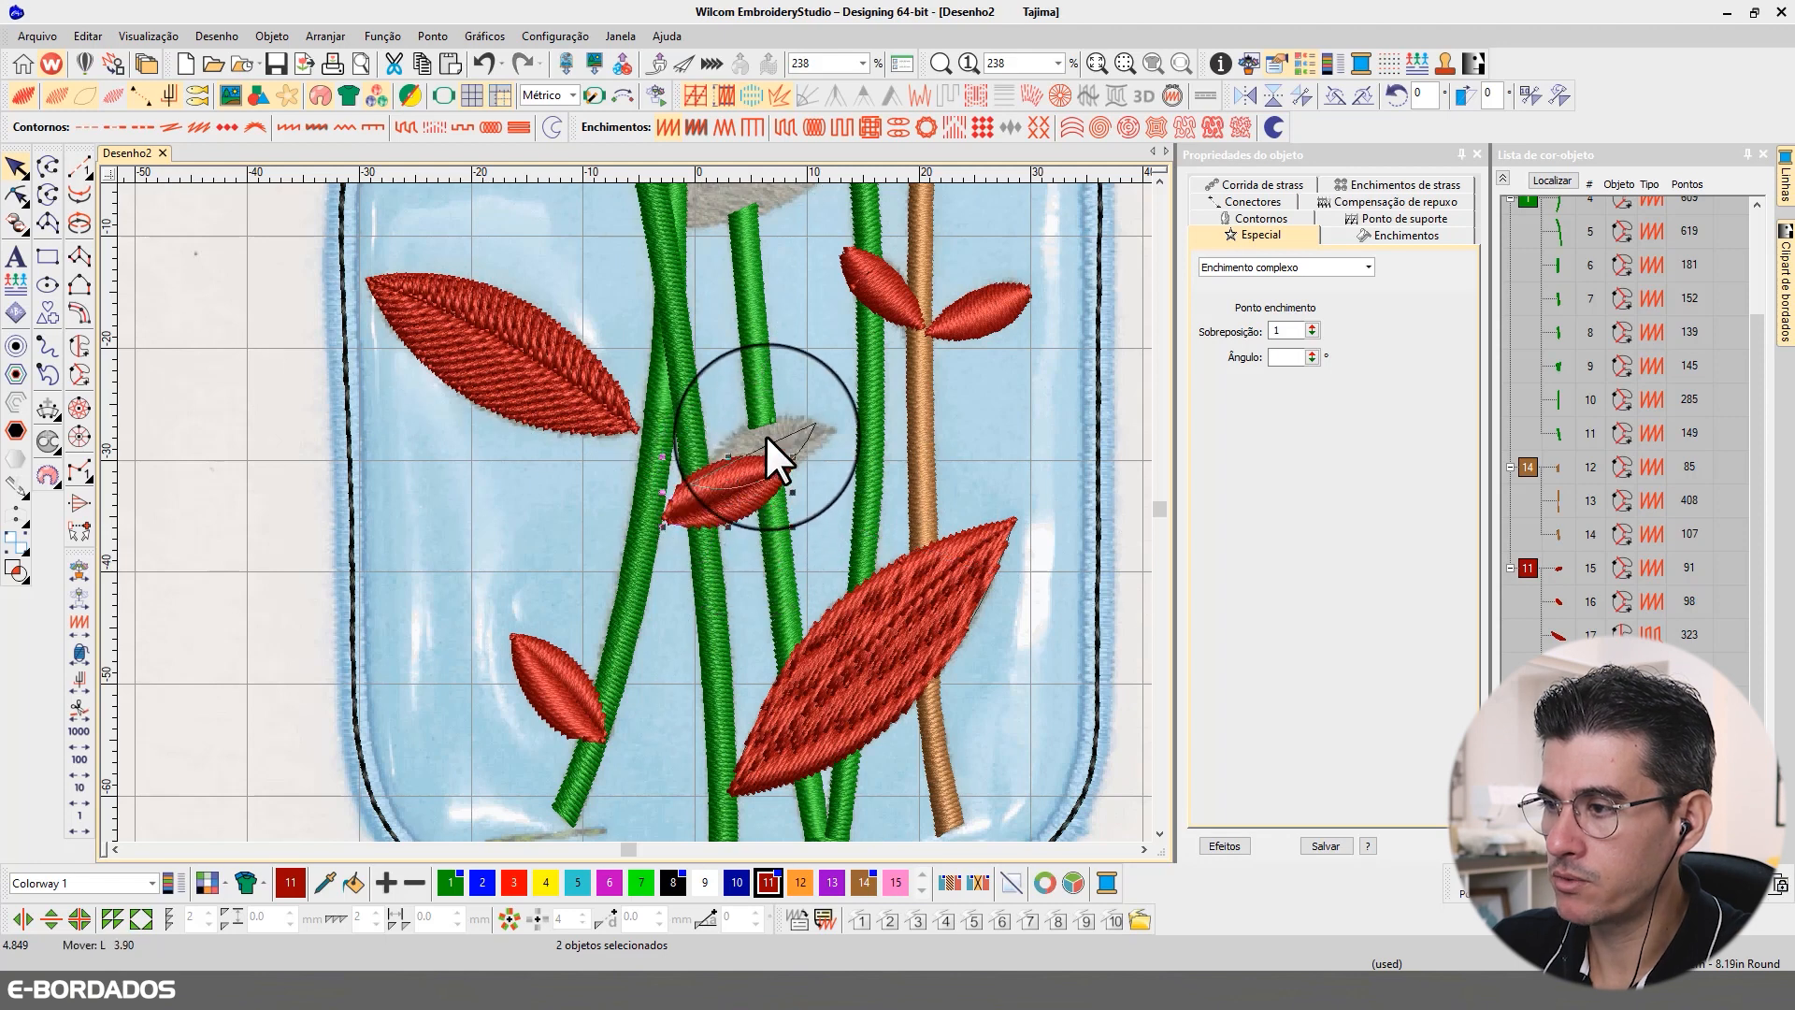
{"action": "left_click_drag", "start_coordinate": [781, 451], "coordinate": [781, 451]}
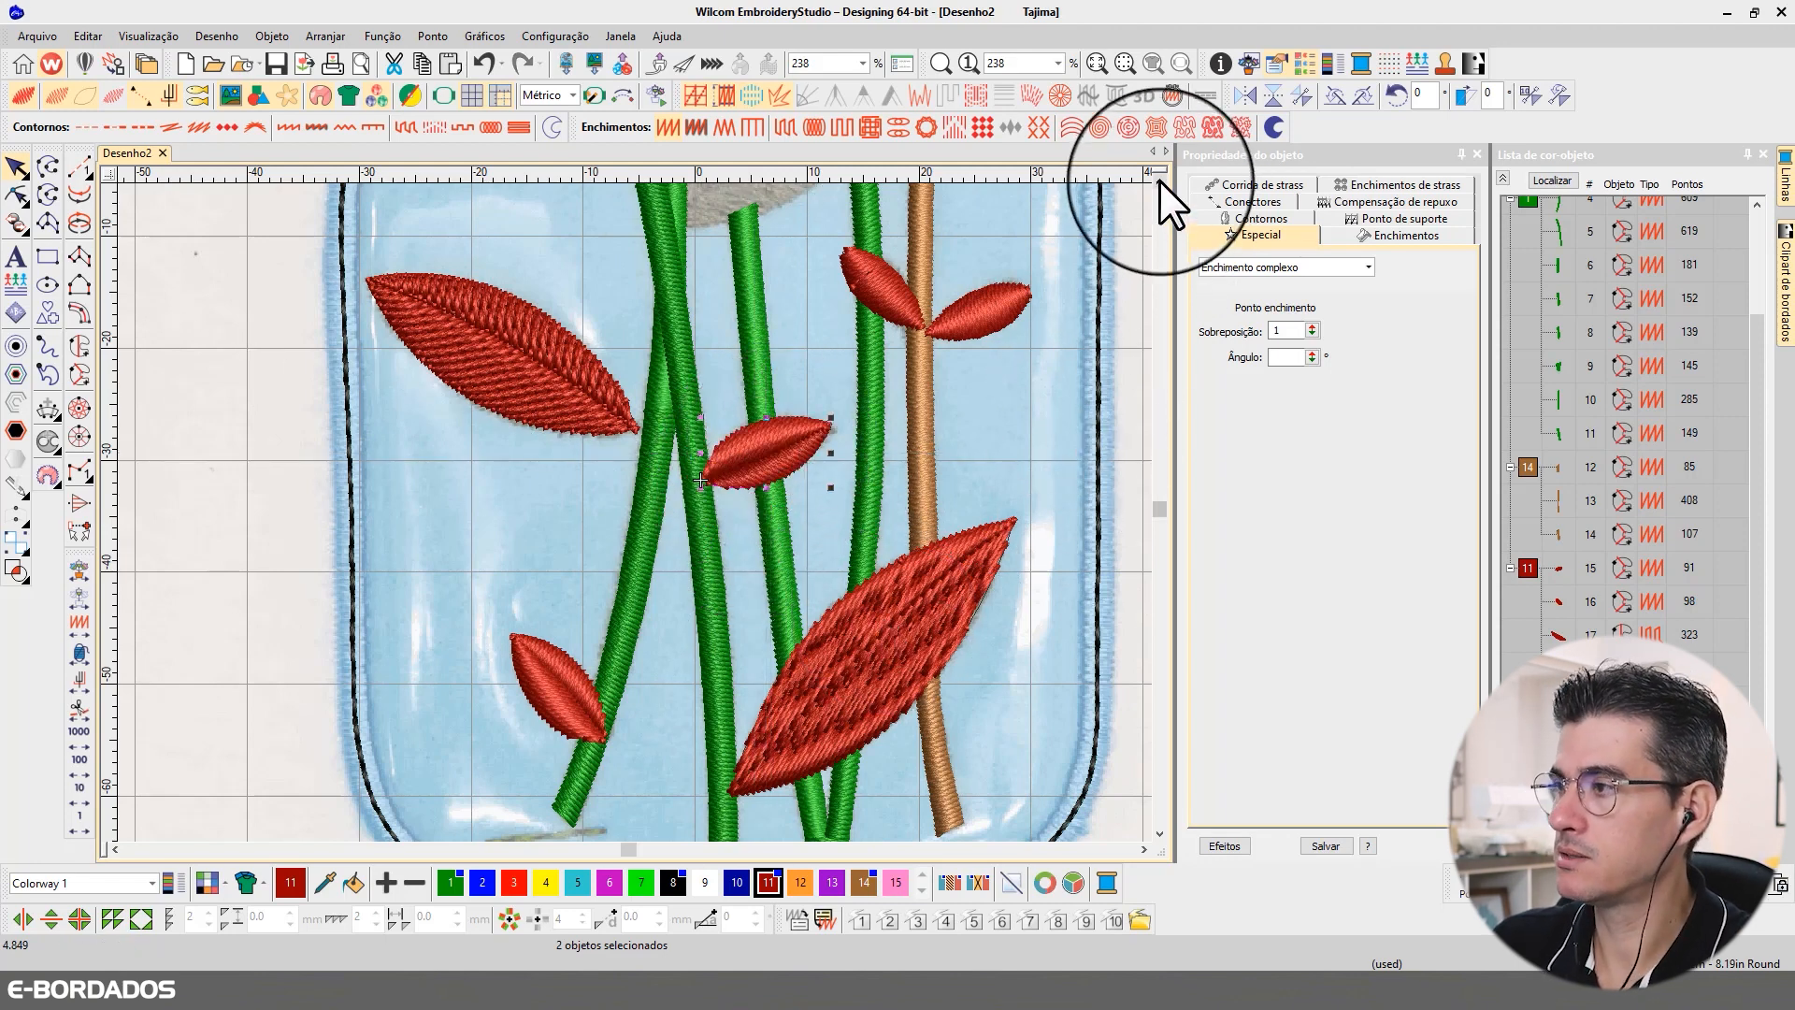
{"action": "scroll", "coordinate": [1159, 181], "scroll_direction": "up", "scroll_amount": 5}
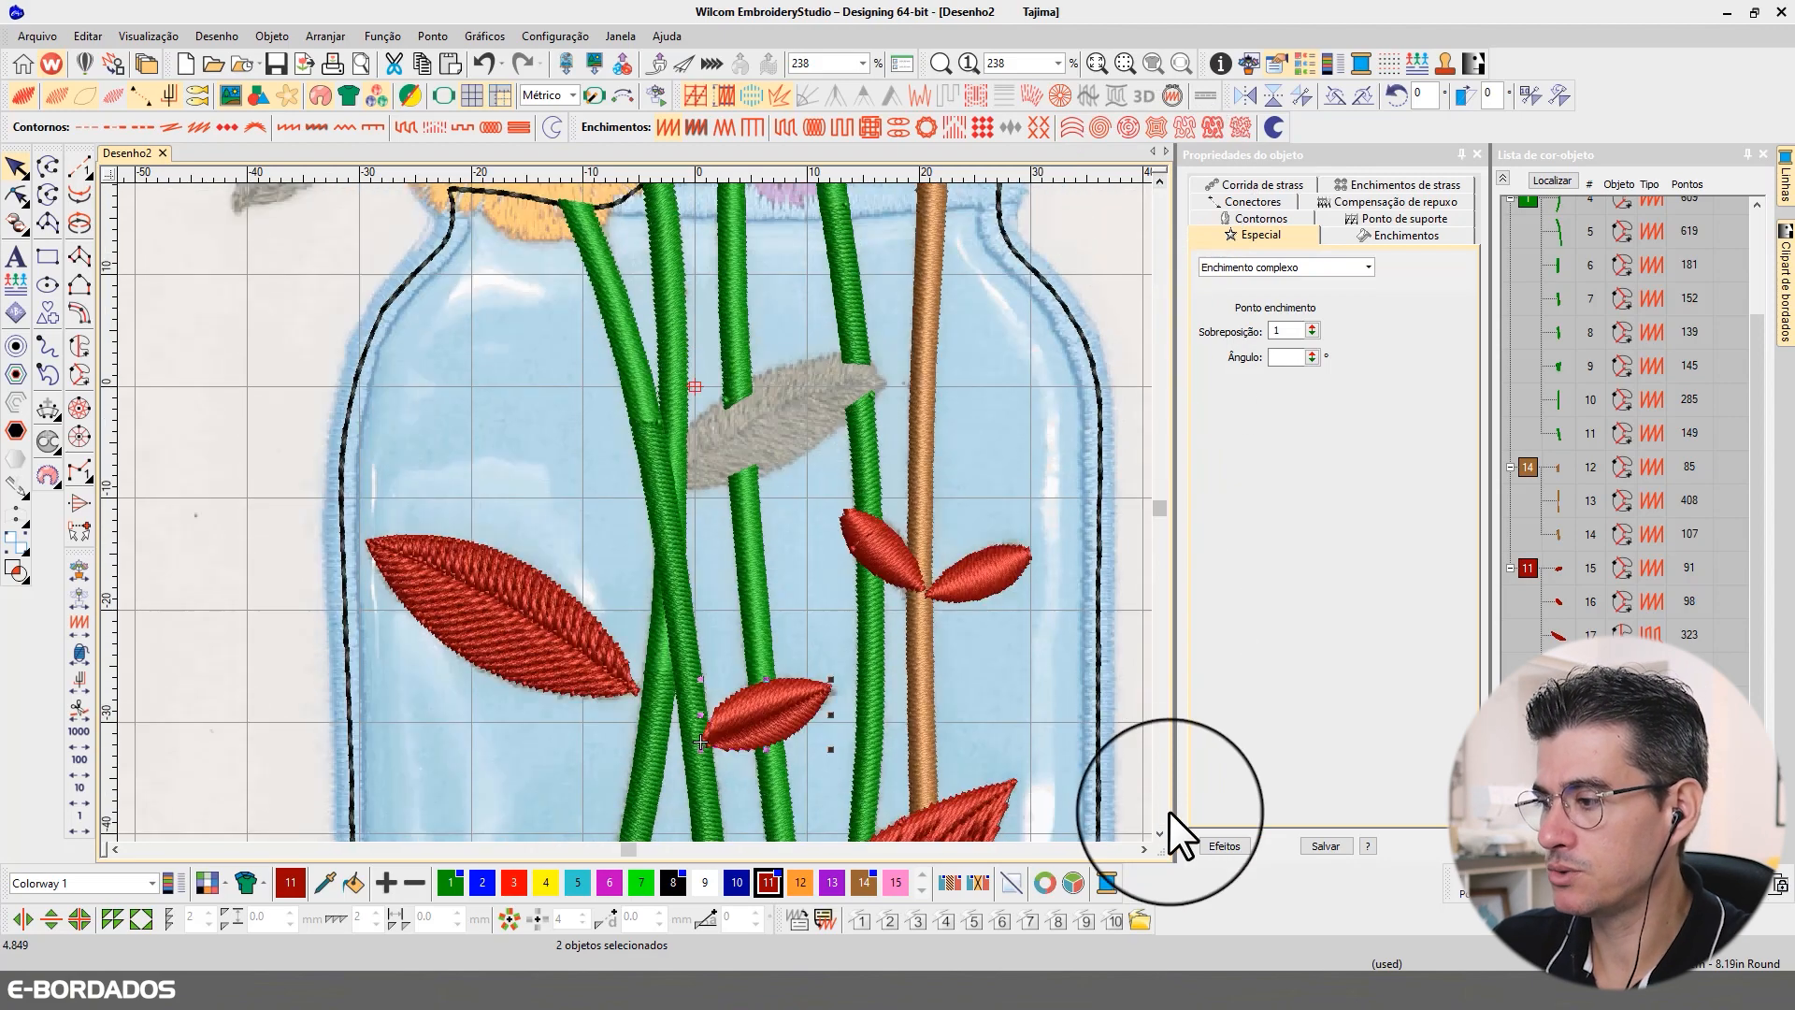
{"action": "left_click", "coordinate": [1159, 833]}
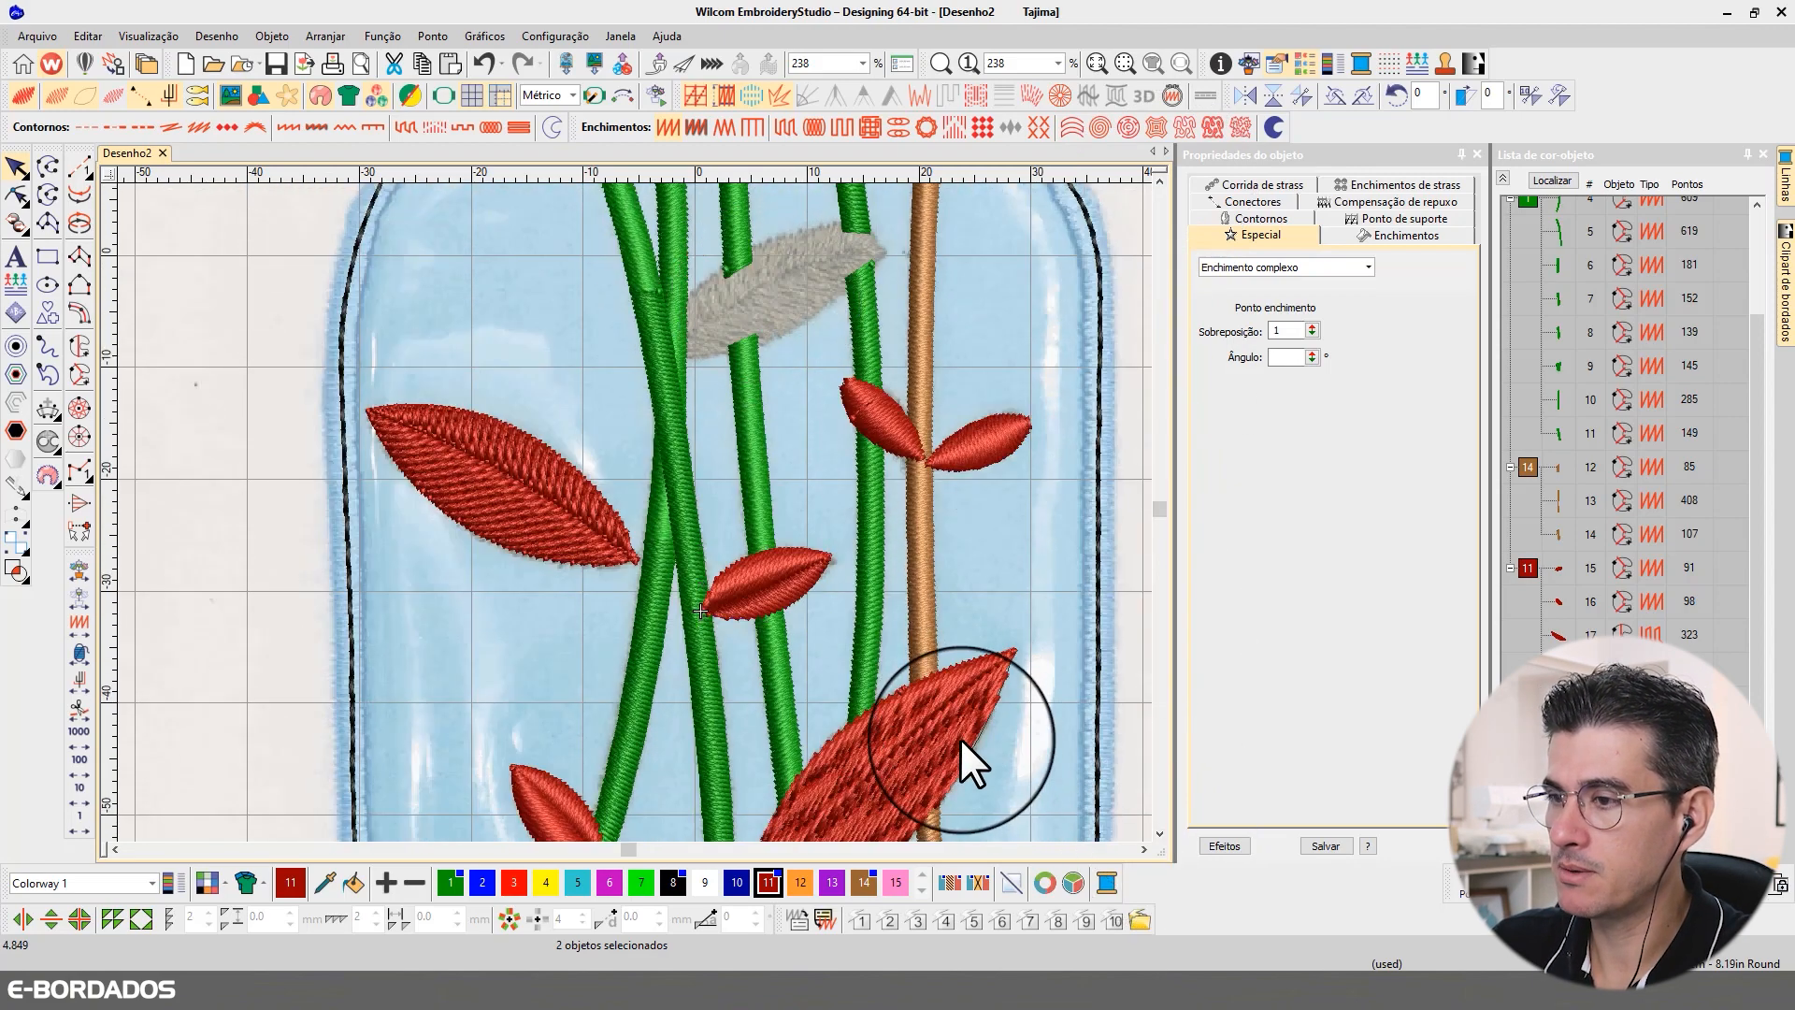
{"action": "left_click", "coordinate": [959, 737]}
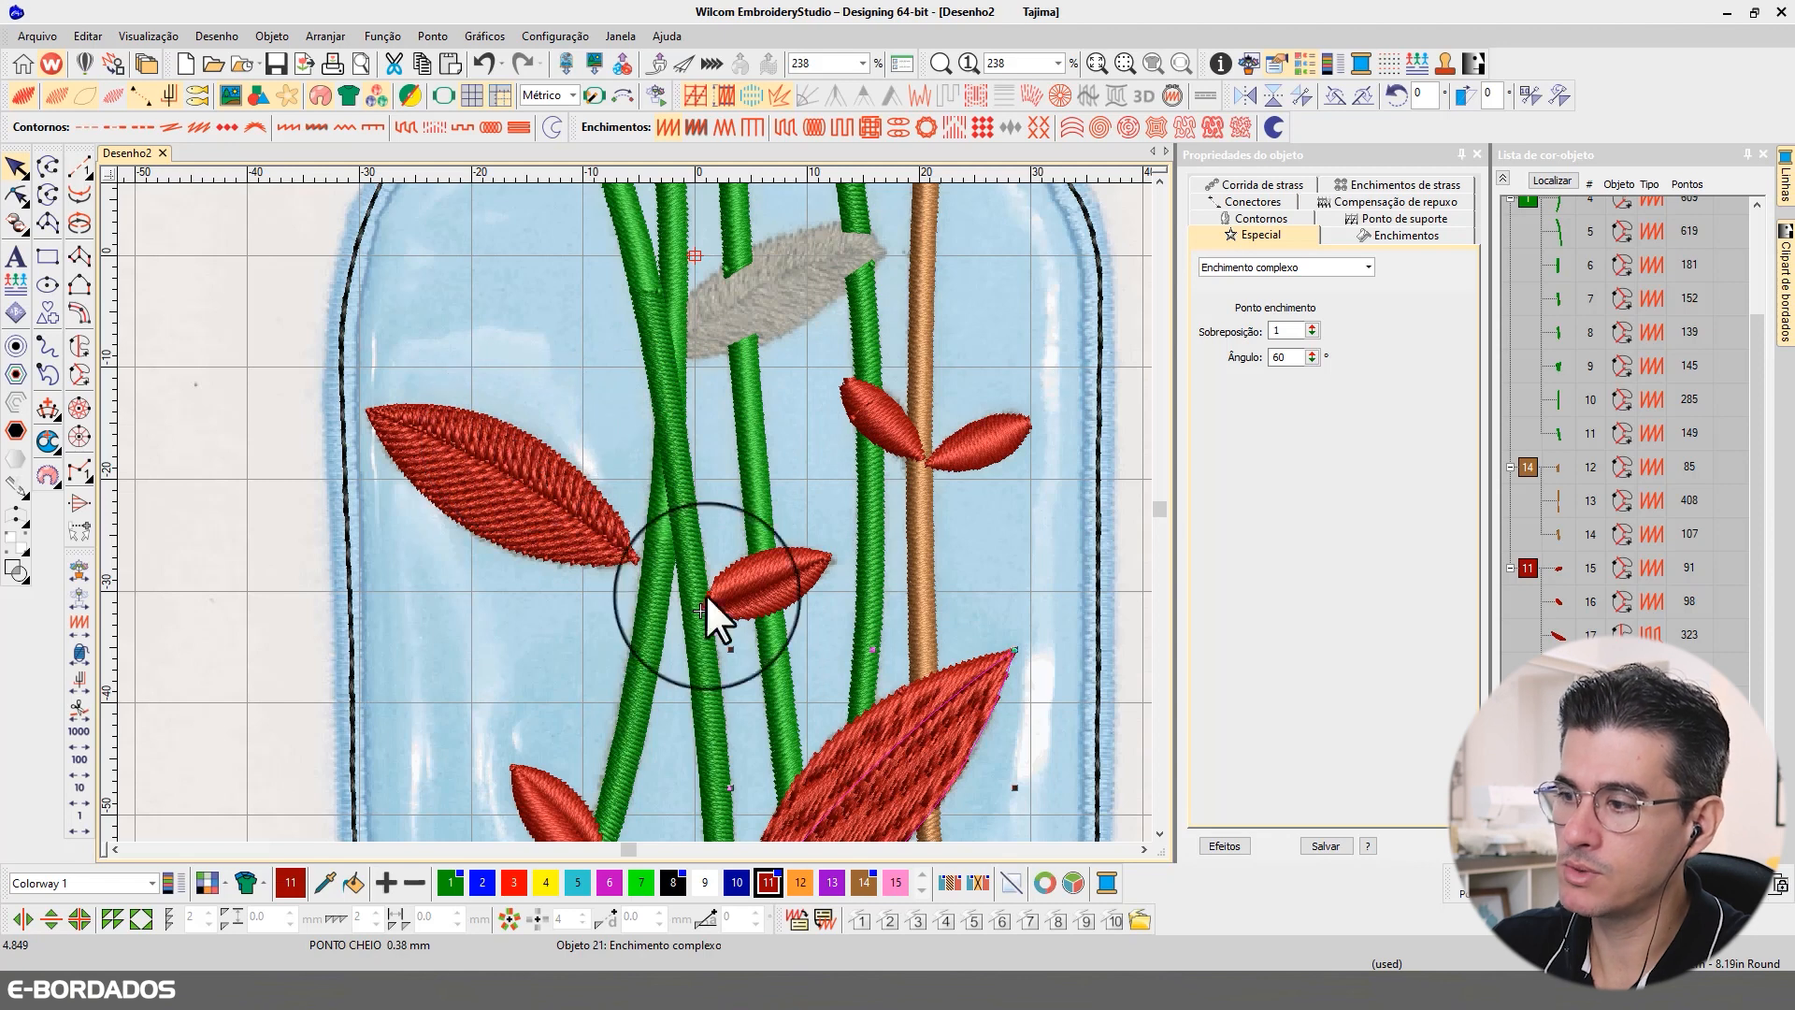
{"action": "left_click", "coordinate": [963, 670], "text": "ctrl"}
{"action": "key", "text": "ctrl+d"}
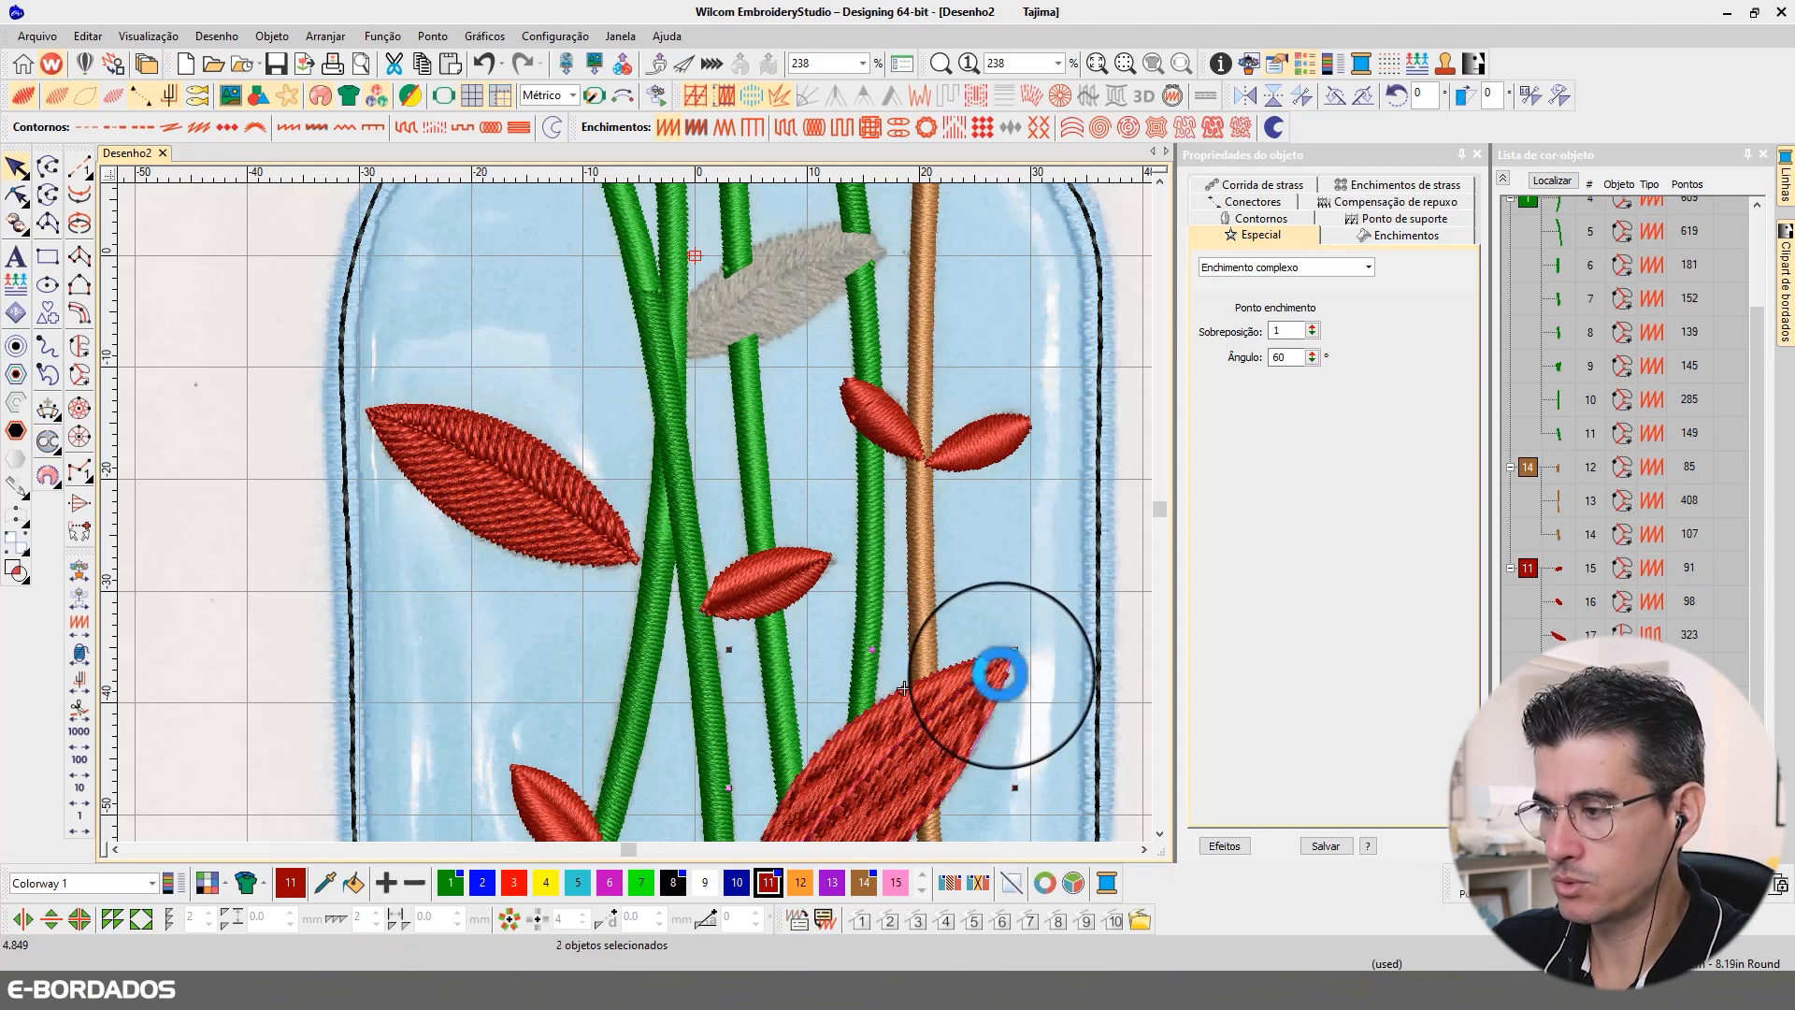
{"action": "left_click_drag", "start_coordinate": [975, 720], "coordinate": [927, 417]}
{"action": "left_click_drag", "start_coordinate": [968, 617], "coordinate": [844, 499]}
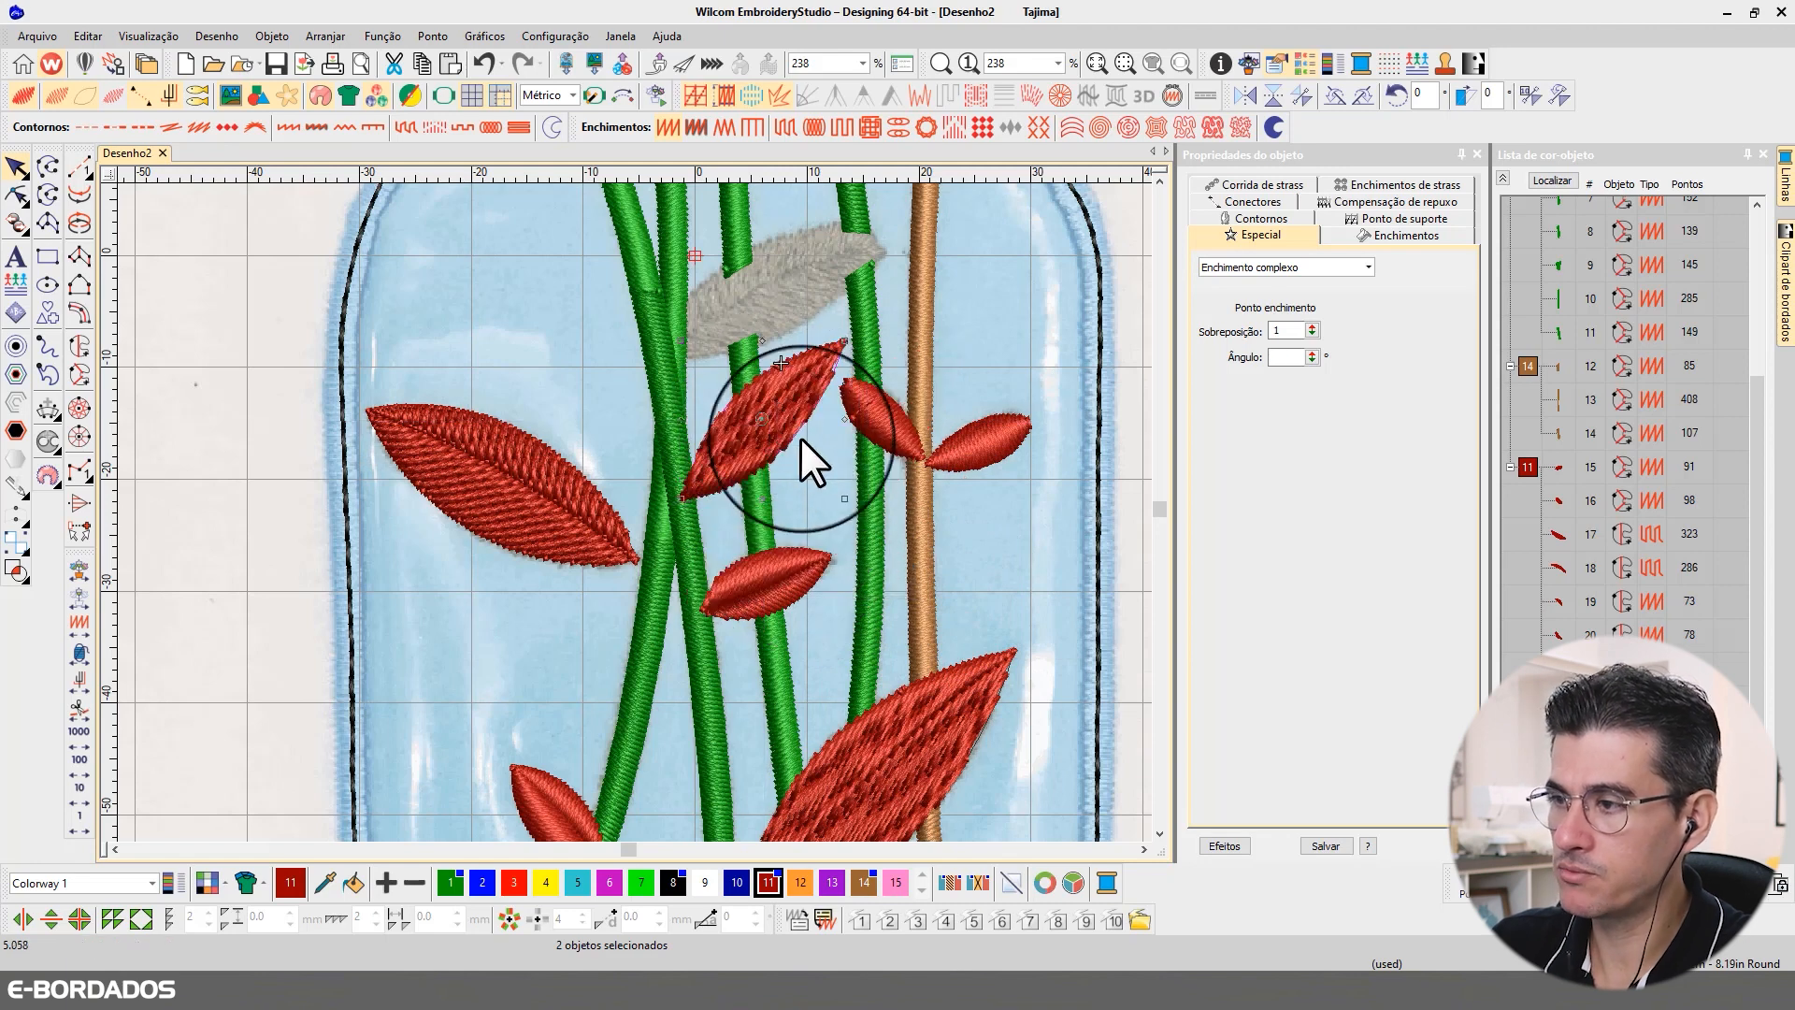
{"action": "left_click", "coordinate": [810, 473]}
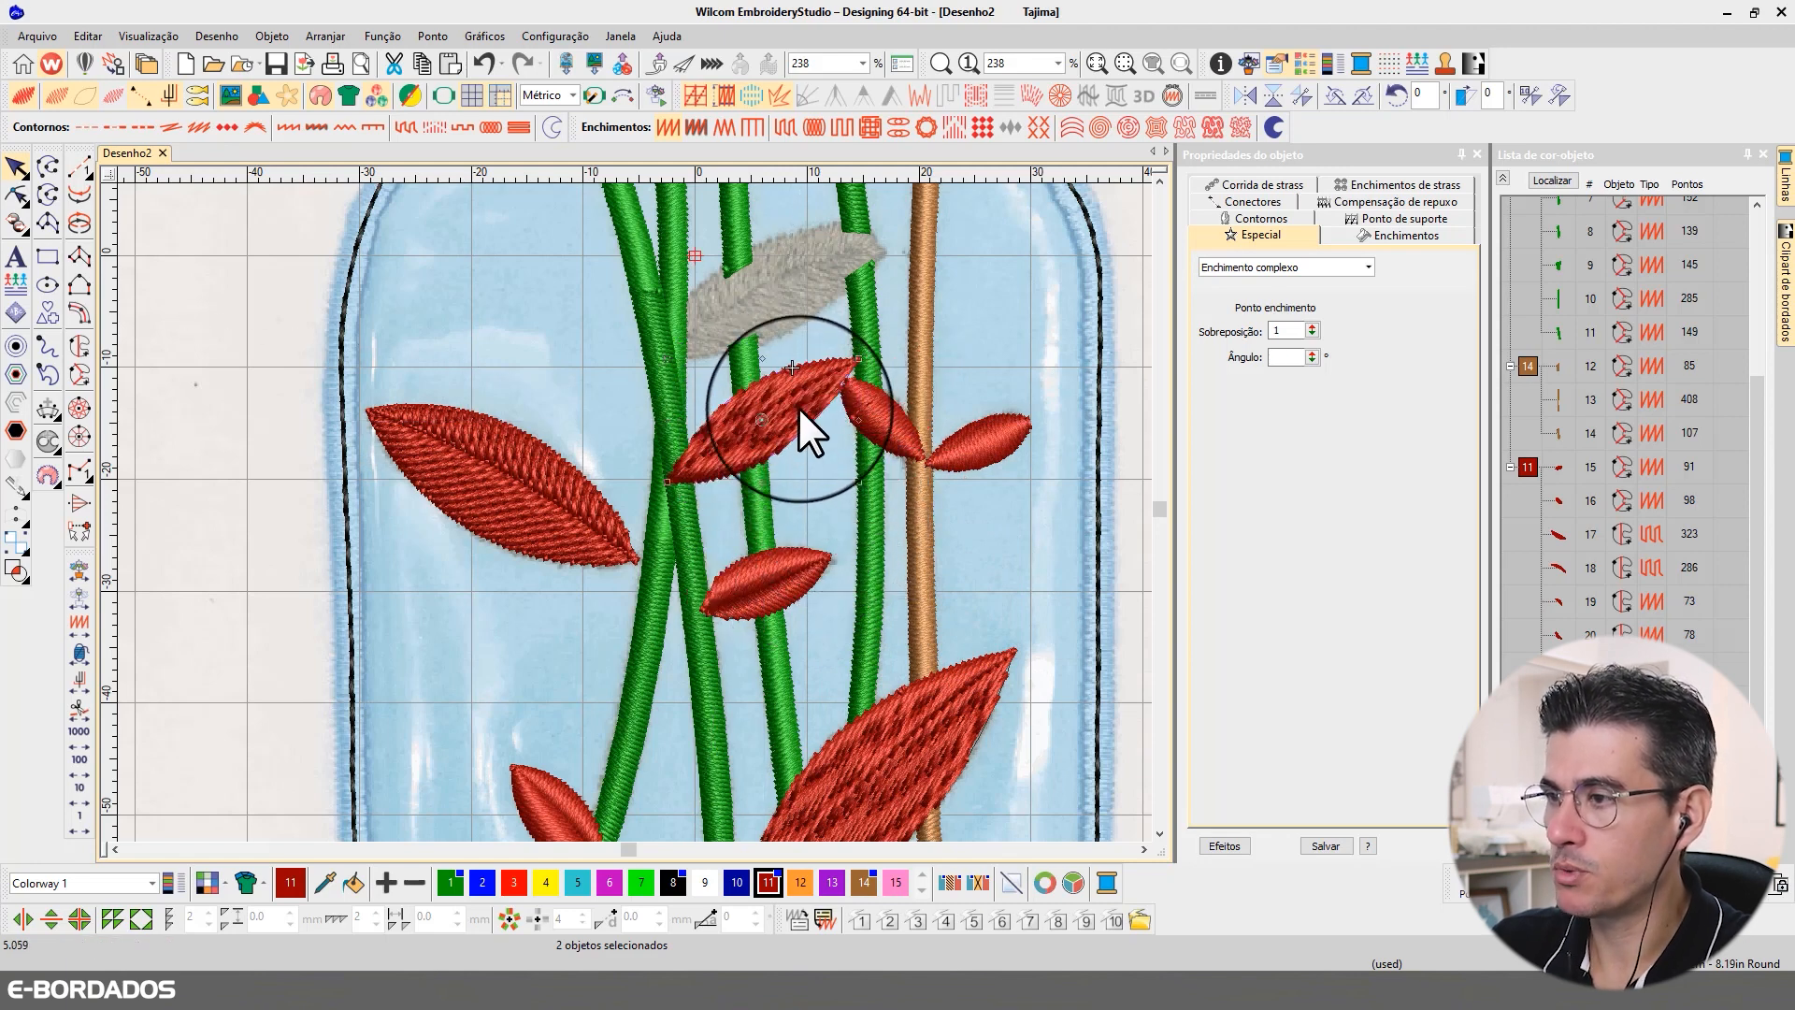
{"action": "left_click_drag", "start_coordinate": [798, 417], "coordinate": [795, 288]}
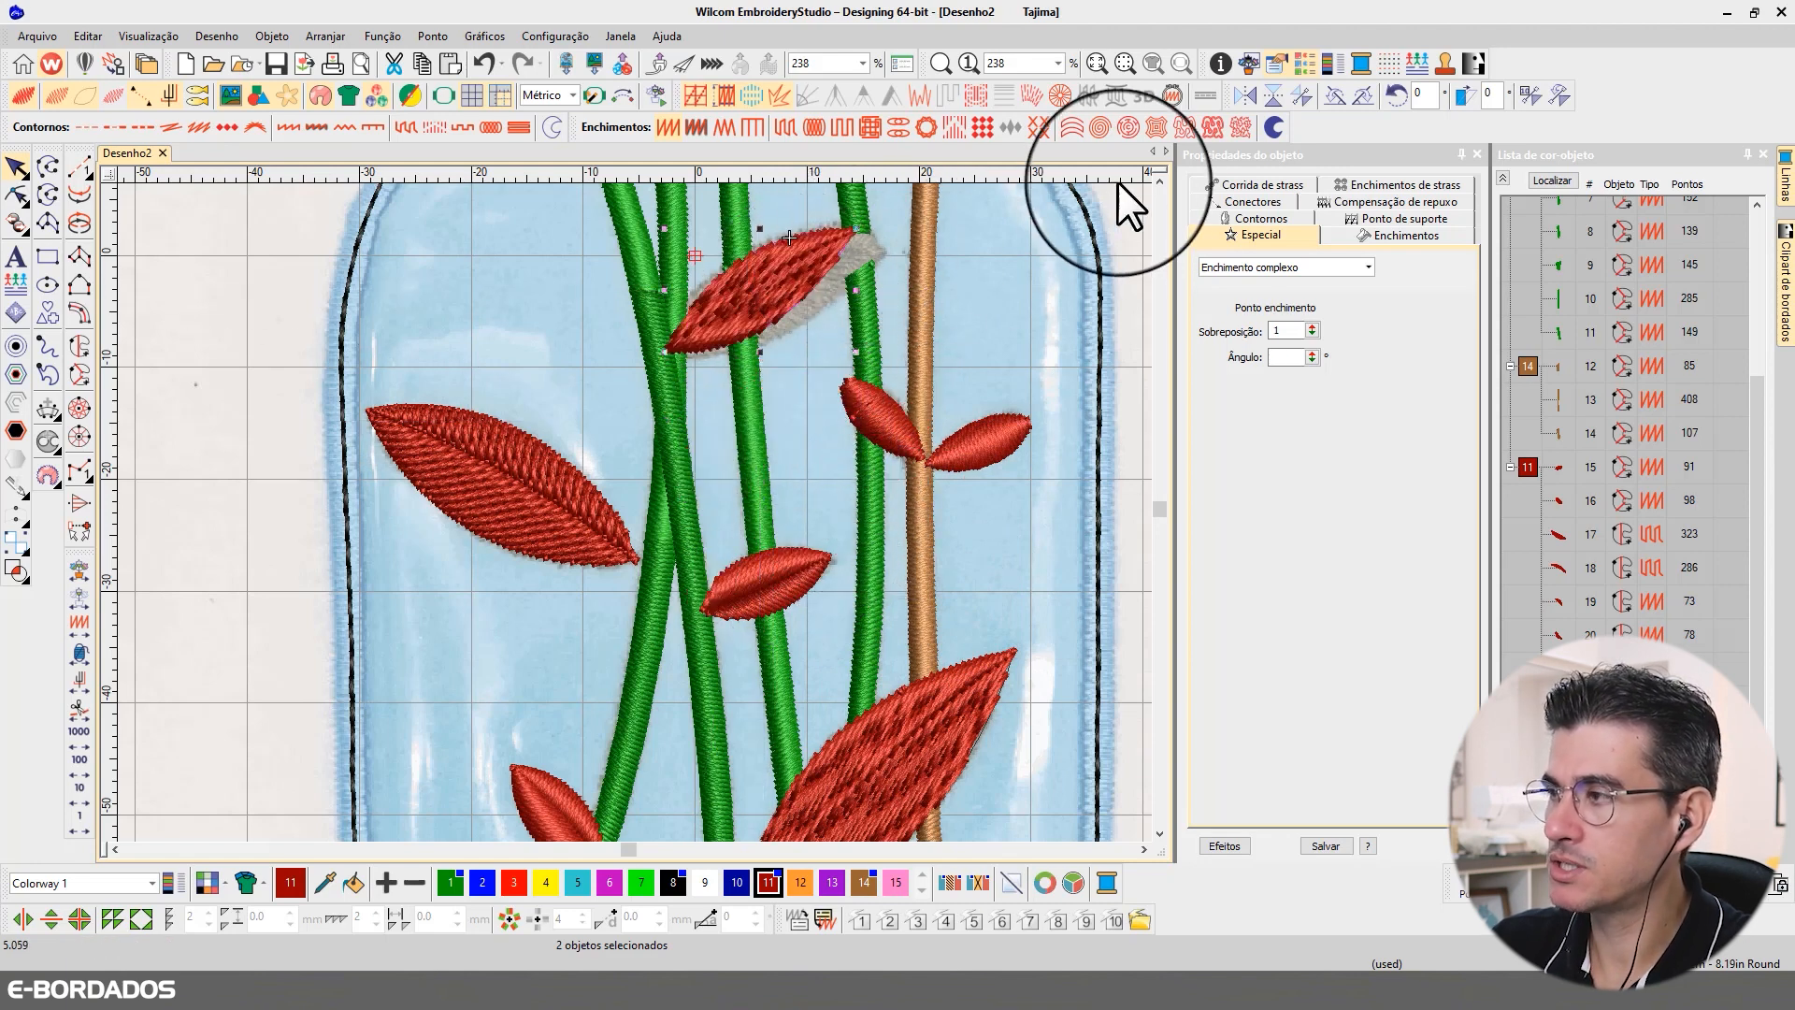
{"action": "left_click", "coordinate": [1161, 182]}
{"action": "left_click", "coordinate": [1159, 183]}
{"action": "left_click_drag", "start_coordinate": [853, 482], "coordinate": [870, 510]}
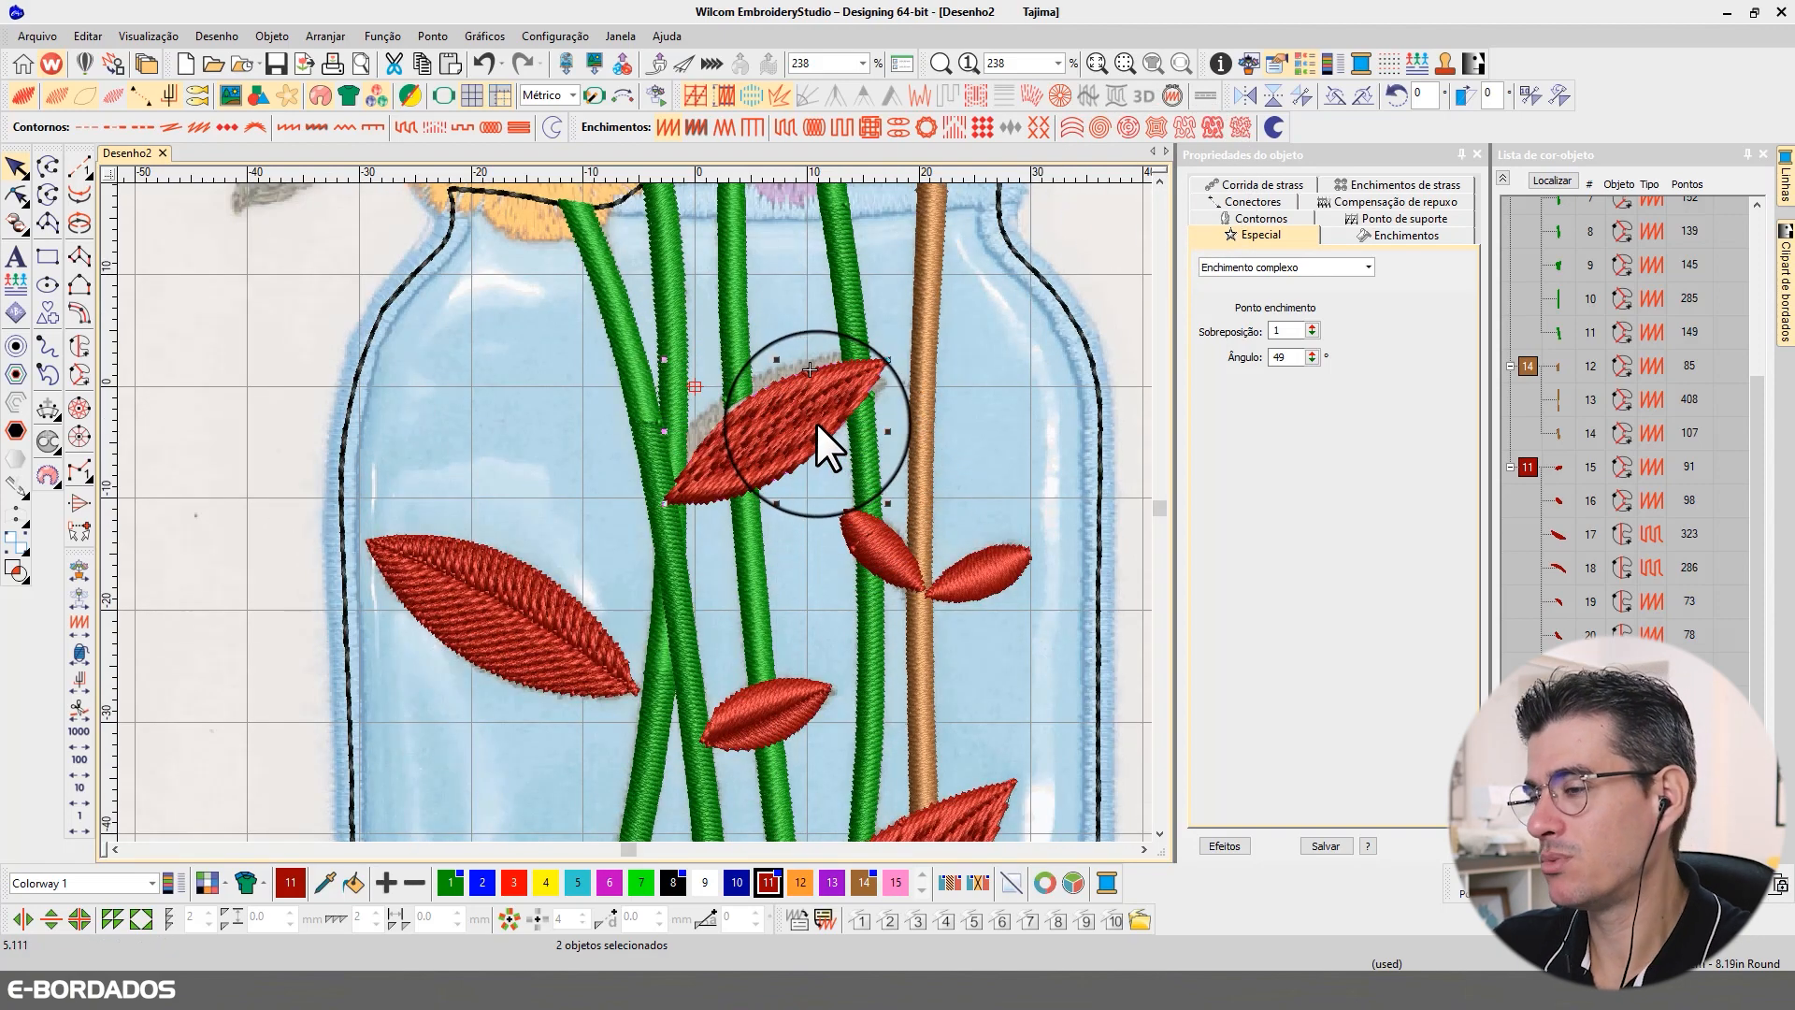
{"action": "key", "text": "Delete"}
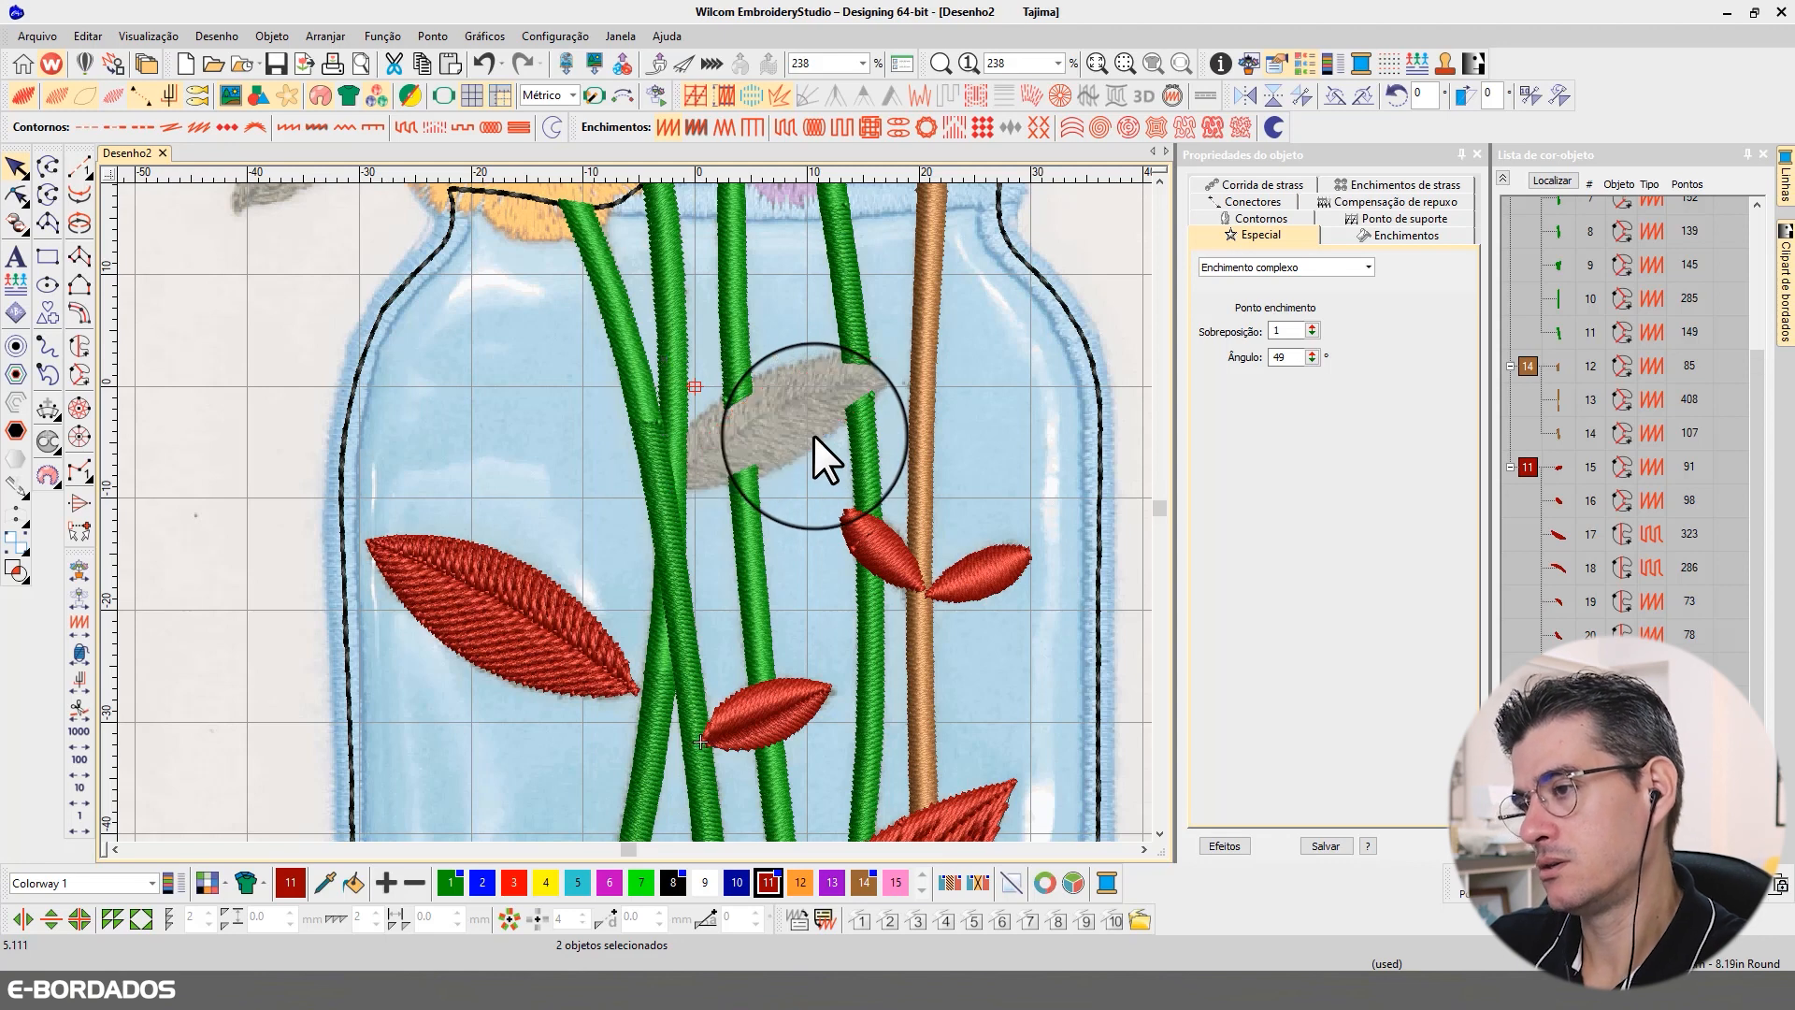
Step: Digitize the lower half of the grey leaf near the jar's neck as a red complex fill with curved edges
{"action": "left_click", "coordinate": [80, 344]}
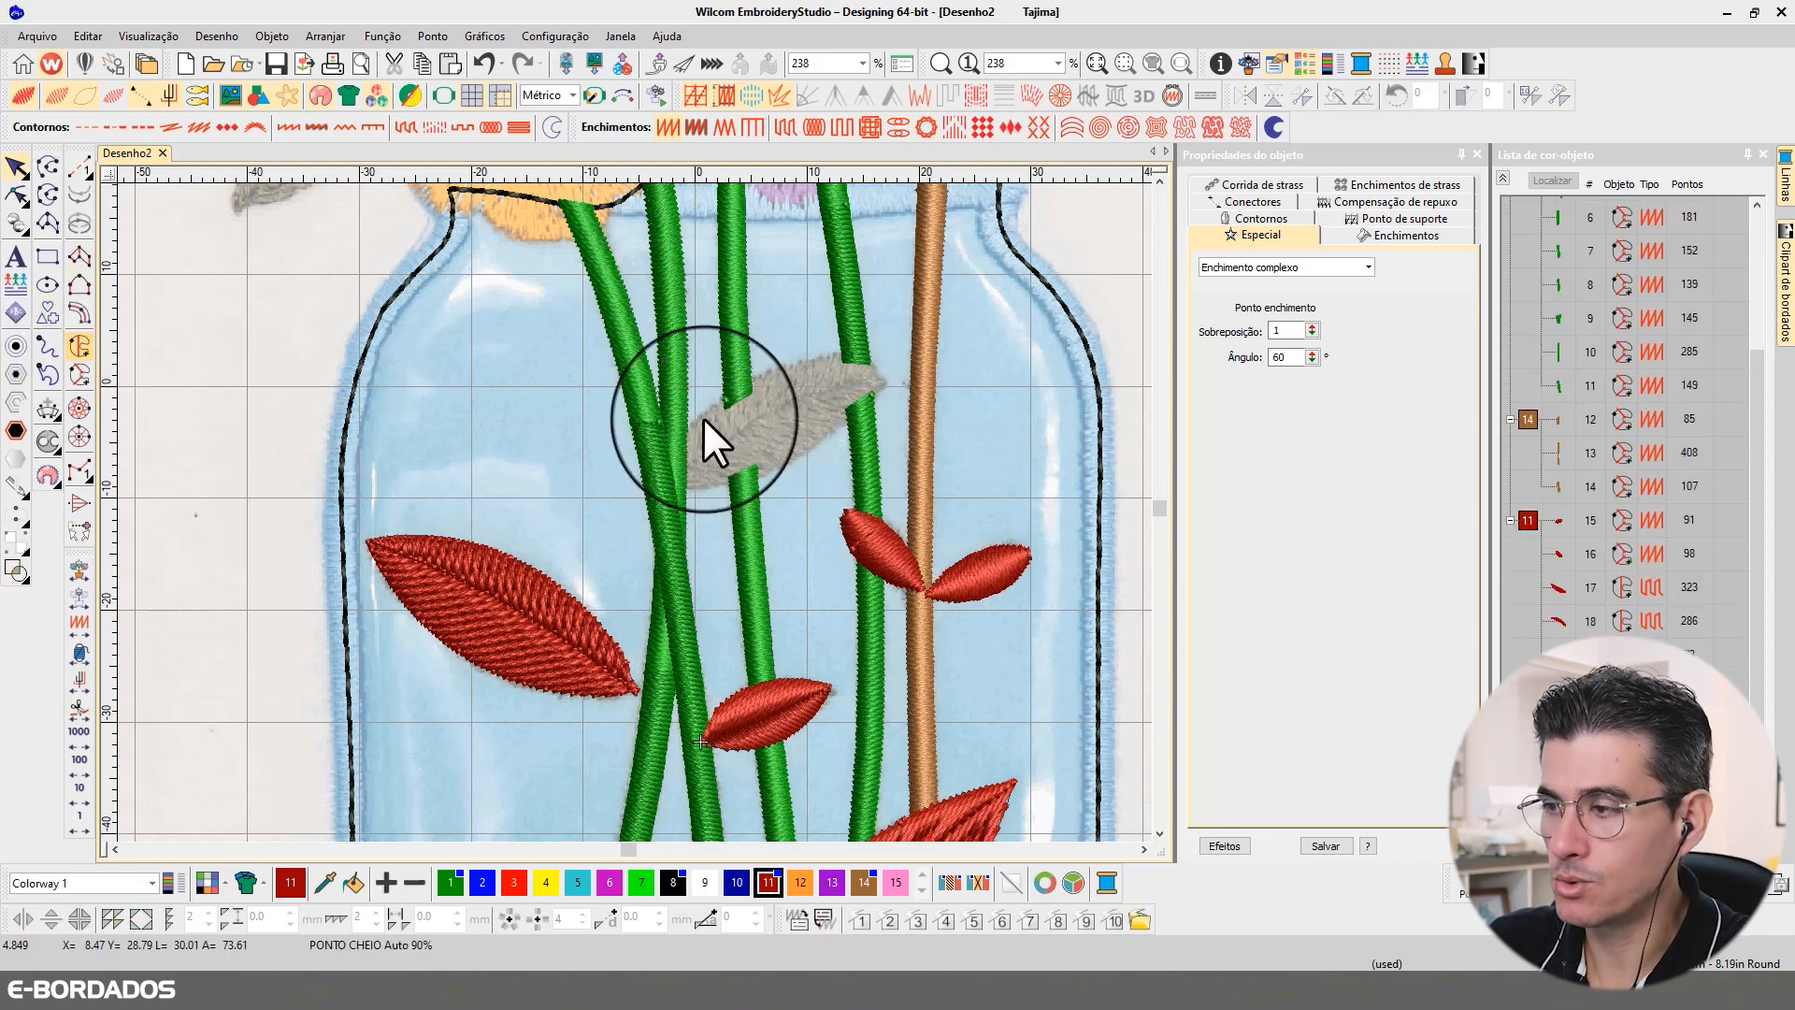
{"action": "left_click", "coordinate": [677, 465]}
{"action": "left_click", "coordinate": [761, 412]}
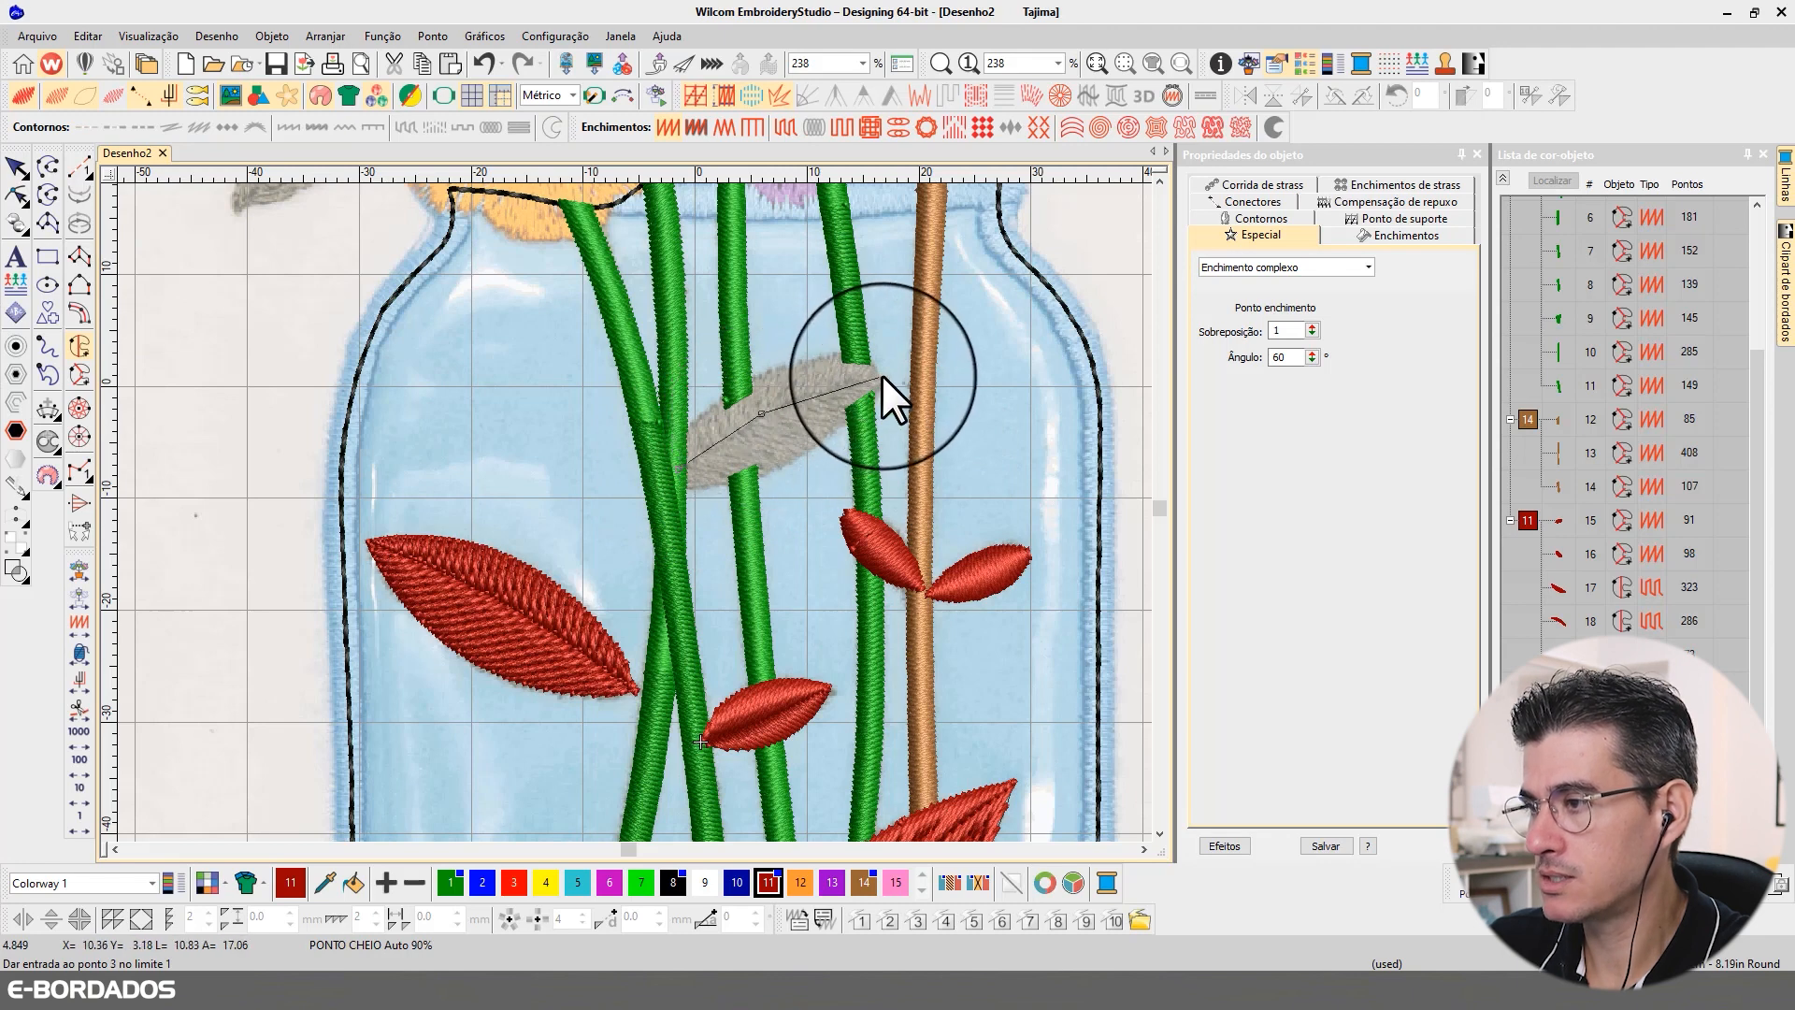
{"action": "left_click", "coordinate": [890, 371]}
{"action": "left_click", "coordinate": [833, 426]}
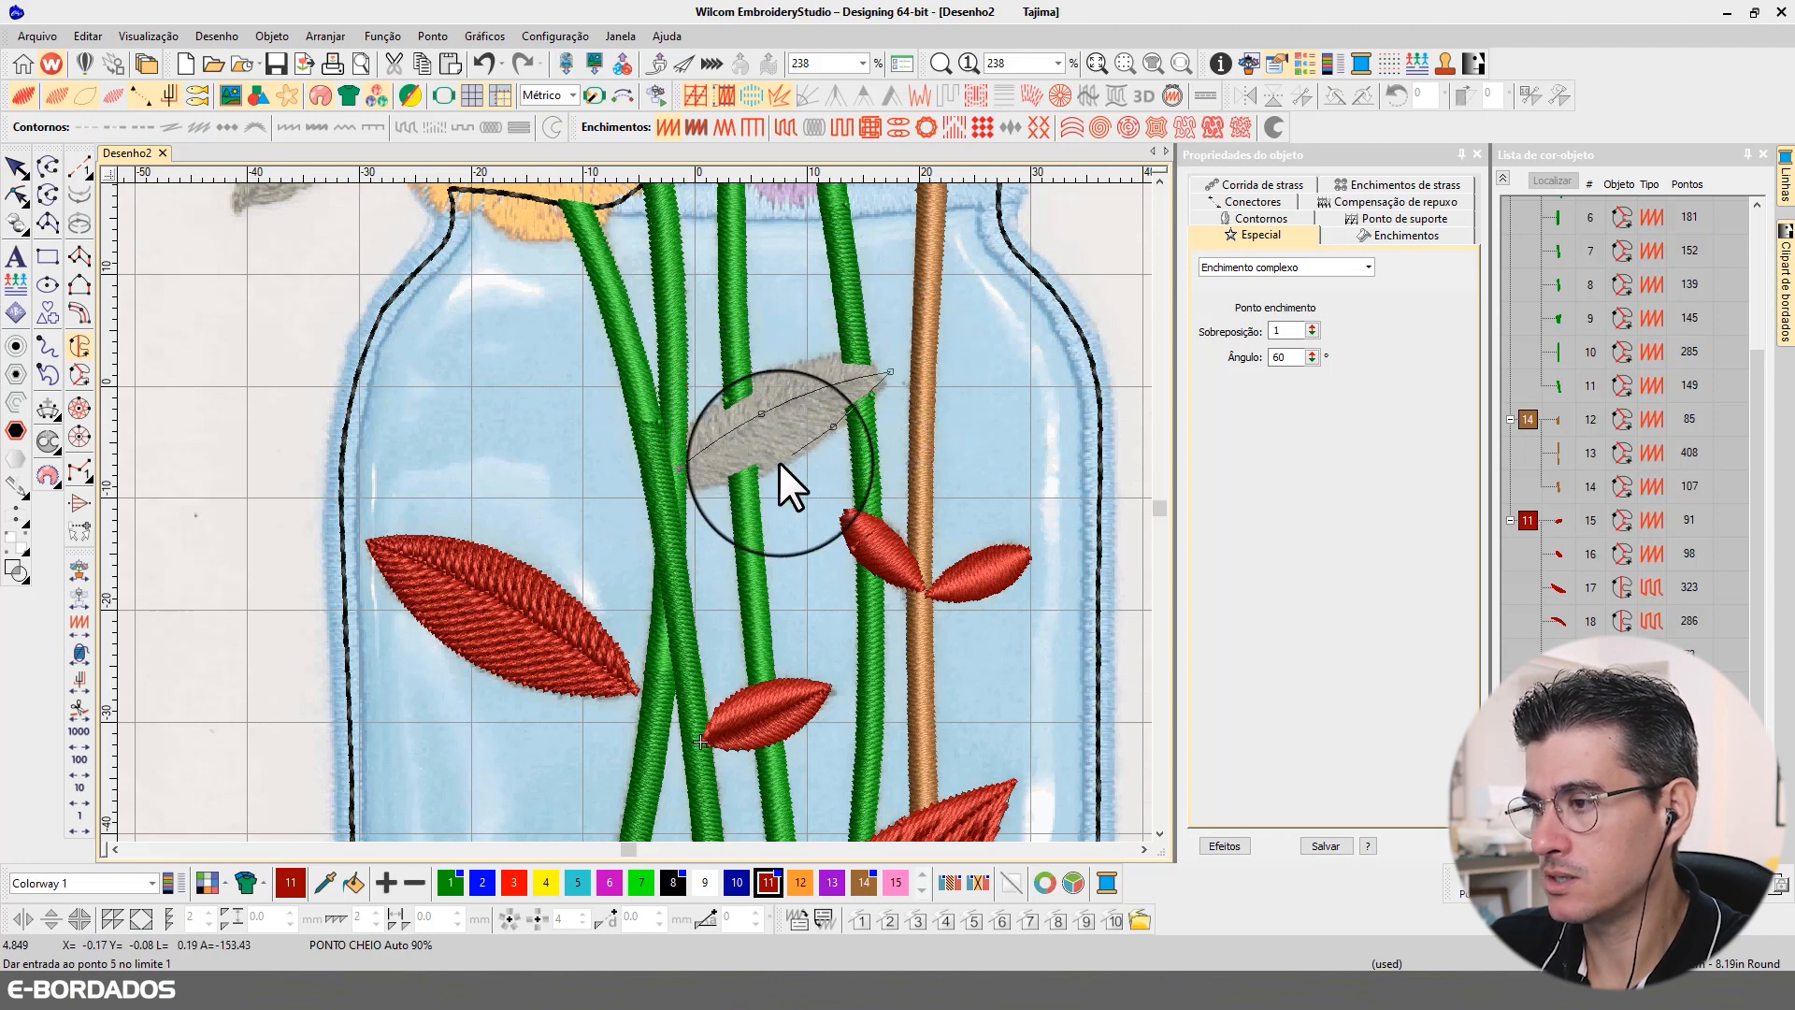
{"action": "left_click", "coordinate": [739, 480]}
{"action": "left_click", "coordinate": [677, 485]}
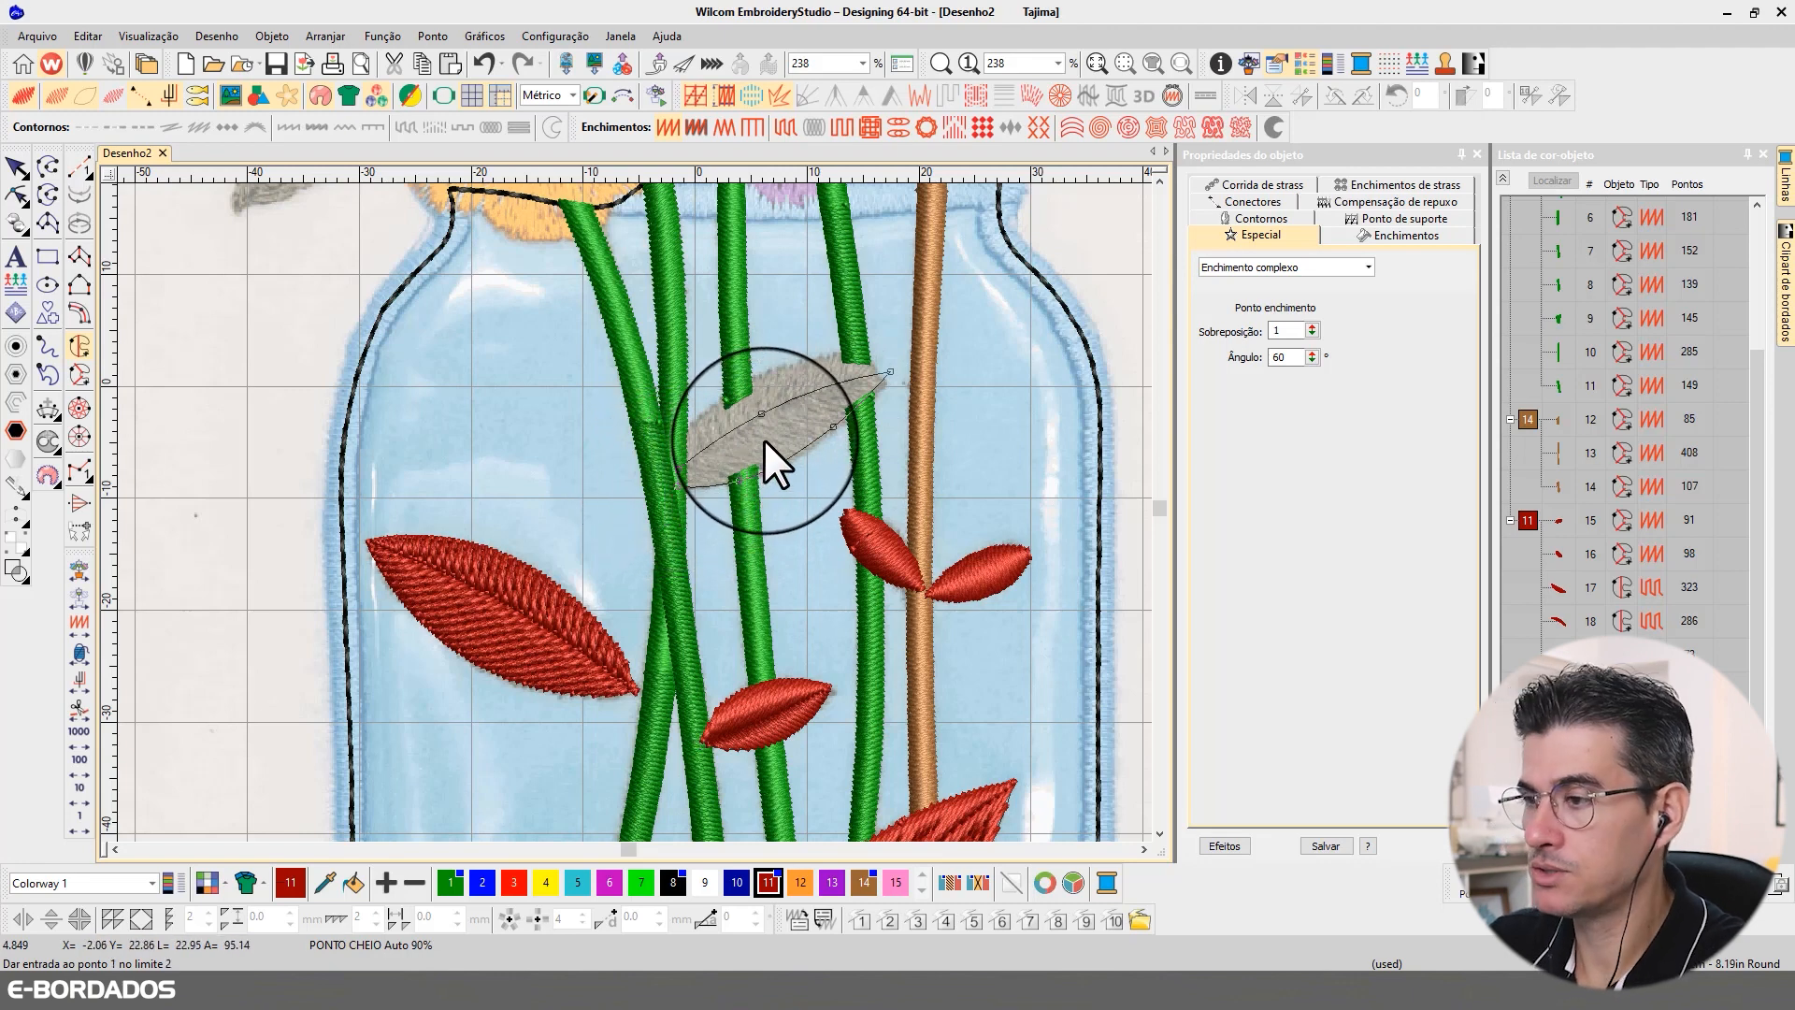
{"action": "key", "text": "Return"}
Step: Digitize the upper half of the same grey leaf as a second red complex fill meeting the first along the midrib
{"action": "left_click", "coordinate": [890, 370]}
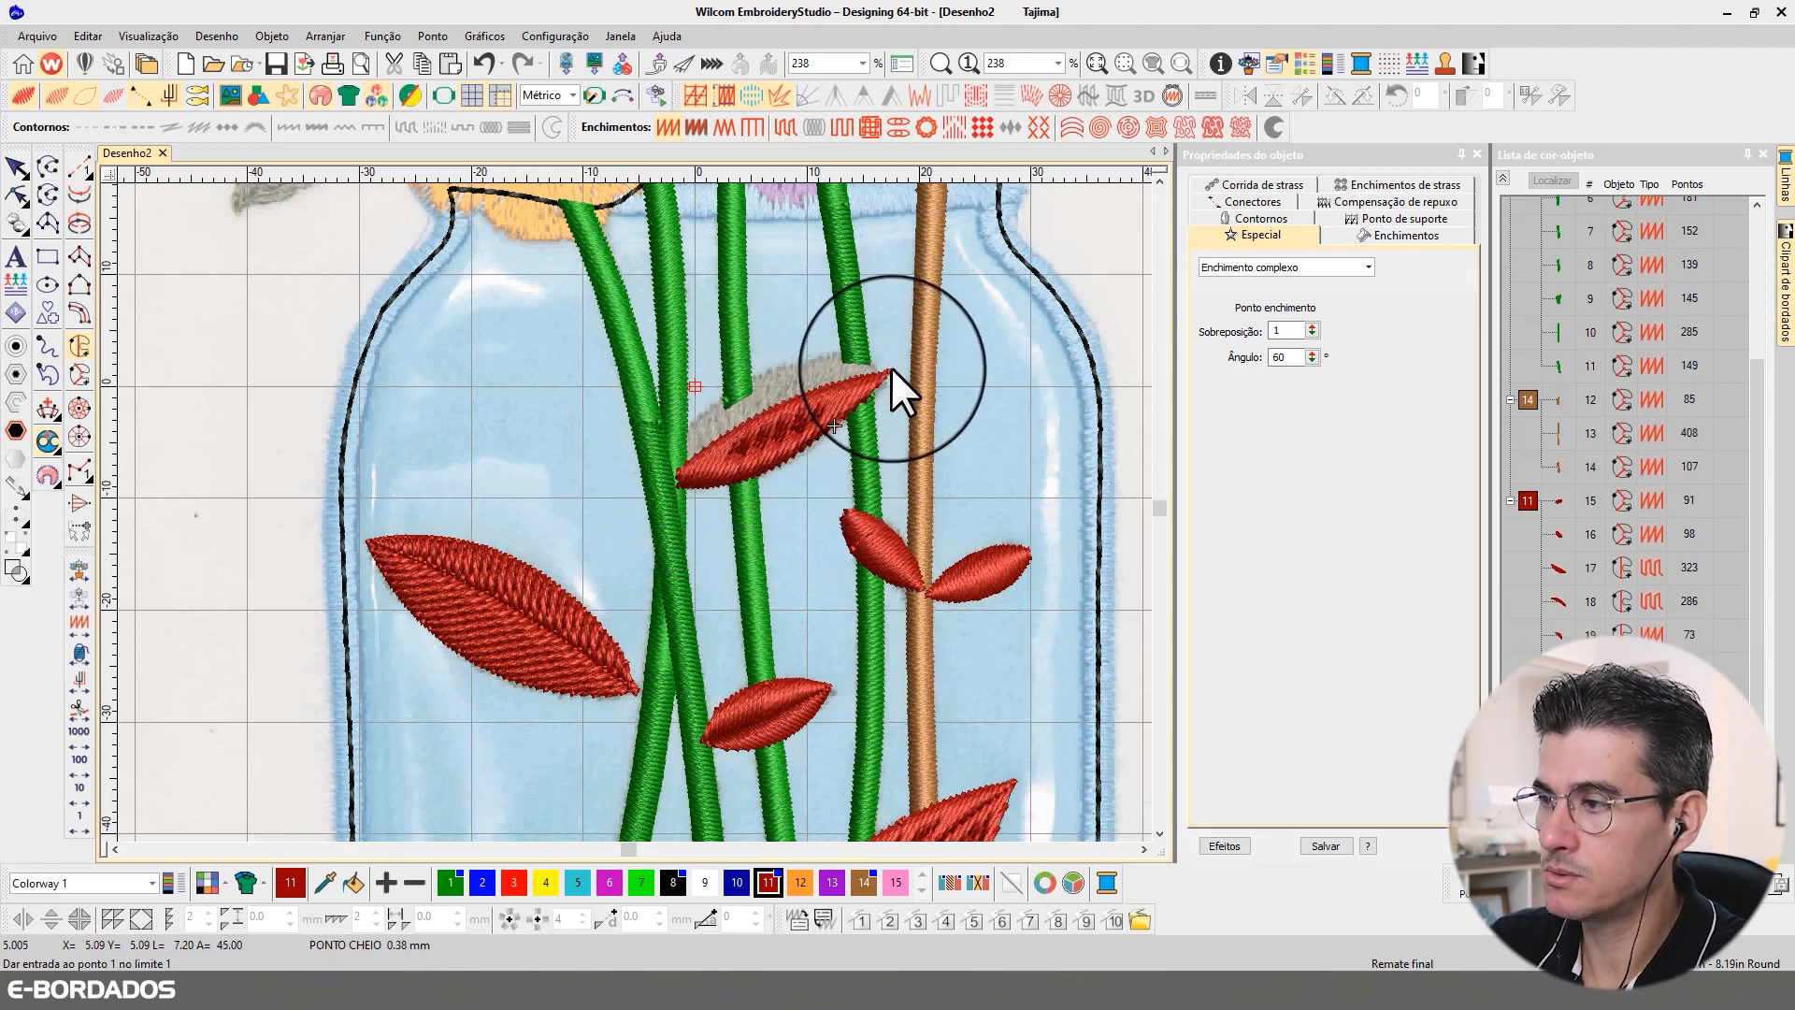
{"action": "right_click", "coordinate": [819, 359]}
{"action": "right_click", "coordinate": [725, 395]}
{"action": "right_click", "coordinate": [684, 429]}
{"action": "left_click", "coordinate": [678, 472]}
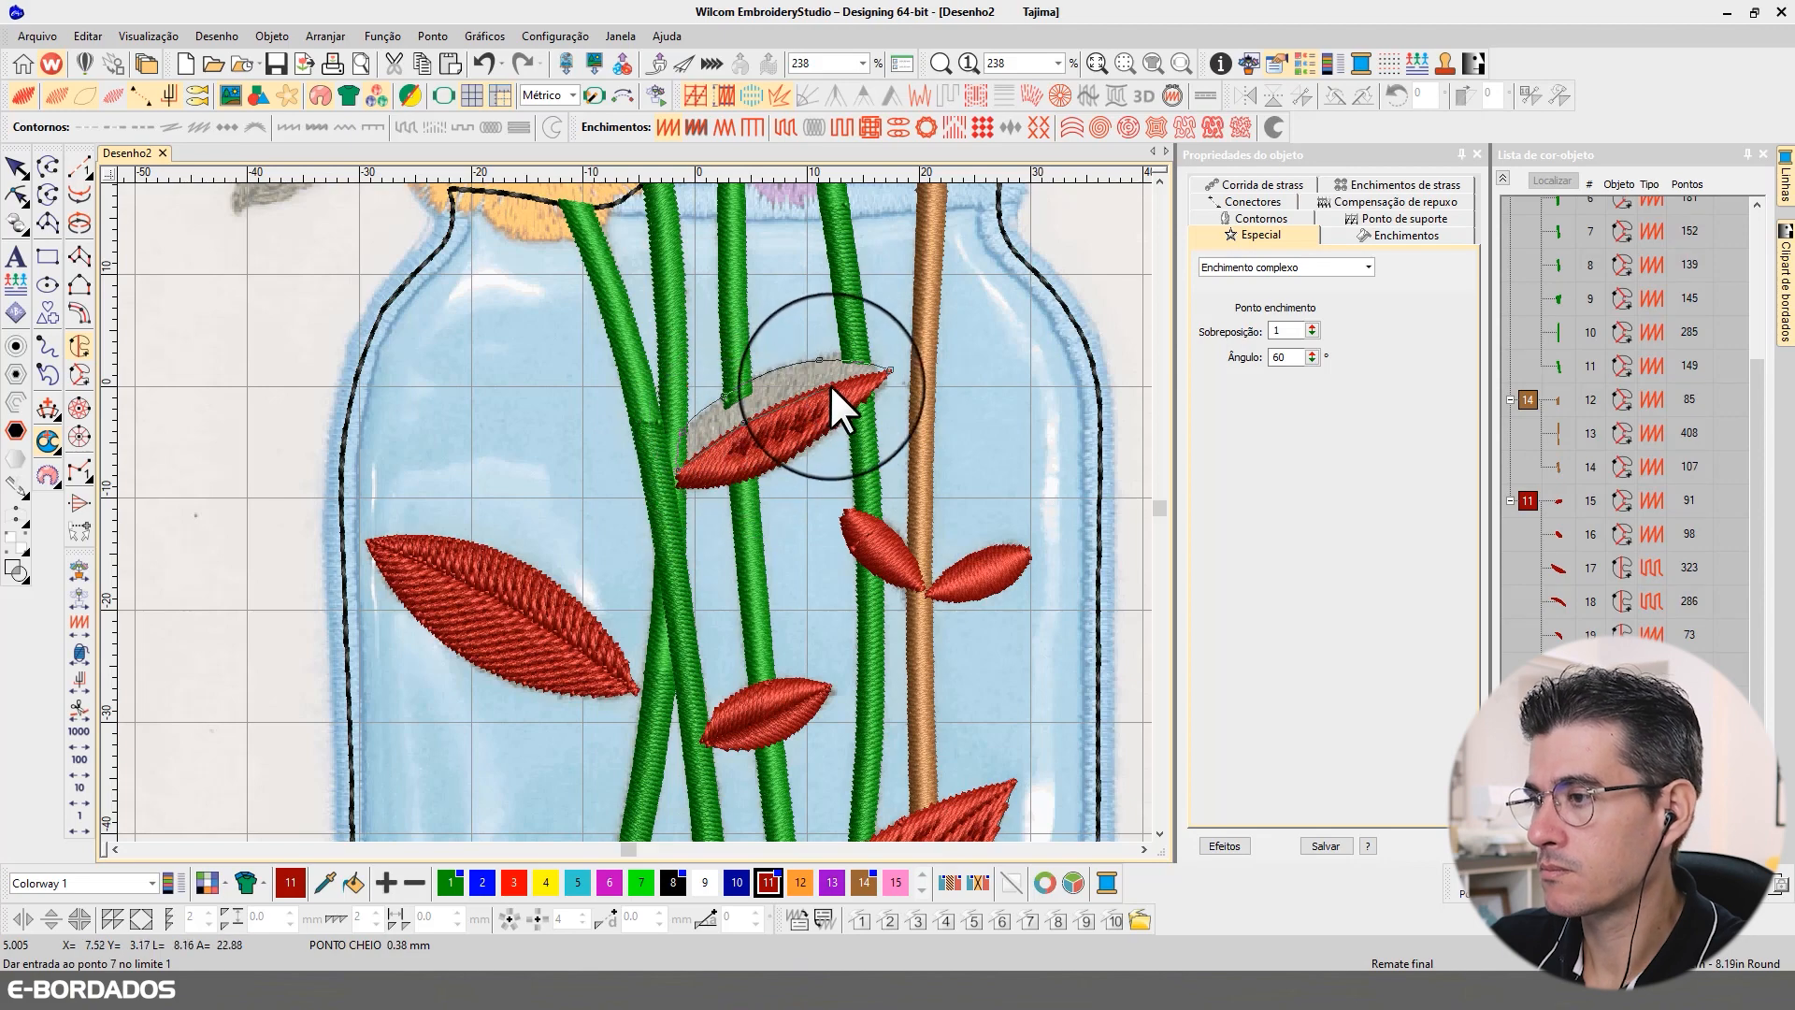
{"action": "left_click", "coordinate": [894, 366]}
{"action": "key", "text": "Return"}
{"action": "scroll", "coordinate": [668, 516], "scroll_direction": "down", "scroll_amount": 5}
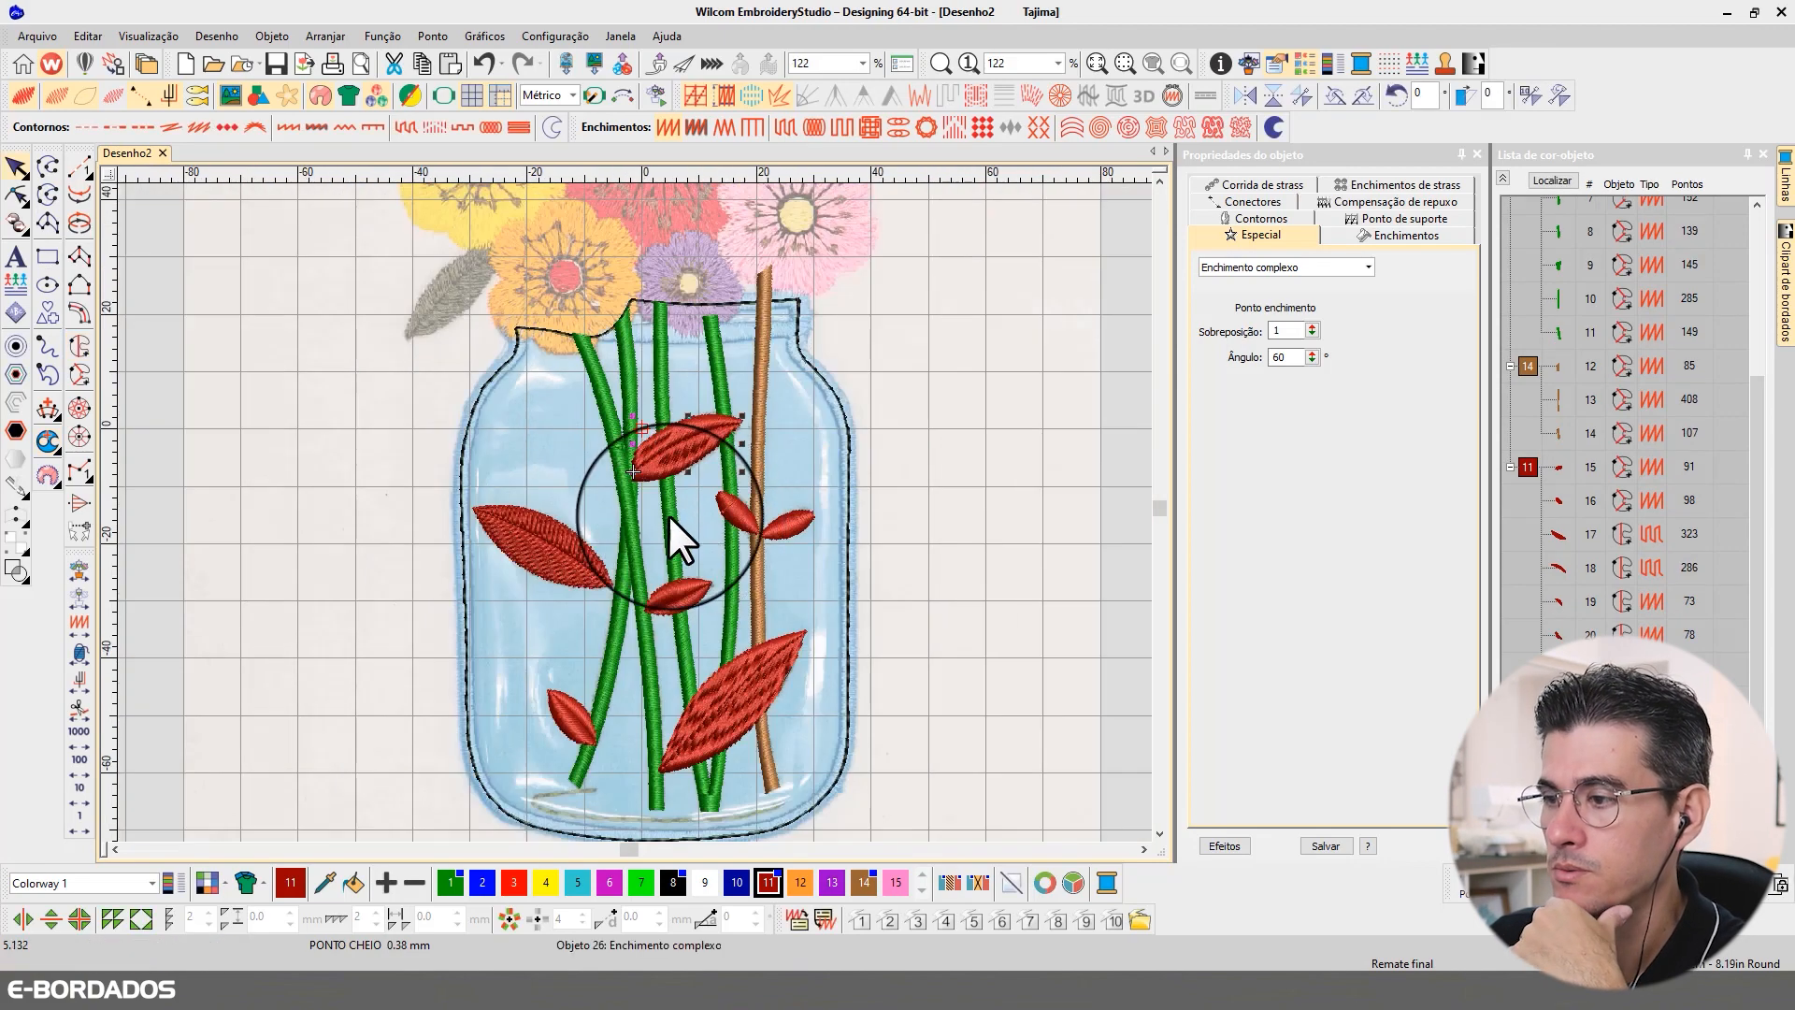
Step: Reshape the stitch angles of the large leaf crossing the brown stem to about 89° on the upper half and 5° on the lower half
{"action": "scroll", "coordinate": [632, 515], "scroll_direction": "up", "scroll_amount": 2}
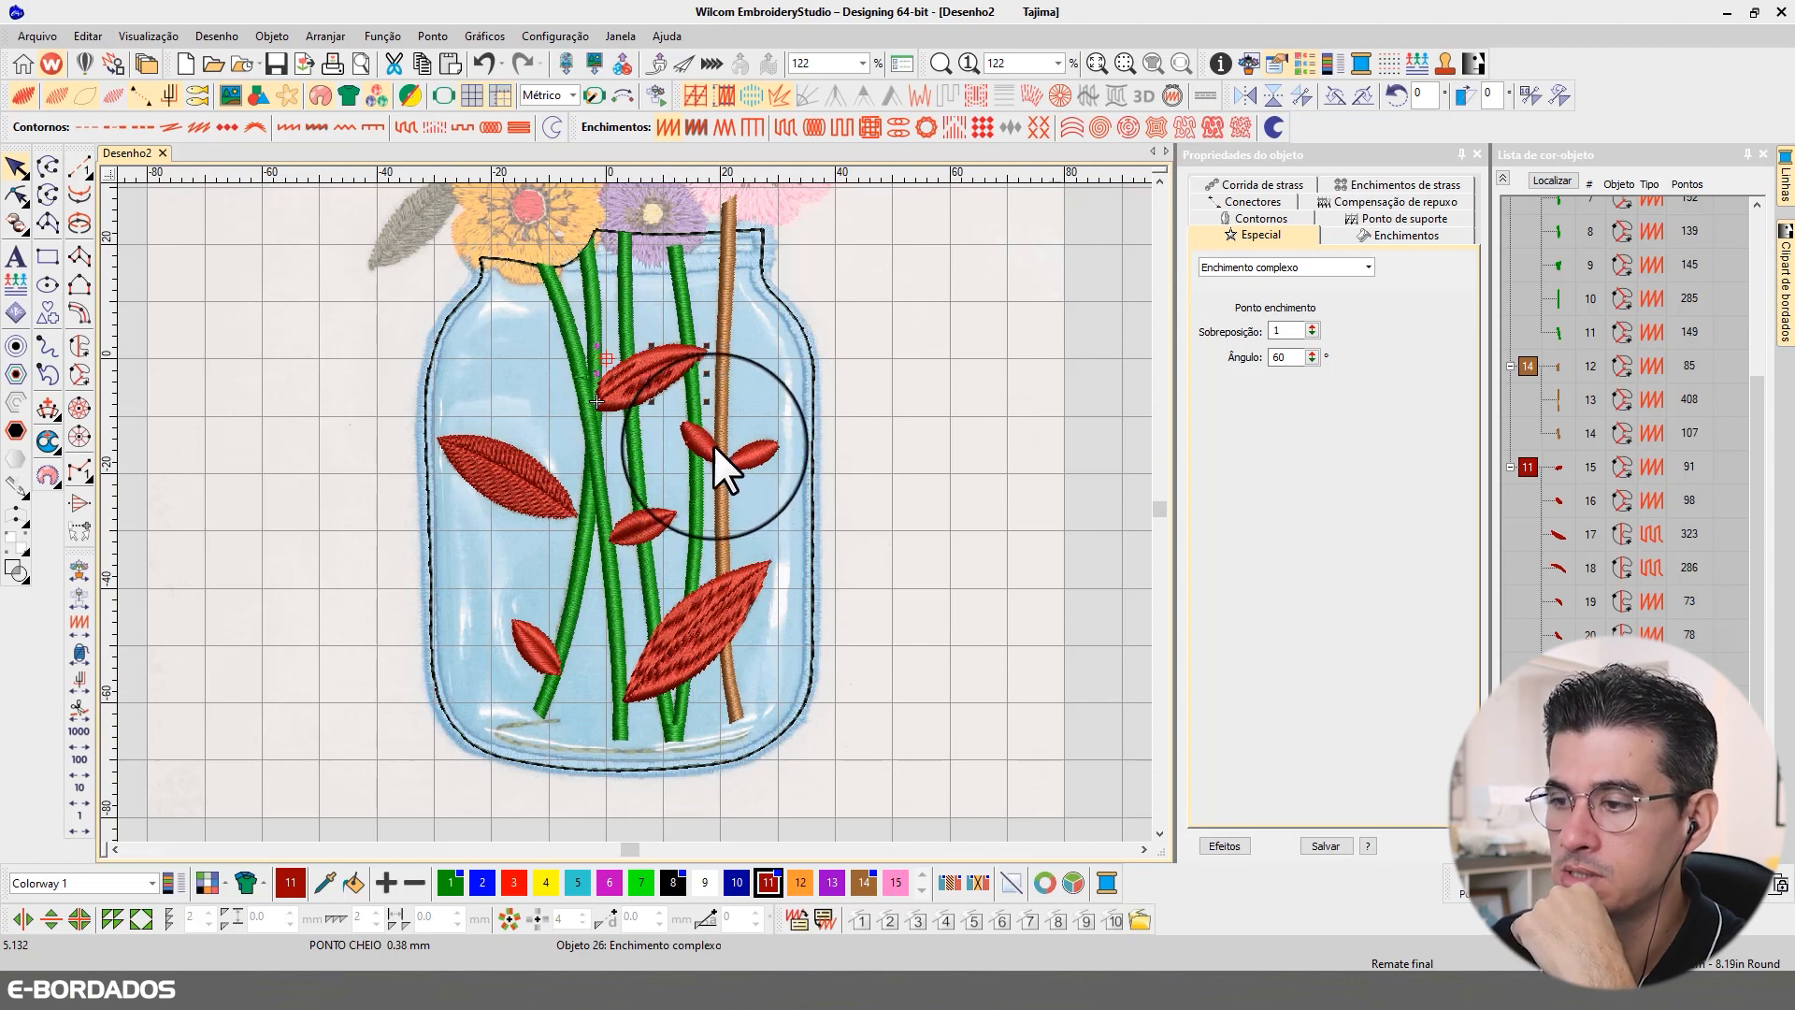
{"action": "scroll", "coordinate": [688, 418], "scroll_direction": "up", "scroll_amount": 2}
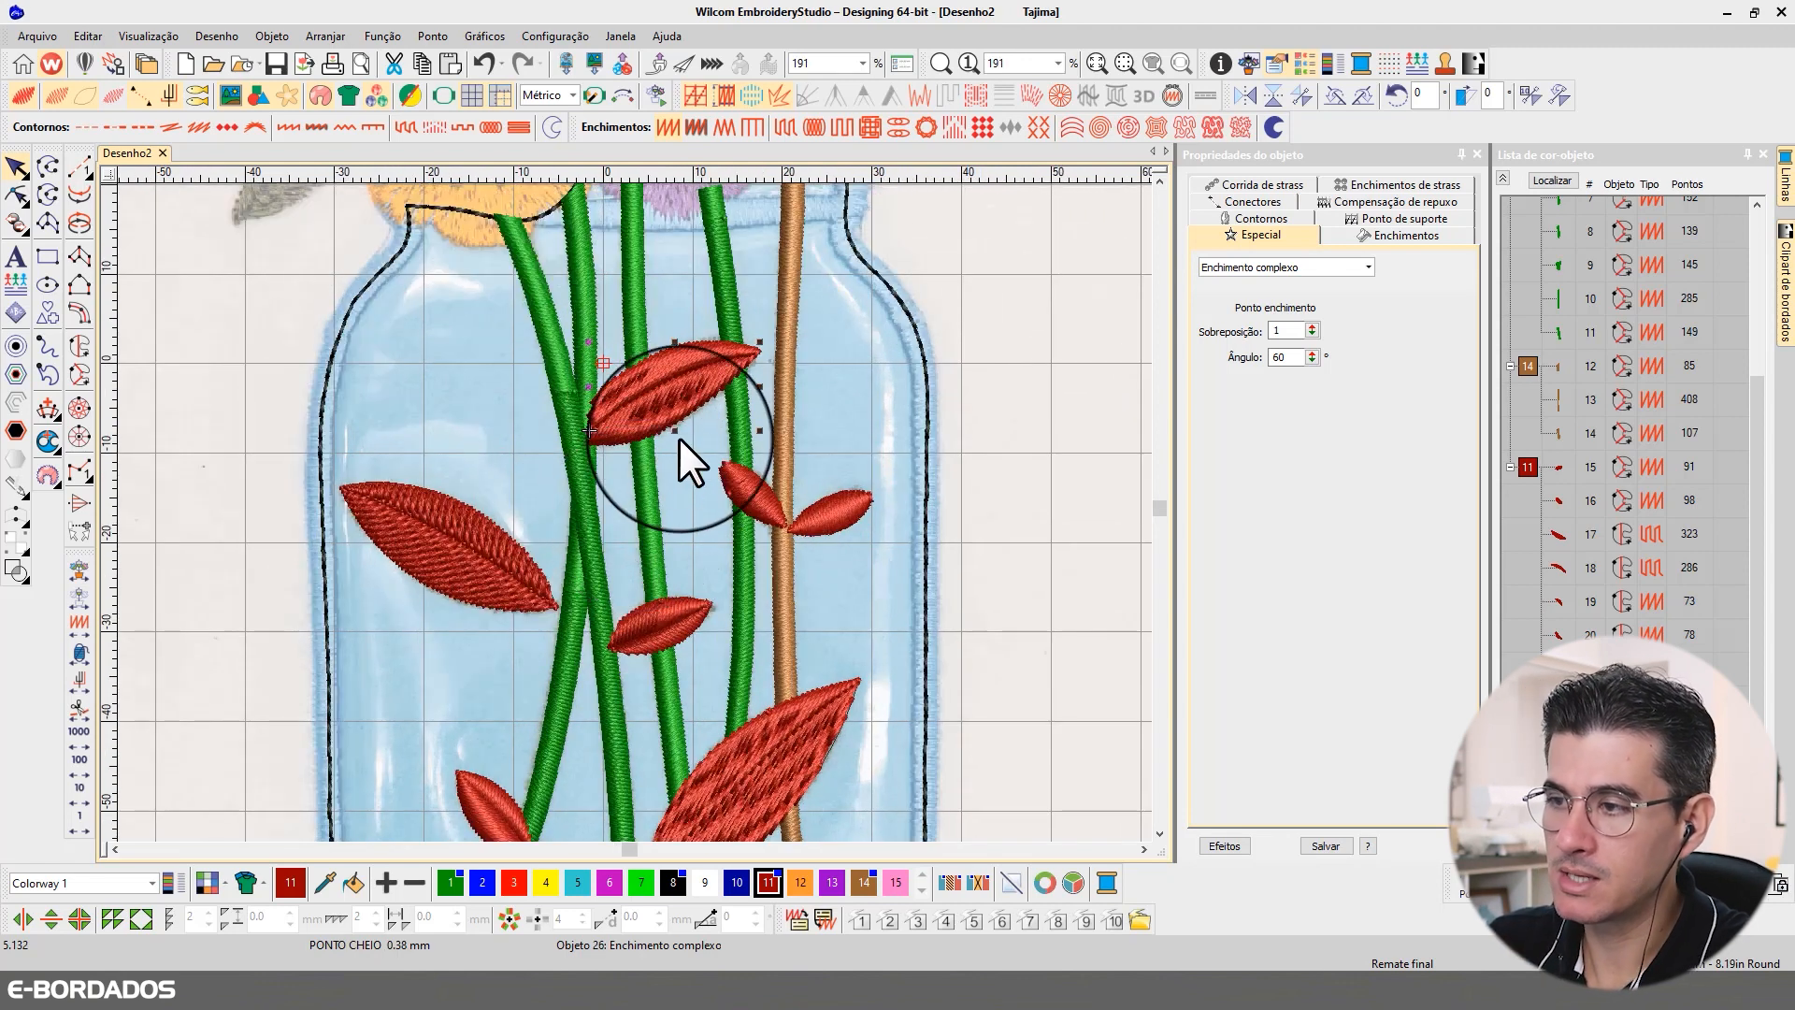
{"action": "left_click", "coordinate": [1159, 833]}
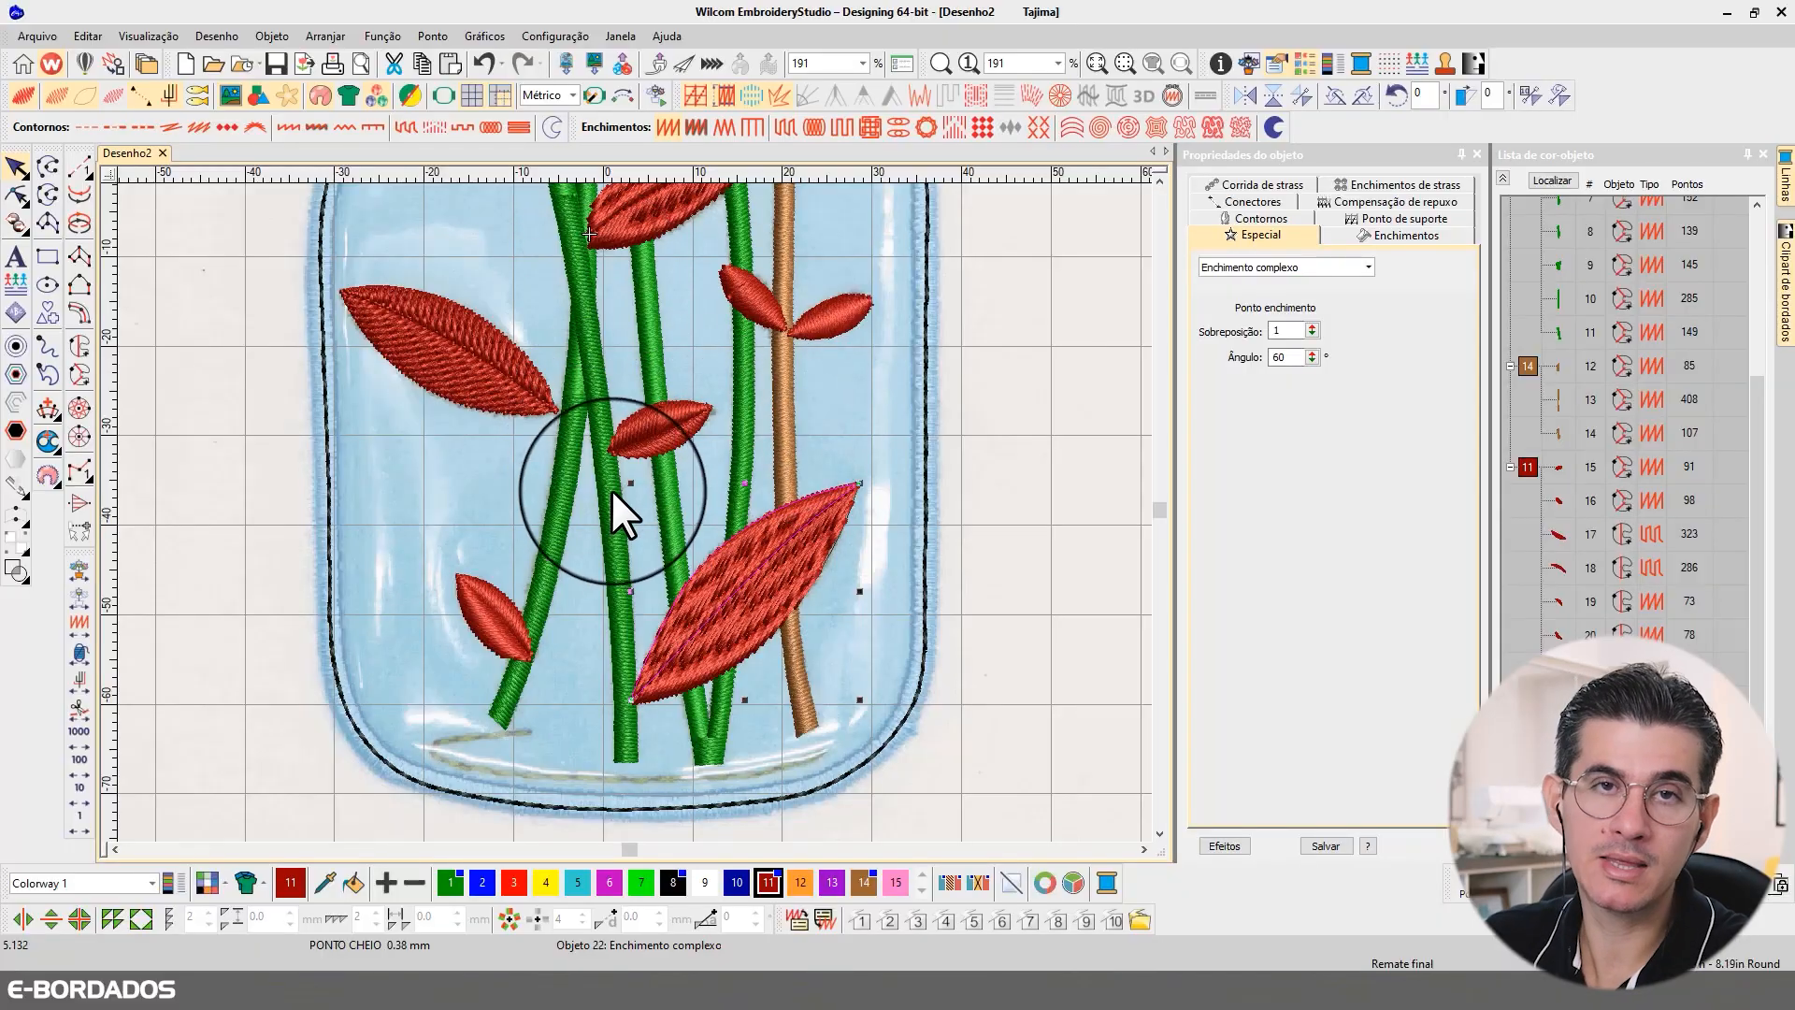
{"action": "left_click", "coordinate": [1159, 180]}
{"action": "left_click", "coordinate": [1160, 179]}
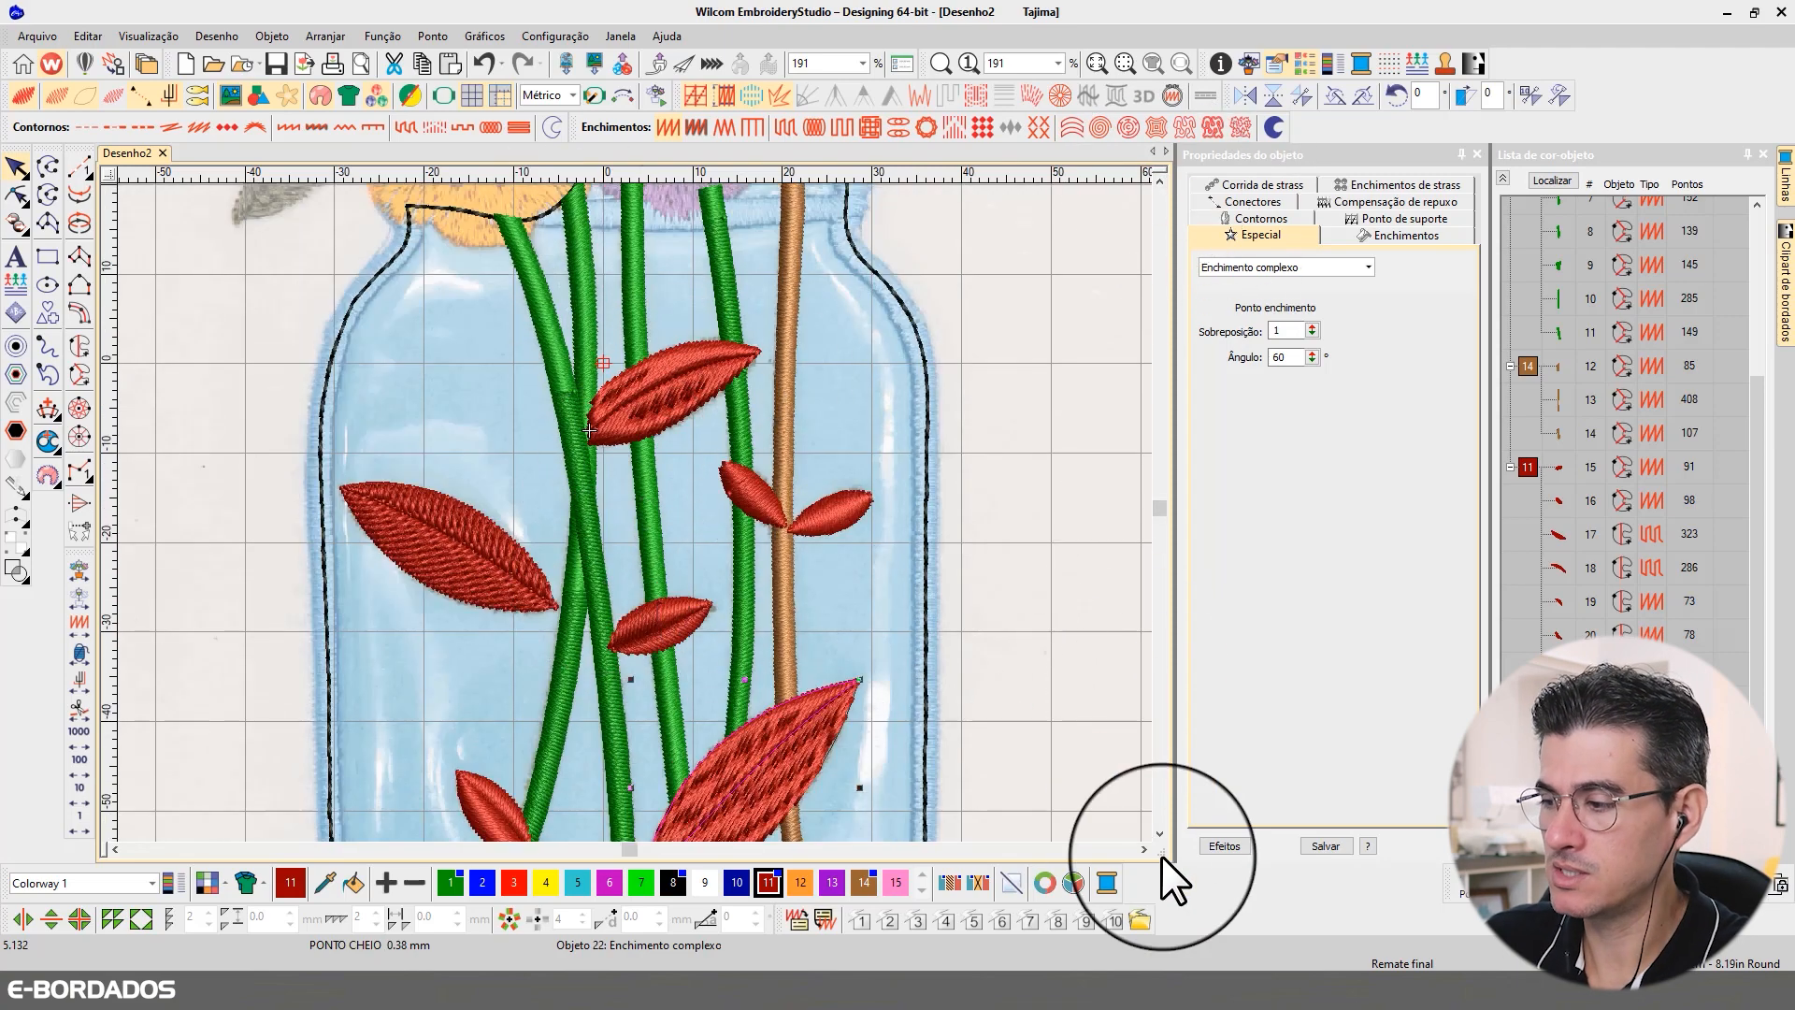
{"action": "left_click", "coordinate": [1160, 831]}
{"action": "left_click", "coordinate": [1160, 831]}
{"action": "left_click", "coordinate": [1160, 831]}
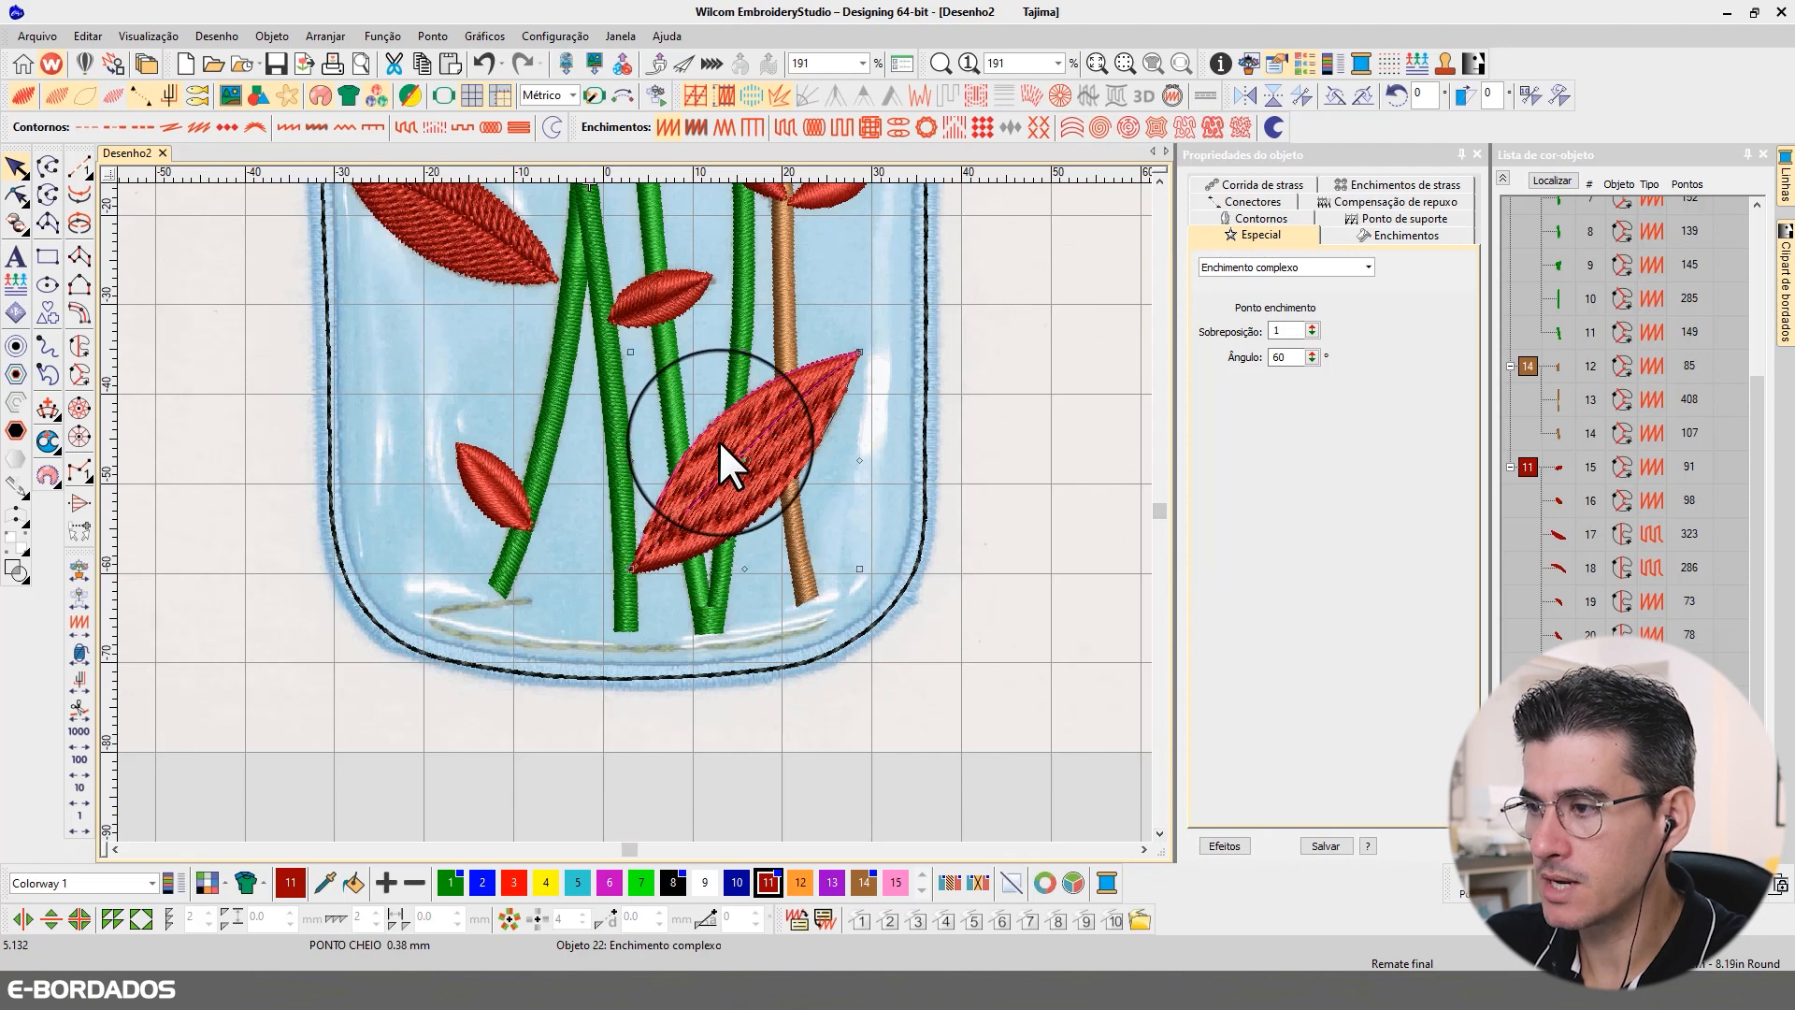
{"action": "left_click", "coordinate": [17, 195]}
{"action": "left_click_drag", "start_coordinate": [793, 423], "coordinate": [636, 322]}
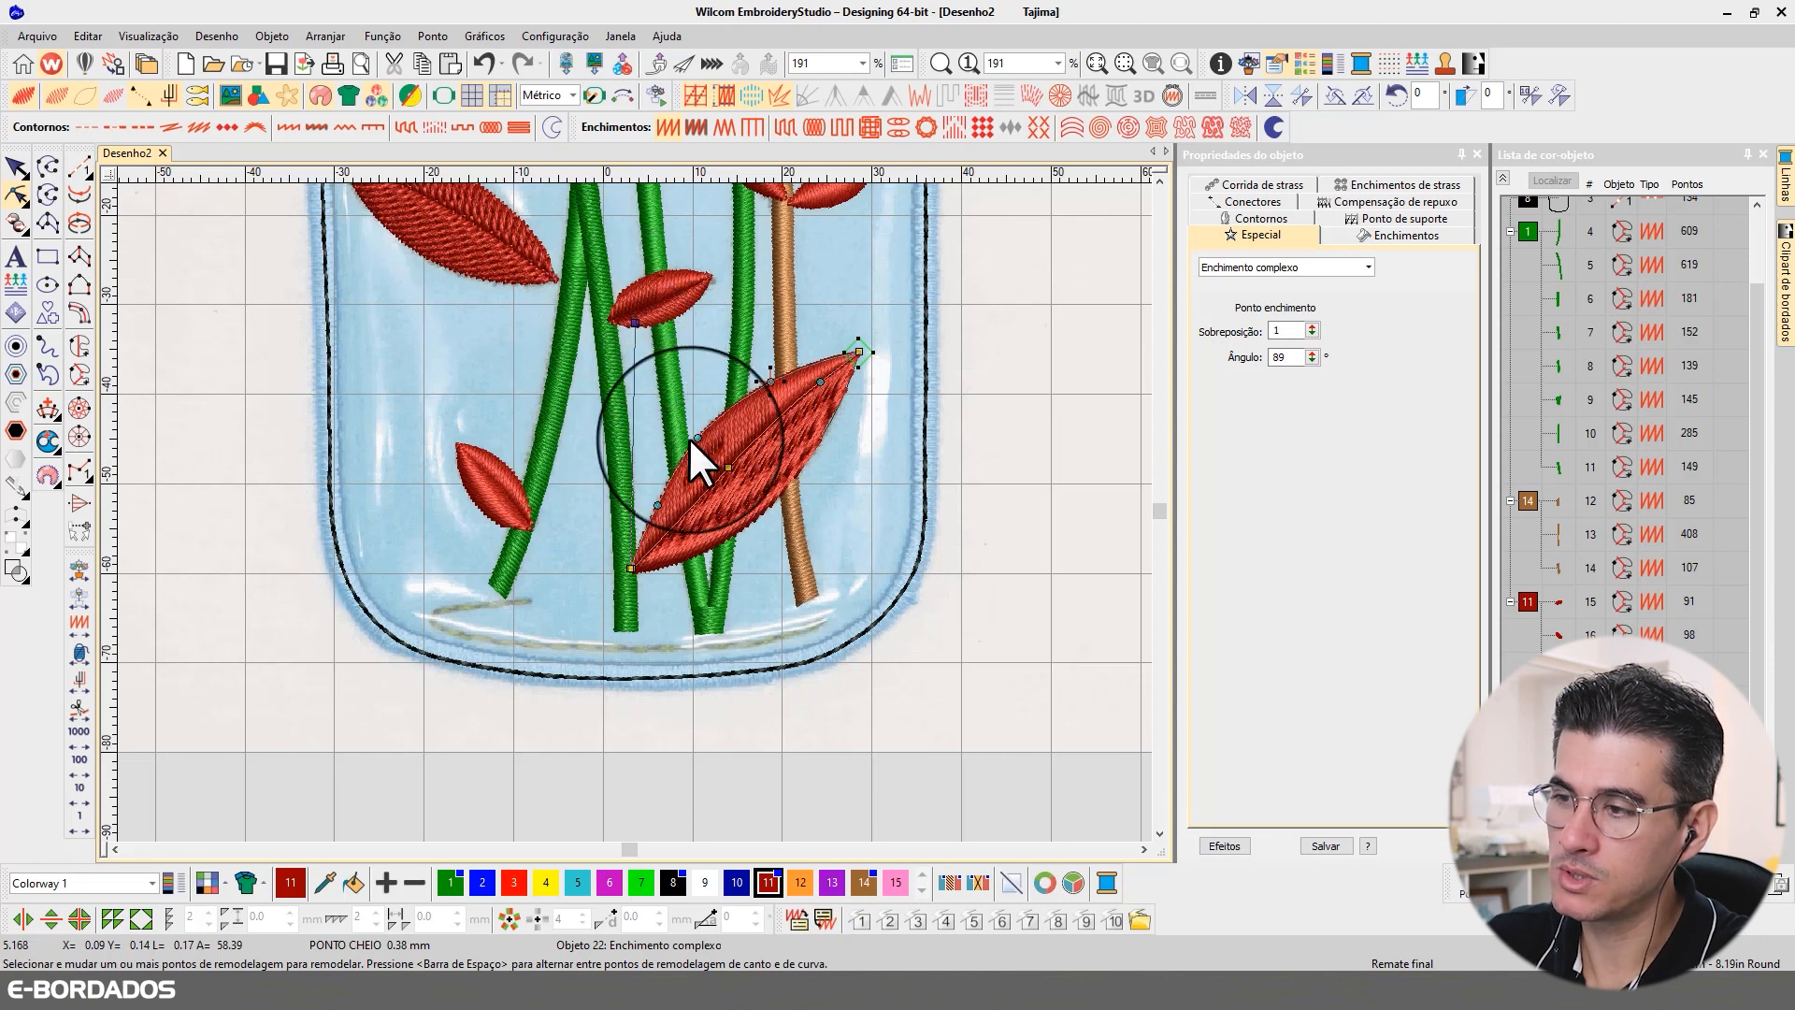
{"action": "left_click", "coordinate": [829, 424]}
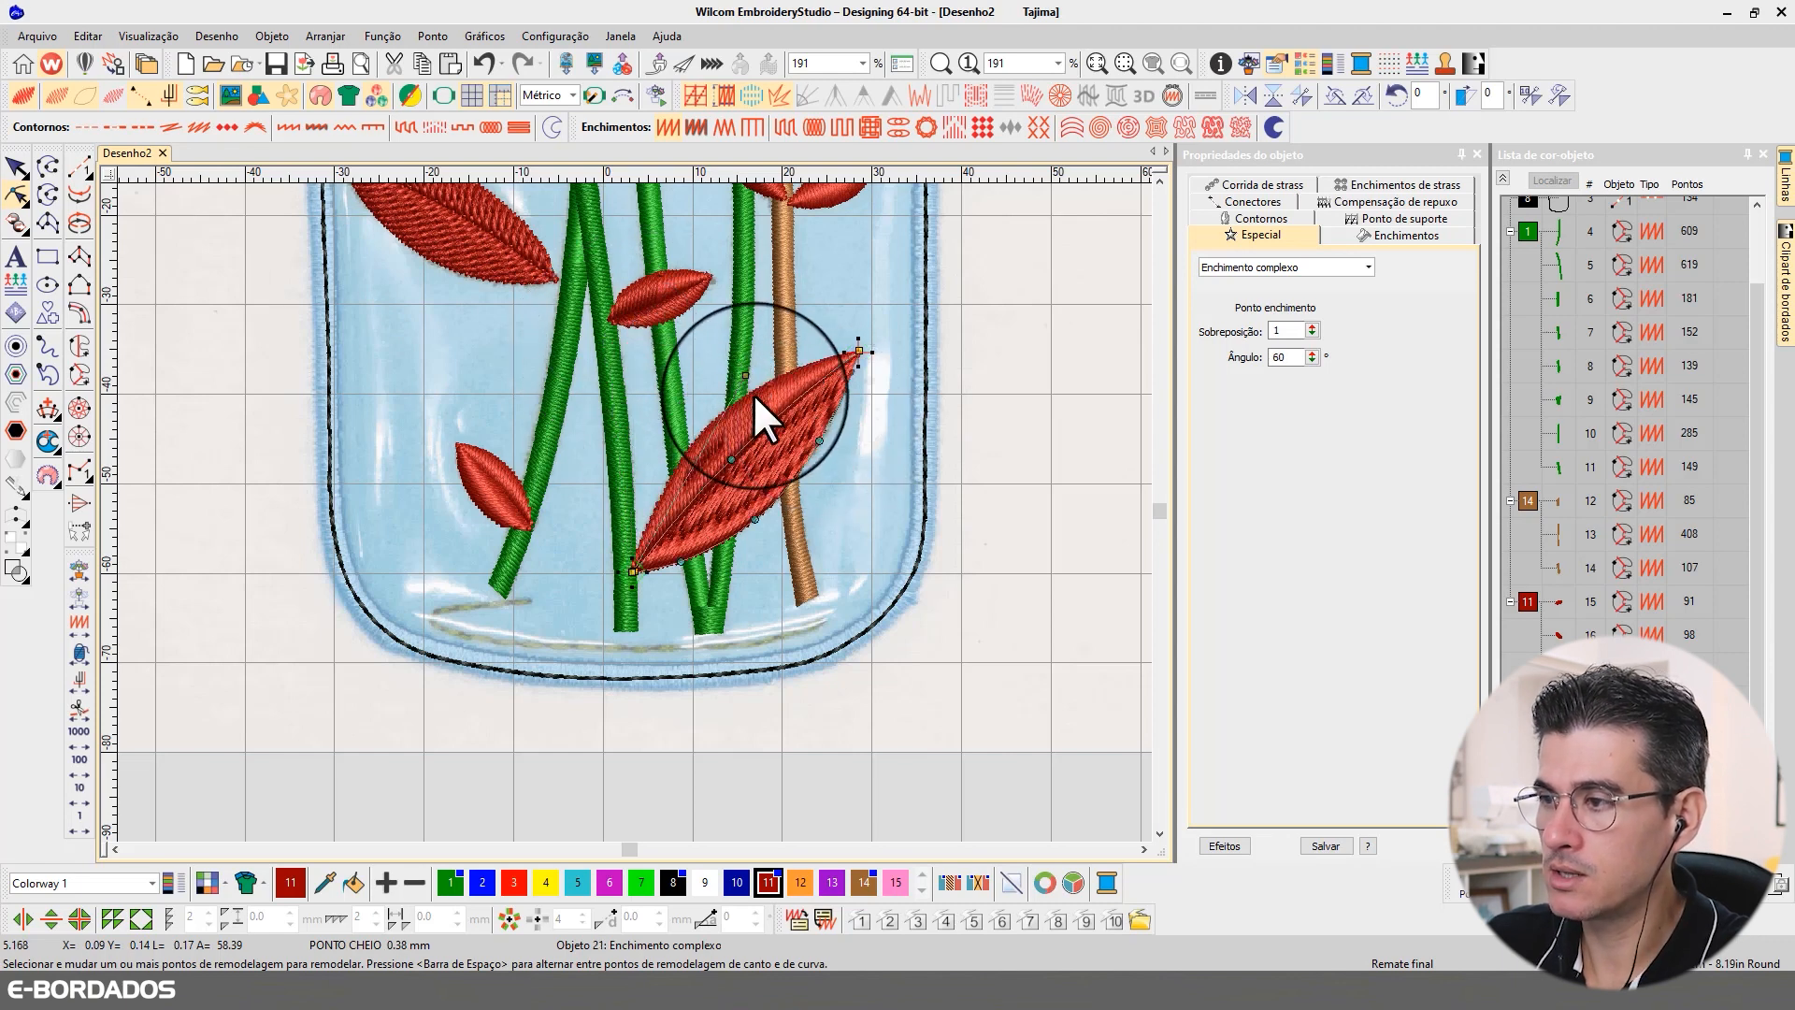
{"action": "left_click_drag", "start_coordinate": [747, 374], "coordinate": [930, 547]}
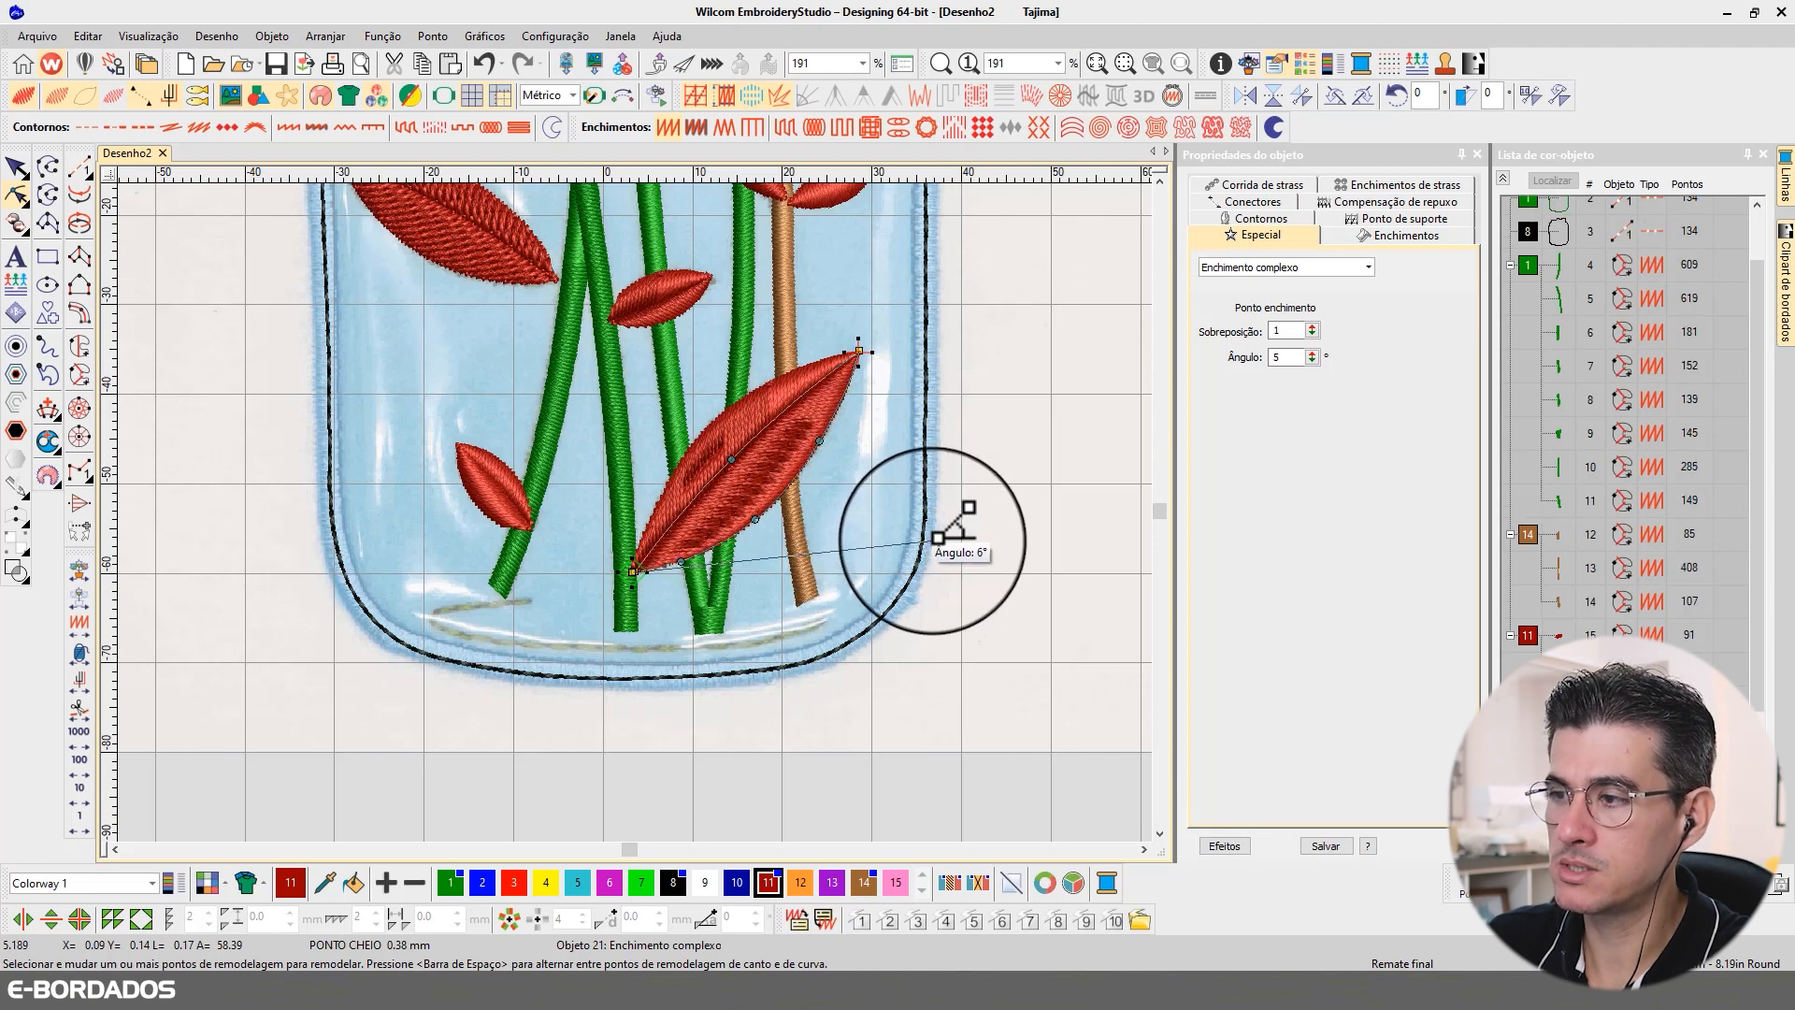
Step: Adjust the stitch angles of both halves of the leaf near the jar's neck, turning the lower half to 163°
{"action": "left_click", "coordinate": [681, 308]}
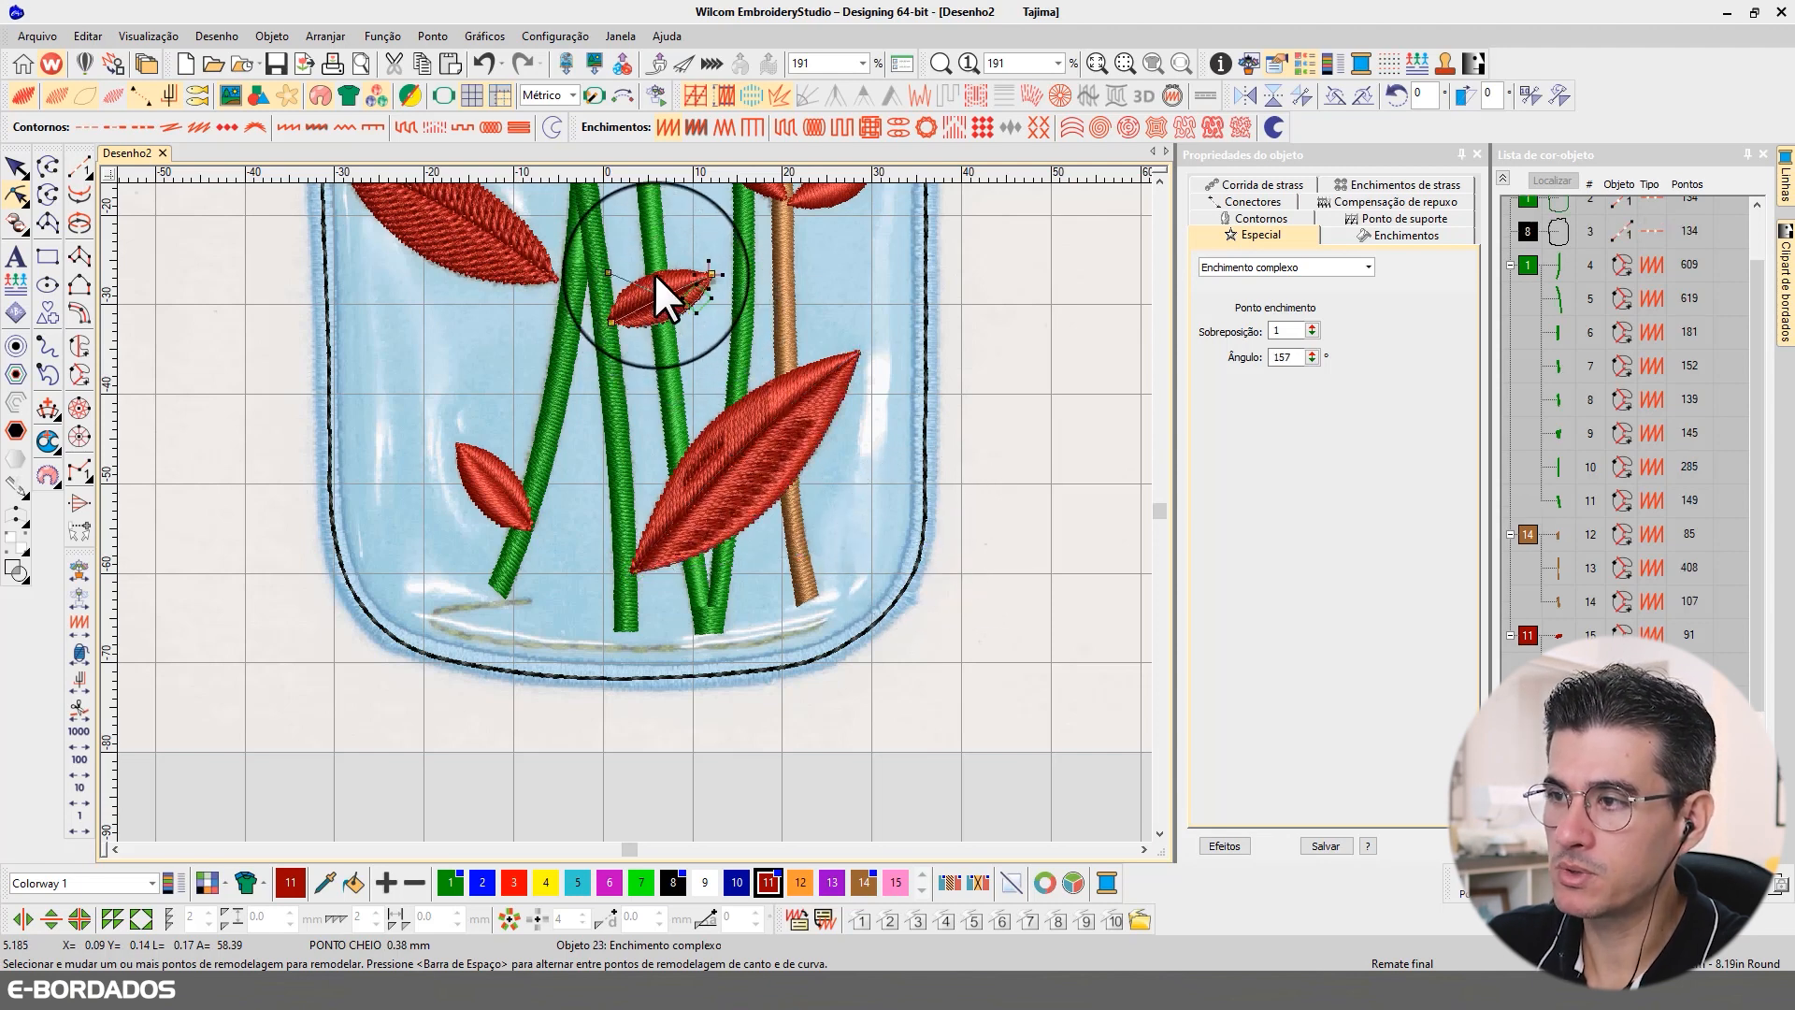
{"action": "left_click", "coordinate": [509, 482]}
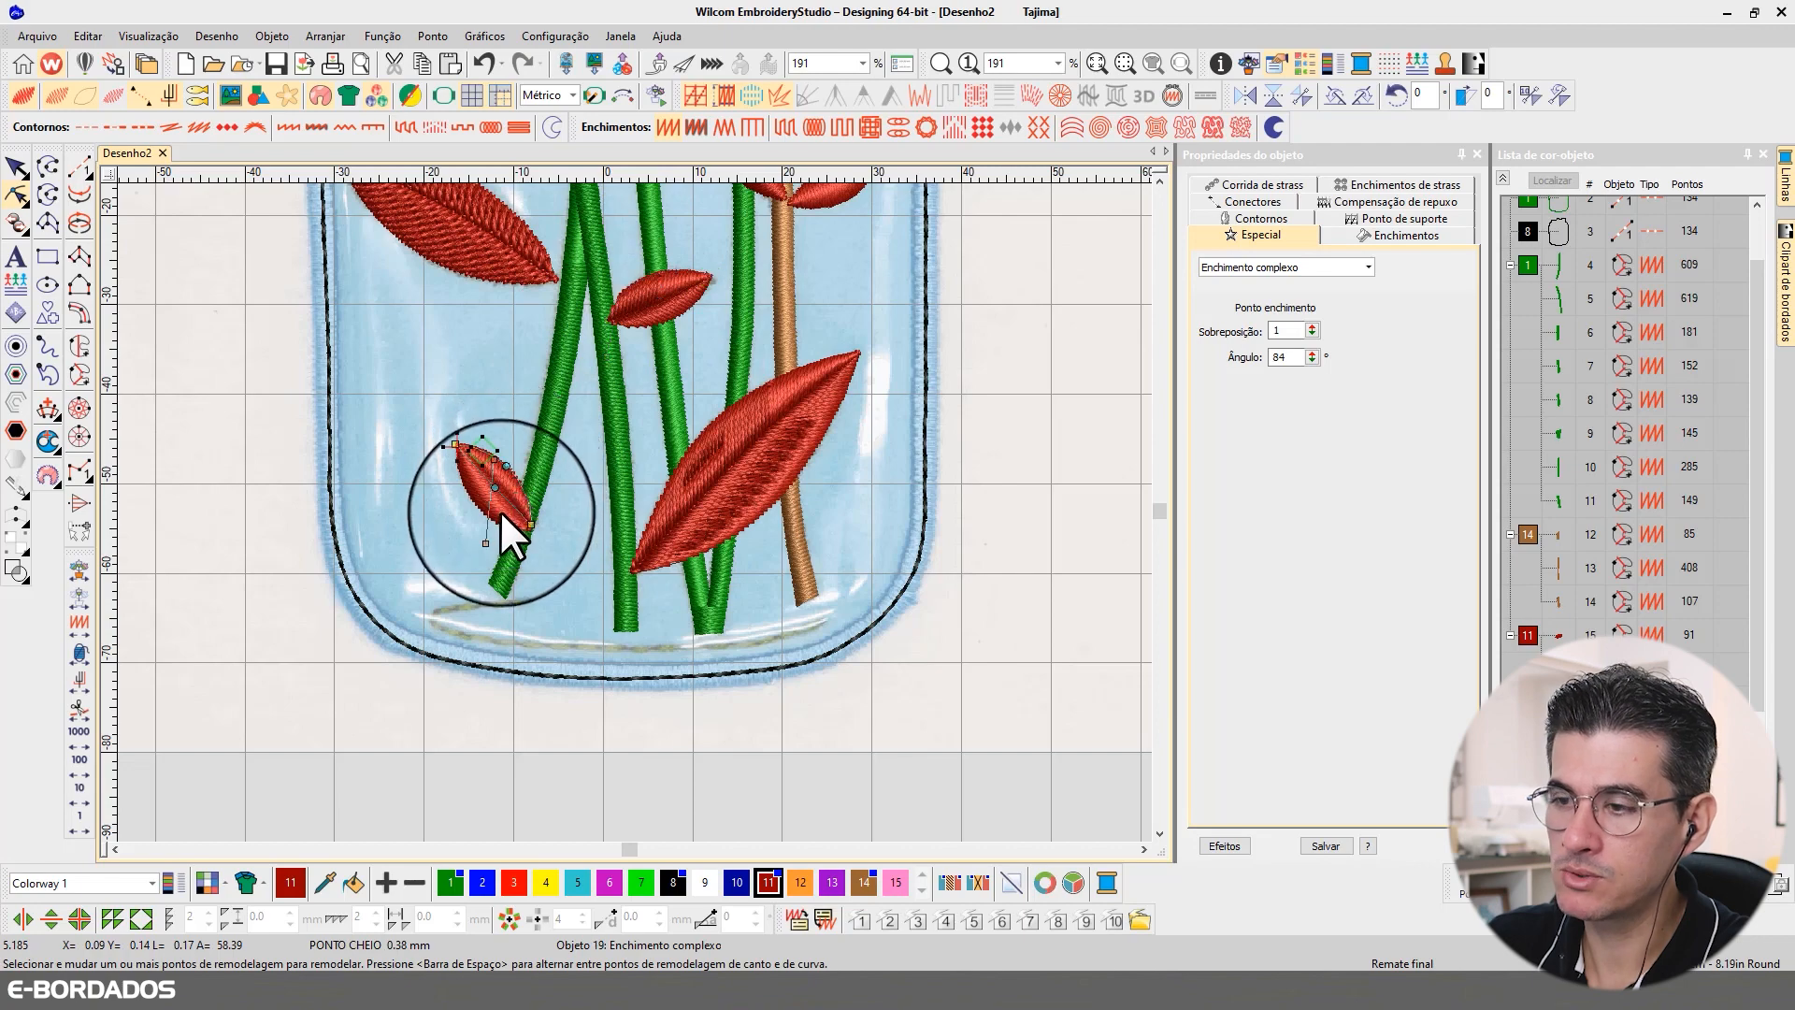
{"action": "left_click", "coordinate": [1159, 181]}
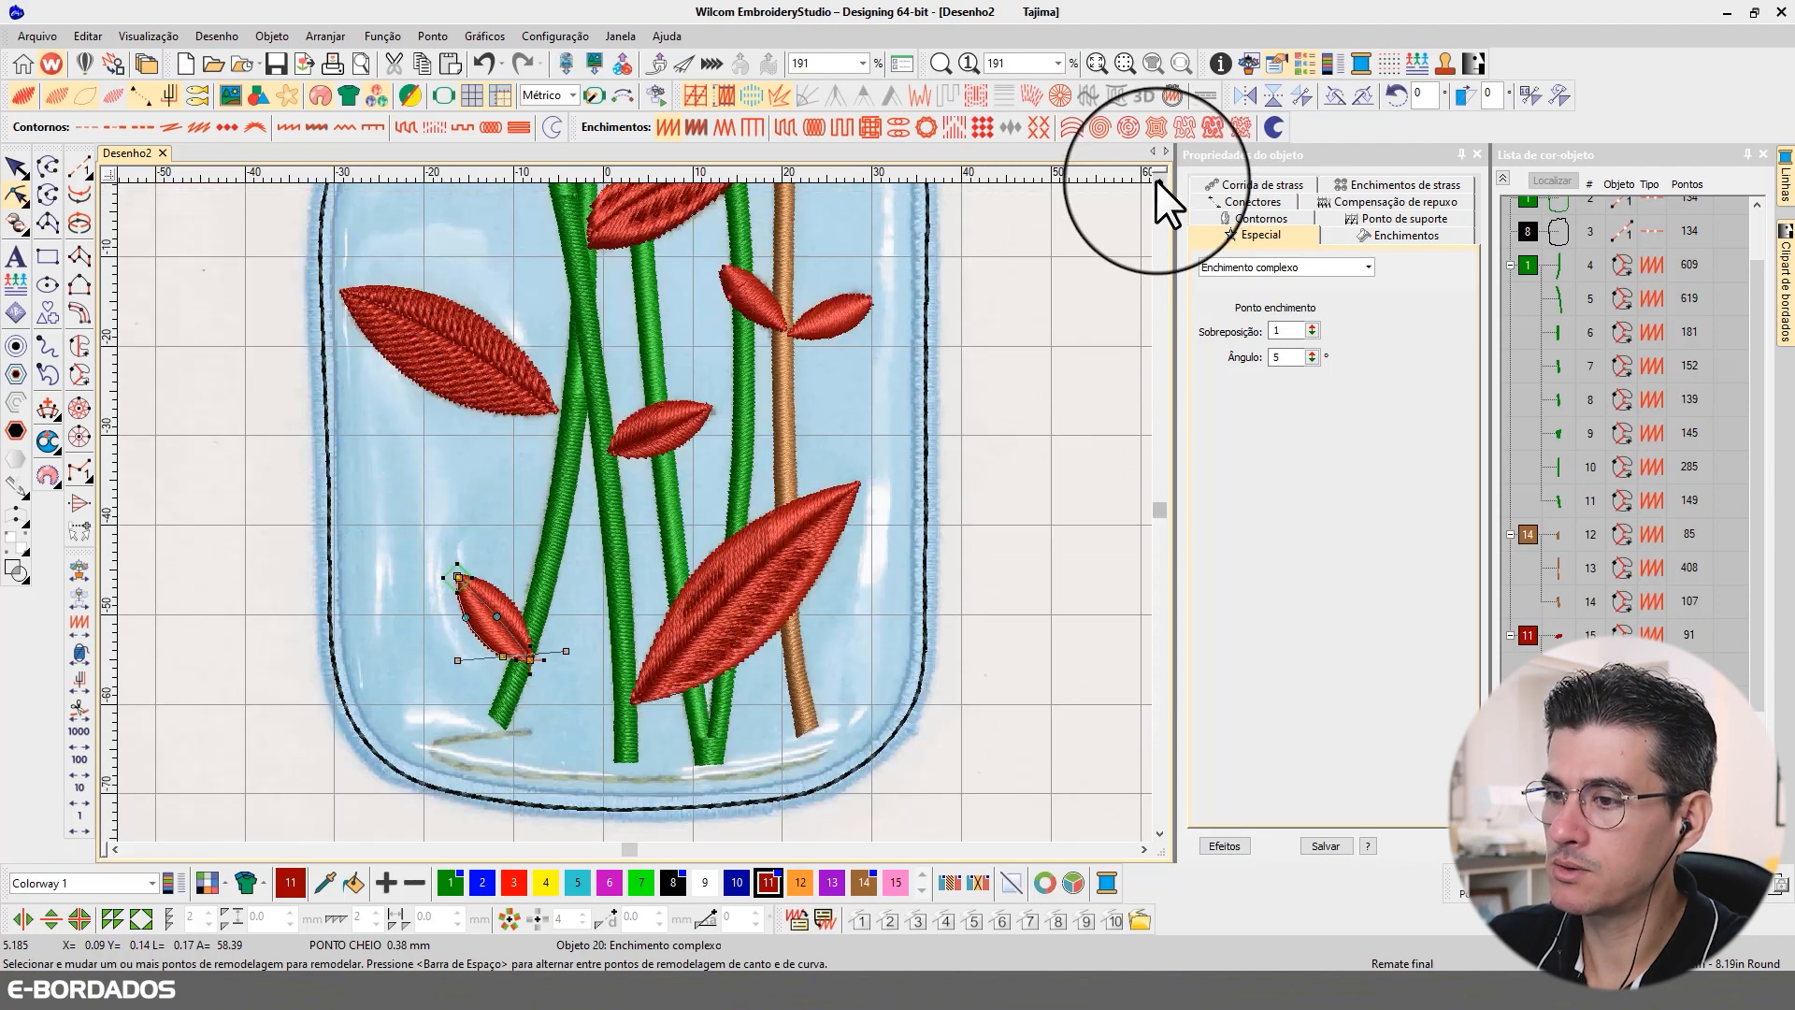
{"action": "left_click", "coordinate": [698, 342]}
{"action": "left_click_drag", "start_coordinate": [699, 342], "coordinate": [777, 415]}
{"action": "left_click", "coordinate": [690, 278]}
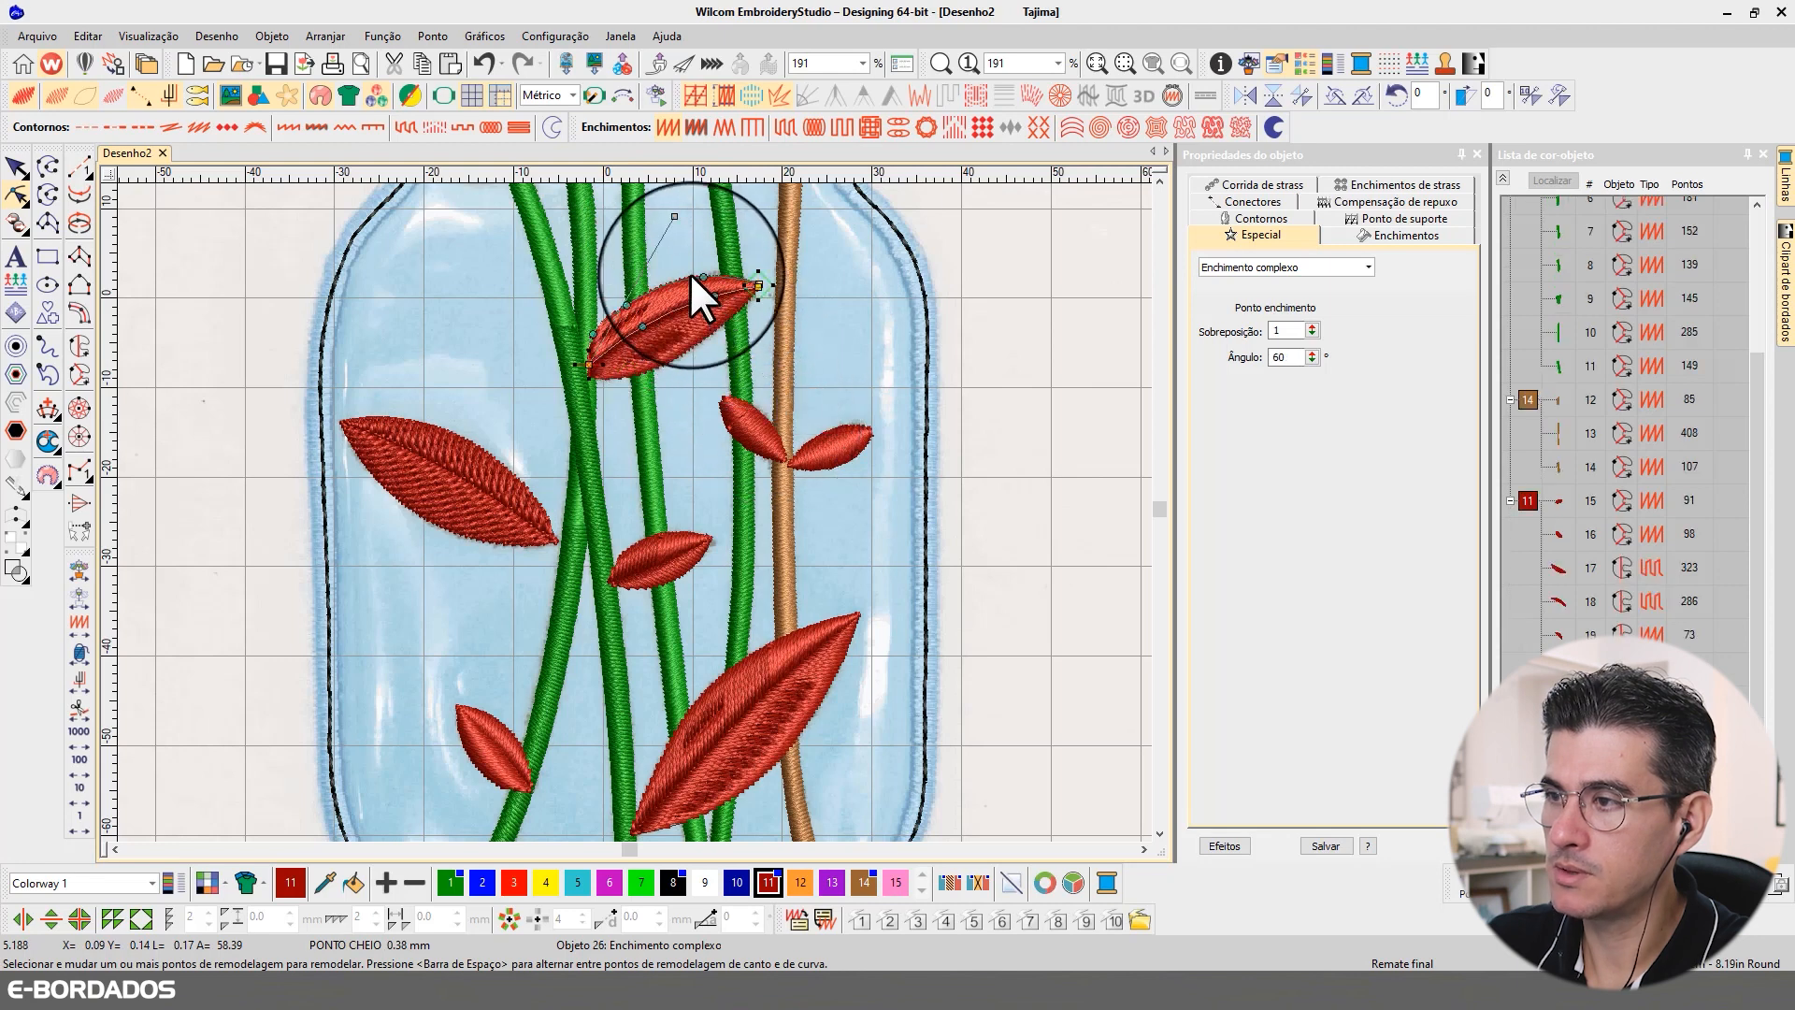
{"action": "left_click_drag", "start_coordinate": [674, 216], "coordinate": [622, 202]}
{"action": "left_click", "coordinate": [699, 342]}
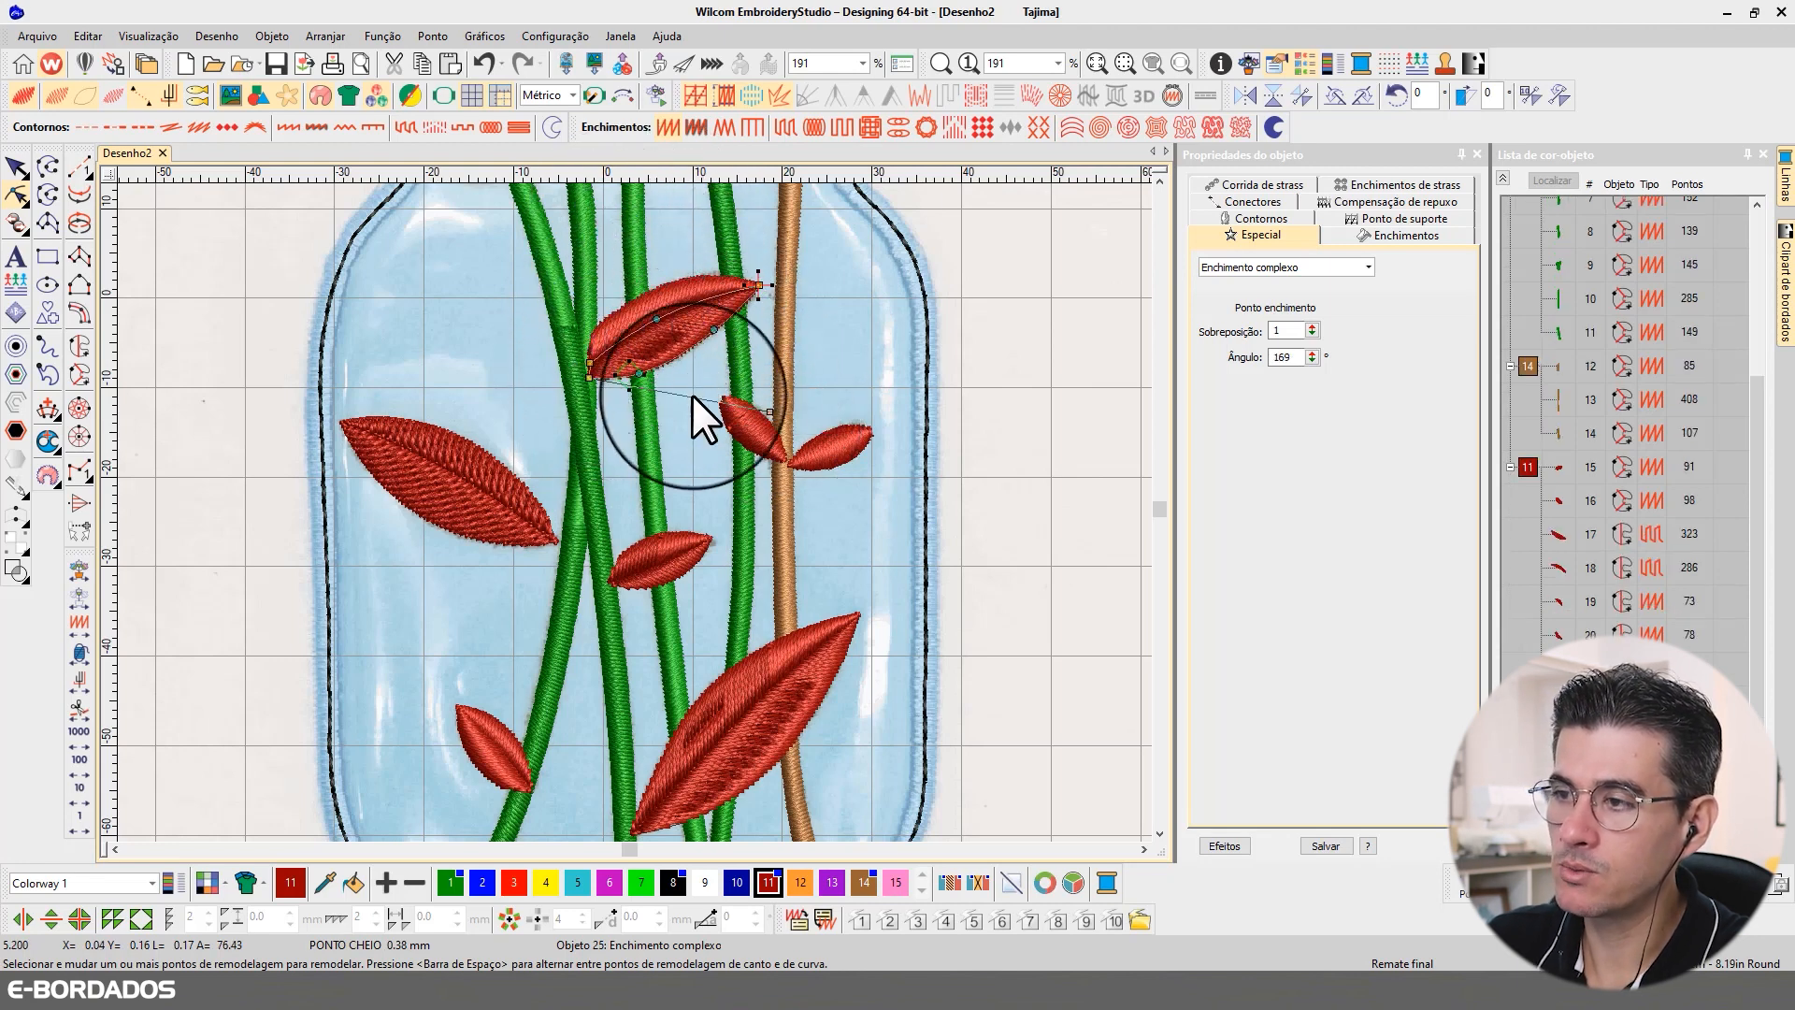
{"action": "left_click_drag", "start_coordinate": [772, 413], "coordinate": [768, 432]}
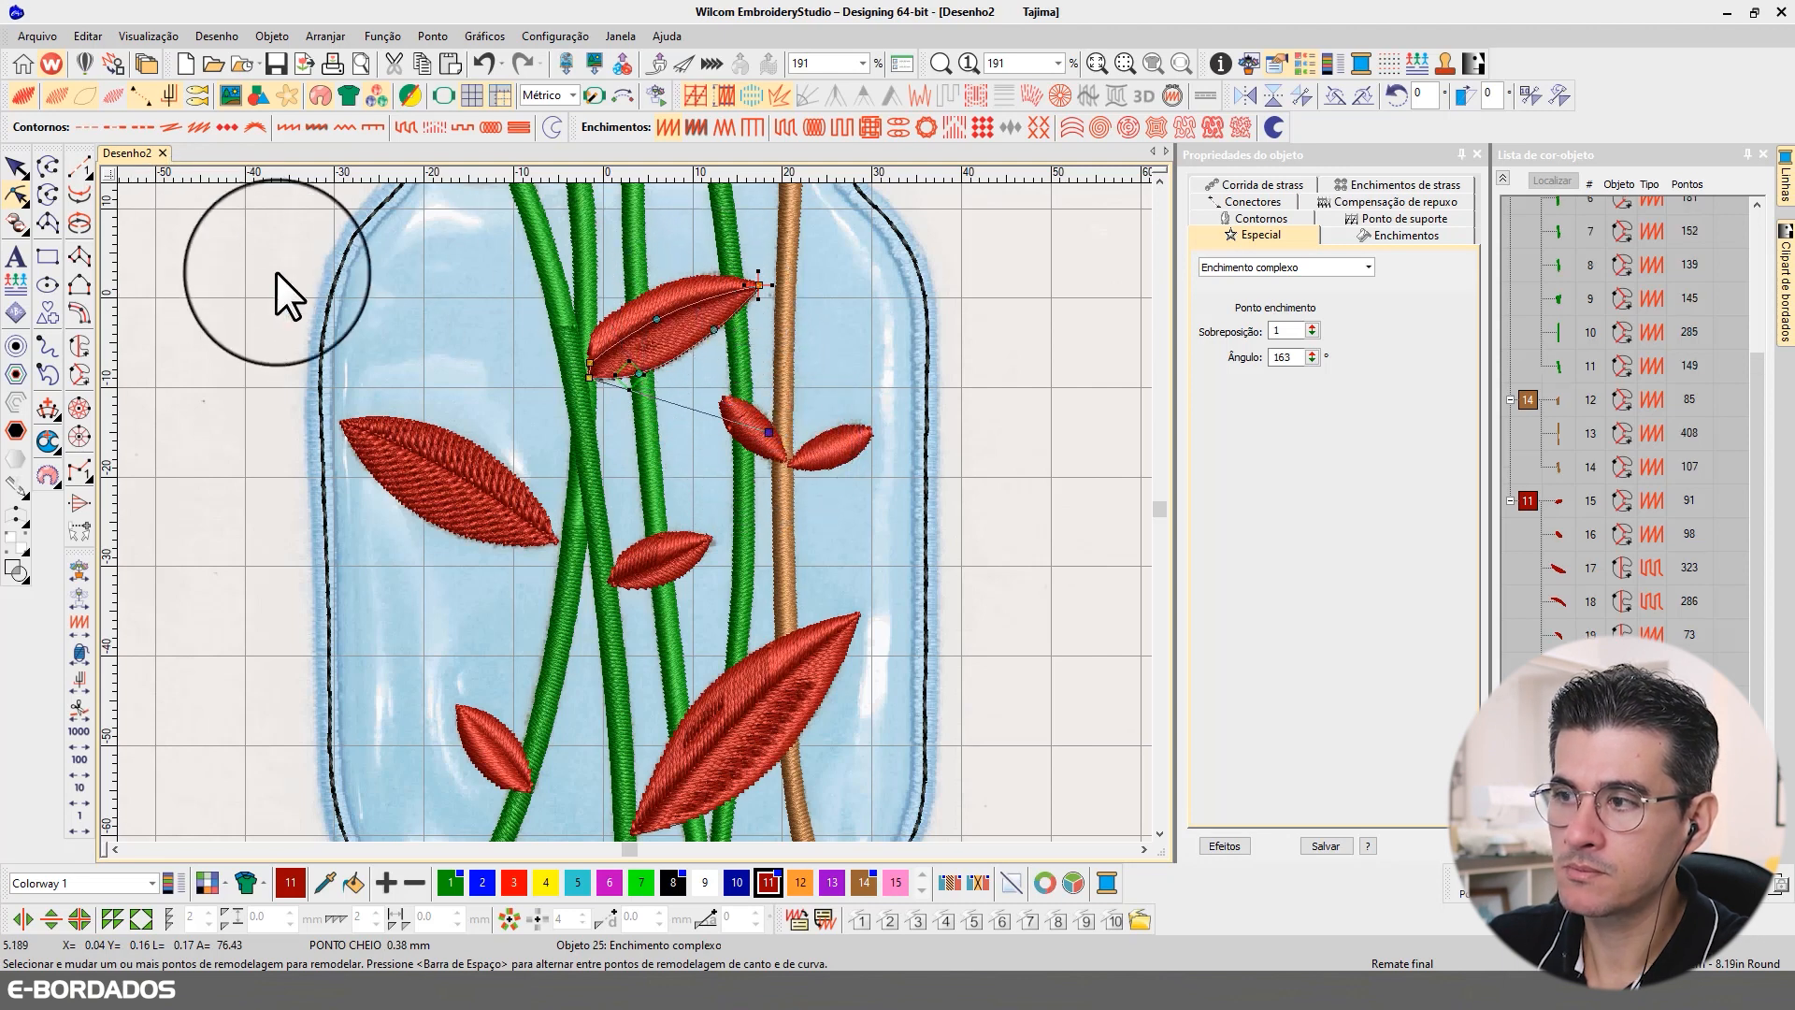
{"action": "left_click", "coordinate": [16, 166]}
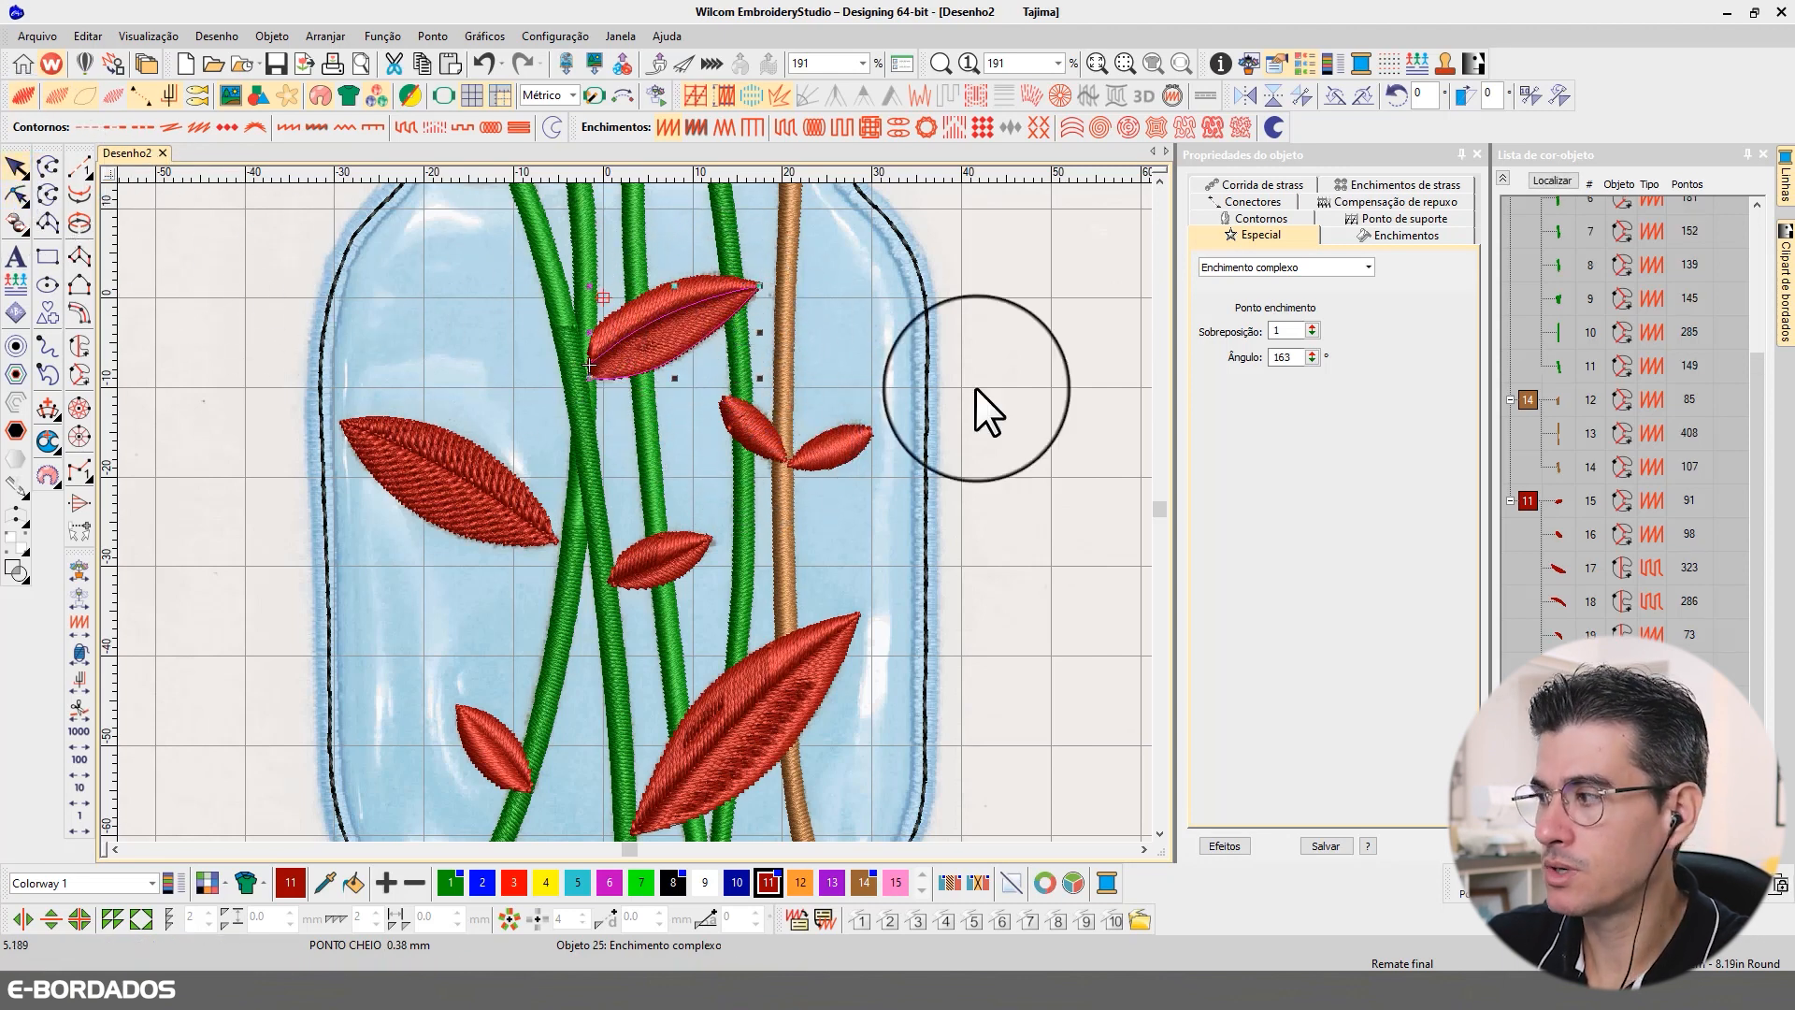
Step: Select all the red leaf objects except the two small leaves on the brown stem and show only that selection
{"action": "left_click", "coordinate": [1527, 500]}
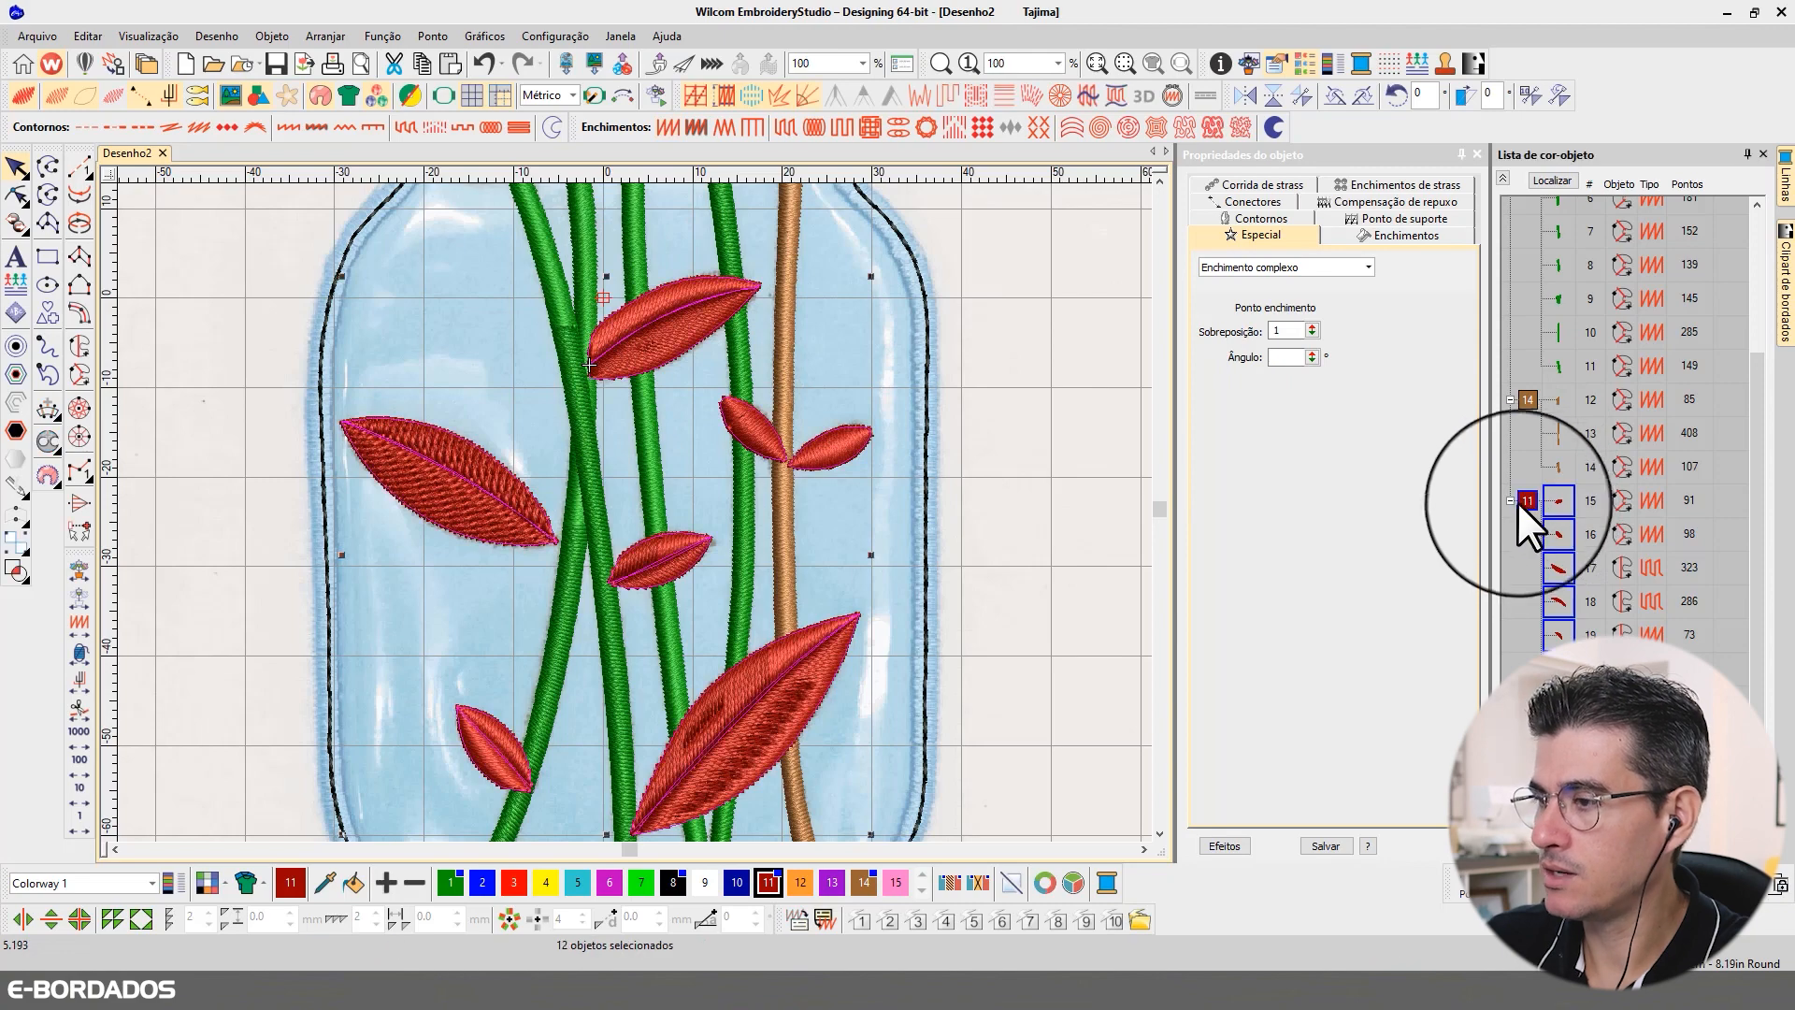
{"action": "left_click", "coordinate": [1547, 185]}
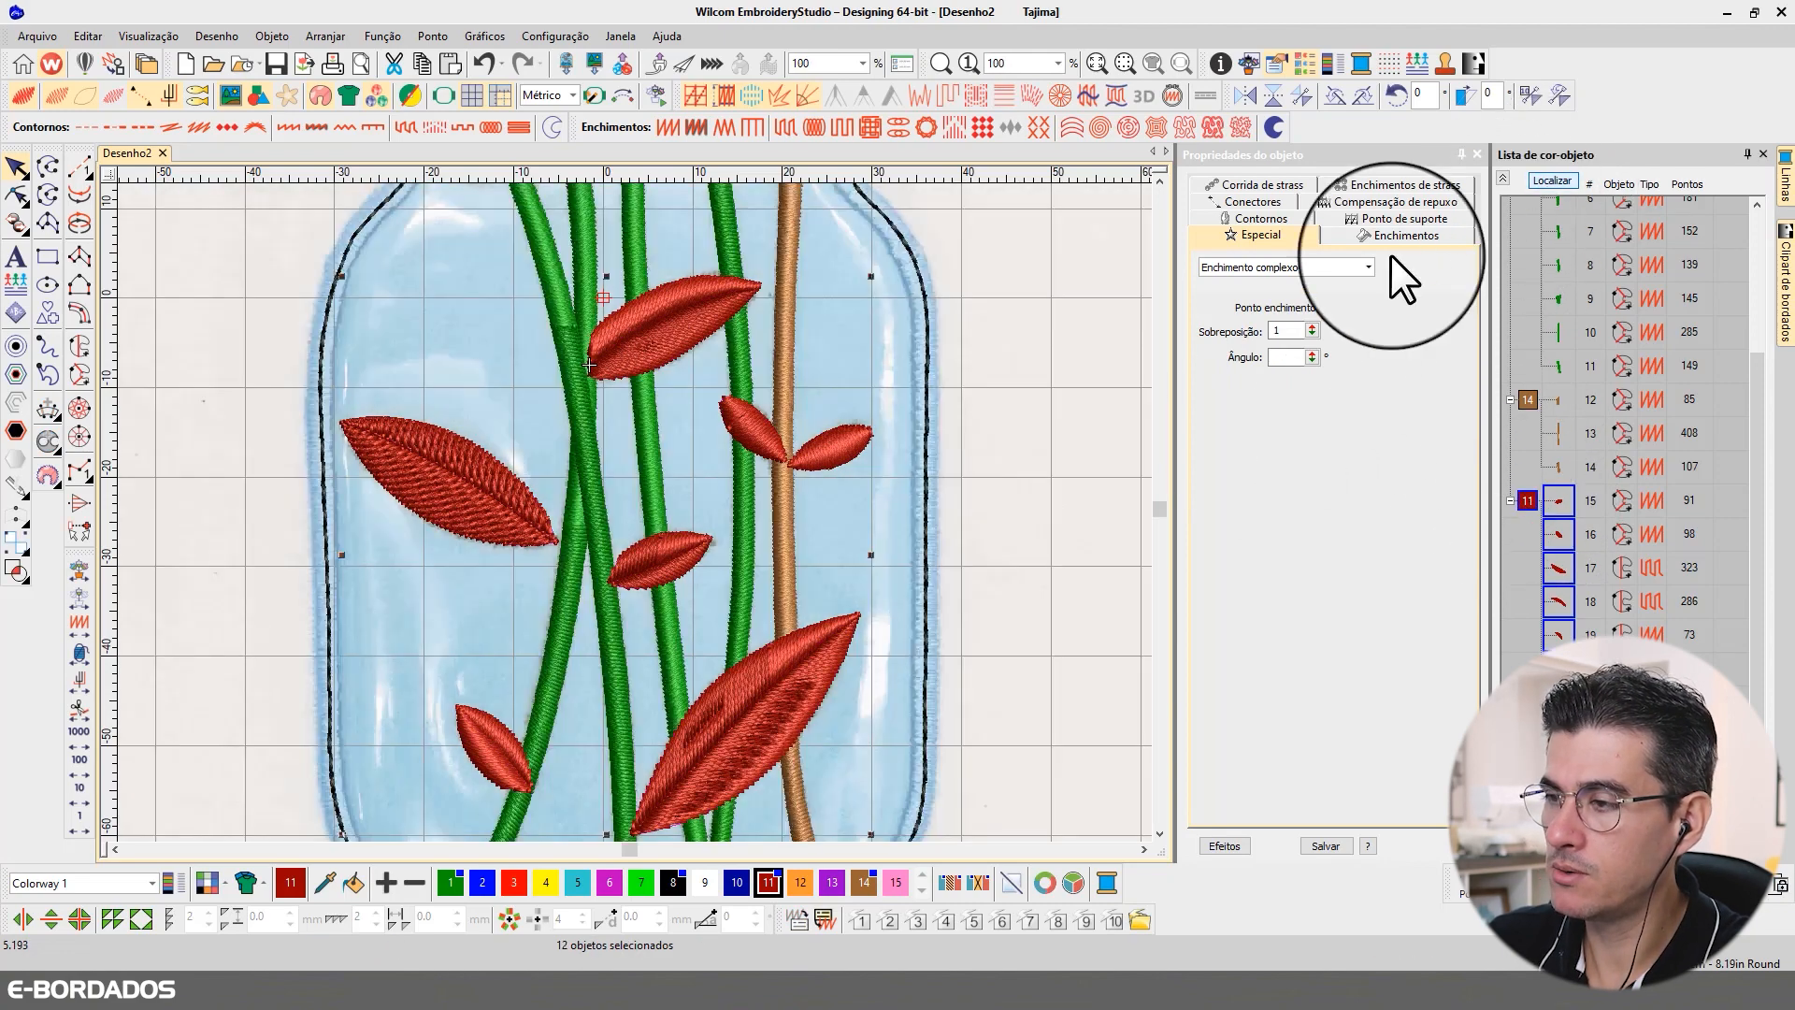
{"action": "left_click", "coordinate": [836, 451], "text": "ctrl"}
{"action": "left_click", "coordinate": [761, 424], "text": "ctrl"}
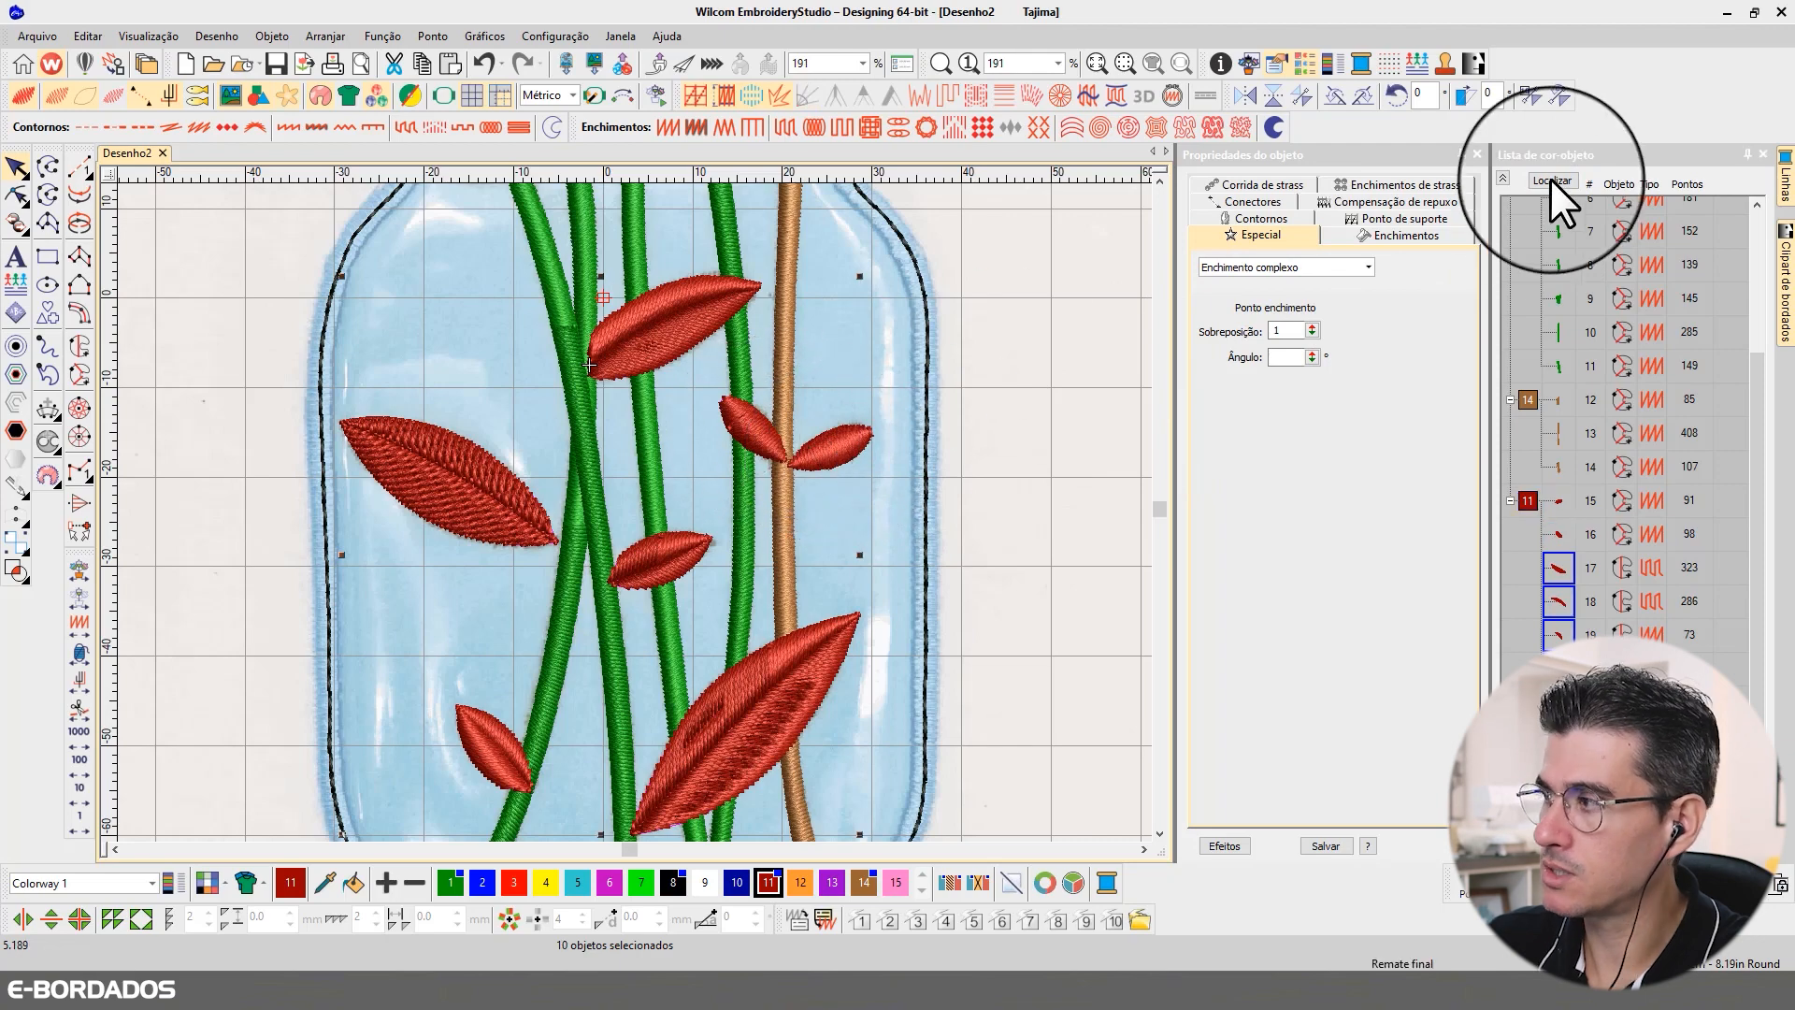
{"action": "left_click", "coordinate": [1553, 181]}
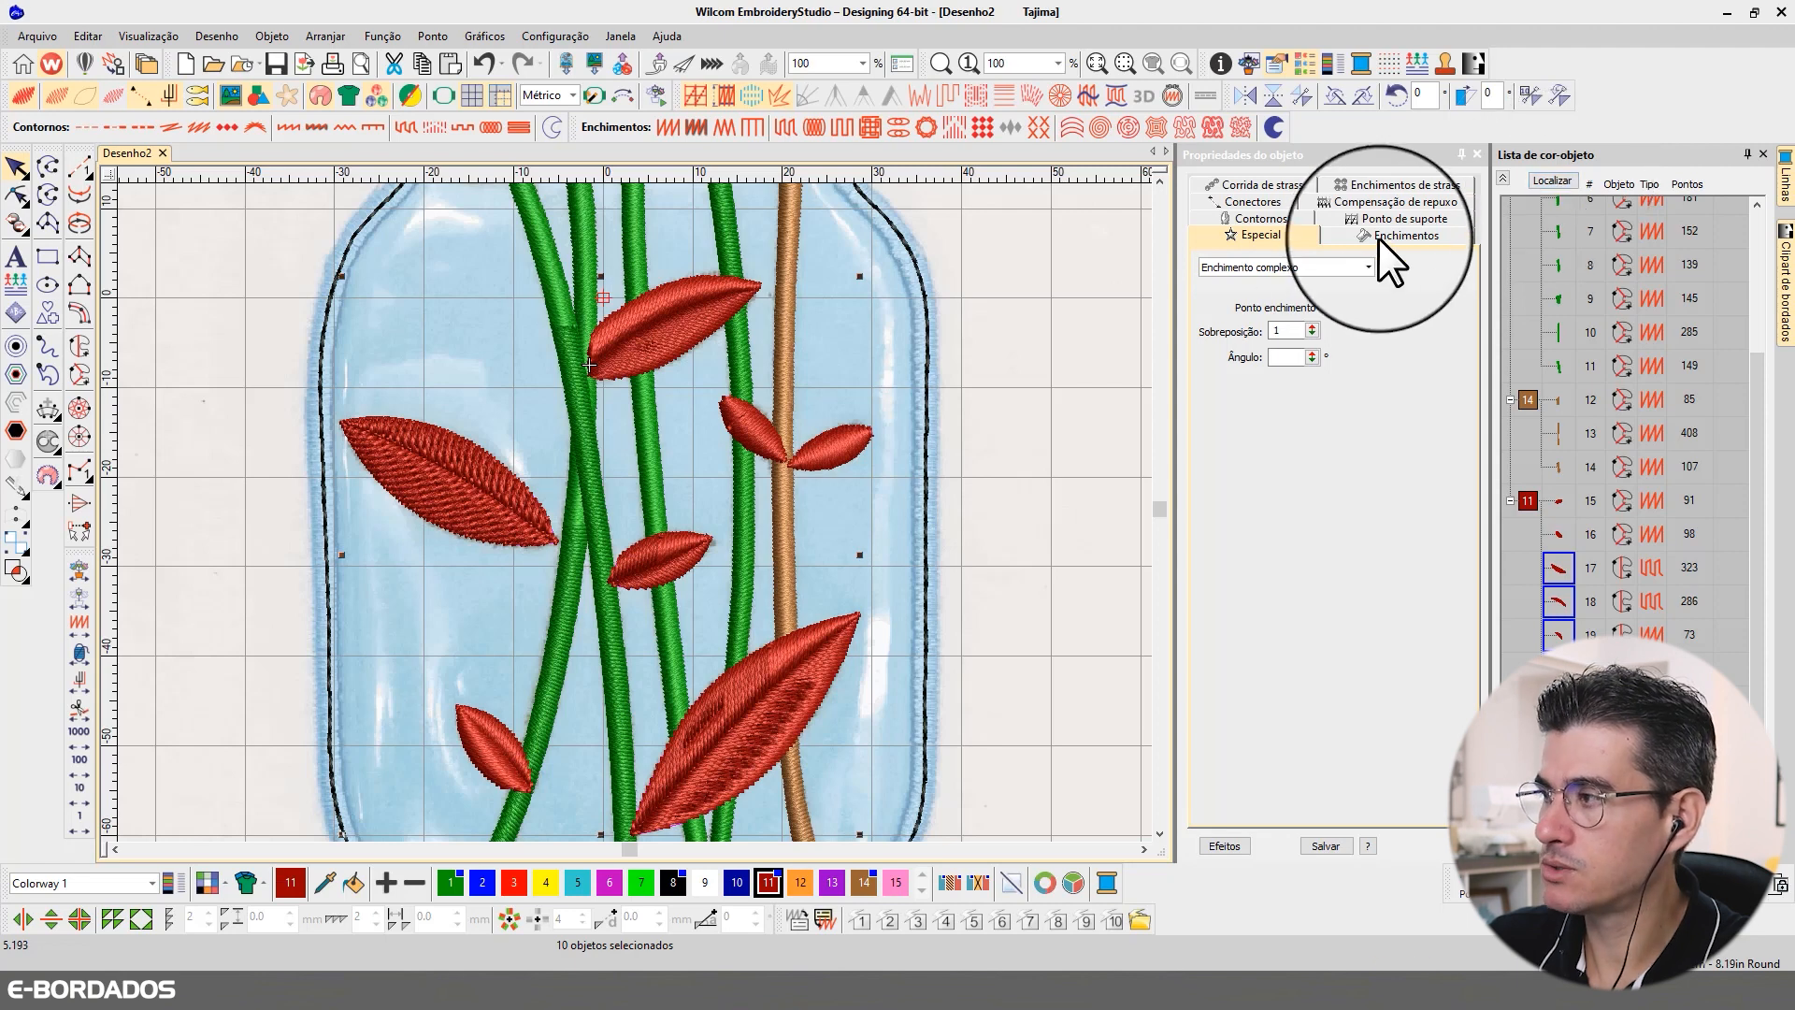
Step: Change the selected red leaves to Tatami fill and set offset fraction A to 0.35
{"action": "left_click", "coordinate": [1378, 238]}
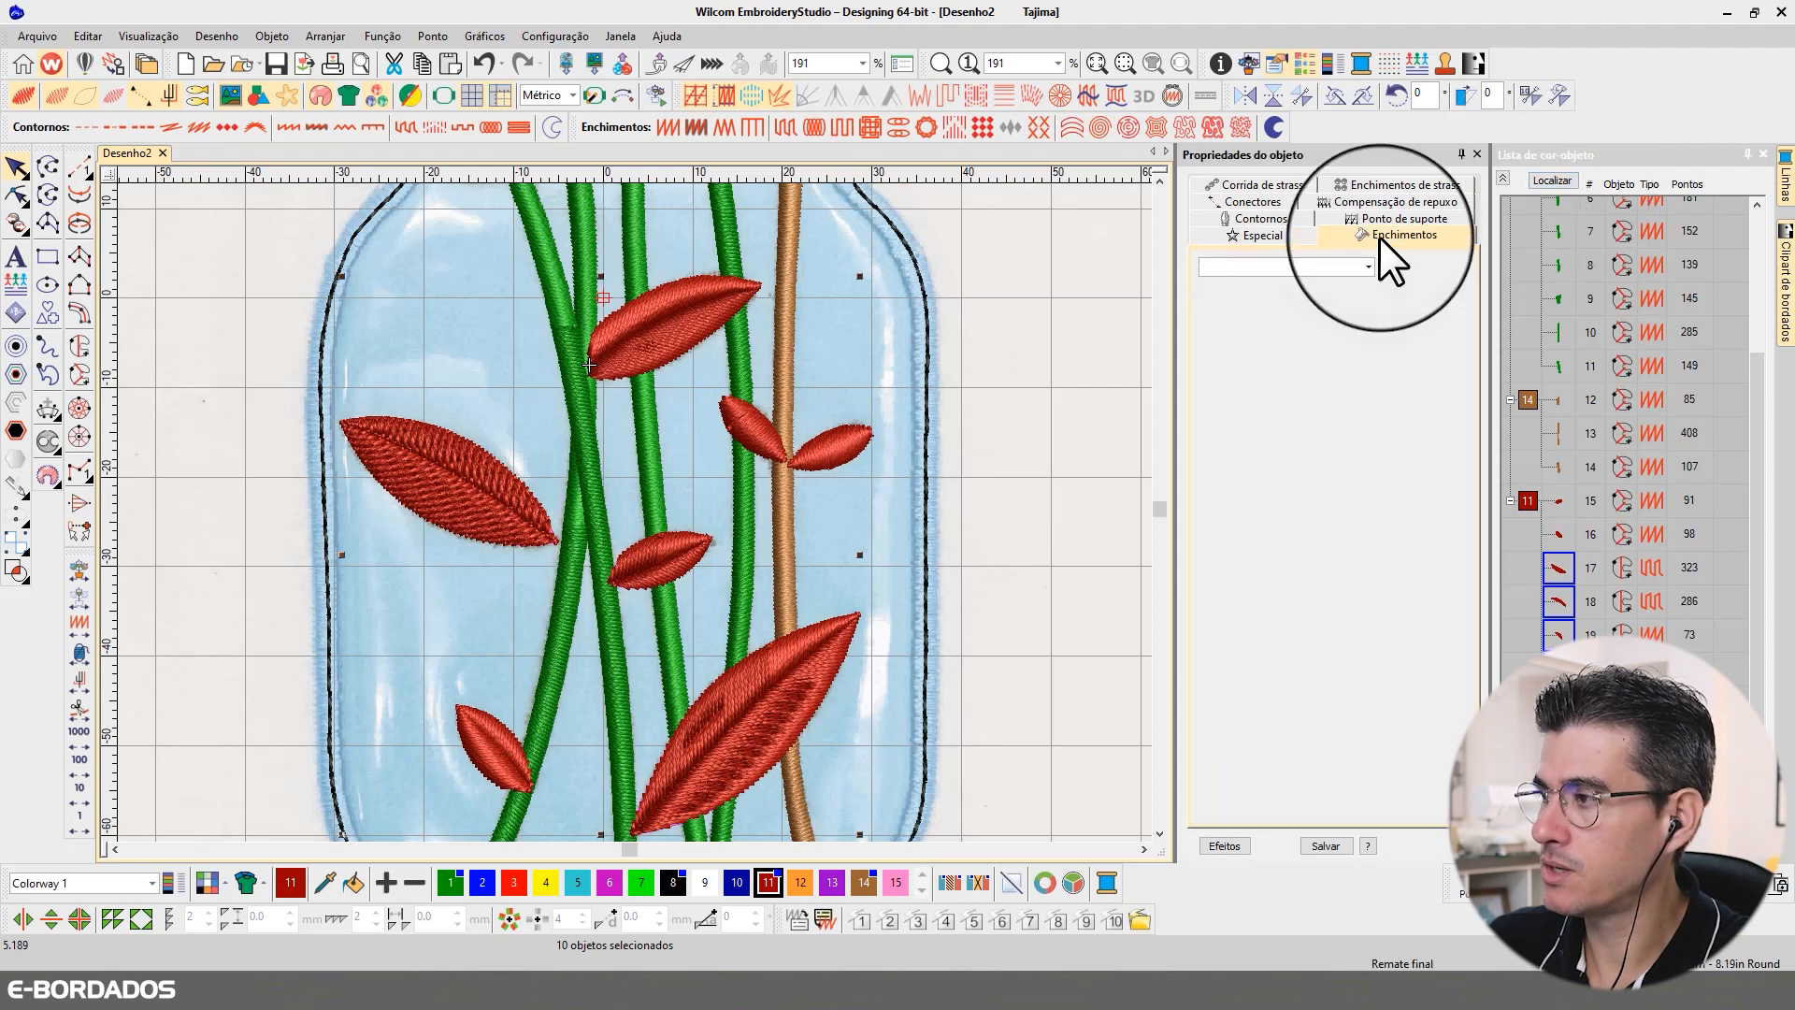
{"action": "left_click", "coordinate": [1285, 267]}
{"action": "left_click", "coordinate": [1217, 336]}
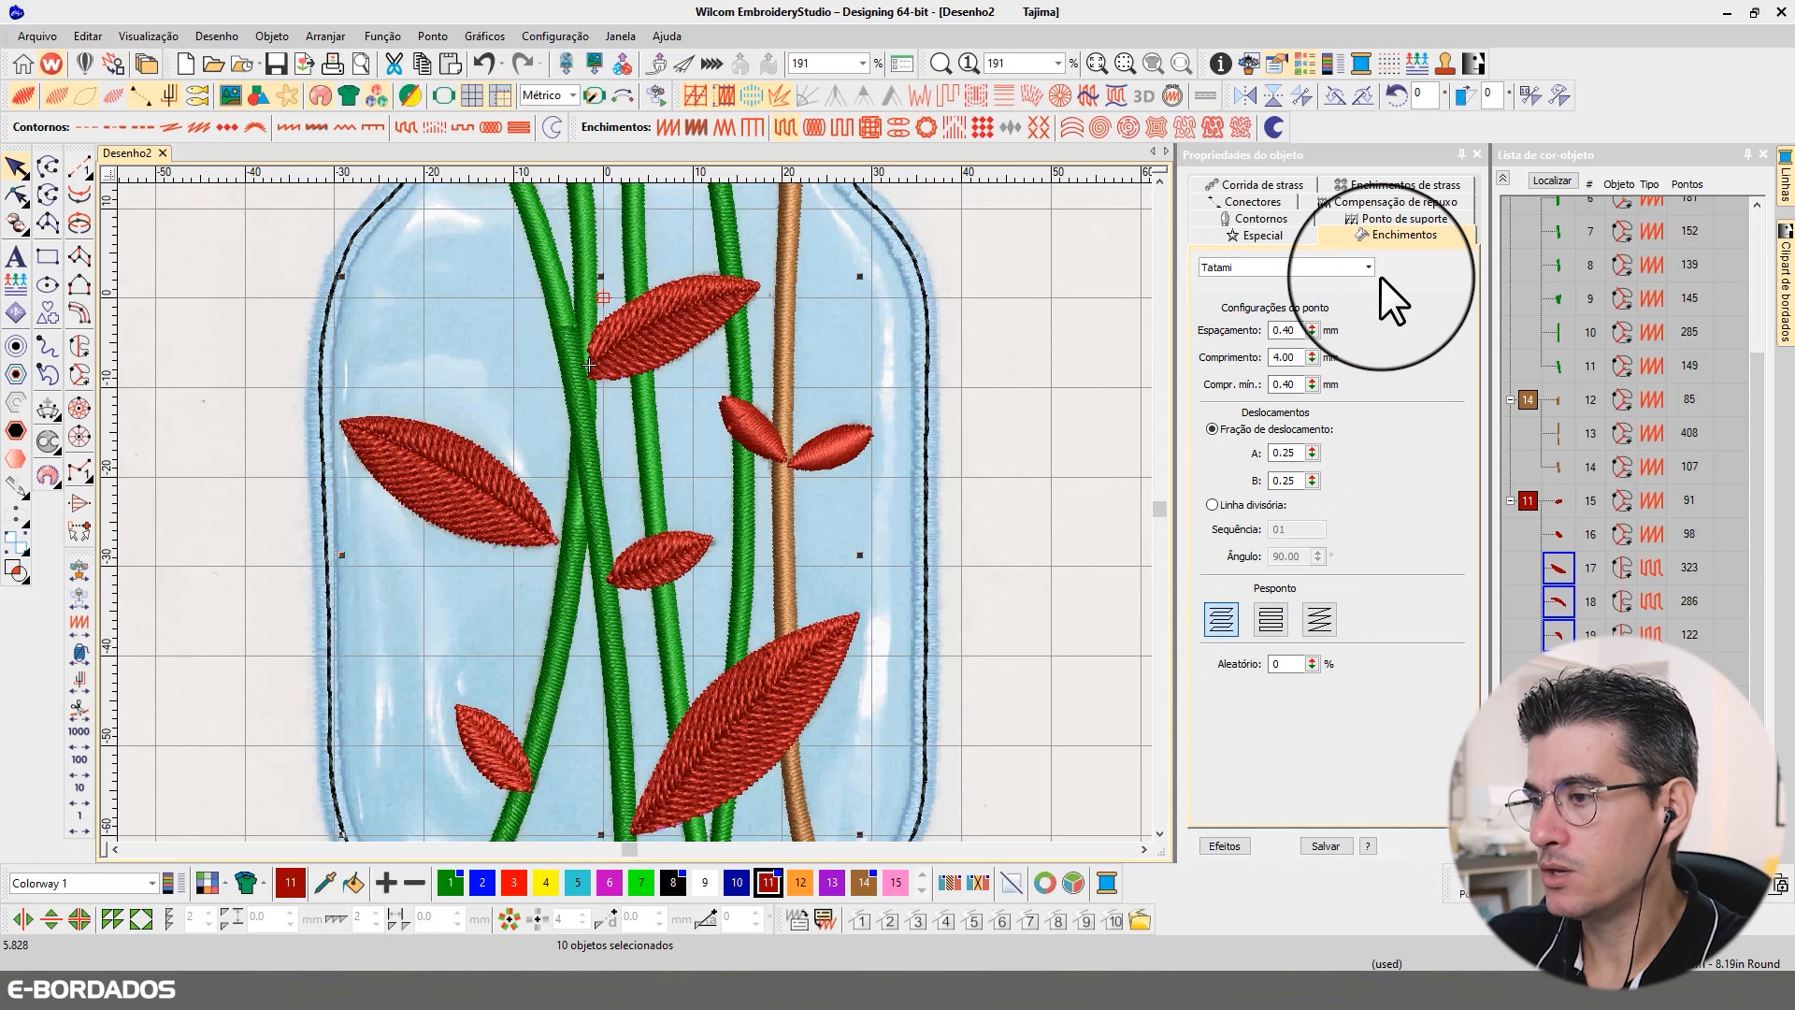
{"action": "double_click", "coordinate": [1286, 452]}
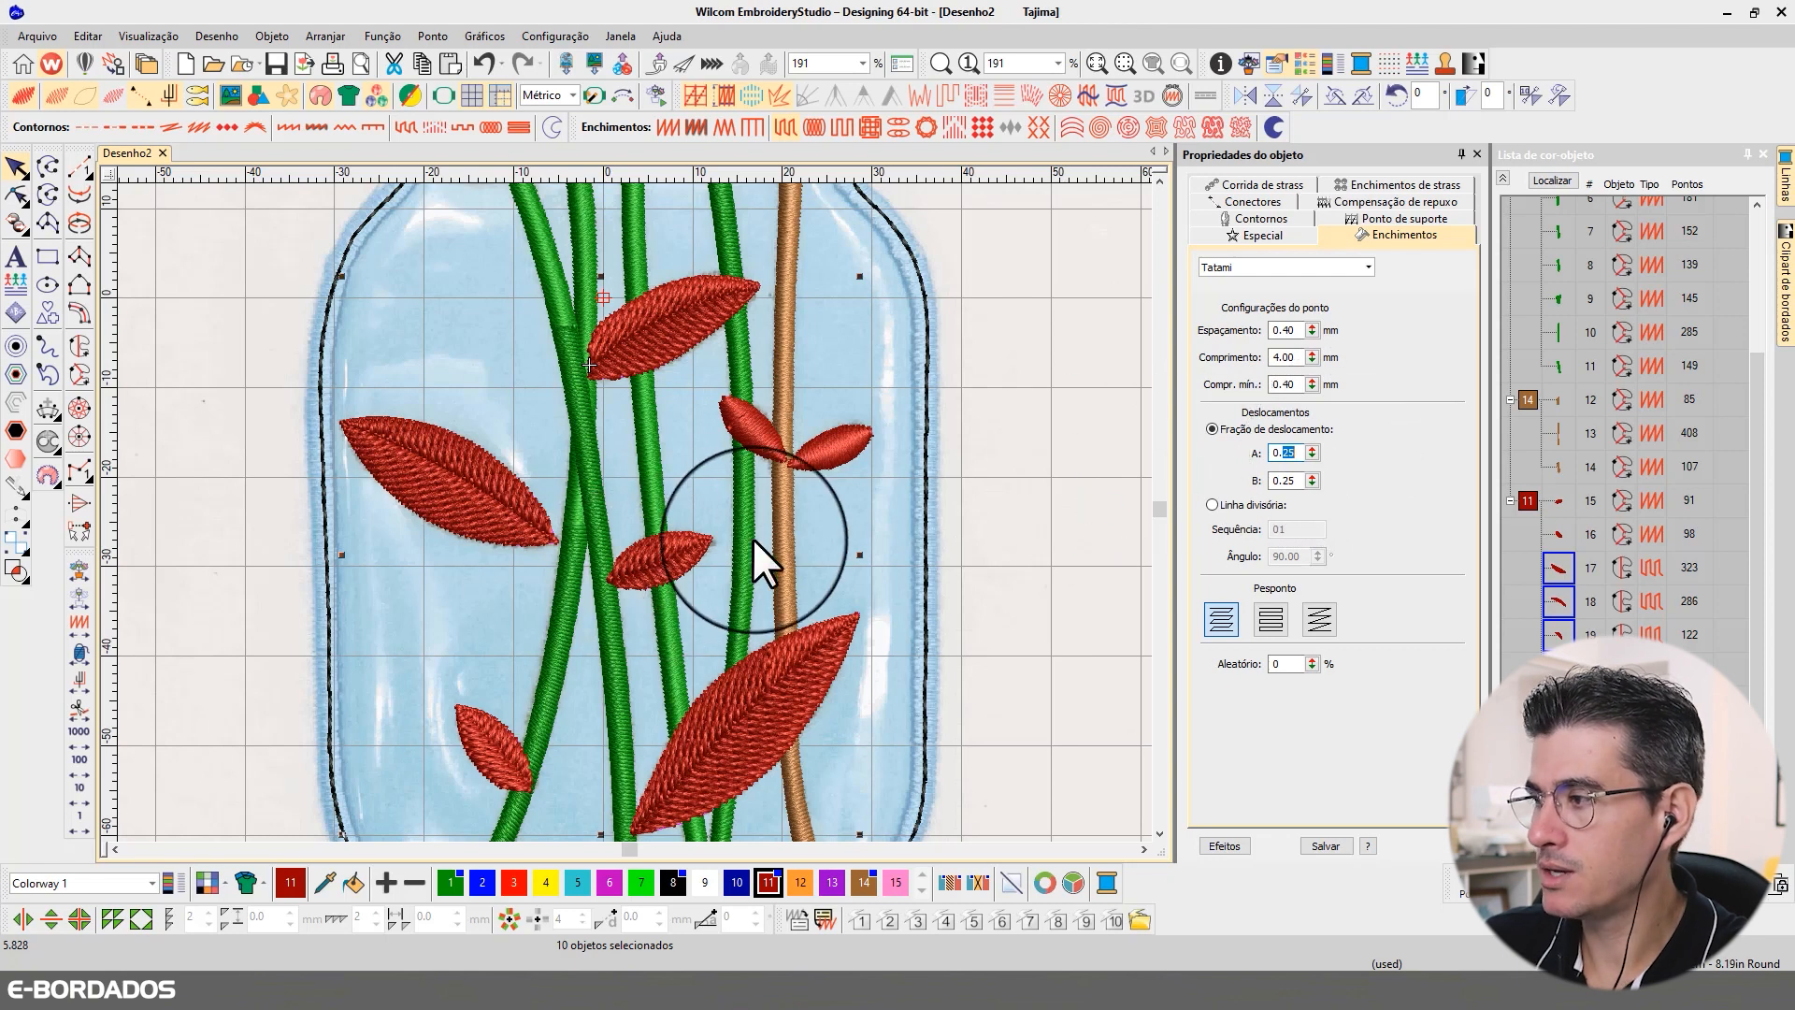
{"action": "type", "text": "0.35"}
{"action": "key", "text": "Return"}
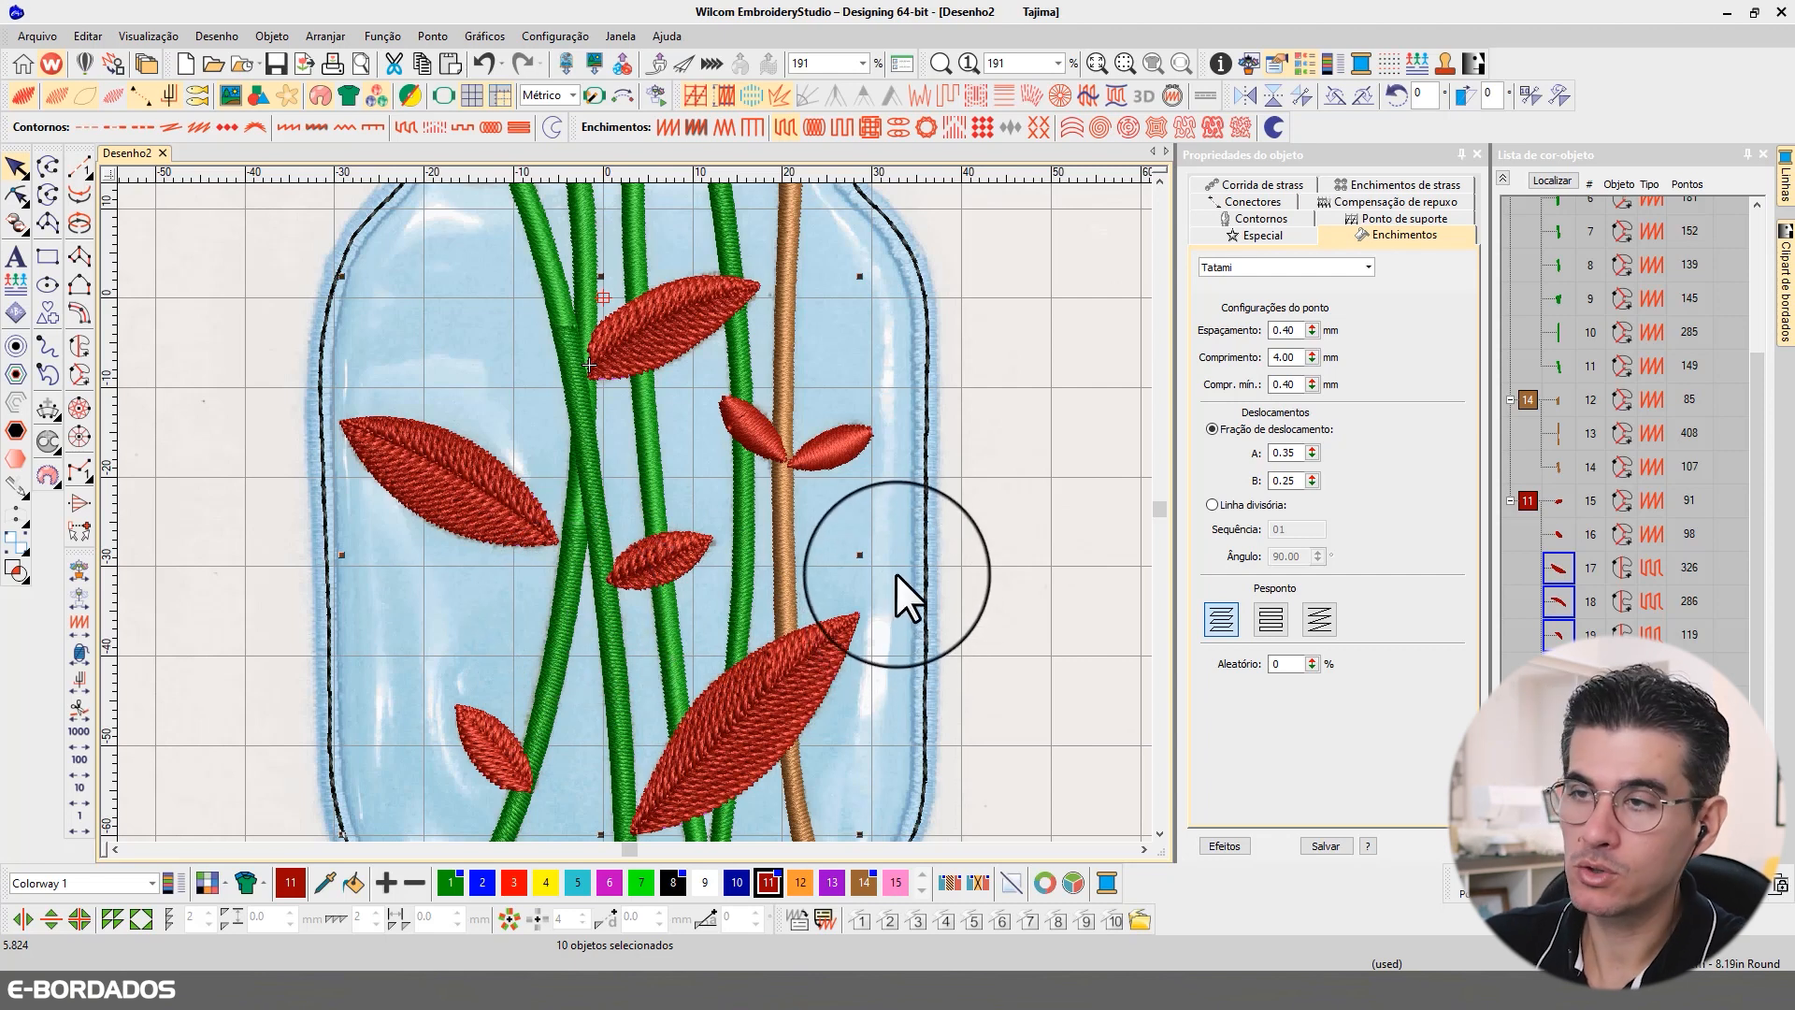
Step: Set the Tatami random factor of the selected leaves to 50% and check the stitch texture on the large leaf
{"action": "double_click", "coordinate": [1279, 664]}
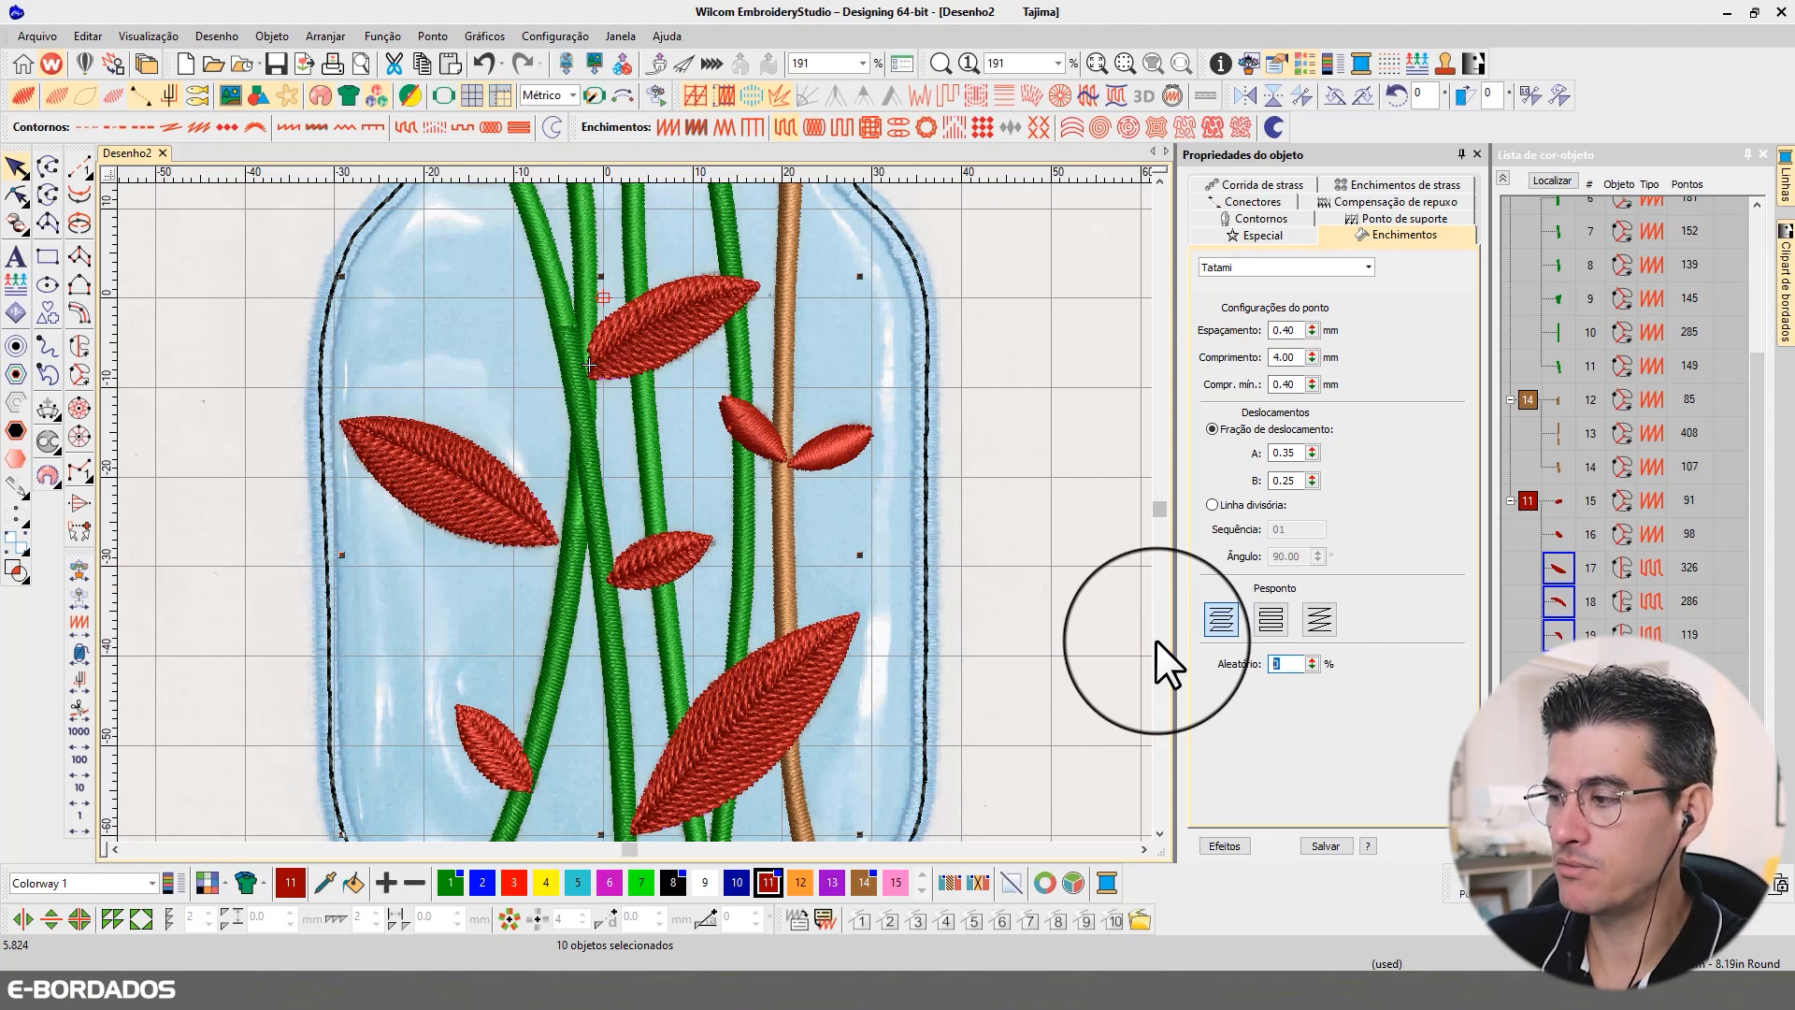
{"action": "type", "text": "50"}
{"action": "key", "text": "Return"}
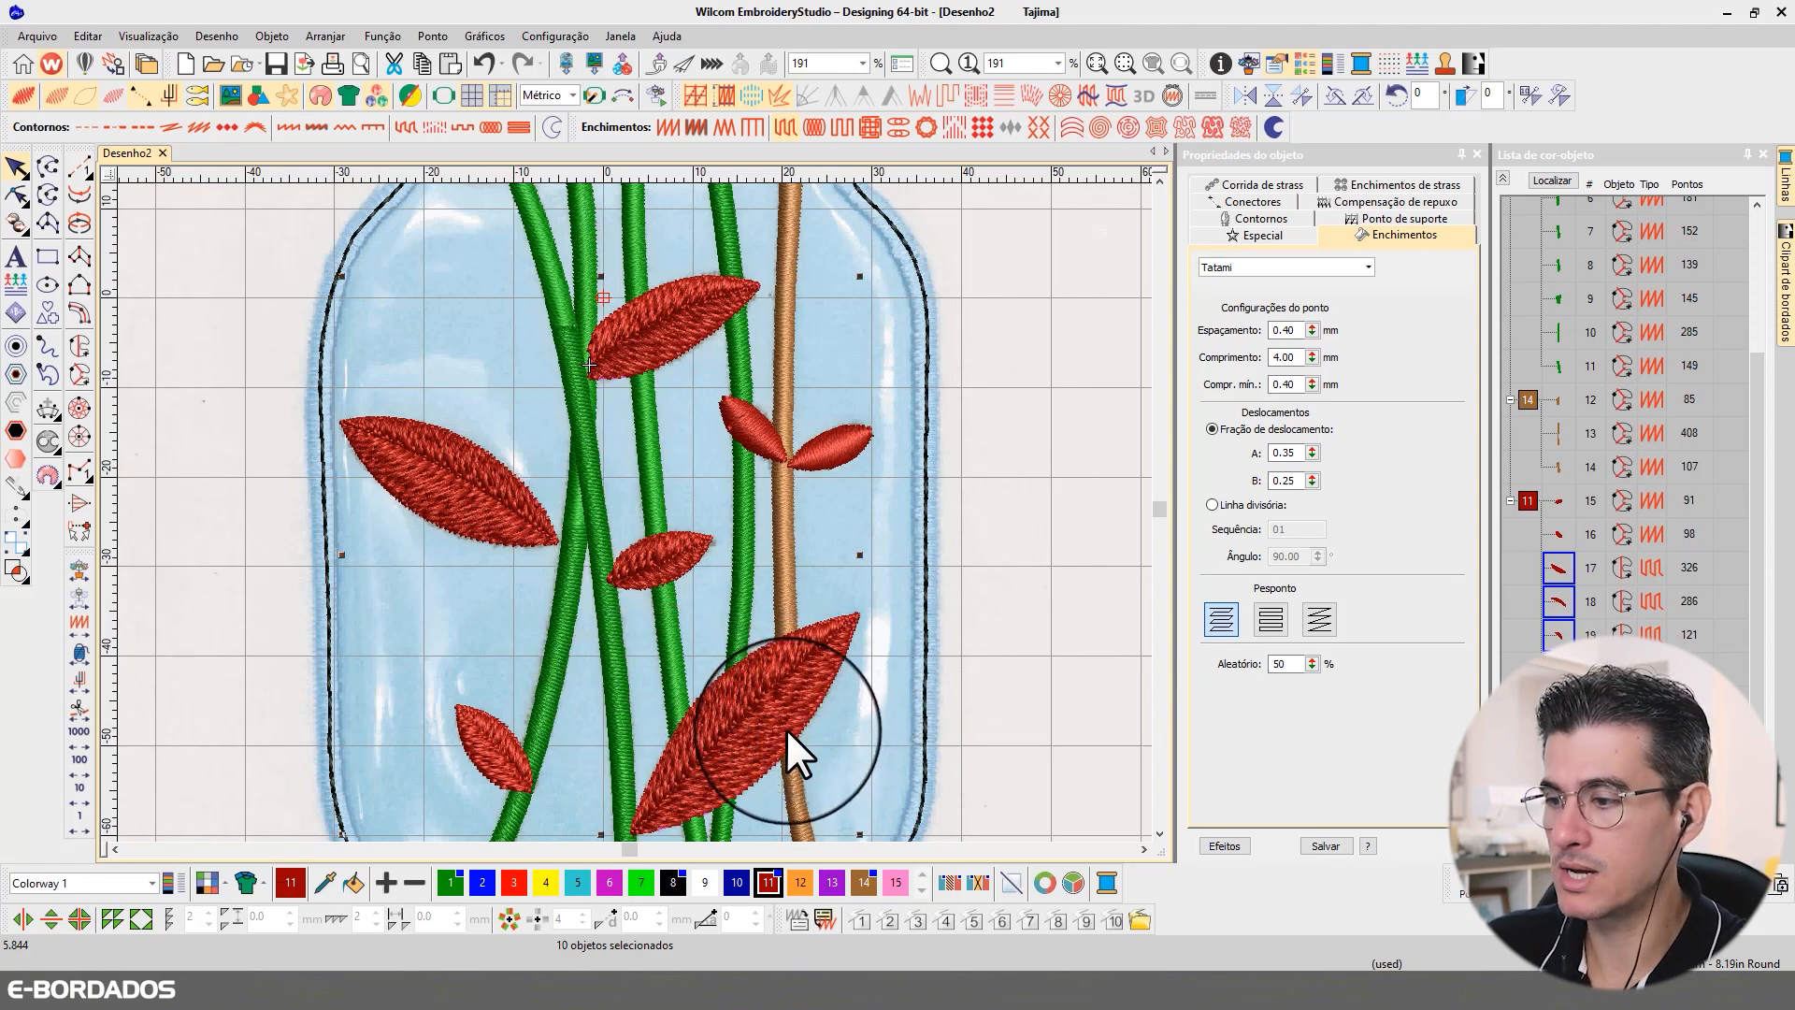
{"action": "scroll", "coordinate": [786, 727], "scroll_direction": "up", "scroll_amount": 2}
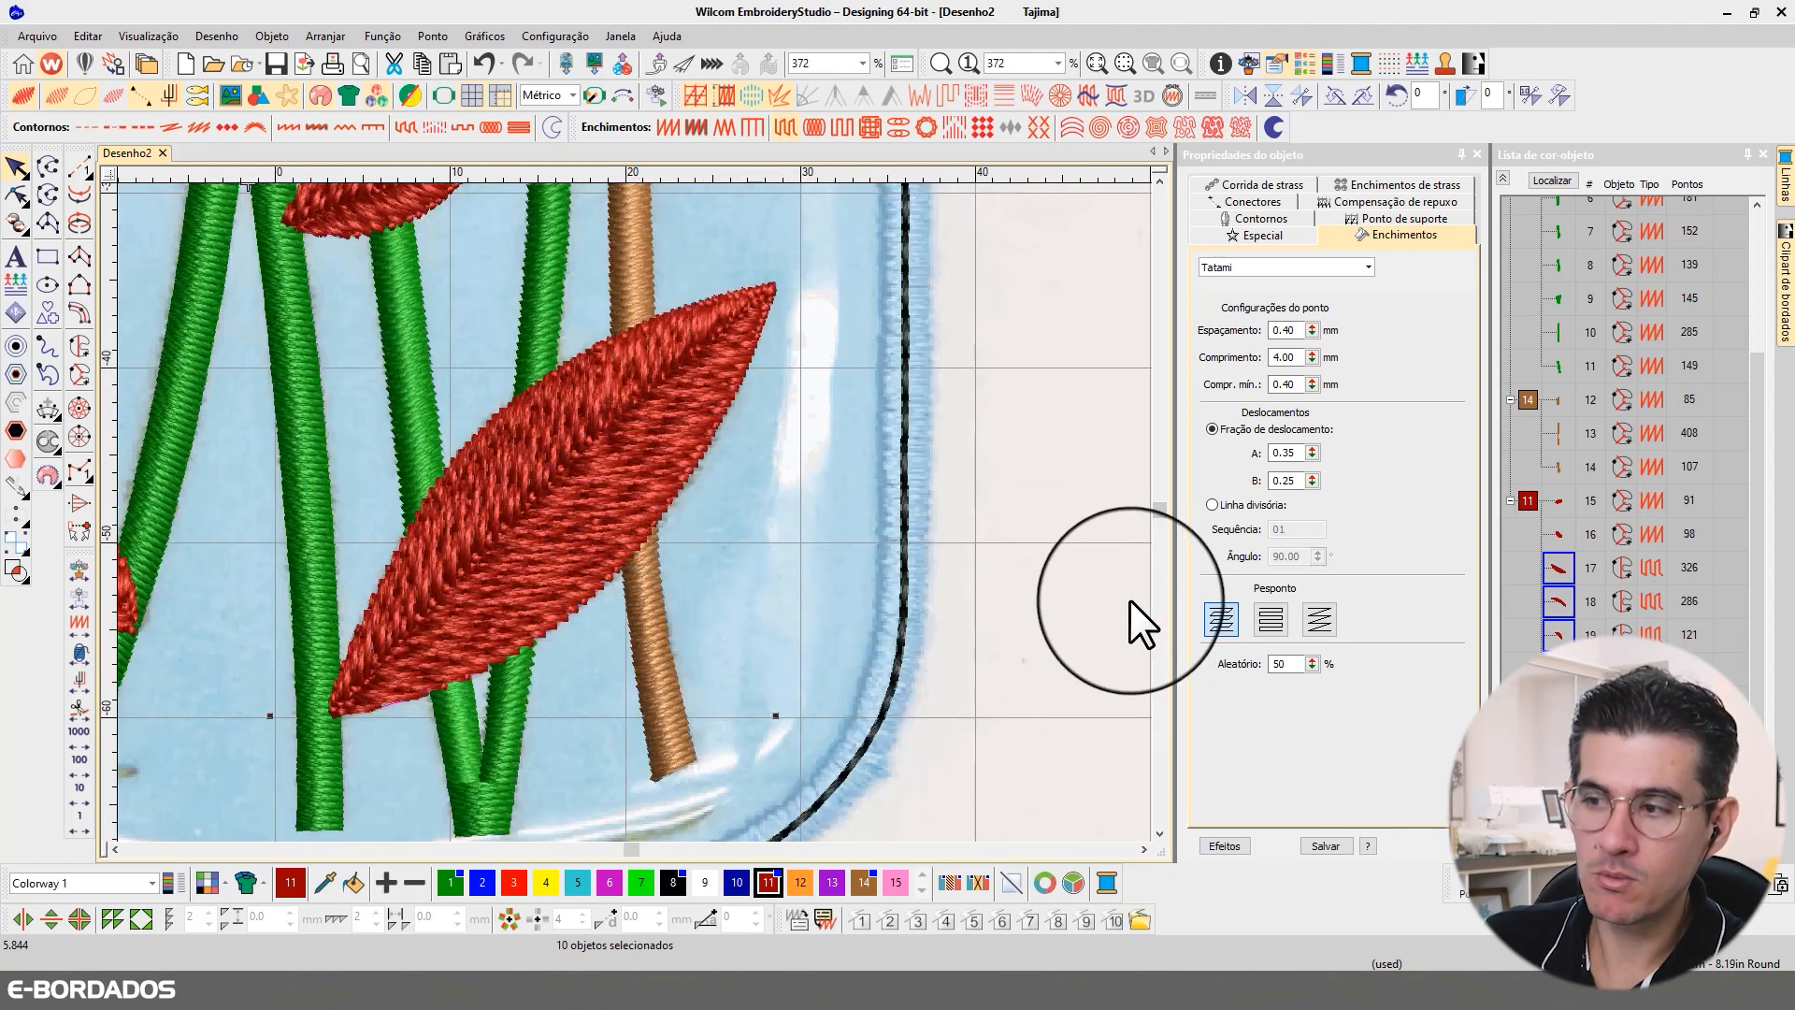
{"action": "scroll", "coordinate": [608, 468], "scroll_direction": "down", "scroll_amount": 2}
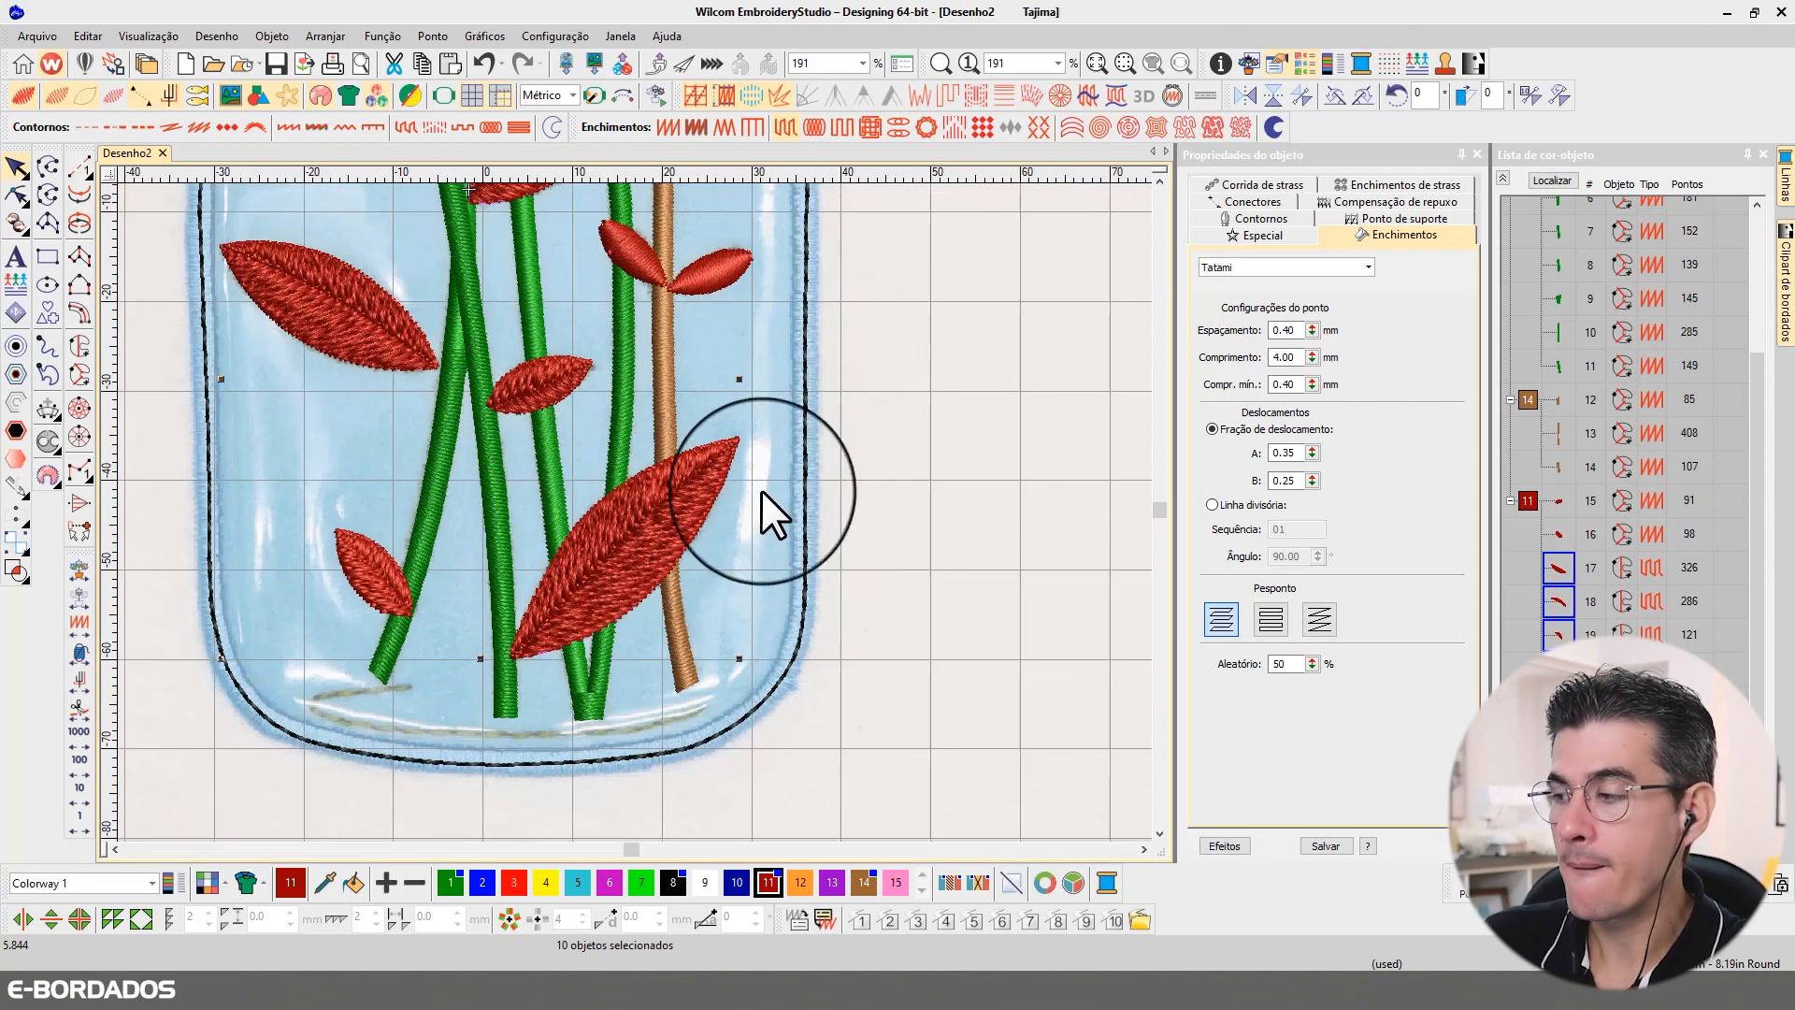
{"action": "left_click", "coordinate": [1550, 183]}
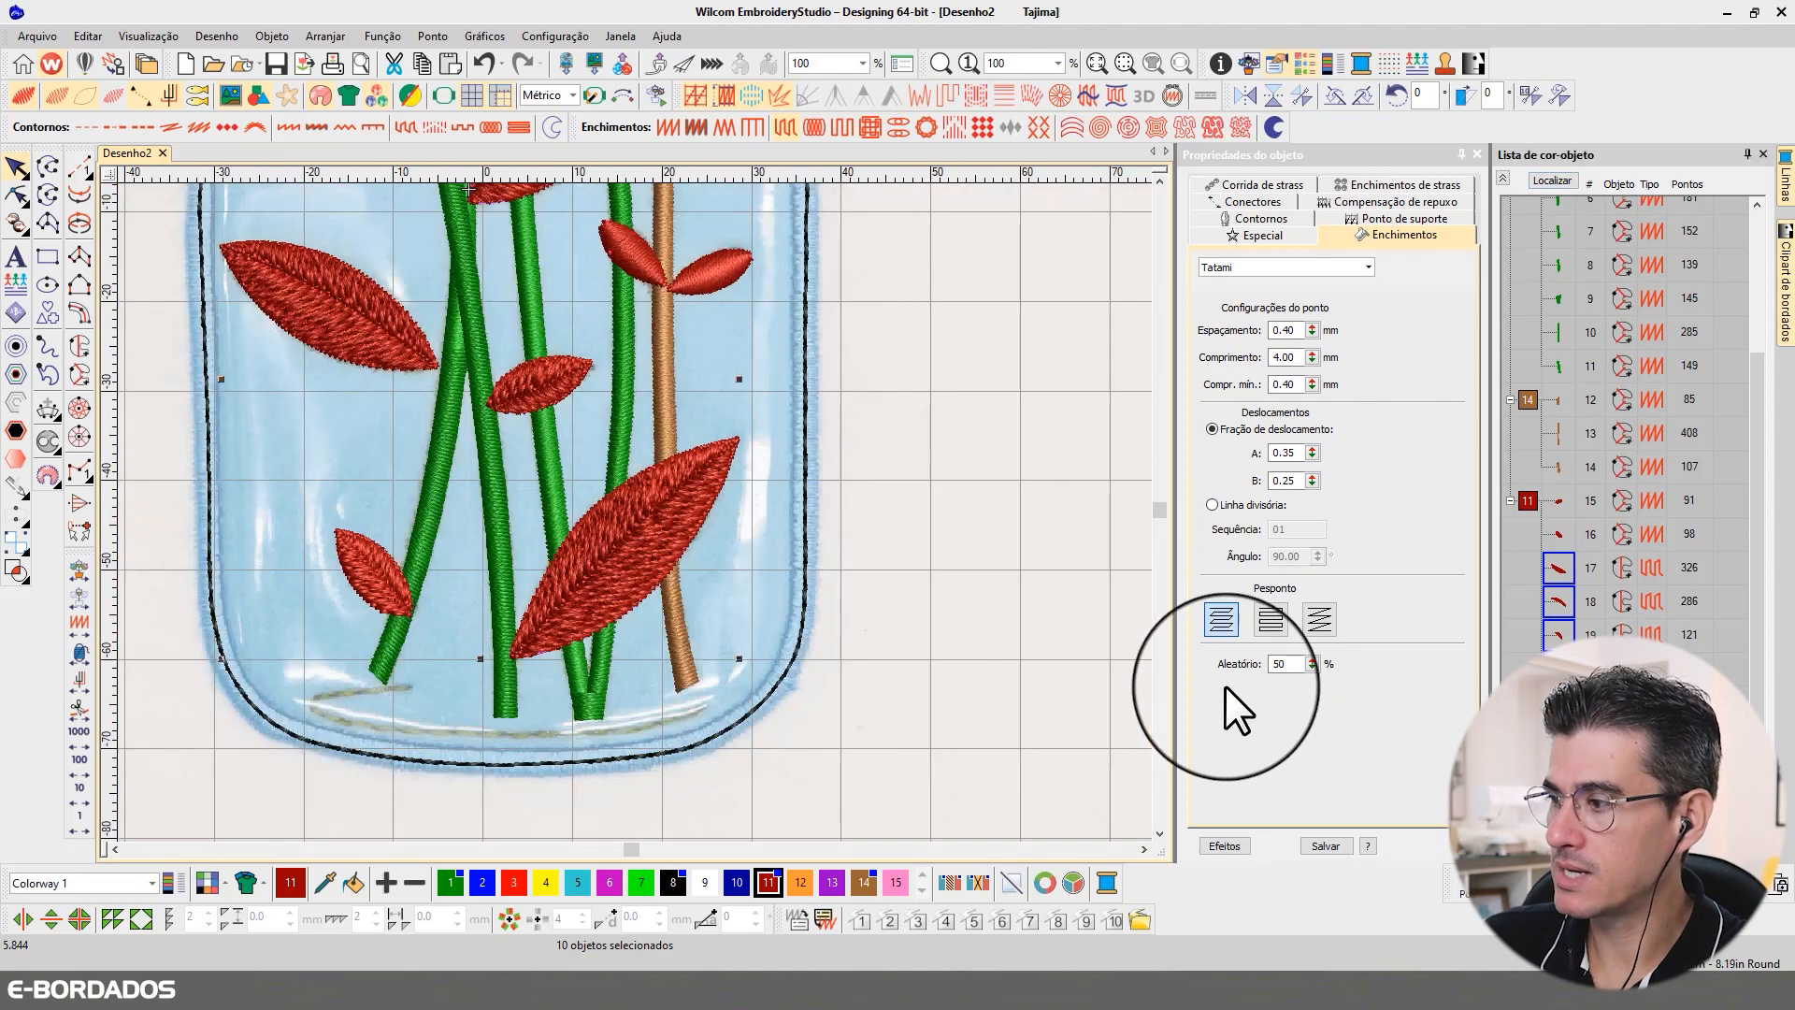
Step: Compare the leaf texture with the random factor at 0%, and restore it to 50%
{"action": "type", "text": "0"}
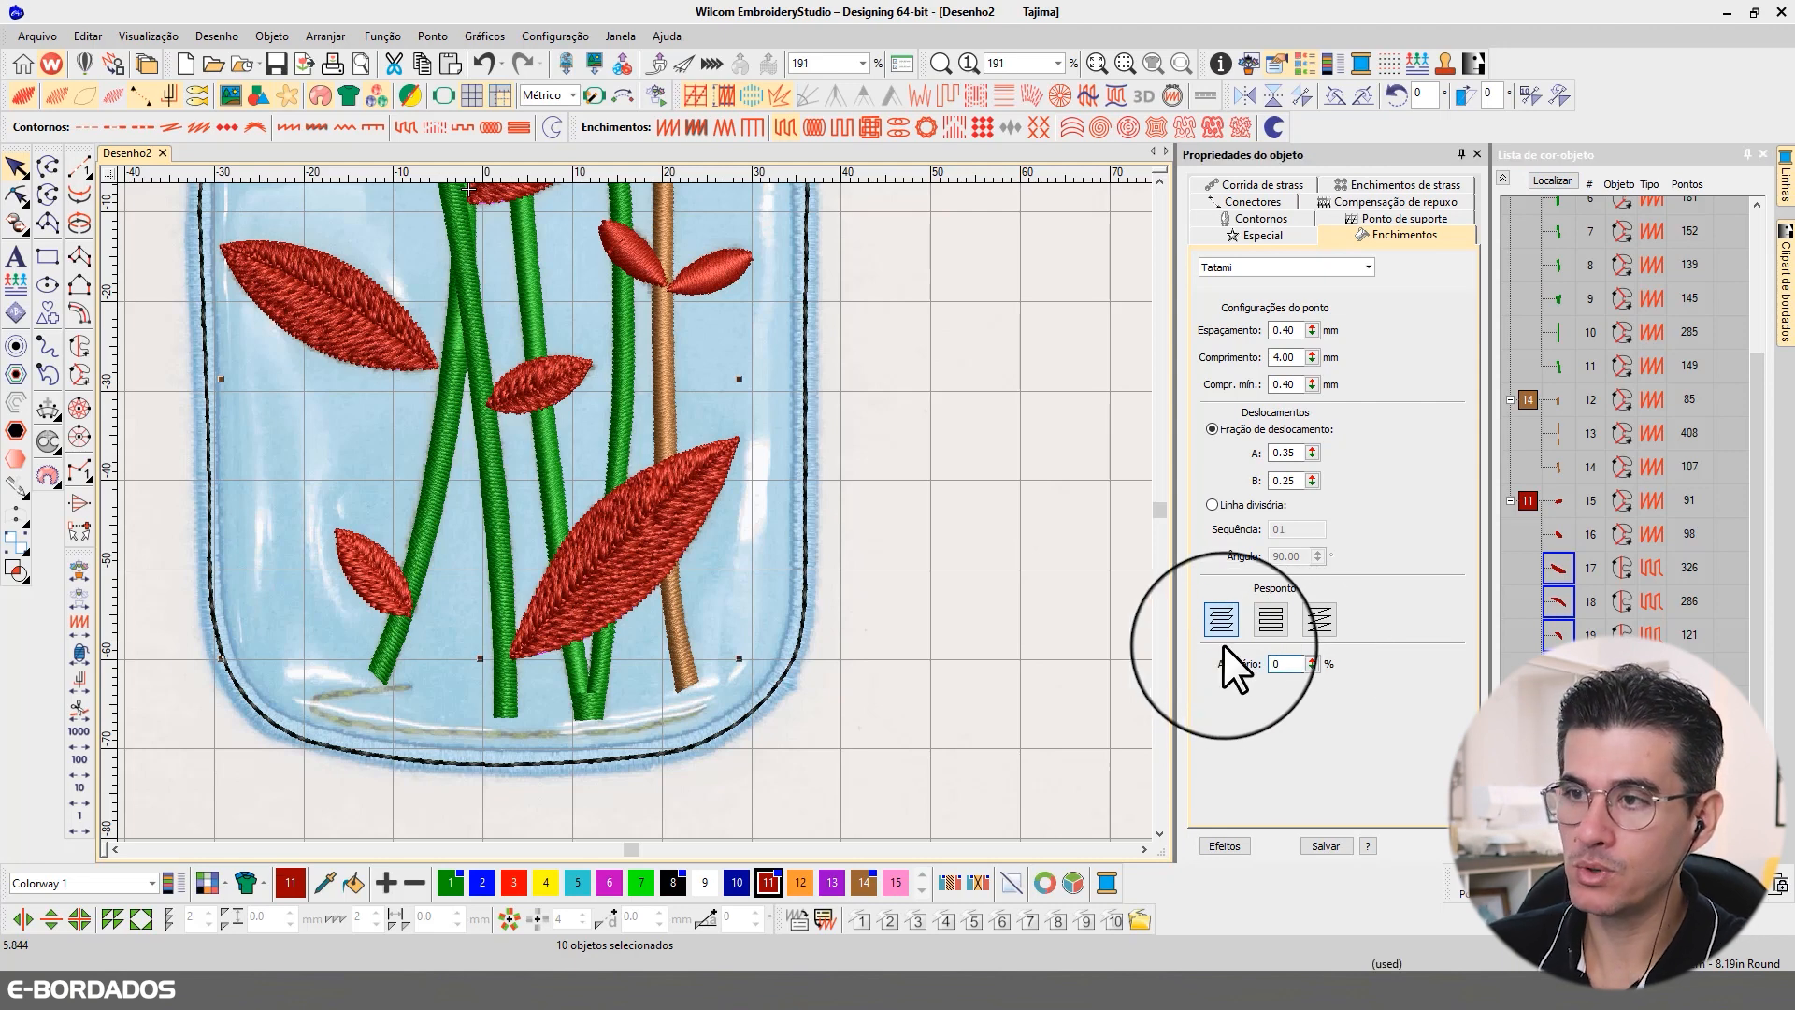
{"action": "key", "text": "Return"}
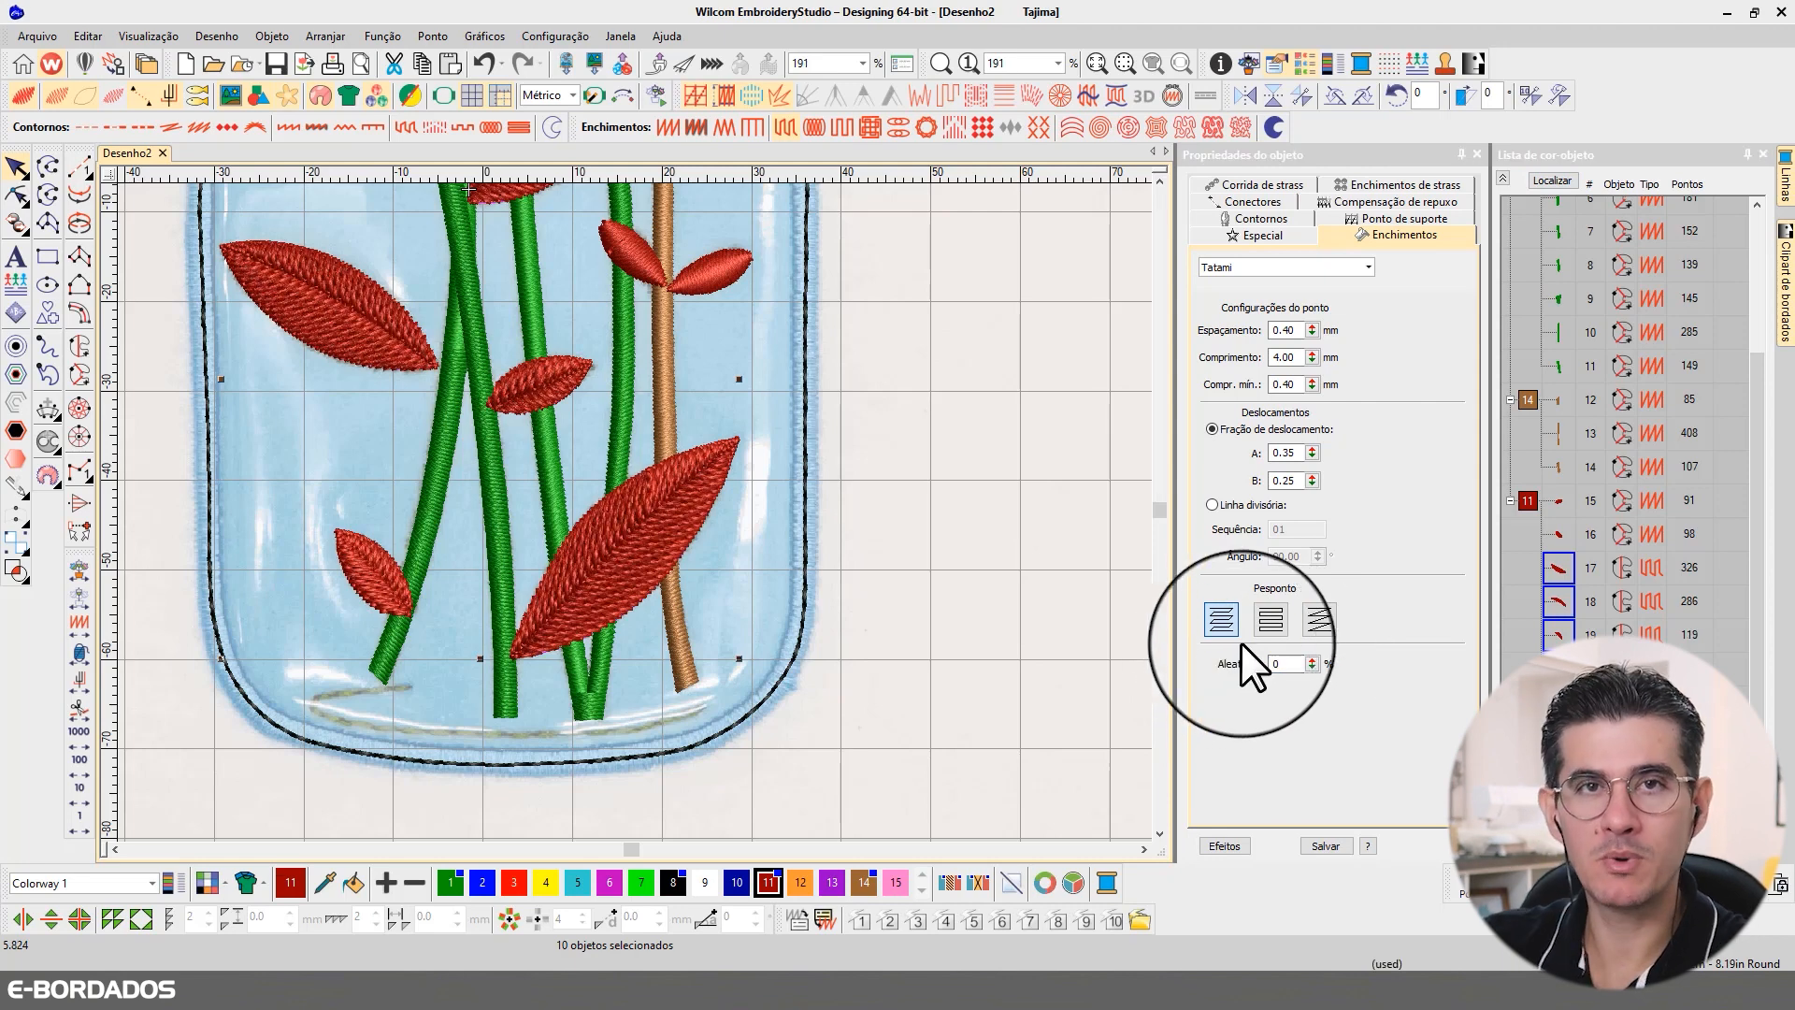
{"action": "double_click", "coordinate": [1286, 664]}
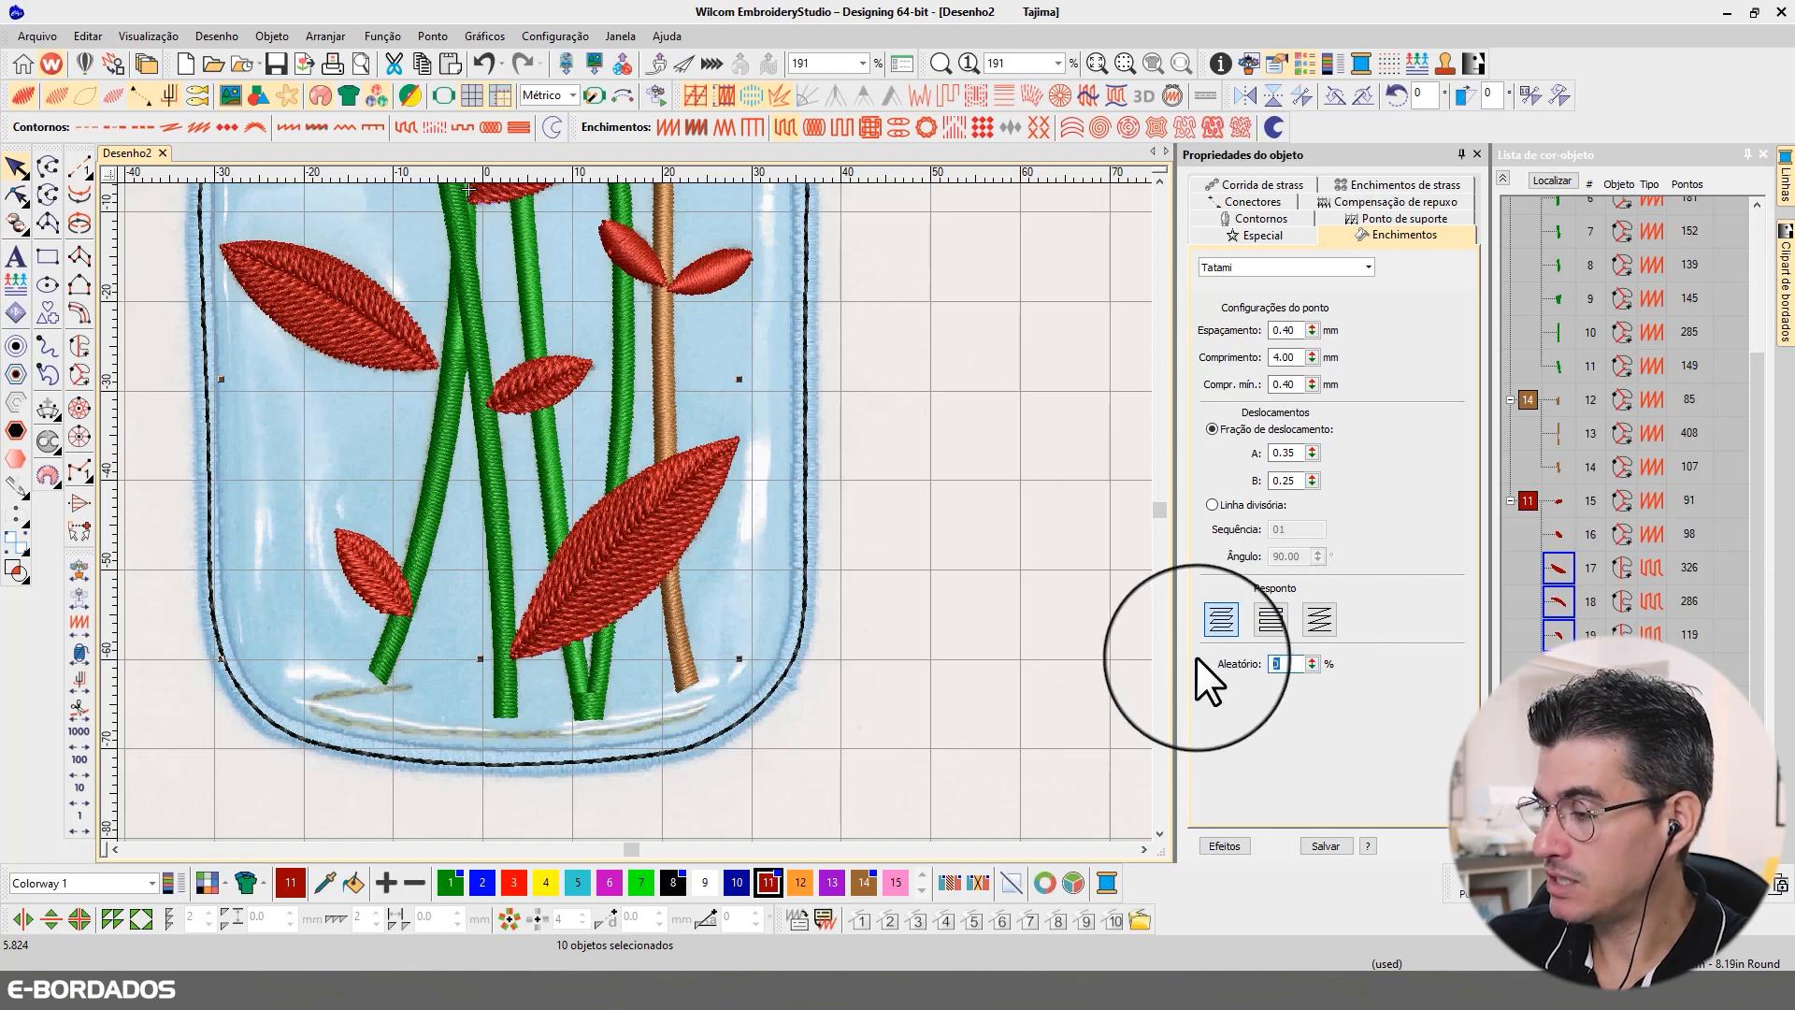
{"action": "type", "text": "50"}
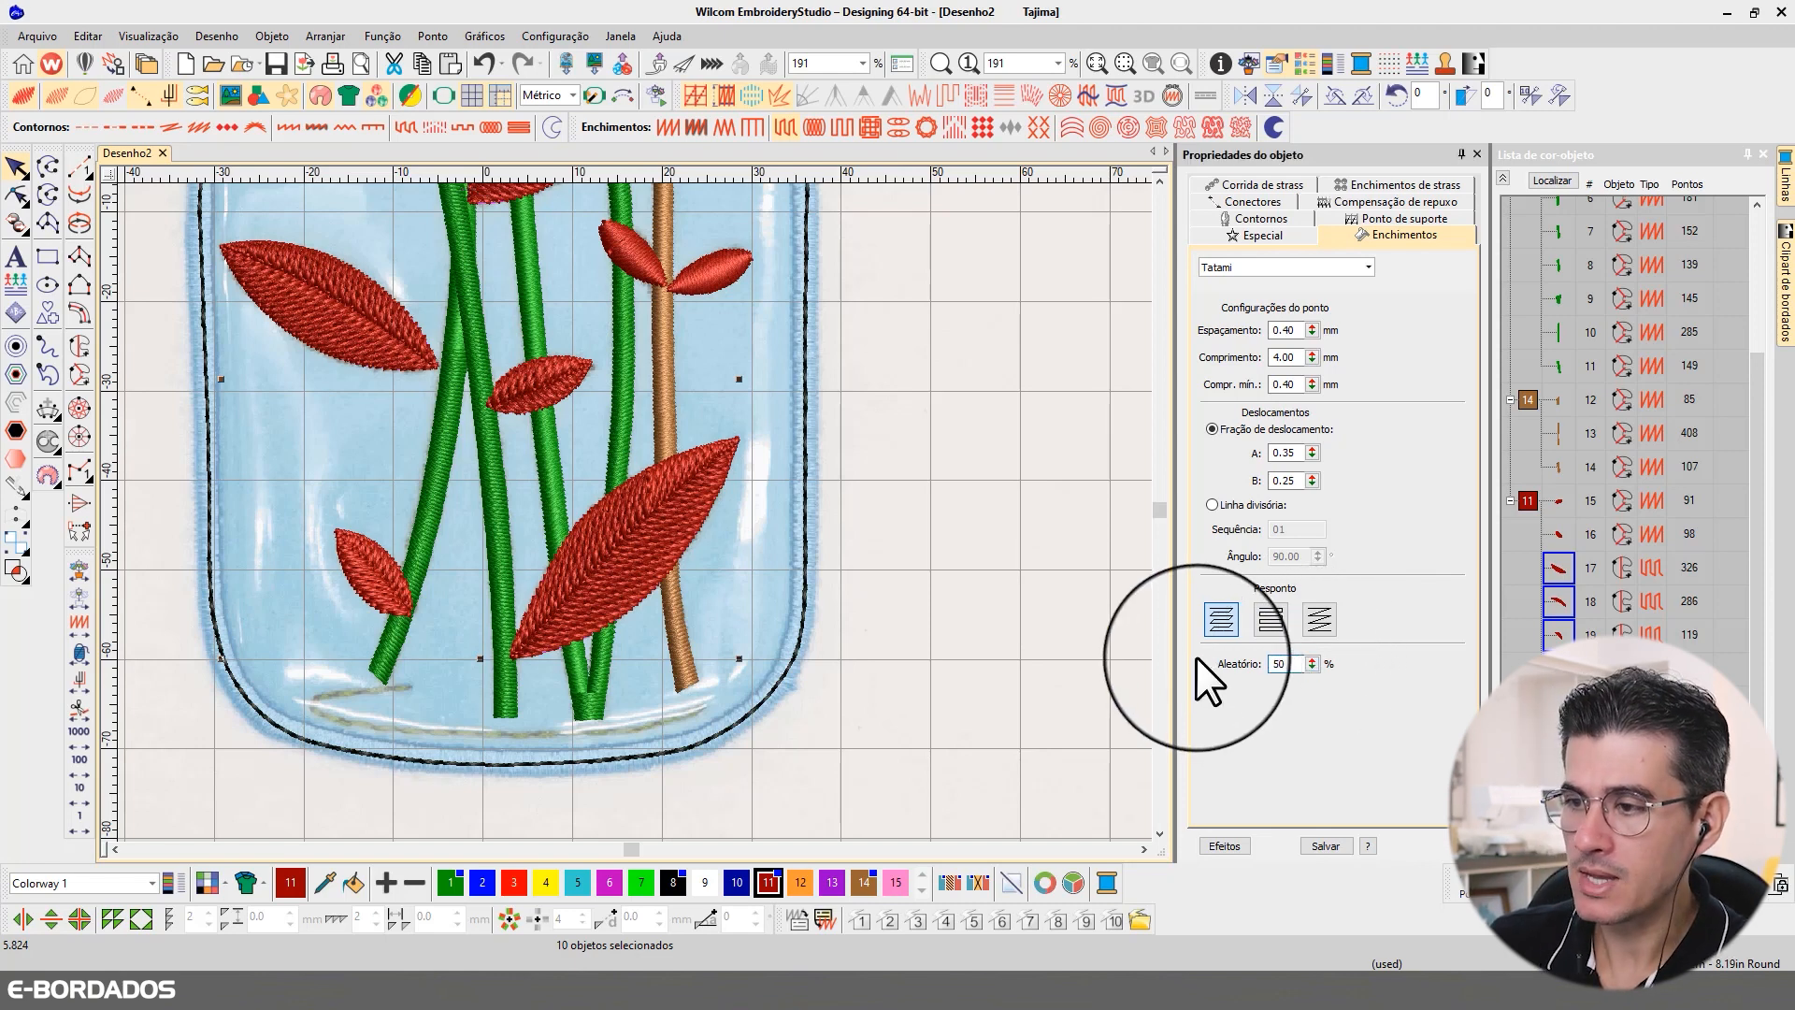
{"action": "key", "text": "Return"}
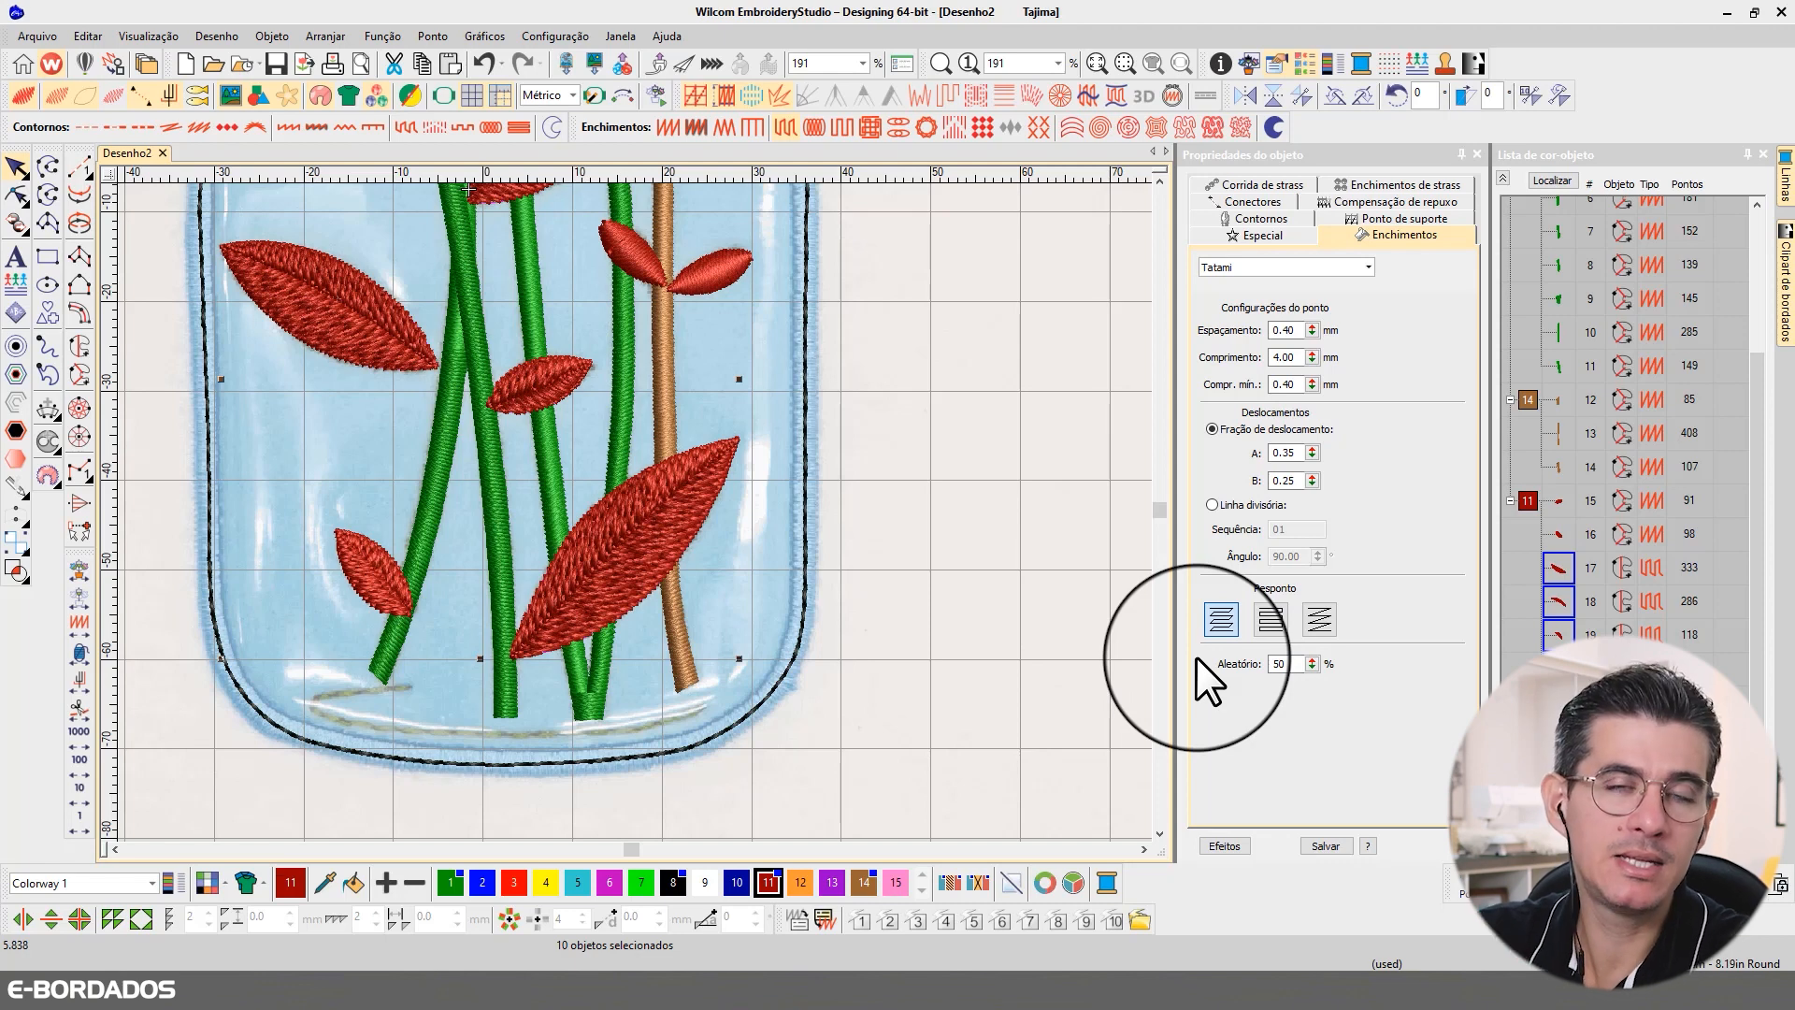
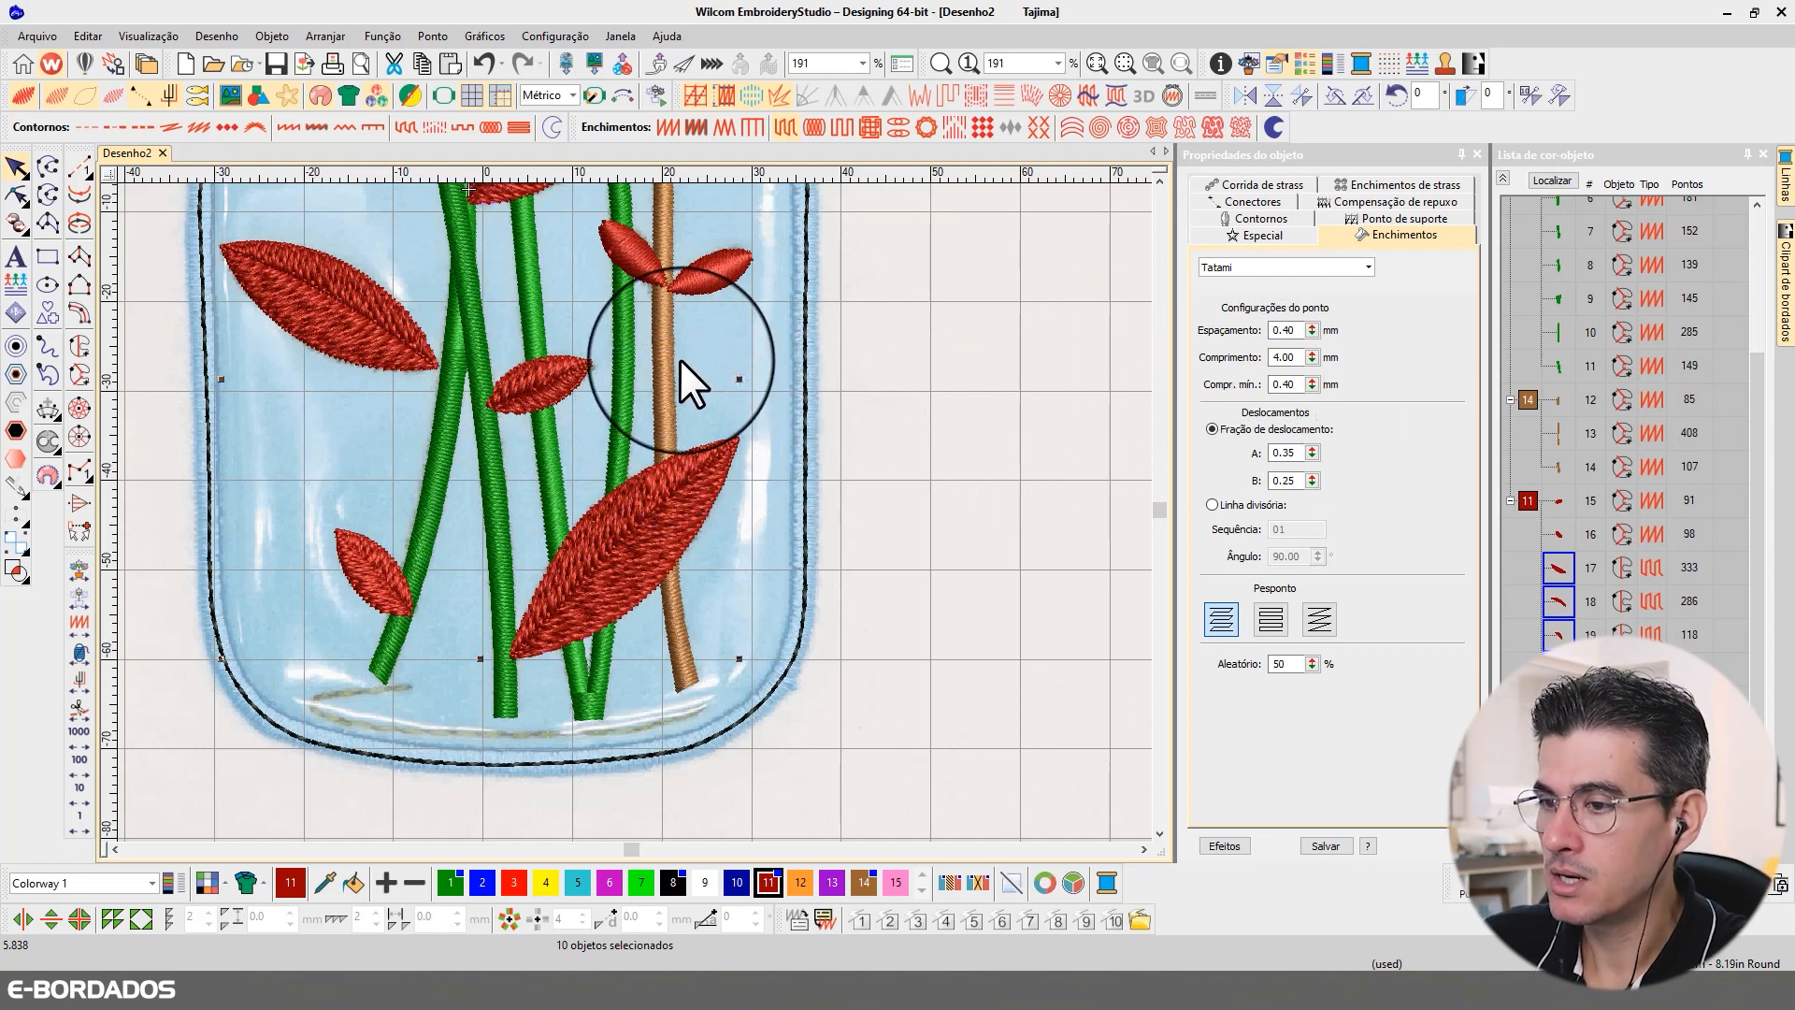
Step: Set the minimum stitch length of the selected leaves' Tatami fill to 0.90 mm
{"action": "double_click", "coordinate": [1284, 384]}
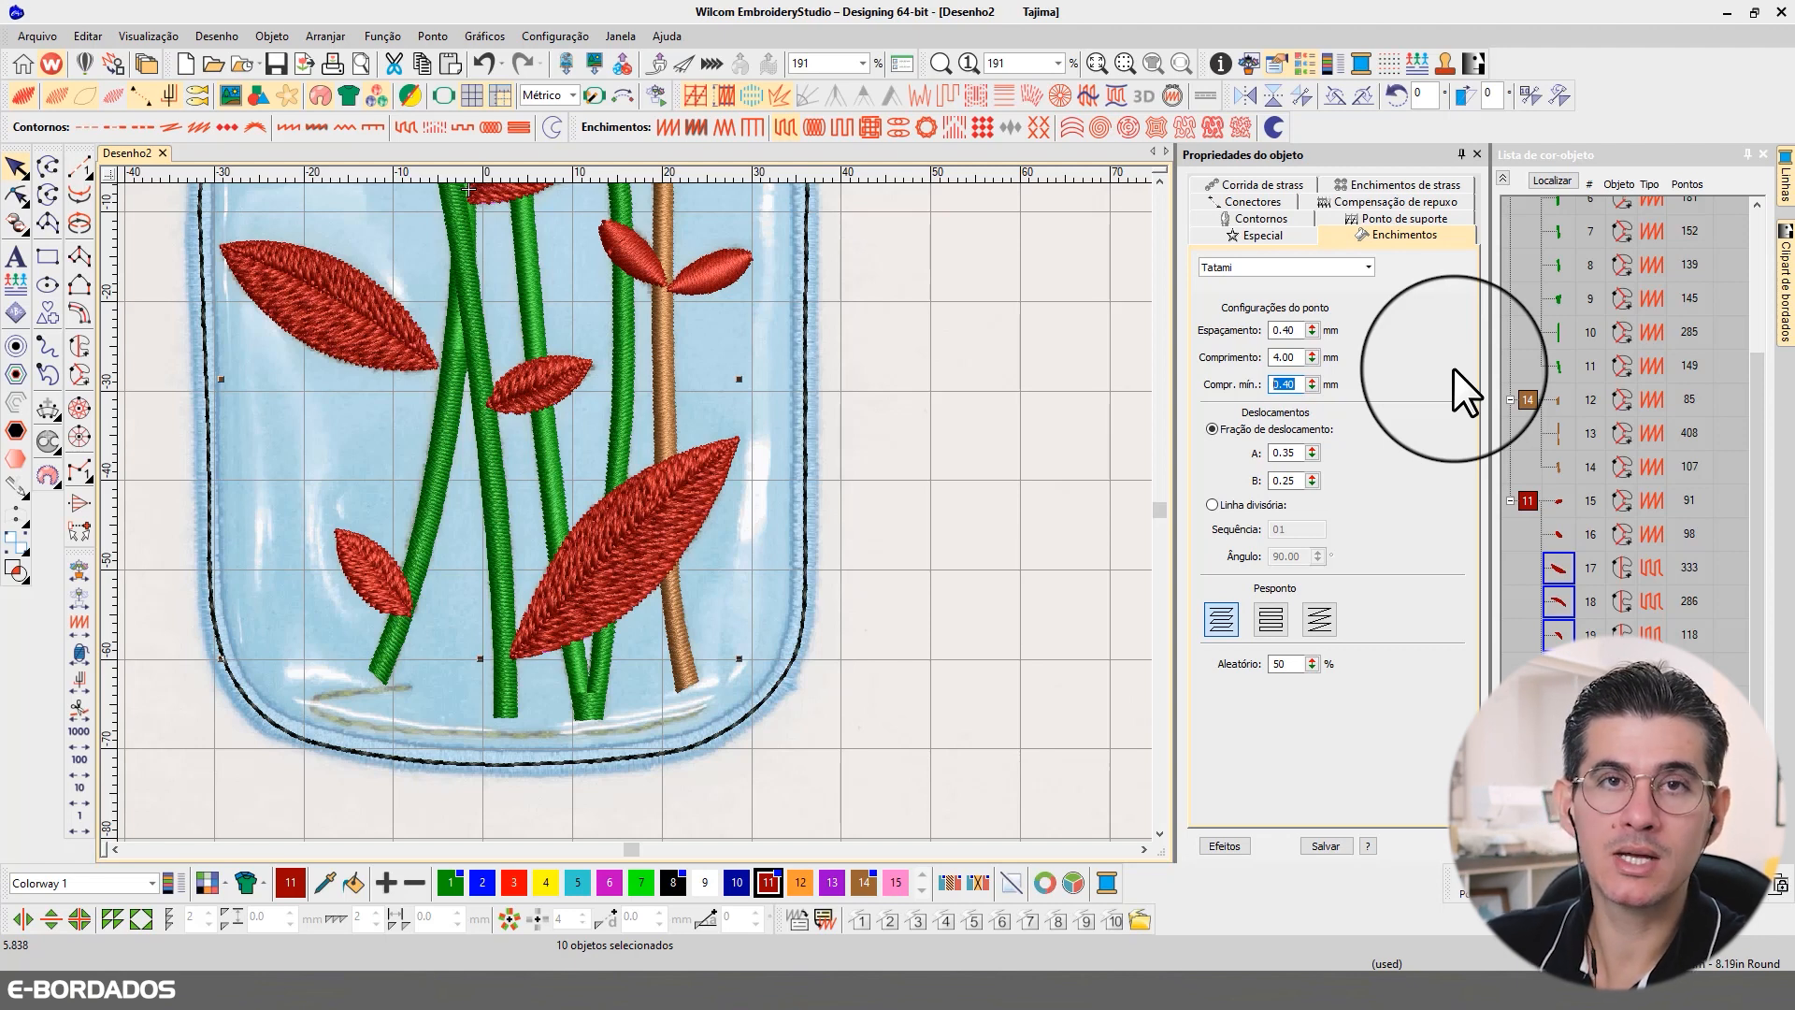
{"action": "type", "text": "0.80"}
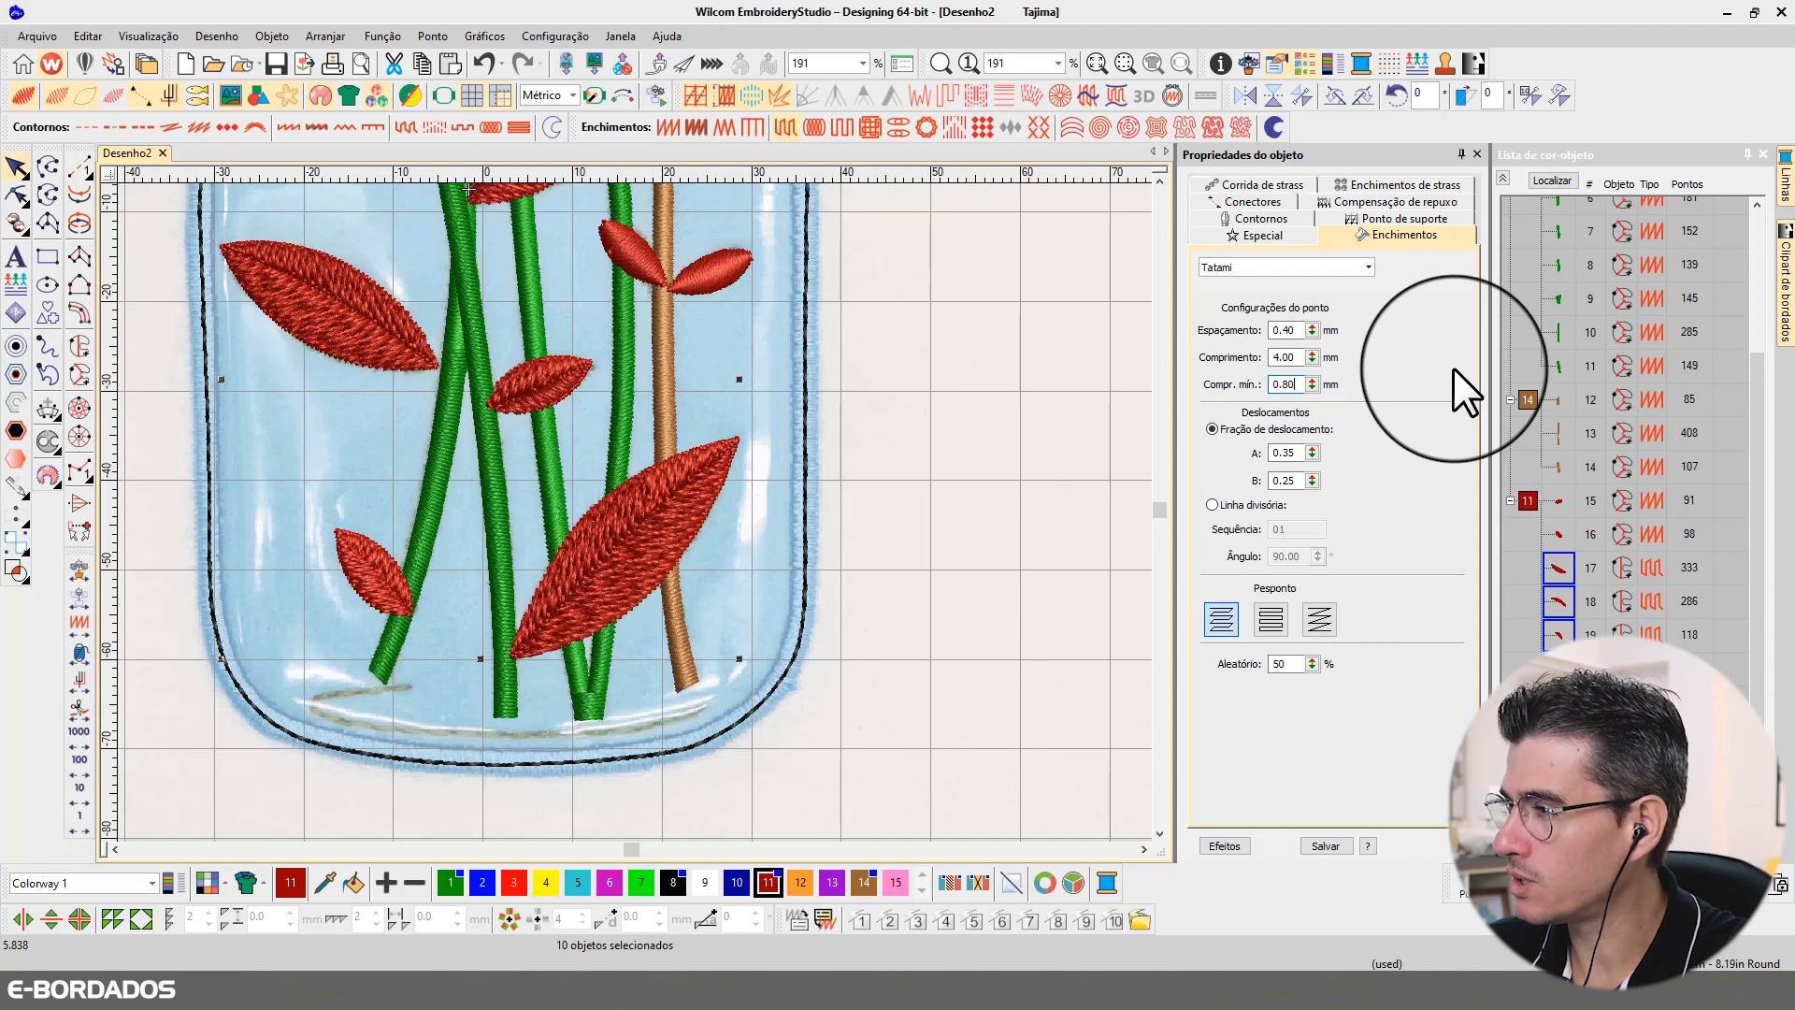
{"action": "key", "text": "BackSpace"}
{"action": "key", "text": "BackSpace"}
{"action": "type", "text": "90"}
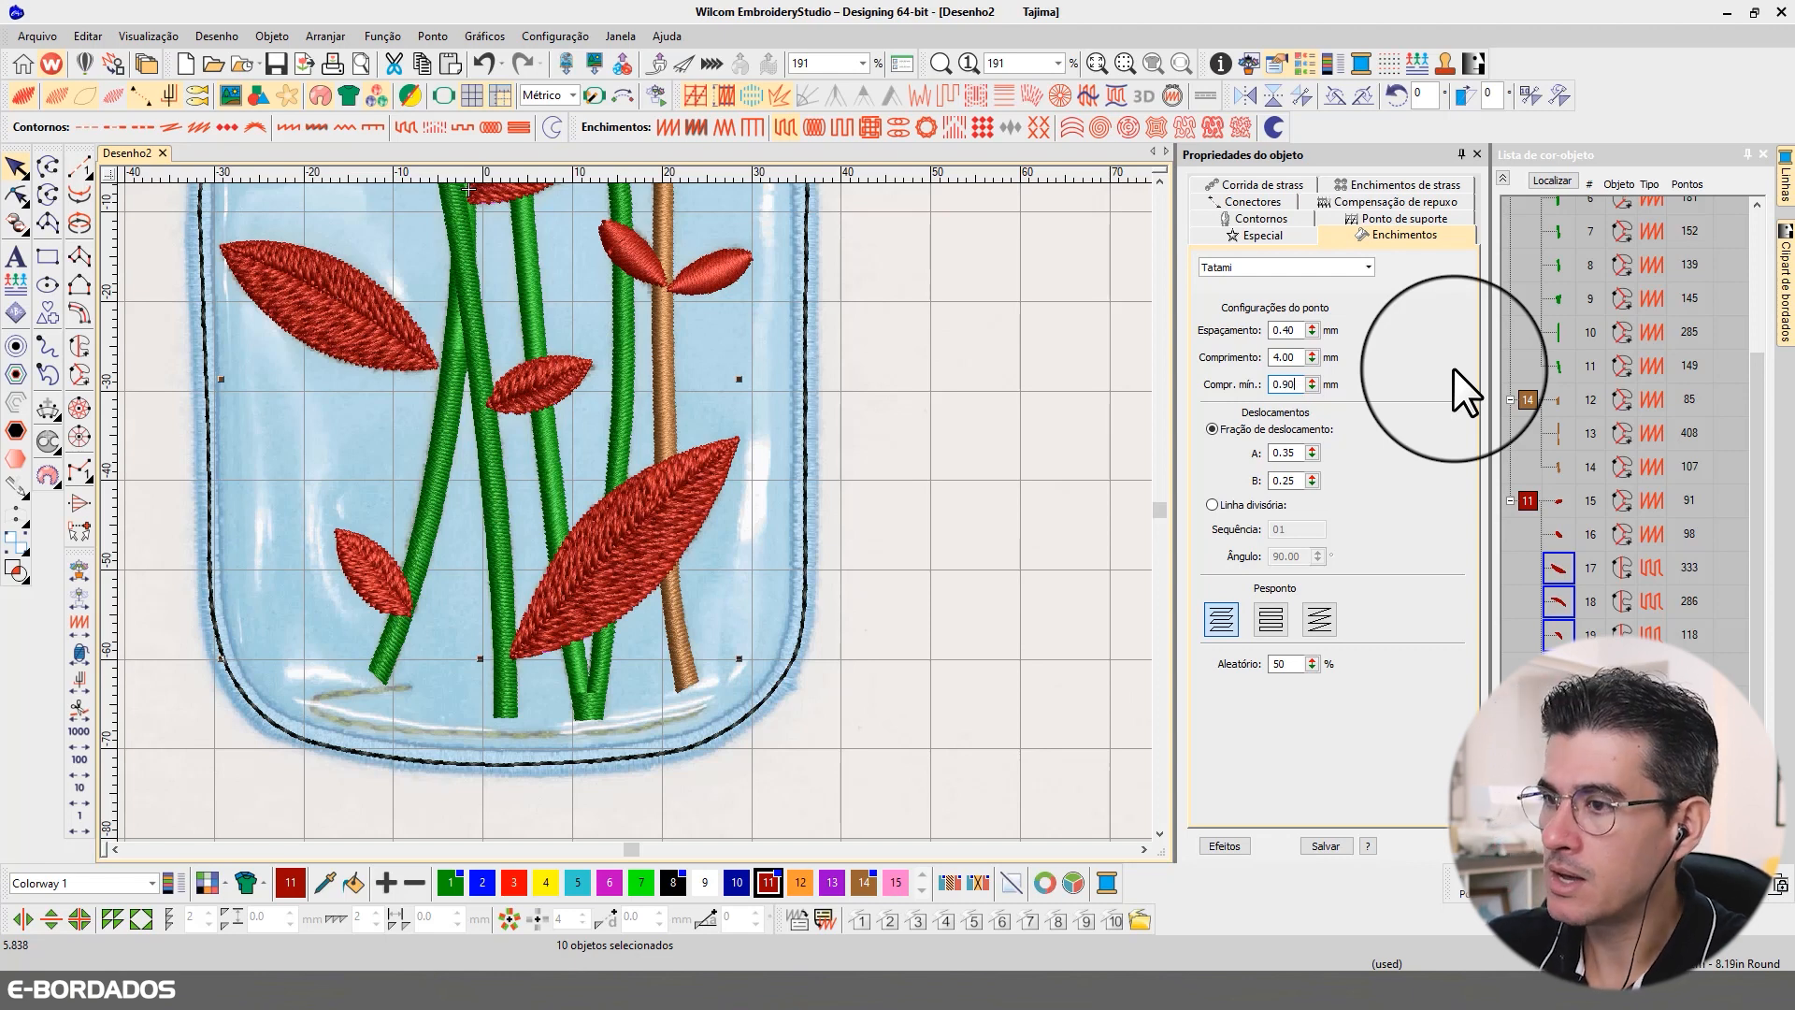
{"action": "key", "text": "Return"}
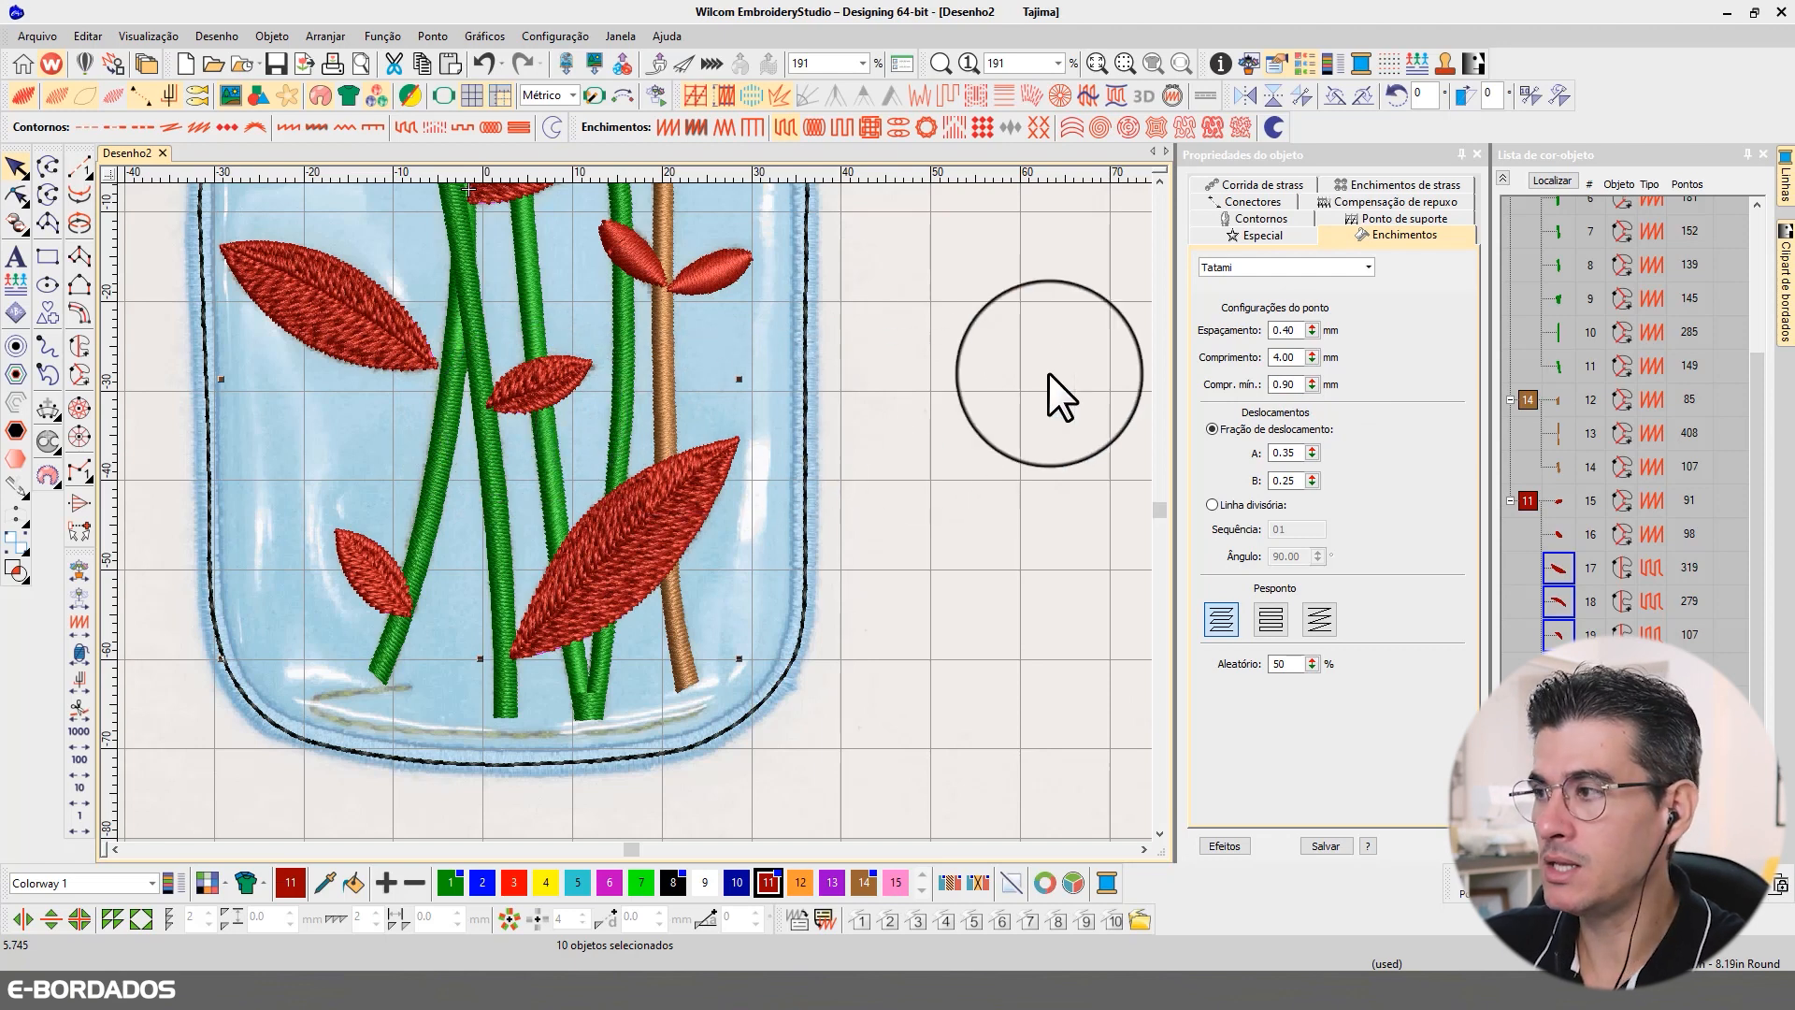
{"action": "left_click_drag", "start_coordinate": [1300, 383], "coordinate": [1225, 379]}
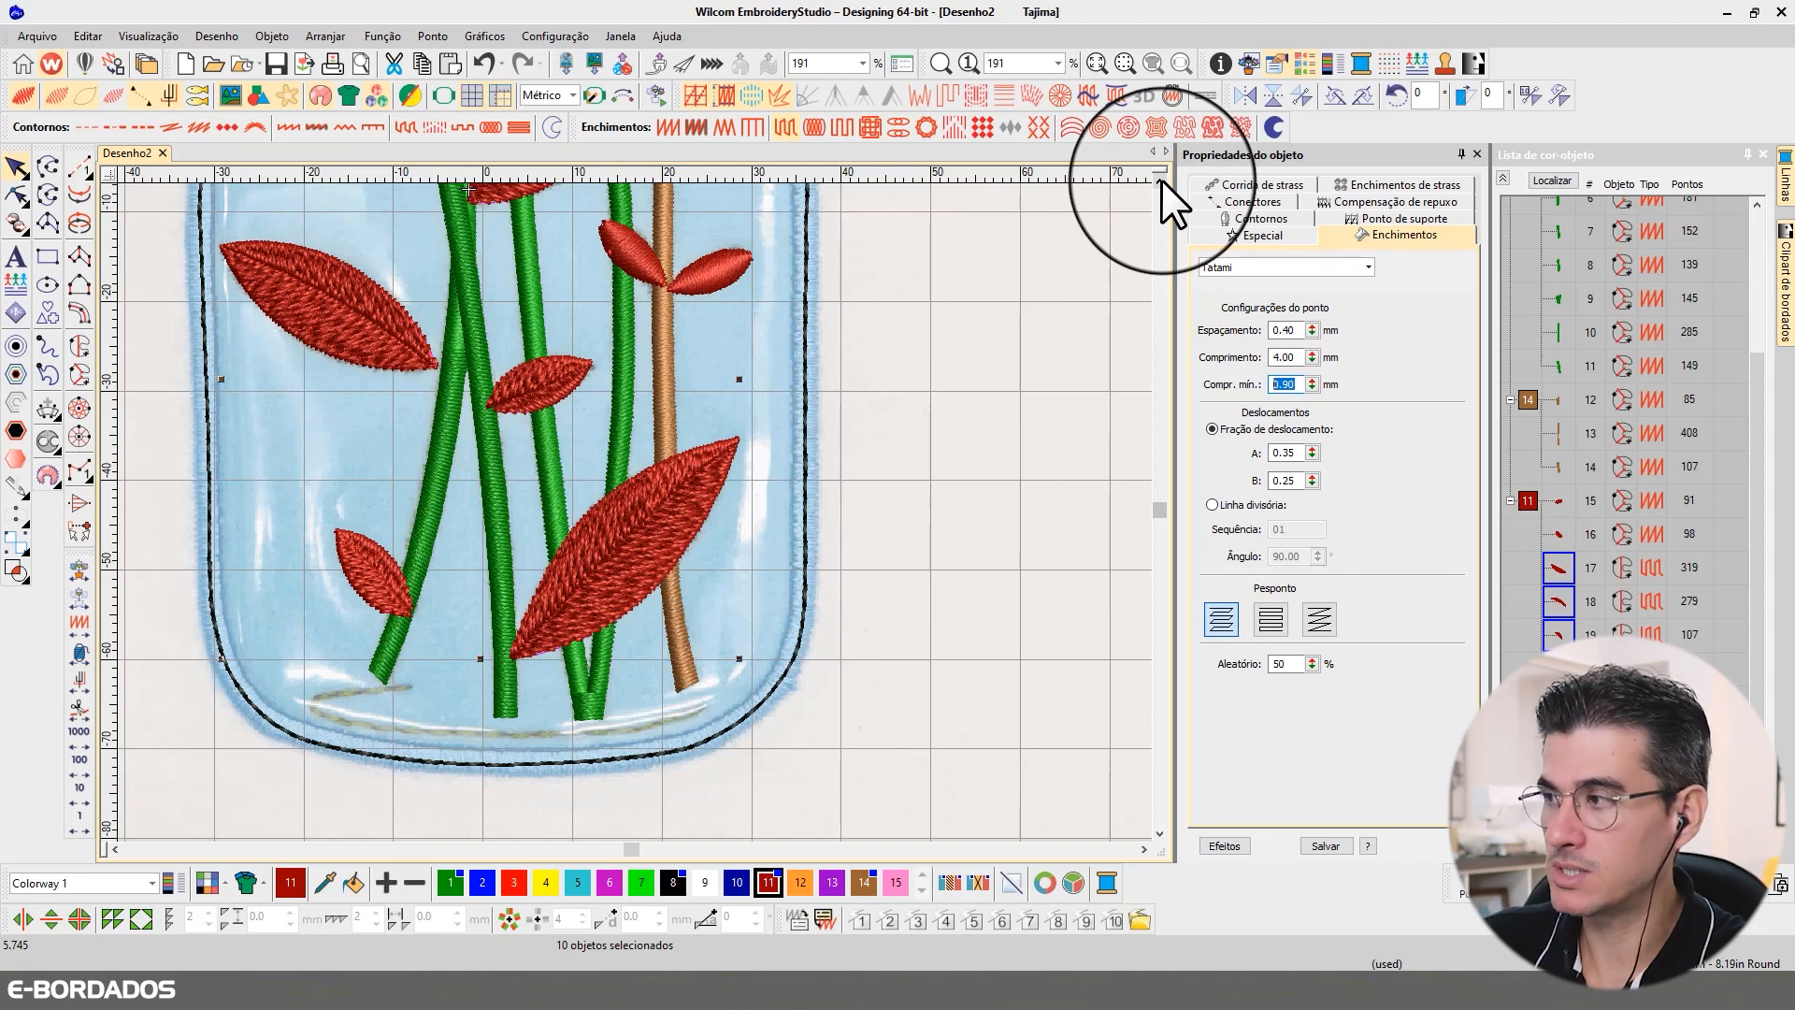
Step: Change the first underlay of the selected leaves to Tatami and disable their second underlay
{"action": "left_click", "coordinate": [1381, 215]}
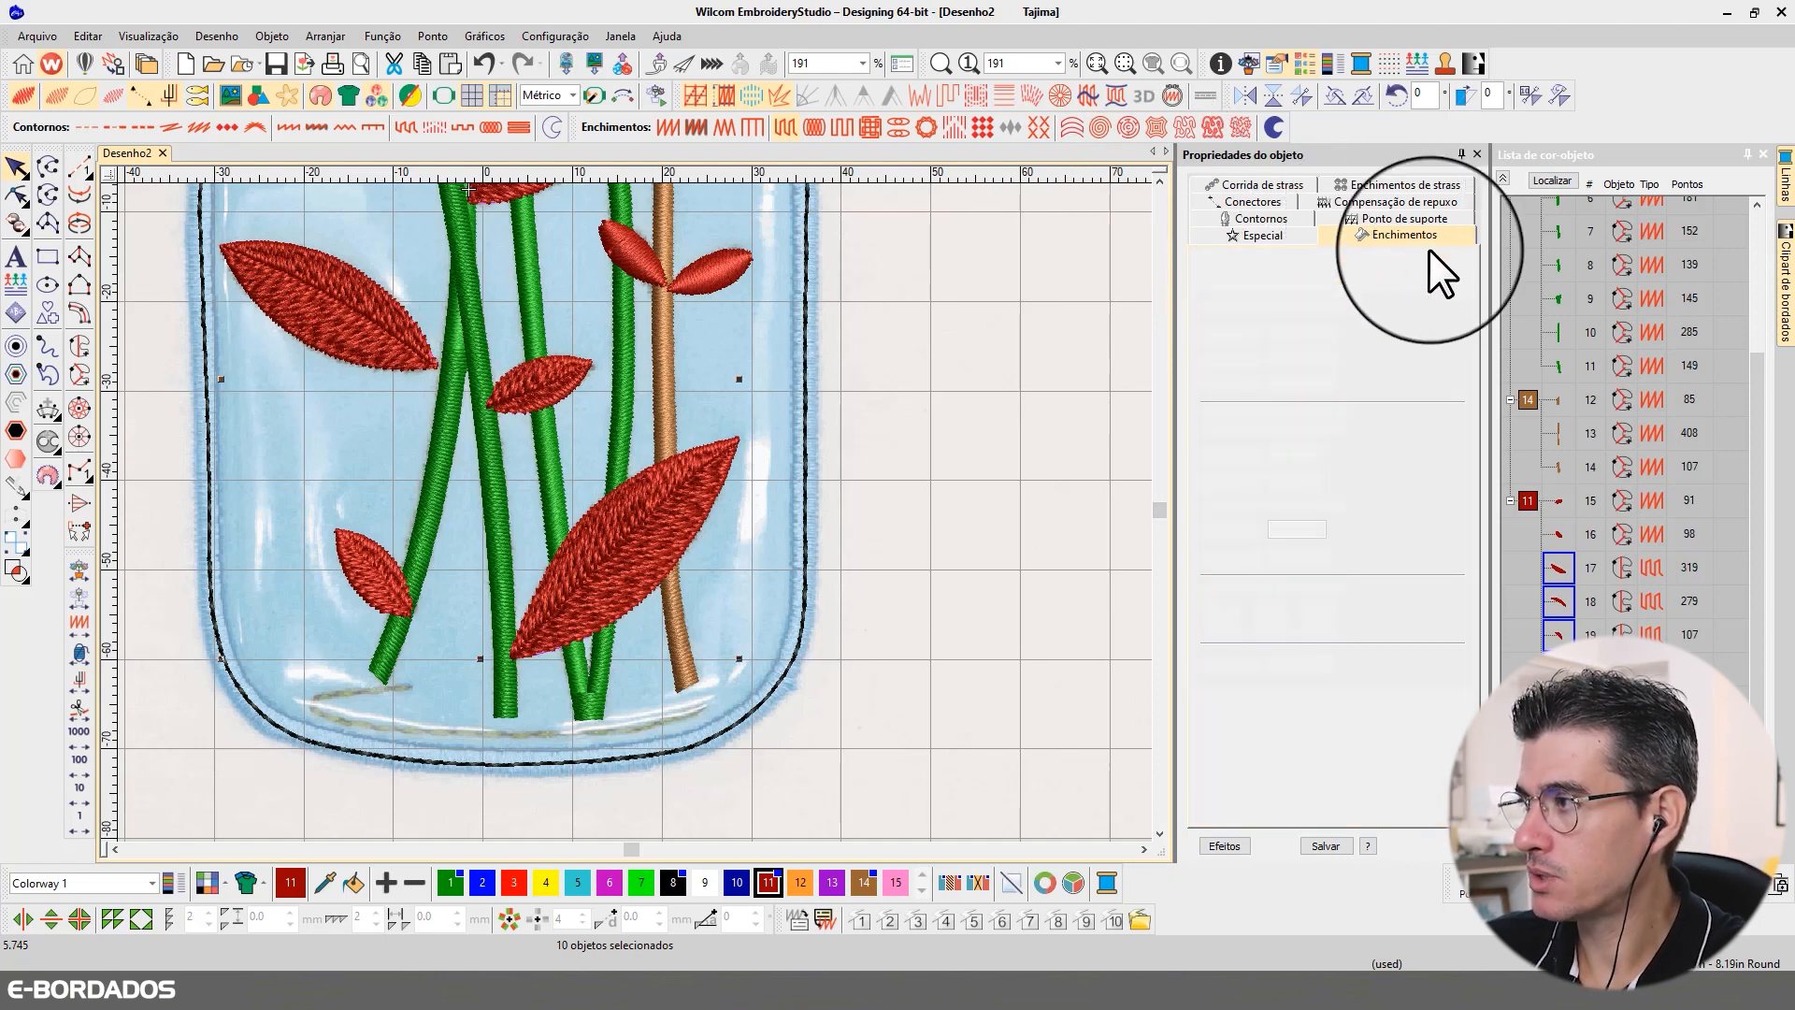
{"action": "left_click", "coordinate": [1270, 316]}
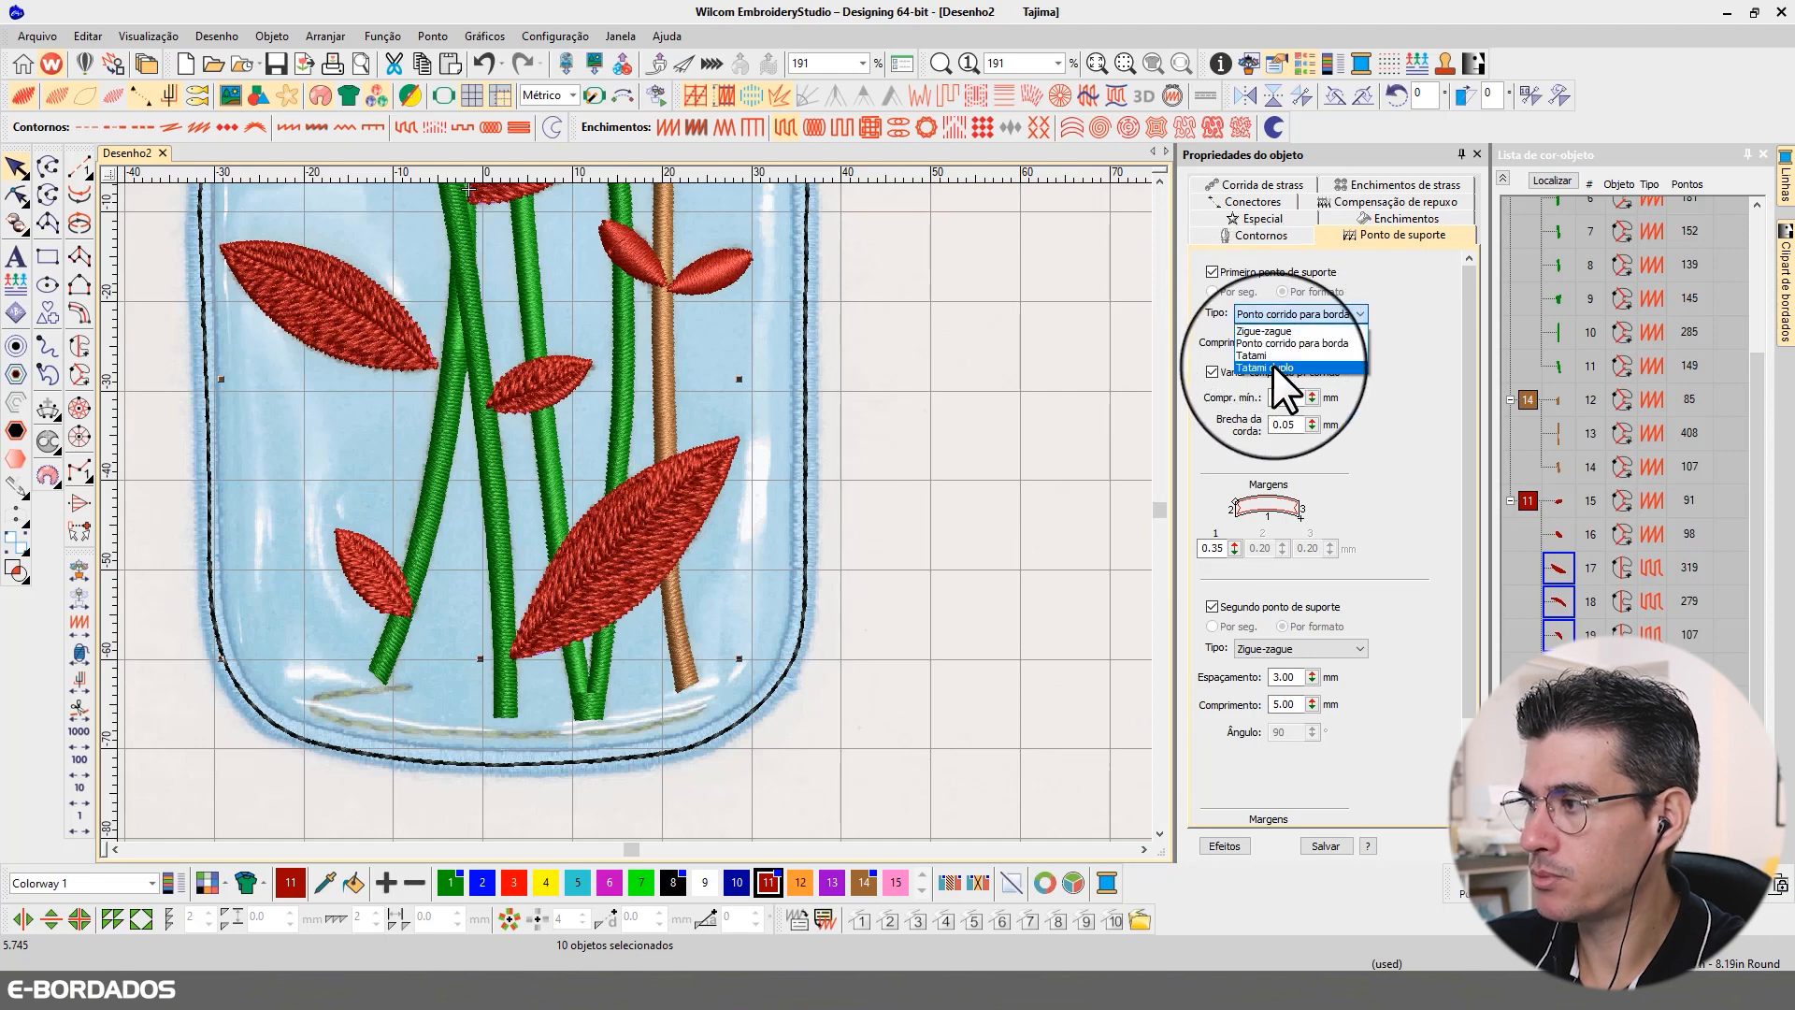
{"action": "left_click", "coordinate": [1277, 366]}
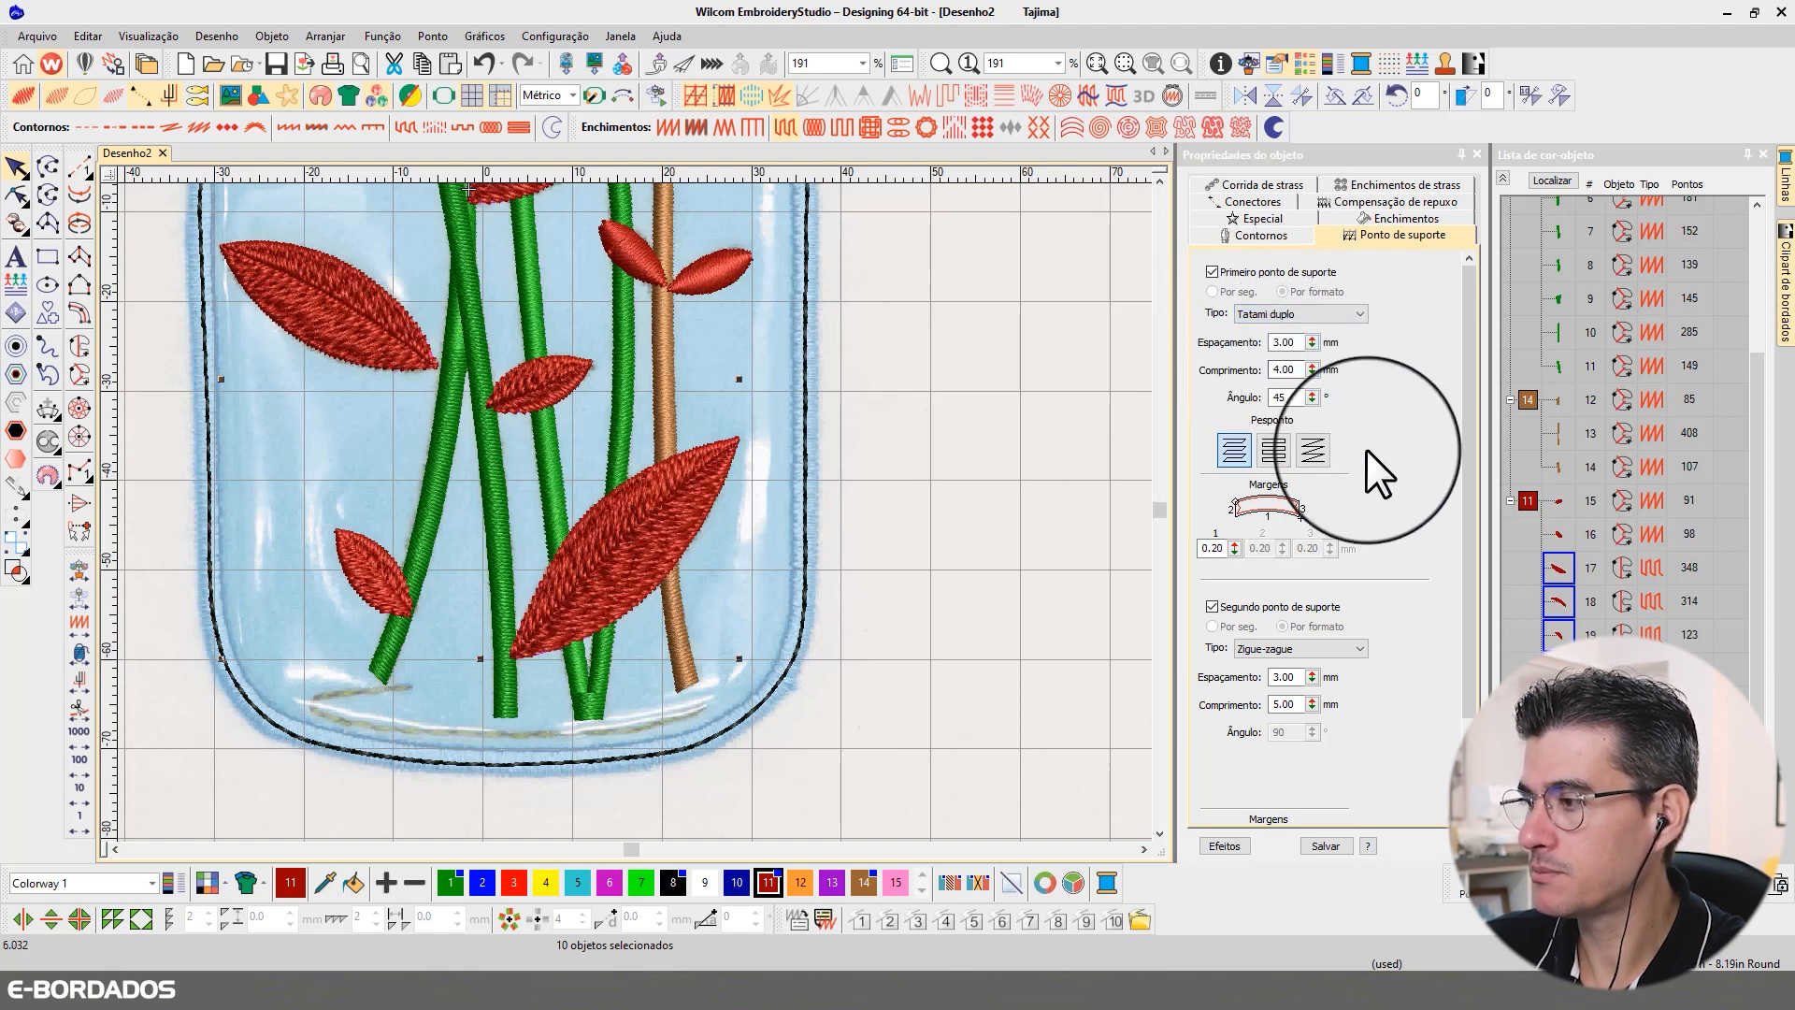
{"action": "left_click", "coordinate": [1213, 606]}
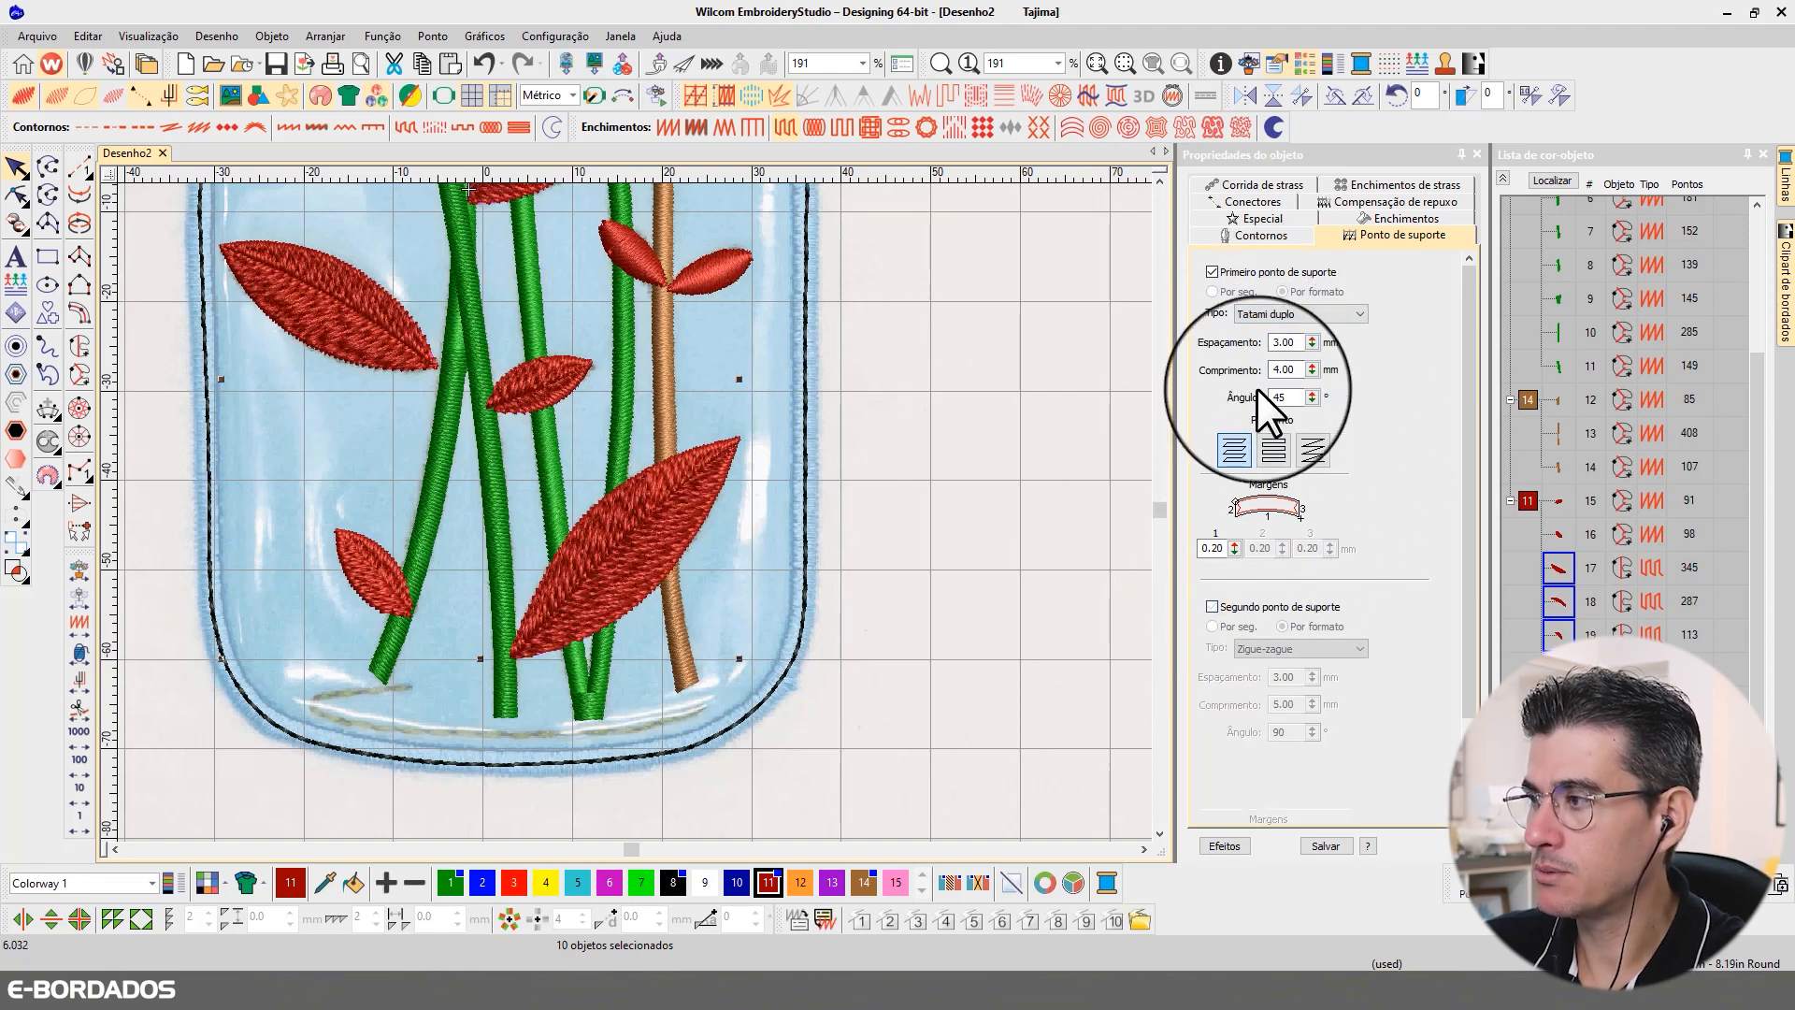
{"action": "left_click", "coordinate": [1260, 313]}
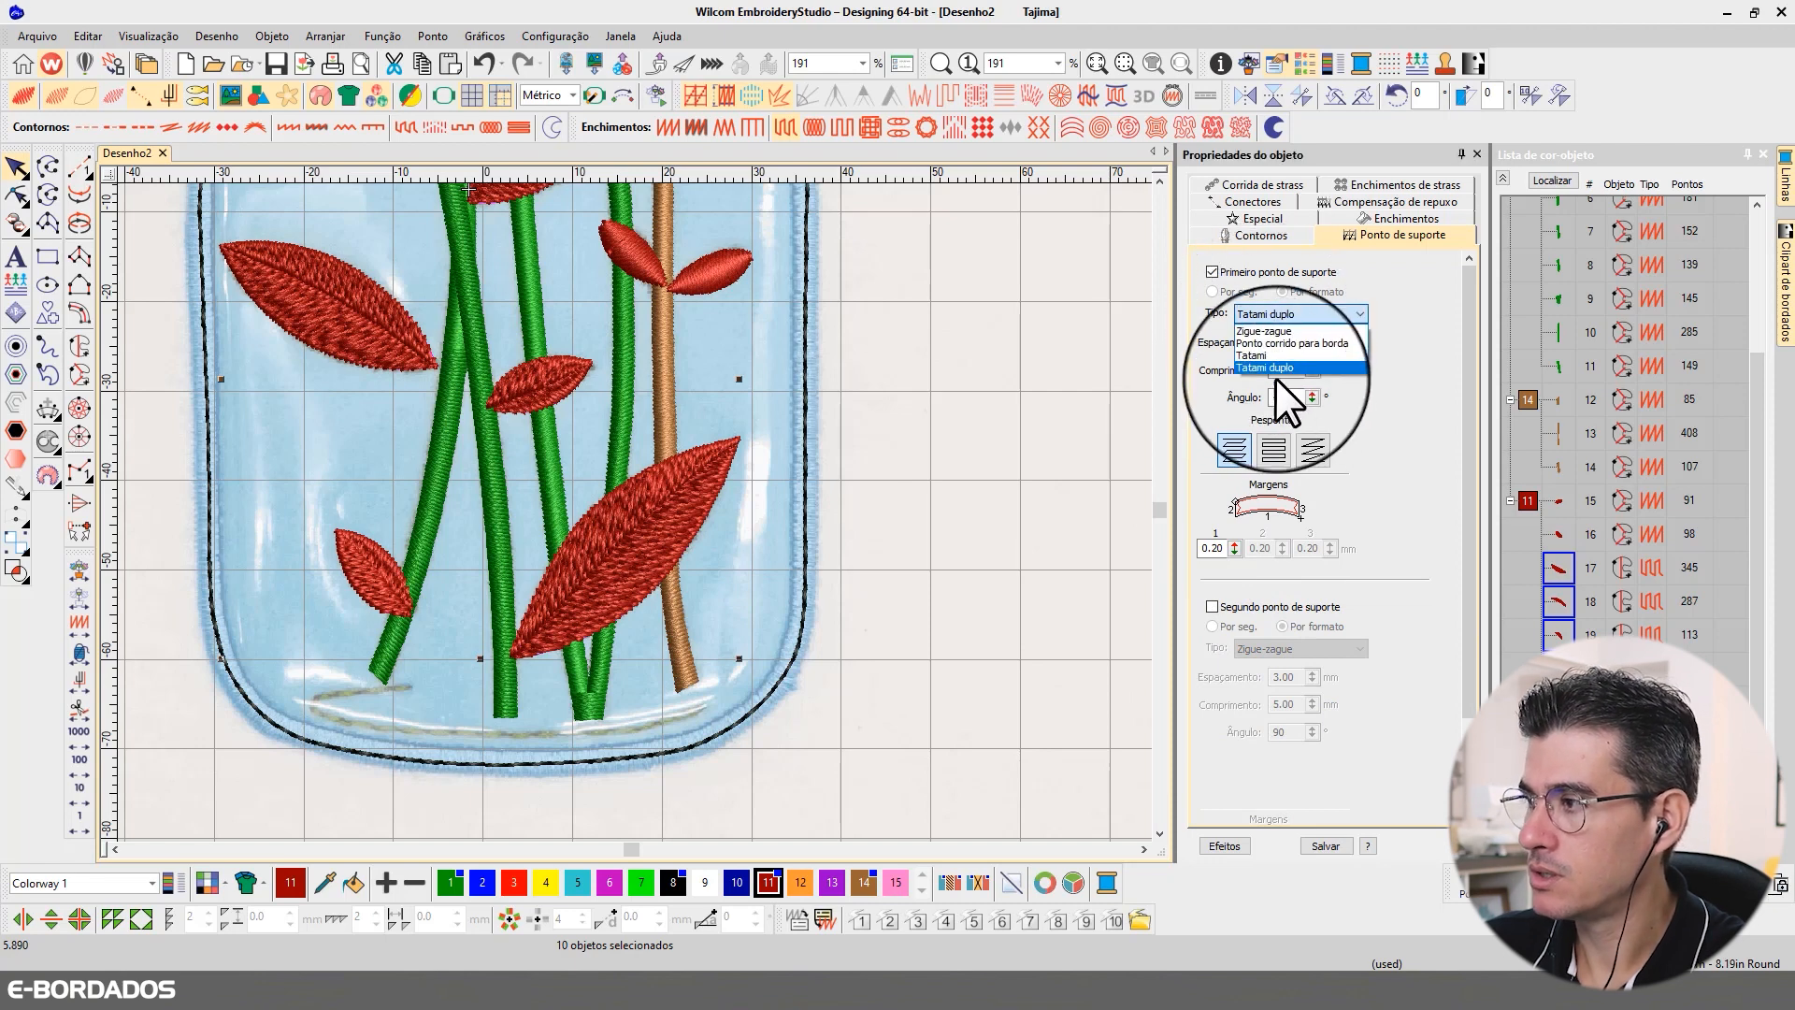
{"action": "left_click", "coordinate": [1269, 356]}
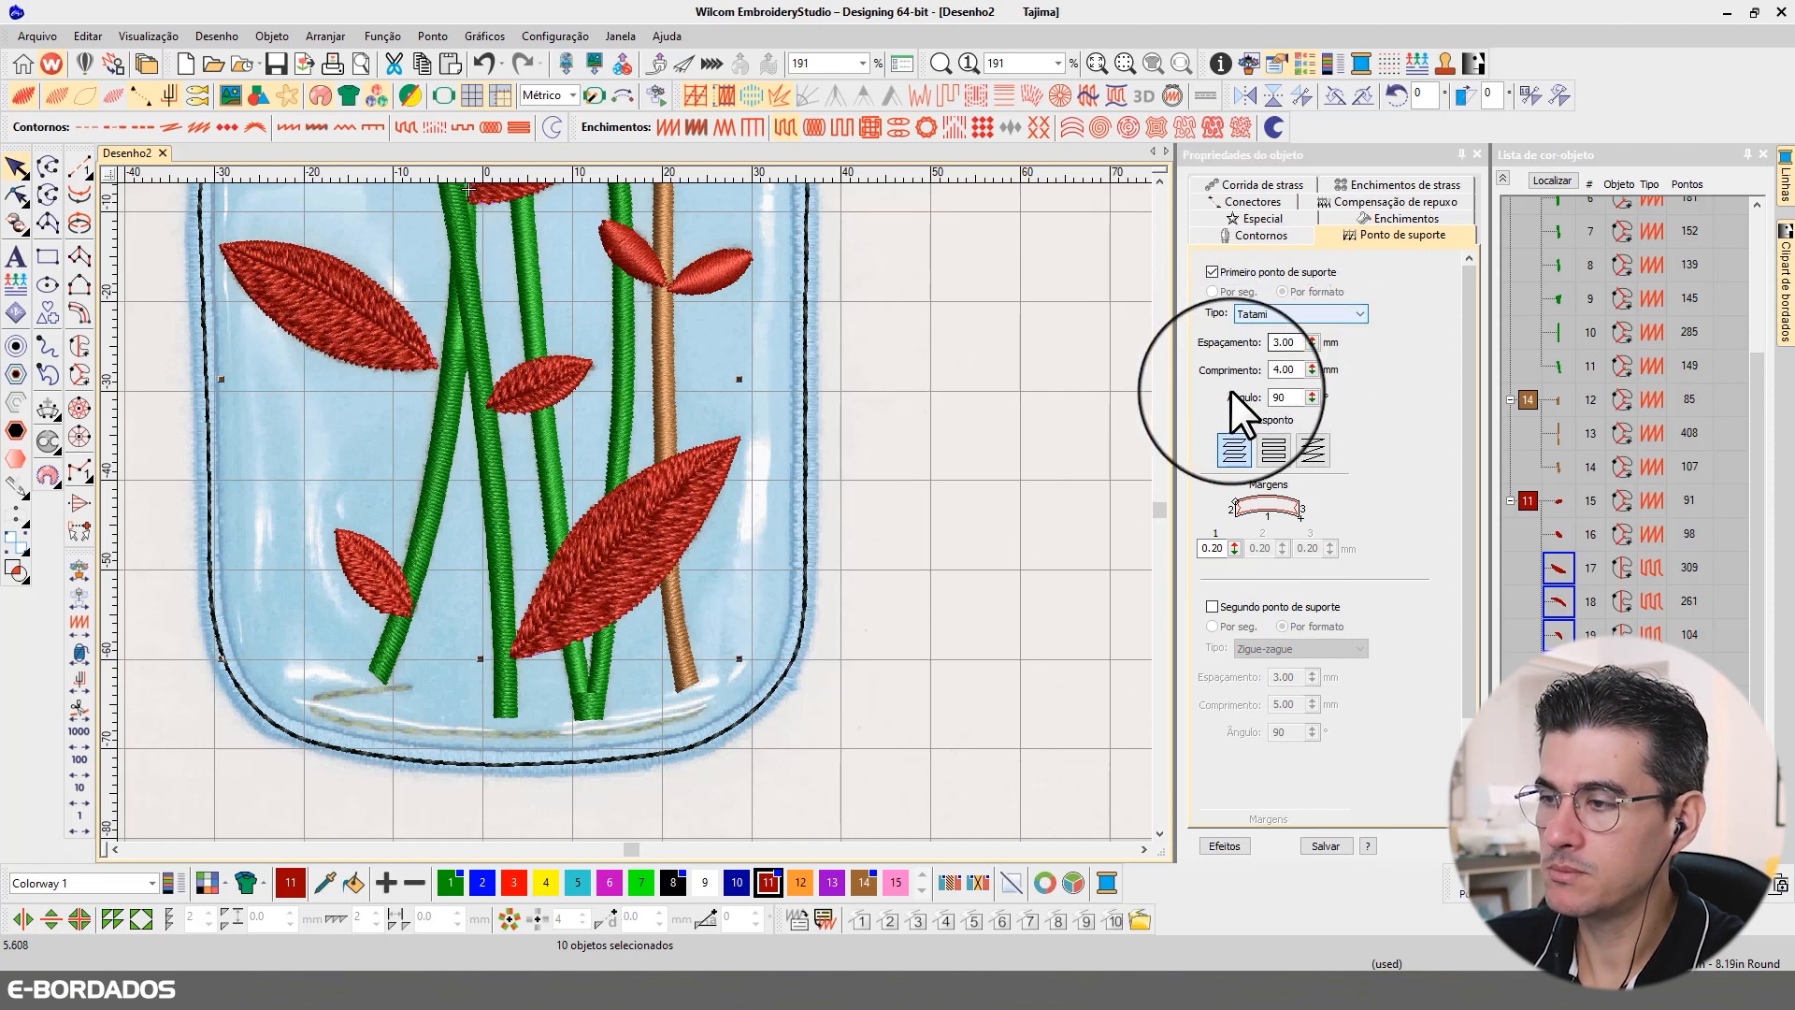
Step: Set the pull compensation of the selected leaves to 0.40 mm and check the leaf edges across the jar
{"action": "left_click", "coordinate": [1545, 180]}
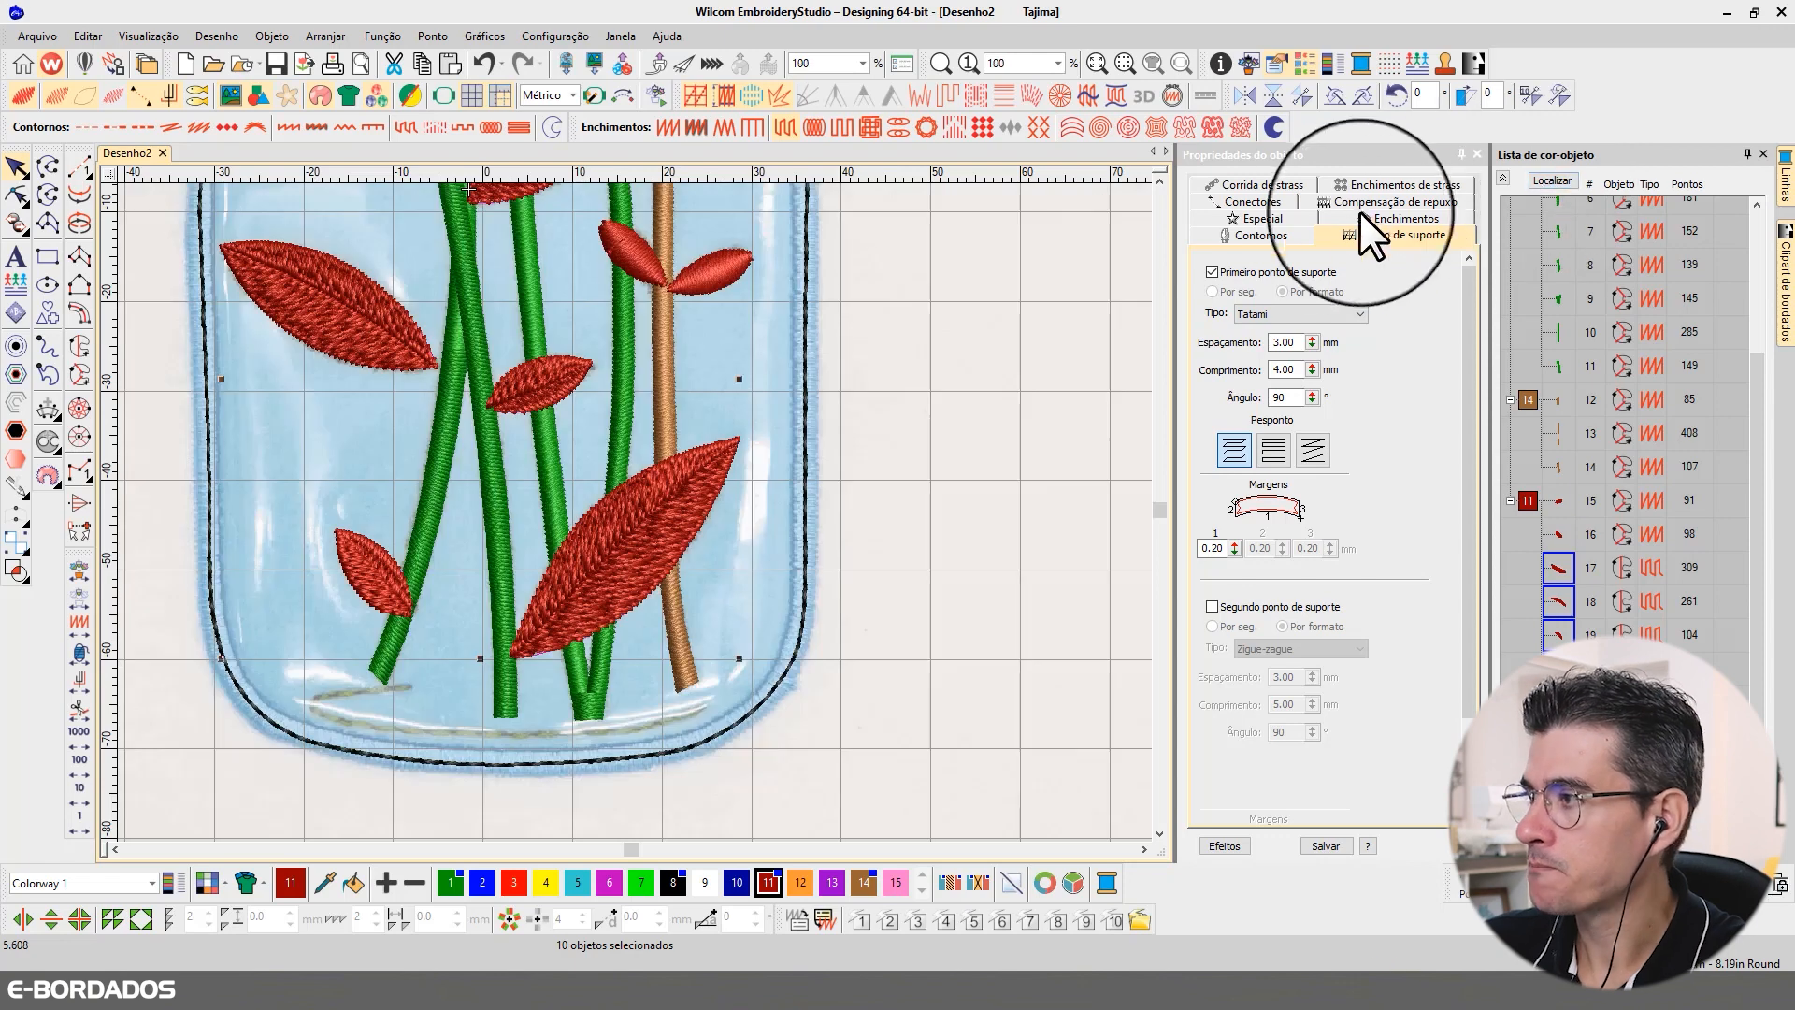
{"action": "left_click", "coordinate": [1343, 201]}
{"action": "double_click", "coordinate": [1286, 297]}
{"action": "type", "text": "0.40"}
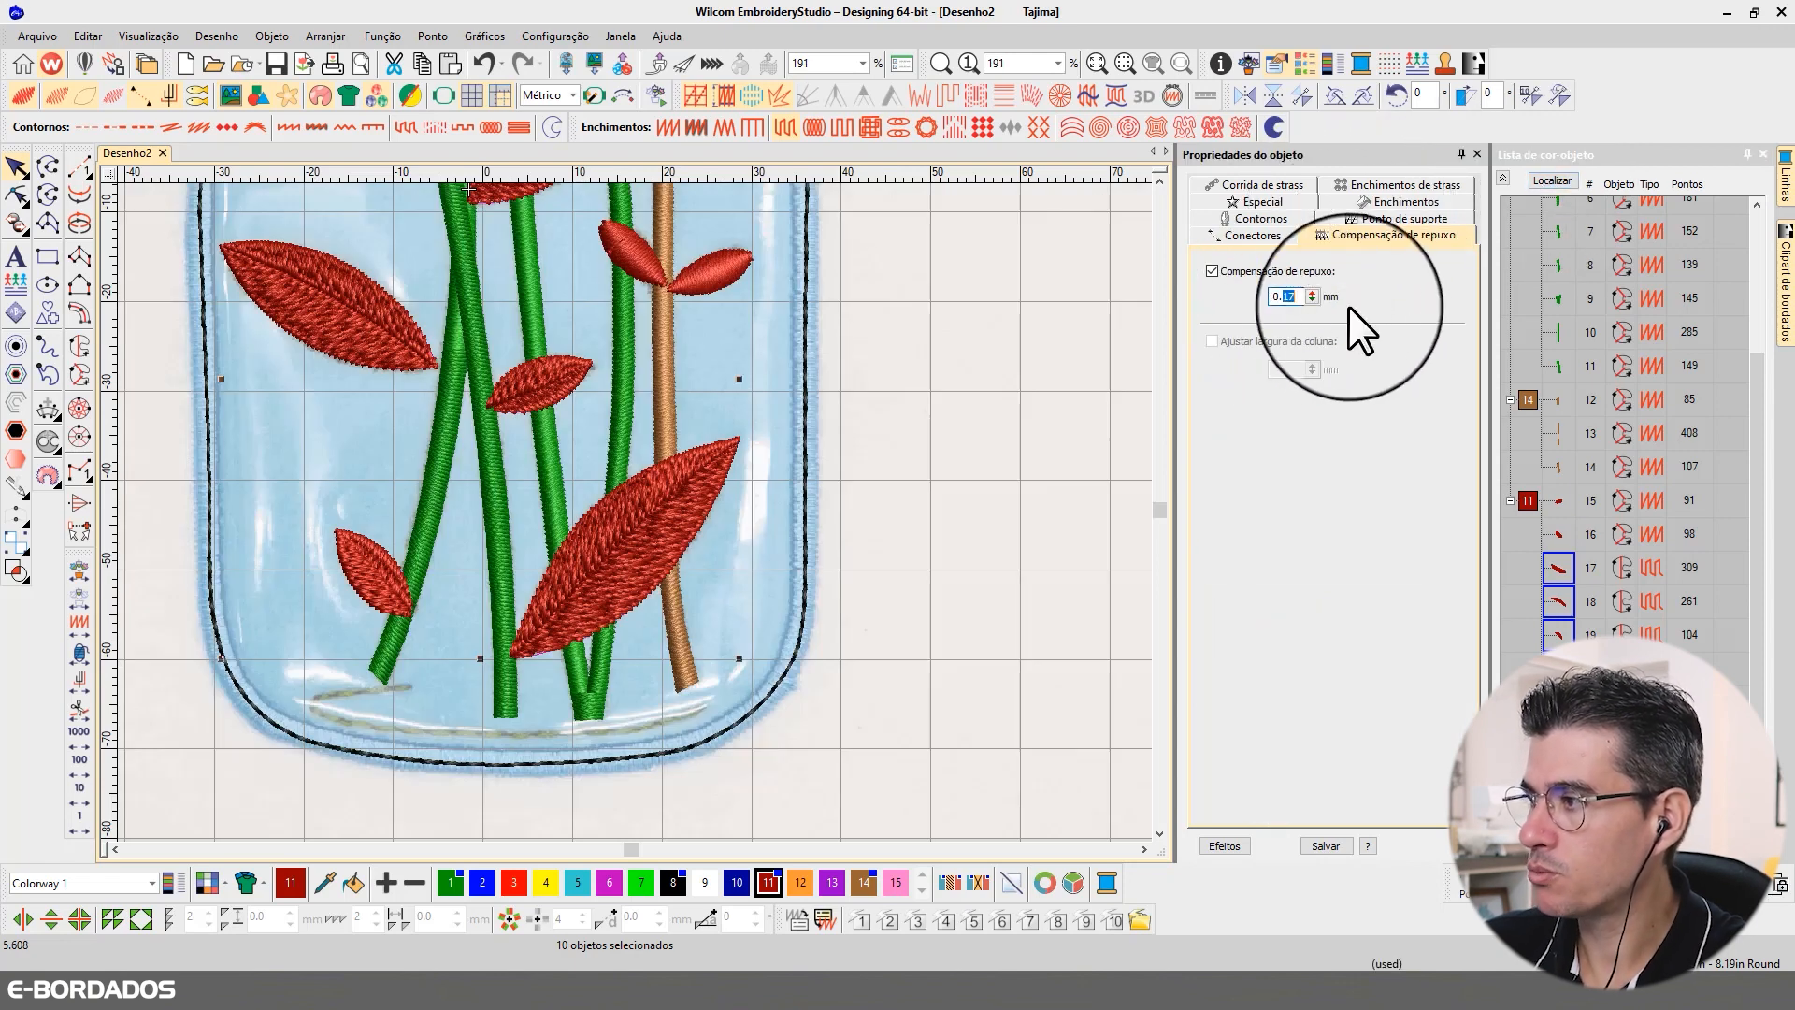
{"action": "key", "text": "Return"}
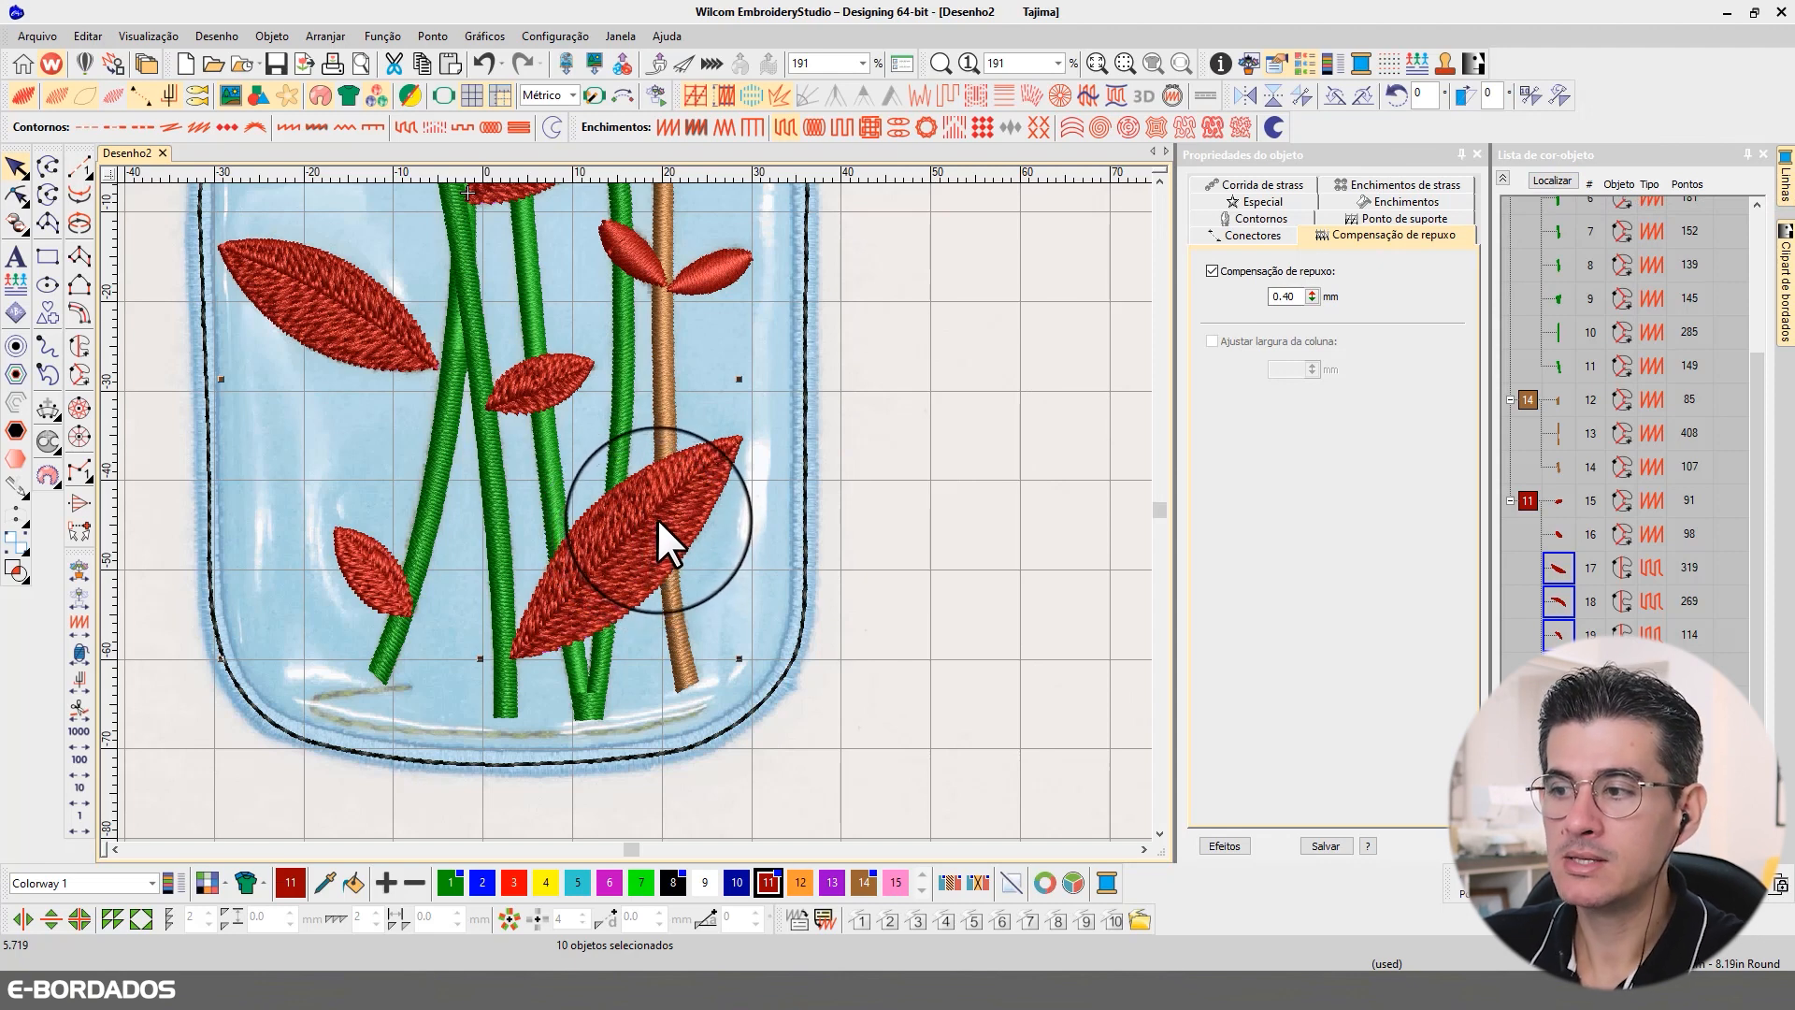
{"action": "left_click", "coordinate": [1534, 181]}
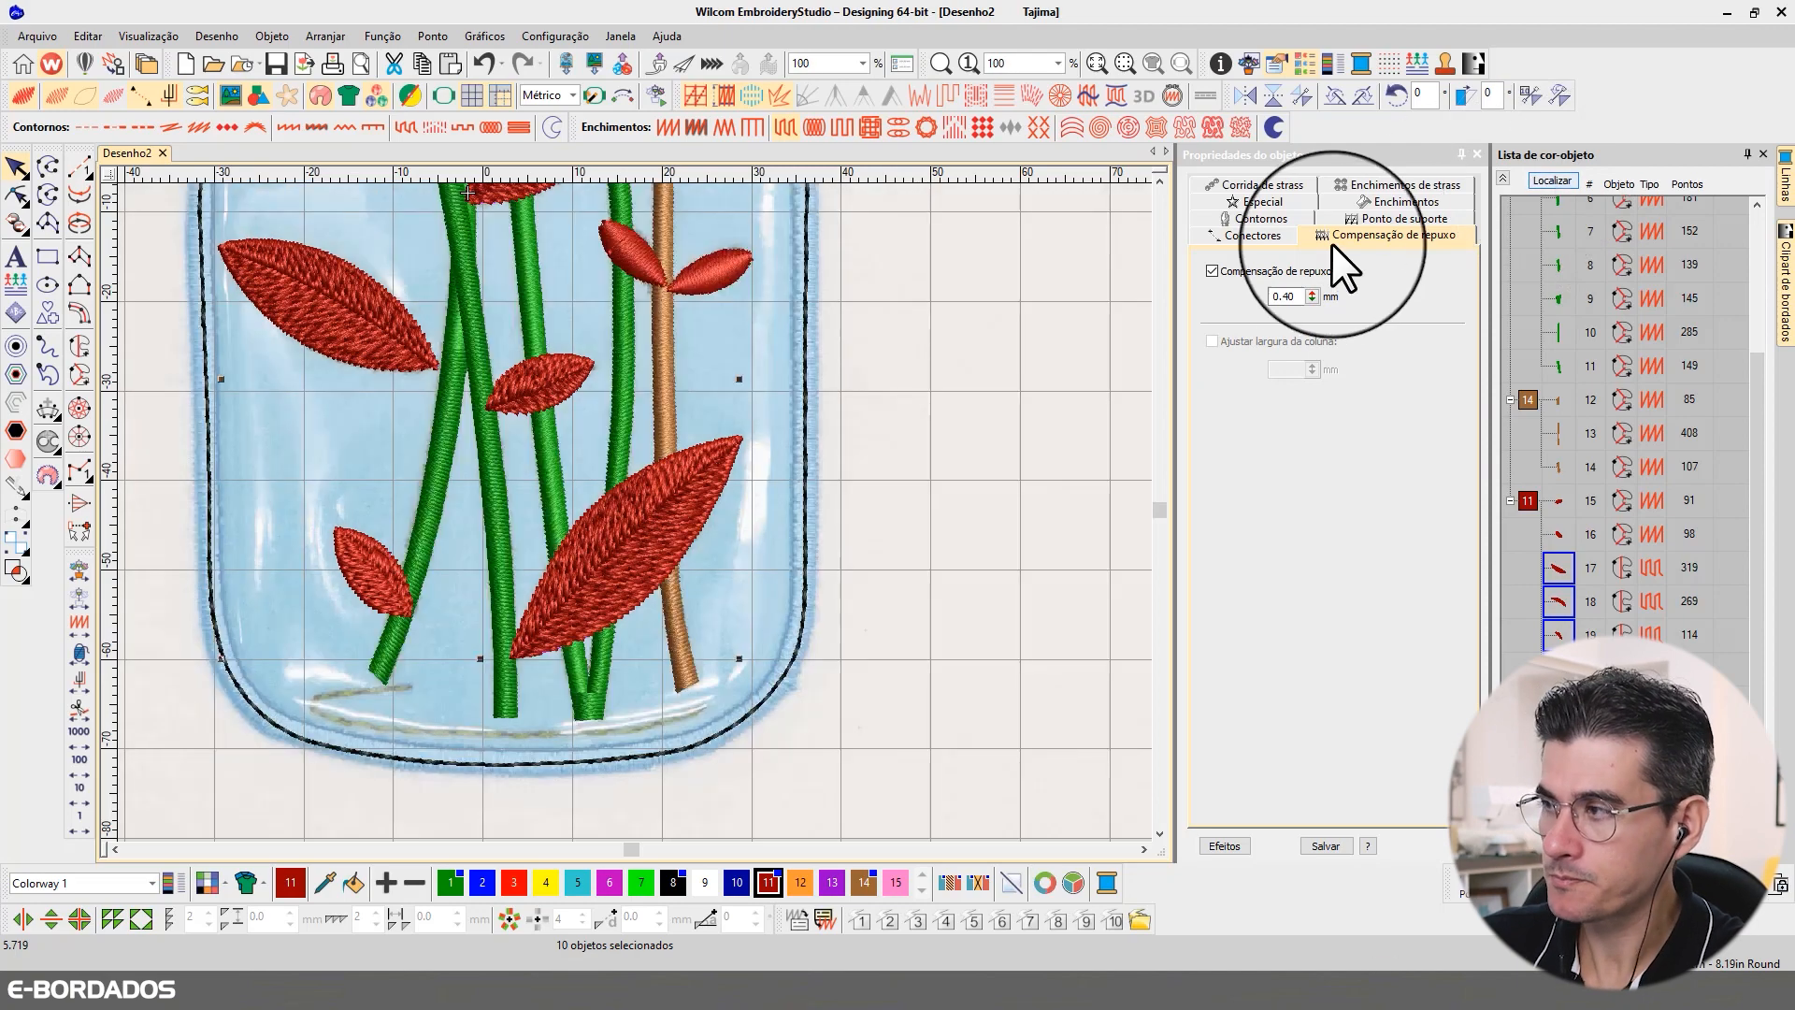
{"action": "left_click", "coordinate": [1160, 180]}
{"action": "left_click", "coordinate": [1161, 177]}
{"action": "left_click", "coordinate": [1162, 178]}
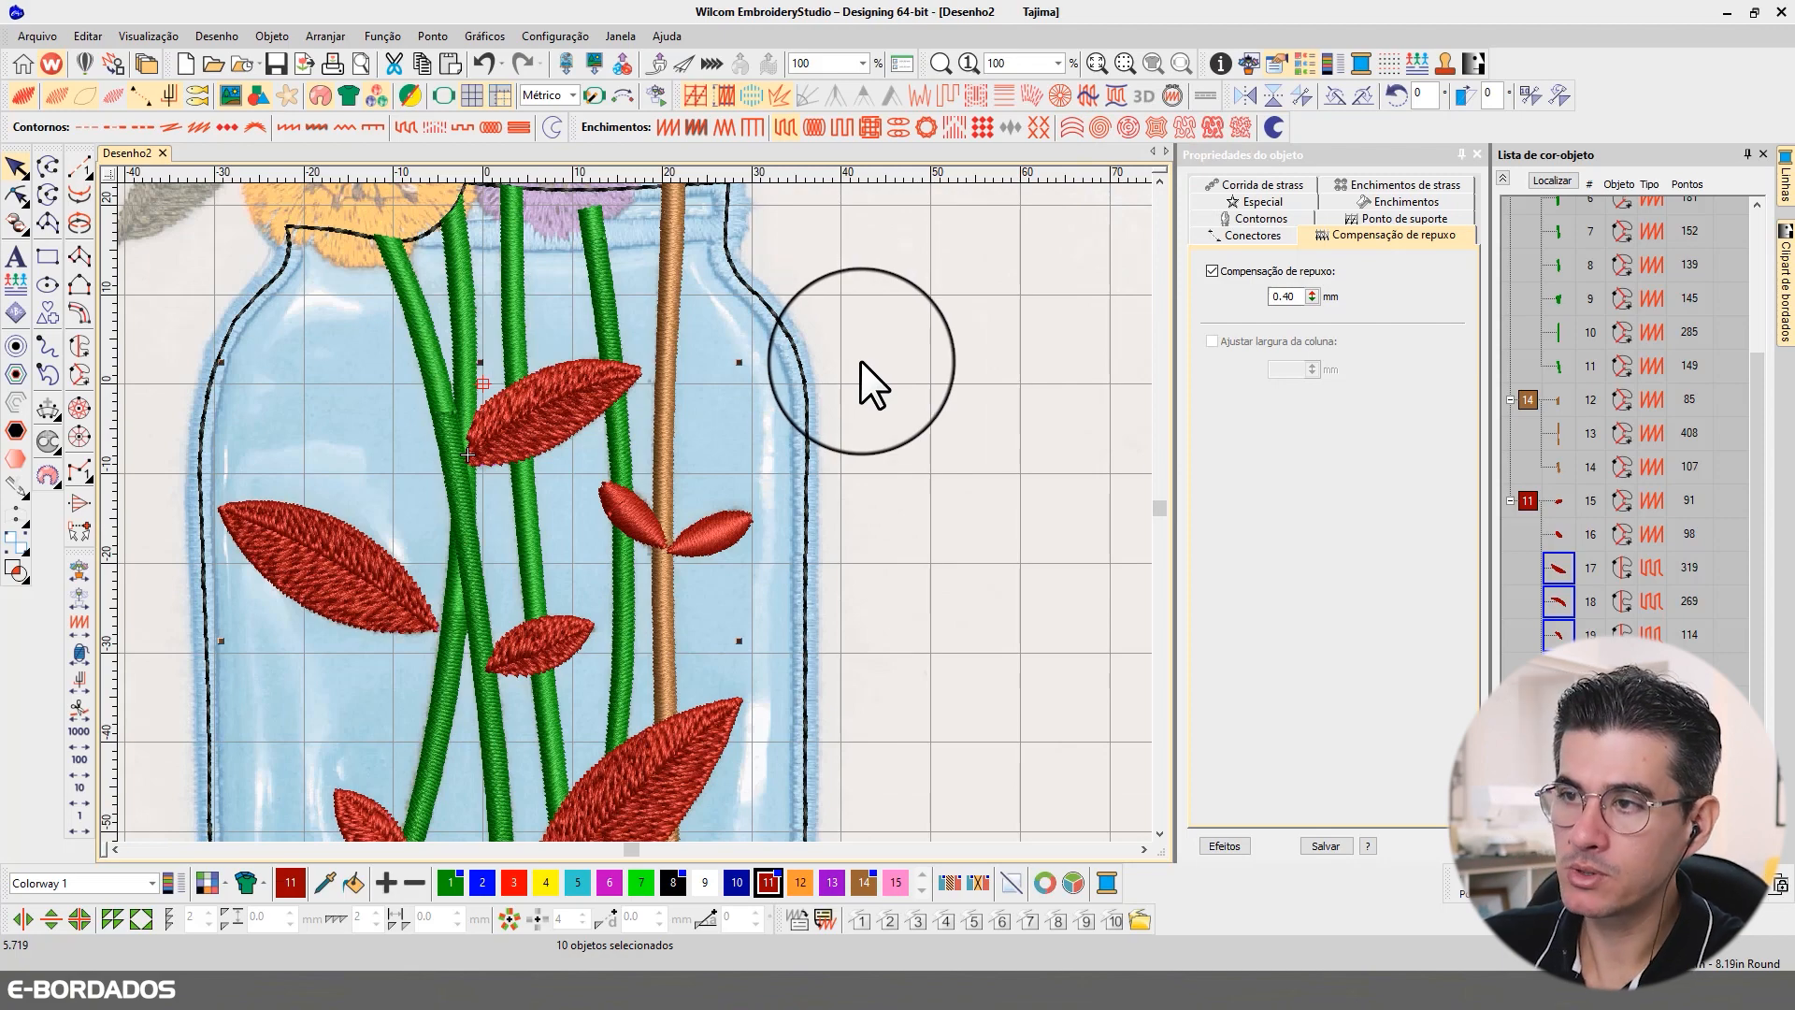
{"action": "scroll", "coordinate": [860, 361], "scroll_direction": "down", "scroll_amount": 2}
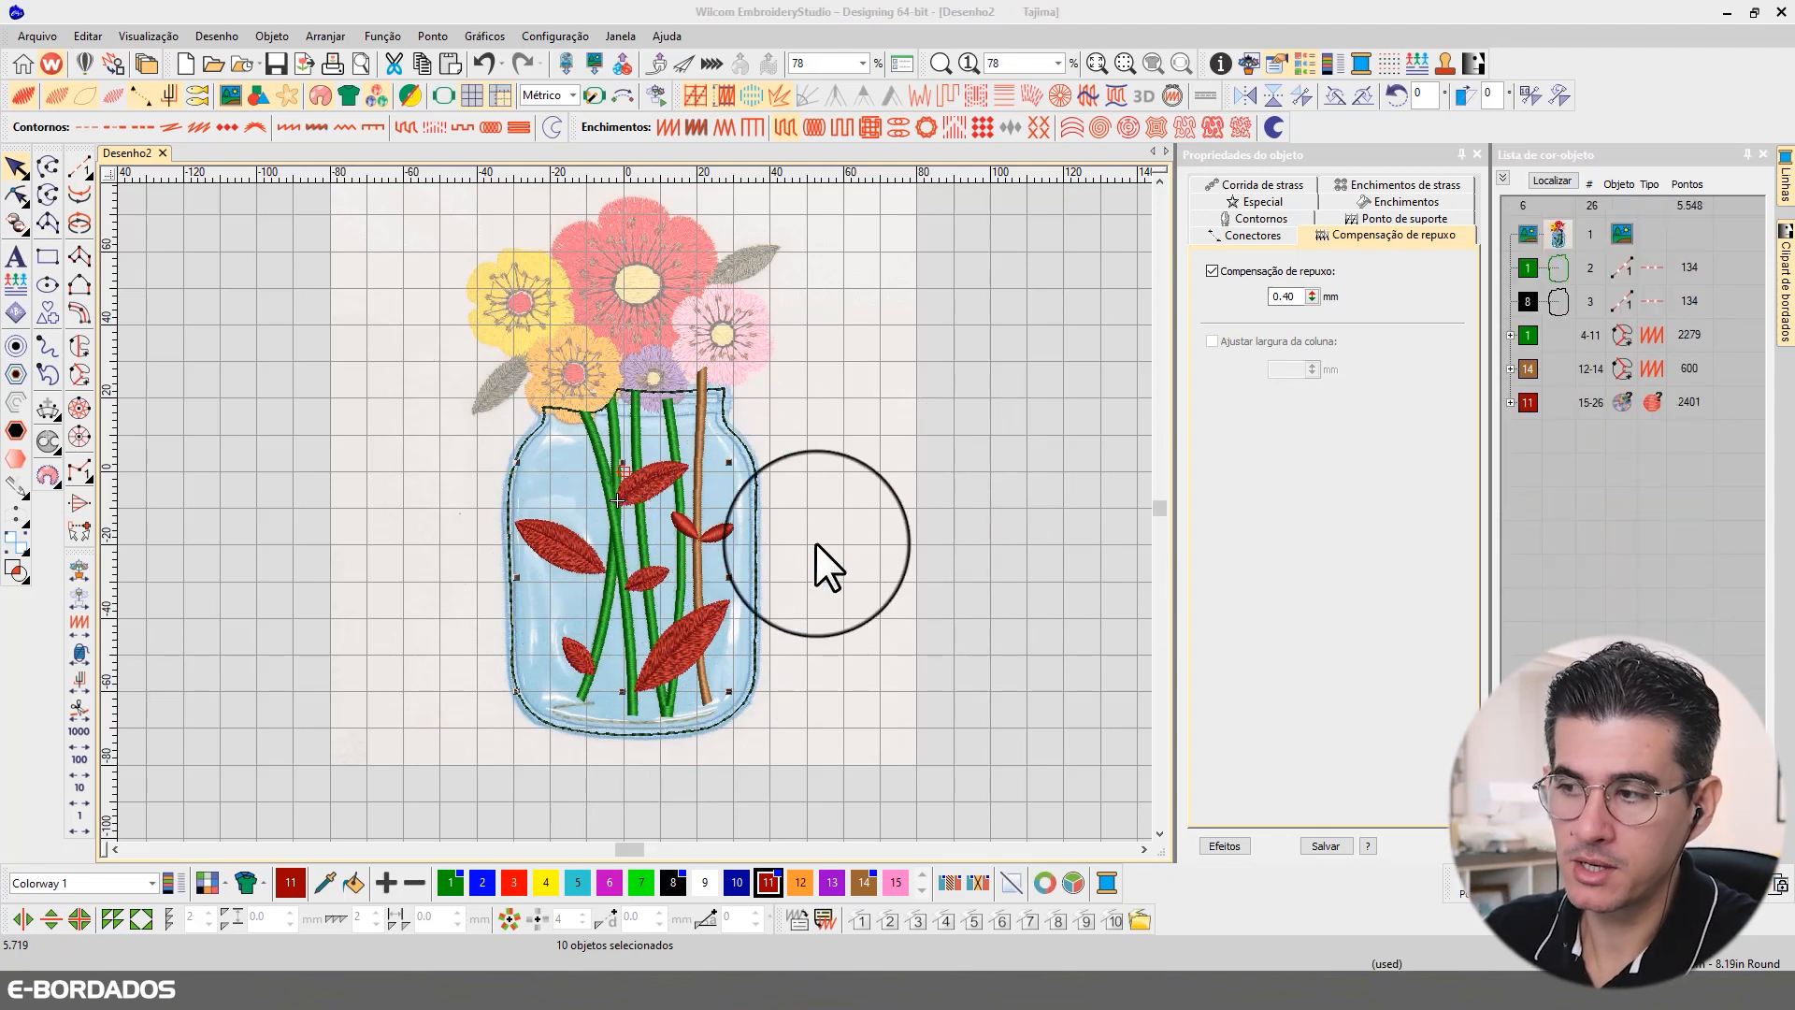
Step: Isolate the black running-stitch jar outline to identify it, restore the full view, duplicate the outline, and clear the selection
{"action": "left_click", "coordinate": [1024, 426]}
{"action": "key", "text": "b"}
{"action": "left_click_drag", "start_coordinate": [440, 360], "coordinate": [880, 766]}
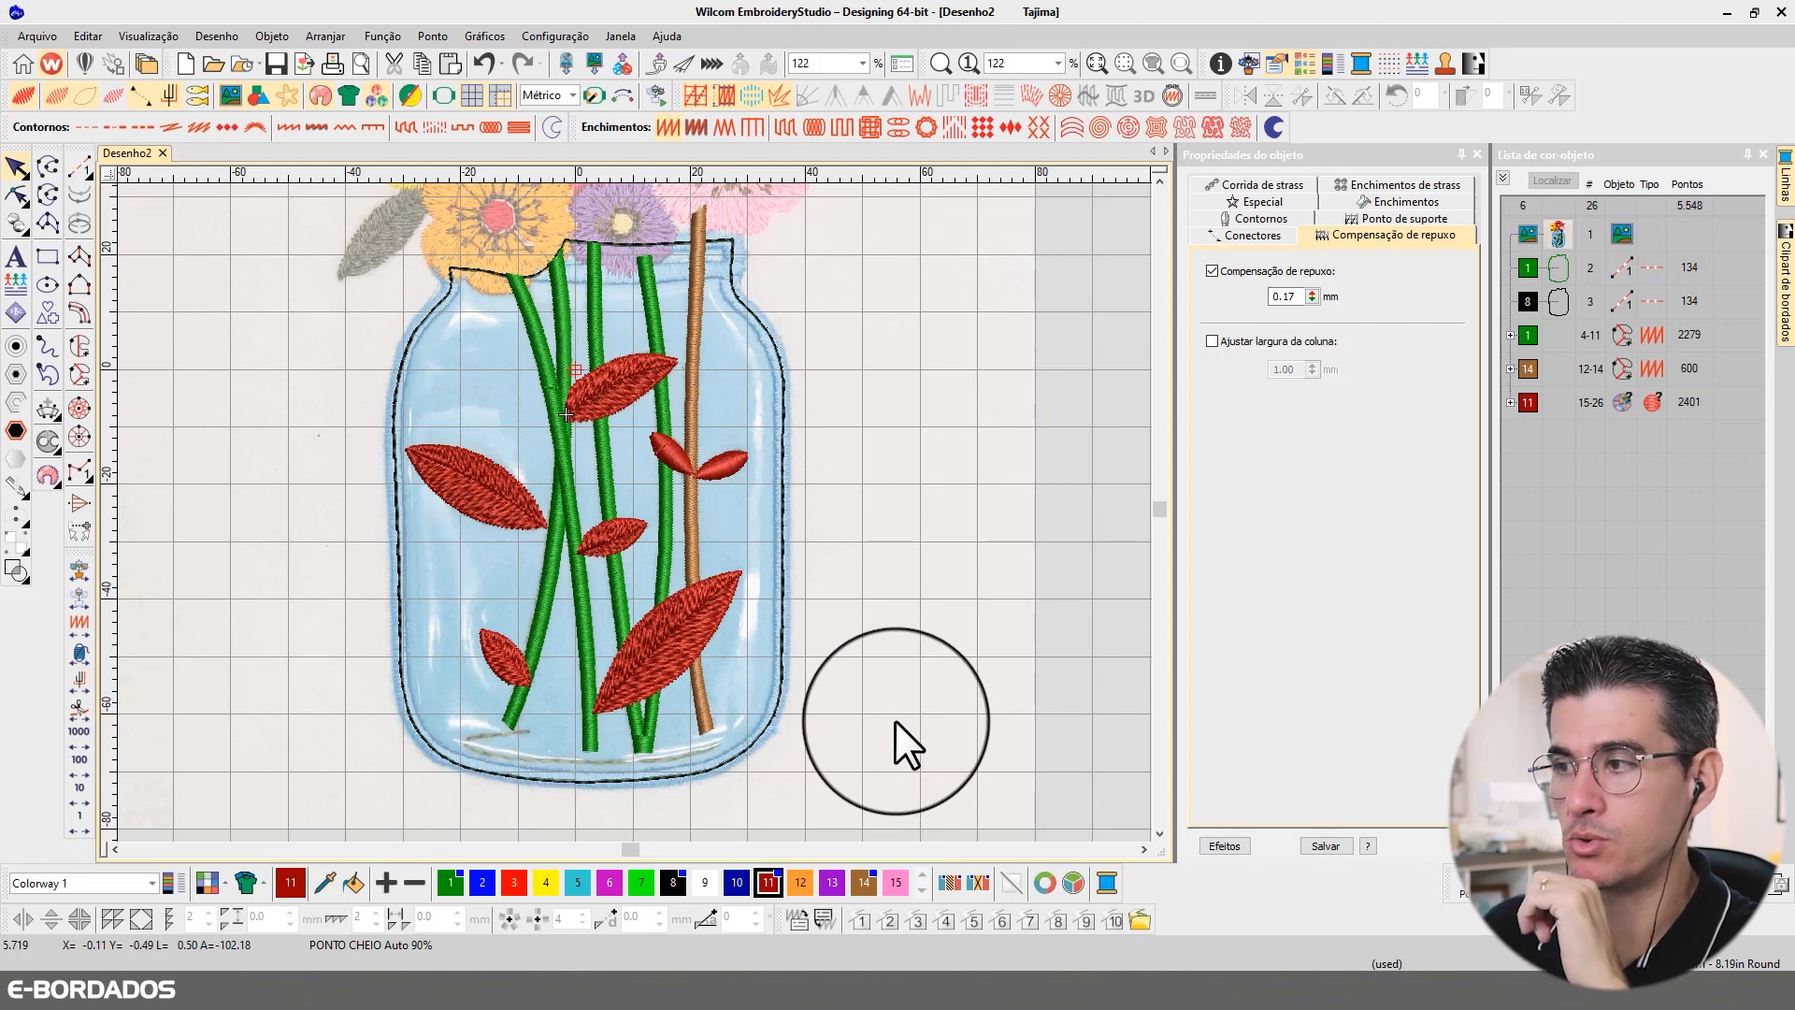
{"action": "left_click", "coordinate": [1557, 303]}
{"action": "left_click", "coordinate": [1552, 179]}
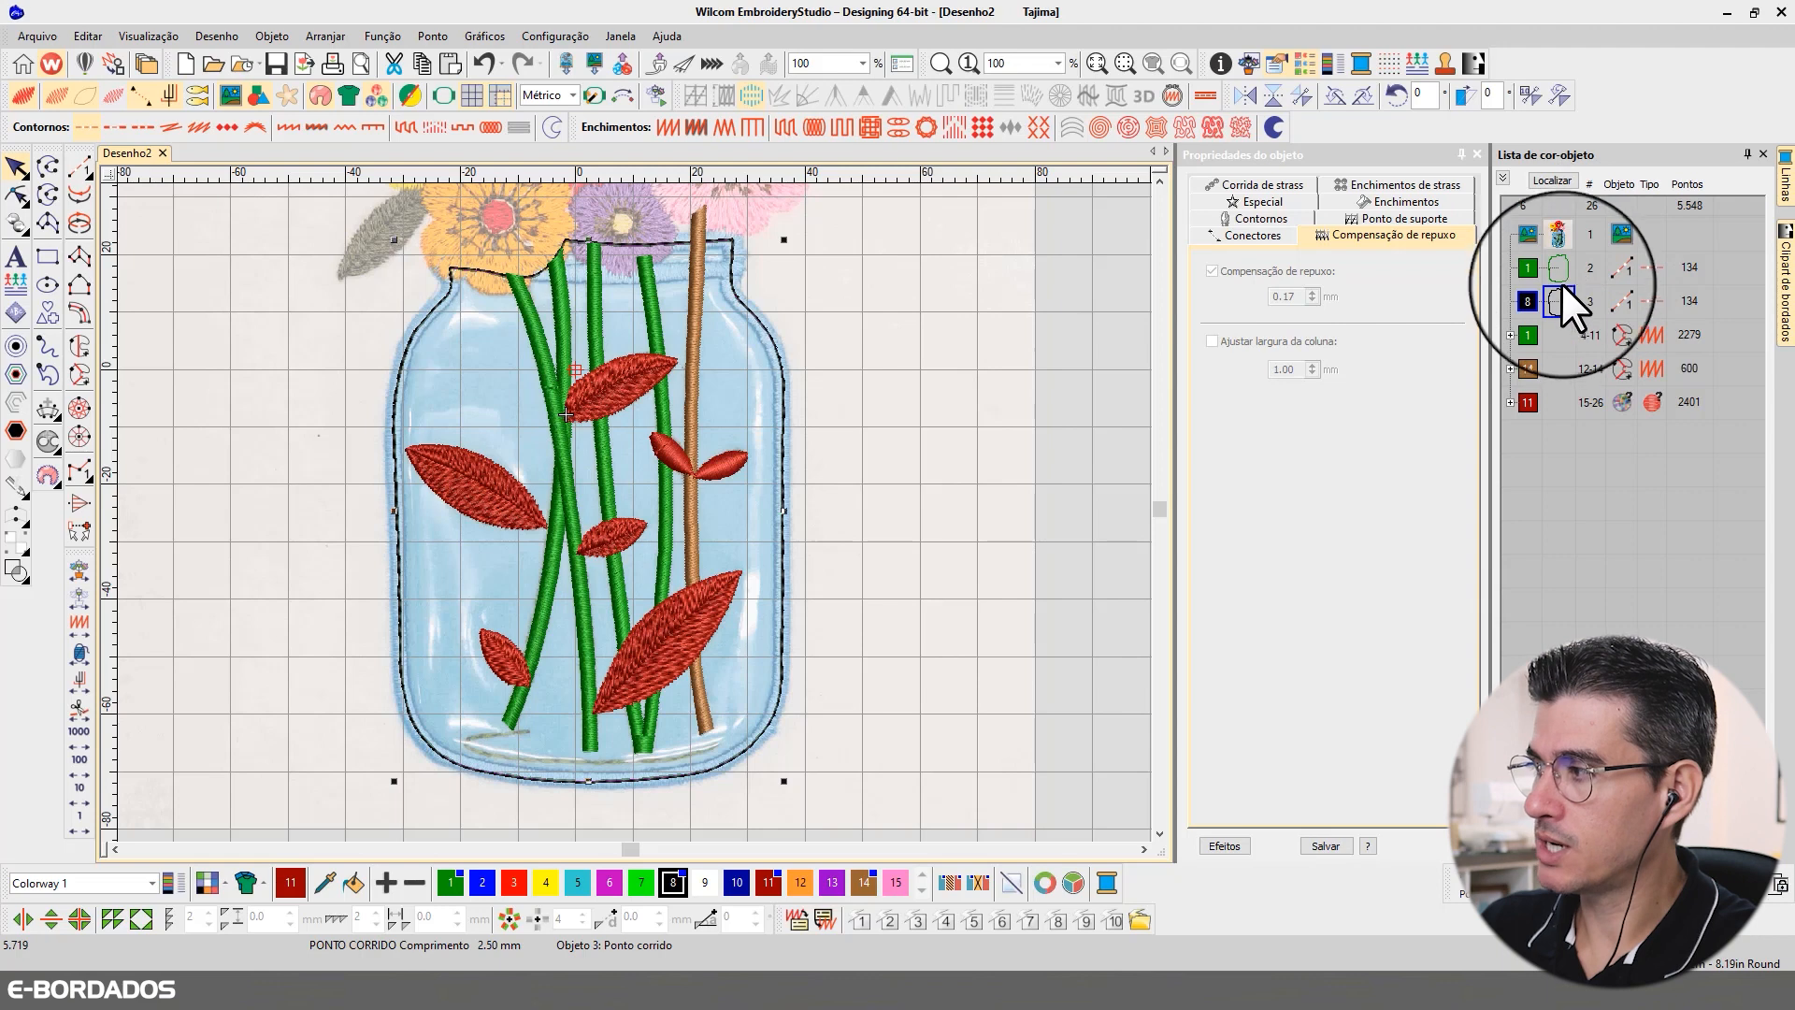
{"action": "left_click", "coordinate": [1558, 278]}
{"action": "left_click", "coordinate": [1557, 290]}
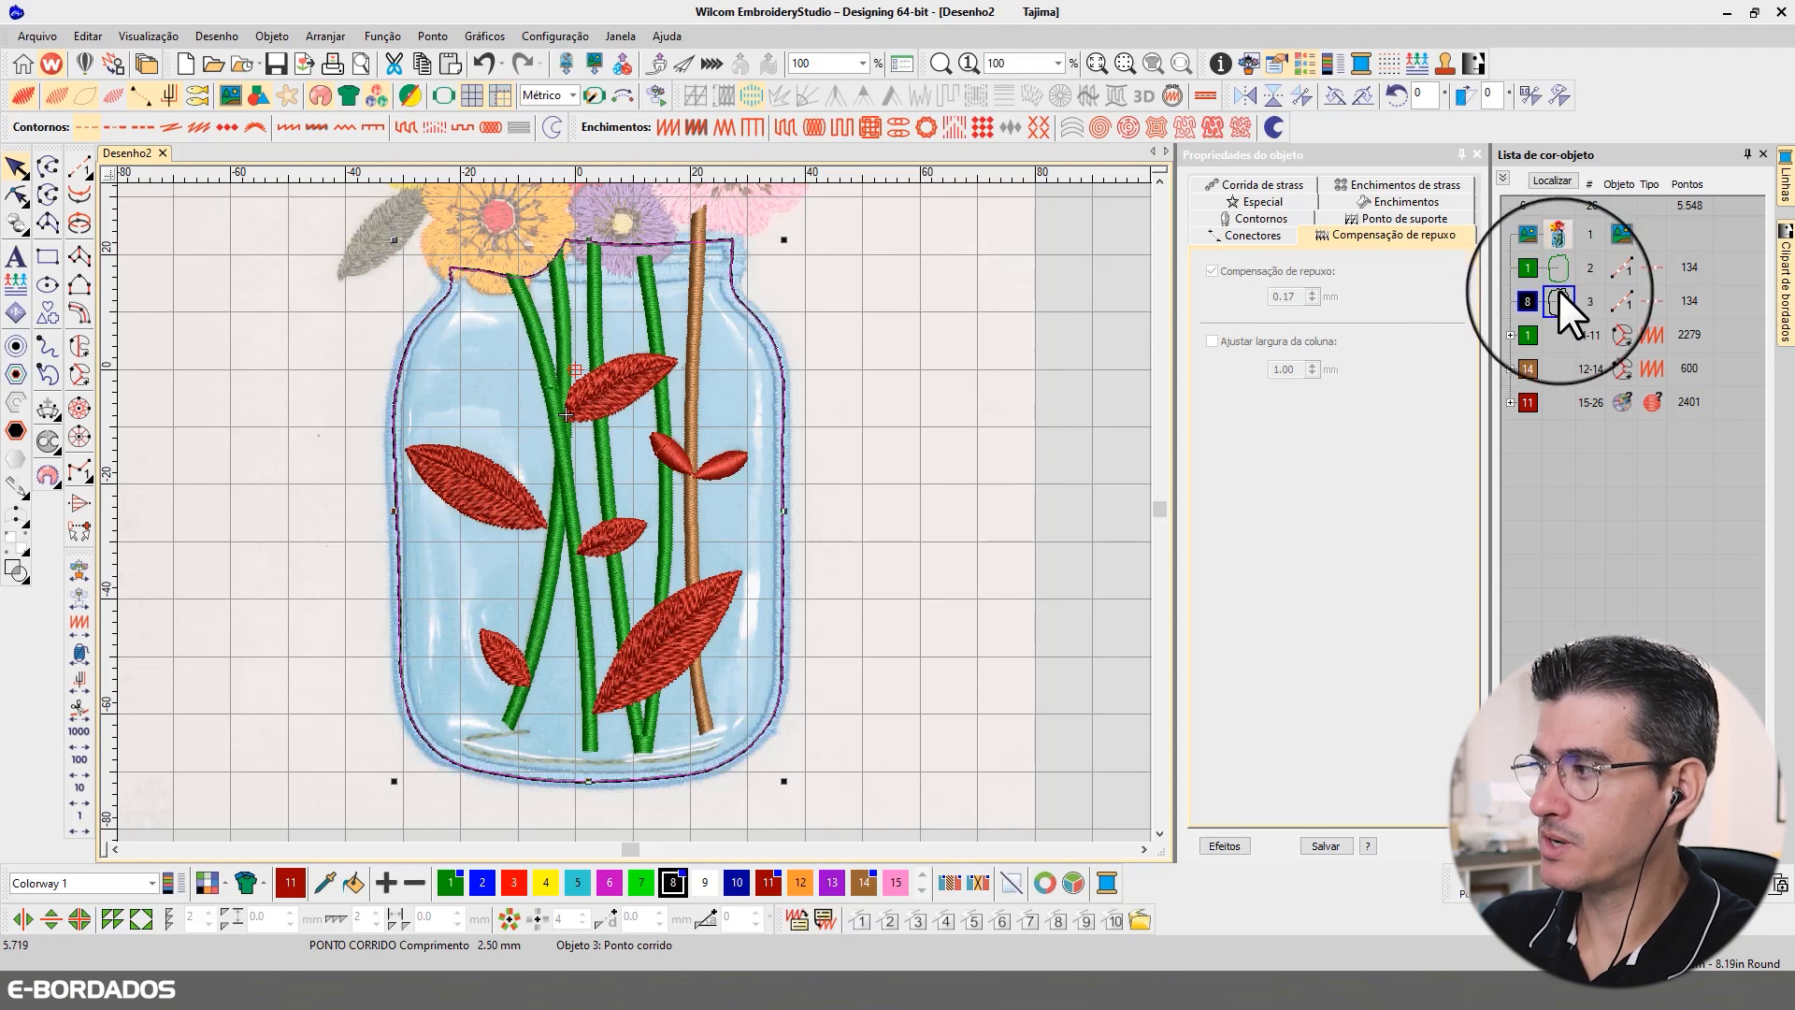
{"action": "key", "text": "ctrl+d"}
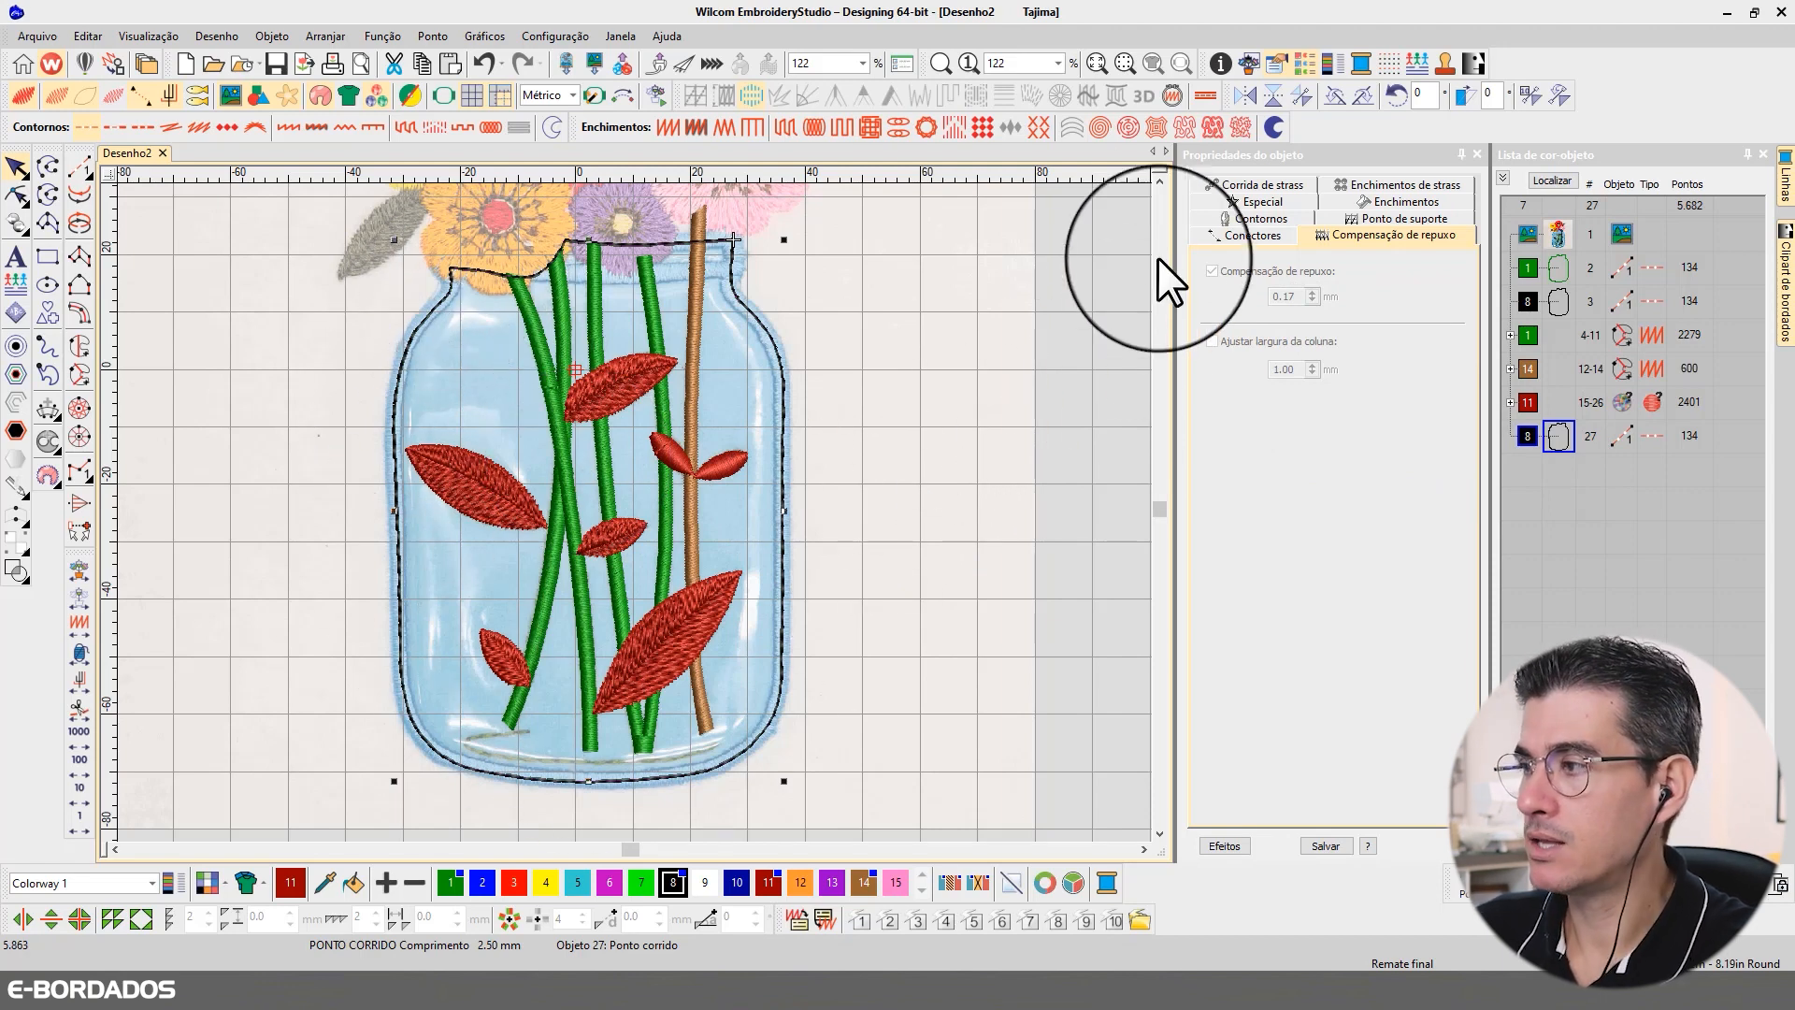
{"action": "left_click", "coordinate": [1113, 224]}
{"action": "scroll", "coordinate": [1145, 182], "scroll_direction": "up", "scroll_amount": 2}
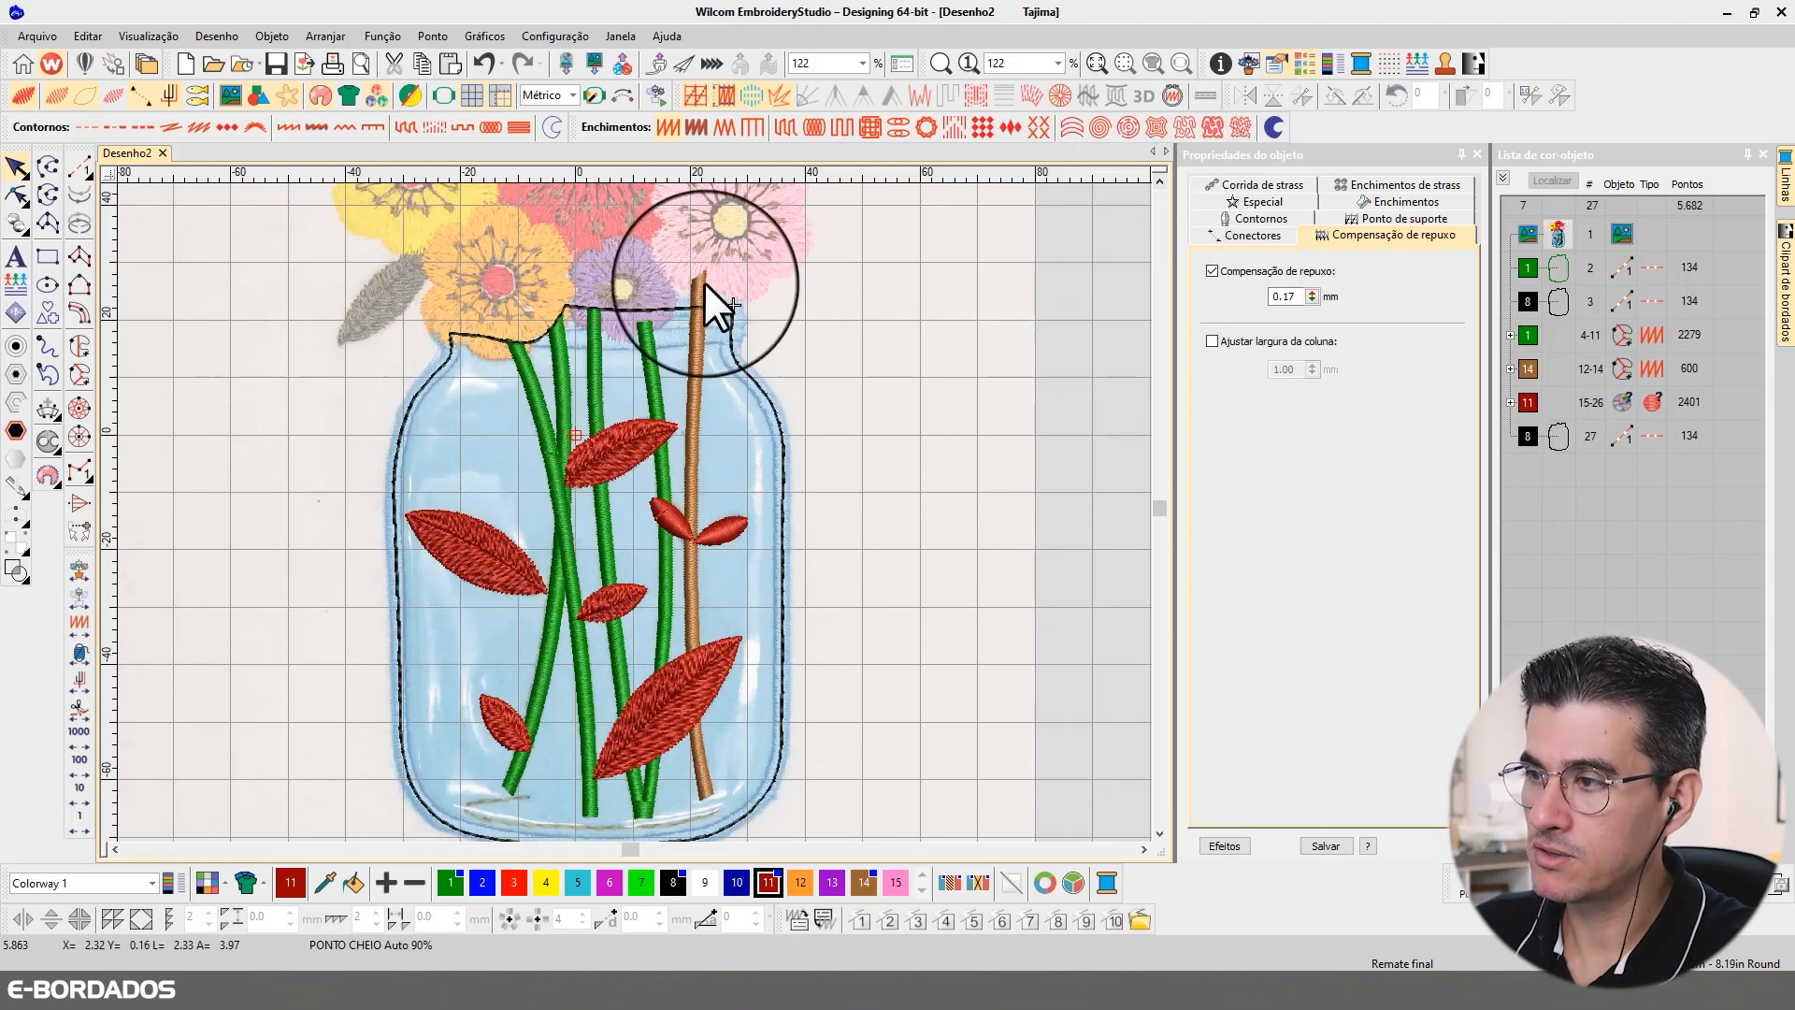
{"action": "left_click", "coordinate": [699, 282]}
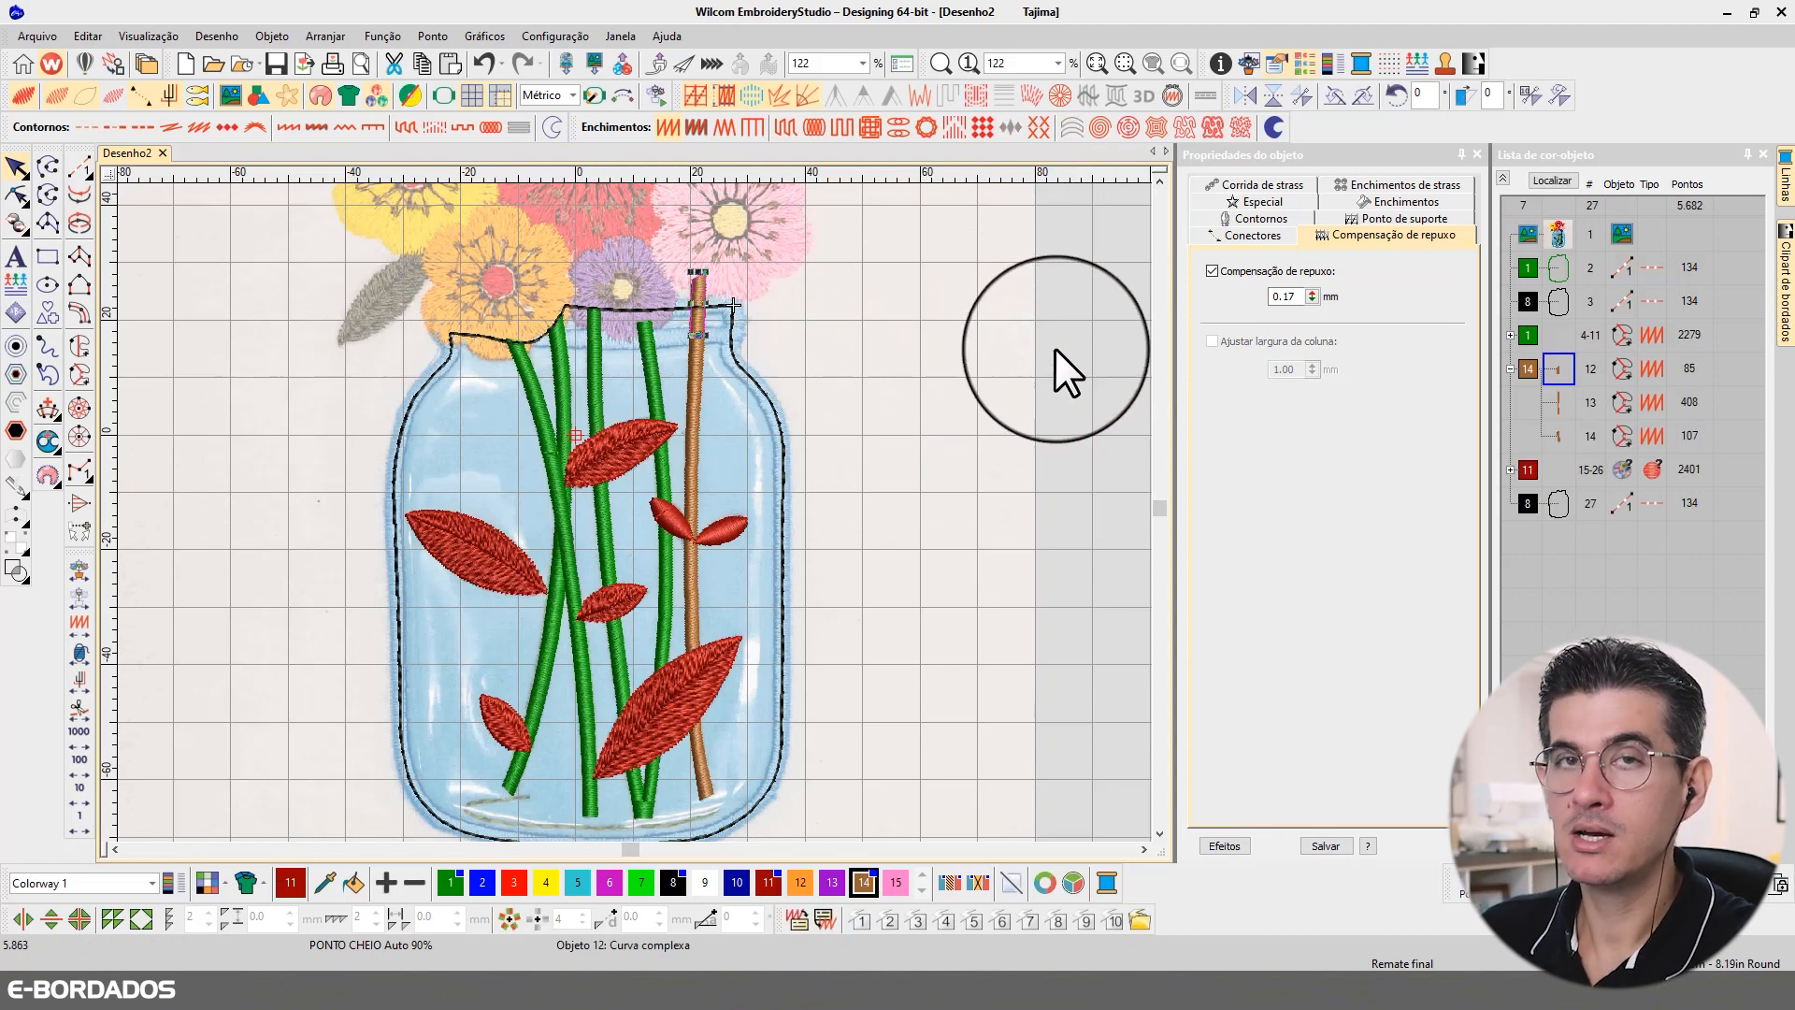
{"action": "left_click", "coordinate": [1063, 383]}
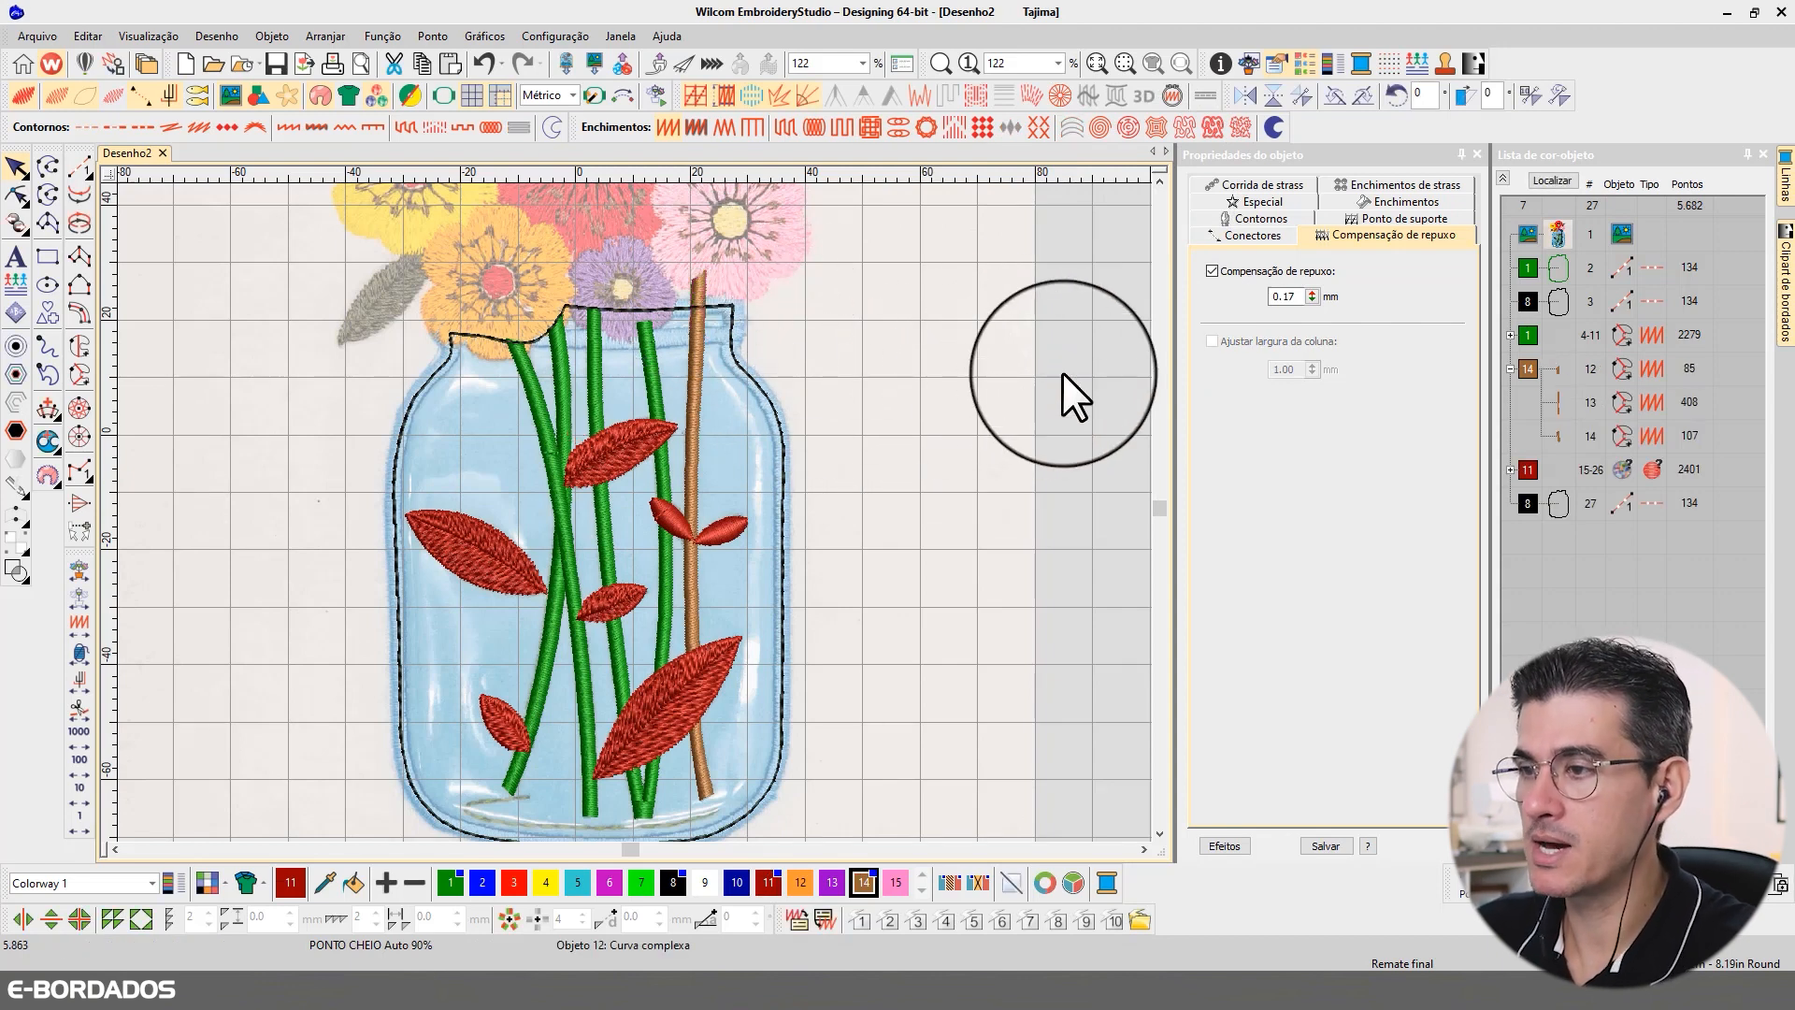
Step: Prepare a Column C object in thread colour 5 with a 3.00 mm column width for the jar border
{"action": "left_click", "coordinate": [578, 882]}
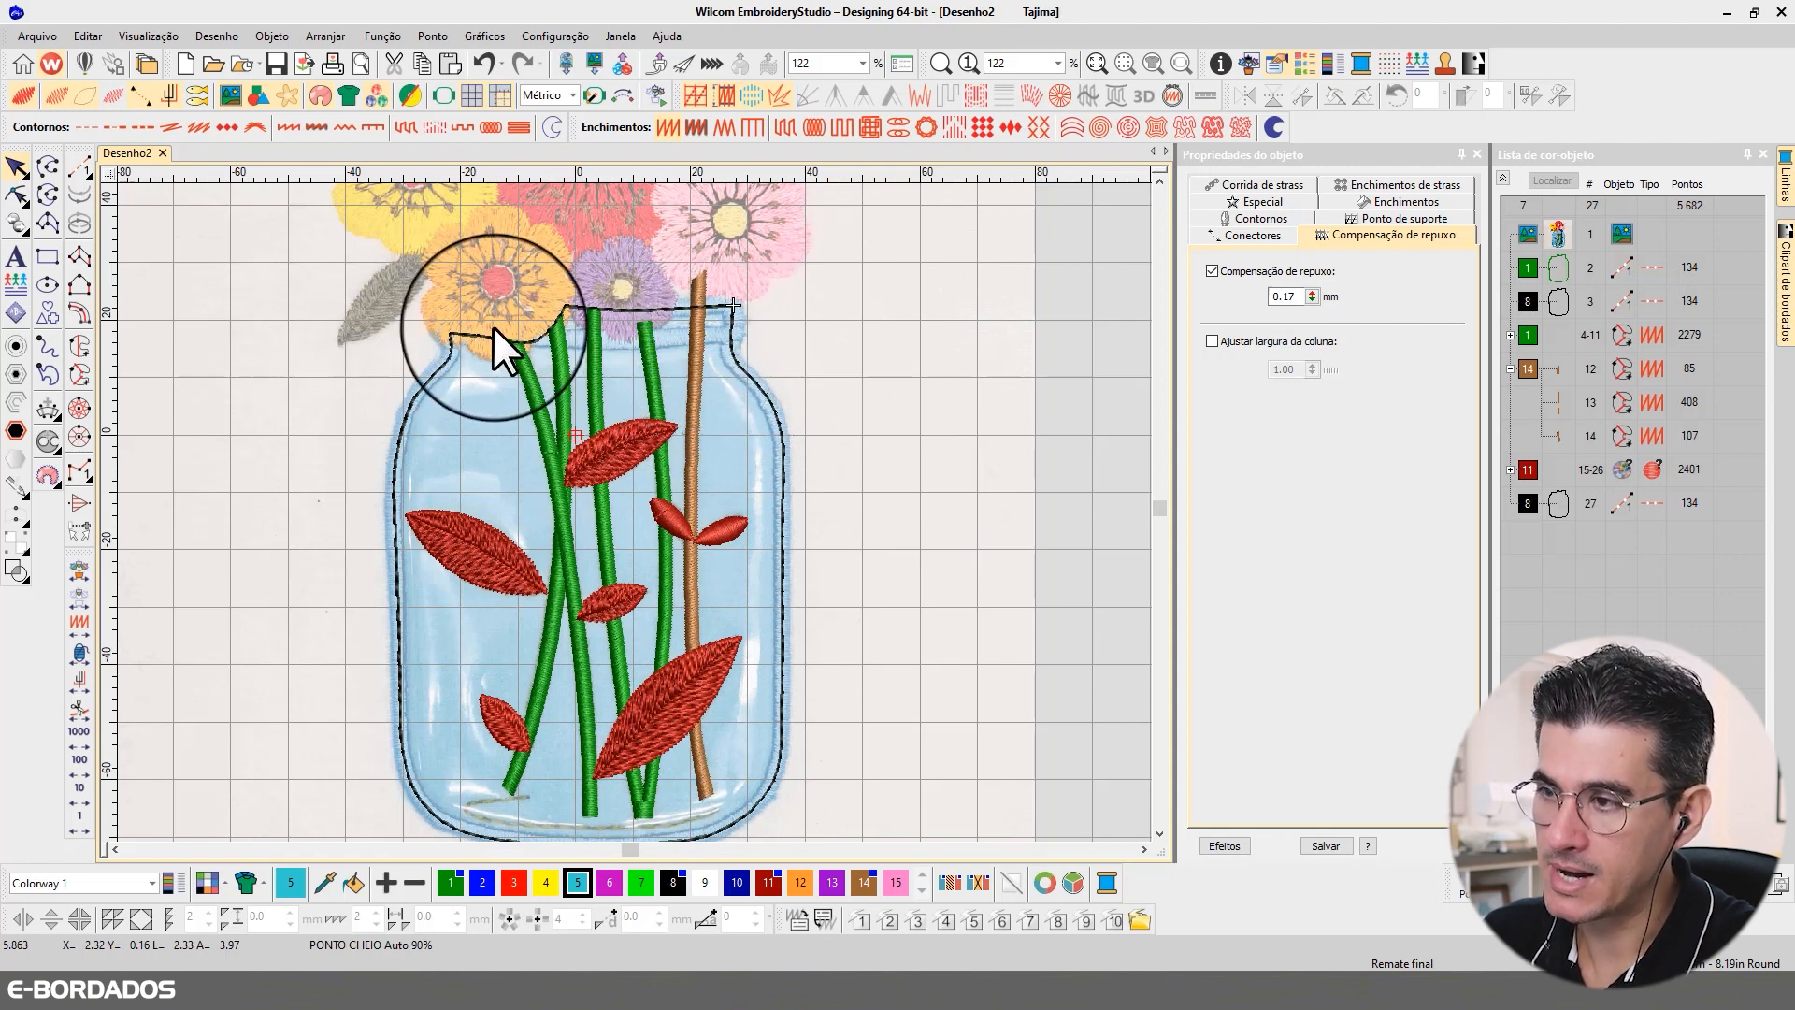
{"action": "scroll", "coordinate": [585, 331], "scroll_direction": "up", "scroll_amount": 1}
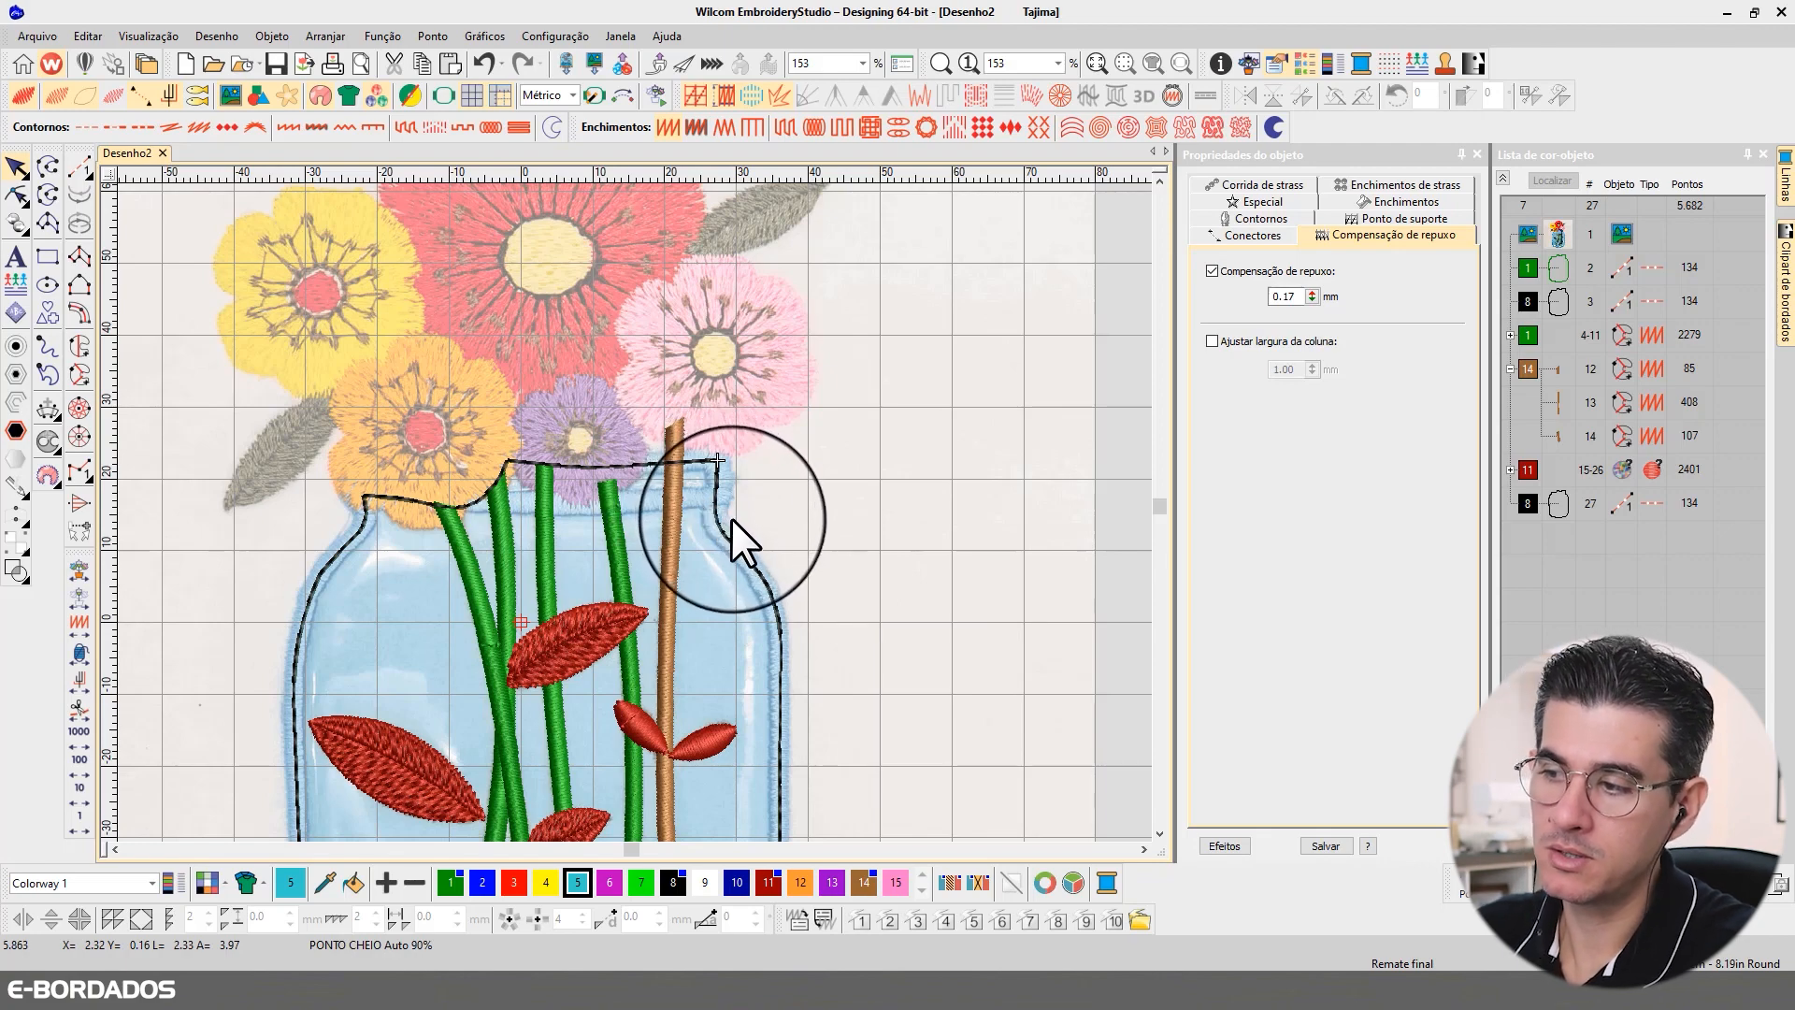
{"action": "scroll", "coordinate": [731, 518], "scroll_direction": "down", "scroll_amount": 3}
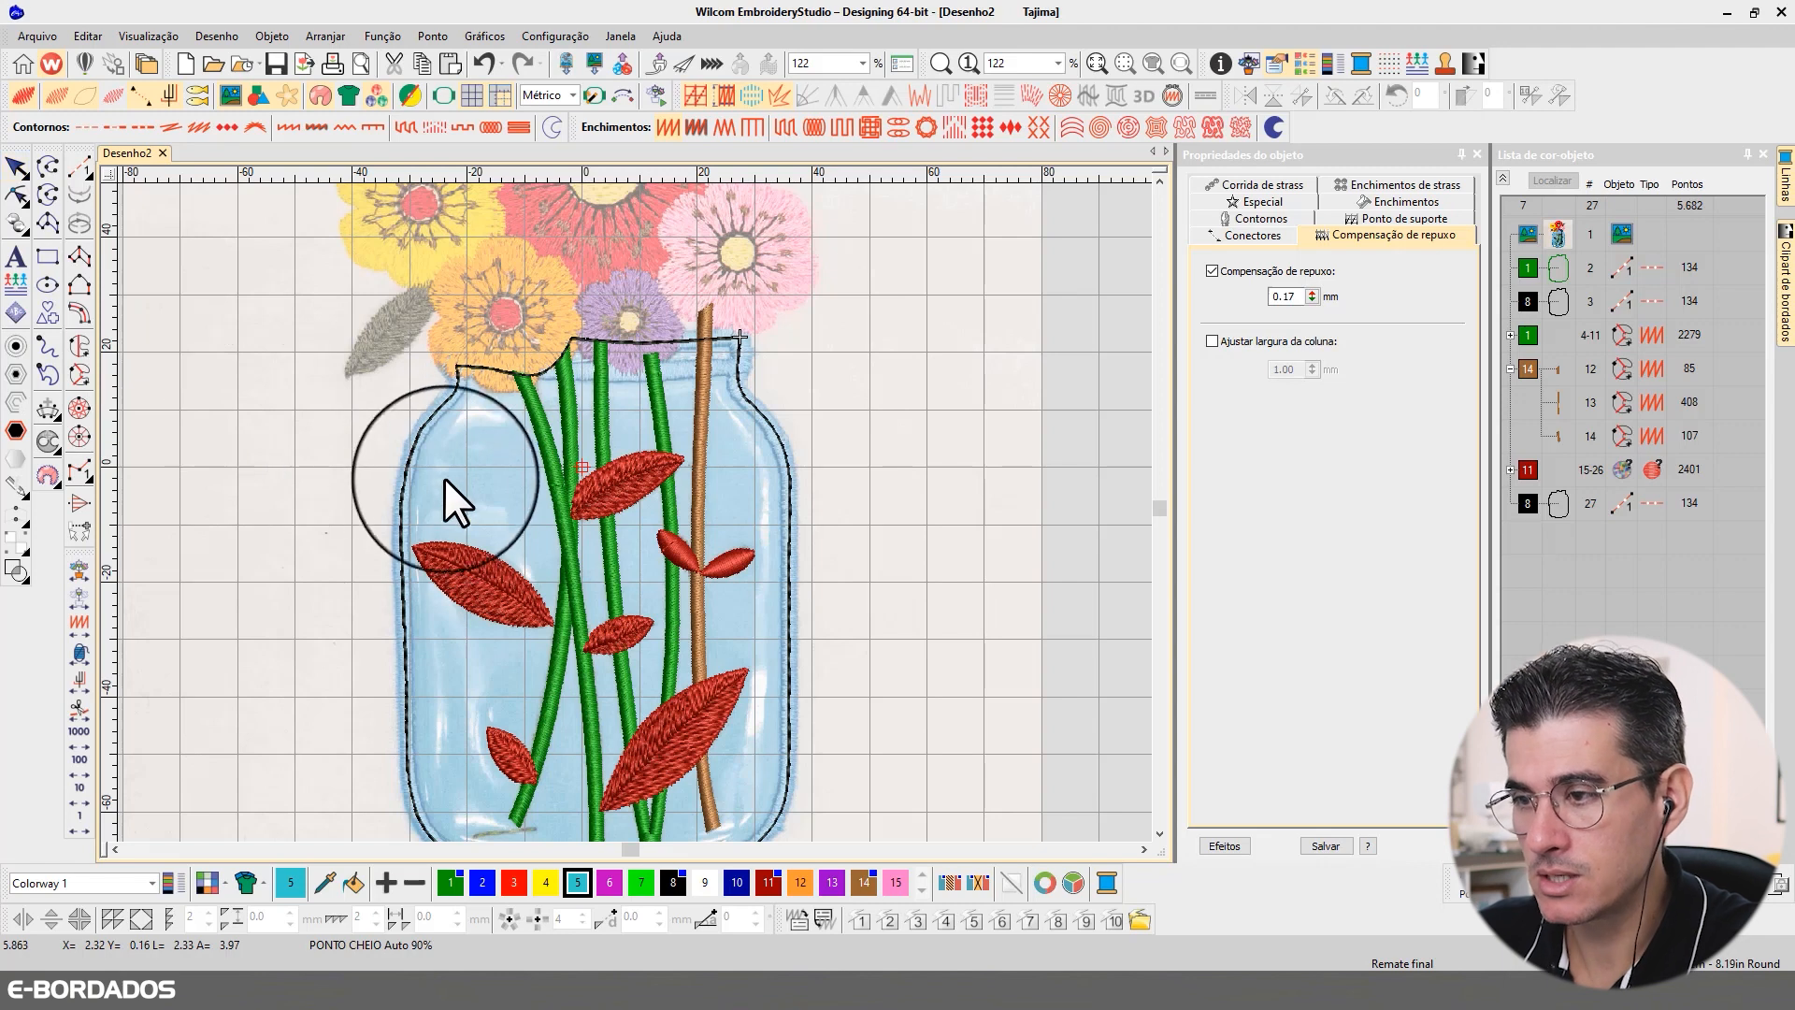
{"action": "left_click", "coordinate": [78, 308]}
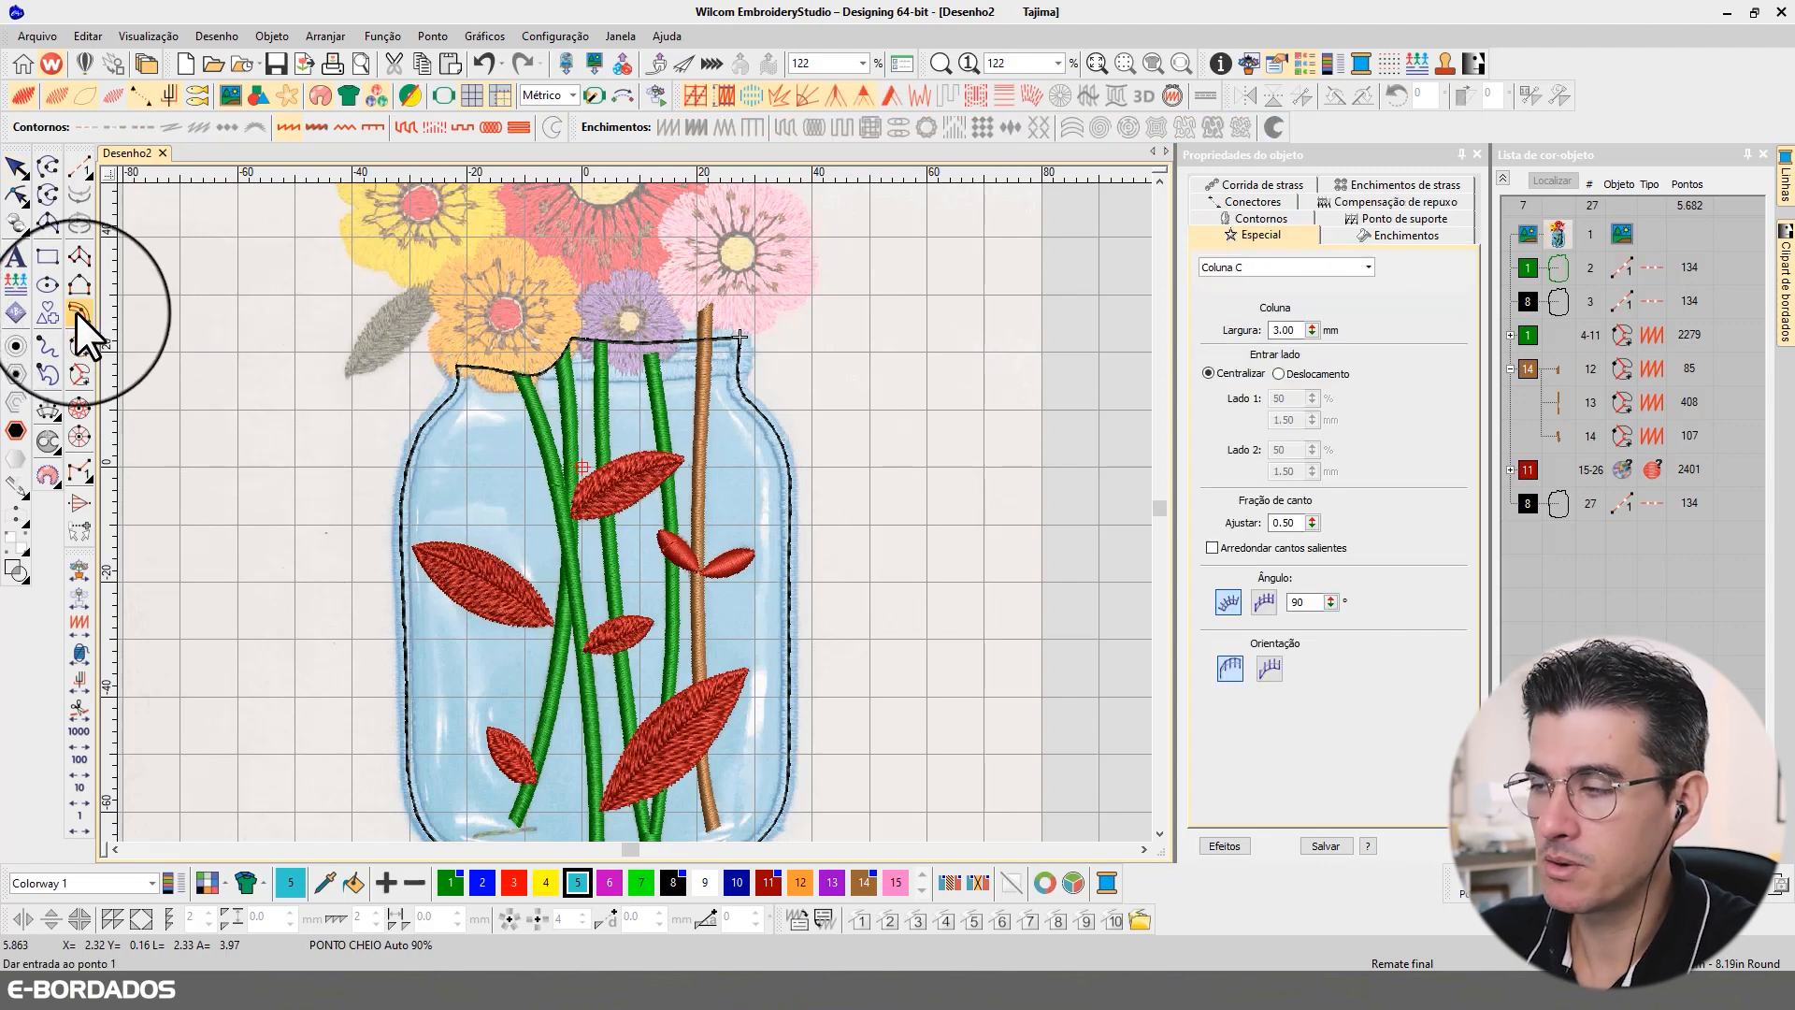
{"action": "double_click", "coordinate": [1284, 330]}
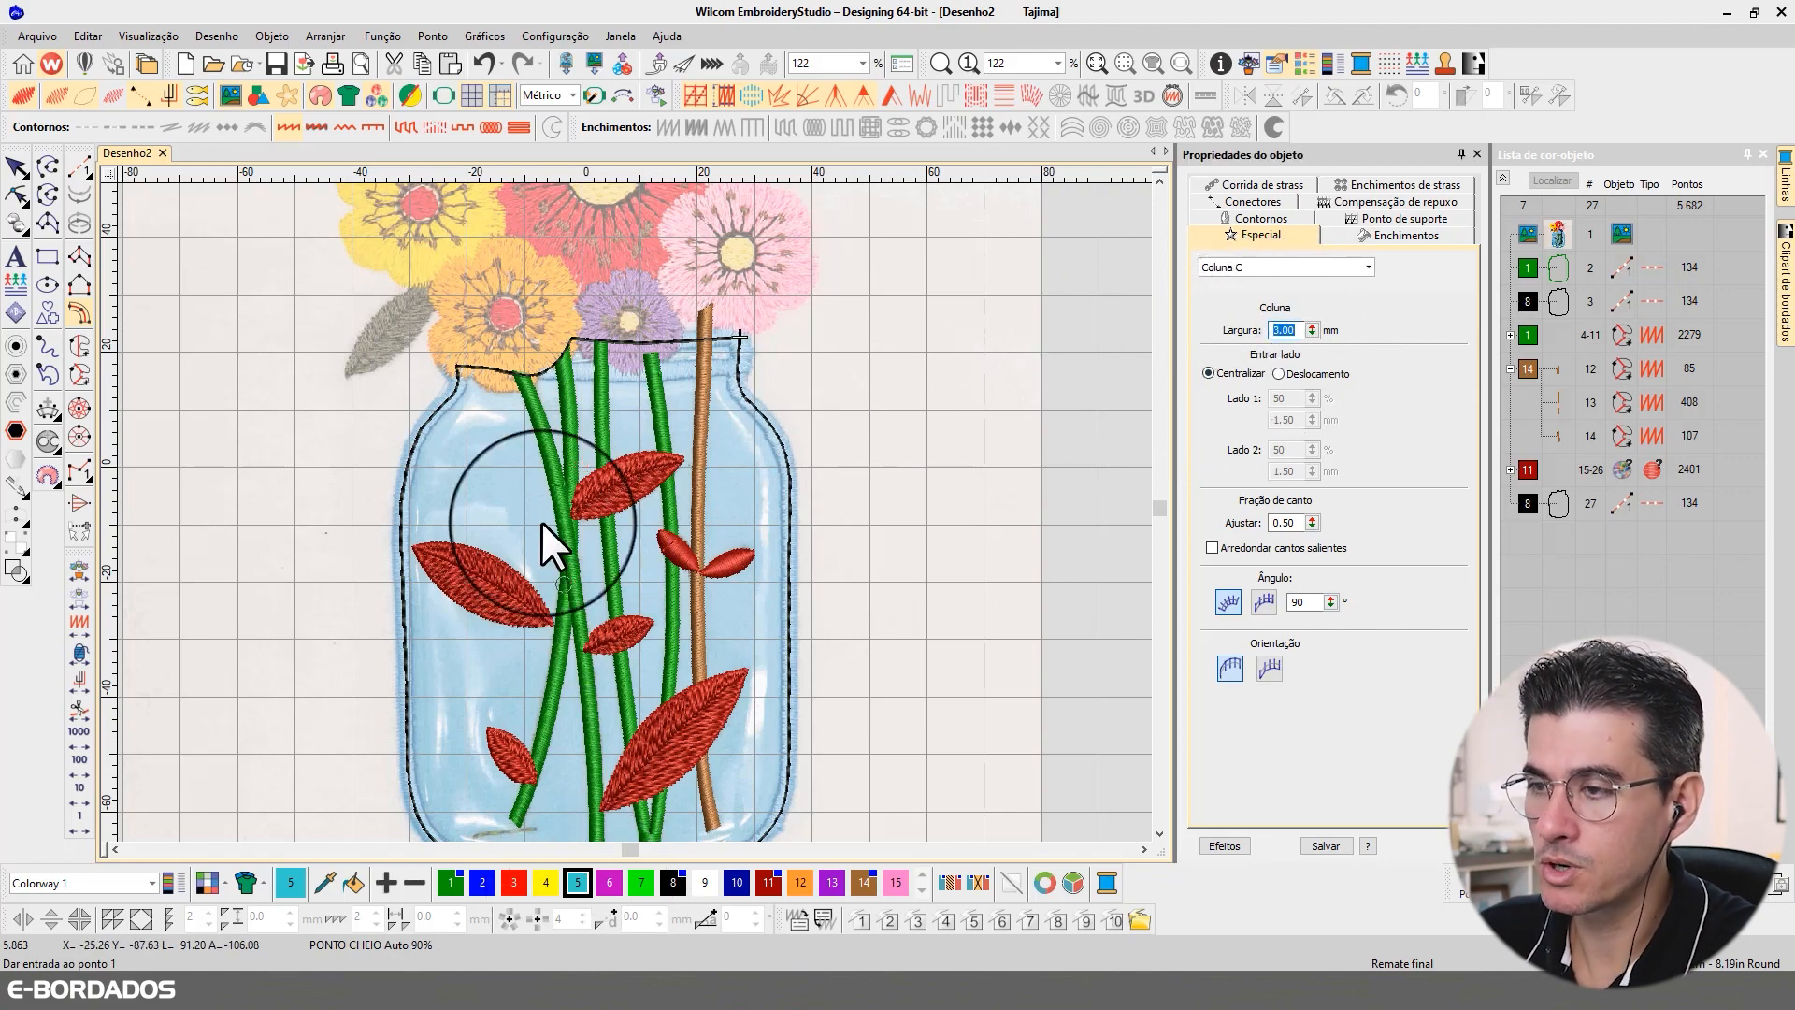
Step: Start the Column C border at the jar's left neck, following the outline round the shoulder and down the left side
{"action": "scroll", "coordinate": [468, 394], "scroll_direction": "up", "scroll_amount": 2}
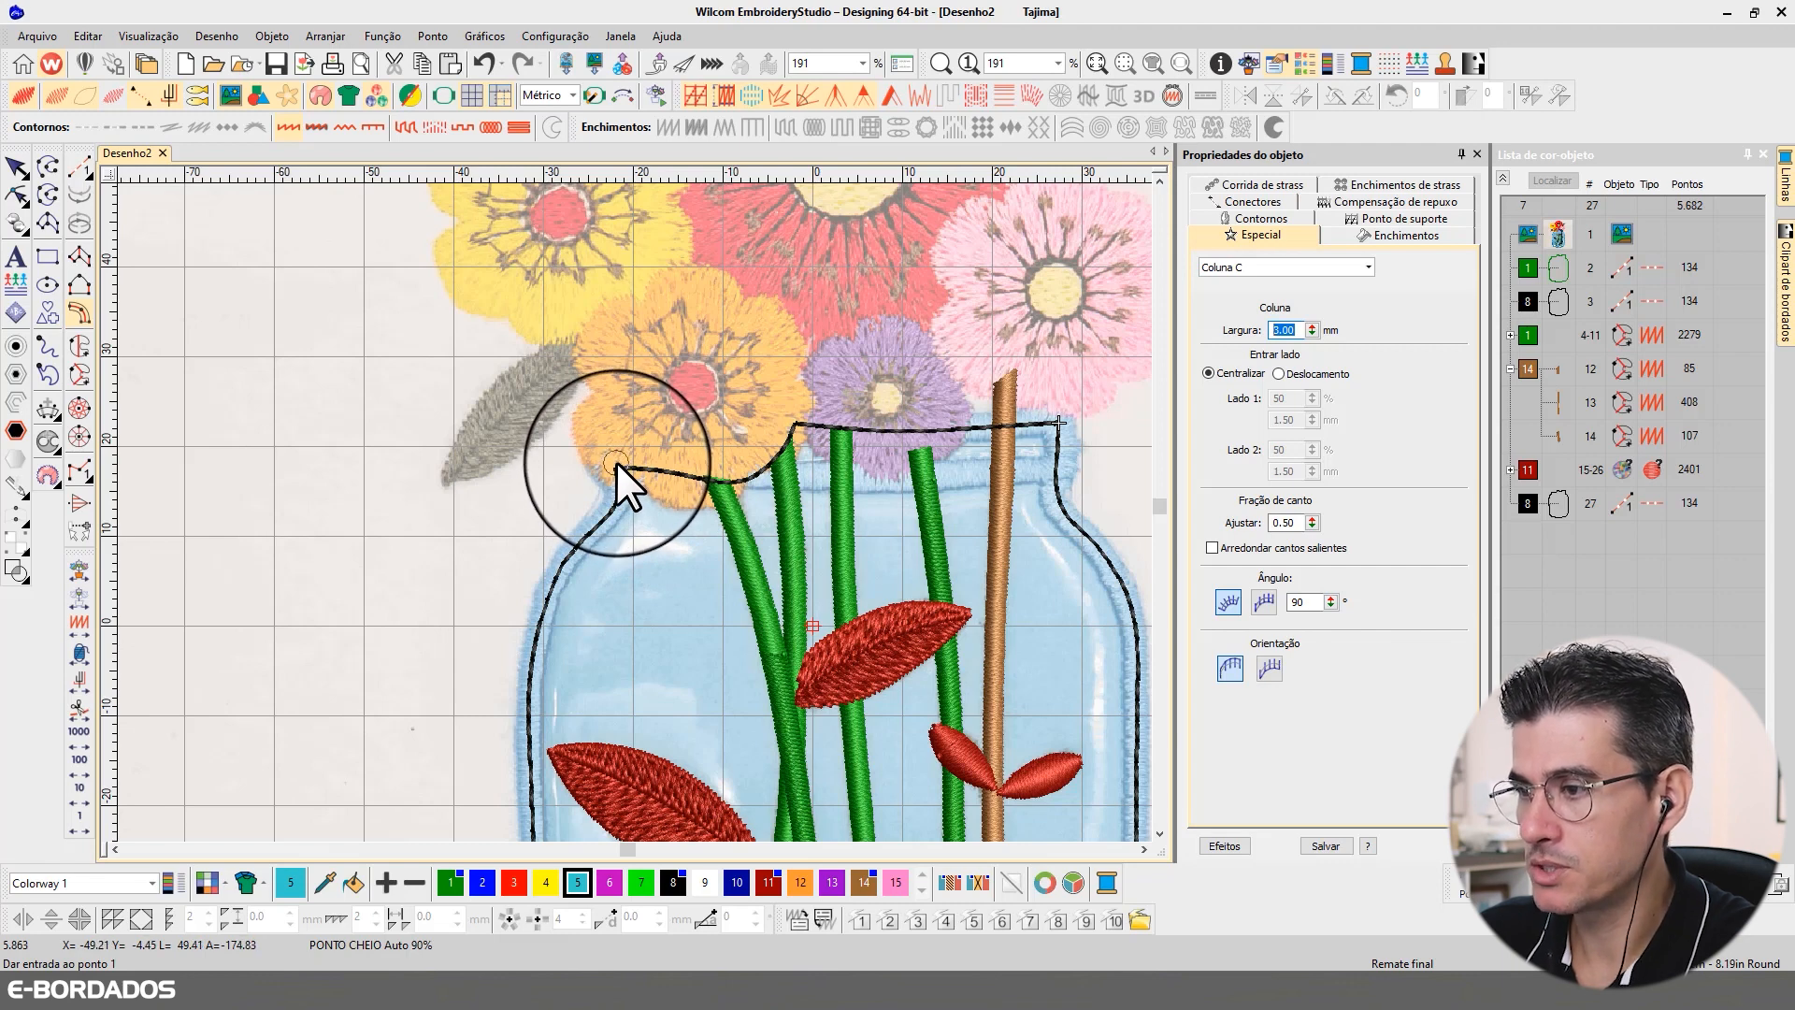
{"action": "left_click", "coordinate": [617, 462]}
{"action": "left_click", "coordinate": [618, 498]}
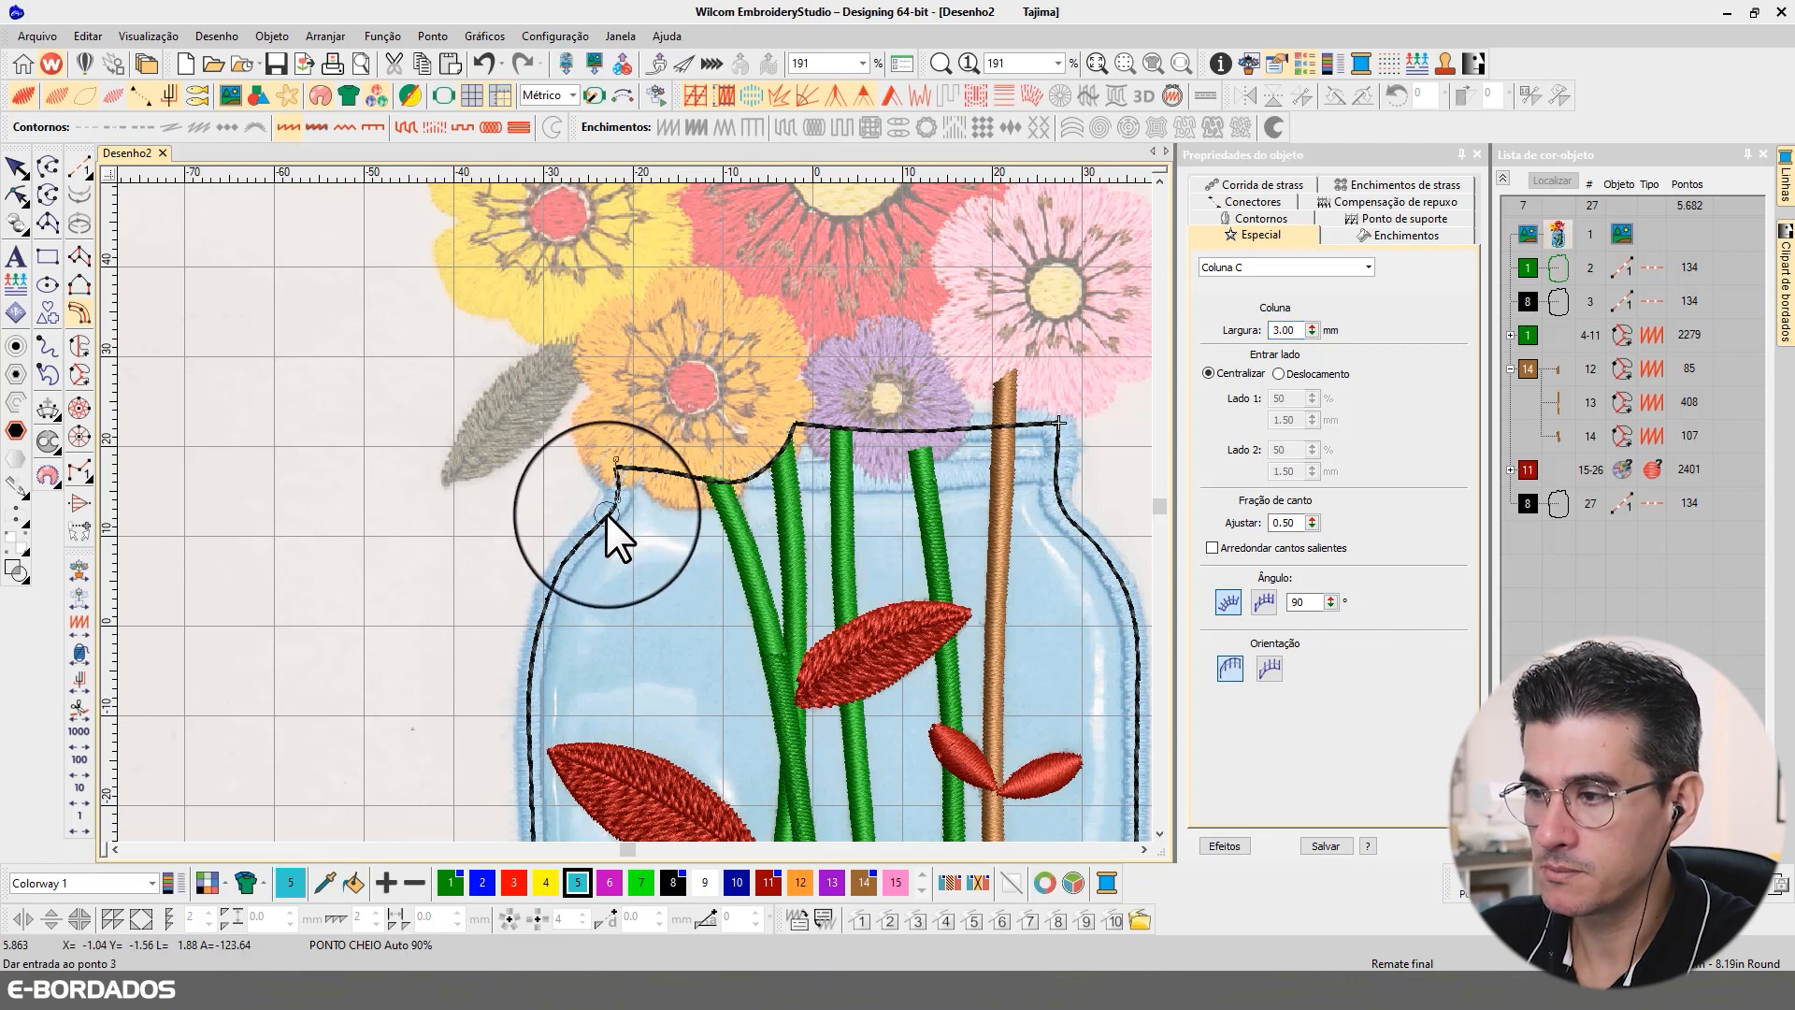
{"action": "left_click", "coordinate": [606, 514]}
{"action": "left_click", "coordinate": [580, 540]}
{"action": "left_click", "coordinate": [549, 589]}
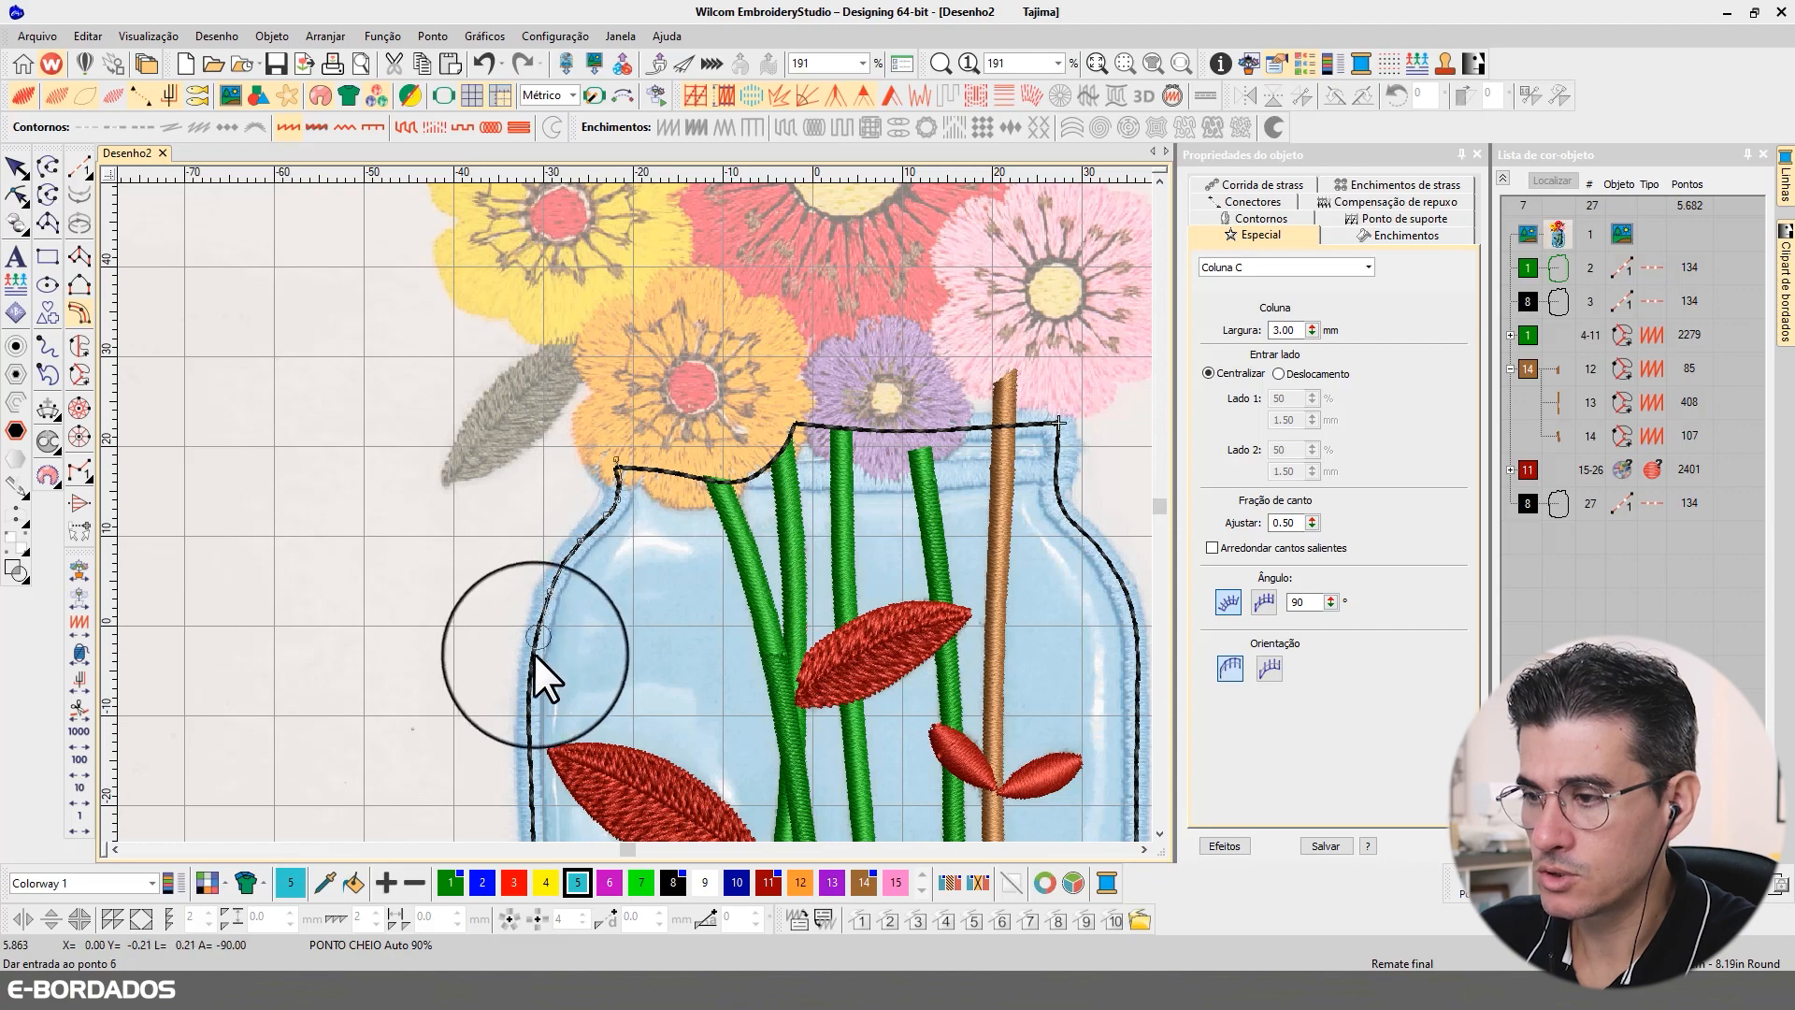
{"action": "left_click", "coordinate": [531, 659]}
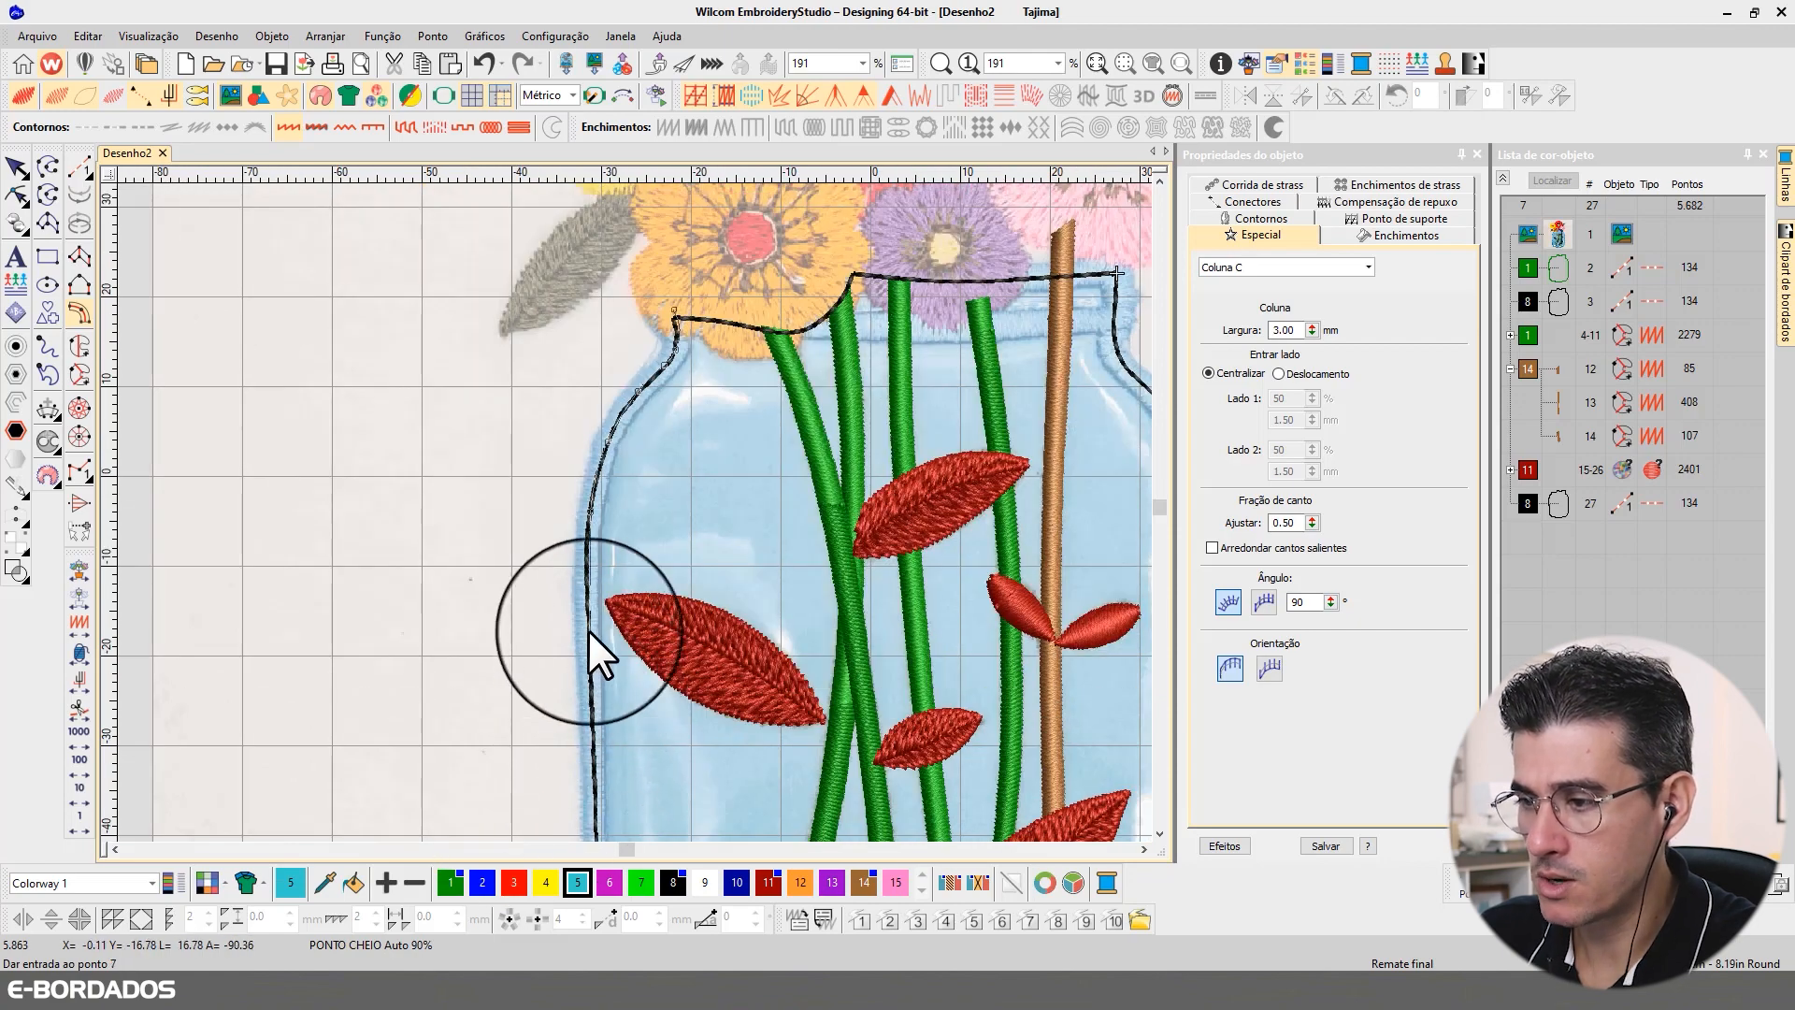
{"action": "left_click", "coordinate": [586, 583]}
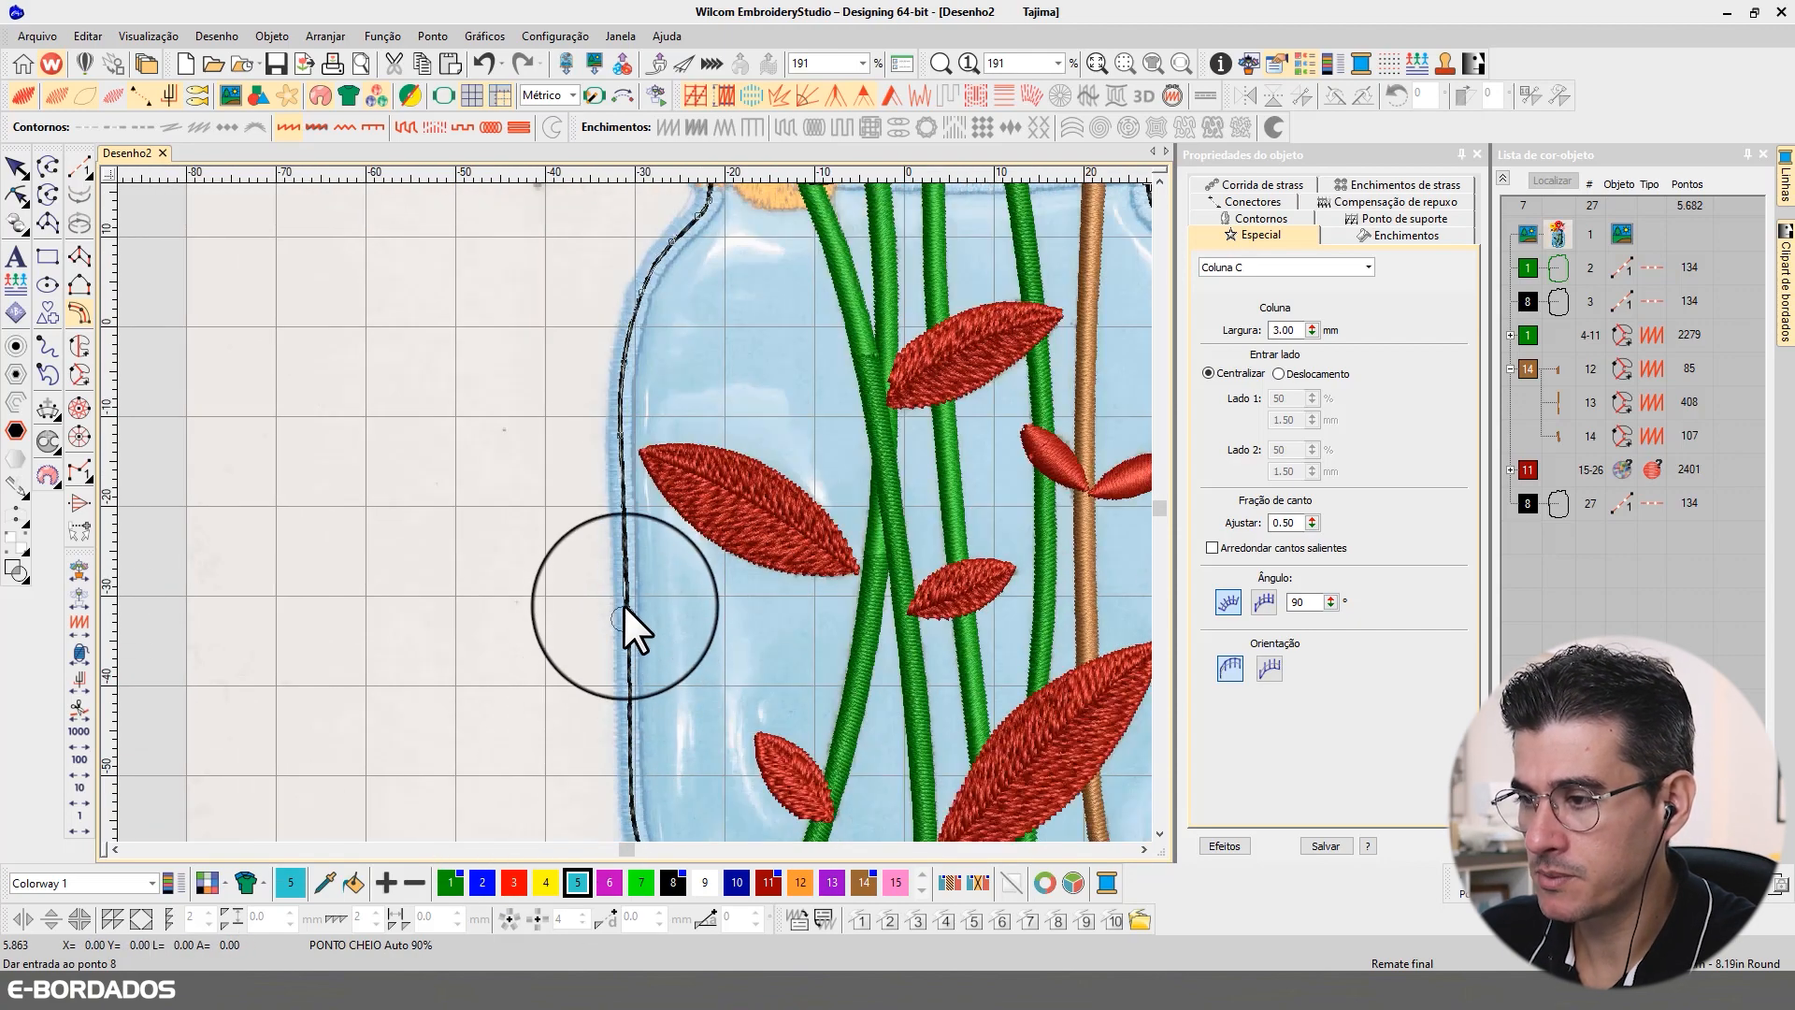
{"action": "left_click", "coordinate": [624, 590]}
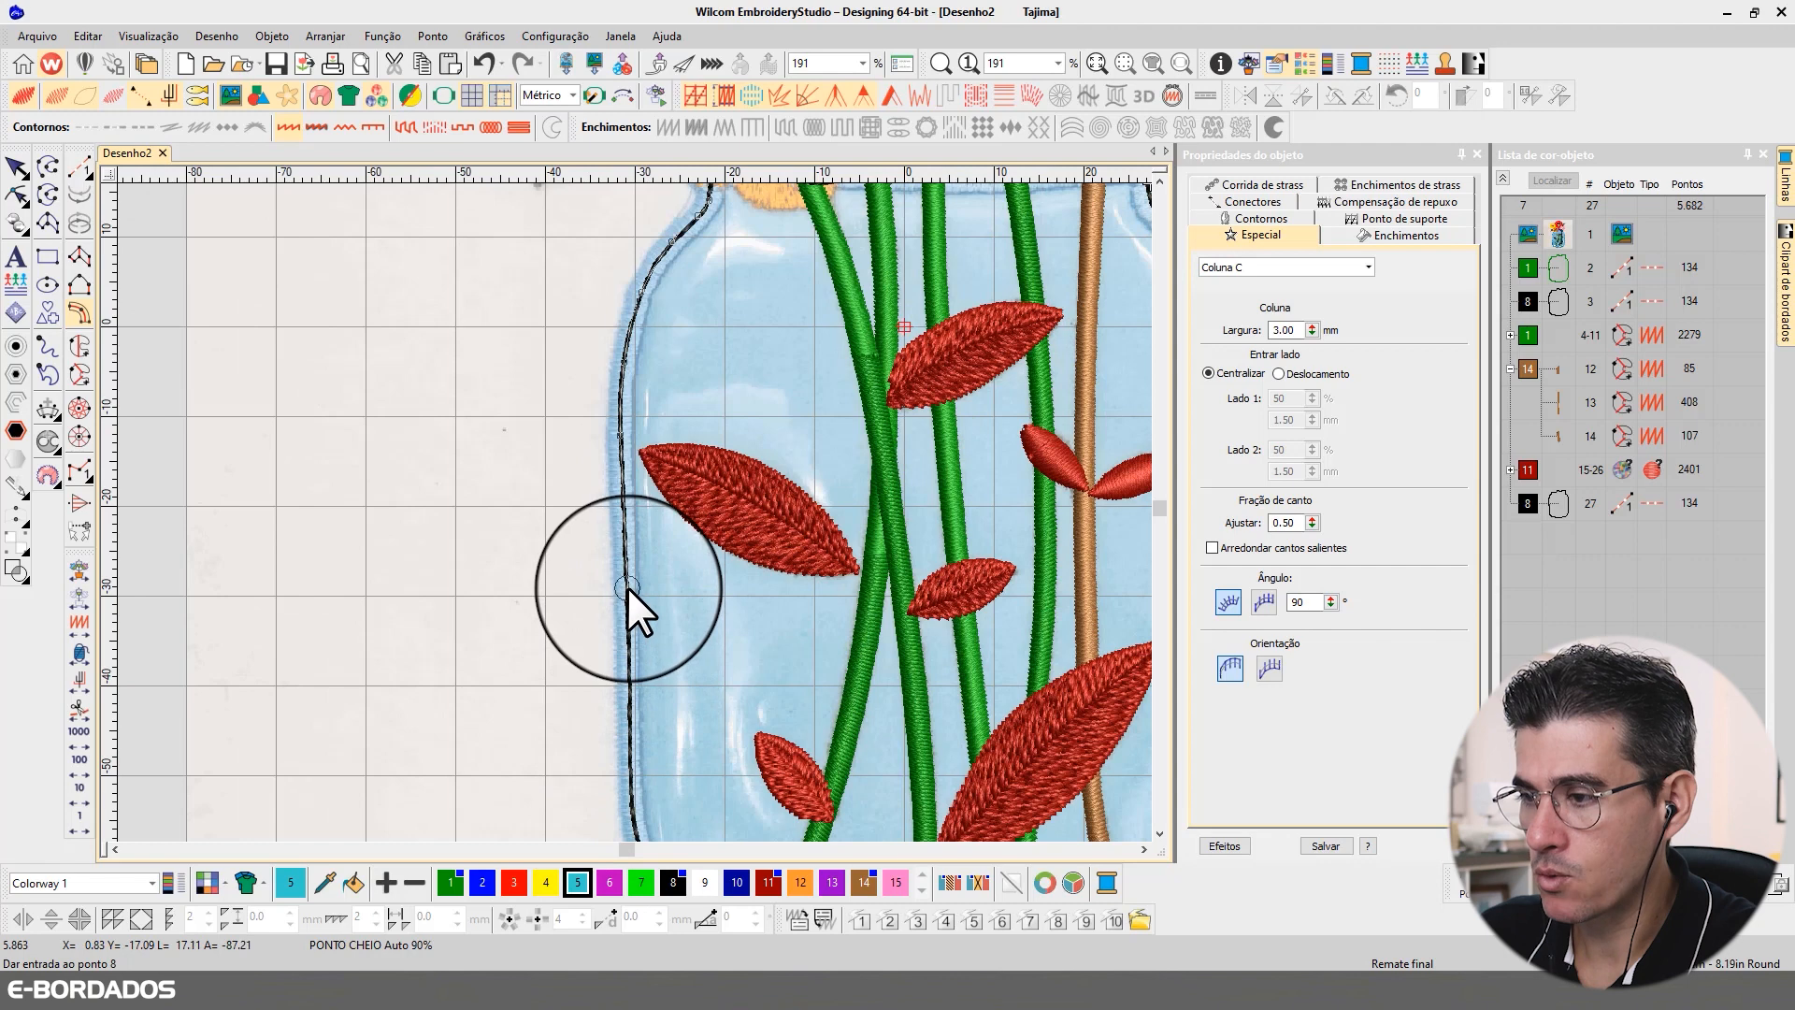
{"action": "left_click", "coordinate": [628, 686]}
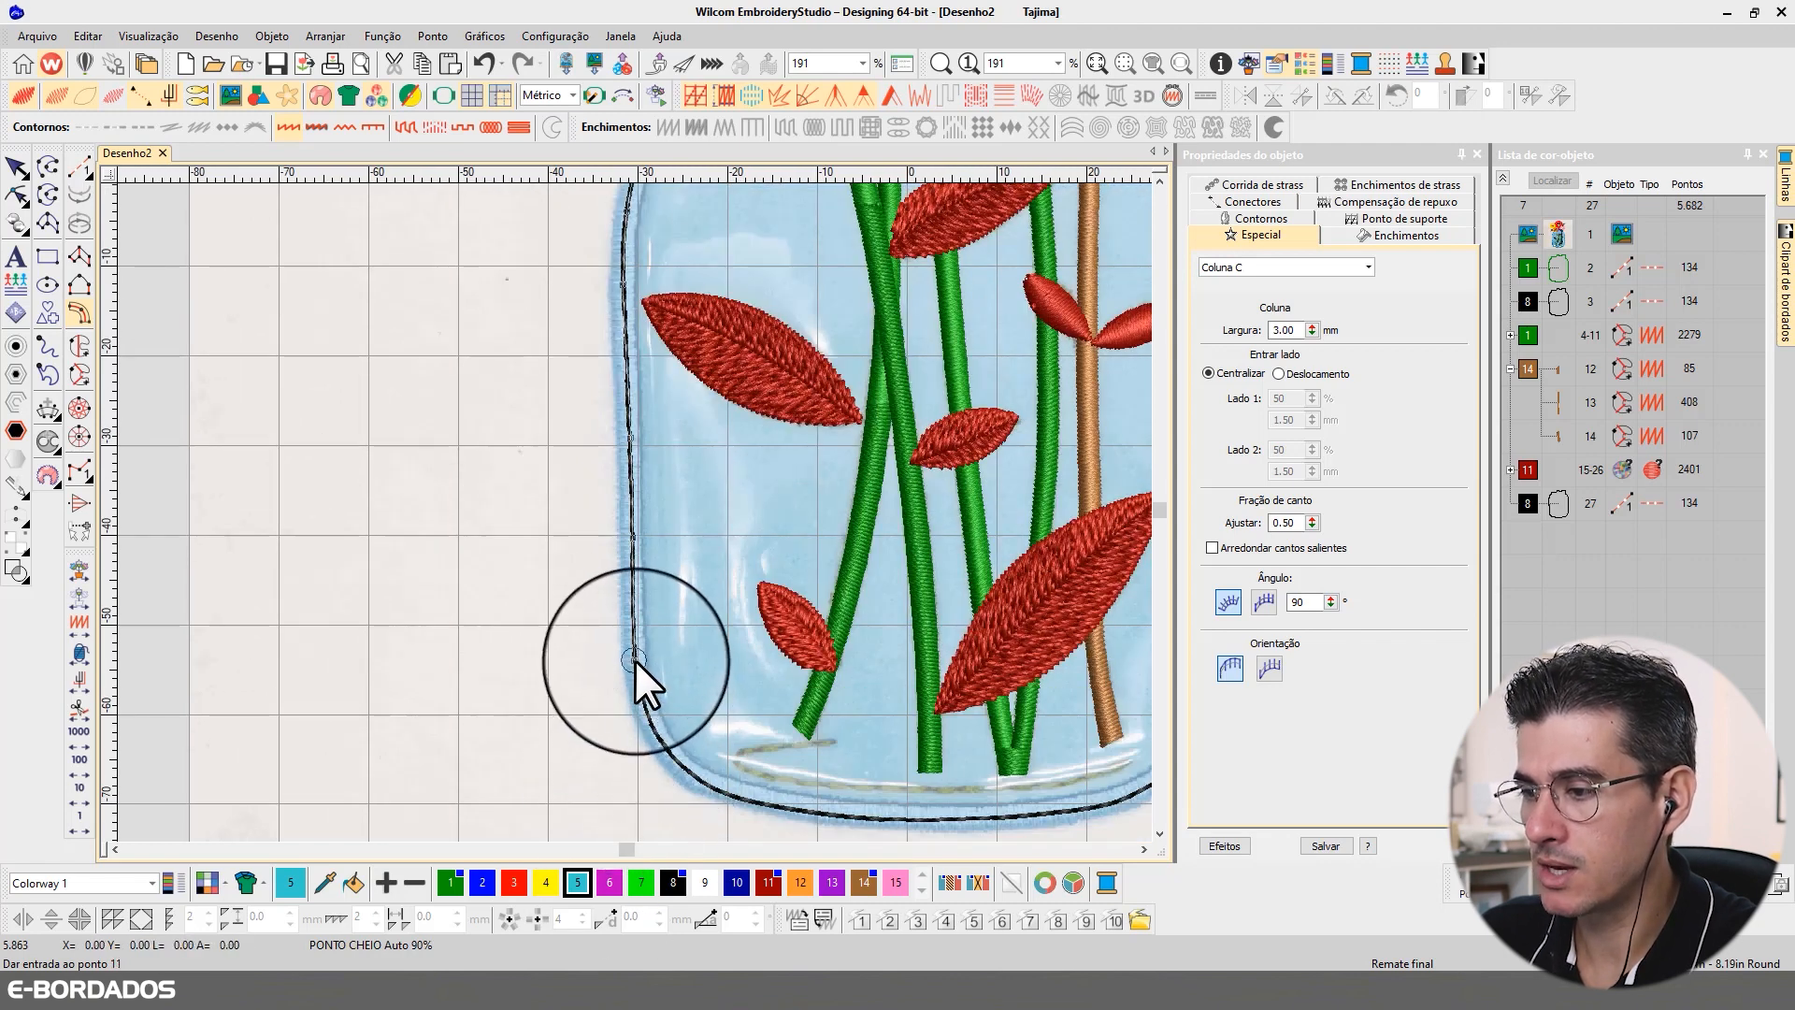
Step: Continue the border path round the jar's lower-left corner and along its base
{"action": "left_click", "coordinate": [649, 719]}
{"action": "left_click", "coordinate": [679, 765]}
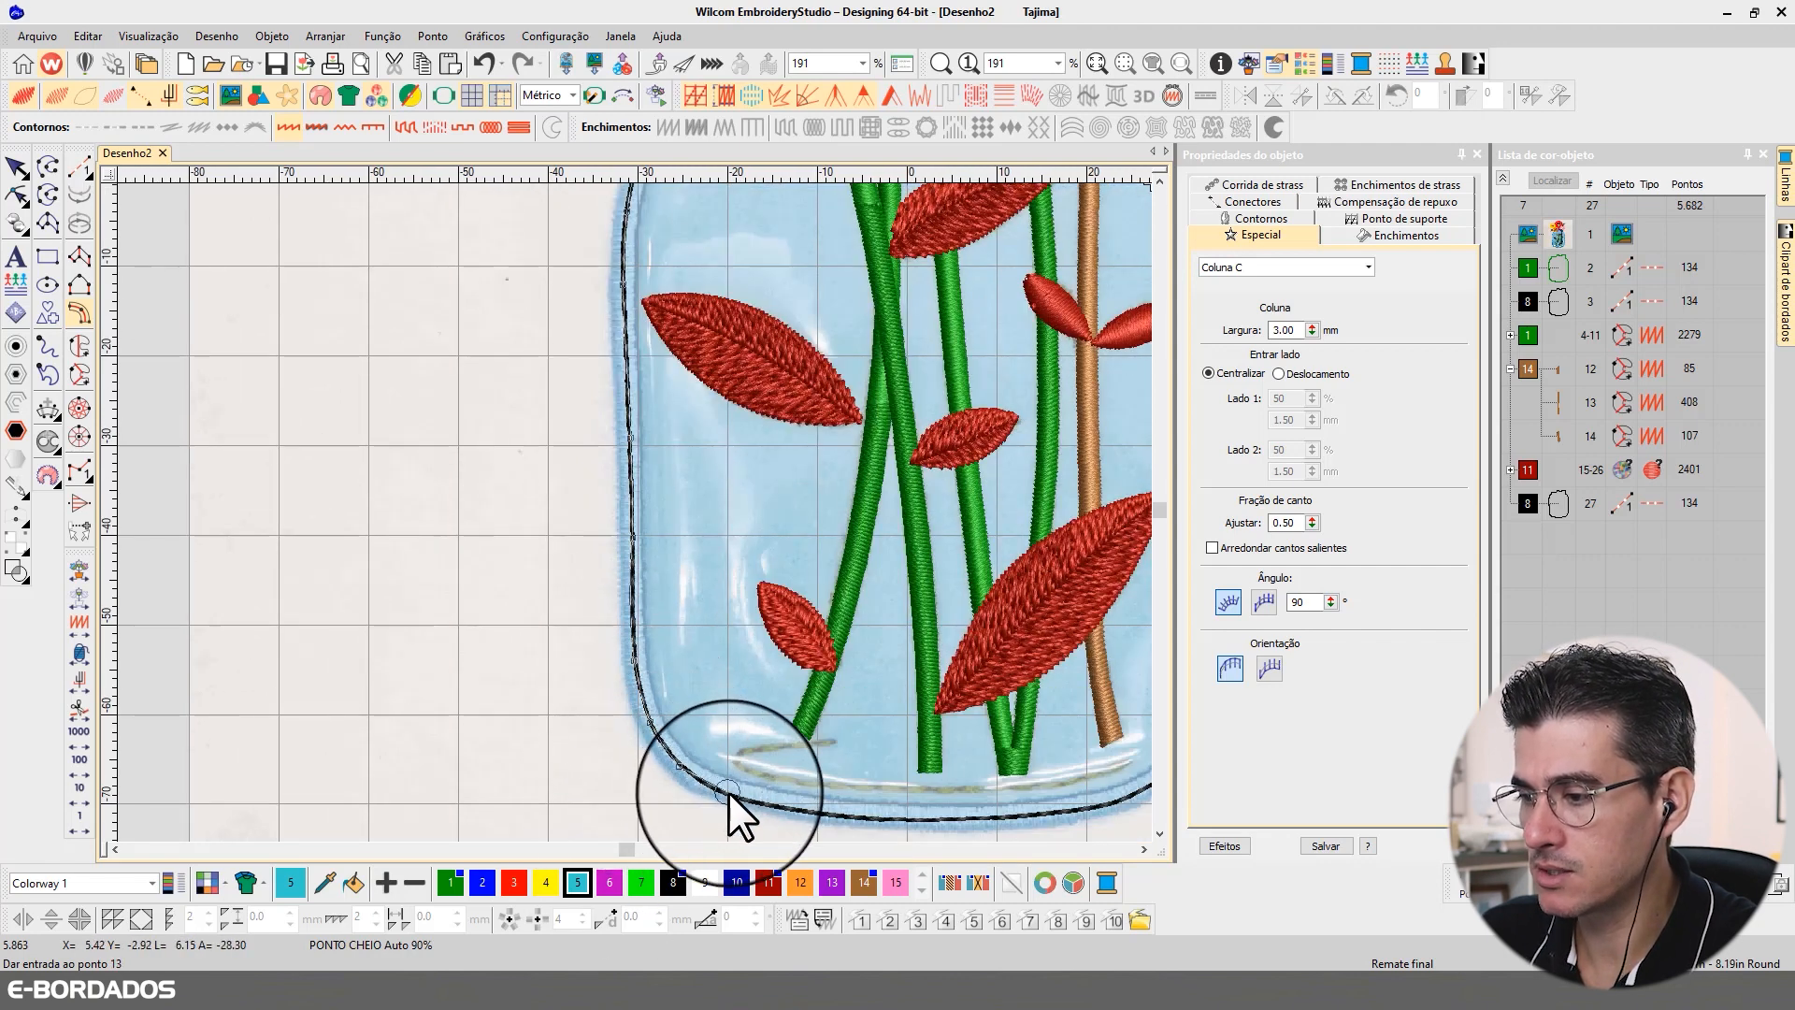
{"action": "left_click", "coordinate": [729, 793]}
{"action": "left_click", "coordinate": [789, 802]}
{"action": "left_click", "coordinate": [749, 668]}
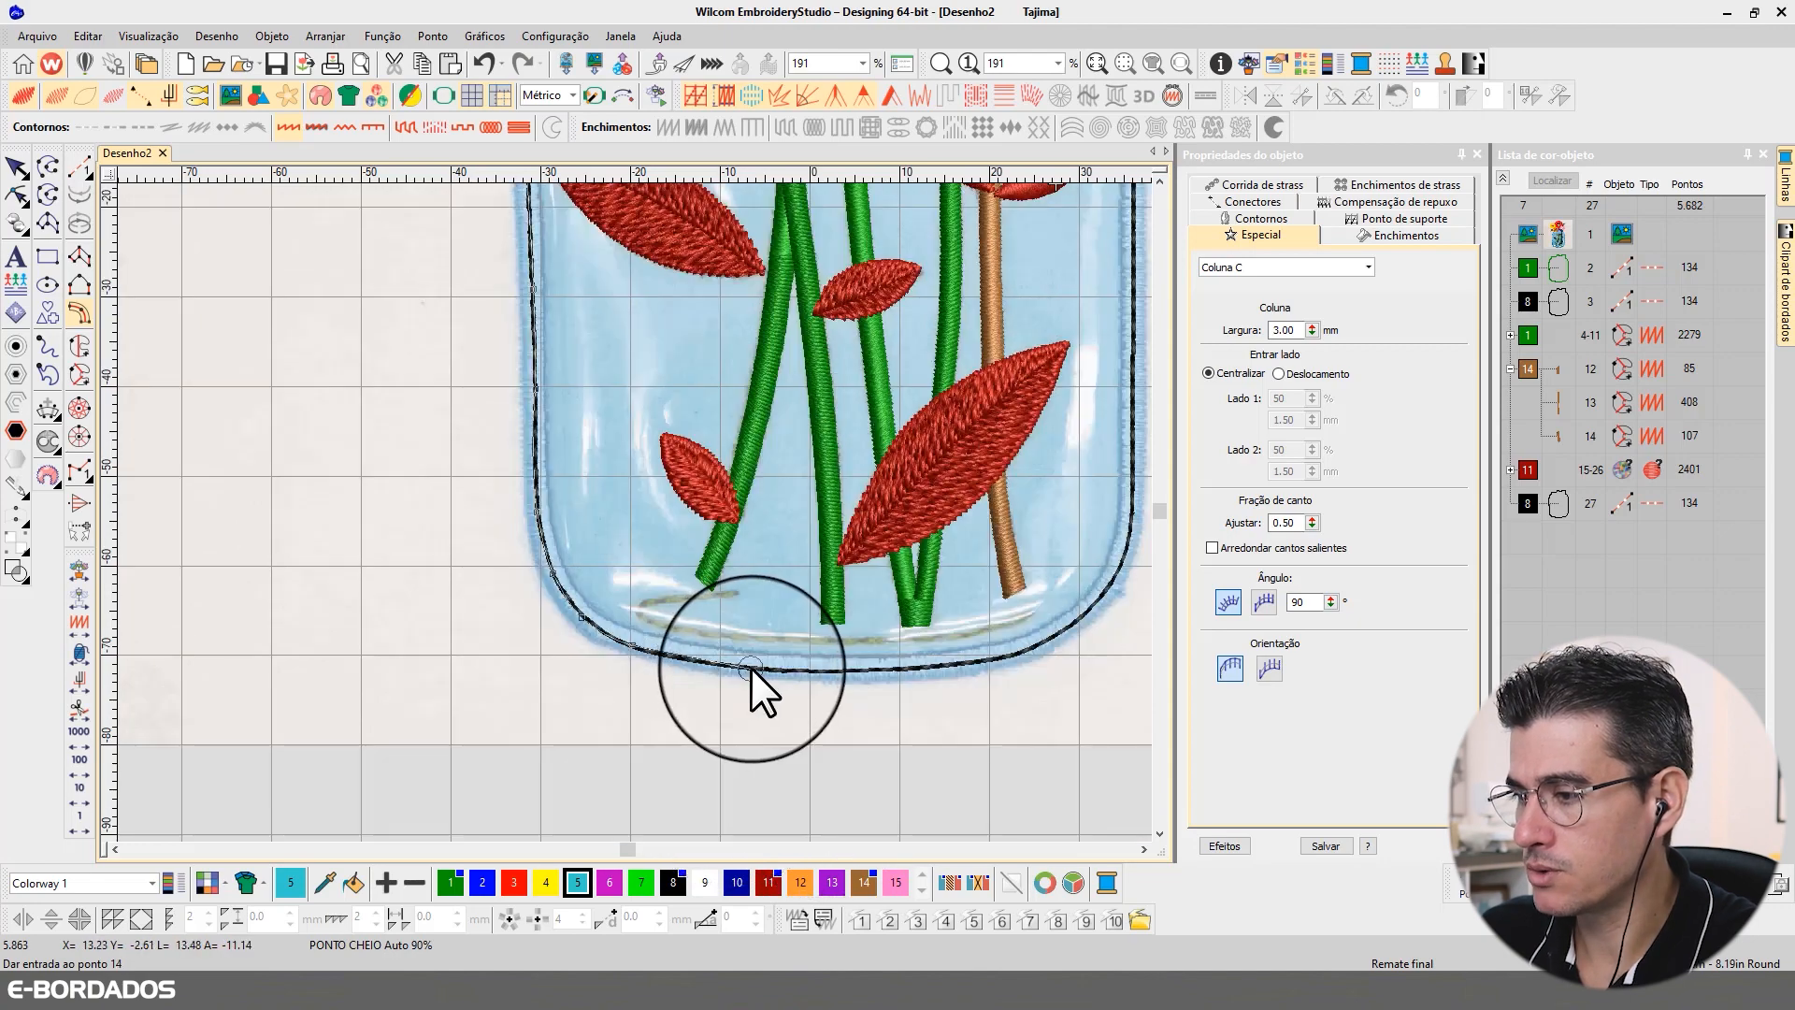
{"action": "left_click", "coordinate": [901, 668]}
{"action": "left_click", "coordinate": [1036, 645]}
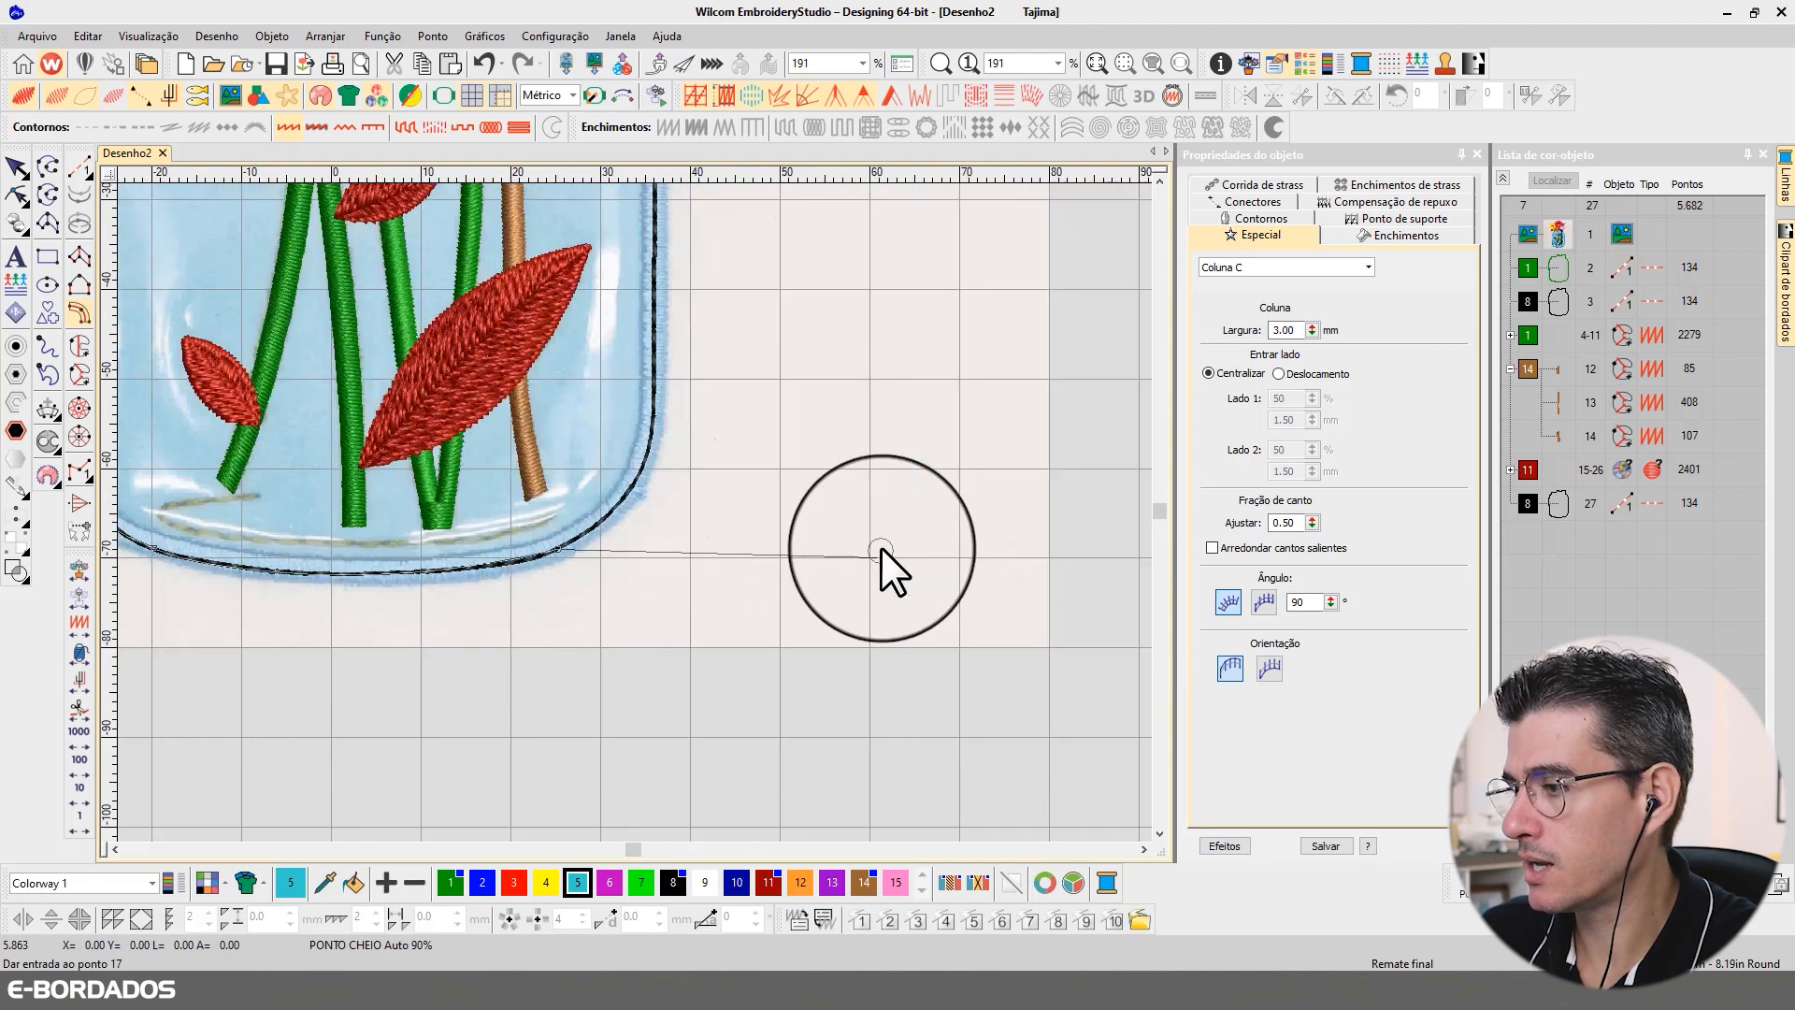
Step: Carry the border path round the lower-right corner and up the jar's right side to the shoulder
{"action": "left_click", "coordinate": [617, 502]}
{"action": "left_click", "coordinate": [645, 456]}
{"action": "left_click", "coordinate": [654, 393]}
{"action": "left_click", "coordinate": [657, 306]}
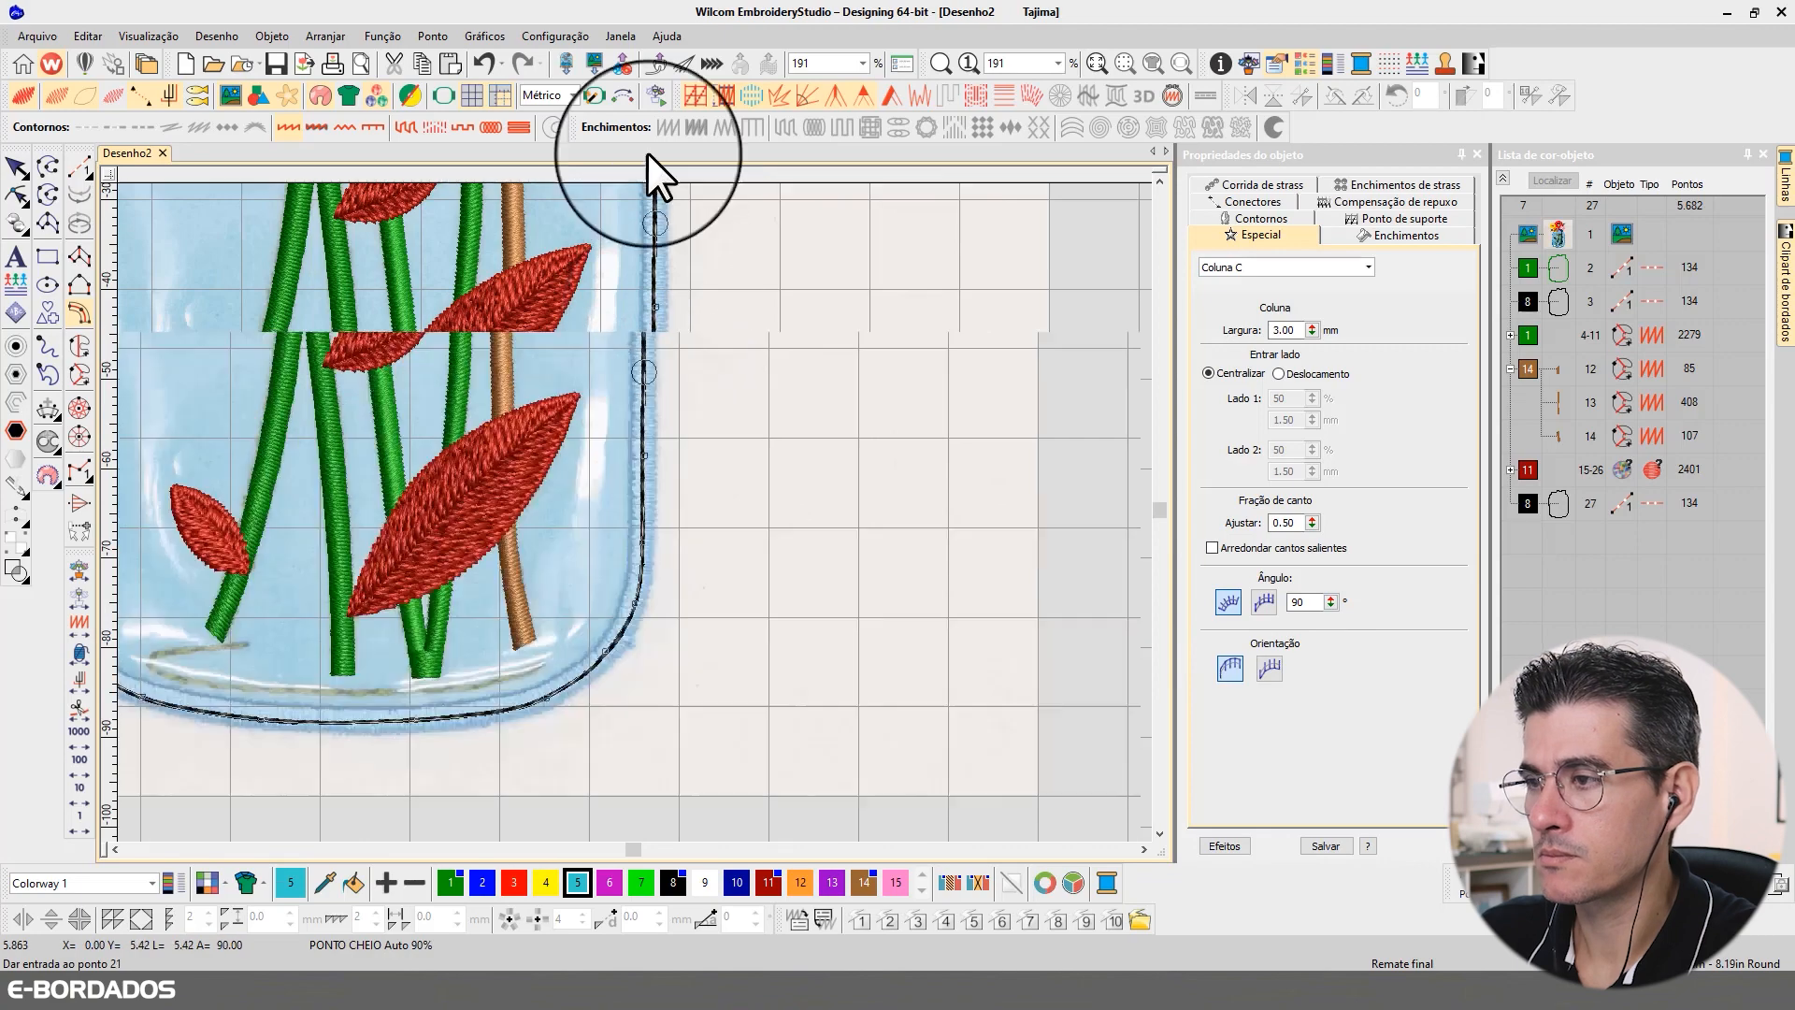
{"action": "left_click", "coordinate": [643, 378]}
{"action": "left_click", "coordinate": [623, 330]}
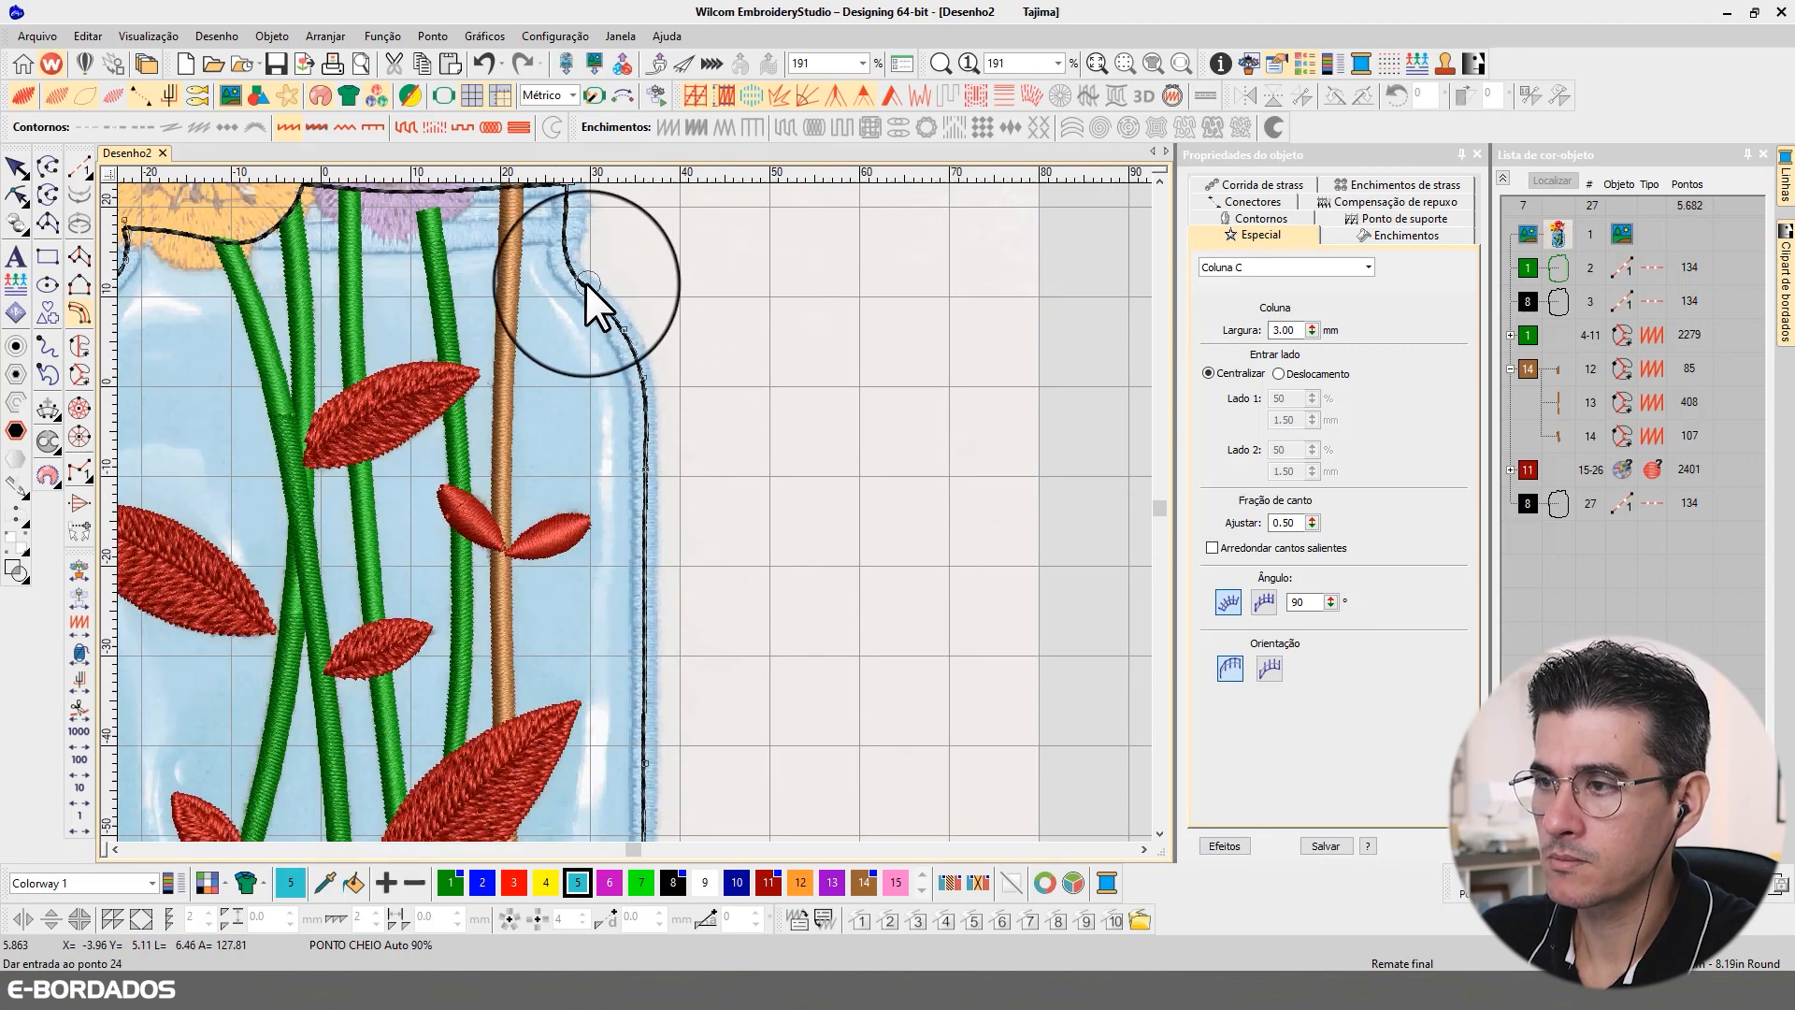
Step: Trace the right shoulder up to the neck and complete the Column C border with the 3.00 mm width
{"action": "left_click", "coordinate": [586, 283]}
{"action": "left_click", "coordinate": [563, 253]}
{"action": "left_click", "coordinate": [565, 222]}
{"action": "left_click", "coordinate": [564, 221]}
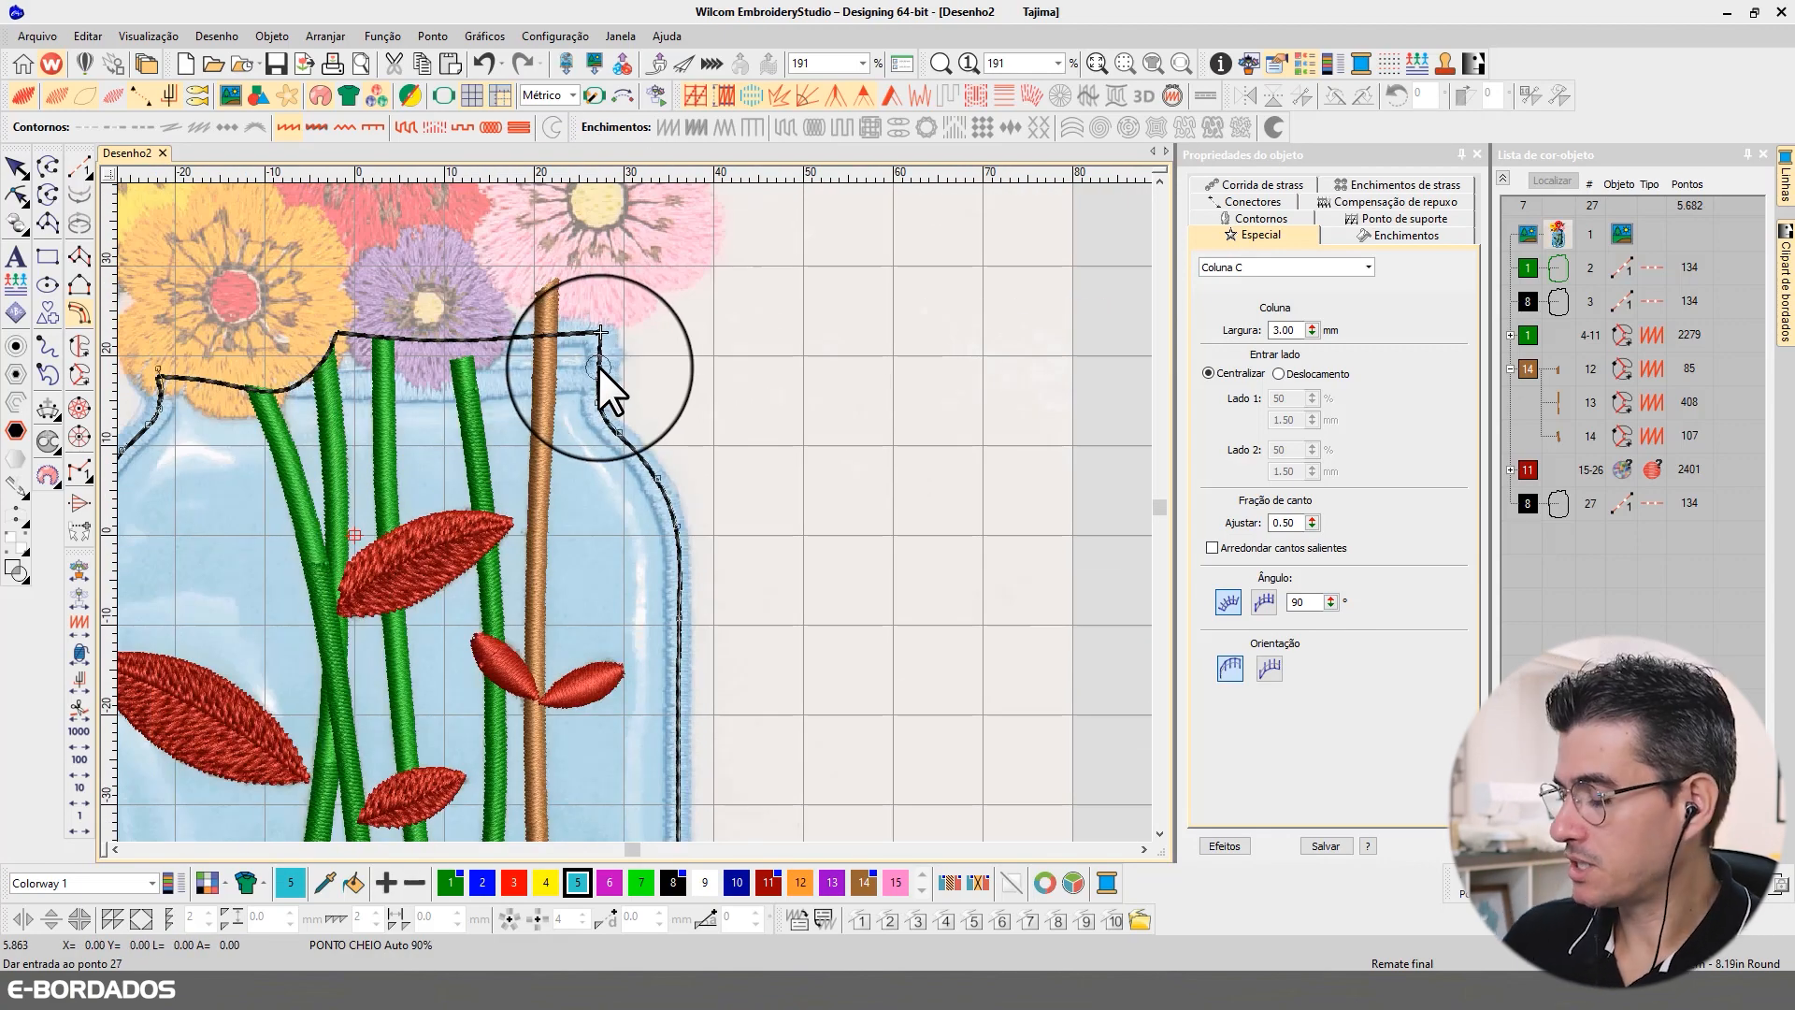
{"action": "left_click", "coordinate": [599, 367]}
{"action": "key", "text": "Return"}
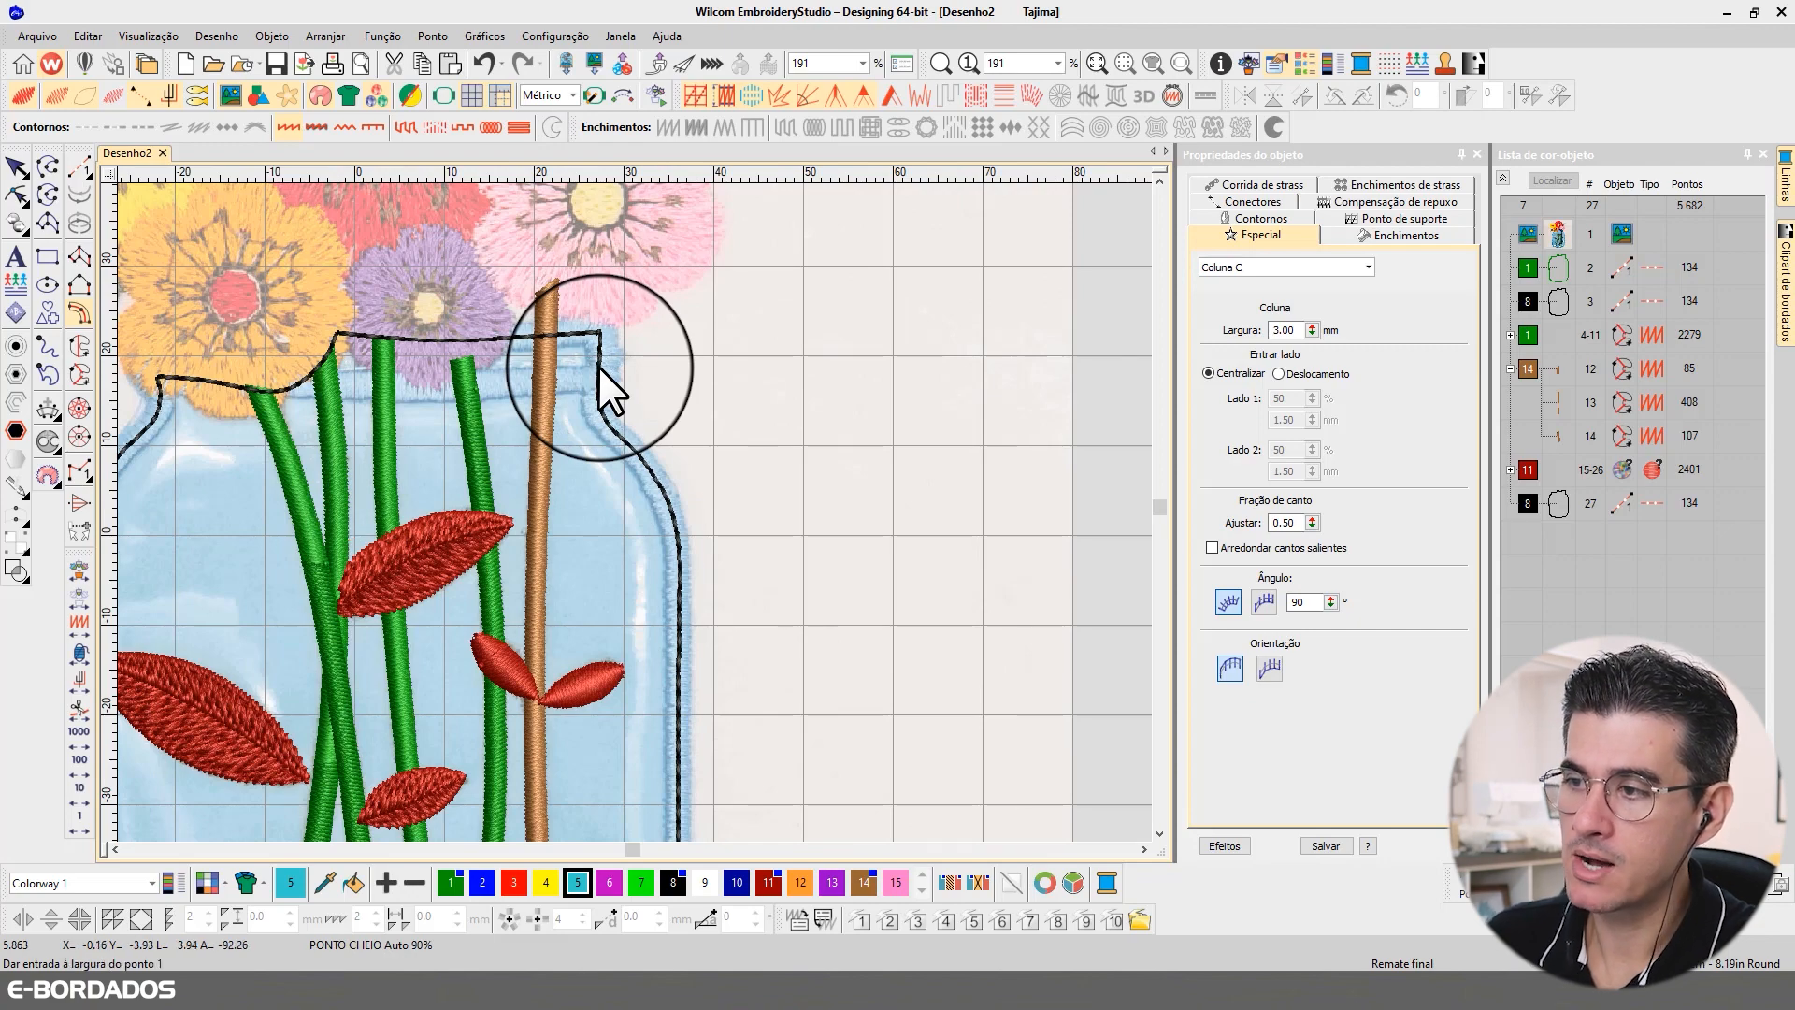
Step: Reshape the border's left side by replacing its lower corner point with a curve point and deleting the point above it
{"action": "scroll", "coordinate": [630, 426], "scroll_direction": "down", "scroll_amount": 6}
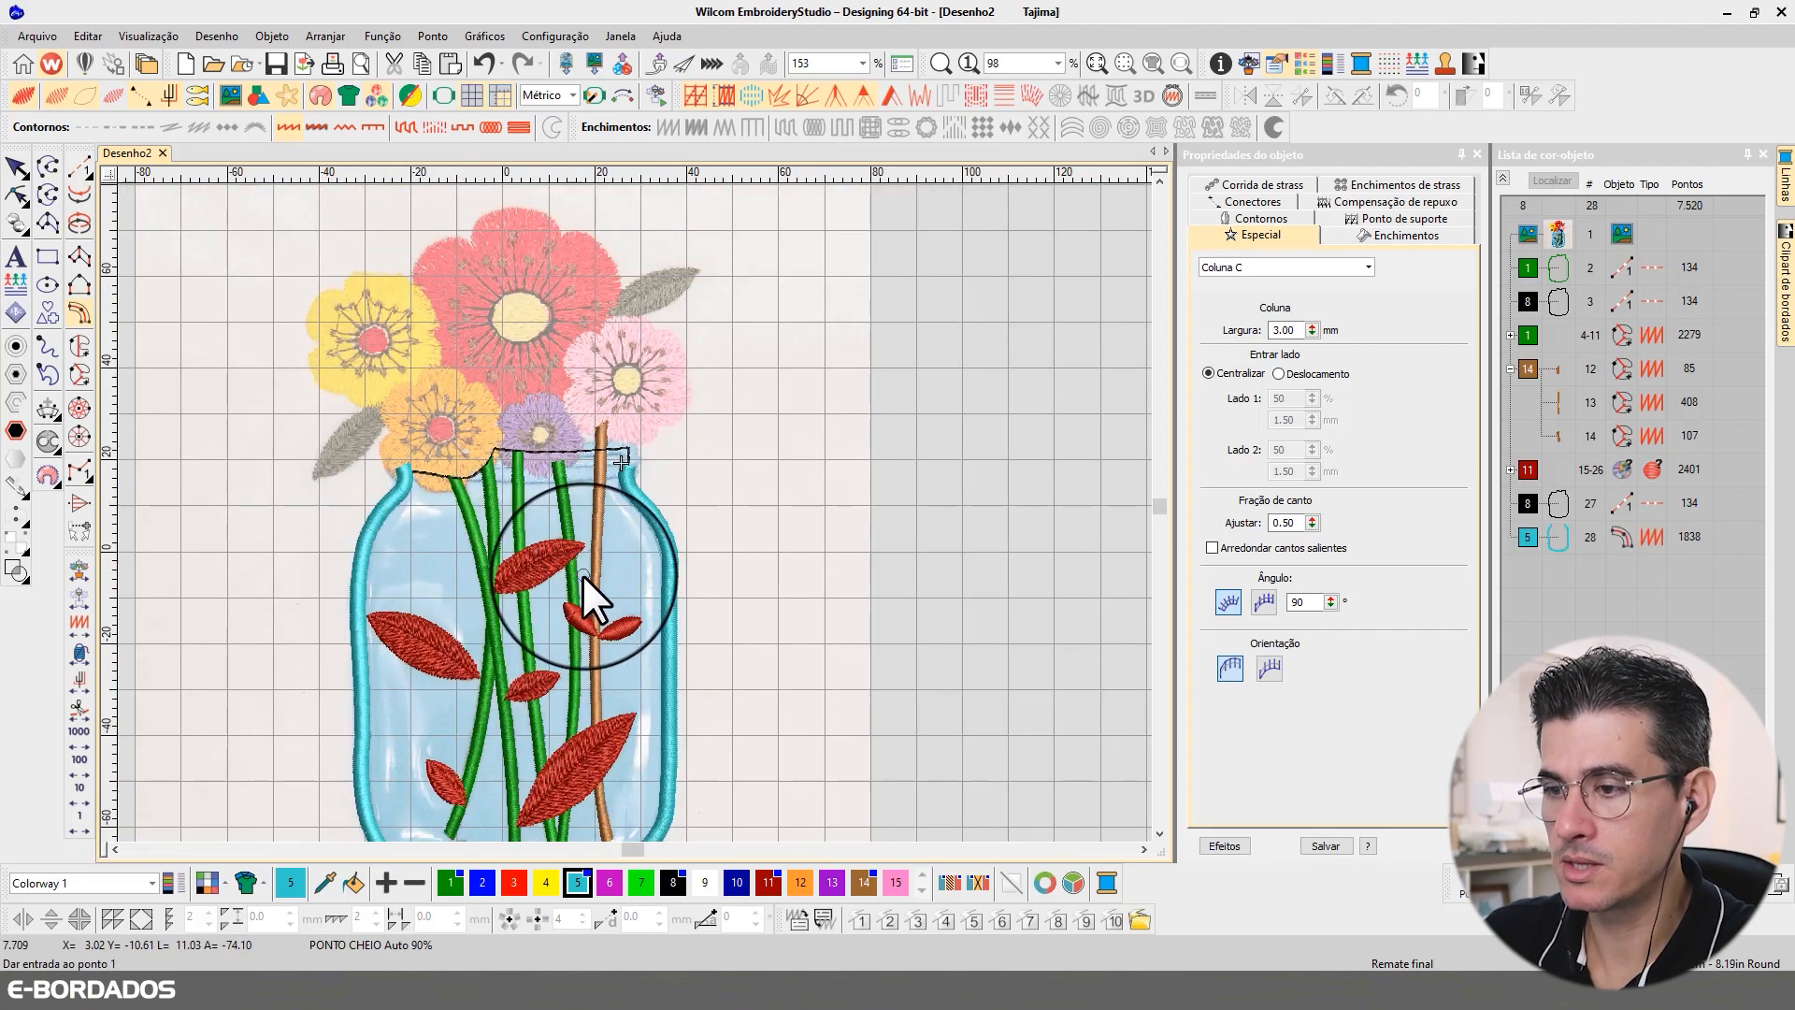
{"action": "scroll", "coordinate": [630, 519], "scroll_direction": "up", "scroll_amount": 4}
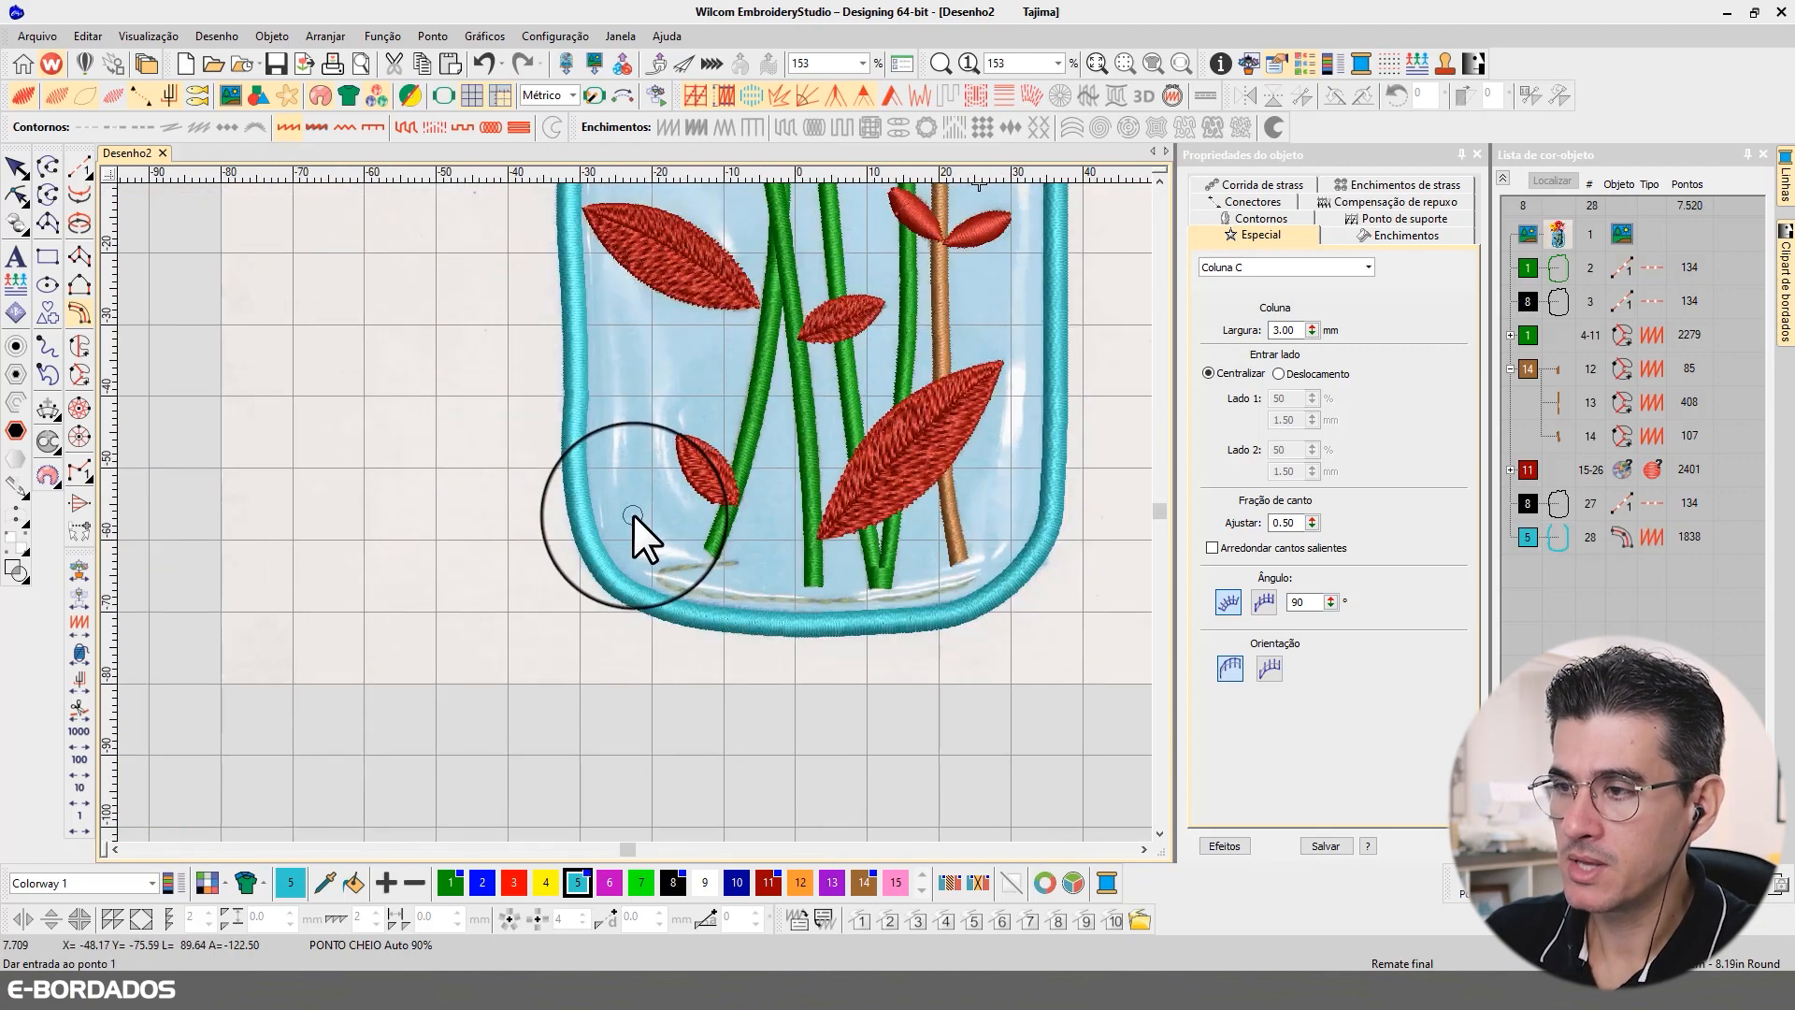
{"action": "scroll", "coordinate": [692, 402], "scroll_direction": "down", "scroll_amount": 1}
{"action": "scroll", "coordinate": [608, 533], "scroll_direction": "up", "scroll_amount": 1}
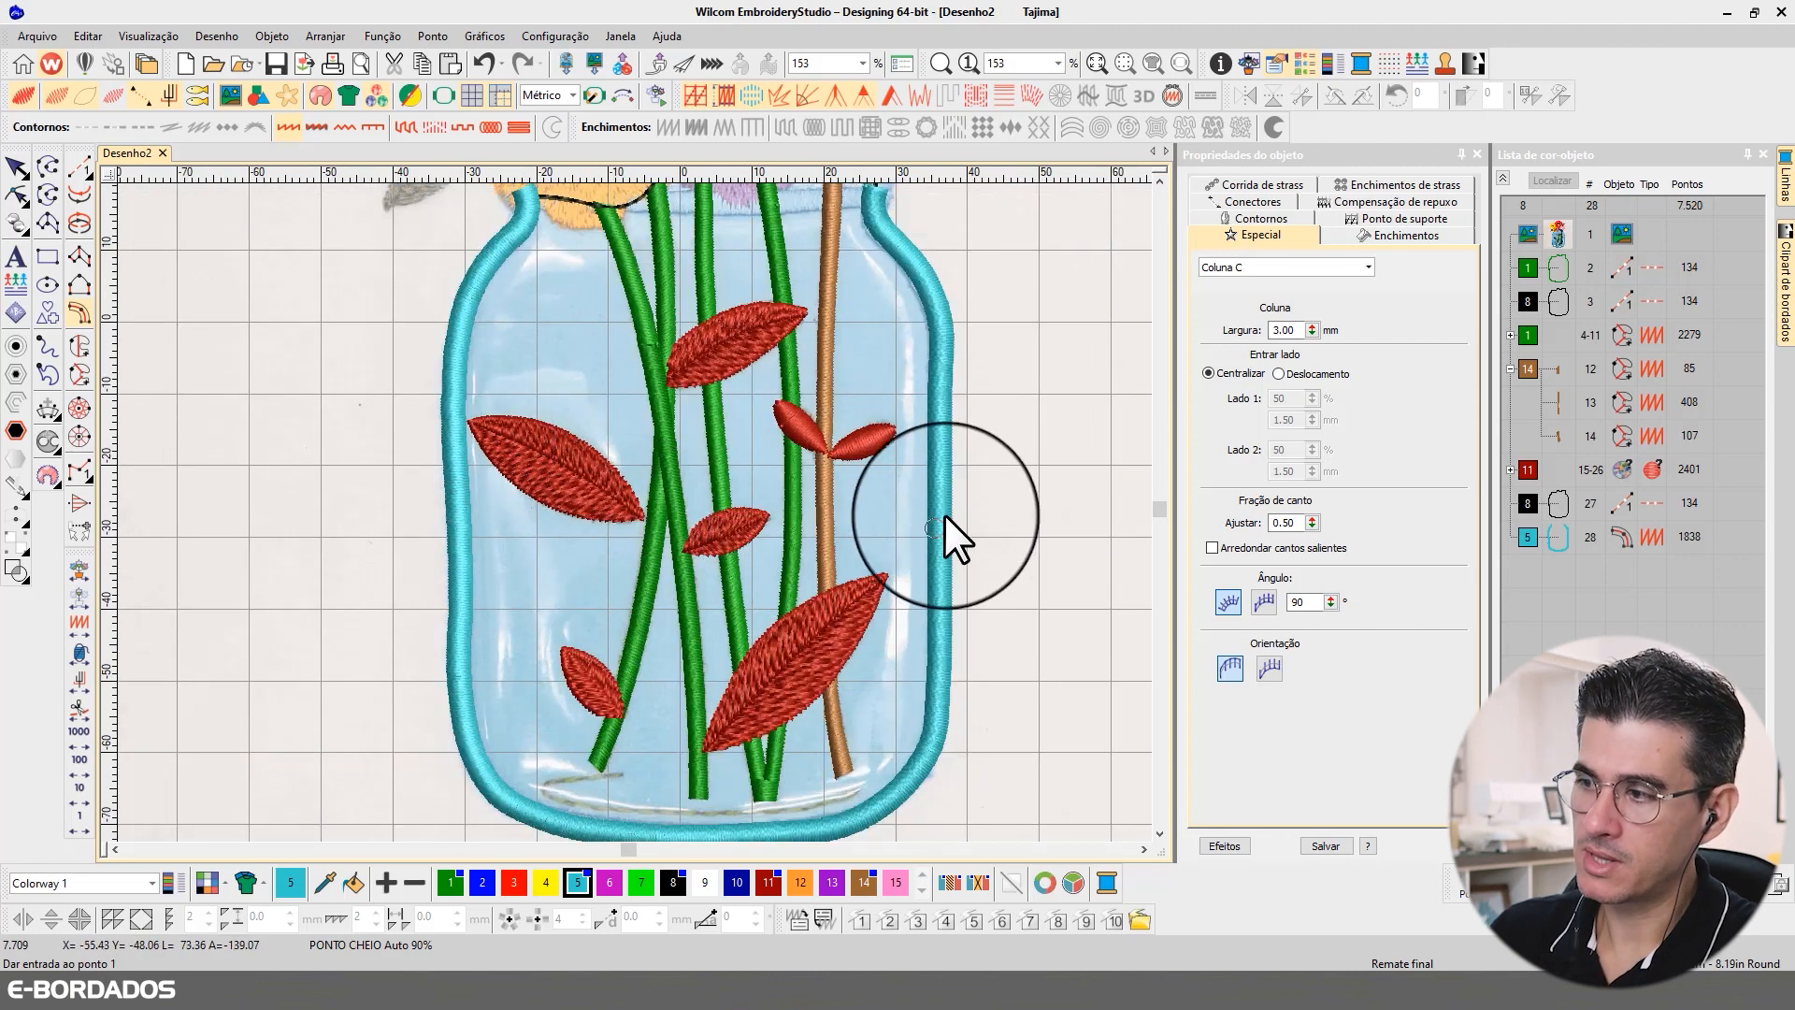
{"action": "left_click", "coordinate": [16, 194]}
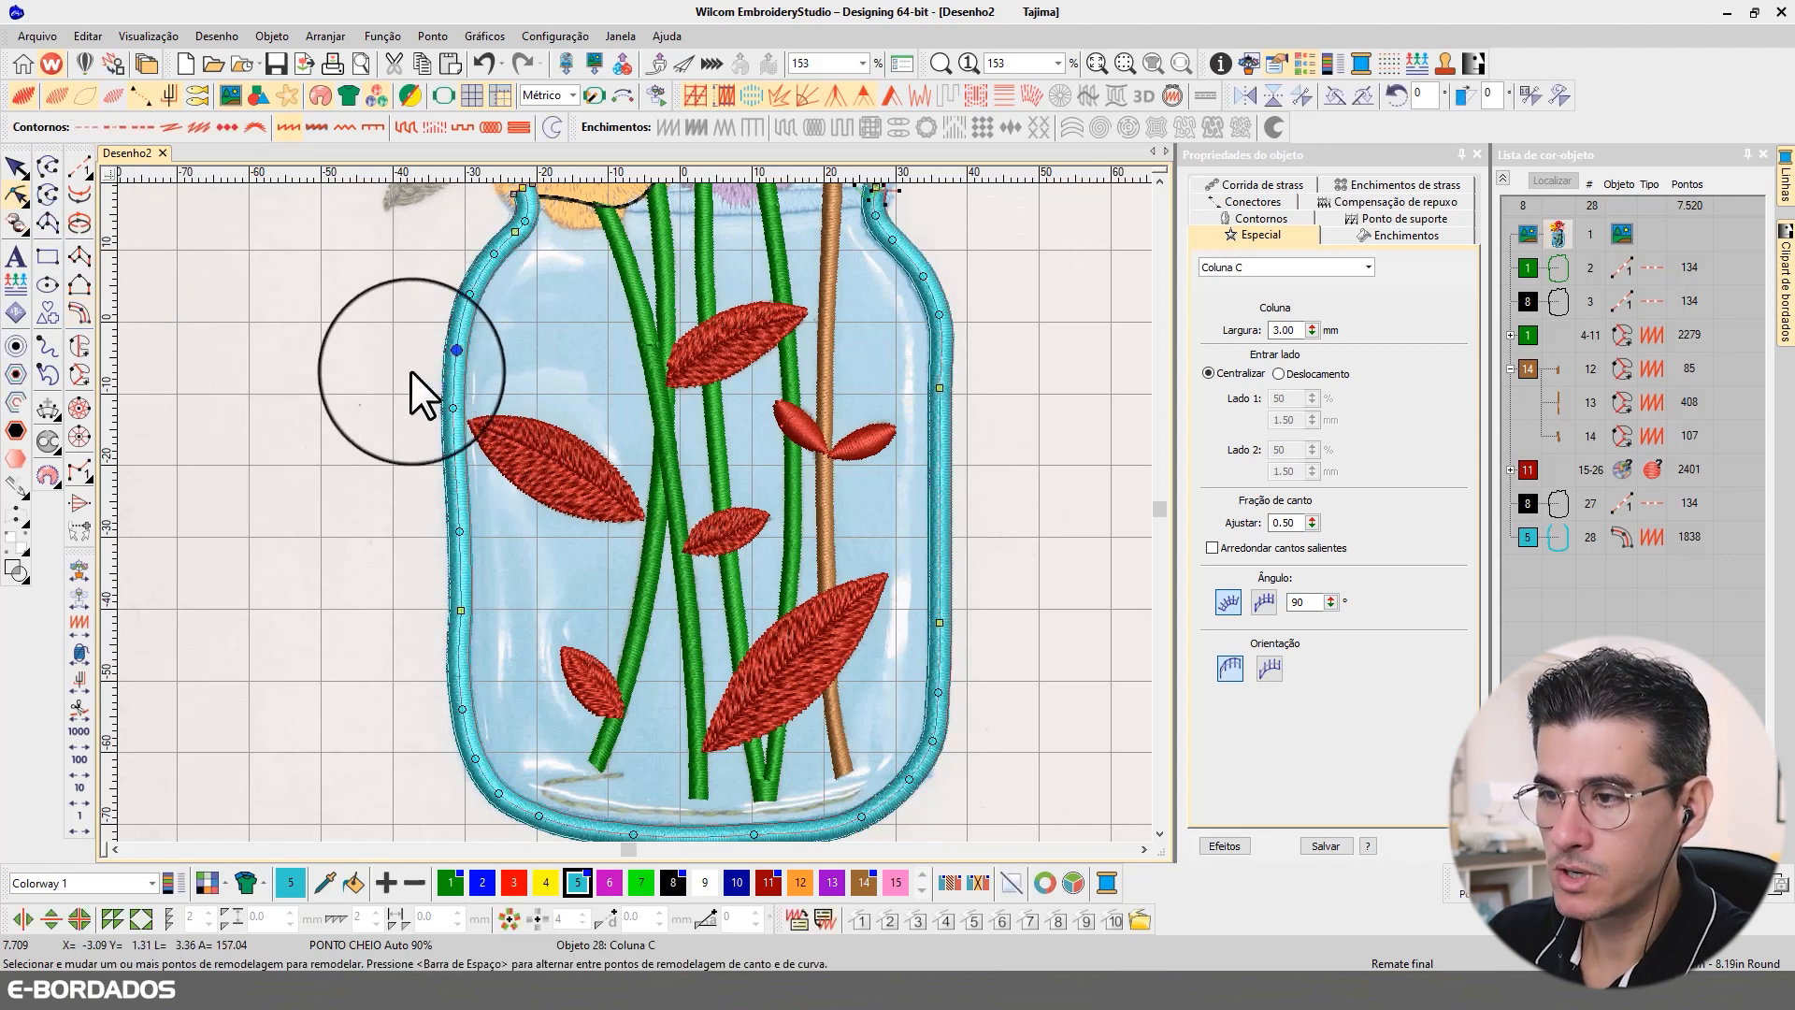
{"action": "left_click", "coordinate": [453, 408]}
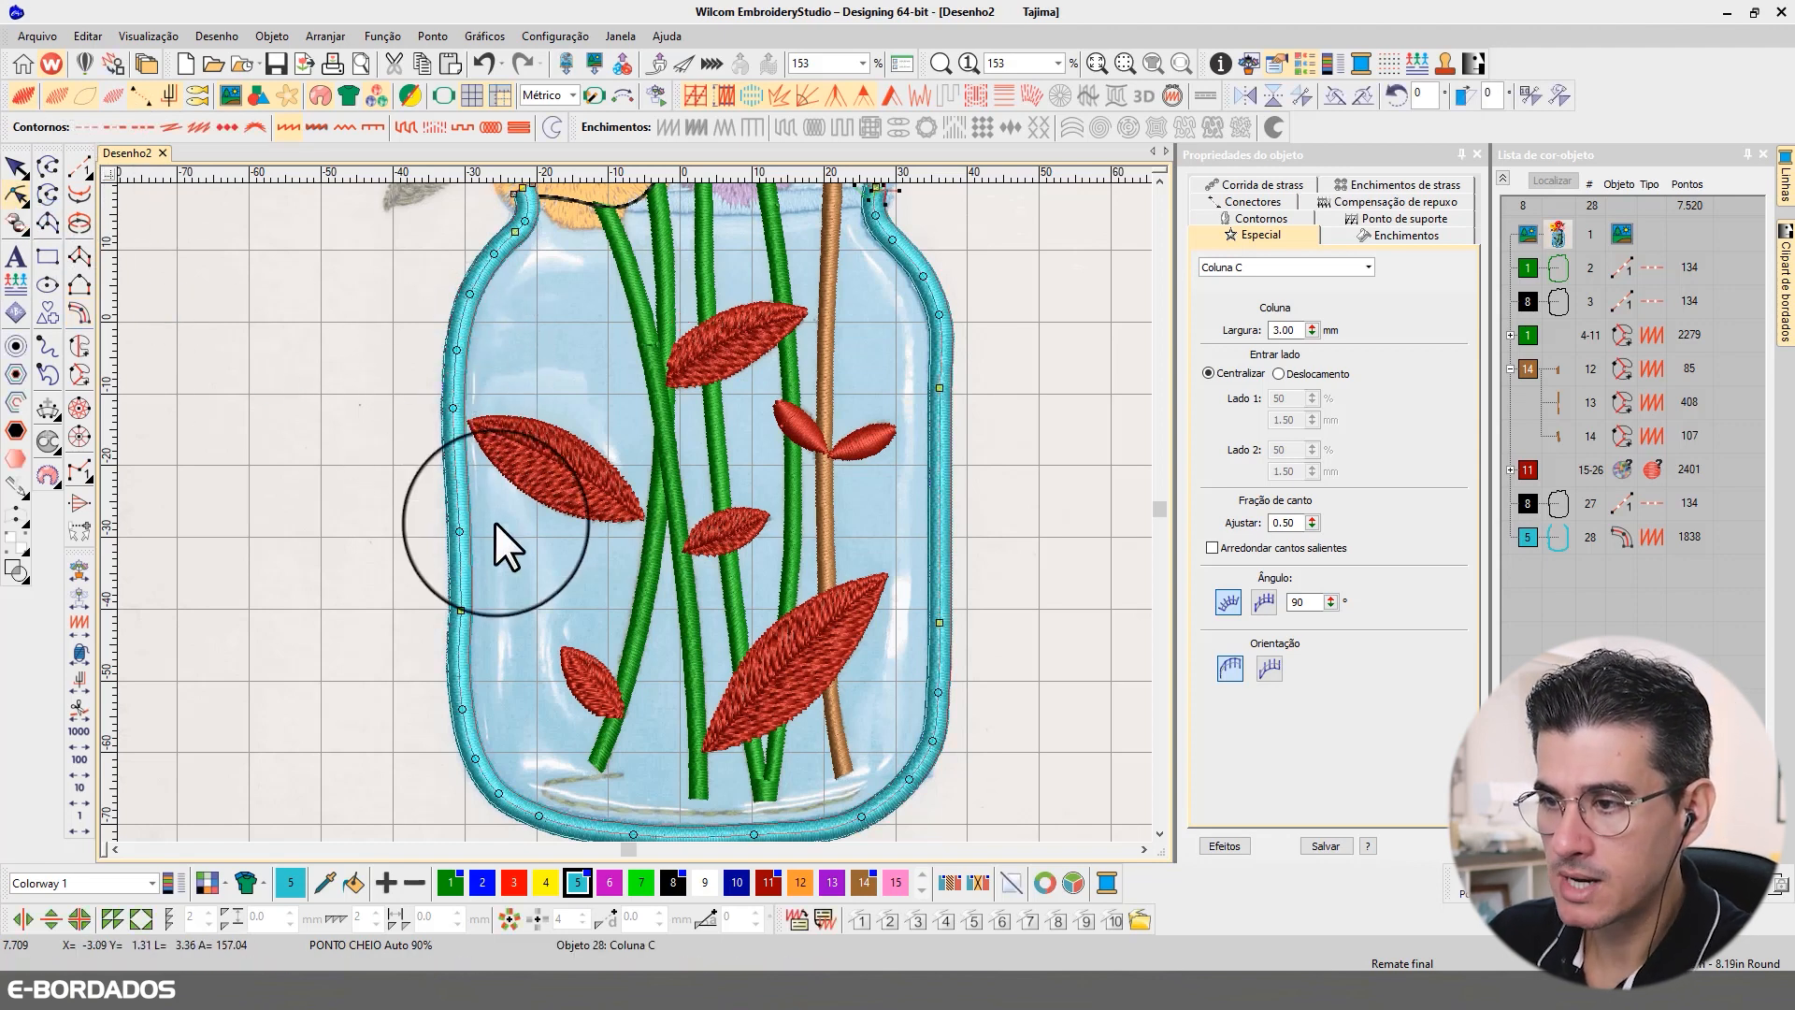
{"action": "left_click", "coordinate": [541, 672]}
{"action": "right_click", "coordinate": [455, 628]}
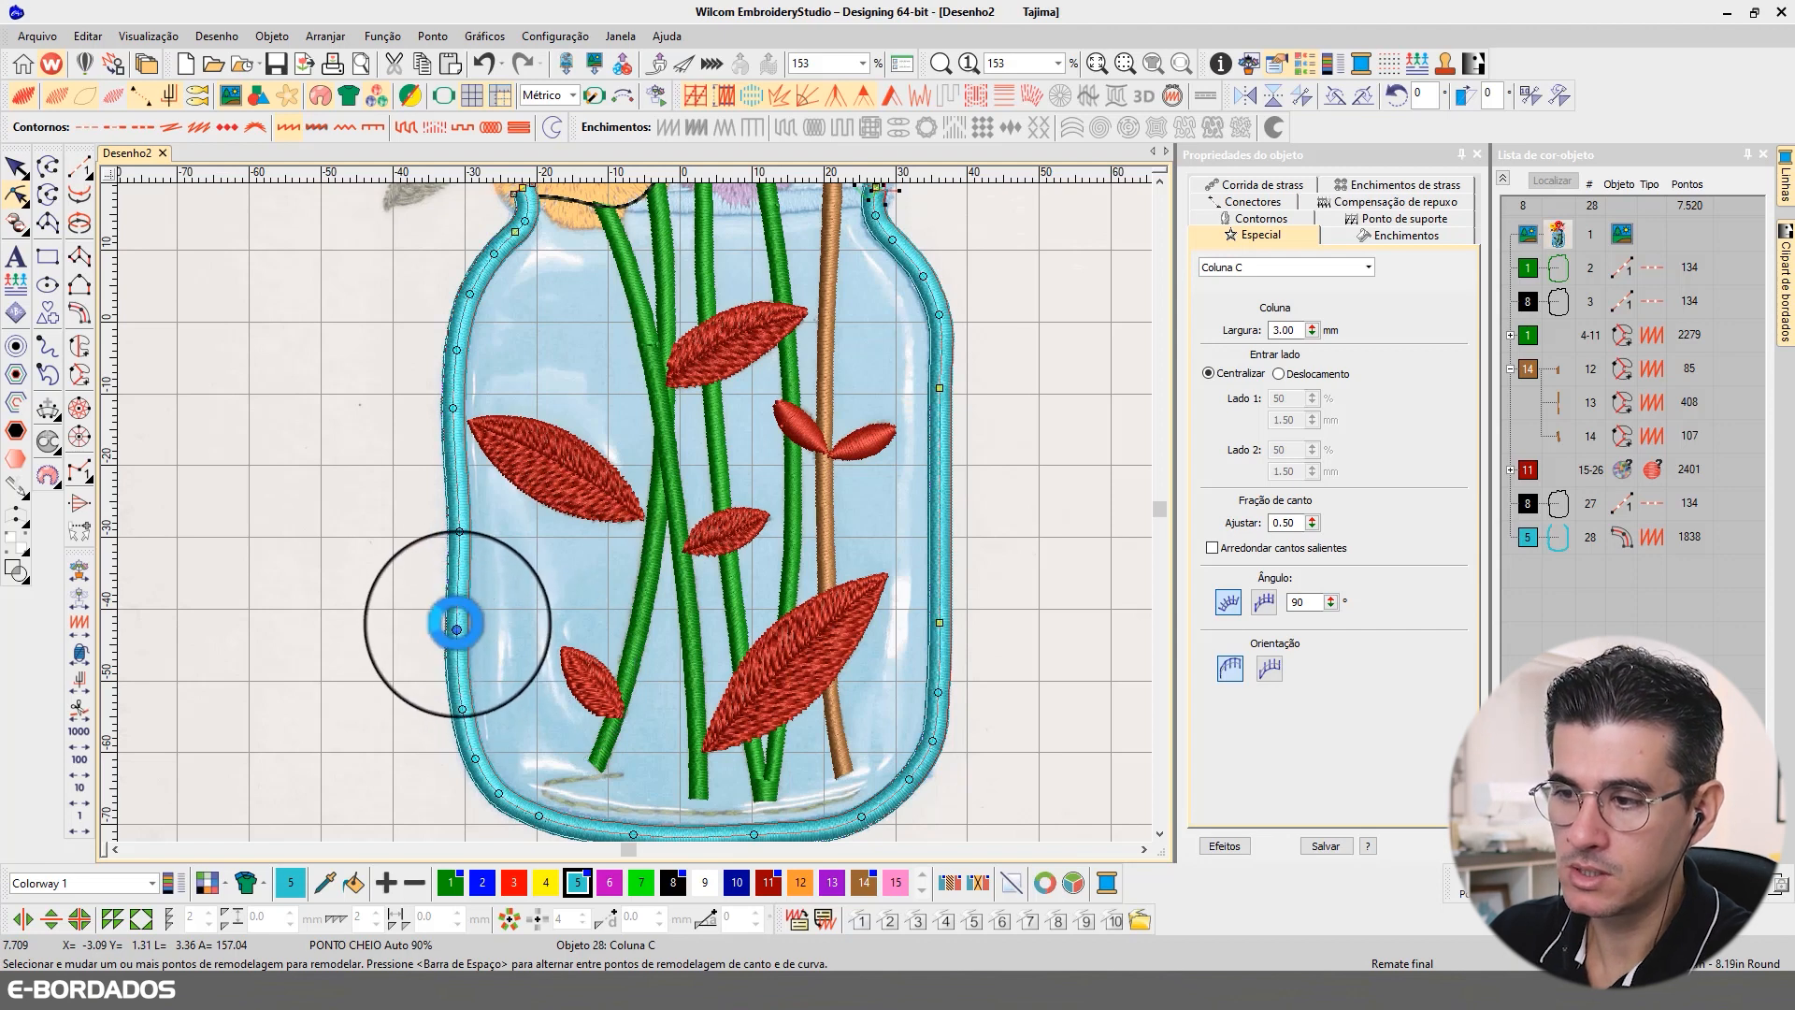
{"action": "left_click_drag", "start_coordinate": [485, 575], "coordinate": [439, 496]}
{"action": "key", "text": "Delete"}
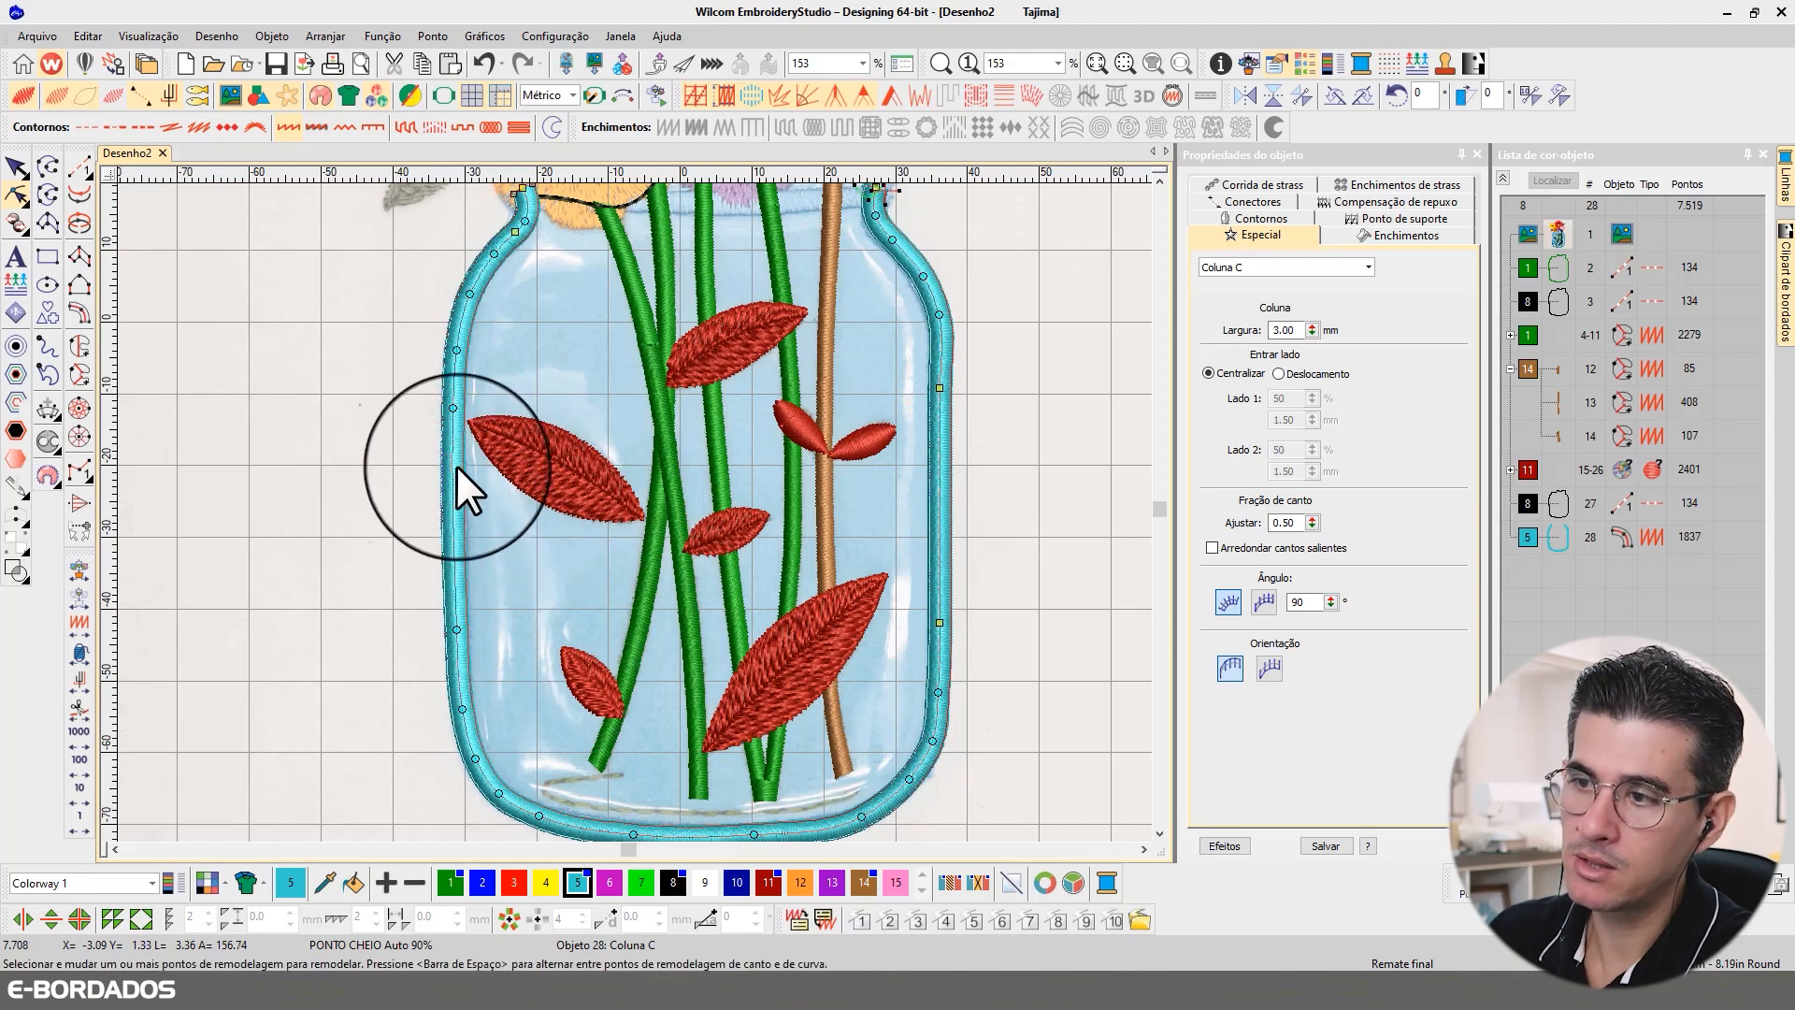
Step: Nudge the upper points on the border's left side slightly inward to match the jar outline
{"action": "left_click_drag", "start_coordinate": [360, 346], "coordinate": [520, 436]}
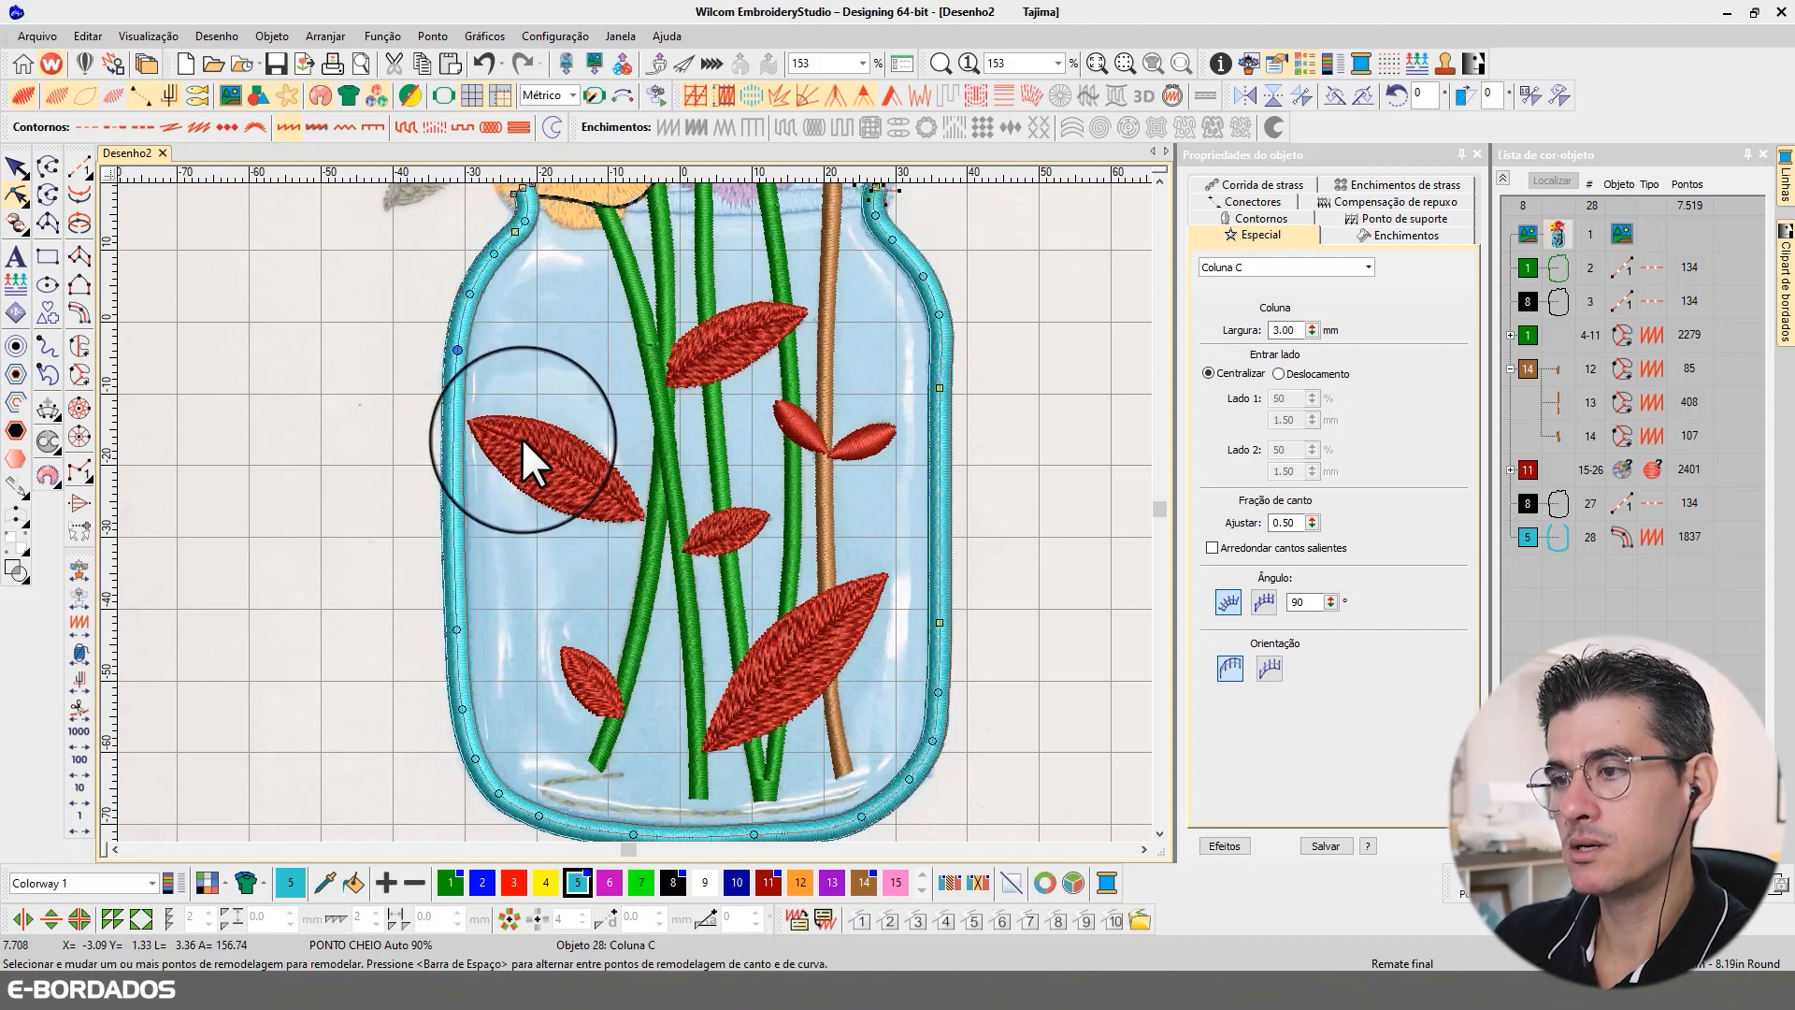
{"action": "key", "text": "Right"}
{"action": "key", "text": "Right"}
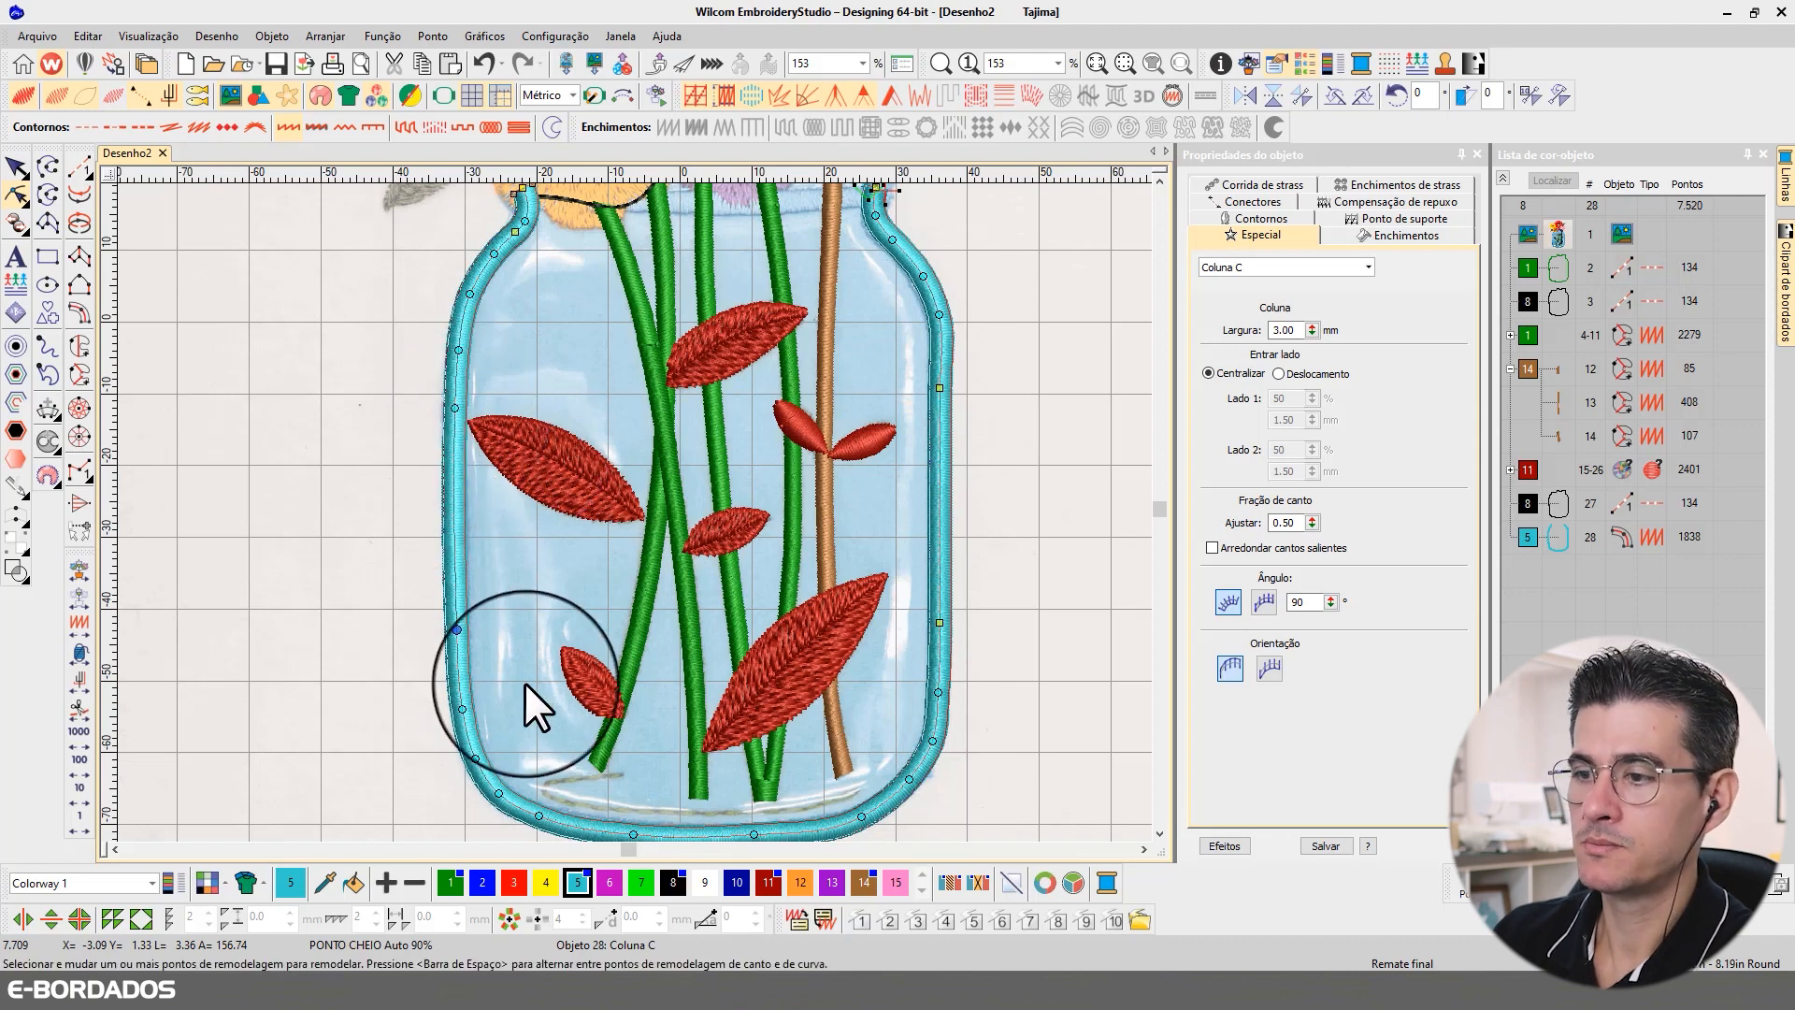
{"action": "left_click", "coordinate": [697, 598]}
Step: Replace the two corner points on the border's right side with curve points, and pull the middle one onto the outline
{"action": "left_click", "coordinate": [947, 612]}
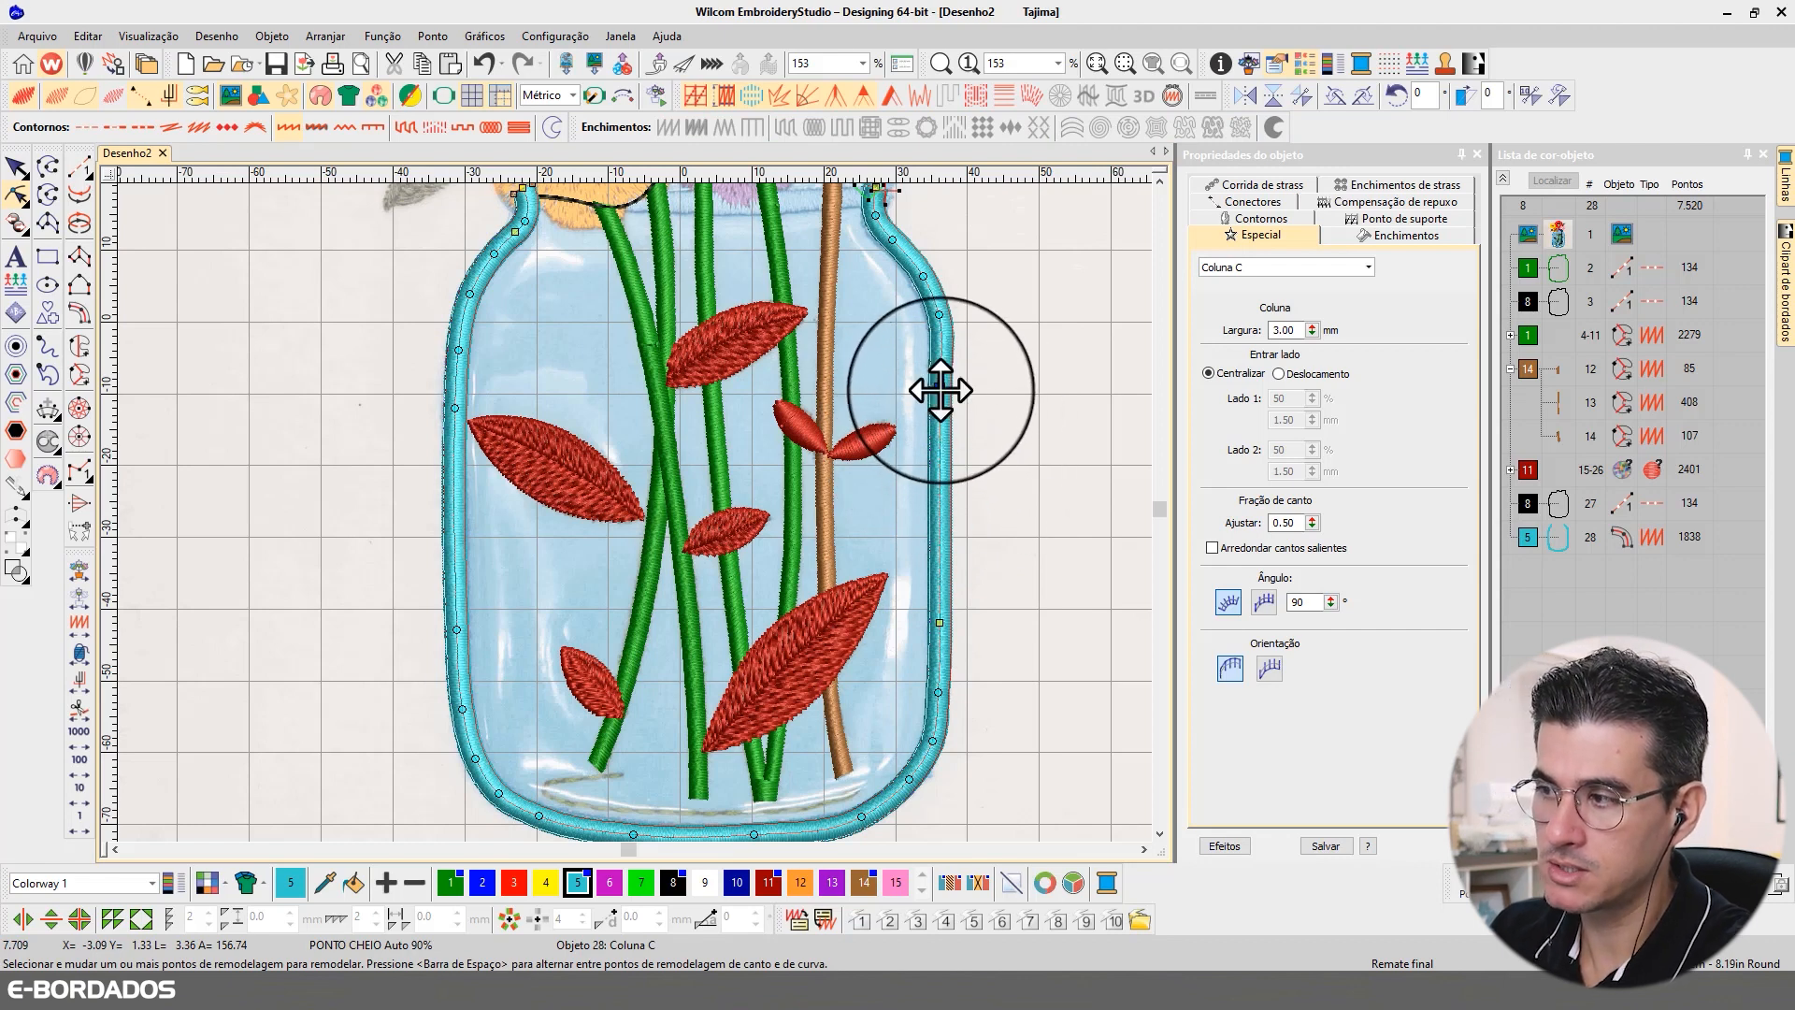
{"action": "key", "text": "Delete"}
{"action": "left_click_drag", "start_coordinate": [975, 548], "coordinate": [924, 665]}
{"action": "key", "text": "Delete"}
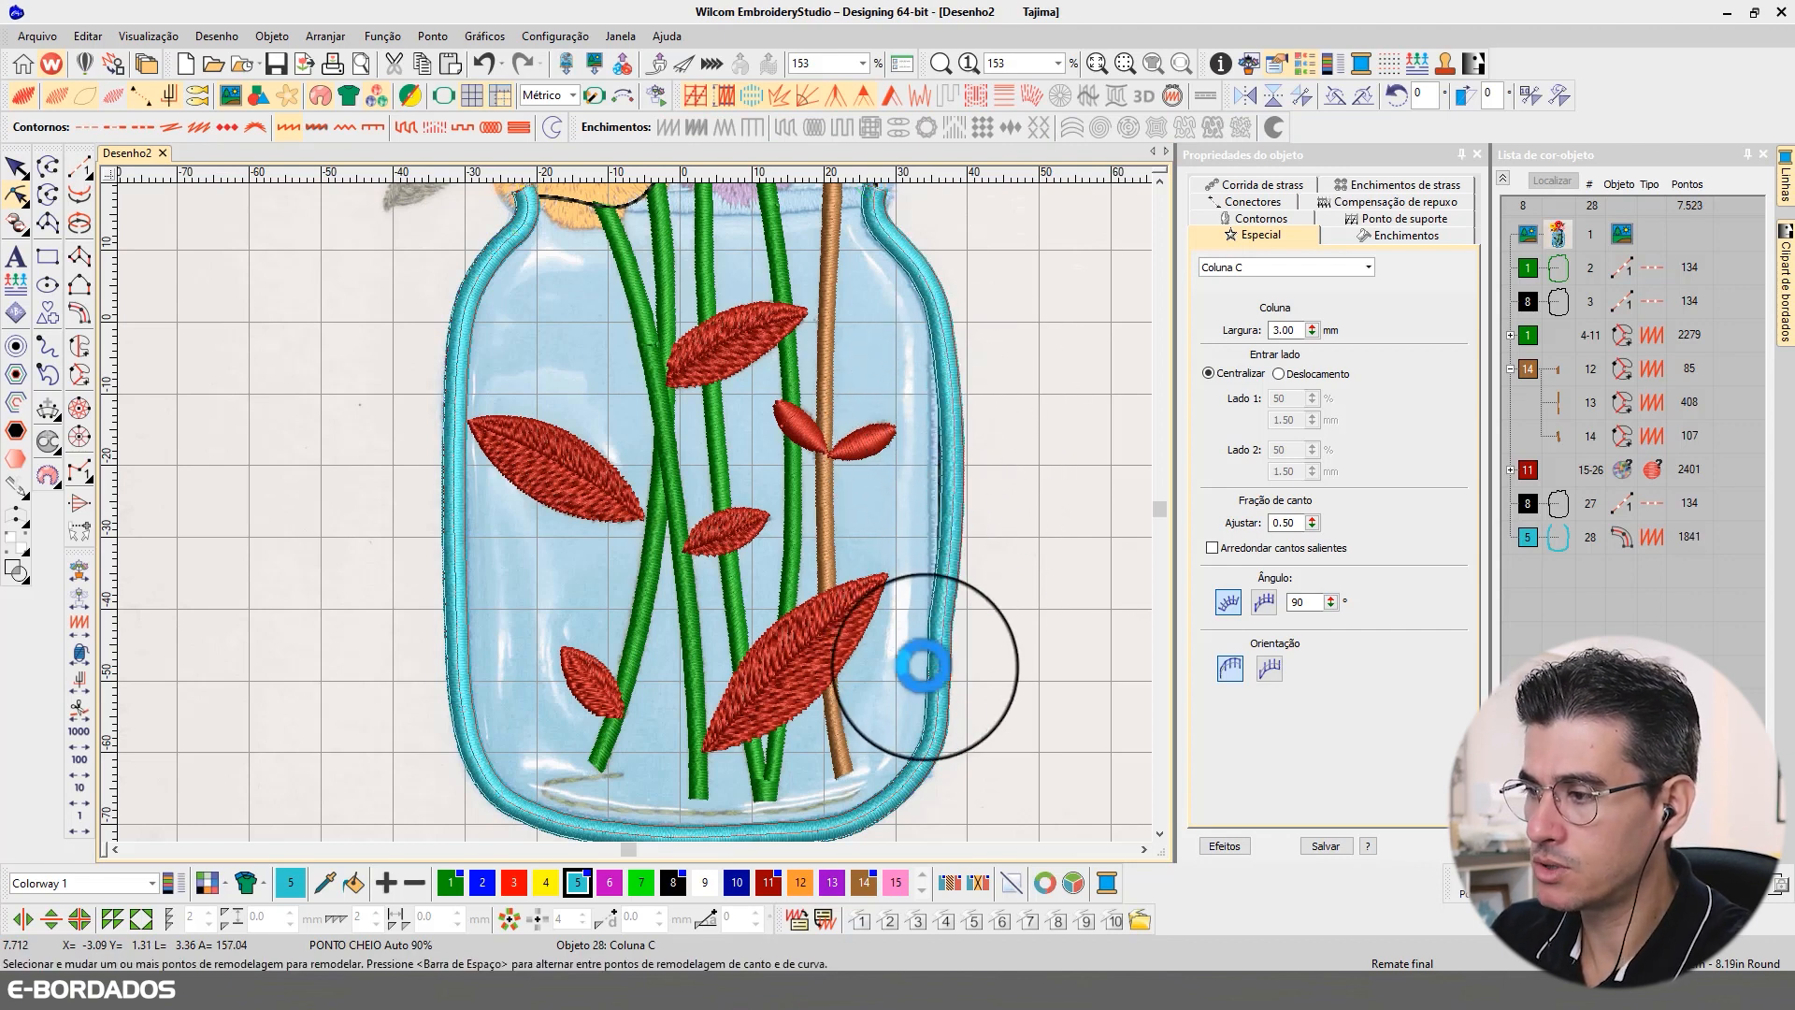
{"action": "left_click", "coordinate": [941, 630]}
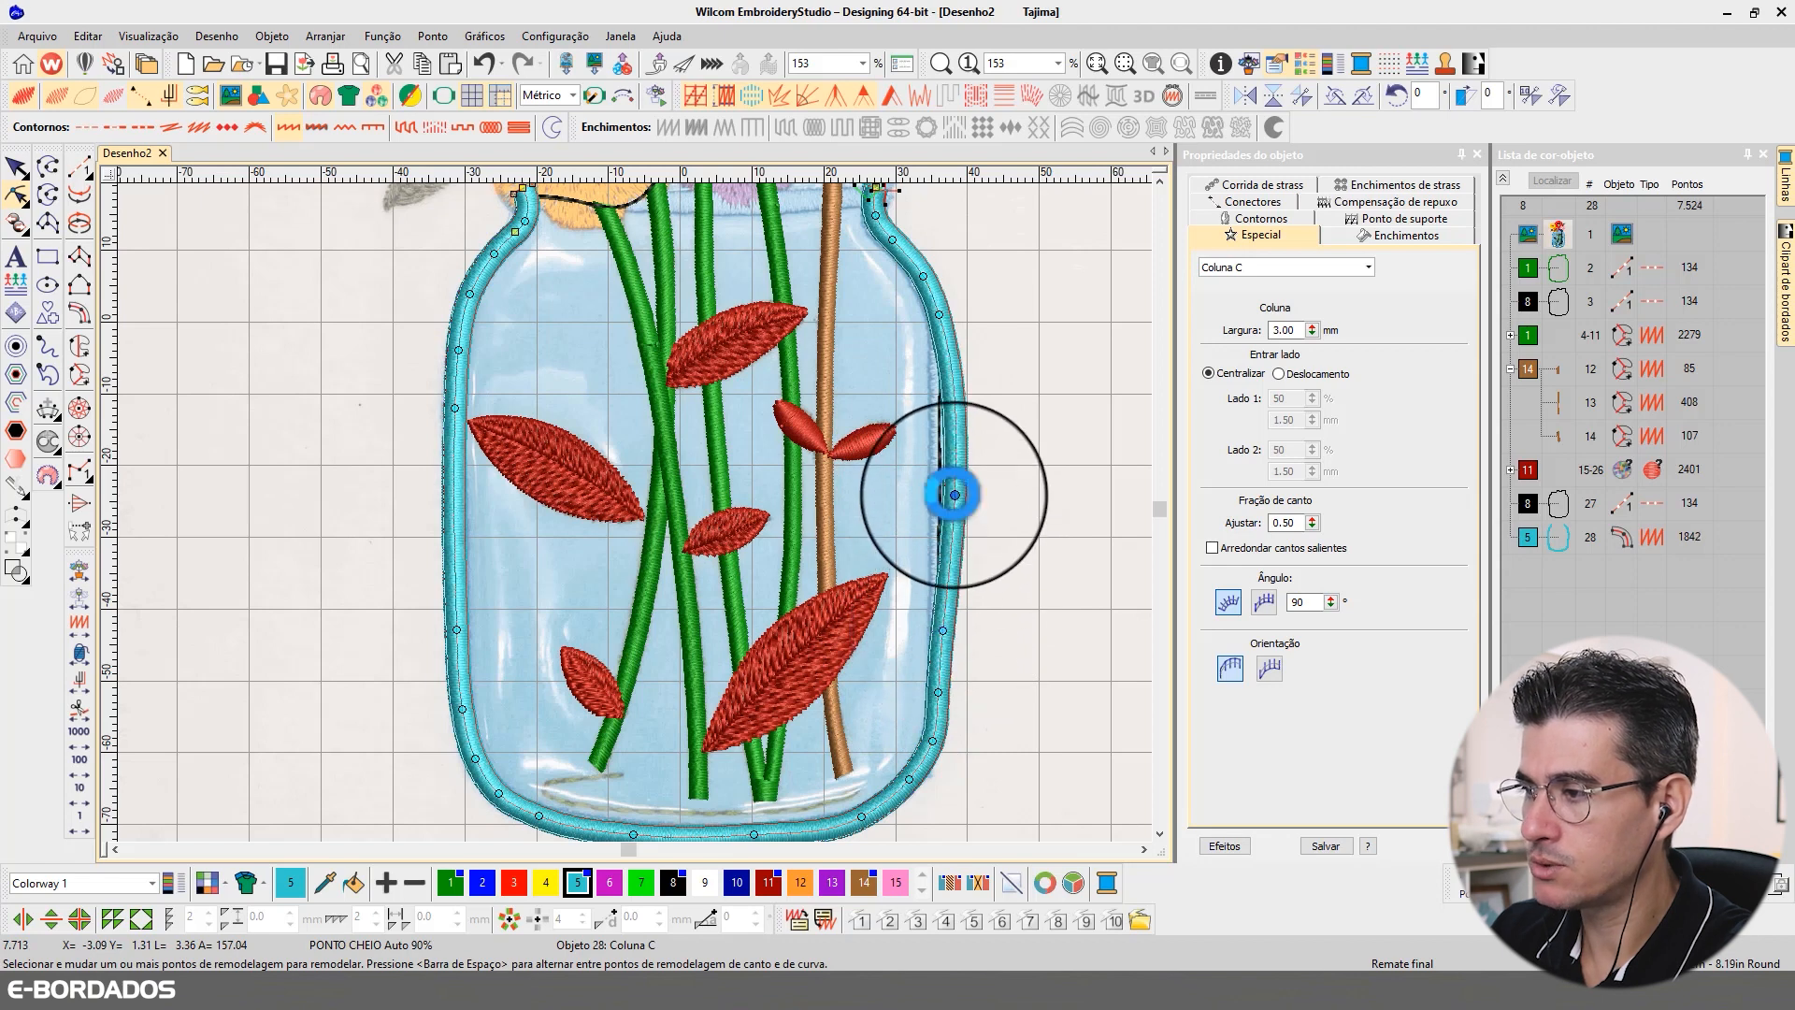
{"action": "left_click", "coordinate": [946, 490]}
{"action": "left_click_drag", "start_coordinate": [943, 491], "coordinate": [942, 491]}
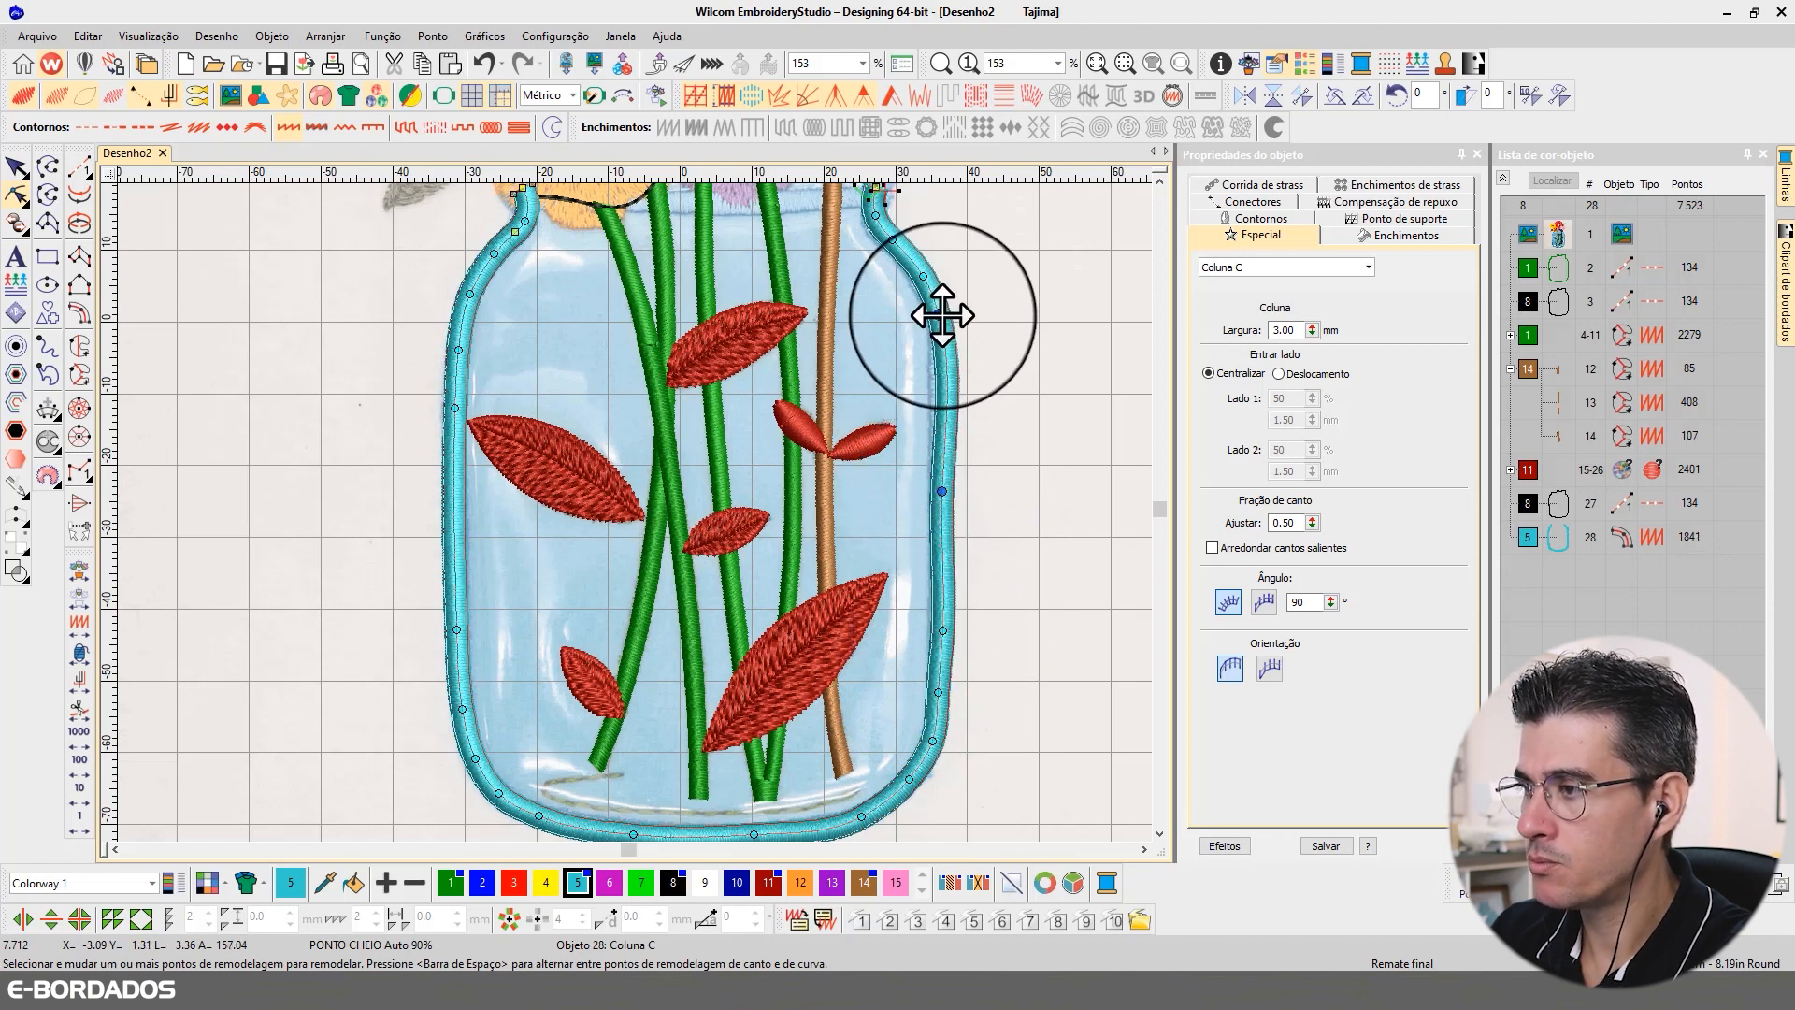
Step: Refine the border's right side: shift the shoulder point inward, add curve points along the side, and remove the middle point
{"action": "left_click_drag", "start_coordinate": [939, 314], "coordinate": [936, 316]}
{"action": "left_click", "coordinate": [940, 370]}
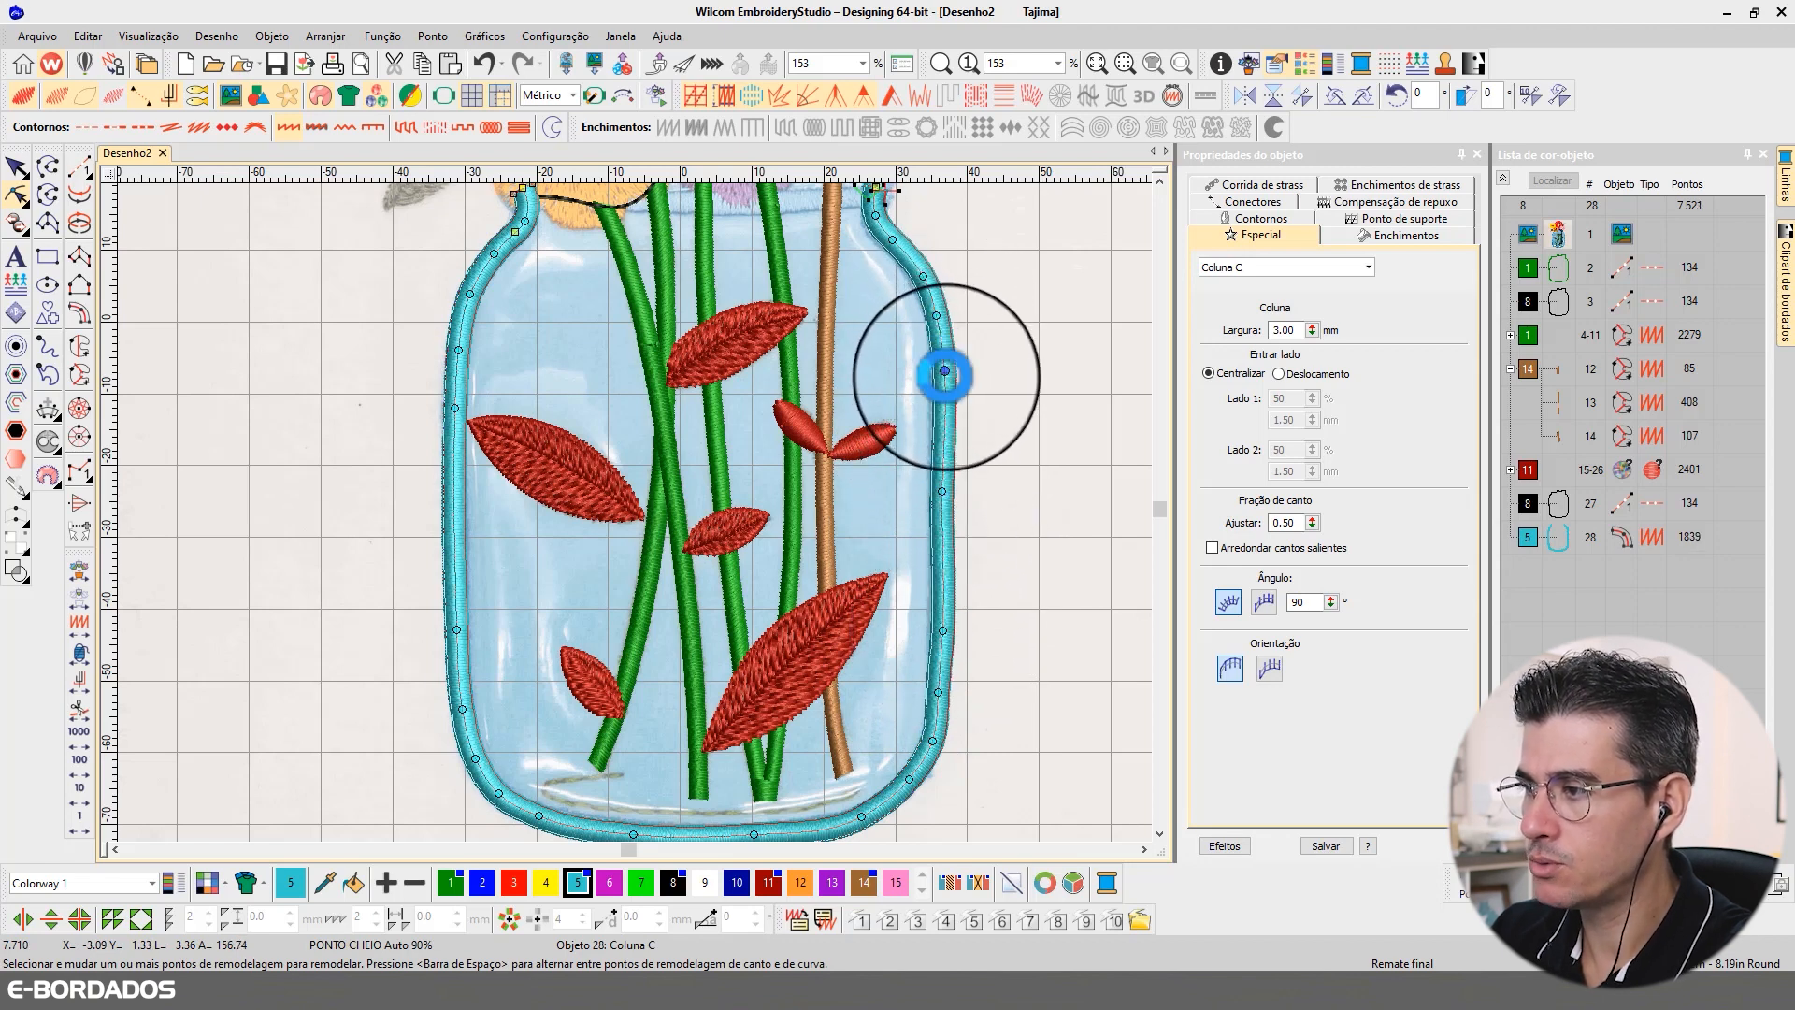
{"action": "left_click", "coordinate": [941, 561]}
{"action": "left_click", "coordinate": [944, 490]}
{"action": "key", "text": "Delete"}
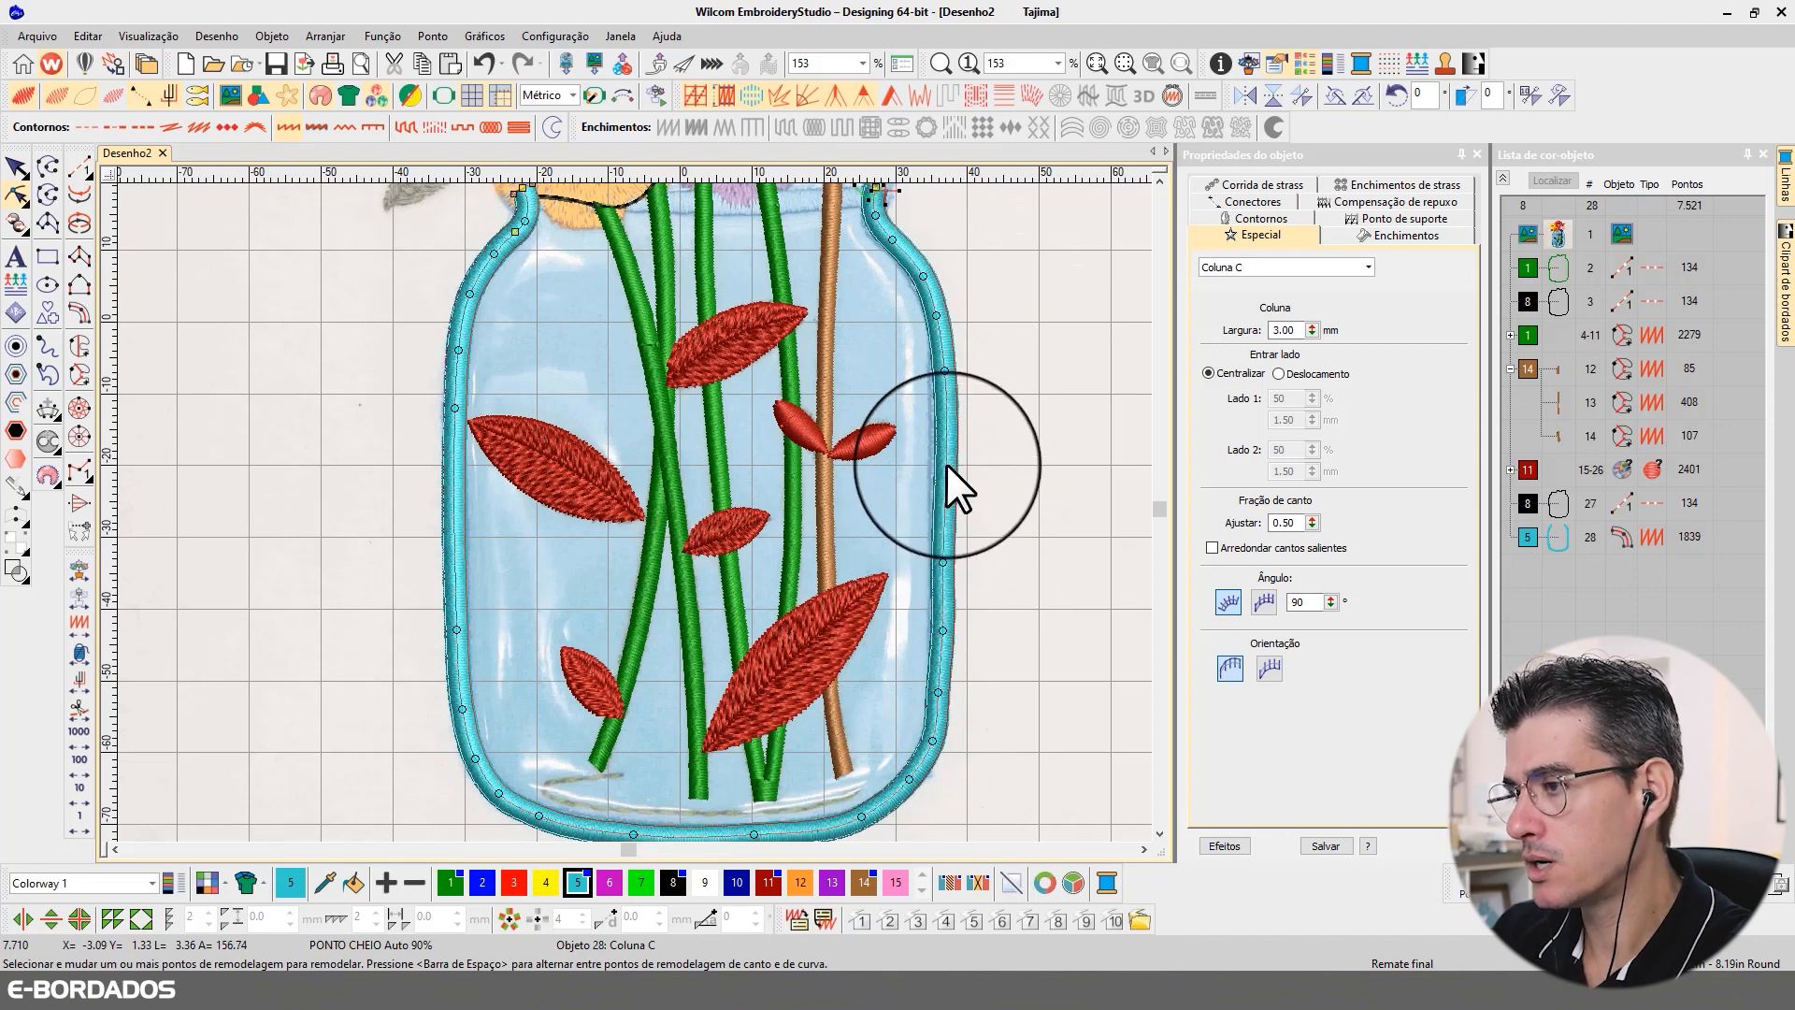
{"action": "left_click", "coordinate": [946, 464]}
{"action": "left_click_drag", "start_coordinate": [945, 464], "coordinate": [945, 465]}
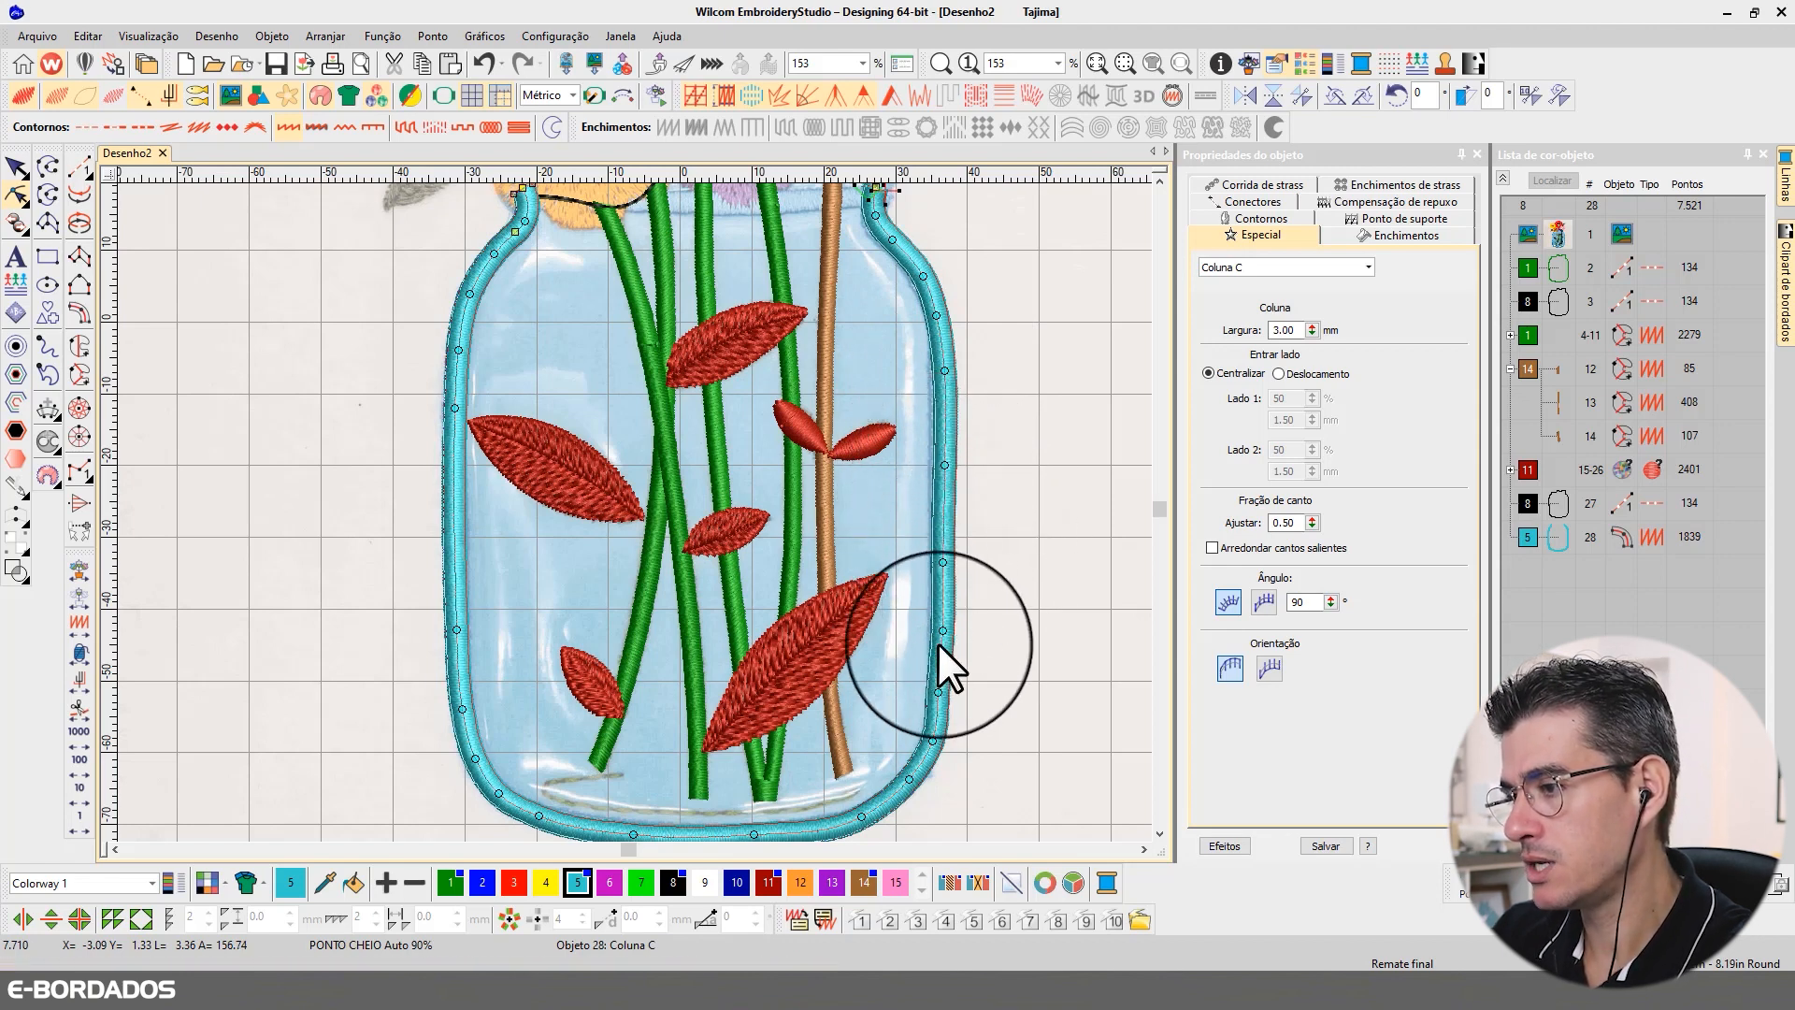
Step: Reshape the right side of the jar border: add a curve point near mid-height and replace the points below it with a single curve point
{"action": "left_click", "coordinate": [672, 413]}
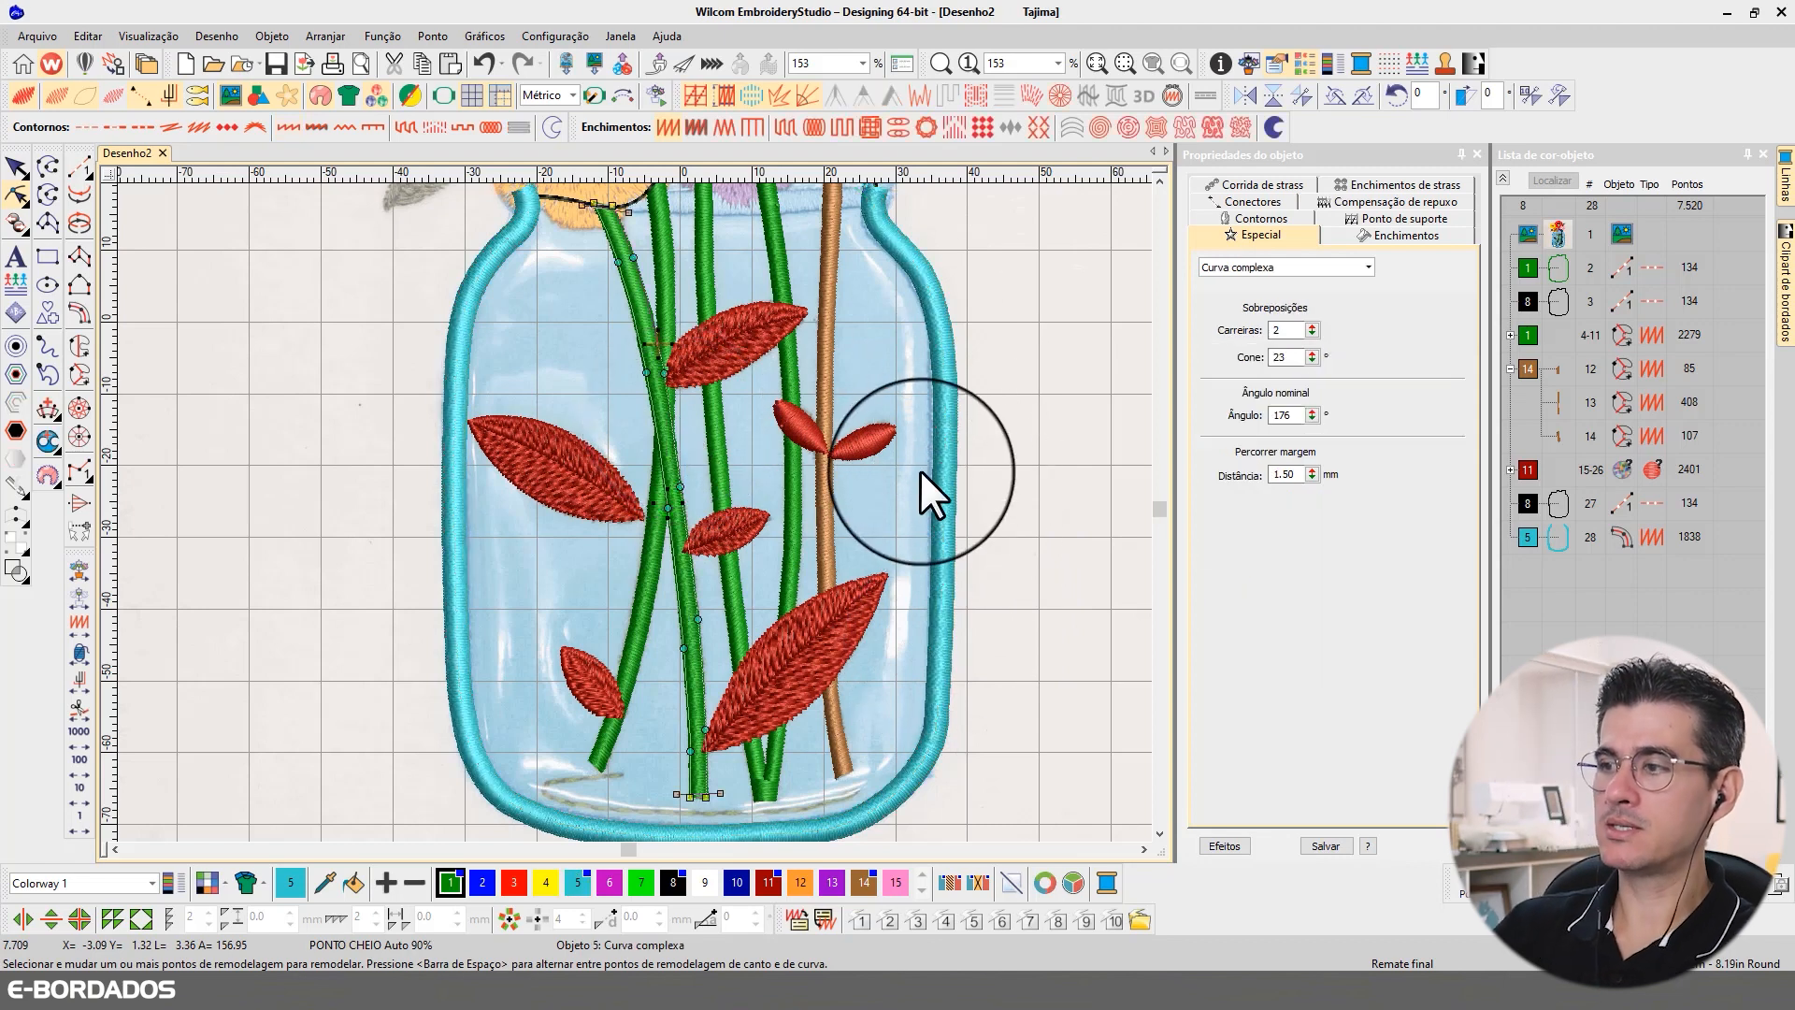
{"action": "left_click", "coordinate": [948, 465]}
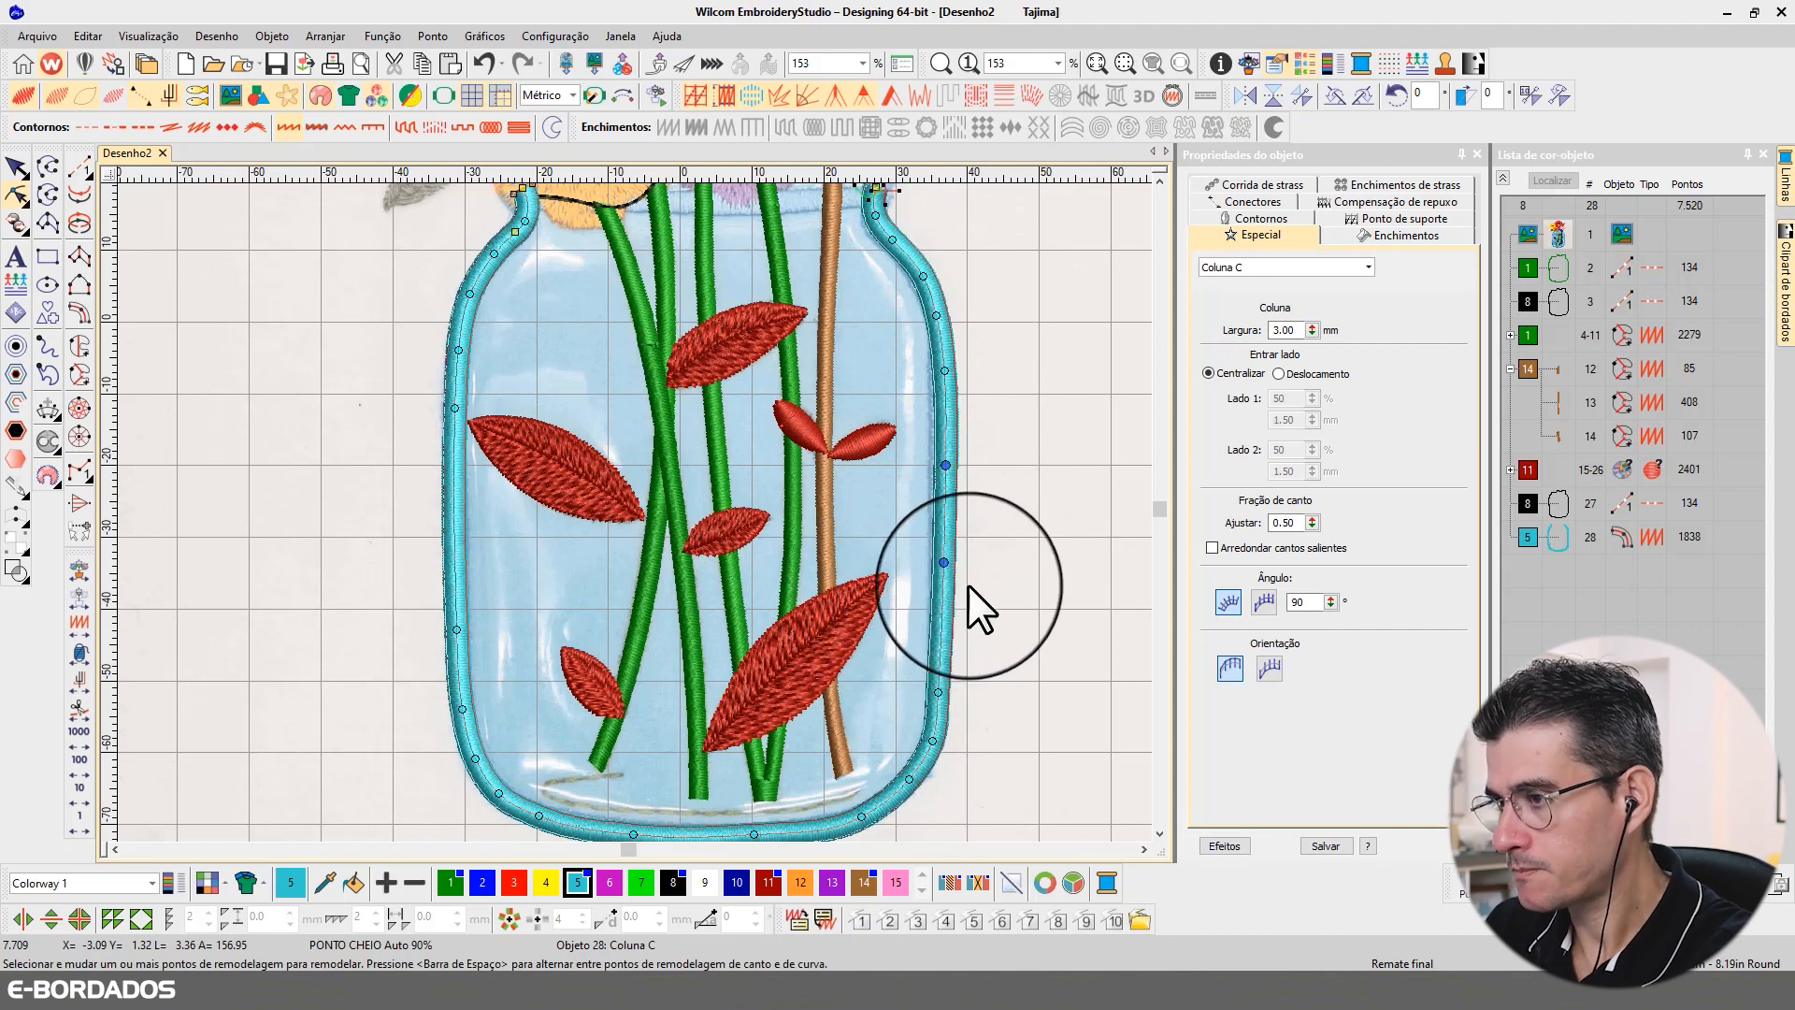
{"action": "key", "text": "Right"}
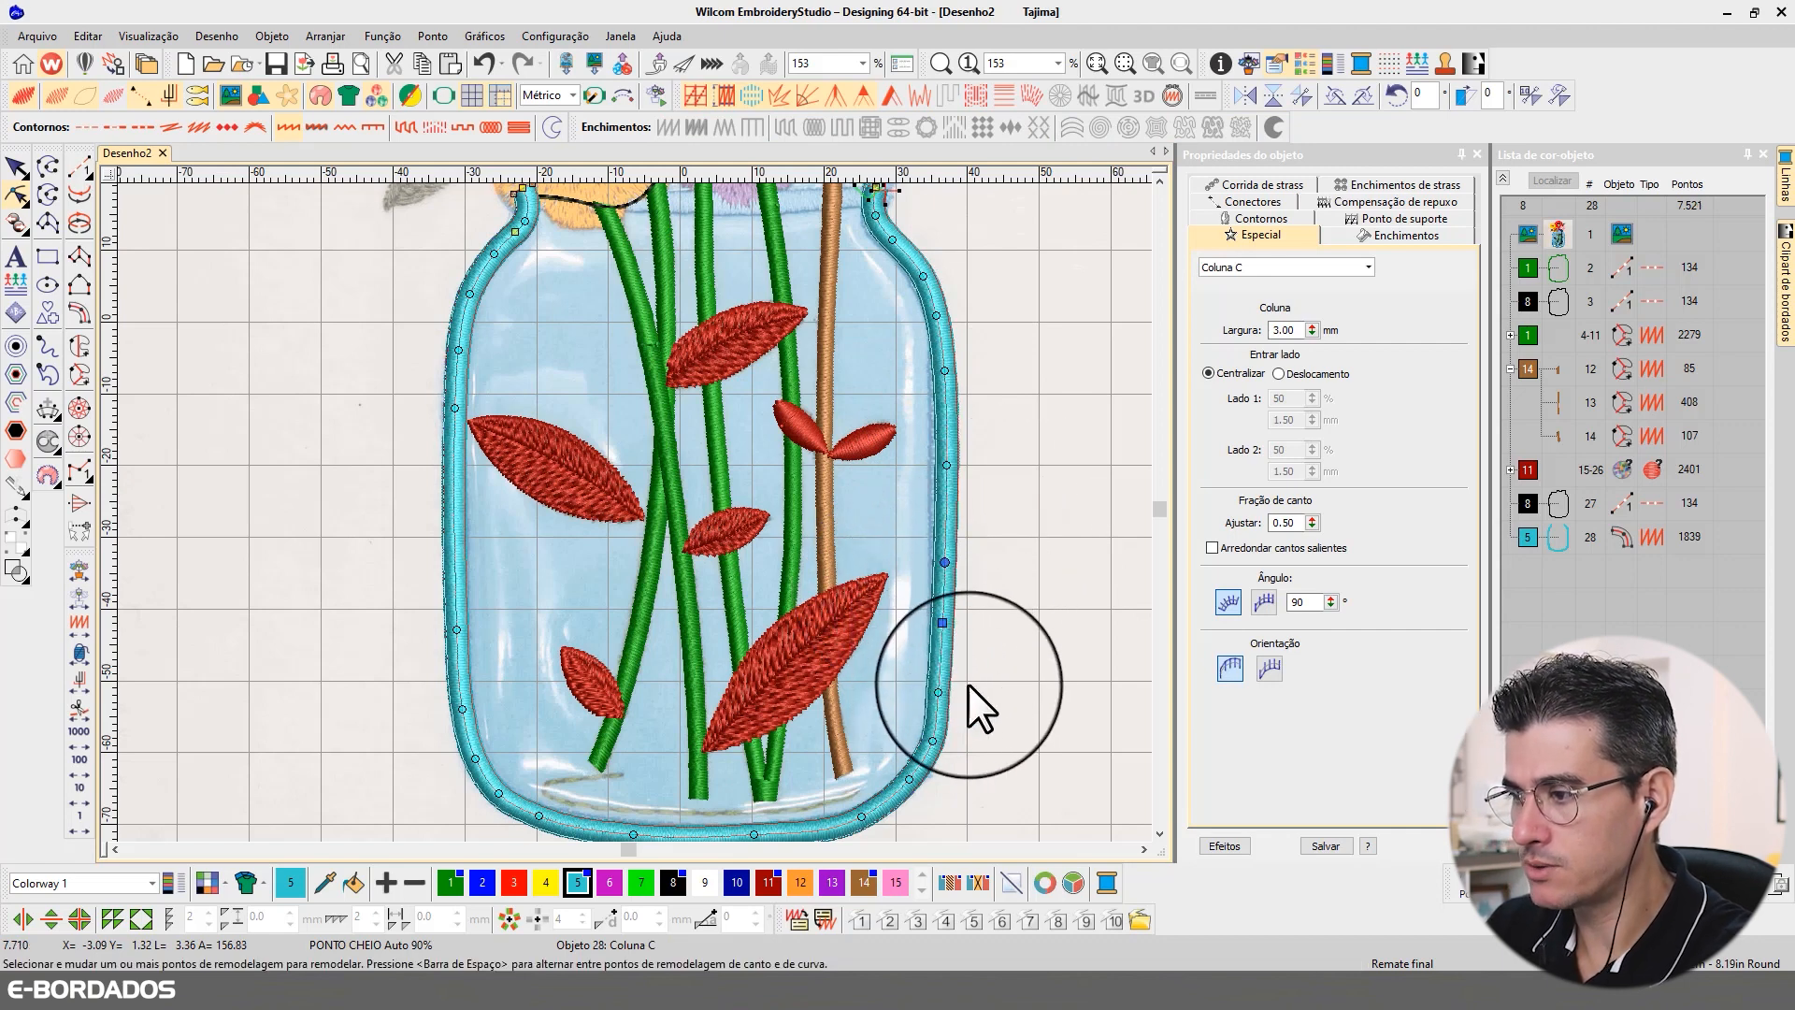
{"action": "key", "text": "Delete"}
{"action": "left_click", "coordinate": [946, 634]}
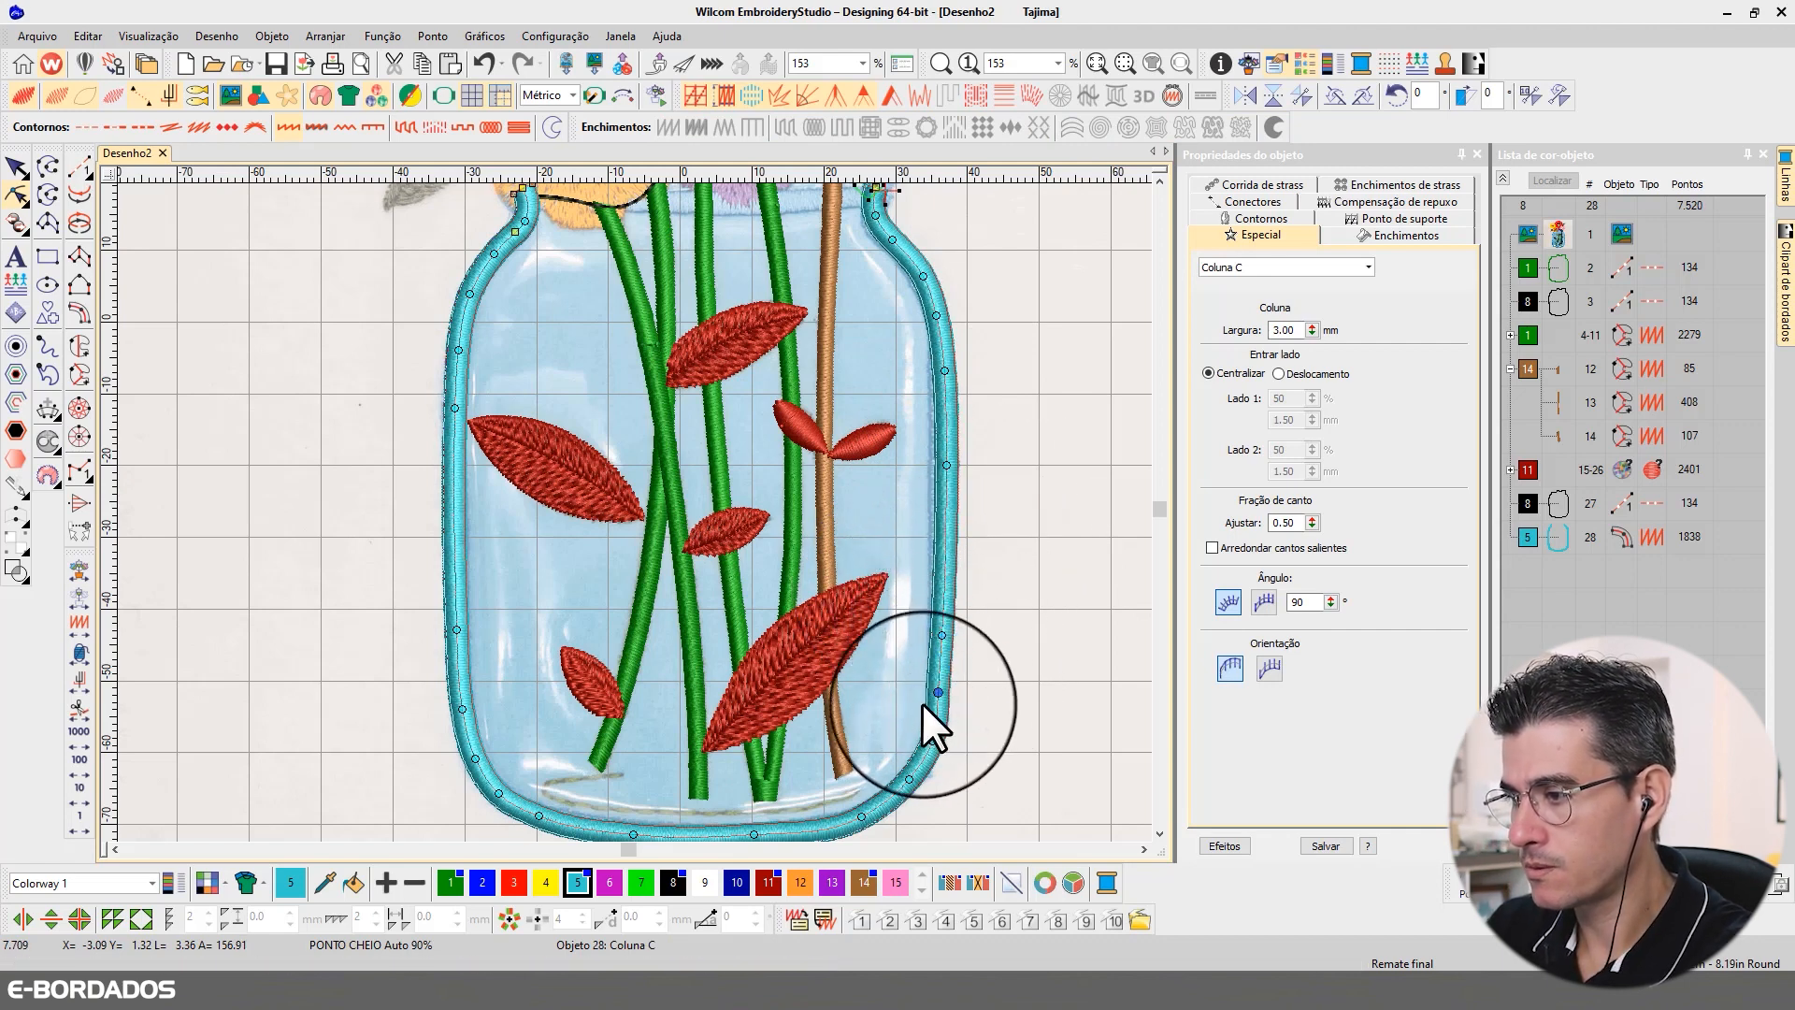
Step: Smooth the border's lower right side by adding a curve point above and below the existing one and nudging that middle point slightly downward
{"action": "left_click", "coordinate": [1160, 833]}
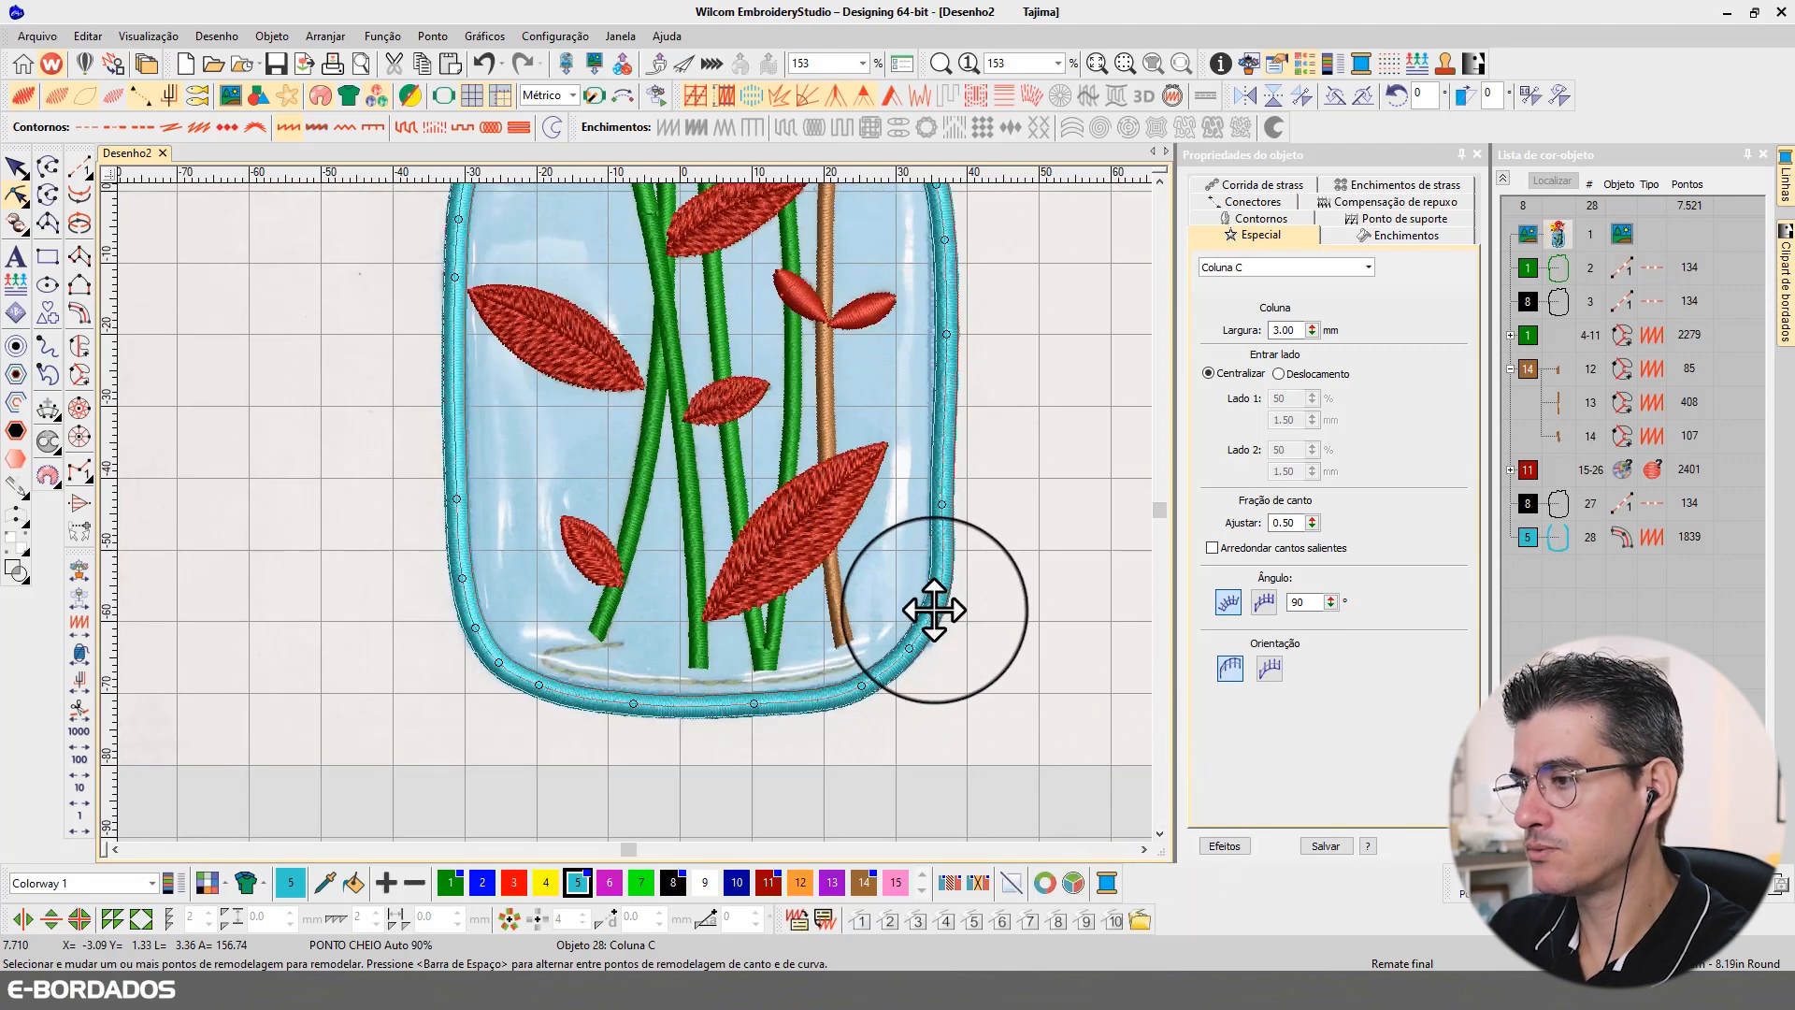
{"action": "left_click", "coordinate": [932, 610]}
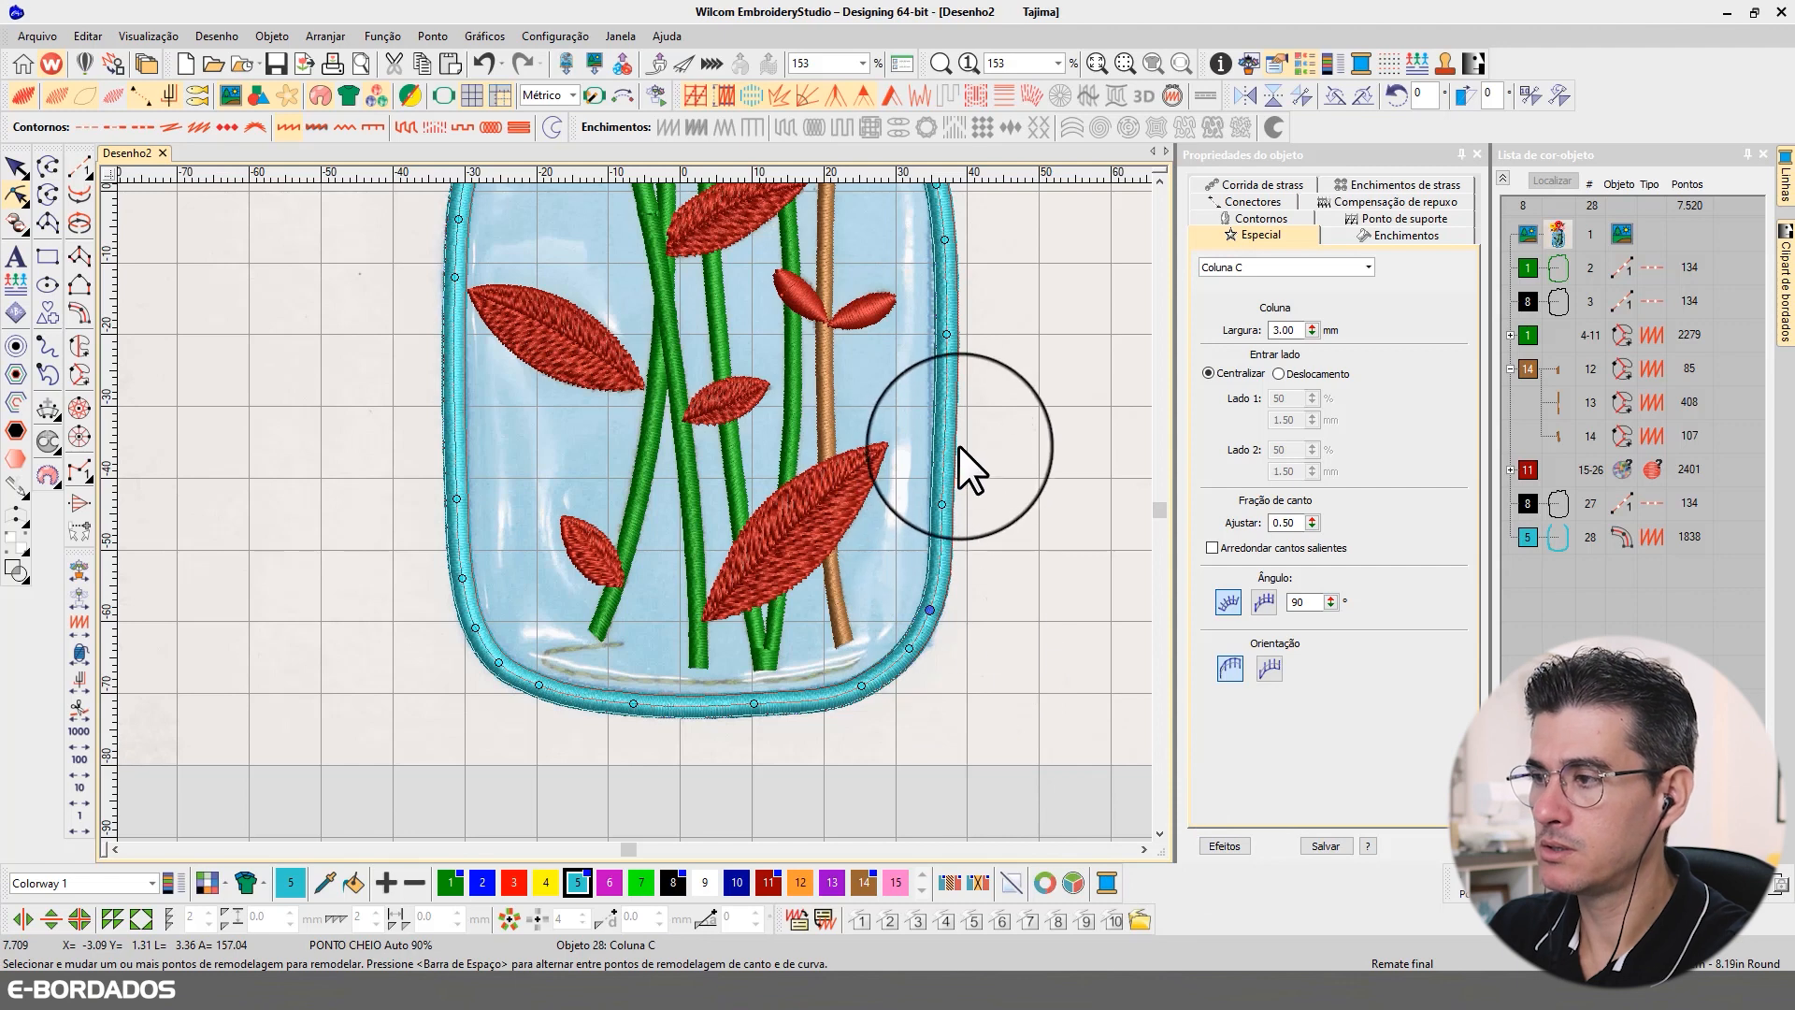
{"action": "left_click", "coordinate": [945, 405]}
{"action": "mouse_move", "coordinate": [942, 504]}
{"action": "left_mouse_down"}
{"action": "mouse_move", "coordinate": [937, 535]}
{"action": "mouse_move", "coordinate": [973, 530]}
{"action": "mouse_move", "coordinate": [943, 520]}
{"action": "left_mouse_up"}
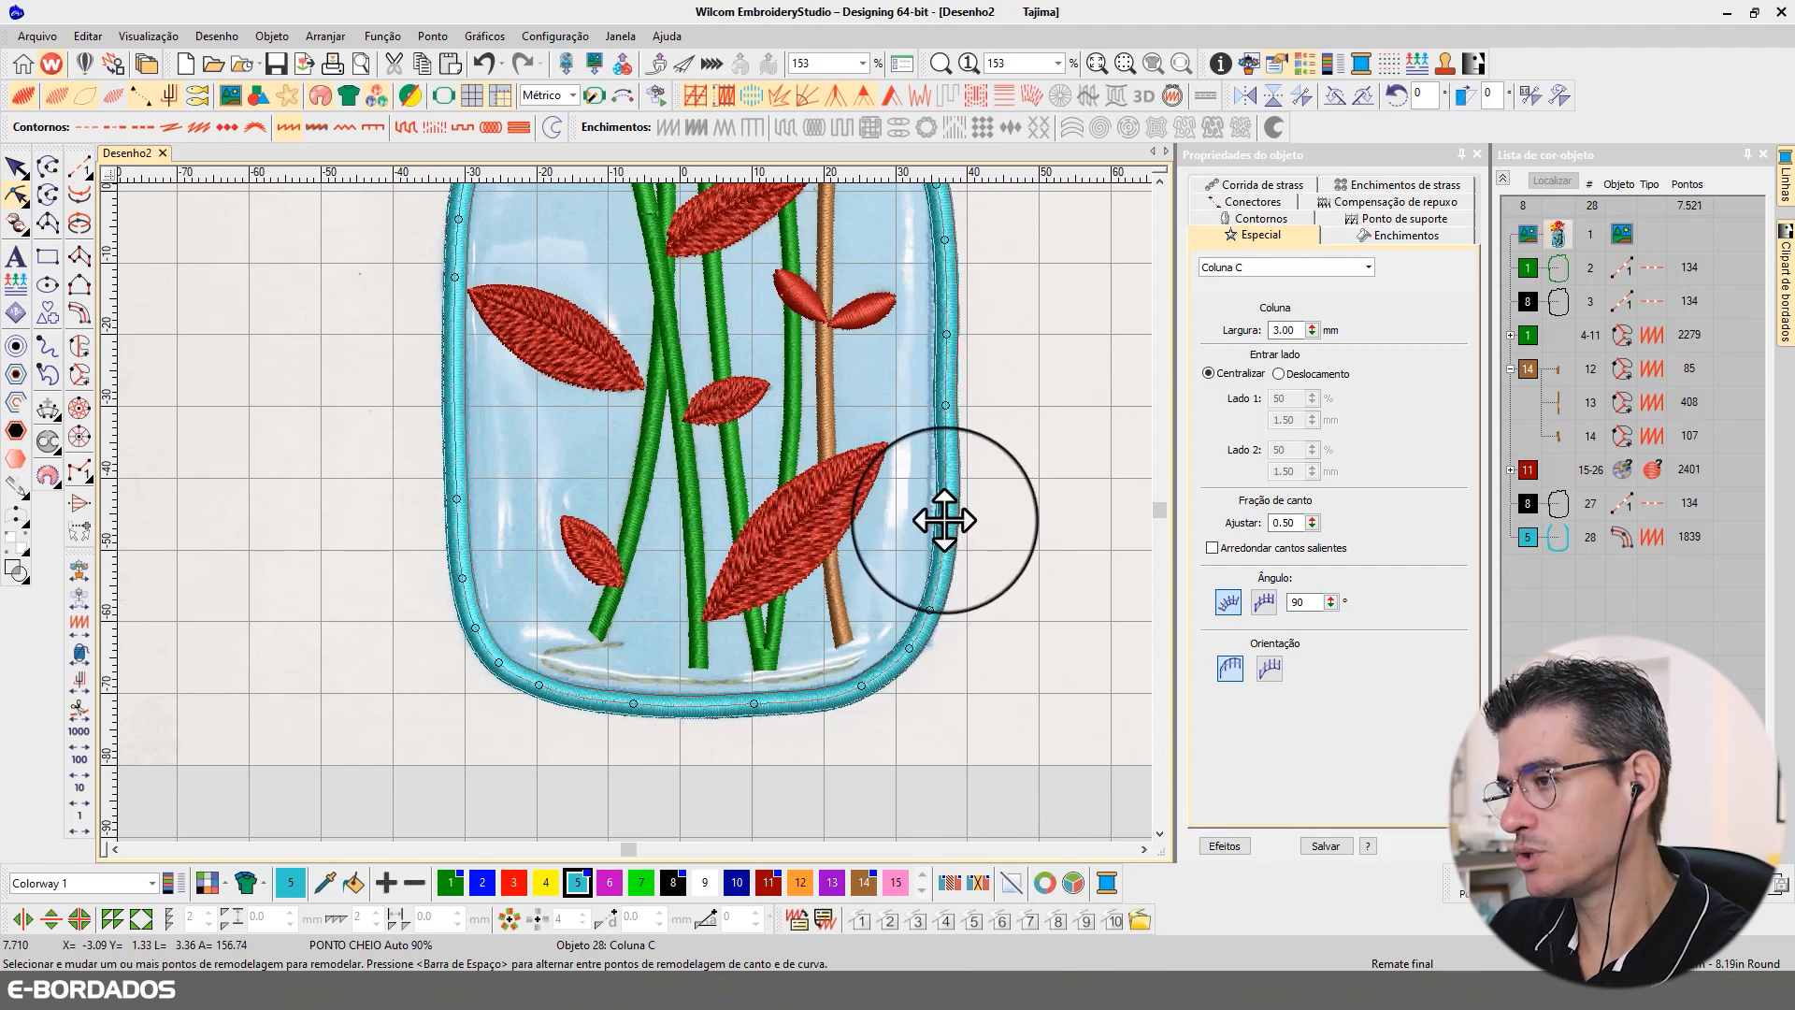
{"action": "left_click", "coordinate": [947, 405]}
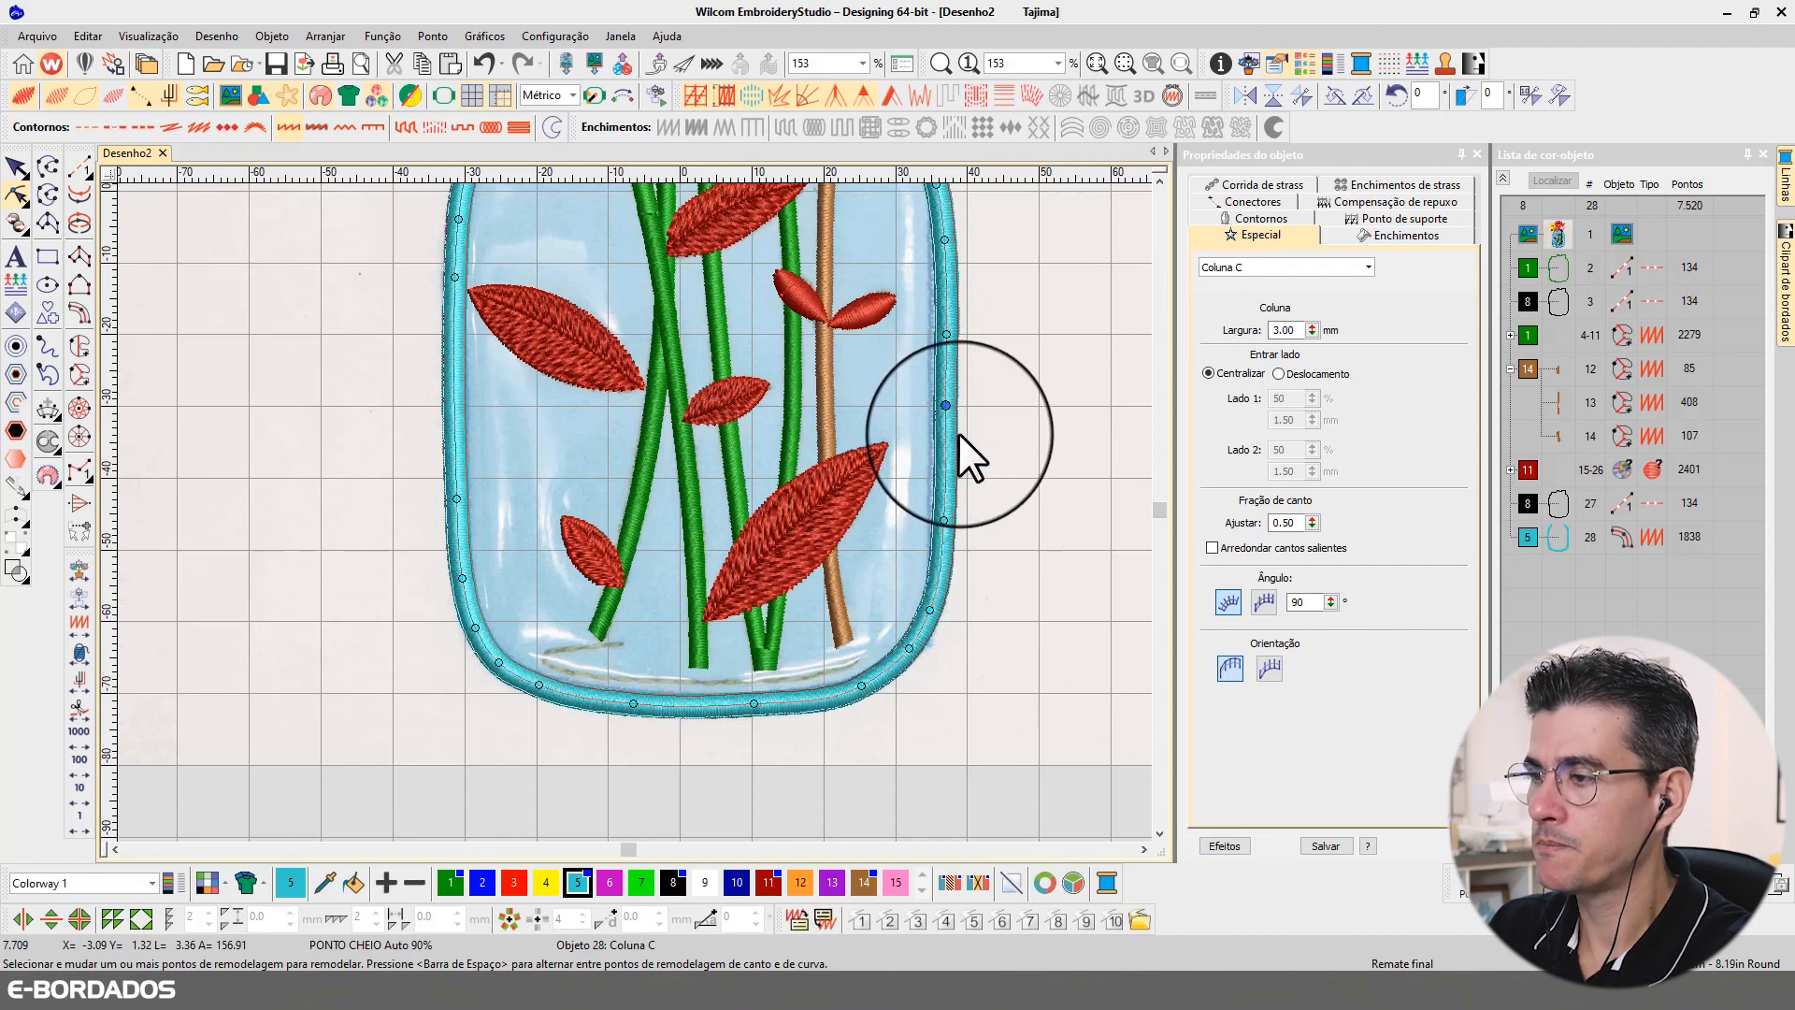
{"action": "scroll", "coordinate": [1159, 177], "scroll_direction": "up", "scroll_amount": 3}
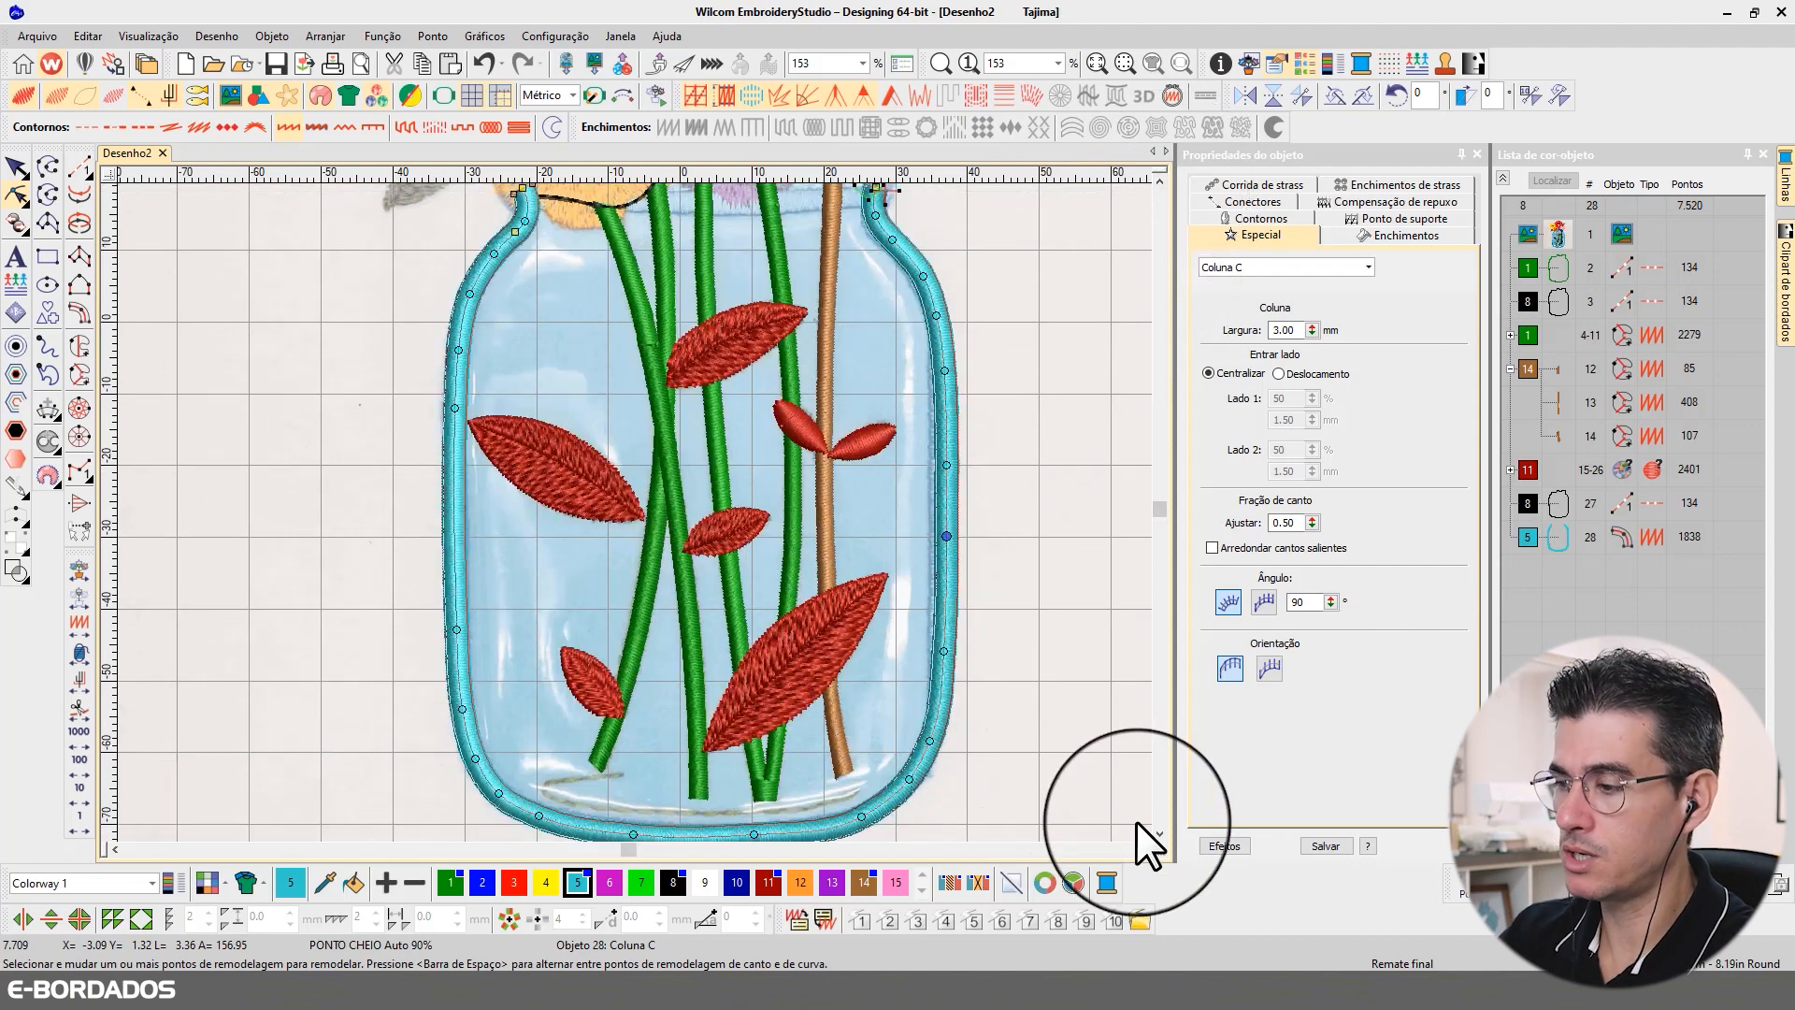
{"action": "scroll", "coordinate": [1163, 832], "scroll_direction": "down", "scroll_amount": 3}
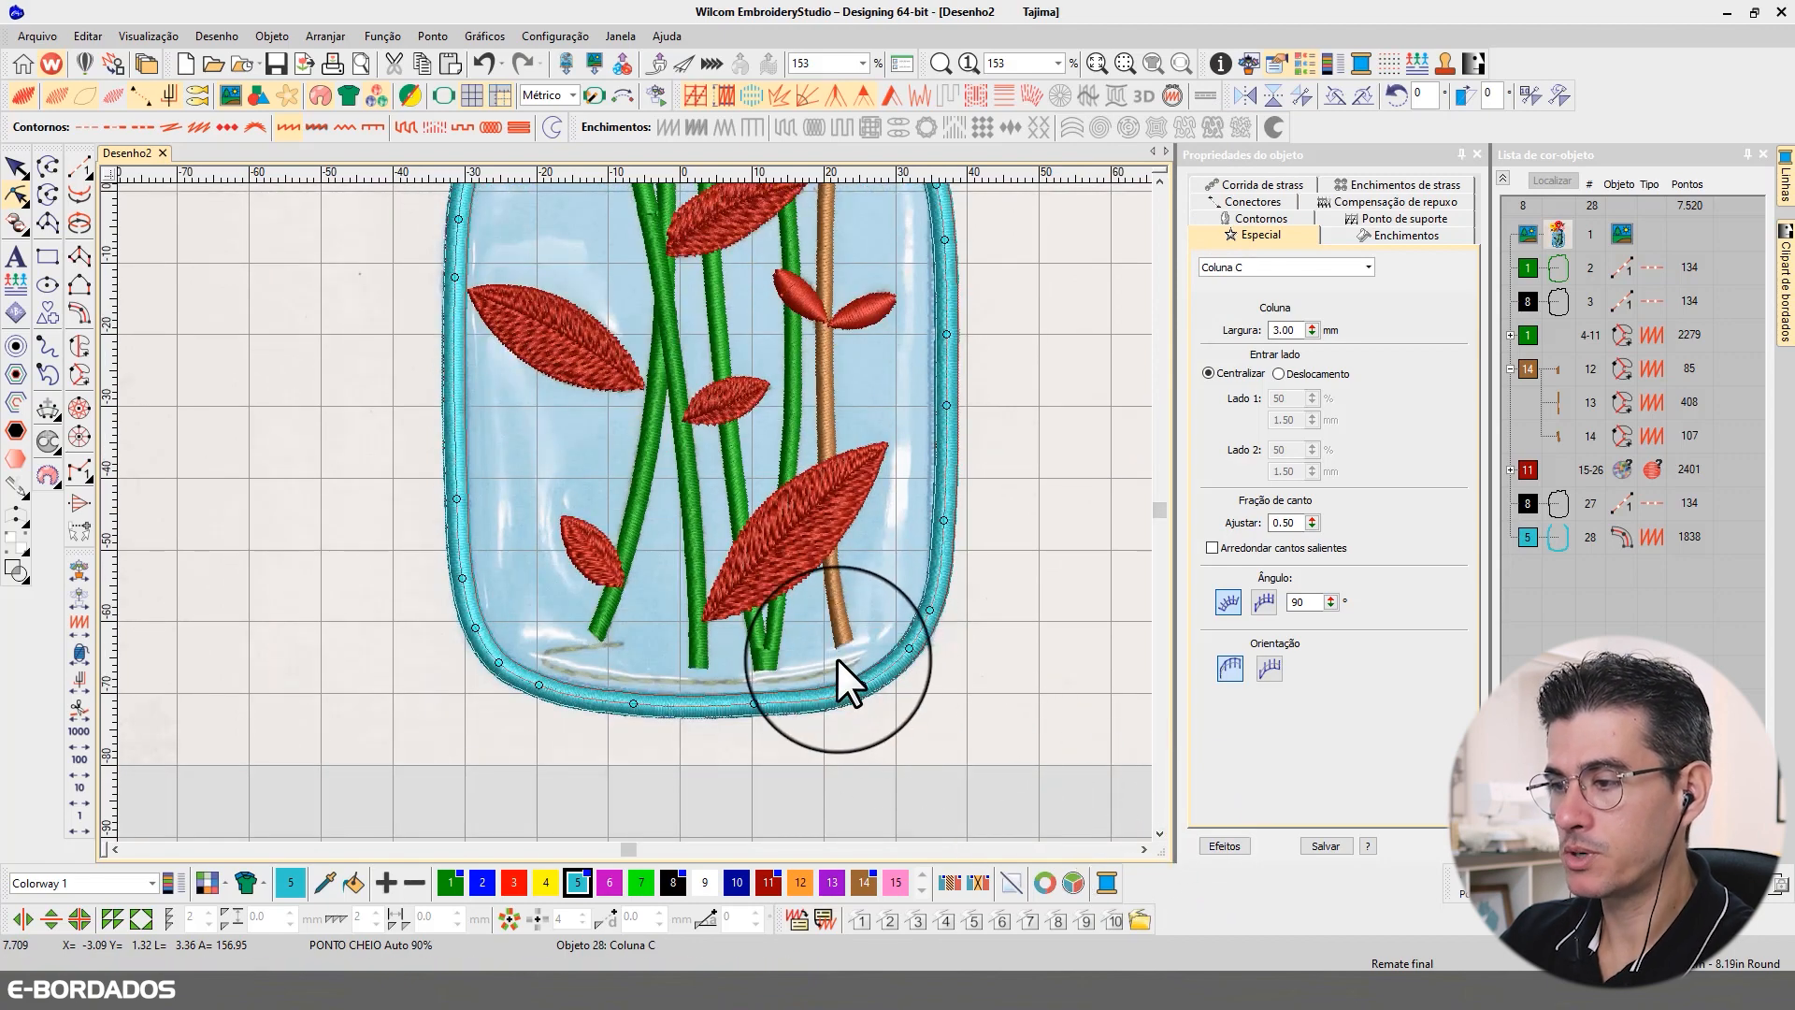
Step: Even out the border's bottom edge by adding a center curve point and replacing the point beside it with one farther right, and finish reshaping
{"action": "left_click", "coordinate": [861, 685]}
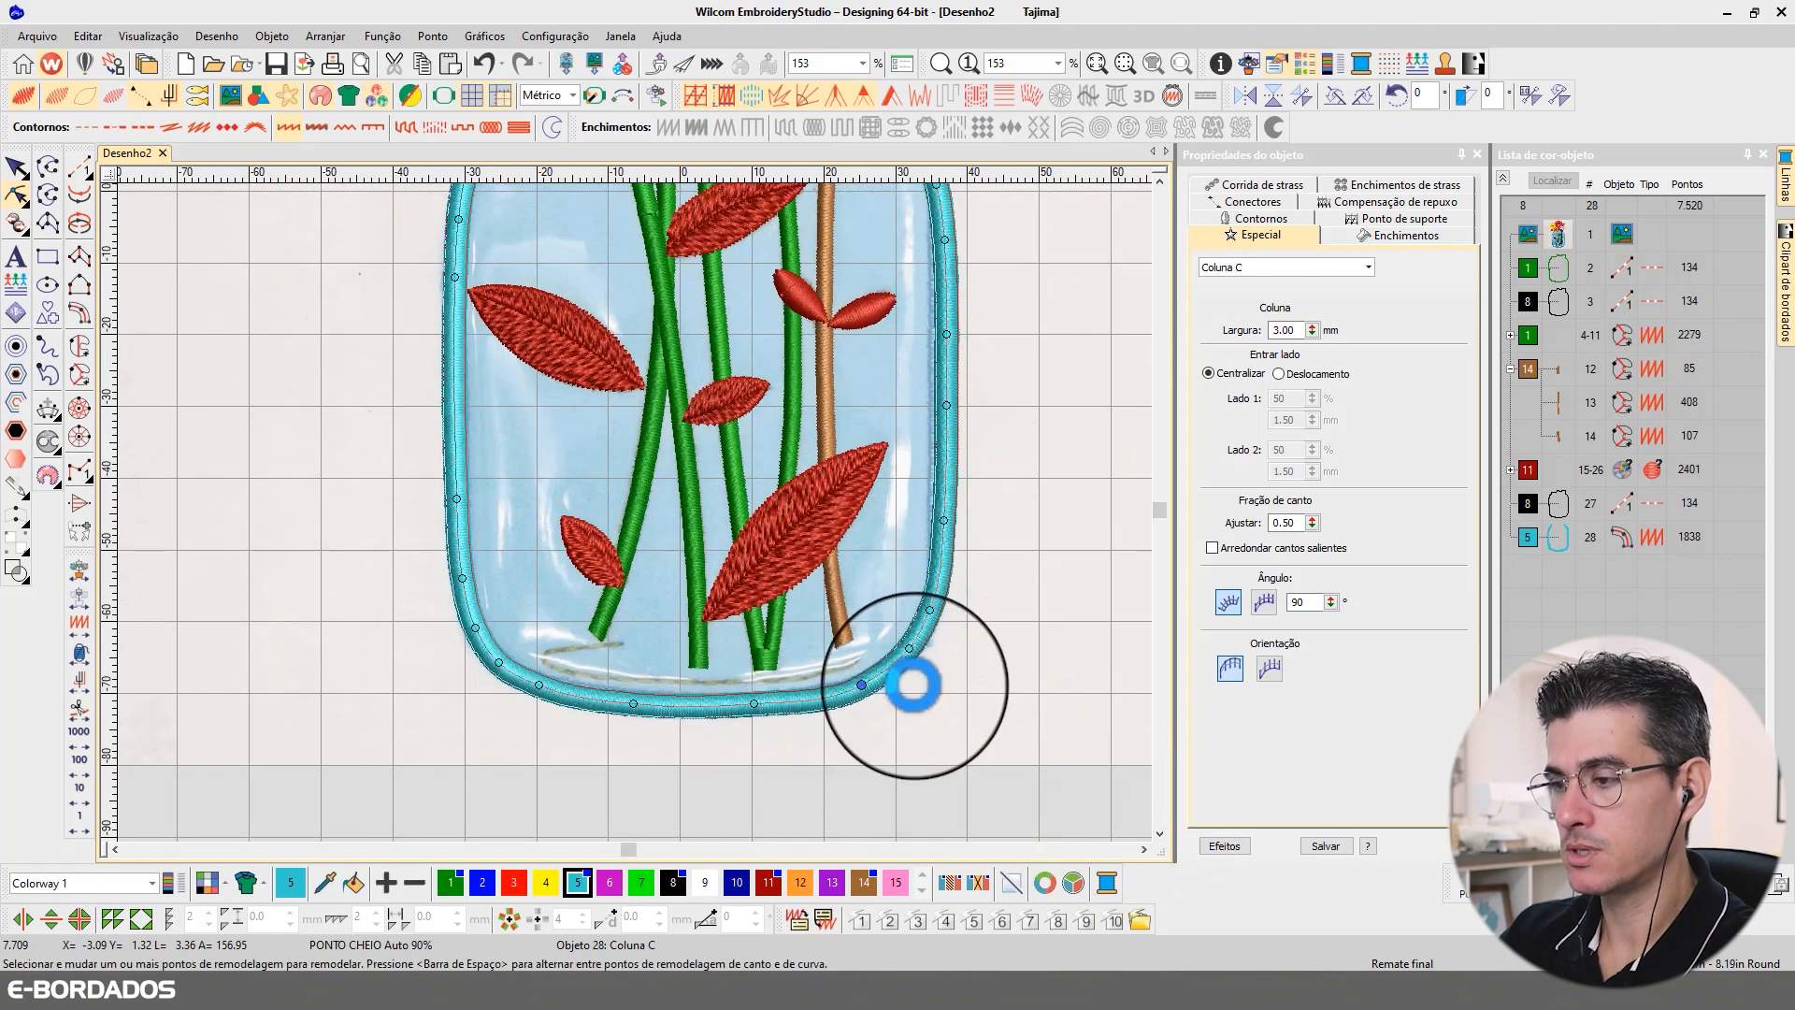
{"action": "right_click", "coordinate": [695, 705]}
{"action": "left_click", "coordinate": [754, 703]}
{"action": "key", "text": "Delete"}
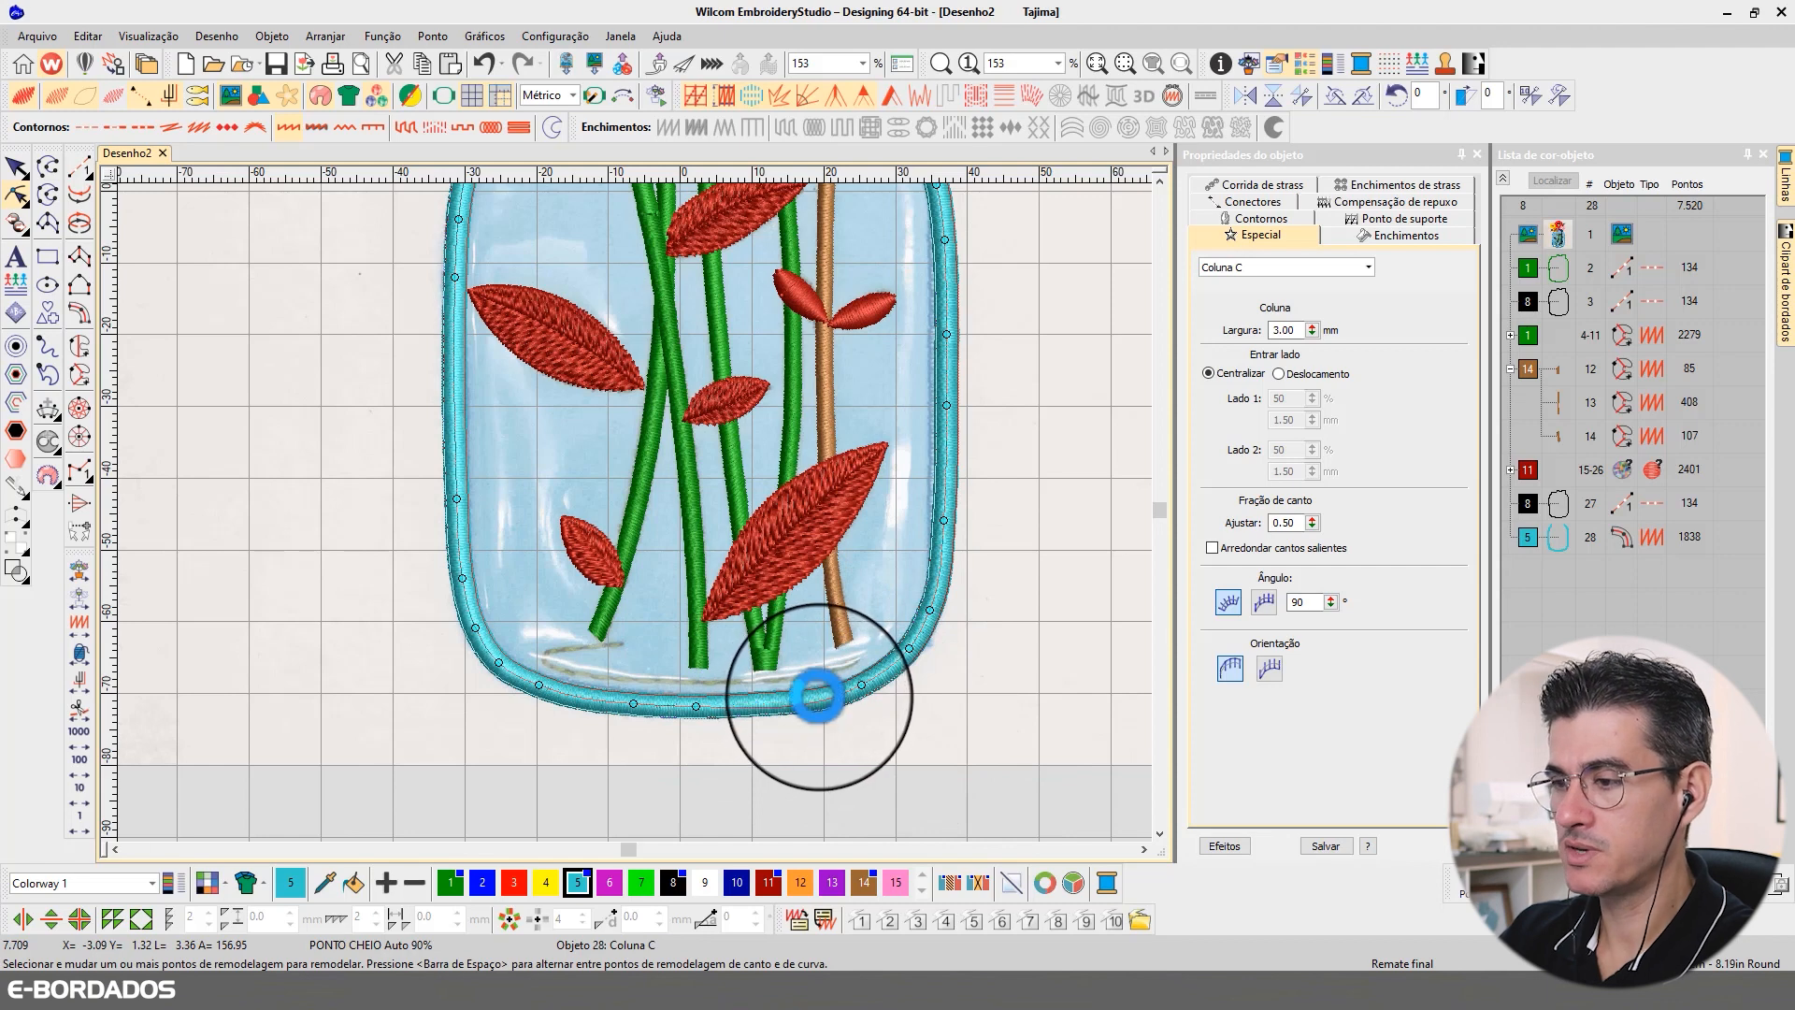
{"action": "right_click", "coordinate": [812, 704]}
{"action": "left_click_drag", "start_coordinate": [811, 706], "coordinate": [801, 702]}
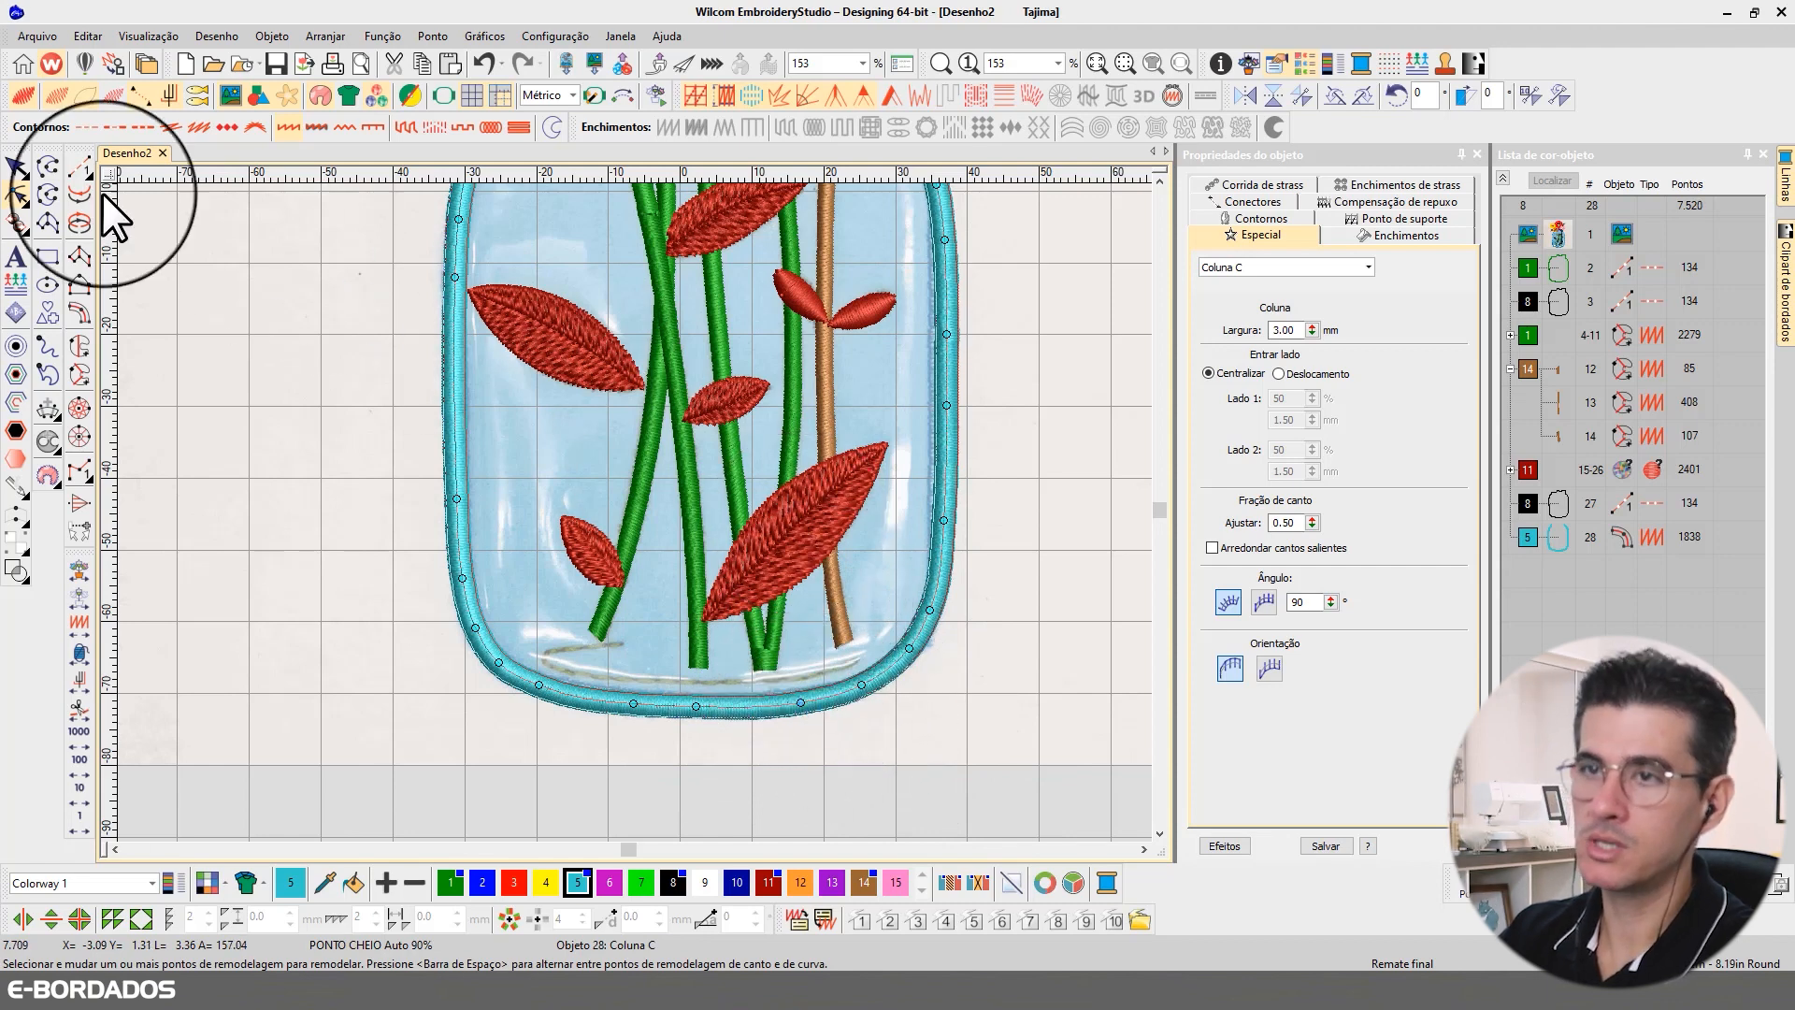
{"action": "left_click", "coordinate": [16, 168]}
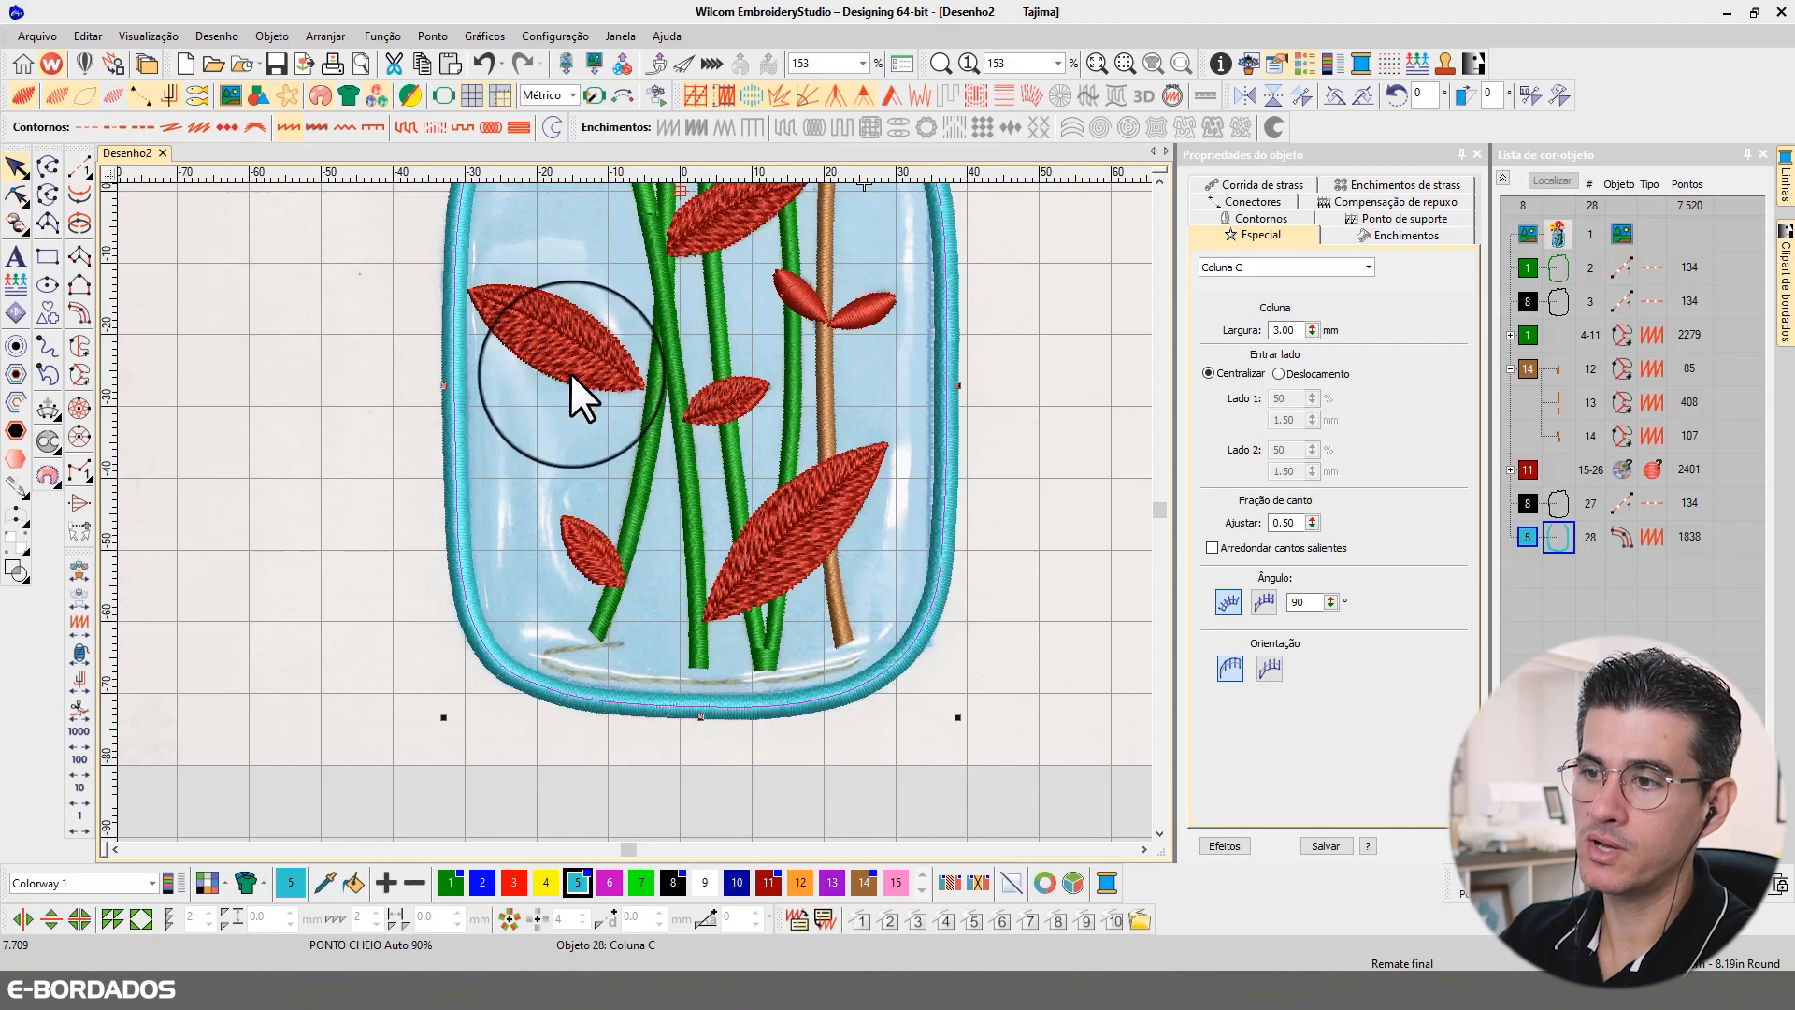
{"action": "left_click", "coordinate": [1160, 180]}
{"action": "left_click", "coordinate": [1160, 181]}
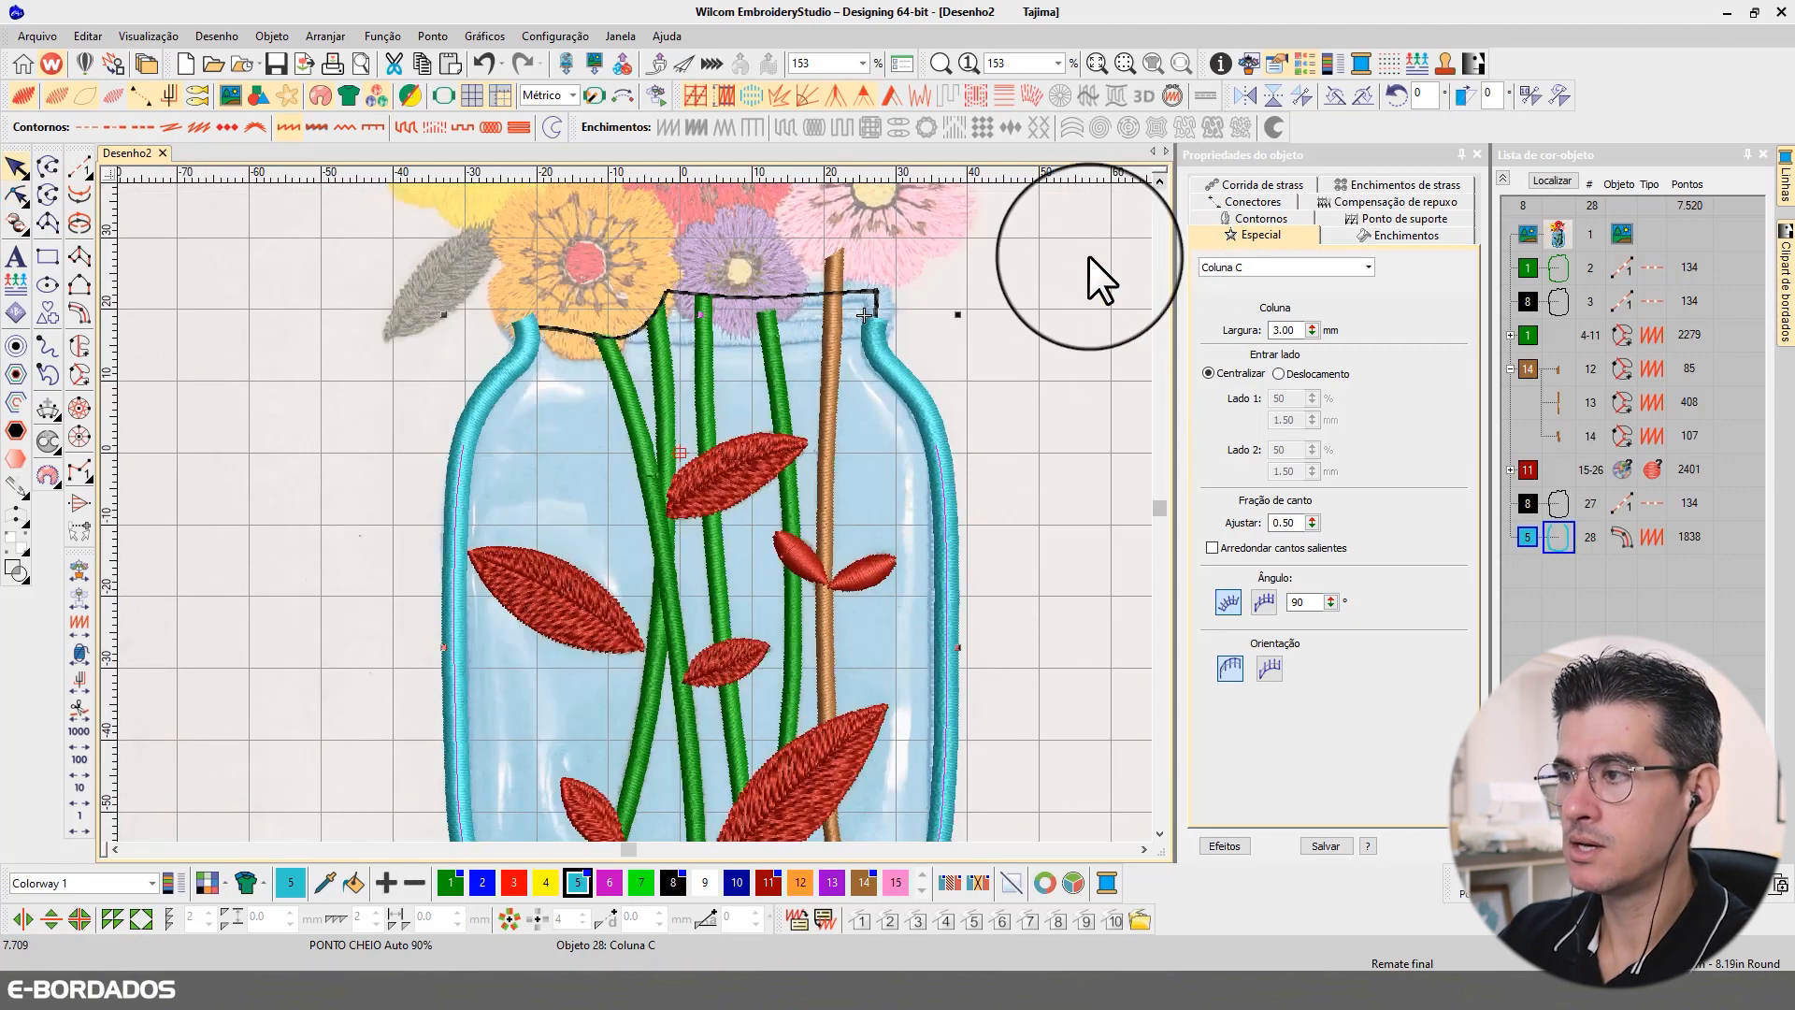
{"action": "left_click", "coordinate": [1120, 331]}
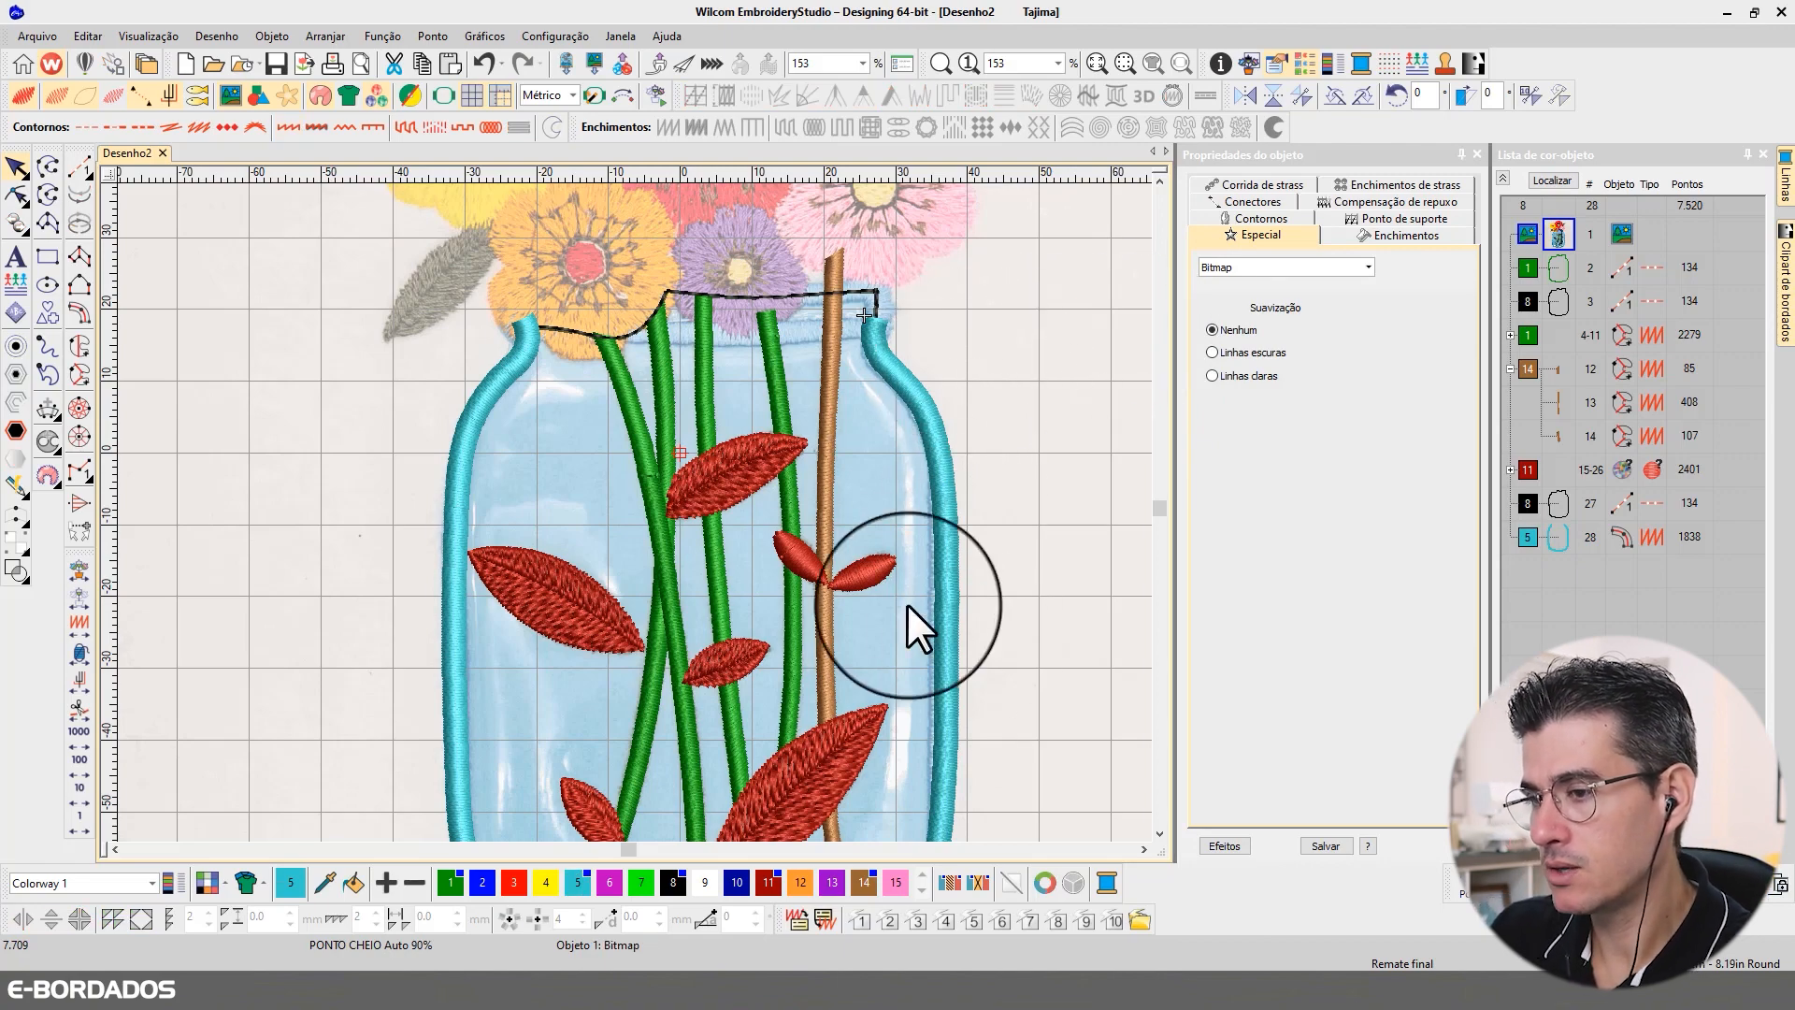
Step: Digitize the jar's rim as a 3 mm Column C from the orange flower along the neck, around the right bend and back to the purple flower
{"action": "scroll", "coordinate": [647, 515], "scroll_direction": "down", "scroll_amount": 2}
{"action": "scroll", "coordinate": [799, 439], "scroll_direction": "up", "scroll_amount": 2}
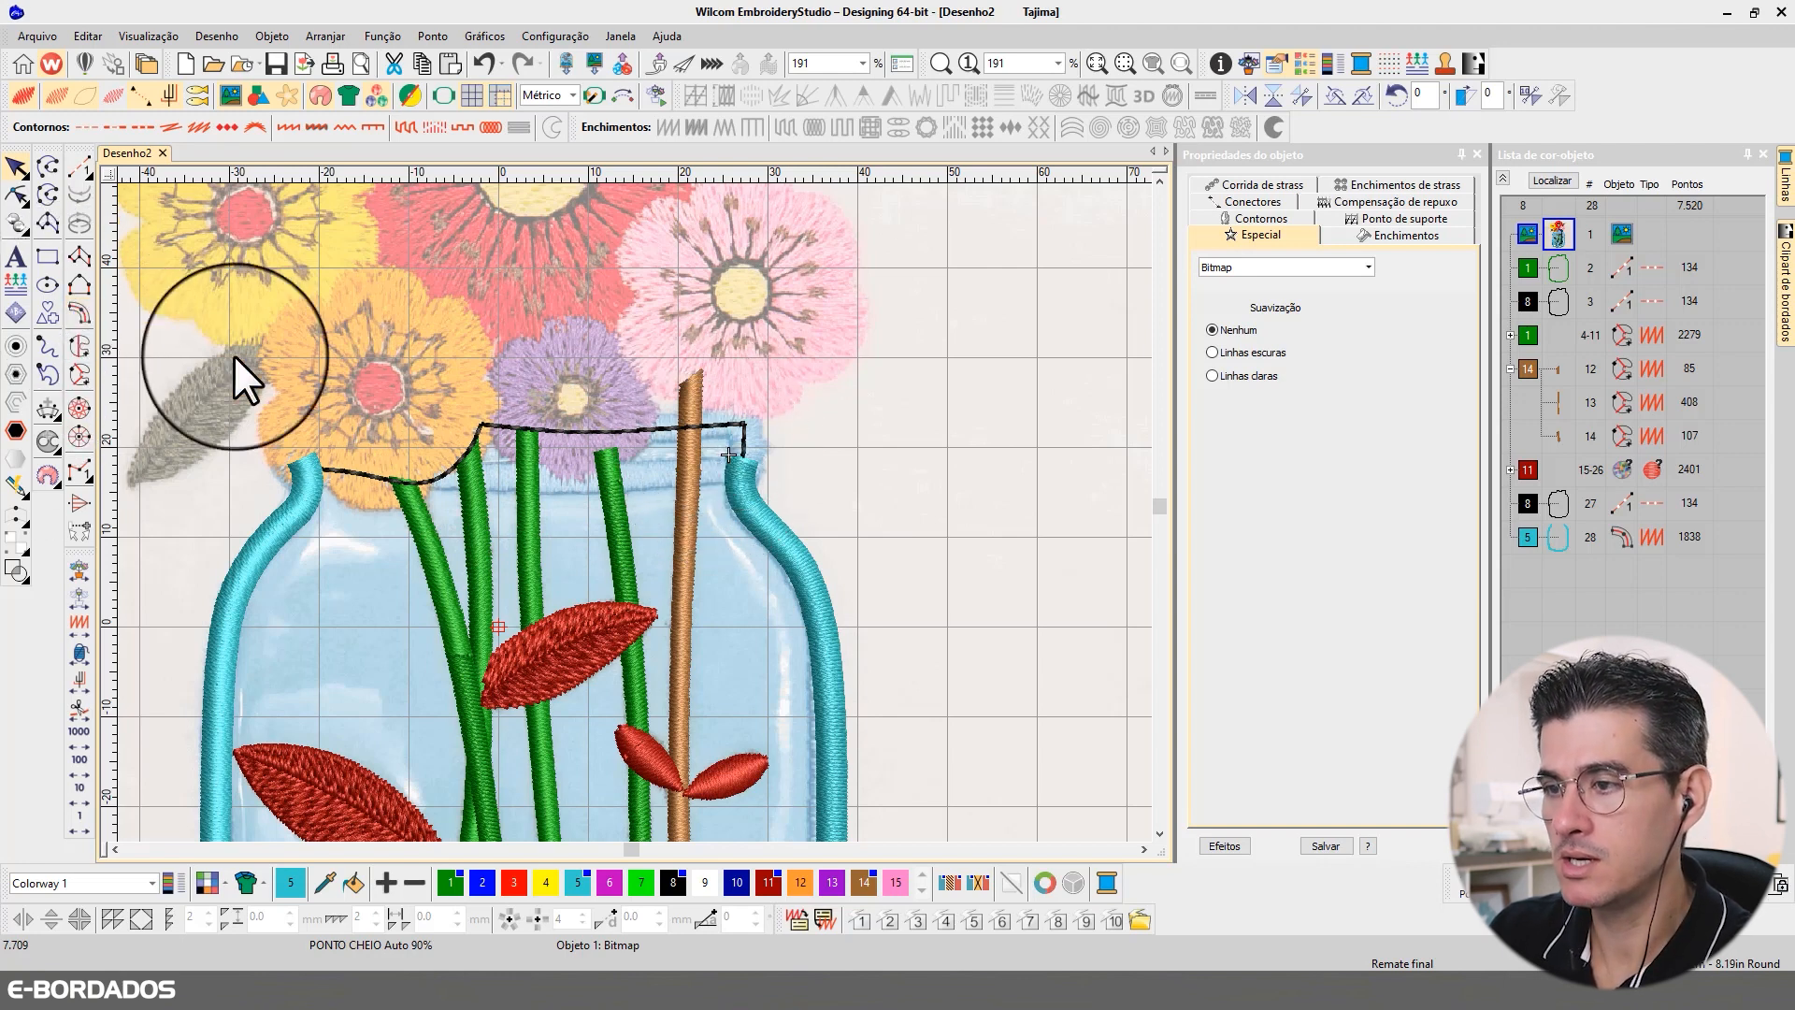
{"action": "left_click", "coordinate": [425, 474]}
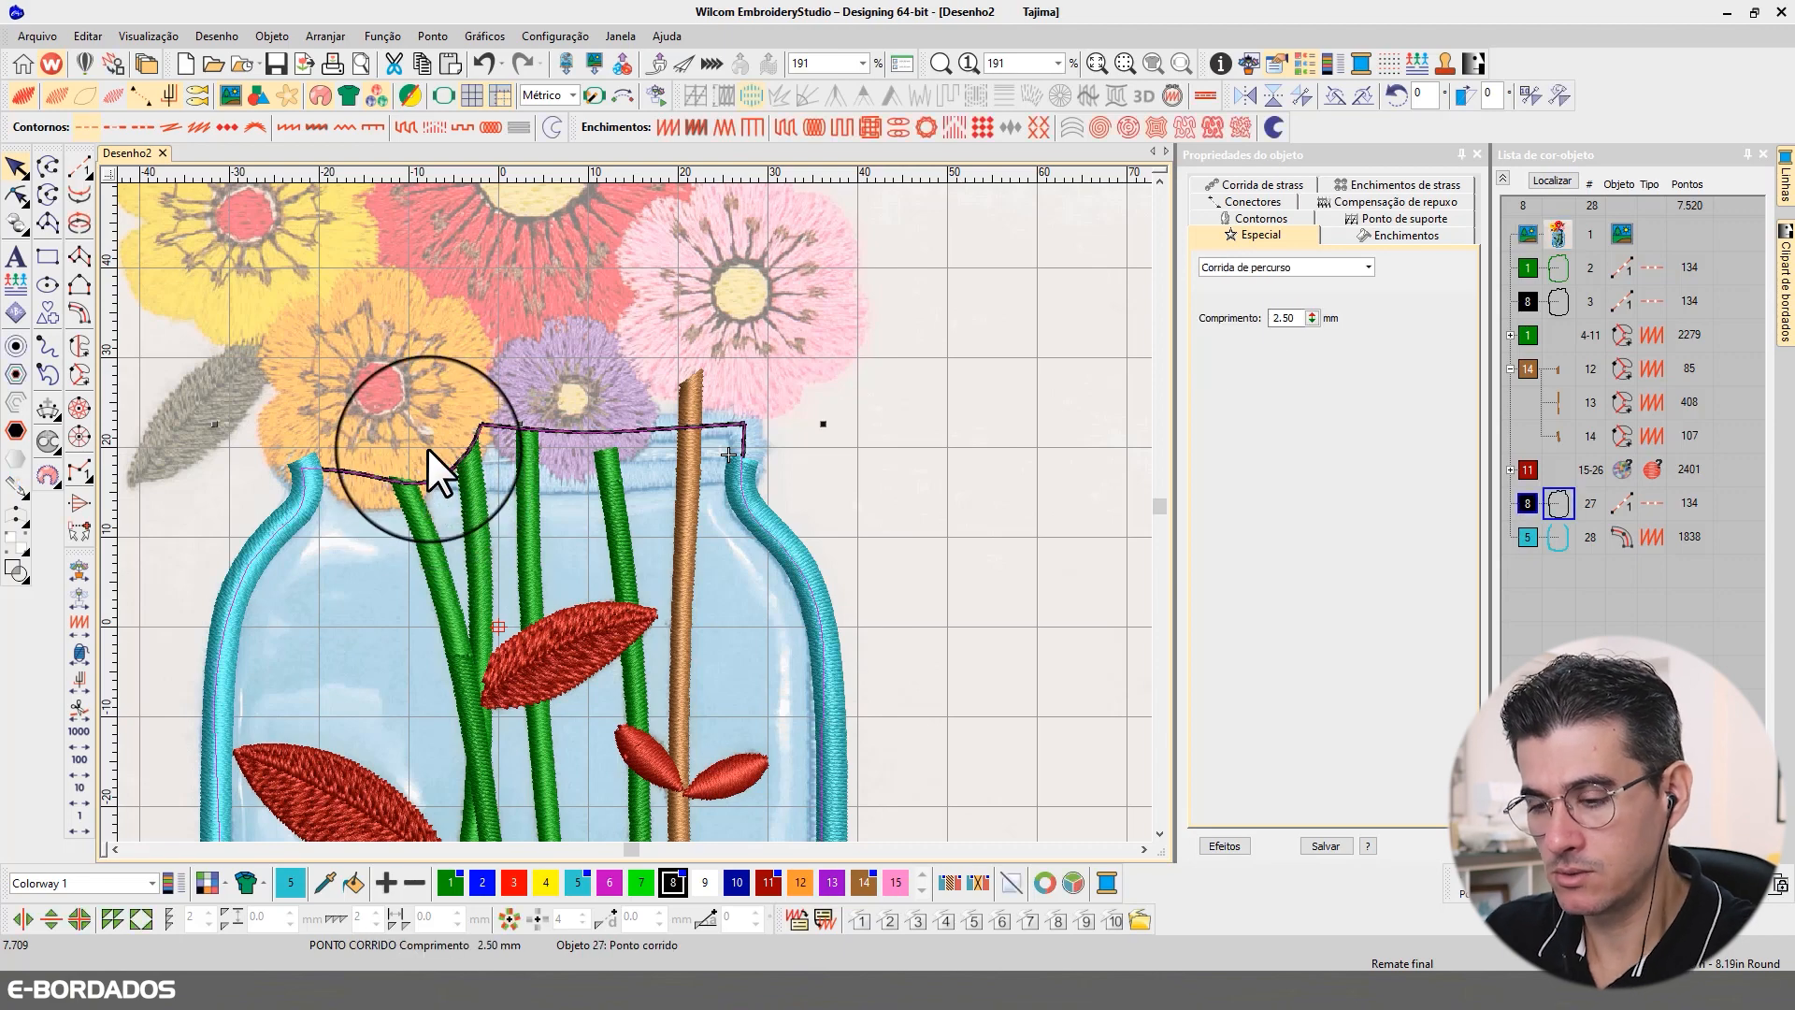
{"action": "key", "text": "Escape"}
{"action": "left_click", "coordinate": [79, 313]}
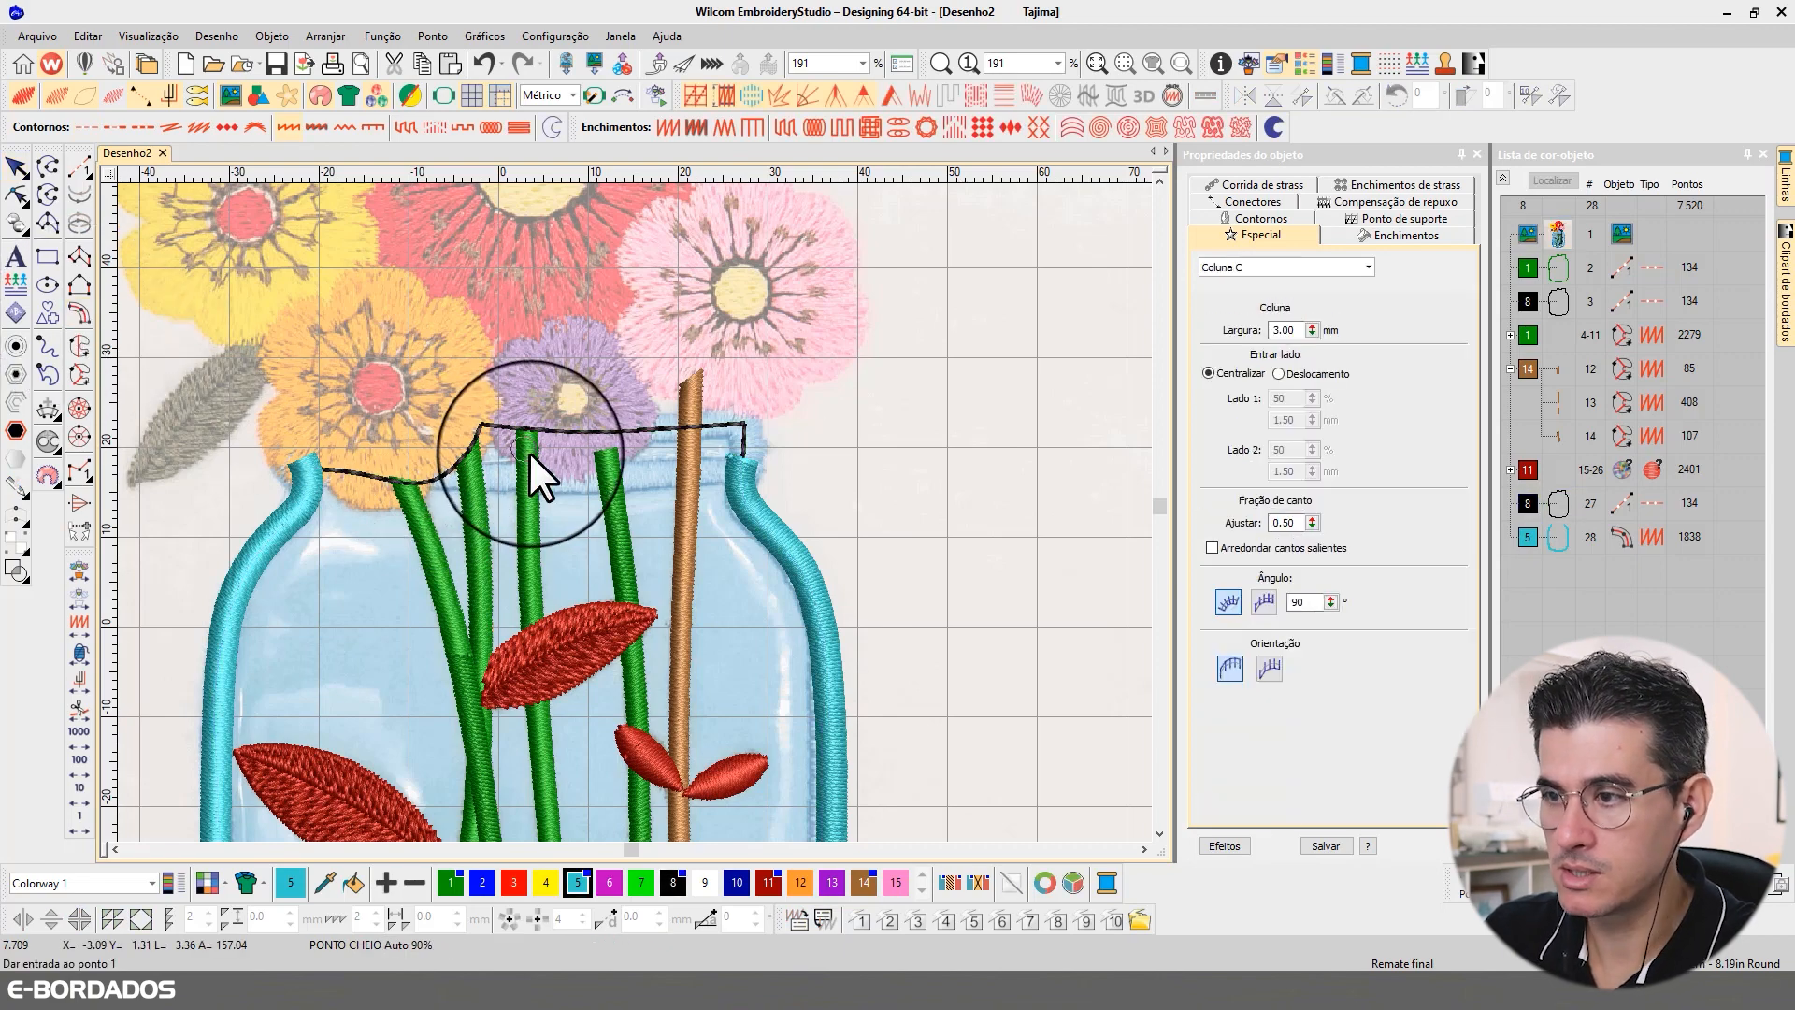
{"action": "left_click", "coordinate": [424, 477]}
{"action": "left_click", "coordinate": [531, 475]}
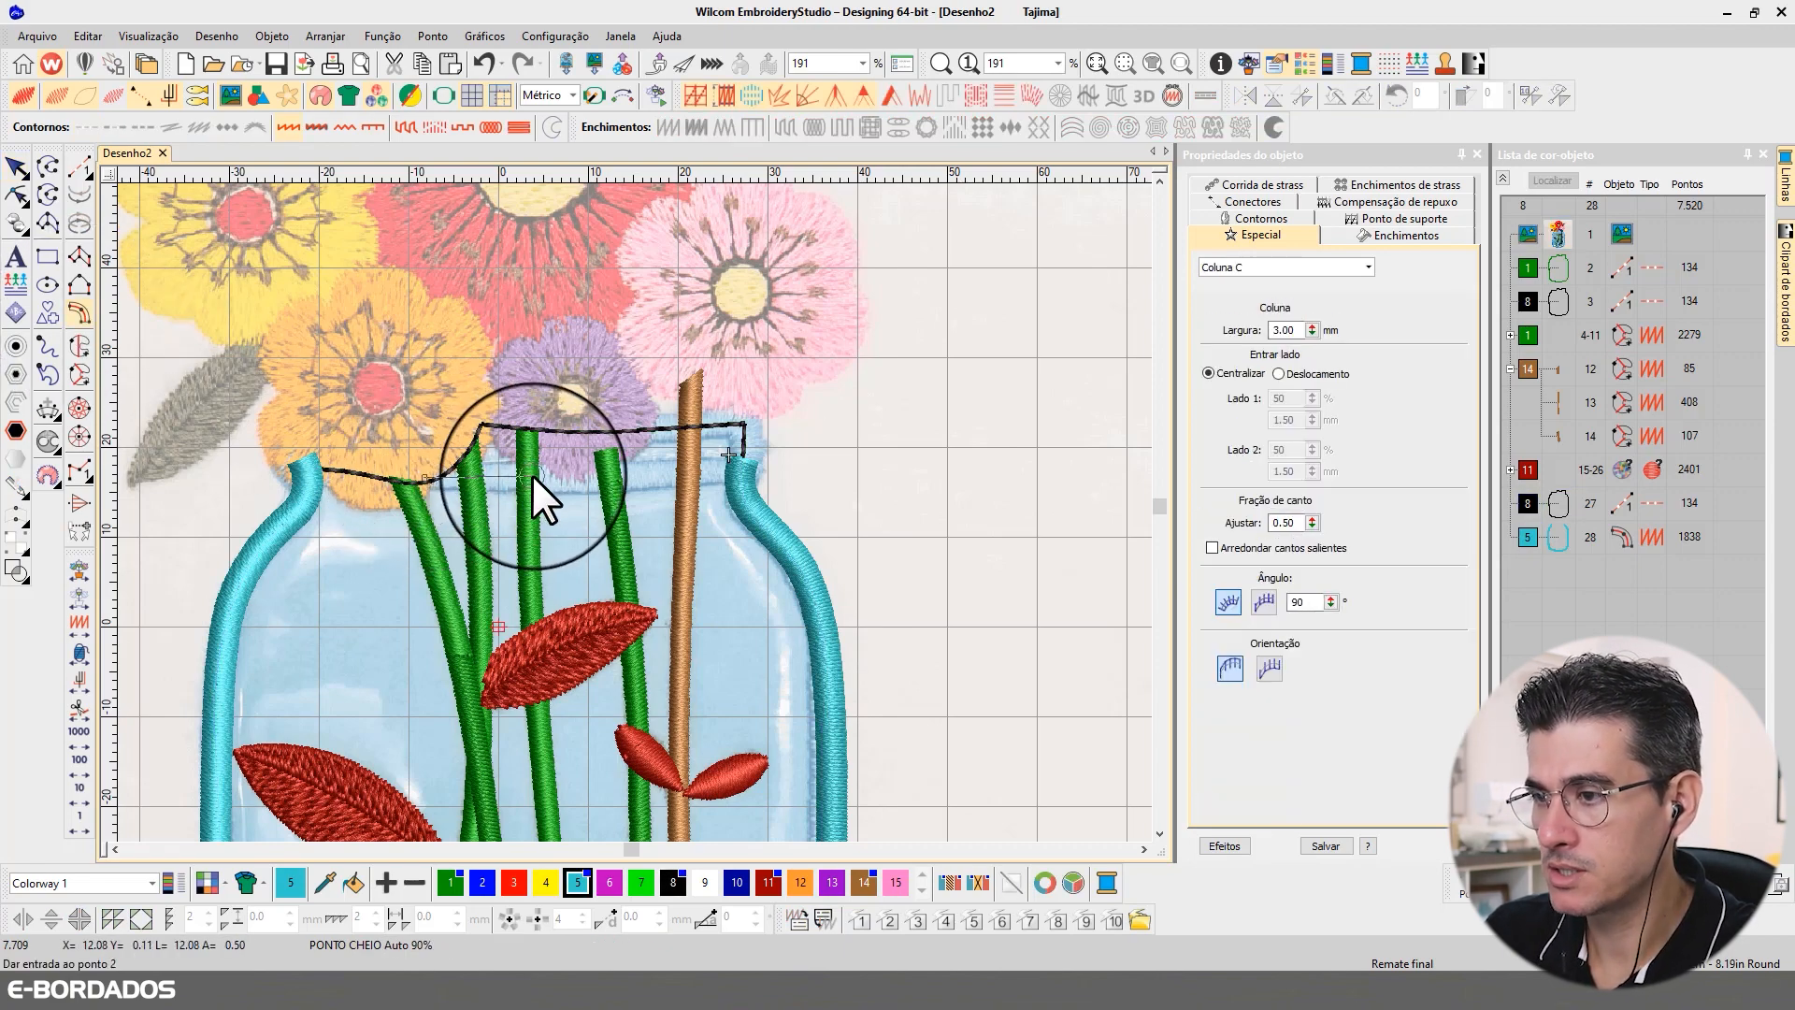
{"action": "right_click", "coordinate": [670, 474]}
{"action": "right_click", "coordinate": [730, 464]}
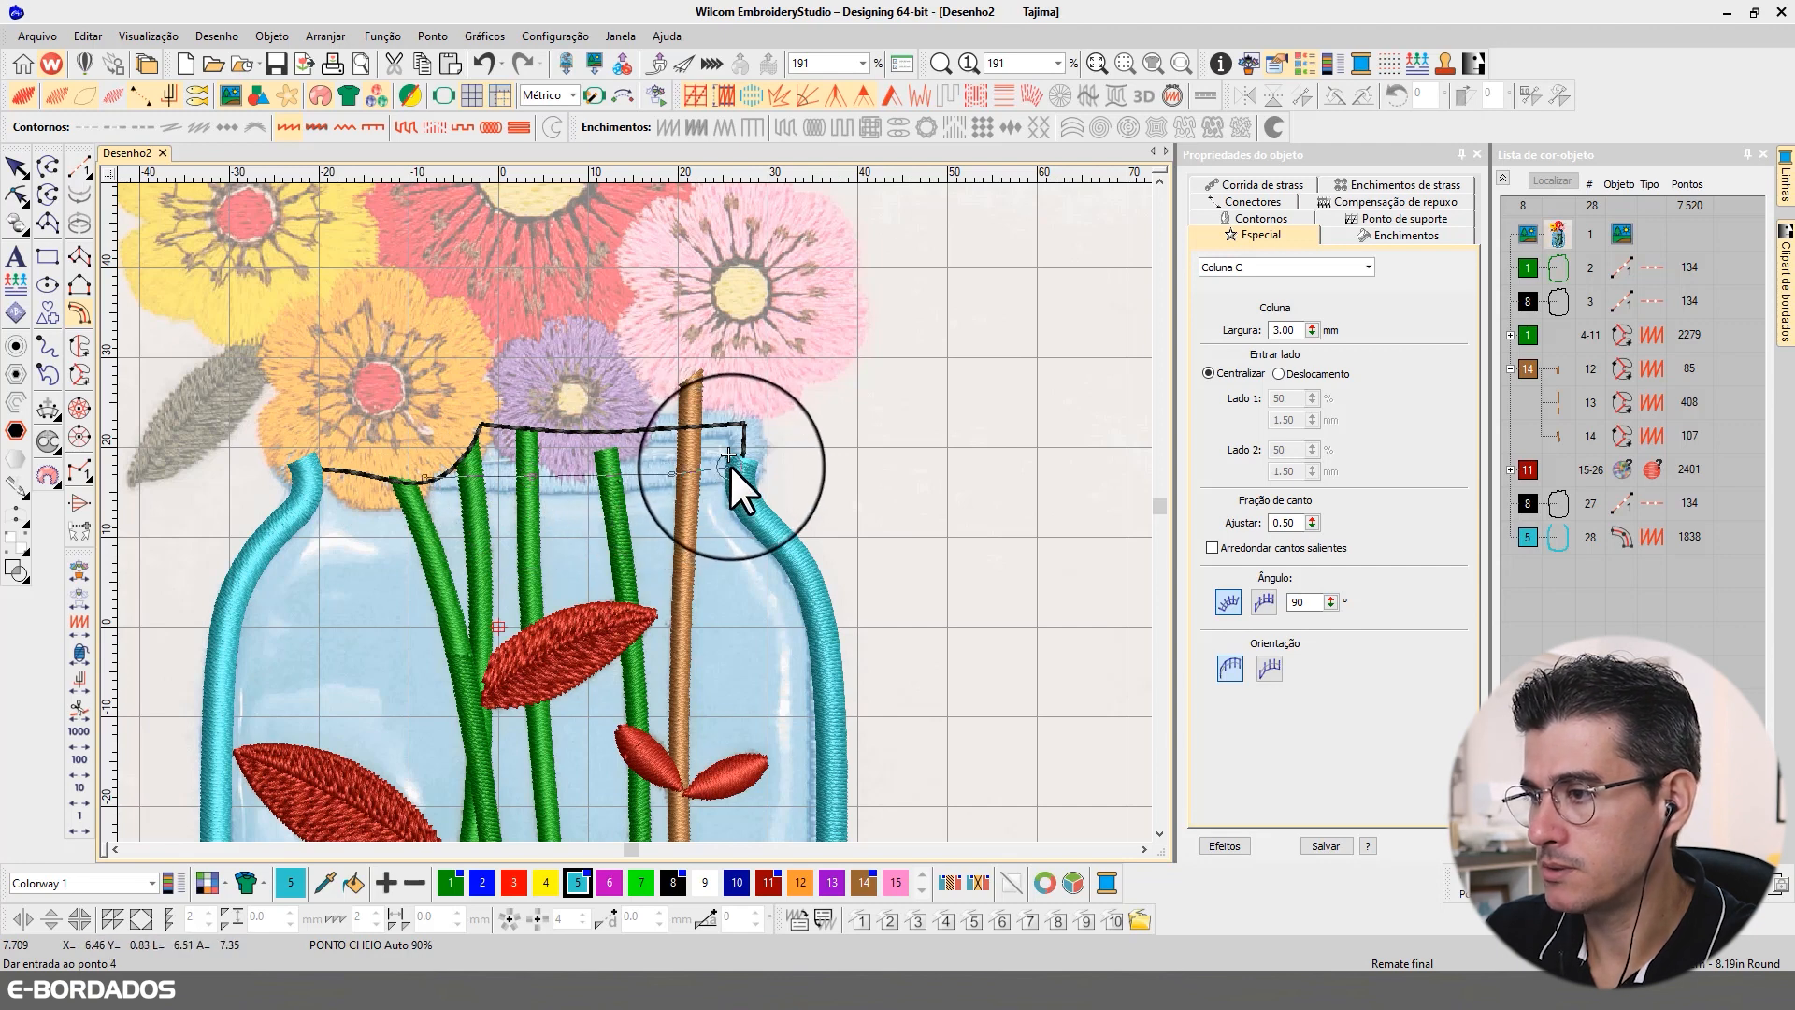
{"action": "right_click", "coordinate": [747, 456]}
{"action": "right_click", "coordinate": [746, 437]}
{"action": "right_click", "coordinate": [744, 426]}
{"action": "right_click", "coordinate": [736, 422]}
{"action": "right_click", "coordinate": [677, 423]}
{"action": "right_click", "coordinate": [633, 428]}
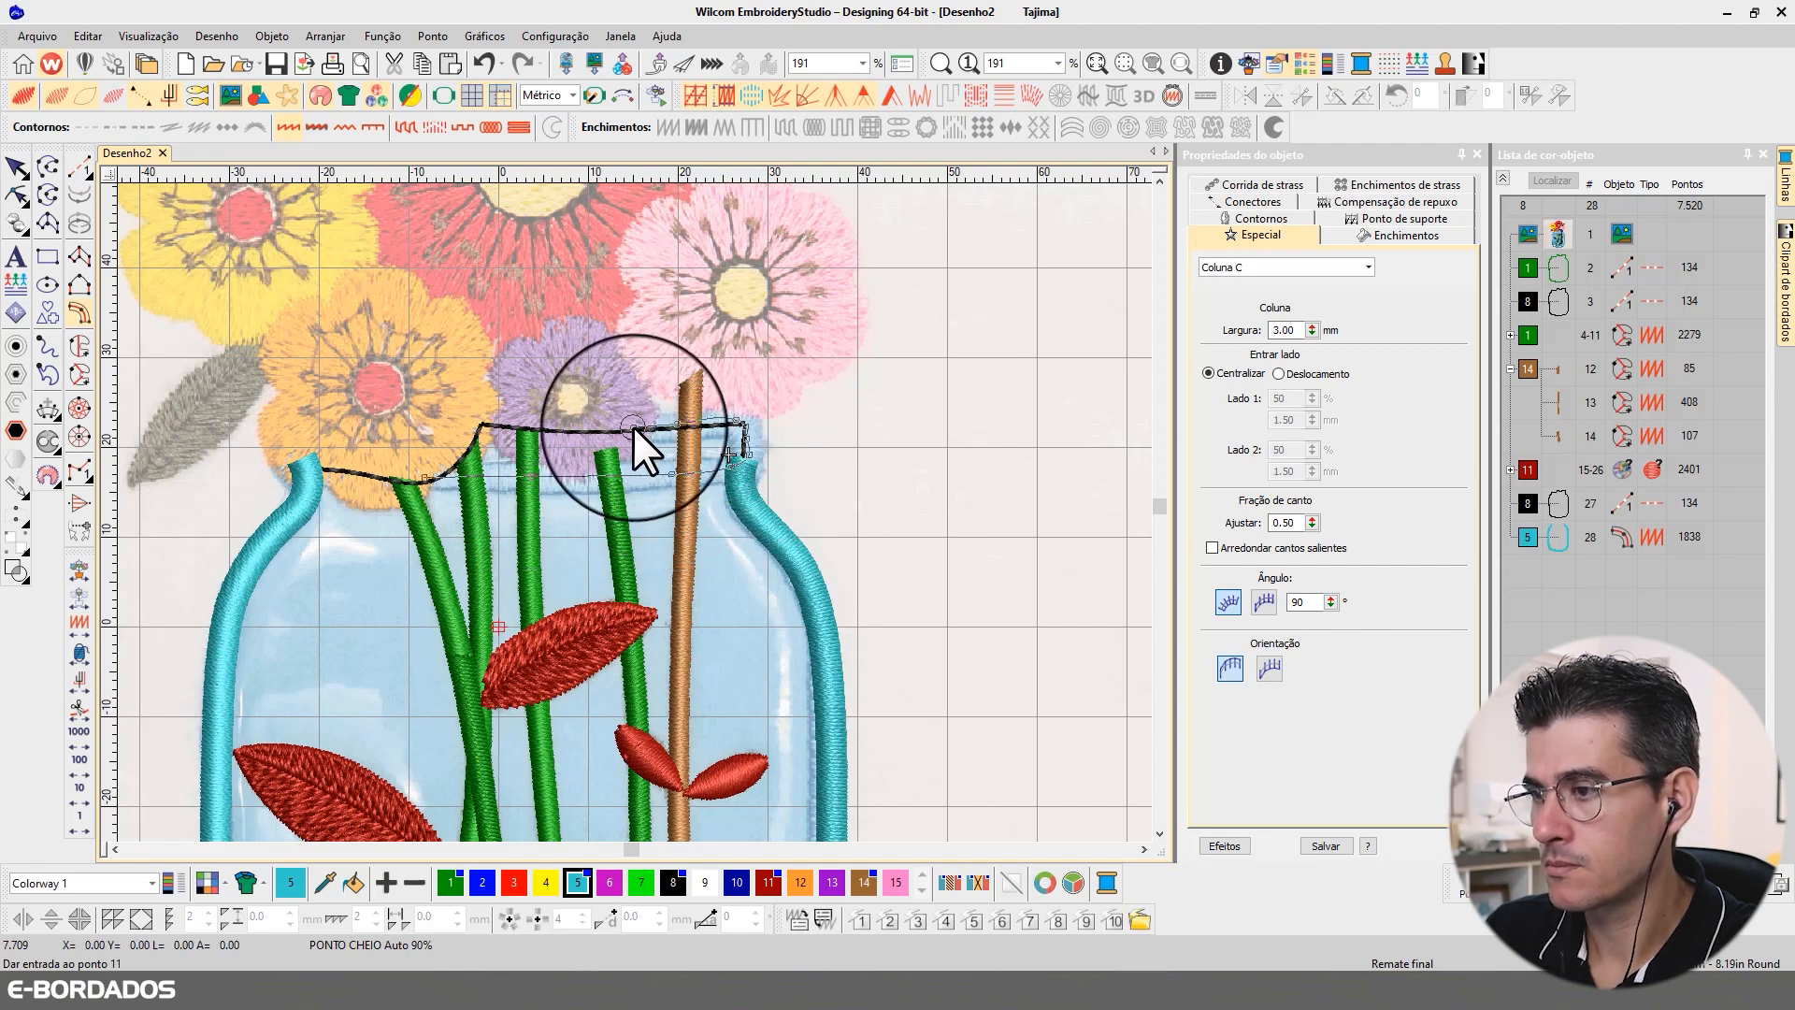
{"action": "key", "text": "Return"}
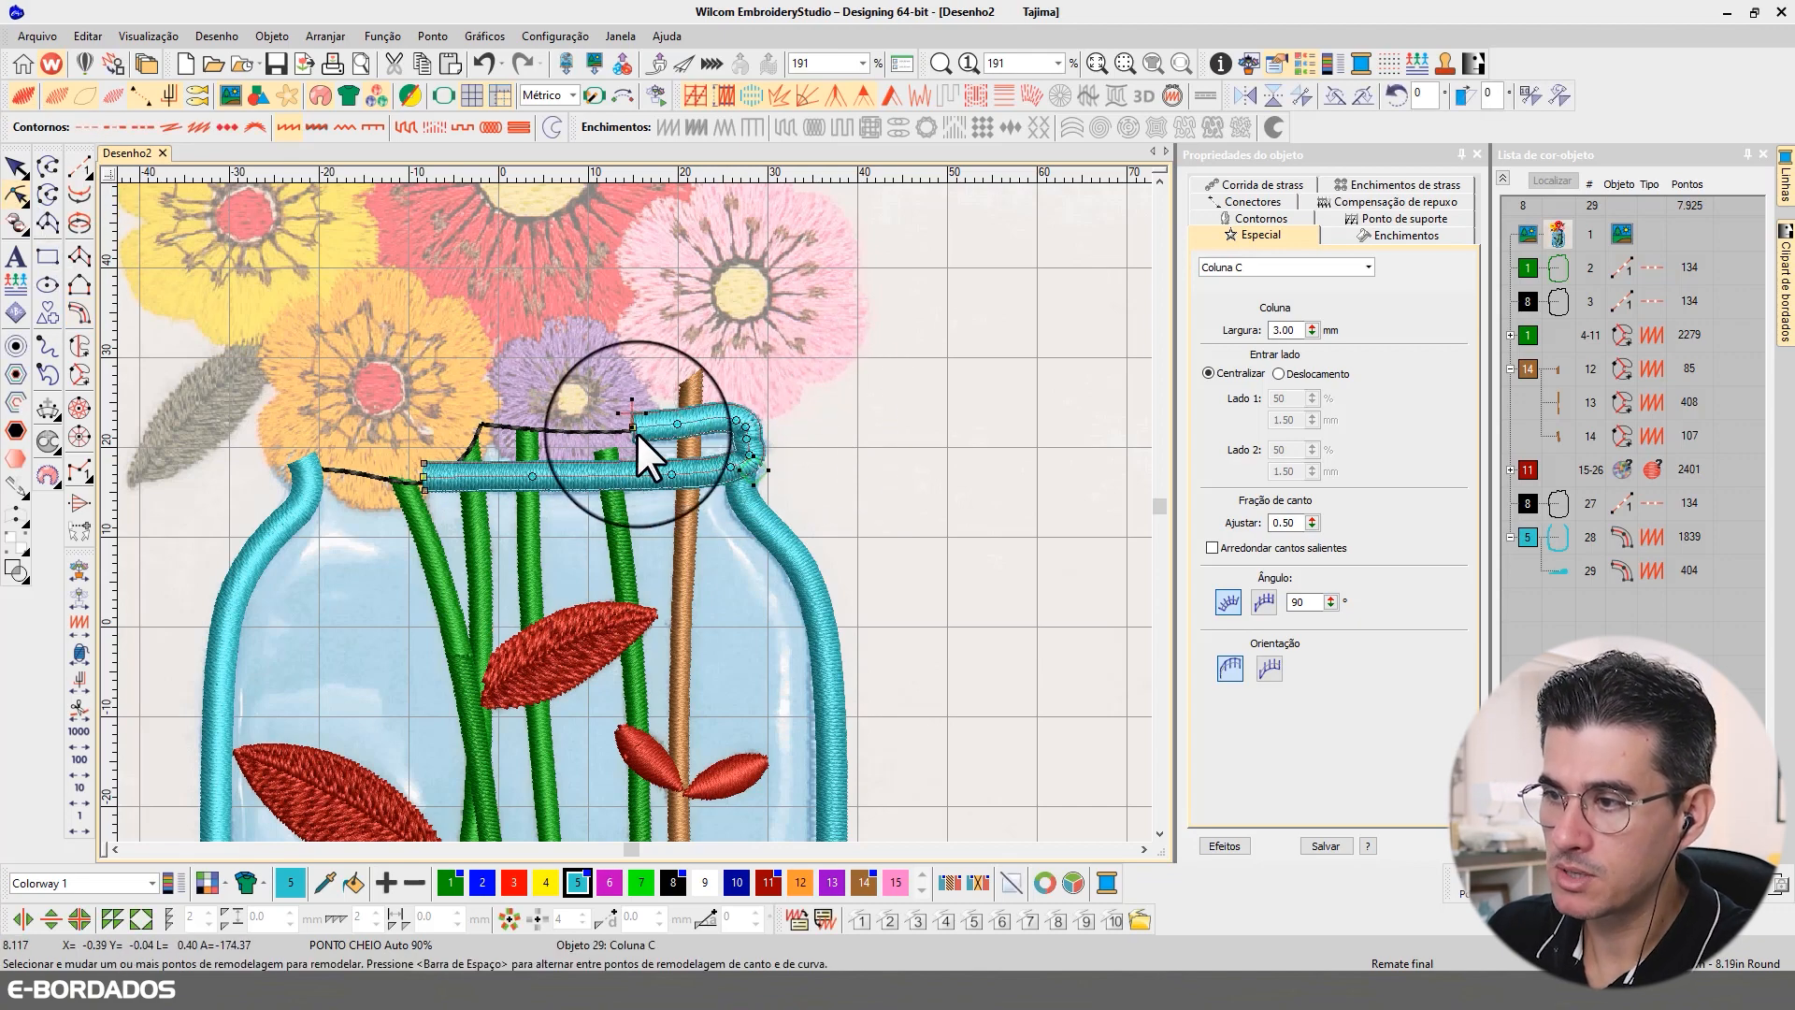
Step: Tidy the upper part of the rim's right bend by shifting a point toward the corner and deleting a surplus point
{"action": "left_click_drag", "start_coordinate": [679, 426], "coordinate": [746, 437]}
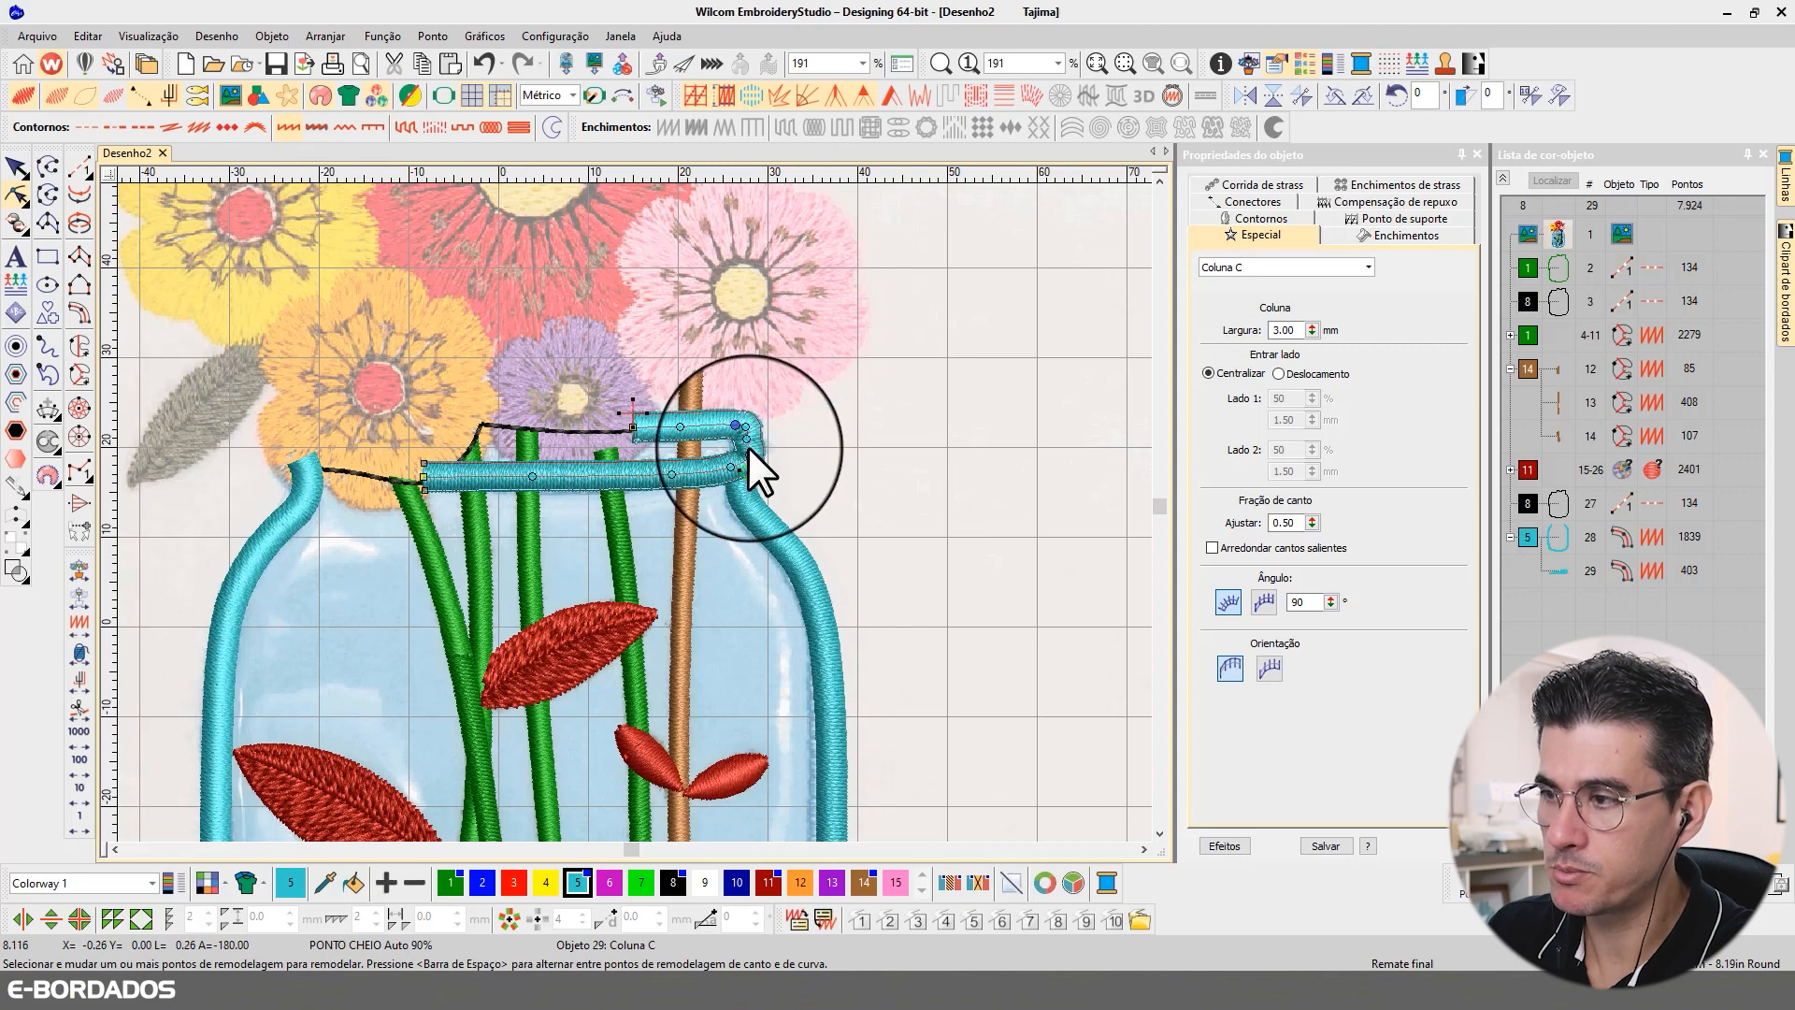
{"action": "key", "text": "Delete"}
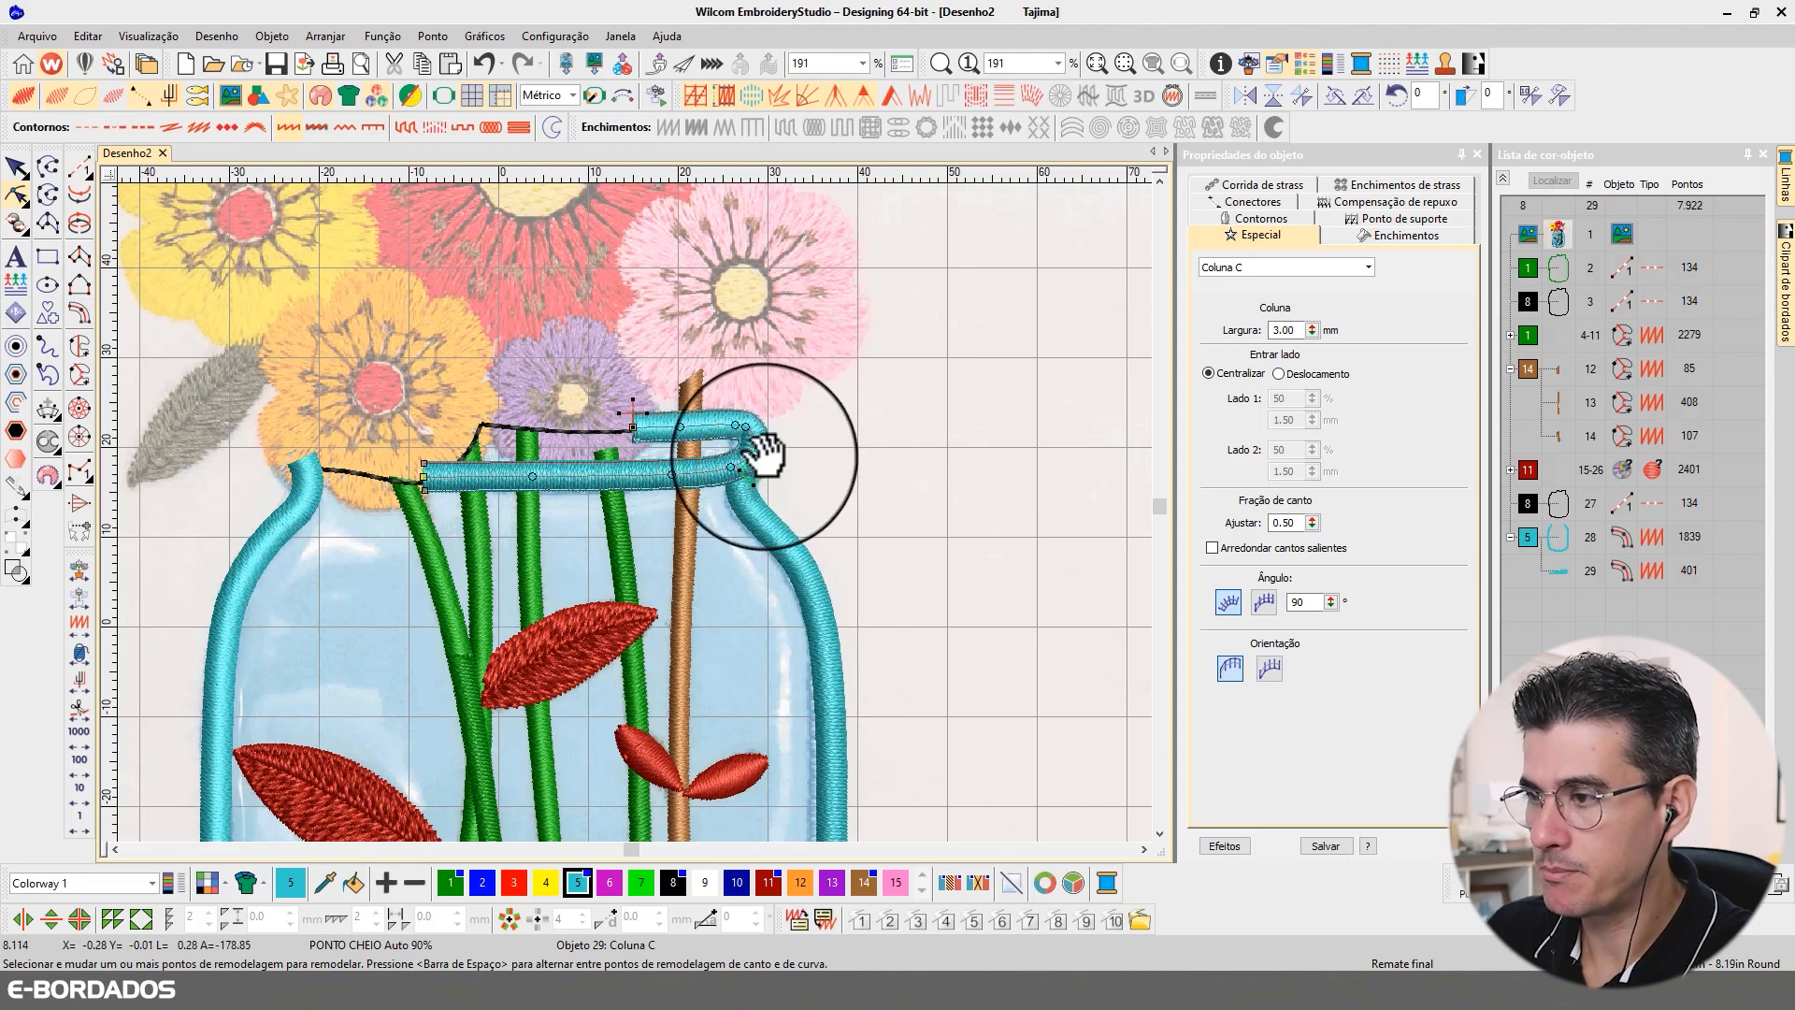
{"action": "left_click", "coordinate": [729, 468]}
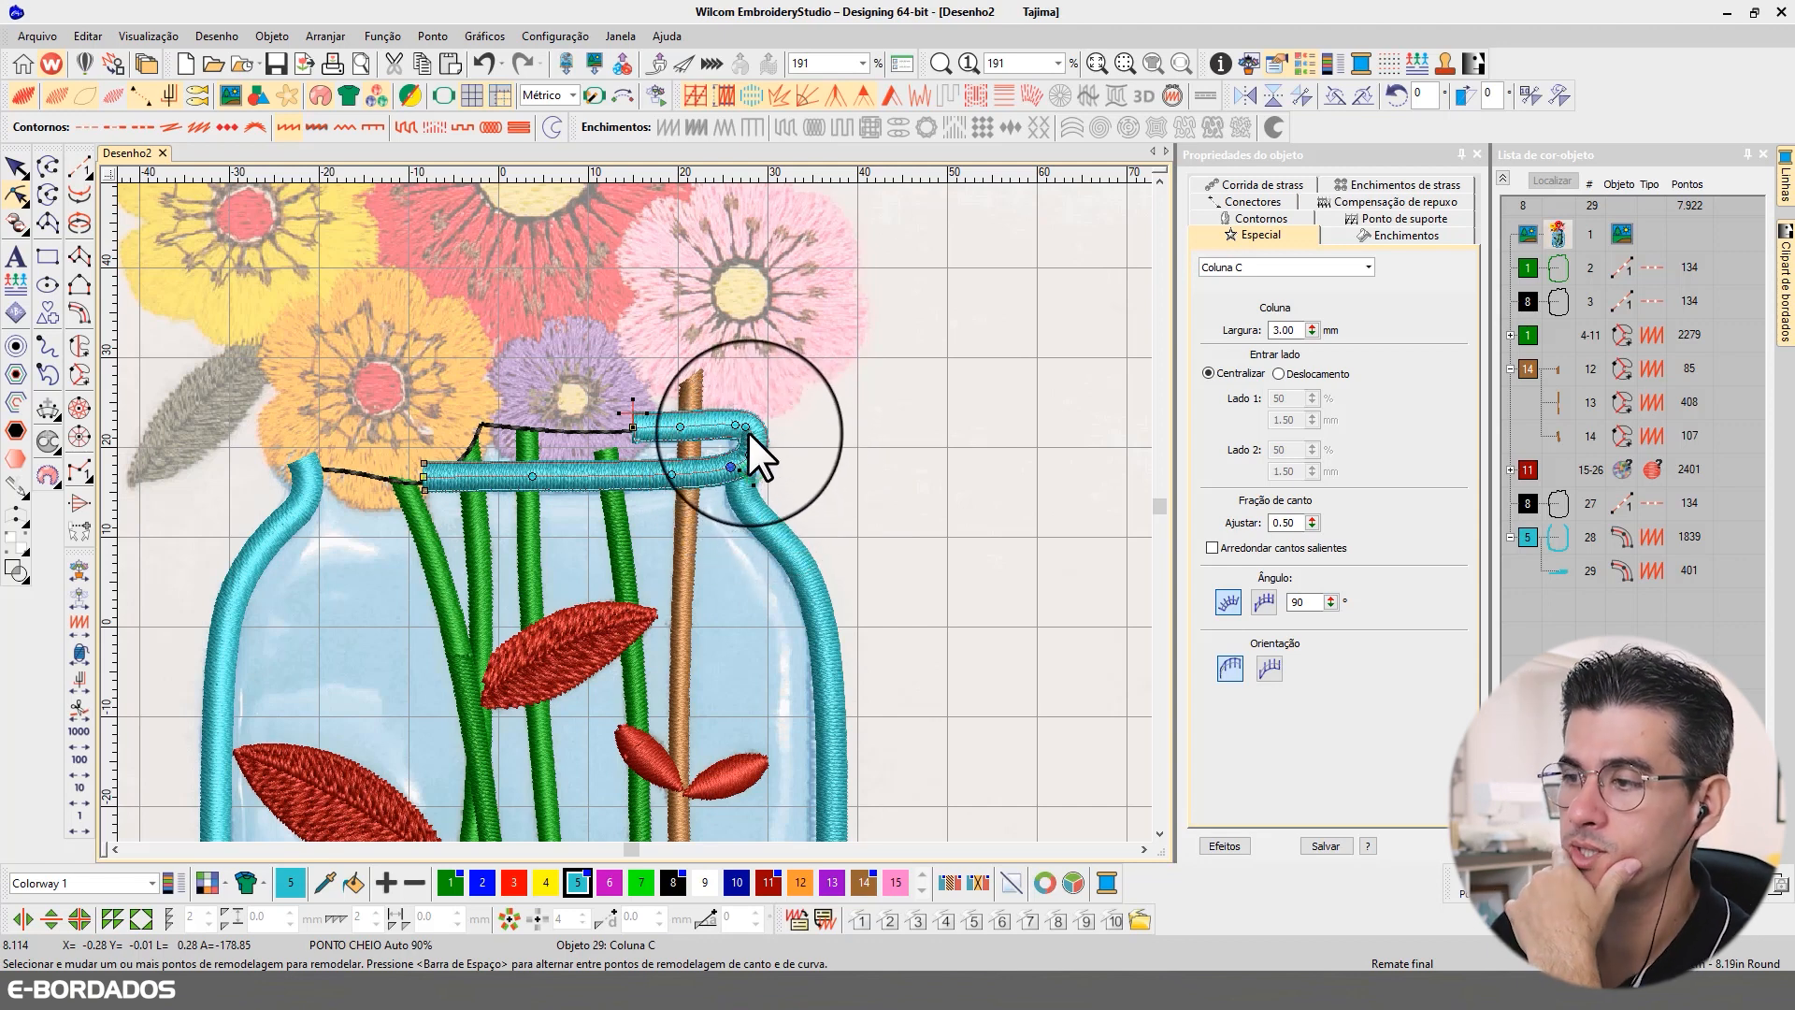
{"action": "left_click", "coordinate": [767, 526]}
{"action": "left_click", "coordinate": [768, 526]}
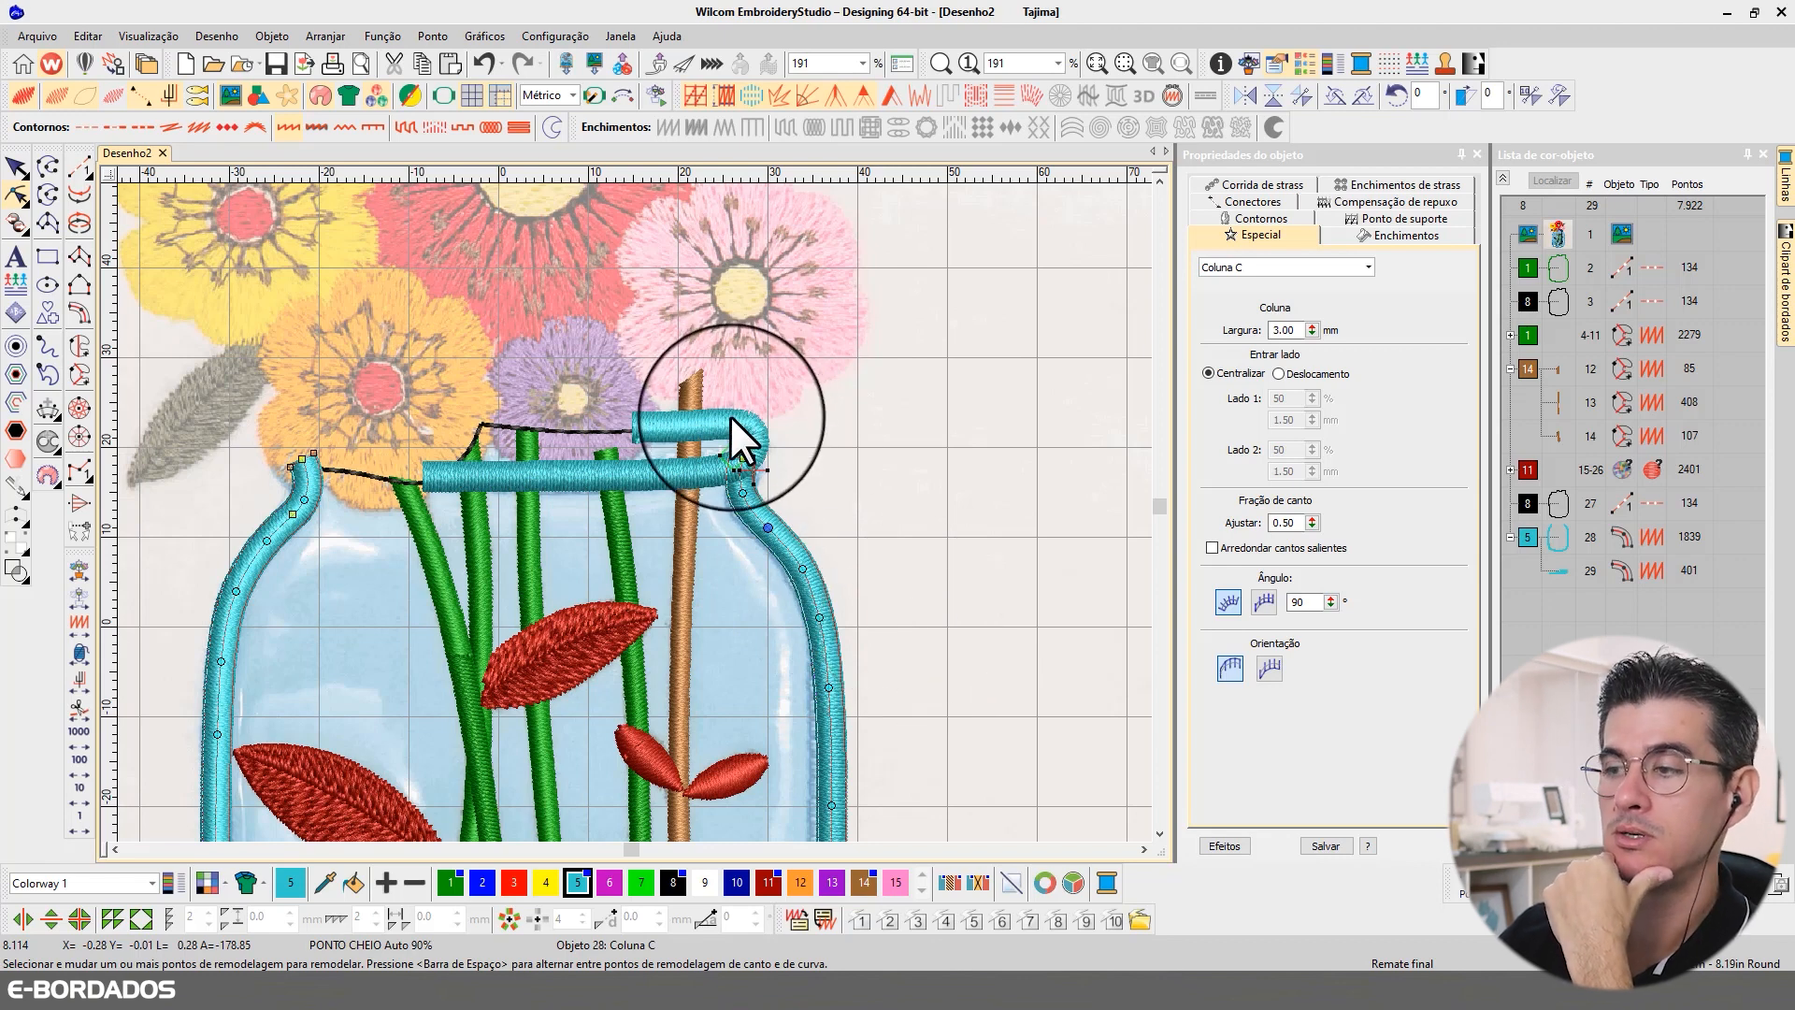
Step: Round the lower part of the rim's right bend by adding two curve points and pulling one onto the rim line
{"action": "left_click", "coordinate": [743, 447]}
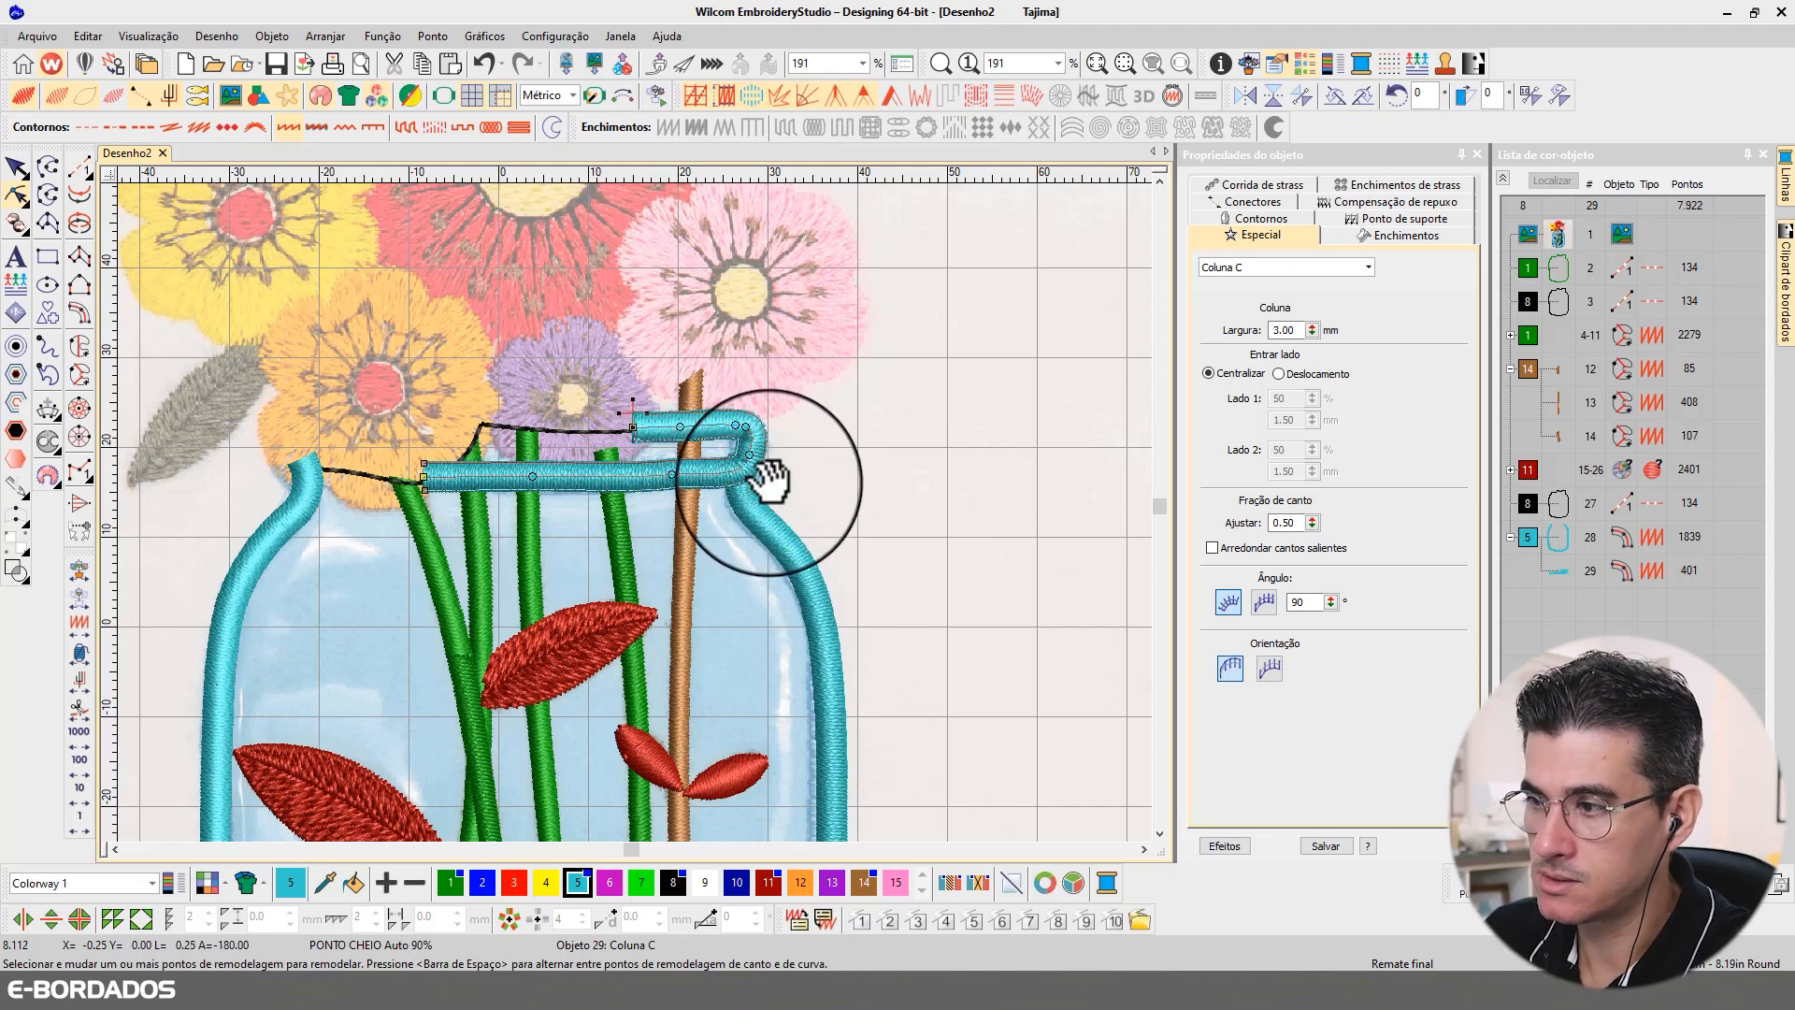
{"action": "left_click_drag", "start_coordinate": [775, 488], "coordinate": [758, 493]}
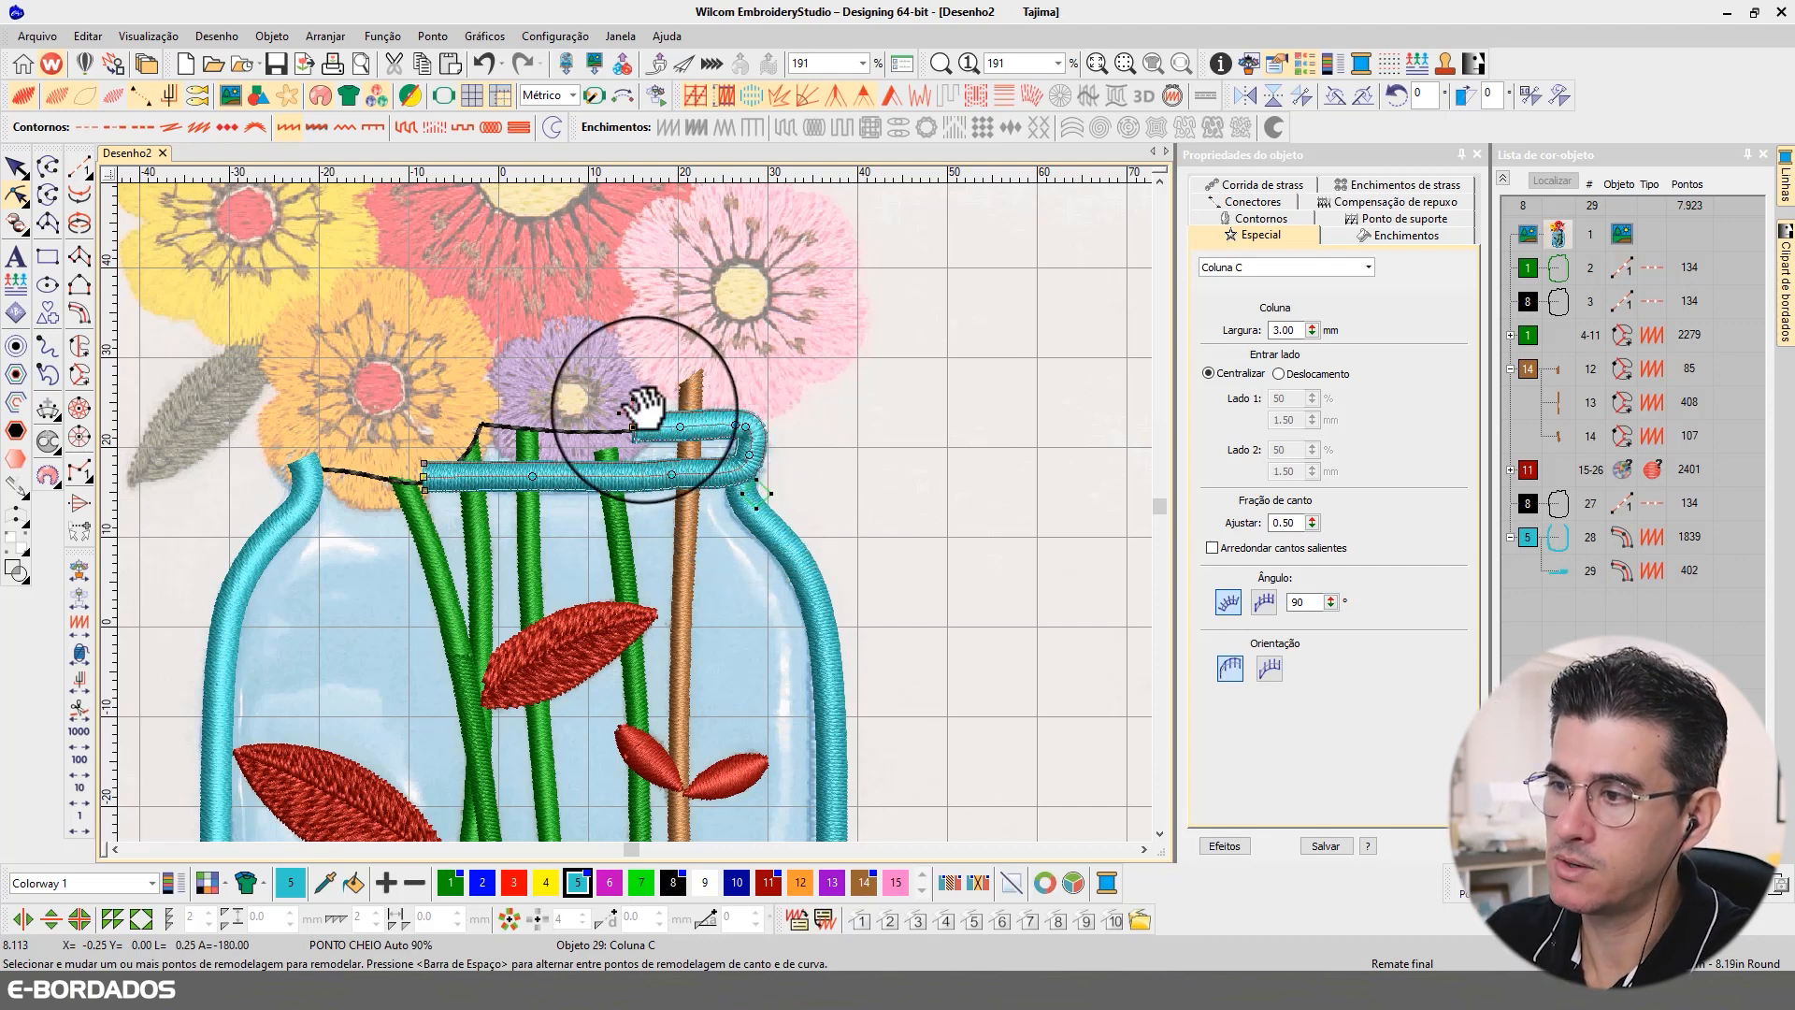
{"action": "right_click", "coordinate": [741, 467]}
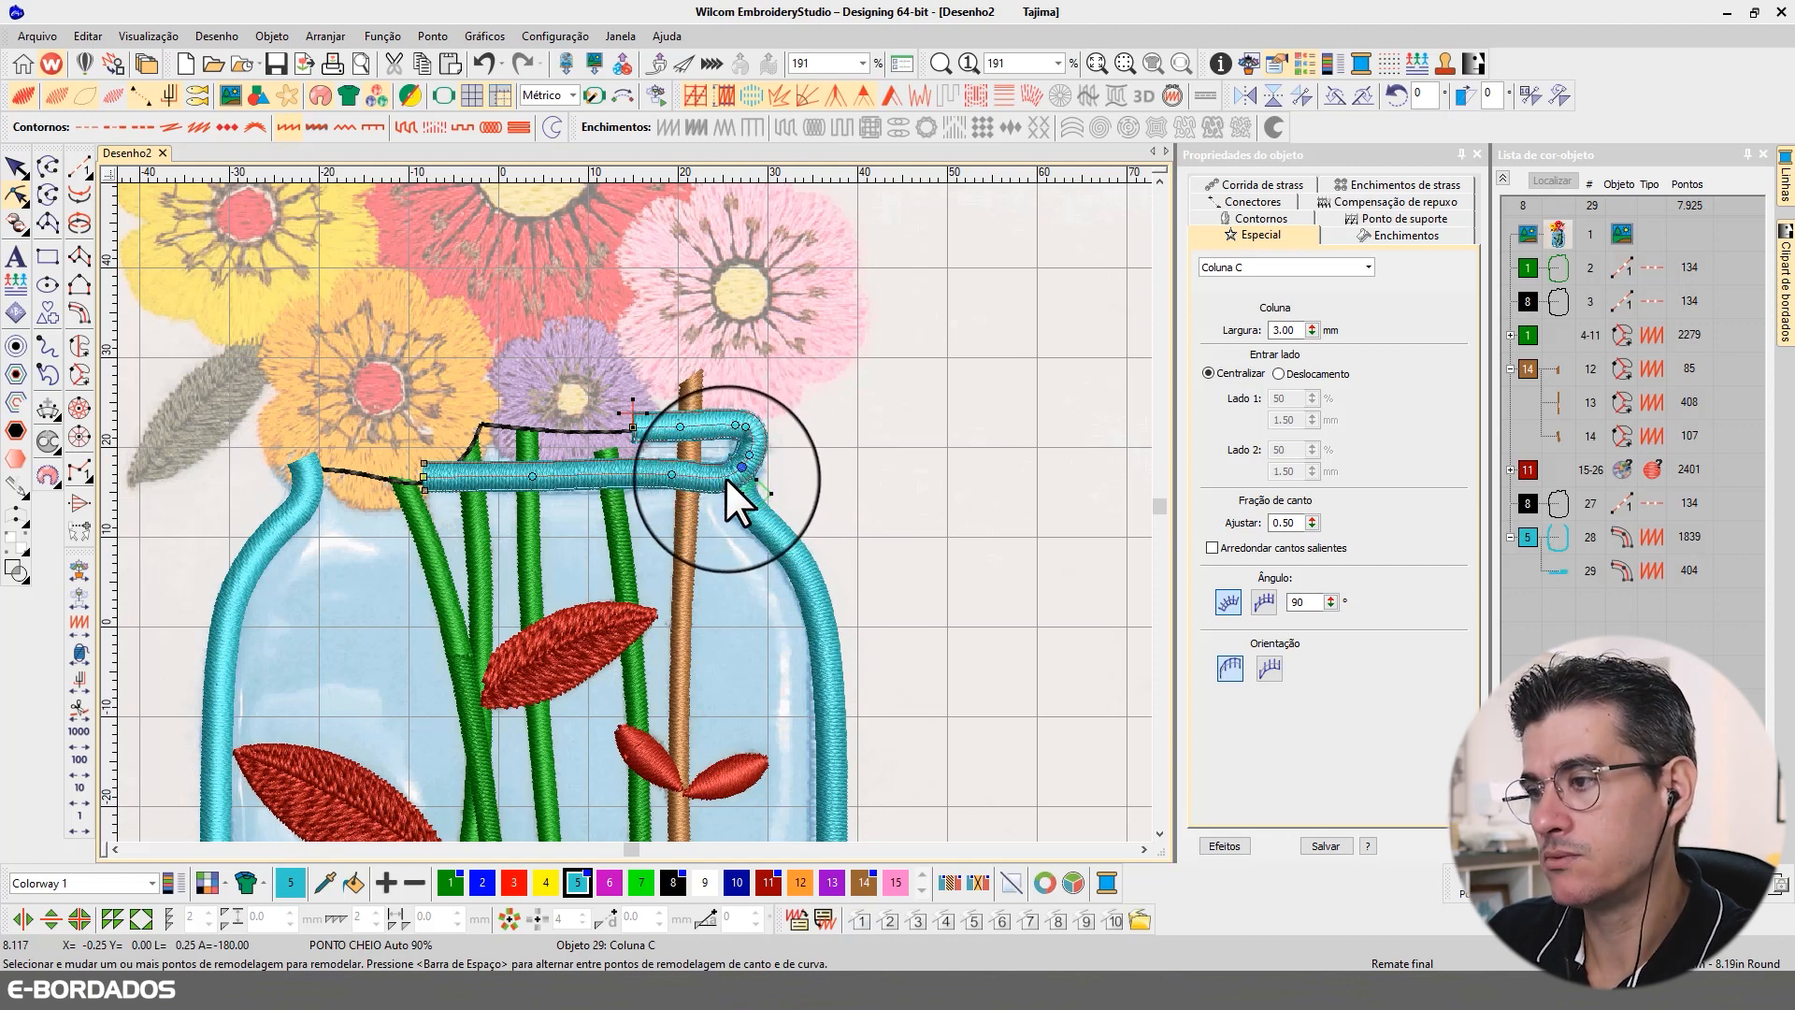
{"action": "right_click", "coordinate": [725, 478]}
{"action": "left_click_drag", "start_coordinate": [726, 478], "coordinate": [721, 473]}
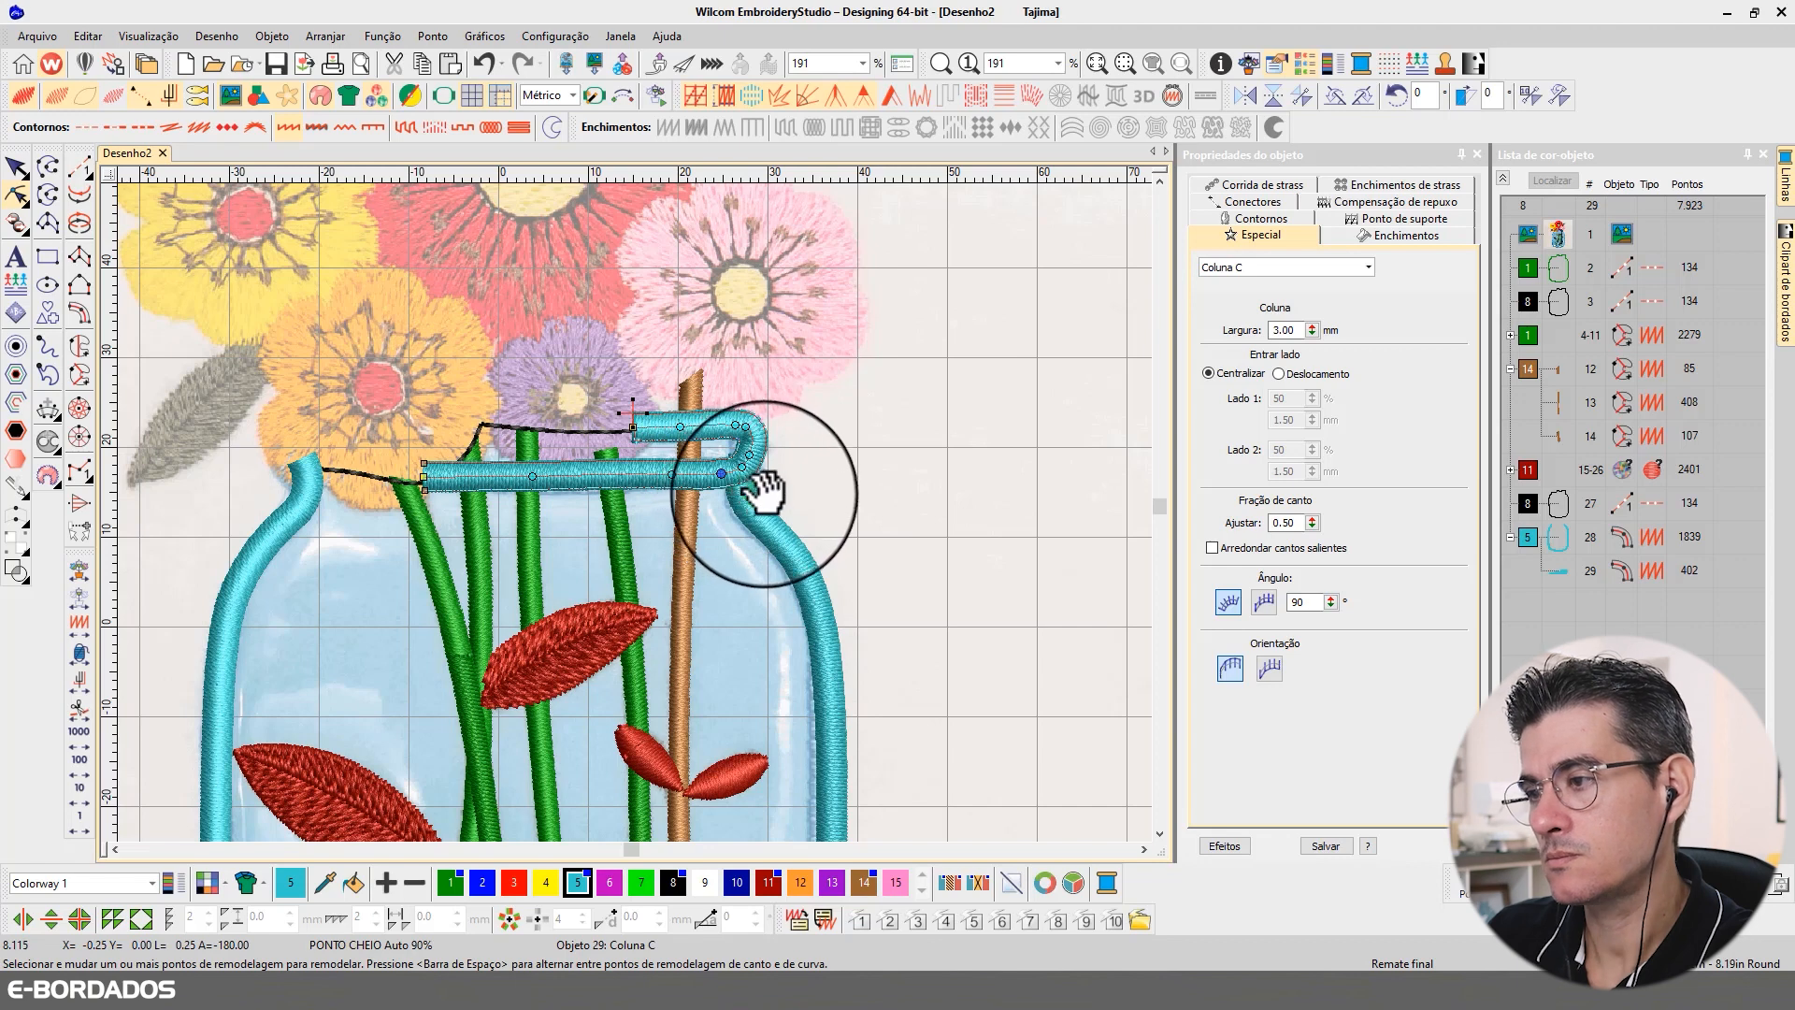
Step: Extend the rim's lower left end slightly outward and reposition the stitch marker at its upper end, and select the jar border
{"action": "left_click", "coordinate": [759, 500]}
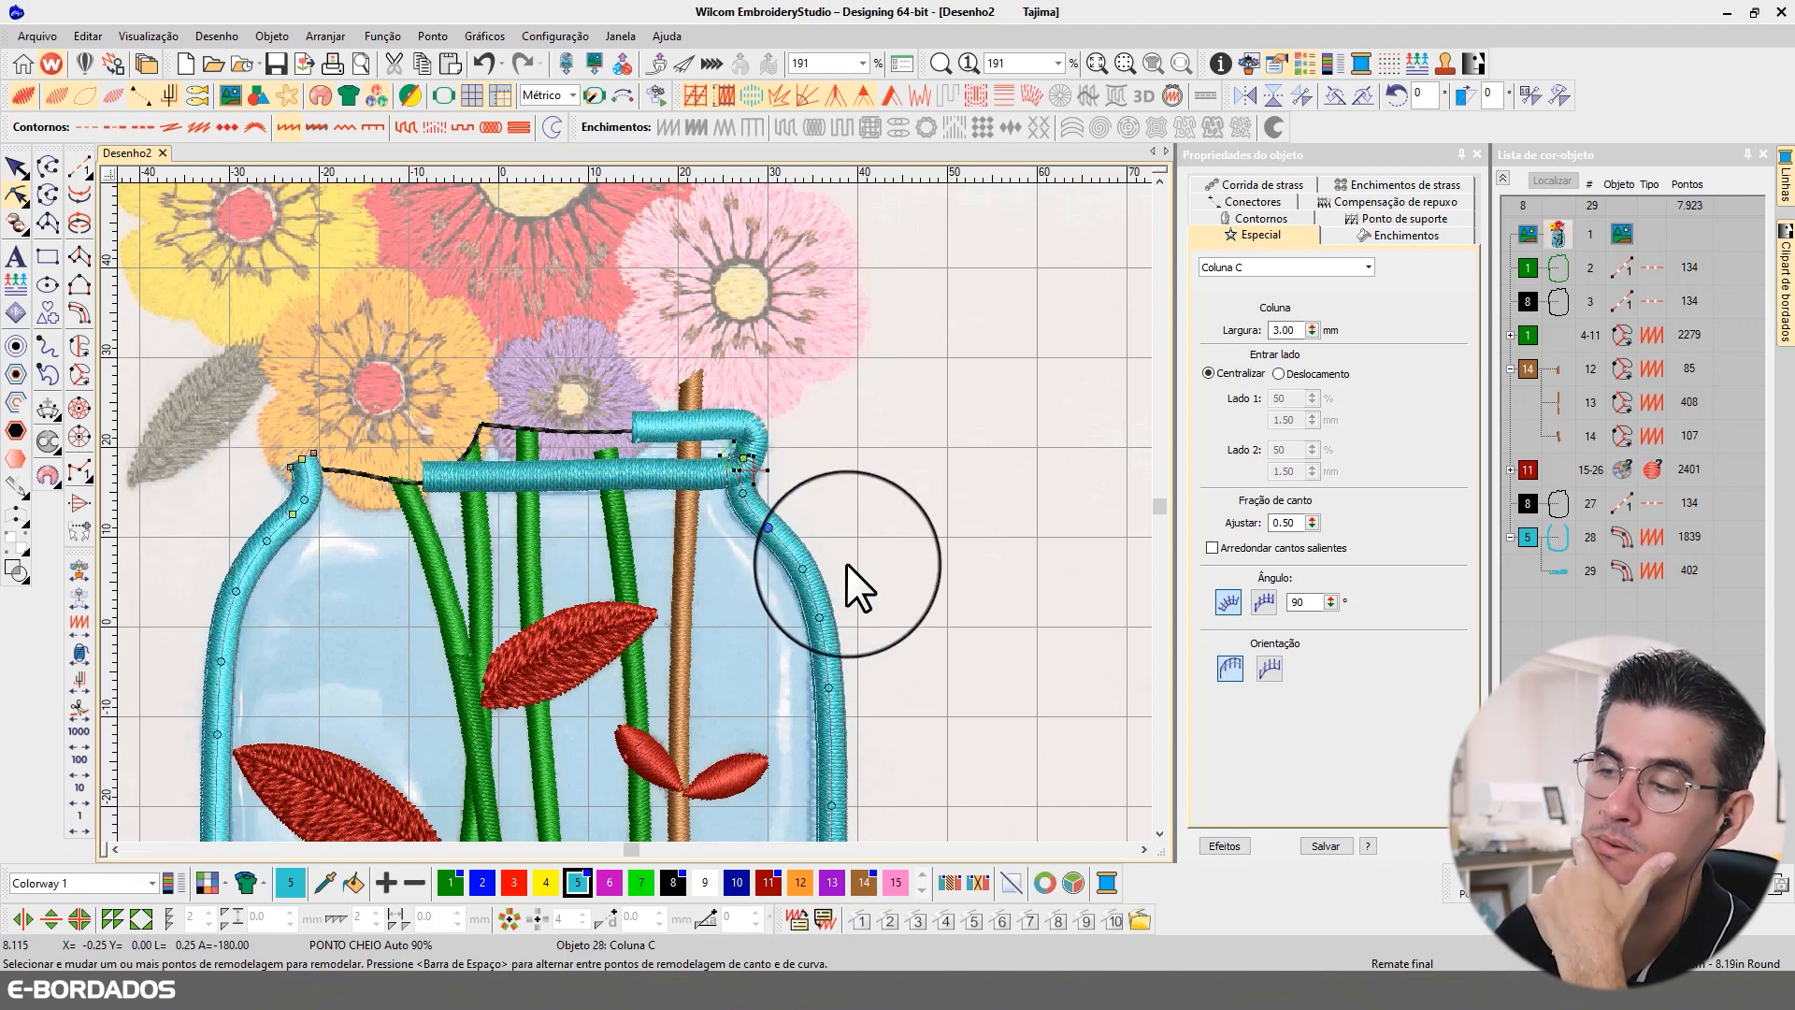
{"action": "left_click", "coordinate": [428, 479]}
{"action": "left_click_drag", "start_coordinate": [428, 479], "coordinate": [425, 479]}
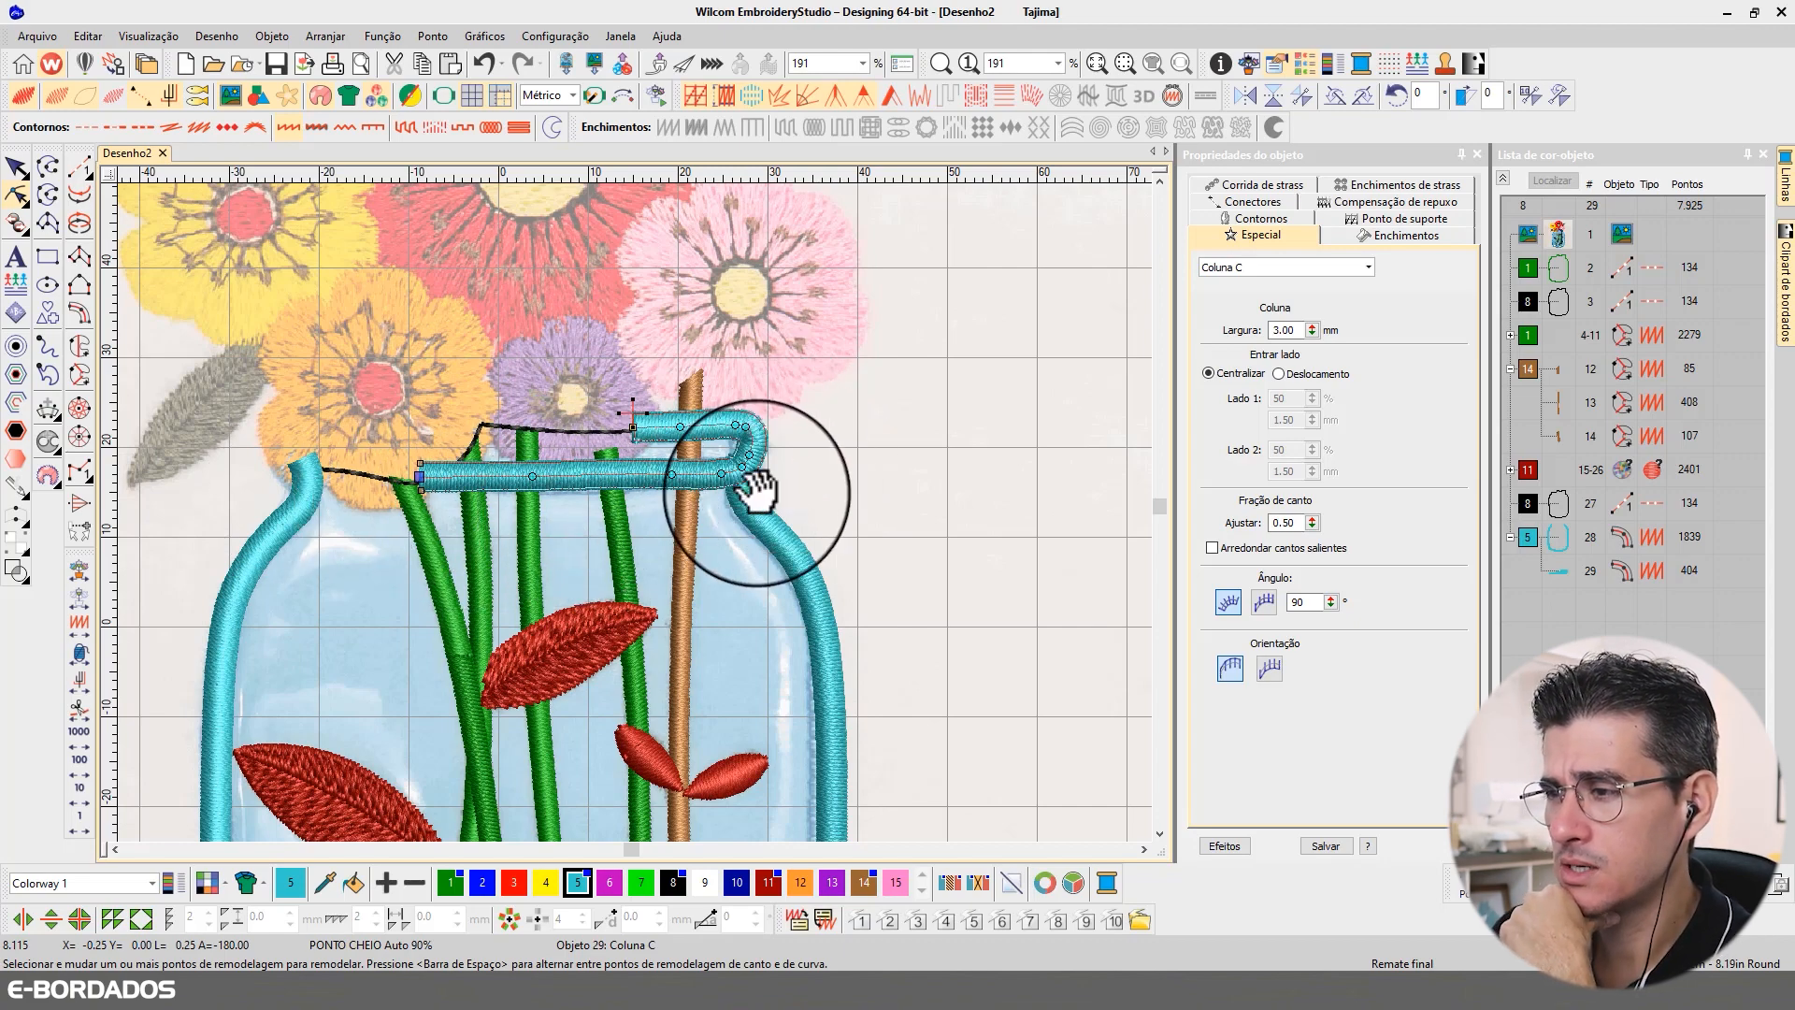
{"action": "left_click_drag", "start_coordinate": [638, 413], "coordinate": [632, 405]}
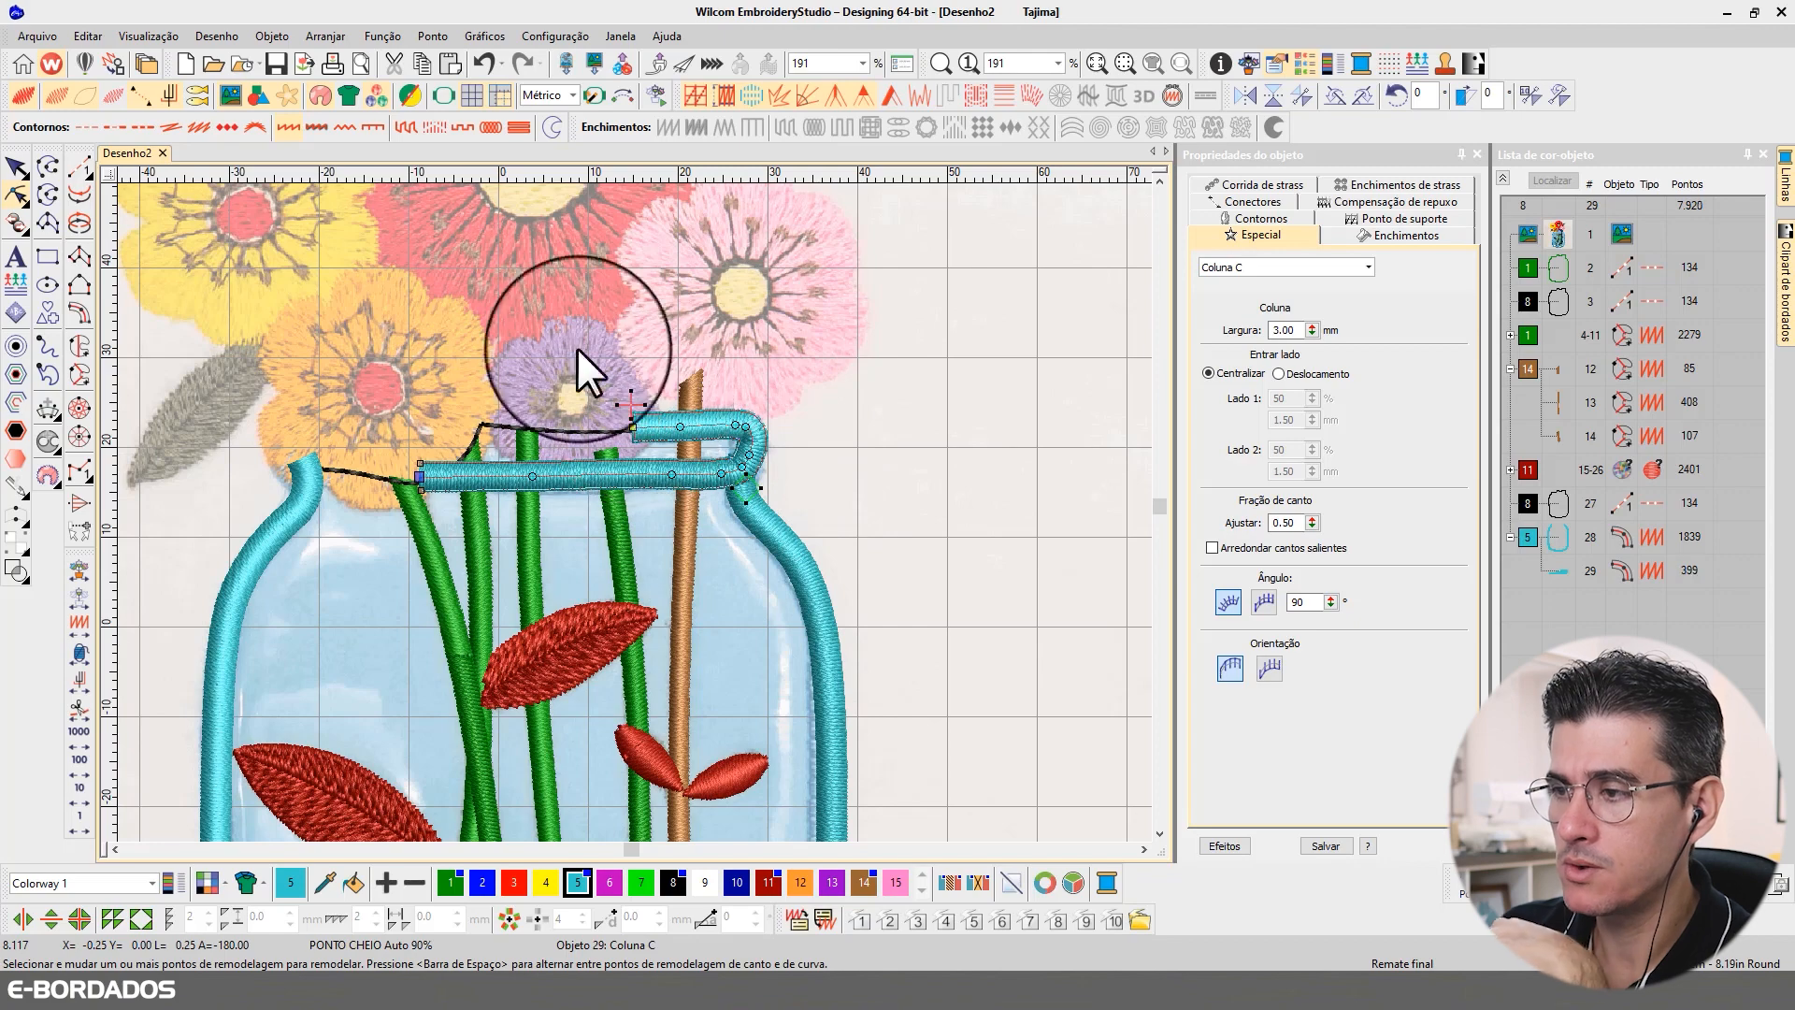
{"action": "left_click", "coordinate": [19, 168]}
{"action": "left_click", "coordinate": [1558, 538]}
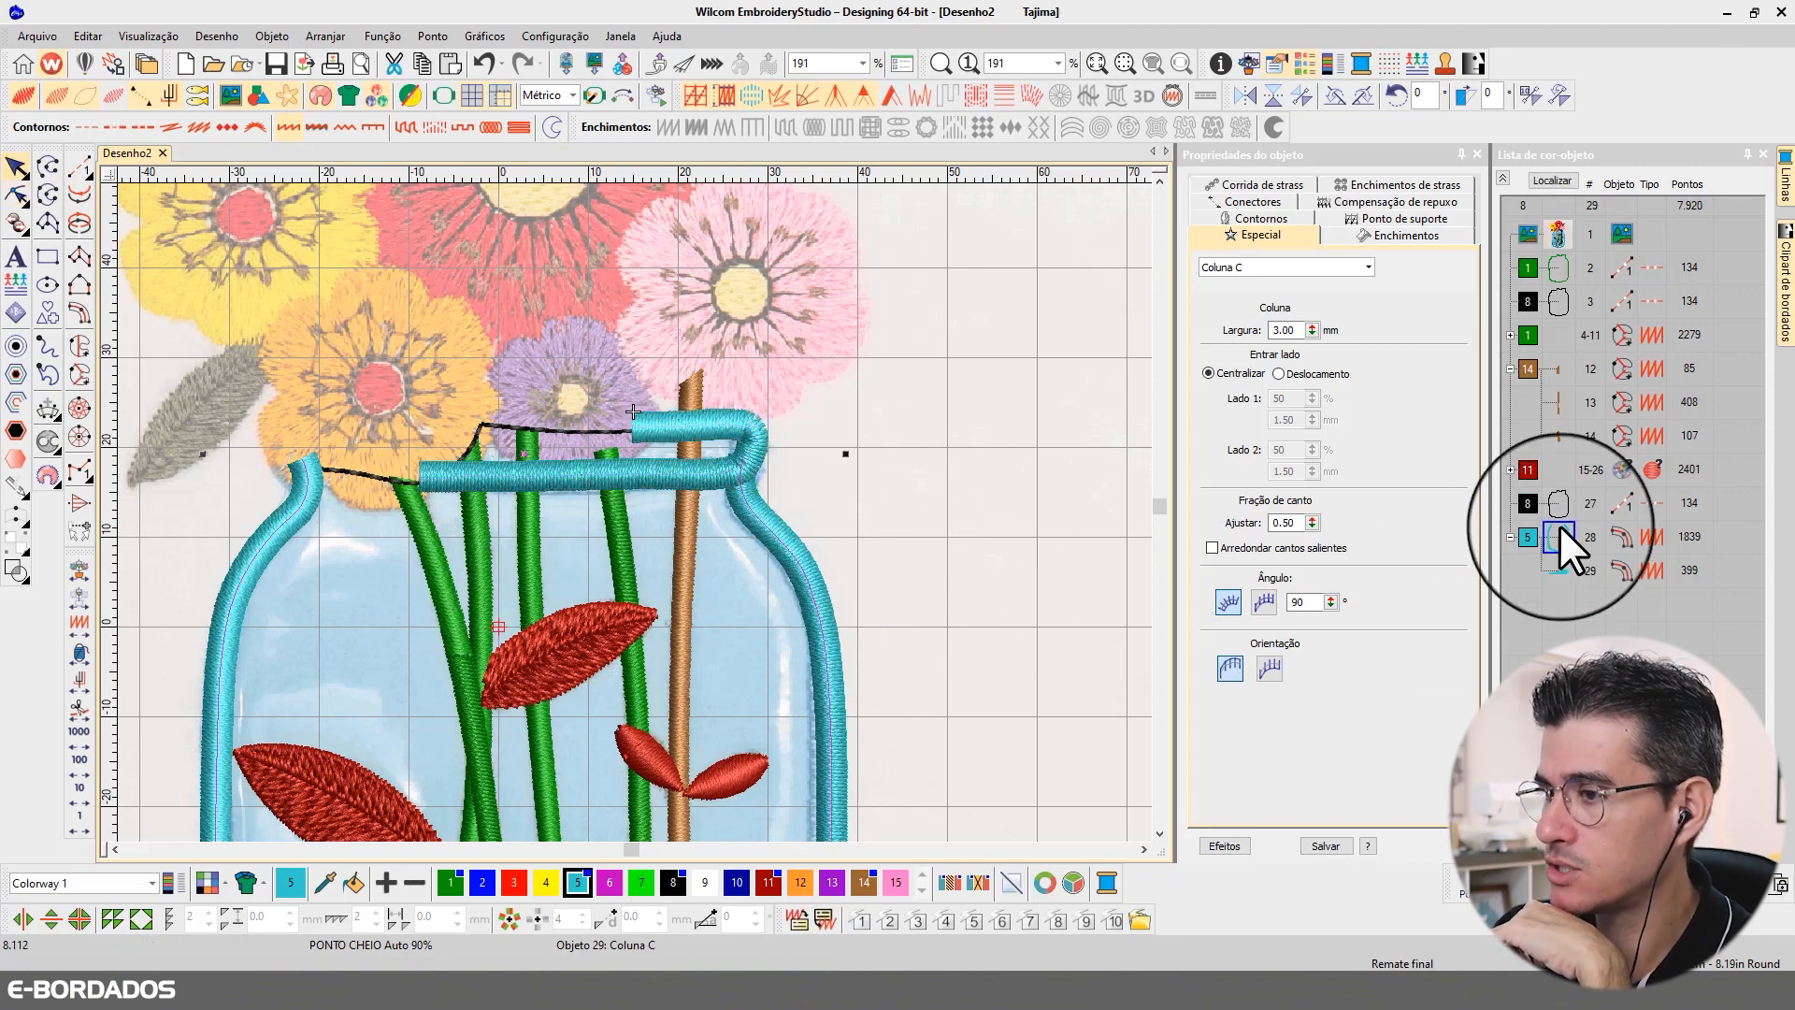
Step: Move the jar border's stitch marker from its upper right end to its upper left end and adjust the markers near the rim's right bend
{"action": "left_click", "coordinate": [1546, 182]}
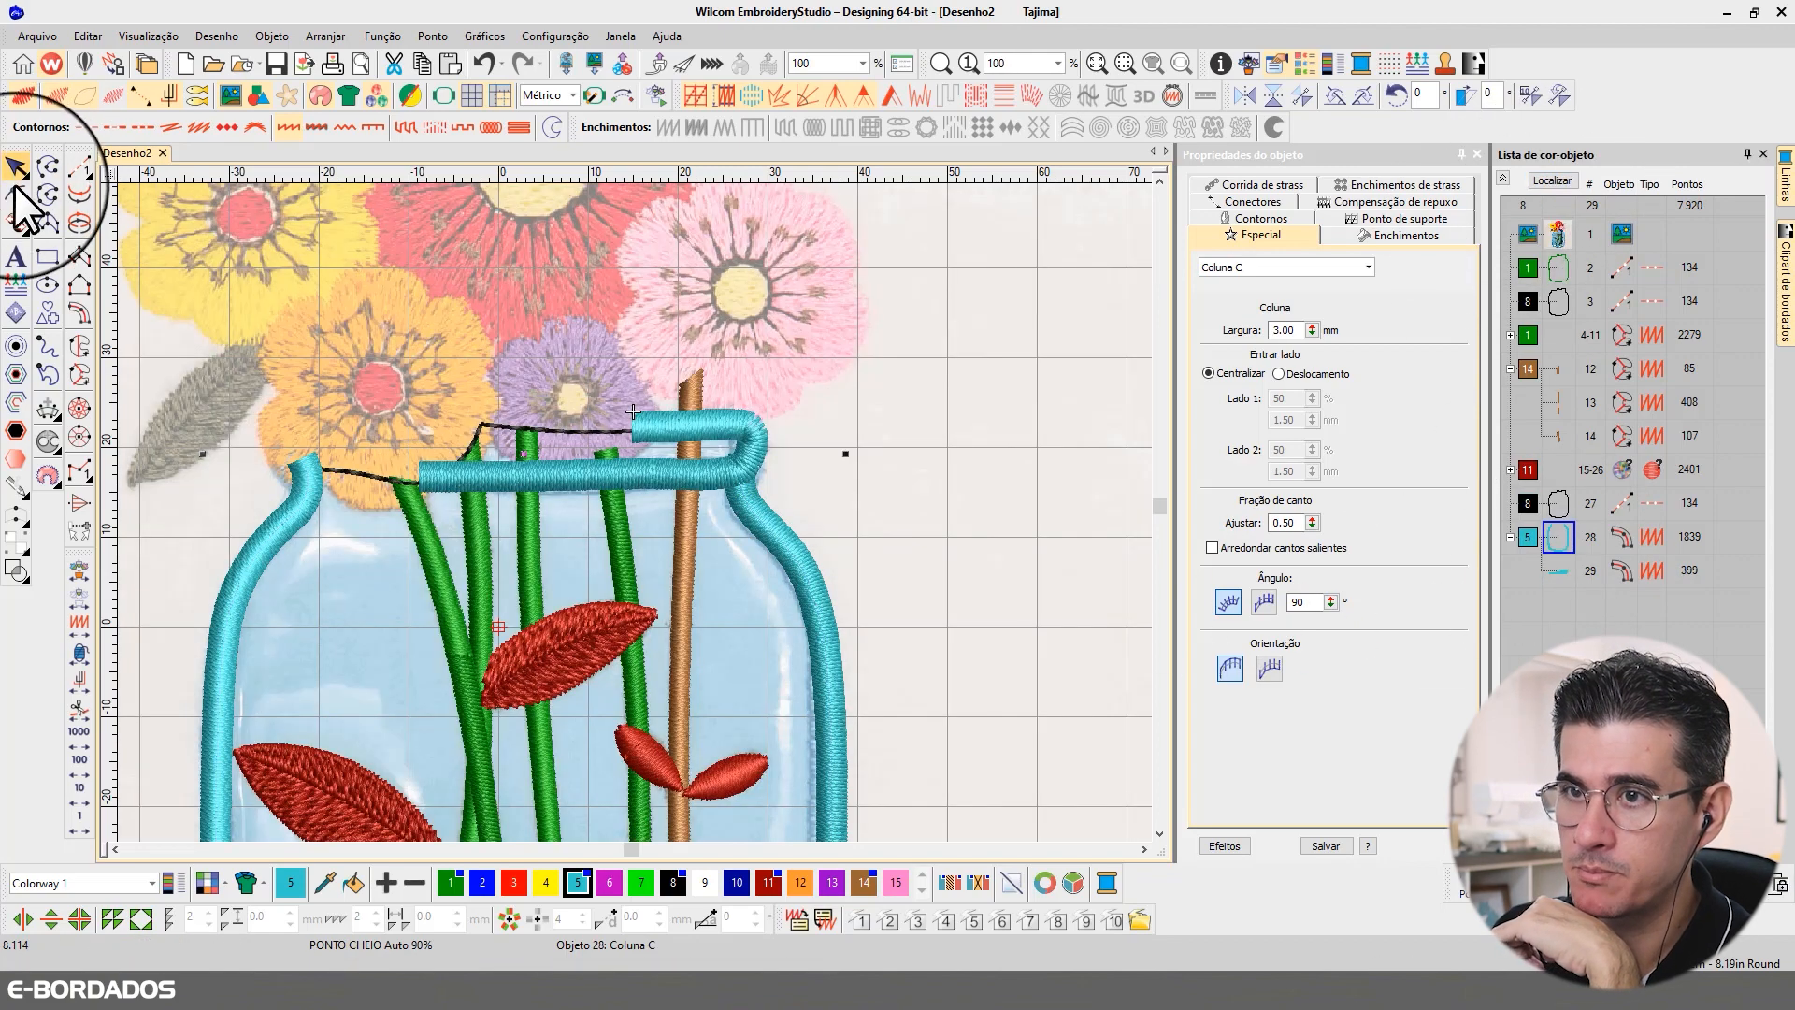
{"action": "left_click", "coordinate": [13, 197]}
{"action": "mouse_move", "coordinate": [762, 468]}
{"action": "left_mouse_down"}
{"action": "mouse_move", "coordinate": [735, 448]}
{"action": "mouse_move", "coordinate": [301, 456]}
{"action": "left_mouse_up"}
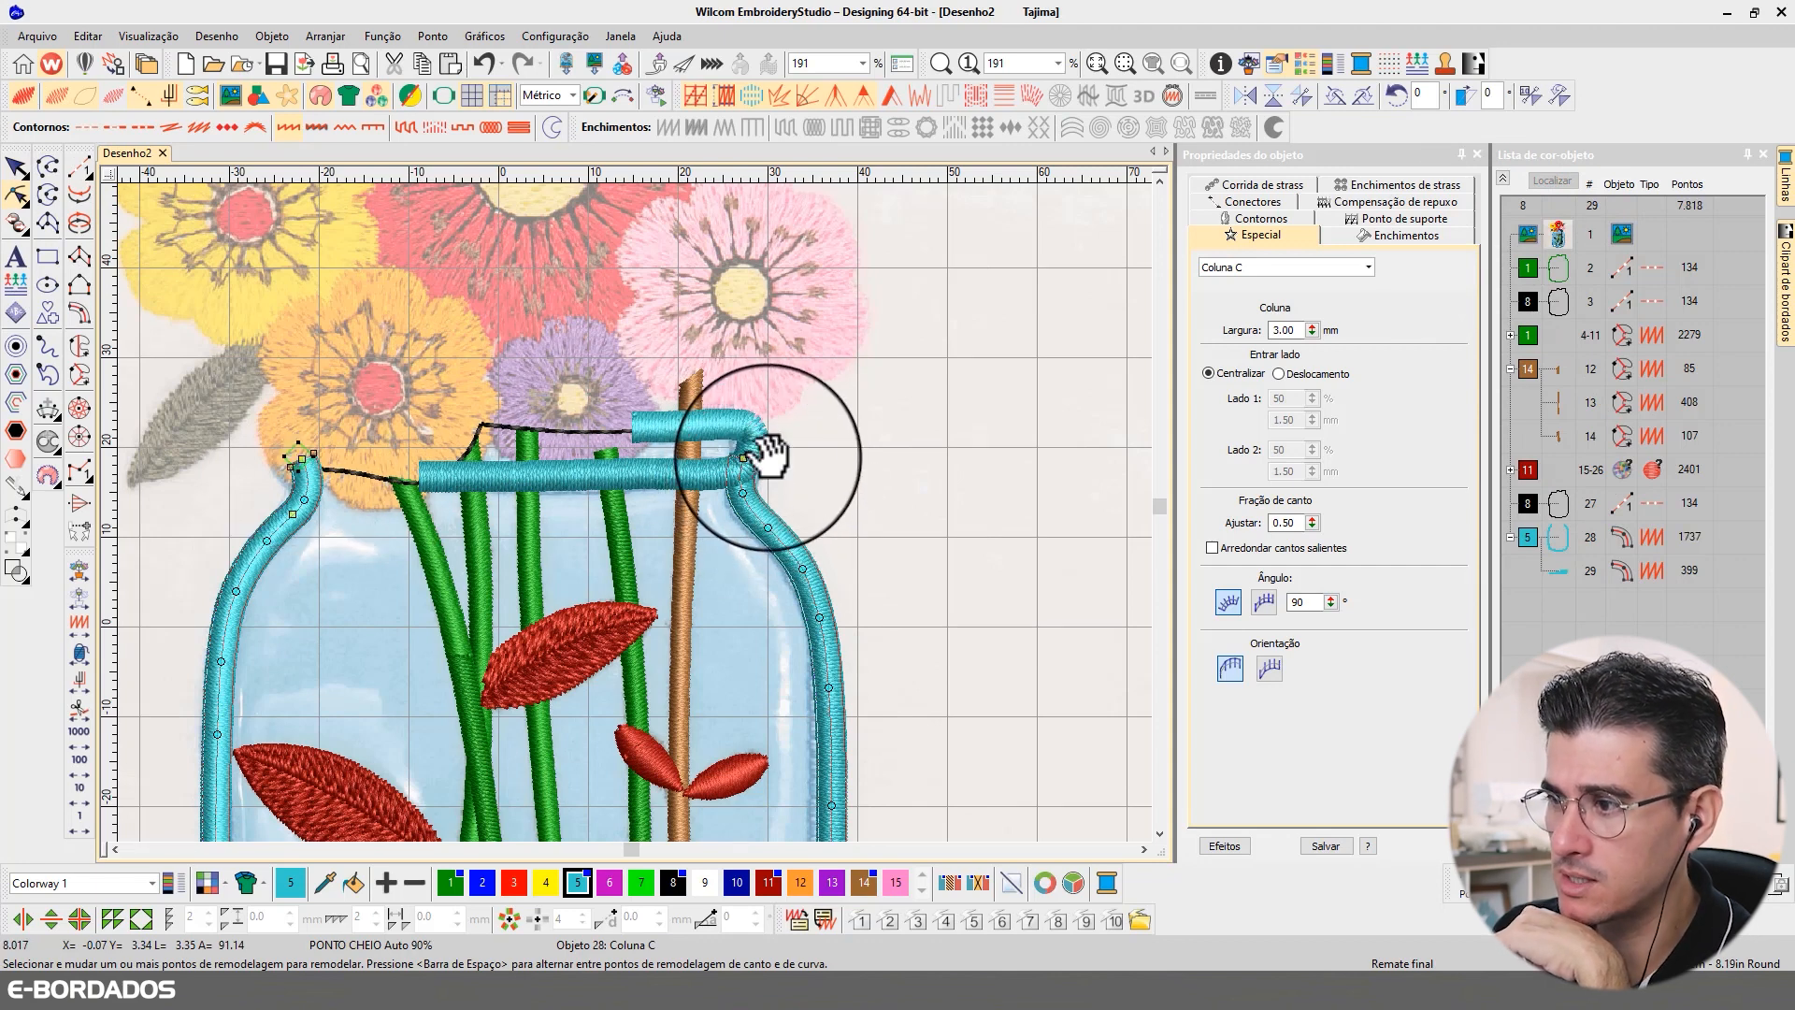
{"action": "mouse_move", "coordinate": [769, 456]}
{"action": "left_mouse_down"}
{"action": "mouse_move", "coordinate": [738, 445]}
{"action": "mouse_move", "coordinate": [758, 485]}
{"action": "mouse_move", "coordinate": [742, 469]}
{"action": "left_mouse_up"}
{"action": "left_click", "coordinate": [683, 477]}
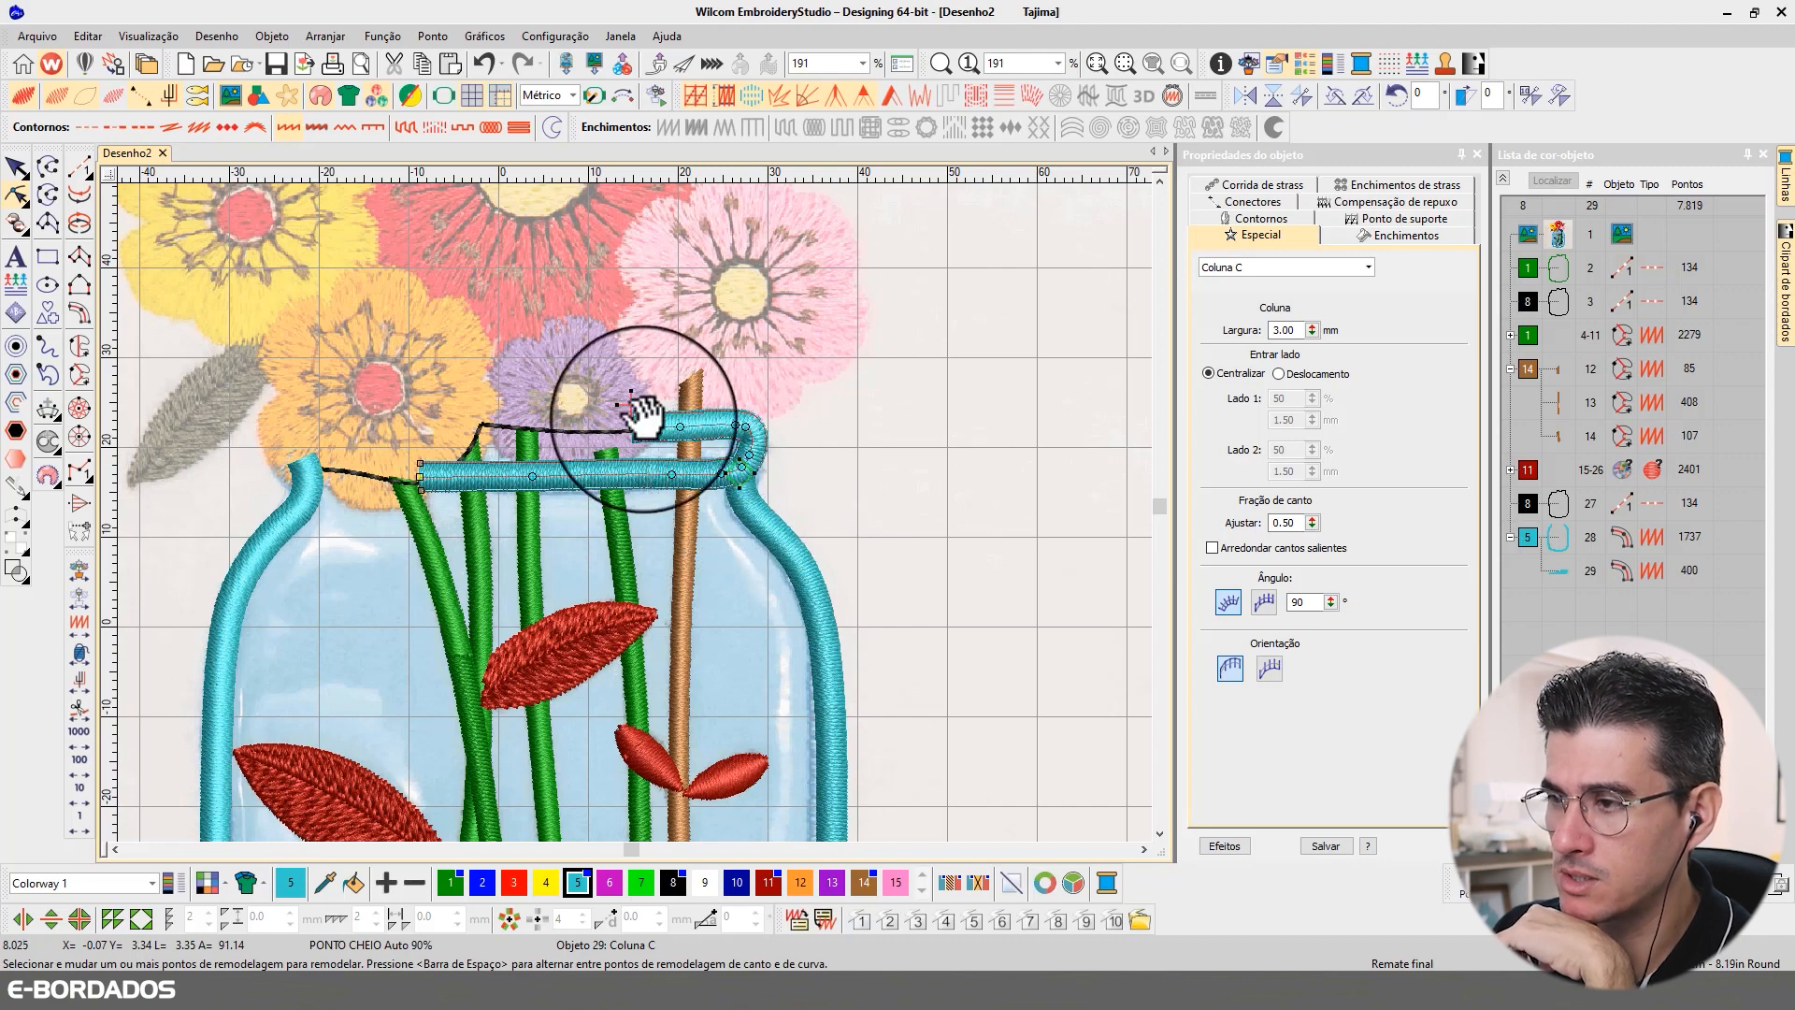
{"action": "left_click", "coordinate": [14, 170]}
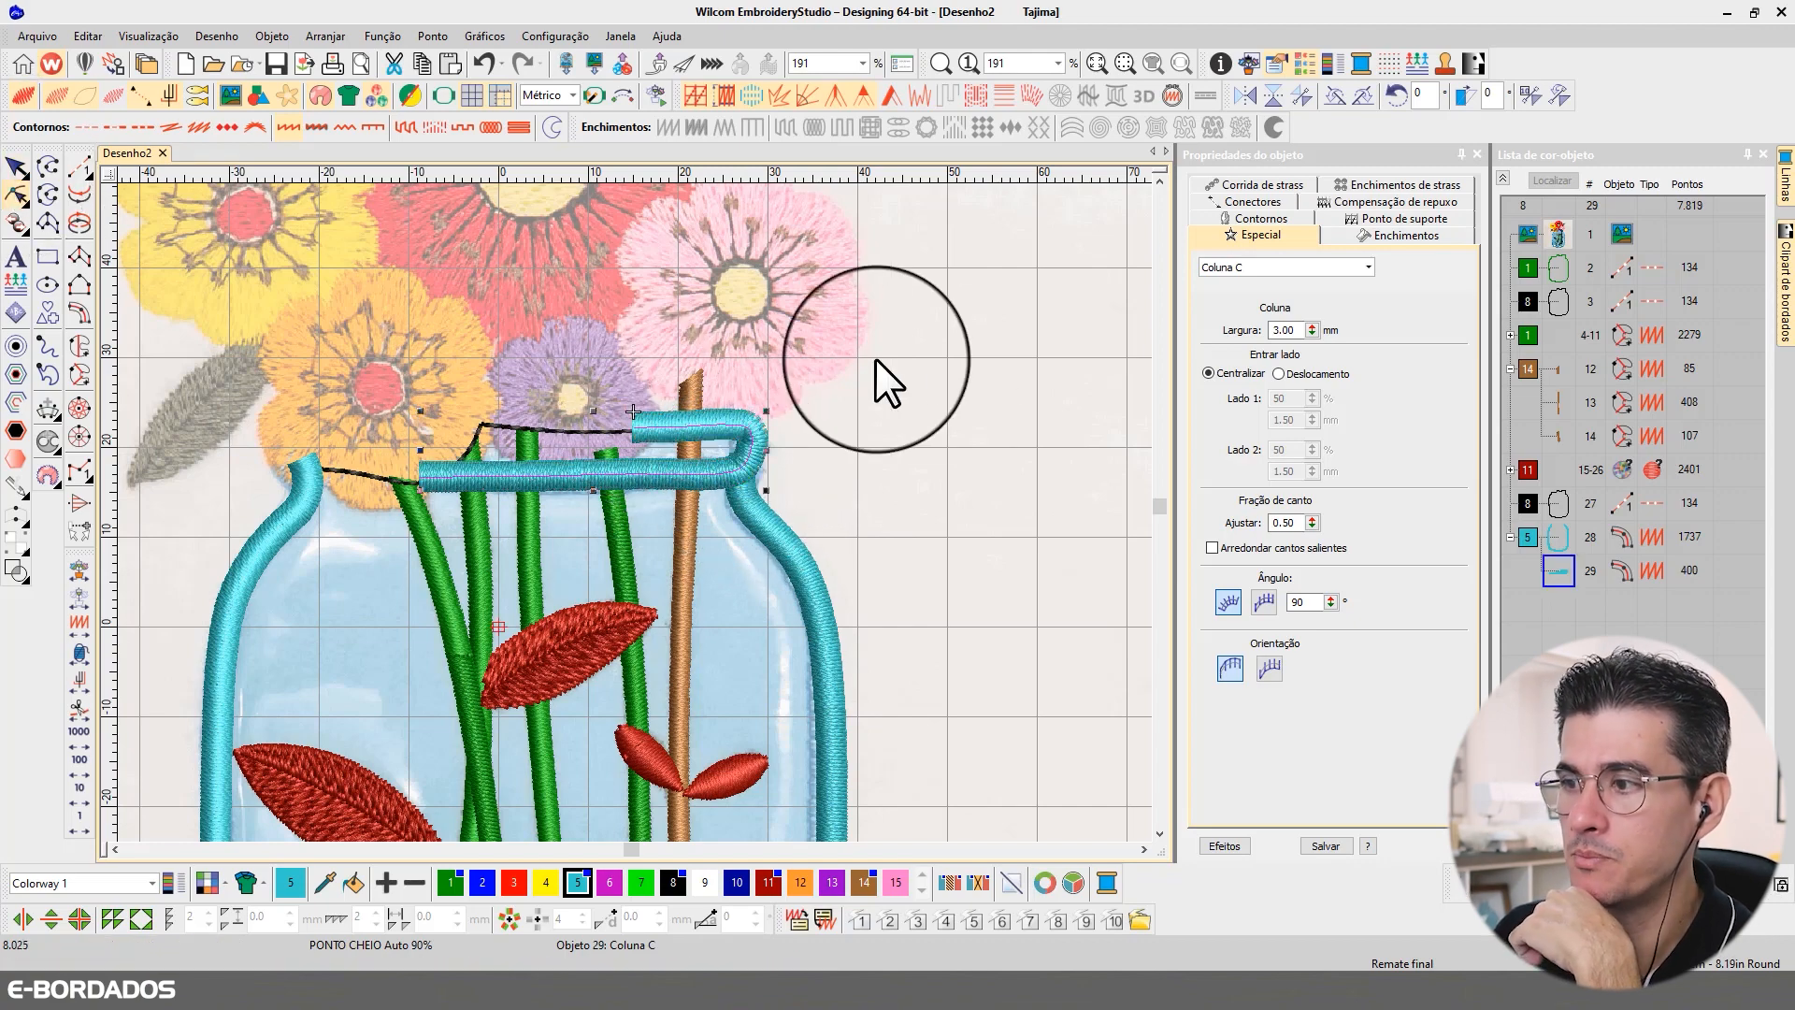
{"action": "left_click", "coordinate": [884, 440]}
Step: Send the brown stem's top segment to the end of the stitching sequence so it sews over the rim
{"action": "left_click", "coordinate": [700, 387]}
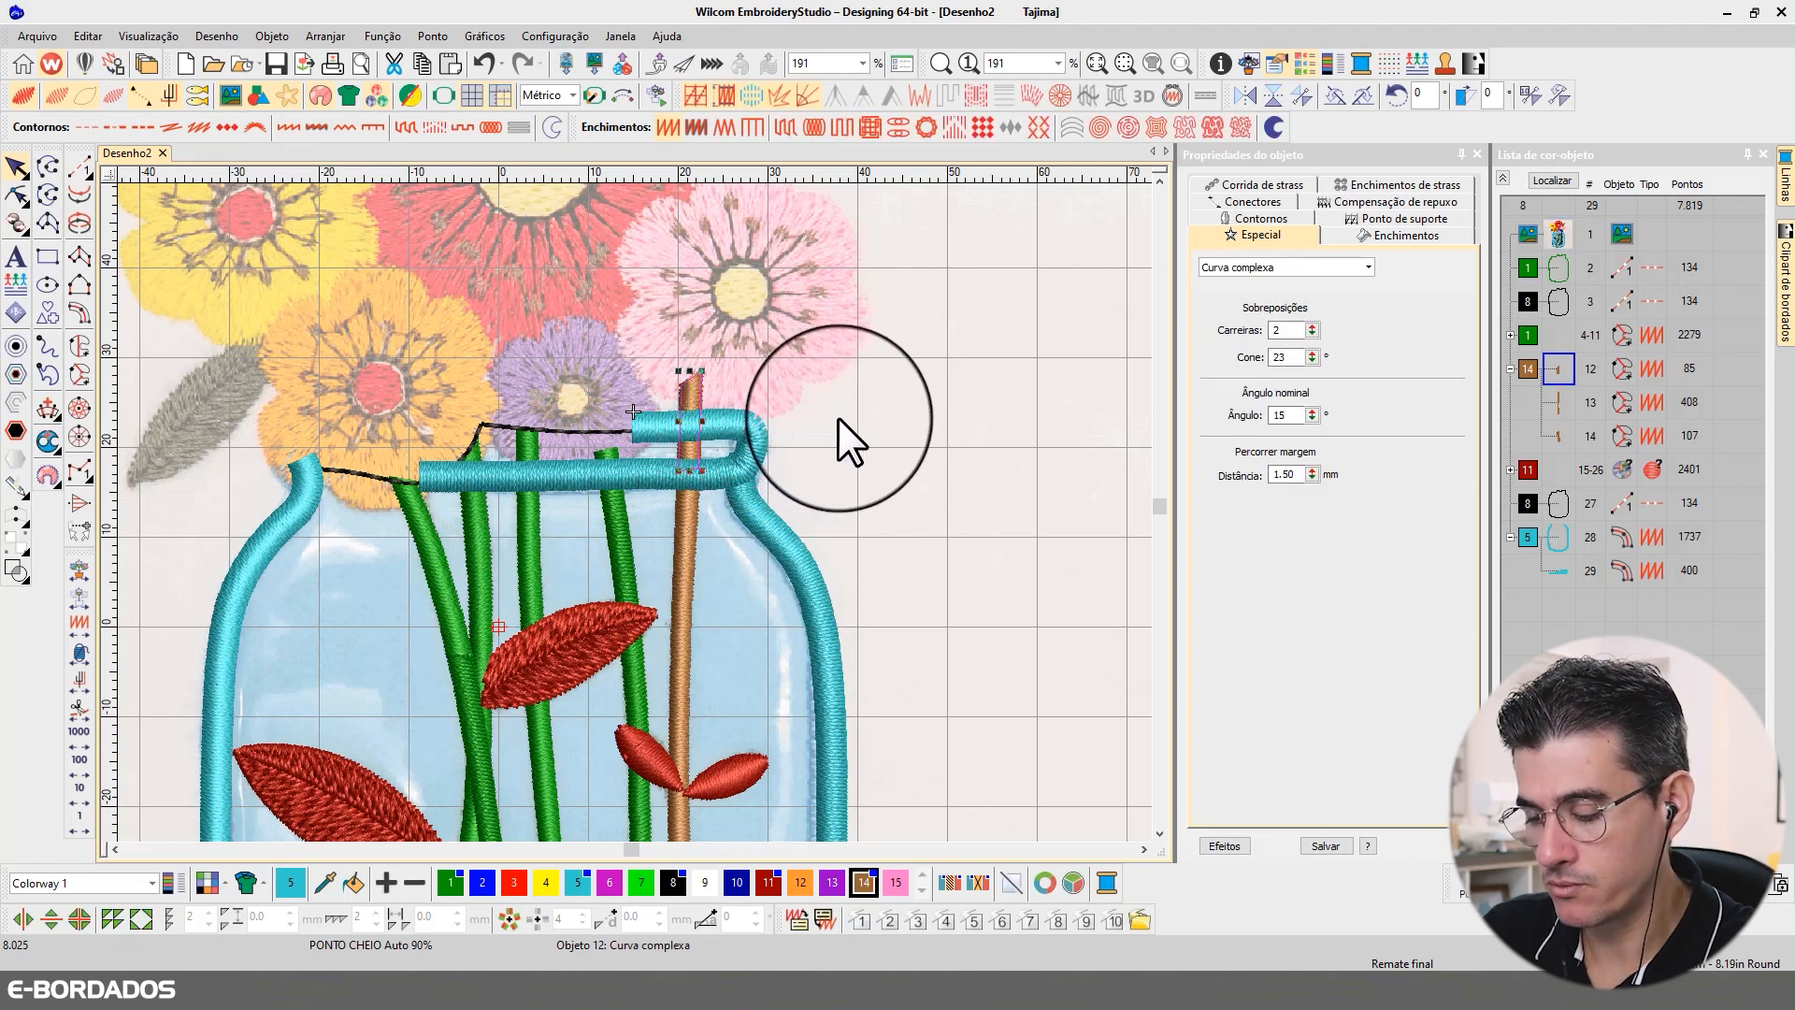
{"action": "key", "text": "ctrl+shift+Page_Down"}
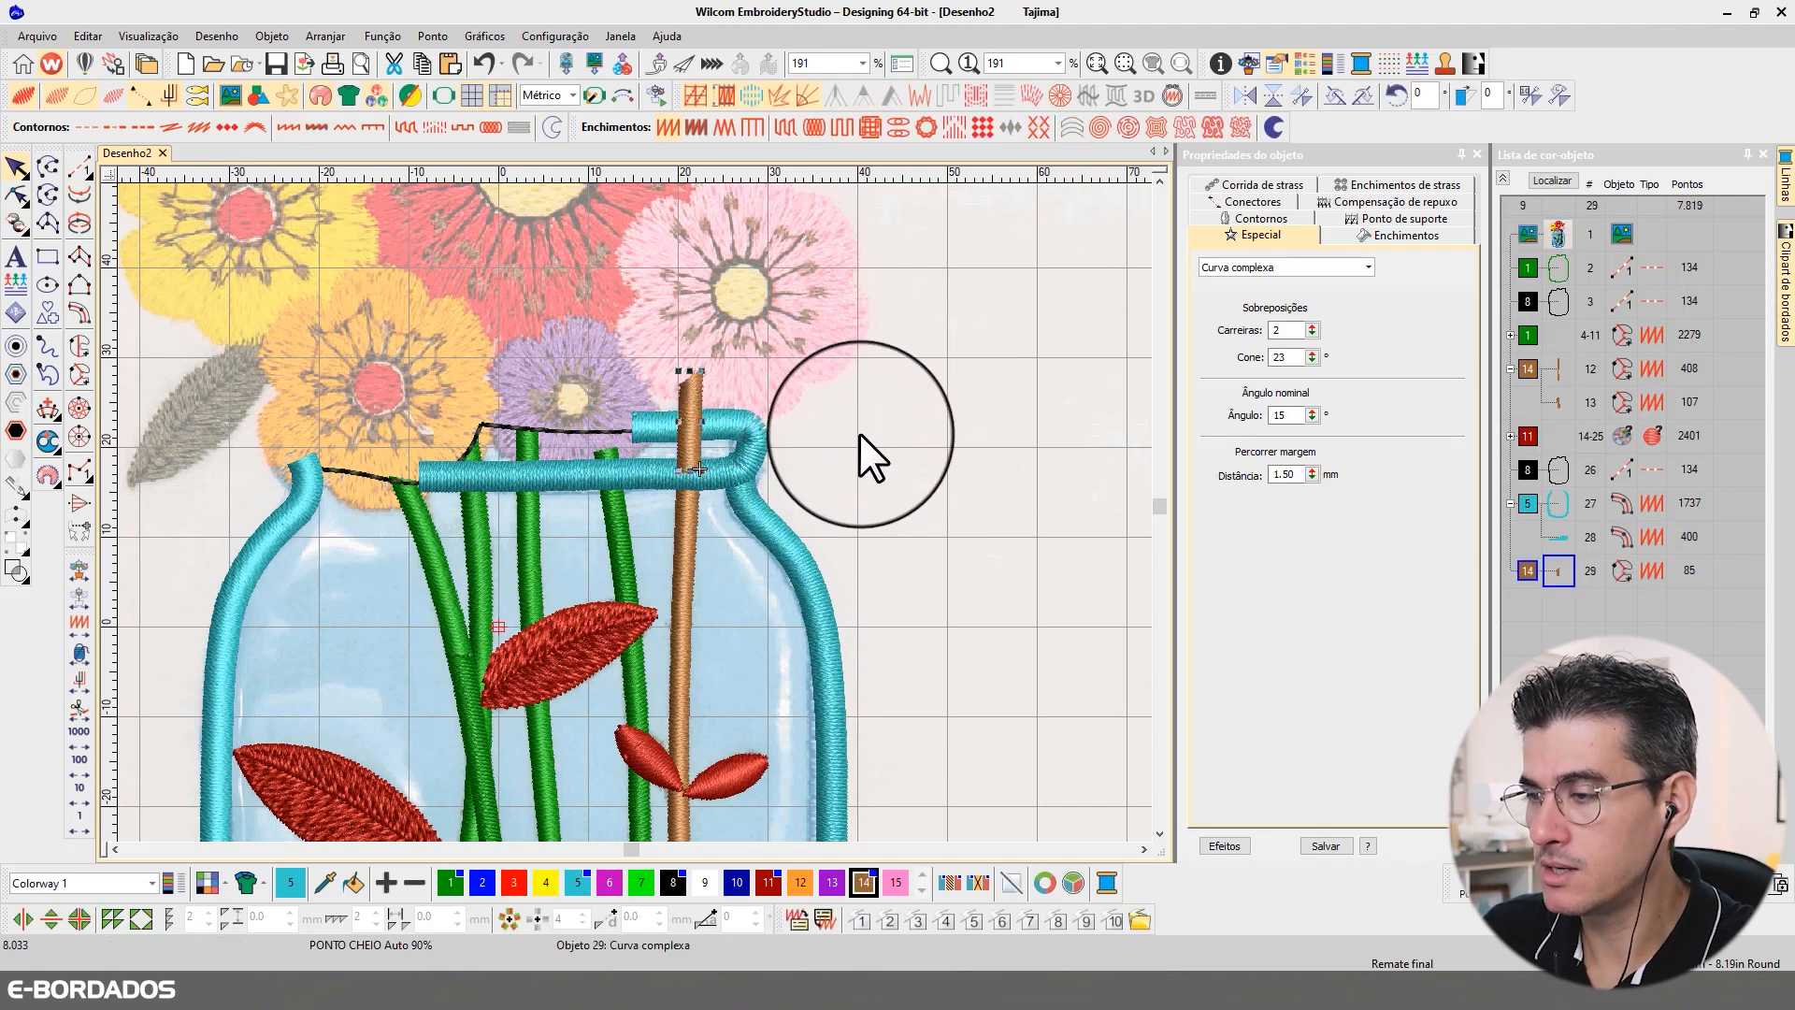
{"action": "left_click", "coordinate": [809, 475]}
{"action": "left_click", "coordinate": [697, 441]}
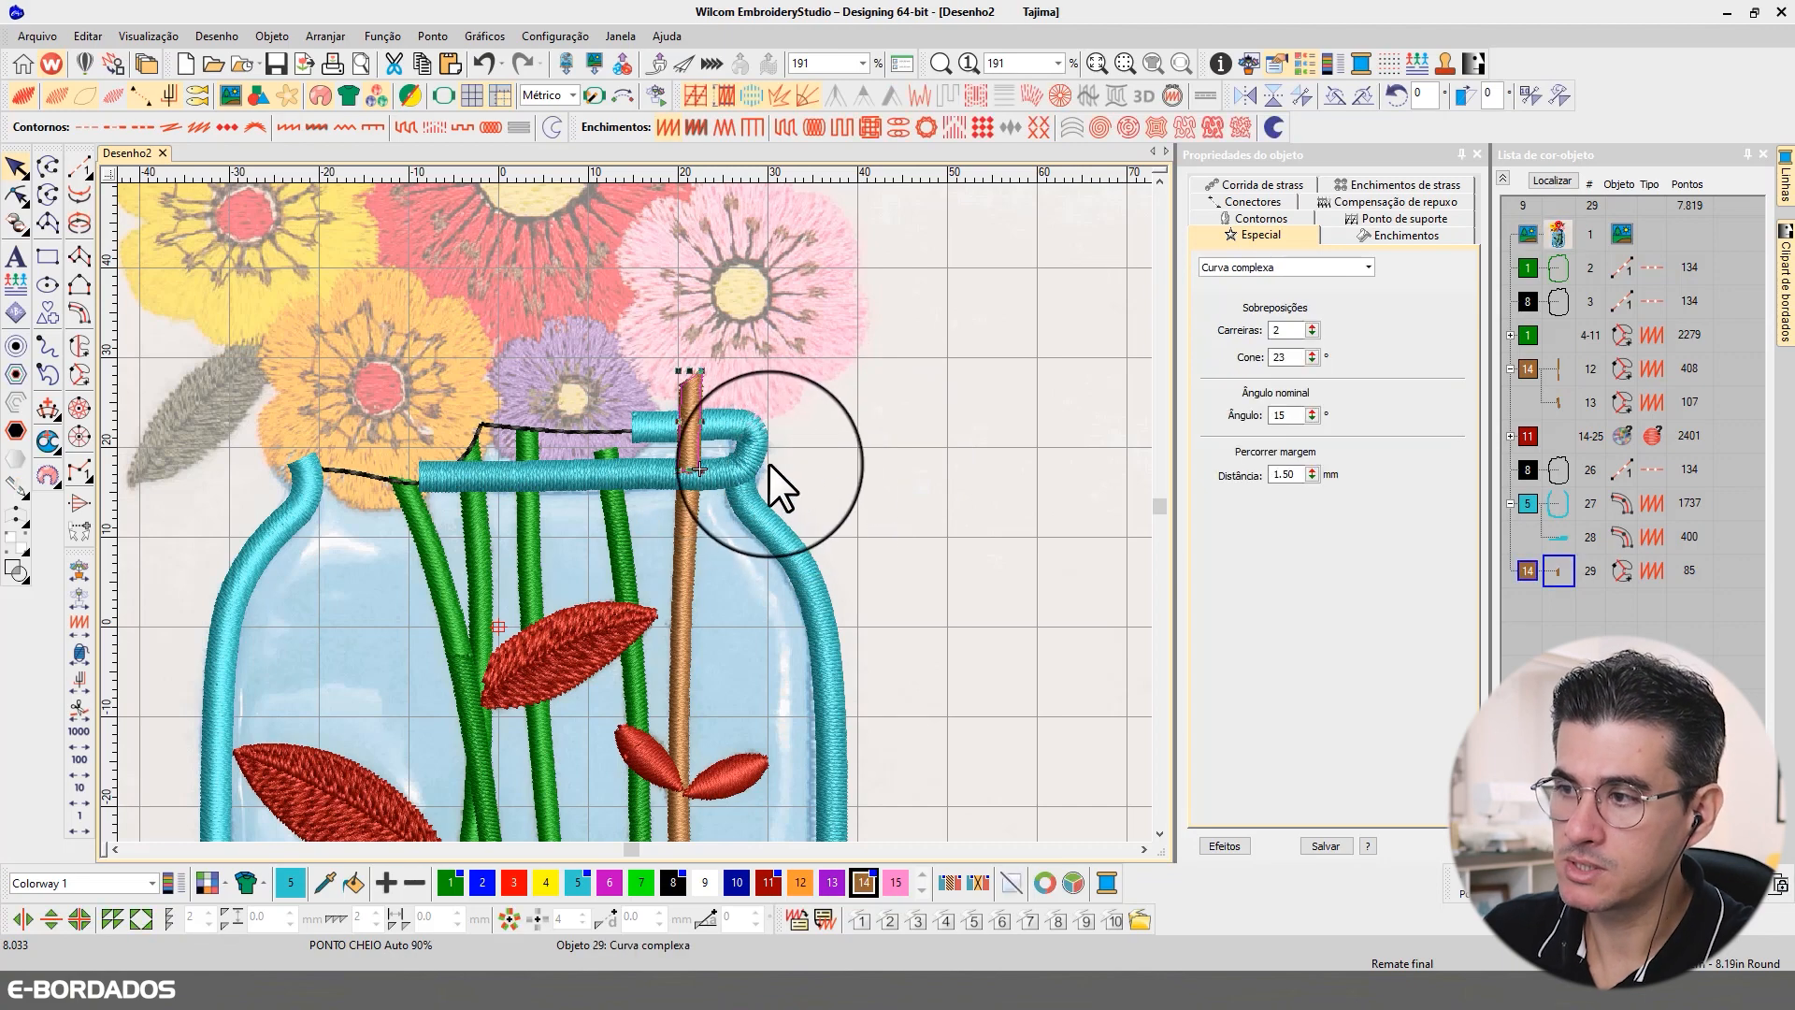
Step: Shorten the brown stem's top segment by raising its lower end onto the rim's lower band and lowering its tip
{"action": "key", "text": "b"}
{"action": "left_click_drag", "start_coordinate": [746, 447], "coordinate": [850, 554]}
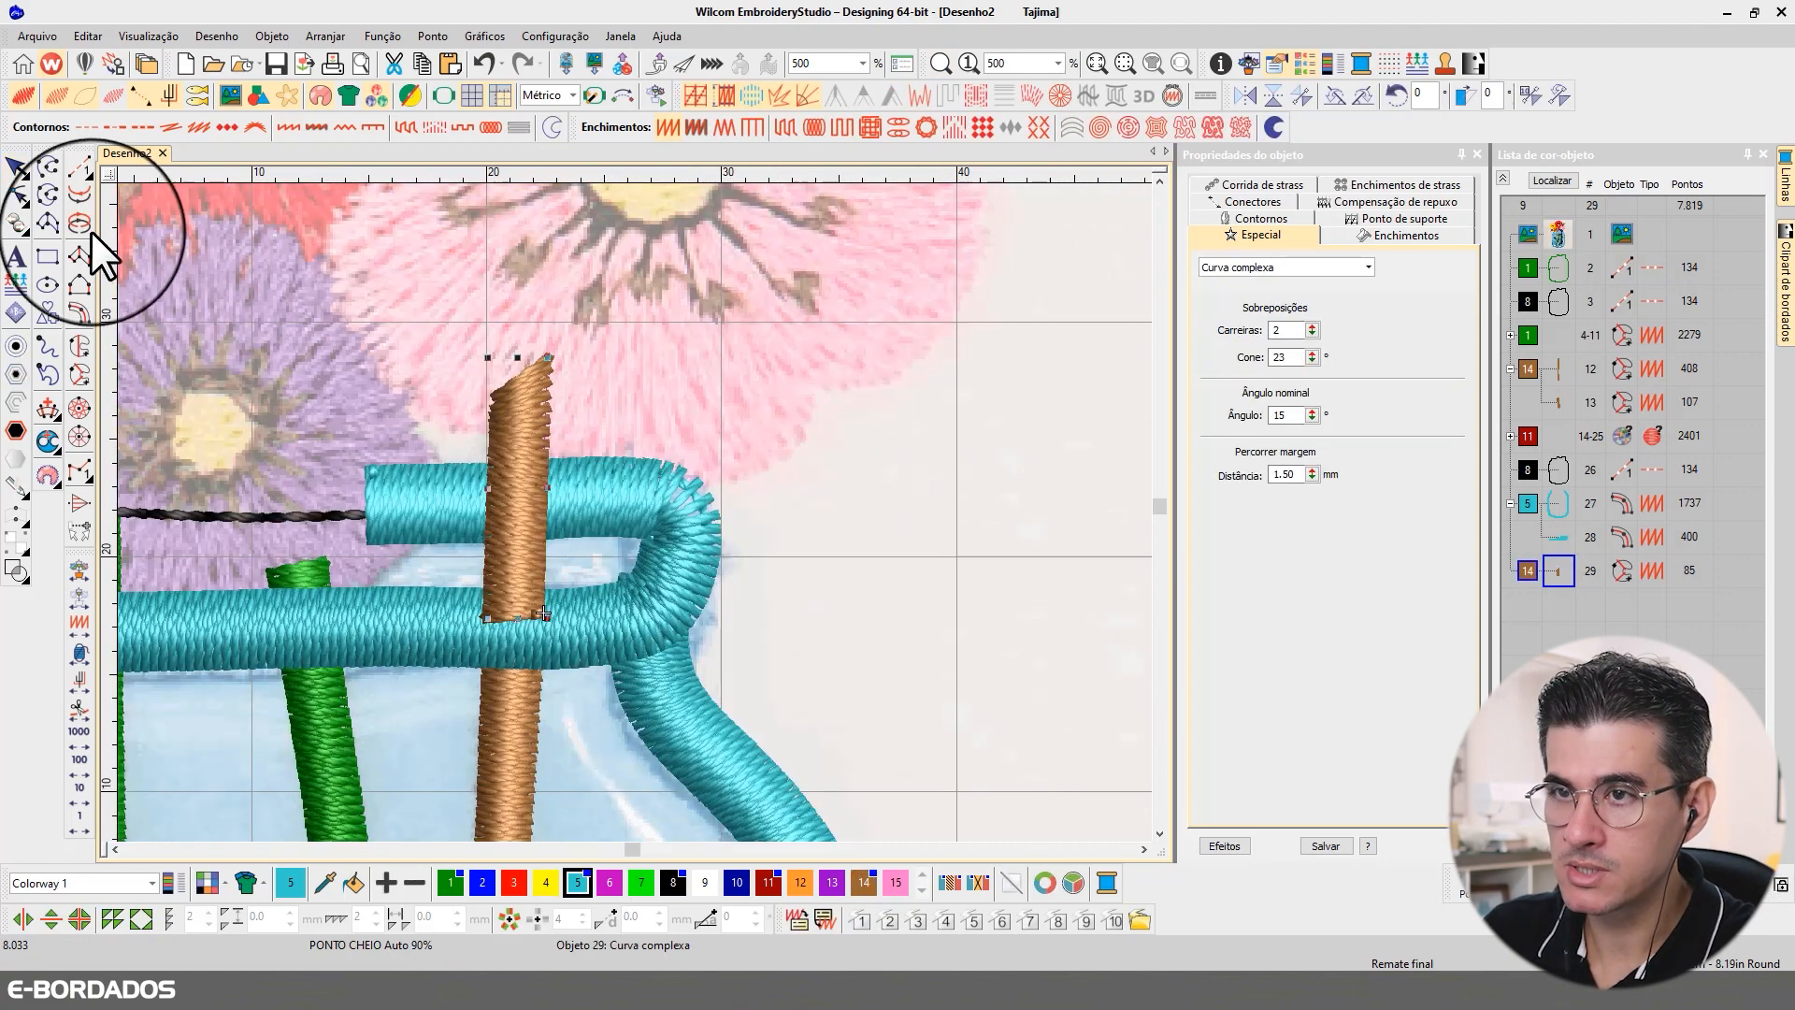
{"action": "left_click", "coordinate": [16, 195]}
{"action": "left_click_drag", "start_coordinate": [437, 586], "coordinate": [564, 642]}
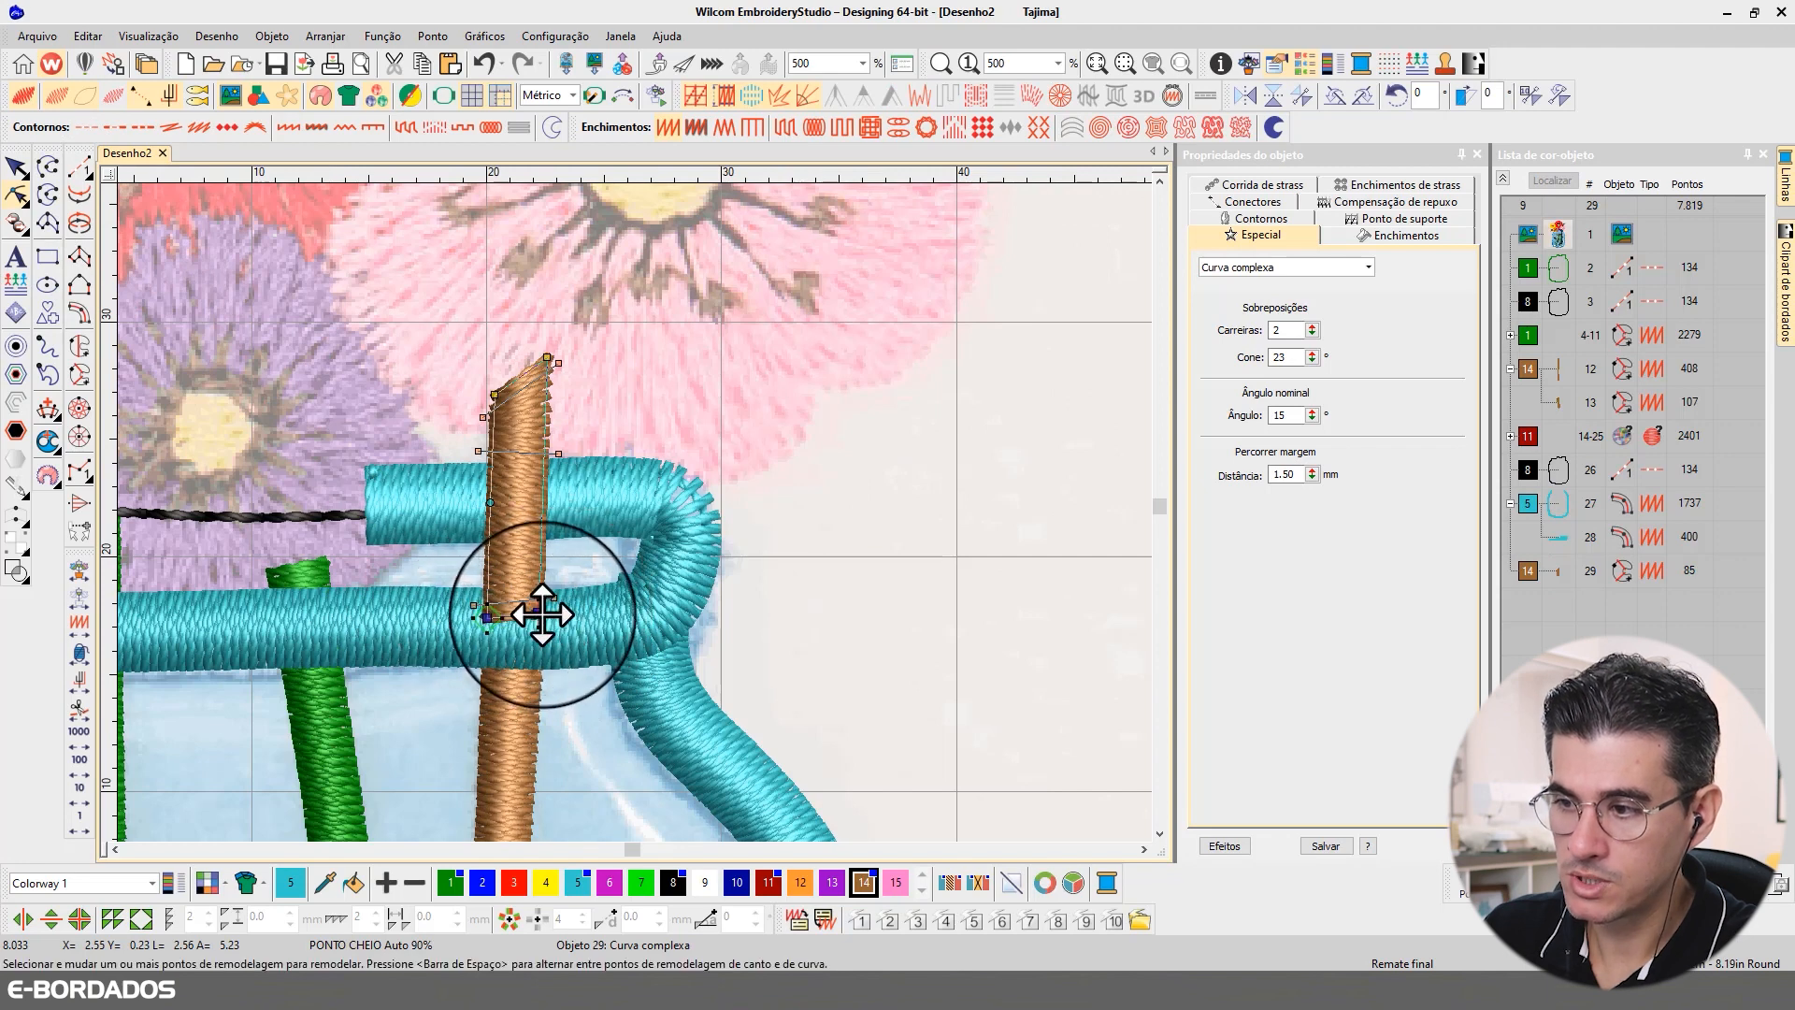
{"action": "left_click_drag", "start_coordinate": [538, 610], "coordinate": [539, 590]}
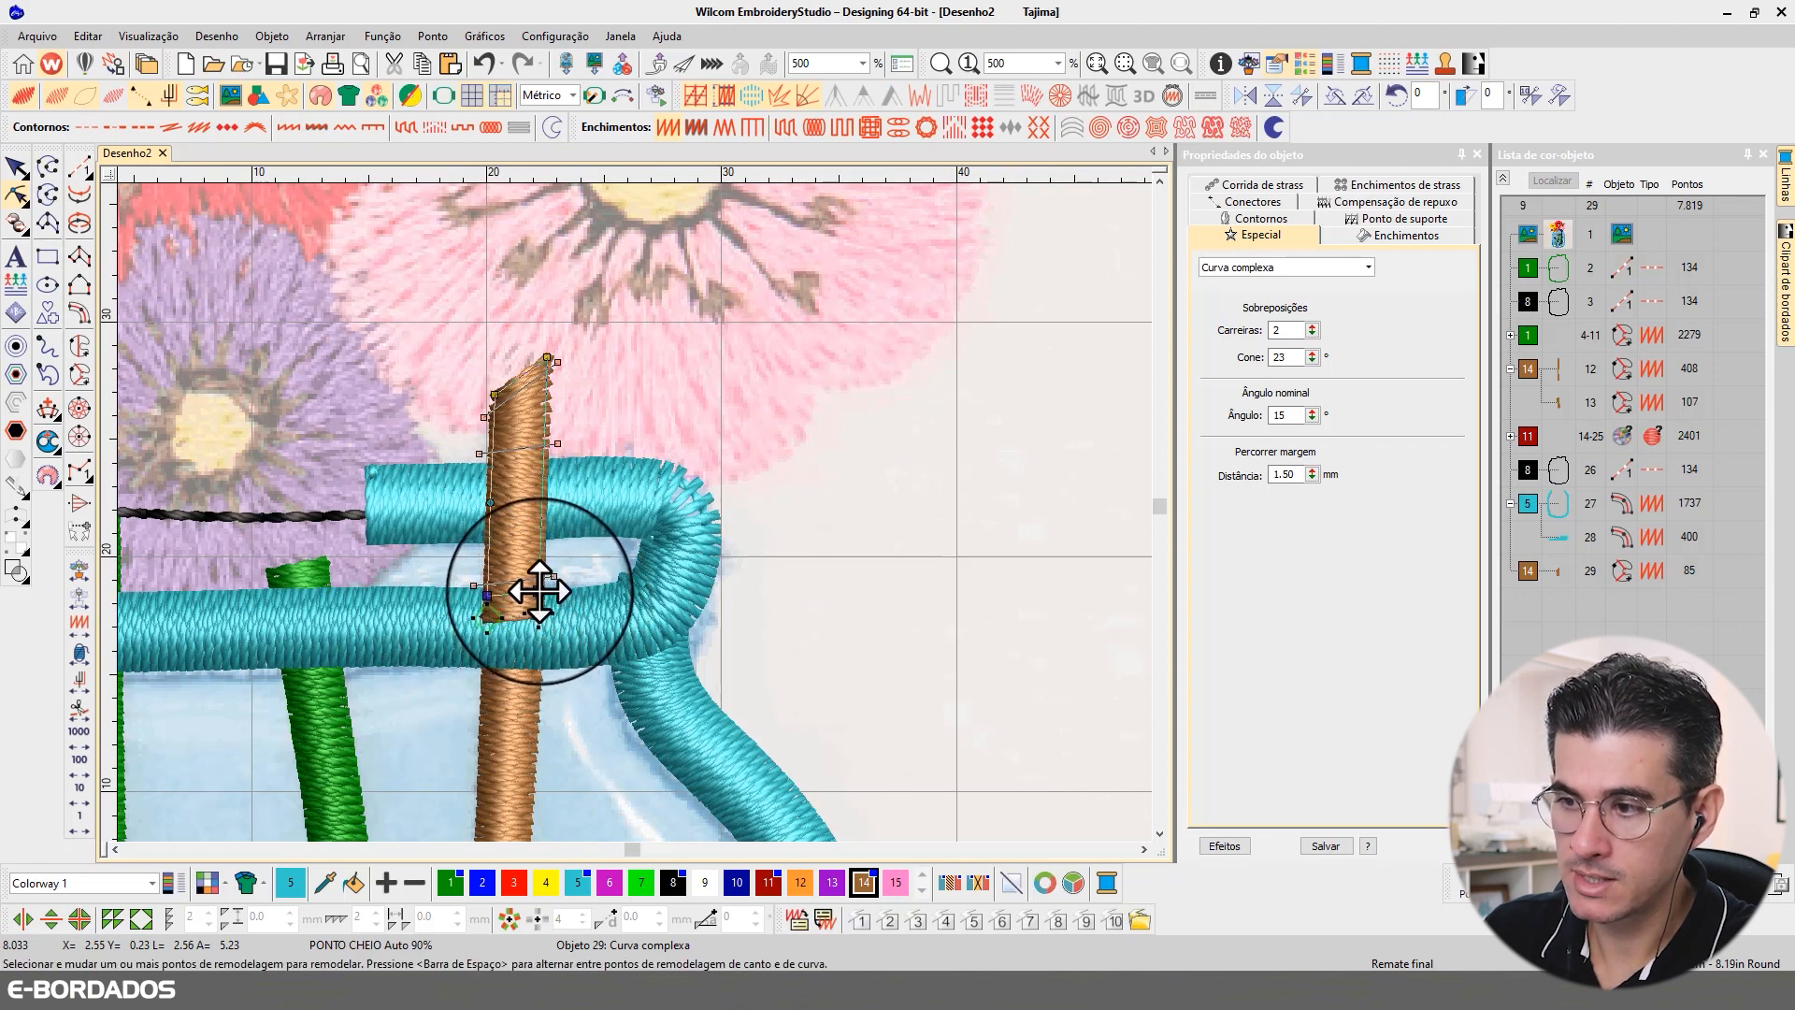
{"action": "left_click_drag", "start_coordinate": [553, 364], "coordinate": [548, 401]}
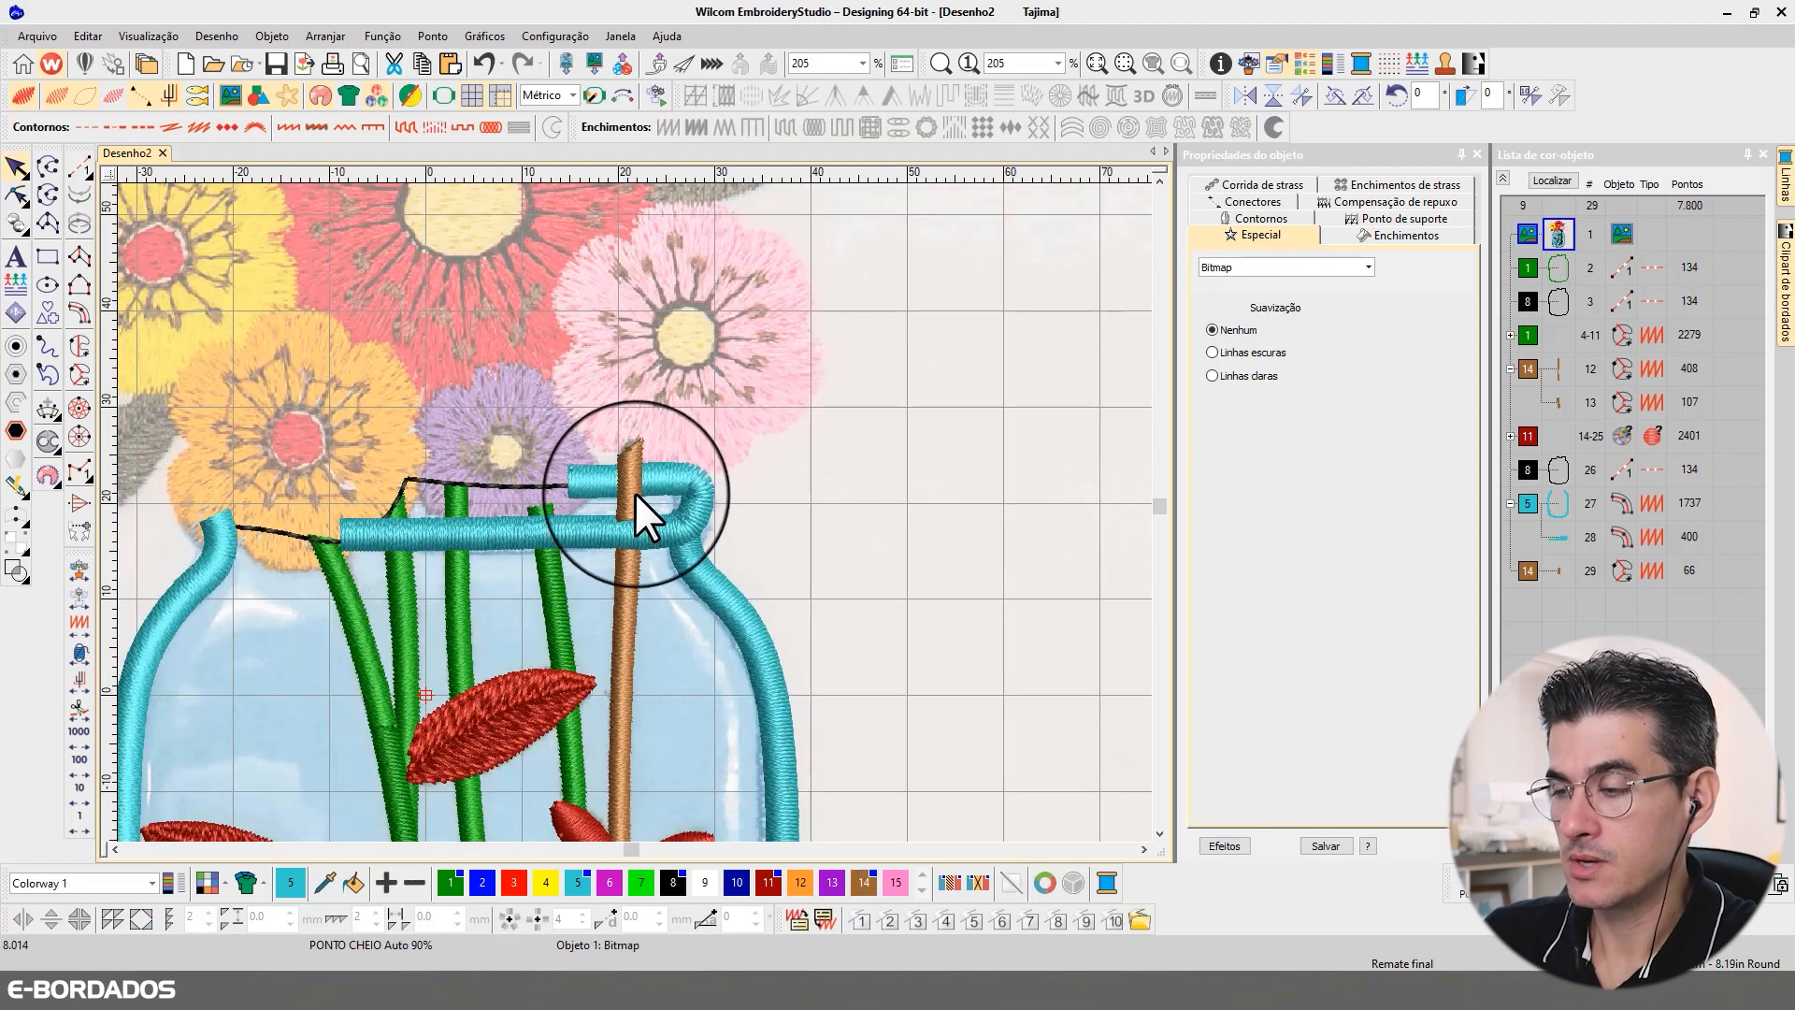
{"action": "scroll", "coordinate": [645, 478], "scroll_direction": "up", "scroll_amount": 2}
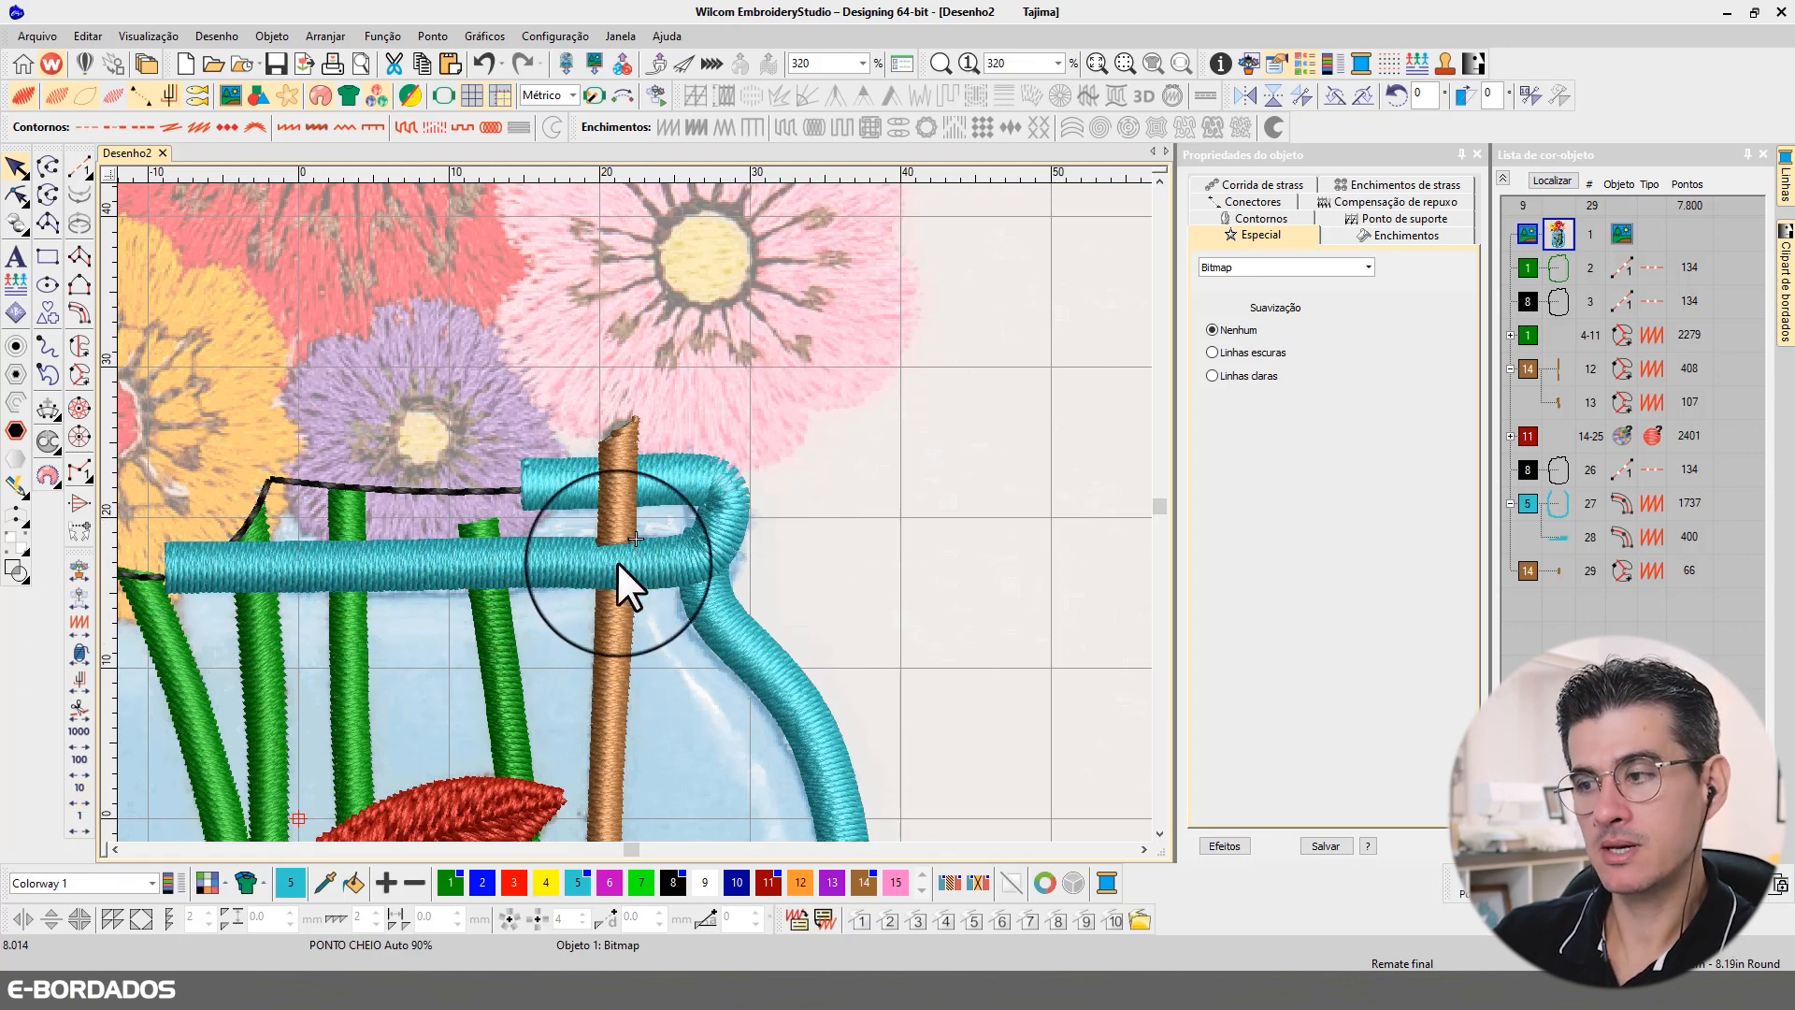
{"action": "scroll", "coordinate": [429, 521], "scroll_direction": "down", "scroll_amount": 2}
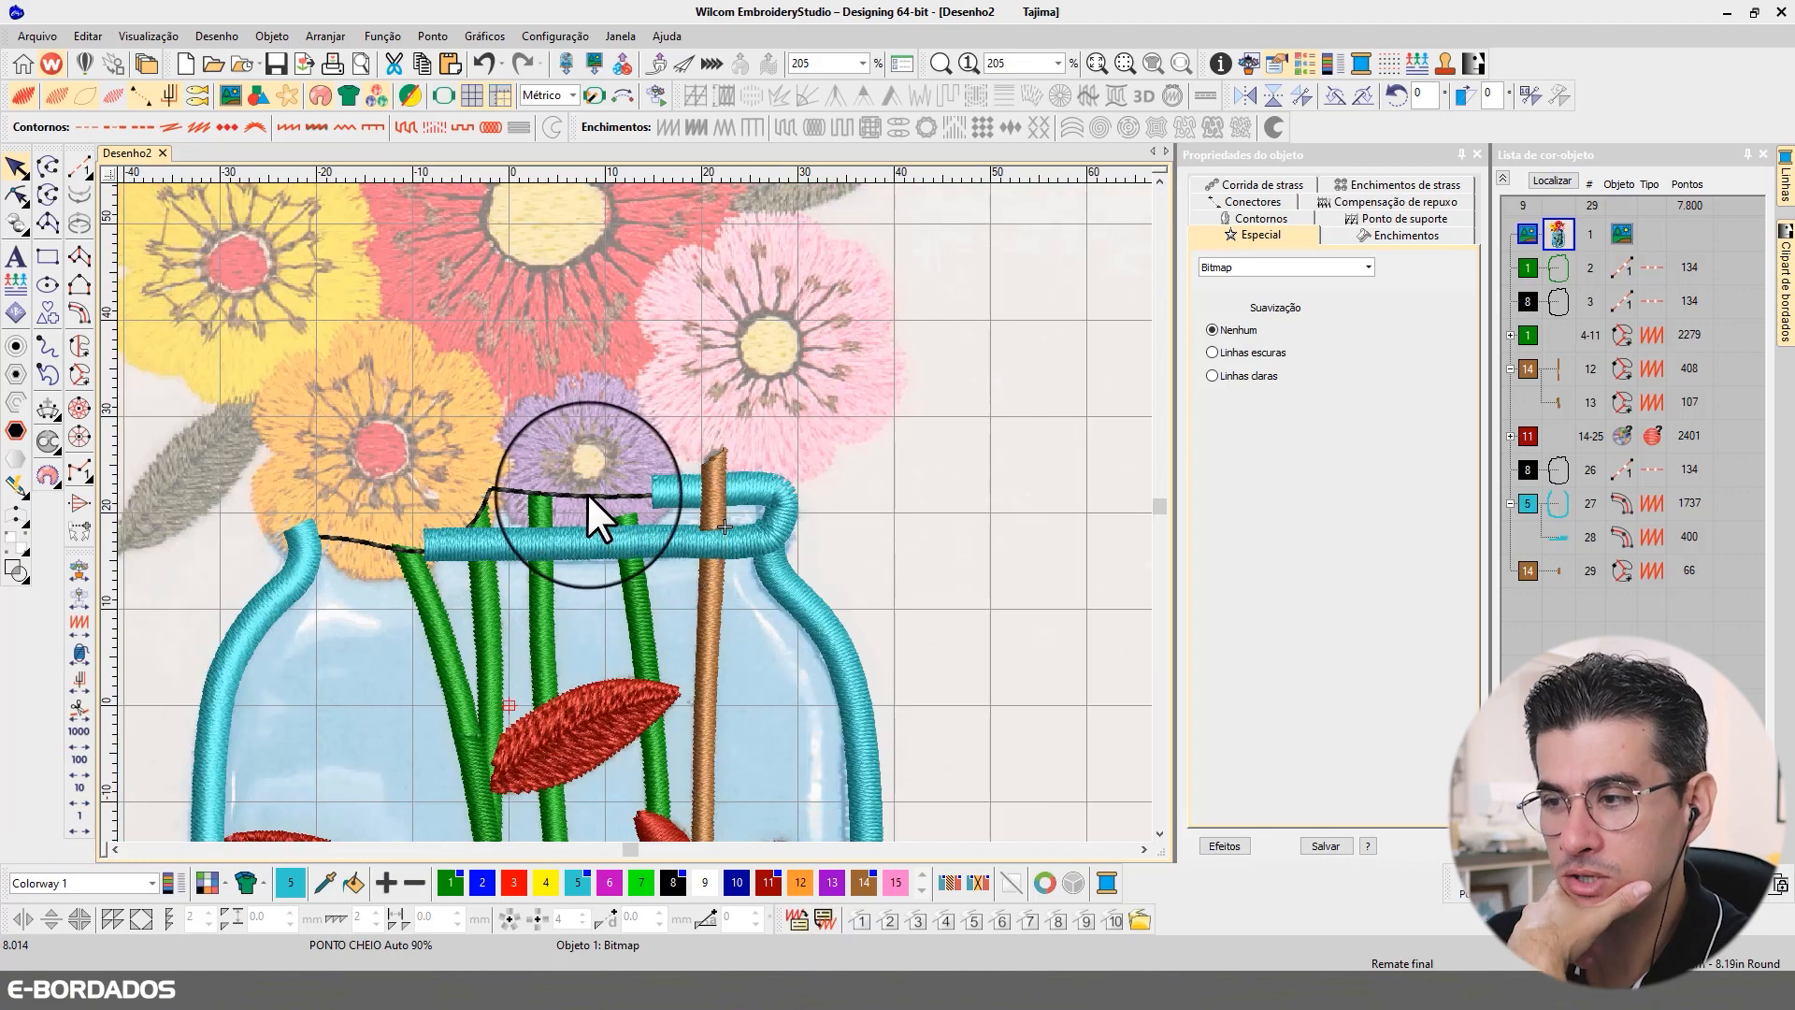
Step: Reshape the black running outline after the leaves in the sequence to follow the rim's lower band, moving its corner point and deleting surplus upper points
{"action": "left_click", "coordinate": [587, 491]}
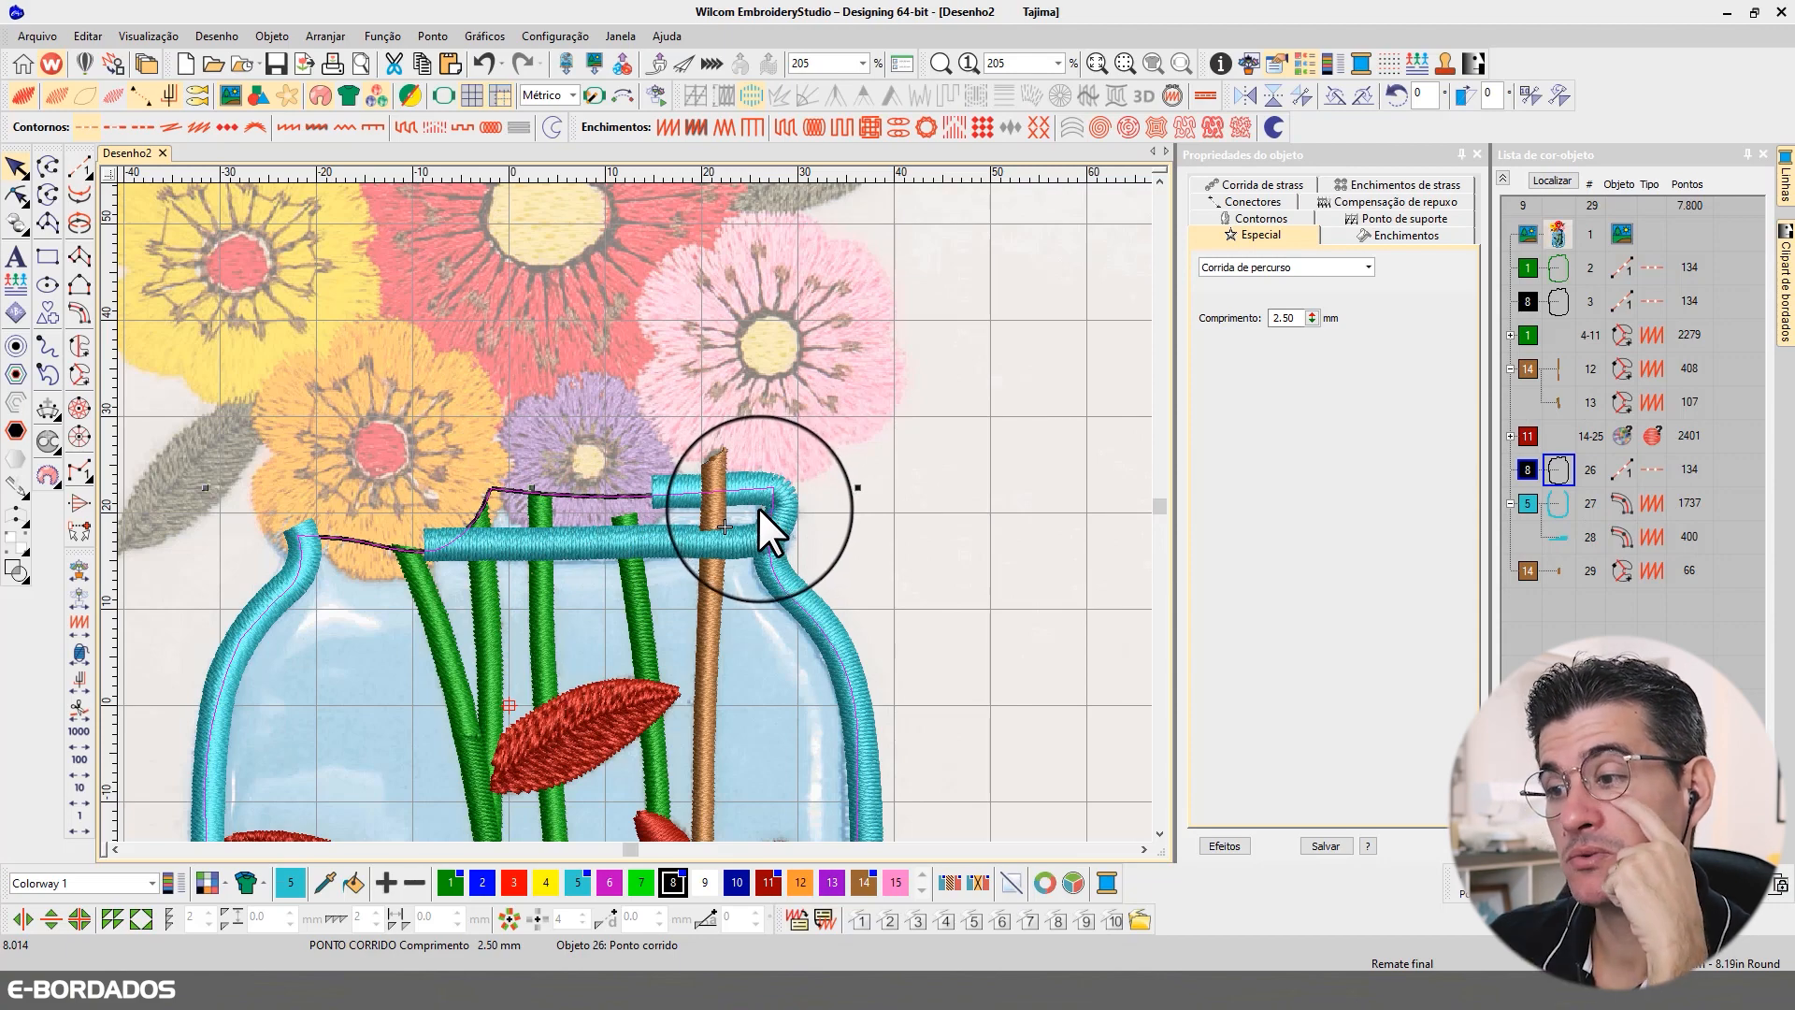
{"action": "left_click", "coordinate": [17, 194]}
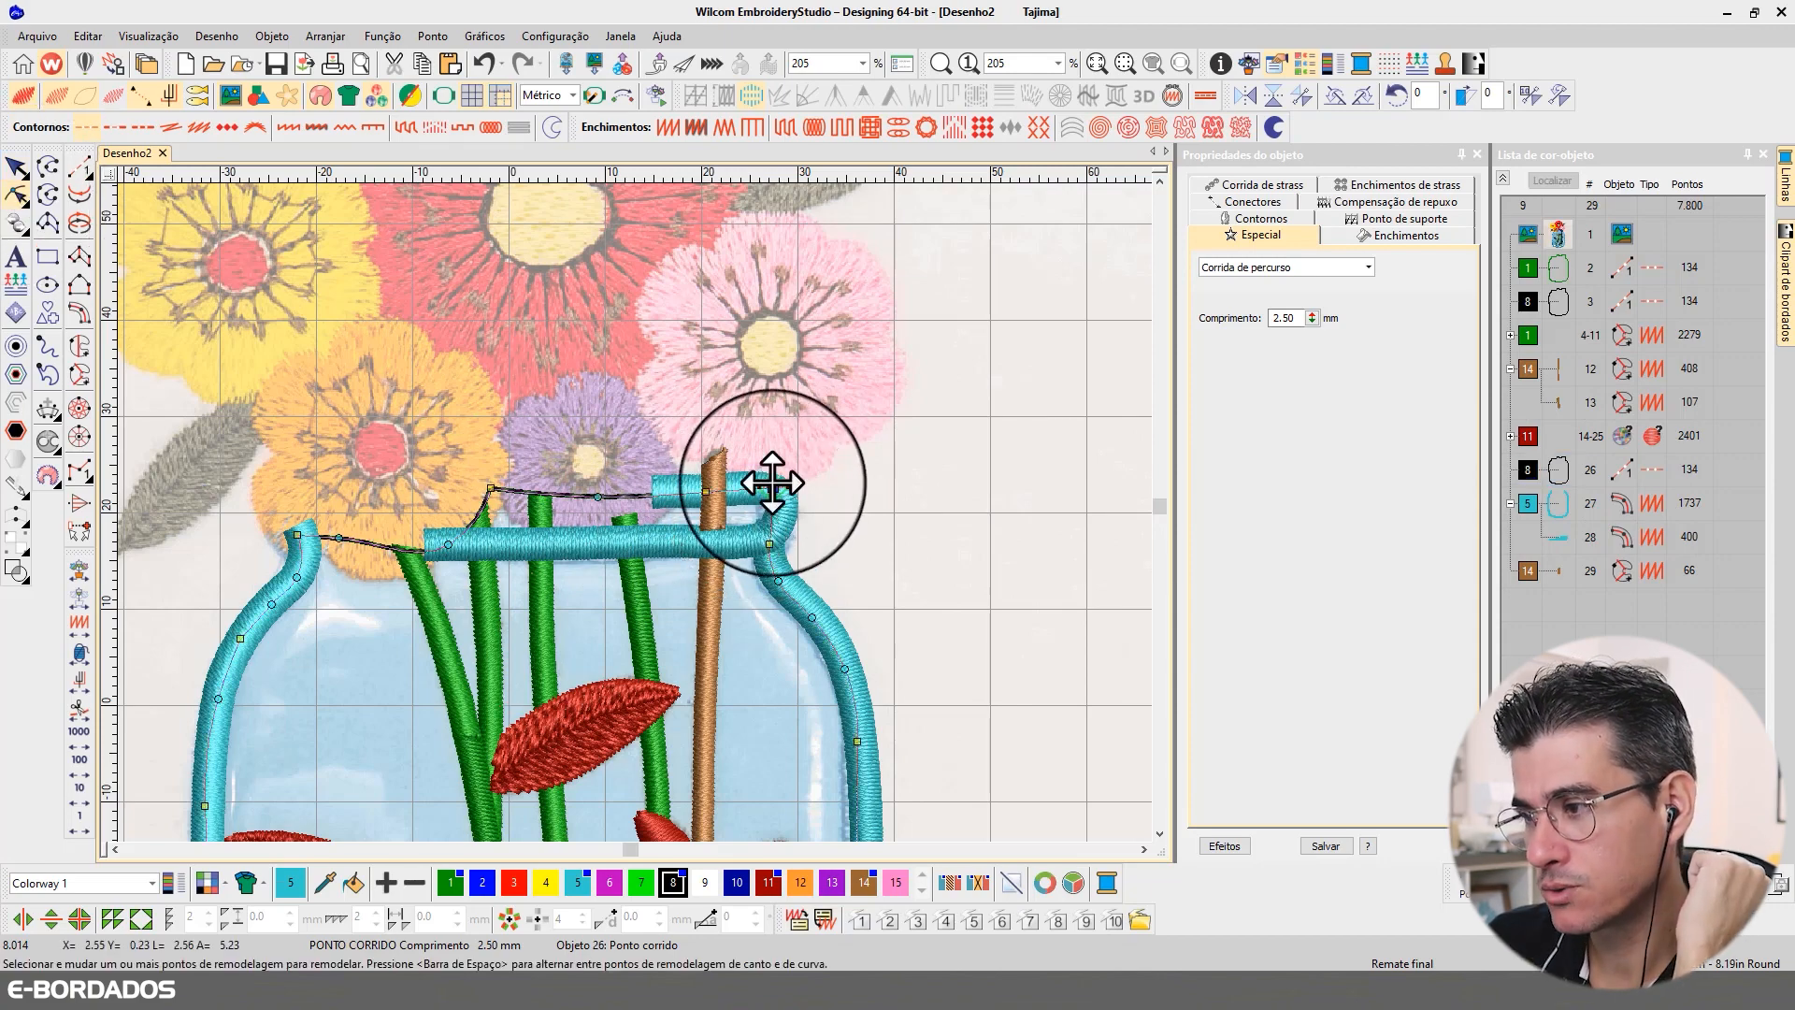
{"action": "left_click_drag", "start_coordinate": [769, 533], "coordinate": [648, 508]}
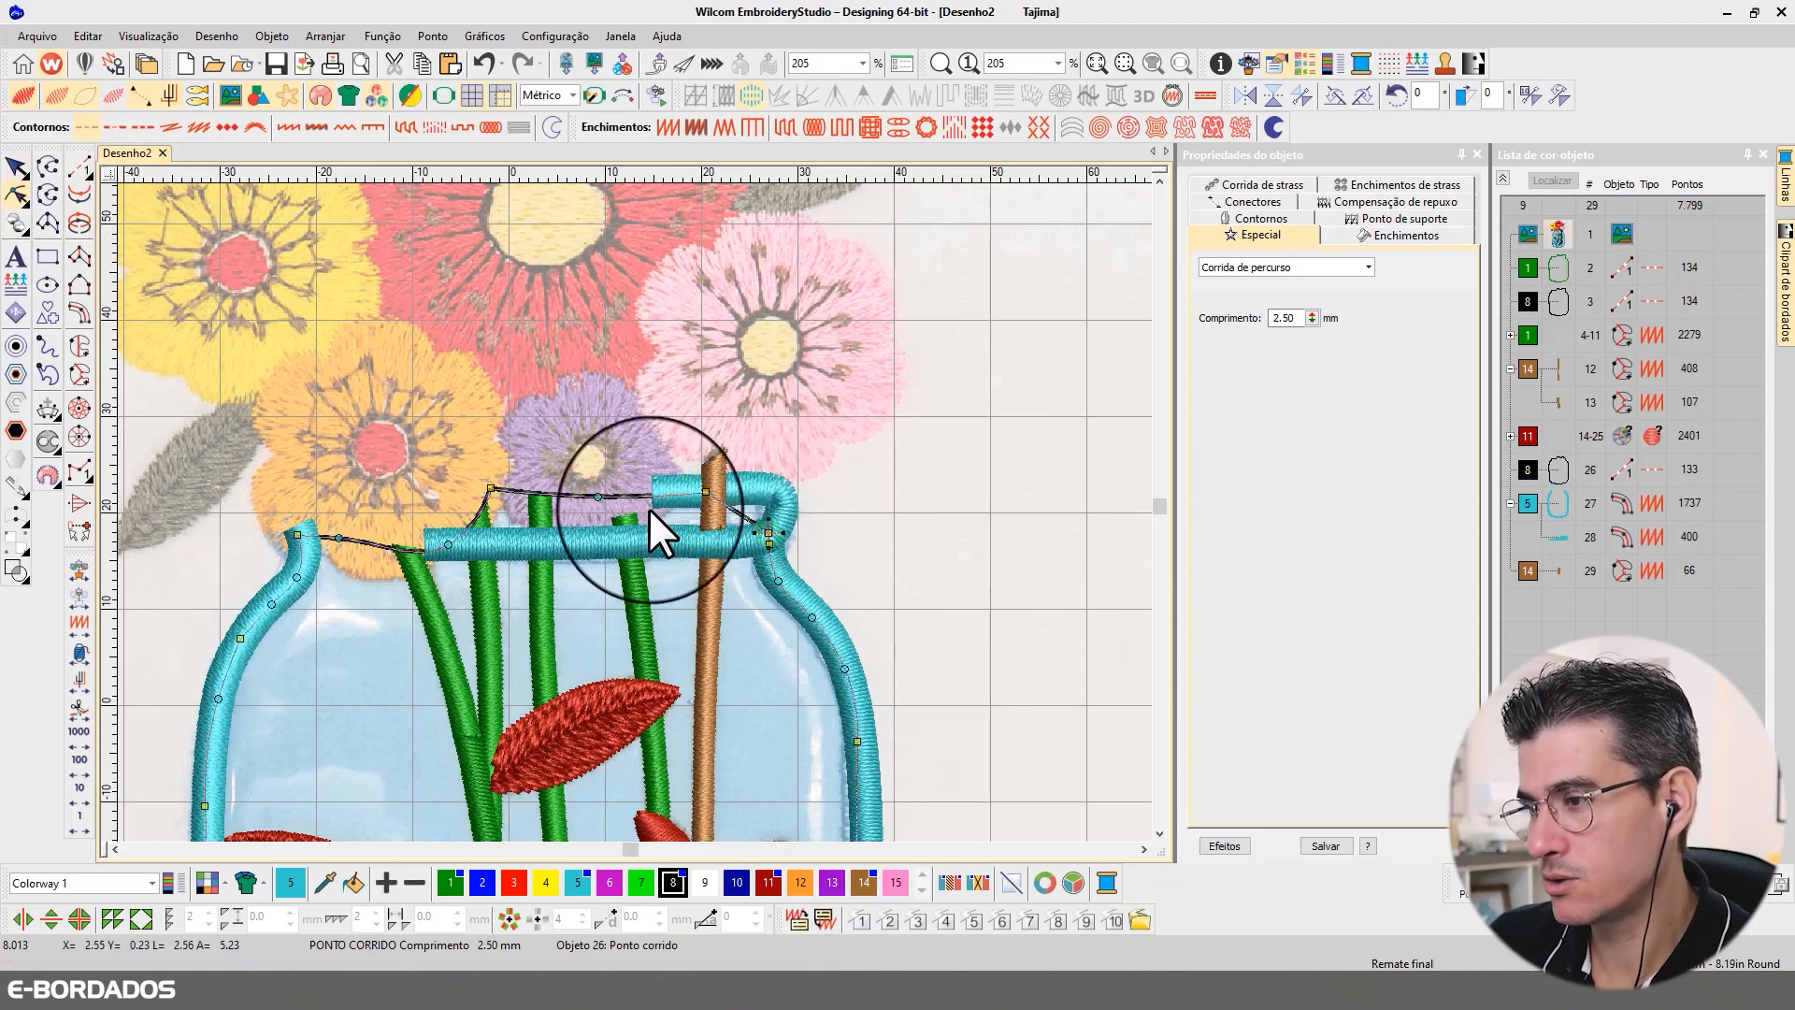
{"action": "key", "text": "Delete"}
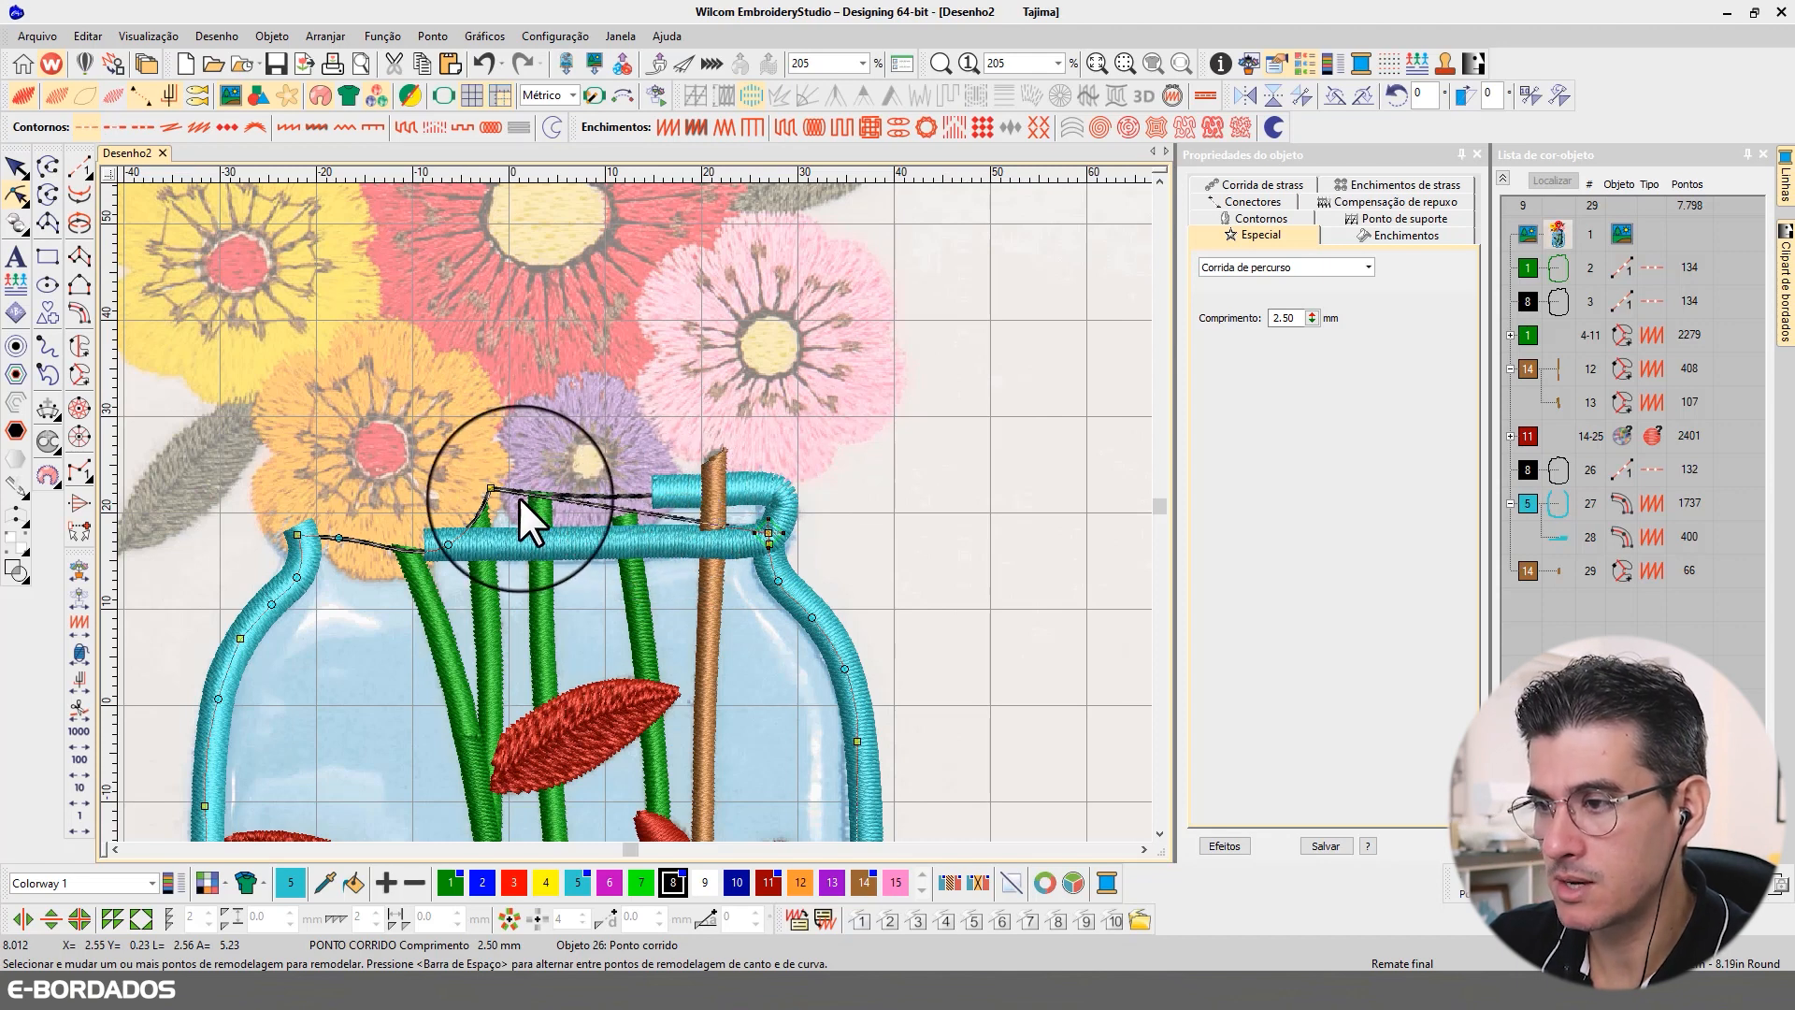
{"action": "left_click", "coordinate": [491, 488]}
{"action": "left_click", "coordinate": [456, 540]}
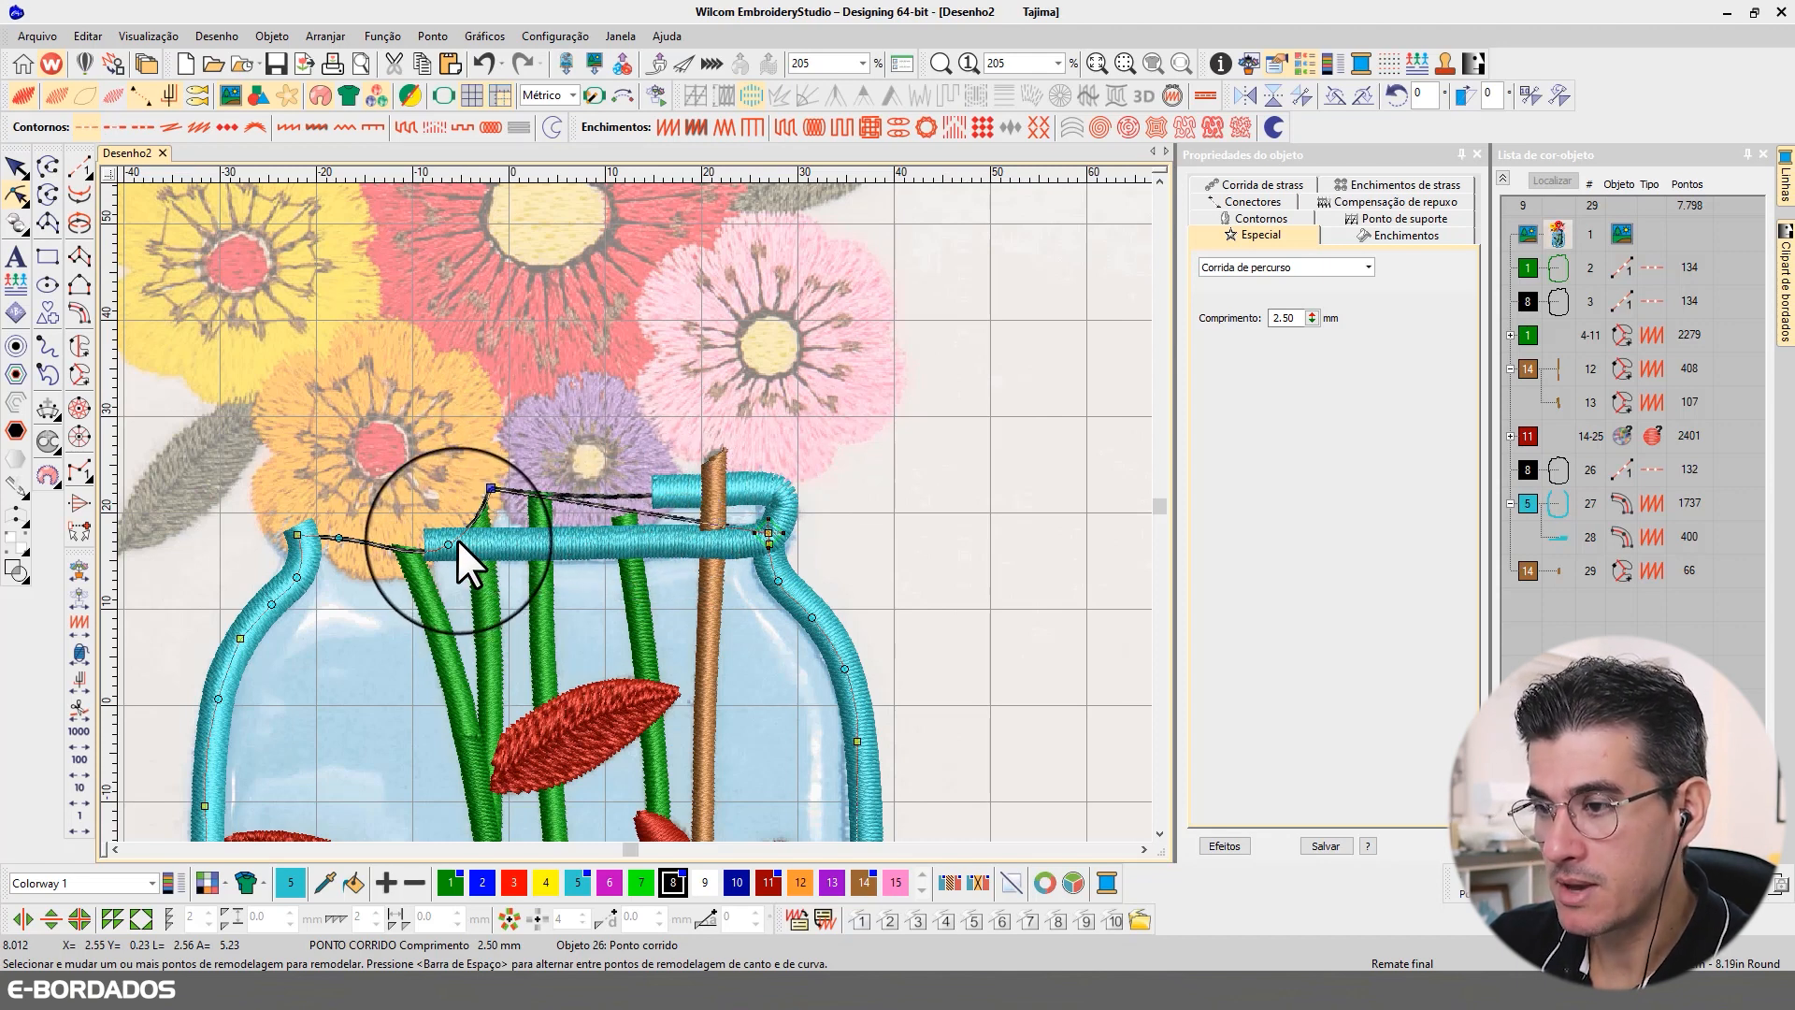
{"action": "left_click", "coordinate": [490, 488]}
{"action": "key", "text": "Delete"}
Step: Examine the black outline's points and the brown and green stem pieces where they cross the rim
{"action": "left_click", "coordinate": [1534, 463]}
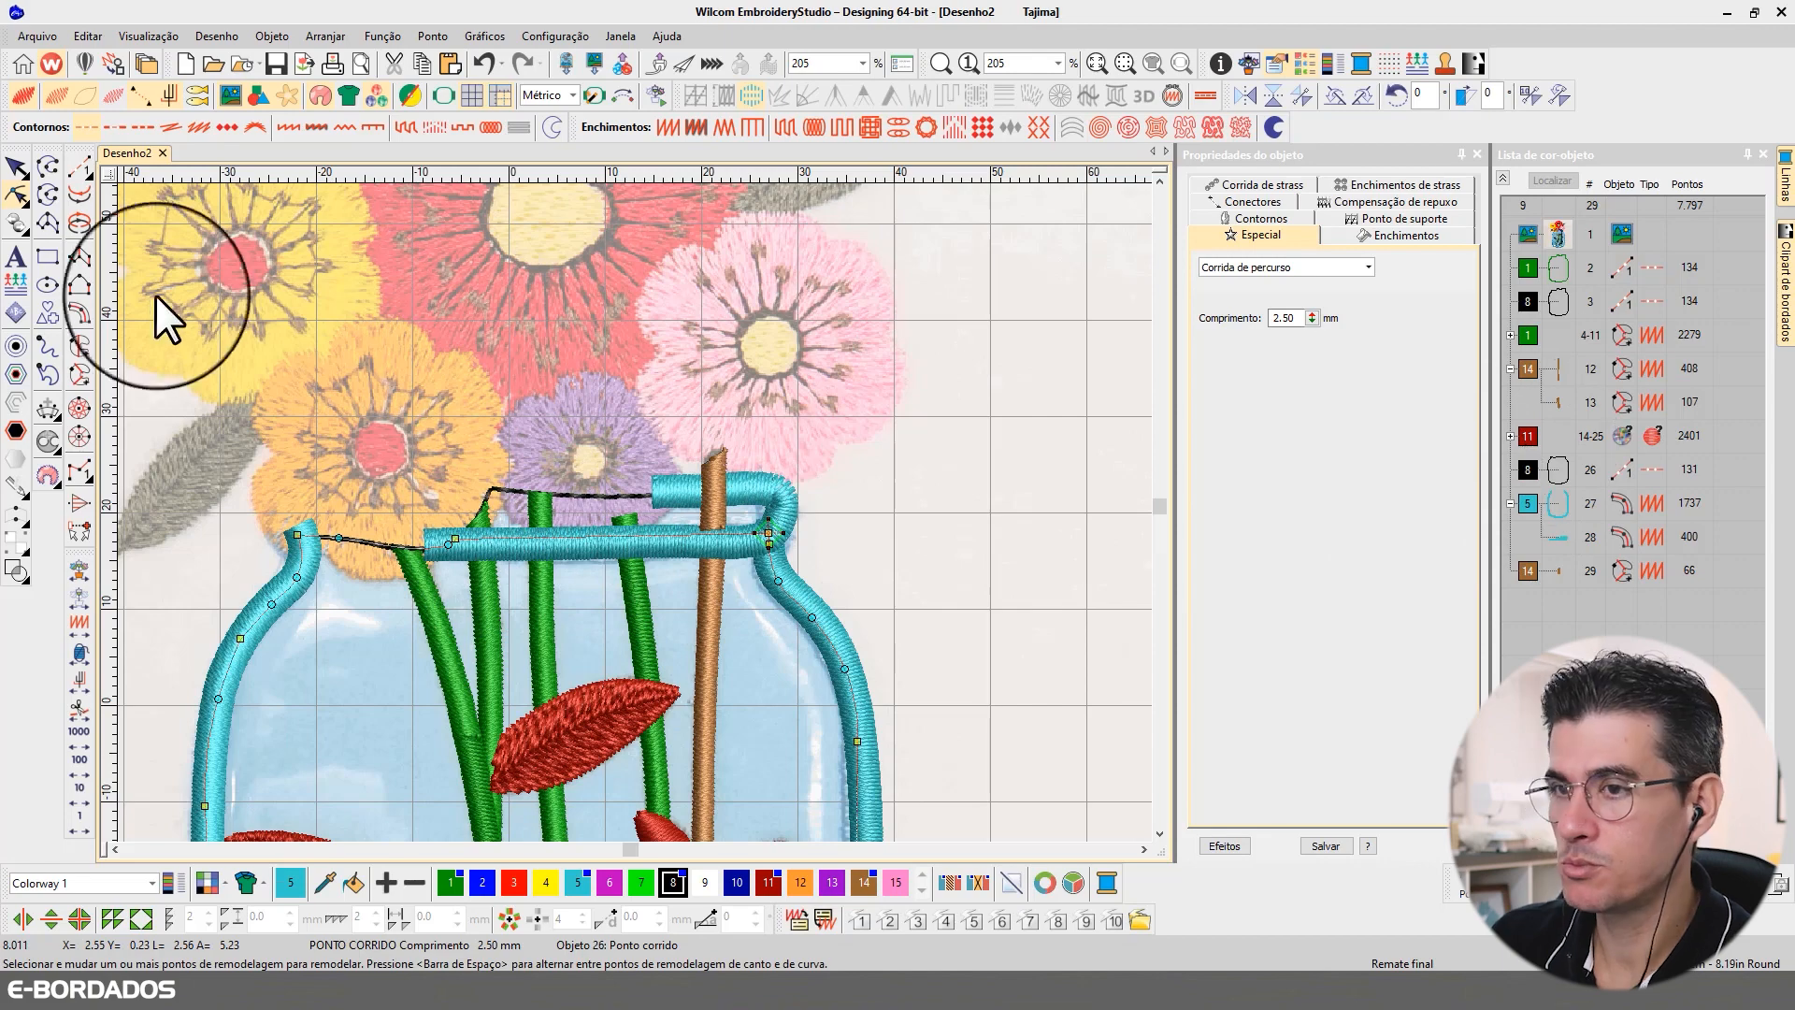
{"action": "left_click", "coordinate": [1548, 182]}
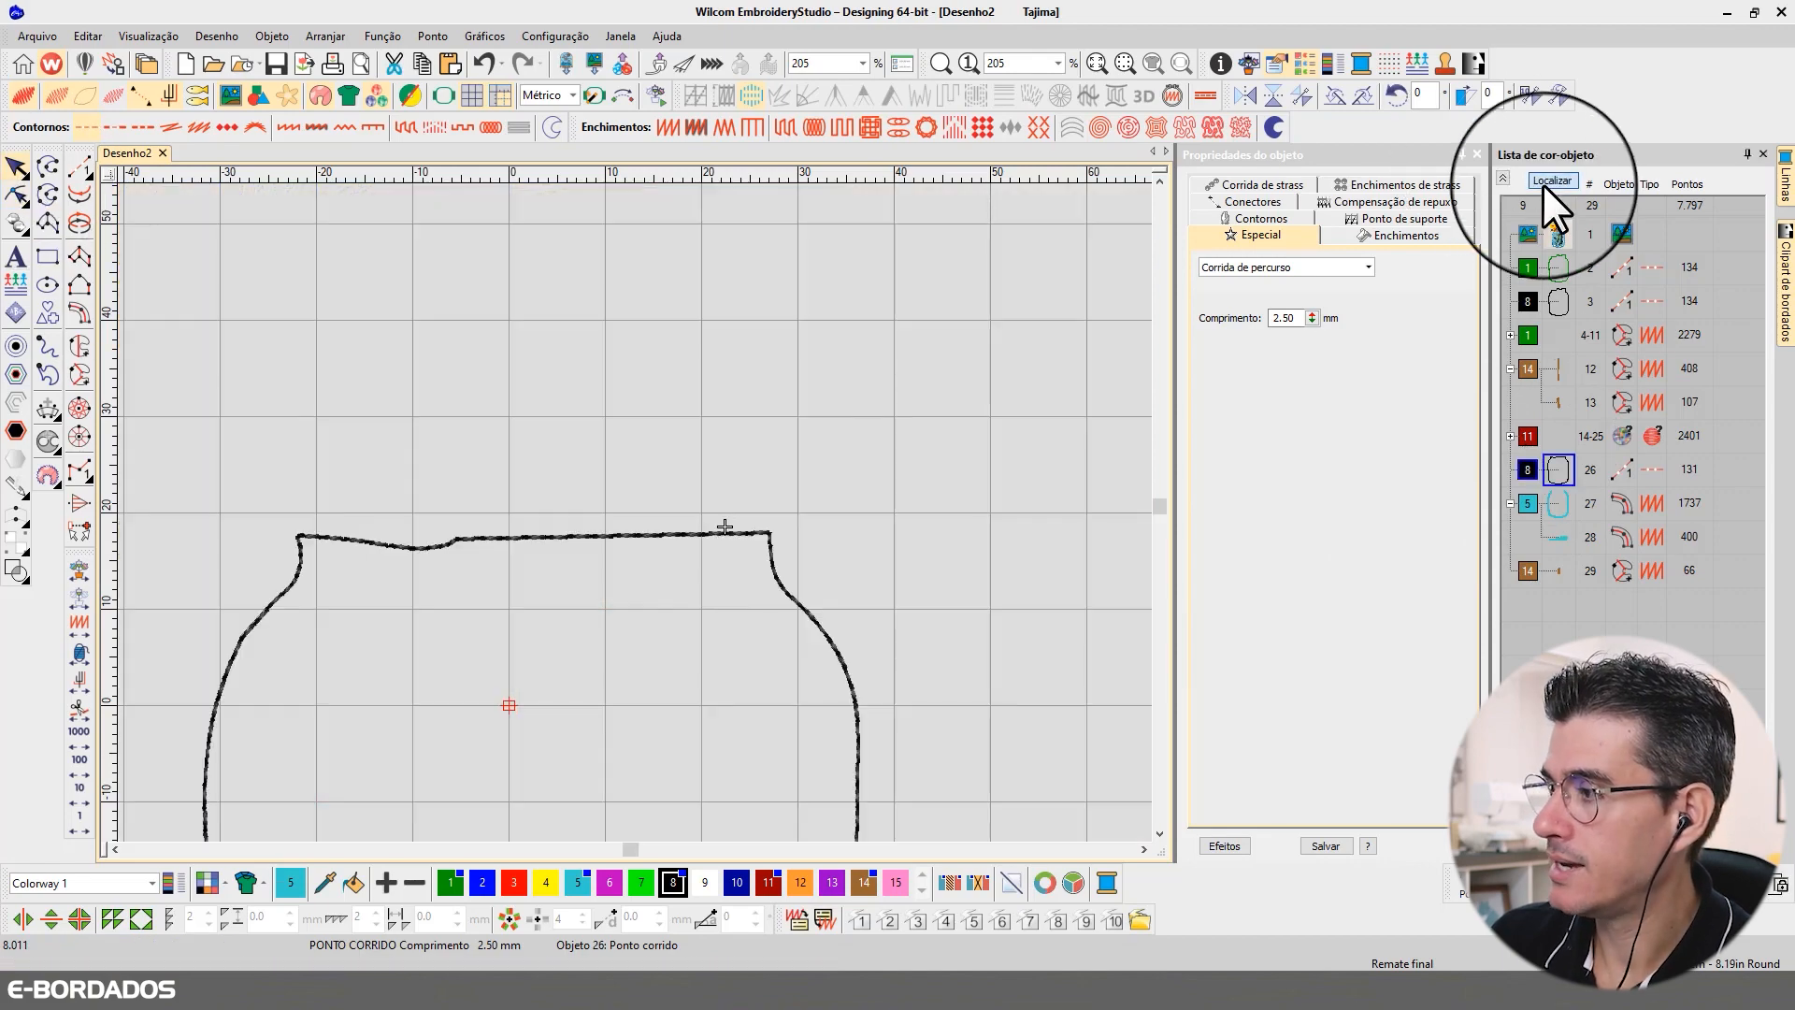
{"action": "left_click", "coordinate": [16, 194]}
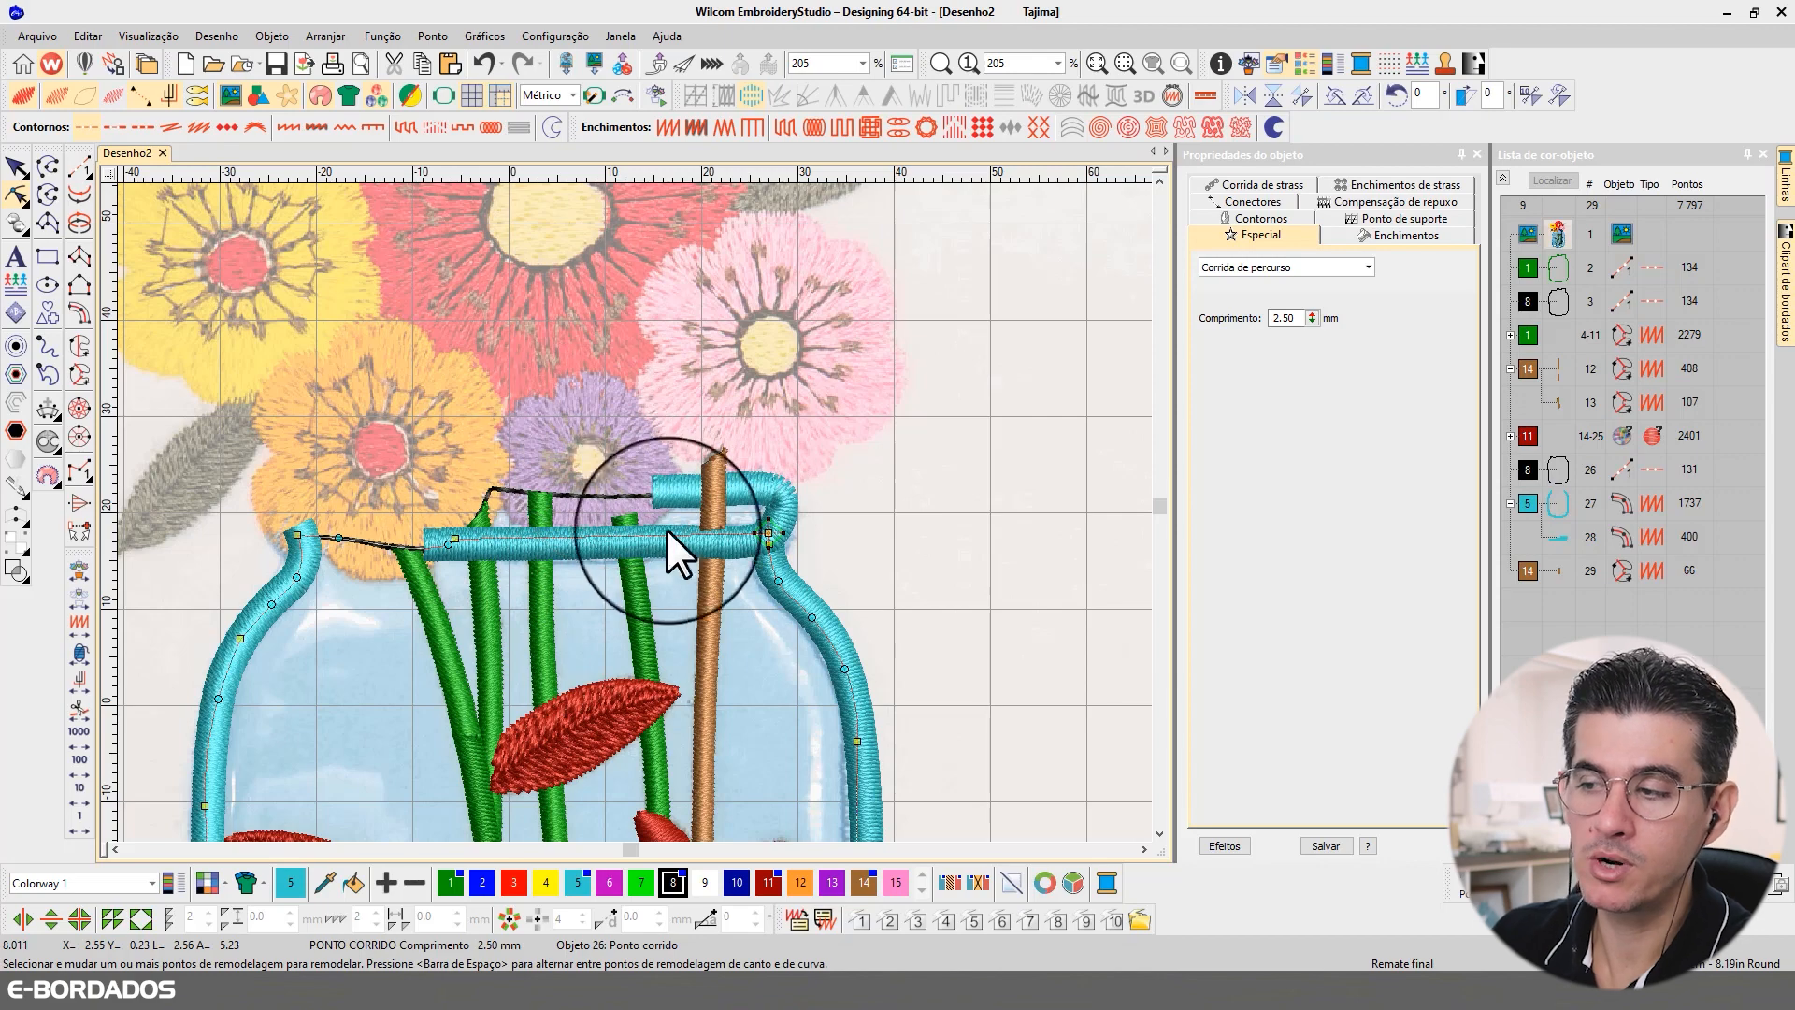
{"action": "left_click", "coordinate": [754, 514]}
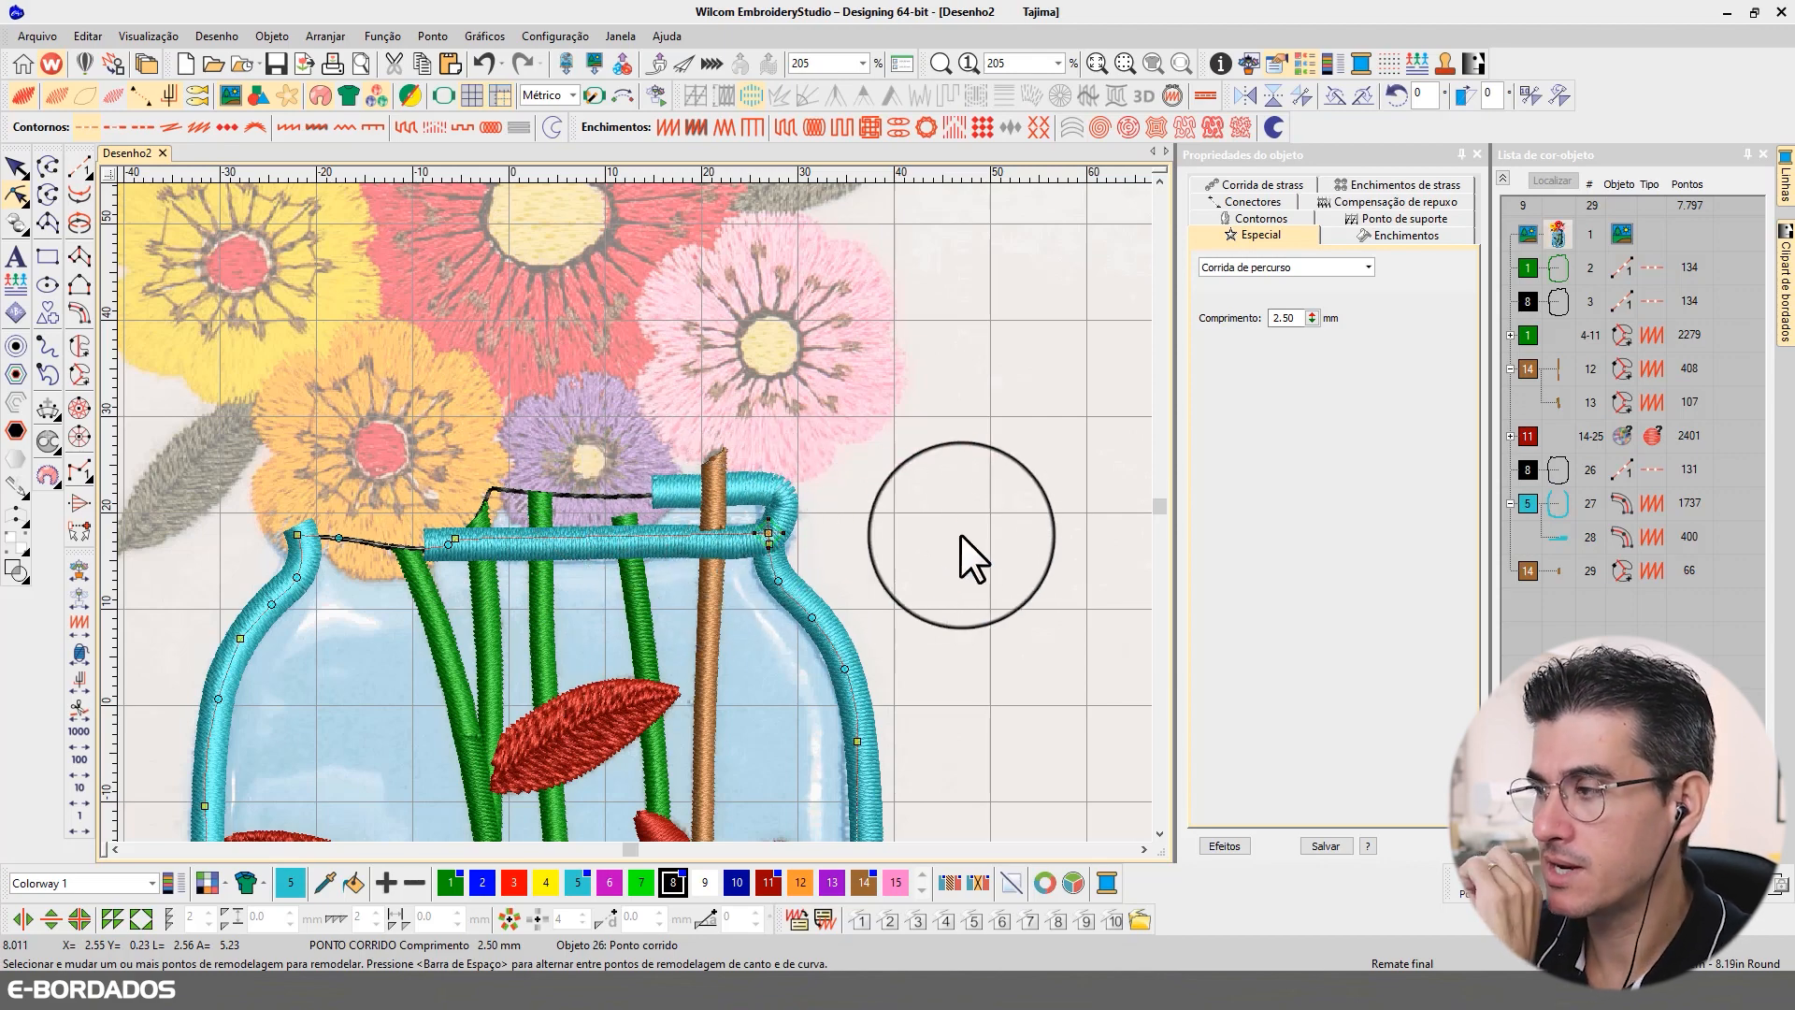
{"action": "left_click", "coordinate": [16, 168]}
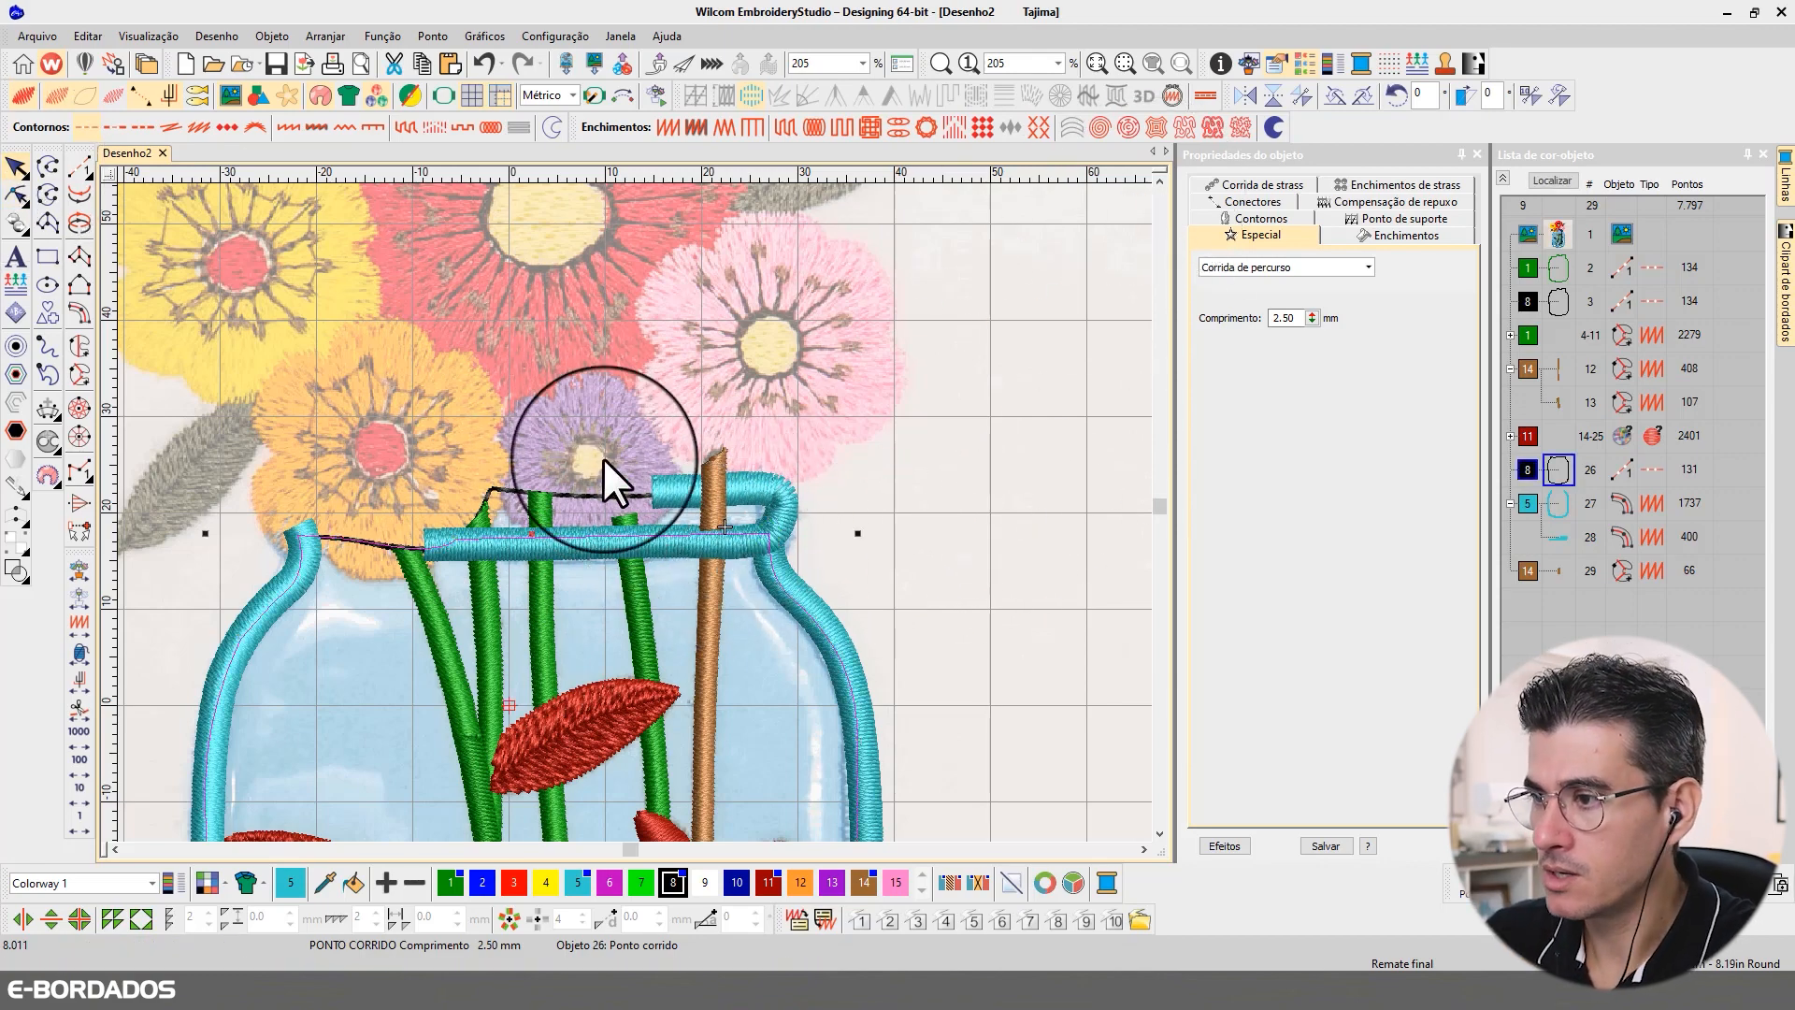
{"action": "left_click", "coordinate": [718, 481]}
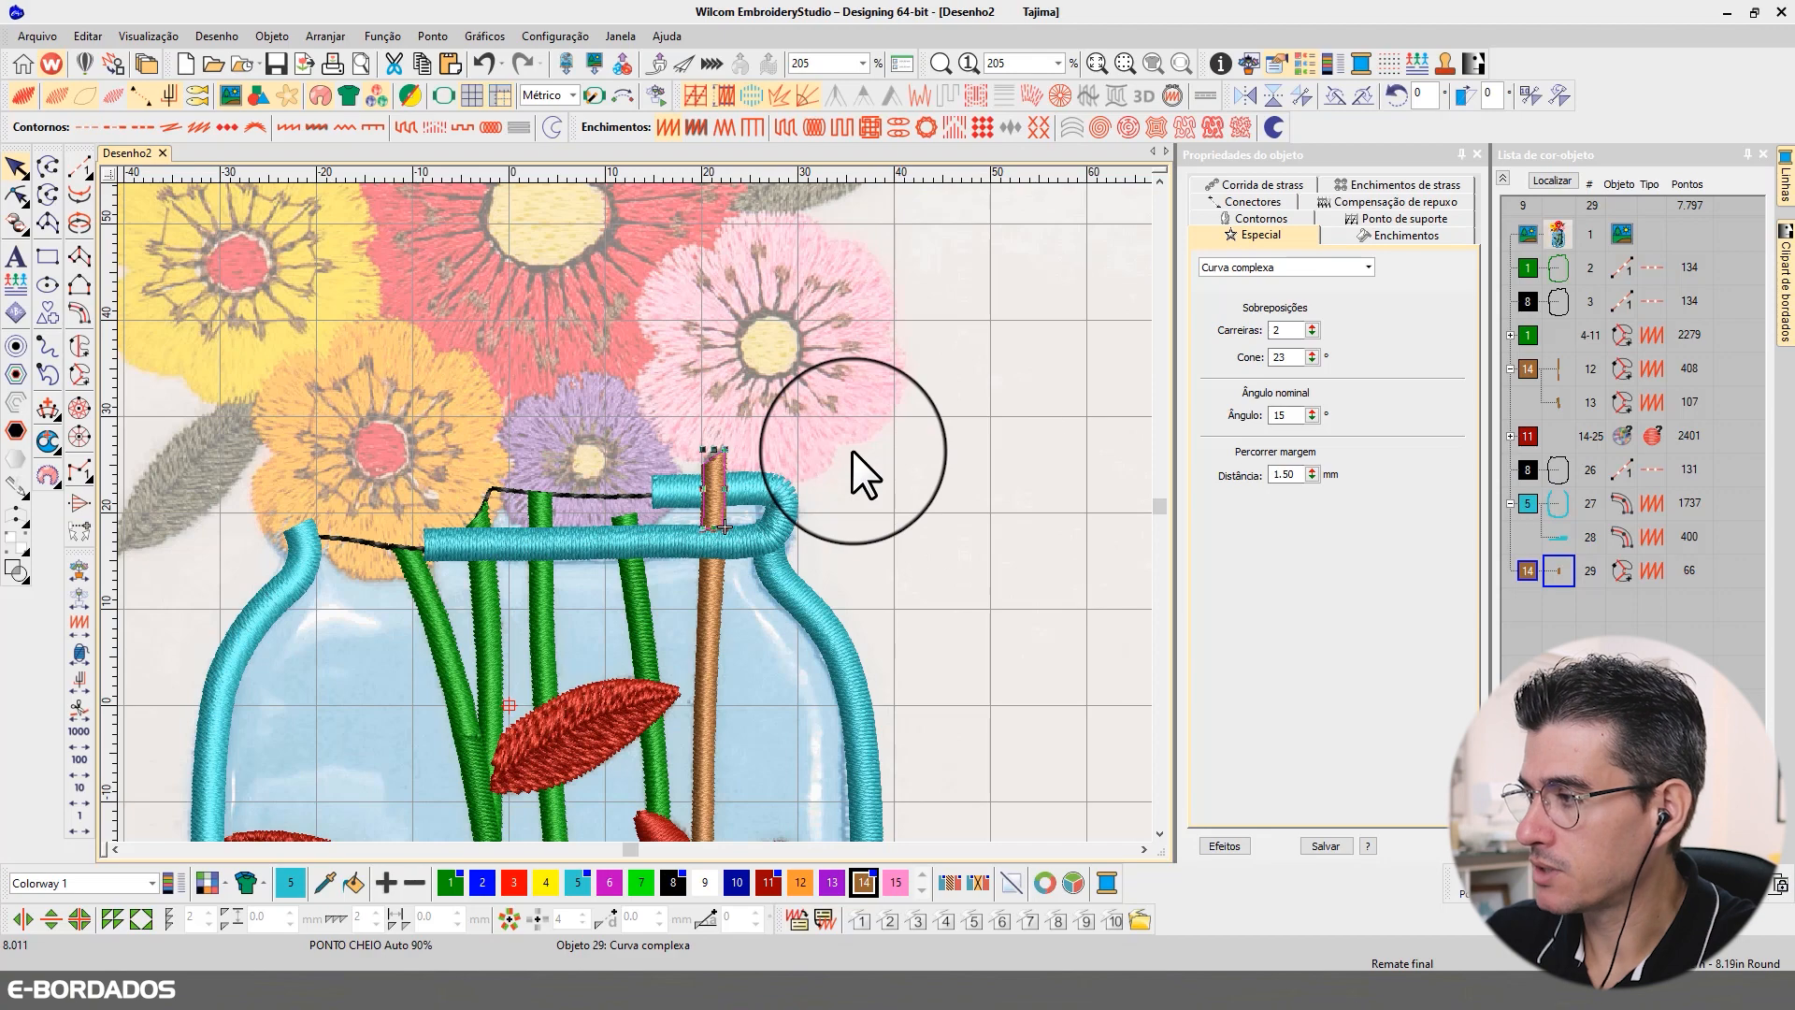
{"action": "left_click", "coordinate": [709, 413]}
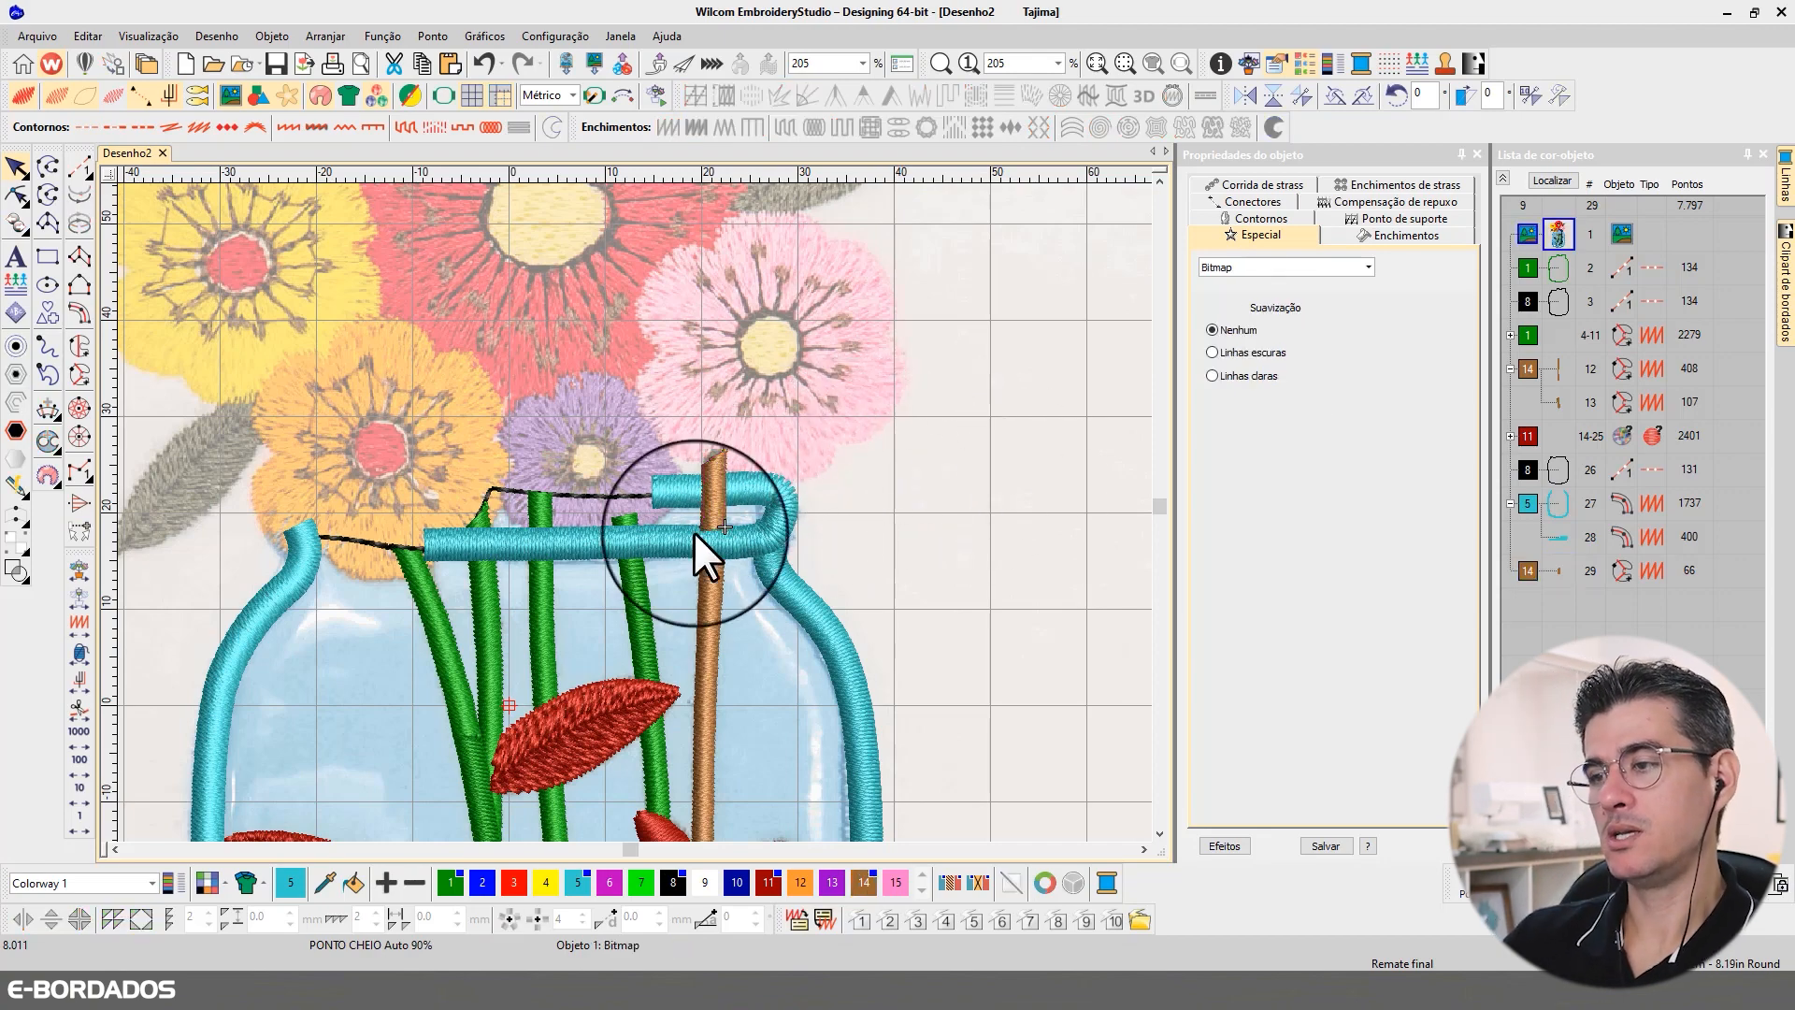
{"action": "left_click", "coordinate": [631, 580]}
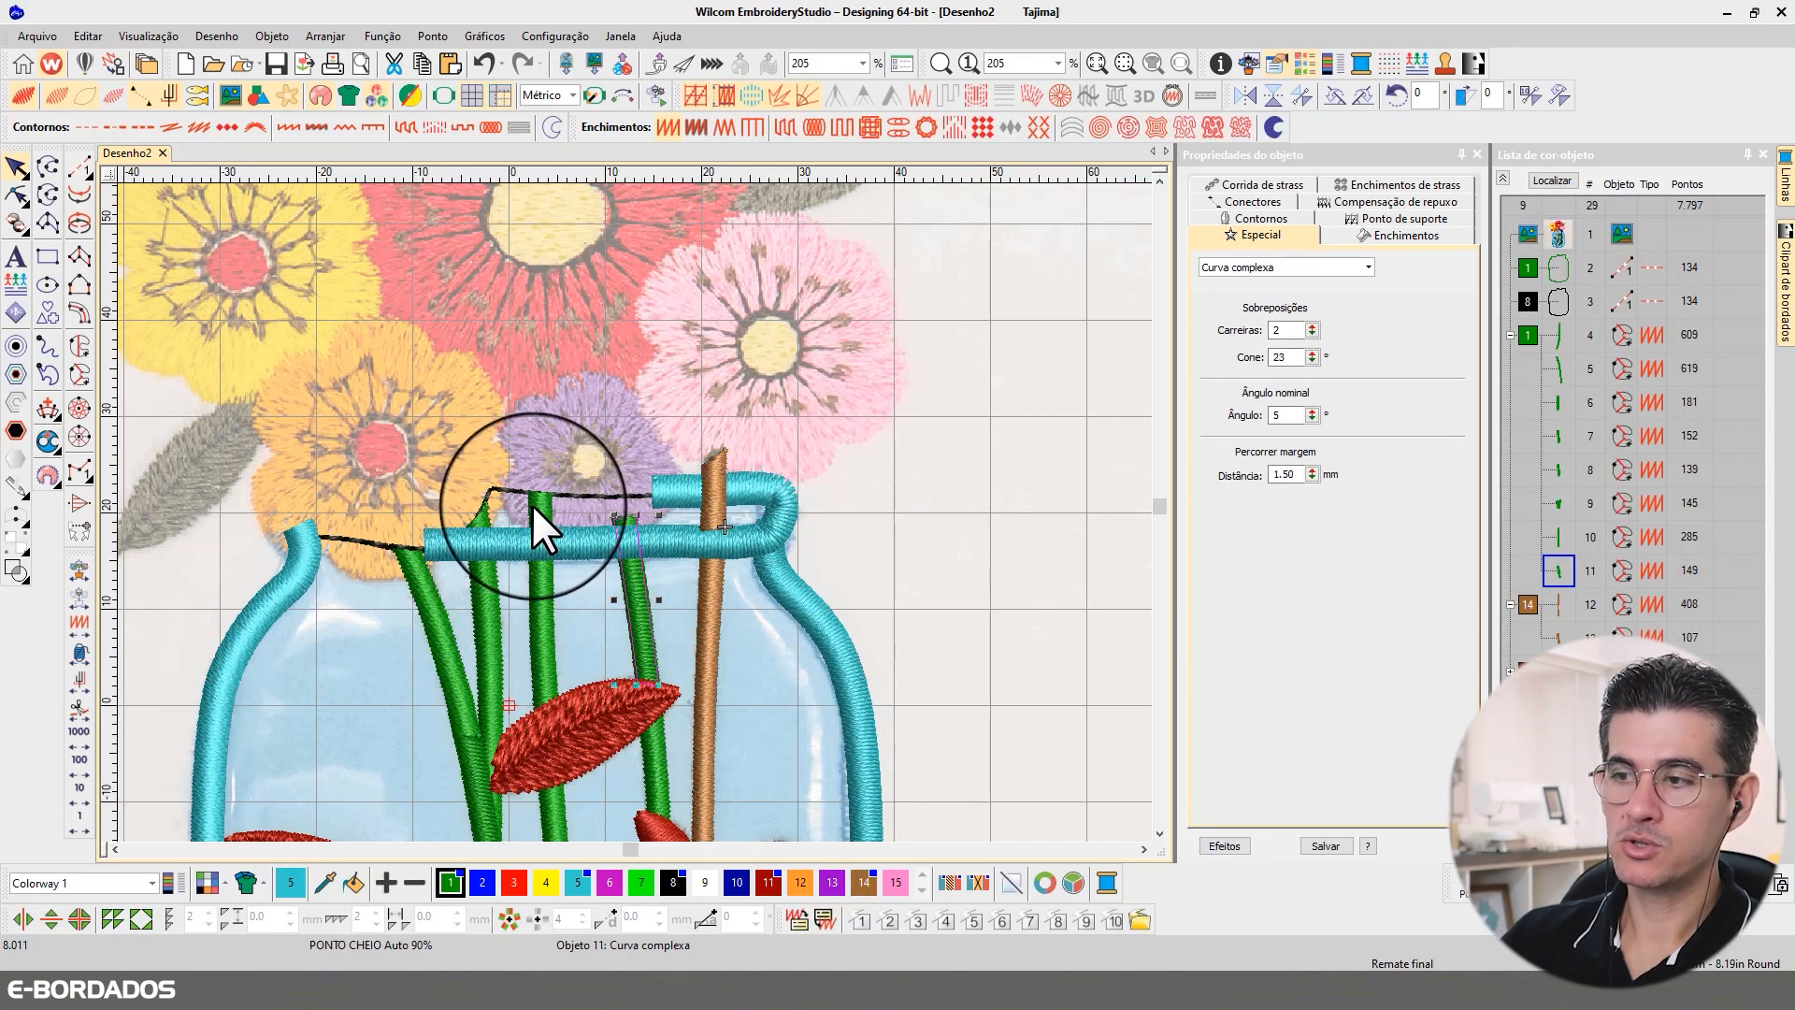
{"action": "left_click", "coordinate": [532, 503]}
{"action": "left_click", "coordinate": [953, 524]}
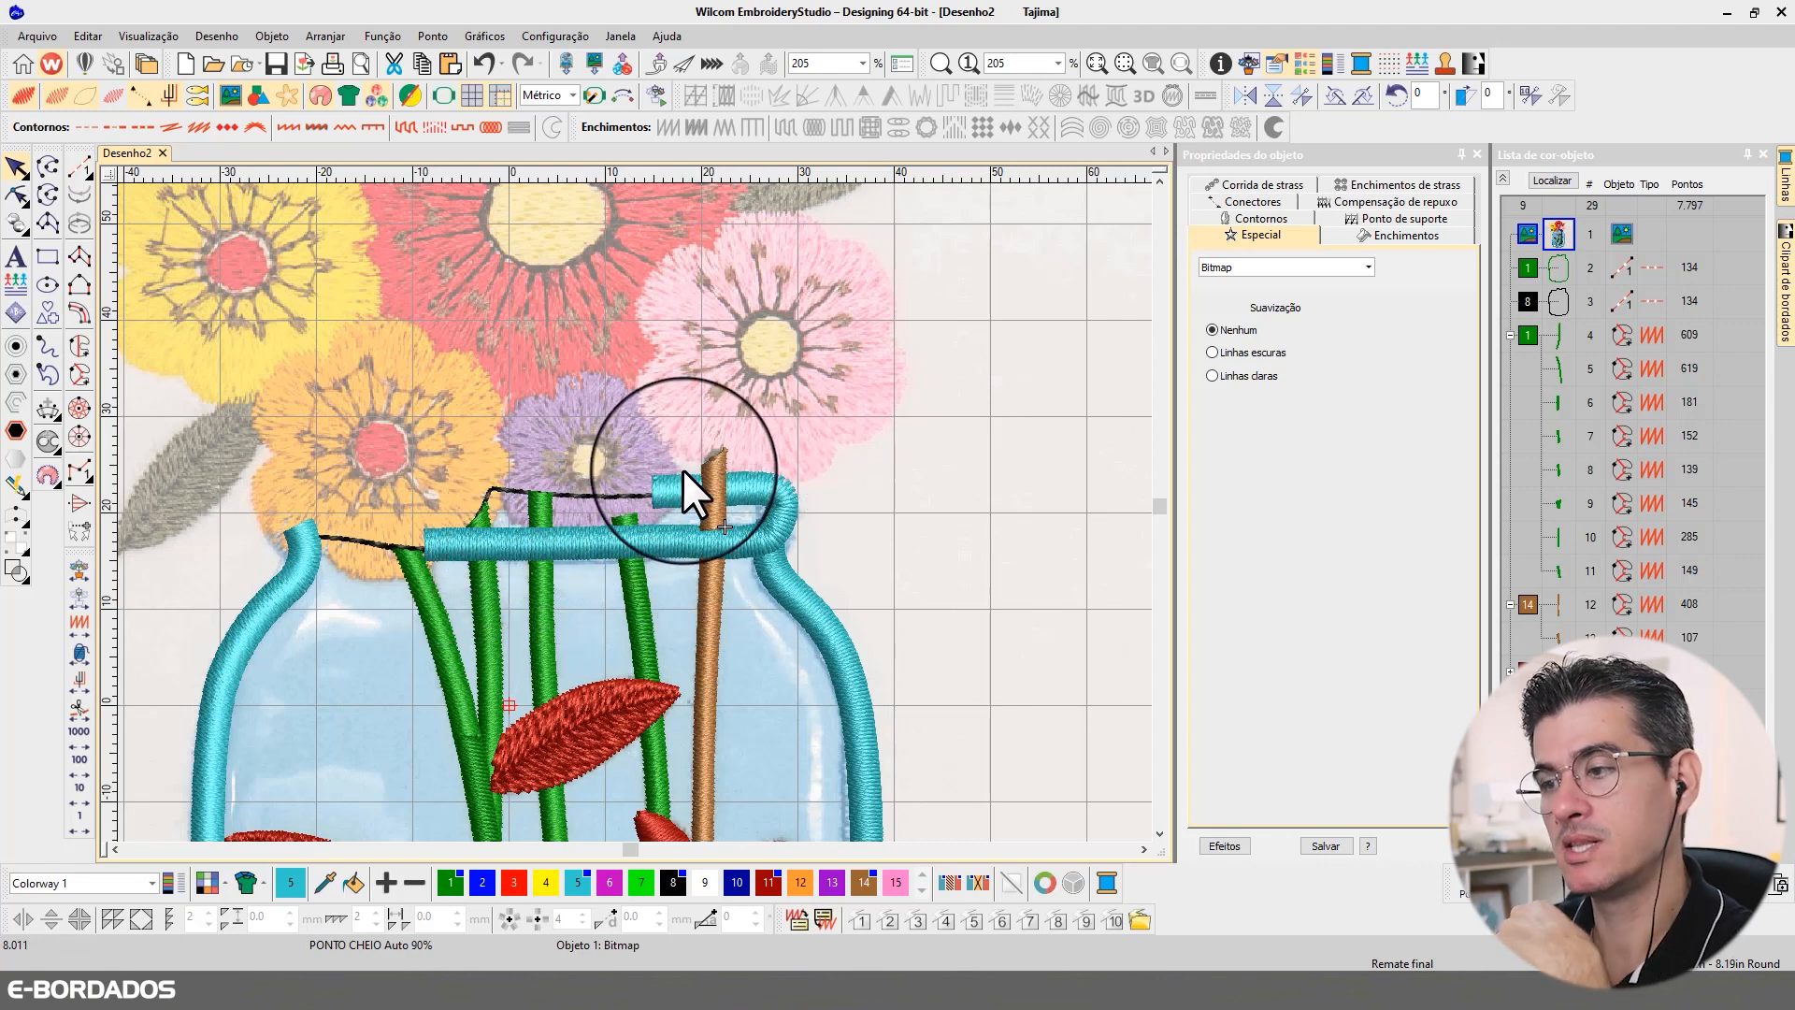
Step: Trim the green stem nearest the brown one to end under the rim, adding a point on each side and deleting its upper points
{"action": "left_click", "coordinate": [632, 565]}
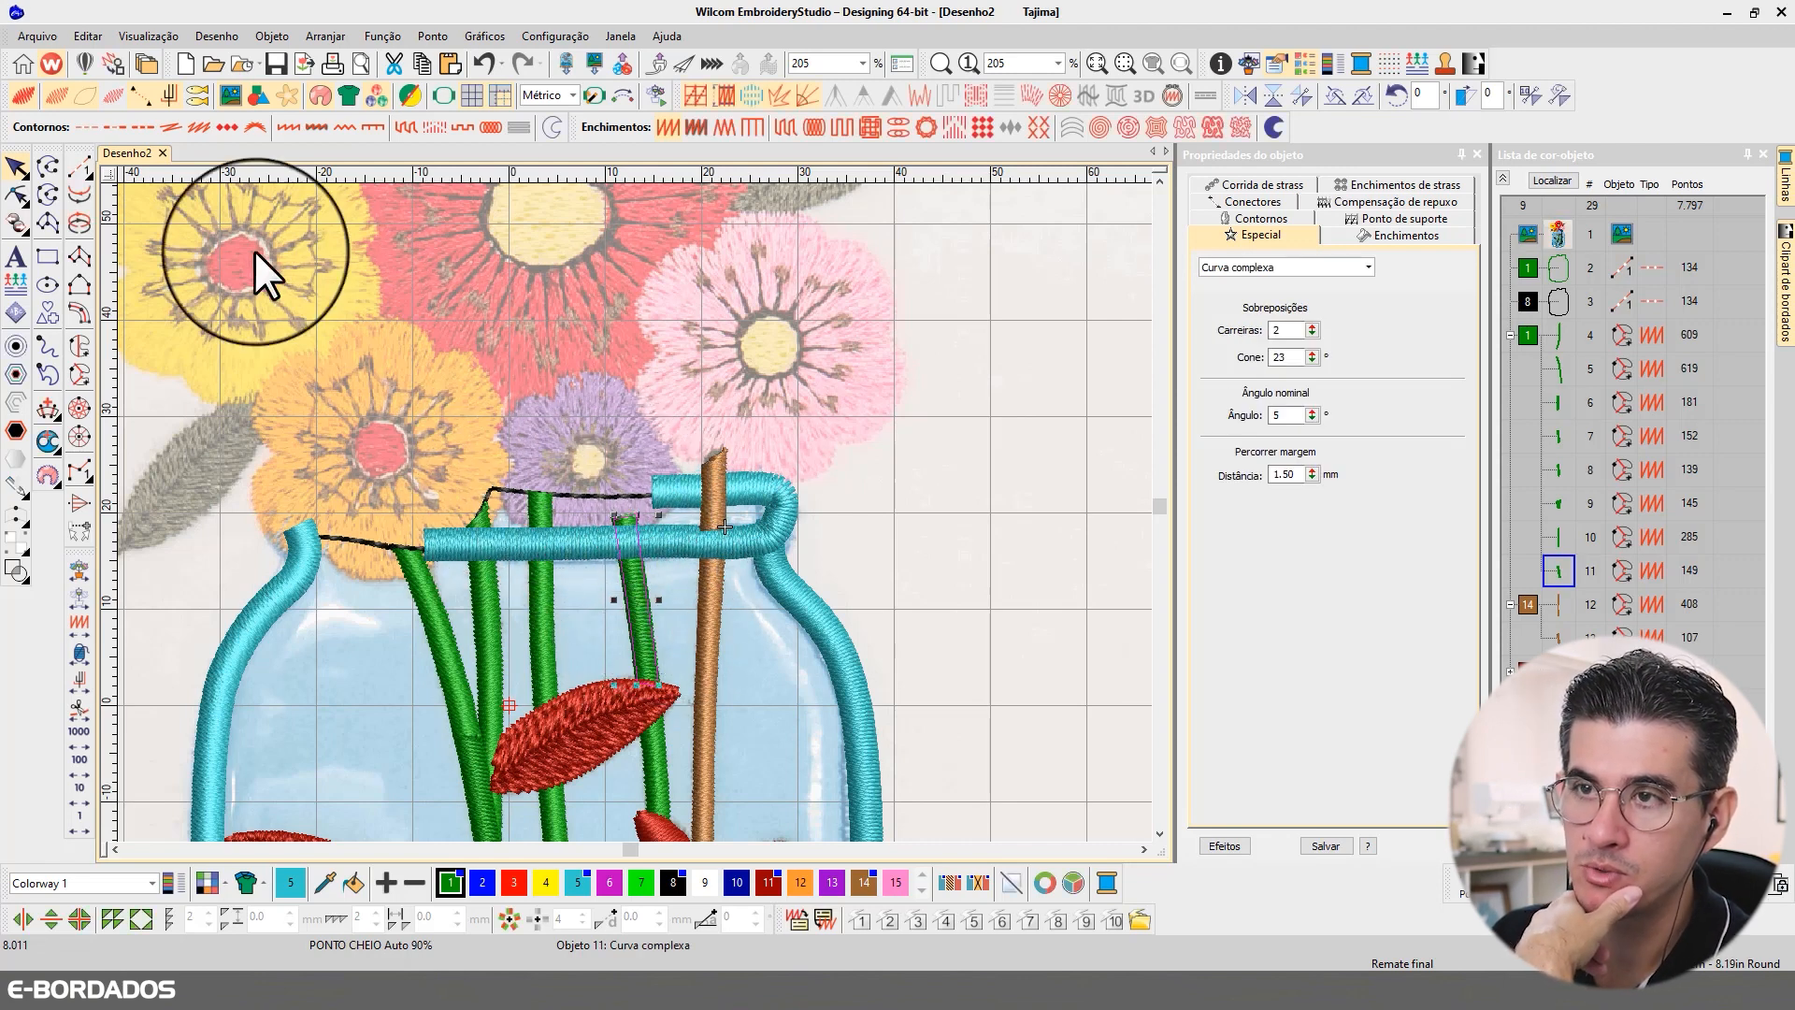
{"action": "left_click", "coordinate": [20, 98]}
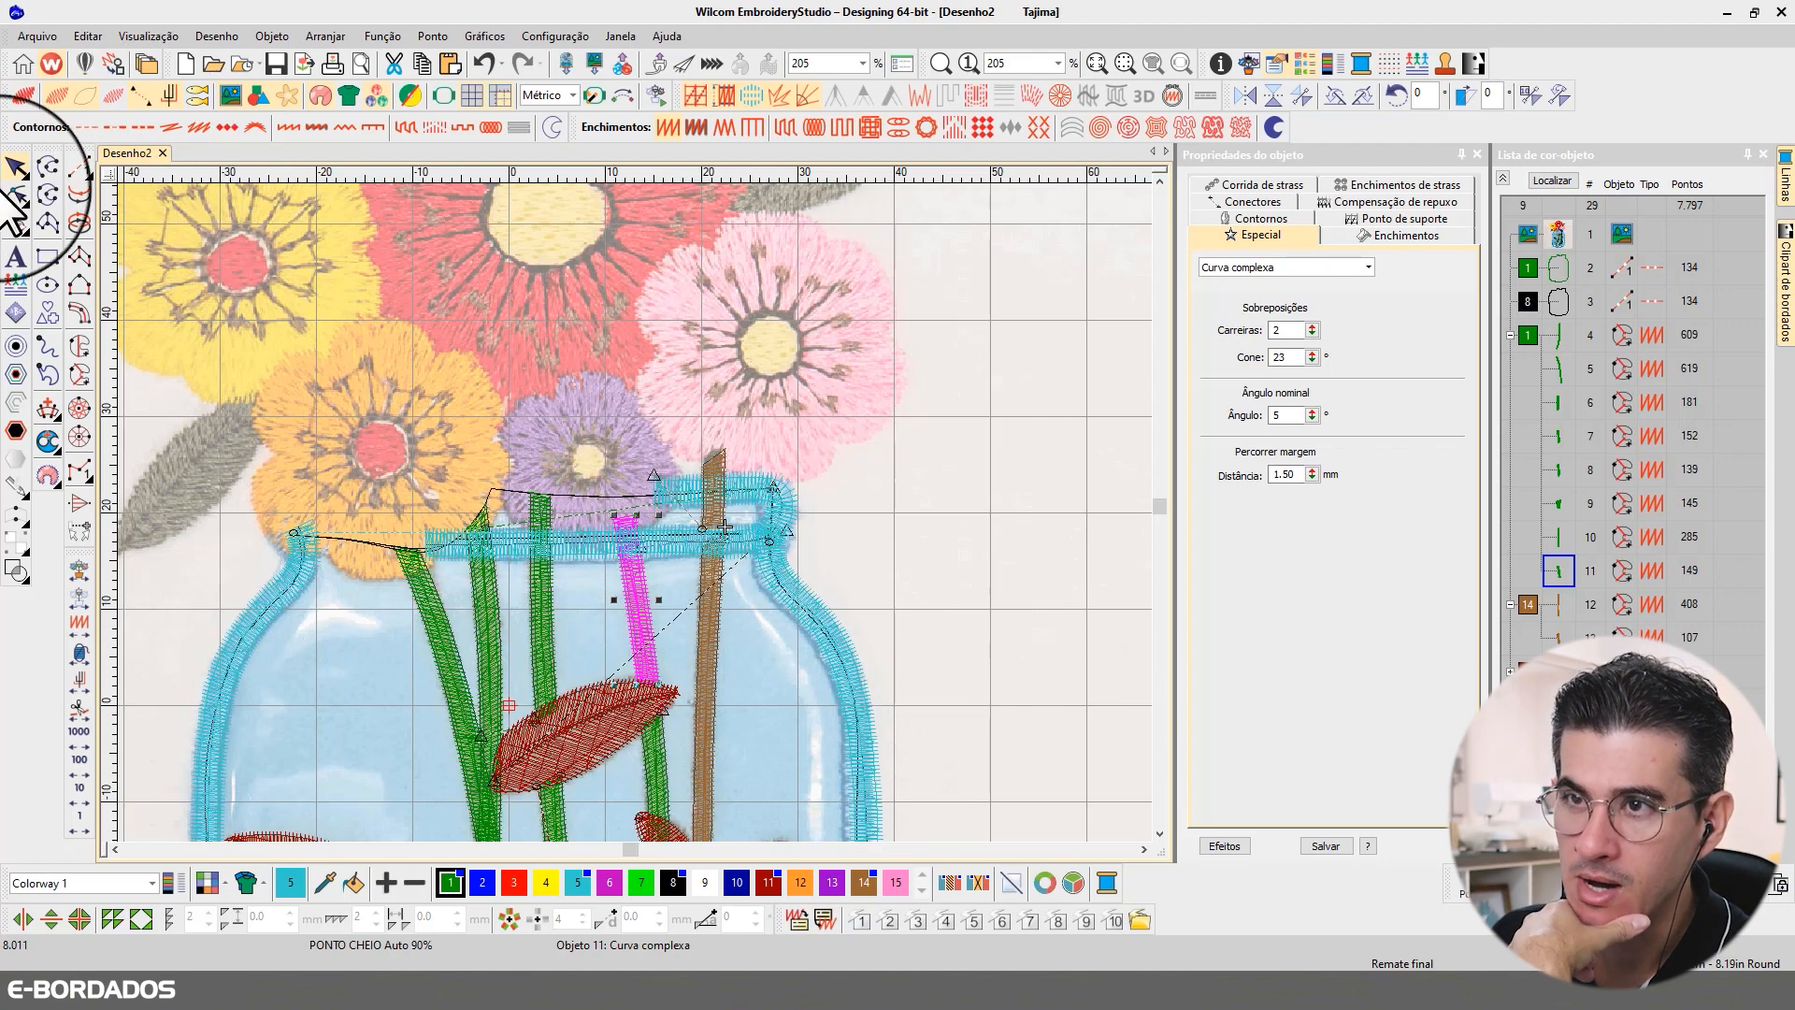
{"action": "left_click", "coordinate": [20, 98]}
{"action": "key", "text": "b"}
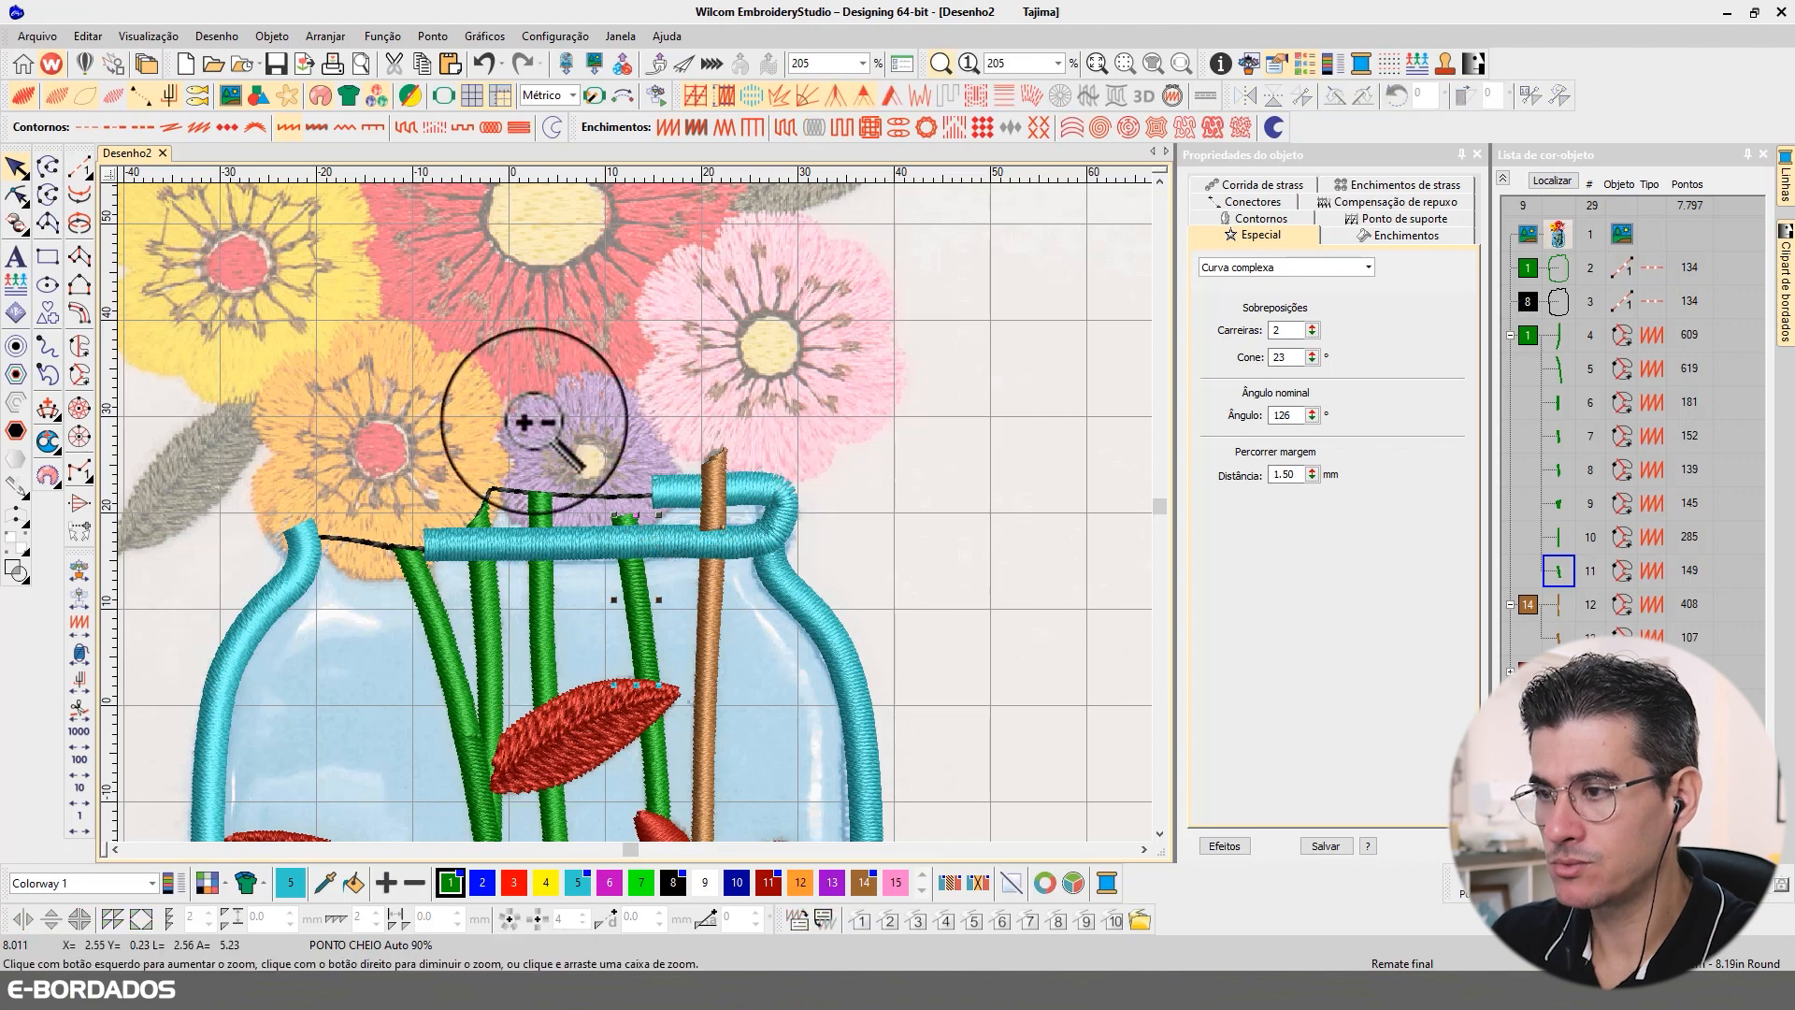
{"action": "left_click_drag", "start_coordinate": [480, 396], "coordinate": [763, 611]}
{"action": "left_click", "coordinate": [18, 194]}
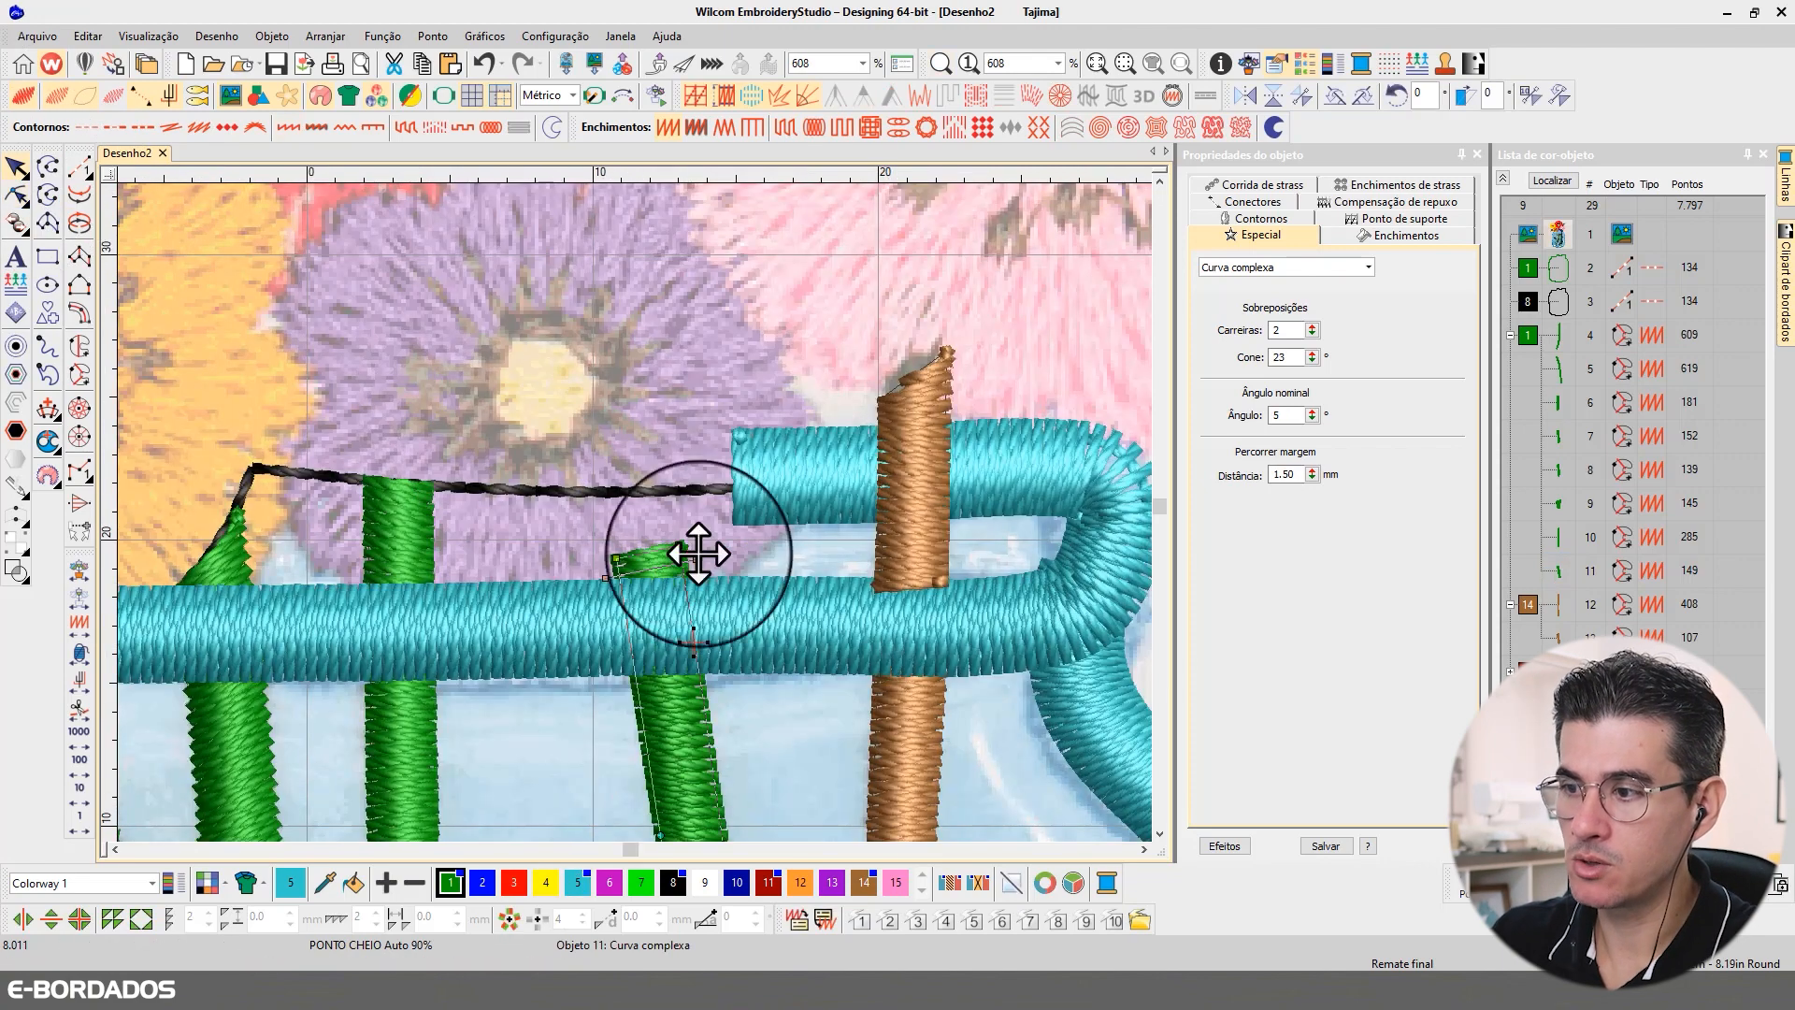
{"action": "left_click", "coordinate": [695, 646]}
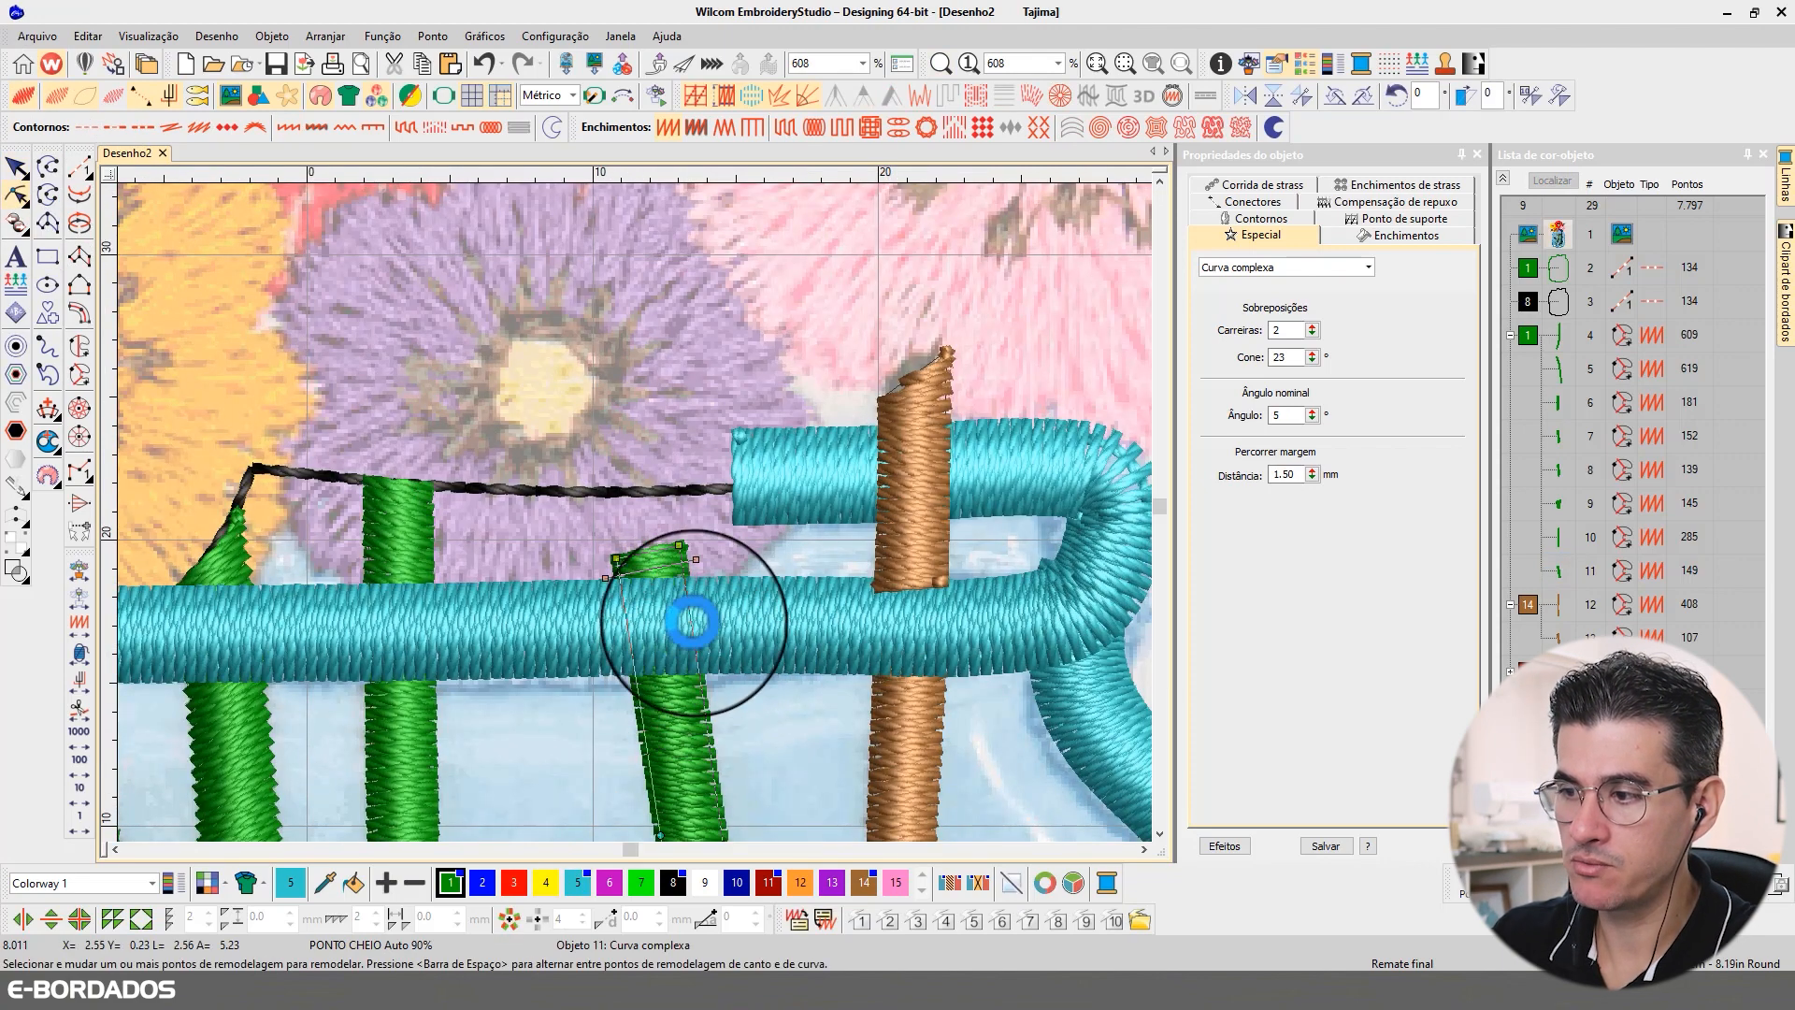
{"action": "left_click", "coordinate": [632, 655]}
{"action": "left_click", "coordinate": [696, 560]}
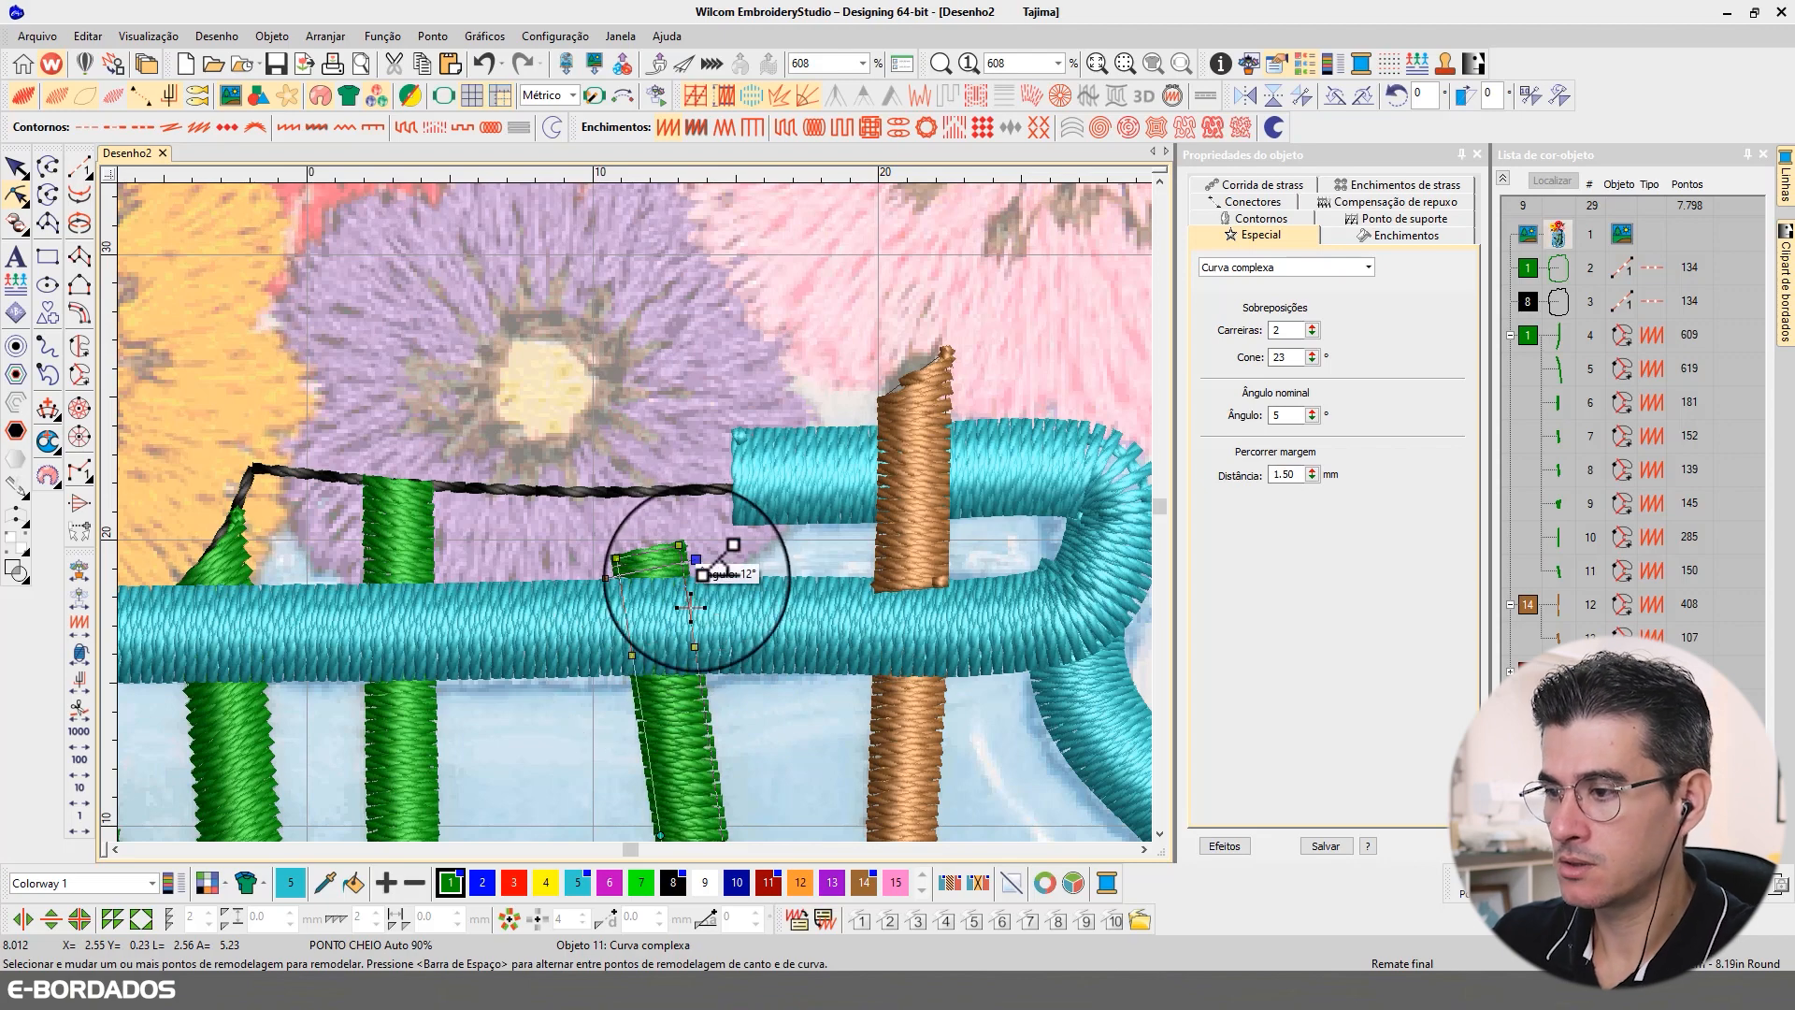
{"action": "key", "text": "Delete"}
{"action": "left_click_drag", "start_coordinate": [713, 523], "coordinate": [599, 606]}
{"action": "key", "text": "Delete"}
Step: Trim the second green stem from the brown one to end under the rim, adding a point on each side and deleting its upper points
{"action": "left_click", "coordinate": [425, 550]}
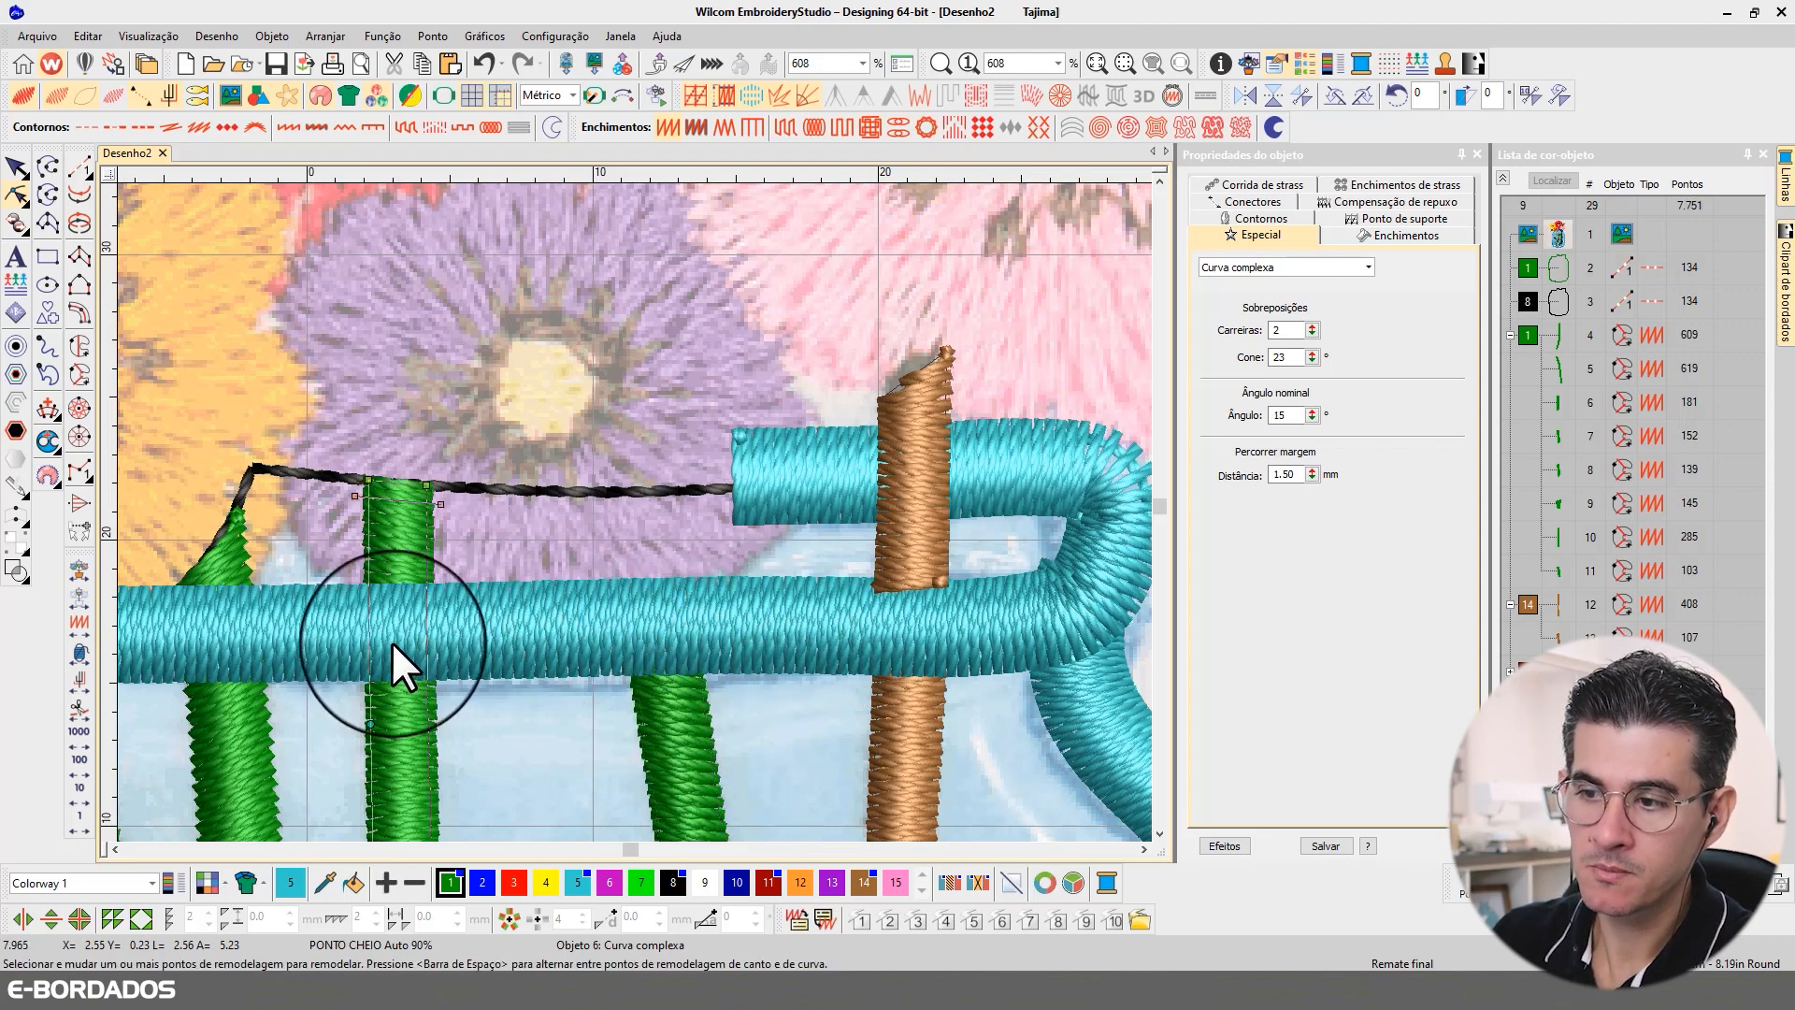
{"action": "left_click", "coordinate": [370, 631]}
{"action": "left_click", "coordinate": [425, 634]}
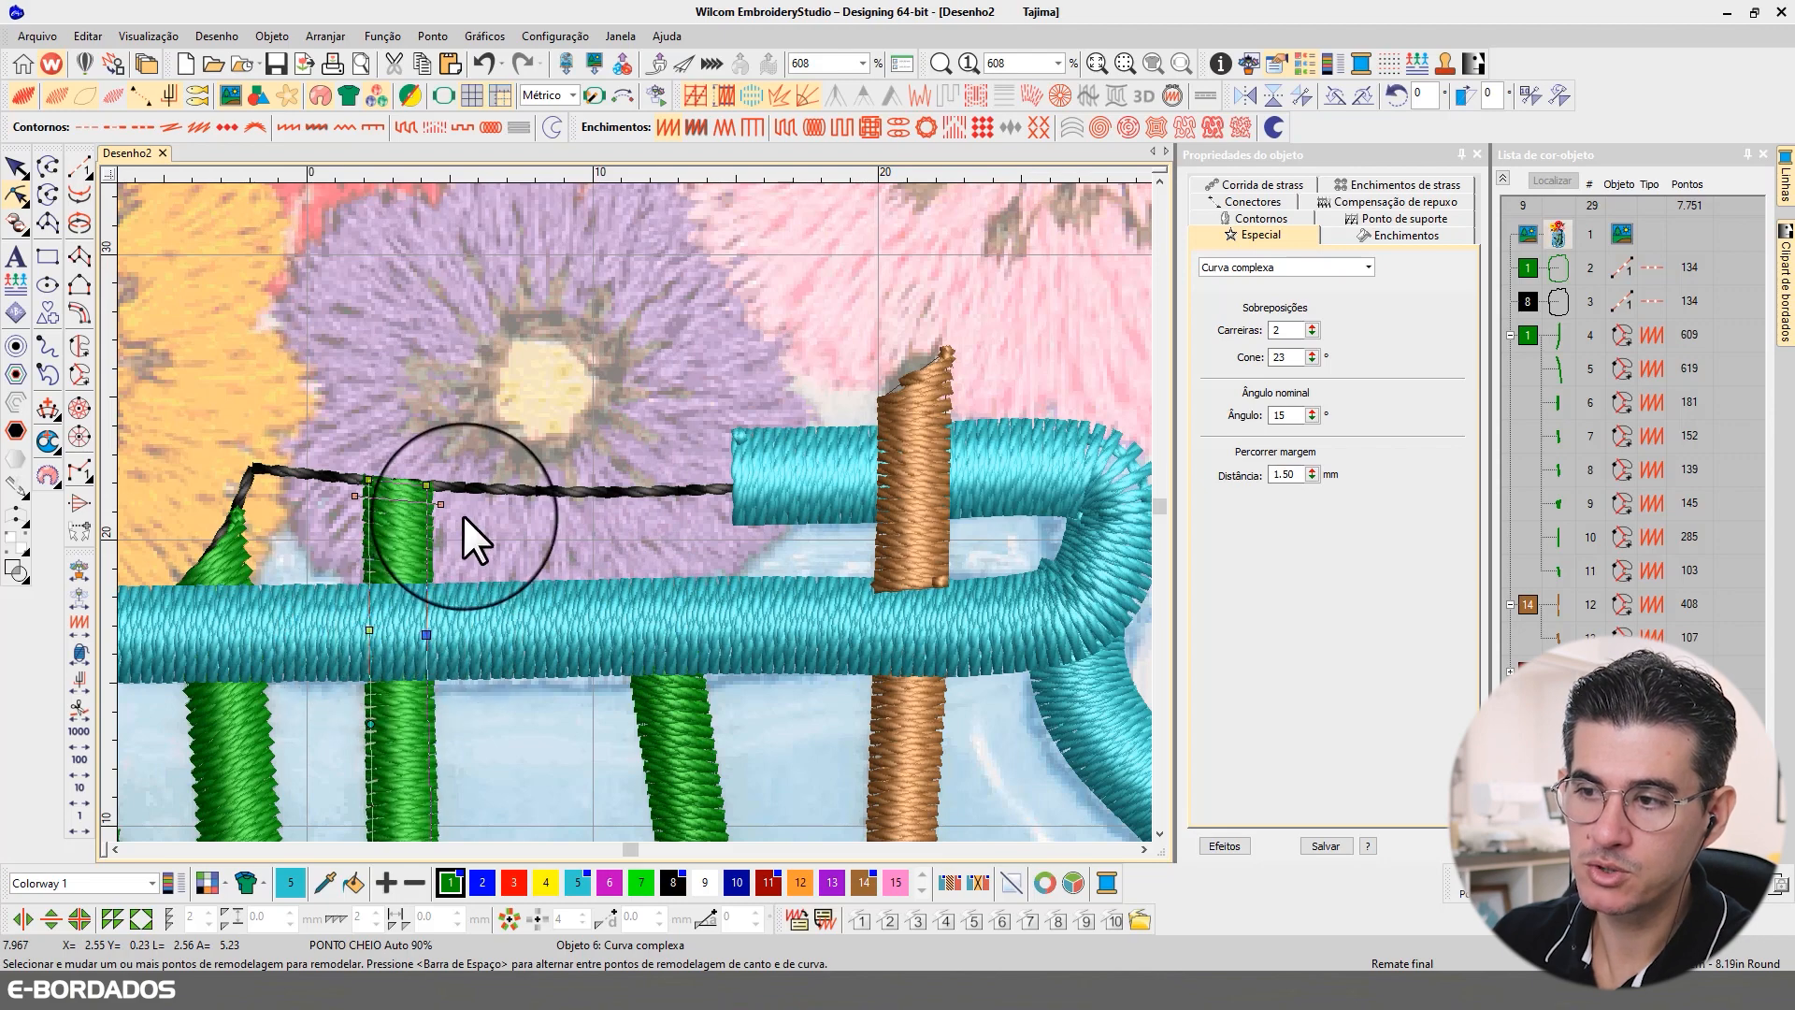
{"action": "left_click", "coordinate": [441, 506]}
{"action": "key", "text": "Delete"}
{"action": "left_click_drag", "start_coordinate": [284, 430], "coordinate": [447, 574]}
{"action": "key", "text": "Delete"}
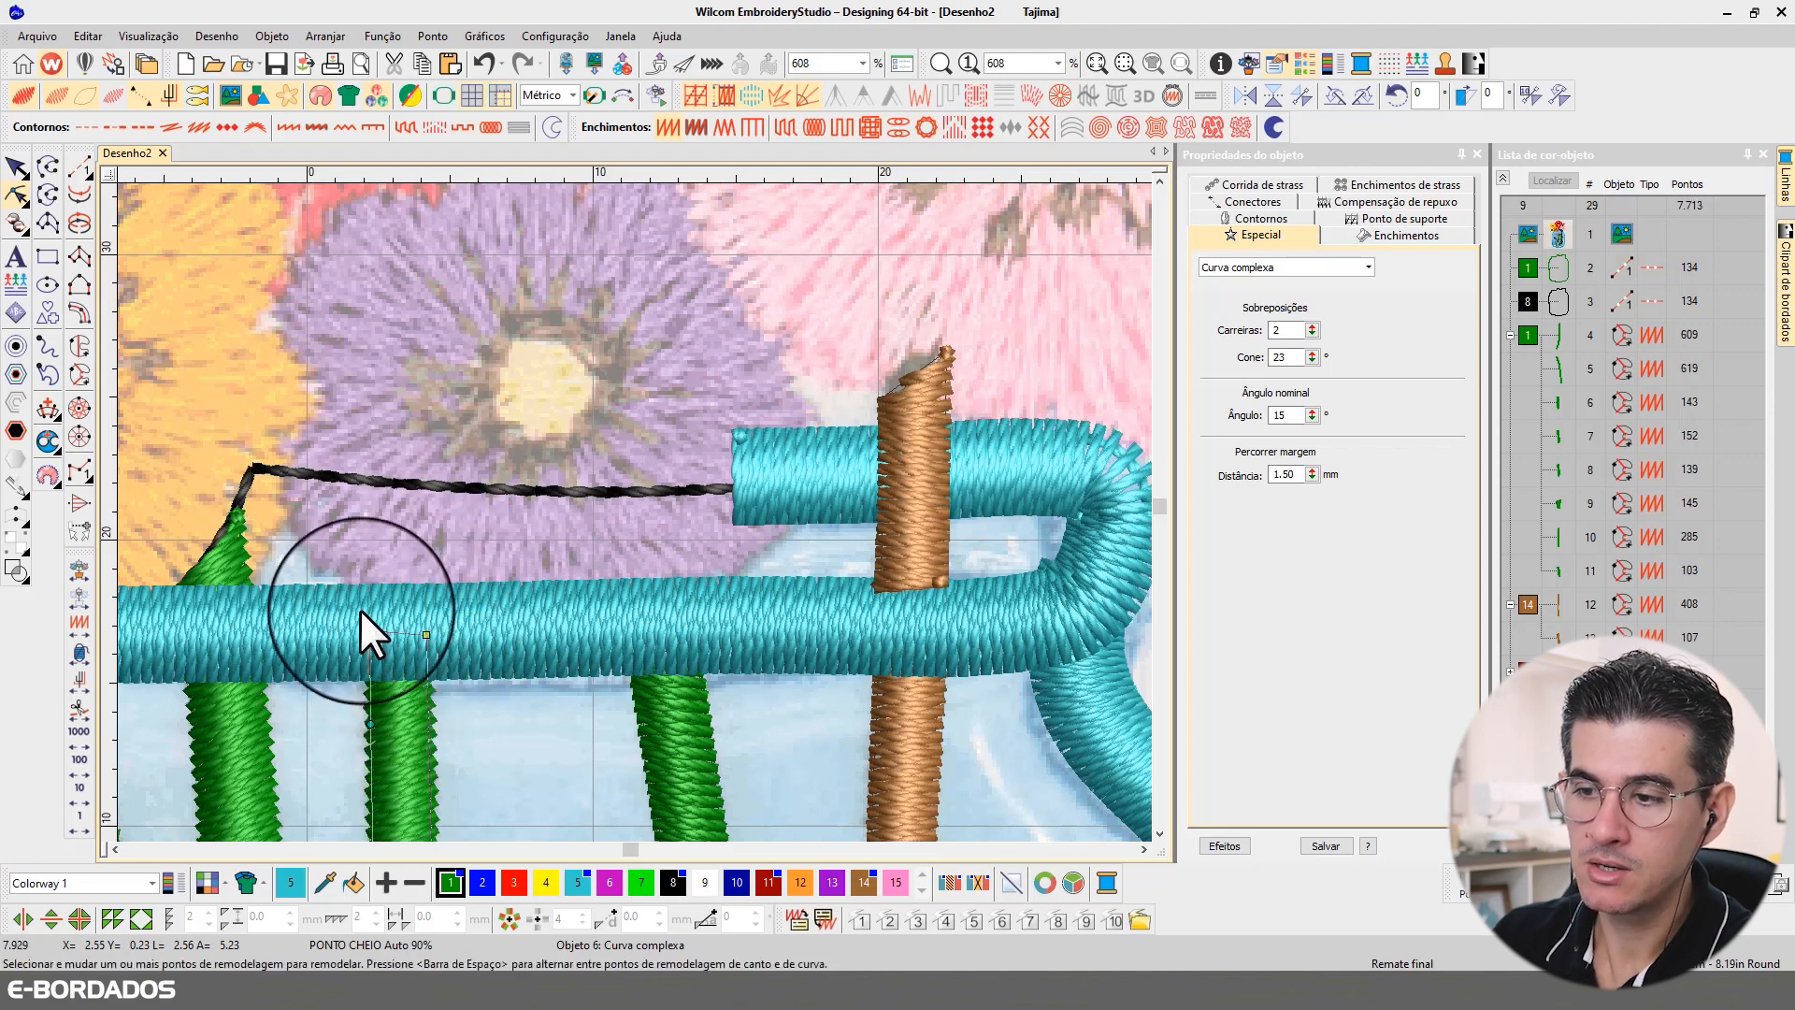
Step: Add a nearly horizontal stitch angle line across the trimmed end of the second green stem from the brown one
{"action": "scroll", "coordinate": [398, 621], "scroll_direction": "down", "scroll_amount": 2}
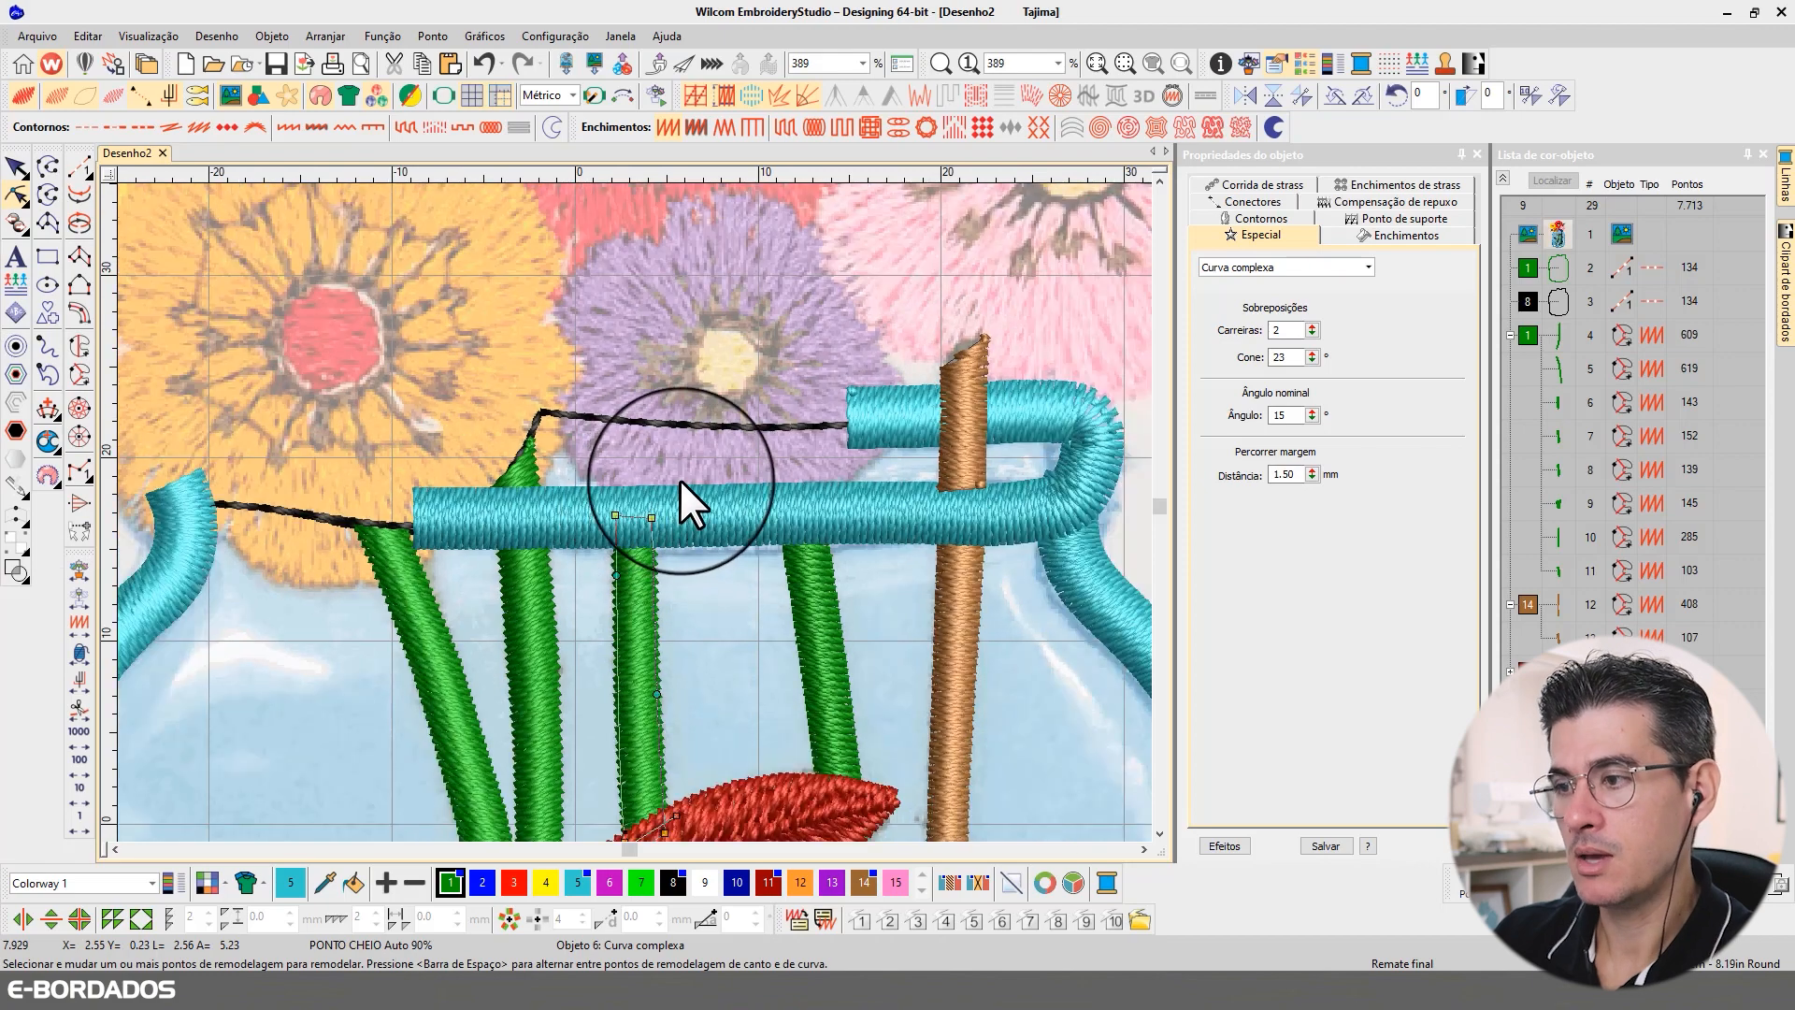
{"action": "scroll", "coordinate": [680, 477], "scroll_direction": "up", "scroll_amount": 1}
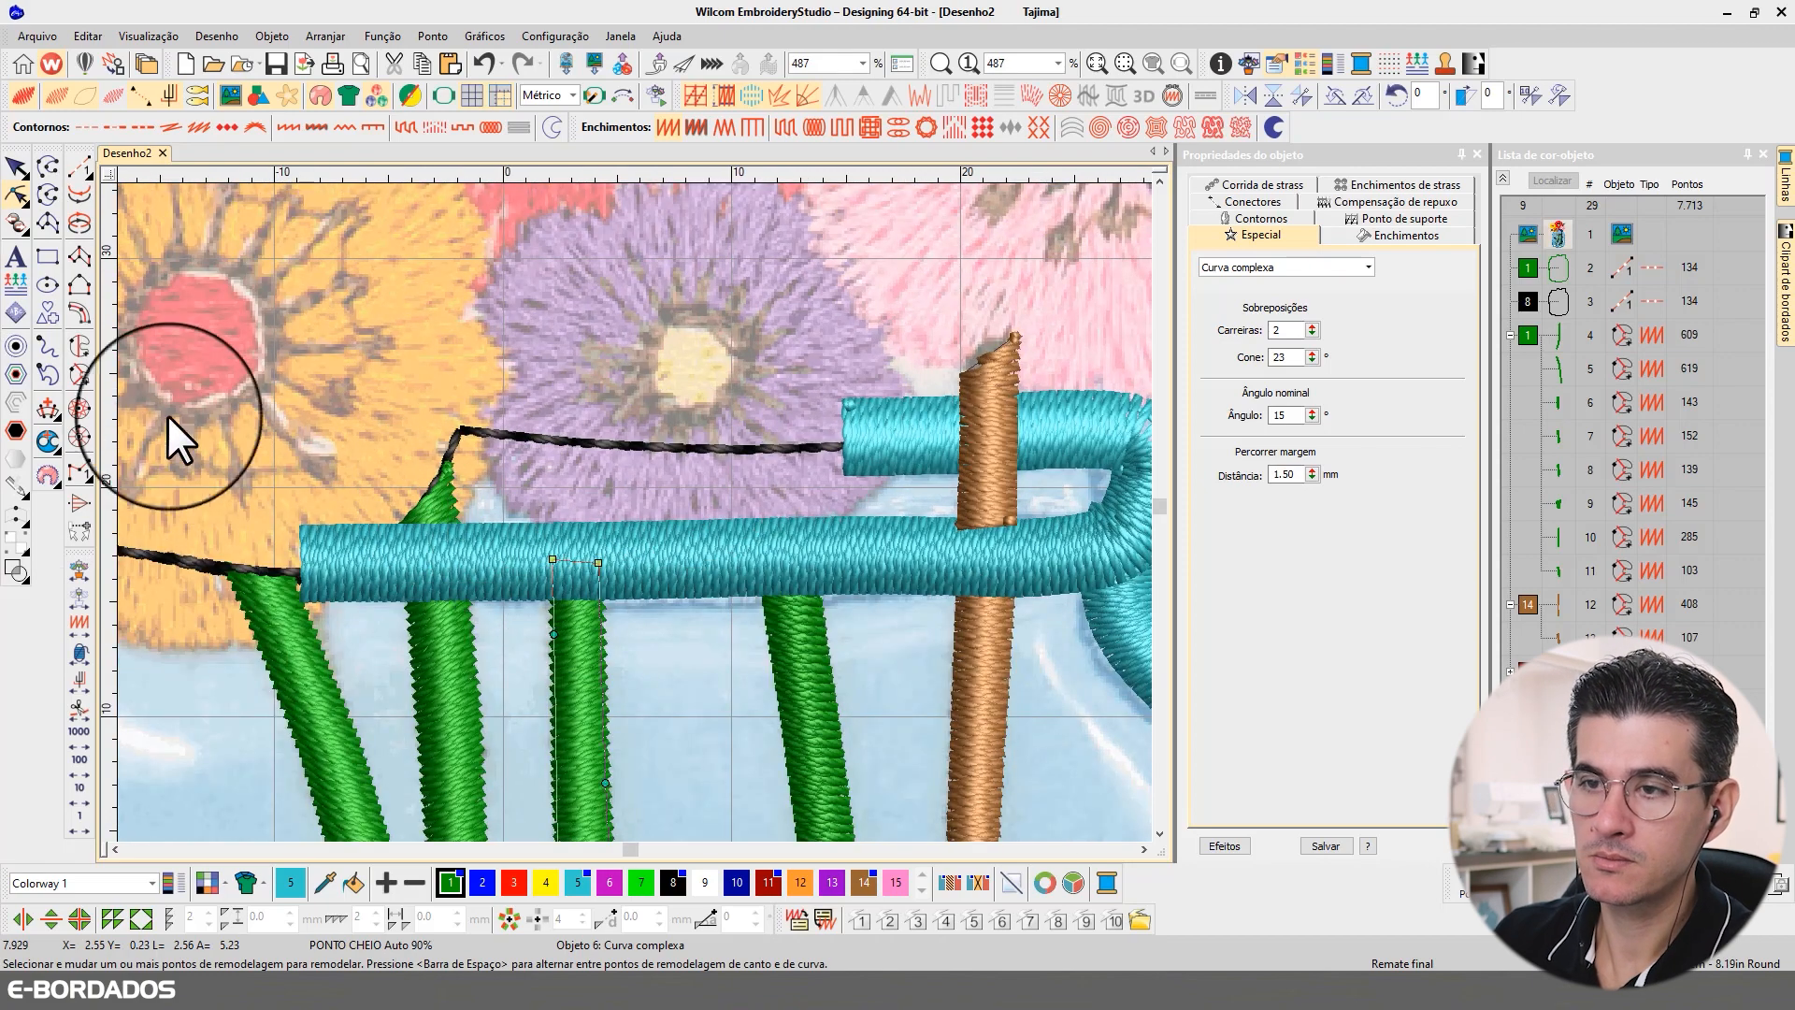
{"action": "left_click", "coordinate": [47, 409]}
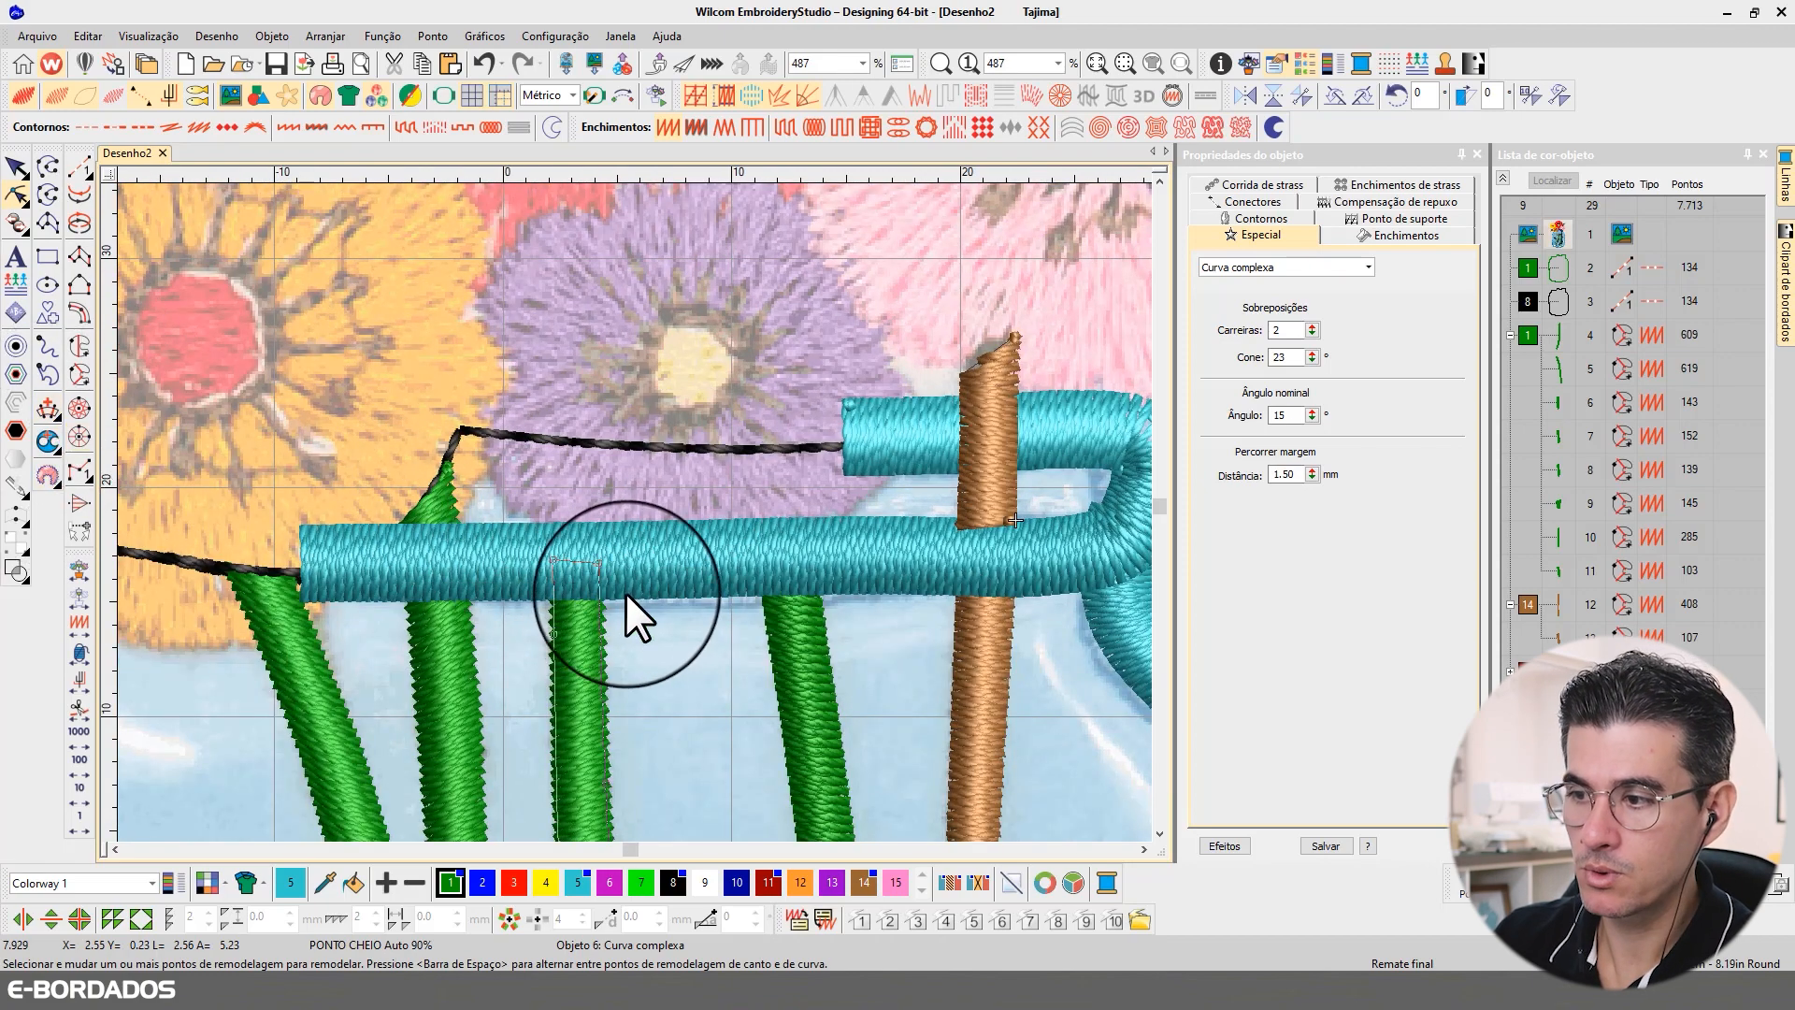
{"action": "left_click", "coordinate": [581, 589]}
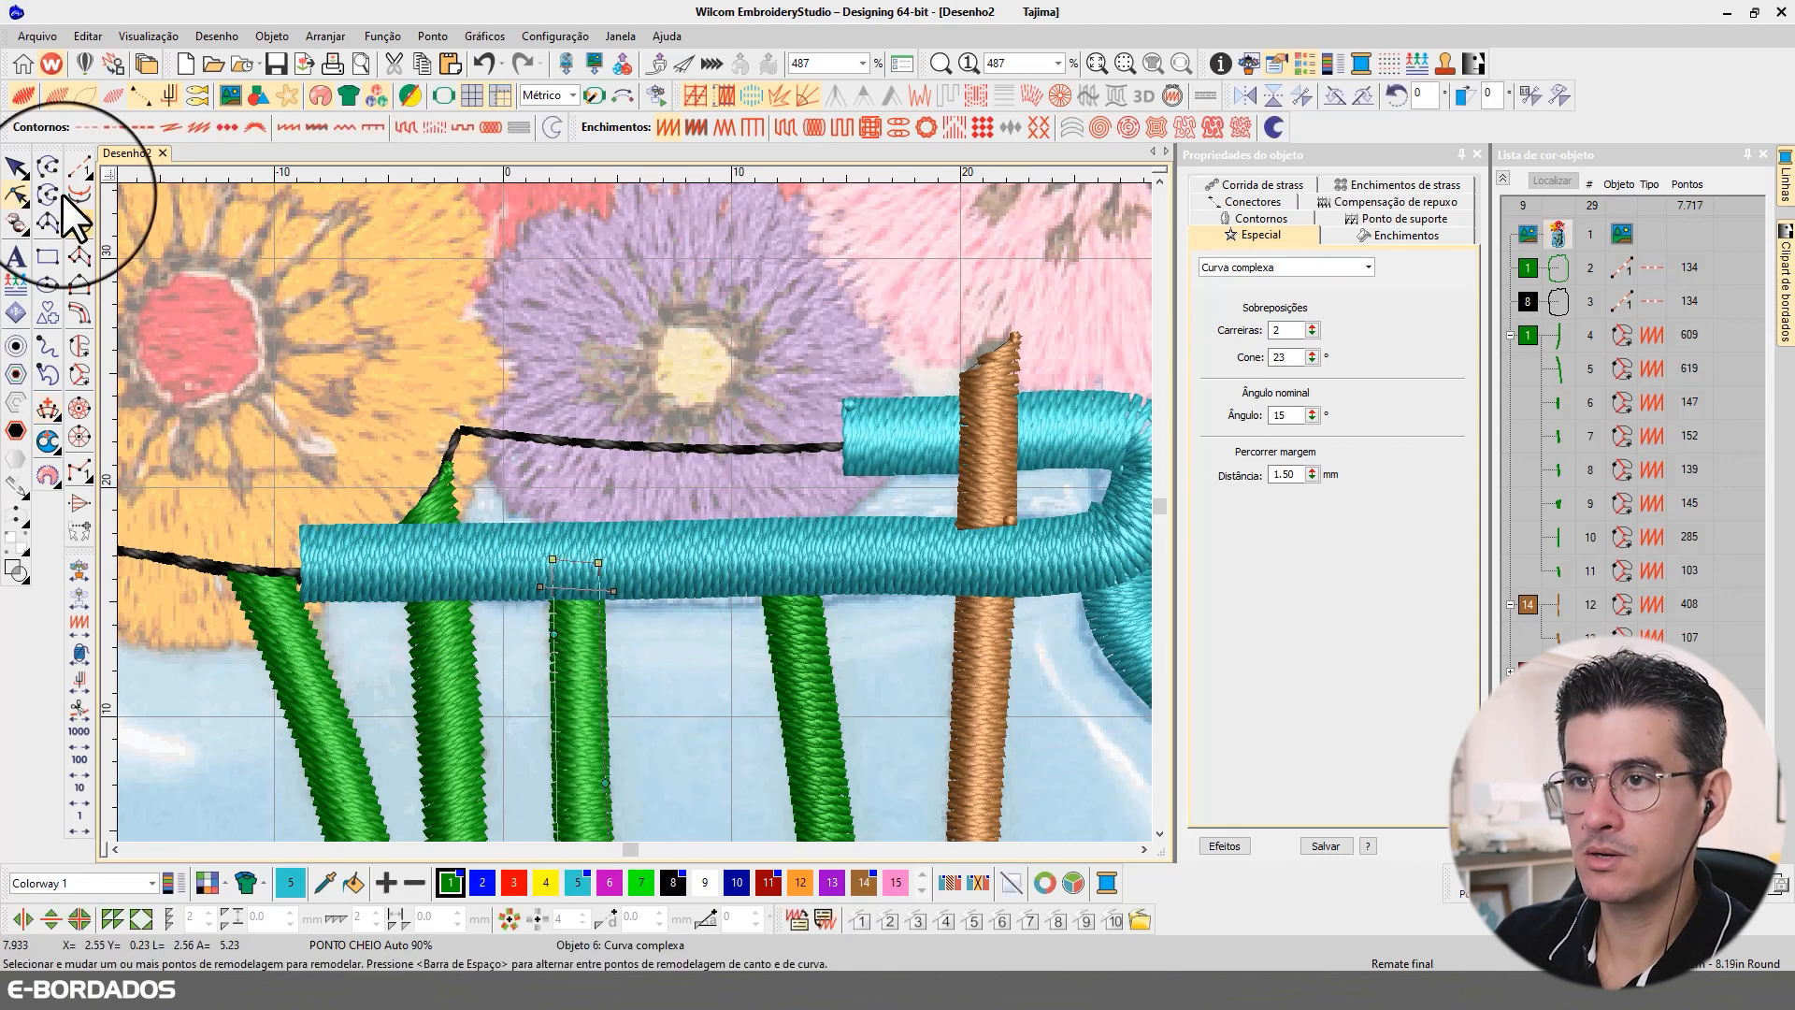
{"action": "left_click", "coordinate": [16, 167]}
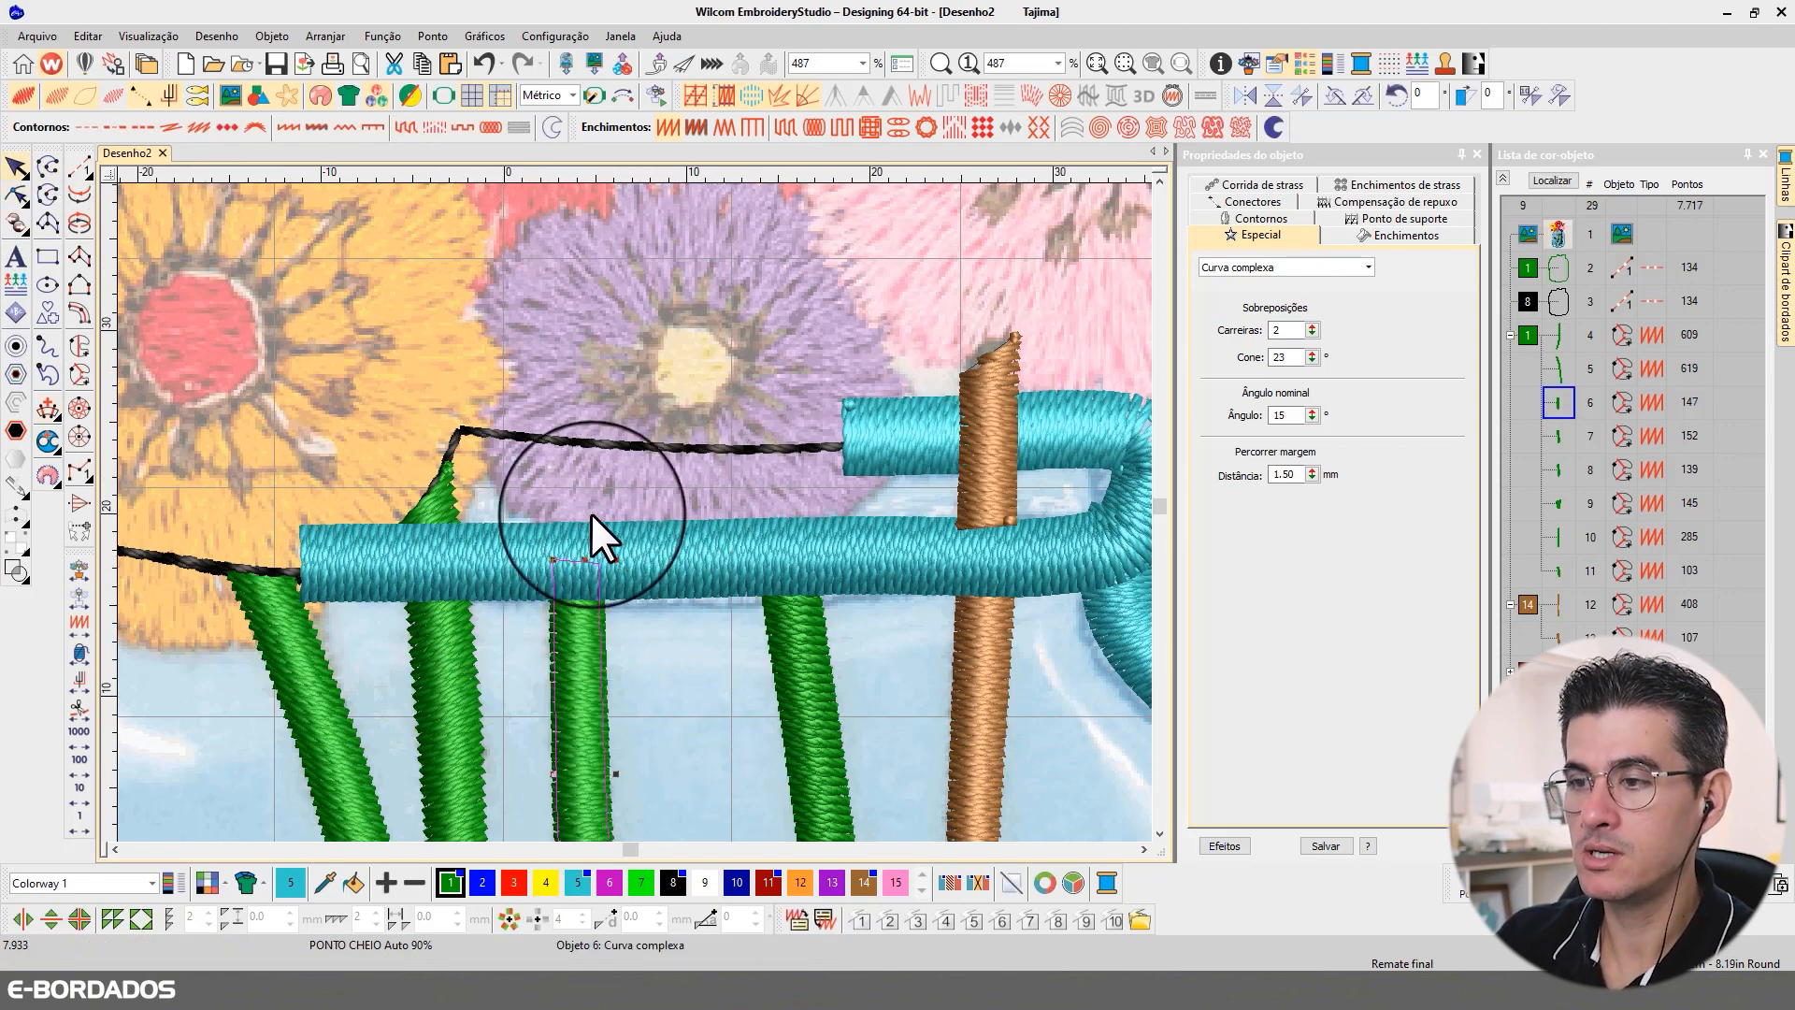
Step: Trim the third green stem from the brown one under the rim, adding a point on each side and deleting its upper points
{"action": "scroll", "coordinate": [591, 513], "scroll_direction": "down", "scroll_amount": 2}
{"action": "left_click", "coordinate": [439, 658]}
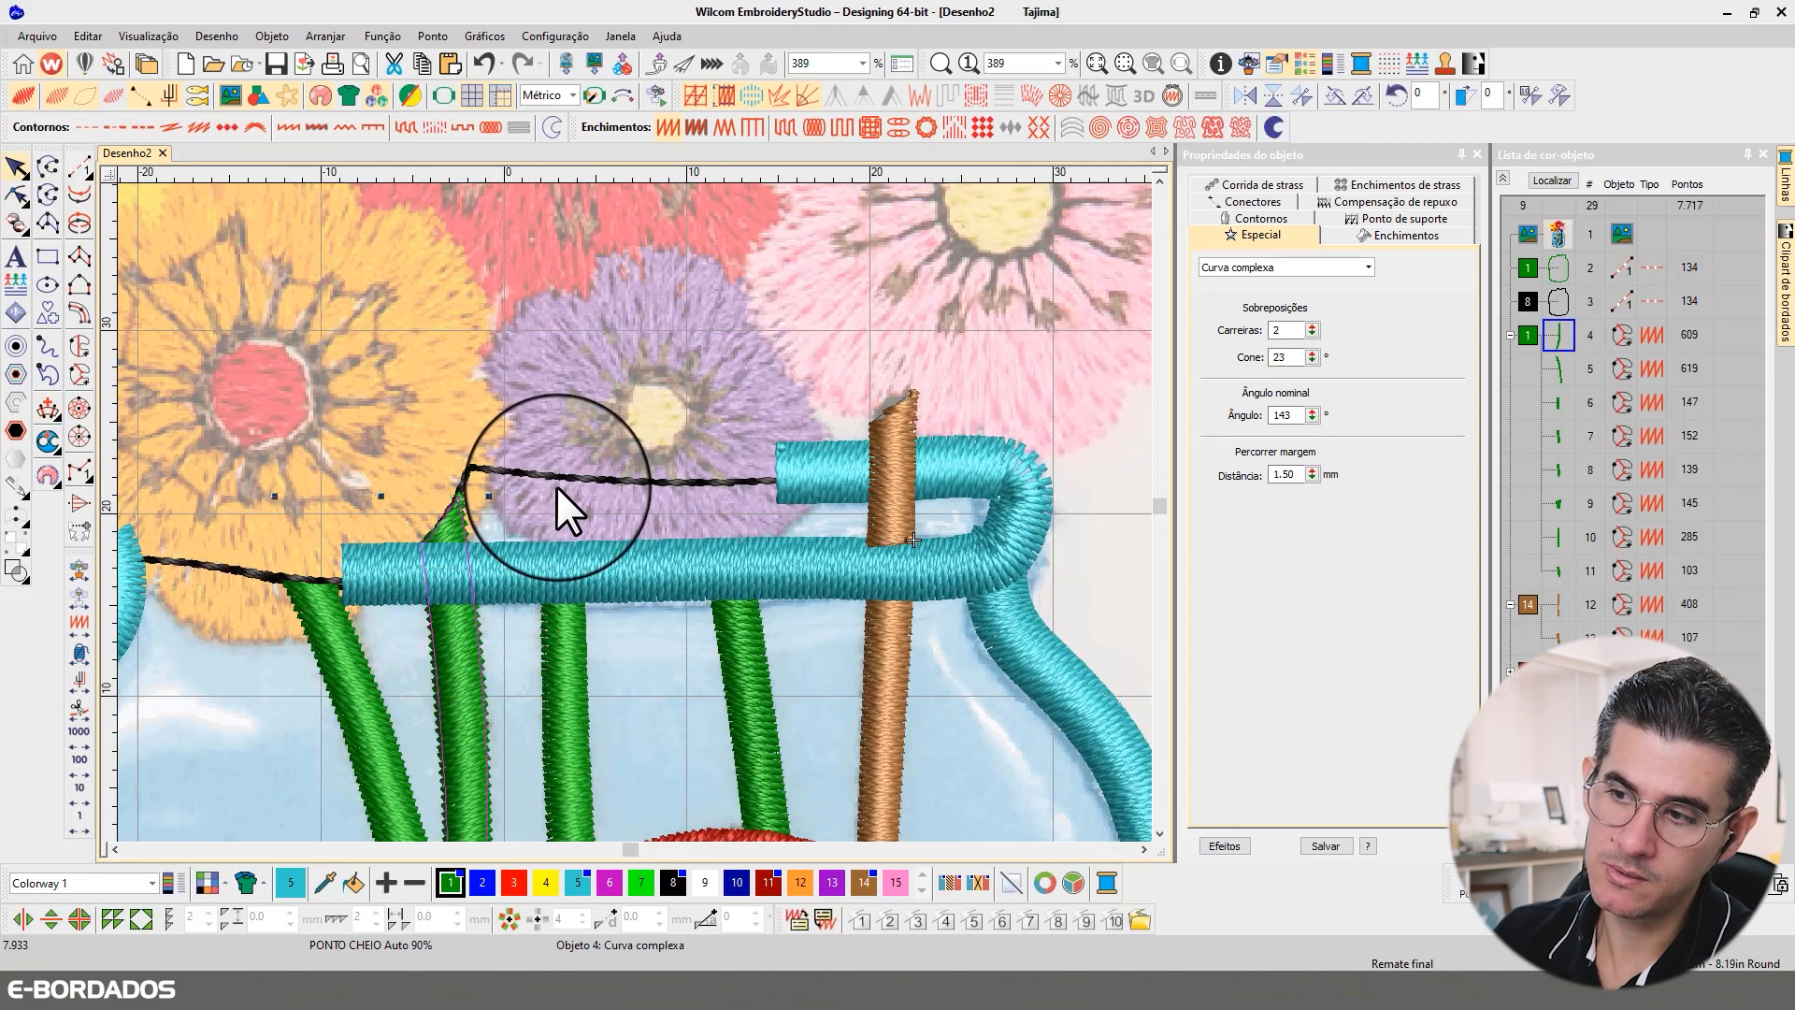
{"action": "left_click", "coordinate": [16, 196]}
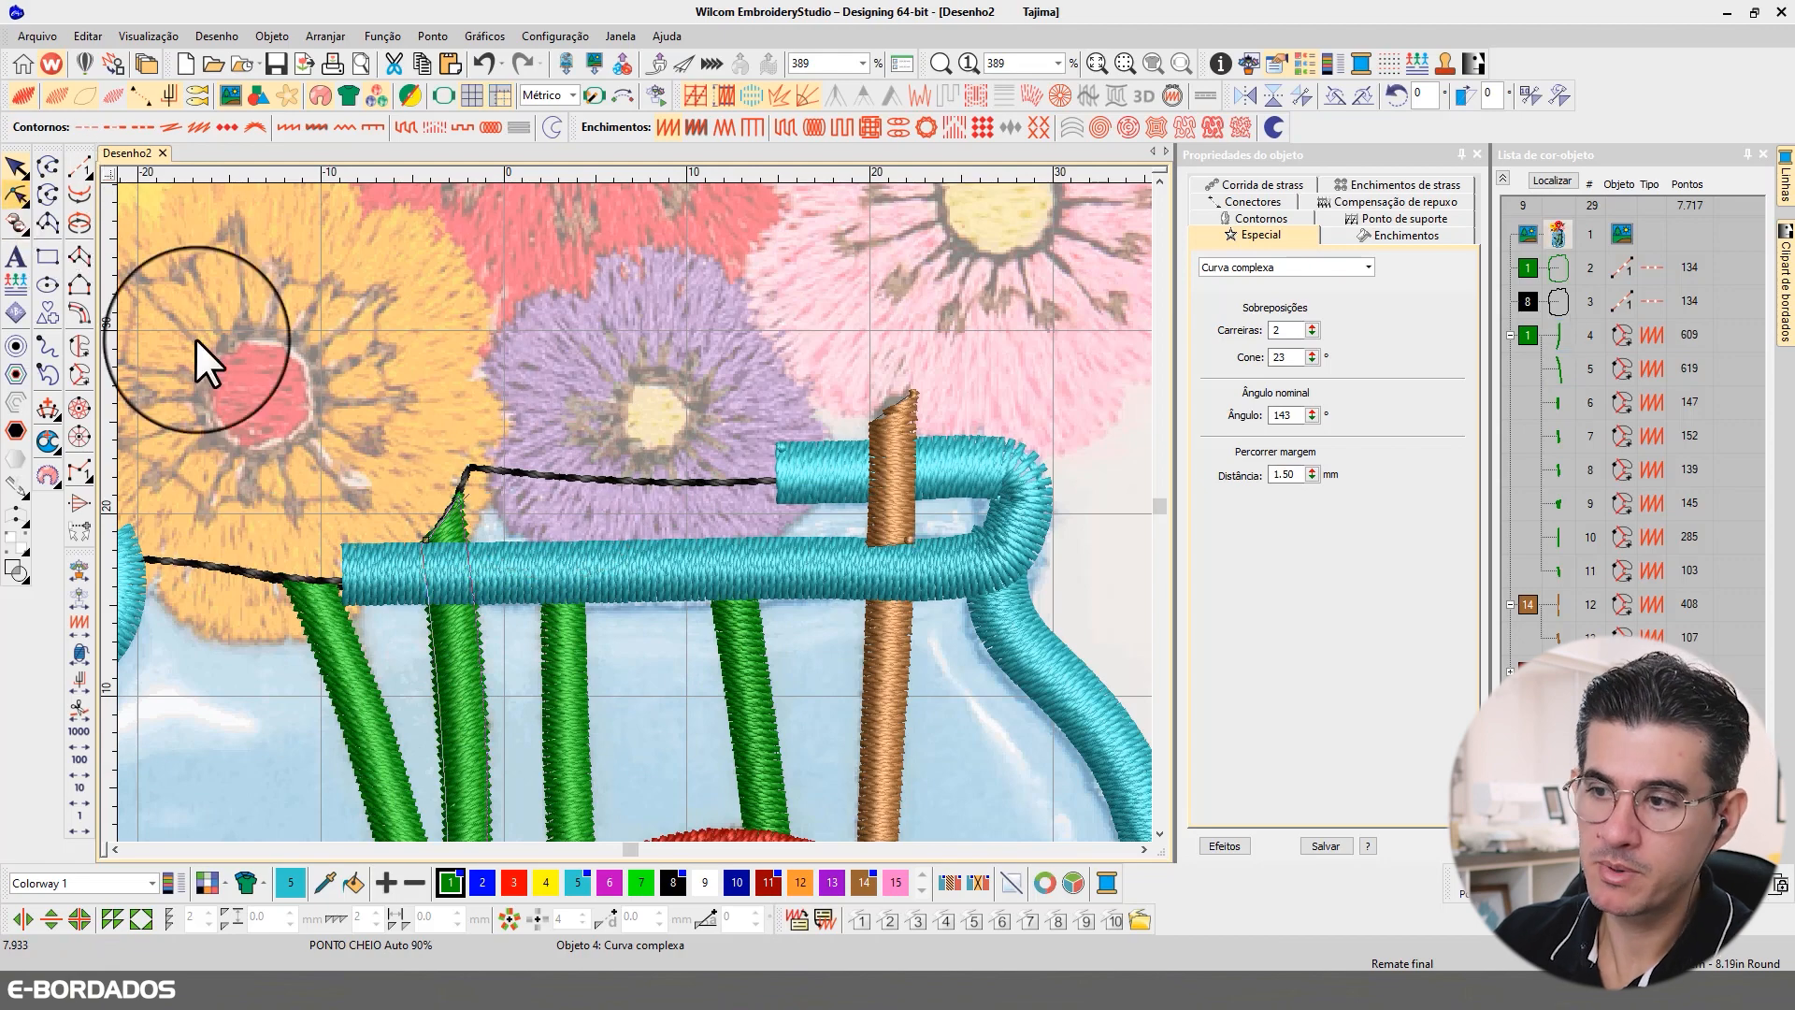
{"action": "left_click", "coordinate": [425, 580]}
{"action": "left_click", "coordinate": [469, 578]}
{"action": "left_click_drag", "start_coordinate": [498, 553], "coordinate": [372, 463]}
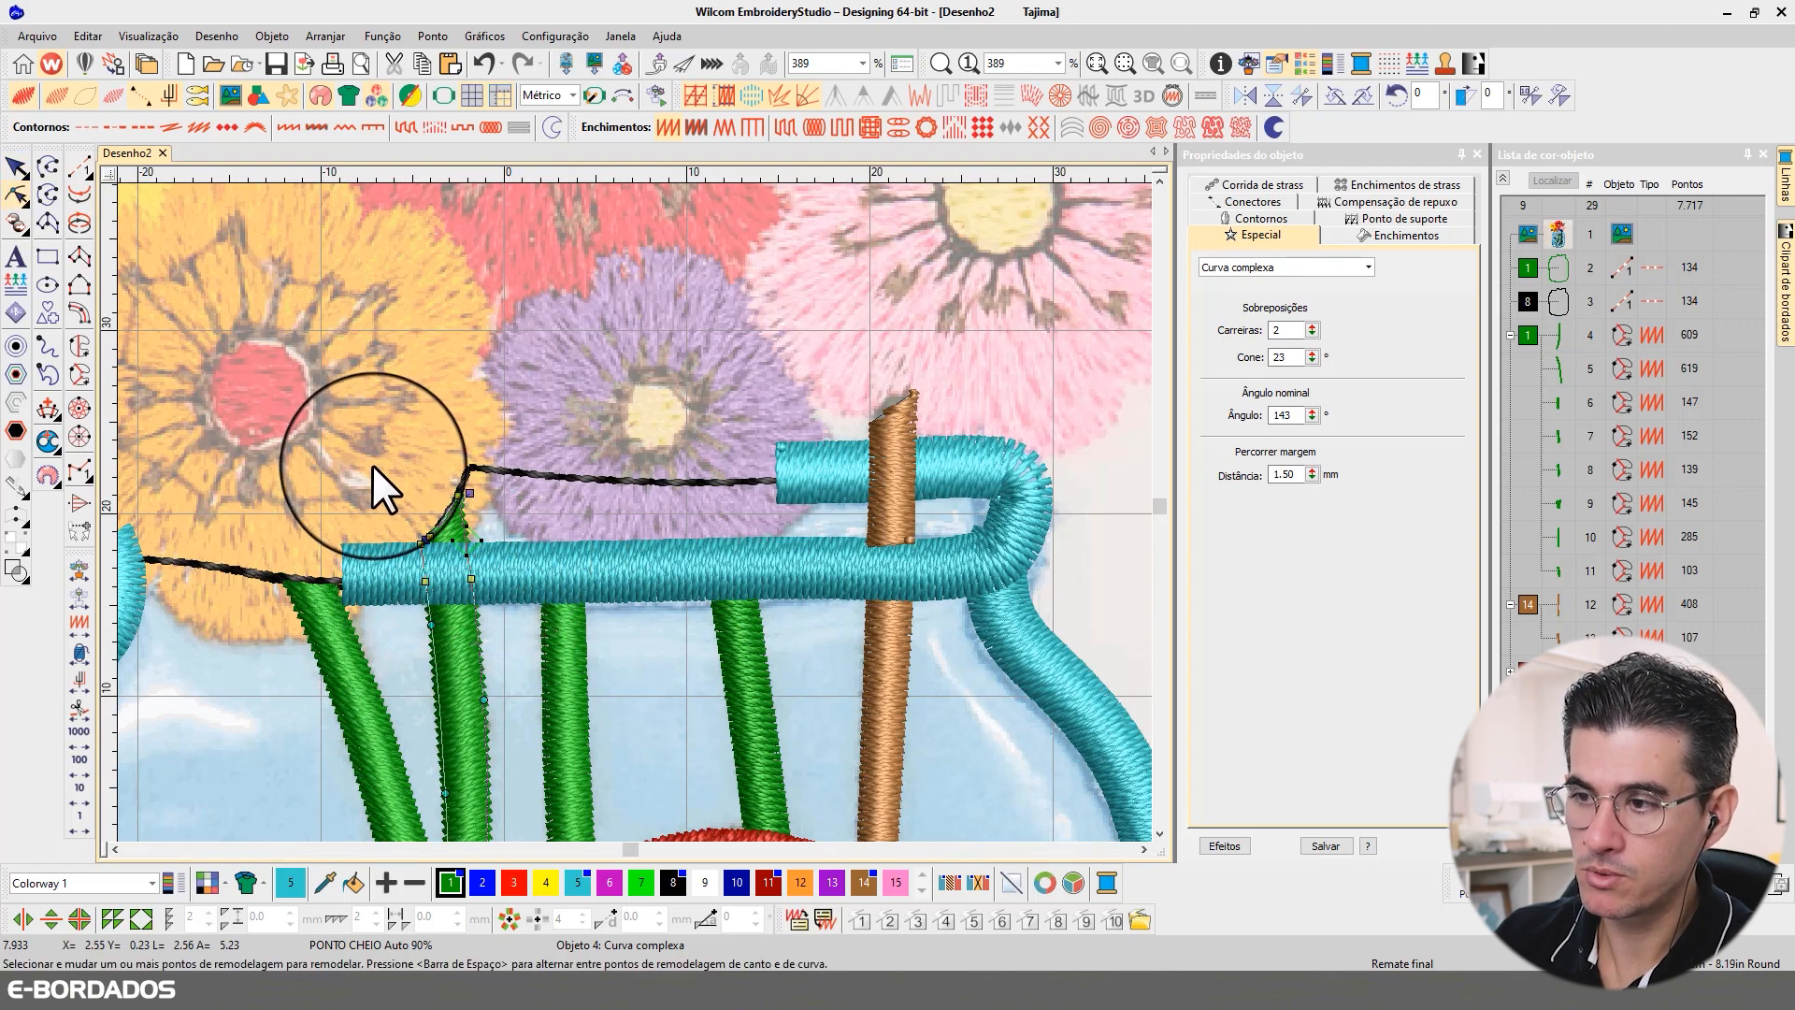
{"action": "key", "text": "Delete"}
{"action": "left_click", "coordinate": [457, 495]}
{"action": "key", "text": "Delete"}
{"action": "left_click_drag", "start_coordinate": [417, 524], "coordinate": [465, 560]}
{"action": "key", "text": "Delete"}
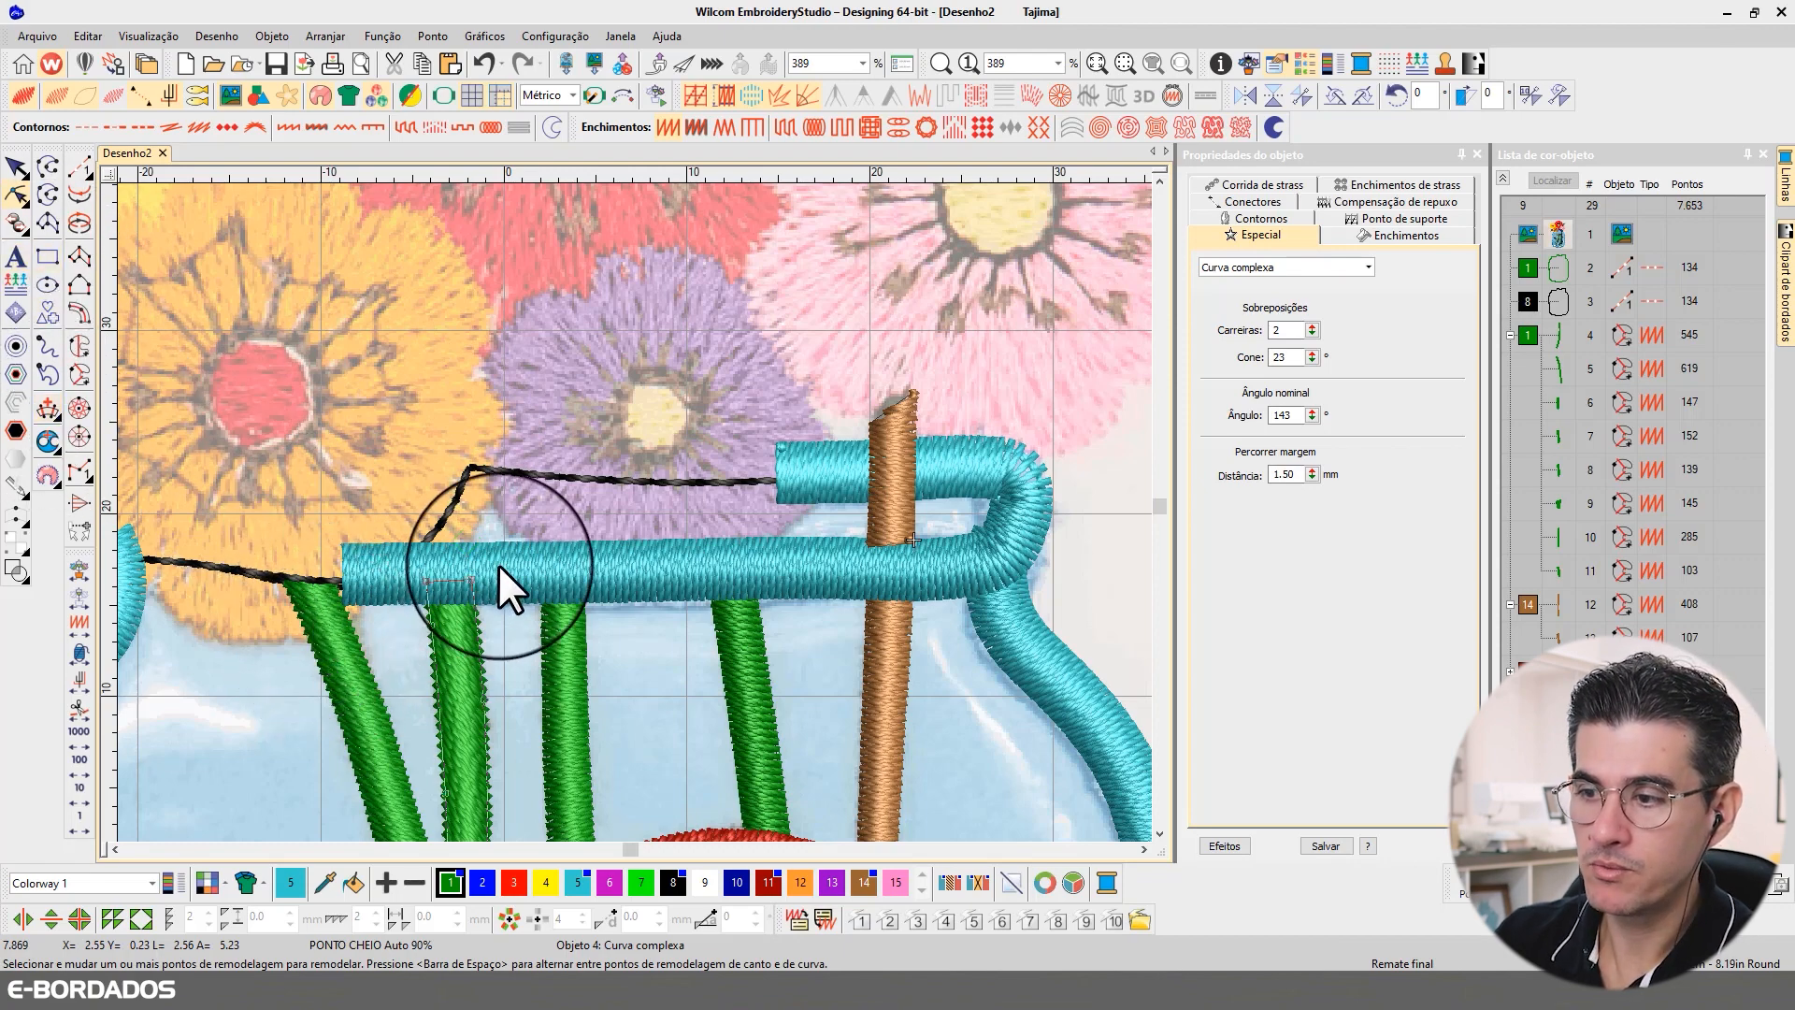
Step: Add a nearly horizontal stitch angle line across the trimmed end of the third green stem from the brown one
{"action": "left_click", "coordinate": [345, 598]}
{"action": "left_click", "coordinate": [476, 593]}
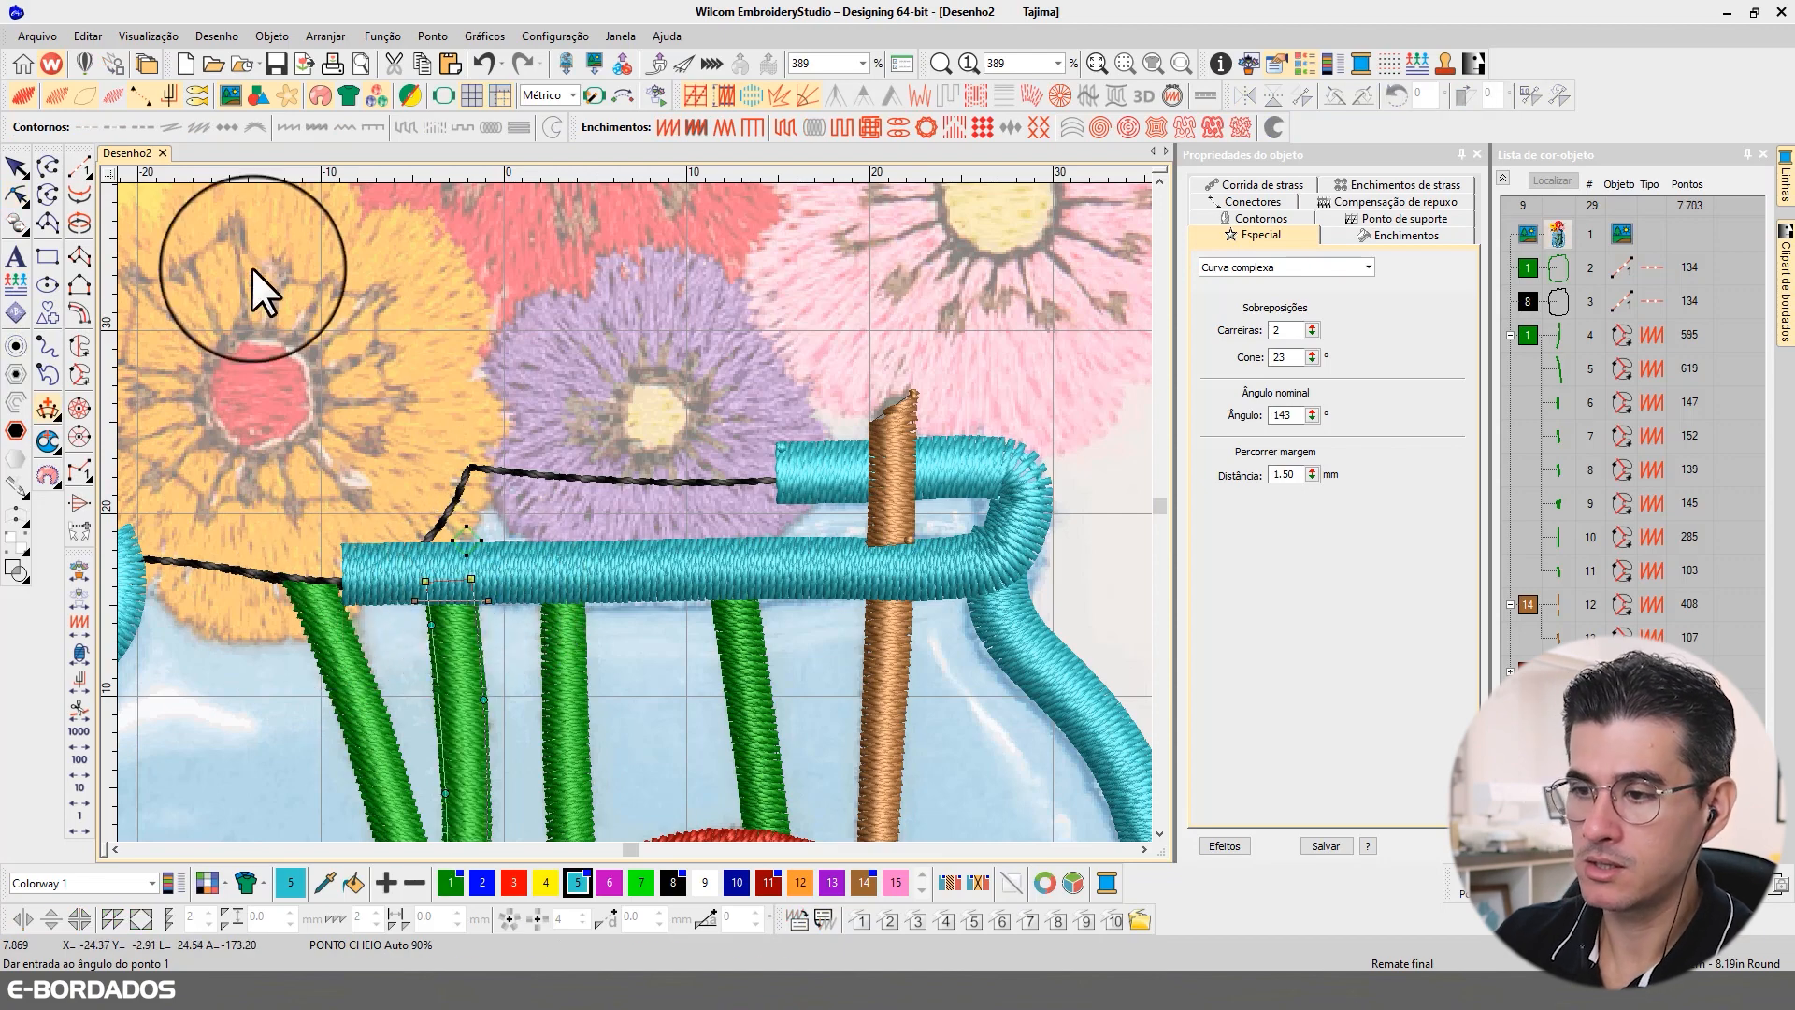
{"action": "left_click", "coordinate": [17, 168]}
{"action": "scroll", "coordinate": [635, 477], "scroll_direction": "down", "scroll_amount": 4}
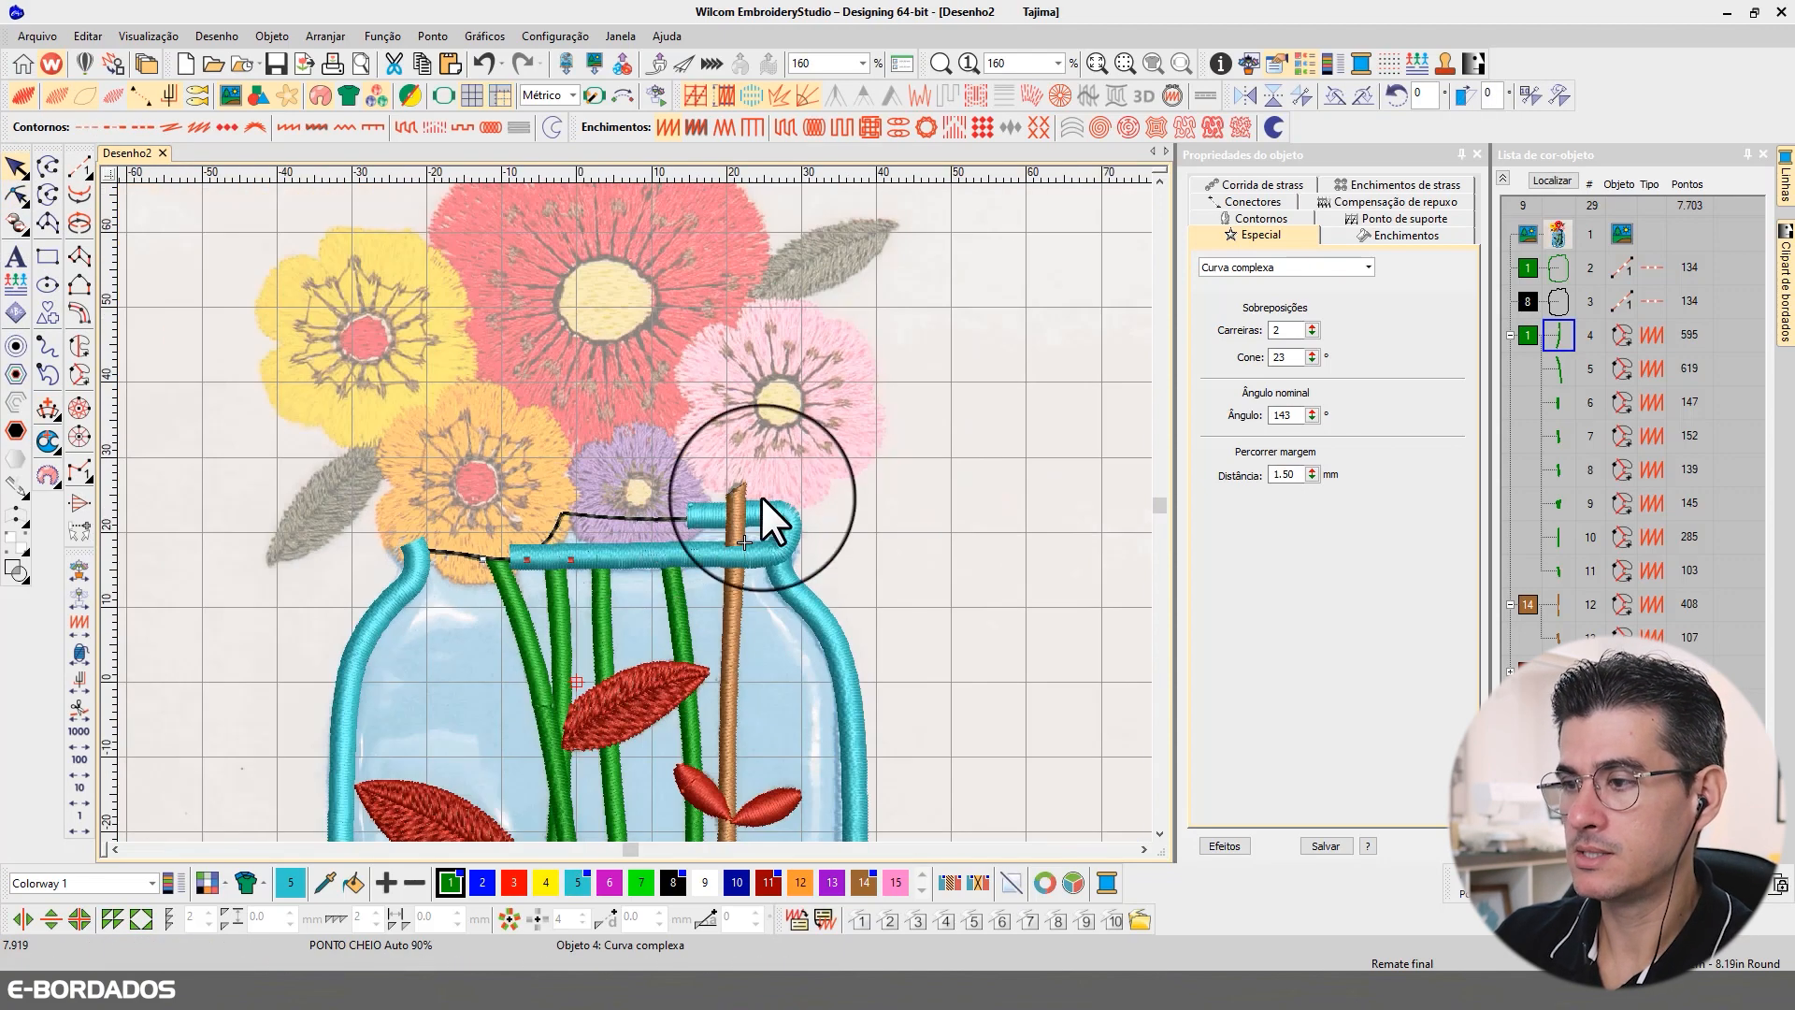
{"action": "left_click", "coordinate": [952, 428]}
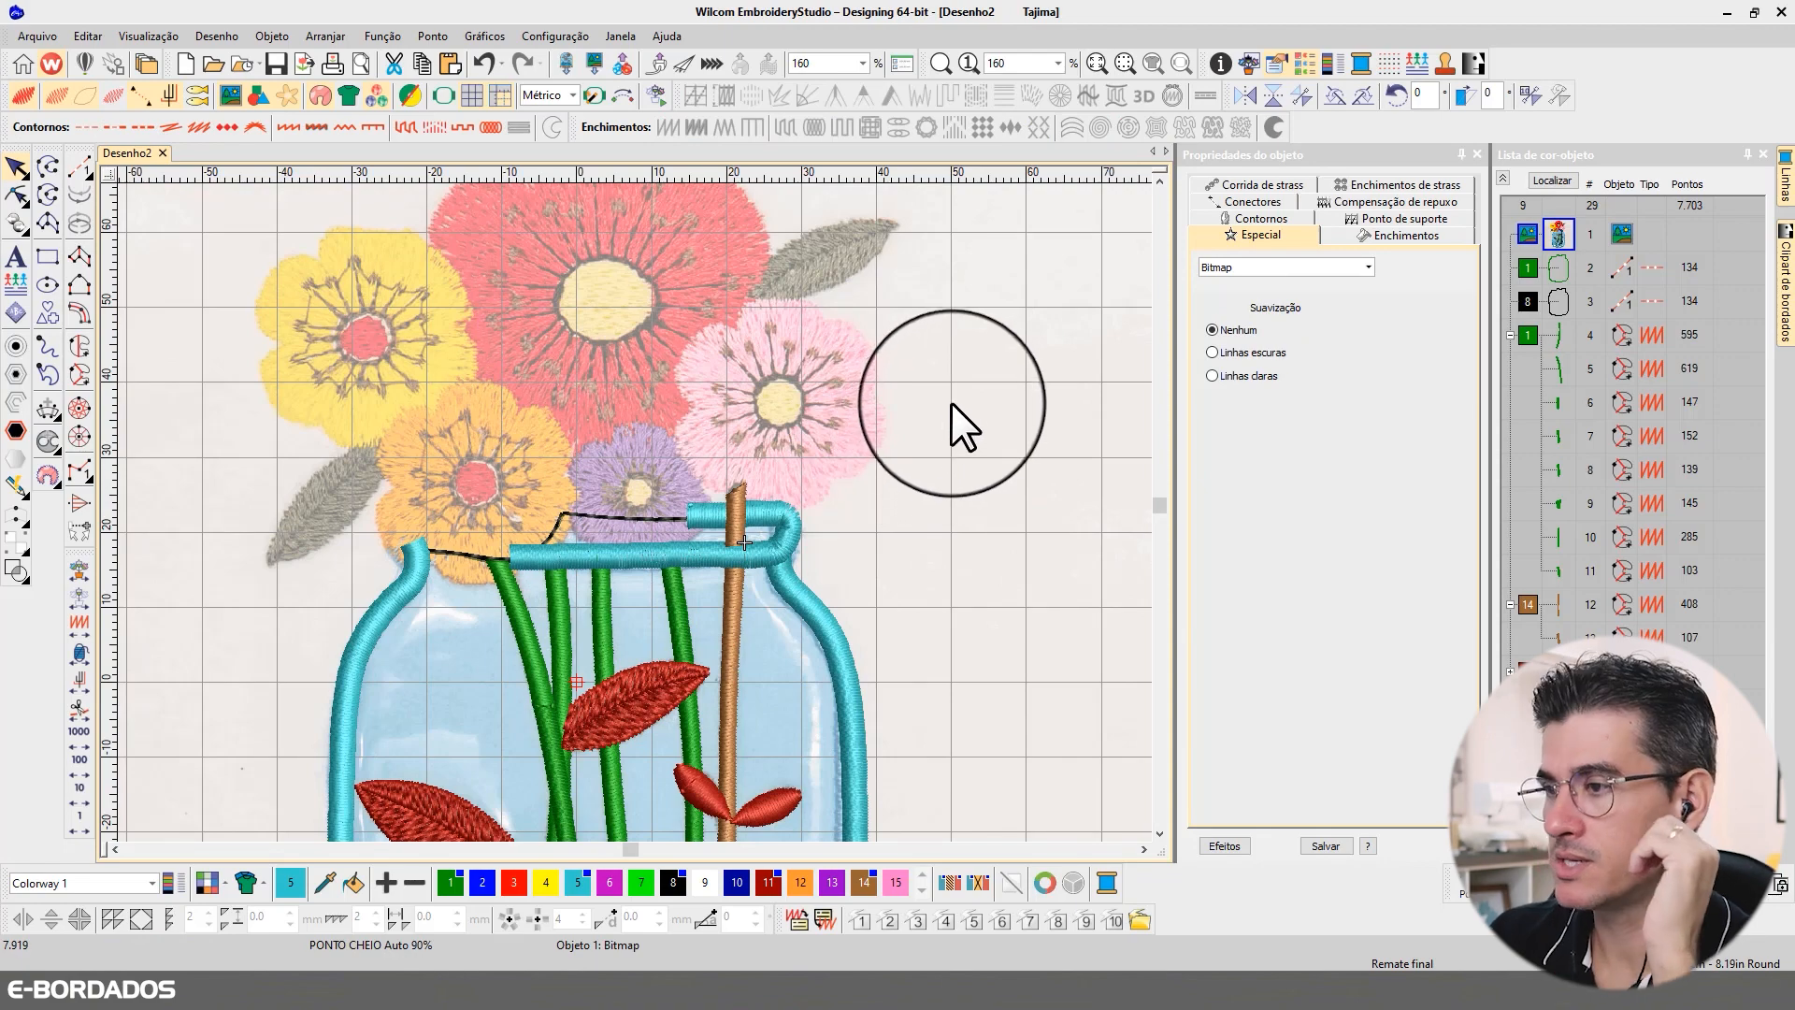
{"action": "scroll", "coordinate": [627, 519], "scroll_direction": "down", "scroll_amount": 3}
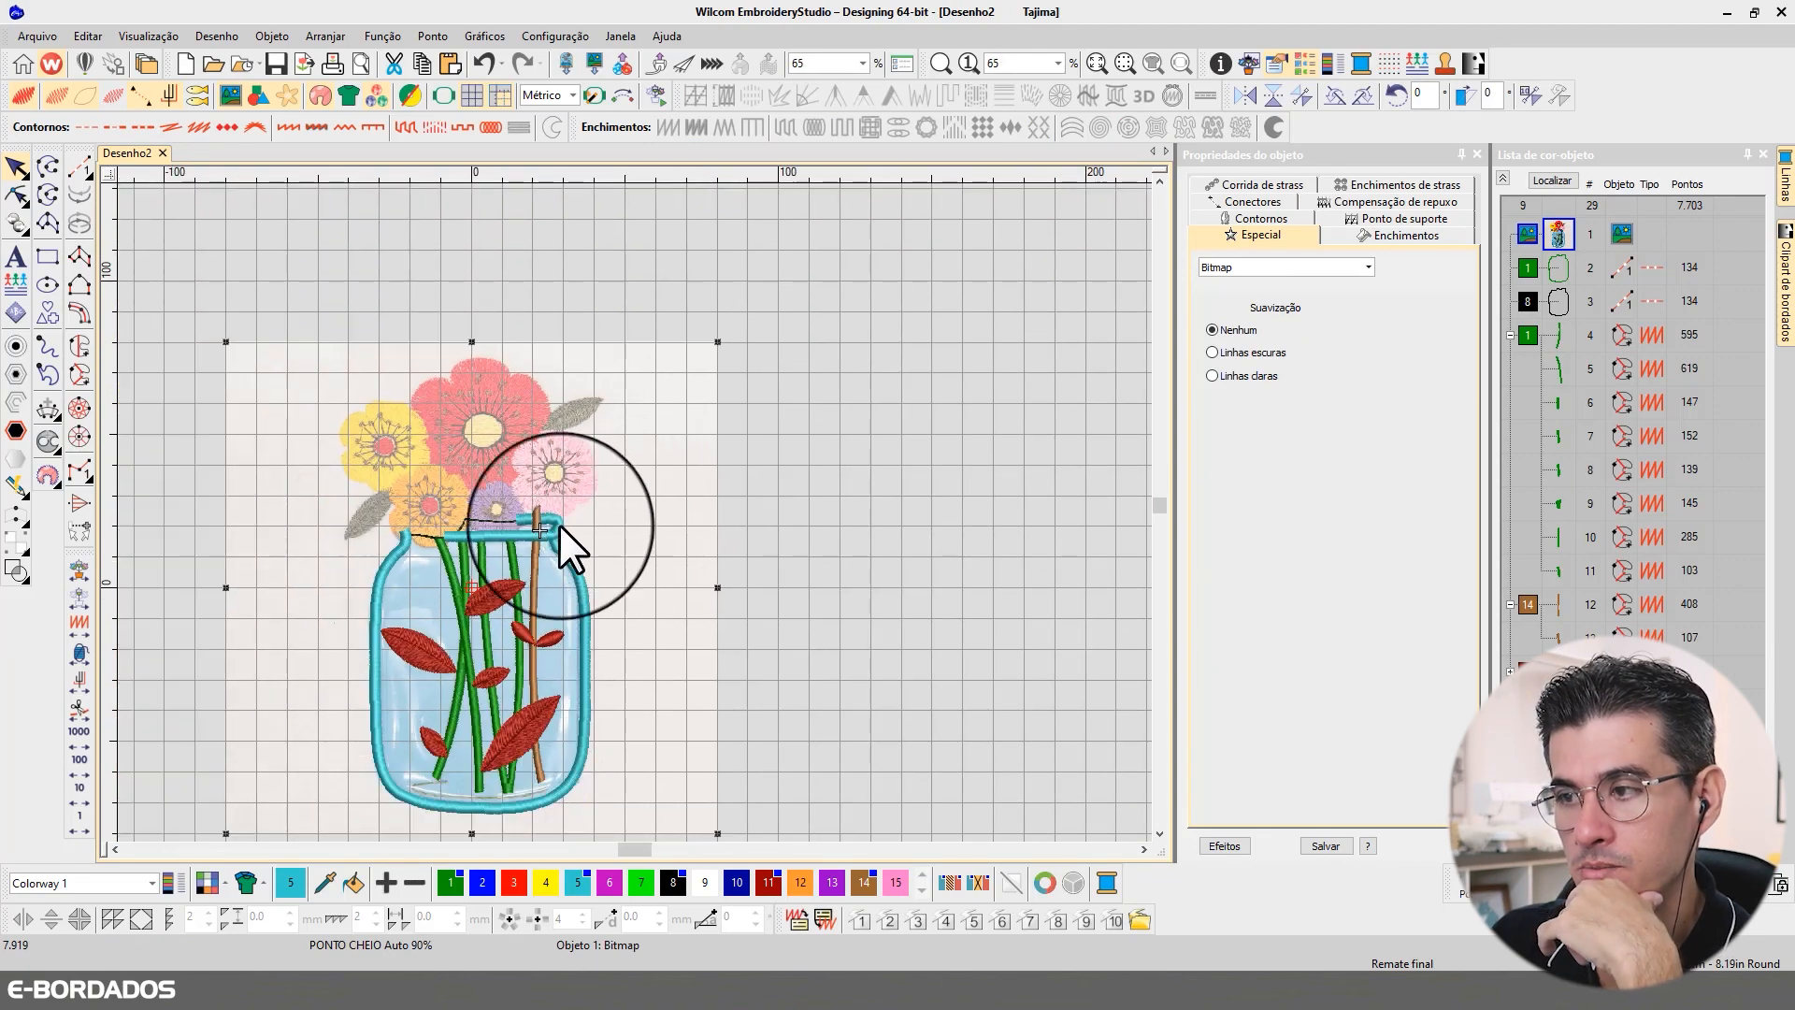
{"action": "left_click", "coordinate": [771, 494]}
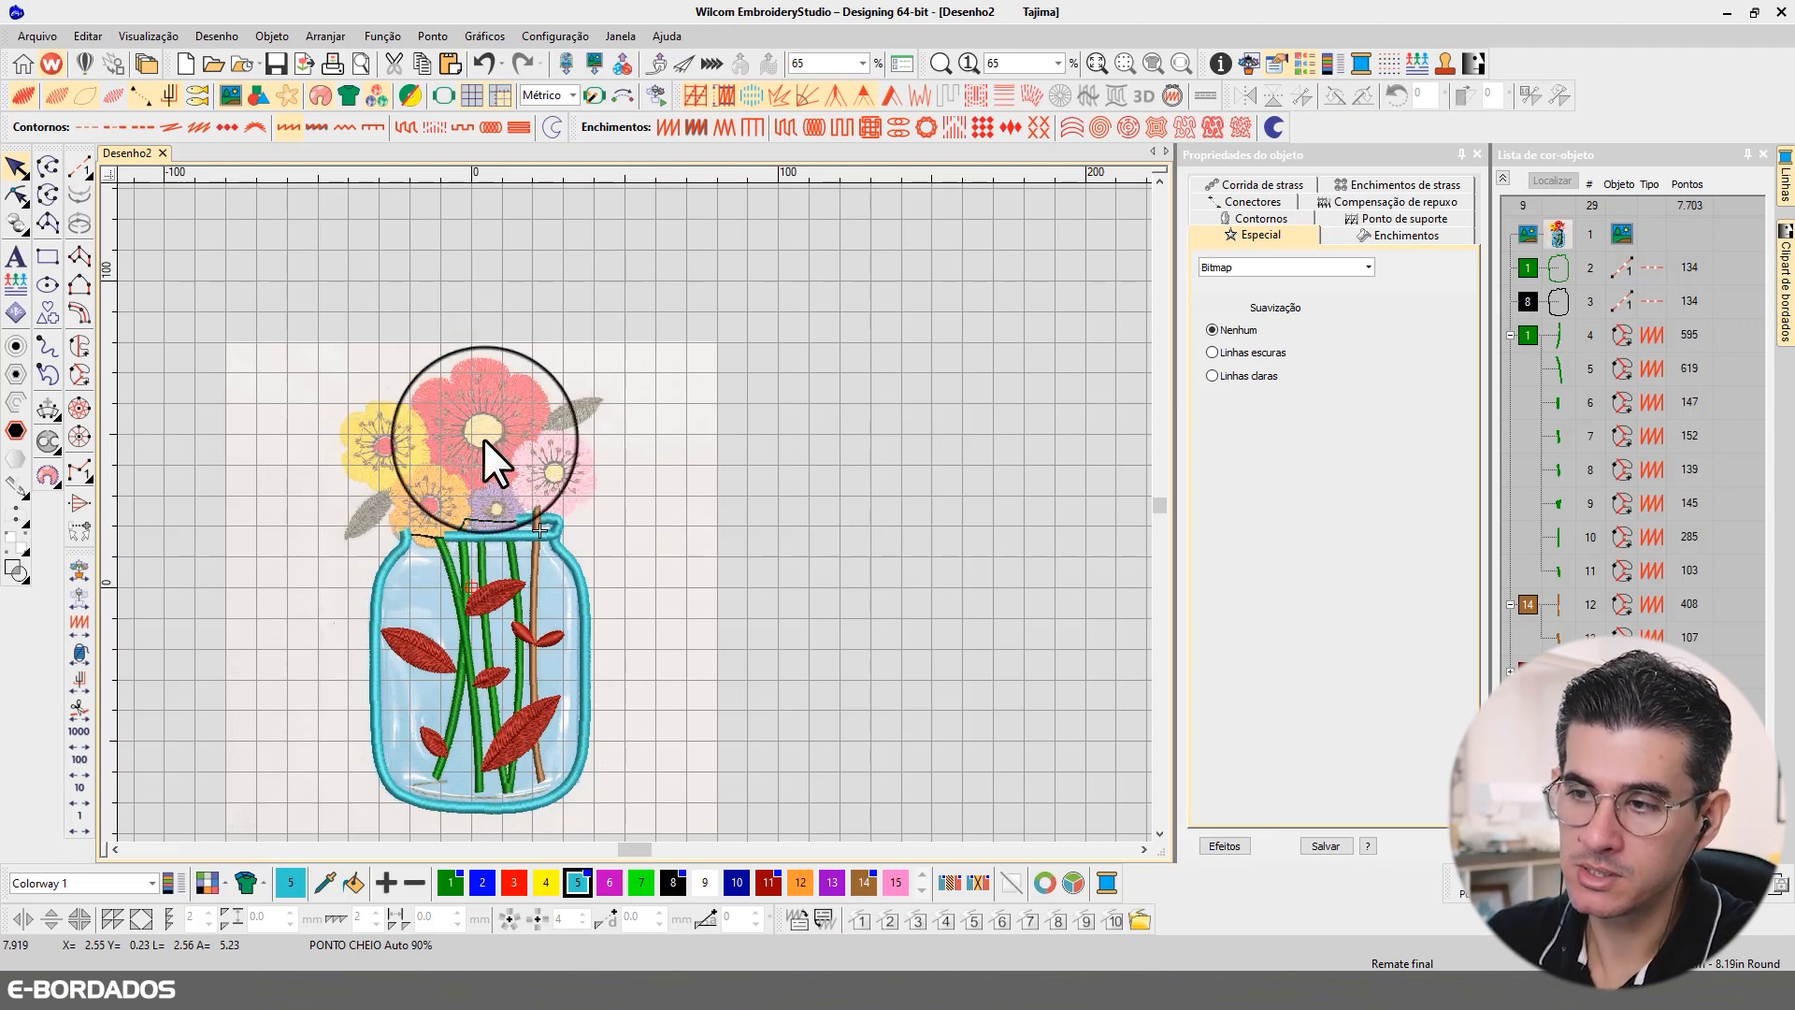
{"action": "scroll", "coordinate": [458, 505], "scroll_direction": "up", "scroll_amount": 2}
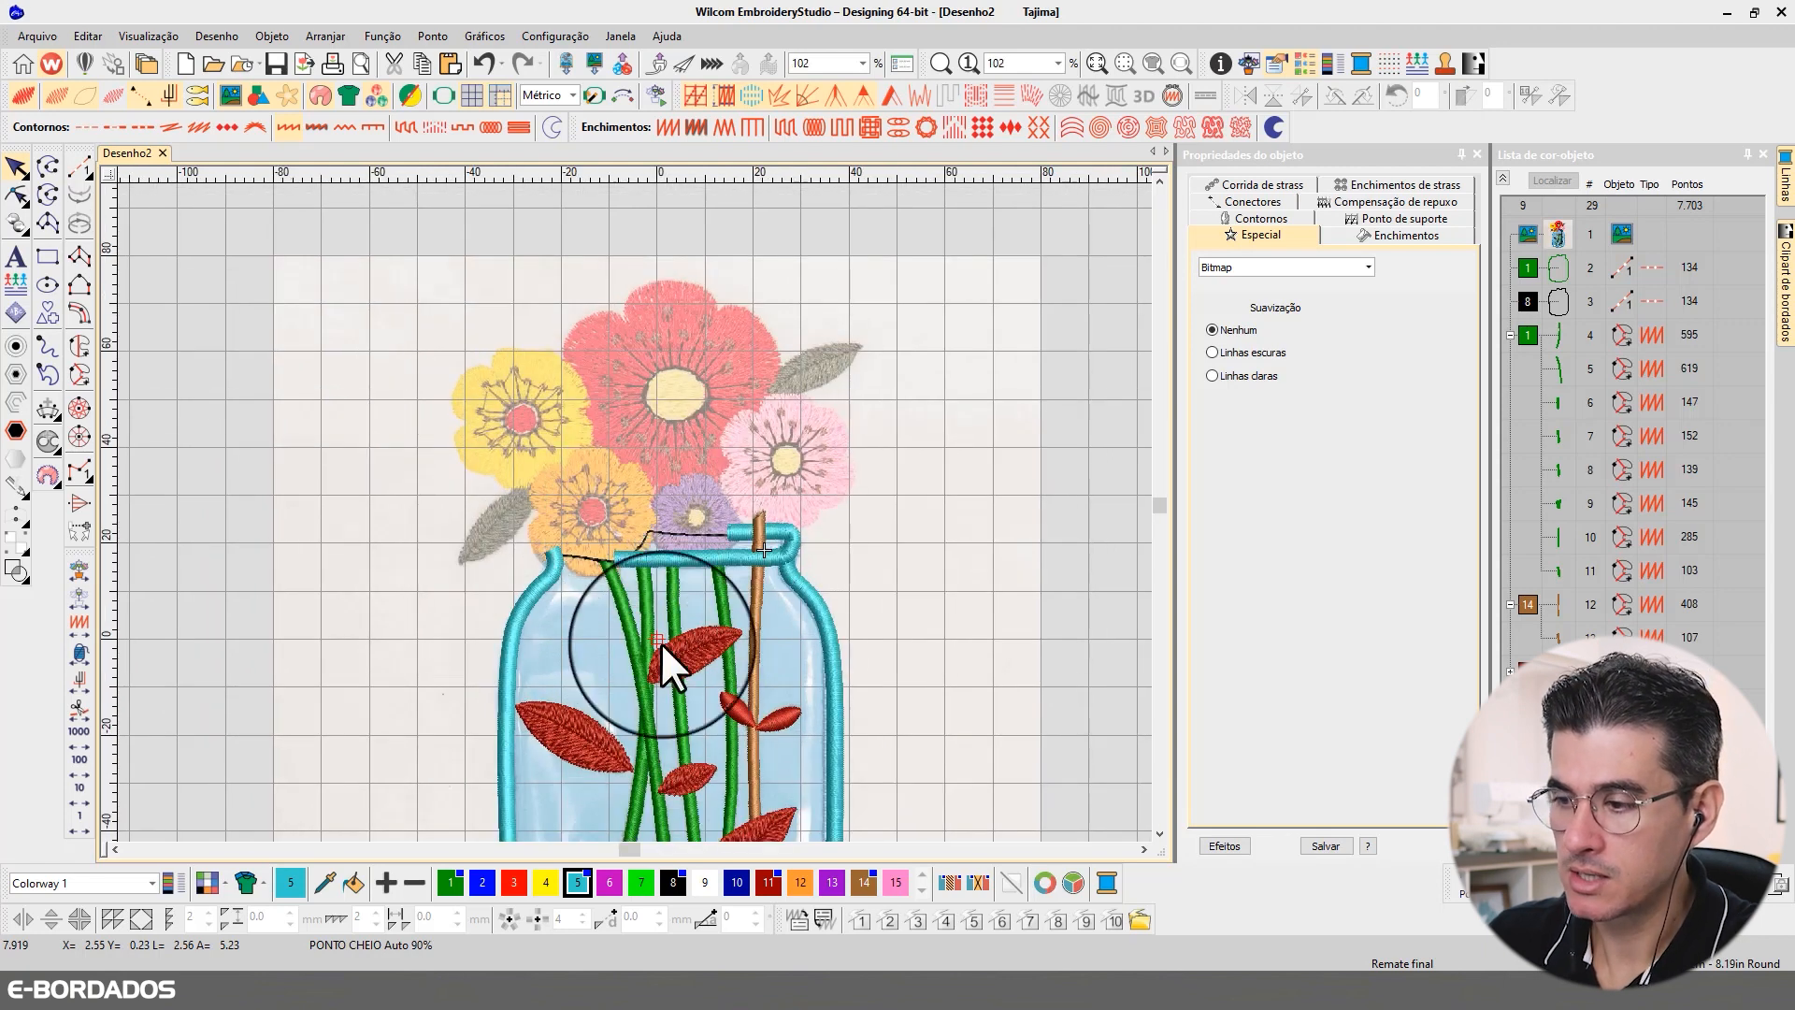
Step: Make dark red colour 11 current and adopt the Tatami fill properties of the upper red leaf inside the jar
{"action": "left_click", "coordinate": [768, 883]}
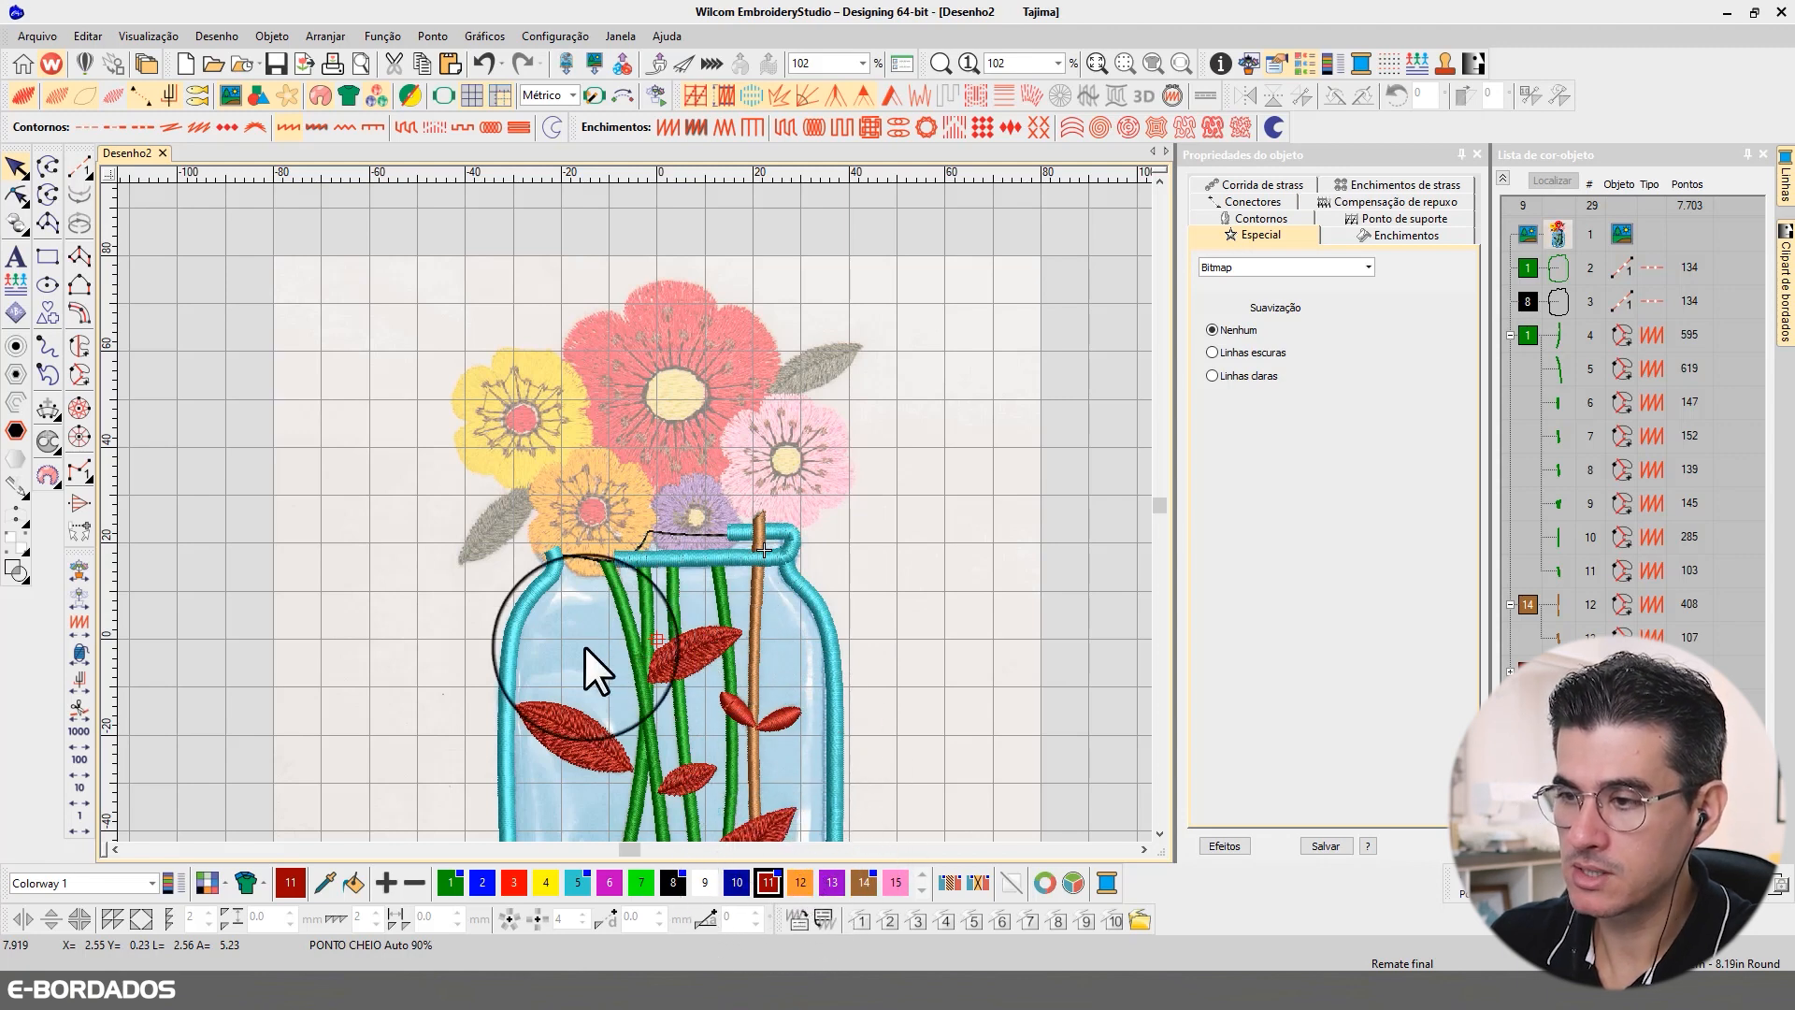
{"action": "key", "text": "b"}
{"action": "left_click", "coordinate": [963, 627]}
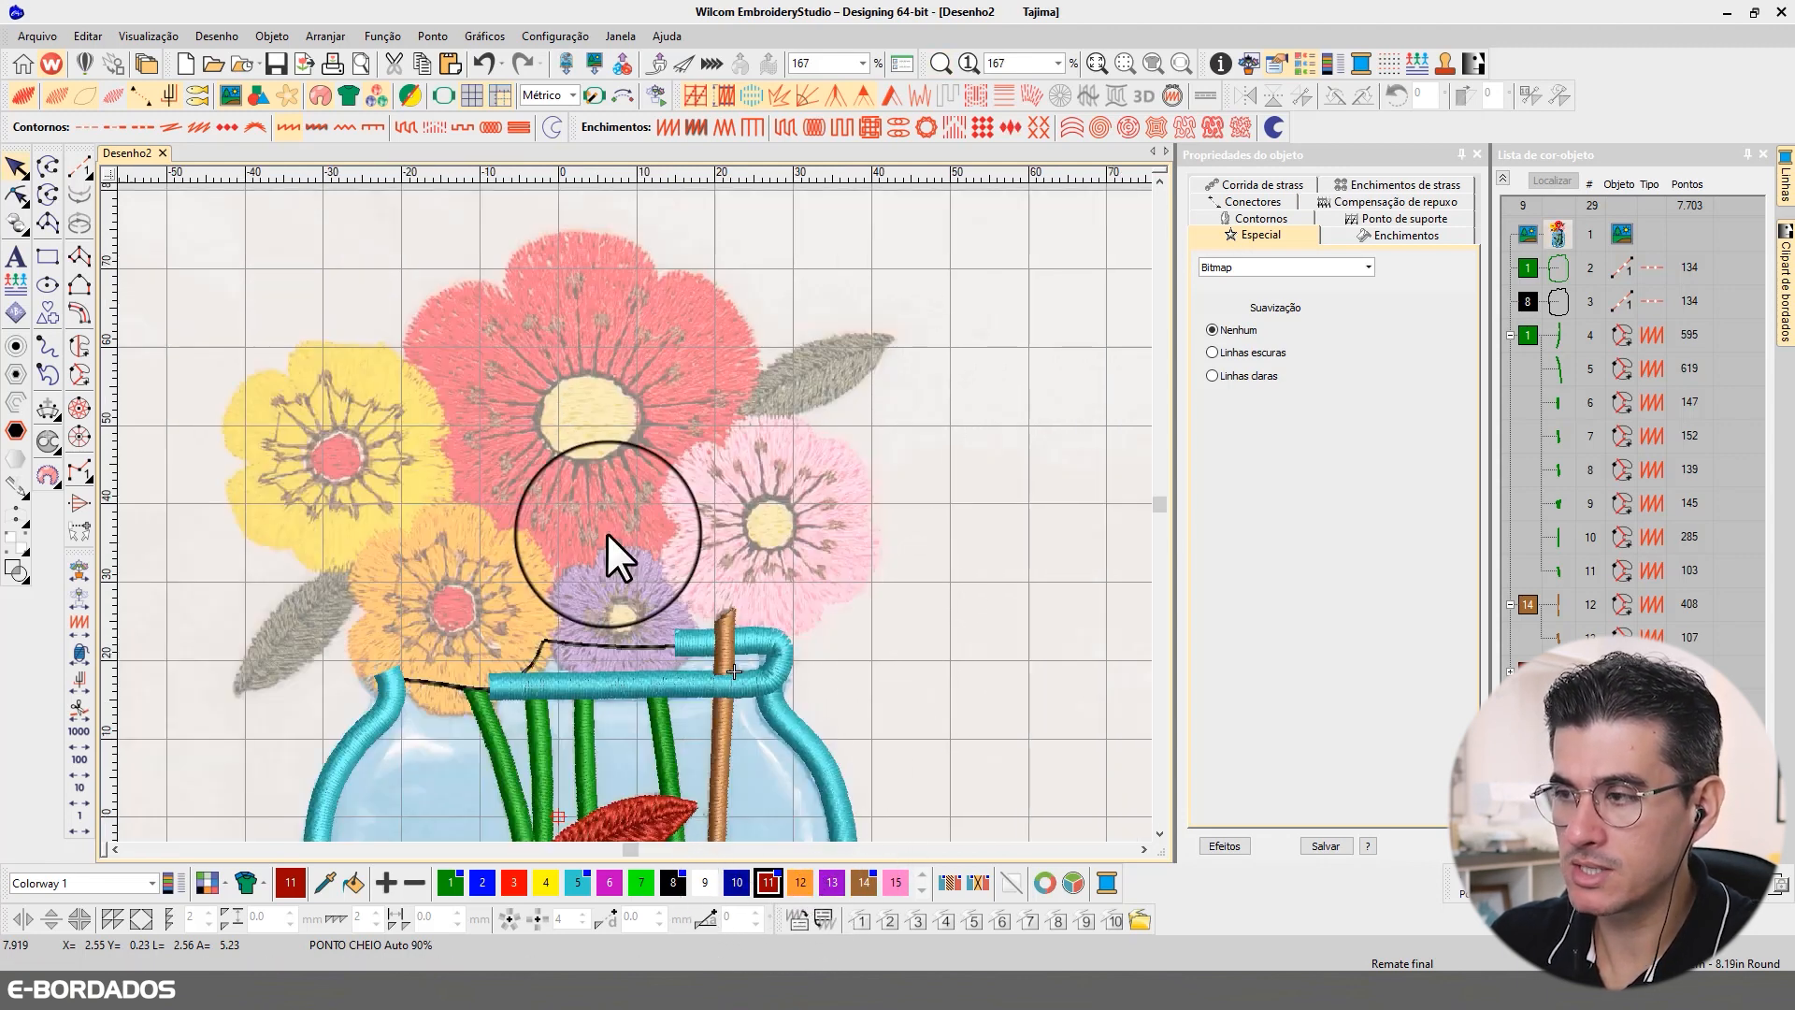
{"action": "left_click", "coordinate": [21, 170]}
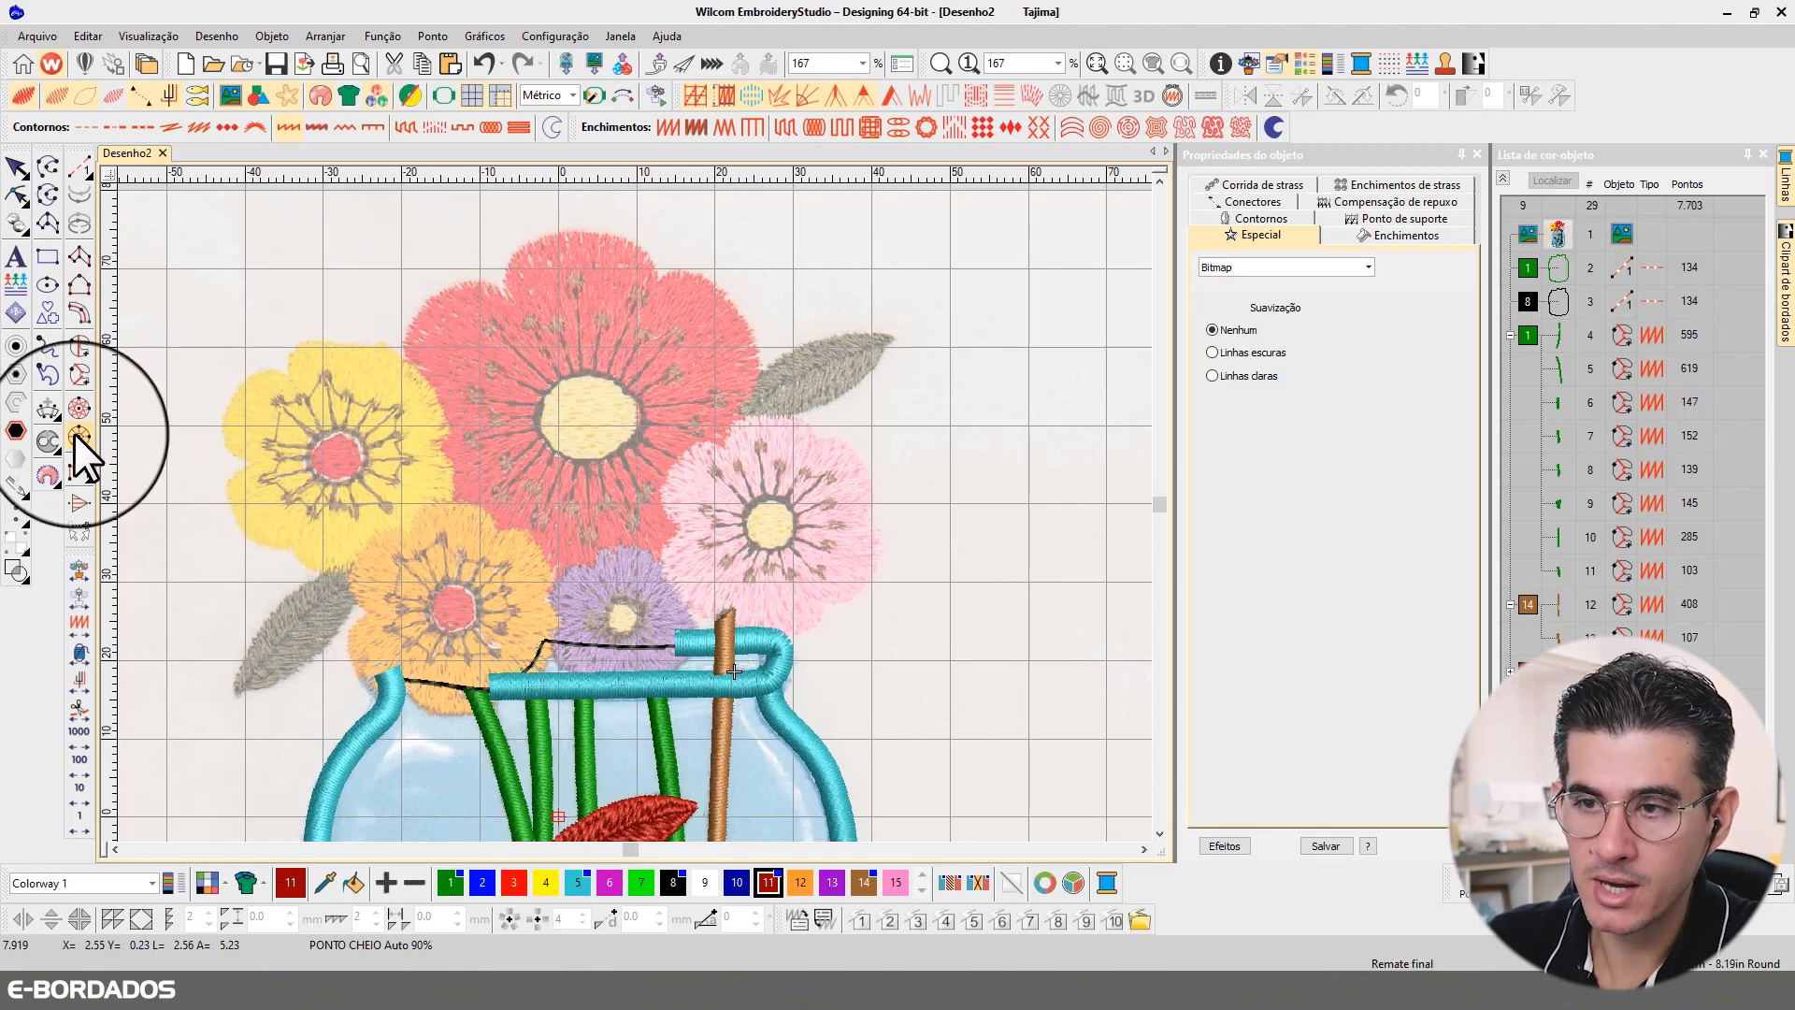
{"action": "scroll", "coordinate": [1160, 836], "scroll_direction": "down", "scroll_amount": 3}
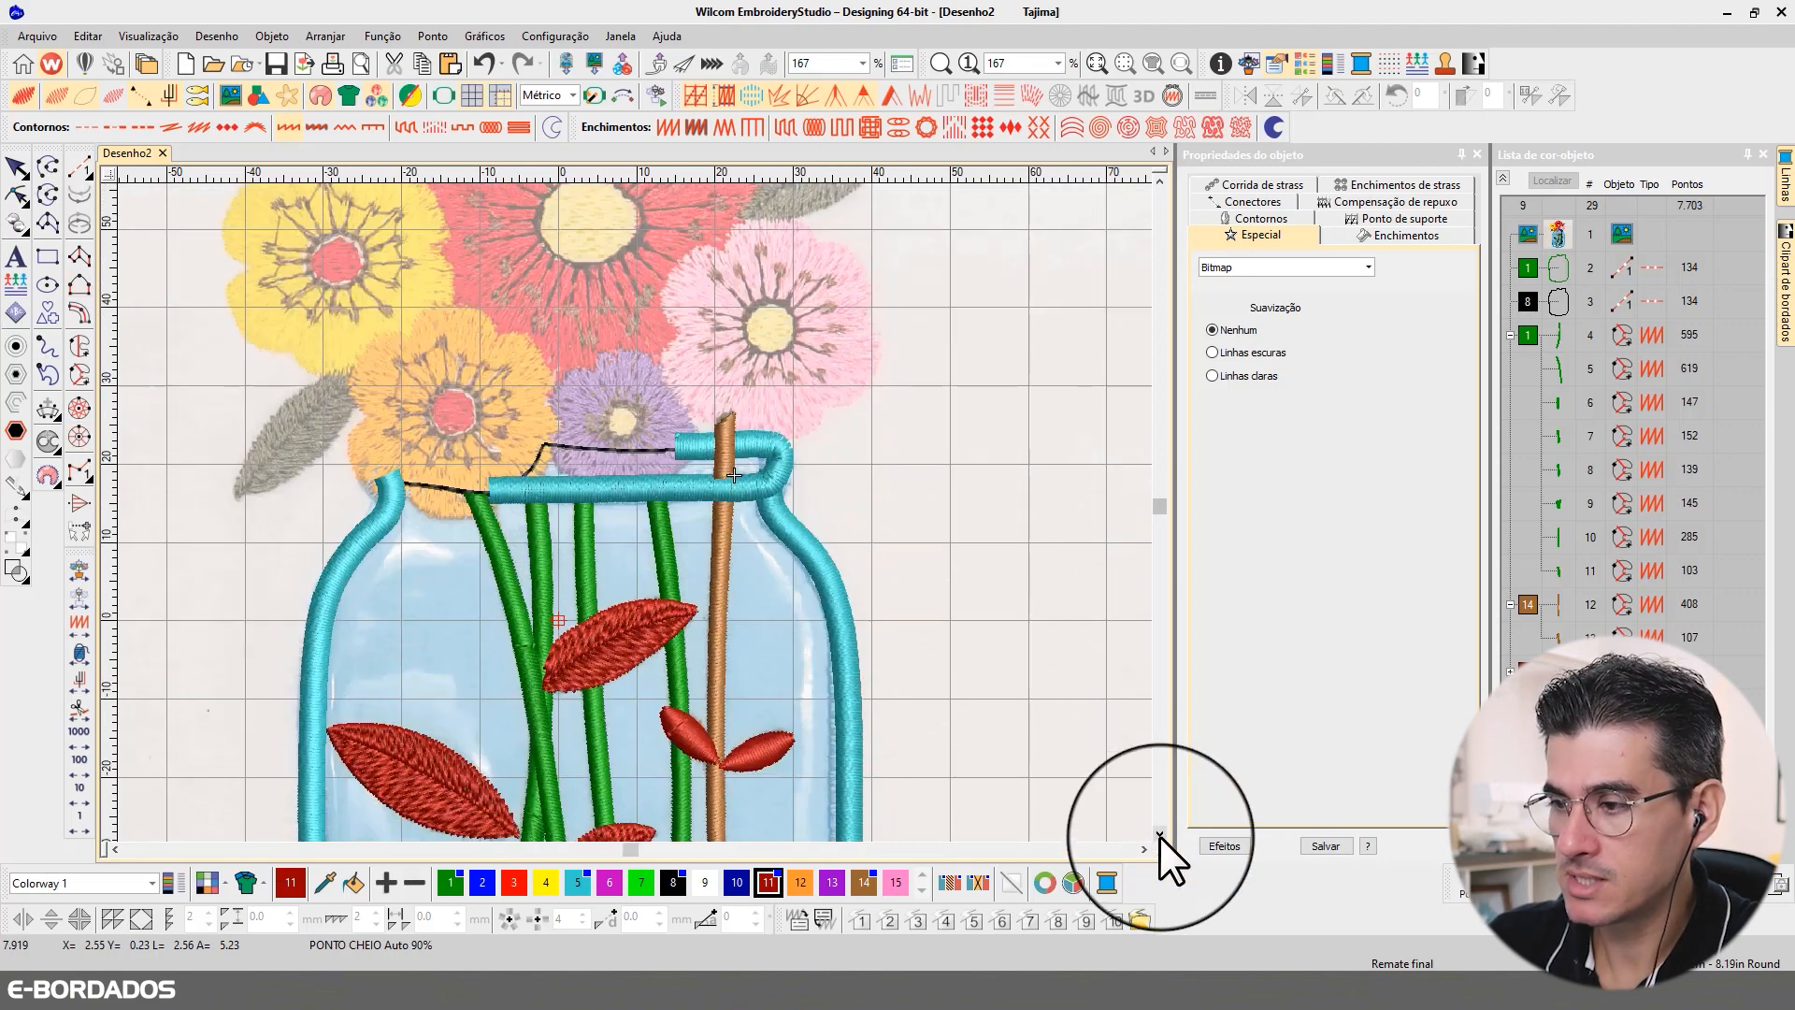
{"action": "left_click", "coordinate": [622, 612]}
{"action": "left_click", "coordinate": [610, 616]}
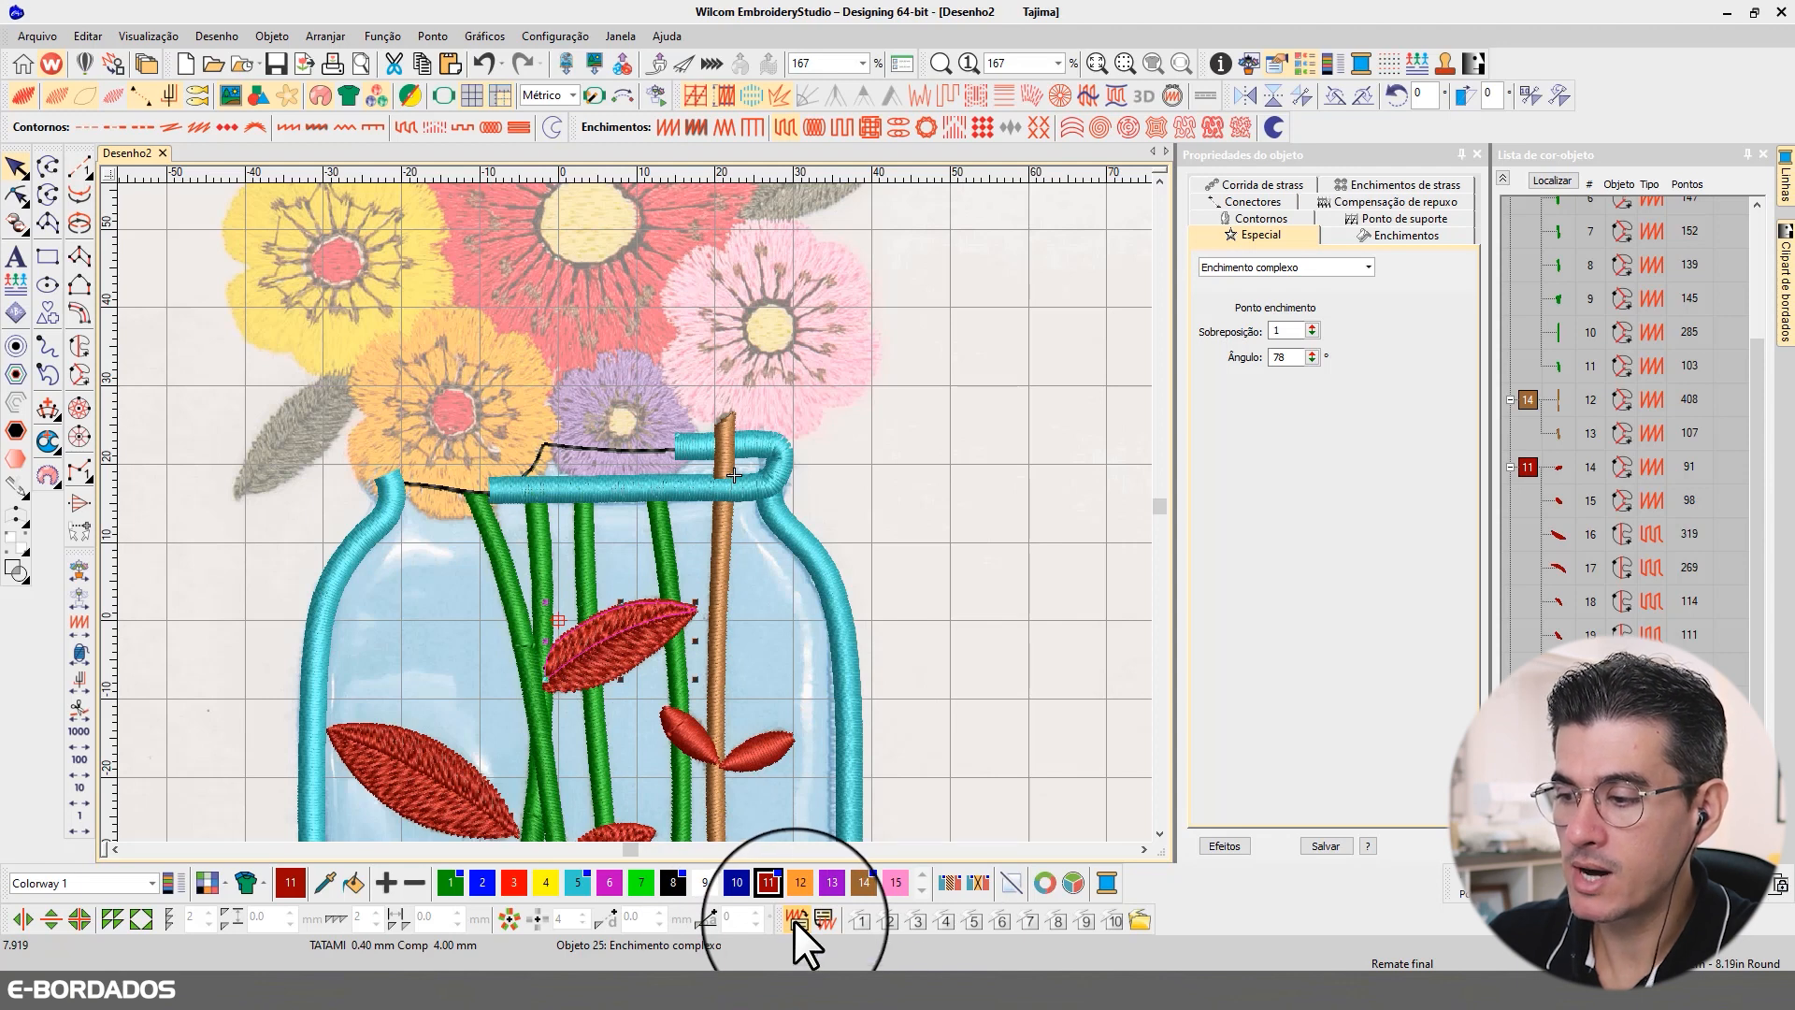
{"action": "key", "text": "Escape"}
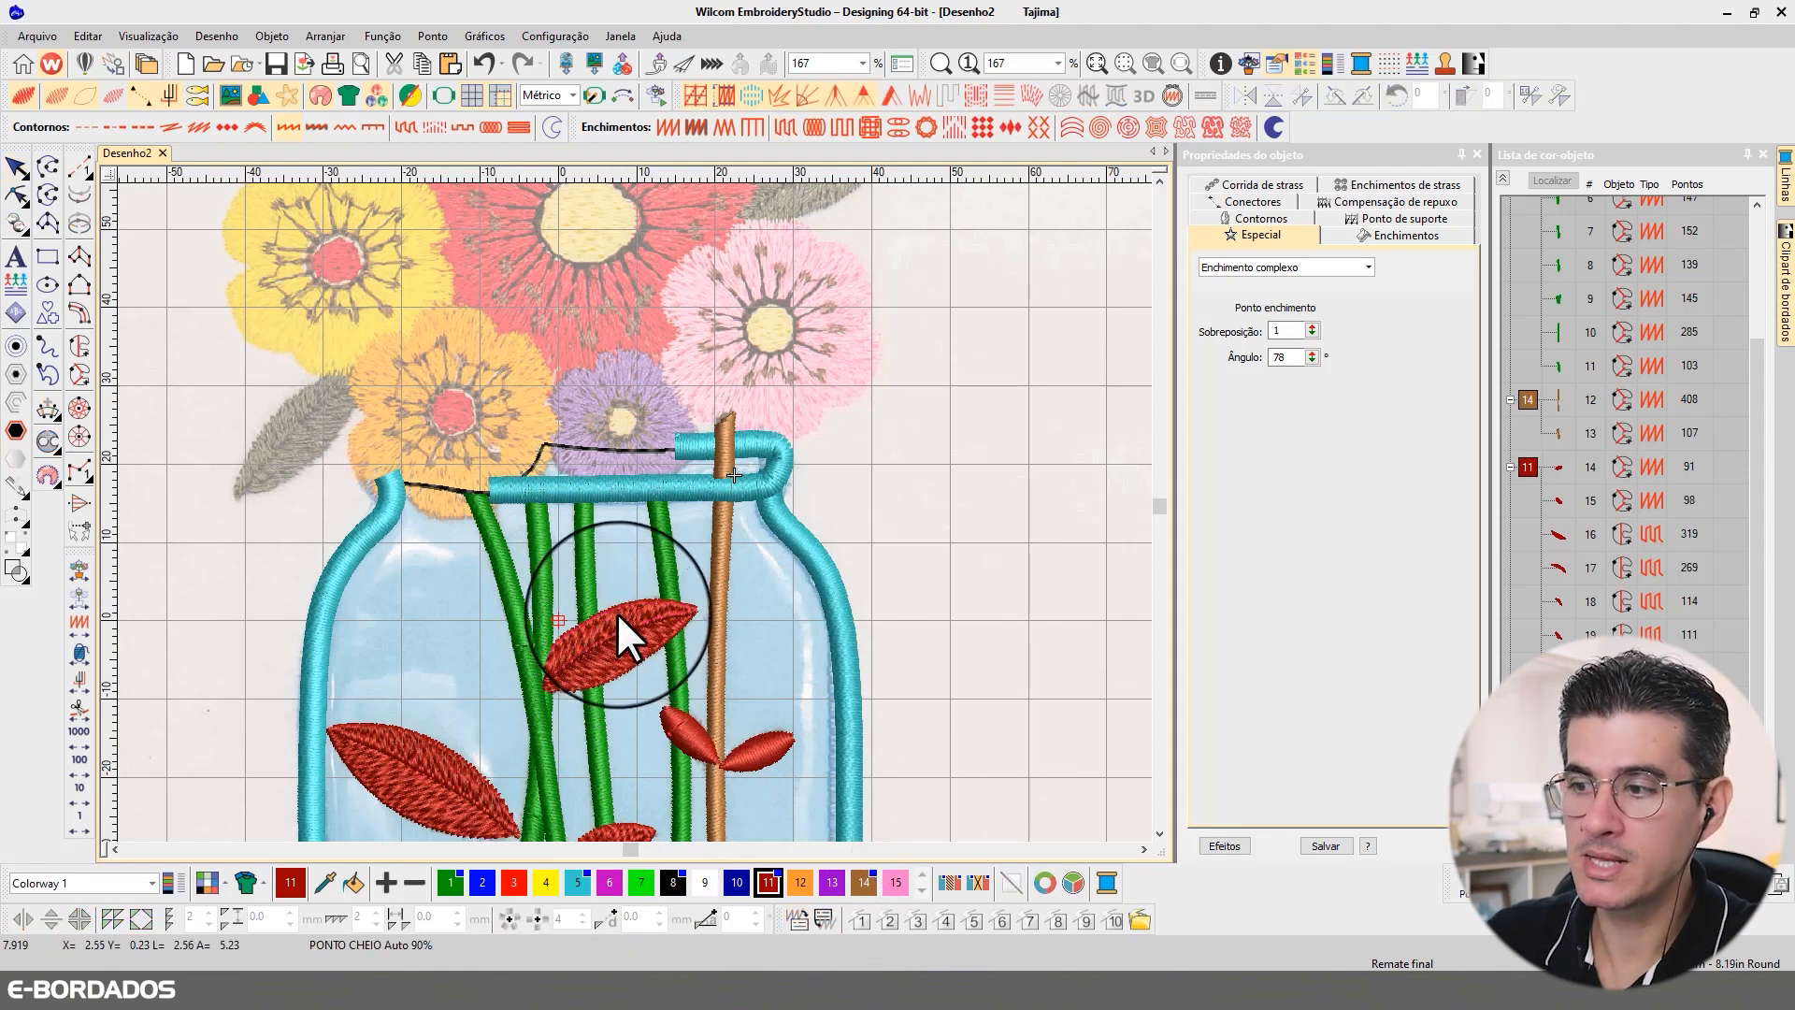
Step: Digitize the lower half of the grey leaf beside the orange flower as a dark red Complex Fill, running from tip to tip
{"action": "left_click", "coordinate": [80, 346]}
{"action": "left_click", "coordinate": [356, 381]}
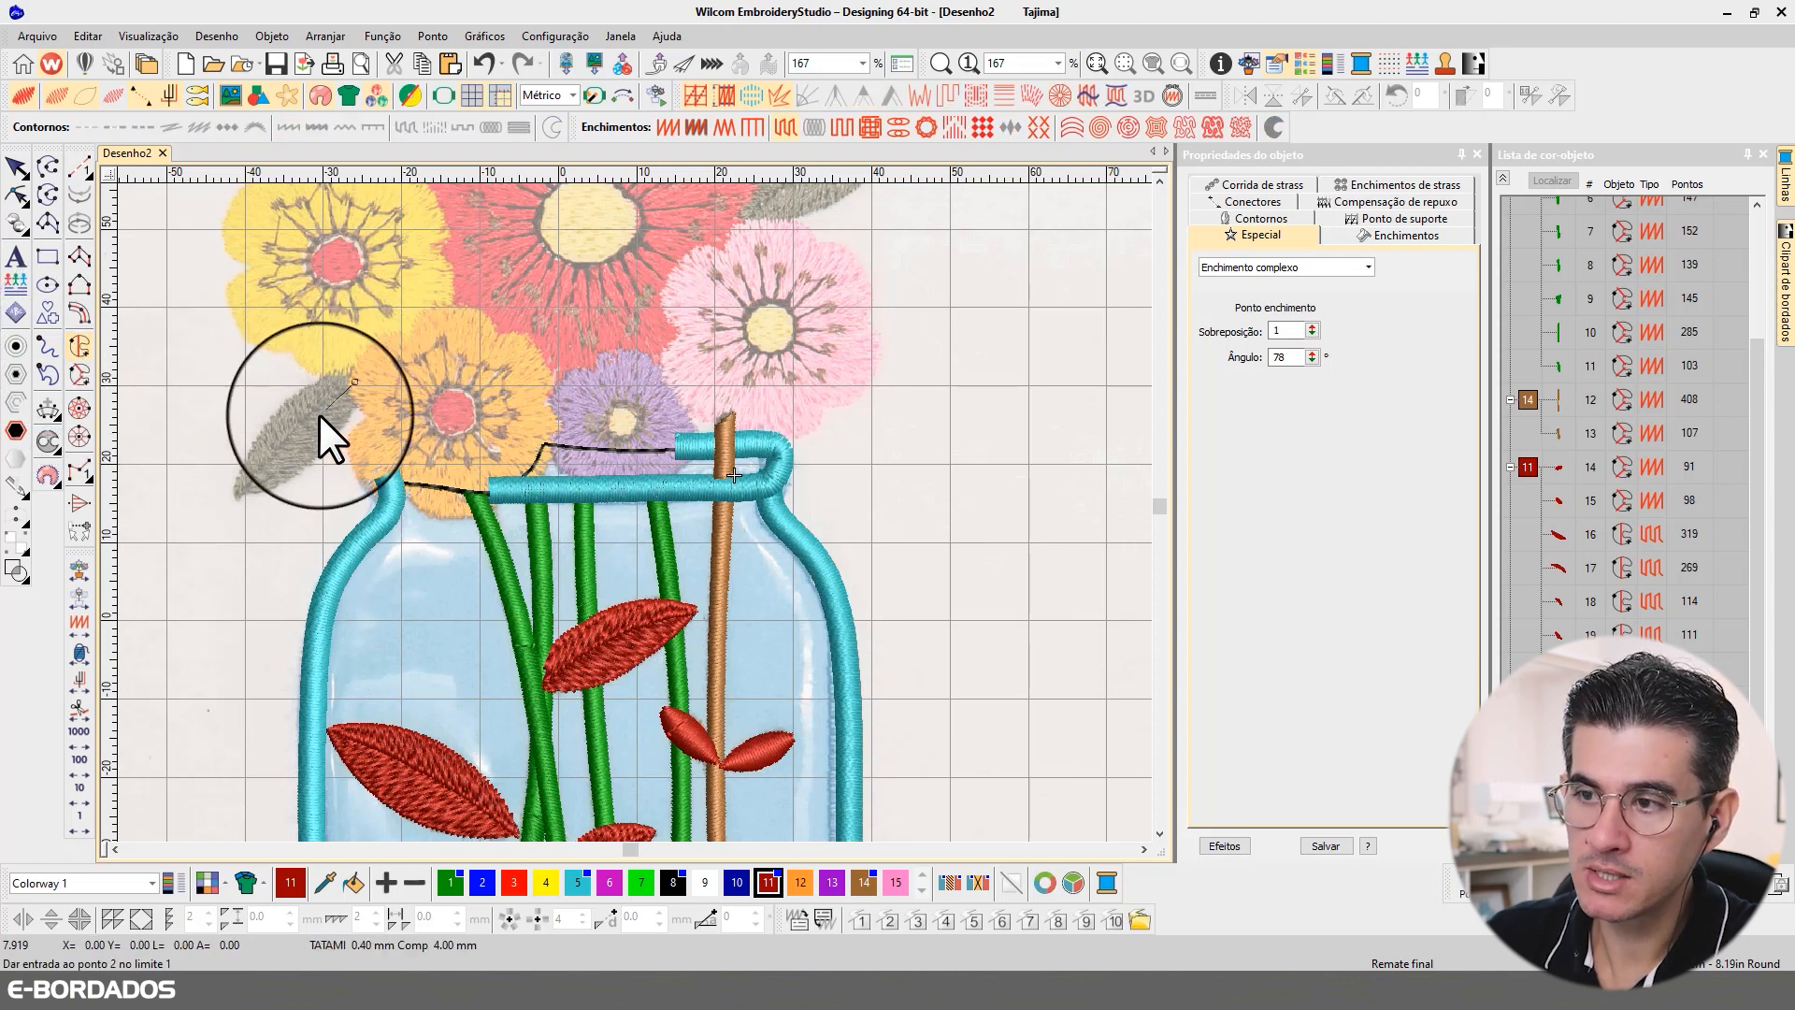
{"action": "left_click", "coordinate": [289, 433]}
{"action": "left_click", "coordinate": [235, 500]}
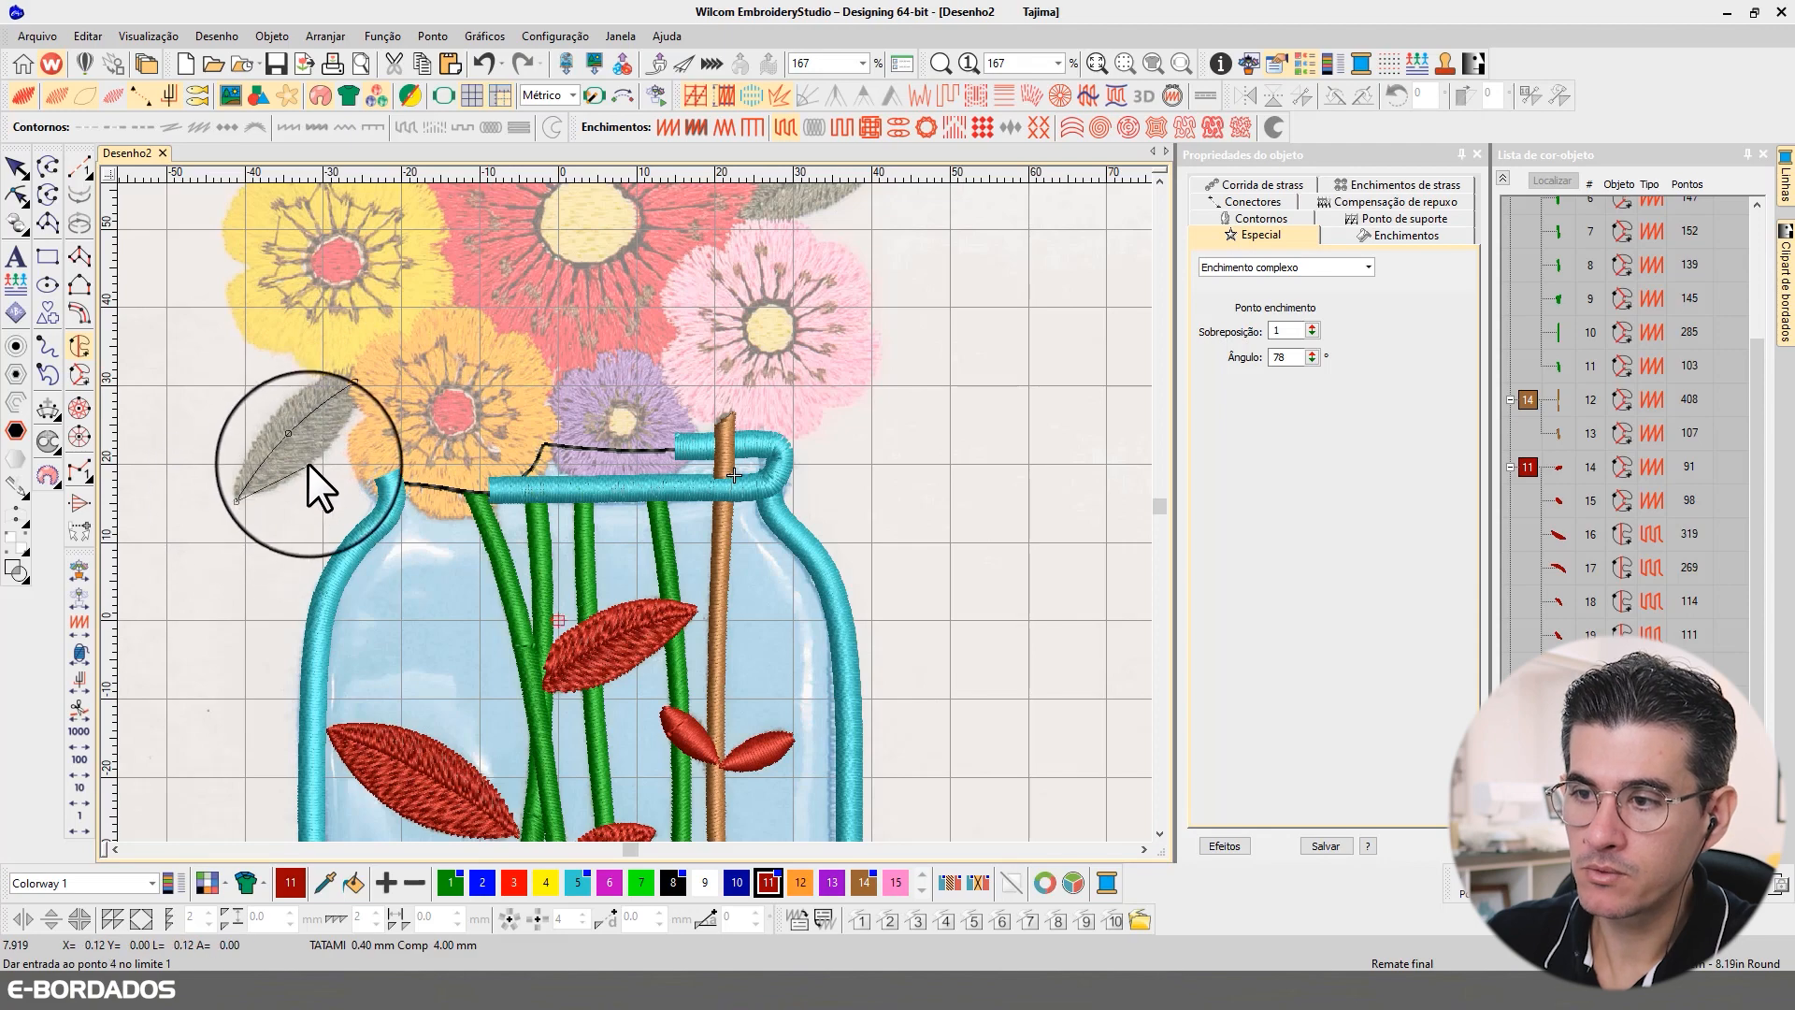
{"action": "left_click", "coordinate": [310, 462]}
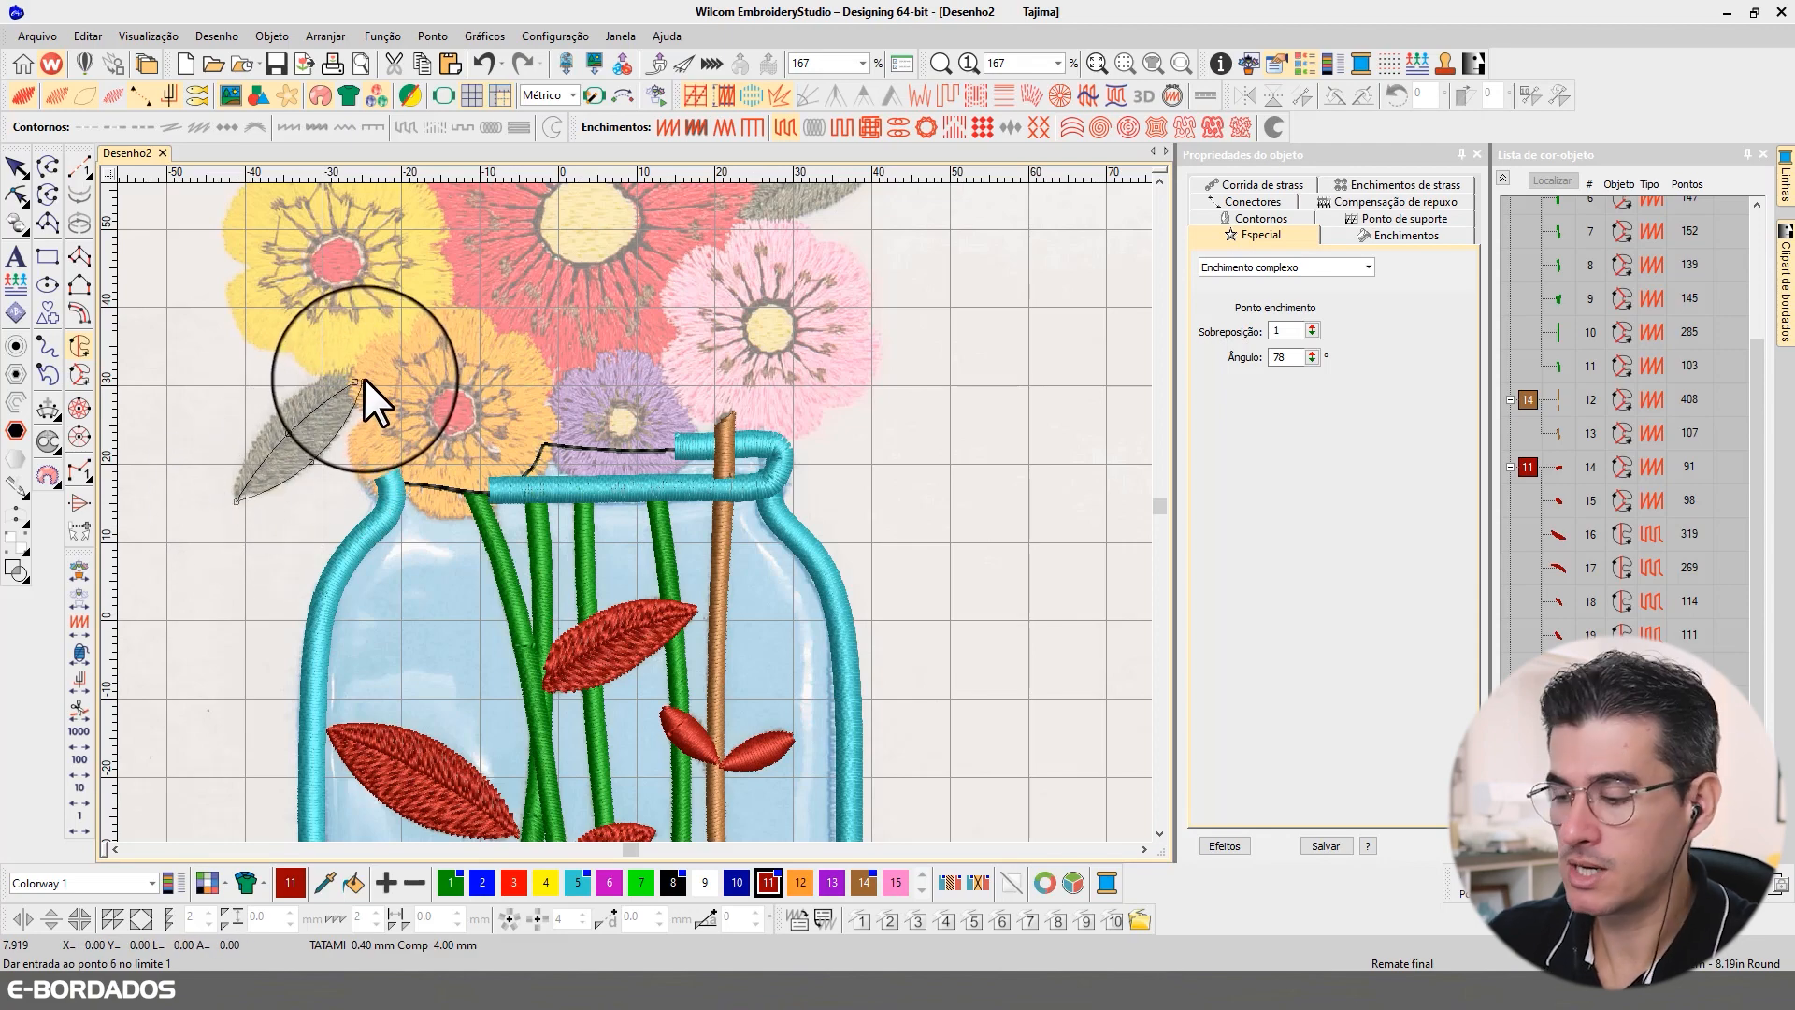
{"action": "key", "text": "Return"}
{"action": "key", "text": "Escape"}
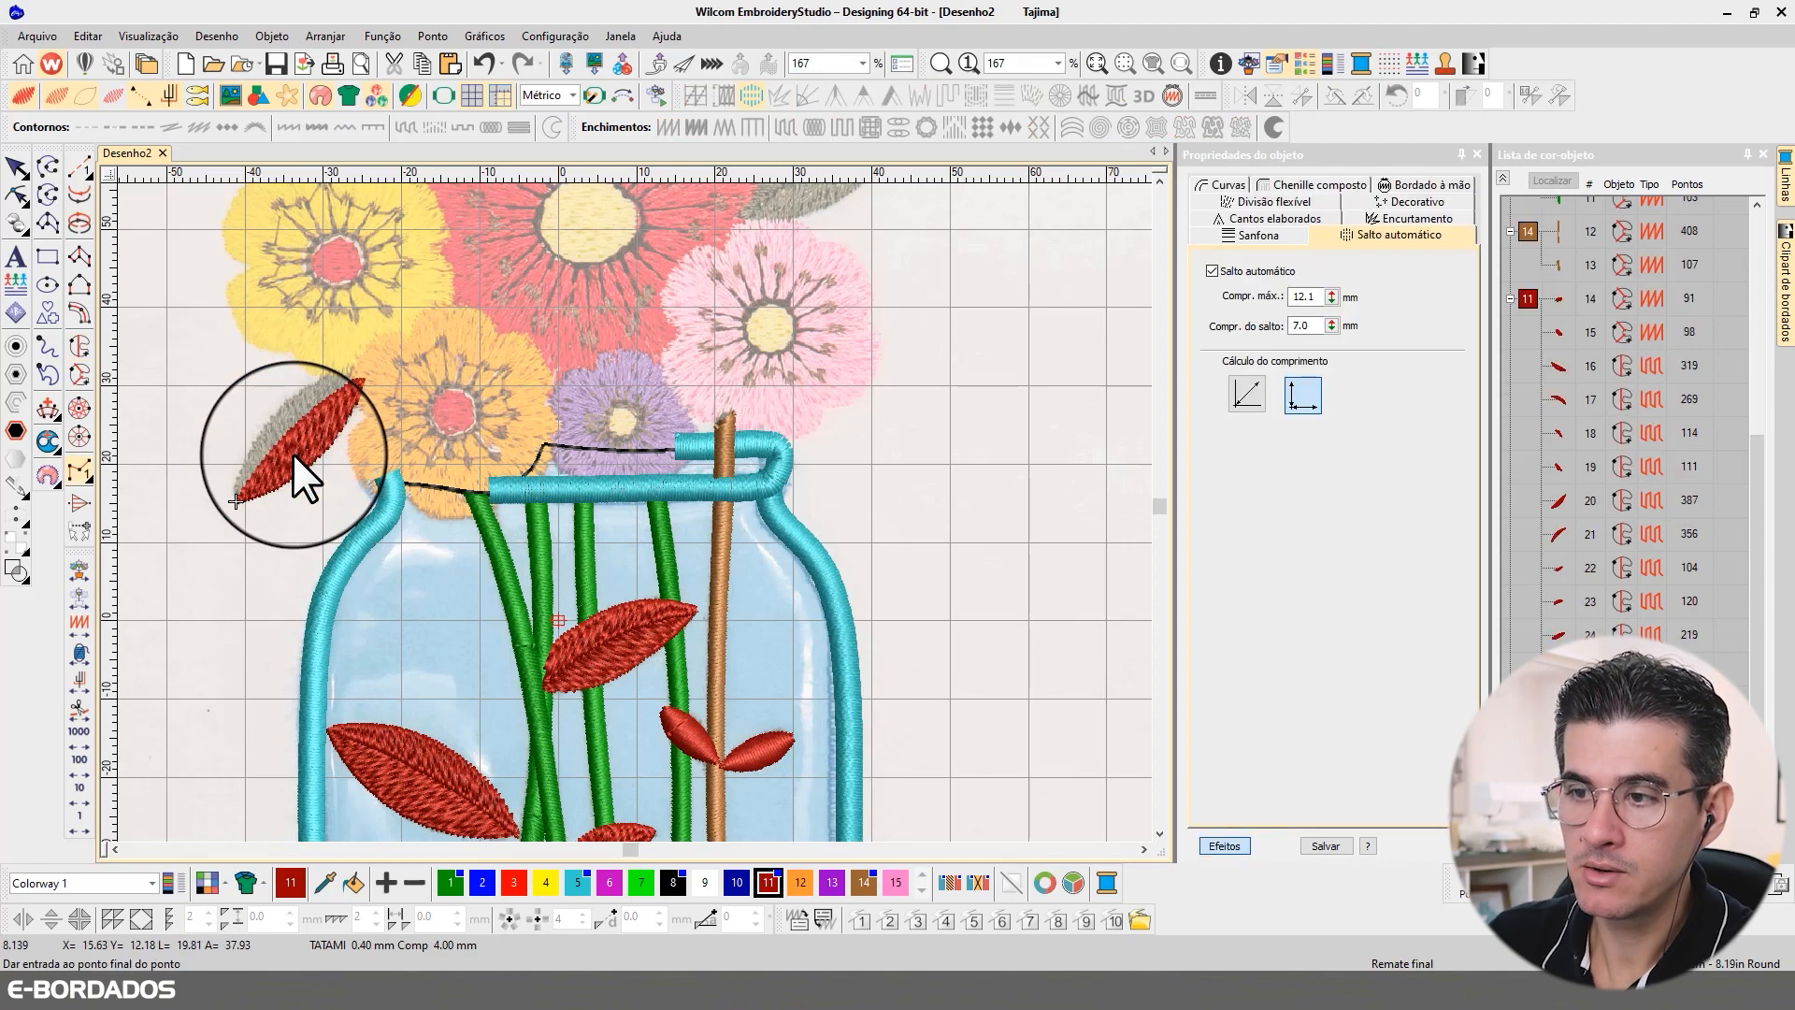
{"action": "left_click", "coordinate": [238, 497]}
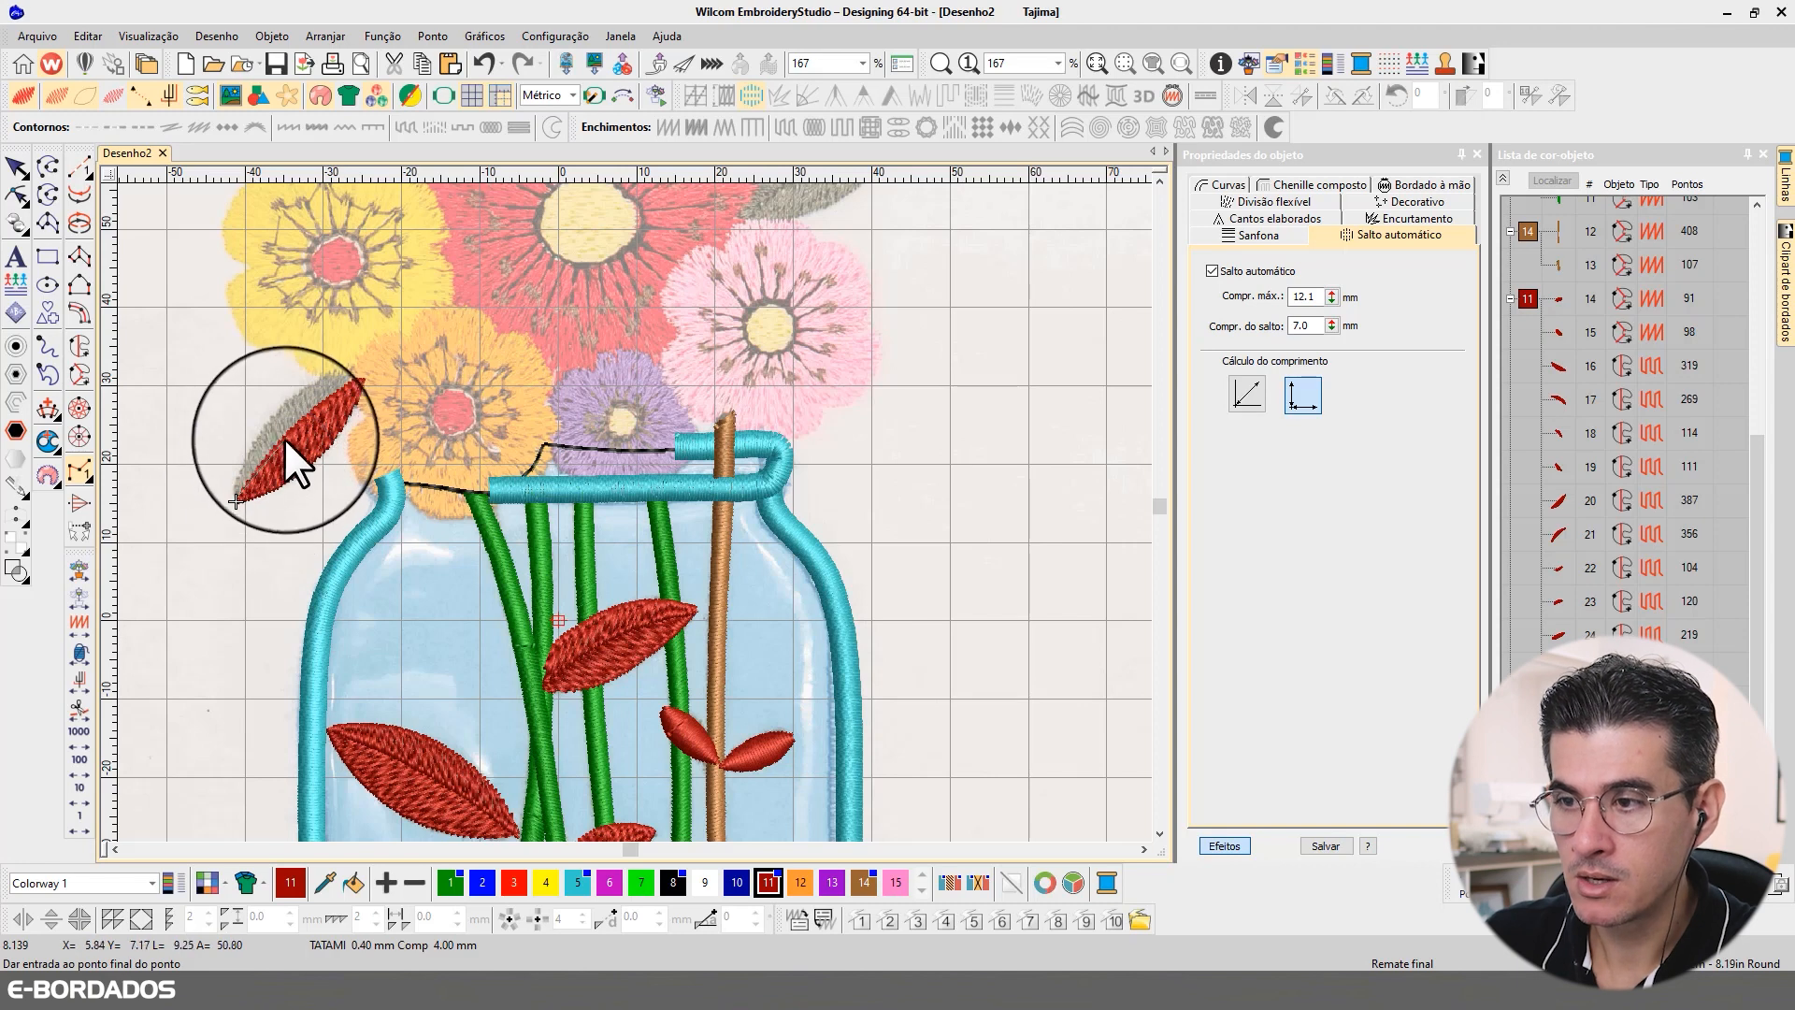
{"action": "left_click", "coordinate": [369, 372]}
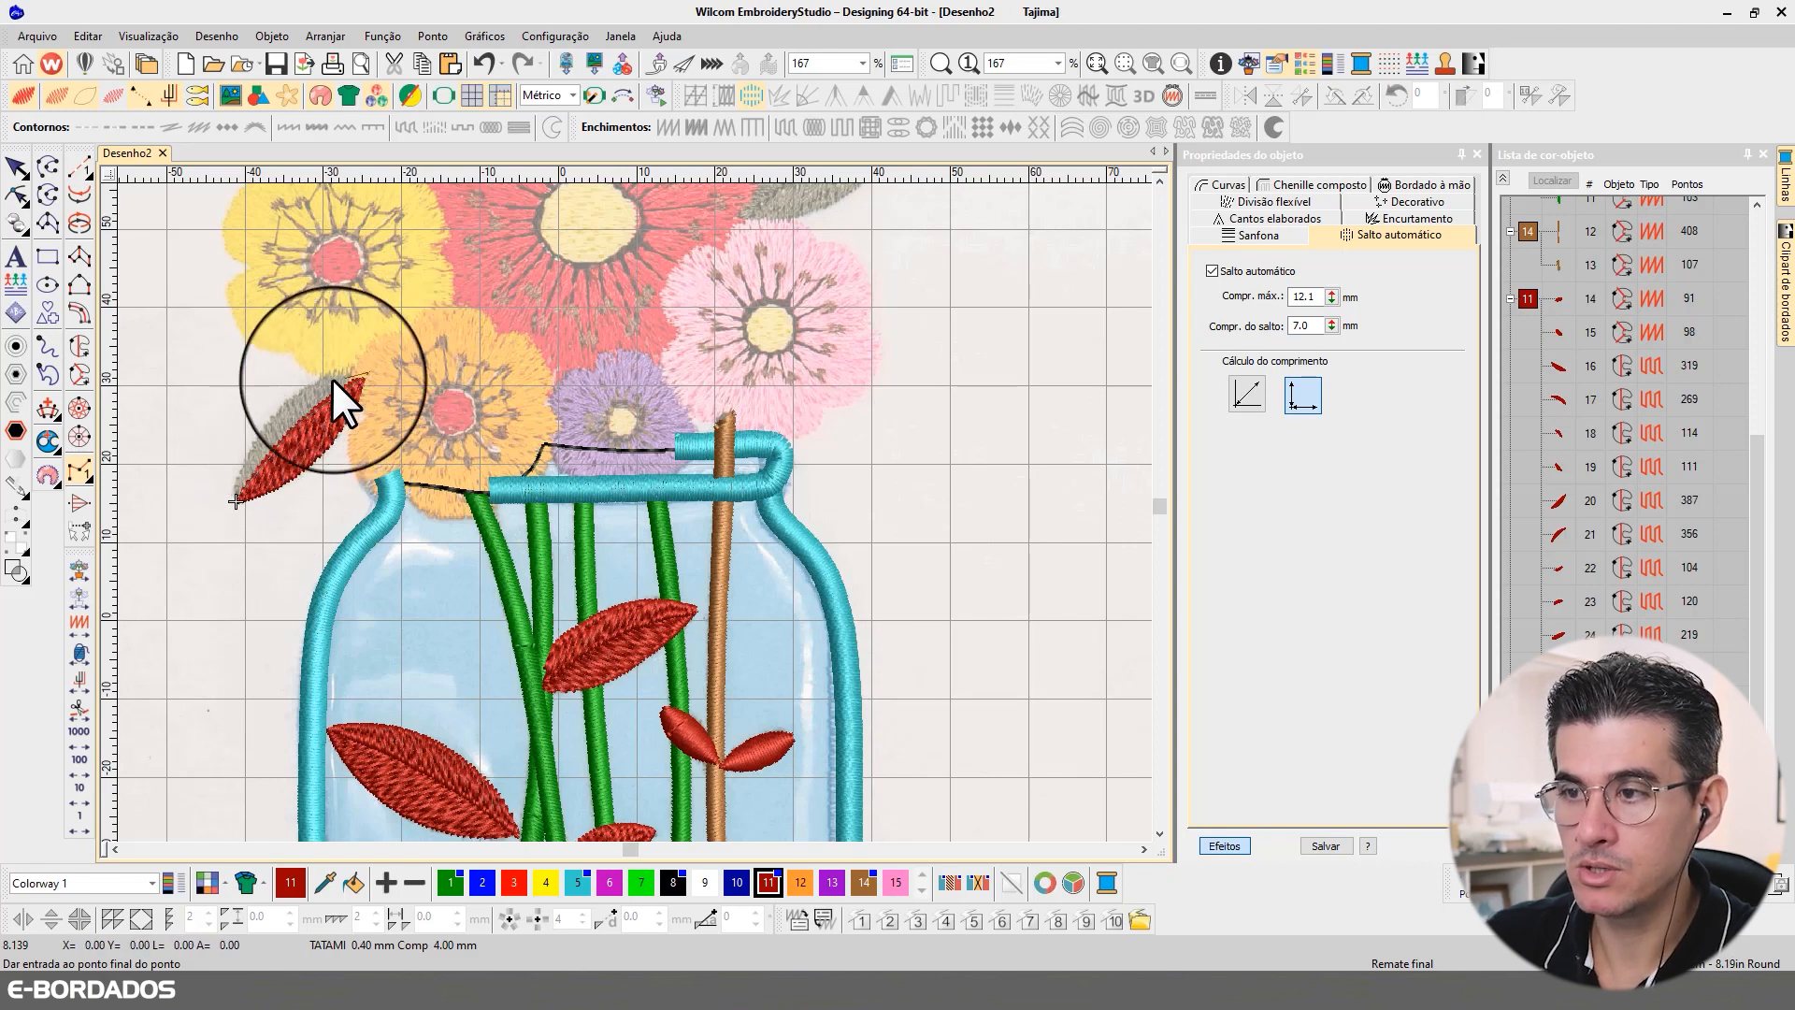
{"action": "left_click", "coordinate": [232, 497]}
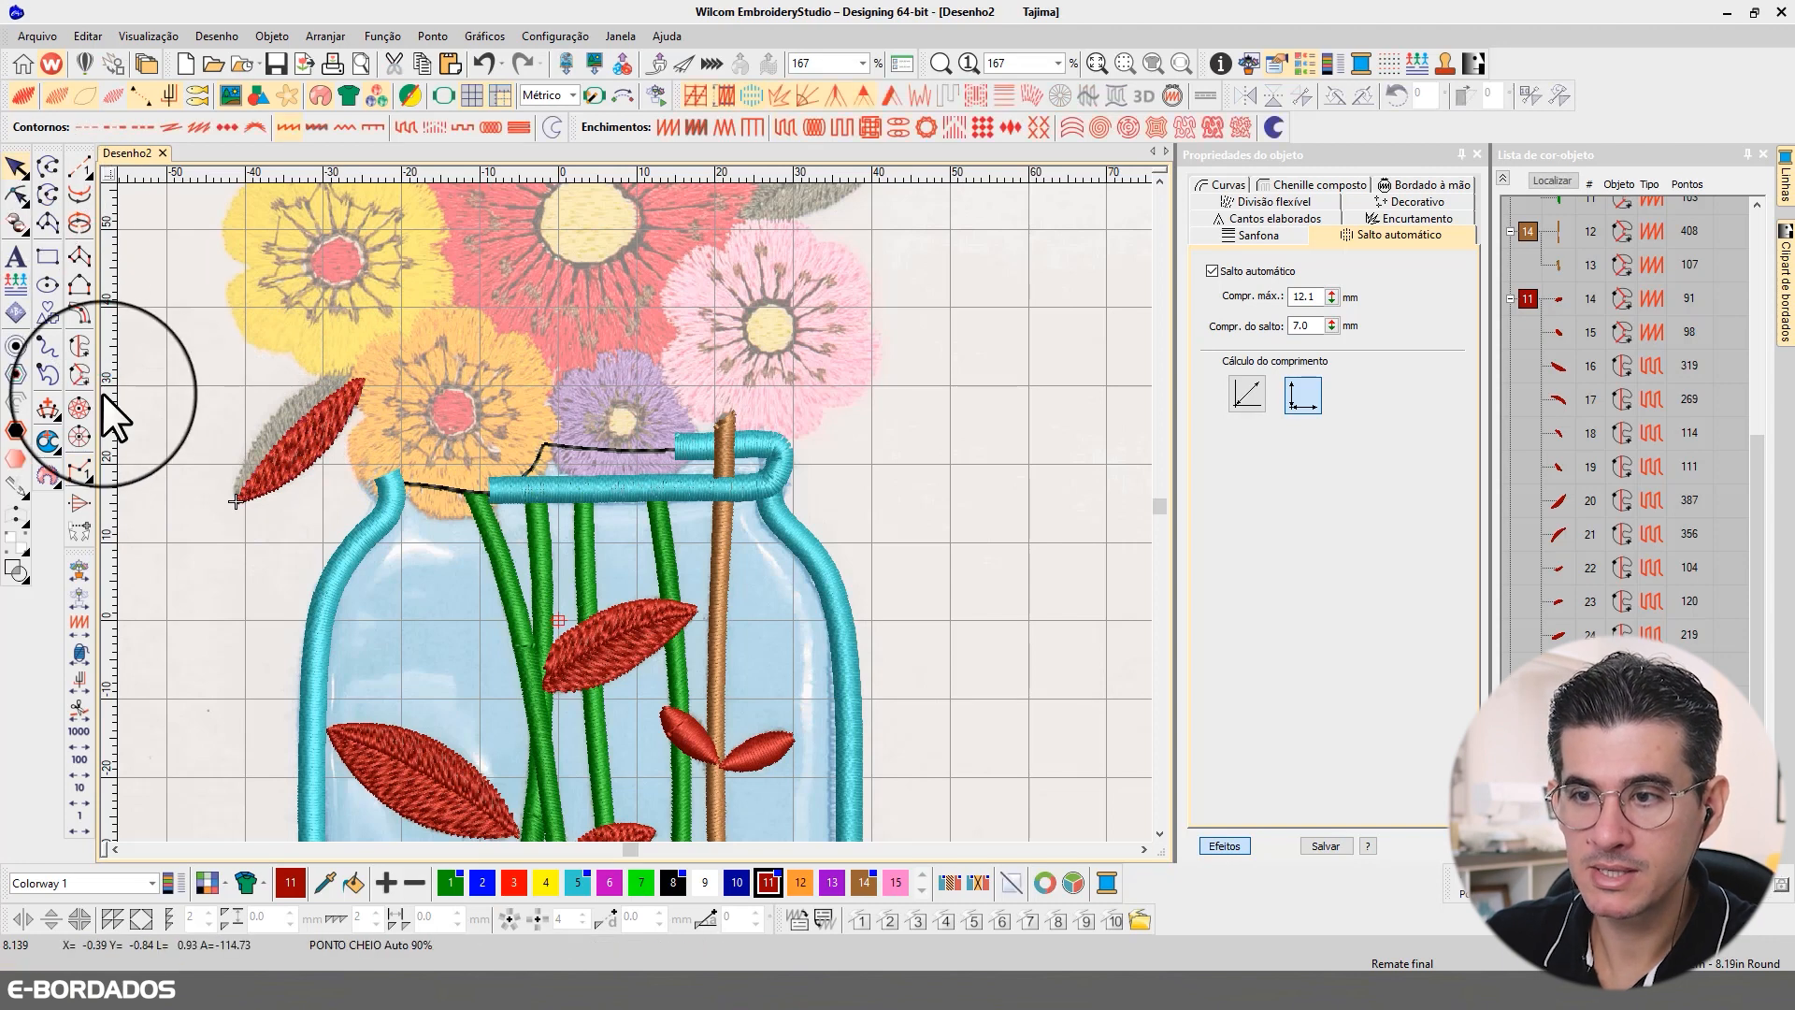
Step: Digitize the upper half of the grey leaf beside the orange flower as a second Complex Fill and show its reshape points
{"action": "left_click", "coordinate": [83, 375]}
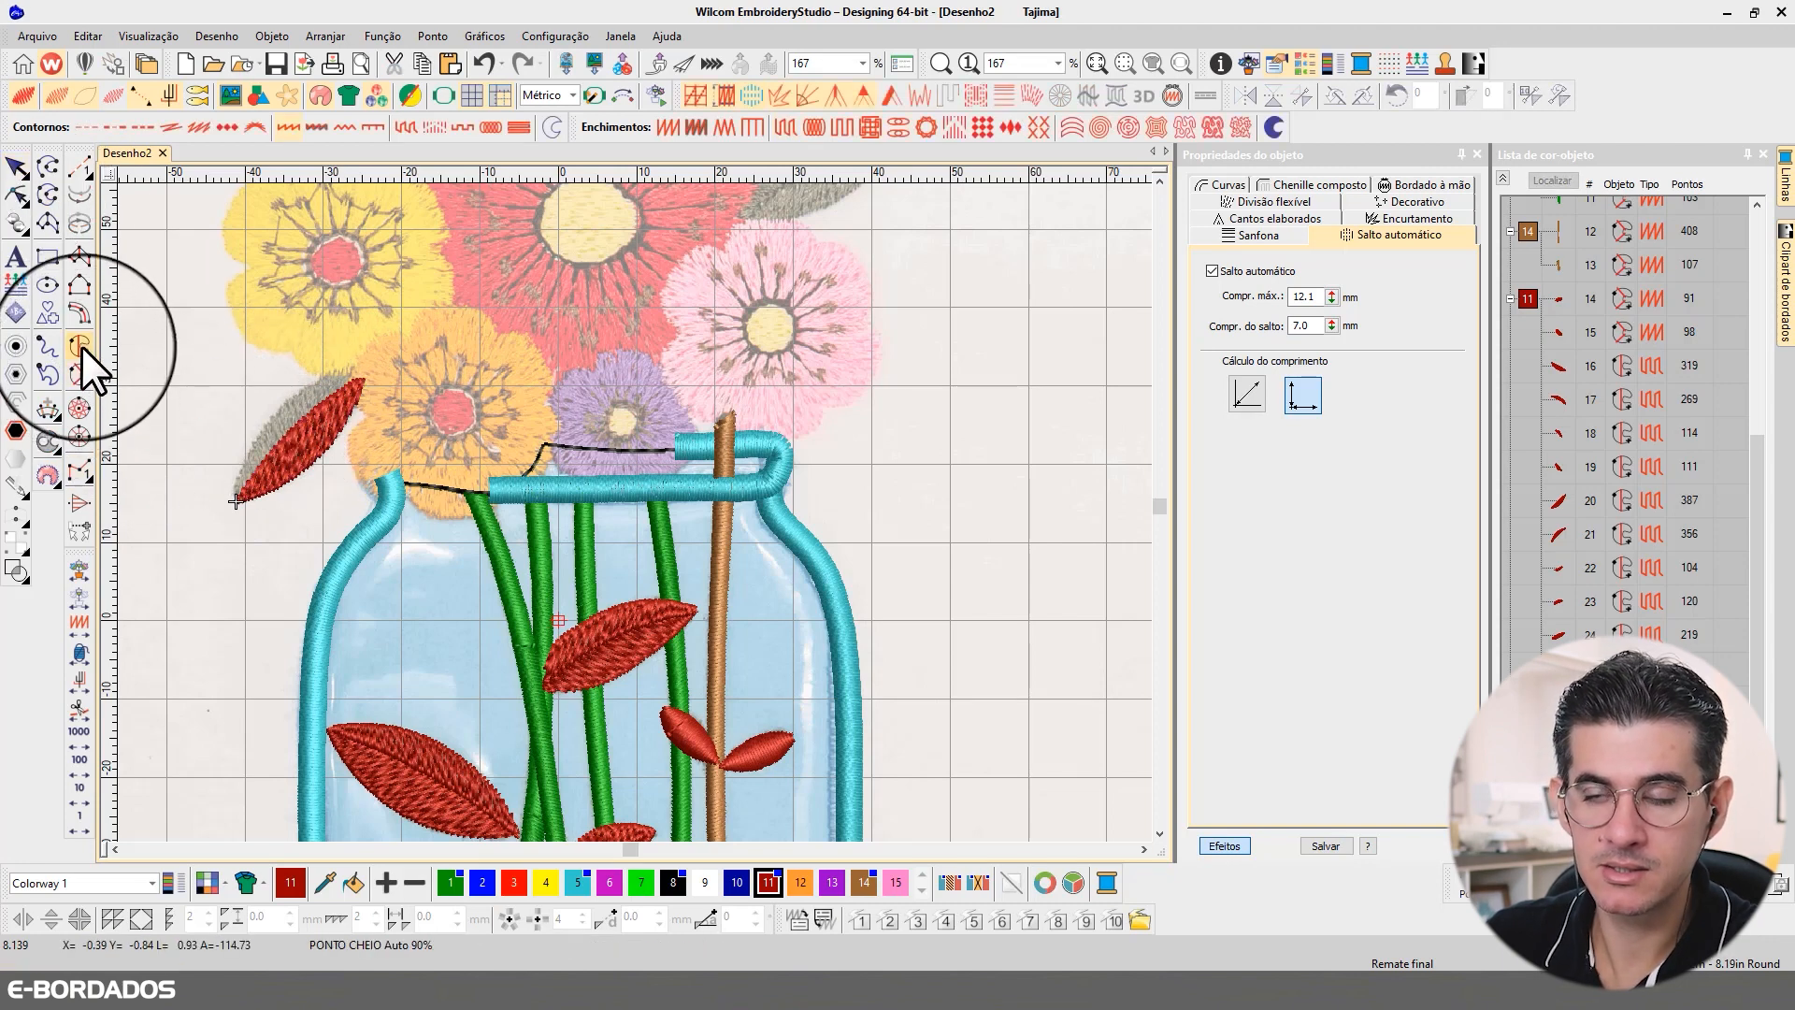
{"action": "left_click", "coordinate": [81, 345]}
{"action": "left_click", "coordinate": [237, 497]}
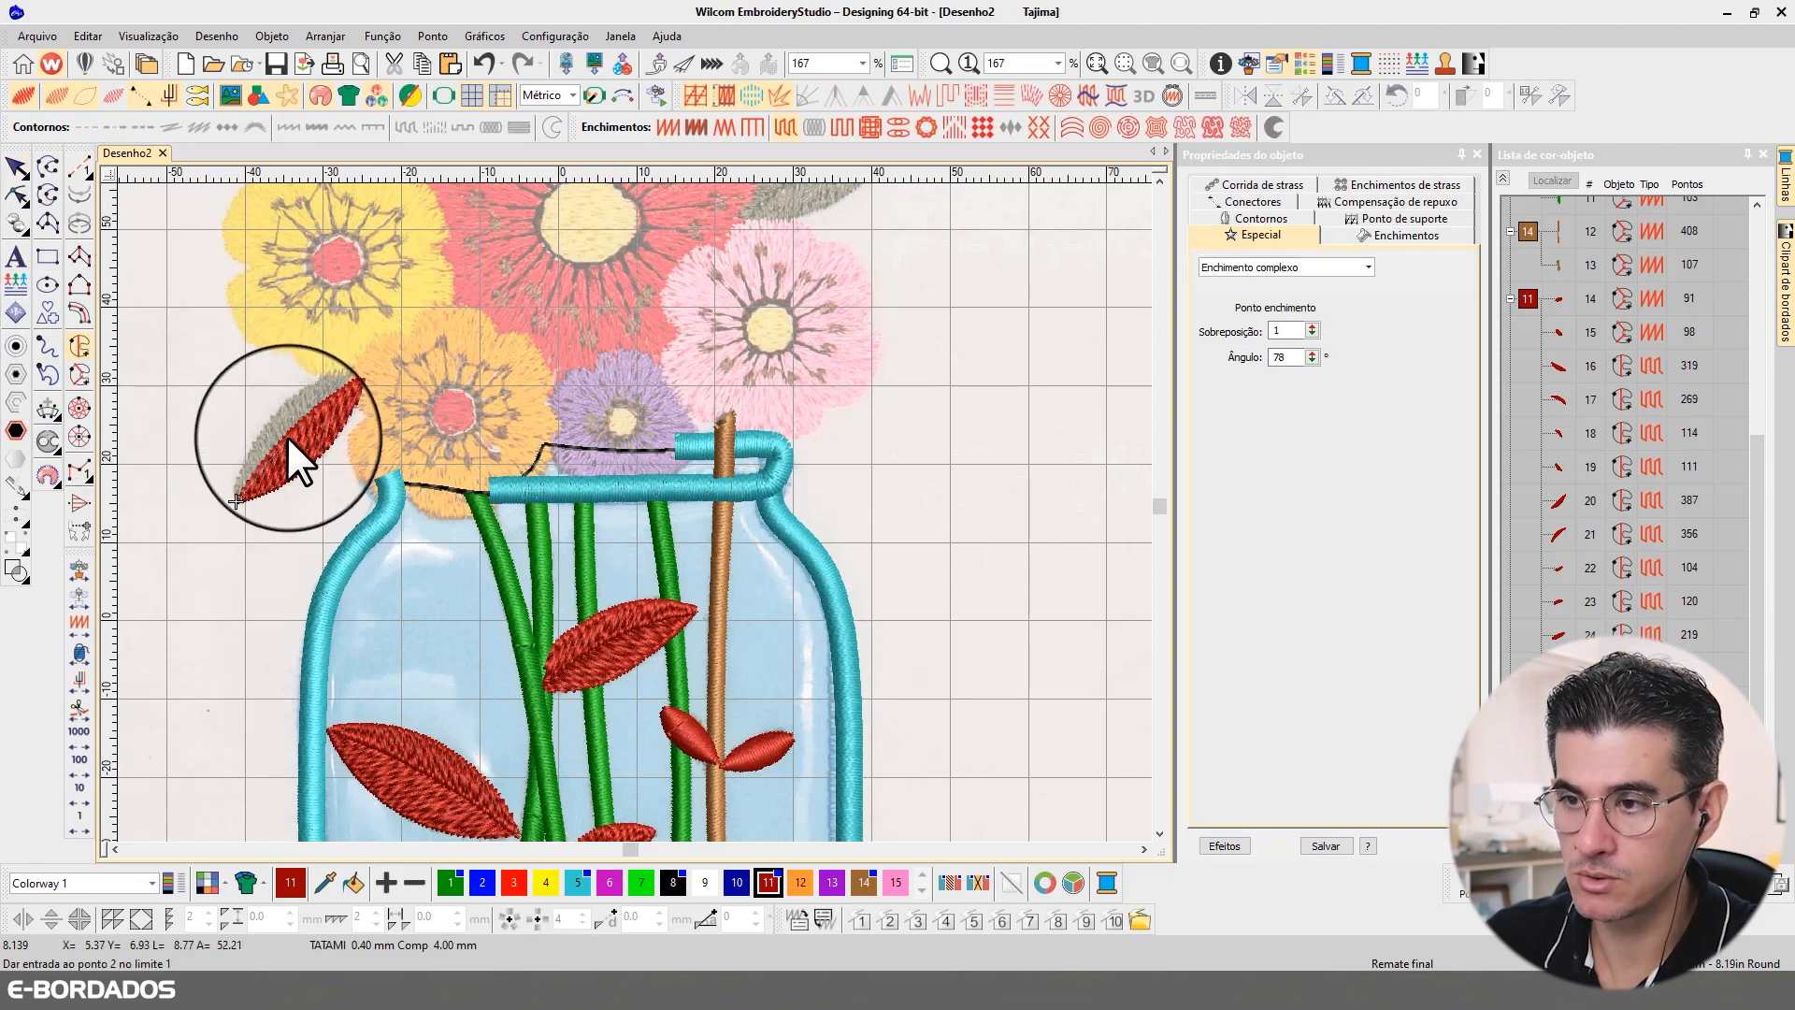
{"action": "right_click", "coordinate": [289, 430]}
{"action": "left_click", "coordinate": [370, 371]}
{"action": "right_click", "coordinate": [290, 400]}
{"action": "right_click", "coordinate": [239, 472]}
{"action": "left_click", "coordinate": [236, 501]}
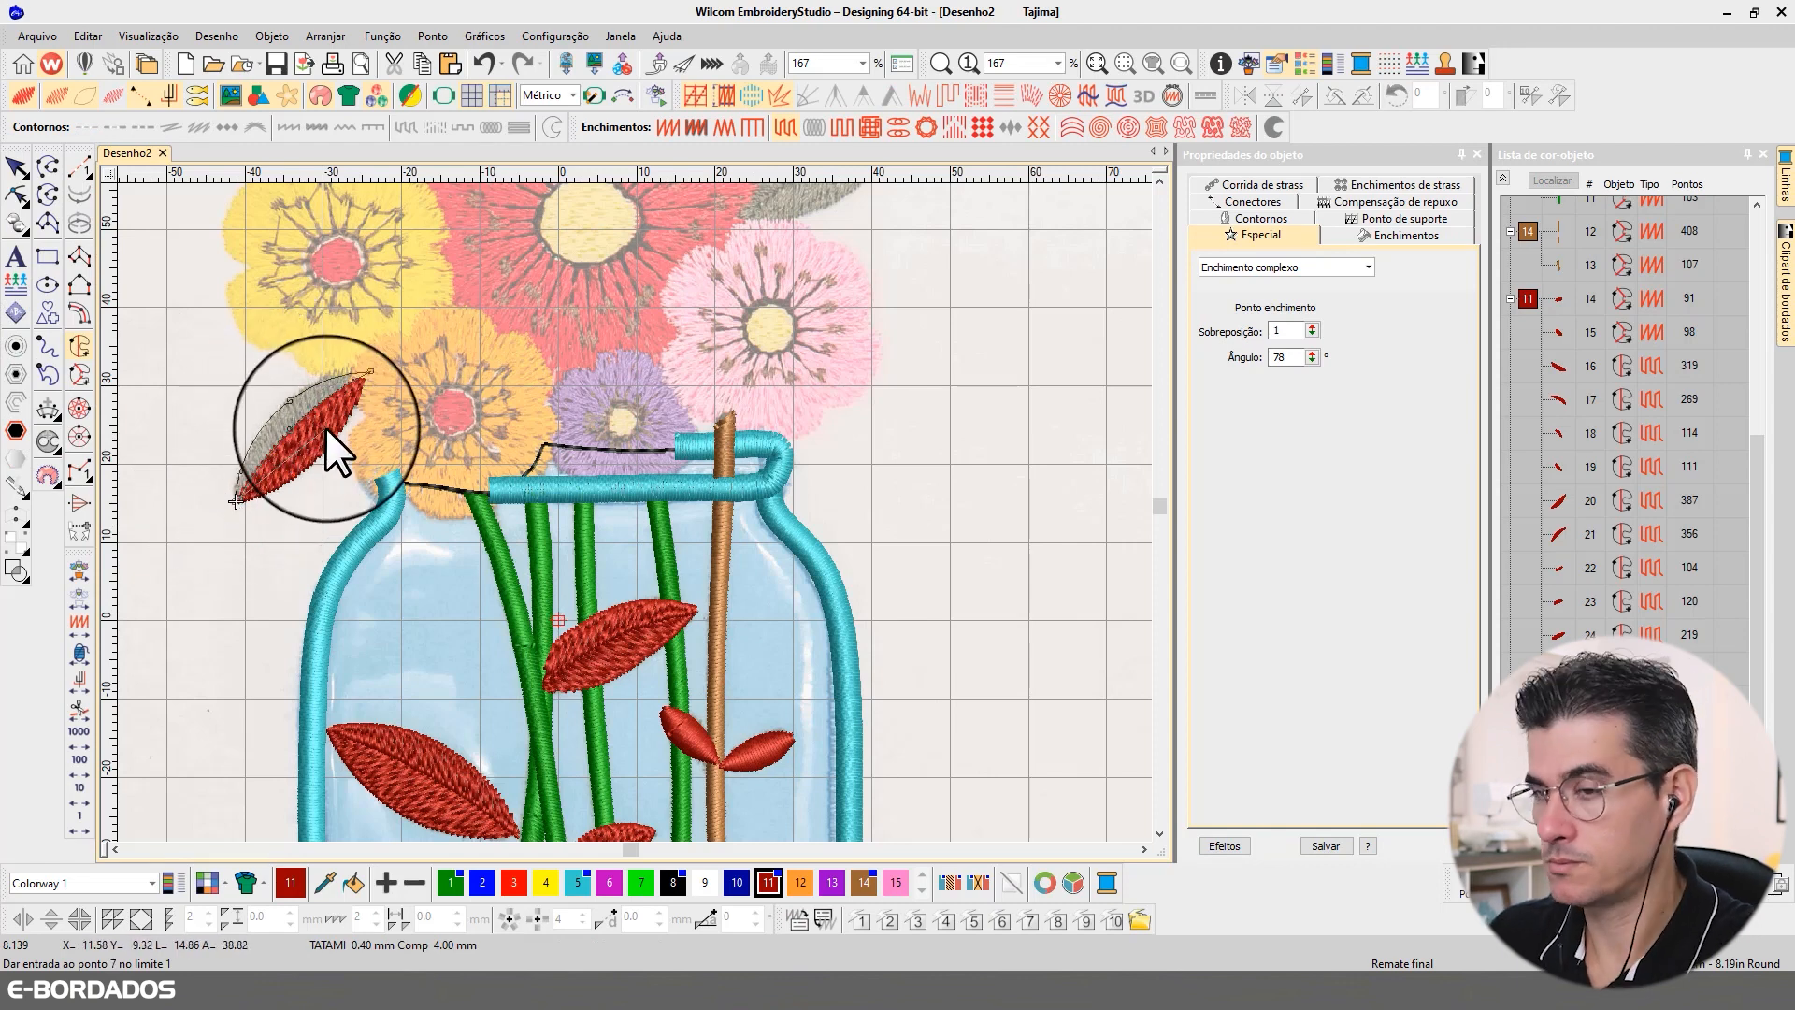
{"action": "key", "text": "Return"}
{"action": "left_click", "coordinate": [16, 194]}
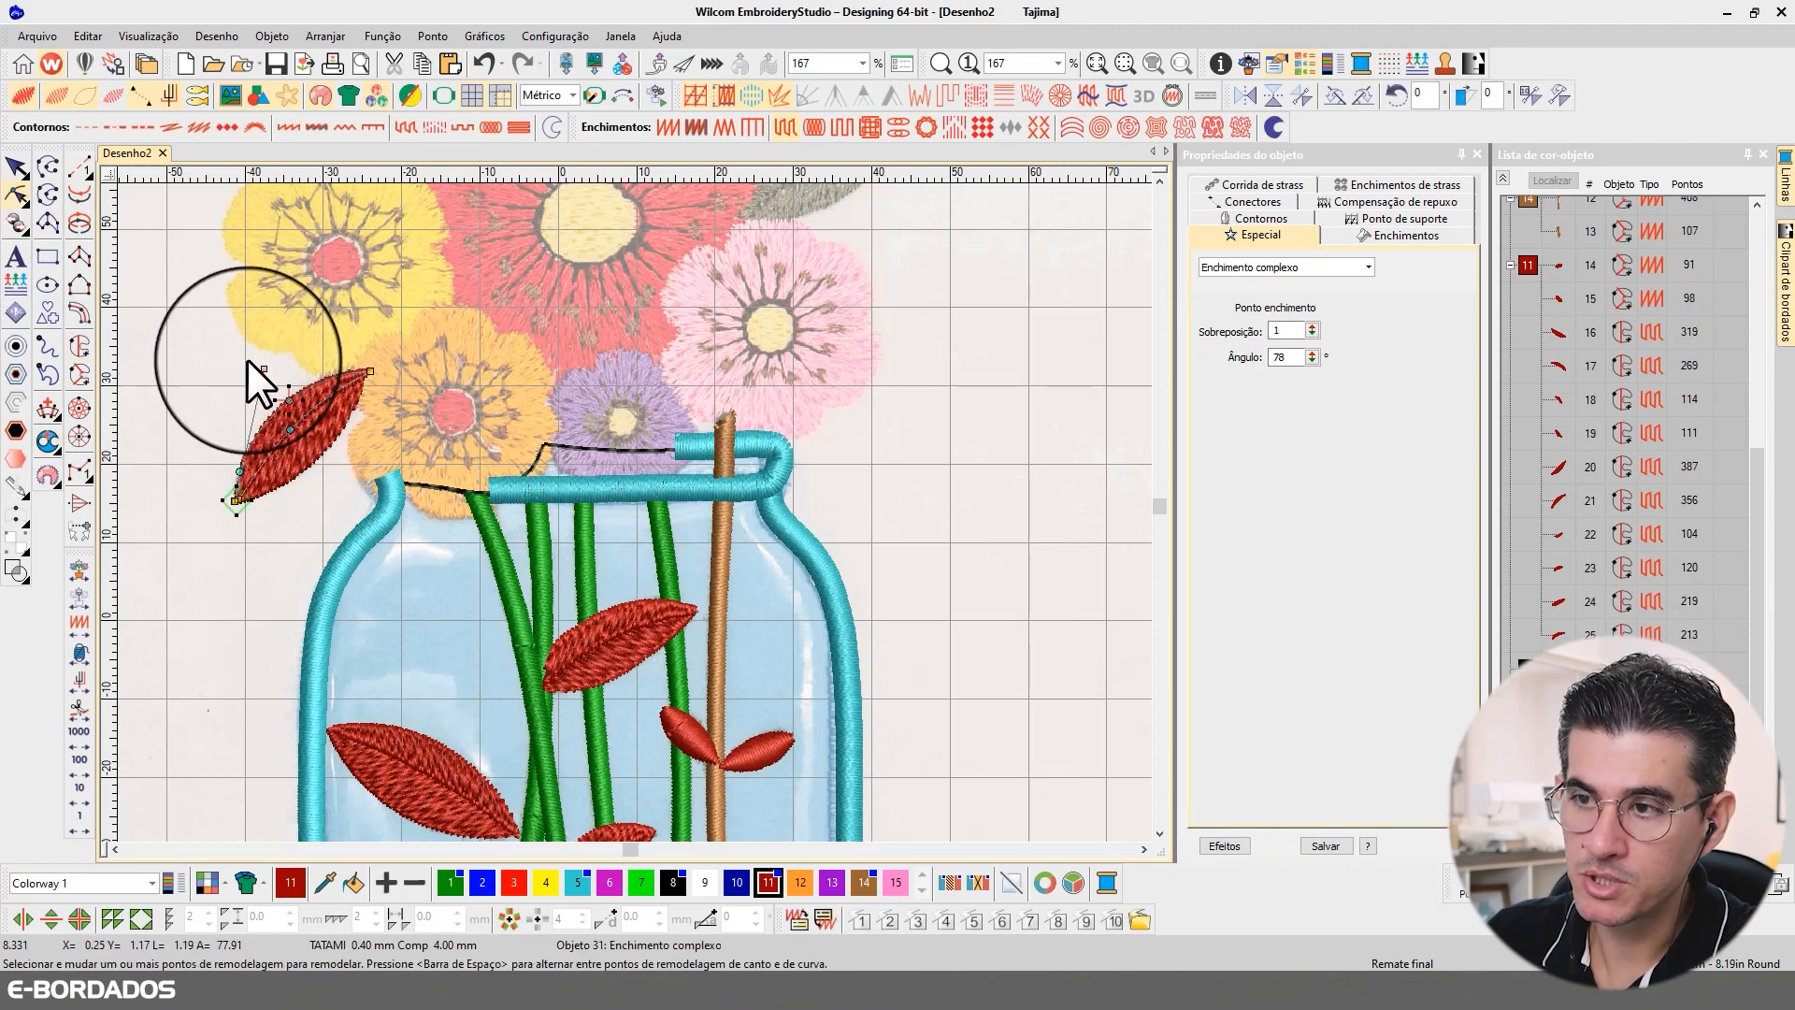
Step: Set the stitch angle of the upper half of the leaf beside the orange flower to 3° and tilt the lower half's angle line slightly outward
{"action": "left_click_drag", "start_coordinate": [263, 370], "coordinate": [363, 494]}
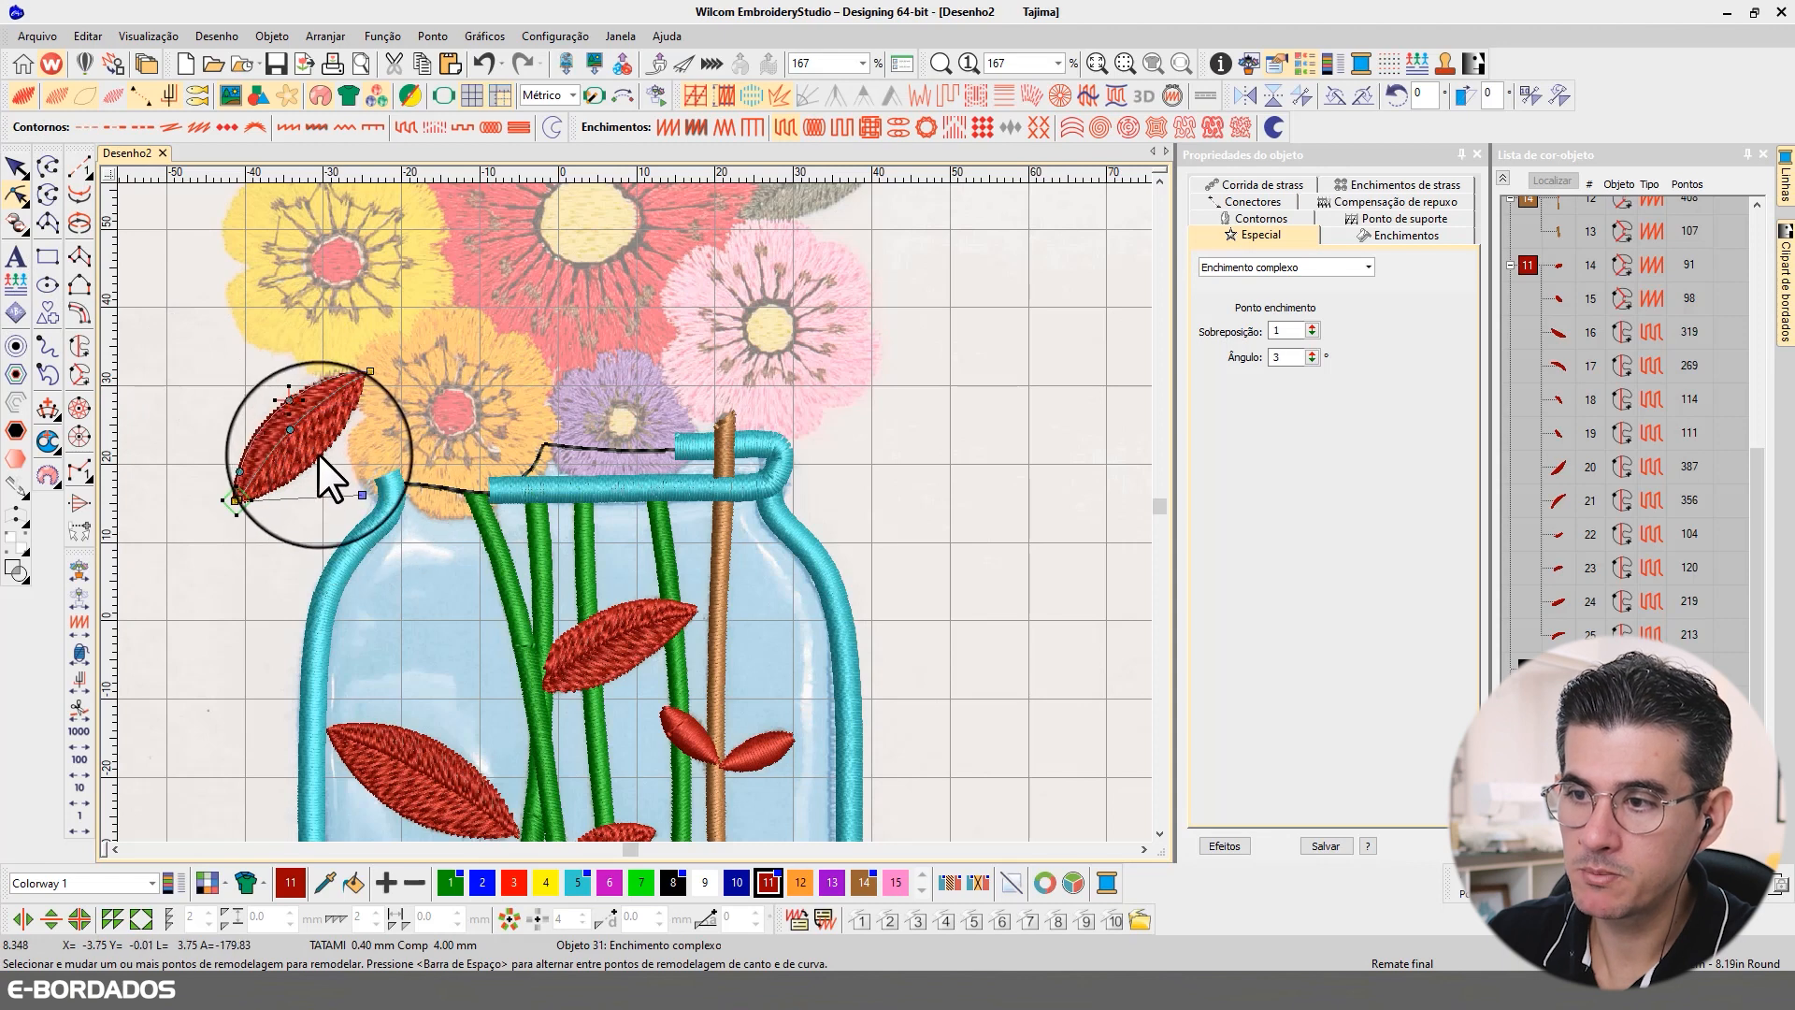
{"action": "left_click", "coordinate": [303, 467]}
{"action": "left_click_drag", "start_coordinate": [263, 369], "coordinate": [211, 365]}
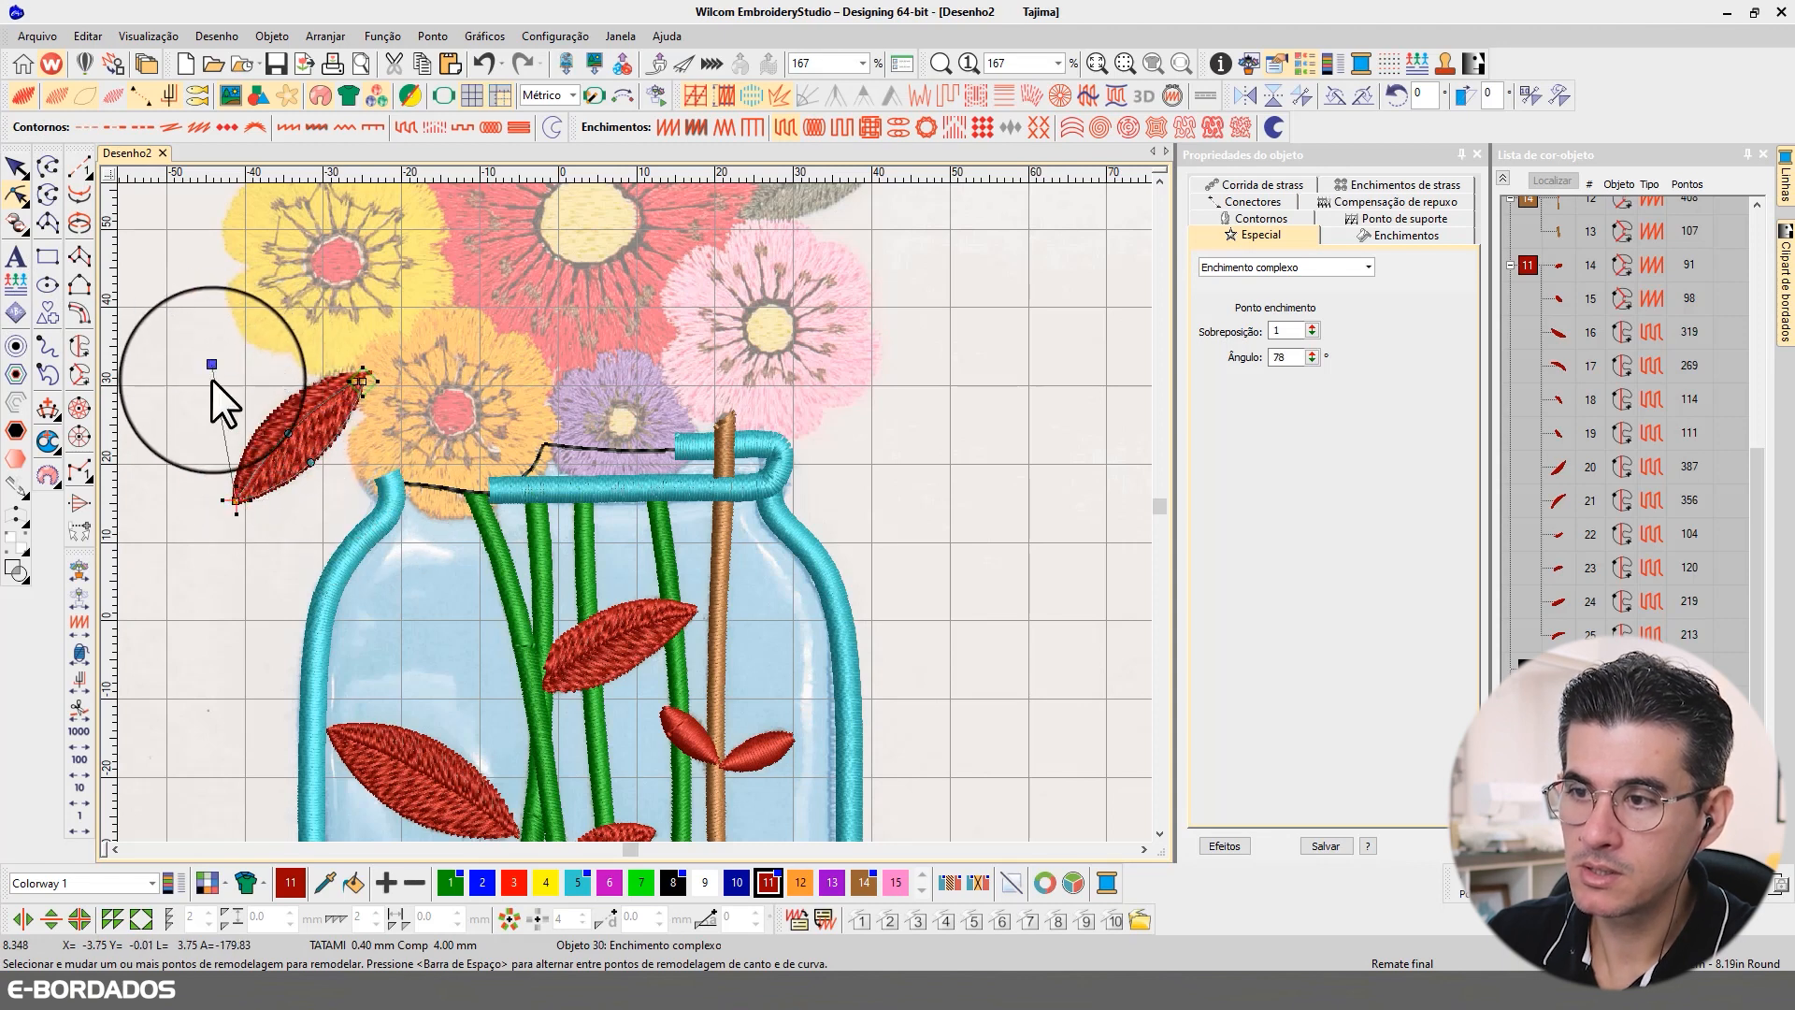
{"action": "left_click", "coordinate": [16, 167]}
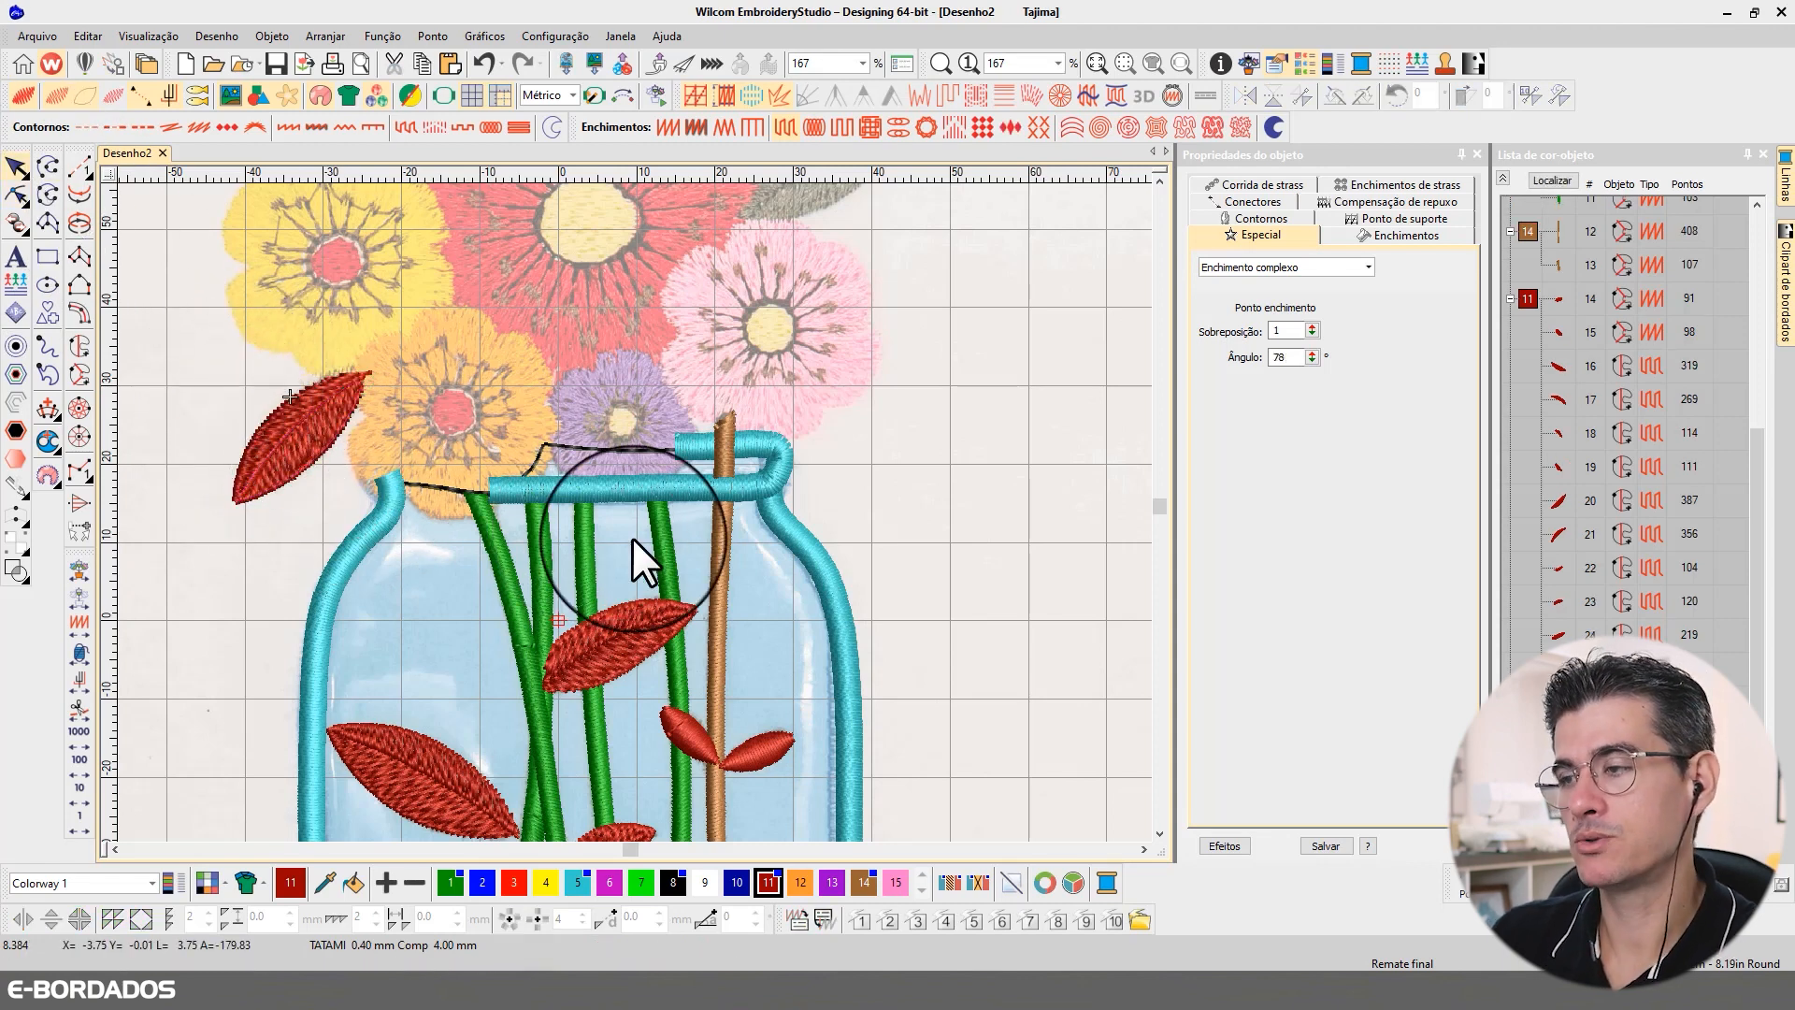
Step: Digitize the lower half of the grey leaf between the red and pink flowers as a dark red Complex Fill, running from tip to tip
{"action": "left_click", "coordinate": [1158, 178]}
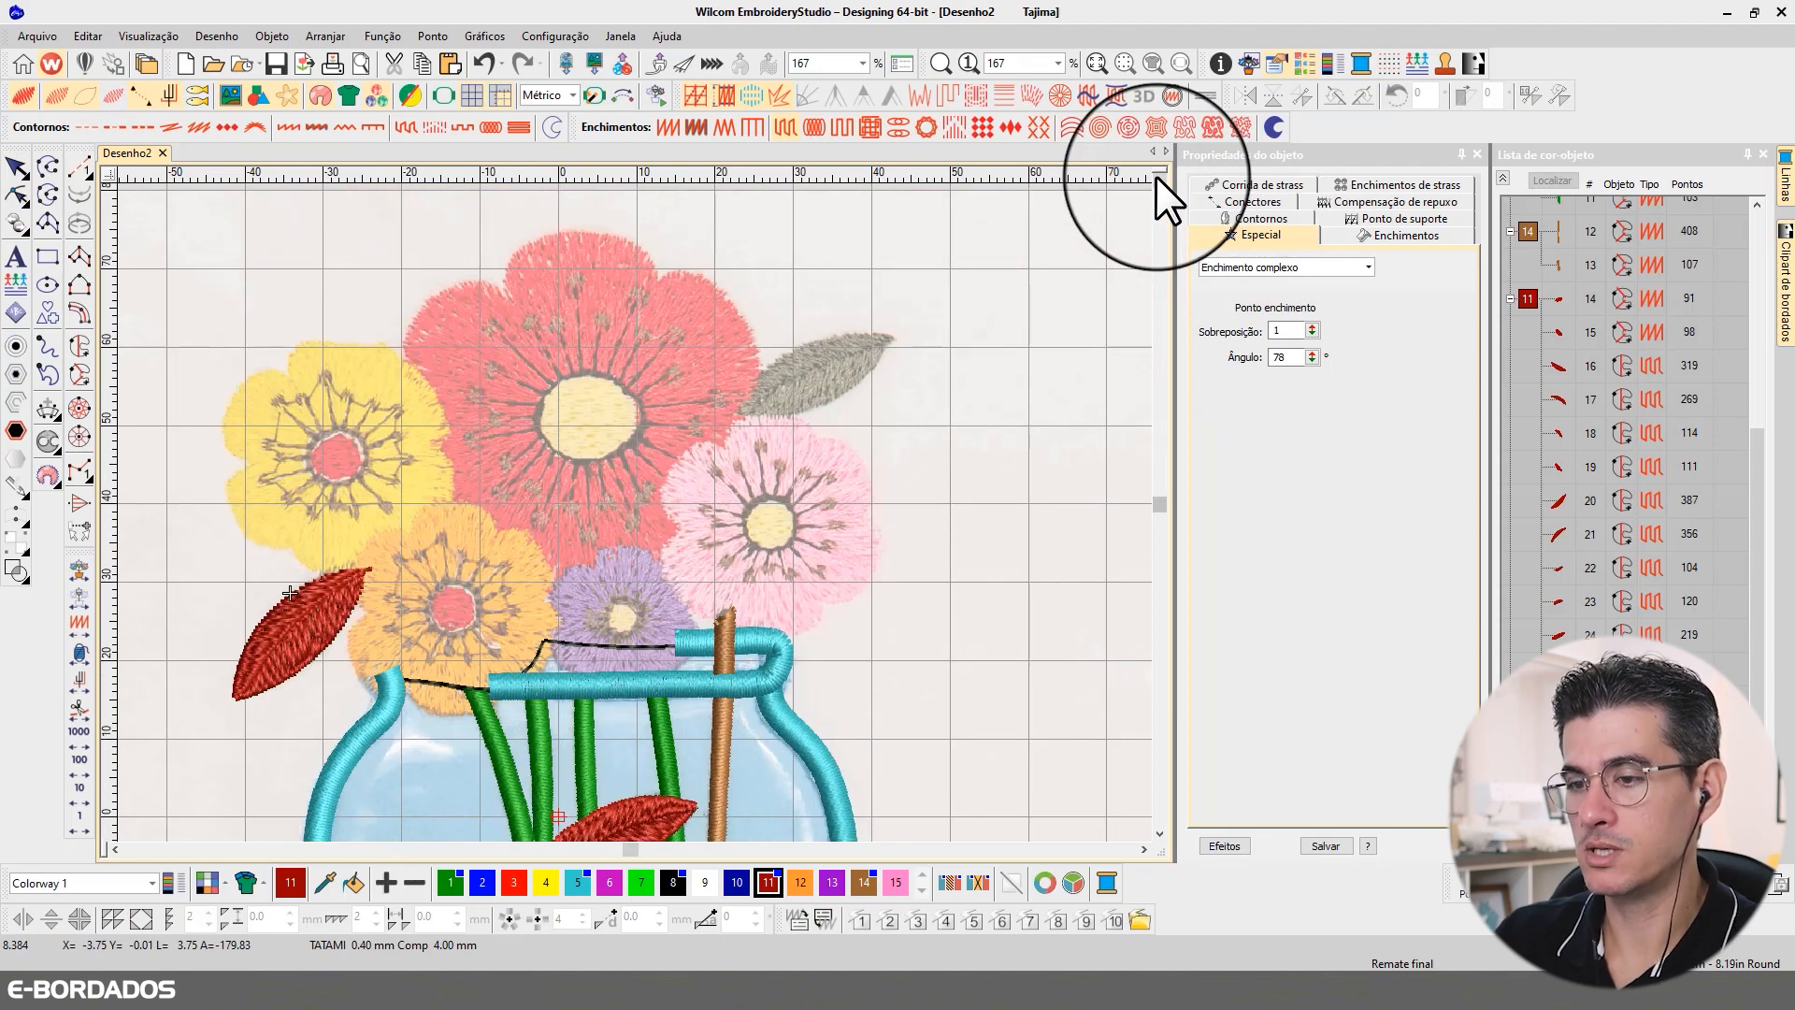
{"action": "scroll", "coordinate": [872, 421], "scroll_direction": "up", "scroll_amount": 3}
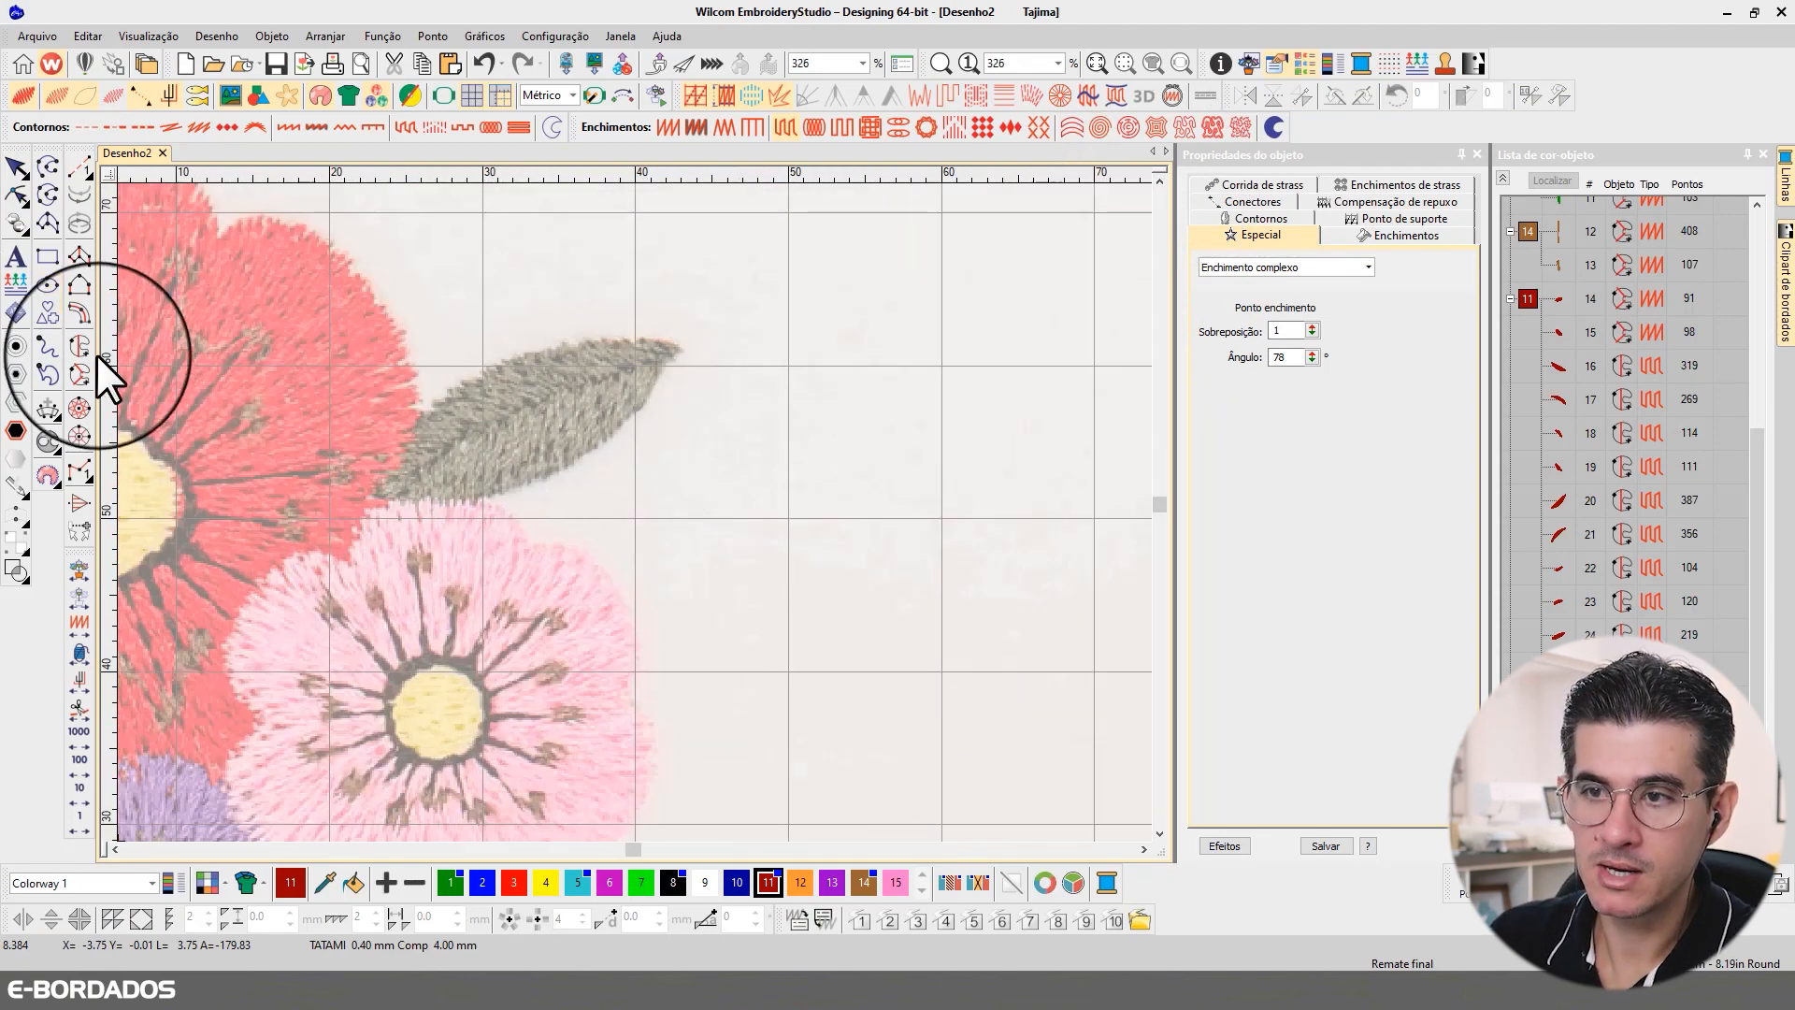
{"action": "left_click", "coordinate": [97, 355]}
{"action": "left_click", "coordinate": [367, 490]}
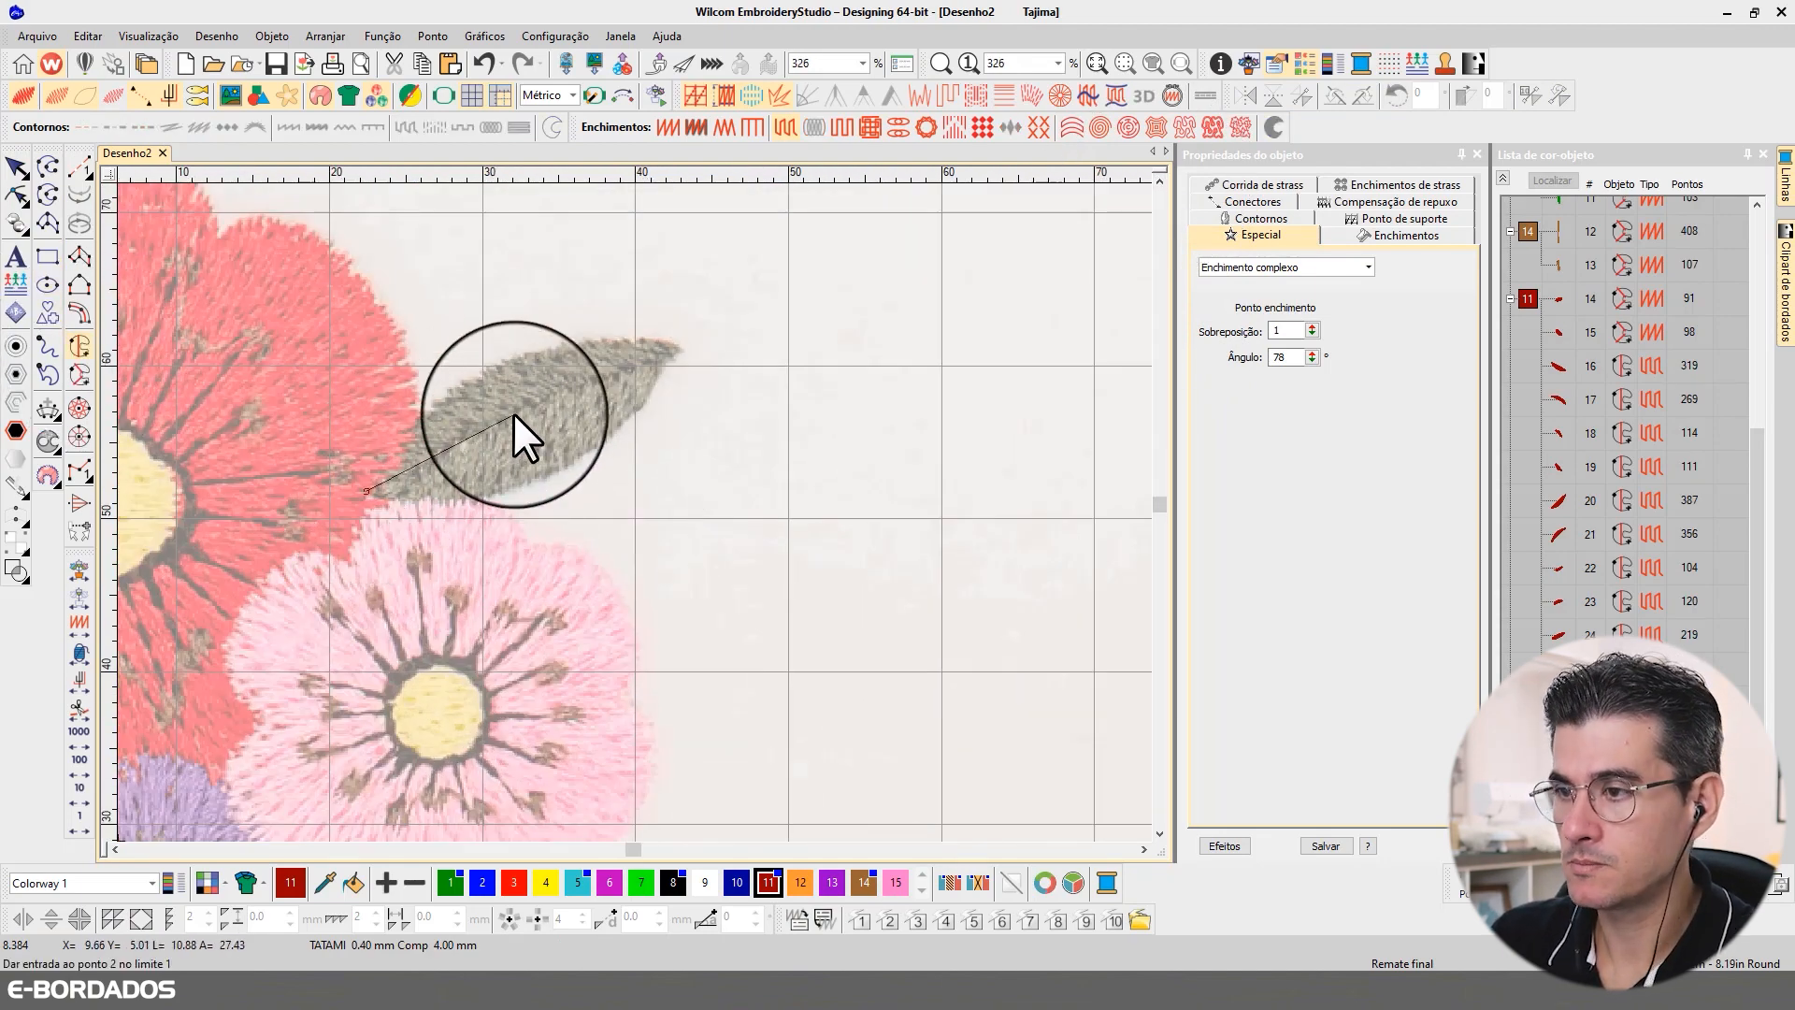
{"action": "left_click", "coordinate": [682, 345]}
{"action": "right_click", "coordinate": [613, 437]}
{"action": "right_click", "coordinate": [484, 496]}
{"action": "left_click", "coordinate": [367, 500]}
{"action": "key", "text": "Return"}
{"action": "key", "text": "Return"}
{"action": "key", "text": "Return"}
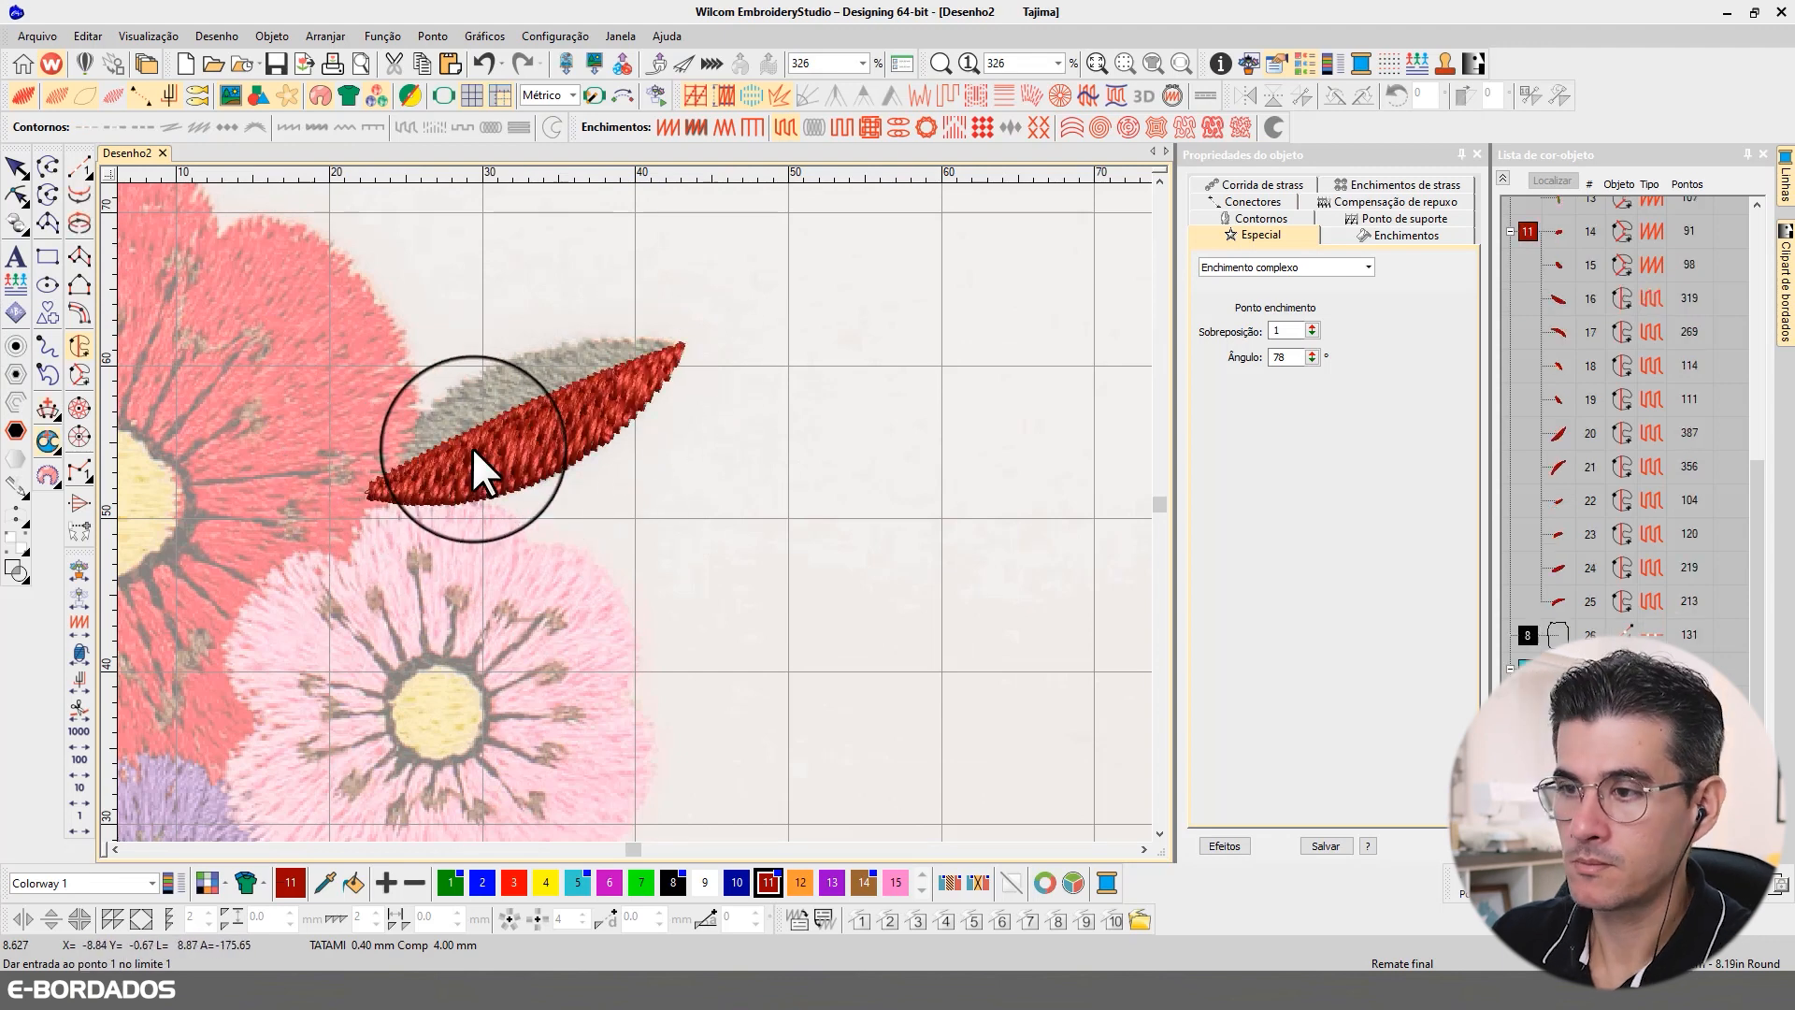
Step: Digitize the upper half of the grey leaf beside the large red flower as a second dark red Complex Fill
{"action": "left_click", "coordinate": [366, 489]}
{"action": "right_click", "coordinate": [585, 382]}
{"action": "left_click", "coordinate": [686, 343]}
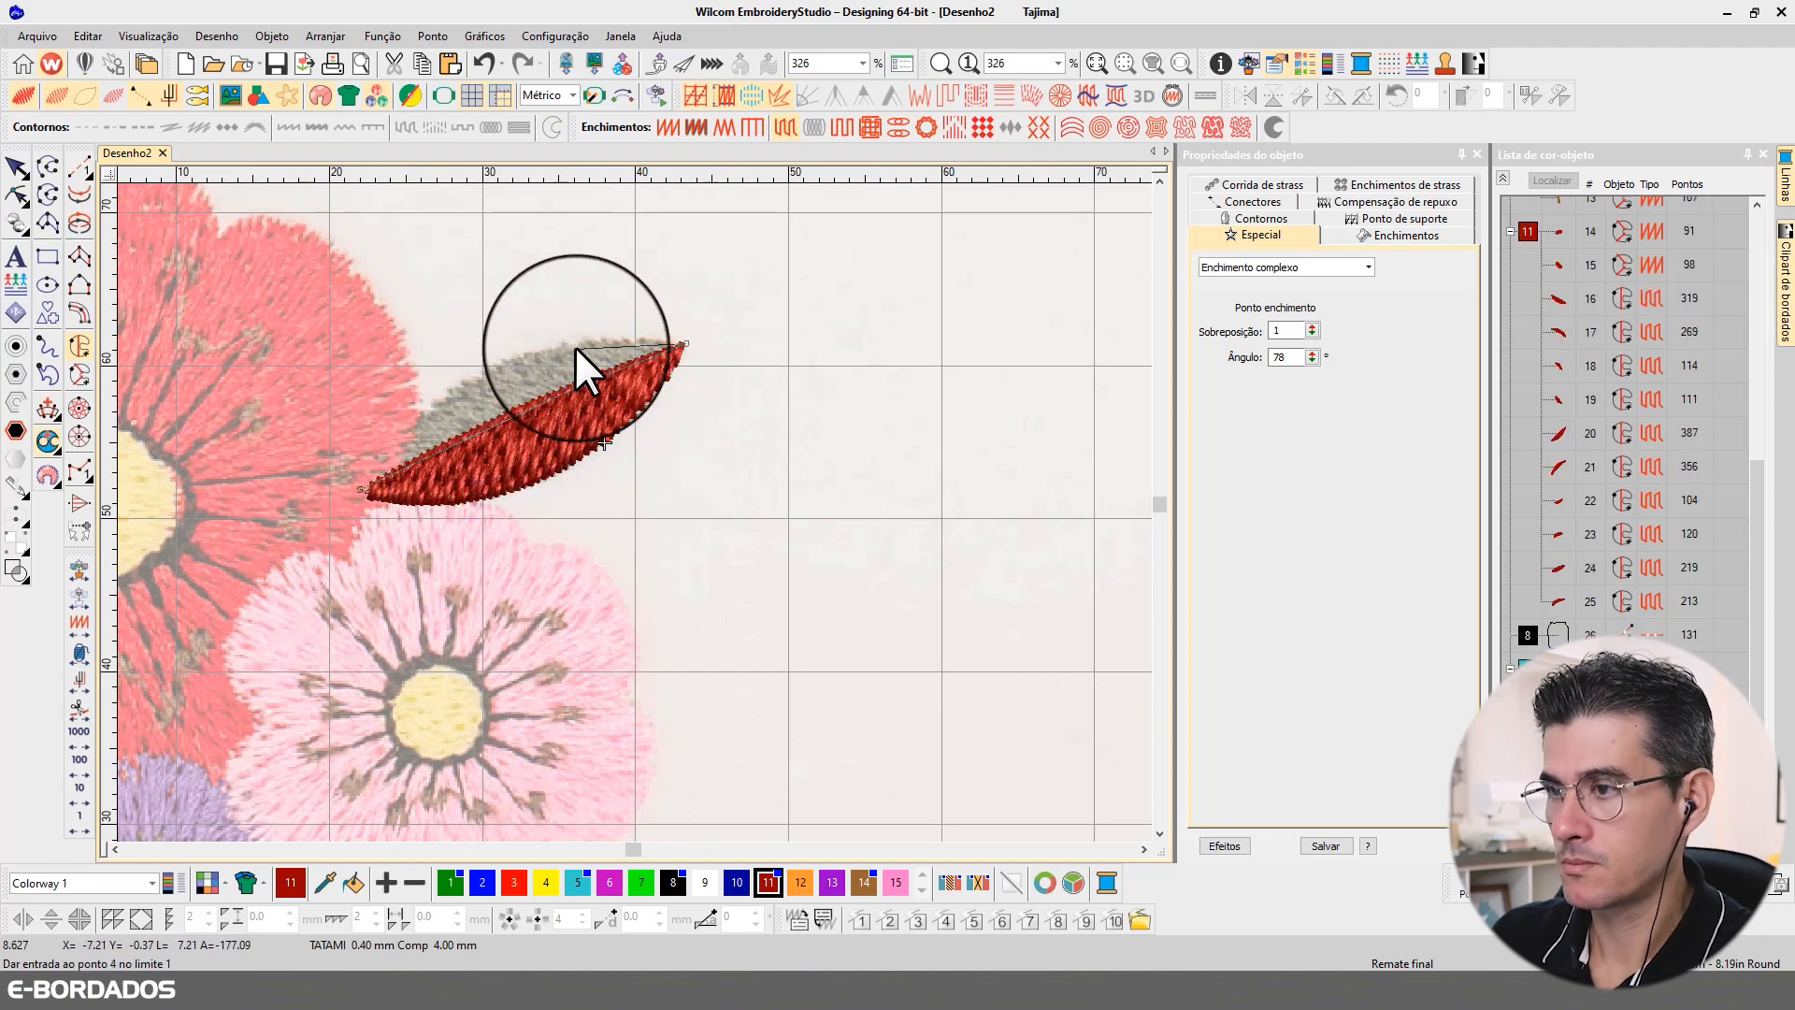
{"action": "right_click", "coordinate": [572, 343]}
{"action": "right_click", "coordinate": [447, 393]}
{"action": "left_click", "coordinate": [361, 483]}
{"action": "key", "text": "Return"}
{"action": "key", "text": "Return"}
{"action": "key", "text": "Return"}
Step: Reshape the stitch angle of the lower half of the leaf beside the large red flower to 168°
{"action": "left_click", "coordinate": [21, 196]}
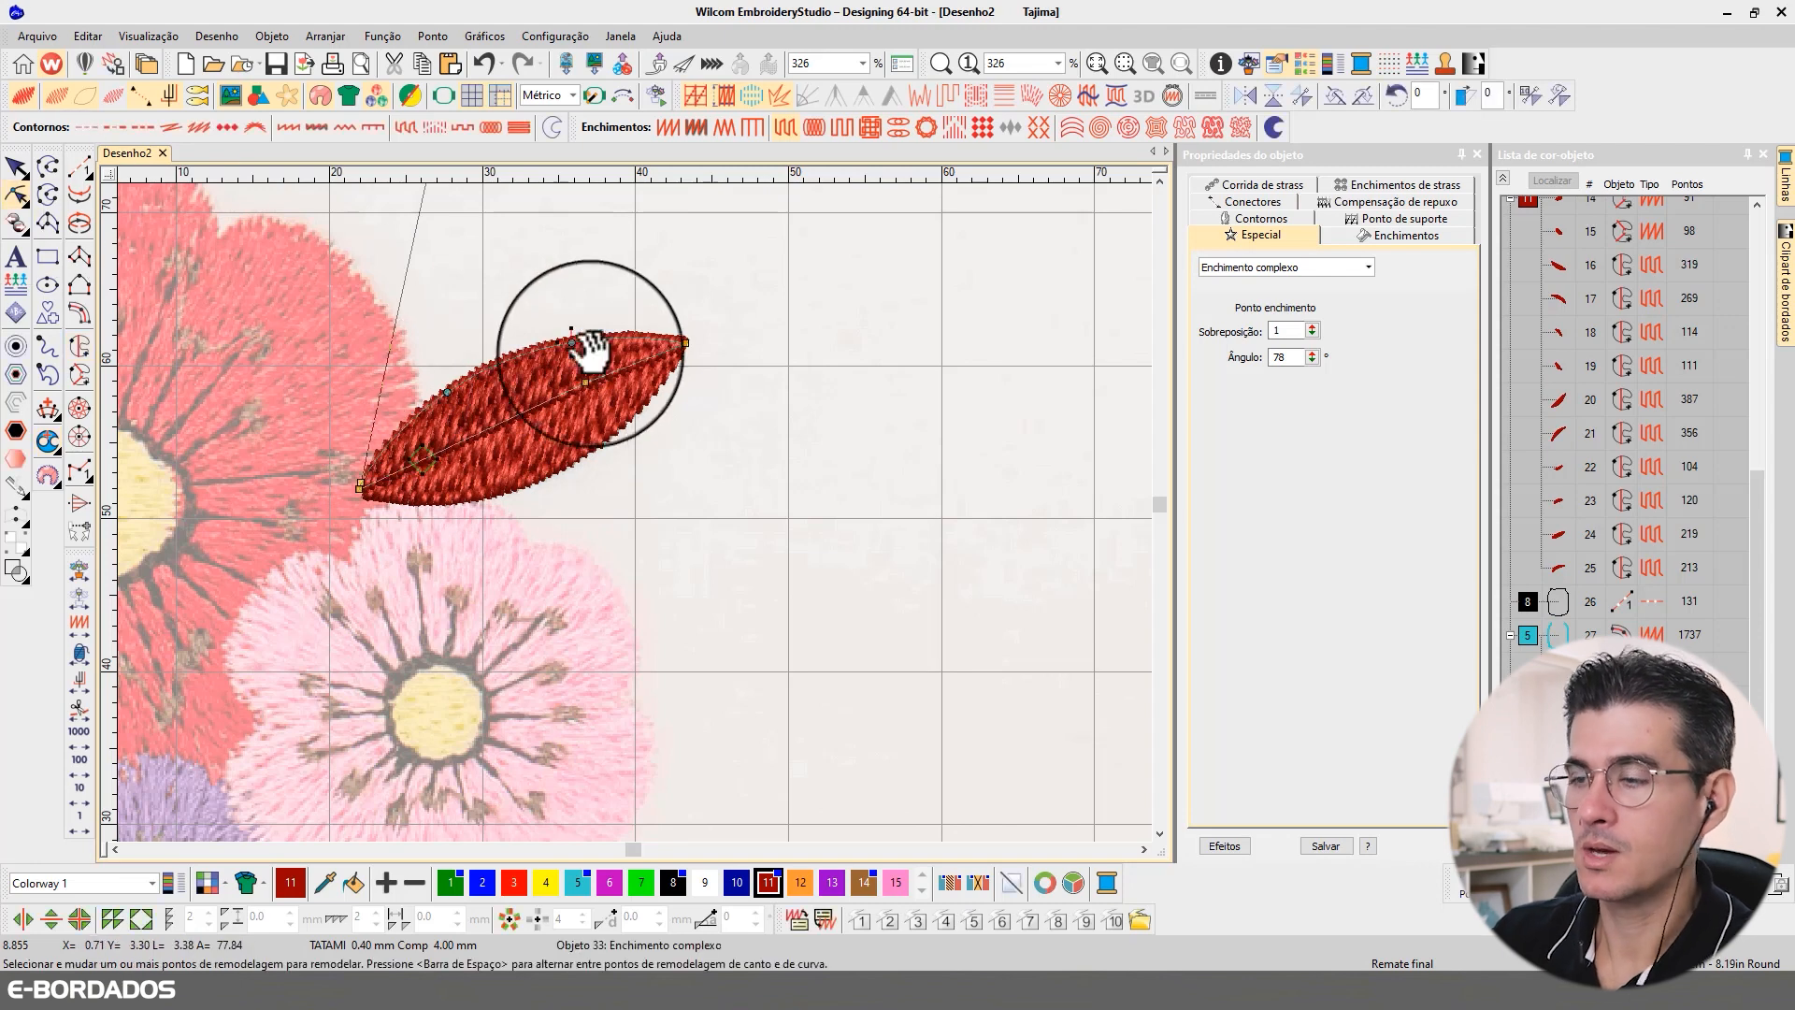
{"action": "left_click", "coordinate": [603, 441]}
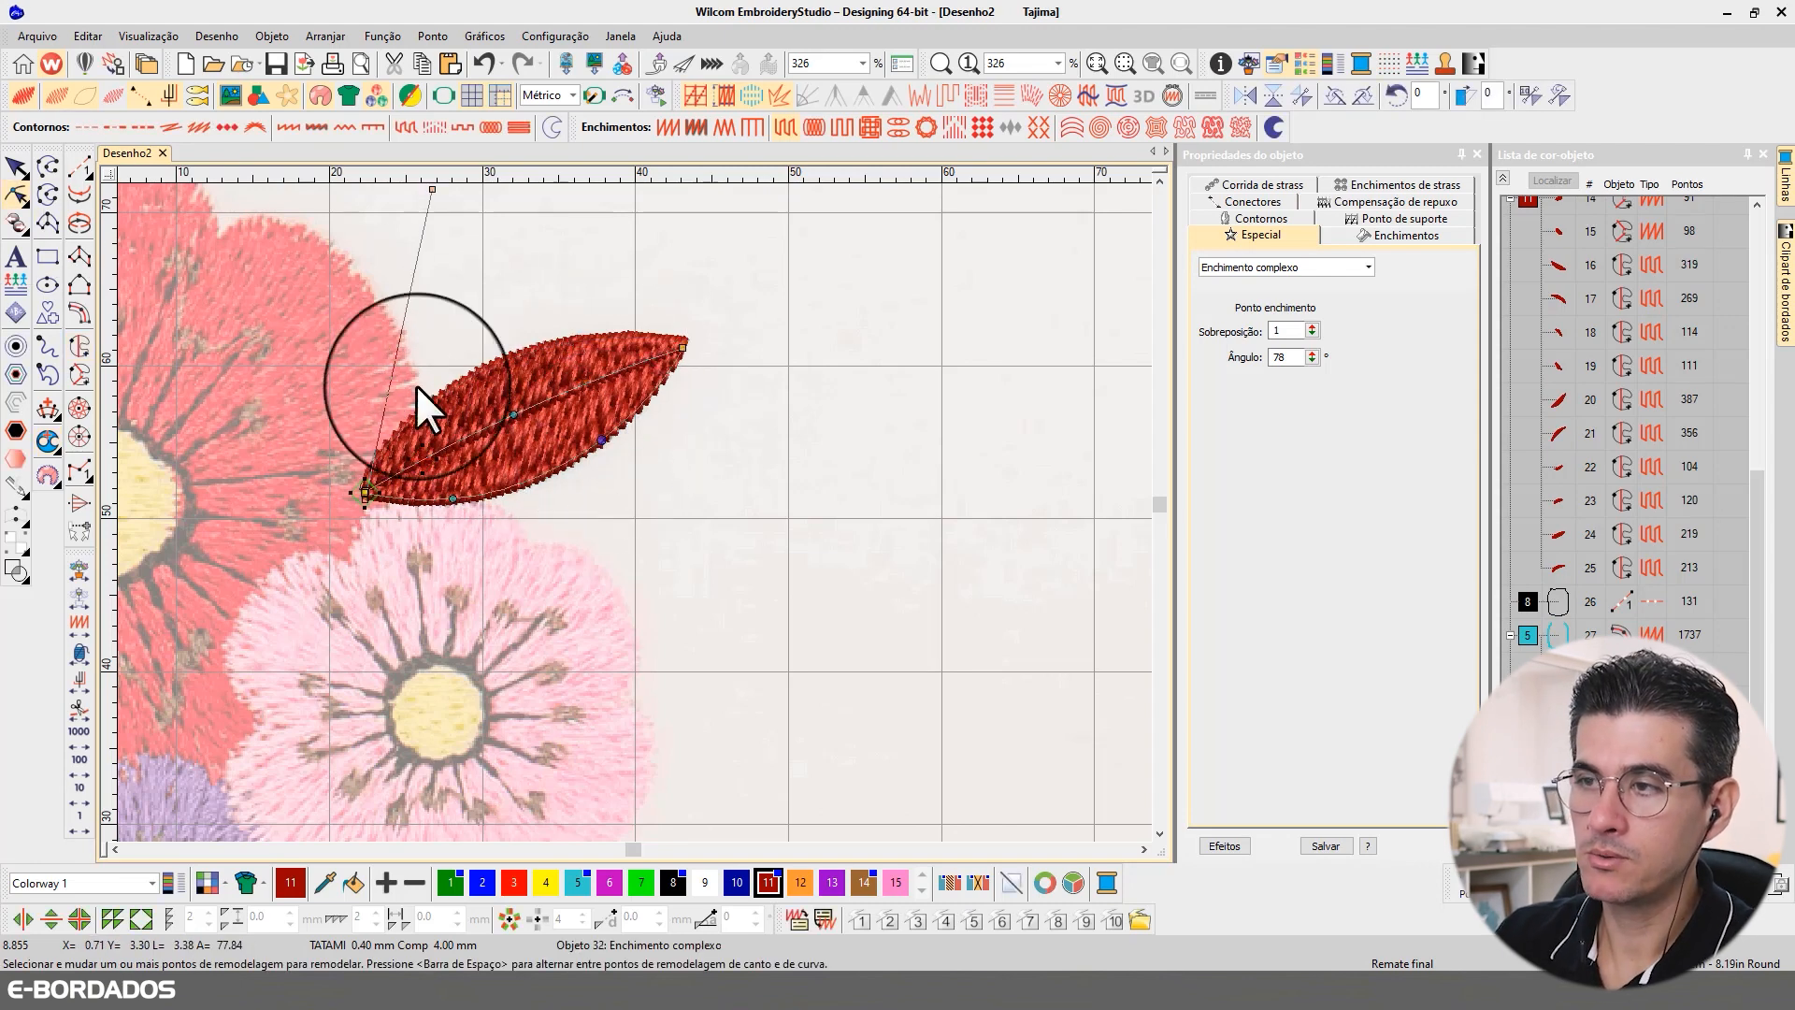
{"action": "left_click_drag", "start_coordinate": [432, 189], "coordinate": [668, 550]}
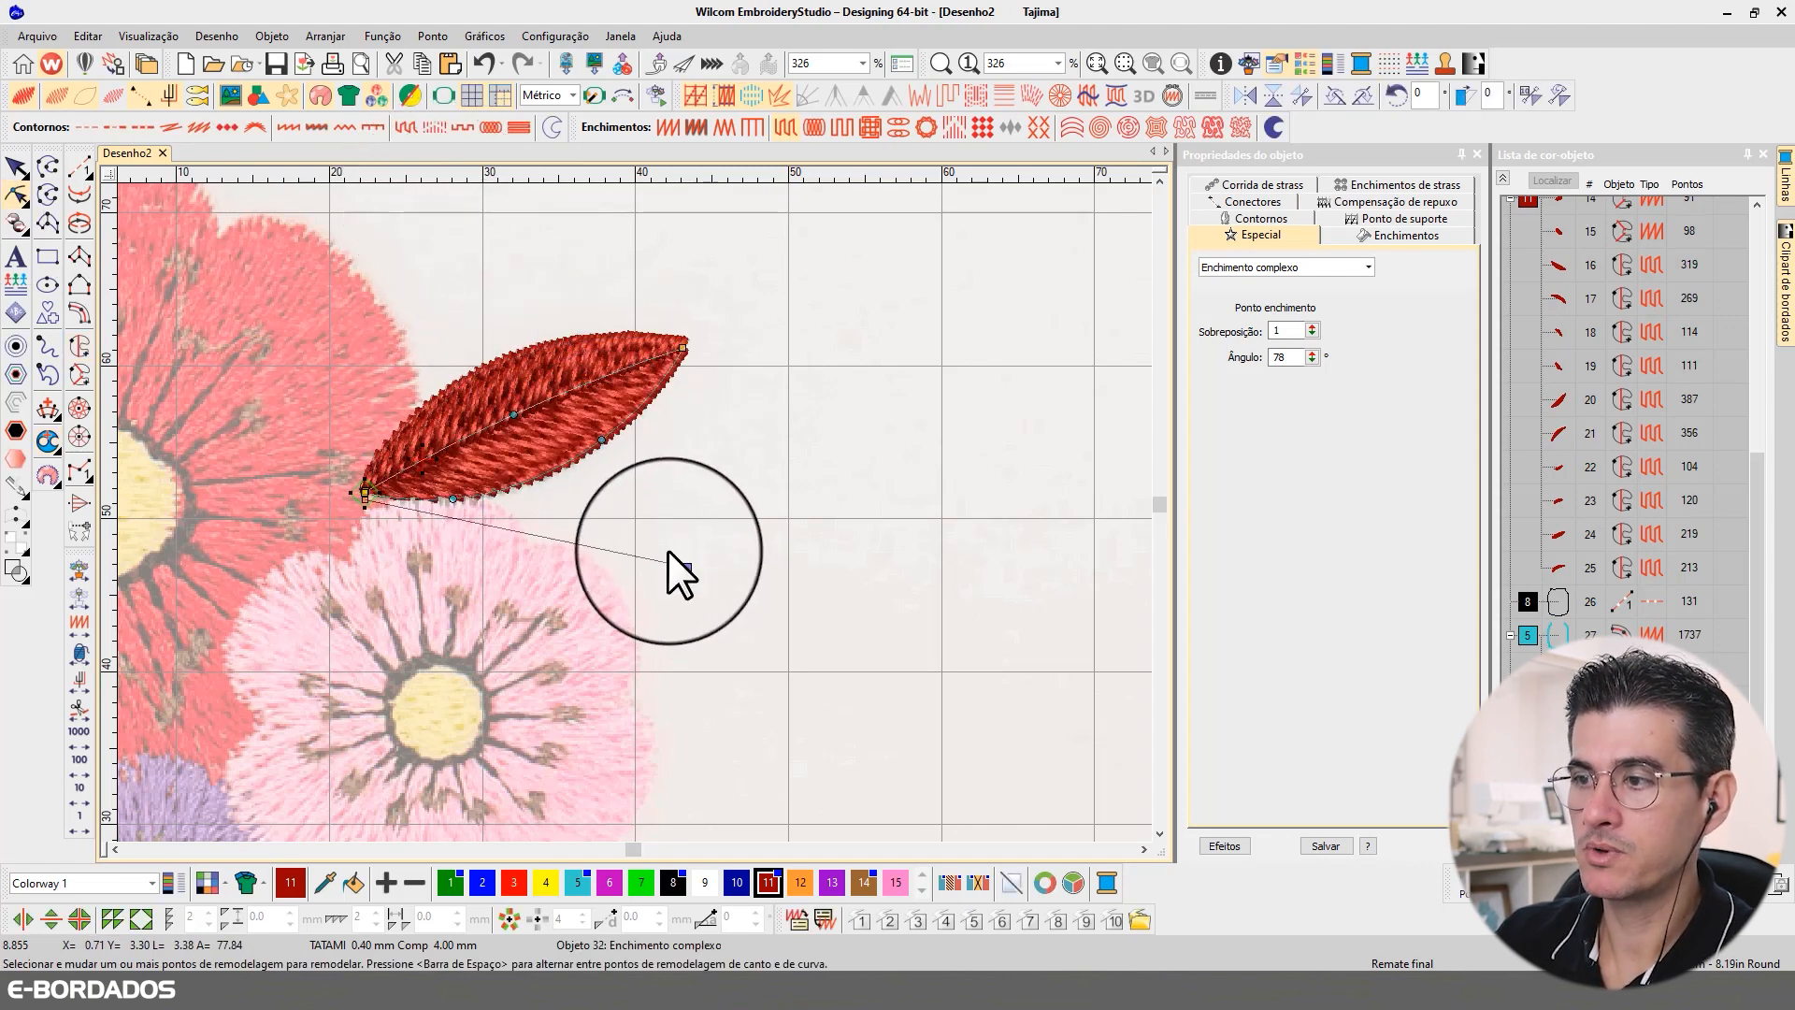
{"action": "left_click", "coordinate": [17, 168]}
Step: Review the underlay, Tatami offset and randomness settings of the upper half of the leaf beside the large red flower
{"action": "scroll", "coordinate": [636, 514], "scroll_direction": "down", "scroll_amount": 3}
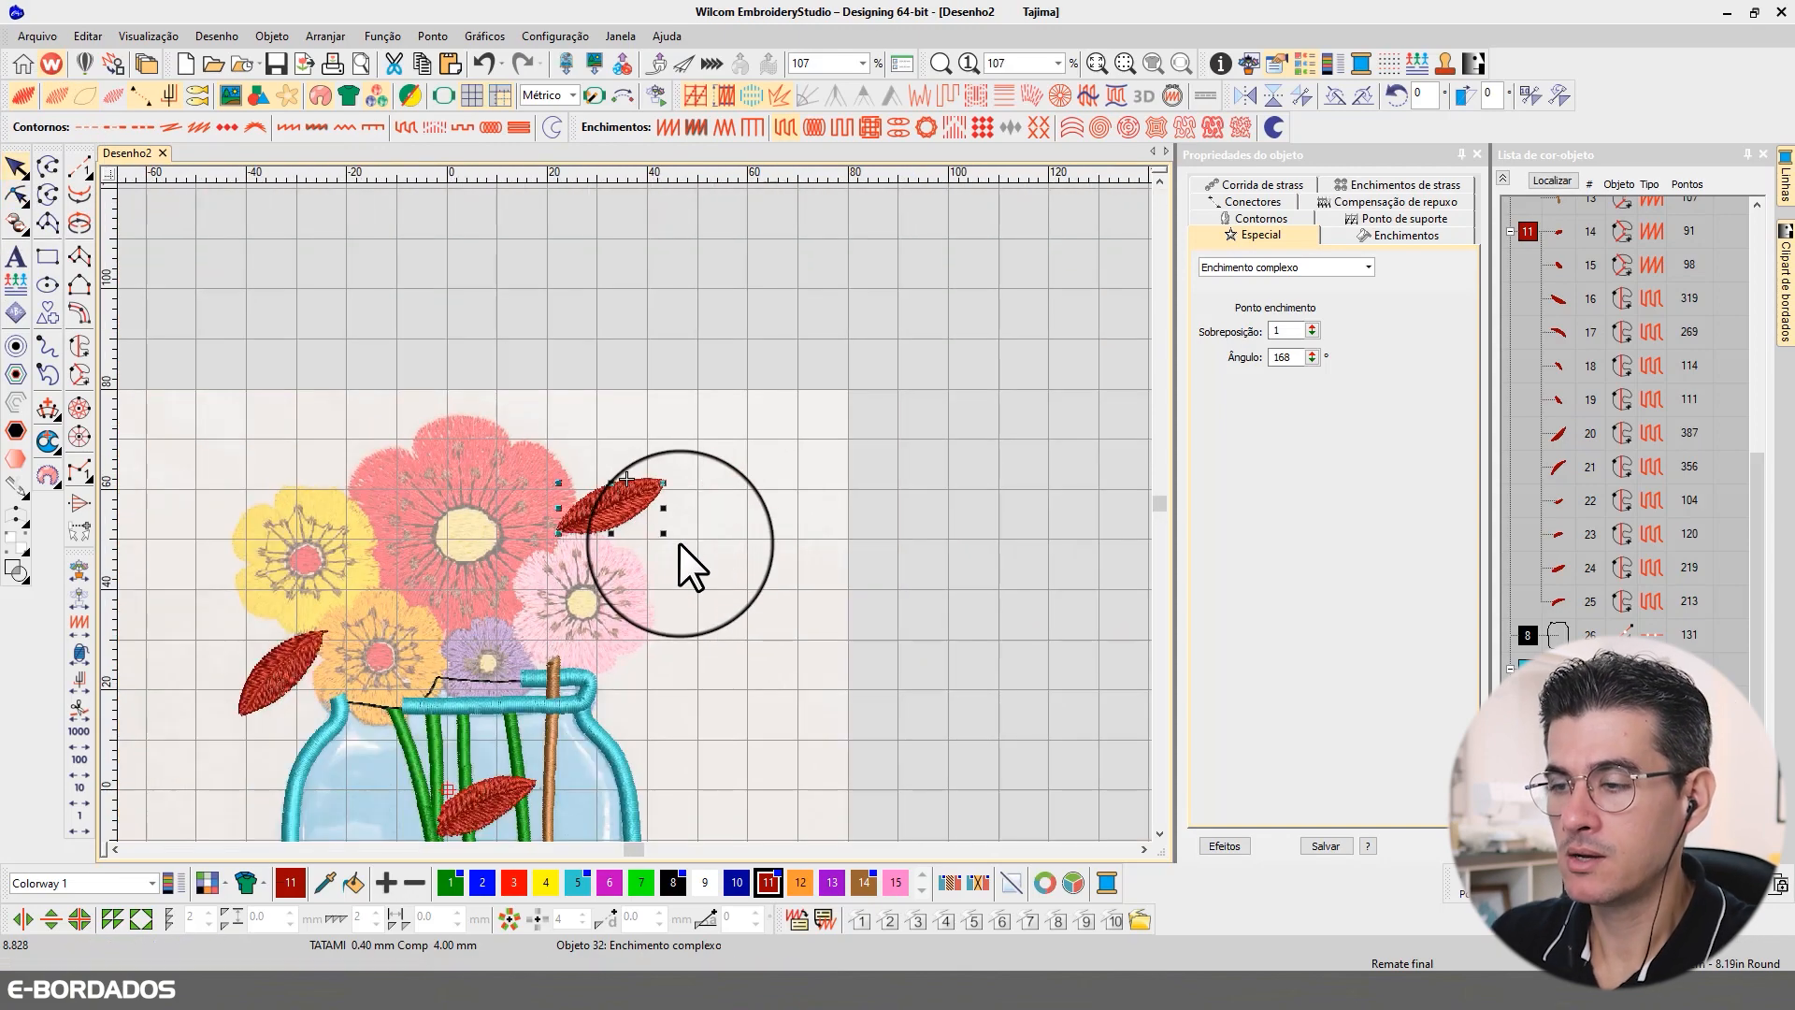
{"action": "scroll", "coordinate": [570, 714], "scroll_direction": "down", "scroll_amount": 2}
{"action": "scroll", "coordinate": [641, 481], "scroll_direction": "up", "scroll_amount": 3}
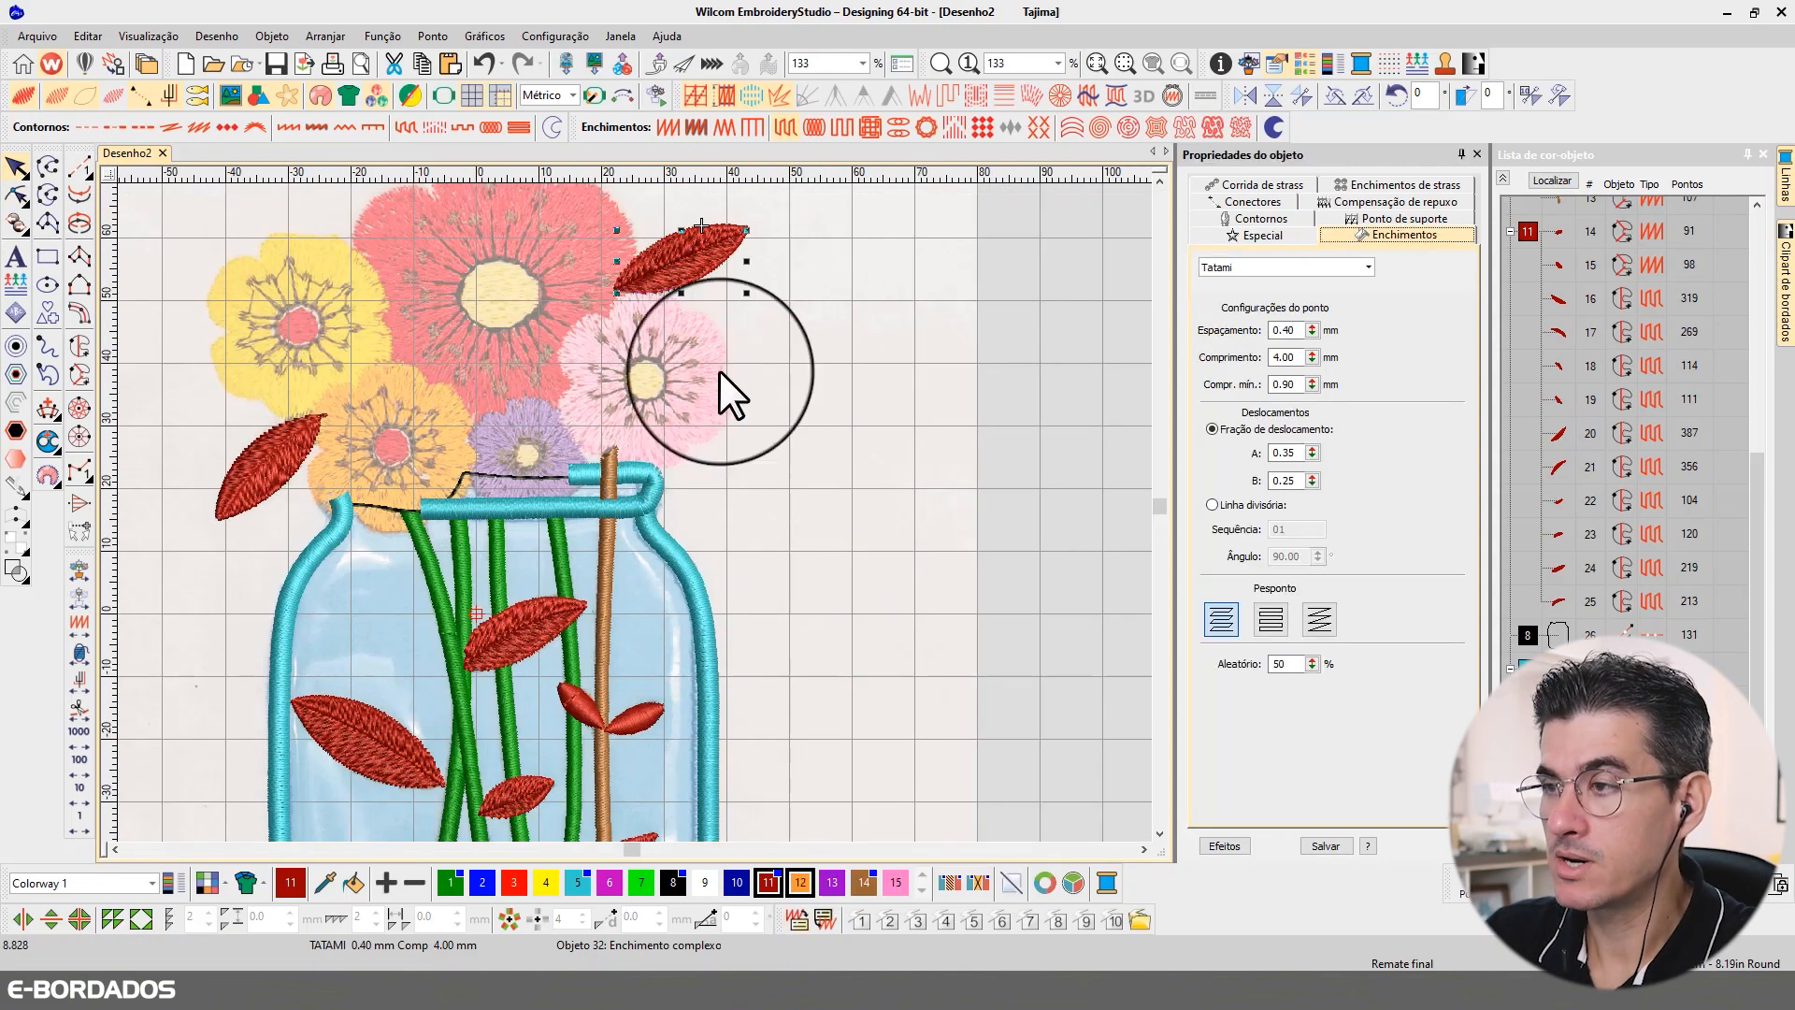
{"action": "key", "text": "Escape"}
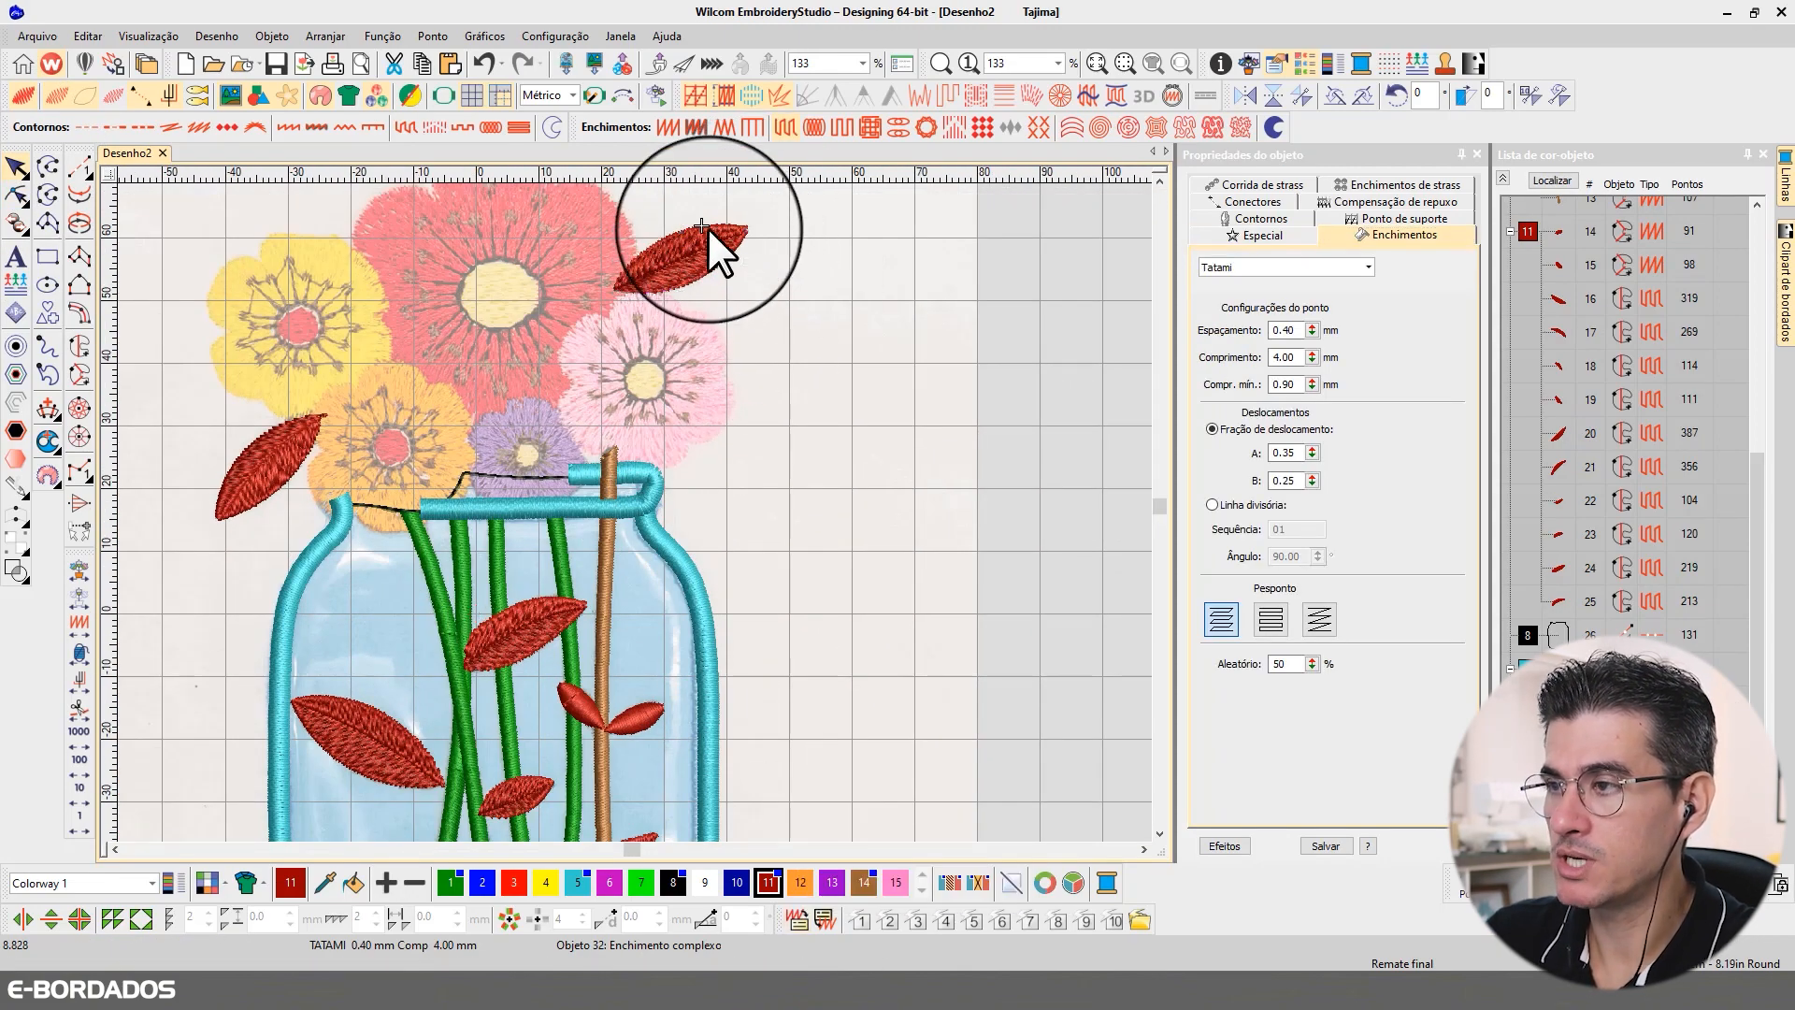
{"action": "left_click", "coordinate": [708, 229]}
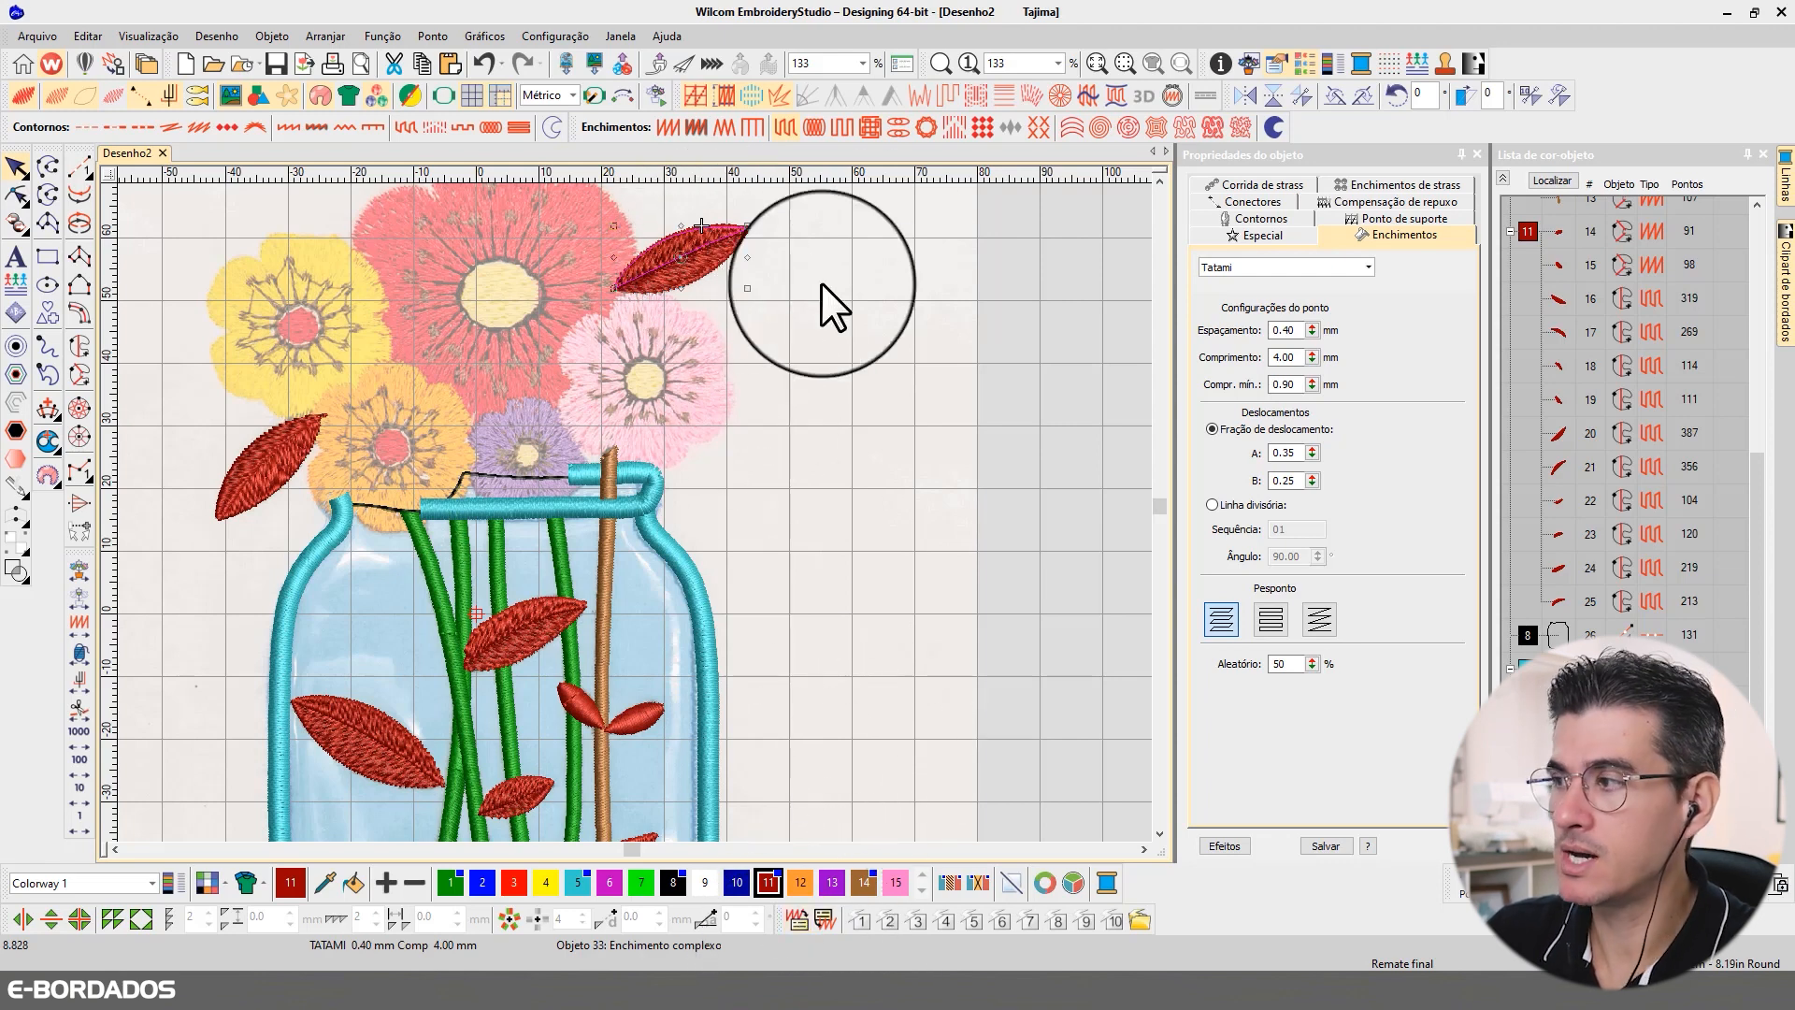
{"action": "left_click", "coordinate": [1394, 219]}
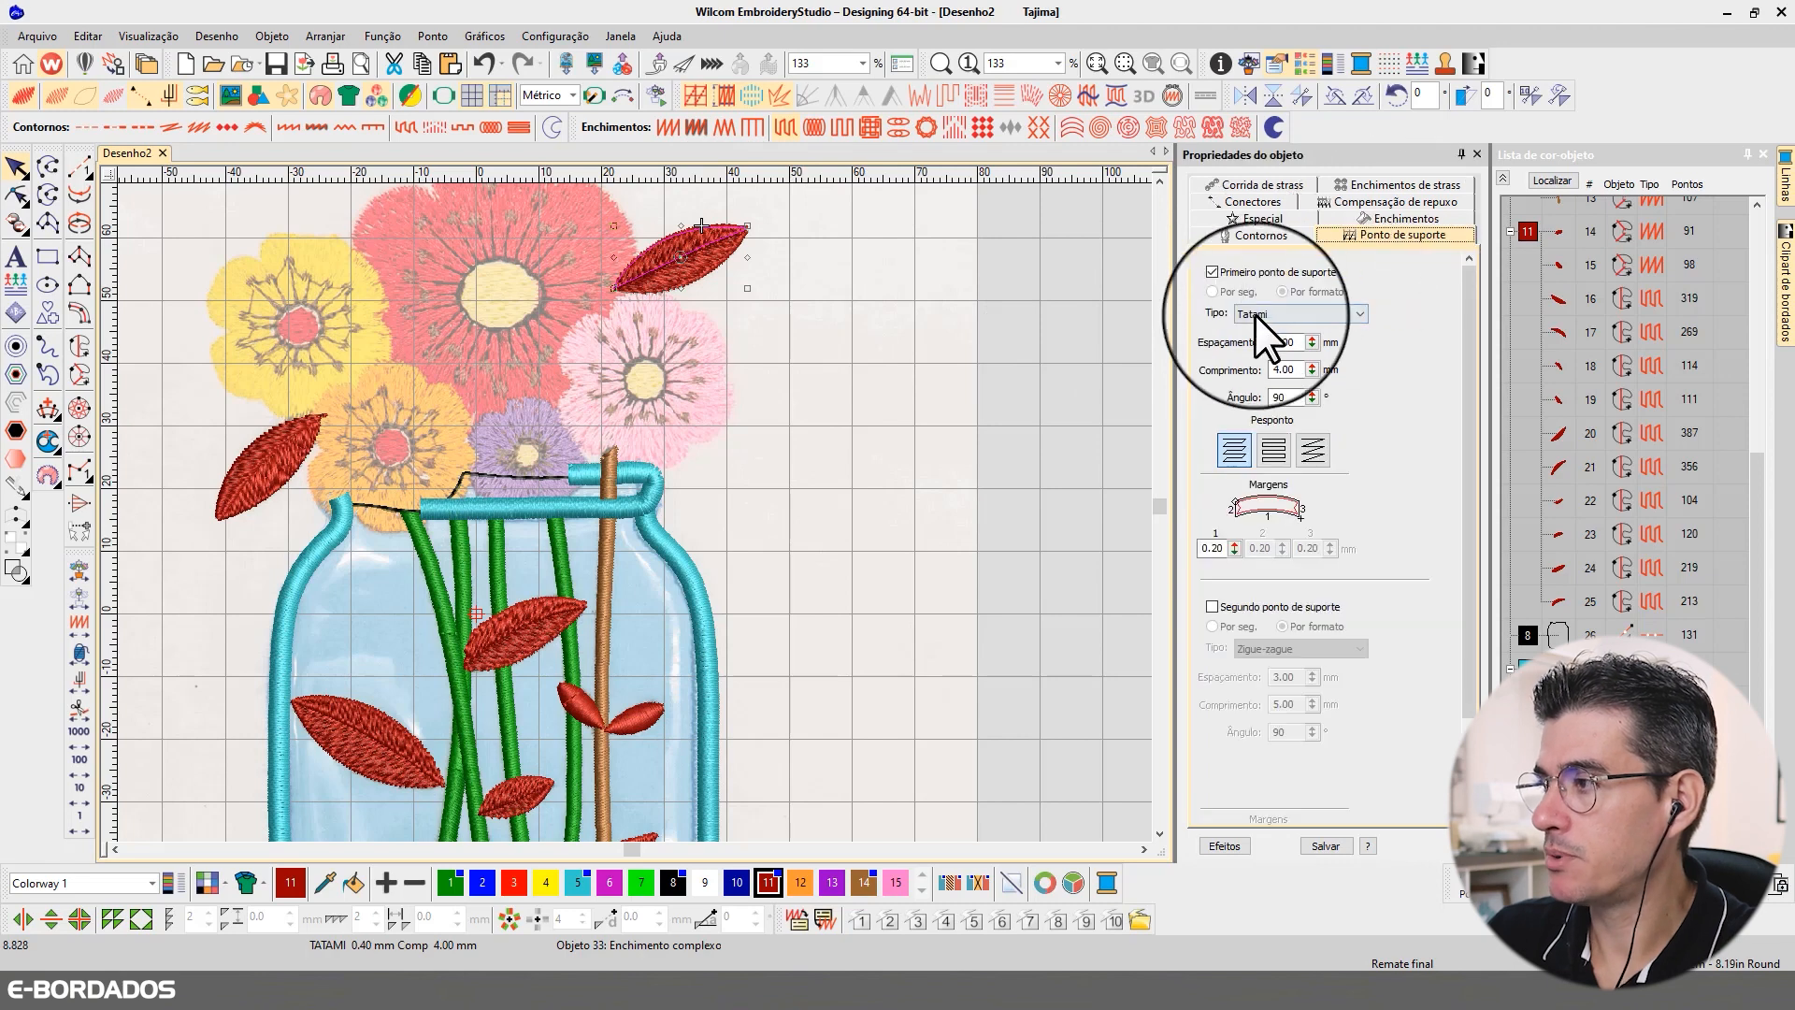
{"action": "left_click", "coordinate": [1378, 218]}
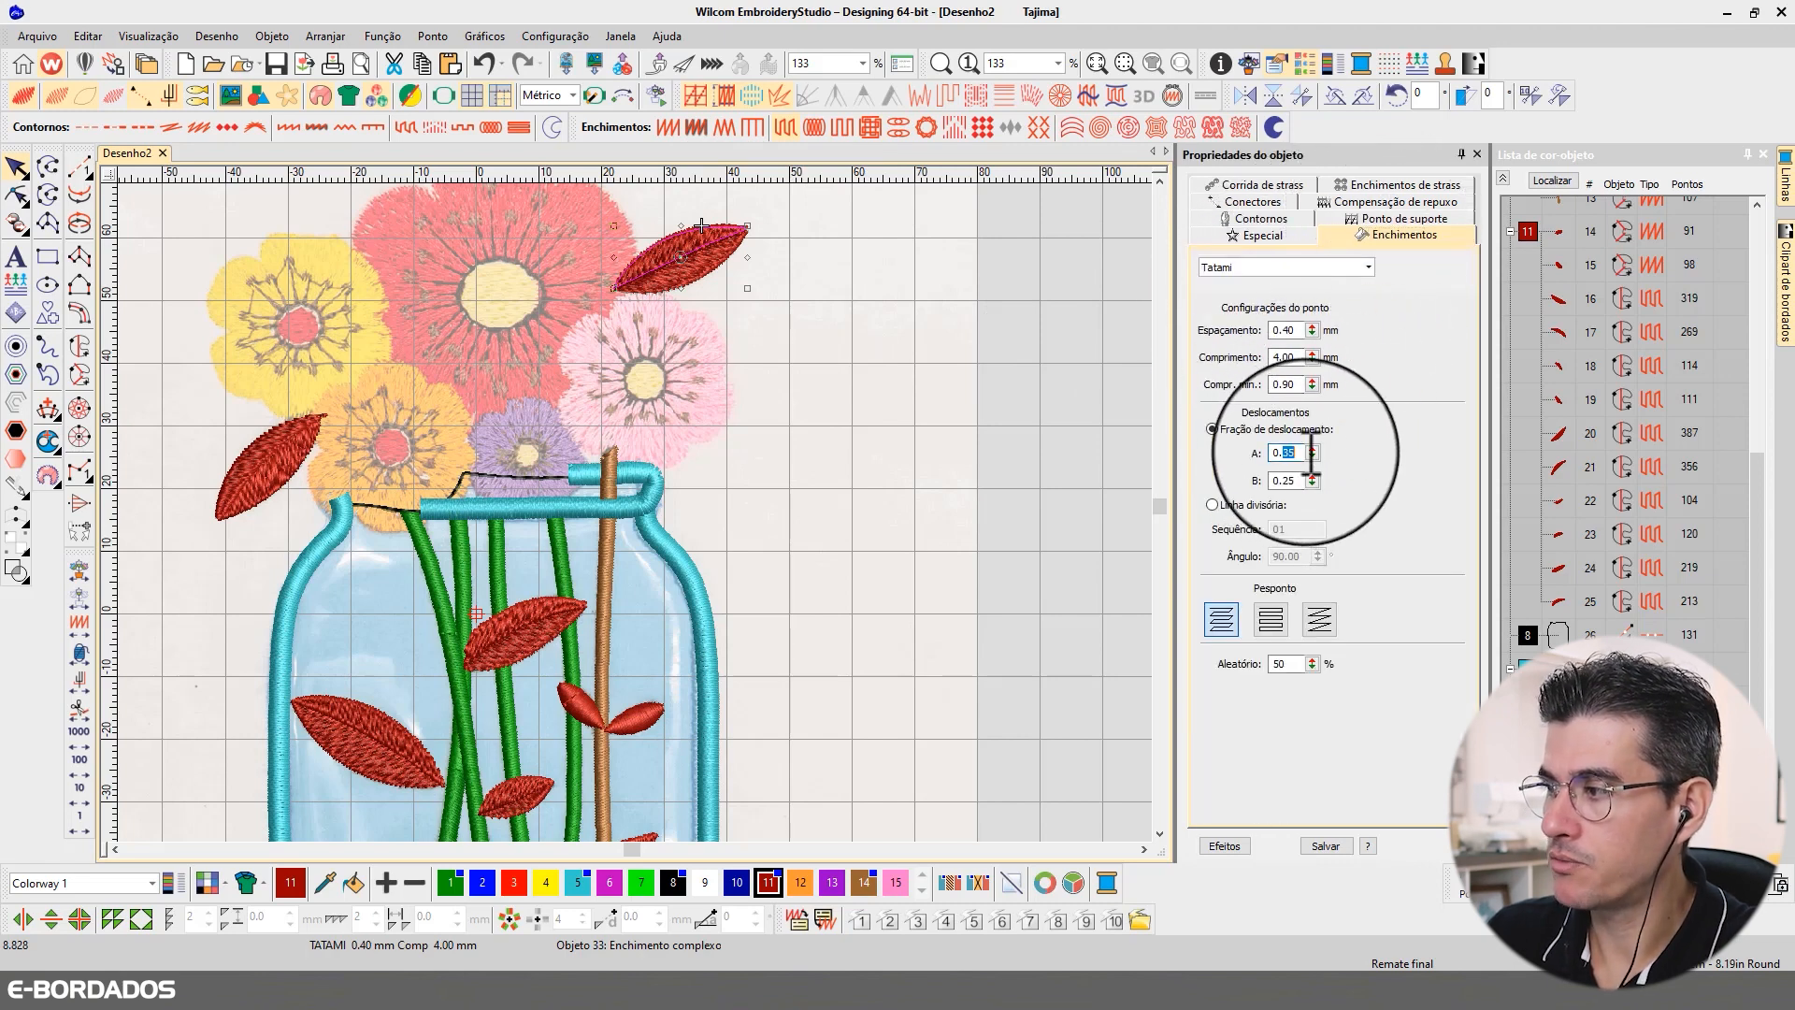
{"action": "double_click", "coordinate": [1284, 452]}
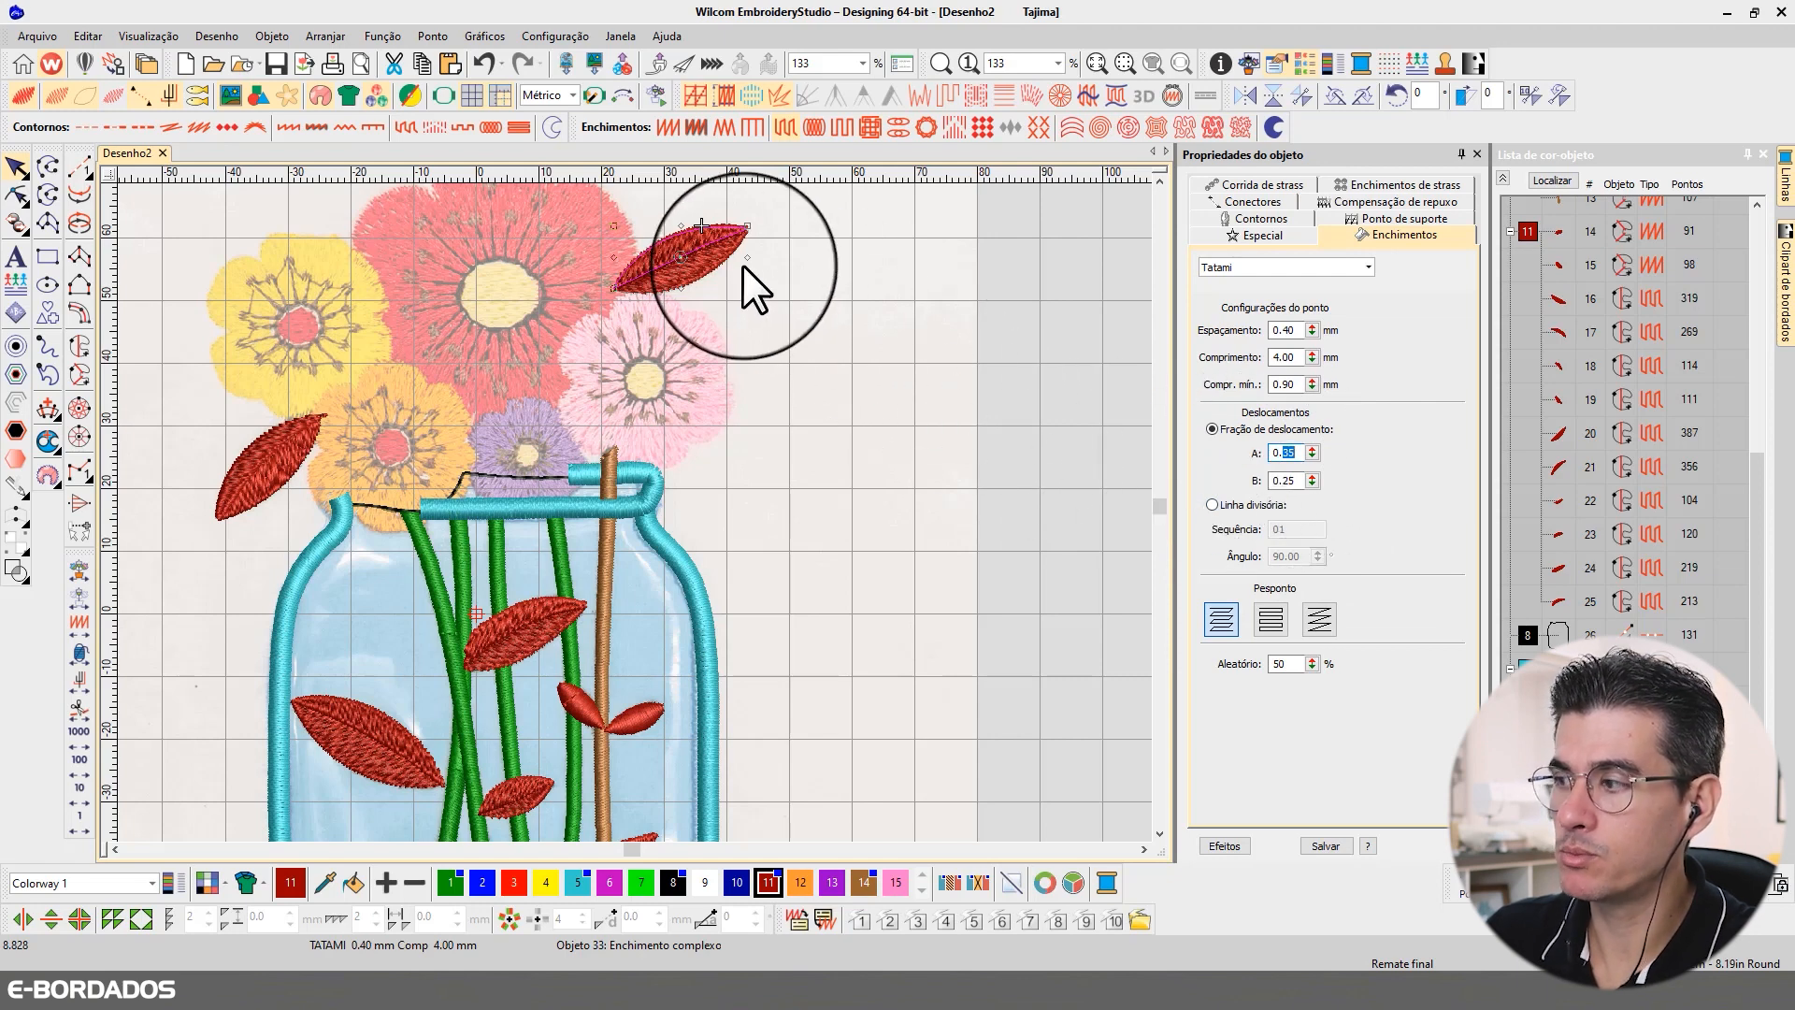
{"action": "double_click", "coordinate": [1287, 664]}
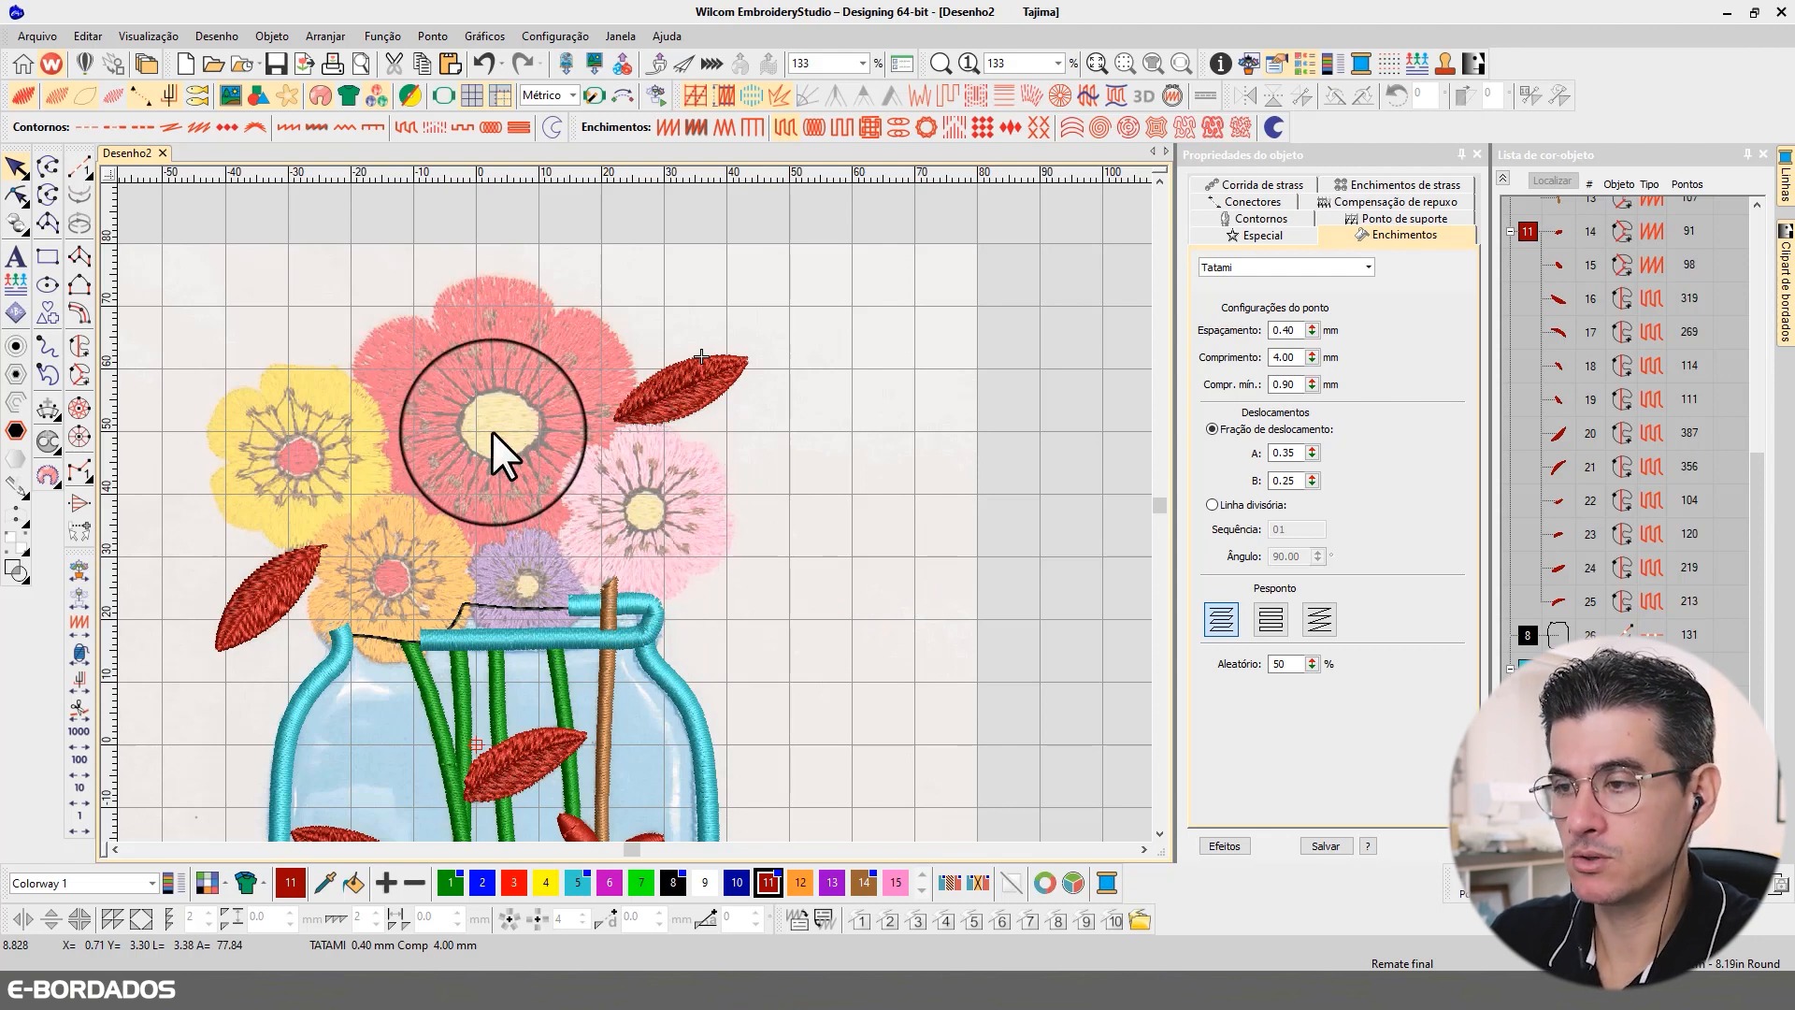
Step: Digitize the round centre of the large red flower as a Complex Fill, placing corner and curve points along its dark edge
{"action": "scroll", "coordinate": [580, 561], "scroll_direction": "down", "scroll_amount": 3}
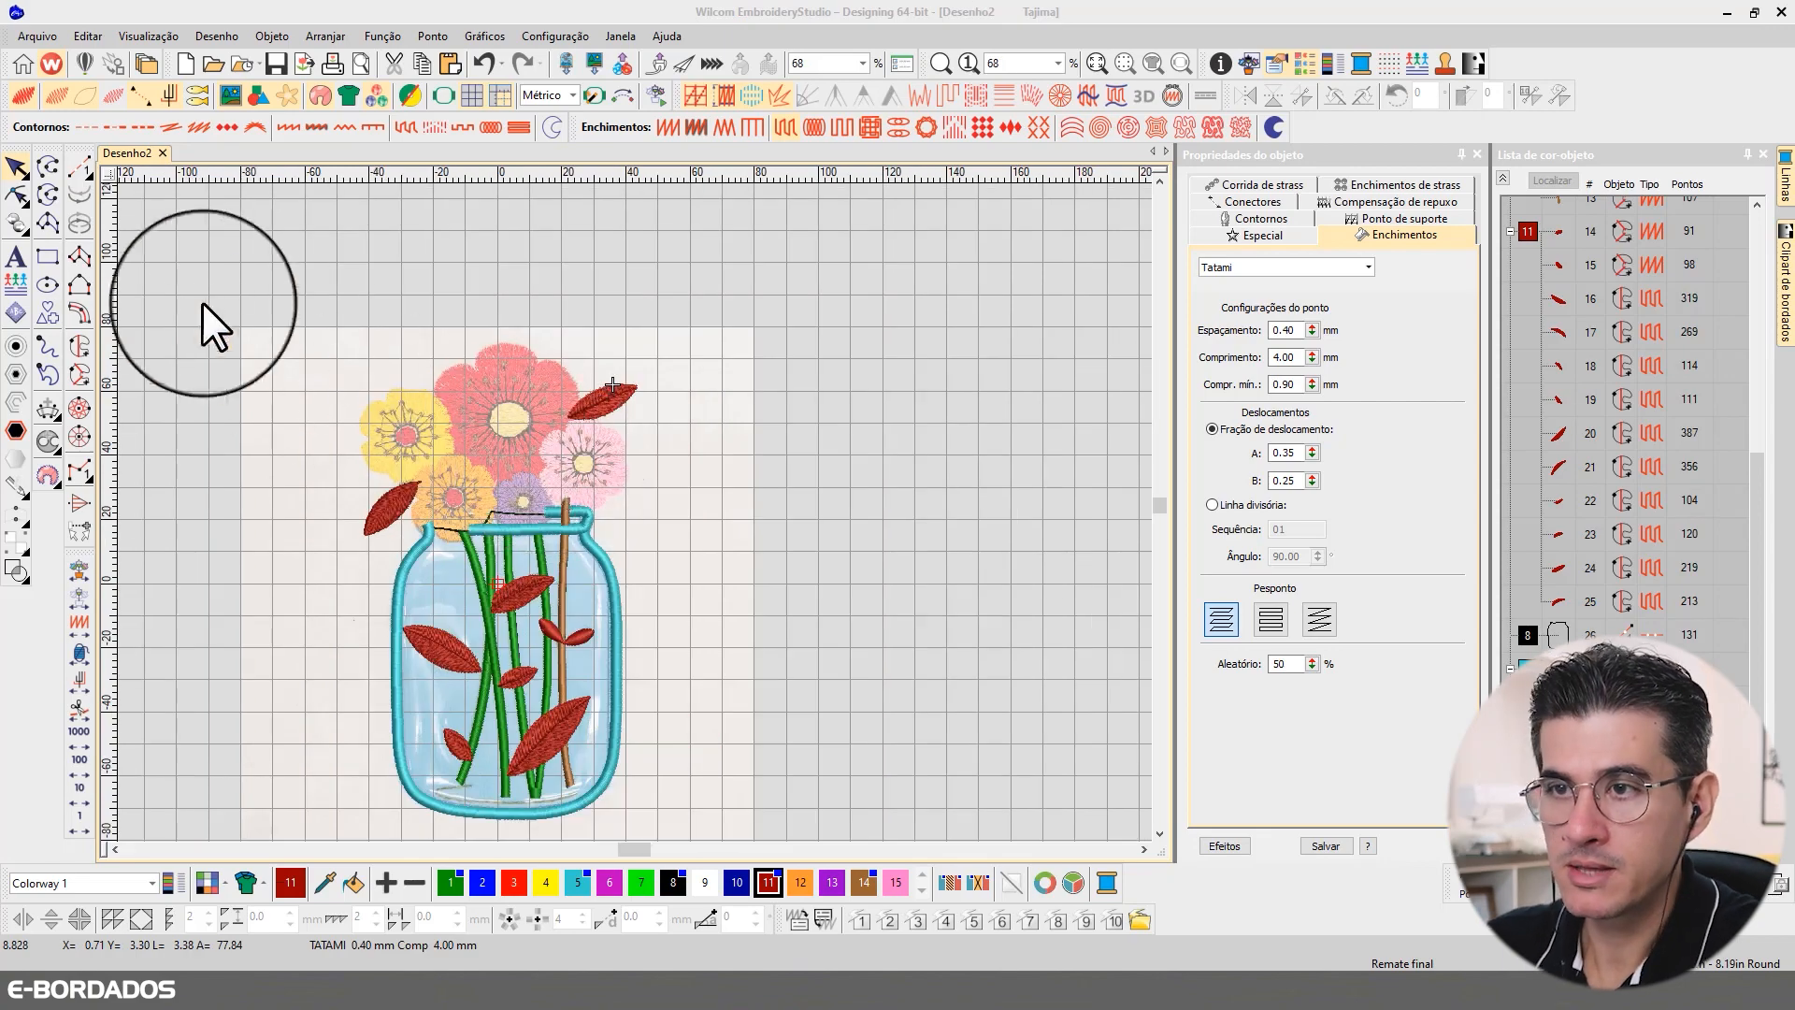
{"action": "scroll", "coordinate": [641, 514], "scroll_direction": "up", "scroll_amount": 5}
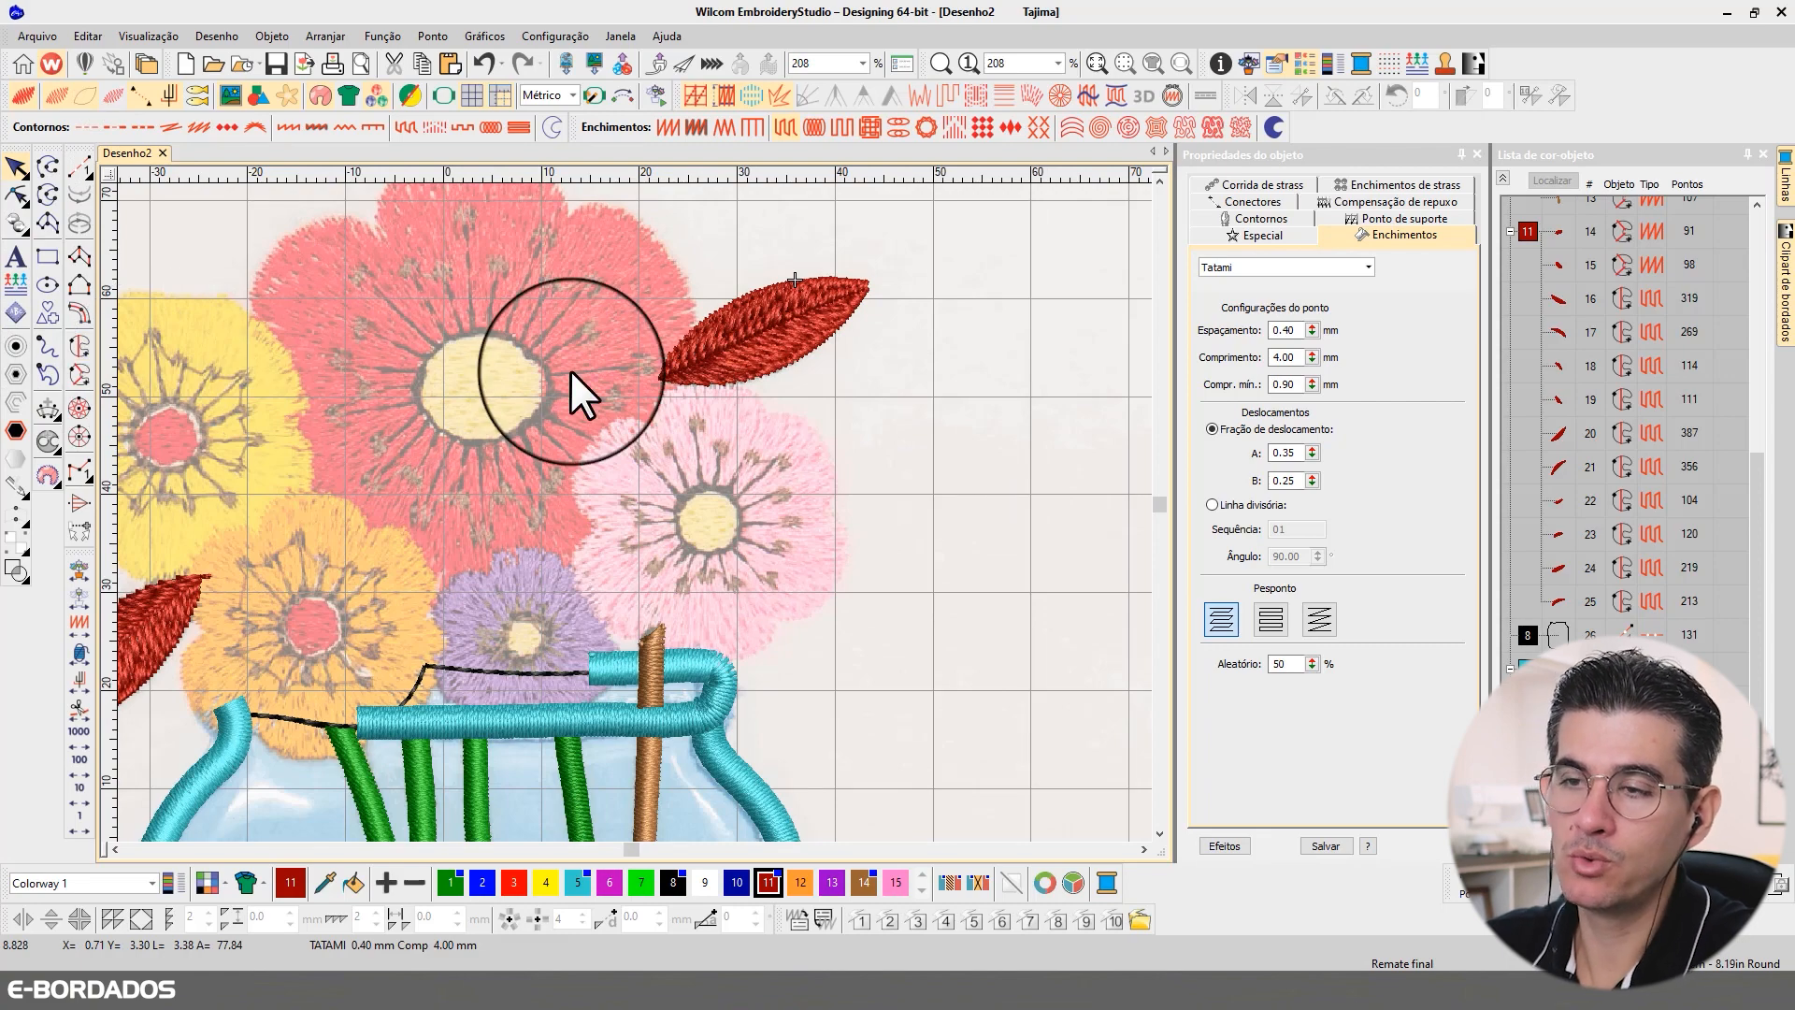
{"action": "left_click", "coordinate": [79, 340]}
{"action": "scroll", "coordinate": [632, 513], "scroll_direction": "up", "scroll_amount": 1}
{"action": "scroll", "coordinate": [632, 512], "scroll_direction": "up", "scroll_amount": 1}
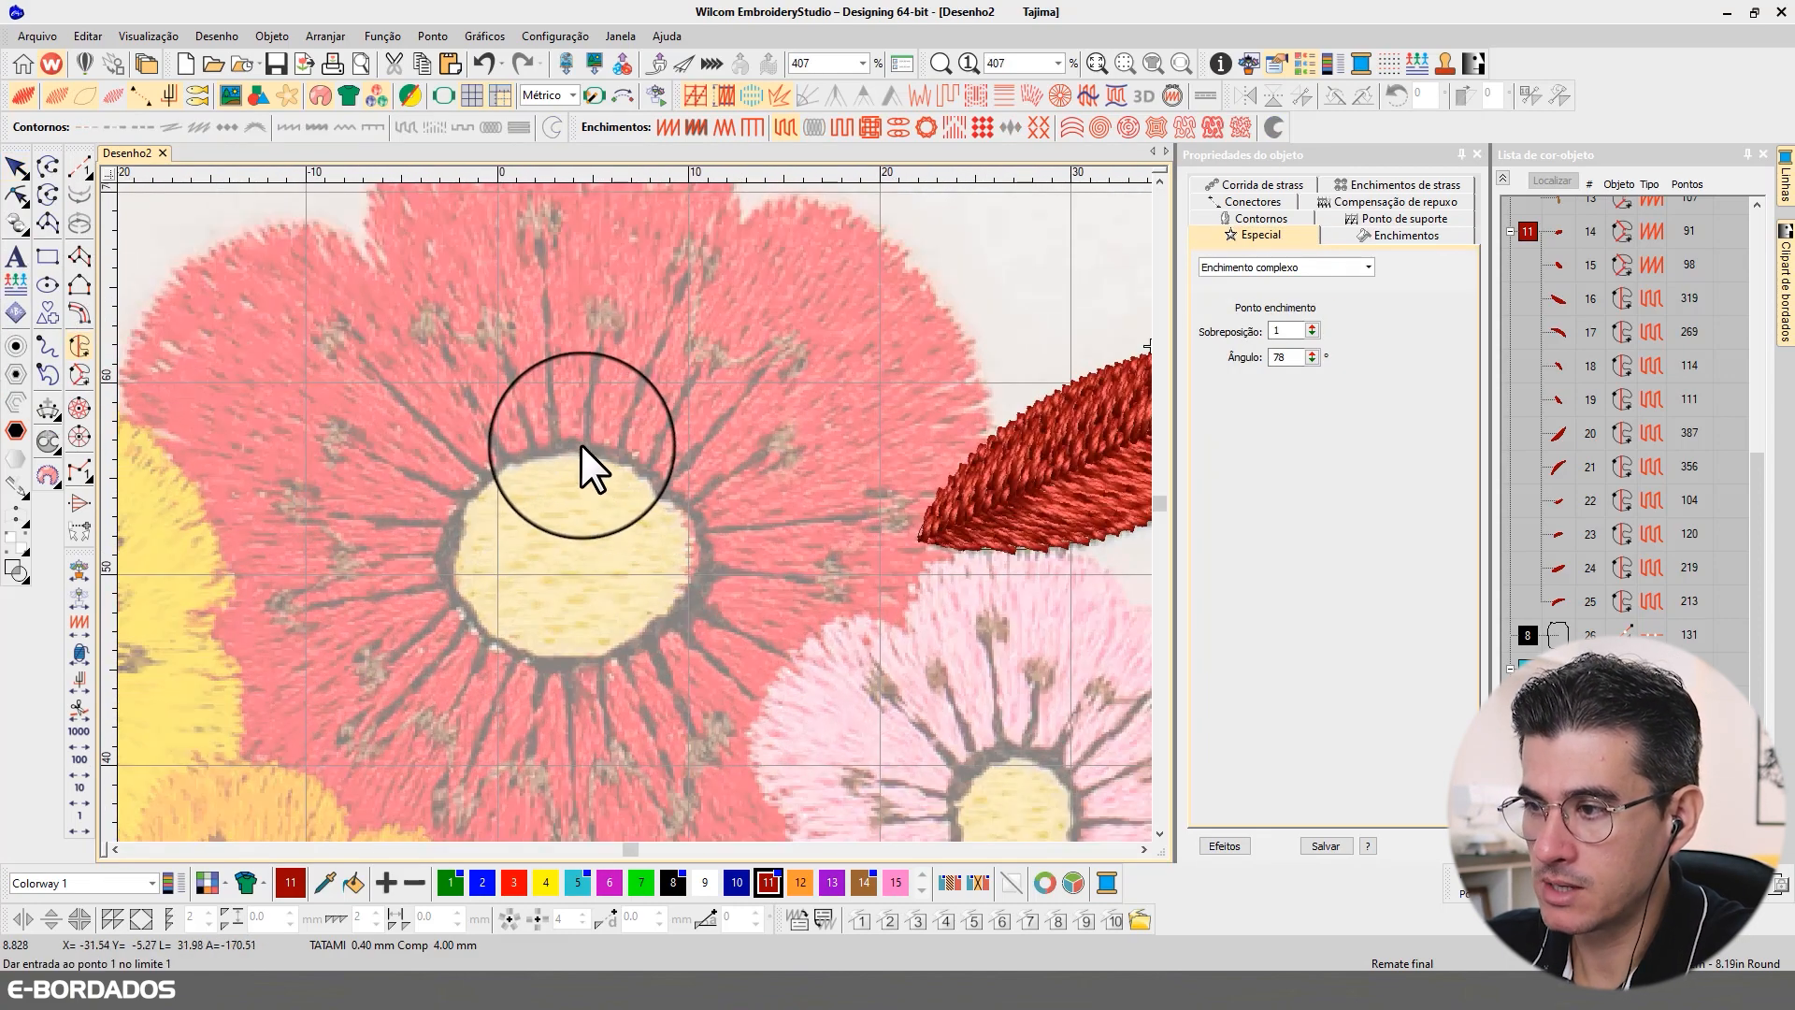
{"action": "left_click", "coordinate": [581, 445]}
{"action": "left_click", "coordinate": [495, 462]}
{"action": "left_click", "coordinate": [451, 534]}
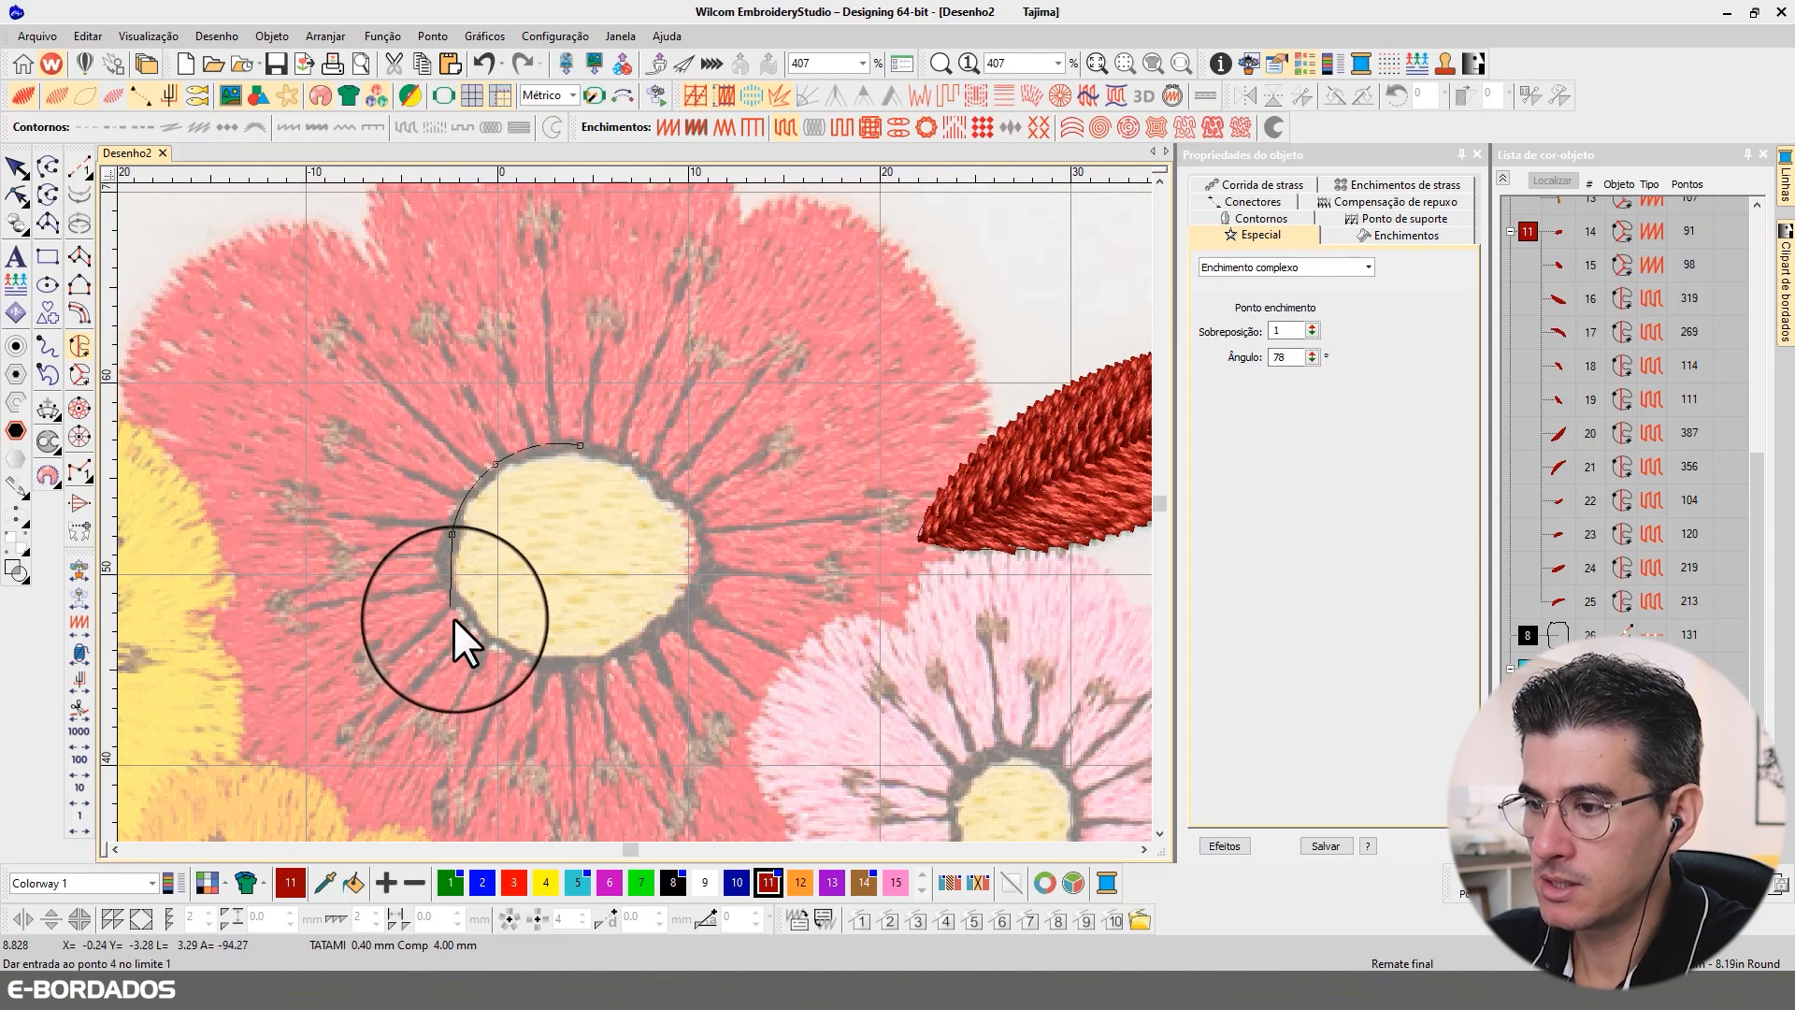
{"action": "left_click", "coordinate": [468, 624]}
{"action": "left_click", "coordinate": [561, 668]}
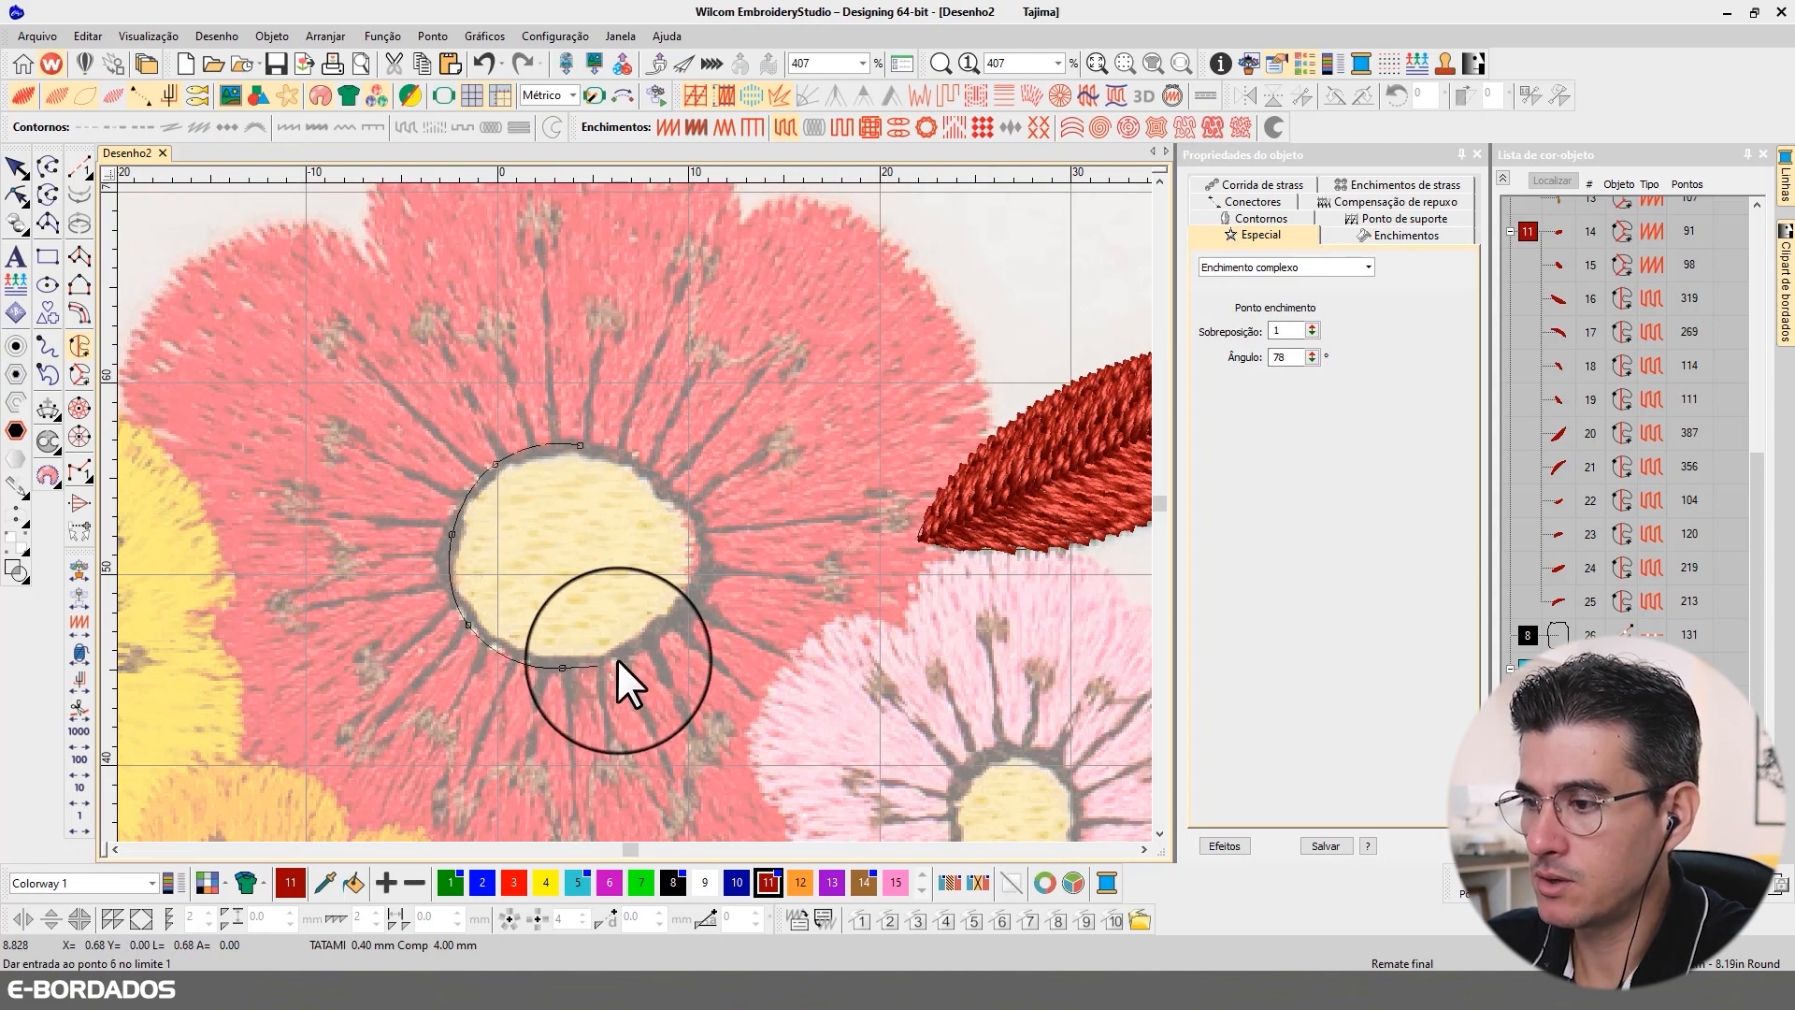
{"action": "left_click", "coordinate": [682, 619]}
{"action": "left_click", "coordinate": [707, 546]}
{"action": "left_click", "coordinate": [665, 480]}
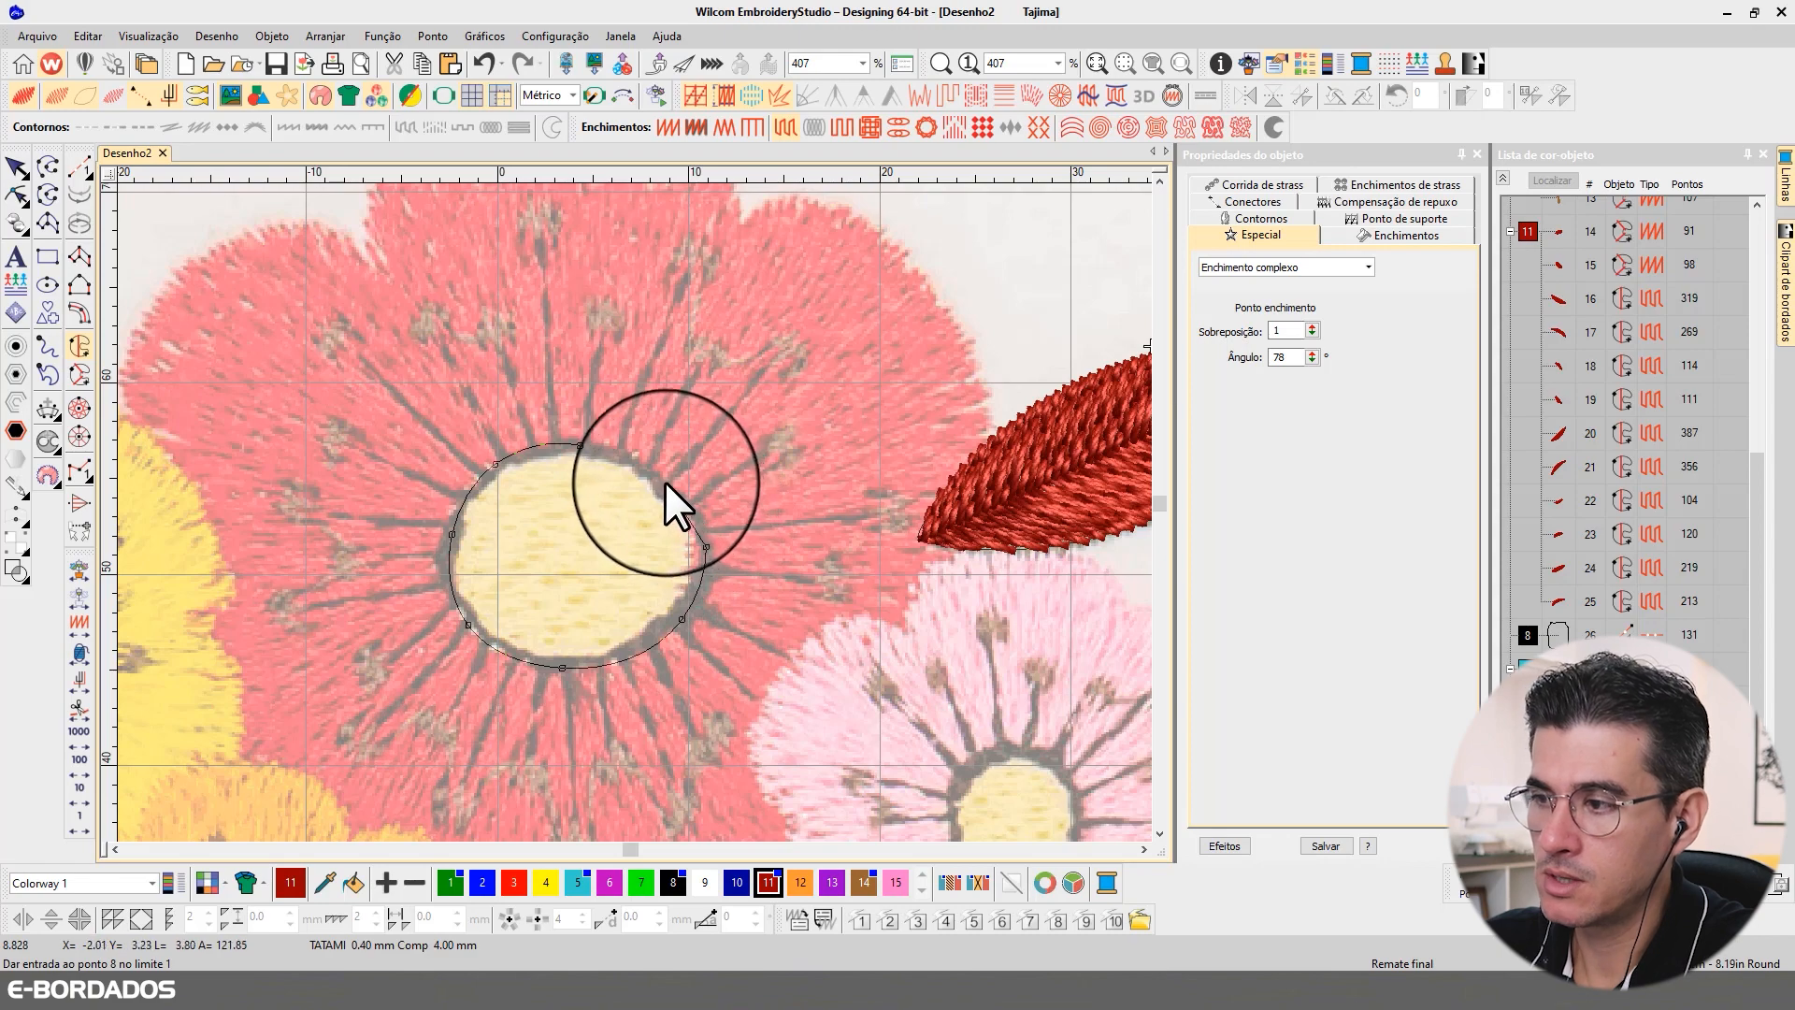
{"action": "left_click", "coordinate": [597, 446]}
{"action": "left_click", "coordinate": [580, 445]}
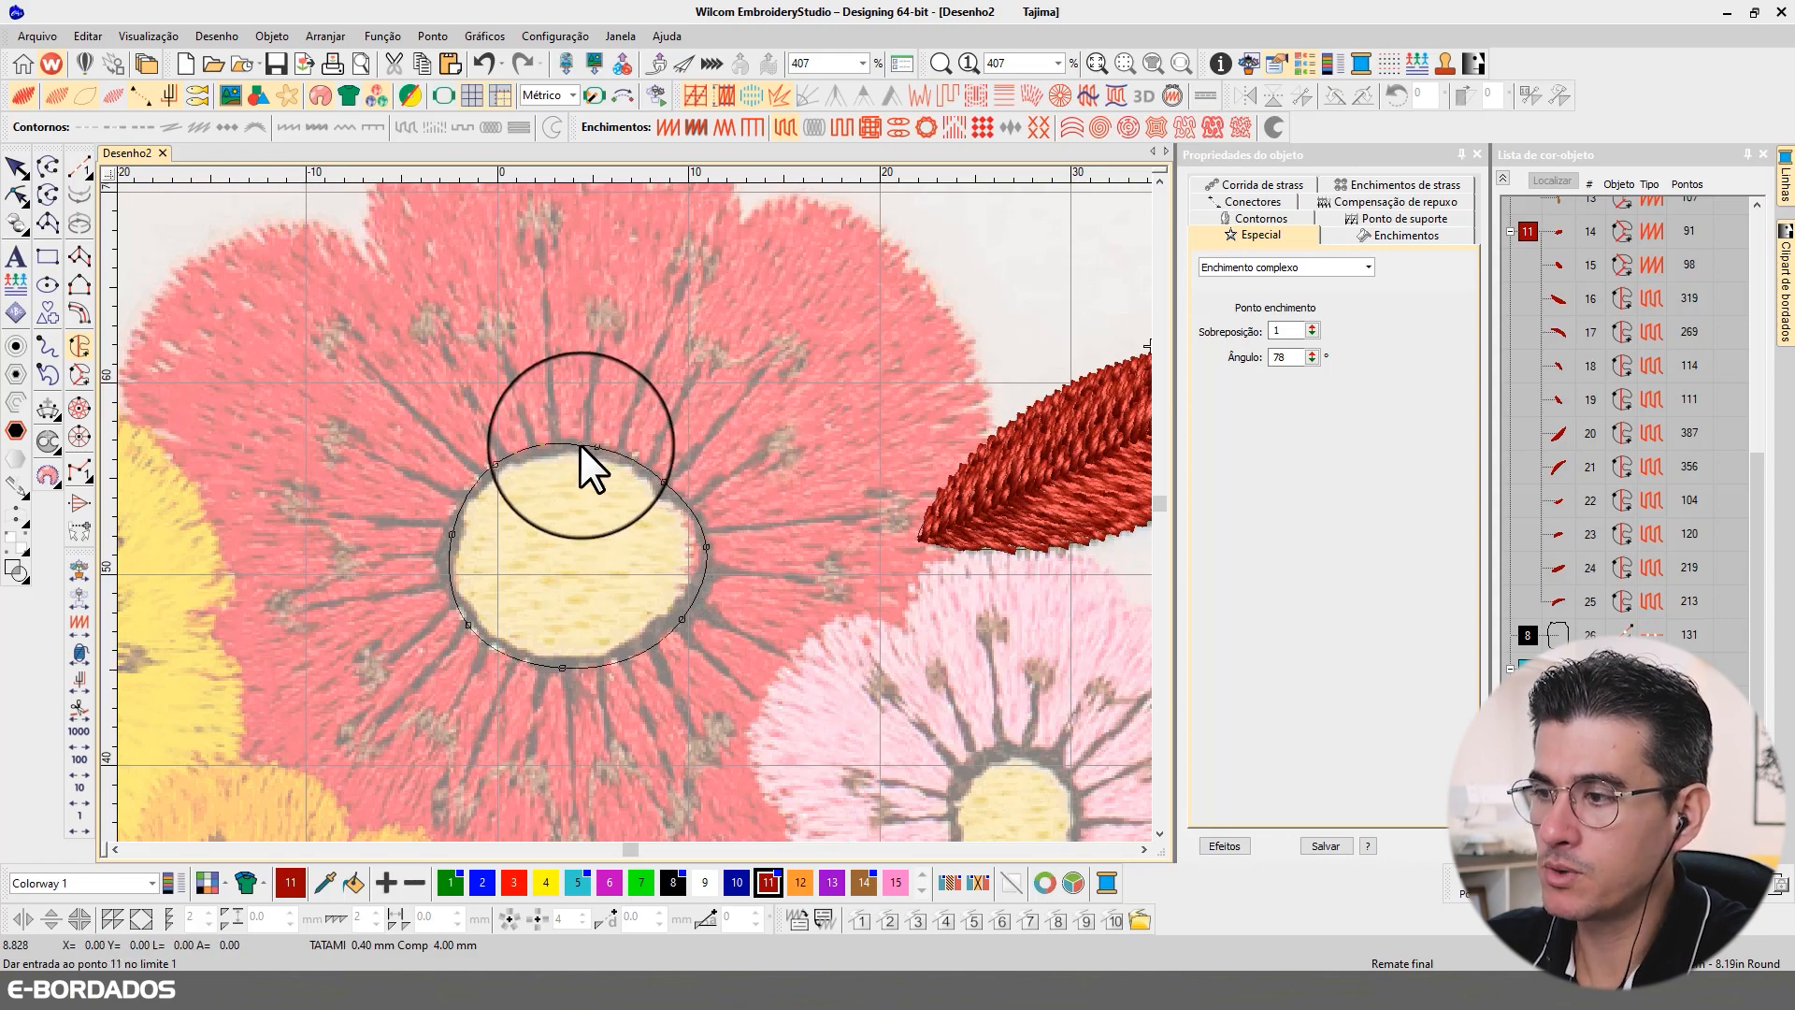
{"action": "key", "text": "Return"}
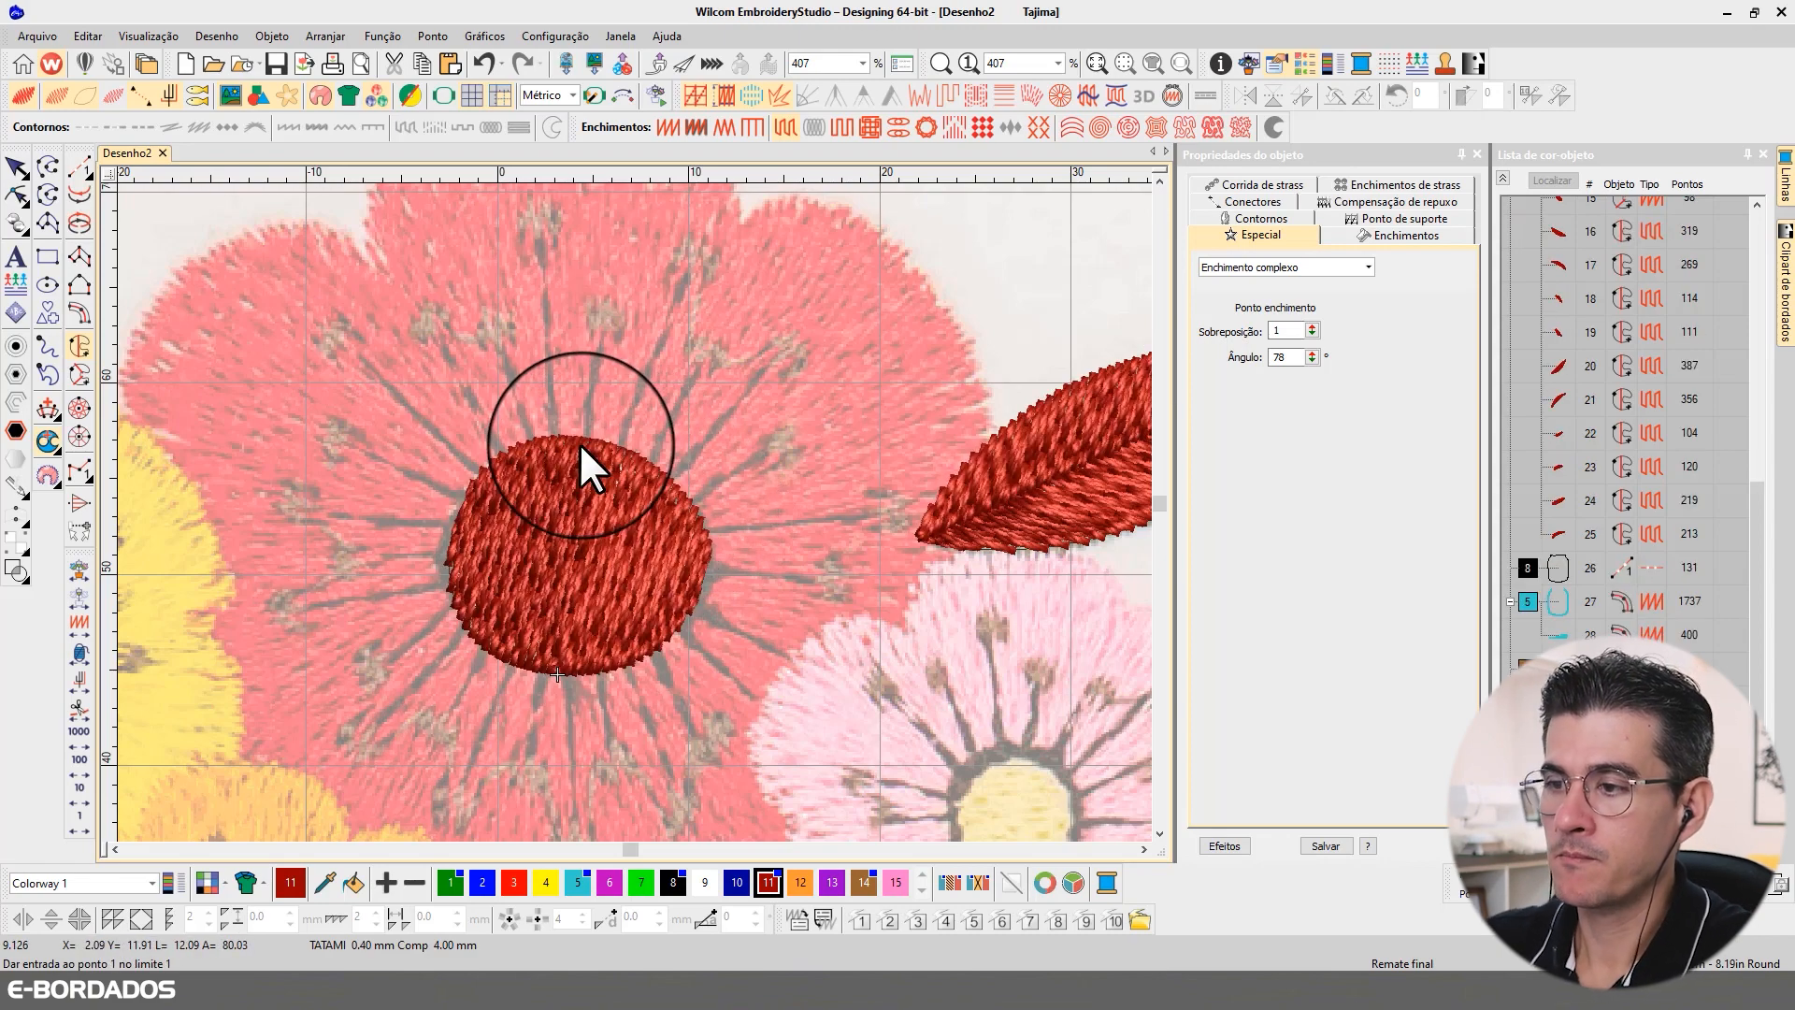
Step: Recolour the large red flower's centre fill to yellow colour 4 and make that colour current
{"action": "left_click", "coordinate": [17, 169]}
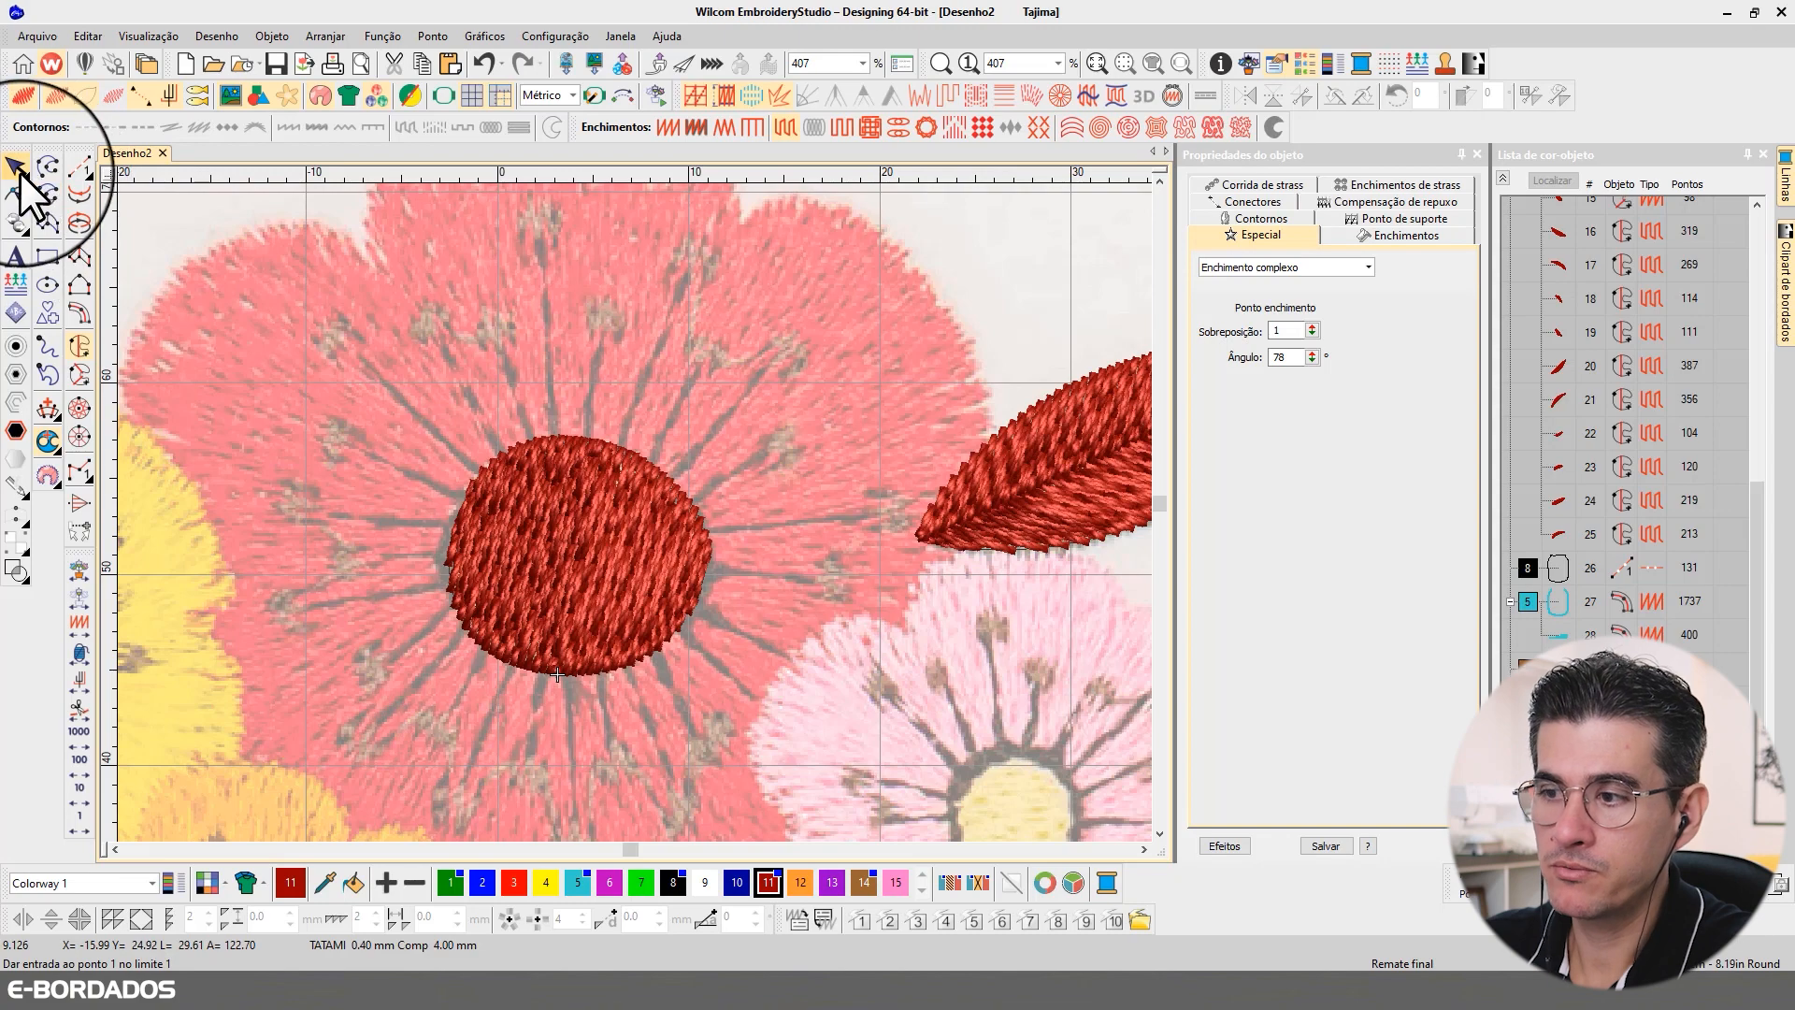
{"action": "left_click", "coordinate": [546, 882]}
{"action": "key", "text": "Escape"}
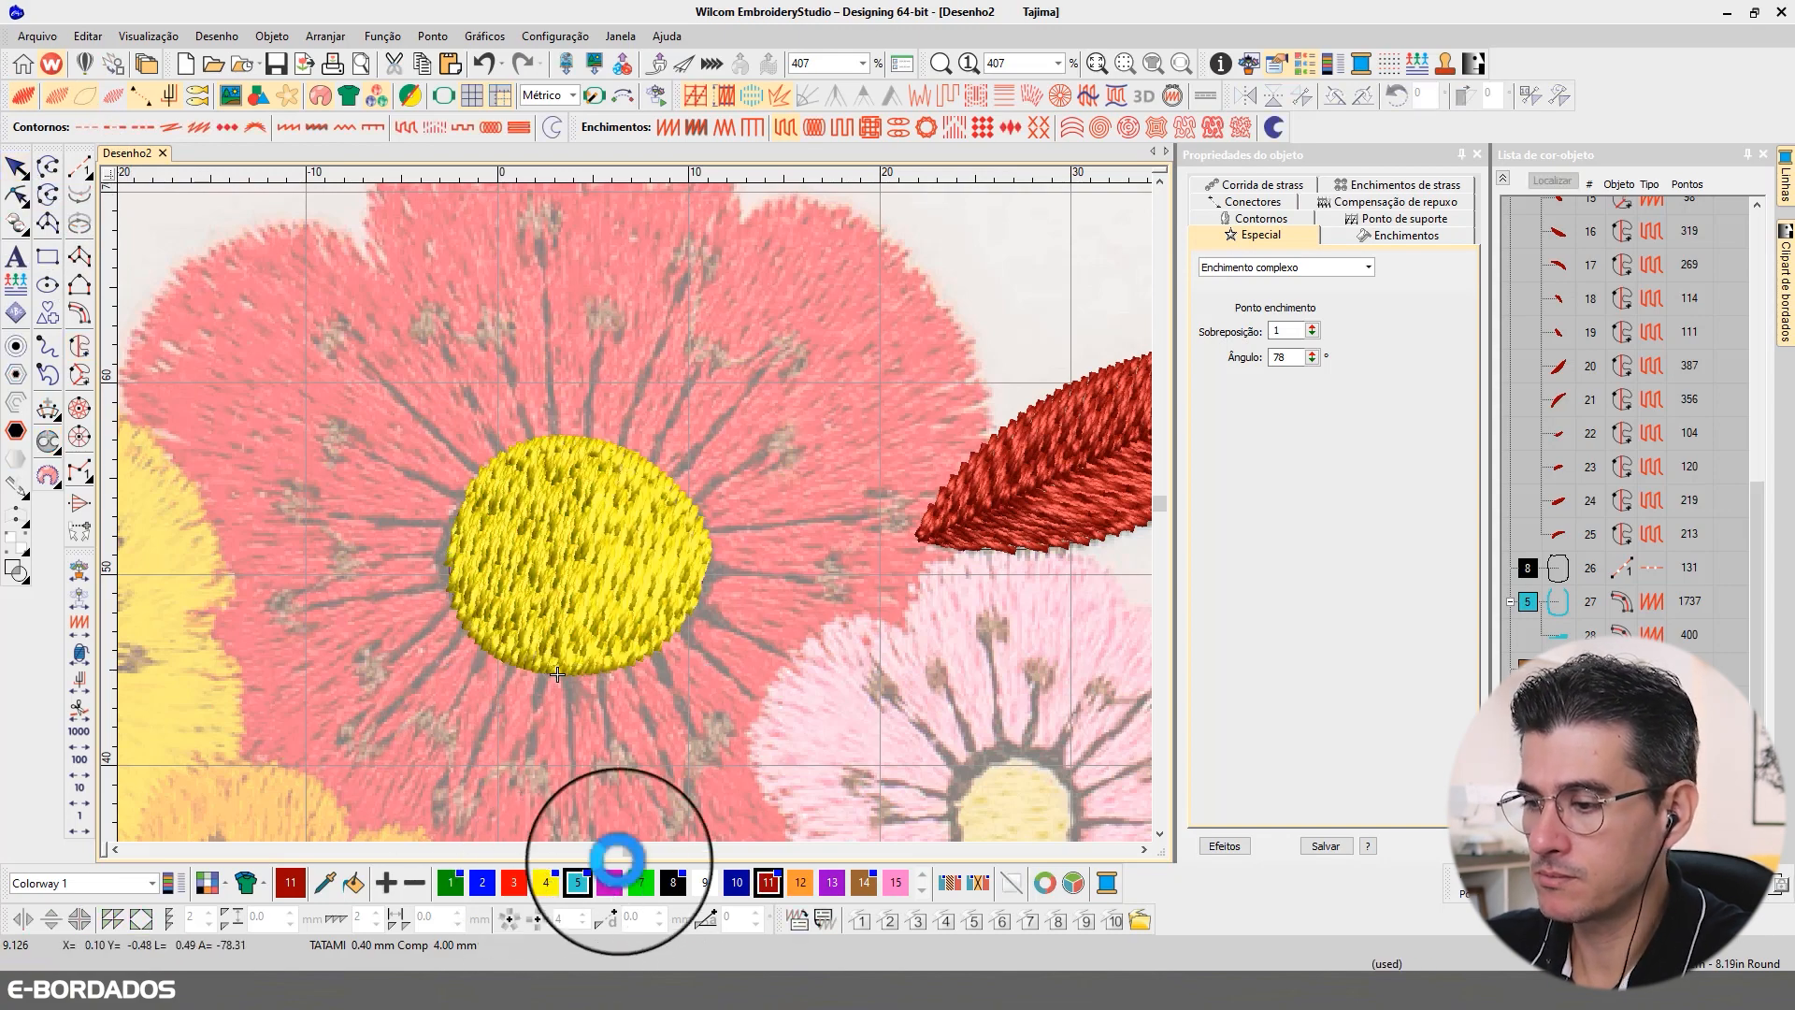
Step: Digitize the round centre of the pink flower as a yellow Complex Fill with a closed outline around its edge
{"action": "left_click", "coordinate": [1145, 849]}
{"action": "left_click", "coordinate": [1159, 834]}
{"action": "left_click", "coordinate": [1159, 835]}
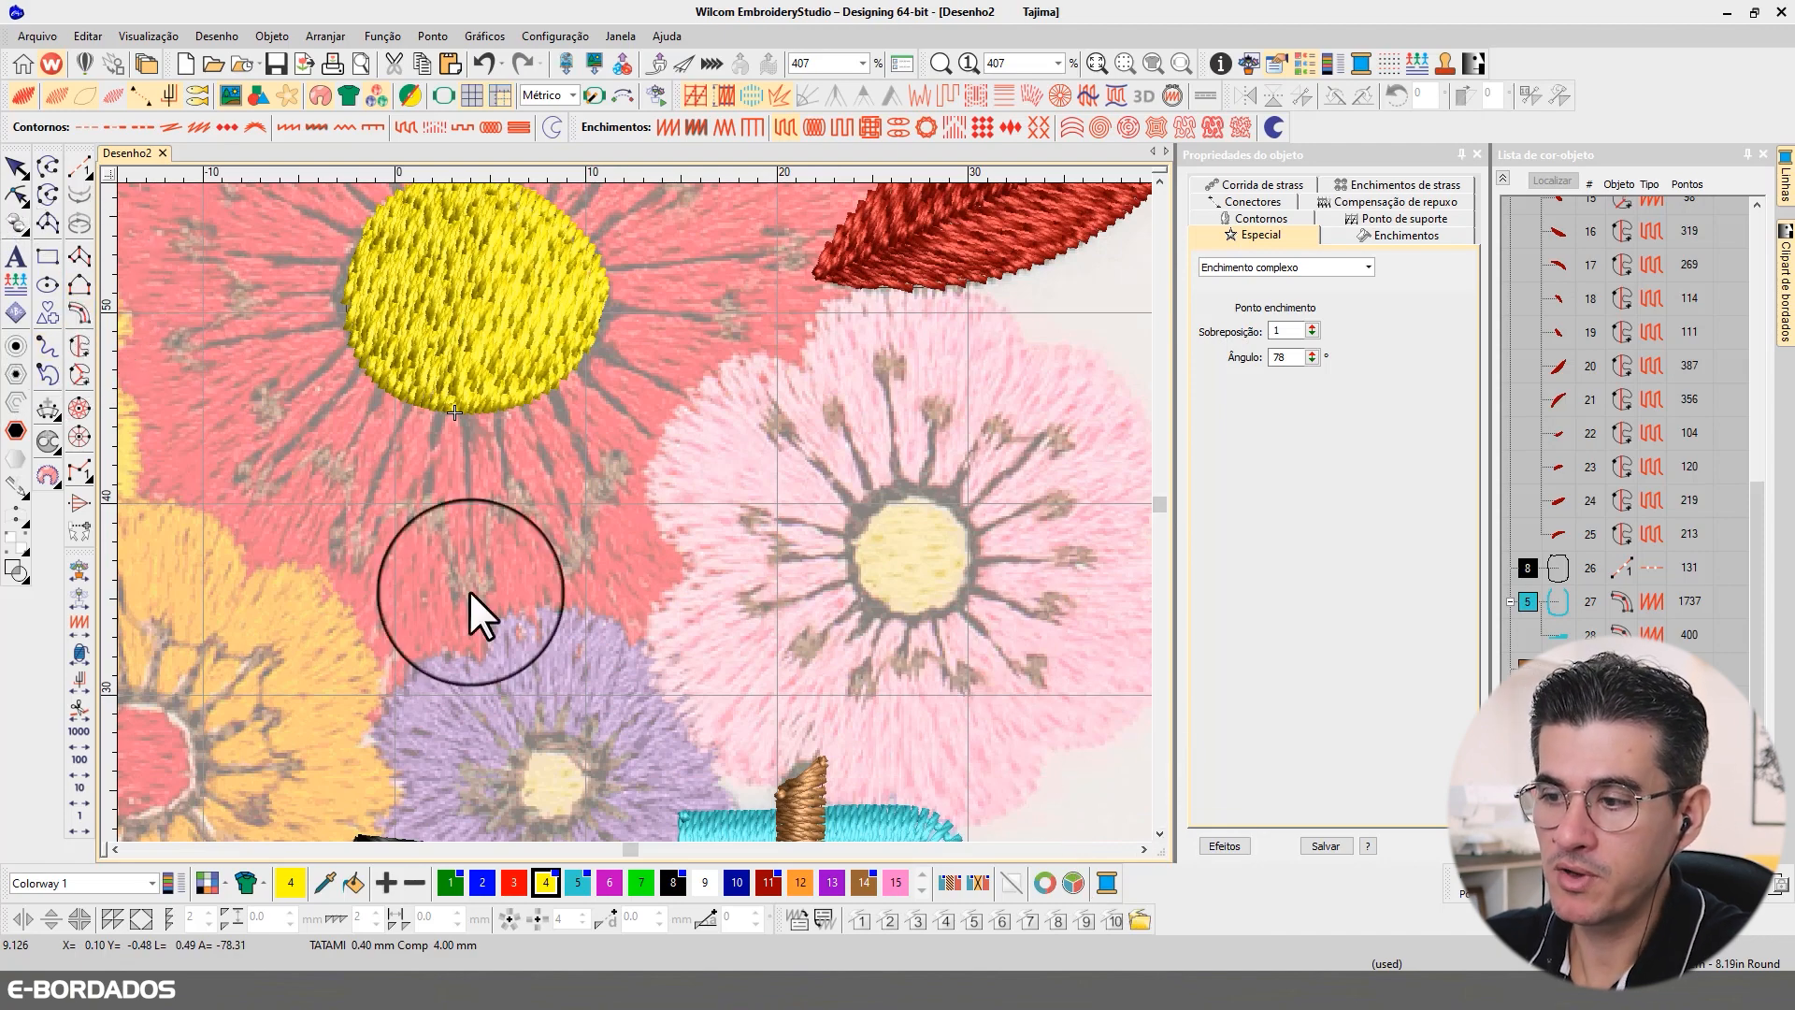
{"action": "left_click", "coordinate": [79, 345]}
{"action": "left_click", "coordinate": [928, 490]}
{"action": "left_click", "coordinate": [880, 496]}
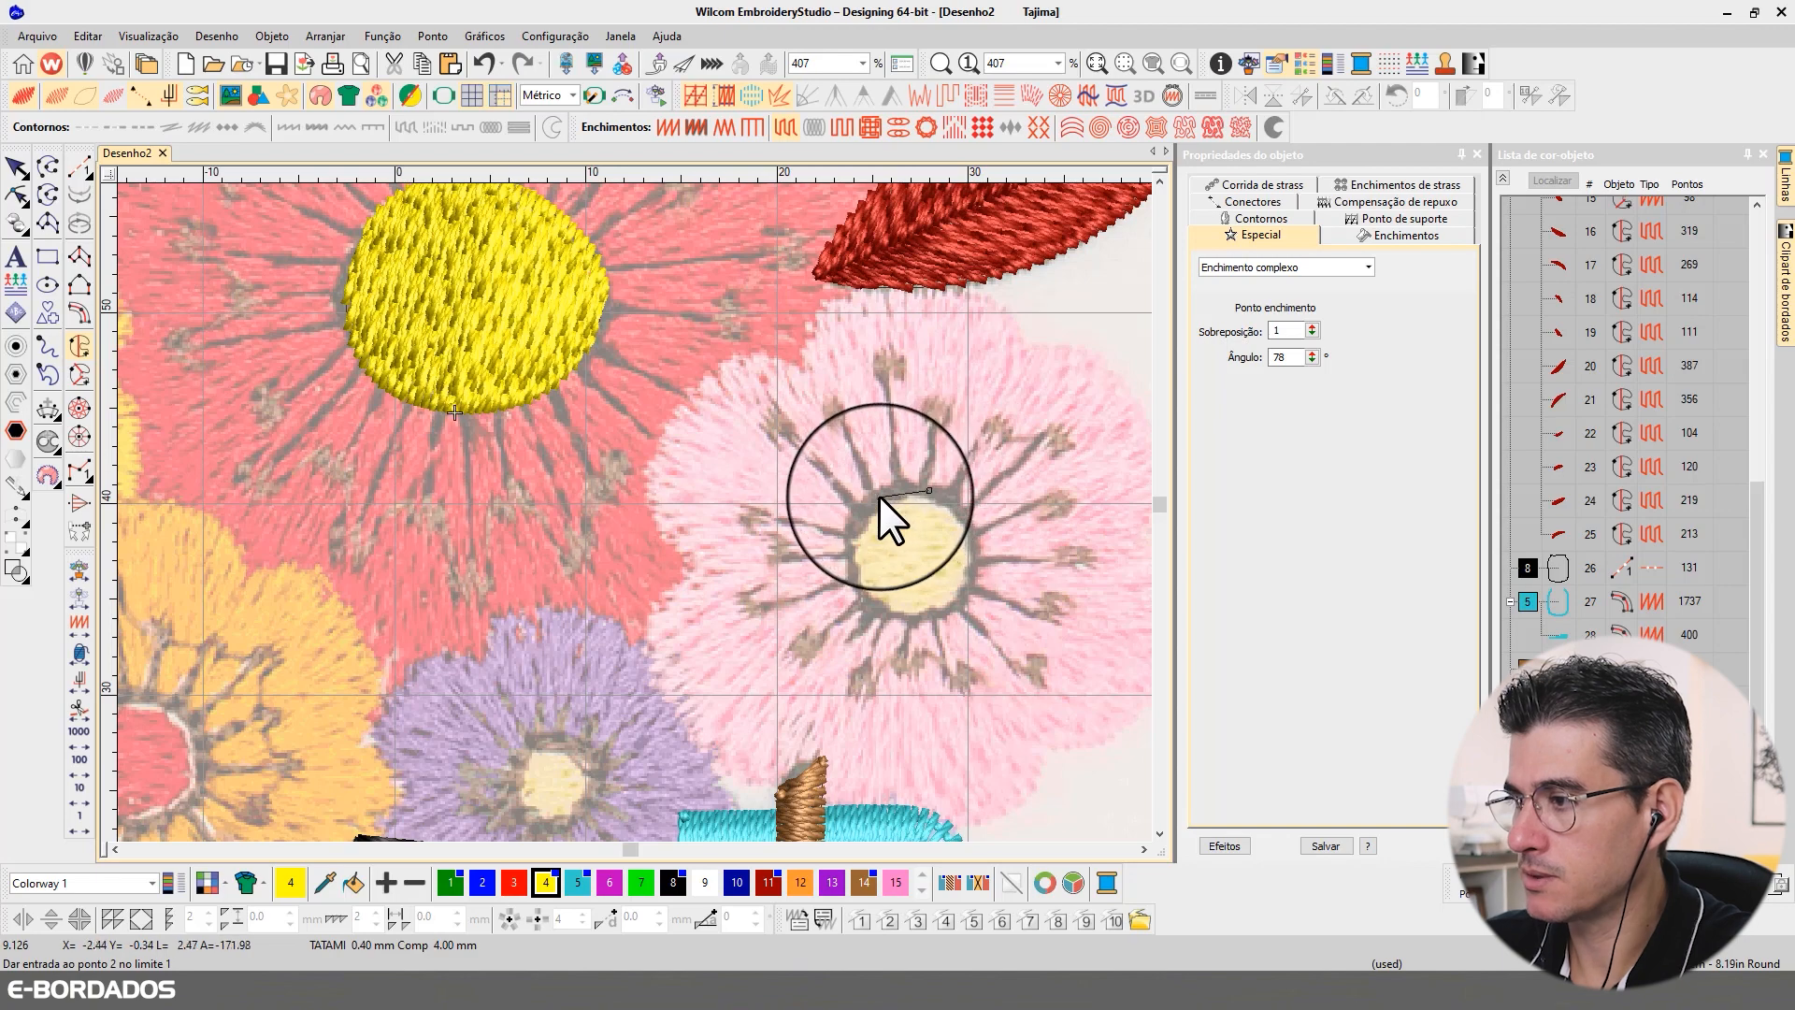
{"action": "left_click", "coordinate": [850, 531]}
{"action": "left_click", "coordinate": [854, 584]}
{"action": "left_click", "coordinate": [907, 621]}
{"action": "left_click", "coordinate": [961, 603]}
{"action": "left_click", "coordinate": [975, 551]}
{"action": "left_click", "coordinate": [958, 506]}
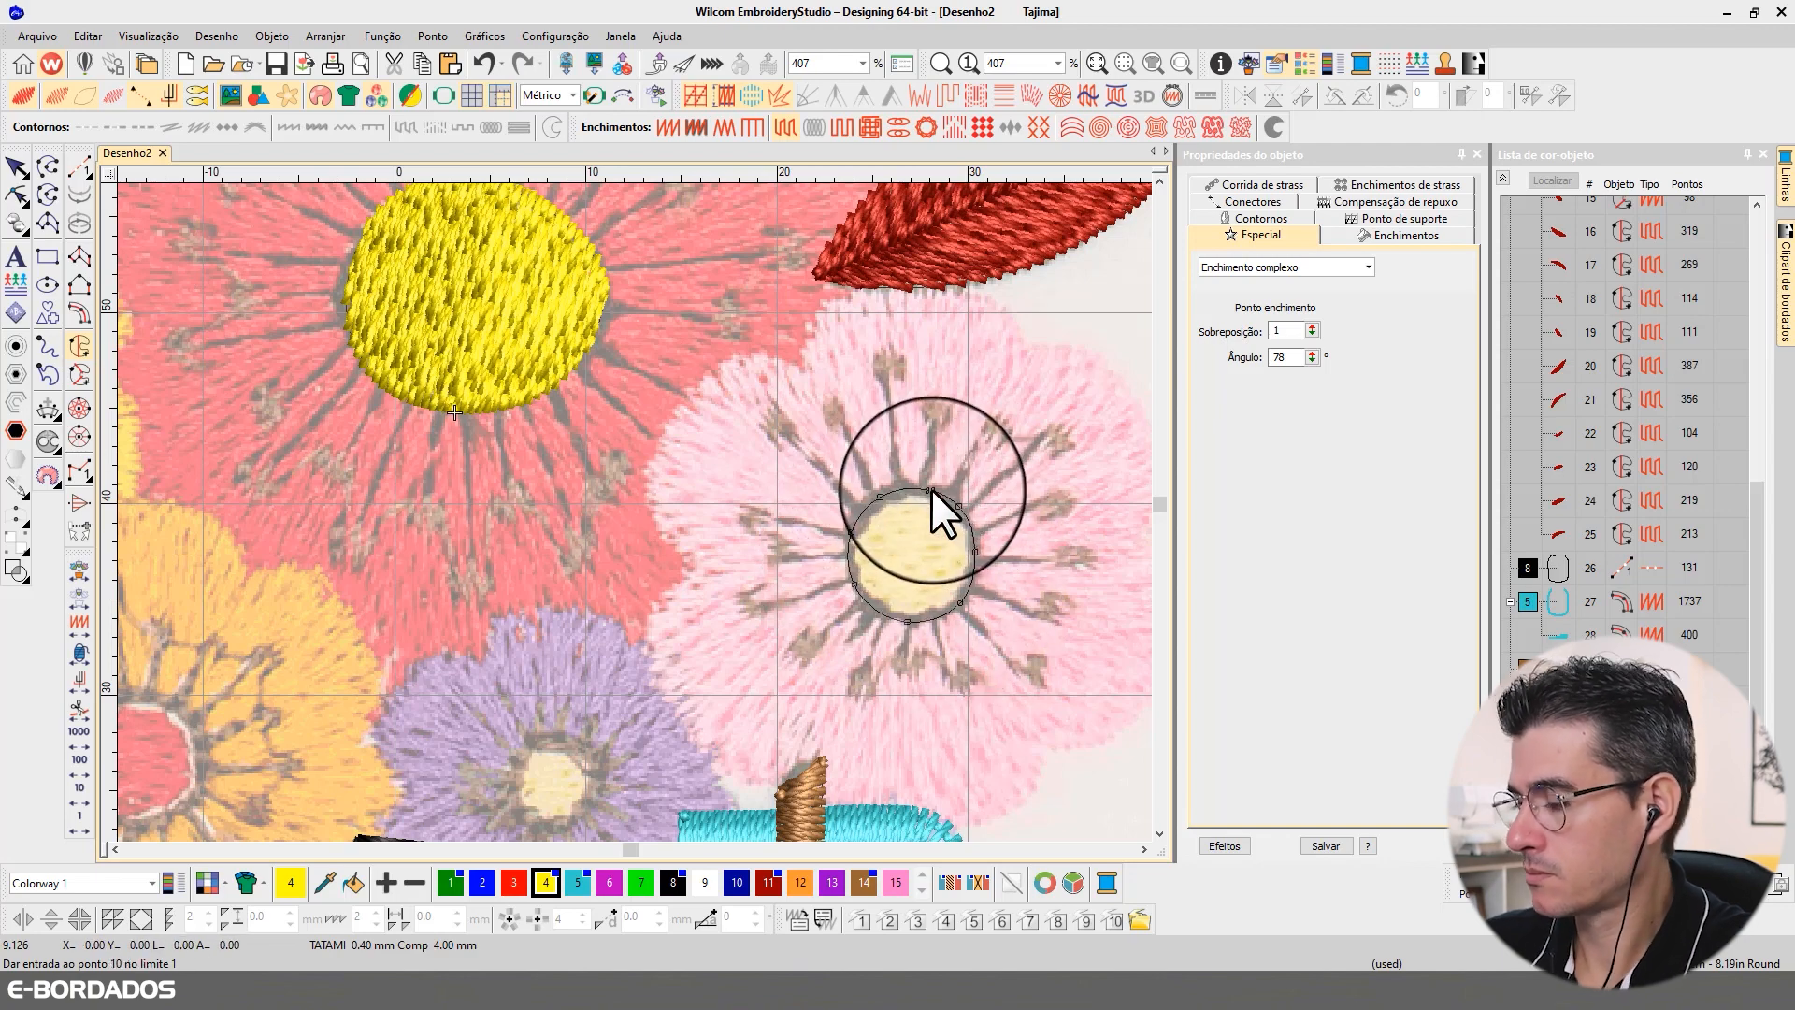
{"action": "key", "text": "Return"}
{"action": "key", "text": "Return"}
{"action": "key", "text": "Return"}
Step: Digitize the round centre of the purple flower as a yellow Complex Fill with a closed outline around its edge
{"action": "left_click_drag", "start_coordinate": [599, 722], "coordinate": [633, 511]}
{"action": "scroll", "coordinate": [632, 511], "scroll_direction": "up", "scroll_amount": 1}
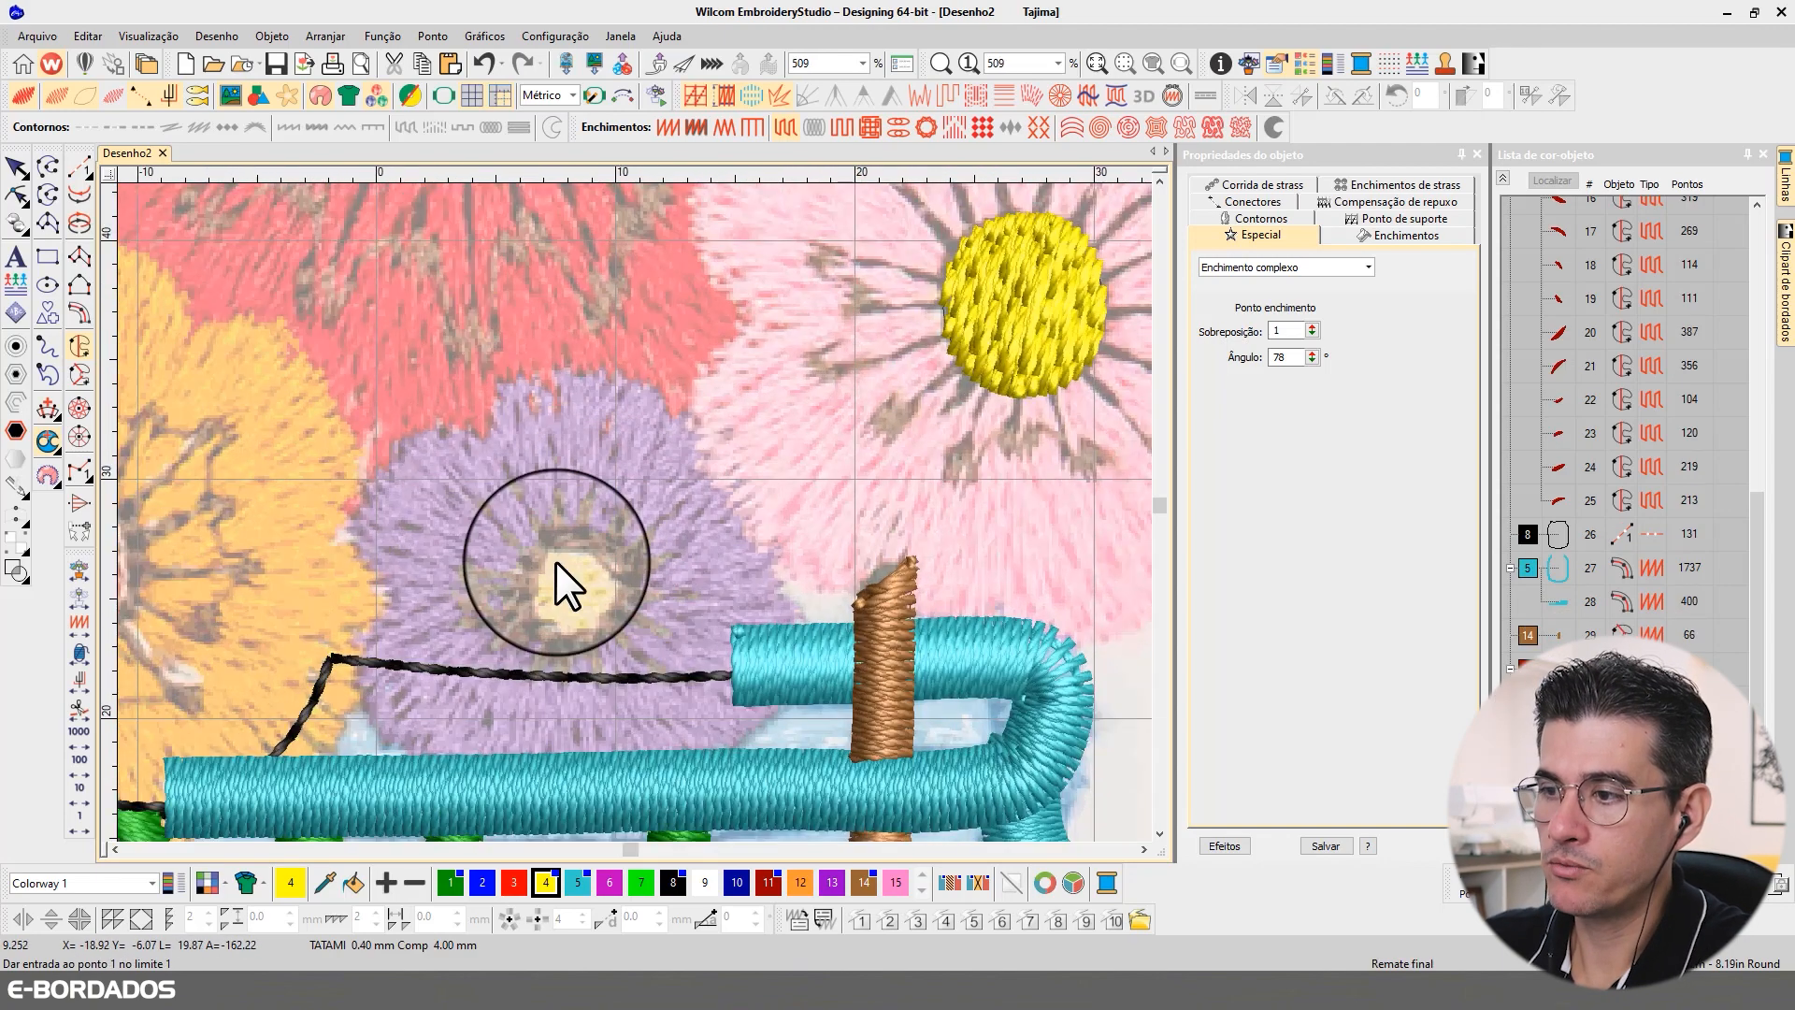
{"action": "left_click", "coordinate": [555, 540]}
{"action": "left_click", "coordinate": [530, 563]}
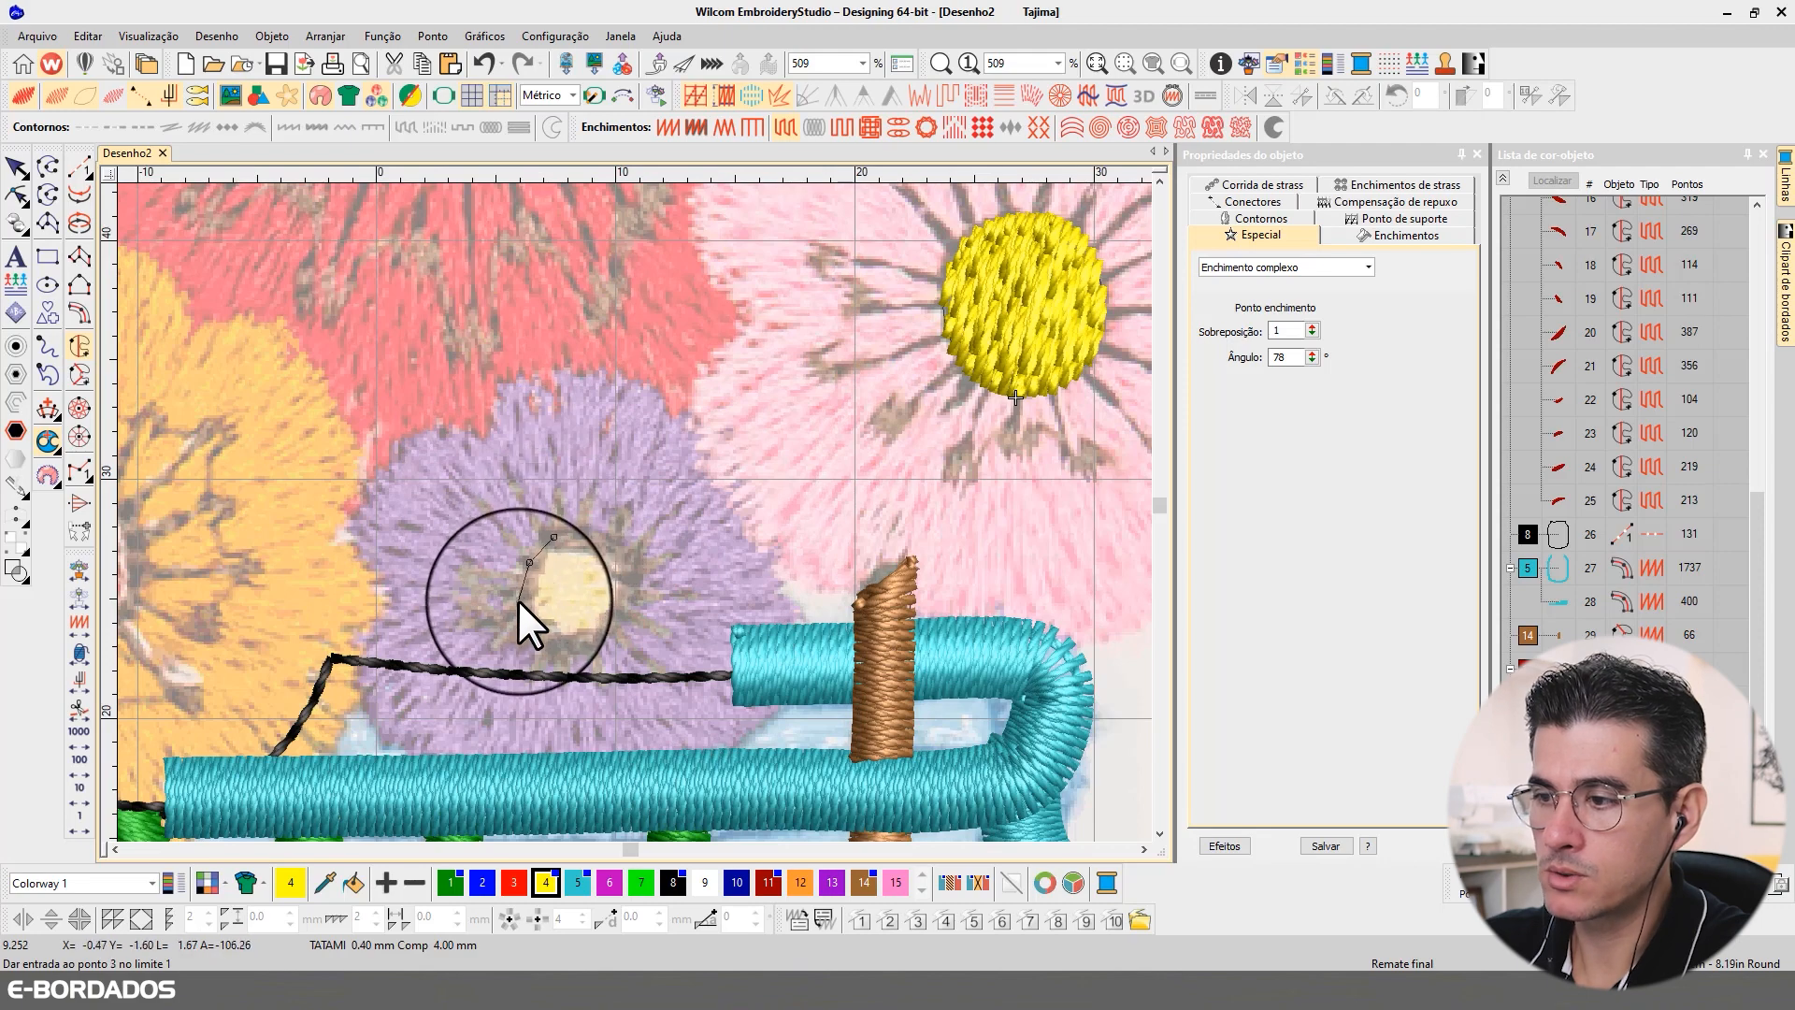
{"action": "left_click", "coordinate": [518, 603]}
{"action": "left_click", "coordinate": [547, 636]}
{"action": "left_click", "coordinate": [604, 635]}
{"action": "left_click", "coordinate": [630, 586]}
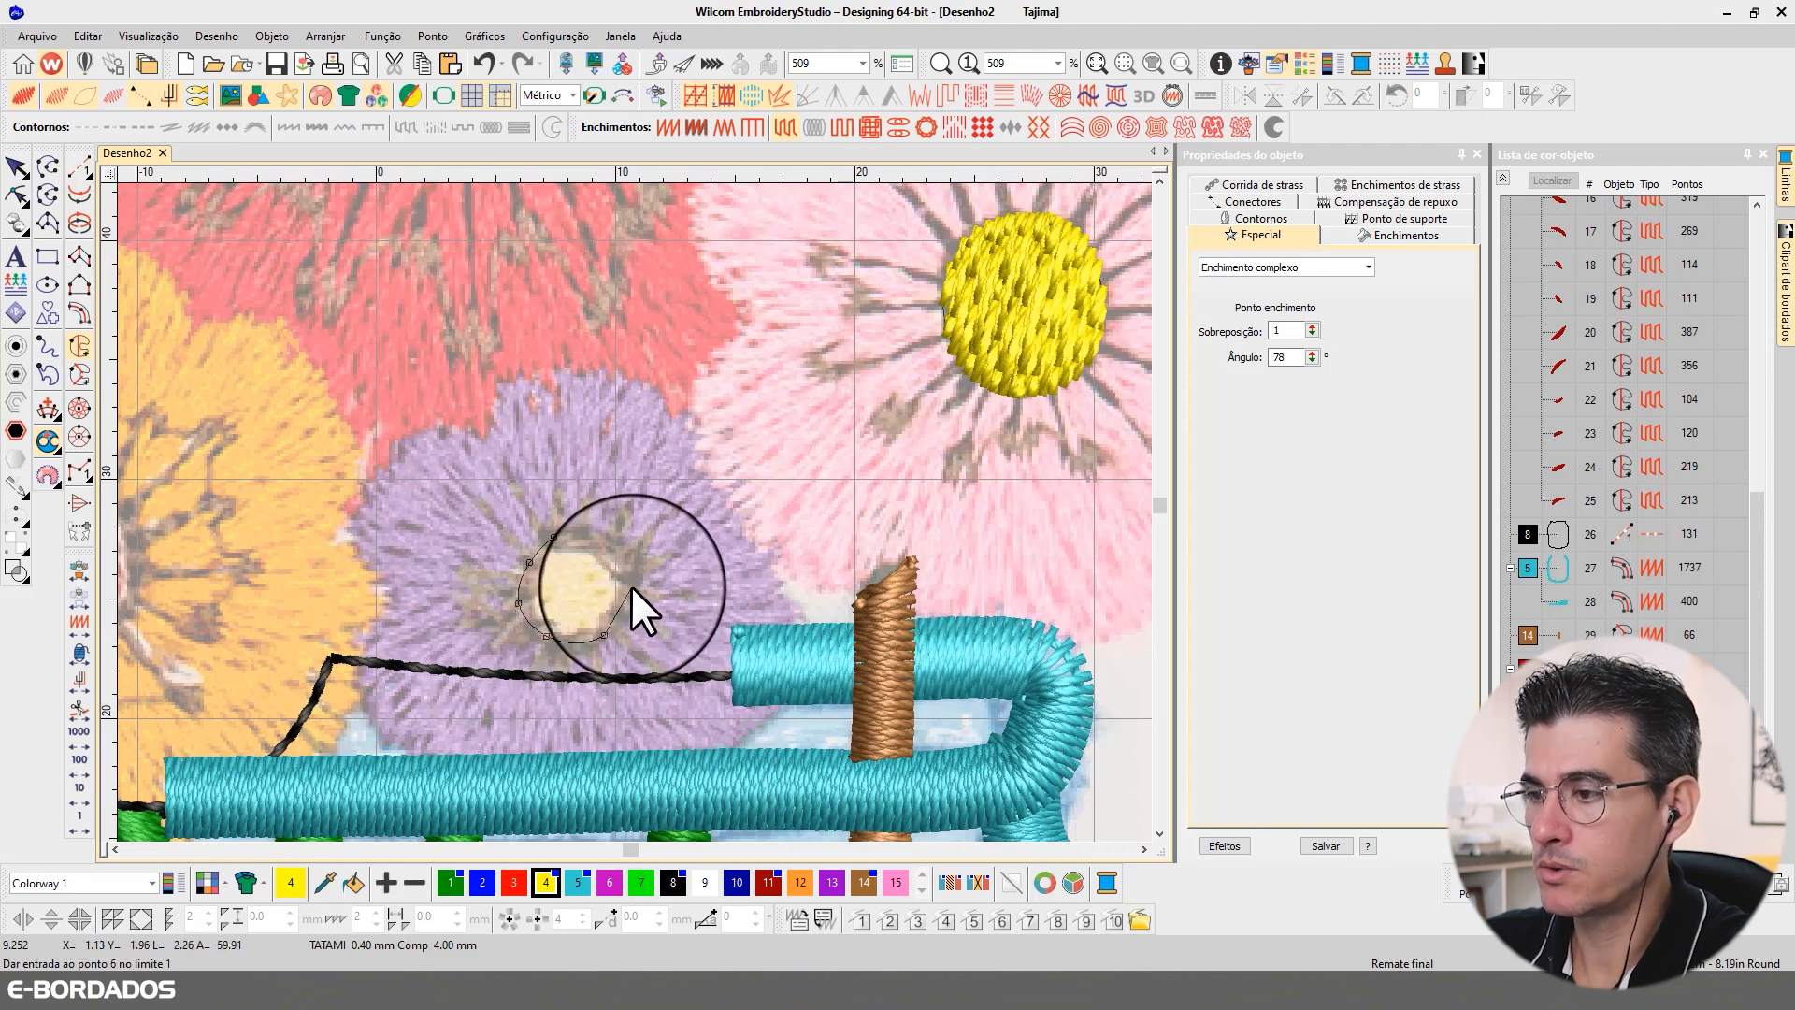
{"action": "left_click", "coordinate": [616, 544]}
{"action": "left_click", "coordinate": [583, 529]}
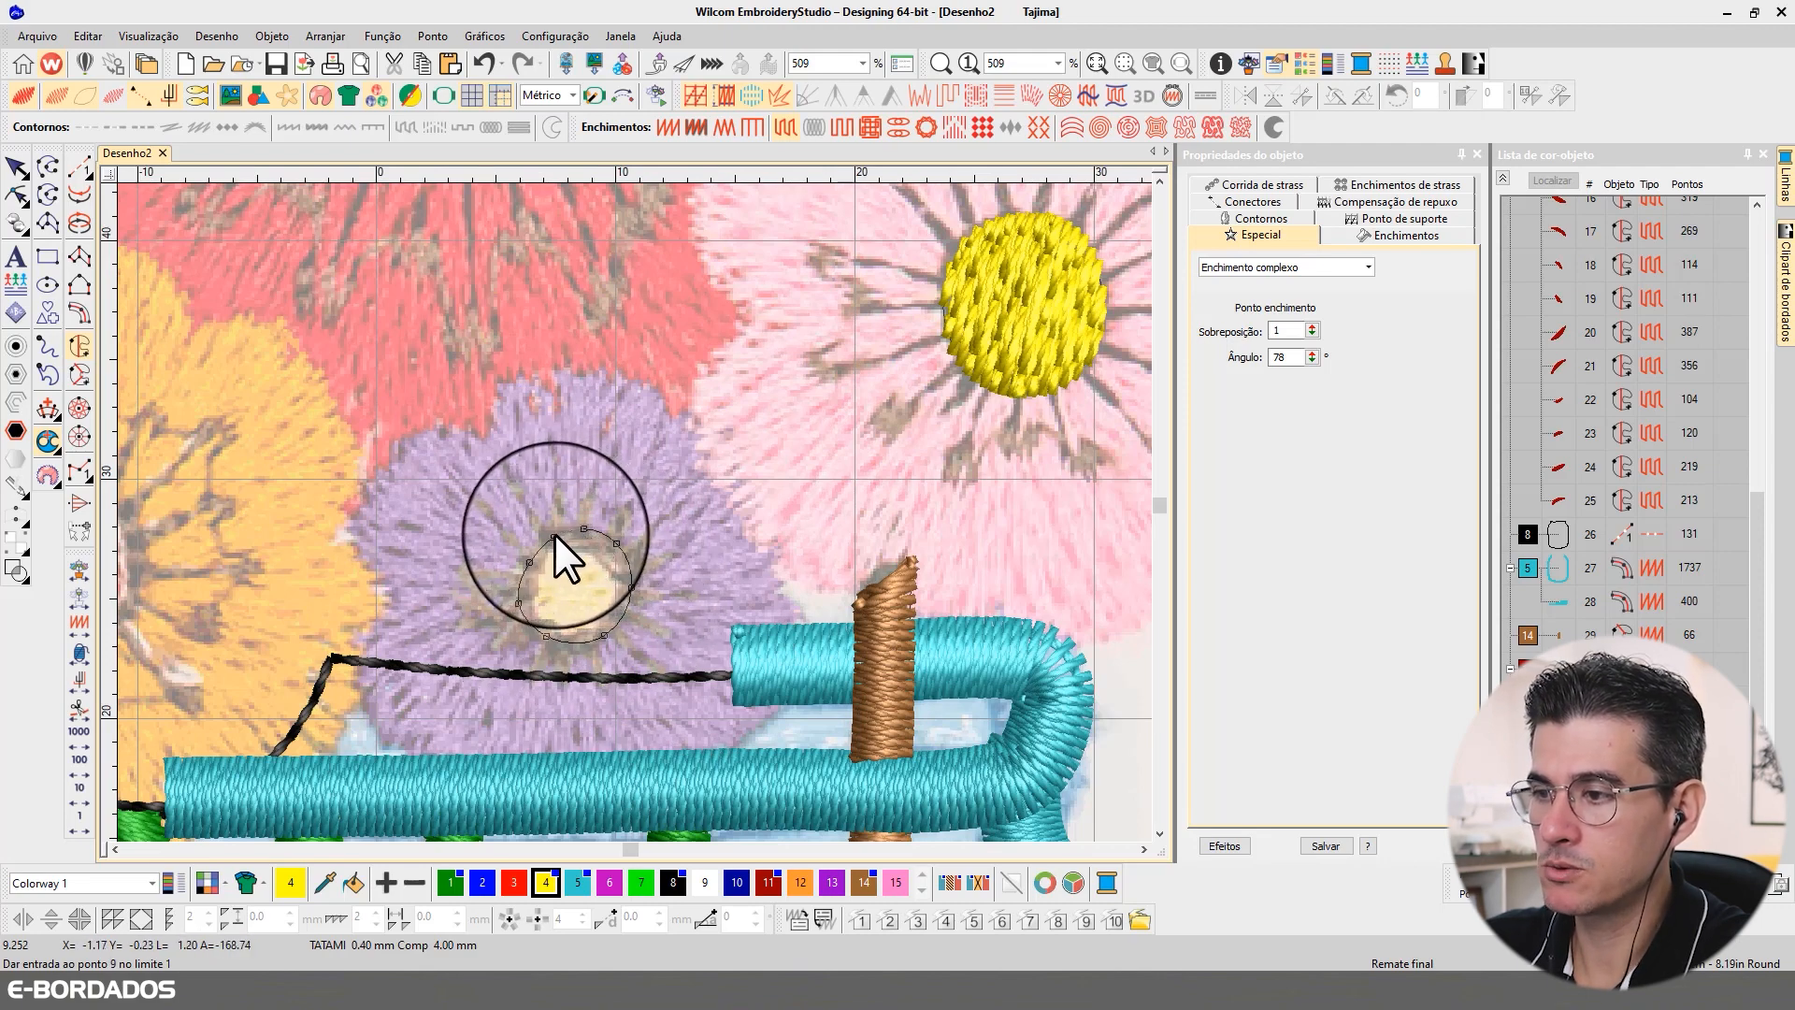
{"action": "left_click", "coordinate": [554, 535]}
{"action": "key", "text": "Return"}
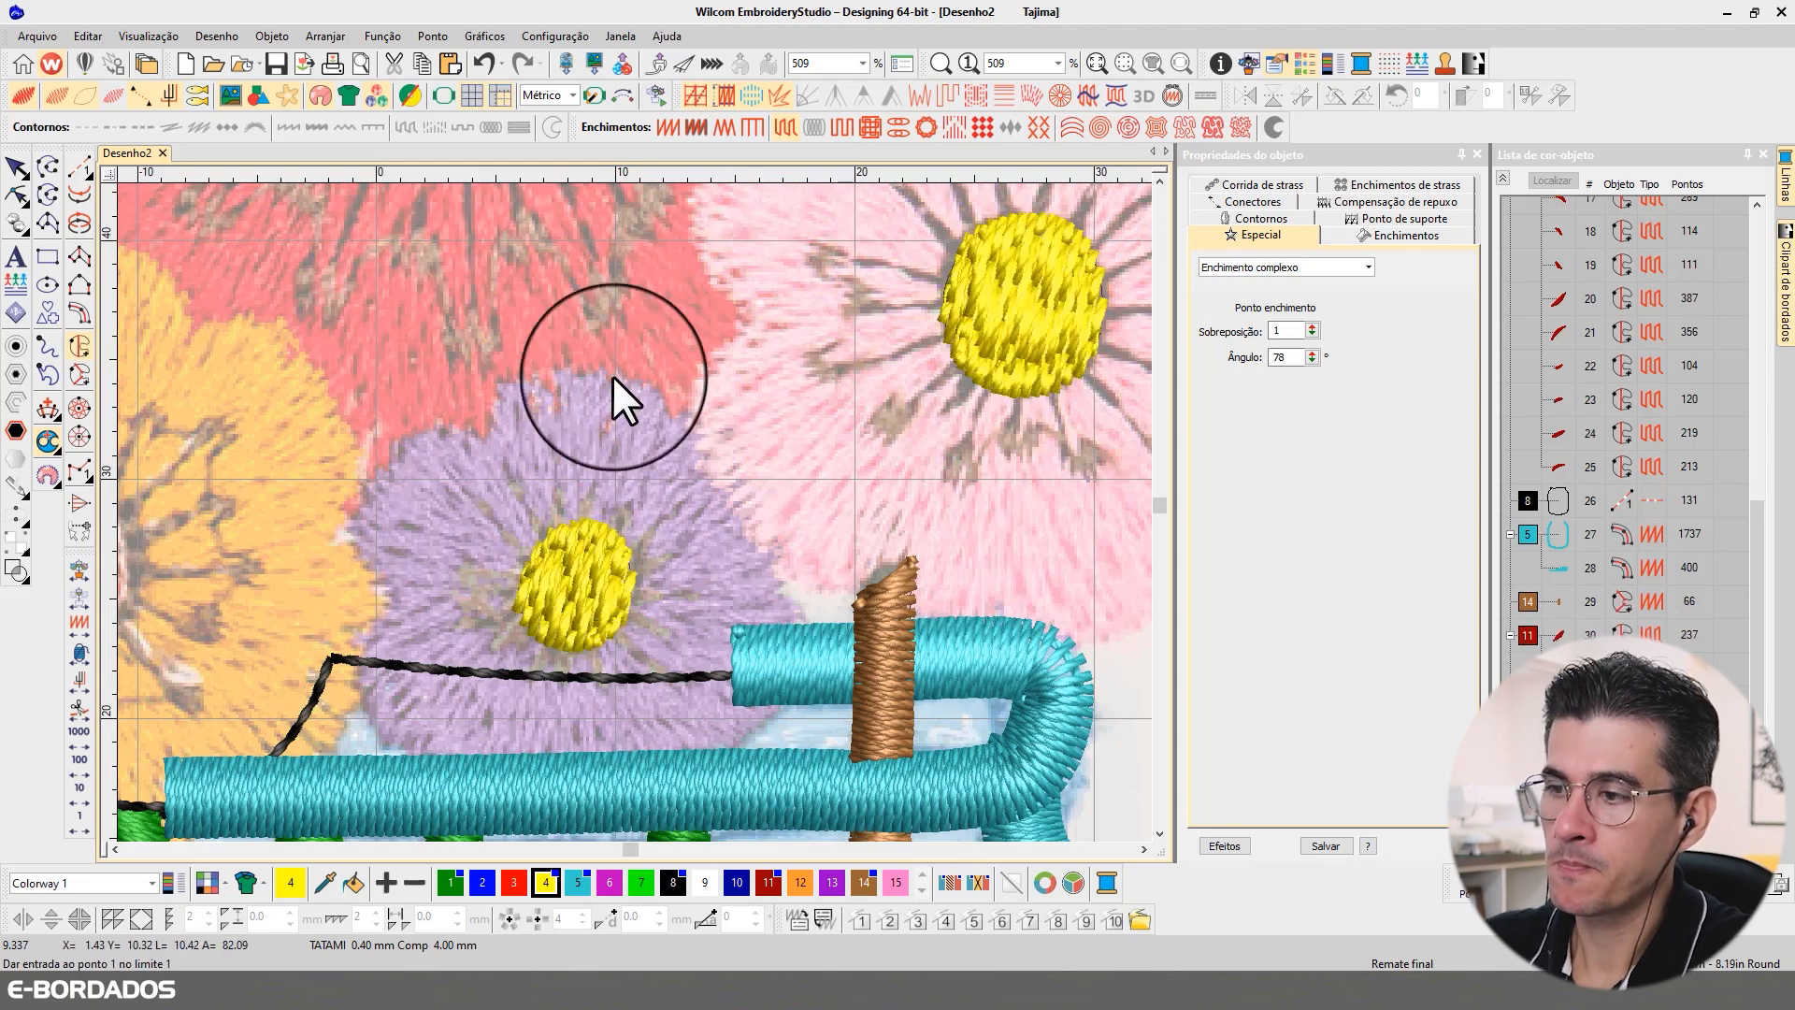
Step: Make red colour 3 current and digitize the orange flower's round centre as a Complex Fill along its edge
{"action": "scroll", "coordinate": [626, 505], "scroll_direction": "down", "scroll_amount": 2}
{"action": "scroll", "coordinate": [626, 505], "scroll_direction": "down", "scroll_amount": 2}
{"action": "left_click", "coordinate": [48, 167]}
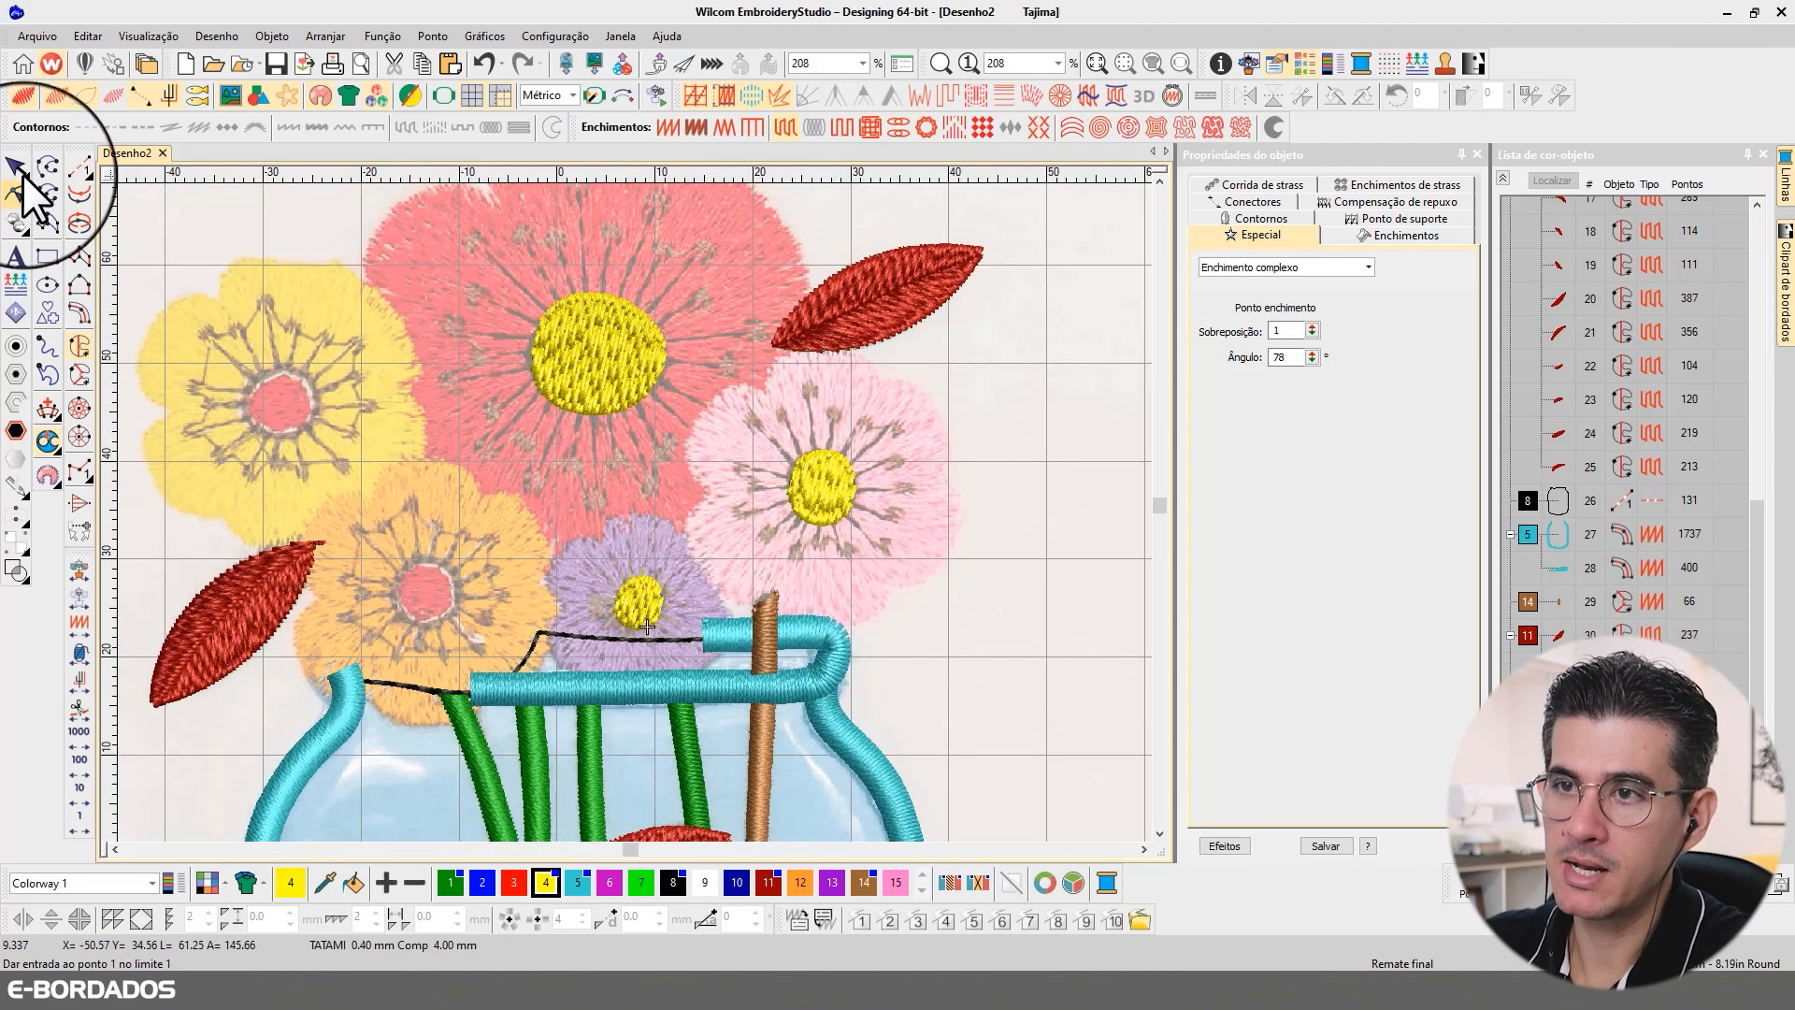
{"action": "key", "text": "Escape"}
{"action": "key", "text": "Escape"}
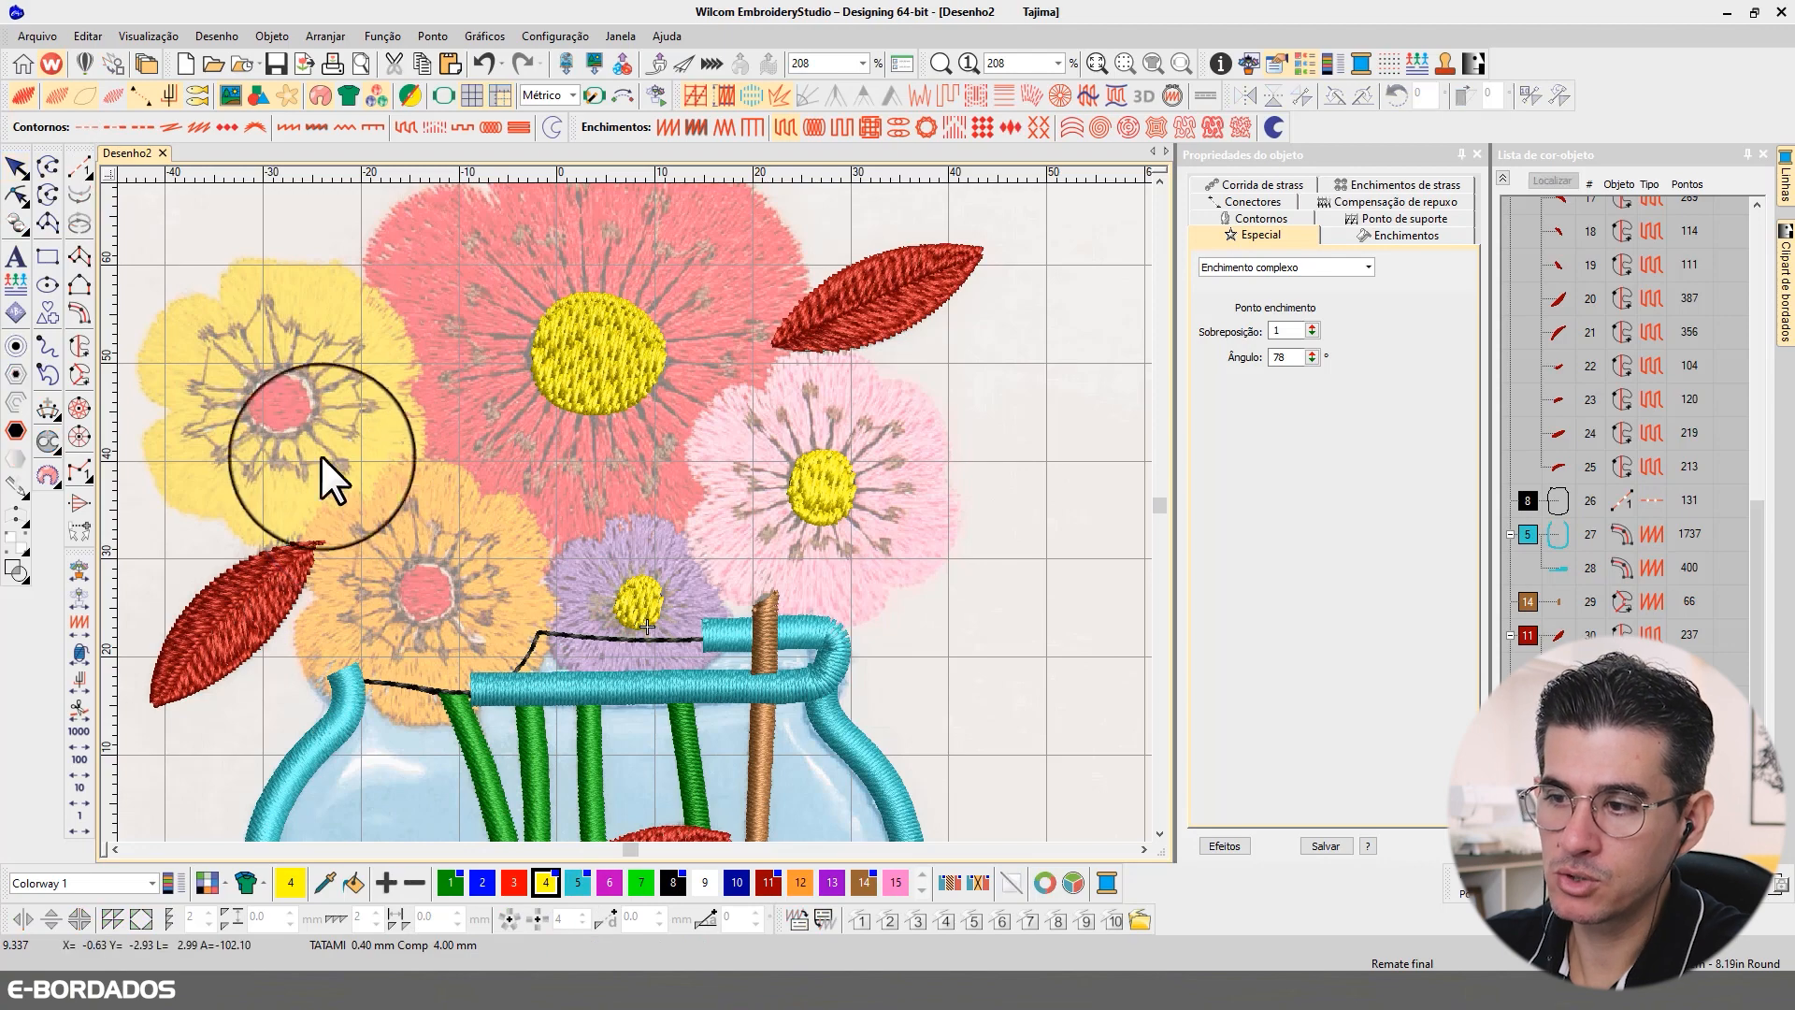
{"action": "left_click", "coordinate": [513, 883]}
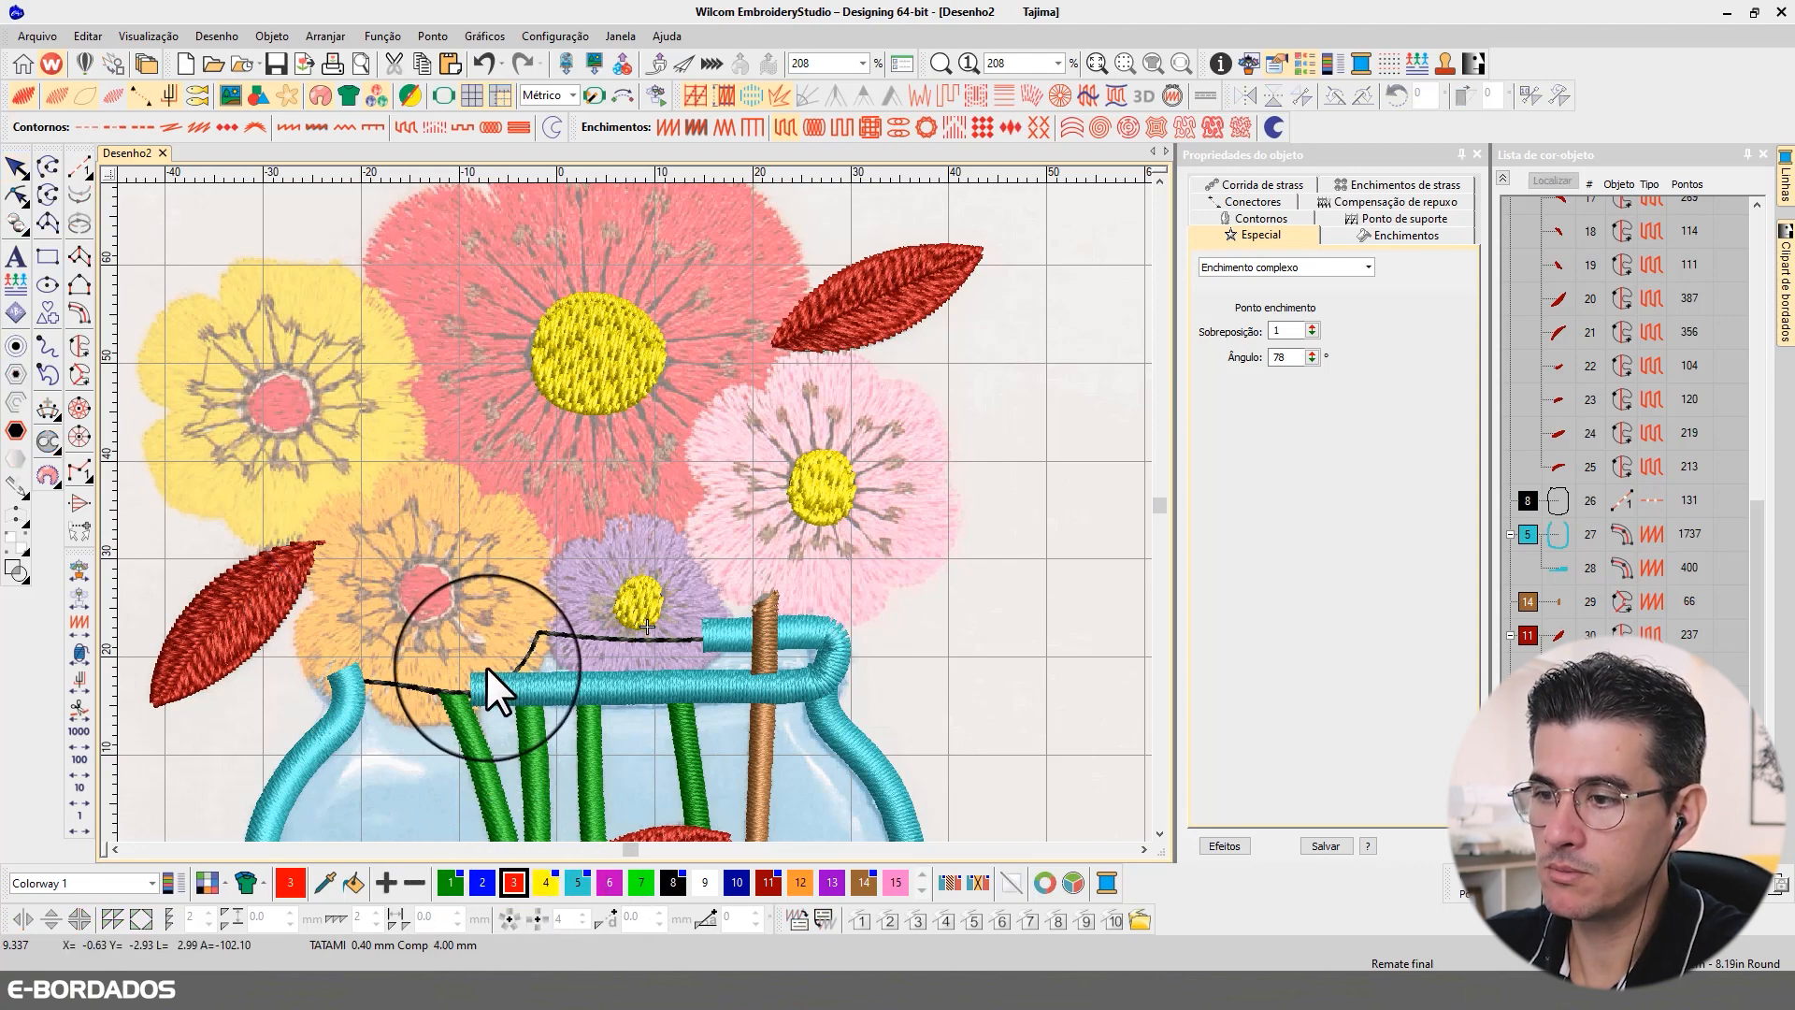
{"action": "scroll", "coordinate": [447, 525], "scroll_direction": "up", "scroll_amount": 2}
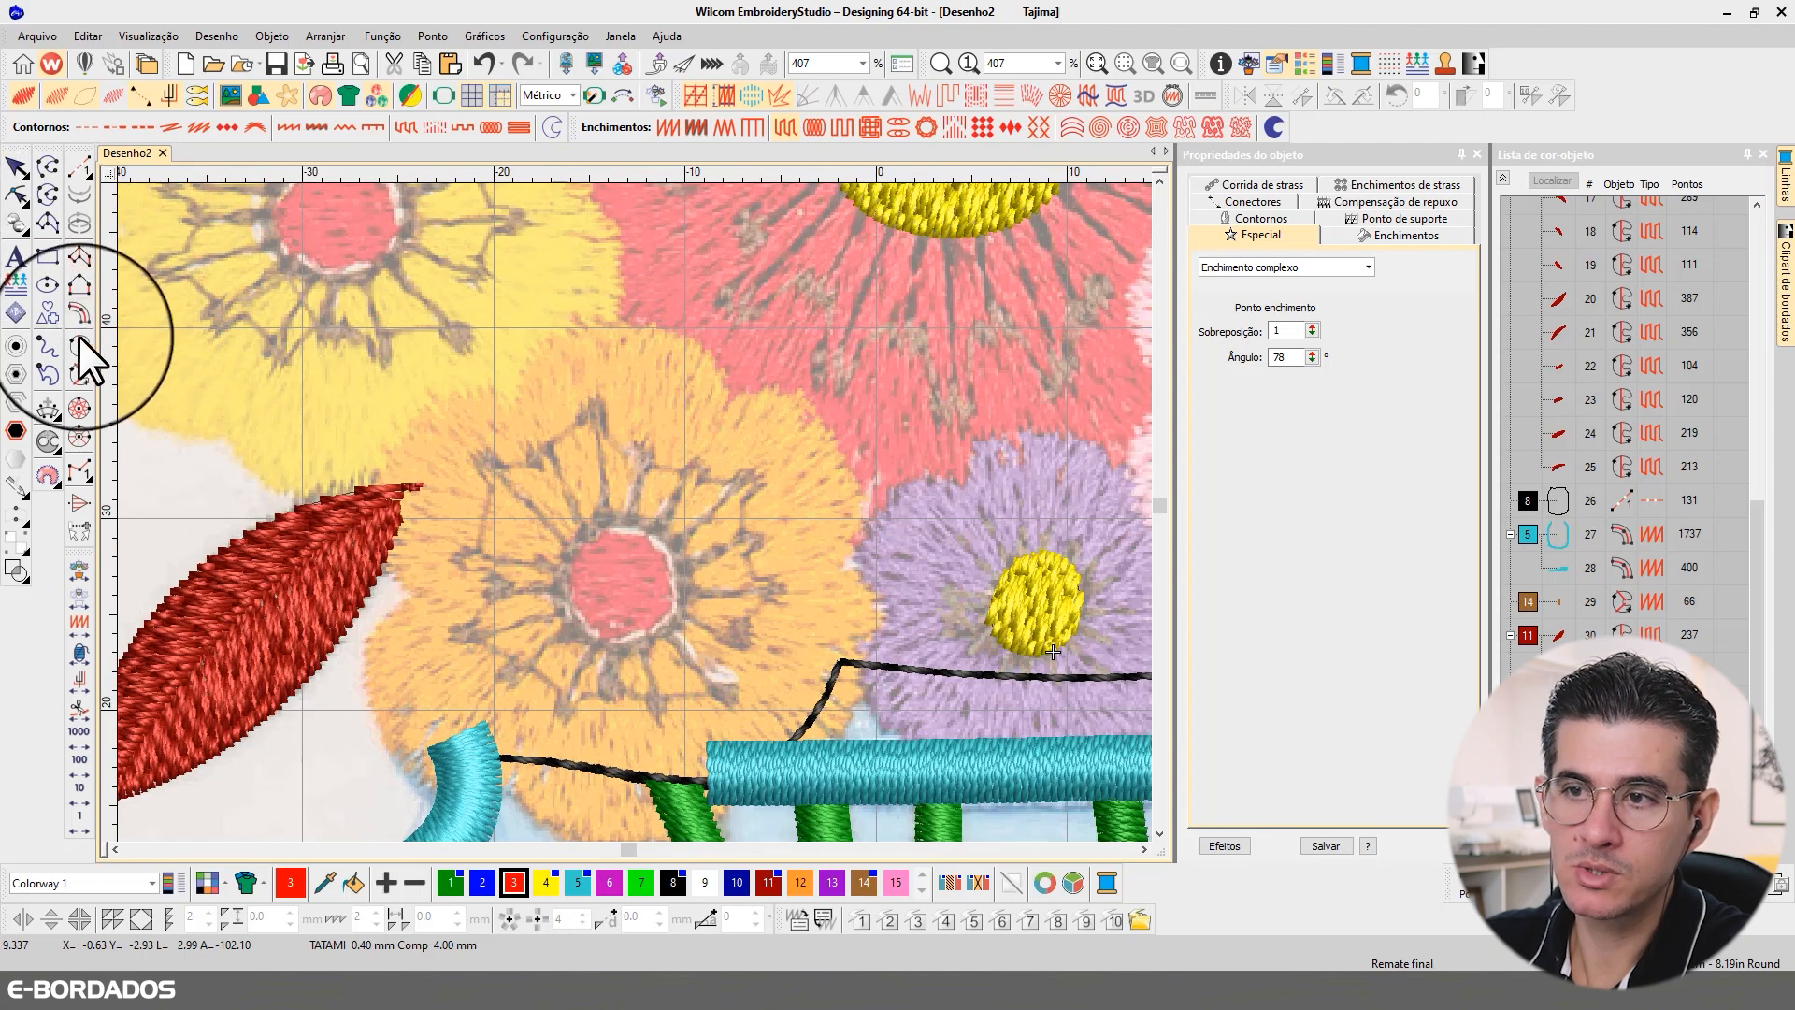
{"action": "left_click", "coordinate": [78, 346]}
{"action": "left_click", "coordinate": [581, 532]}
{"action": "left_click", "coordinate": [558, 593]}
{"action": "left_click", "coordinate": [597, 646]}
{"action": "left_click", "coordinate": [665, 631]}
{"action": "left_click", "coordinate": [687, 573]}
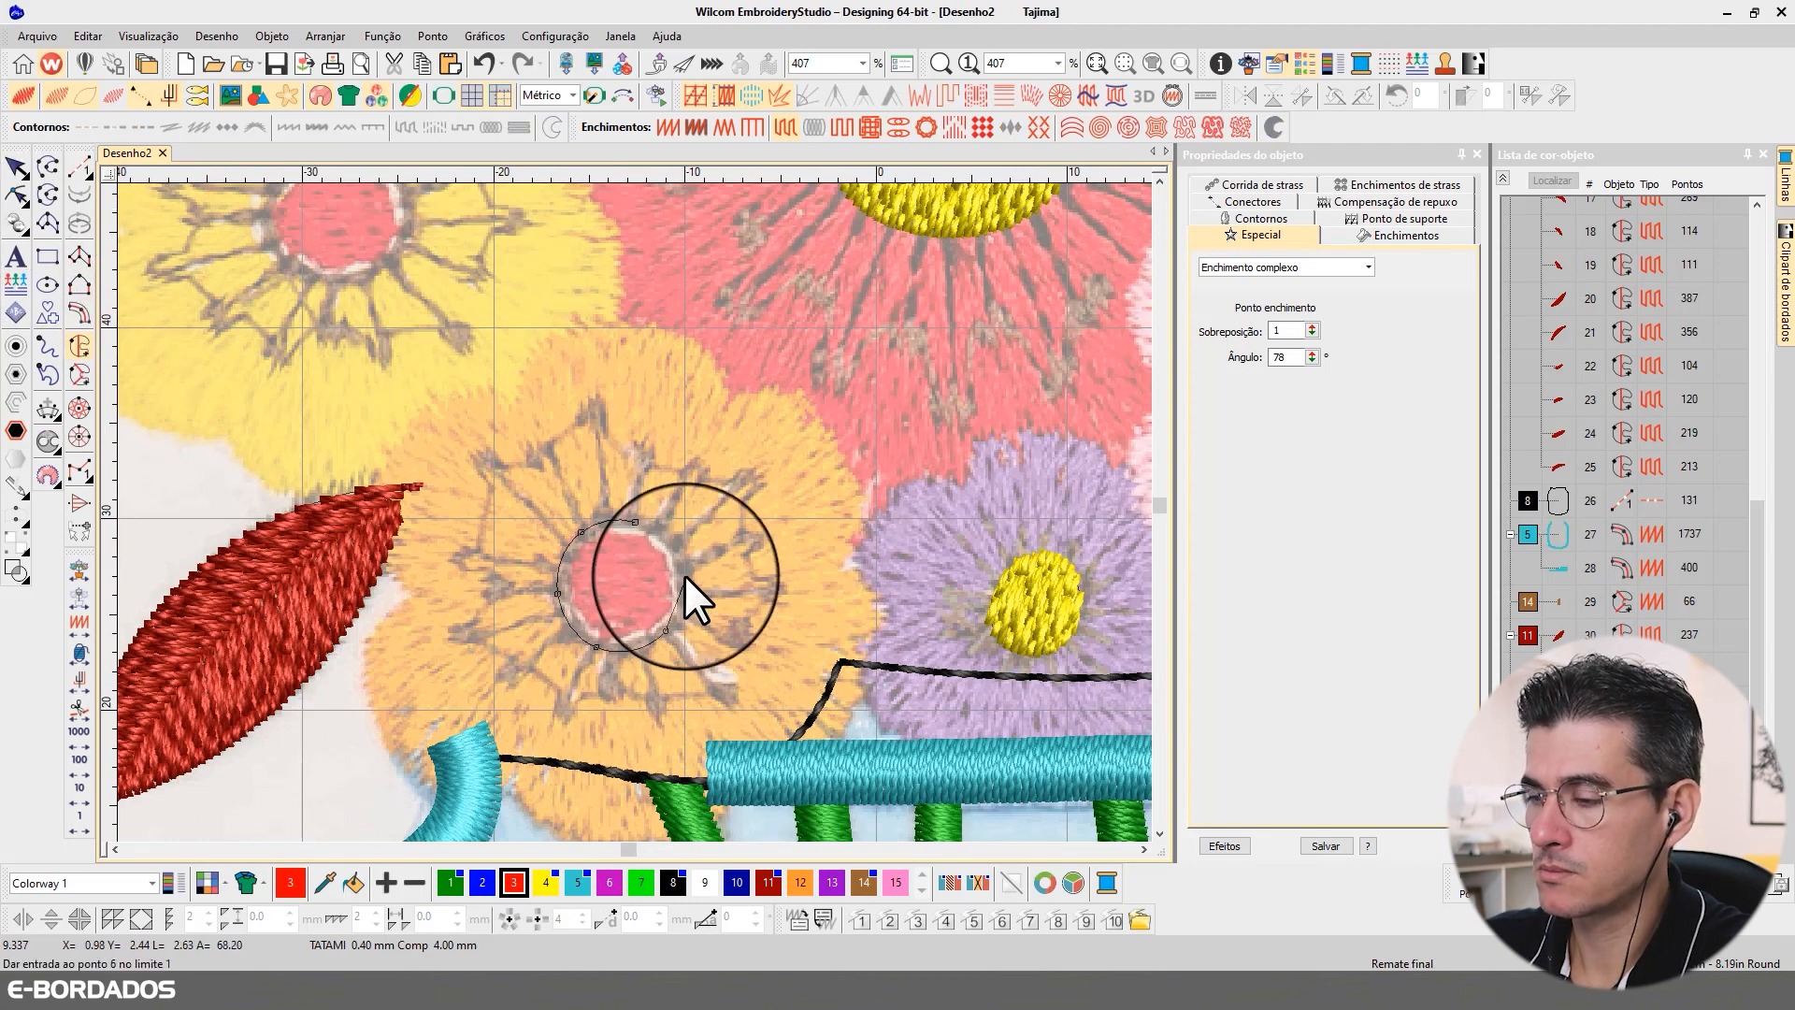
{"action": "left_click", "coordinate": [662, 529]}
{"action": "left_click", "coordinate": [635, 522]}
{"action": "key", "text": "Return"}
{"action": "key", "text": "Return"}
{"action": "key", "text": "Return"}
Step: Digitize the yellow flower's round centre as a red Complex Fill, tracing a closed curve just outside its pale rim
{"action": "scroll", "coordinate": [465, 295], "scroll_direction": "down", "scroll_amount": 1}
{"action": "scroll", "coordinate": [550, 463], "scroll_direction": "up", "scroll_amount": 2}
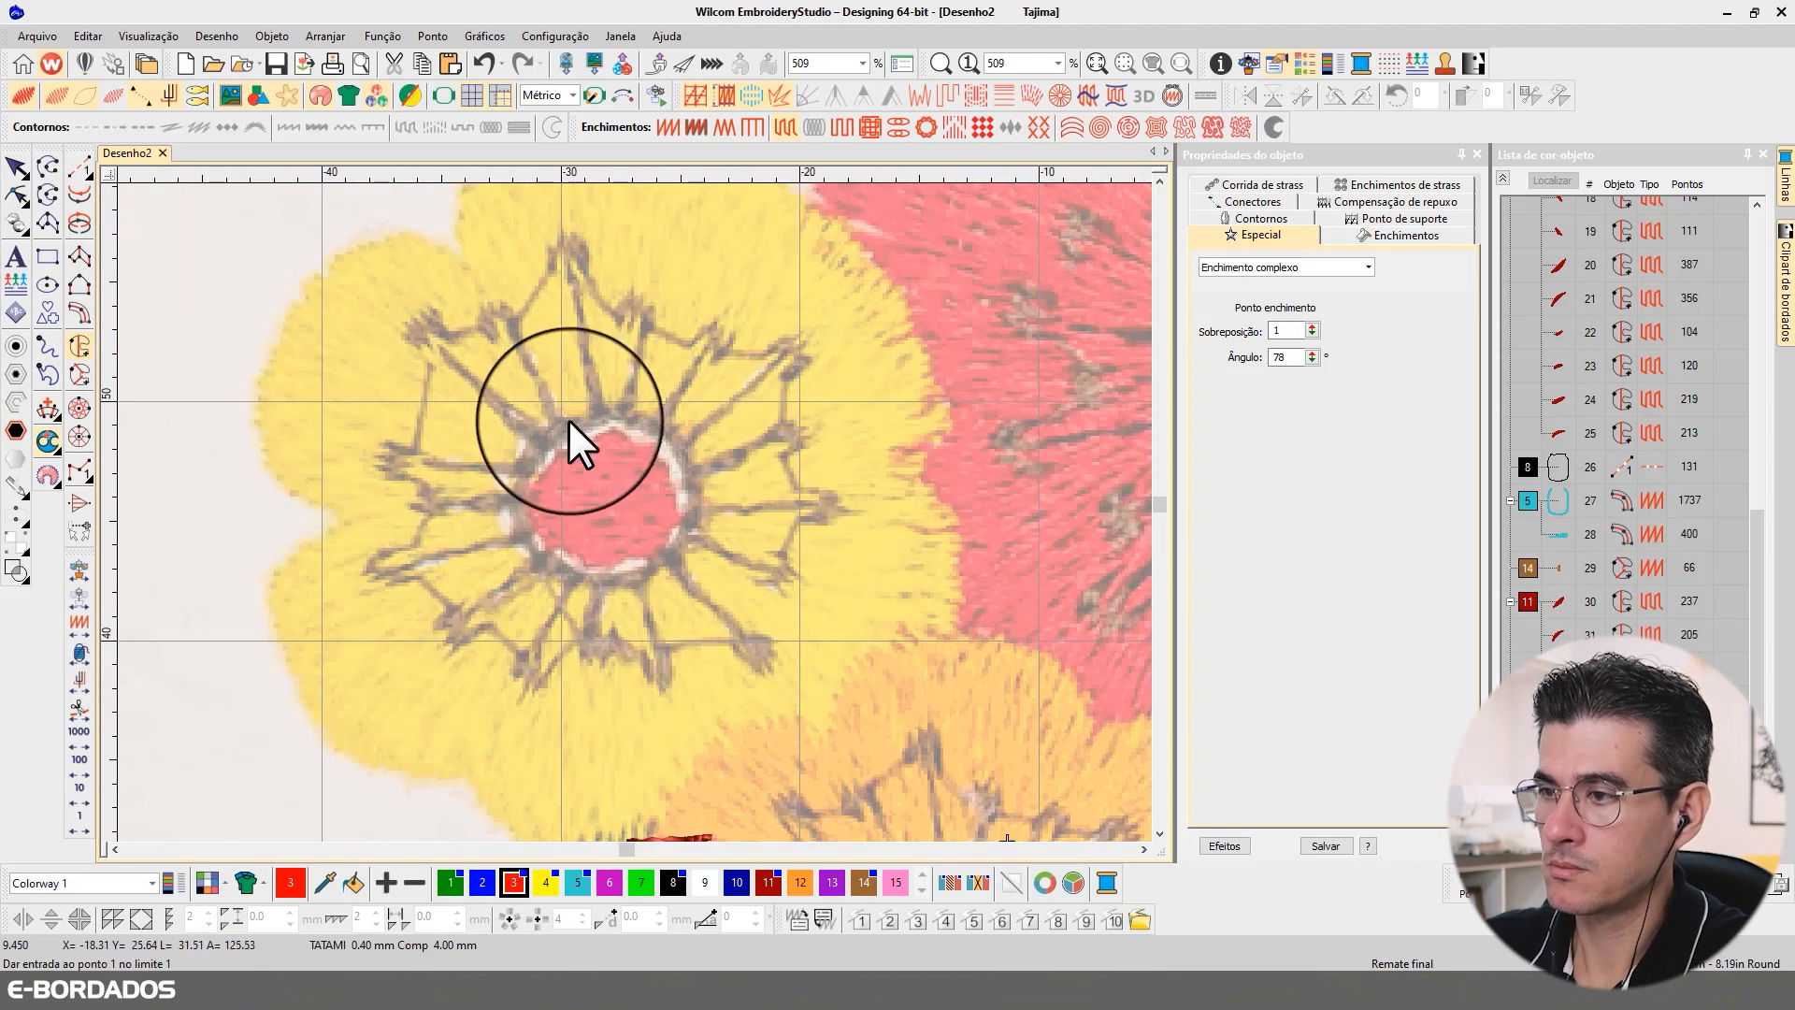
{"action": "left_click", "coordinate": [569, 421]}
{"action": "left_click", "coordinate": [523, 462]}
{"action": "left_click", "coordinate": [527, 540]}
{"action": "left_click", "coordinate": [580, 571]}
{"action": "left_click", "coordinate": [667, 561]}
{"action": "left_click", "coordinate": [694, 493]}
{"action": "left_click", "coordinate": [664, 428]}
{"action": "left_click", "coordinate": [606, 414]}
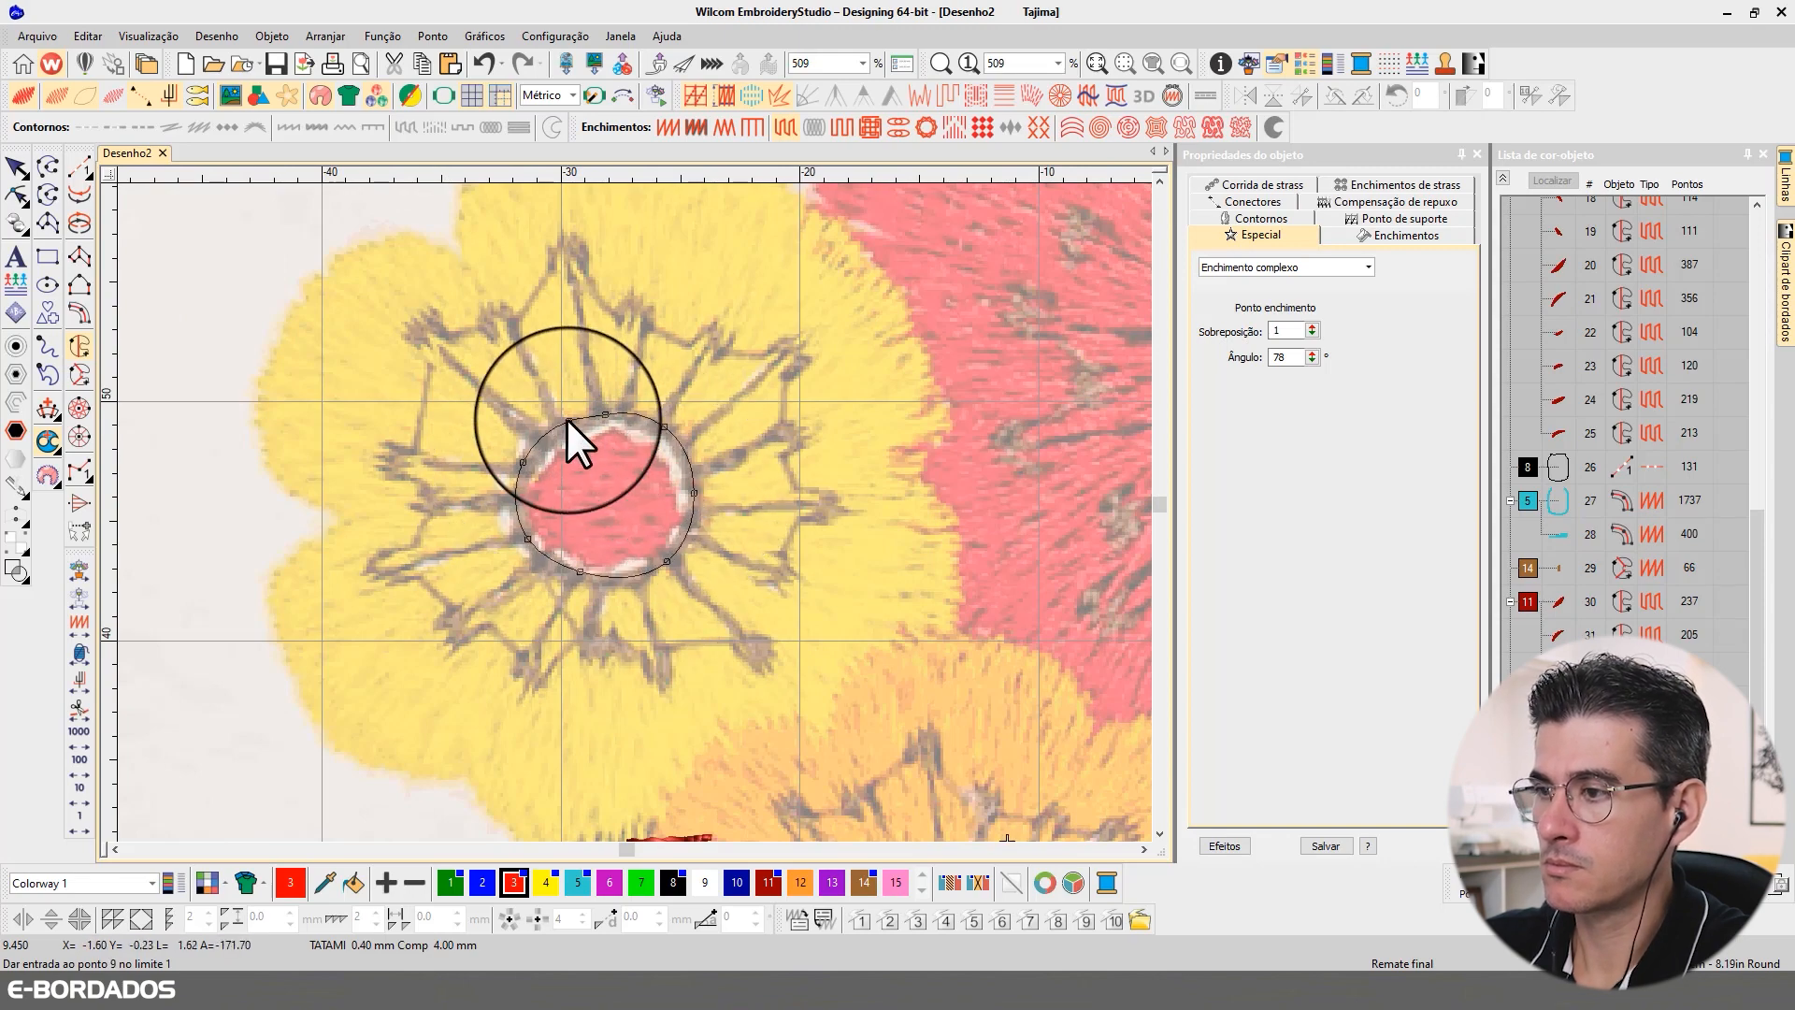
{"action": "key", "text": "Return"}
{"action": "key", "text": "Return"}
Step: Reshape the large red flower's yellow centre, rotating its stitch angle to run nearly horizontally
{"action": "scroll", "coordinate": [636, 511], "scroll_direction": "down", "scroll_amount": 3}
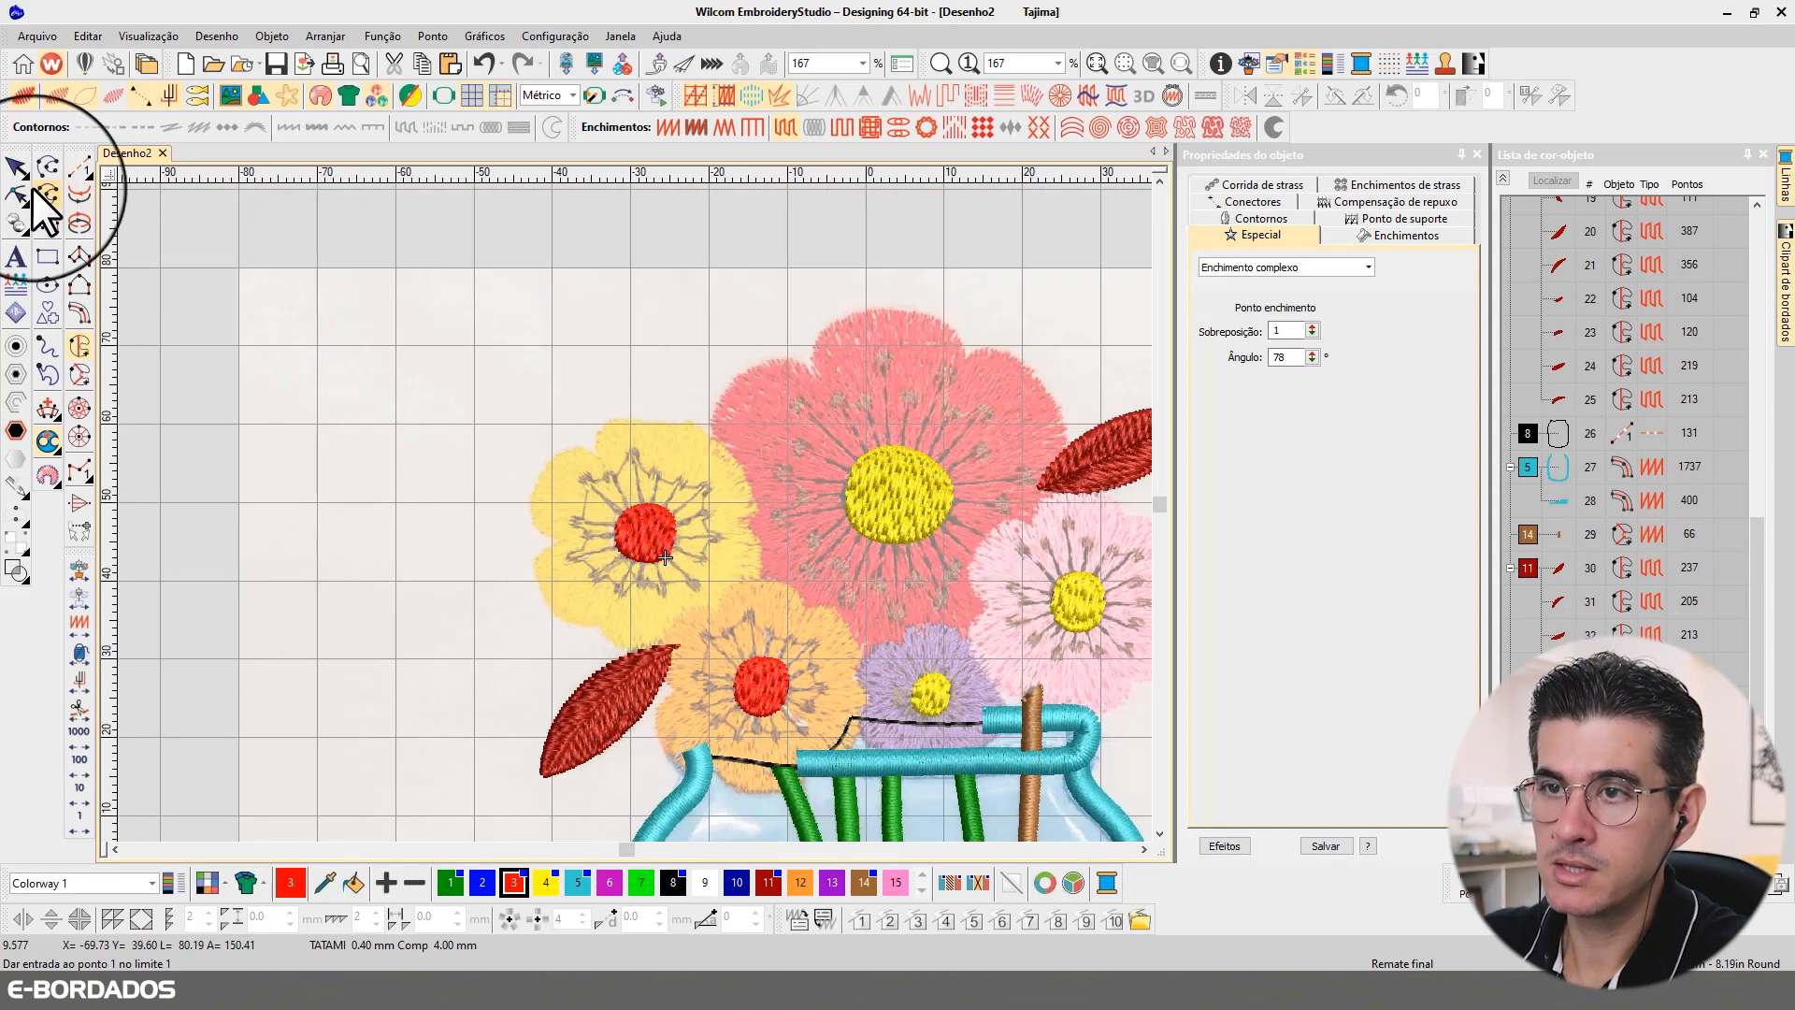
{"action": "scroll", "coordinate": [613, 497], "scroll_direction": "down", "scroll_amount": 2}
{"action": "scroll", "coordinate": [636, 513], "scroll_direction": "up", "scroll_amount": 3}
{"action": "left_click", "coordinate": [636, 488]}
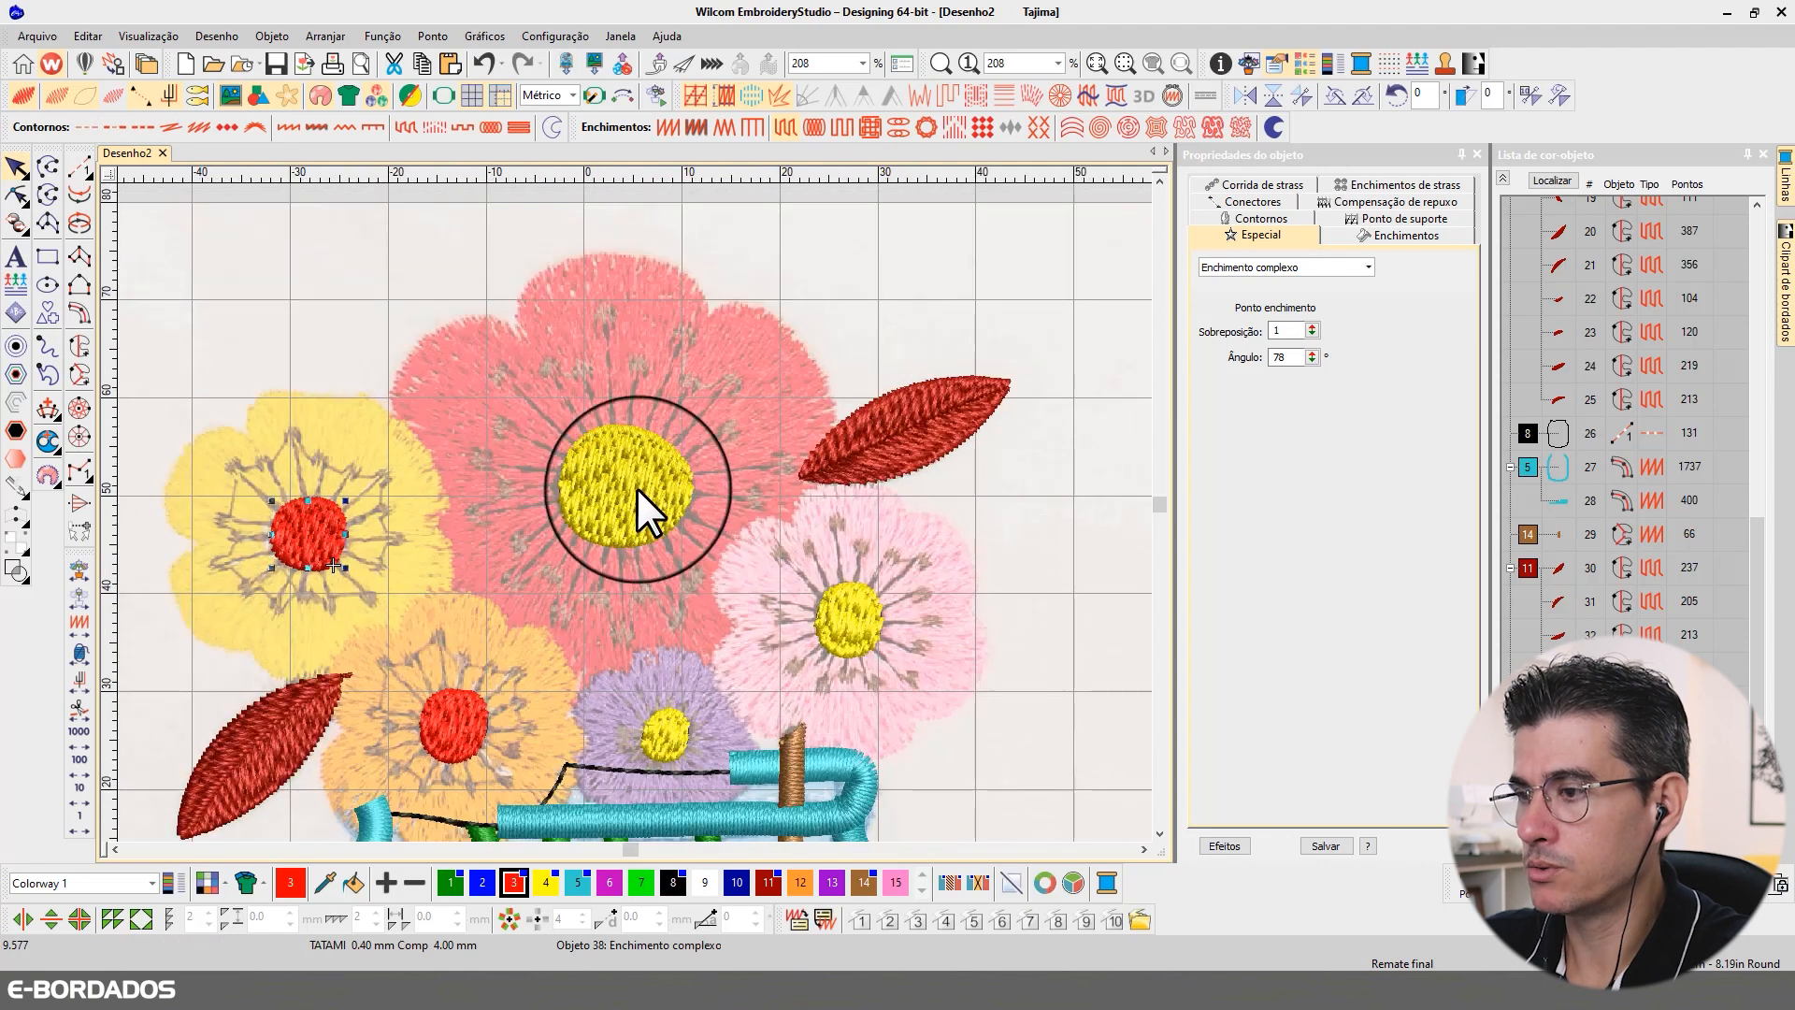
{"action": "left_click", "coordinate": [16, 195]}
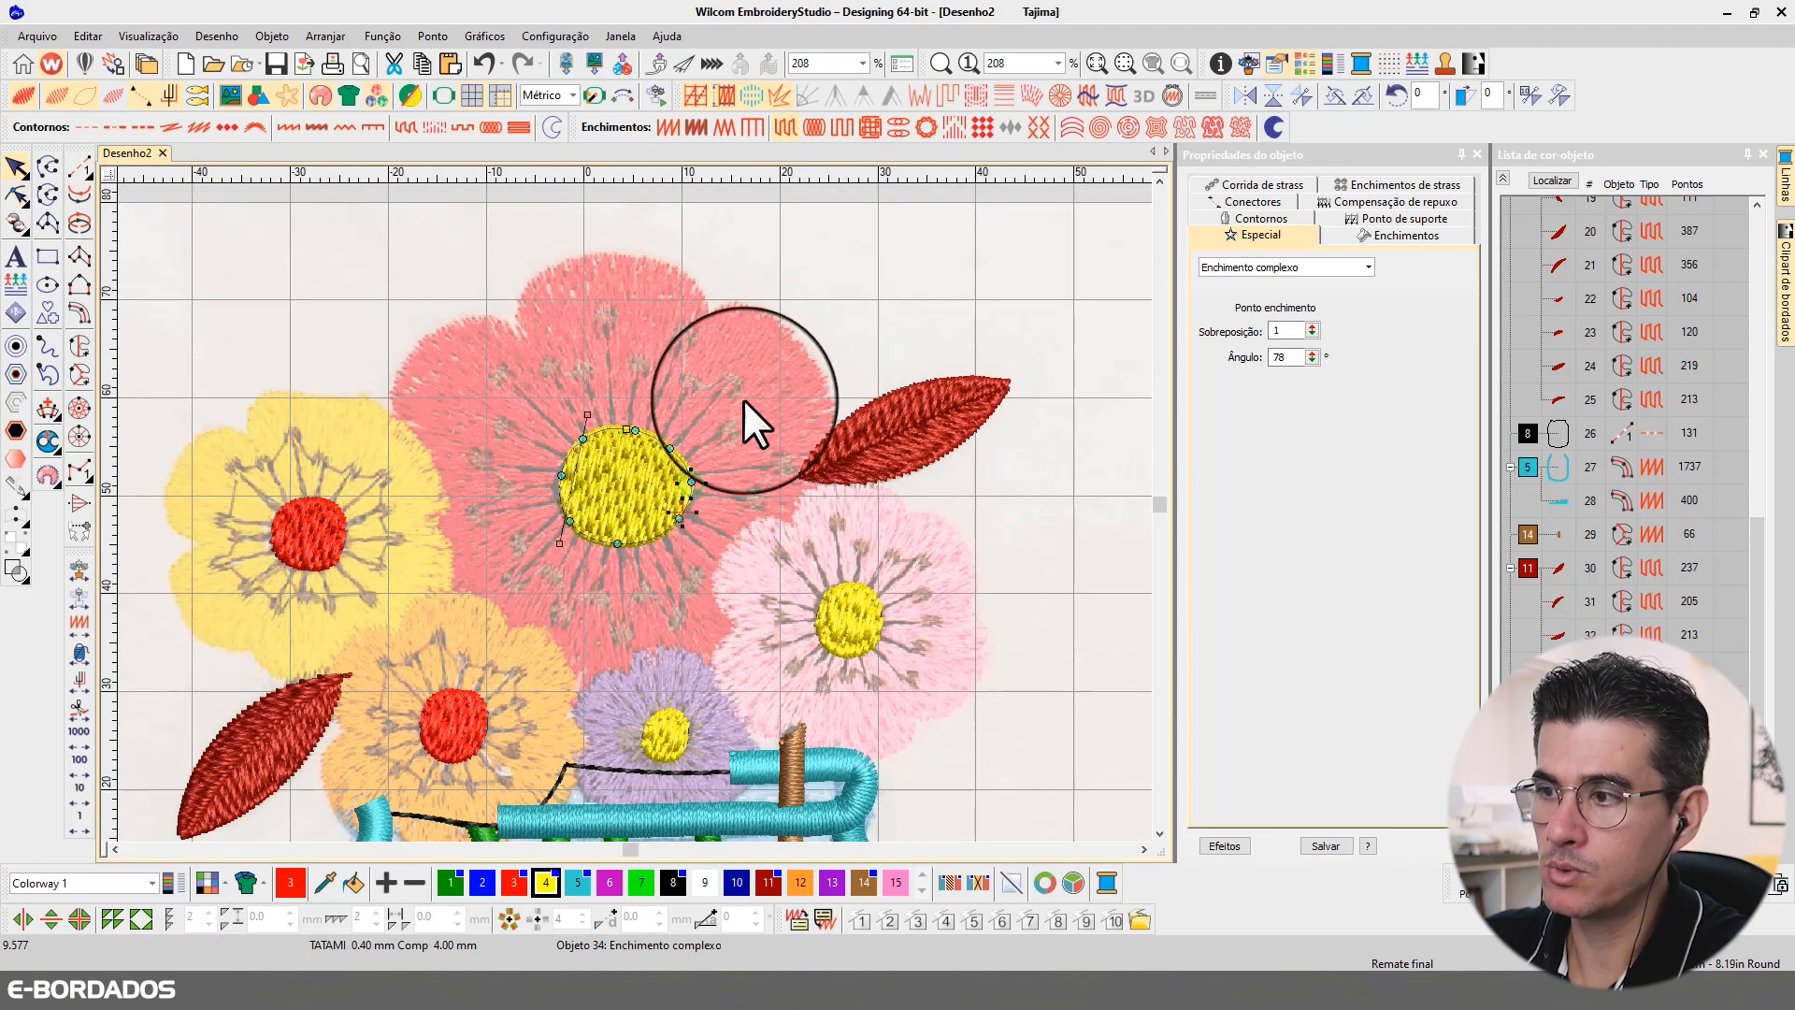
{"action": "left_click_drag", "start_coordinate": [588, 414], "coordinate": [753, 508]}
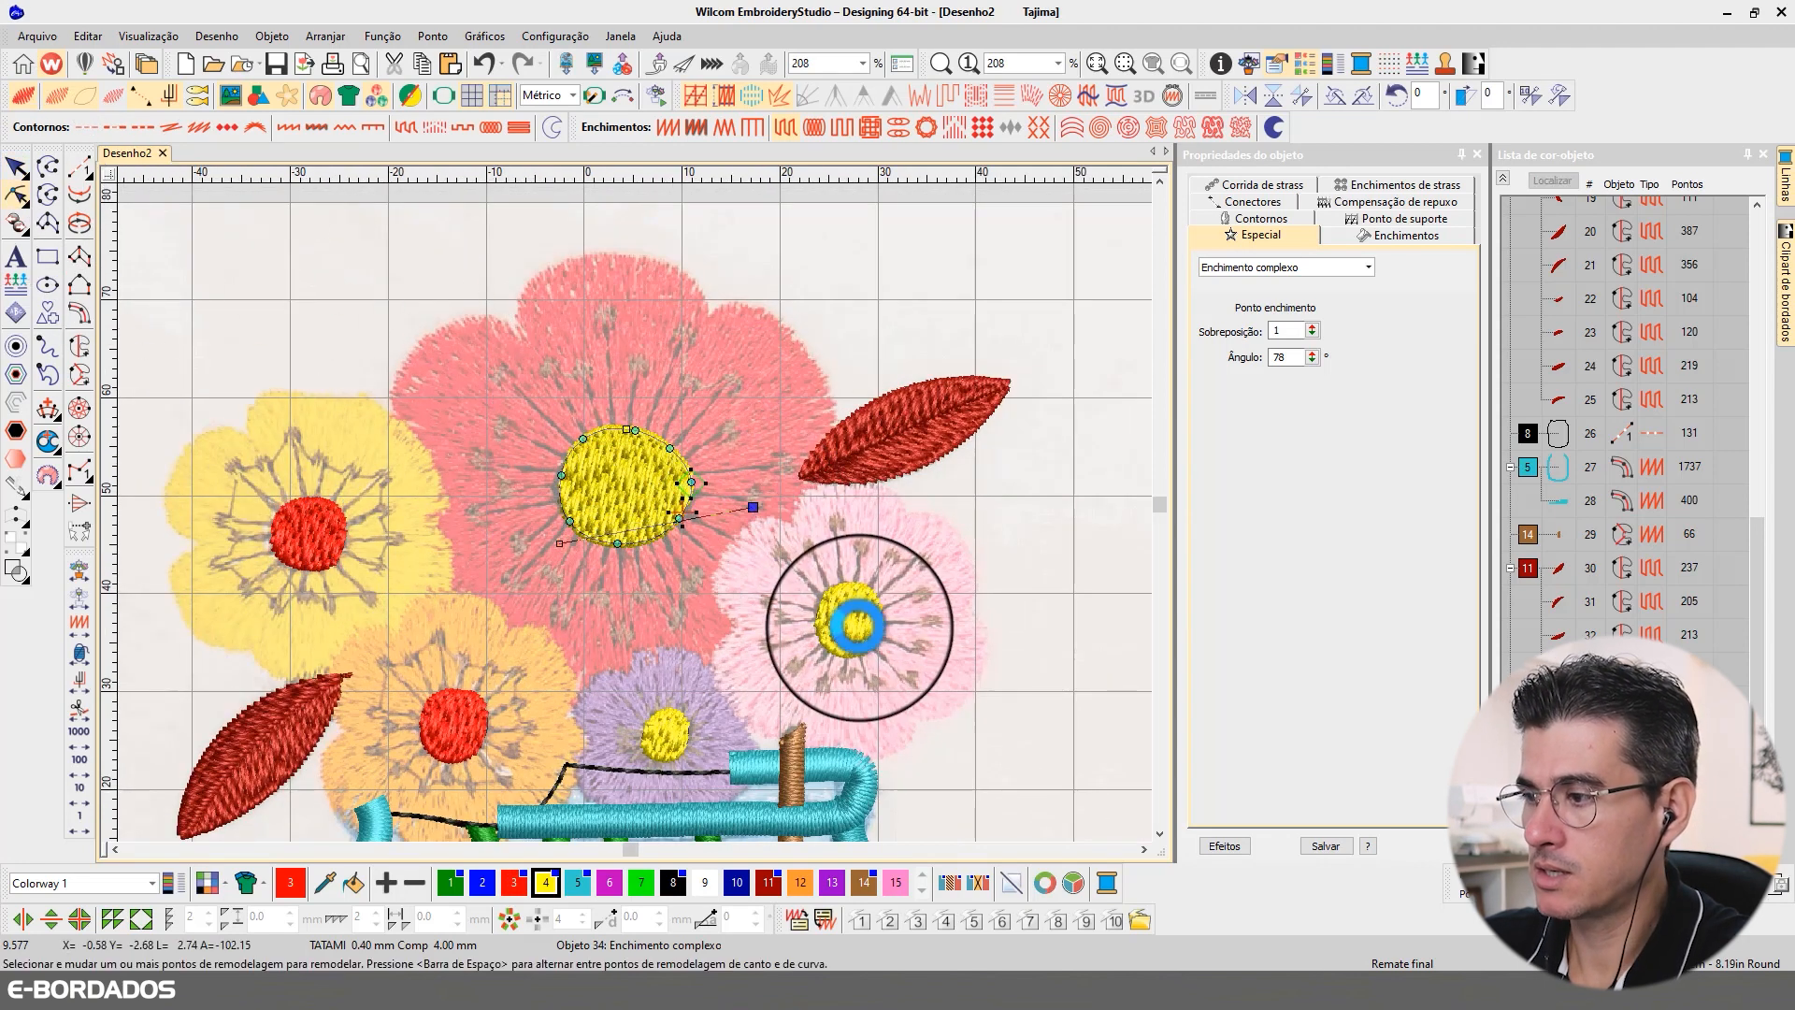
Step: Rotate the stitch angles of the pink and purple flowers' yellow centres to run close to horizontal
{"action": "left_click", "coordinate": [834, 603]}
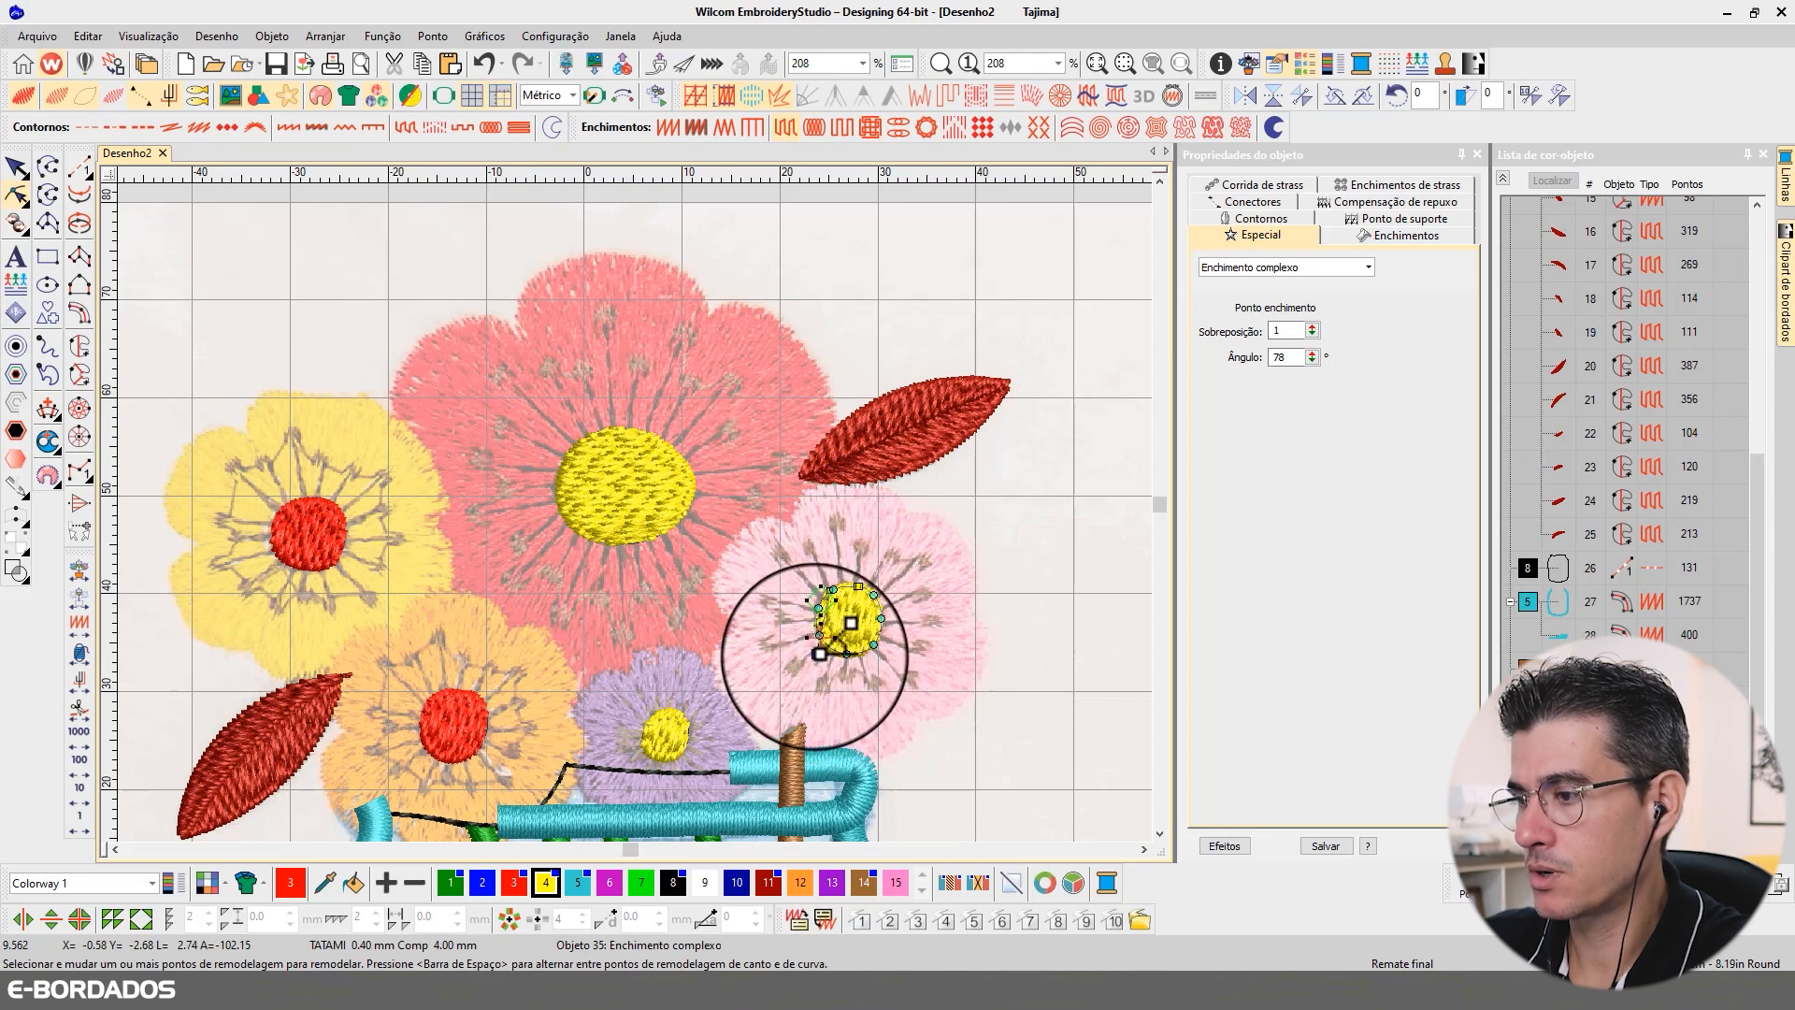
{"action": "left_click_drag", "start_coordinate": [859, 587], "coordinate": [888, 677]}
{"action": "left_click", "coordinate": [669, 730]}
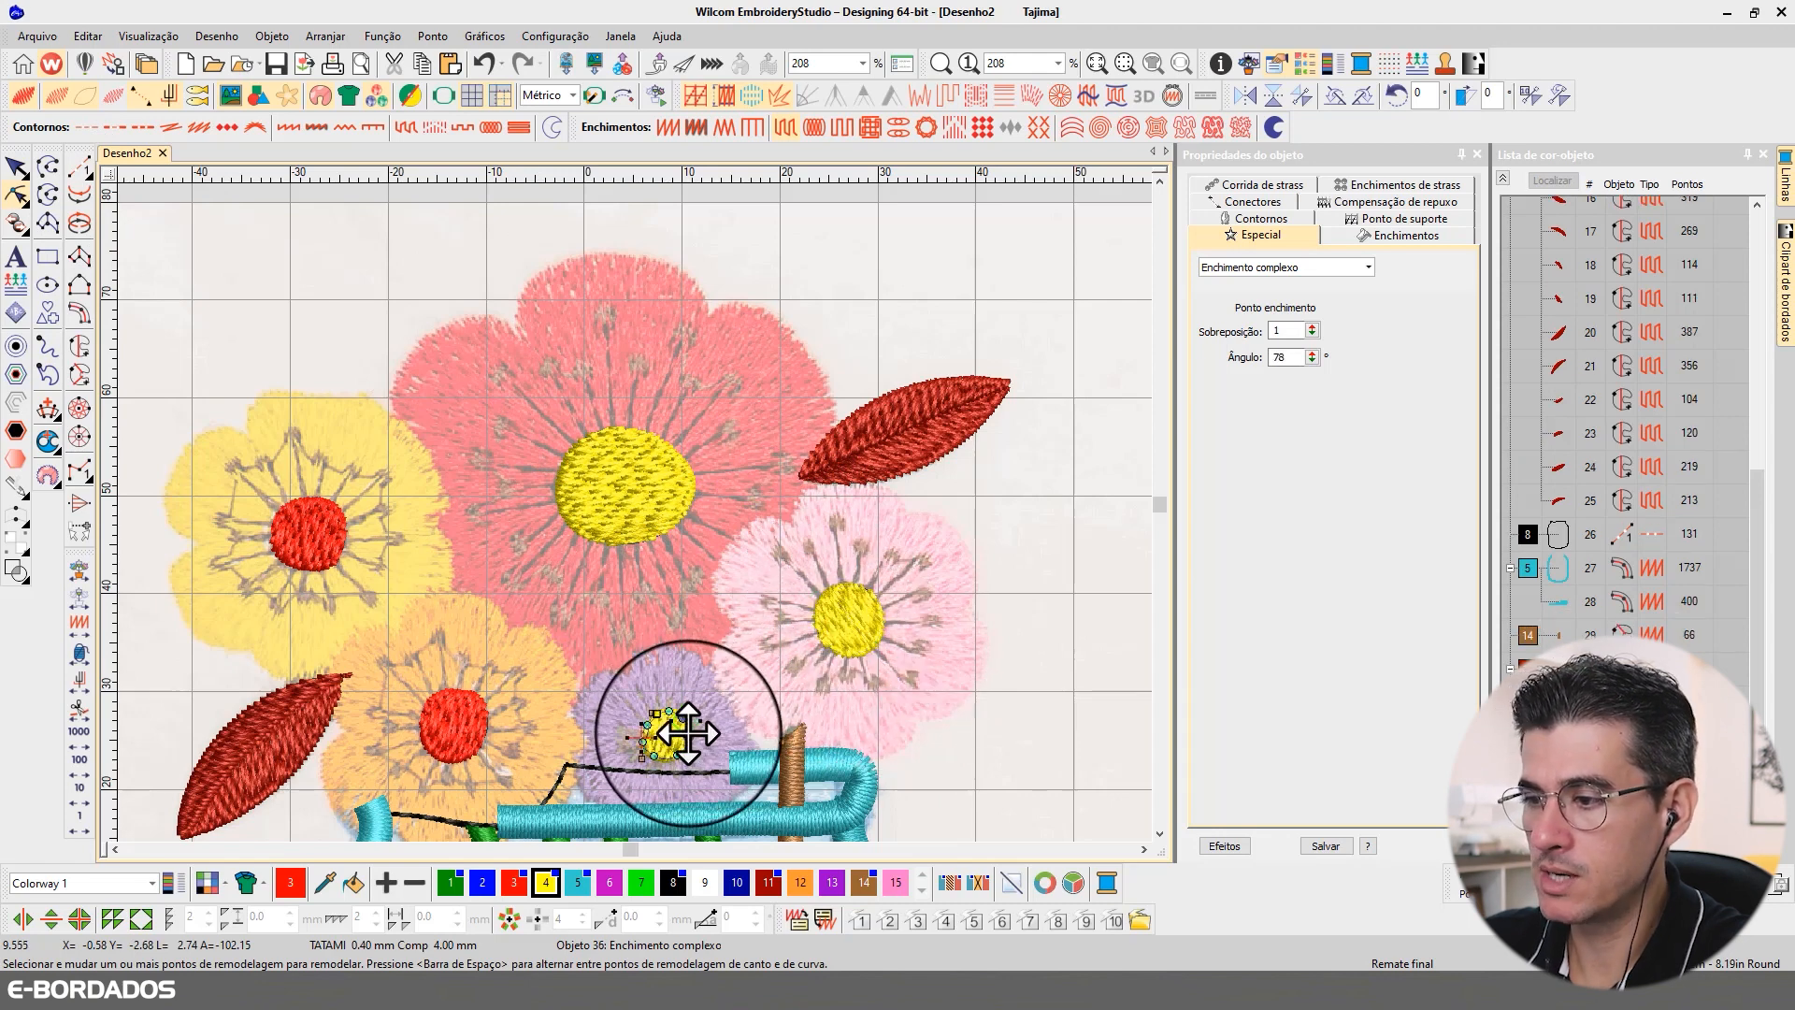
{"action": "left_click_drag", "start_coordinate": [642, 759], "coordinate": [724, 756]}
Step: Adjust the stitch angles of the orange and yellow flowers' red centres, turning the yellow flower's centre to about 124°
{"action": "left_click", "coordinate": [481, 707]}
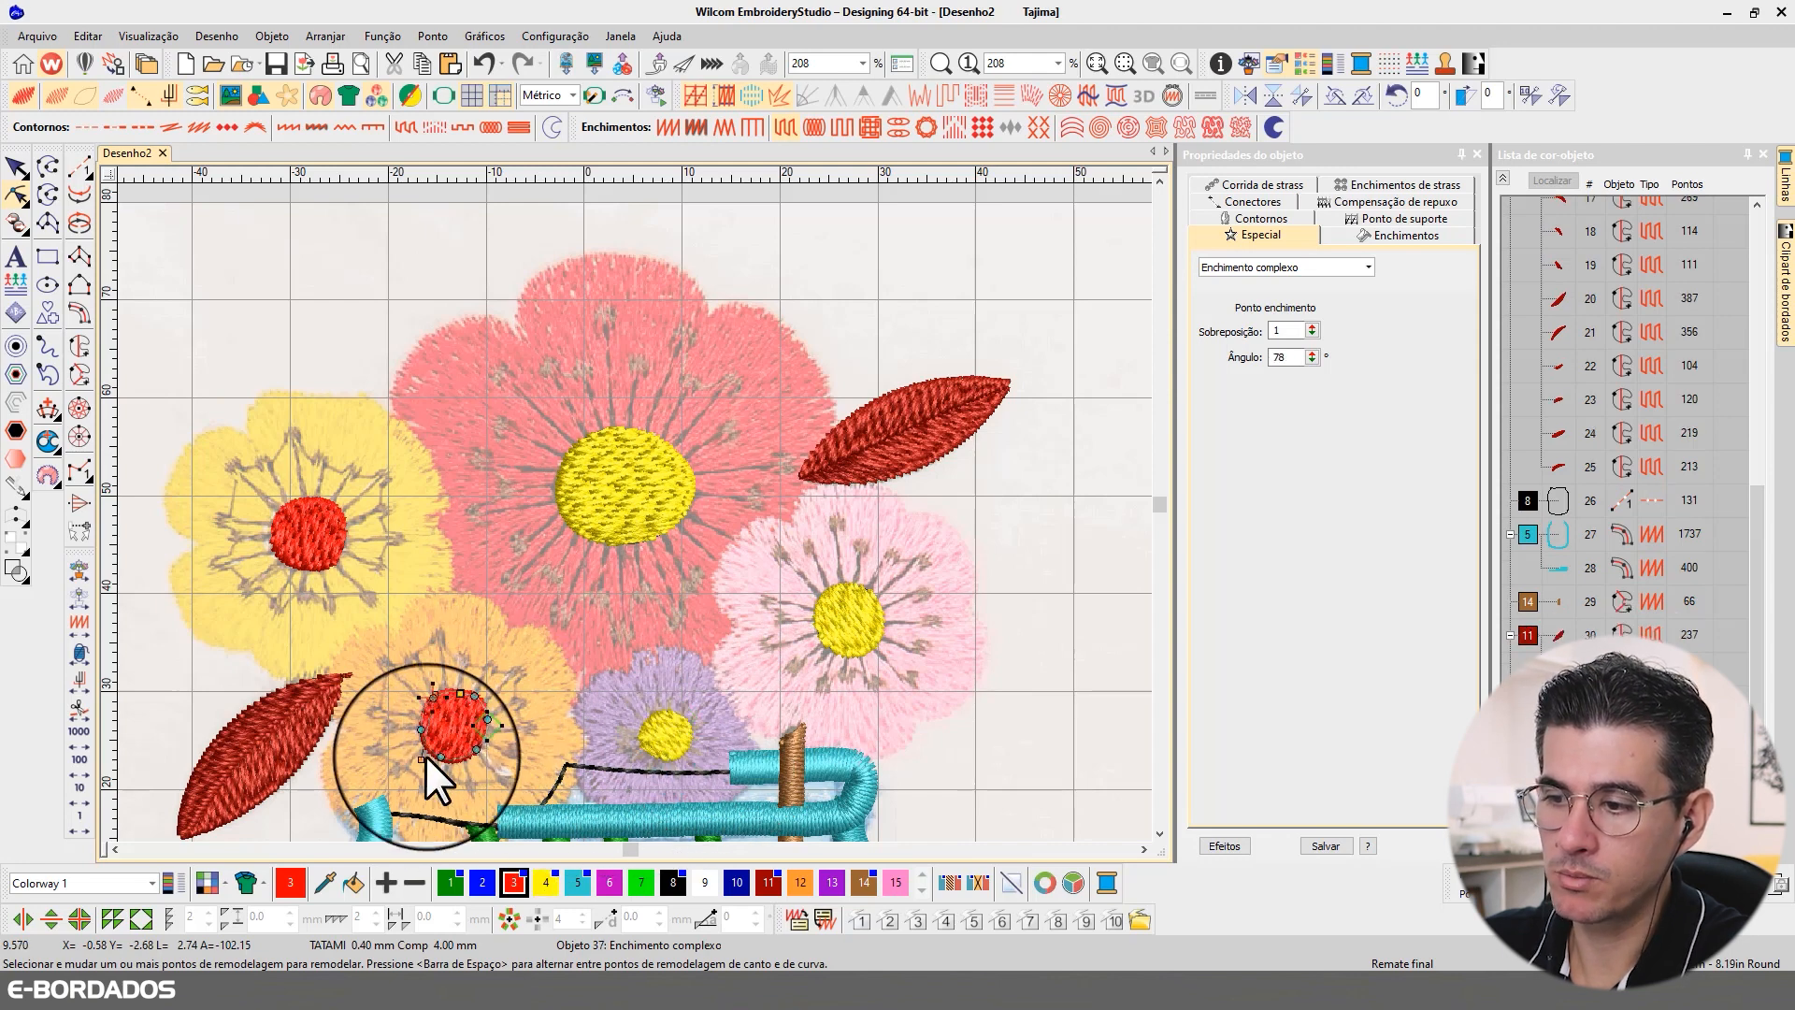
{"action": "left_click_drag", "start_coordinate": [425, 756], "coordinate": [425, 756]}
{"action": "left_click", "coordinate": [338, 535]}
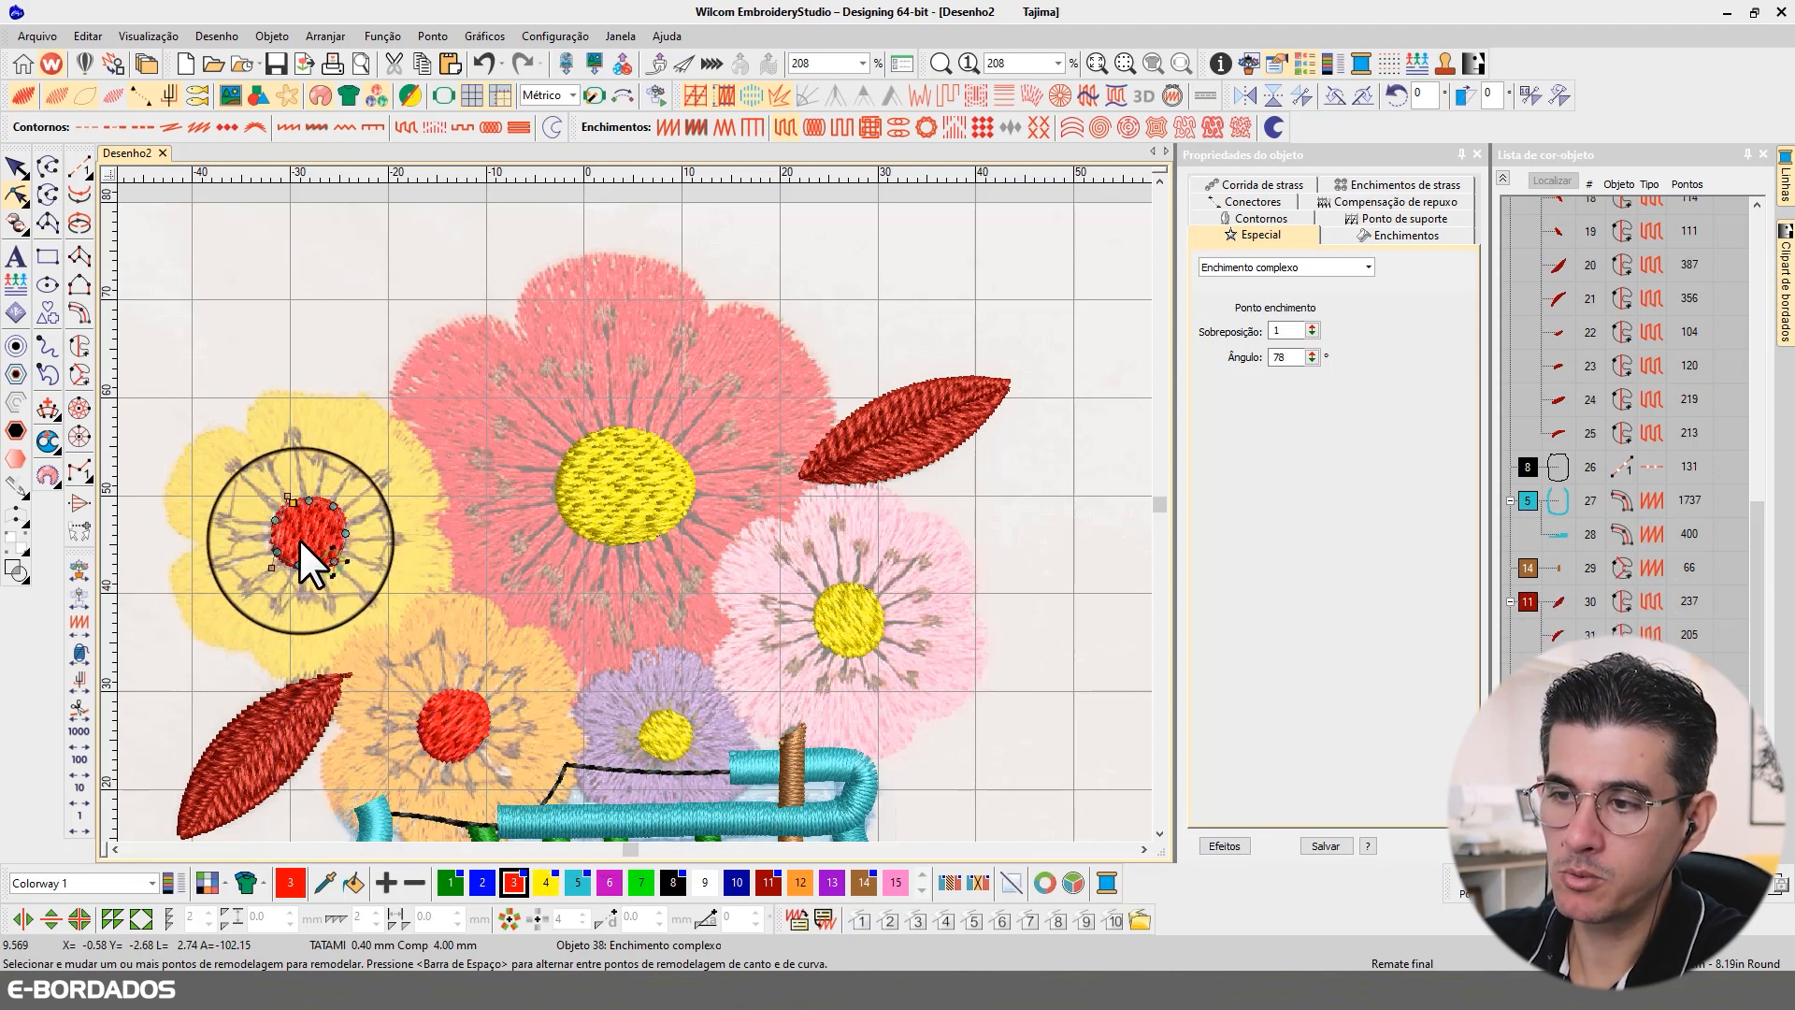
{"action": "left_click_drag", "start_coordinate": [291, 491], "coordinate": [344, 675]}
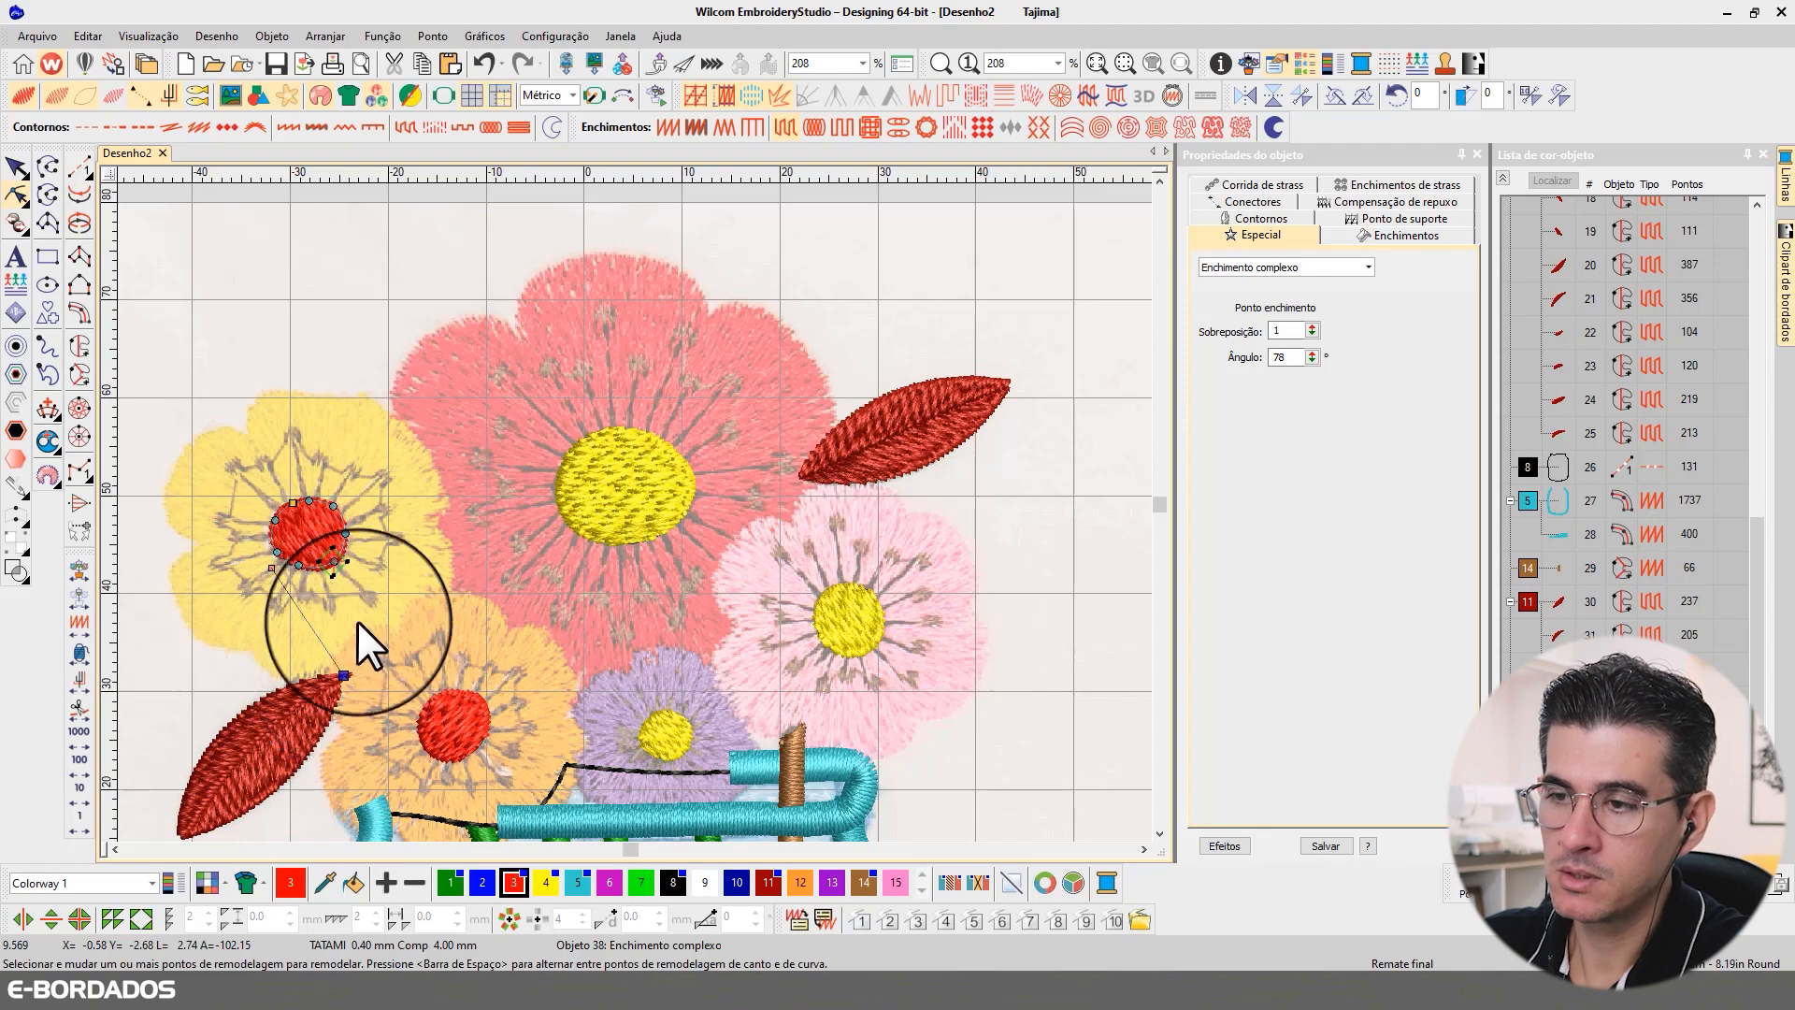
{"action": "left_click", "coordinate": [14, 162]}
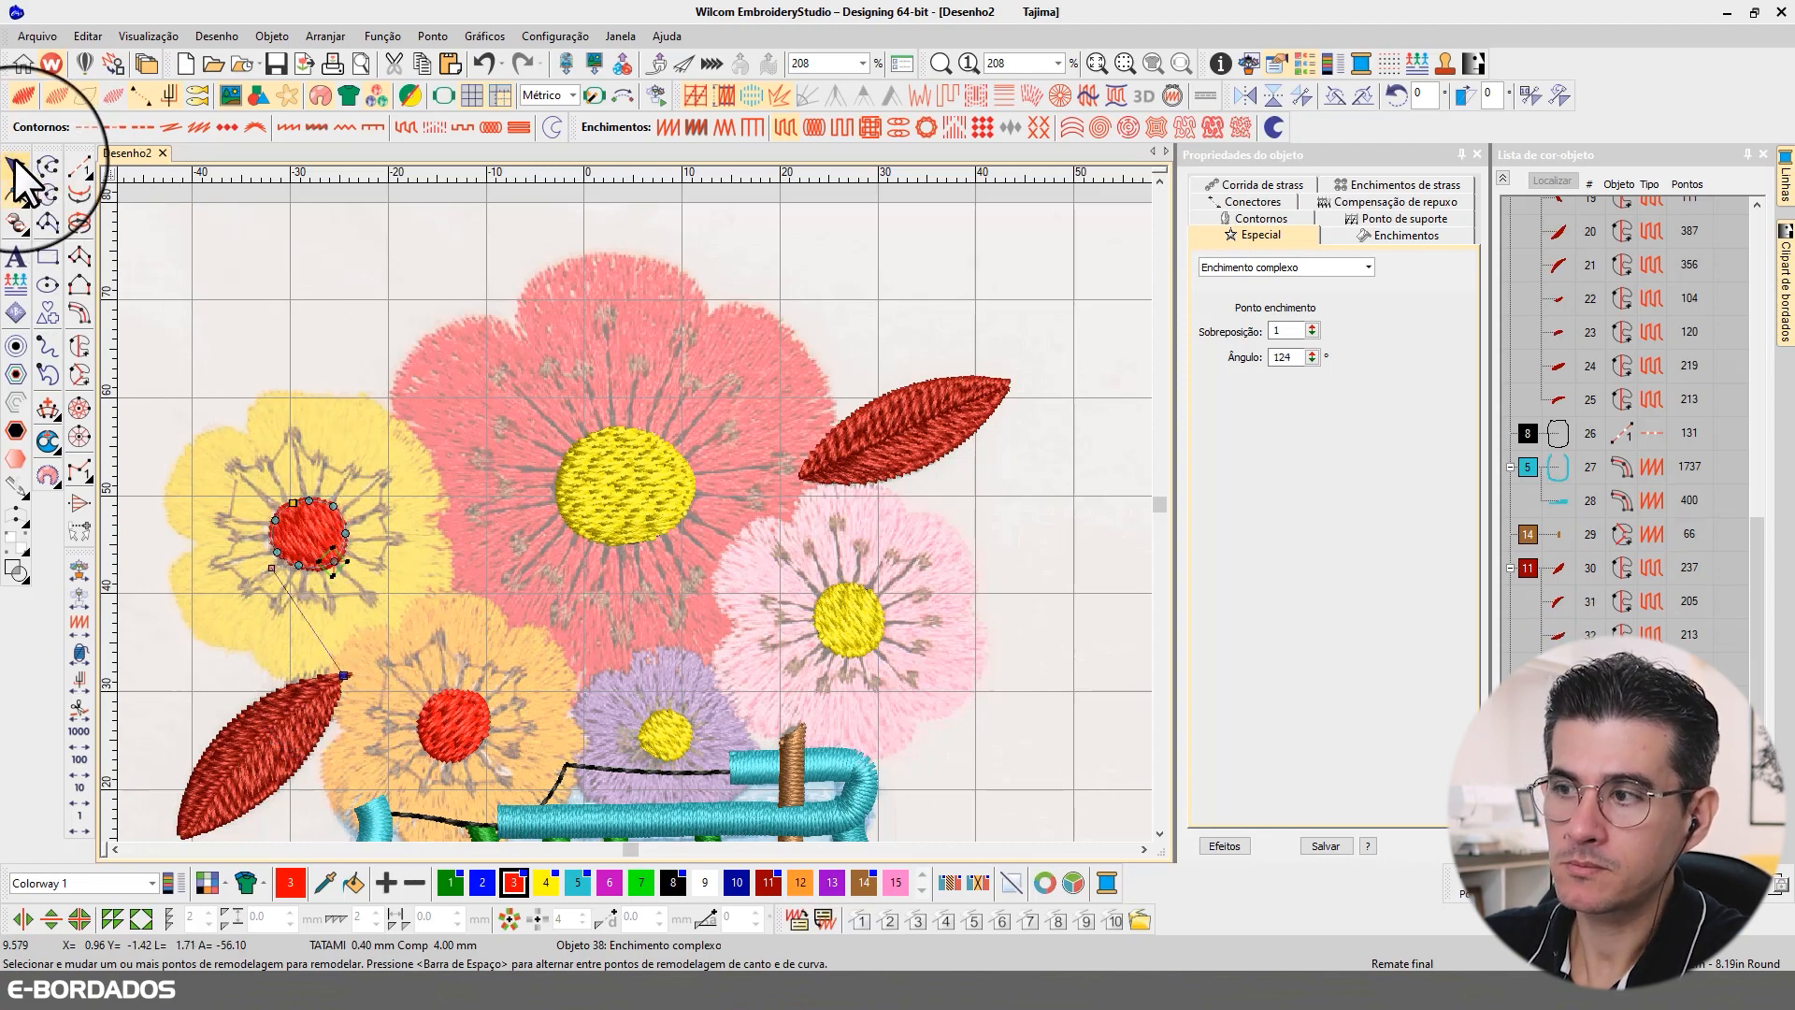
{"action": "left_click", "coordinate": [334, 245]}
{"action": "scroll", "coordinate": [636, 512], "scroll_direction": "down", "scroll_amount": 4}
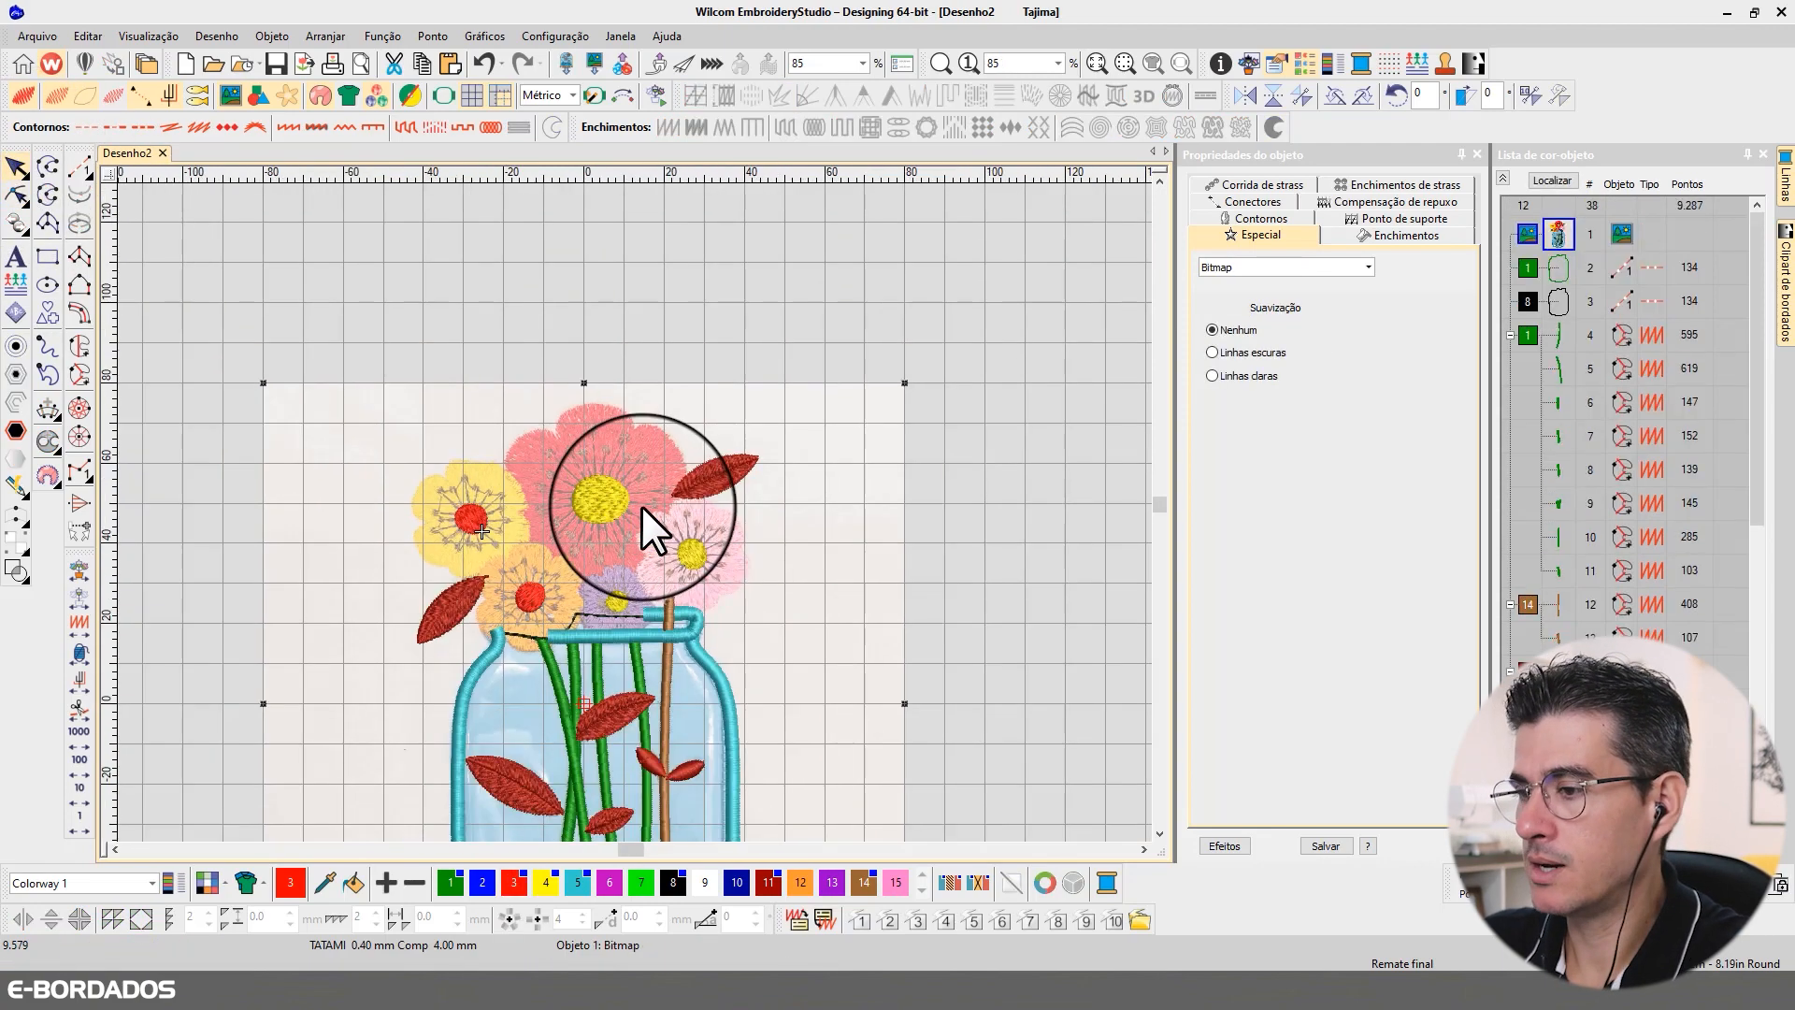
{"action": "scroll", "coordinate": [641, 507], "scroll_direction": "up", "scroll_amount": 1}
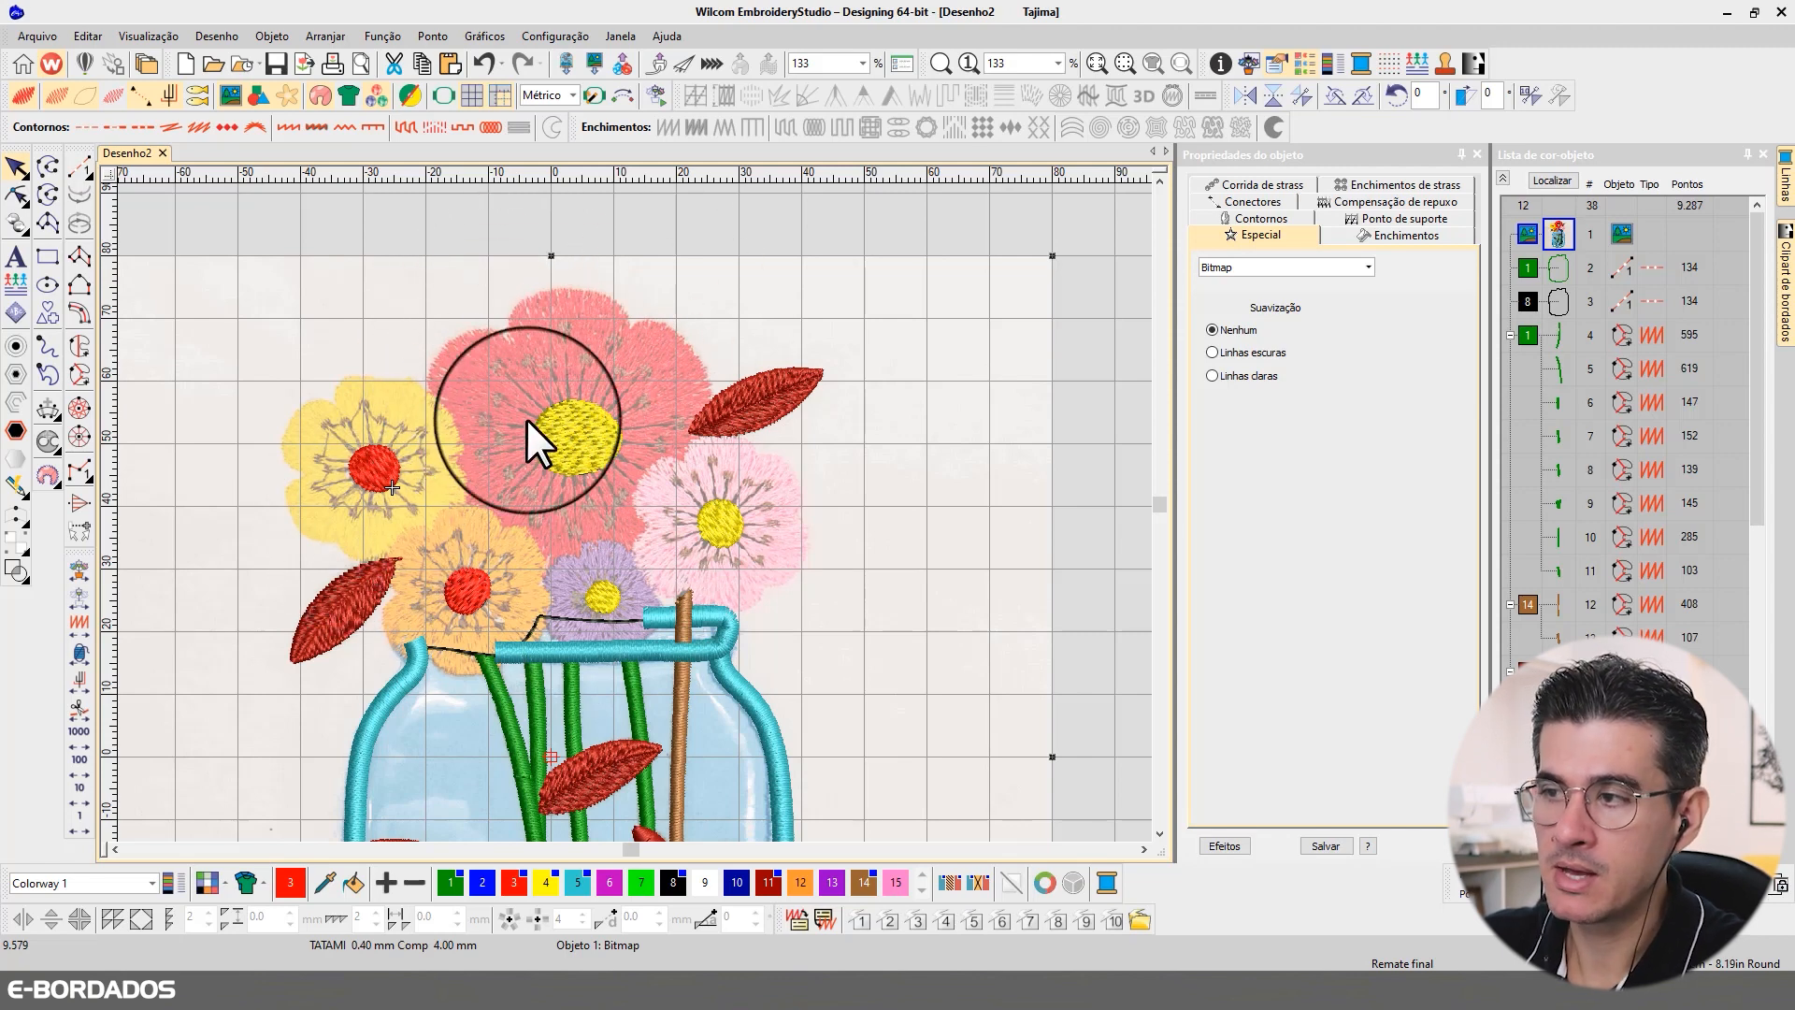
{"action": "left_click", "coordinate": [588, 232]}
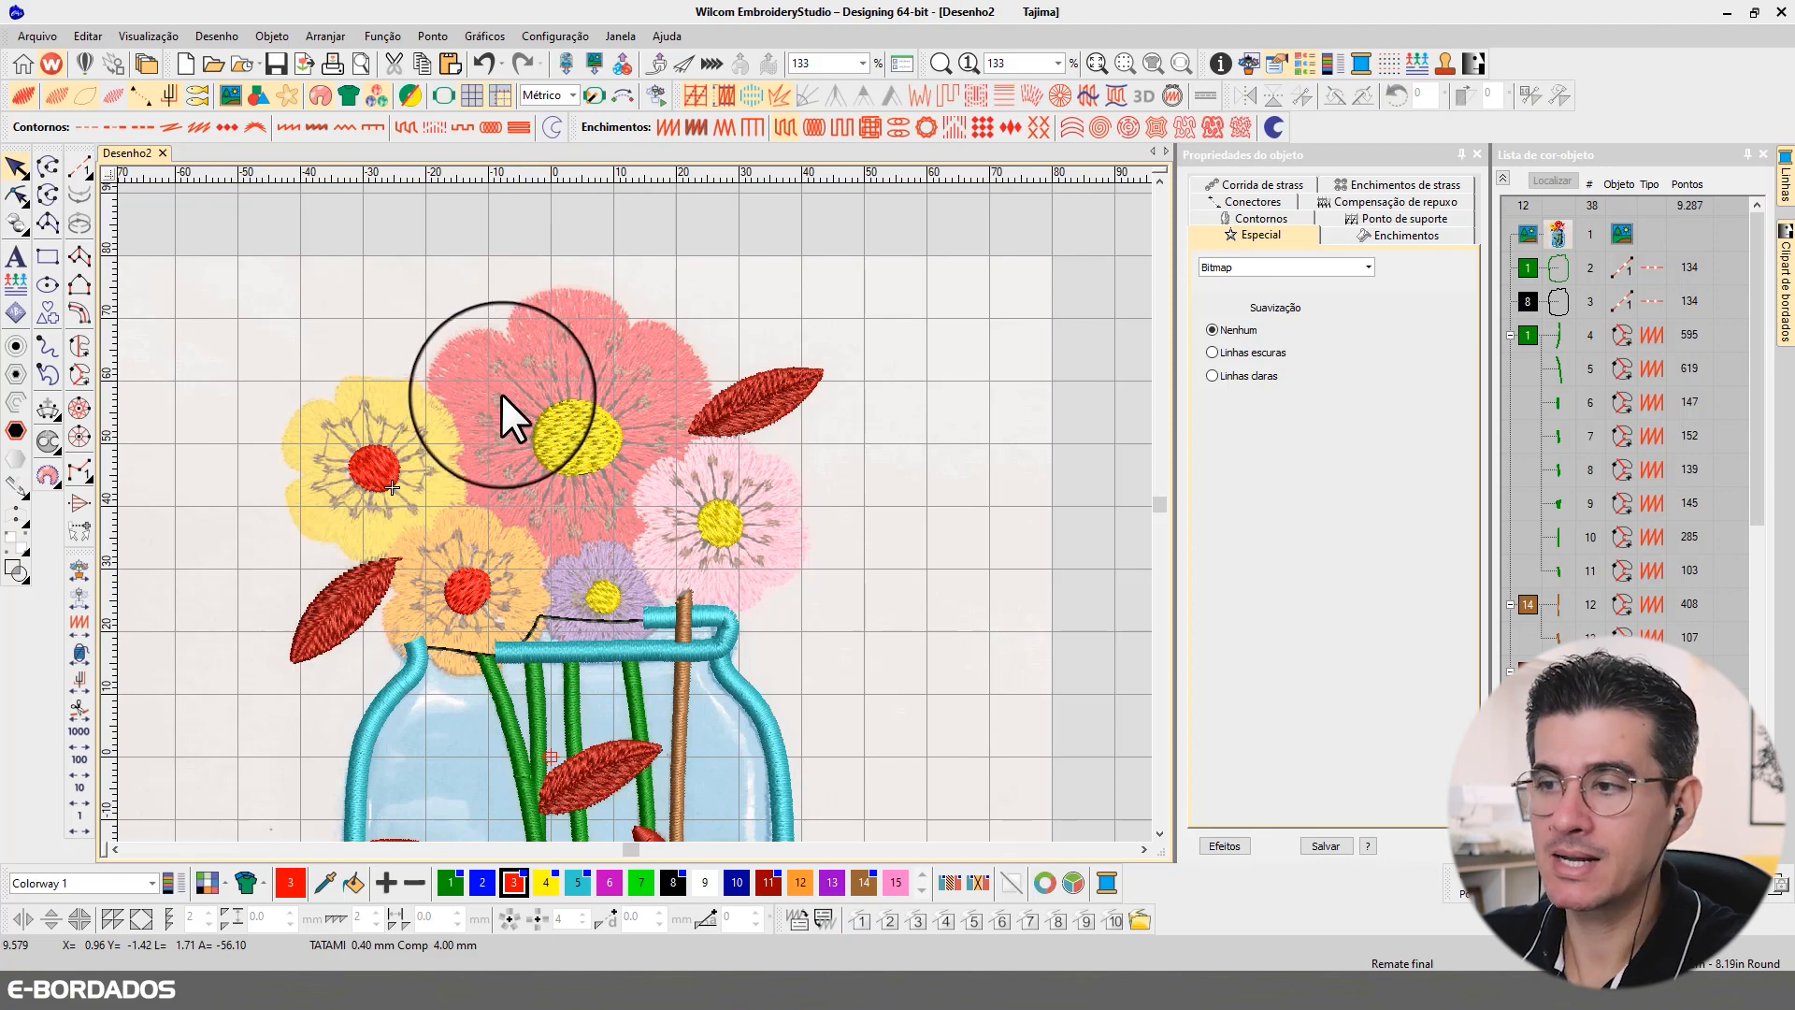
Step: Start a red Complex Fill outline for the large red flower, tracing its upper-left petal down to the yellow flower
{"action": "scroll", "coordinate": [562, 414], "scroll_direction": "up", "scroll_amount": 2}
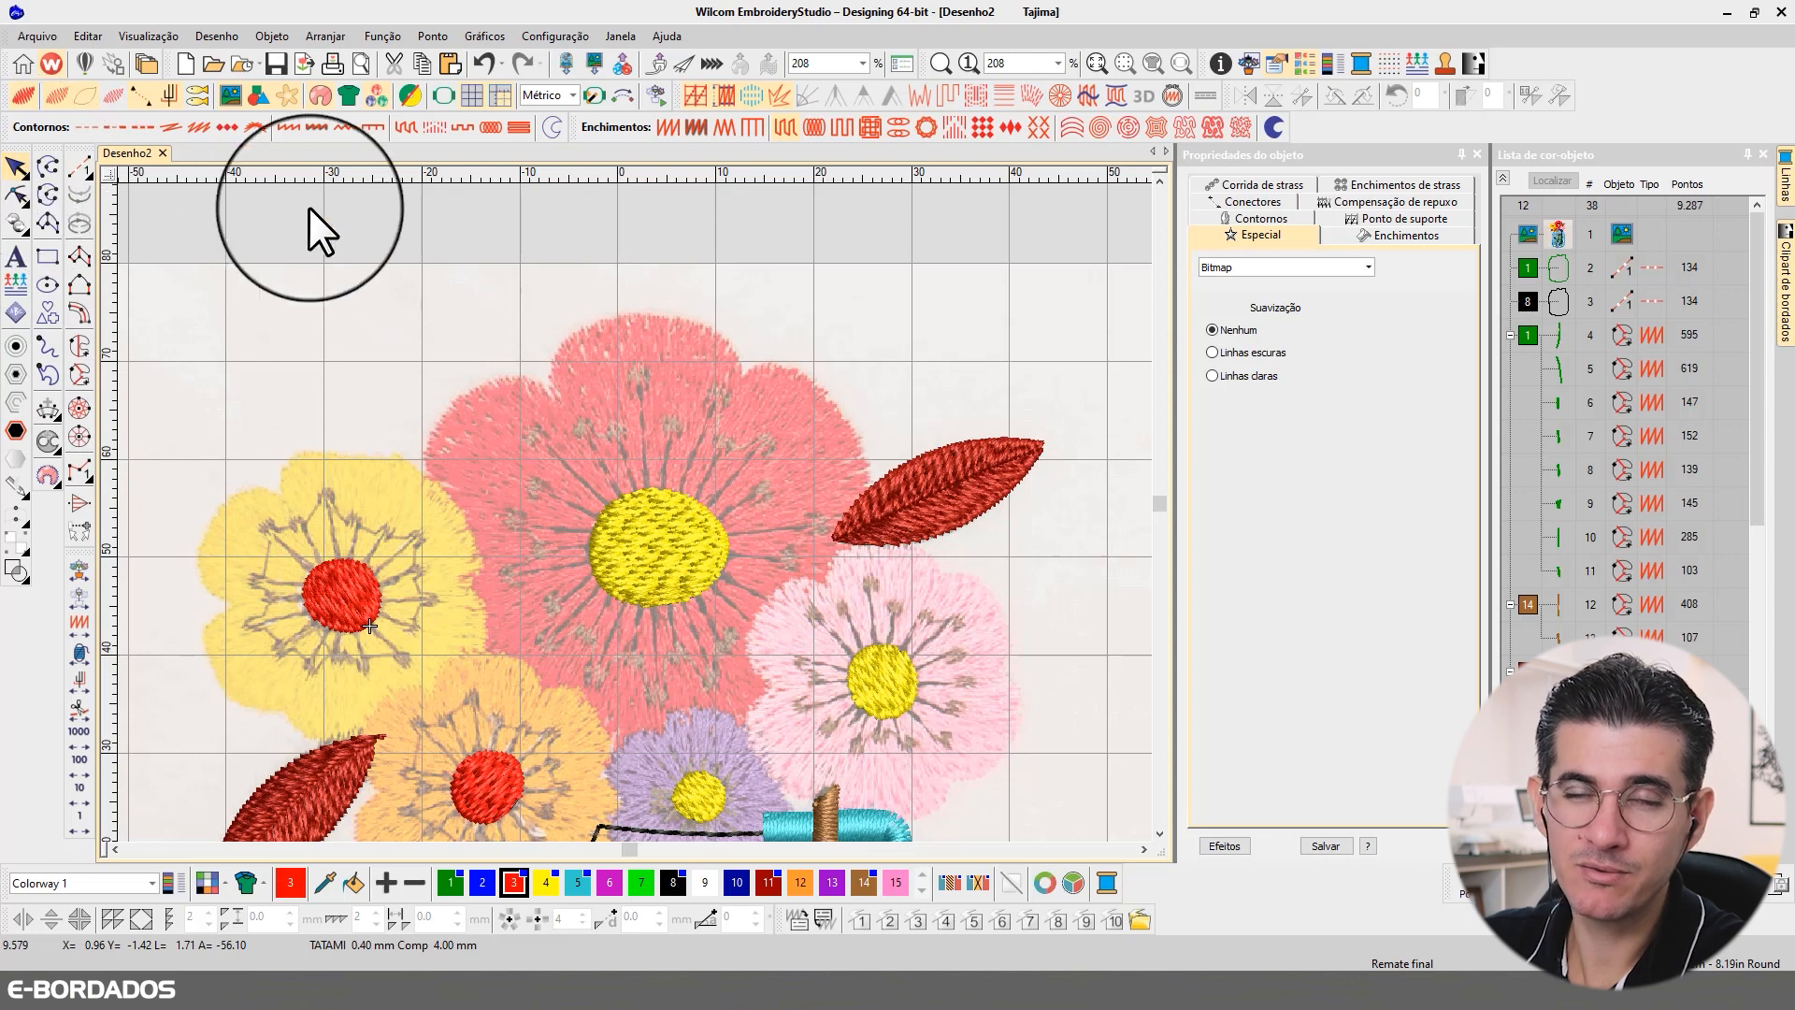
{"action": "left_click", "coordinate": [78, 345]}
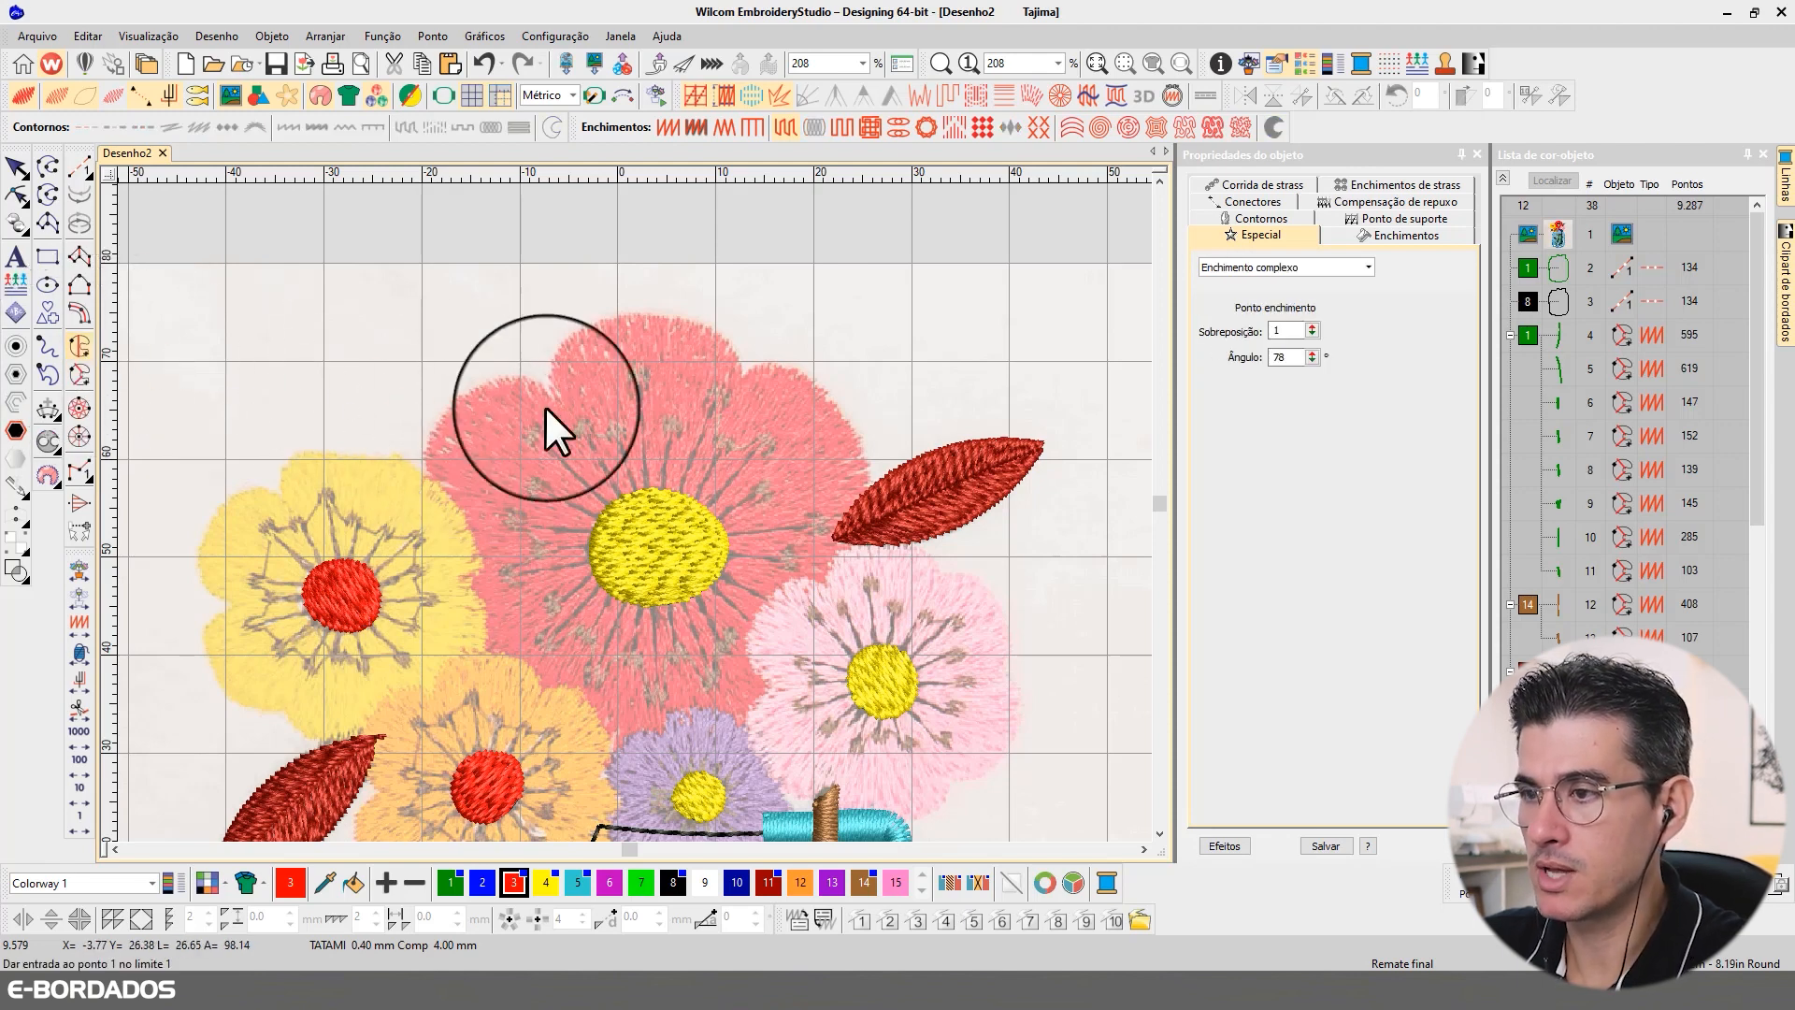
{"action": "left_click", "coordinate": [549, 391]}
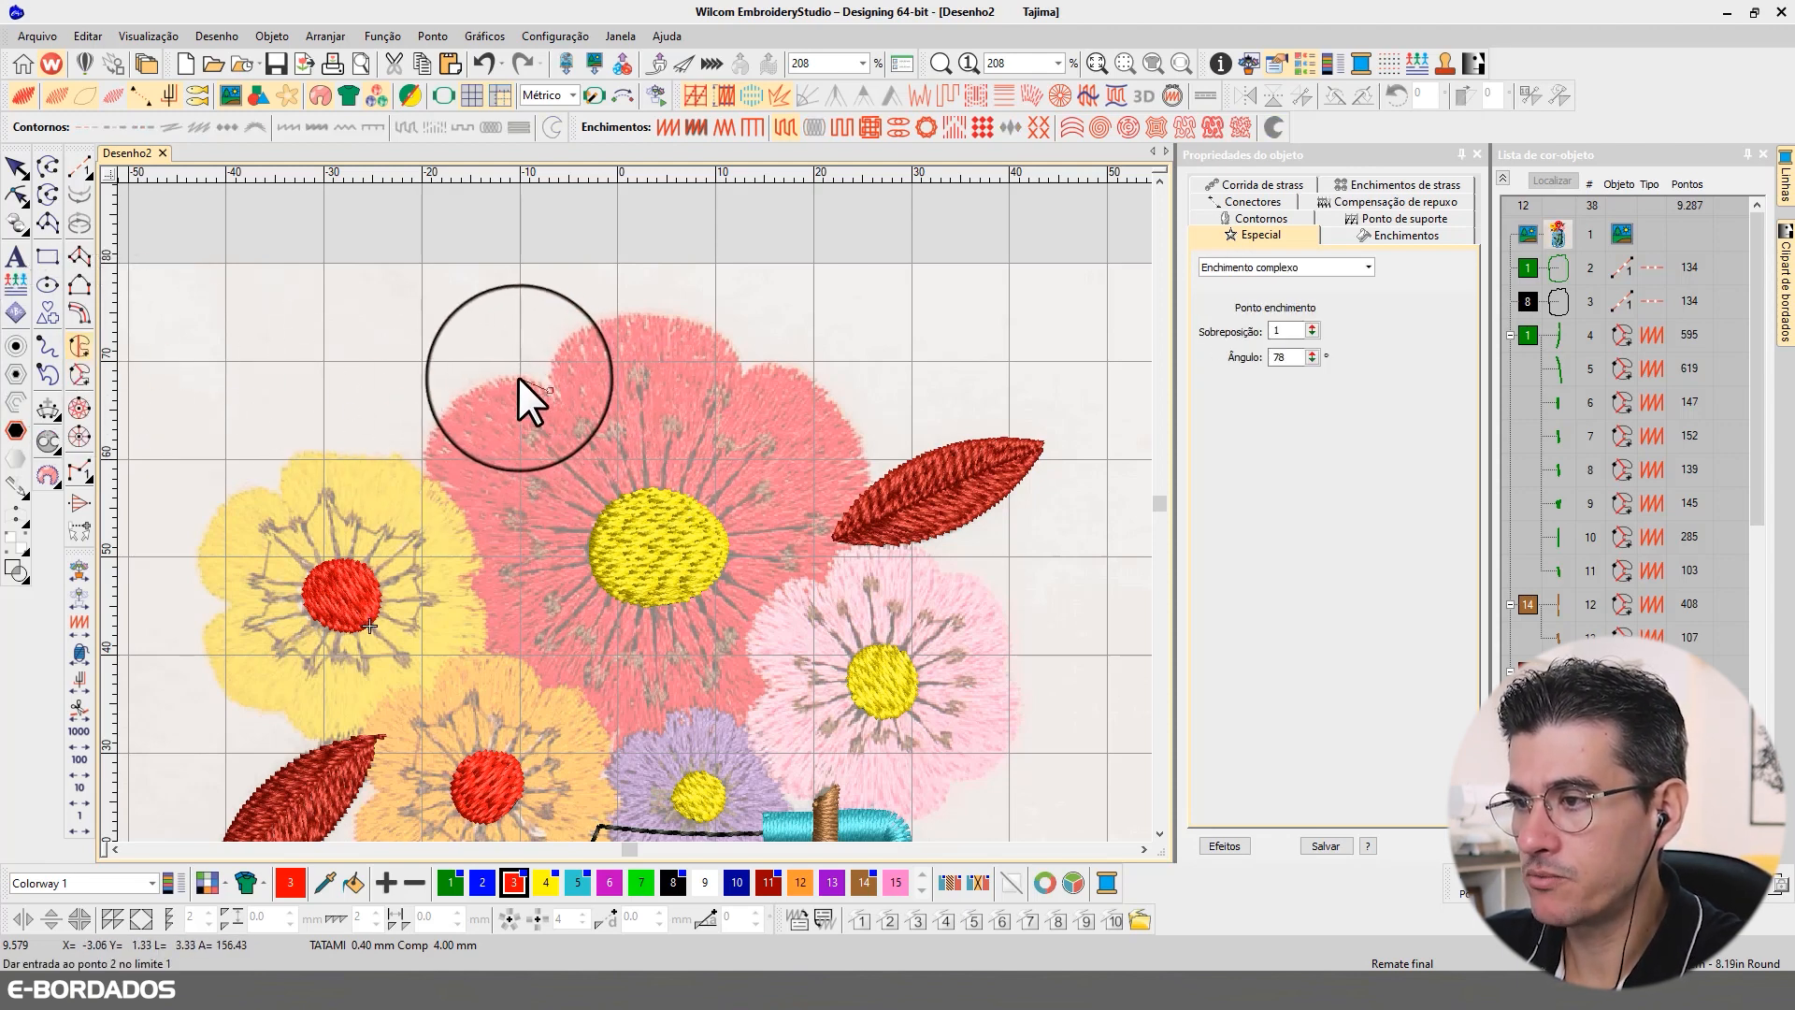
{"action": "left_click", "coordinate": [515, 378]}
{"action": "left_click", "coordinate": [468, 392]}
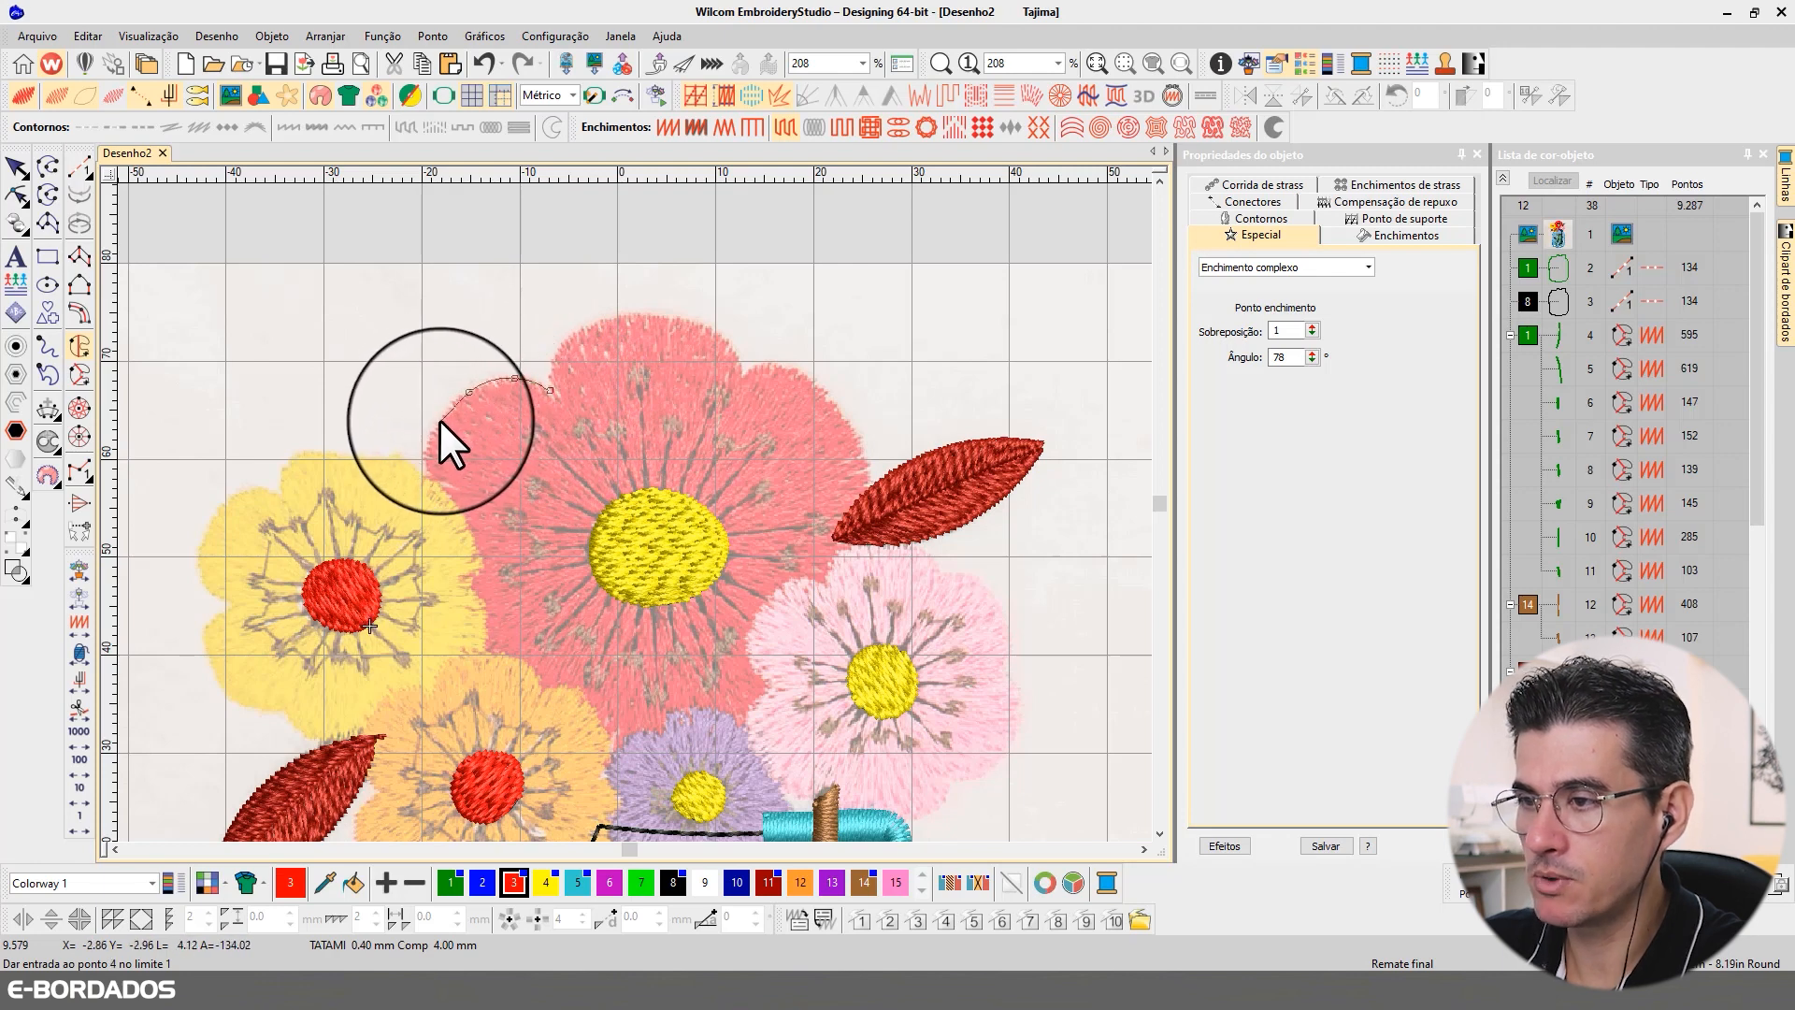
{"action": "left_click", "coordinate": [438, 422]}
{"action": "left_click", "coordinate": [427, 456]}
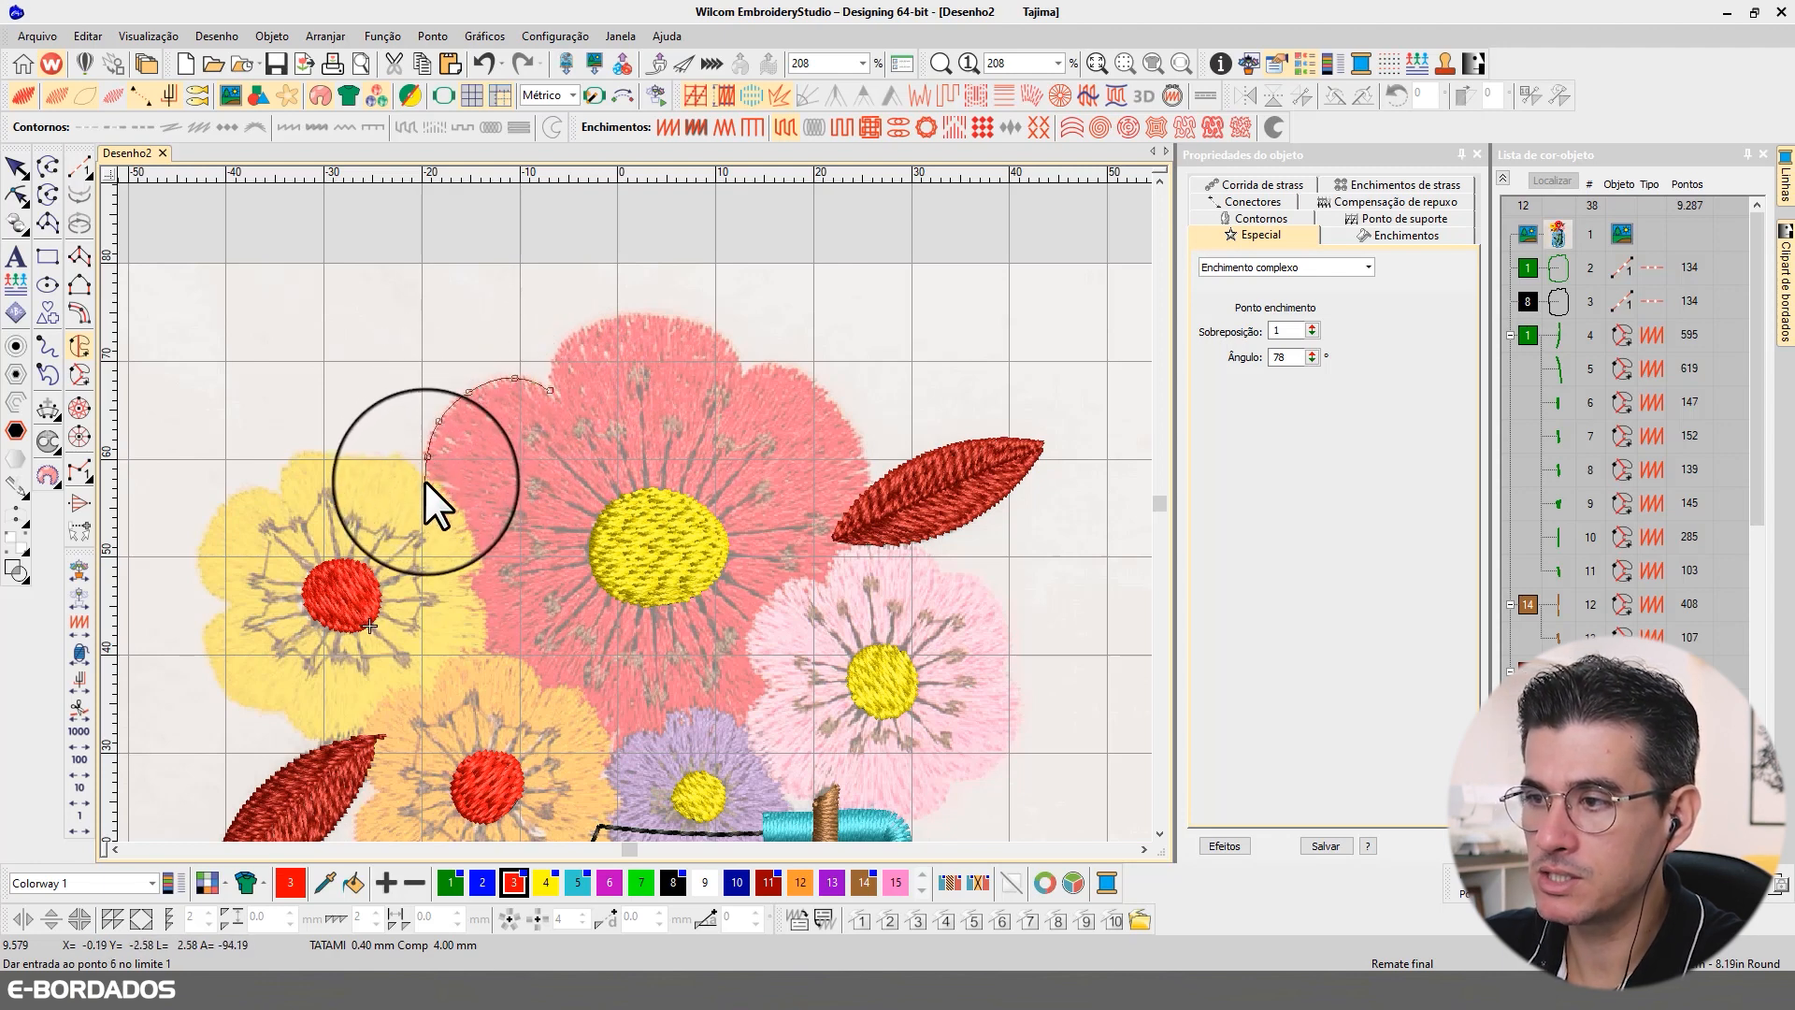
{"action": "left_click", "coordinate": [427, 485]}
Step: Continue the large red flower's outline along its borders with the yellow and orange flowers, reaching the purple flower
{"action": "left_click", "coordinate": [448, 516]}
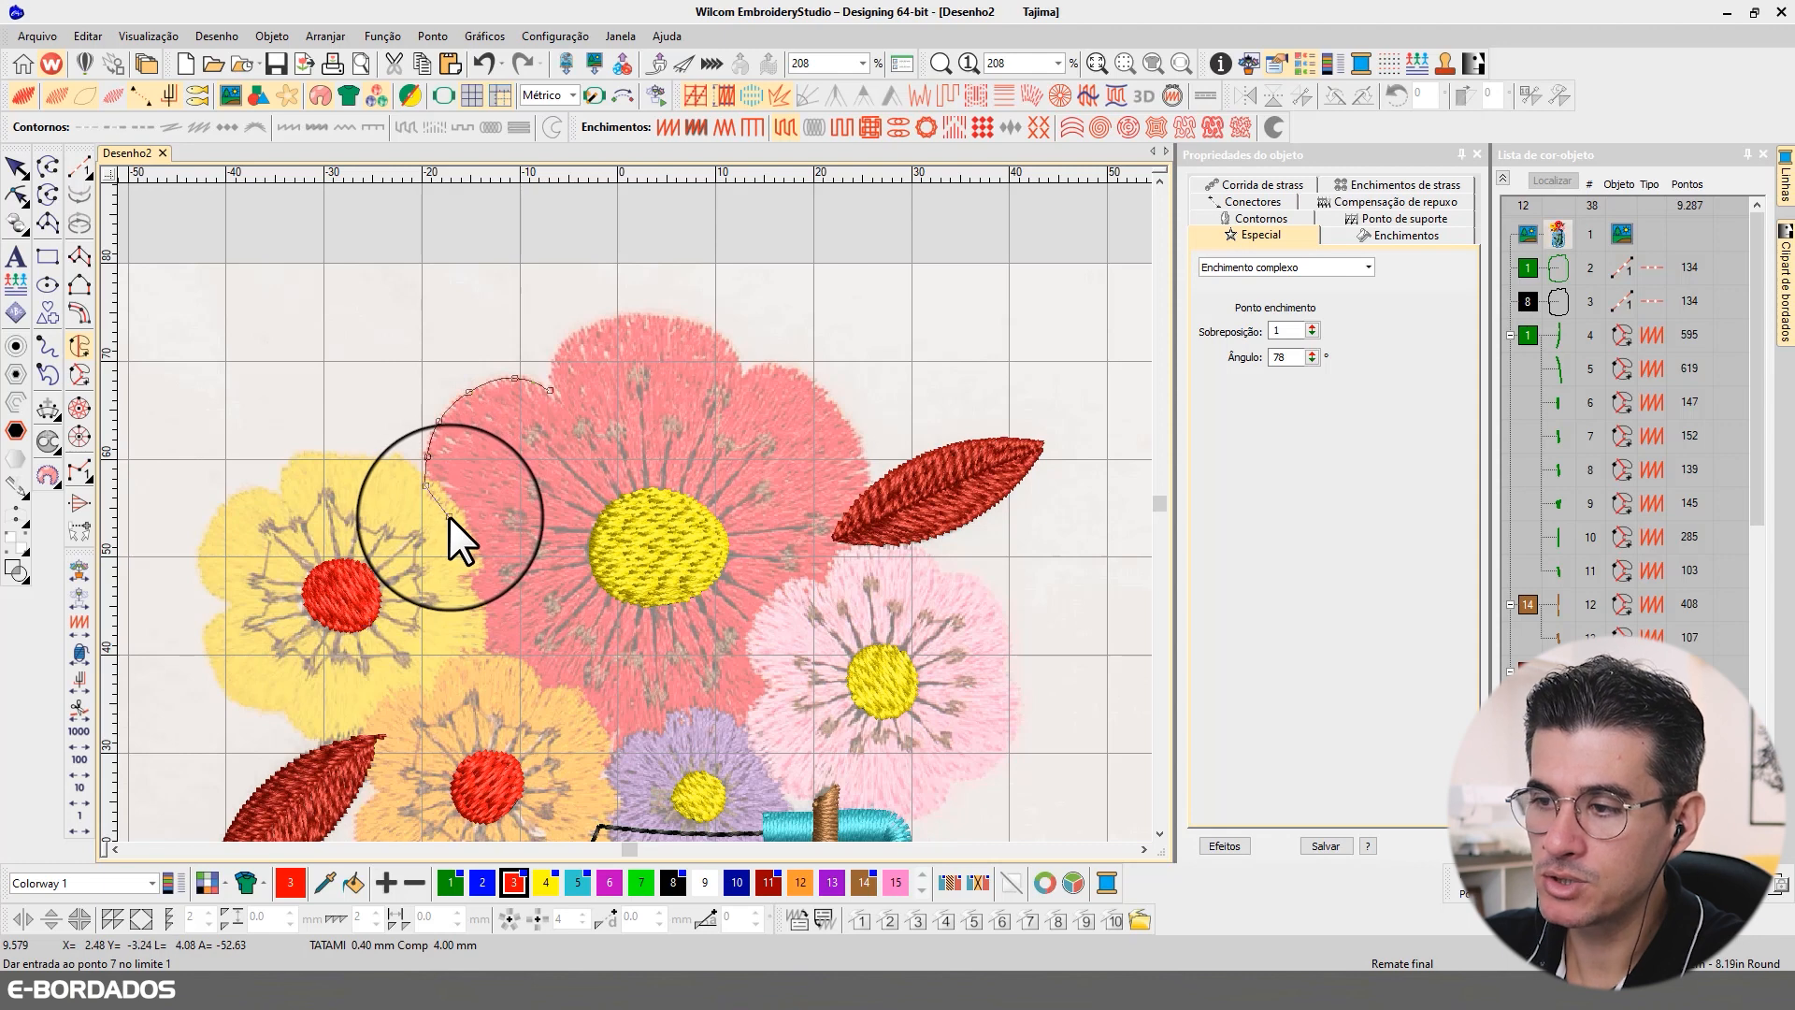
{"action": "left_click", "coordinate": [465, 558]}
{"action": "left_click", "coordinate": [457, 588]}
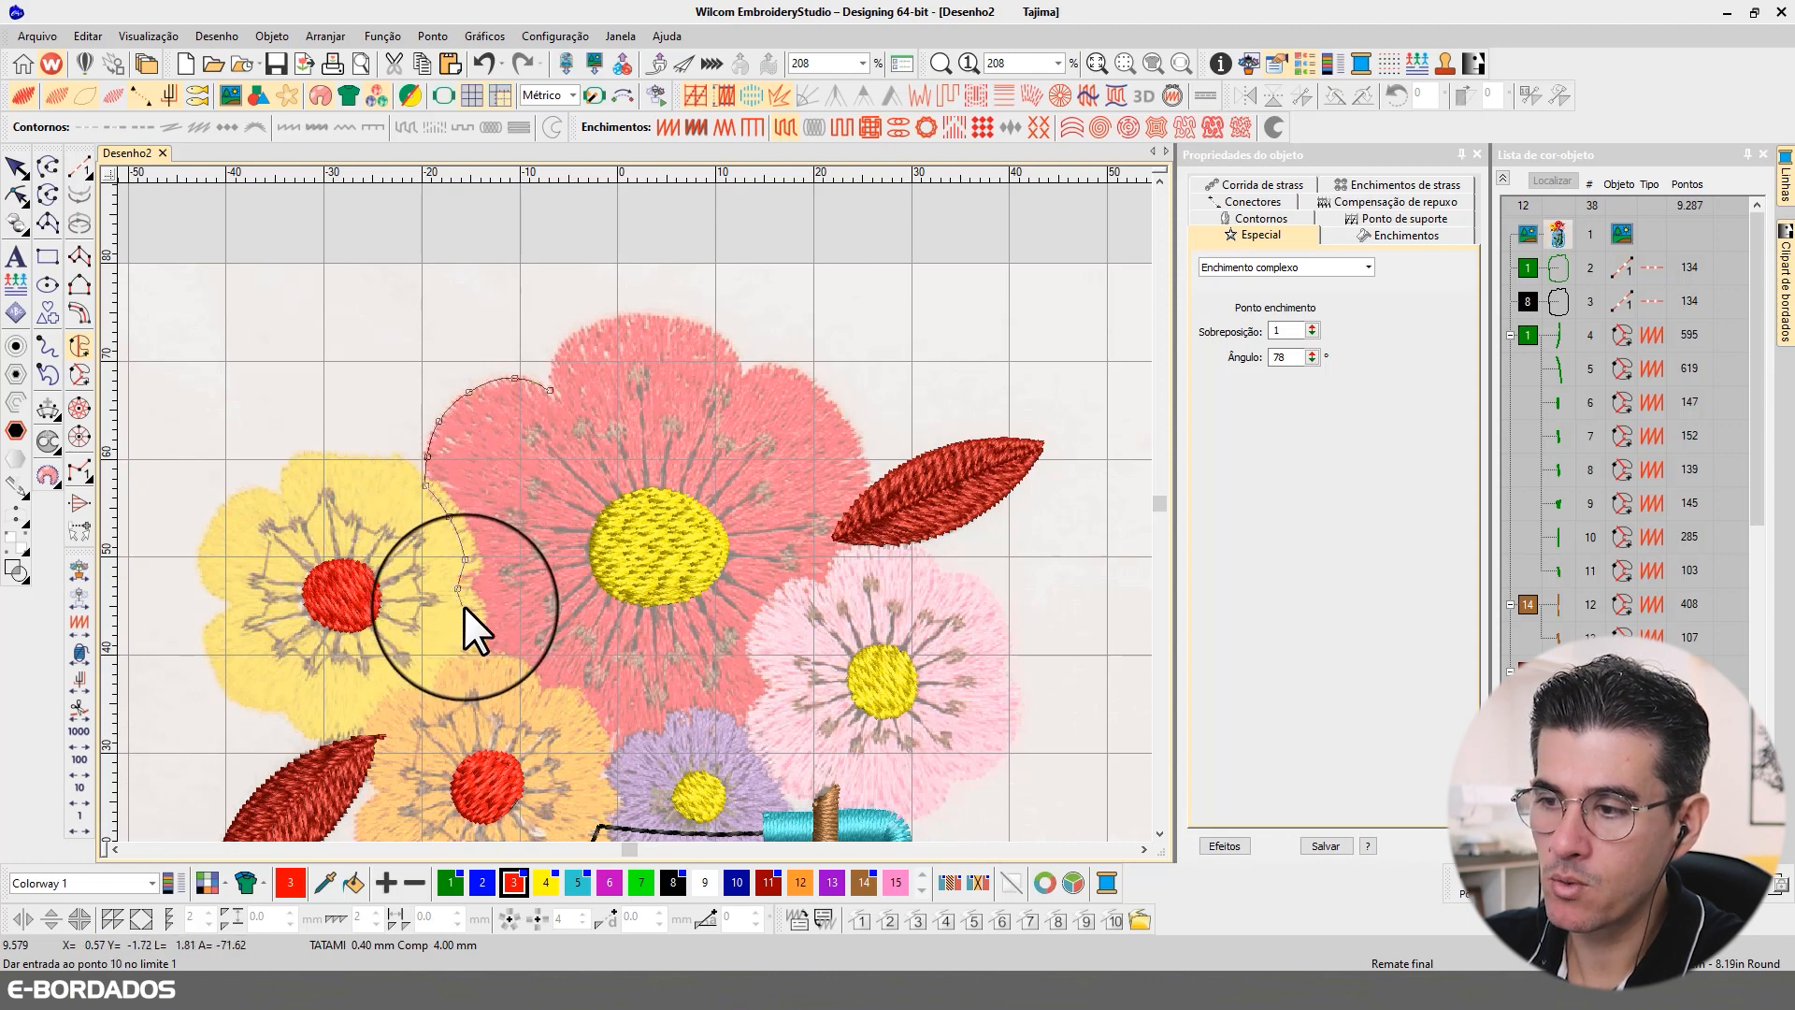
{"action": "left_click", "coordinate": [473, 610]}
{"action": "left_click", "coordinate": [476, 661]}
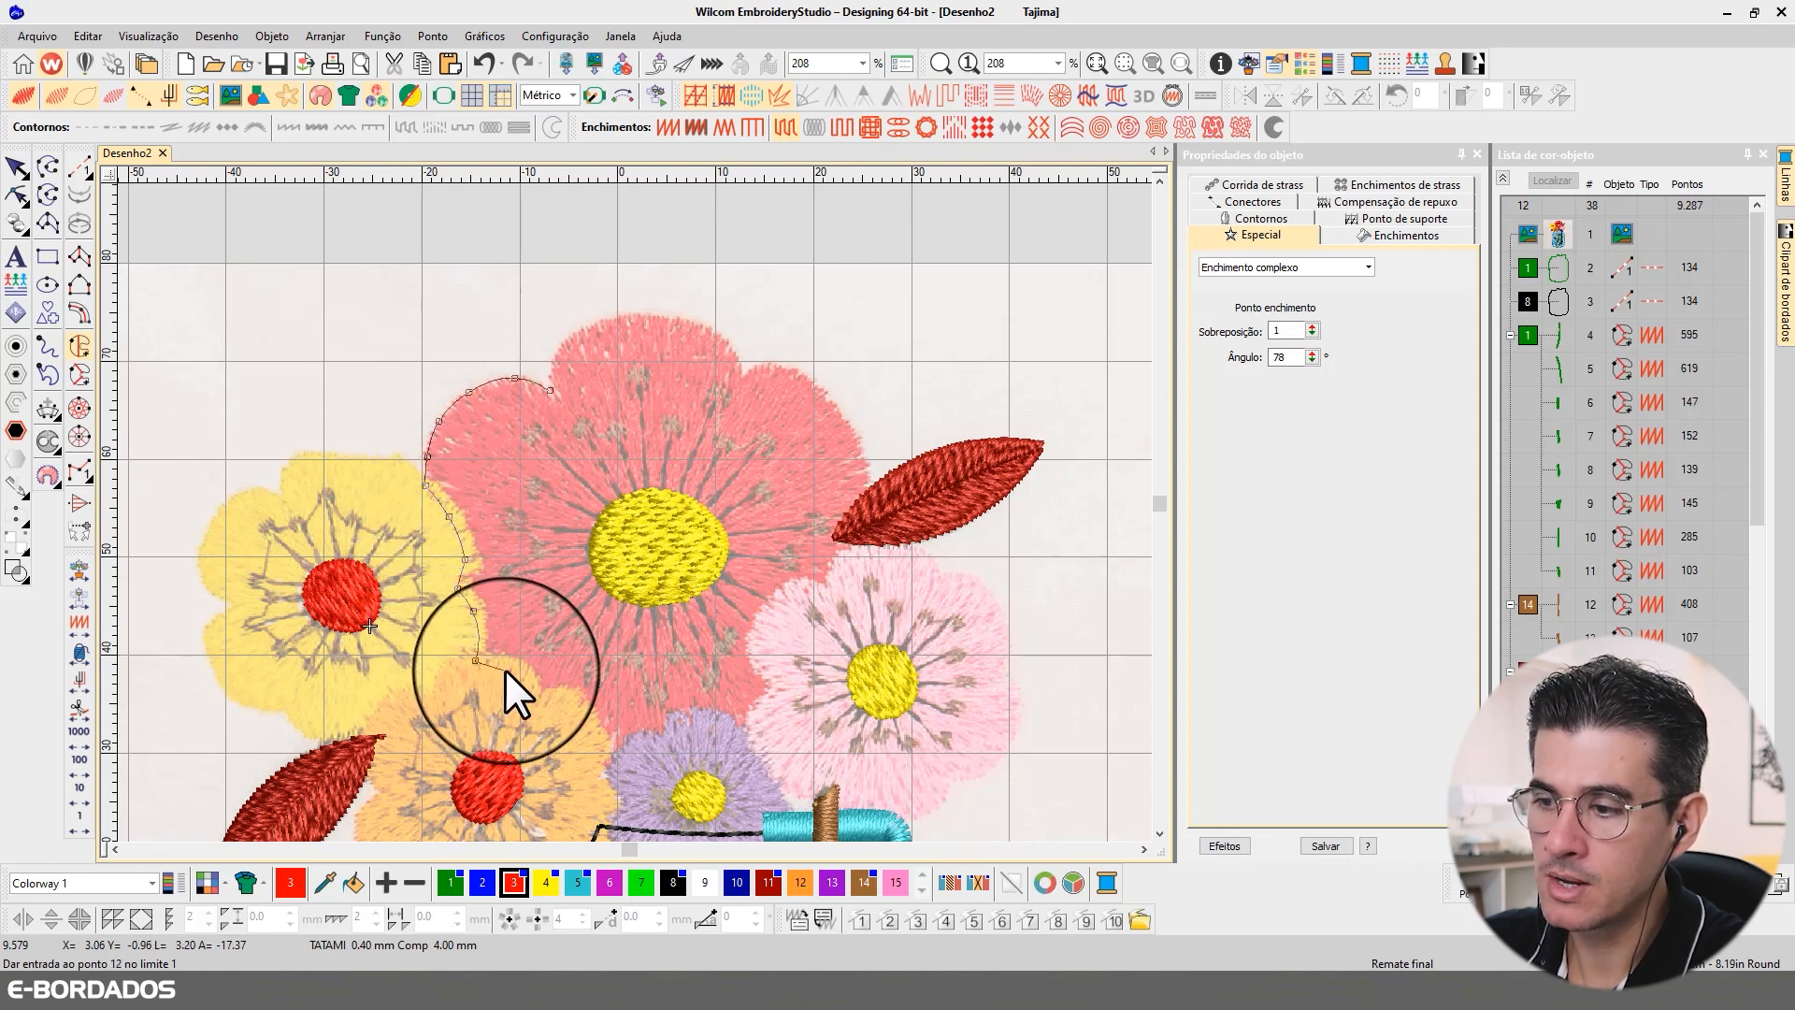
{"action": "left_click", "coordinate": [509, 668]}
{"action": "left_click", "coordinate": [535, 702]}
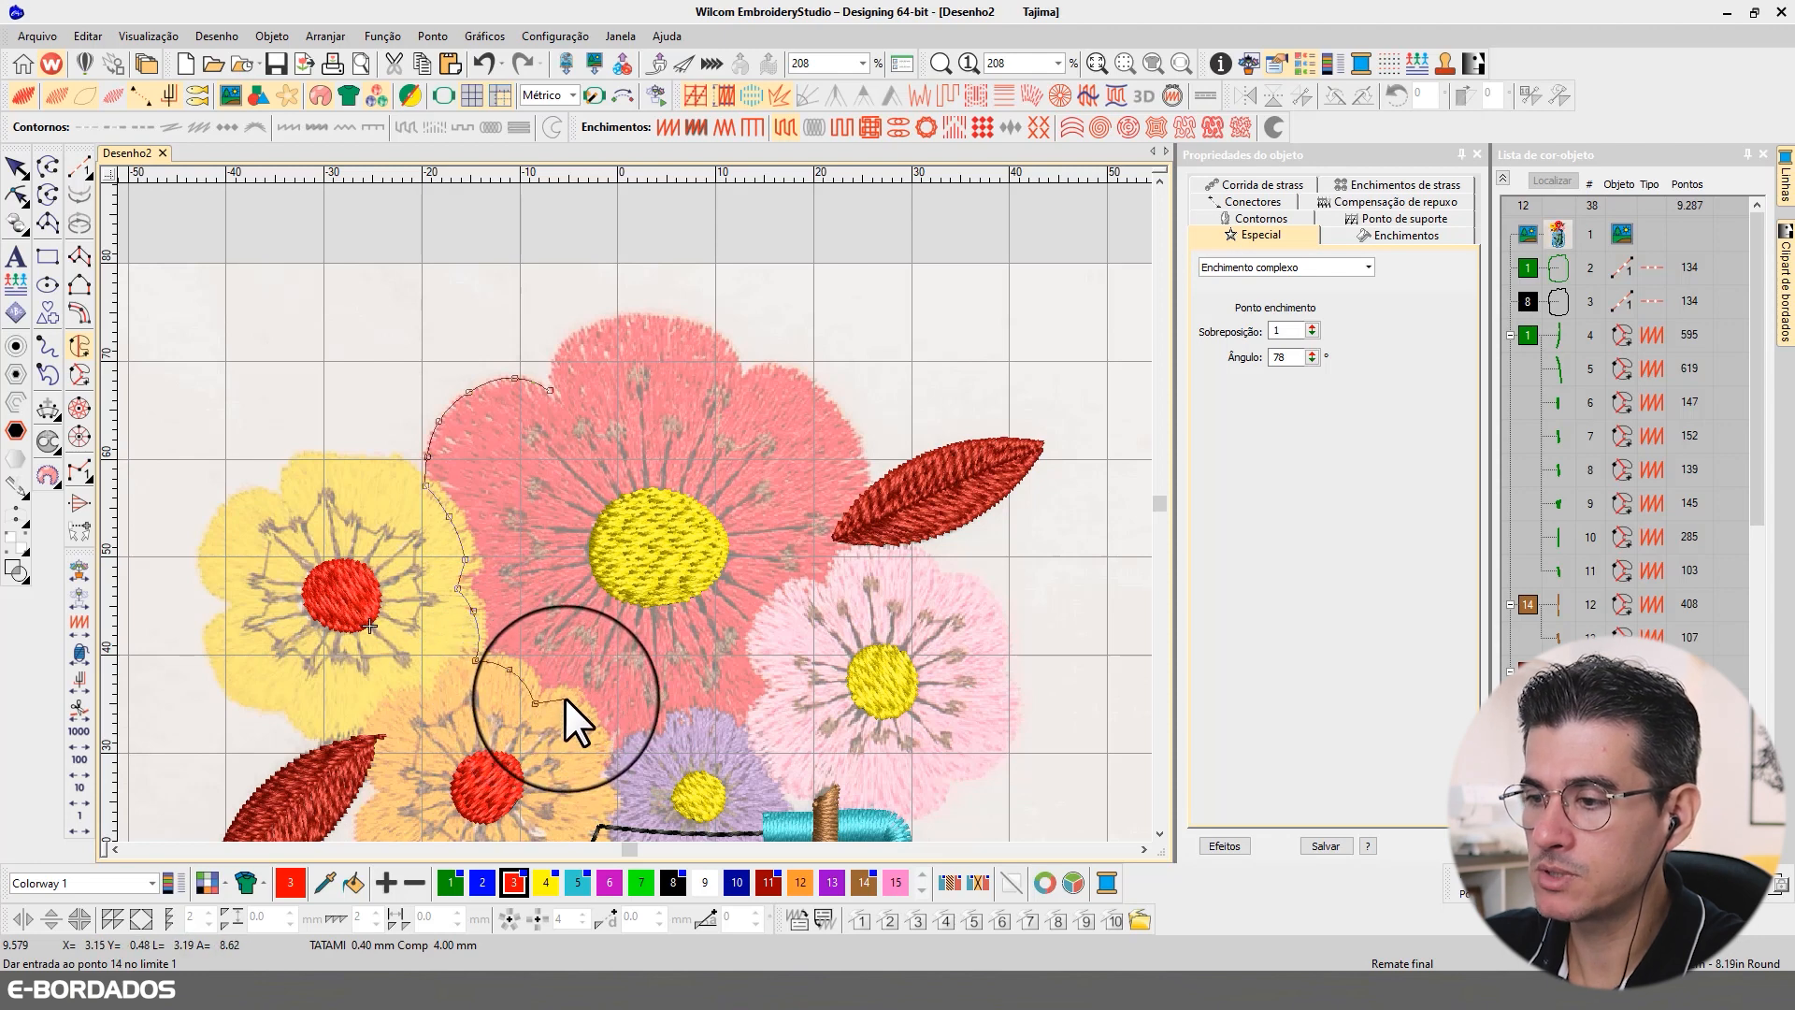
{"action": "left_click", "coordinate": [565, 699]}
{"action": "left_click", "coordinate": [585, 723]}
{"action": "left_click", "coordinate": [602, 763]}
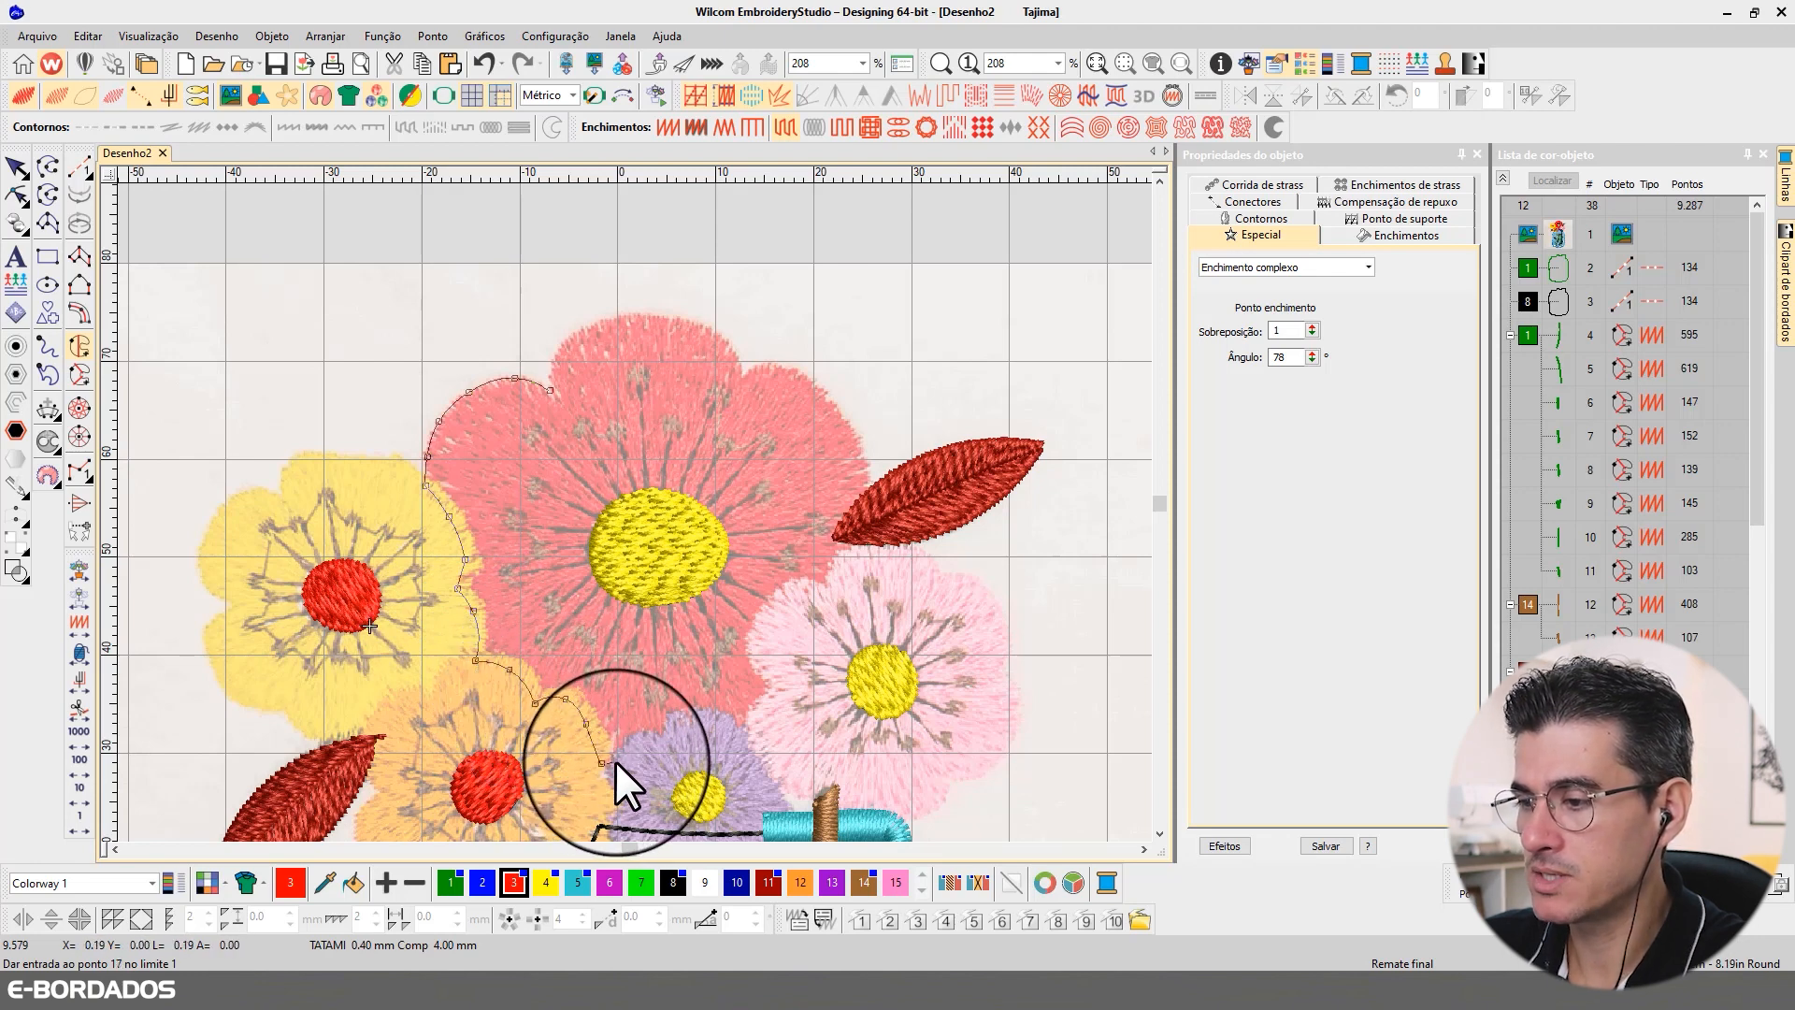
Step: Extend the red flower's outline over the top edge of the purple flower toward the pink flower
{"action": "left_click", "coordinate": [616, 762]}
{"action": "left_click", "coordinate": [643, 743]}
{"action": "left_click", "coordinate": [668, 747]}
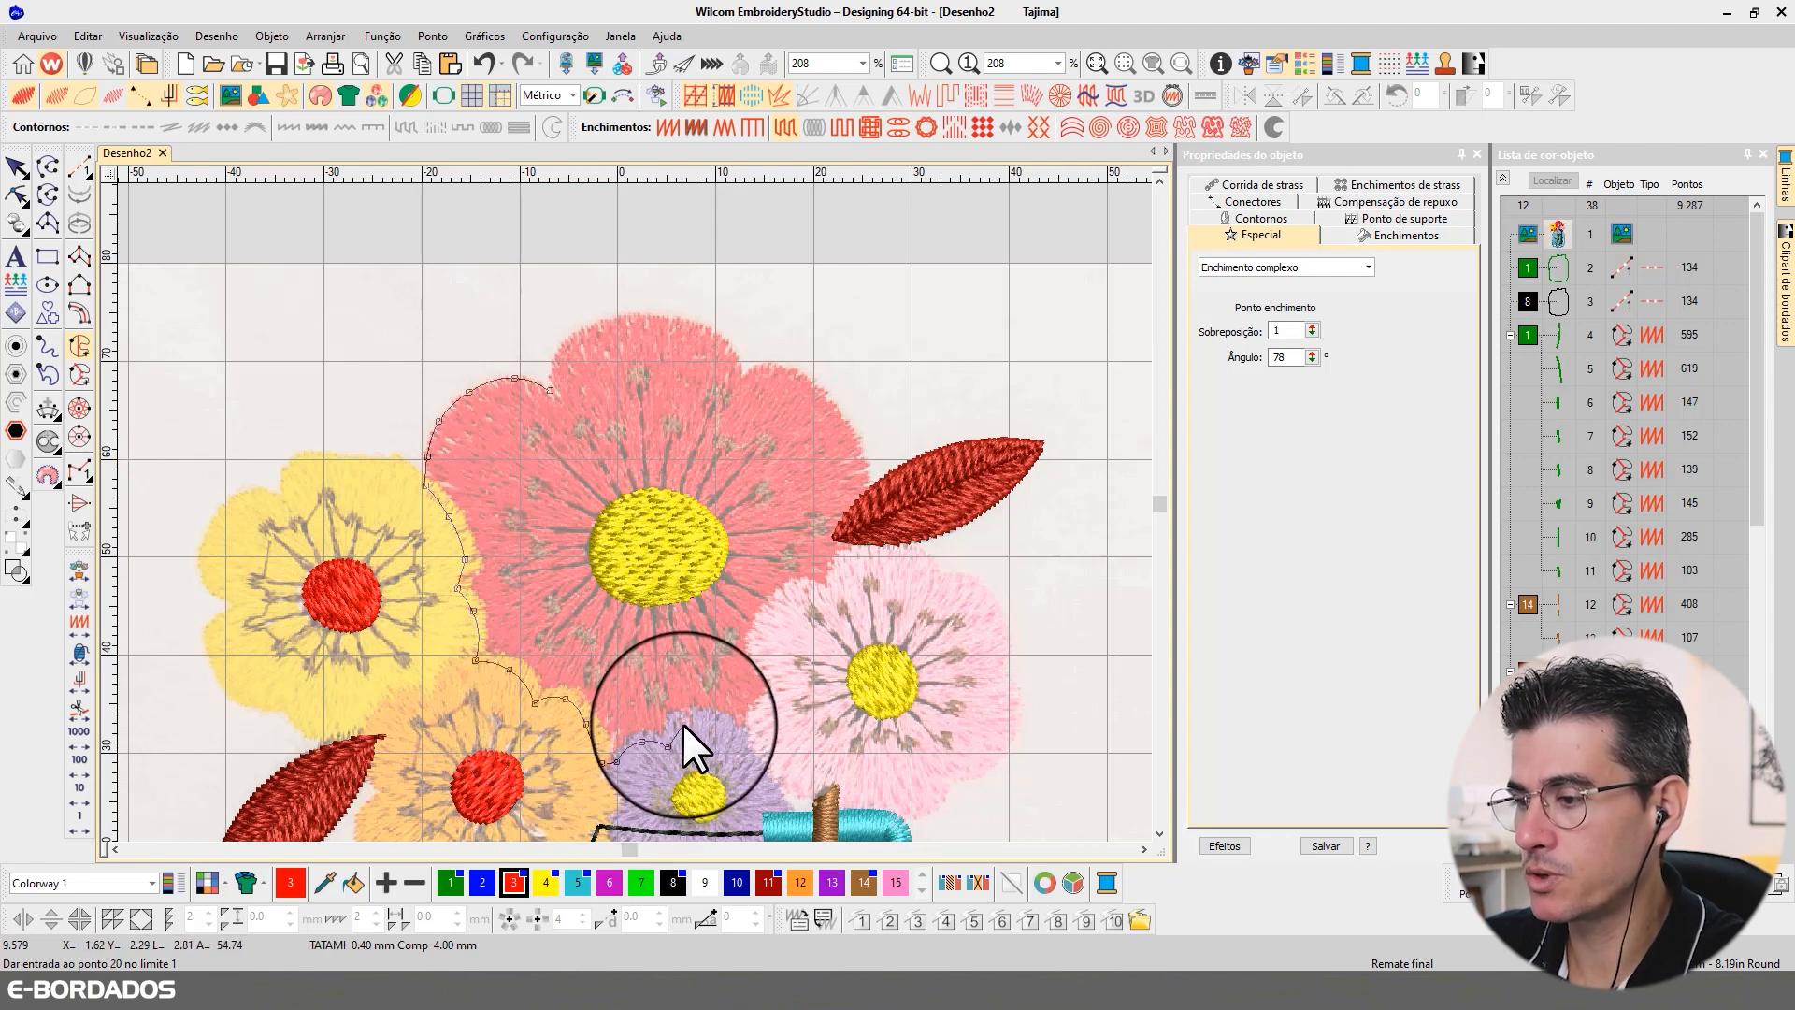
{"action": "left_click", "coordinate": [683, 722]}
{"action": "left_click", "coordinate": [709, 718]}
{"action": "left_click", "coordinate": [745, 736]}
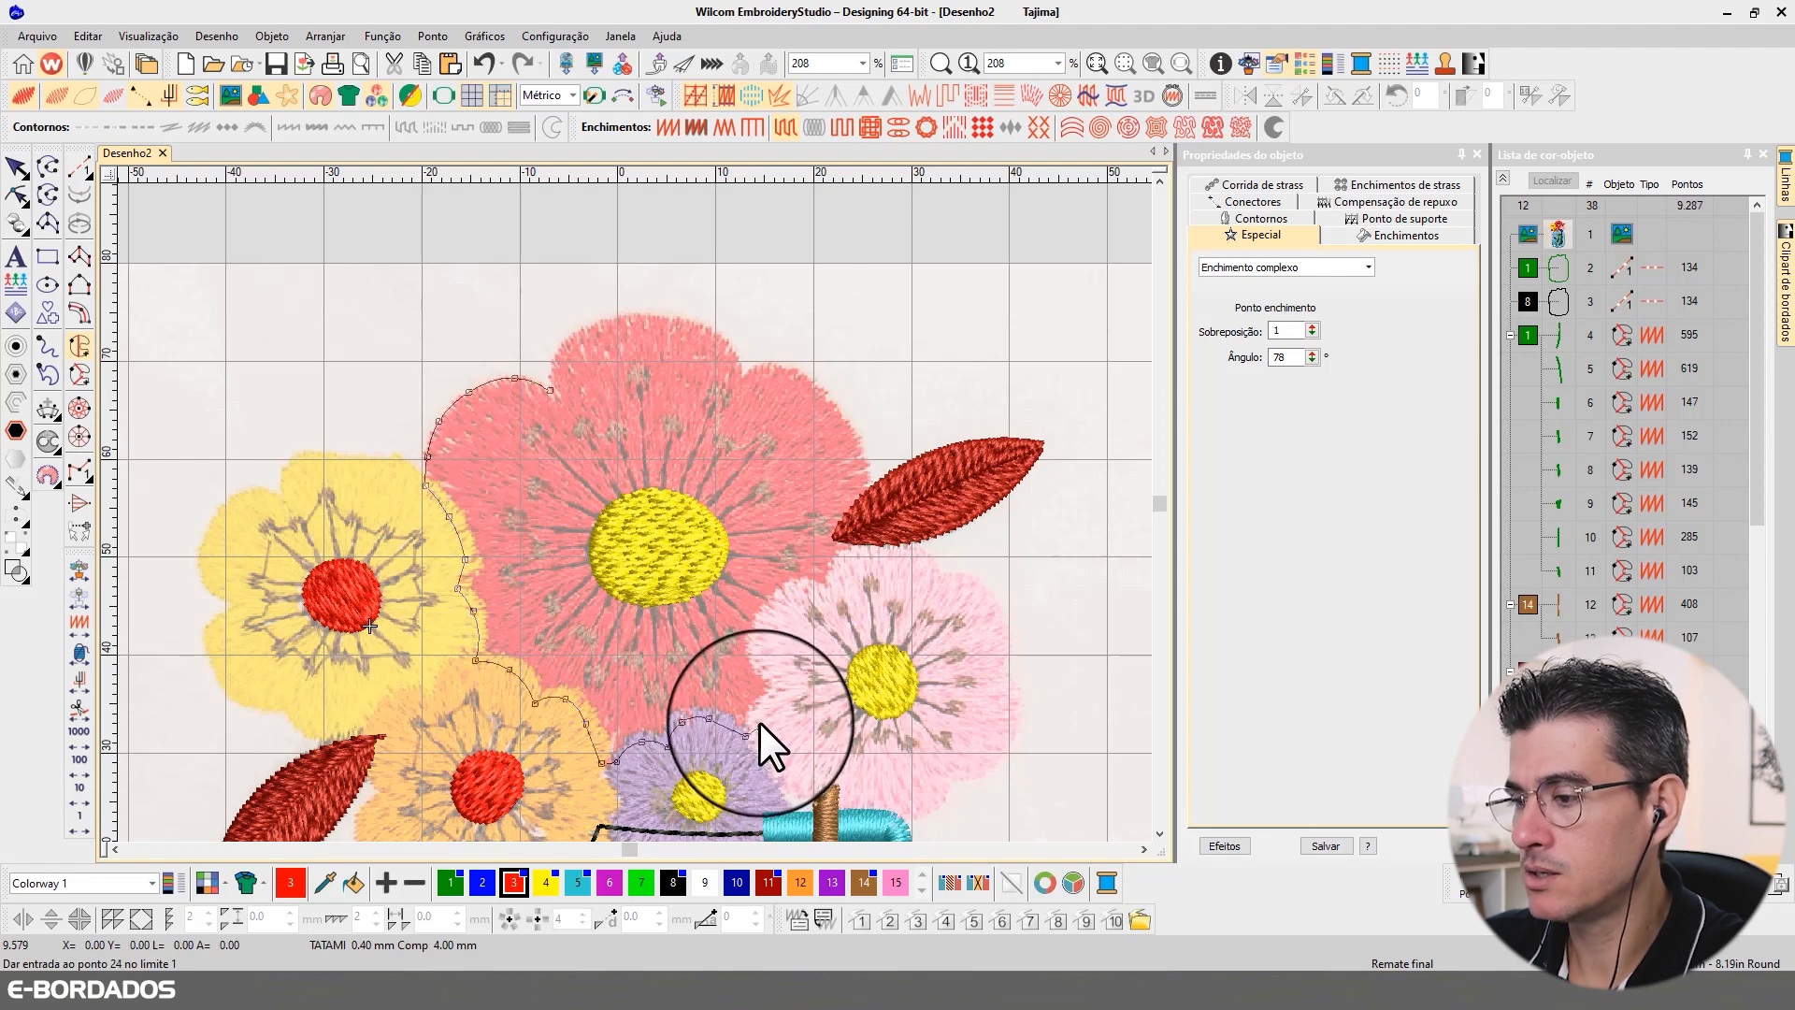
Step: Trace the red flower's outline around the pink flower's upper-left edge up to the tip of the dark red leaf, correcting a misplaced point
{"action": "left_click", "coordinate": [762, 711]}
{"action": "left_click", "coordinate": [786, 696]}
{"action": "left_click", "coordinate": [789, 680]}
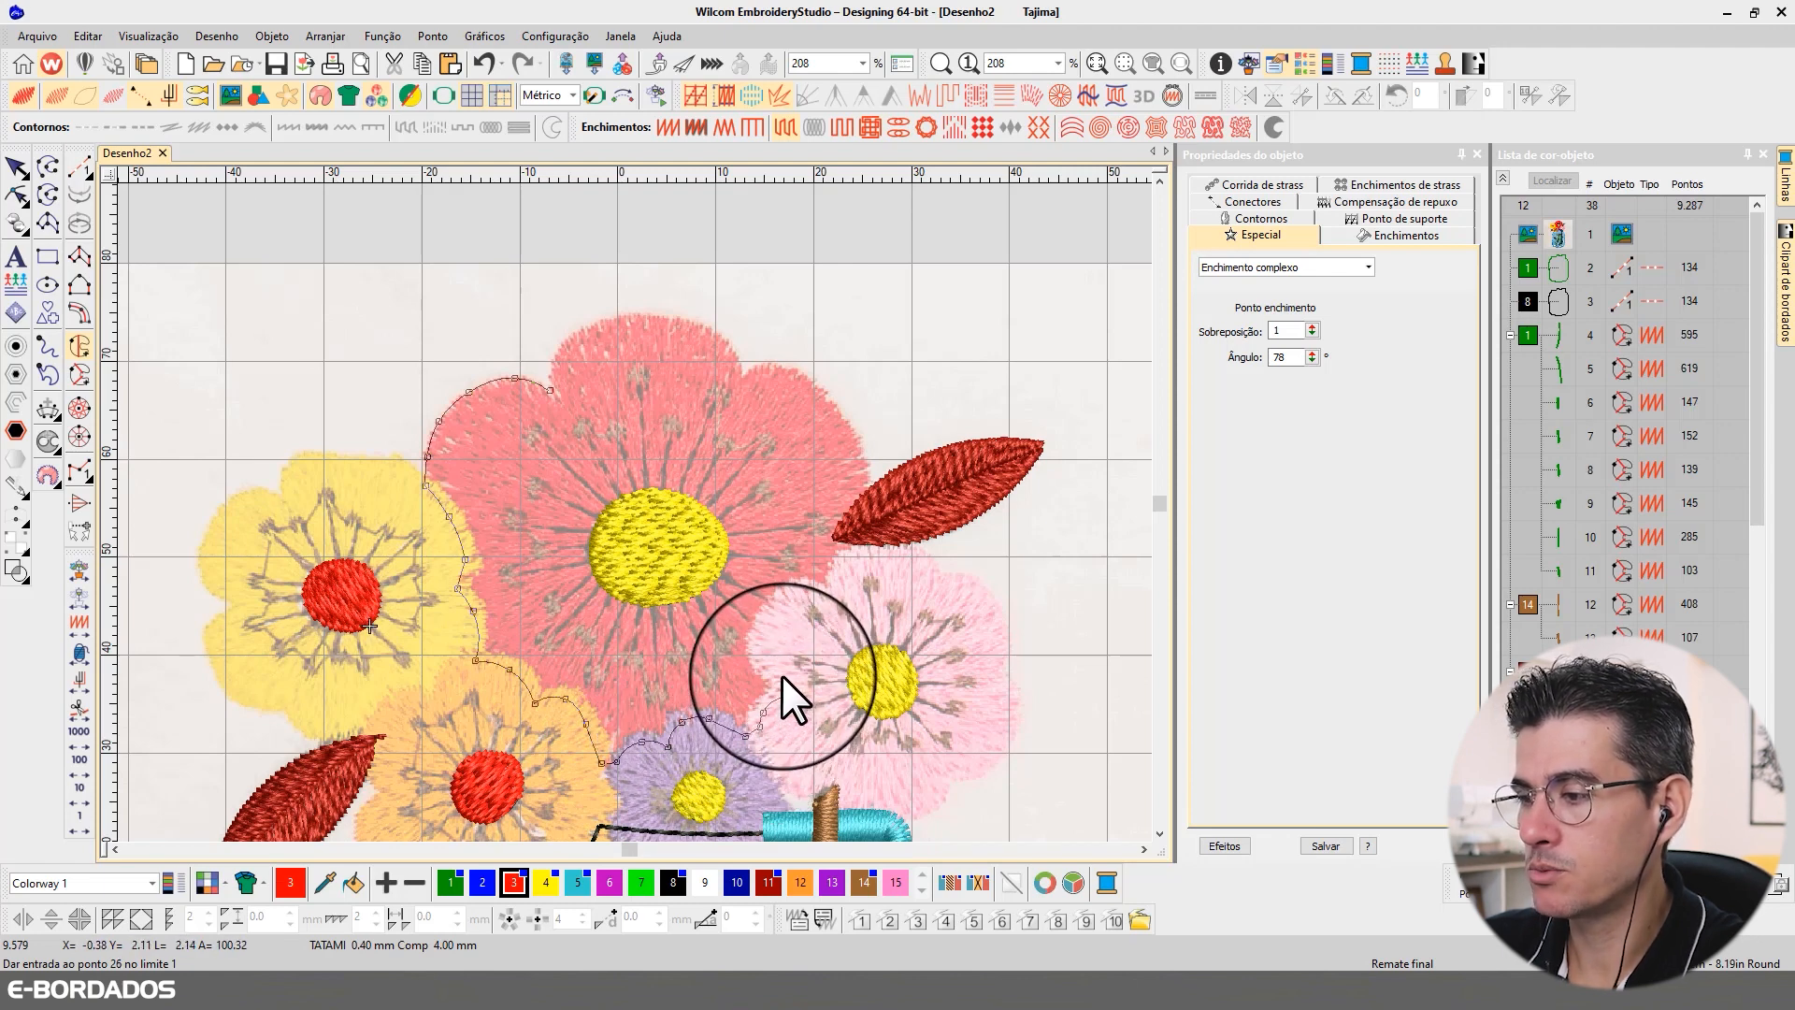
{"action": "left_click", "coordinate": [782, 675]}
{"action": "left_click", "coordinate": [760, 649]}
{"action": "left_click", "coordinate": [781, 608]}
{"action": "left_click", "coordinate": [804, 593]}
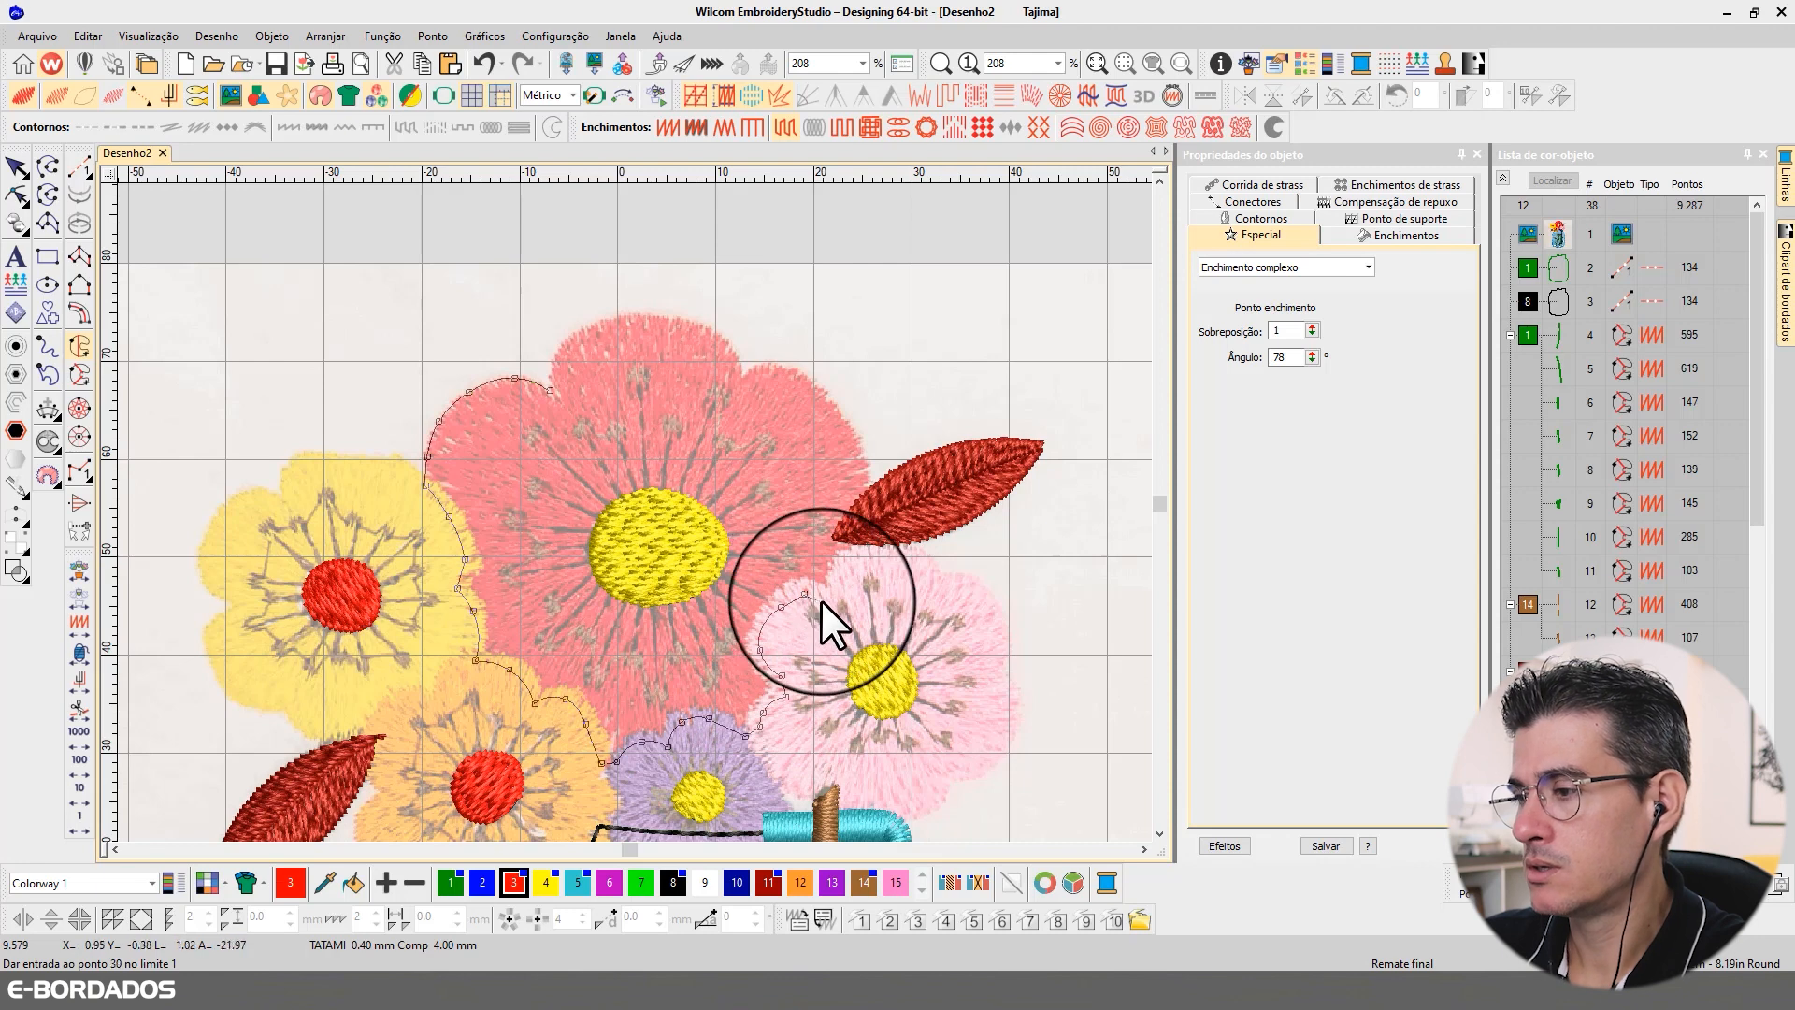
{"action": "left_click", "coordinate": [827, 602]}
{"action": "left_click", "coordinate": [850, 598]}
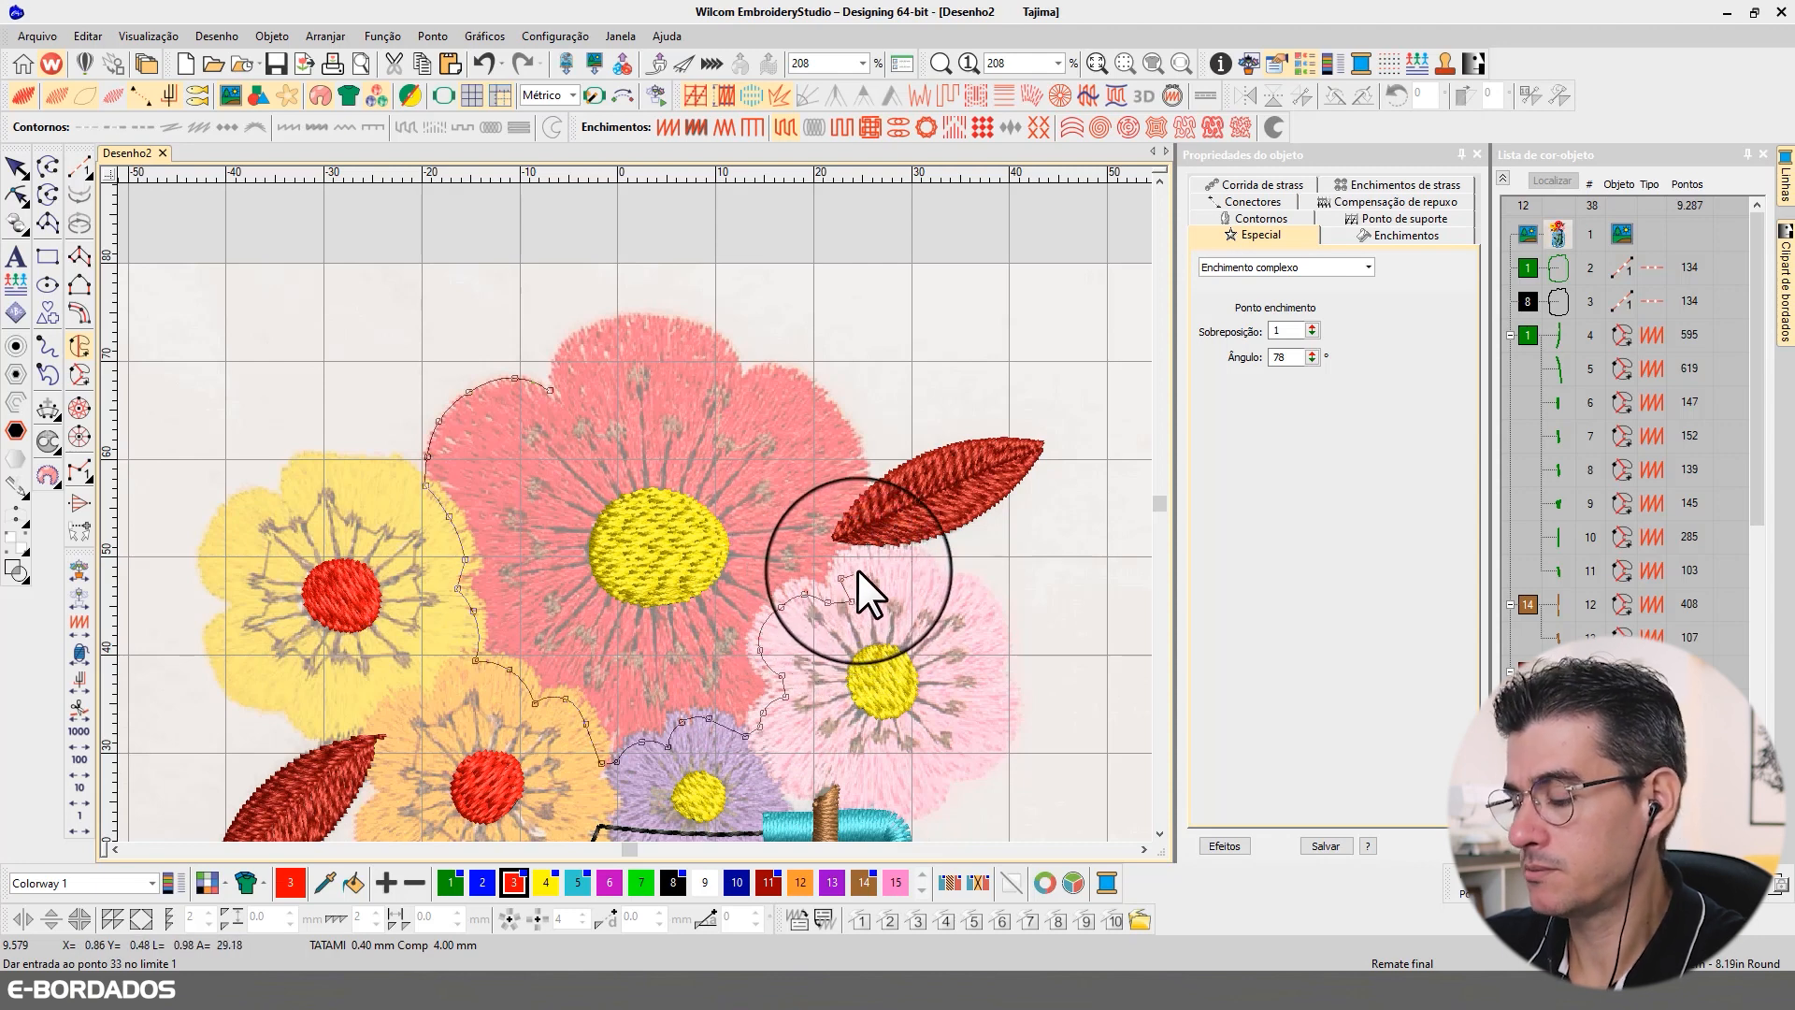
{"action": "key", "text": "BackSpace"}
{"action": "left_click", "coordinate": [840, 597]}
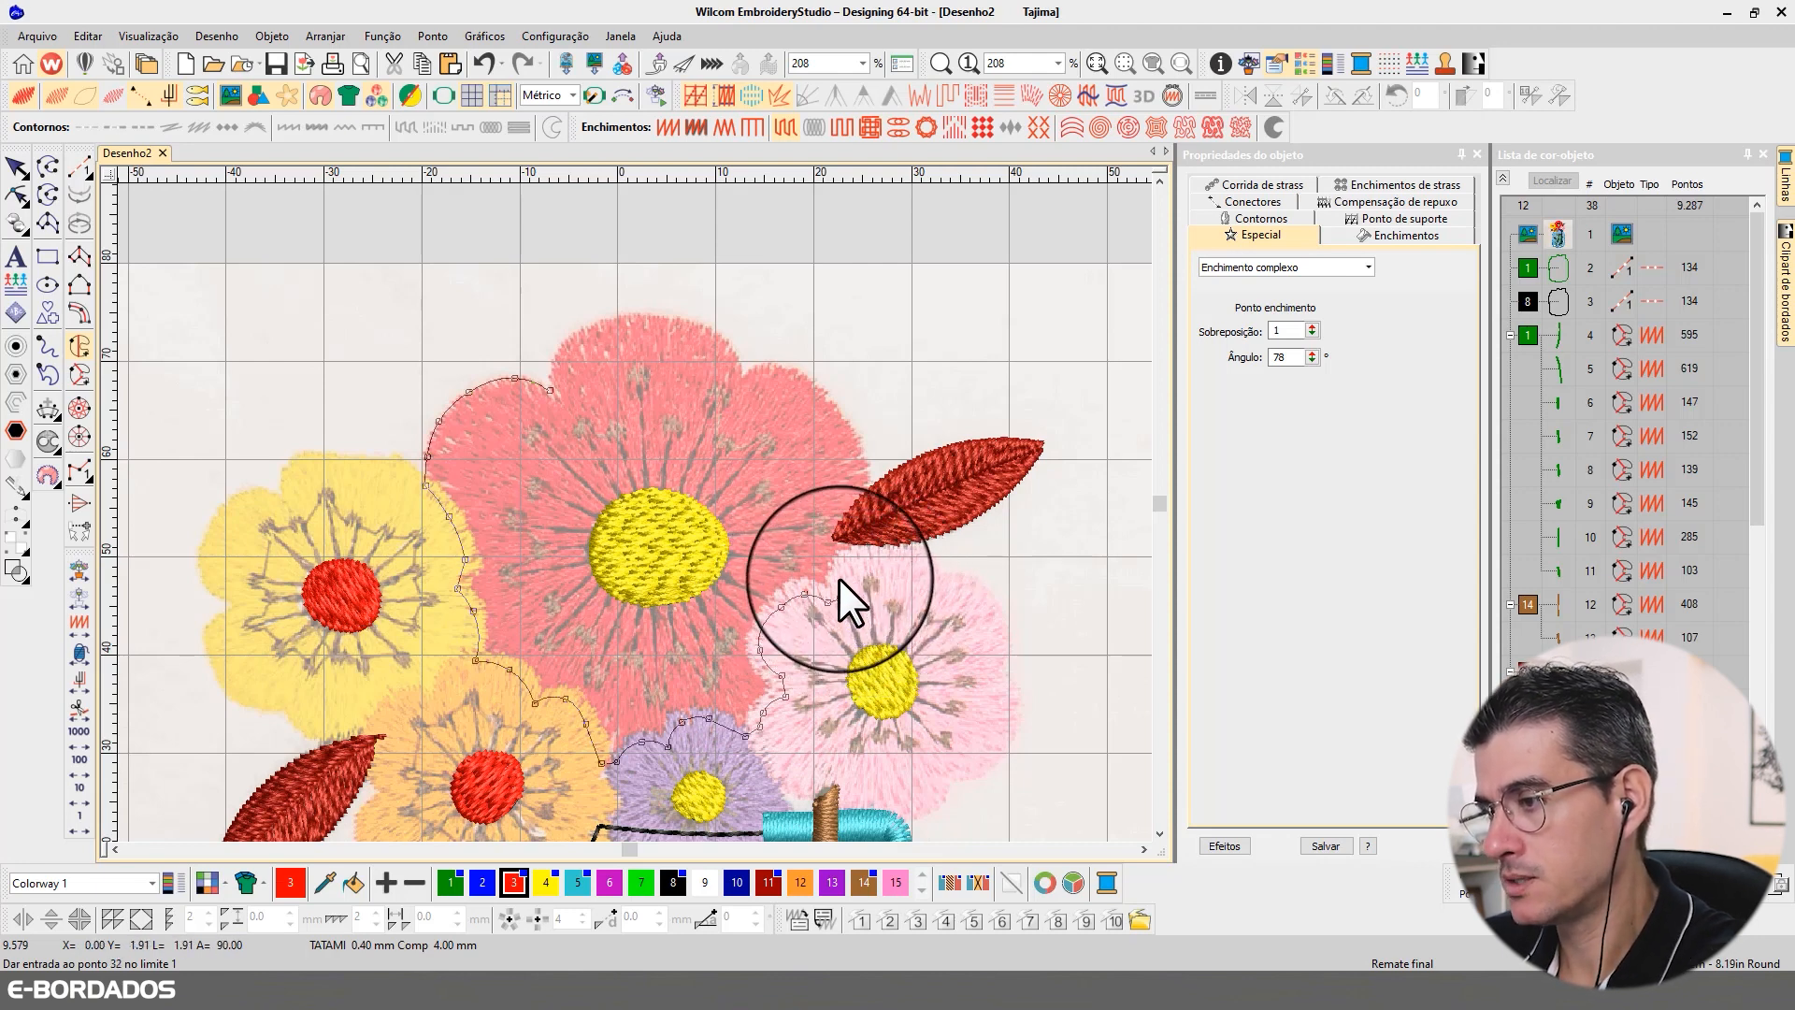
{"action": "left_click", "coordinate": [840, 580]}
{"action": "left_click", "coordinate": [855, 557]}
Step: Trace the red flower's upper-right and top petals back to the starting point and close the outer outline
{"action": "left_click", "coordinate": [864, 501]}
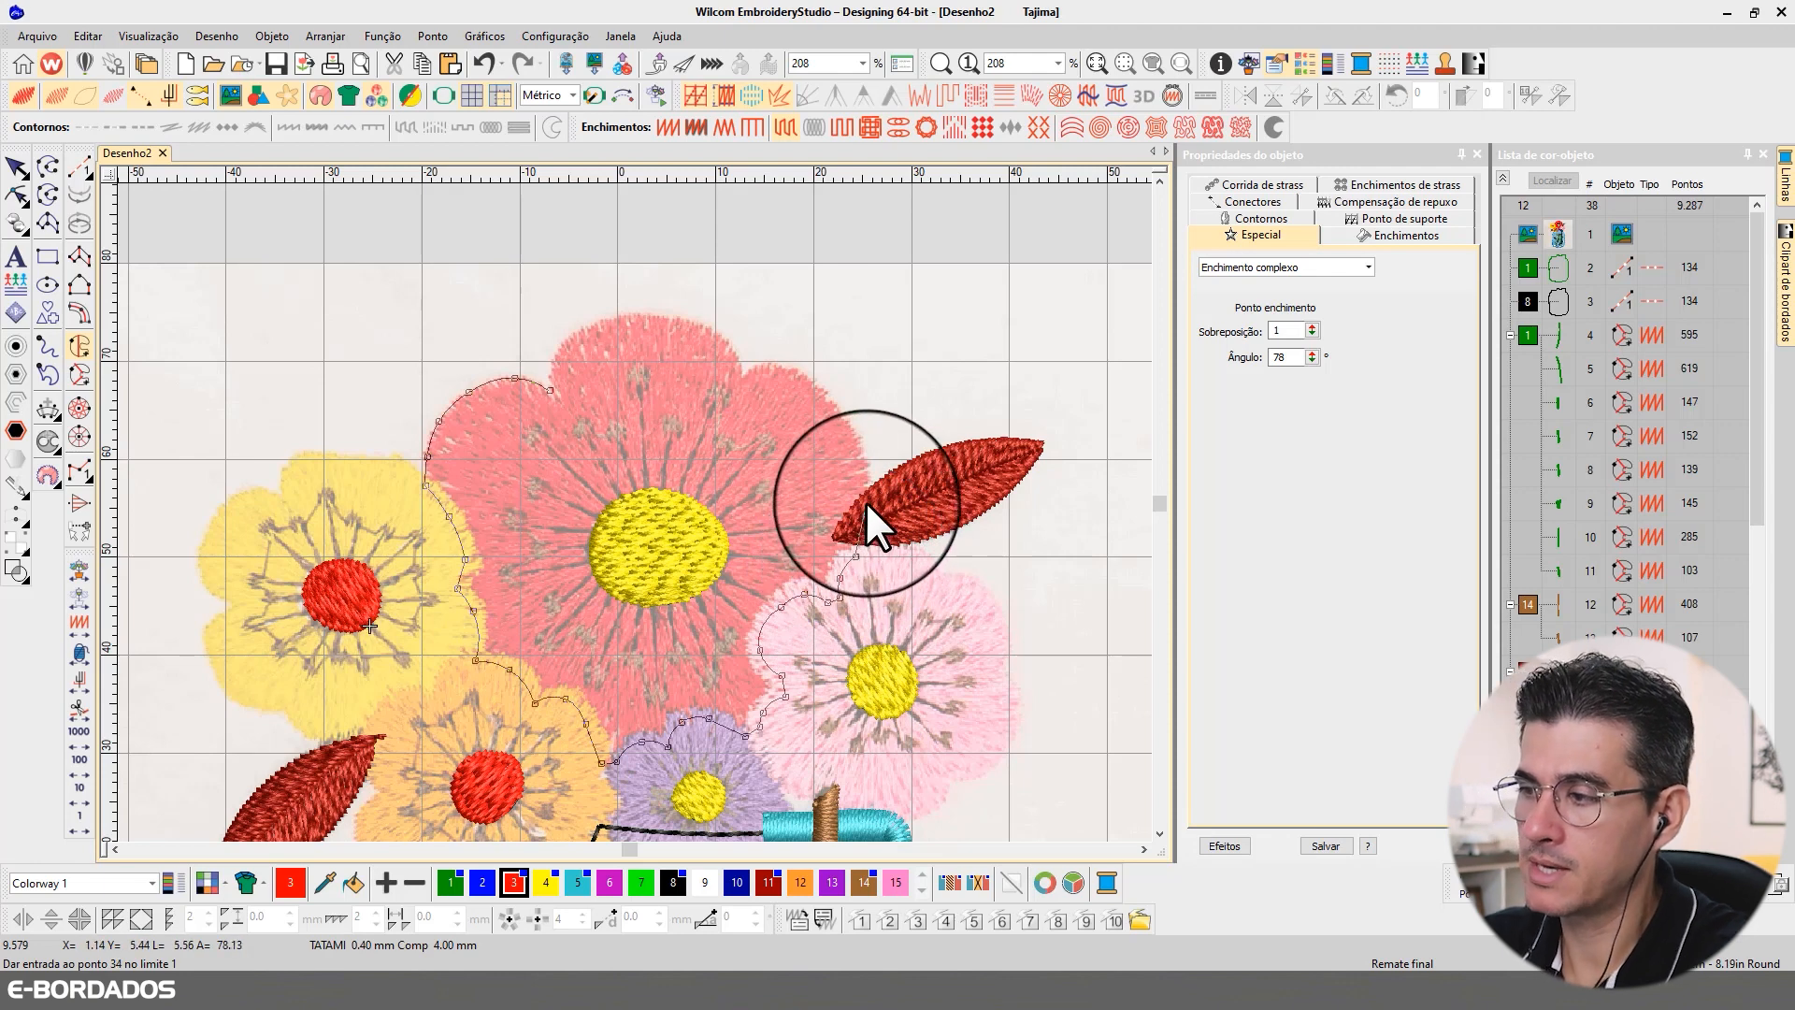
{"action": "left_click", "coordinate": [858, 438]}
{"action": "left_click", "coordinate": [817, 385]}
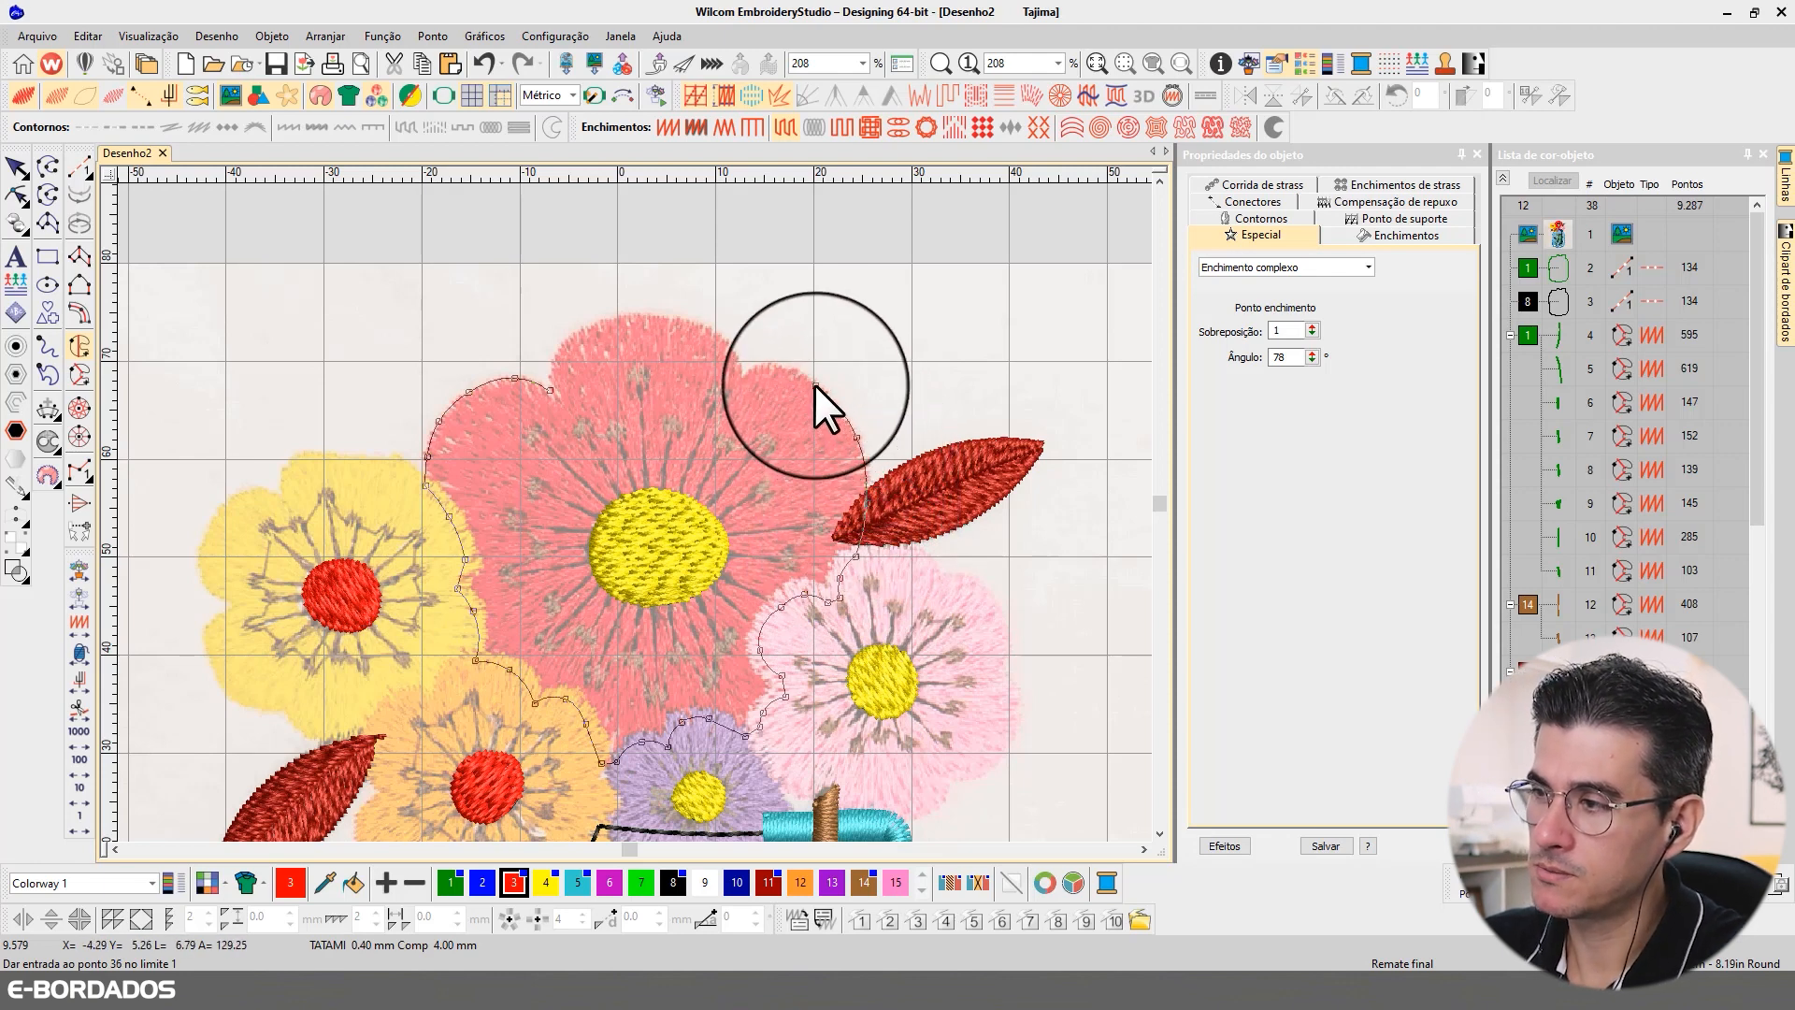
{"action": "left_click", "coordinate": [778, 364]}
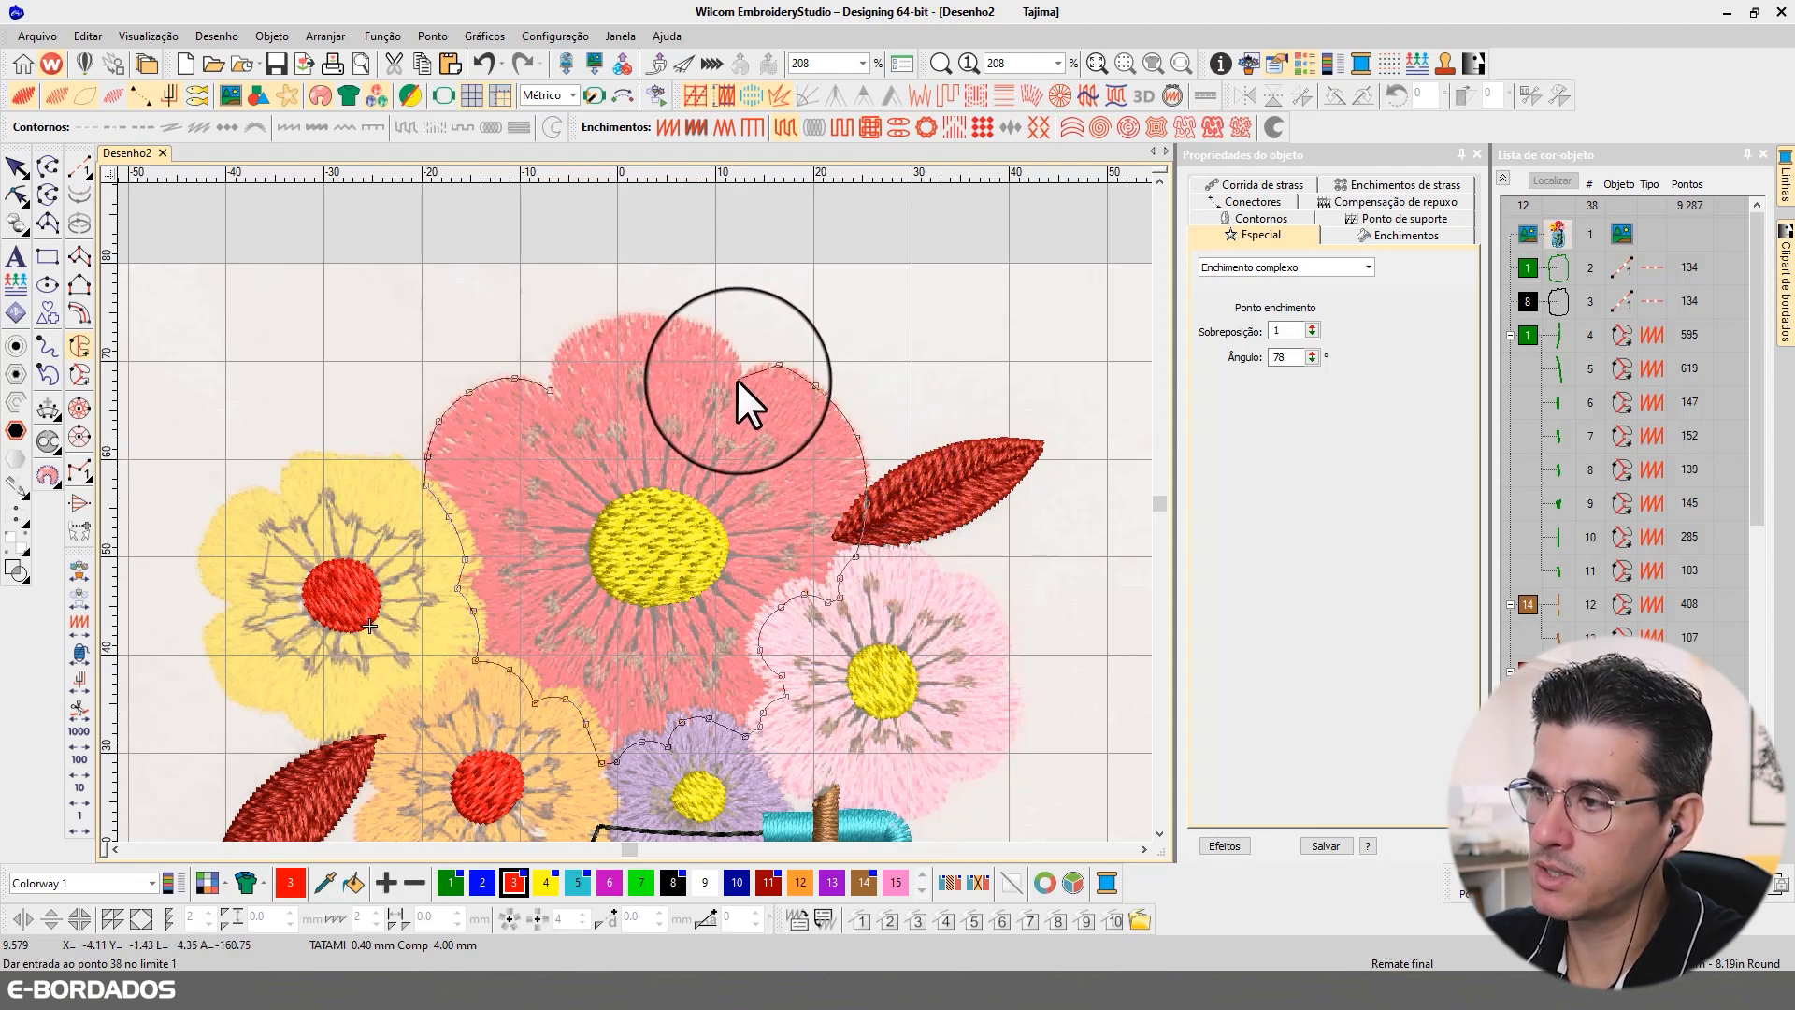
{"action": "left_click", "coordinate": [737, 378]}
{"action": "left_click", "coordinate": [728, 345]}
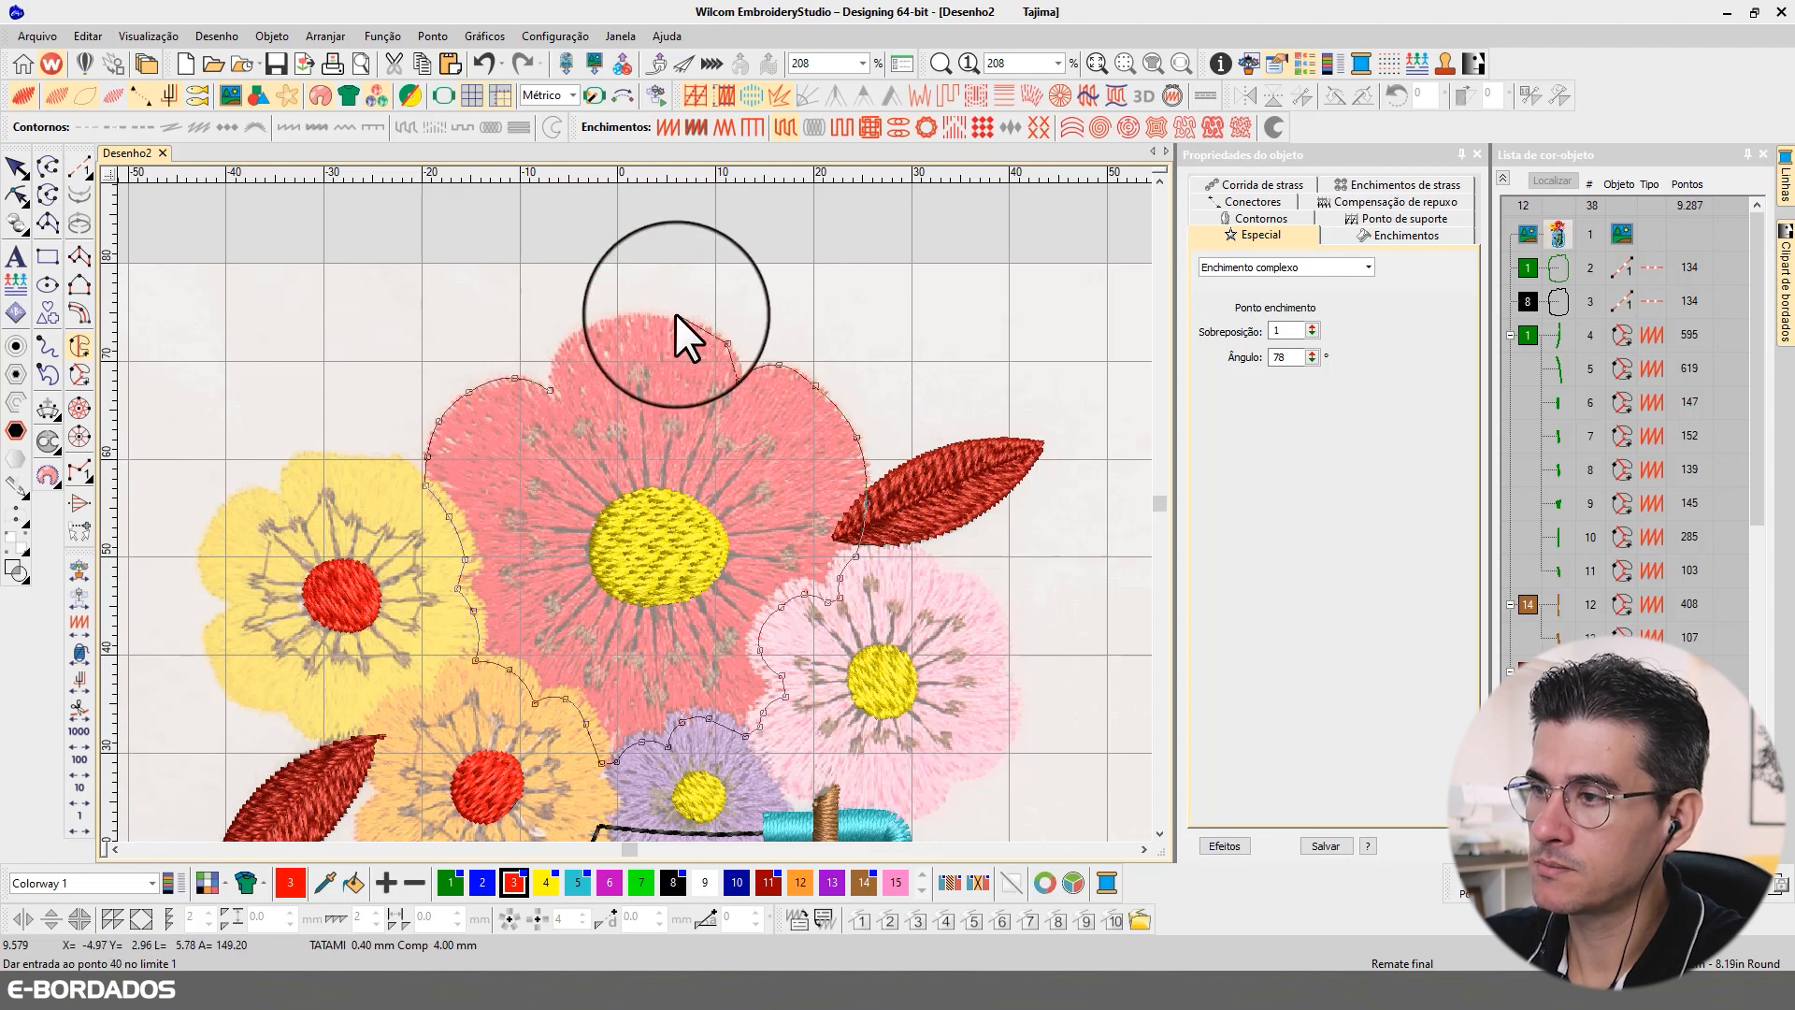
{"action": "left_click", "coordinate": [674, 314]}
{"action": "left_click", "coordinate": [606, 321]}
{"action": "left_click", "coordinate": [565, 339]}
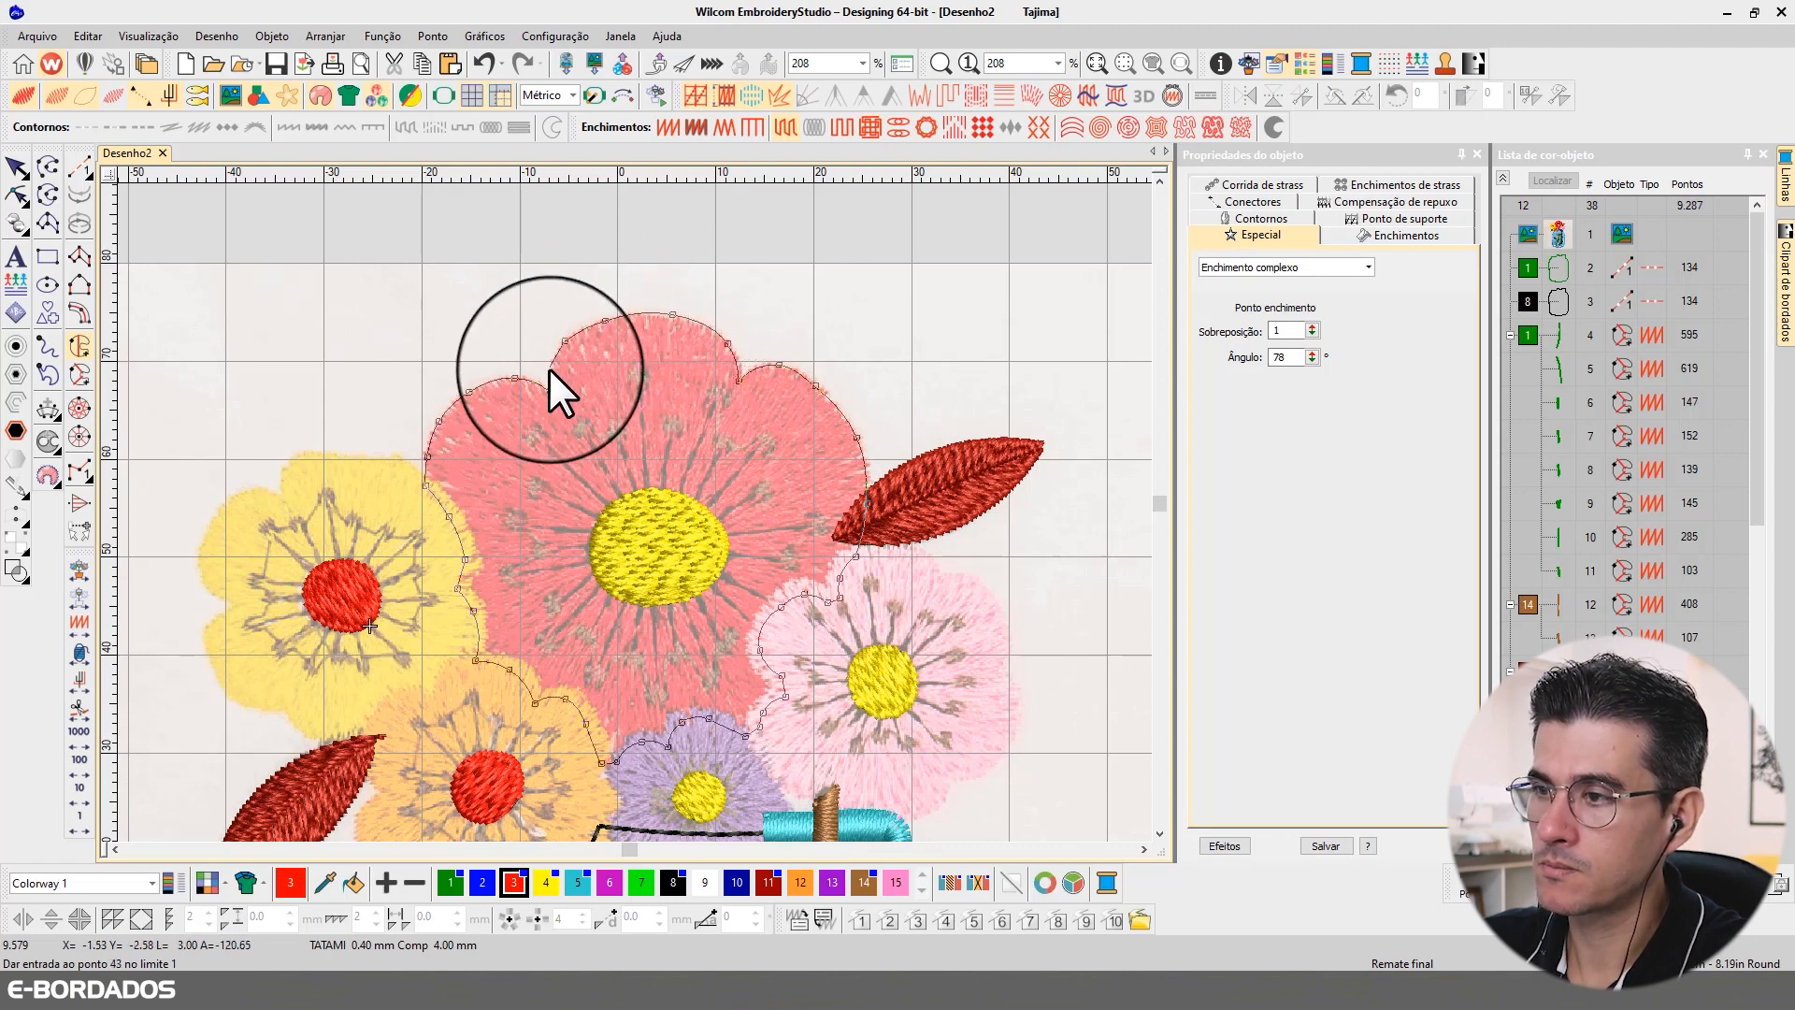
{"action": "left_click", "coordinate": [550, 371]}
{"action": "left_click", "coordinate": [550, 387]}
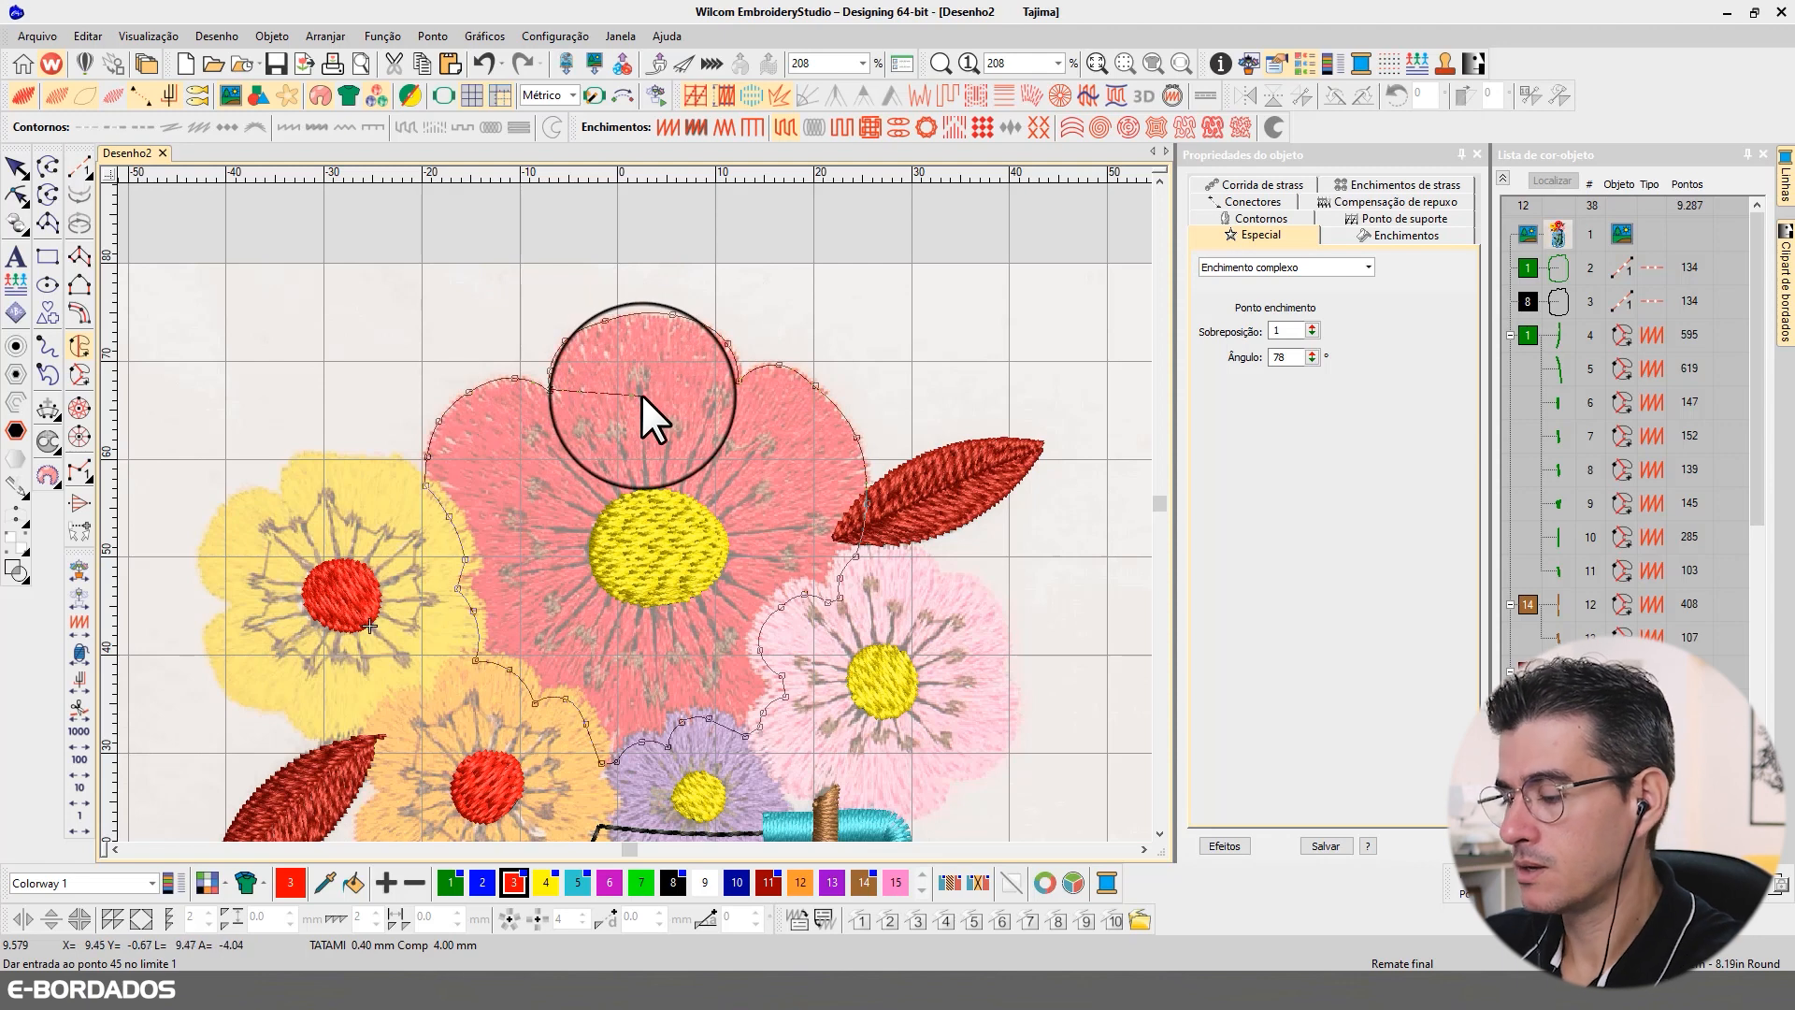
{"action": "key", "text": "Return"}
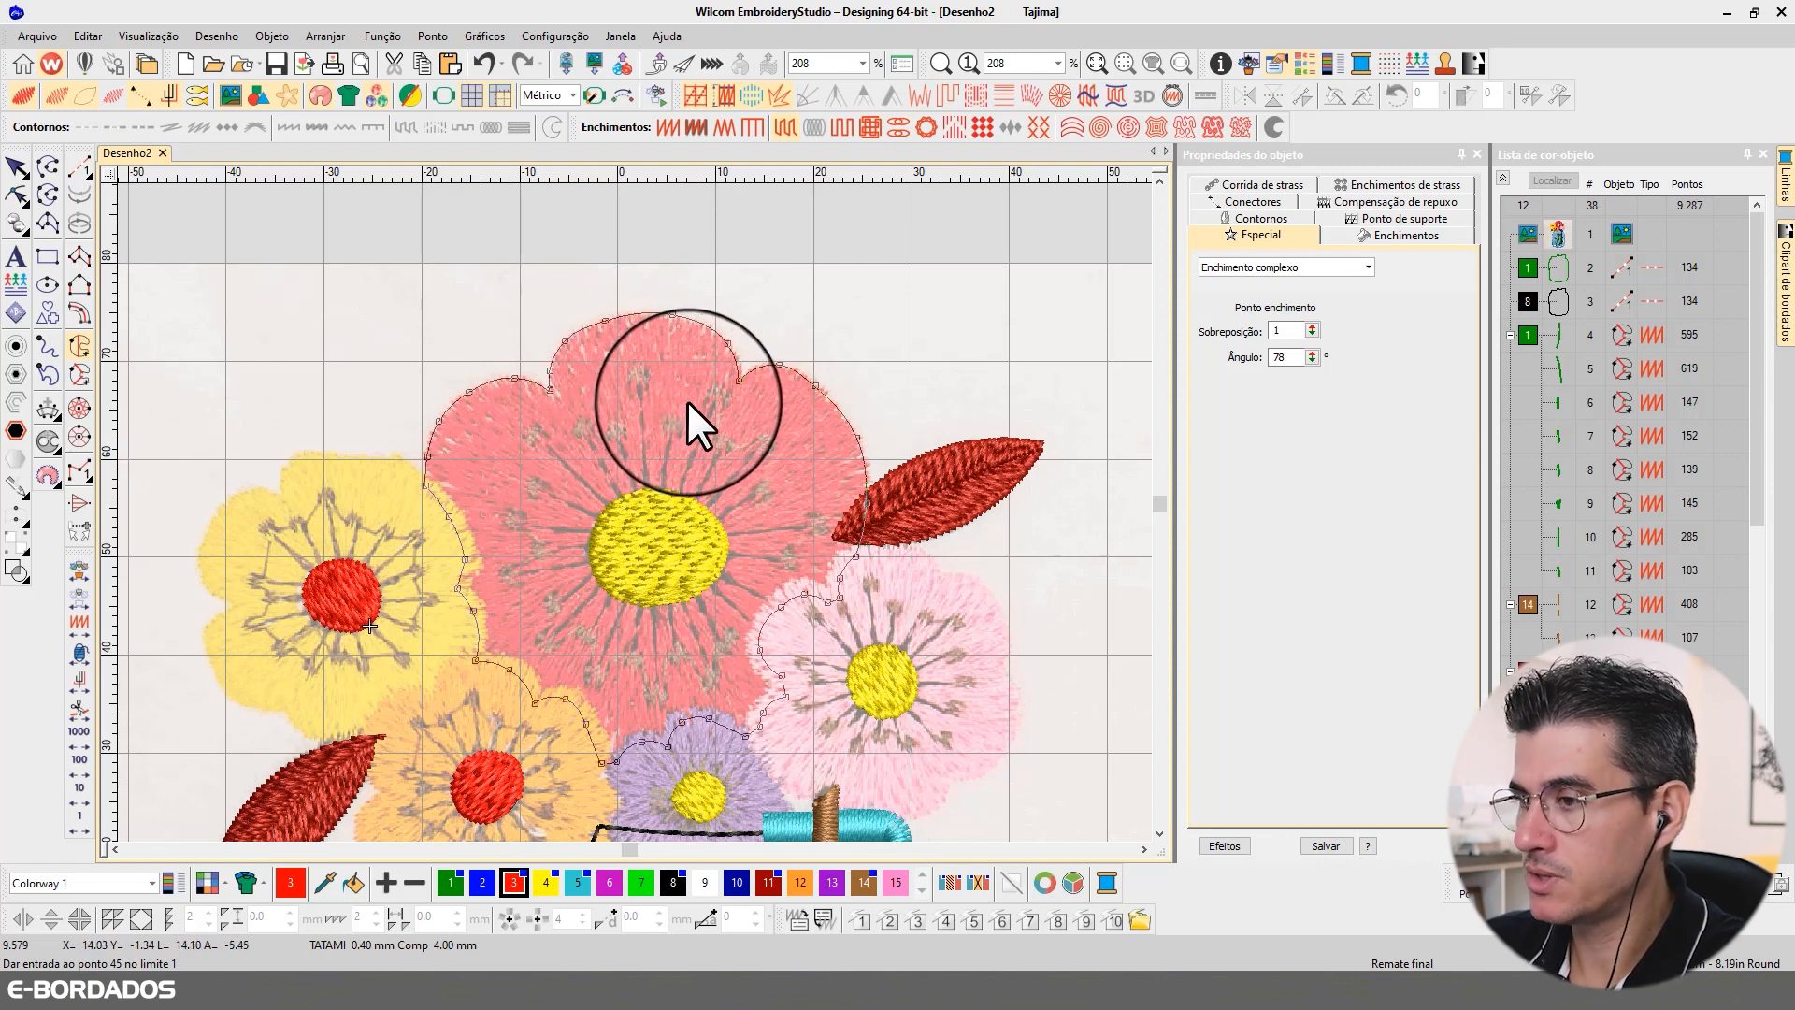
Step: Trace a curved inner boundary around the flower's yellow centre as a hole and generate the red Complex Fill
{"action": "left_click", "coordinate": [628, 494]}
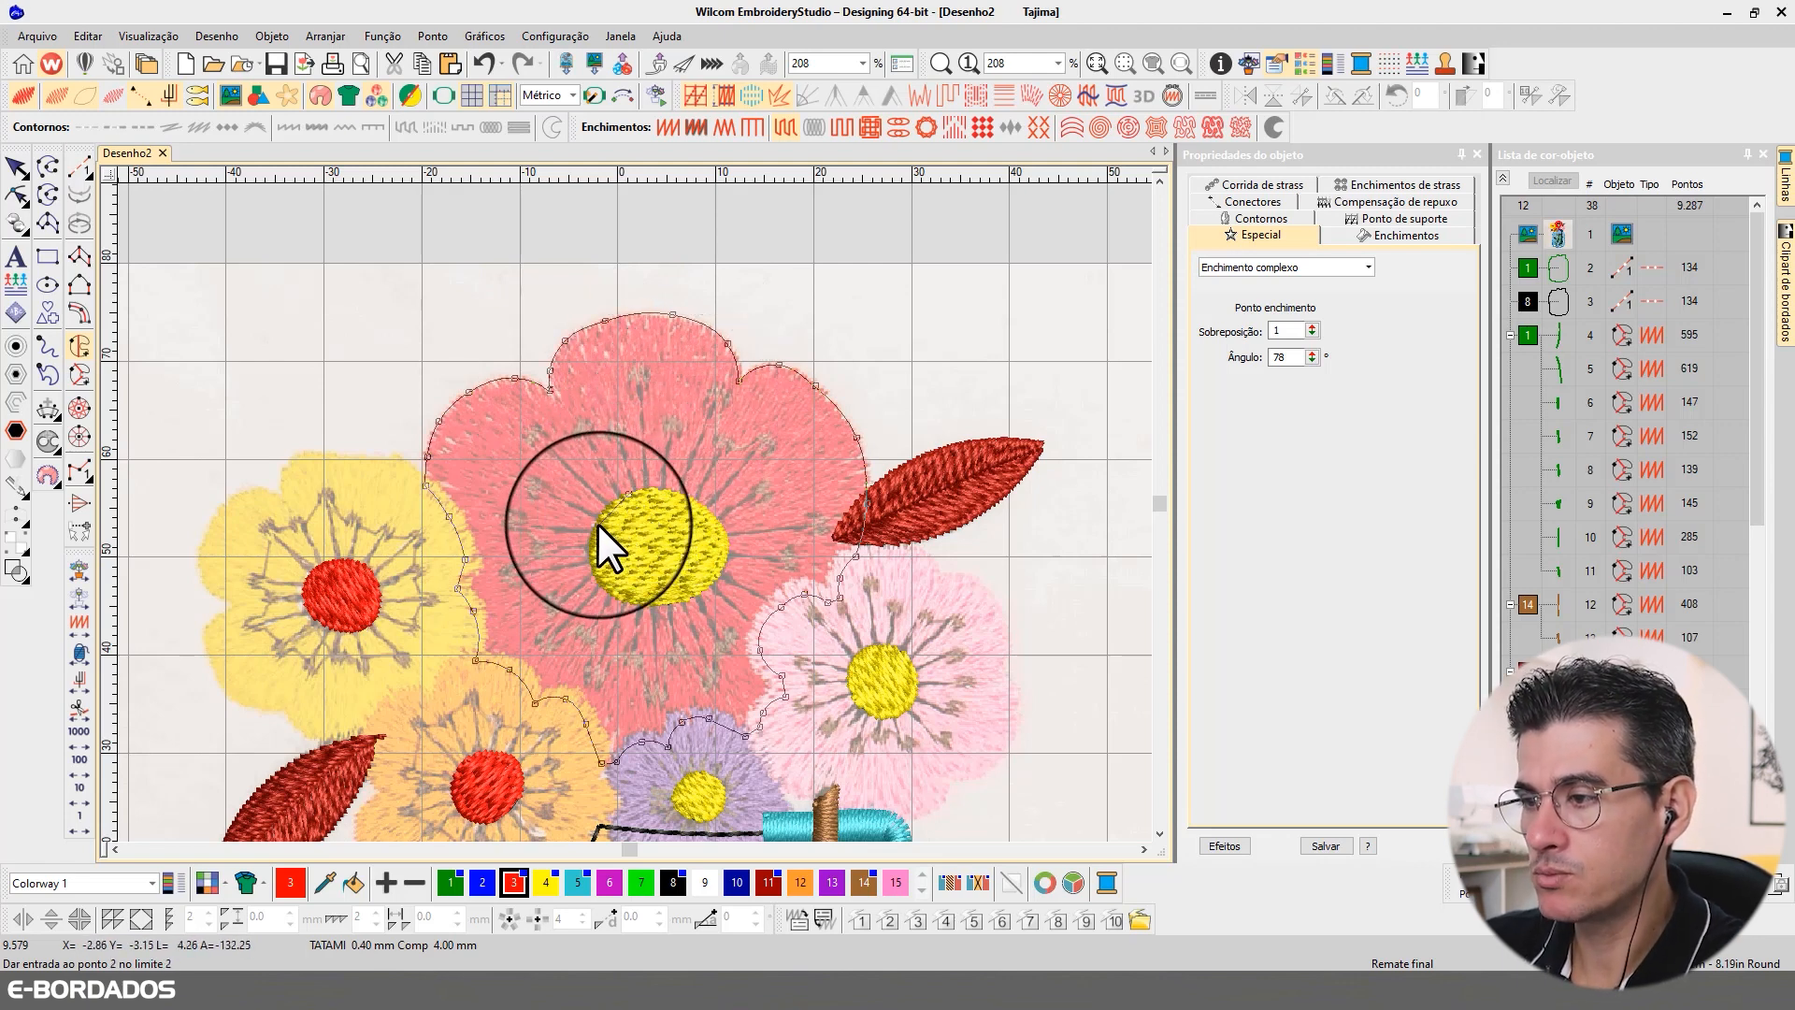
{"action": "right_click", "coordinate": [592, 524]}
{"action": "right_click", "coordinate": [592, 572]}
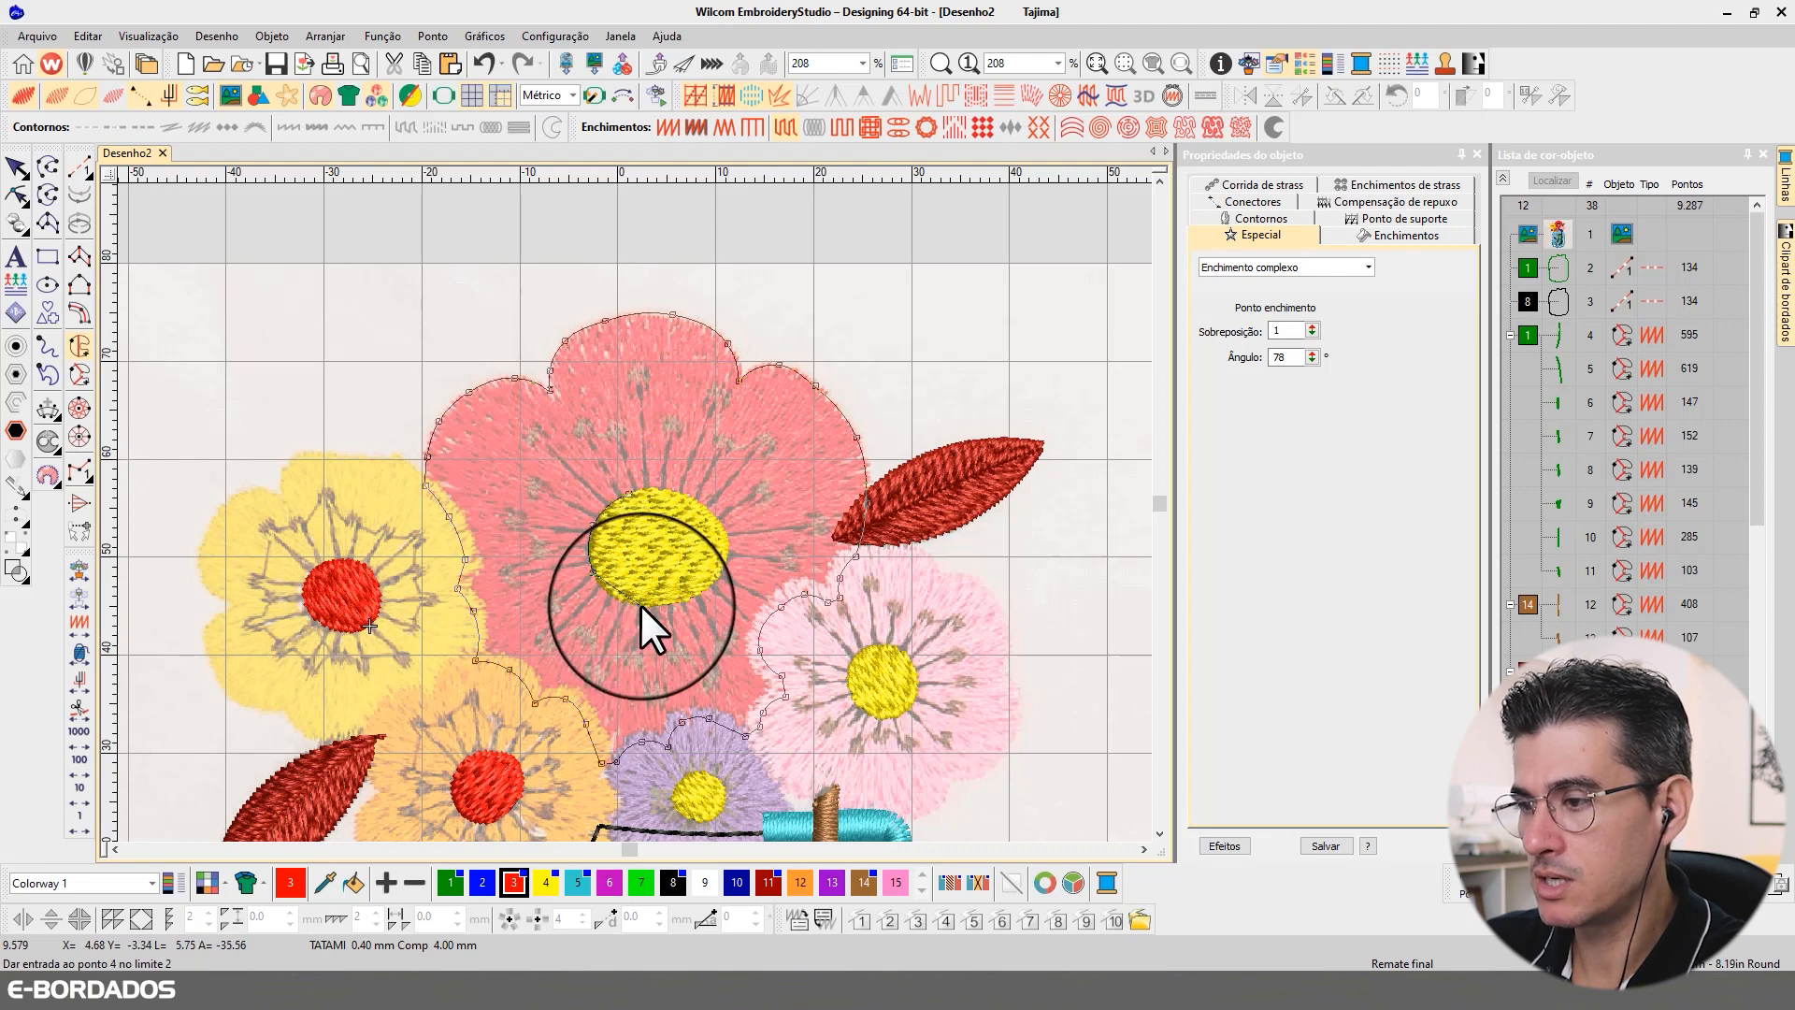
{"action": "right_click", "coordinate": [641, 606]}
{"action": "right_click", "coordinate": [705, 589]}
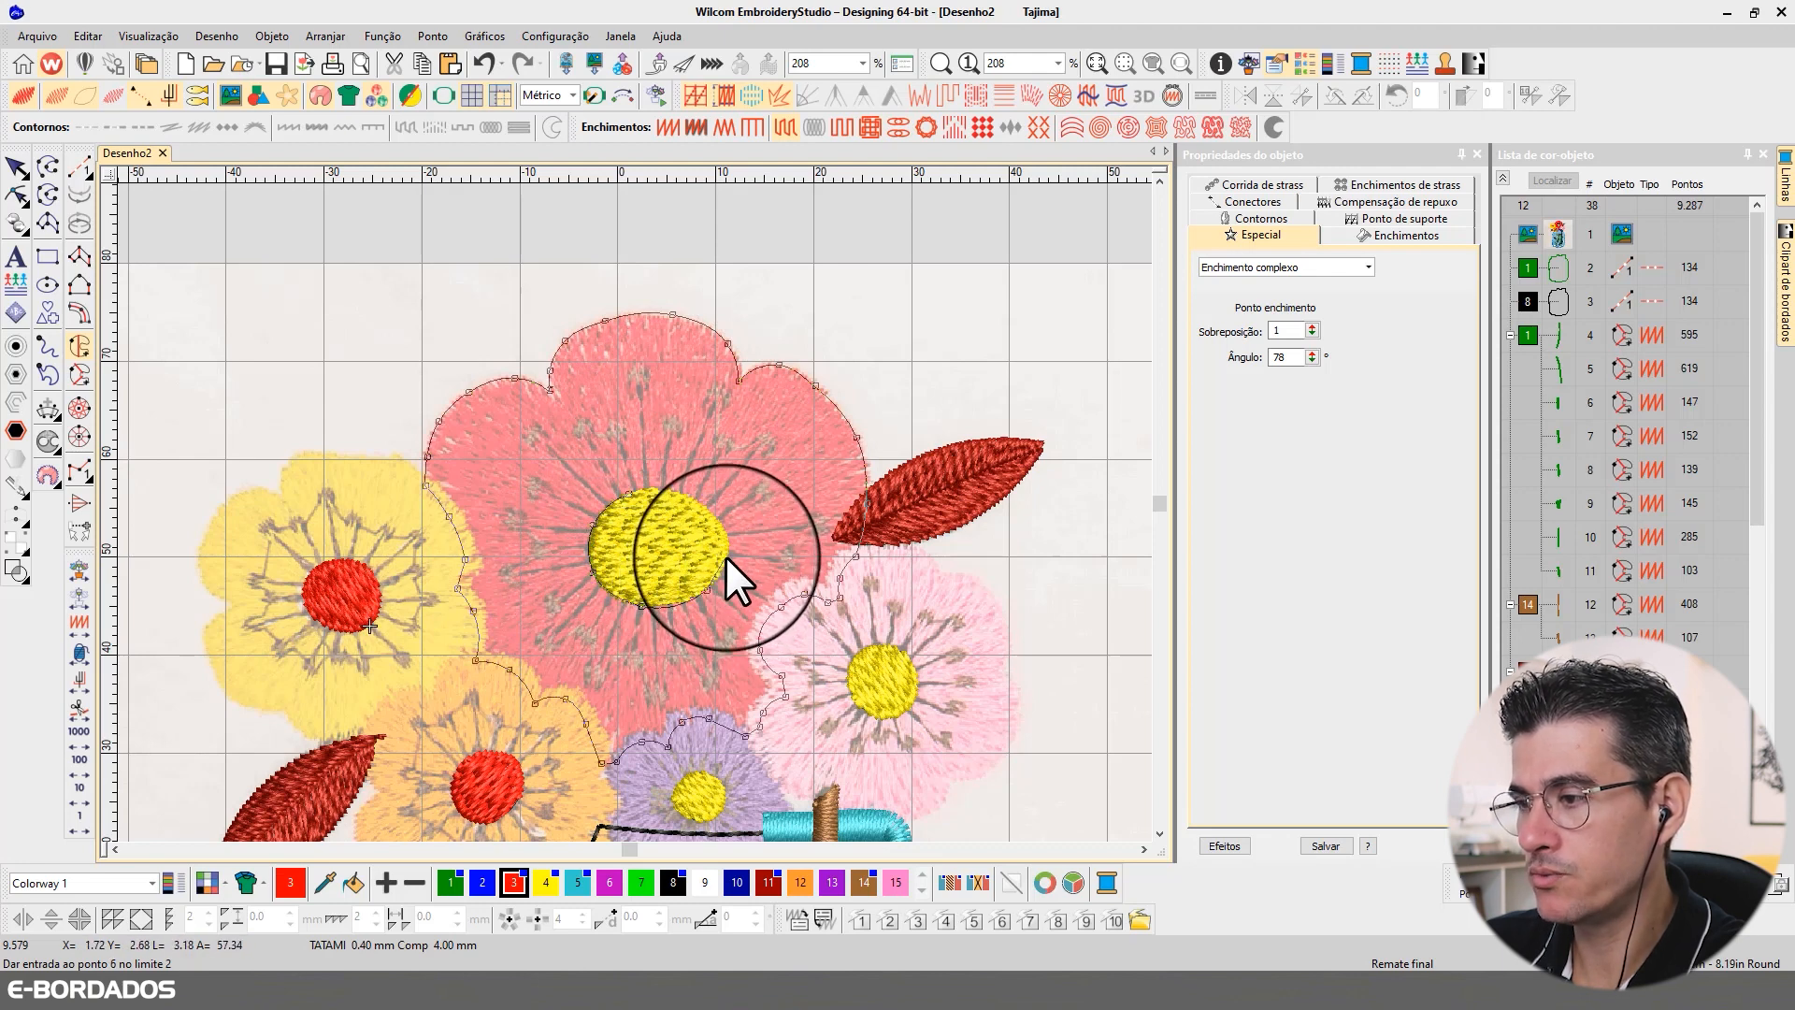
{"action": "right_click", "coordinate": [728, 532]}
{"action": "right_click", "coordinate": [710, 509]}
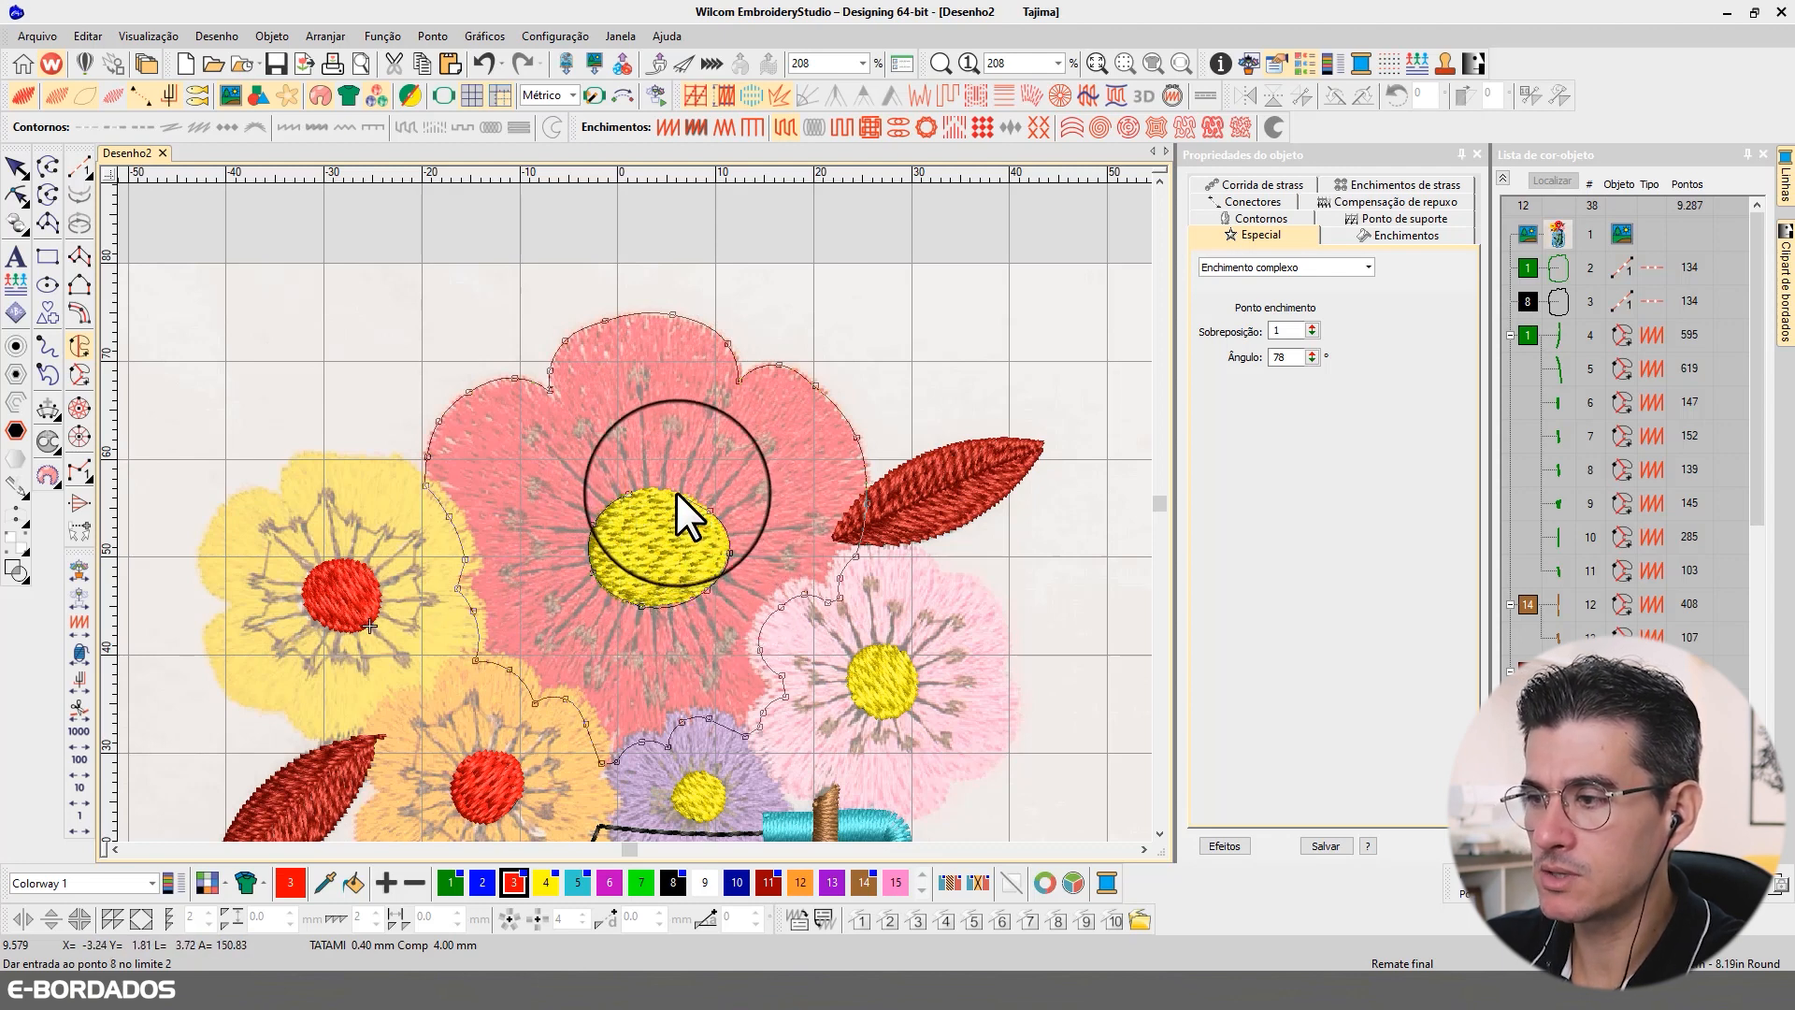
{"action": "right_click", "coordinate": [674, 490]}
{"action": "right_click", "coordinate": [637, 490]}
{"action": "right_click", "coordinate": [629, 492]}
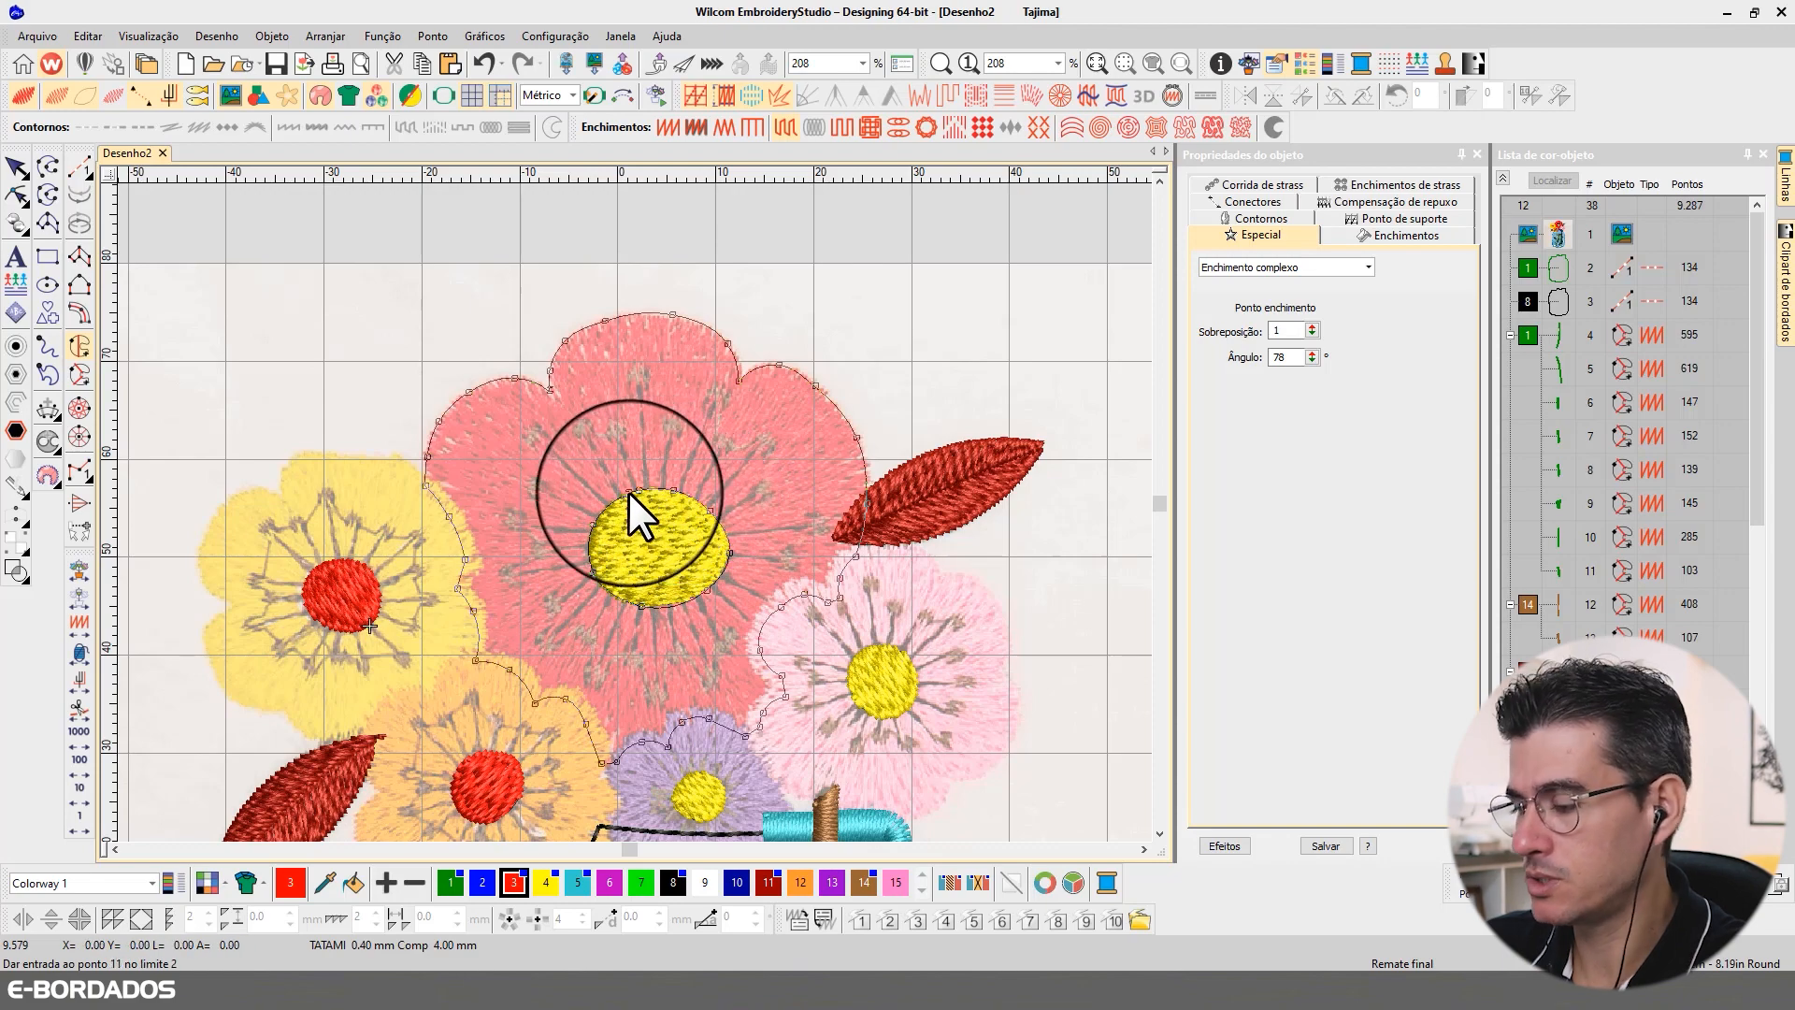
{"action": "key", "text": "Return"}
{"action": "key", "text": "Return"}
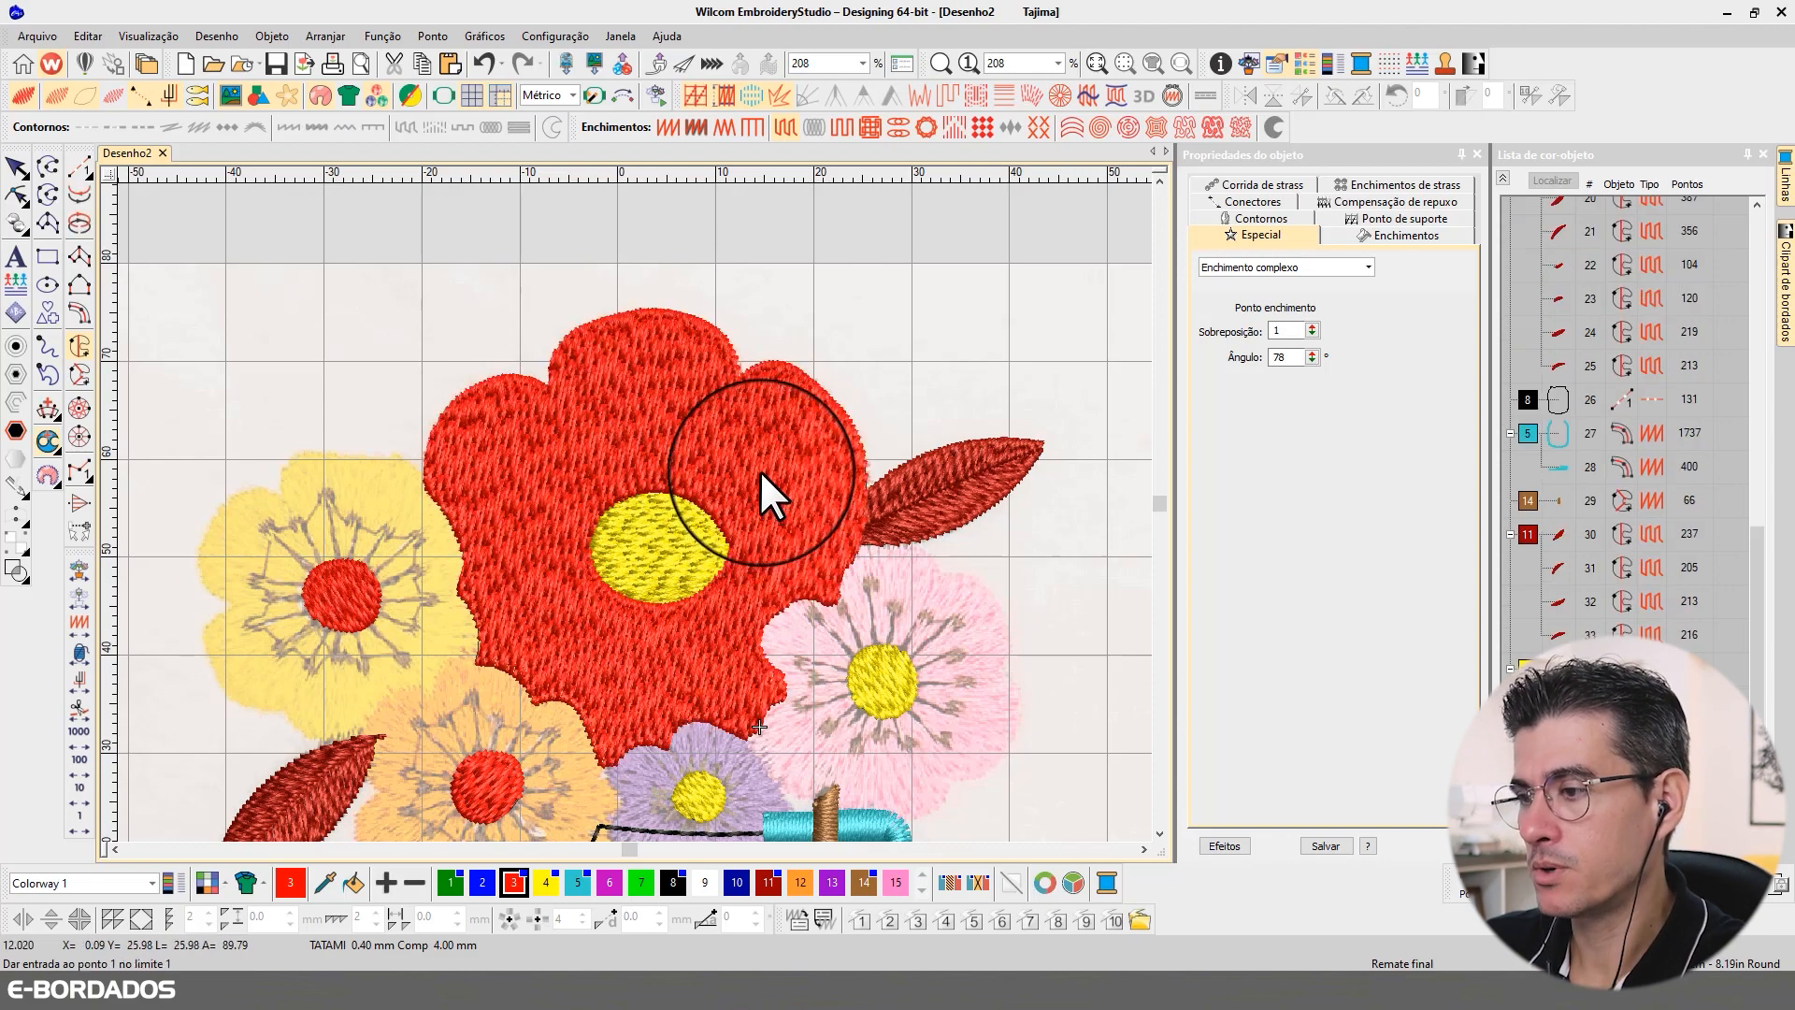
Step: Select the red flower fill and add stitch angle lines radiating from its centre to the top, upper right and lower right
{"action": "left_click", "coordinate": [16, 168]}
{"action": "left_click", "coordinate": [652, 505]}
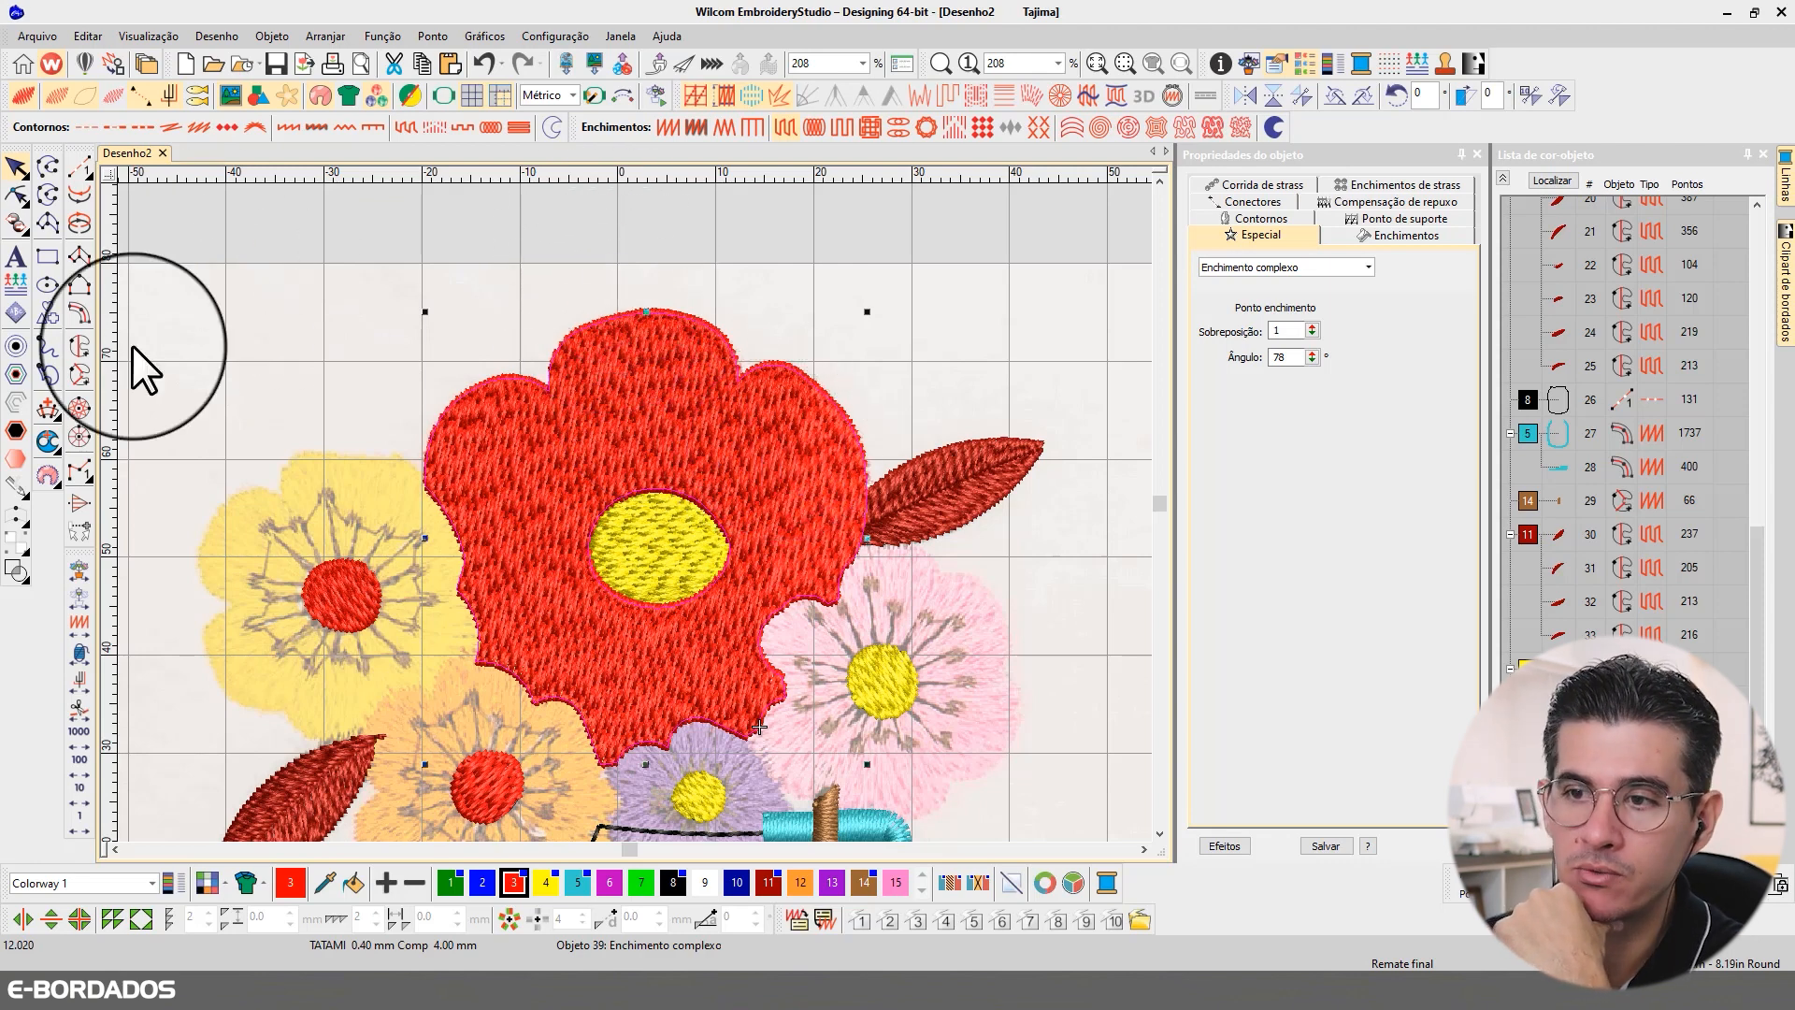
{"action": "left_click", "coordinate": [79, 408]}
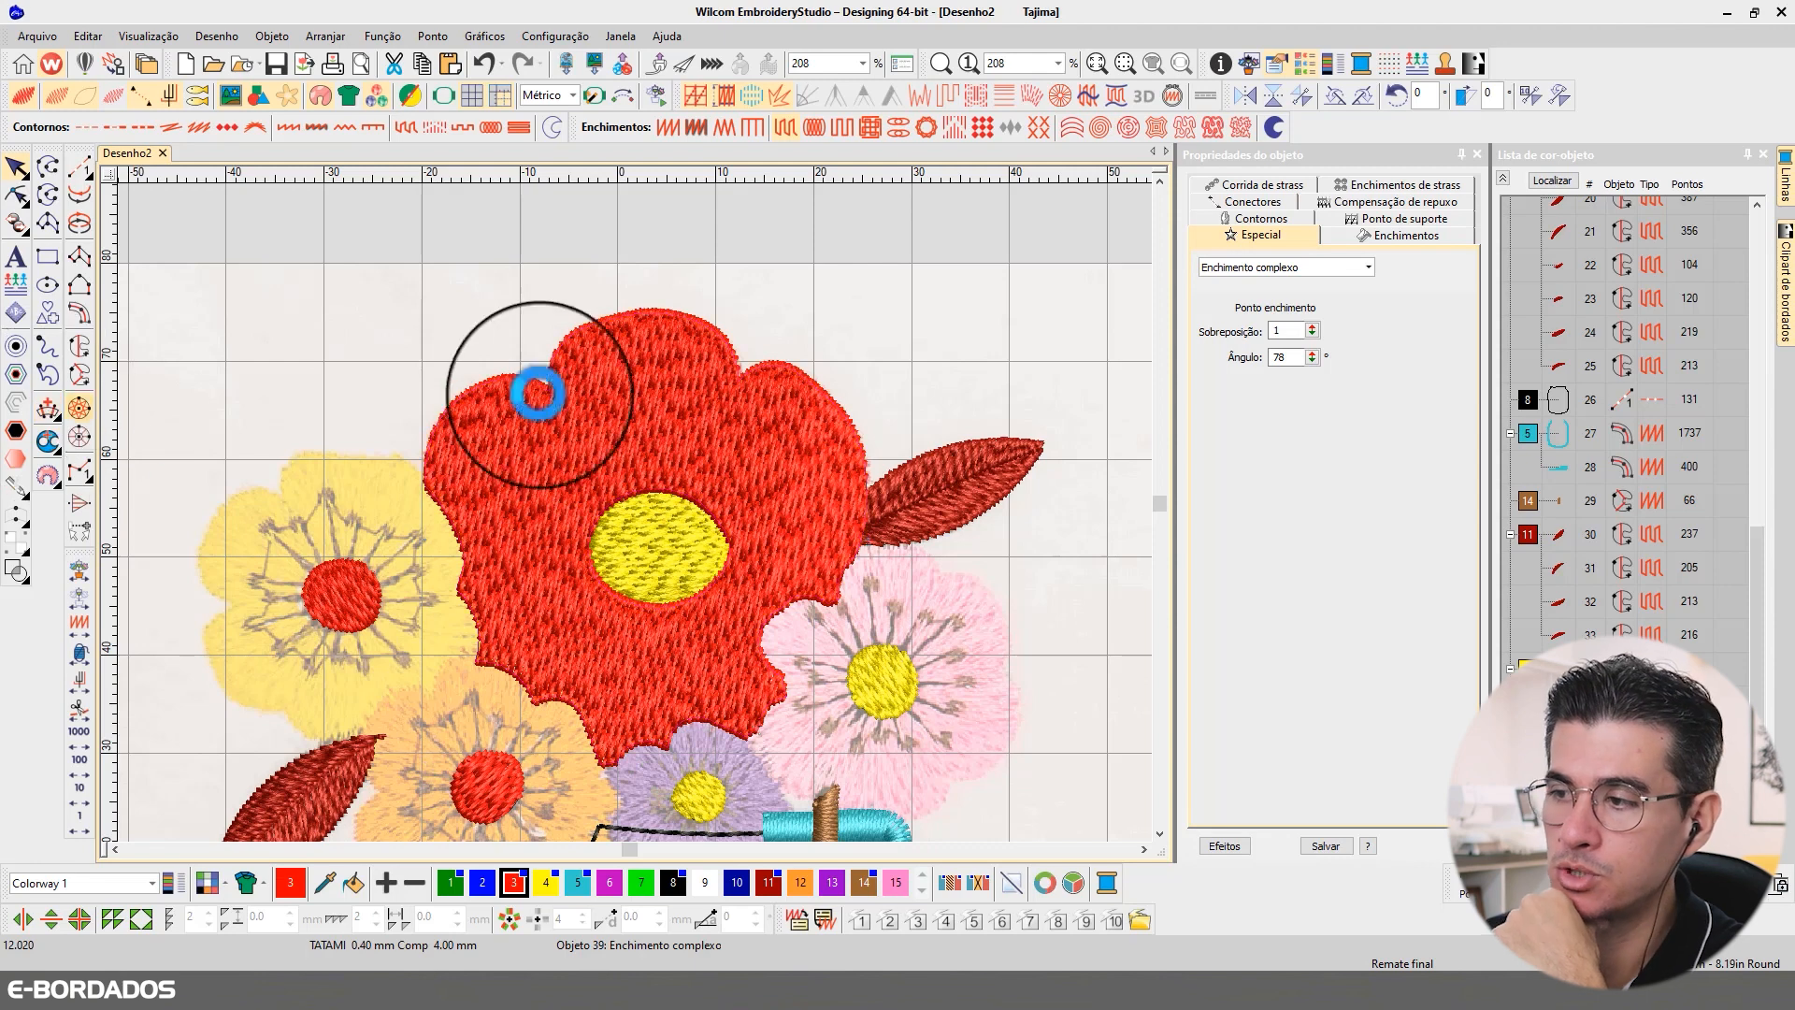
{"action": "left_click", "coordinate": [645, 503]}
{"action": "left_click", "coordinate": [630, 300]}
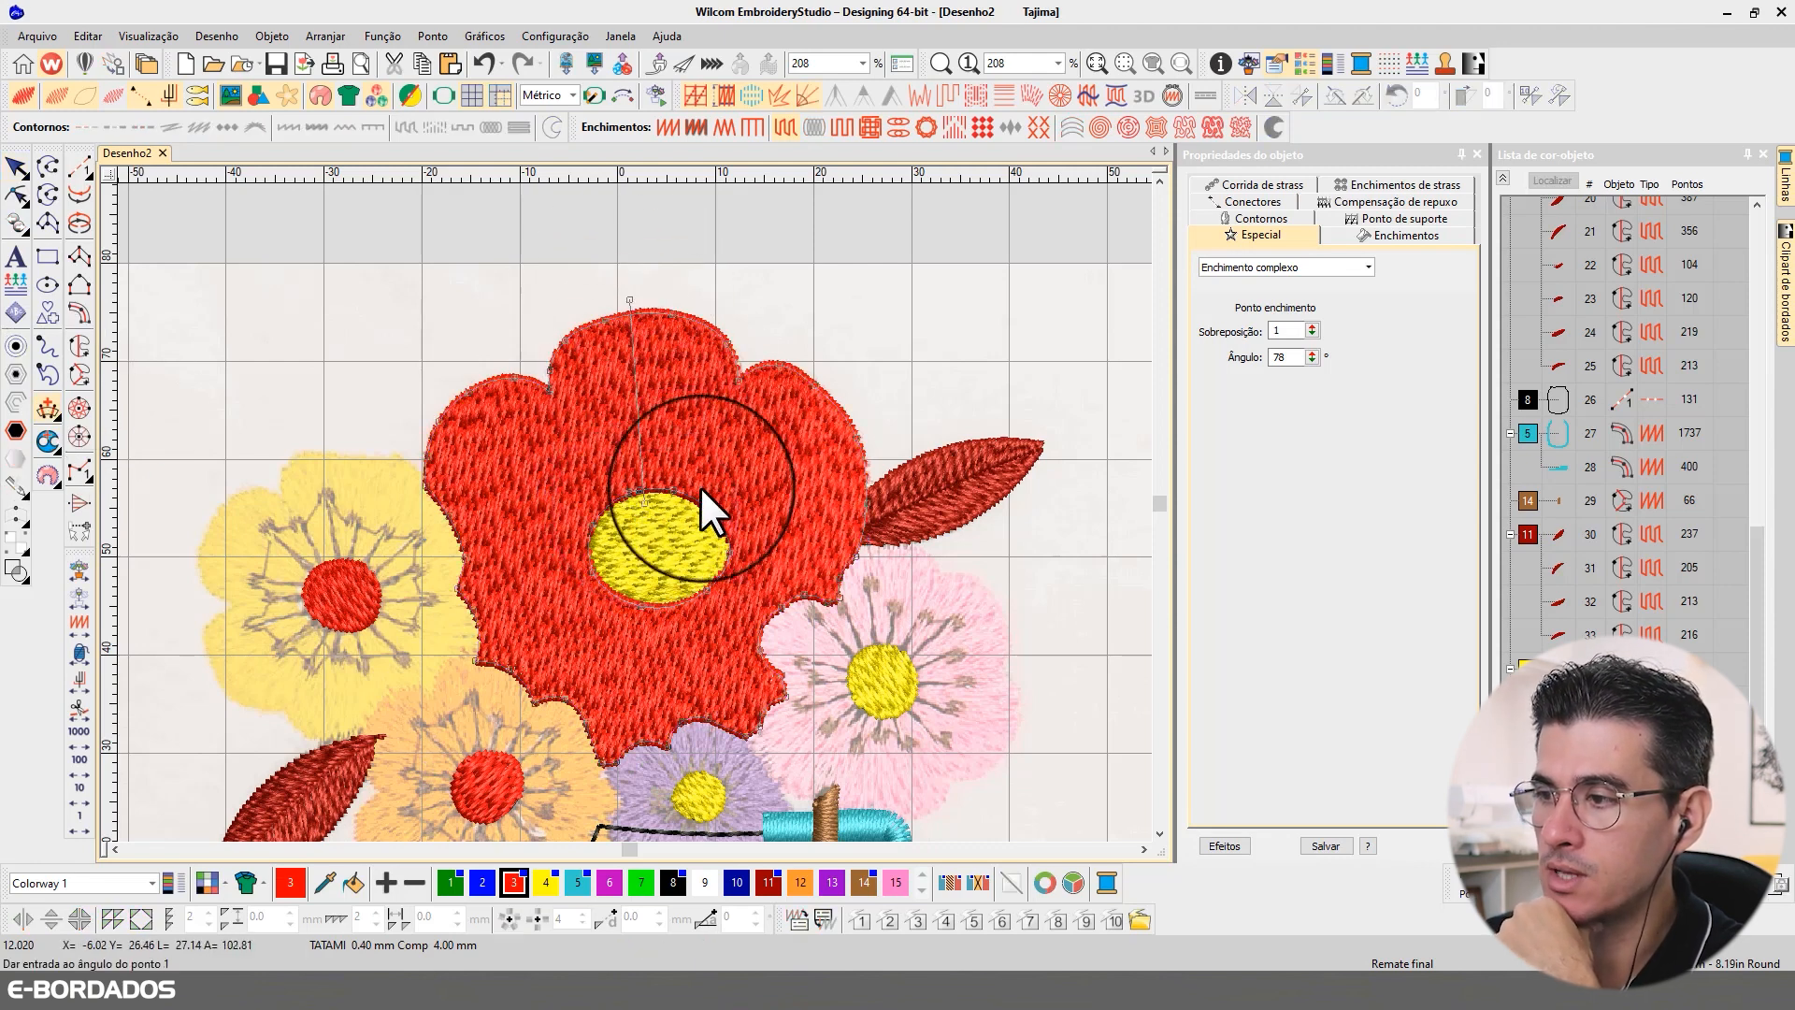
{"action": "left_click", "coordinate": [703, 522]}
{"action": "left_click", "coordinate": [877, 455]}
{"action": "left_click", "coordinate": [708, 569]}
{"action": "left_click", "coordinate": [775, 630]}
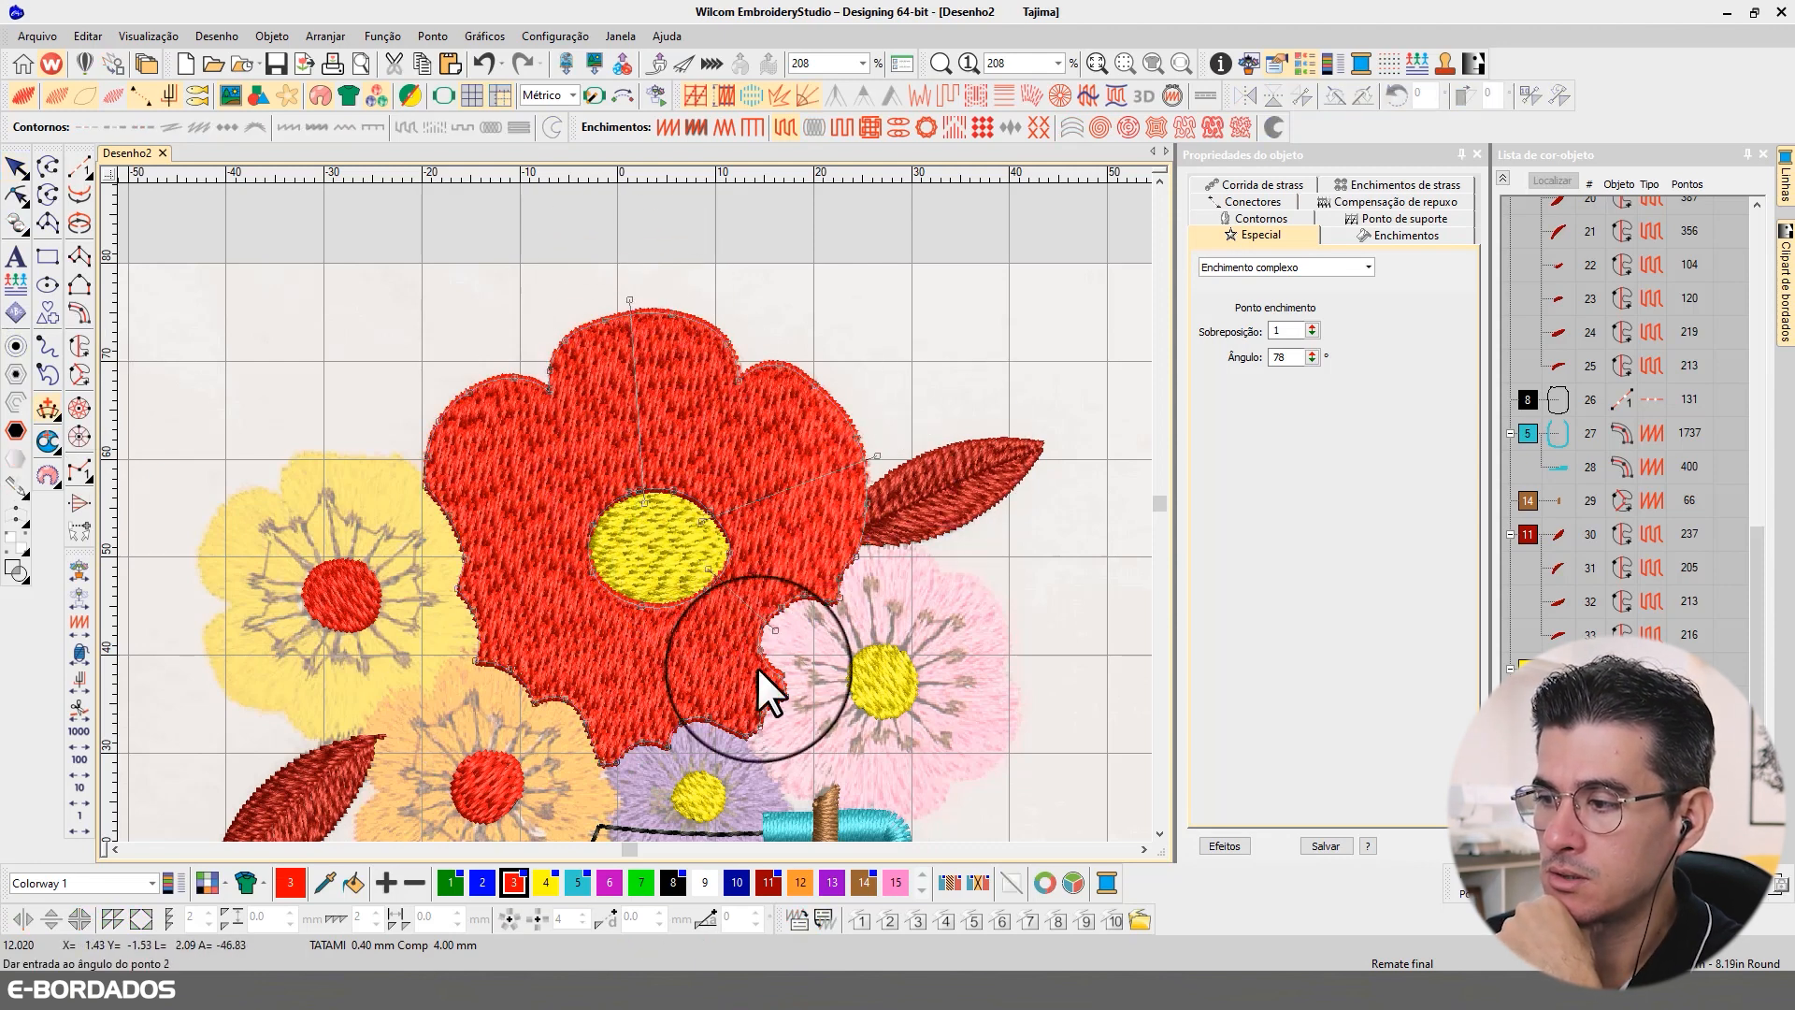
Step: Add stitch angle lines from the centre toward the bottom and lower left, and apply the radial stitch angles to the red flower
{"action": "left_click", "coordinate": [641, 591]}
{"action": "left_click", "coordinate": [631, 759]}
{"action": "left_click", "coordinate": [619, 568]}
{"action": "left_click", "coordinate": [465, 628]}
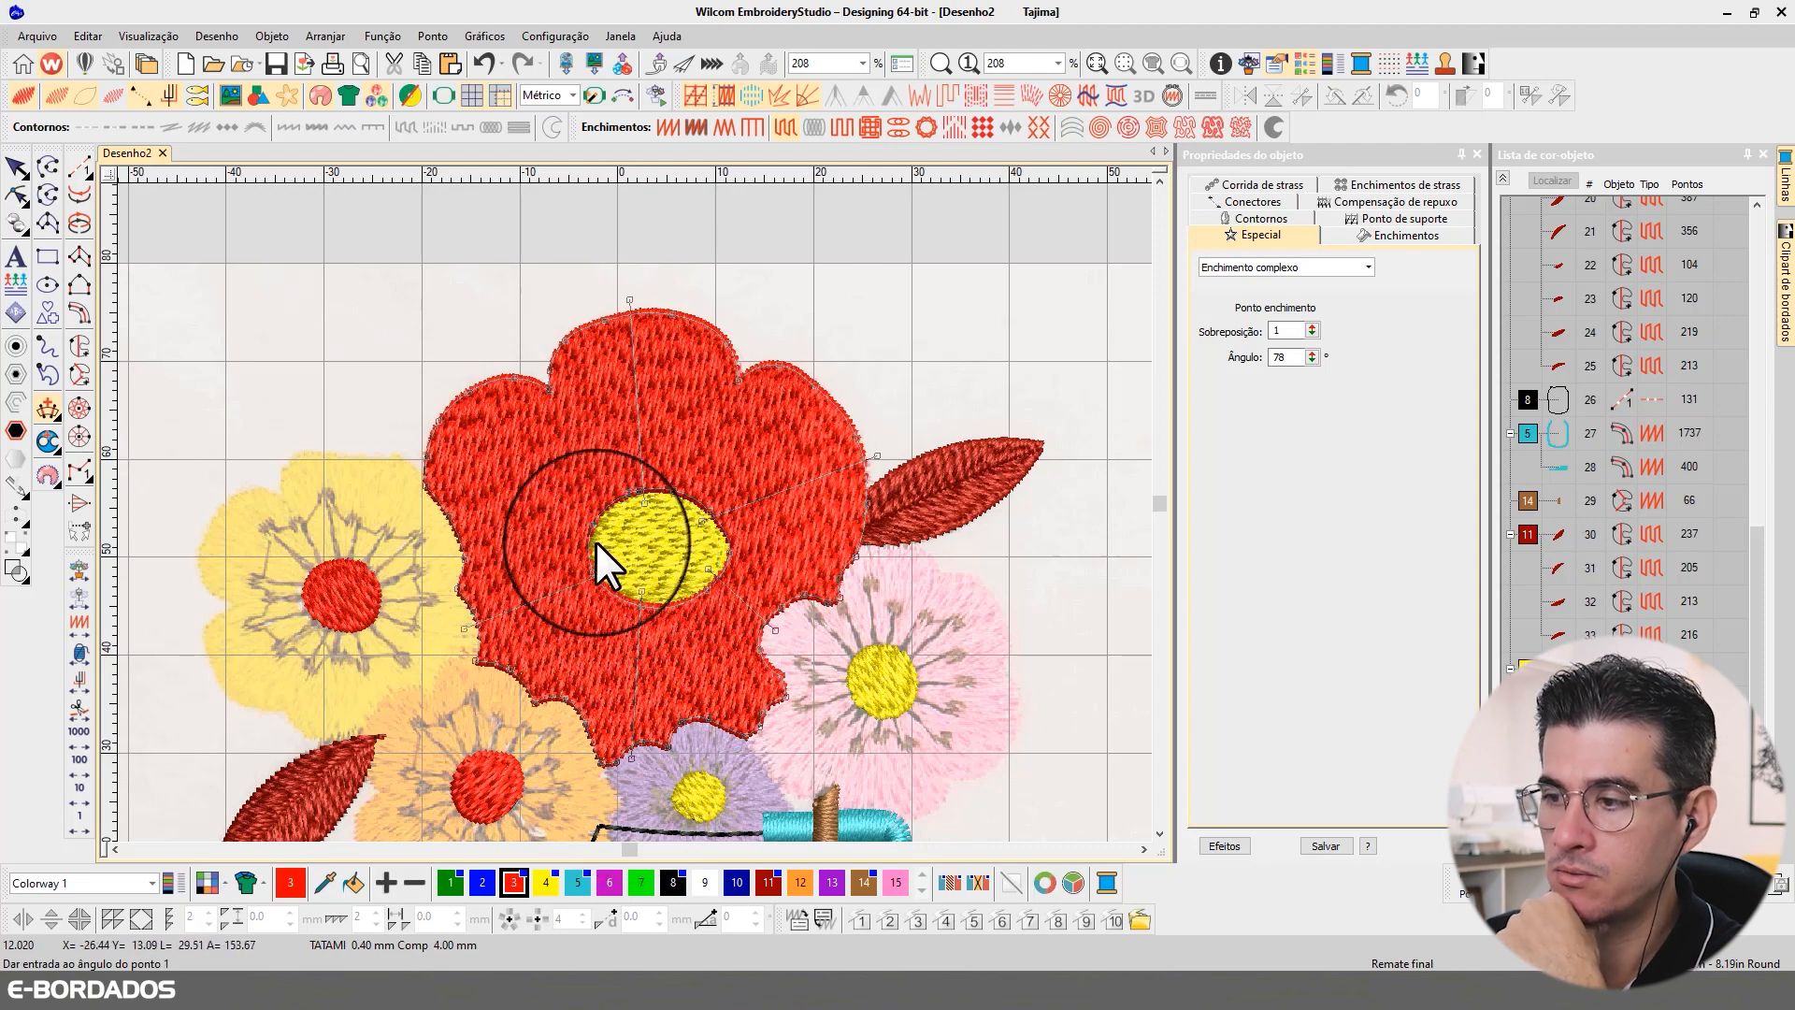
{"action": "key", "text": "Return"}
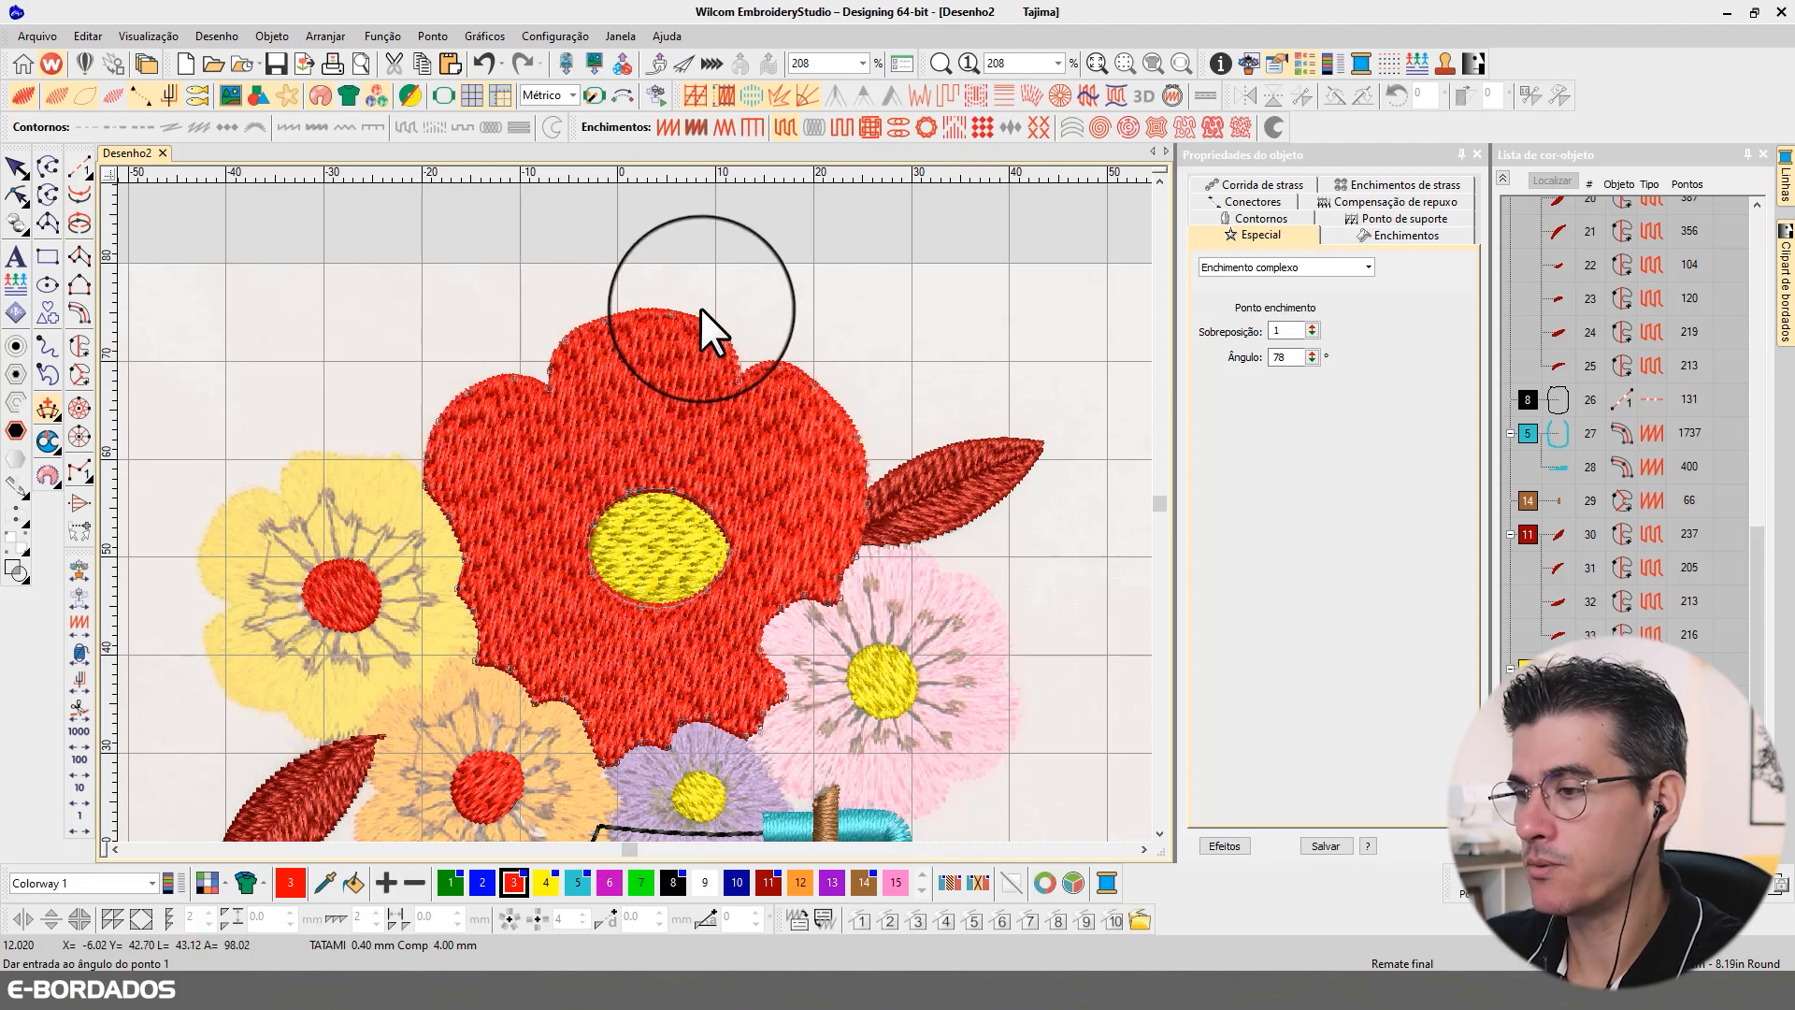
{"action": "left_click", "coordinate": [18, 172]}
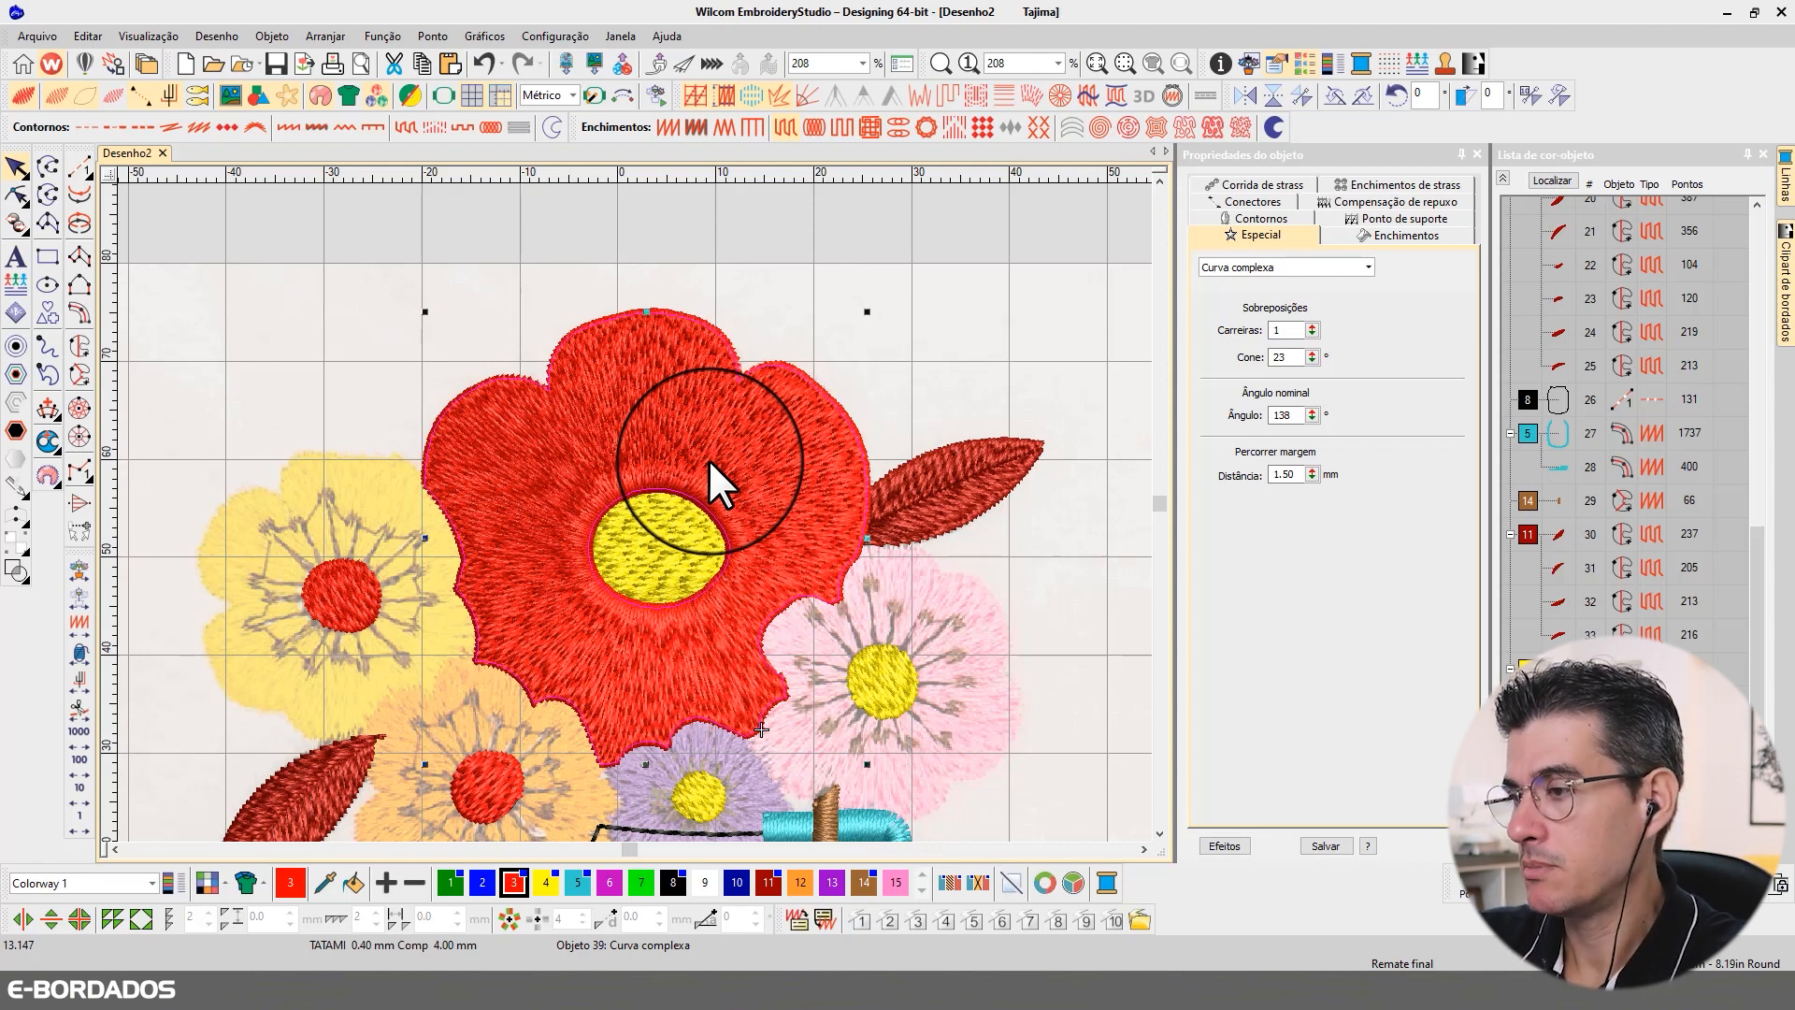
{"action": "left_click", "coordinate": [941, 385]}
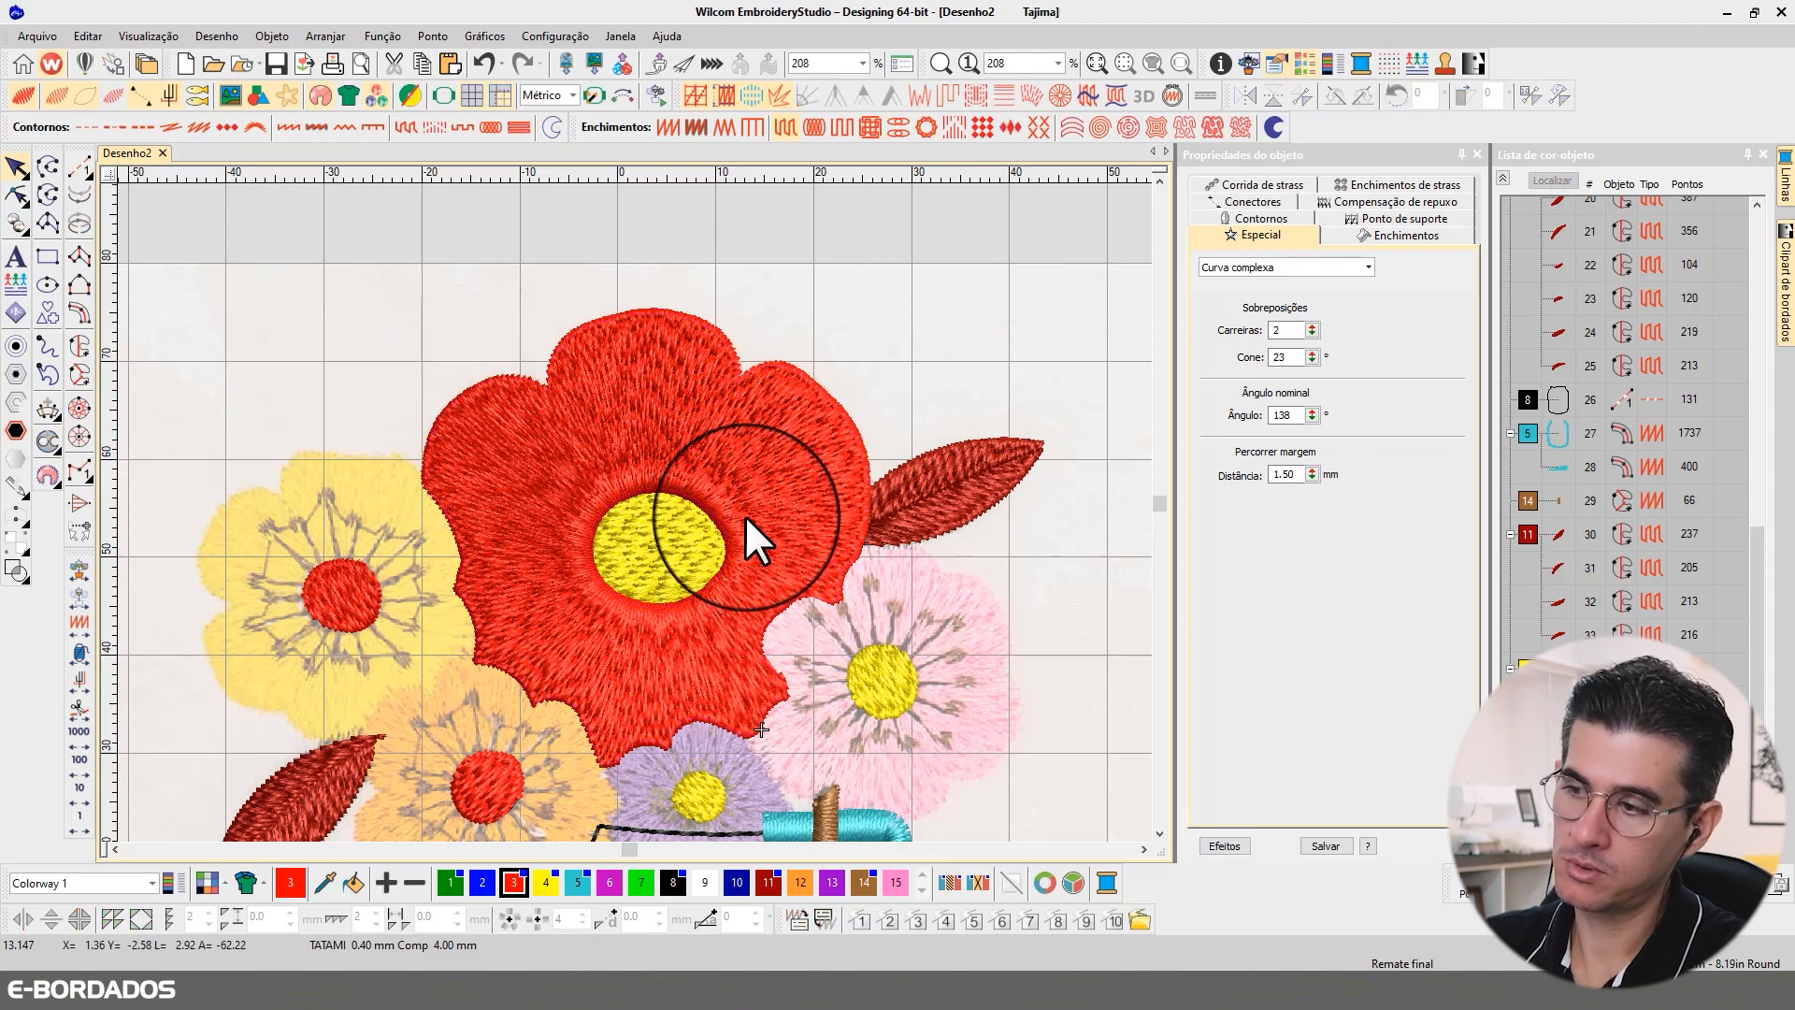
Step: Inspect the stitches of the flowers and jar neck as plain stitch lines, ending in the realistic thread view
{"action": "left_click", "coordinate": [1159, 832]}
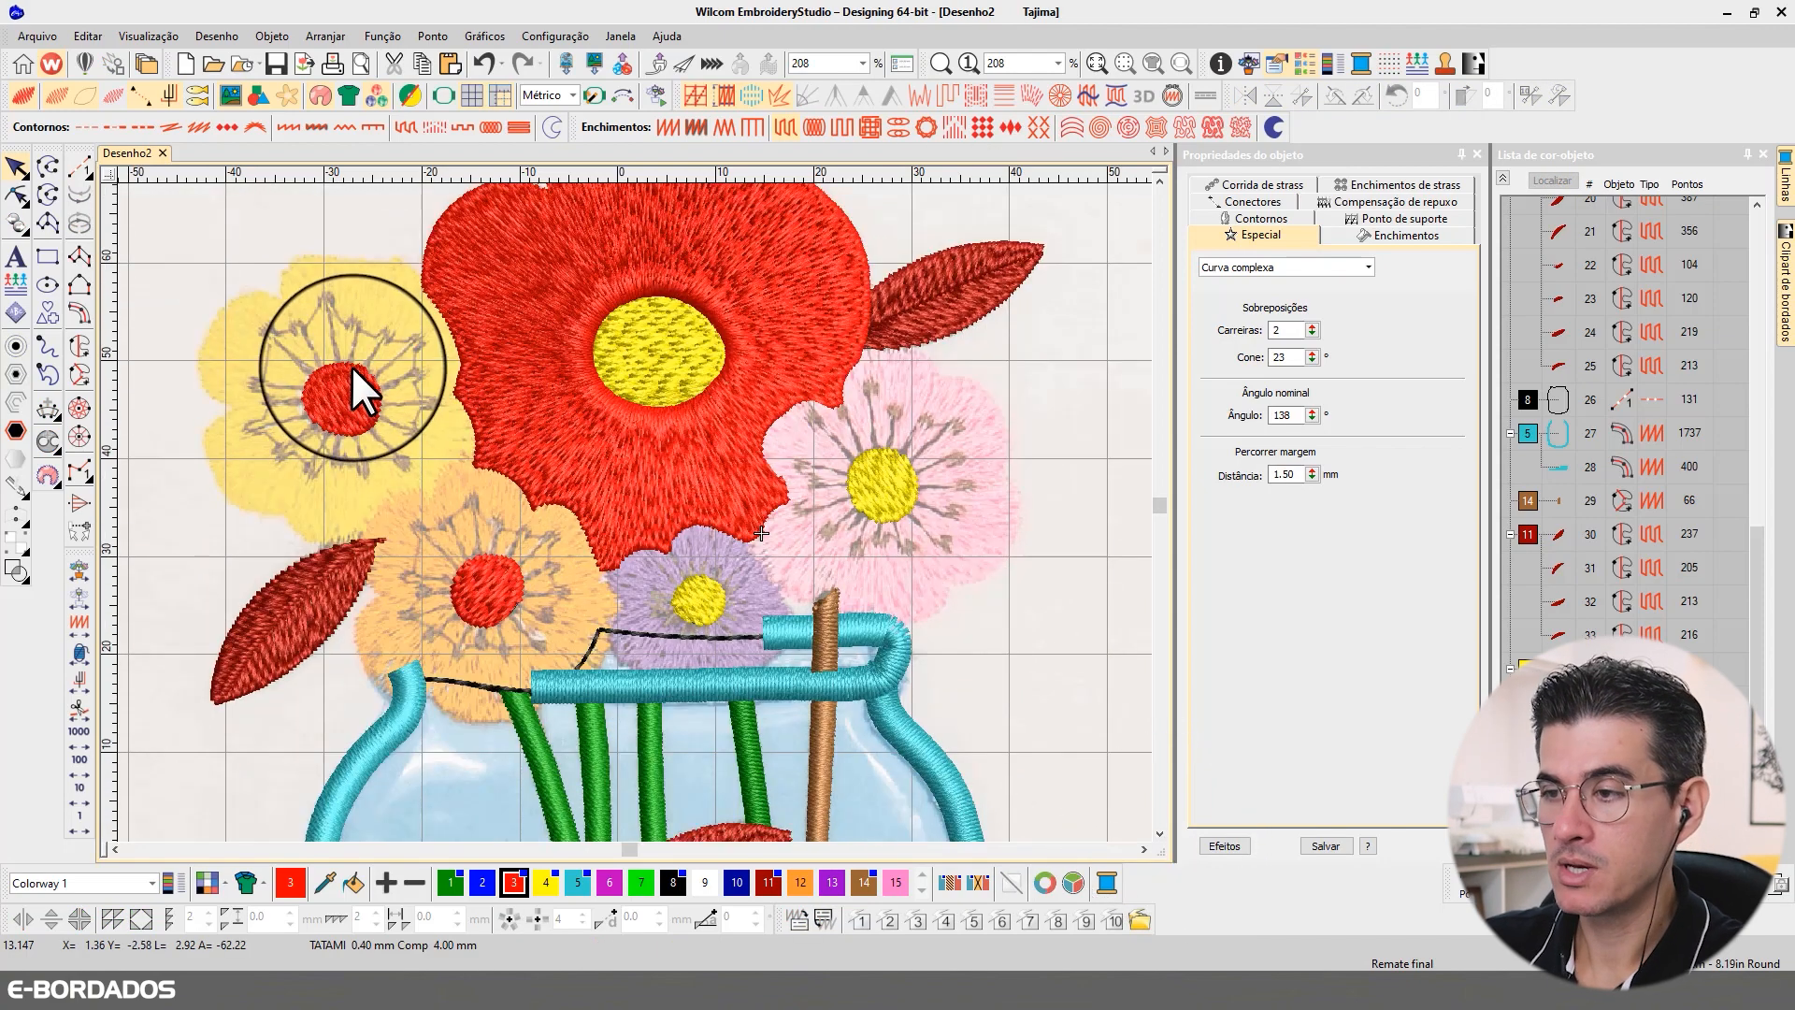
{"action": "left_click", "coordinate": [30, 95]}
{"action": "left_click", "coordinate": [30, 95]}
{"action": "left_click", "coordinate": [30, 95]}
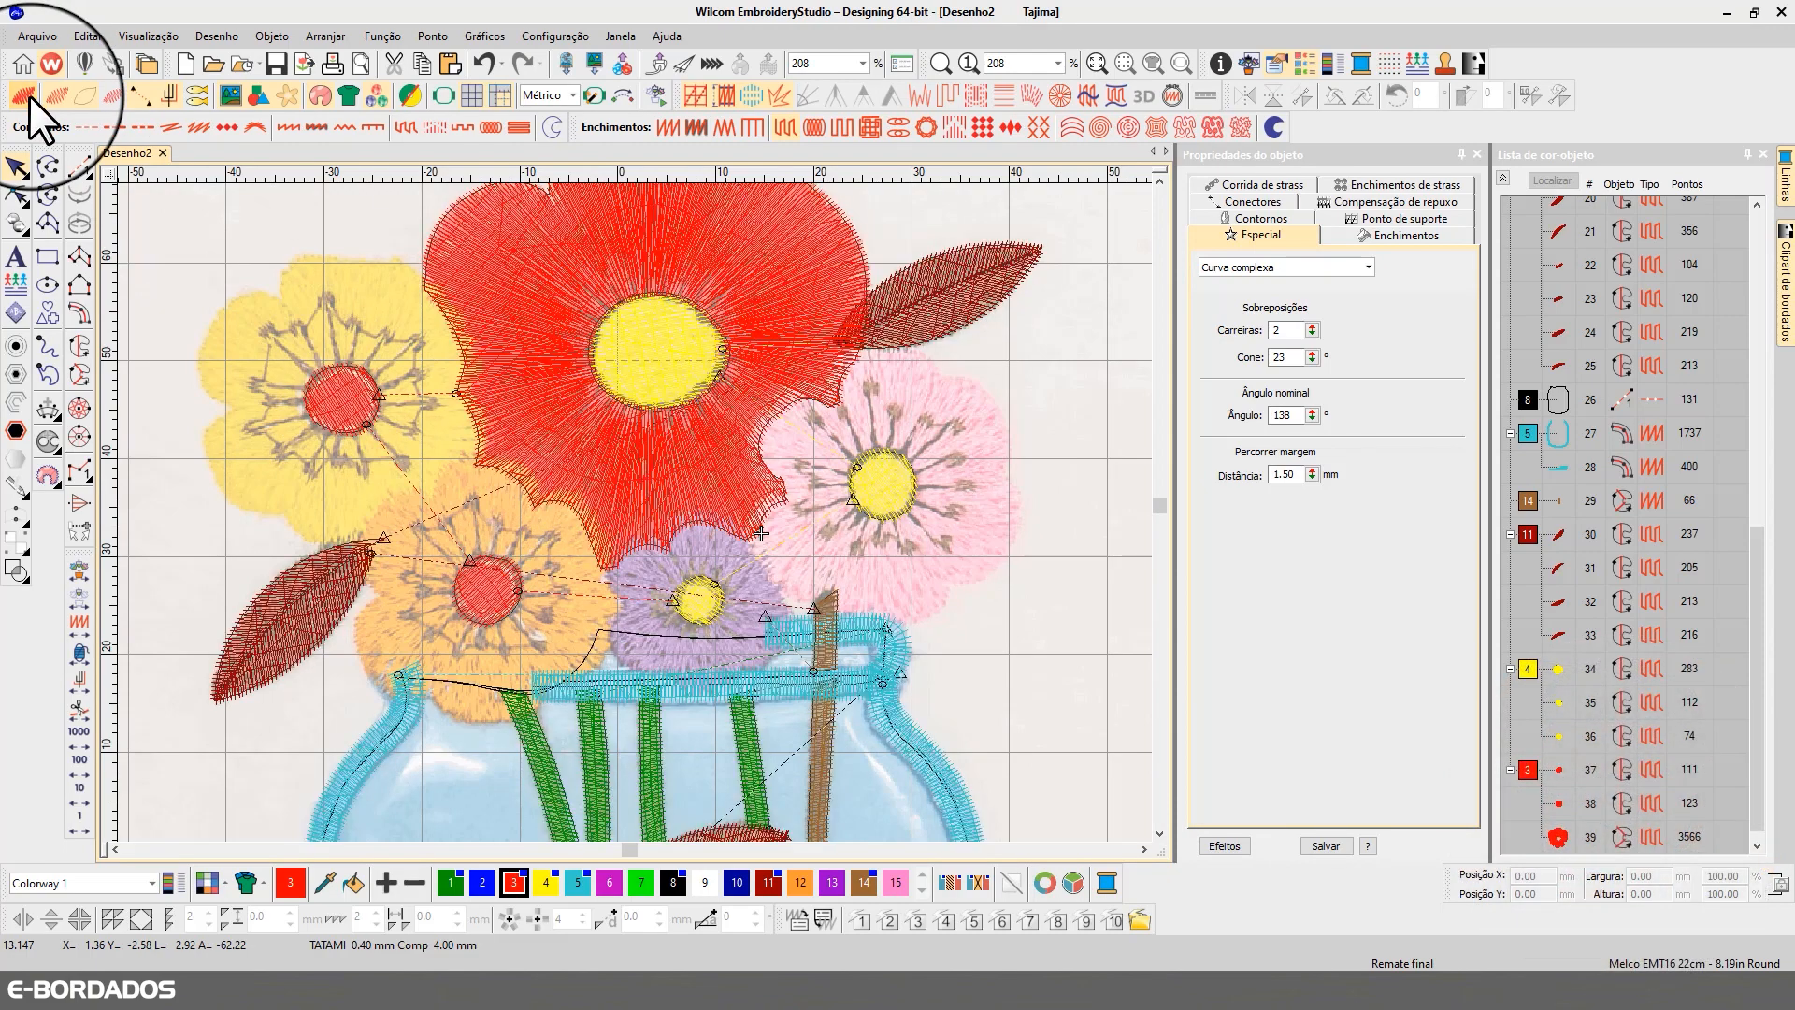
{"action": "left_click", "coordinate": [29, 95]}
Step: Hide all objects in the last red colour block, covering the large flower's petals and the two red flower centres
{"action": "left_click", "coordinate": [1528, 771]}
{"action": "right_click", "coordinate": [1529, 771]}
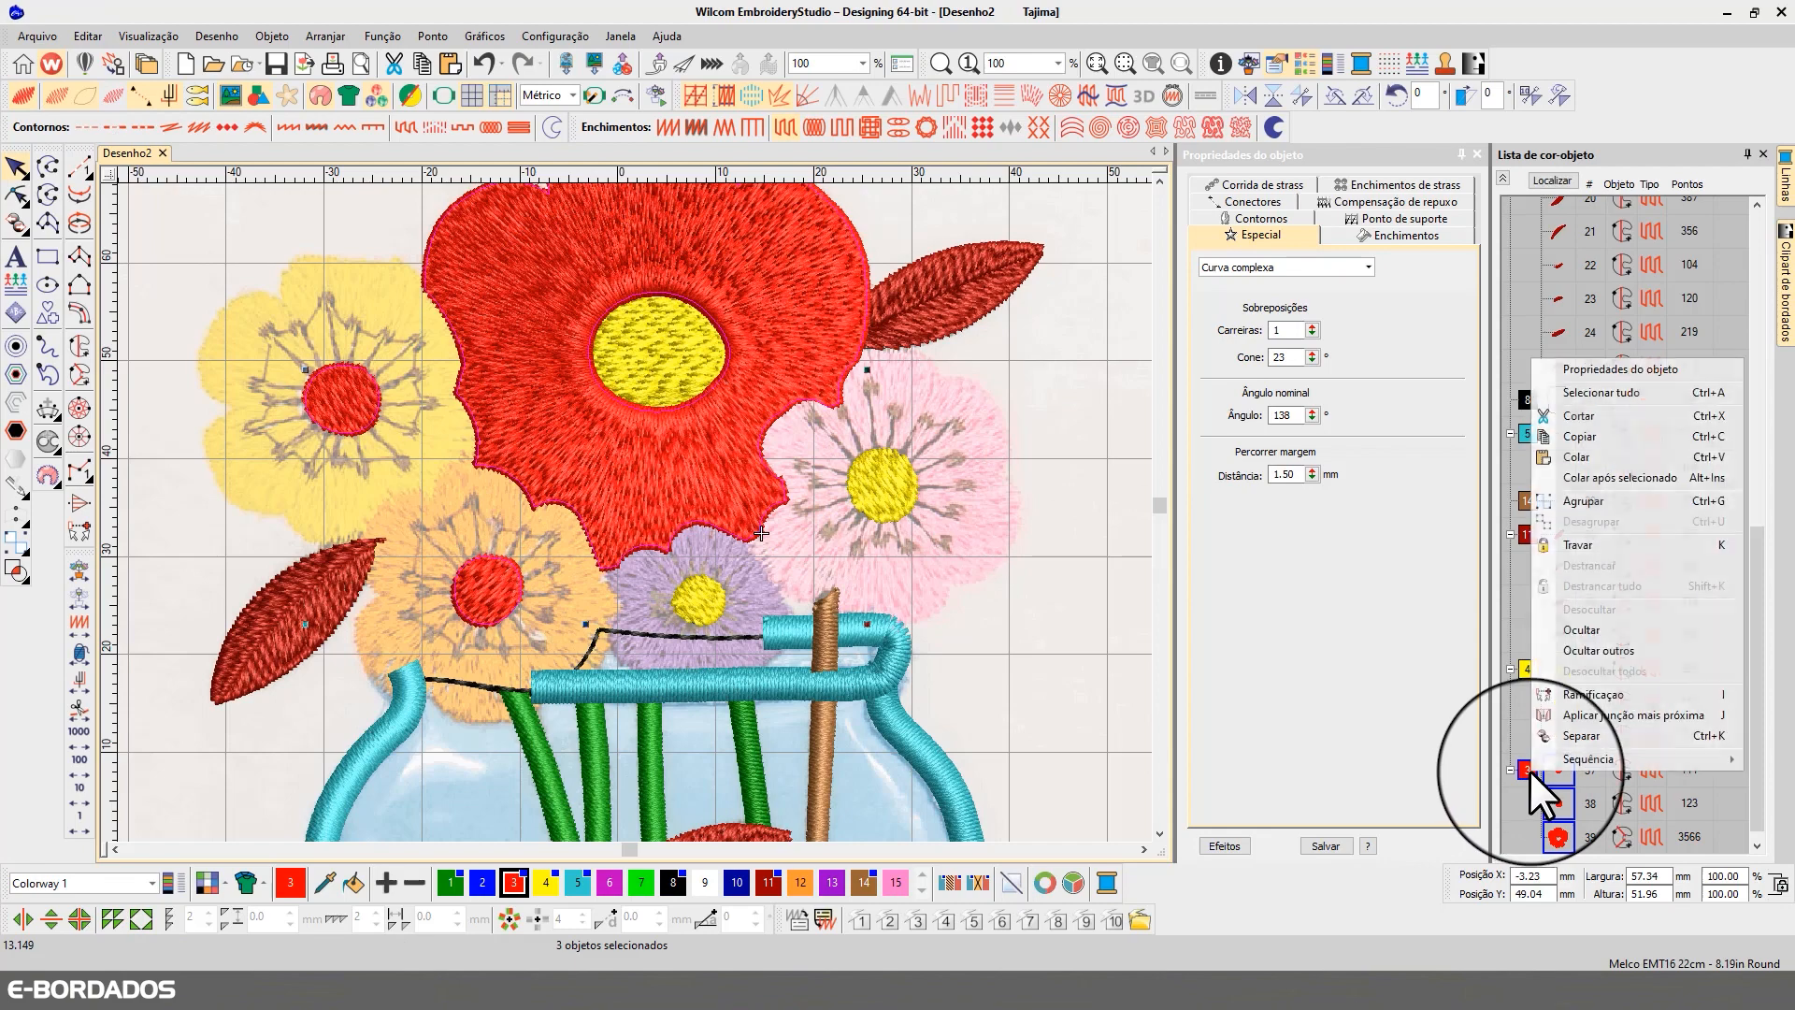
{"action": "left_click", "coordinate": [1589, 633]}
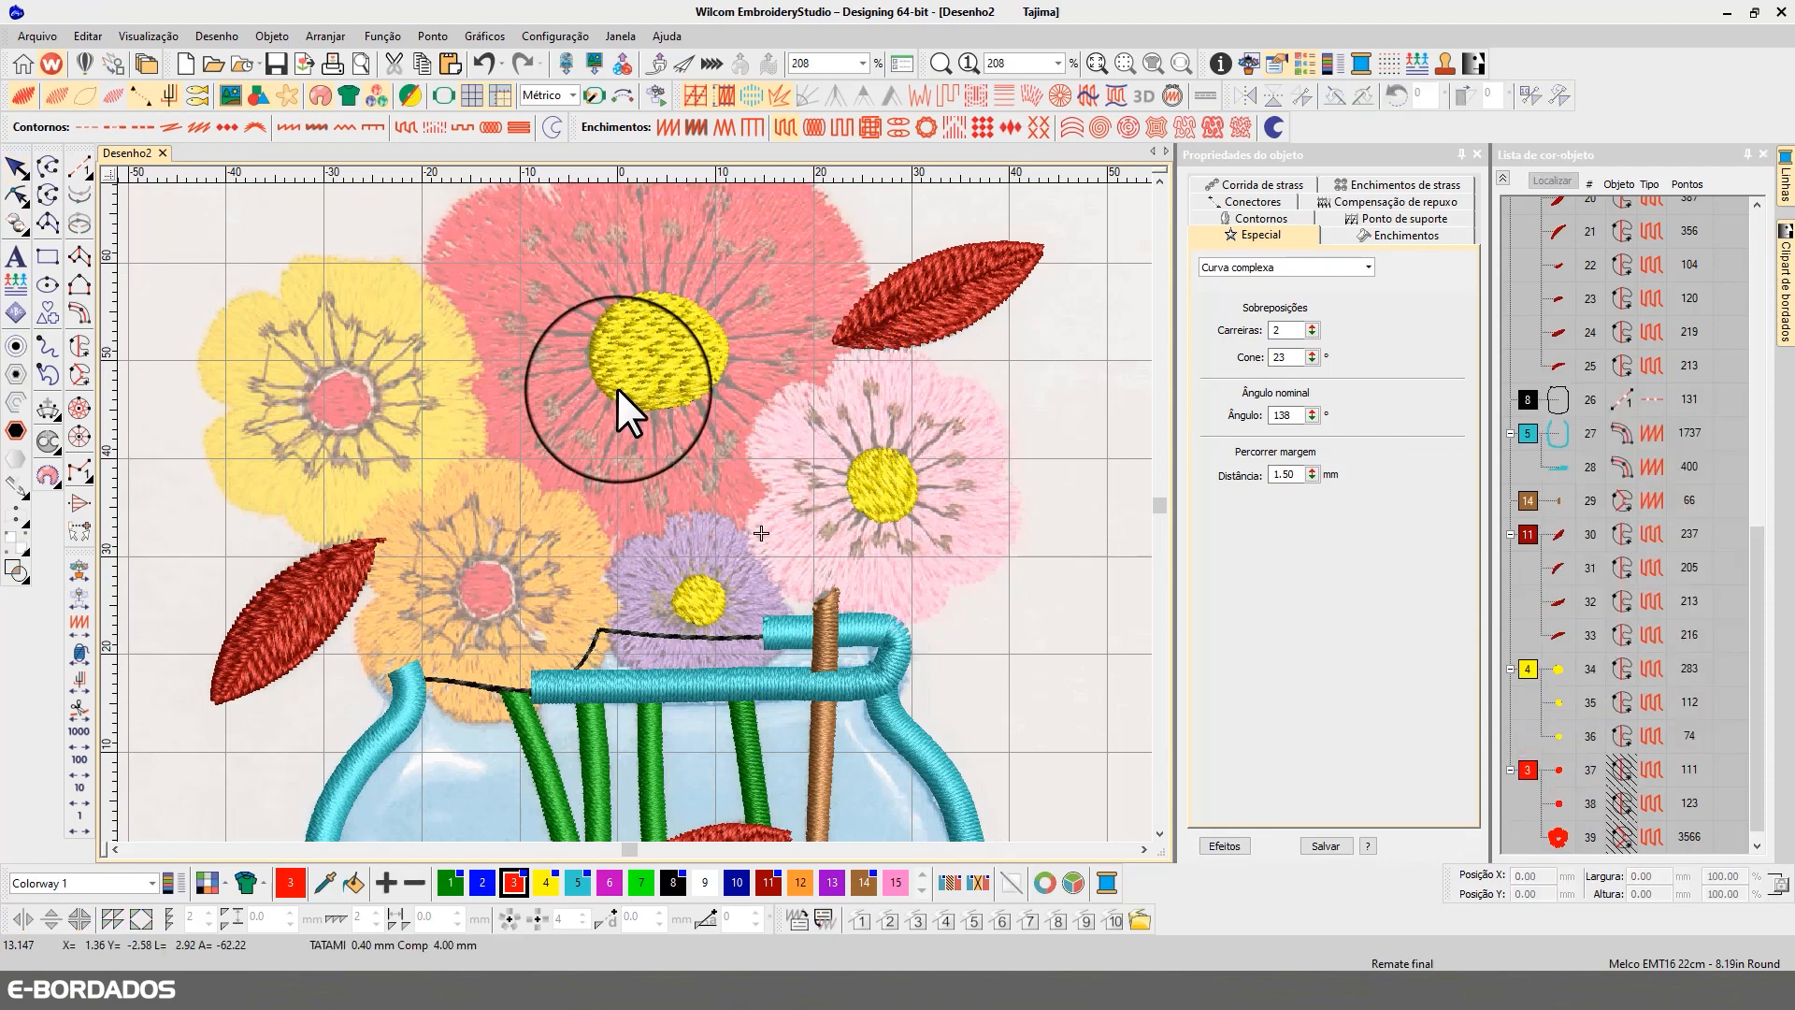
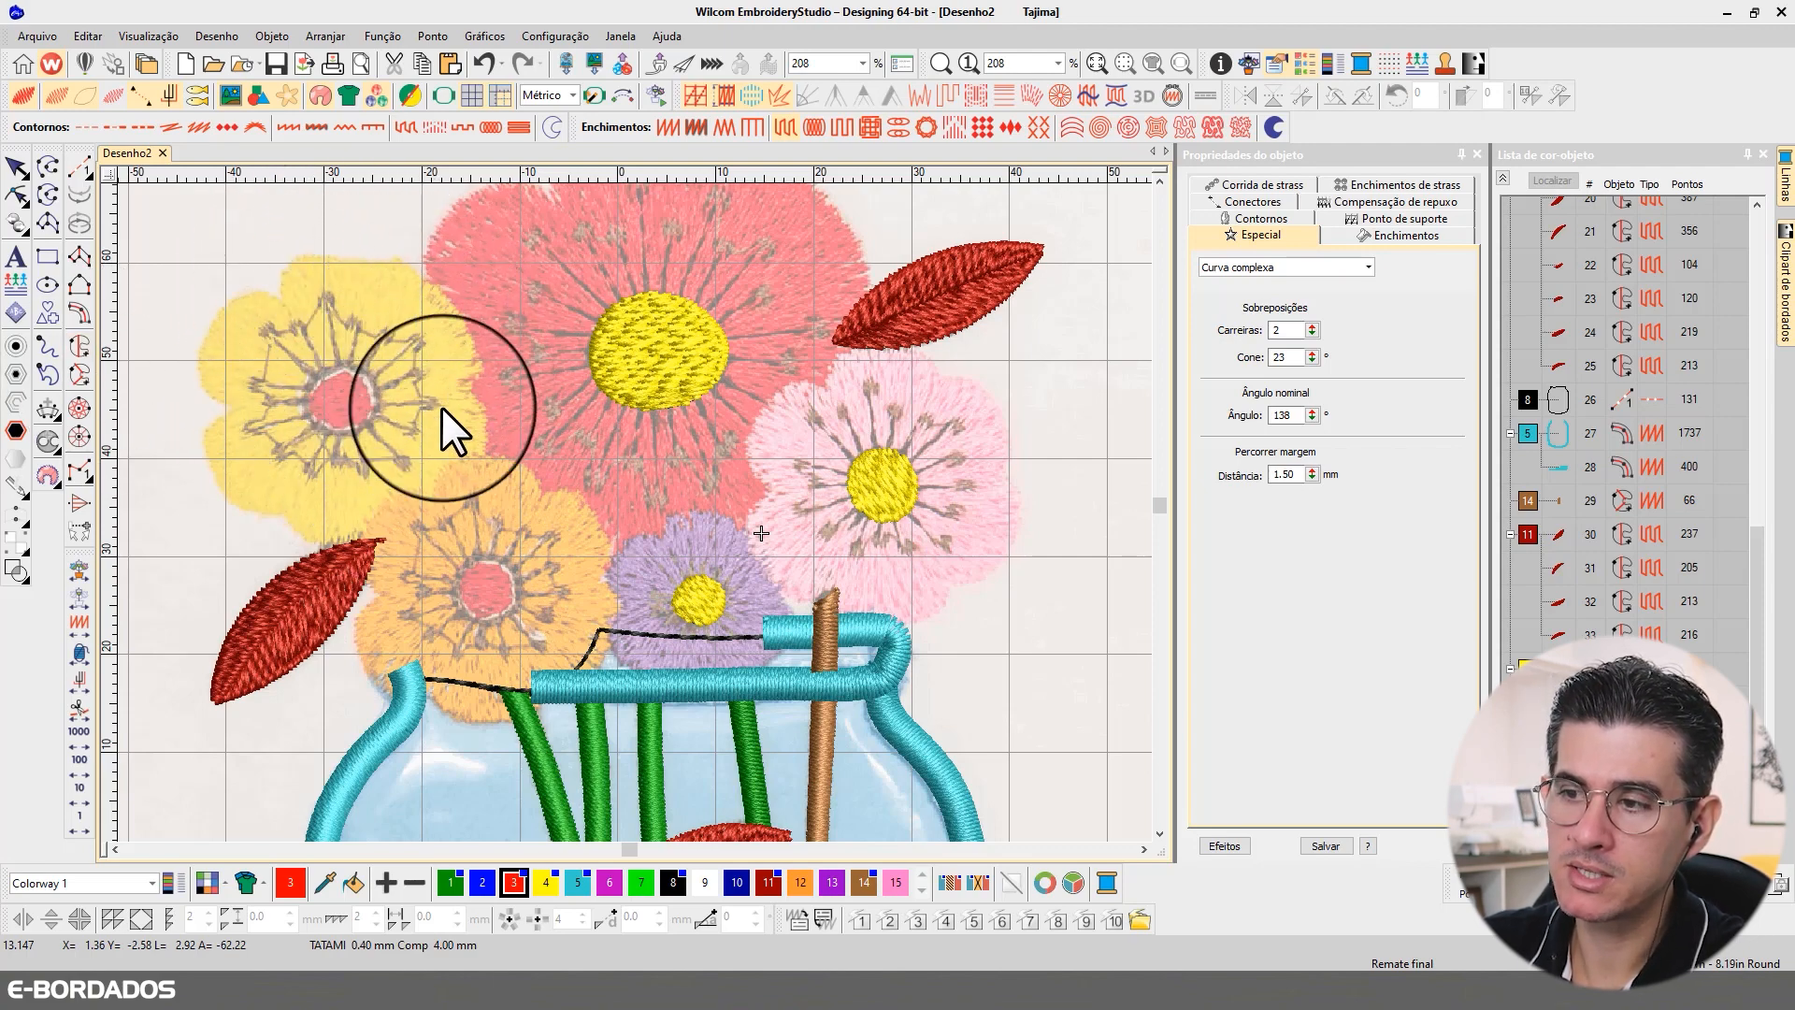
Step: Start a complex fill in yellow (colour 4) and trace the outer outline of the yellow flower's petals
{"action": "left_click", "coordinate": [78, 342]}
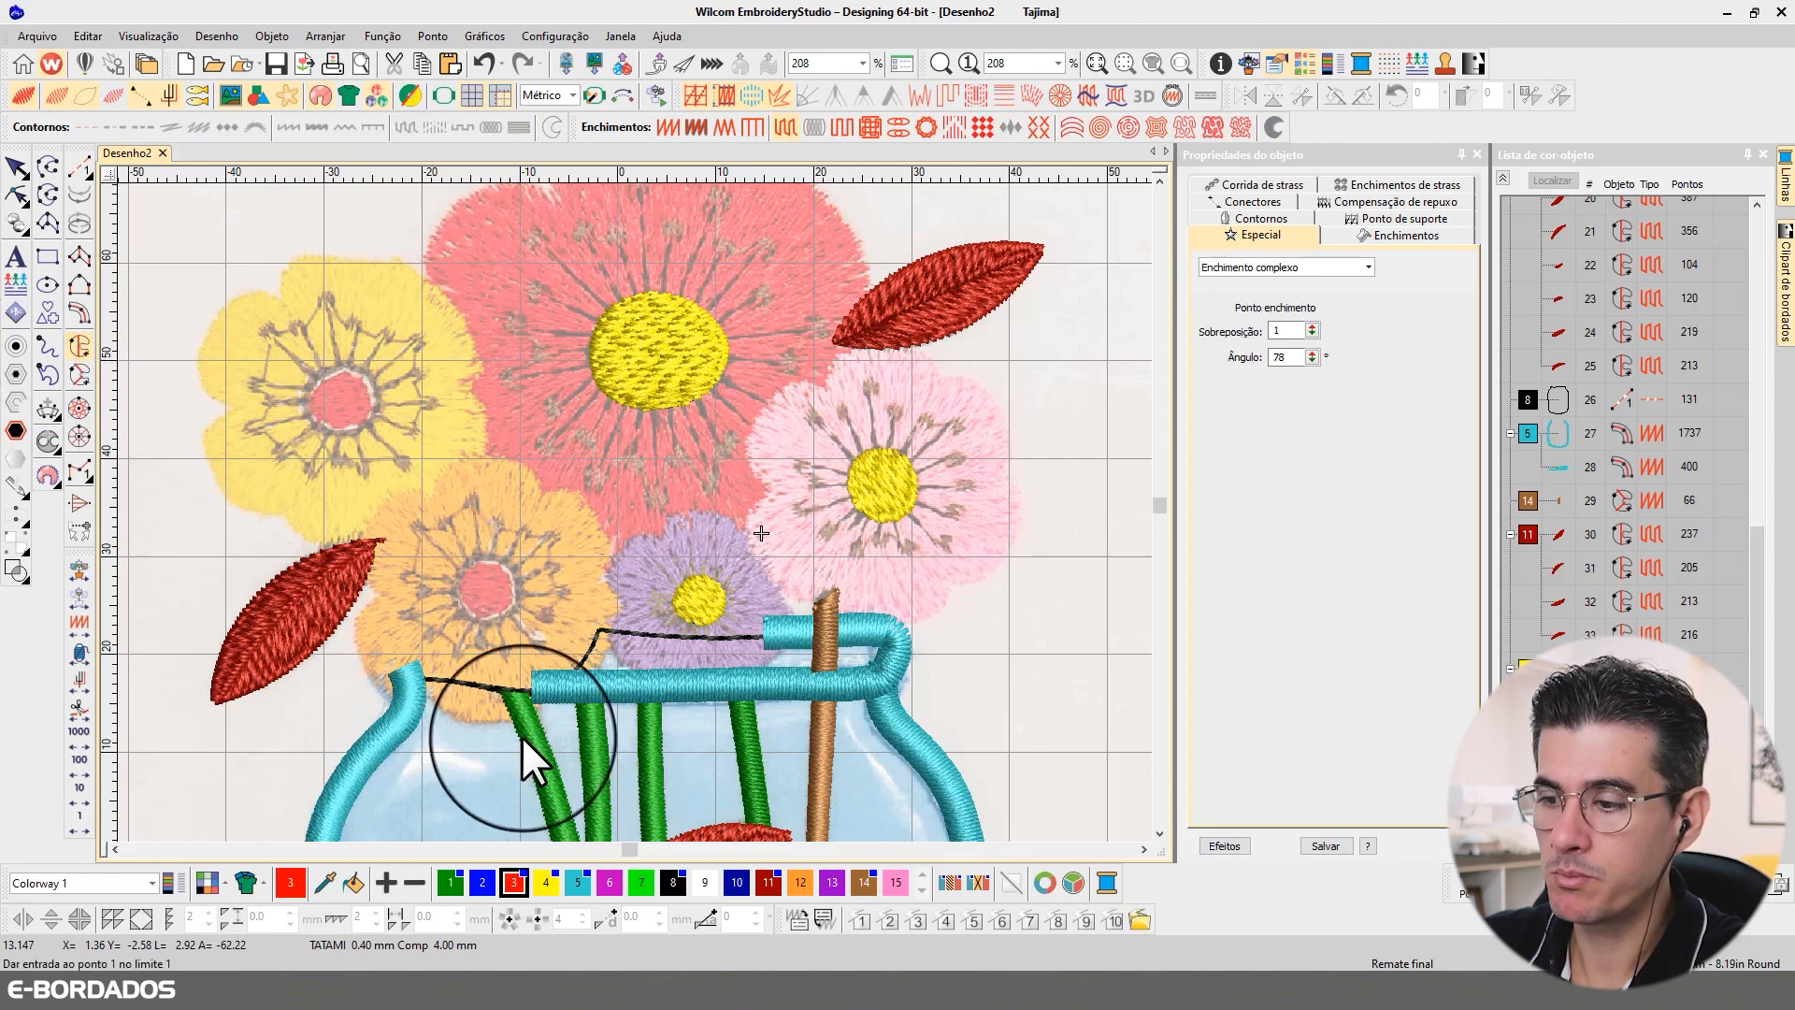
{"action": "left_click", "coordinate": [548, 873]}
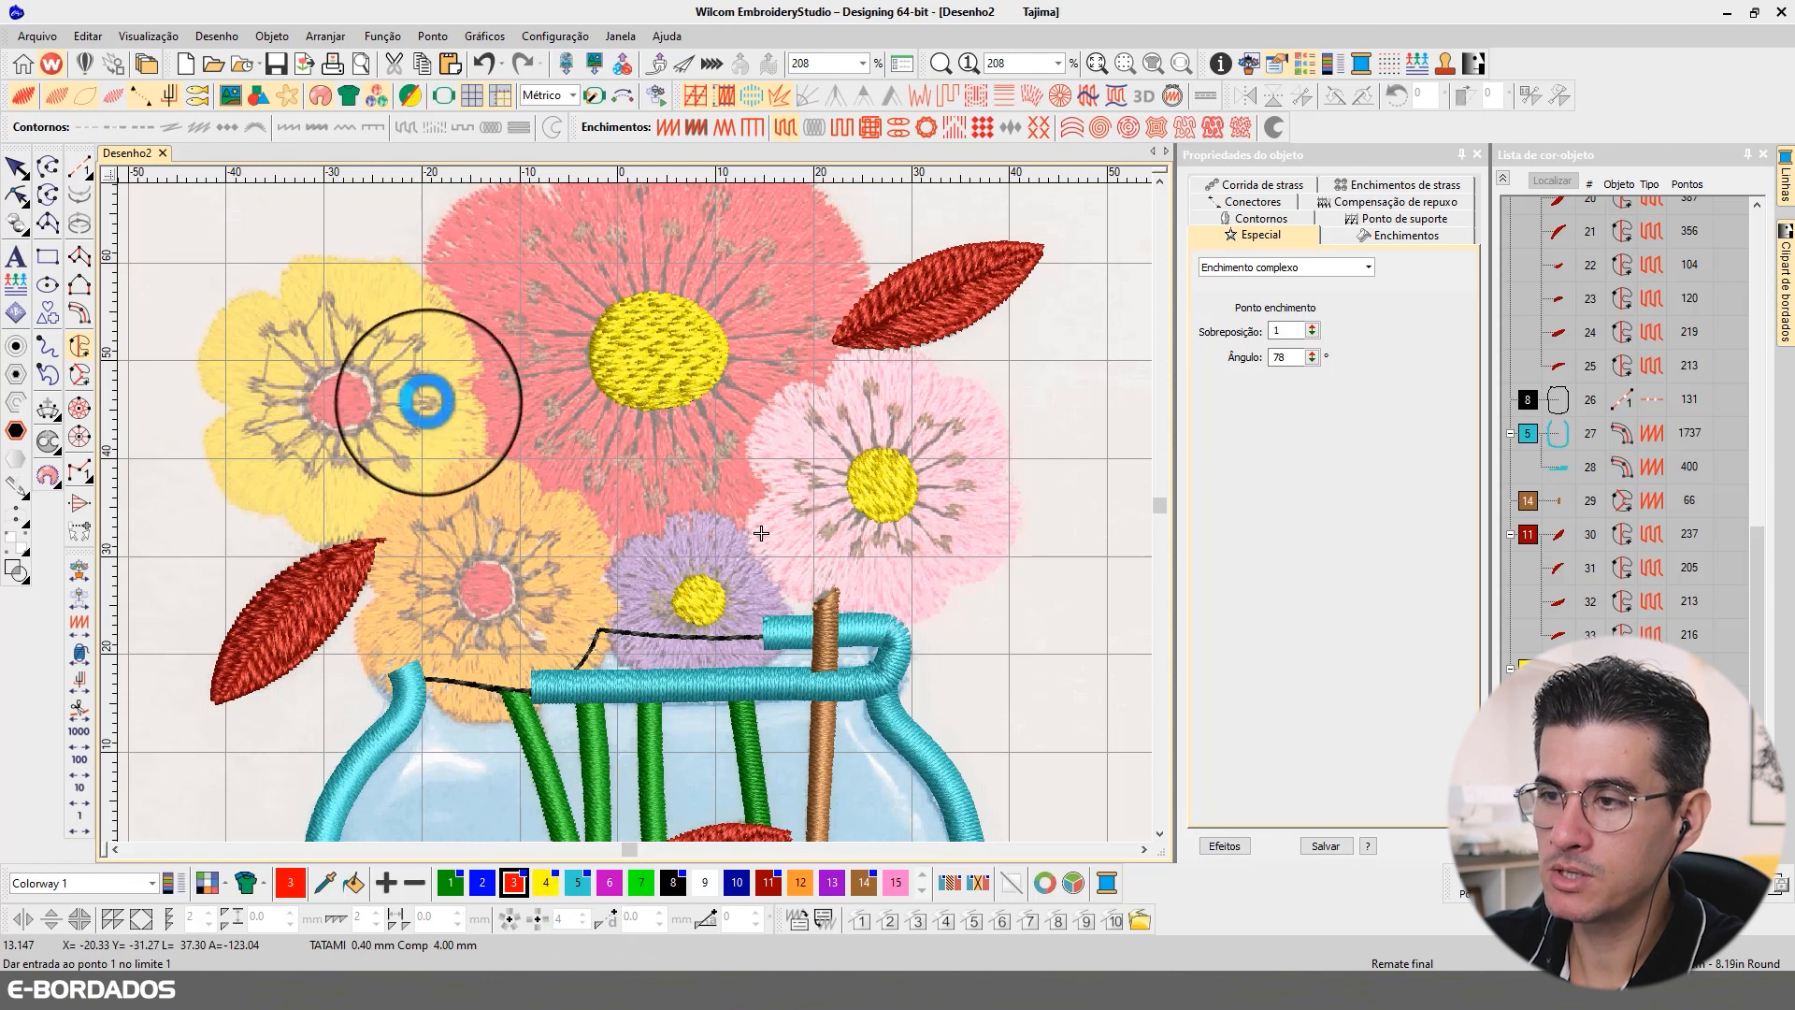
{"action": "left_click", "coordinate": [278, 299]}
{"action": "left_click", "coordinate": [240, 298]}
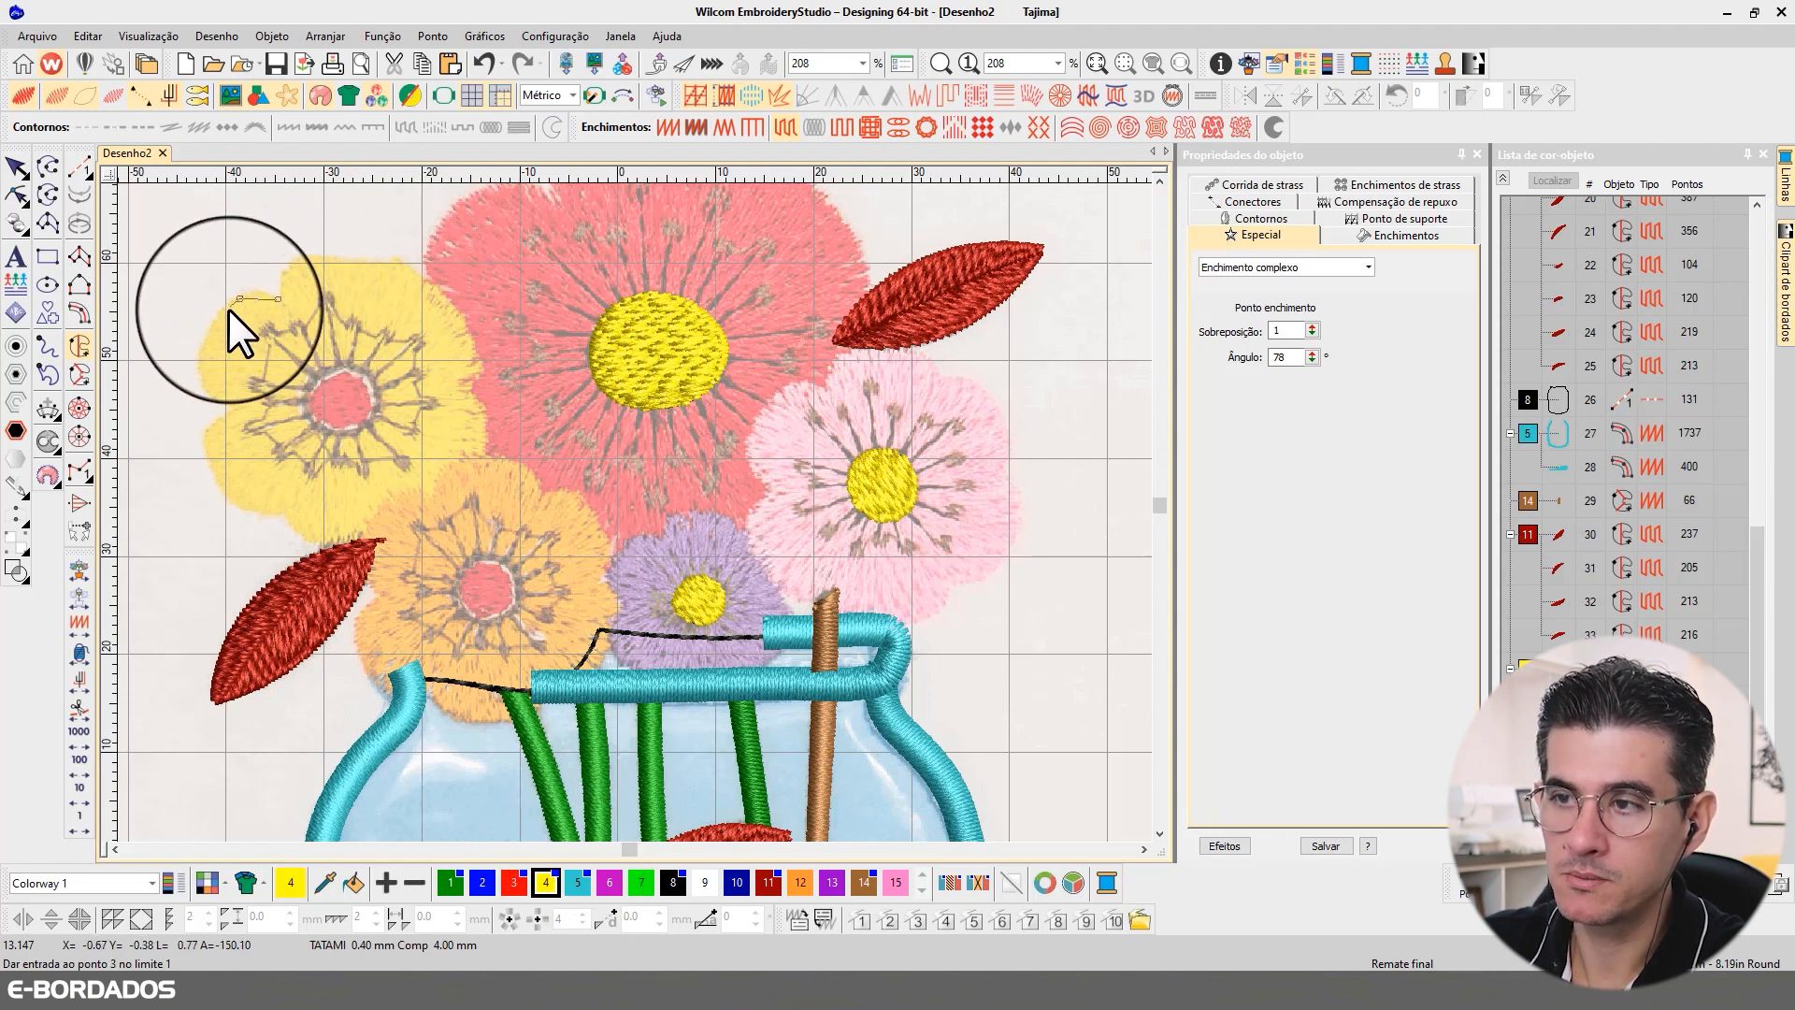
{"action": "left_click", "coordinate": [198, 370]}
{"action": "left_click", "coordinate": [233, 404]}
{"action": "left_click", "coordinate": [208, 457]}
{"action": "left_click", "coordinate": [233, 506]}
{"action": "left_click", "coordinate": [270, 515]}
{"action": "left_click", "coordinate": [291, 508]}
{"action": "left_click", "coordinate": [296, 530]}
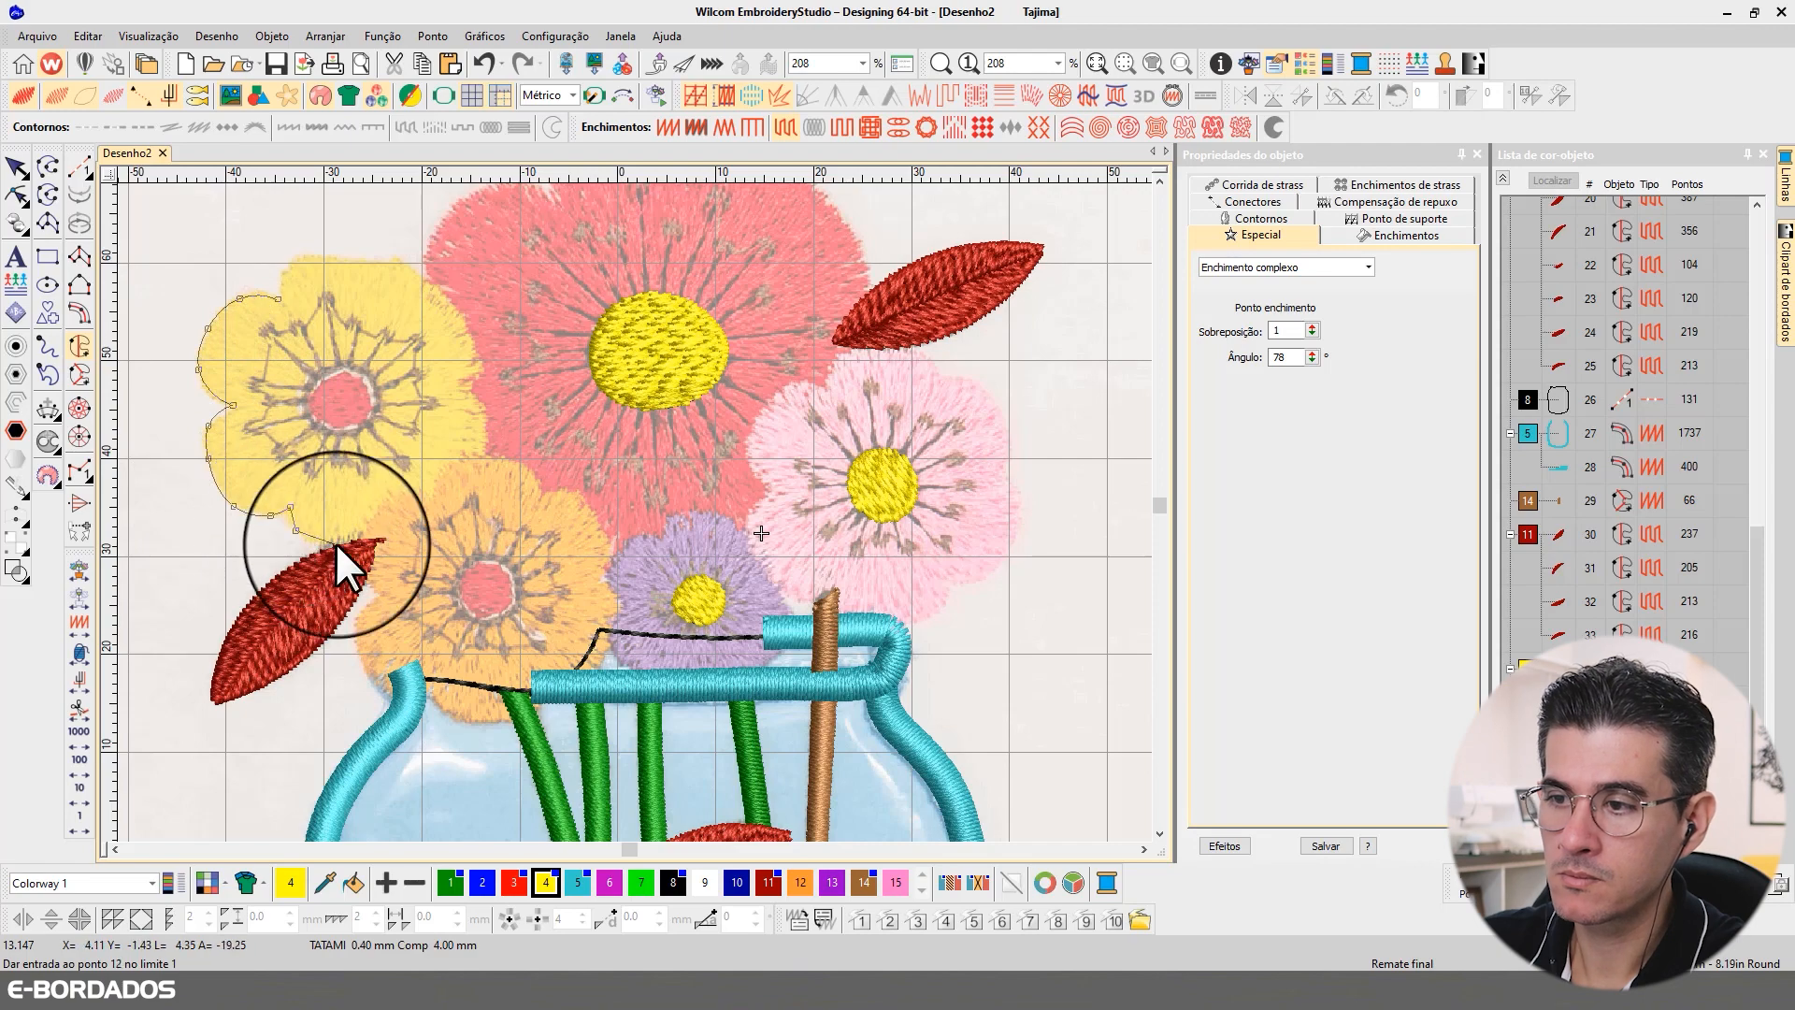
{"action": "left_click", "coordinate": [336, 543]}
{"action": "left_click", "coordinate": [379, 526]}
{"action": "left_click", "coordinate": [399, 506]}
{"action": "left_click", "coordinate": [429, 506]}
{"action": "left_click", "coordinate": [474, 476]}
{"action": "left_click", "coordinate": [488, 429]}
{"action": "left_click", "coordinate": [479, 399]}
{"action": "left_click", "coordinate": [459, 391]}
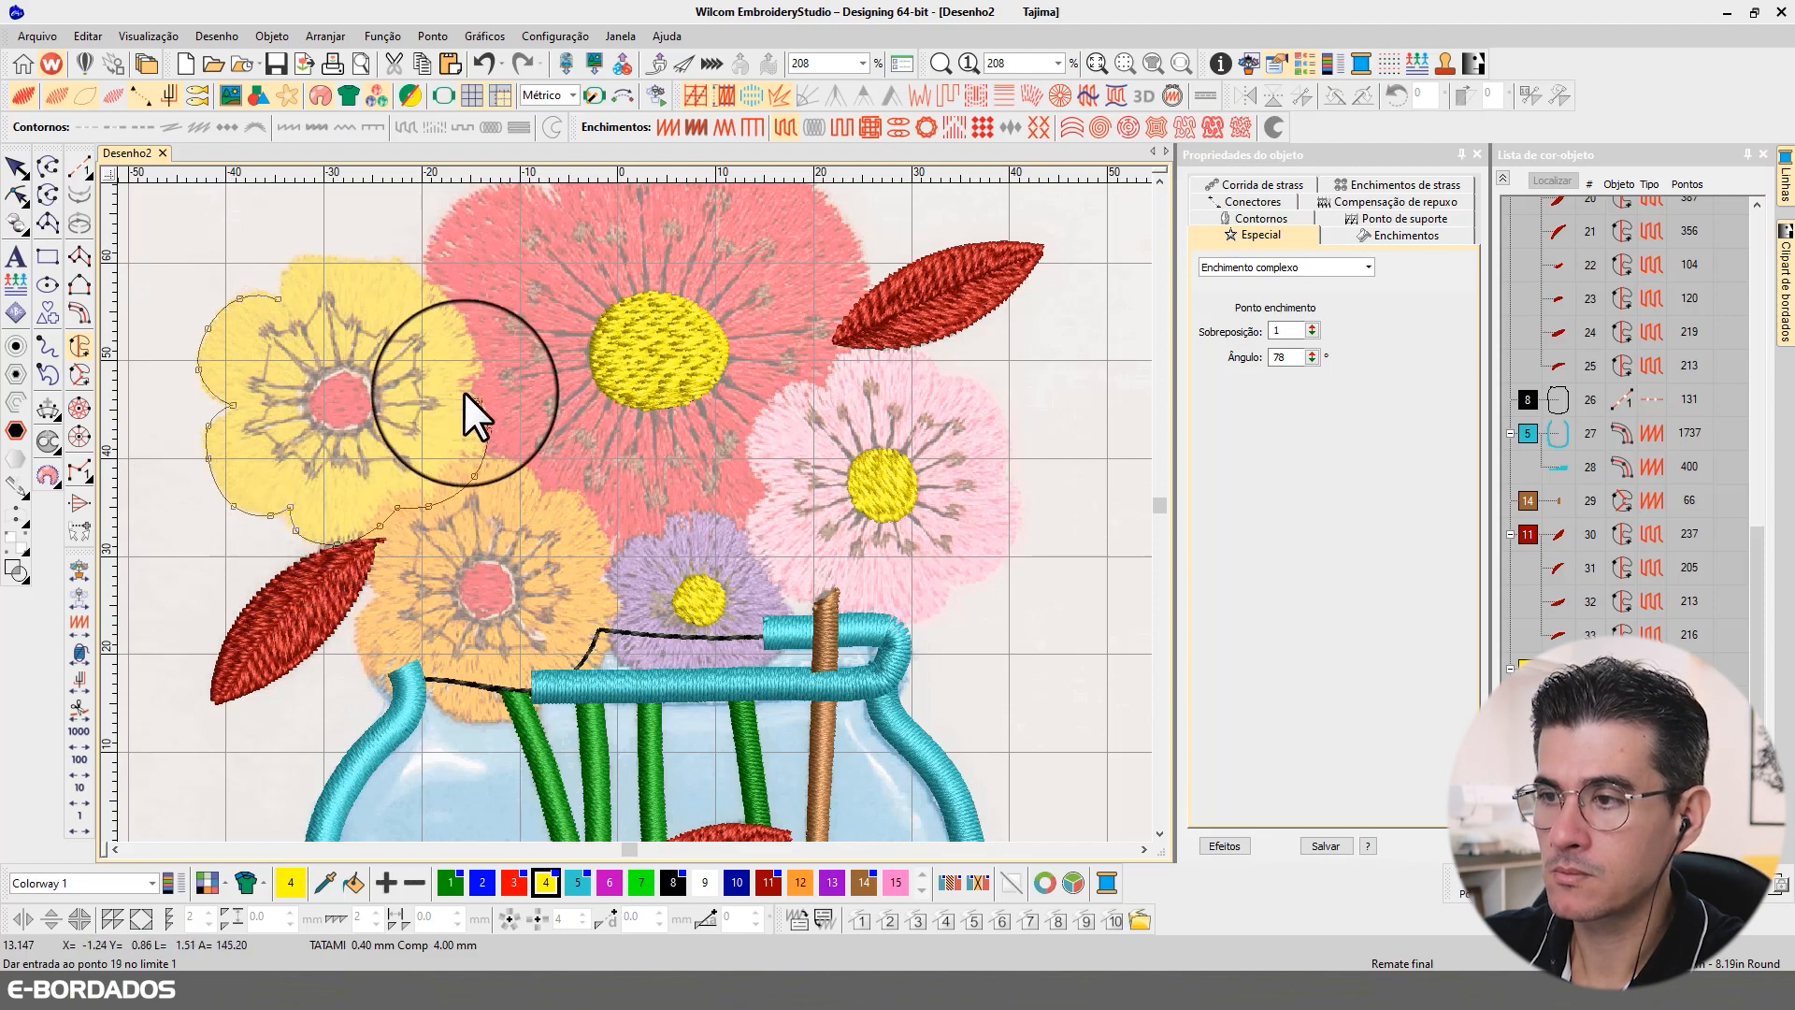
{"action": "left_click", "coordinate": [467, 323]}
{"action": "left_click", "coordinate": [443, 289]}
{"action": "left_click", "coordinate": [419, 287]}
{"action": "left_click", "coordinate": [404, 268]}
{"action": "left_click", "coordinate": [378, 253]}
{"action": "left_click", "coordinate": [343, 253]}
{"action": "left_click", "coordinate": [311, 260]}
{"action": "left_click", "coordinate": [287, 277]}
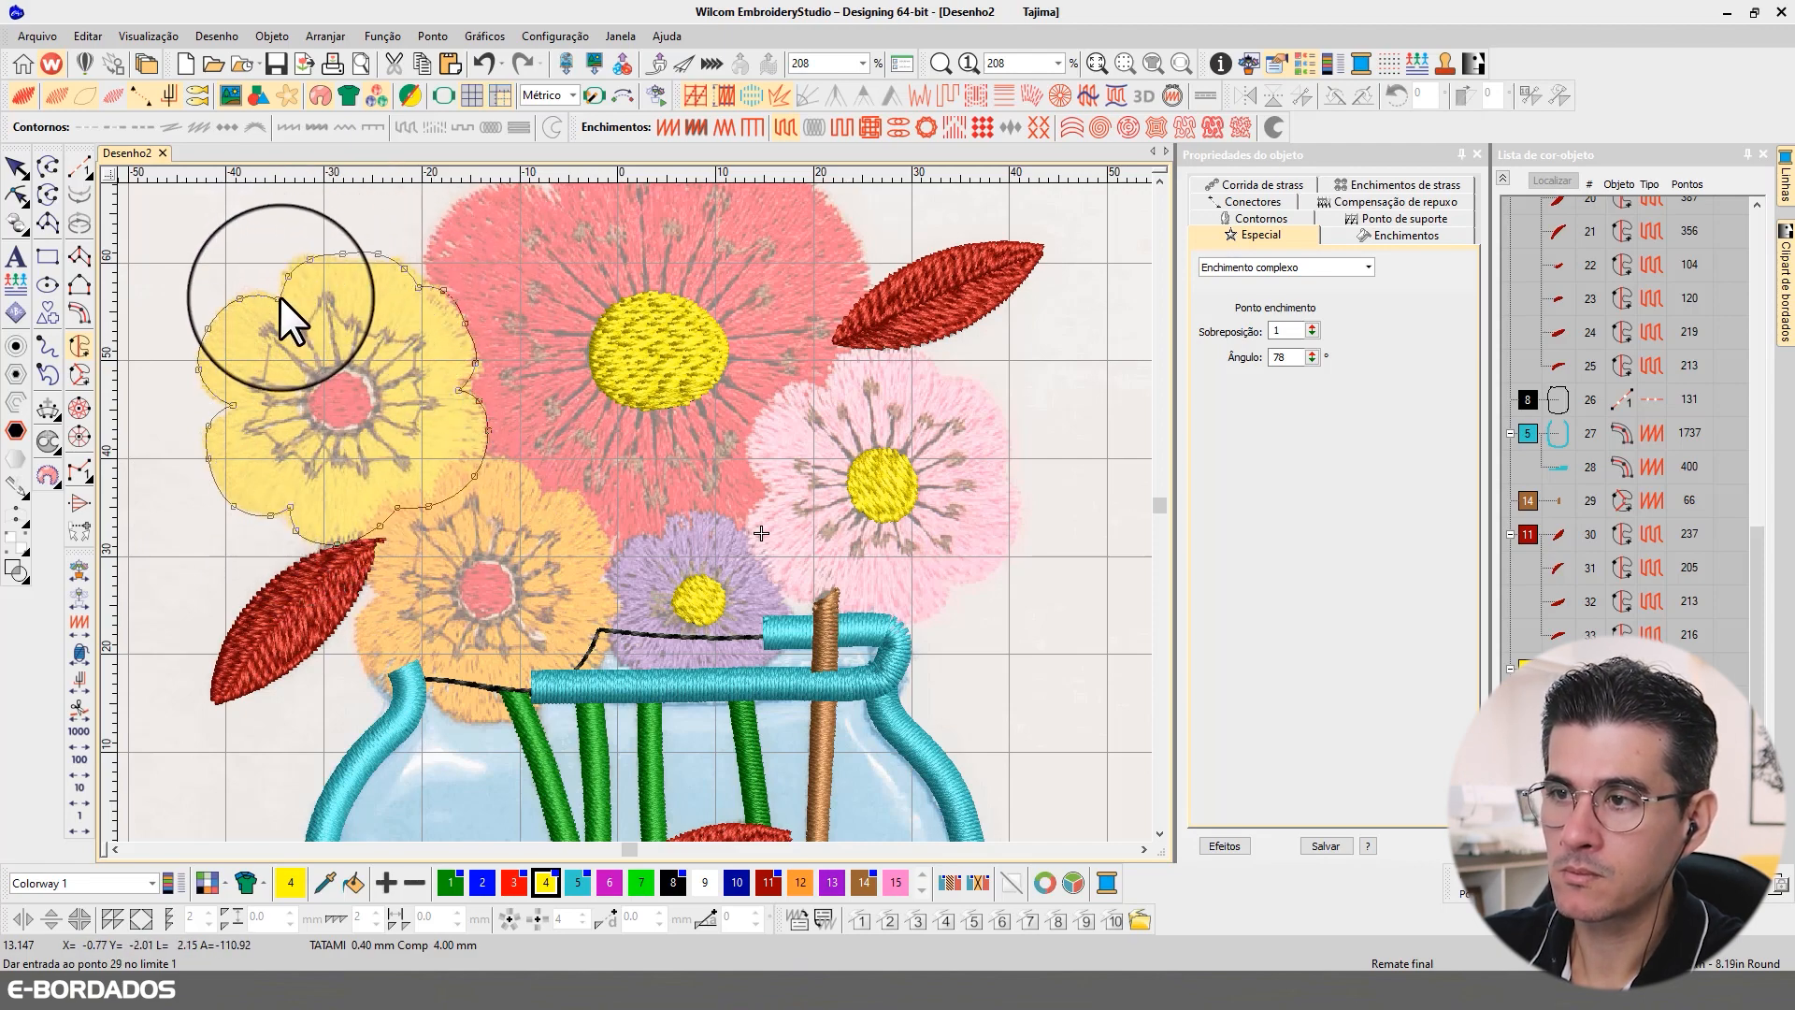
{"action": "left_click", "coordinate": [279, 296]}
{"action": "key", "text": "Return"}
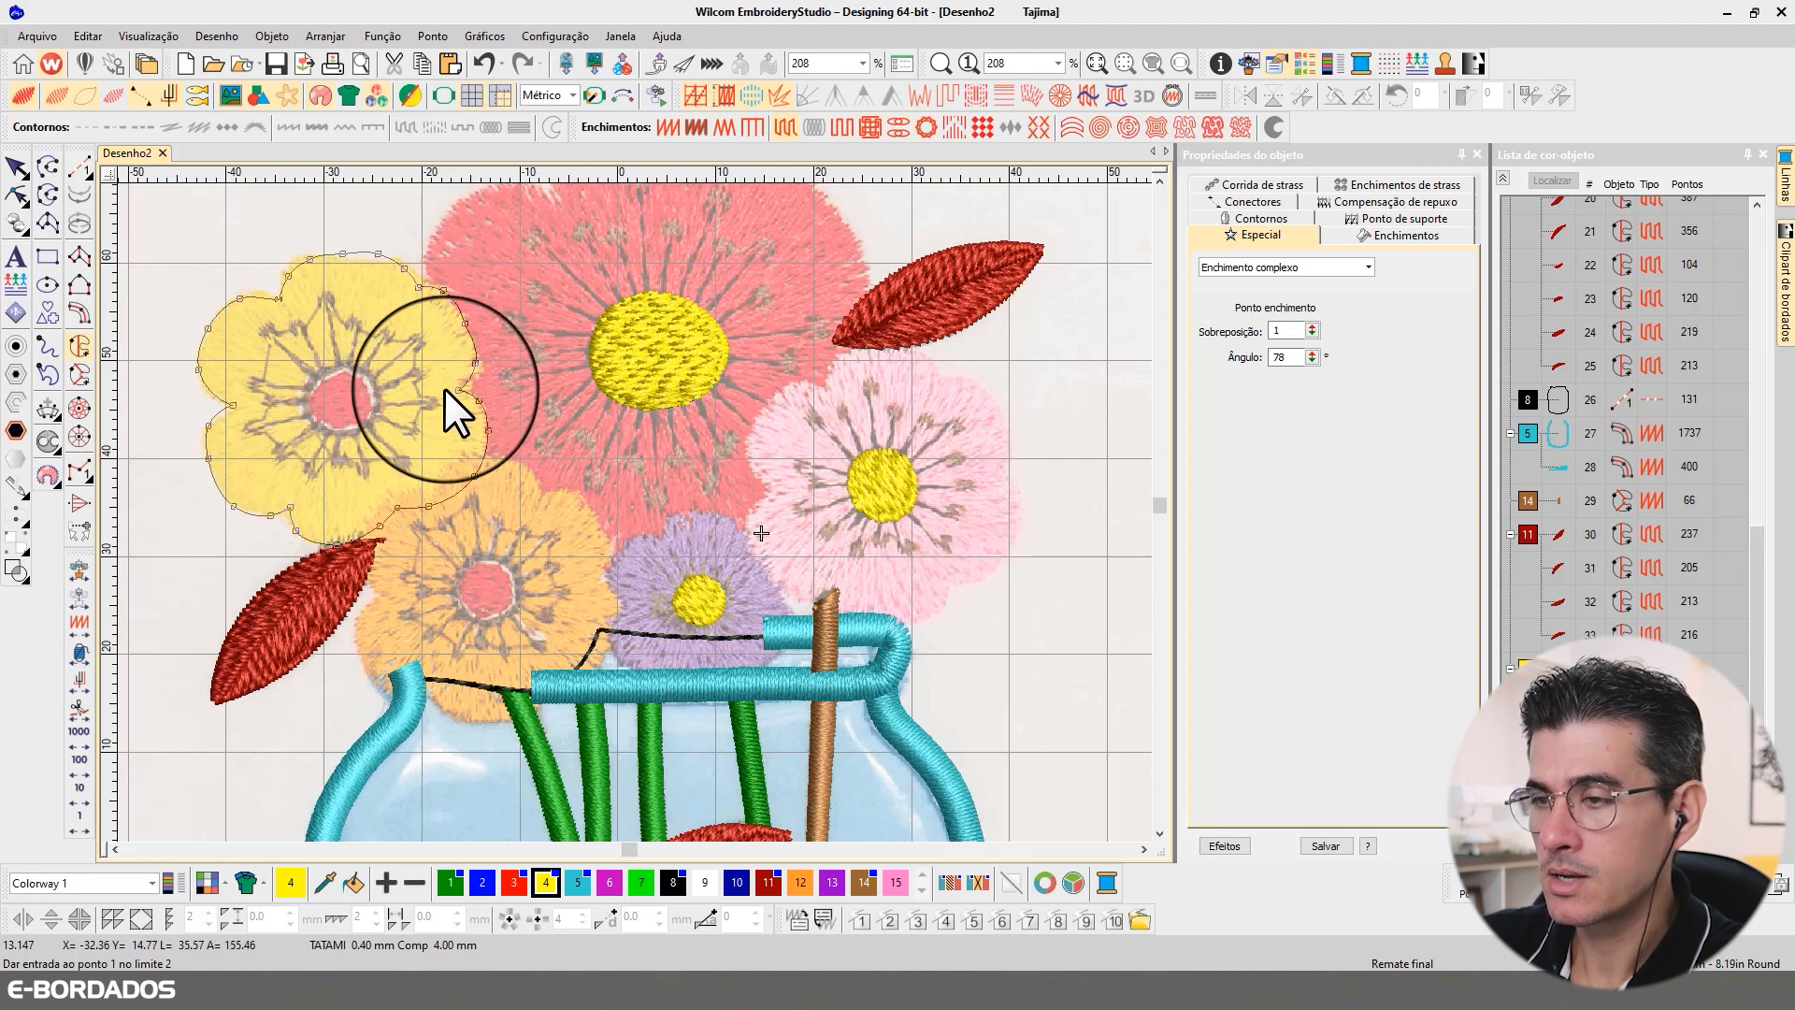
Step: Trace a hole boundary around the yellow flower's centre and generate the petal fill
{"action": "left_click", "coordinate": [321, 372]}
{"action": "left_click", "coordinate": [302, 396]}
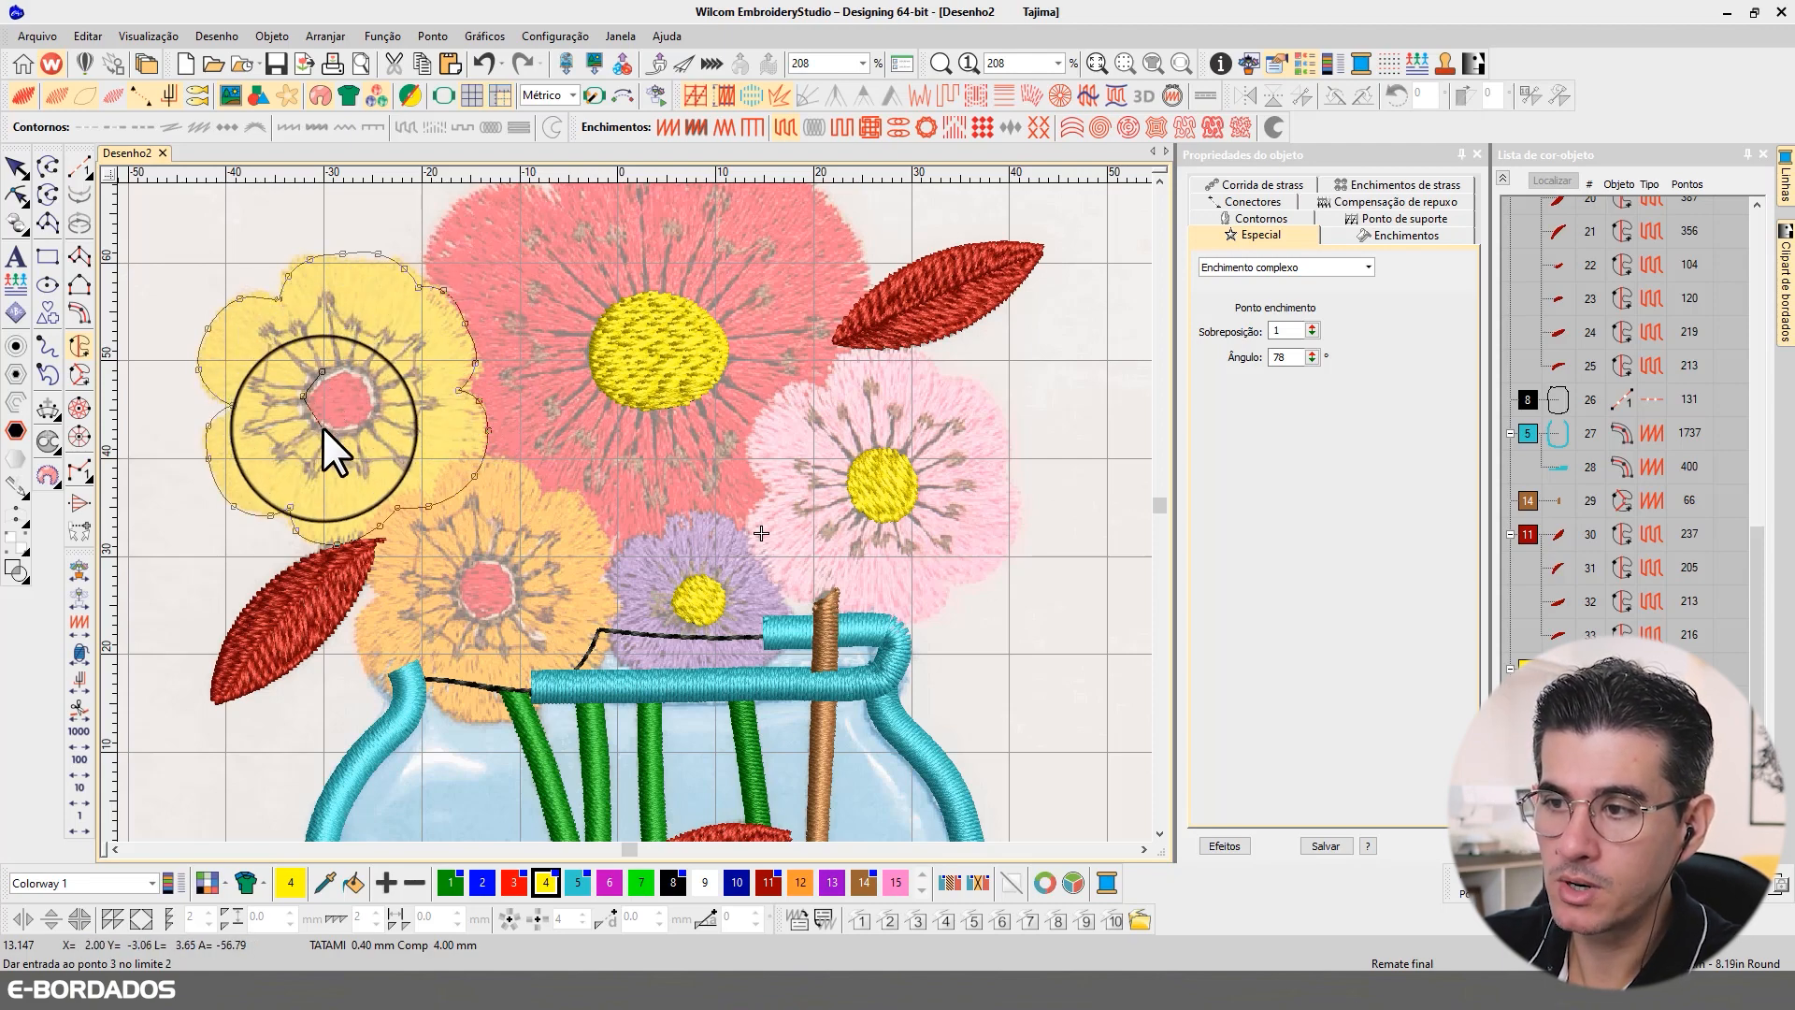
{"action": "left_click", "coordinate": [324, 432]}
{"action": "left_click", "coordinate": [372, 422]}
{"action": "left_click", "coordinate": [376, 385]}
{"action": "left_click", "coordinate": [354, 366]}
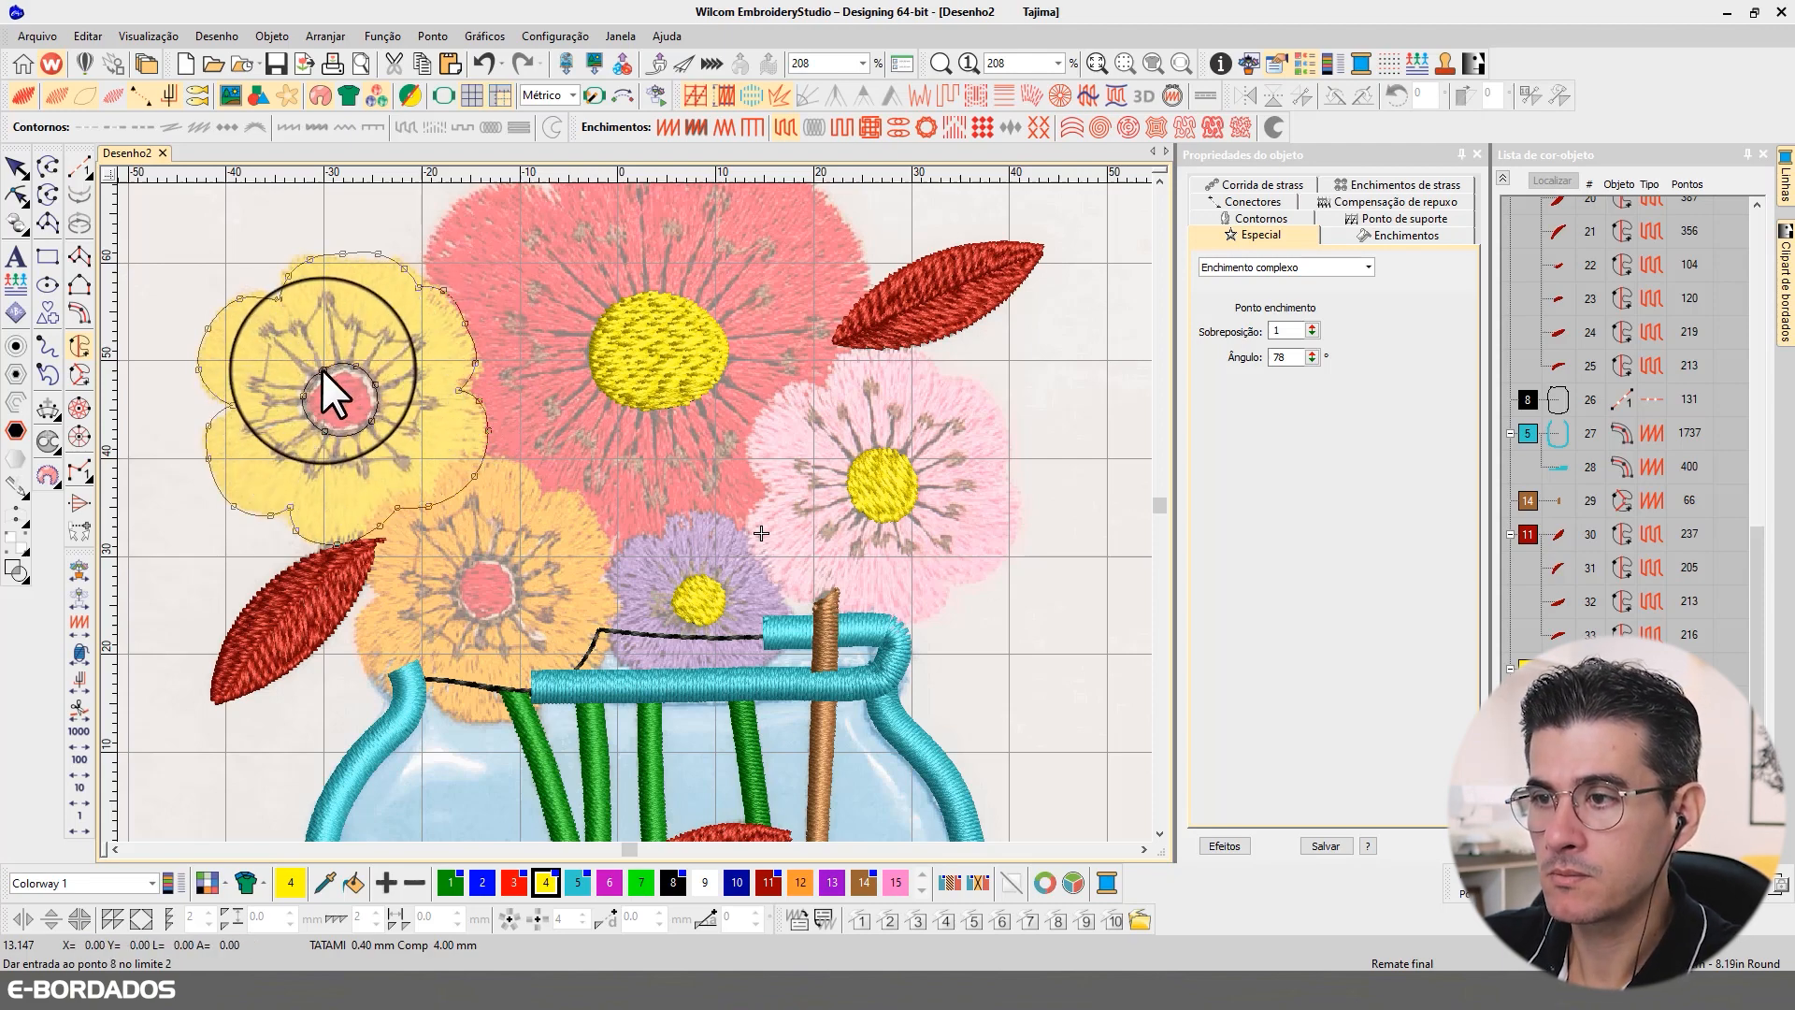
{"action": "key", "text": "Return"}
{"action": "key", "text": "Return"}
{"action": "key", "text": "Return"}
{"action": "key", "text": "Return"}
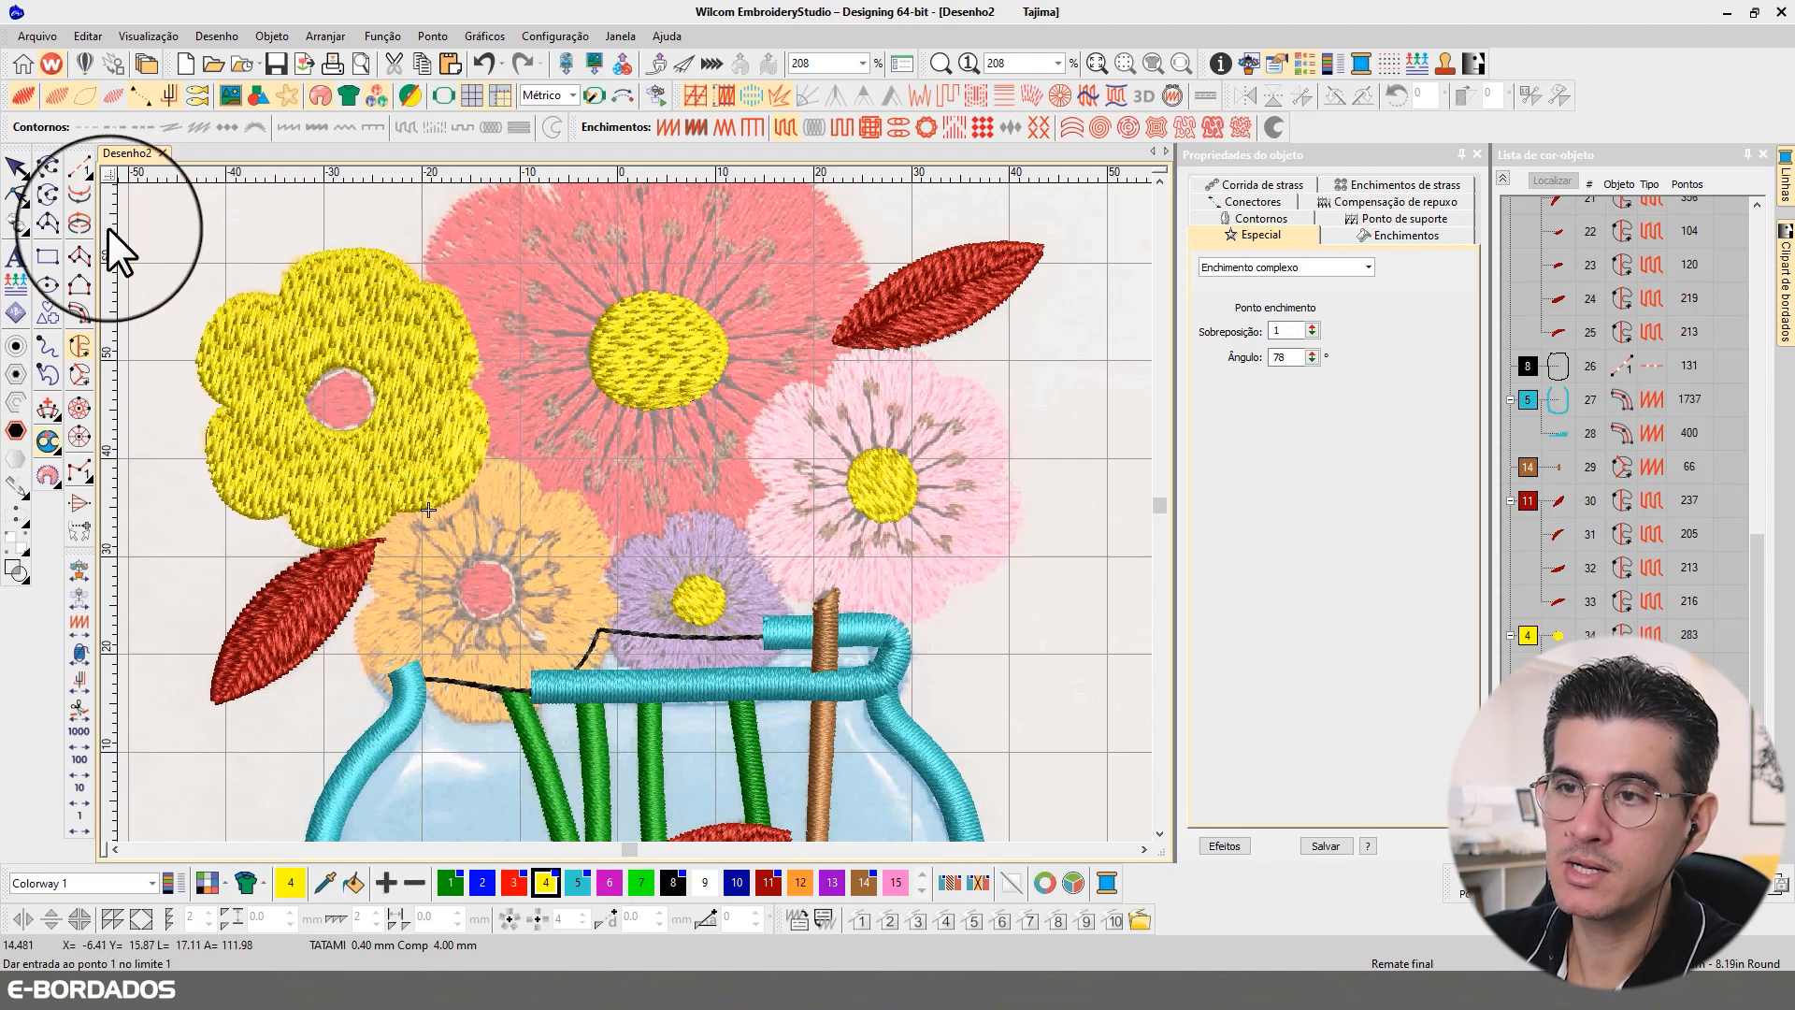
Step: Select the new yellow flower fill and hide it to uncover the reference
{"action": "left_click", "coordinate": [16, 167]}
{"action": "left_click", "coordinate": [356, 341]}
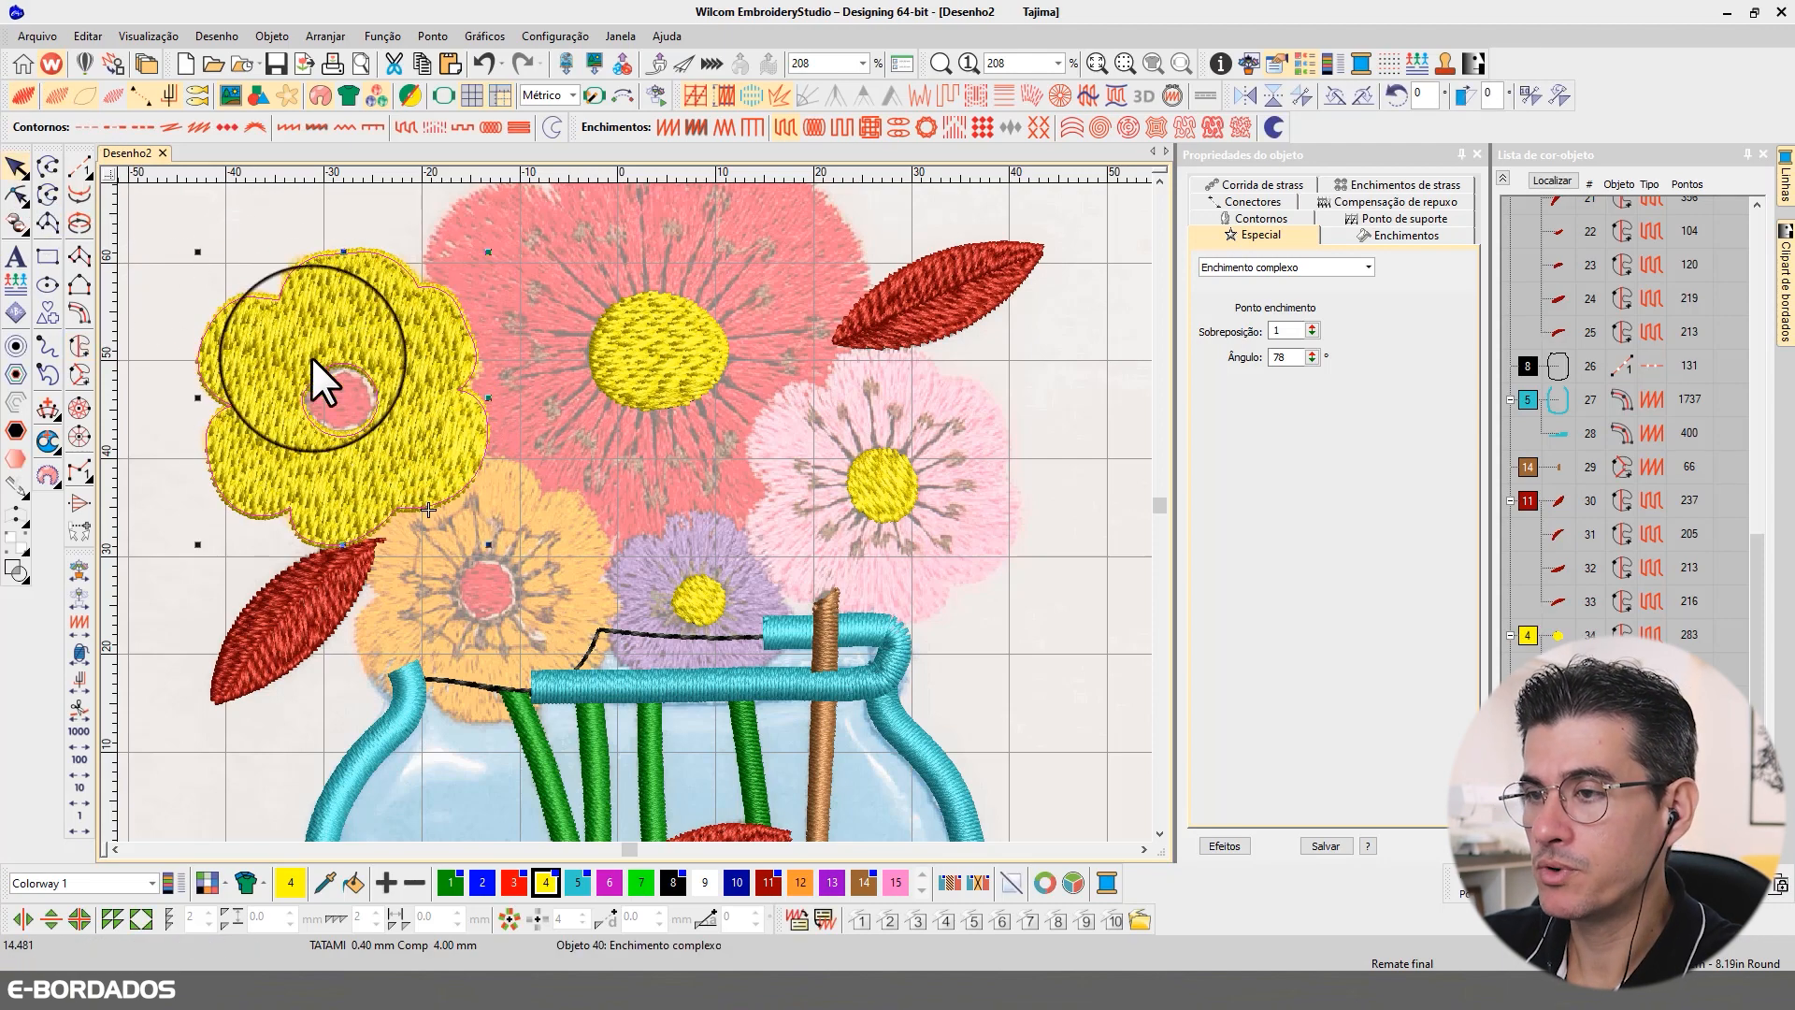
{"action": "key", "text": "Escape"}
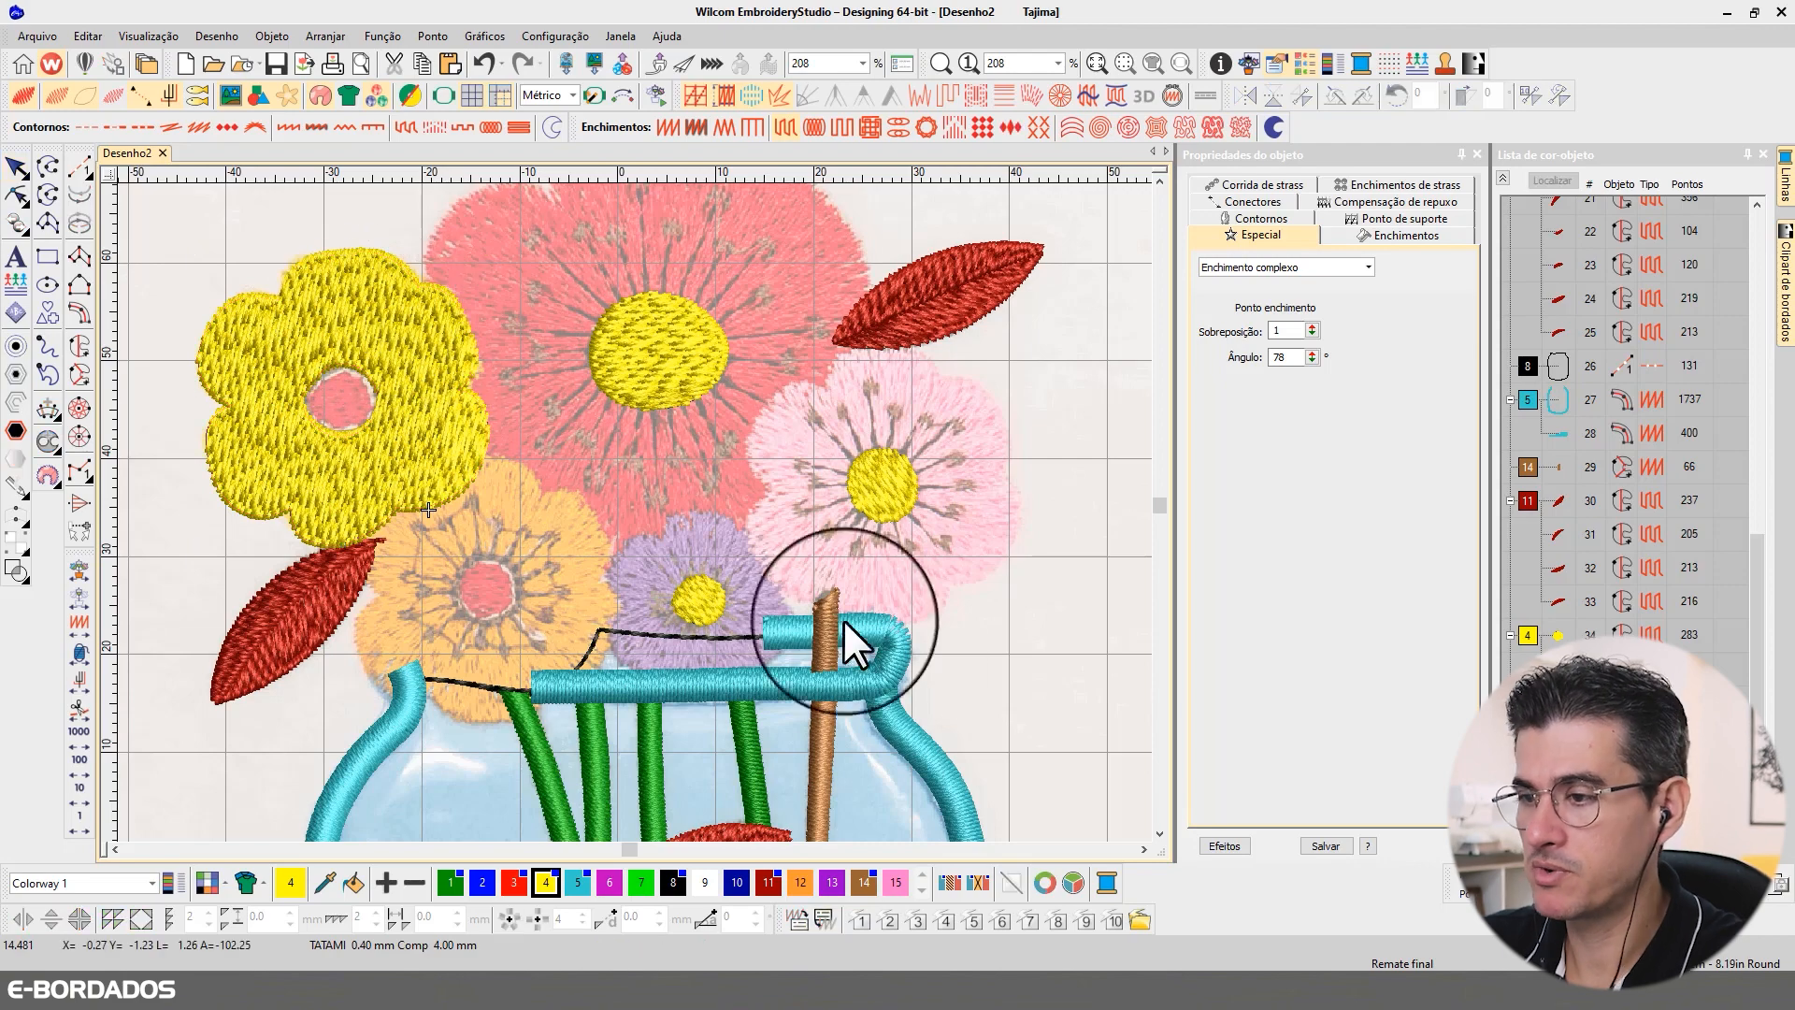
{"action": "left_click", "coordinate": [1160, 833]}
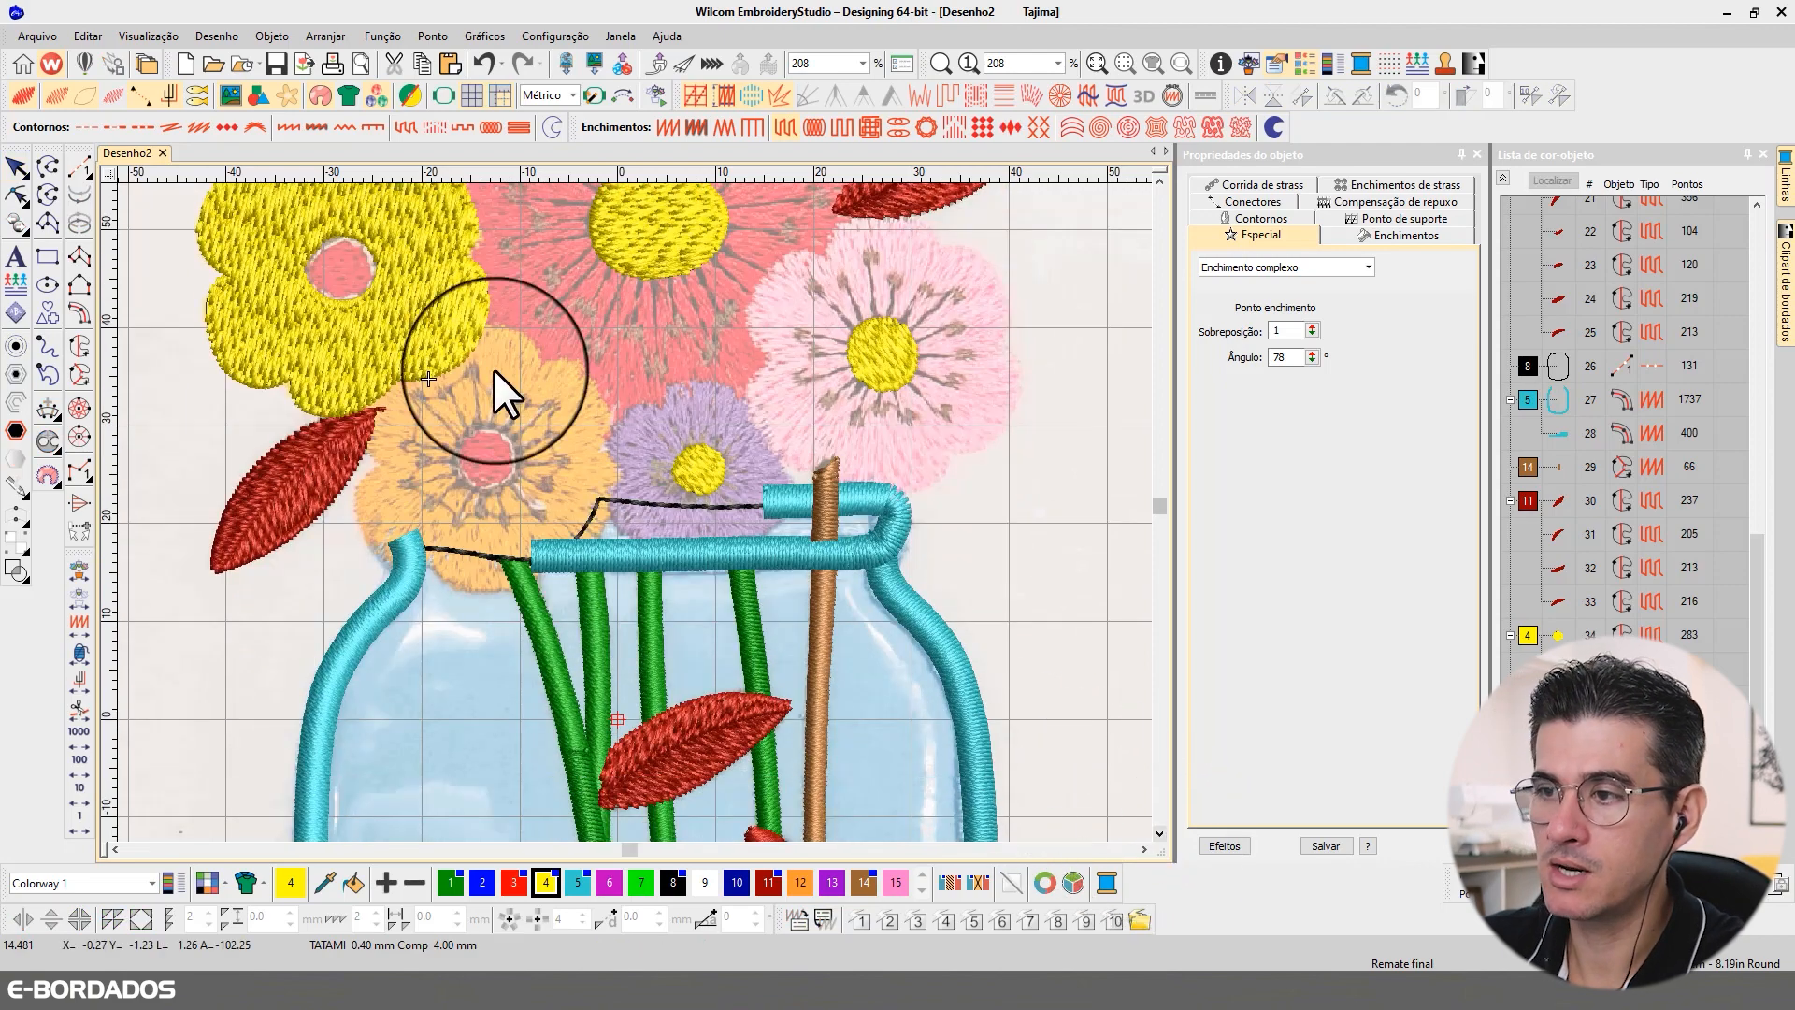
{"action": "left_click", "coordinate": [432, 297]}
{"action": "right_click", "coordinate": [436, 294]}
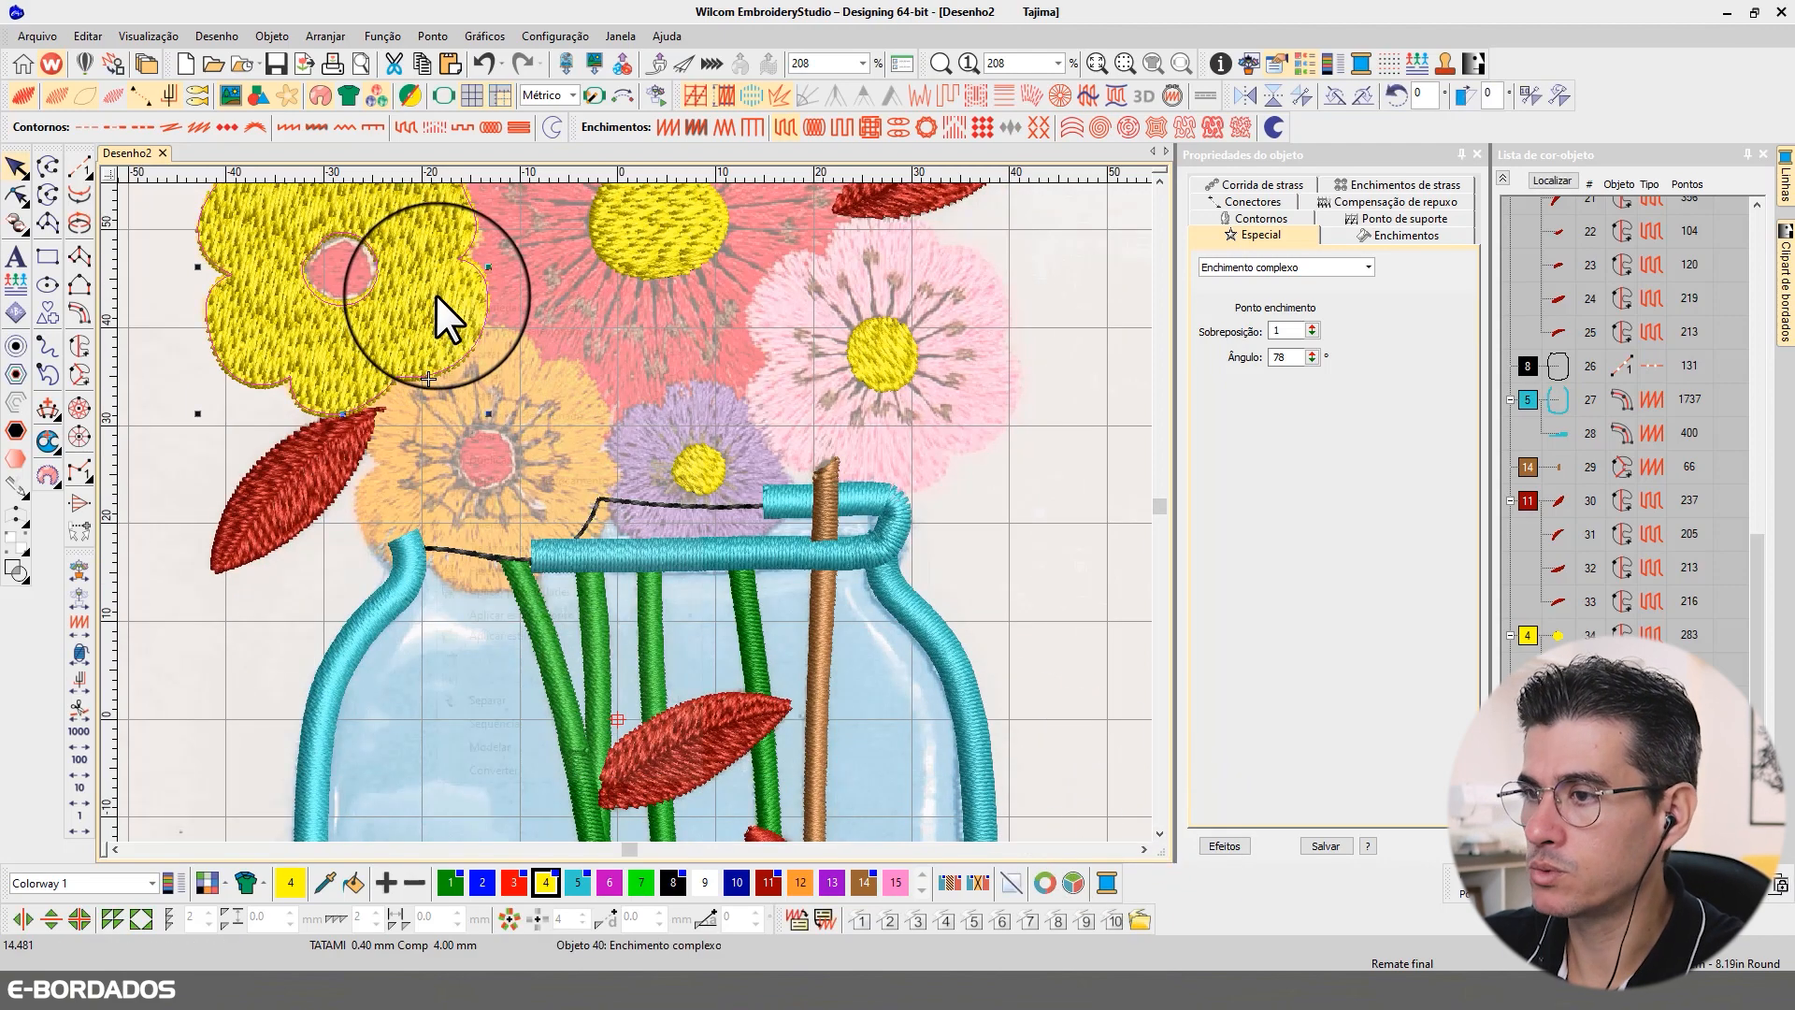
{"action": "left_click", "coordinate": [434, 284]}
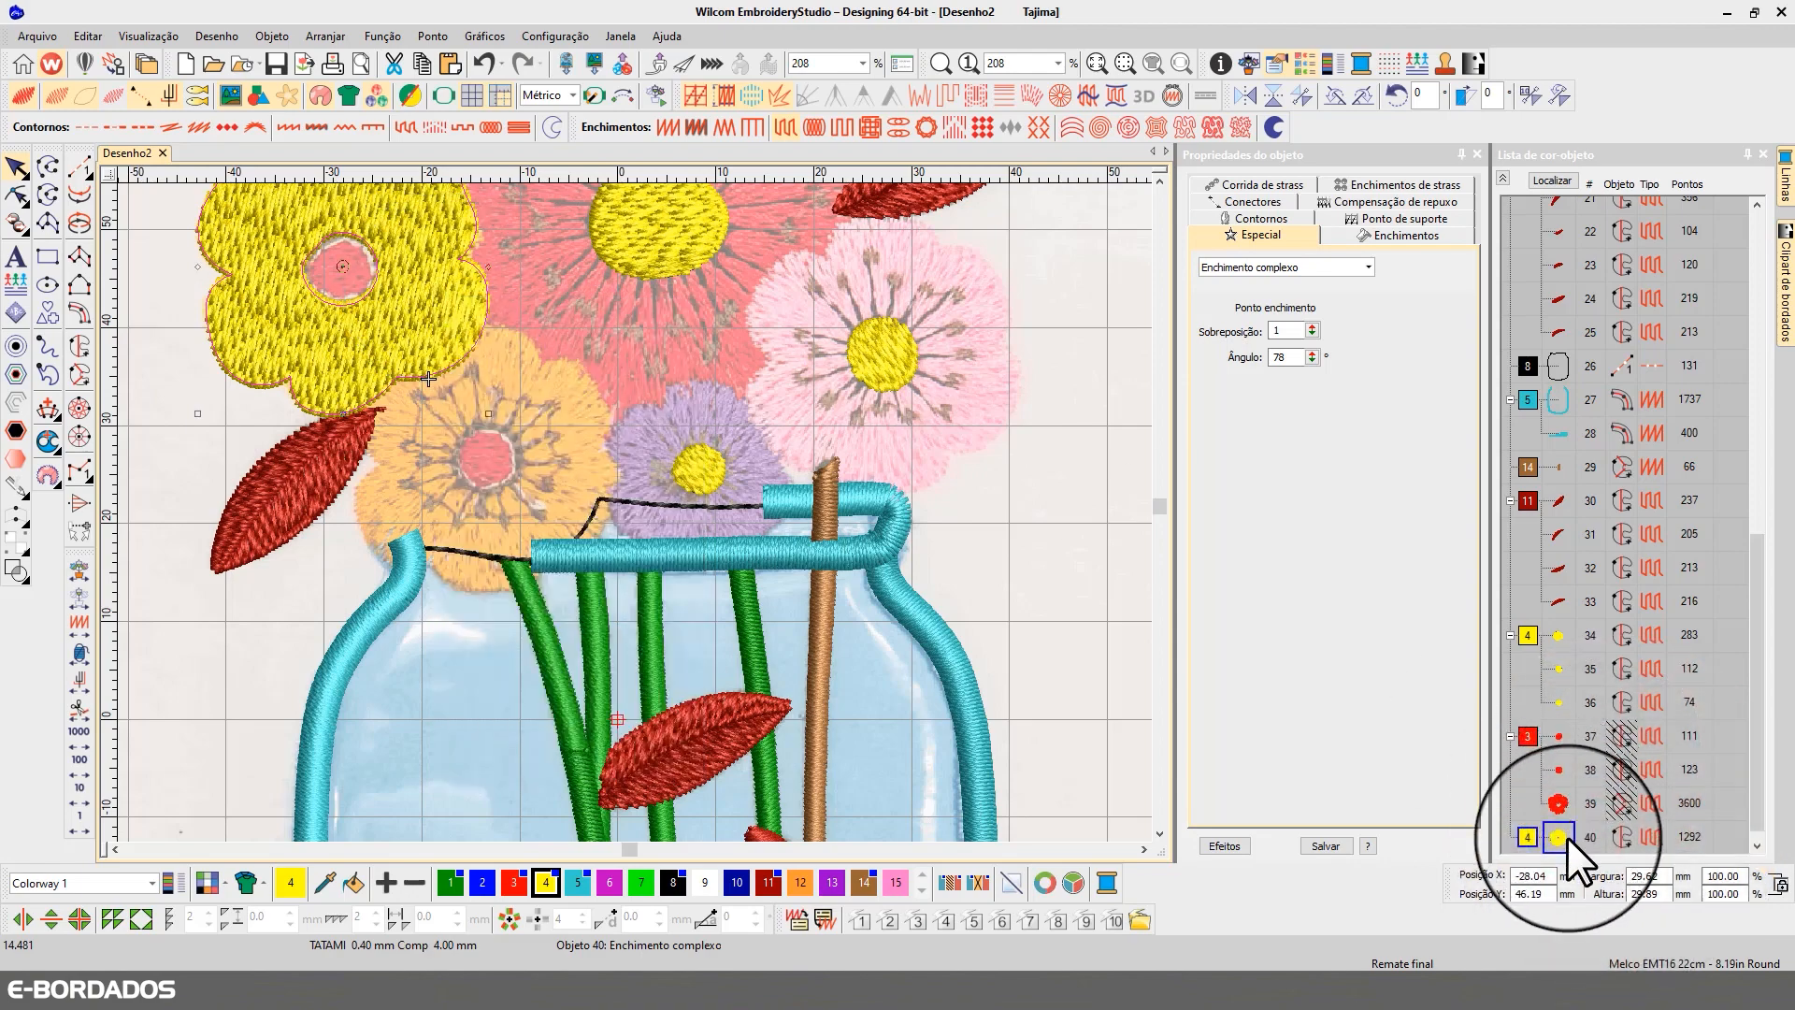
{"action": "right_click", "coordinate": [1567, 838]}
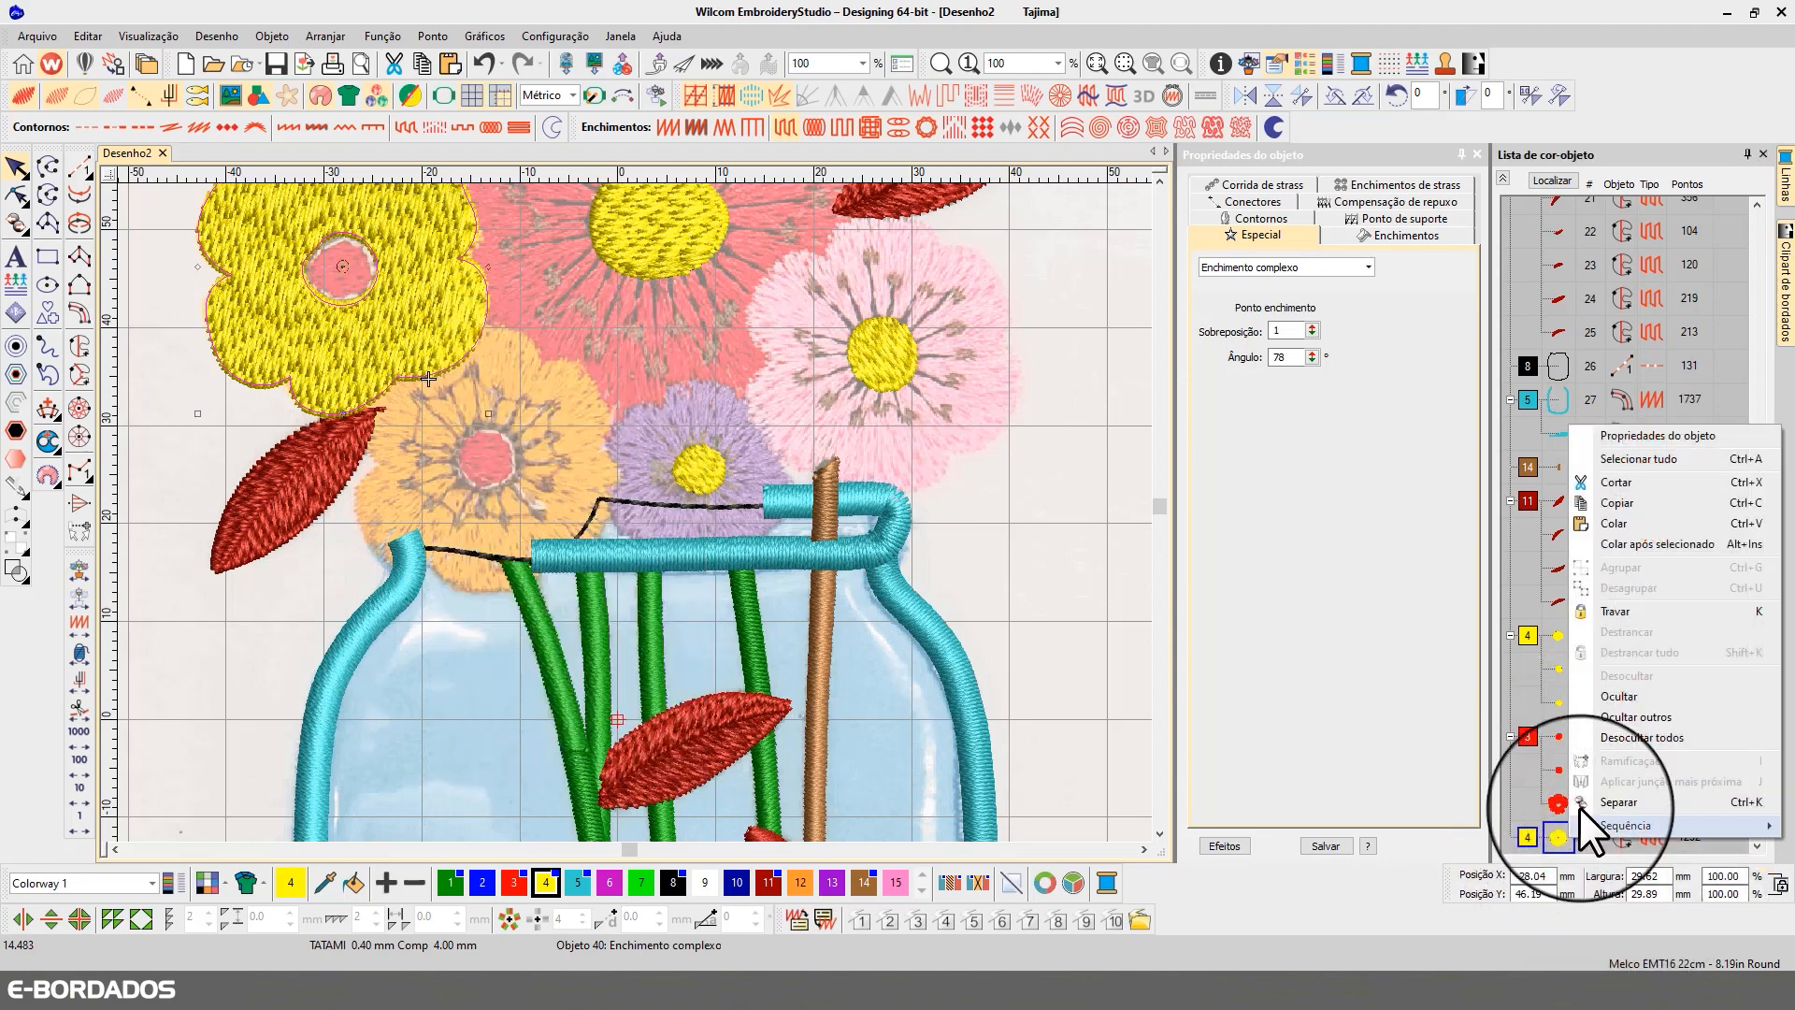
{"action": "left_click", "coordinate": [1618, 698]}
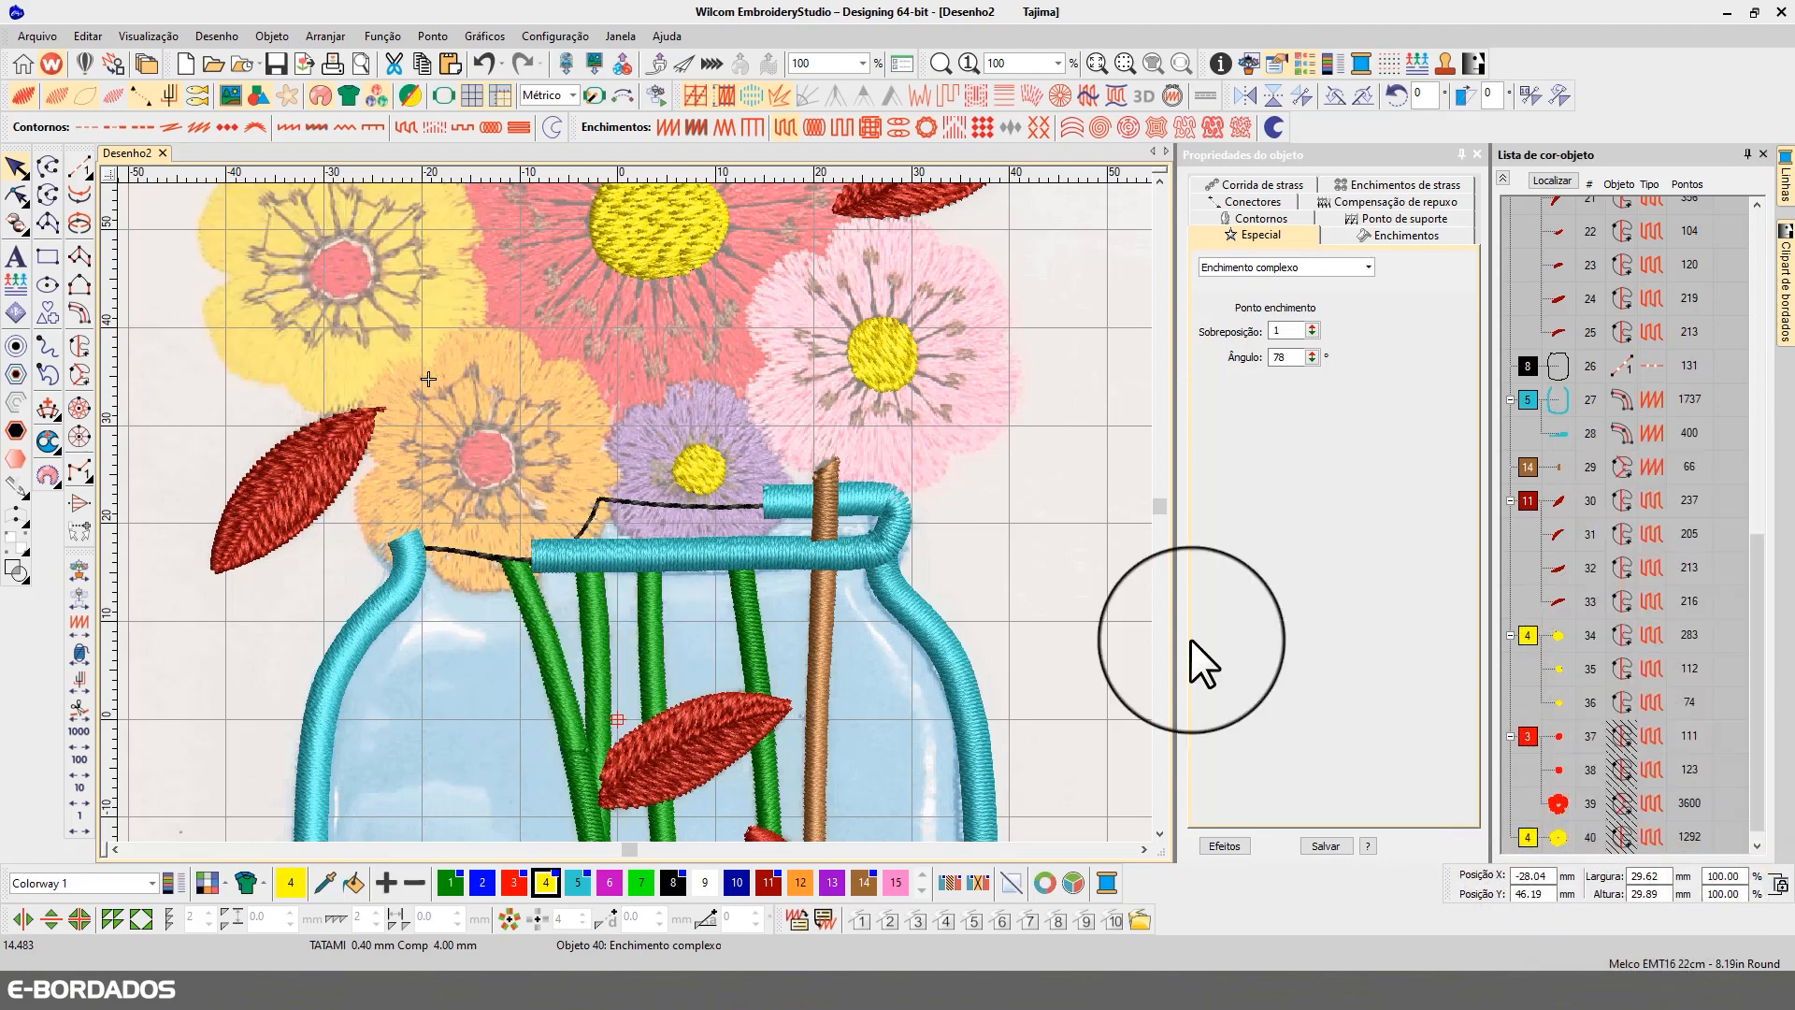
Step: Trace the outer outline of the orange flower's petals over the jar rim as a new complex fill
{"action": "left_click", "coordinate": [79, 343]}
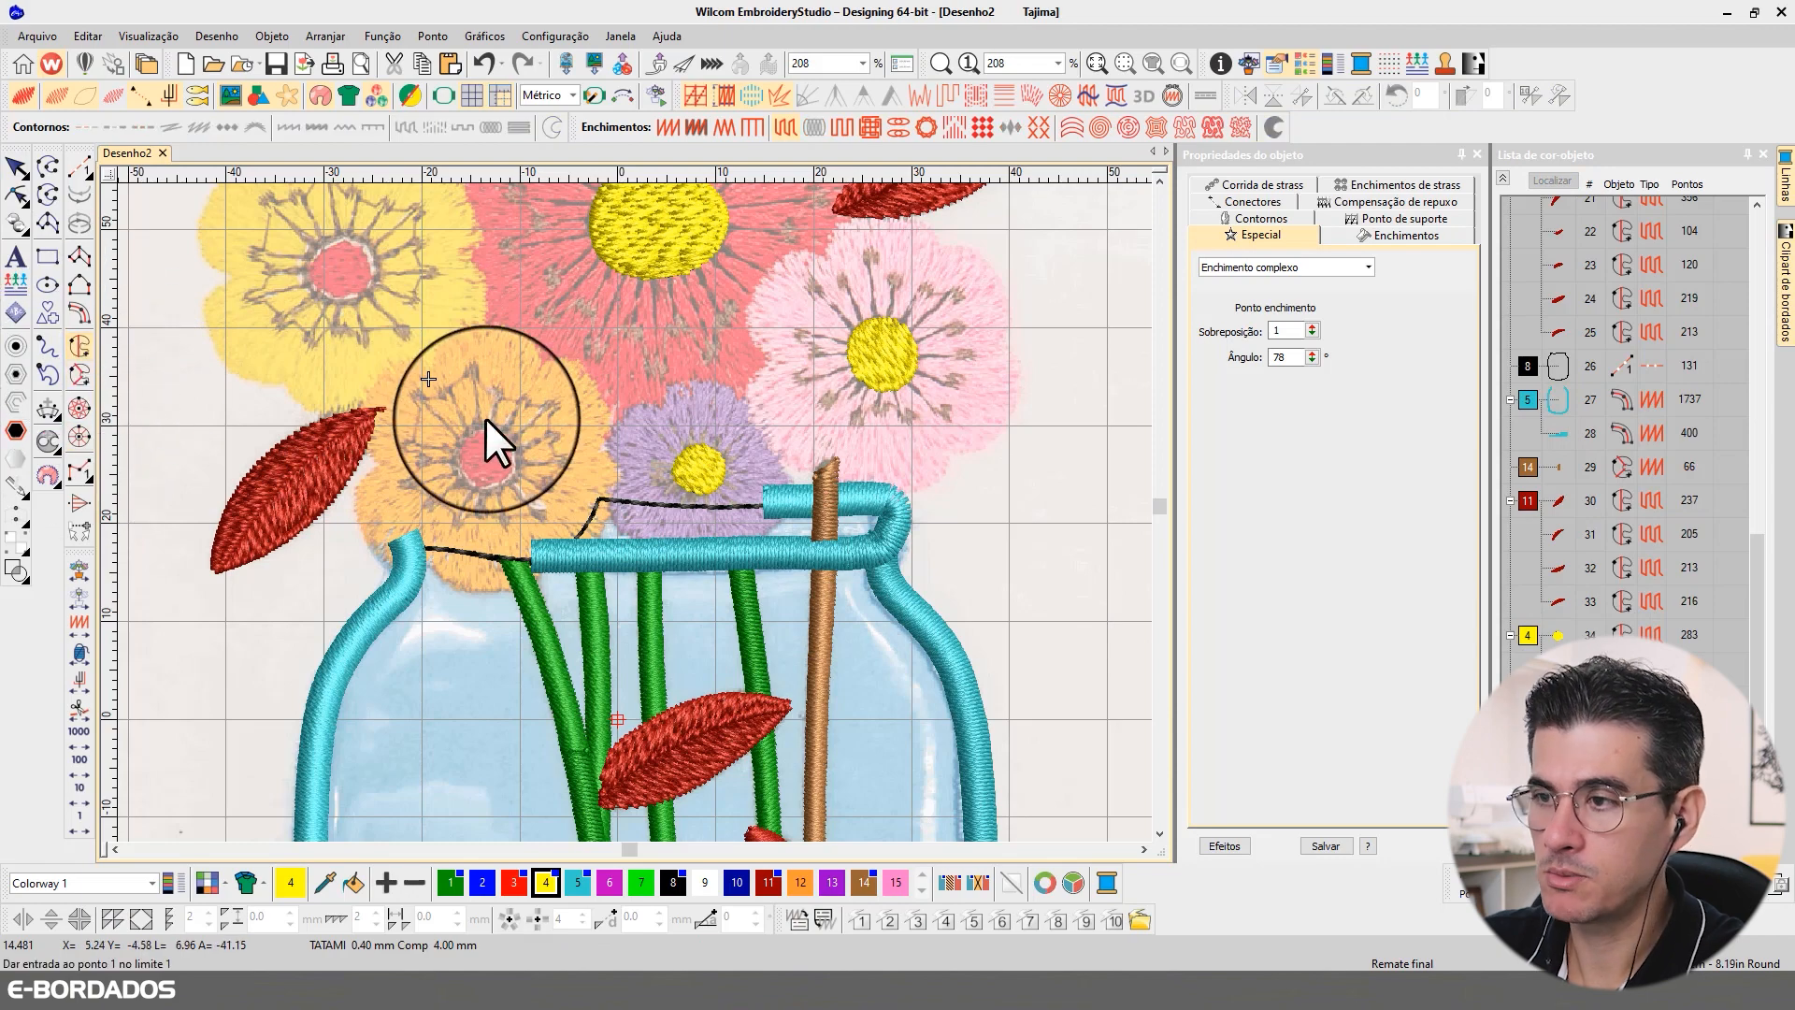
{"action": "left_click", "coordinate": [427, 363]}
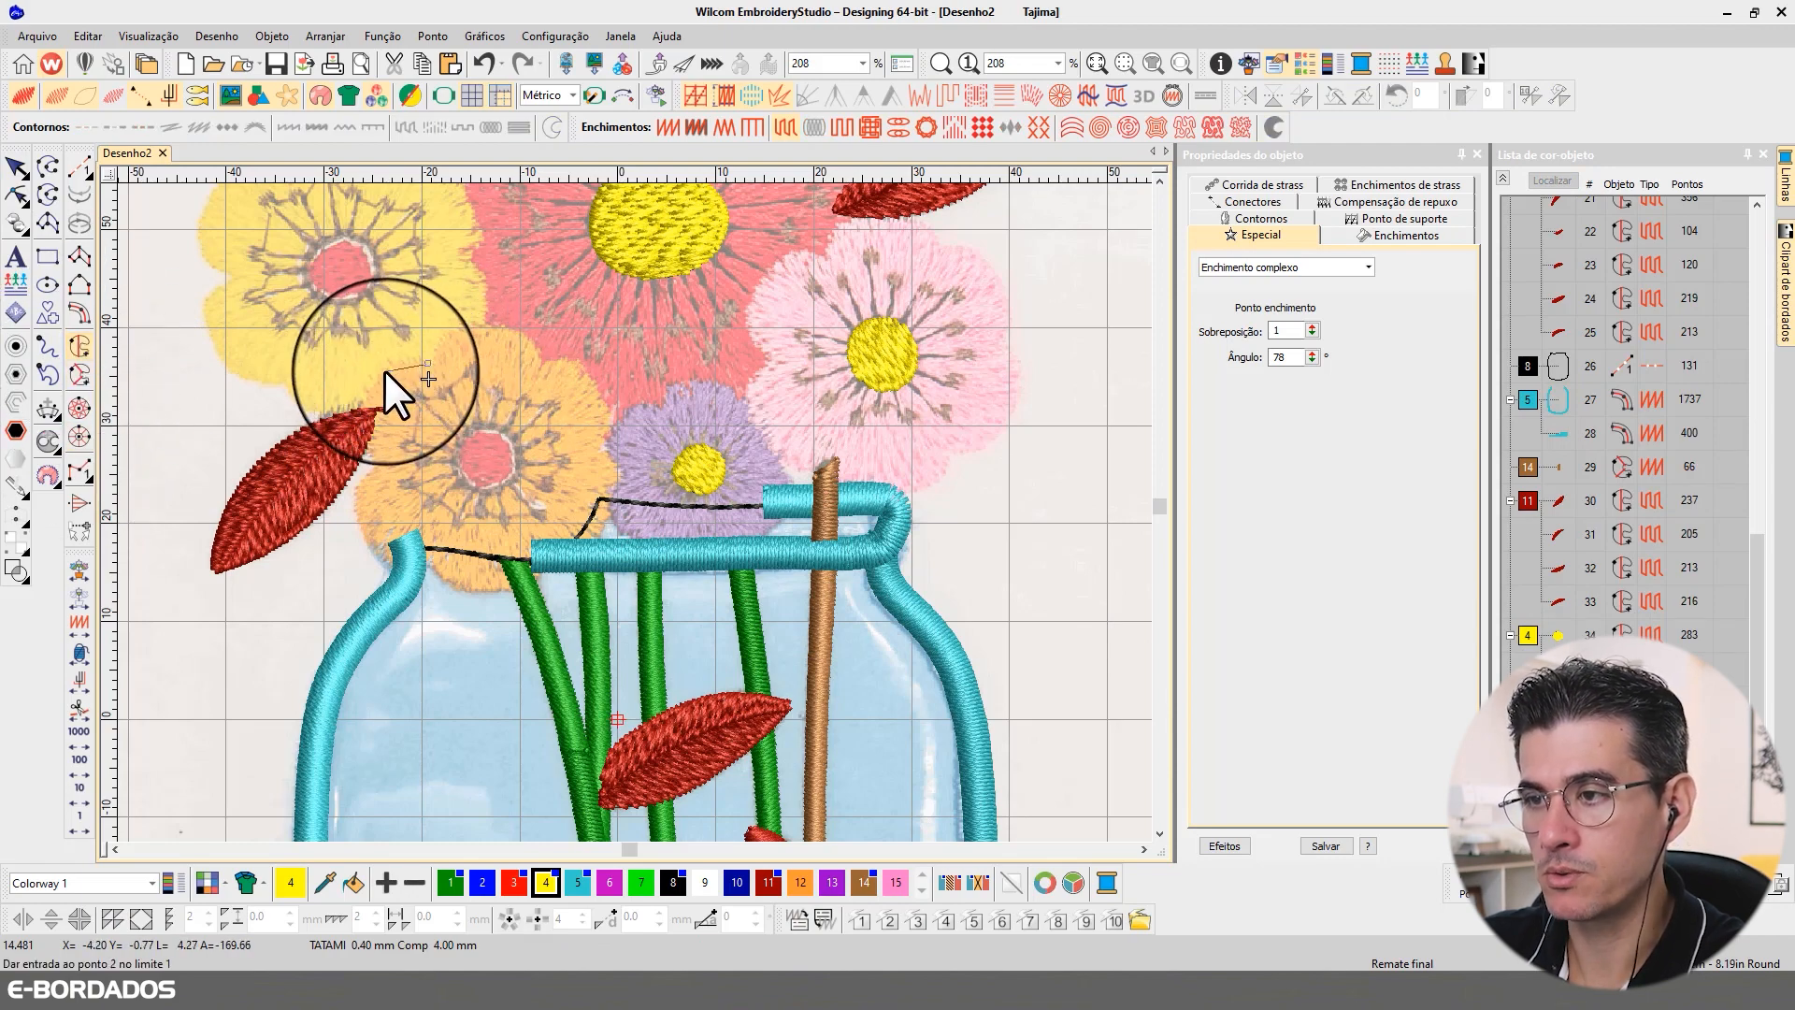
{"action": "left_click", "coordinate": [387, 373]}
{"action": "left_click", "coordinate": [362, 405]}
{"action": "left_click", "coordinate": [362, 435]}
{"action": "left_click", "coordinate": [376, 460]}
{"action": "left_click", "coordinate": [358, 500]}
{"action": "right_click", "coordinate": [459, 584]}
{"action": "right_click", "coordinate": [523, 585]}
{"action": "right_click", "coordinate": [544, 566]}
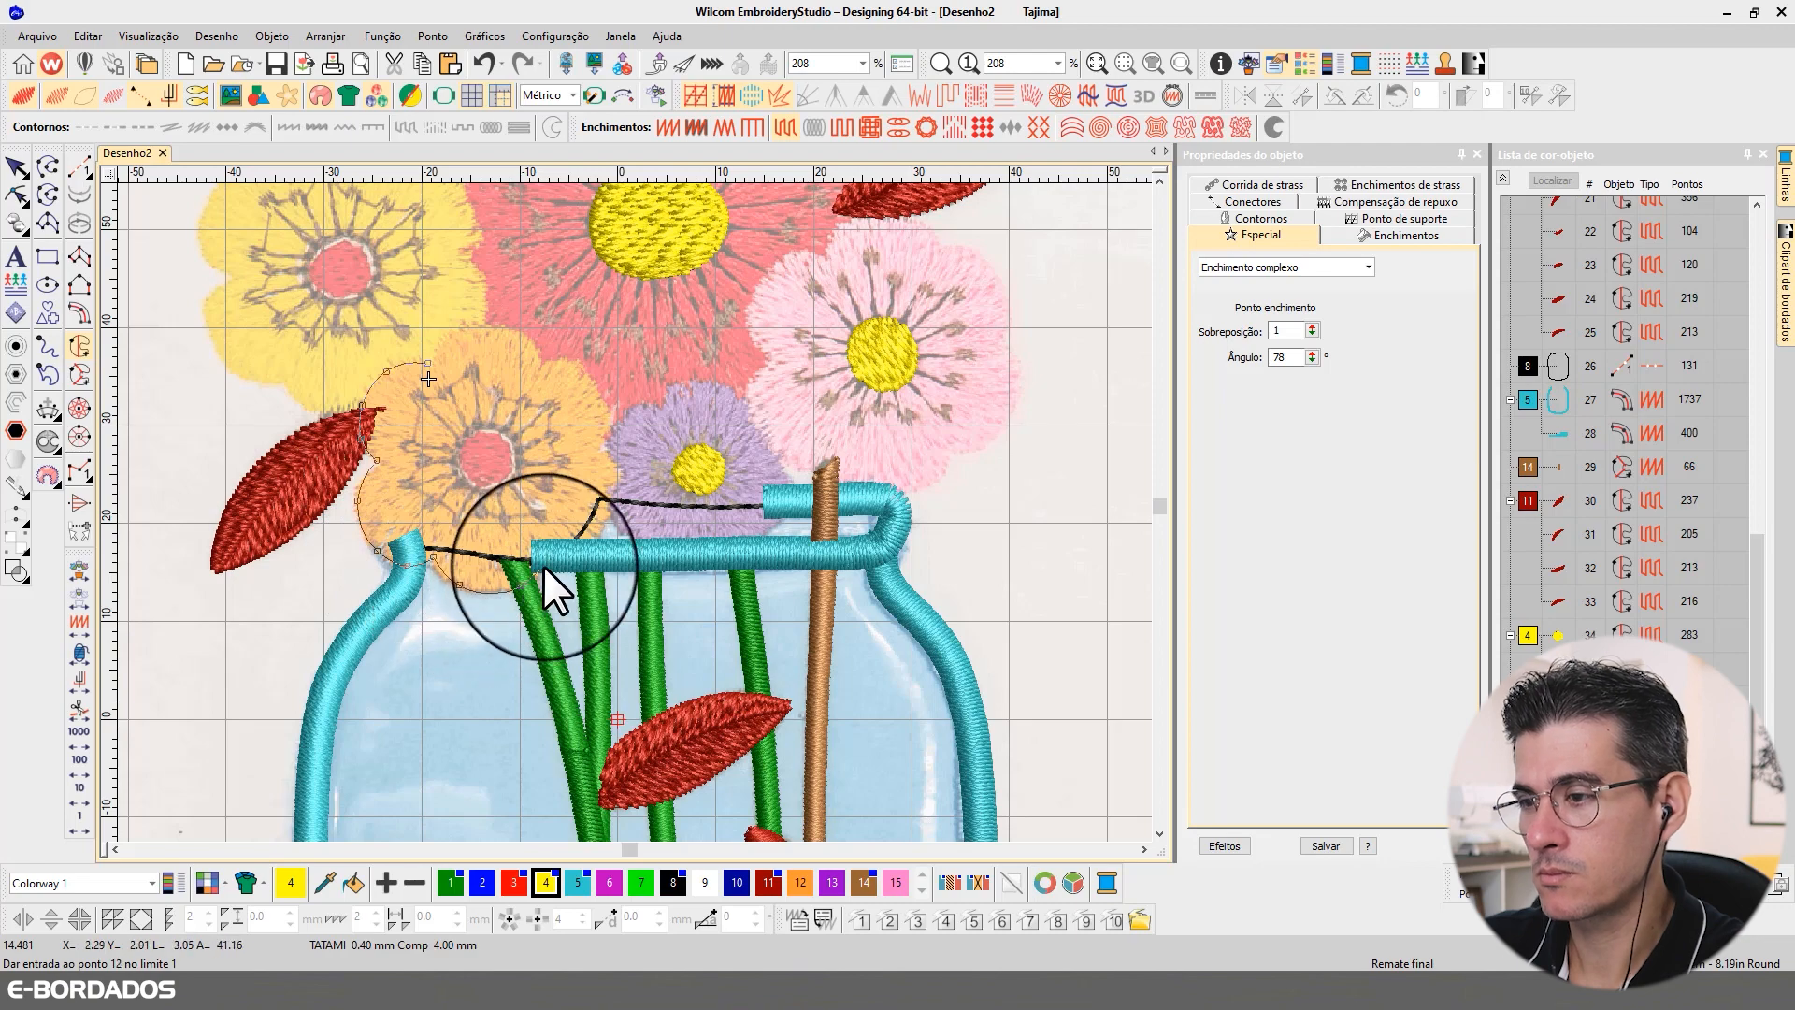
{"action": "left_click", "coordinate": [544, 544]}
{"action": "right_click", "coordinate": [580, 547]}
{"action": "right_click", "coordinate": [606, 520]}
{"action": "right_click", "coordinate": [612, 477]}
{"action": "left_click", "coordinate": [594, 455]}
{"action": "right_click", "coordinate": [570, 362]}
{"action": "left_click", "coordinate": [536, 370]}
{"action": "right_click", "coordinate": [524, 340]}
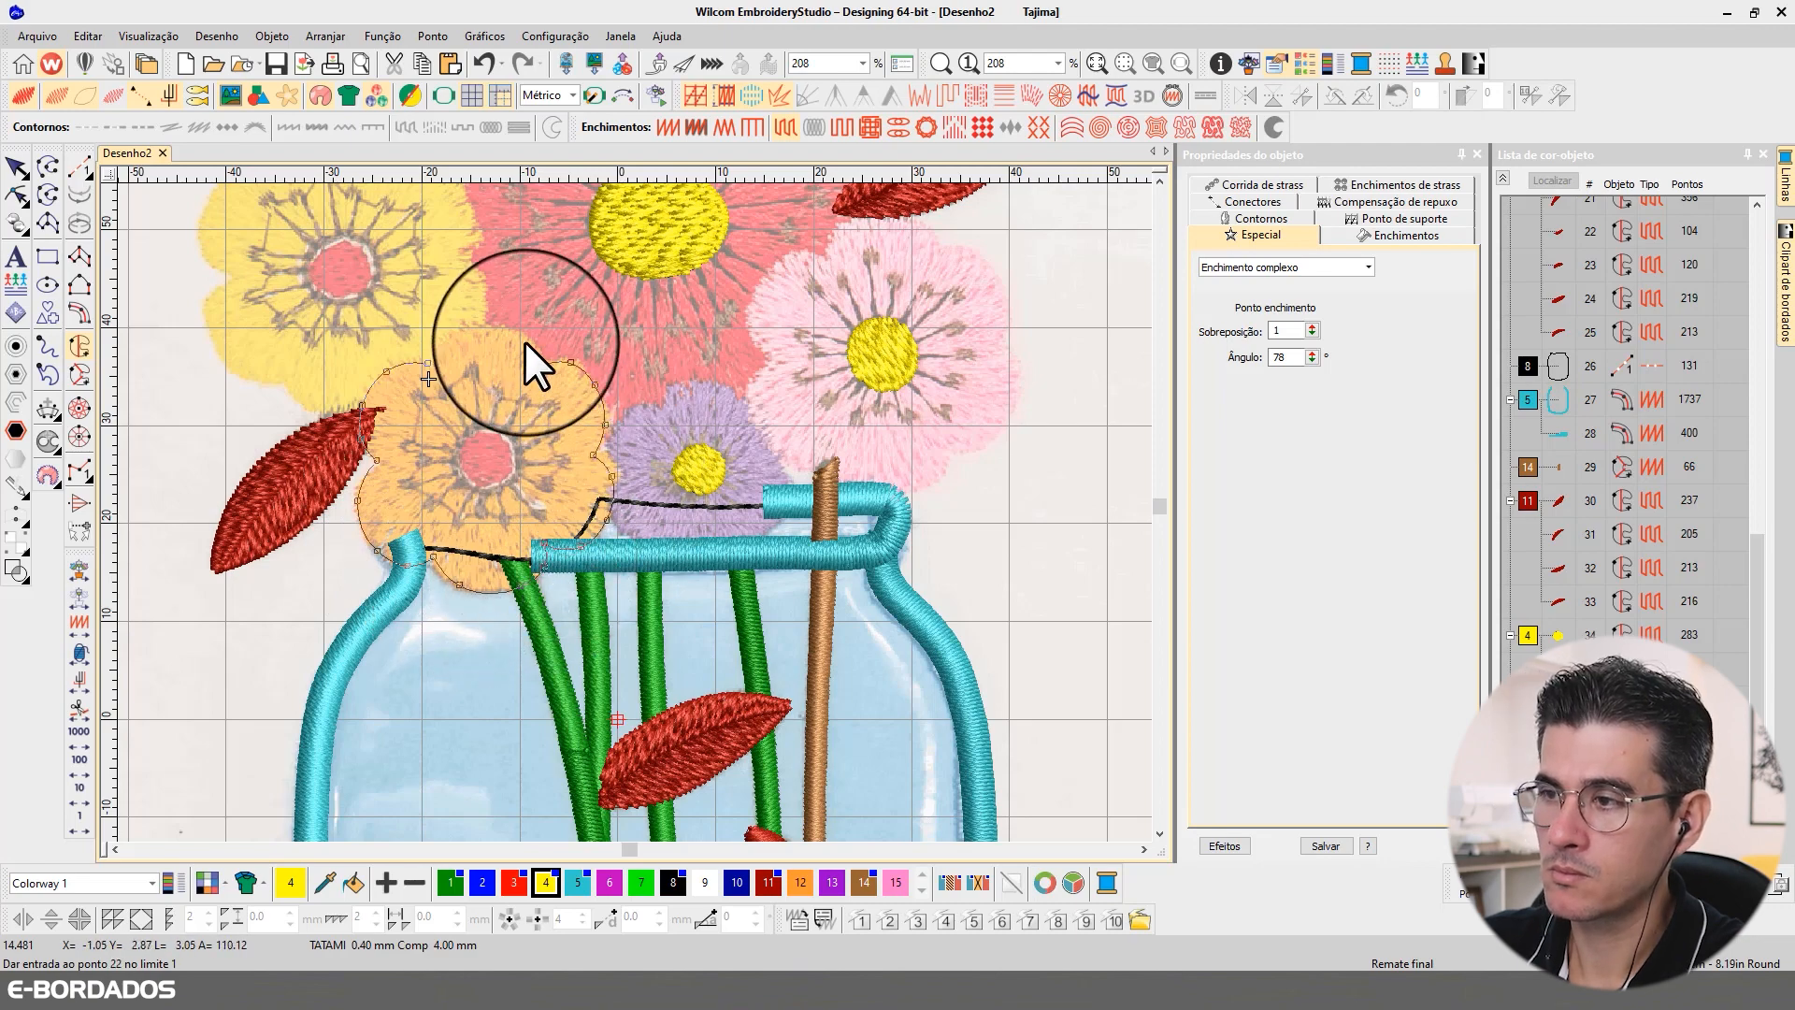
{"action": "right_click", "coordinate": [499, 327]}
{"action": "right_click", "coordinate": [458, 327]}
{"action": "right_click", "coordinate": [436, 346]}
{"action": "left_click", "coordinate": [427, 363]}
{"action": "key", "text": "Return"}
Step: Trace a hole boundary around the orange flower's centre and generate the petal fill
{"action": "right_click", "coordinate": [485, 425]}
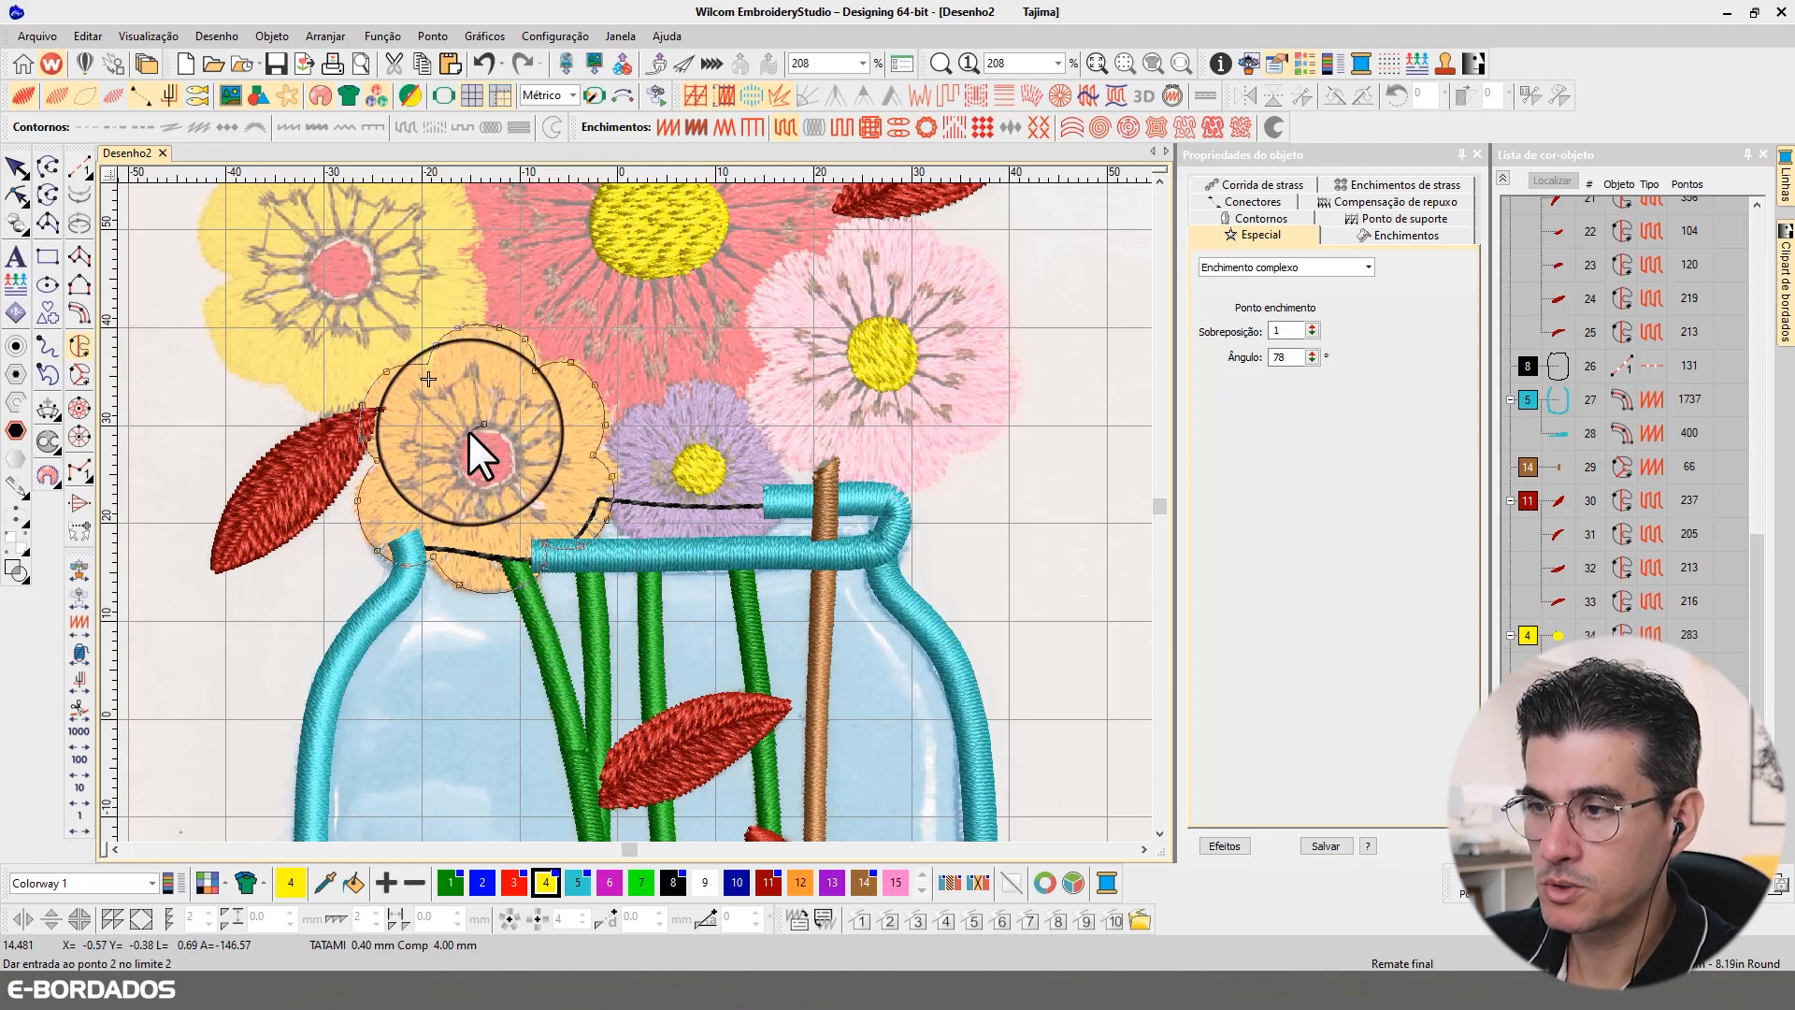
{"action": "right_click", "coordinate": [463, 437]}
{"action": "right_click", "coordinate": [459, 475]}
{"action": "right_click", "coordinate": [501, 487]}
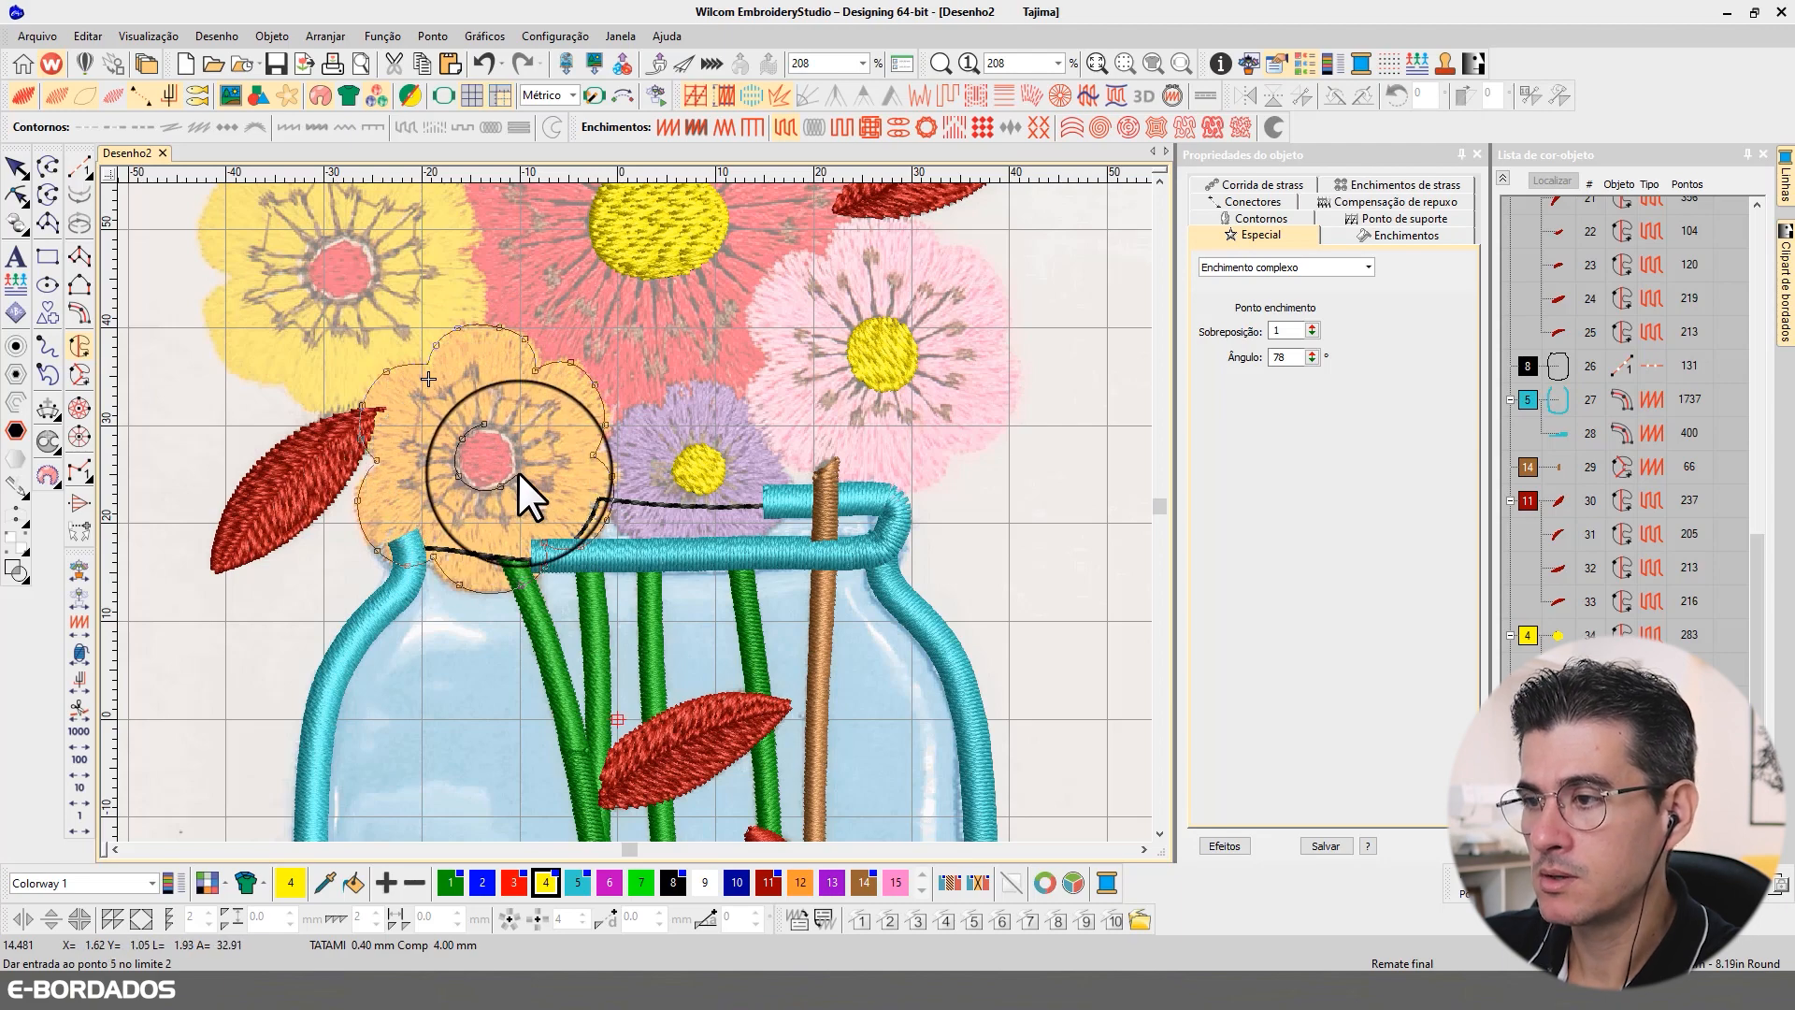
{"action": "right_click", "coordinate": [522, 462]}
{"action": "right_click", "coordinate": [515, 435]}
{"action": "left_click", "coordinate": [489, 423]}
{"action": "key", "text": "Return"}
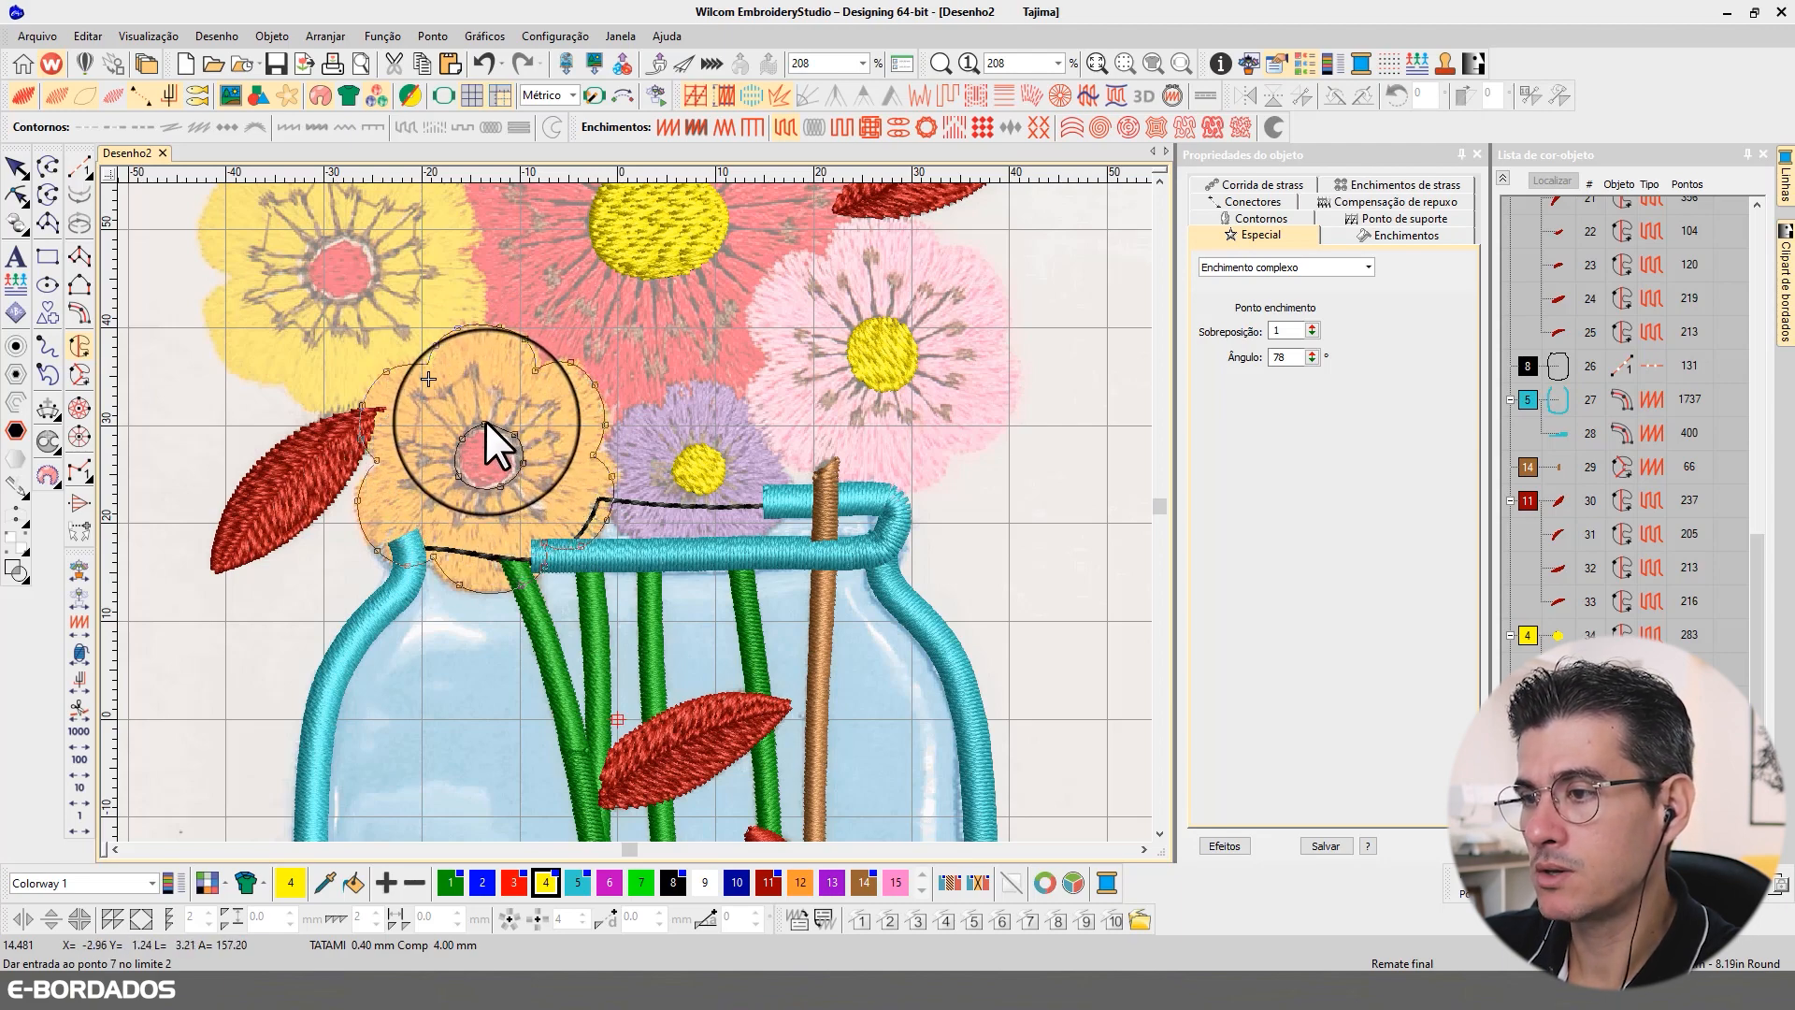
{"action": "key", "text": "Return"}
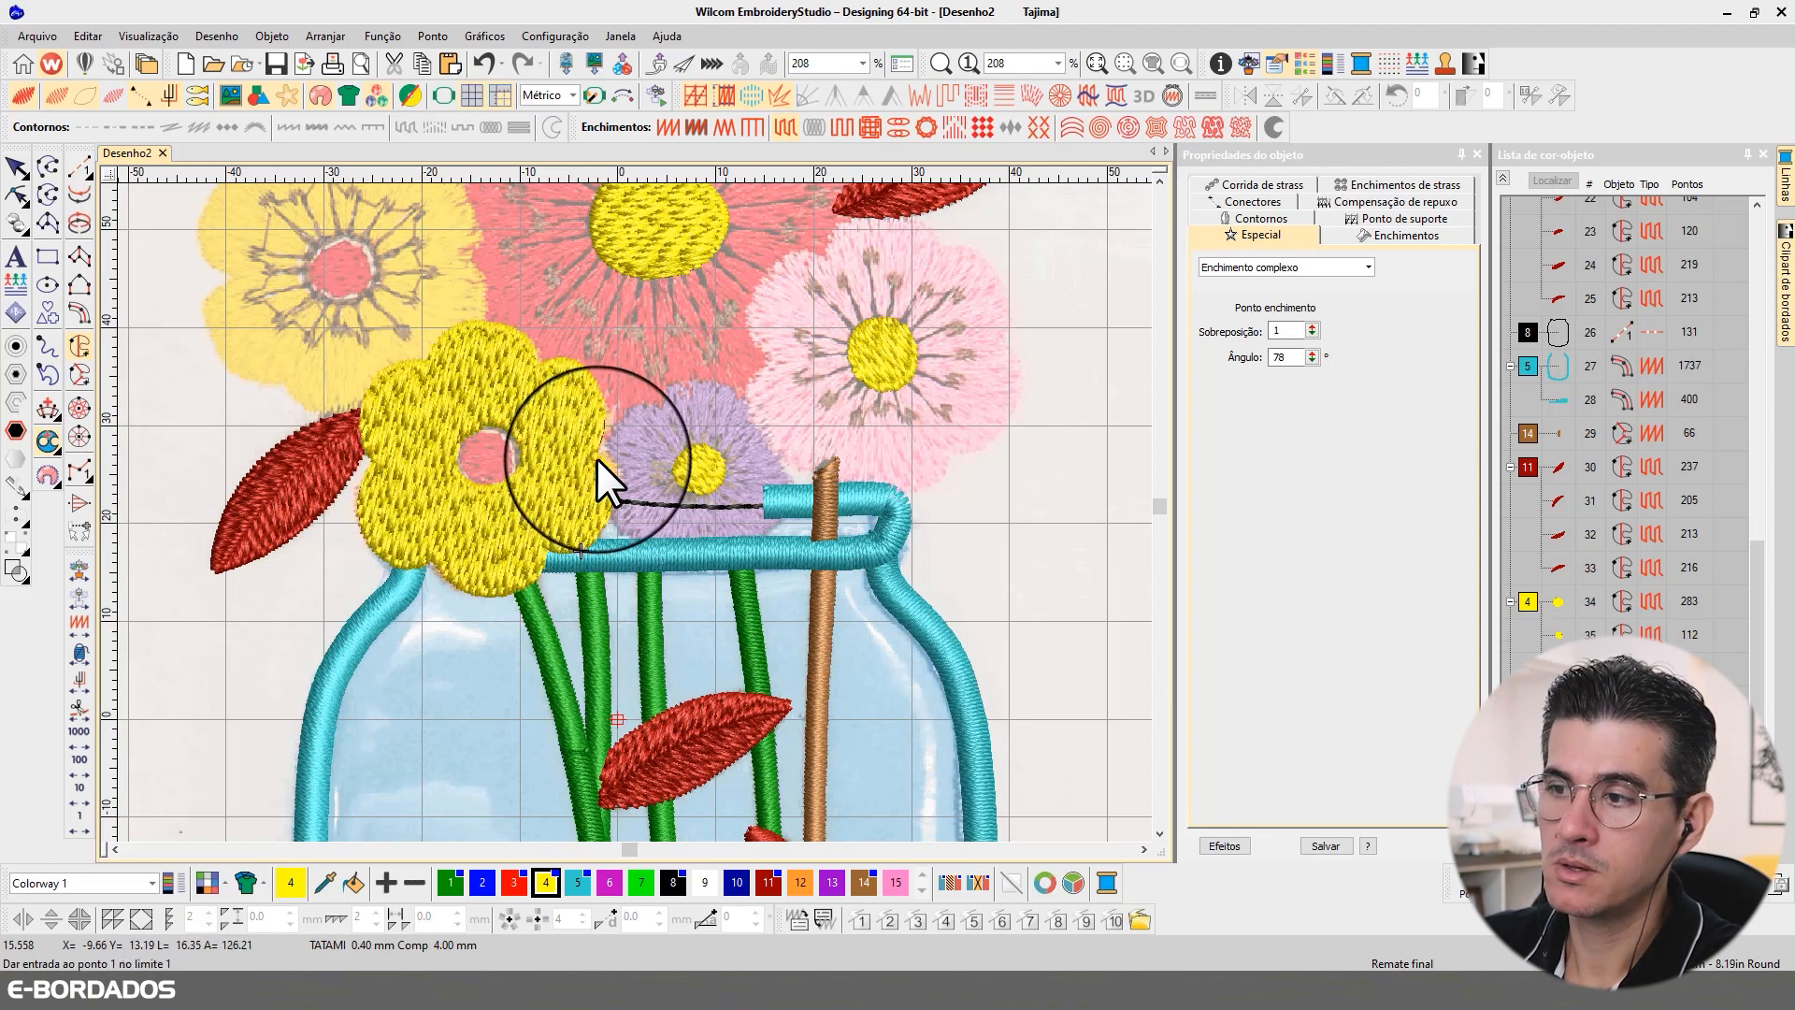
Step: Recolour the new flower fill orange (colour 12), then hide it
{"action": "left_click", "coordinate": [18, 170]}
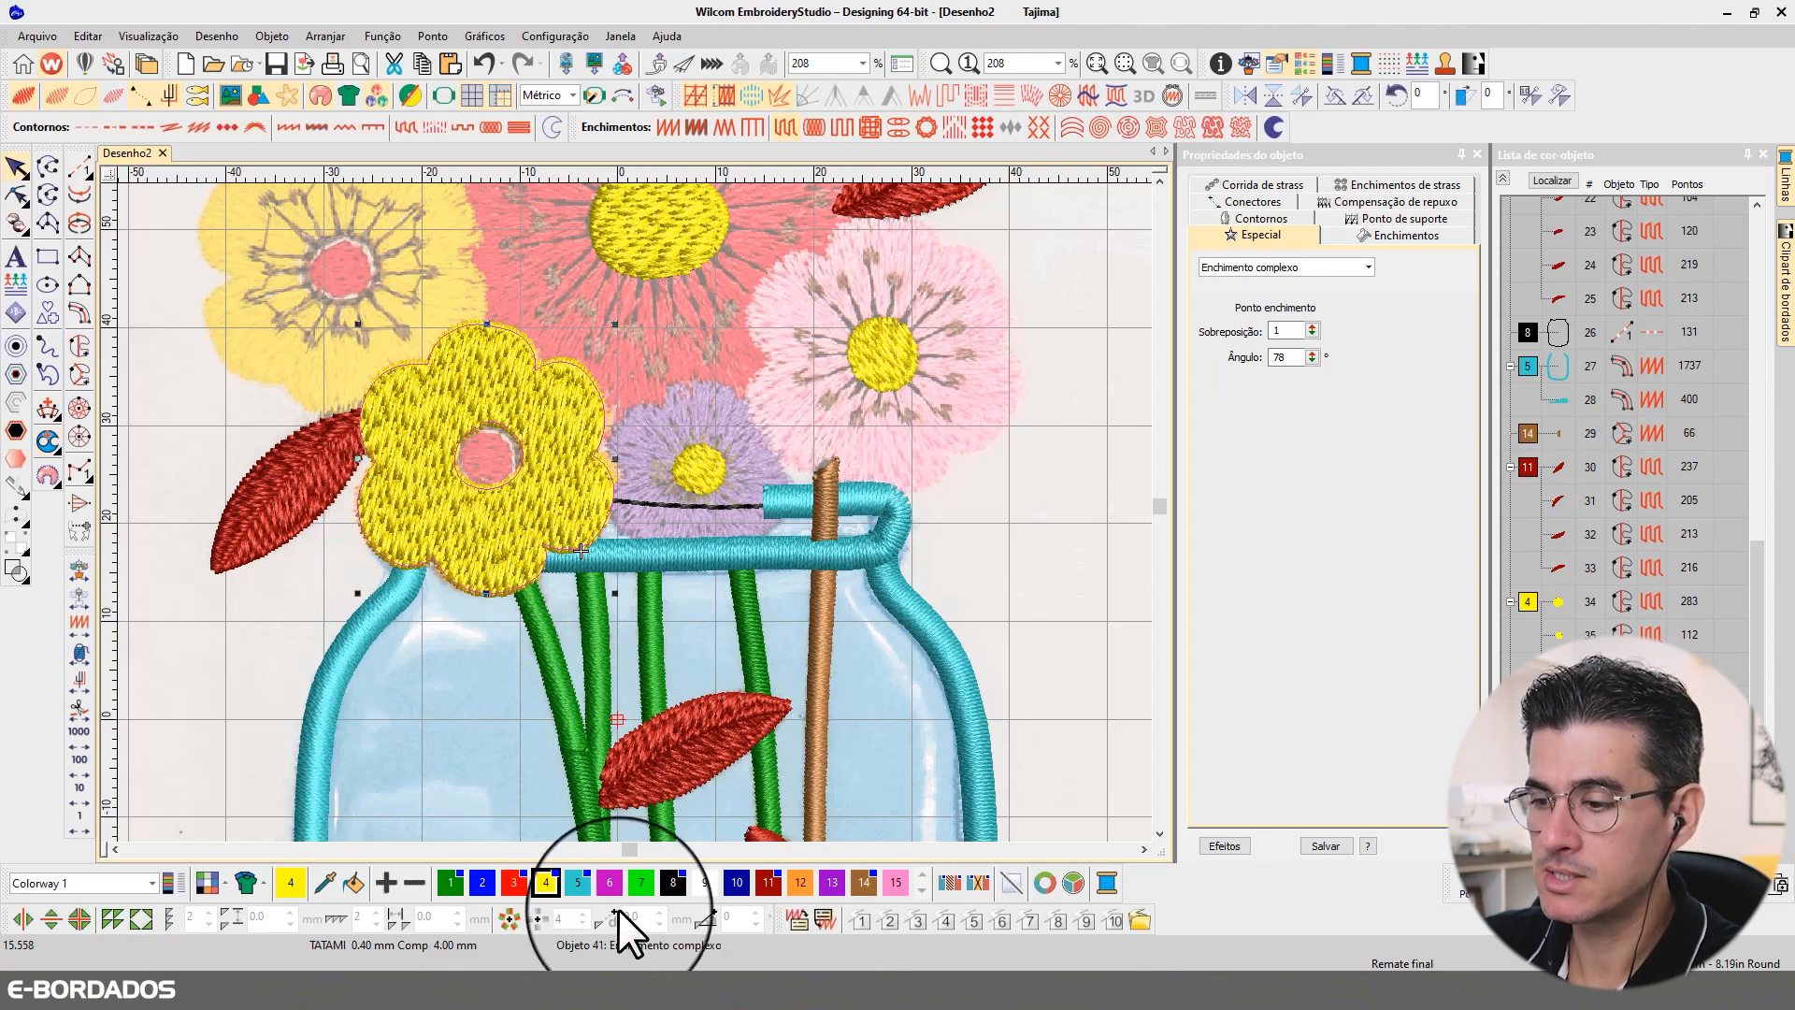
{"action": "left_click", "coordinate": [800, 882]}
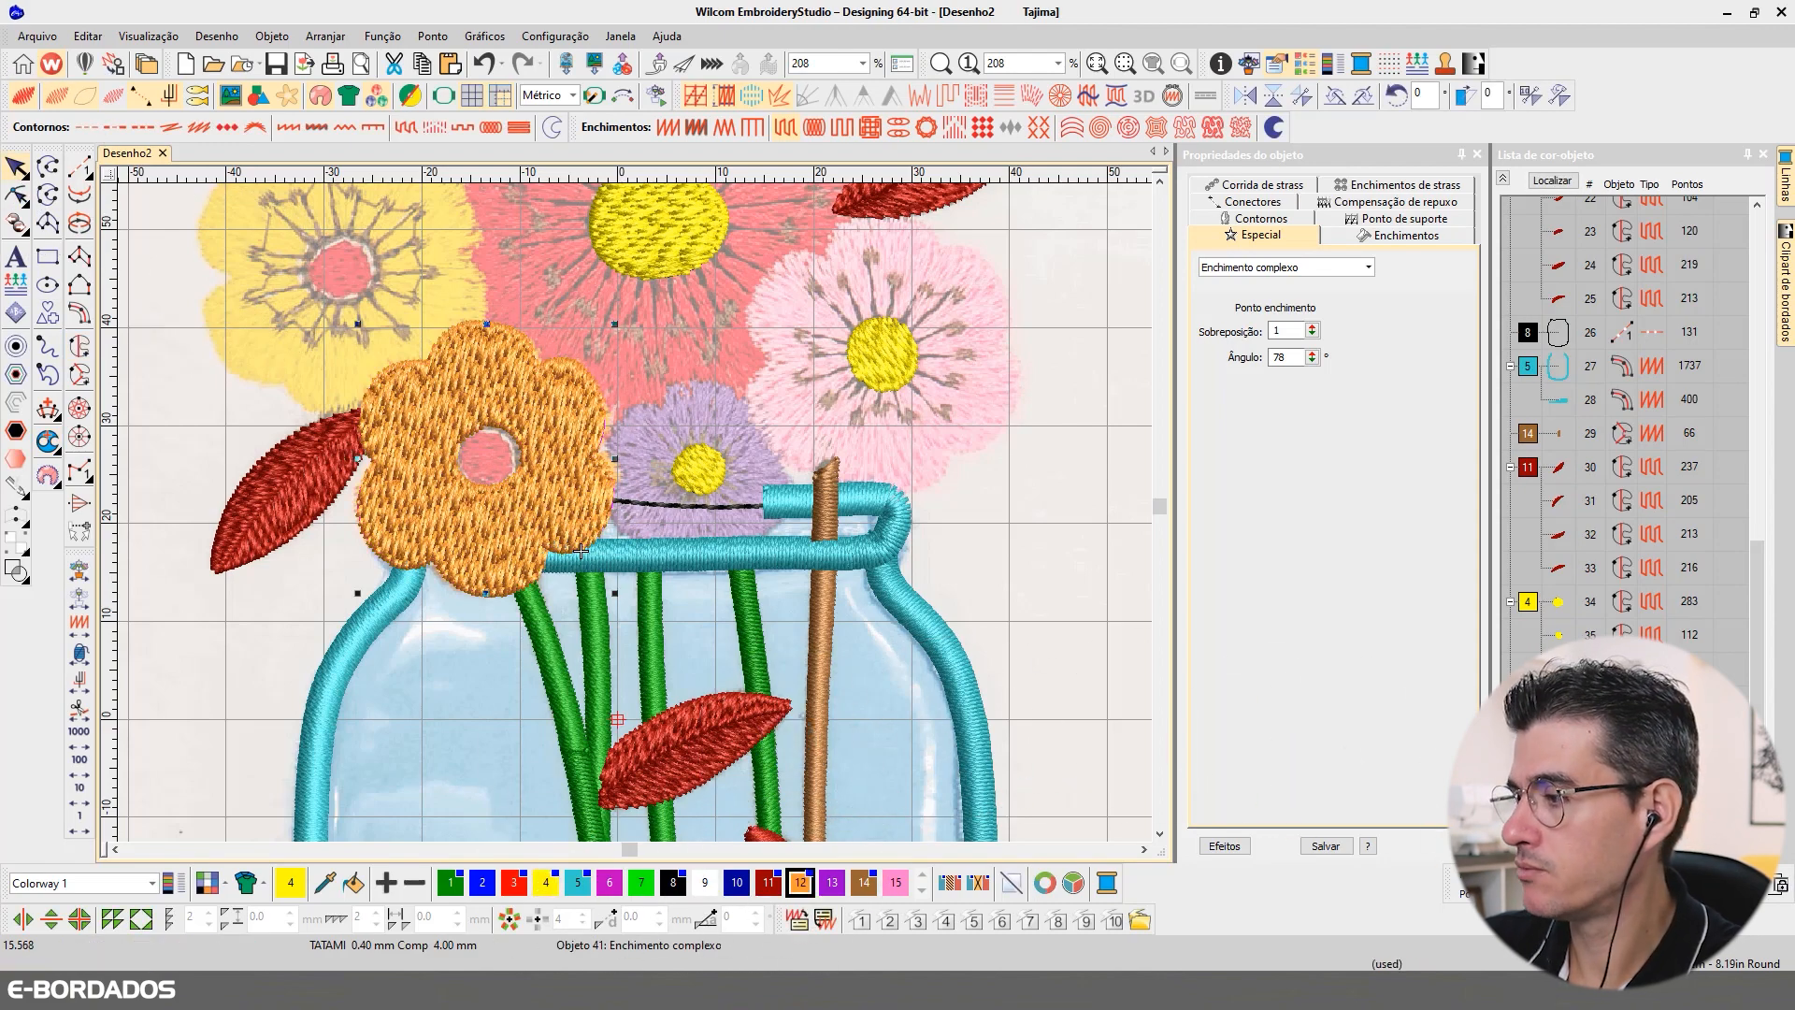
{"action": "right_click", "coordinate": [1553, 836]}
{"action": "left_click", "coordinate": [1595, 692]}
{"action": "key", "text": "Escape"}
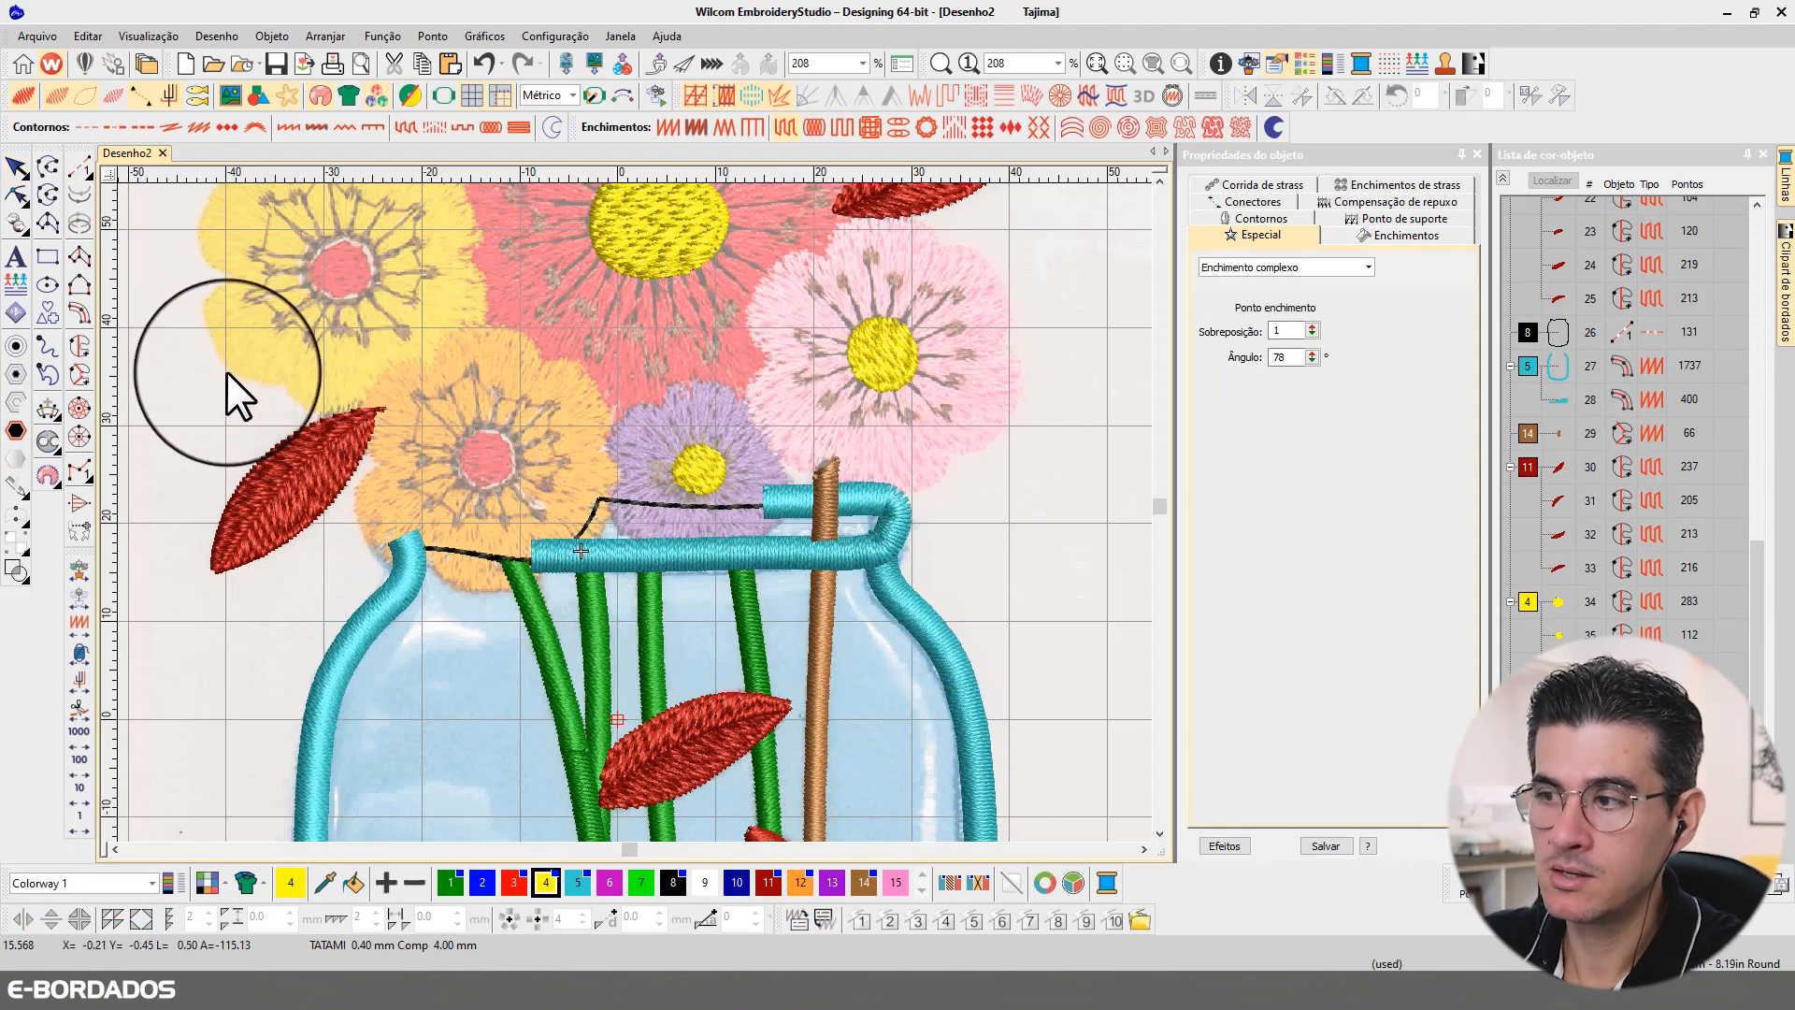
Step: Trace the outer outline of the purple flower's petals and generate a complex fill without a centre hole
{"action": "left_click", "coordinate": [78, 347]}
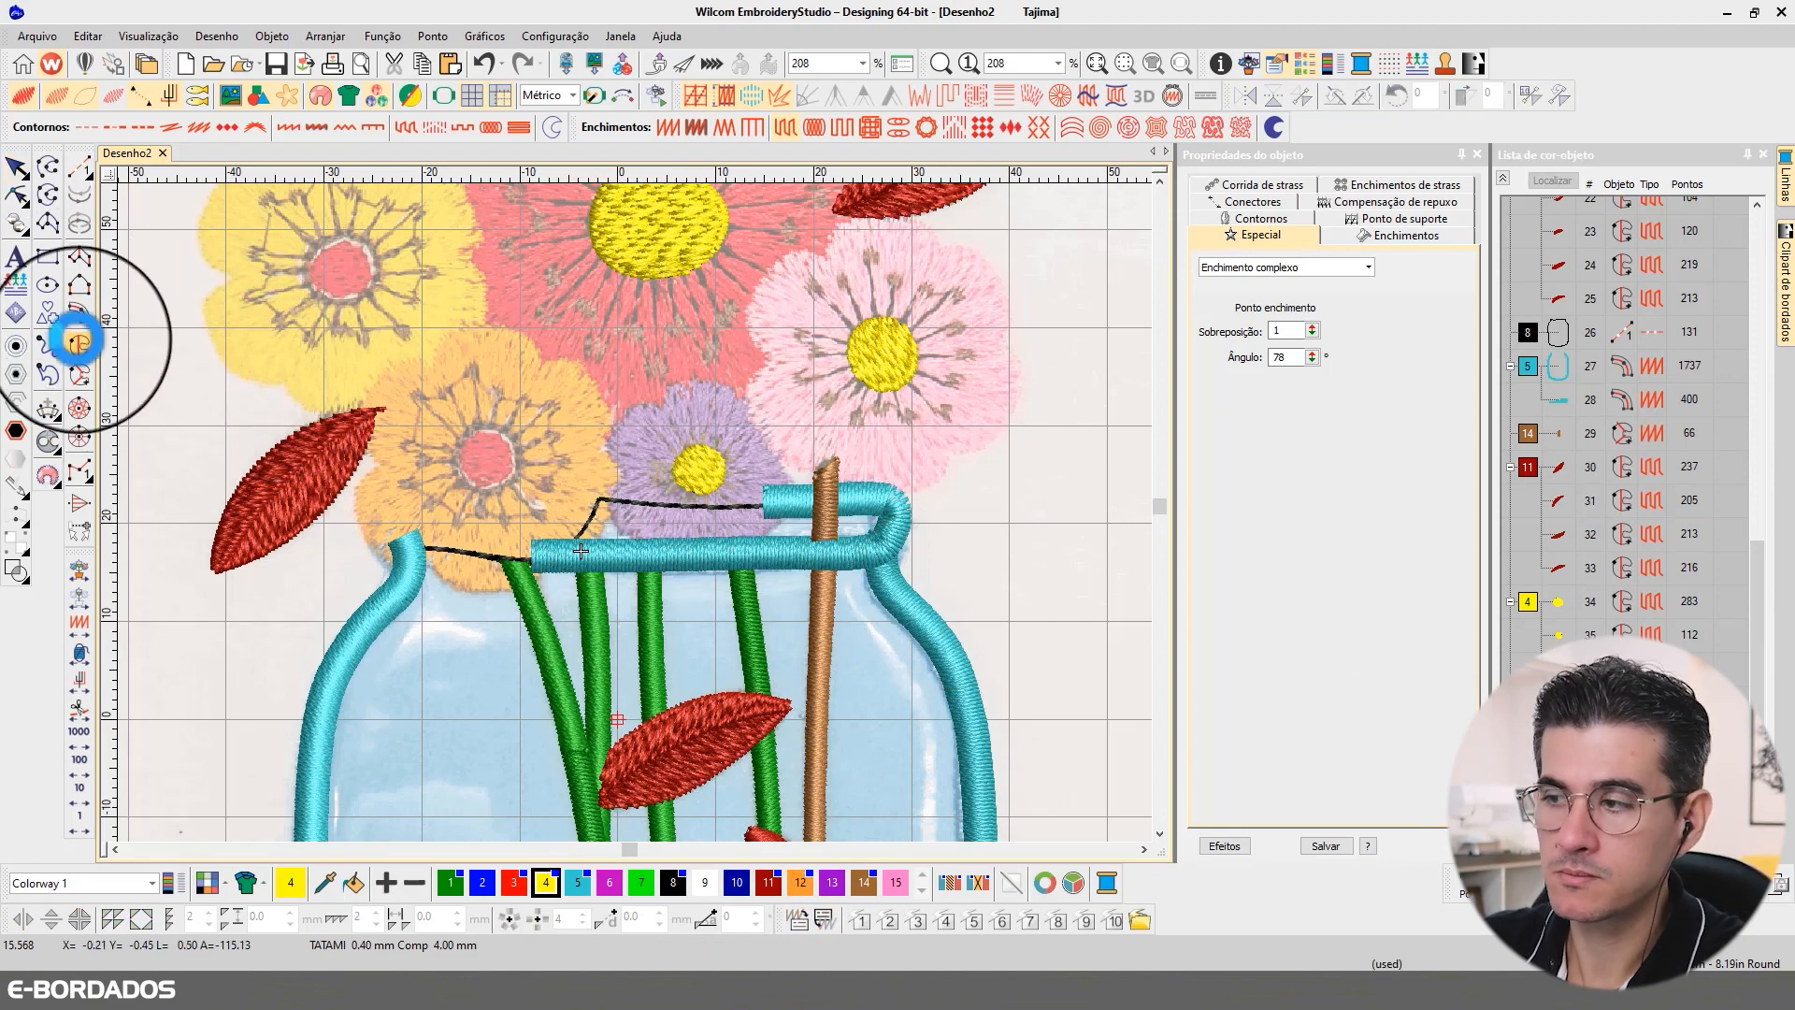
{"action": "right_click", "coordinate": [663, 406]}
{"action": "right_click", "coordinate": [629, 408]}
{"action": "right_click", "coordinate": [608, 444]}
{"action": "right_click", "coordinate": [623, 473]}
{"action": "right_click", "coordinate": [613, 521]}
{"action": "right_click", "coordinate": [642, 547]}
{"action": "right_click", "coordinate": [685, 547]}
{"action": "left_click", "coordinate": [697, 537]}
{"action": "right_click", "coordinate": [707, 561]}
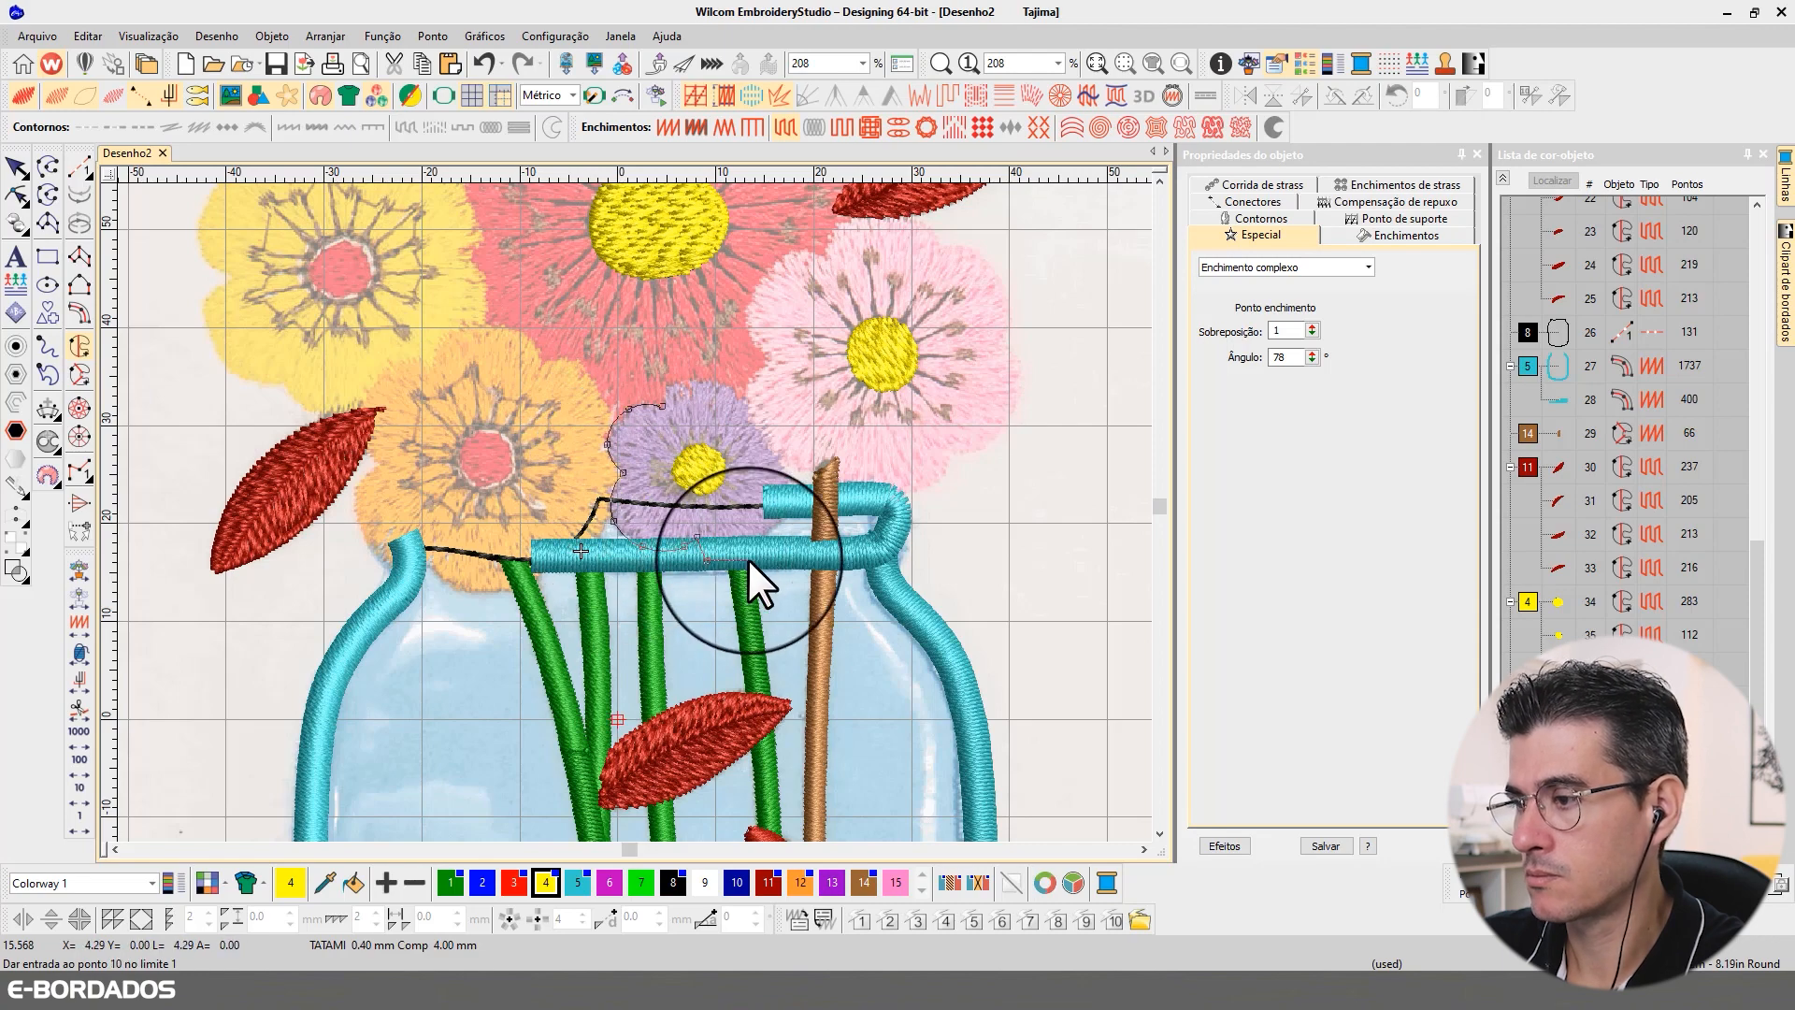
{"action": "right_click", "coordinate": [749, 558]}
{"action": "left_click", "coordinate": [770, 528]}
{"action": "right_click", "coordinate": [783, 518]}
{"action": "right_click", "coordinate": [791, 483]}
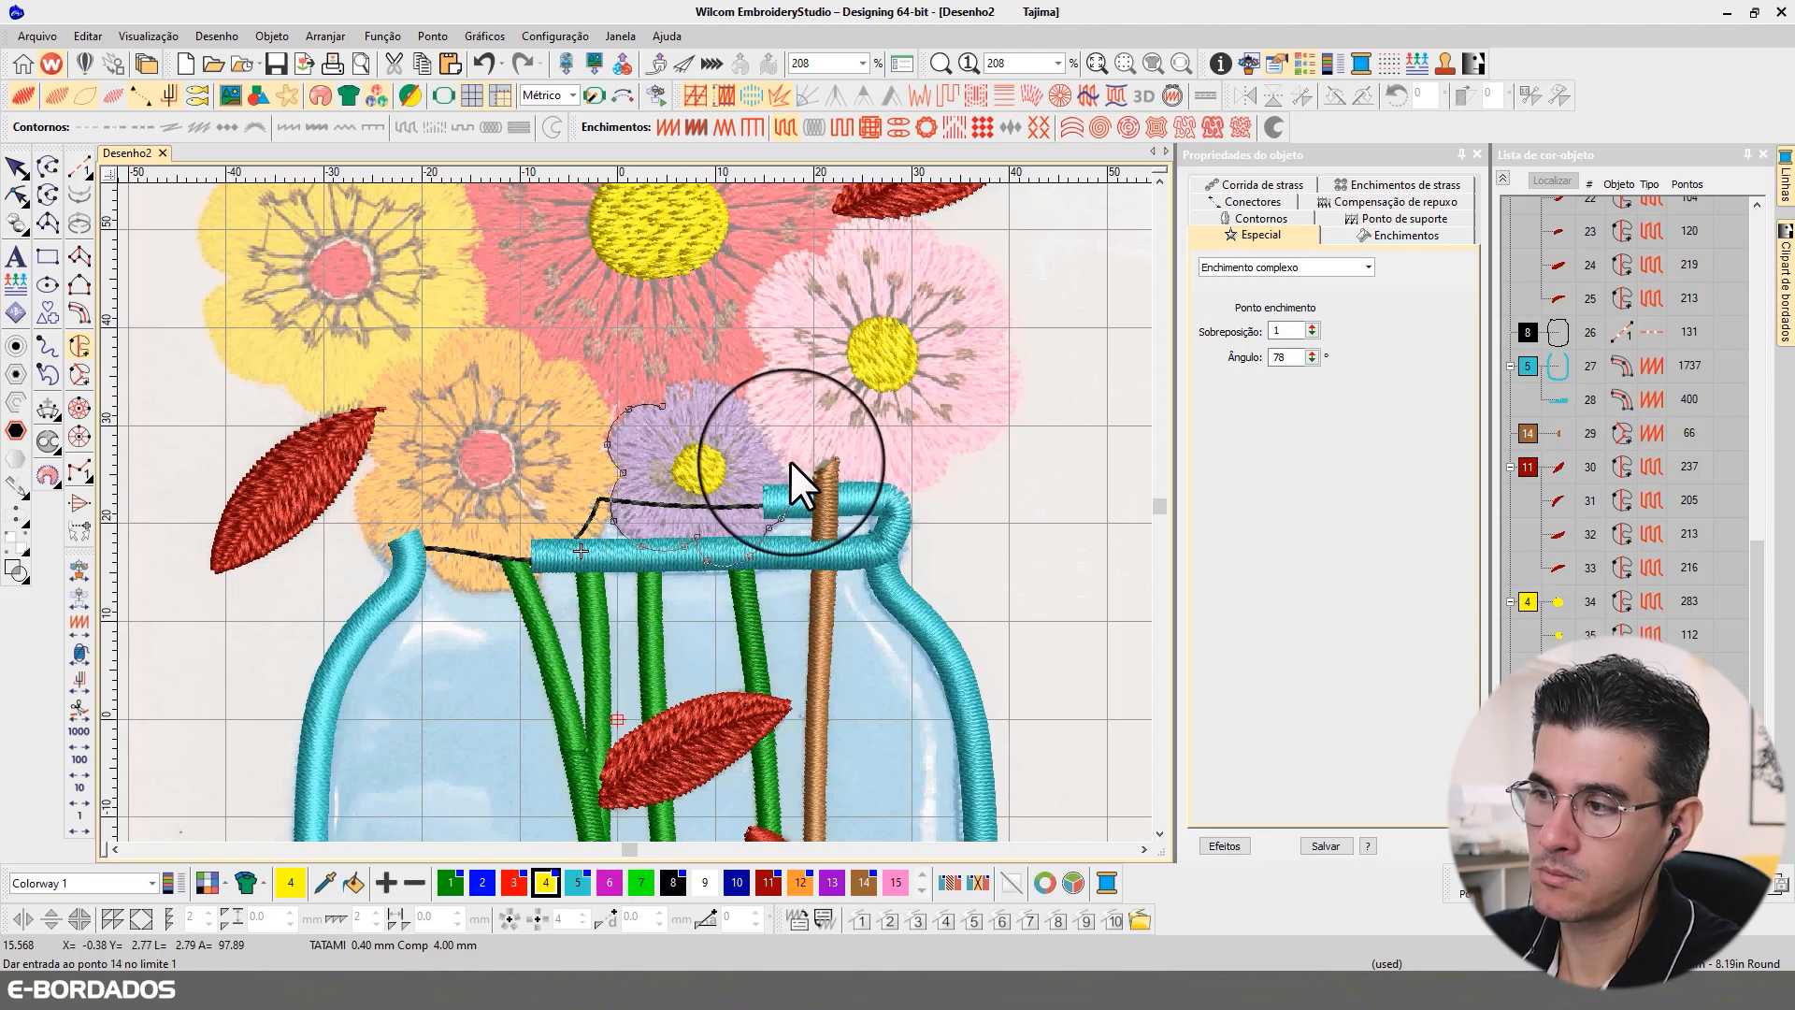
{"action": "right_click", "coordinate": [786, 452]}
{"action": "left_click", "coordinate": [766, 437]}
{"action": "right_click", "coordinate": [753, 412]}
{"action": "right_click", "coordinate": [739, 391]}
{"action": "right_click", "coordinate": [705, 383]}
{"action": "right_click", "coordinate": [679, 385]}
{"action": "key", "text": "Return"}
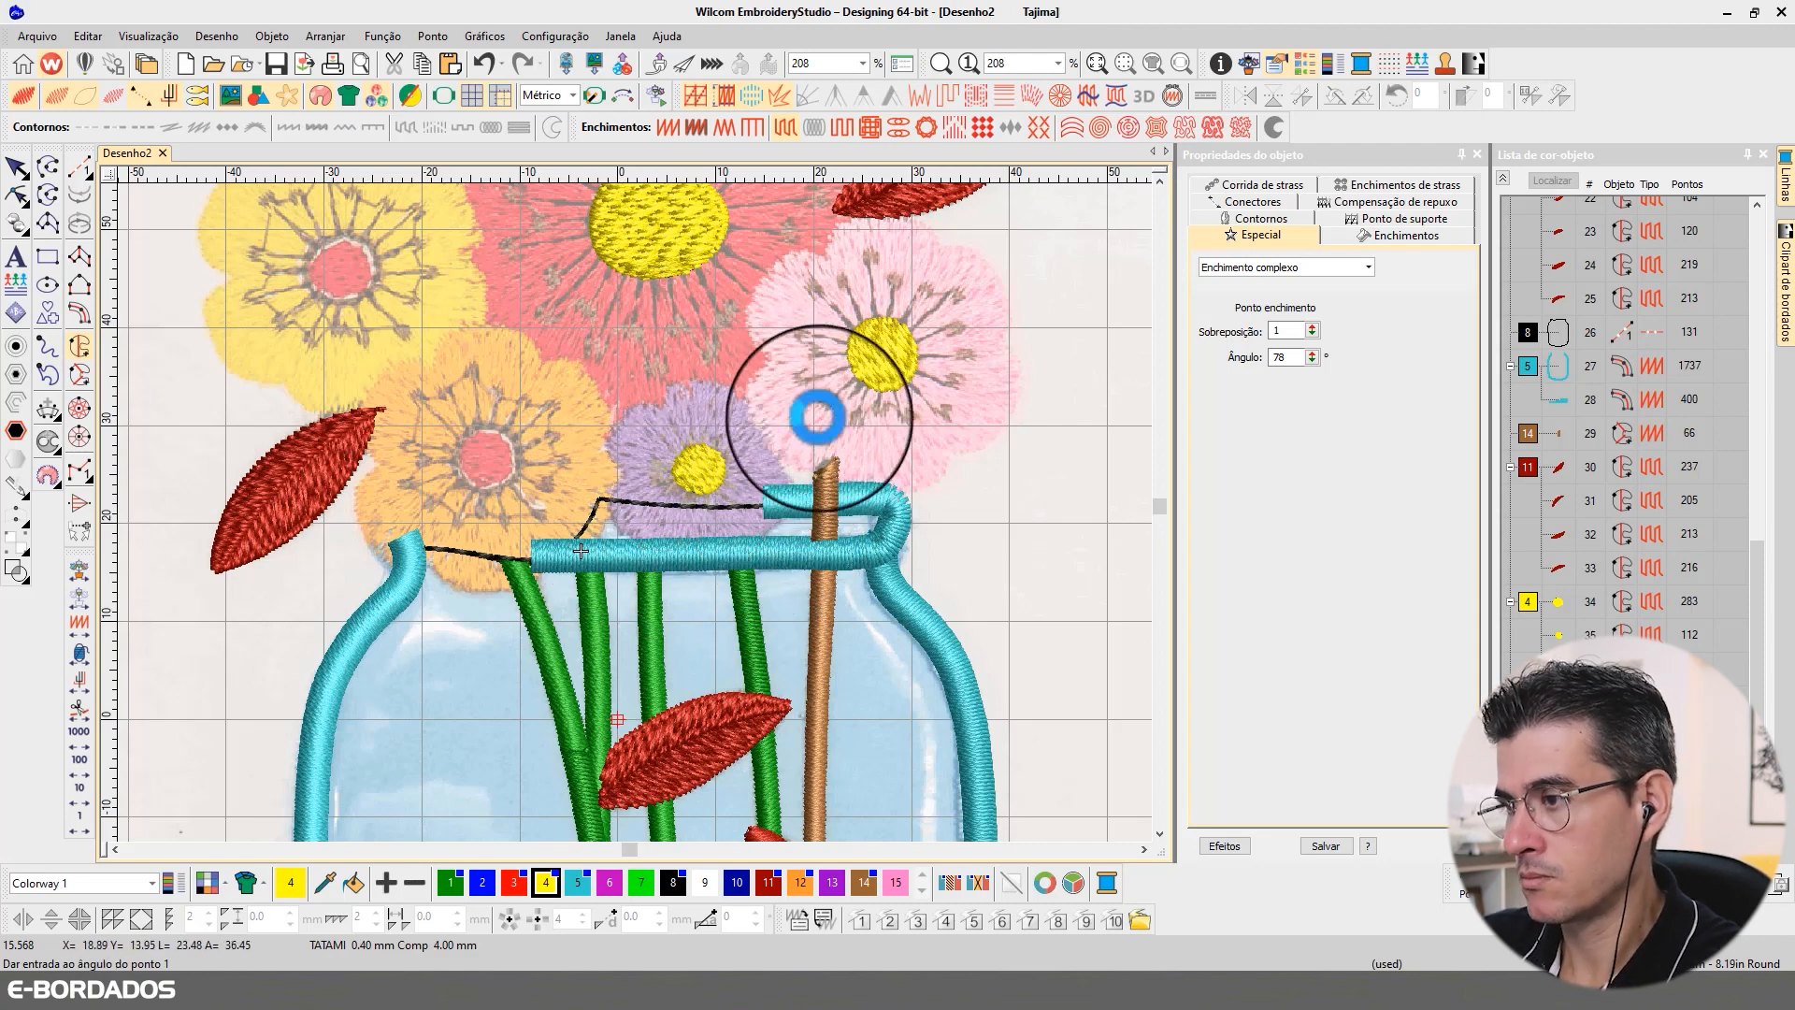
Step: Reshape the purple flower's fill by deleting the surplus outline point on its upper edge
{"action": "left_click", "coordinate": [15, 194]}
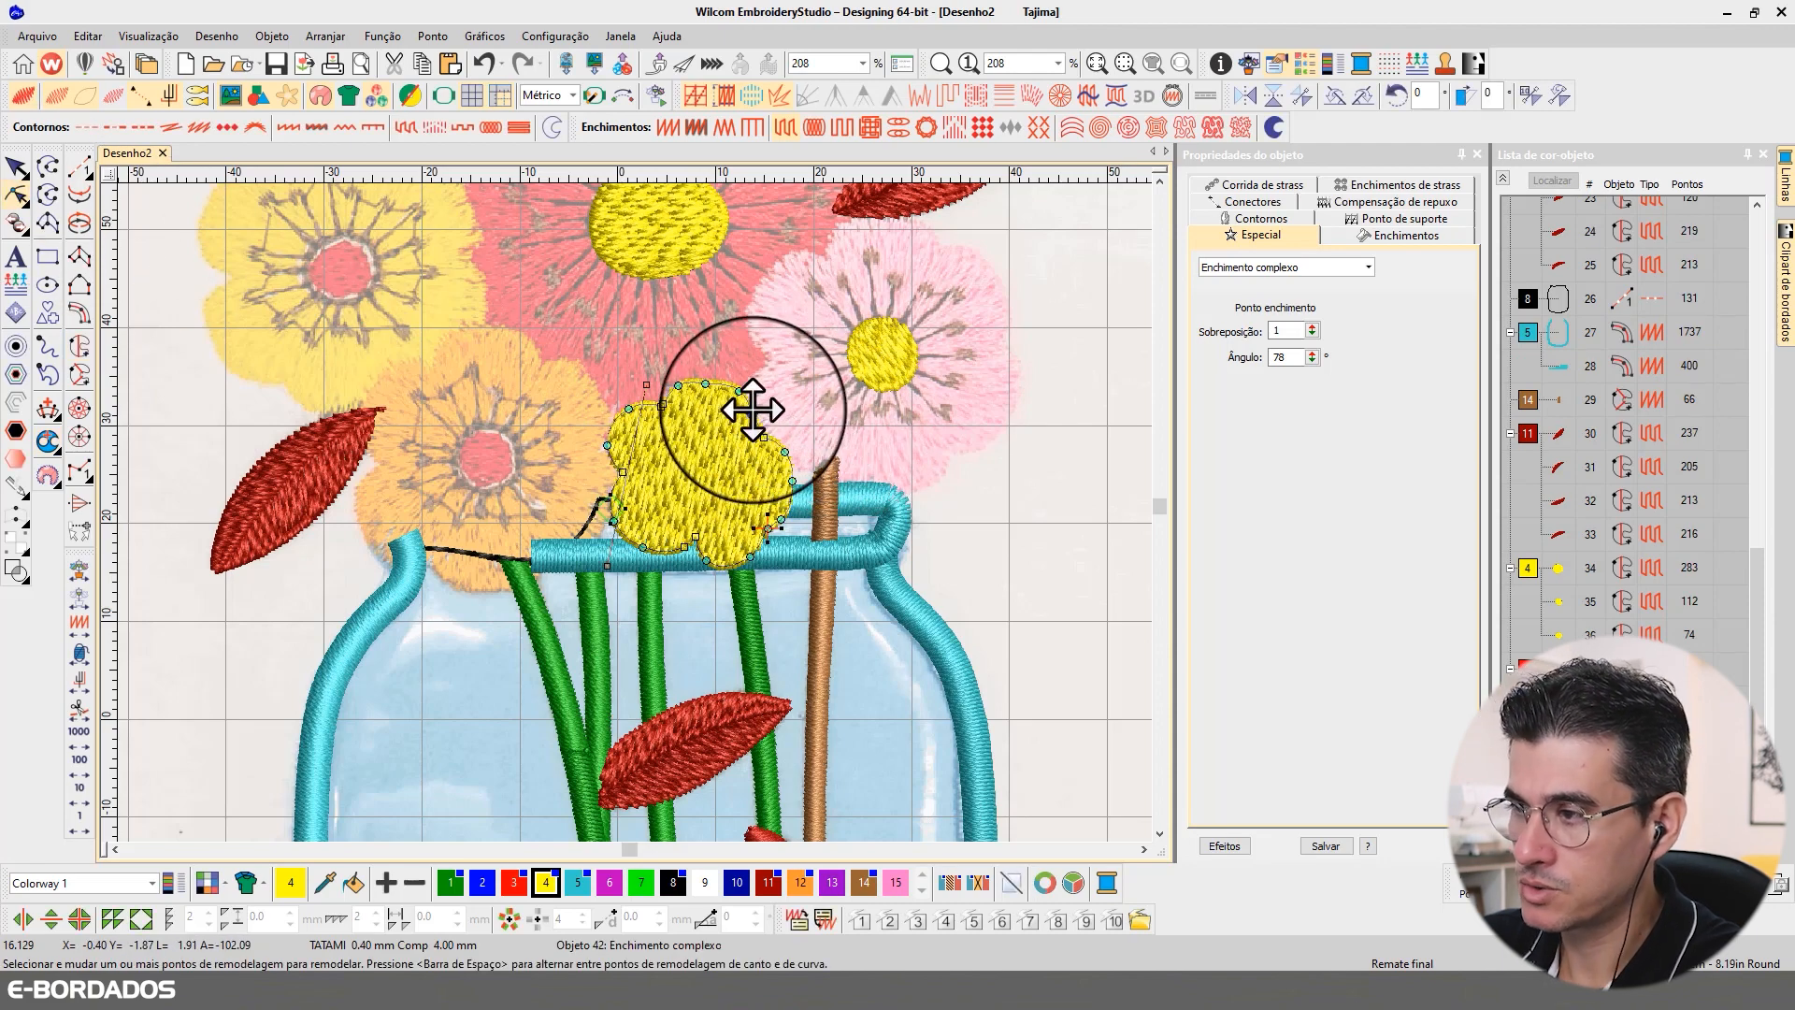
{"action": "left_click", "coordinate": [753, 411]}
{"action": "left_click", "coordinate": [681, 386]}
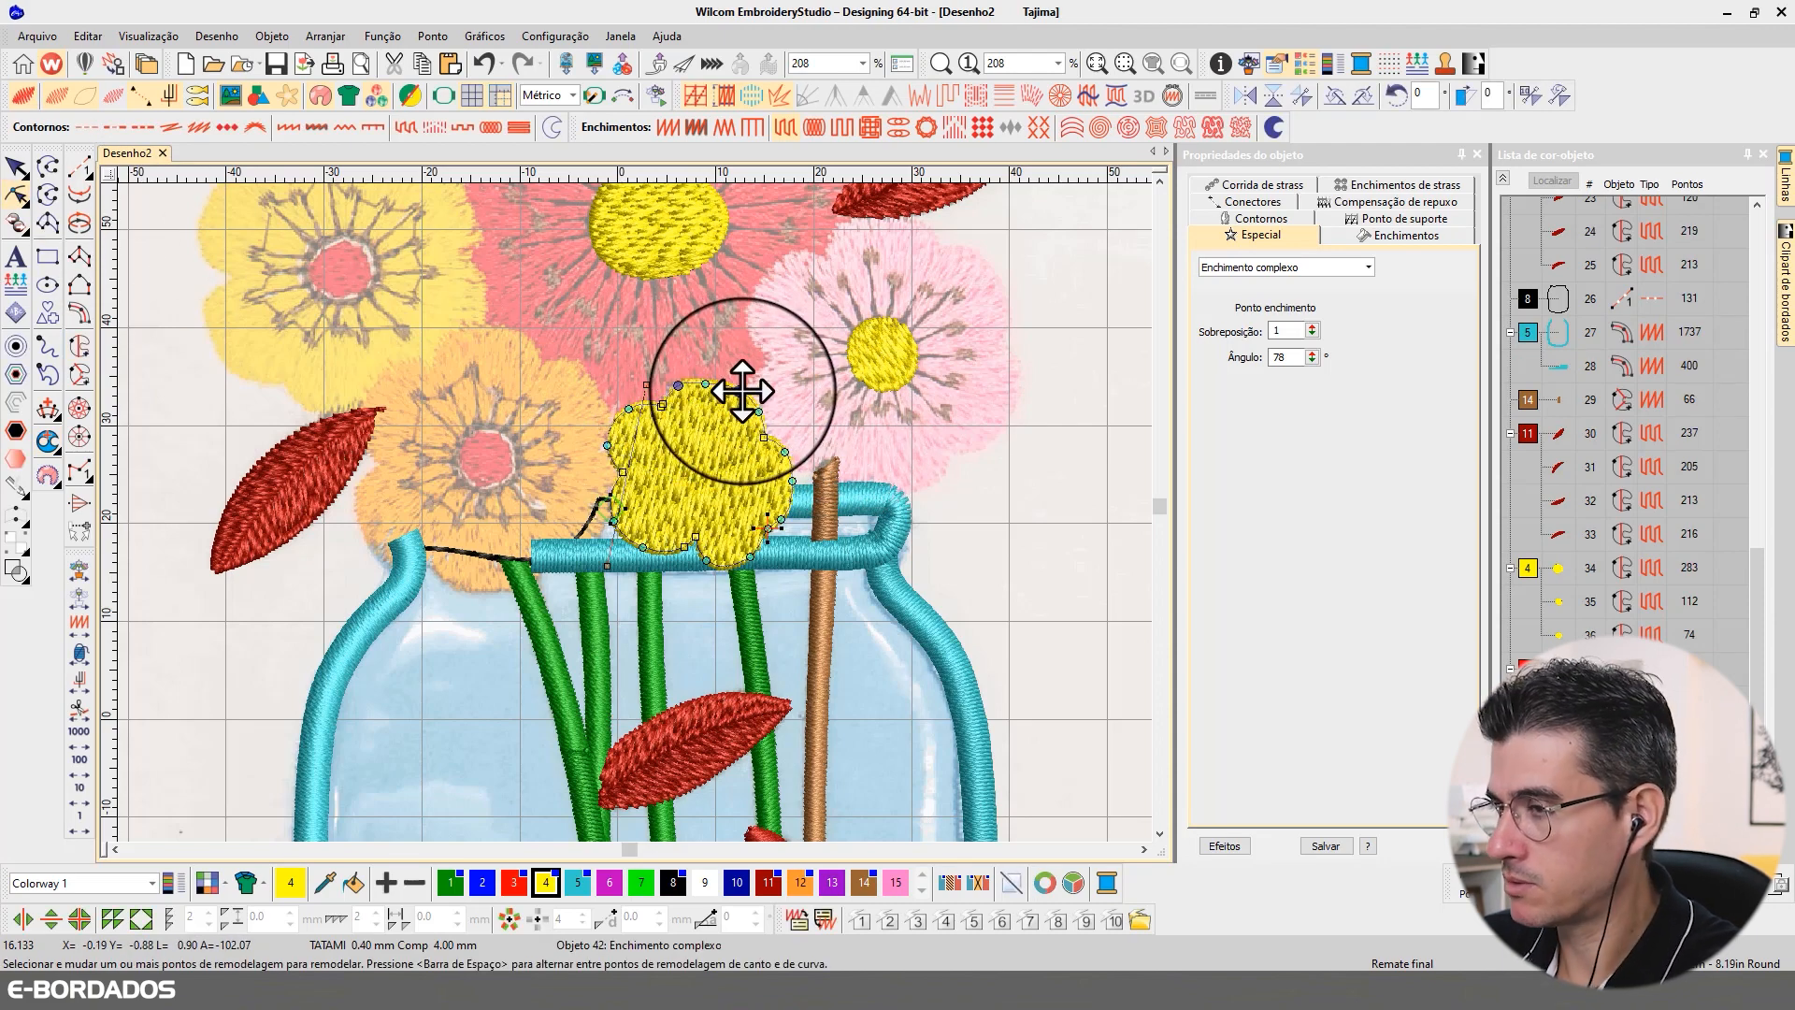
{"action": "key", "text": "Delete"}
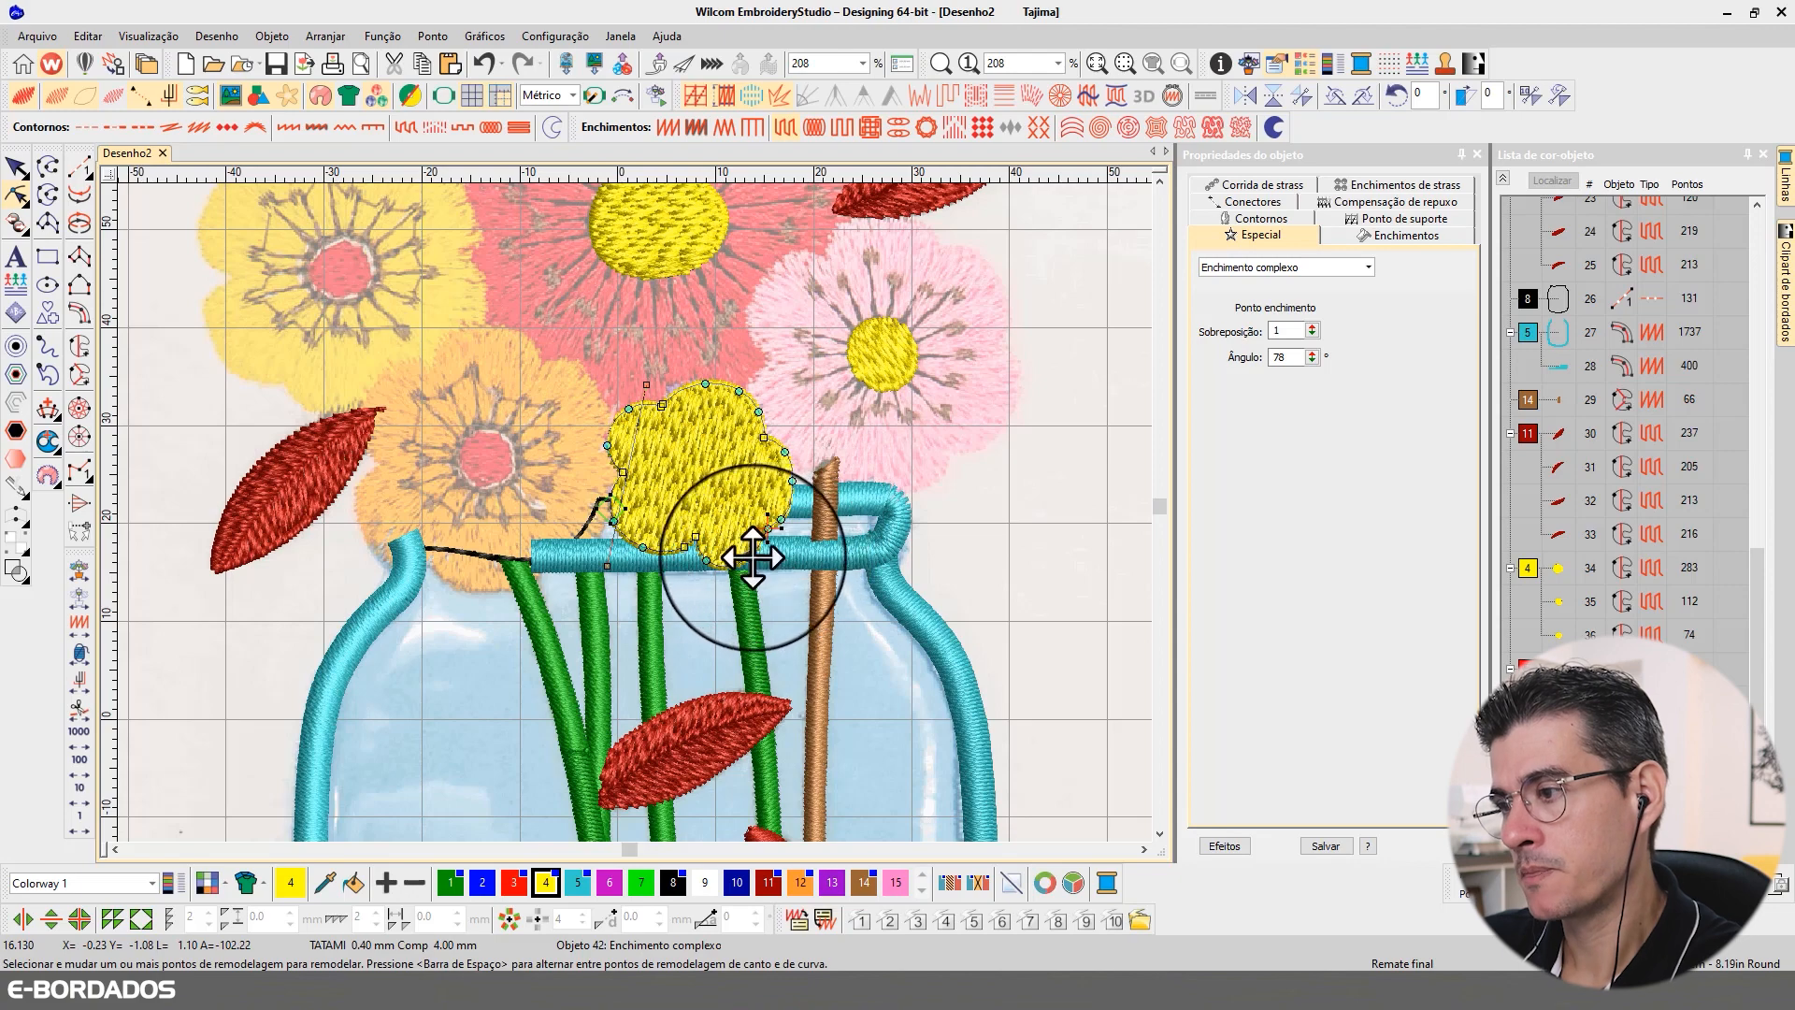
Step: Reshape the lower edge of the purple flower's fill and recolour the fill dark blue (colour 10)
{"action": "left_click_drag", "start_coordinate": [750, 556], "coordinate": [704, 558]}
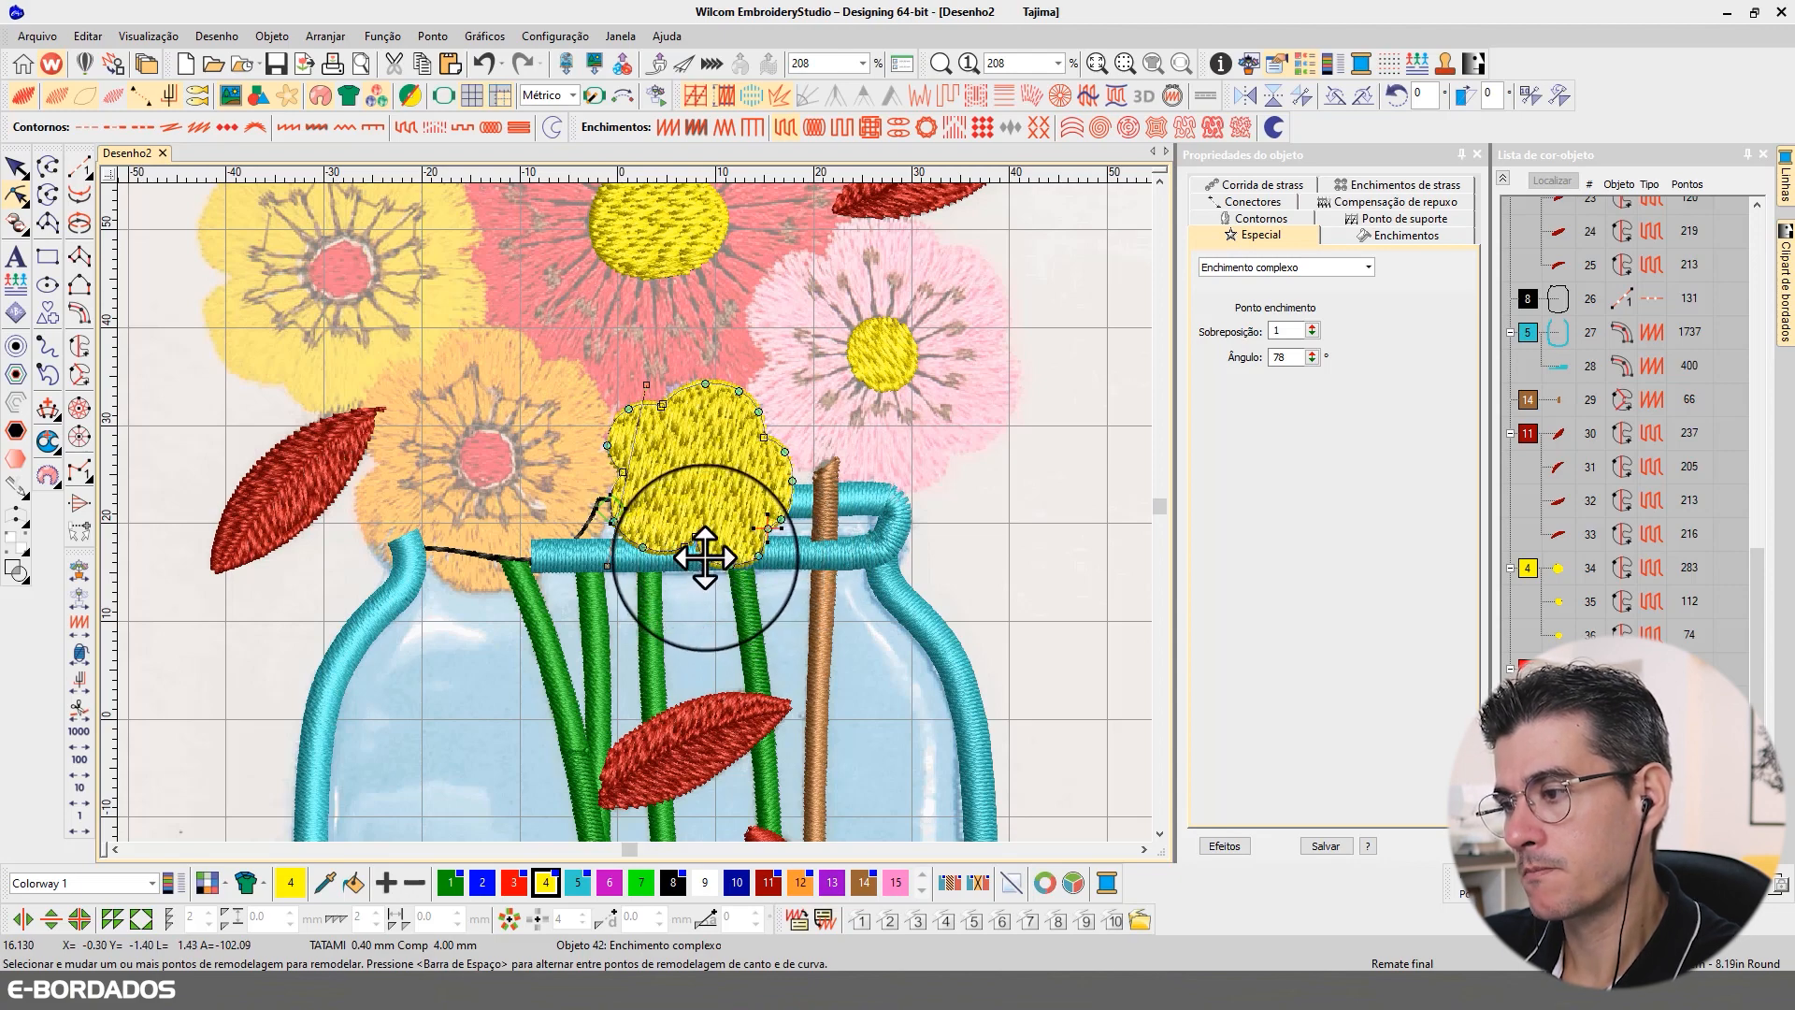
{"action": "left_click", "coordinate": [15, 168]}
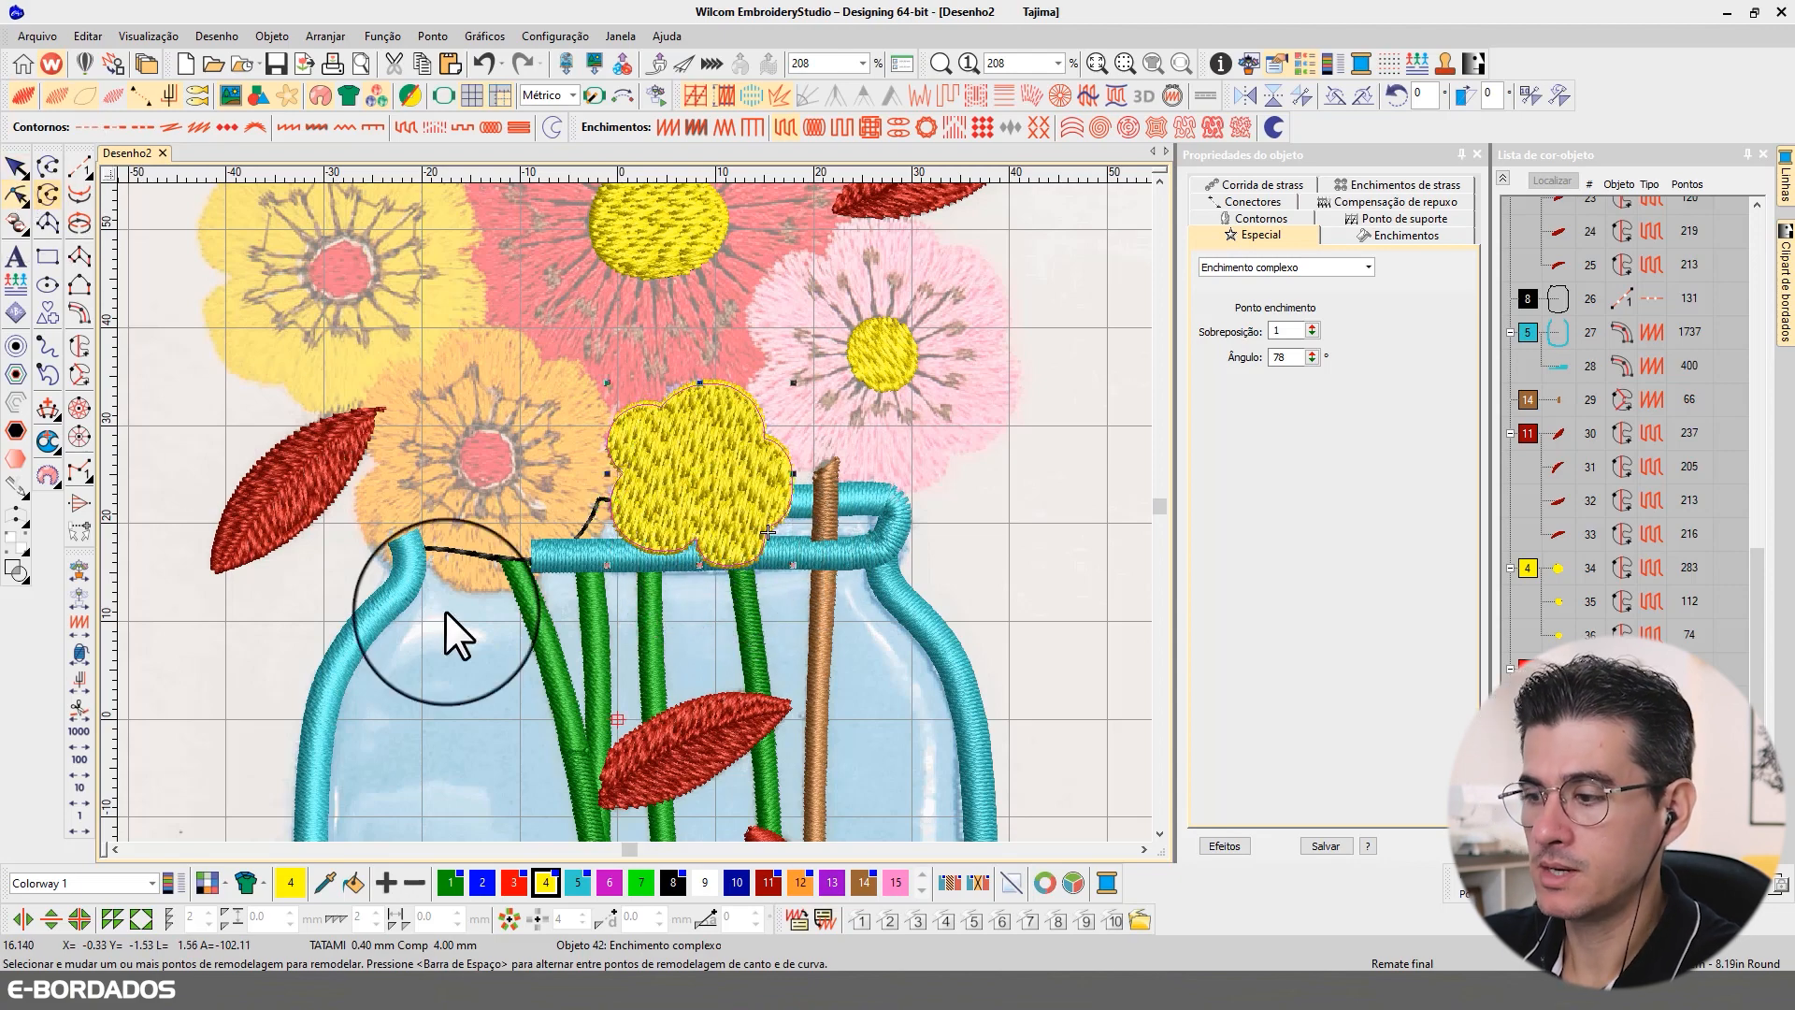
{"action": "left_click", "coordinate": [737, 883]}
Step: Hide the dark blue flower fill so the reference flower underneath can be seen
{"action": "left_click", "coordinate": [1061, 587]}
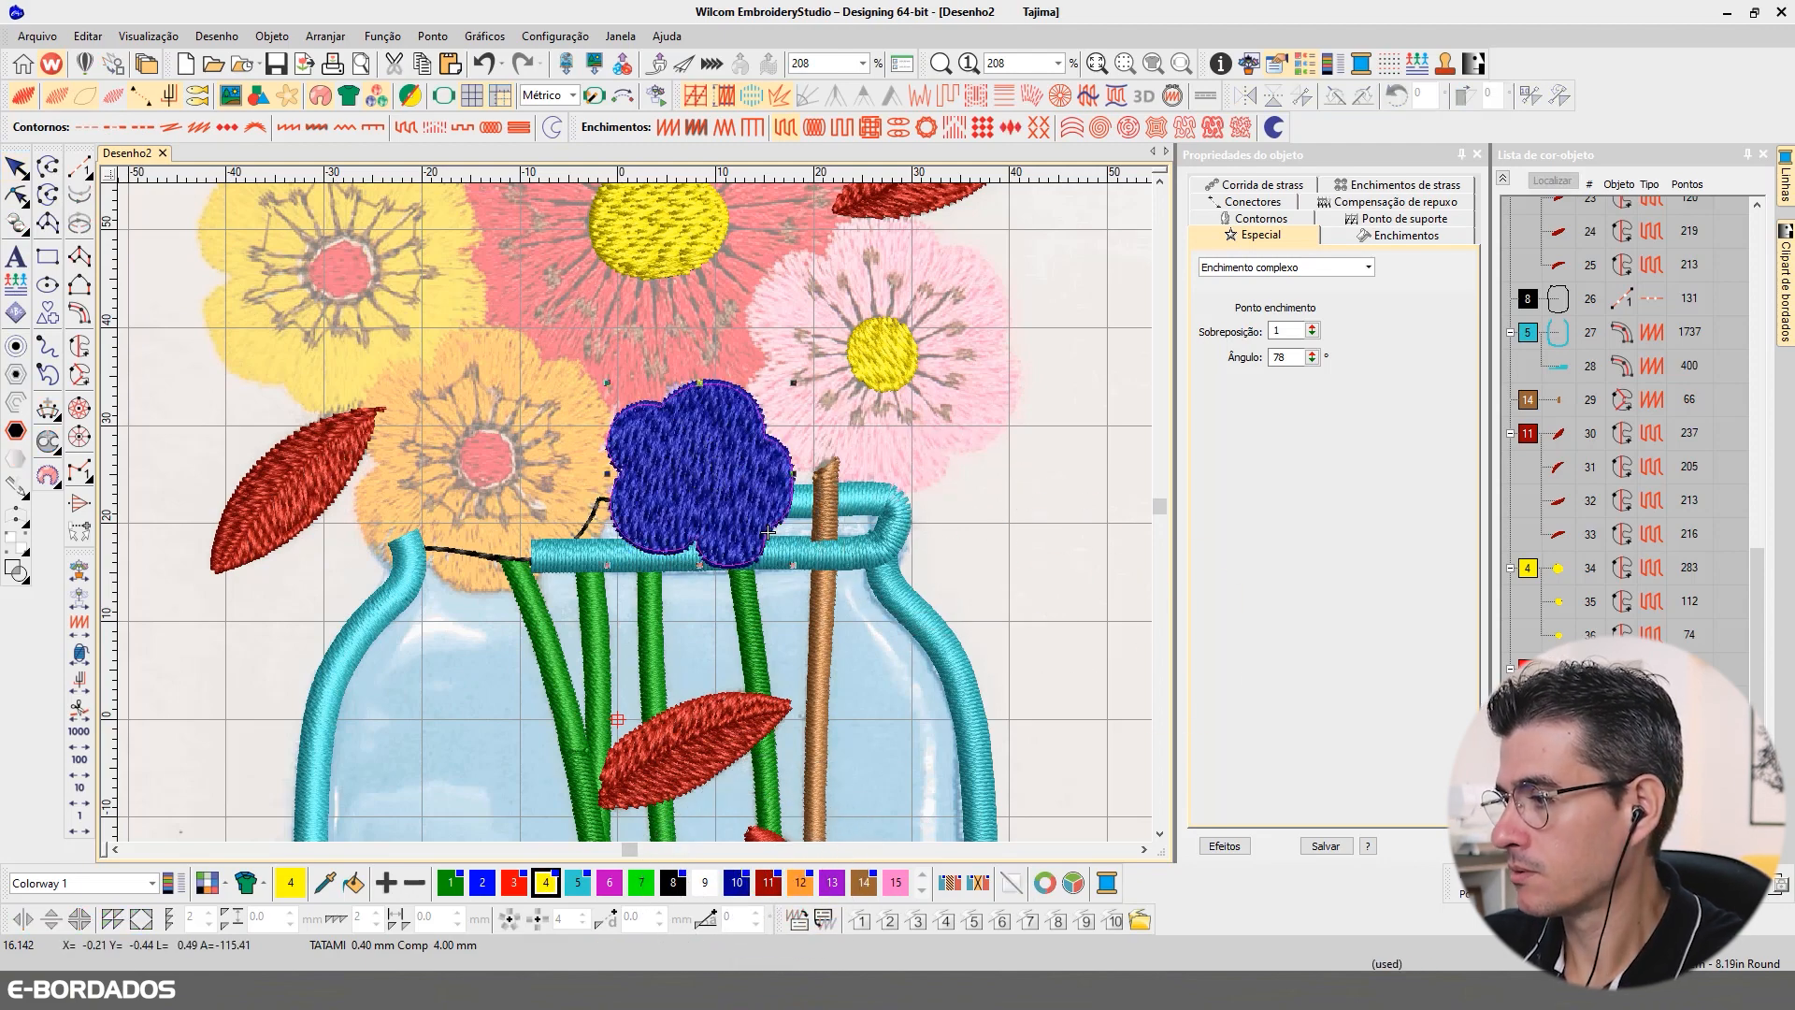
{"action": "right_click", "coordinate": [1560, 750]}
{"action": "left_click", "coordinate": [1613, 704]}
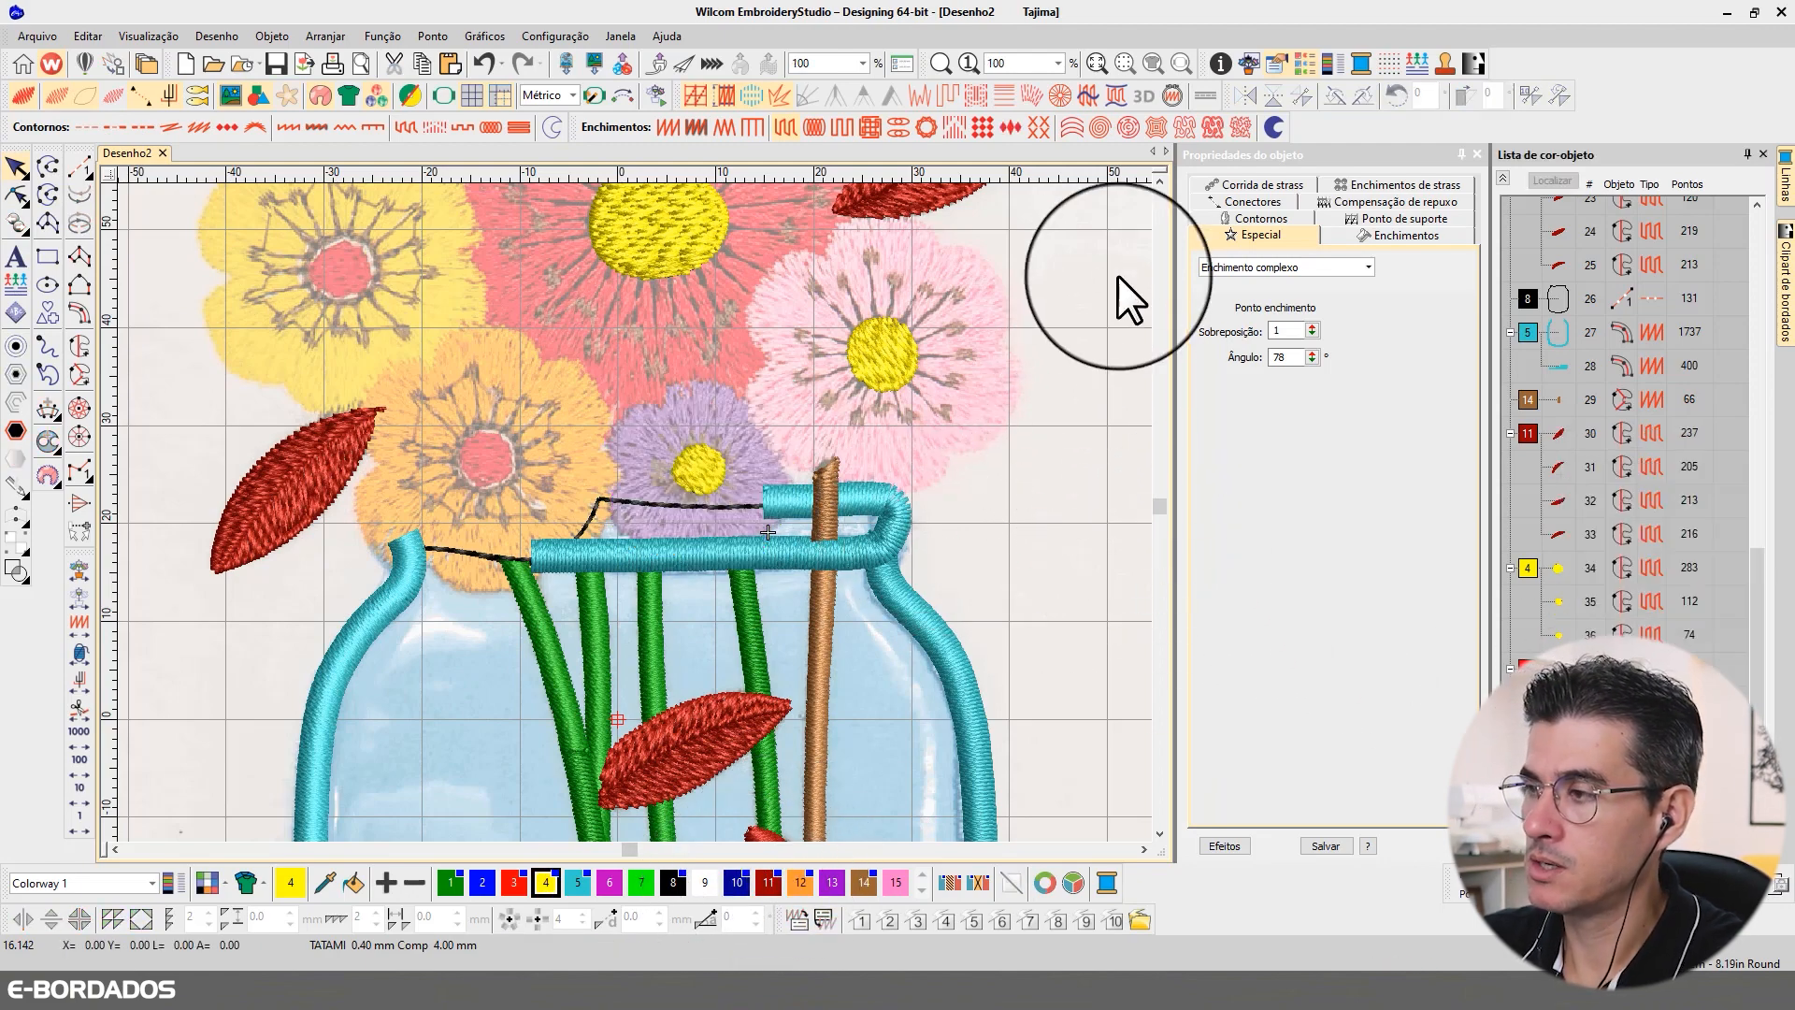
Step: Trace the outer outline of the pink flower's petals as a complex fill in pink (colour 15) and generate the stitches without a hole
{"action": "scroll", "coordinate": [1154, 177], "scroll_direction": "up", "scroll_amount": 3}
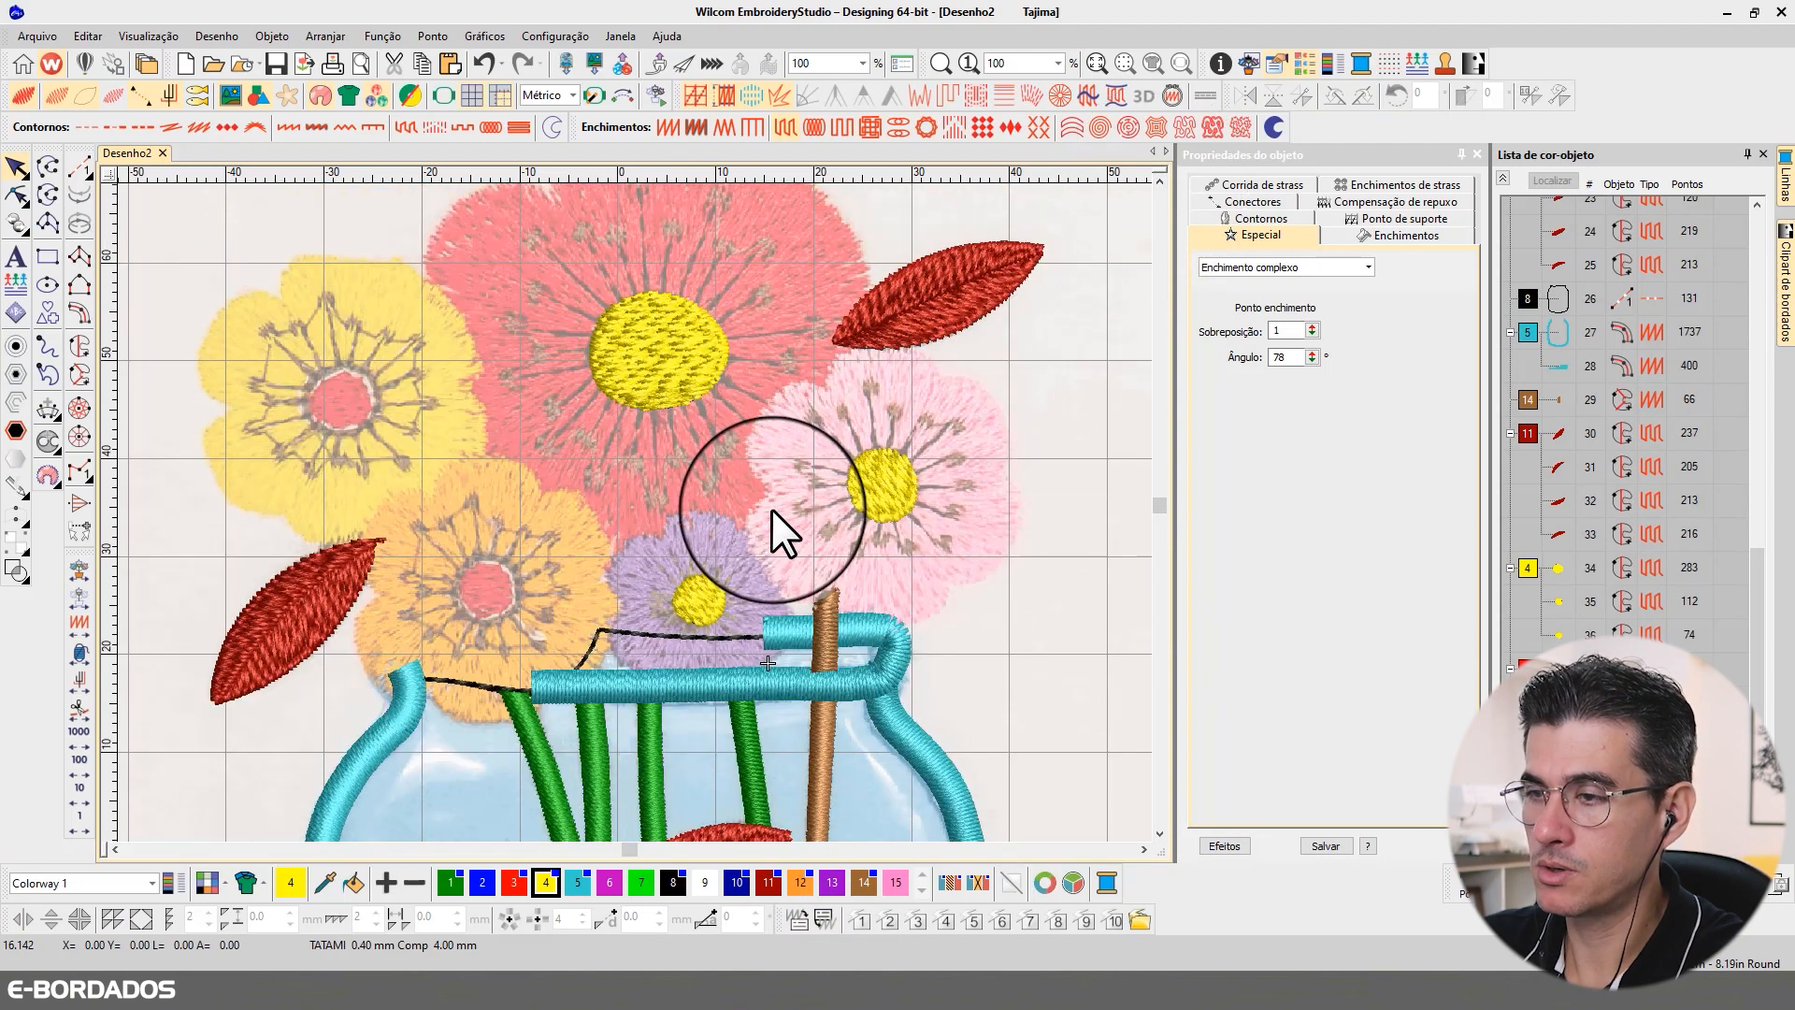
{"action": "left_click", "coordinate": [899, 889]}
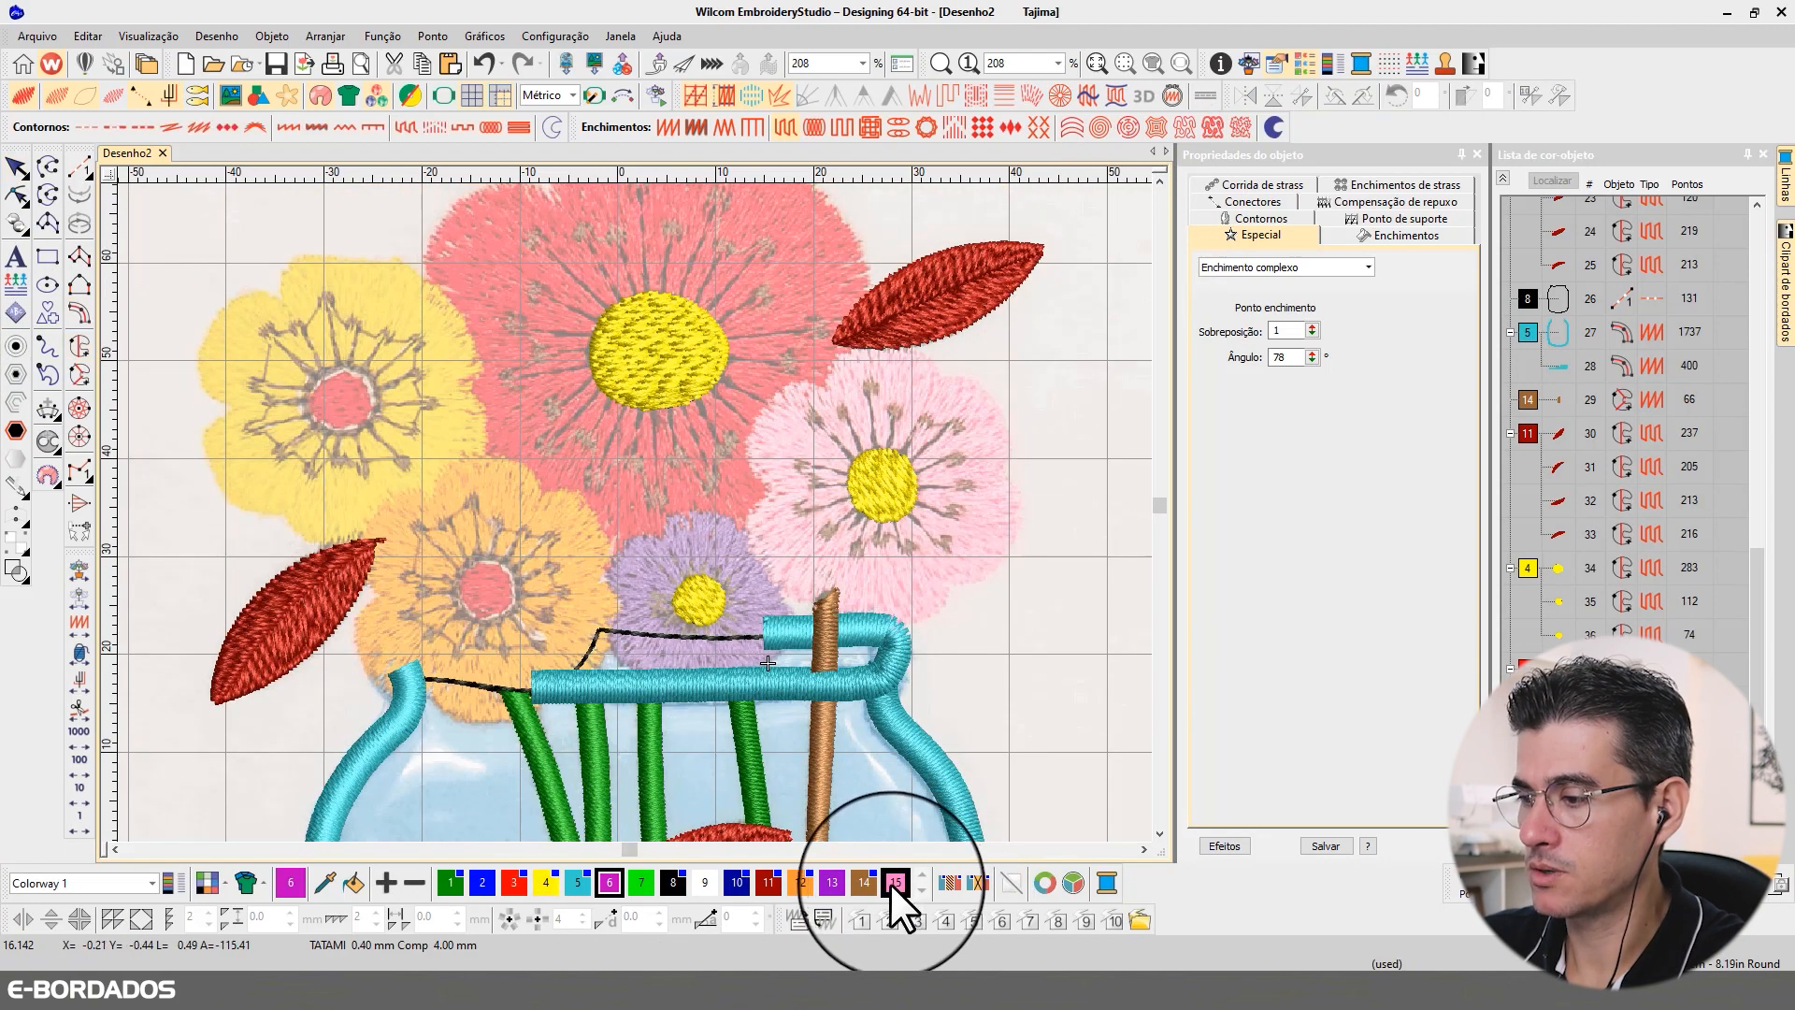
{"action": "left_click", "coordinate": [77, 339]}
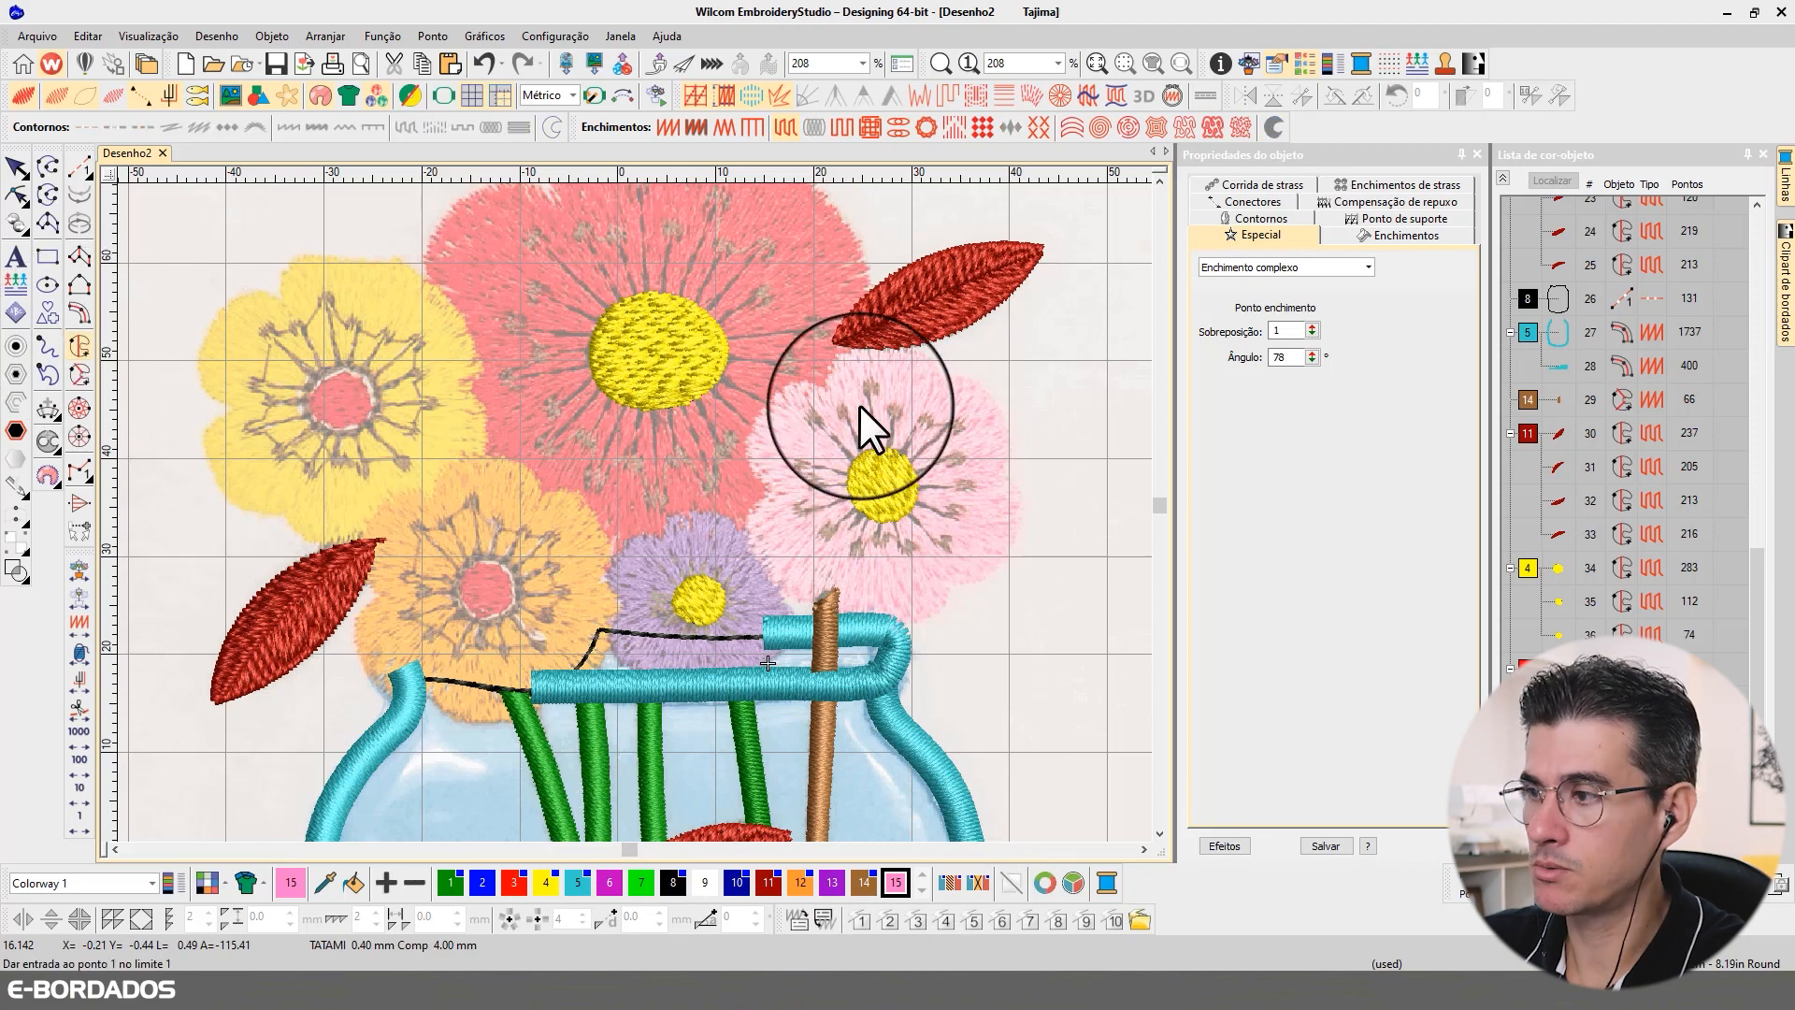
{"action": "left_click", "coordinate": [826, 391]}
{"action": "left_click", "coordinate": [785, 390]}
{"action": "right_click", "coordinate": [753, 422]}
{"action": "left_click", "coordinate": [767, 488]}
{"action": "right_click", "coordinate": [748, 518]}
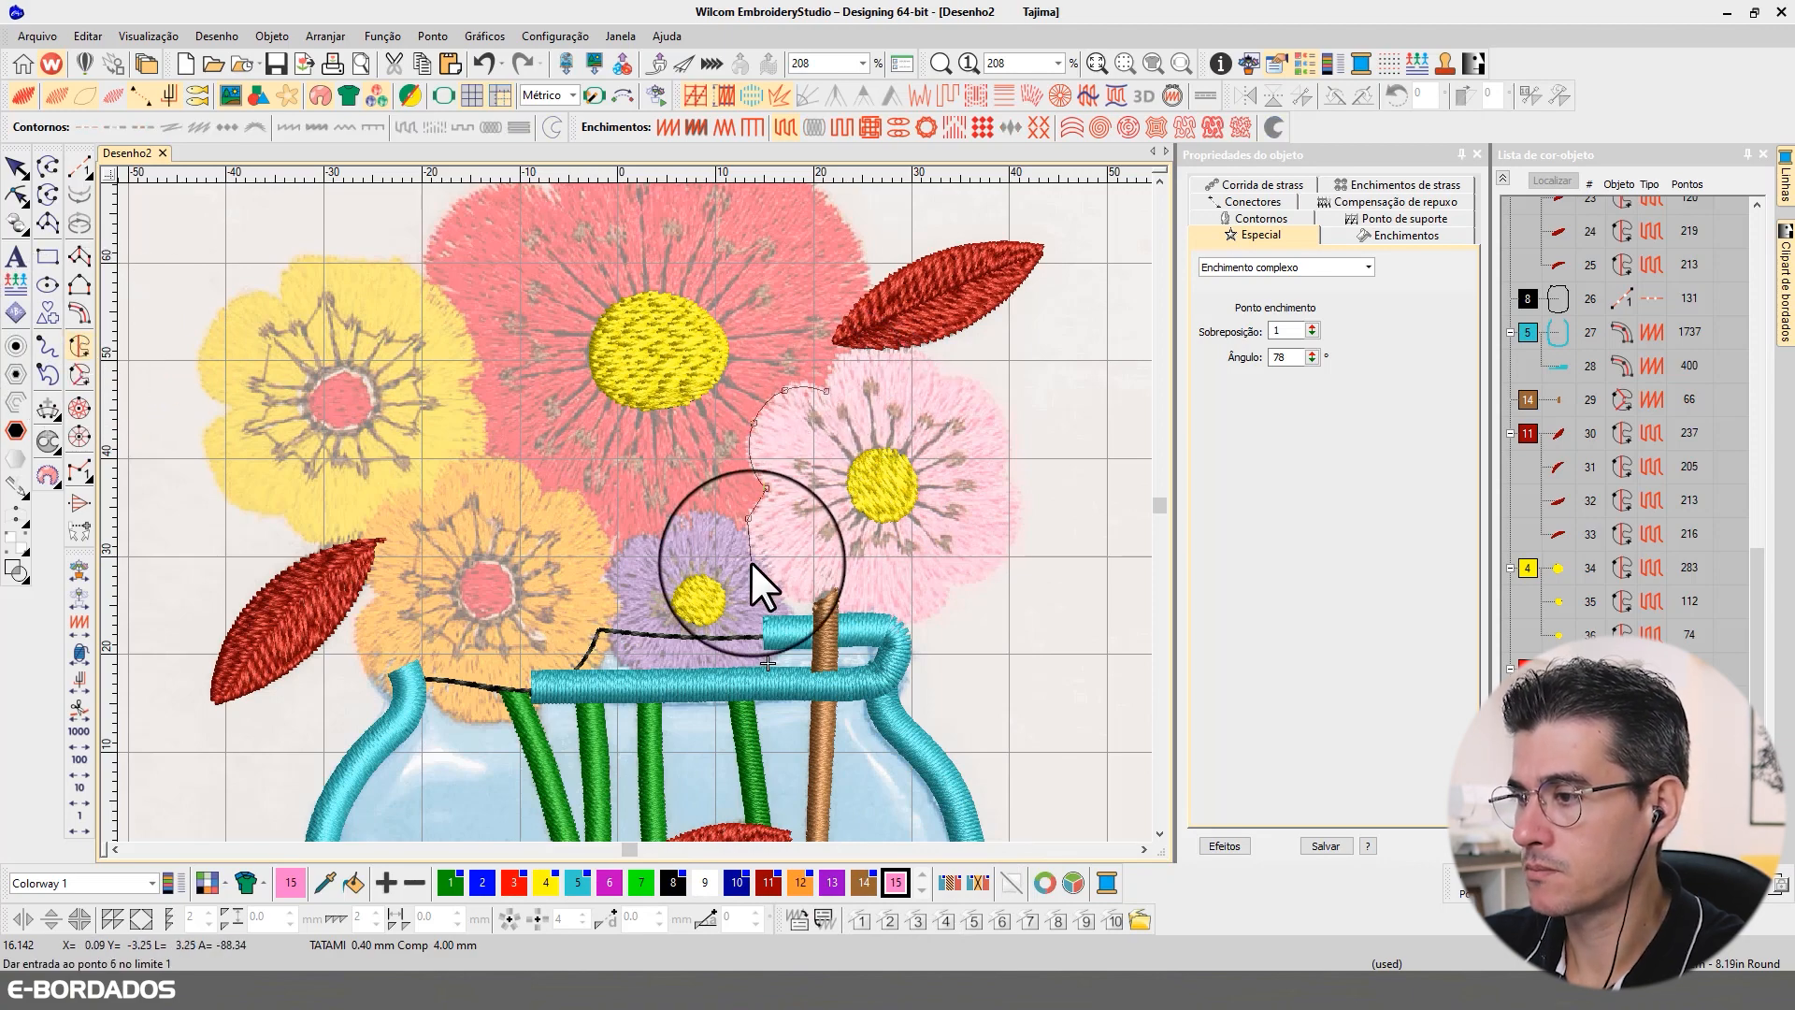
{"action": "right_click", "coordinate": [750, 566]}
{"action": "right_click", "coordinate": [791, 599]}
{"action": "left_click", "coordinate": [833, 592]}
{"action": "right_click", "coordinate": [853, 624]}
{"action": "right_click", "coordinate": [914, 624]}
{"action": "left_click", "coordinate": [1006, 469]}
{"action": "right_click", "coordinate": [1010, 430]}
{"action": "right_click", "coordinate": [979, 382]}
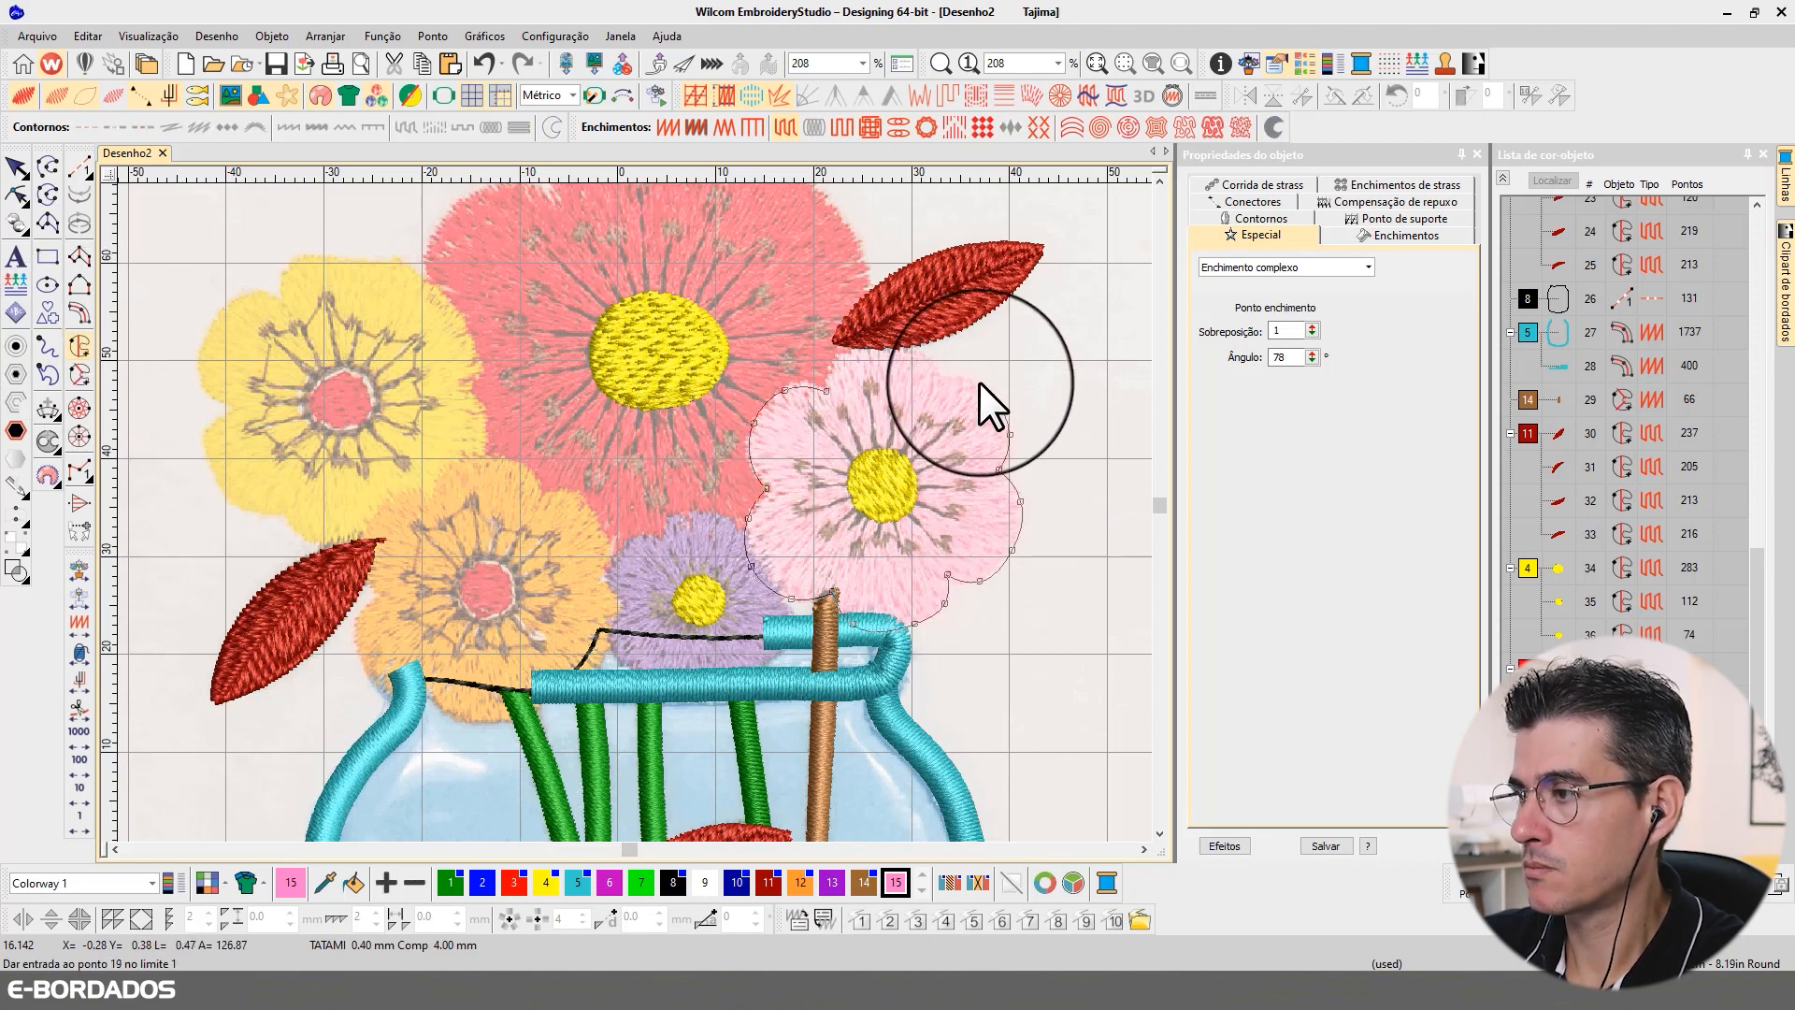
{"action": "left_click", "coordinate": [934, 376]}
{"action": "right_click", "coordinate": [872, 350]}
{"action": "right_click", "coordinate": [830, 370]}
{"action": "left_click", "coordinate": [827, 391]}
{"action": "key", "text": "Return"}
{"action": "key", "text": "Return"}
{"action": "key", "text": "Return"}
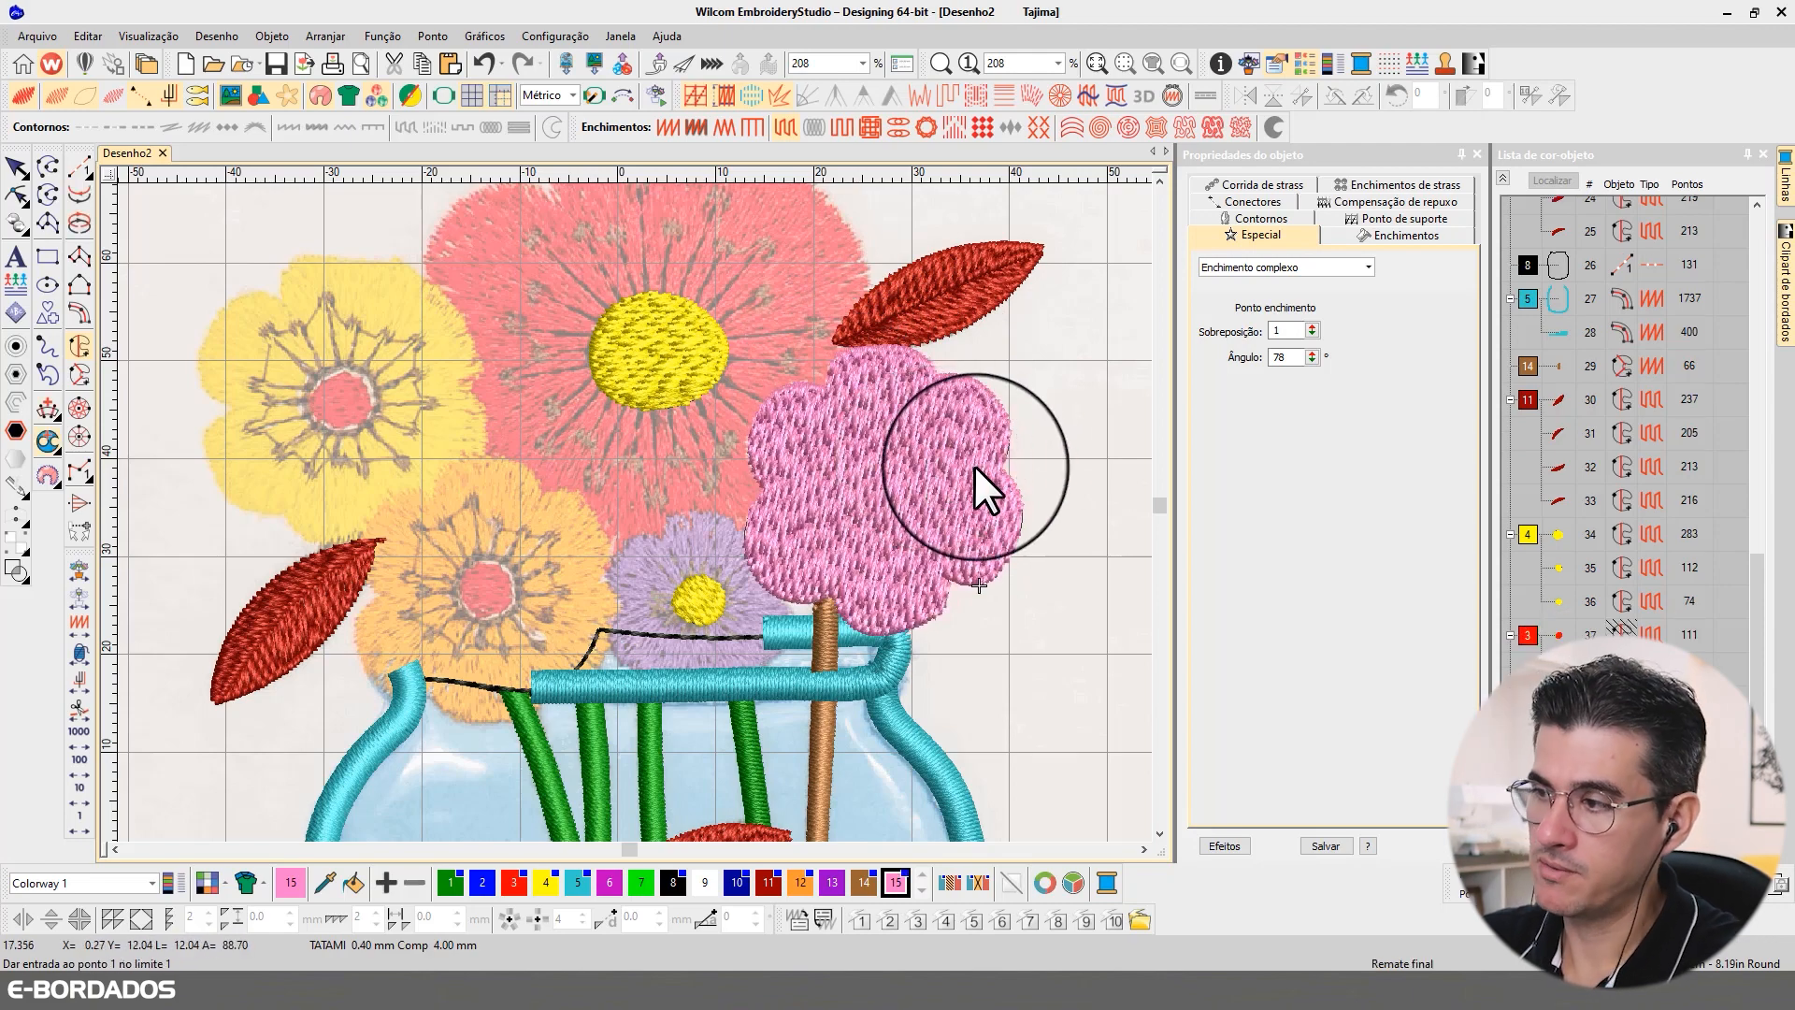
Step: Adjust the outline points on the upper edge of the pink flower's fill
{"action": "key", "text": "t"}
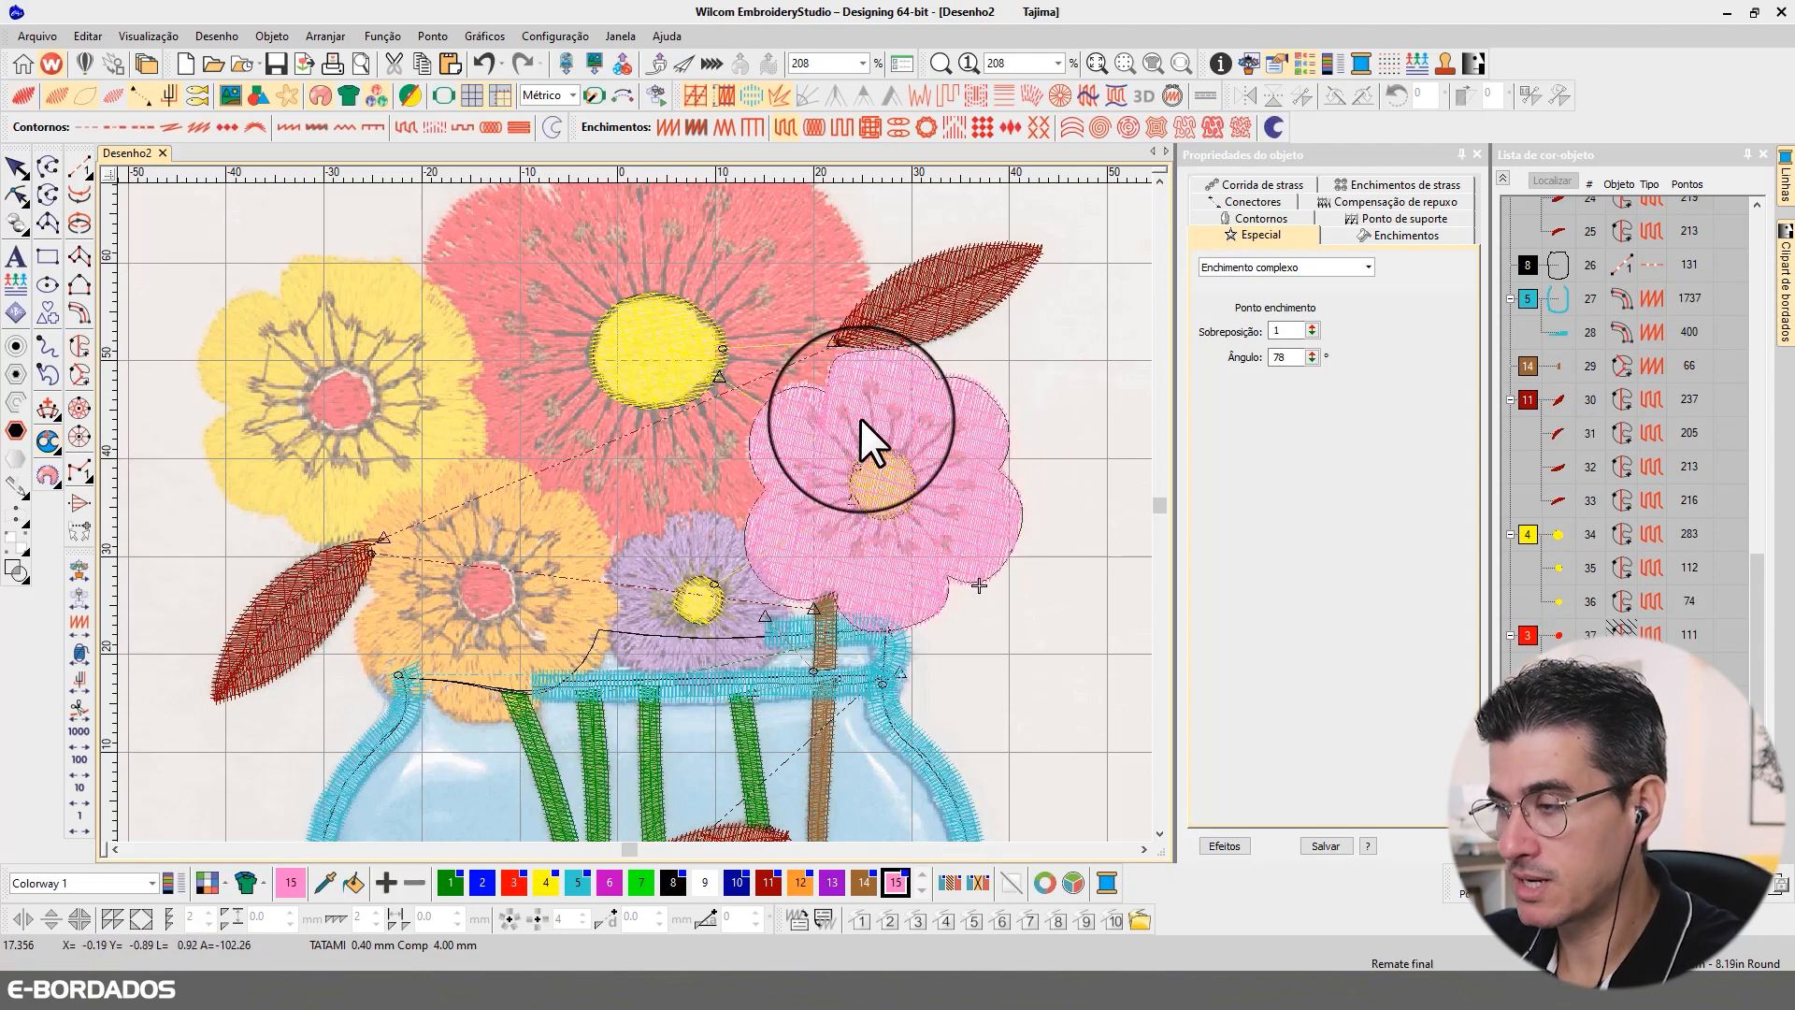
{"action": "key", "text": "t"}
{"action": "left_click", "coordinate": [16, 194]}
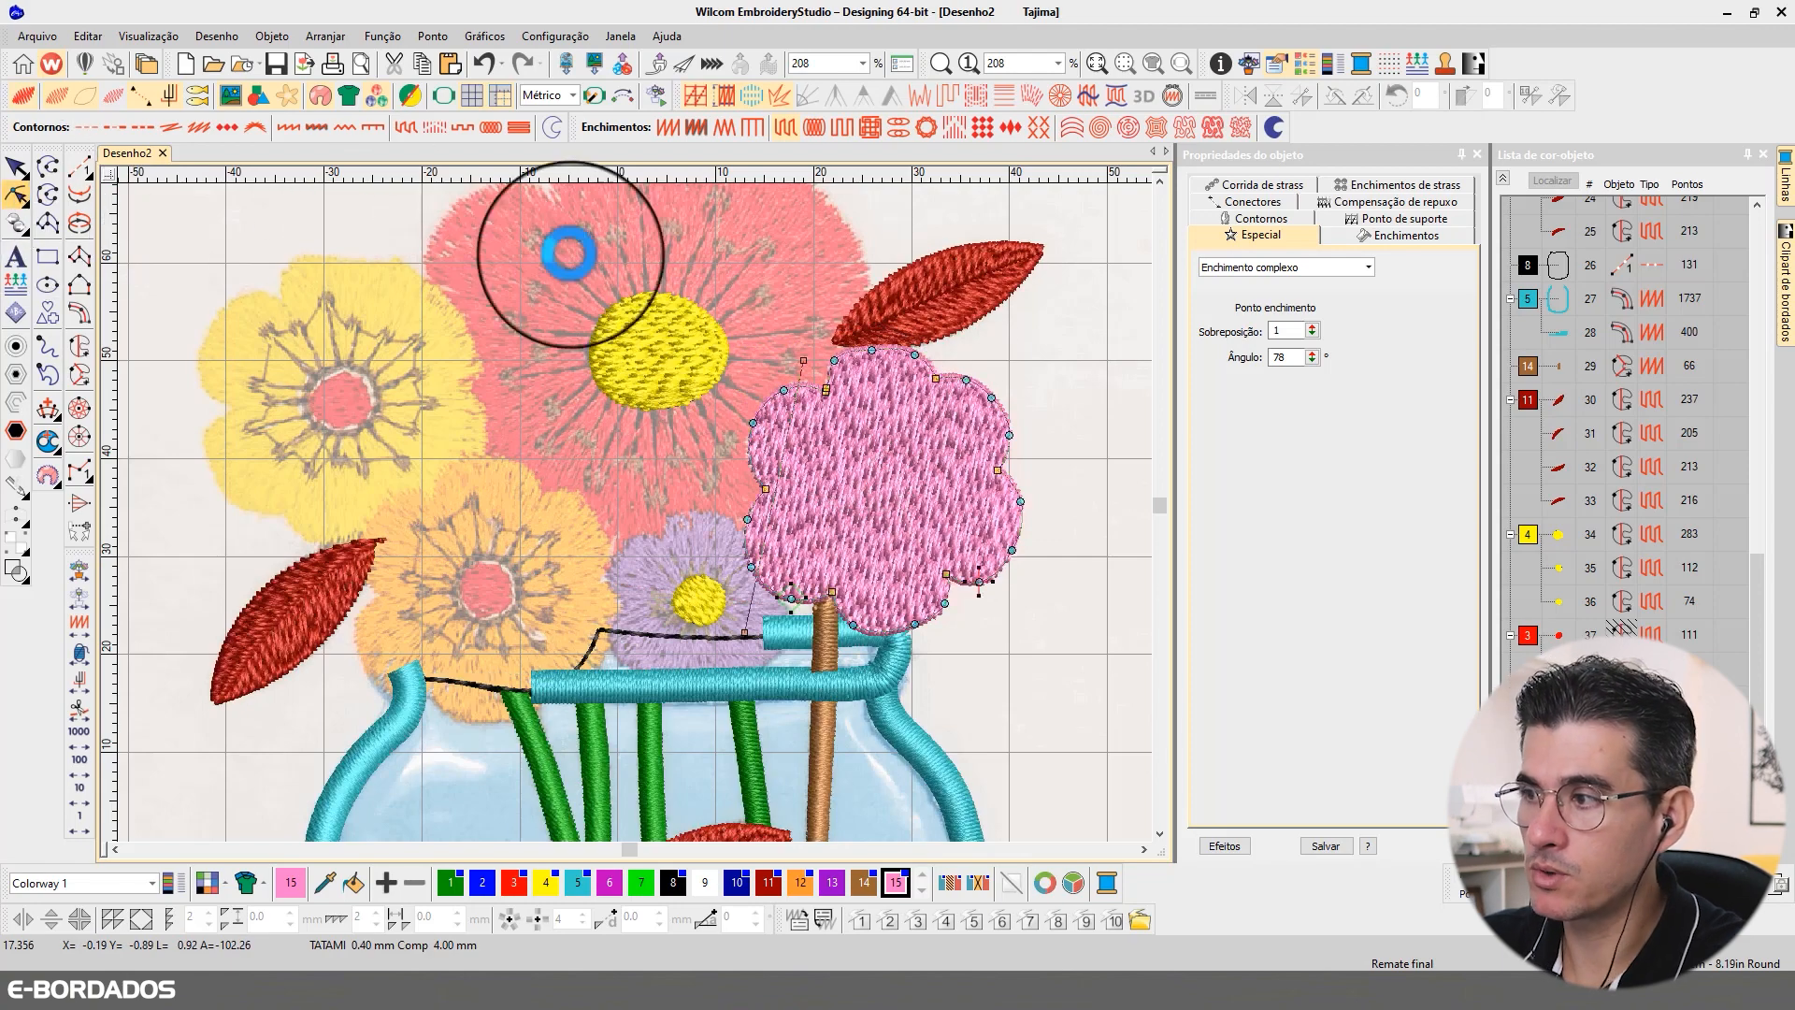
{"action": "right_click", "coordinate": [844, 365]}
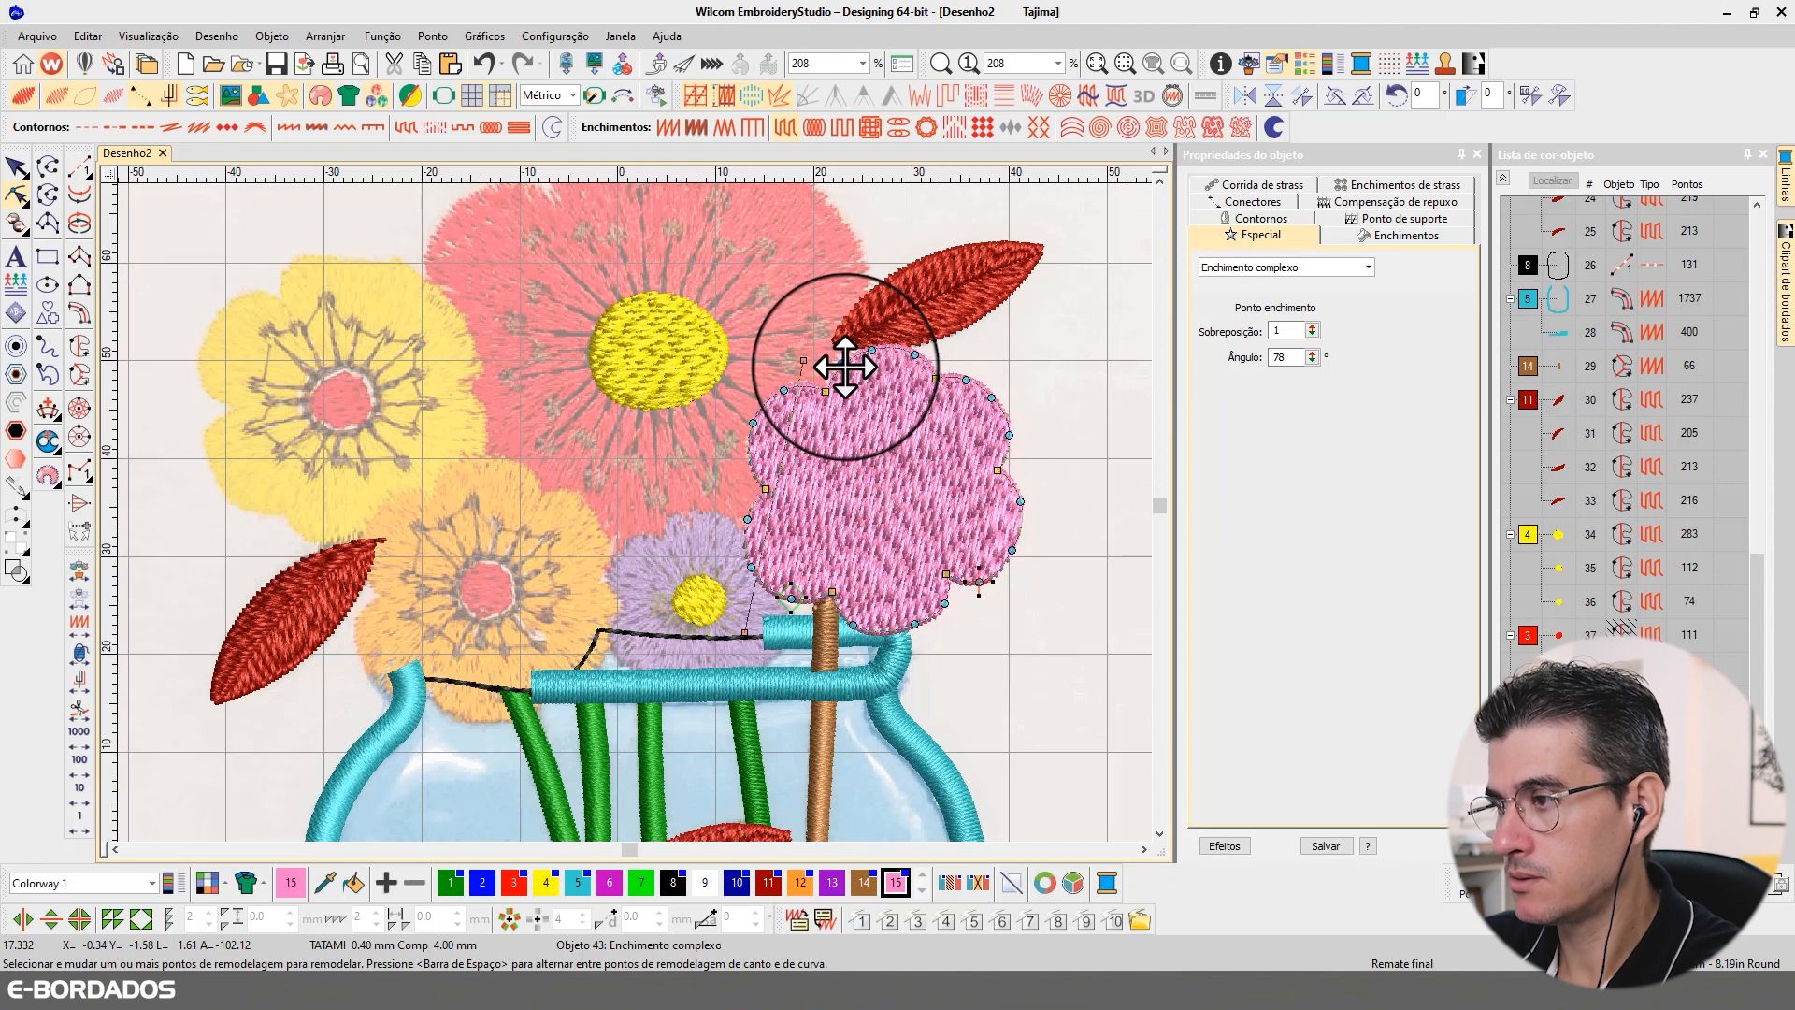
{"action": "left_click_drag", "start_coordinate": [844, 364], "coordinate": [873, 349]}
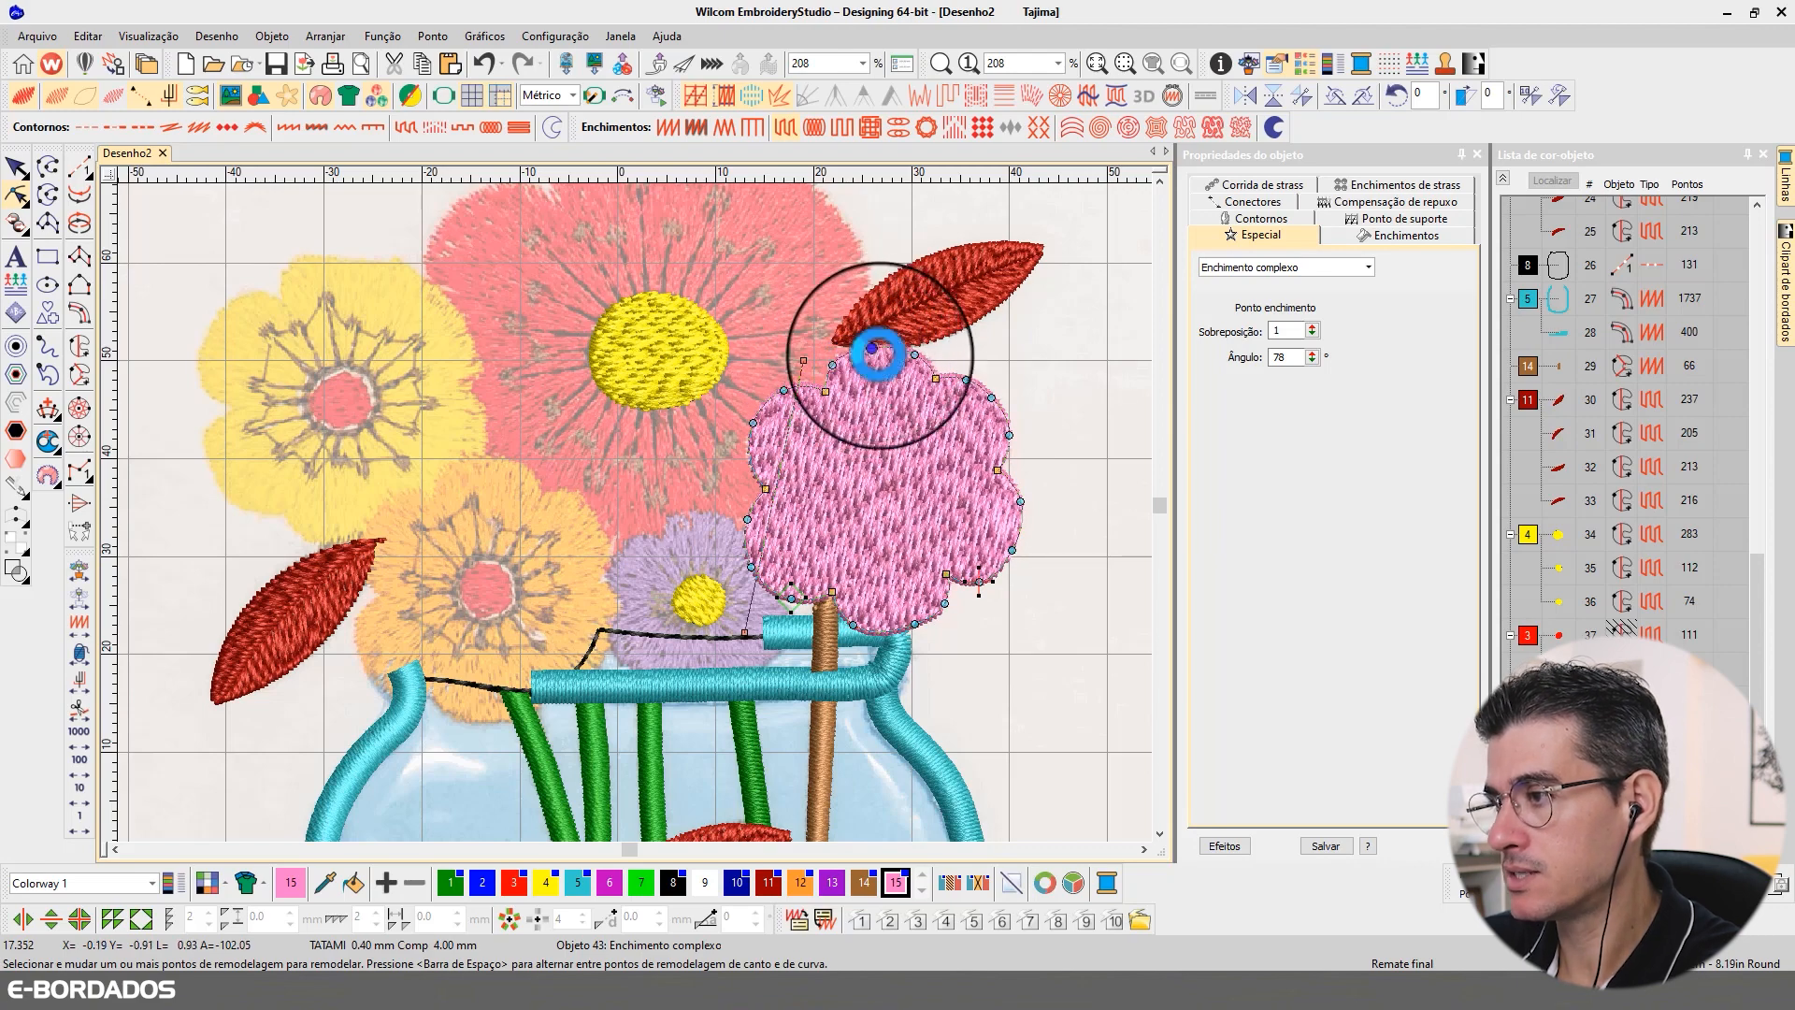
{"action": "left_click", "coordinate": [23, 165]}
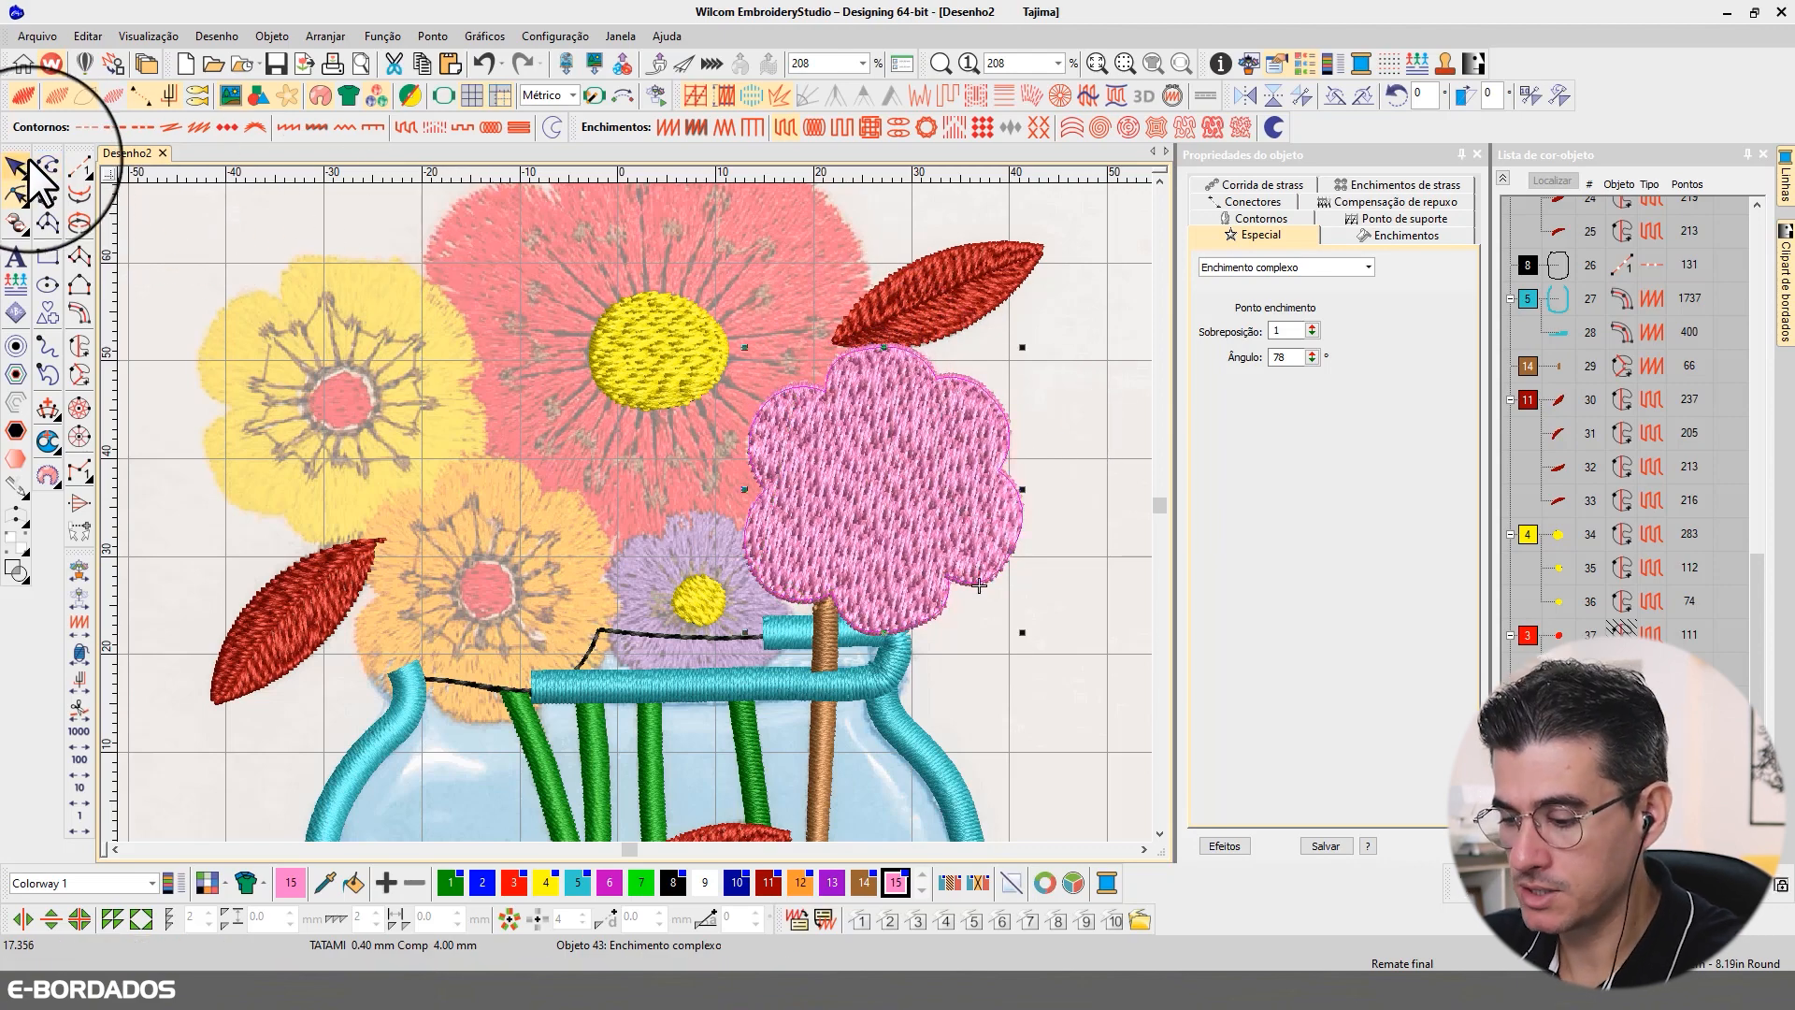
Step: Add a hole boundary around the yellow centre of the pink flower's fill and regenerate its stitches
{"action": "key", "text": "t"}
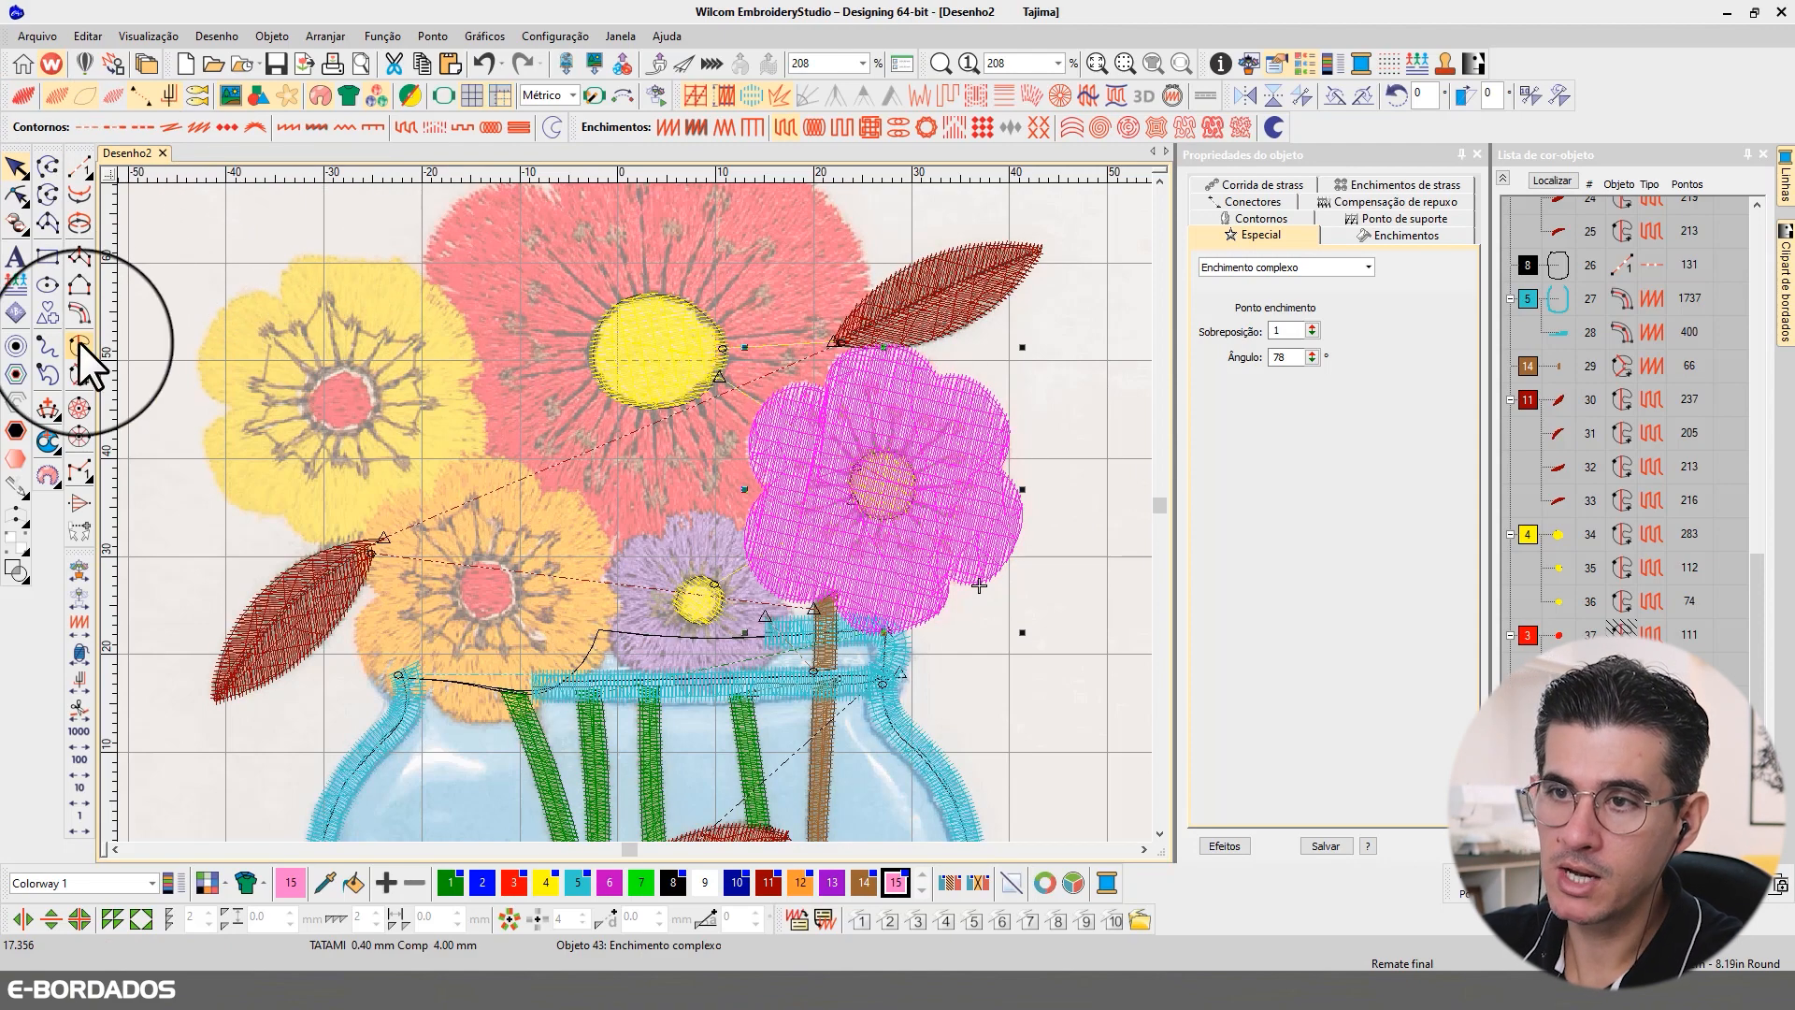
{"action": "left_click", "coordinate": [47, 441]}
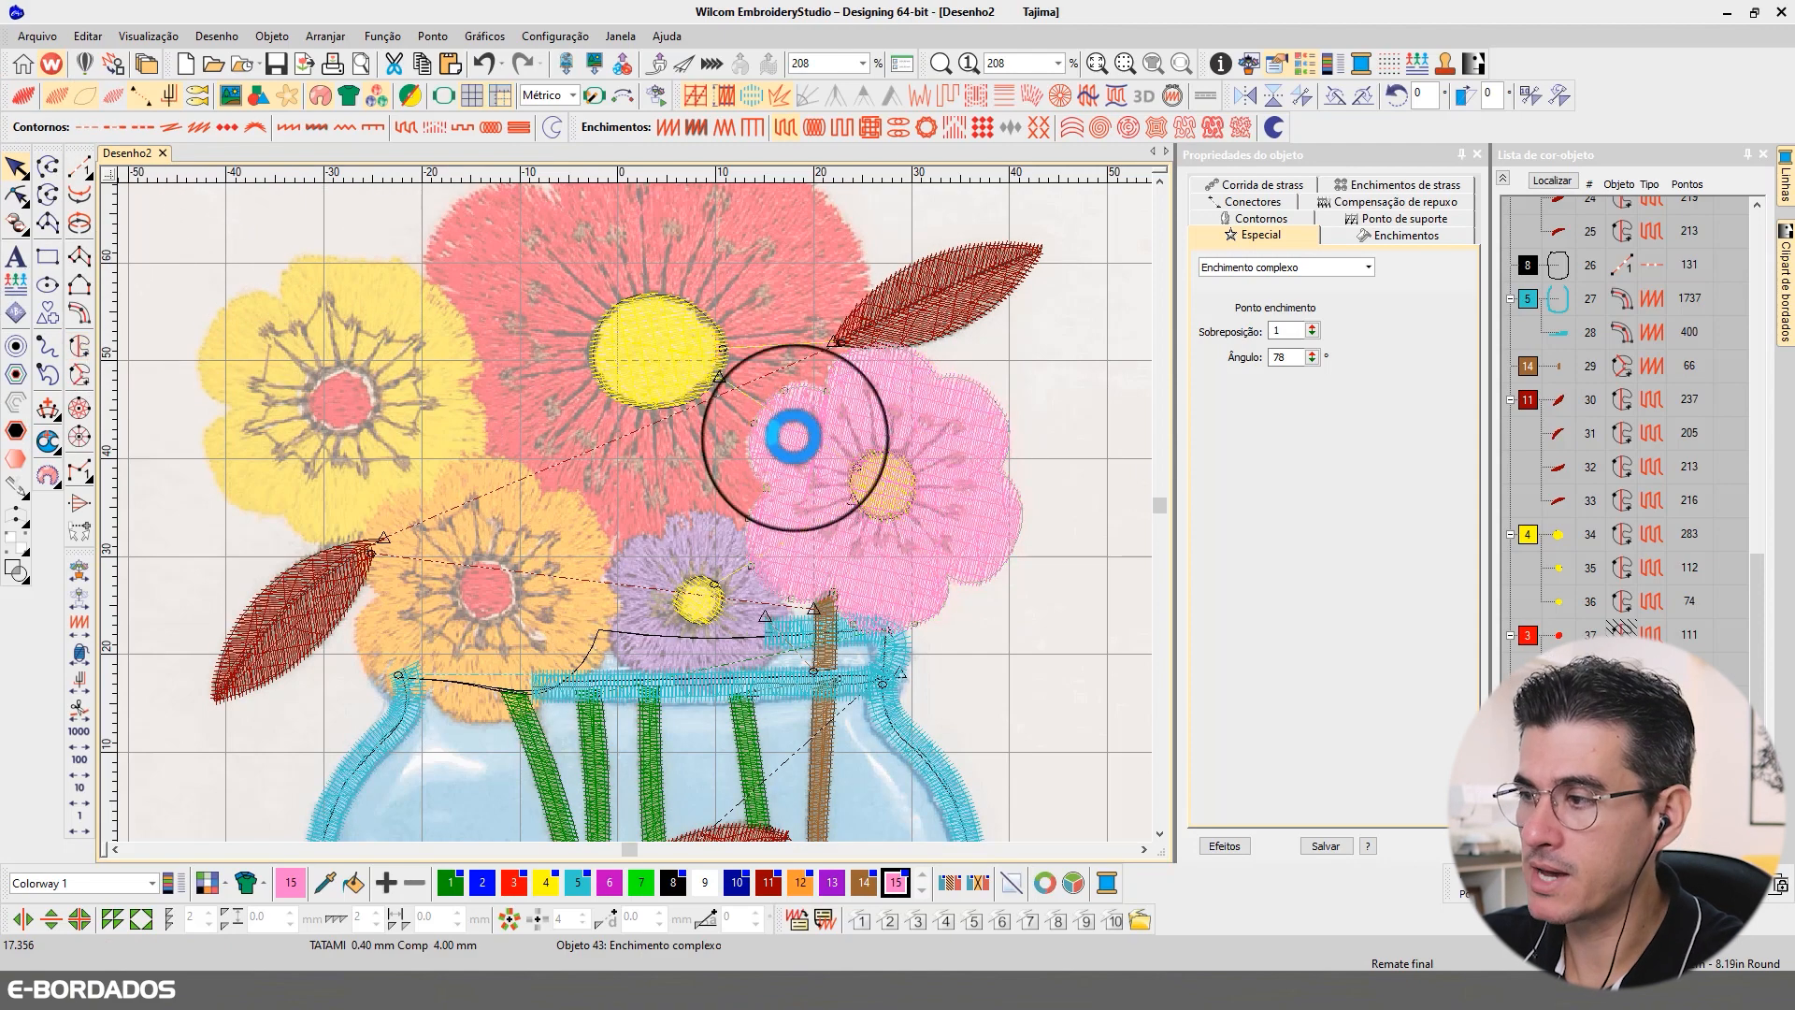
{"action": "left_click", "coordinate": [898, 452]}
{"action": "left_click", "coordinate": [862, 452]}
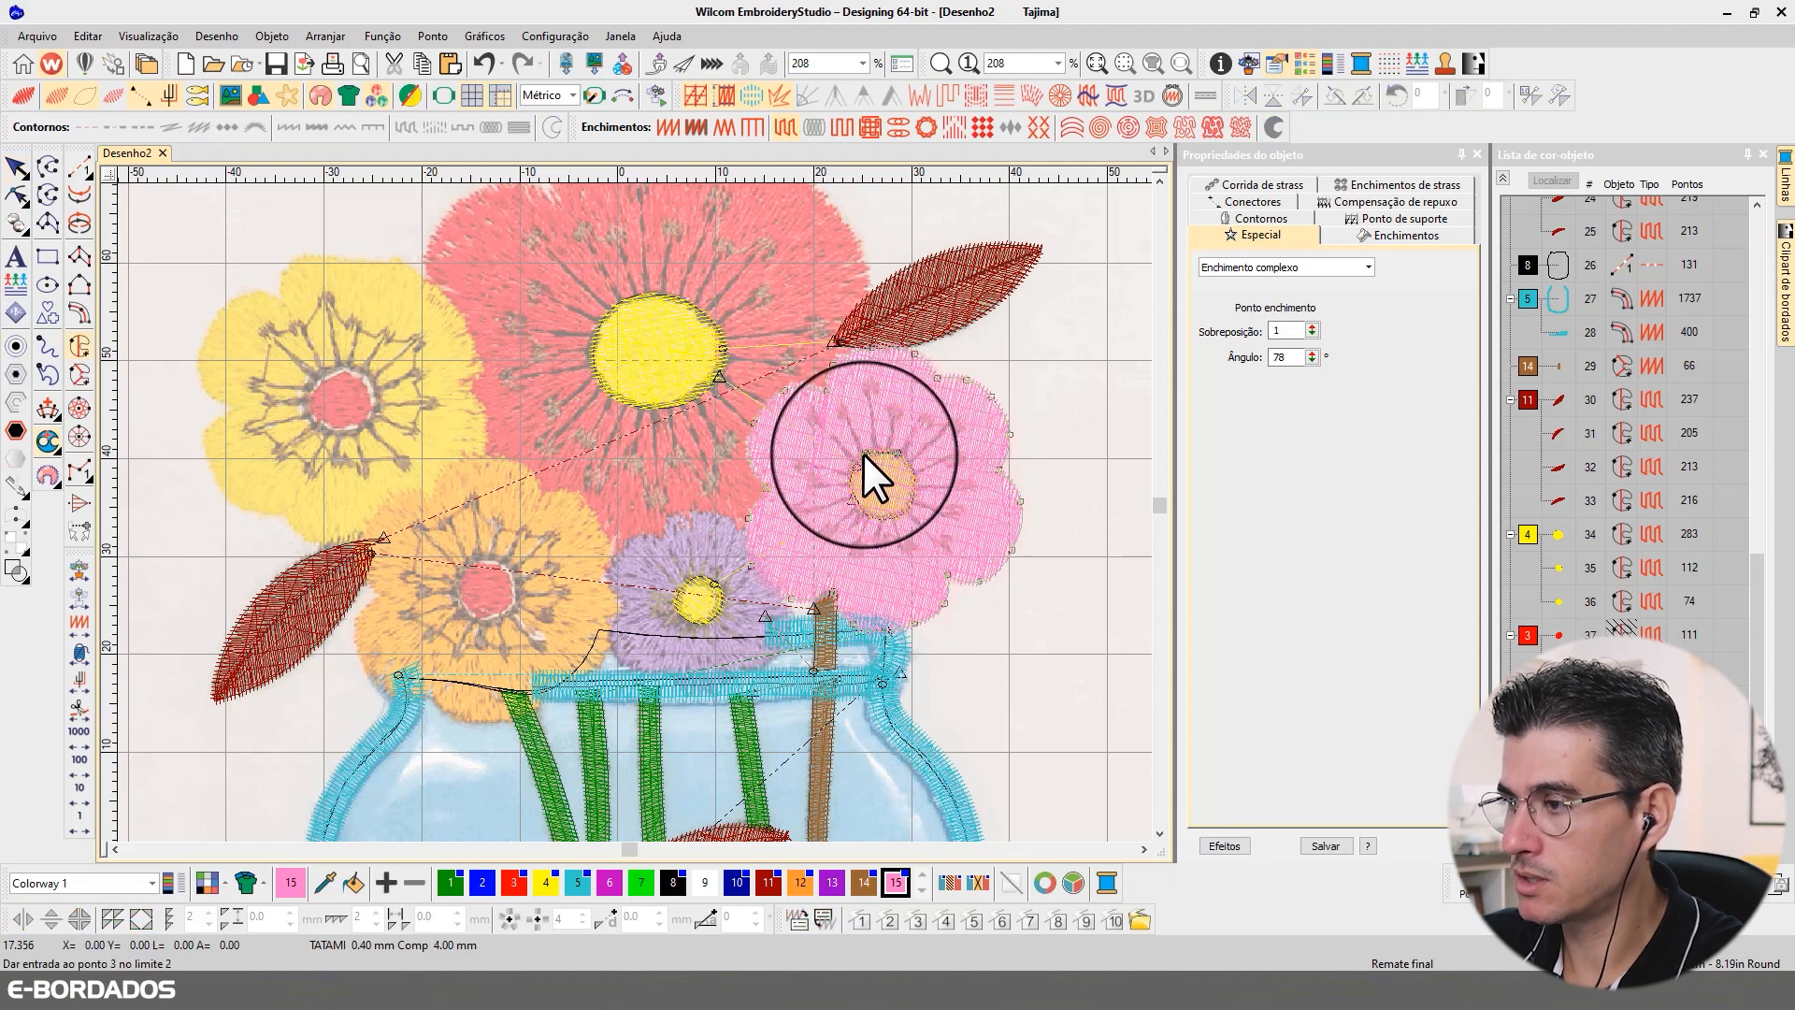
{"action": "left_click", "coordinate": [851, 484]}
{"action": "left_click", "coordinate": [868, 512]}
{"action": "left_click", "coordinate": [897, 515]}
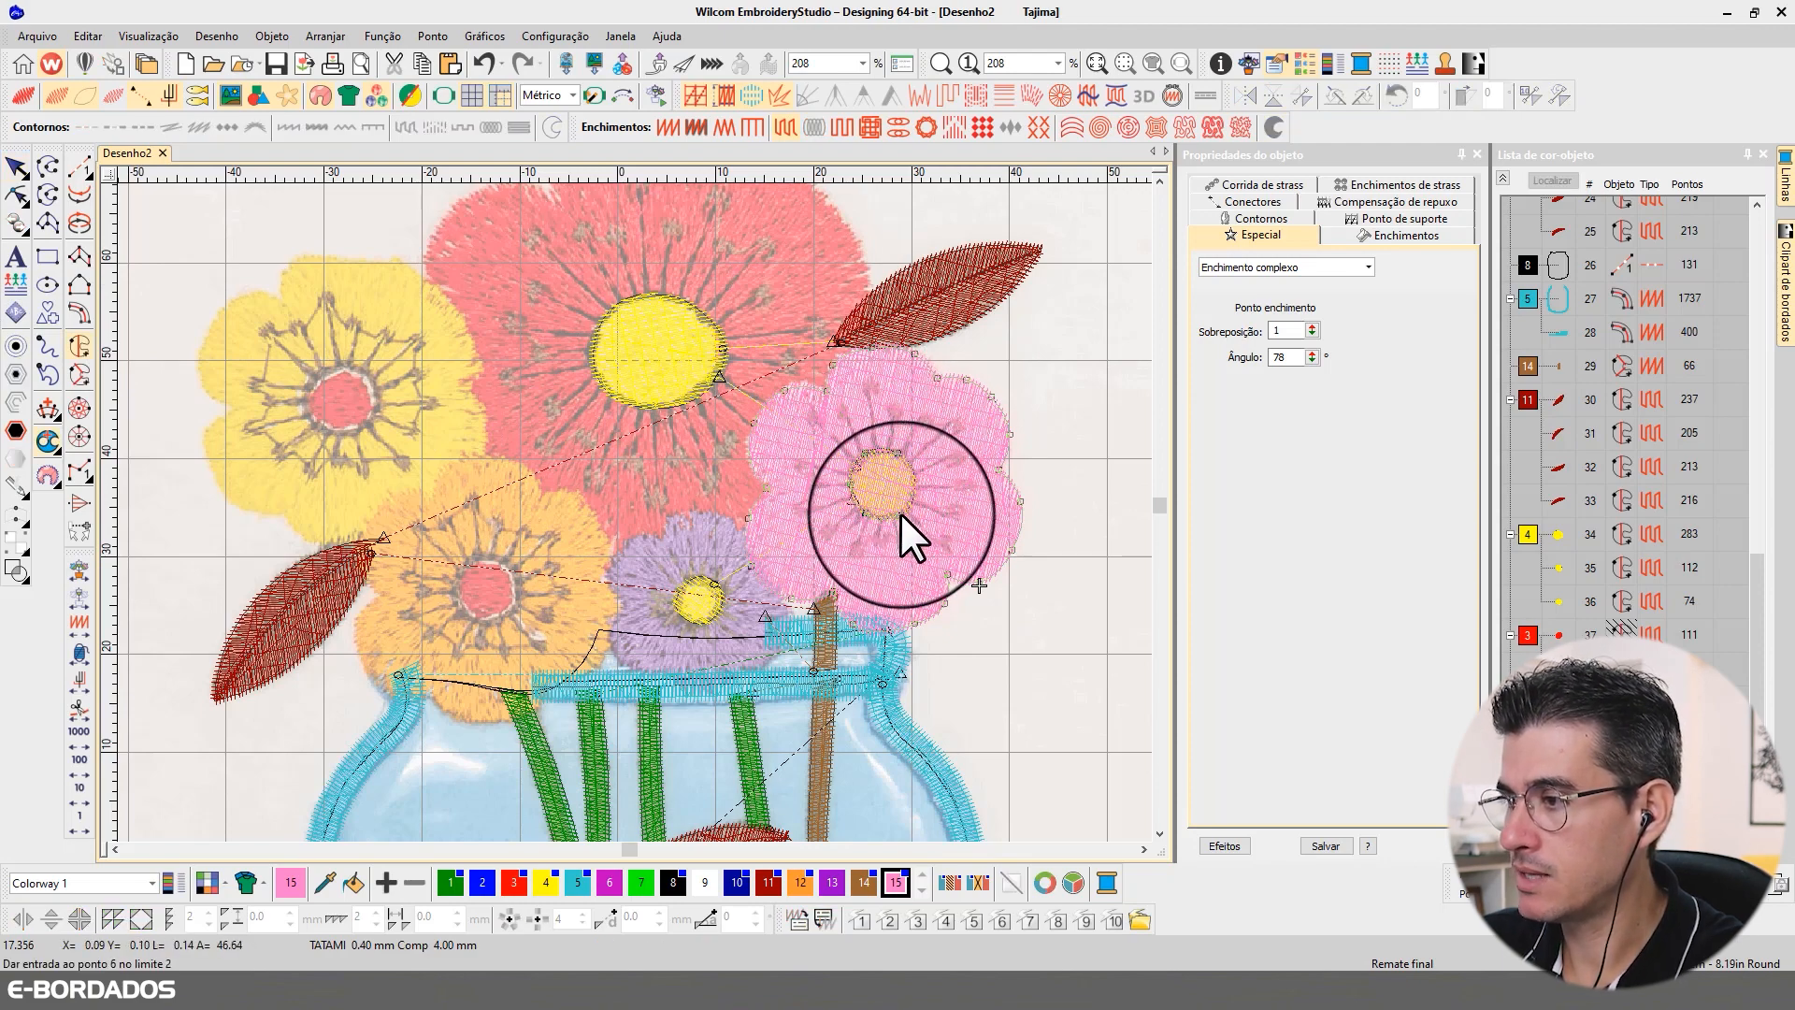
{"action": "left_click", "coordinate": [913, 487]}
{"action": "scroll", "coordinate": [912, 484], "scroll_direction": "up", "scroll_amount": 3}
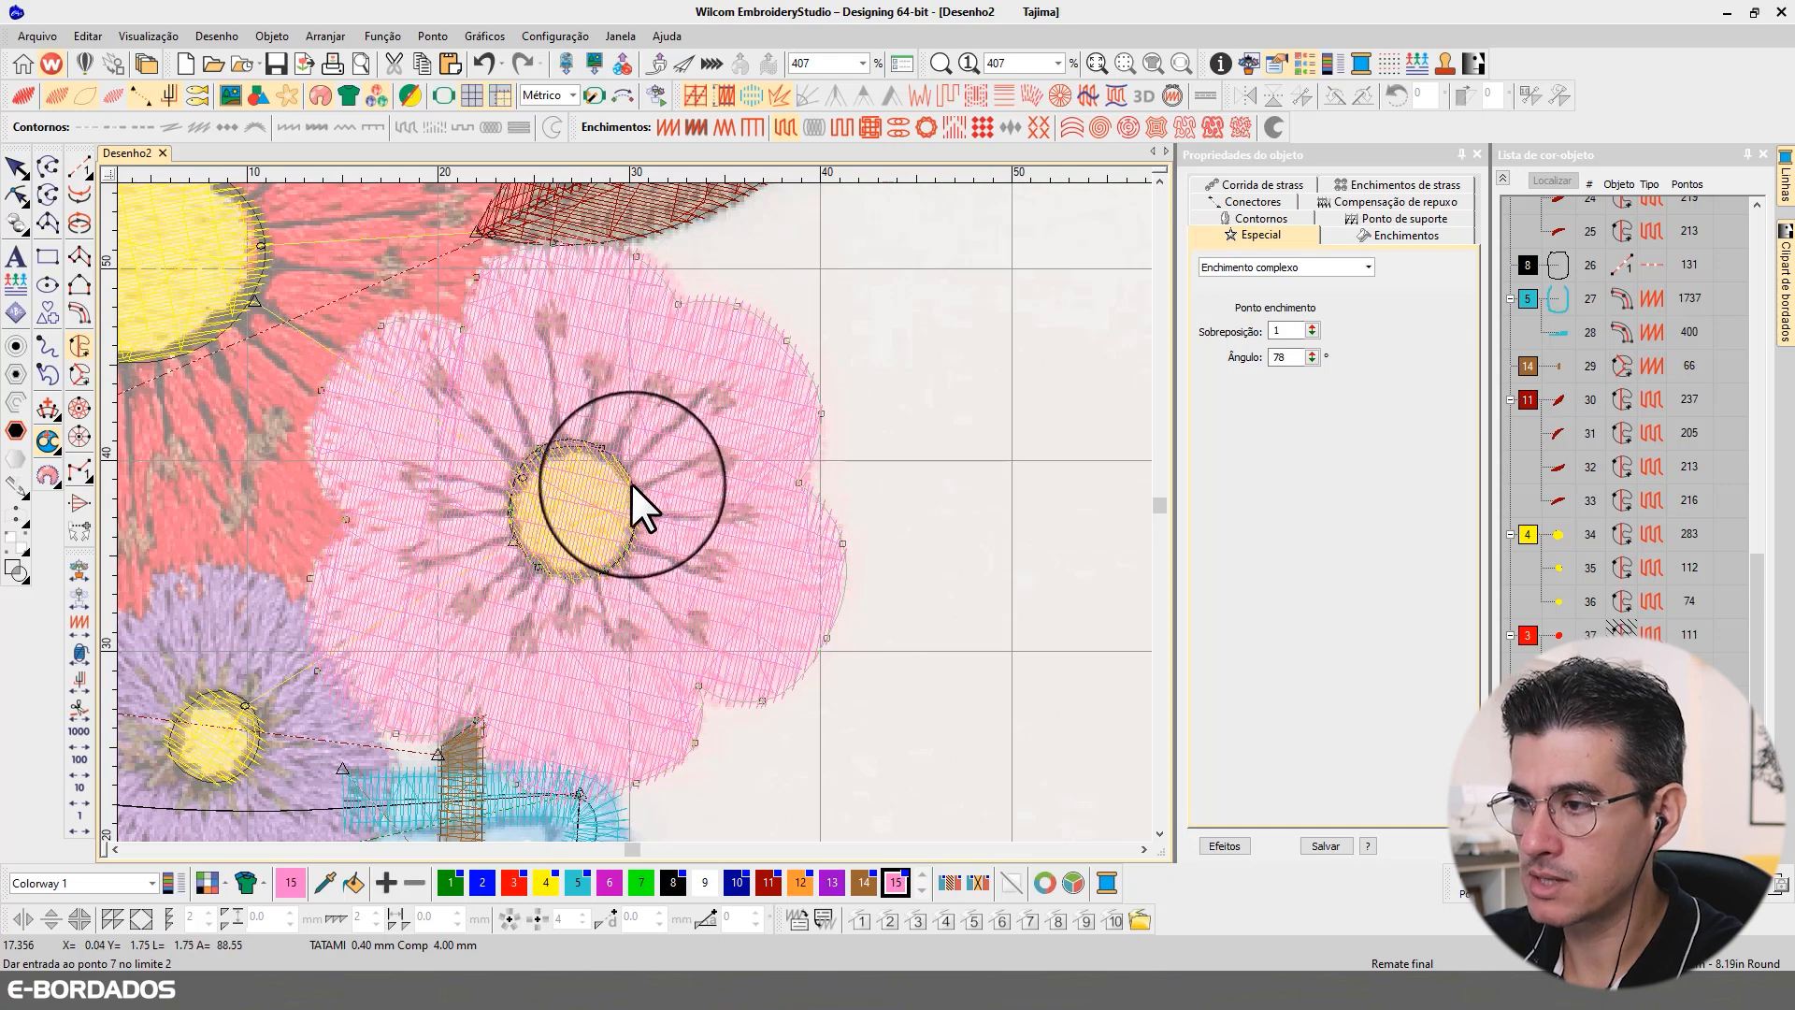
{"action": "left_click", "coordinate": [627, 481]}
{"action": "left_click", "coordinate": [615, 447]}
{"action": "key", "text": "Return"}
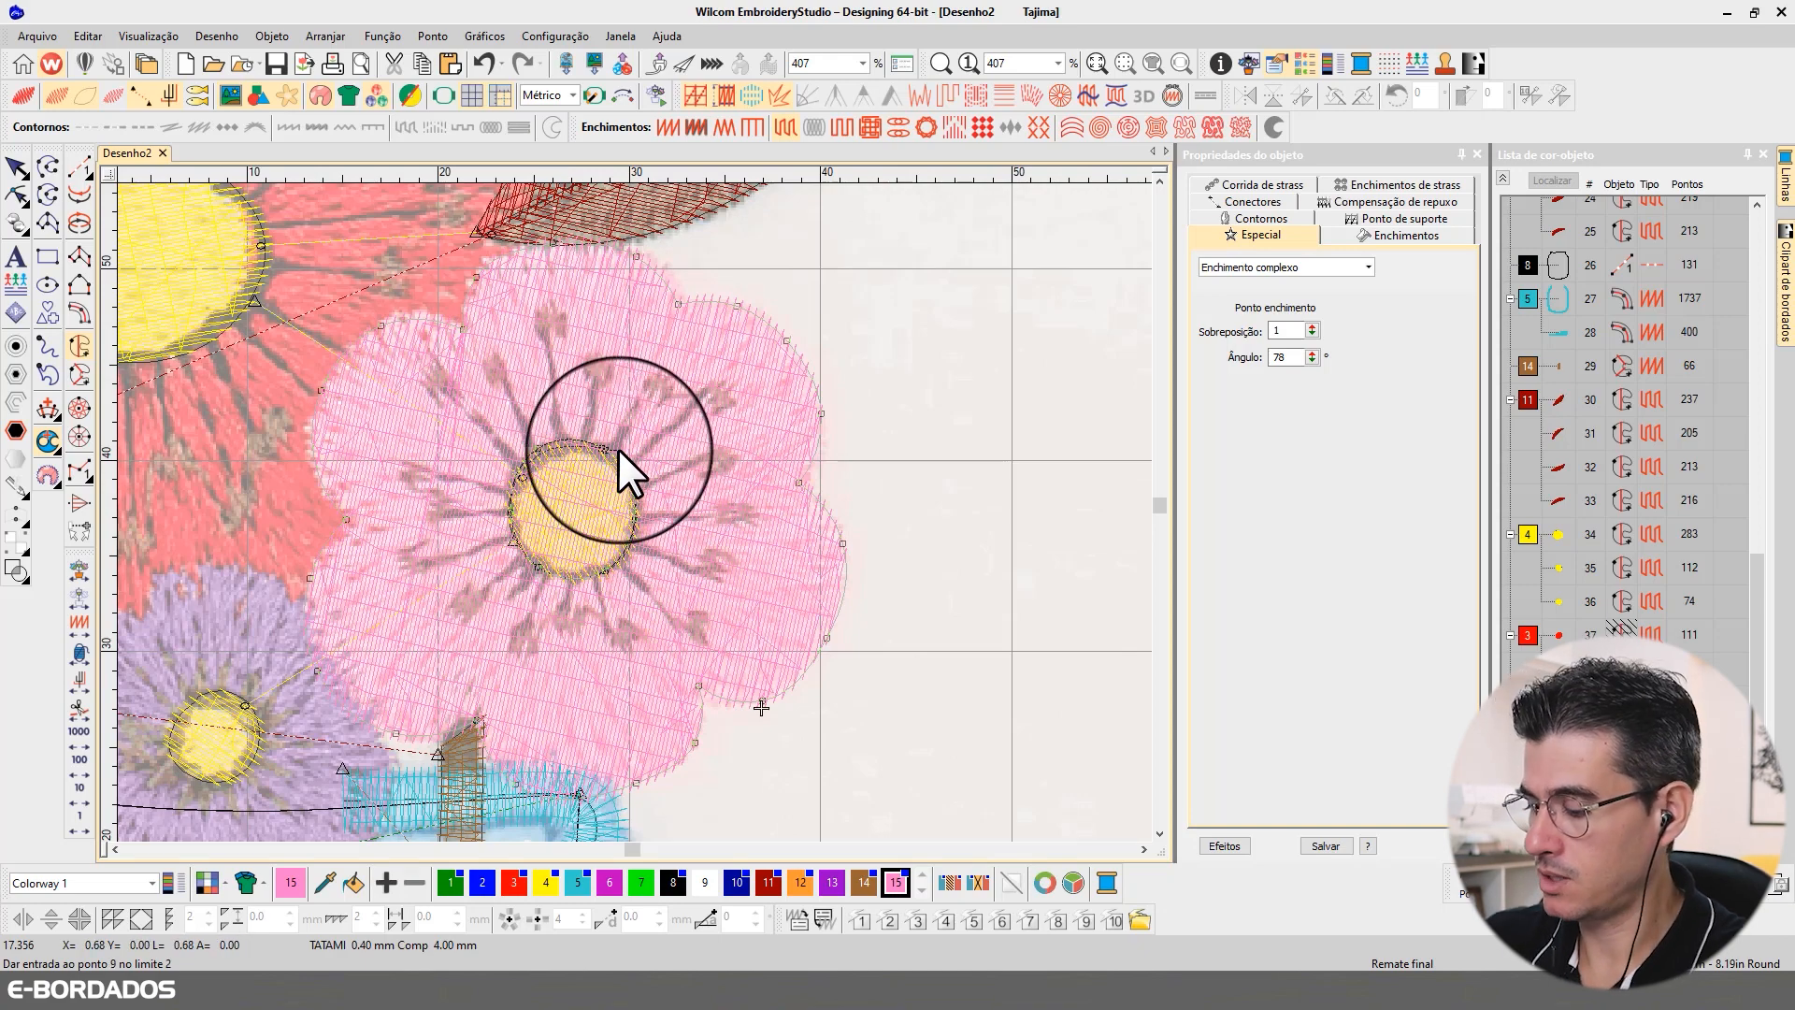
{"action": "key", "text": "Return"}
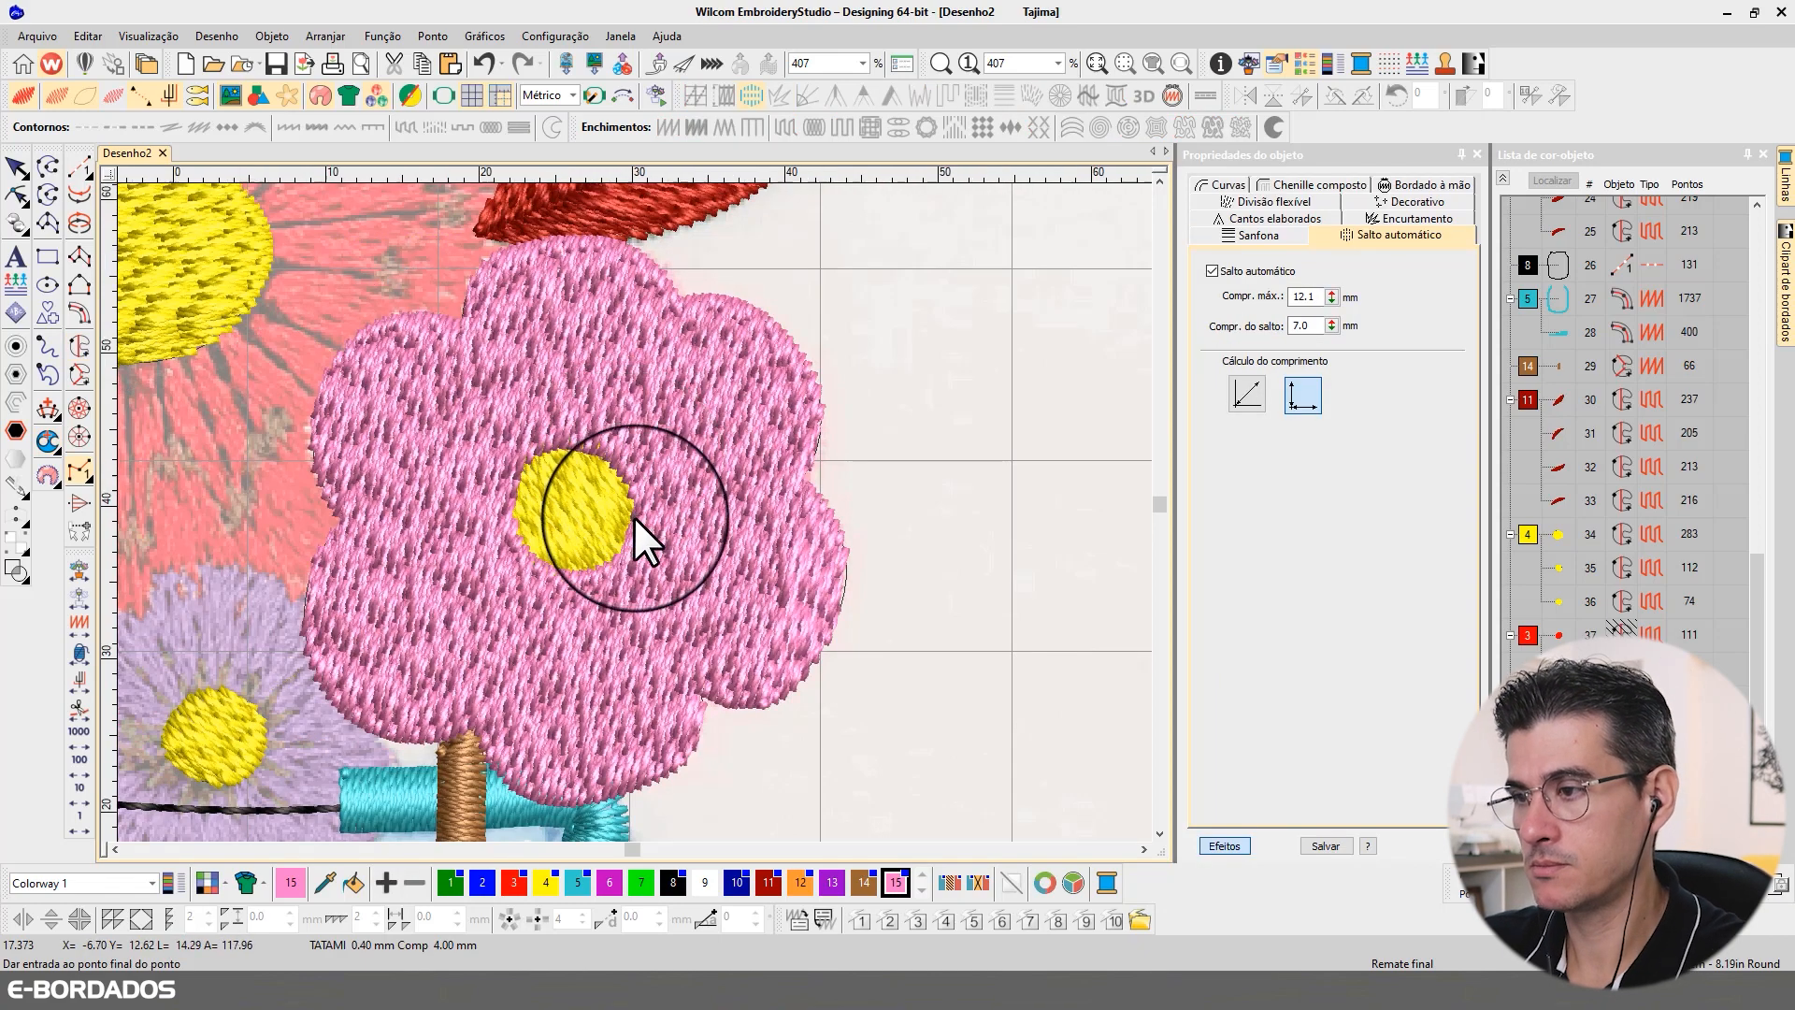
Step: Deselect the pink flower fill and show all the hidden flower fills again
{"action": "scroll", "coordinate": [632, 516], "scroll_direction": "down", "scroll_amount": 3}
{"action": "left_click", "coordinate": [15, 166]}
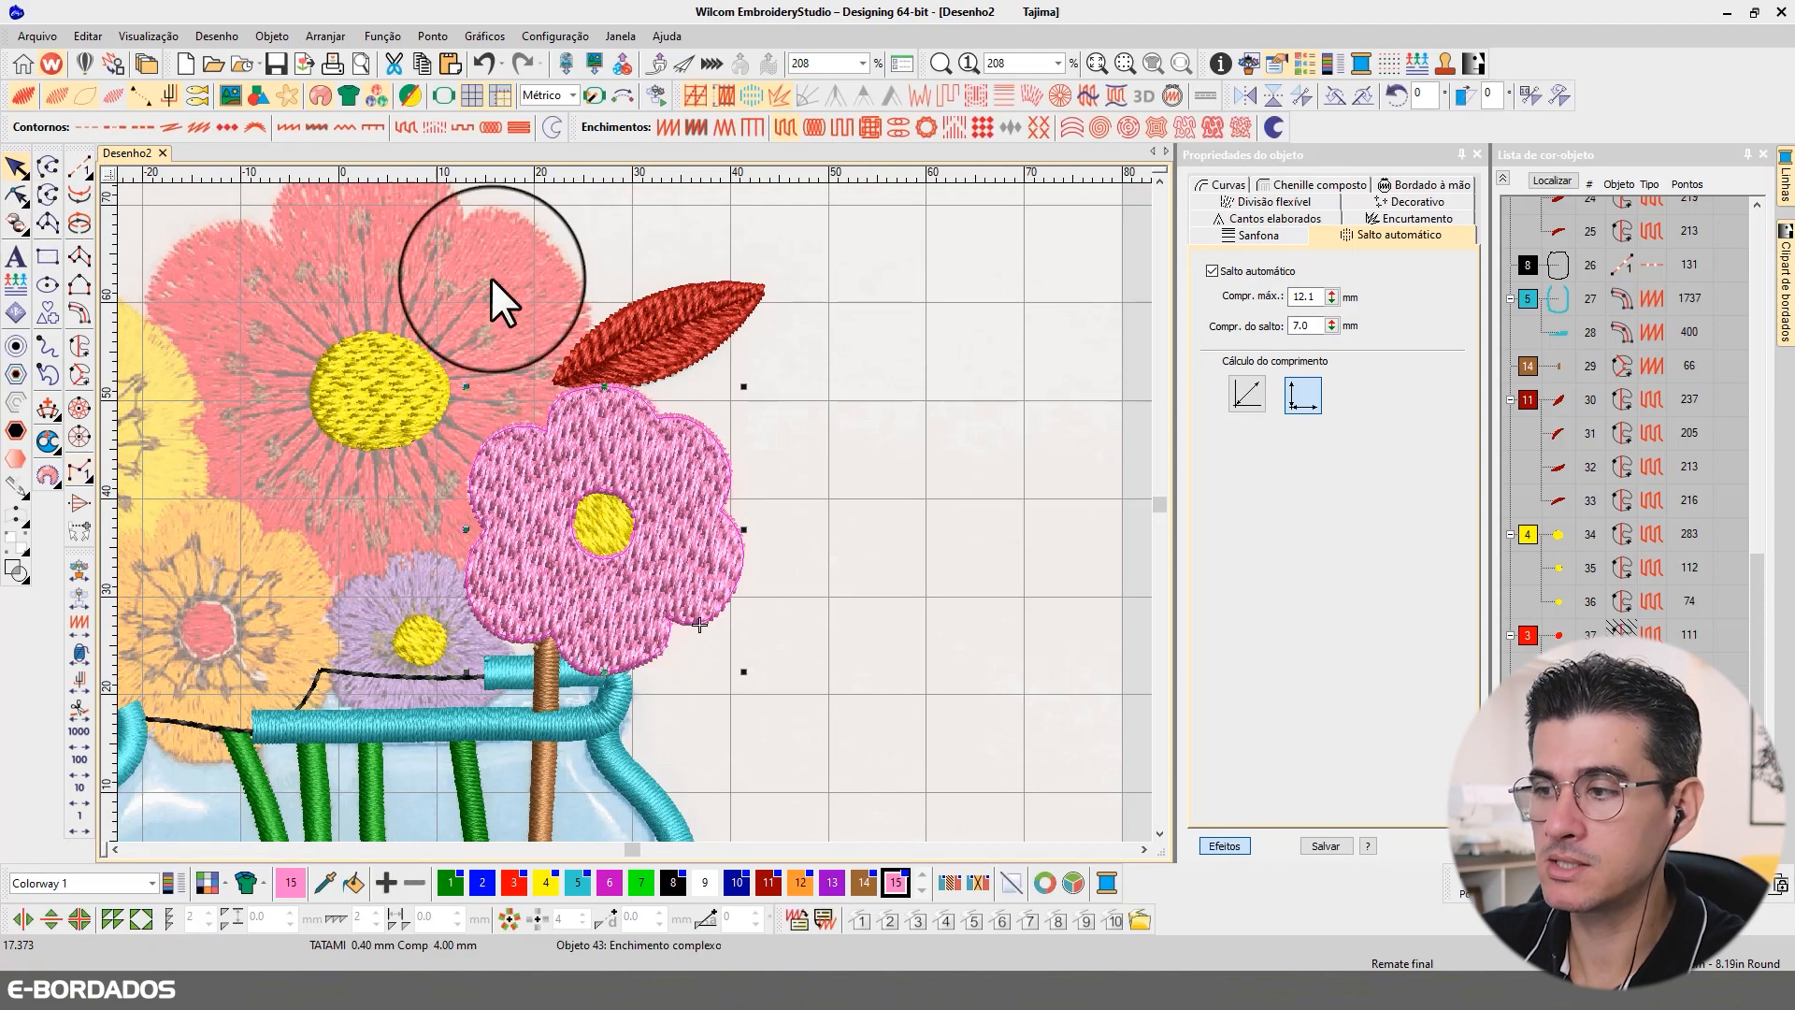
{"action": "scroll", "coordinate": [683, 510], "scroll_direction": "down", "scroll_amount": 2}
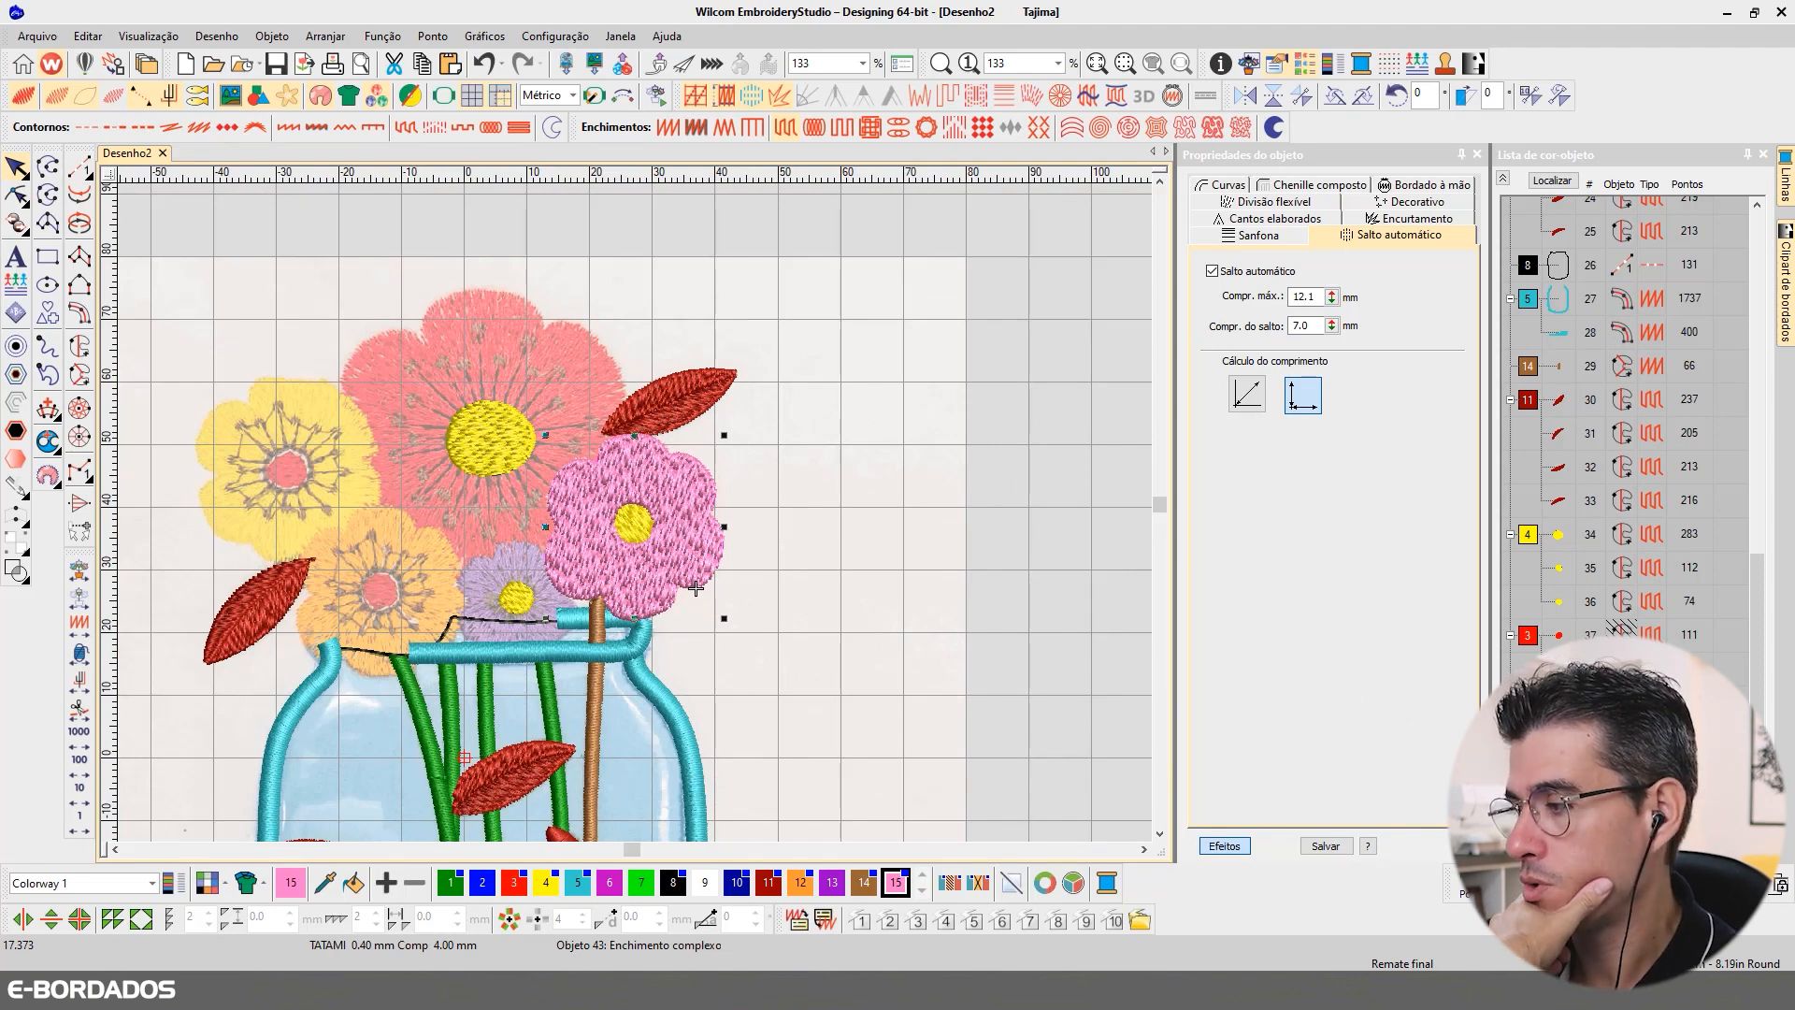
{"action": "left_click", "coordinate": [993, 332]}
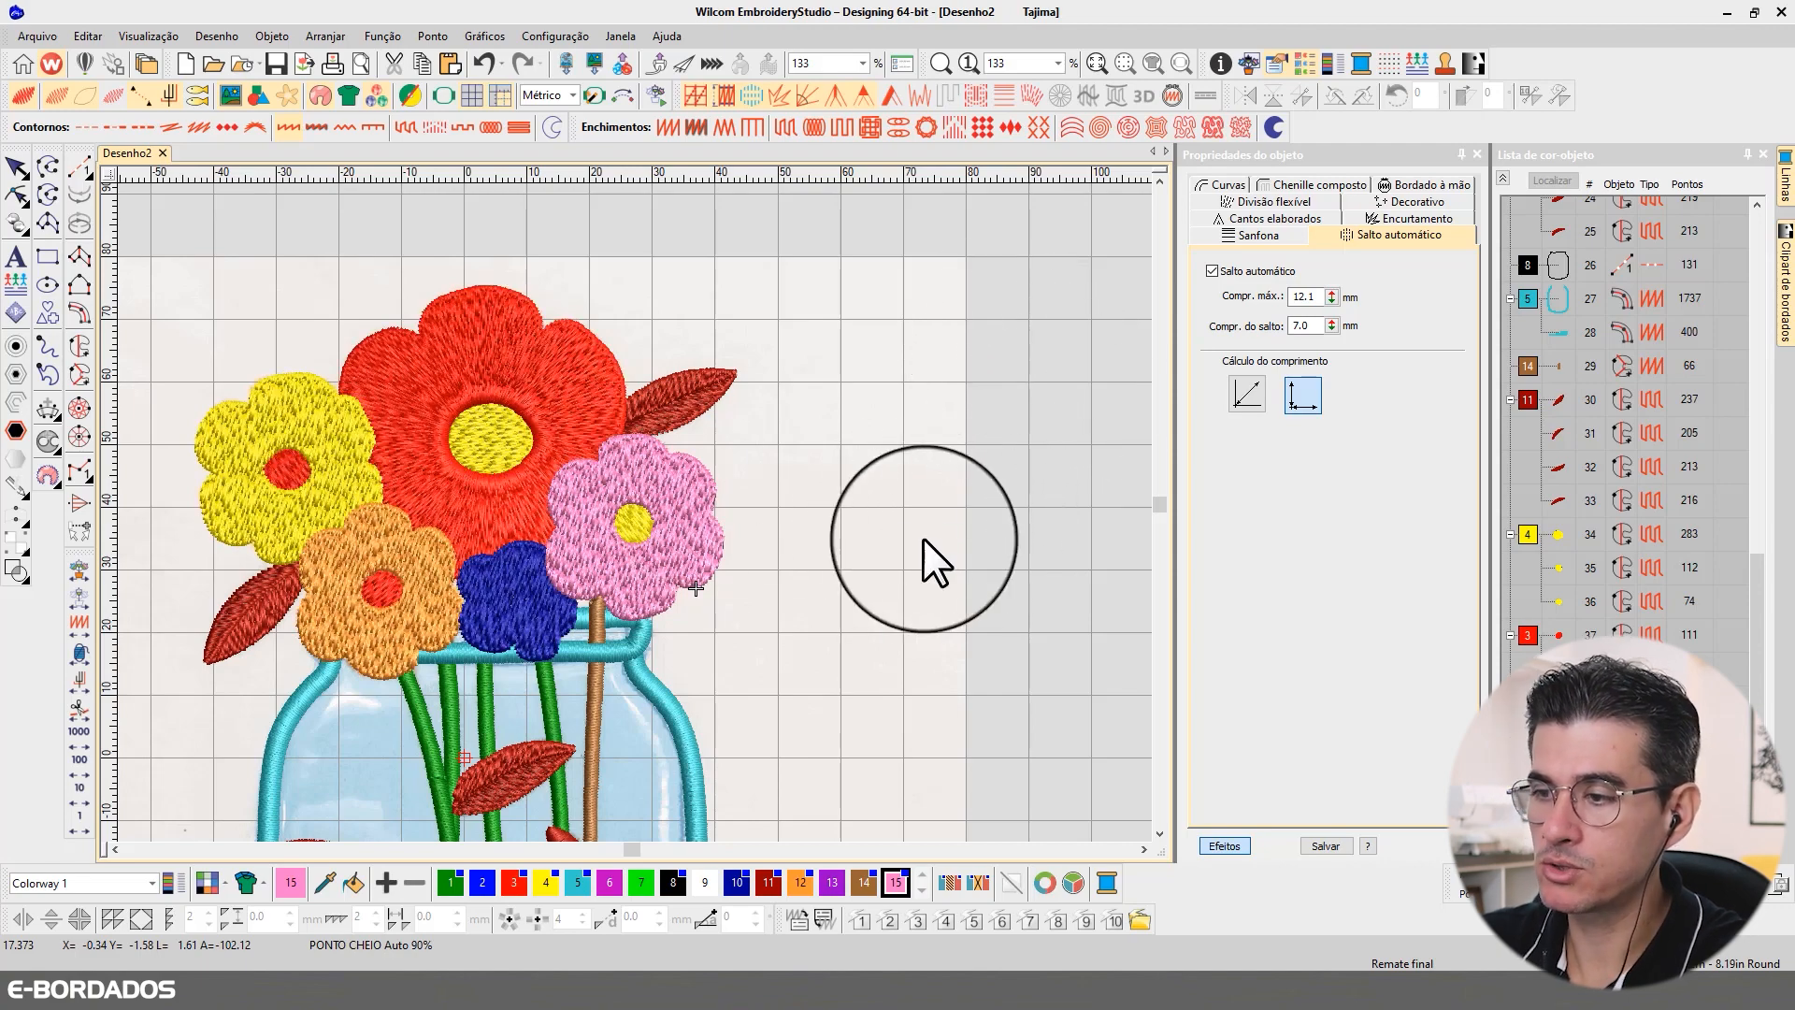
Step: Add a hole boundary around the centre of the dark blue flower's fill and regenerate its stitches
{"action": "left_click", "coordinate": [536, 614]}
{"action": "key", "text": "z"}
{"action": "scroll", "coordinate": [632, 512], "scroll_direction": "up", "scroll_amount": 4}
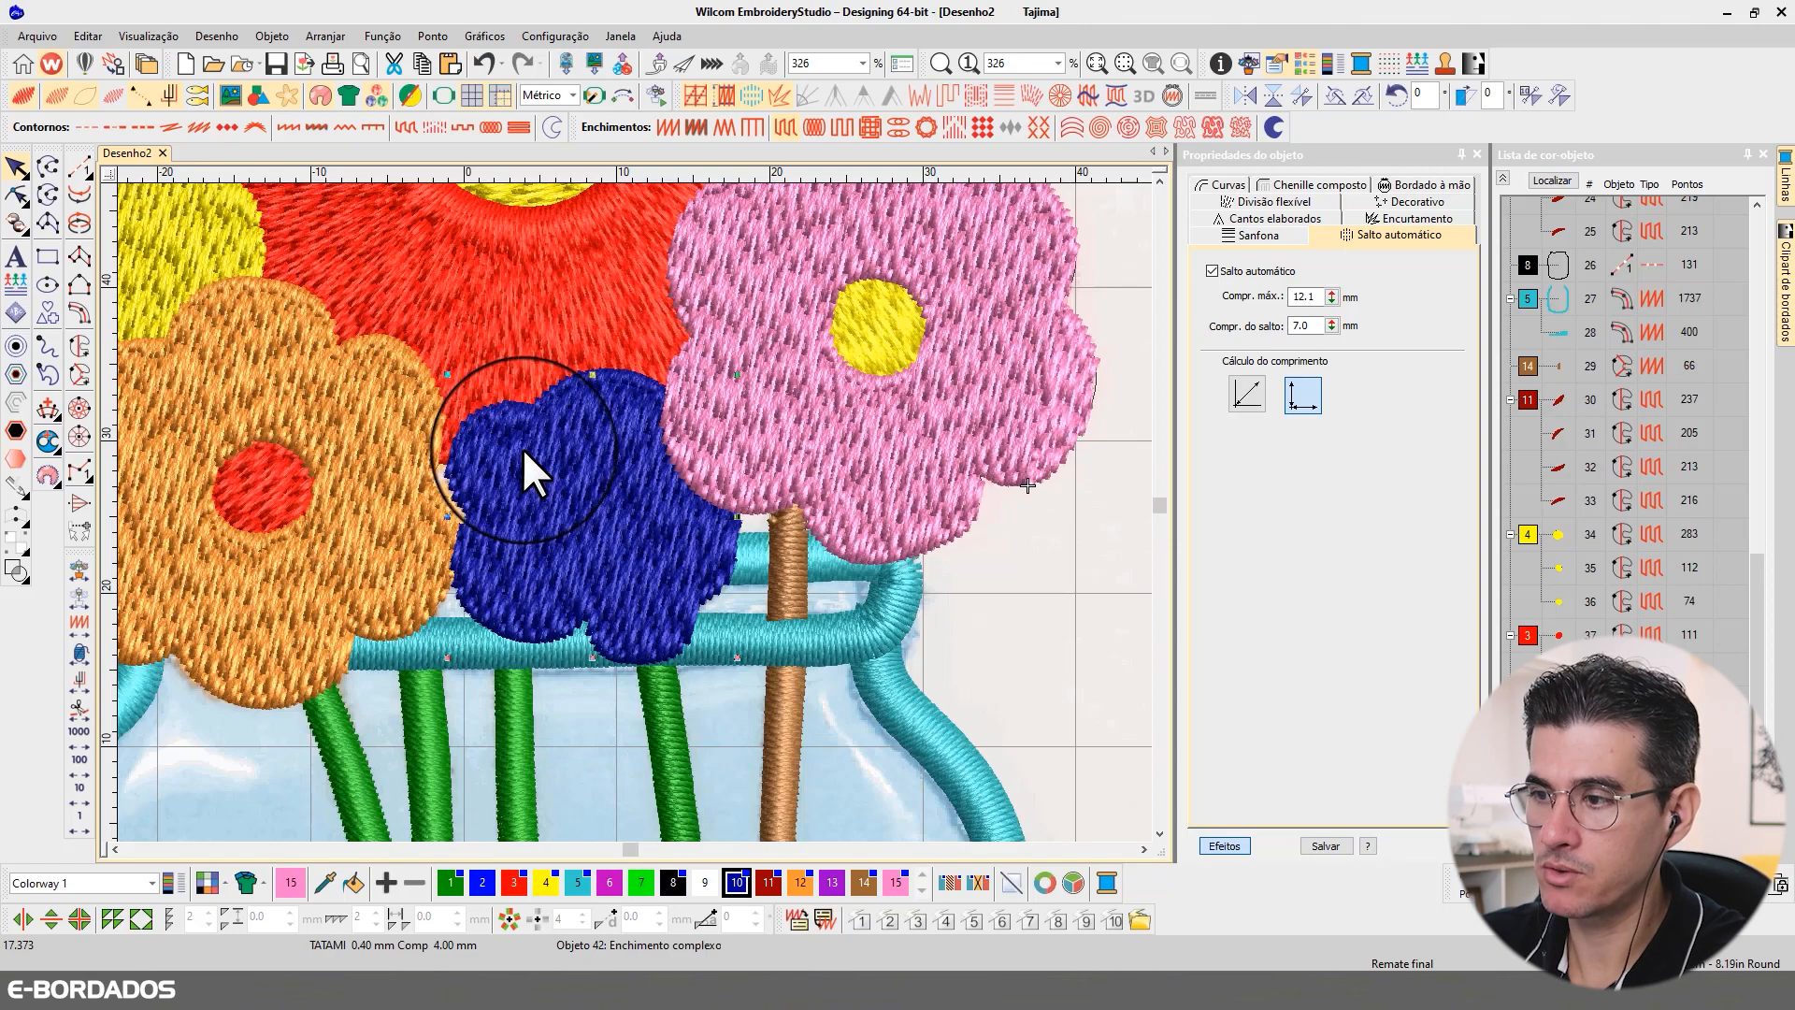
{"action": "scroll", "coordinate": [608, 558], "scroll_direction": "up", "scroll_amount": 3}
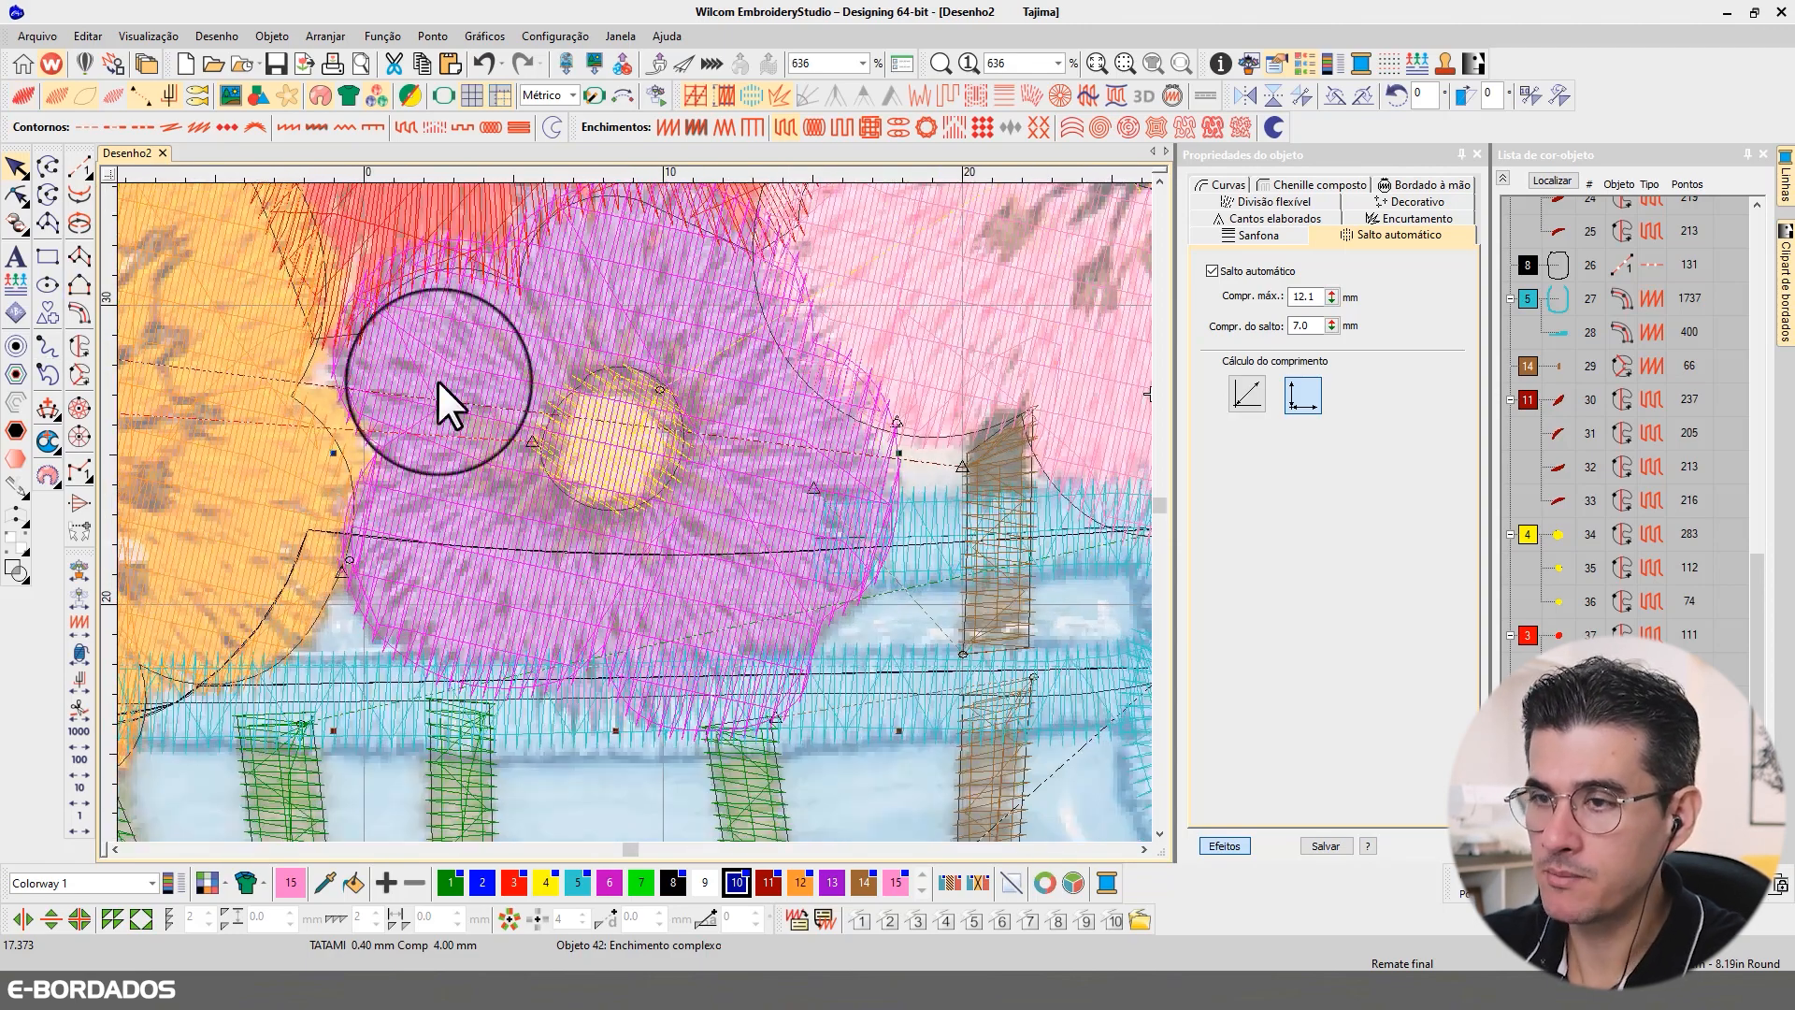
{"action": "left_click", "coordinate": [79, 348]}
{"action": "right_click", "coordinate": [598, 371]}
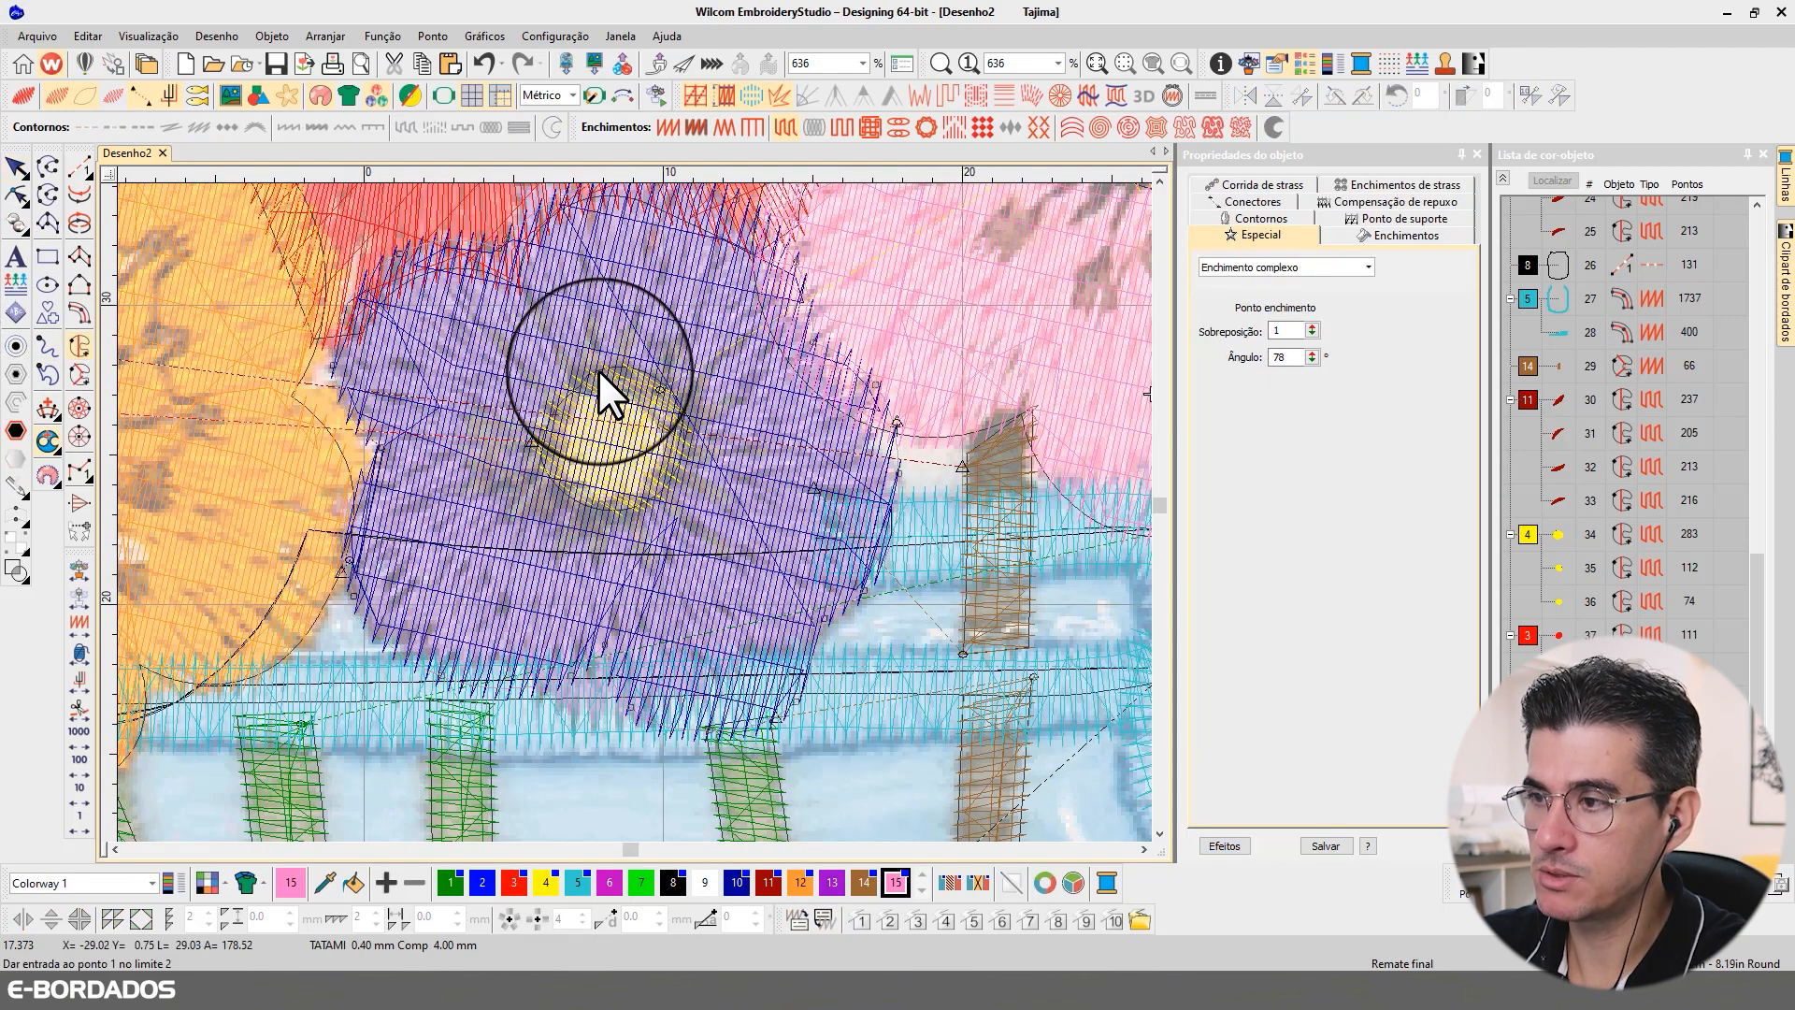
{"action": "right_click", "coordinate": [549, 407]}
{"action": "right_click", "coordinate": [543, 463]}
{"action": "right_click", "coordinate": [596, 507]}
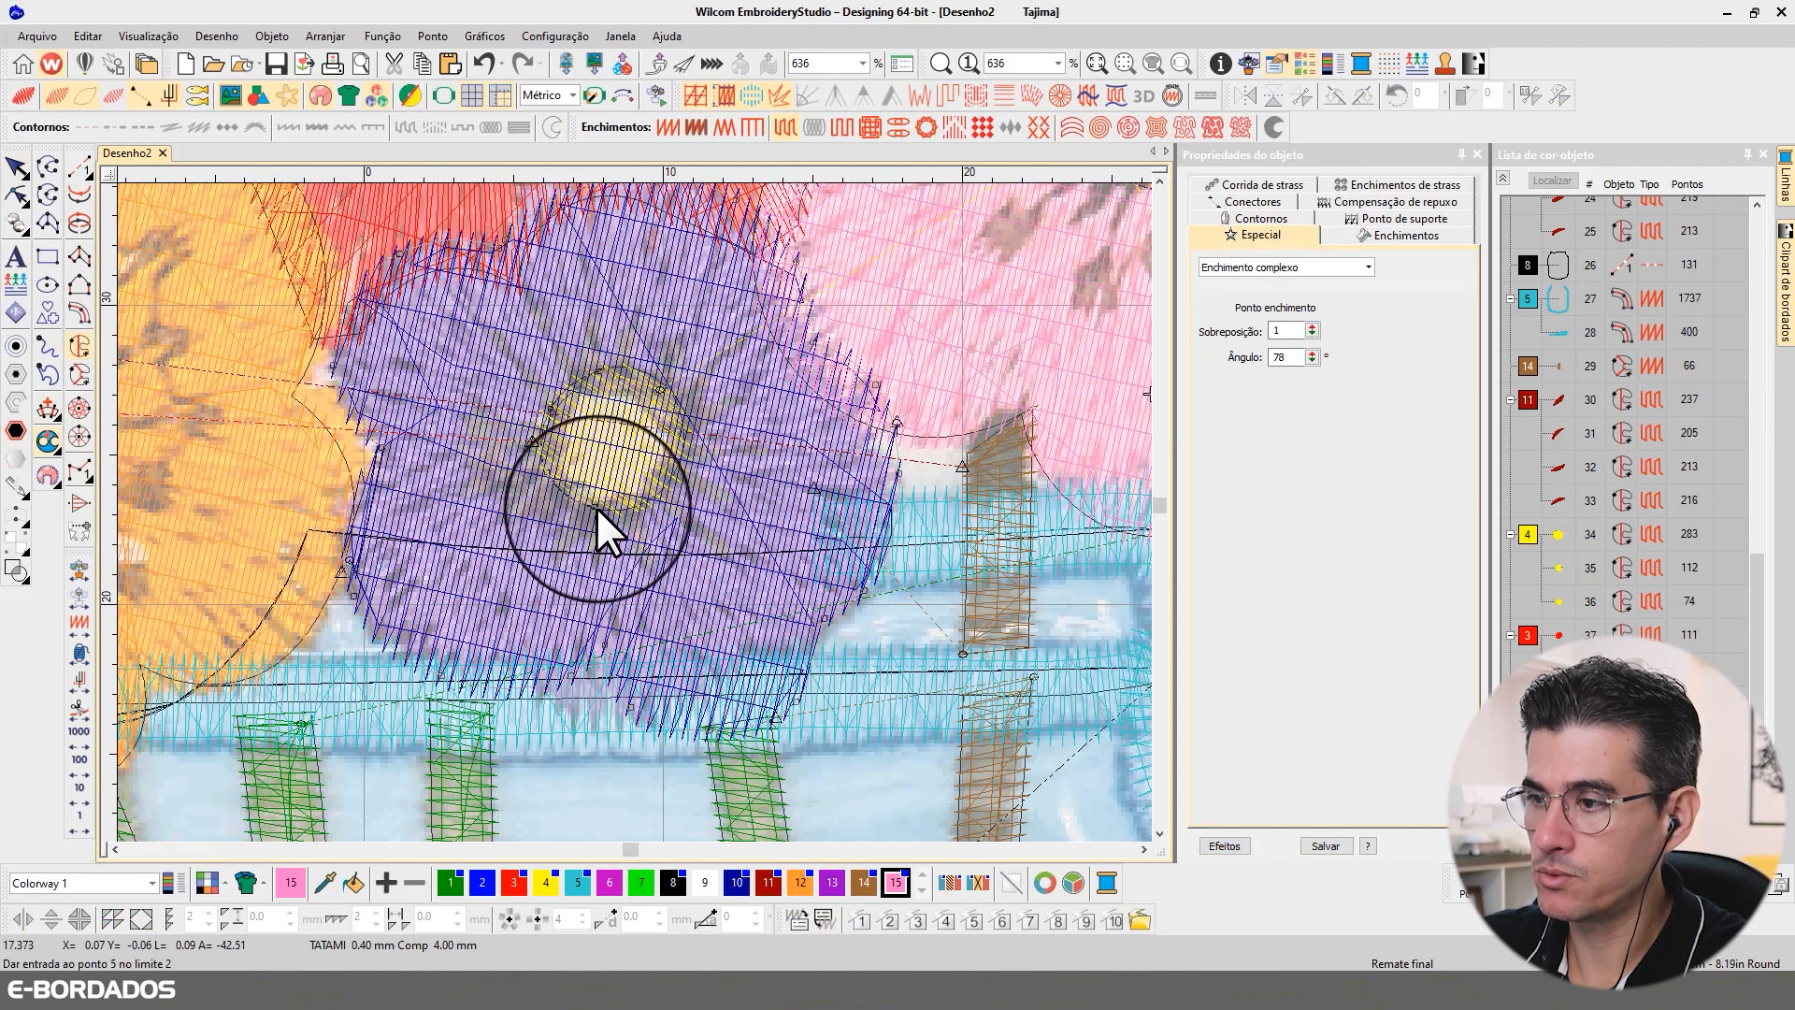
{"action": "right_click", "coordinate": [675, 477]}
{"action": "right_click", "coordinate": [681, 411]}
{"action": "right_click", "coordinate": [654, 371]}
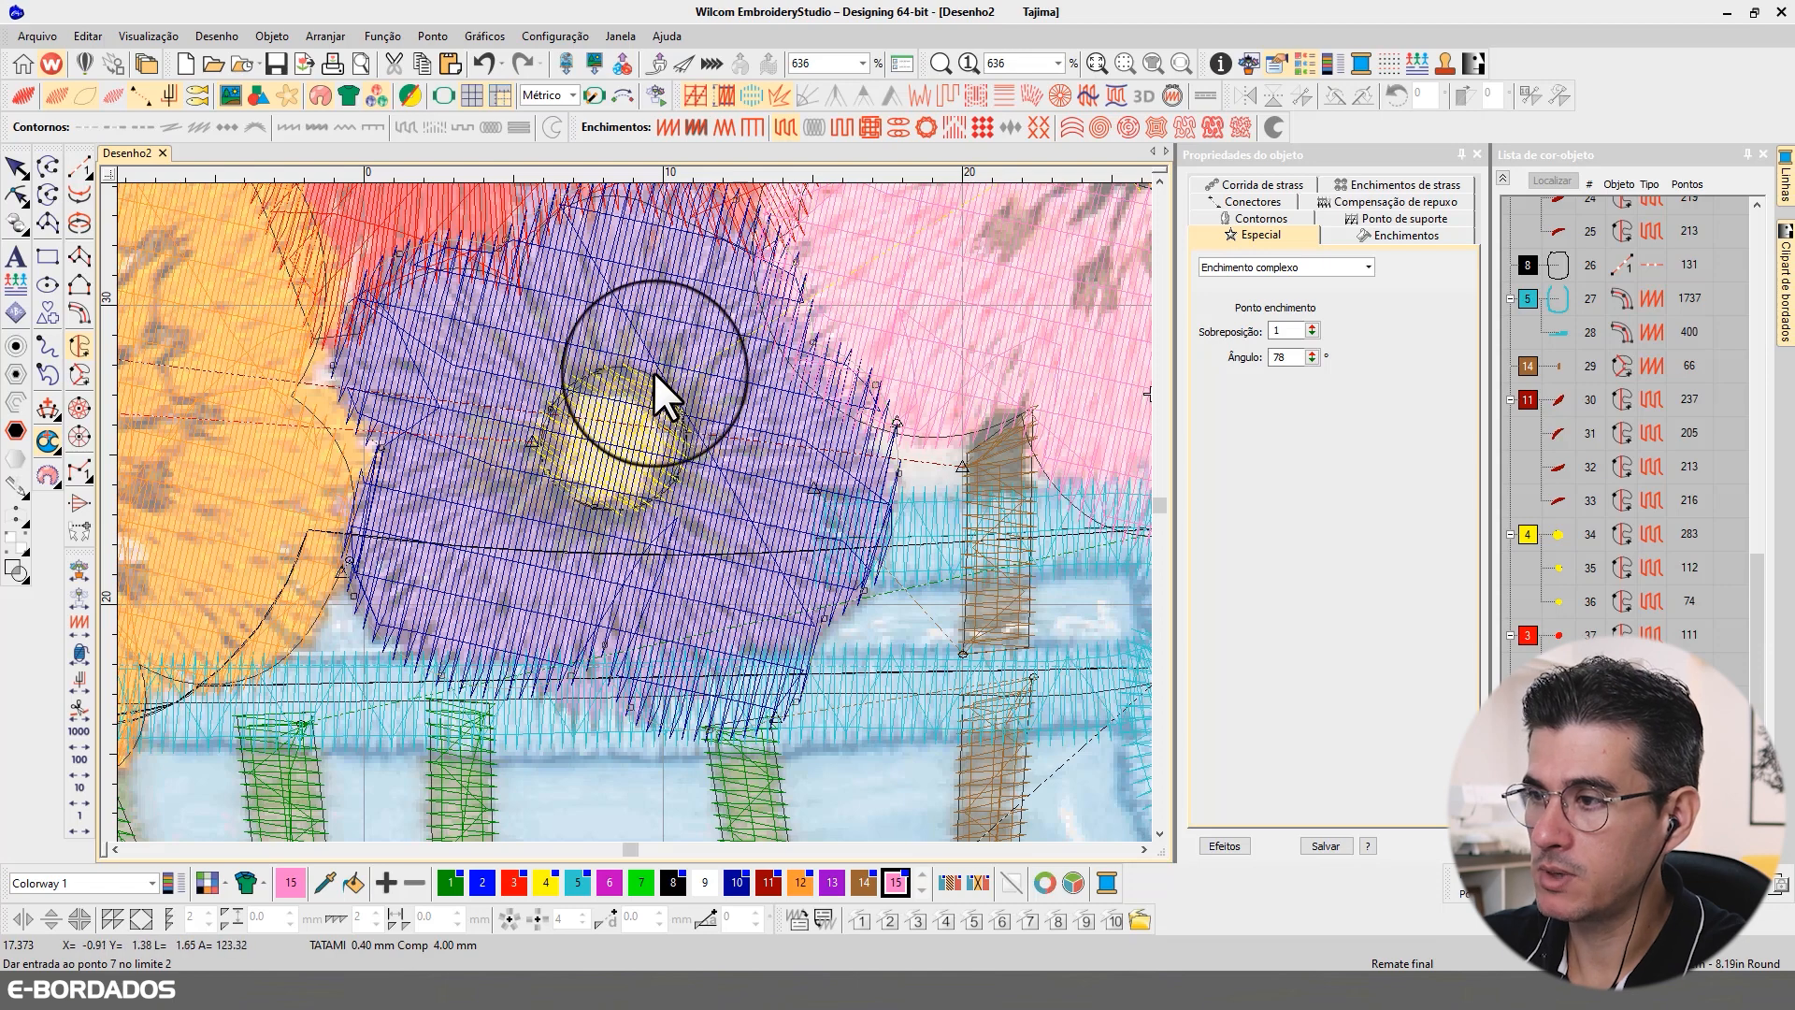
{"action": "right_click", "coordinate": [601, 367]}
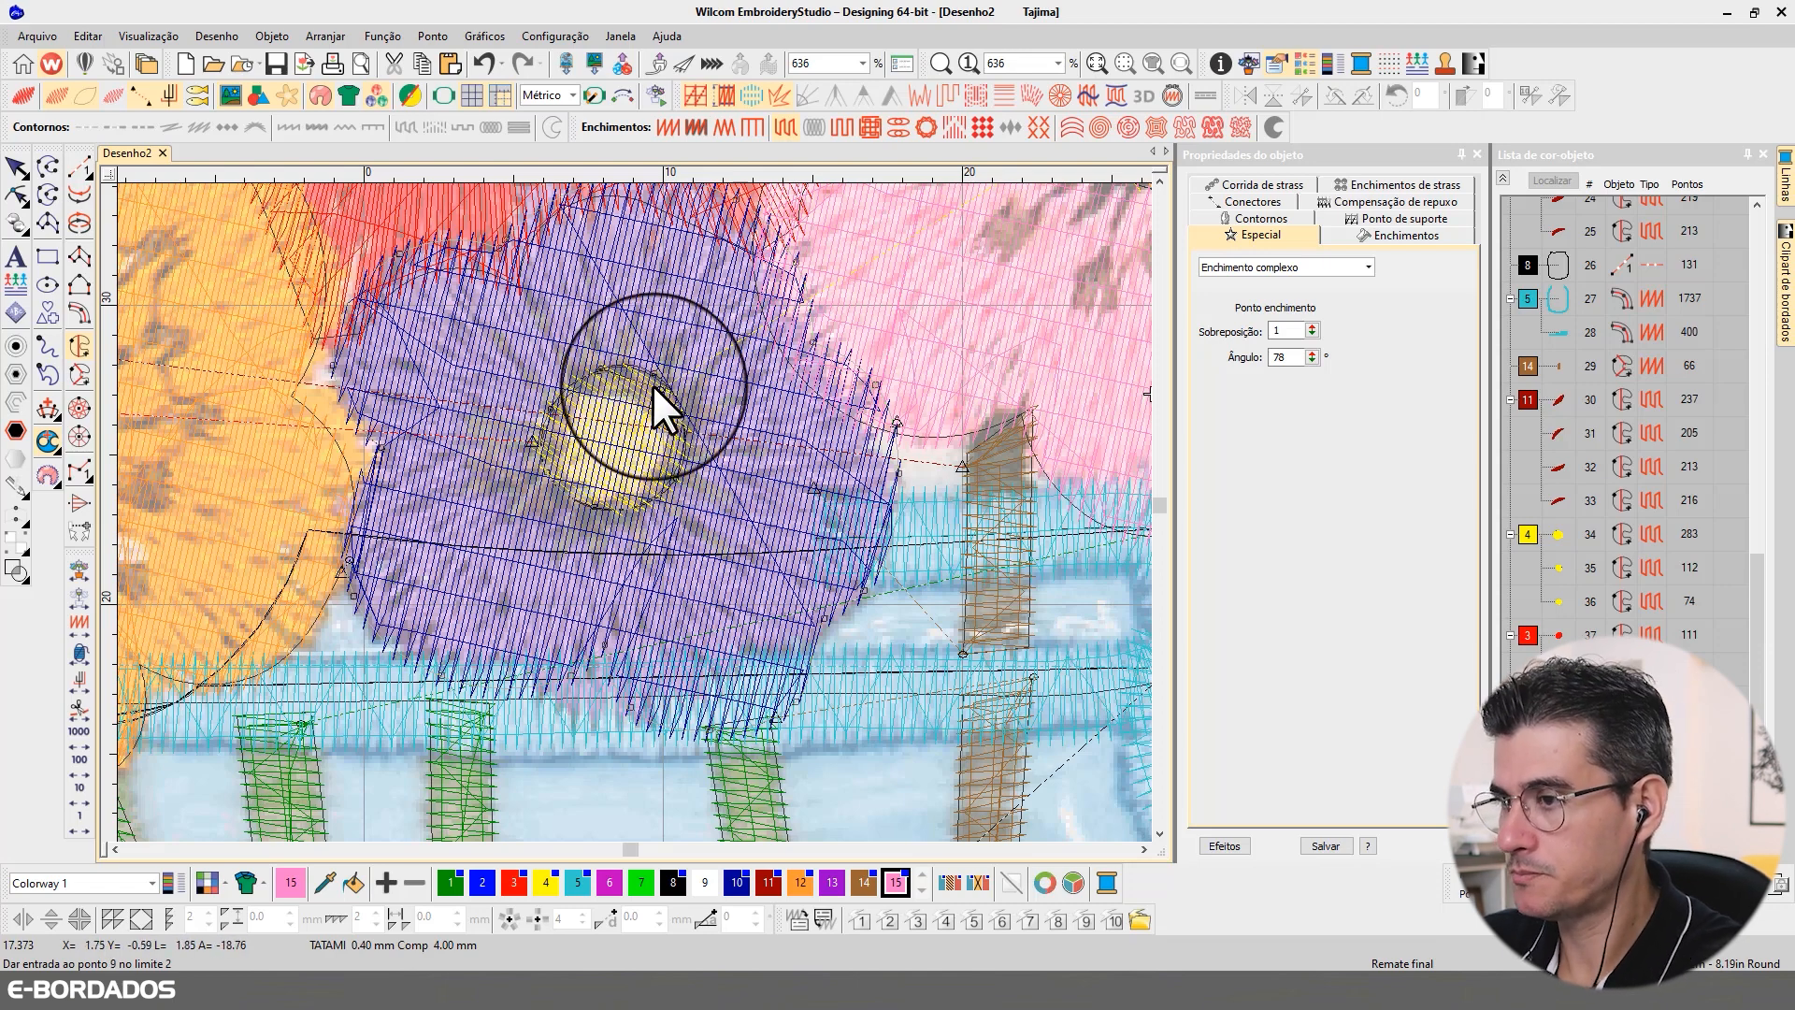
{"action": "key", "text": "Return"}
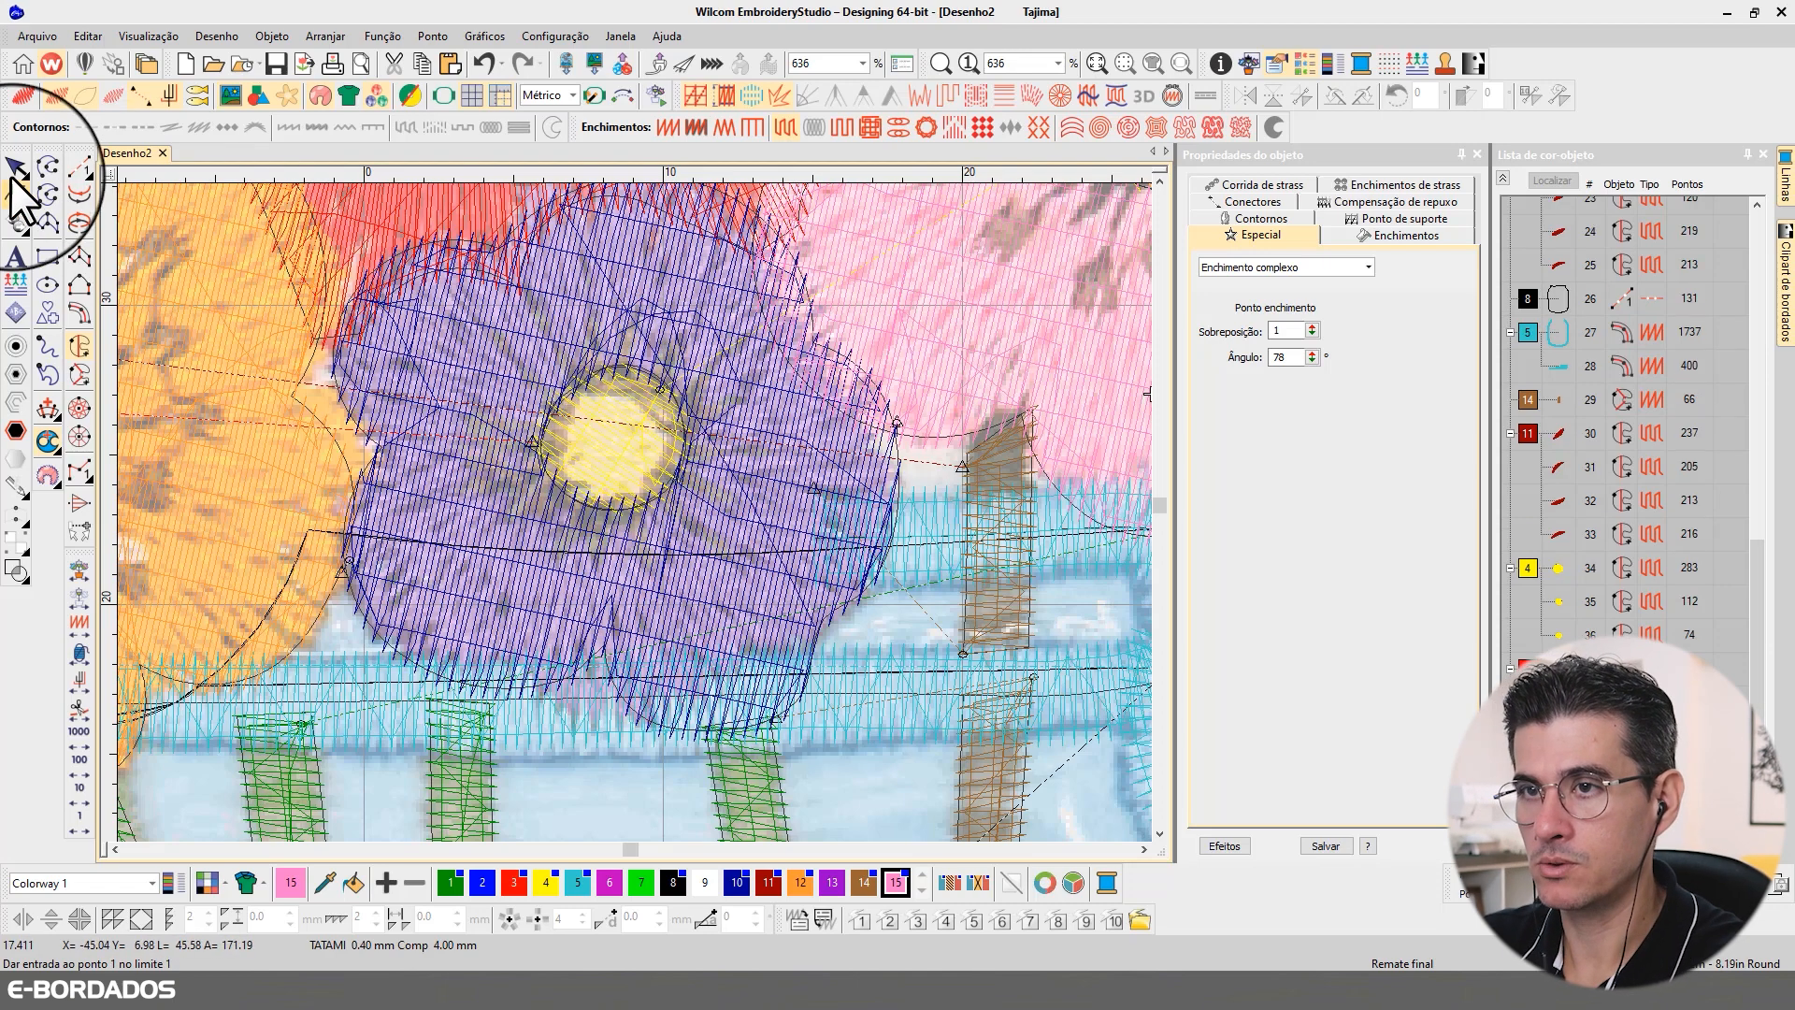
{"action": "left_click", "coordinate": [15, 169]}
Step: Review the whole design in realistic stitch view and examine the flower bouquet up close
{"action": "key", "text": "t"}
{"action": "key", "text": "0"}
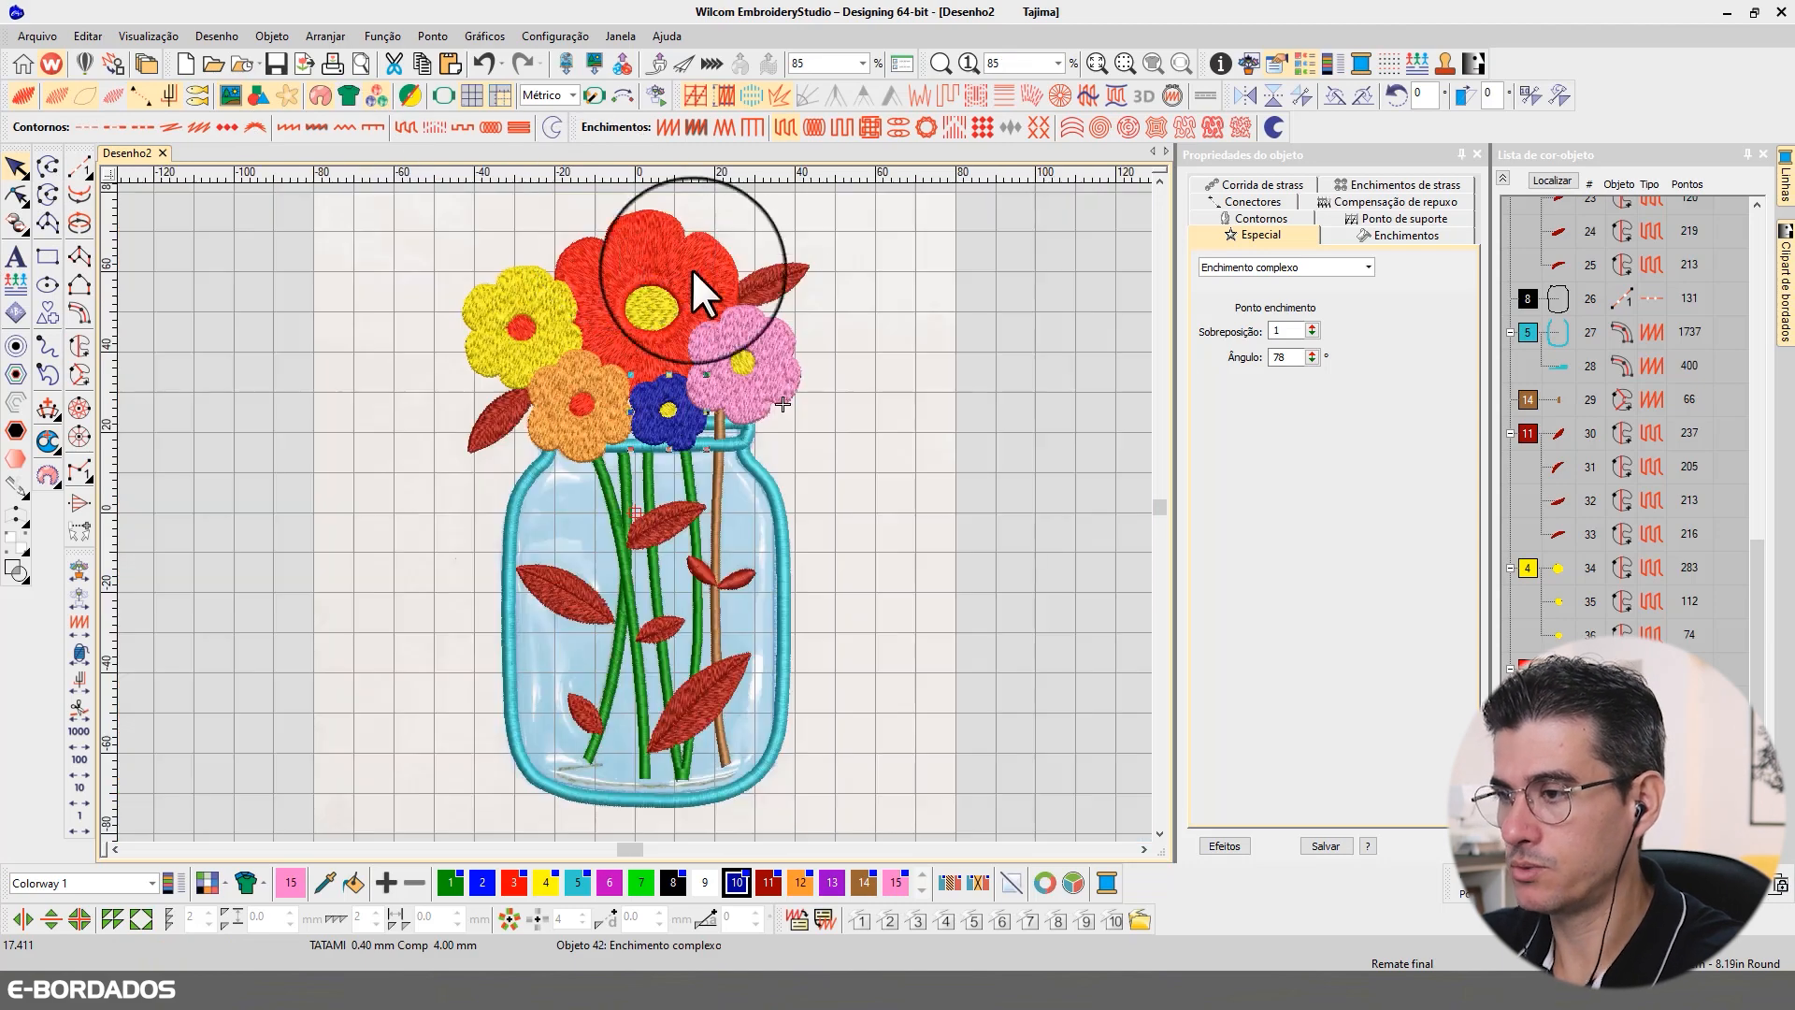
{"action": "left_click", "coordinate": [942, 322]}
{"action": "key", "text": "b"}
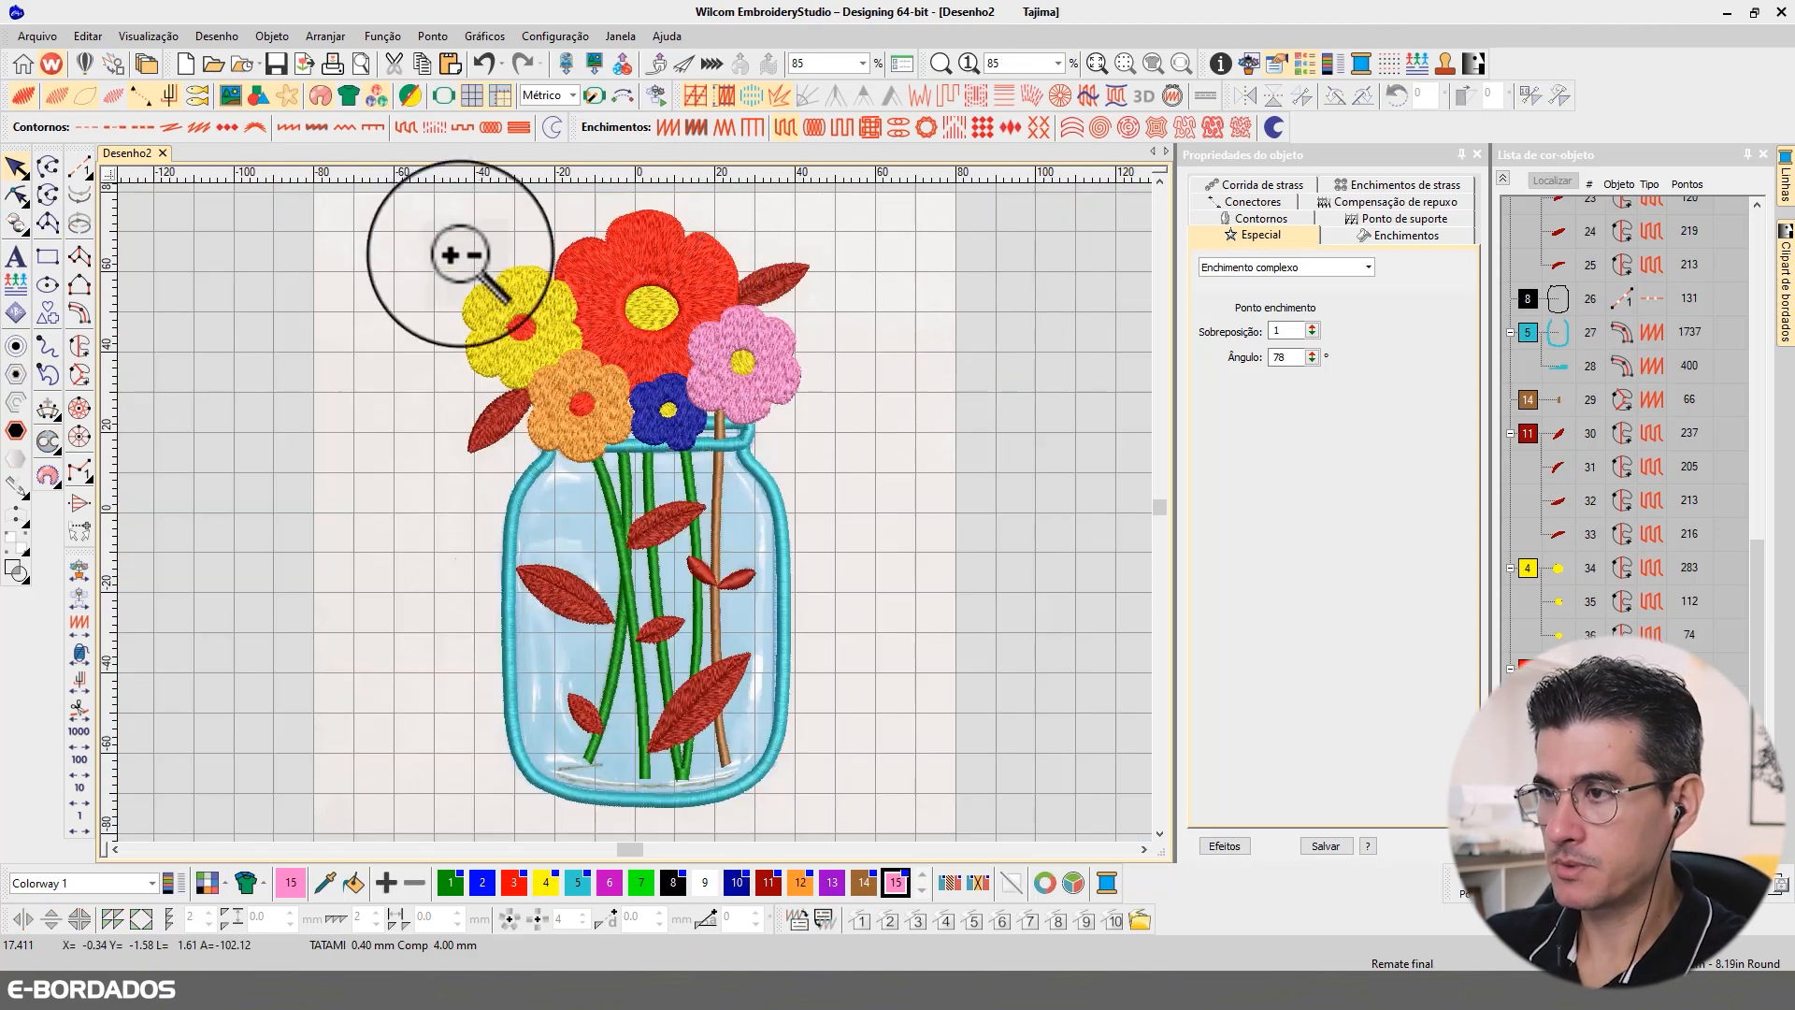
{"action": "left_click_drag", "start_coordinate": [390, 213], "coordinate": [878, 468]}
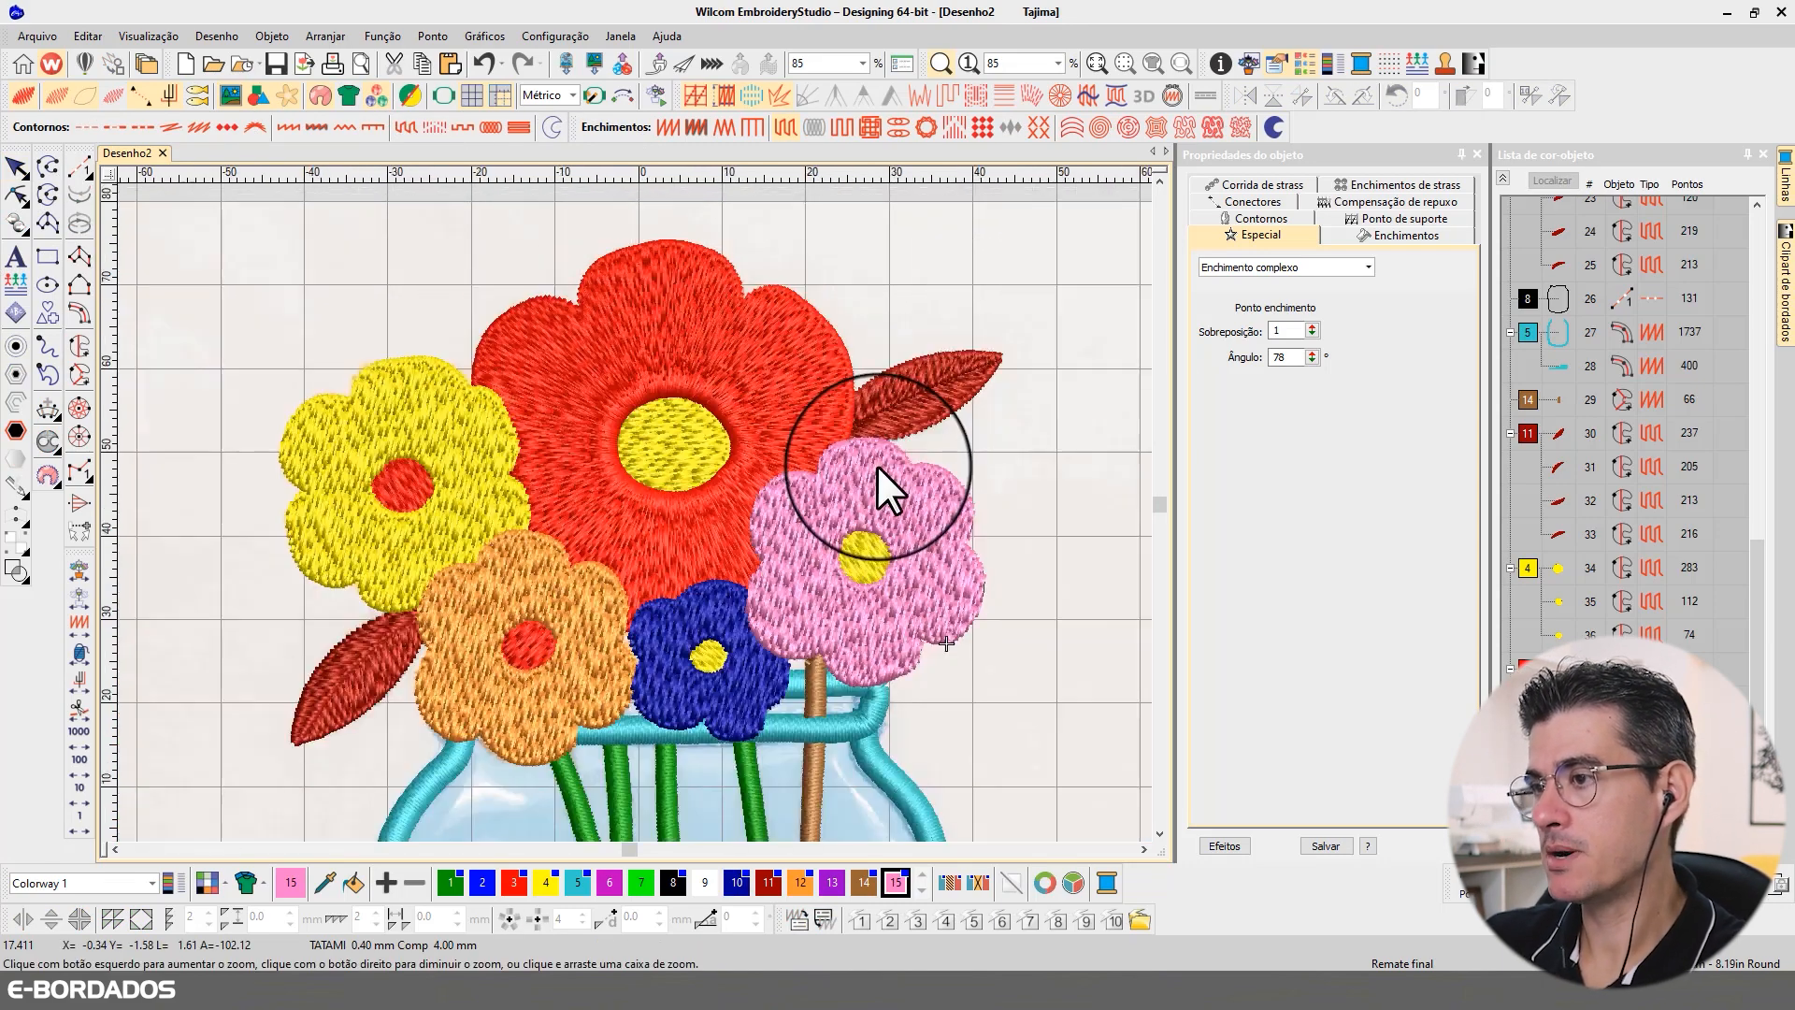
Step: Add four stitch angles radiating from the red centre to the yellow flower's fill and regenerate its stitches
{"action": "left_click", "coordinate": [406, 379]}
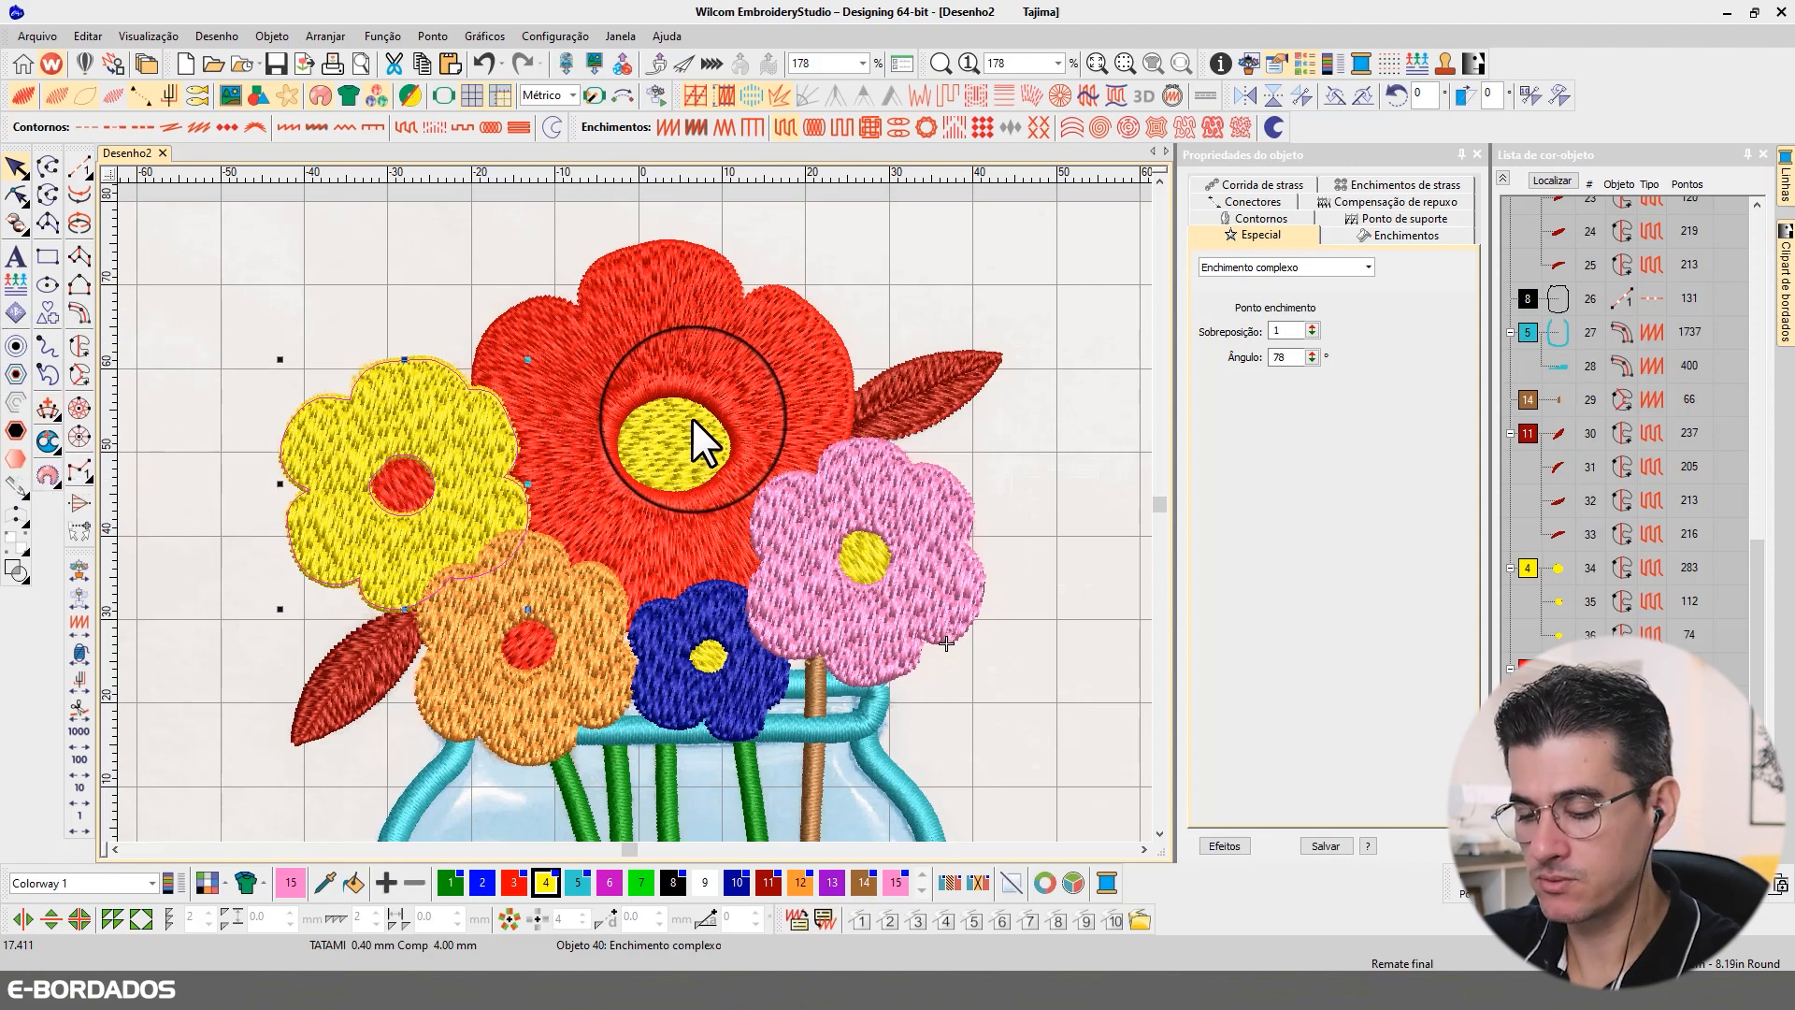
{"action": "key", "text": "ctrl+h"}
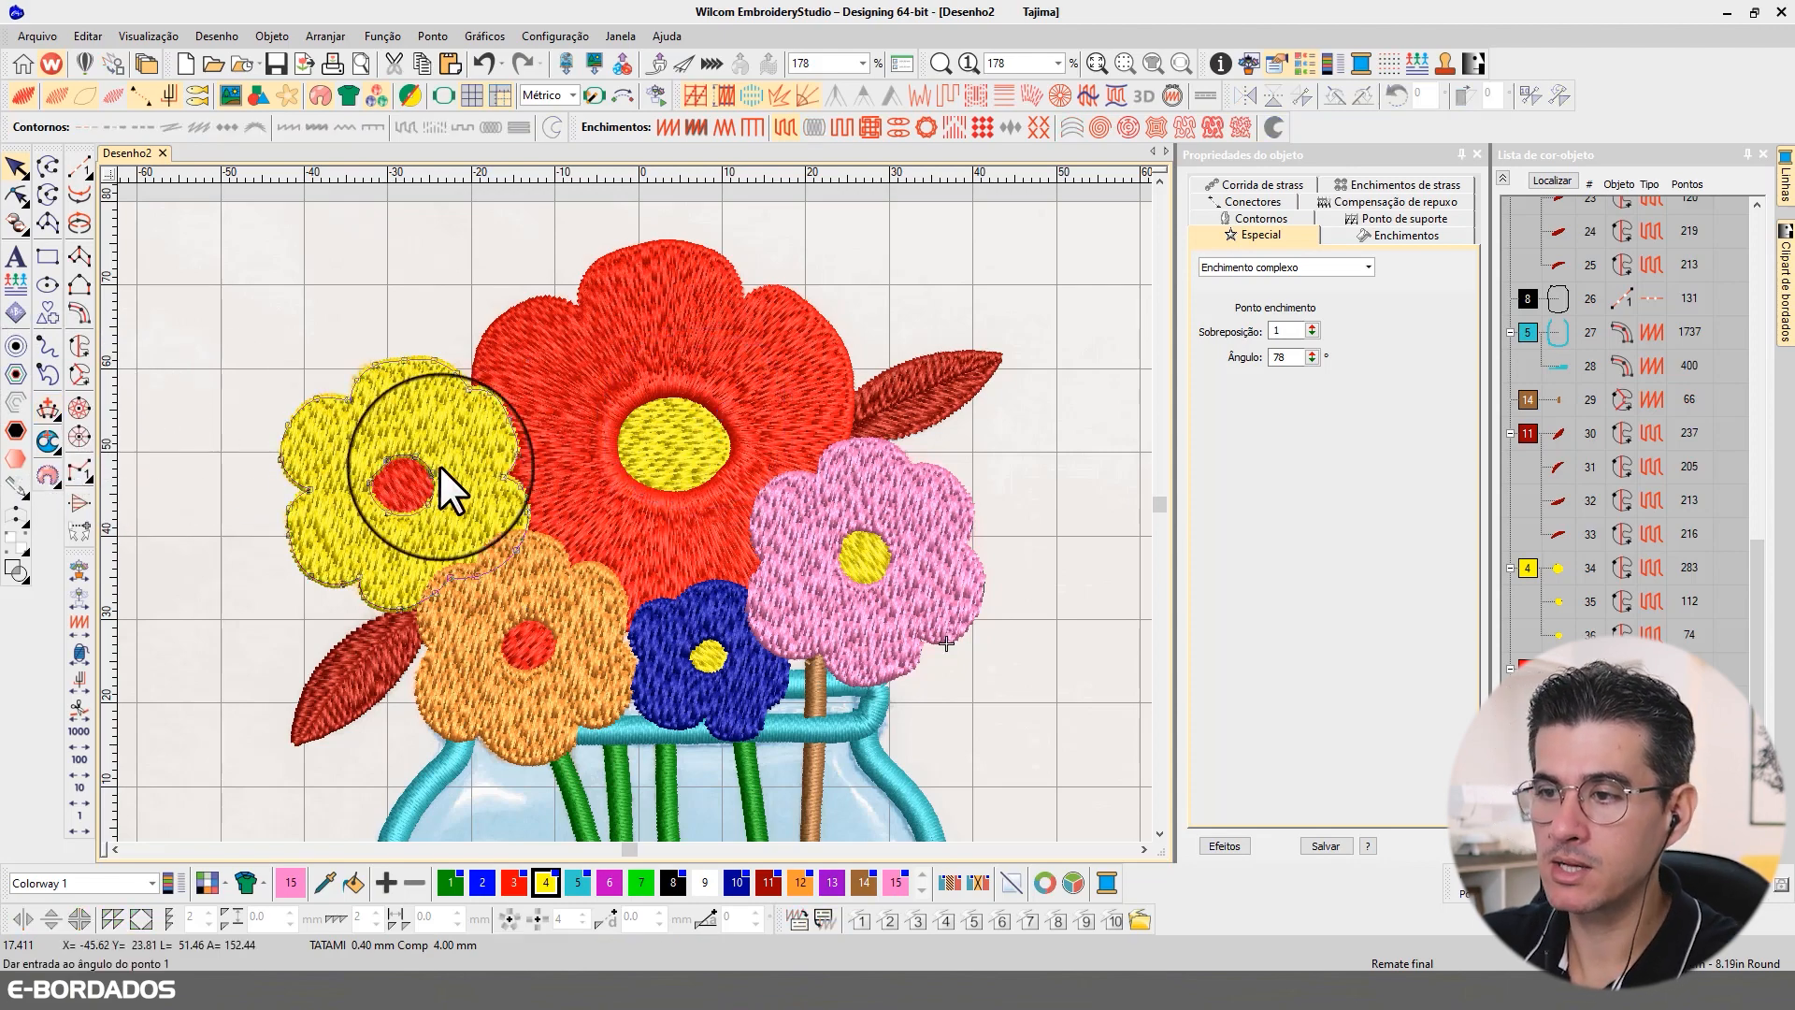
{"action": "left_click", "coordinate": [414, 309]}
{"action": "left_click", "coordinate": [405, 481]}
{"action": "left_click", "coordinate": [294, 491]}
{"action": "left_click", "coordinate": [408, 491]}
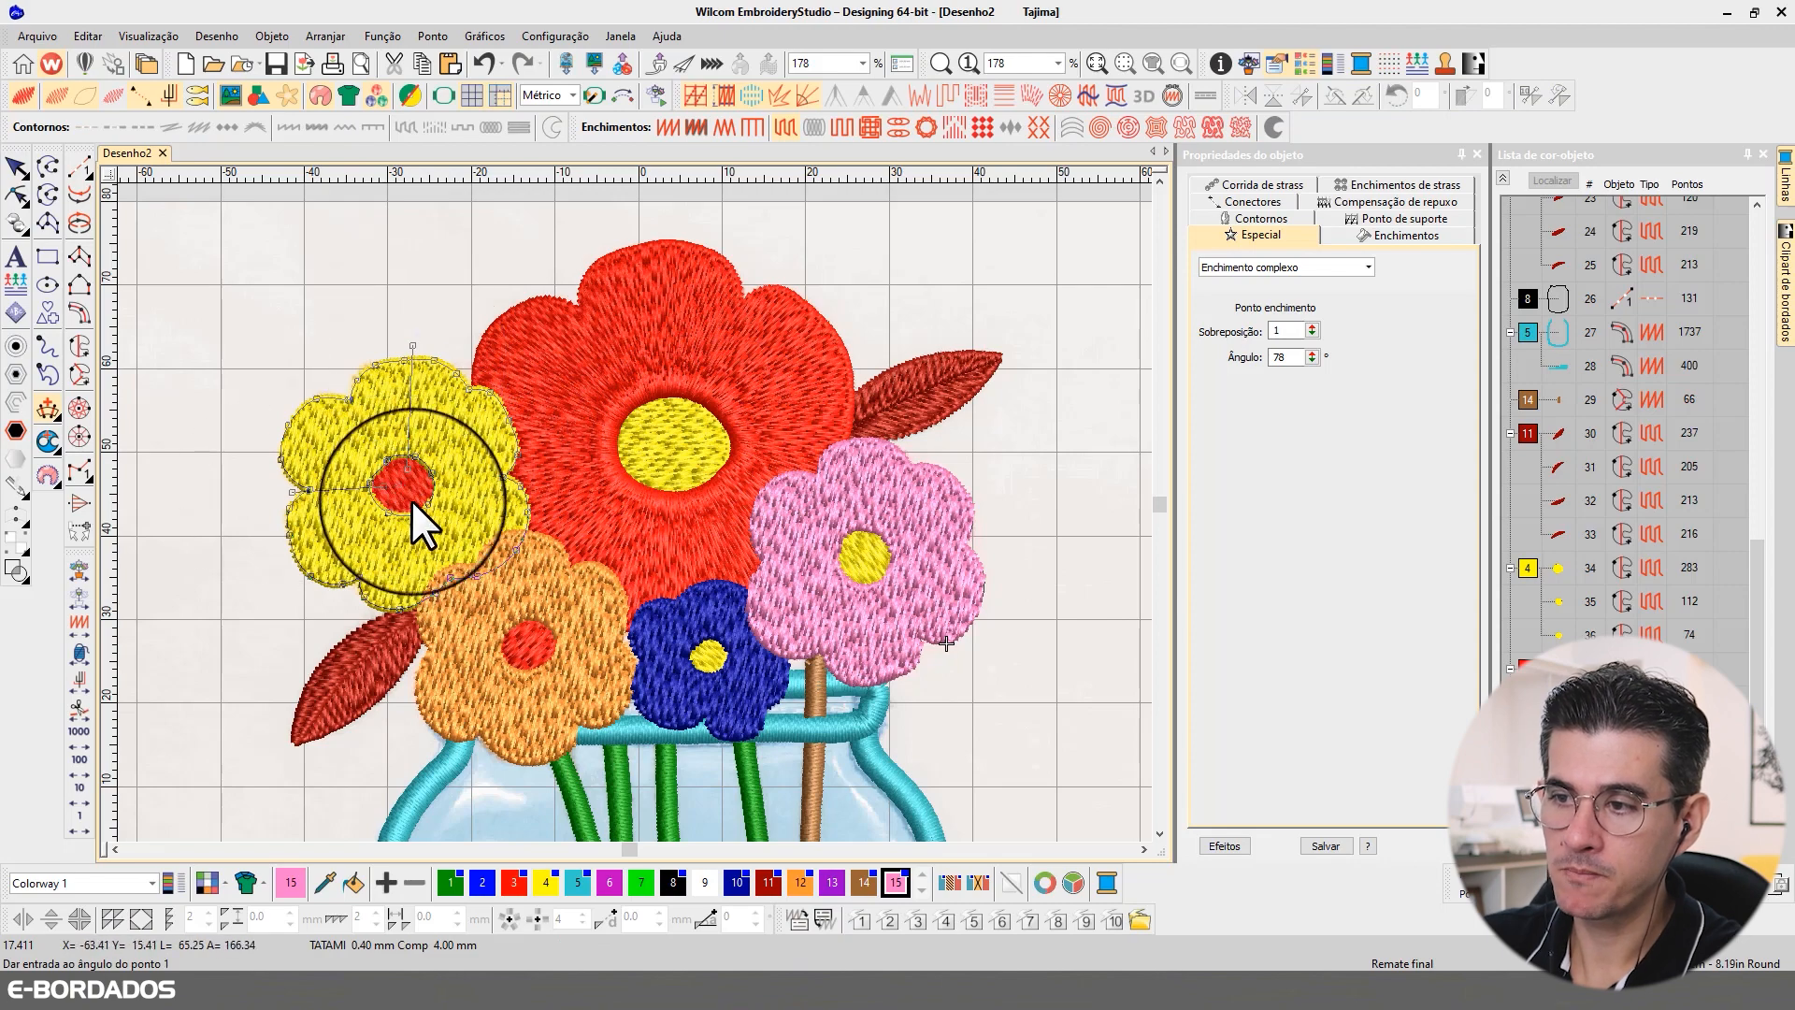
{"action": "left_click", "coordinate": [402, 493]}
{"action": "left_click", "coordinate": [353, 639]}
{"action": "left_click", "coordinate": [412, 481]}
{"action": "left_click", "coordinate": [559, 523]}
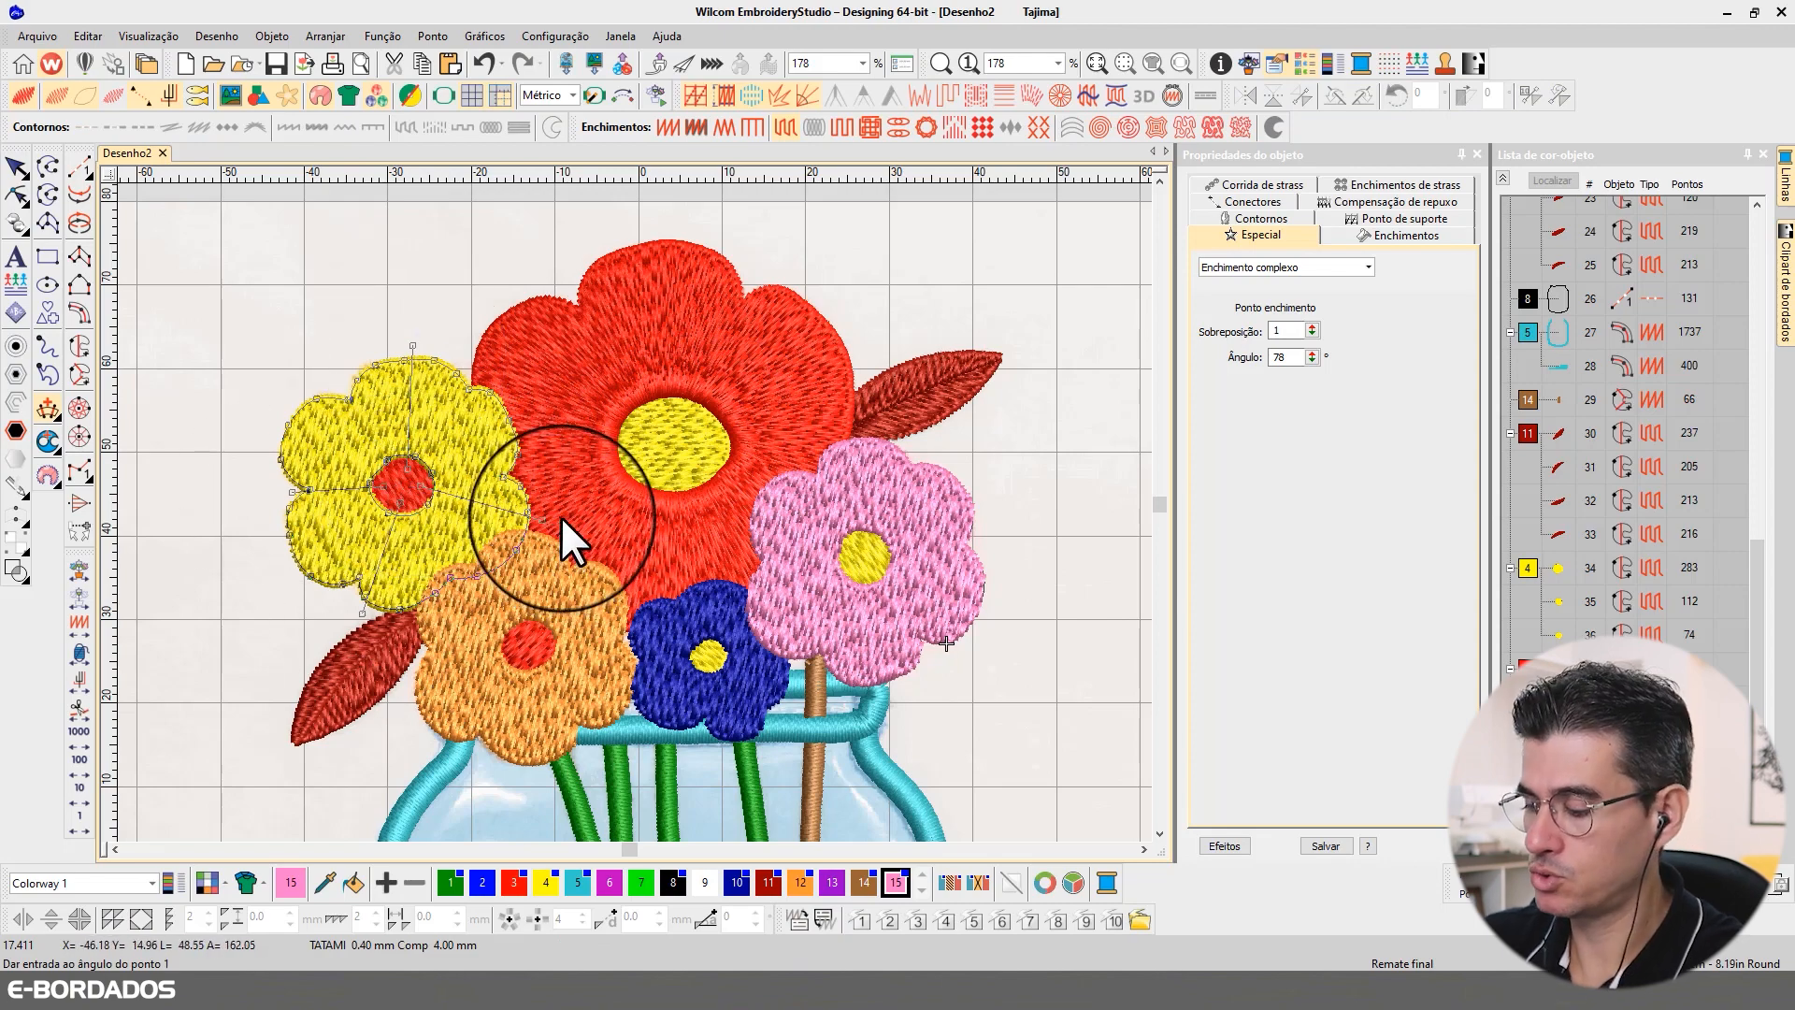
{"action": "key", "text": "Return"}
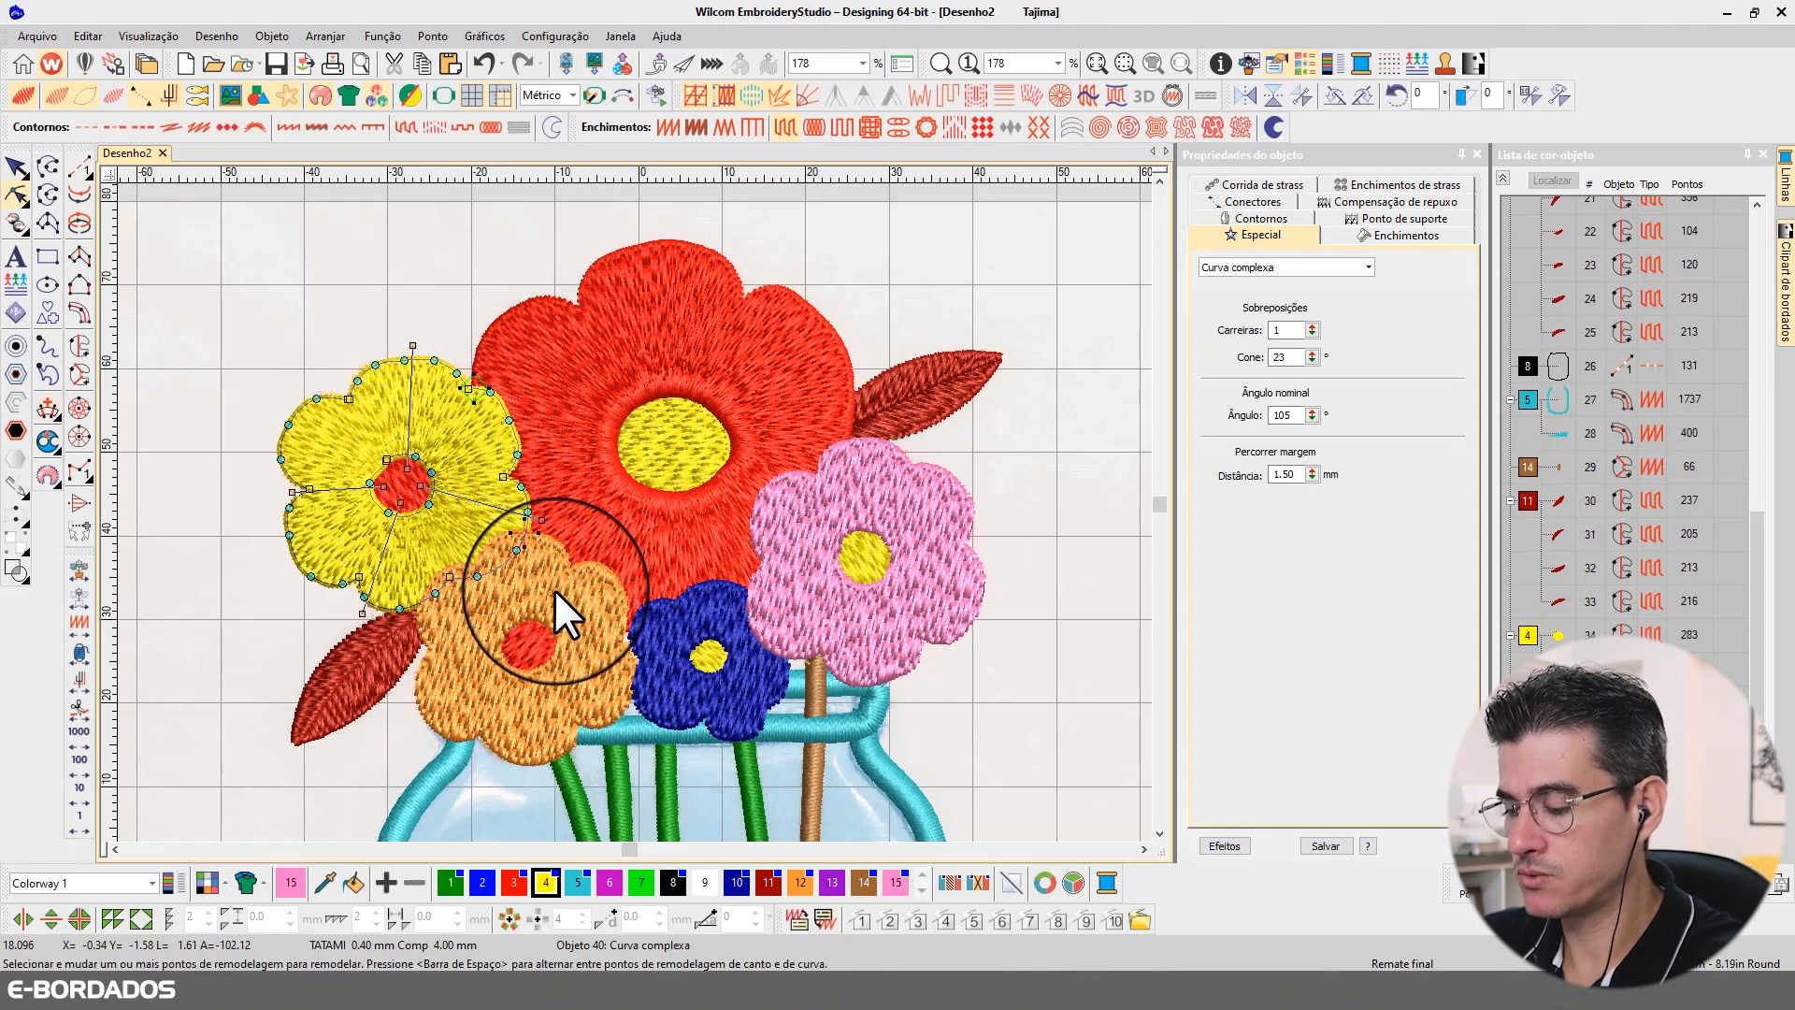
Step: Give the orange flower's fill stitch angles radiating outward from its red centre and regenerate its stitches
{"action": "left_click", "coordinate": [521, 577]}
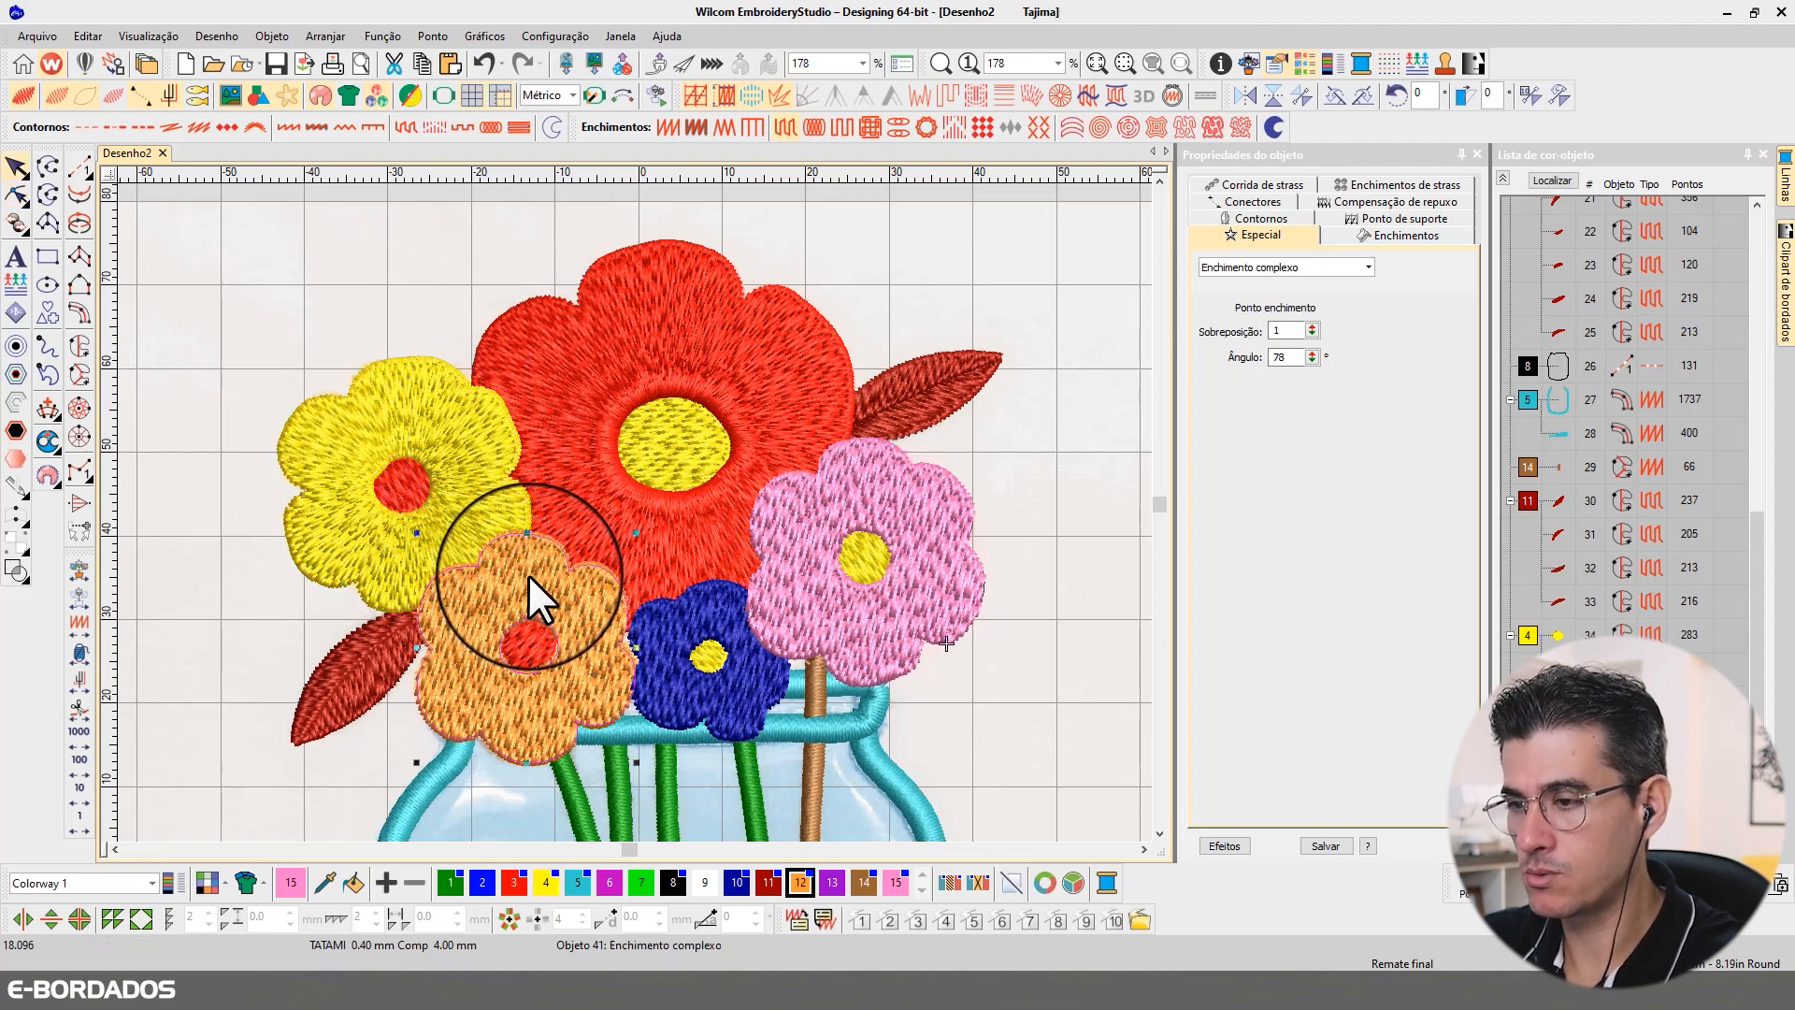
{"action": "key", "text": "ctrl+h"}
{"action": "left_click", "coordinate": [531, 628]}
{"action": "left_click", "coordinate": [526, 517]}
{"action": "left_click", "coordinate": [512, 643]}
{"action": "left_click", "coordinate": [409, 639]}
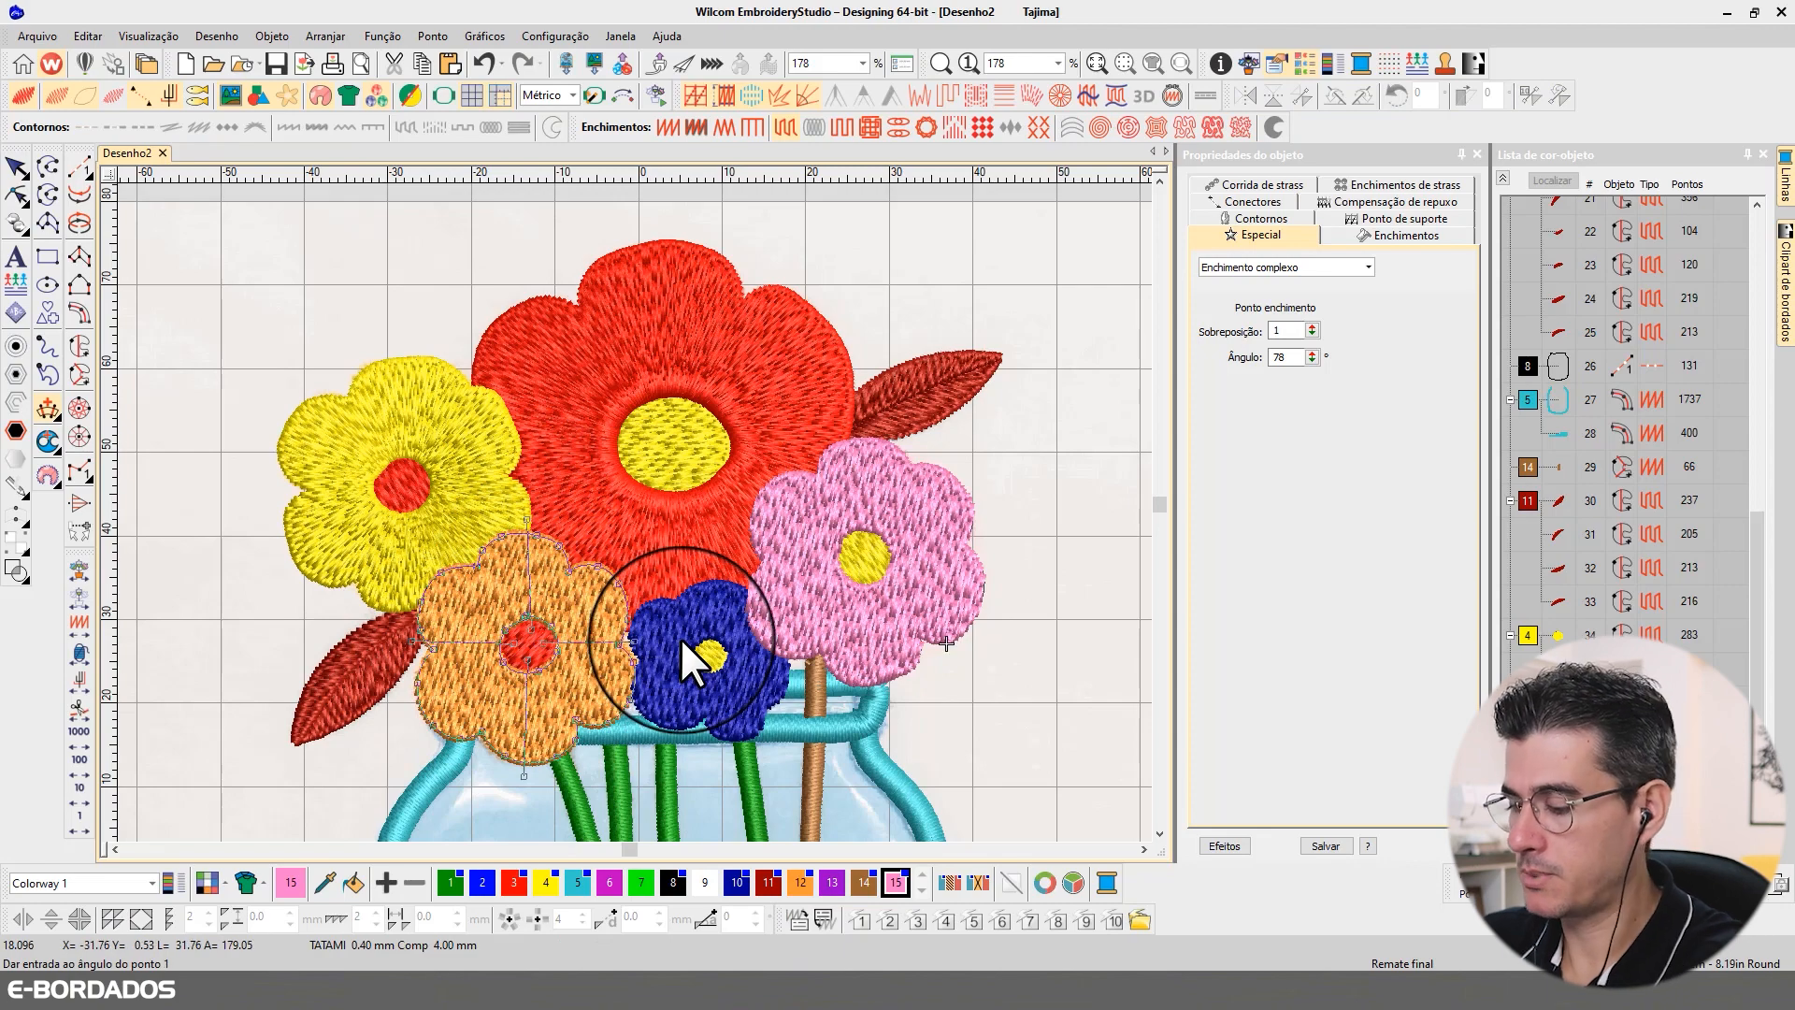
{"action": "key", "text": "Return"}
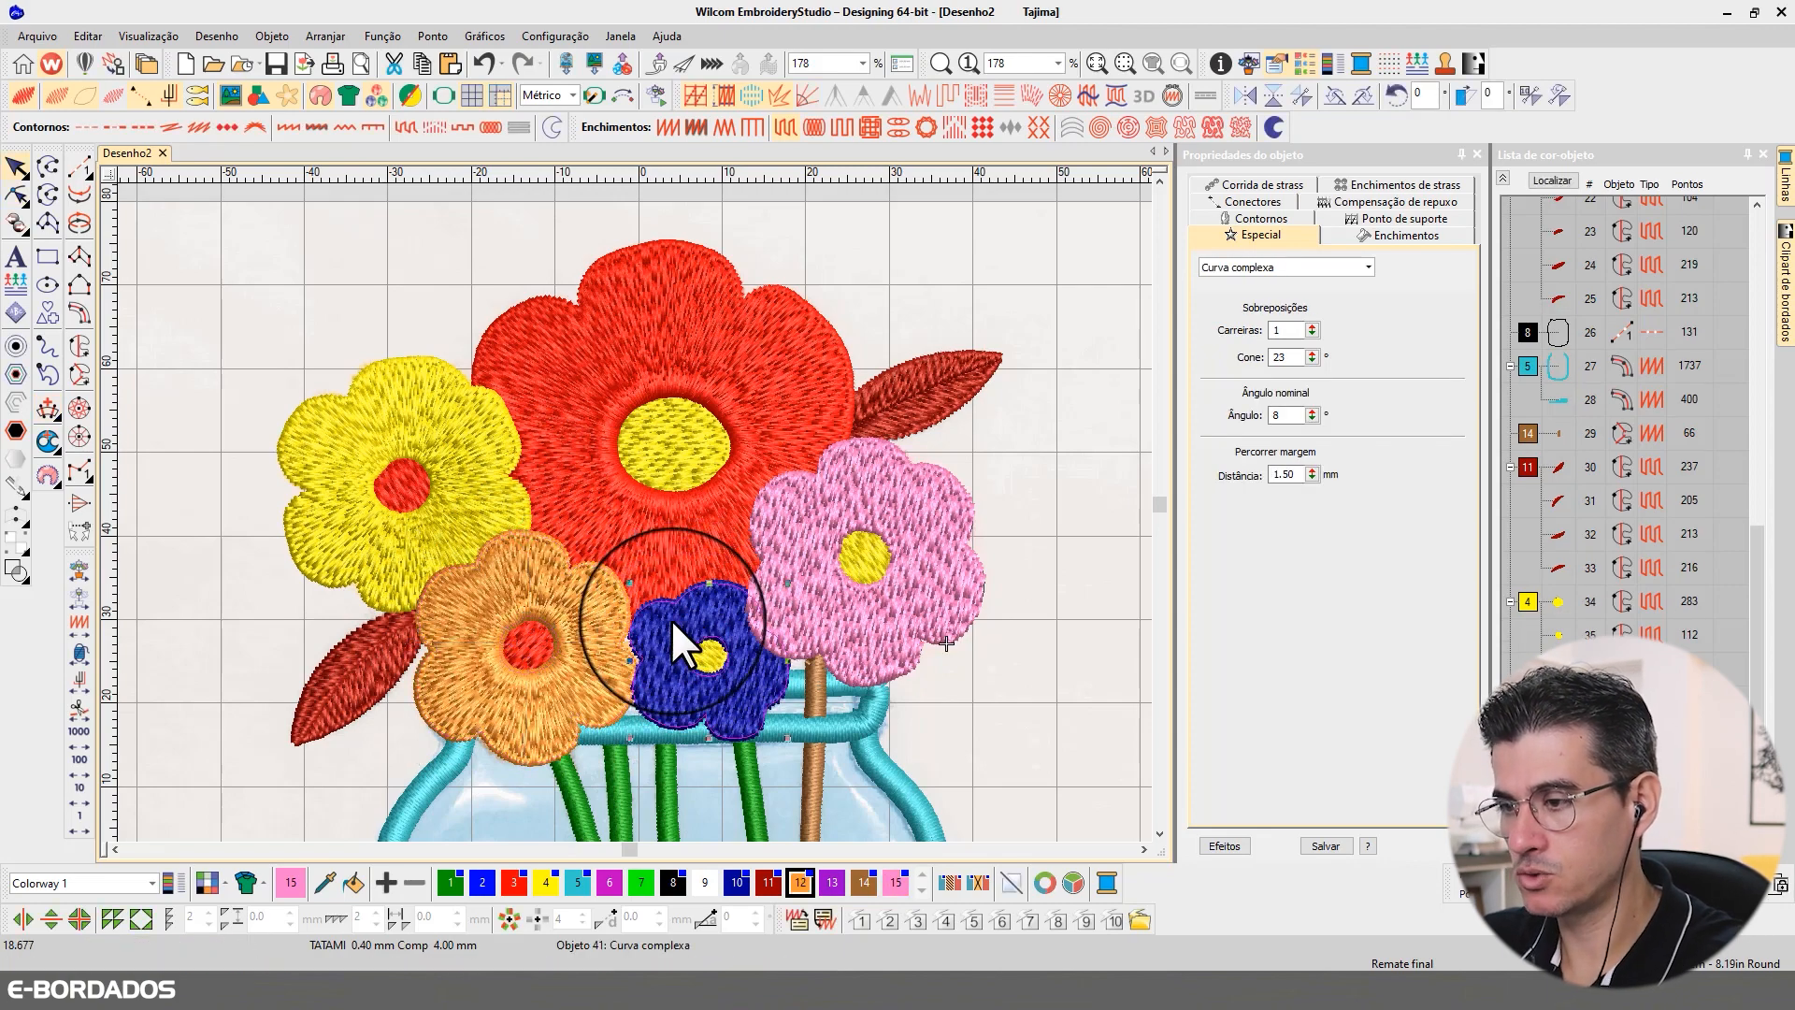
Step: Set stitch angles radiating from the yellow centre across the dark blue flower's fill and regenerate its stitches
{"action": "left_click", "coordinate": [670, 619]}
{"action": "key", "text": "ctrl+h"}
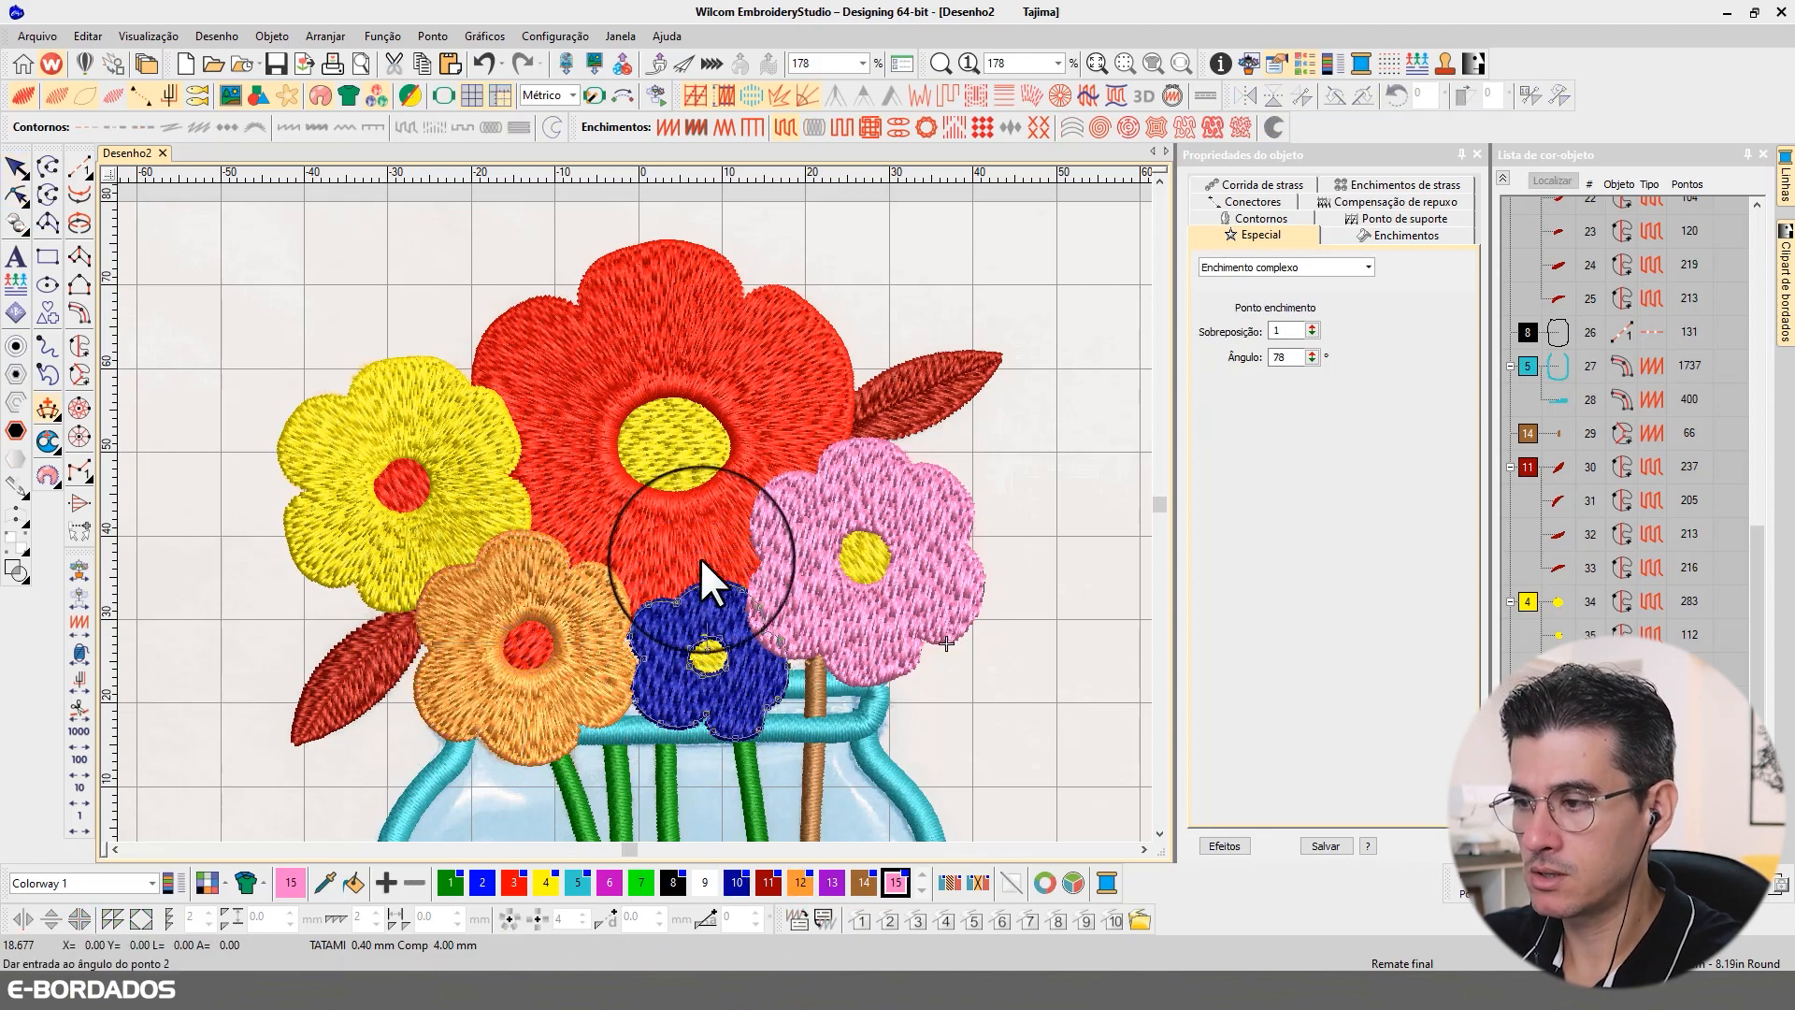
{"action": "left_click", "coordinate": [707, 668]}
{"action": "left_click", "coordinate": [597, 664]}
{"action": "left_click", "coordinate": [709, 658]}
{"action": "left_click", "coordinate": [695, 761]}
{"action": "left_click", "coordinate": [715, 668]}
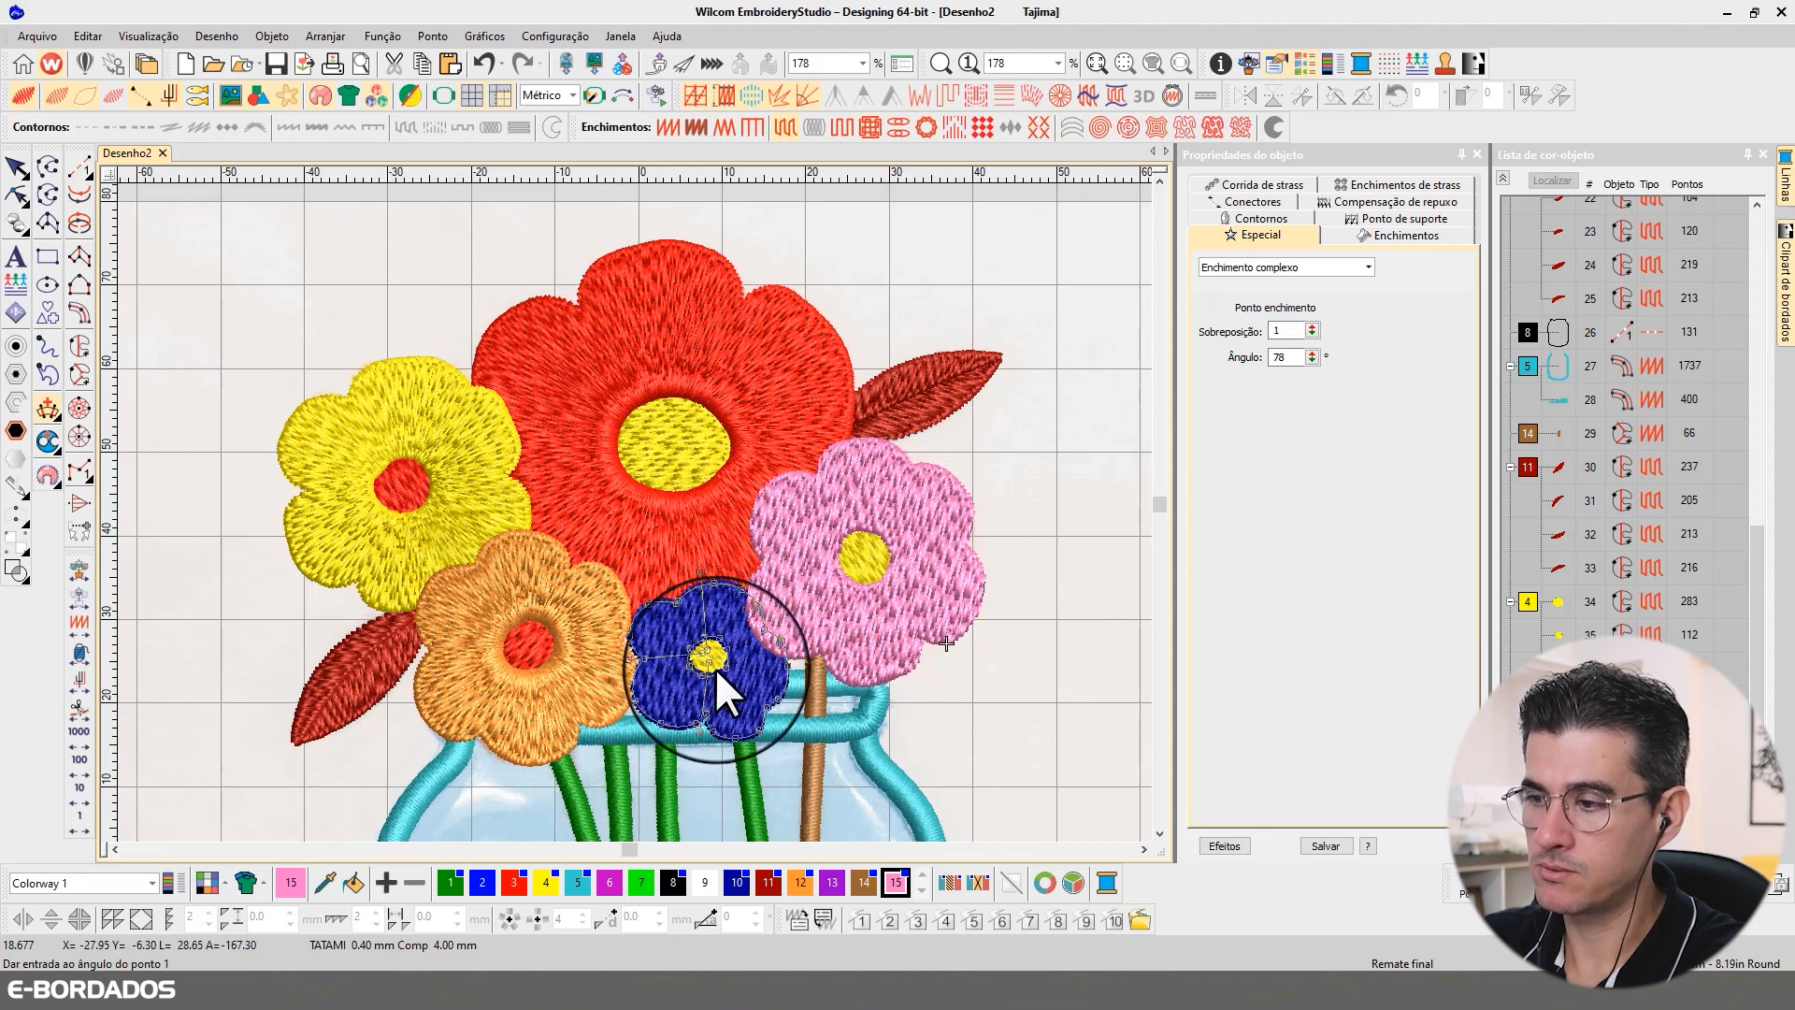
{"action": "key", "text": "Return"}
Step: Add radiating stitch angles around the yellow centre of the pink flower's fill, regenerate its stitches and return to object selection
{"action": "left_click", "coordinate": [906, 574]}
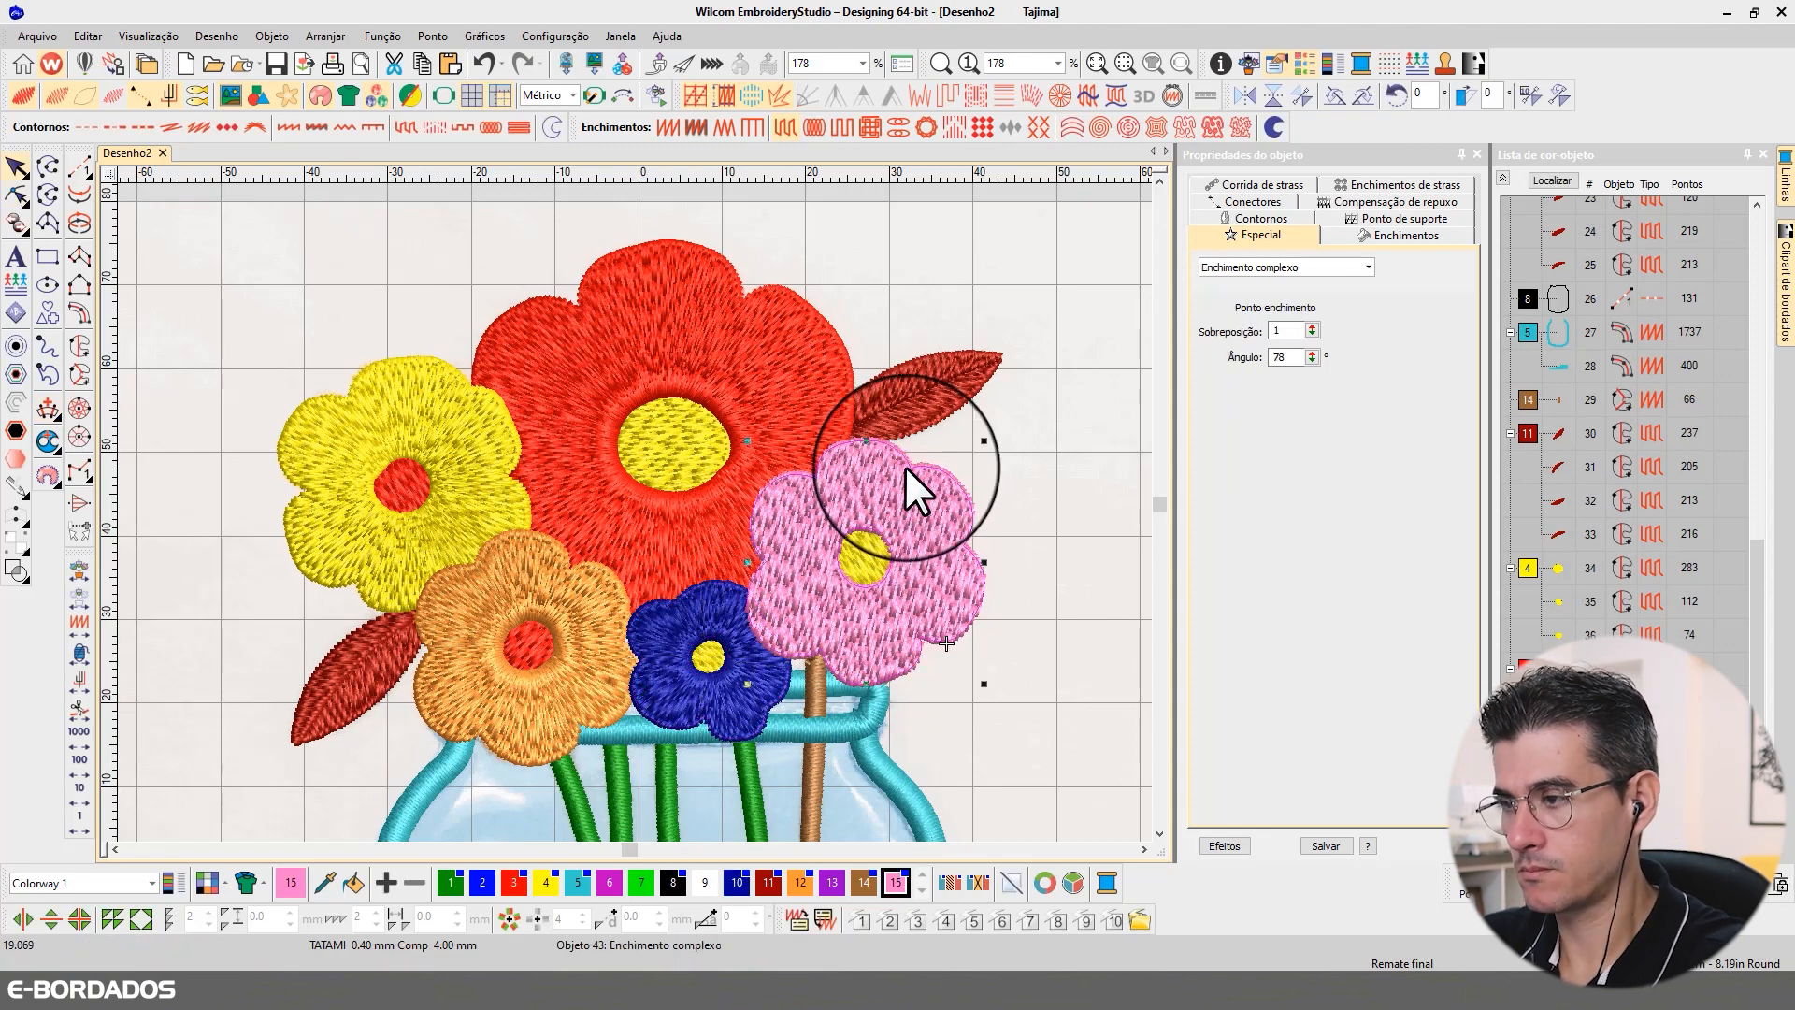
{"action": "left_click", "coordinate": [861, 561]}
{"action": "key", "text": "Return"}
{"action": "left_click", "coordinate": [16, 167]}
{"action": "scroll", "coordinate": [774, 465], "scroll_direction": "down", "scroll_amount": 2}
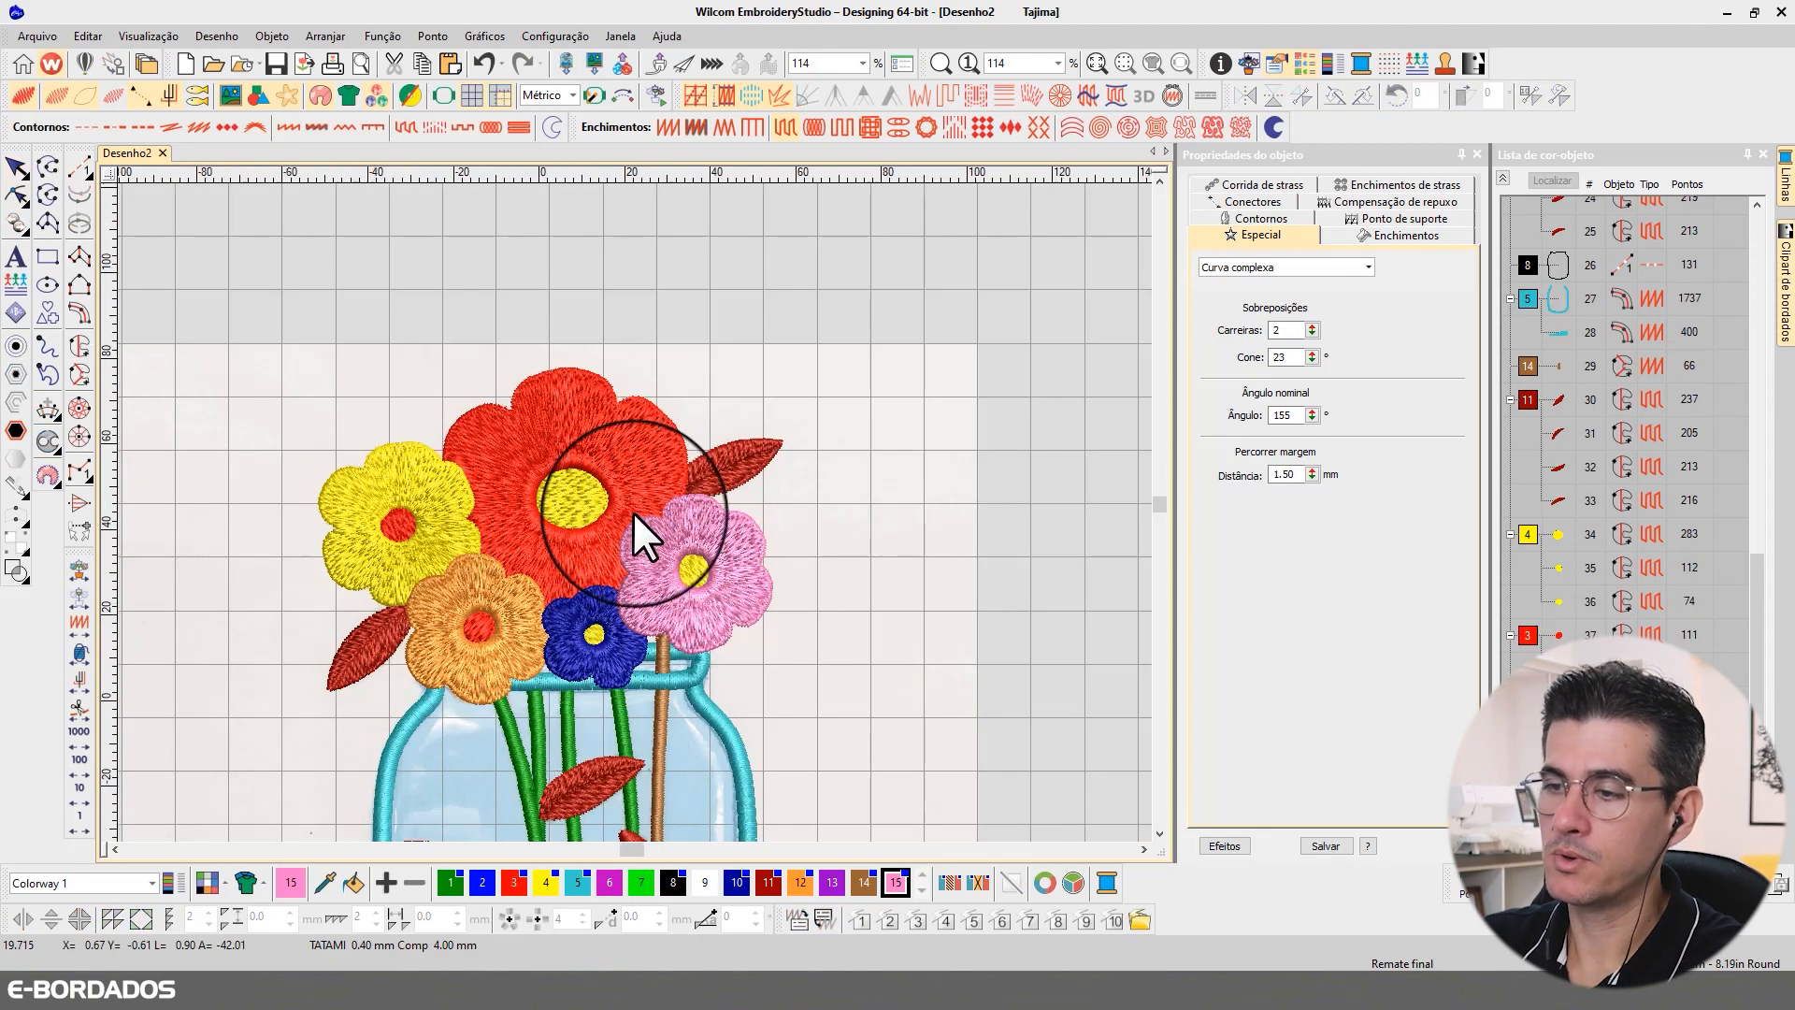
{"action": "scroll", "coordinate": [632, 510], "scroll_direction": "up", "scroll_amount": 2}
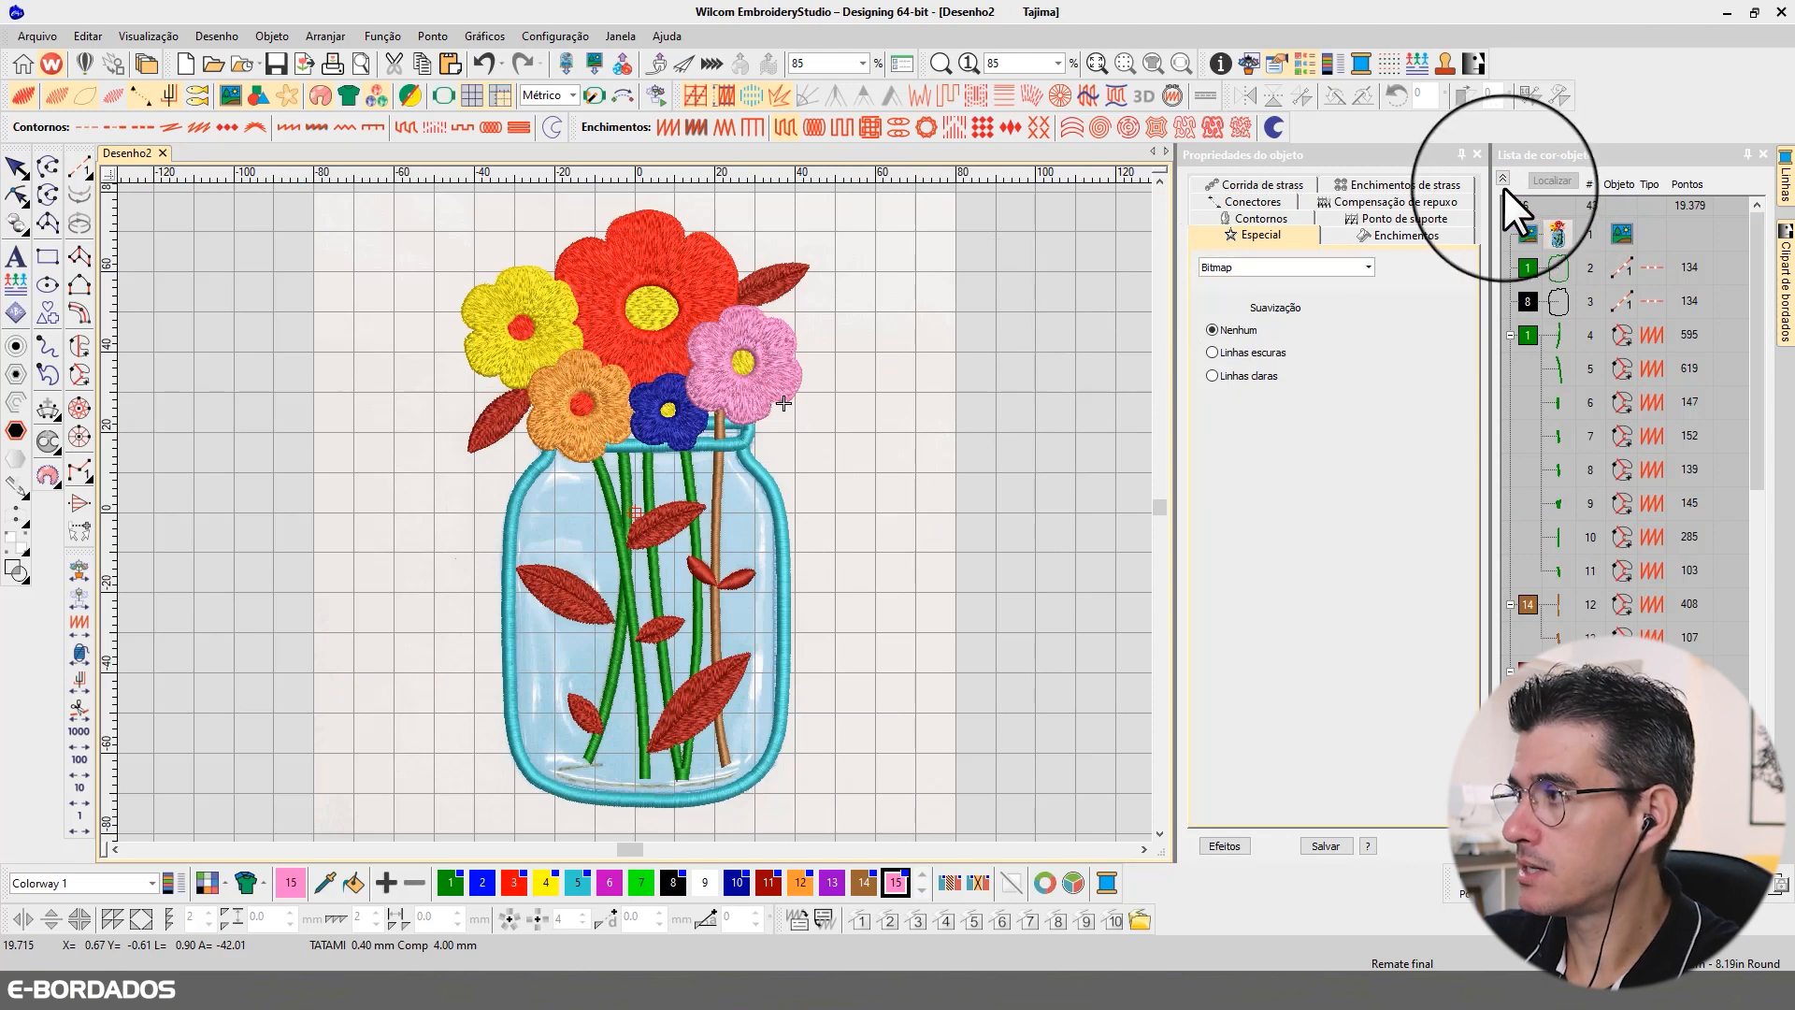
Step: Collapse the colour-object list, isolate the bitmap reference so the stitched objects are hidden, and deselect it
{"action": "left_click", "coordinate": [1503, 179]}
{"action": "left_click", "coordinate": [1563, 237]}
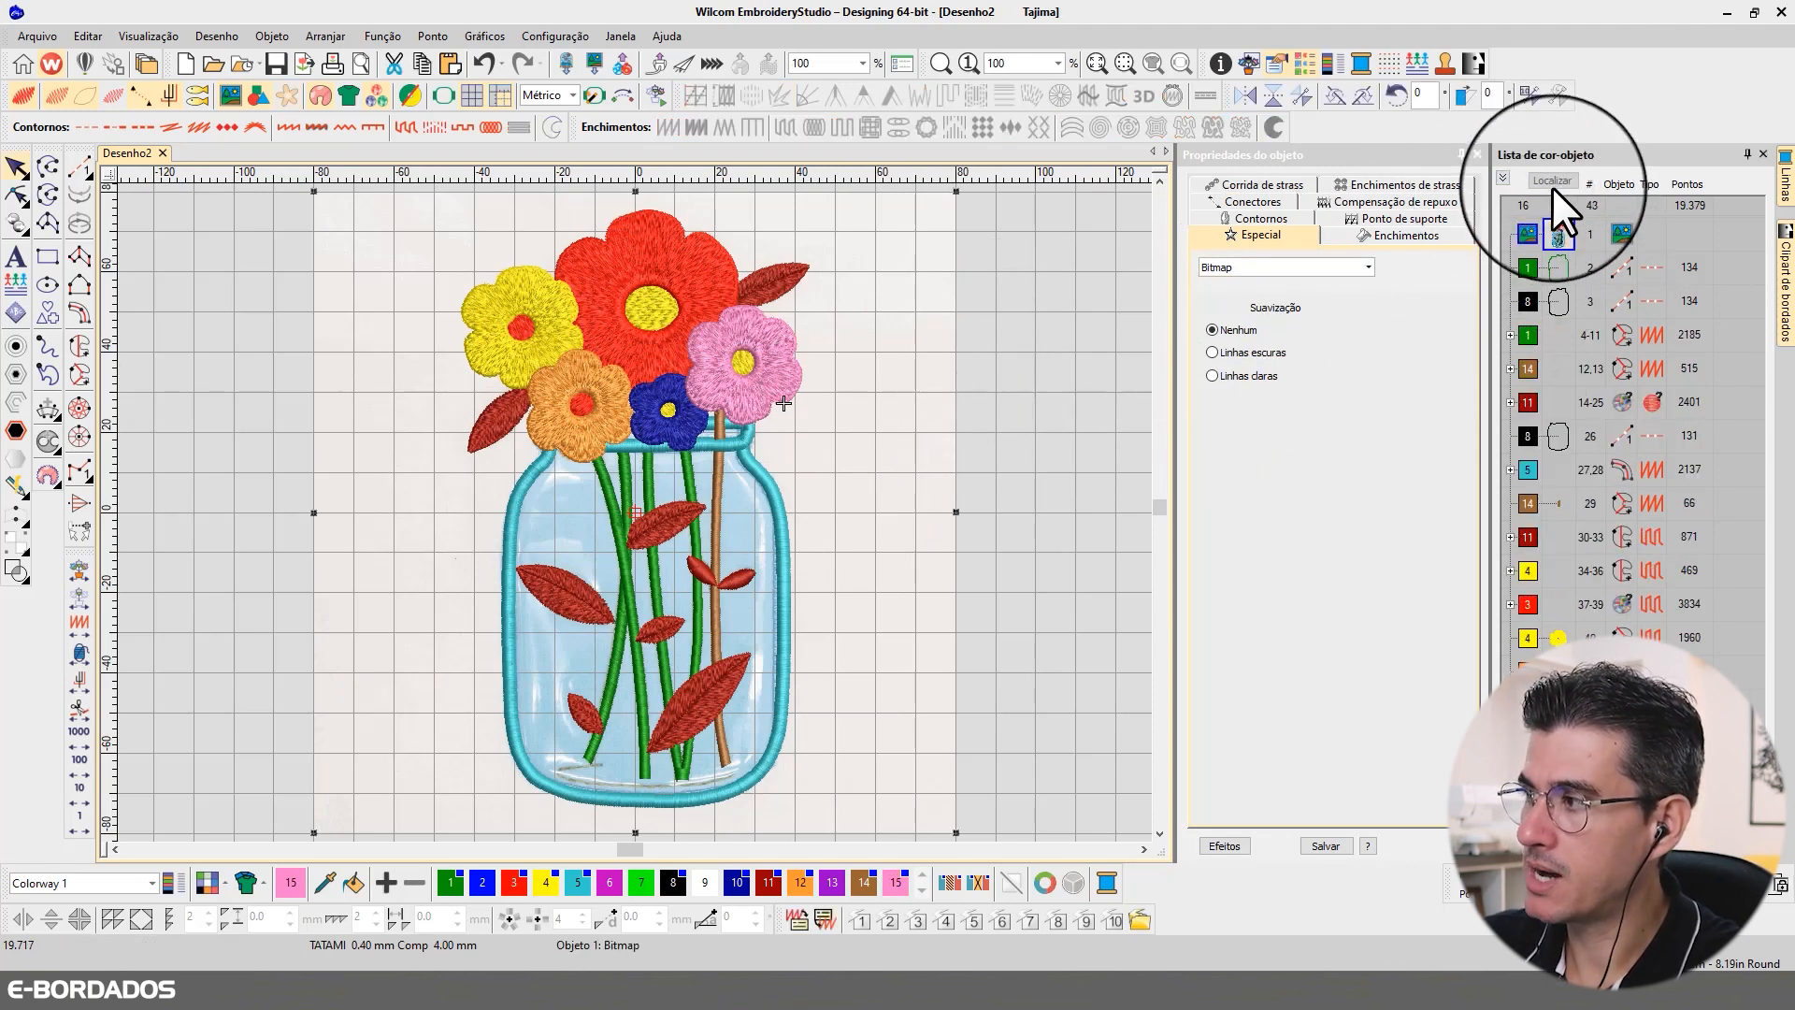
{"action": "left_click", "coordinate": [1552, 178]}
{"action": "double_click", "coordinate": [1551, 179]}
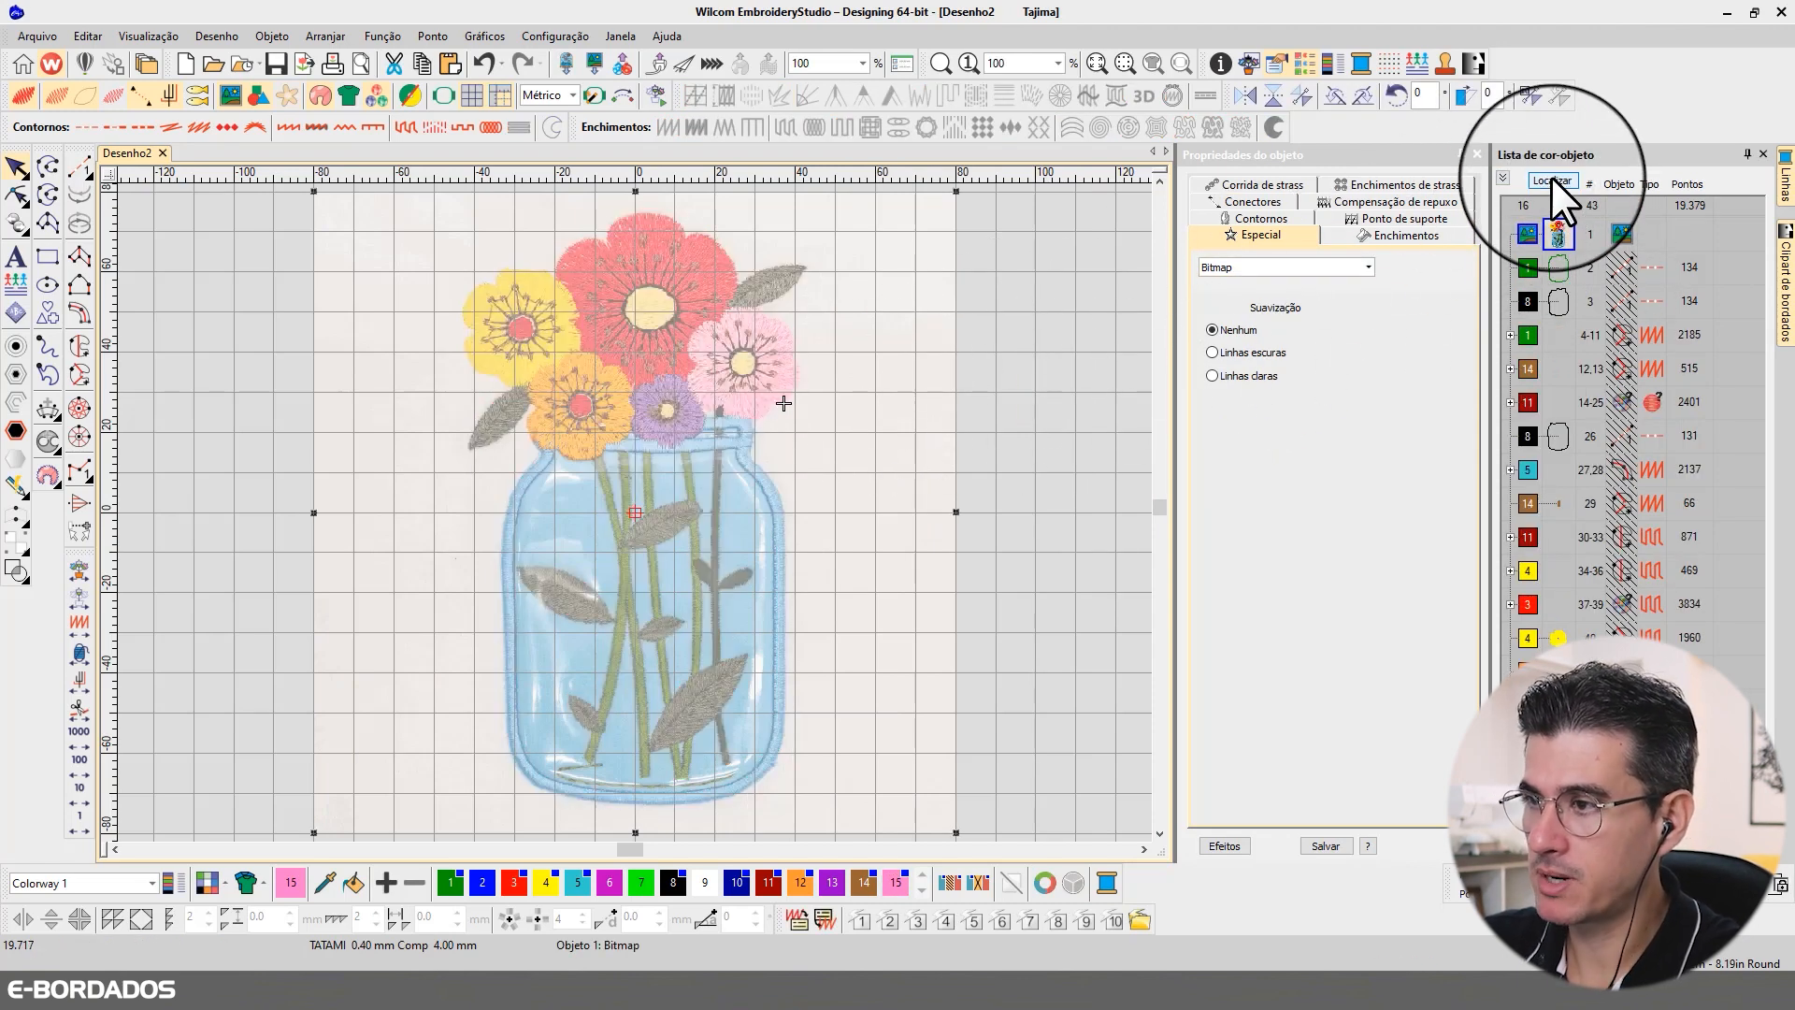
{"action": "left_click", "coordinate": [969, 331]}
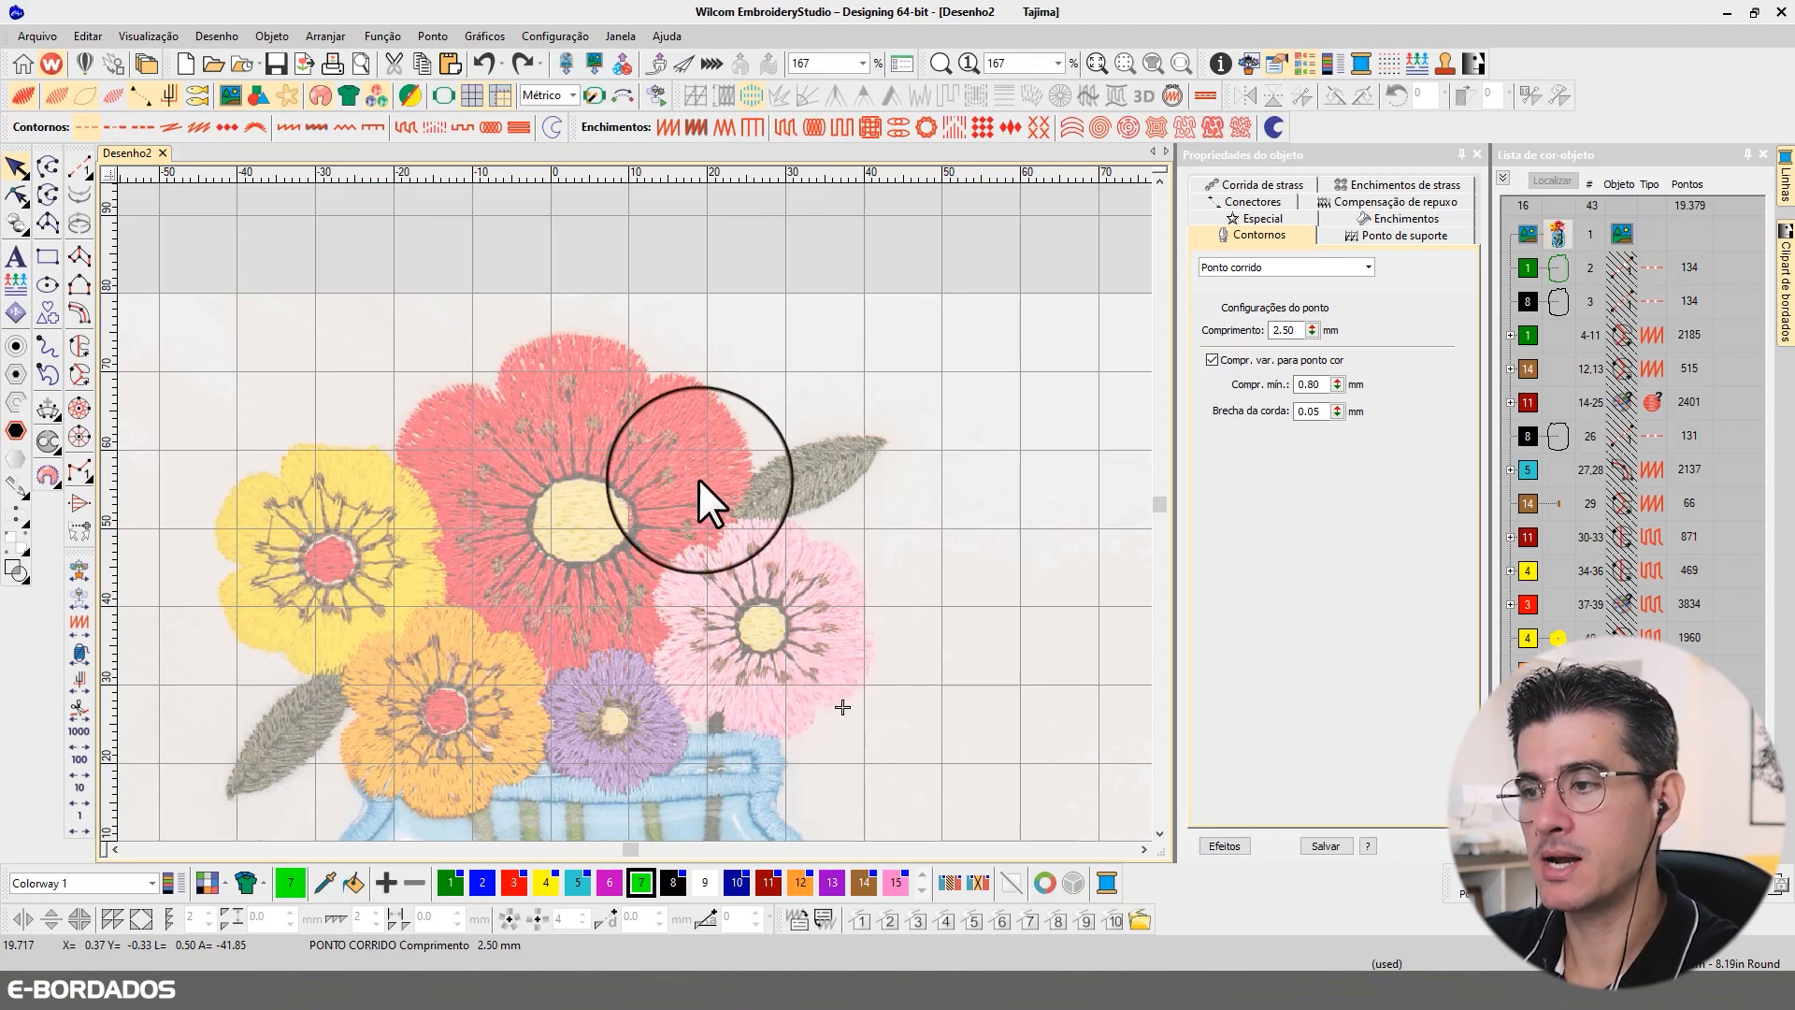
Step: Trace a closed run-stitch outline in green colour 7 around the yellow centre of the large red flower
{"action": "scroll", "coordinate": [608, 484], "scroll_direction": "up", "scroll_amount": 2}
{"action": "scroll", "coordinate": [632, 526], "scroll_direction": "up", "scroll_amount": 2}
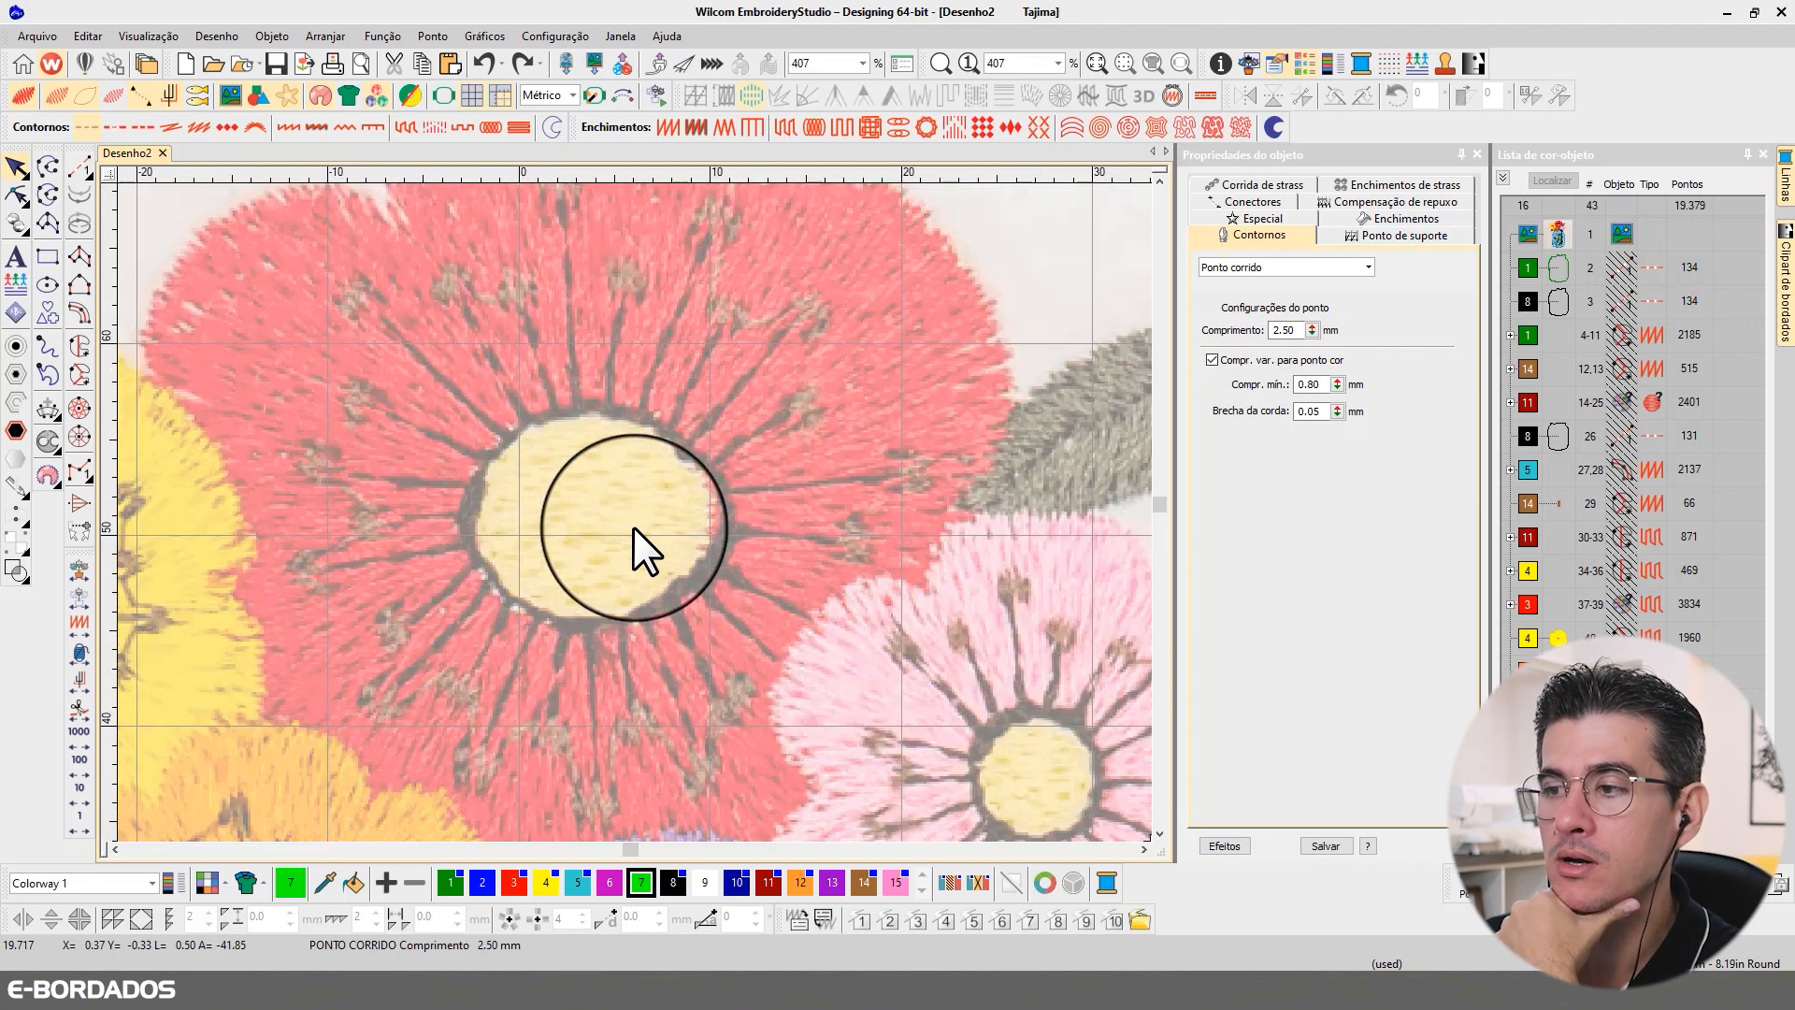
{"action": "left_click", "coordinate": [641, 884]}
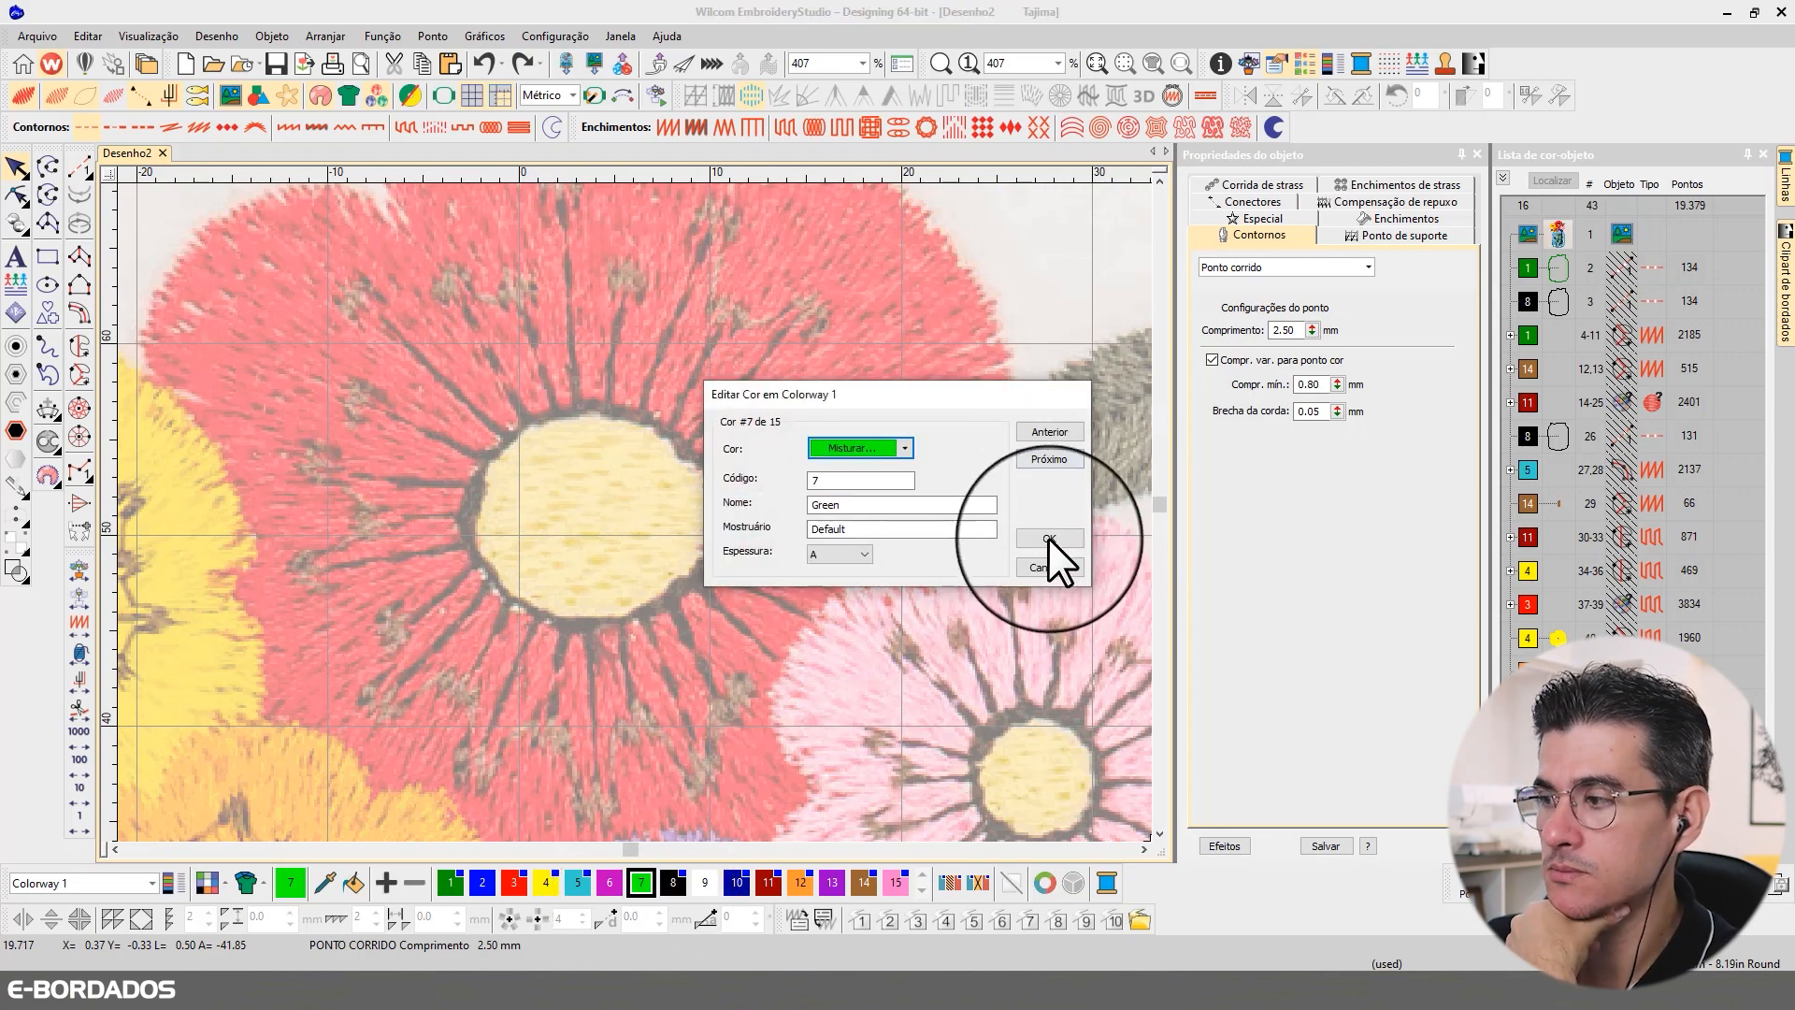
{"action": "left_click", "coordinate": [1050, 539]}
{"action": "left_click", "coordinate": [81, 168]}
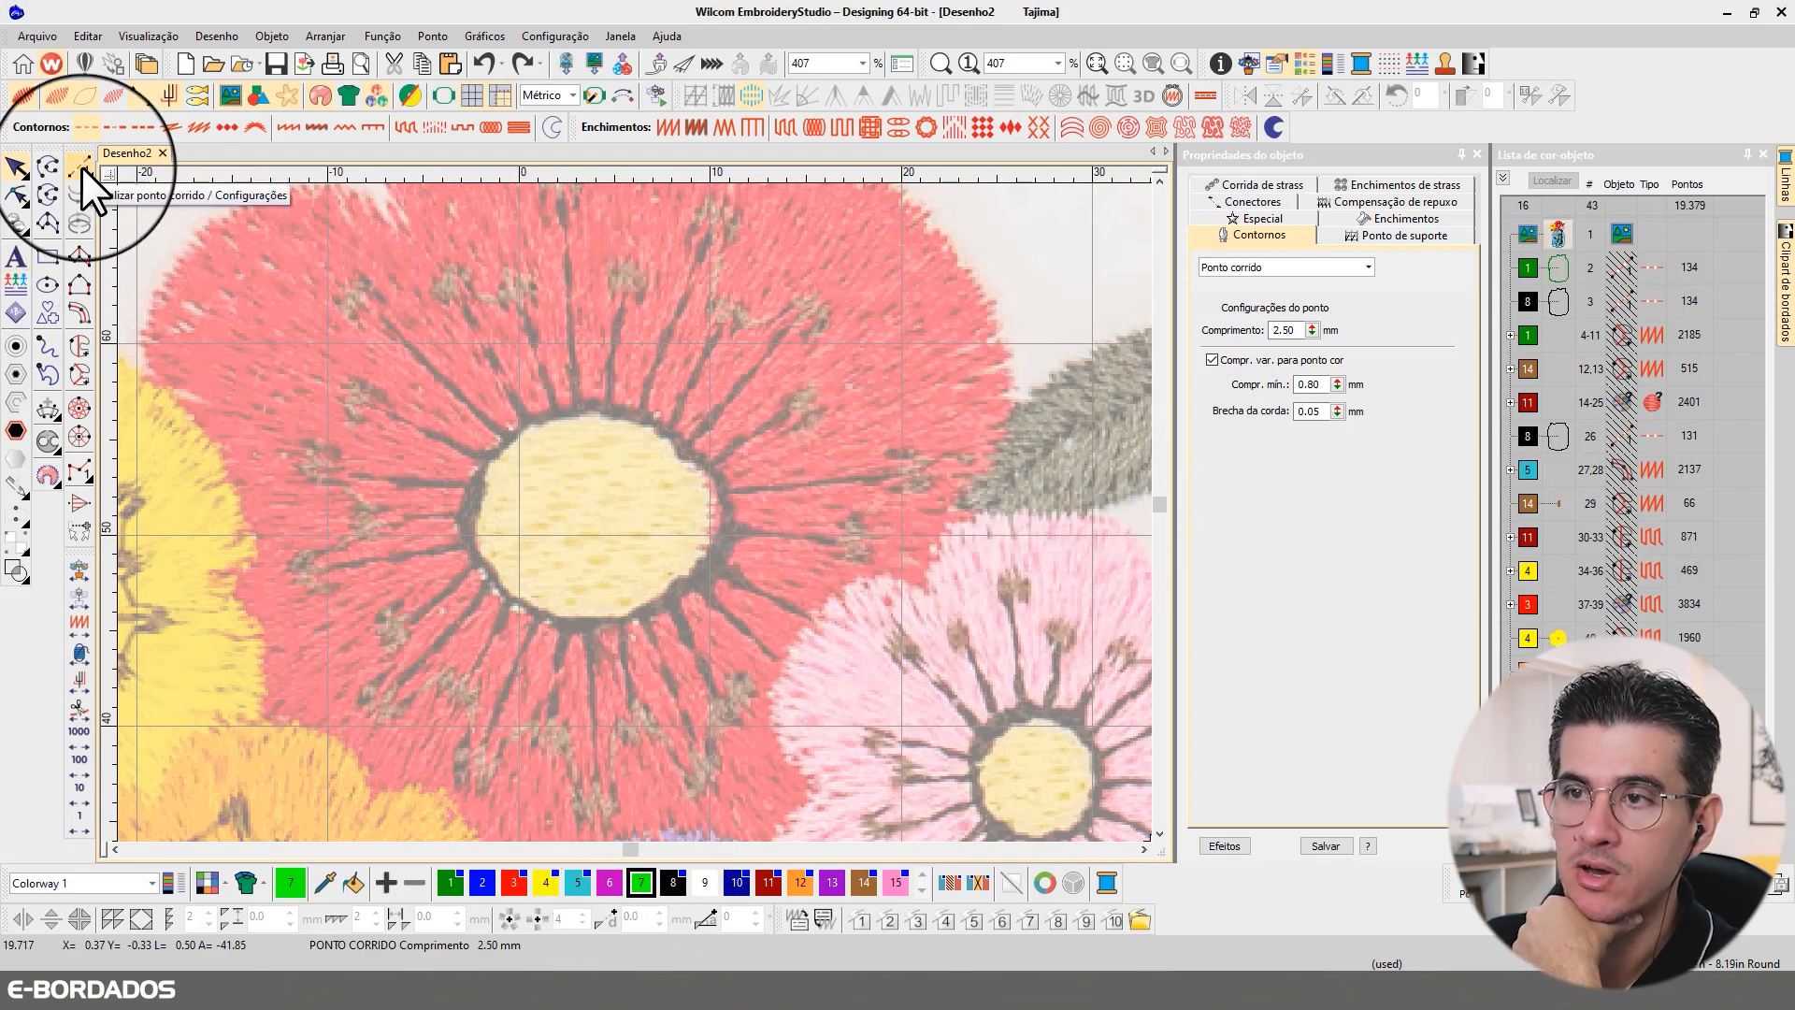
{"action": "left_click", "coordinate": [574, 403]}
{"action": "right_click", "coordinate": [509, 439]}
{"action": "right_click", "coordinate": [470, 493]}
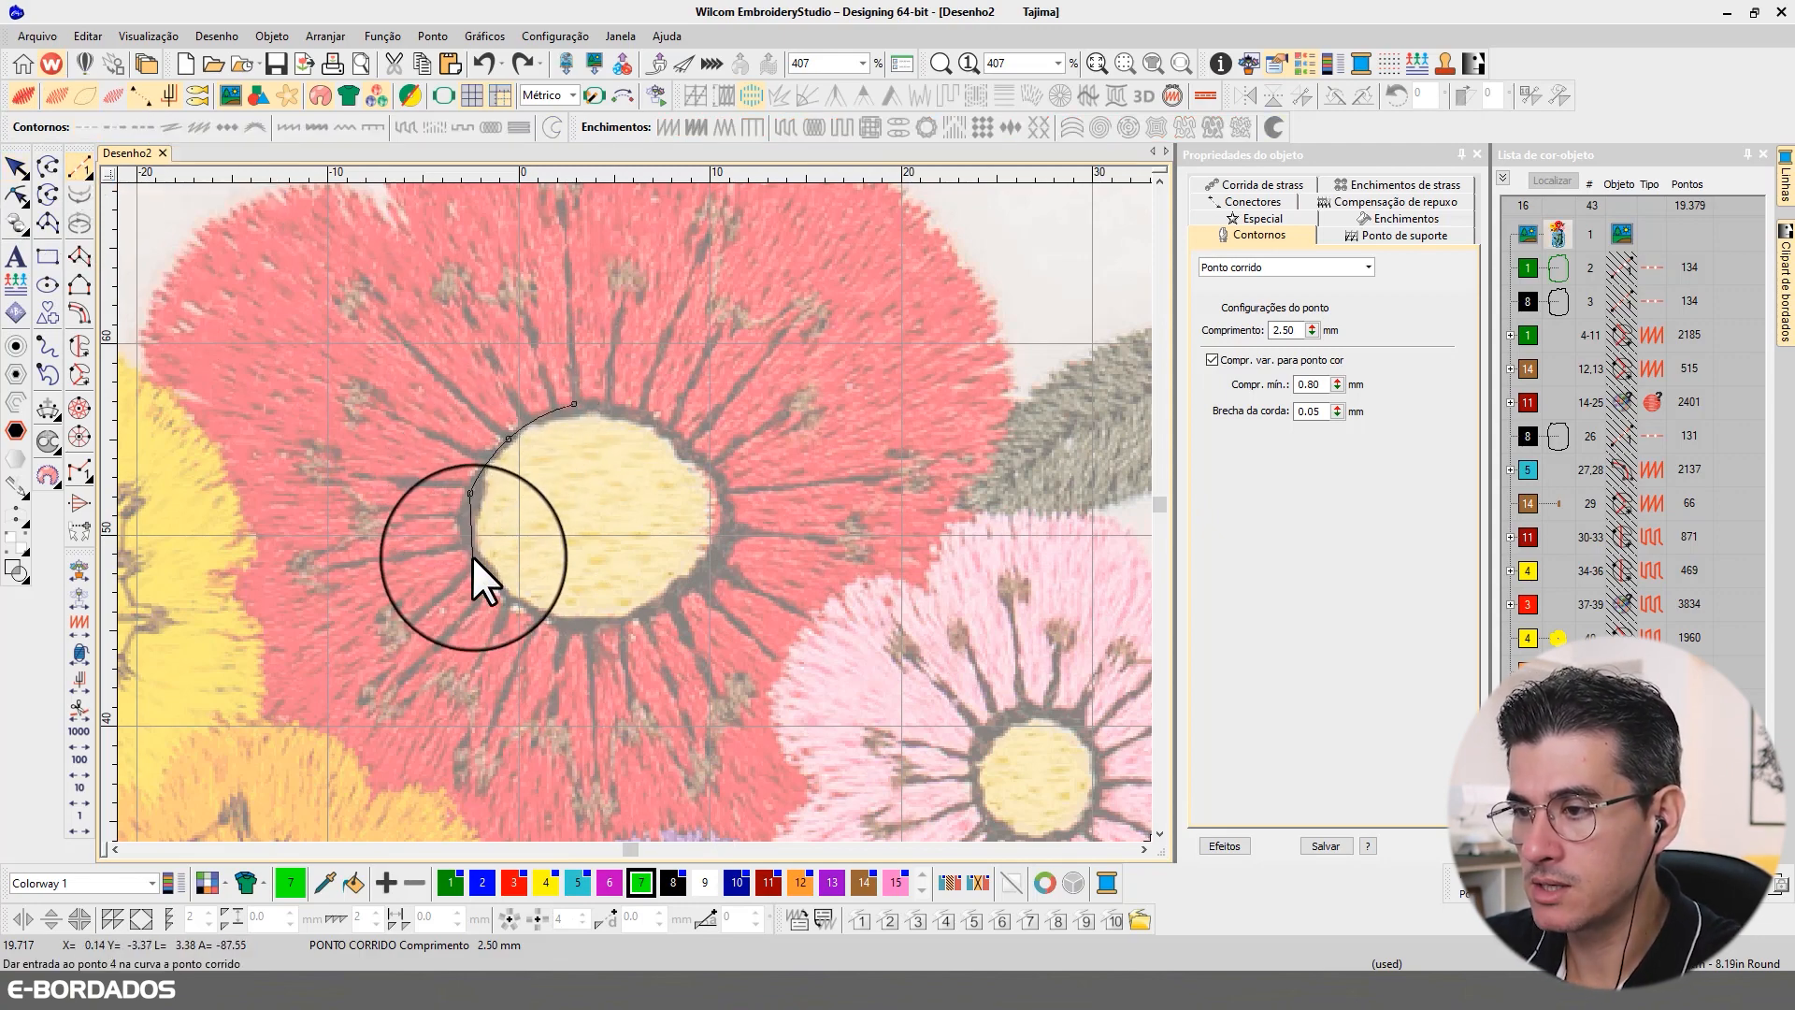
{"action": "right_click", "coordinate": [476, 561]}
{"action": "right_click", "coordinate": [532, 615]}
{"action": "right_click", "coordinate": [632, 618]}
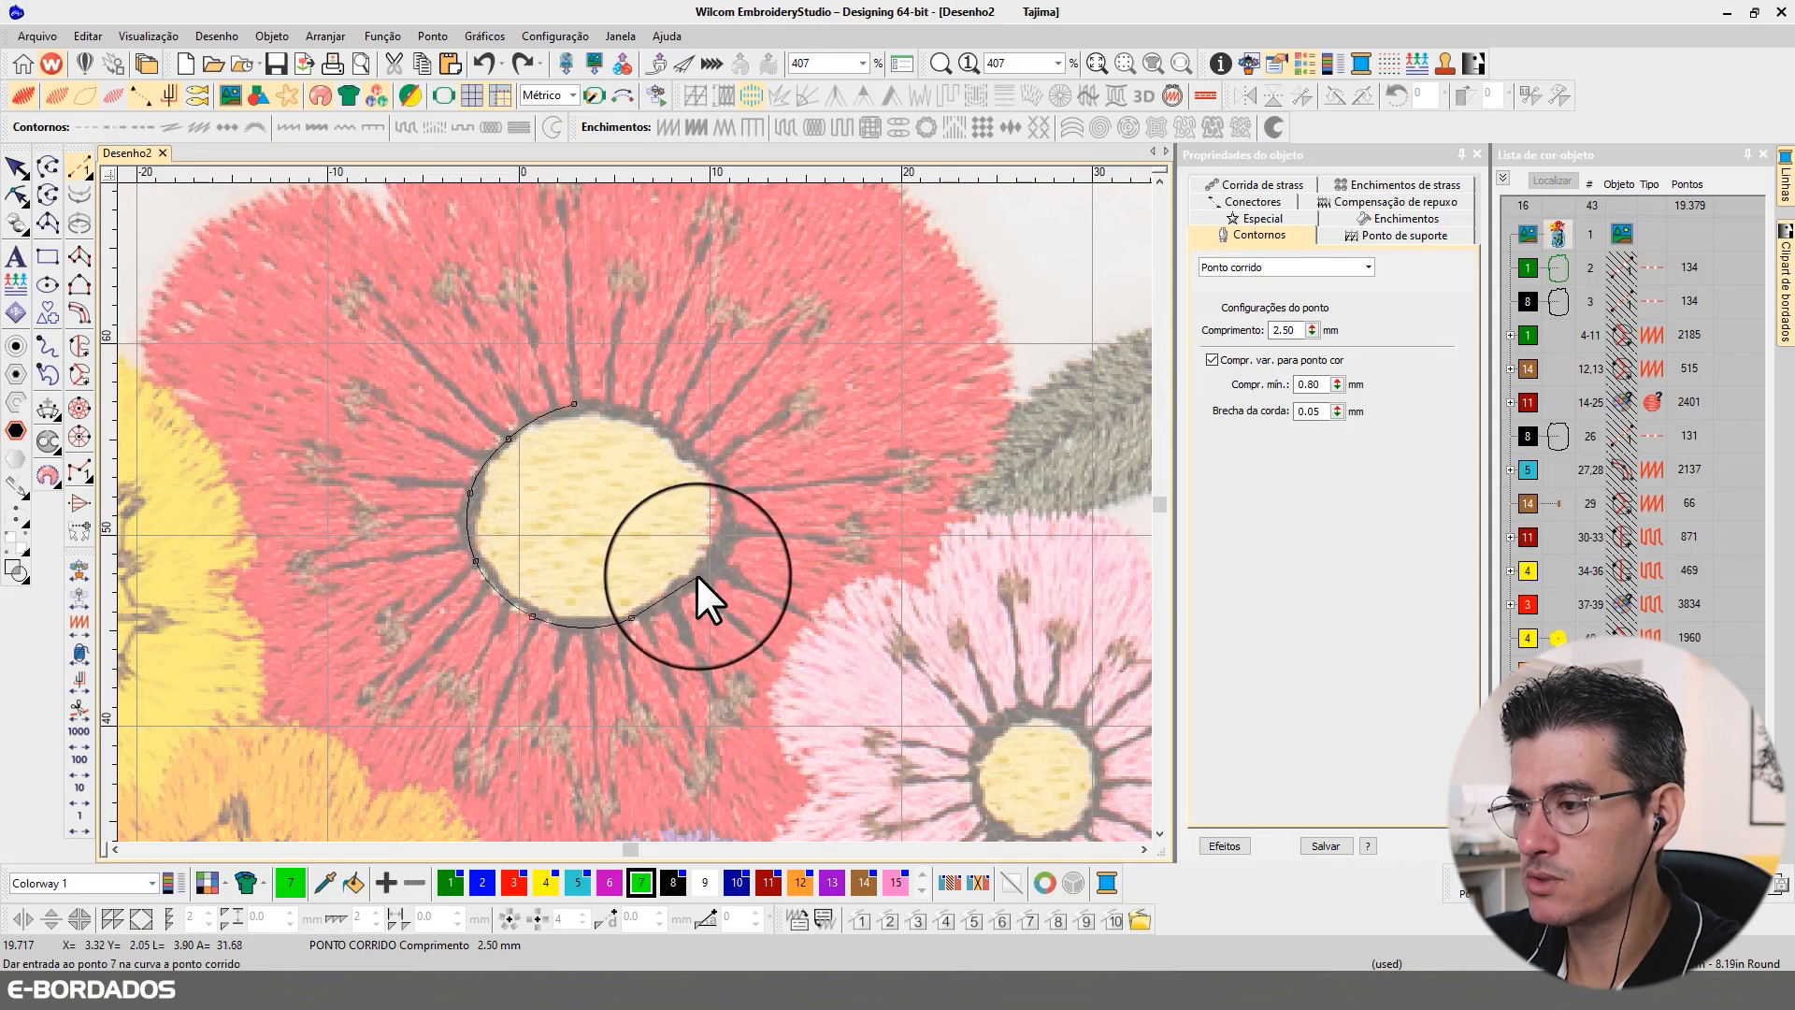
{"action": "right_click", "coordinate": [708, 569]}
{"action": "right_click", "coordinate": [732, 506]}
{"action": "right_click", "coordinate": [703, 456]}
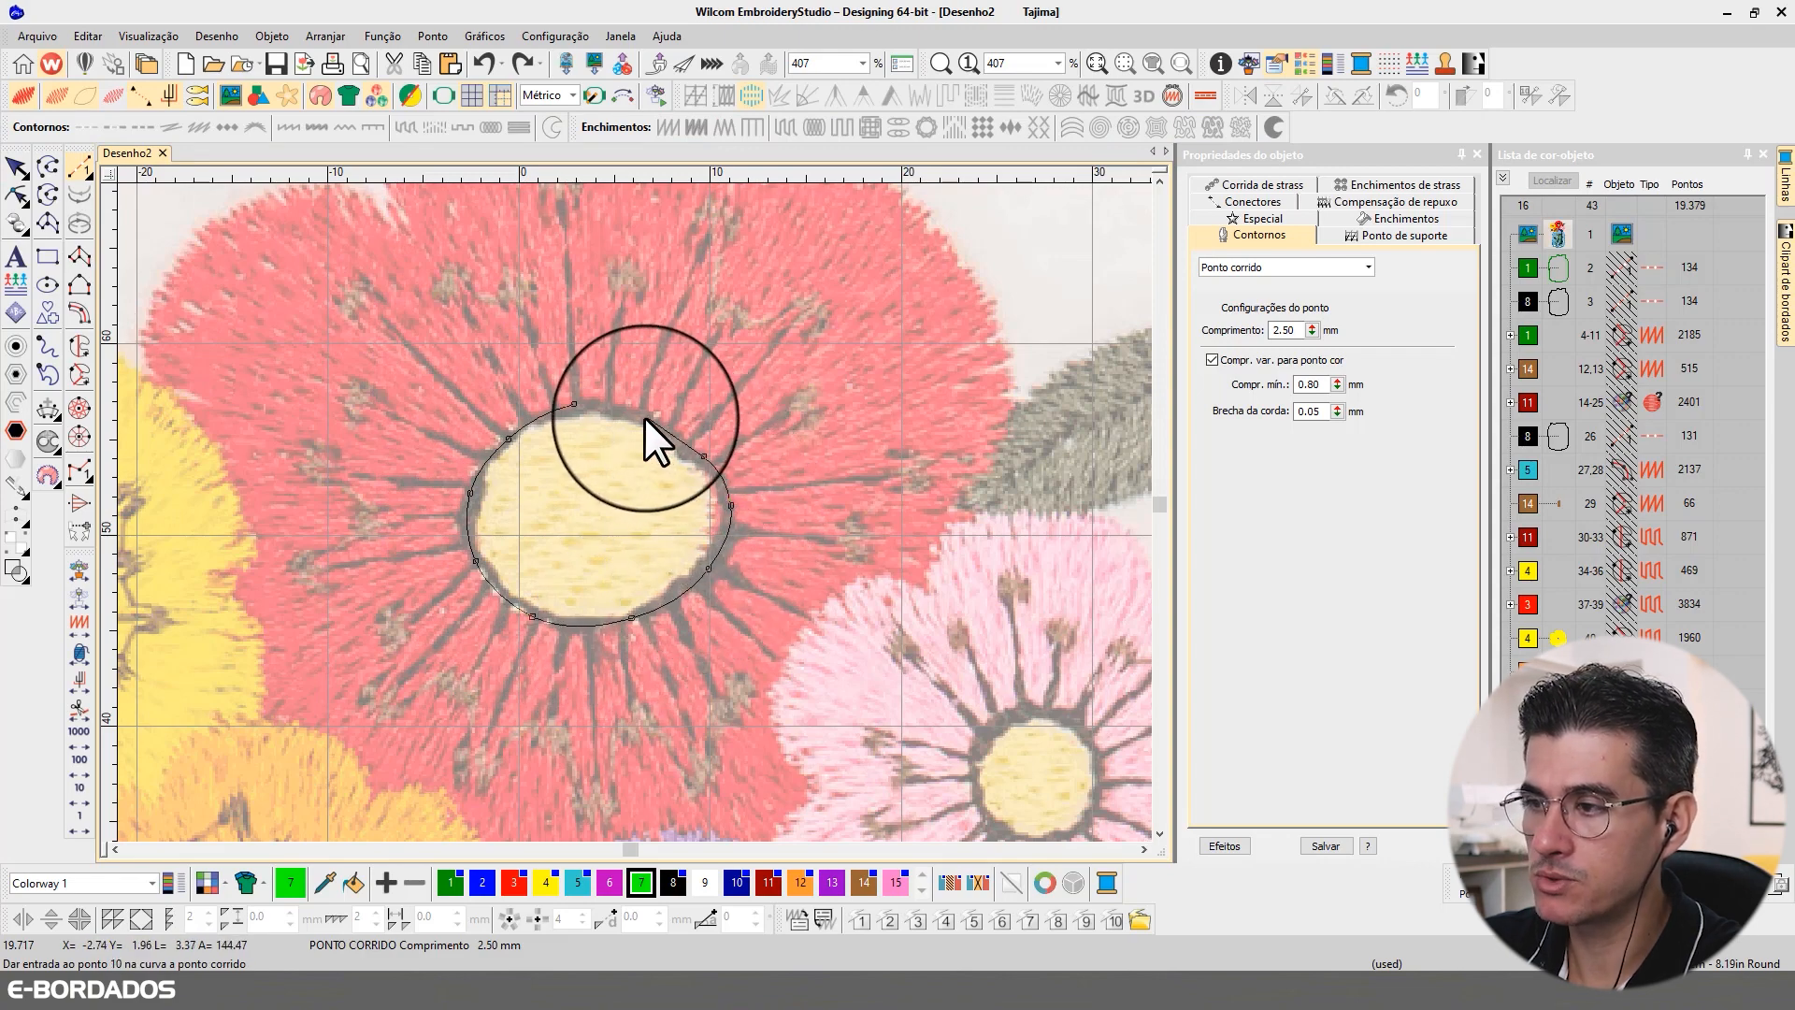
{"action": "right_click", "coordinate": [643, 417]}
{"action": "right_click", "coordinate": [572, 403]}
{"action": "key", "text": "BackSpace"}
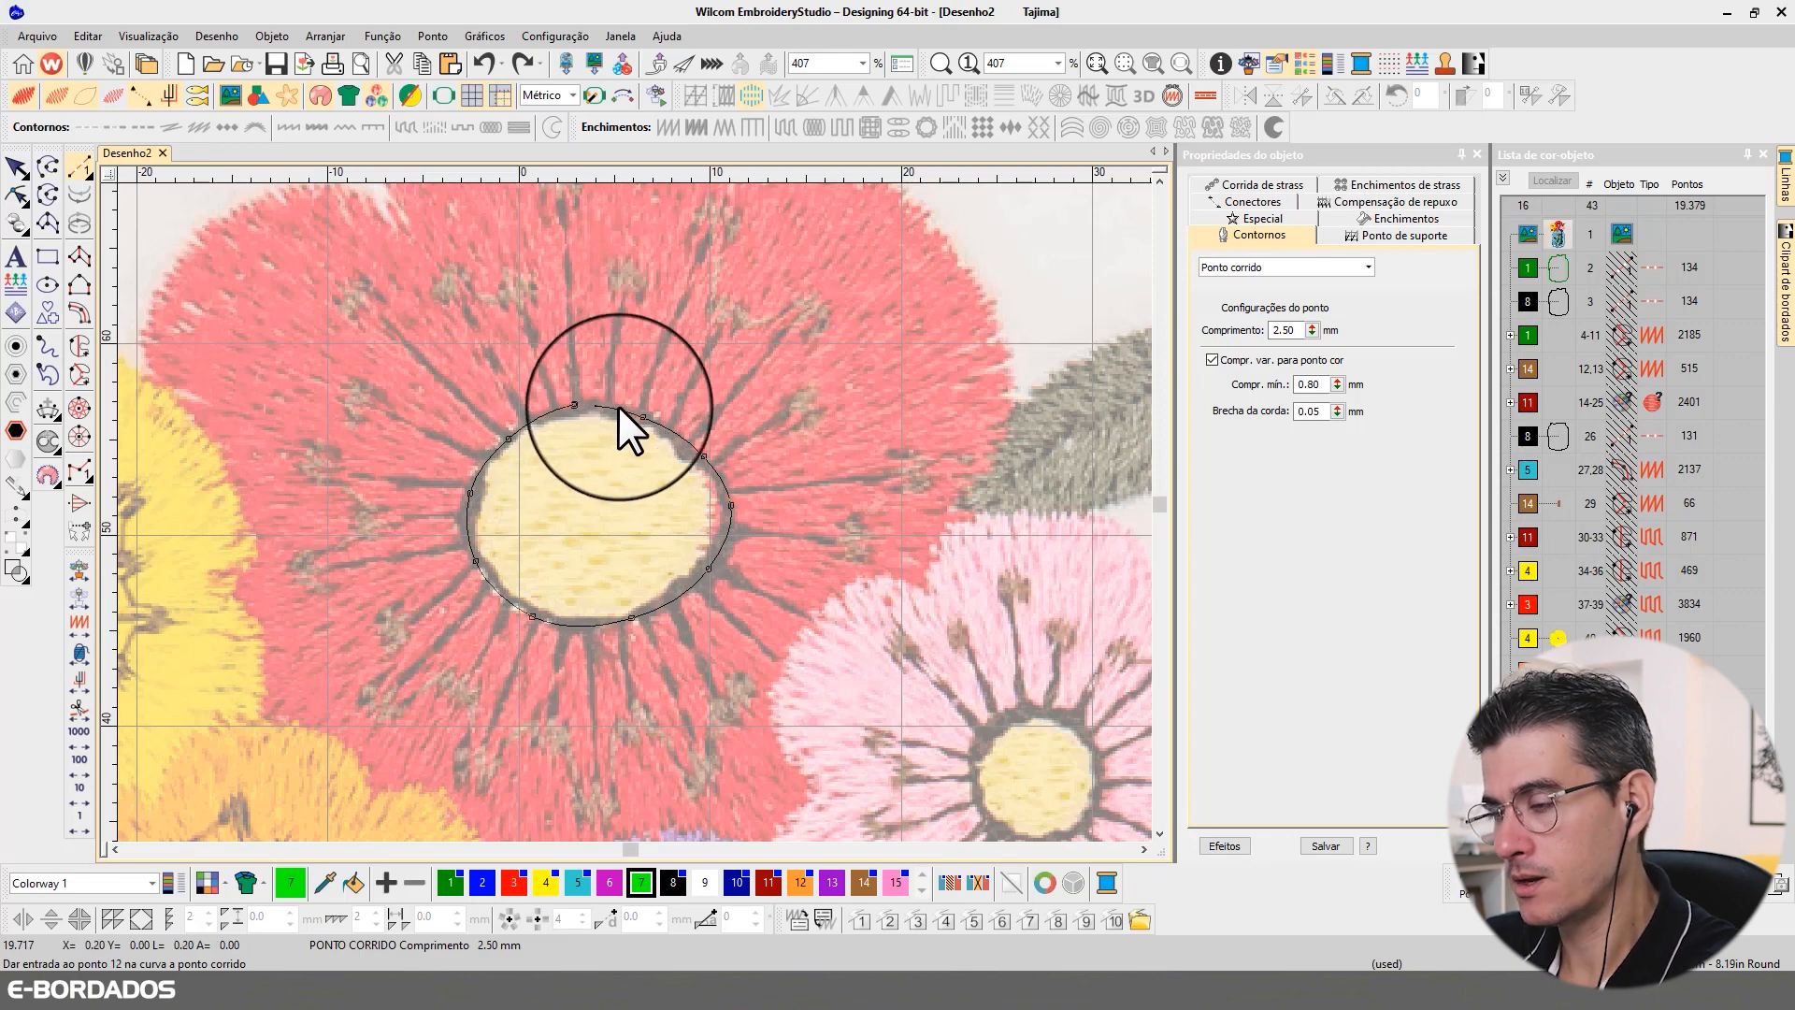
{"action": "key", "text": "Return"}
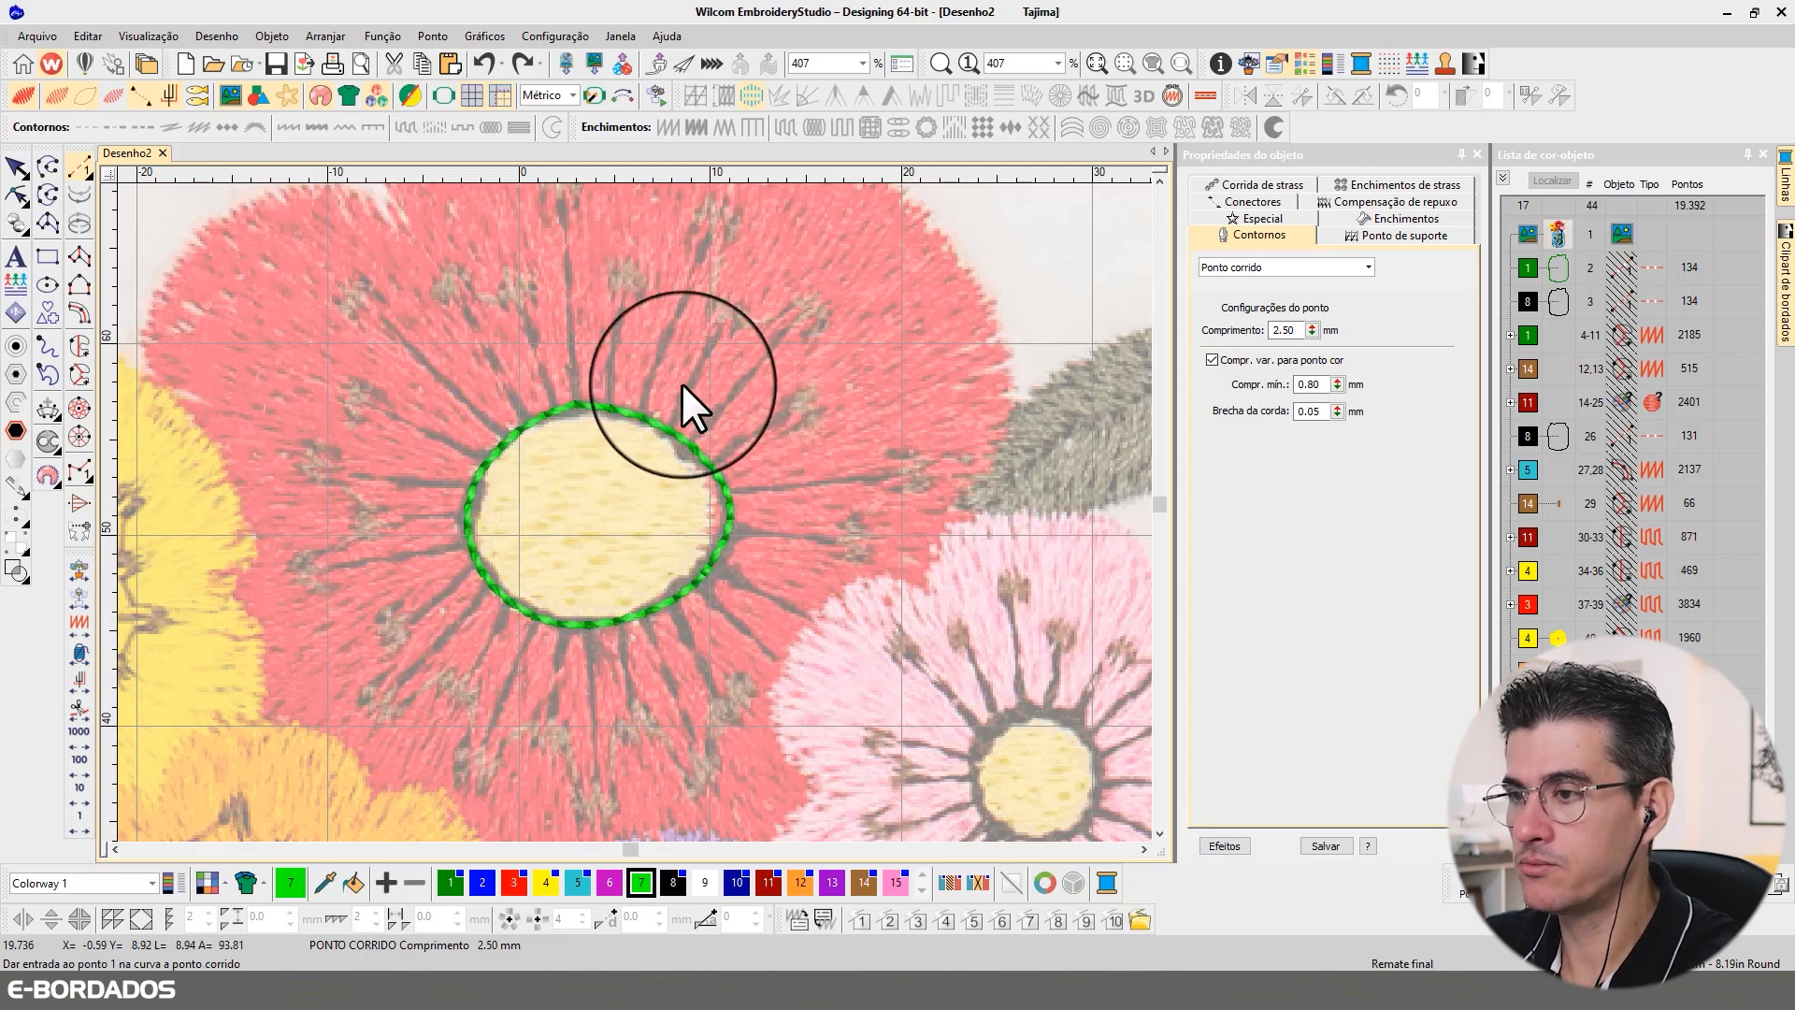
Step: Change the outline around the red flower's centre to Corrida tripla with a 1.50 mm minimum stitch length, and deselect it
{"action": "left_click", "coordinate": [17, 170]}
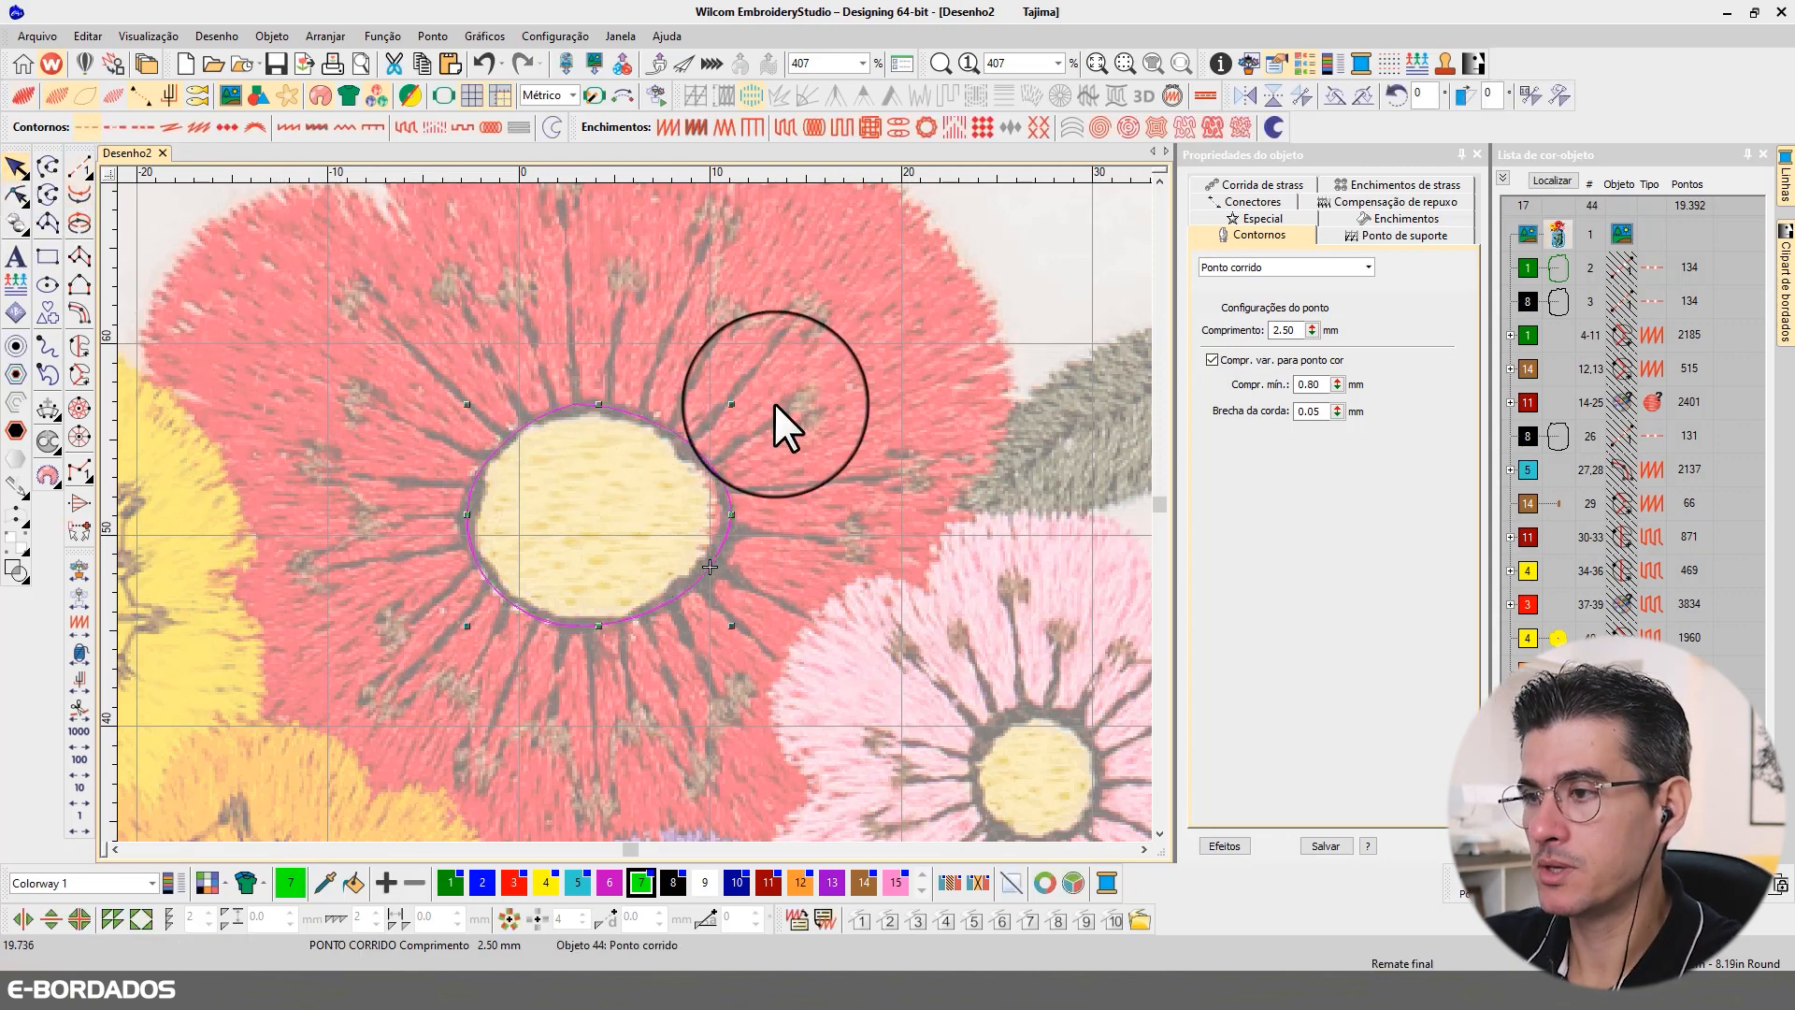
{"action": "left_click", "coordinate": [699, 464]}
{"action": "left_click", "coordinate": [1253, 265]}
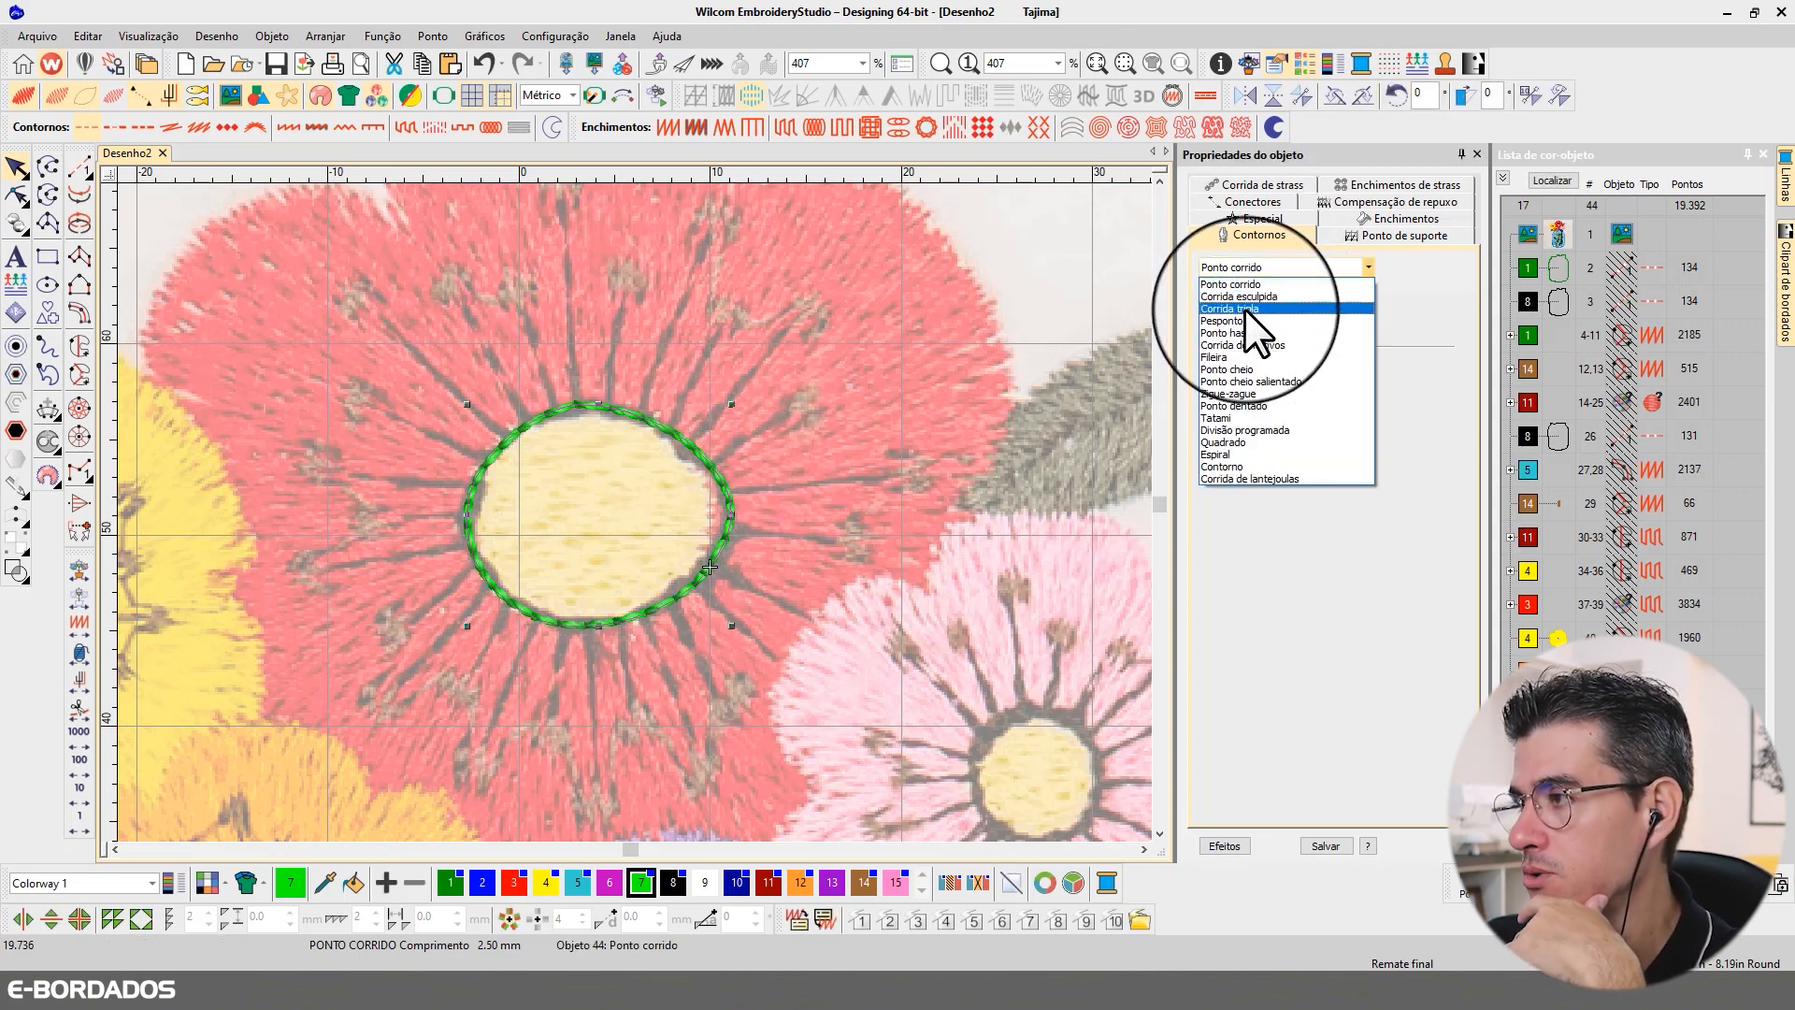
{"action": "left_click", "coordinate": [1243, 309]}
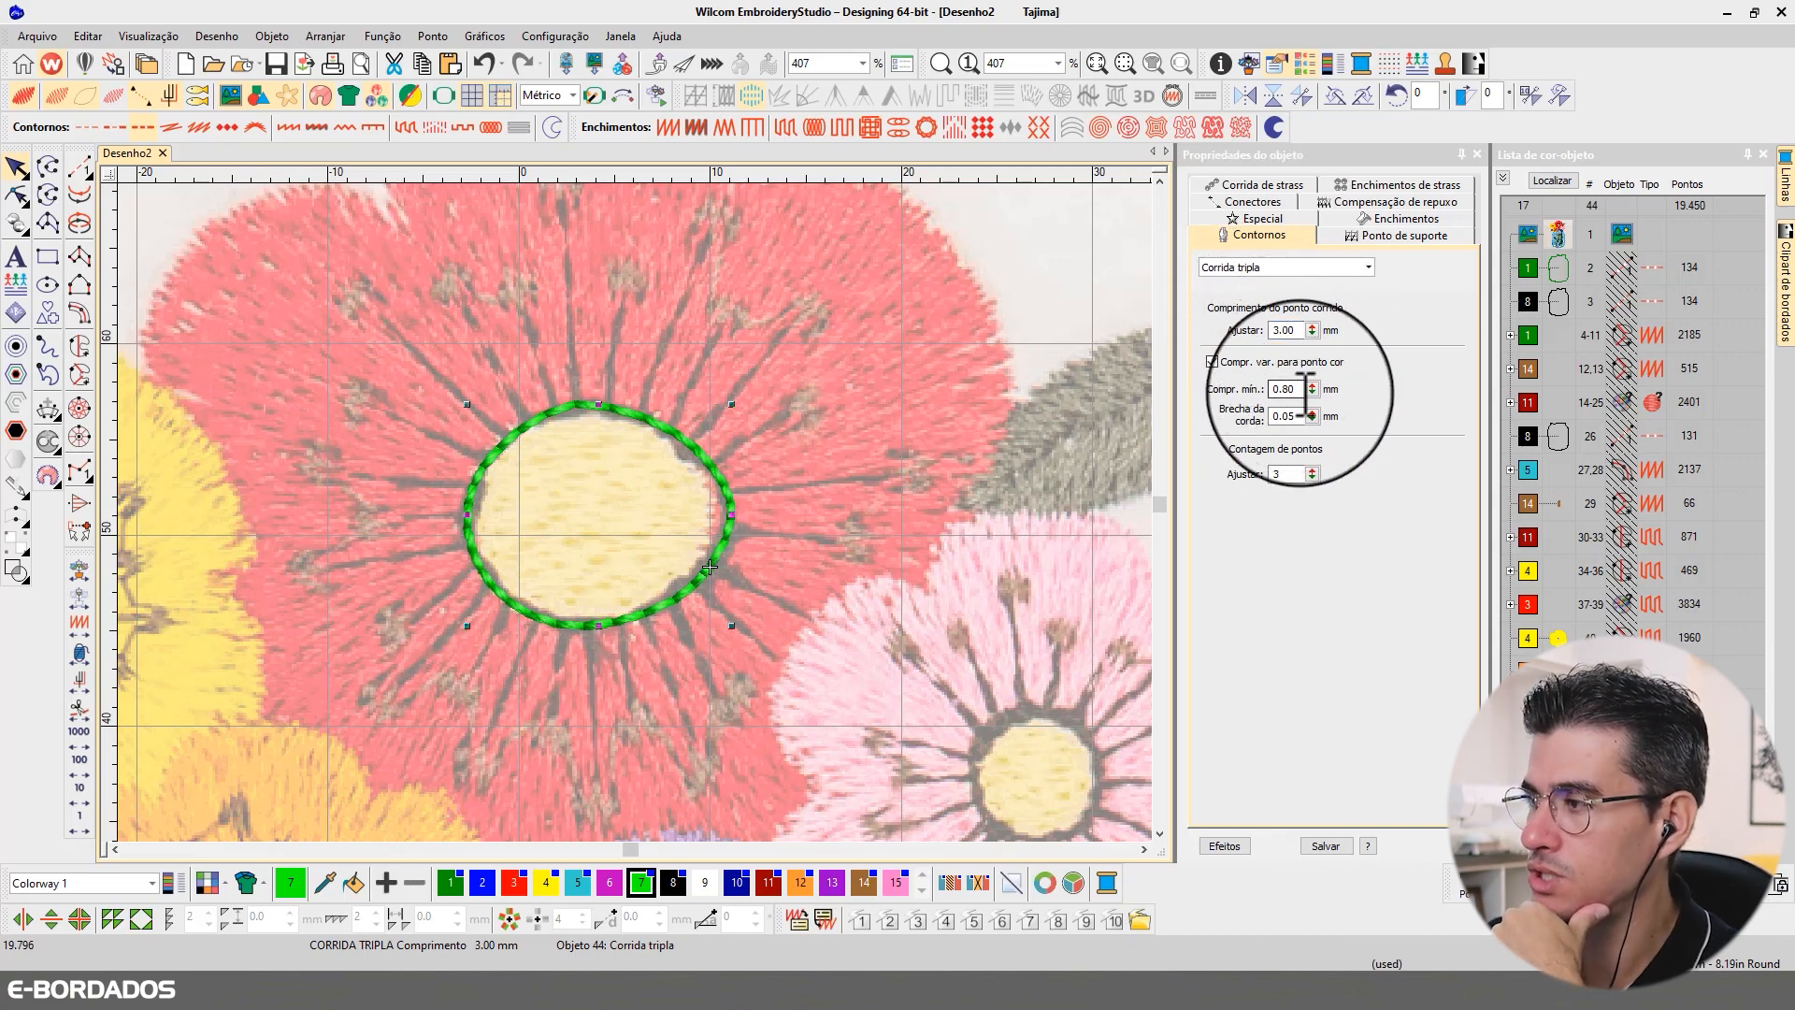
{"action": "key", "text": "Tab"}
{"action": "type", "text": "1.5"}
{"action": "key", "text": "Return"}
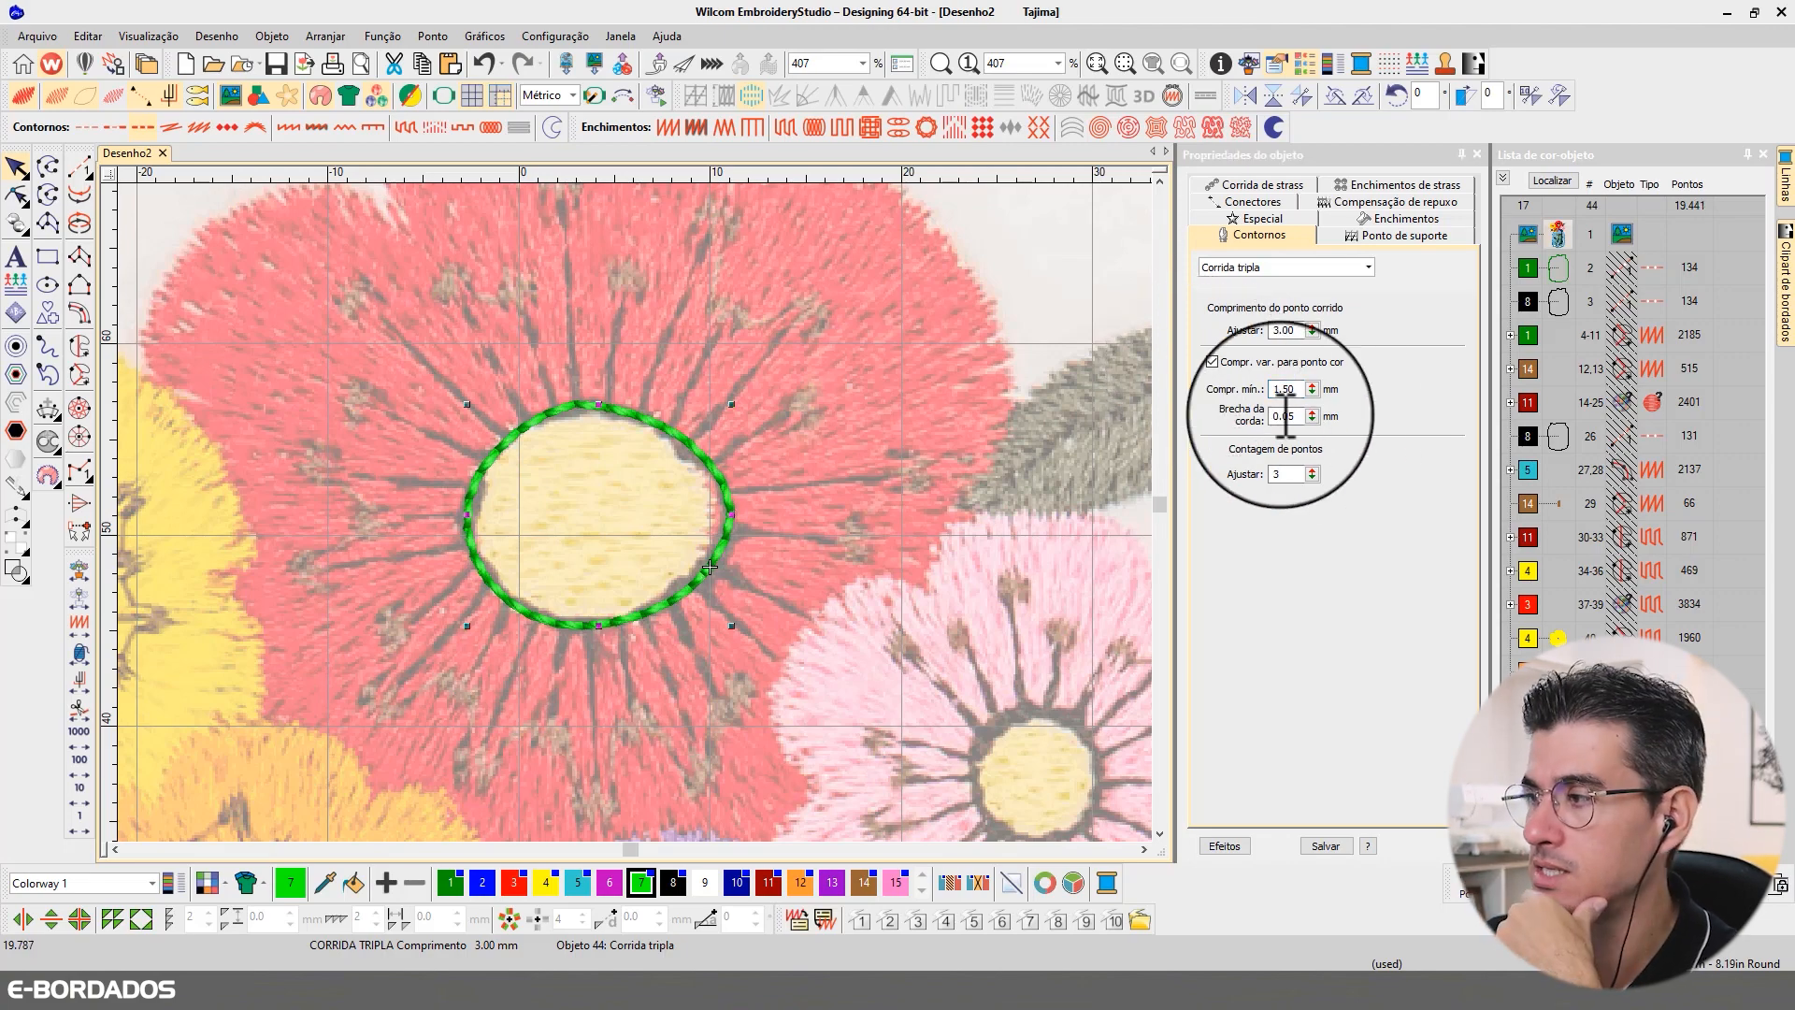
{"action": "left_click_drag", "start_coordinate": [1301, 331], "coordinate": [1190, 342]}
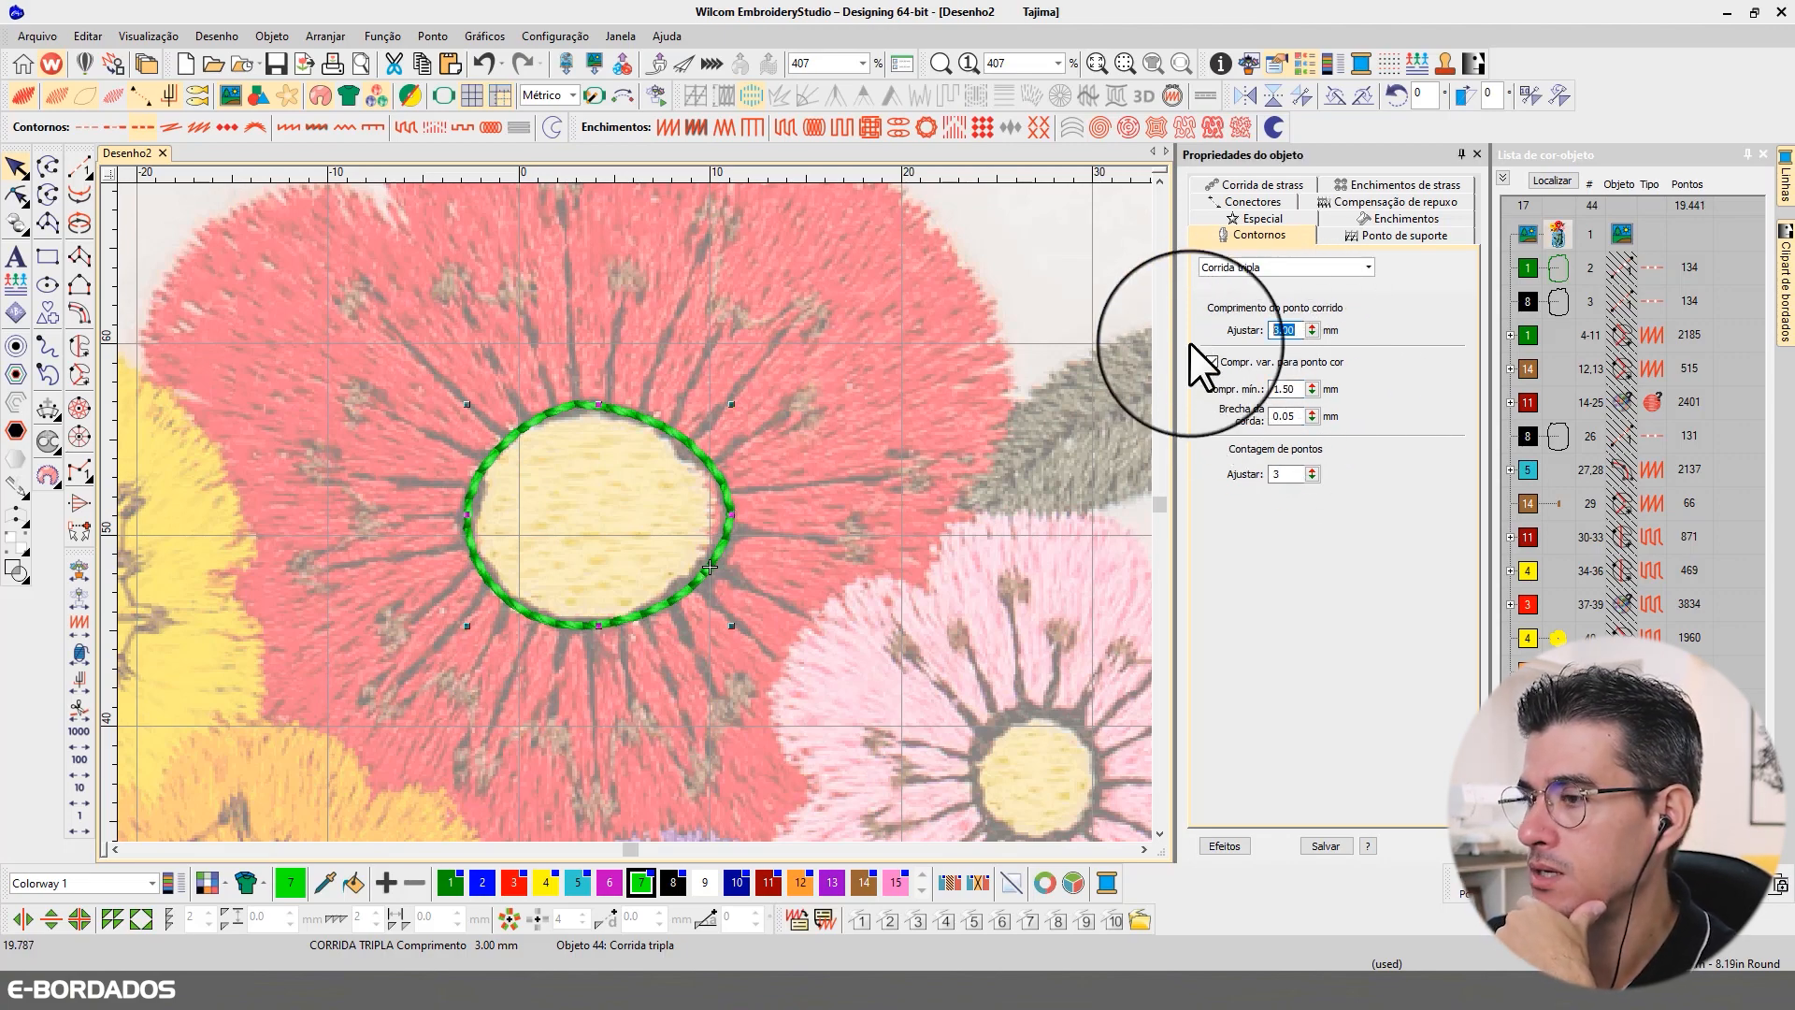
{"action": "left_click_drag", "start_coordinate": [1305, 474], "coordinate": [1150, 471]}
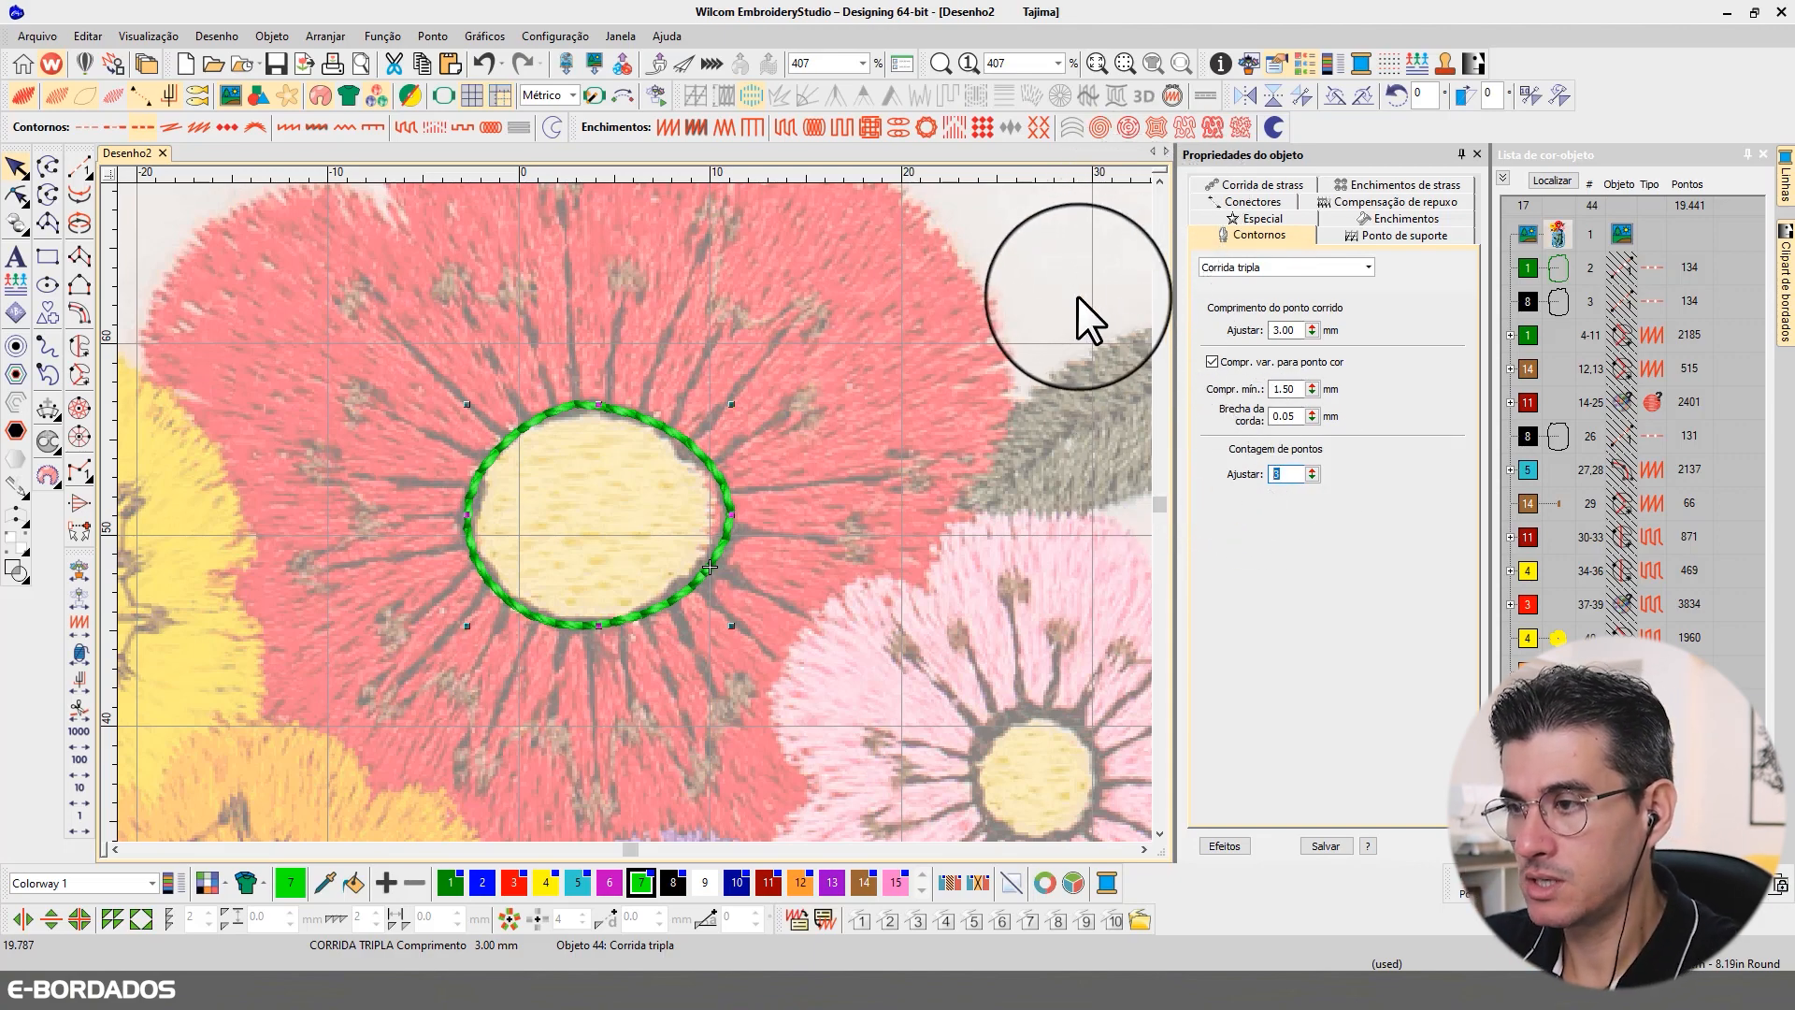
{"action": "key", "text": "Escape"}
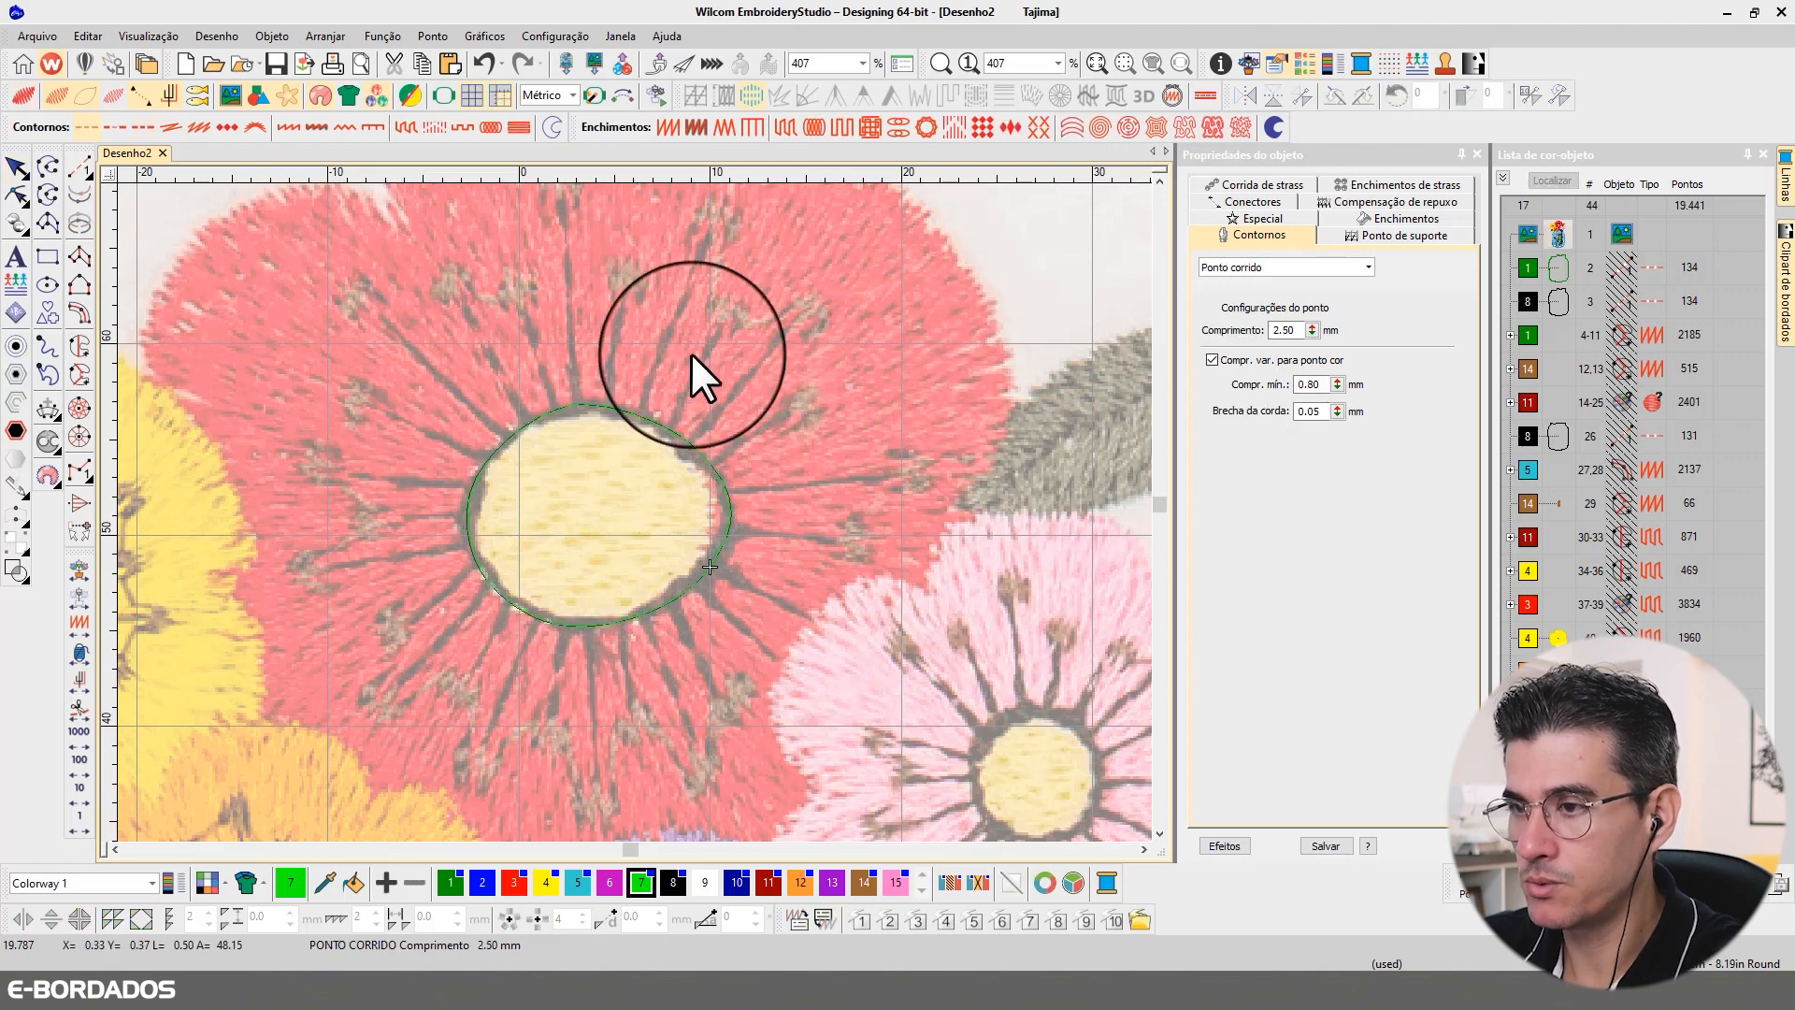
Step: Travel through the triple-run outline's stitches by tens and one at a time, and show the needle points to examine them
{"action": "left_click", "coordinate": [81, 792]}
{"action": "left_click", "coordinate": [81, 791]}
{"action": "left_click", "coordinate": [80, 791]}
{"action": "left_click", "coordinate": [81, 791]}
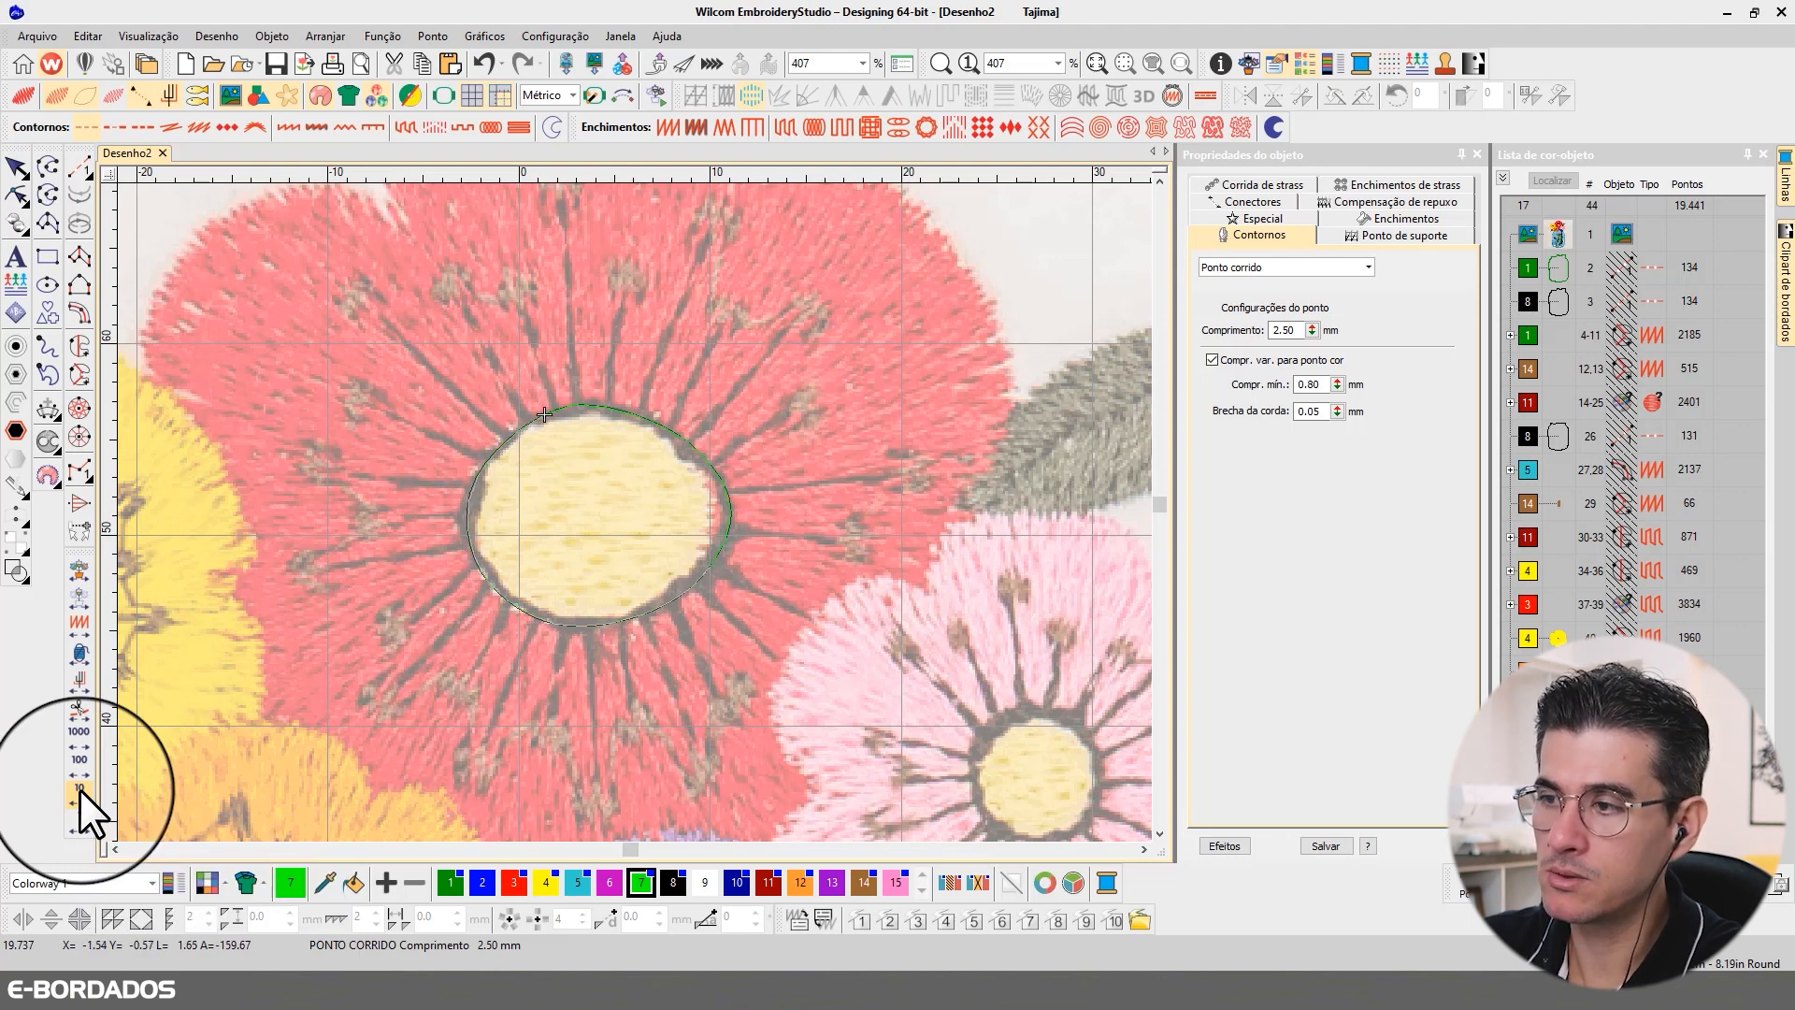
{"action": "left_click", "coordinate": [80, 791]}
{"action": "left_click", "coordinate": [80, 791]}
{"action": "left_click", "coordinate": [80, 789]}
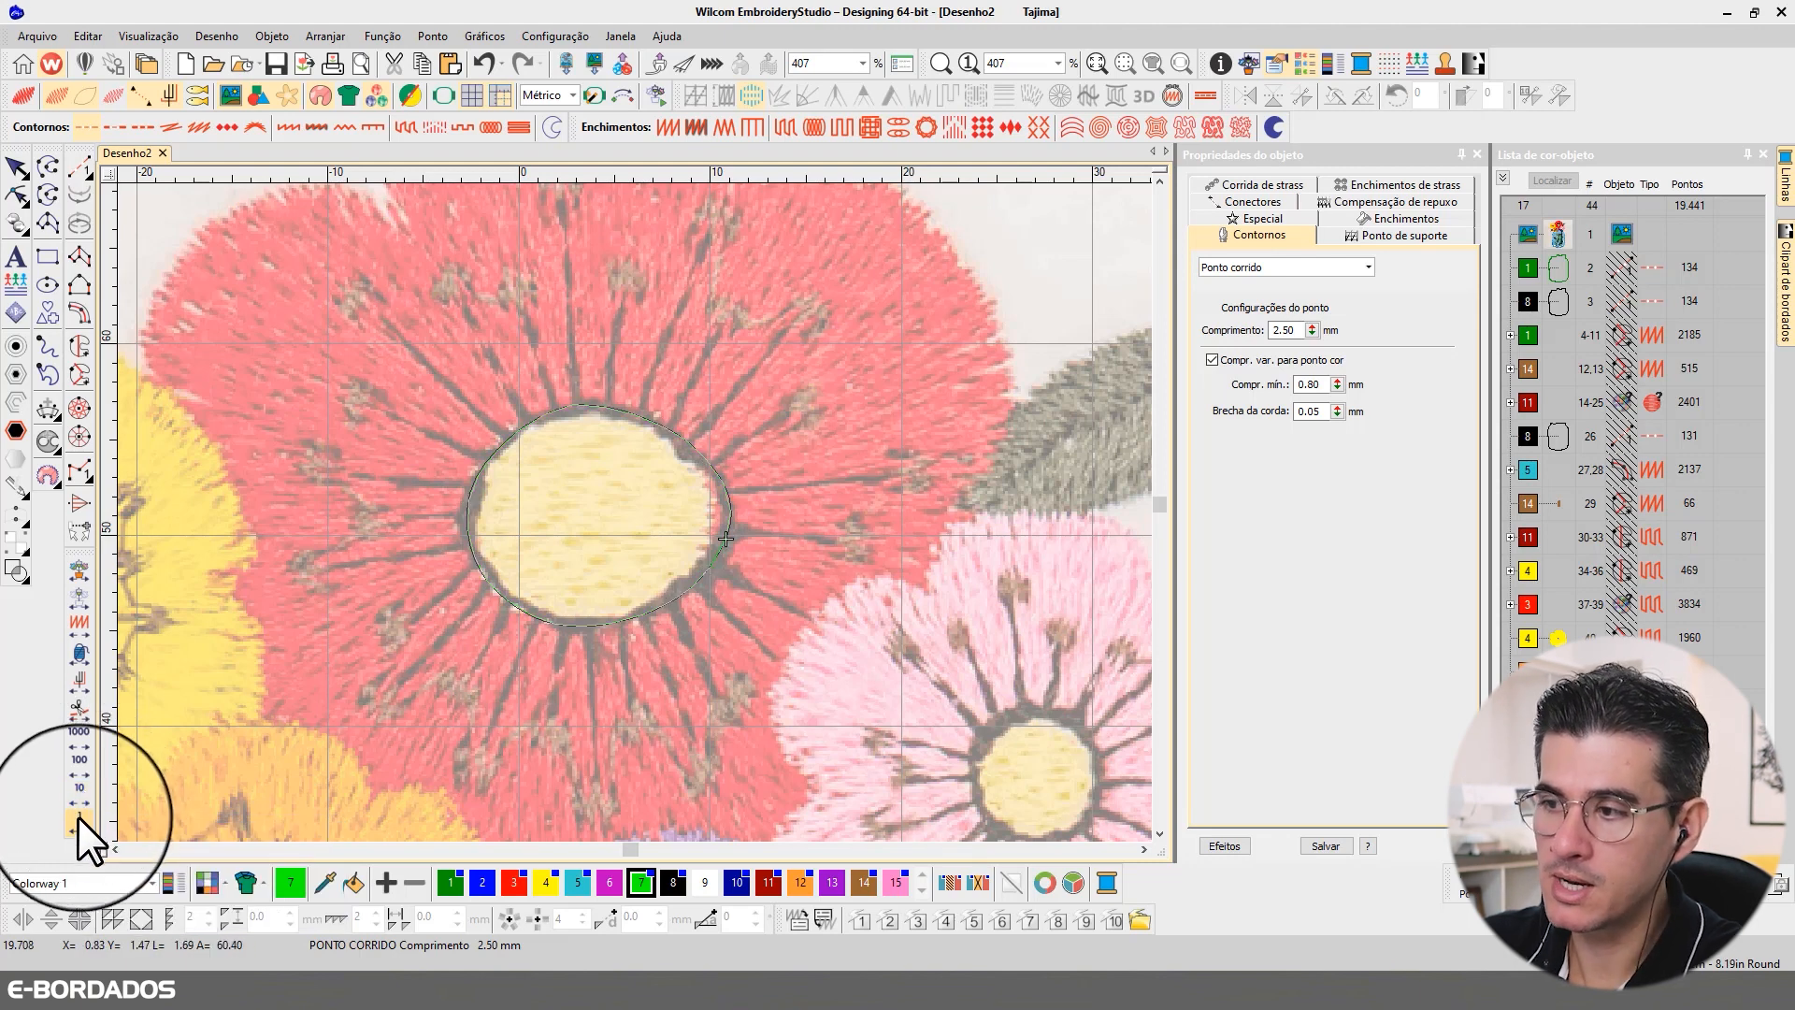
{"action": "left_click", "coordinate": [77, 816]}
{"action": "left_click", "coordinate": [77, 816]}
{"action": "left_click", "coordinate": [76, 816]}
{"action": "left_click", "coordinate": [77, 817]}
{"action": "left_click", "coordinate": [76, 816]}
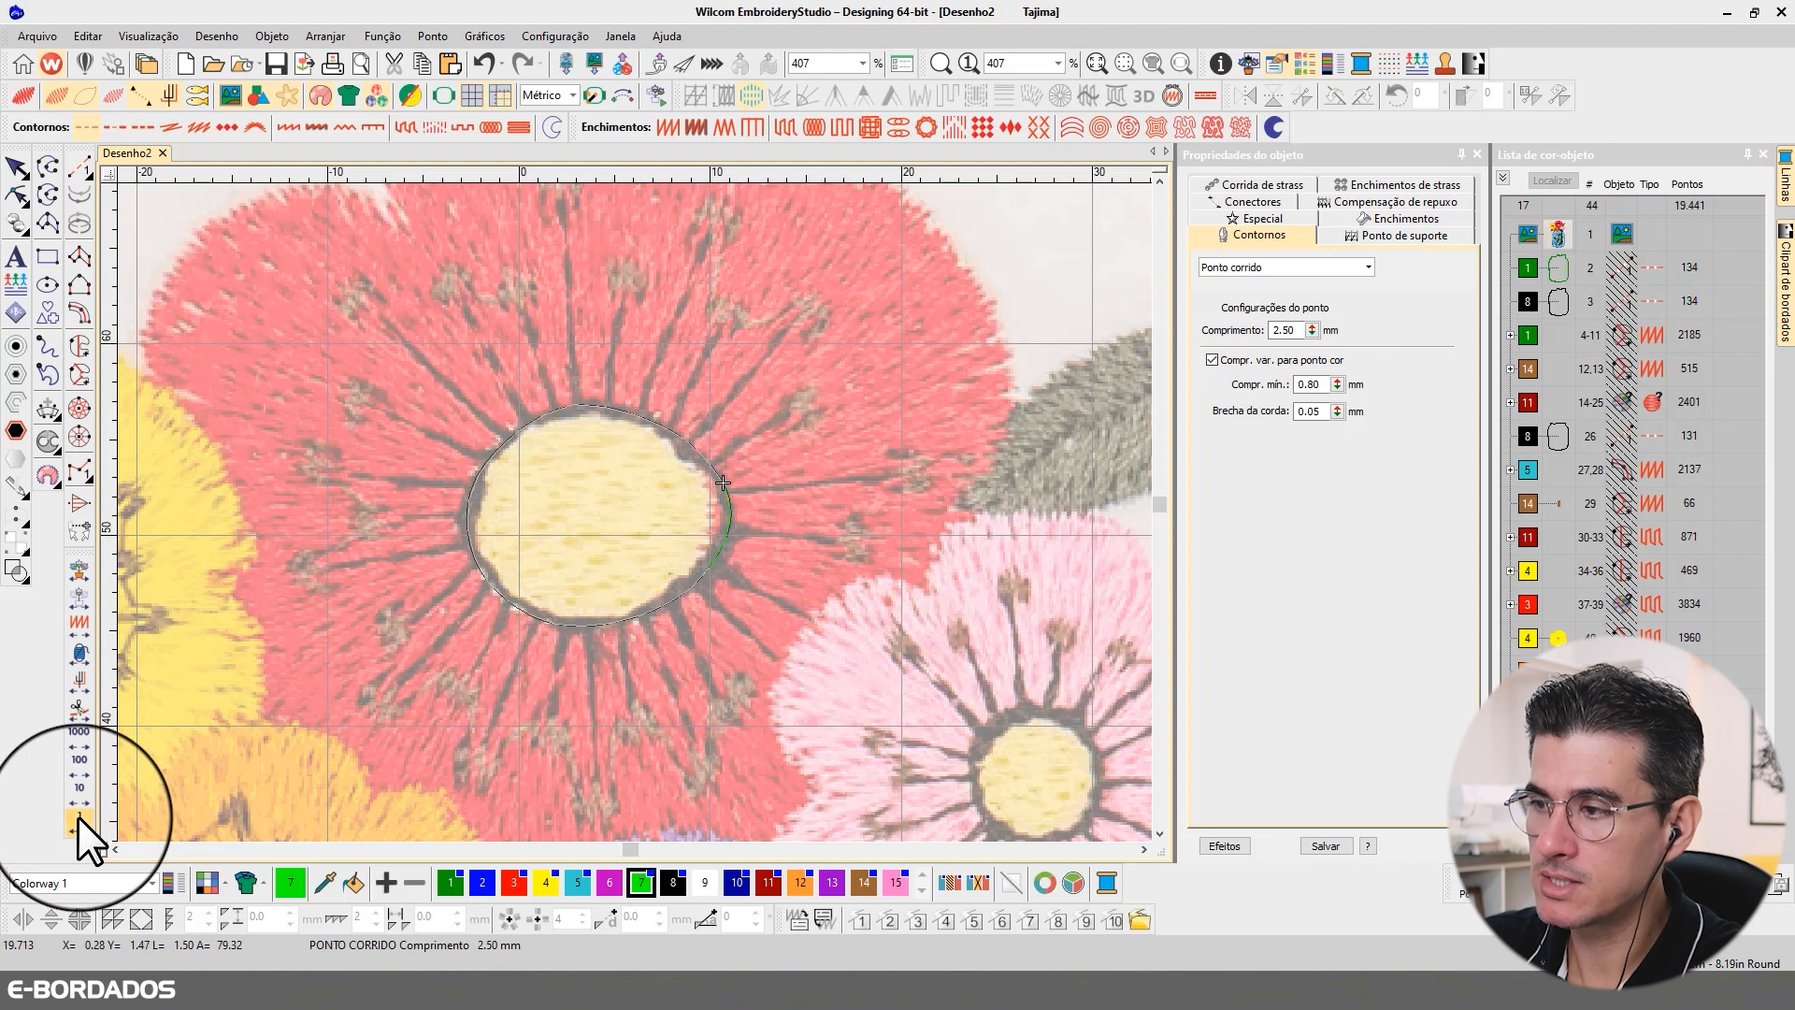
{"action": "left_click", "coordinate": [114, 93]}
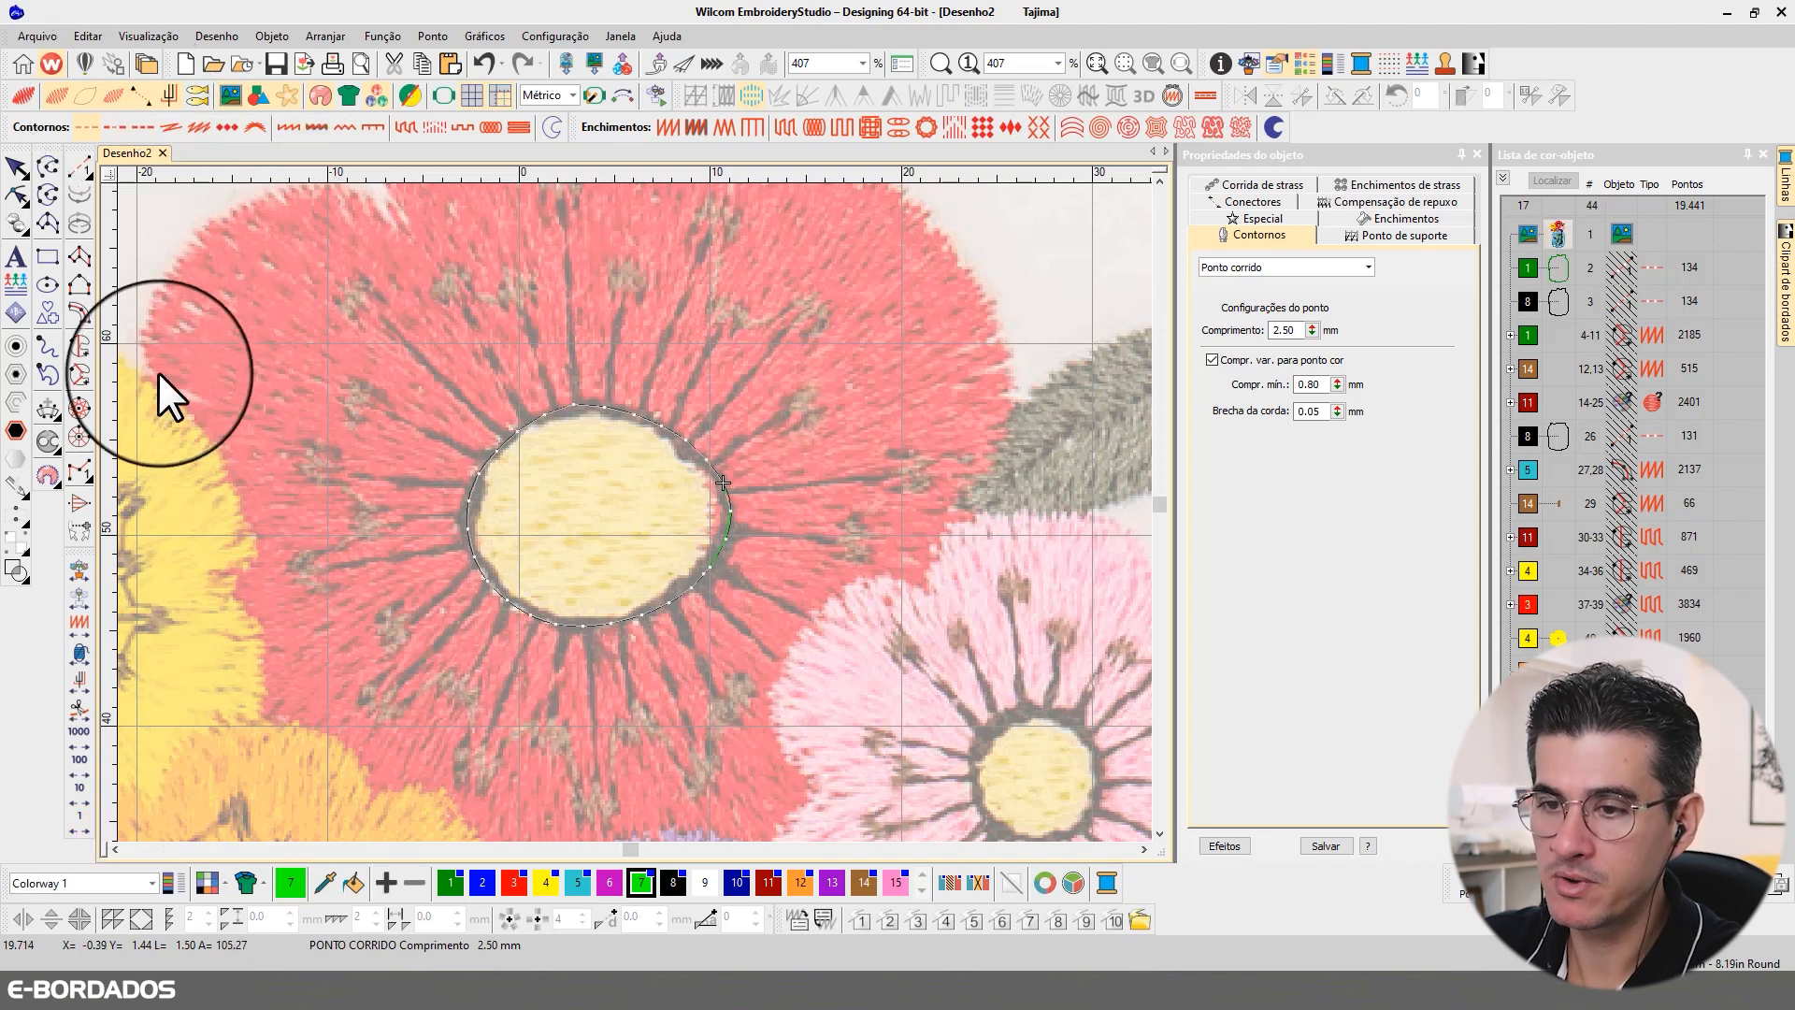
Step: Travel along the triple-run outline to its 3 o'clock stitches and digitize a run-stitch filament from there to the anther slightly below horizontal
{"action": "left_click", "coordinate": [81, 821]}
{"action": "left_click", "coordinate": [81, 821]}
{"action": "left_click", "coordinate": [81, 821]}
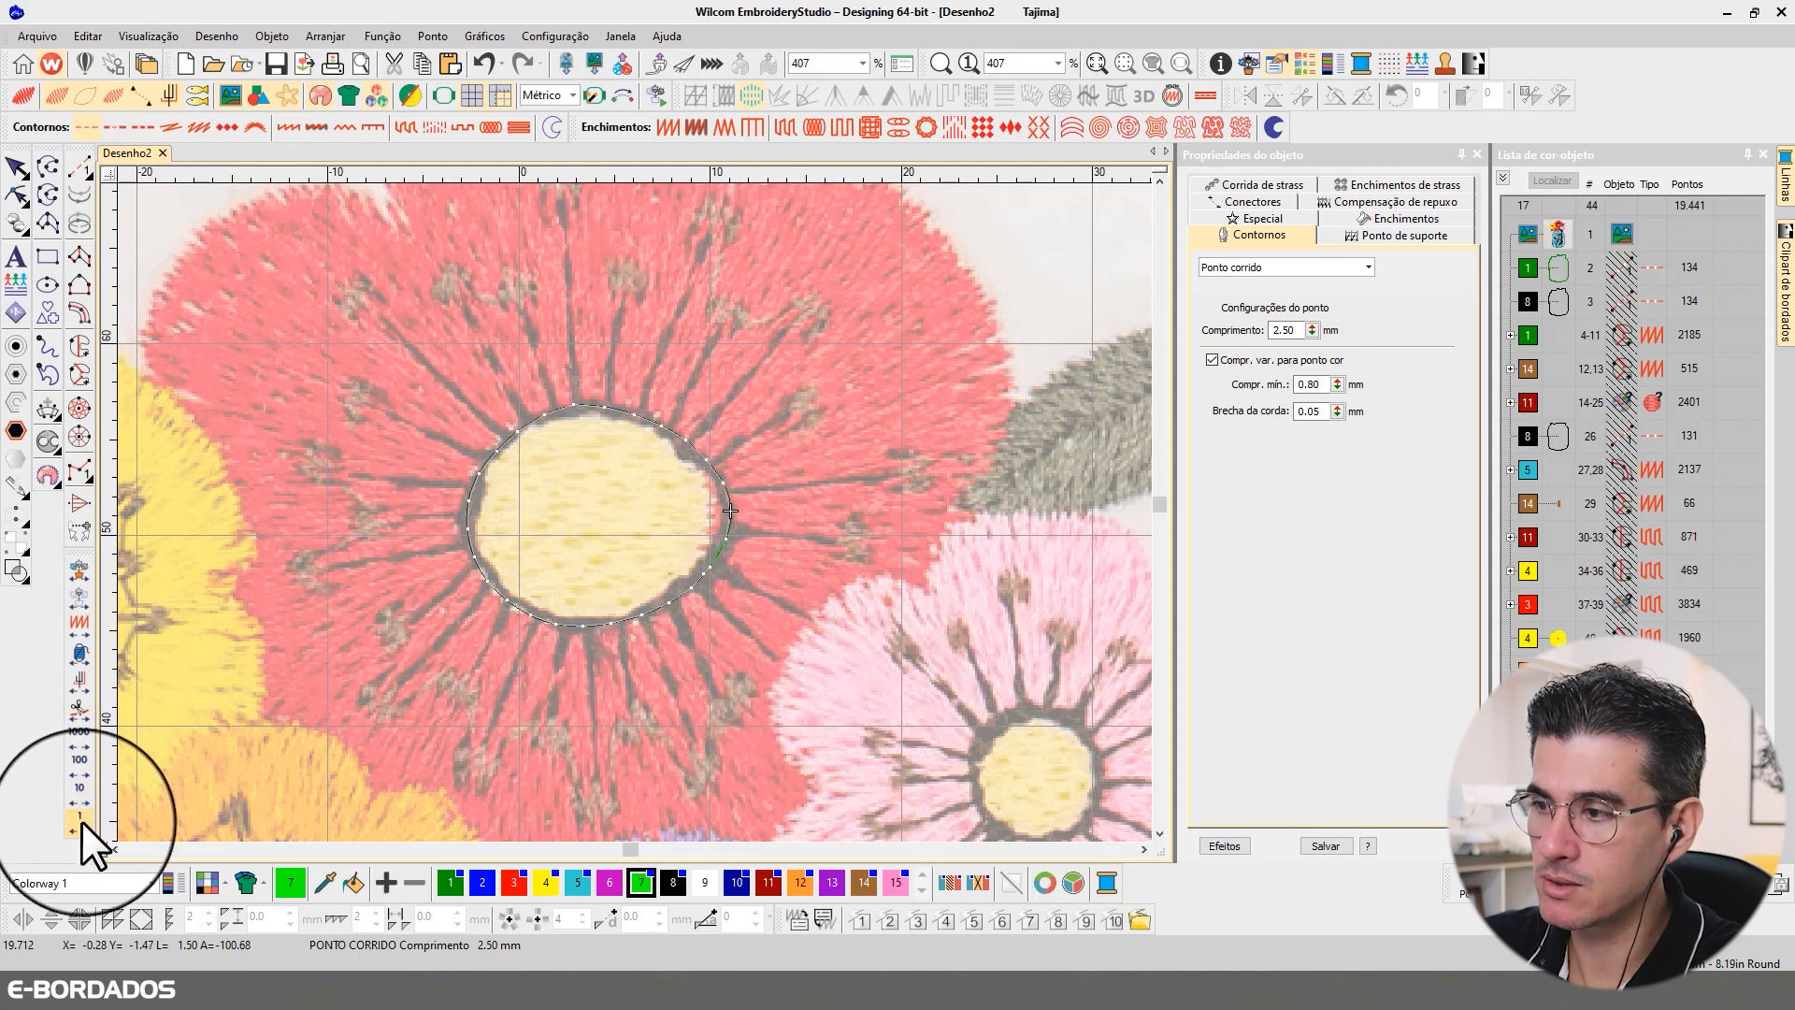
{"action": "left_click", "coordinate": [81, 821]}
{"action": "left_click", "coordinate": [81, 822]}
{"action": "left_click", "coordinate": [82, 821]}
{"action": "right_click", "coordinate": [82, 821]}
{"action": "right_click", "coordinate": [81, 821]}
{"action": "right_click", "coordinate": [82, 821]}
{"action": "left_click", "coordinate": [82, 821]}
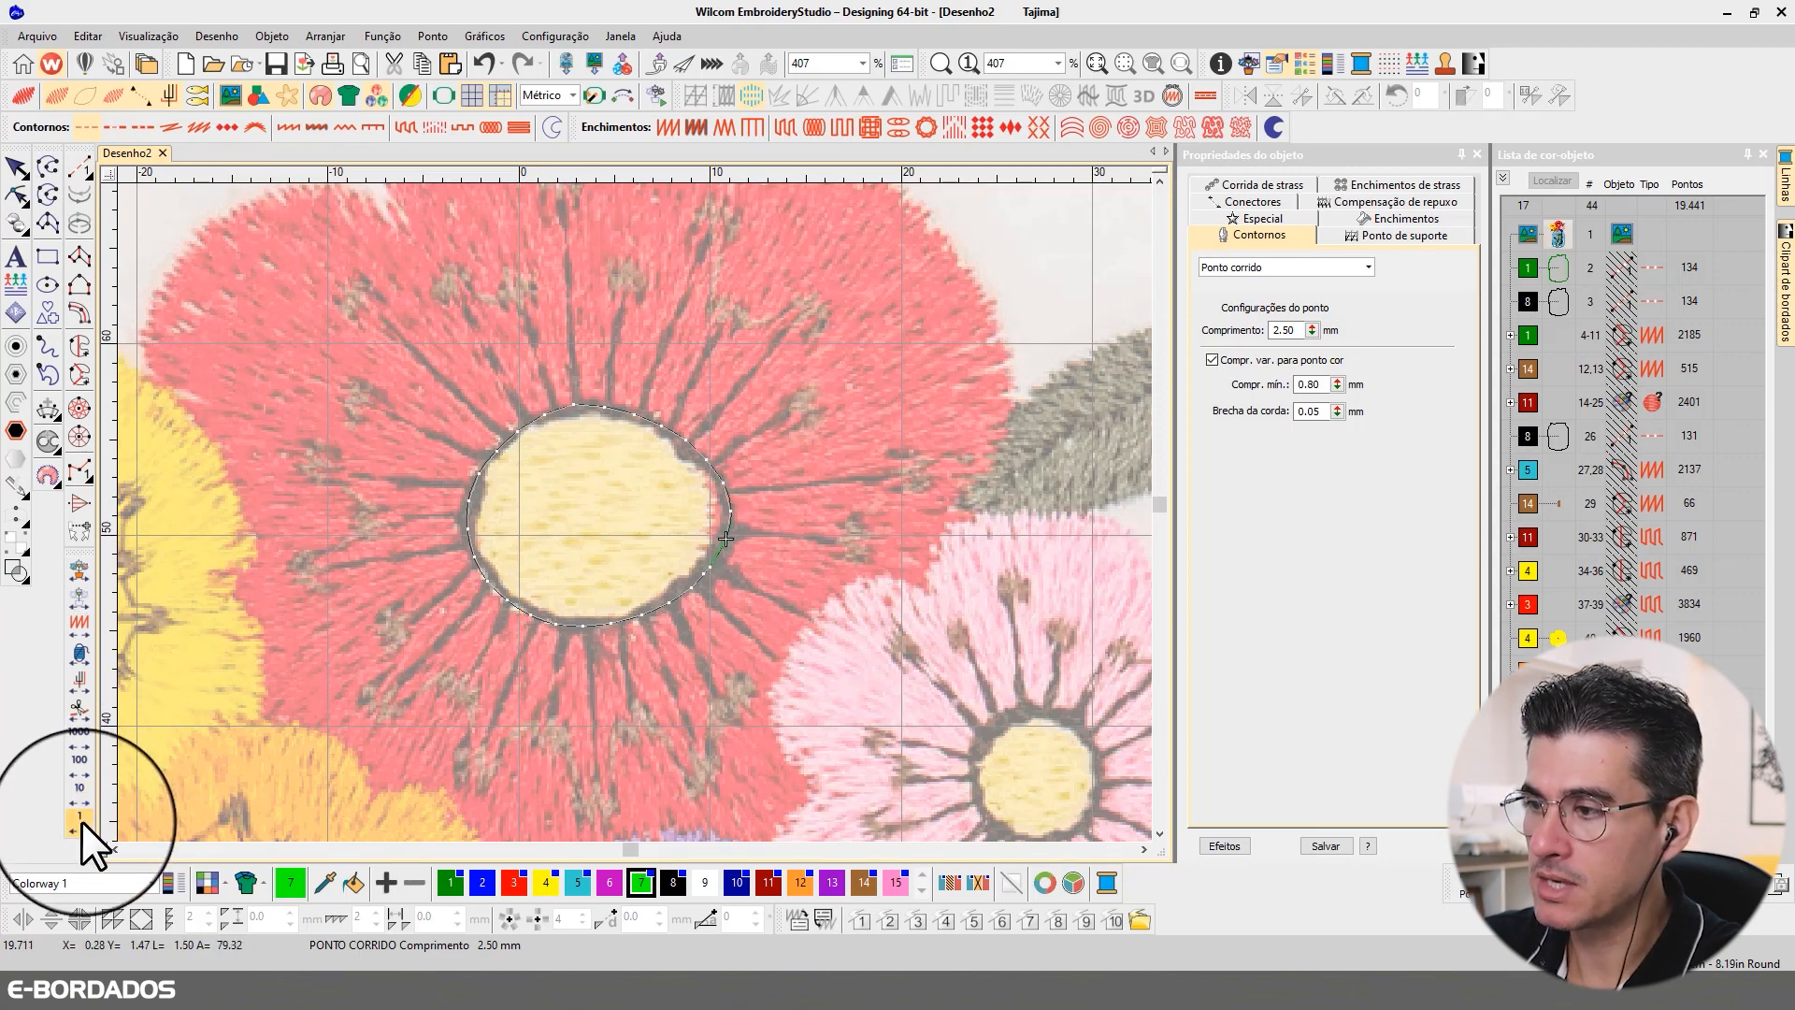
{"action": "left_click", "coordinate": [79, 168]}
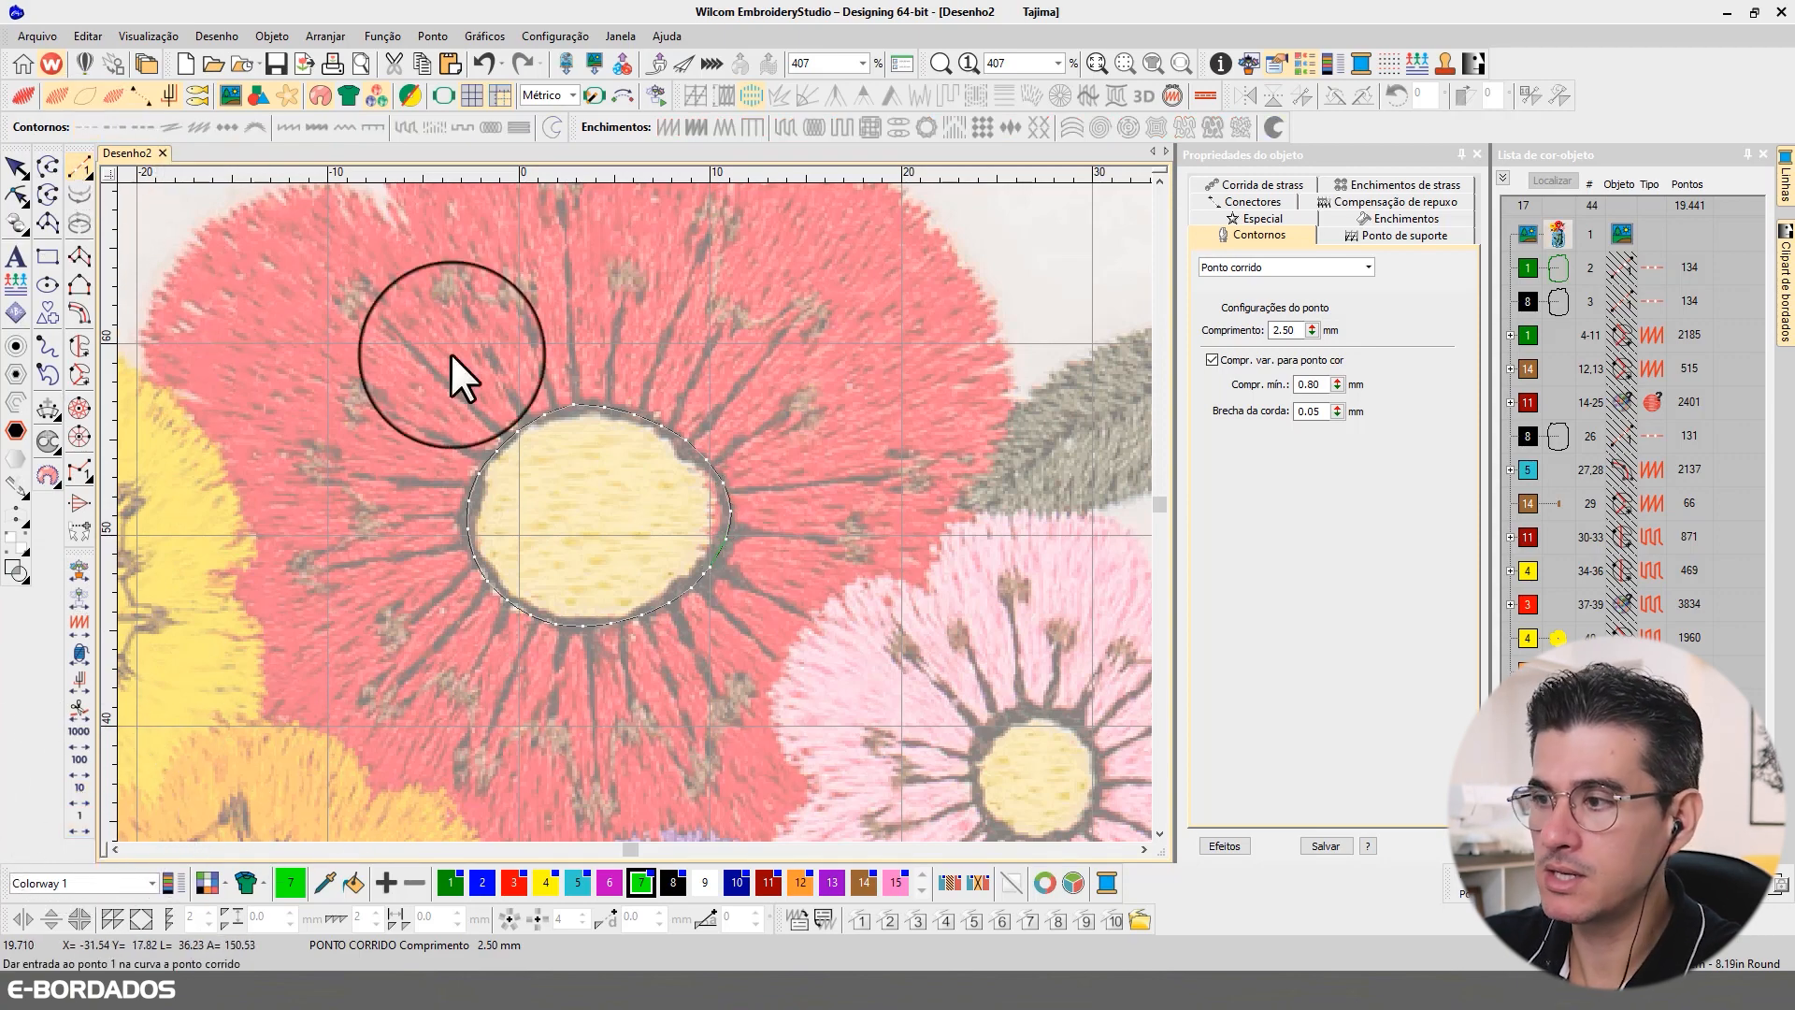
{"action": "left_click", "coordinate": [727, 525]}
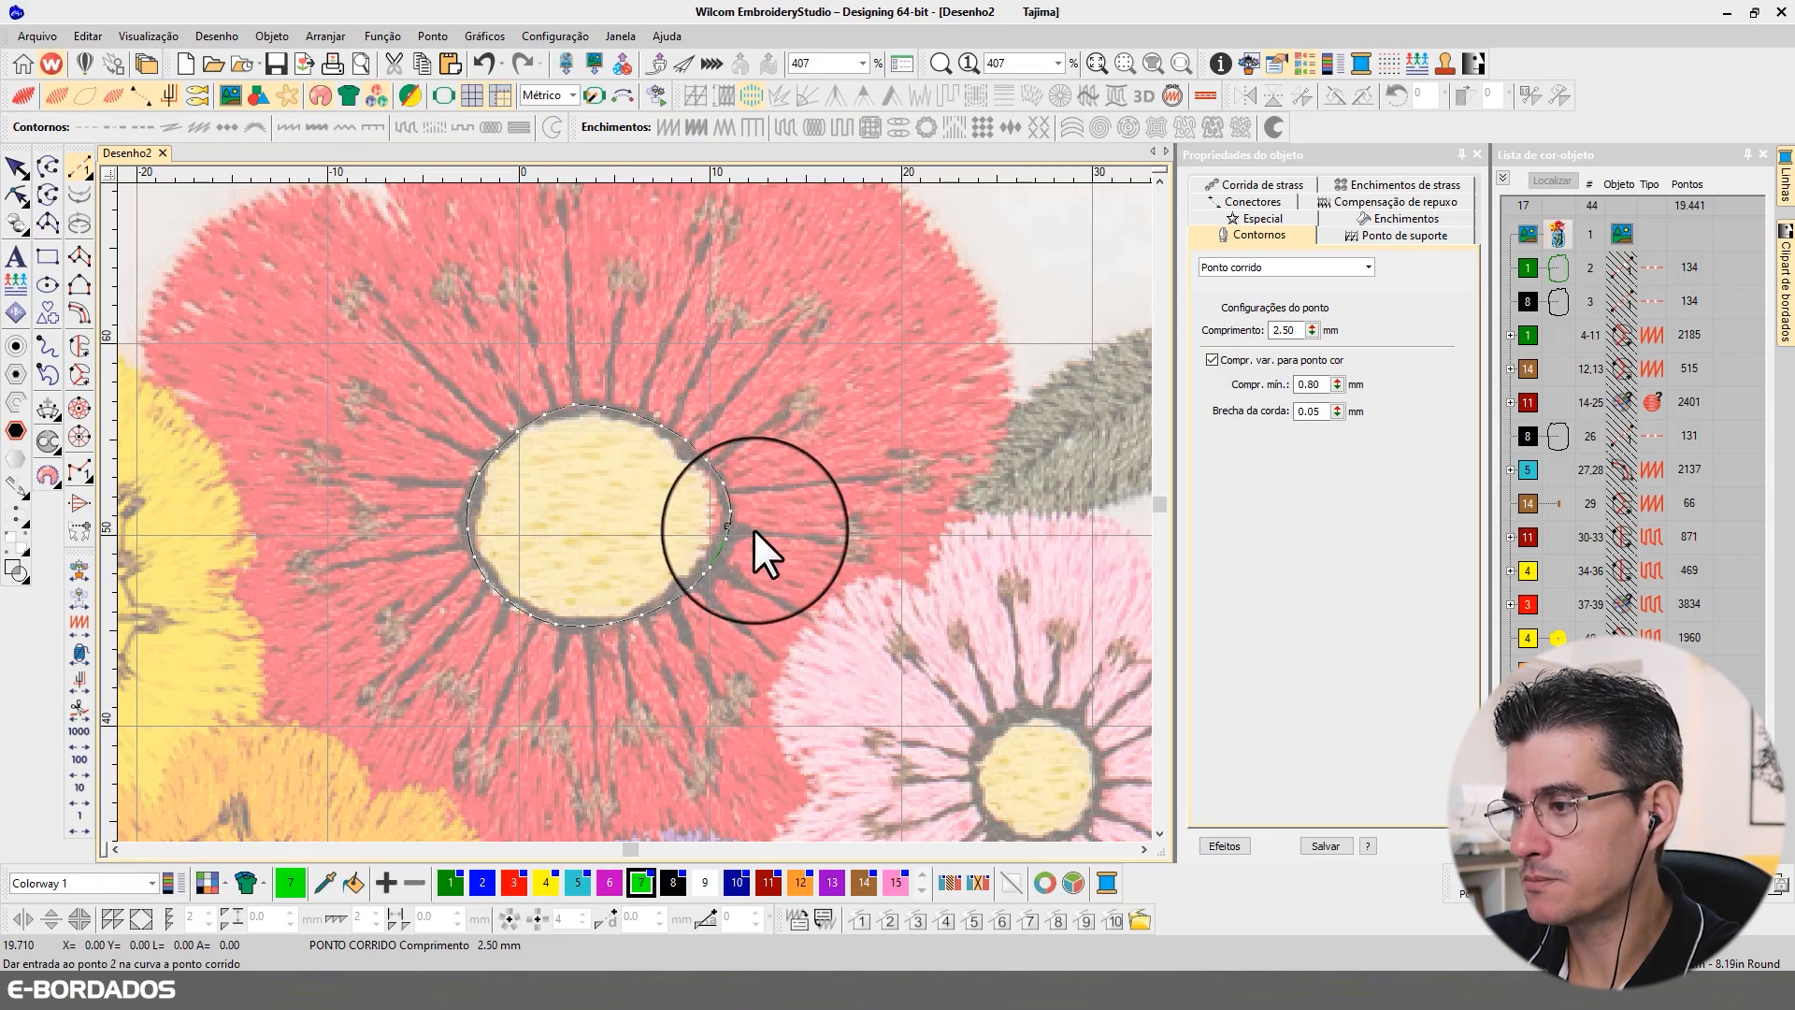
{"action": "left_click", "coordinate": [860, 542]}
{"action": "key", "text": "Return"}
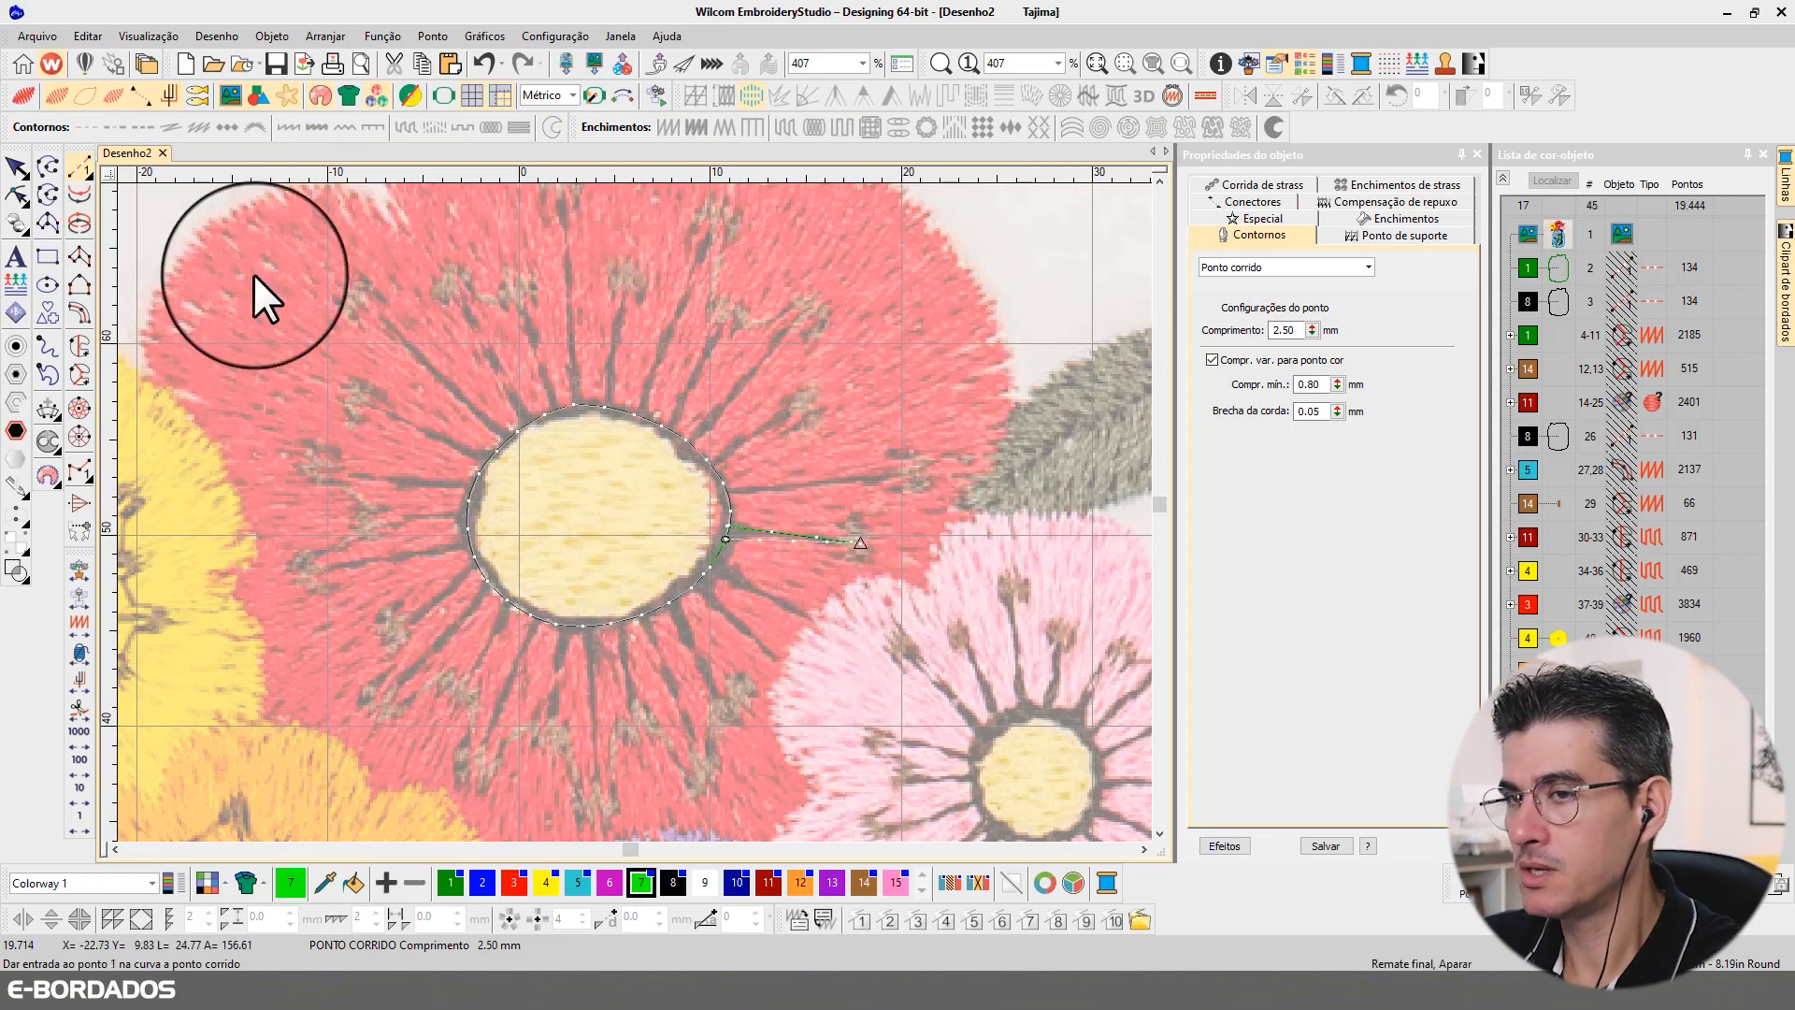
Step: Backtrack the first filament to the centre outline, change the returning line to Corrida tripla, and deselect it
{"action": "left_click", "coordinate": [23, 172]}
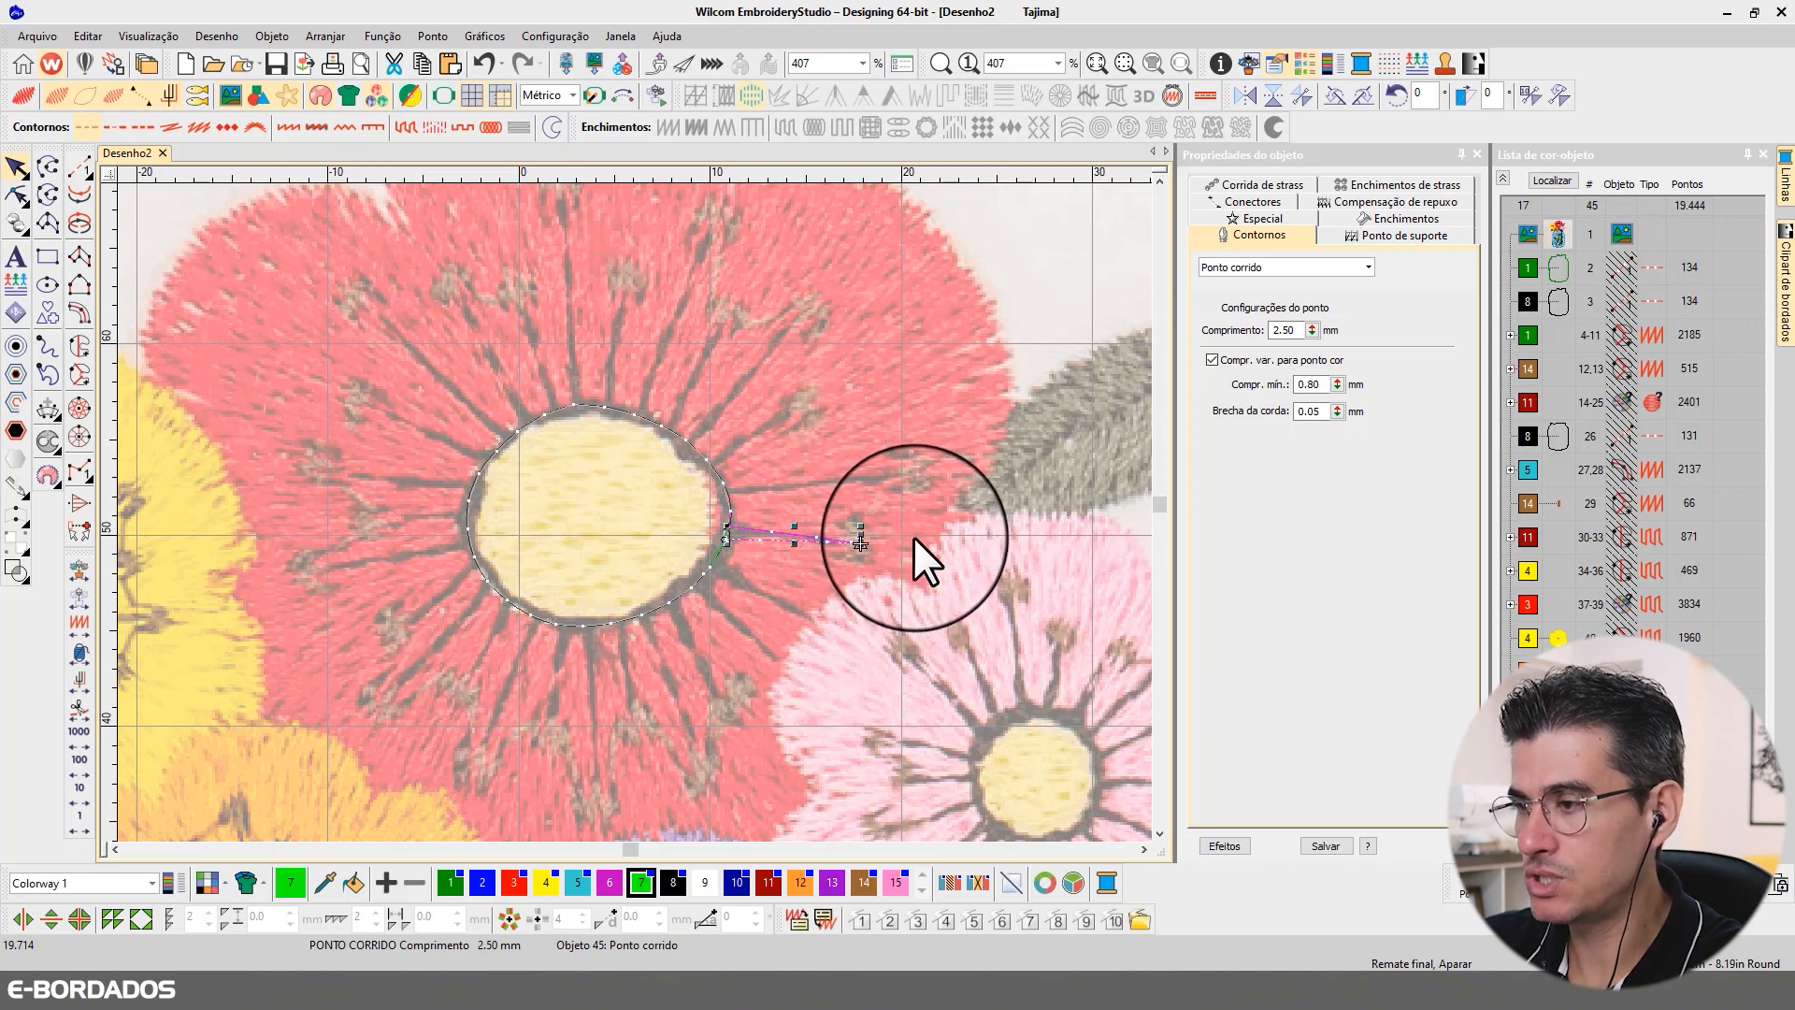
{"action": "key", "text": "ctrl+d"}
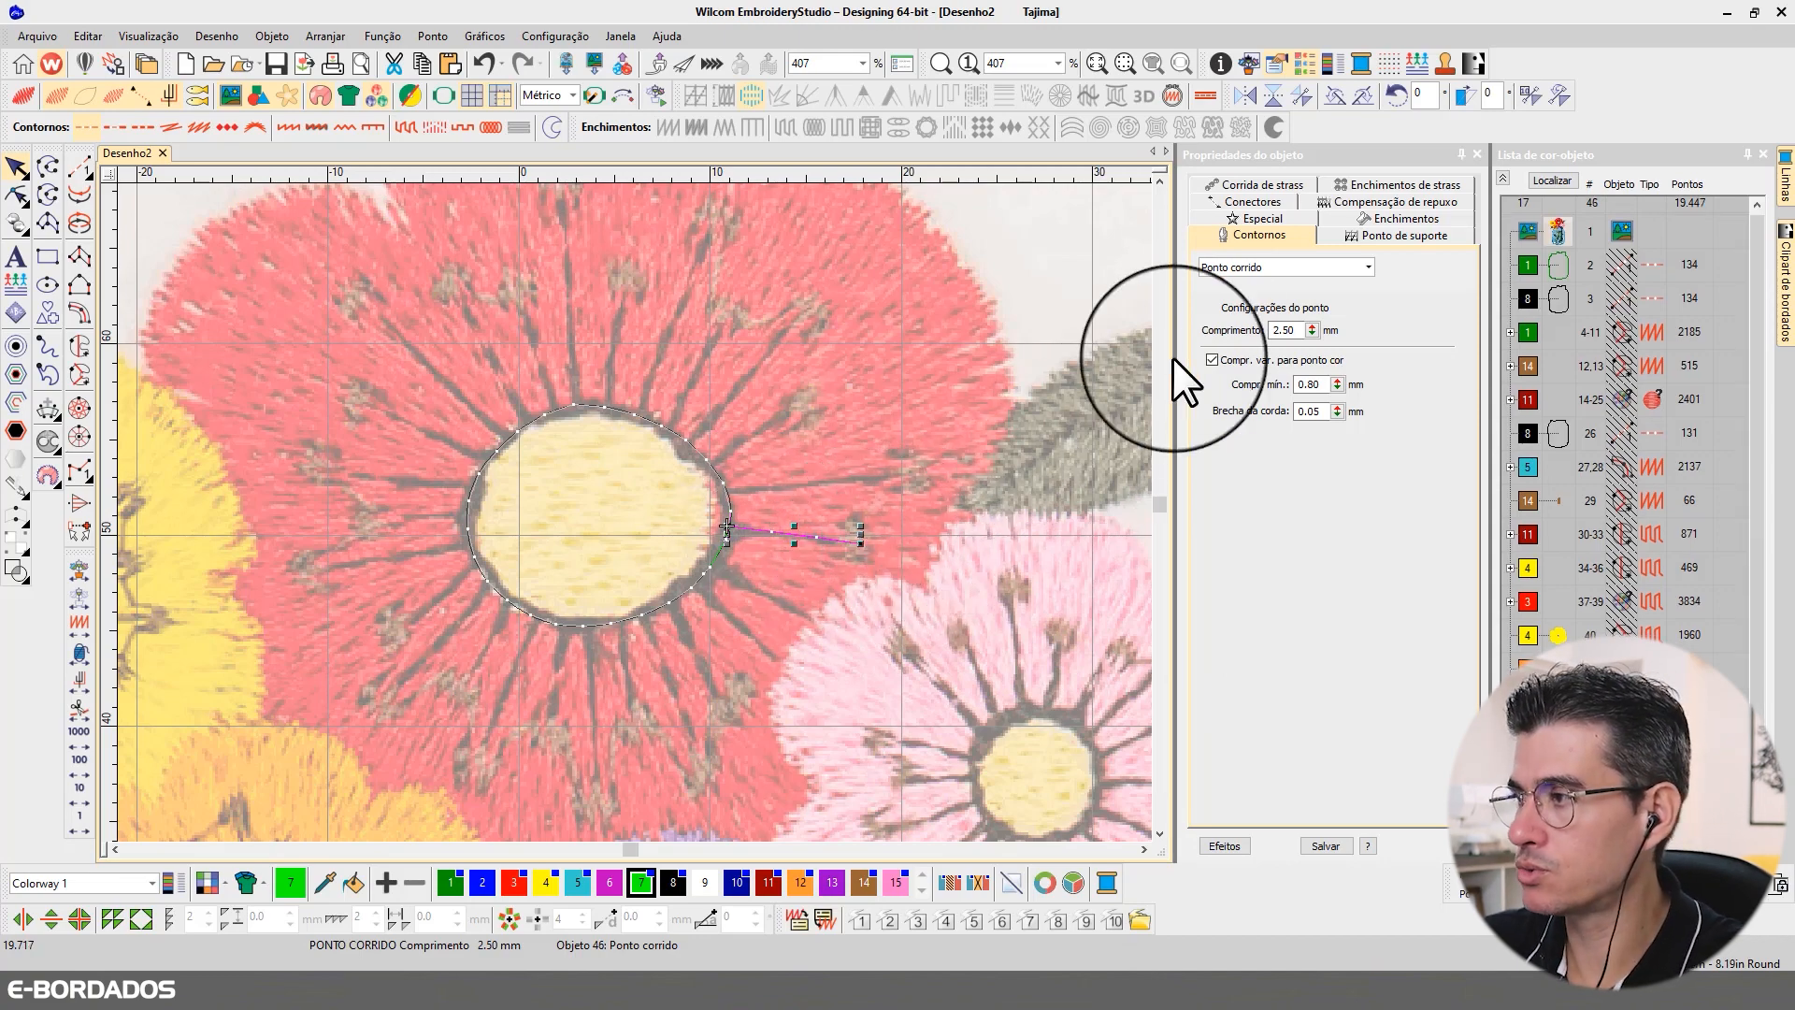
{"action": "left_click", "coordinate": [1232, 269]}
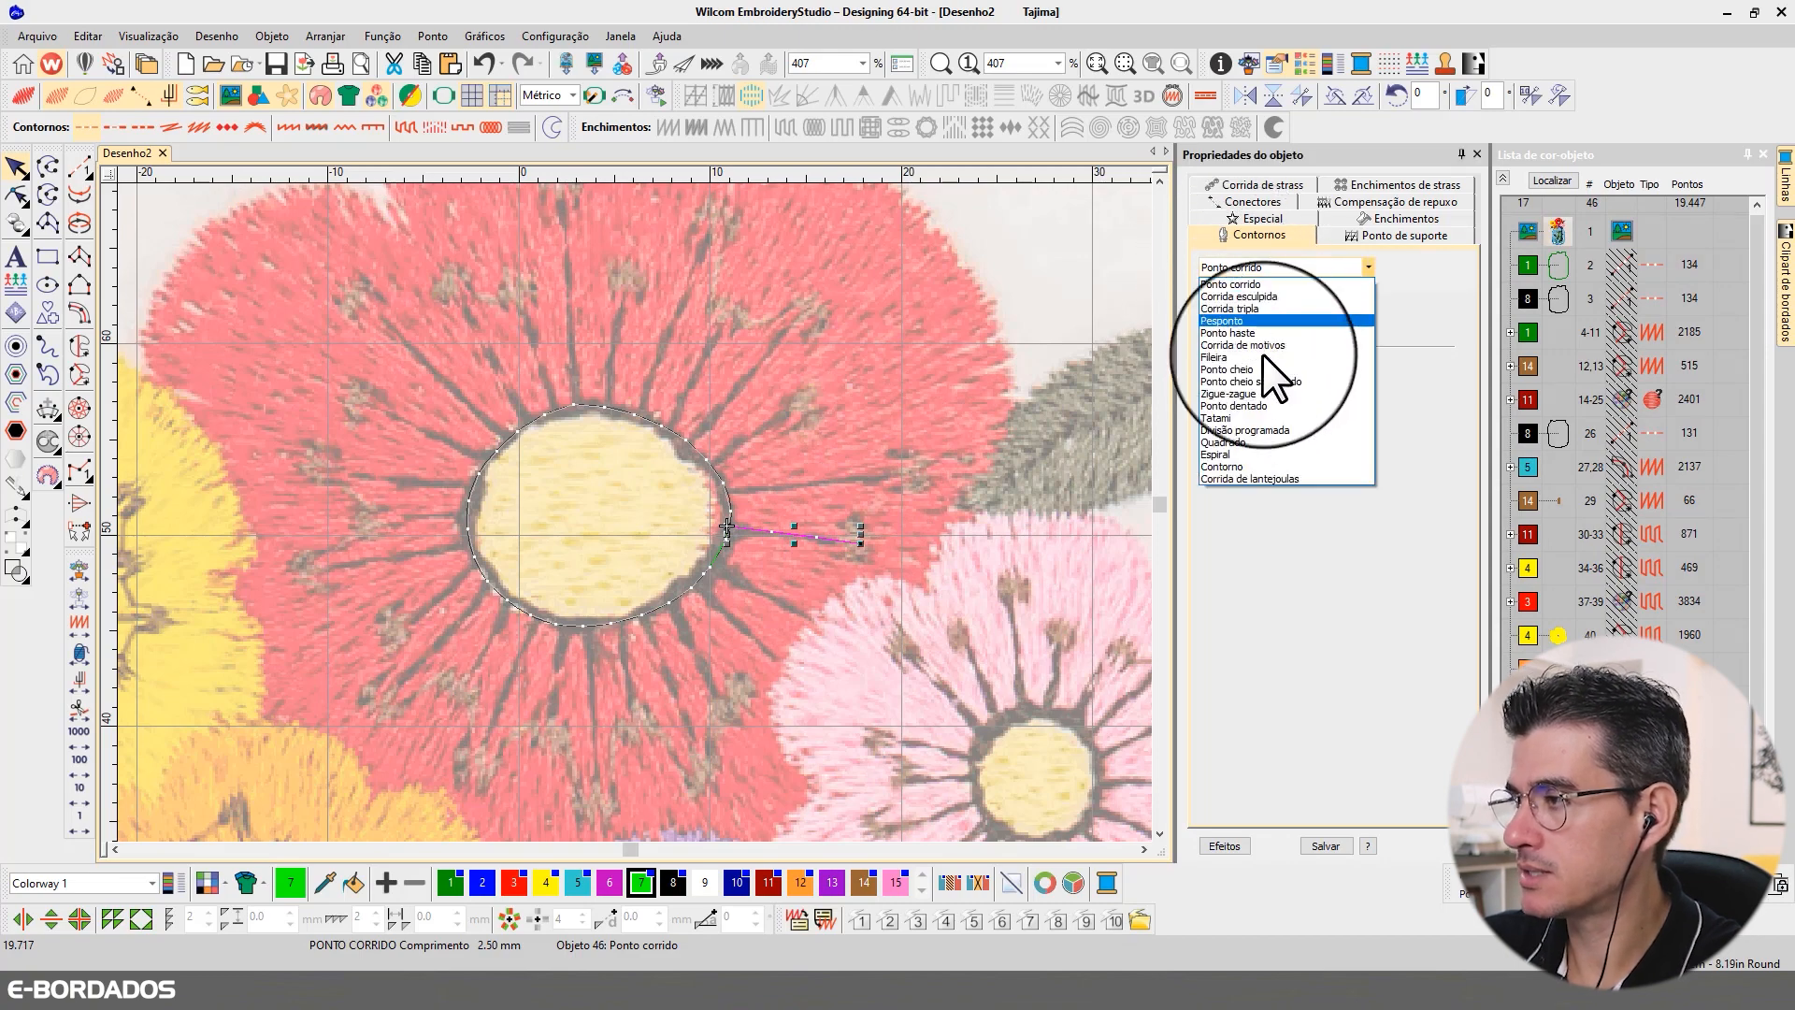
{"action": "left_click", "coordinate": [1244, 307]}
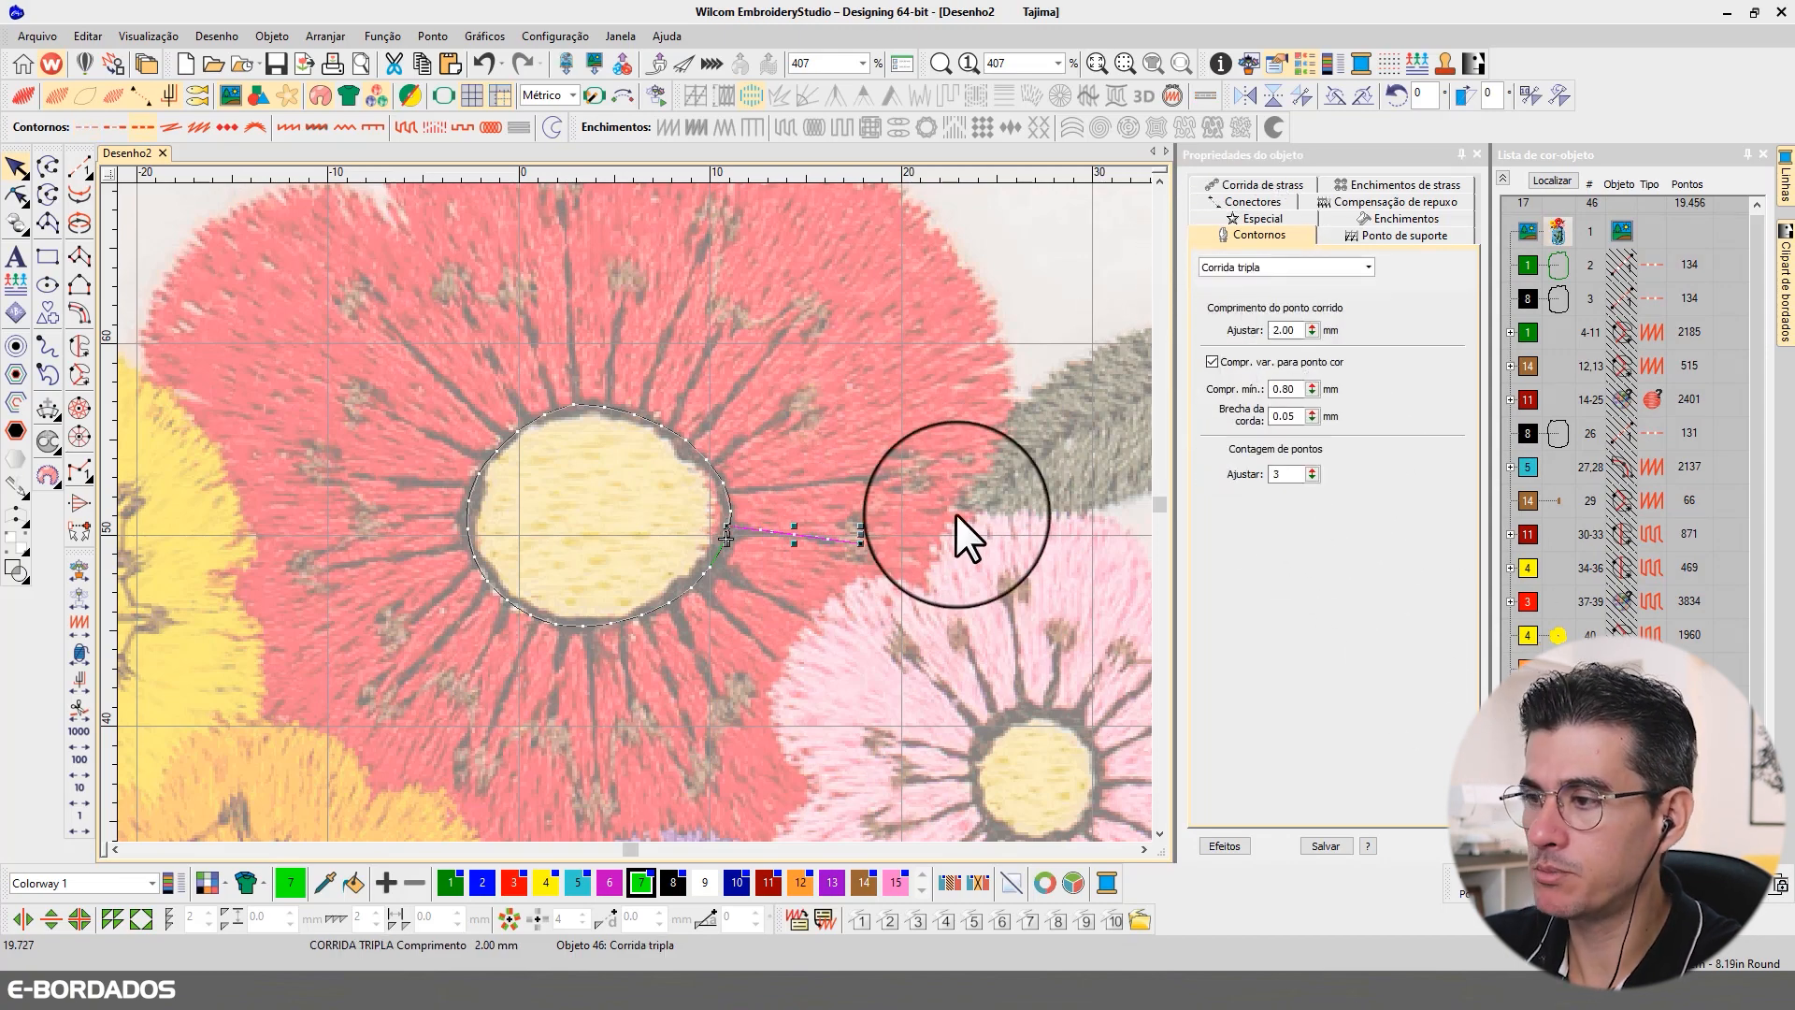
{"action": "key", "text": "Escape"}
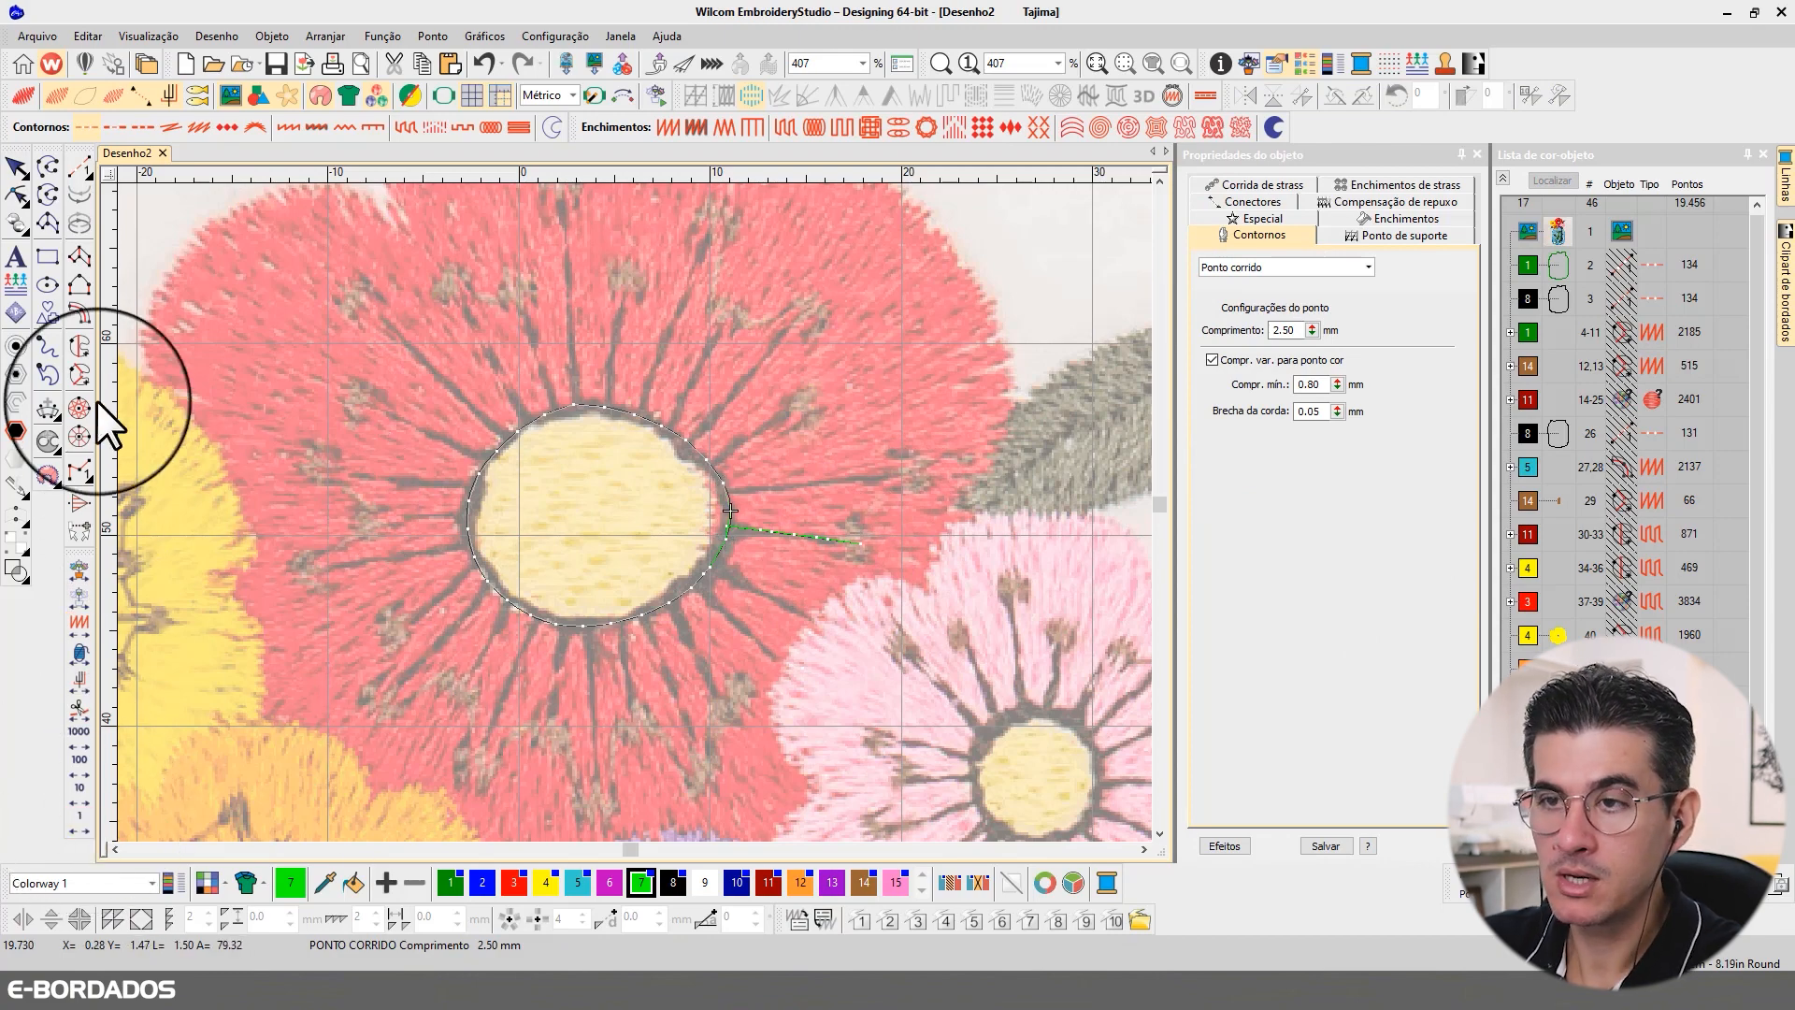
Step: Digitize a second run-stitch filament from the centre outline to the anther slightly above horizontal, over the dark line above the first filament
{"action": "left_click", "coordinate": [81, 167]}
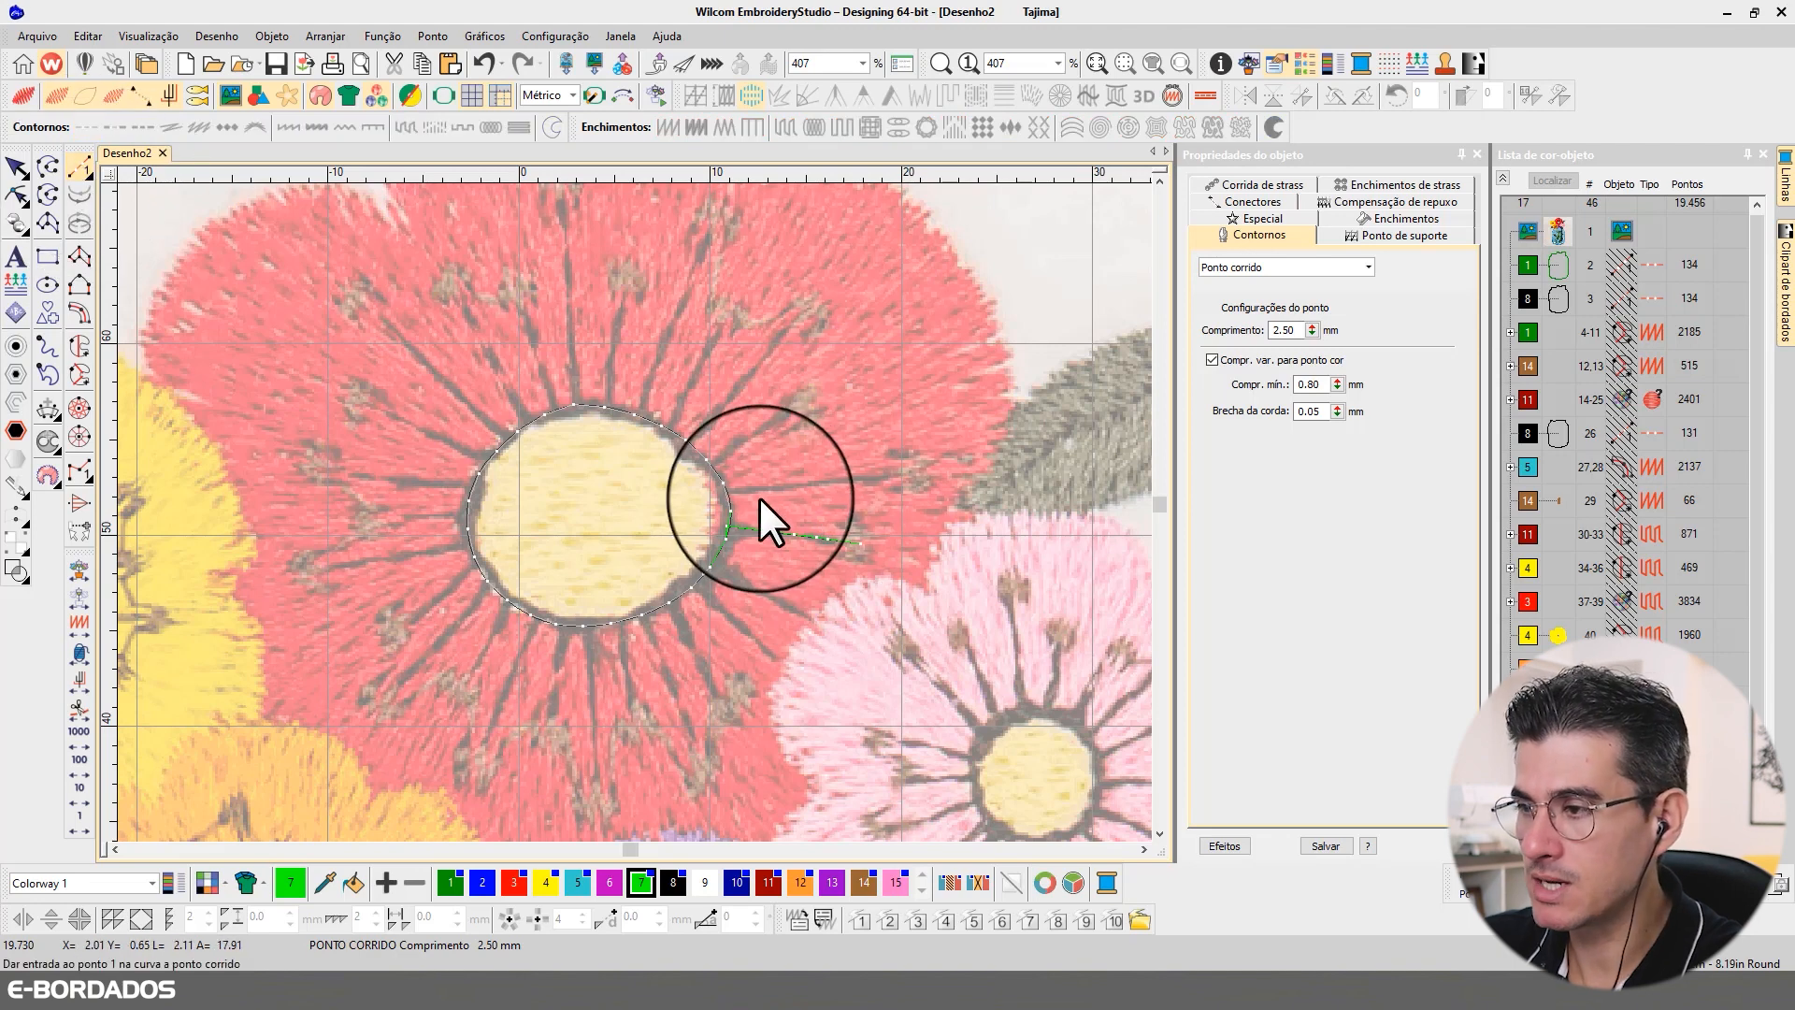
{"action": "left_click", "coordinate": [727, 490]}
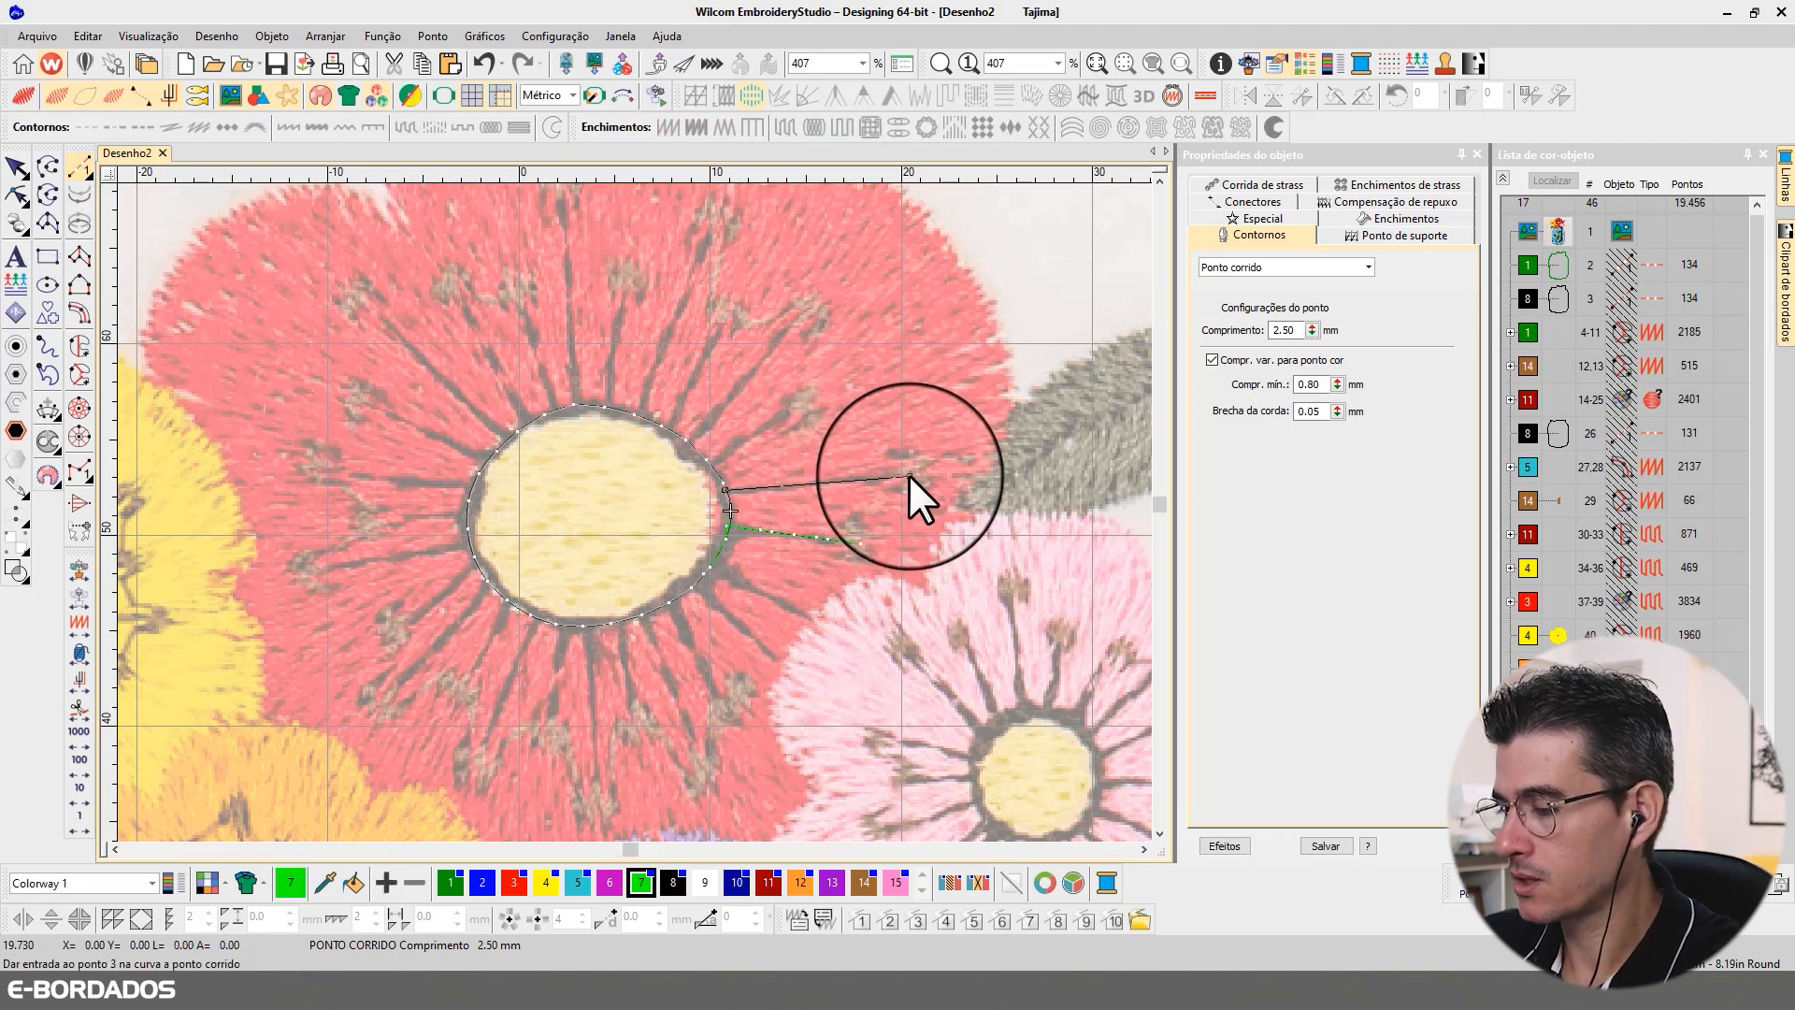
{"action": "key", "text": "Return"}
Step: Backtrack the second filament to the centre outline, change the returning line to Corrida tripla, and deselect it
{"action": "left_click", "coordinate": [16, 168]}
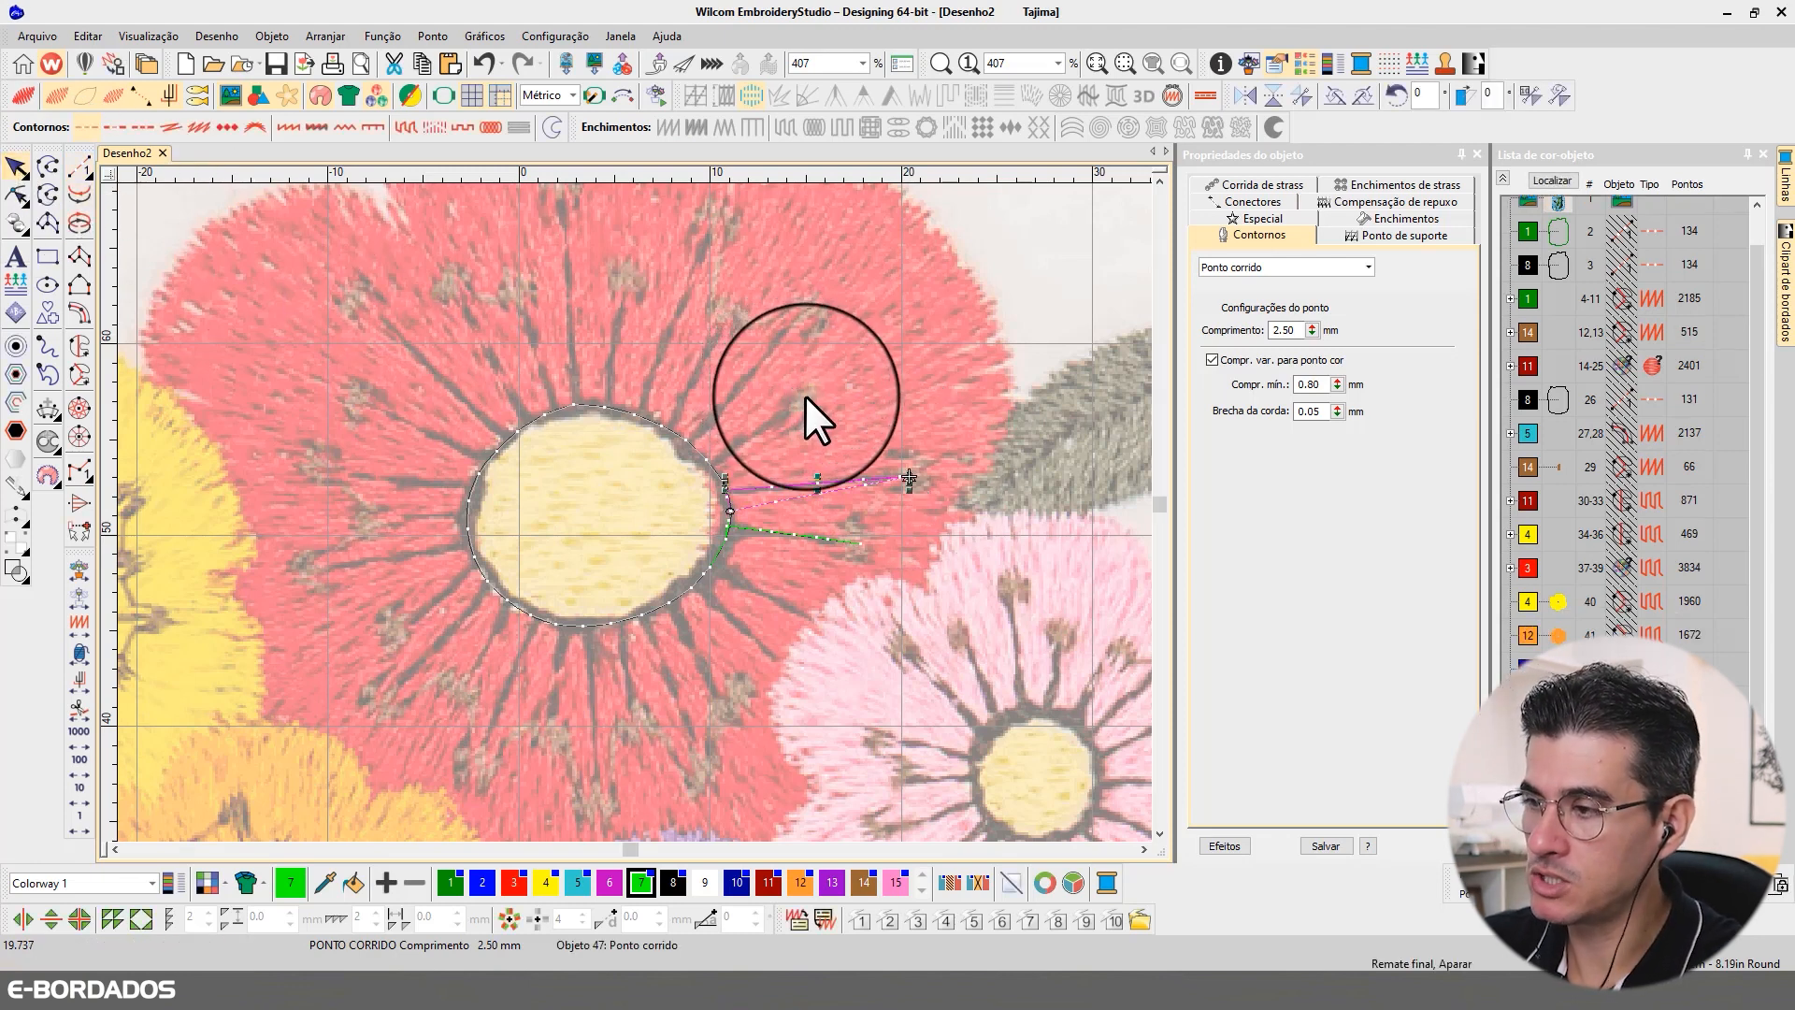
{"action": "key", "text": "ctrl+b"}
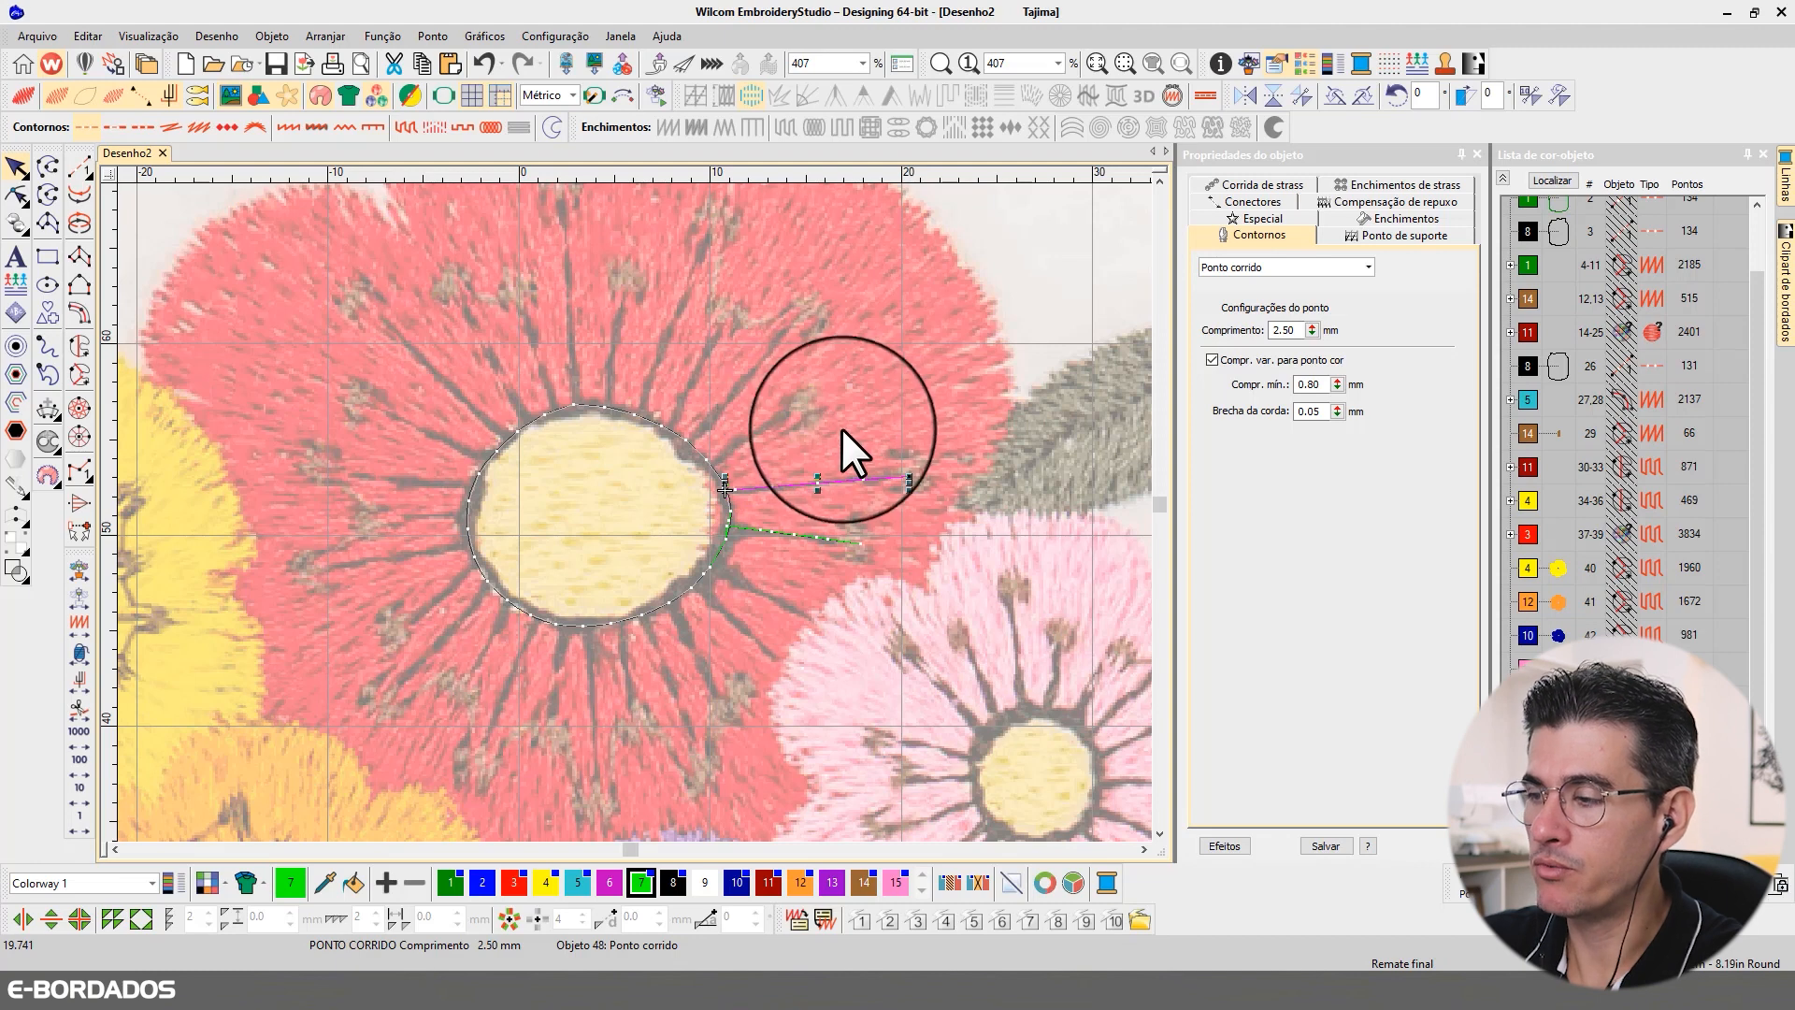
{"action": "left_click", "coordinate": [1274, 266]}
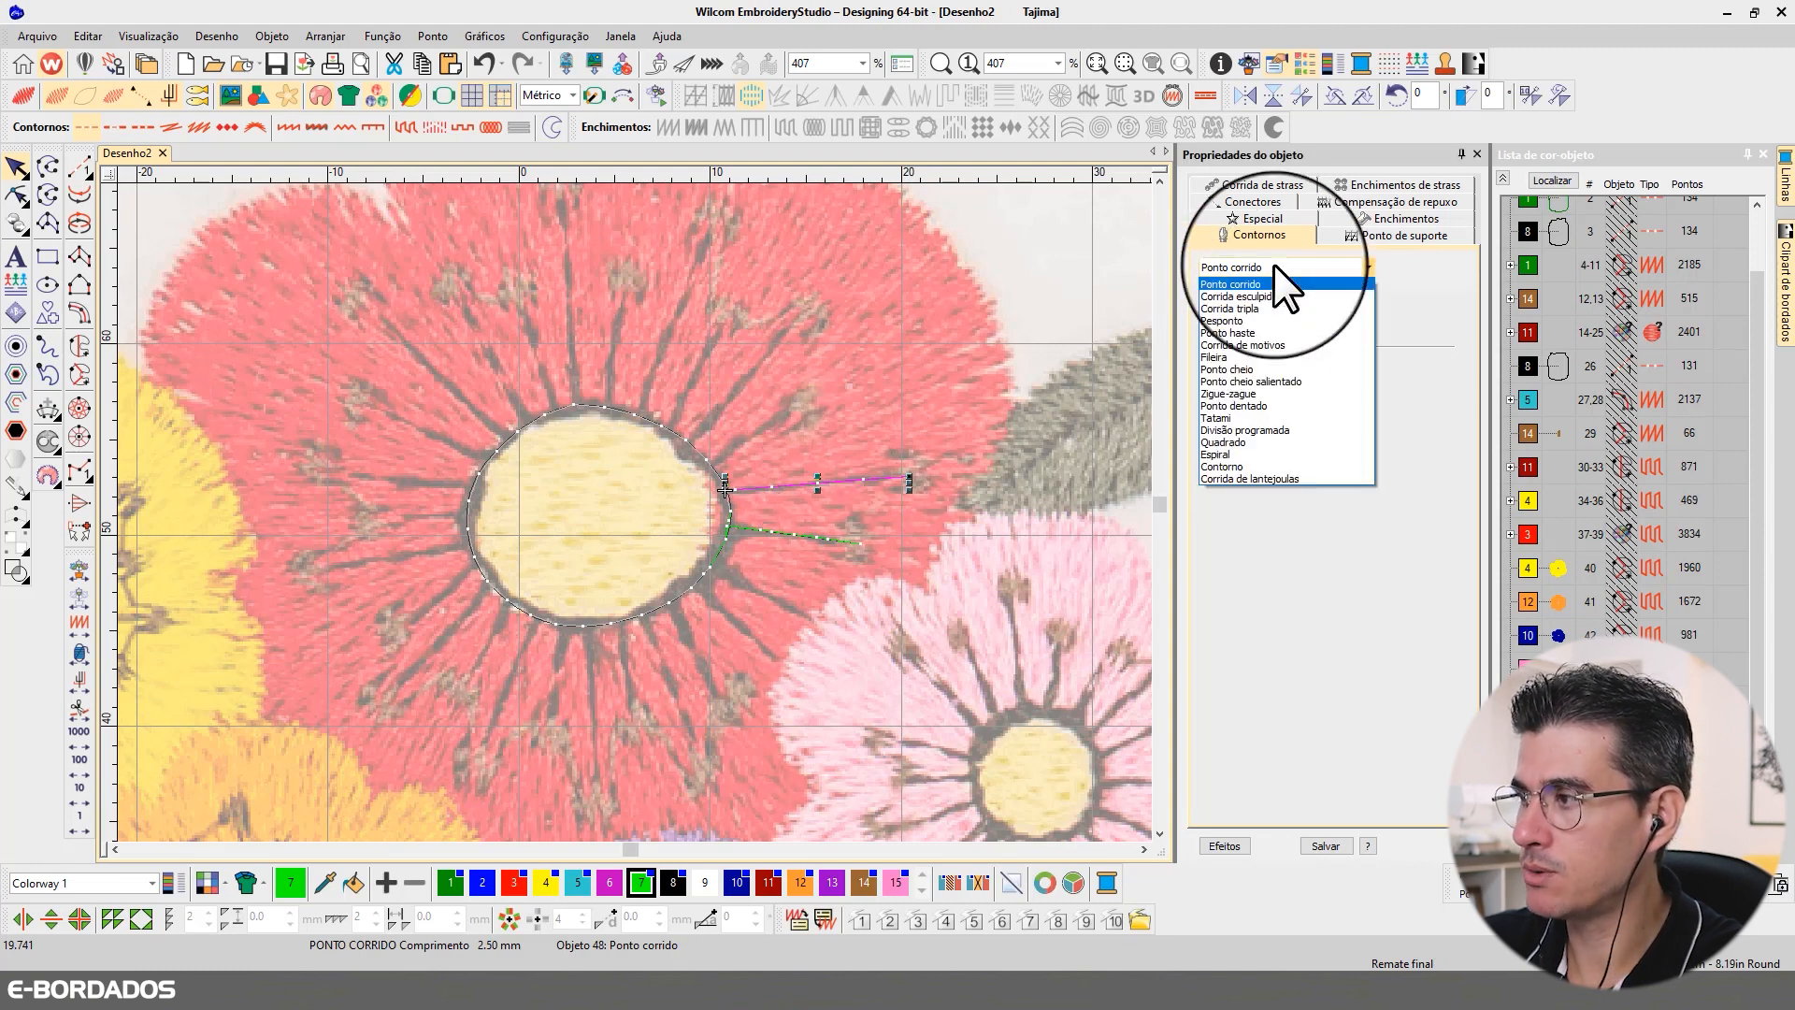
{"action": "left_click", "coordinate": [1255, 307]}
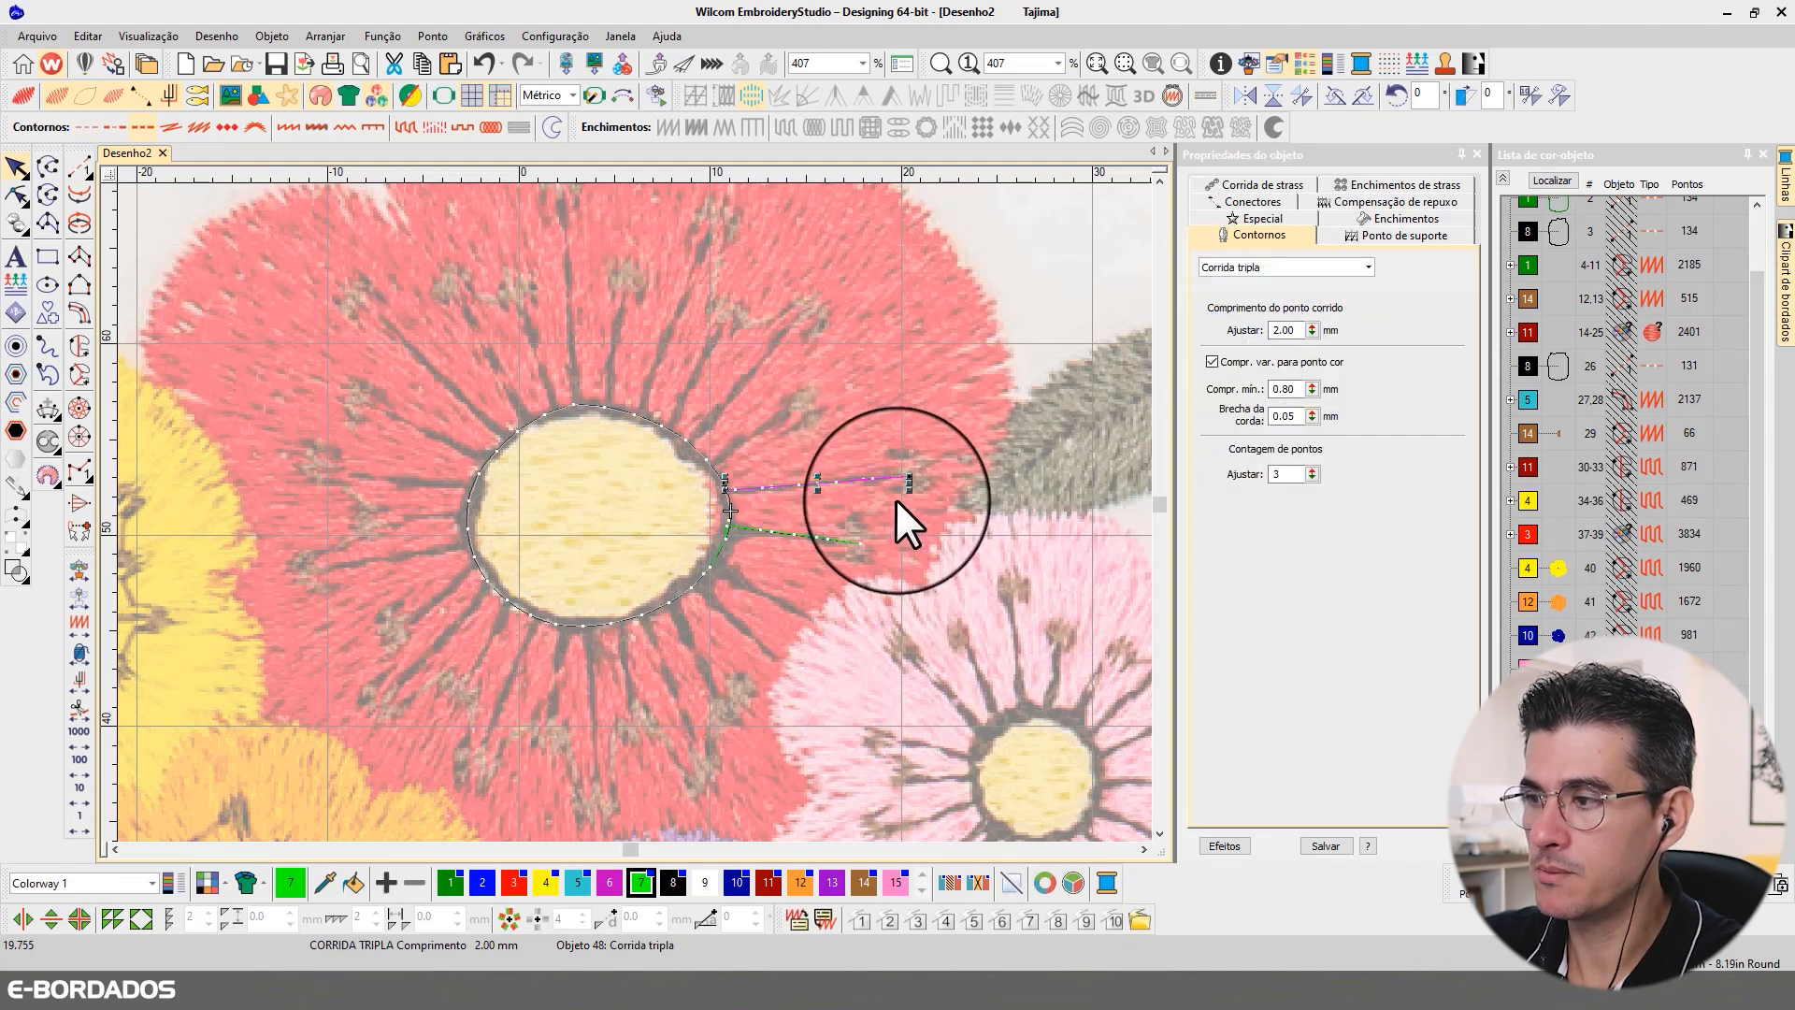
{"action": "key", "text": "Escape"}
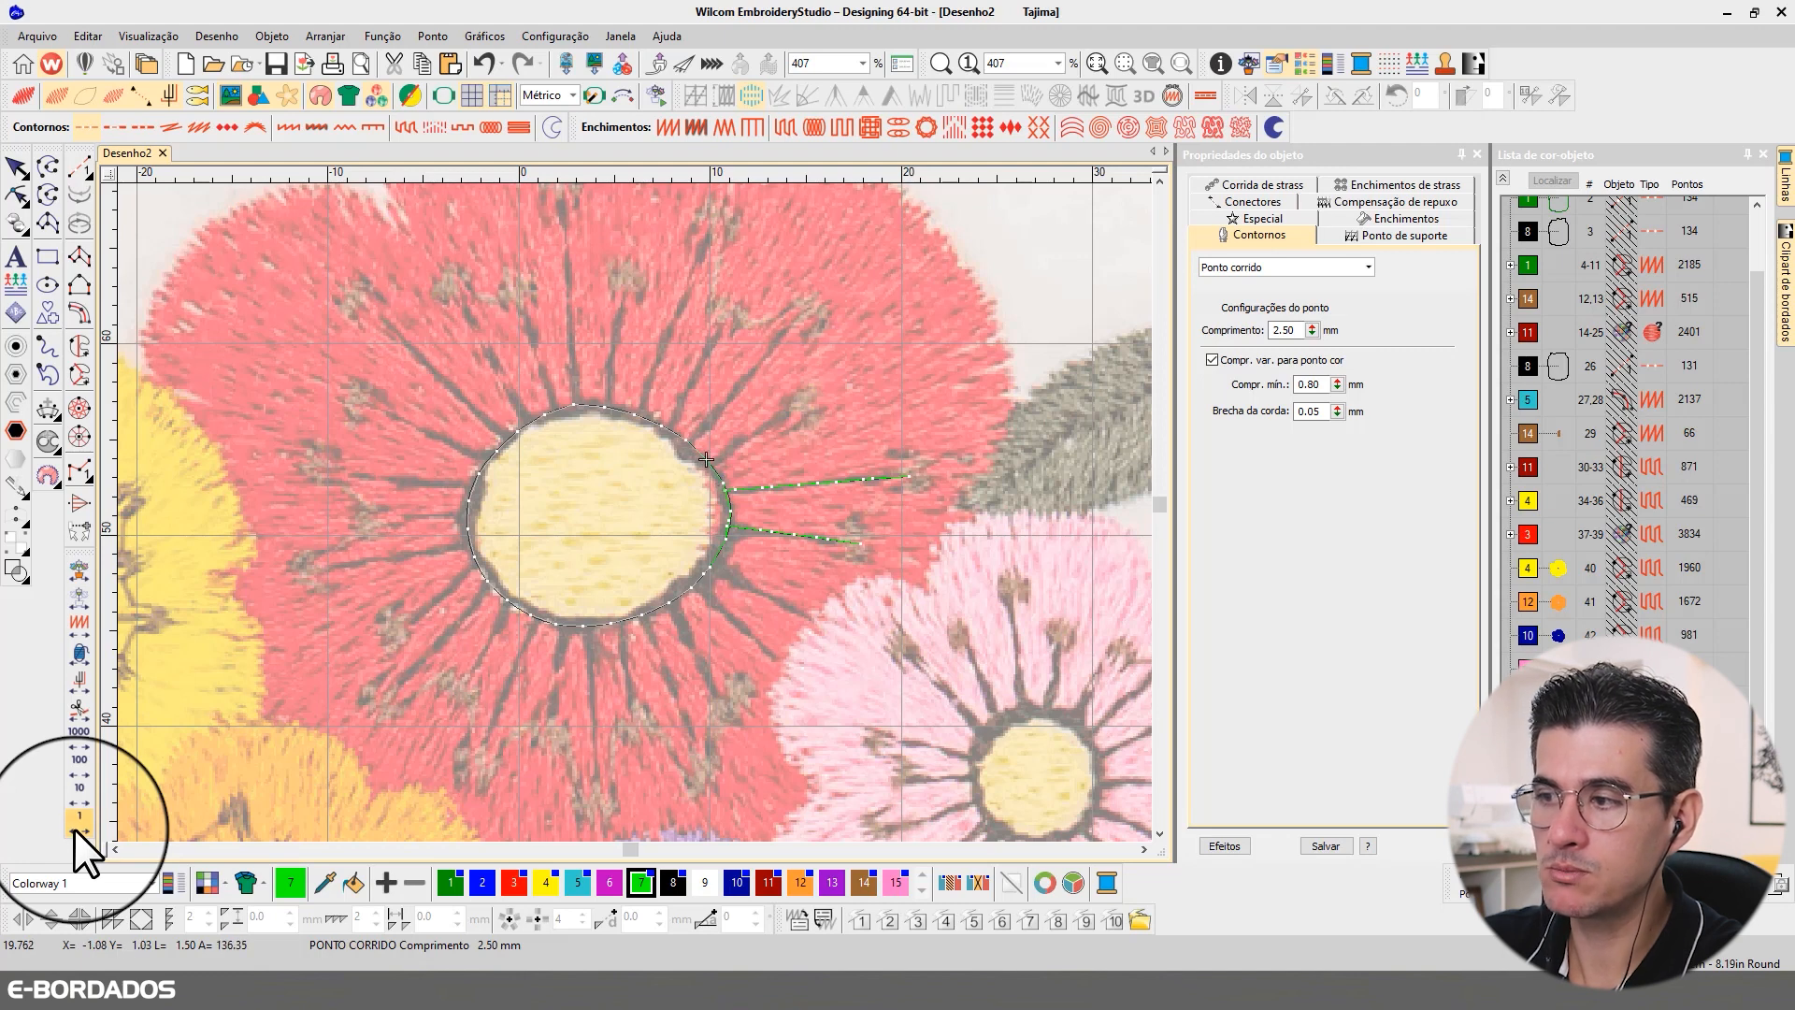
Step: Digitize a third run-stitch filament from the centre outline's 2 o'clock edge to the nearby anther above the second filament
{"action": "left_click", "coordinate": [78, 166]}
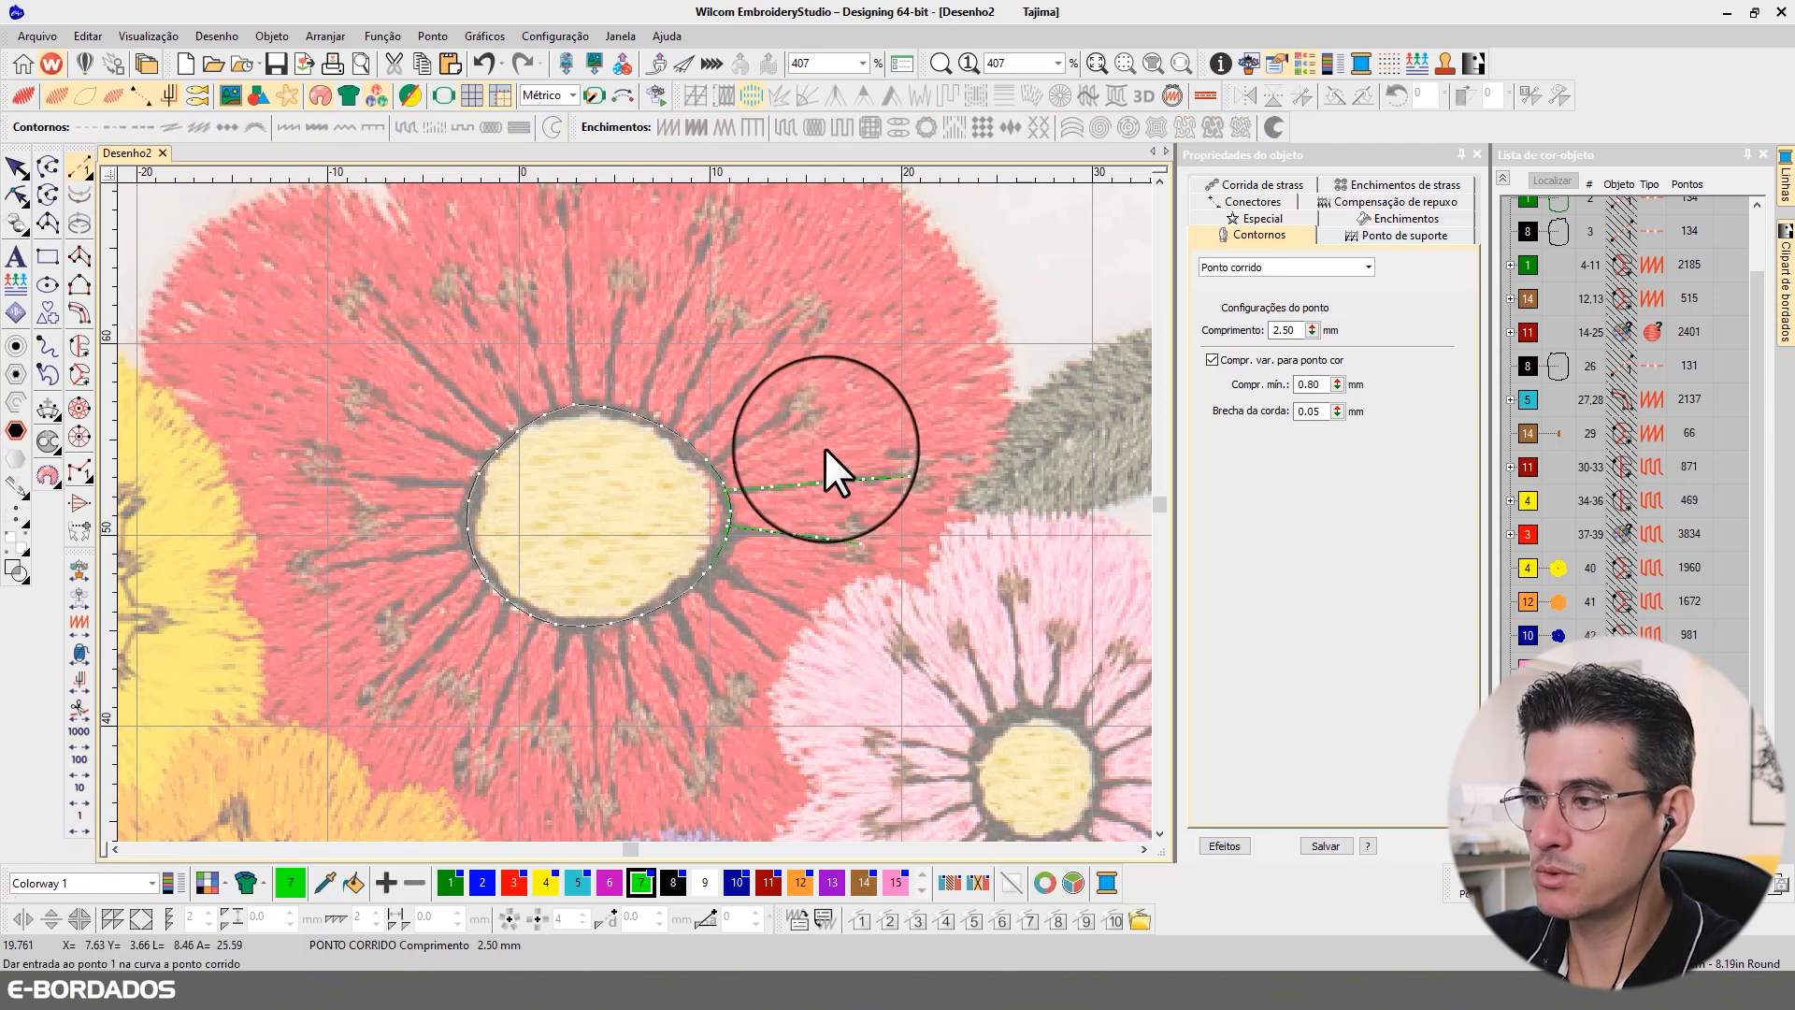
{"action": "left_click", "coordinate": [708, 461]}
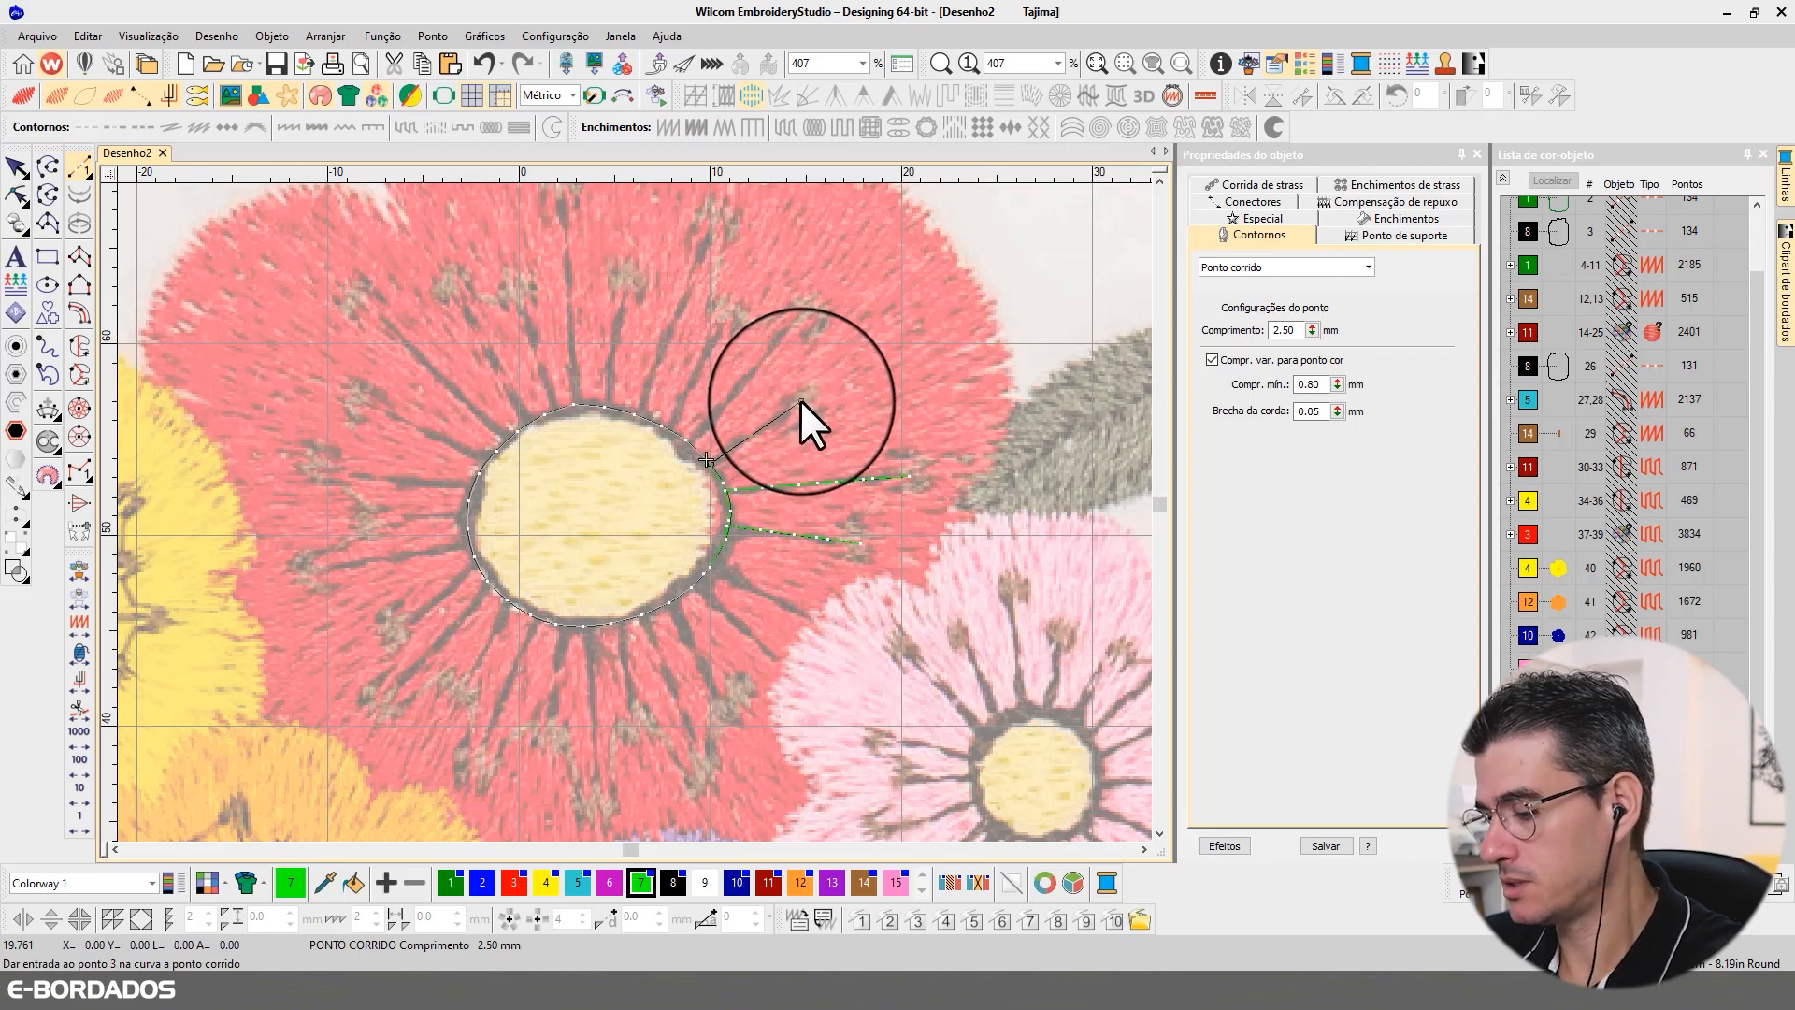
{"action": "key", "text": "Return"}
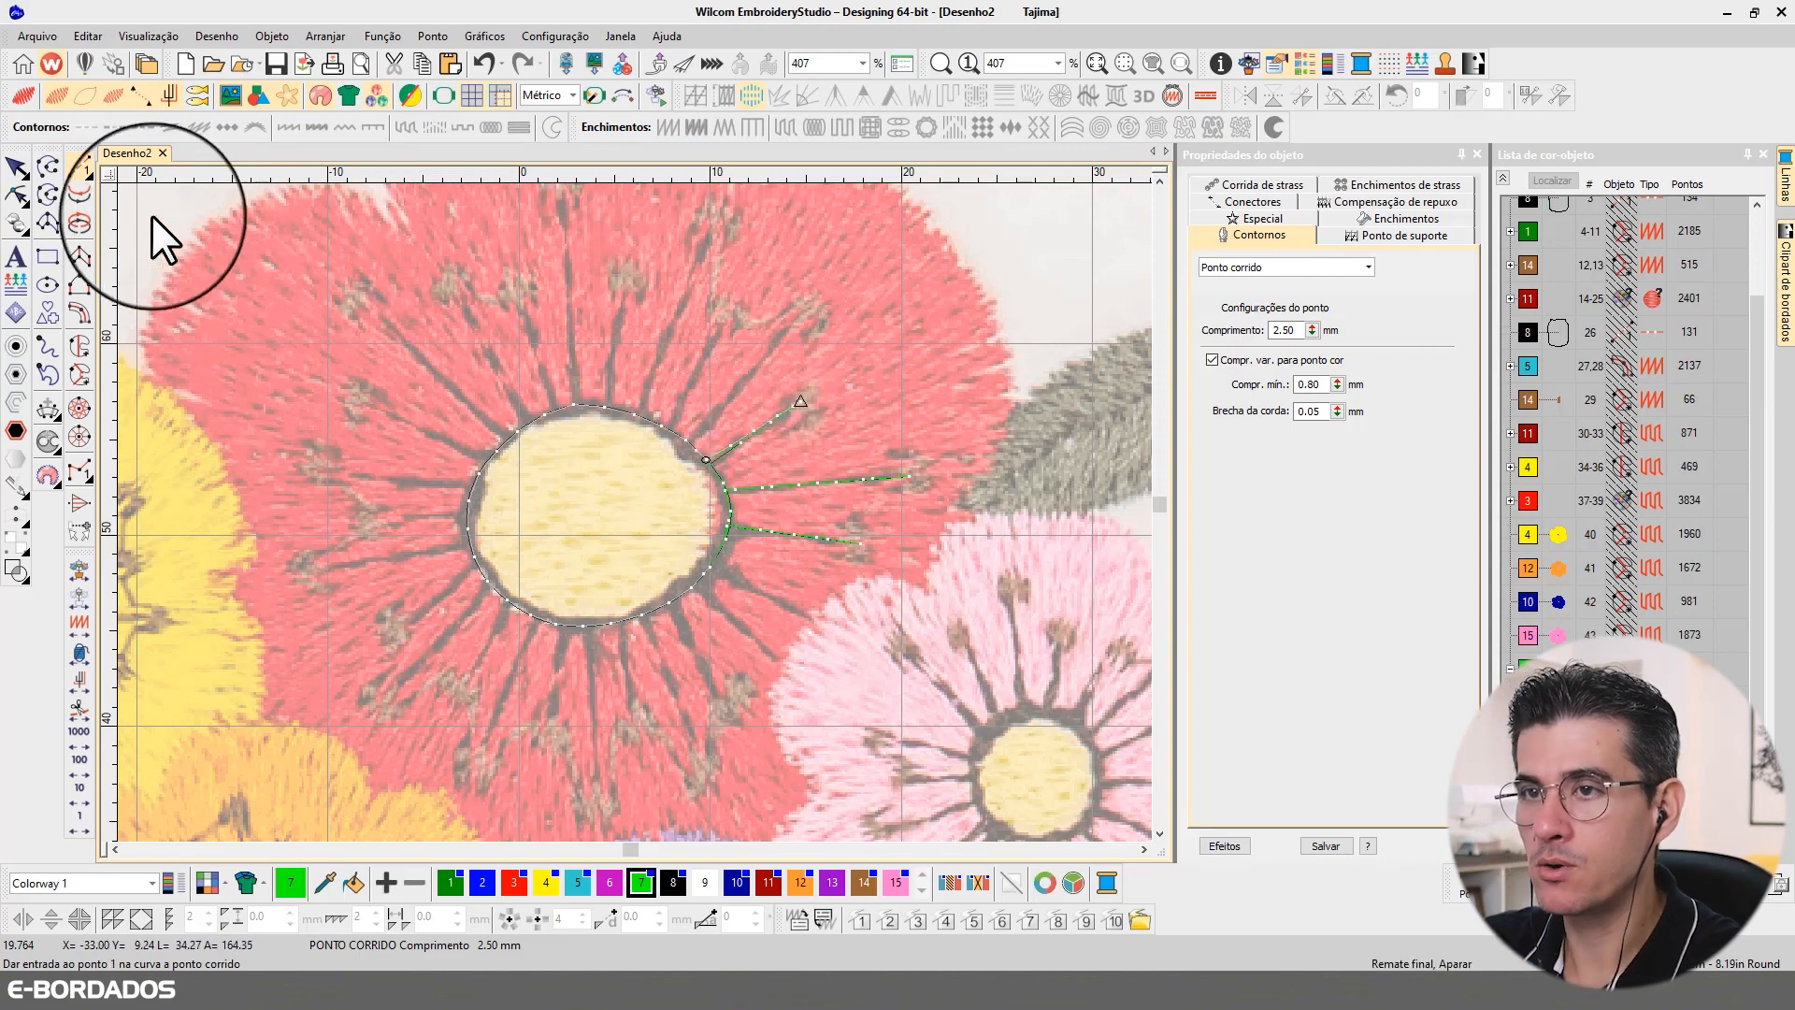
Step: Backtrack the third filament to the centre outline, change the returning line to Corrida tripla, and deselect it
{"action": "key", "text": "Escape"}
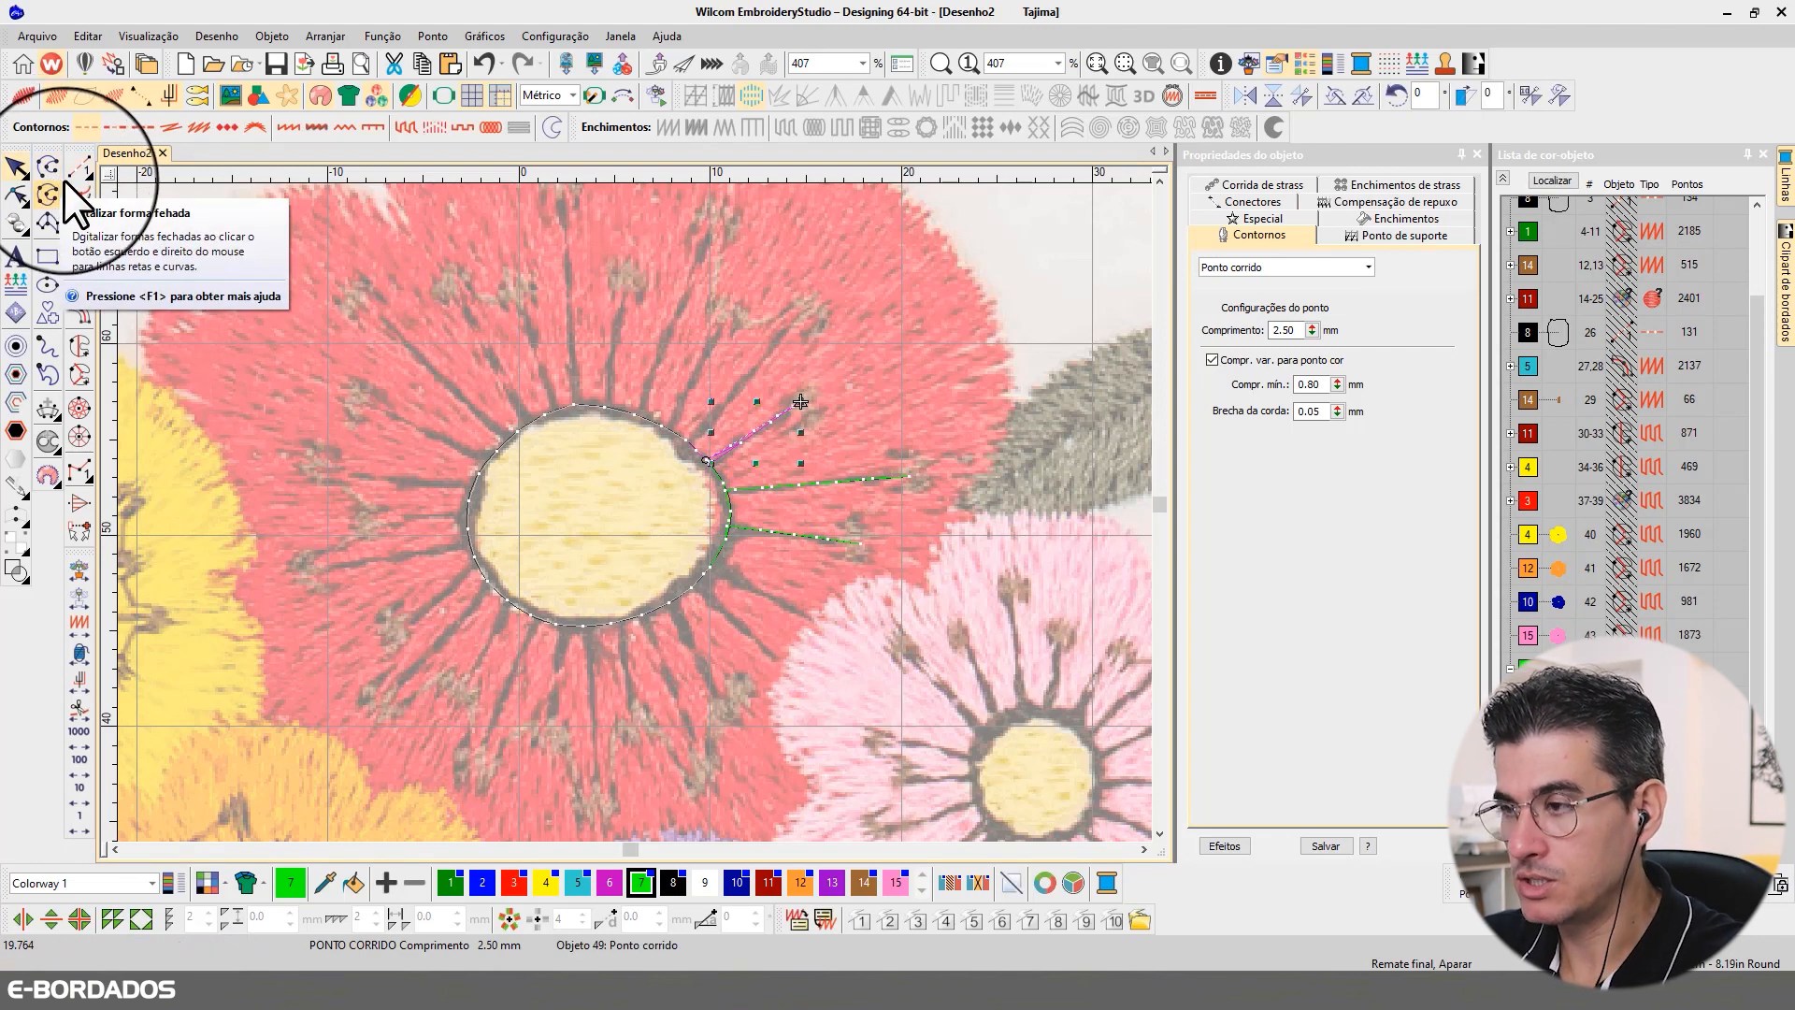
{"action": "left_click", "coordinate": [70, 183]}
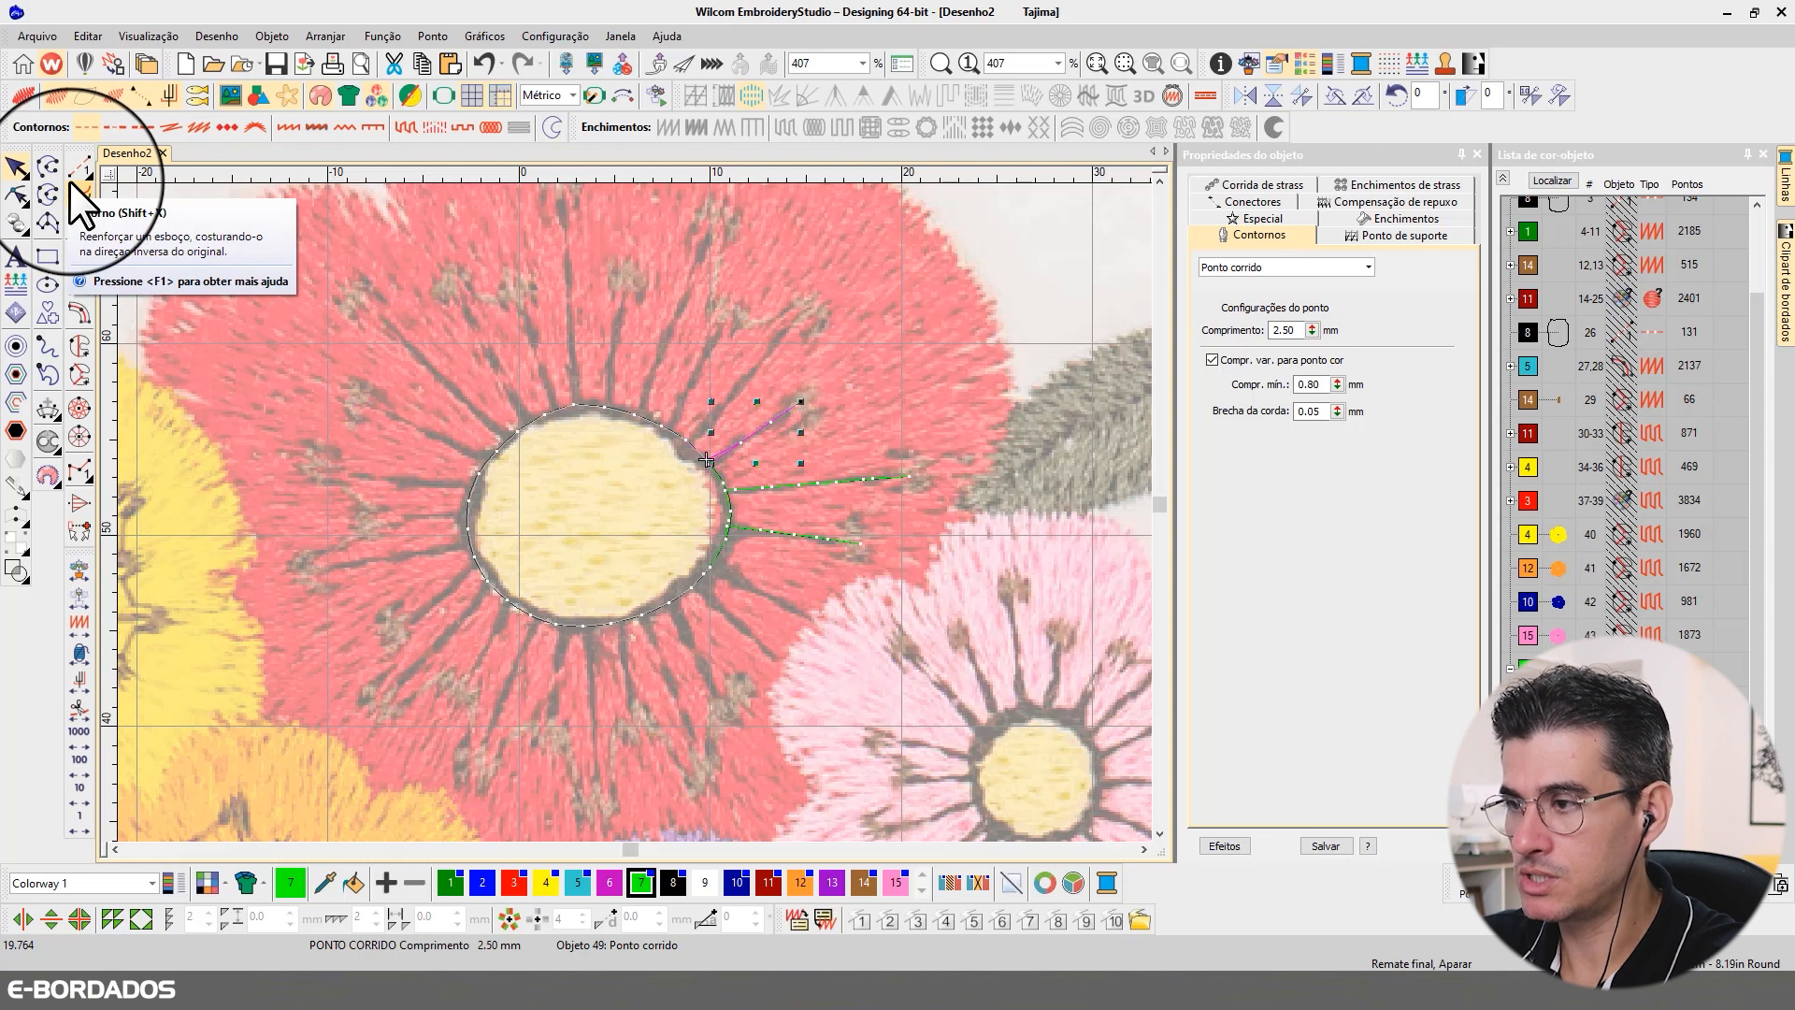
{"action": "left_click", "coordinate": [1244, 267]}
{"action": "left_click", "coordinate": [1251, 312]}
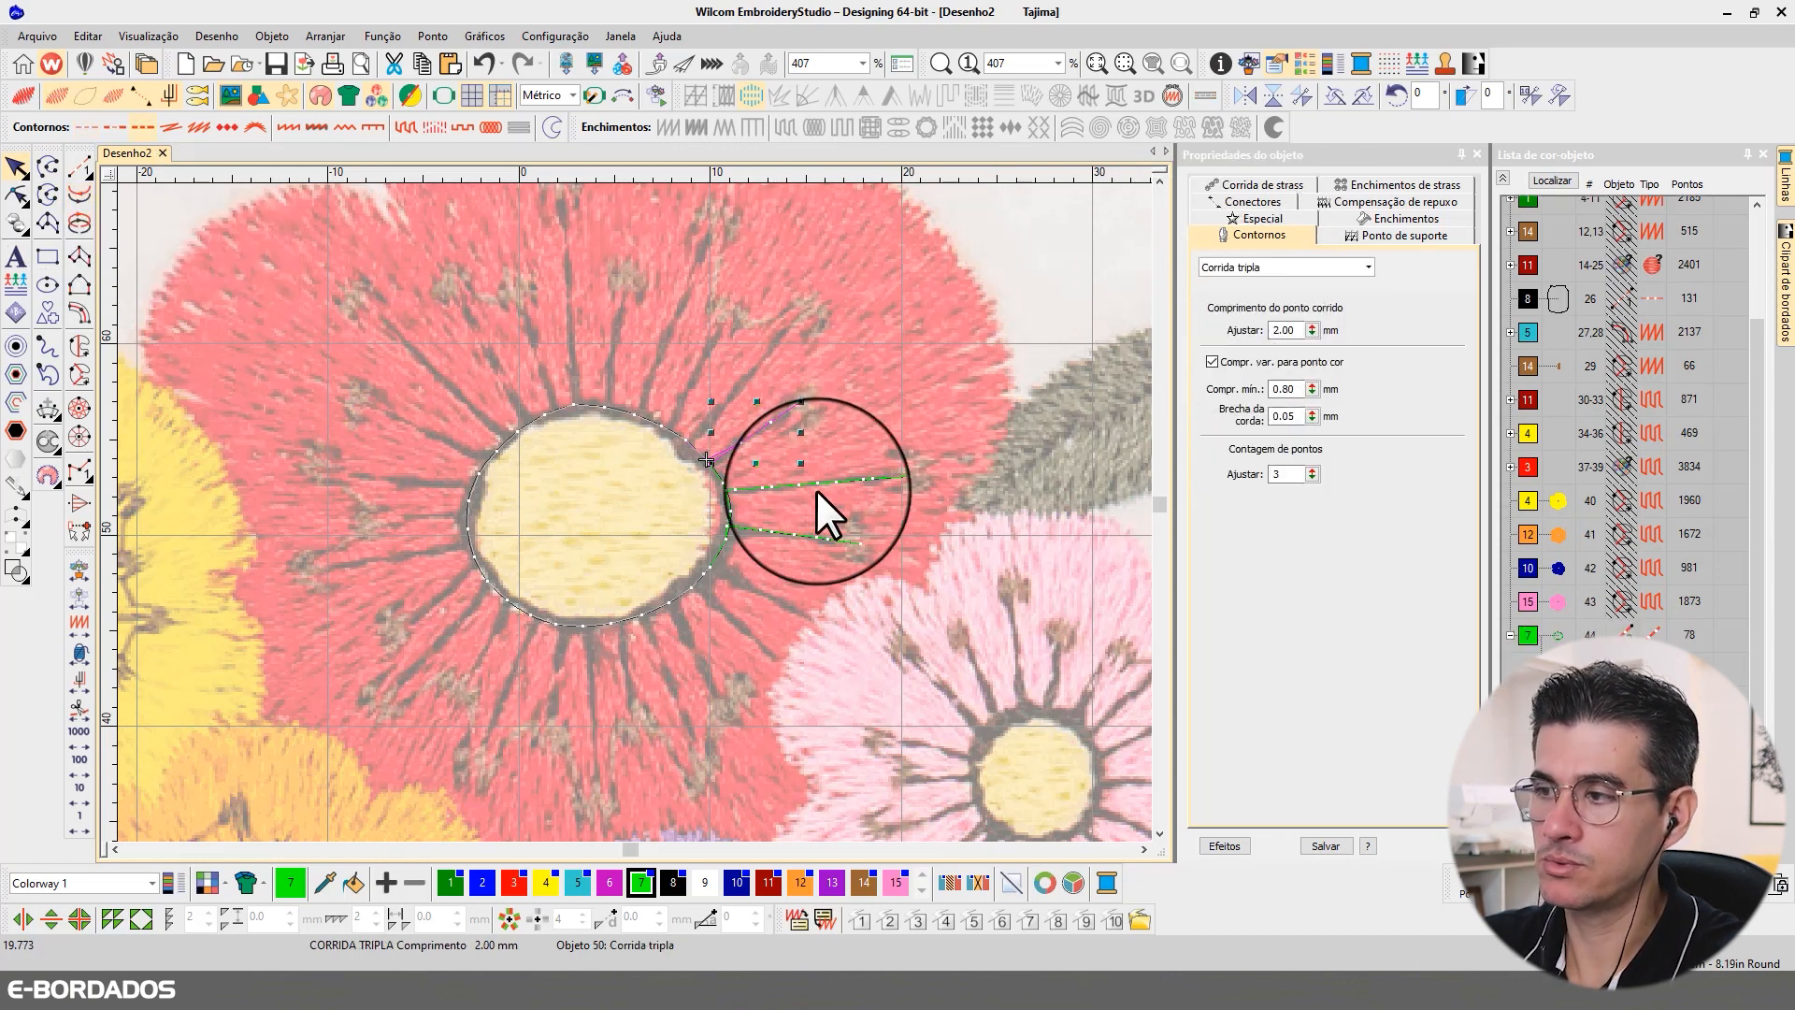
{"action": "key", "text": "Escape"}
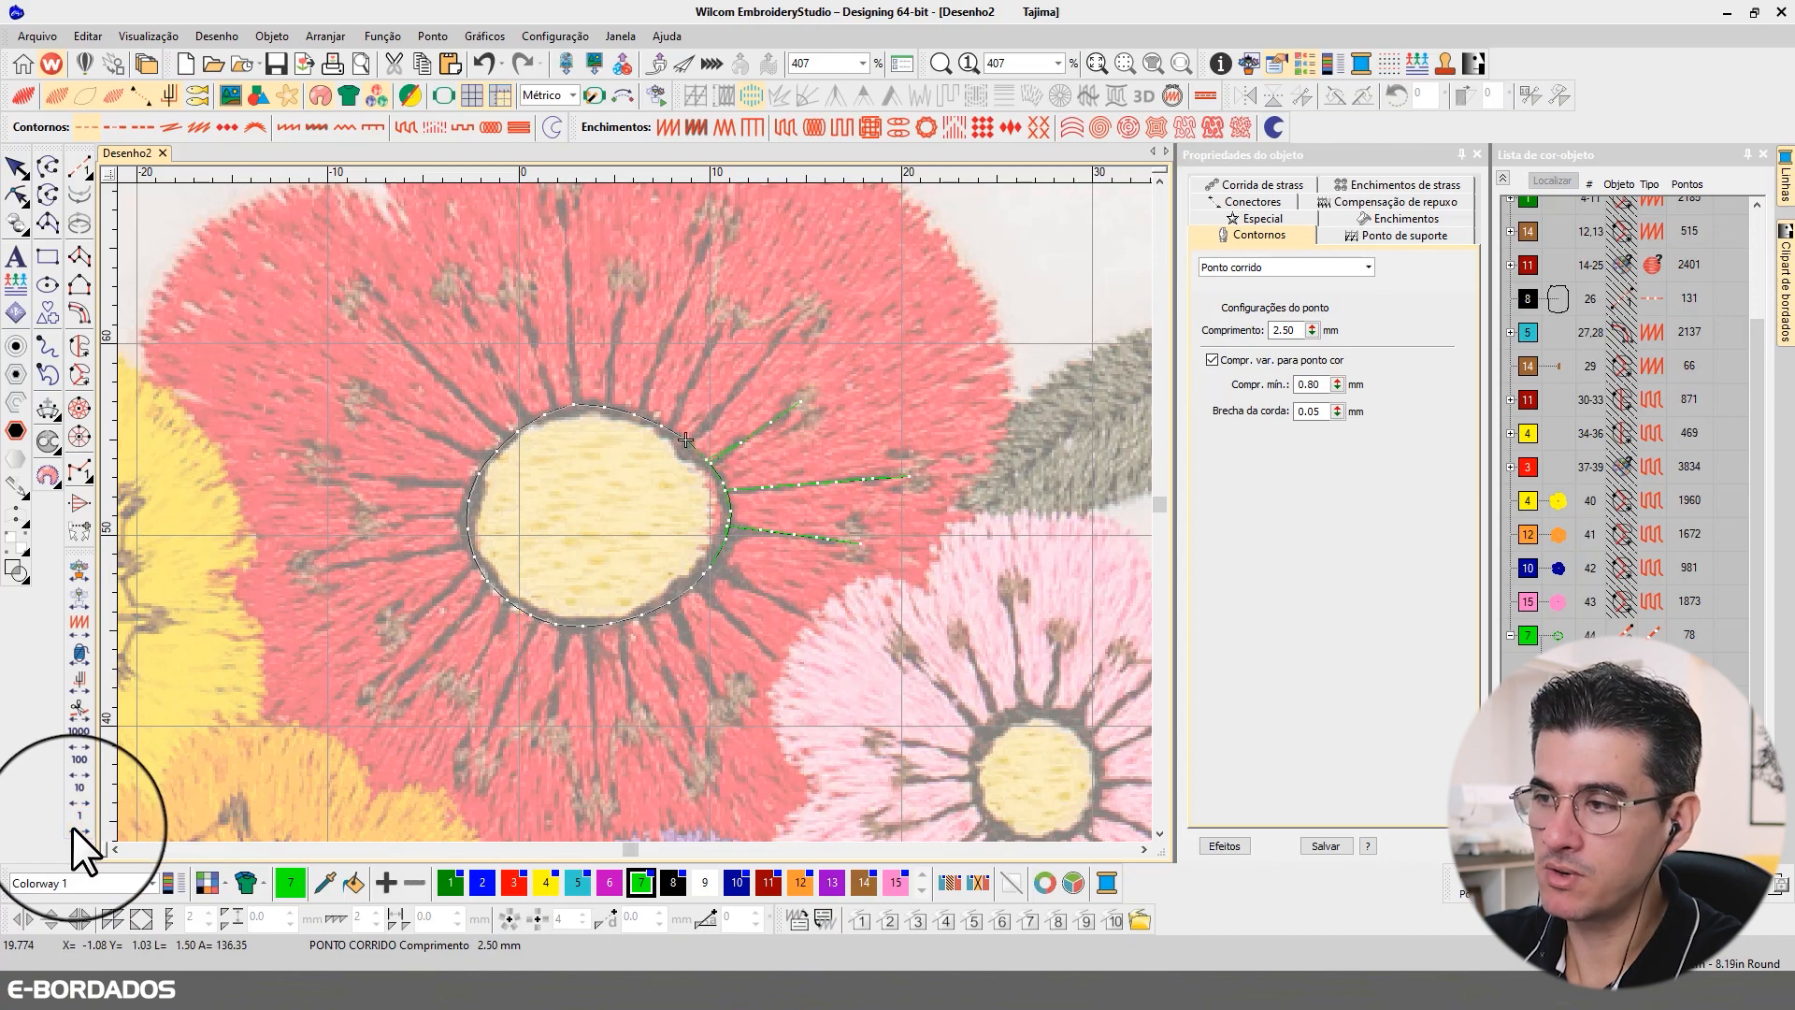
Step: Travel to the next outline stitch and digitize a fourth, longer diagonal run-stitch filament from there to the outer anther beyond the third one
{"action": "left_click", "coordinate": [71, 827]}
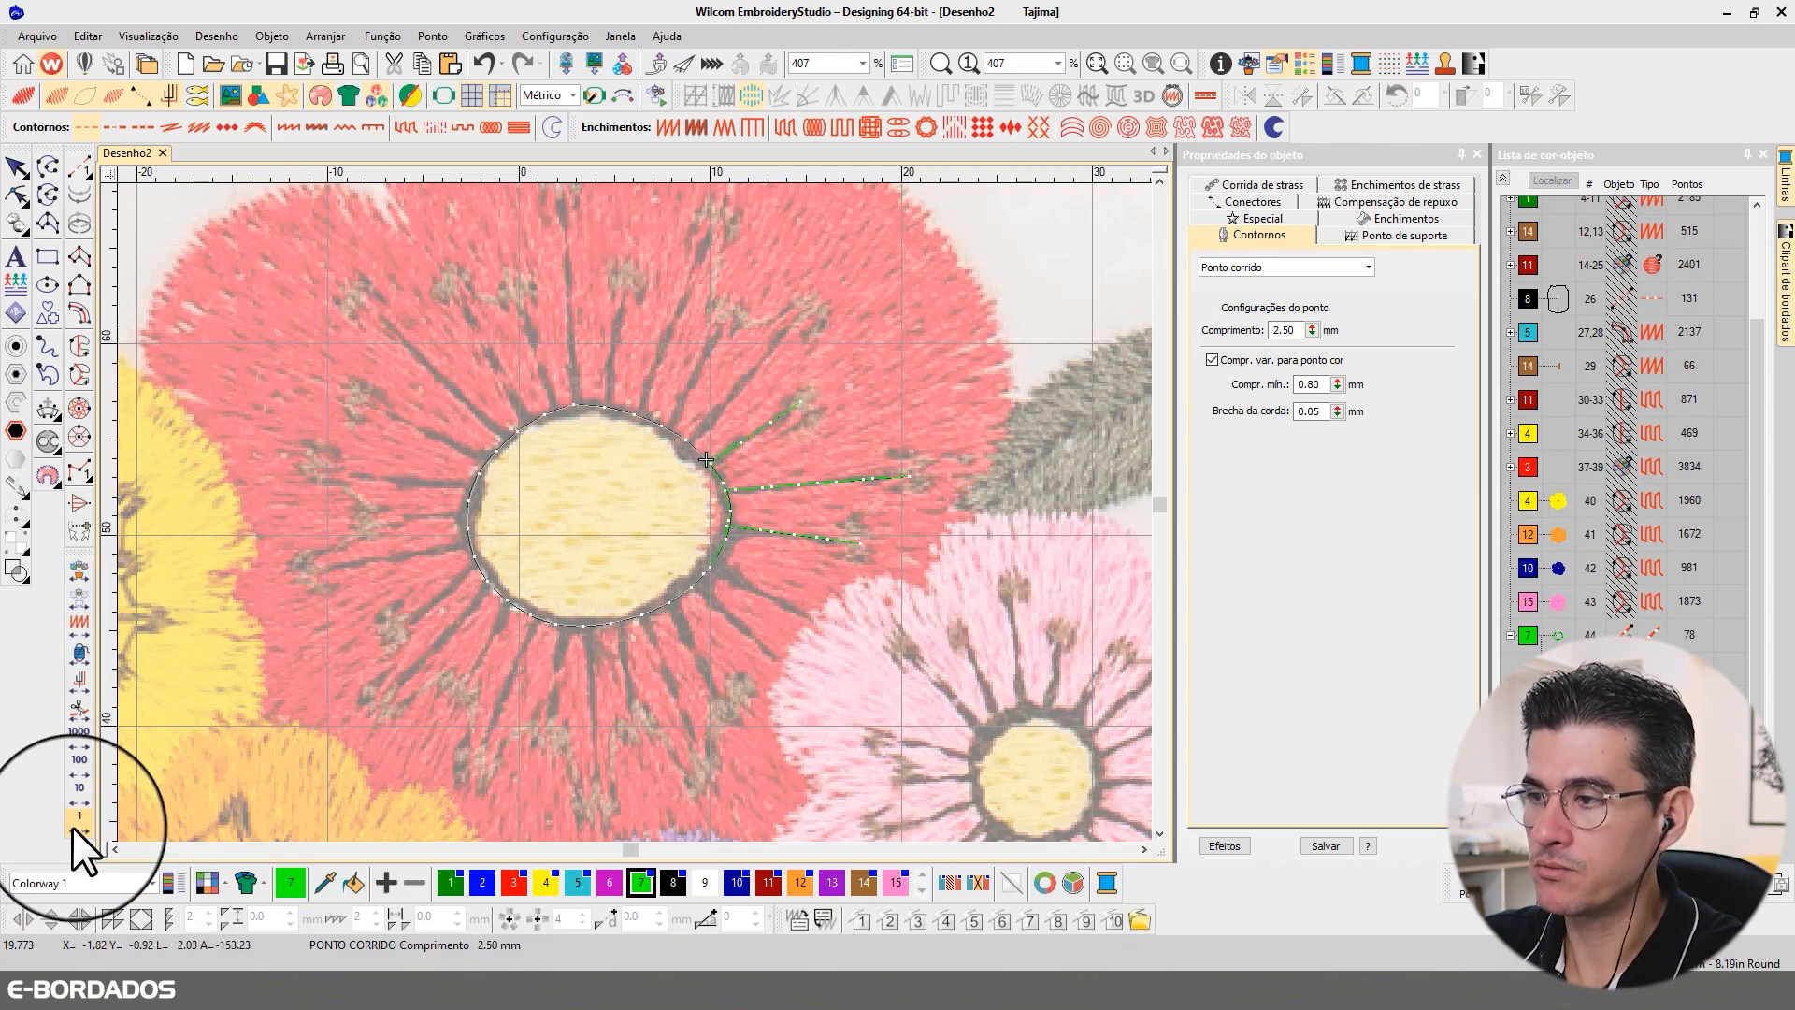
{"action": "right_click", "coordinate": [71, 827]}
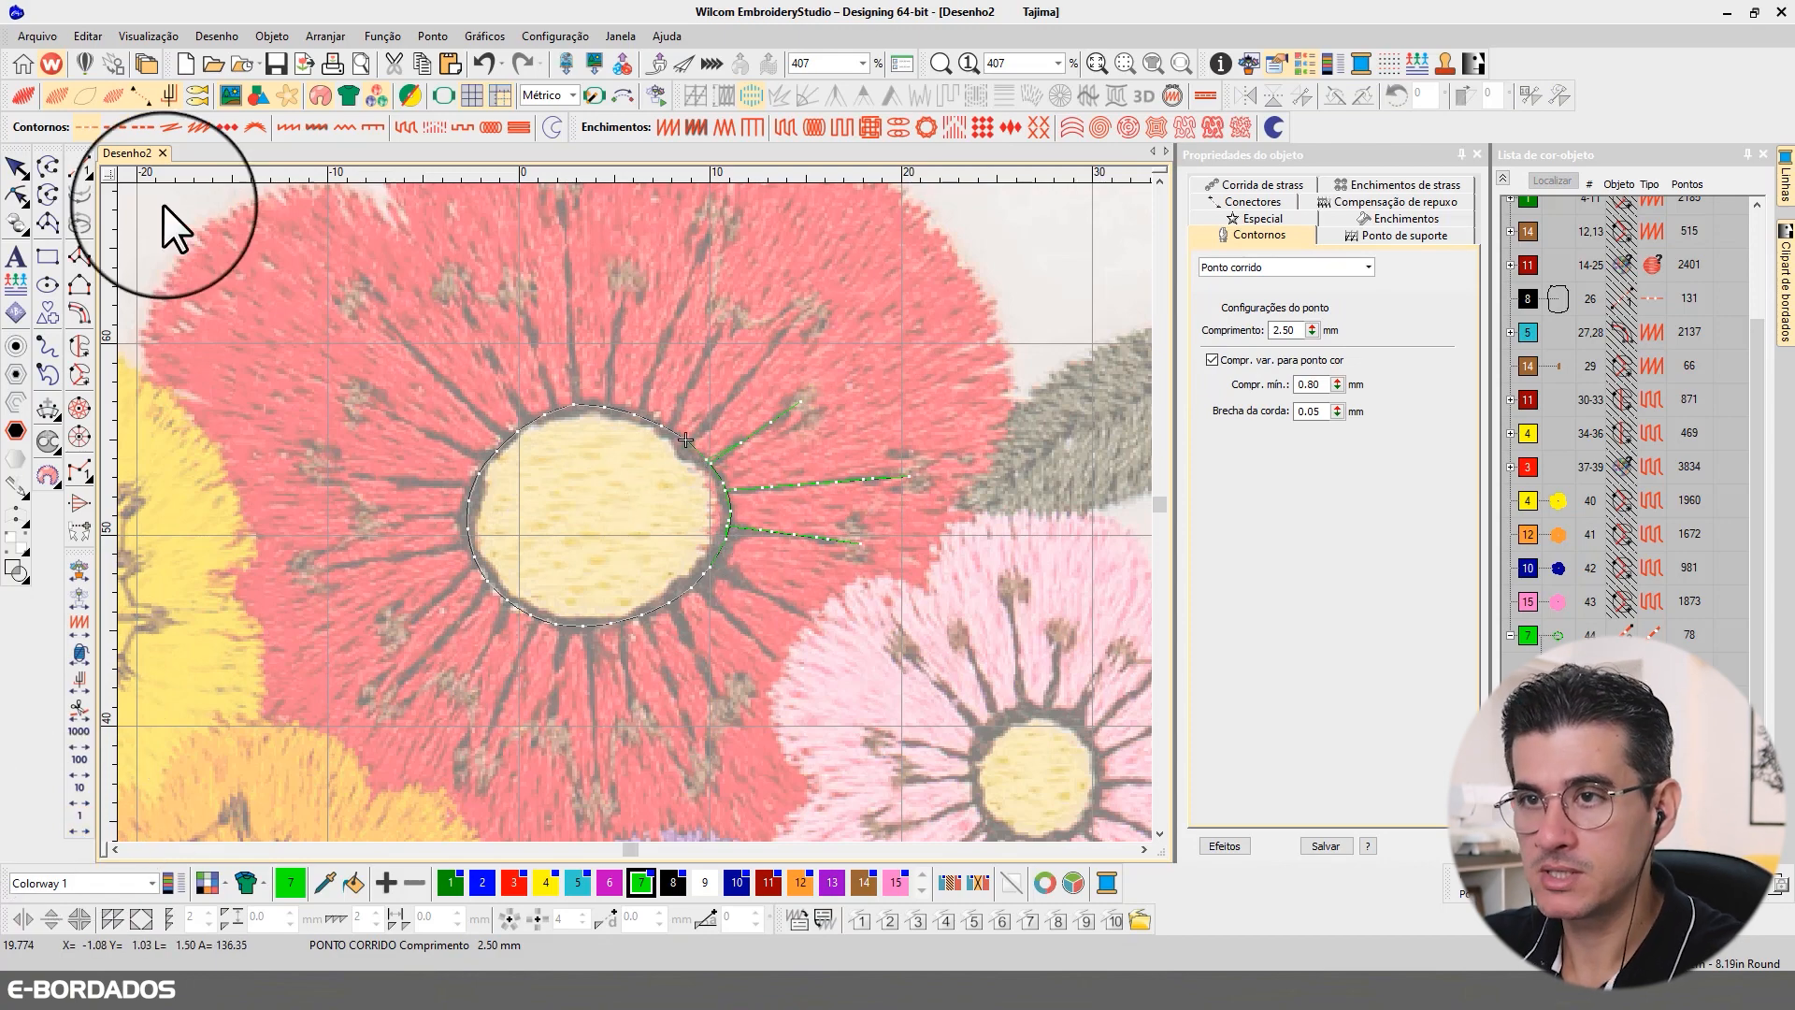
{"action": "left_click", "coordinate": [80, 167]}
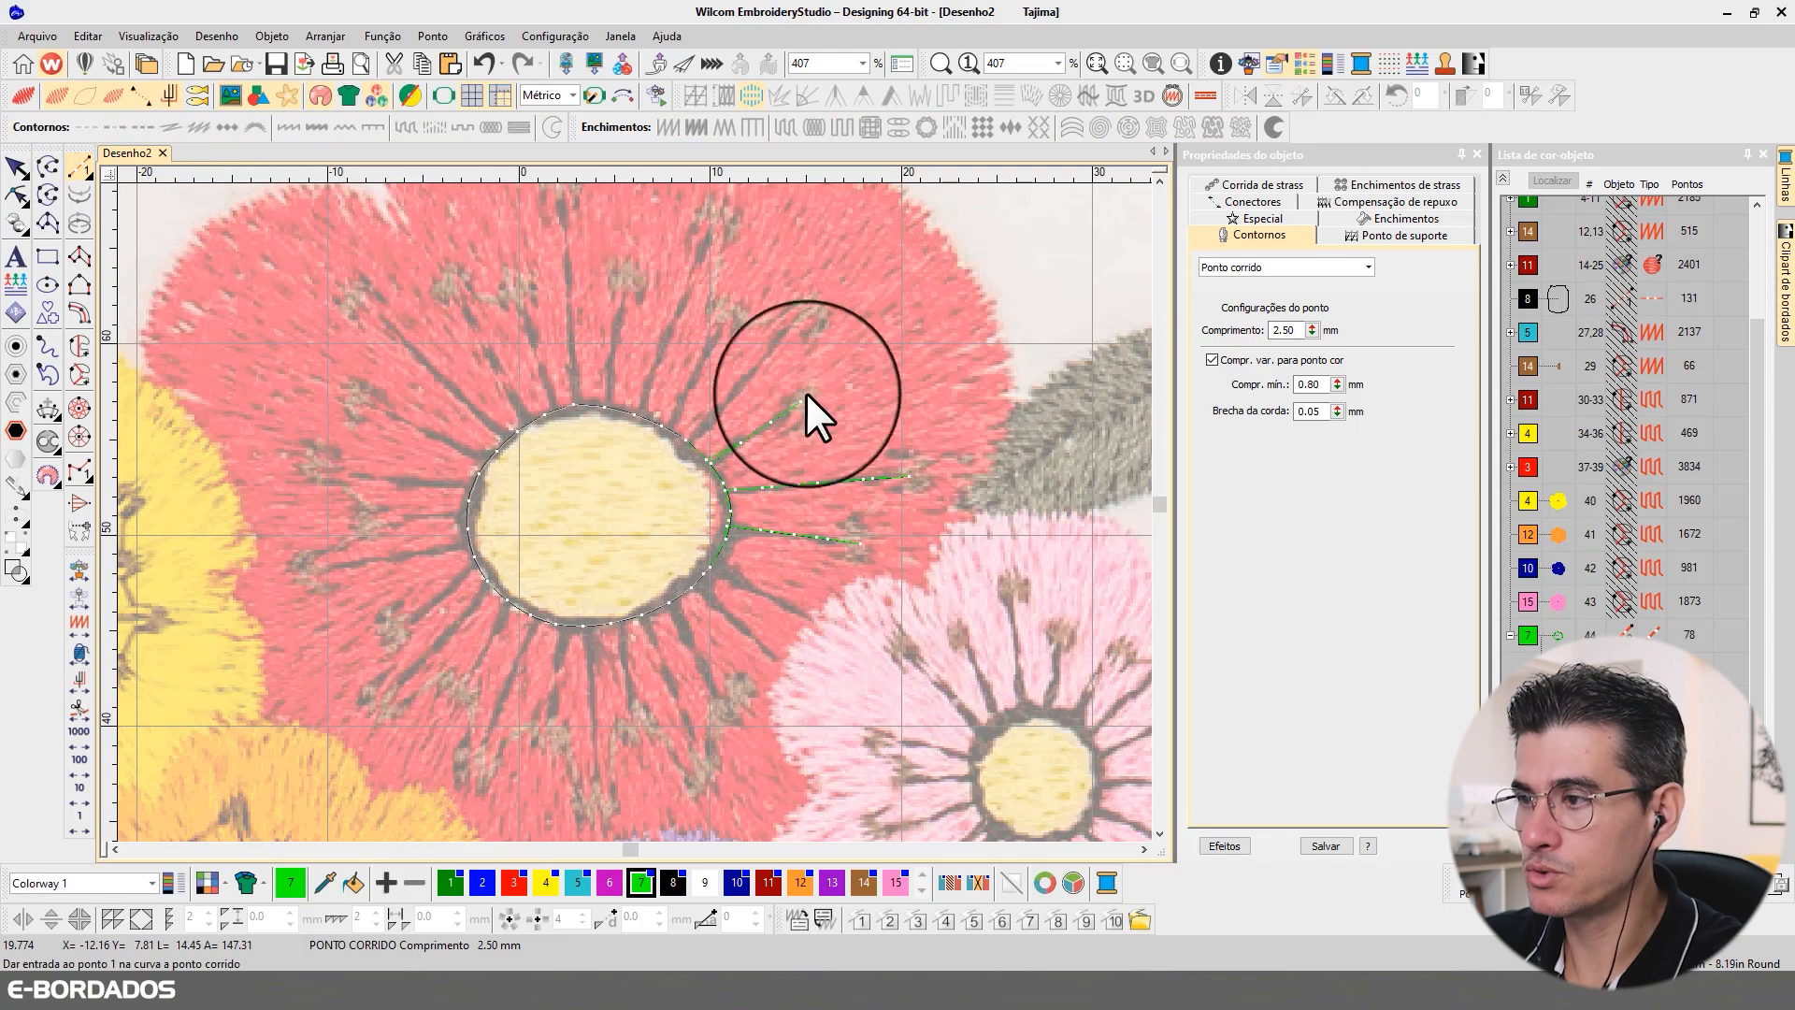
{"action": "left_click", "coordinate": [687, 441]}
{"action": "left_click", "coordinate": [805, 308]}
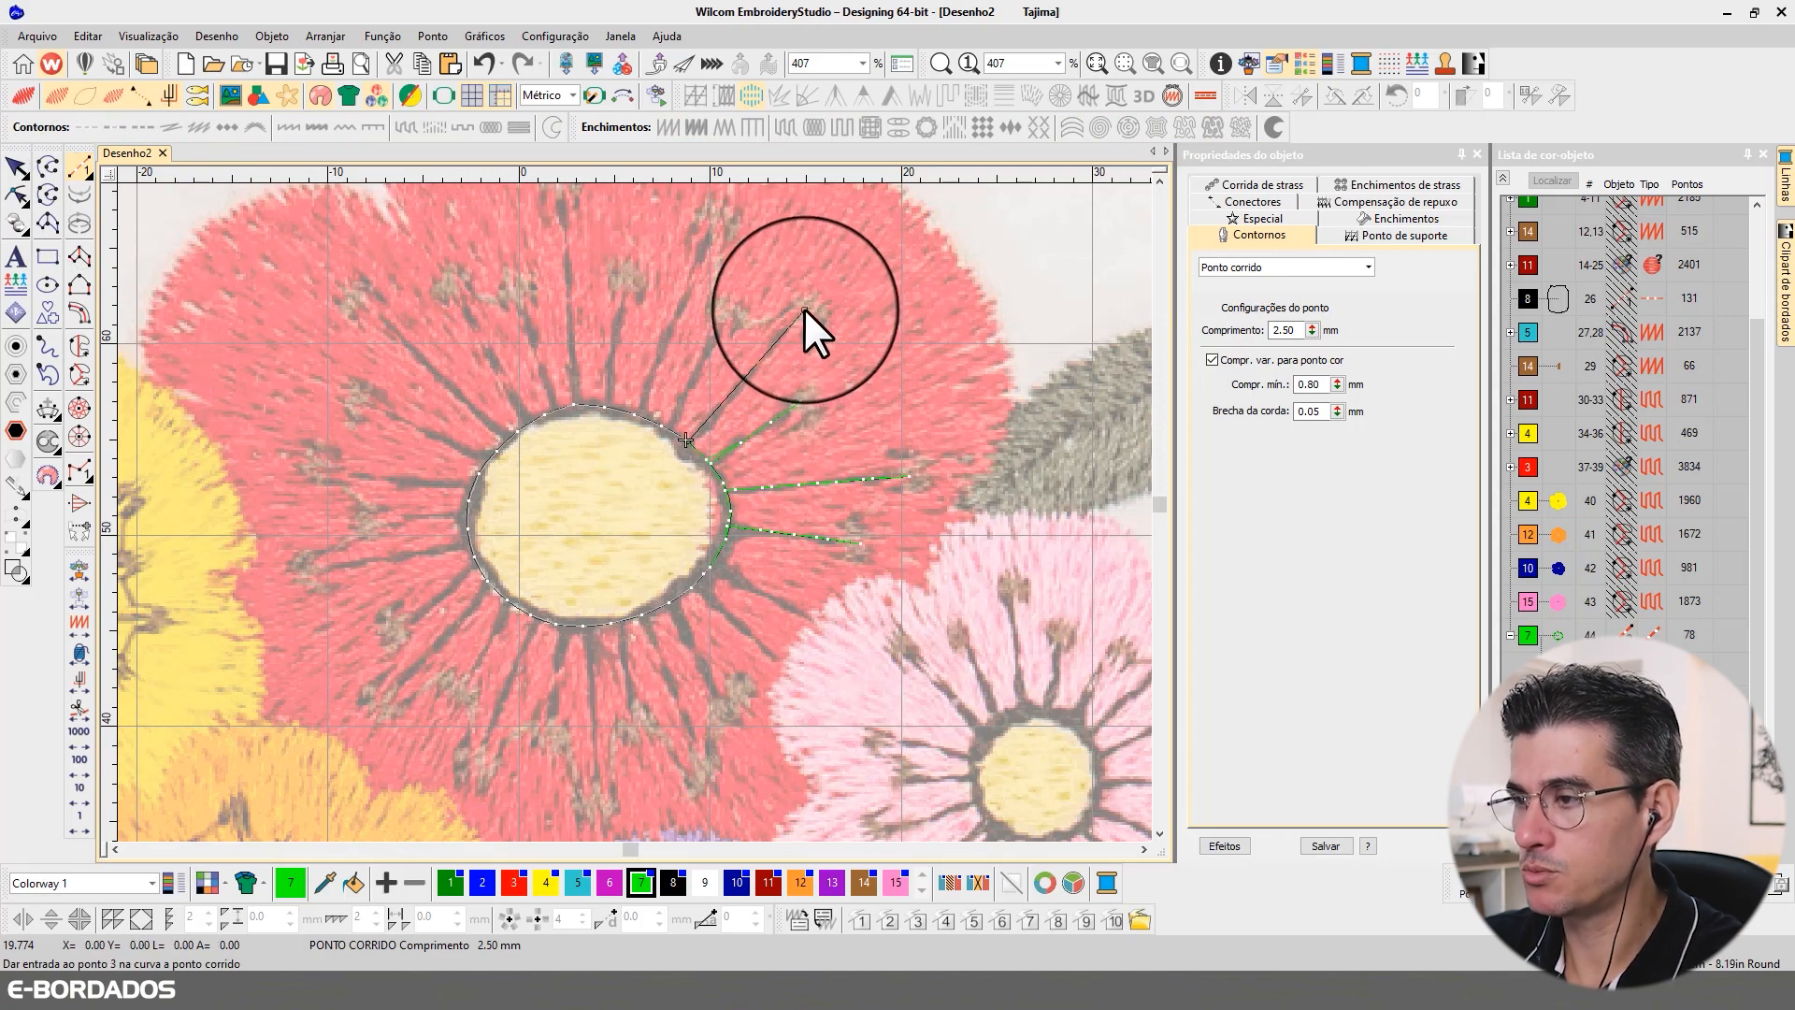
{"action": "key", "text": "Return"}
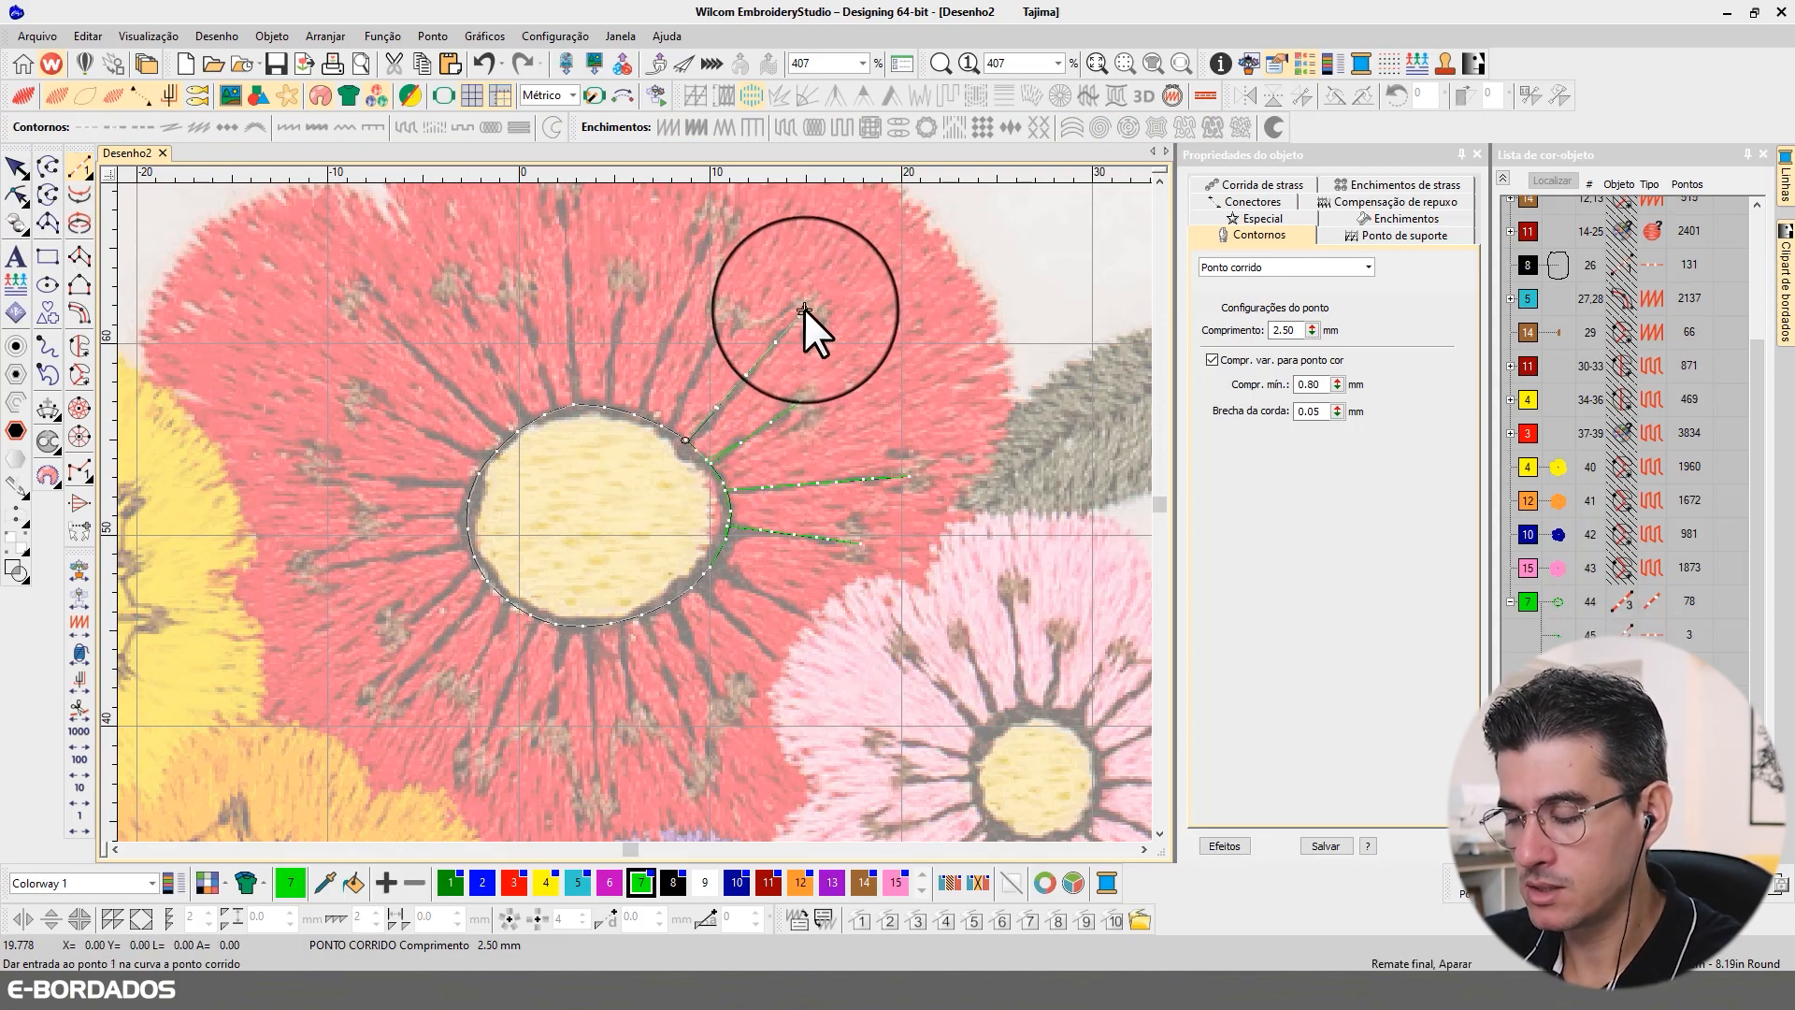
Step: Backtrack the fourth filament to the centre outline, change the returning line to Corrida tripla, and deselect it
{"action": "key", "text": "Return"}
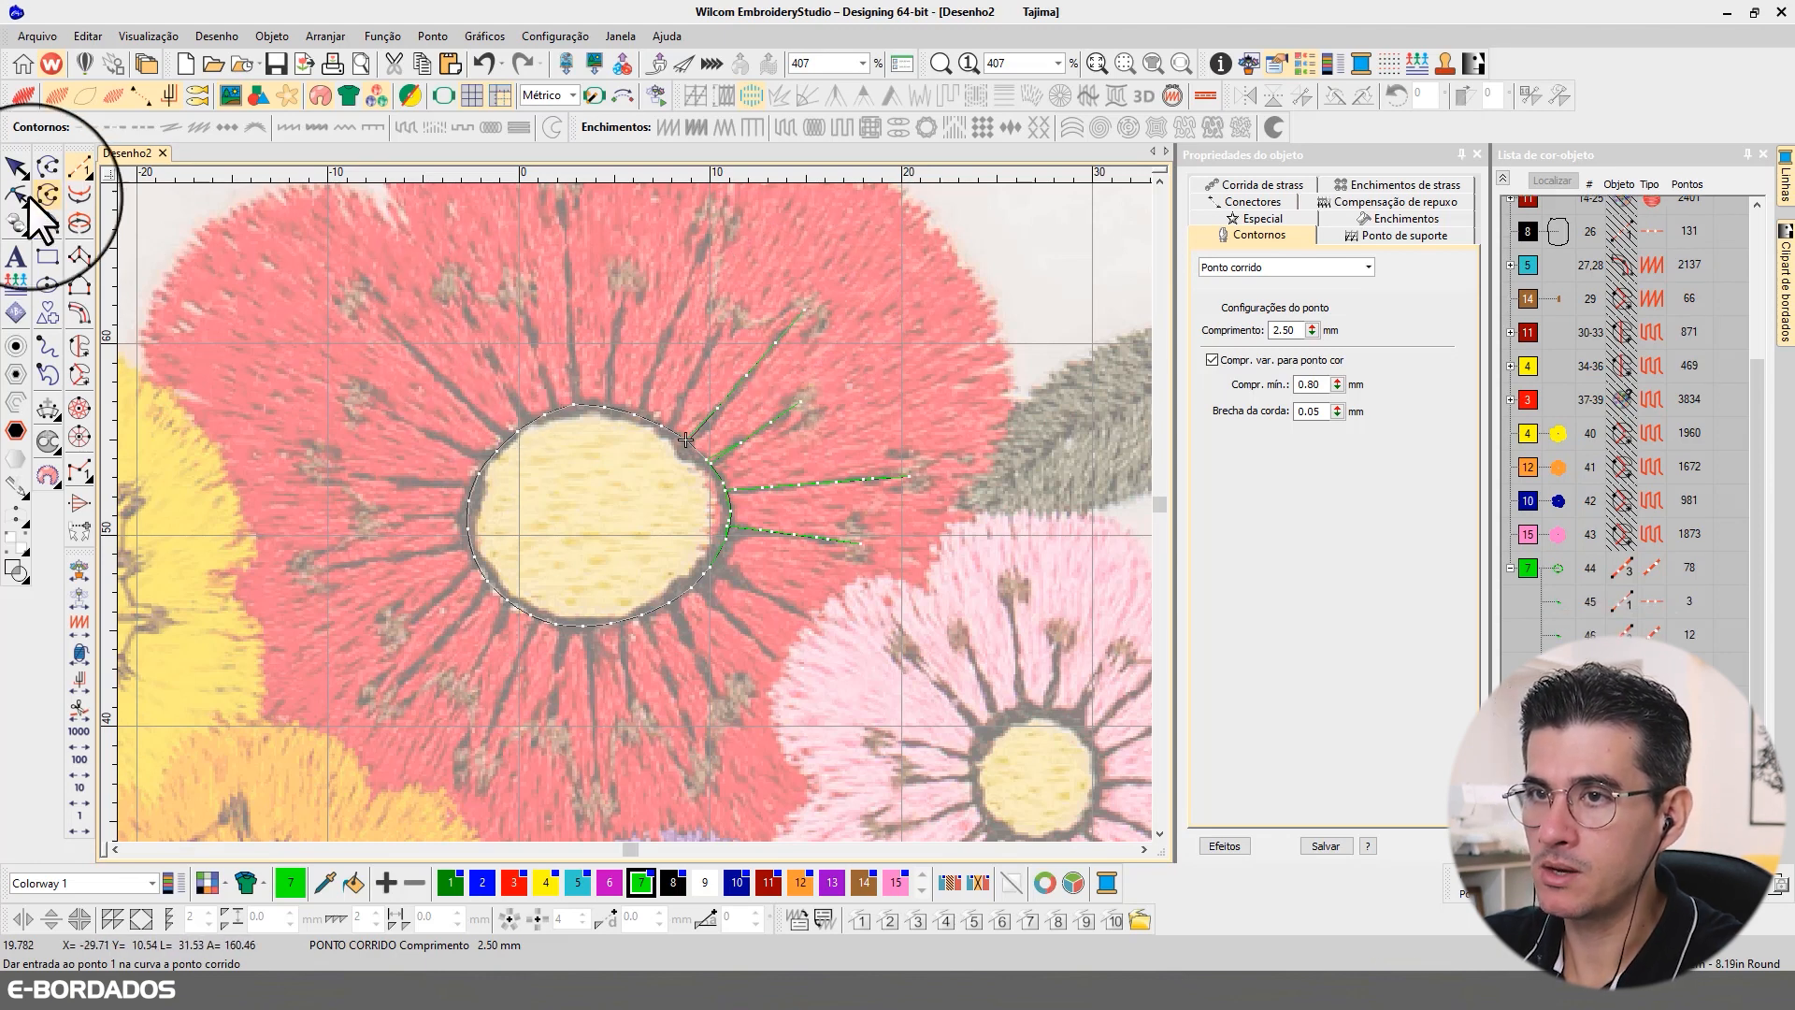
{"action": "left_click", "coordinate": [16, 167]}
{"action": "left_click", "coordinate": [1368, 267]}
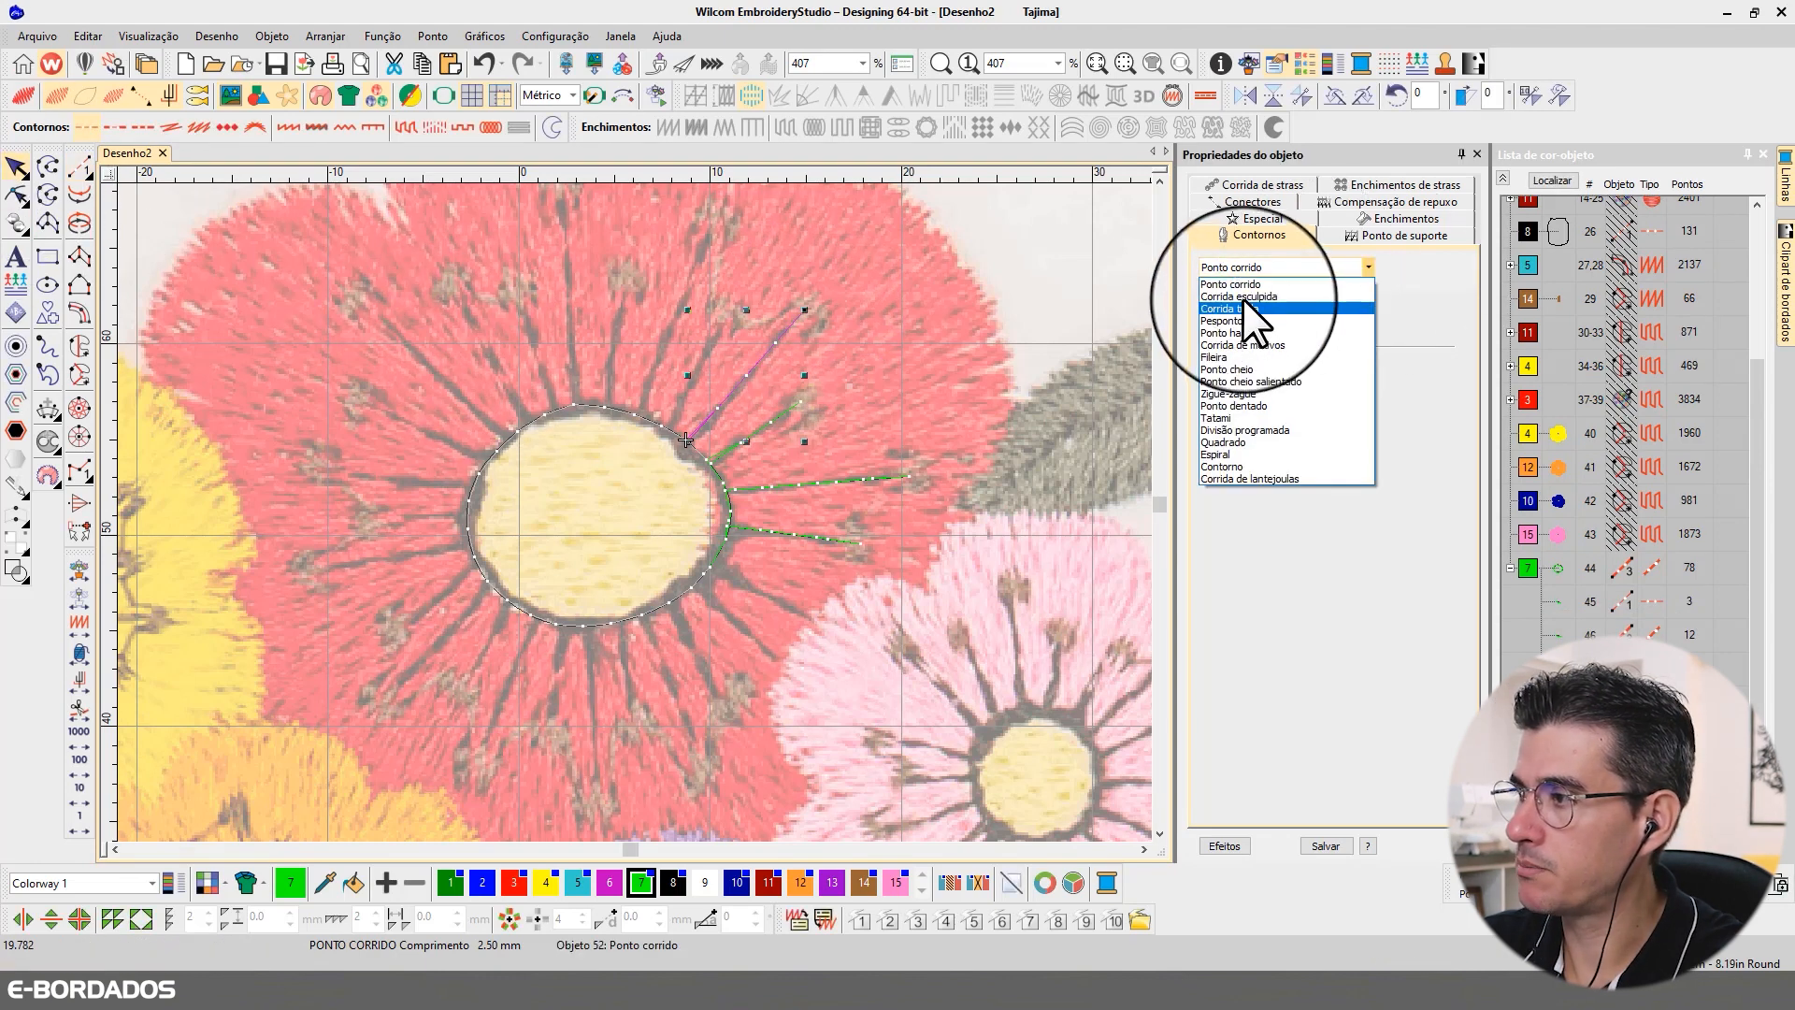
{"action": "left_click", "coordinate": [1244, 307]}
{"action": "left_click", "coordinate": [545, 474]}
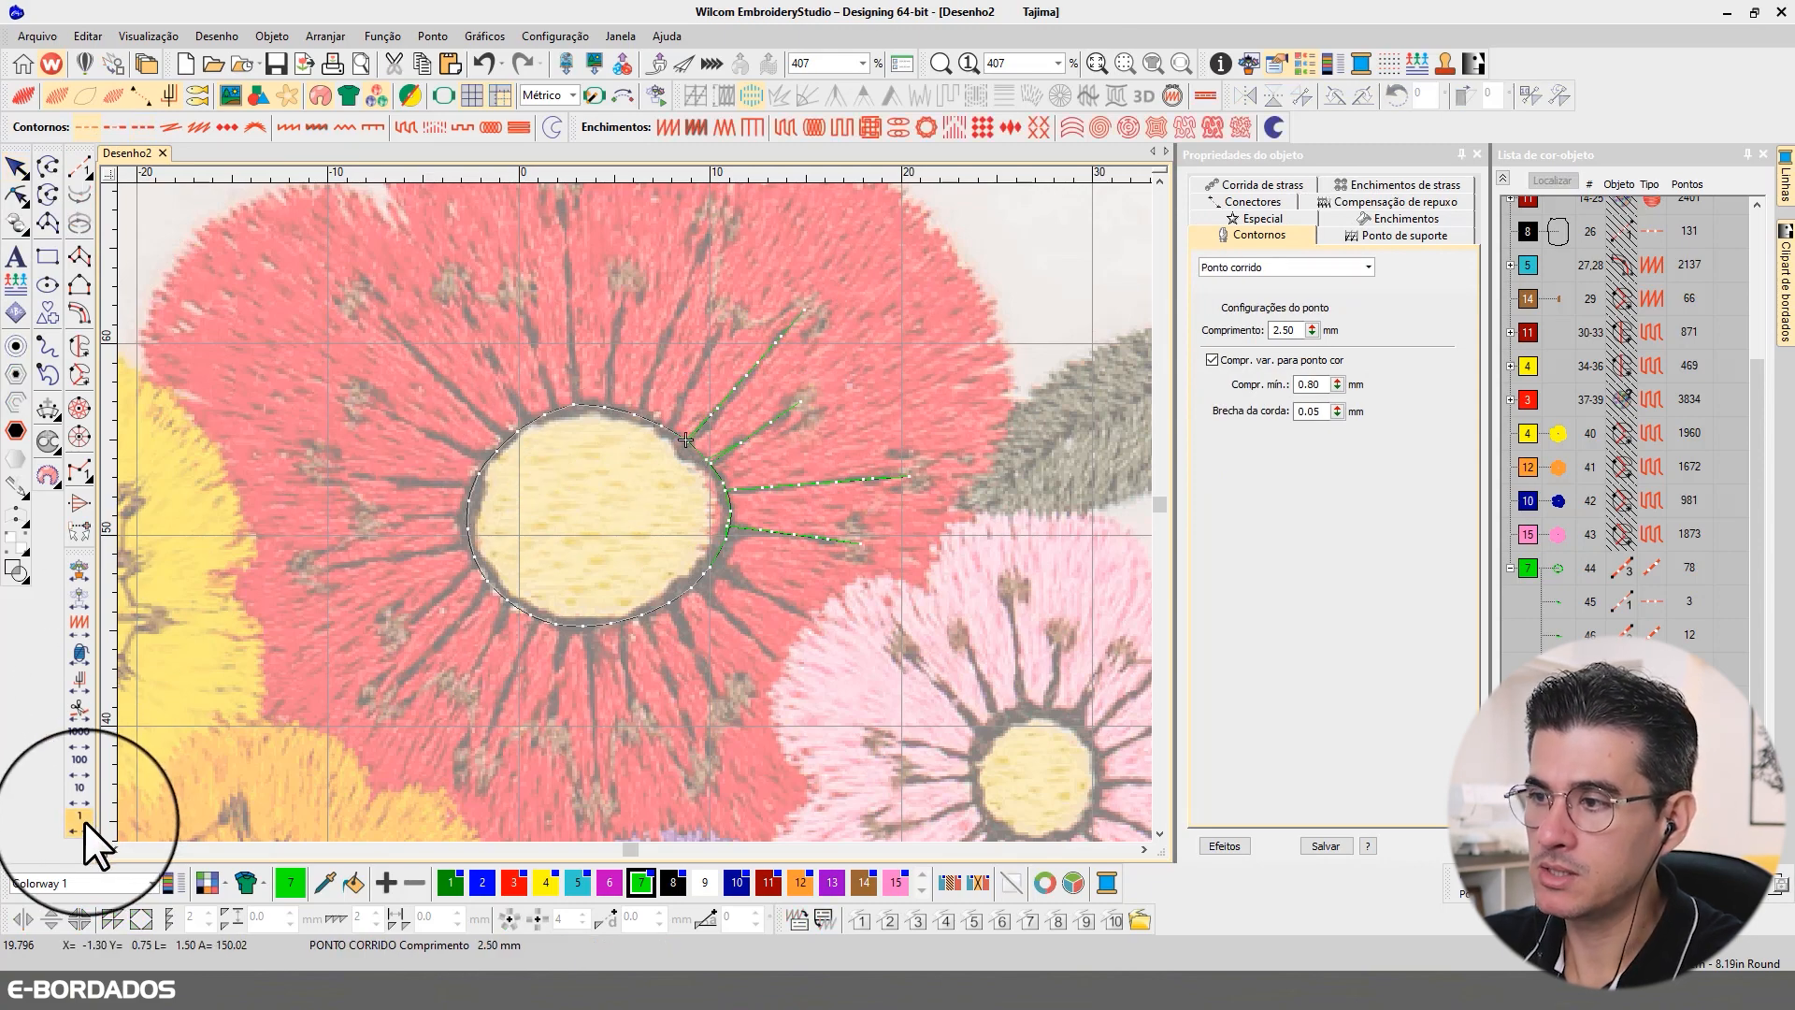
Step: Digitize a fifth run-stitch filament about 7 mm long from the centre outline's 1 o'clock edge to the steeper anther beside the fourth filament
{"action": "left_click", "coordinate": [78, 168]}
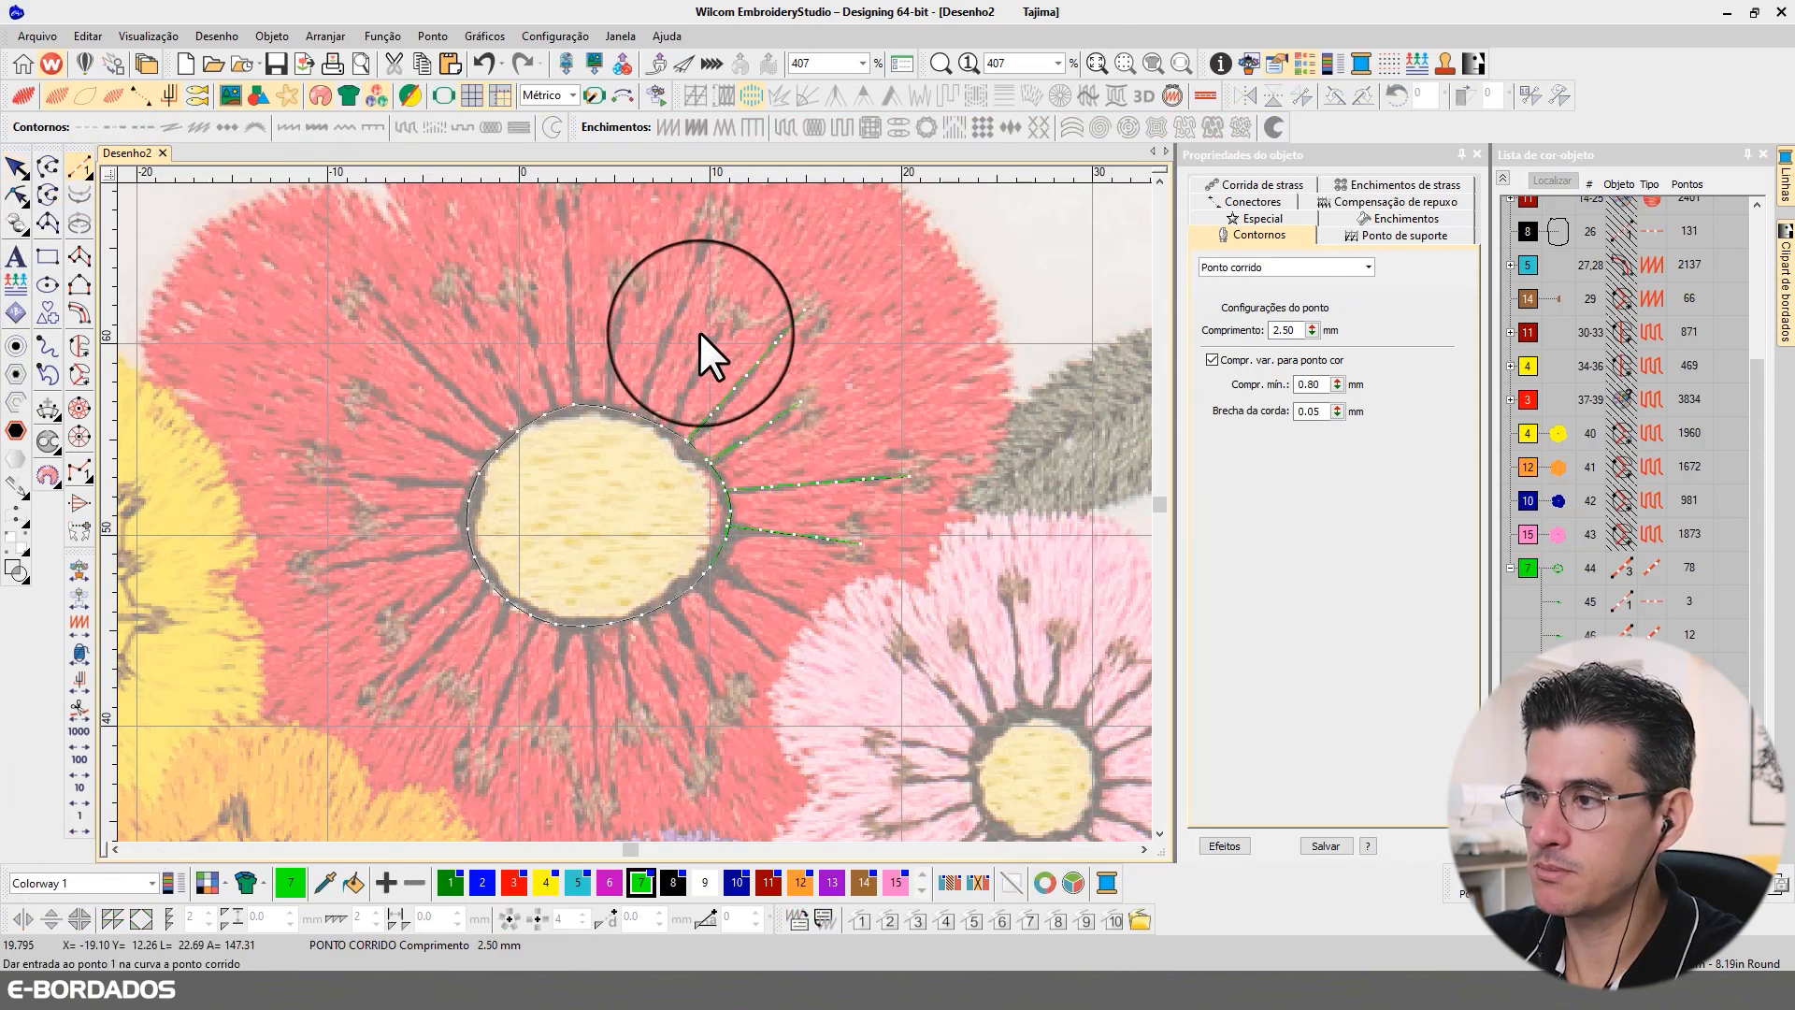
{"action": "left_click", "coordinate": [669, 429]}
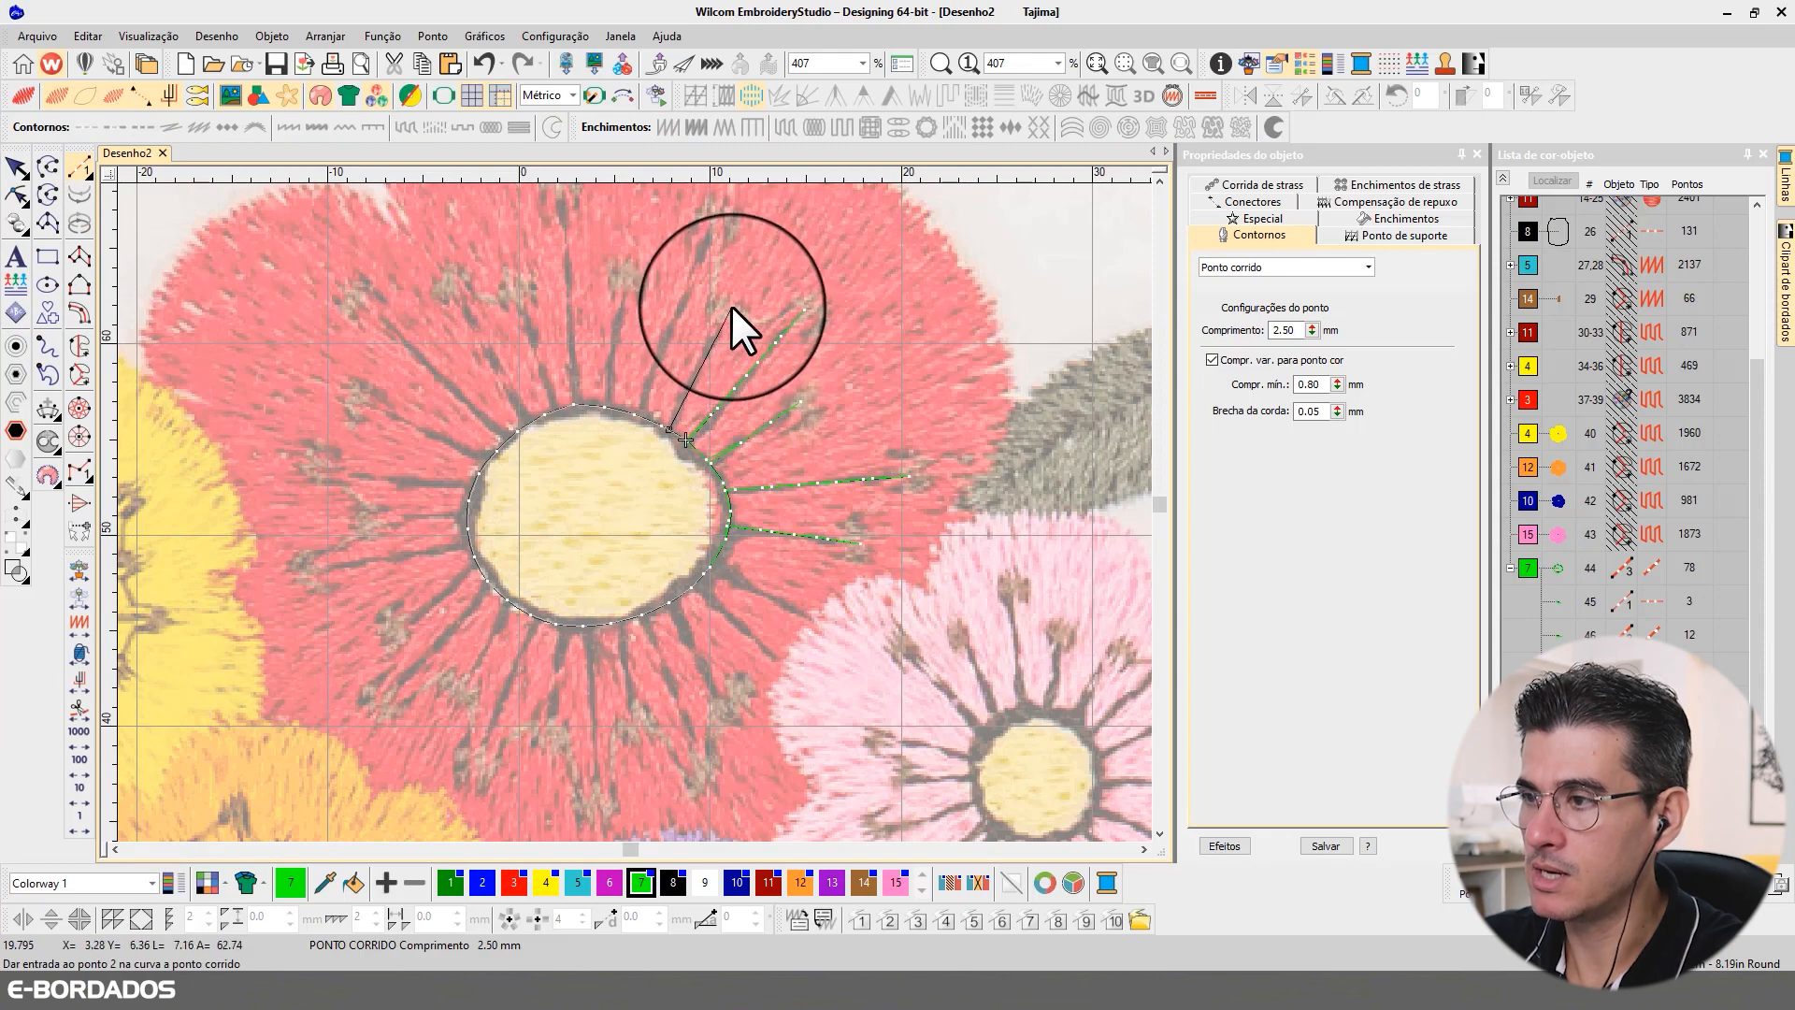
{"action": "key", "text": "Return"}
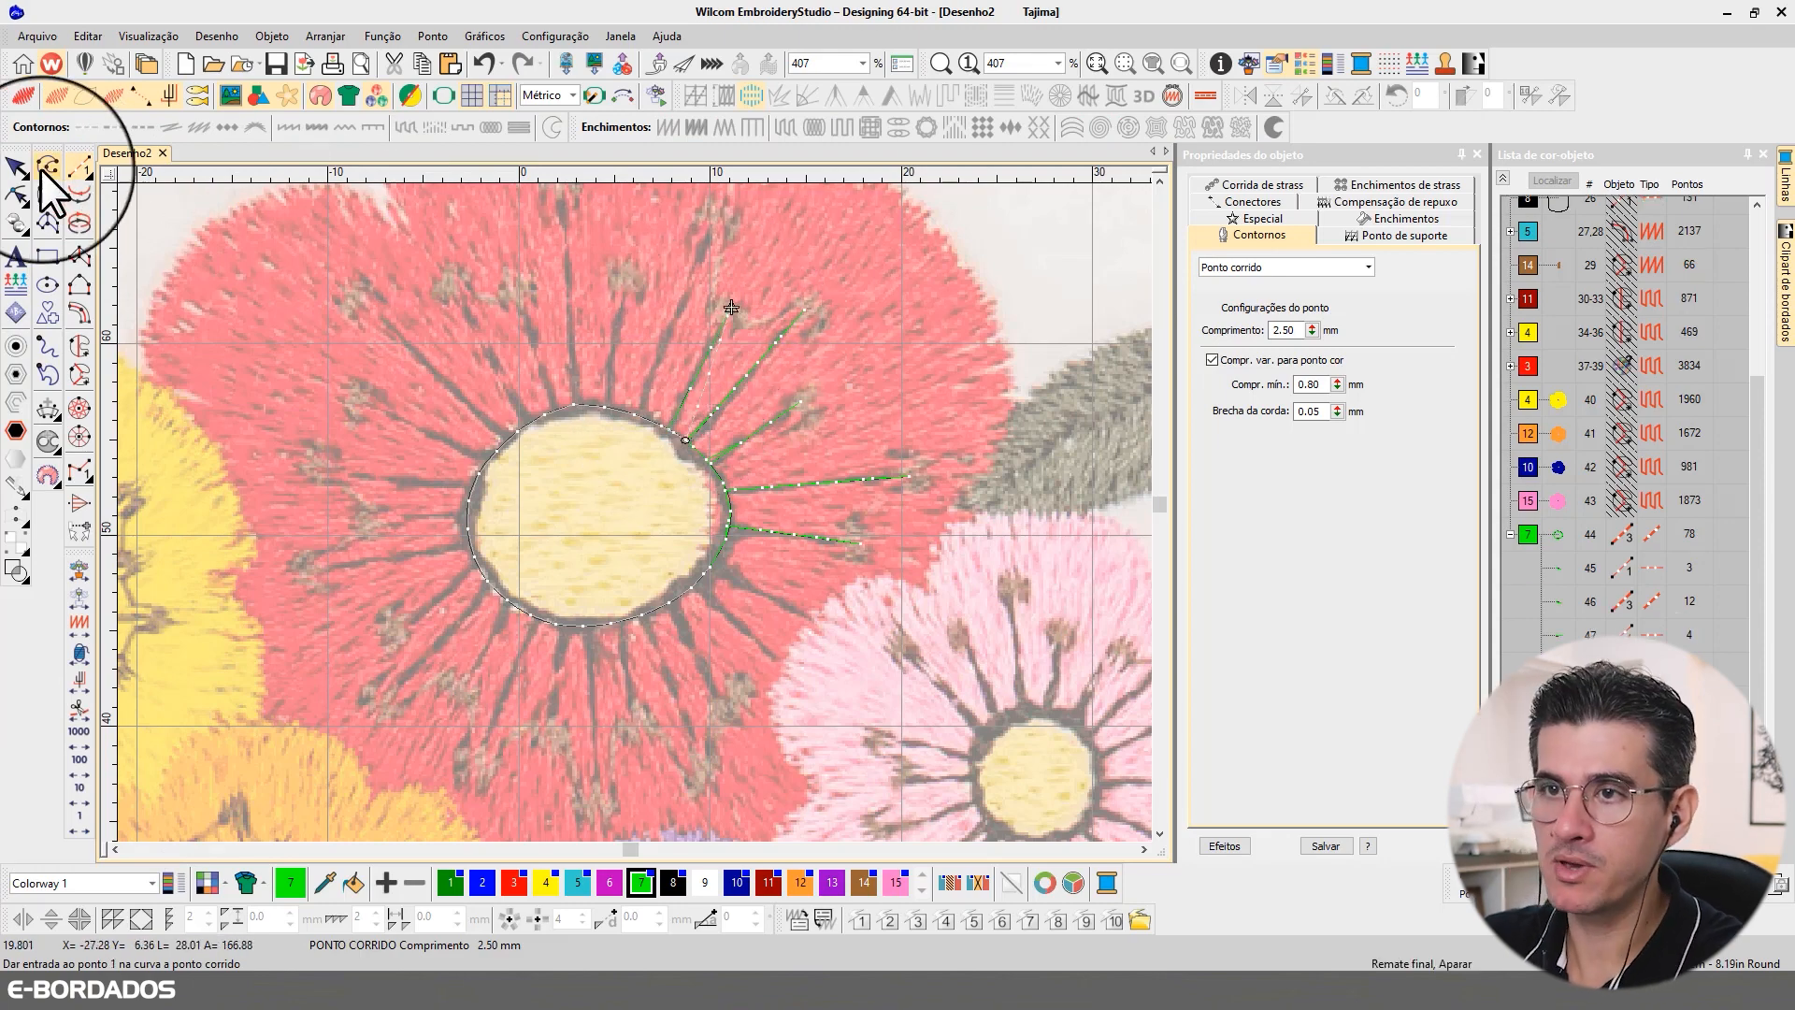
Step: Backtrack the fifth filament to the red flower's centre outline and travel to the next outline stitch
{"action": "key", "text": "Escape"}
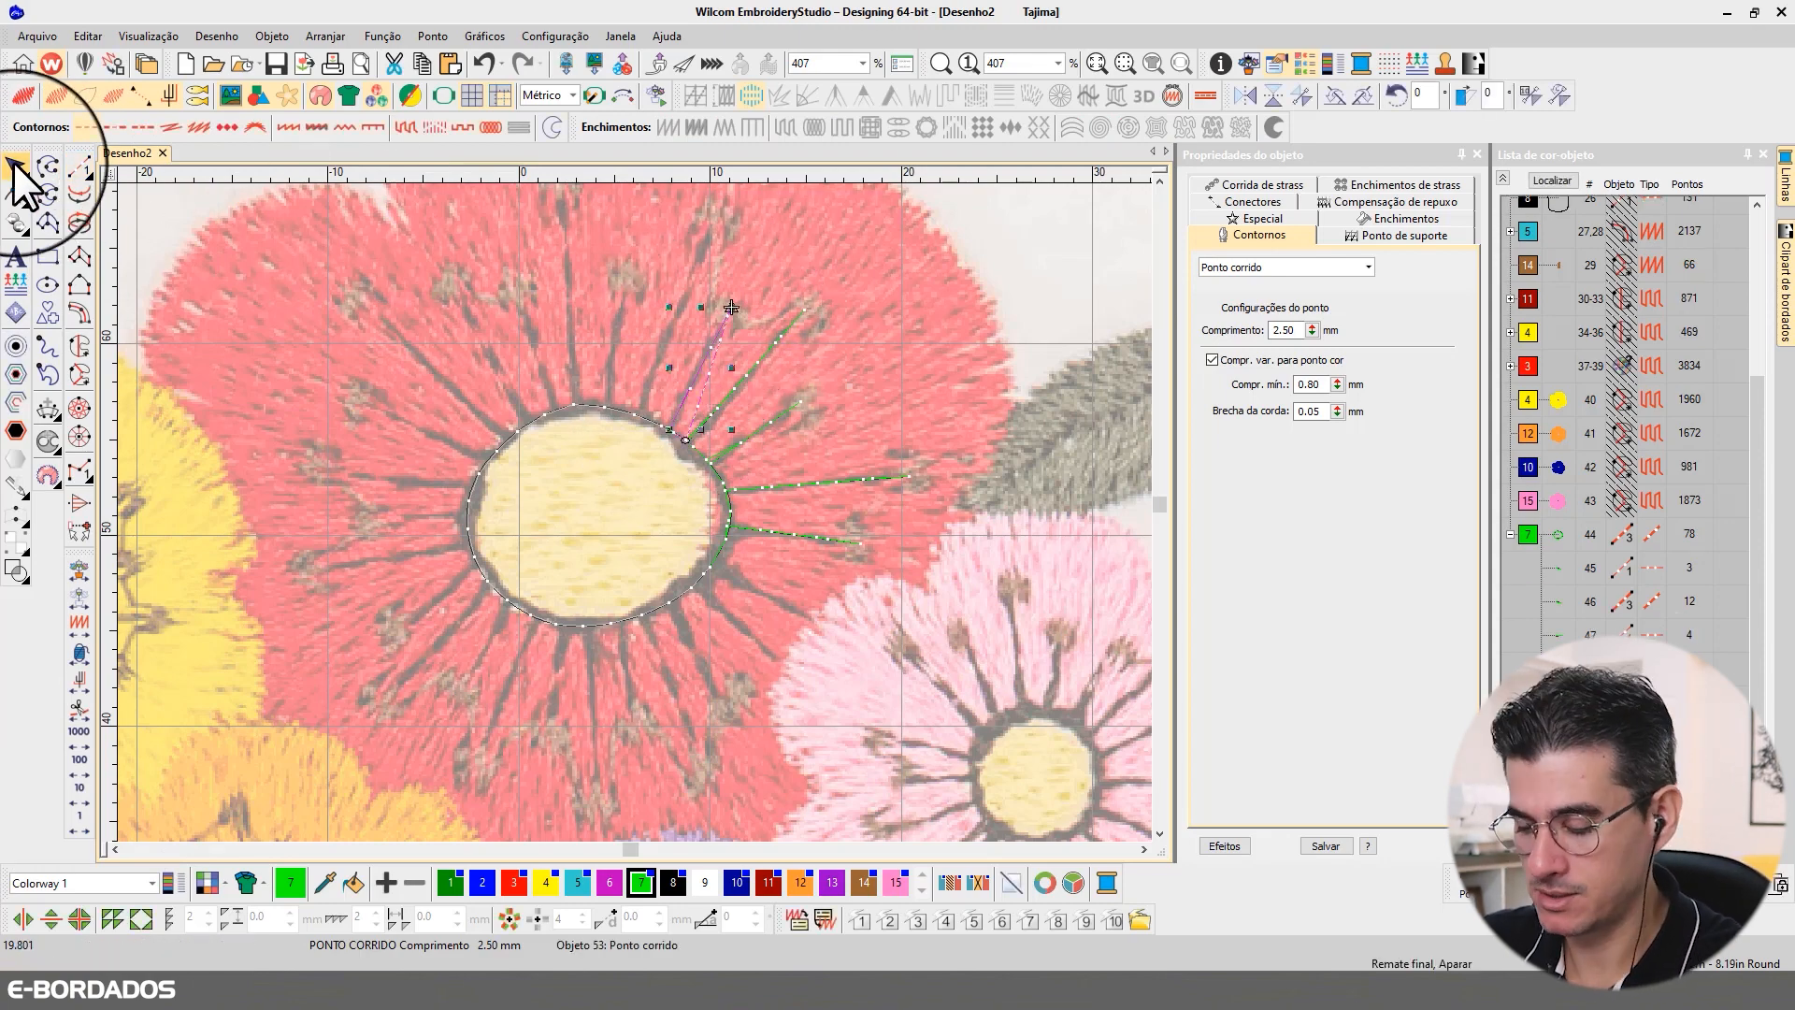
{"action": "left_click", "coordinate": [73, 464]}
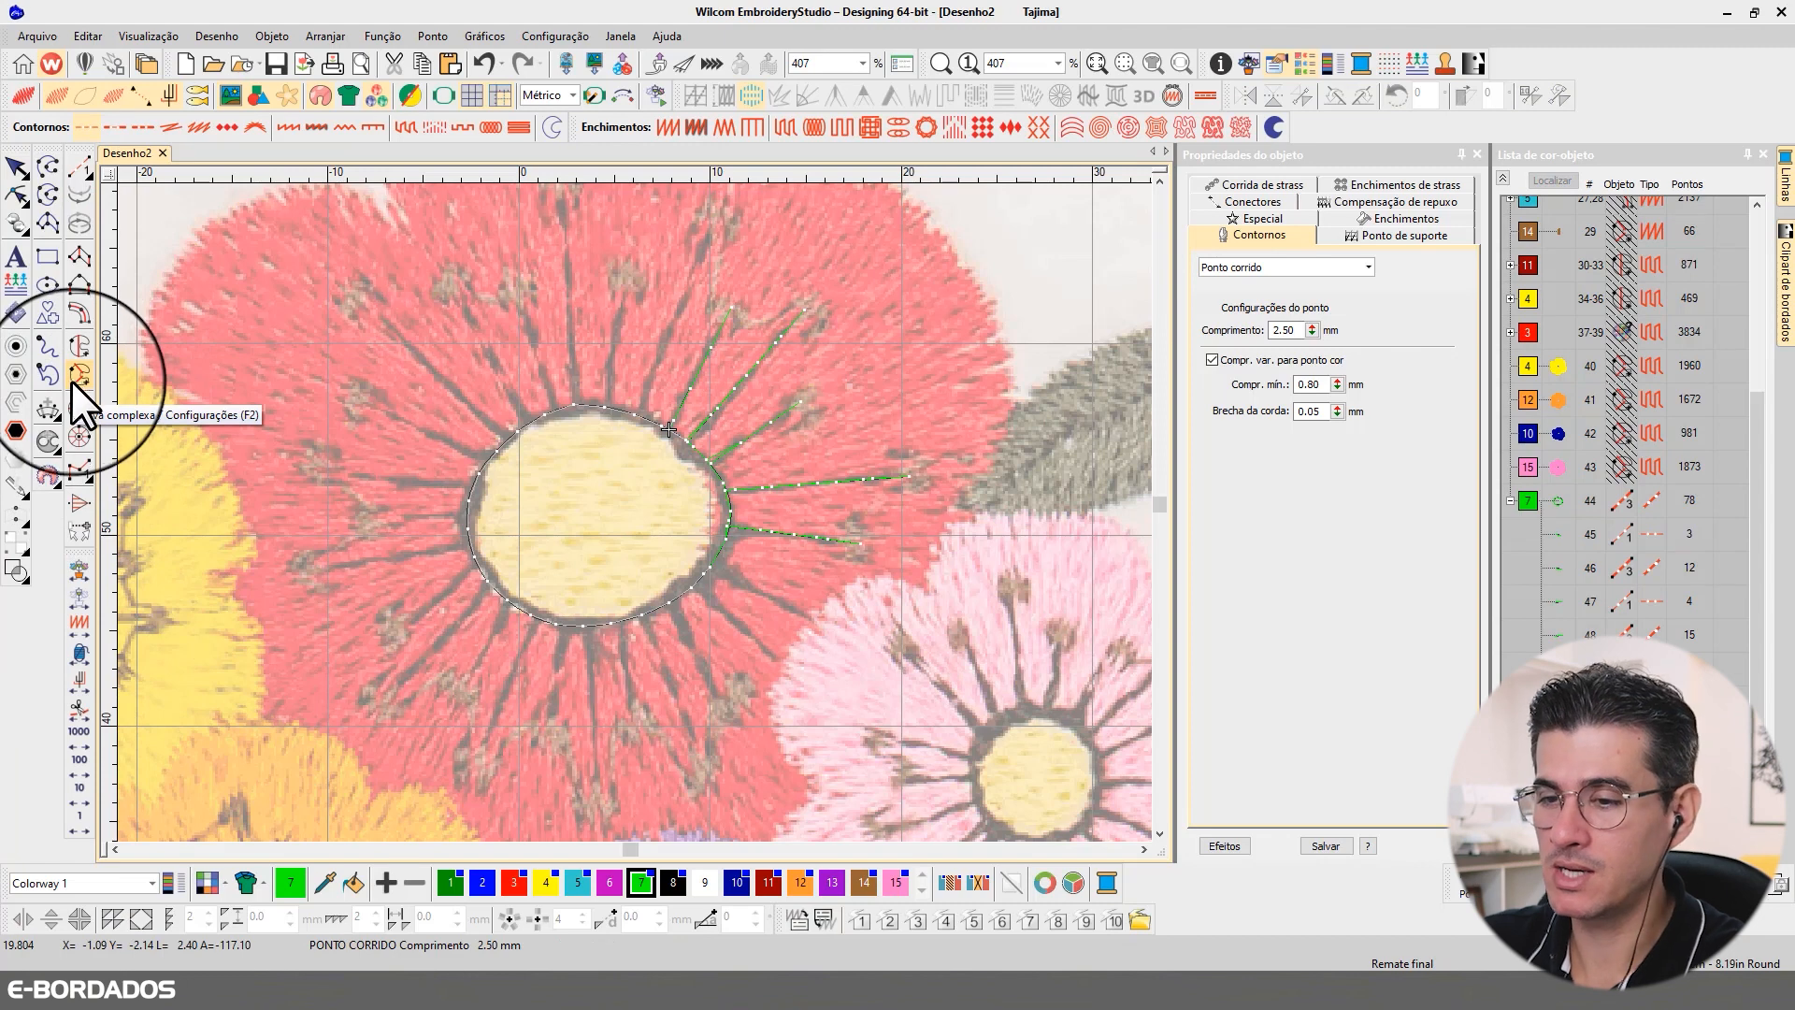
{"action": "left_click", "coordinate": [86, 822]}
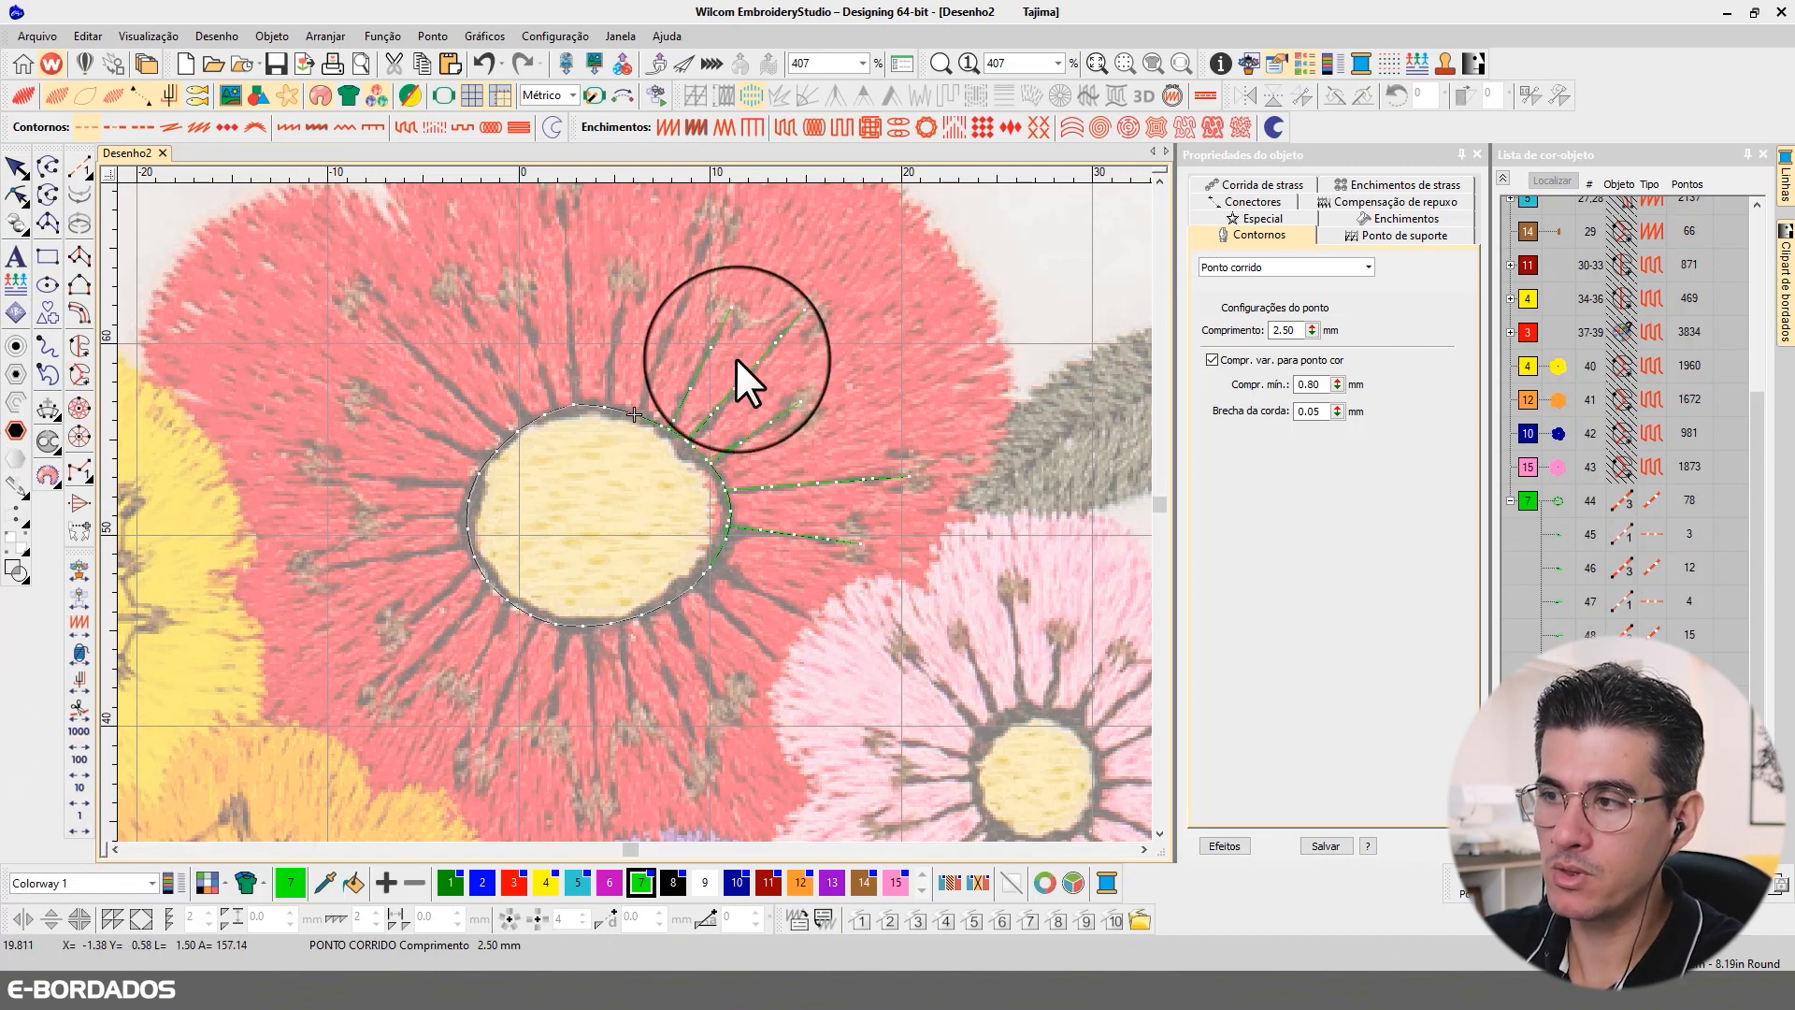
Step: Digitize a sixth run-stitch filament about 11 mm long from the centre outline to the far anther above the fifth one, and backtrack it
{"action": "left_click", "coordinate": [79, 168]}
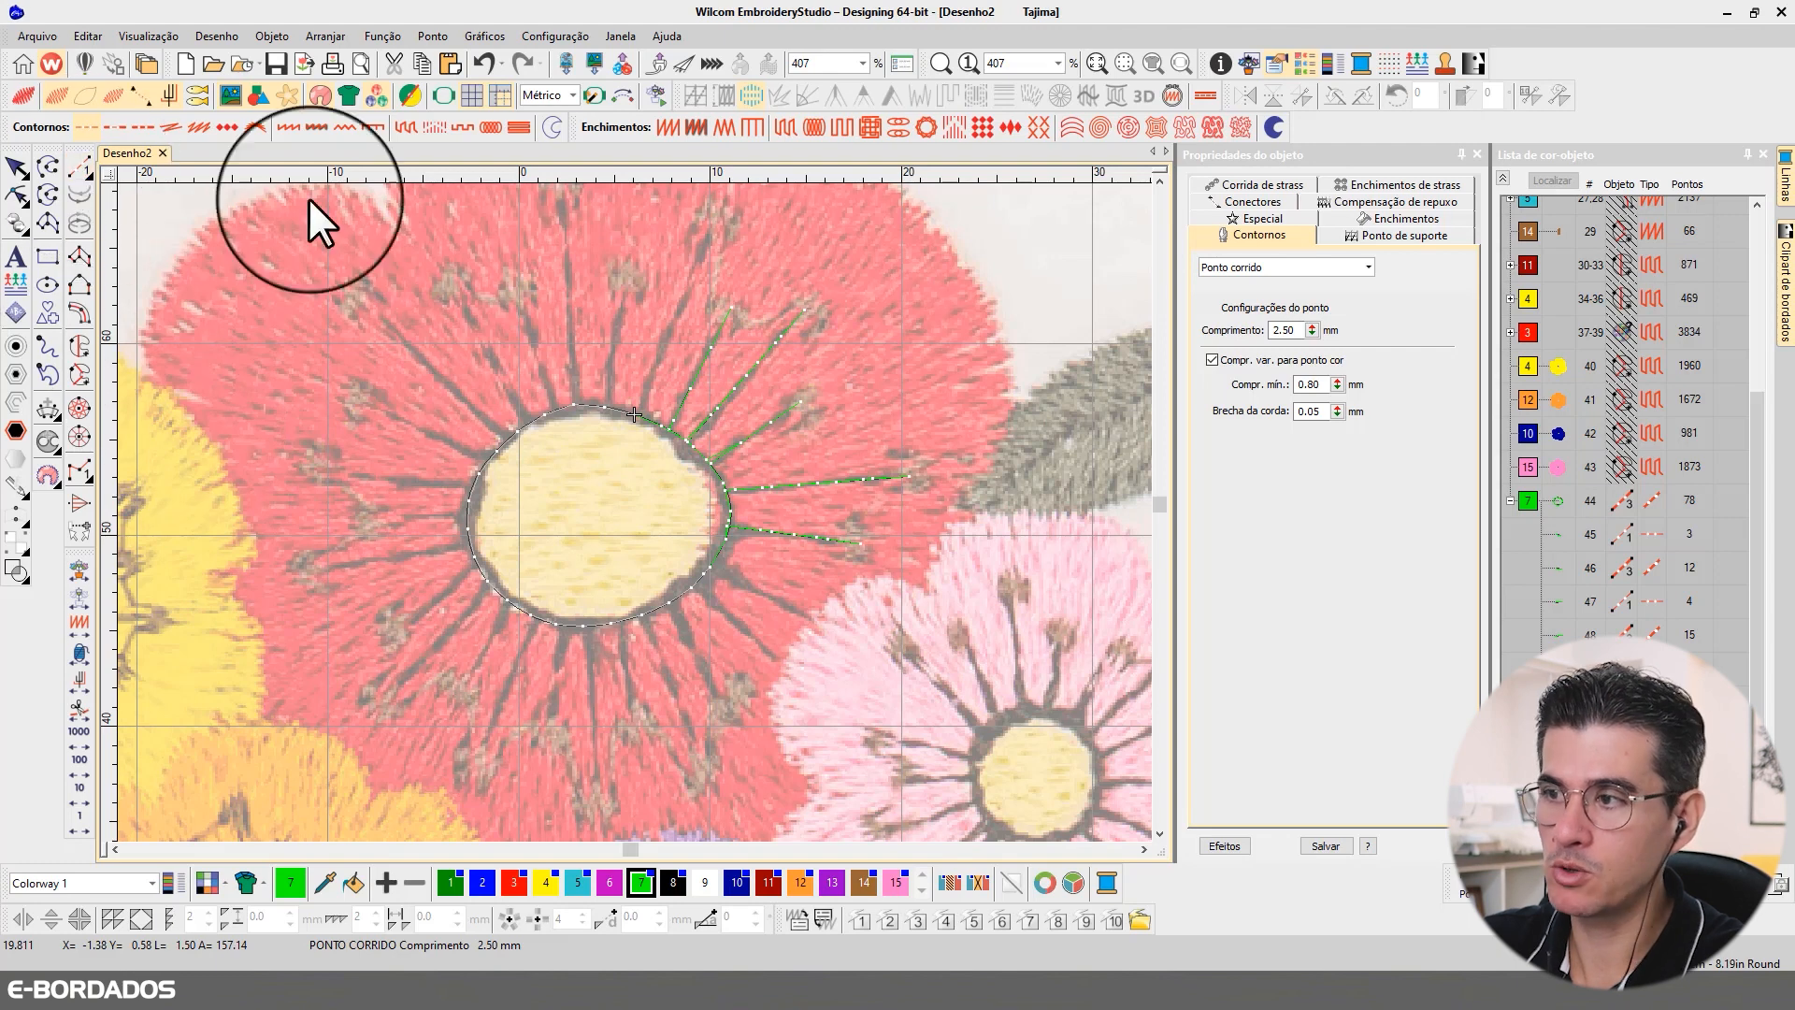
{"action": "left_click", "coordinate": [637, 412]}
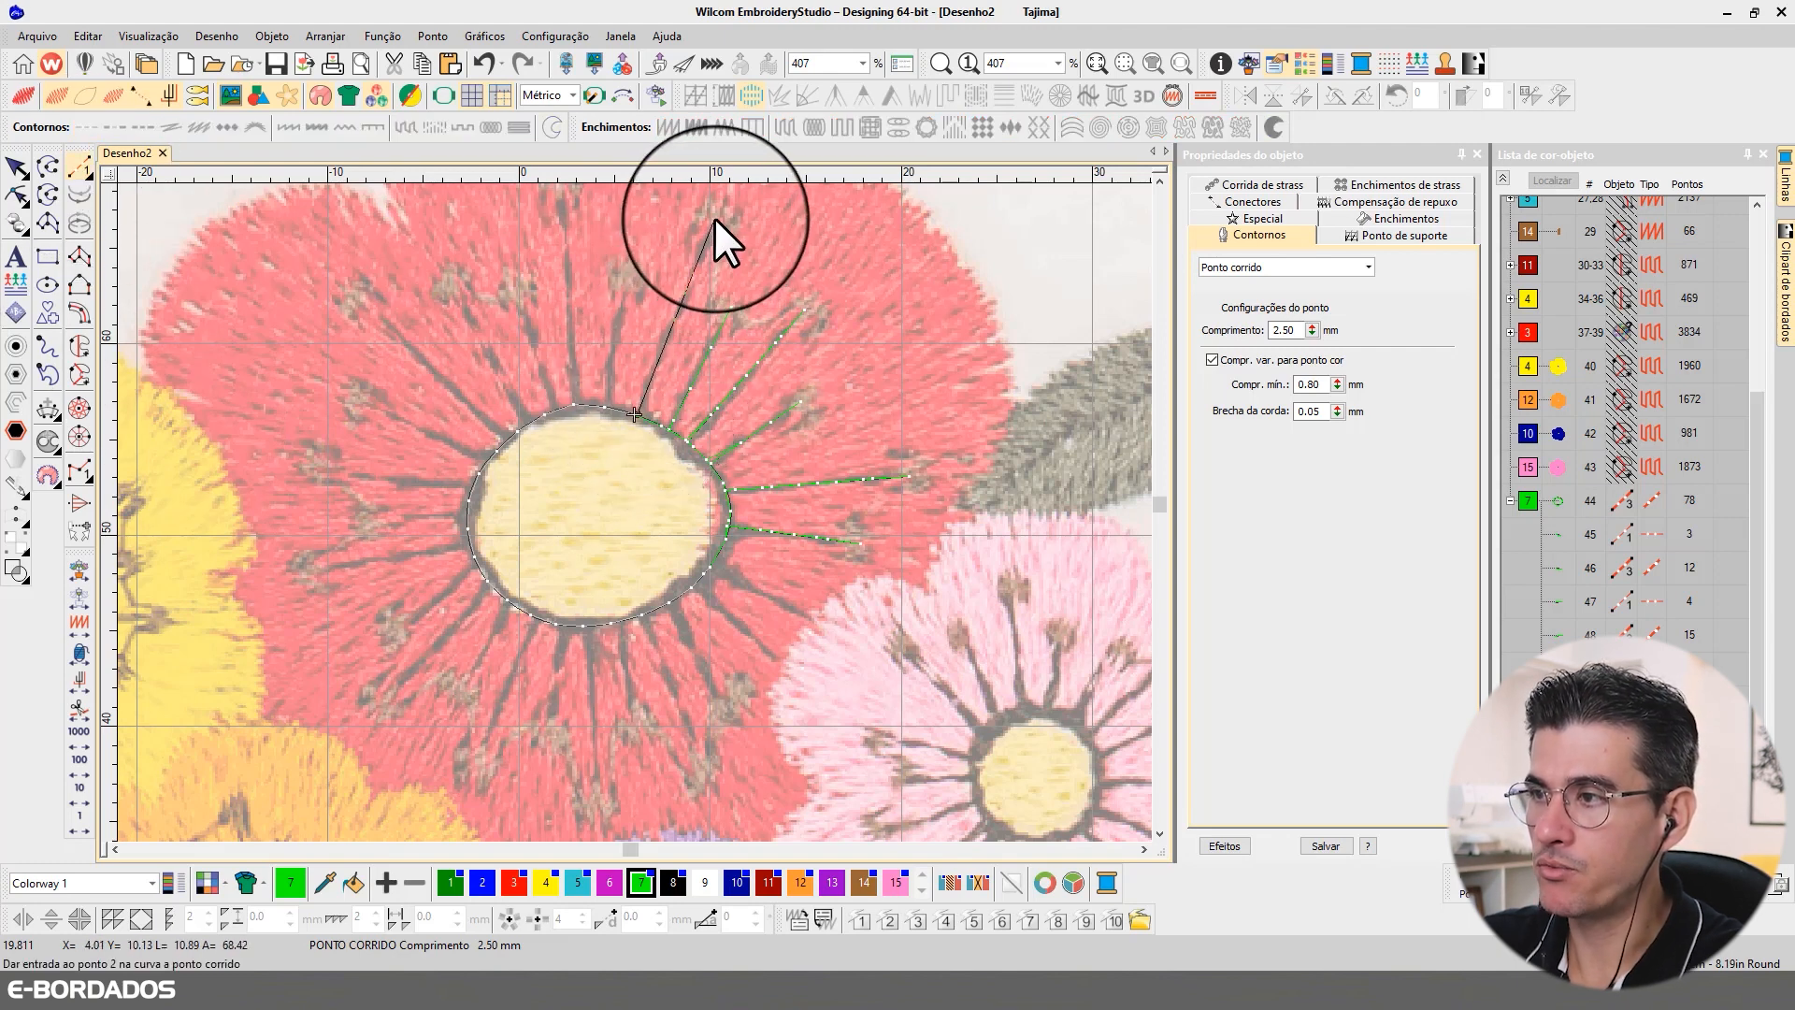
{"action": "left_click", "coordinate": [714, 216]}
{"action": "key", "text": "Return"}
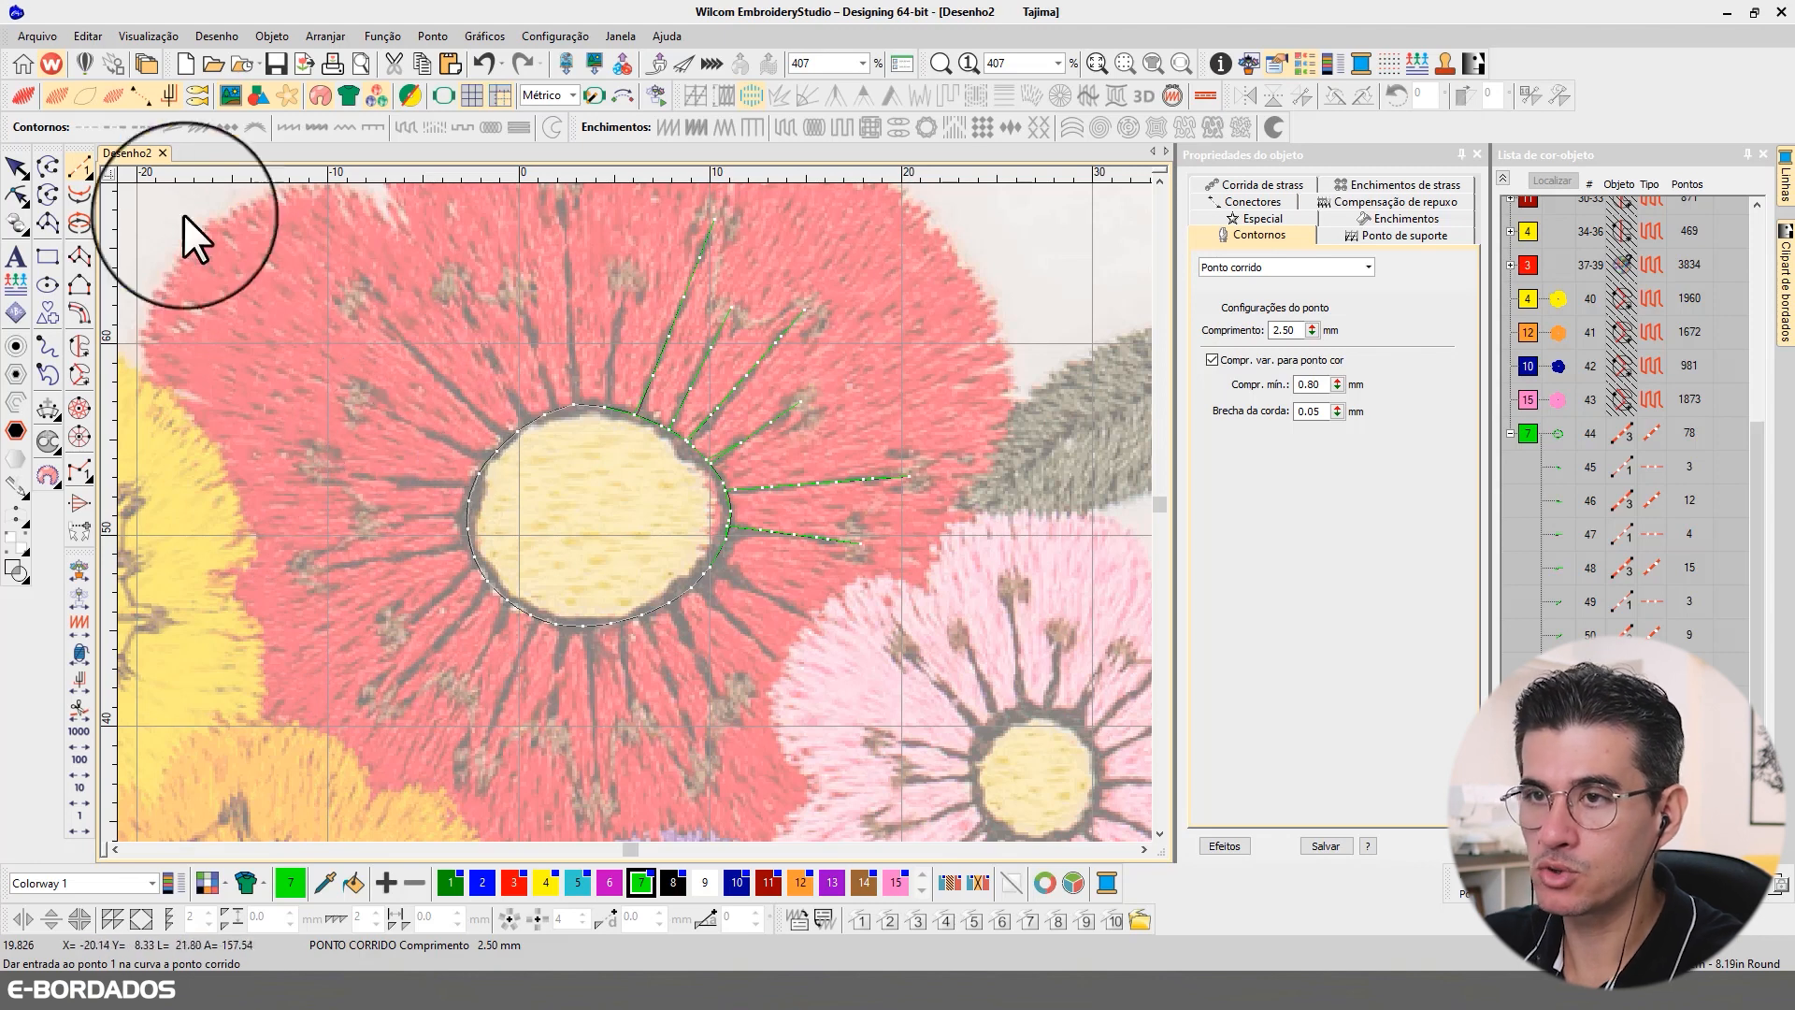
Step: Digitize a seventh, shorter run-stitch filament from the outline's 12 o'clock edge to the anther above it, and backtrack it
{"action": "left_click", "coordinate": [604, 404]}
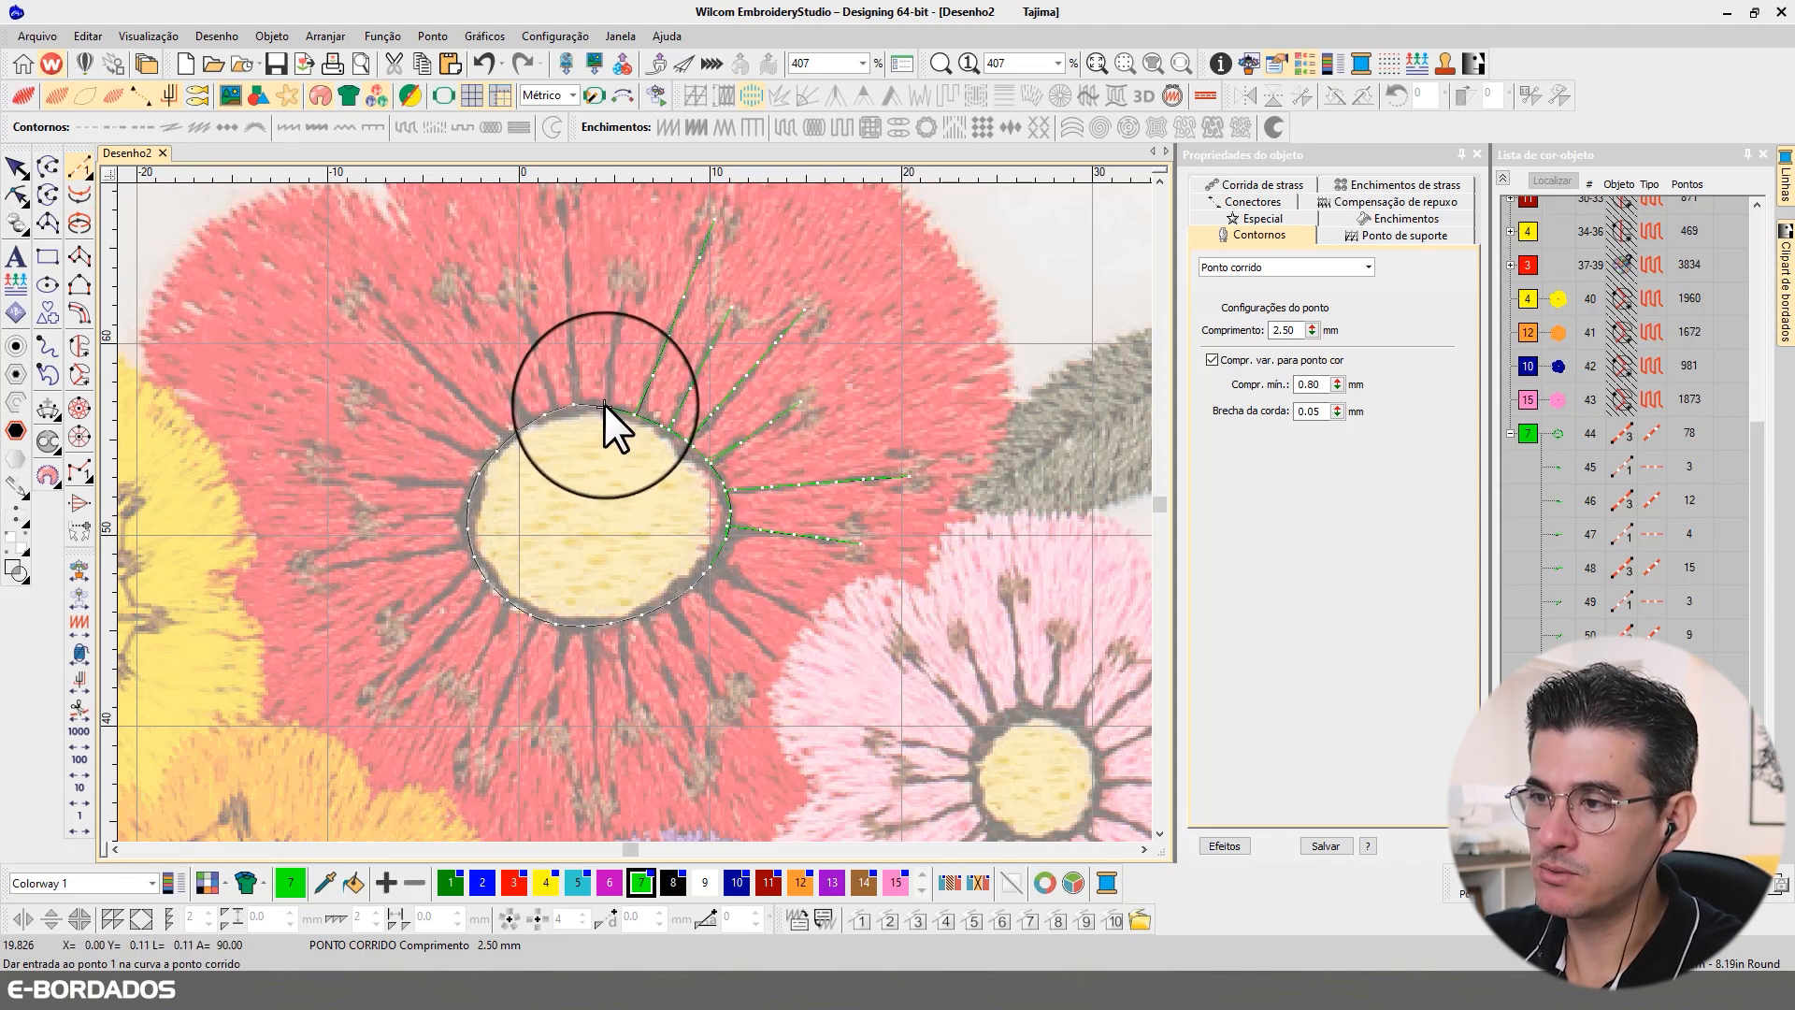
{"action": "left_click", "coordinate": [625, 275]}
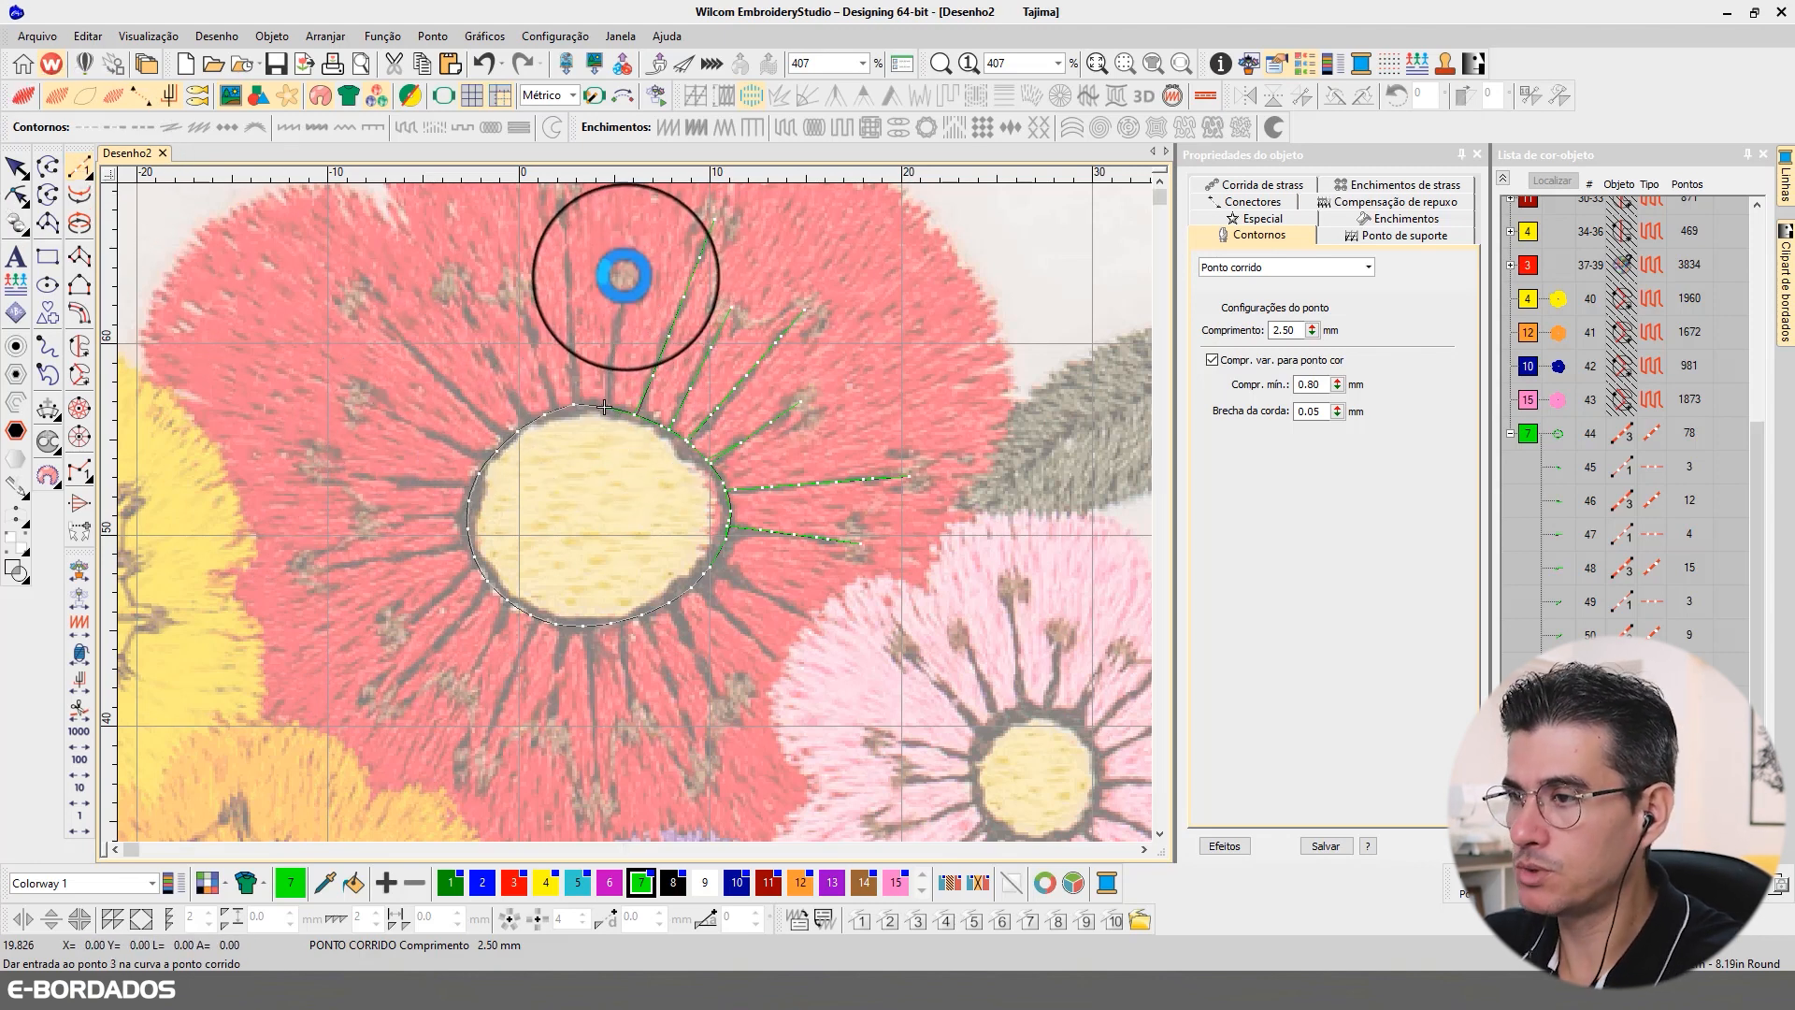
{"action": "key", "text": "Return"}
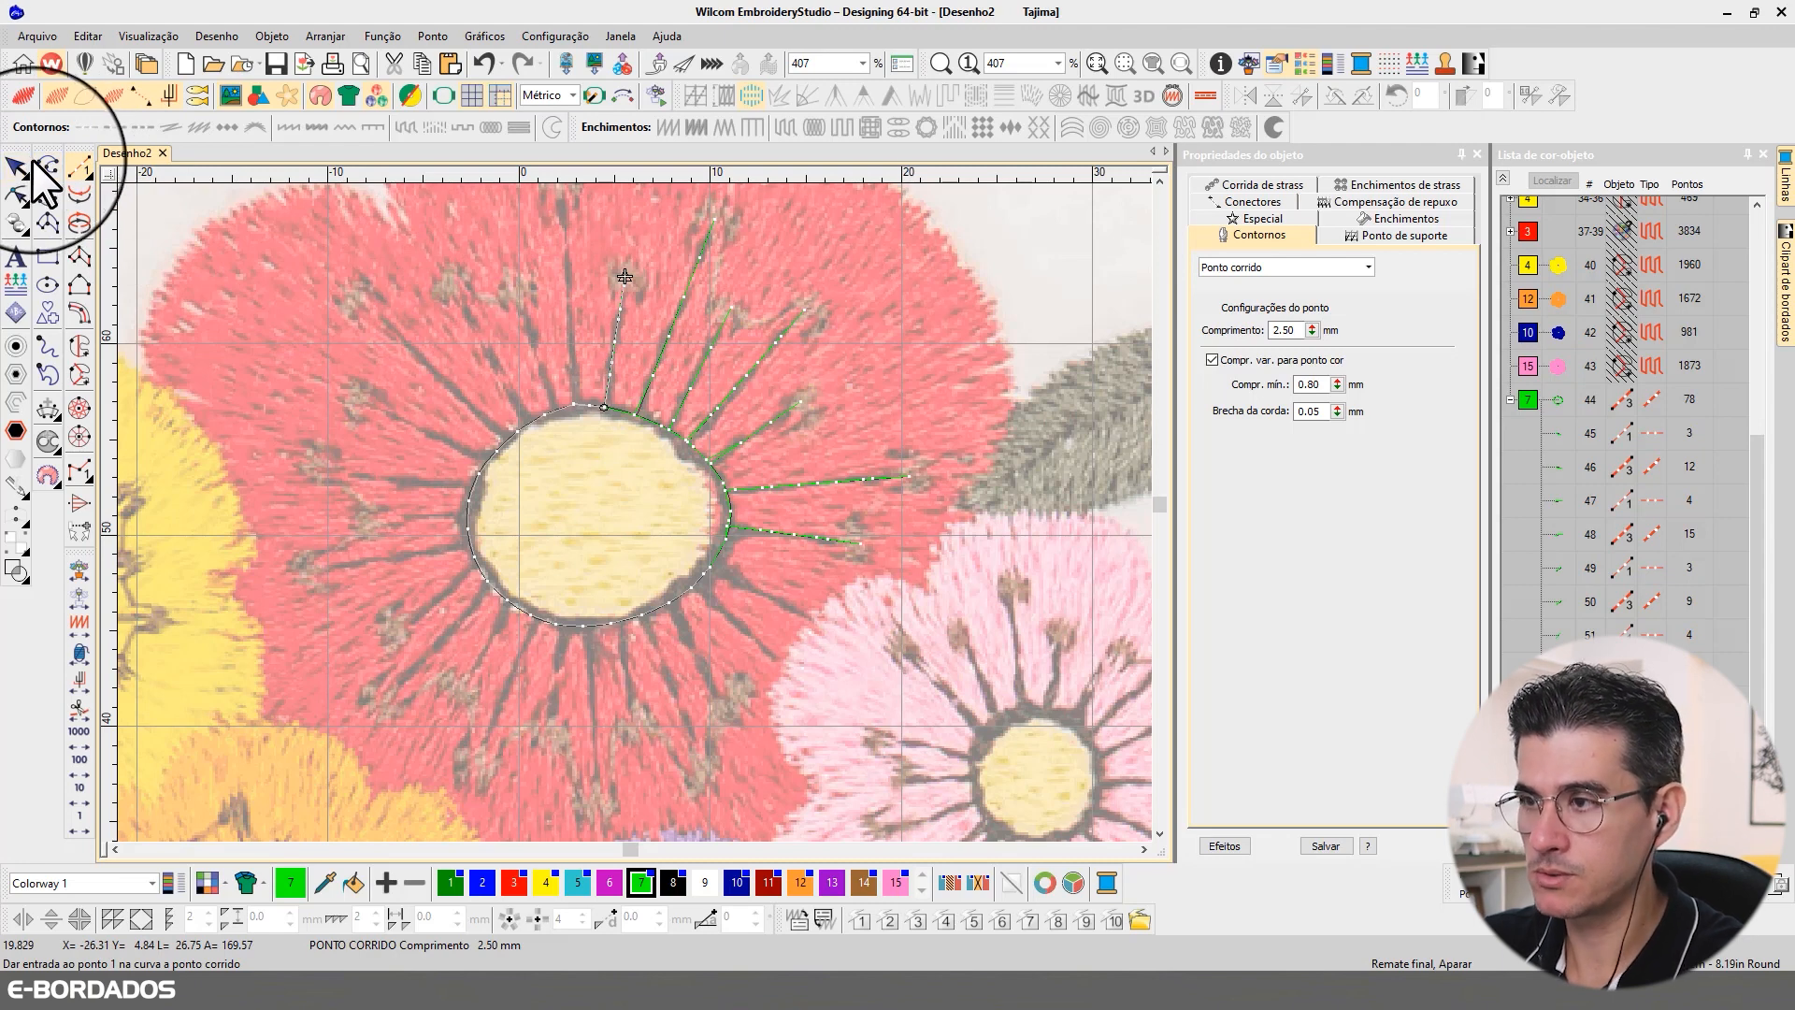
Step: Travel to the next outline stitch, then digitize and backtrack an eighth filament about 11 mm long to the anther in the top petal
{"action": "left_click", "coordinate": [81, 823]}
{"action": "right_click", "coordinate": [80, 823]}
{"action": "right_click", "coordinate": [80, 823]}
{"action": "right_click", "coordinate": [80, 823]}
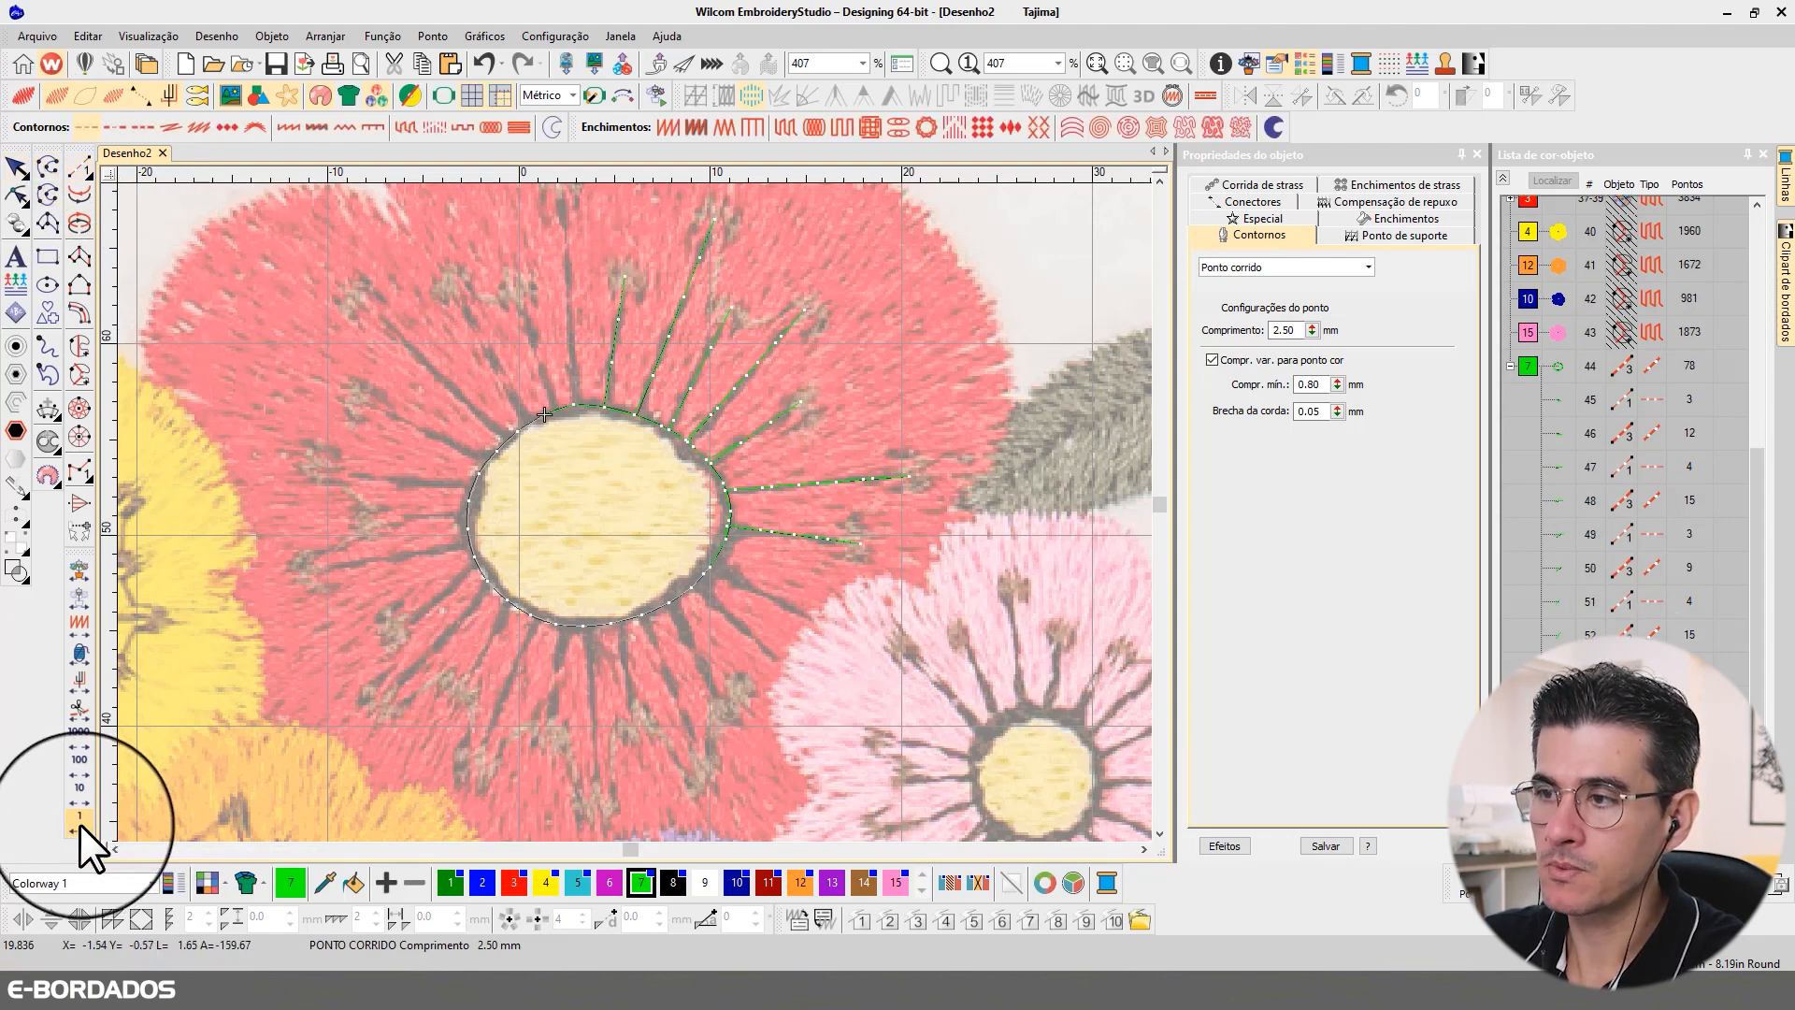
{"action": "left_click", "coordinate": [80, 823]}
{"action": "left_click", "coordinate": [78, 168]}
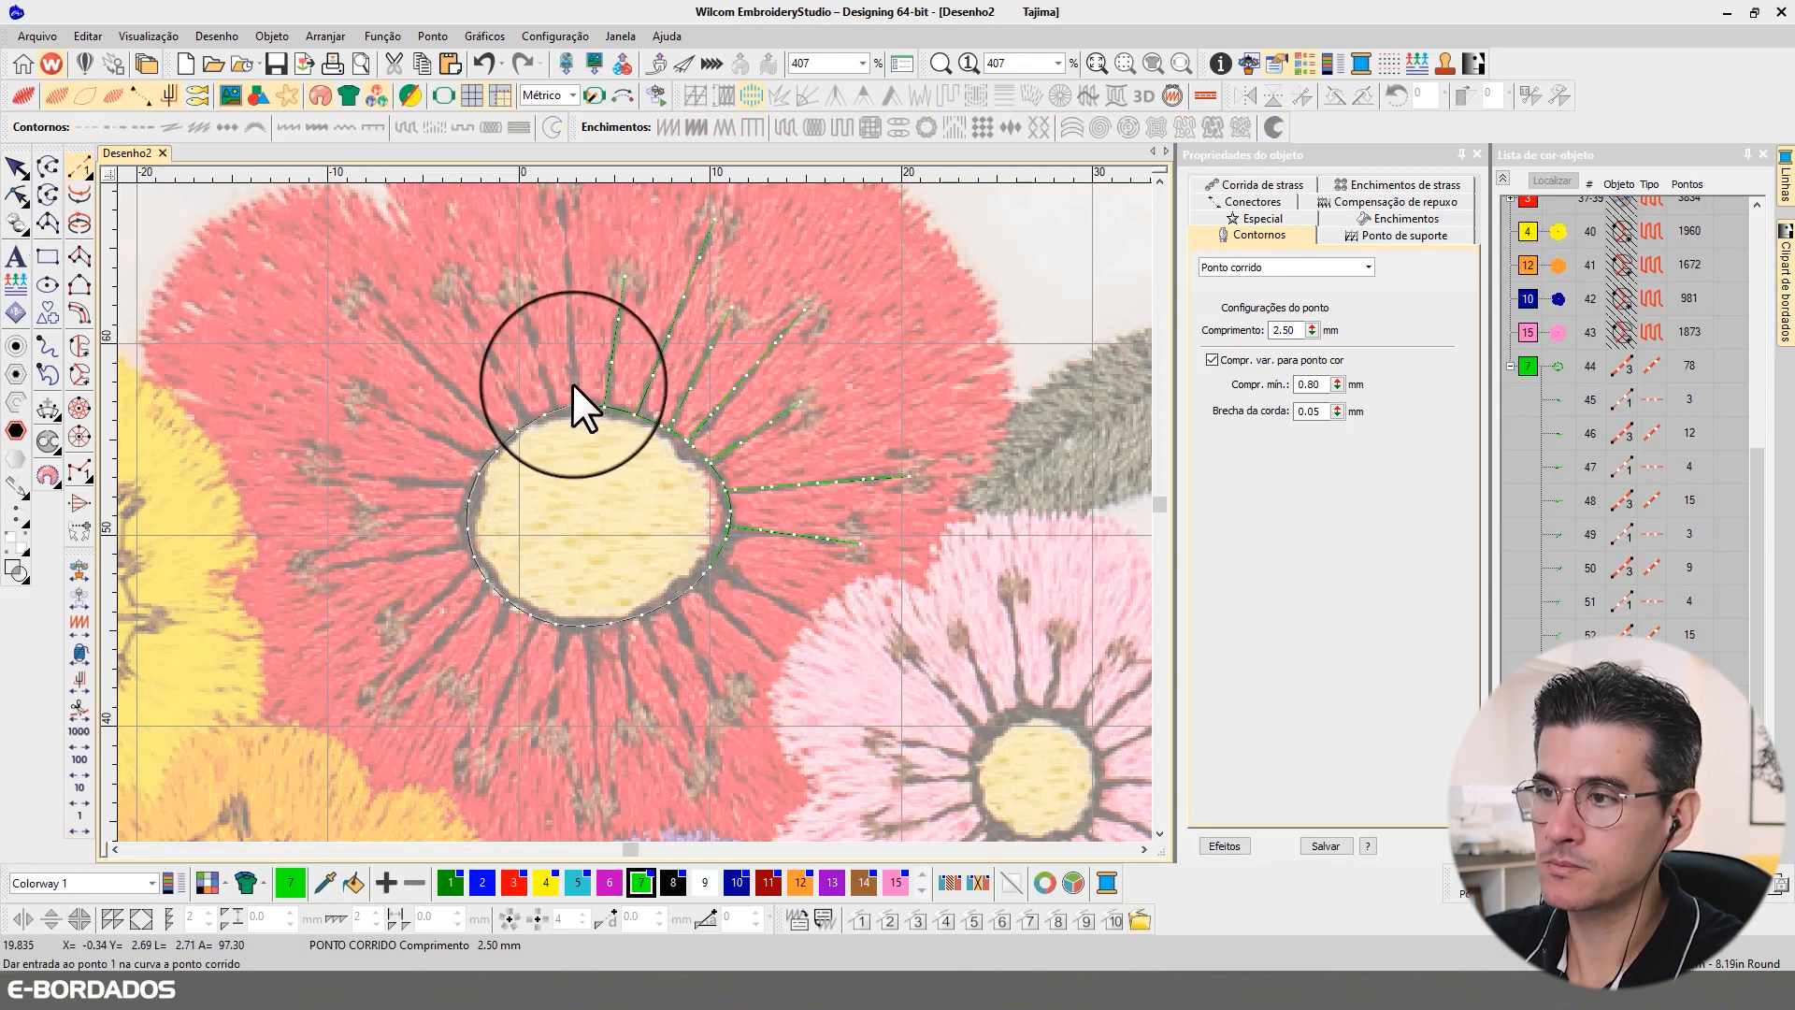
{"action": "left_click", "coordinate": [575, 400]}
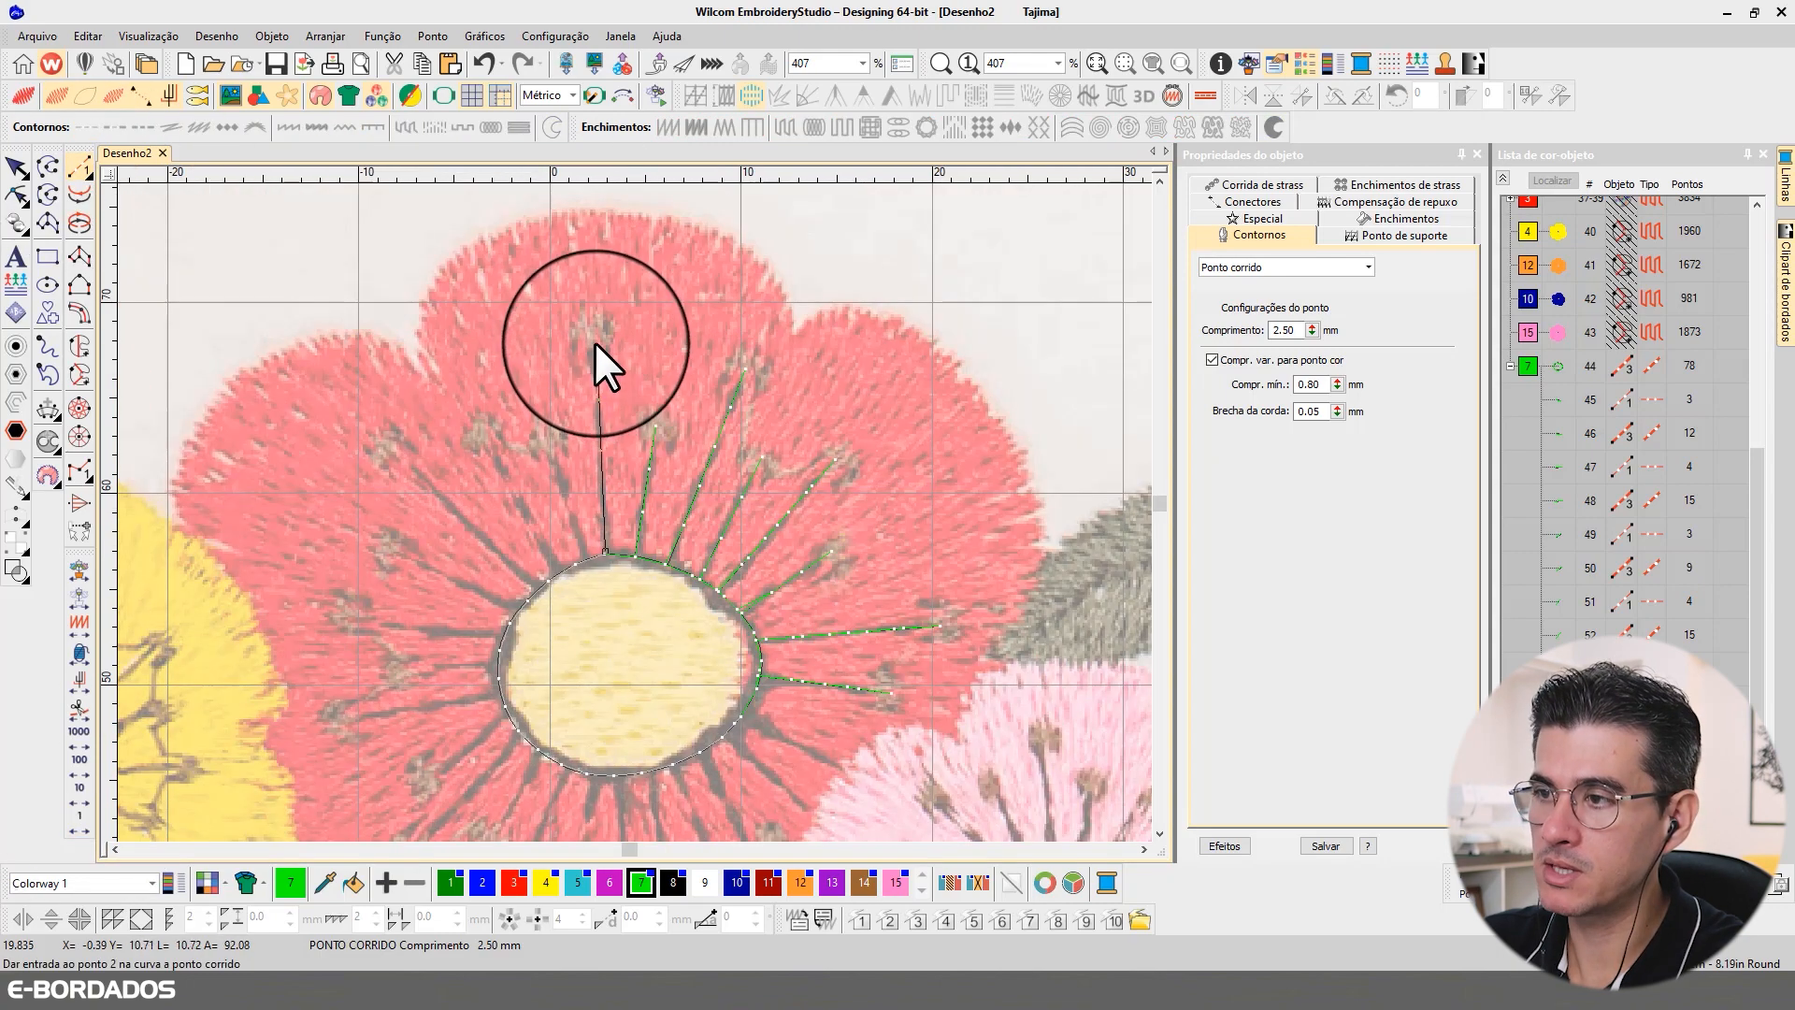
{"action": "left_click", "coordinate": [591, 337]}
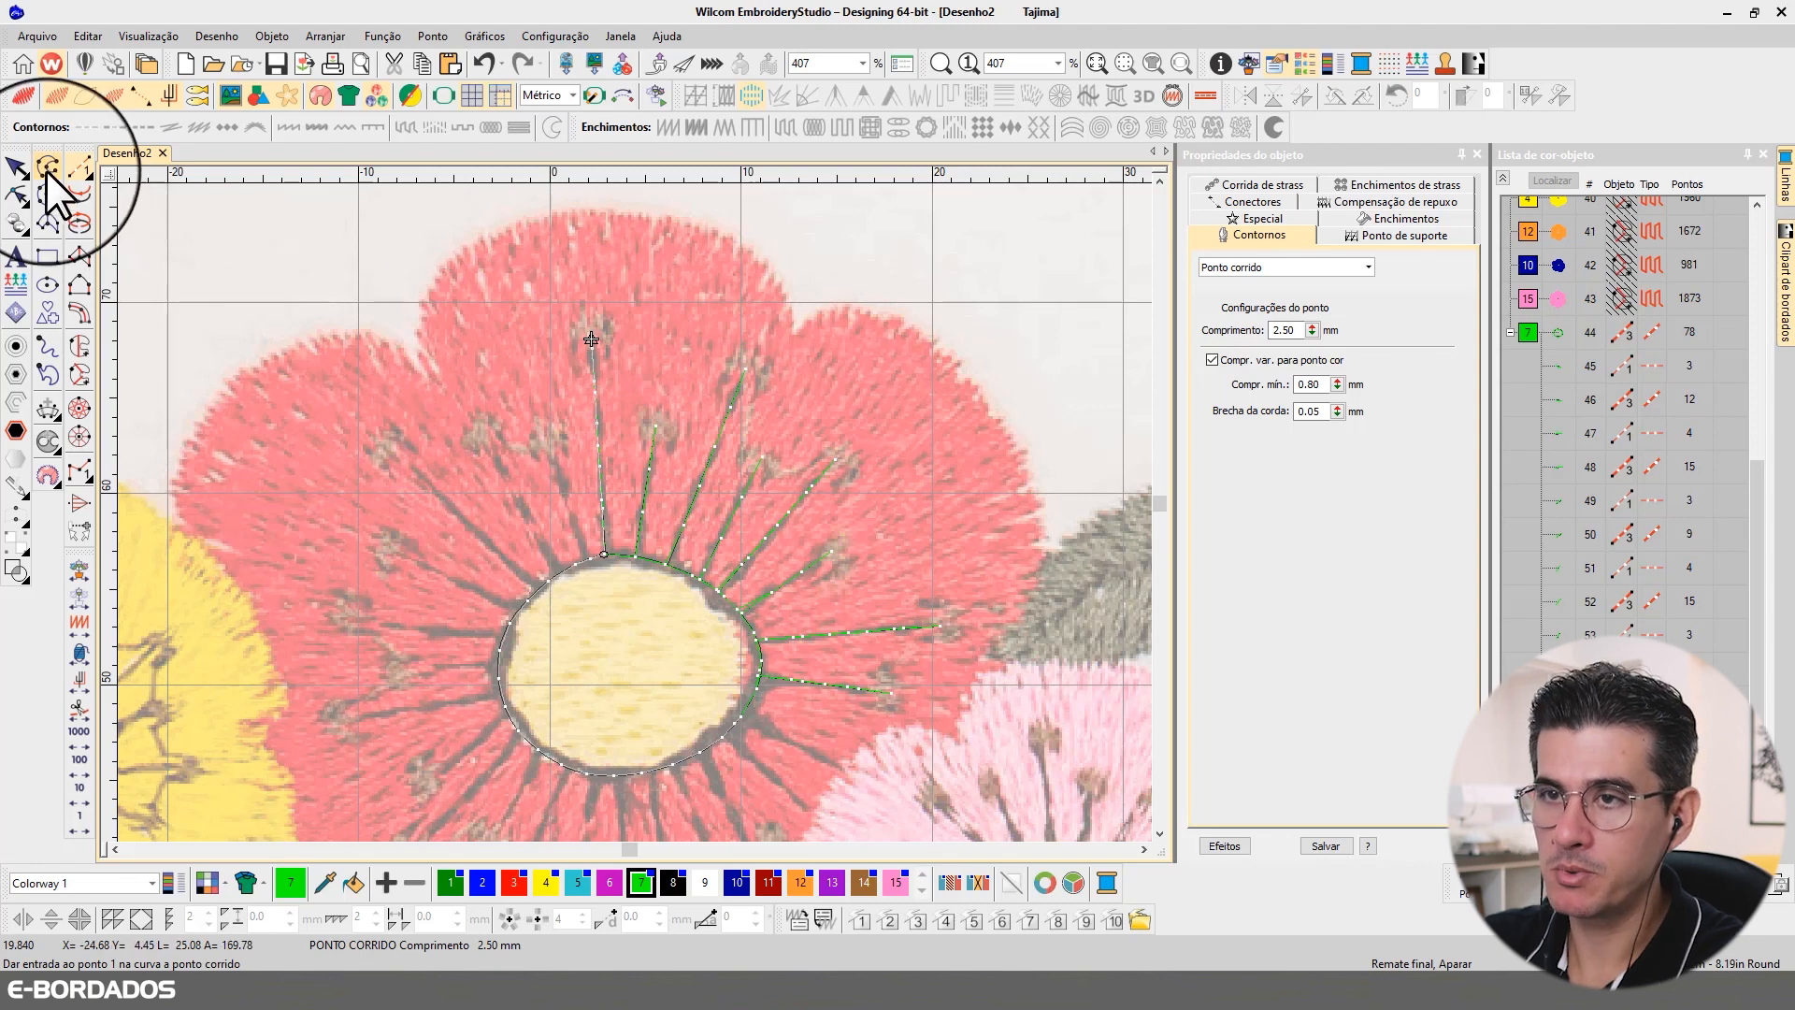
{"action": "key", "text": "Return"}
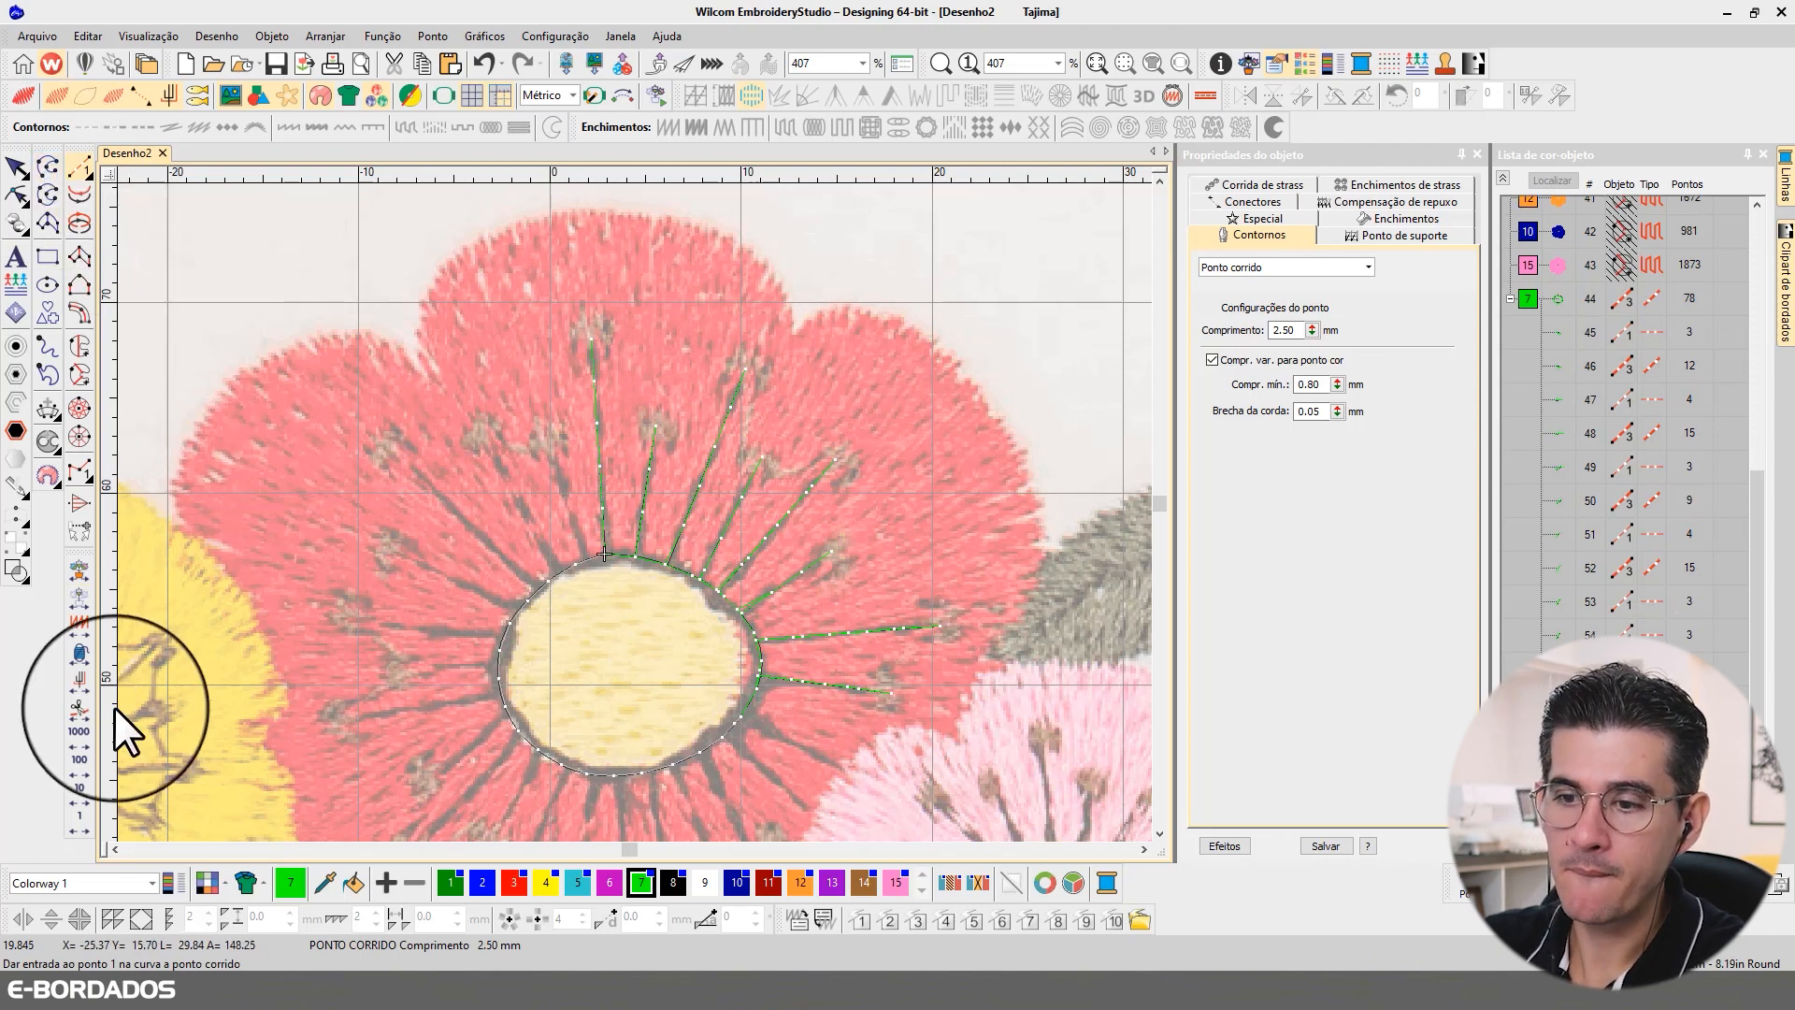
Step: Travel along the outline, then digitize and backtrack a ninth filament from its 11 o'clock edge to the nearest anther beside the eighth filament
{"action": "key", "text": "Escape"}
{"action": "right_click", "coordinate": [80, 826]}
{"action": "left_click", "coordinate": [81, 826]}
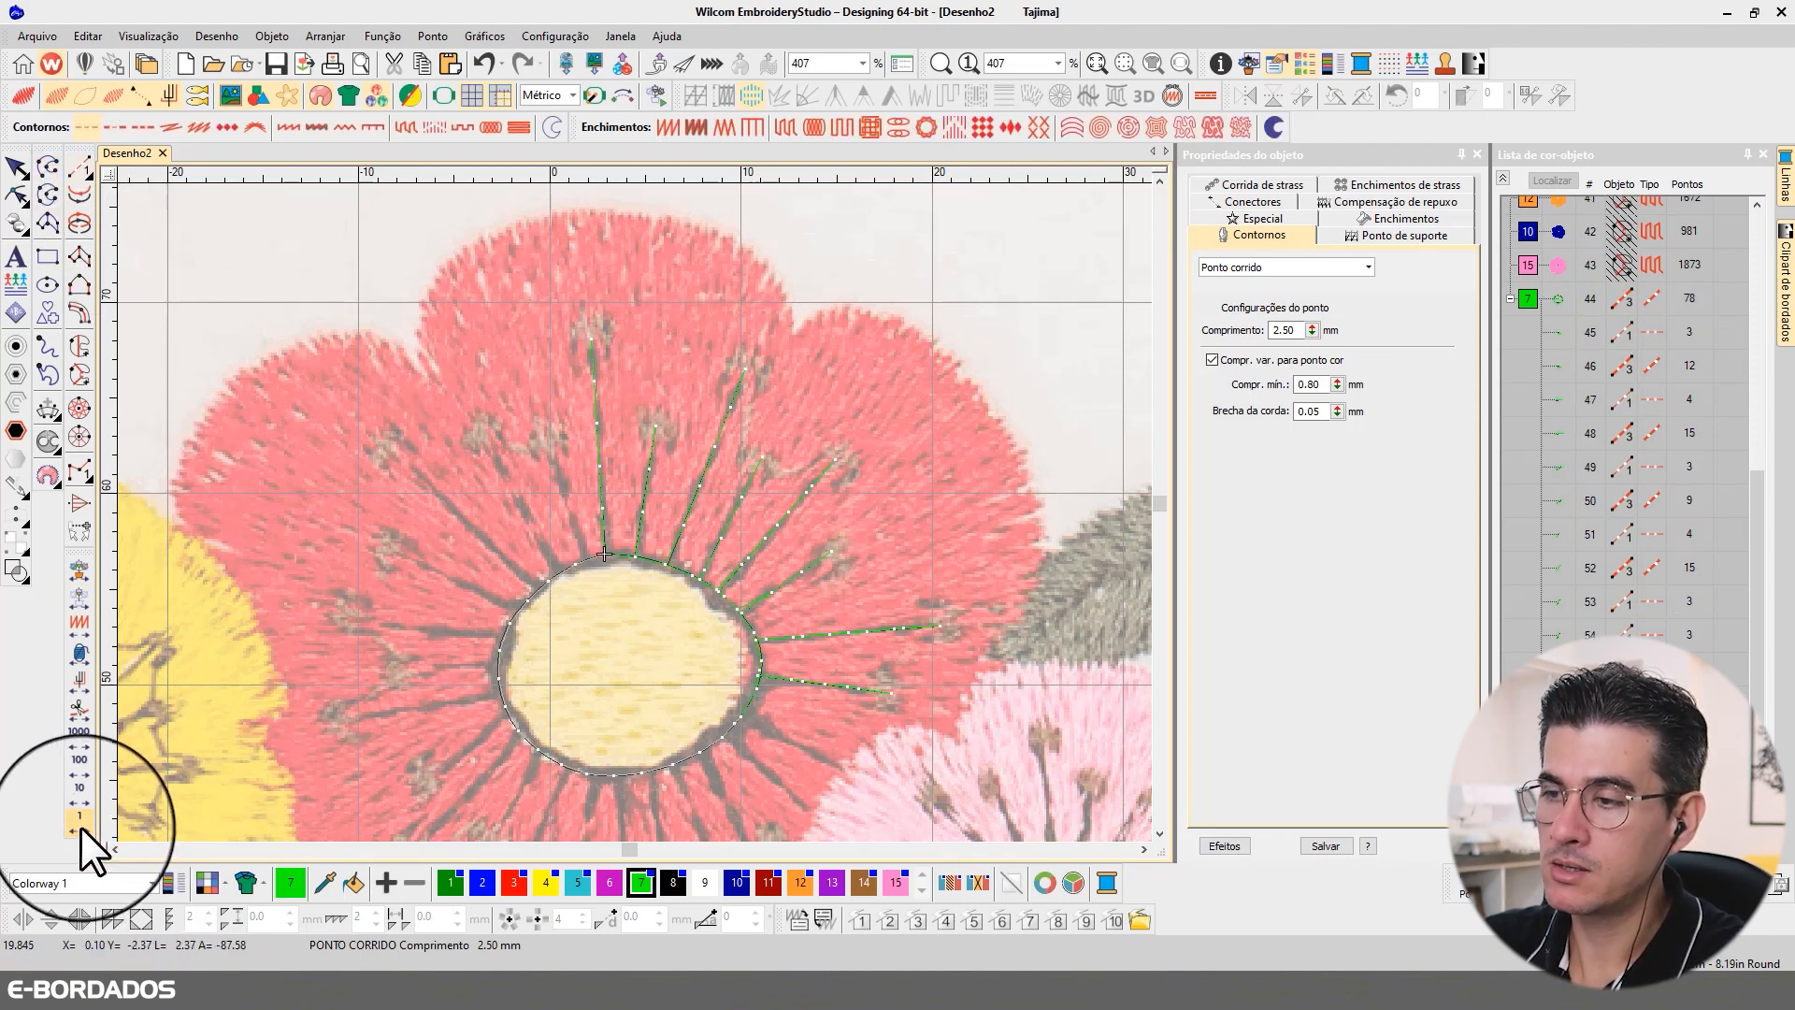
{"action": "left_click", "coordinate": [80, 826]}
{"action": "right_click", "coordinate": [81, 827]}
{"action": "left_click", "coordinate": [79, 166]}
{"action": "left_click", "coordinate": [586, 559]}
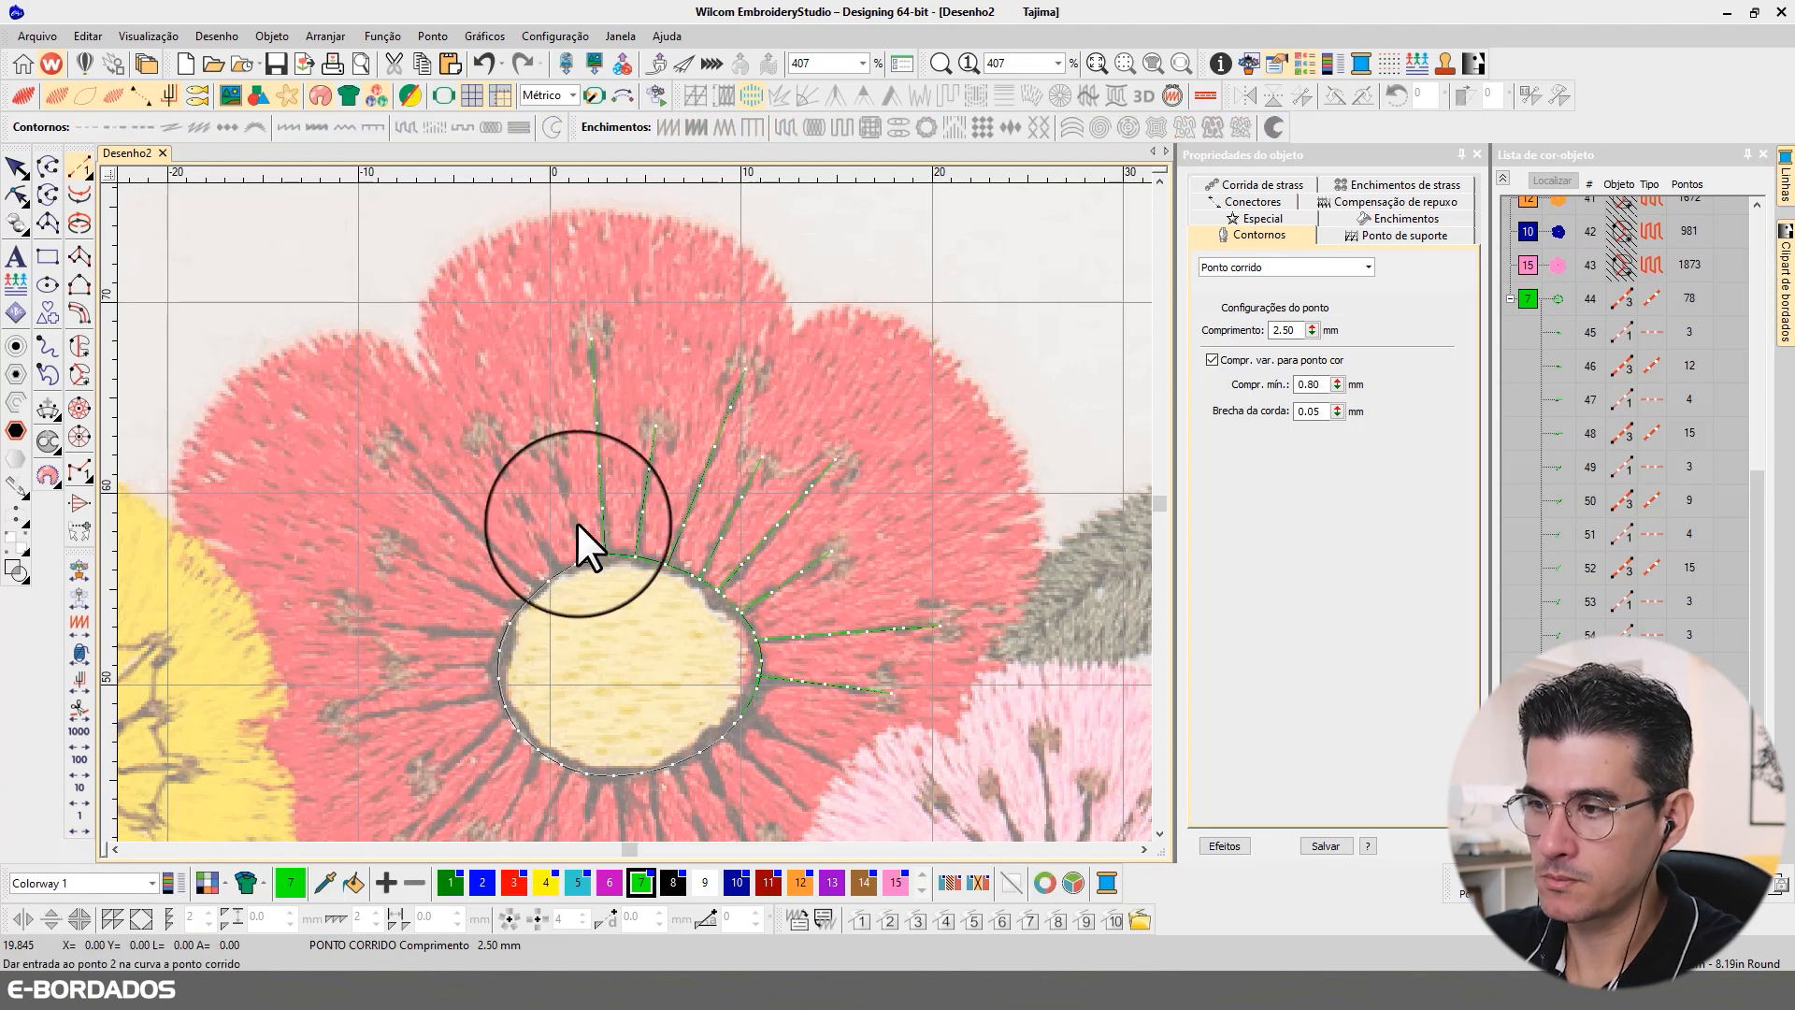
{"action": "left_click", "coordinate": [547, 436]}
{"action": "key", "text": "Return"}
{"action": "key", "text": "Escape"}
Step: Travel to the next outline stitch, then digitize and backtrack a tenth filament to the neighbouring anther counterclockwise of the ninth
{"action": "right_click", "coordinate": [72, 819]}
{"action": "right_click", "coordinate": [73, 821]}
{"action": "left_click", "coordinate": [78, 168]}
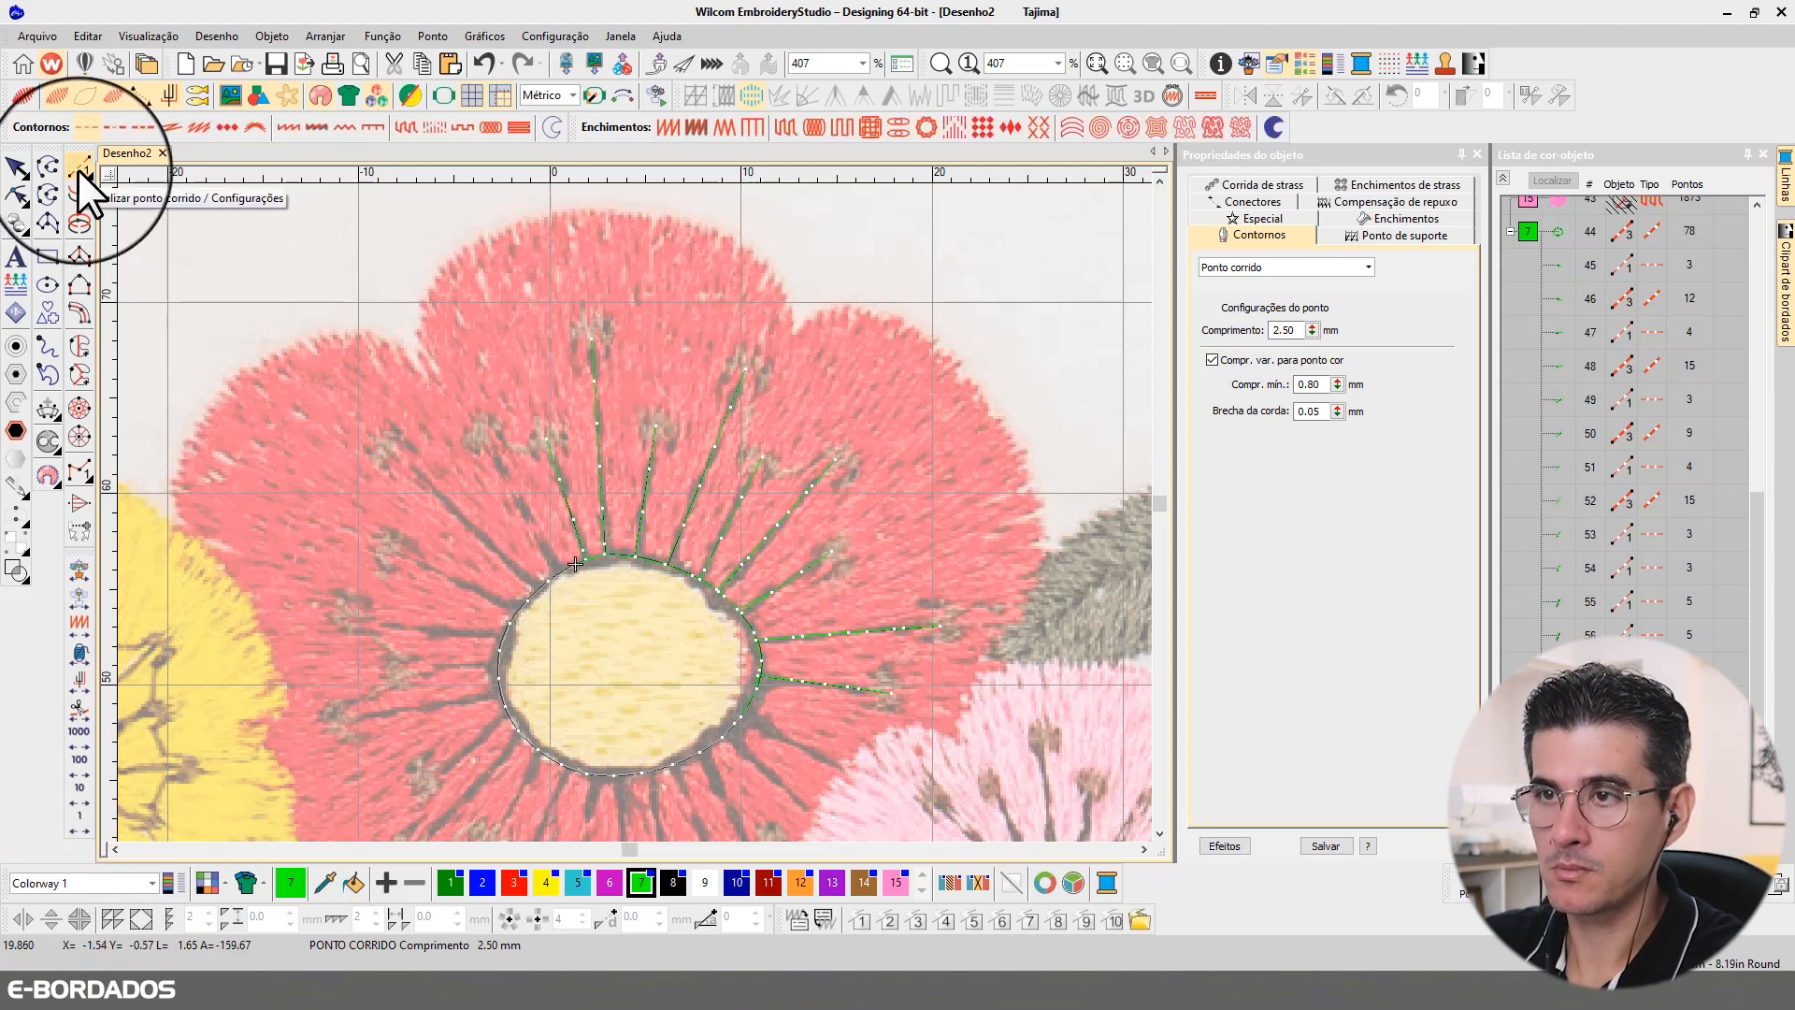
{"action": "left_click", "coordinate": [558, 573]}
{"action": "left_click", "coordinate": [489, 439]}
{"action": "key", "text": "Return"}
{"action": "key", "text": "Escape"}
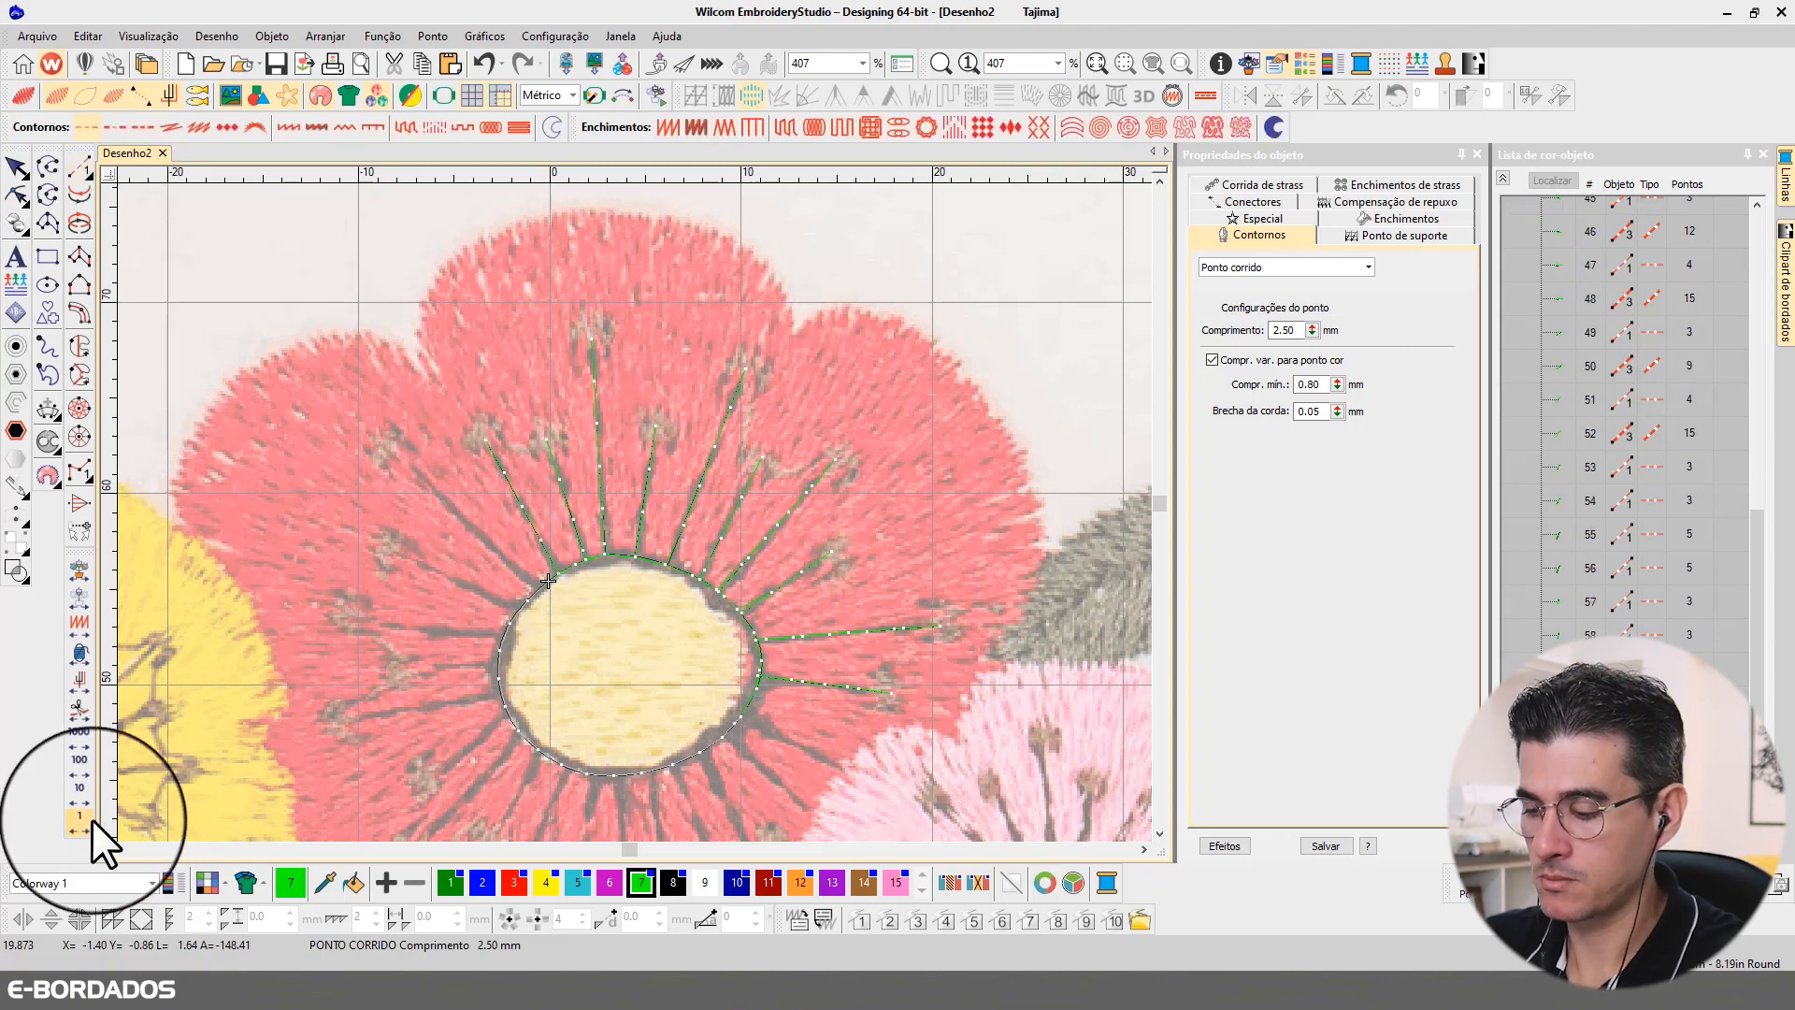
Step: Digitize and backtrack an eleventh, longer diagonal filament from the outline's 10 o'clock edge to the upper-left petal's outer anther
{"action": "left_click", "coordinate": [79, 166]}
{"action": "left_click", "coordinate": [555, 573]}
{"action": "left_click", "coordinate": [386, 446]}
{"action": "key", "text": "Return"}
{"action": "key", "text": "Escape"}
{"action": "right_click", "coordinate": [87, 817]}
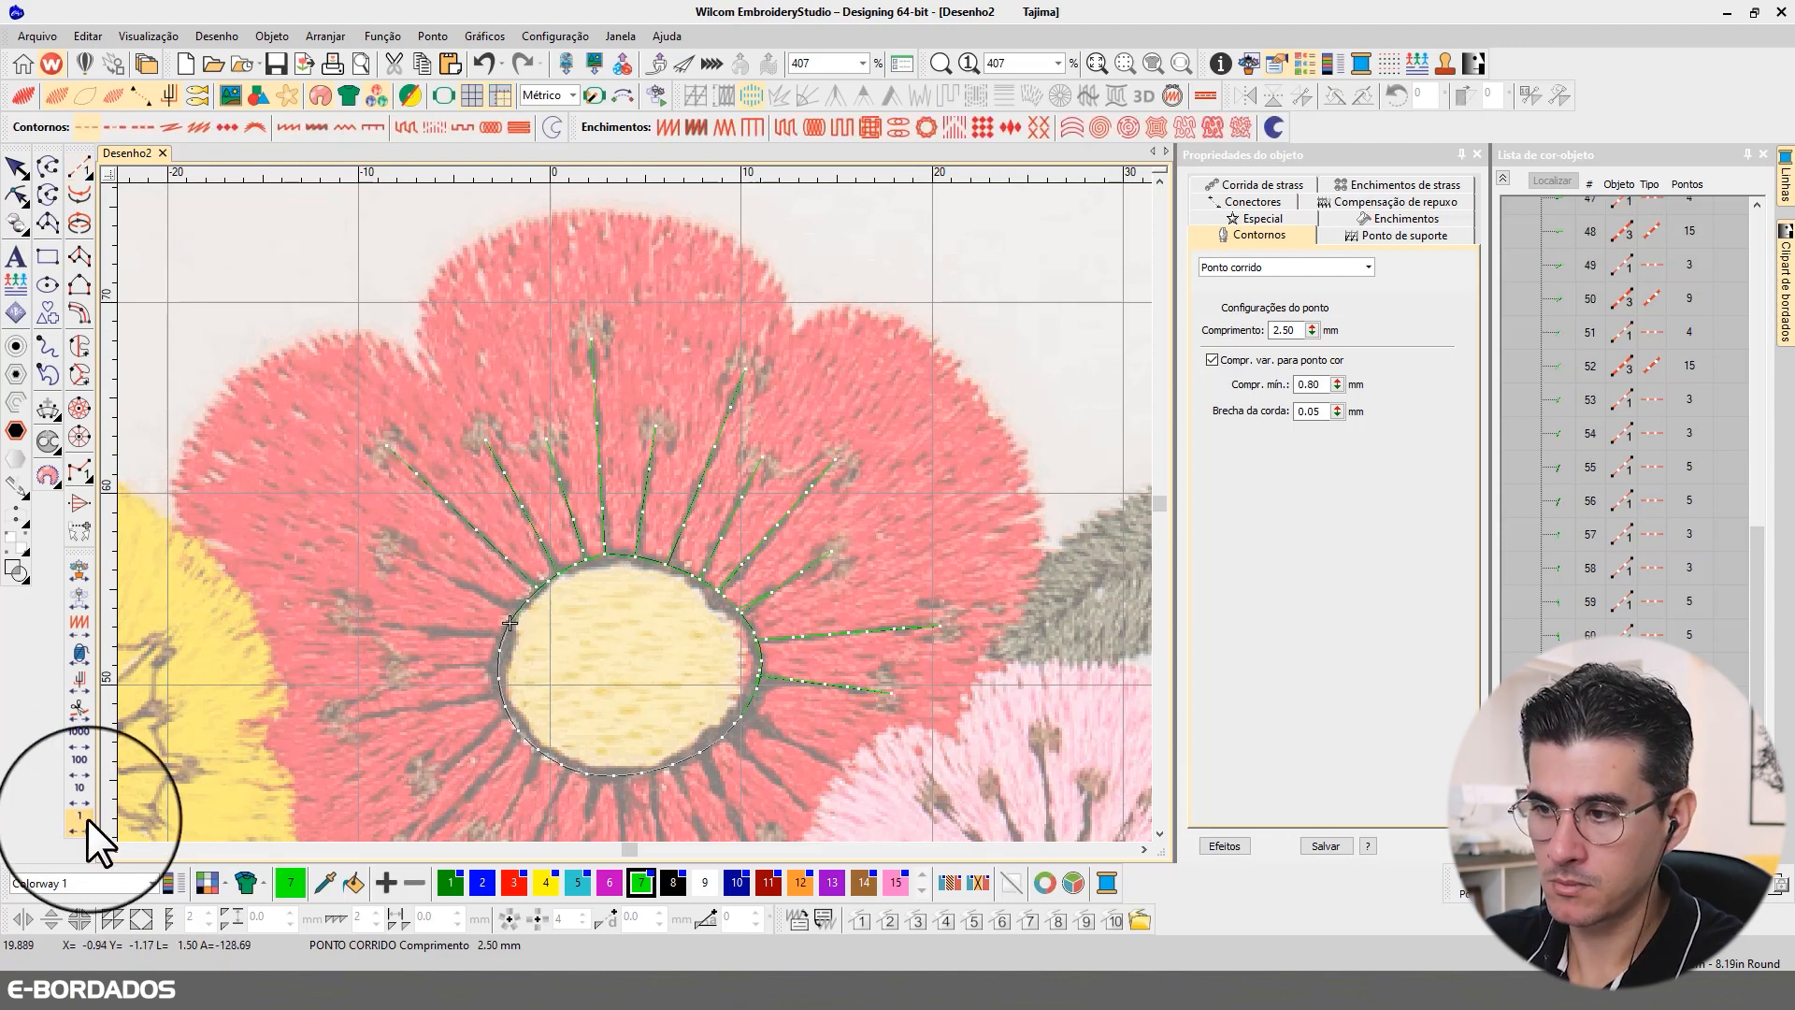
Step: Digitize and backtrack two run-stitch filaments from the outline's edge between 10 and 9 o'clock to the next two anthers counterclockwise
{"action": "left_click", "coordinate": [82, 170]}
{"action": "left_click", "coordinate": [519, 609]}
{"action": "left_click", "coordinate": [399, 551]}
{"action": "key", "text": "Return"}
{"action": "right_click", "coordinate": [86, 820]}
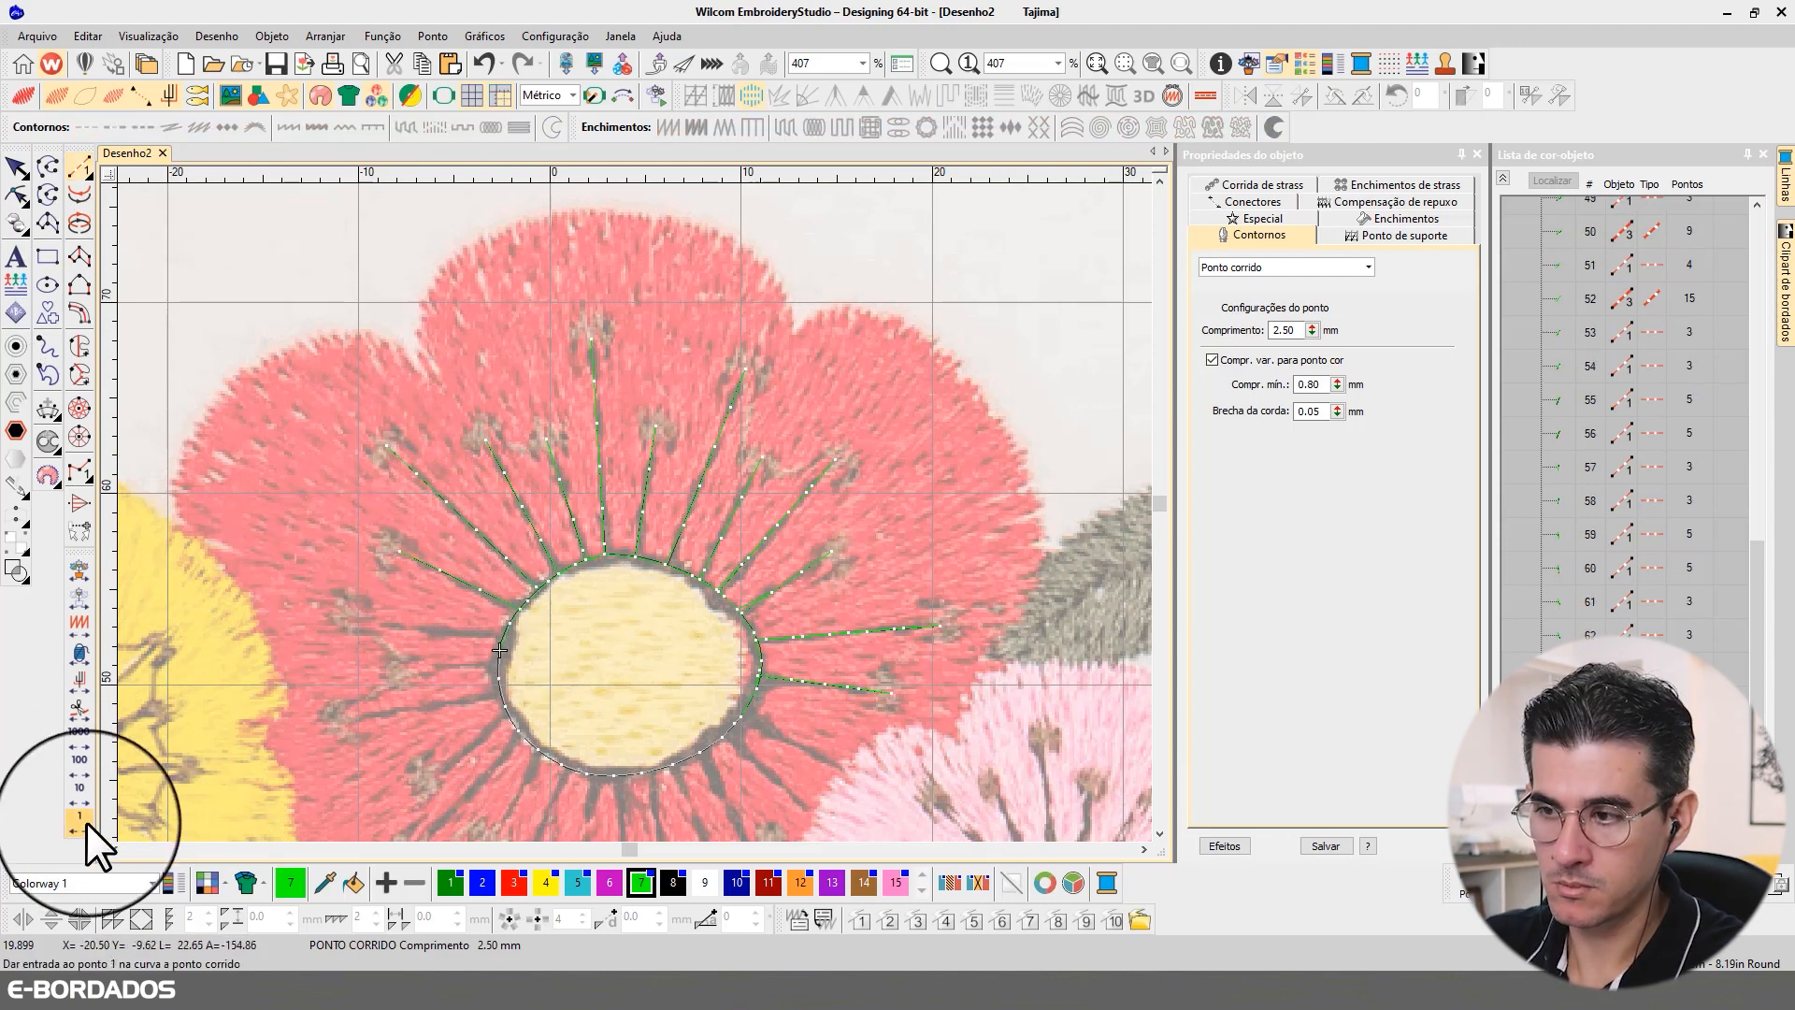
{"action": "left_click", "coordinate": [503, 632]}
{"action": "left_click", "coordinate": [356, 625]}
{"action": "key", "text": "Return"}
{"action": "right_click", "coordinate": [82, 817]}
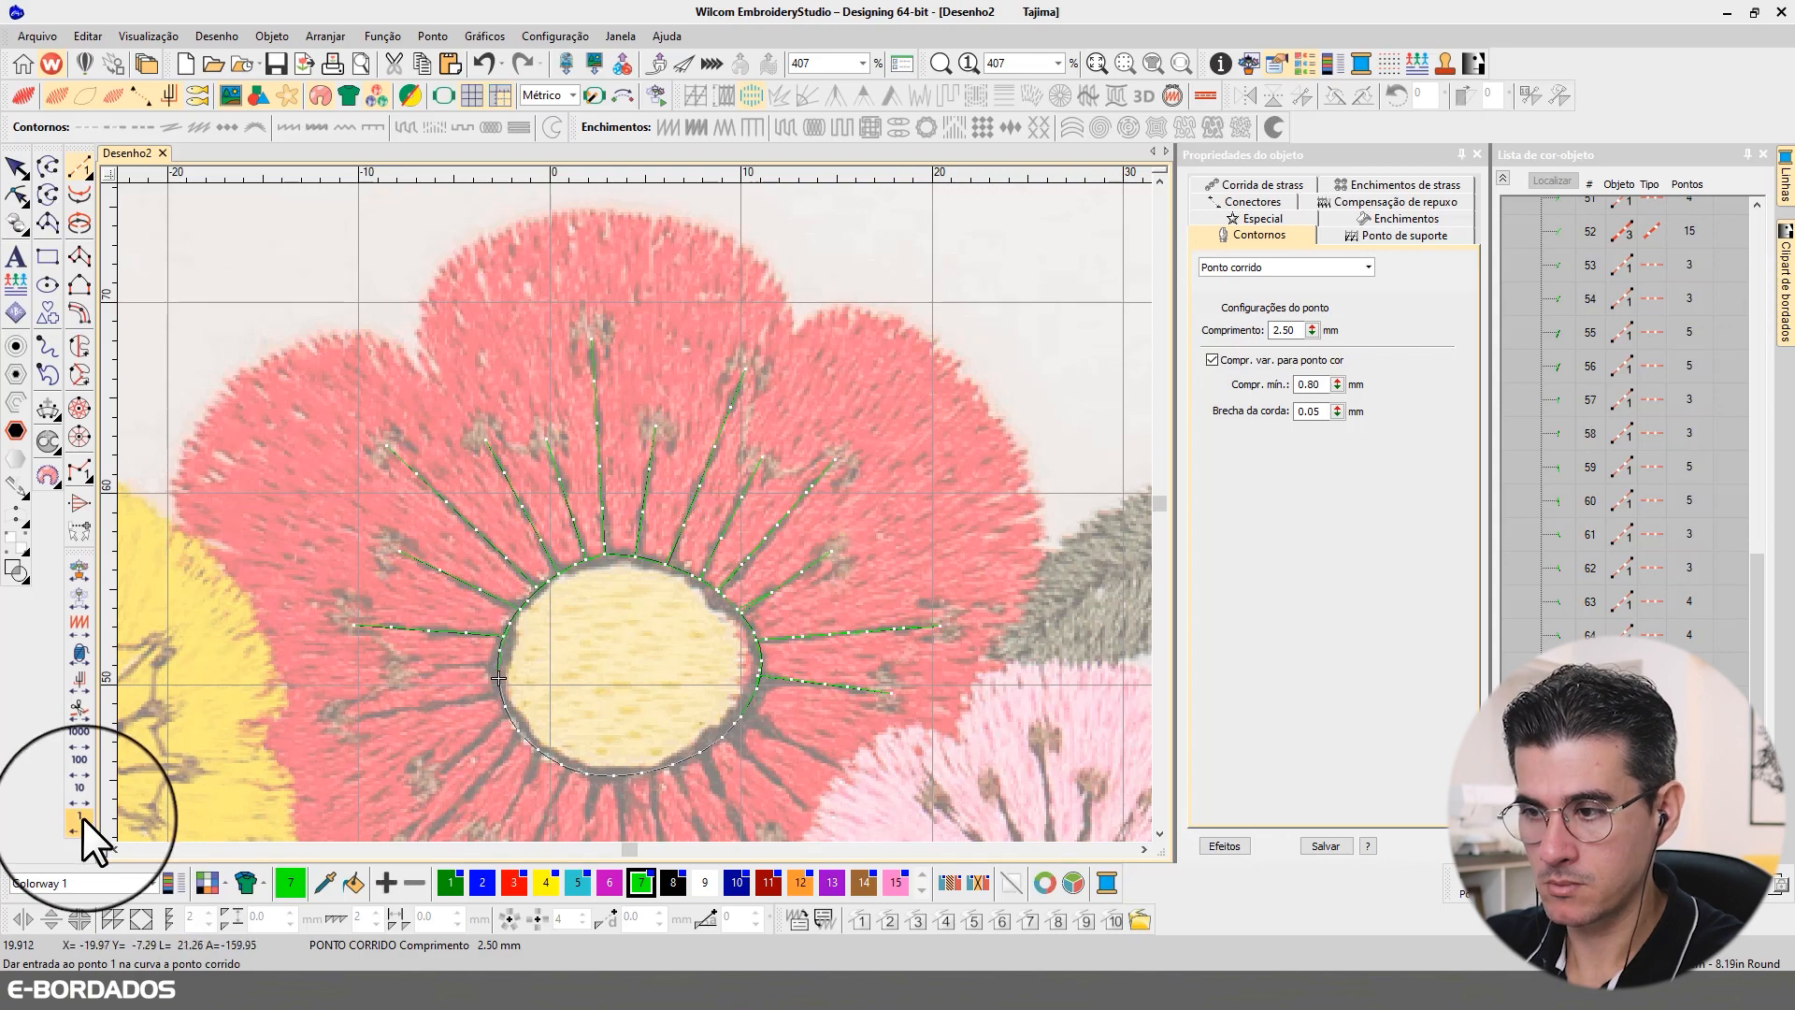
Step: Digitize and backtrack a short filament at the outline's 9 o'clock edge and a longer one just below it, each ending at its anther
{"action": "left_click", "coordinate": [496, 665]}
{"action": "left_click", "coordinate": [399, 672]}
{"action": "key", "text": "Return"}
{"action": "left_click", "coordinate": [497, 698]}
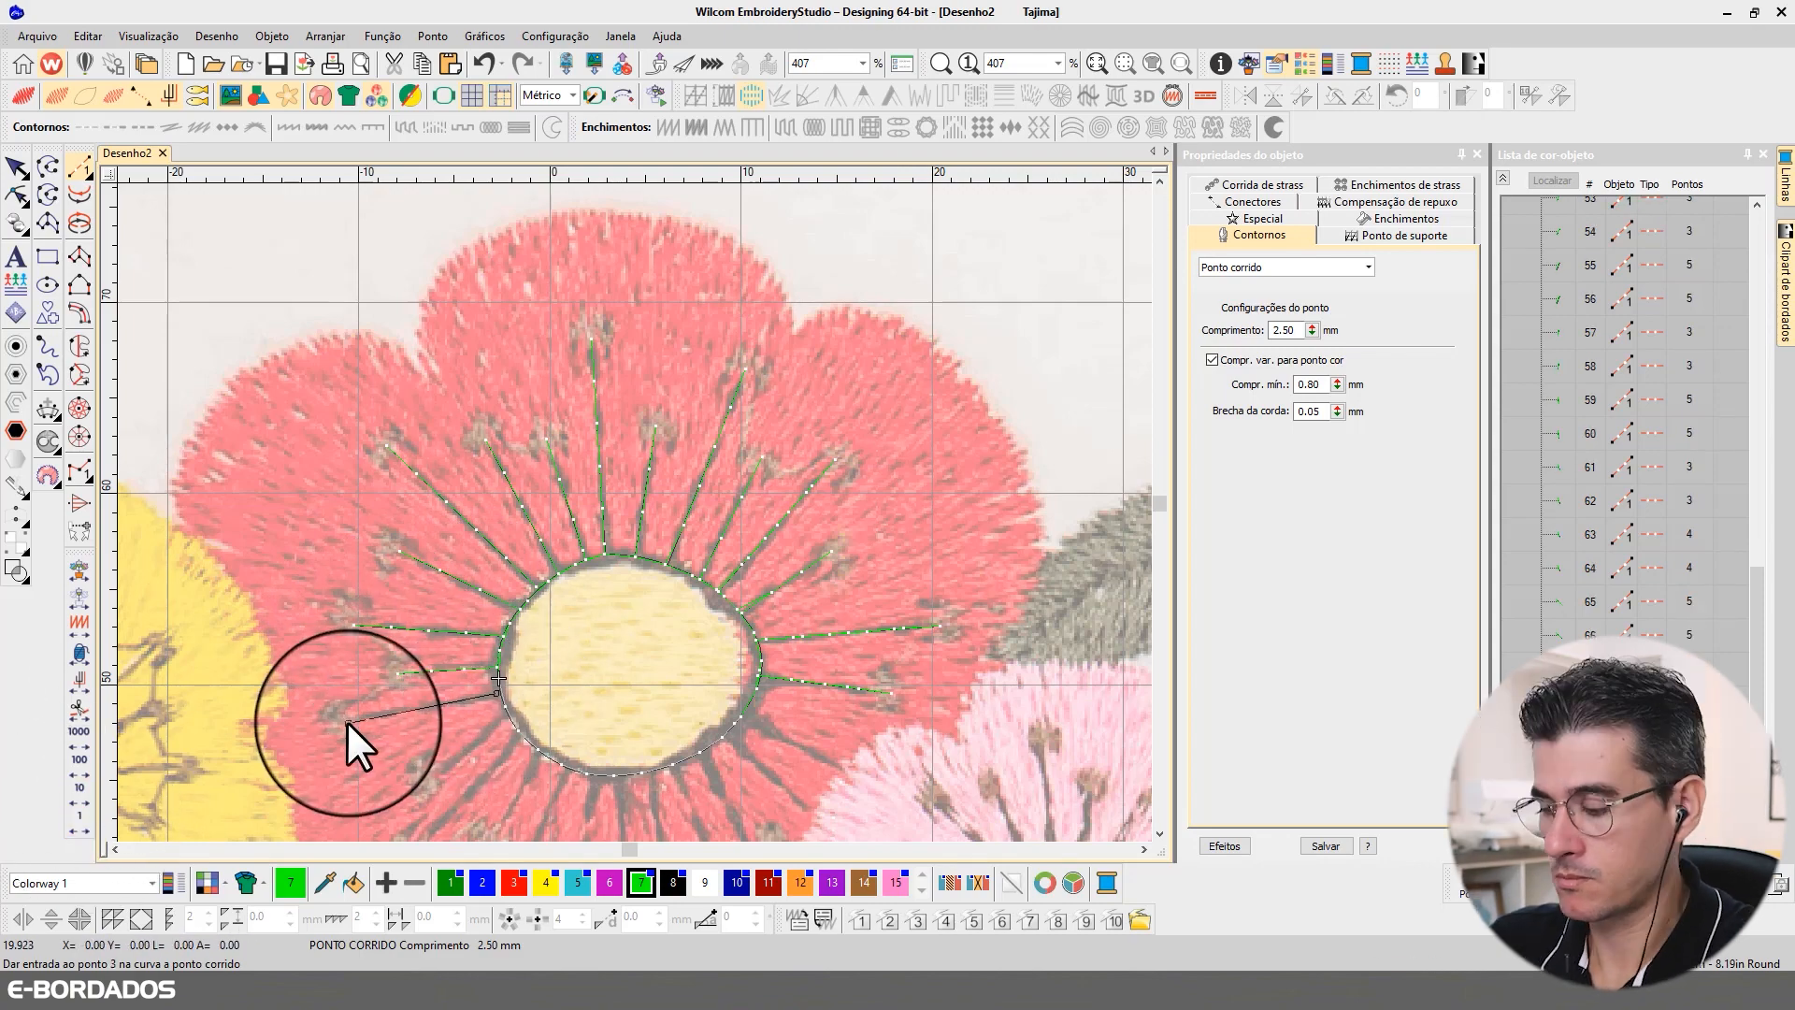
{"action": "left_click", "coordinate": [347, 722]}
{"action": "key", "text": "Return"}
{"action": "right_click", "coordinate": [81, 816]}
Step: Digitize and backtrack two diagonal run-stitch filaments from the outline's 8 o'clock edge to the two lower-left anthers
{"action": "left_click", "coordinate": [505, 707]}
{"action": "scroll", "coordinate": [505, 707], "scroll_direction": "up", "scroll_amount": 2}
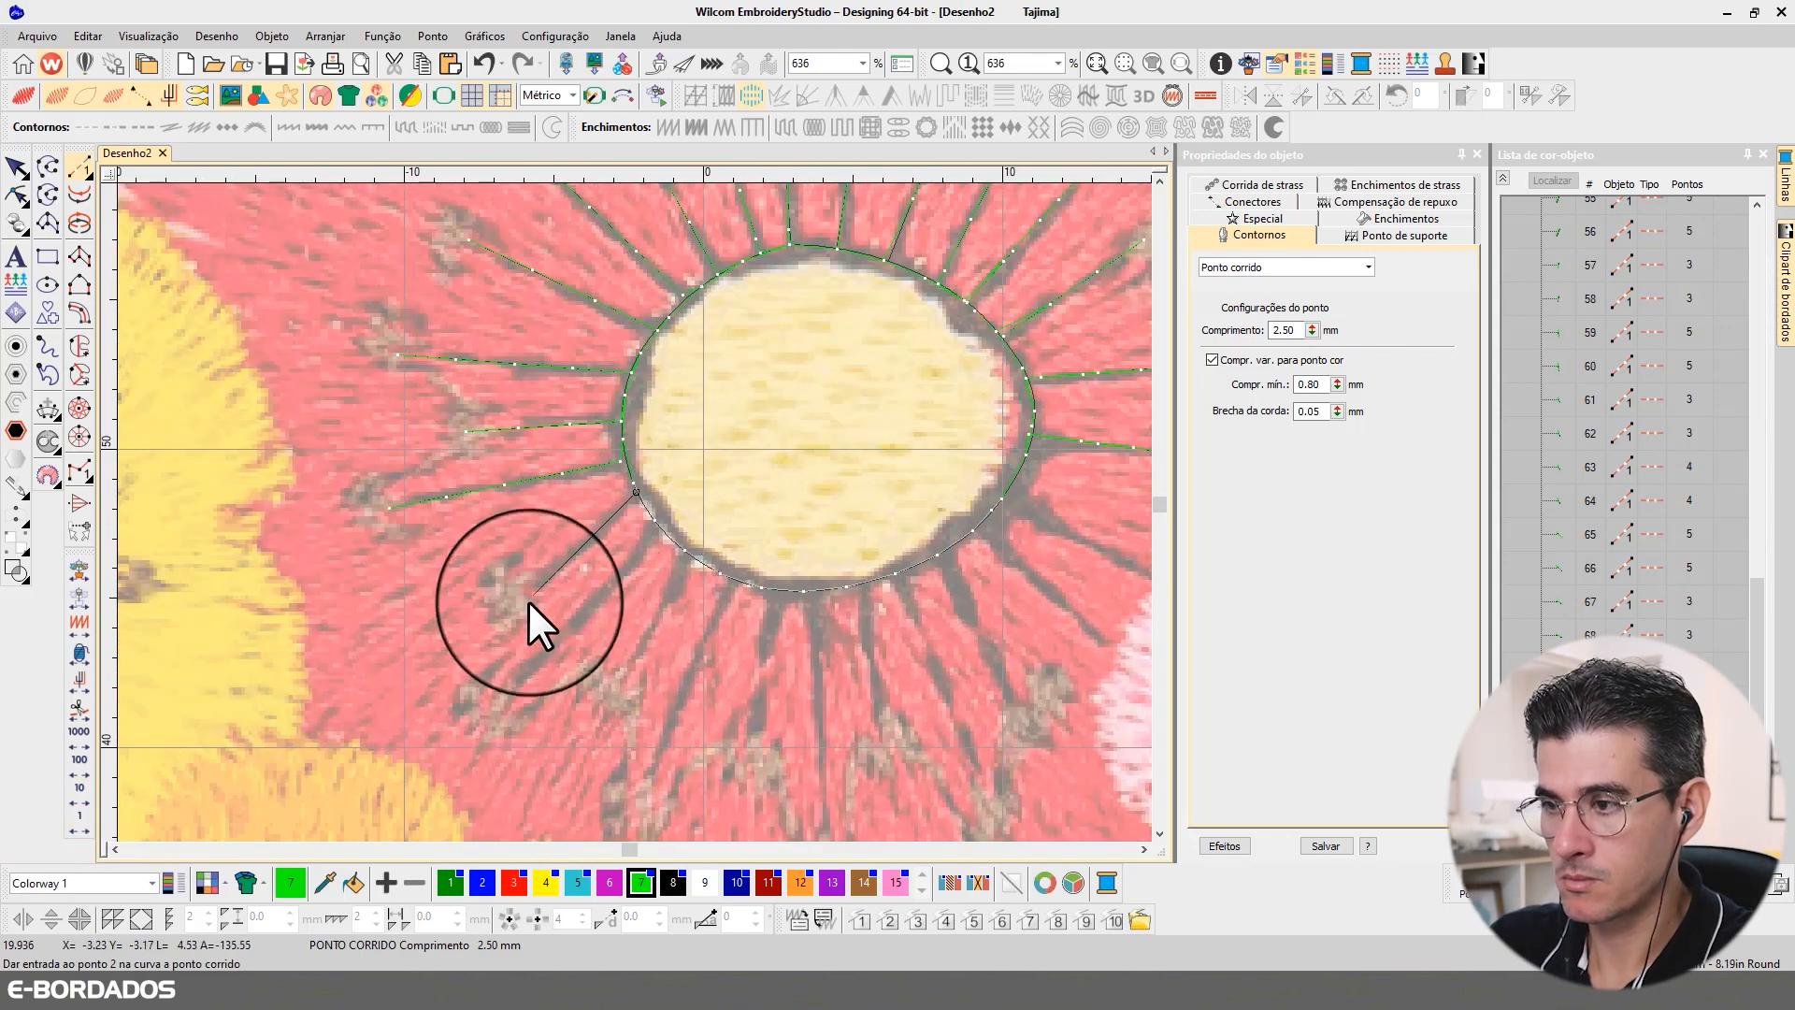
{"action": "left_click", "coordinate": [520, 594]}
{"action": "key", "text": "Return"}
{"action": "right_click", "coordinate": [81, 818]}
{"action": "left_click", "coordinate": [654, 522]}
{"action": "left_click", "coordinate": [514, 682]}
{"action": "key", "text": "Return"}
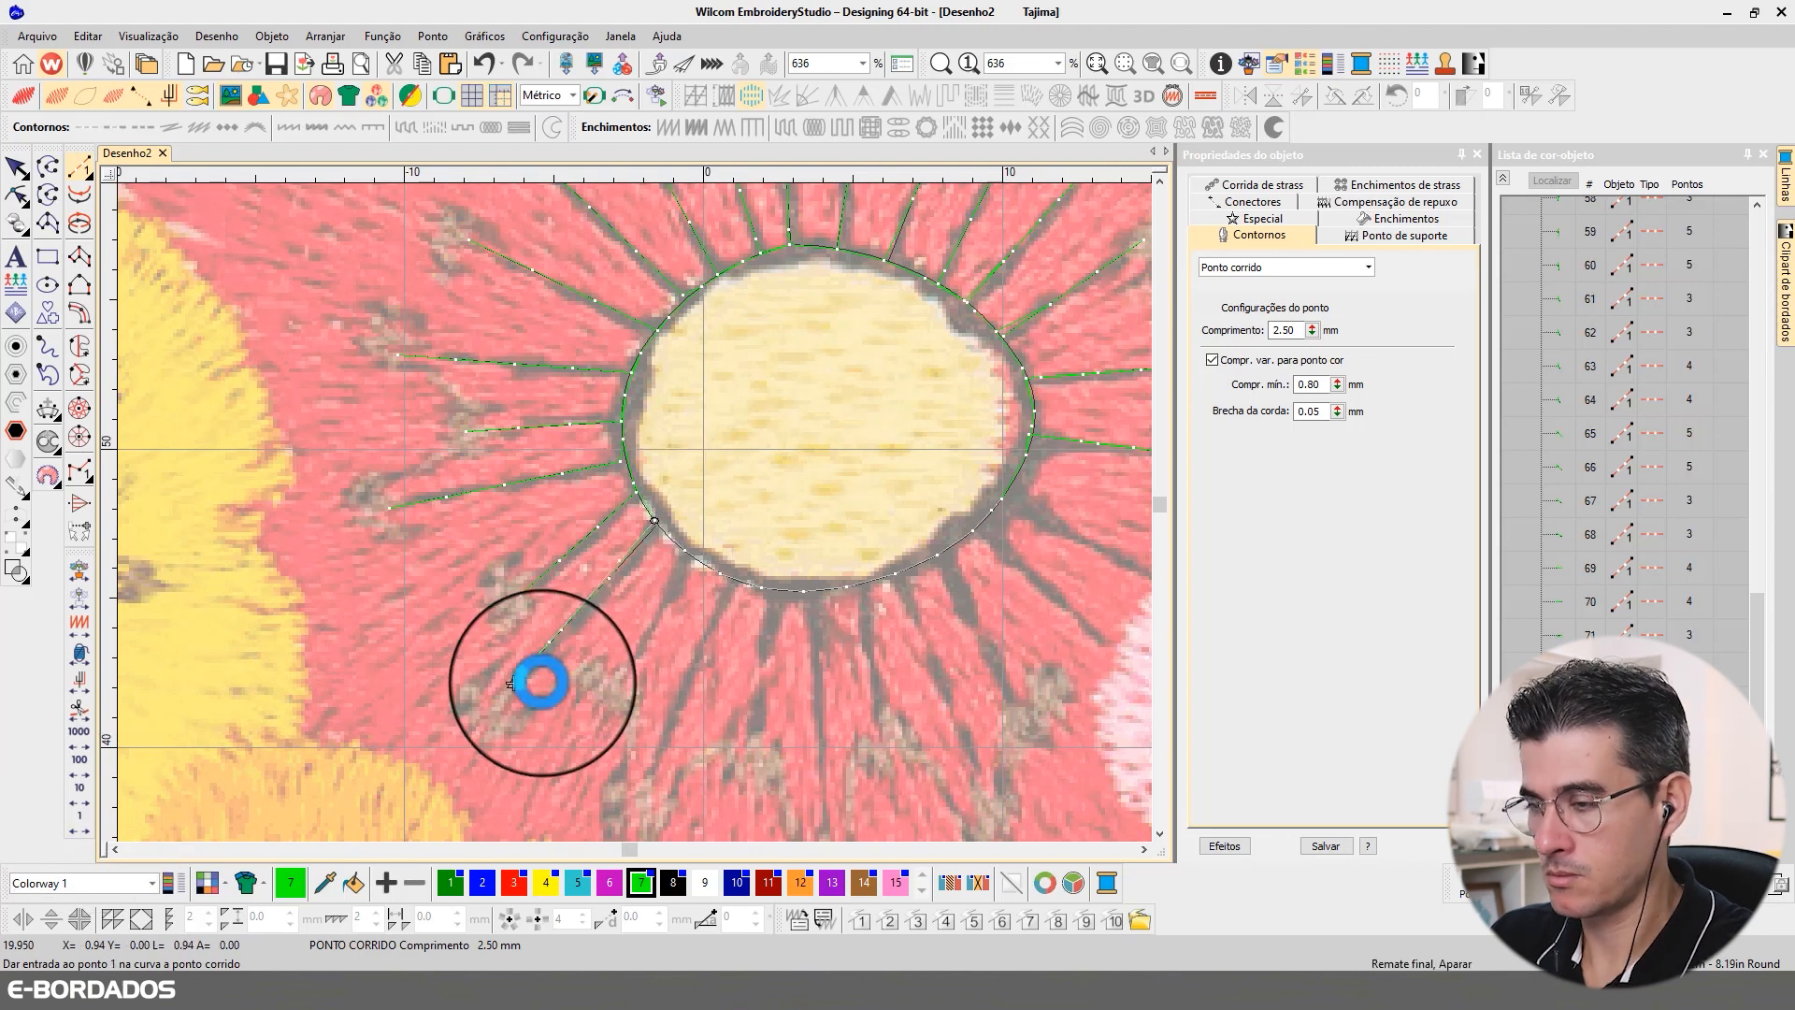
{"action": "right_click", "coordinate": [83, 821]}
Step: Digitize and backtrack a short and a longer run-stitch filament from the outline's 7 o'clock edge to the anthers below
{"action": "left_click", "coordinate": [688, 559]}
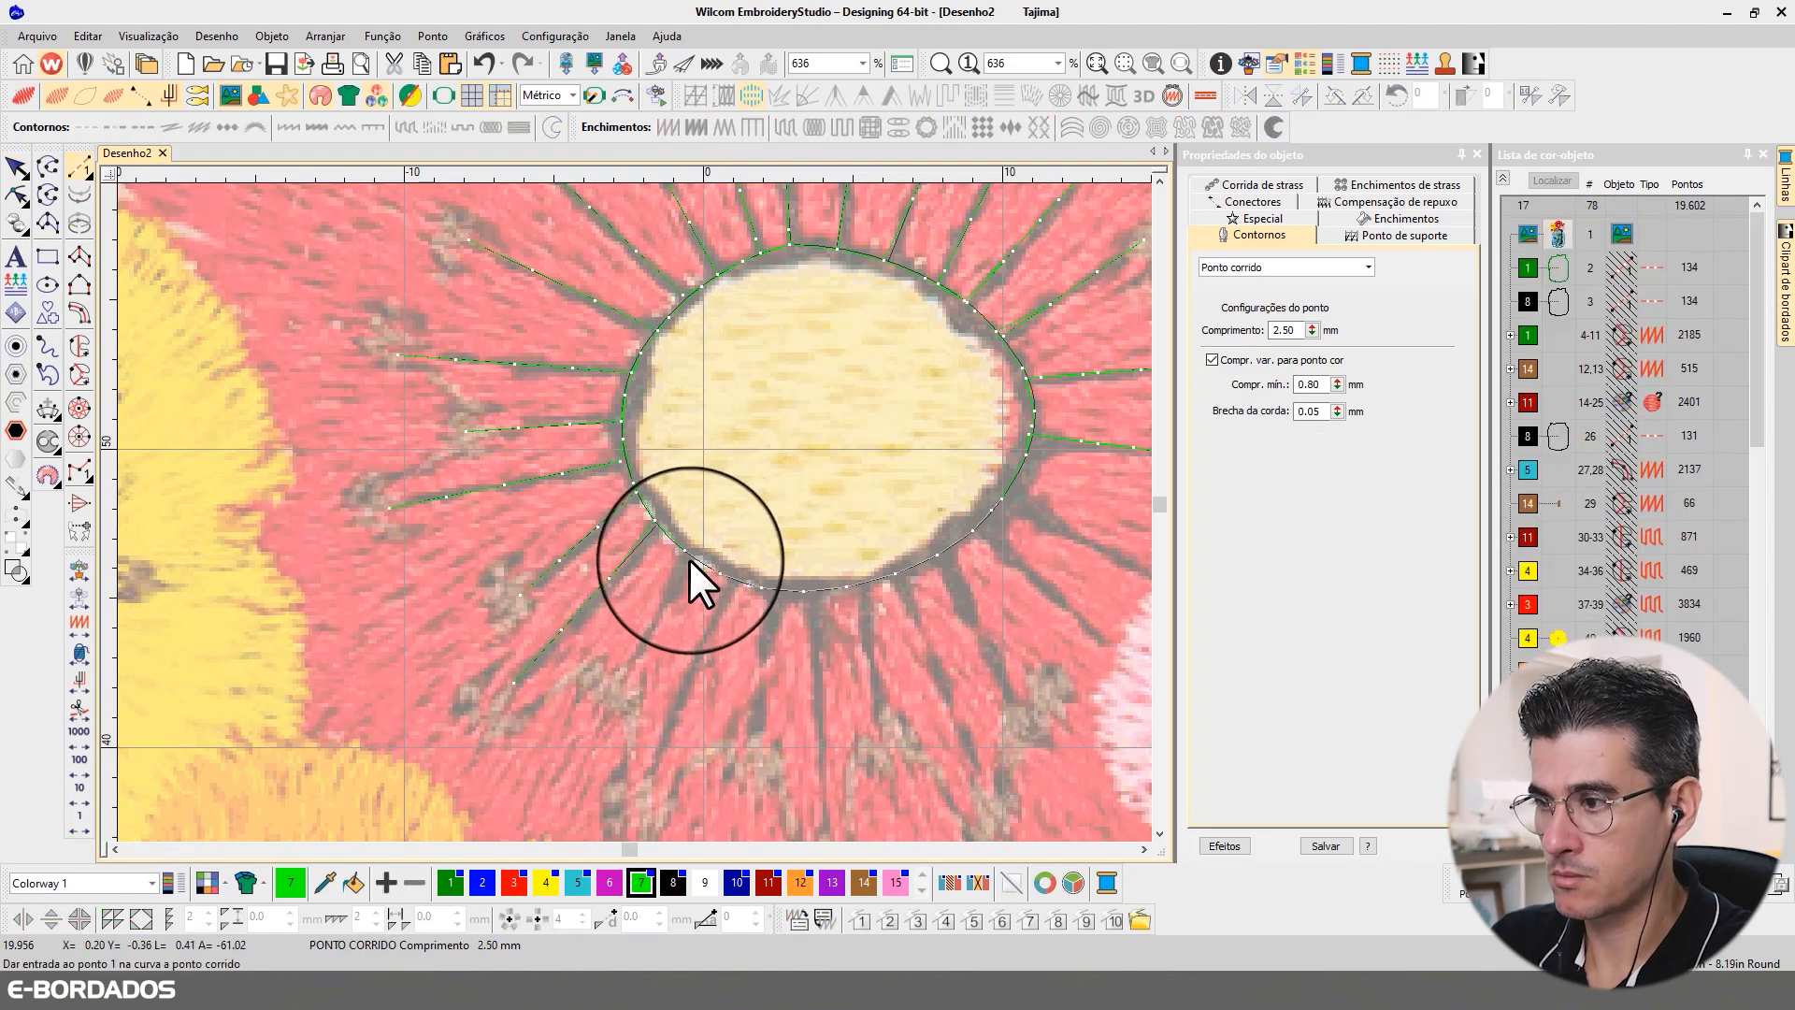
{"action": "left_click", "coordinate": [628, 683]}
{"action": "key", "text": "Return"}
{"action": "right_click", "coordinate": [77, 818]}
{"action": "left_click", "coordinate": [727, 598]}
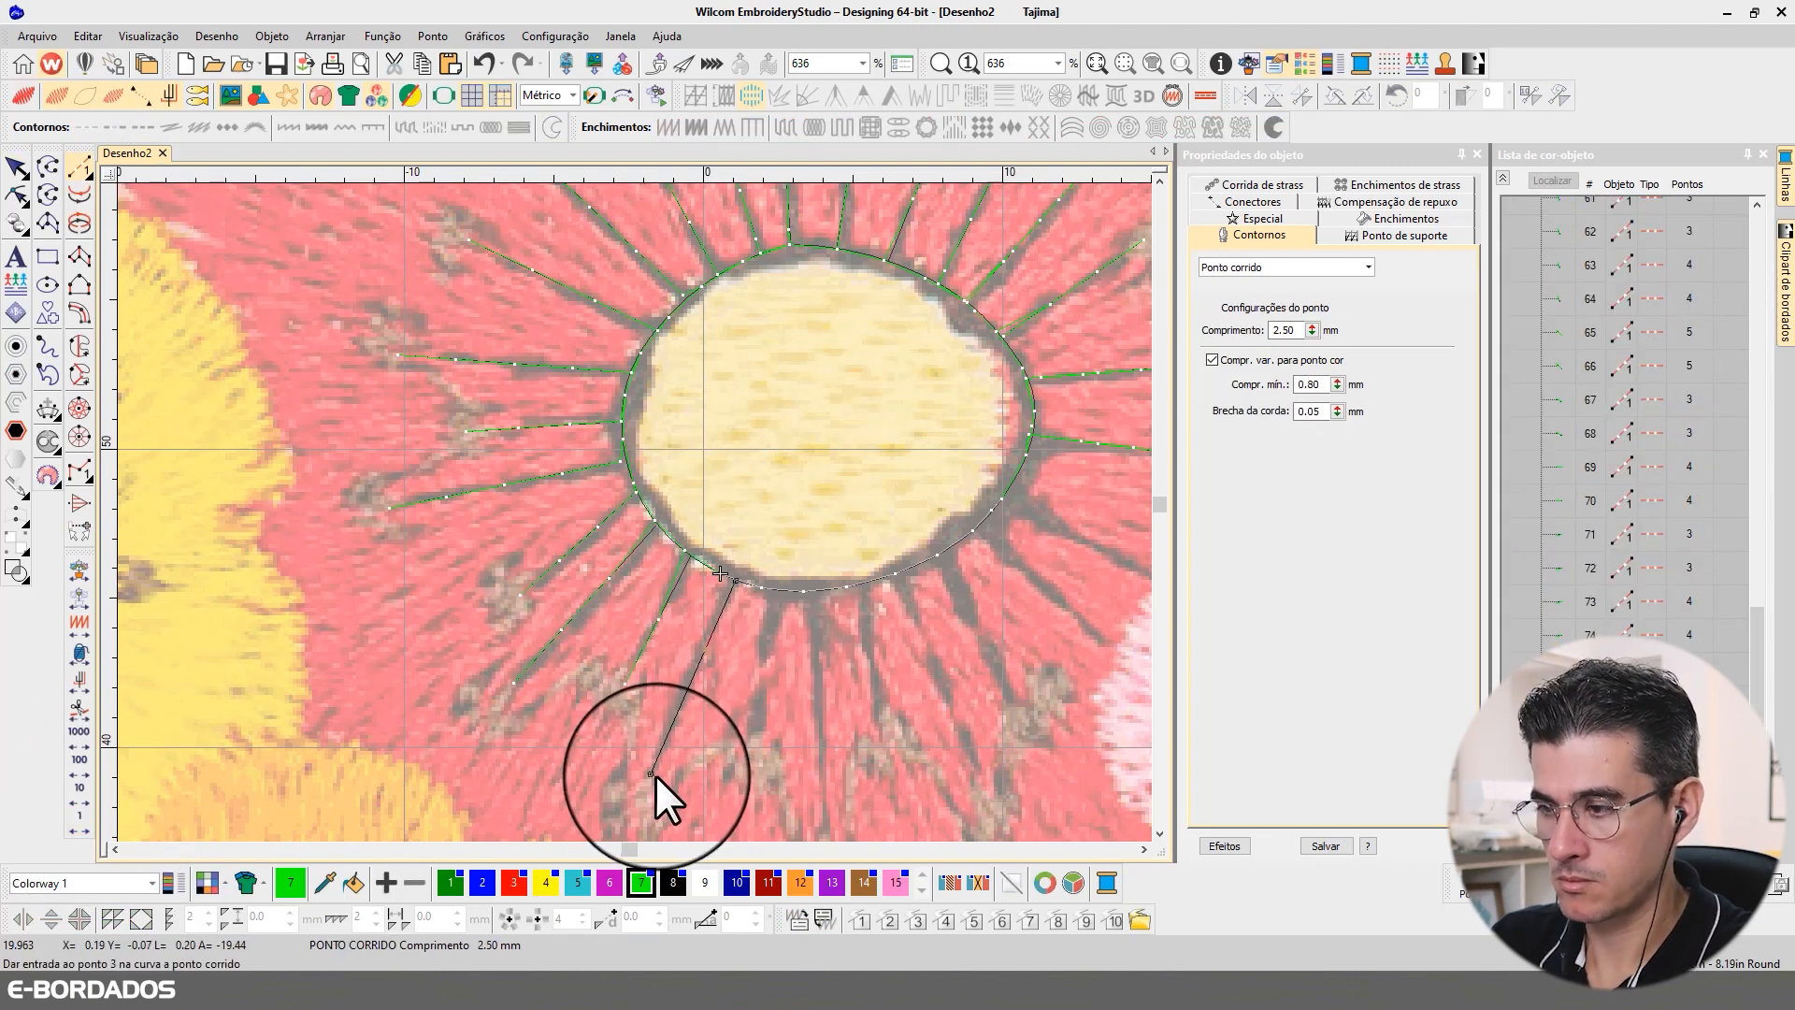
{"action": "left_click", "coordinate": [655, 774]}
{"action": "key", "text": "Return"}
{"action": "right_click", "coordinate": [86, 815]}
Step: Digitize and backtrack a short filament just before the outline's 6 o'clock point and a longer one at 6 o'clock, each ending at its anther
{"action": "left_click", "coordinate": [779, 589]}
{"action": "left_click", "coordinate": [746, 752]}
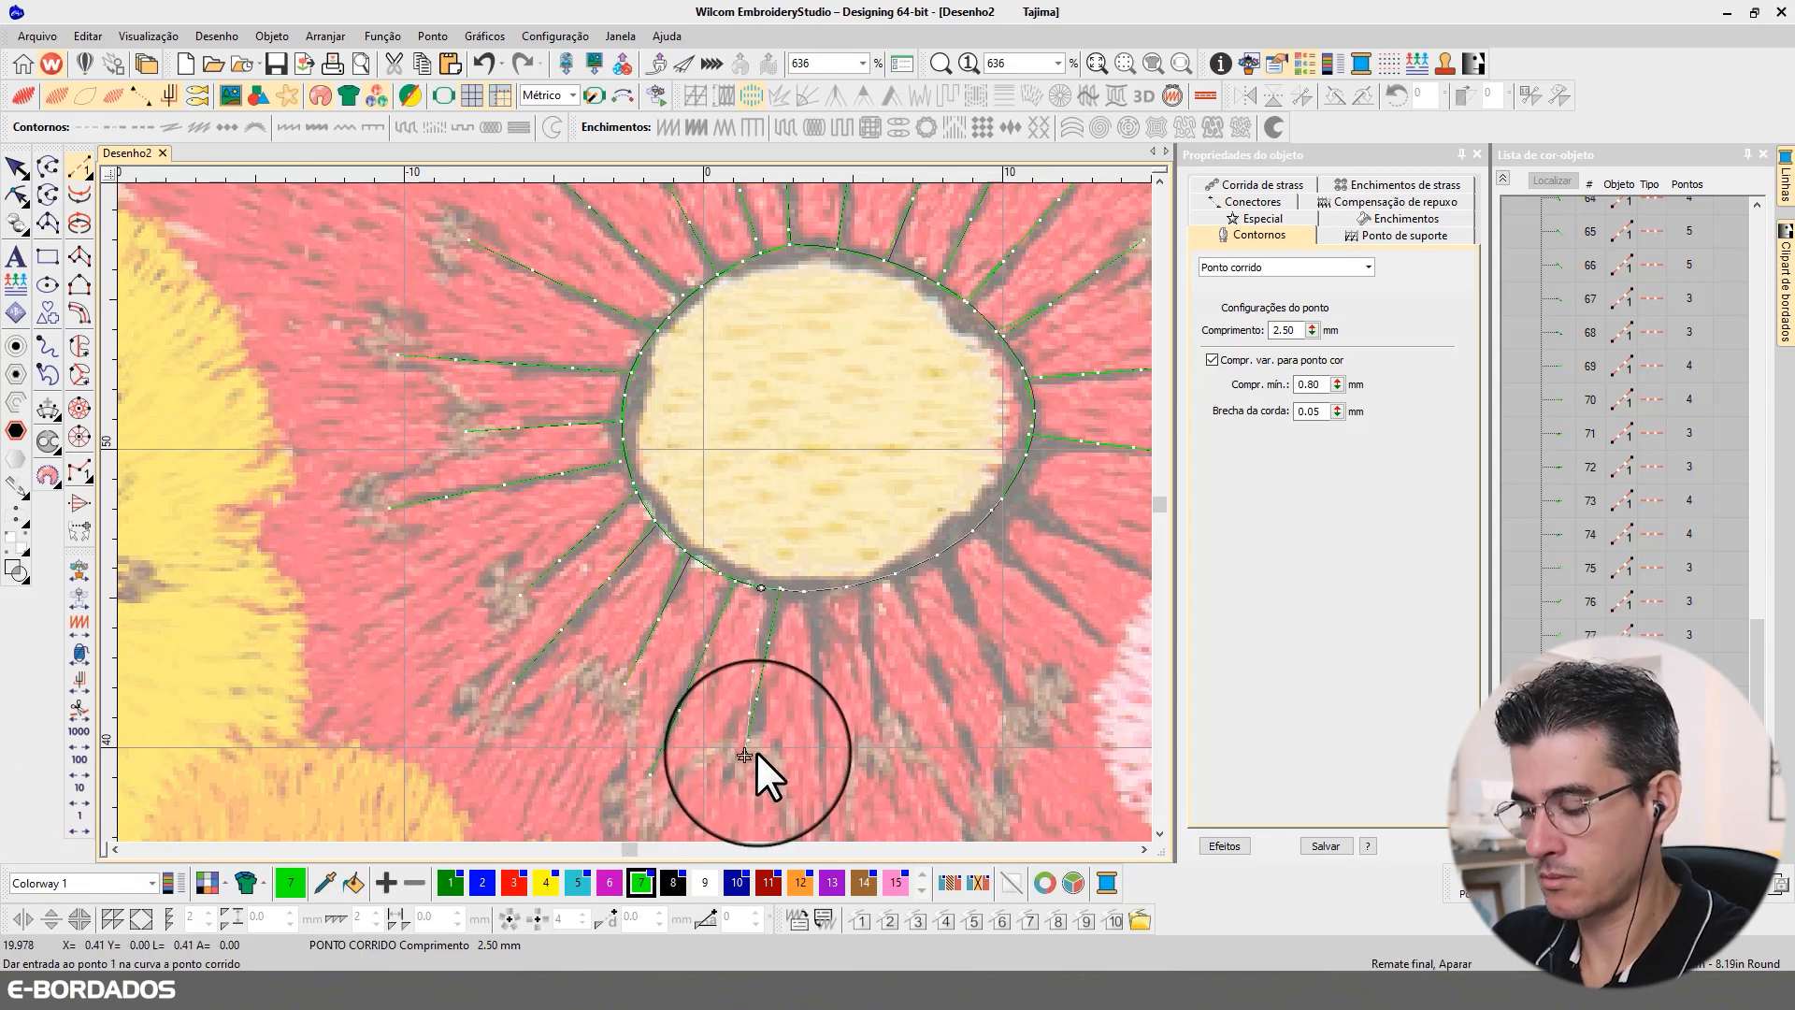
{"action": "key", "text": "Return"}
{"action": "left_click", "coordinate": [1143, 848]}
{"action": "right_click", "coordinate": [77, 825]}
{"action": "left_click", "coordinate": [542, 727]}
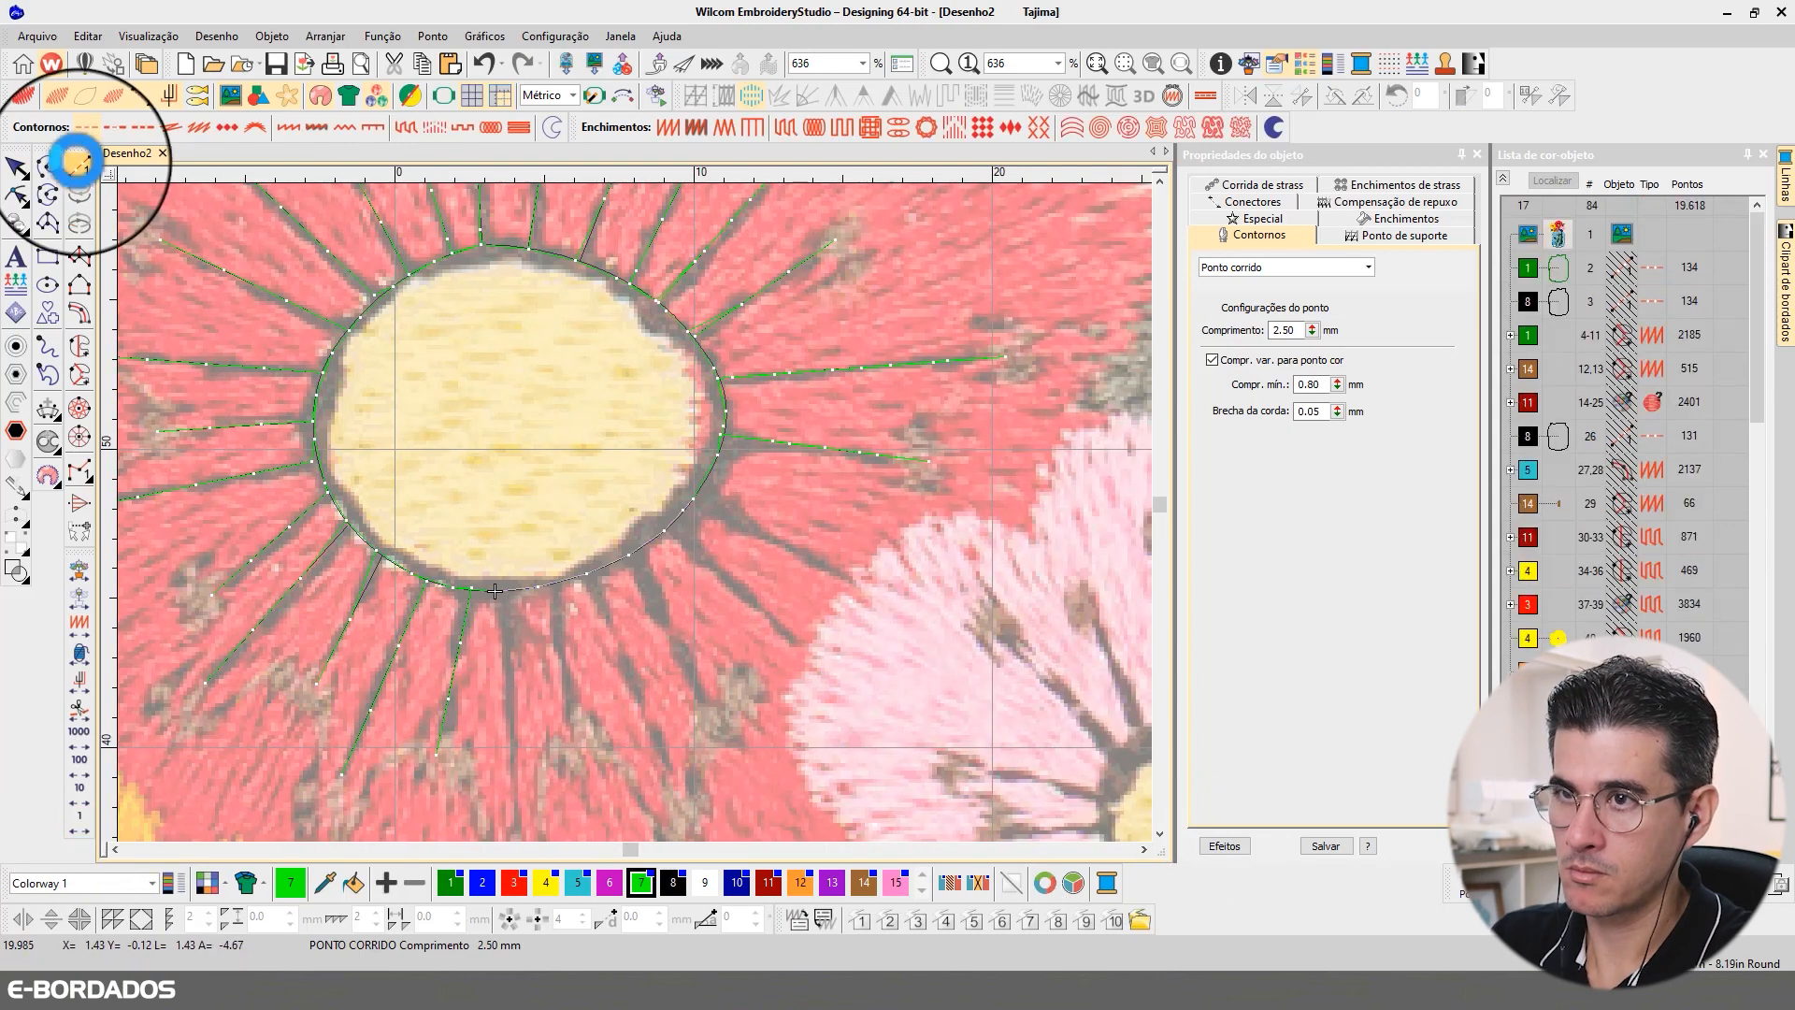
{"action": "left_click", "coordinate": [80, 165]}
{"action": "left_click", "coordinate": [502, 590]}
{"action": "left_click", "coordinate": [582, 692]}
{"action": "key", "text": "Return"}
{"action": "right_click", "coordinate": [86, 819]}
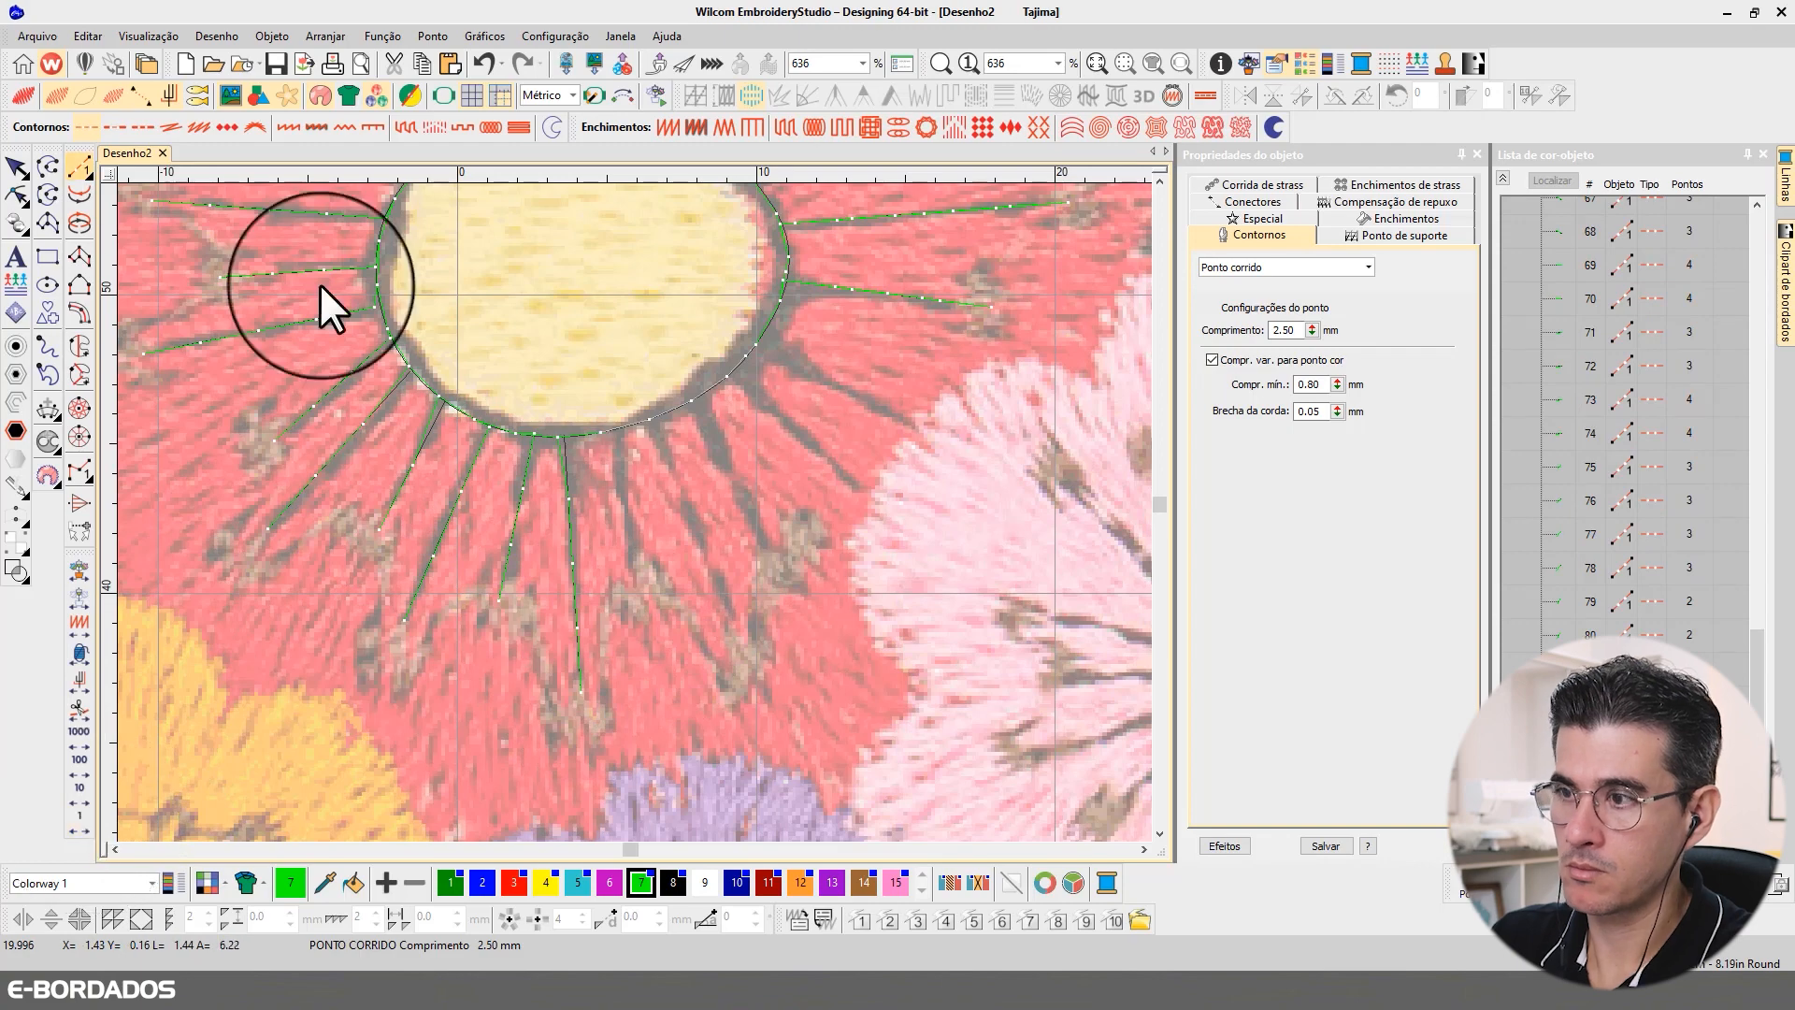
Step: Digitize and backtrack two run-stitch filaments from the outline's edge between 6 and 5 o'clock to the anthers below
{"action": "left_click", "coordinate": [614, 431]}
{"action": "left_click", "coordinate": [639, 587]}
{"action": "key", "text": "Return"}
{"action": "right_click", "coordinate": [80, 817]}
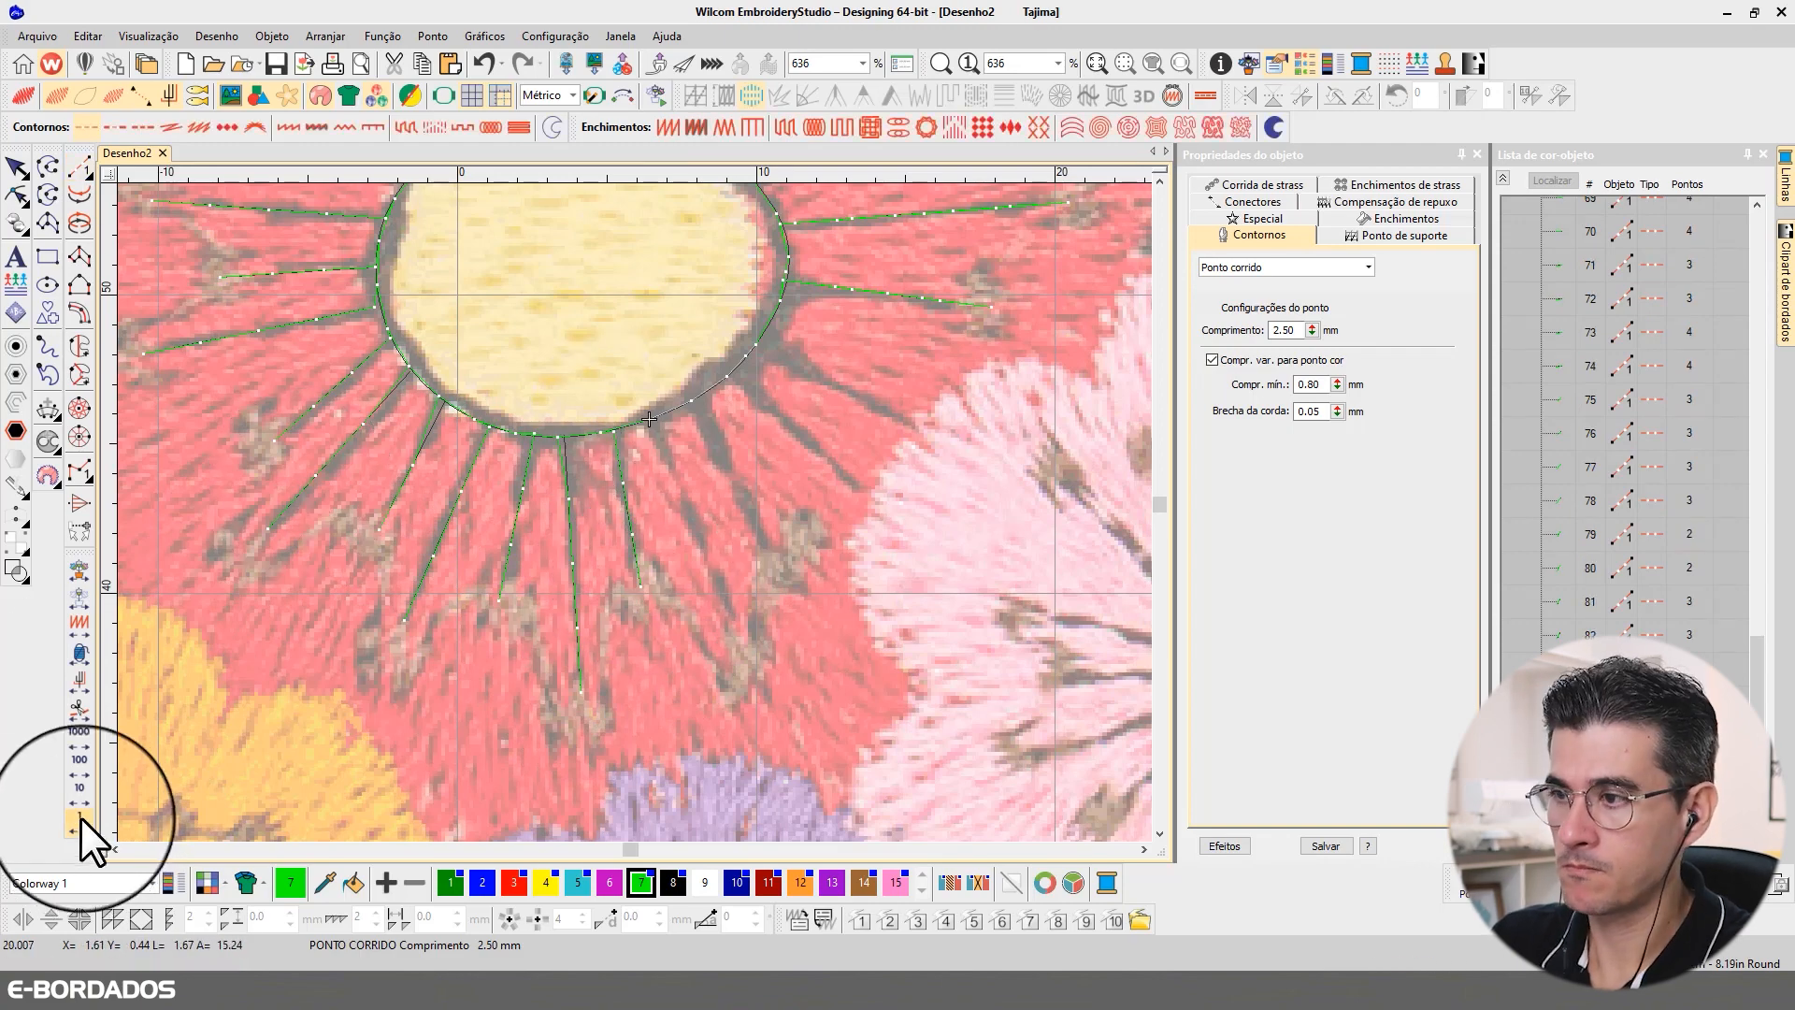
{"action": "left_click", "coordinate": [661, 418]}
{"action": "left_click", "coordinate": [742, 642]}
{"action": "key", "text": "Return"}
{"action": "left_click", "coordinate": [1159, 181]}
{"action": "left_click", "coordinate": [1160, 180]}
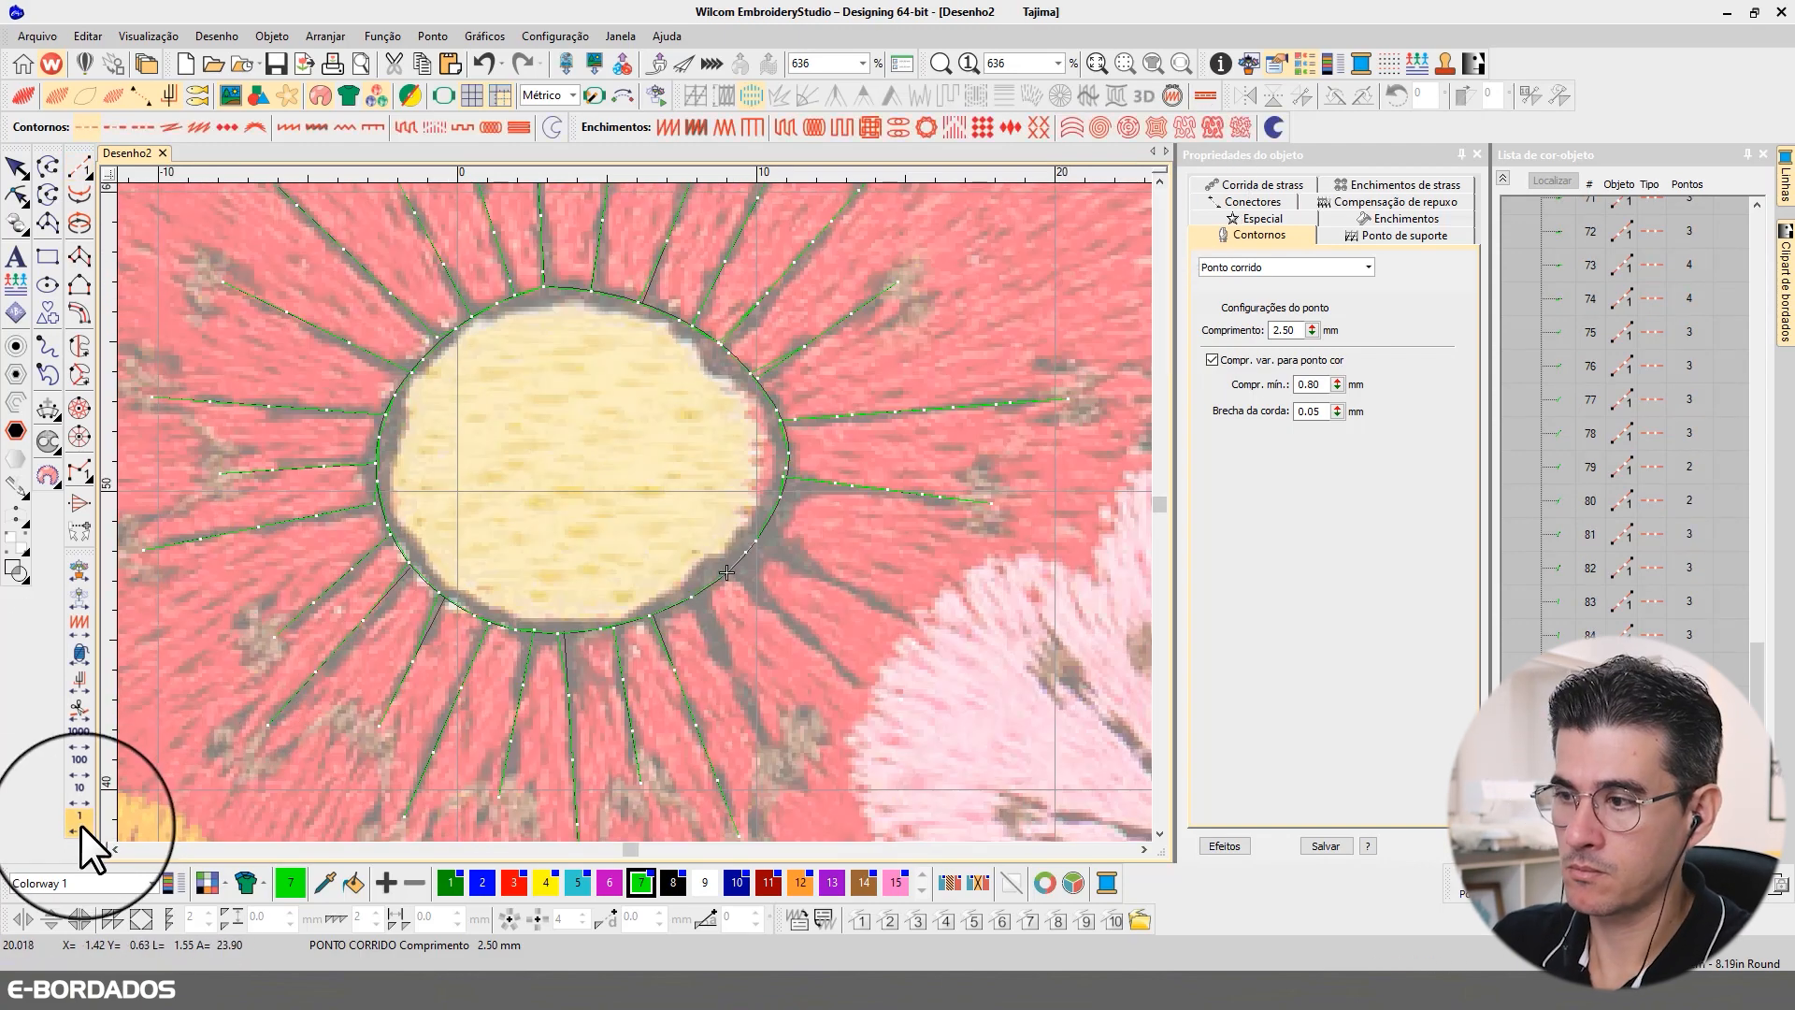
Step: Digitize and backtrack the last three run-stitch filaments from the outline's edge between 5 and 4 o'clock, closing the ring around the centre
{"action": "left_click", "coordinate": [690, 596]}
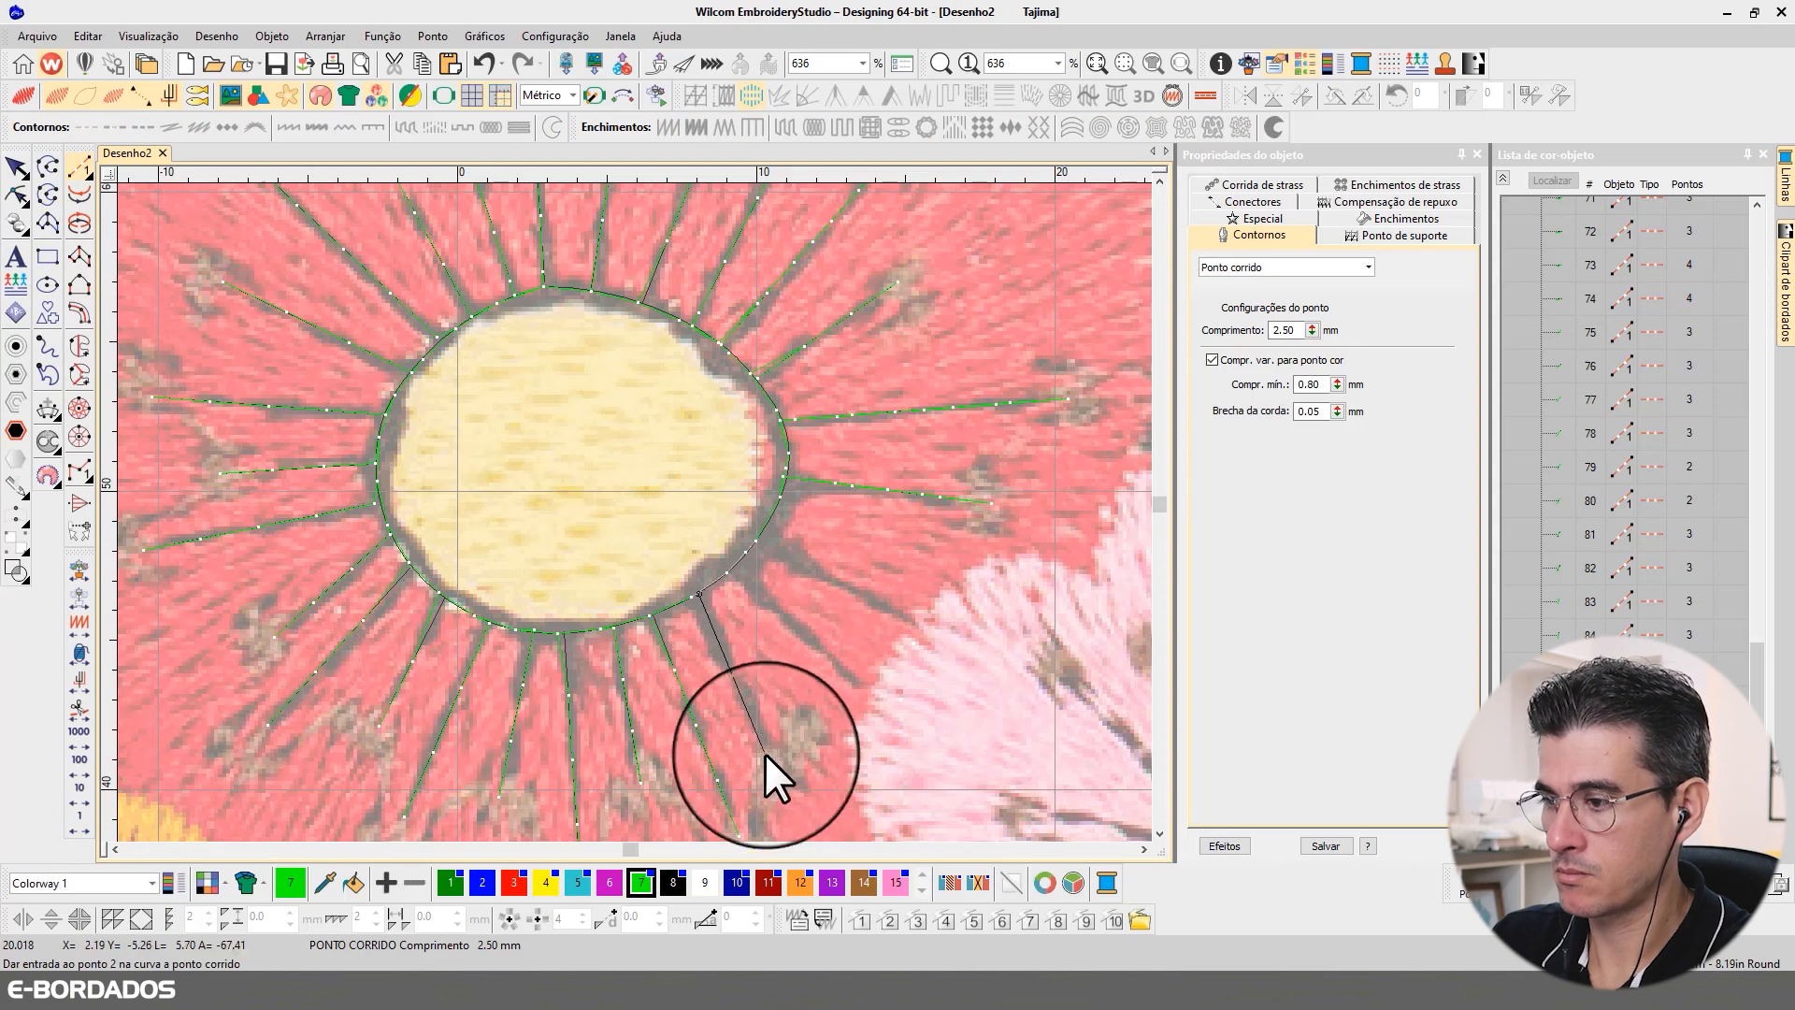
{"action": "right_click", "coordinate": [79, 817]}
{"action": "left_click", "coordinate": [734, 565]}
{"action": "left_click", "coordinate": [862, 690]}
{"action": "key", "text": "Return"}
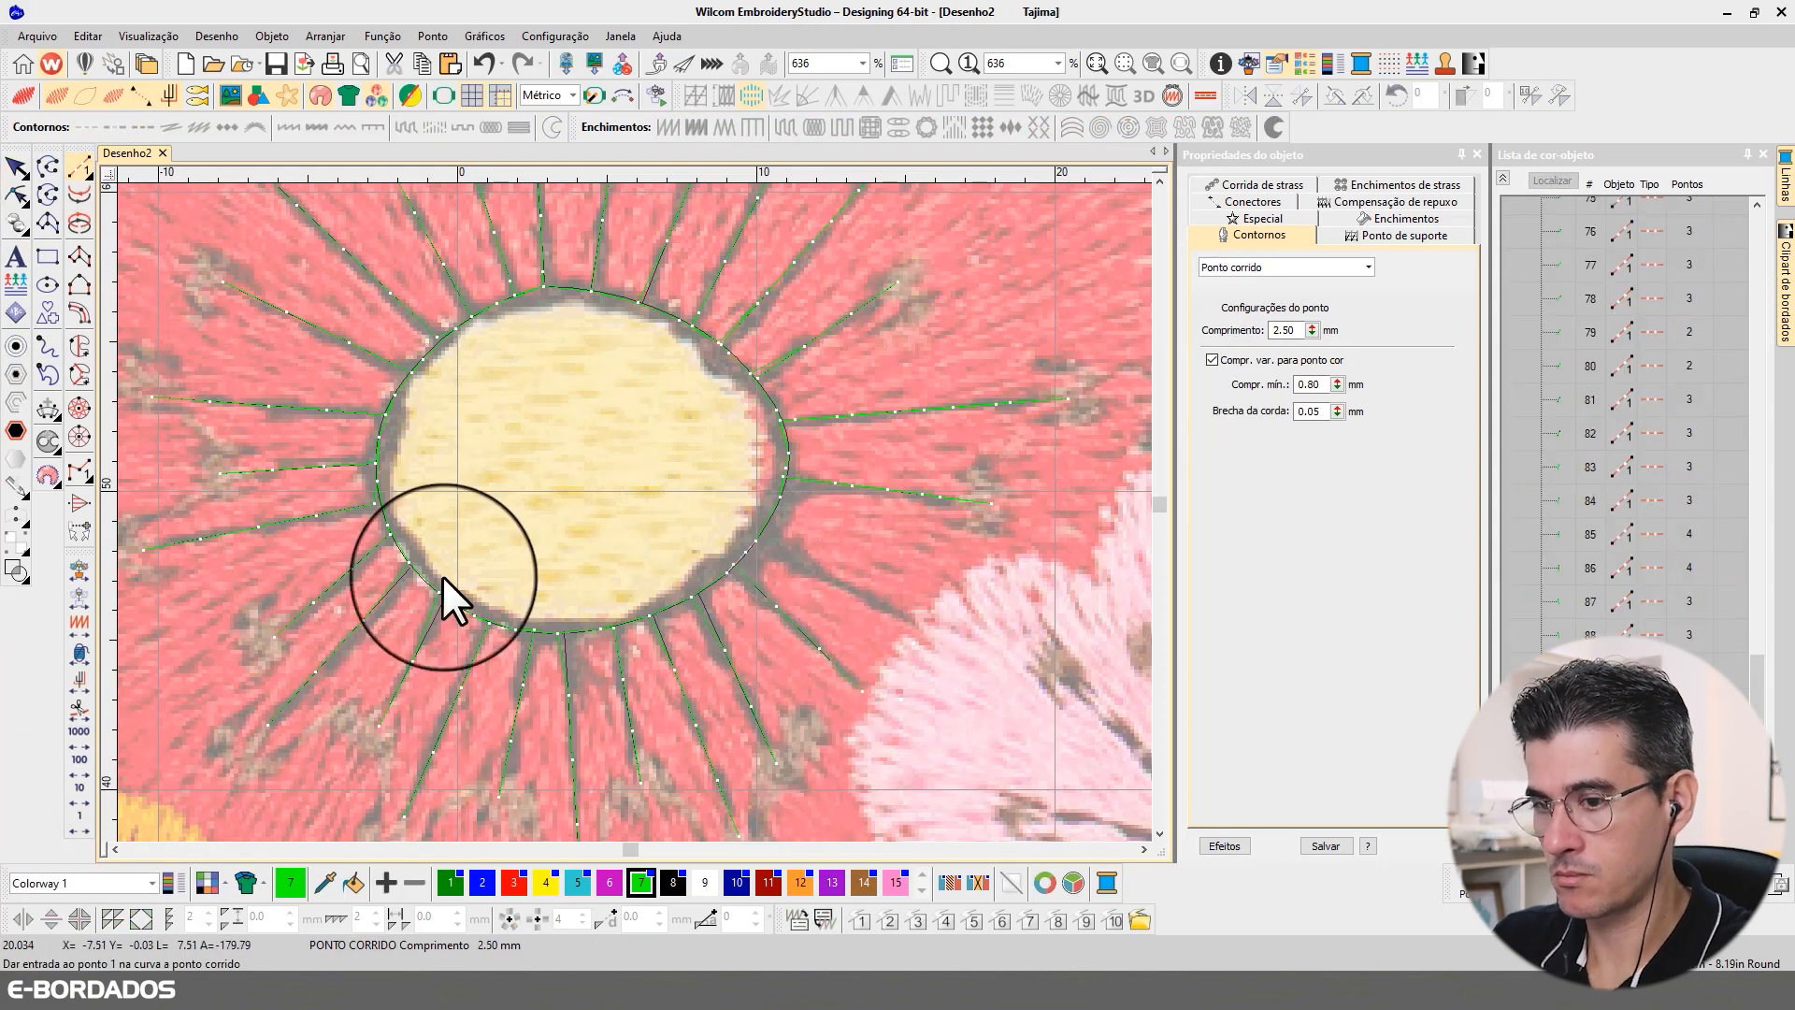
{"action": "right_click", "coordinate": [80, 819]}
{"action": "left_click", "coordinate": [756, 541]}
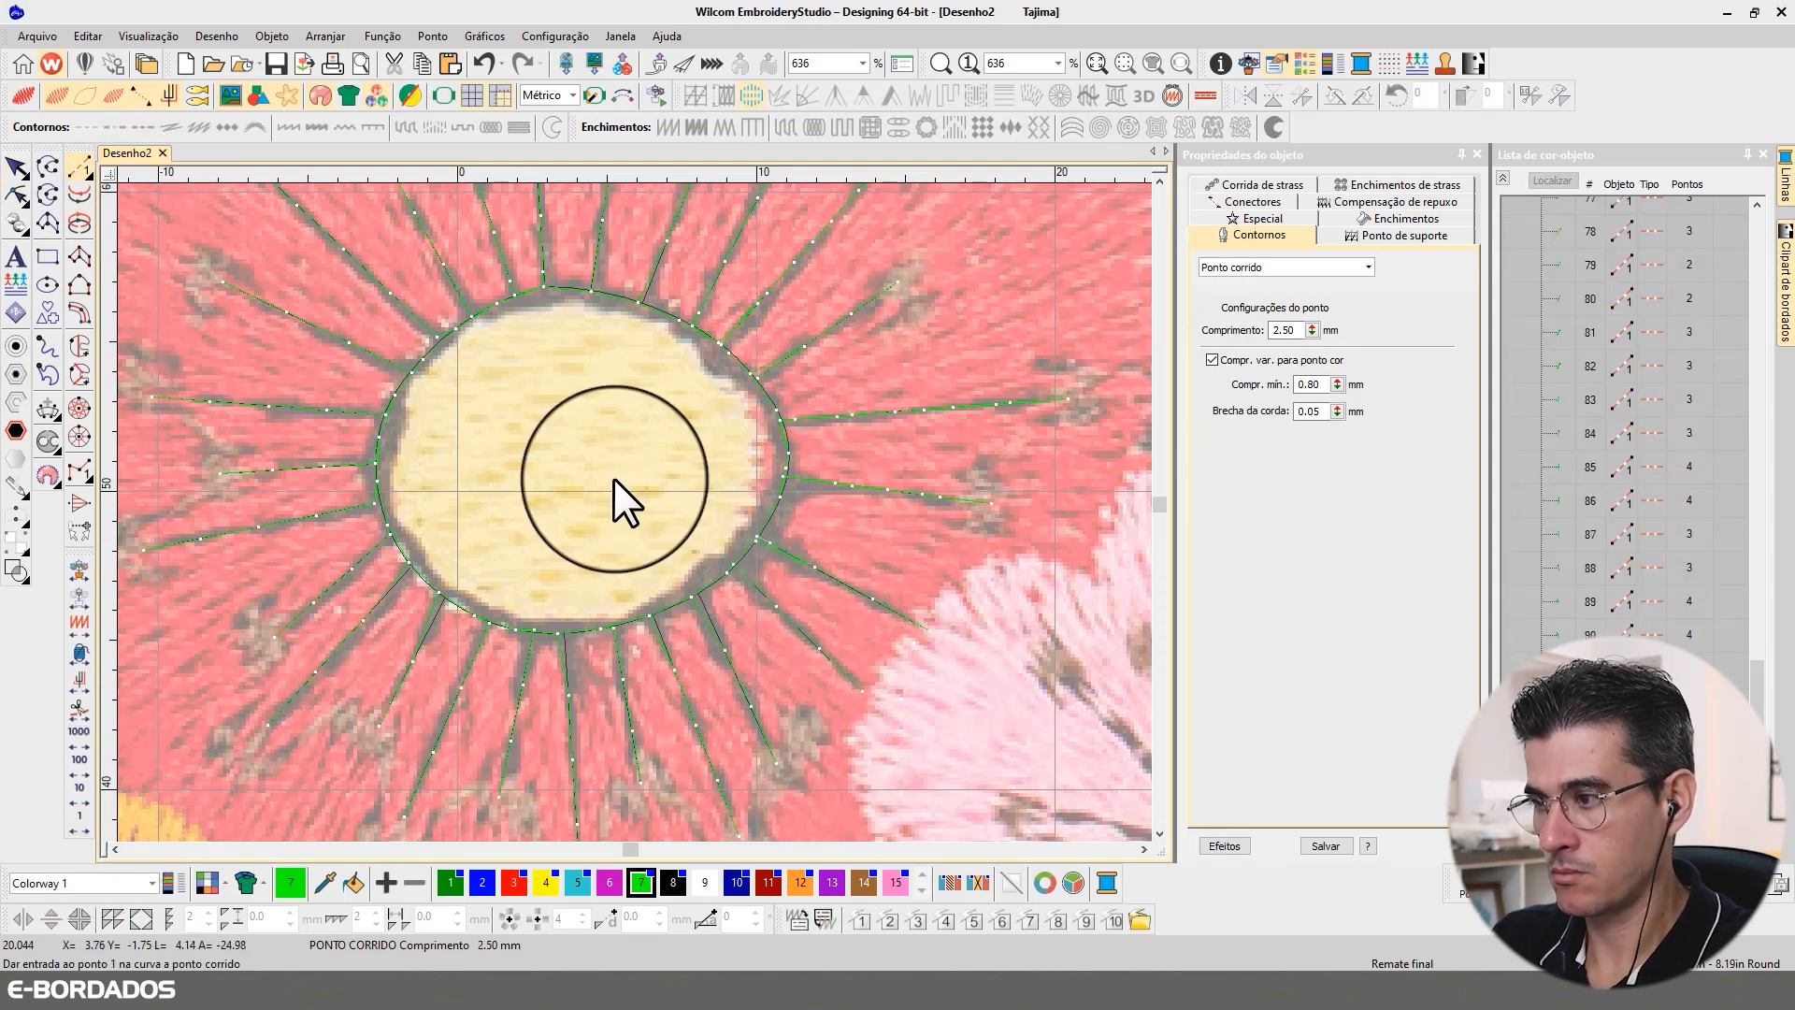
{"action": "scroll", "coordinate": [655, 486], "scroll_direction": "down", "scroll_amount": 3}
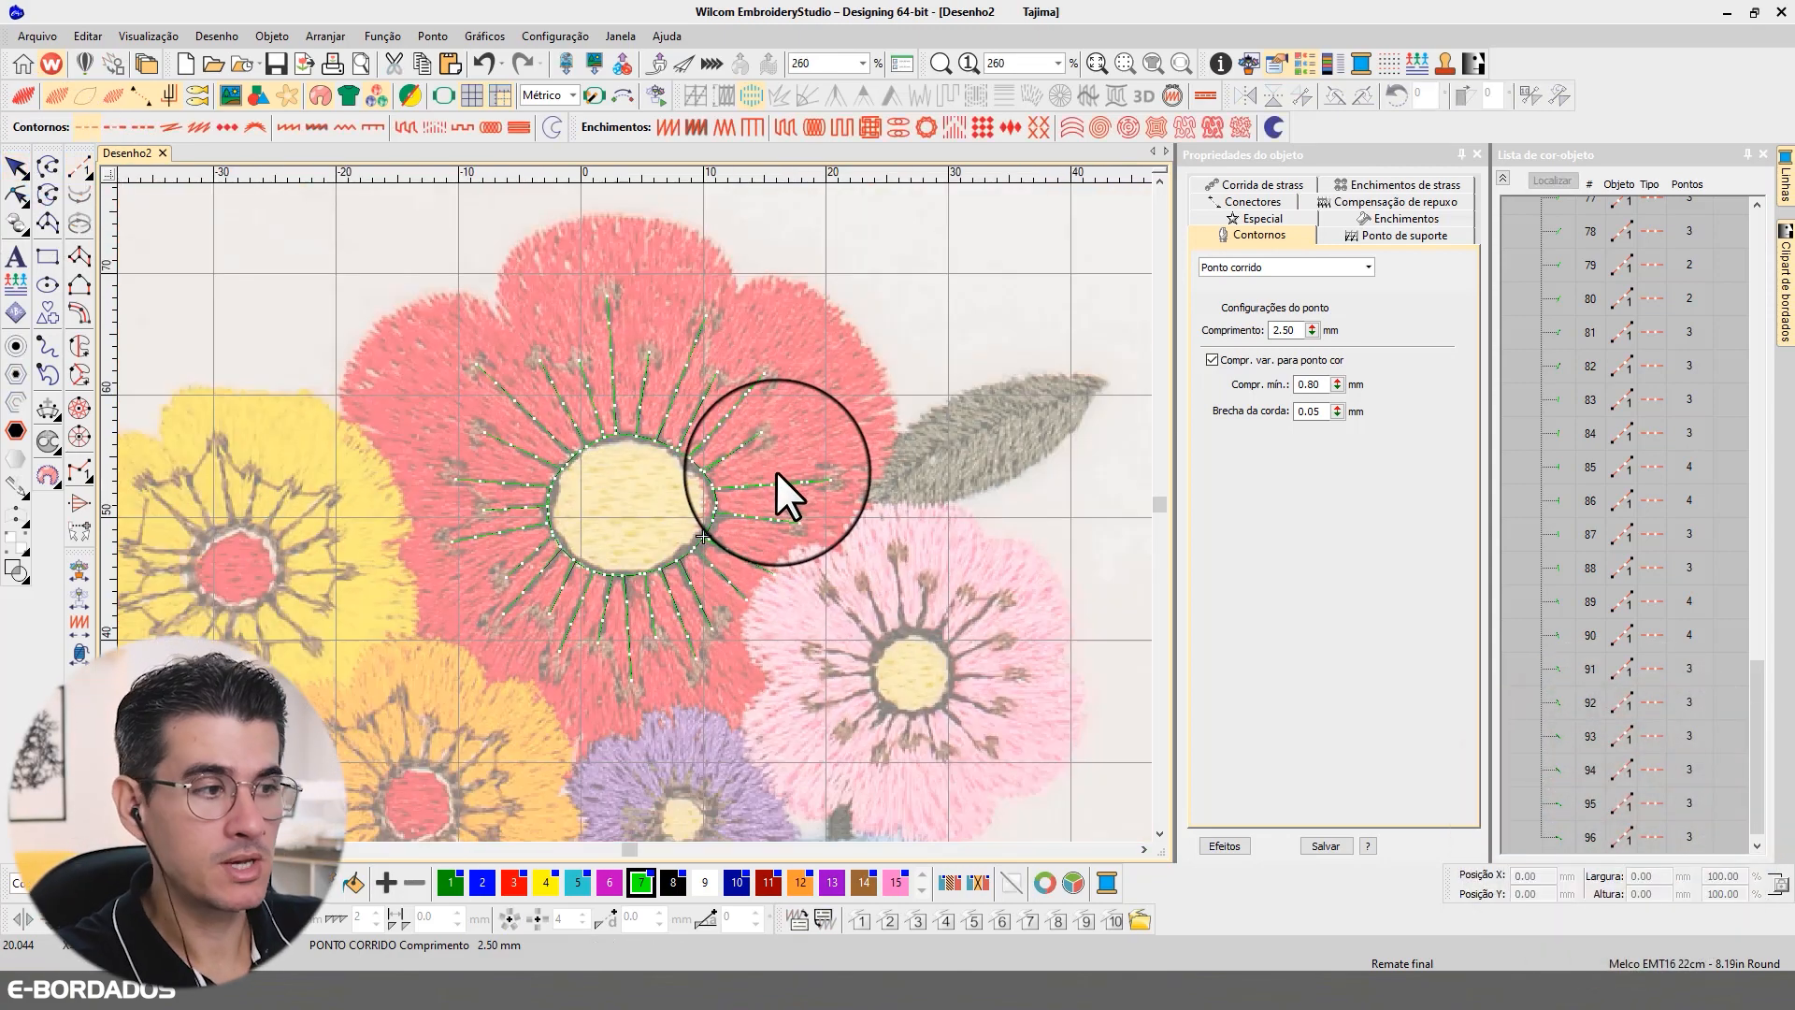
Step: Examine the object list and individual filaments beside the red flower's centre for their stitch type, plain run or triple run
{"action": "left_click_drag", "start_coordinate": [1758, 709], "coordinate": [1755, 740]}
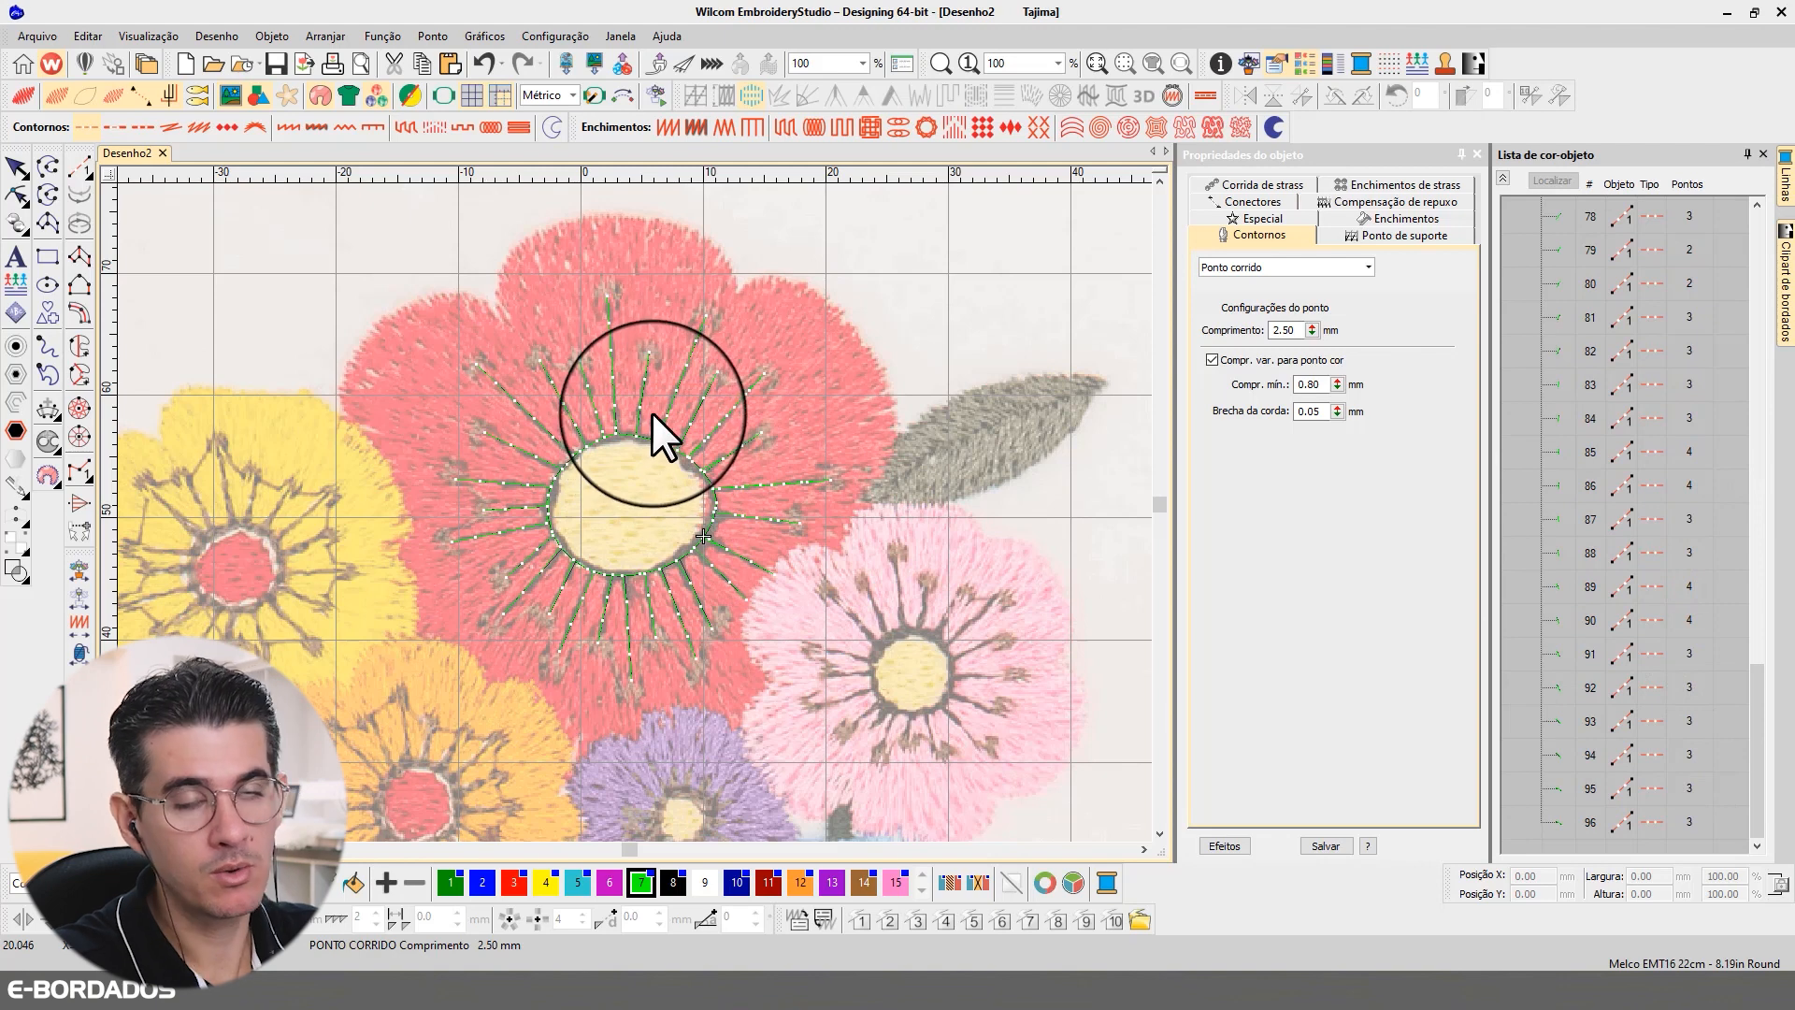
{"action": "left_click", "coordinate": [687, 367]}
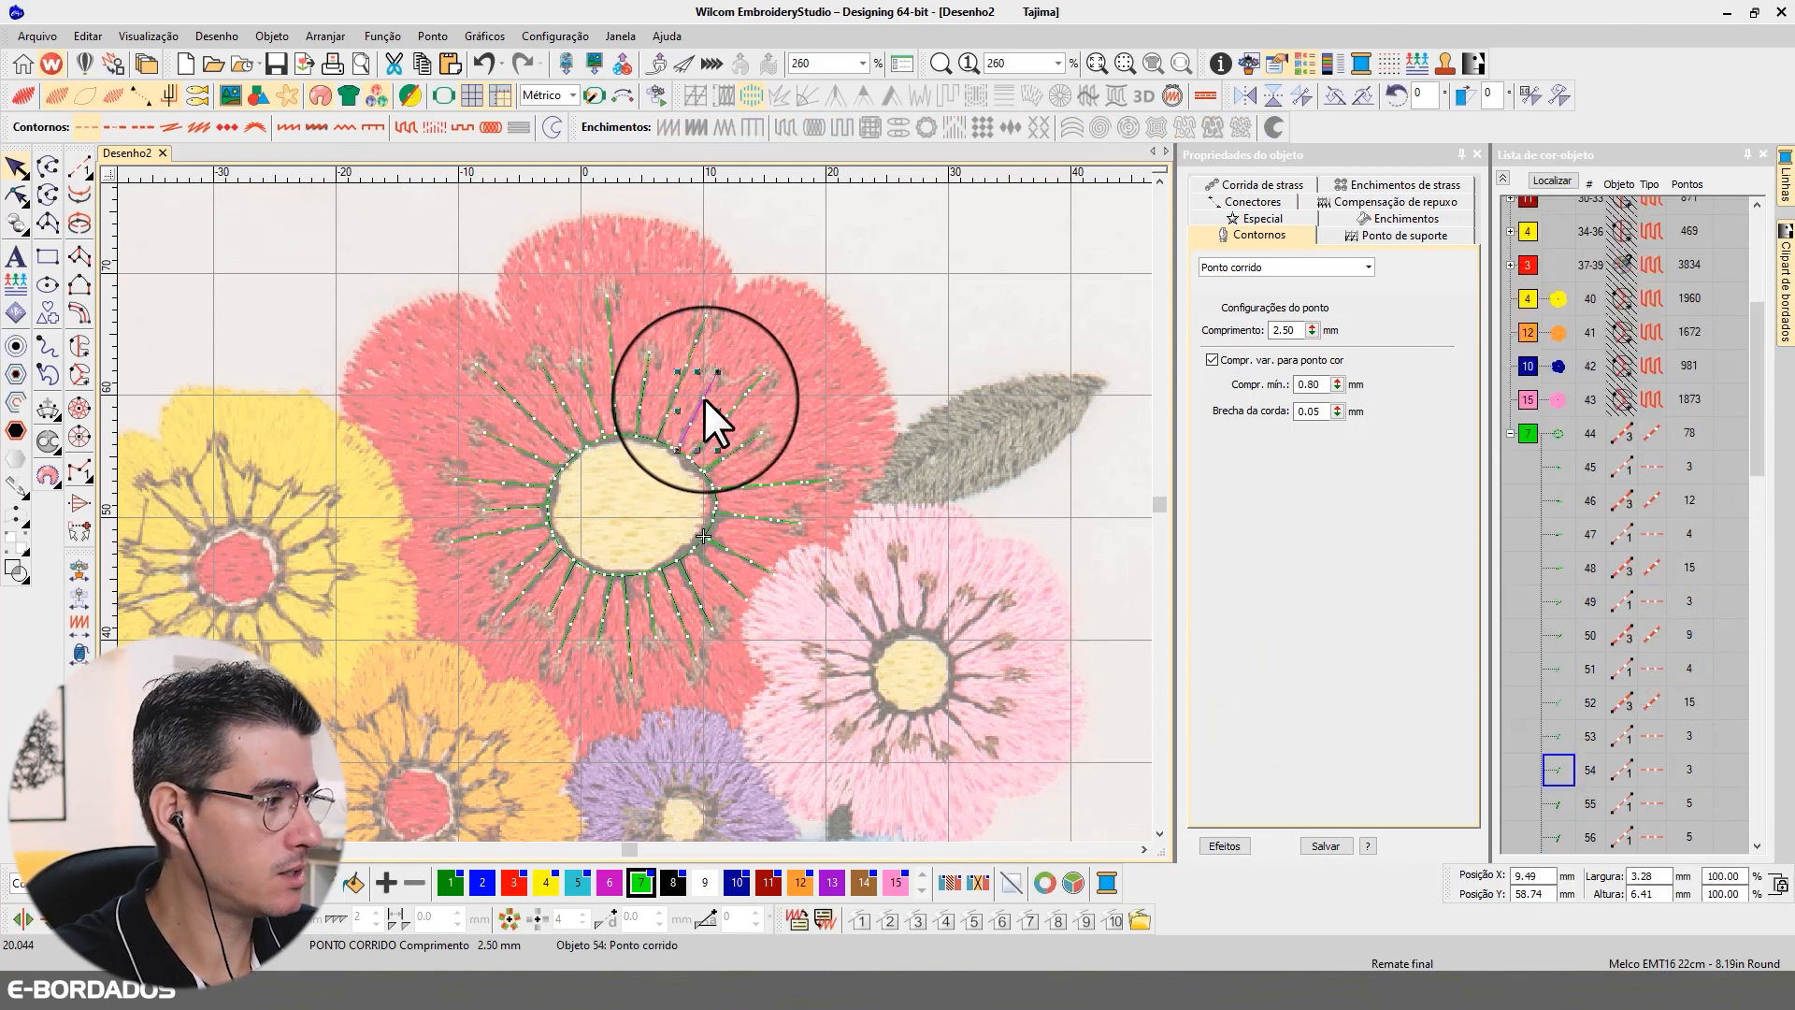
{"action": "left_click", "coordinate": [728, 415]}
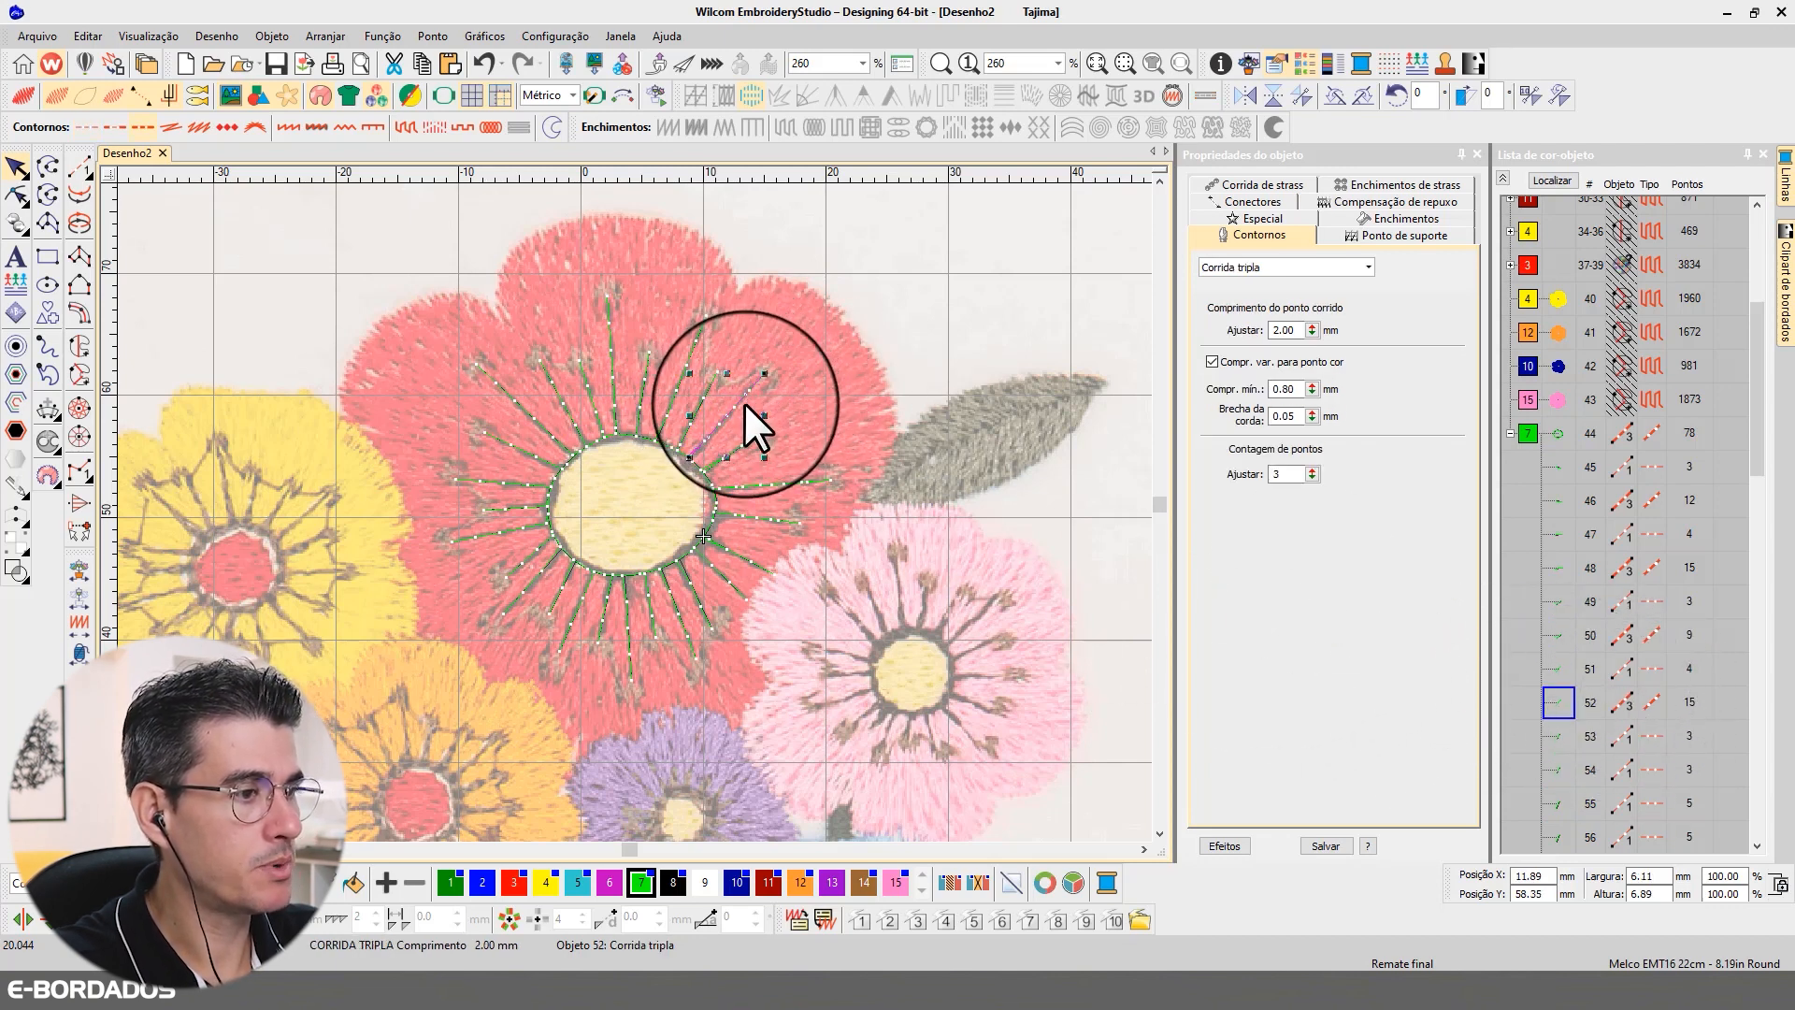
{"action": "left_click", "coordinate": [731, 545]}
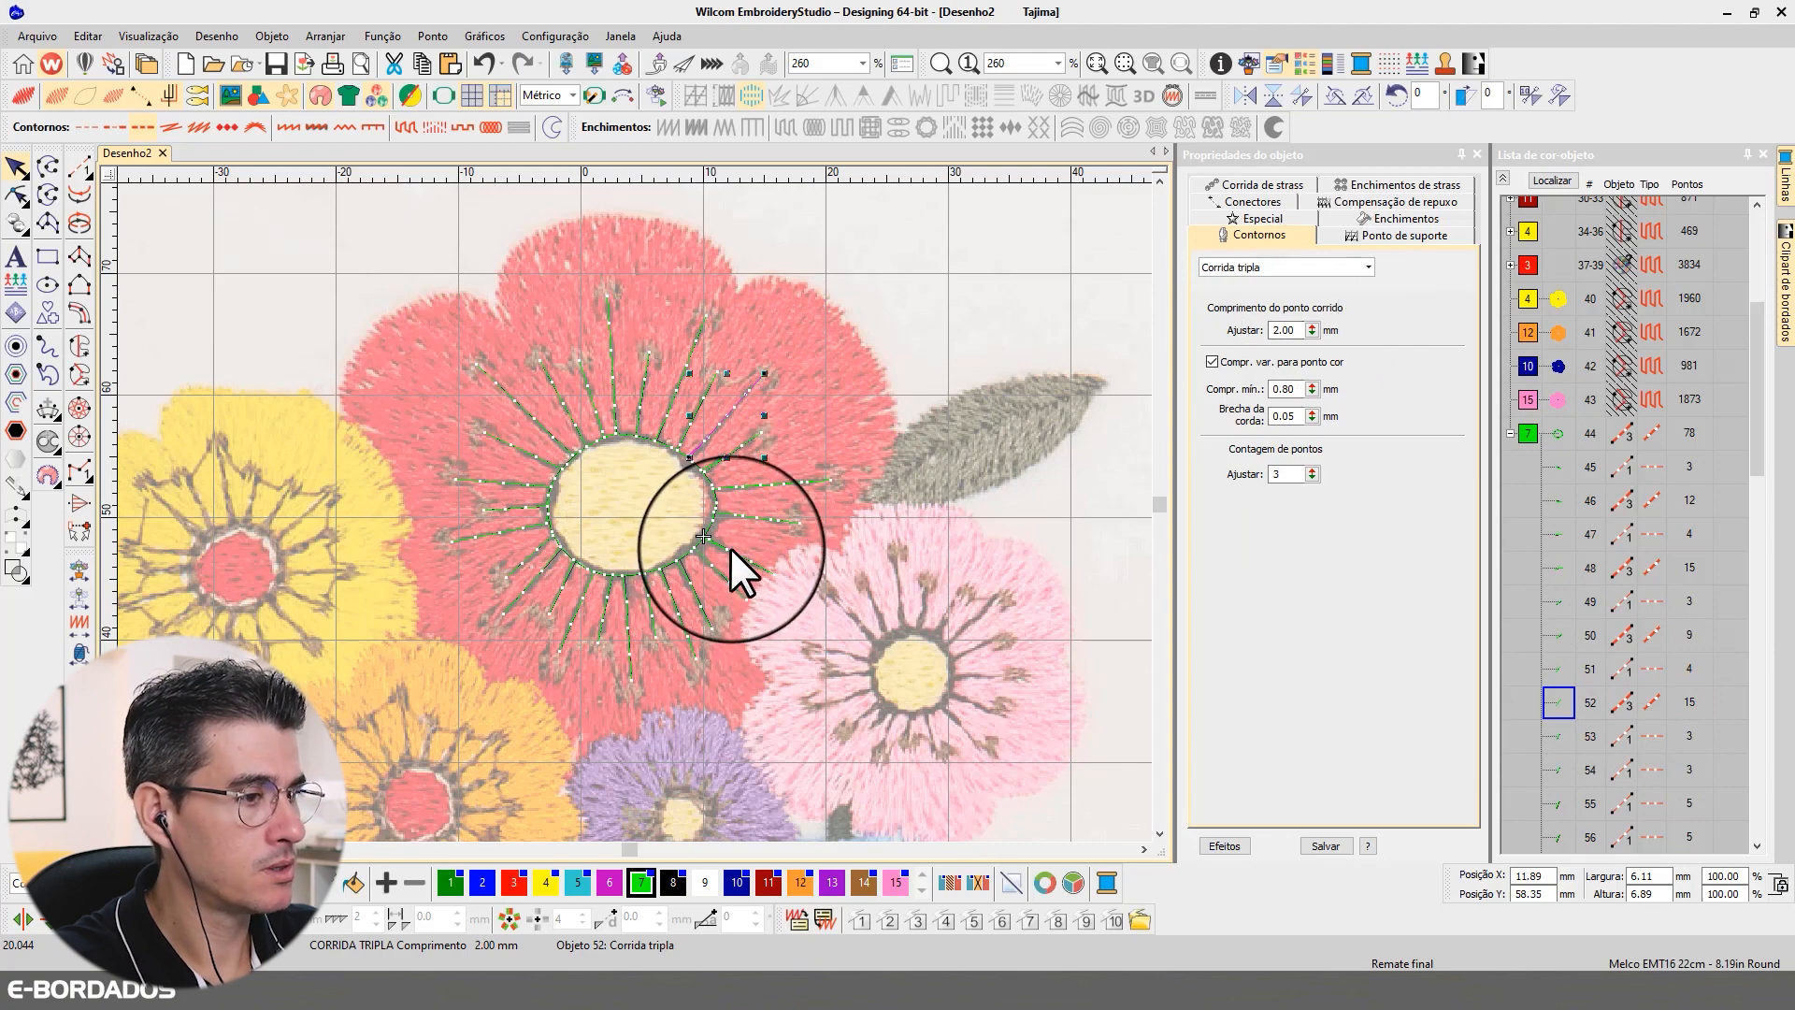
{"action": "left_click", "coordinate": [743, 517]}
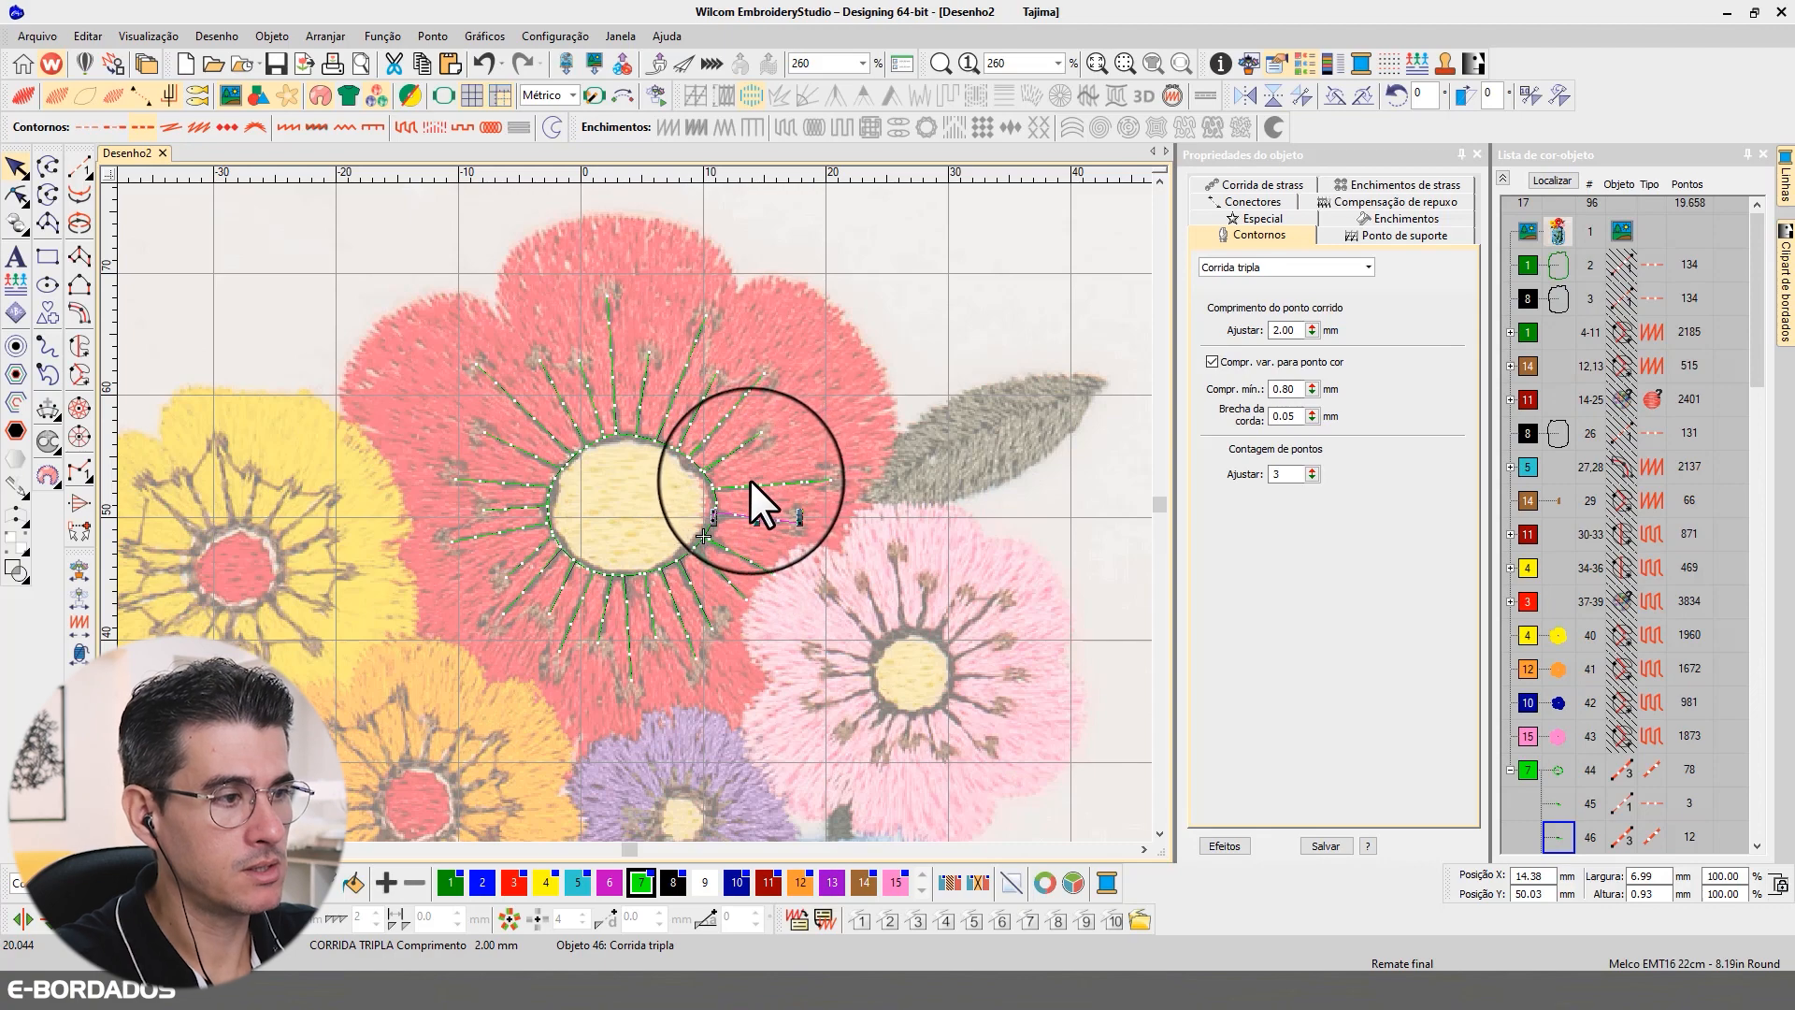
{"action": "left_click", "coordinate": [727, 453]}
{"action": "left_click", "coordinate": [733, 513]}
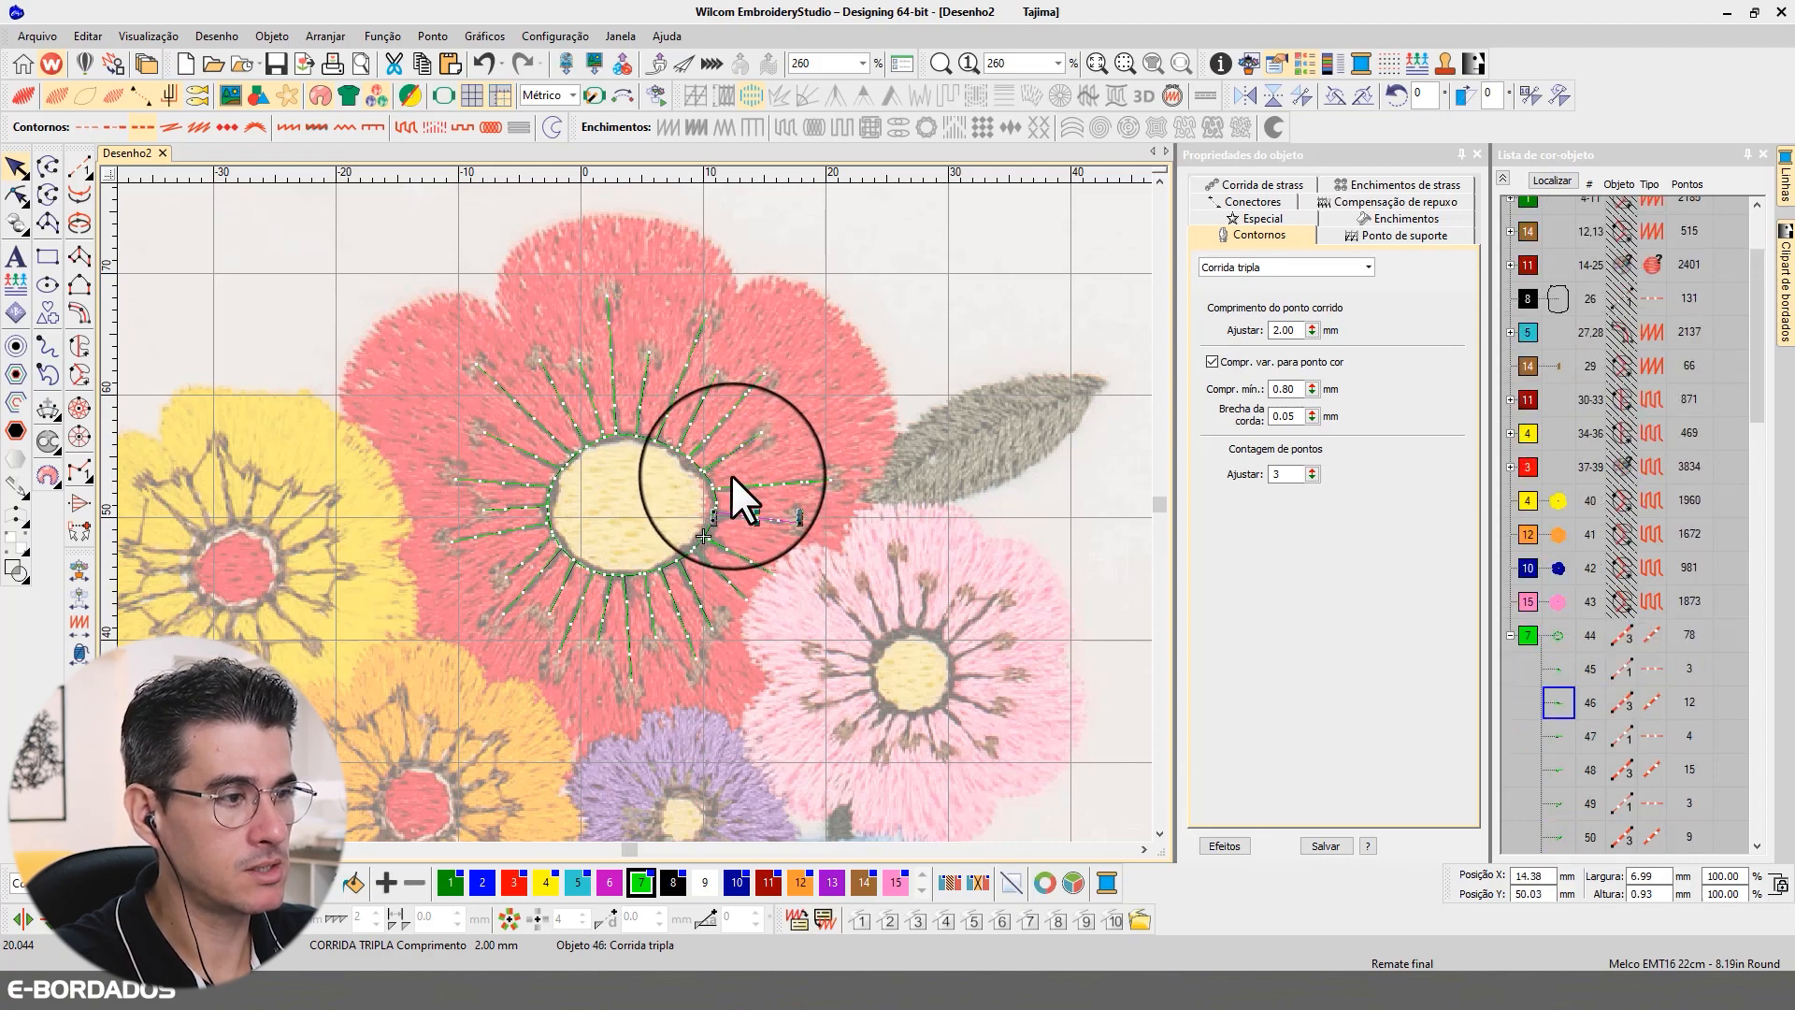
{"action": "left_click", "coordinate": [732, 485]}
{"action": "left_click", "coordinate": [703, 435]}
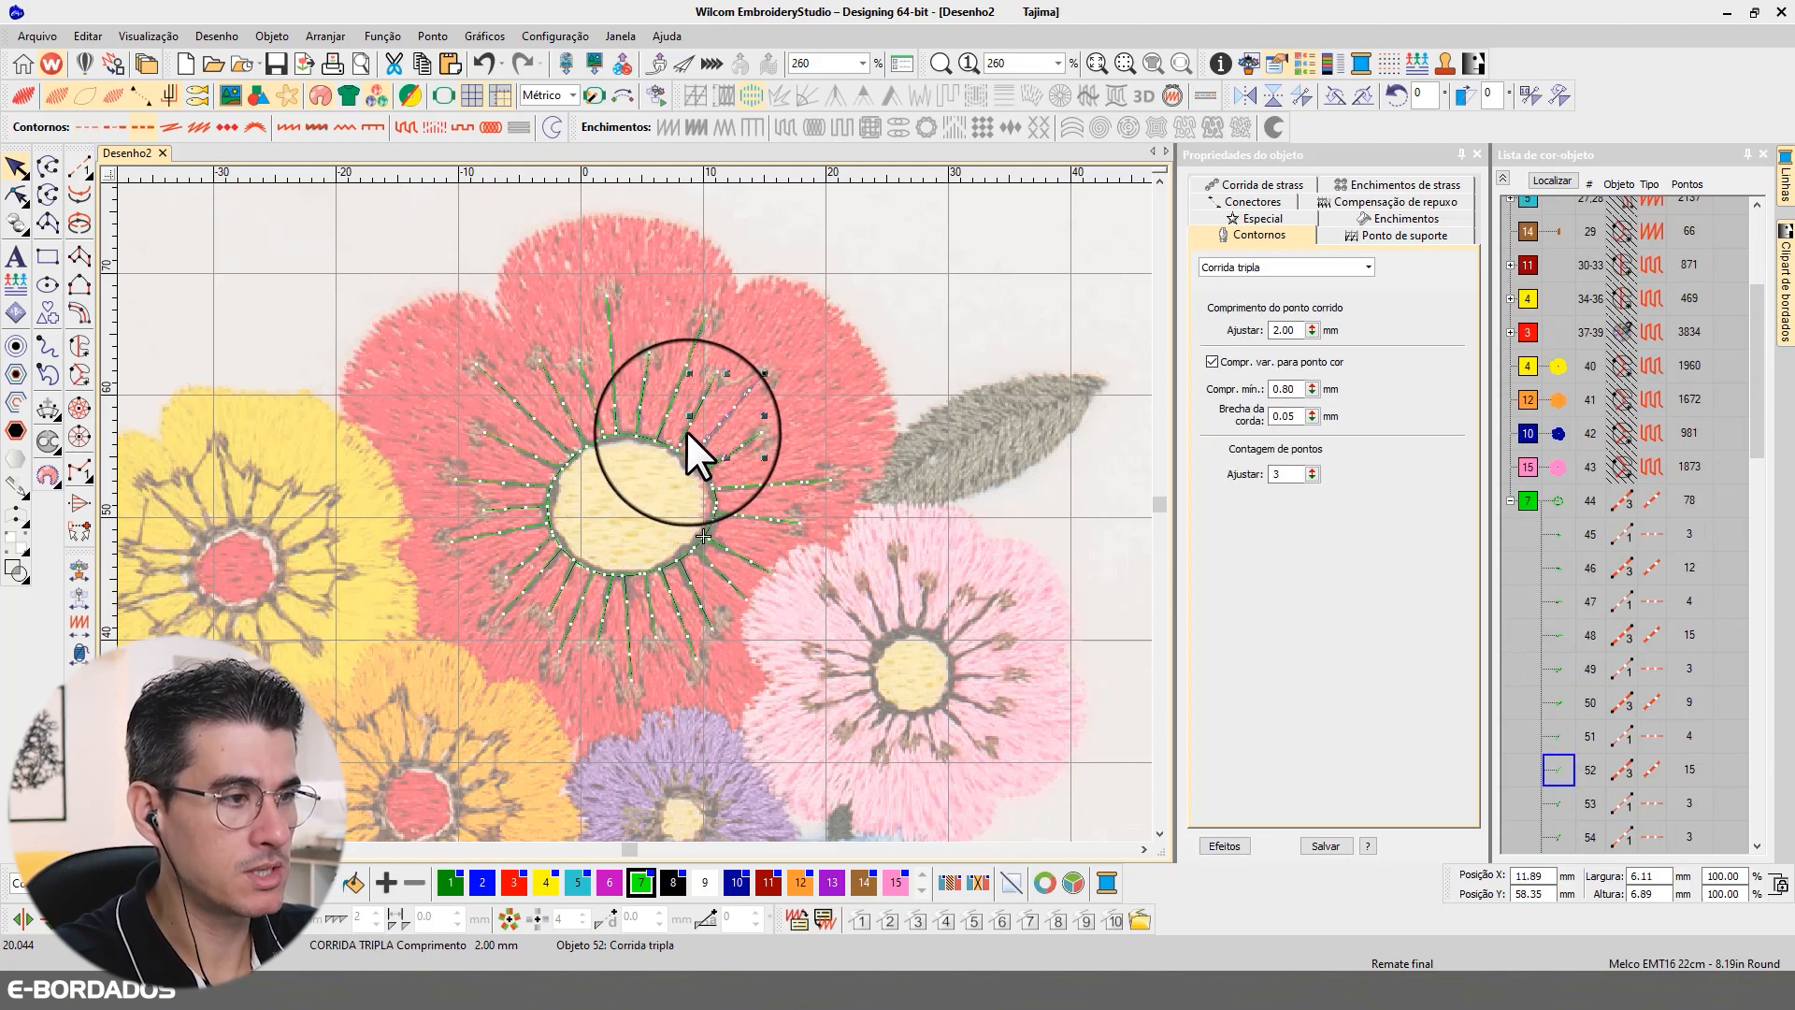
{"action": "left_click", "coordinate": [686, 430]}
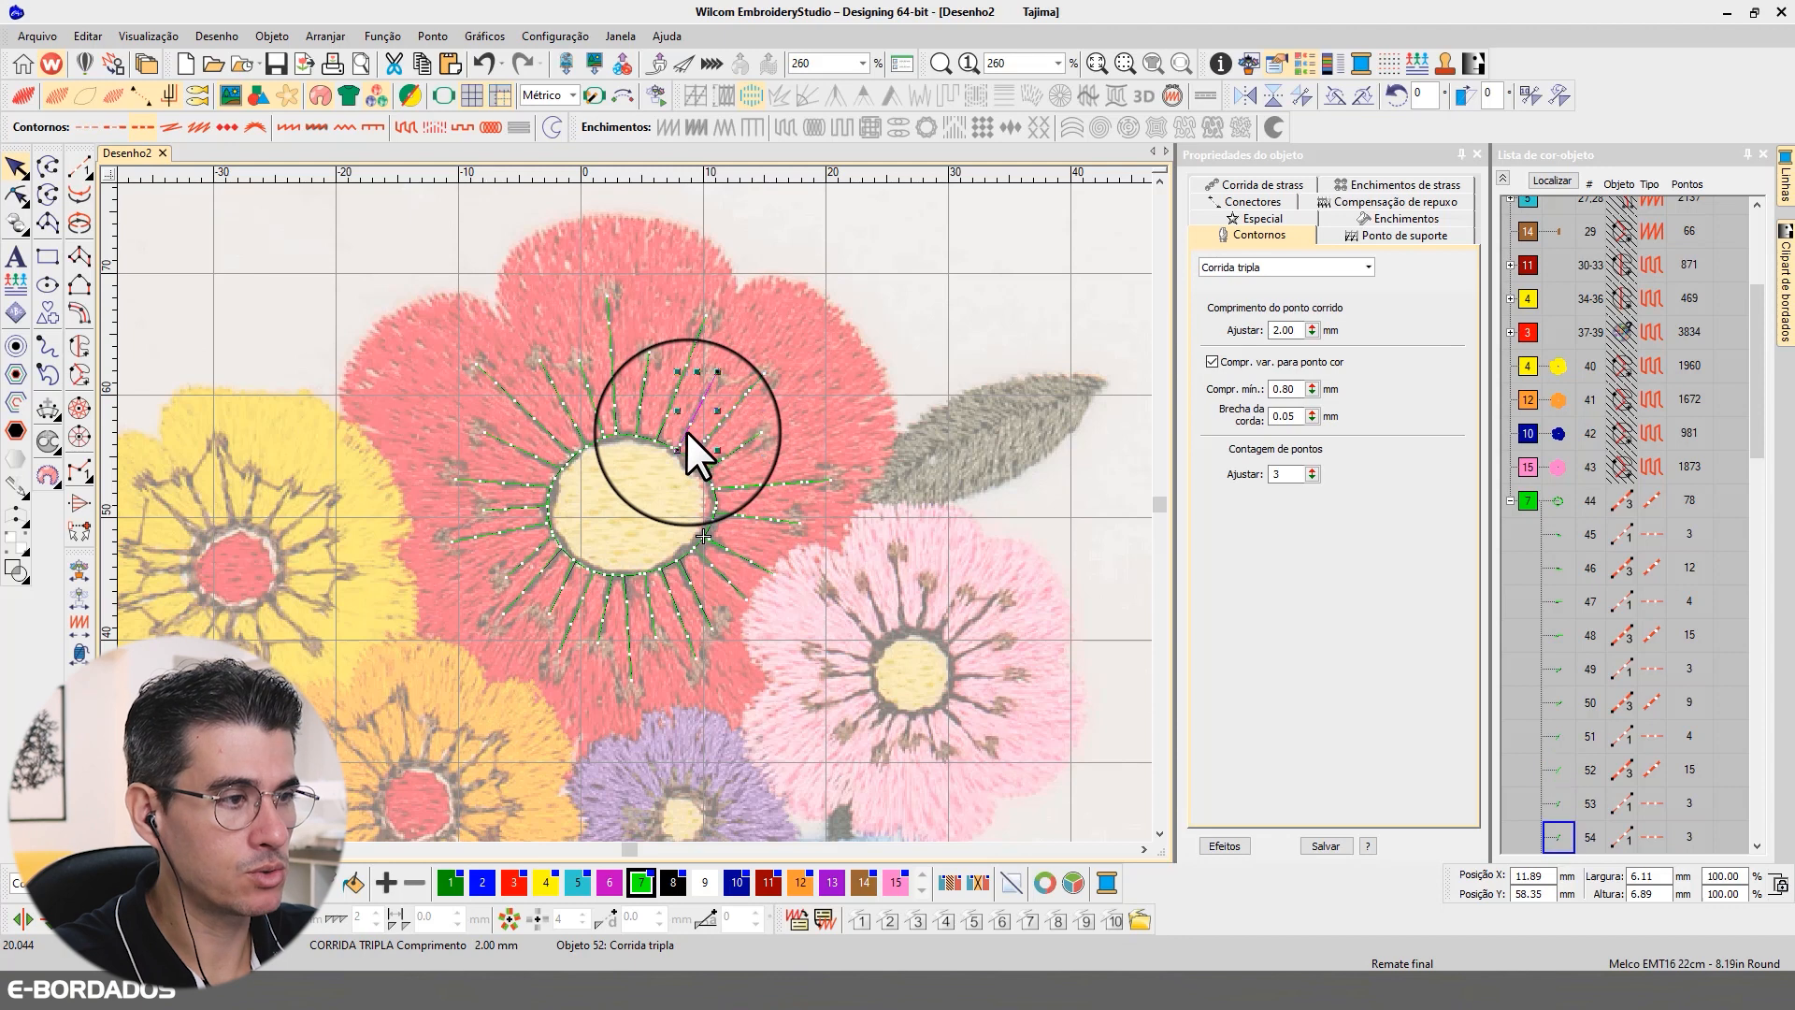
{"action": "left_click", "coordinate": [739, 554]}
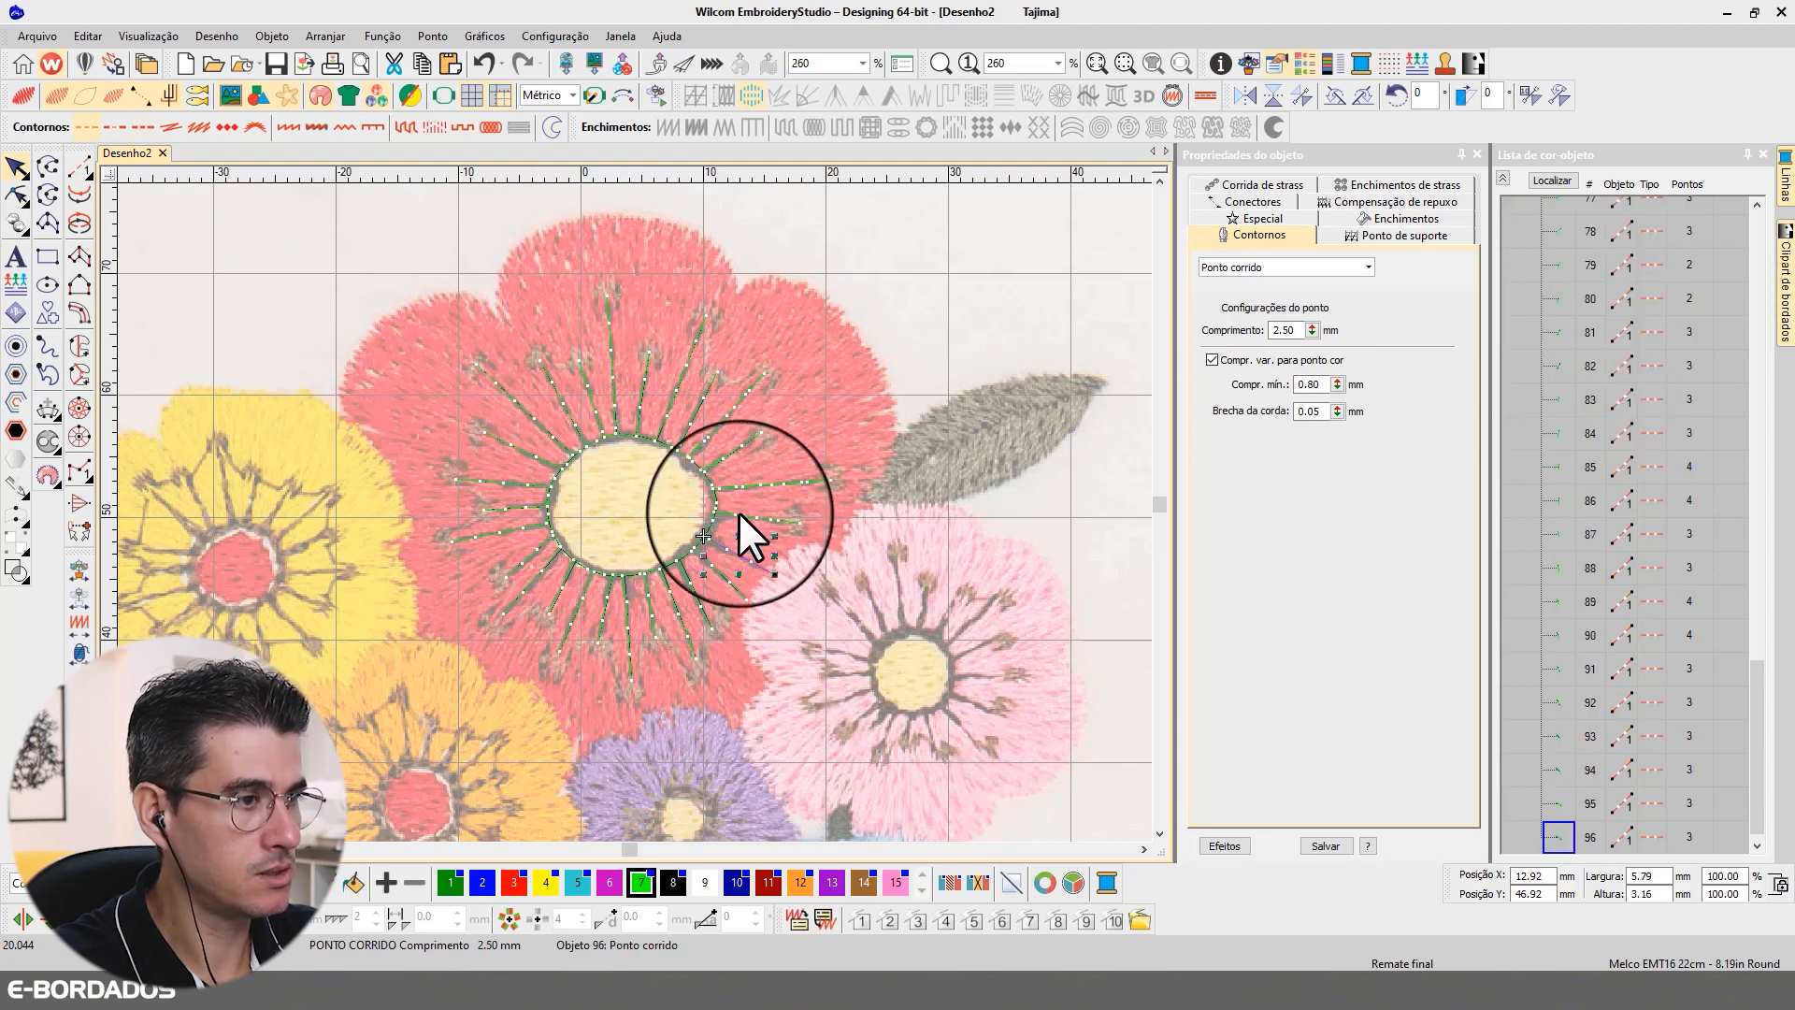
{"action": "left_click", "coordinate": [720, 422]}
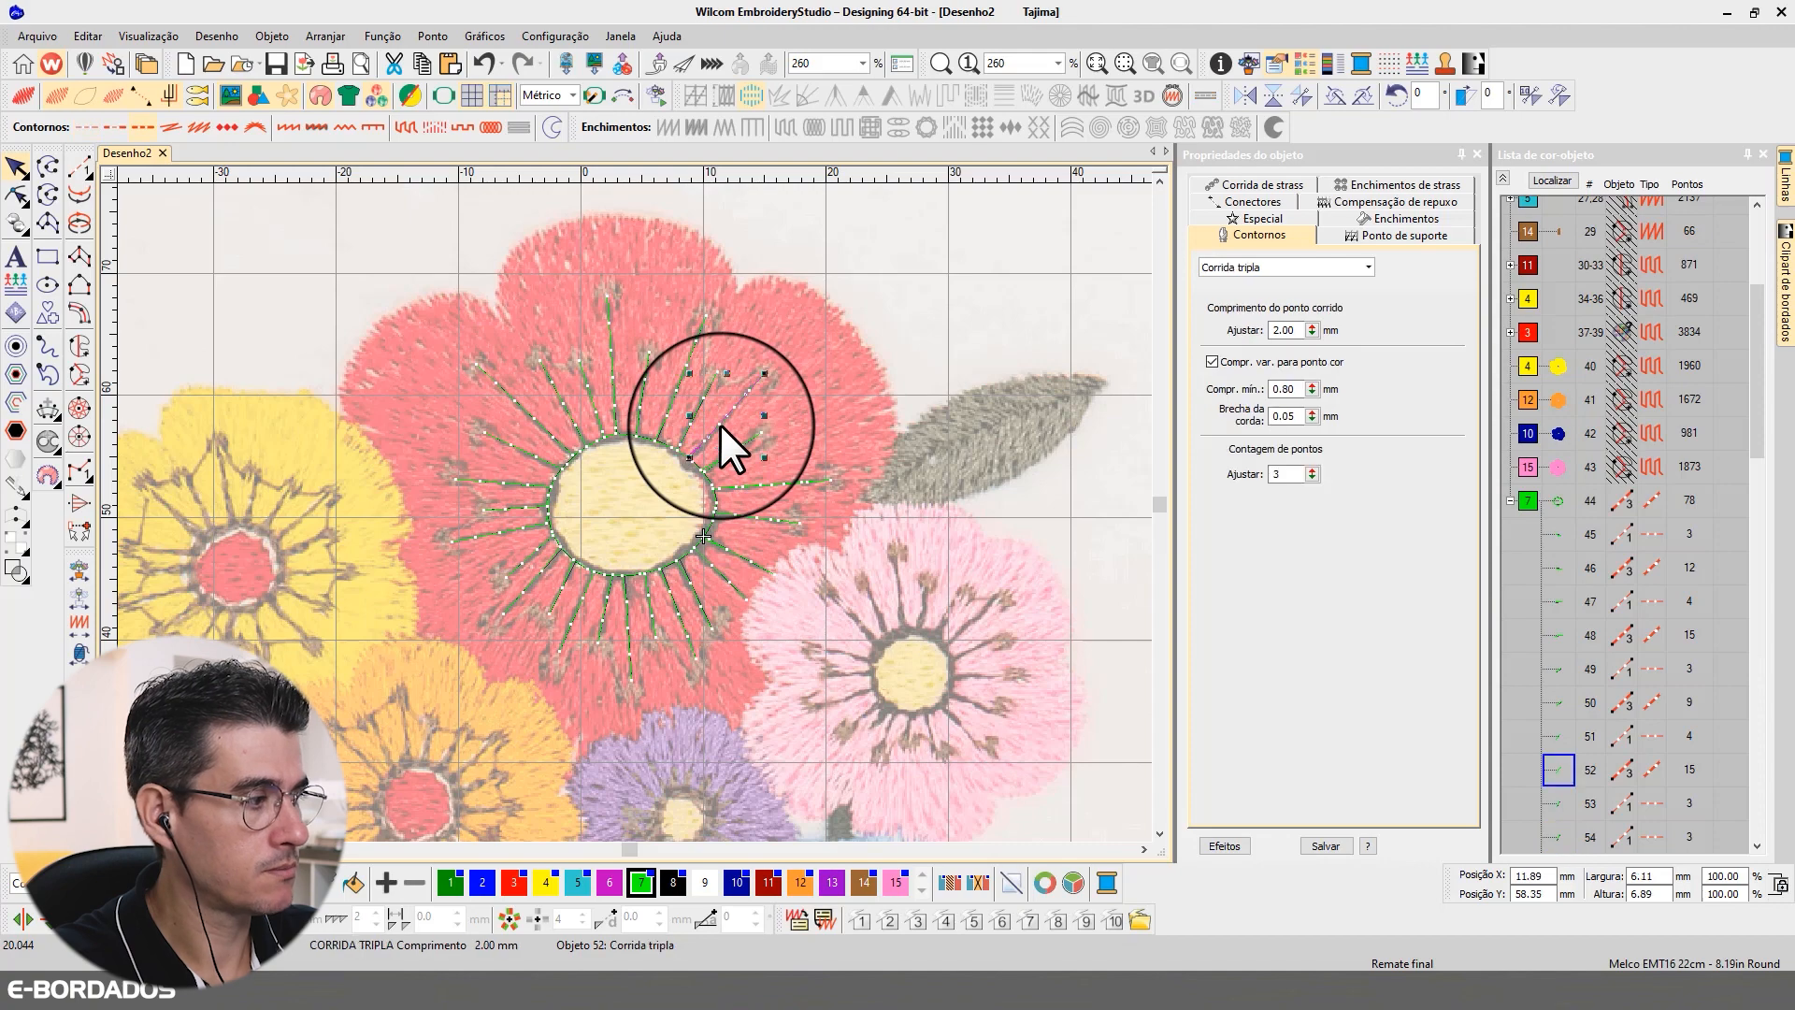
Step: Select all remaining plain-run filaments around the red flower's centre and change their outline stitch type to Corrida tripla
{"action": "left_click", "coordinate": [690, 423]}
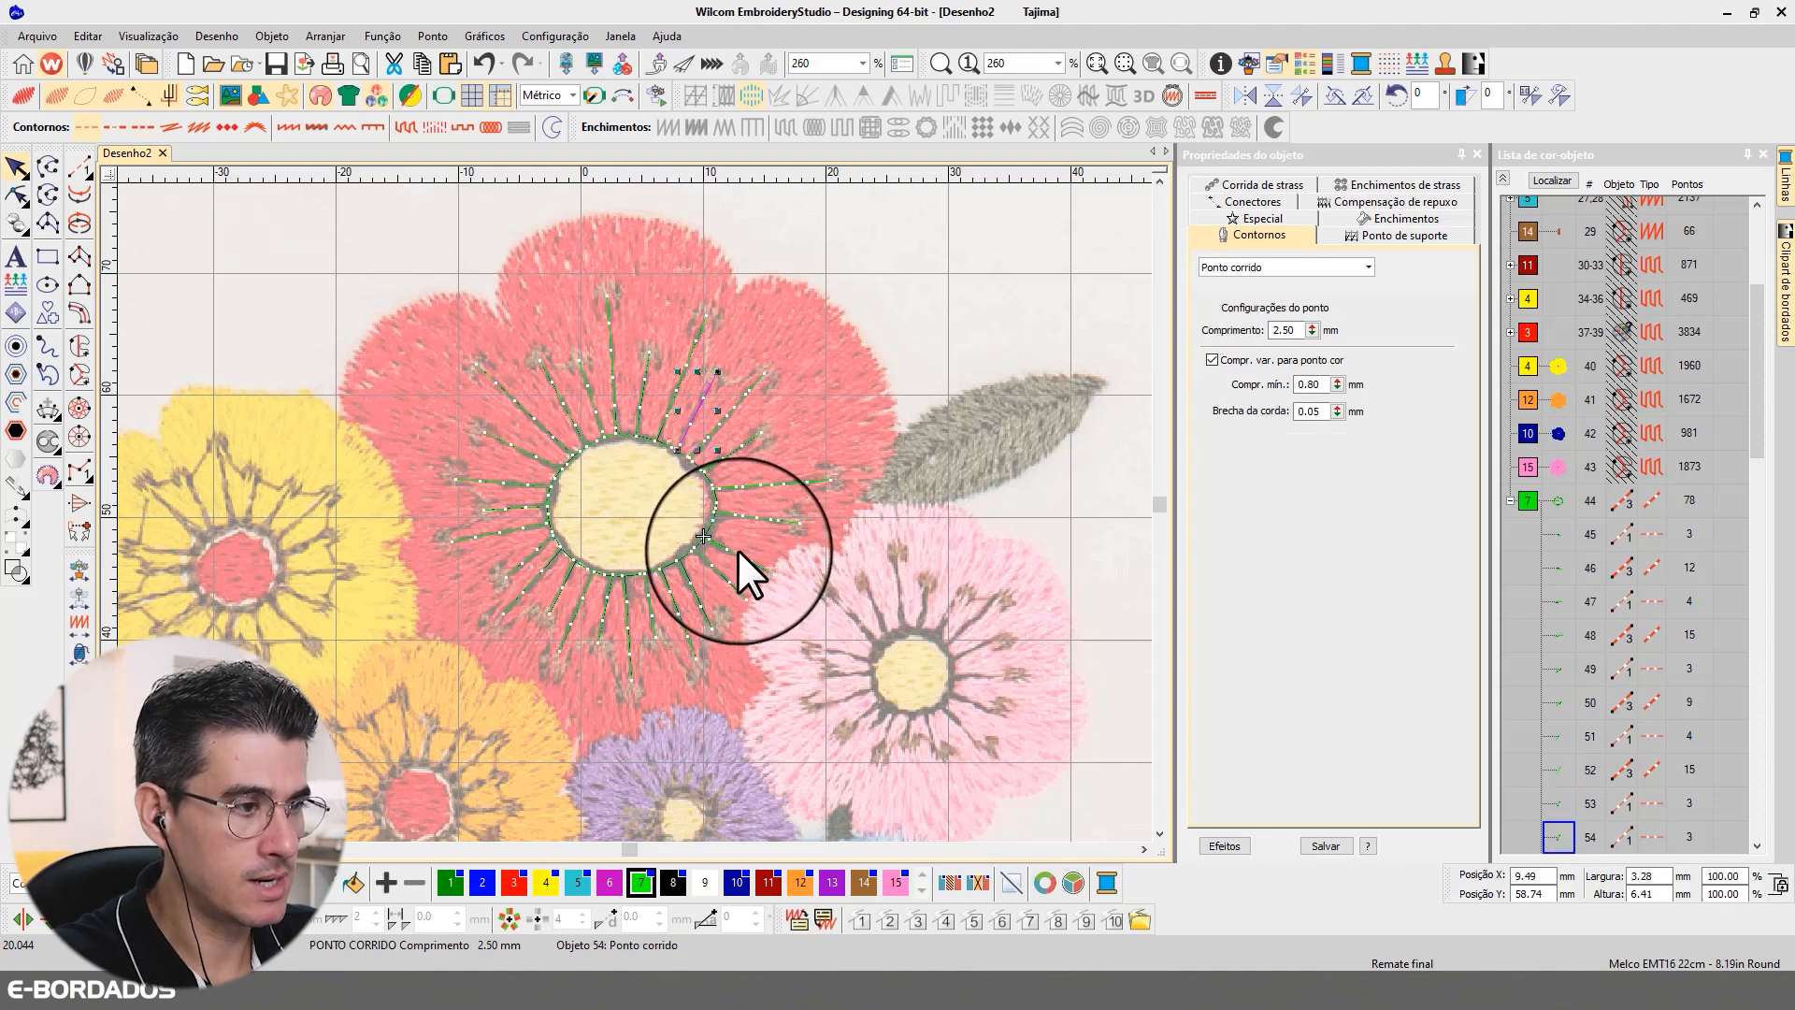
{"action": "left_click", "coordinate": [735, 552], "text": "ctrl"}
{"action": "scroll", "coordinate": [655, 524], "scroll_direction": "up", "scroll_amount": 2}
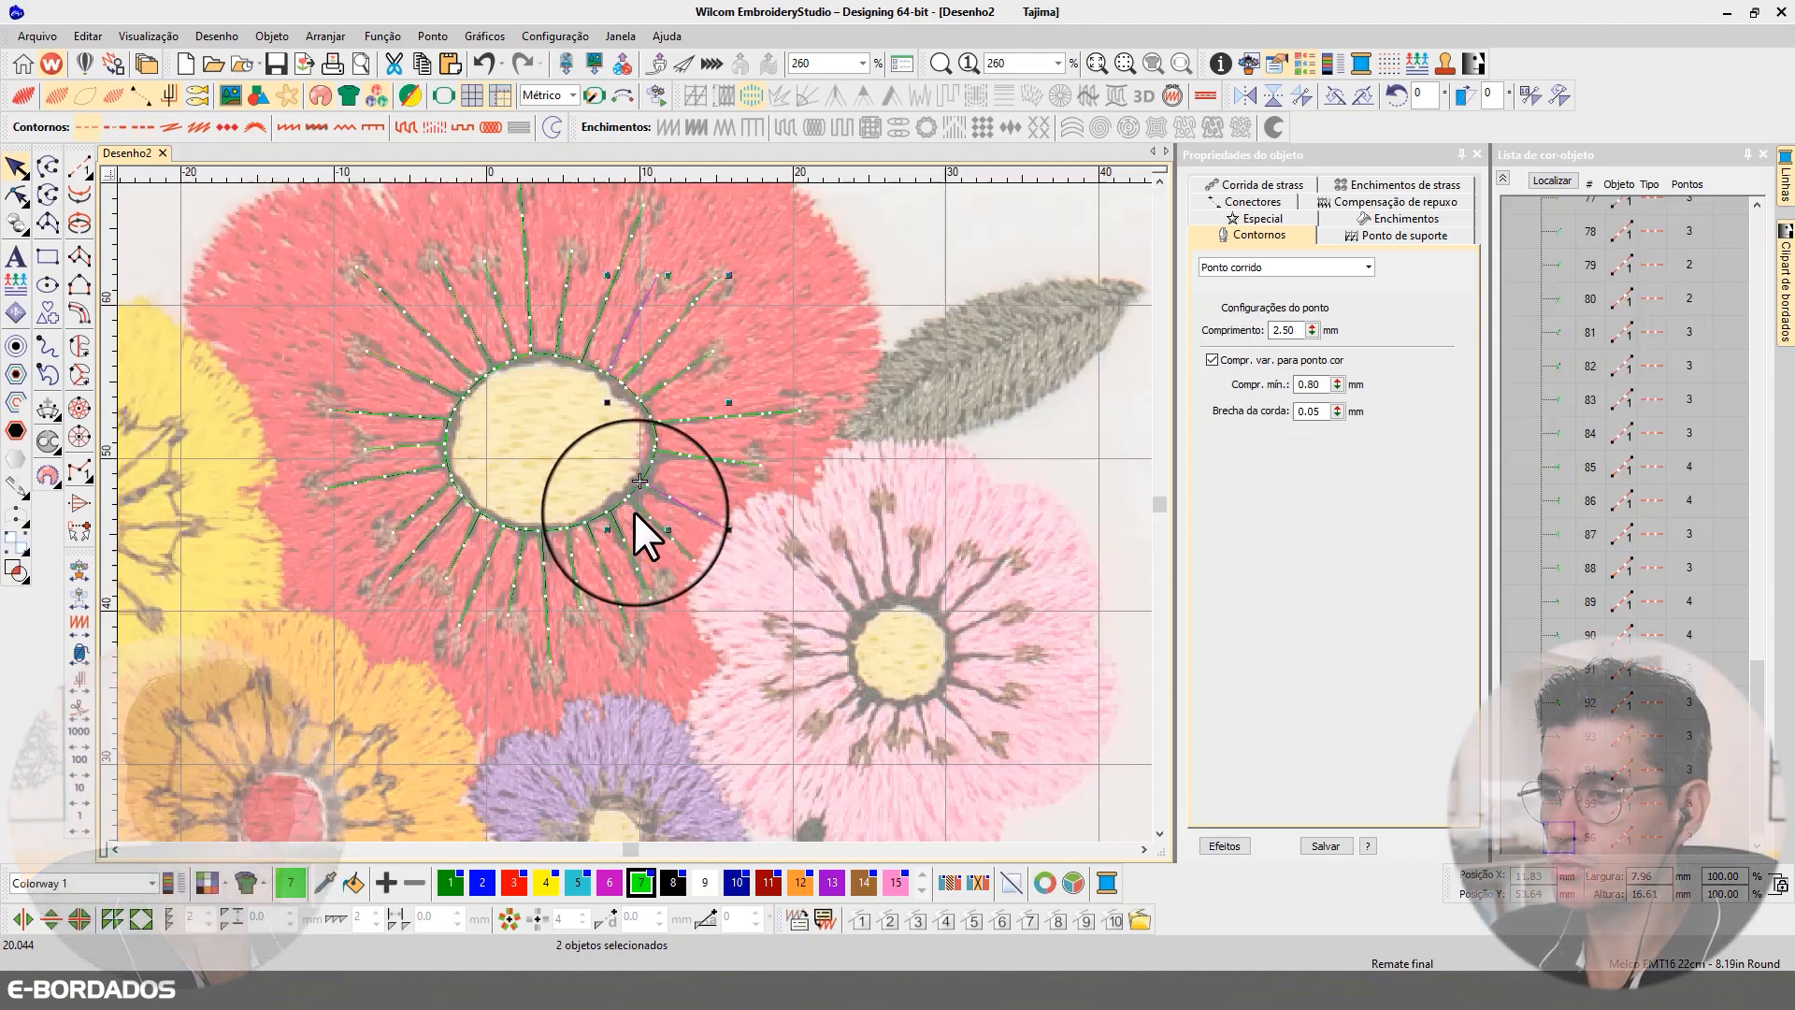
{"action": "left_click", "coordinate": [613, 535], "text": "ctrl"}
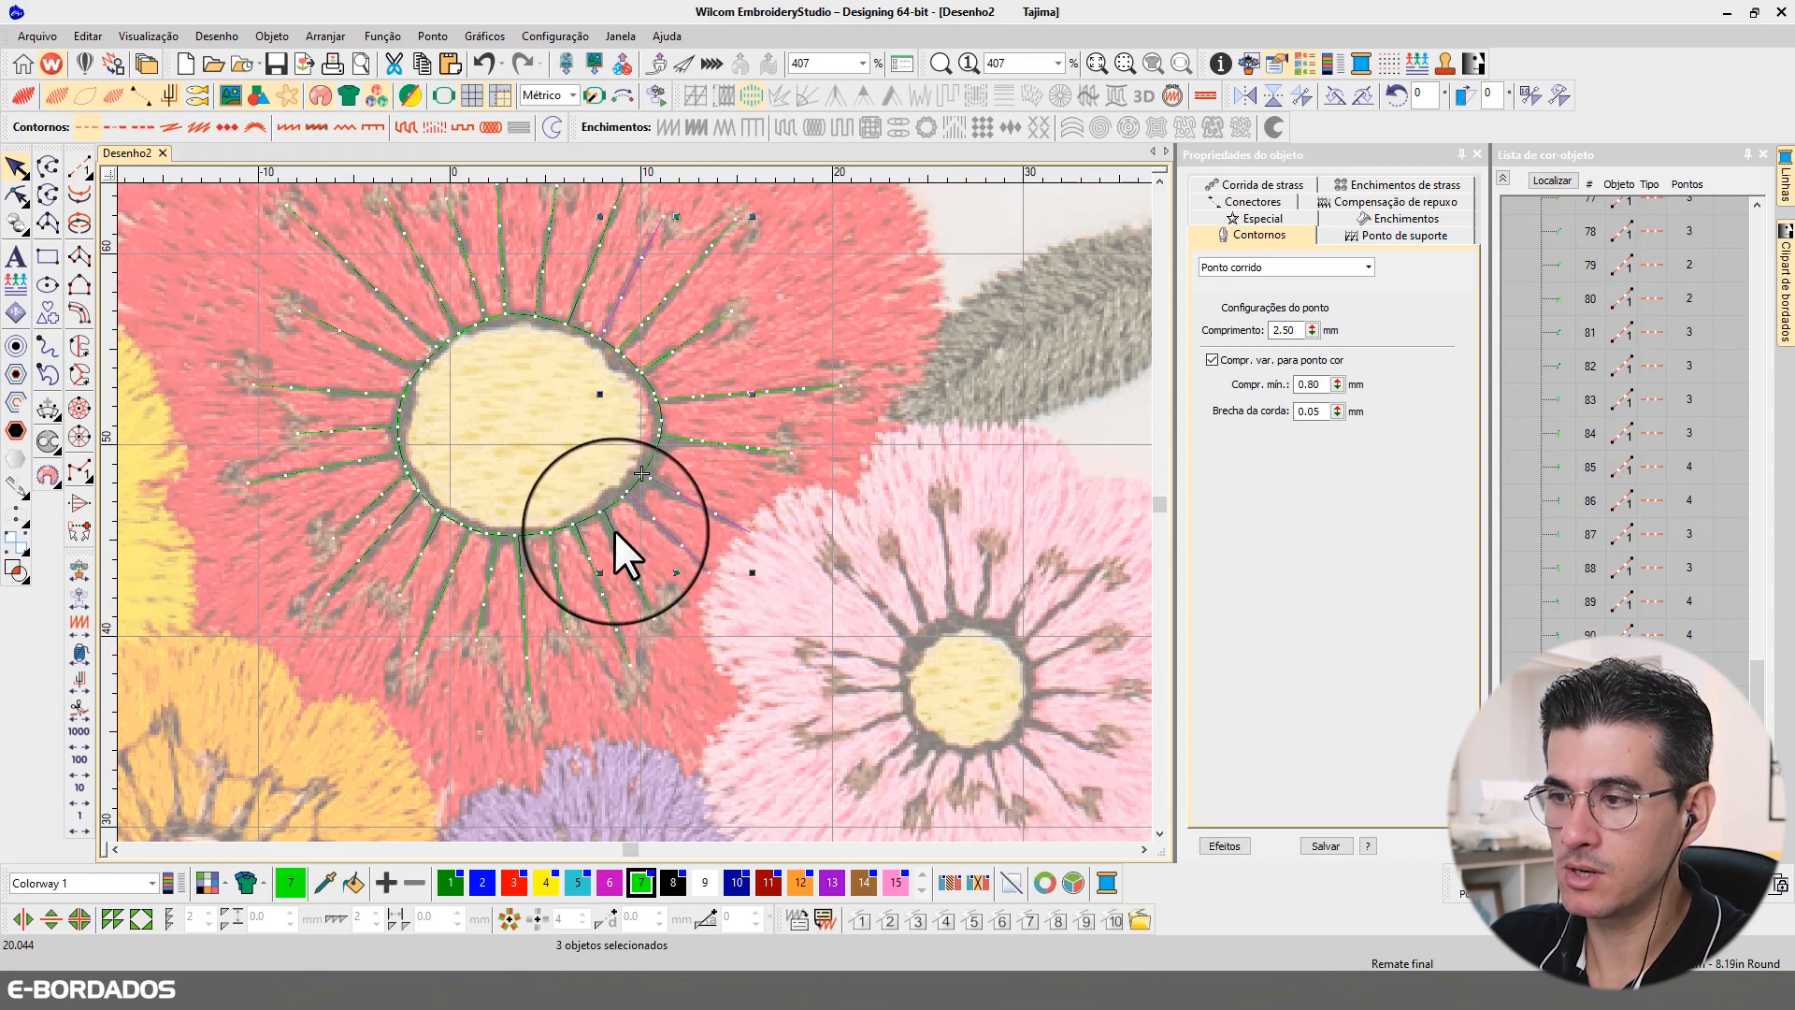
{"action": "left_click", "coordinate": [555, 549], "text": "ctrl"}
{"action": "left_click", "coordinate": [552, 552], "text": "ctrl"}
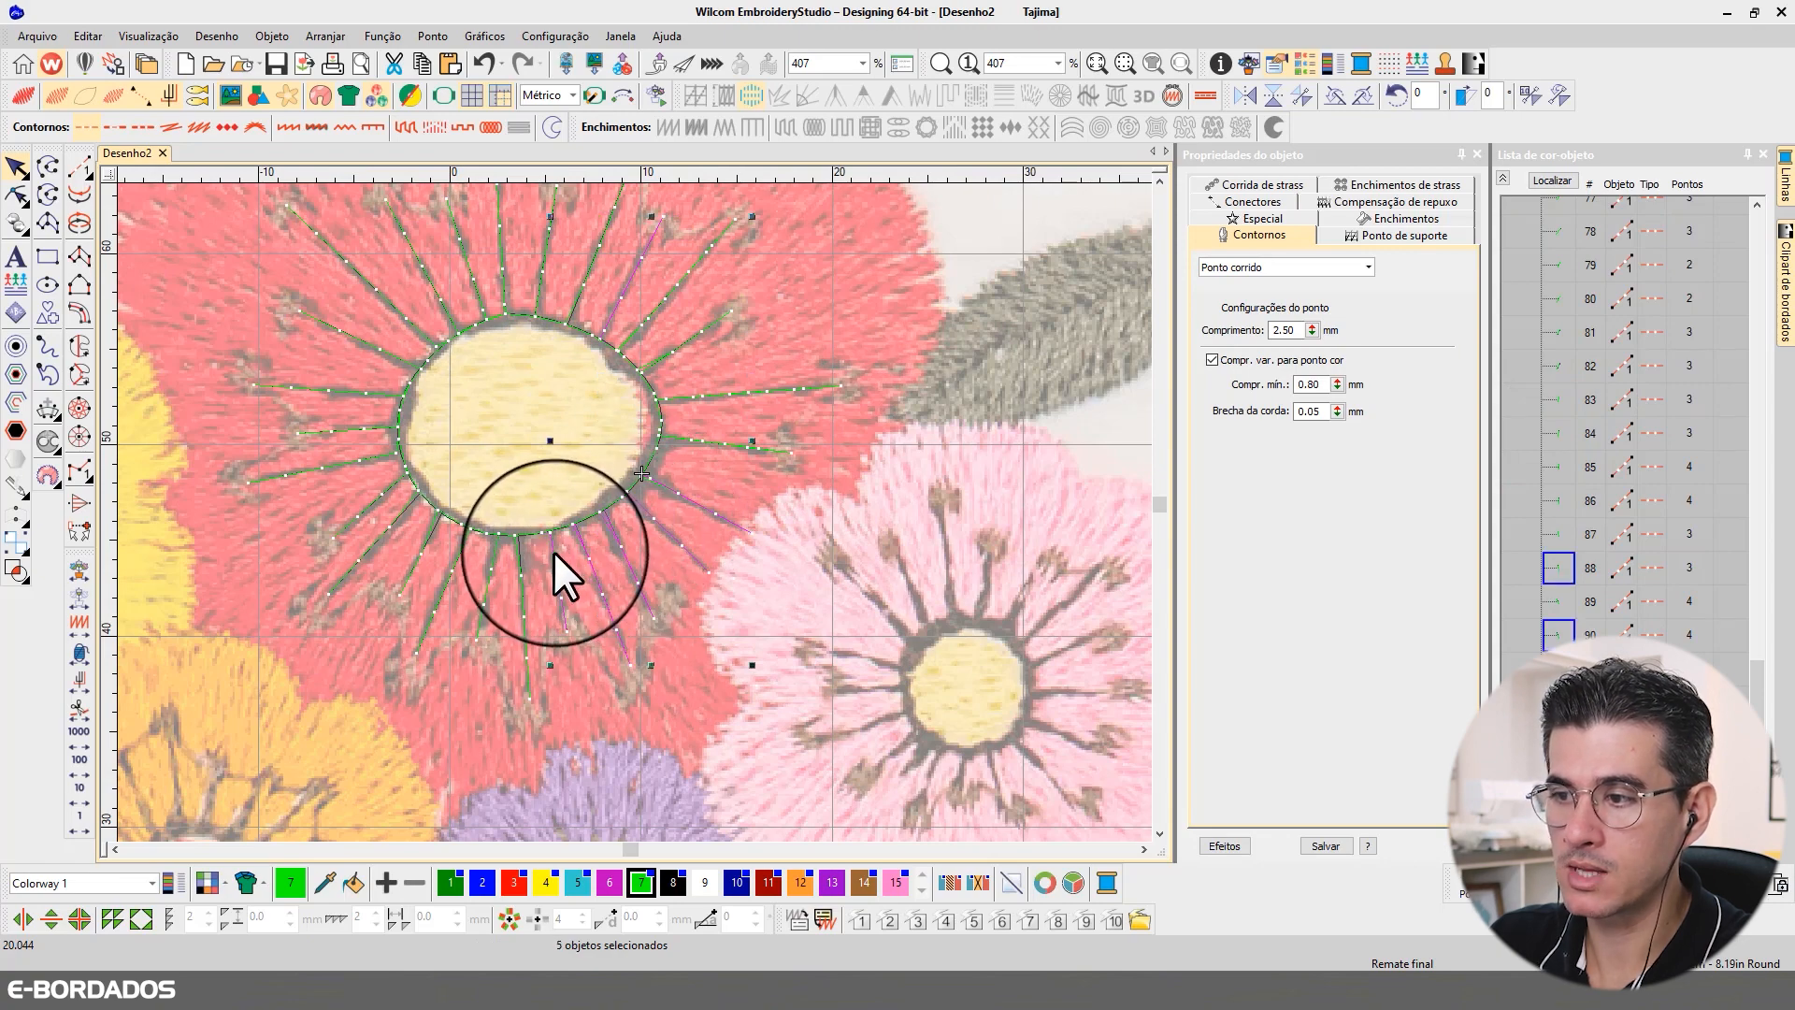
{"action": "left_click", "coordinate": [518, 569], "text": "ctrl"}
{"action": "left_click", "coordinate": [490, 569], "text": "ctrl"}
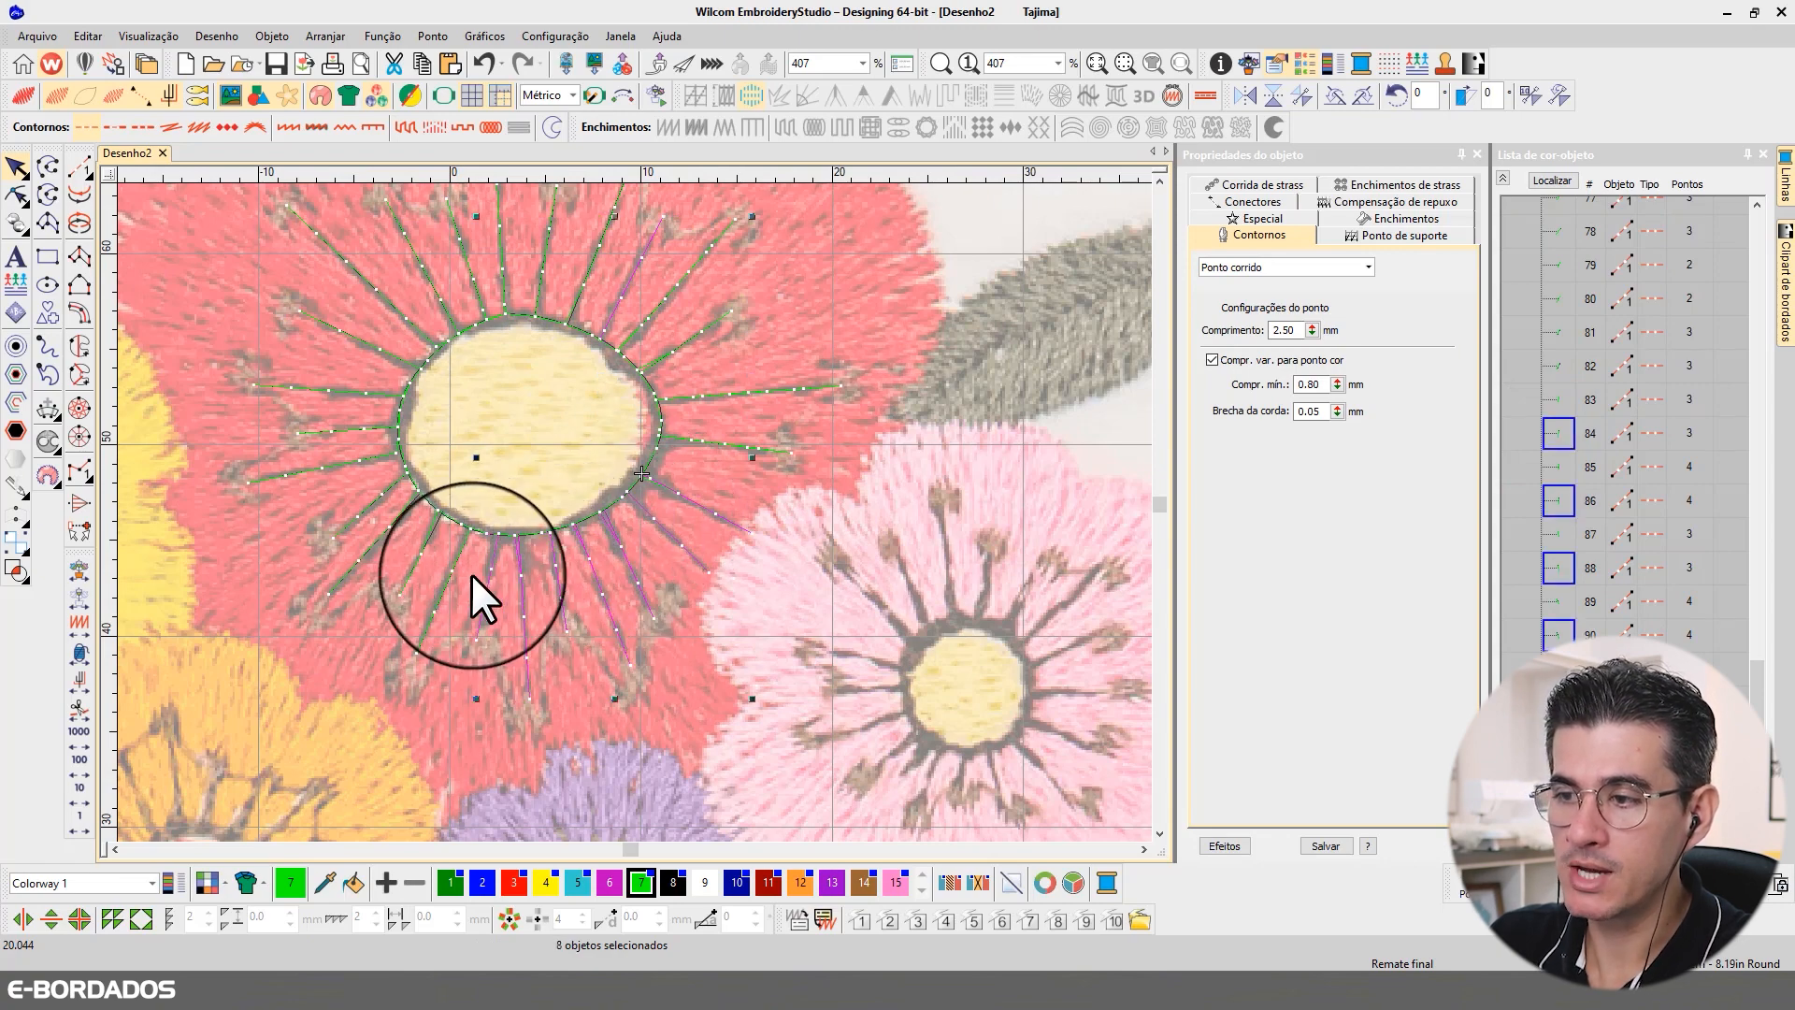
{"action": "left_click", "coordinate": [446, 574], "text": "ctrl"}
{"action": "left_click", "coordinate": [402, 552], "text": "ctrl"}
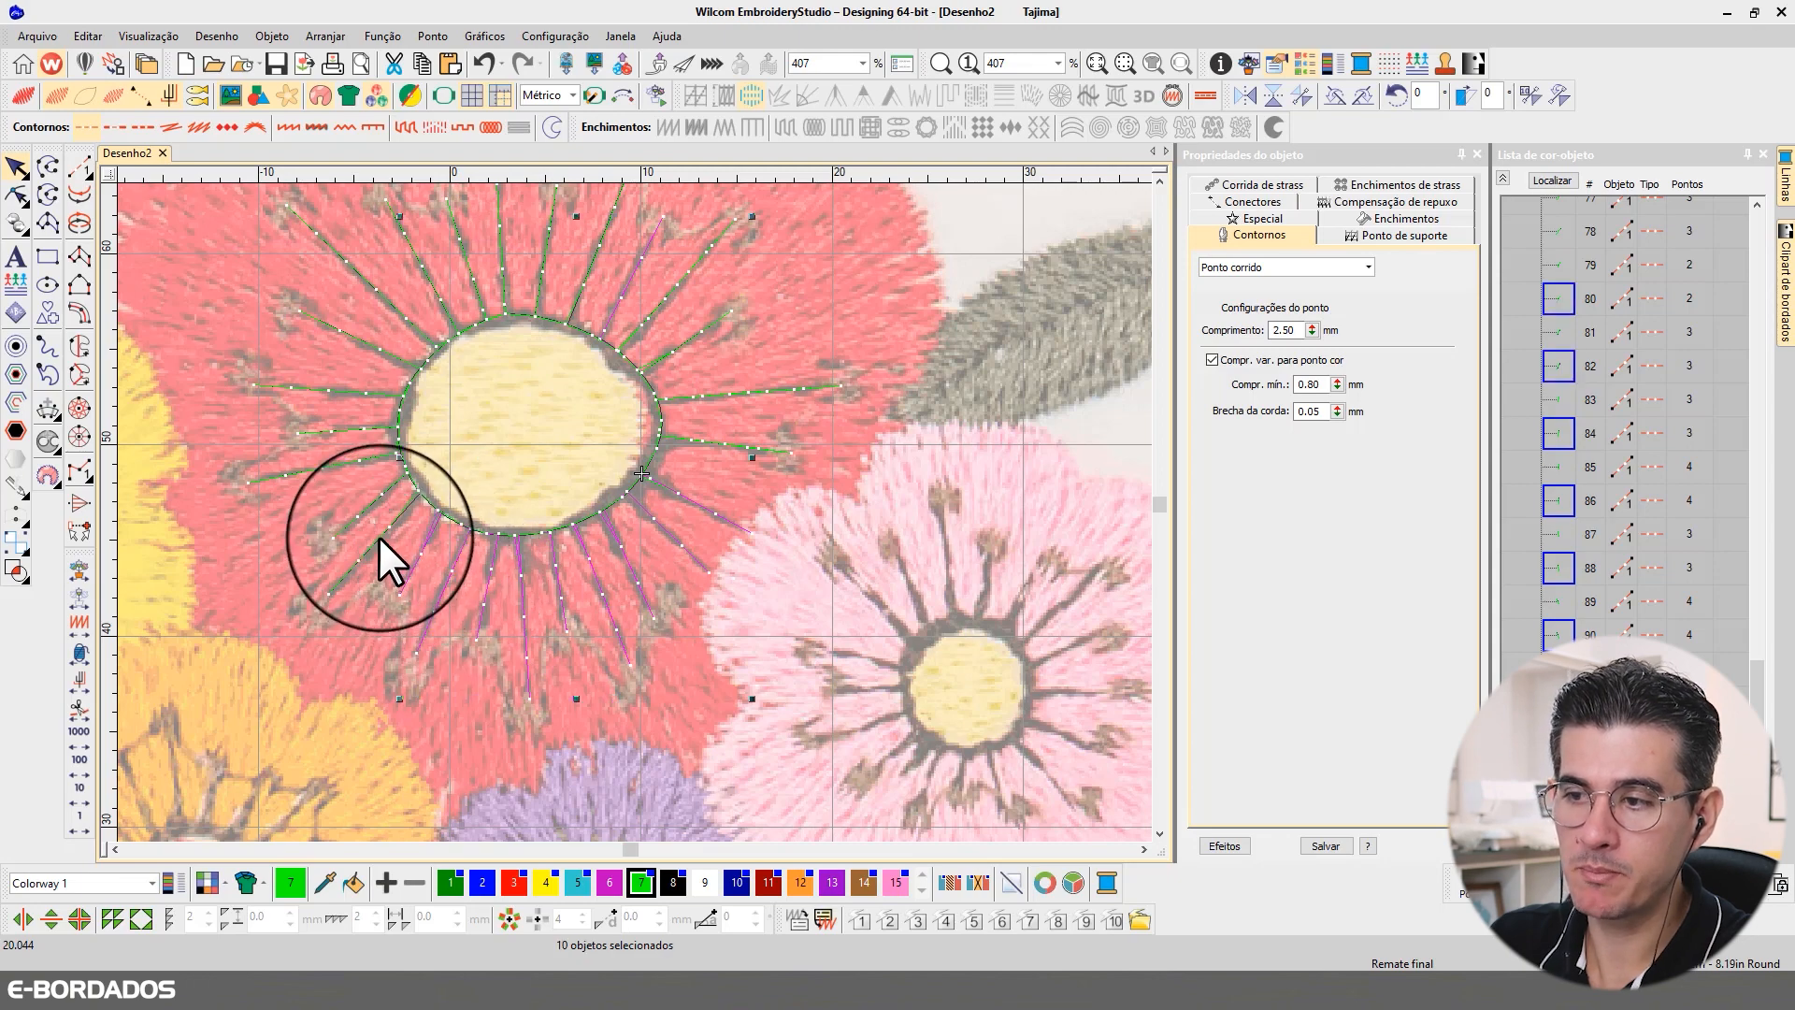
{"action": "left_click", "coordinate": [367, 511], "text": "ctrl"}
{"action": "left_click", "coordinate": [365, 505], "text": "ctrl"}
{"action": "left_click", "coordinate": [357, 462], "text": "ctrl"}
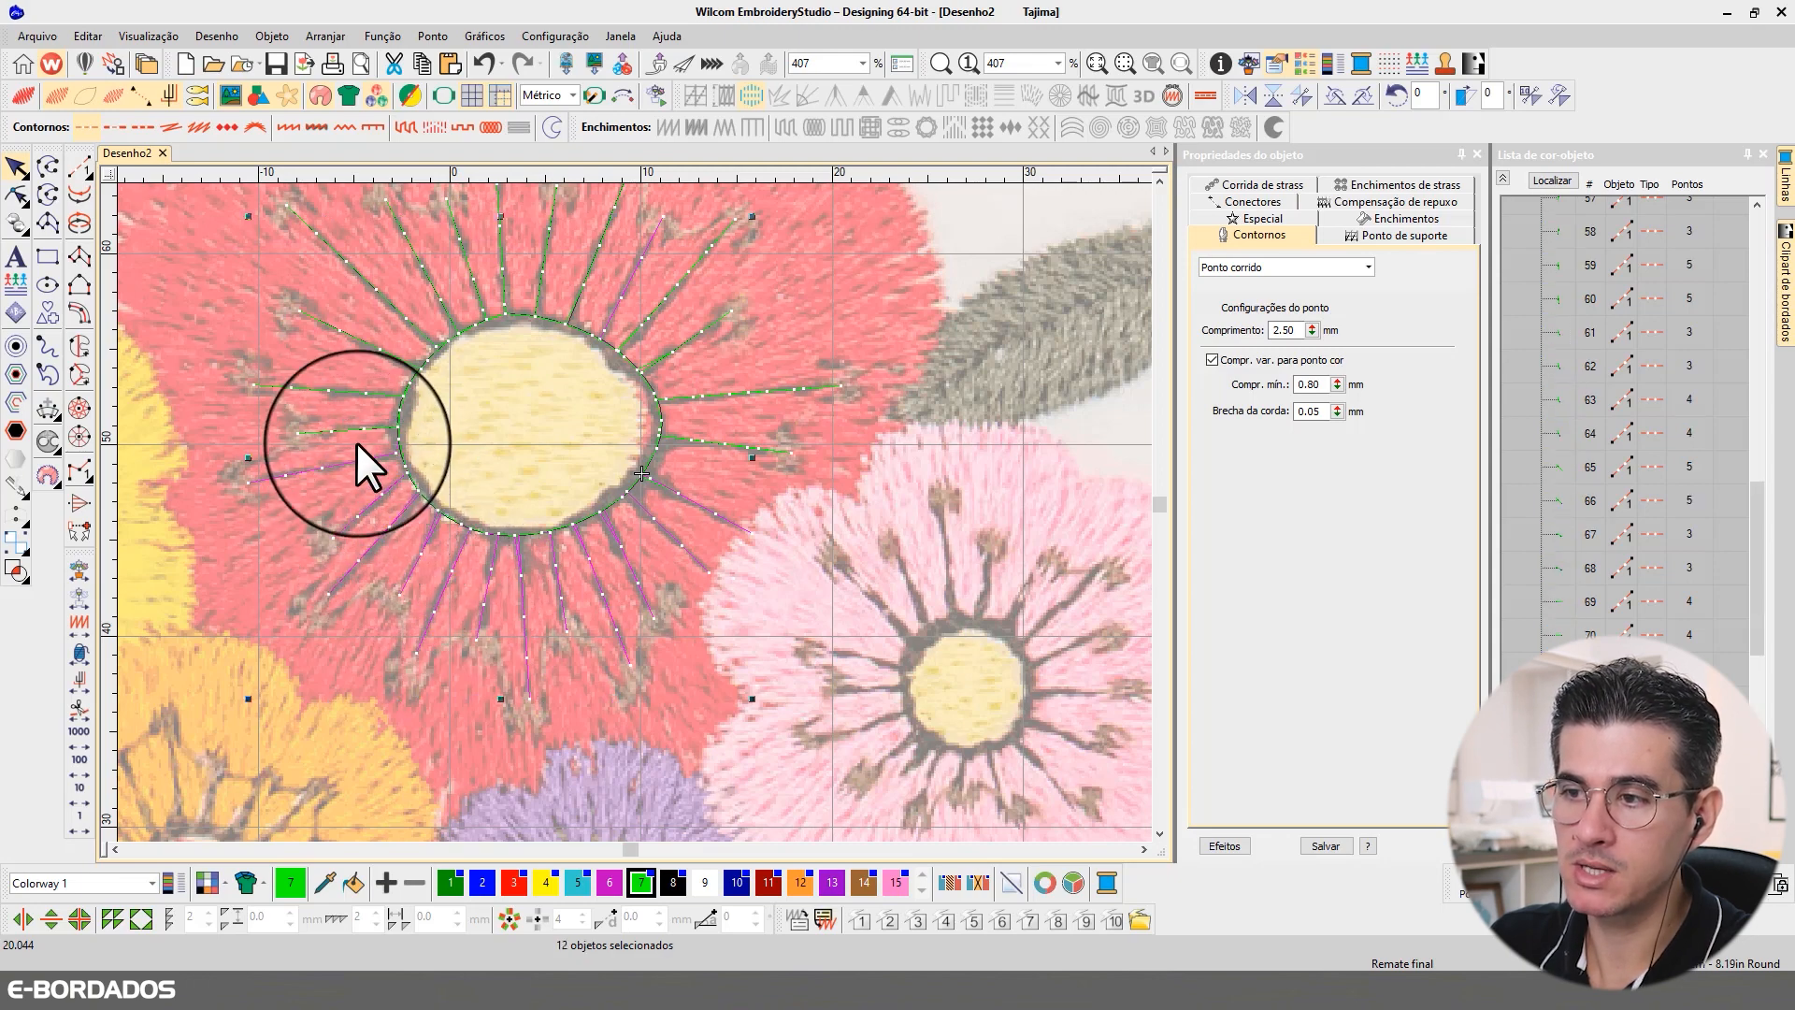
{"action": "left_click", "coordinate": [355, 428], "text": "ctrl"}
{"action": "left_click", "coordinate": [352, 390], "text": "ctrl"}
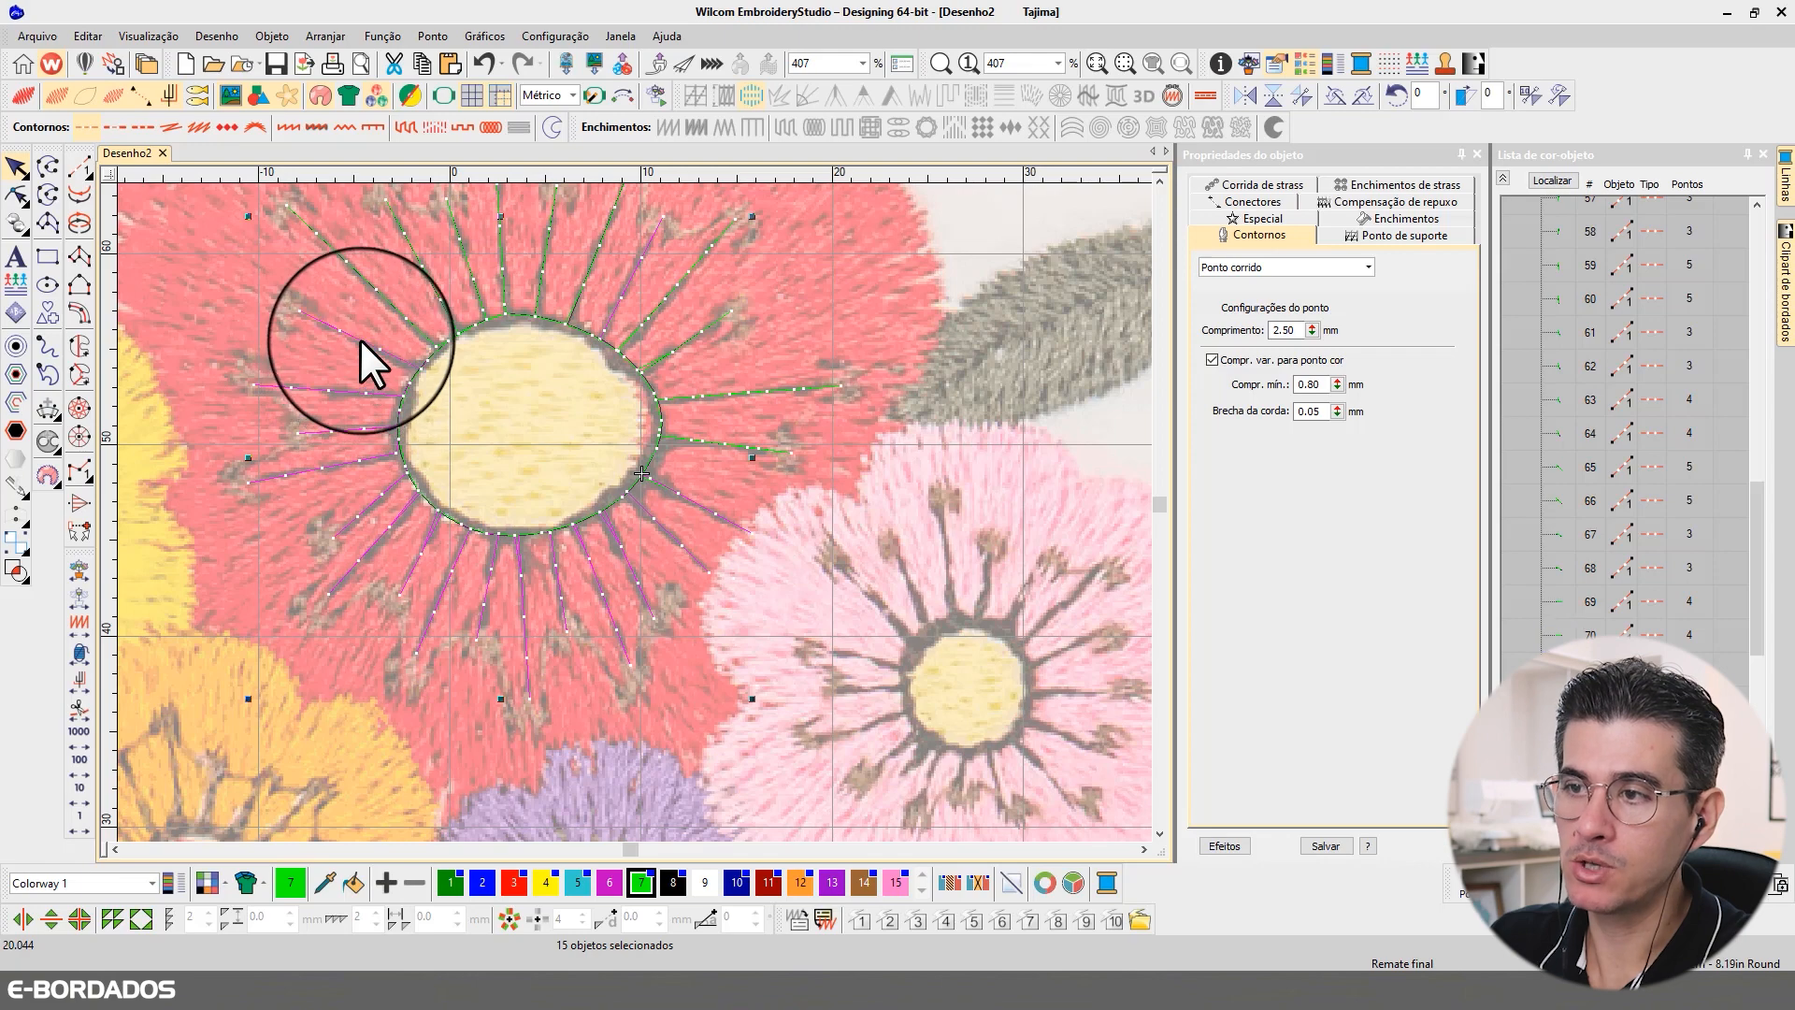
{"action": "left_click", "coordinate": [360, 339], "text": "ctrl"}
{"action": "left_click", "coordinate": [425, 285], "text": "ctrl"}
{"action": "left_click", "coordinate": [460, 265], "text": "ctrl"}
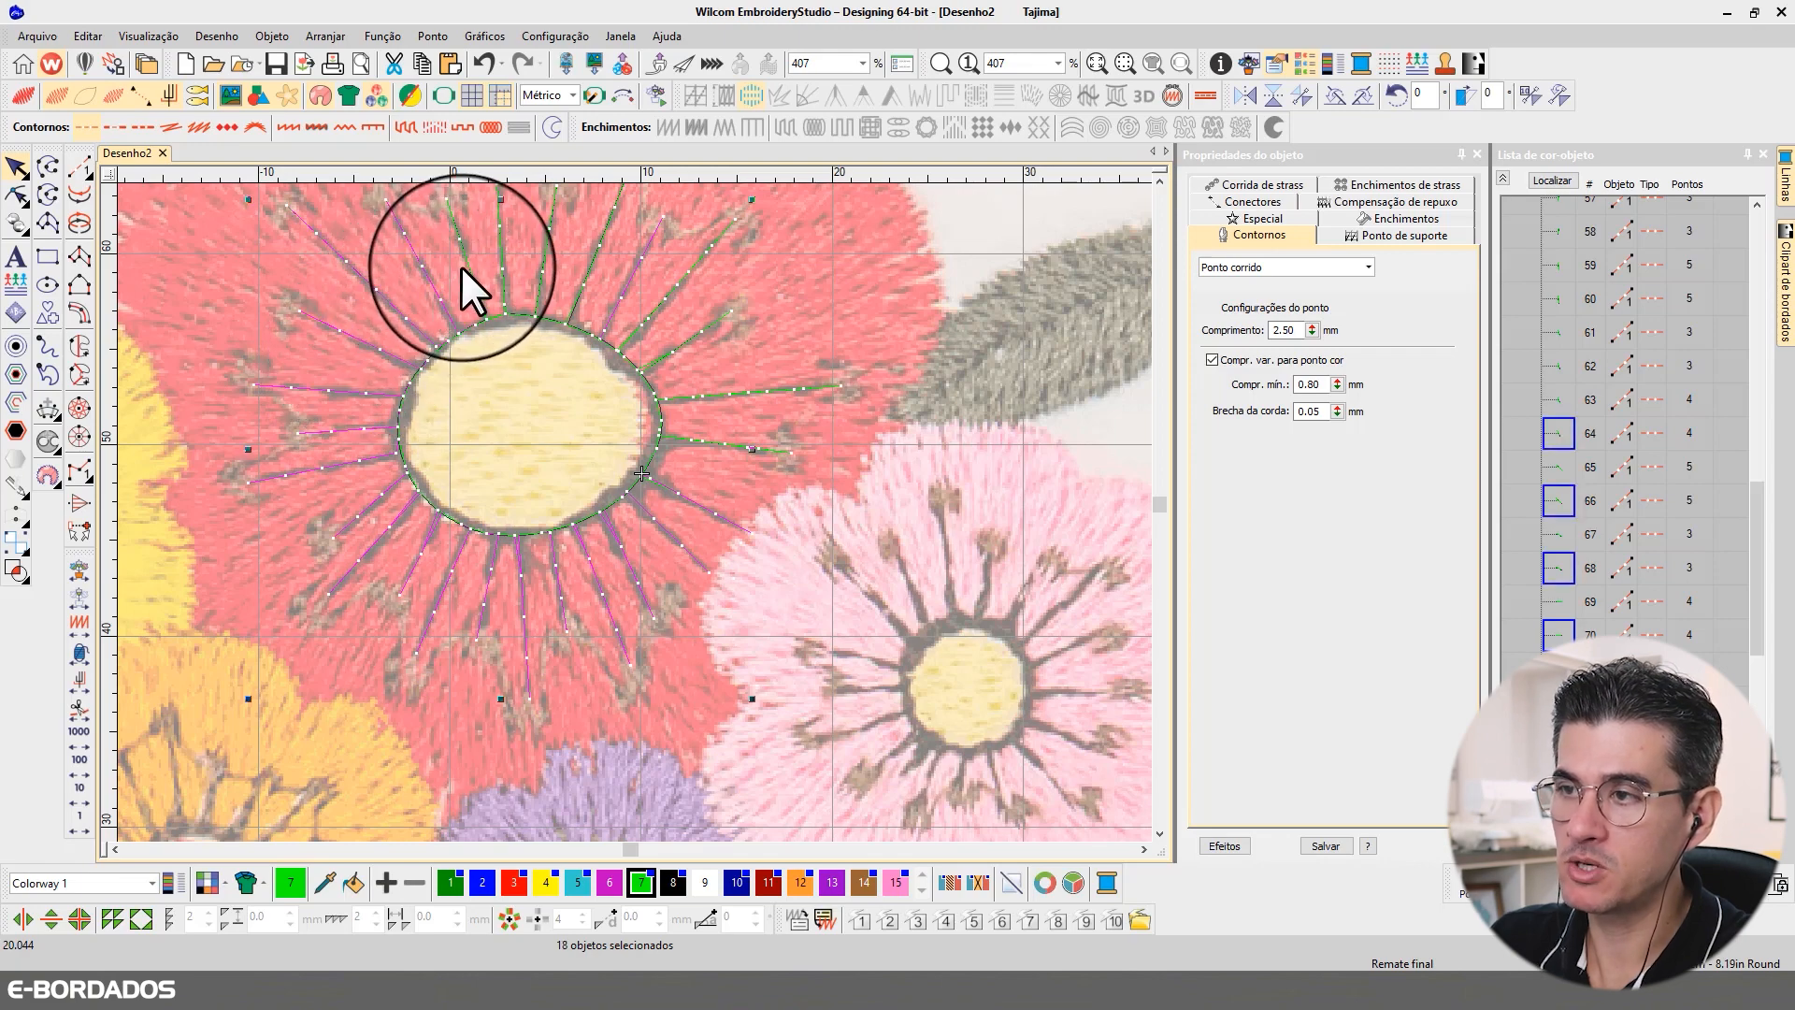
{"action": "left_click", "coordinate": [501, 254], "text": "ctrl"}
{"action": "left_click", "coordinate": [539, 264], "text": "ctrl"}
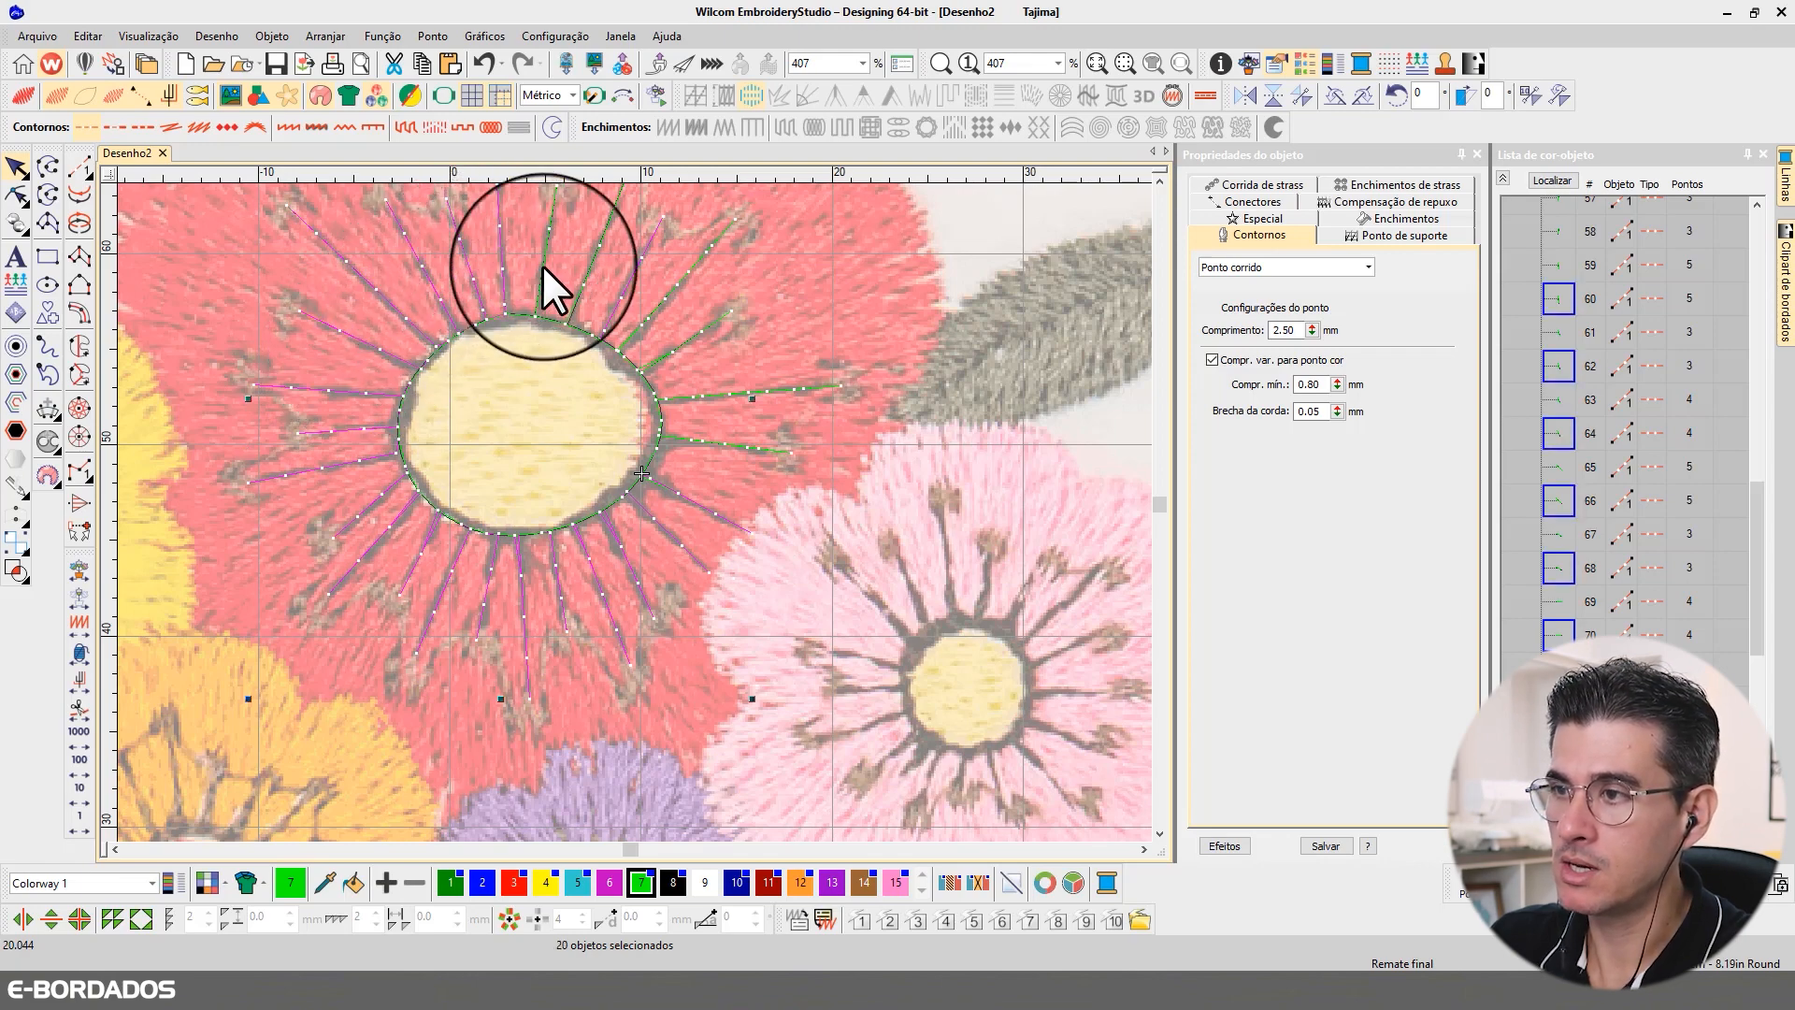
{"action": "left_click", "coordinate": [587, 275], "text": "ctrl"}
{"action": "left_click", "coordinate": [589, 276], "text": "ctrl"}
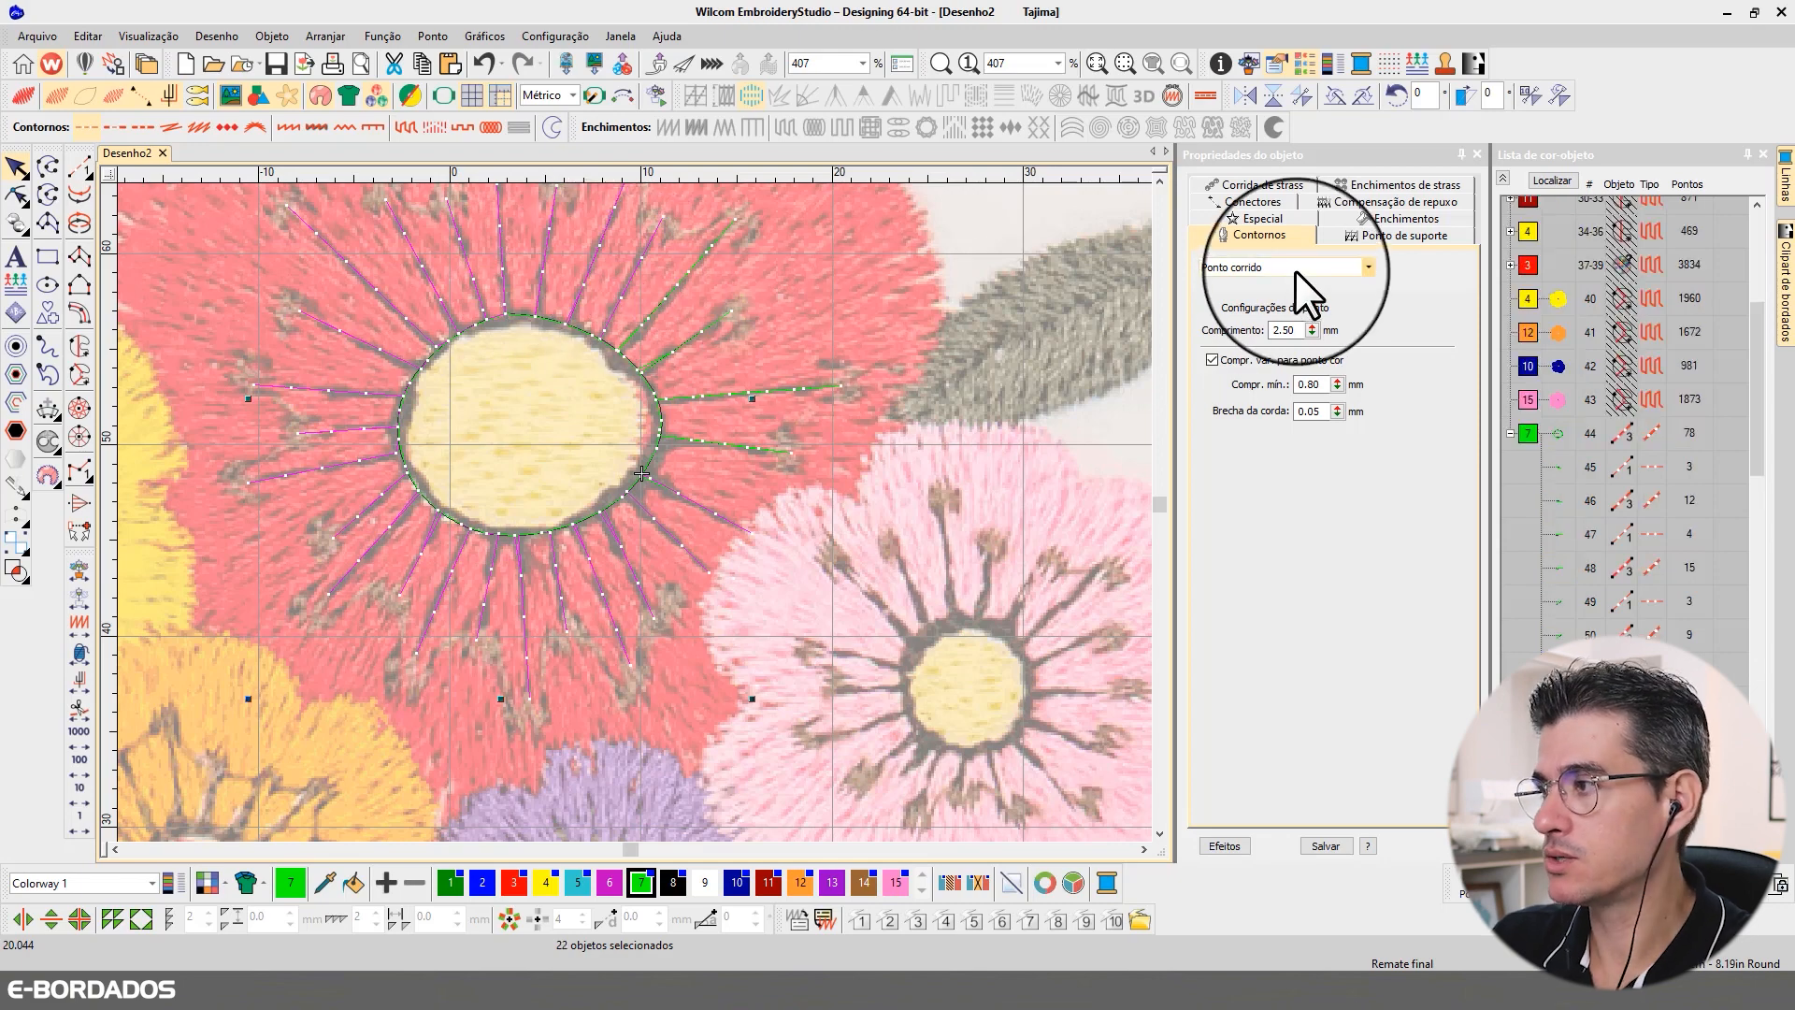
{"action": "left_click", "coordinate": [1264, 271]}
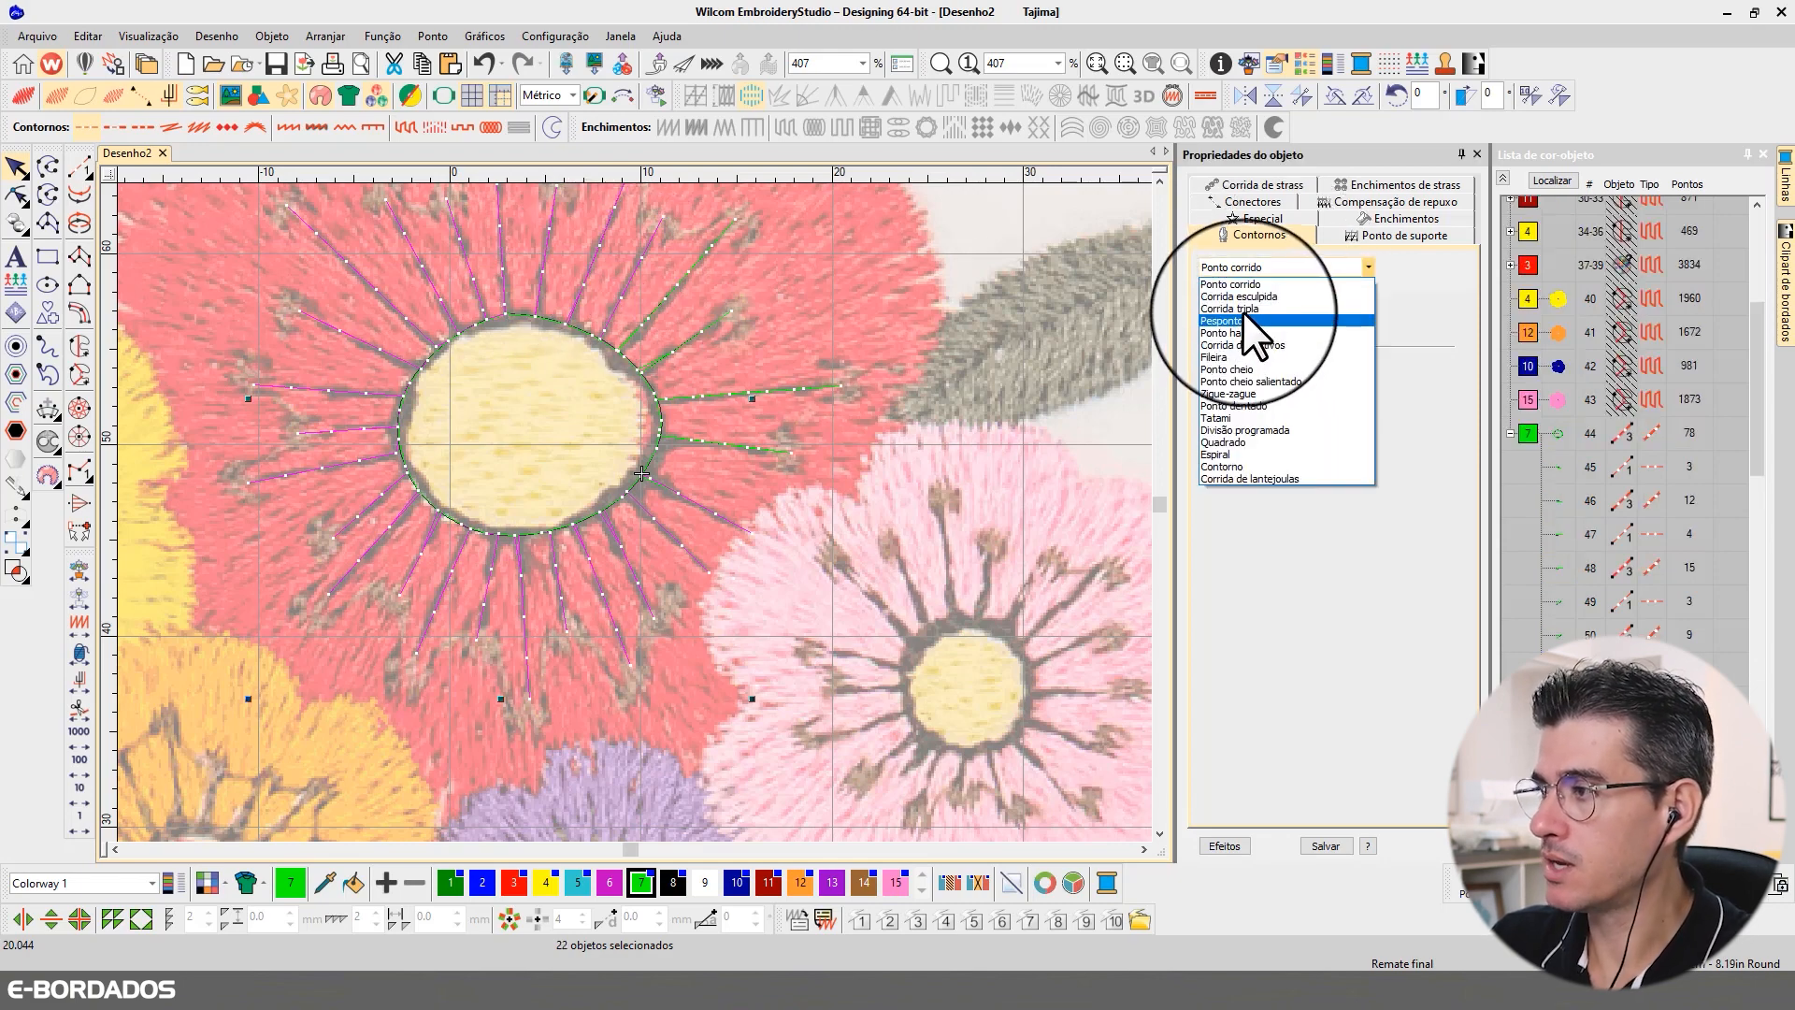
{"action": "left_click", "coordinate": [1245, 305]}
{"action": "left_click", "coordinate": [1547, 178]}
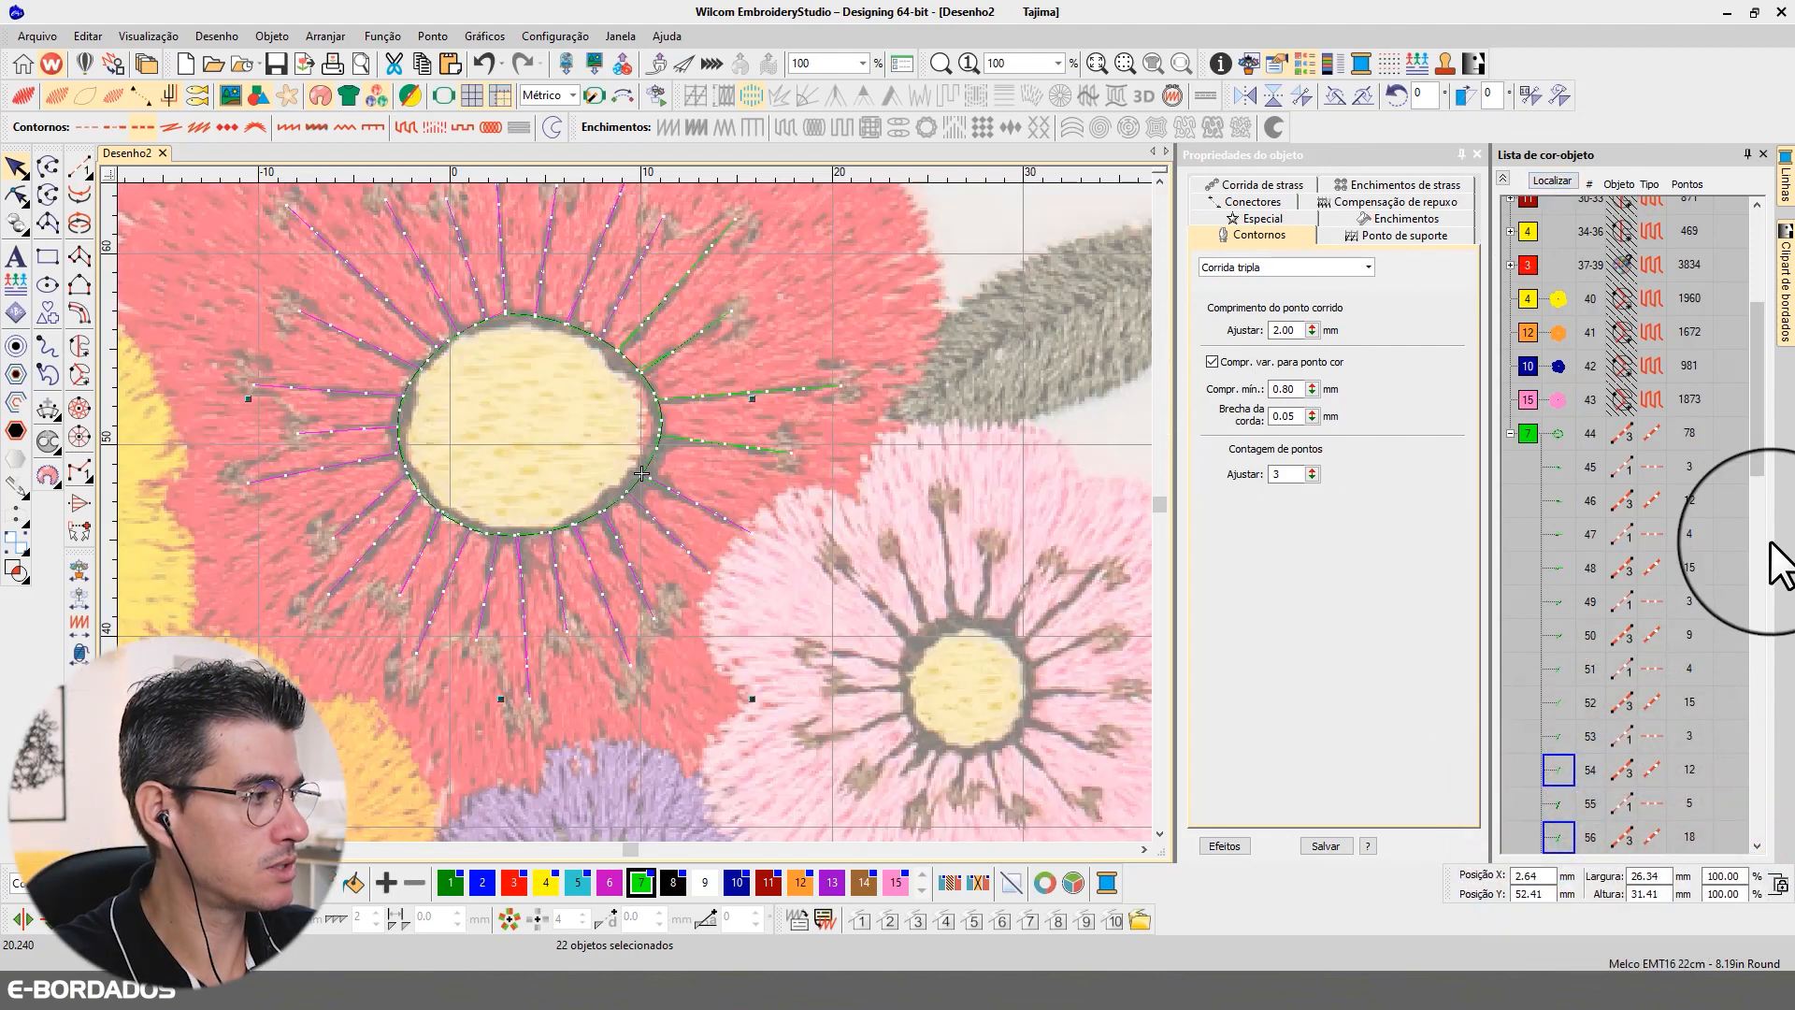
{"action": "left_click_drag", "start_coordinate": [1760, 466], "coordinate": [1763, 594]}
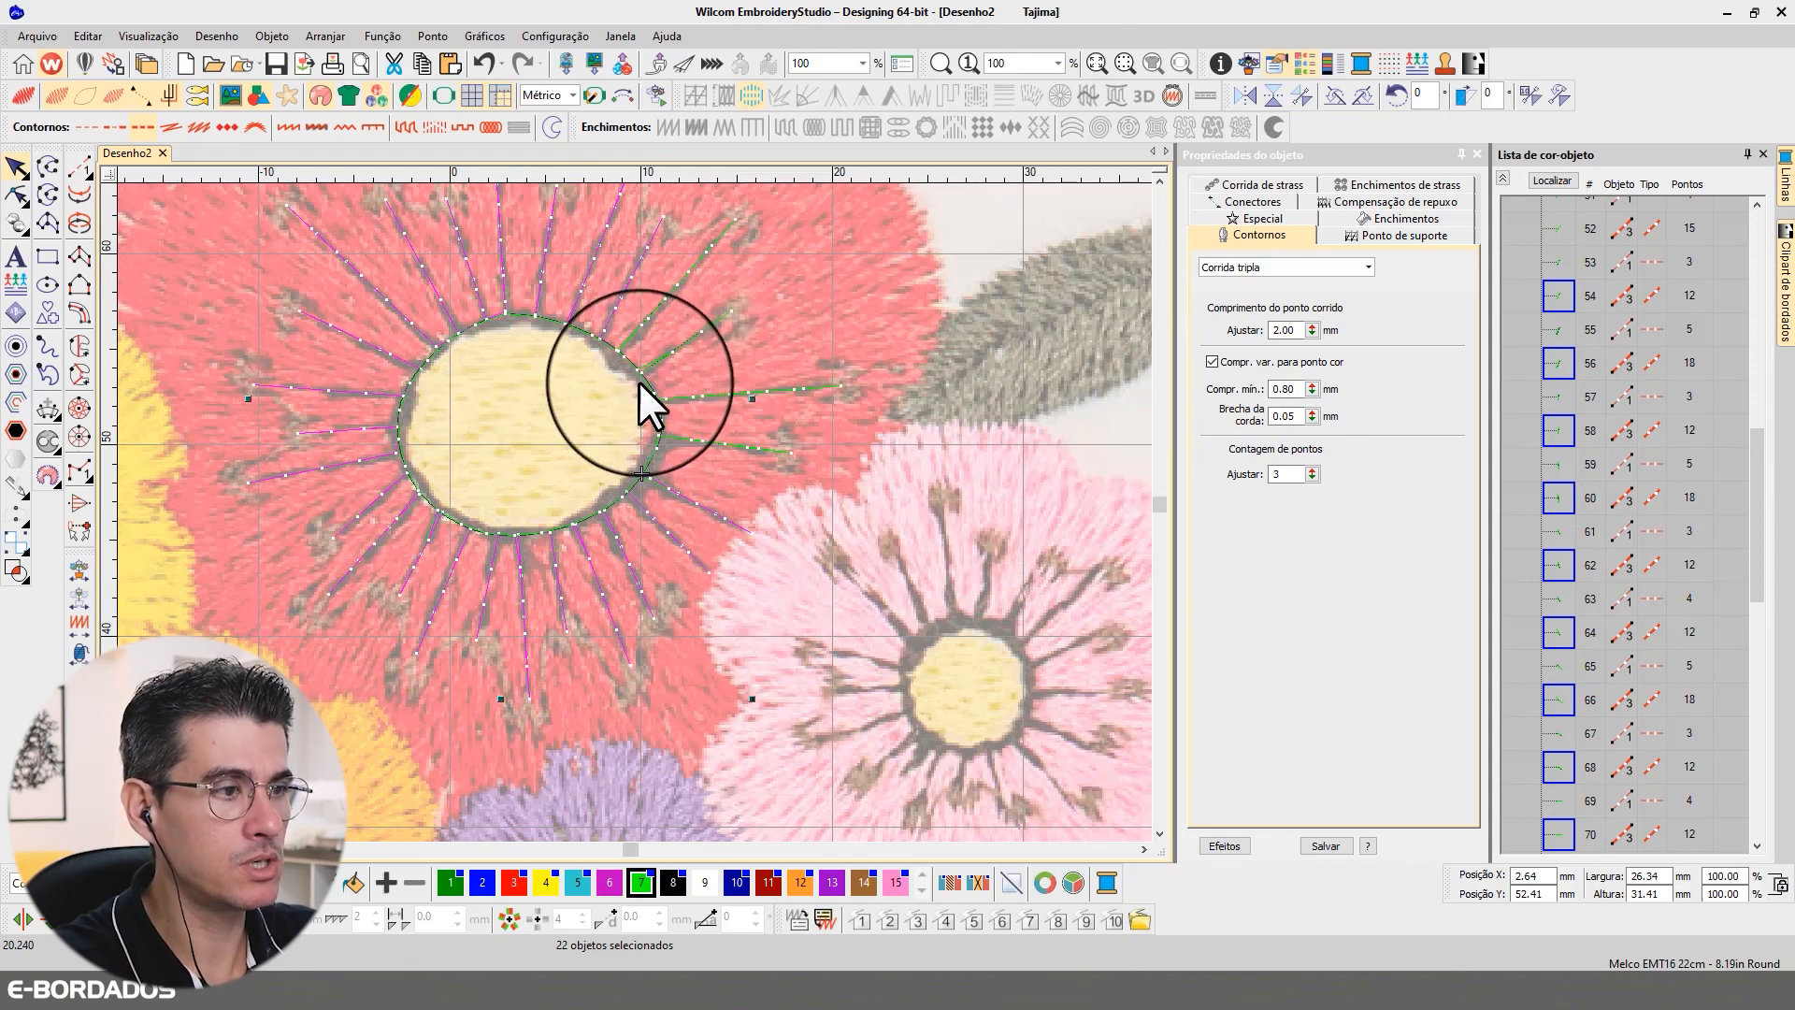
Step: Deselect the filaments and examine the design in realistic stitch preview, collapsing the object list and expanding its green filament group
{"action": "scroll", "coordinate": [638, 379], "scroll_direction": "down", "scroll_amount": 2}
{"action": "left_click", "coordinate": [653, 233]}
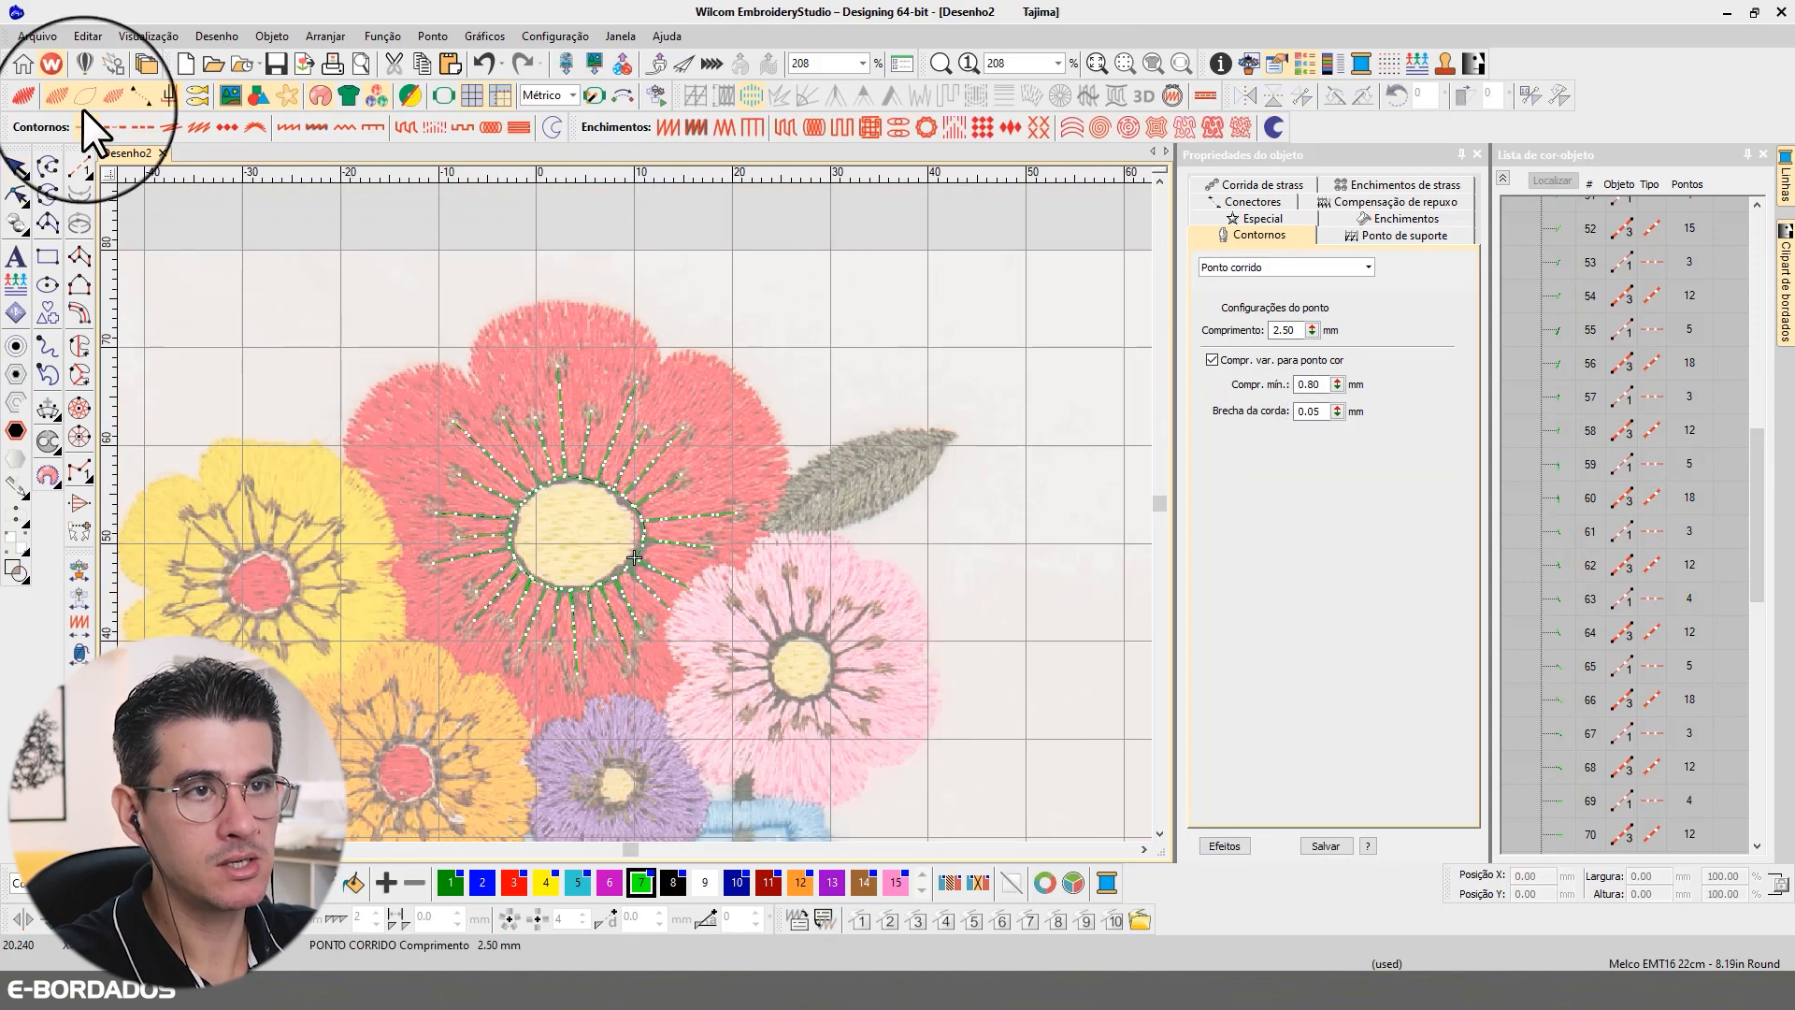
{"action": "left_click", "coordinate": [27, 95]}
{"action": "left_click", "coordinate": [1503, 178]}
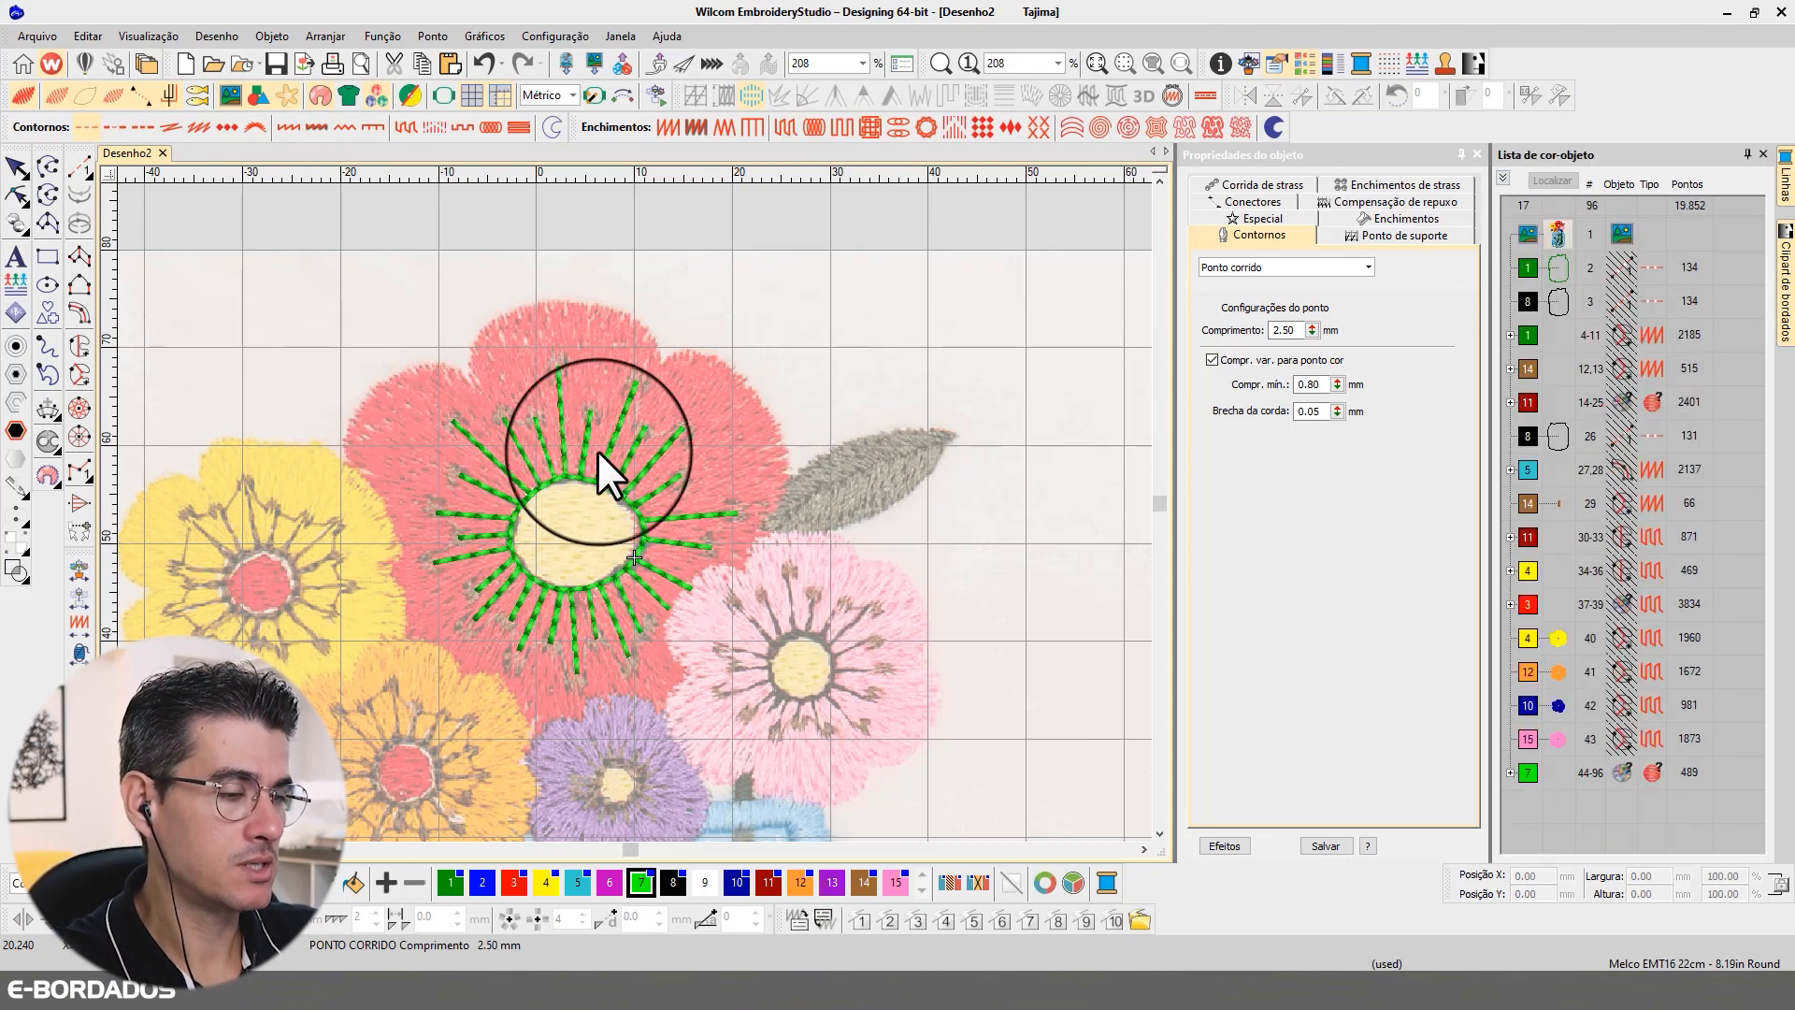
{"action": "left_click", "coordinate": [1512, 773]}
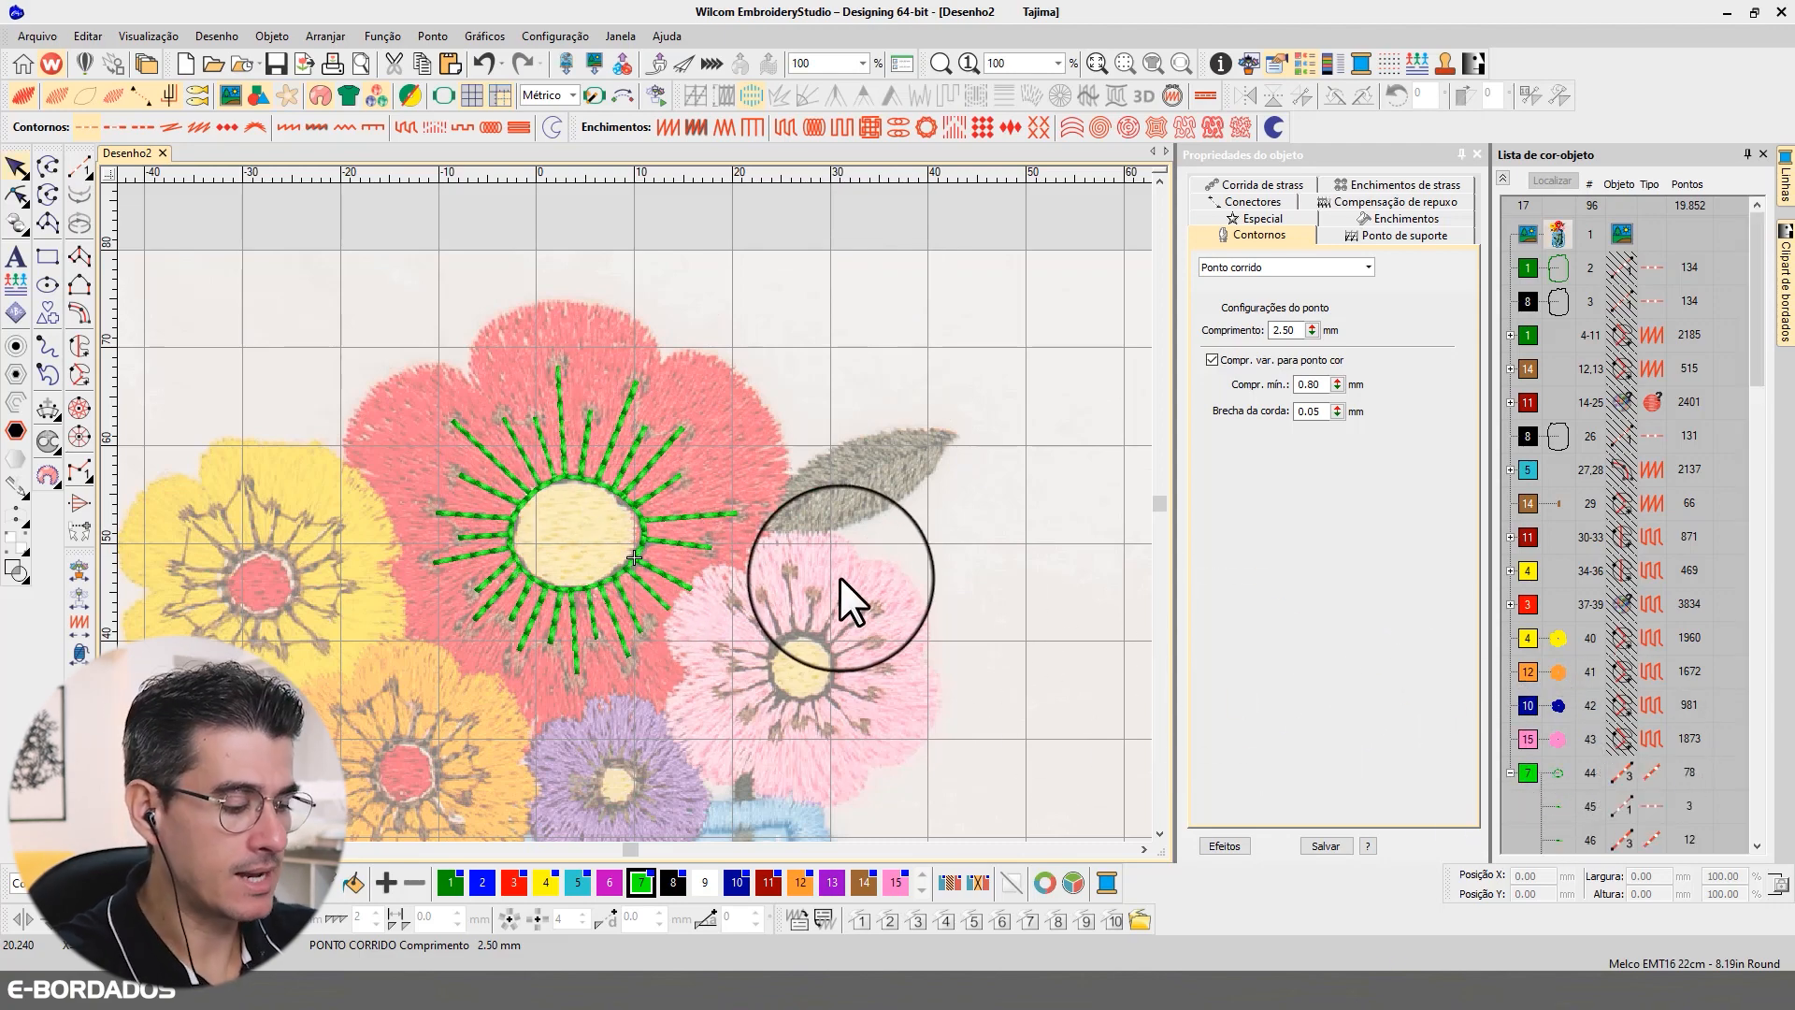
{"action": "key", "text": "0"}
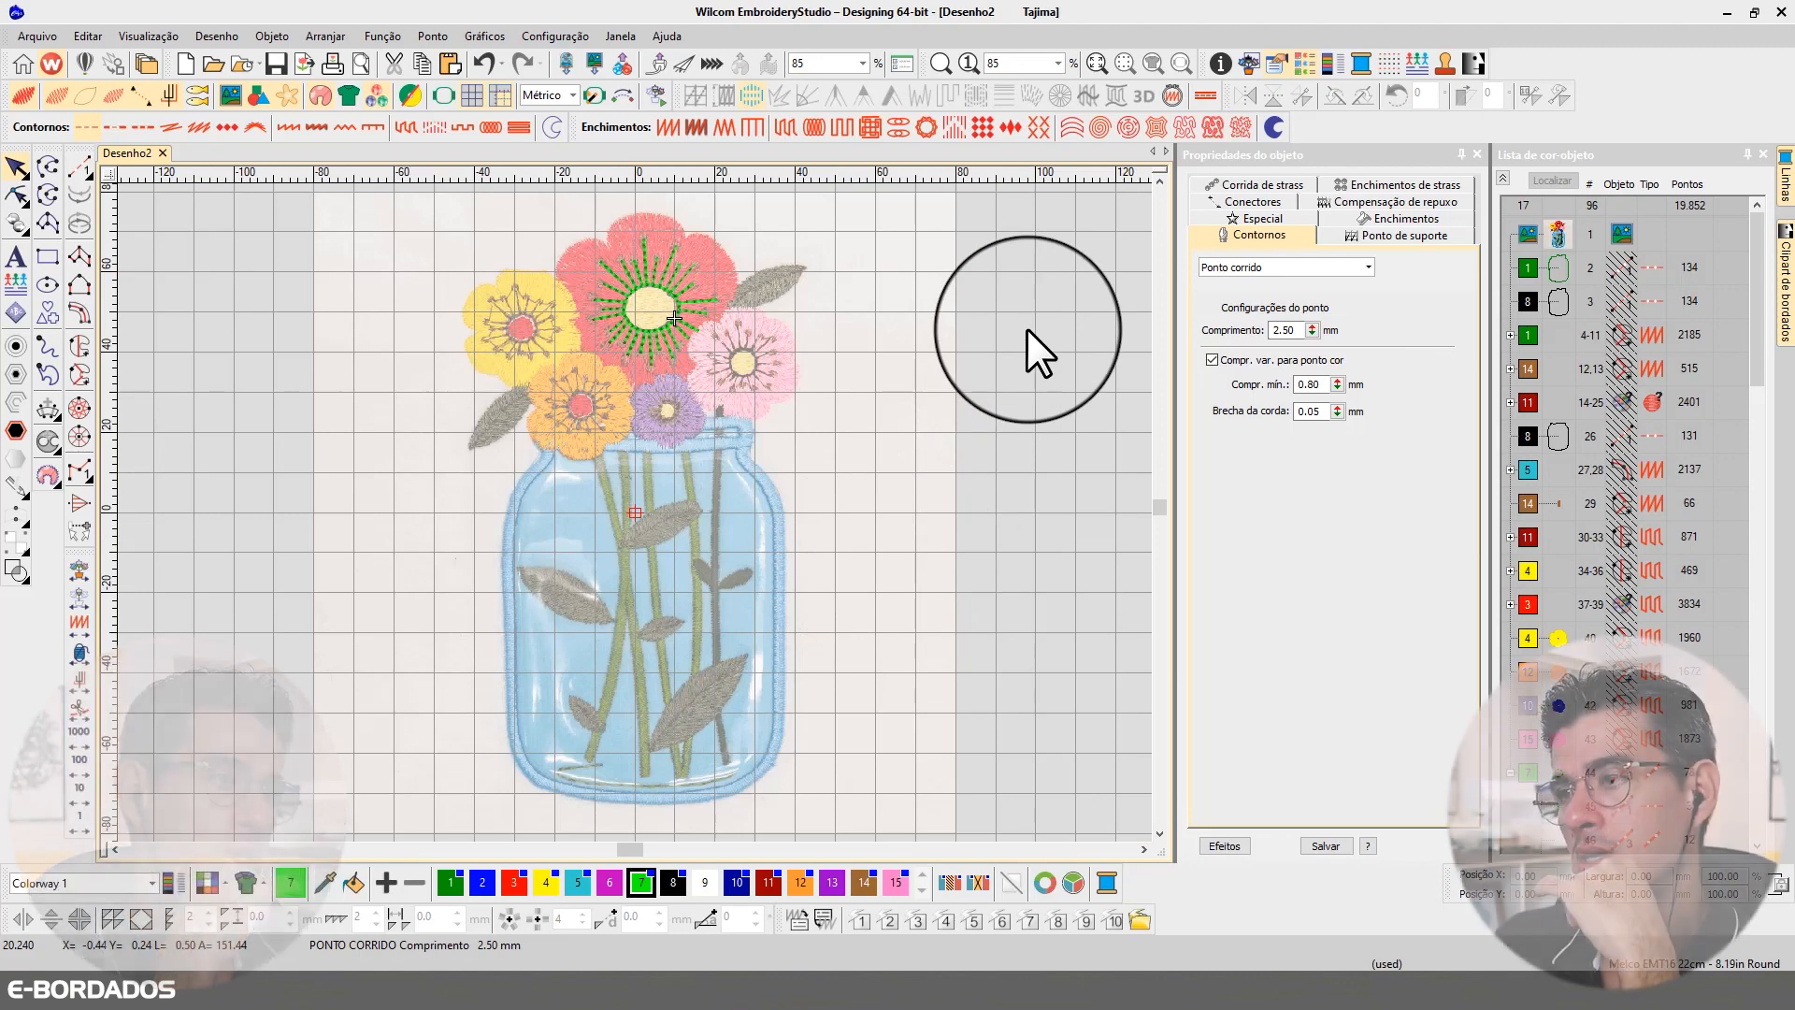
Step: Digitize a closed circular outline around the yellow flower's red centre as Corrida tripla with a 3.00 mm stitch length
{"action": "key", "text": "b"}
{"action": "left_click_drag", "start_coordinate": [417, 247], "coordinate": [888, 454]}
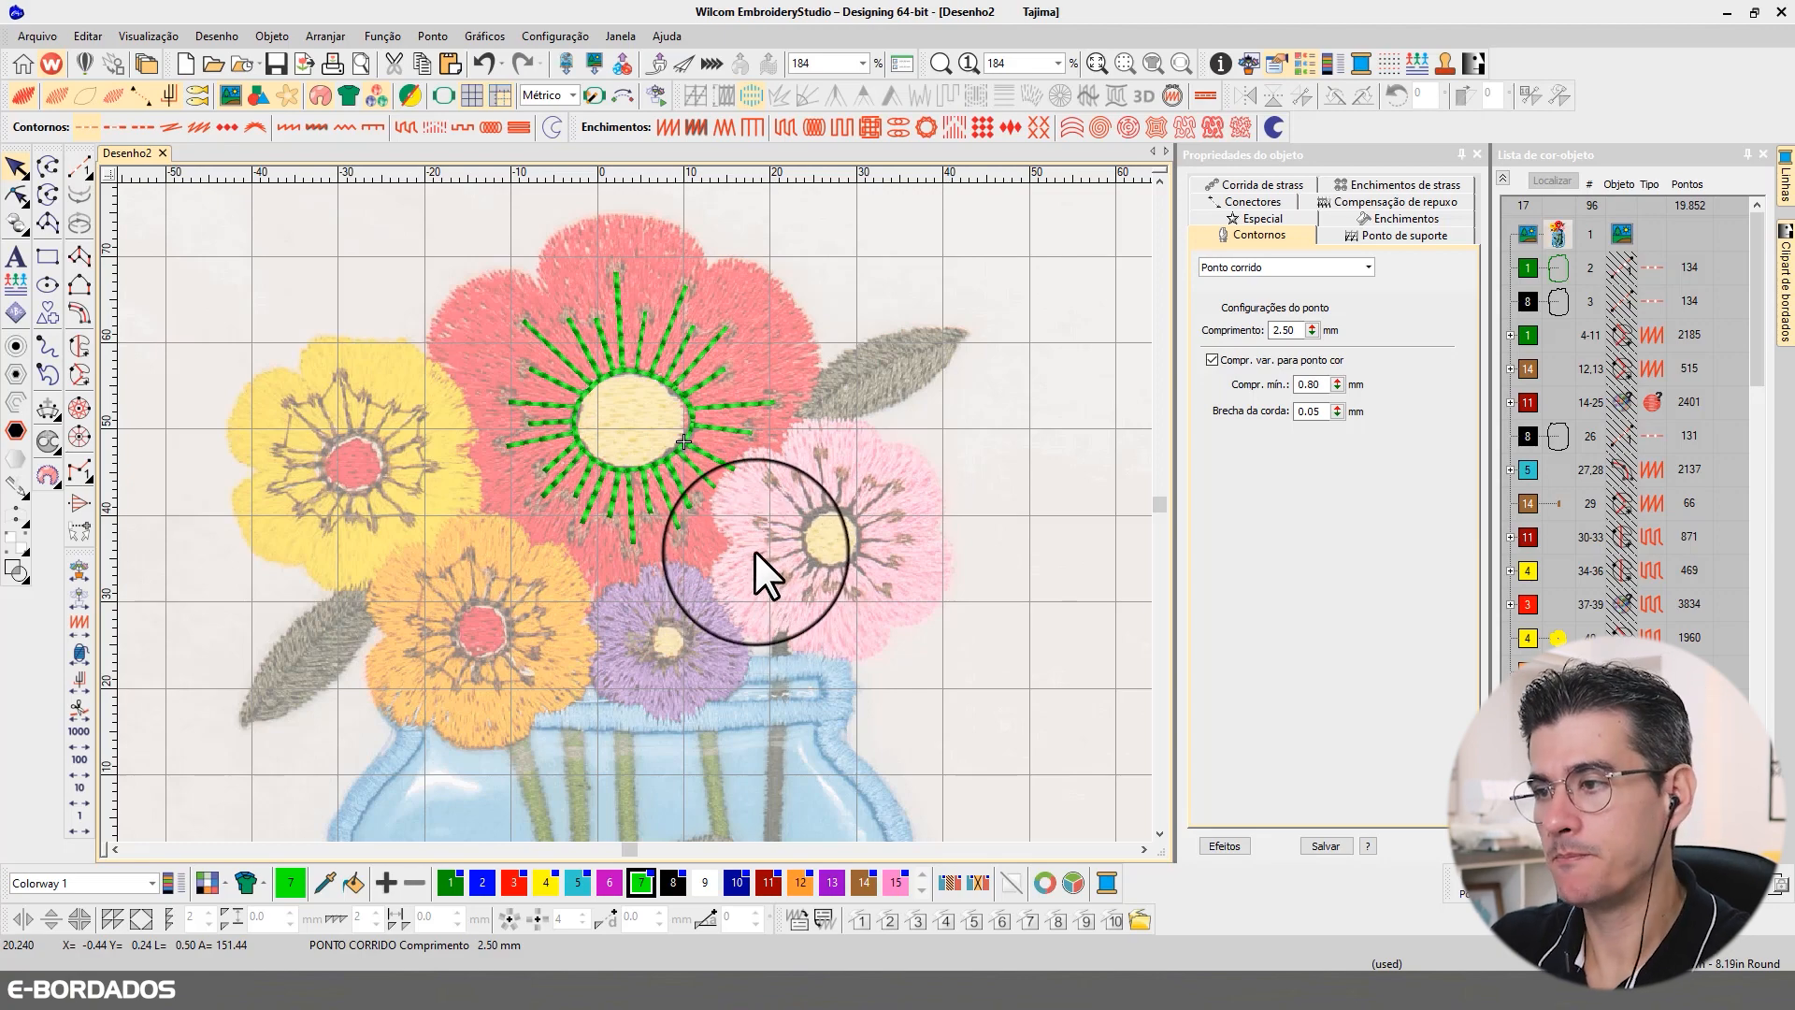
{"action": "scroll", "coordinate": [395, 402], "scroll_direction": "up", "scroll_amount": 3}
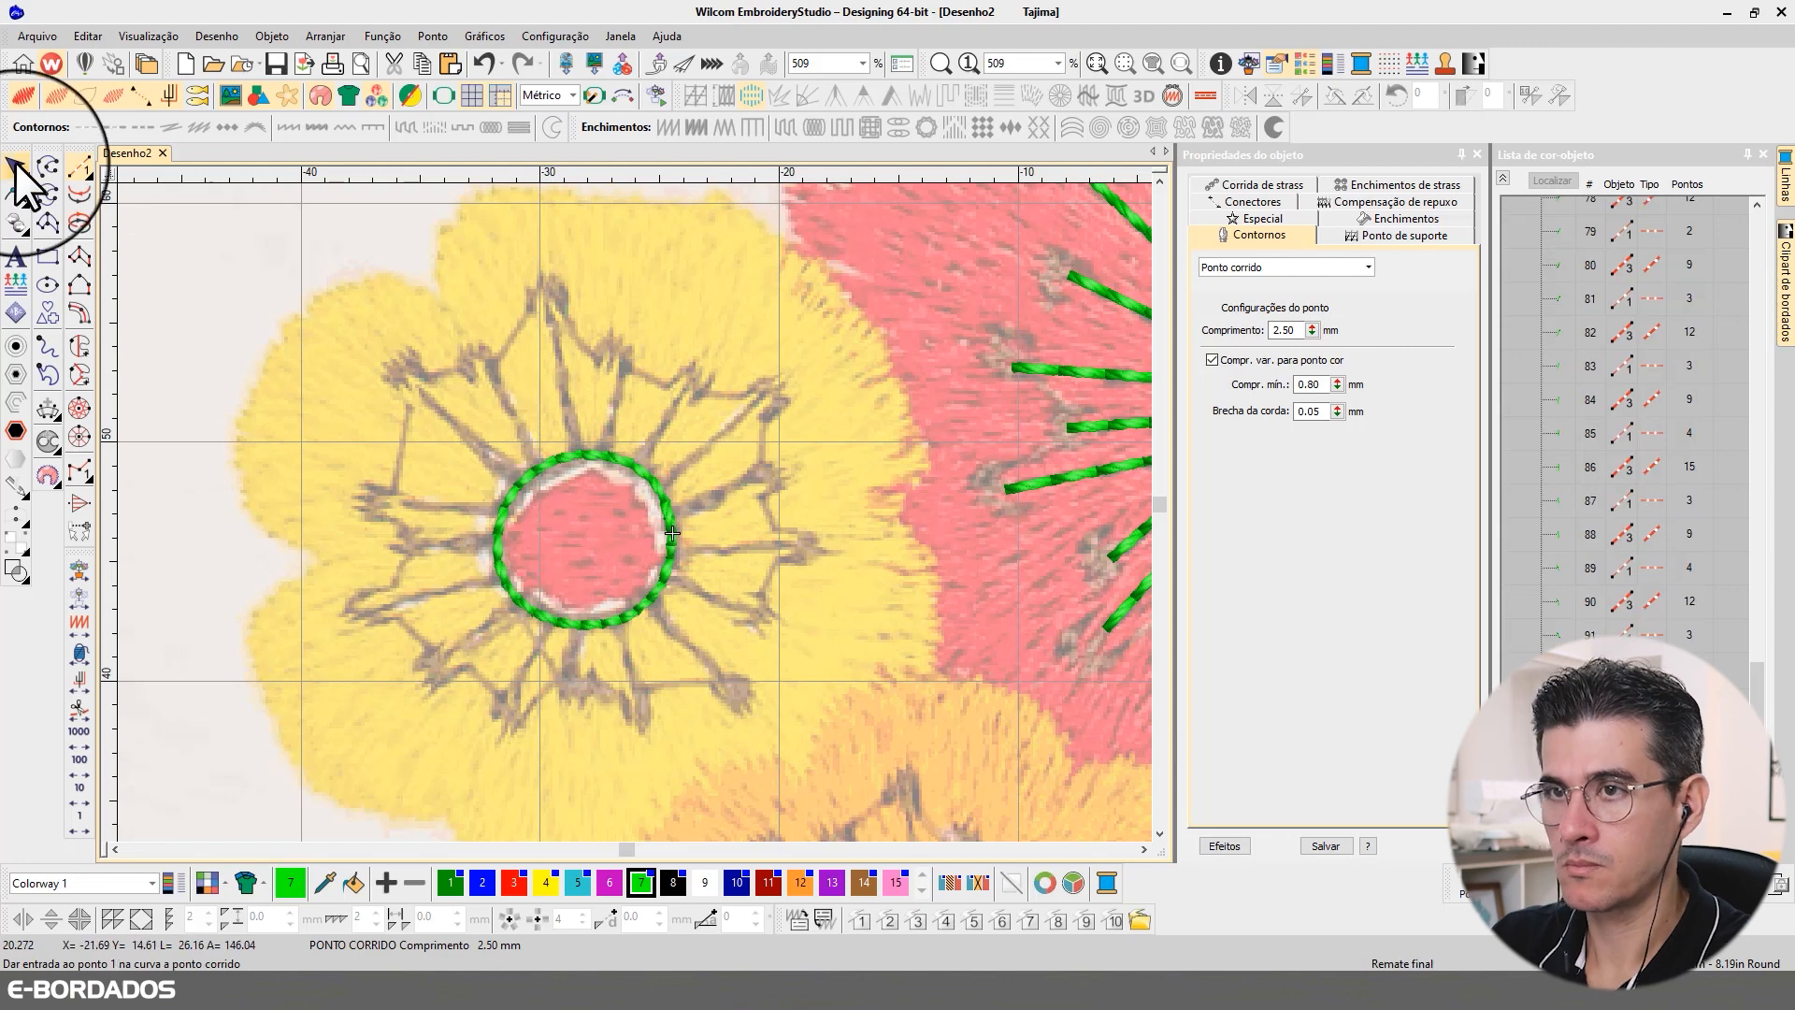
{"action": "left_click", "coordinate": [16, 168]}
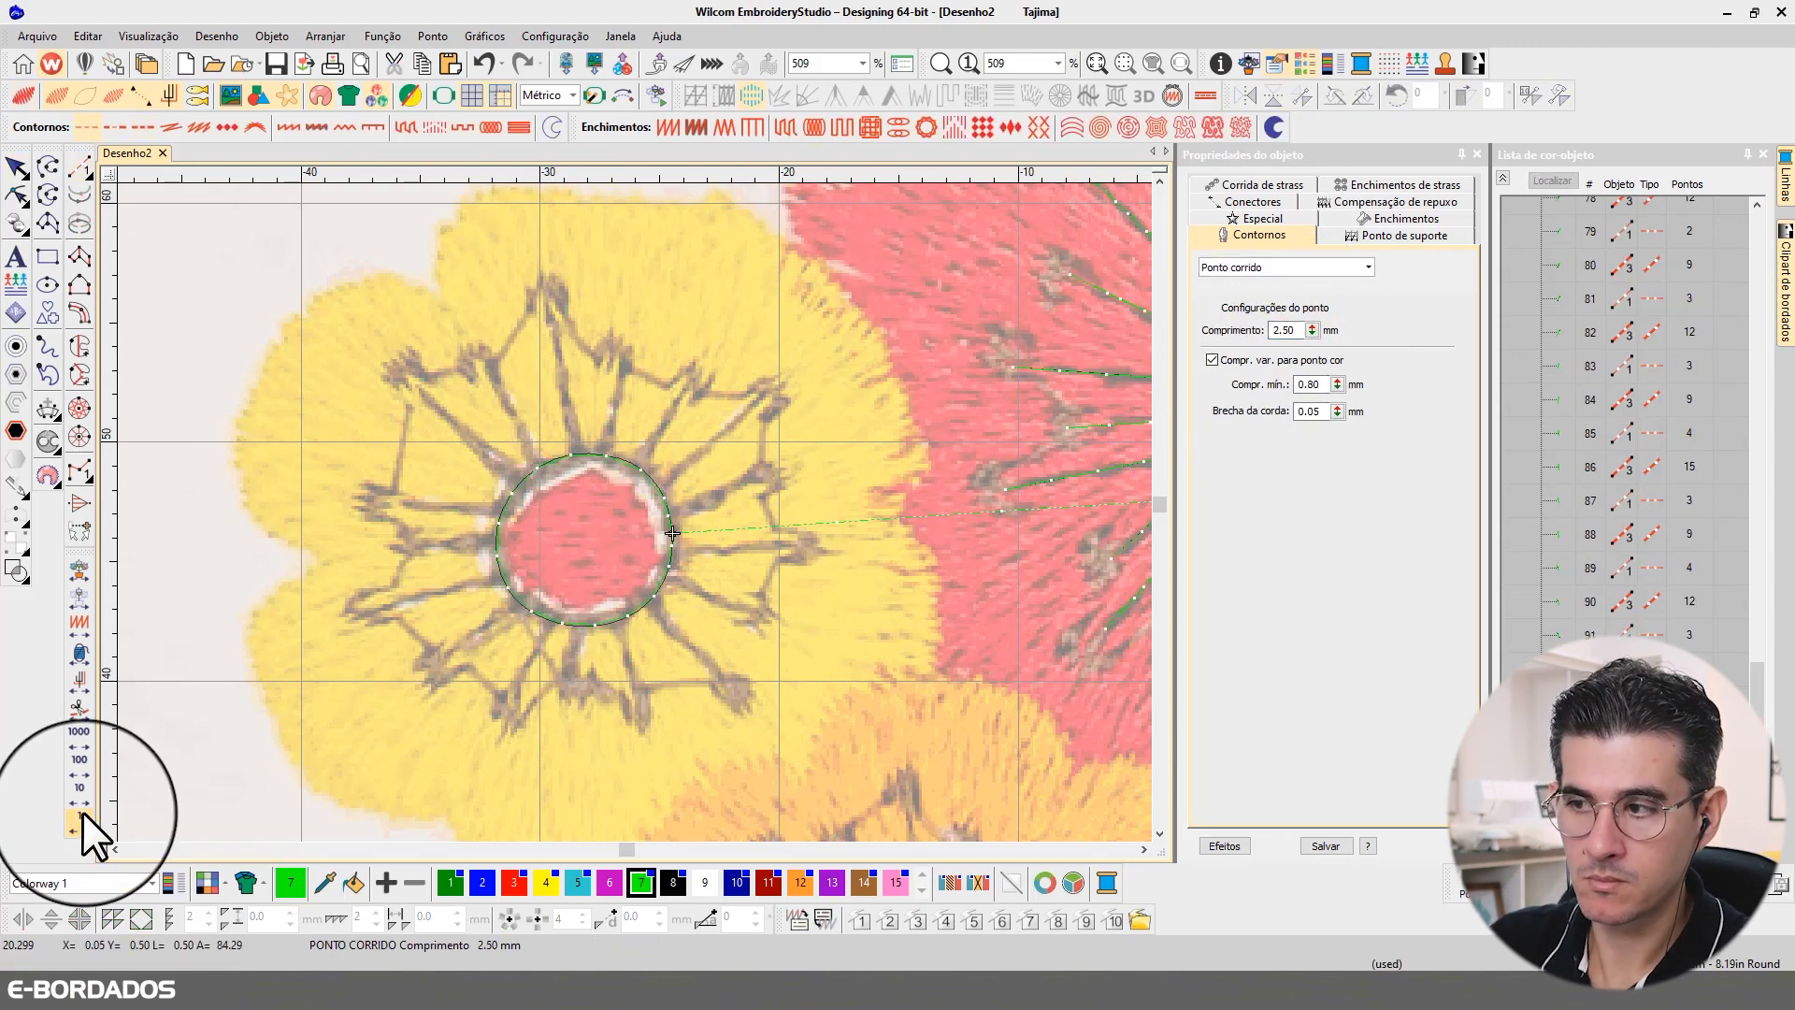
Step: Digitize and backtrack five run-stitch filaments from the yellow flower's centre outline, counterclockwise from about 2 to 11 o'clock, each ending at its anther
{"action": "left_click", "coordinate": [82, 804]}
{"action": "left_click", "coordinate": [80, 823]}
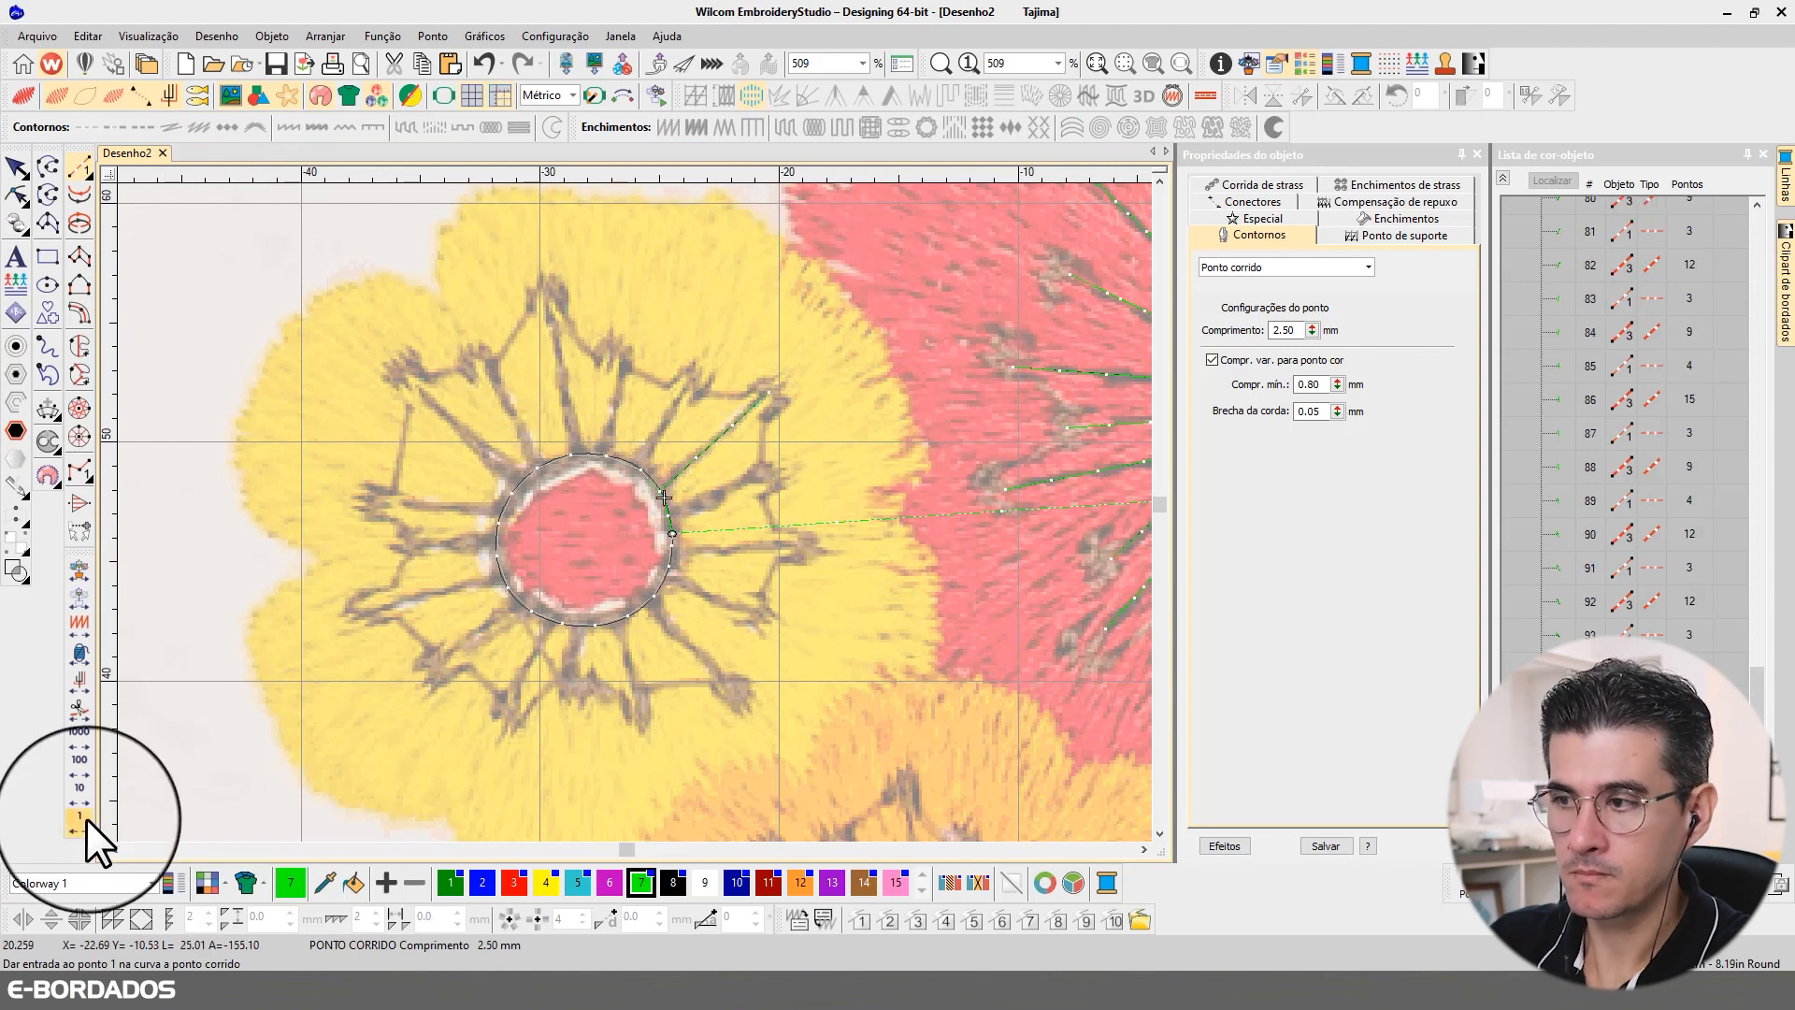
{"action": "left_click", "coordinate": [86, 819]}
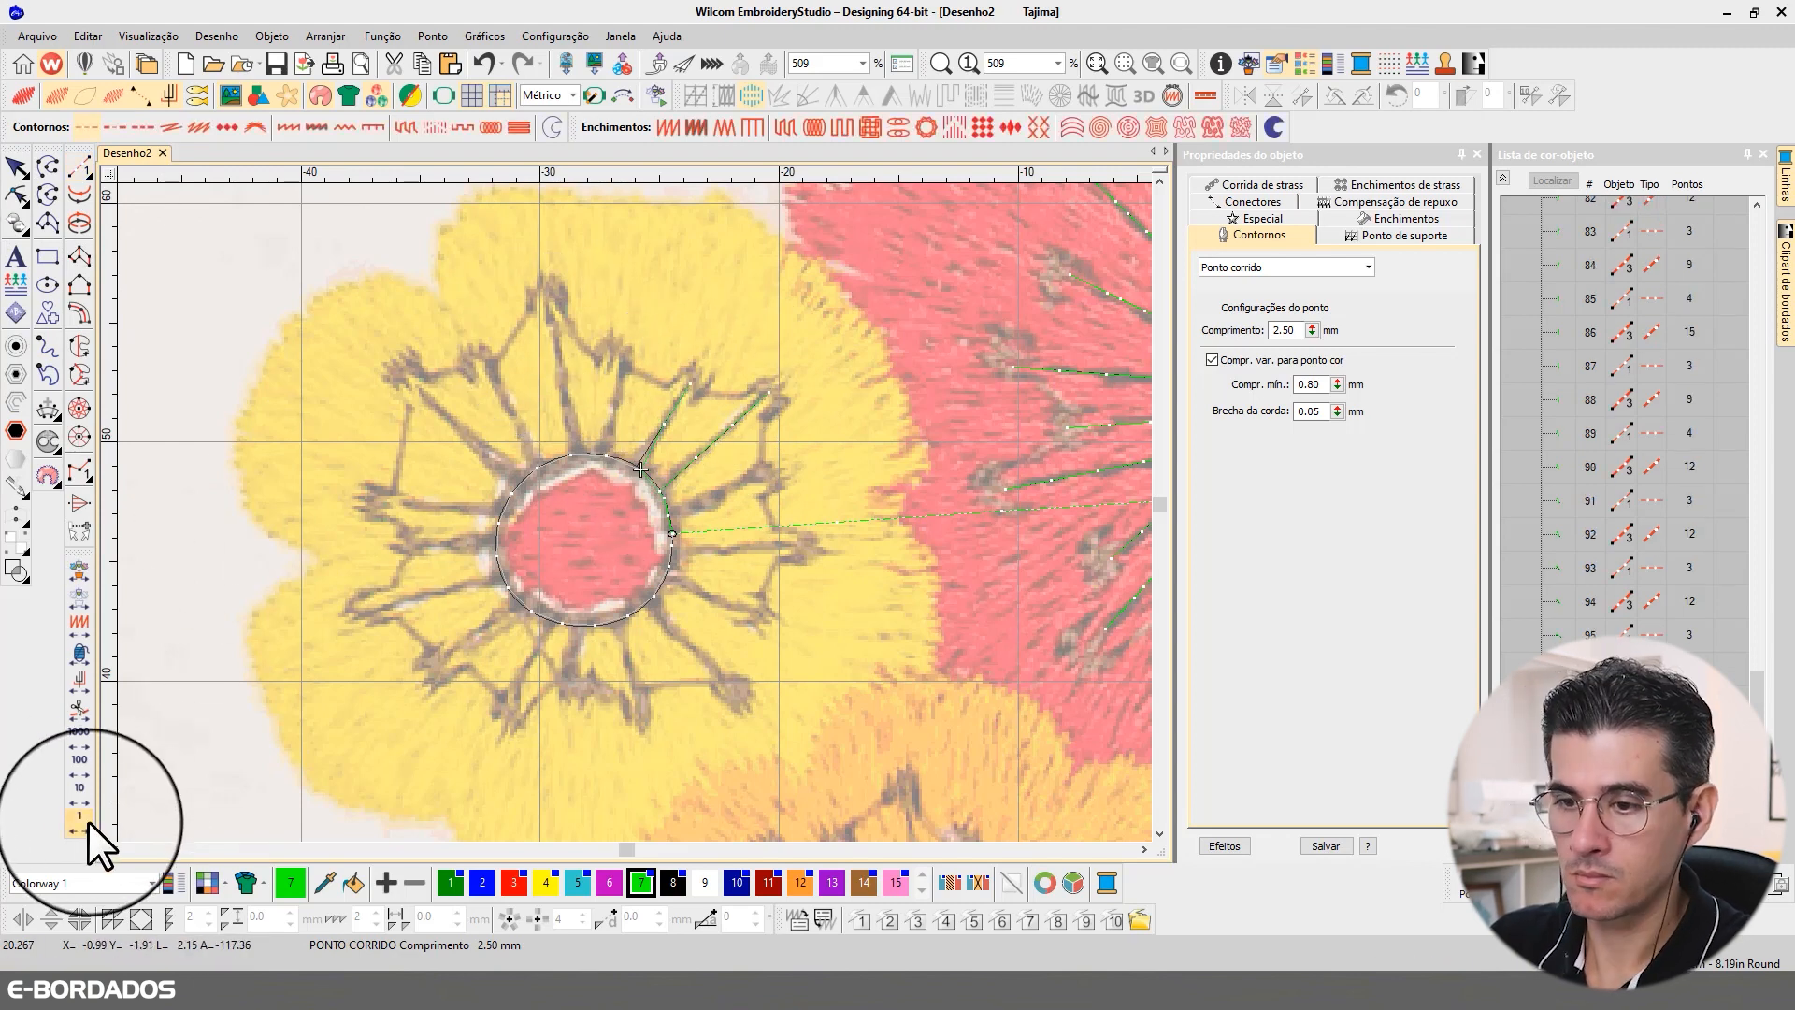
{"action": "left_click", "coordinate": [84, 820]}
{"action": "left_click", "coordinate": [85, 819]}
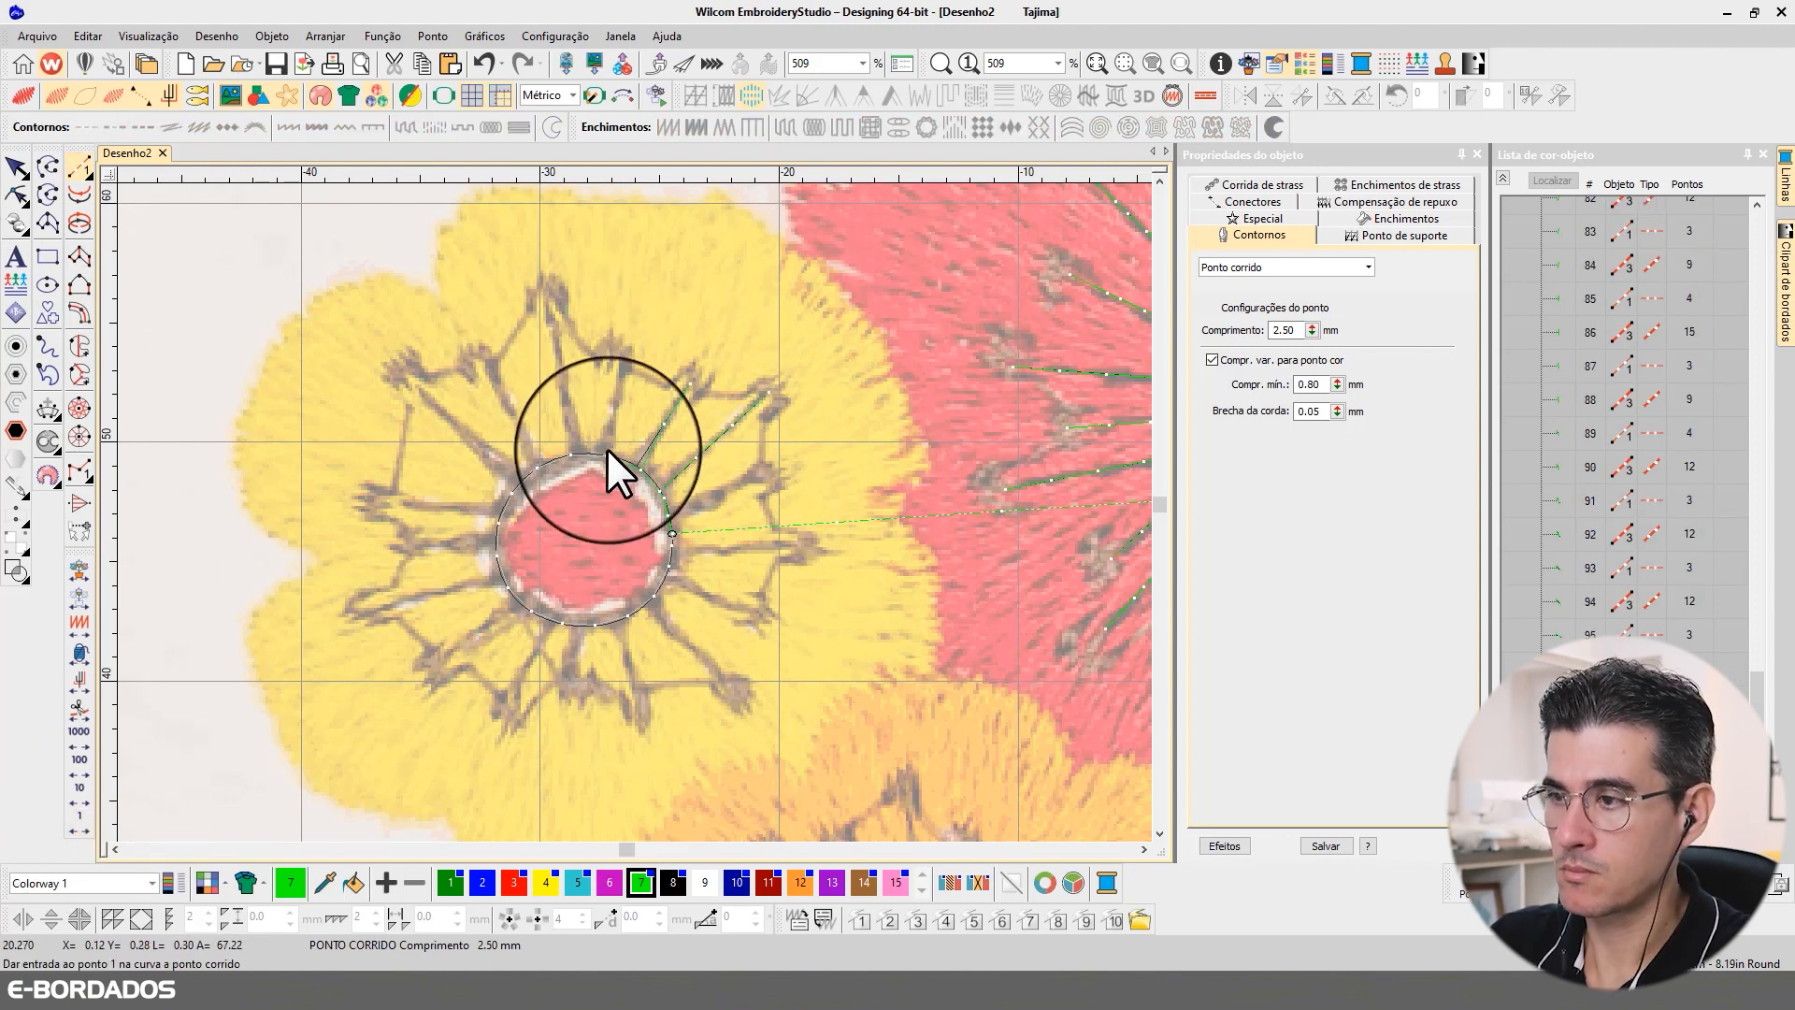
{"action": "left_click", "coordinate": [85, 819]}
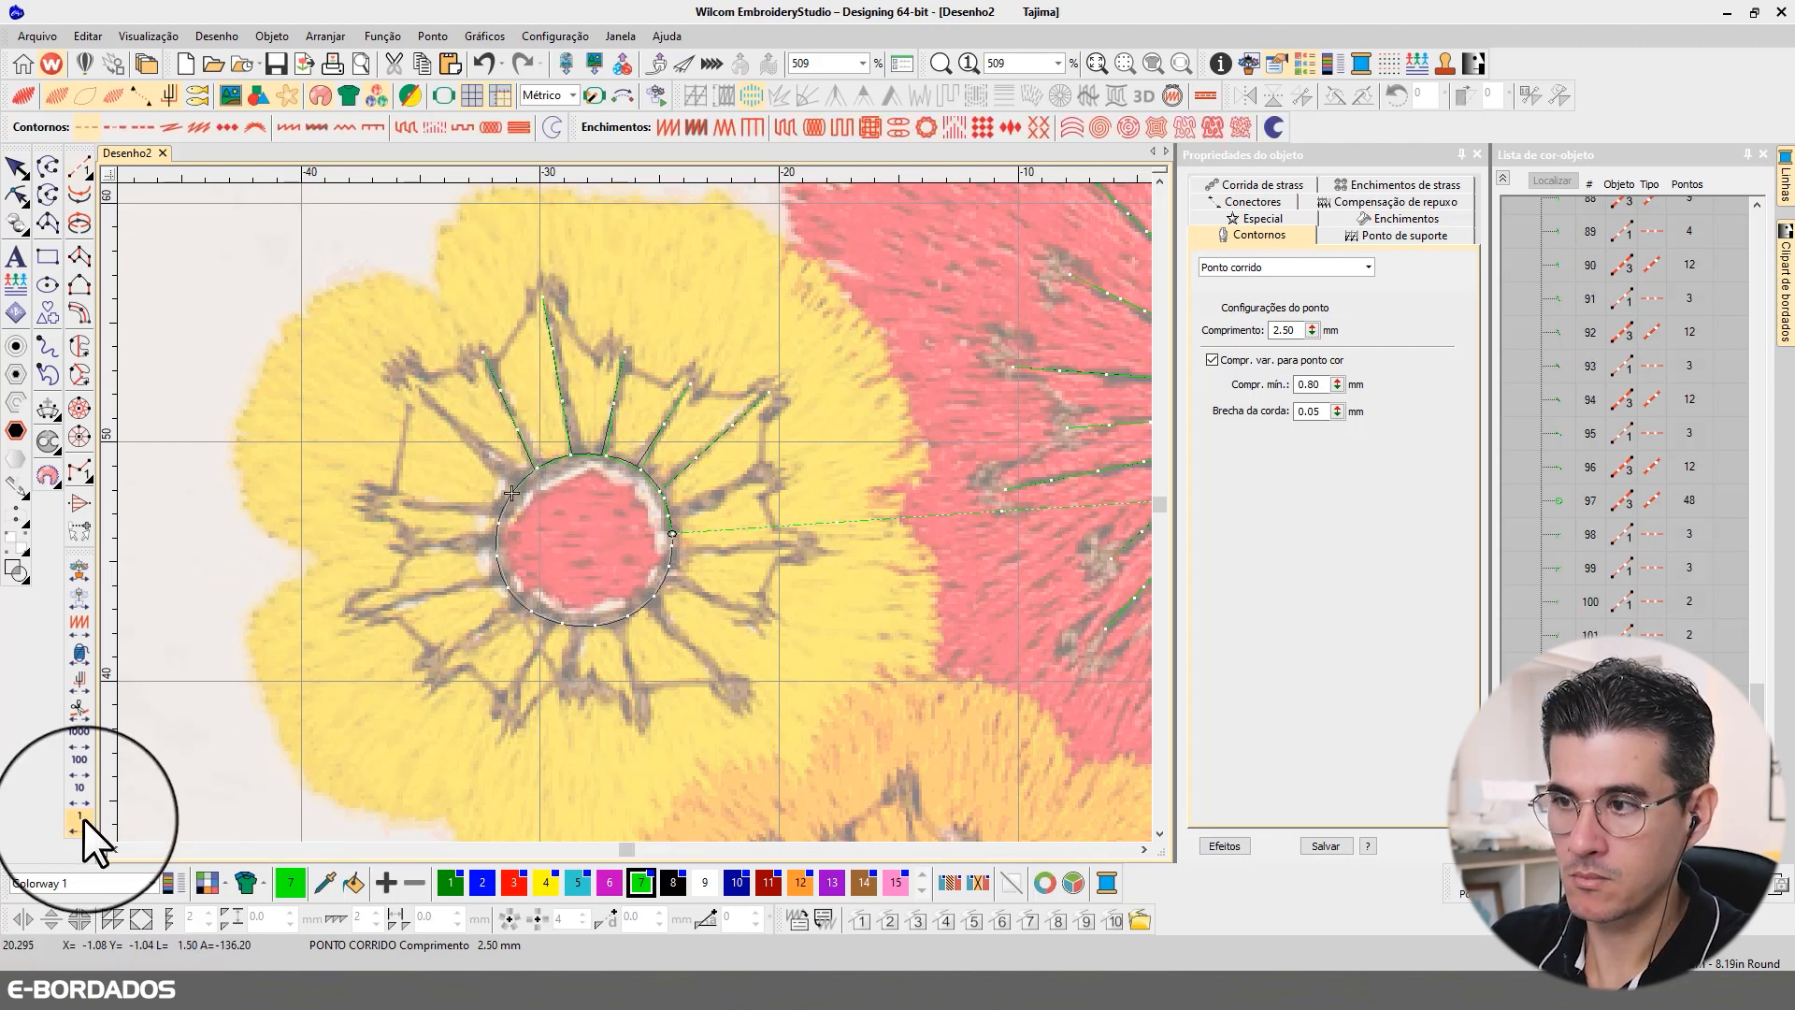
Step: Digitize and backtrack three more run-stitch filaments from the yellow flower's centre outline, at about 10 to 9 o'clock, each ending at its anther
{"action": "left_click", "coordinate": [84, 819]}
{"action": "left_click", "coordinate": [407, 384]}
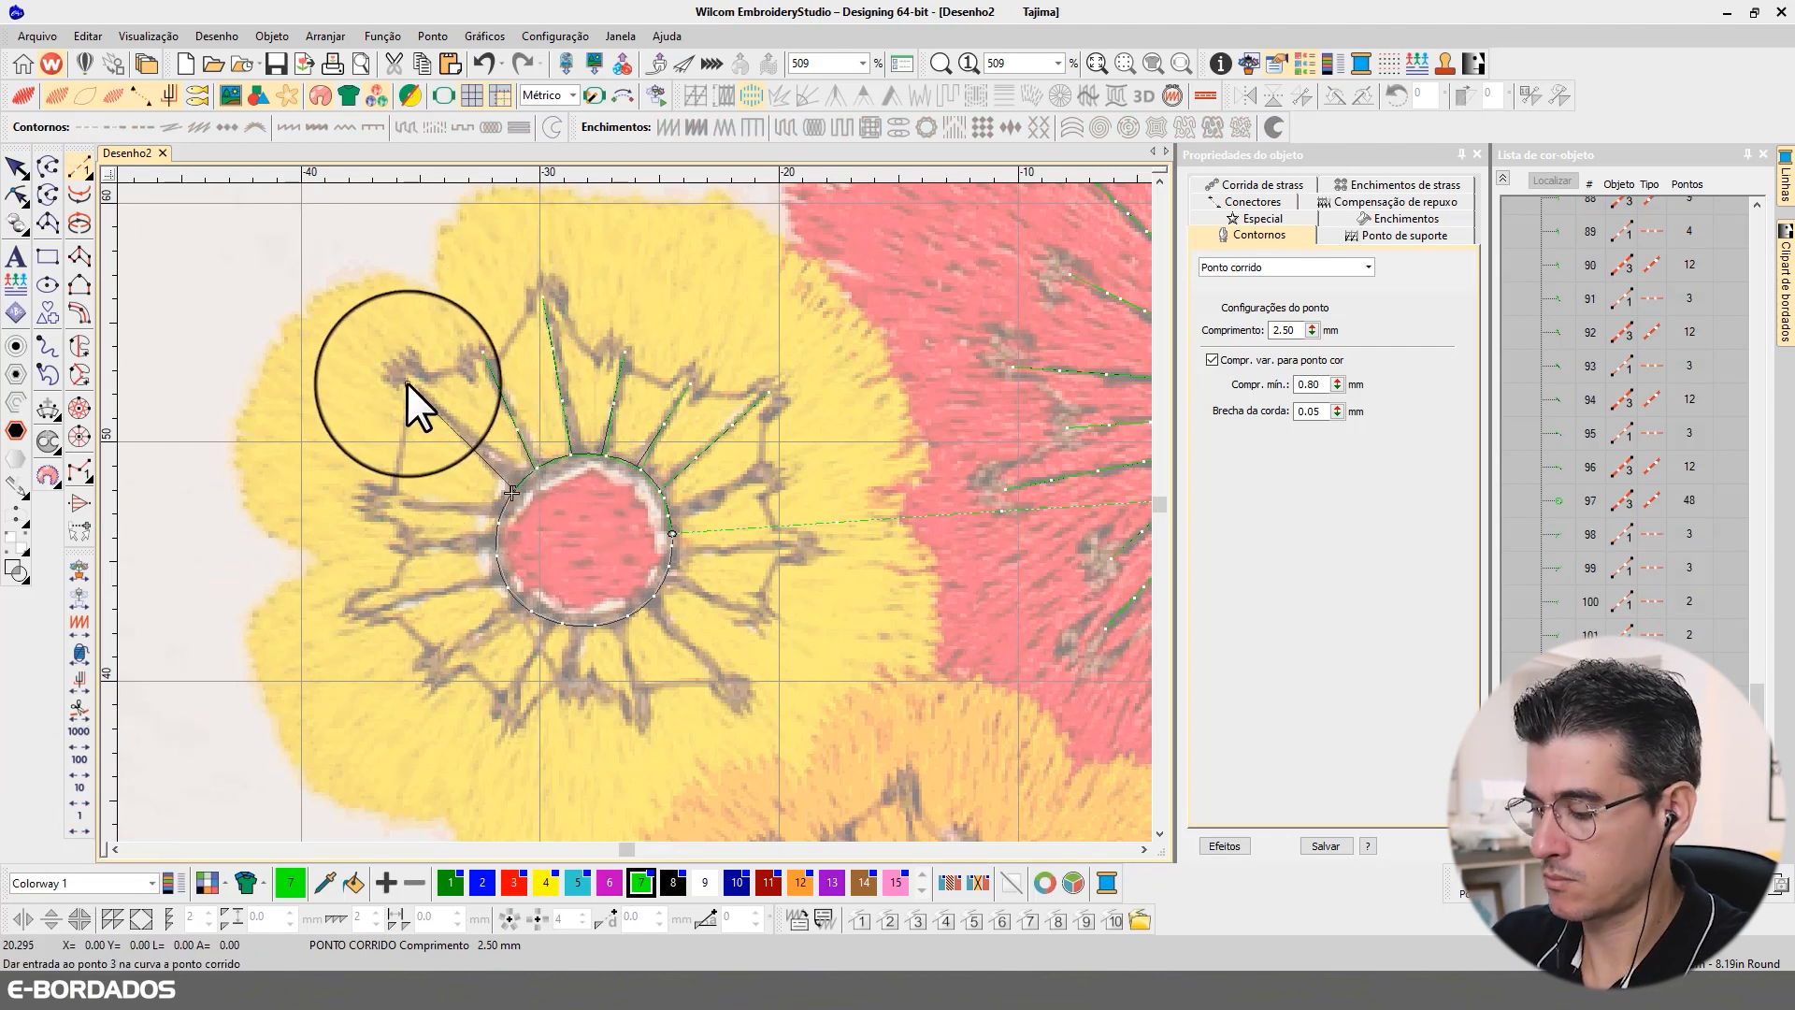
{"action": "left_click", "coordinate": [82, 827]}
{"action": "left_click", "coordinate": [498, 513]}
{"action": "left_click", "coordinate": [391, 506]}
{"action": "key", "text": "Return"}
{"action": "left_click", "coordinate": [88, 823]}
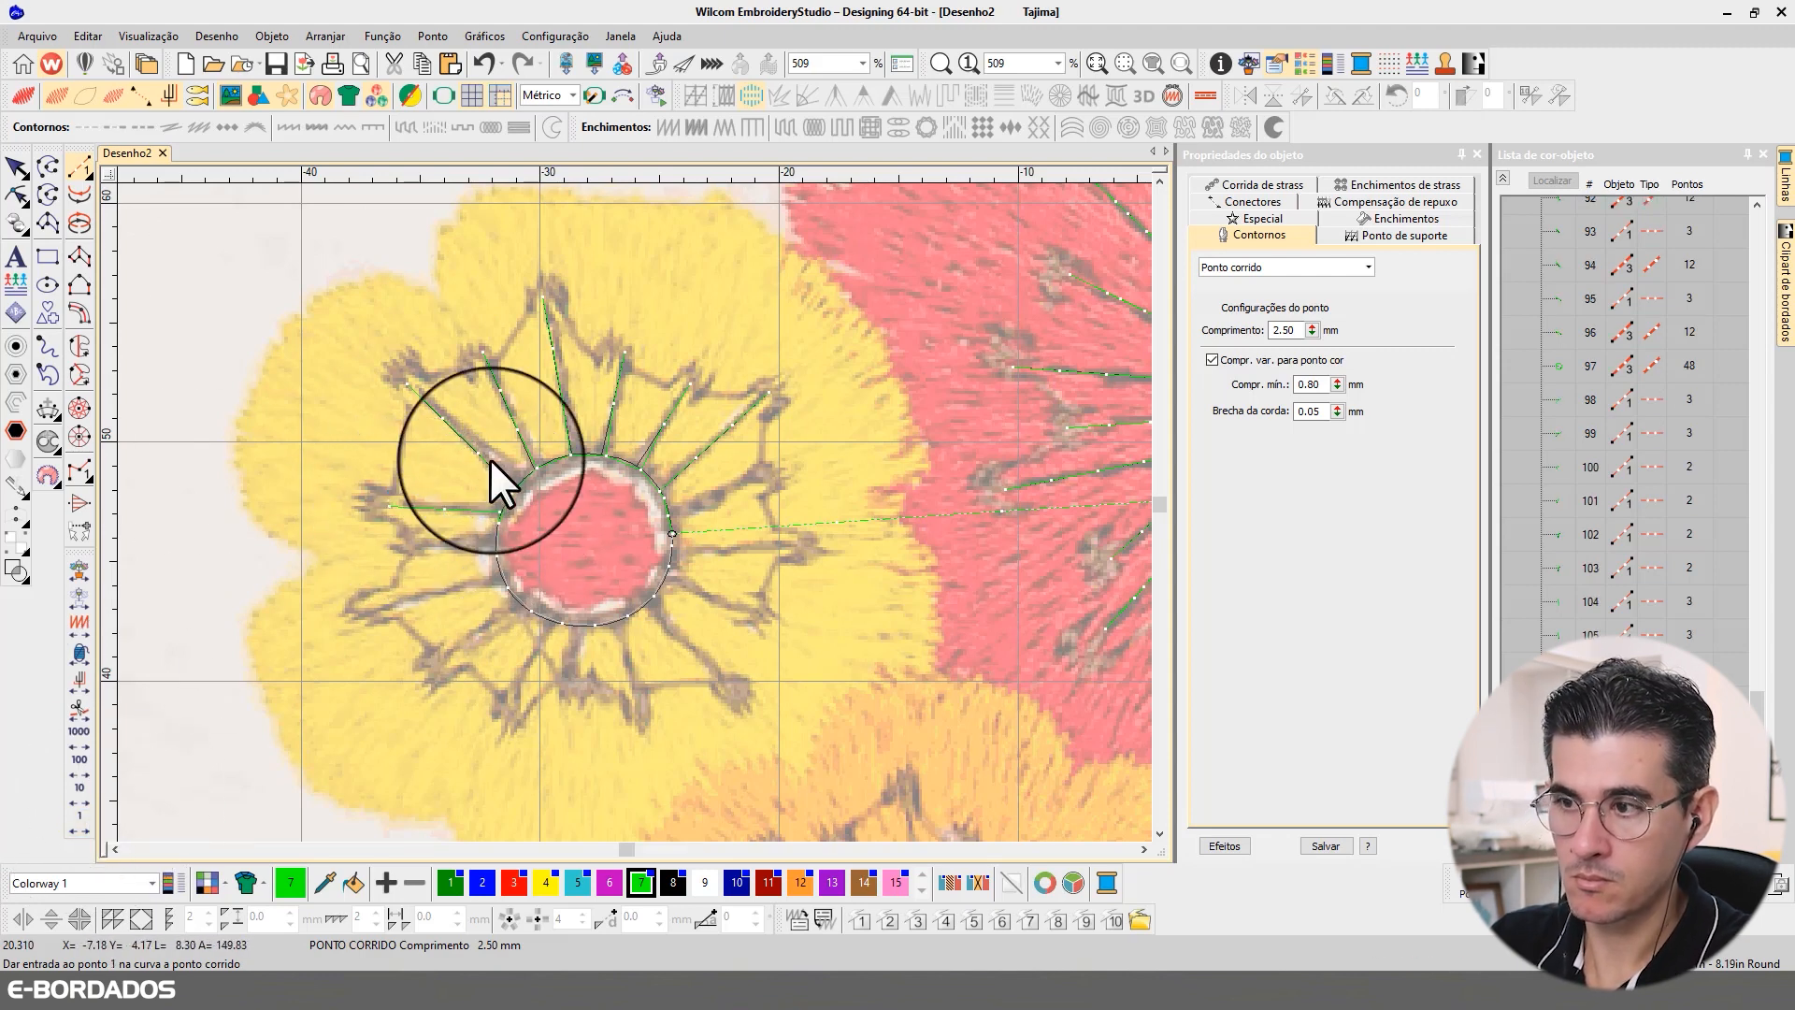
{"action": "left_click", "coordinate": [494, 542]}
{"action": "left_click", "coordinate": [403, 551]}
{"action": "key", "text": "Return"}
{"action": "left_click", "coordinate": [84, 821]}
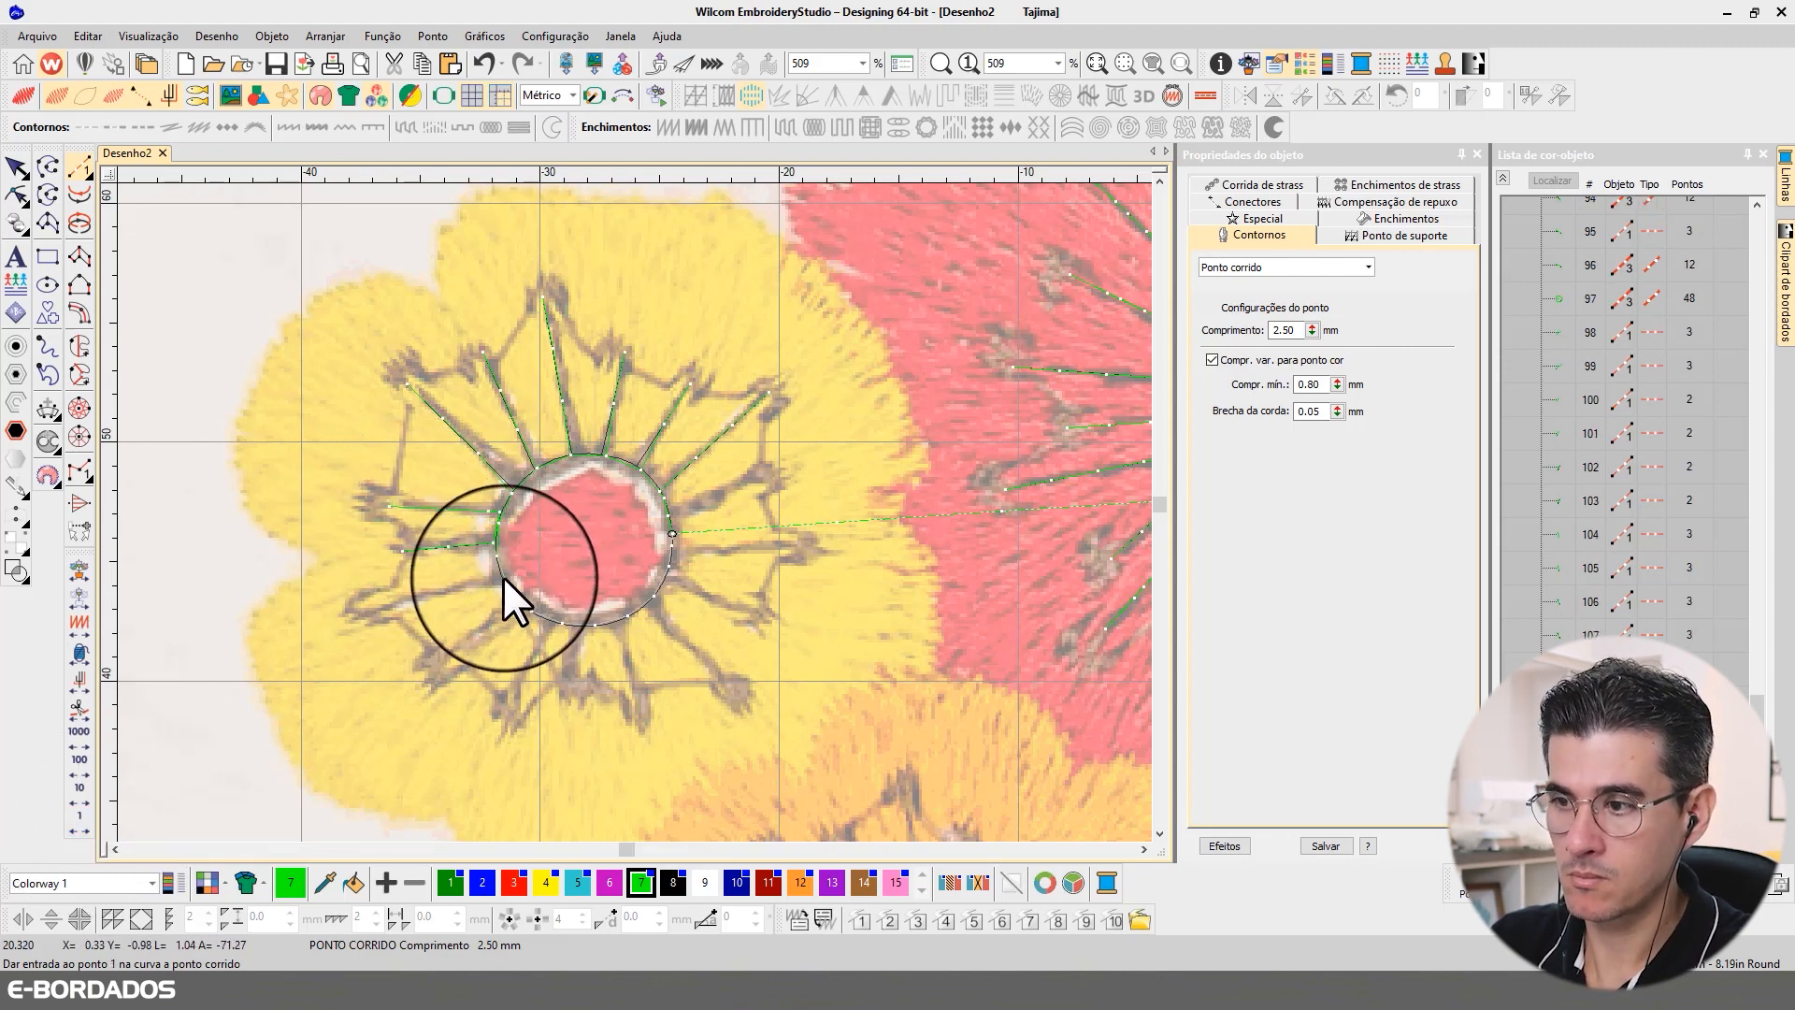
Step: Digitize and backtrack three run-stitch filaments at about 8 to 7 o'clock around the yellow flower's centre outline, each ending at its anther
{"action": "left_click", "coordinate": [499, 580]}
{"action": "left_click", "coordinate": [381, 611]}
{"action": "key", "text": "Return"}
{"action": "left_click", "coordinate": [85, 821]}
{"action": "left_click", "coordinate": [516, 599]}
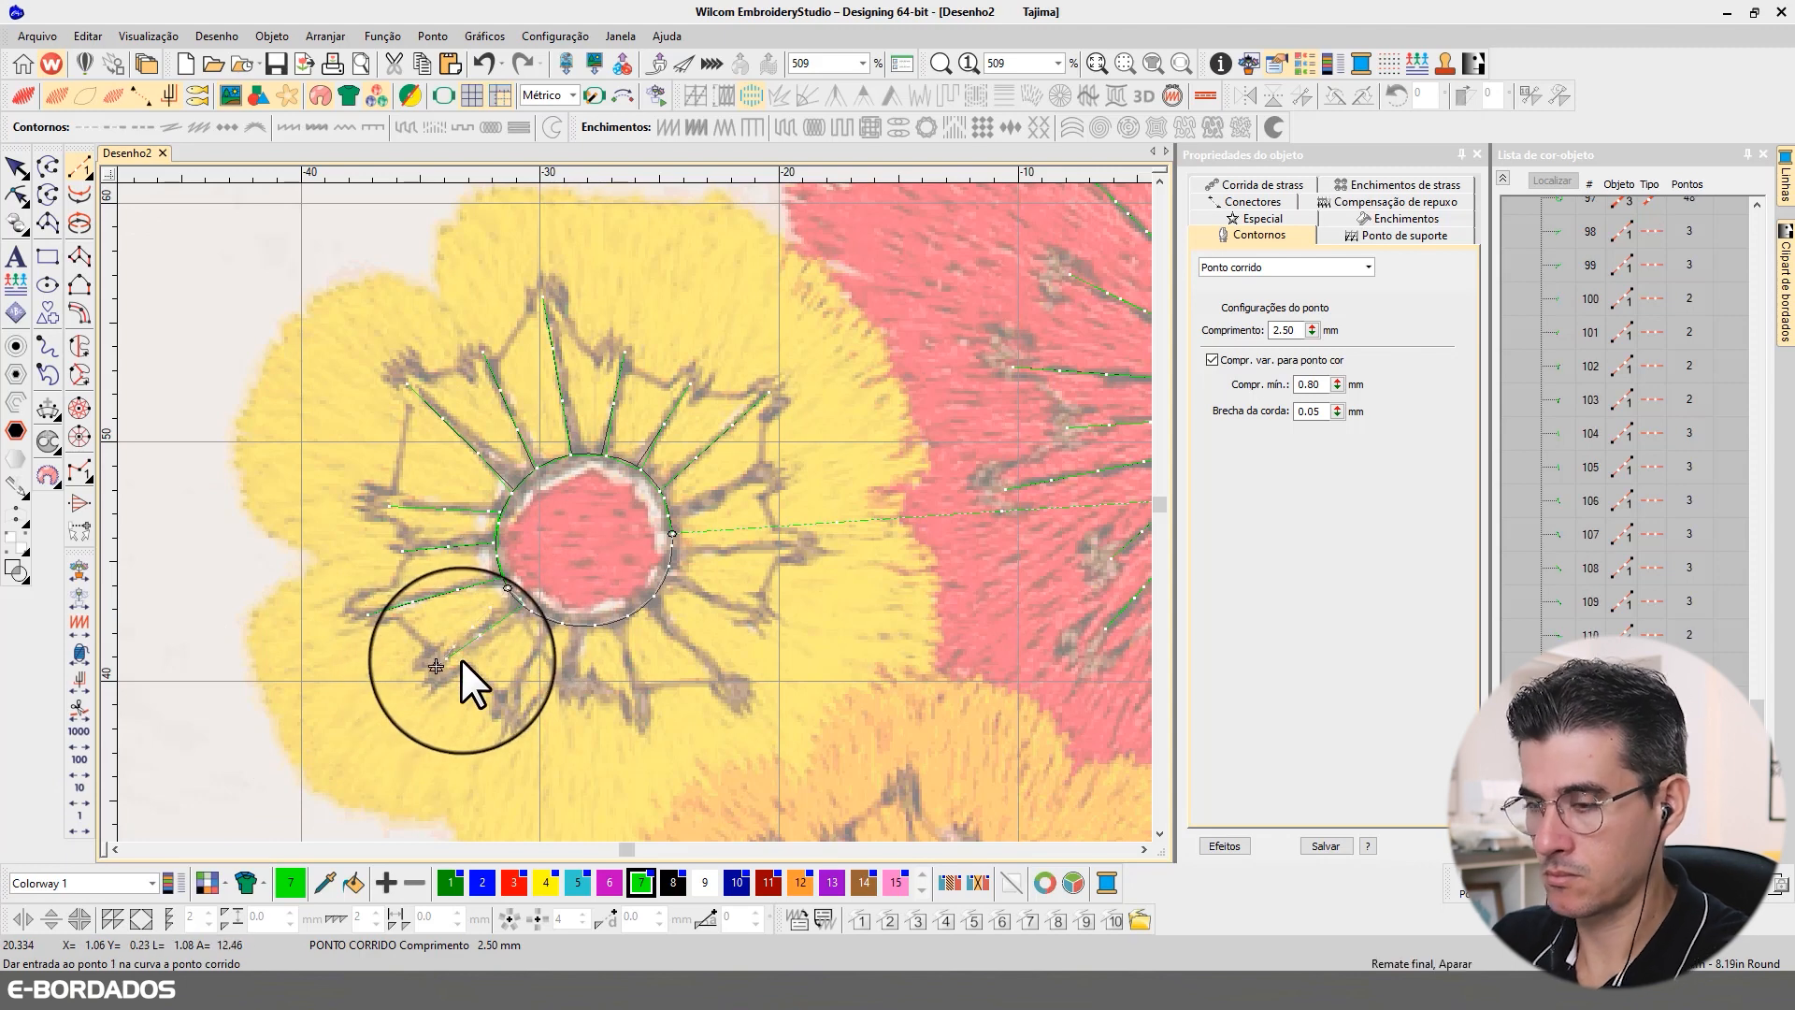
{"action": "left_click", "coordinate": [437, 665]}
{"action": "key", "text": "Return"}
{"action": "left_click", "coordinate": [86, 820]}
{"action": "left_click", "coordinate": [522, 612]}
{"action": "left_click", "coordinate": [505, 709]}
{"action": "key", "text": "Return"}
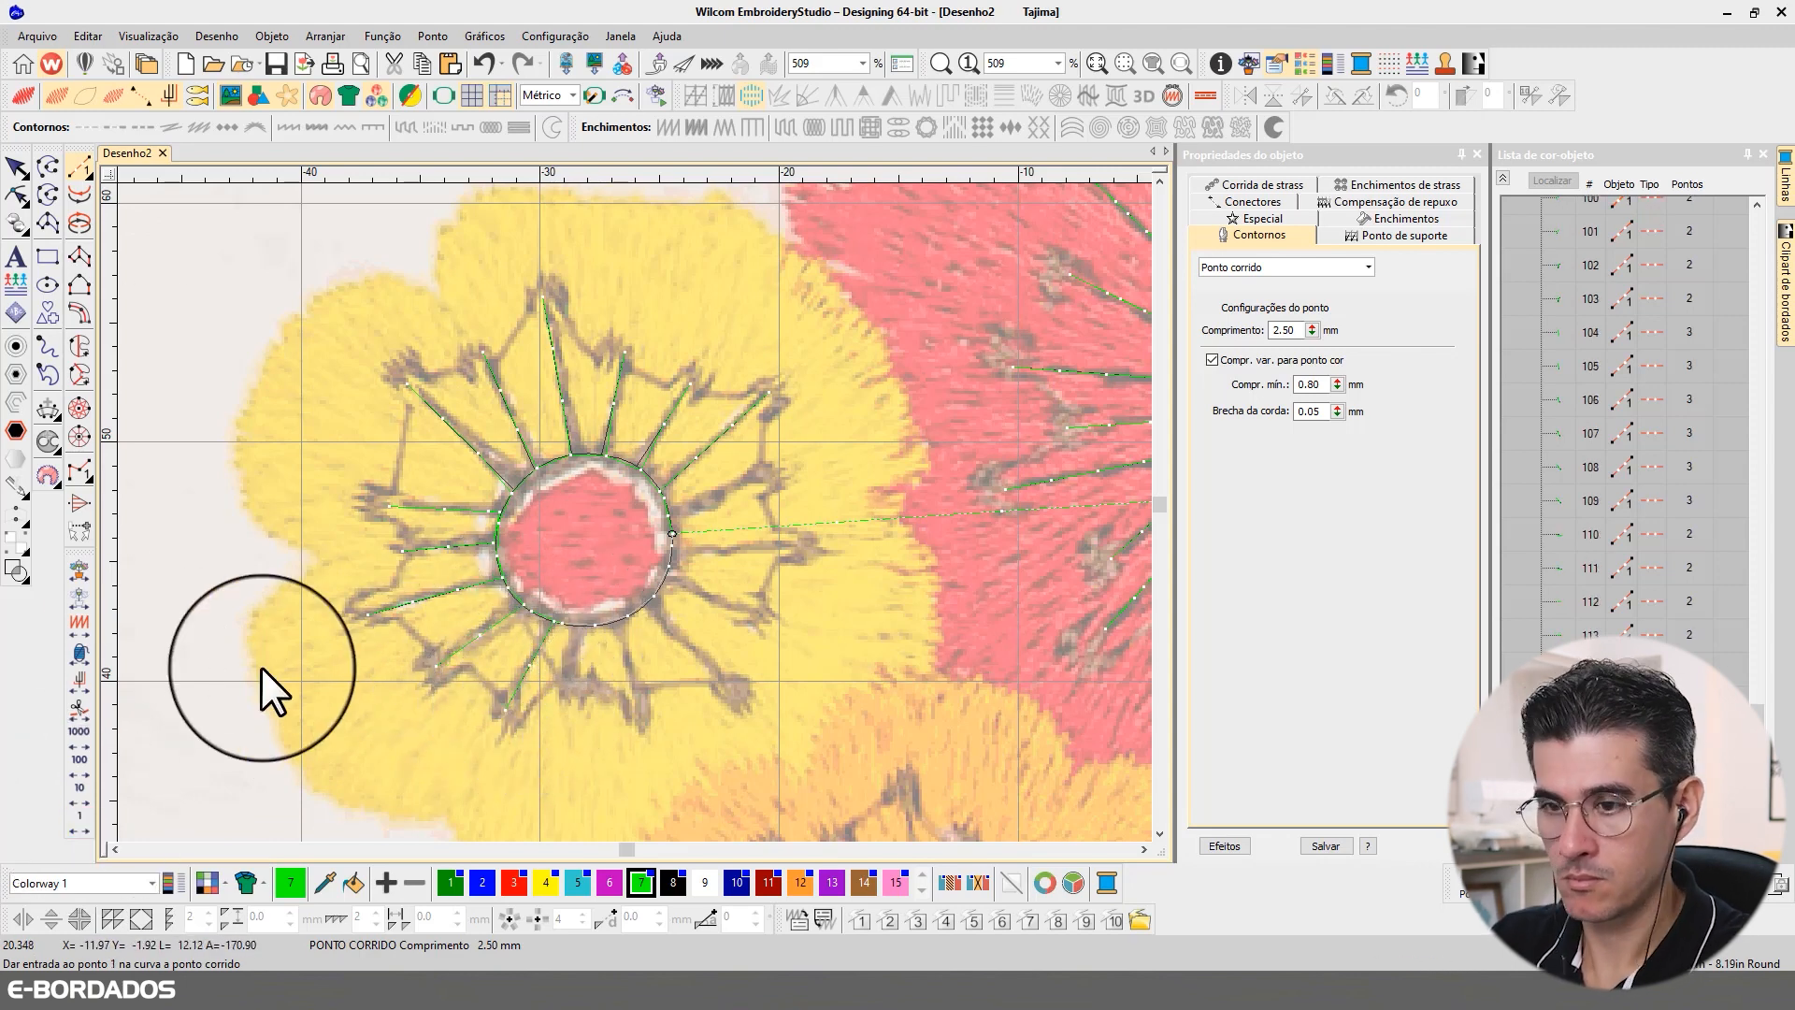
{"action": "left_click", "coordinate": [80, 822]}
Step: Digitize and backtrack three run-stitch filaments at about 6 to 4 o'clock around the yellow flower's centre outline, each ending at its anther
{"action": "left_click", "coordinate": [582, 623]}
{"action": "left_click", "coordinate": [572, 698]}
{"action": "key", "text": "Return"}
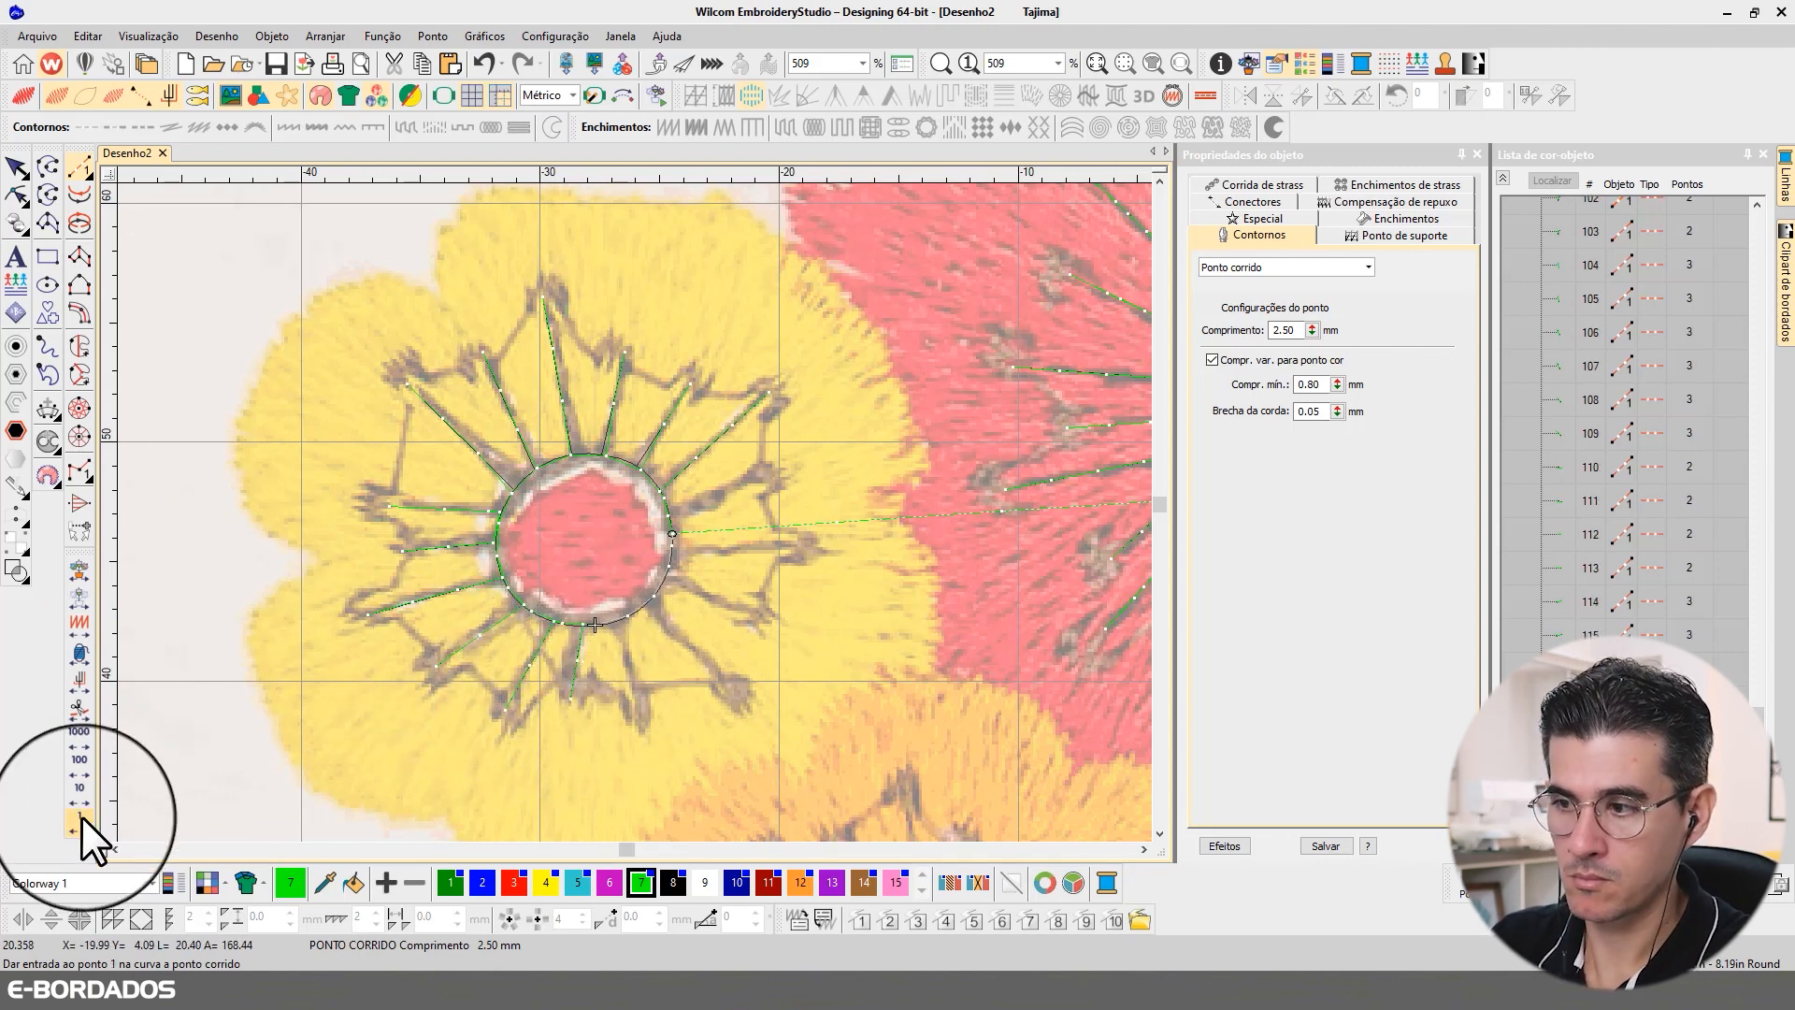
{"action": "left_click", "coordinate": [81, 817]}
{"action": "left_click", "coordinate": [617, 624]}
{"action": "left_click", "coordinate": [647, 722]}
{"action": "key", "text": "Return"}
{"action": "left_click", "coordinate": [88, 817]}
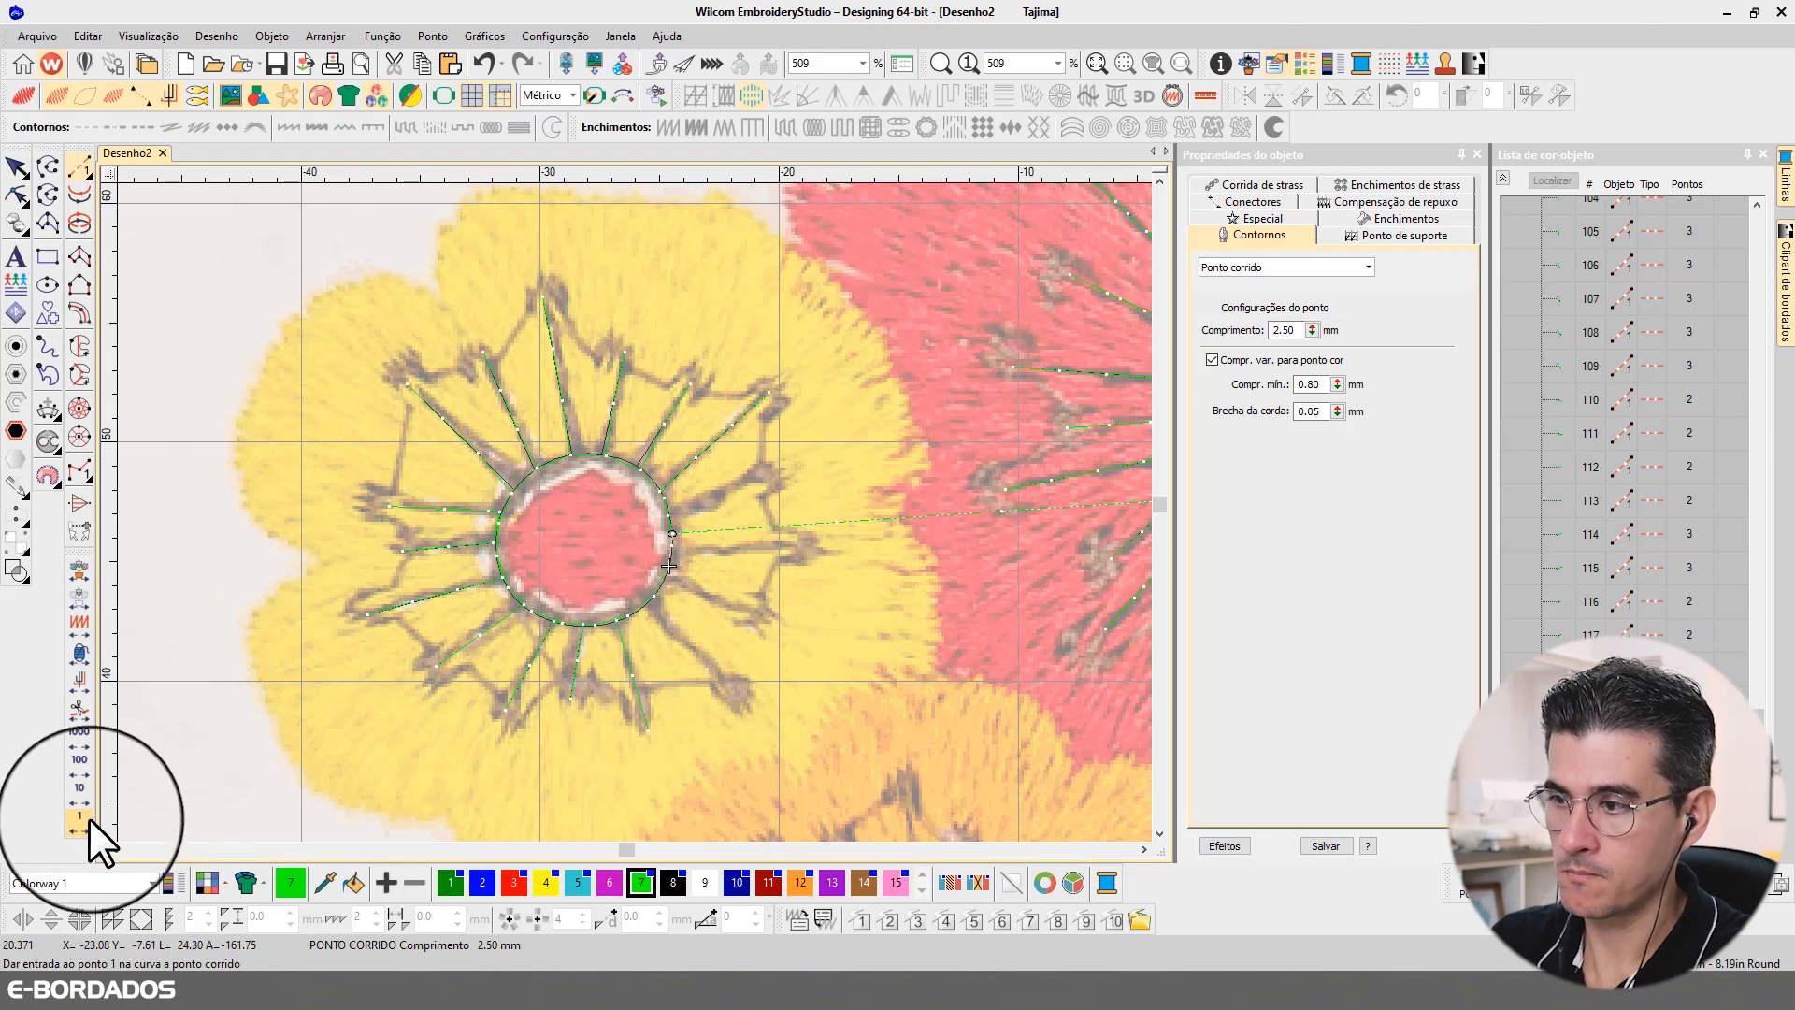
{"action": "left_click", "coordinate": [649, 601]}
{"action": "left_click", "coordinate": [716, 673]}
{"action": "key", "text": "Return"}
{"action": "left_click", "coordinate": [76, 820]}
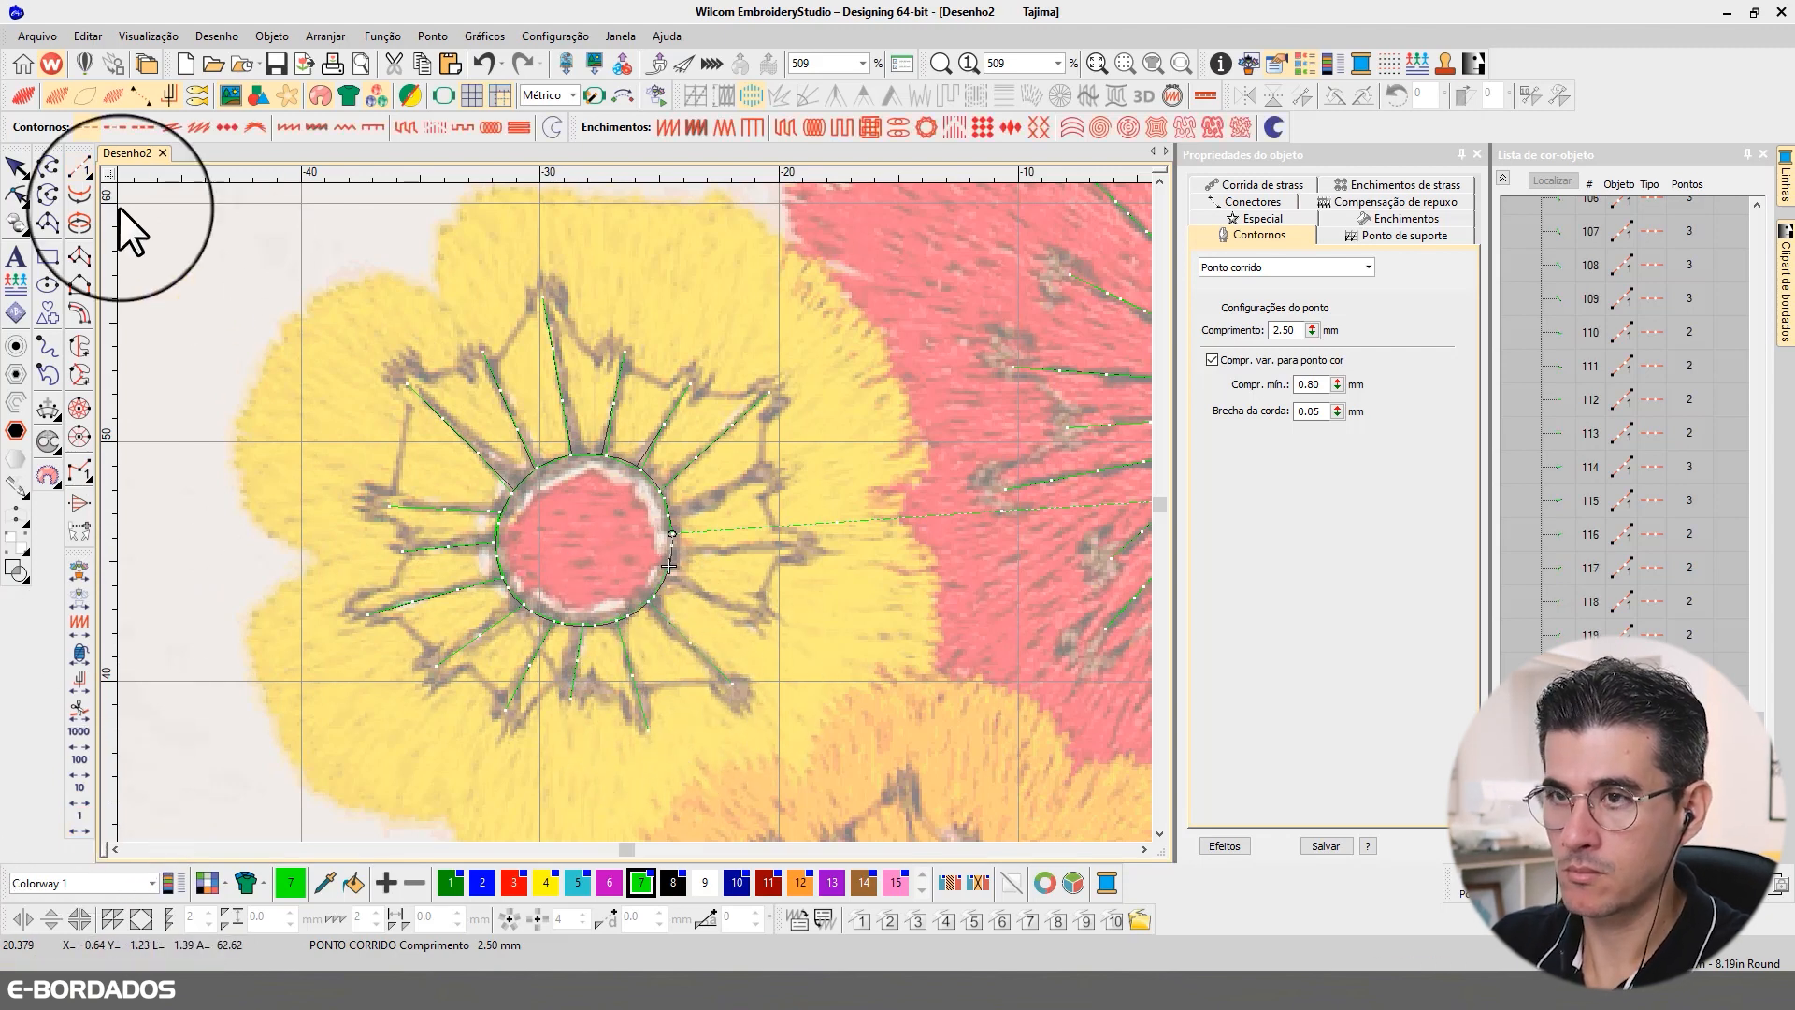
Step: Digitize and backtrack two run-stitch filaments at about 4 and 3 o'clock from the yellow flower's centre outline
{"action": "left_click", "coordinate": [669, 574]}
{"action": "left_click", "coordinate": [758, 620]}
{"action": "key", "text": "Return"}
{"action": "left_click", "coordinate": [84, 816]}
{"action": "left_click", "coordinate": [80, 170]}
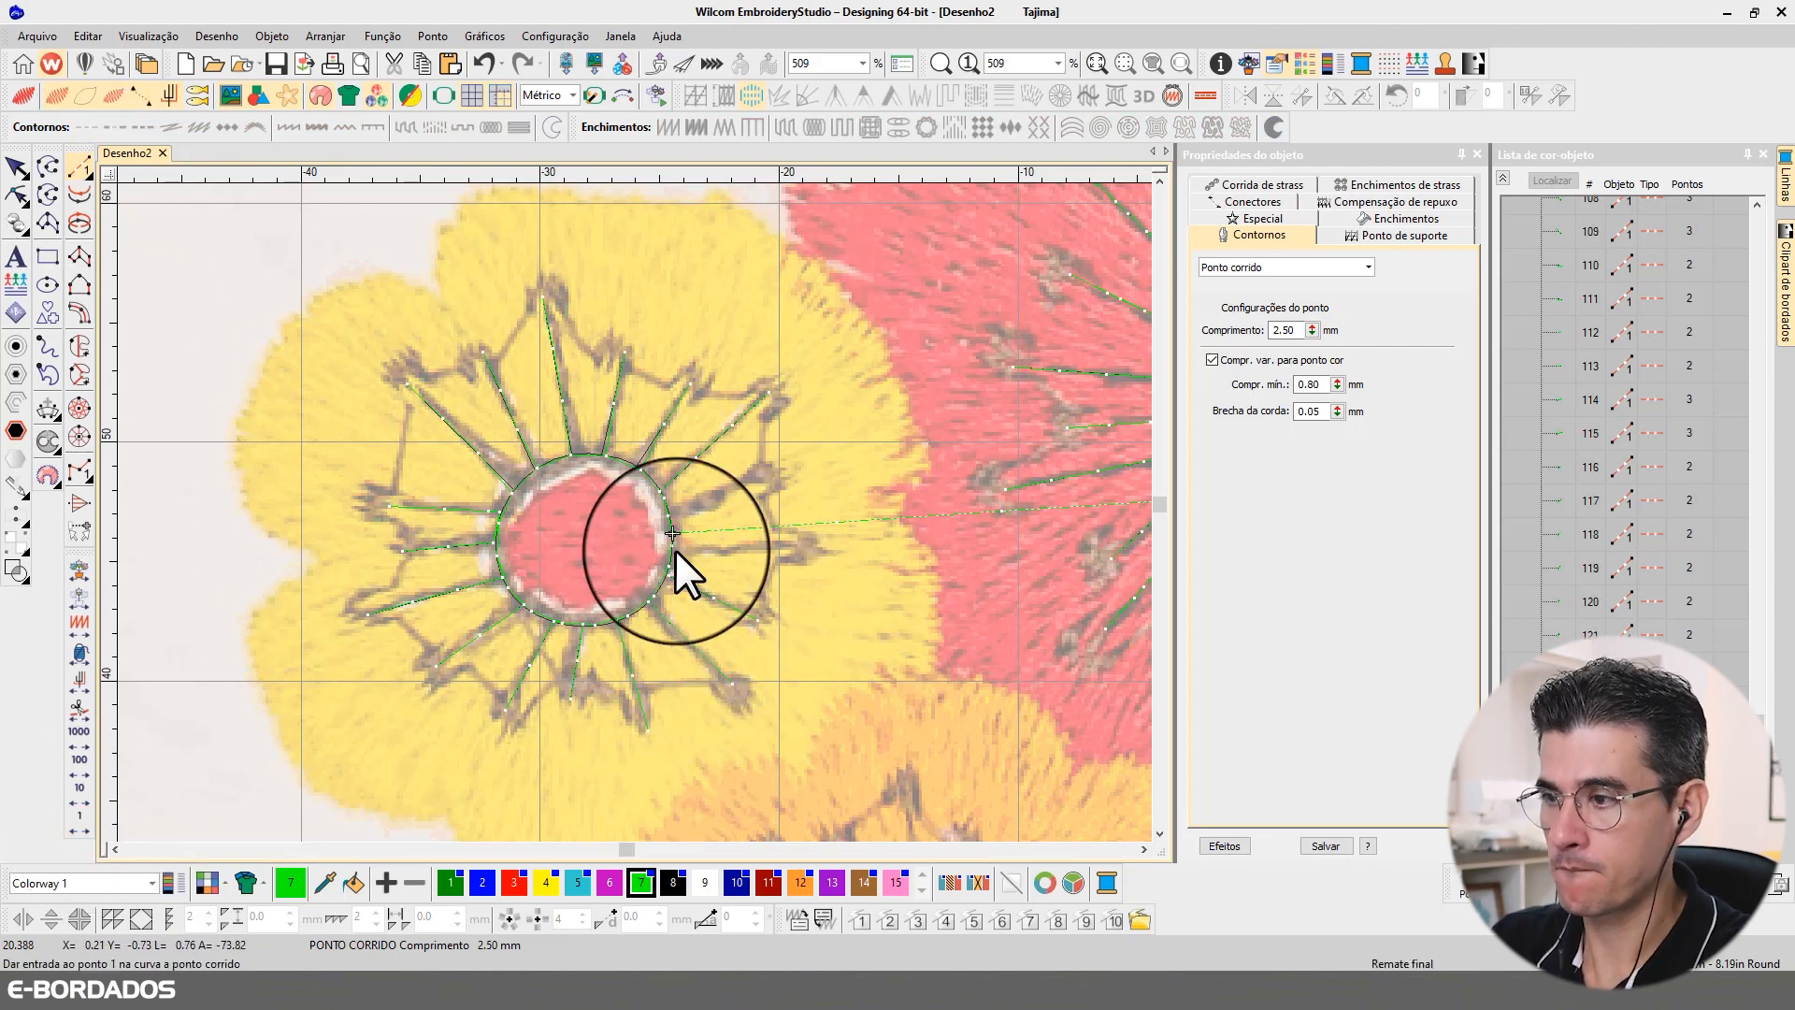
{"action": "left_click", "coordinate": [675, 550]}
{"action": "left_click", "coordinate": [833, 543]}
{"action": "key", "text": "Return"}
{"action": "key", "text": "shift+z"}
{"action": "key", "text": "b"}
{"action": "left_click_drag", "start_coordinate": [471, 346], "coordinate": [910, 693]}
{"action": "left_click", "coordinate": [80, 821]}
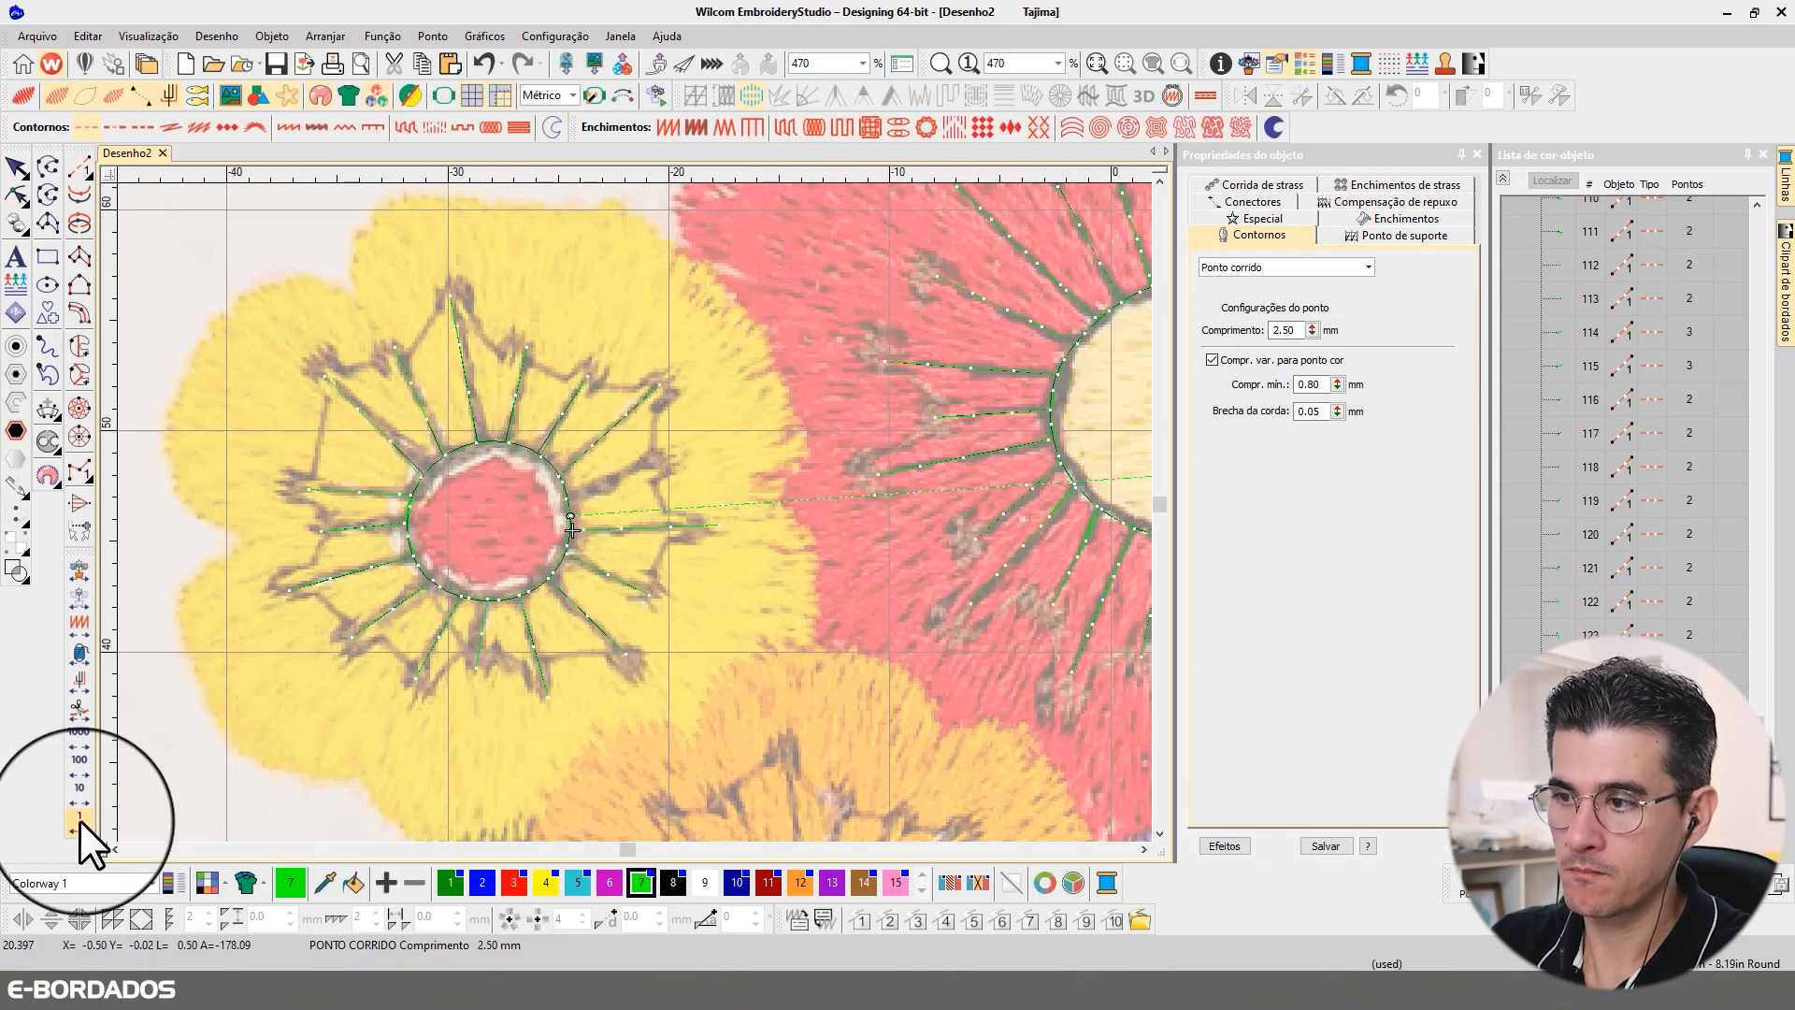
Step: Digitize the closing run-stitch filament of the yellow flower's ring, just above 3 o'clock, from the centre outline to its anther
{"action": "left_click", "coordinate": [80, 170]}
{"action": "left_click", "coordinate": [569, 505]}
{"action": "left_click", "coordinate": [678, 461]}
{"action": "key", "text": "Return"}
Step: Select all the plain-run filaments around the yellow flower's centre and change their outline stitch type to Corrida tripla
{"action": "key", "text": "0"}
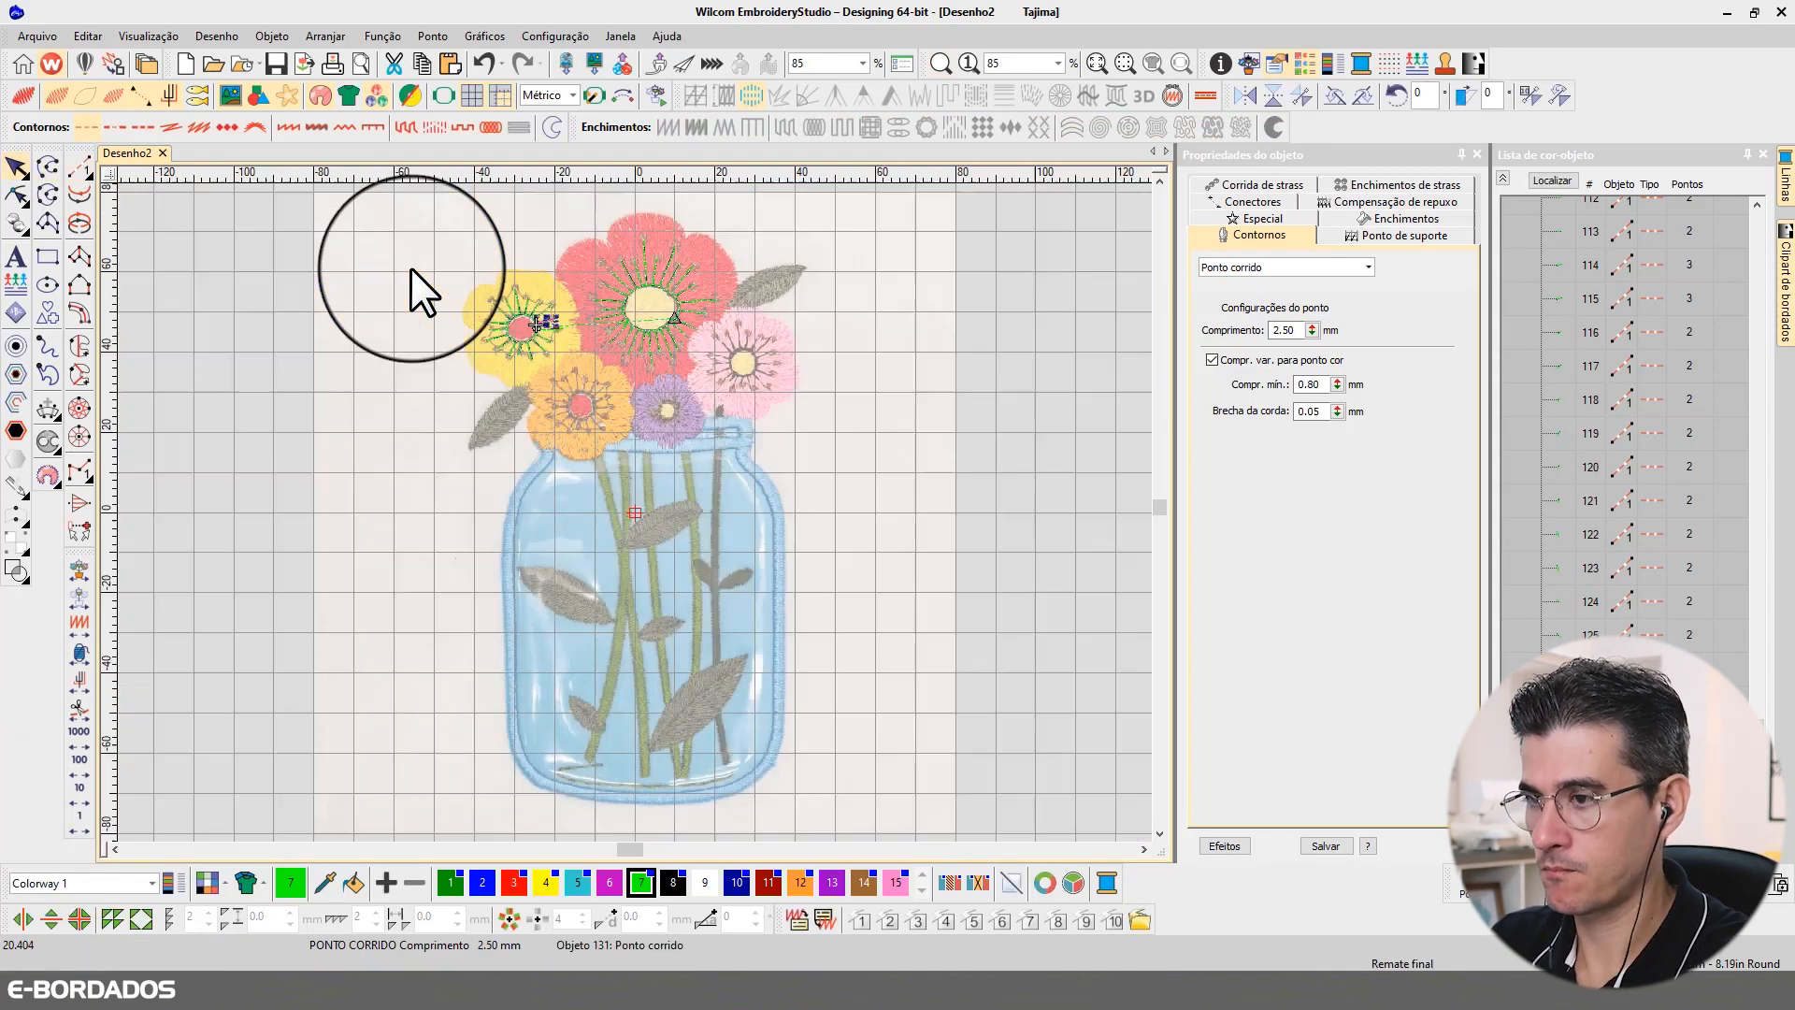
{"action": "key", "text": "b"}
{"action": "left_click_drag", "start_coordinate": [411, 267], "coordinate": [644, 401]}
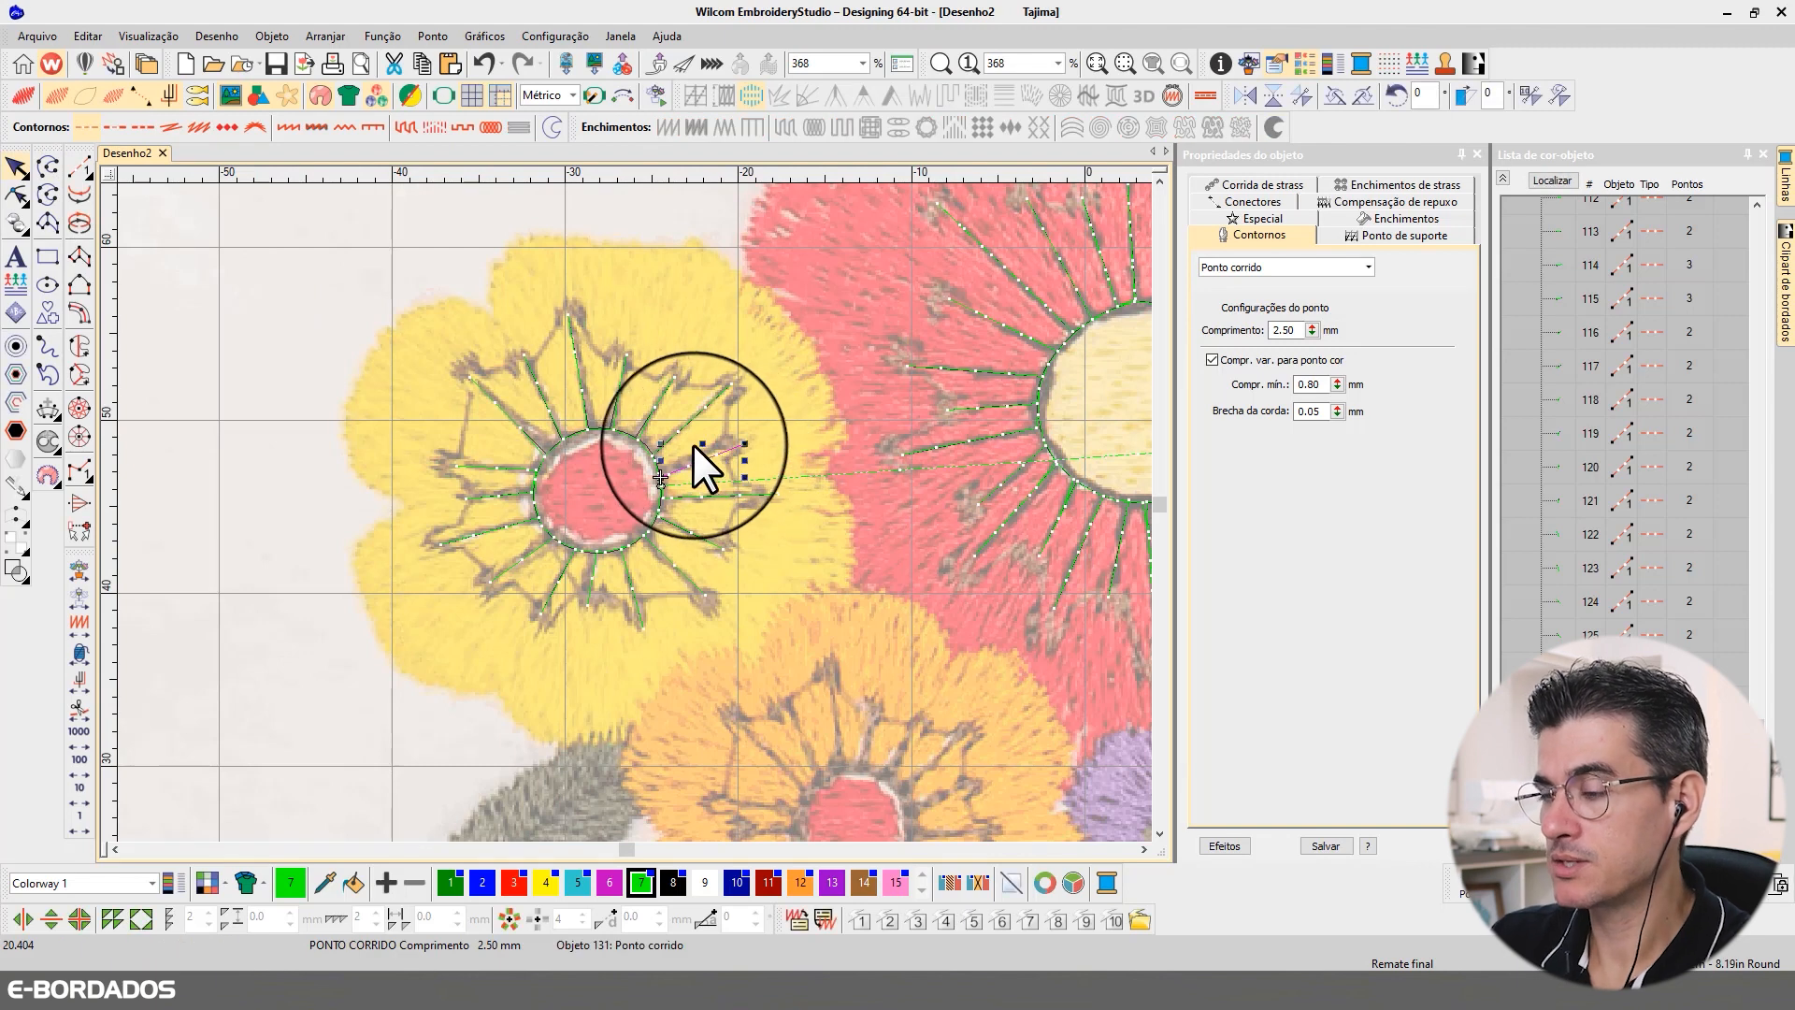
{"action": "left_click", "coordinate": [626, 435]}
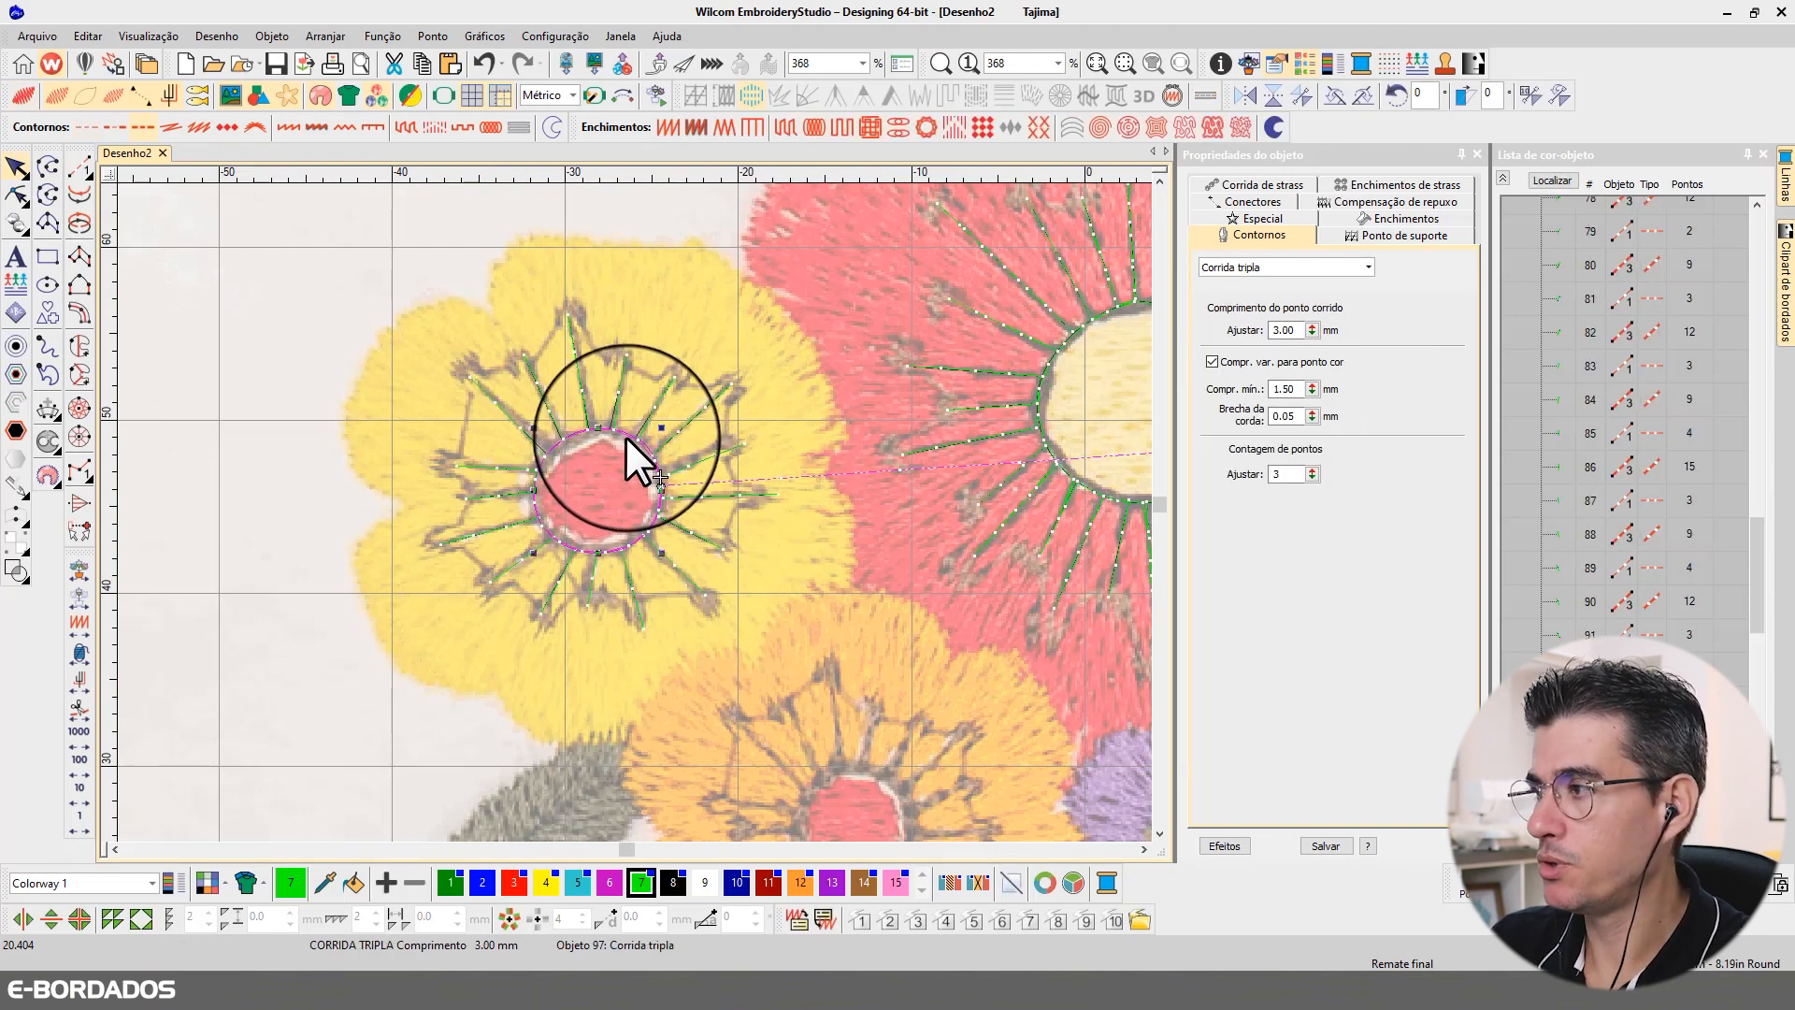
{"action": "left_click", "coordinate": [693, 413]}
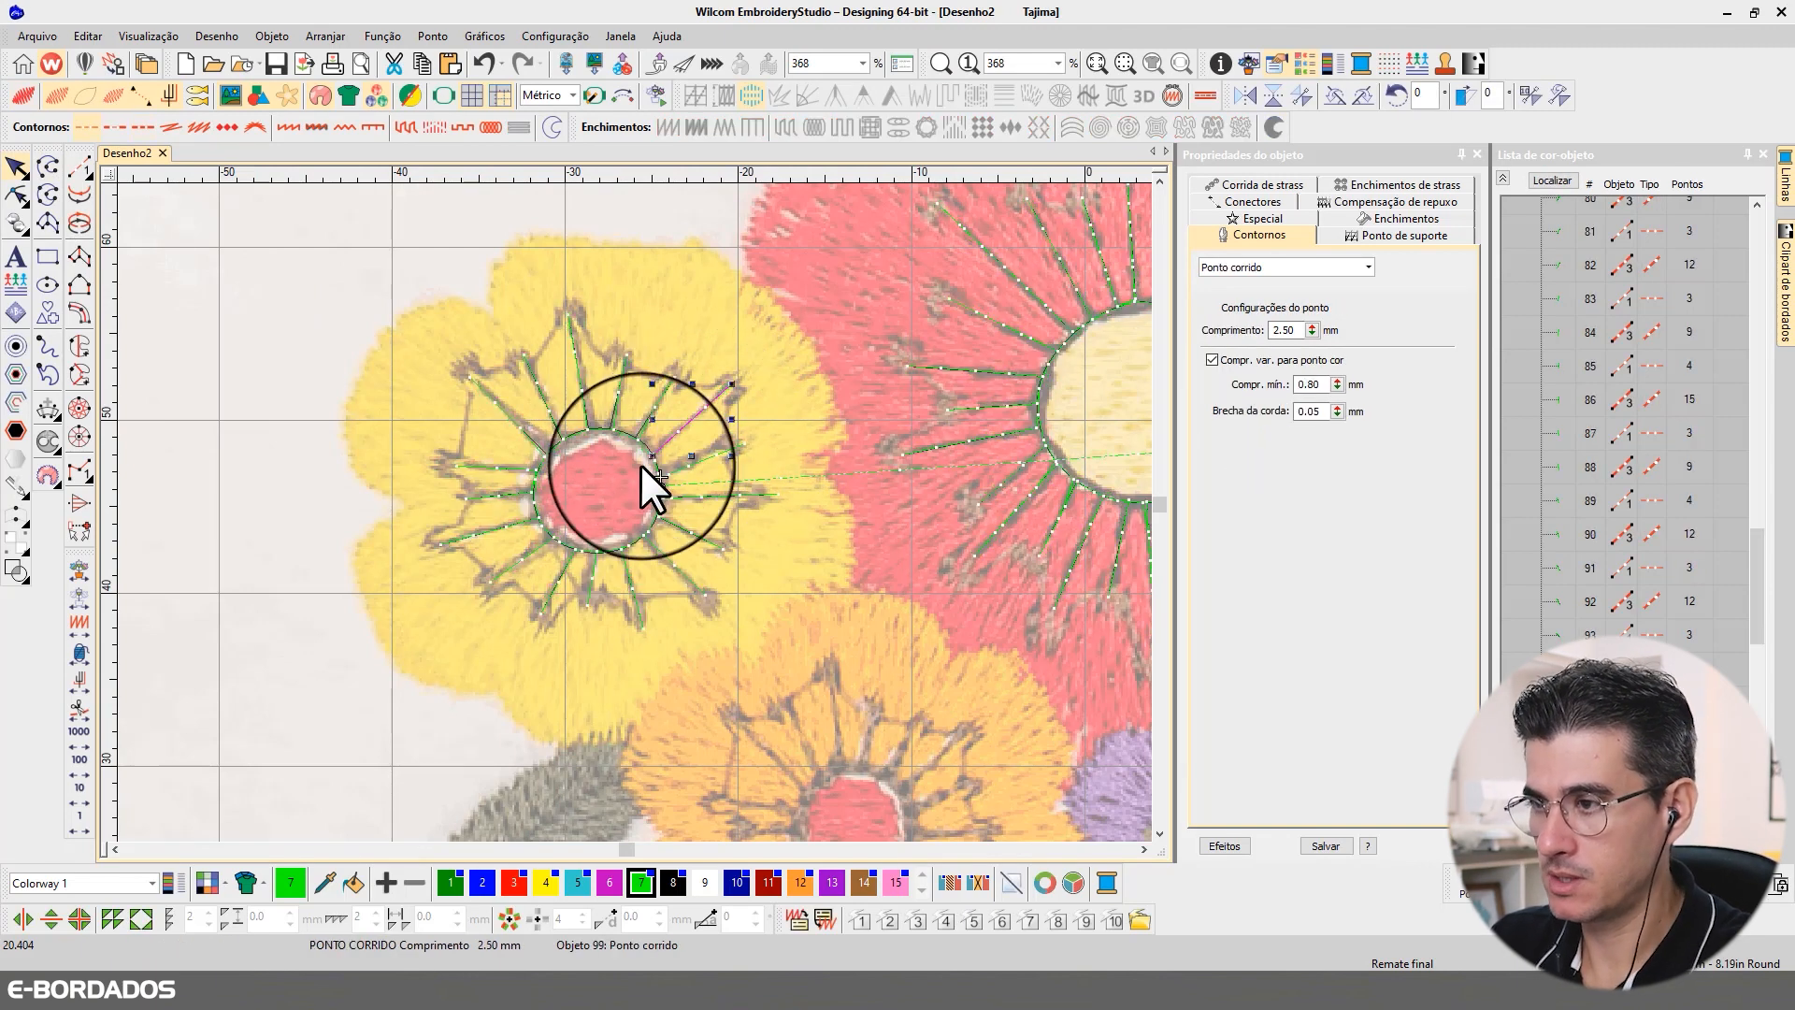
{"action": "left_click", "coordinate": [710, 456], "text": "ctrl"}
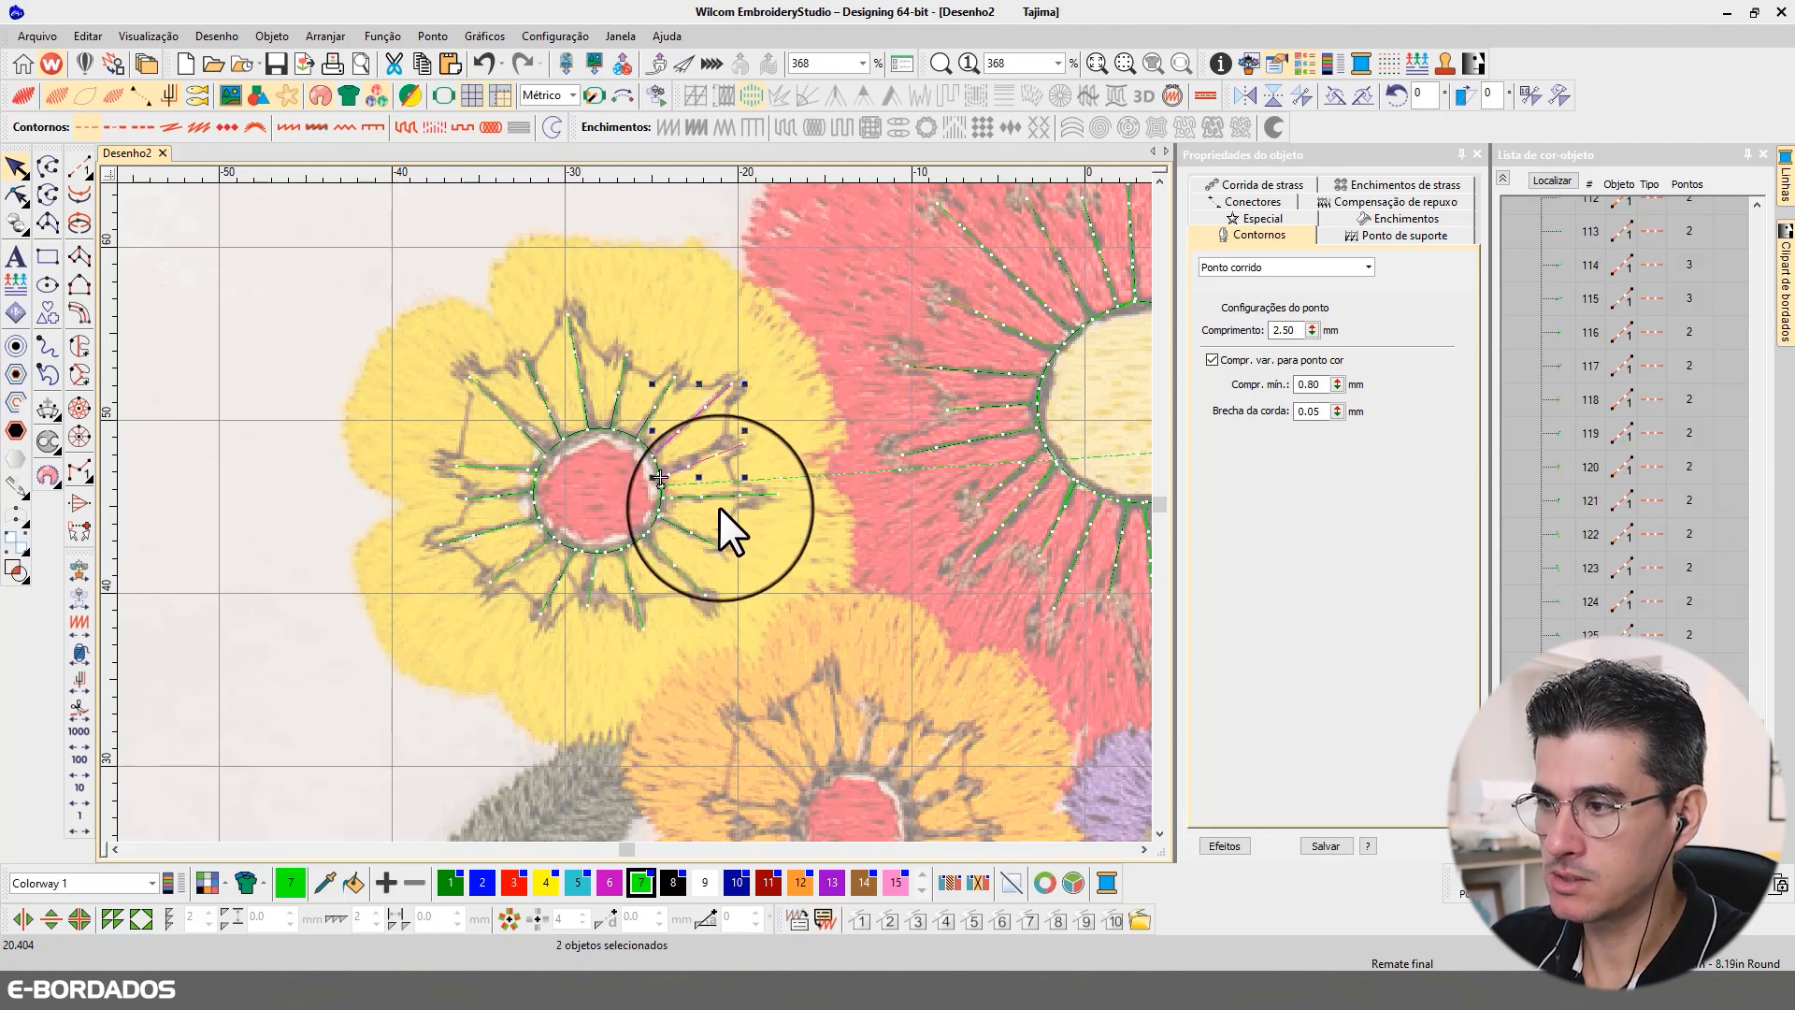
{"action": "left_click", "coordinate": [716, 497], "text": "ctrl"}
{"action": "left_click", "coordinate": [697, 536], "text": "ctrl"}
{"action": "left_click", "coordinate": [660, 553], "text": "ctrl"}
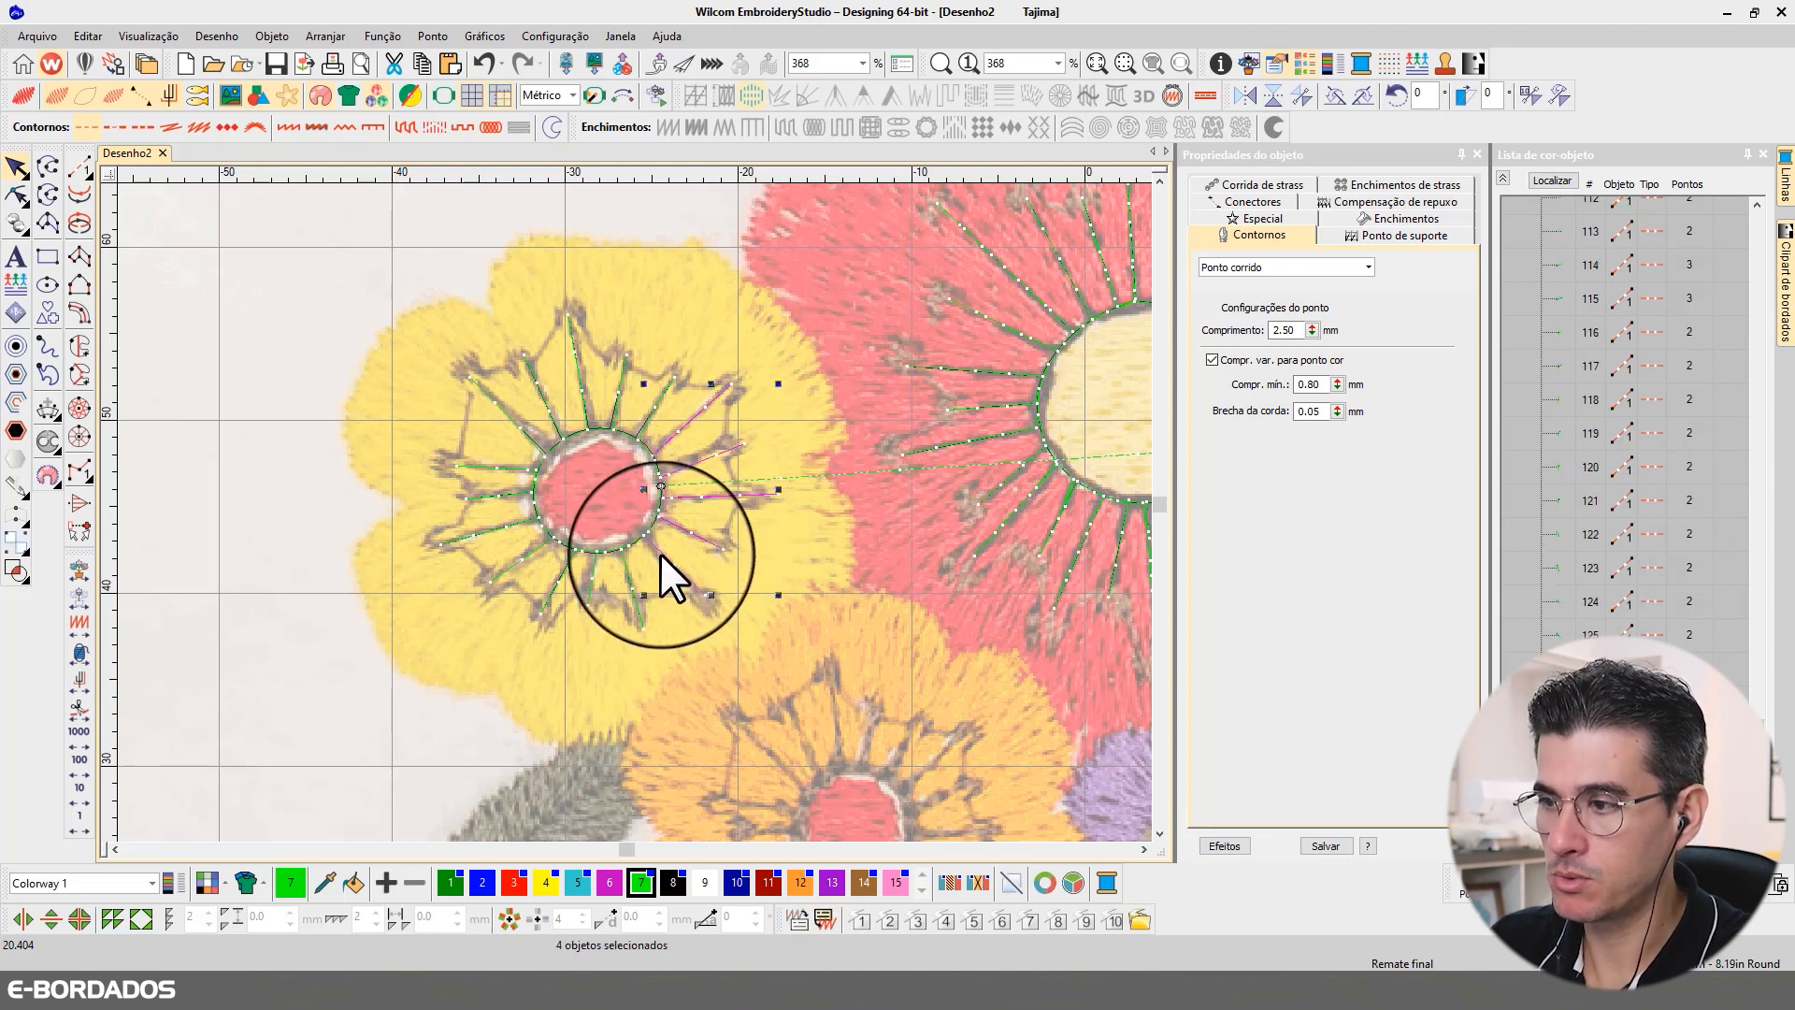
{"action": "left_click", "coordinate": [626, 572], "text": "ctrl"}
{"action": "left_click", "coordinate": [595, 574], "text": "ctrl"}
{"action": "left_click", "coordinate": [561, 573], "text": "ctrl"}
{"action": "left_click", "coordinate": [522, 560], "text": "ctrl"}
{"action": "left_click", "coordinate": [506, 528], "text": "ctrl"}
{"action": "left_click", "coordinate": [503, 494], "text": "ctrl"}
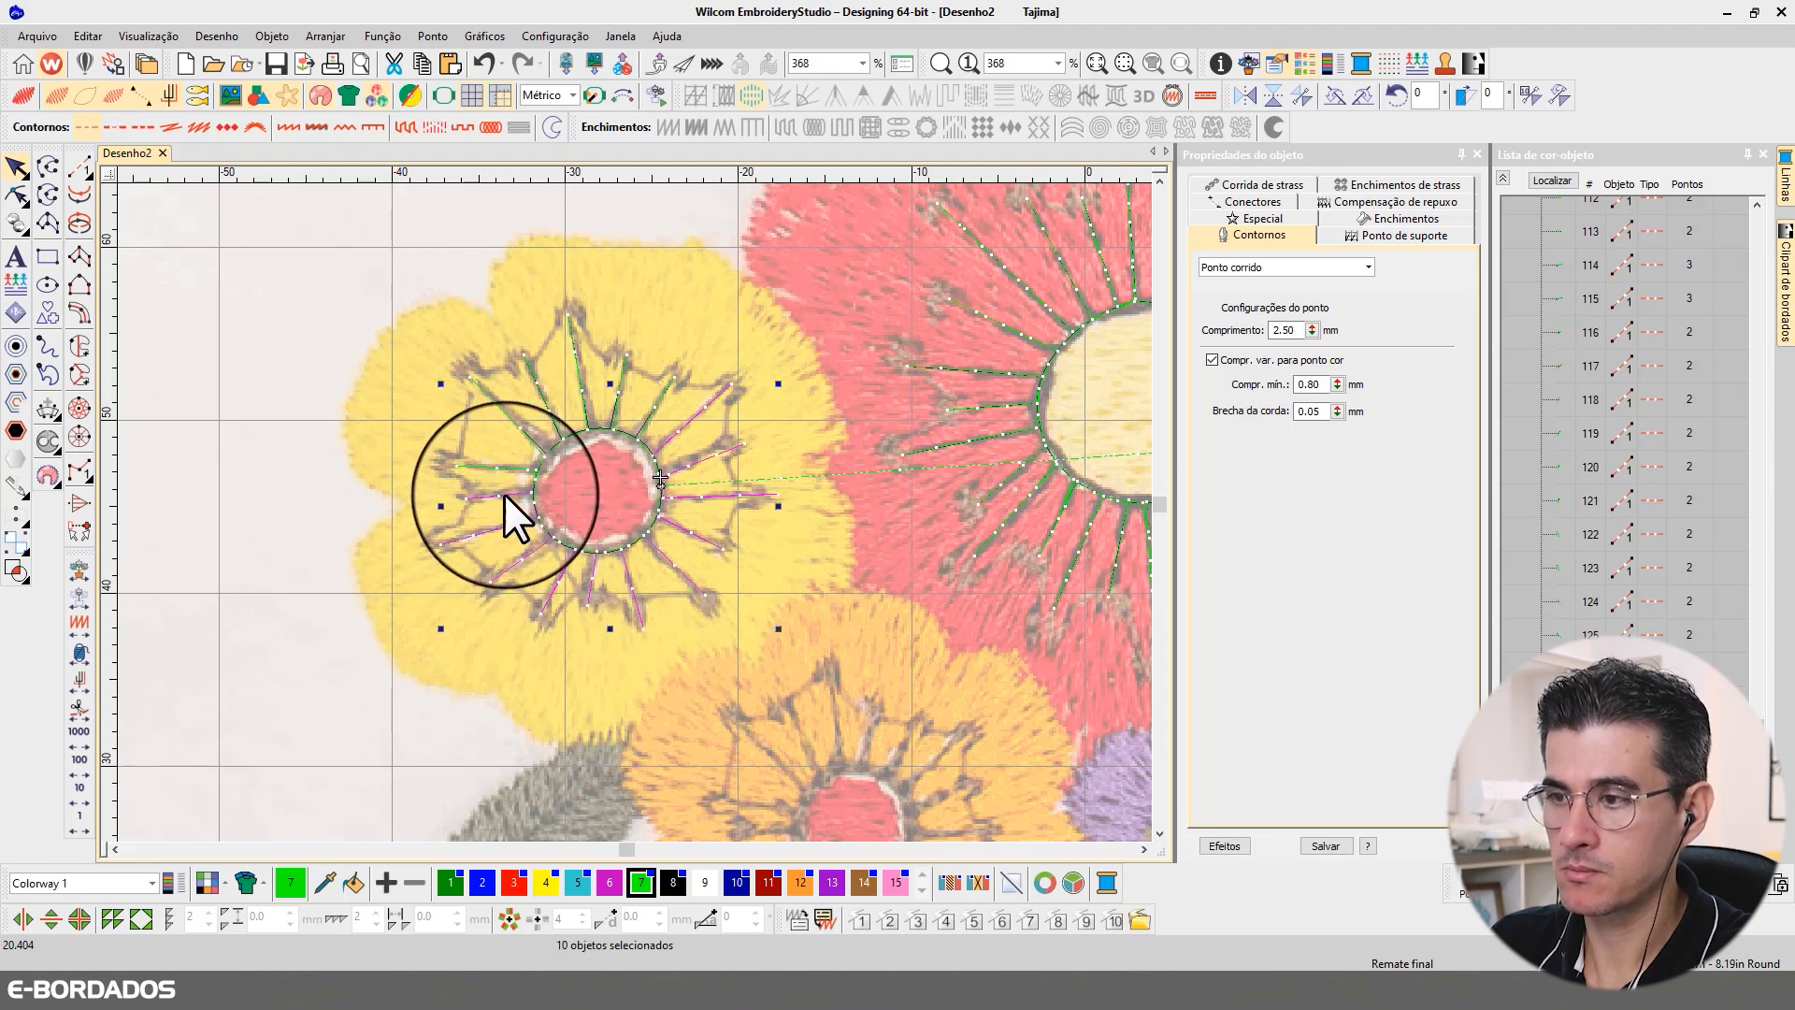
{"action": "left_click", "coordinate": [507, 473], "text": "ctrl"}
{"action": "left_click", "coordinate": [525, 432], "text": "ctrl"}
{"action": "left_click", "coordinate": [552, 409], "text": "ctrl"}
{"action": "left_click", "coordinate": [581, 396], "text": "ctrl"}
{"action": "left_click", "coordinate": [614, 398], "text": "ctrl"}
{"action": "left_click", "coordinate": [647, 407], "text": "ctrl"}
{"action": "left_click", "coordinate": [666, 423], "text": "ctrl"}
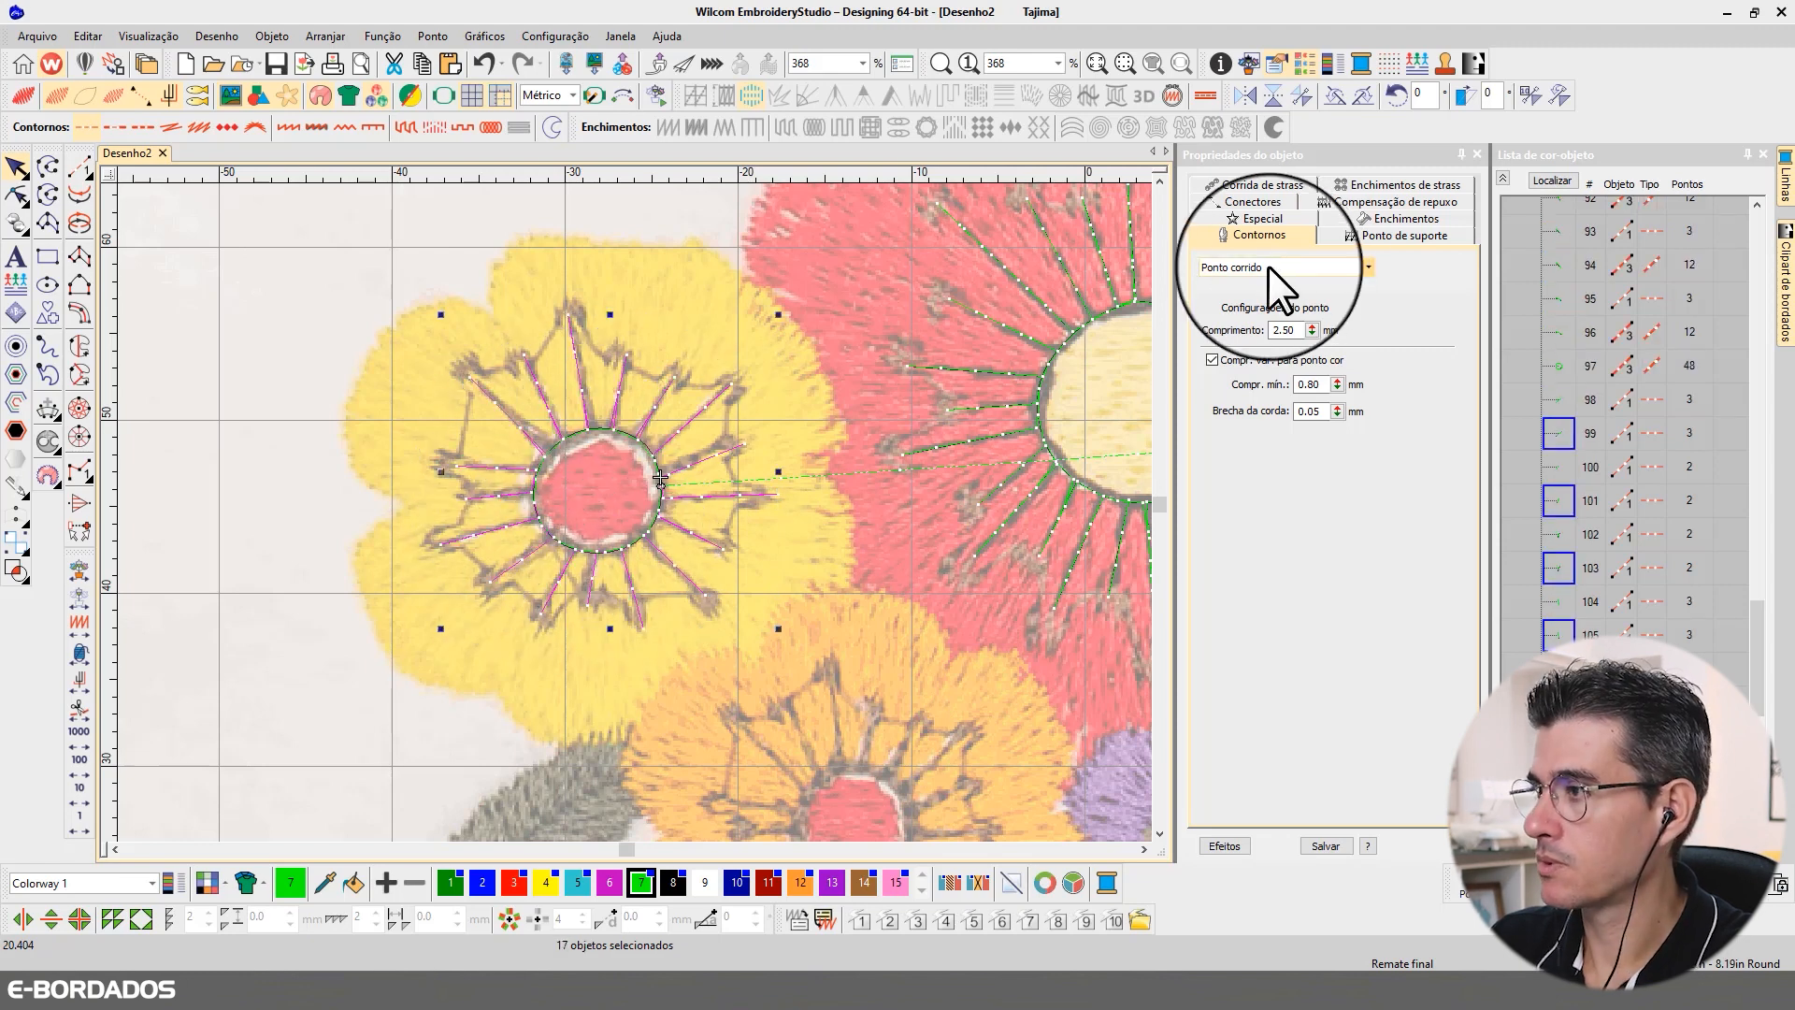
{"action": "left_click", "coordinate": [1270, 268]}
{"action": "left_click", "coordinate": [1251, 311]}
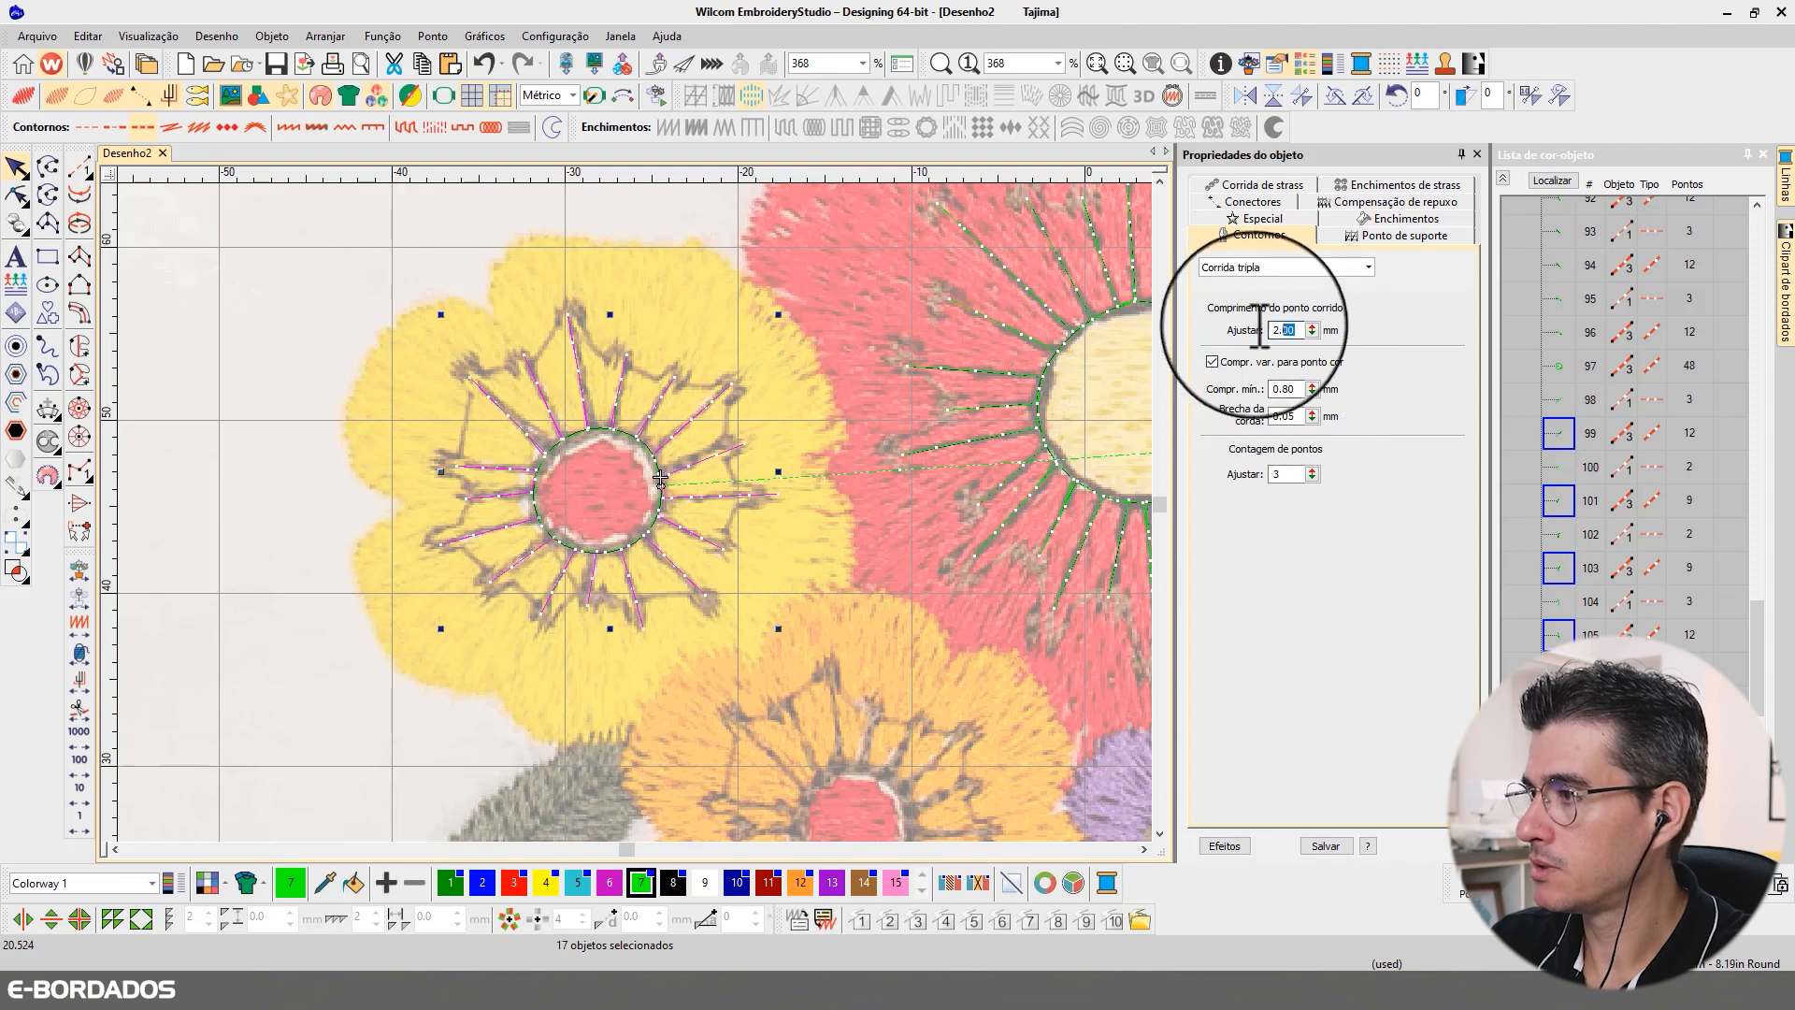
Step: Set the selected filaments' stitch length to 3.00 mm and minimum length to 1.50 mm, and show the design in realistic stitch preview
{"action": "key", "text": "Tab"}
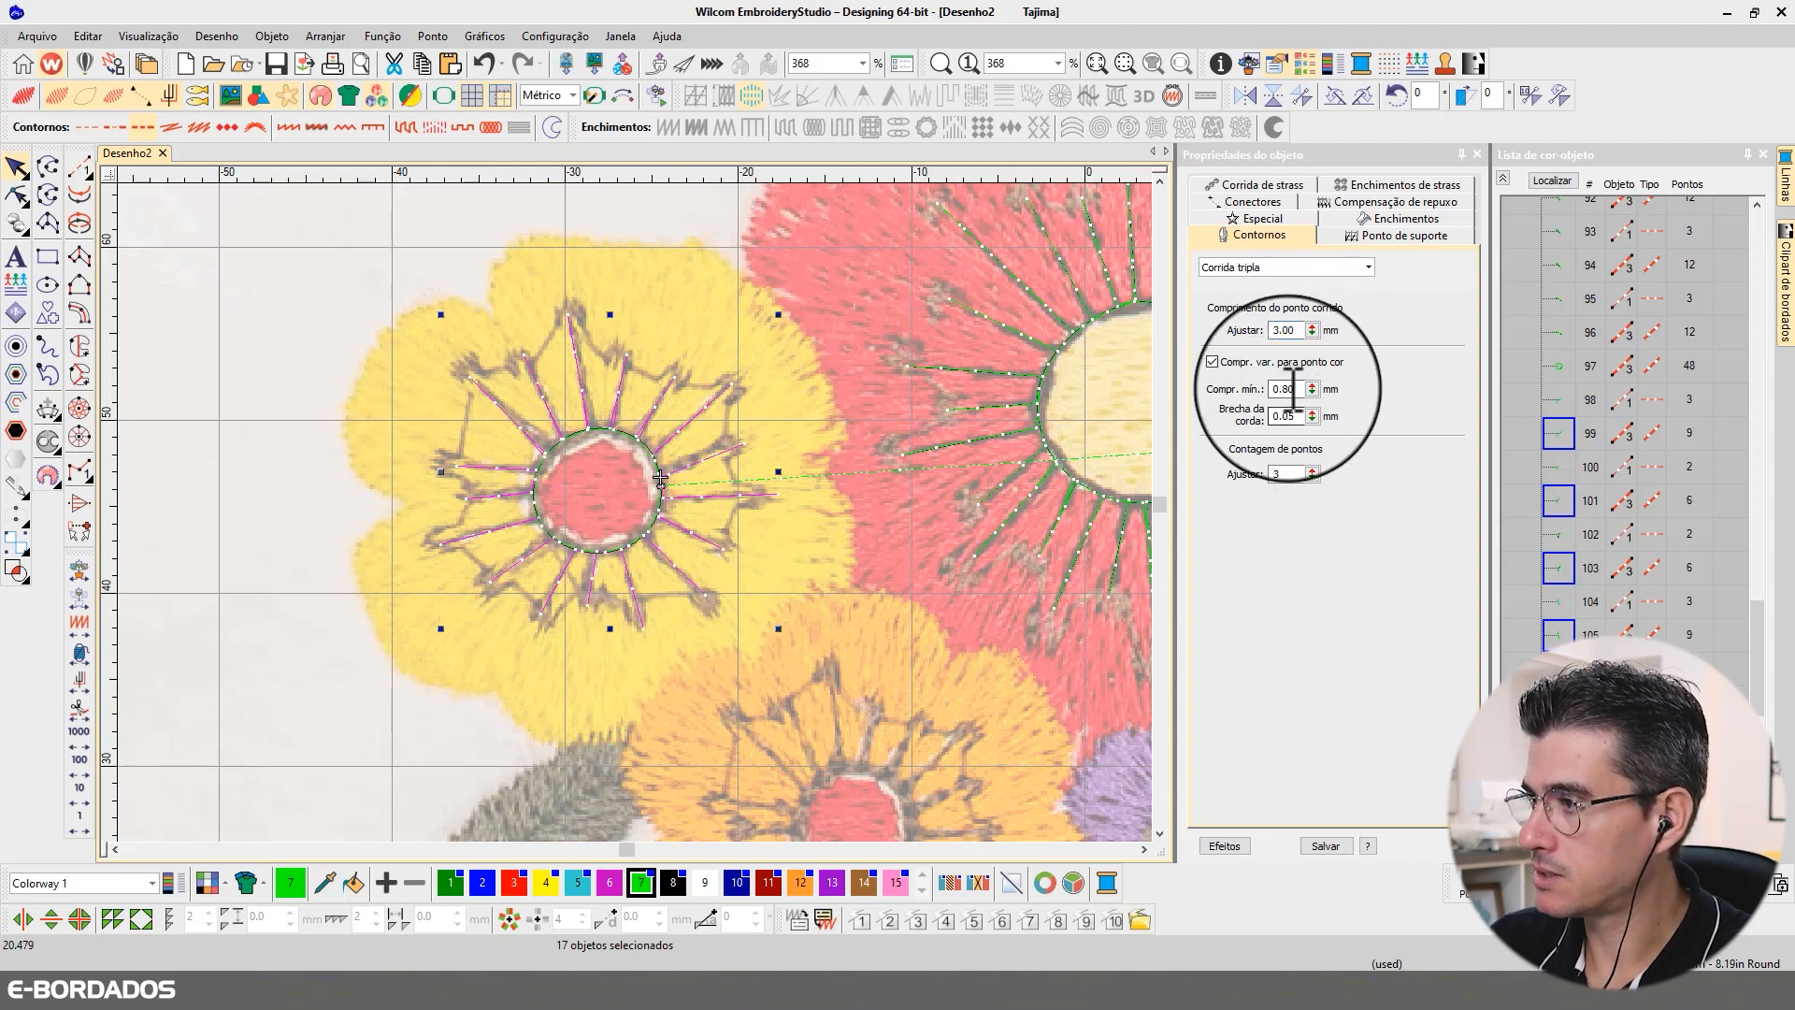
{"action": "key", "text": "Return"}
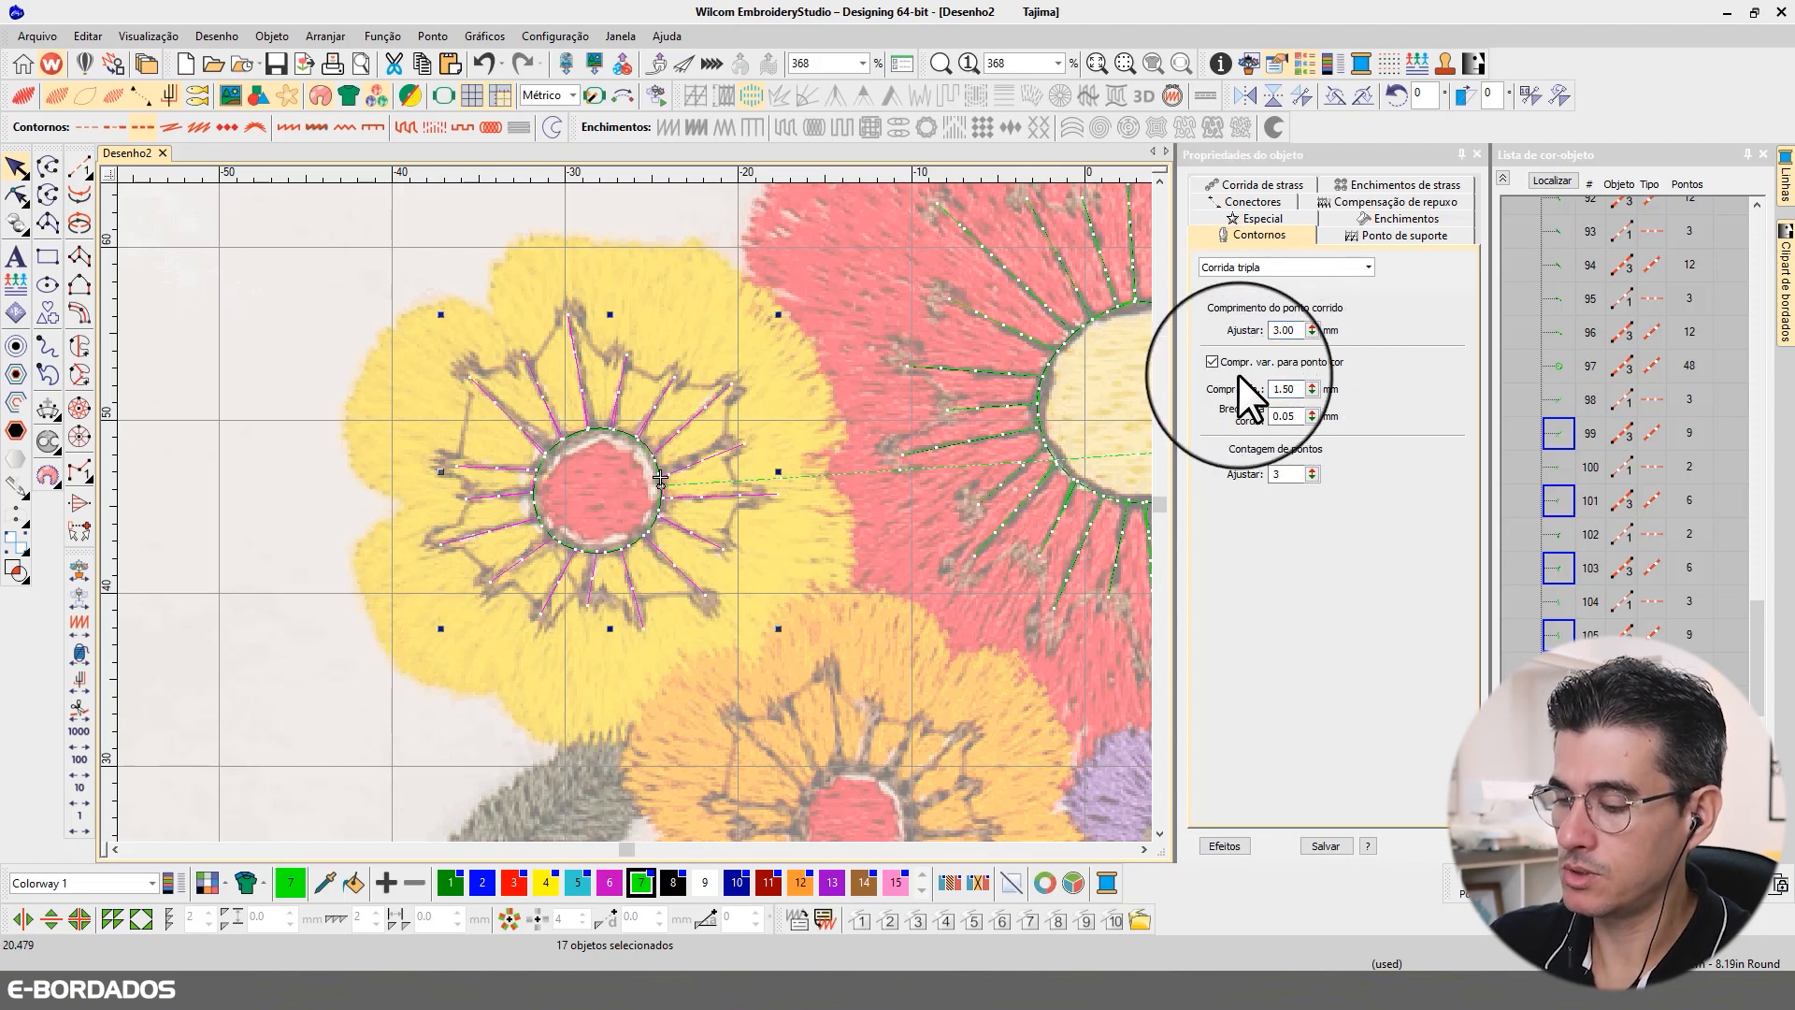
{"action": "key", "text": "t"}
{"action": "scroll", "coordinate": [339, 385], "scroll_direction": "down", "scroll_amount": 4}
{"action": "scroll", "coordinate": [732, 515], "scroll_direction": "down", "scroll_amount": 4}
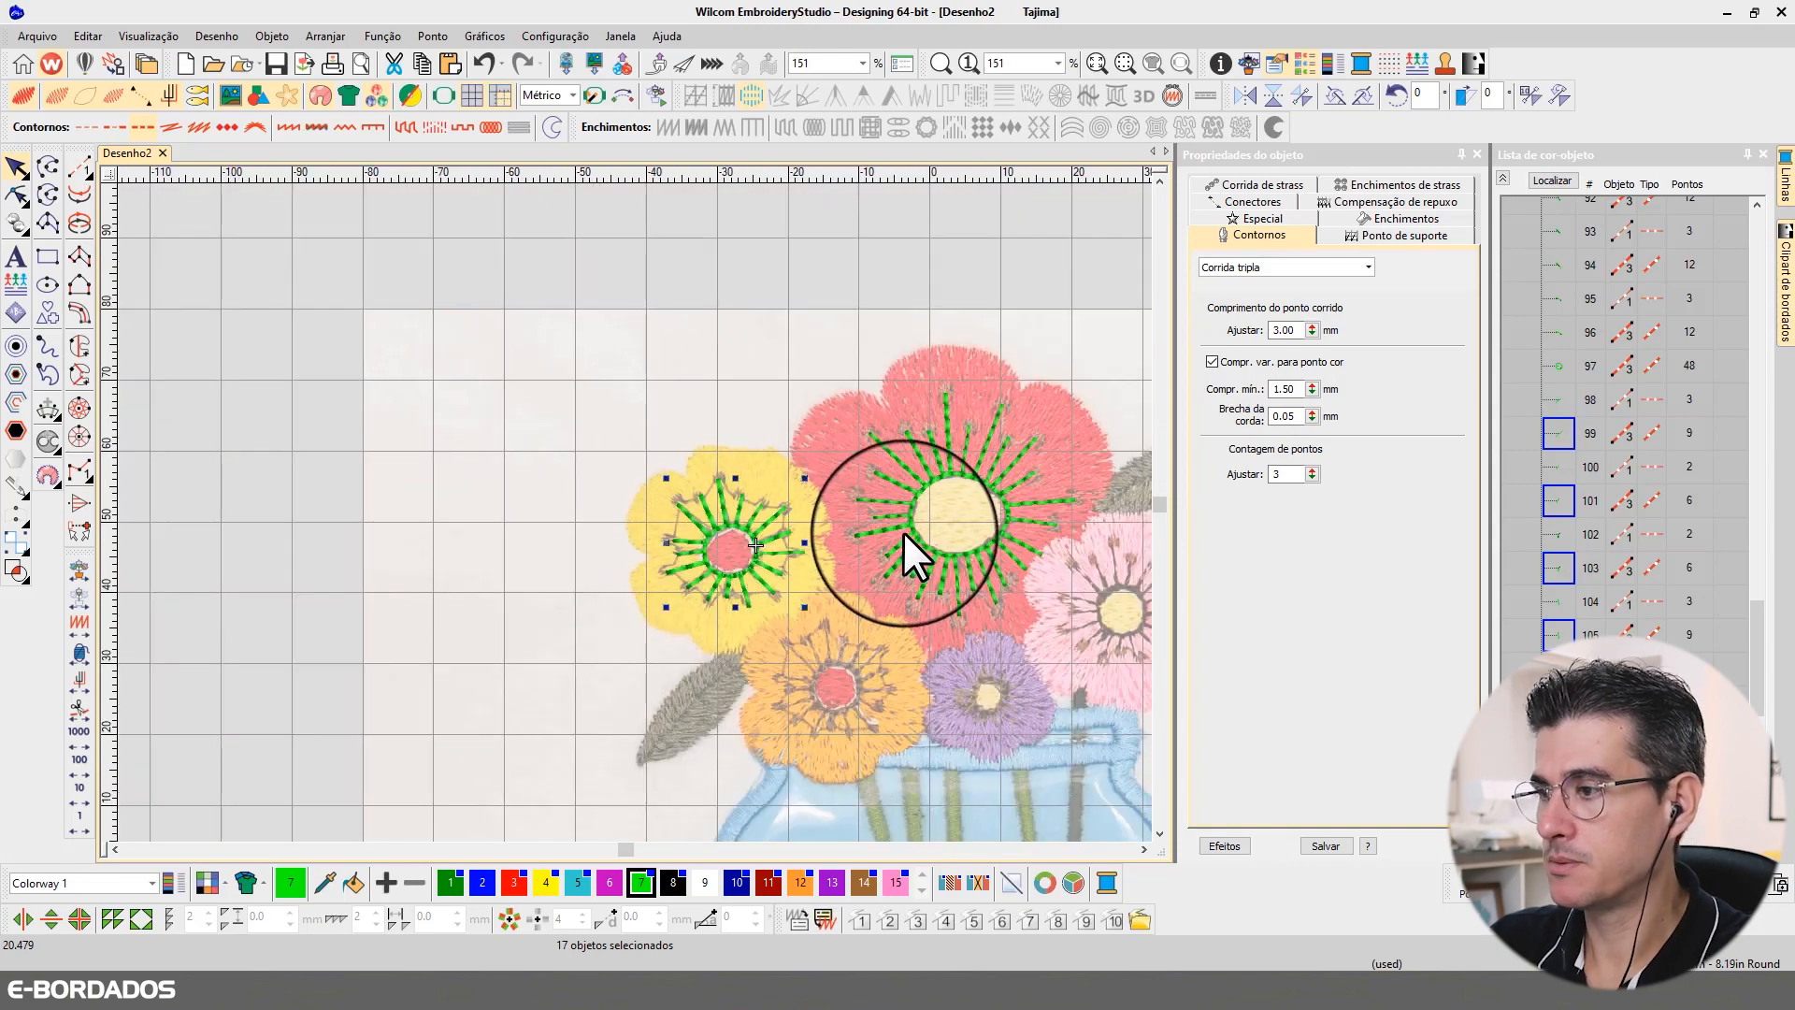
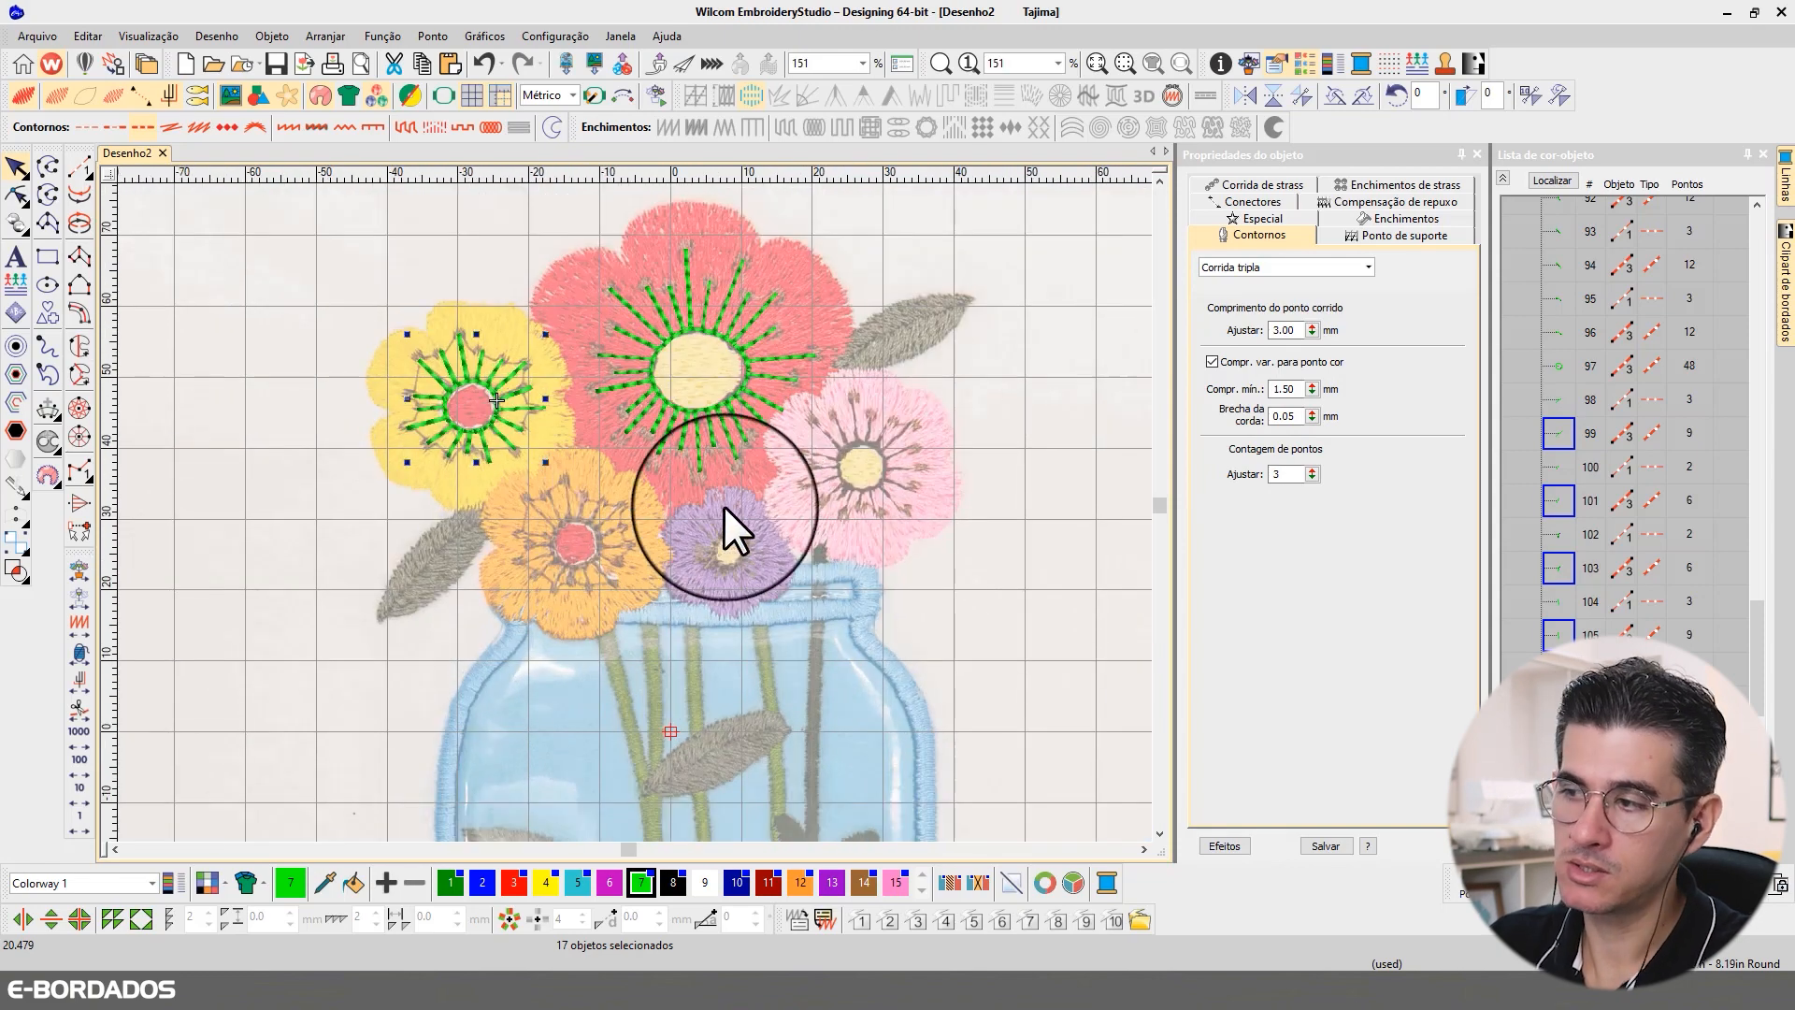
Step: Digitize a closed Ponto corrido ring with curve points around the red centre of the orange flower
{"action": "scroll", "coordinate": [589, 530], "scroll_direction": "up", "scroll_amount": 4}
{"action": "scroll", "coordinate": [632, 511], "scroll_direction": "up", "scroll_amount": 1}
{"action": "left_click", "coordinate": [79, 166]}
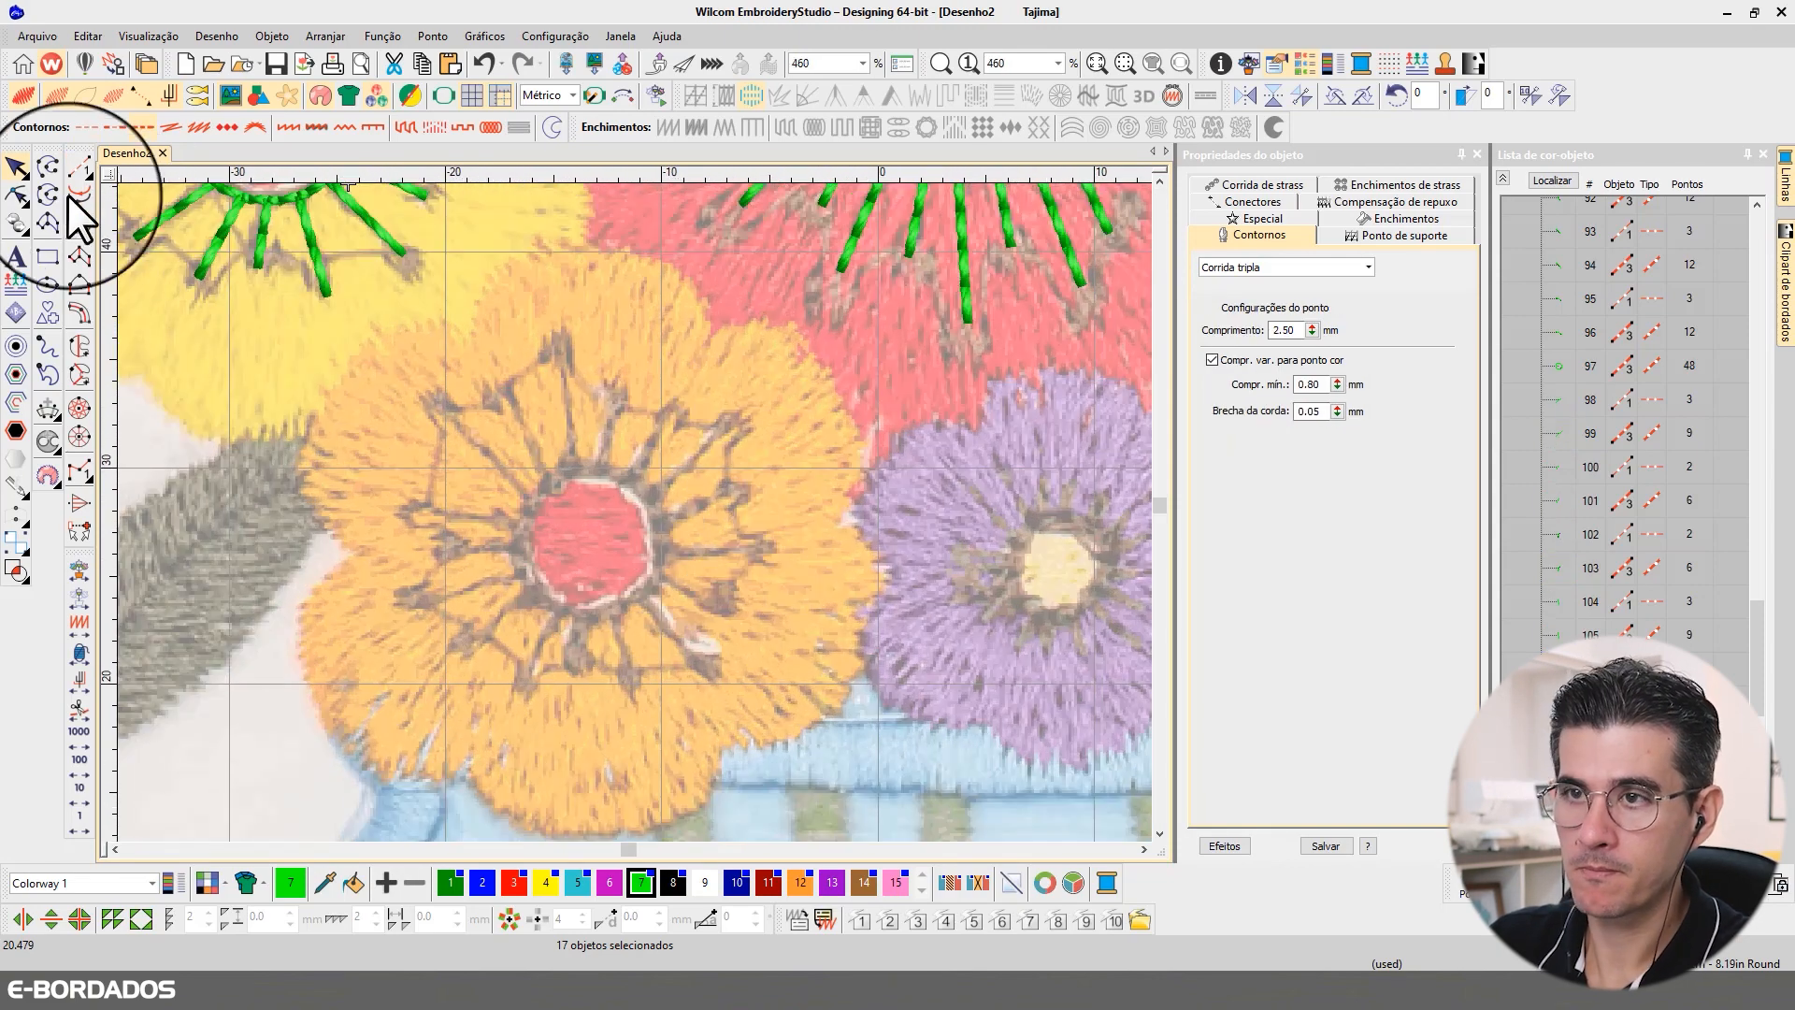
{"action": "right_click", "coordinate": [535, 492]}
{"action": "right_click", "coordinate": [521, 559]}
{"action": "right_click", "coordinate": [559, 610]}
{"action": "right_click", "coordinate": [634, 600]}
{"action": "right_click", "coordinate": [661, 548]}
{"action": "right_click", "coordinate": [654, 498]}
{"action": "right_click", "coordinate": [587, 465]}
{"action": "key", "text": "Return"}
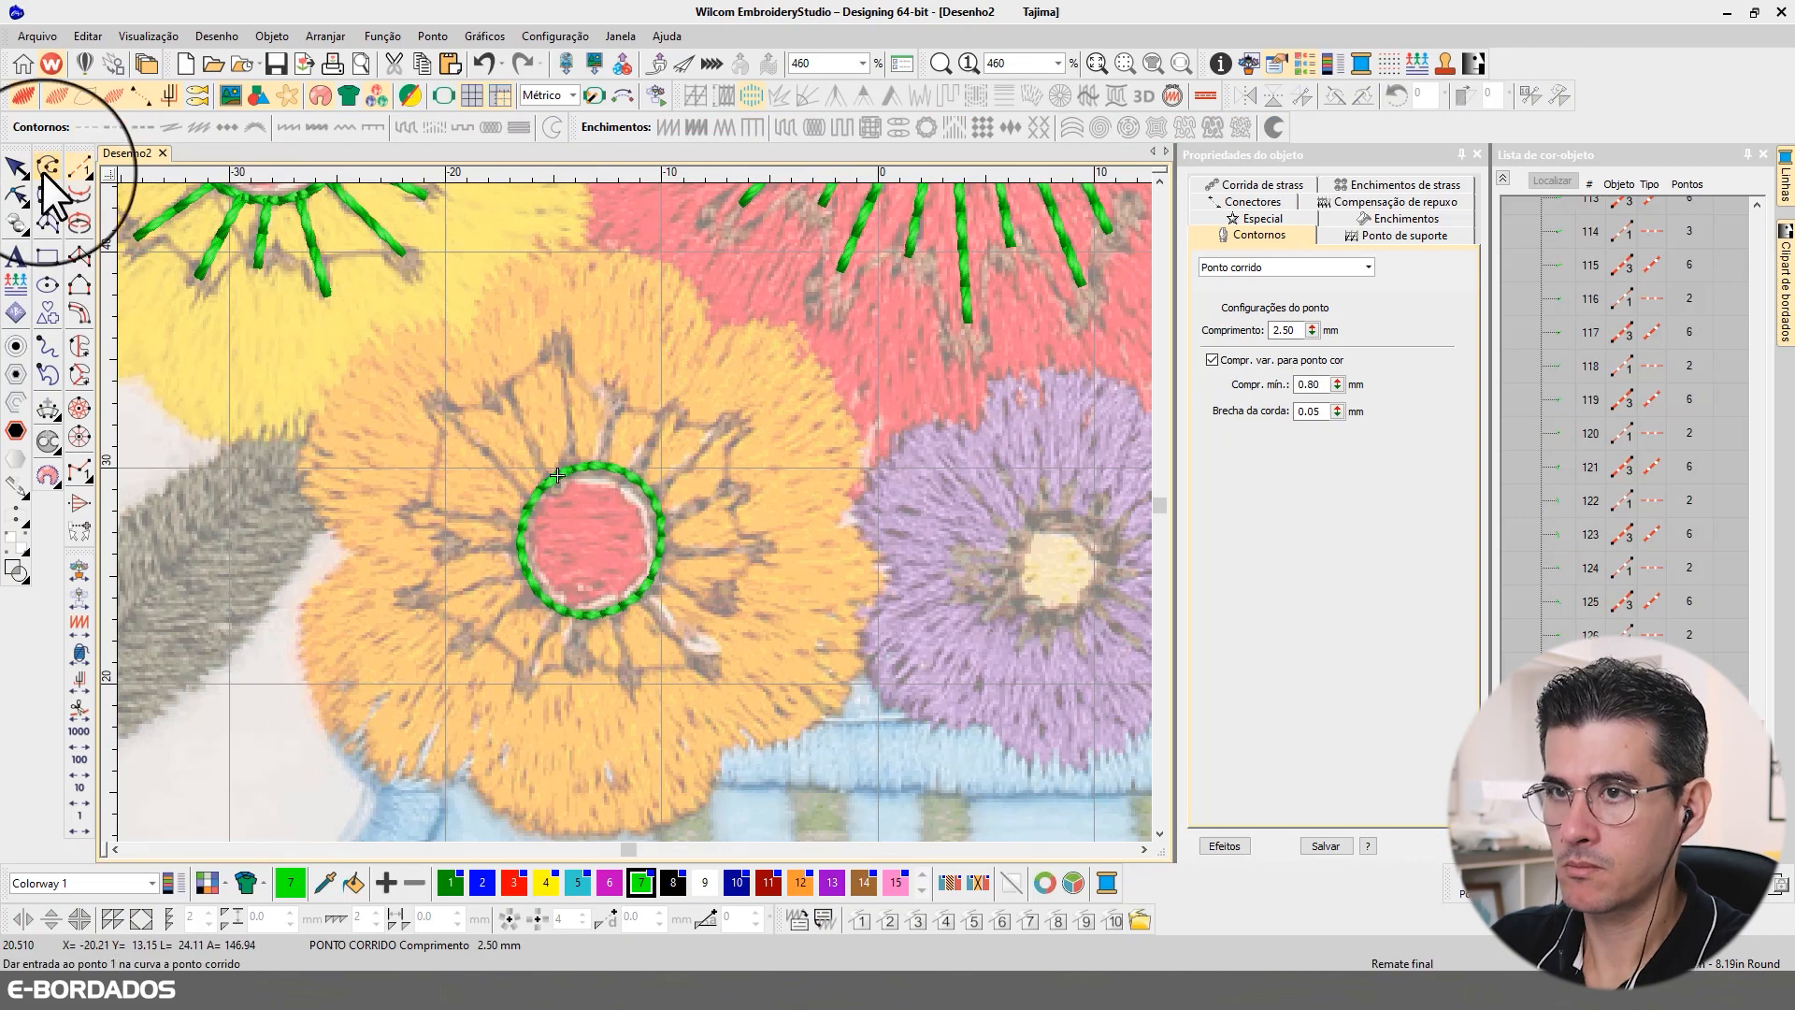
Step: Change the orange flower's centre ring to Corrida tripla with a 3 mm stitch length and turn off the realistic stitch view
{"action": "left_click", "coordinate": [17, 167]}
{"action": "left_click", "coordinate": [1299, 268]}
{"action": "left_click", "coordinate": [1346, 291]}
{"action": "left_click_drag", "start_coordinate": [1298, 330], "coordinate": [1197, 306]}
{"action": "type", "text": "3"}
{"action": "key", "text": "Return"}
{"action": "key", "text": "Escape"}
{"action": "key", "text": "t"}
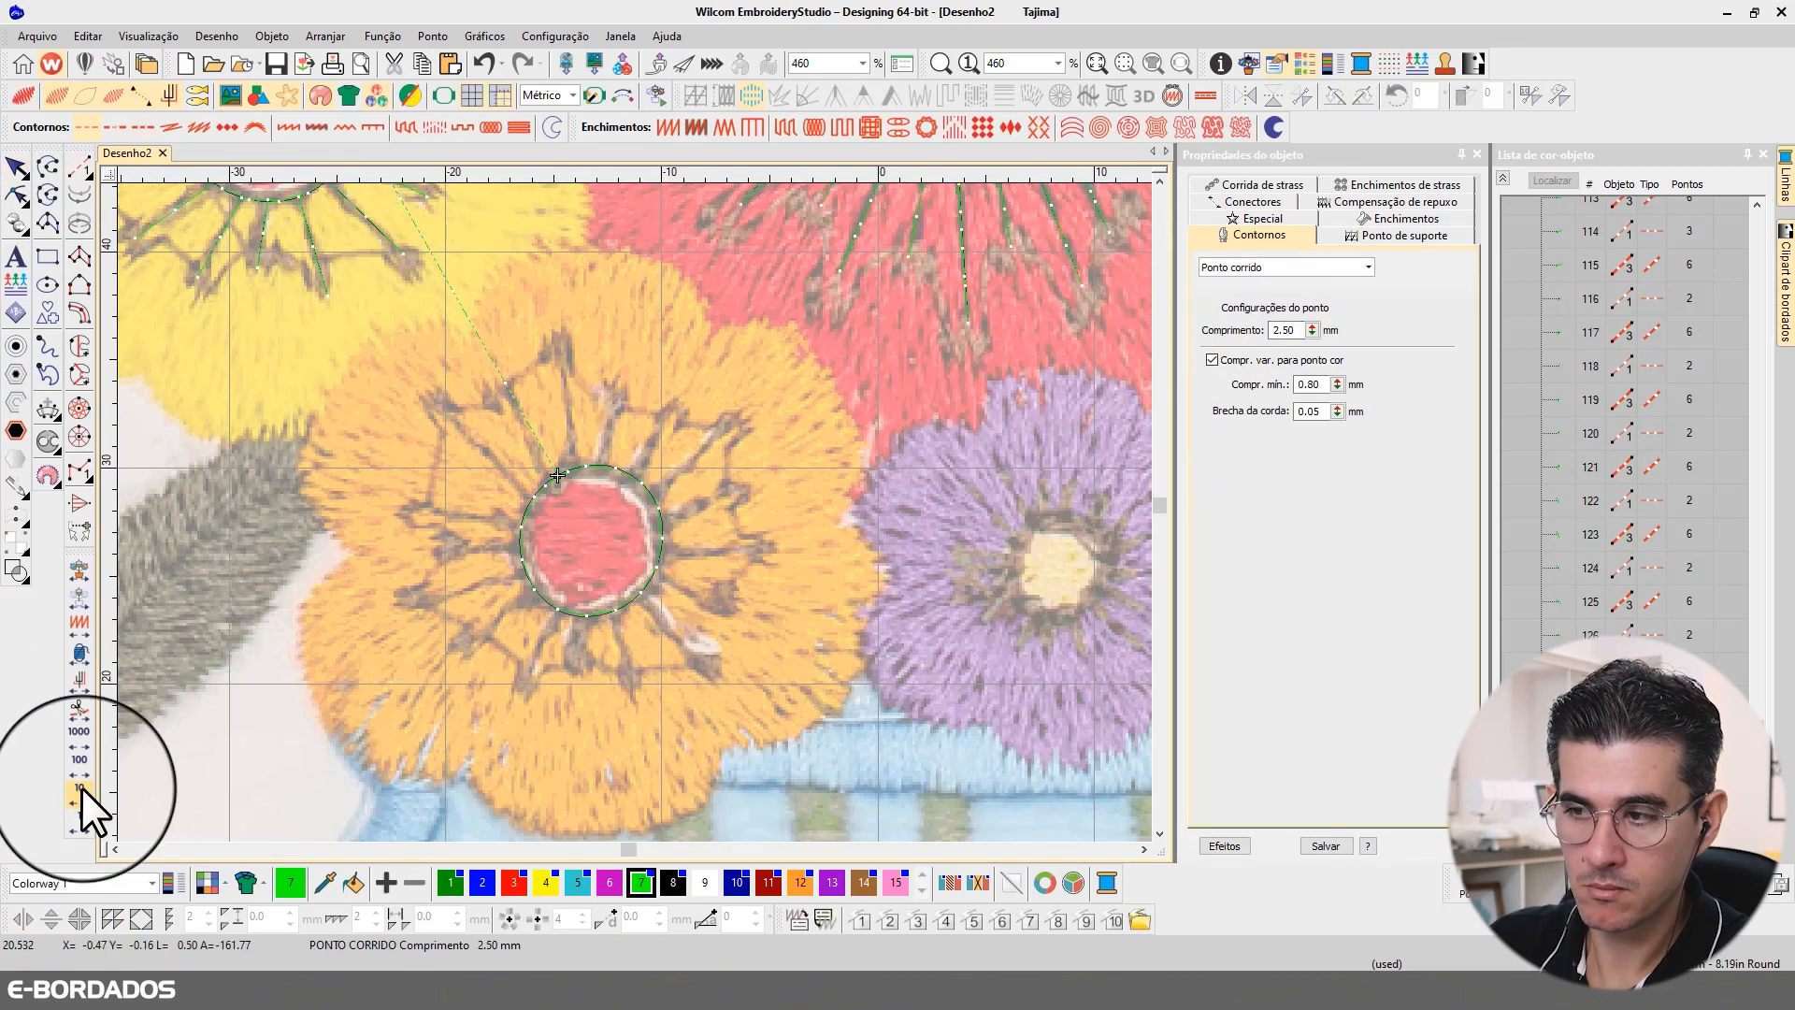
Step: Travel back through the orange ring's stitches and digitize a straight Ponto corrido stamen outward from its upper left, redrawing it once
{"action": "left_click", "coordinate": [82, 790]}
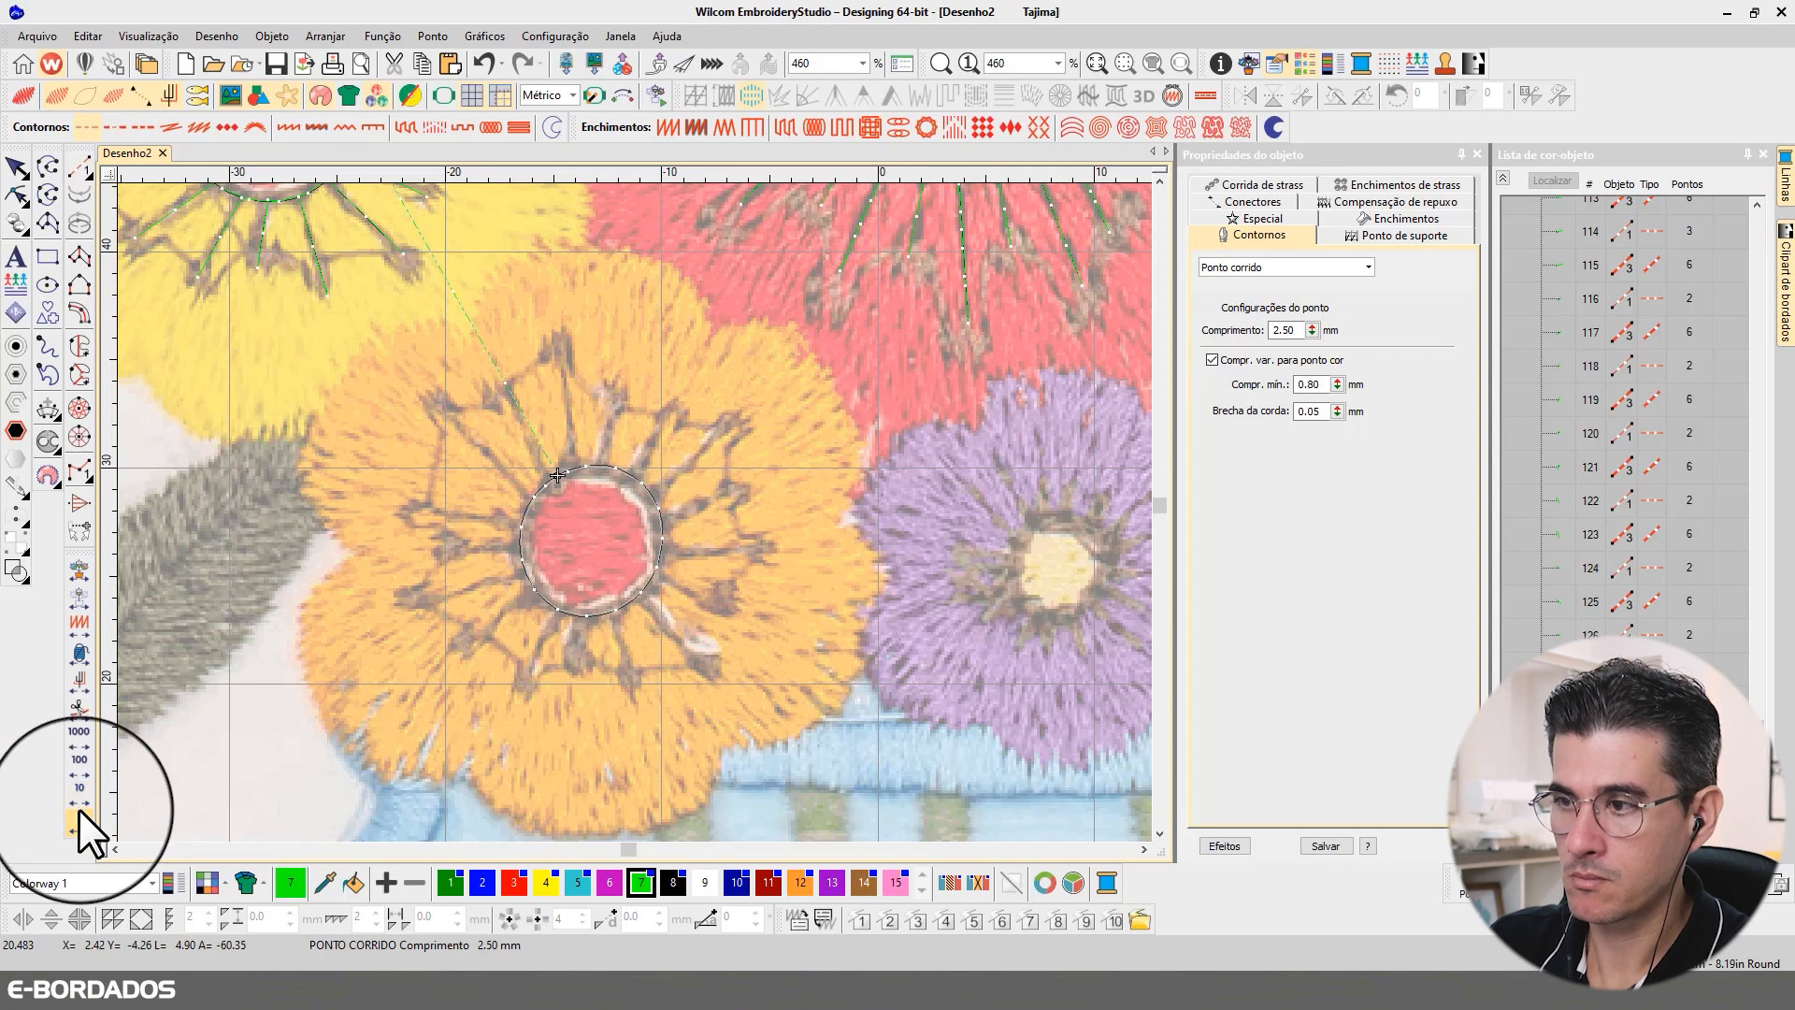
{"action": "left_click", "coordinate": [79, 813]}
{"action": "left_click", "coordinate": [80, 170]}
{"action": "left_click", "coordinate": [542, 479]}
{"action": "left_click", "coordinate": [505, 382]}
{"action": "key", "text": "Return"}
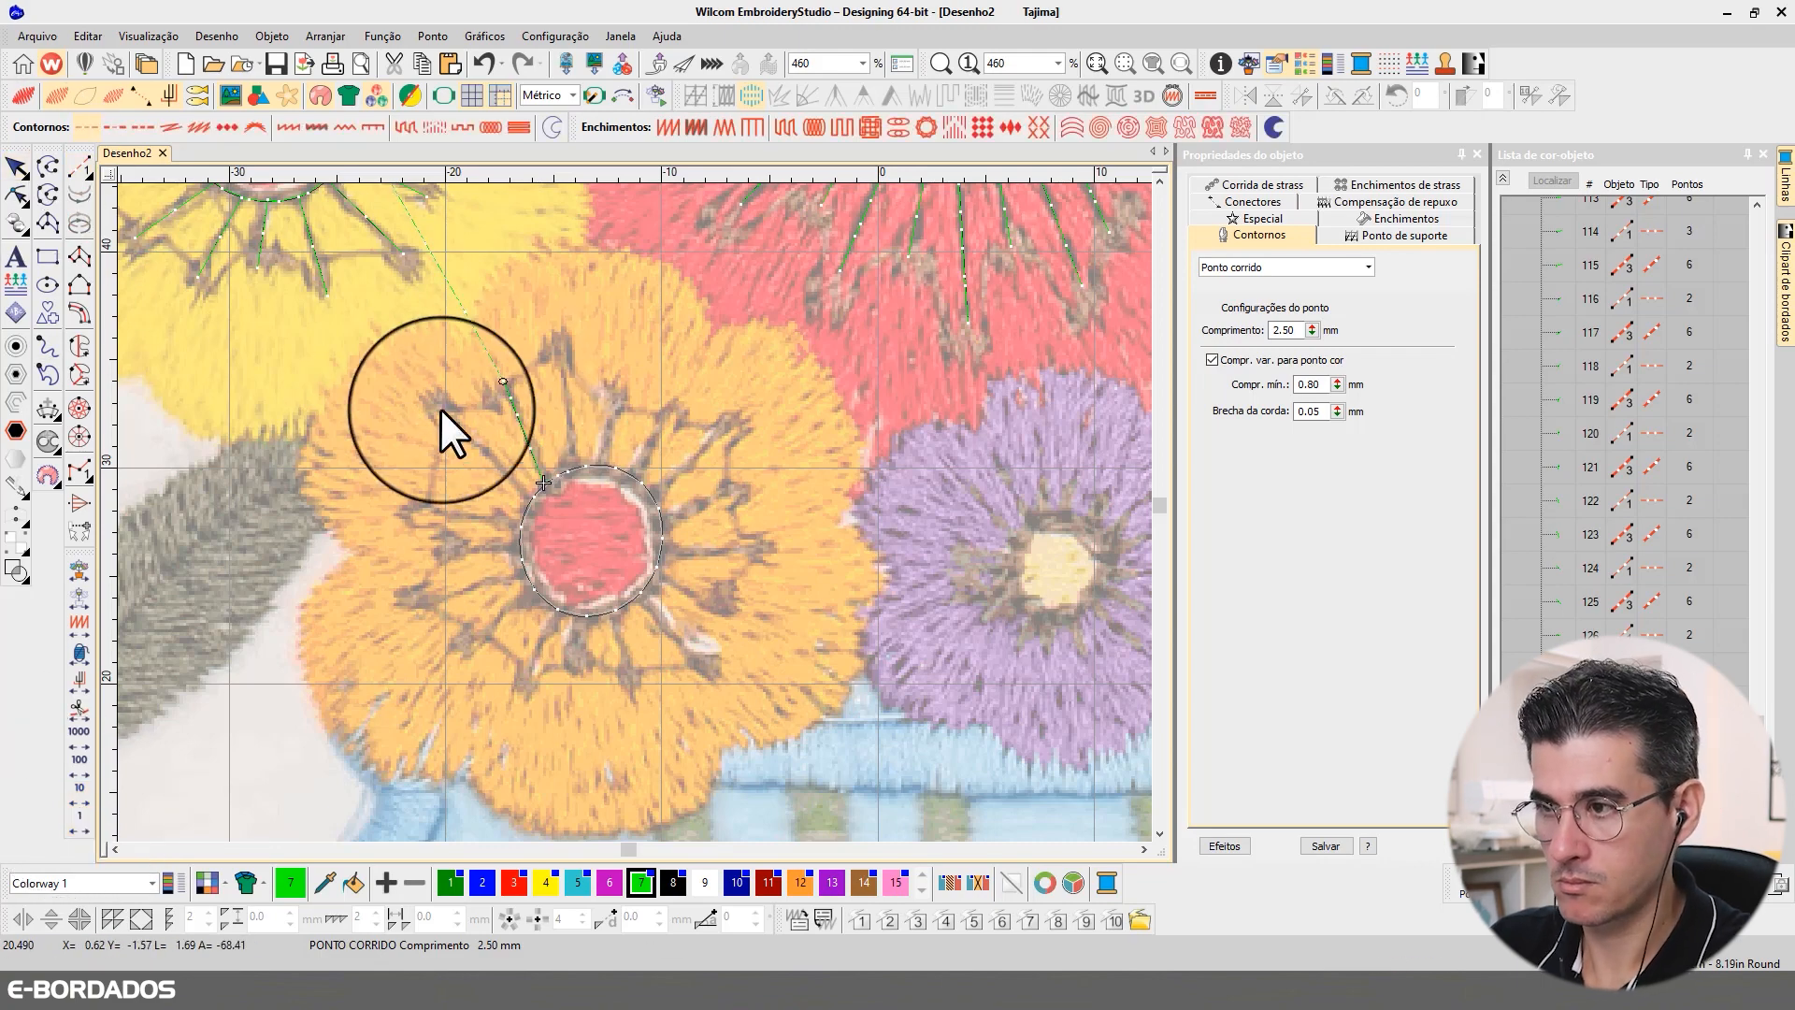
{"action": "key", "text": "ctrl+z"}
{"action": "left_click", "coordinate": [543, 483]}
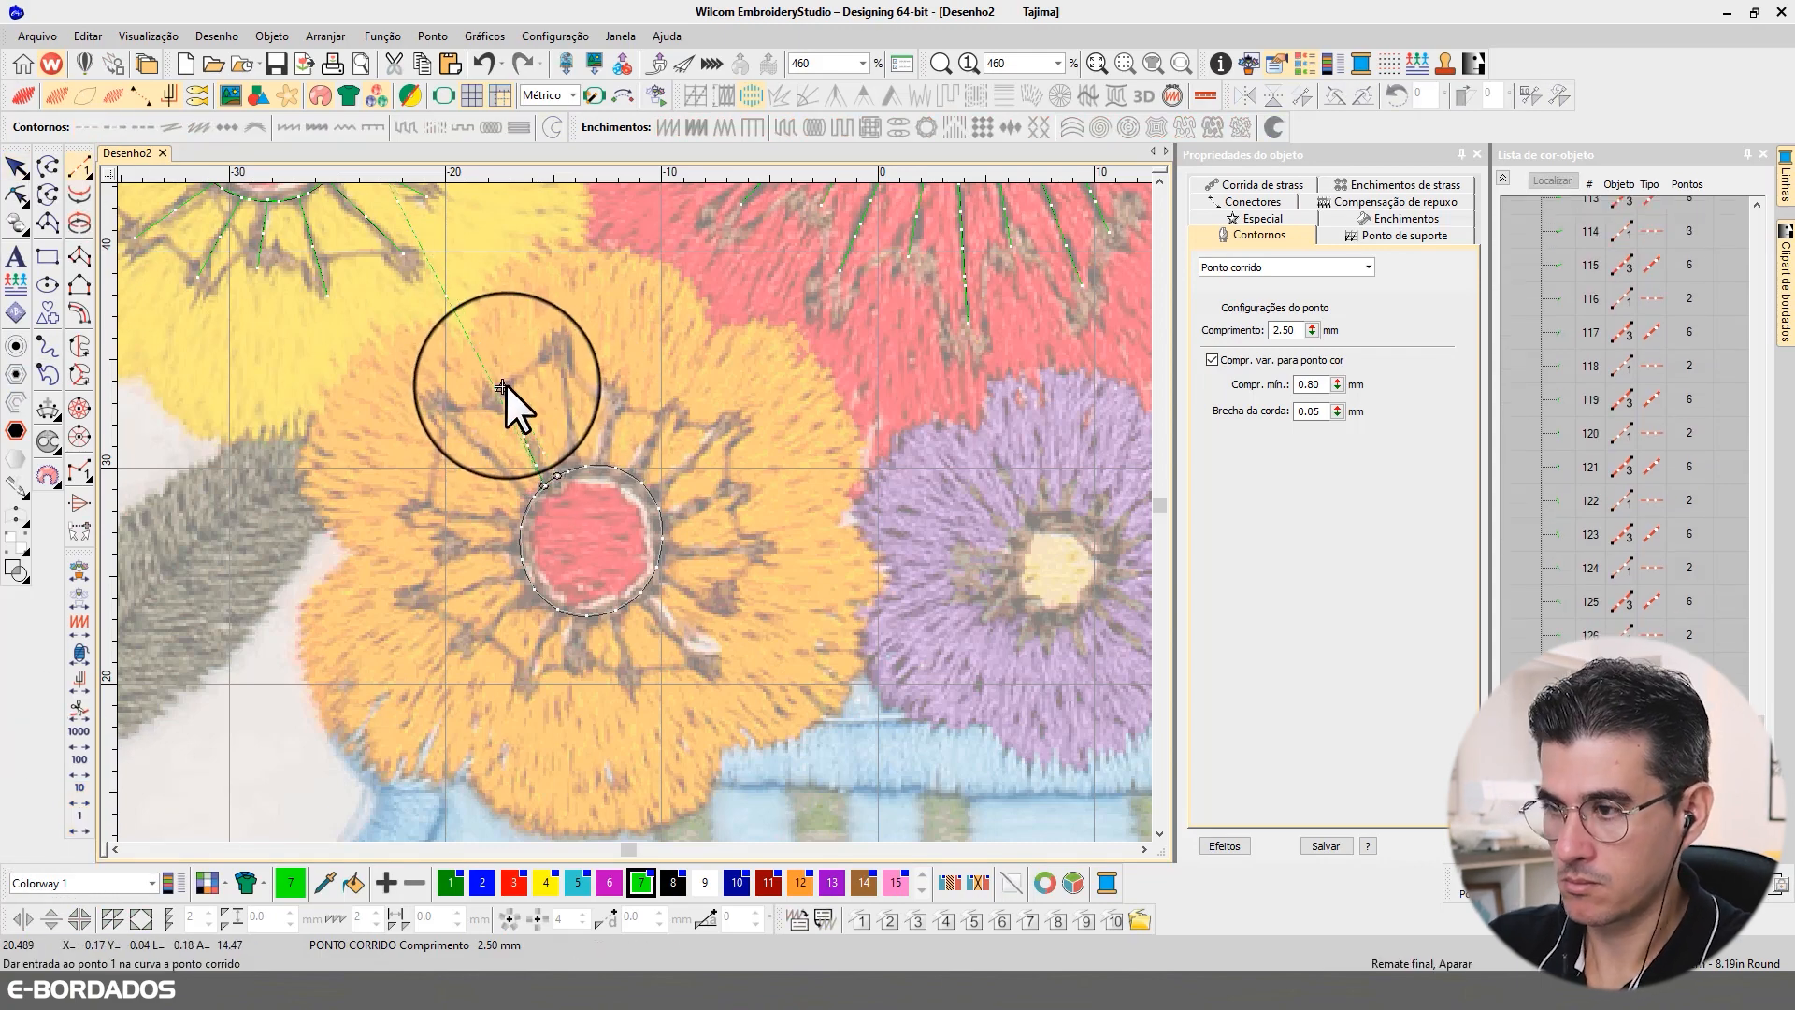
Step: Travel along the ring and digitize the two stamens on the orange flower's upper-left and left petals
{"action": "left_click", "coordinate": [78, 827]}
{"action": "left_click", "coordinate": [439, 408]}
{"action": "key", "text": "Return"}
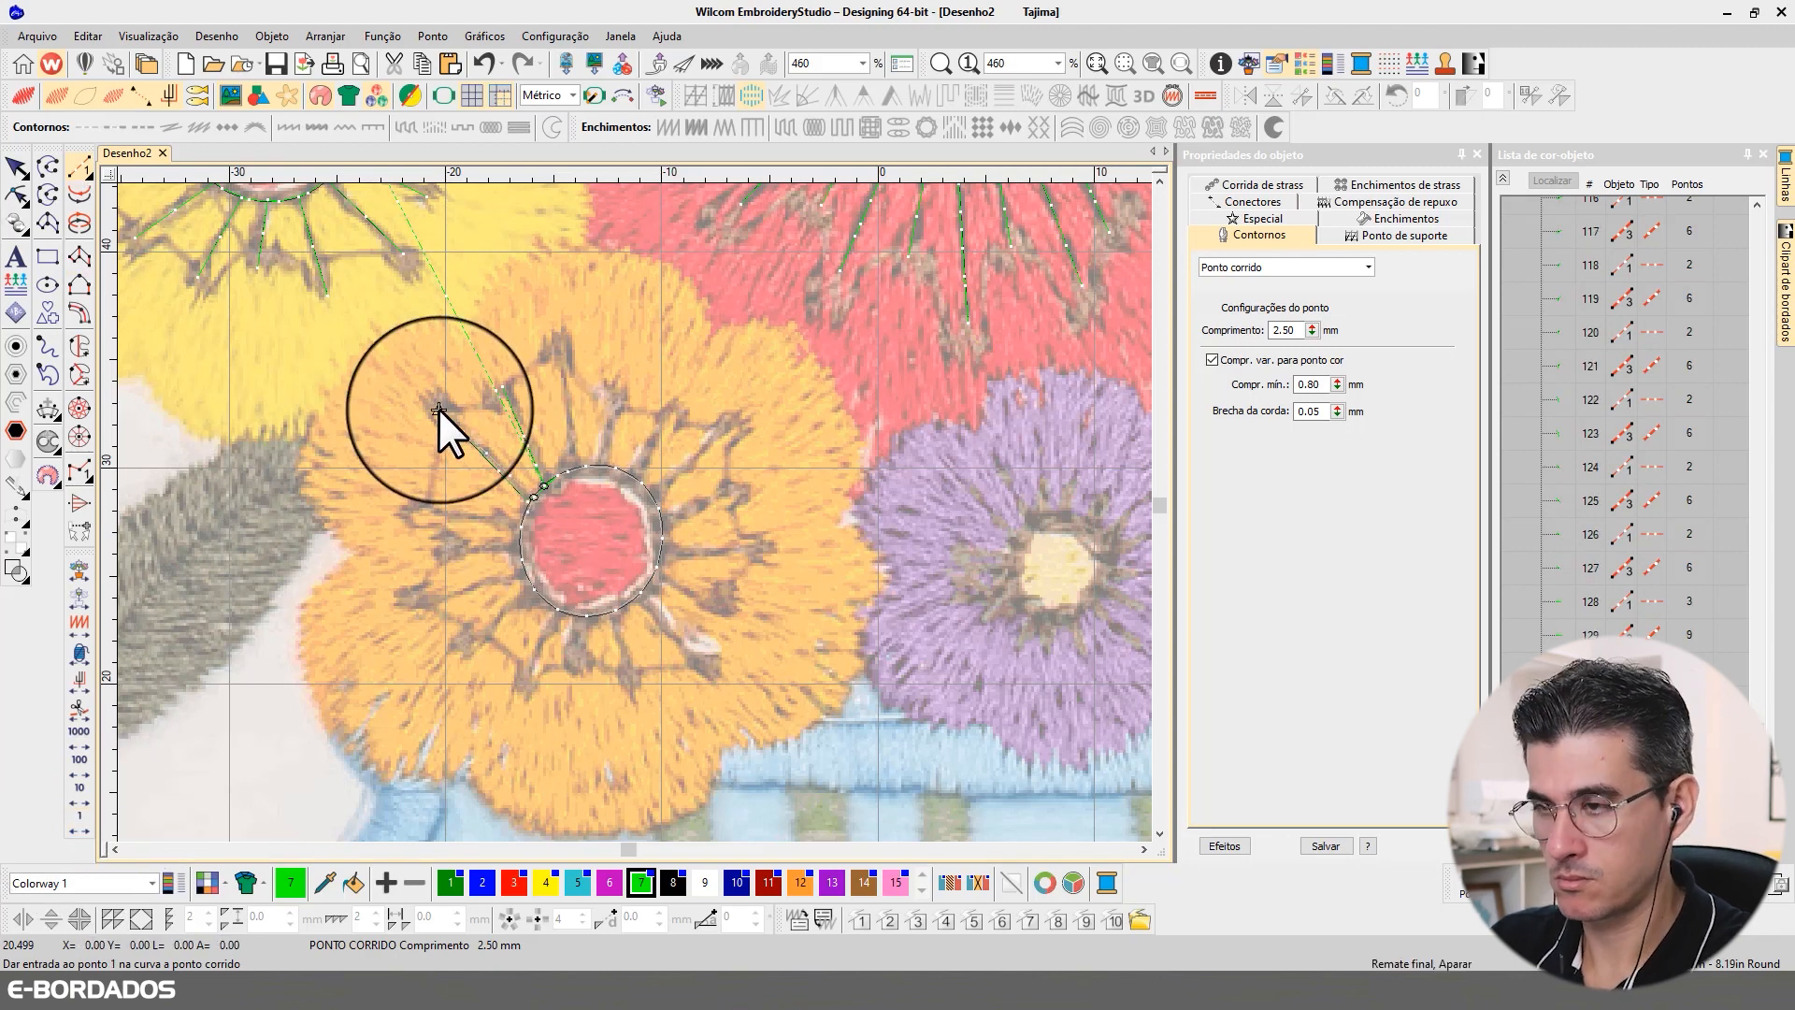
{"action": "left_click", "coordinate": [79, 829]}
{"action": "left_click", "coordinate": [409, 514]}
{"action": "key", "text": "Return"}
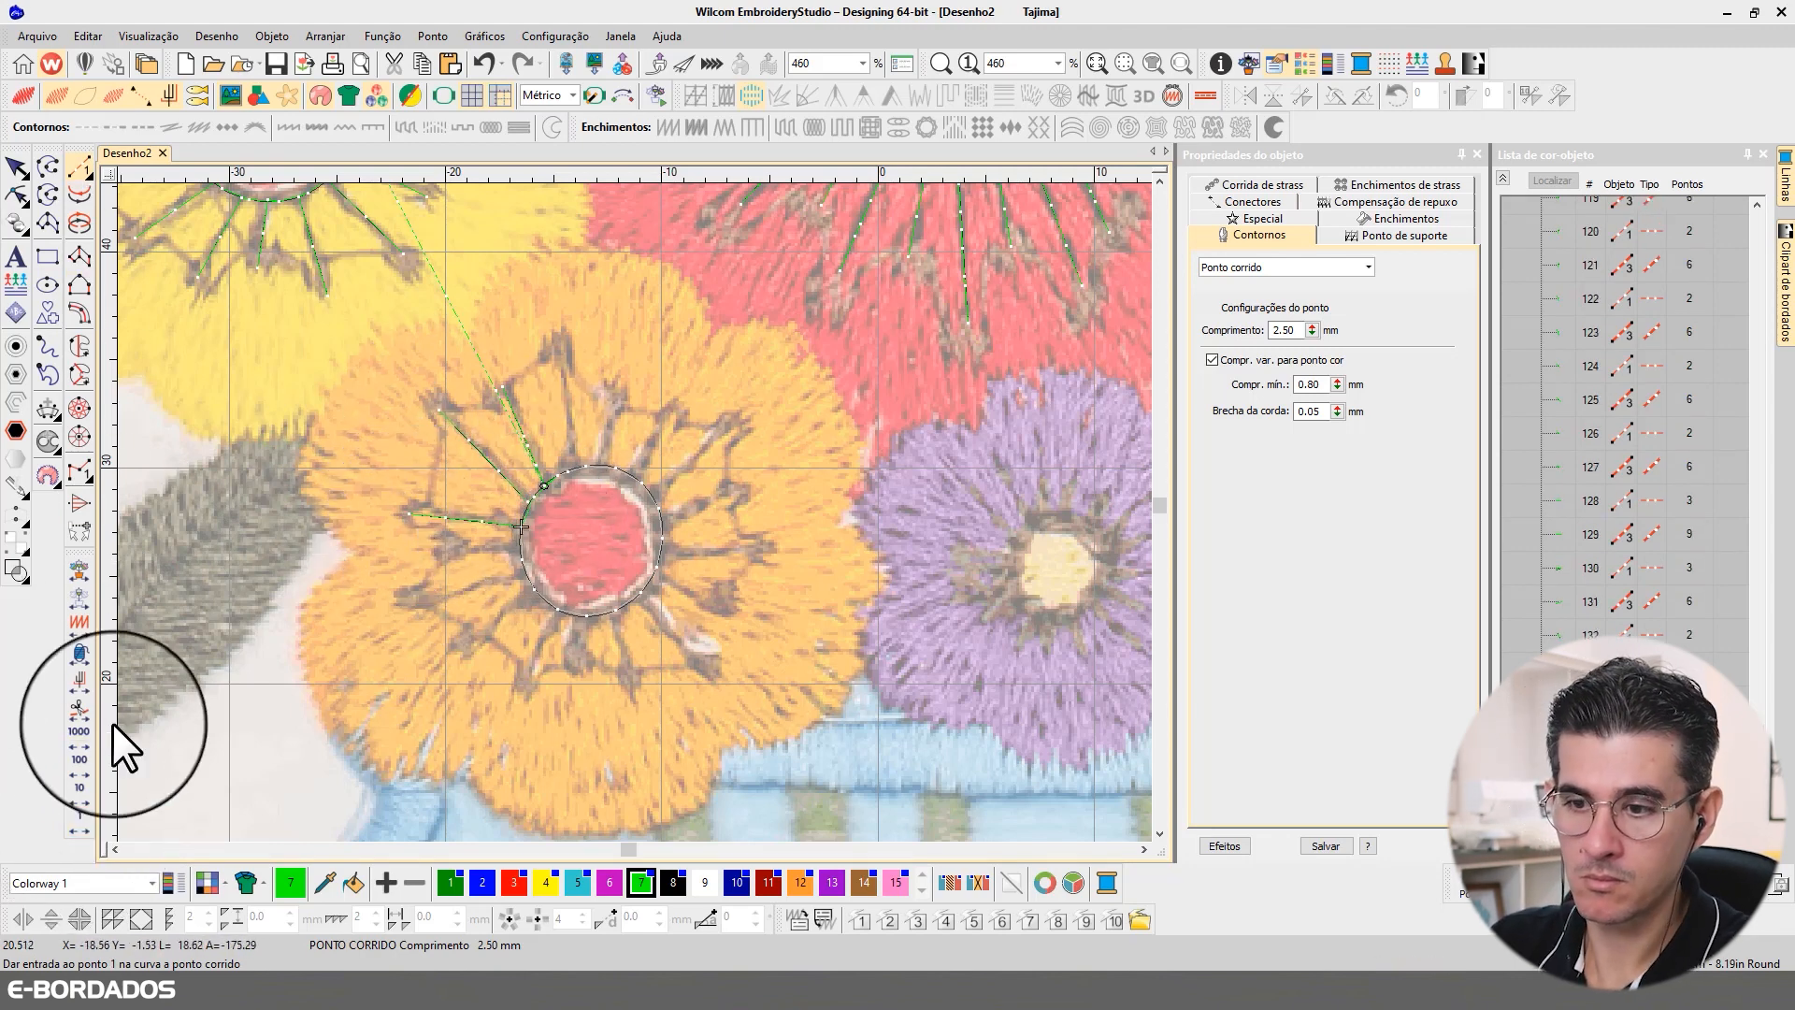
Step: Continue around the orange ring with the straight stamens from its left side to its lower left, tracing the background image
{"action": "left_click", "coordinate": [78, 829]}
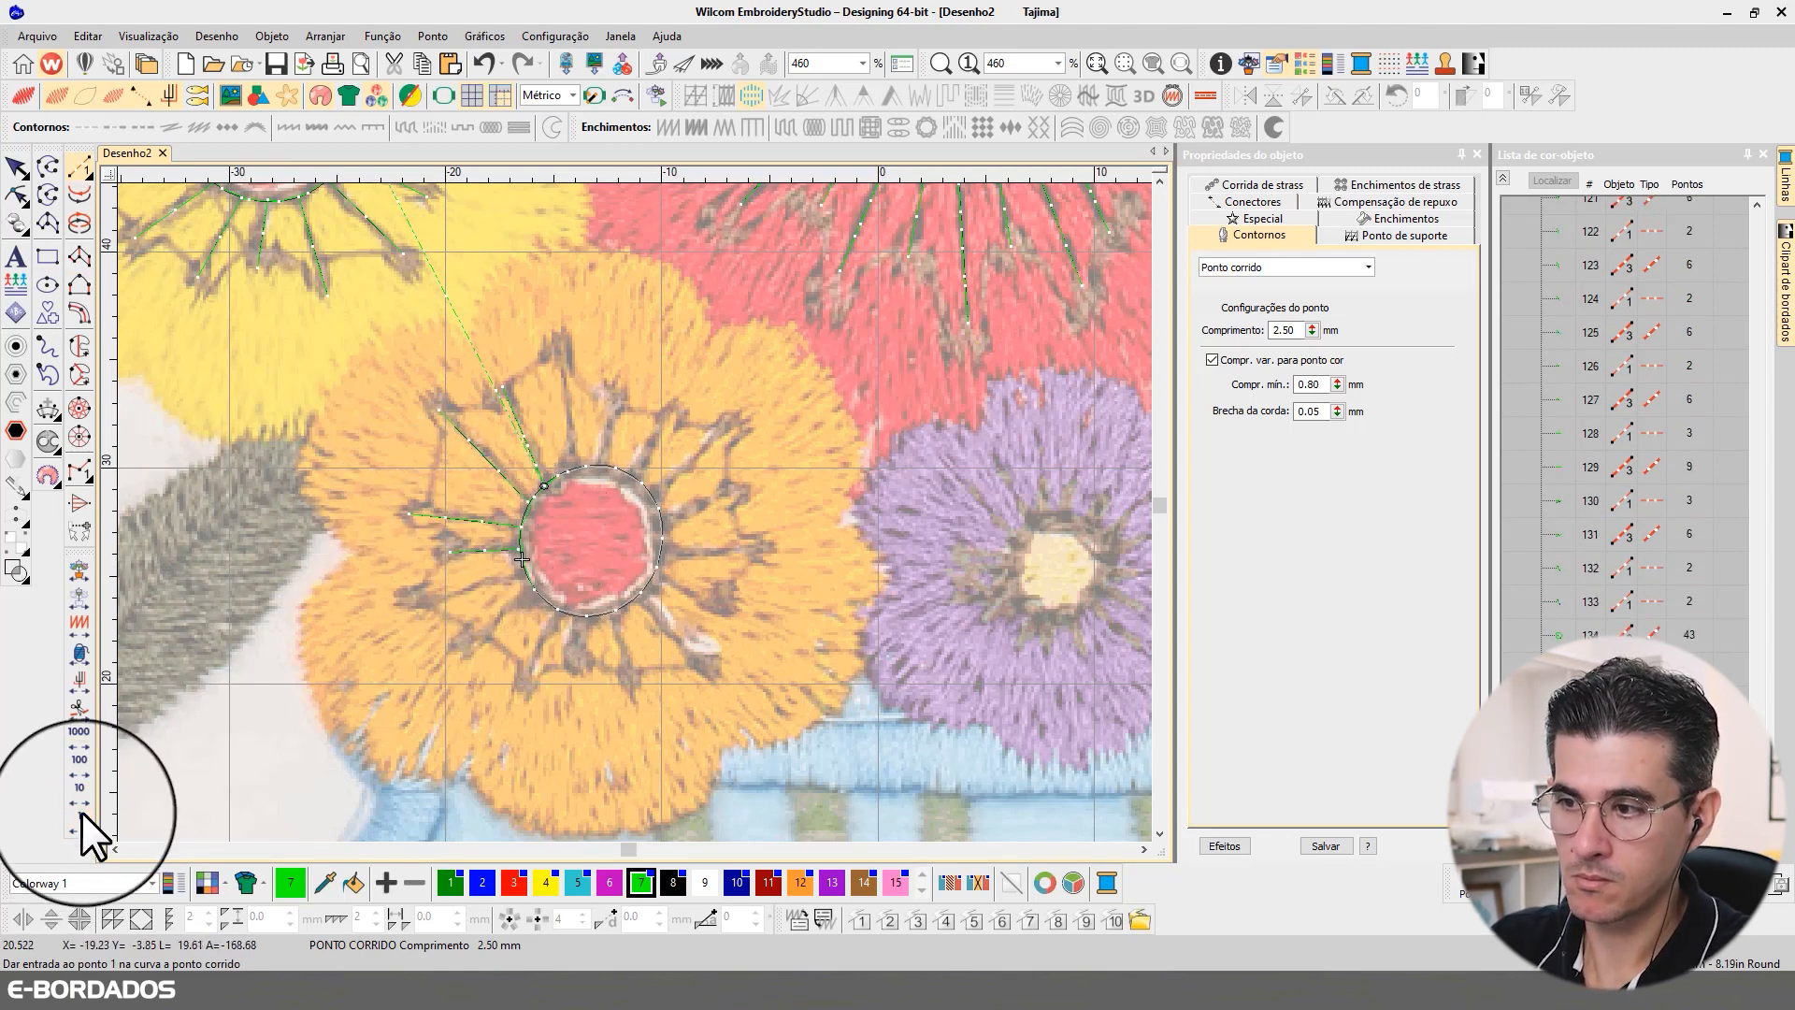
{"action": "left_click", "coordinate": [81, 814]}
{"action": "left_click", "coordinate": [525, 573]}
{"action": "left_click", "coordinate": [421, 610]}
{"action": "key", "text": "Return"}
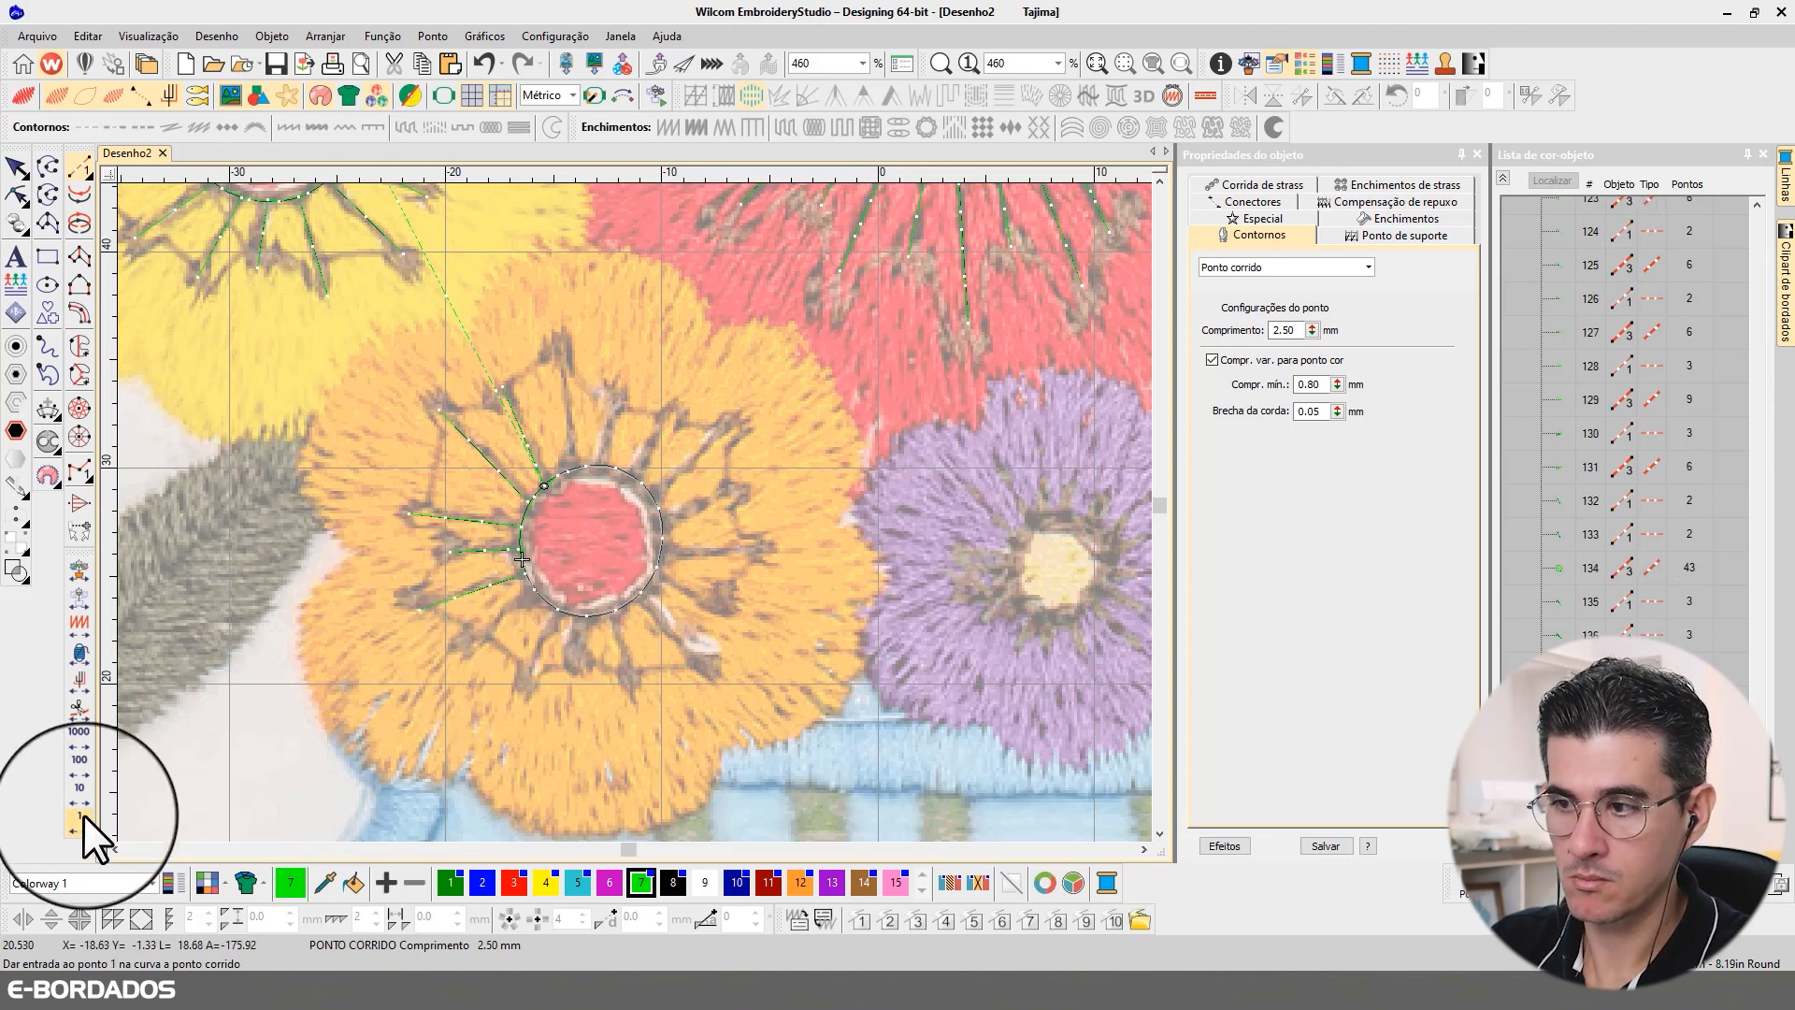
{"action": "left_click", "coordinate": [82, 816]}
{"action": "left_click", "coordinate": [470, 640]}
{"action": "key", "text": "Return"}
Step: Travel to the ring's underside and digitize the two stamens pointing down from the orange flower's centre
{"action": "left_click", "coordinate": [82, 825]}
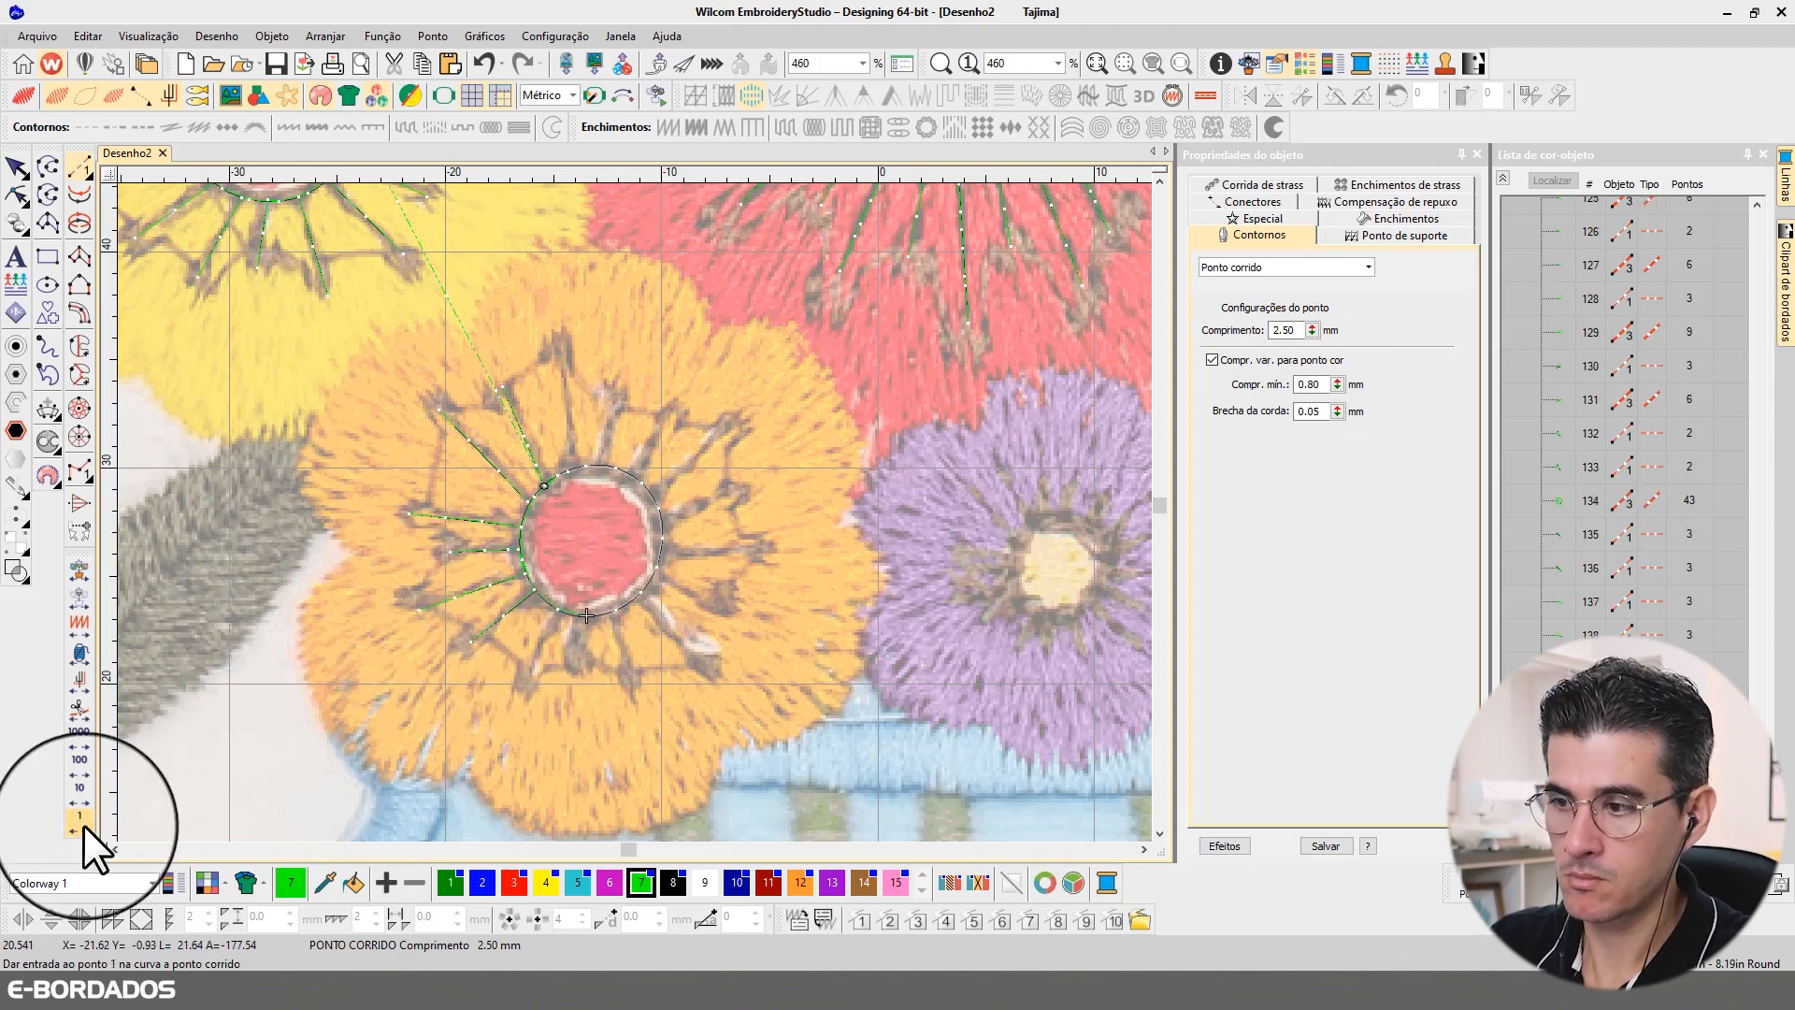
{"action": "left_click", "coordinate": [558, 609]}
{"action": "left_click", "coordinate": [522, 685]}
{"action": "key", "text": "Return"}
{"action": "left_click", "coordinate": [80, 818]}
{"action": "left_click", "coordinate": [580, 623]}
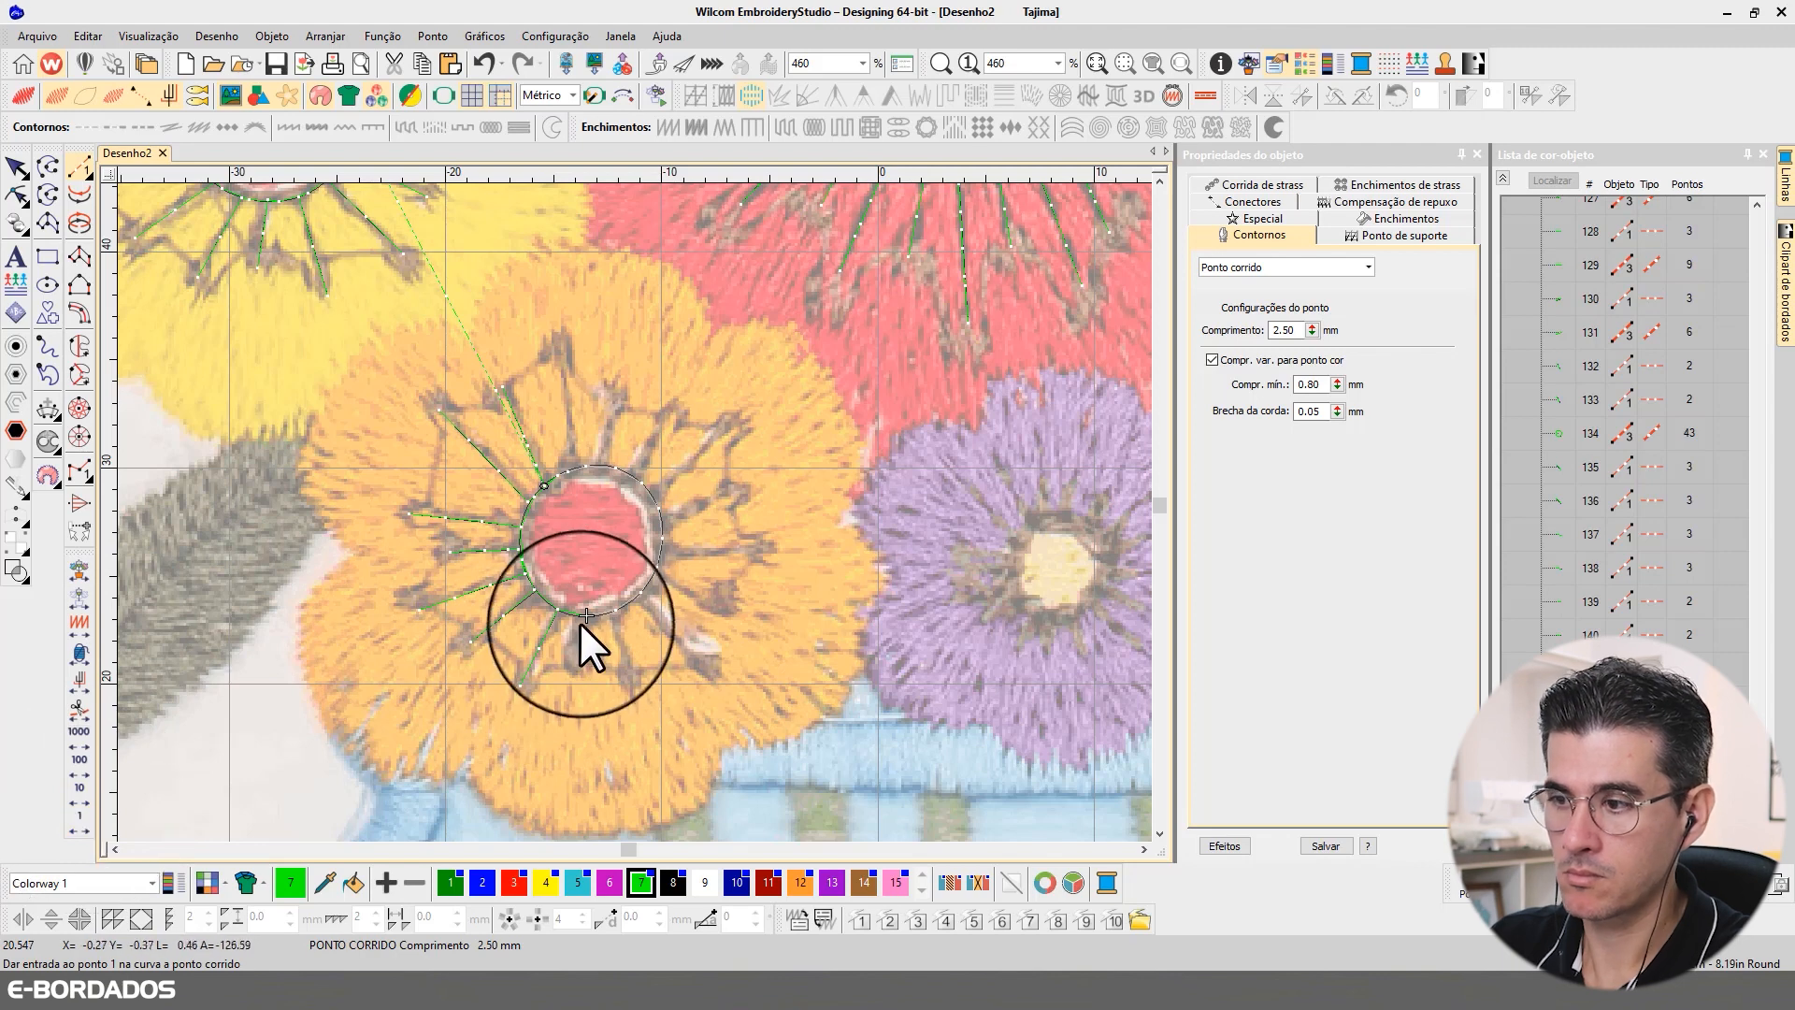
{"action": "left_click", "coordinate": [581, 687]}
{"action": "key", "text": "Return"}
Step: Digitize two stamens toward the orange flower's lower right, travelling through the ring's stitches before each one
{"action": "left_click", "coordinate": [81, 822]}
{"action": "left_click", "coordinate": [614, 614]}
{"action": "left_click", "coordinate": [636, 666]}
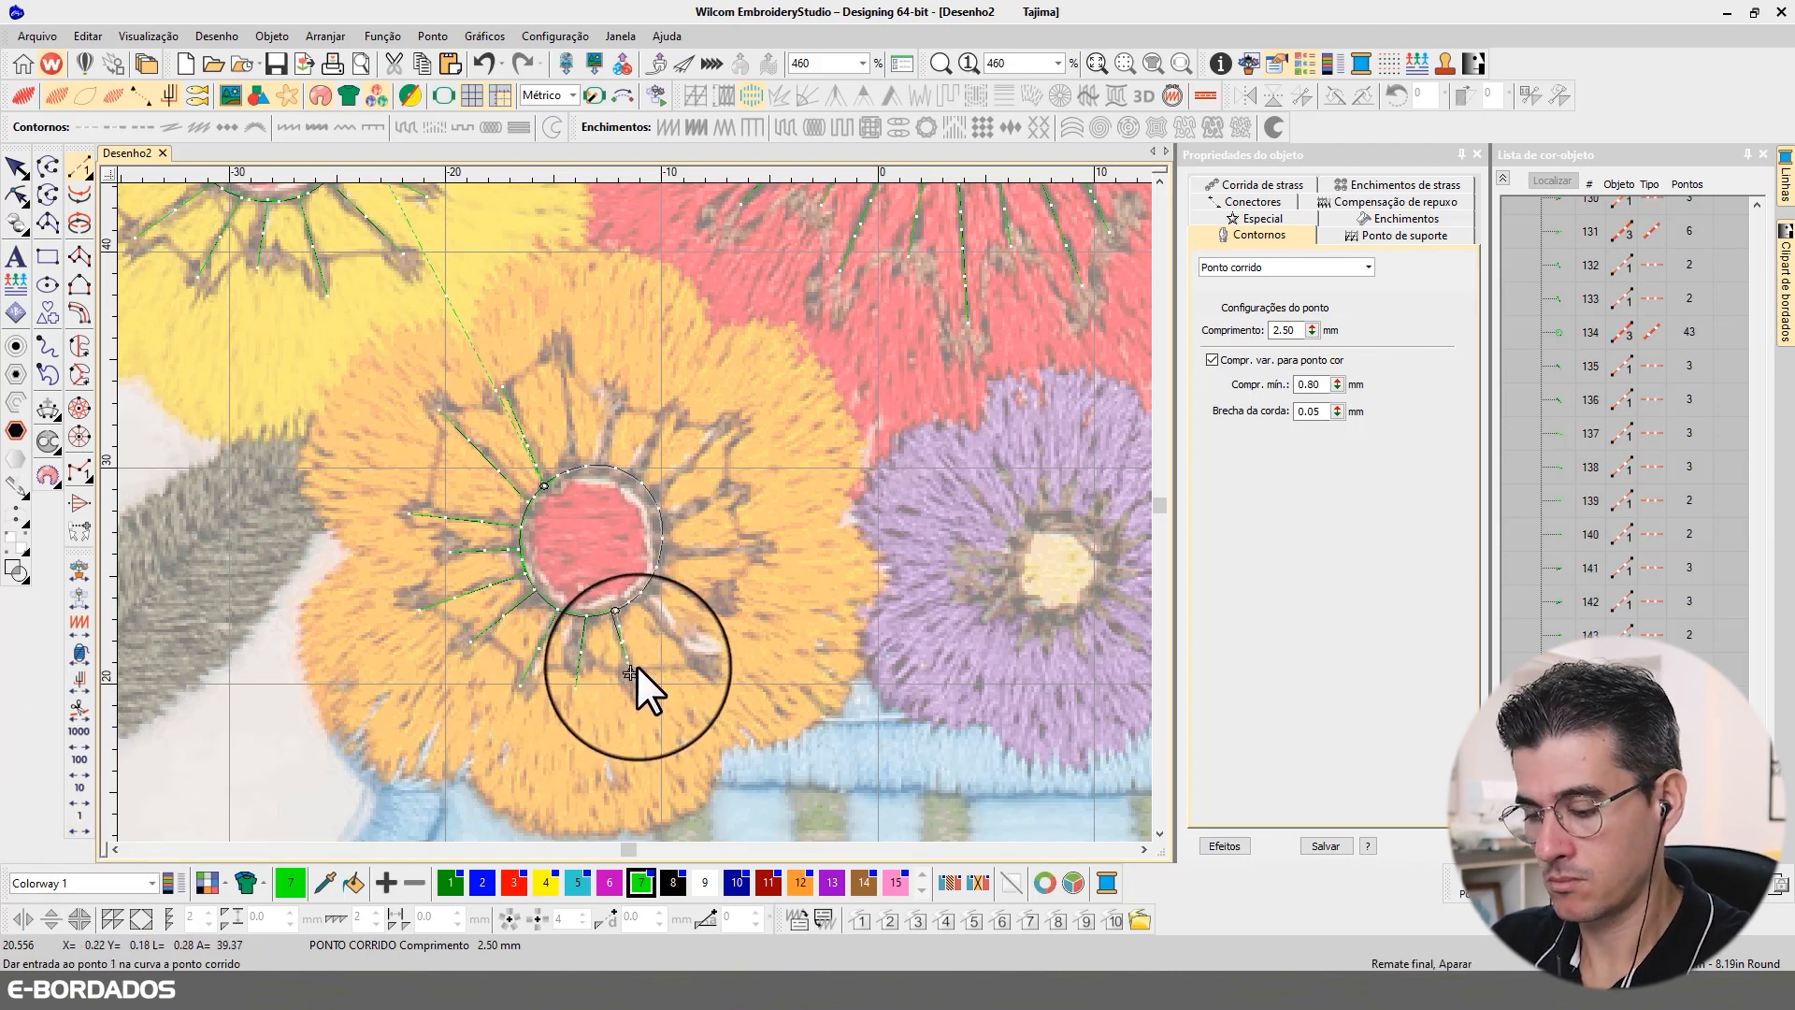
{"action": "key", "text": "Return"}
{"action": "left_click", "coordinate": [80, 818]}
{"action": "left_click", "coordinate": [641, 593]}
{"action": "left_click", "coordinate": [702, 654]}
{"action": "key", "text": "Return"}
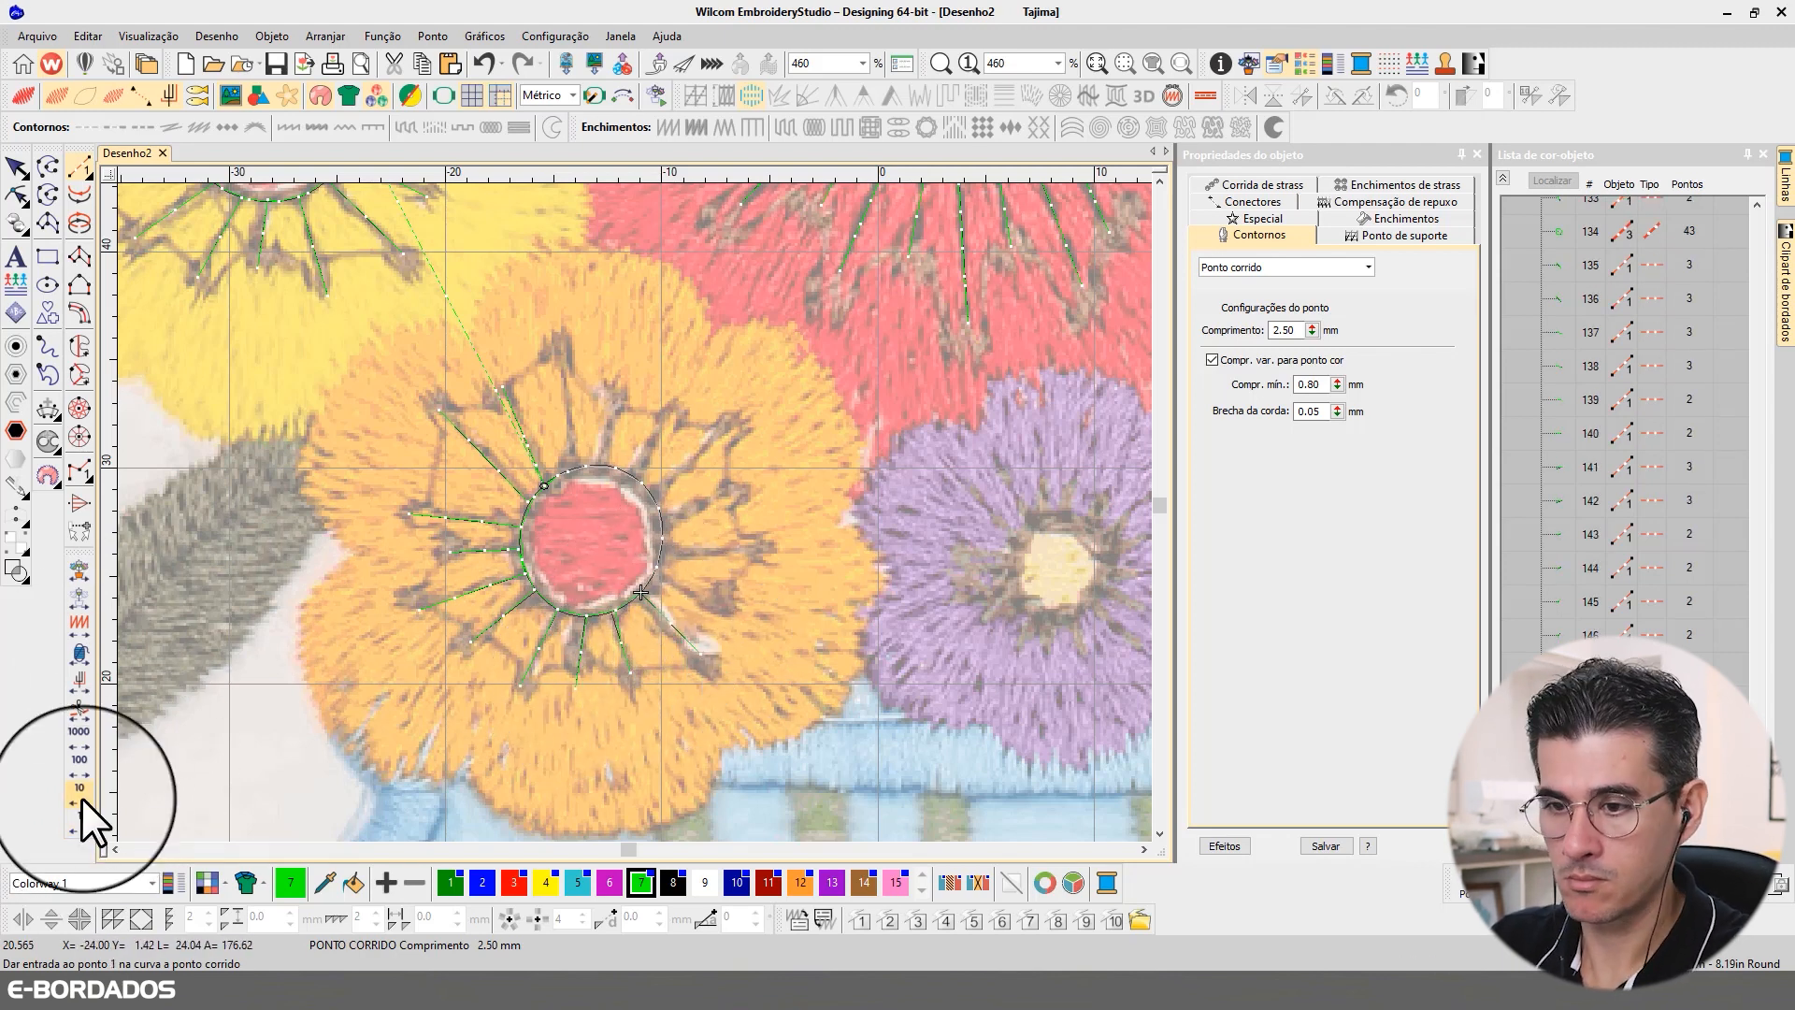
Step: Digitize the lower-right stamen and the horizontal right stamen of the orange flower, each inserted at its position in the ring
{"action": "left_click", "coordinate": [81, 817]}
{"action": "left_click", "coordinate": [658, 568]}
{"action": "left_click", "coordinate": [717, 608]}
{"action": "key", "text": "Return"}
{"action": "left_click", "coordinate": [81, 818]}
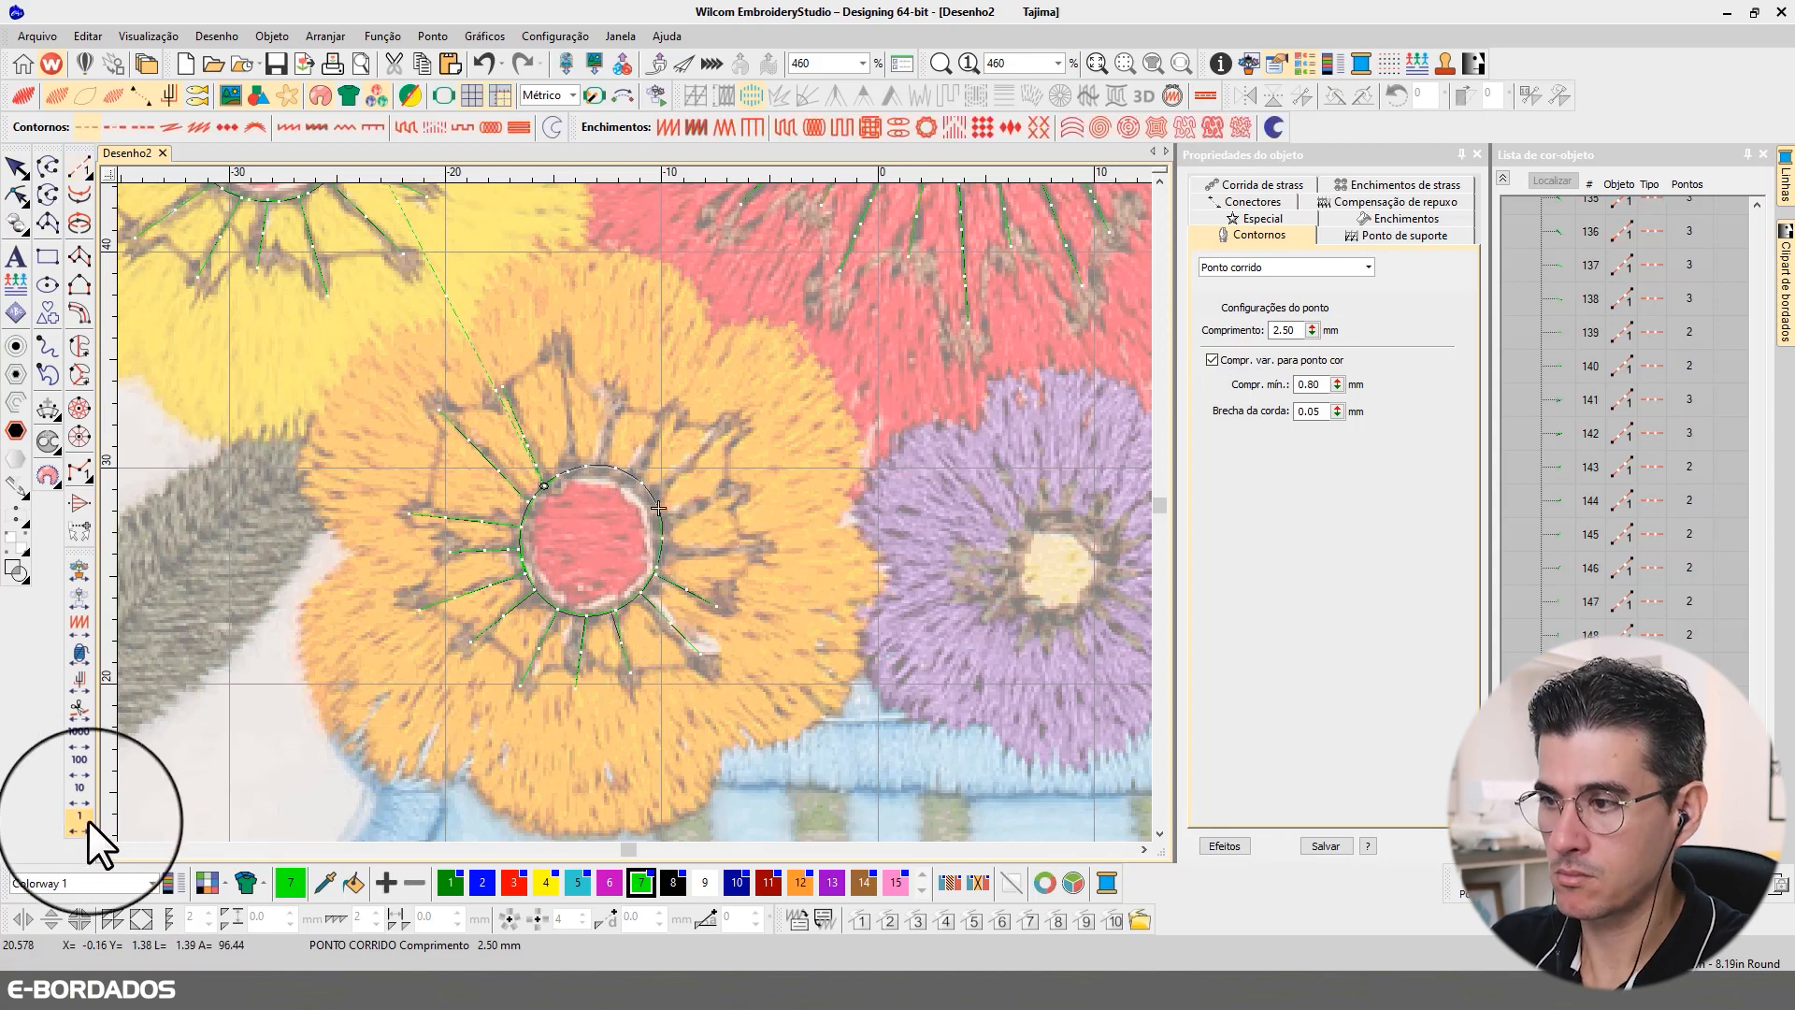
{"action": "left_click", "coordinate": [662, 551]}
{"action": "left_click", "coordinate": [755, 548]}
{"action": "key", "text": "Return"}
Step: Digitize two stamens from the orange ring's right side toward the upper-right petal, travelling along the ring between them
{"action": "left_click", "coordinate": [81, 817]}
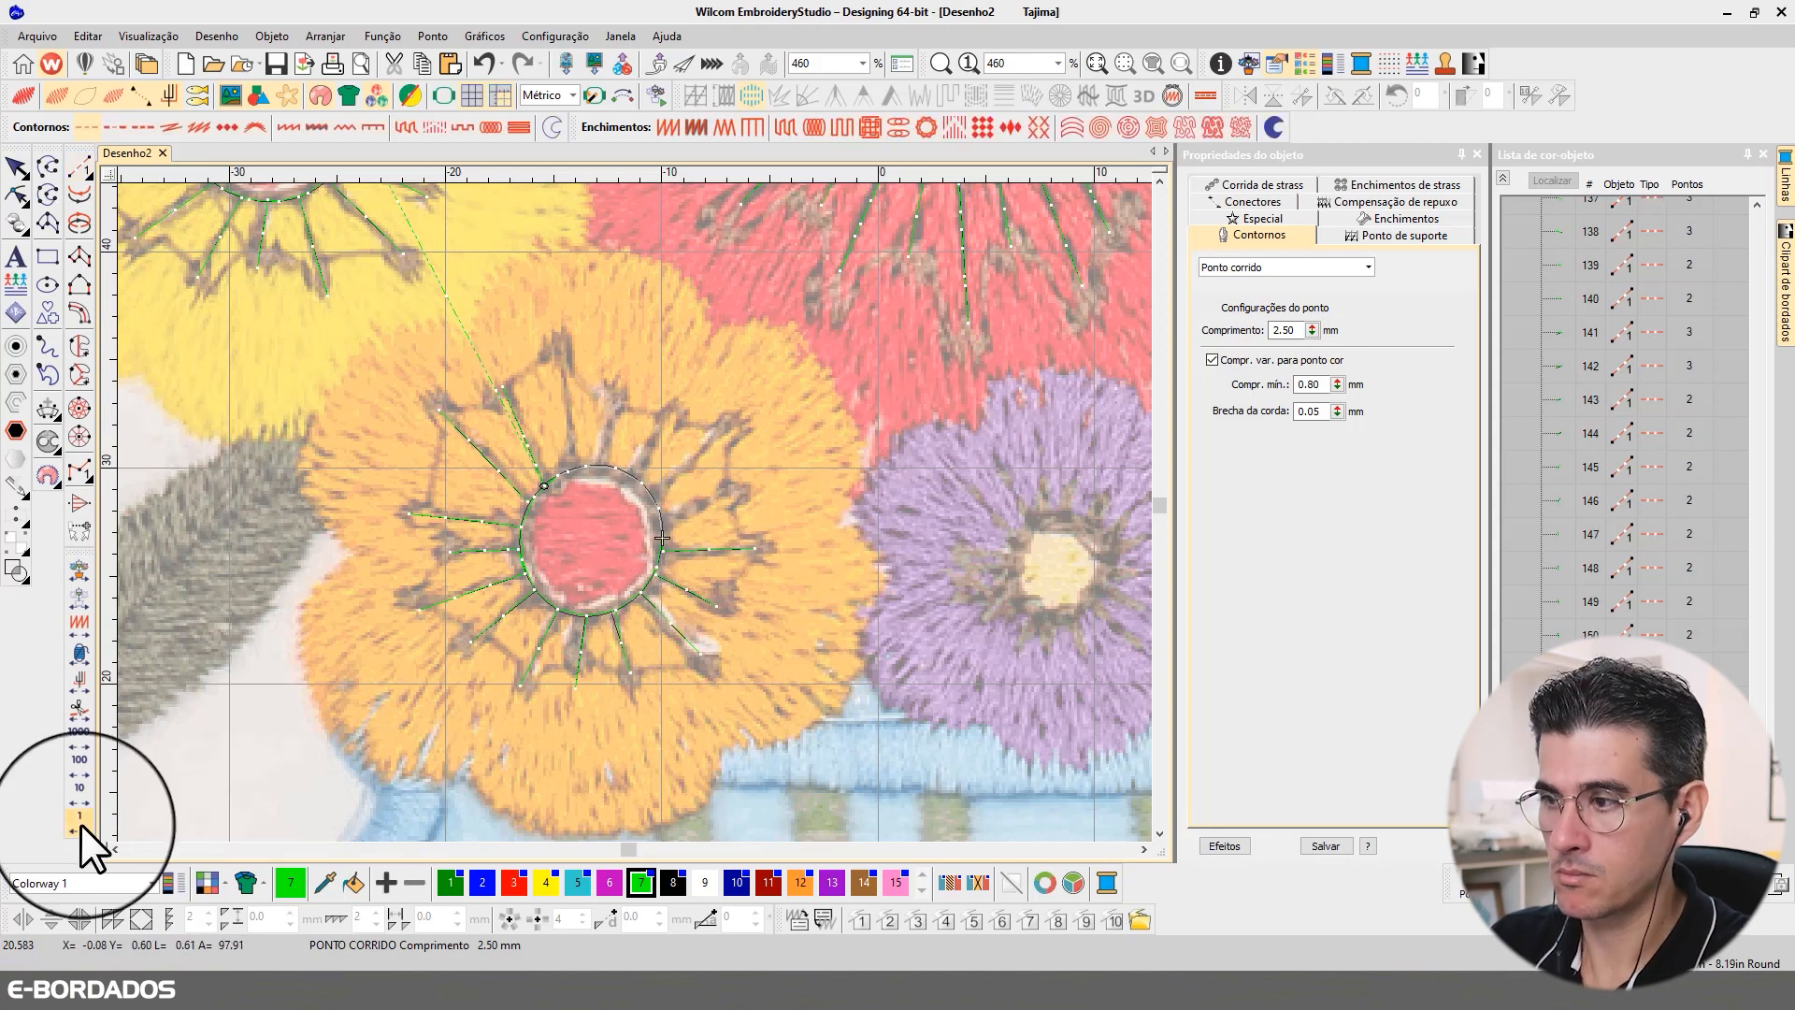
{"action": "left_click", "coordinate": [662, 517]}
{"action": "left_click", "coordinate": [734, 483]}
{"action": "key", "text": "Return"}
{"action": "left_click", "coordinate": [83, 819]}
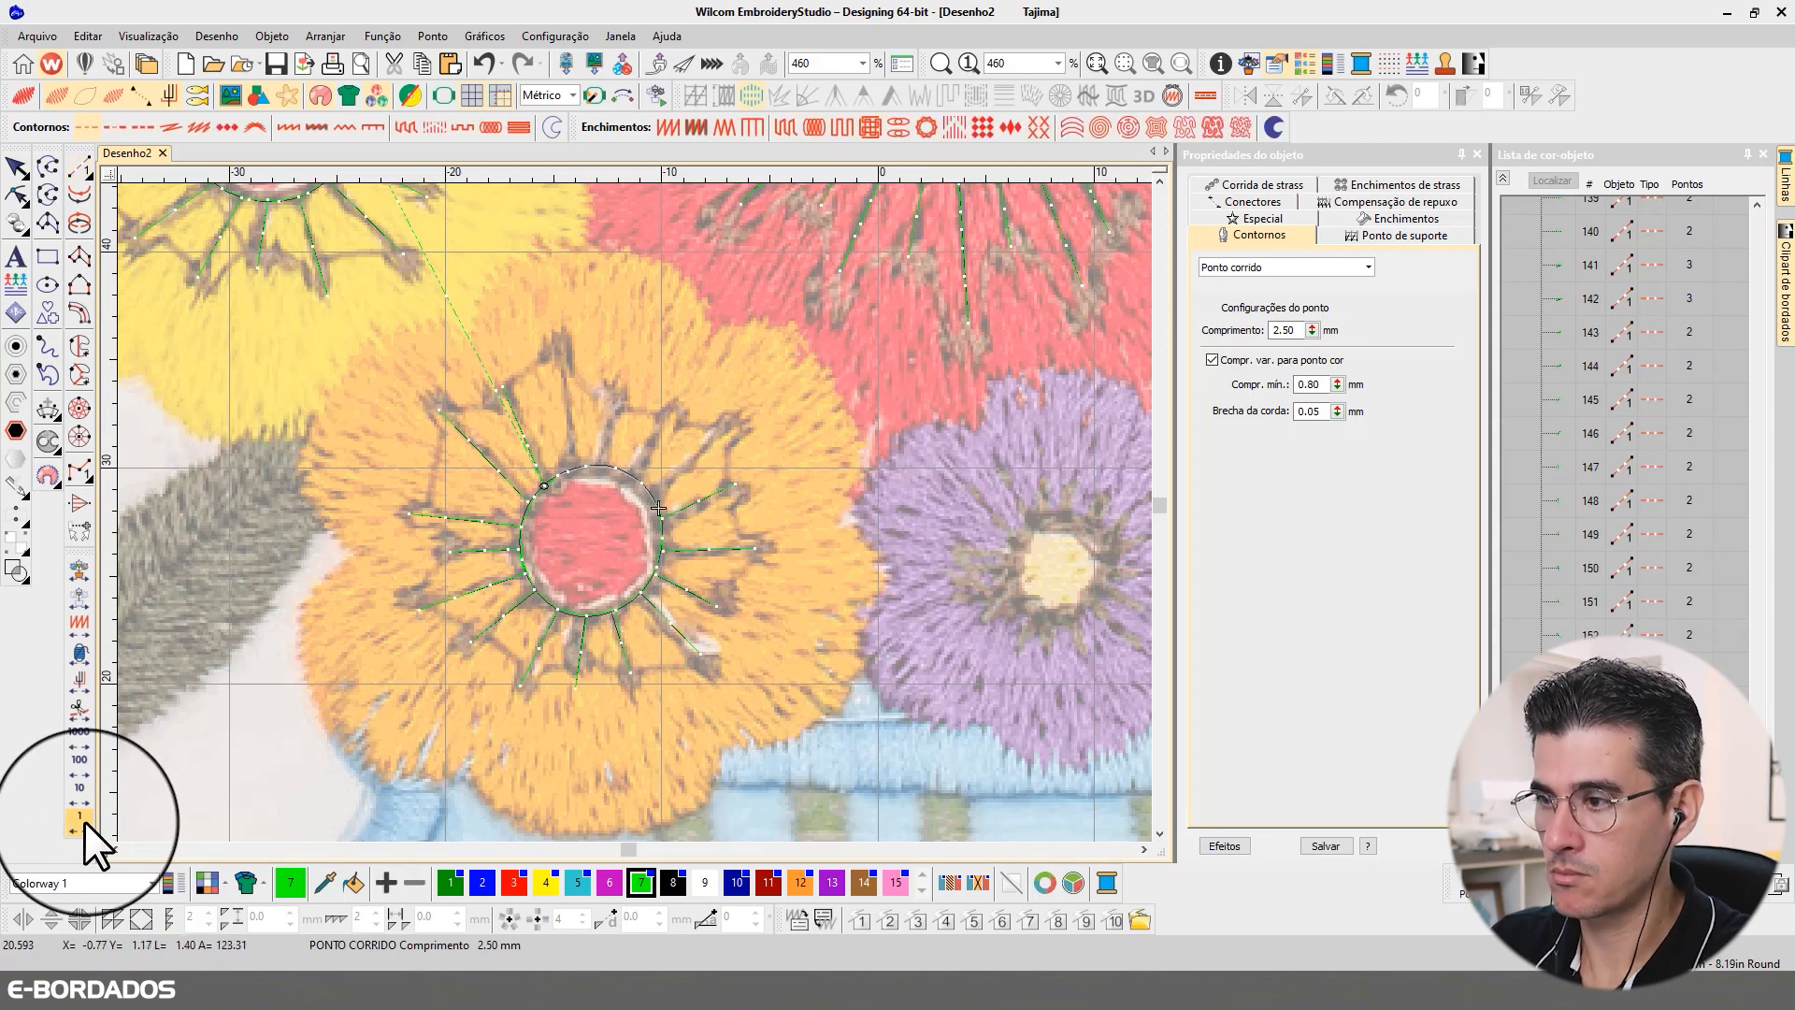
{"action": "left_click", "coordinate": [660, 505]}
{"action": "left_click", "coordinate": [731, 423]}
{"action": "key", "text": "Return"}
Step: Digitize the remaining stamens along the top of the orange ring, completing the circle back to the first stamen
{"action": "left_click", "coordinate": [79, 823]}
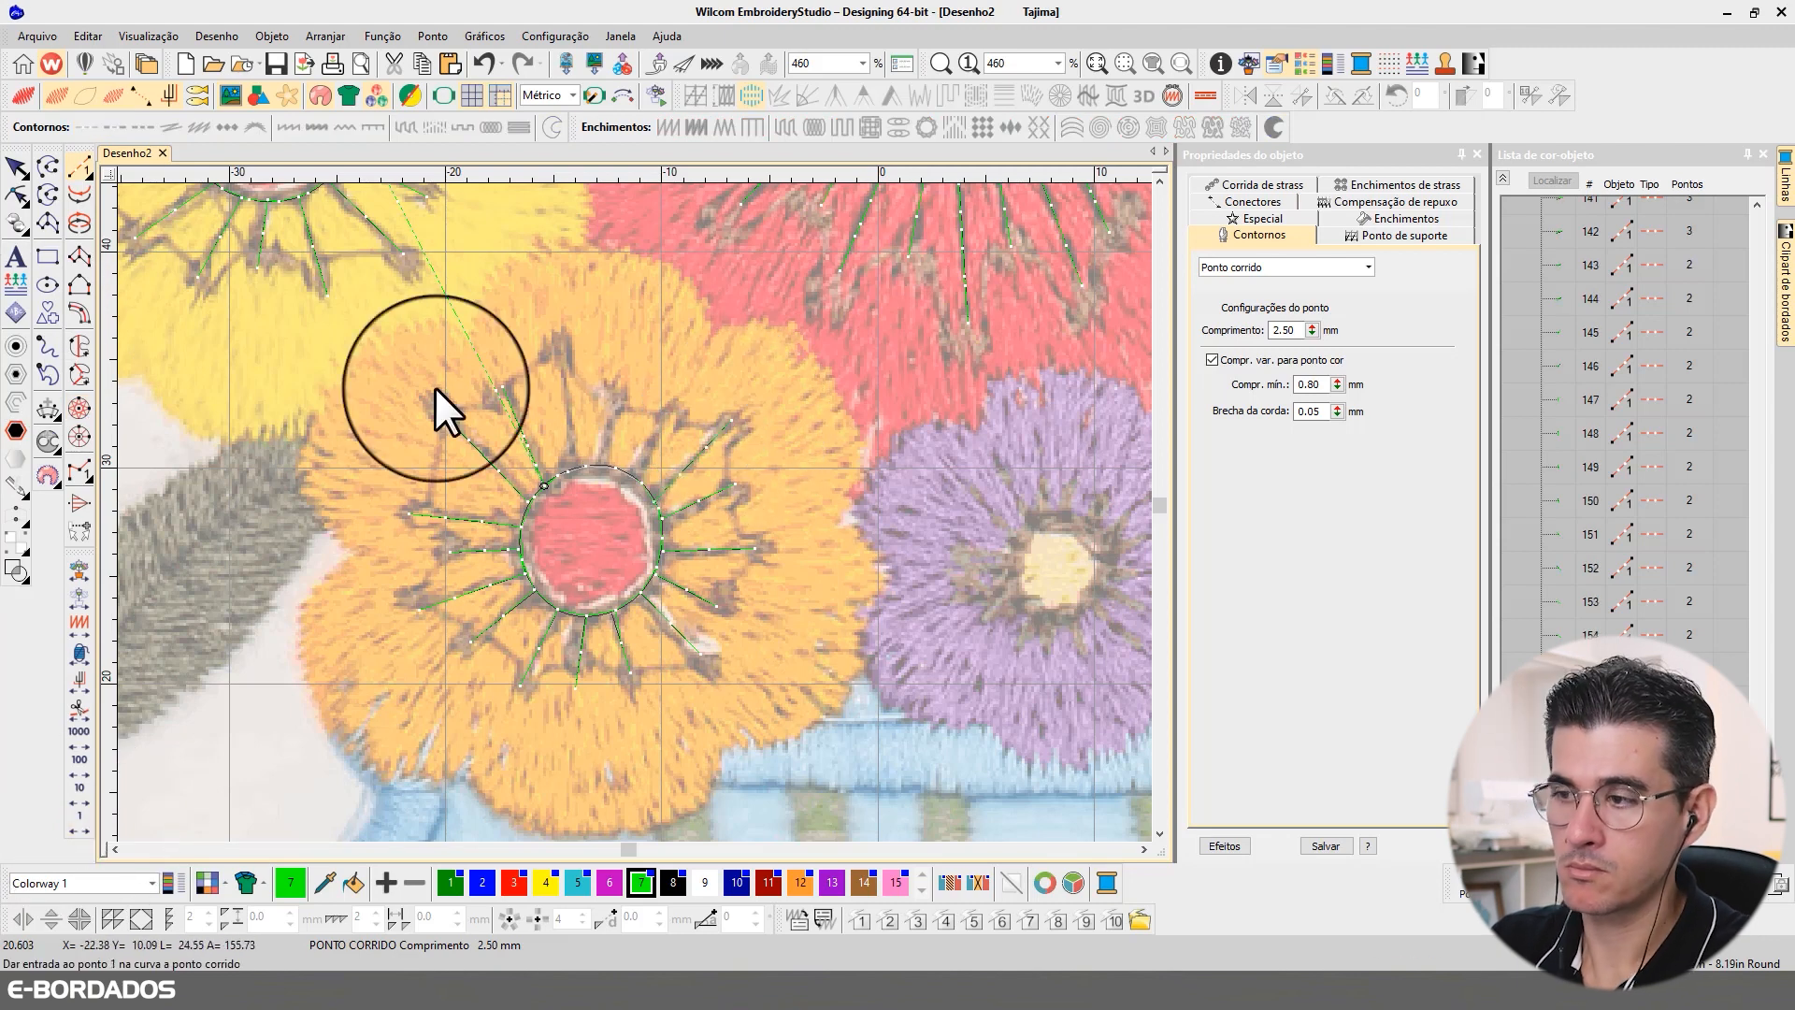
{"action": "left_click", "coordinate": [637, 476]}
{"action": "left_click", "coordinate": [678, 401]}
{"action": "key", "text": "Return"}
{"action": "left_click", "coordinate": [607, 466]}
{"action": "left_click", "coordinate": [619, 393]}
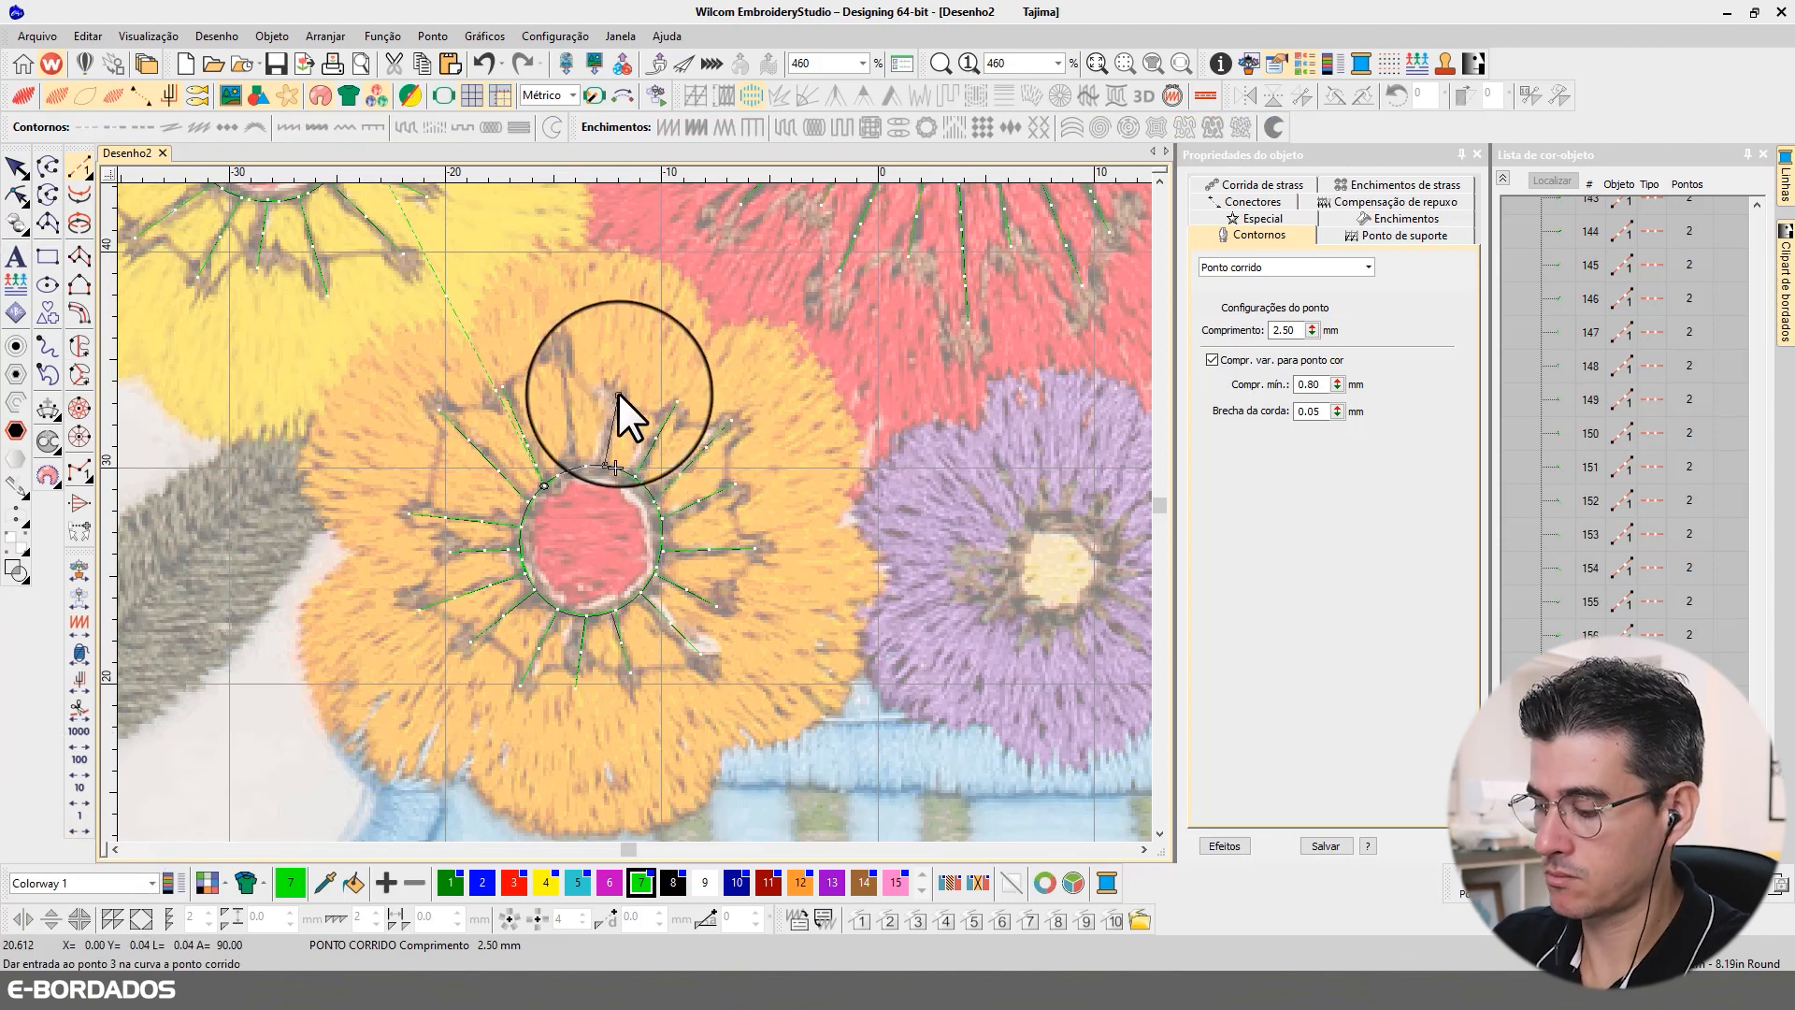
{"action": "key", "text": "Return"}
{"action": "left_click", "coordinate": [86, 823]}
{"action": "left_click", "coordinate": [86, 823]}
{"action": "key", "text": "Escape"}
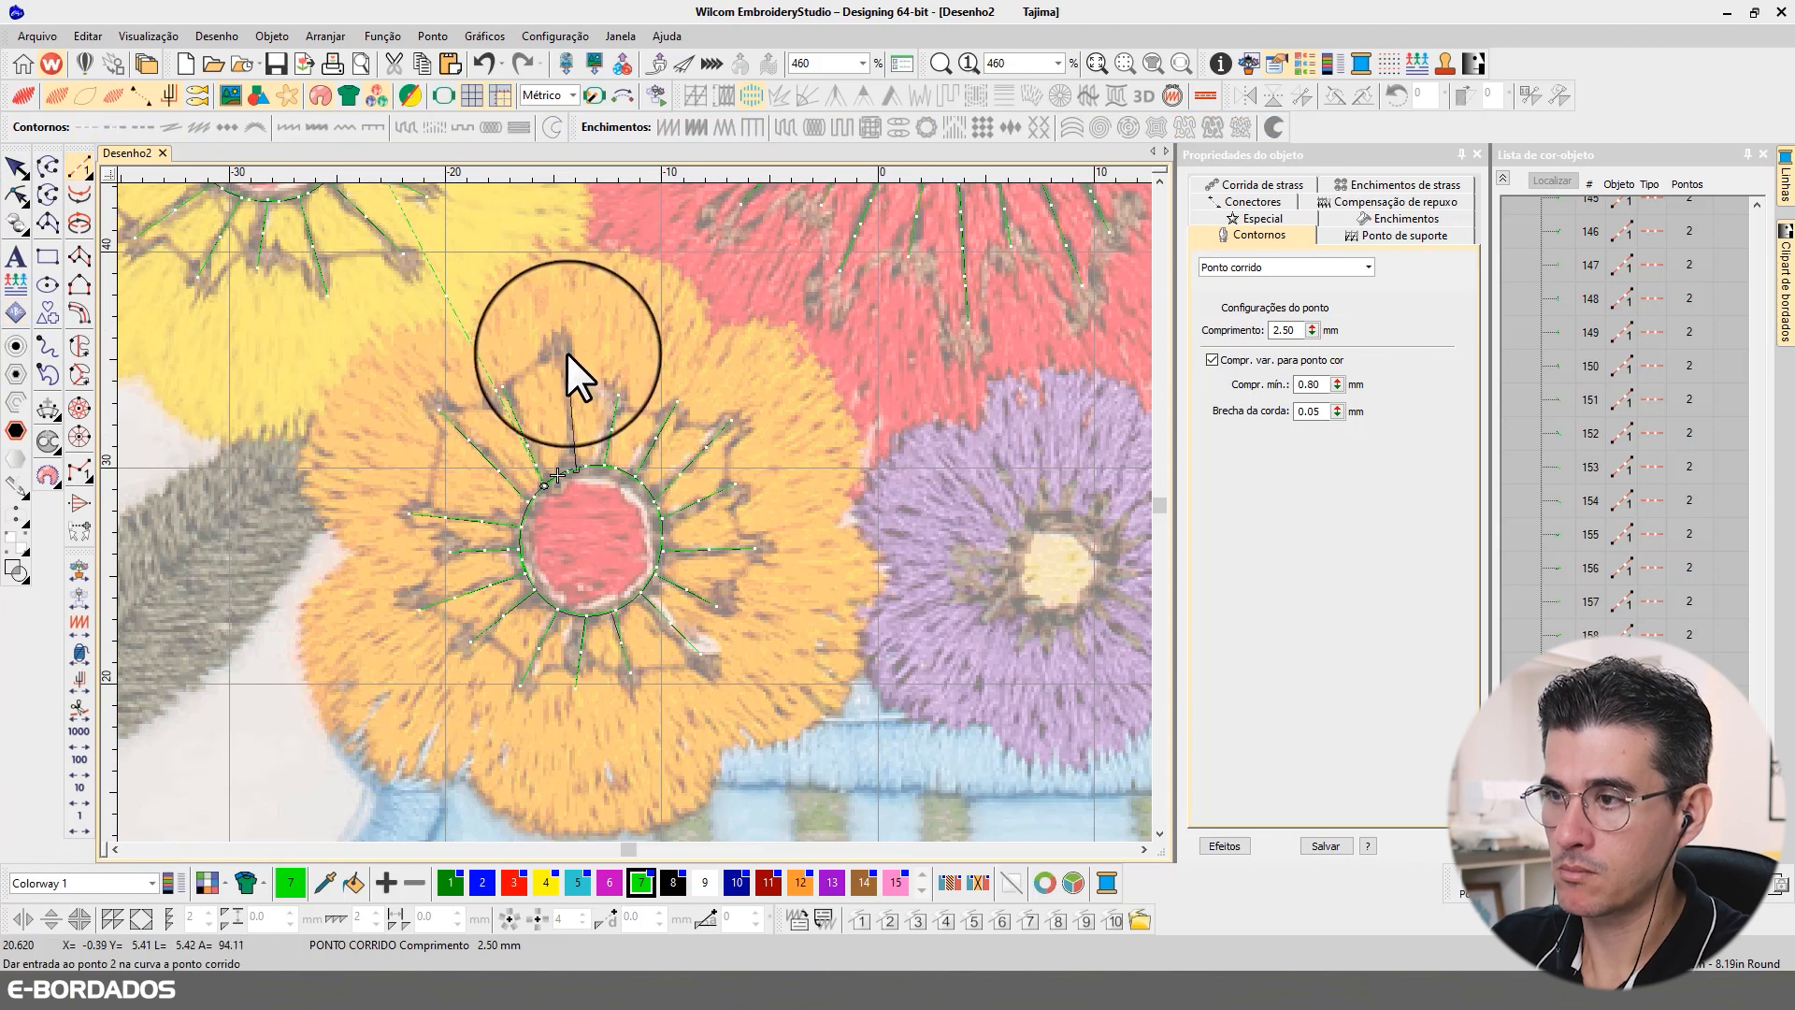
Step: Select the orange flower's 17 stamens and apply Corrida tripla with a 3 mm stitch length and 1.5 mm minimum length
{"action": "mouse_move", "coordinate": [559, 346]}
{"action": "left_mouse_down"}
{"action": "mouse_move", "coordinate": [714, 548]}
{"action": "mouse_move", "coordinate": [630, 640]}
{"action": "mouse_move", "coordinate": [519, 604]}
{"action": "mouse_move", "coordinate": [529, 440]}
{"action": "left_mouse_up"}
{"action": "left_click", "coordinate": [1253, 269]}
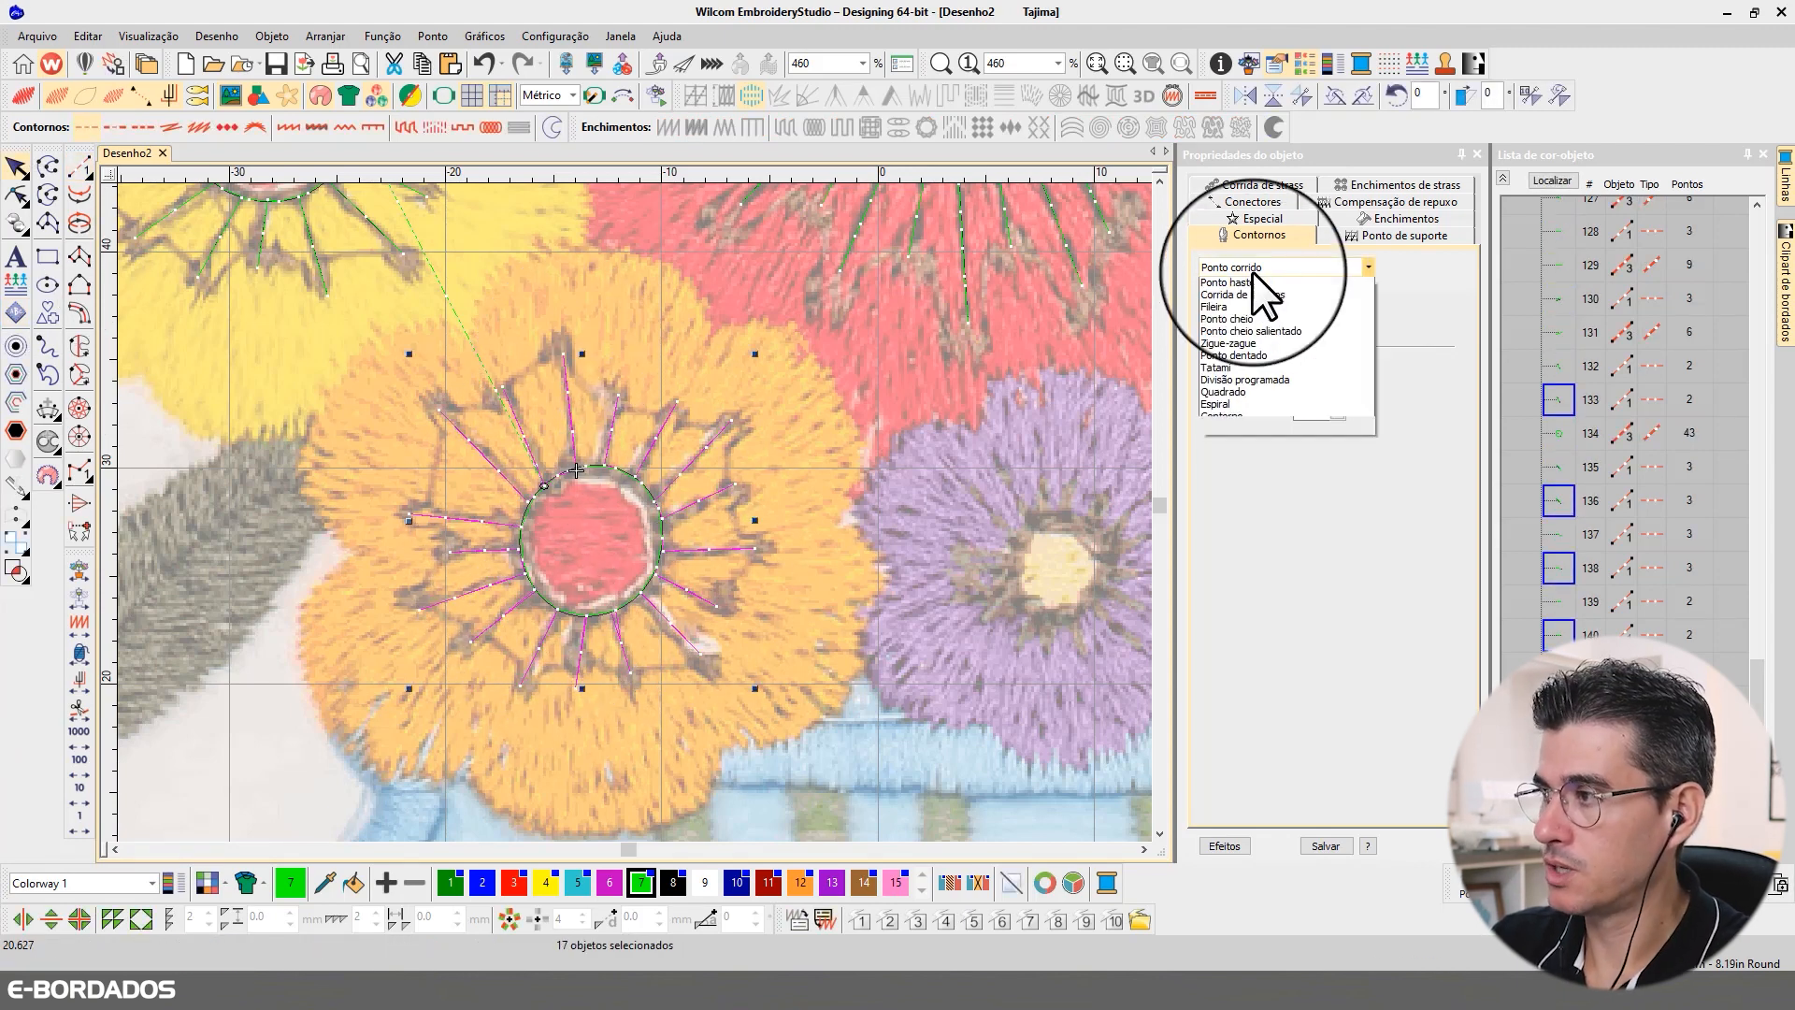
{"action": "left_click", "coordinate": [1255, 310]}
{"action": "left_click_drag", "start_coordinate": [1302, 330], "coordinate": [1225, 327]}
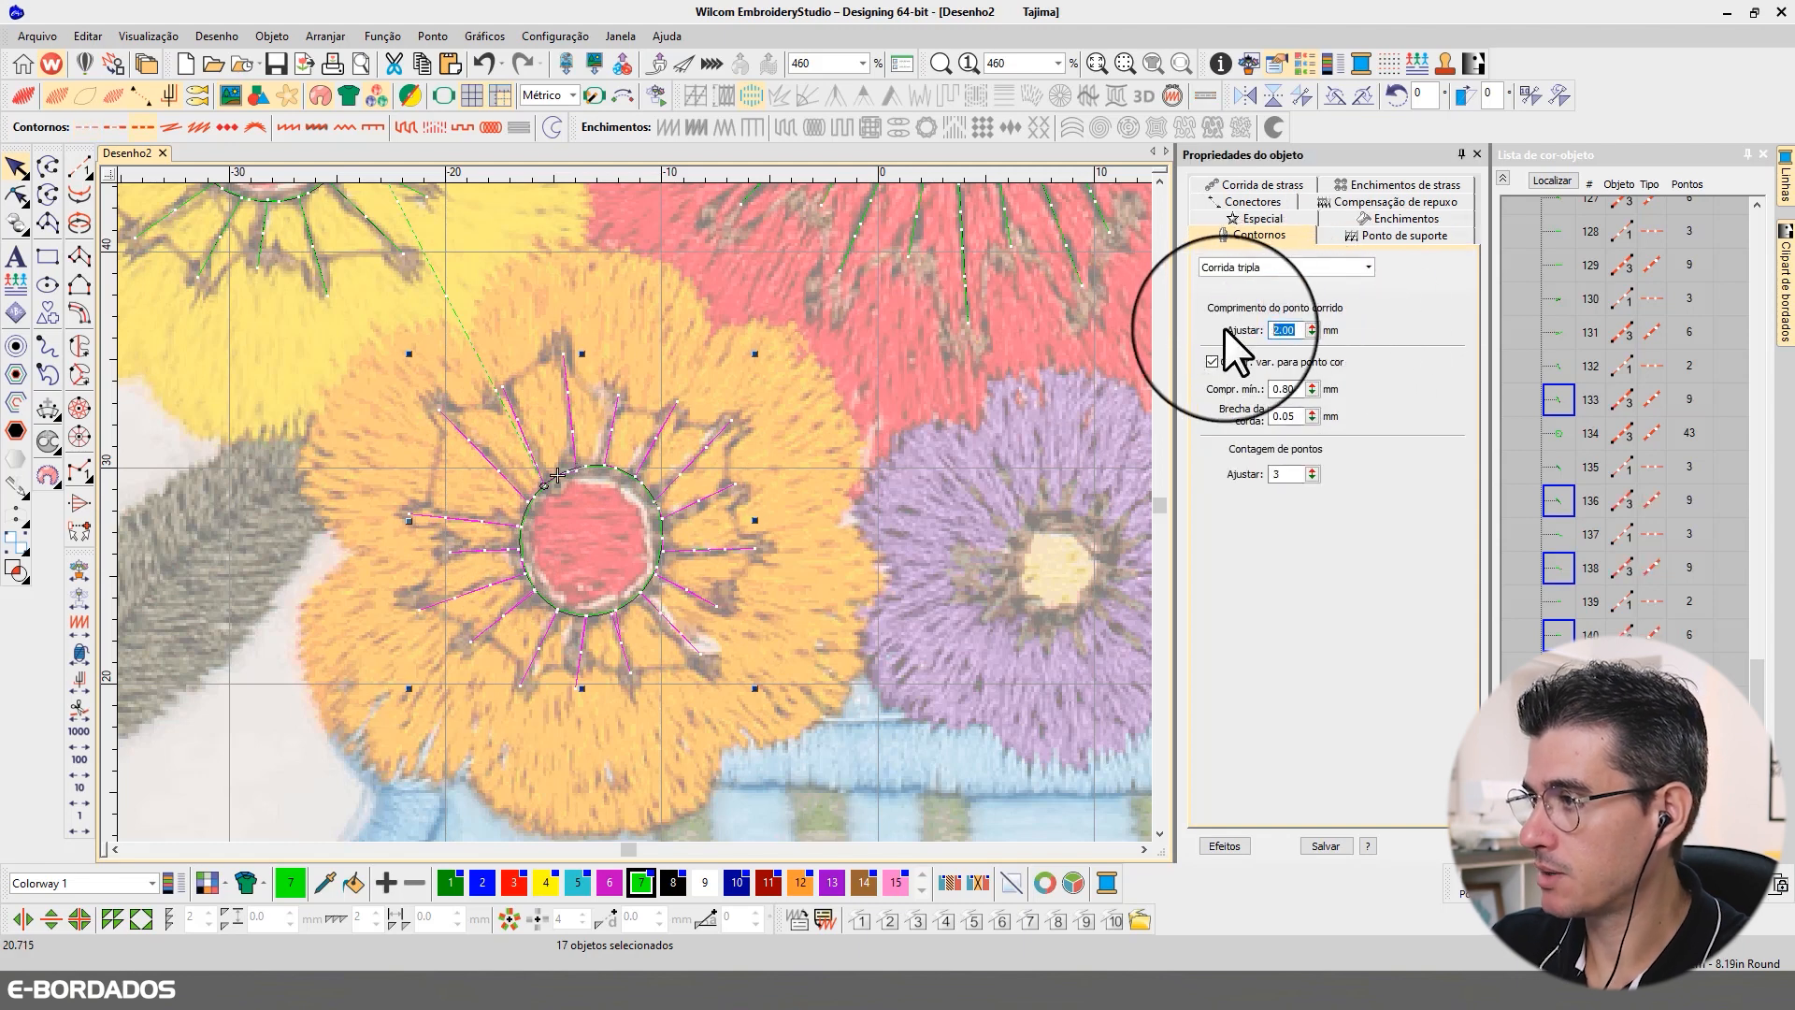
{"action": "type", "text": "3"}
{"action": "key", "text": "Return"}
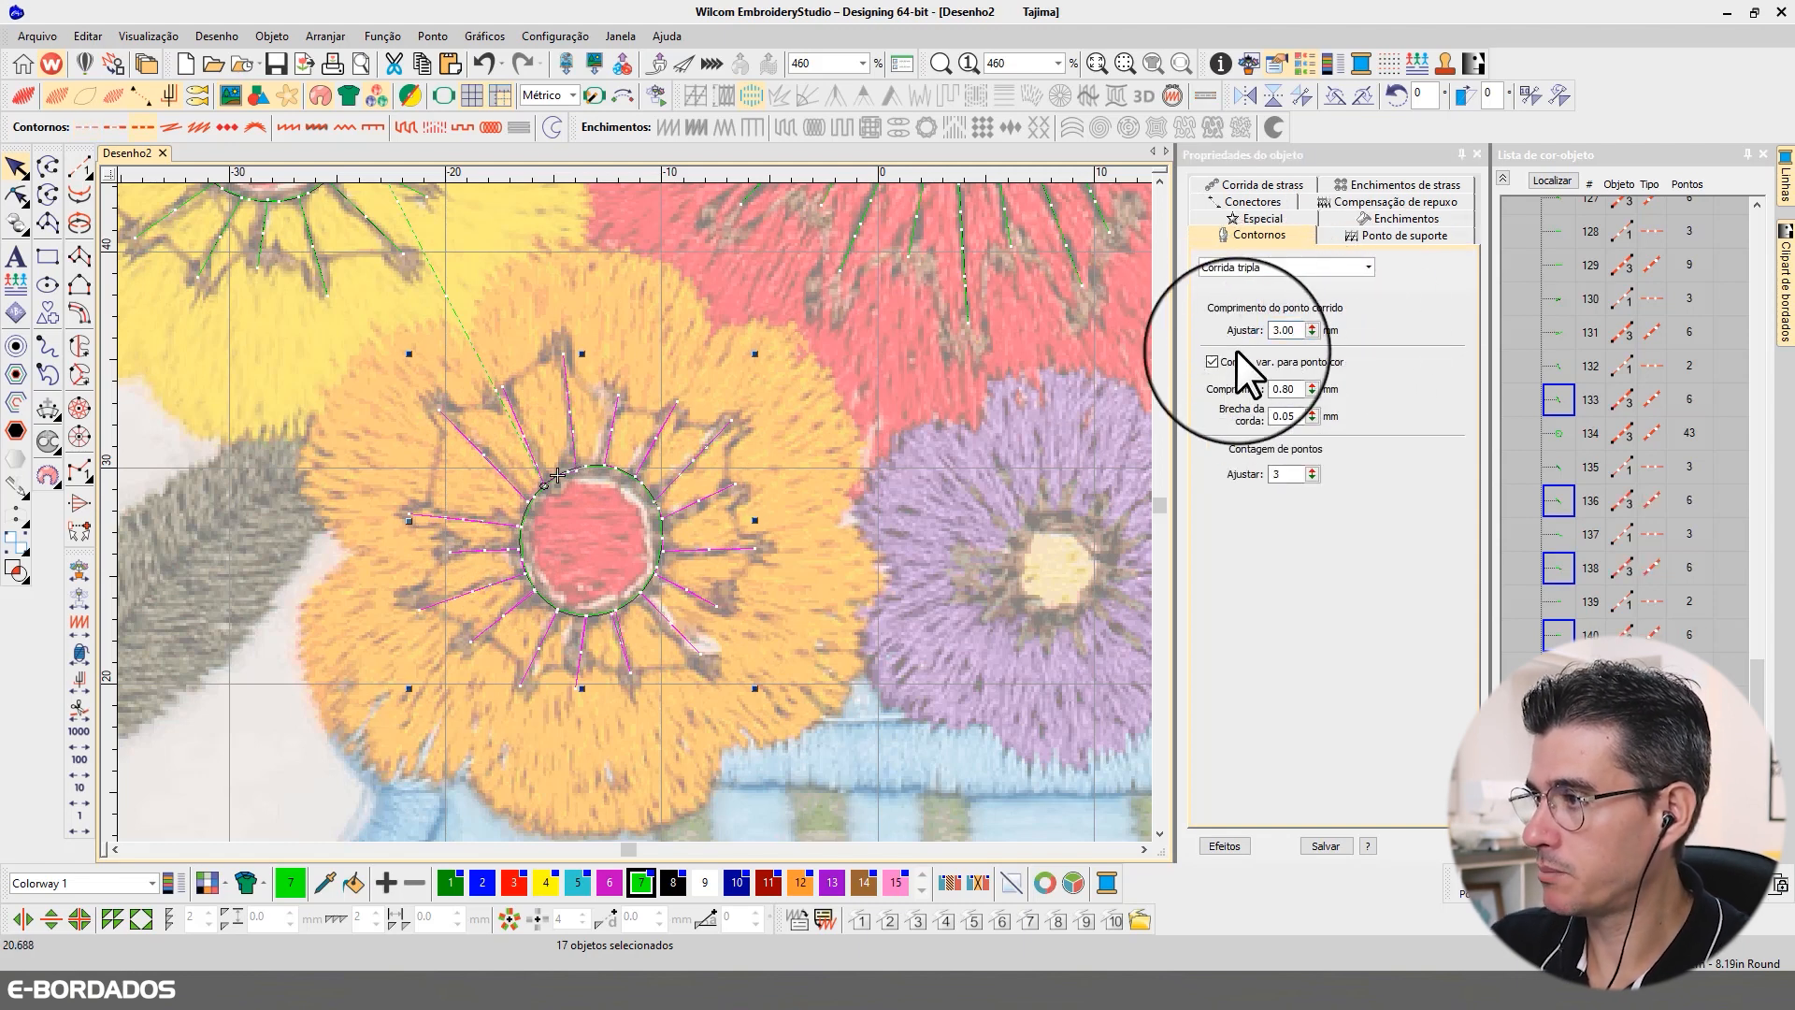
{"action": "double_click", "coordinate": [1291, 391]}
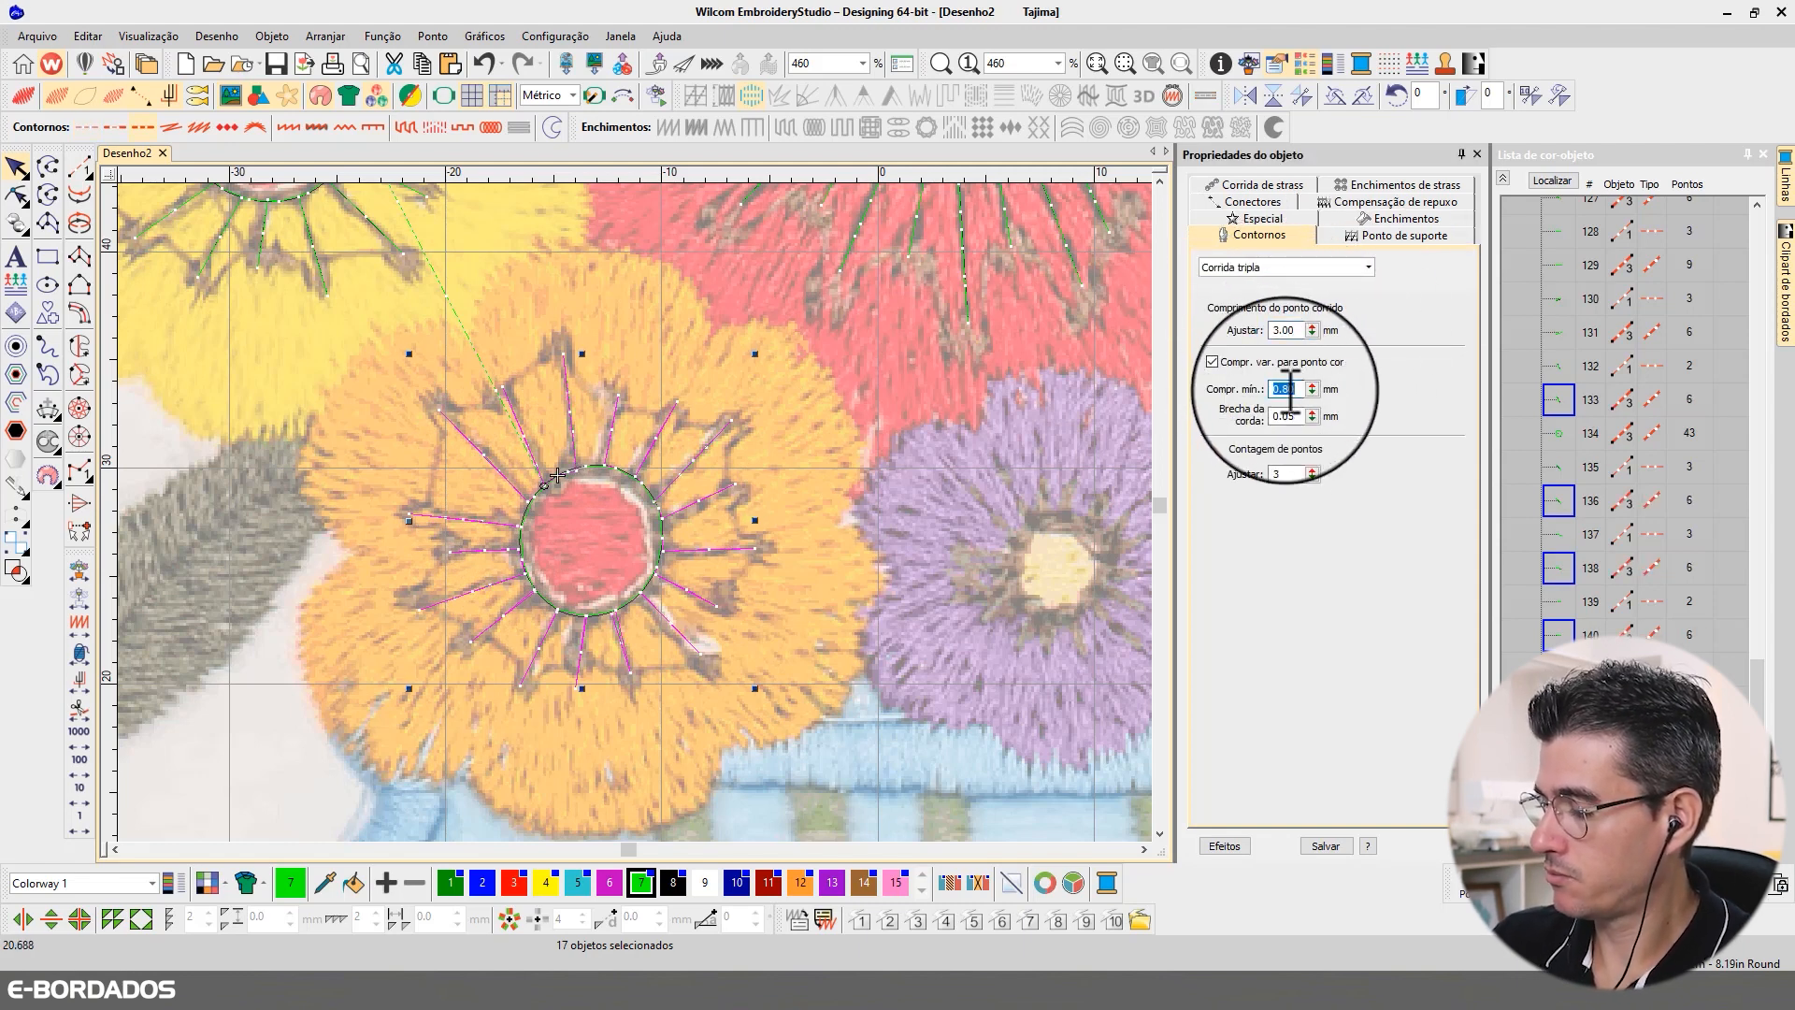
{"action": "type", "text": "1.5"}
{"action": "key", "text": "Return"}
{"action": "key", "text": "Escape"}
Step: Digitize a closed Ponto corrido ring with curve points around the yellow centre of the purple flower
{"action": "scroll", "coordinate": [993, 519], "scroll_direction": "up", "scroll_amount": 1}
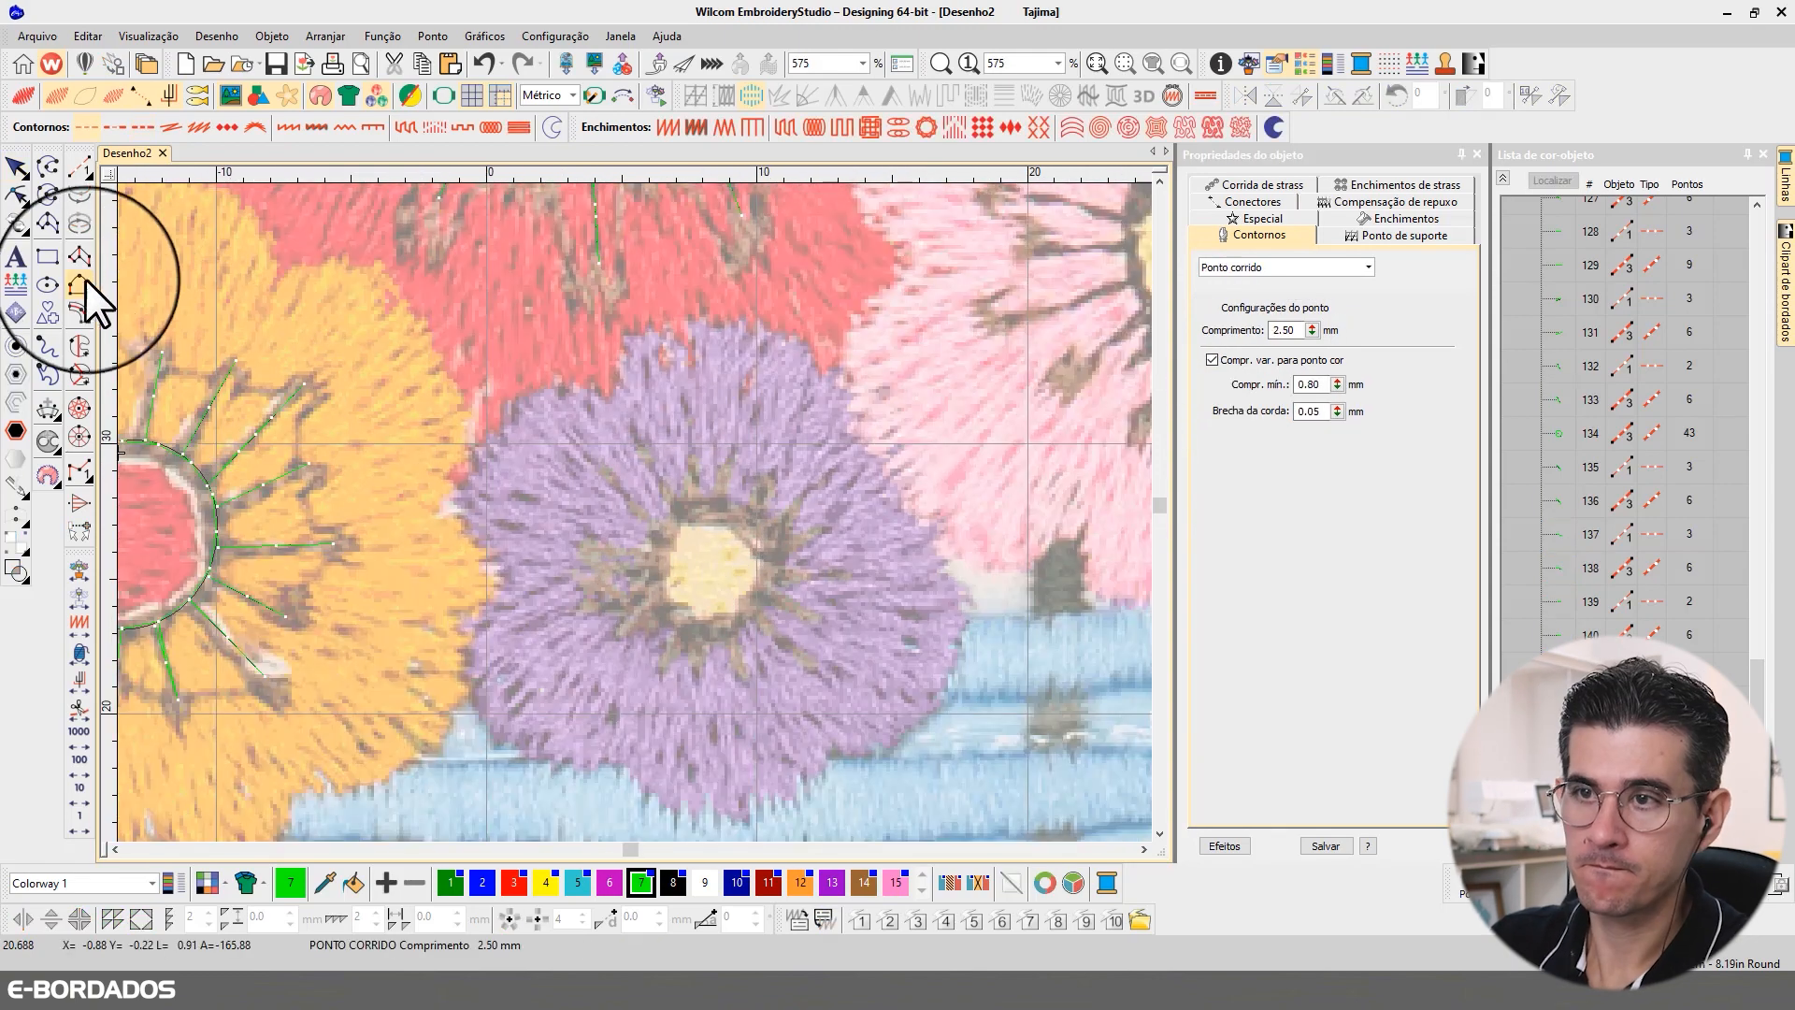
{"action": "left_click", "coordinate": [79, 167]}
{"action": "left_click", "coordinate": [720, 508]}
{"action": "right_click", "coordinate": [657, 568]}
{"action": "right_click", "coordinate": [709, 632]}
{"action": "right_click", "coordinate": [781, 575]}
{"action": "right_click", "coordinate": [723, 508]}
{"action": "key", "text": "Return"}
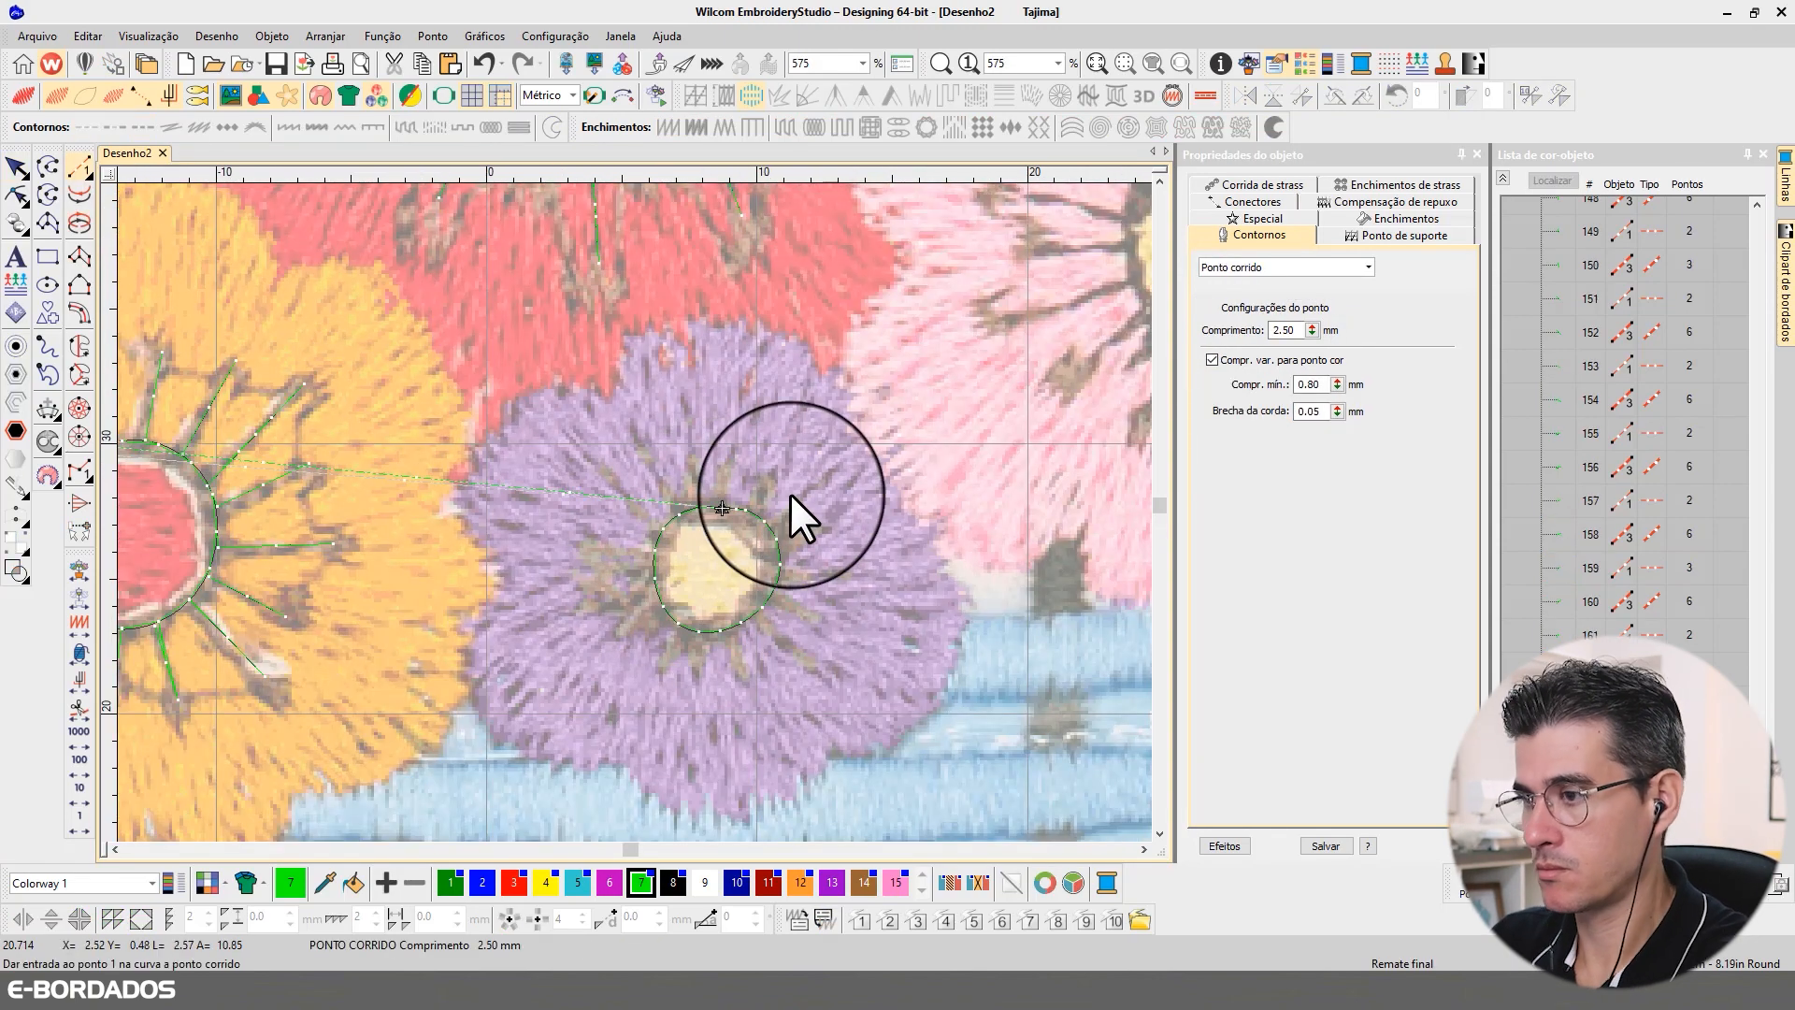
Step: Change the purple flower's centre ring to Corrida tripla with a 3 mm stitch length and 1 mm minimum length
{"action": "left_click", "coordinate": [1286, 267]}
{"action": "left_click", "coordinate": [1243, 299]}
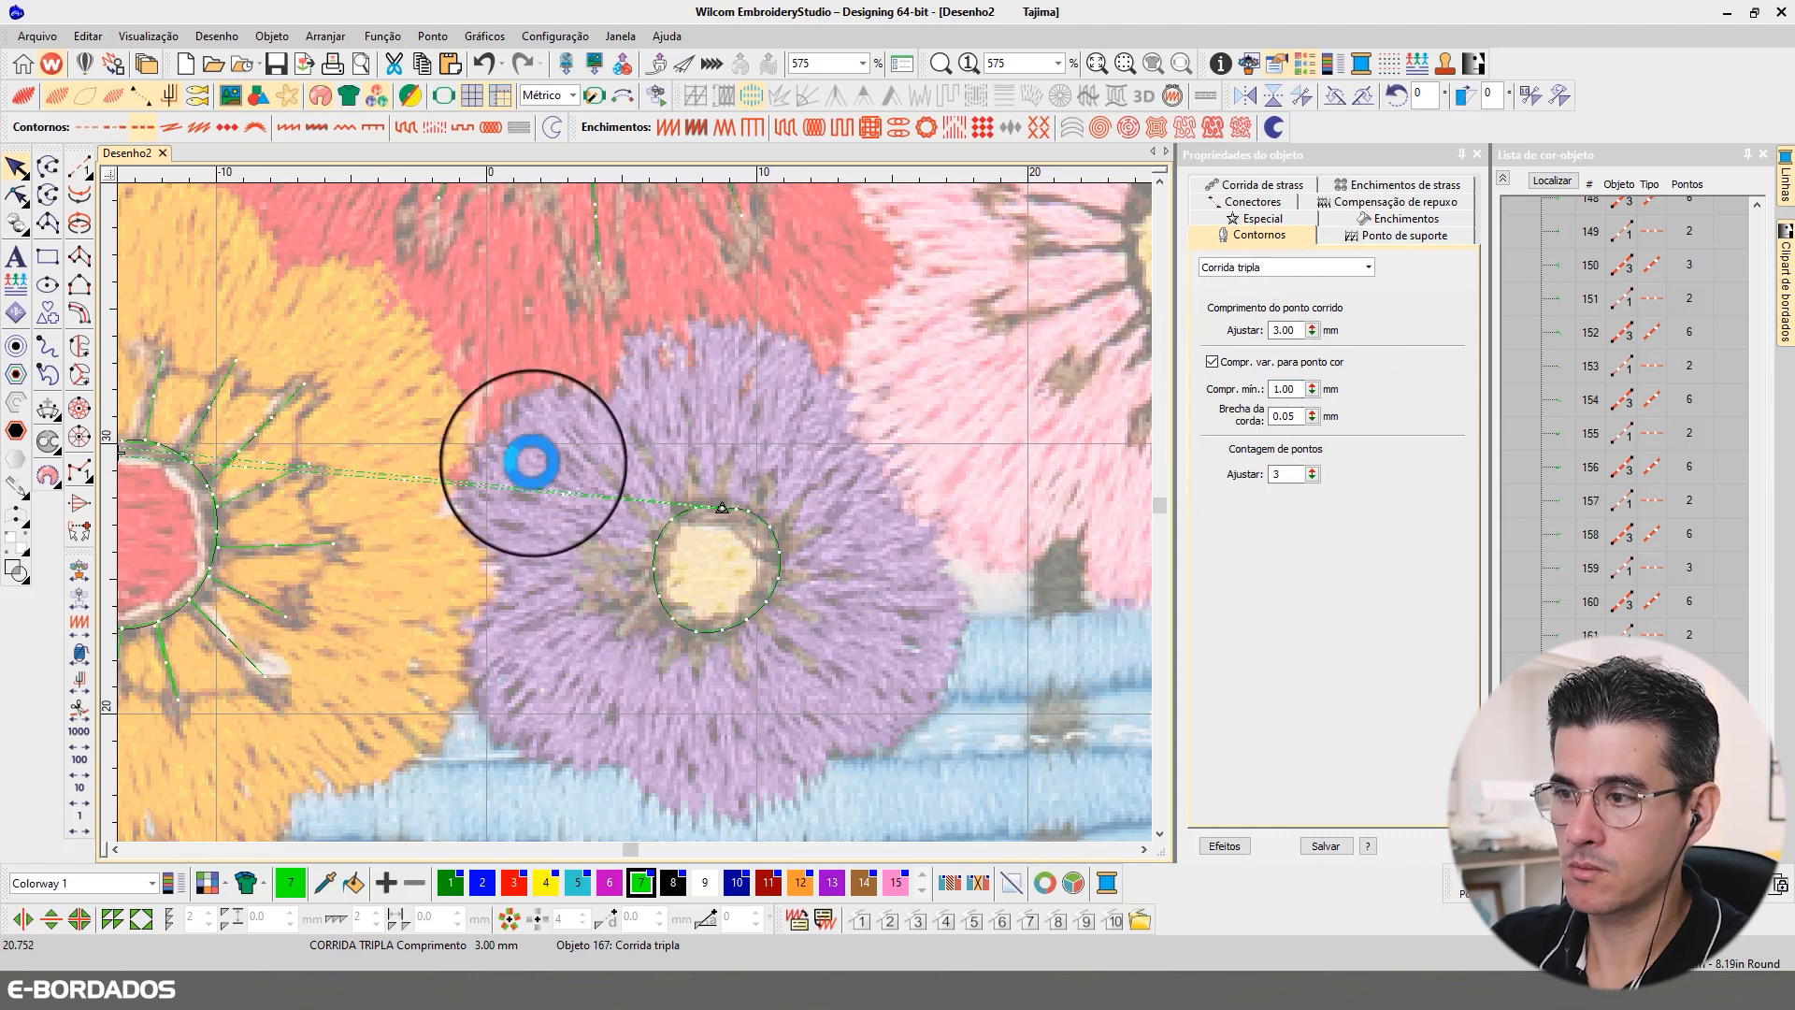
{"action": "key", "text": "Escape"}
Step: Travel back through the purple ring's stitches and digitize a straight Ponto corrido stamen upward from its top
{"action": "left_click", "coordinate": [75, 804]}
{"action": "left_click", "coordinate": [75, 804]}
{"action": "left_click", "coordinate": [76, 804]}
{"action": "double_click", "coordinate": [76, 804]}
{"action": "left_click", "coordinate": [79, 818]}
{"action": "left_click", "coordinate": [78, 818]}
{"action": "left_click", "coordinate": [80, 168]}
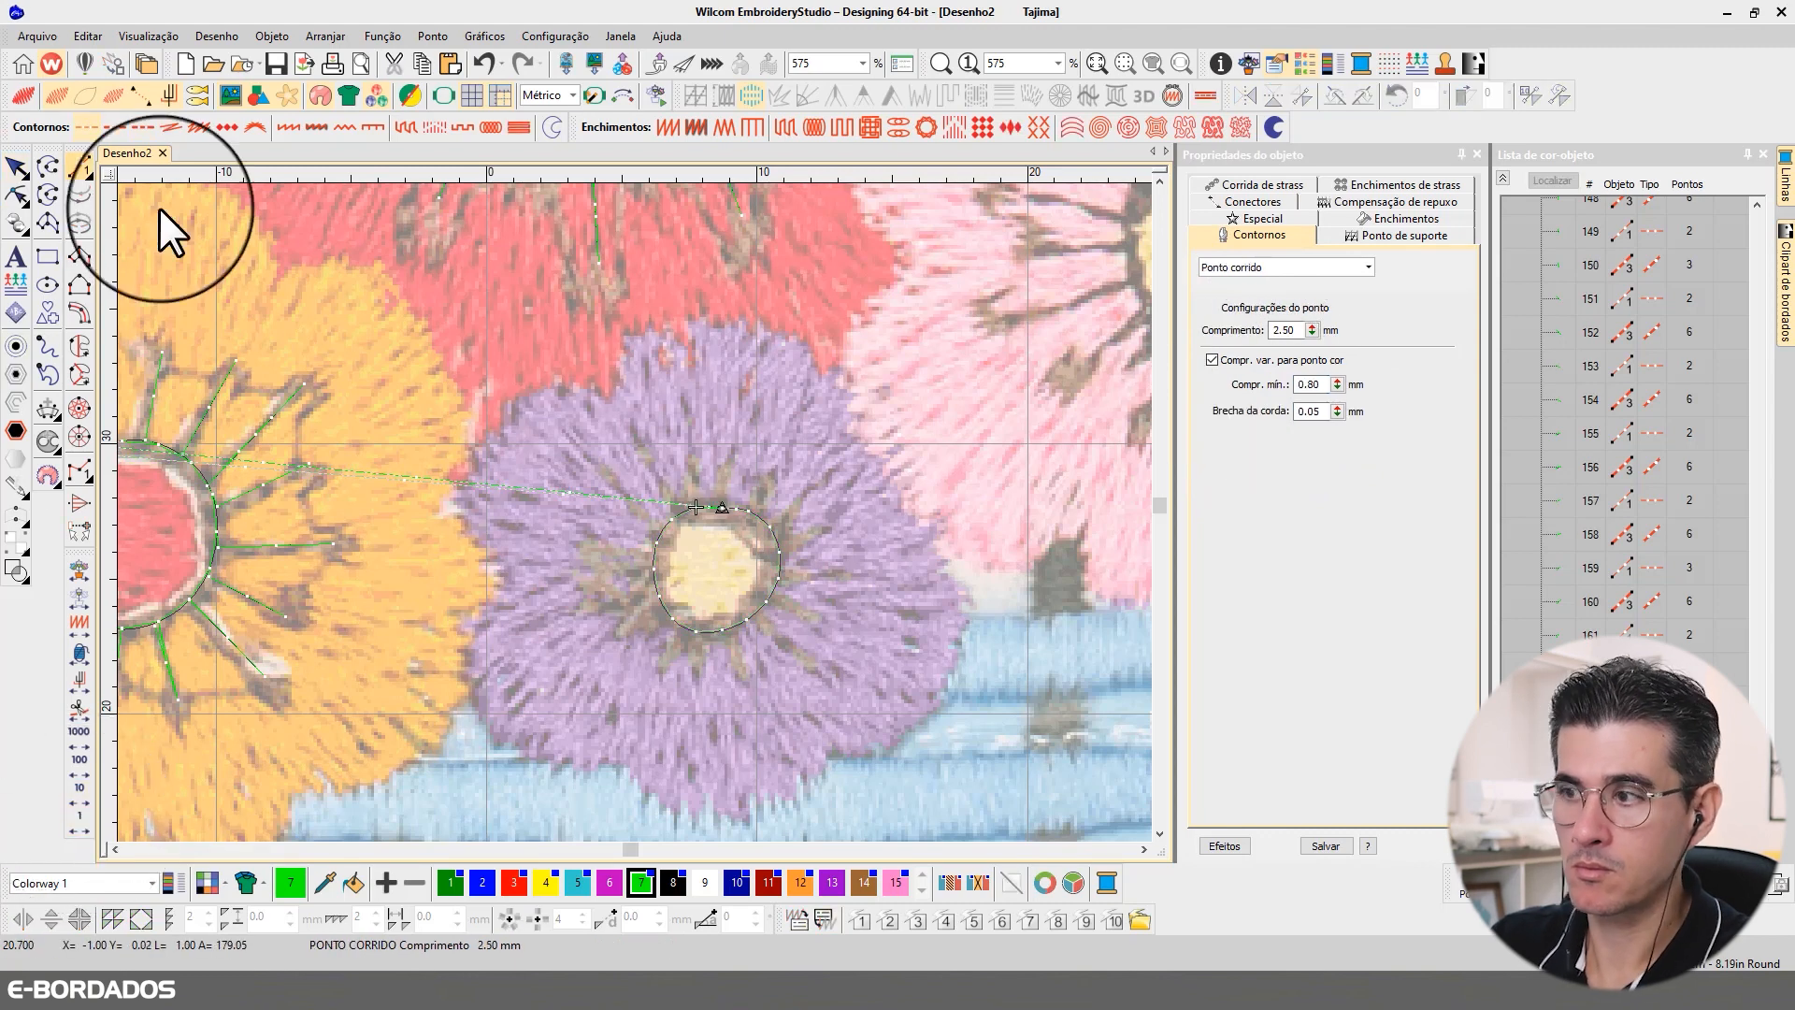
{"action": "left_click", "coordinate": [698, 508]}
{"action": "left_click", "coordinate": [689, 408]}
{"action": "key", "text": "Return"}
Step: Digitize the stamens from the purple ring's upper left, tracing the dark lines of the background image
{"action": "right_click", "coordinate": [80, 821]}
{"action": "right_click", "coordinate": [81, 821]}
{"action": "right_click", "coordinate": [80, 821]}
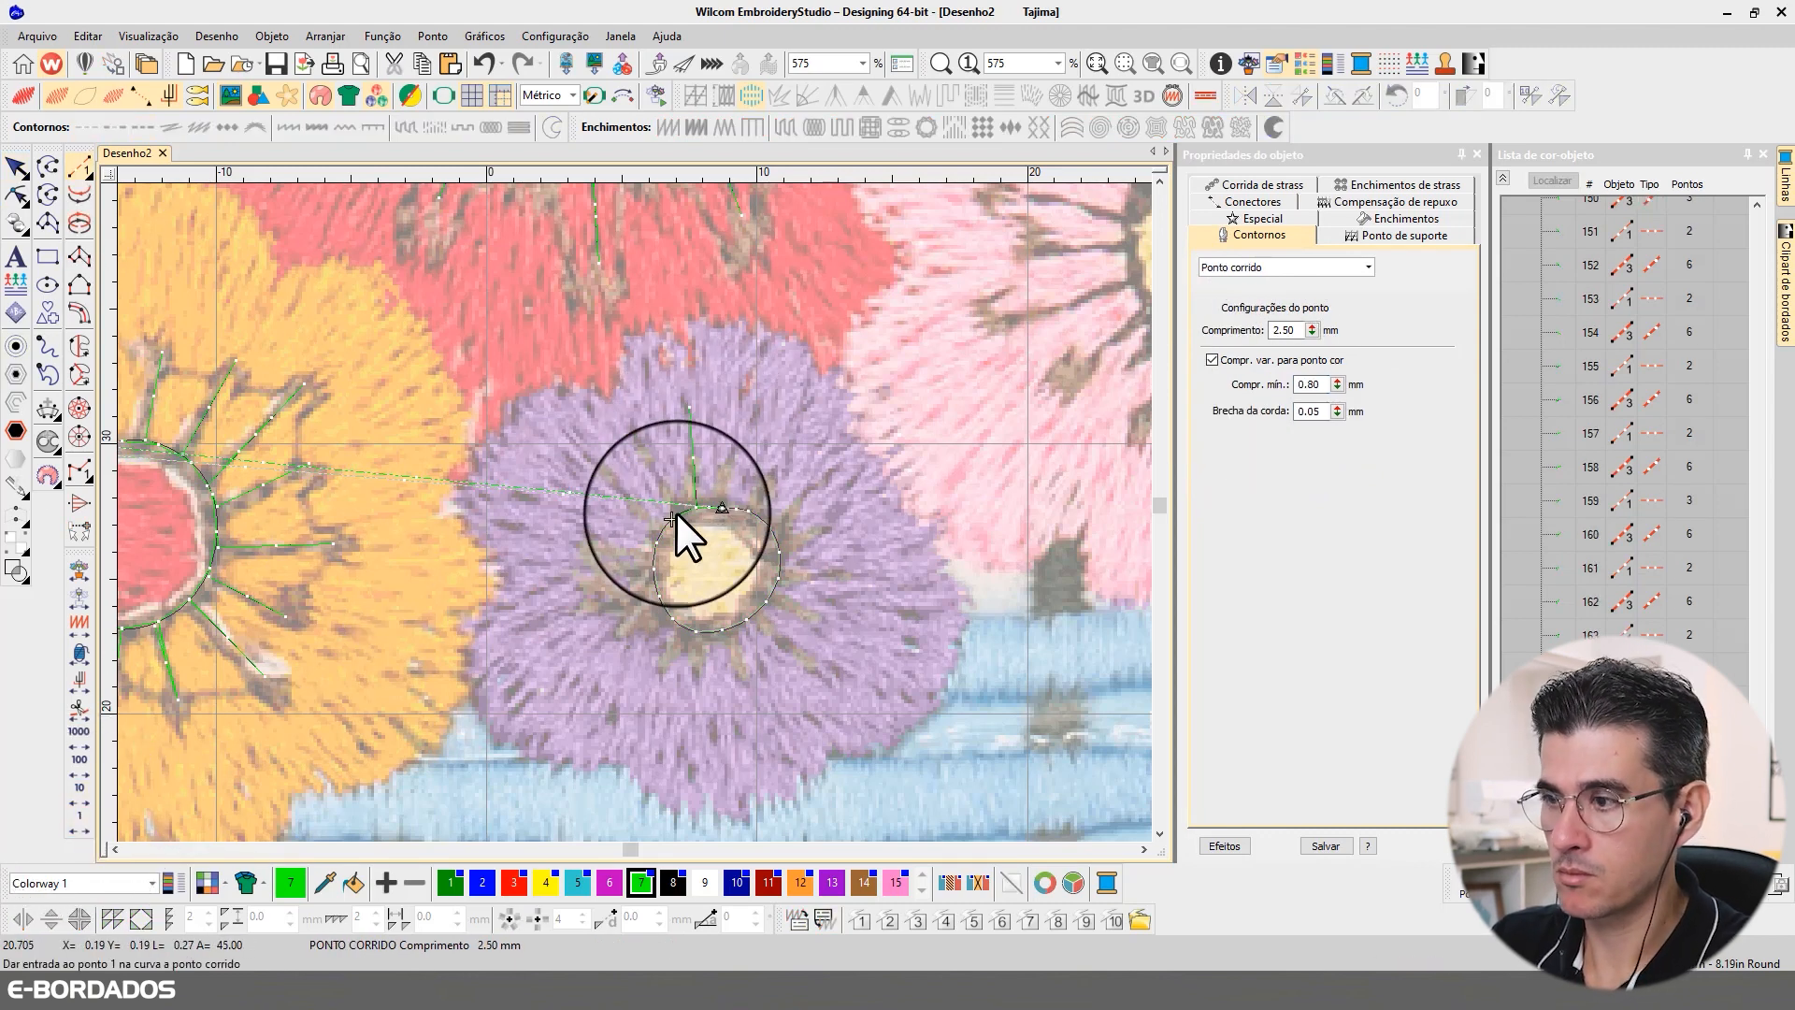
{"action": "left_click", "coordinate": [671, 519]}
{"action": "left_click", "coordinate": [633, 431]}
{"action": "key", "text": "Return"}
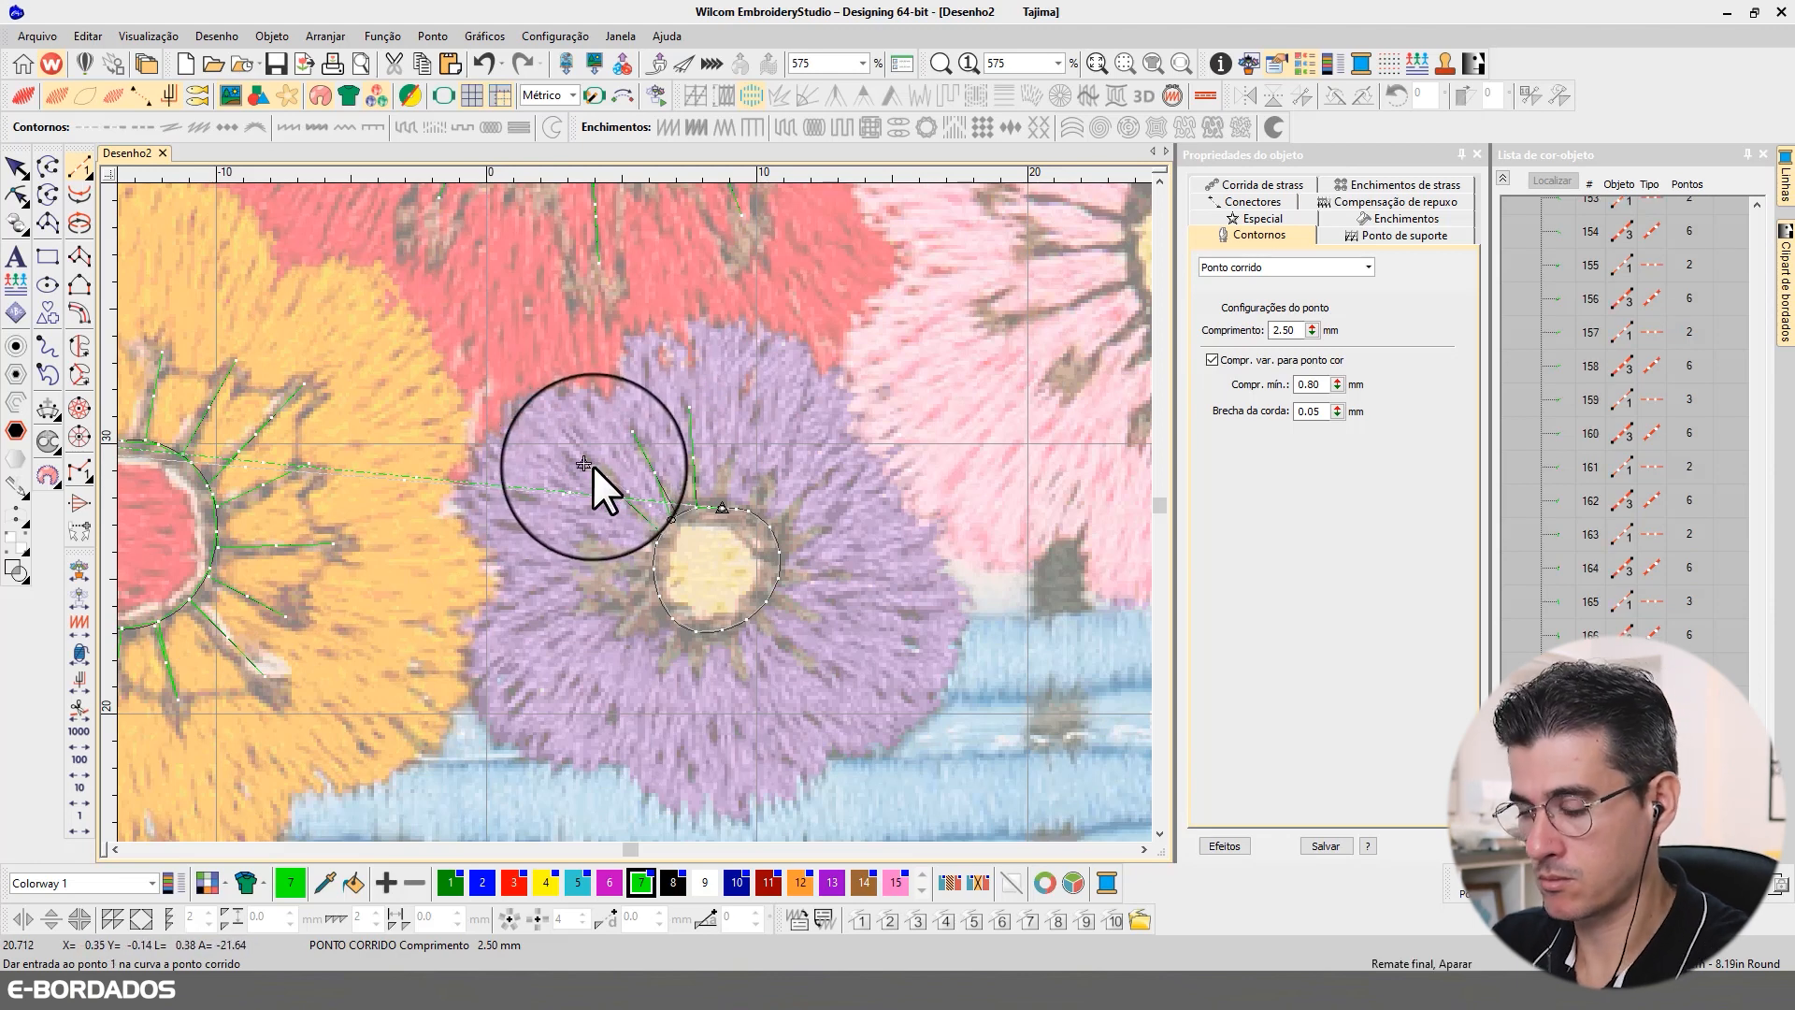
Step: Travel along the purple ring and digitize two stamens extending from its left side
{"action": "right_click", "coordinate": [77, 816]}
{"action": "right_click", "coordinate": [77, 817]}
{"action": "right_click", "coordinate": [76, 817]}
{"action": "right_click", "coordinate": [77, 816]}
{"action": "left_click", "coordinate": [653, 555]}
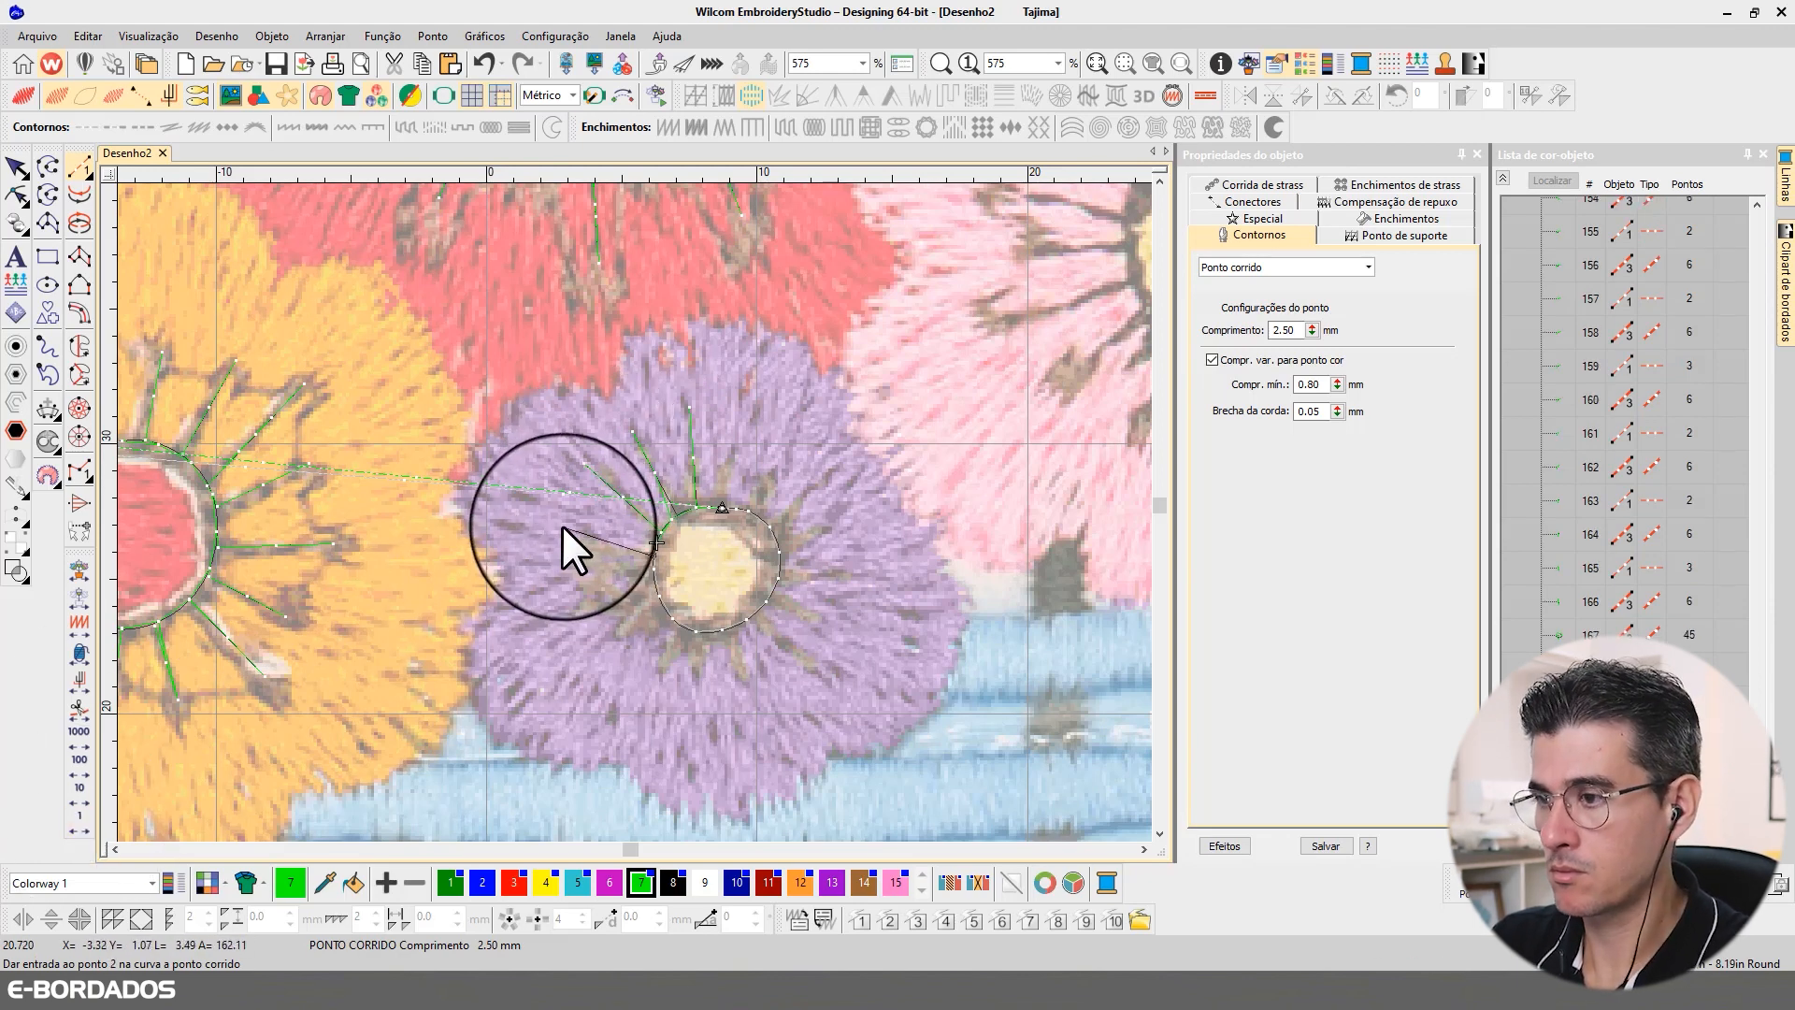
{"action": "left_click", "coordinate": [563, 526]}
{"action": "left_click", "coordinate": [651, 563]}
{"action": "left_click", "coordinate": [569, 572]}
{"action": "key", "text": "Return"}
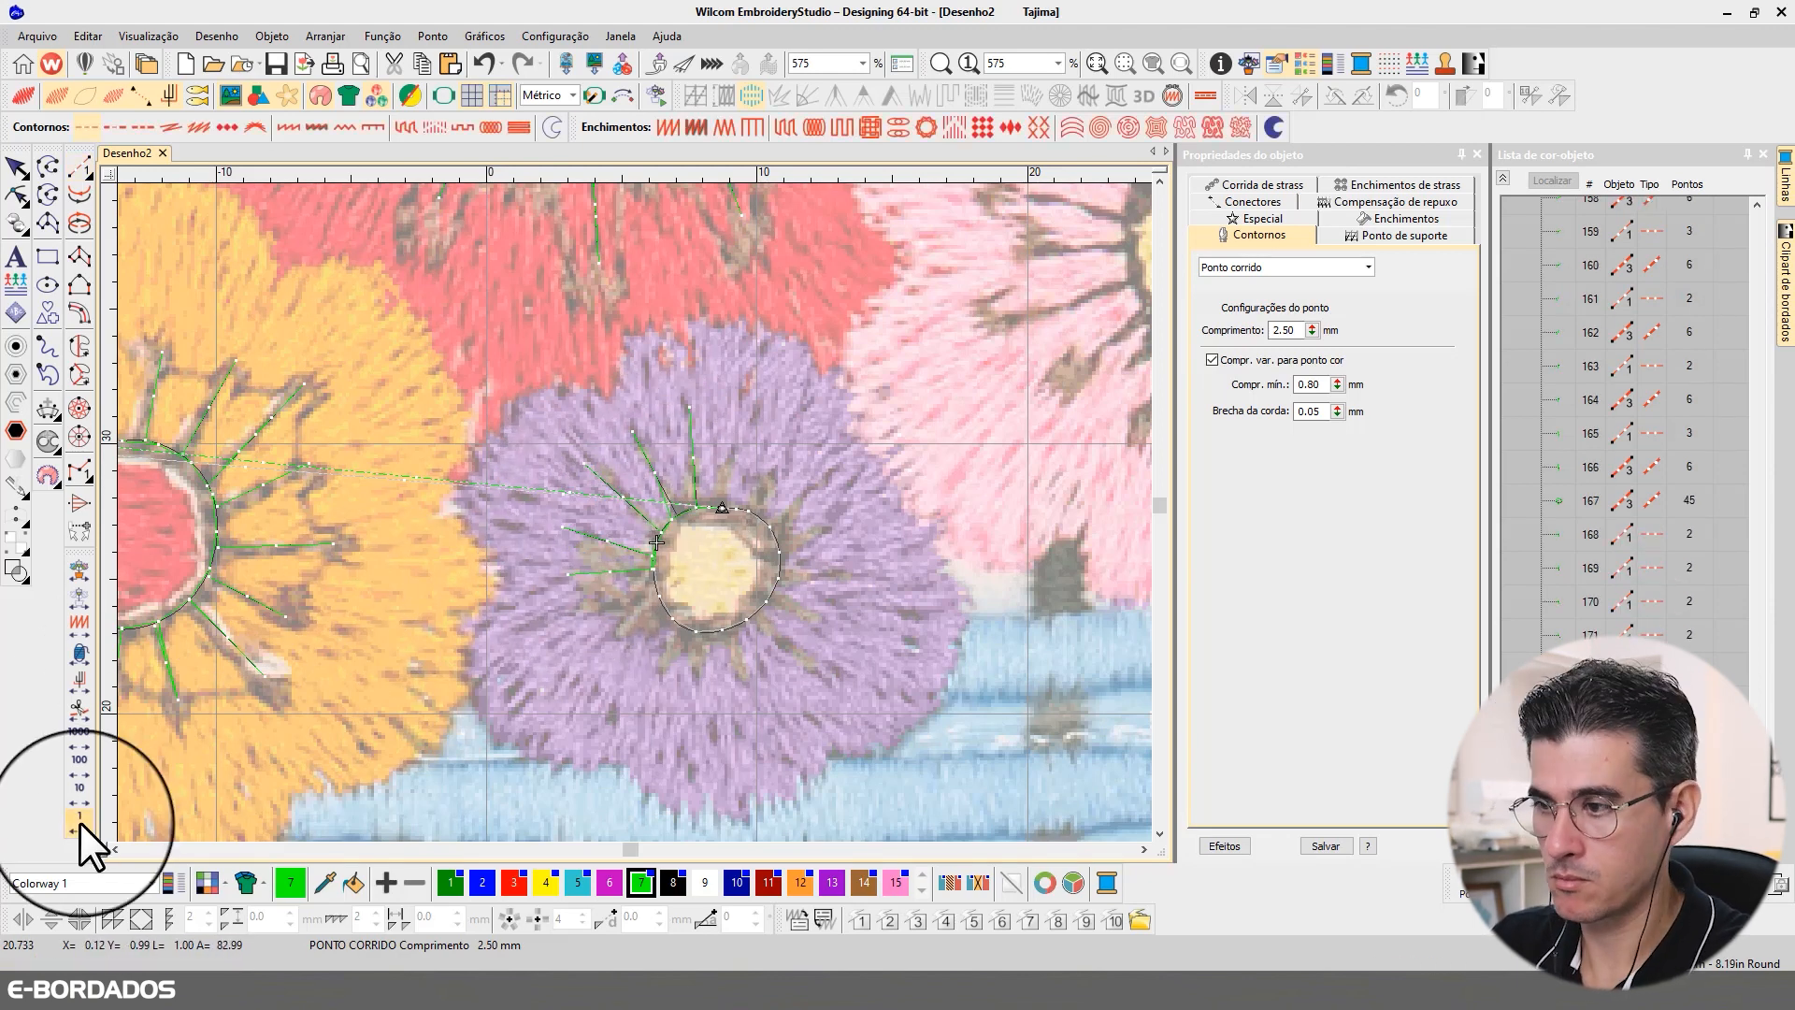
Step: Digitize two stamens toward the purple flower's lower left, inserting them at their positions in the ring's stitches
{"action": "right_click", "coordinate": [80, 822]}
{"action": "right_click", "coordinate": [81, 822]}
{"action": "left_click", "coordinate": [80, 168]}
{"action": "left_click", "coordinate": [660, 596]}
{"action": "left_click", "coordinate": [584, 619]}
{"action": "key", "text": "Return"}
{"action": "left_click", "coordinate": [665, 612]}
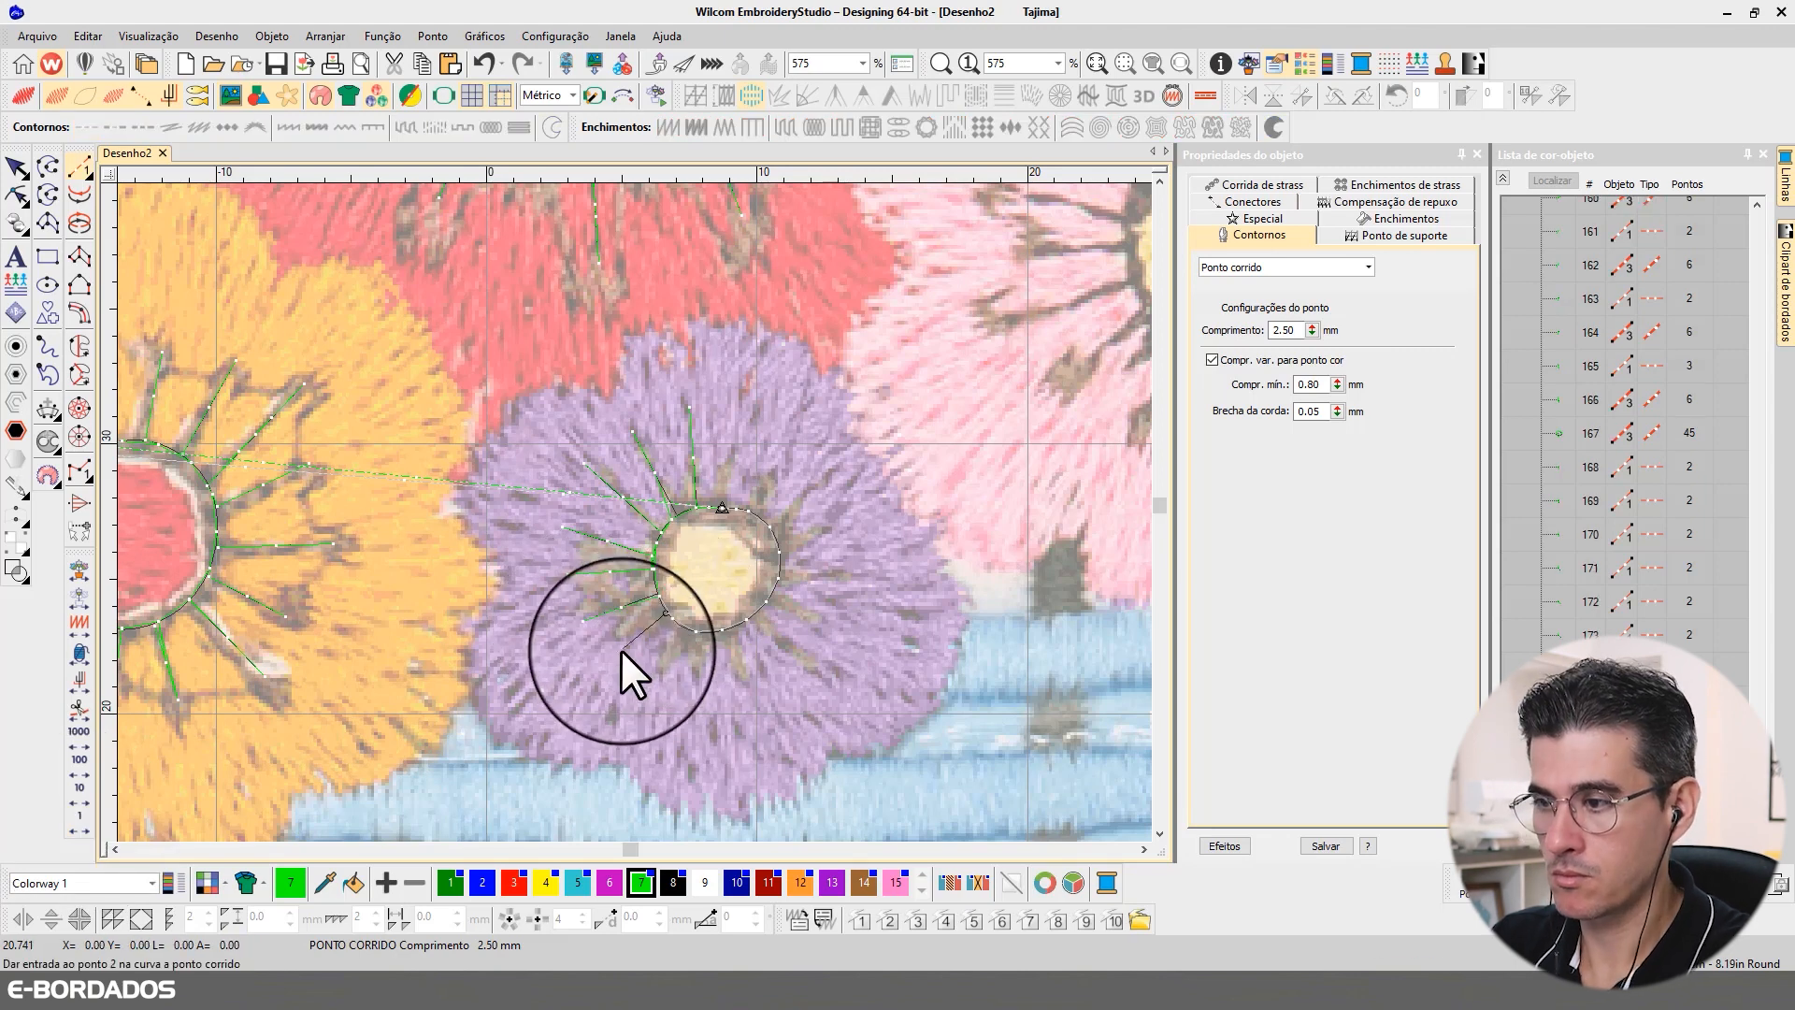
{"action": "left_click", "coordinate": [635, 656]}
{"action": "key", "text": "Return"}
Step: Travel to the purple ring's underside and digitize two stamens pointing downward
{"action": "right_click", "coordinate": [83, 824]}
{"action": "right_click", "coordinate": [82, 824]}
{"action": "left_click", "coordinate": [682, 625]}
{"action": "left_click", "coordinate": [664, 681]}
{"action": "key", "text": "Return"}
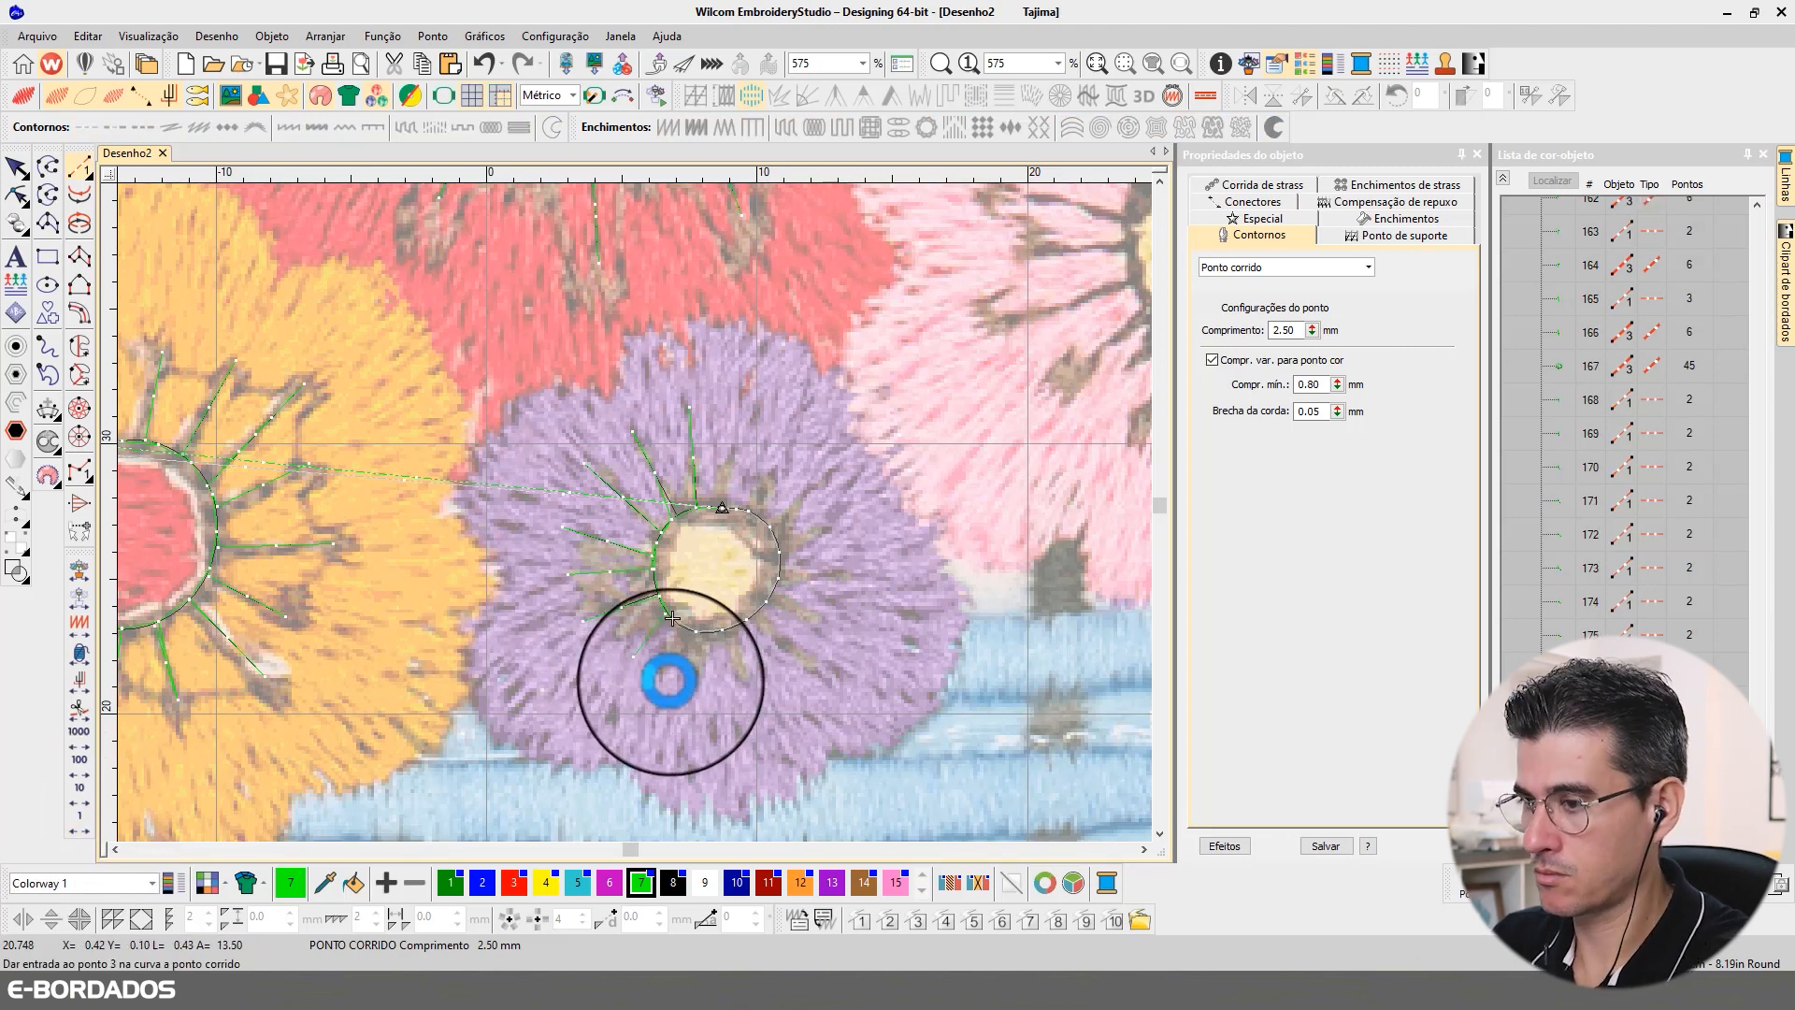
{"action": "key", "text": "Return"}
{"action": "right_click", "coordinate": [83, 813]}
{"action": "right_click", "coordinate": [83, 813]}
{"action": "left_click", "coordinate": [699, 633]}
{"action": "left_click", "coordinate": [695, 690]}
{"action": "key", "text": "Return"}
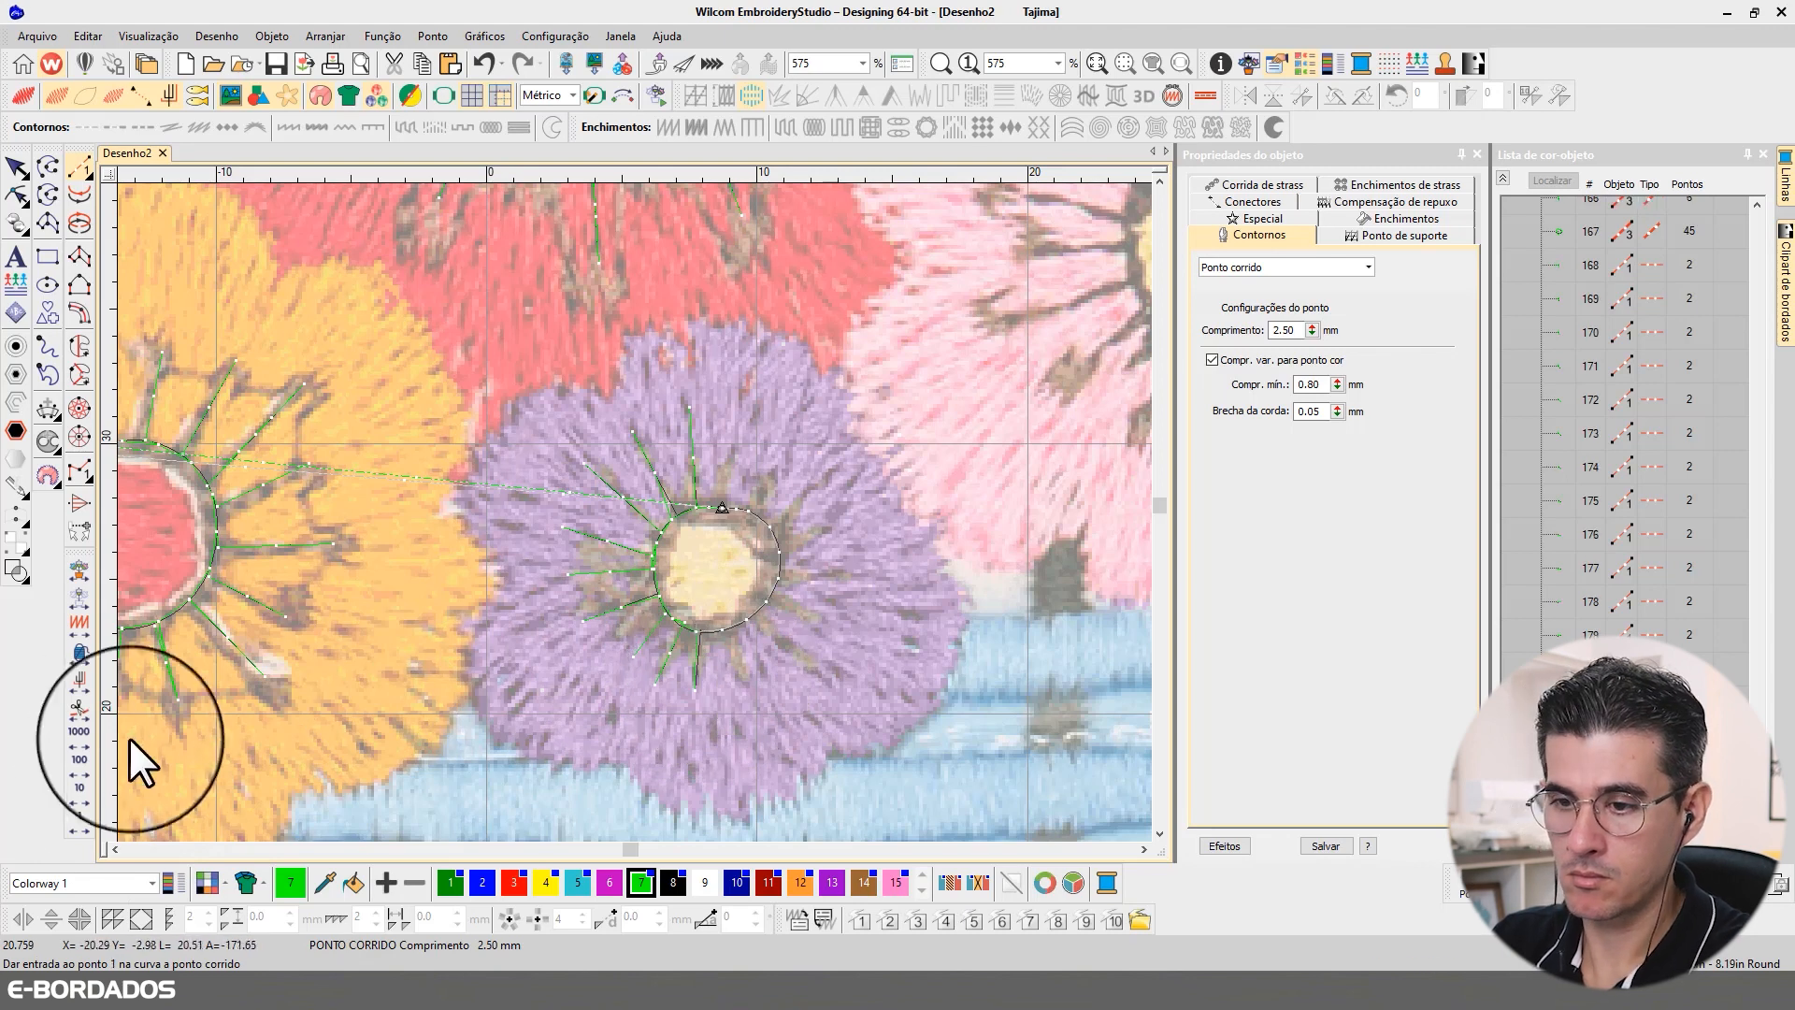
Step: Digitize two stamens from the purple ring's lower right, tracing the dark lines of the background image
{"action": "left_click", "coordinate": [722, 632]}
{"action": "left_click", "coordinate": [745, 687]}
{"action": "key", "text": "Return"}
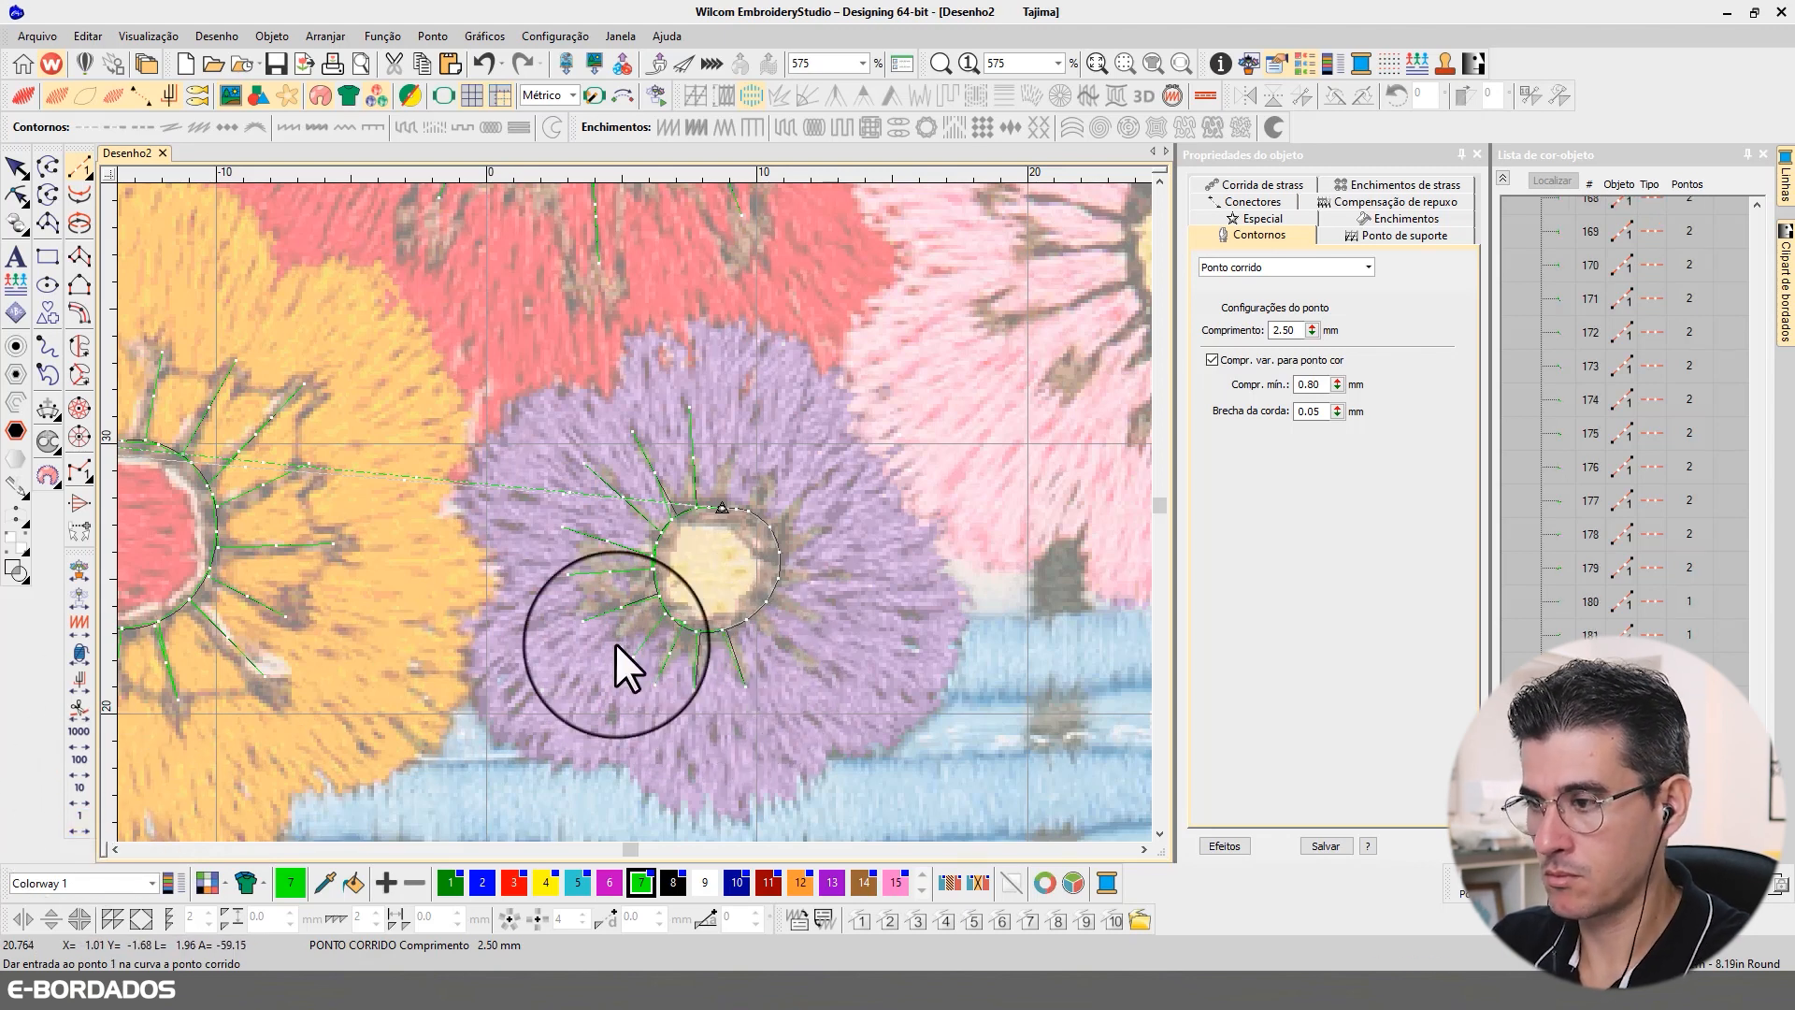
{"action": "left_click", "coordinate": [760, 615]}
{"action": "left_click", "coordinate": [818, 674]}
{"action": "key", "text": "Return"}
Step: Travel along the purple ring's stitches and digitize two stamens extending from its right side
{"action": "right_click", "coordinate": [84, 821]}
{"action": "right_click", "coordinate": [84, 821]}
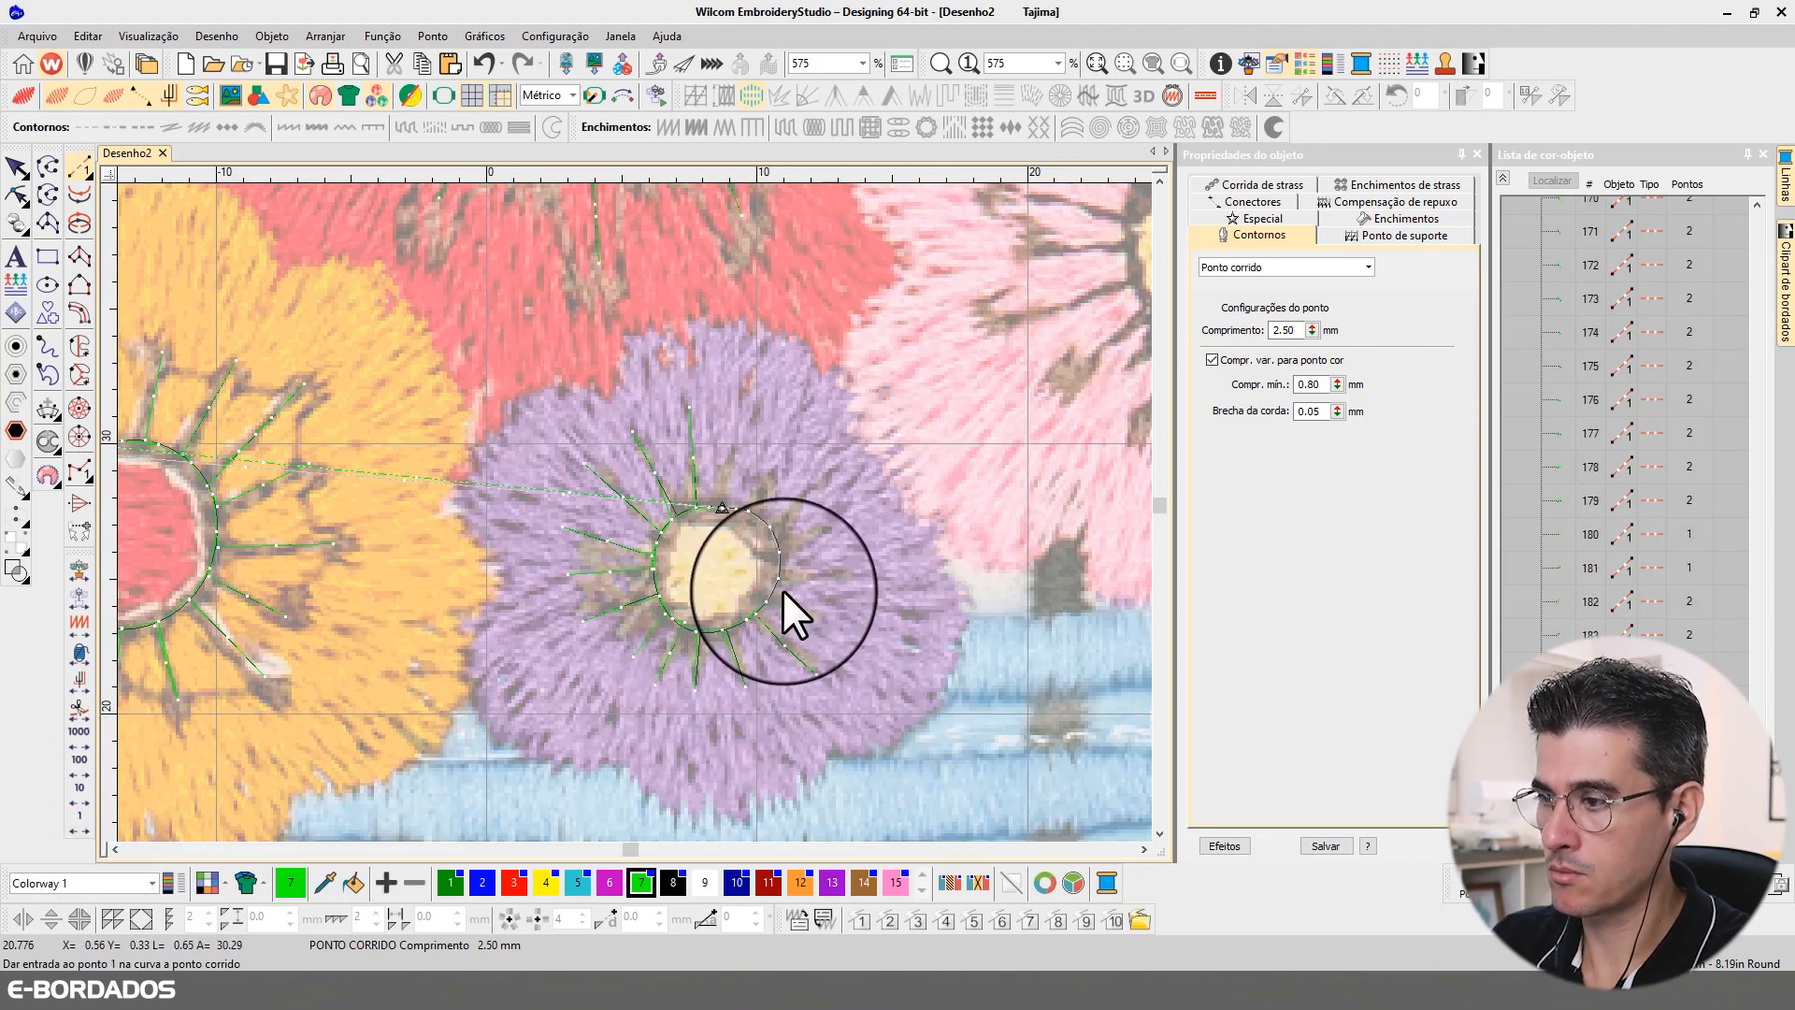
{"action": "left_click", "coordinate": [767, 602]}
{"action": "left_click", "coordinate": [828, 624]}
{"action": "key", "text": "Return"}
{"action": "right_click", "coordinate": [90, 815]}
{"action": "right_click", "coordinate": [90, 817]}
{"action": "left_click", "coordinate": [779, 577]}
{"action": "left_click", "coordinate": [841, 576]}
{"action": "left_click", "coordinate": [867, 576]}
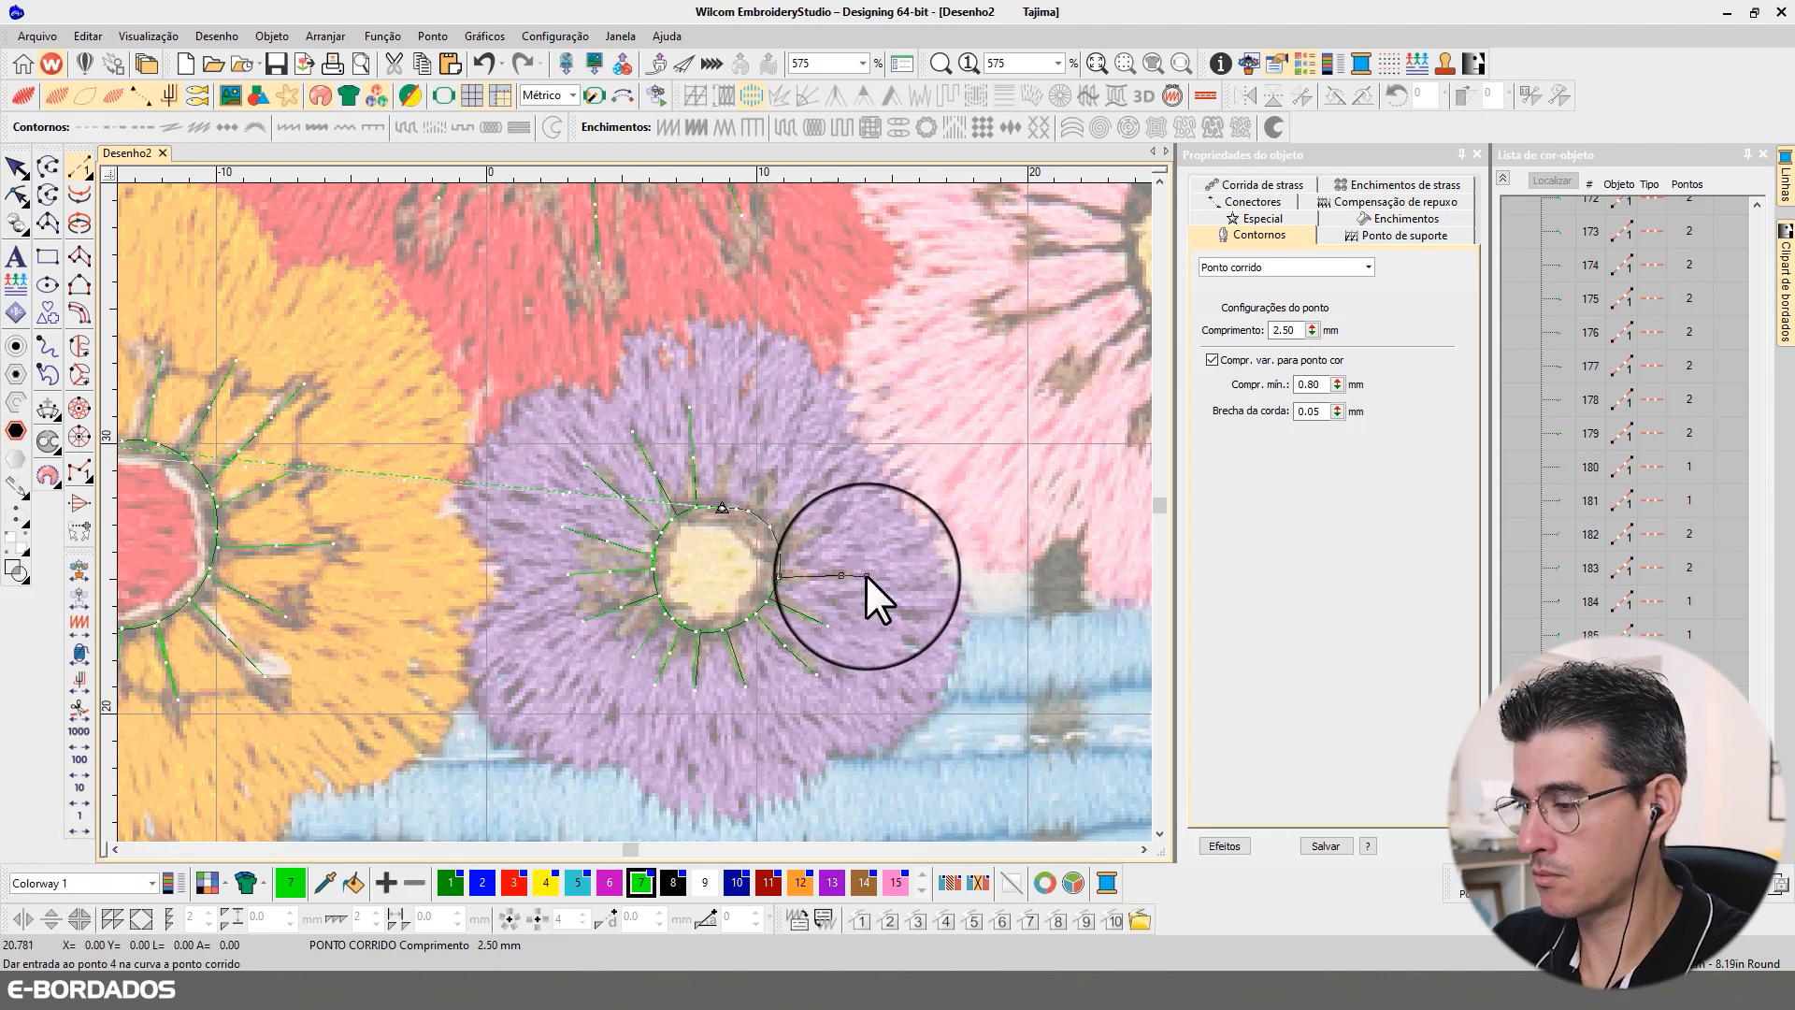
{"action": "key", "text": "Return"}
Step: Travel along the purple ring and digitize two stamens pointing to the flower's upper right
{"action": "right_click", "coordinate": [82, 826]}
{"action": "right_click", "coordinate": [82, 826]}
{"action": "left_click", "coordinate": [779, 552]}
{"action": "left_click", "coordinate": [835, 530]}
{"action": "key", "text": "Return"}
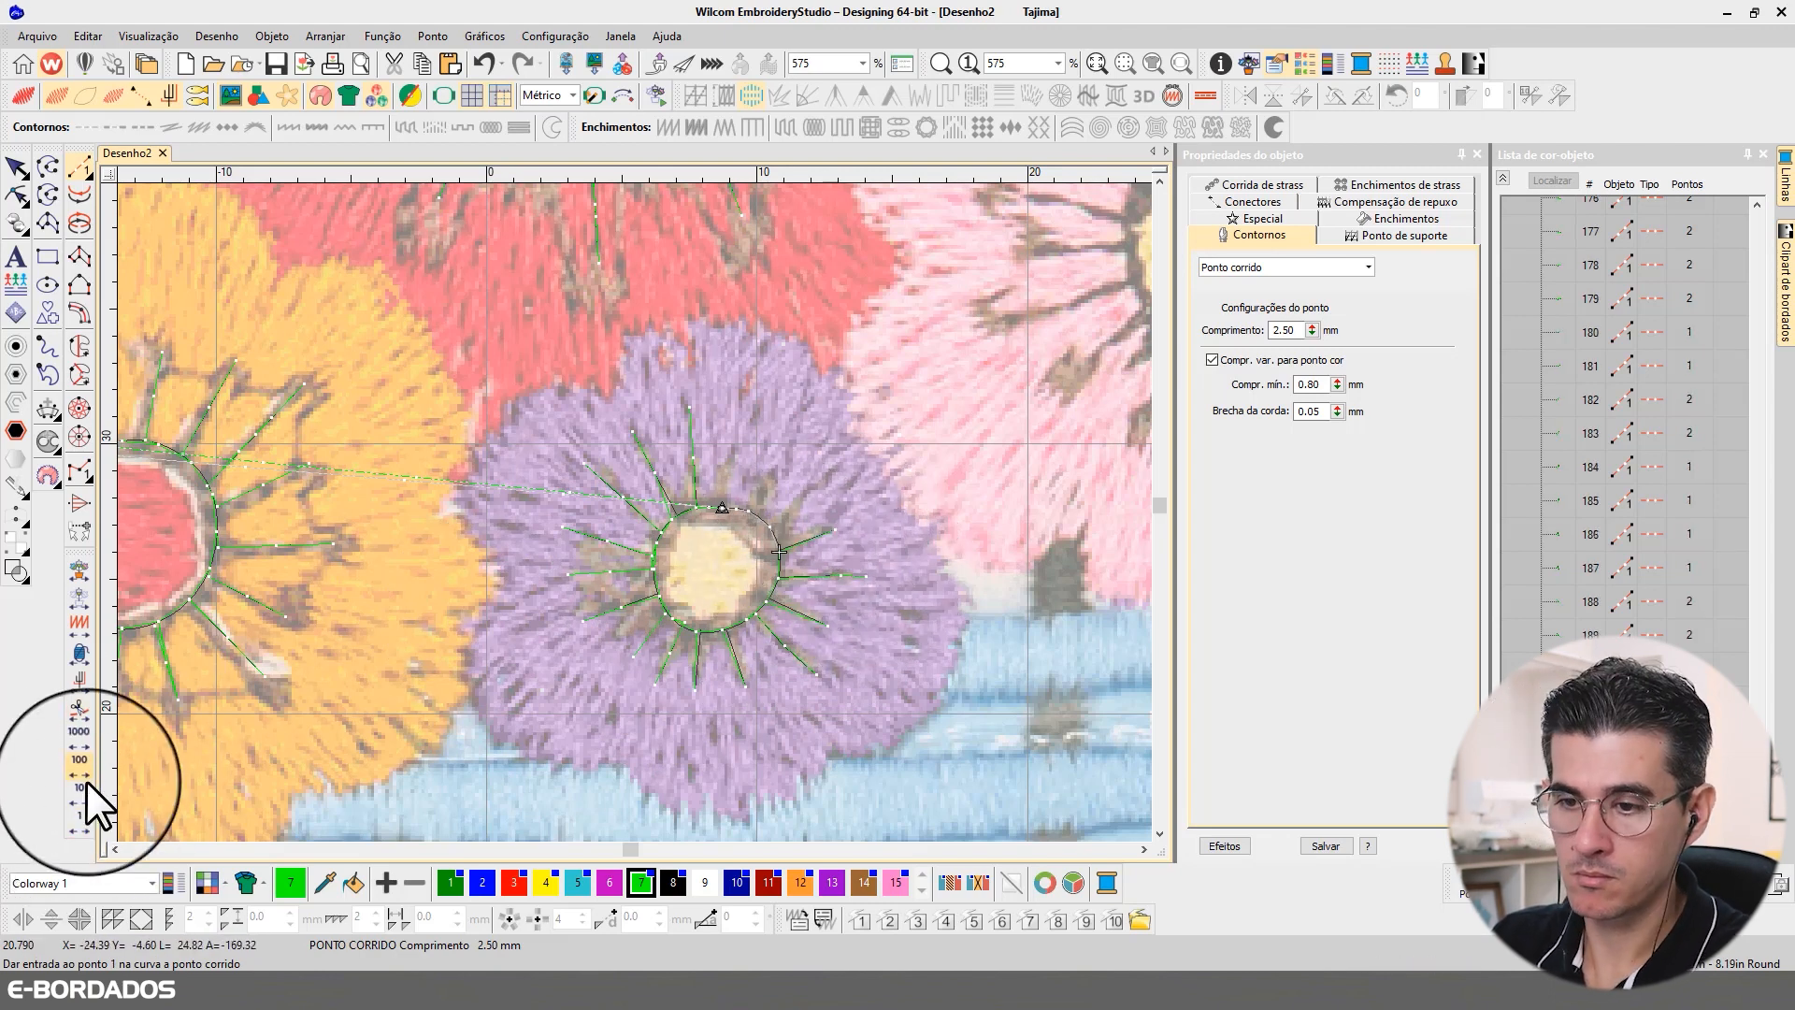
{"action": "right_click", "coordinate": [86, 821]}
{"action": "right_click", "coordinate": [86, 821]}
{"action": "left_click", "coordinate": [770, 527]}
{"action": "left_click", "coordinate": [815, 482]}
{"action": "key", "text": "Return"}
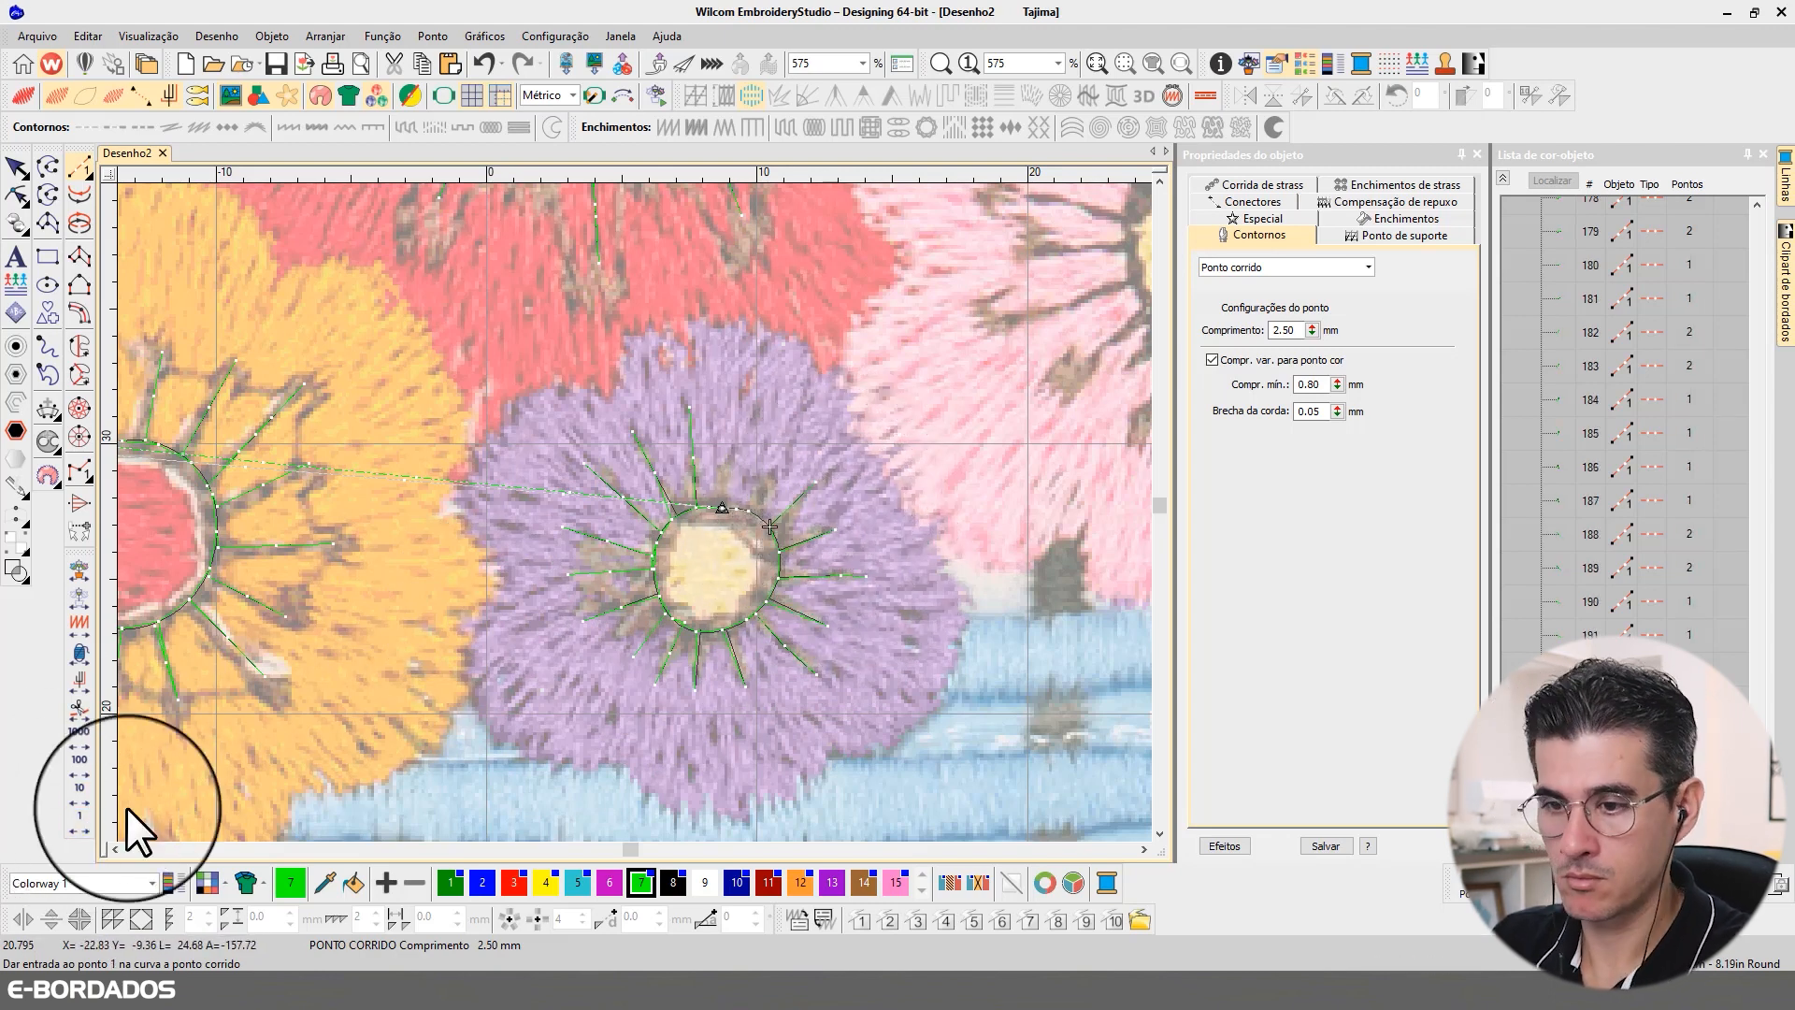
Step: Digitize the last two stamens at the top of the purple ring, ending at the ring's start point, and leave digitizing
{"action": "right_click", "coordinate": [80, 826]}
{"action": "right_click", "coordinate": [80, 827]}
{"action": "left_click", "coordinate": [749, 510]}
{"action": "left_click", "coordinate": [784, 457]}
{"action": "key", "text": "Return"}
{"action": "right_click", "coordinate": [75, 814]}
{"action": "right_click", "coordinate": [75, 814]}
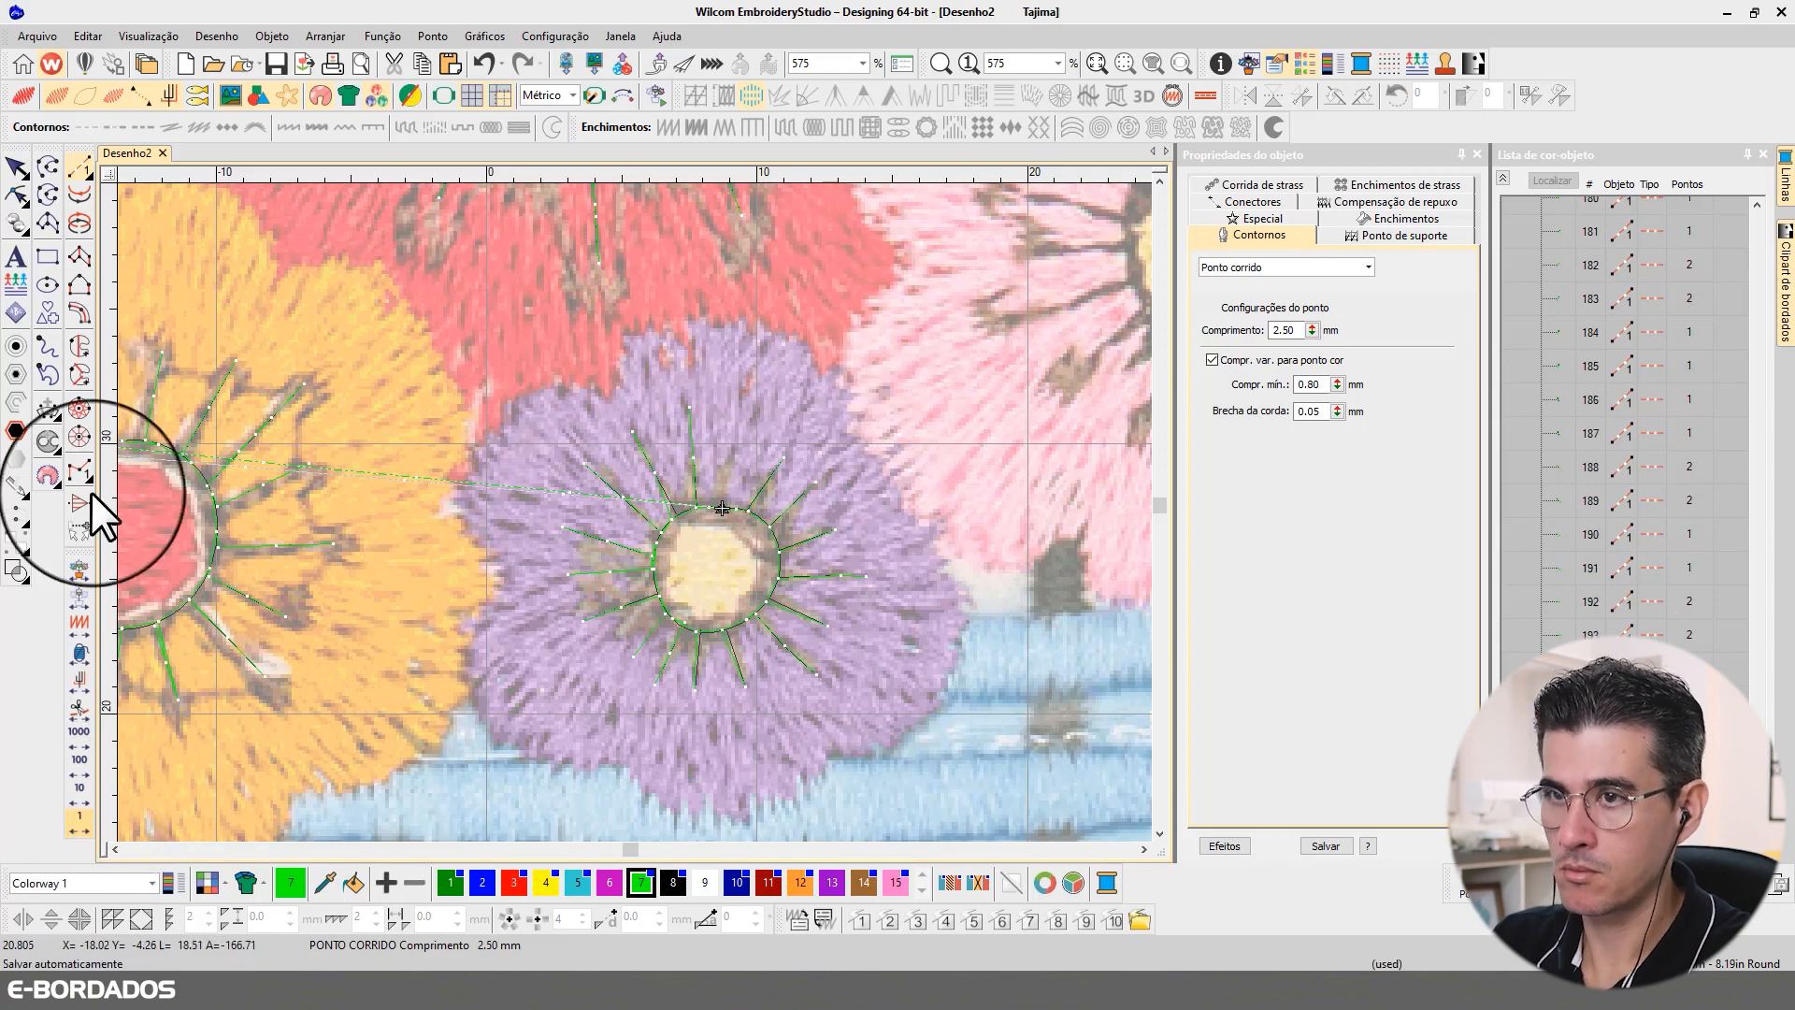
{"action": "left_click", "coordinate": [722, 508]}
{"action": "left_click", "coordinate": [733, 441]}
{"action": "key", "text": "Return"}
{"action": "key", "text": "v"}
{"action": "key", "text": "Escape"}
Step: Convert all the purple flower's stamens to Corrida tripla with a 3.00 mm stitch length and 1.50 mm minimum length
{"action": "key", "text": "b"}
{"action": "left_click_drag", "start_coordinate": [668, 275], "coordinate": [952, 531]}
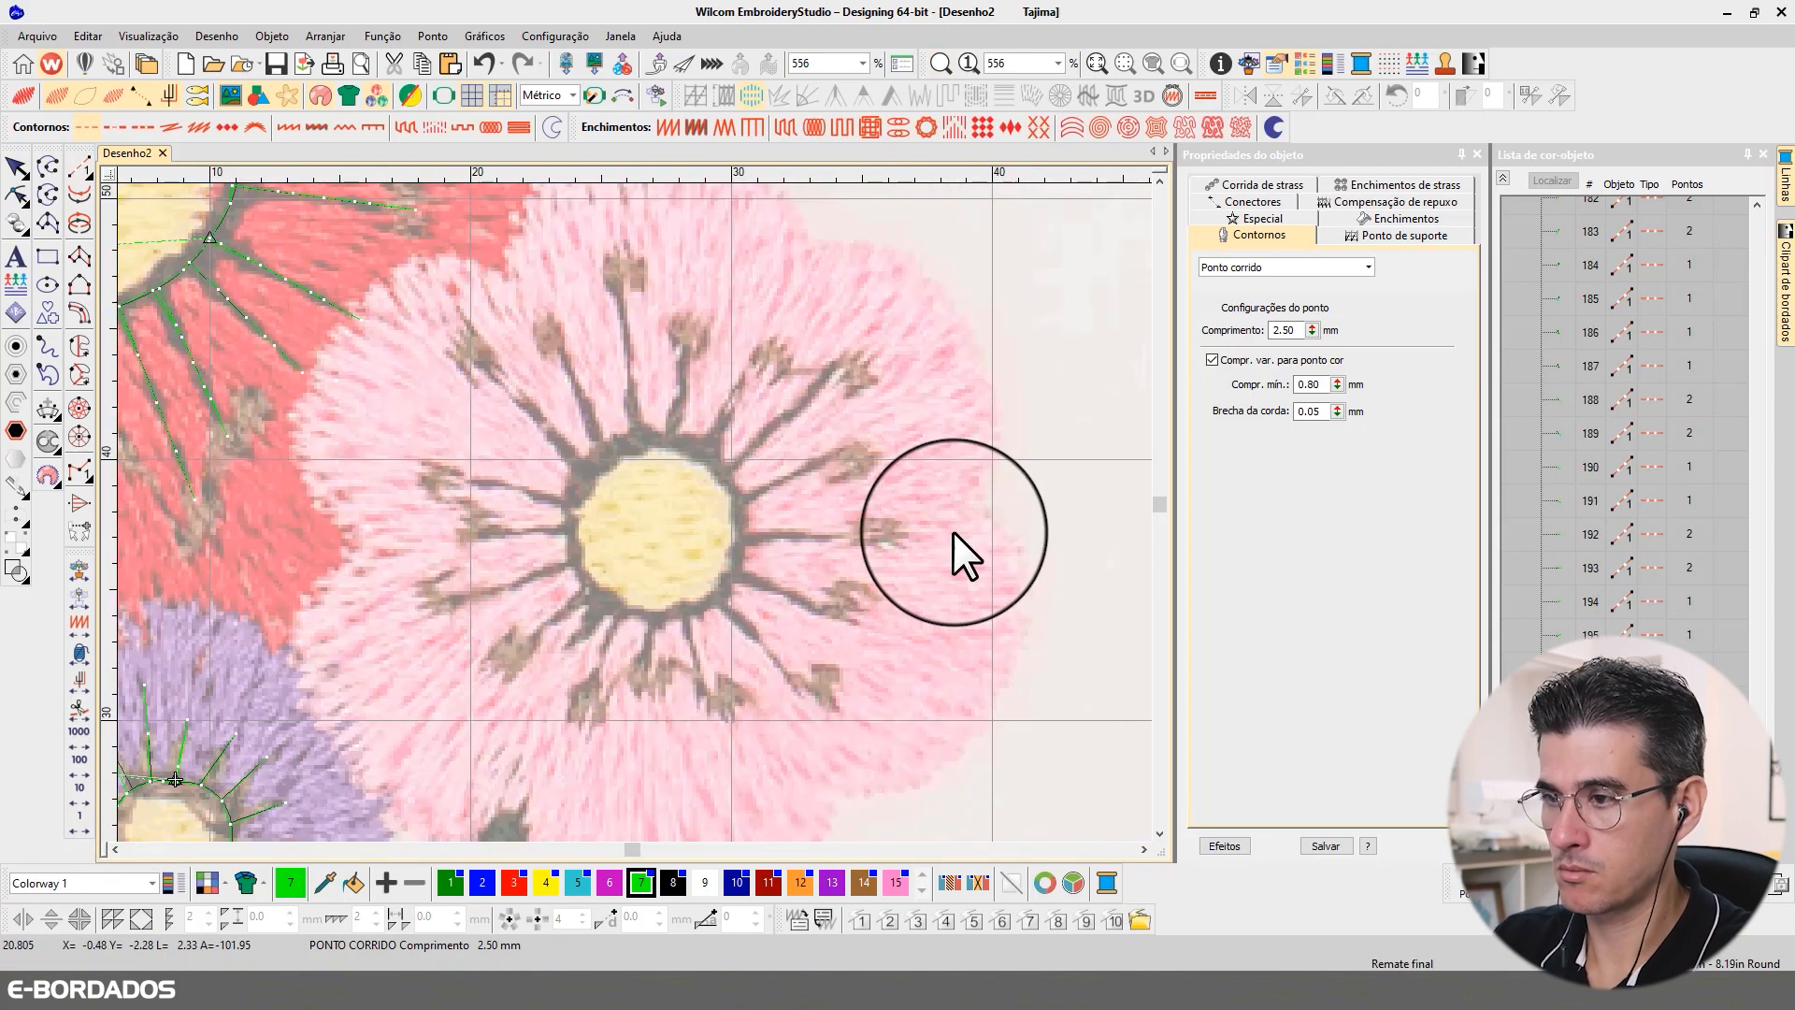
{"action": "scroll", "coordinate": [952, 531], "scroll_direction": "down", "scroll_amount": 1}
{"action": "key", "text": "t"}
{"action": "key", "text": "b"}
{"action": "left_click_drag", "start_coordinate": [417, 531], "coordinate": [654, 687]}
{"action": "scroll", "coordinate": [655, 687], "scroll_direction": "down", "scroll_amount": 1}
{"action": "key", "text": "t"}
{"action": "left_click", "coordinate": [649, 396]}
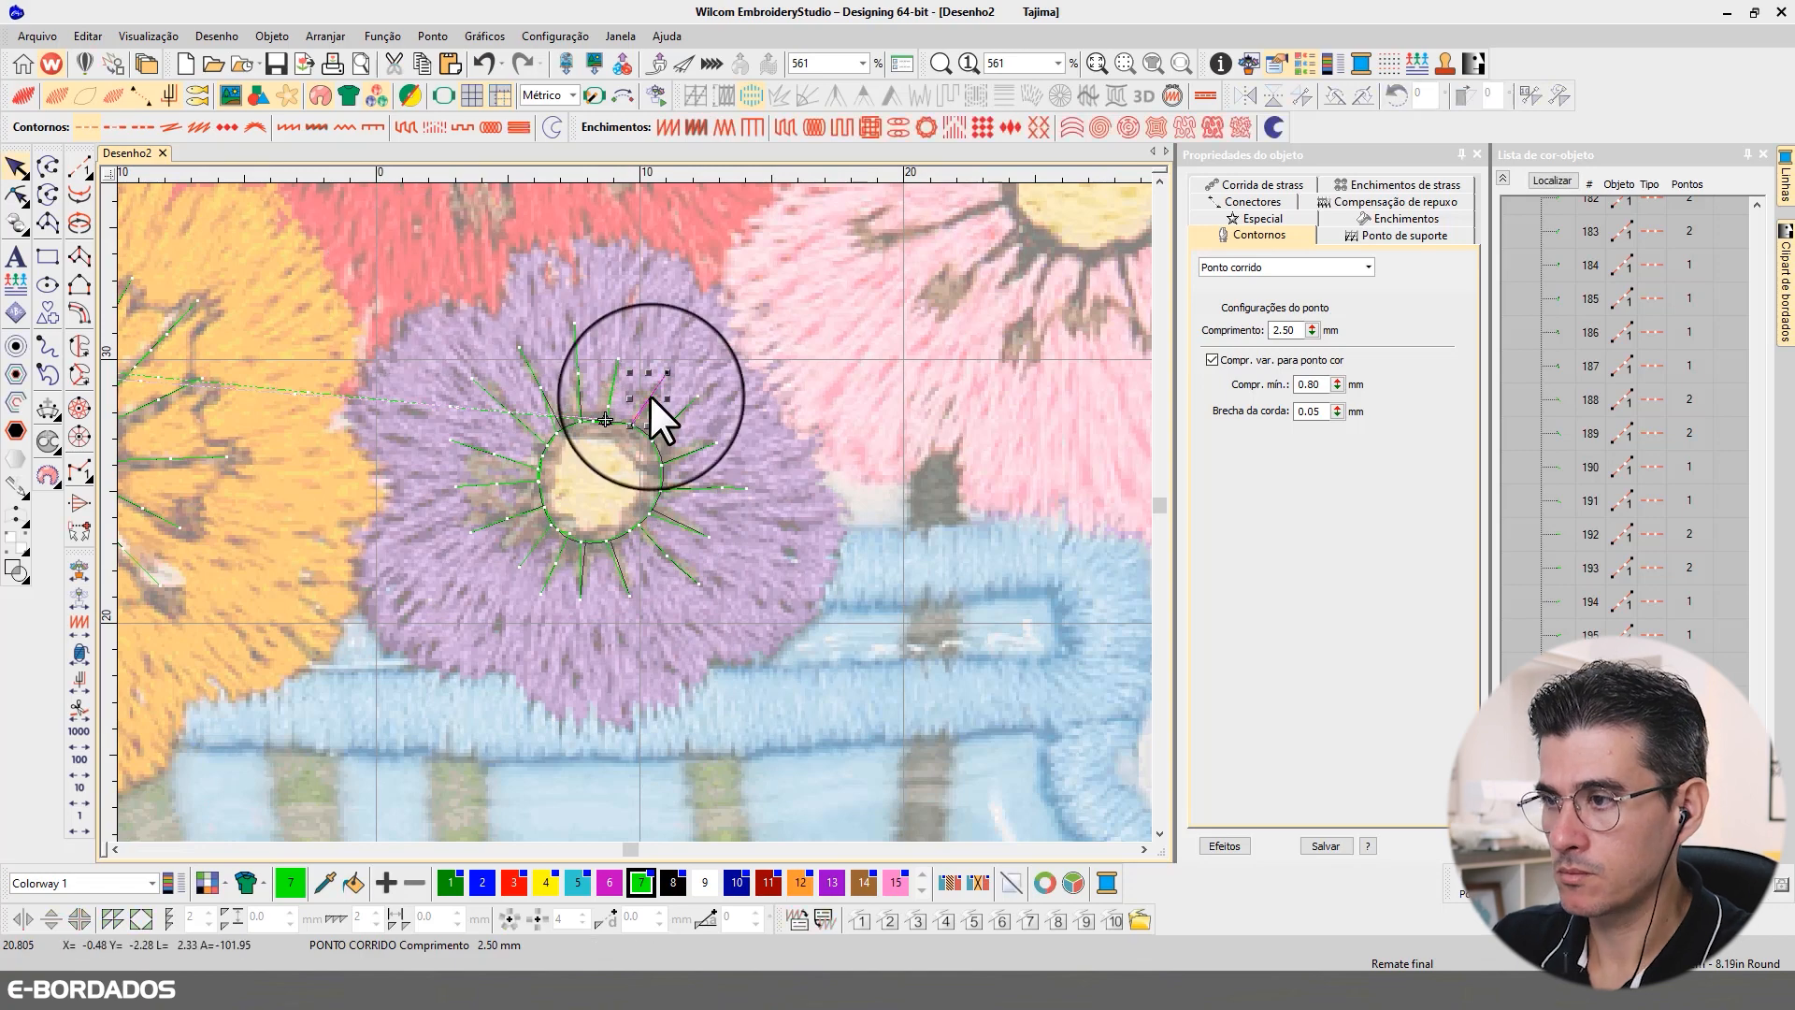
{"action": "left_click", "coordinate": [579, 374], "text": "ctrl"}
{"action": "left_click", "coordinate": [542, 390], "text": "ctrl"}
{"action": "left_click", "coordinate": [495, 456], "text": "ctrl"}
{"action": "left_click", "coordinate": [508, 515], "text": "ctrl"}
{"action": "left_click", "coordinate": [557, 564], "text": "ctrl"}
{"action": "left_click", "coordinate": [581, 576], "text": "ctrl"}
{"action": "left_click", "coordinate": [620, 572], "text": "ctrl"}
{"action": "left_click", "coordinate": [668, 554], "text": "ctrl"}
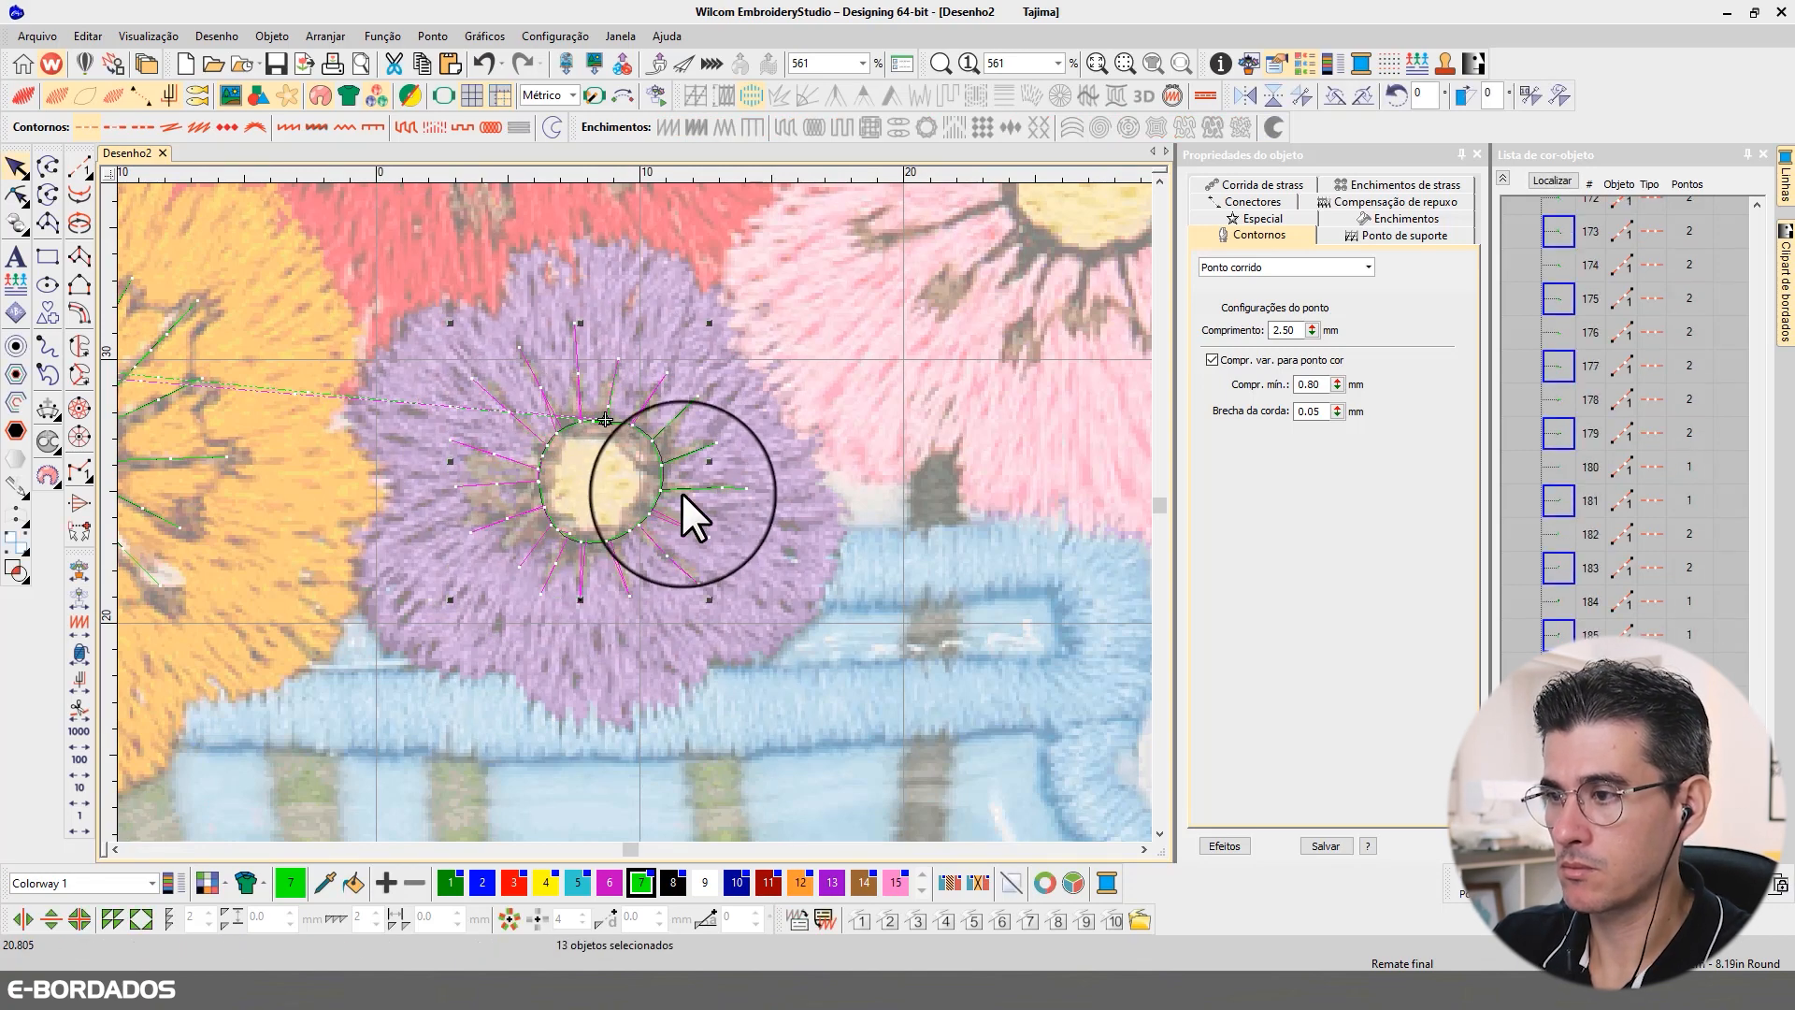
{"action": "left_click", "coordinate": [681, 491], "text": "ctrl"}
{"action": "left_click", "coordinate": [681, 456], "text": "ctrl"}
{"action": "left_click", "coordinate": [1294, 268]}
{"action": "left_click", "coordinate": [1236, 314]}
{"action": "double_click", "coordinate": [1284, 330]}
{"action": "type", "text": "3"}
{"action": "left_click_drag", "start_coordinate": [1298, 389], "coordinate": [1235, 390]}
{"action": "type", "text": "1.50"}
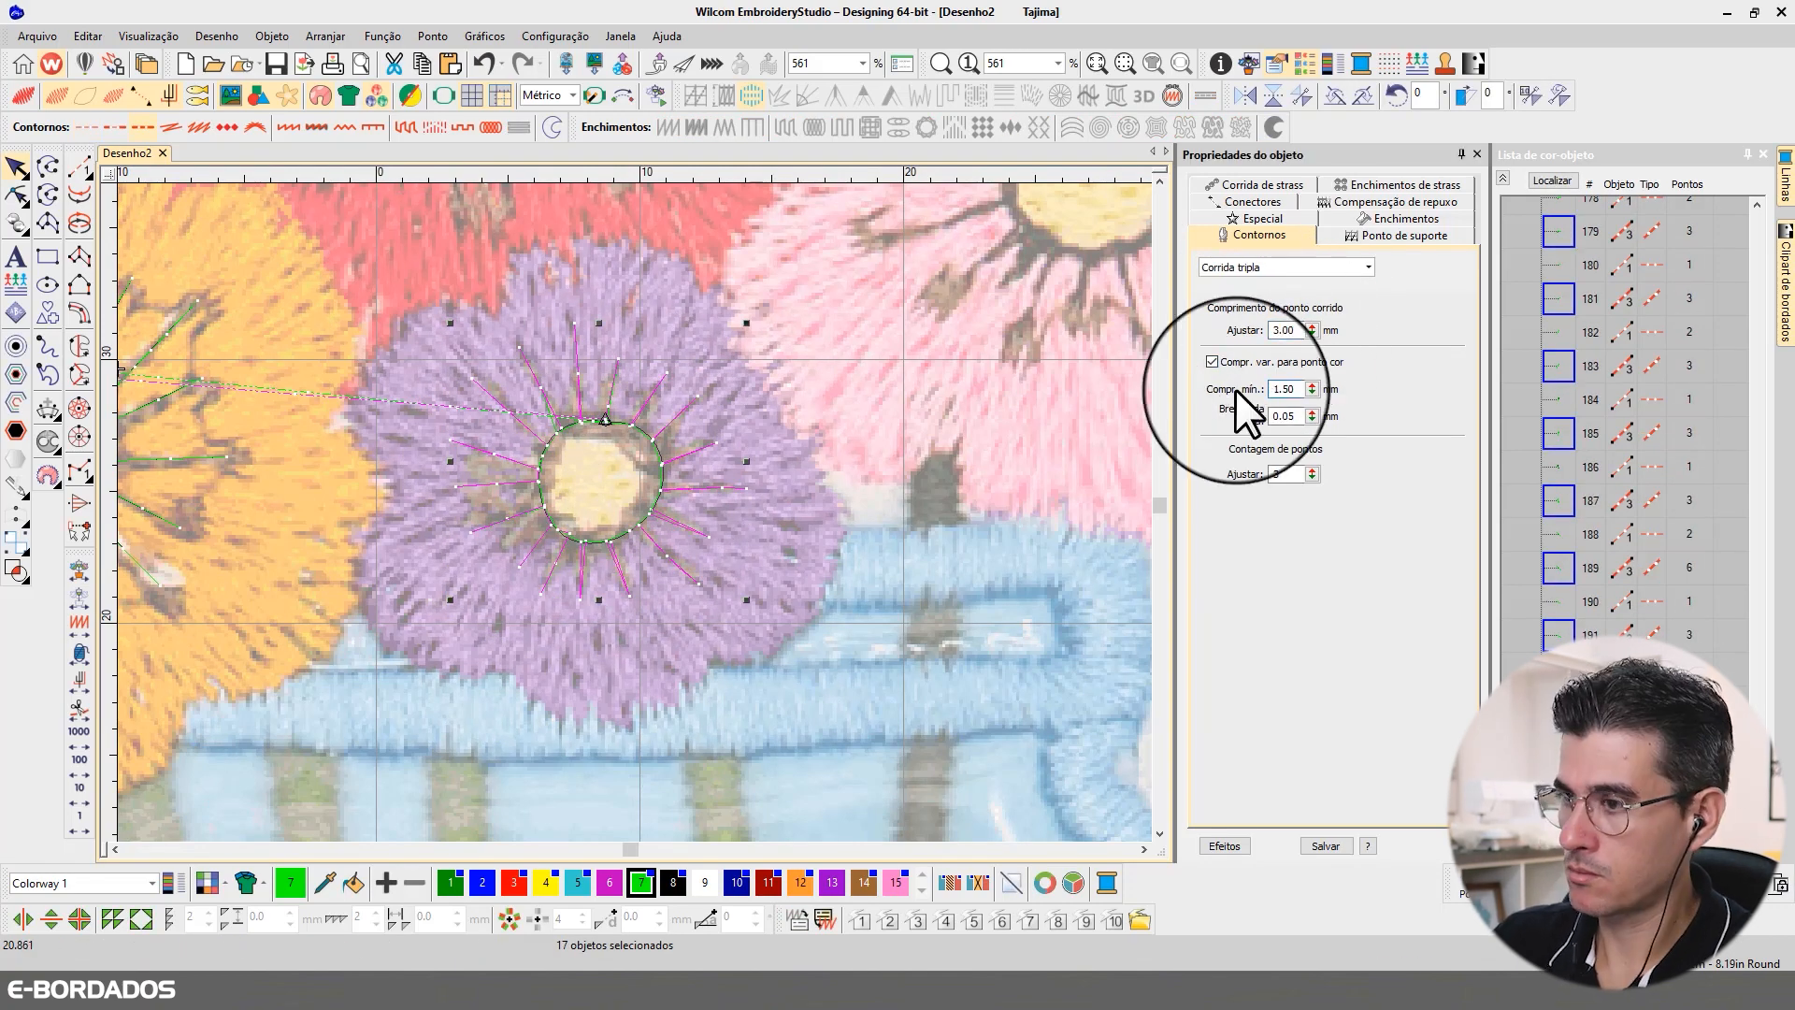
Step: Digitize a closed curved running-stitch ring around the pink flower's yellow centre
{"action": "scroll", "coordinate": [951, 449], "scroll_direction": "down", "scroll_amount": 1}
{"action": "key", "text": "t"}
{"action": "left_click_drag", "start_coordinate": [566, 254], "coordinate": [865, 547]}
{"action": "left_click", "coordinate": [80, 167]}
{"action": "right_click", "coordinate": [640, 439]}
{"action": "right_click", "coordinate": [570, 432]}
{"action": "right_click", "coordinate": [529, 460]}
{"action": "right_click", "coordinate": [515, 524]}
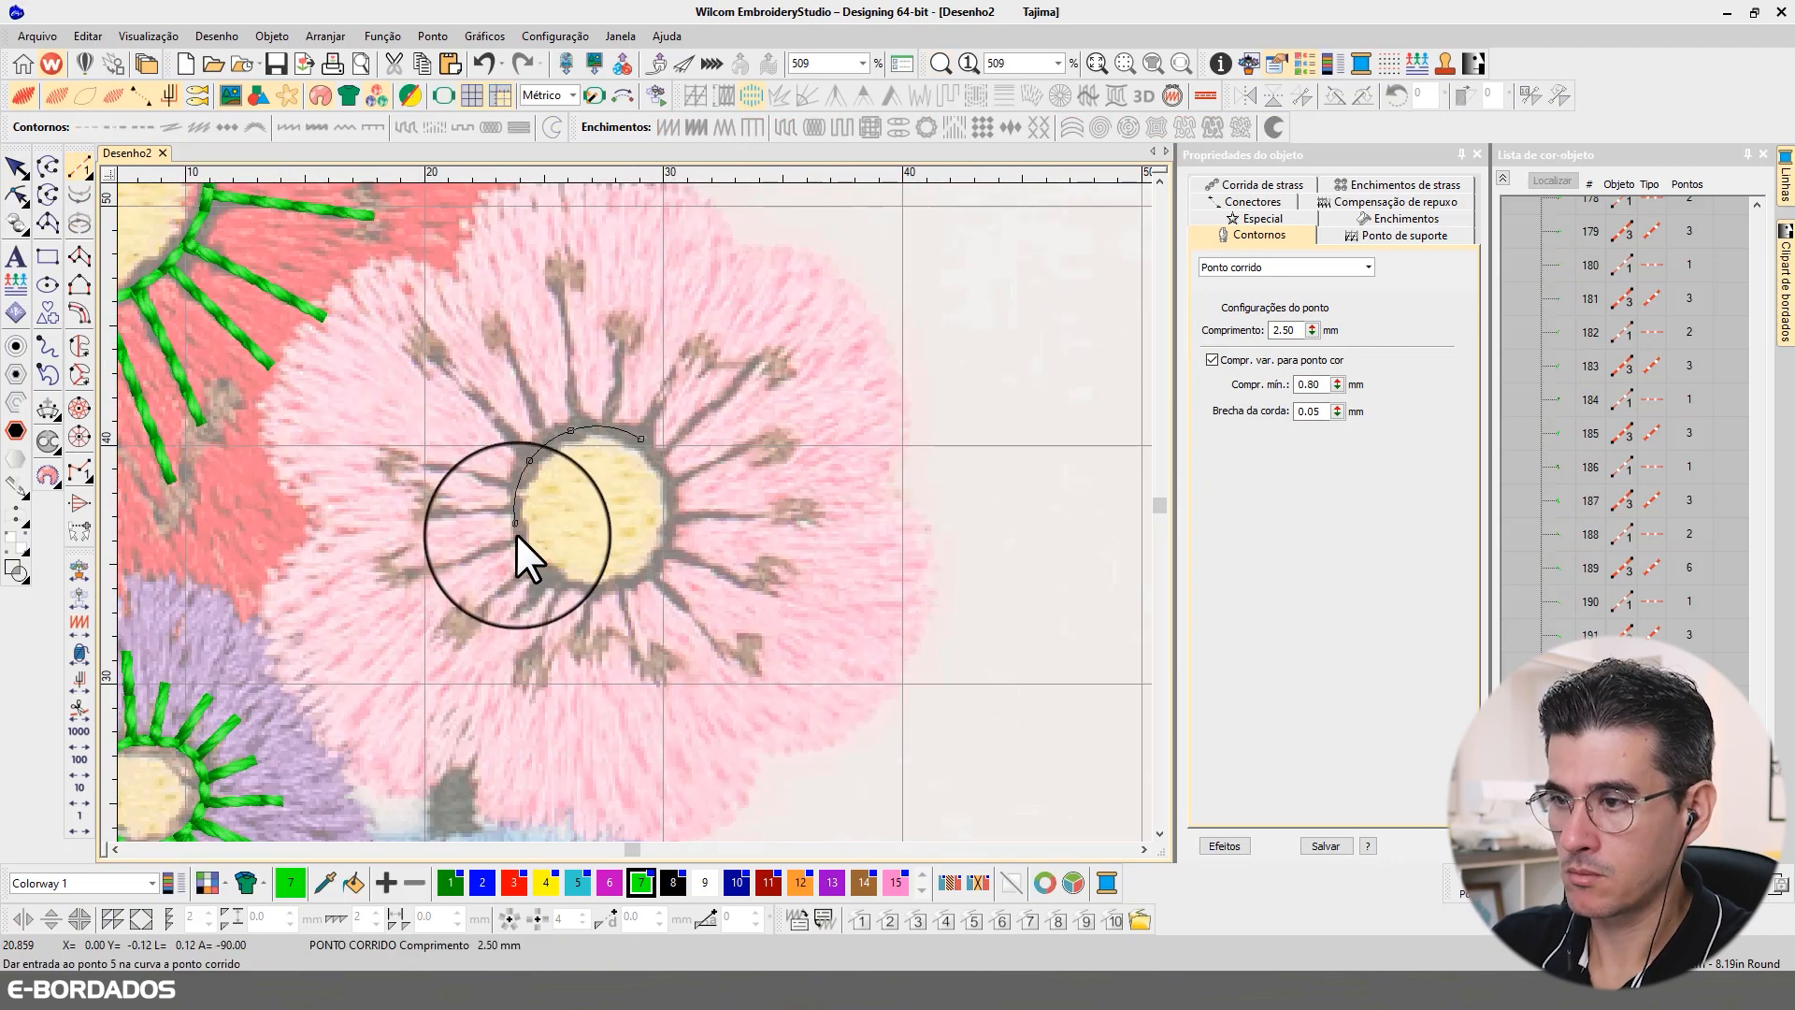
{"action": "right_click", "coordinate": [541, 575]}
{"action": "right_click", "coordinate": [642, 580]}
{"action": "right_click", "coordinate": [675, 491]}
{"action": "right_click", "coordinate": [642, 440]}
{"action": "key", "text": "Return"}
Step: Convert the pink flower's ring to Corrida tripla with a 3.00 mm stitch length and 1.50 mm minimum length
{"action": "left_click", "coordinate": [1289, 266]}
{"action": "left_click", "coordinate": [1235, 314]}
{"action": "mouse_move", "coordinate": [1298, 330]}
{"action": "left_mouse_down"}
{"action": "mouse_move", "coordinate": [1191, 316]}
{"action": "mouse_move", "coordinate": [1215, 313]}
{"action": "left_mouse_up"}
{"action": "type", "text": "3"}
{"action": "left_click_drag", "start_coordinate": [1298, 389], "coordinate": [1199, 372]}
{"action": "type", "text": "1.50"}
{"action": "key", "text": "Return"}
Step: Travel along the pink ring's stitches and digitize two running-stitch stamens pointing upward from its top
{"action": "key", "text": "t"}
{"action": "left_click", "coordinate": [80, 797]}
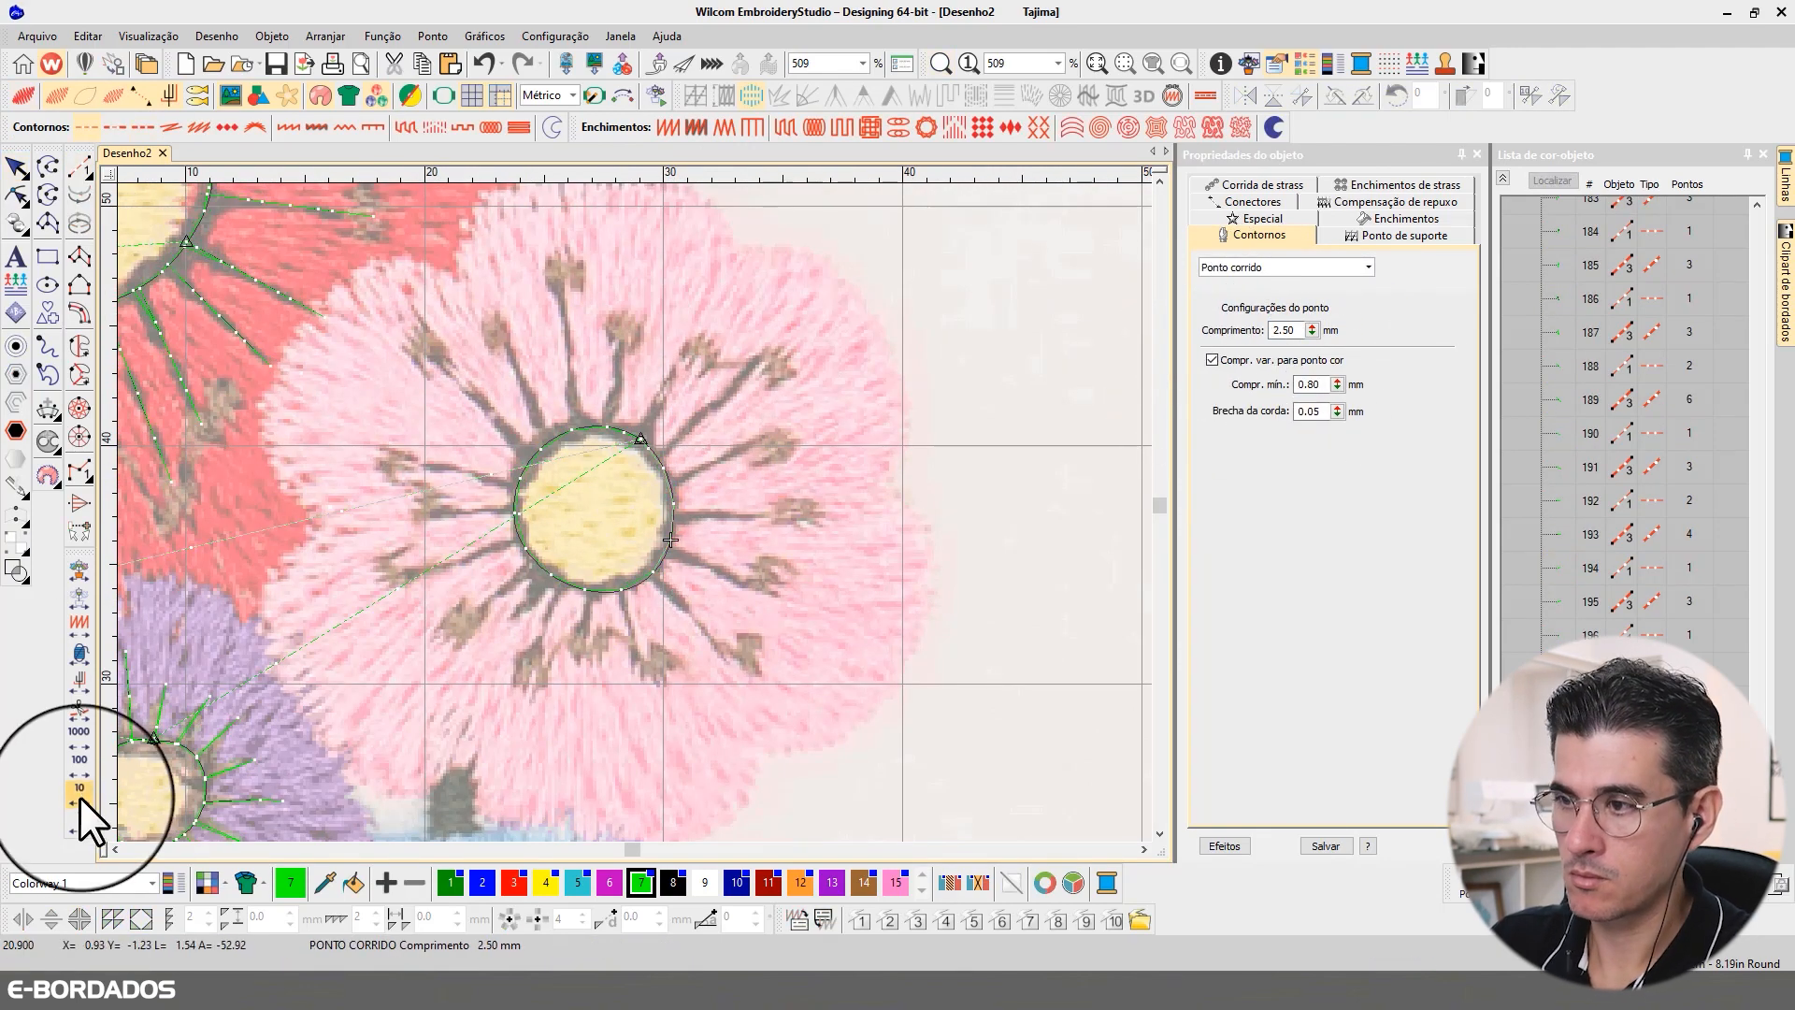
{"action": "left_click", "coordinate": [80, 797]}
{"action": "left_click", "coordinate": [80, 797]}
{"action": "left_click", "coordinate": [81, 796]}
{"action": "left_click", "coordinate": [82, 816]}
{"action": "left_click", "coordinate": [79, 167]}
{"action": "left_click", "coordinate": [608, 428]}
{"action": "left_click", "coordinate": [618, 334]}
{"action": "key", "text": "Return"}
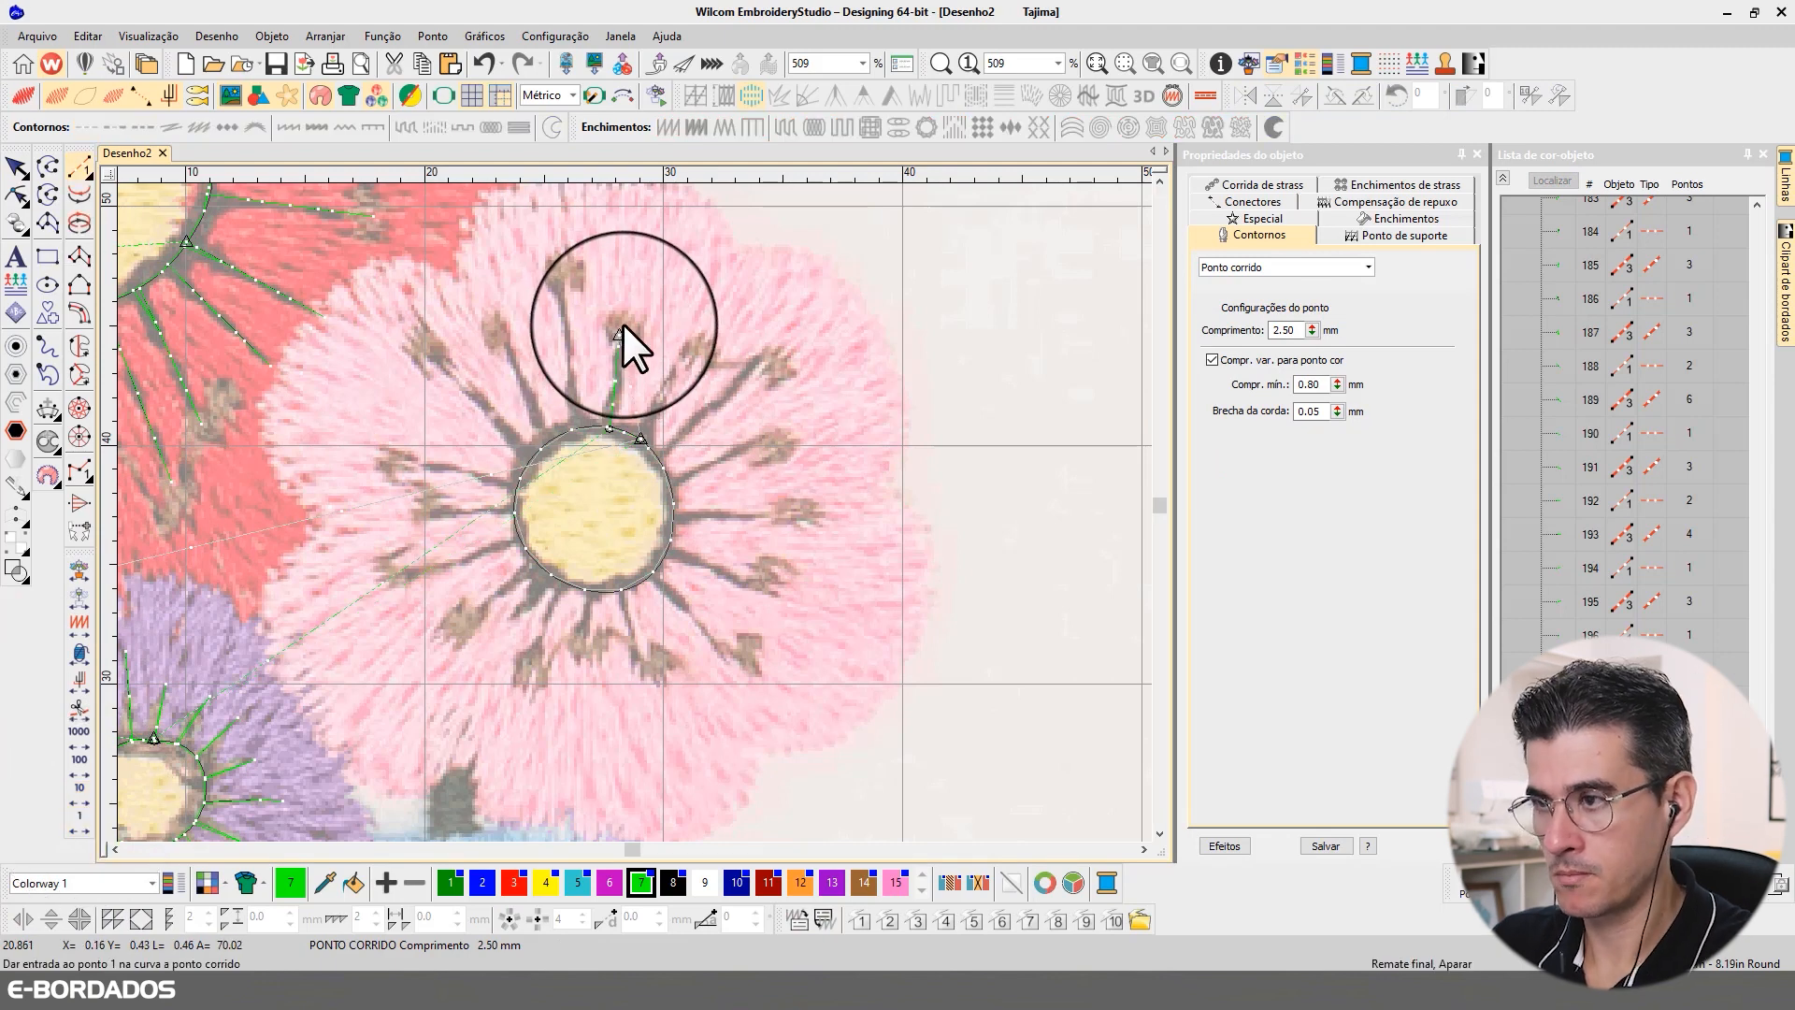
{"action": "left_click", "coordinate": [77, 822]}
{"action": "left_click", "coordinate": [571, 431]}
{"action": "left_click", "coordinate": [566, 278]}
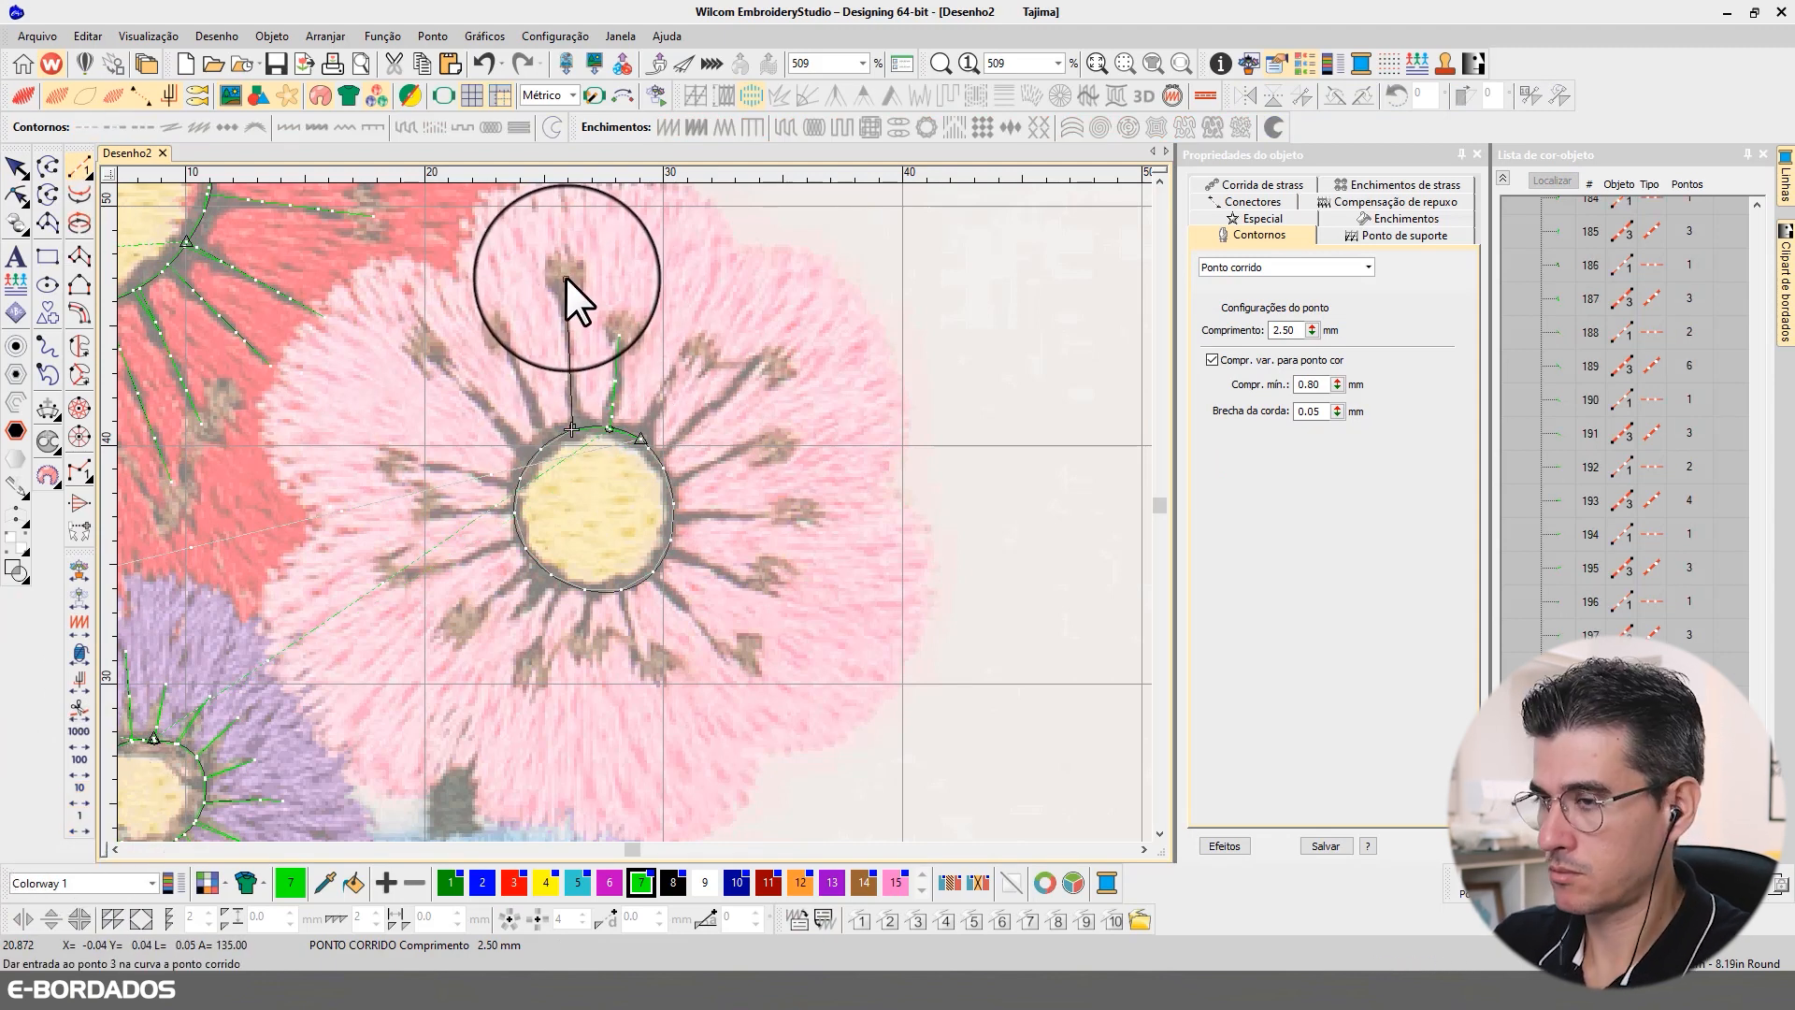
{"action": "key", "text": "Return"}
Step: Digitize two stamens from the pink ring's upper left, inserting them at their positions in the ring's stitches
{"action": "right_click", "coordinate": [80, 824]}
{"action": "left_click", "coordinate": [549, 440]}
{"action": "left_click", "coordinate": [502, 331]}
{"action": "key", "text": "Return"}
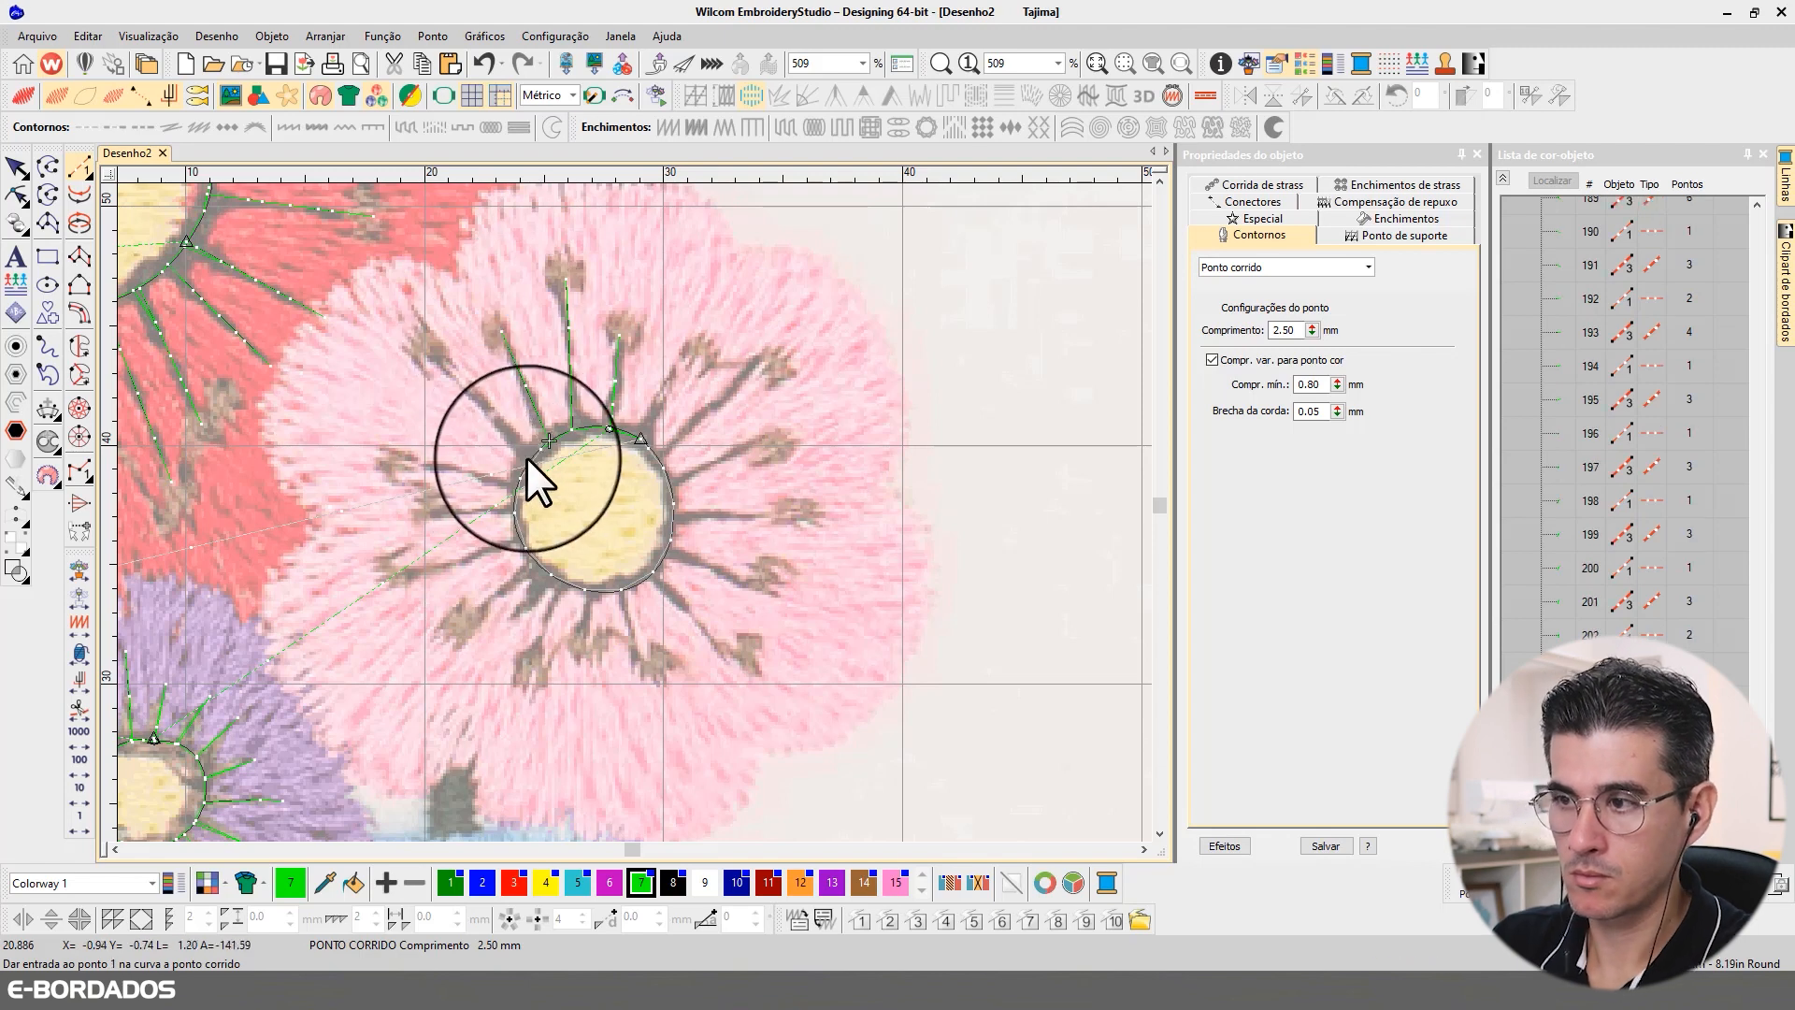
{"action": "left_click", "coordinate": [530, 458]}
{"action": "left_click", "coordinate": [444, 356]}
{"action": "key", "text": "Return"}
Step: Travel along the pink ring and digitize three stamens extending from its left side
{"action": "right_click", "coordinate": [81, 827]}
{"action": "right_click", "coordinate": [81, 827]}
{"action": "left_click", "coordinate": [517, 484]}
{"action": "left_click", "coordinate": [411, 464]}
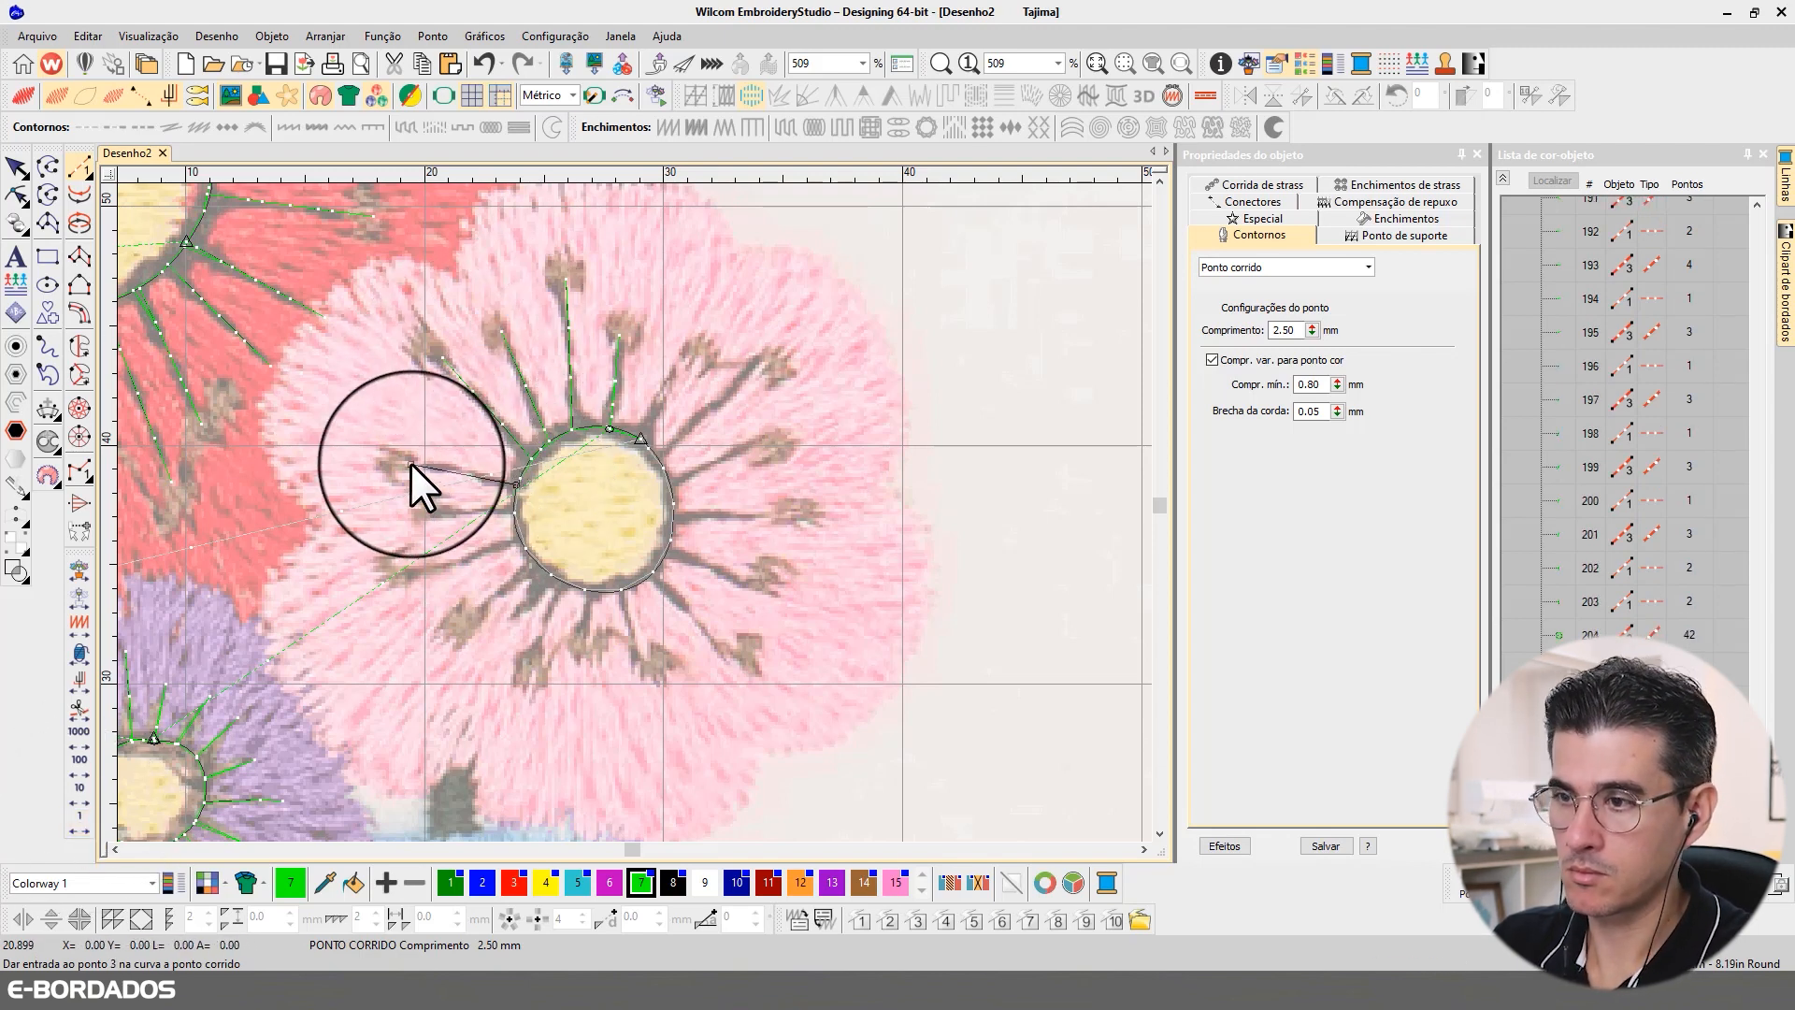
{"action": "key", "text": "Return"}
{"action": "right_click", "coordinate": [81, 821]}
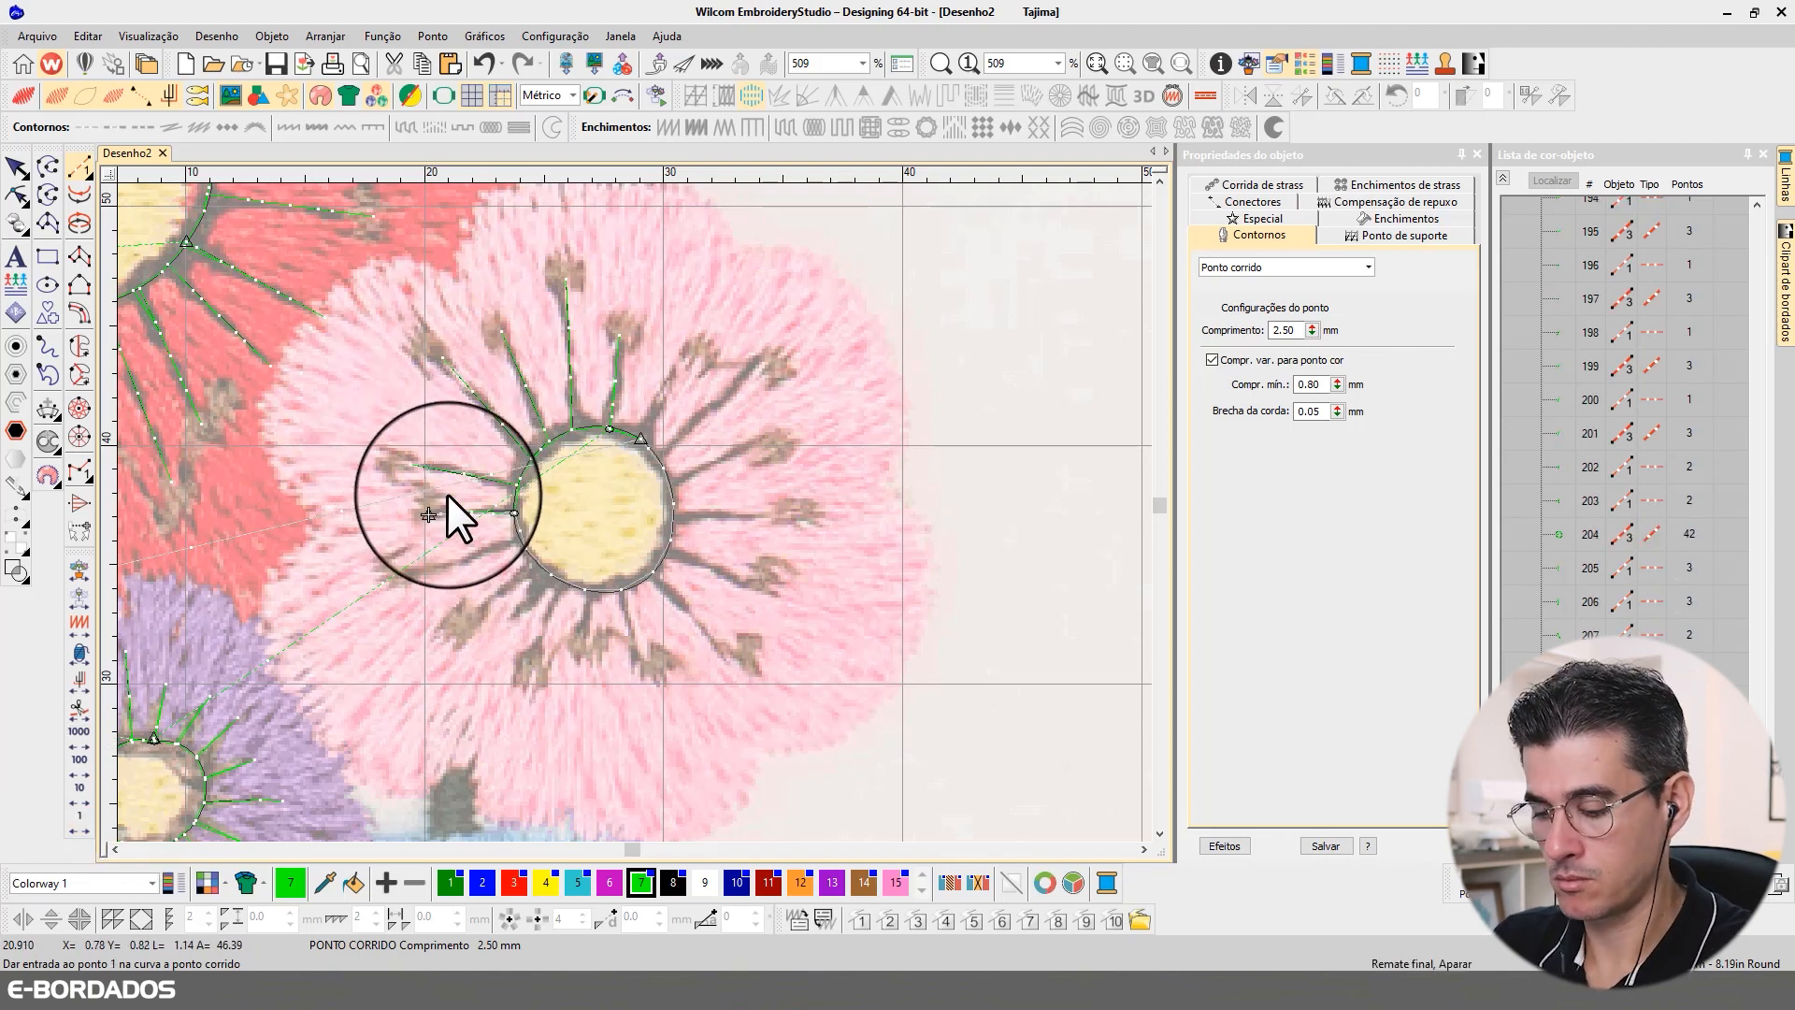
{"action": "right_click", "coordinate": [80, 818]}
{"action": "left_click", "coordinate": [520, 539]}
{"action": "left_click", "coordinate": [404, 579]}
{"action": "key", "text": "Return"}
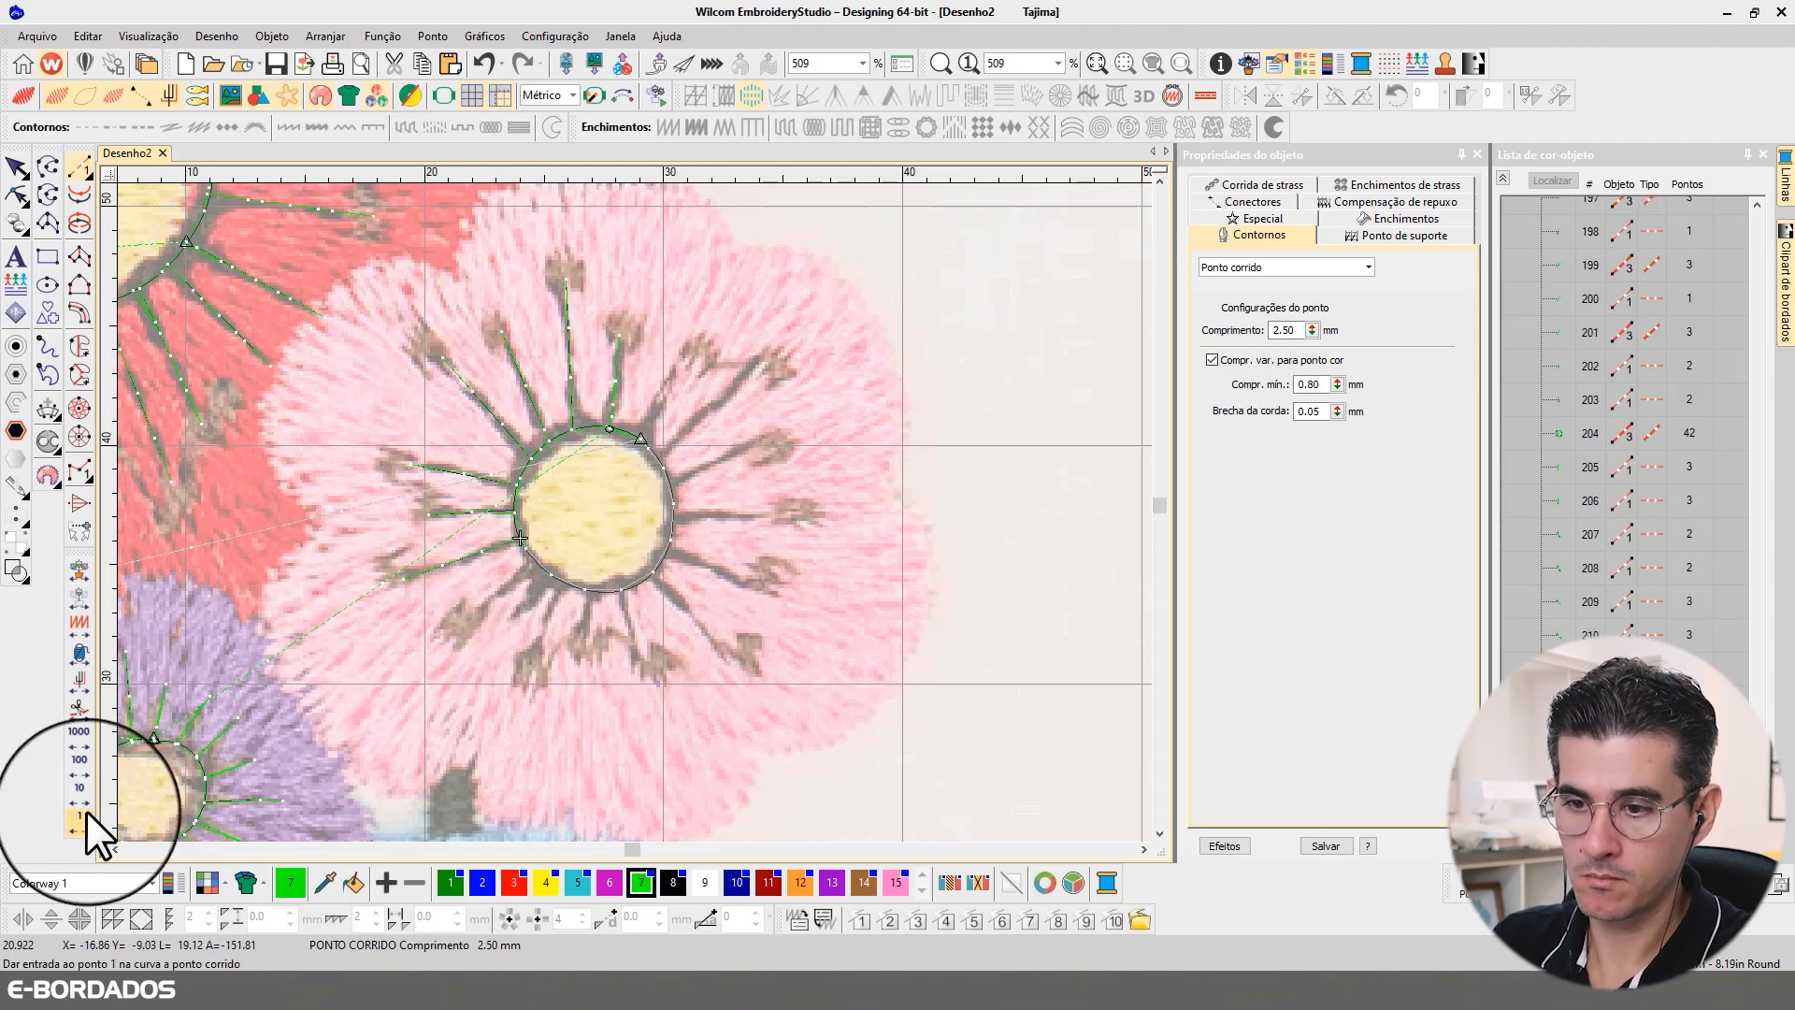
Step: Travel along the pink ring and digitize two stamens toward the flower's lower left
{"action": "right_click", "coordinate": [84, 820]}
{"action": "left_click", "coordinate": [537, 562]}
{"action": "left_click", "coordinate": [464, 633]}
{"action": "key", "text": "Return"}
{"action": "right_click", "coordinate": [76, 819]}
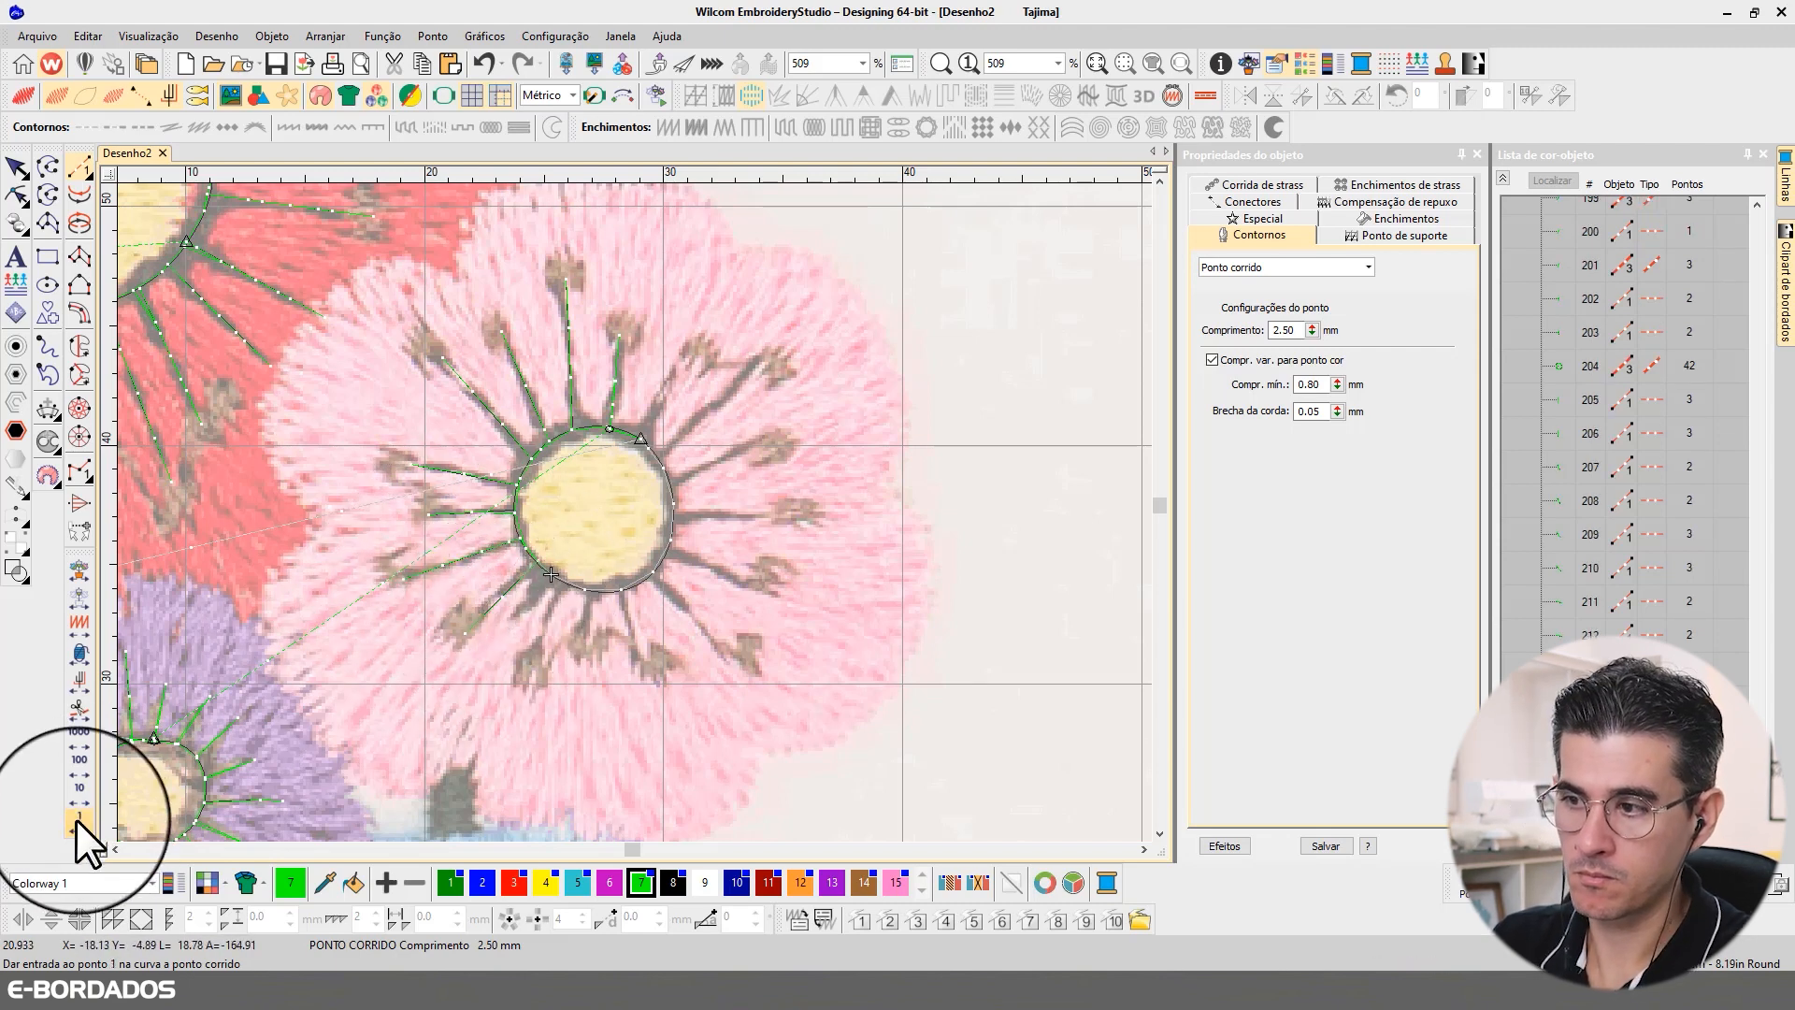
{"action": "left_click", "coordinate": [562, 580]}
{"action": "left_click", "coordinate": [520, 671]}
{"action": "key", "text": "Return"}
Step: Travel to the pink ring's underside and digitize two stamens pointing downward
{"action": "right_click", "coordinate": [81, 822]}
{"action": "left_click", "coordinate": [589, 591]}
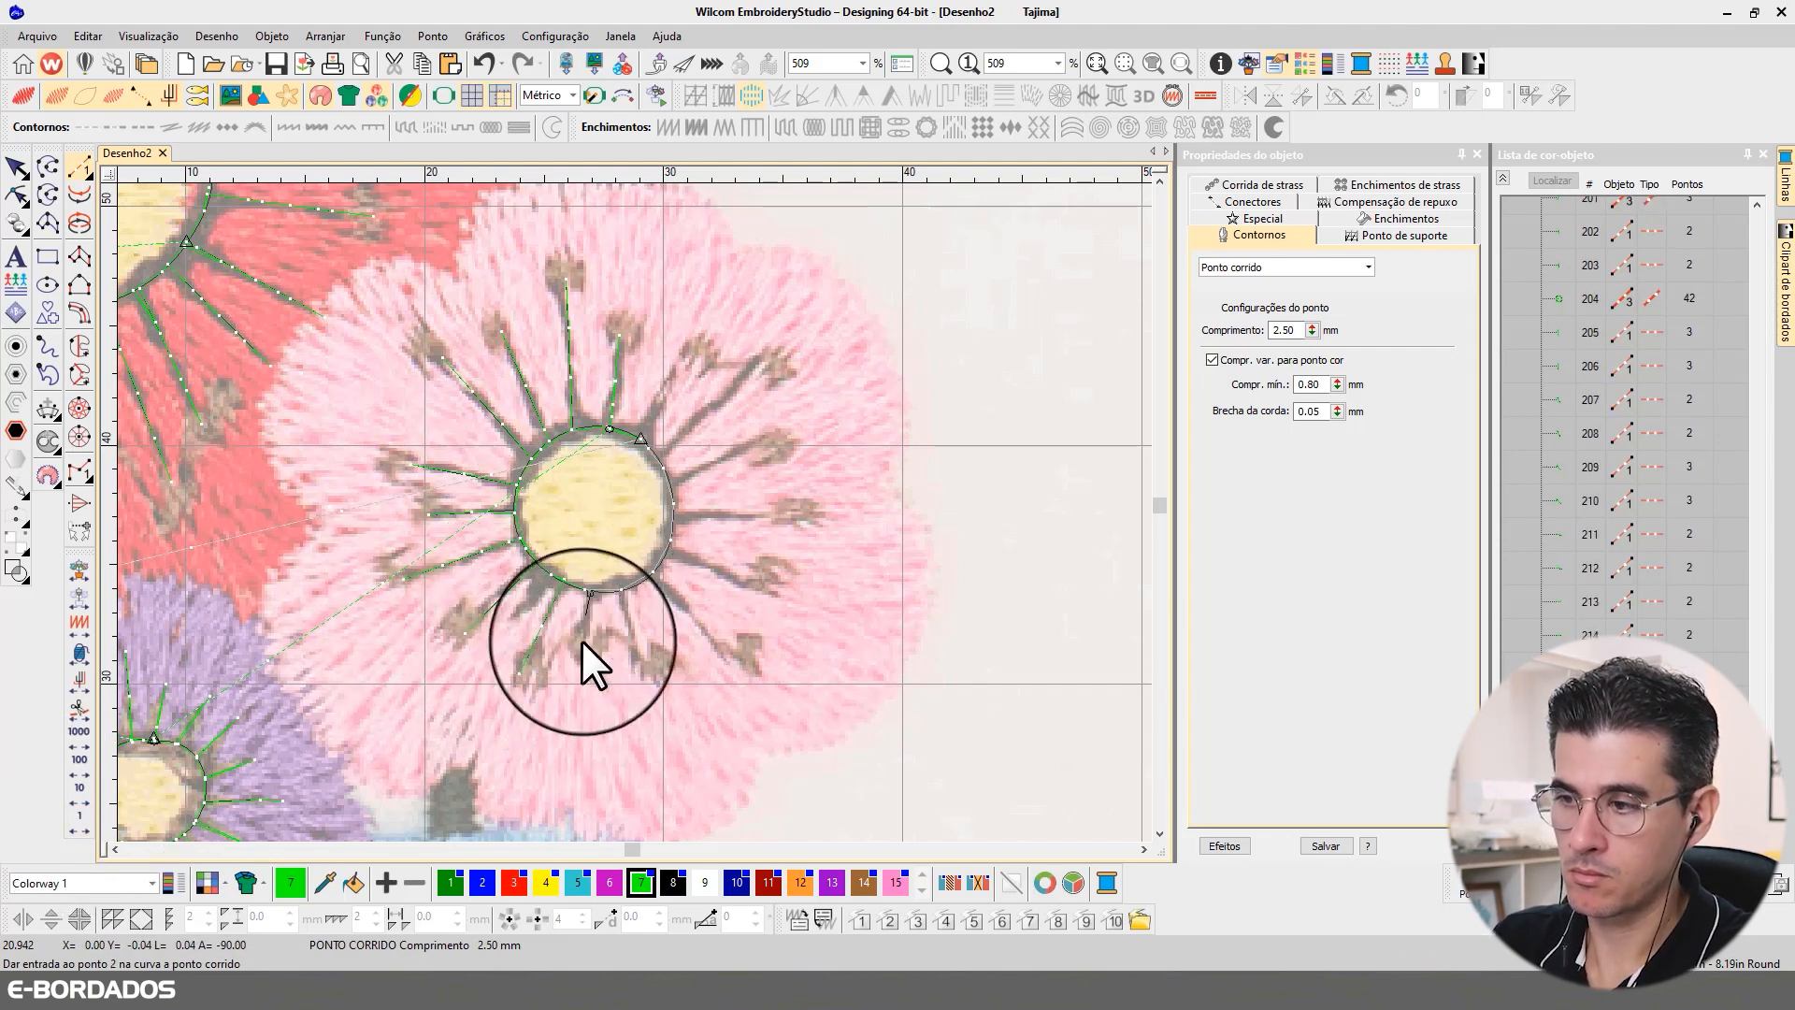
{"action": "left_click", "coordinate": [579, 661]}
{"action": "key", "text": "Return"}
{"action": "right_click", "coordinate": [80, 822]}
{"action": "left_click", "coordinate": [621, 590]}
{"action": "left_click", "coordinate": [649, 694]}
{"action": "key", "text": "Return"}
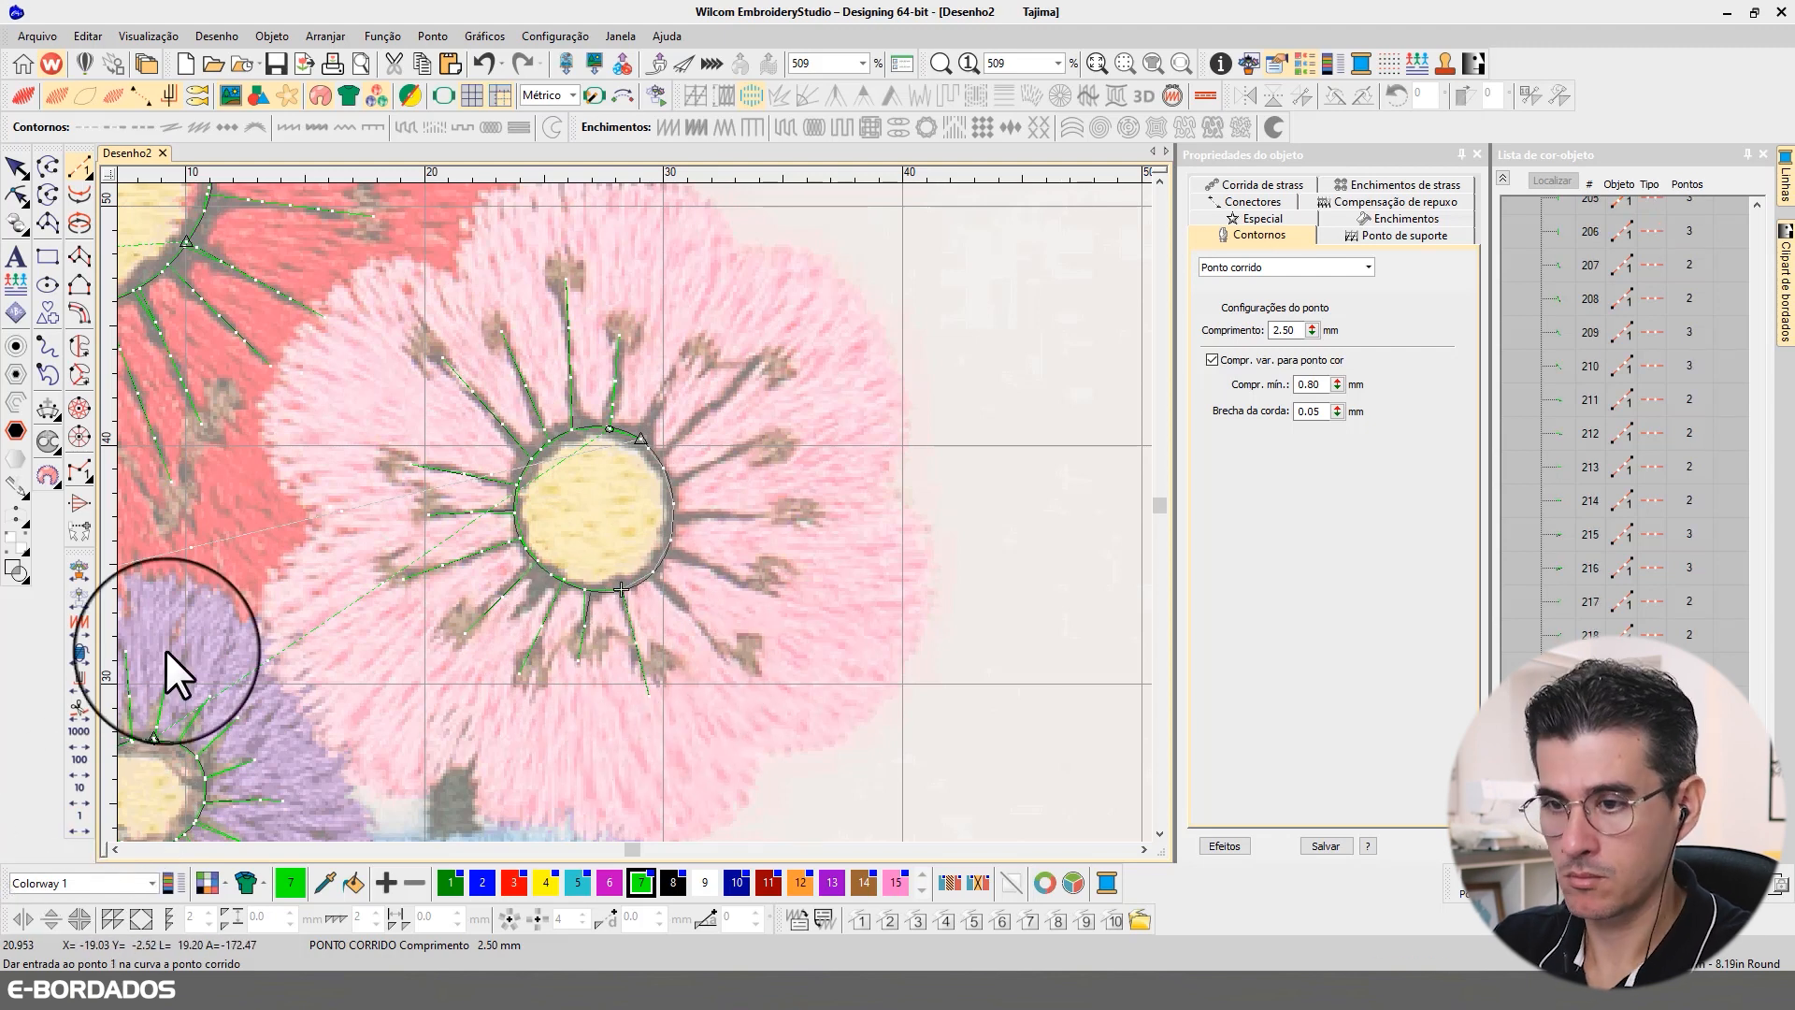
Step: Digitize two stamens toward the pink flower's lower right, inserting them at their positions in the ring's stitches
{"action": "right_click", "coordinate": [85, 822]}
{"action": "left_click", "coordinate": [653, 573]}
{"action": "left_click", "coordinate": [731, 658]}
{"action": "key", "text": "Return"}
{"action": "right_click", "coordinate": [83, 817]}
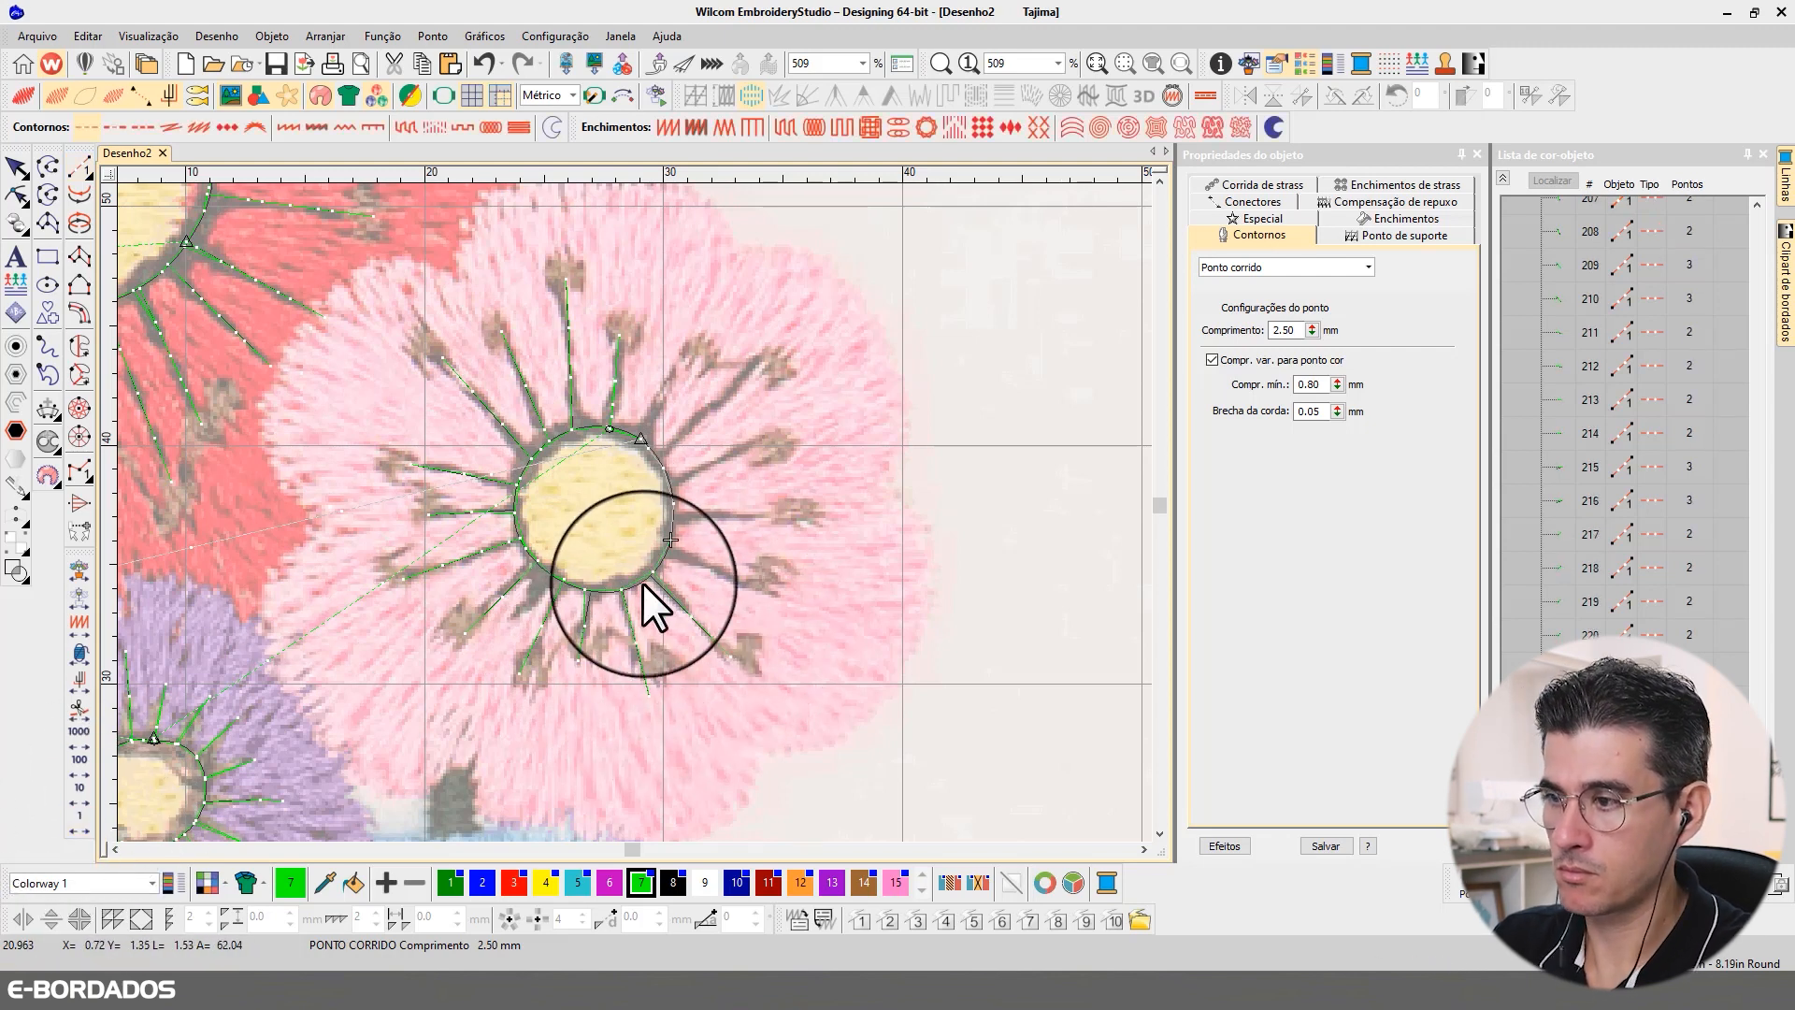
{"action": "left_click", "coordinate": [81, 168]}
{"action": "left_click", "coordinate": [670, 541]}
{"action": "left_click", "coordinate": [783, 589]}
{"action": "key", "text": "Return"}
Step: Travel along the pink ring and digitize two stamens extending from its right side
{"action": "right_click", "coordinate": [82, 819]}
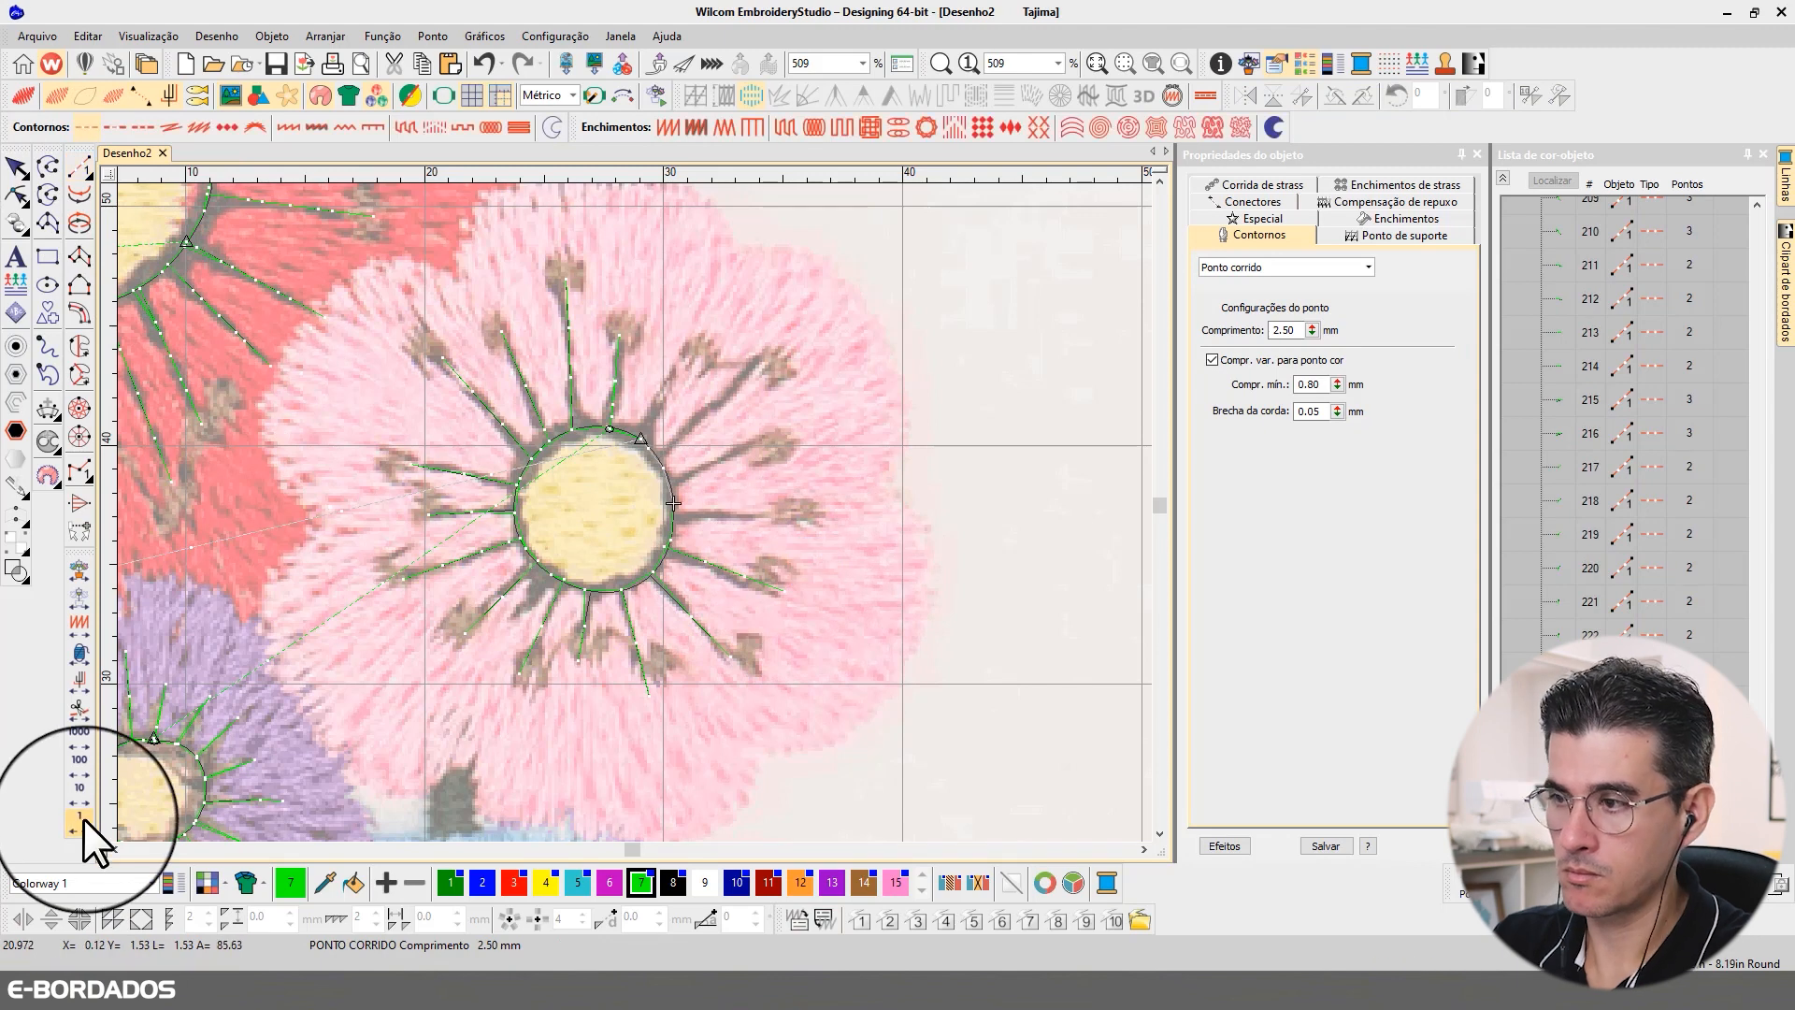
{"action": "left_click", "coordinate": [80, 167]}
{"action": "left_click", "coordinate": [673, 513]}
{"action": "left_click", "coordinate": [809, 512]}
{"action": "key", "text": "Return"}
{"action": "right_click", "coordinate": [82, 822]}
{"action": "left_click", "coordinate": [80, 168]}
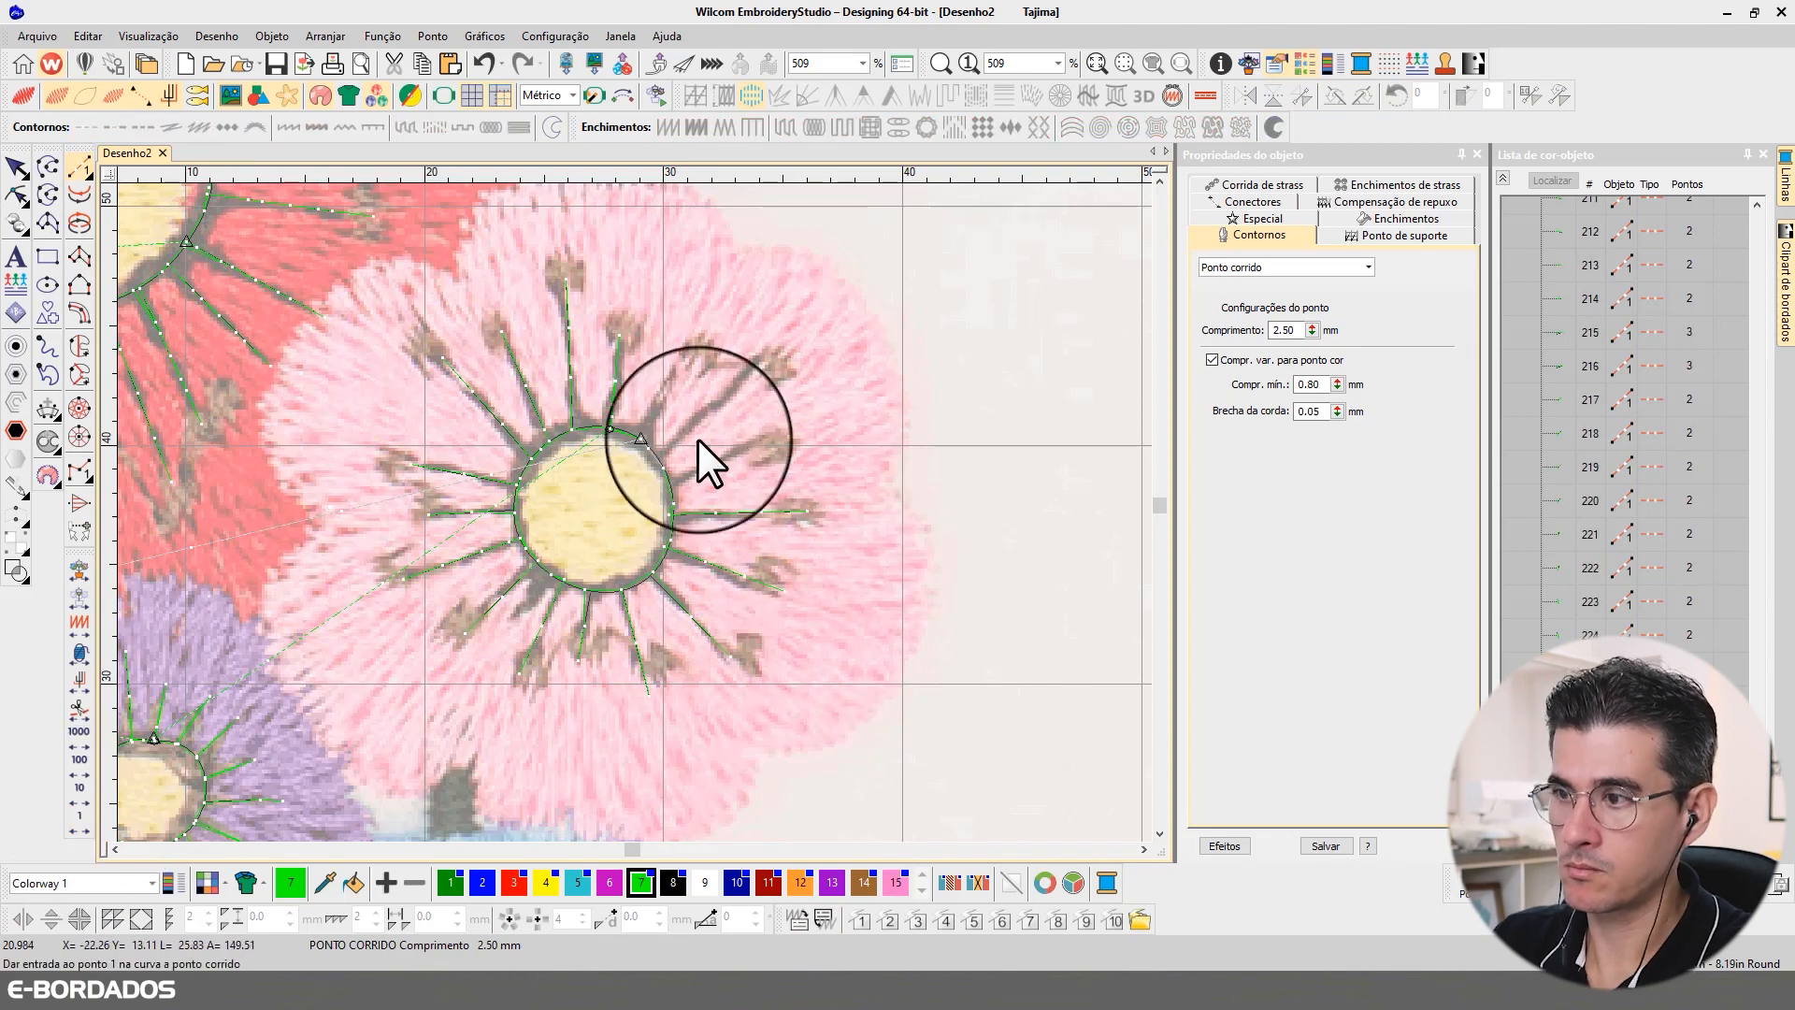
{"action": "left_click", "coordinate": [675, 478]}
{"action": "left_click", "coordinate": [777, 436]}
{"action": "key", "text": "Return"}
Step: Travel along the pink ring and digitize the last two stamens pointing to the flower's upper right
{"action": "right_click", "coordinate": [86, 826]}
{"action": "left_click", "coordinate": [80, 172]}
{"action": "left_click", "coordinate": [658, 457]}
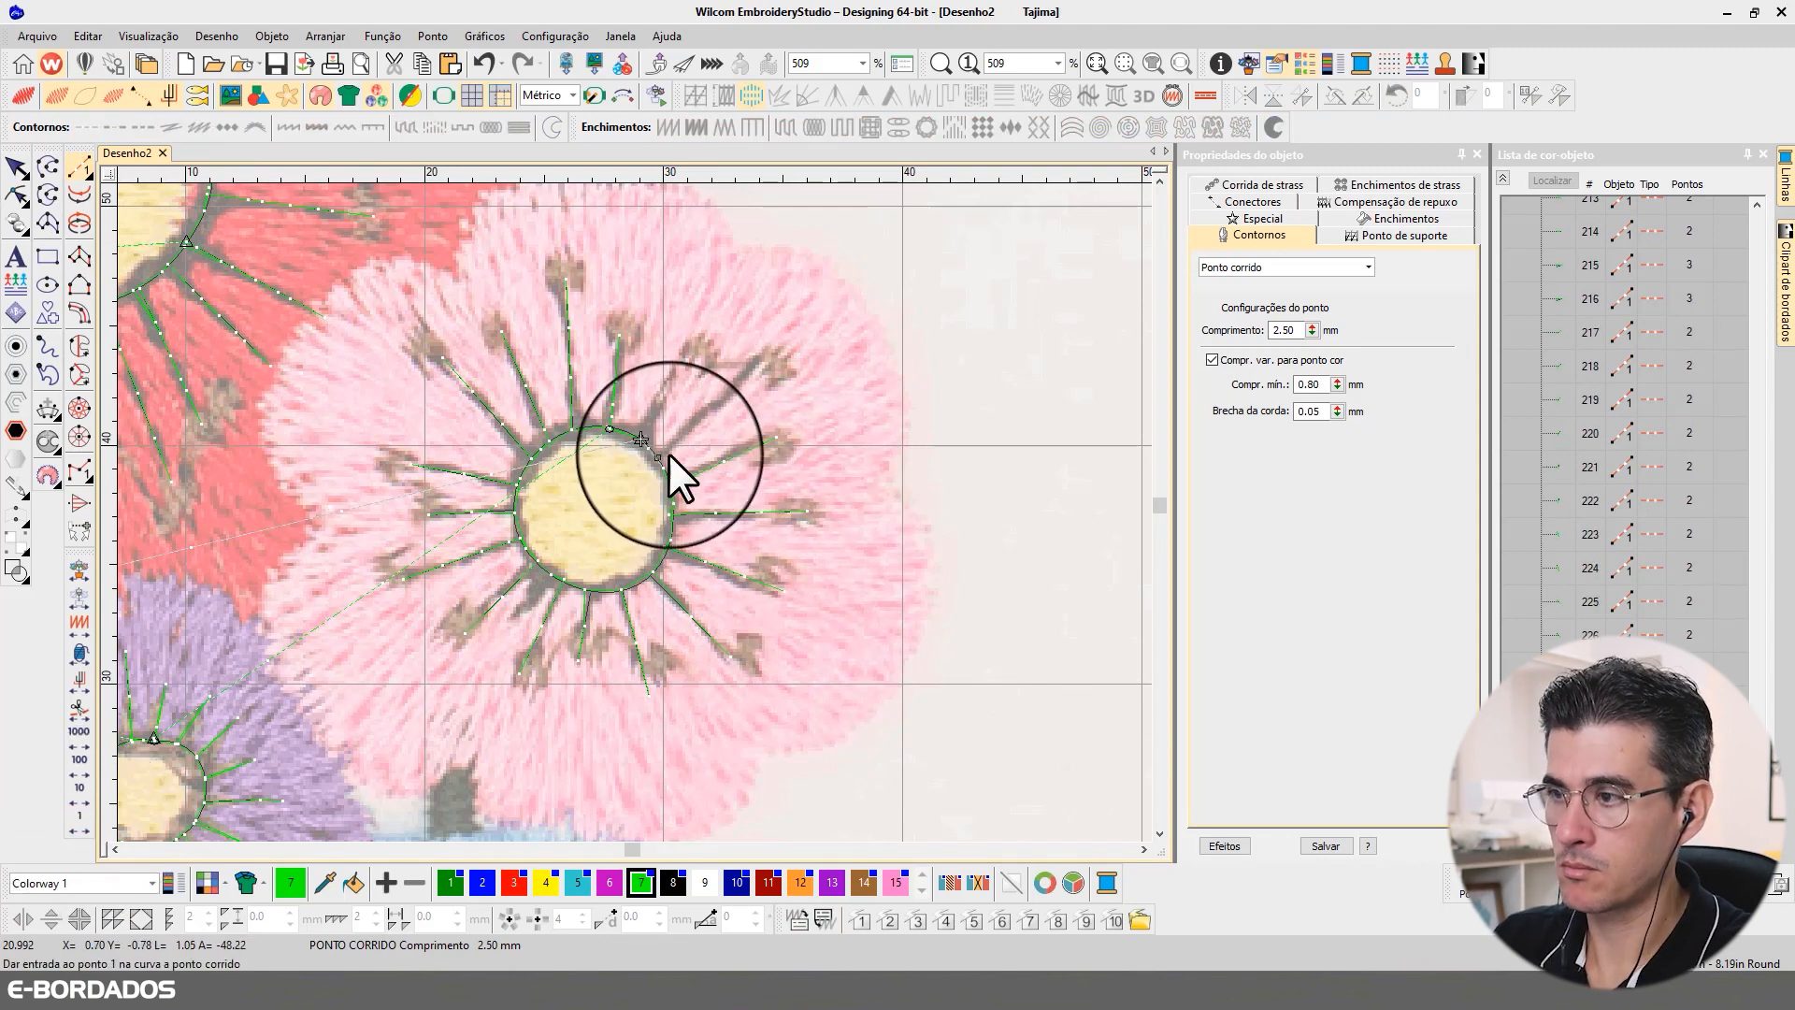
{"action": "left_click", "coordinate": [774, 347]}
{"action": "key", "text": "Return"}
{"action": "right_click", "coordinate": [79, 827]}
{"action": "left_click", "coordinate": [80, 167]}
{"action": "left_click", "coordinate": [640, 439]}
{"action": "left_click", "coordinate": [708, 337]}
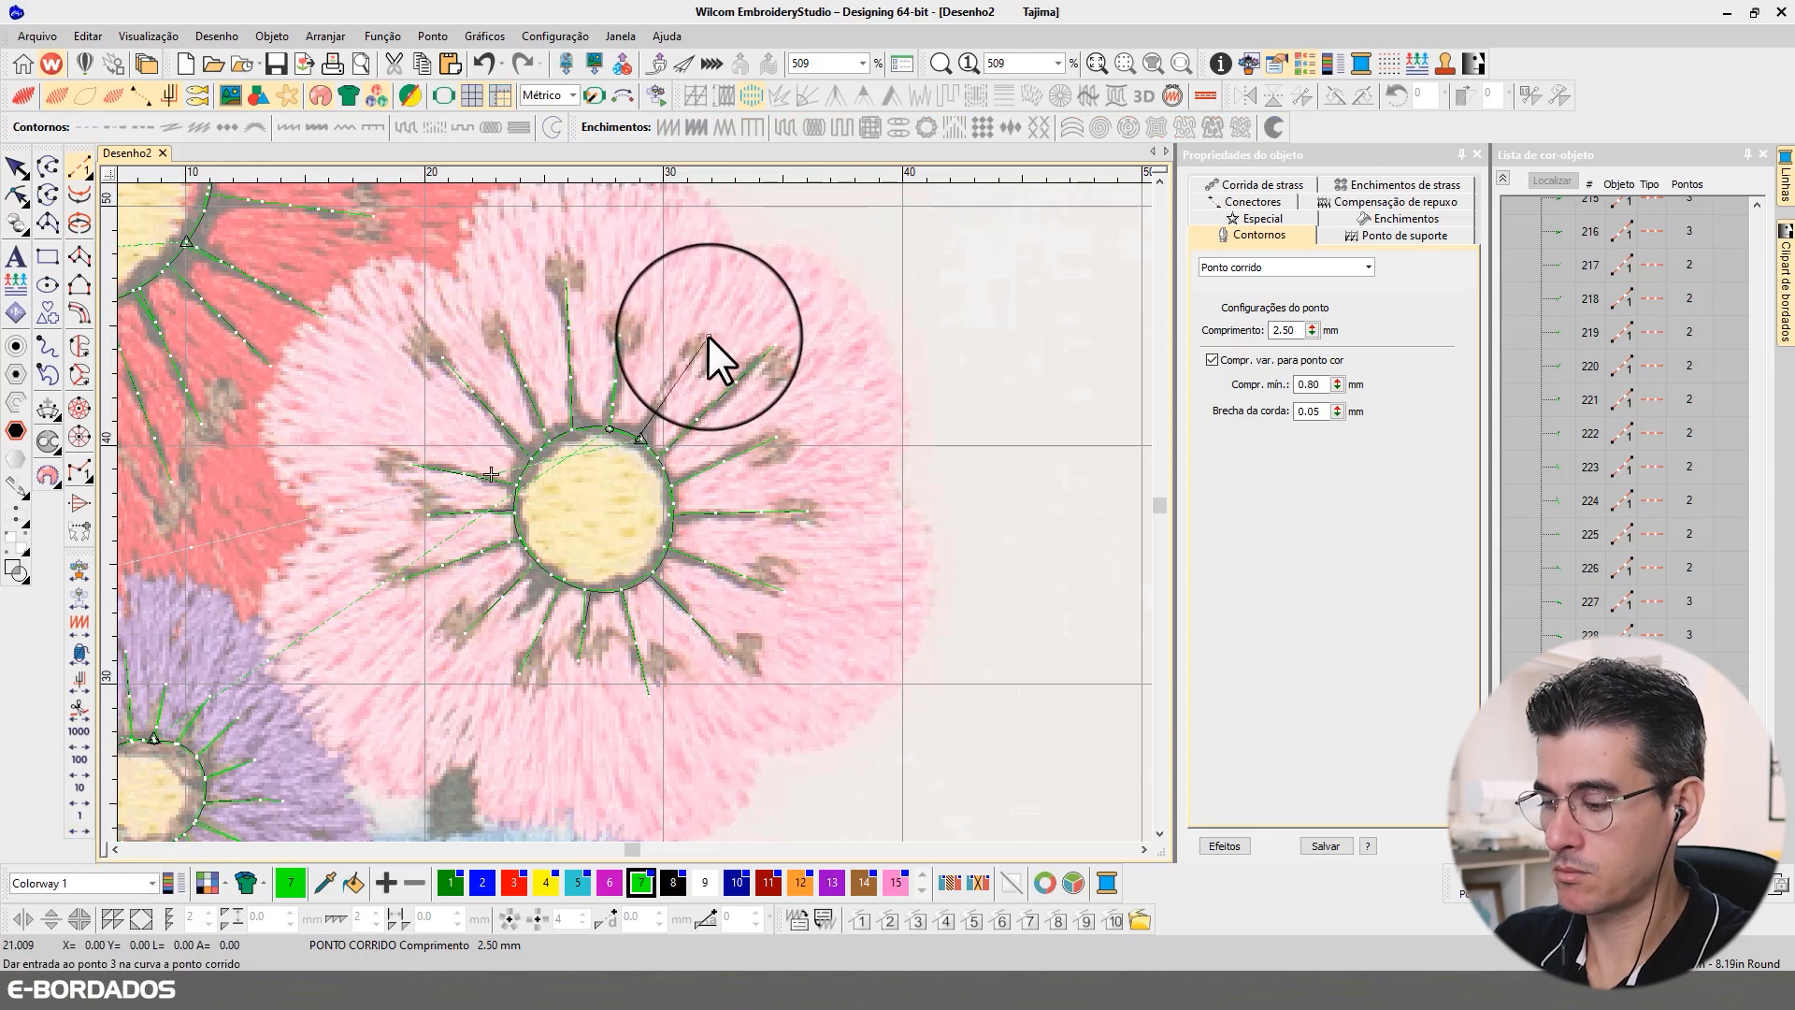
{"action": "key", "text": "Return"}
Step: Select all the stamens around the pink flower's ring and convert them from single run to Triple Run stitching
{"action": "left_click", "coordinate": [23, 172]}
{"action": "left_click", "coordinate": [733, 385], "text": "ctrl"}
{"action": "left_click", "coordinate": [676, 386], "text": "ctrl"}
{"action": "left_click", "coordinate": [614, 385], "text": "ctrl"}
{"action": "left_click", "coordinate": [568, 383], "text": "ctrl"}
{"action": "left_click", "coordinate": [529, 393], "text": "ctrl"}
{"action": "left_click", "coordinate": [503, 429], "text": "ctrl"}
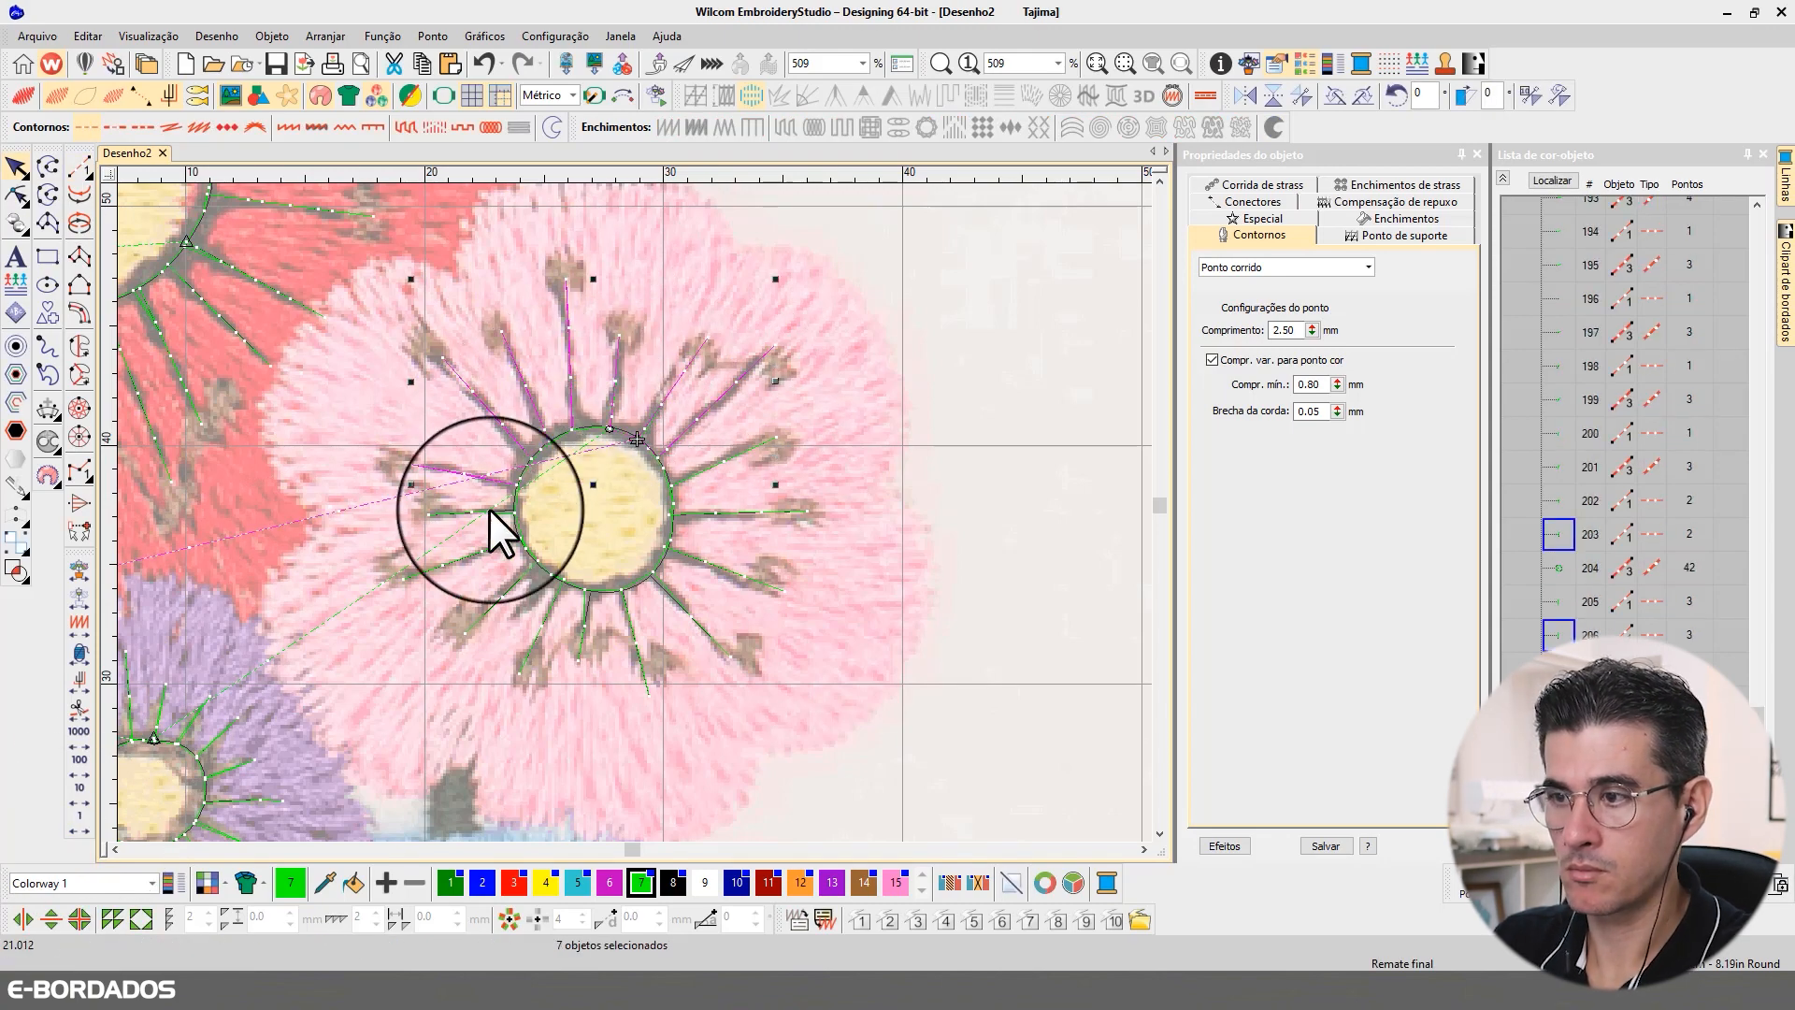
{"action": "left_click", "coordinate": [490, 511], "text": "ctrl"}
{"action": "left_click", "coordinate": [492, 551], "text": "ctrl"}
{"action": "left_click", "coordinate": [506, 595], "text": "ctrl"}
{"action": "left_click", "coordinate": [553, 606], "text": "ctrl"}
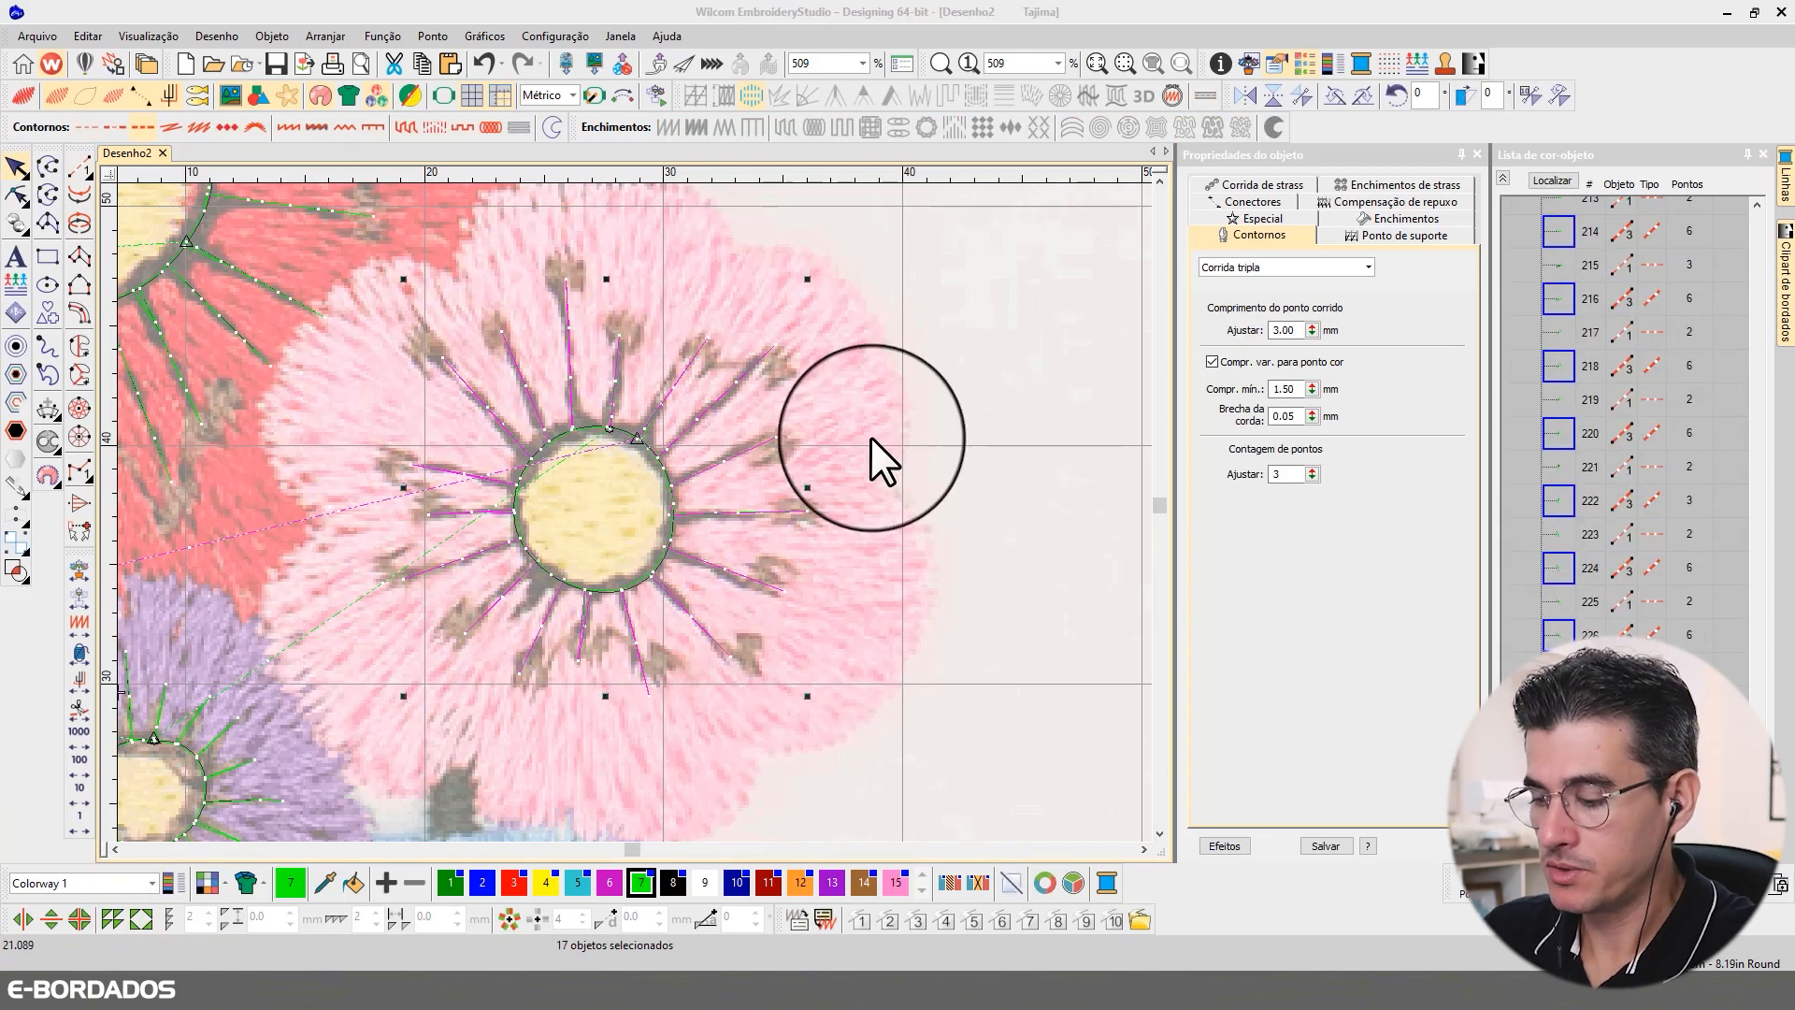
{"action": "left_click", "coordinate": [873, 425]}
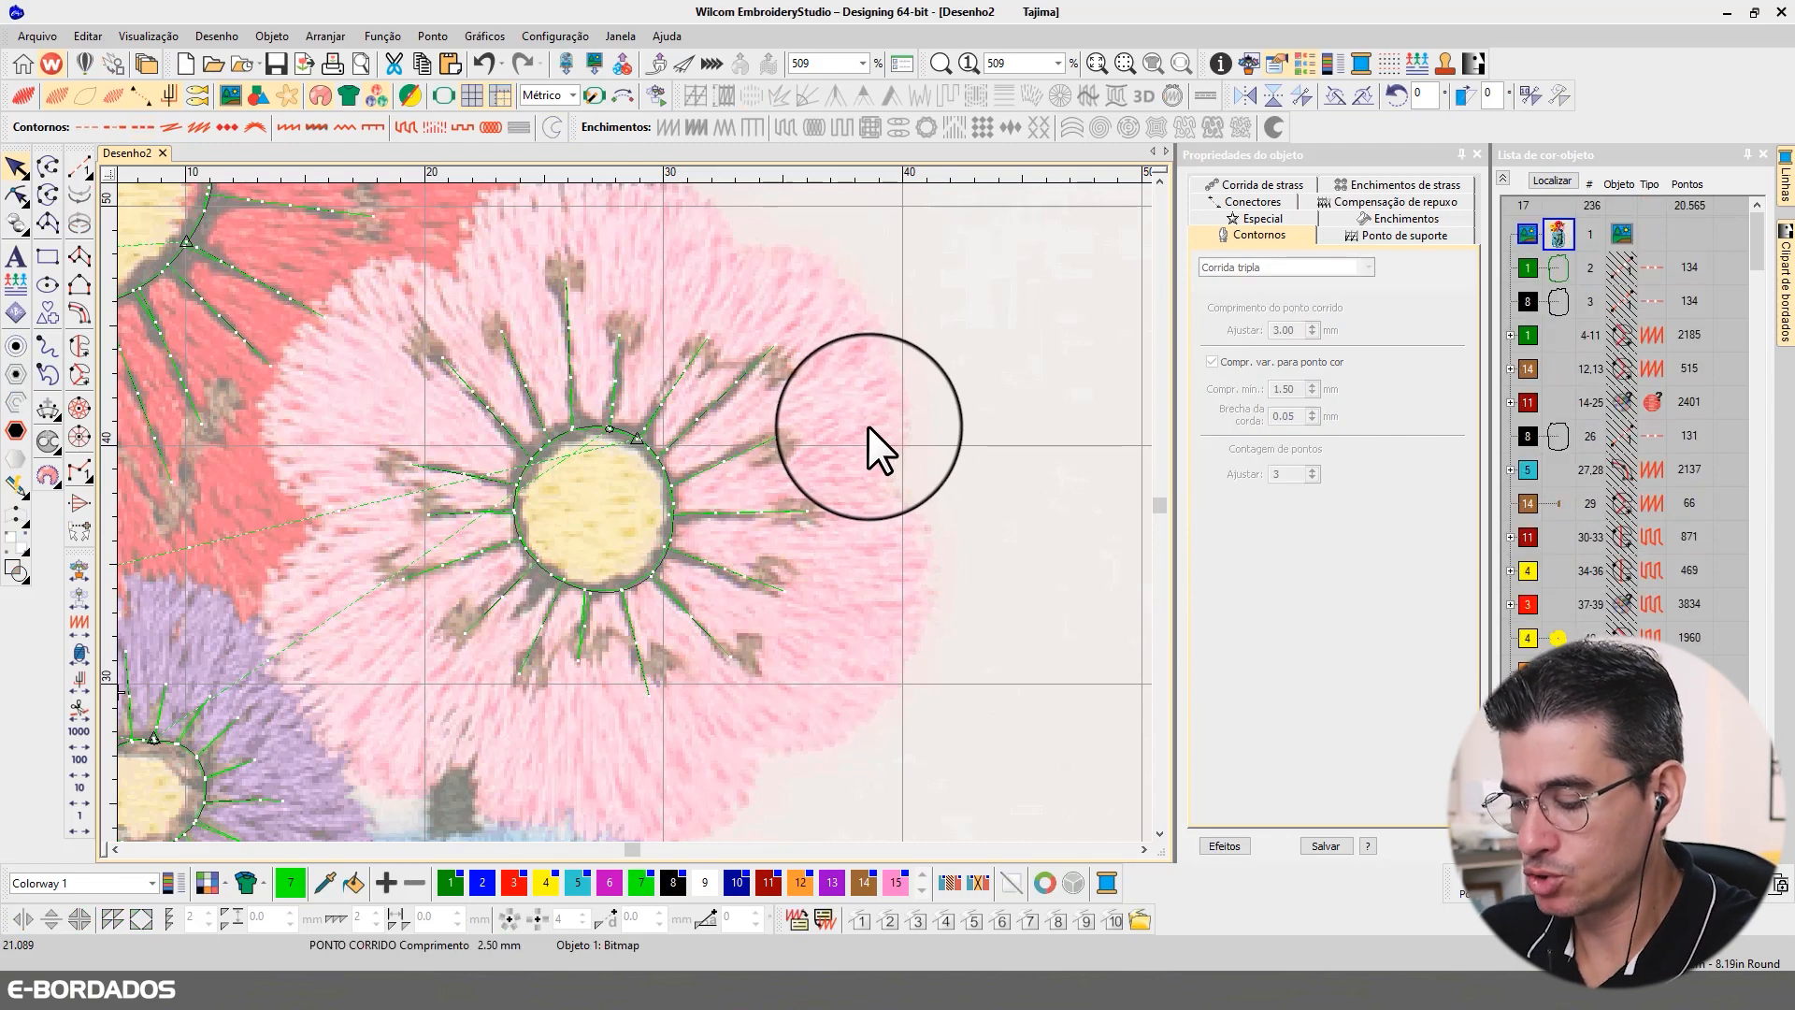
Step: Review the finished centre rings and stamens across all five flowers against the background image
{"action": "scroll", "coordinate": [867, 425], "scroll_direction": "down", "scroll_amount": 1}
{"action": "scroll", "coordinate": [733, 445], "scroll_direction": "down", "scroll_amount": 3}
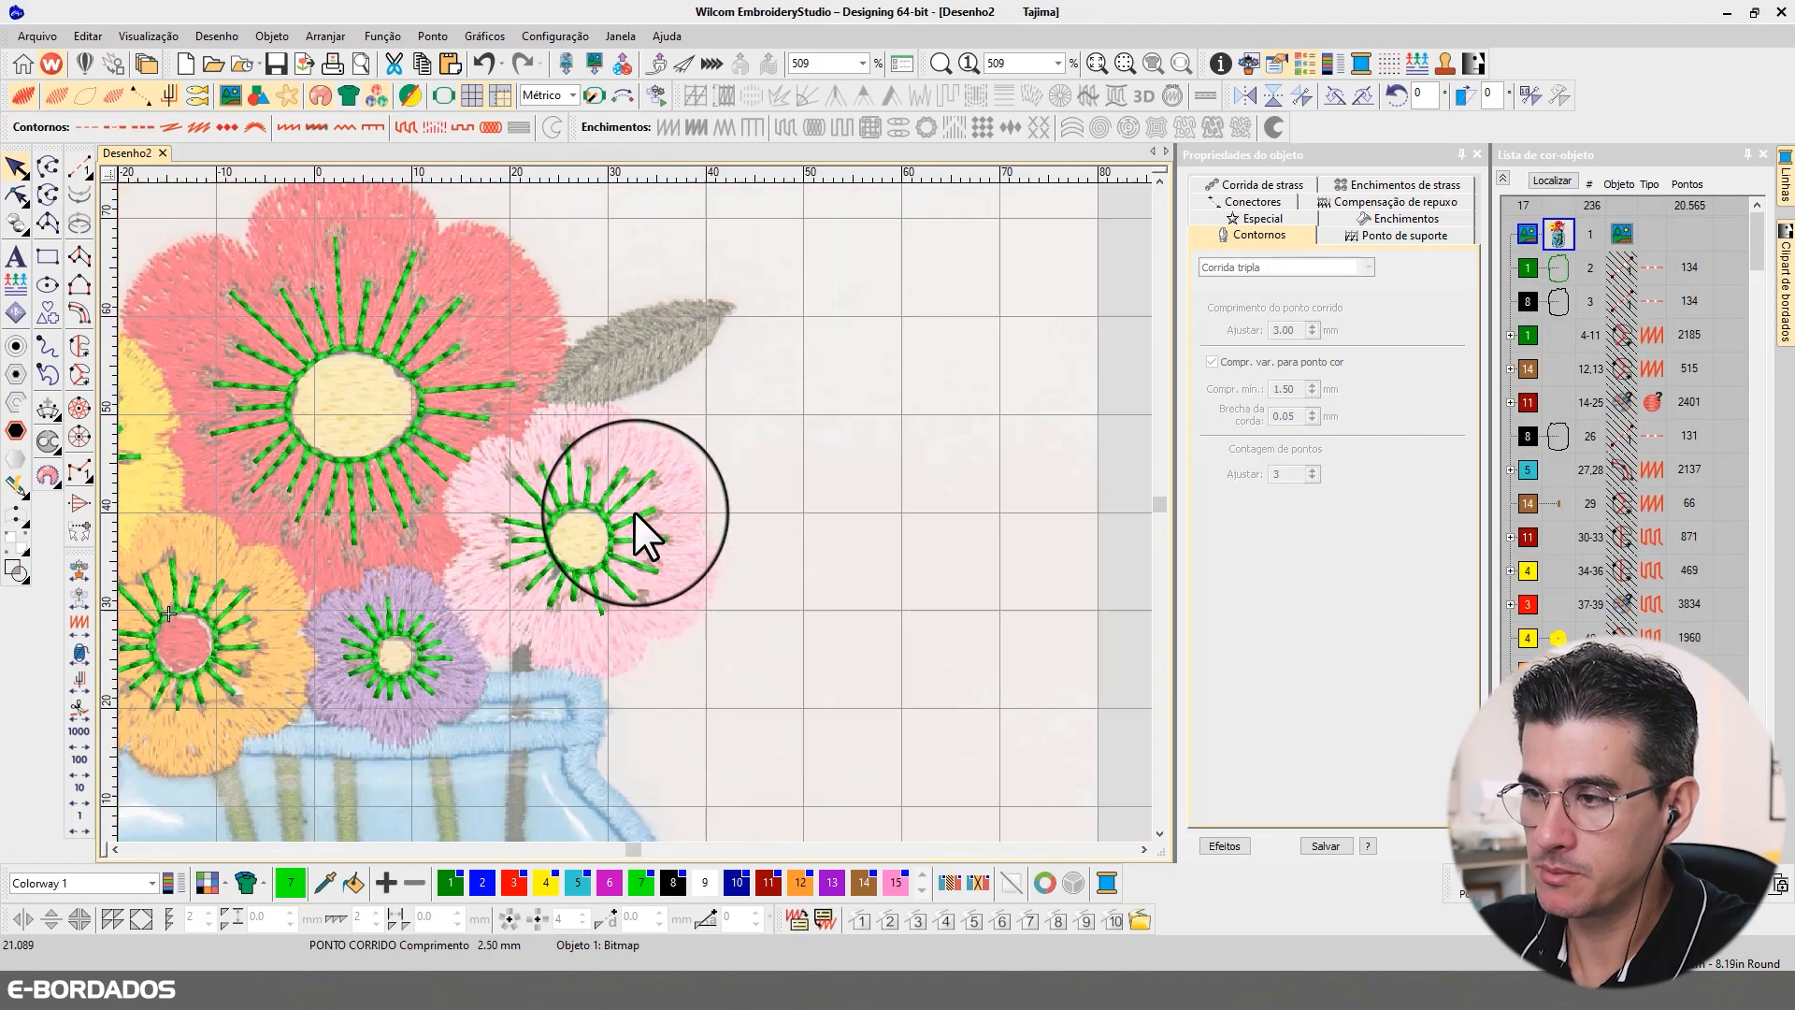
{"action": "scroll", "coordinate": [636, 512], "scroll_direction": "down", "scroll_amount": 2}
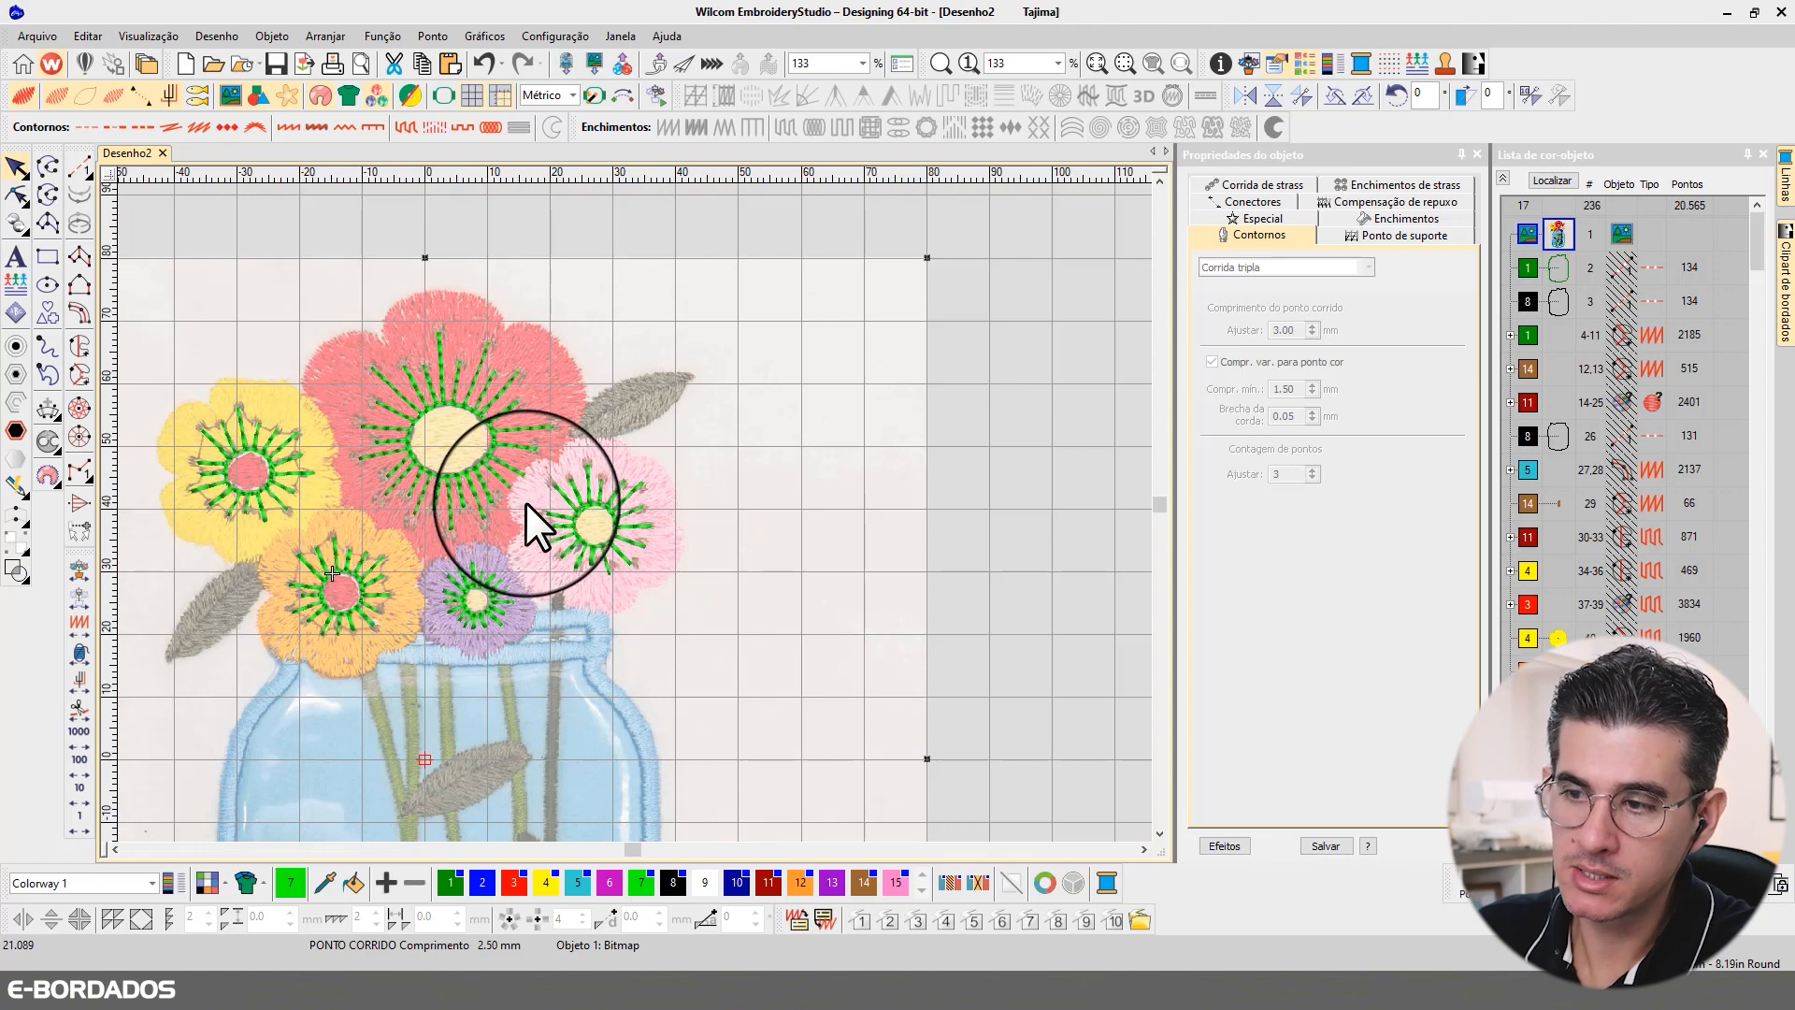
{"action": "scroll", "coordinate": [632, 509], "scroll_direction": "down", "scroll_amount": 2}
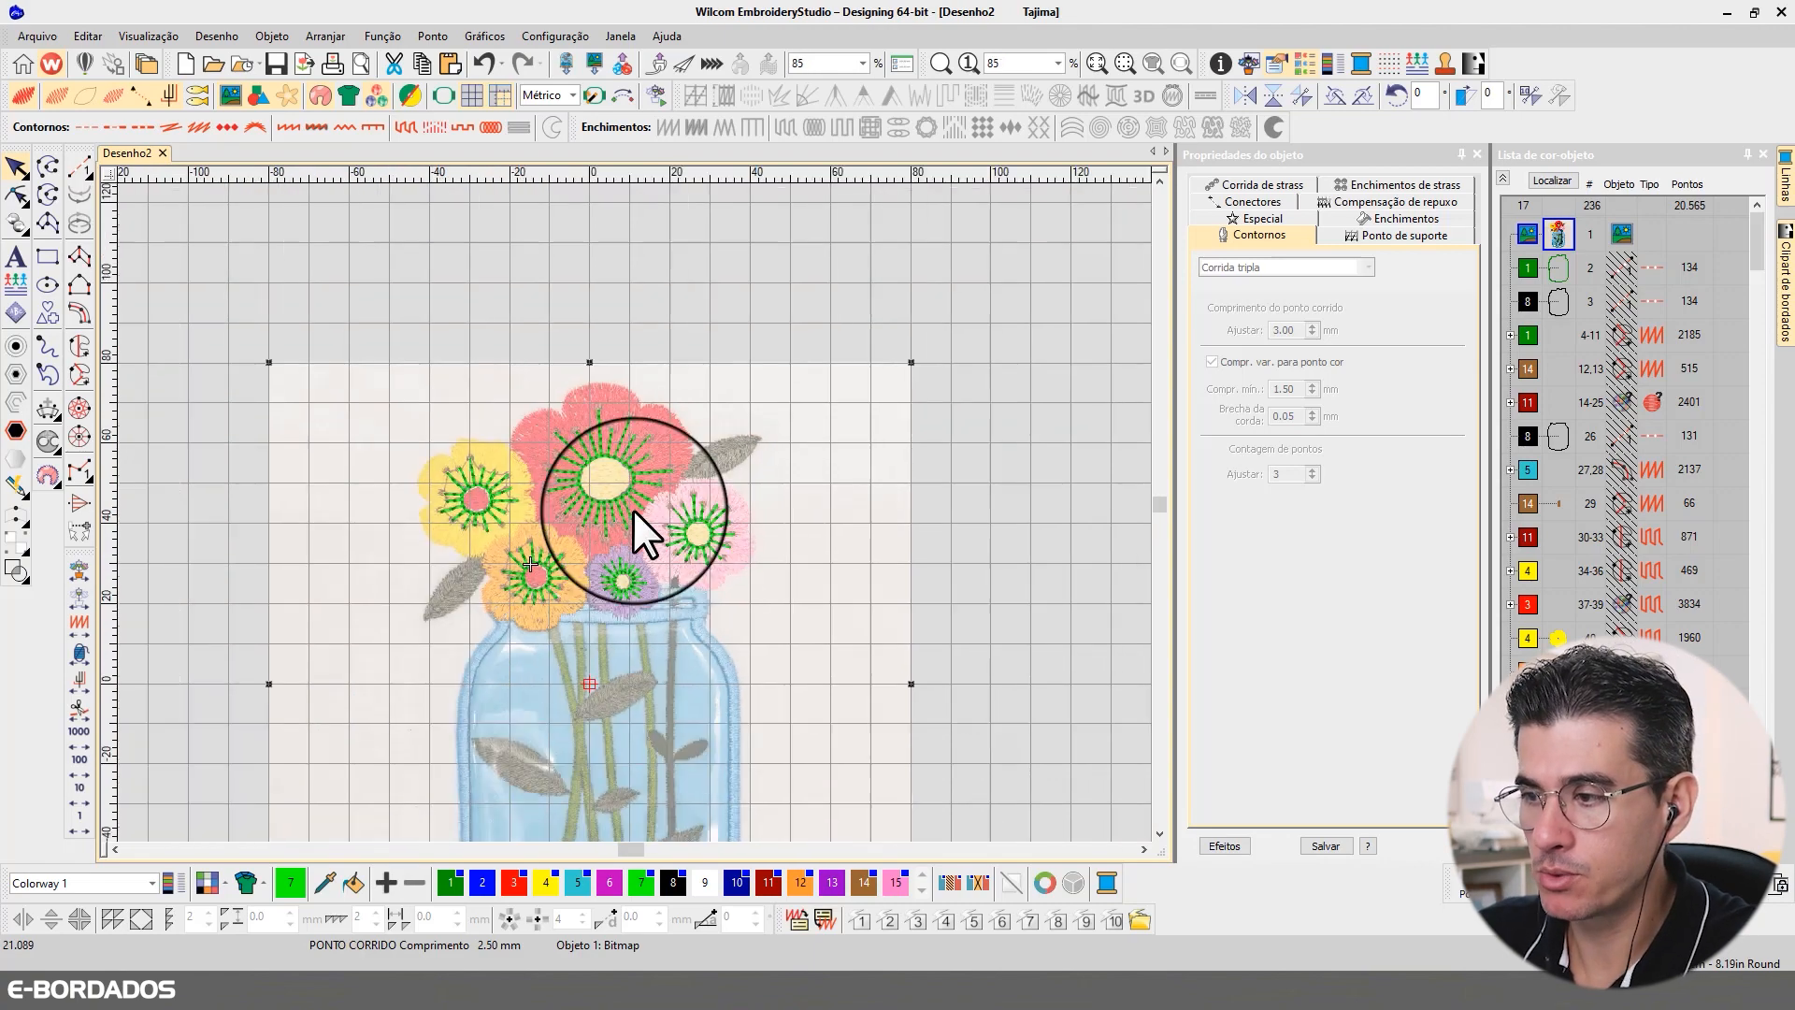
{"action": "scroll", "coordinate": [634, 513], "scroll_direction": "up", "scroll_amount": 3}
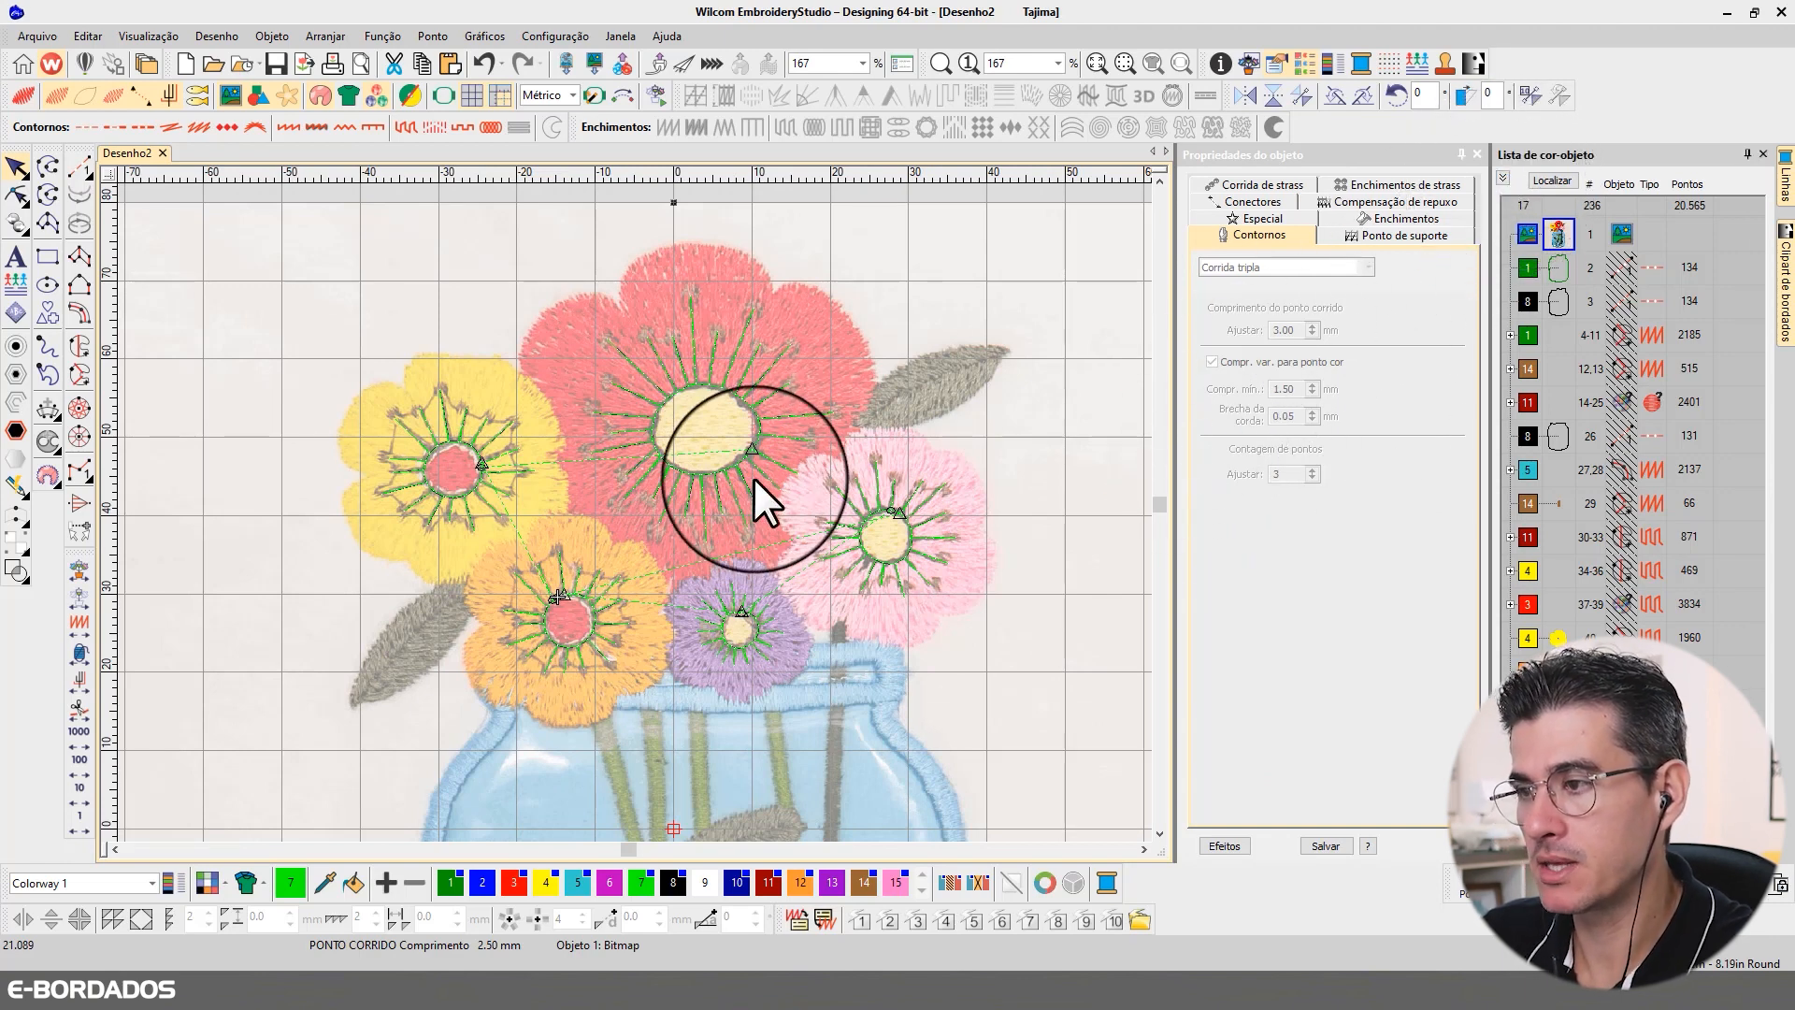
{"action": "left_click", "coordinate": [1040, 462]}
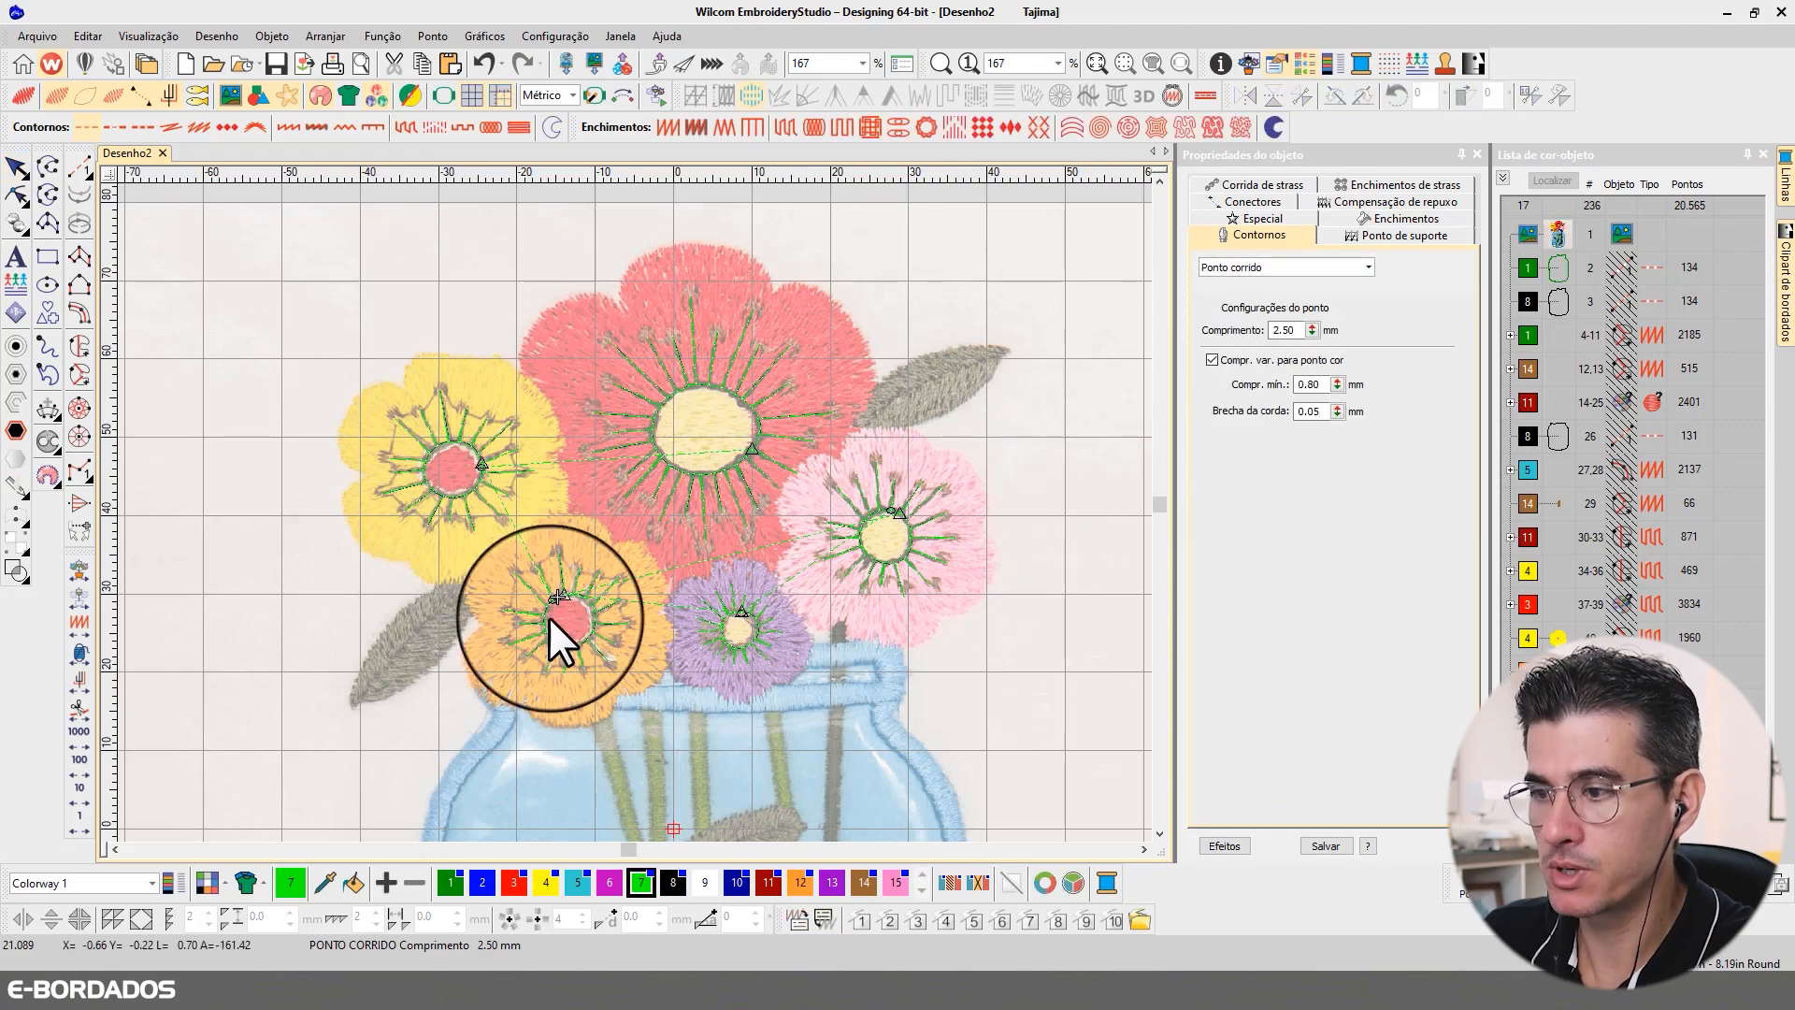
{"action": "scroll", "coordinate": [466, 417], "scroll_direction": "up", "scroll_amount": 2}
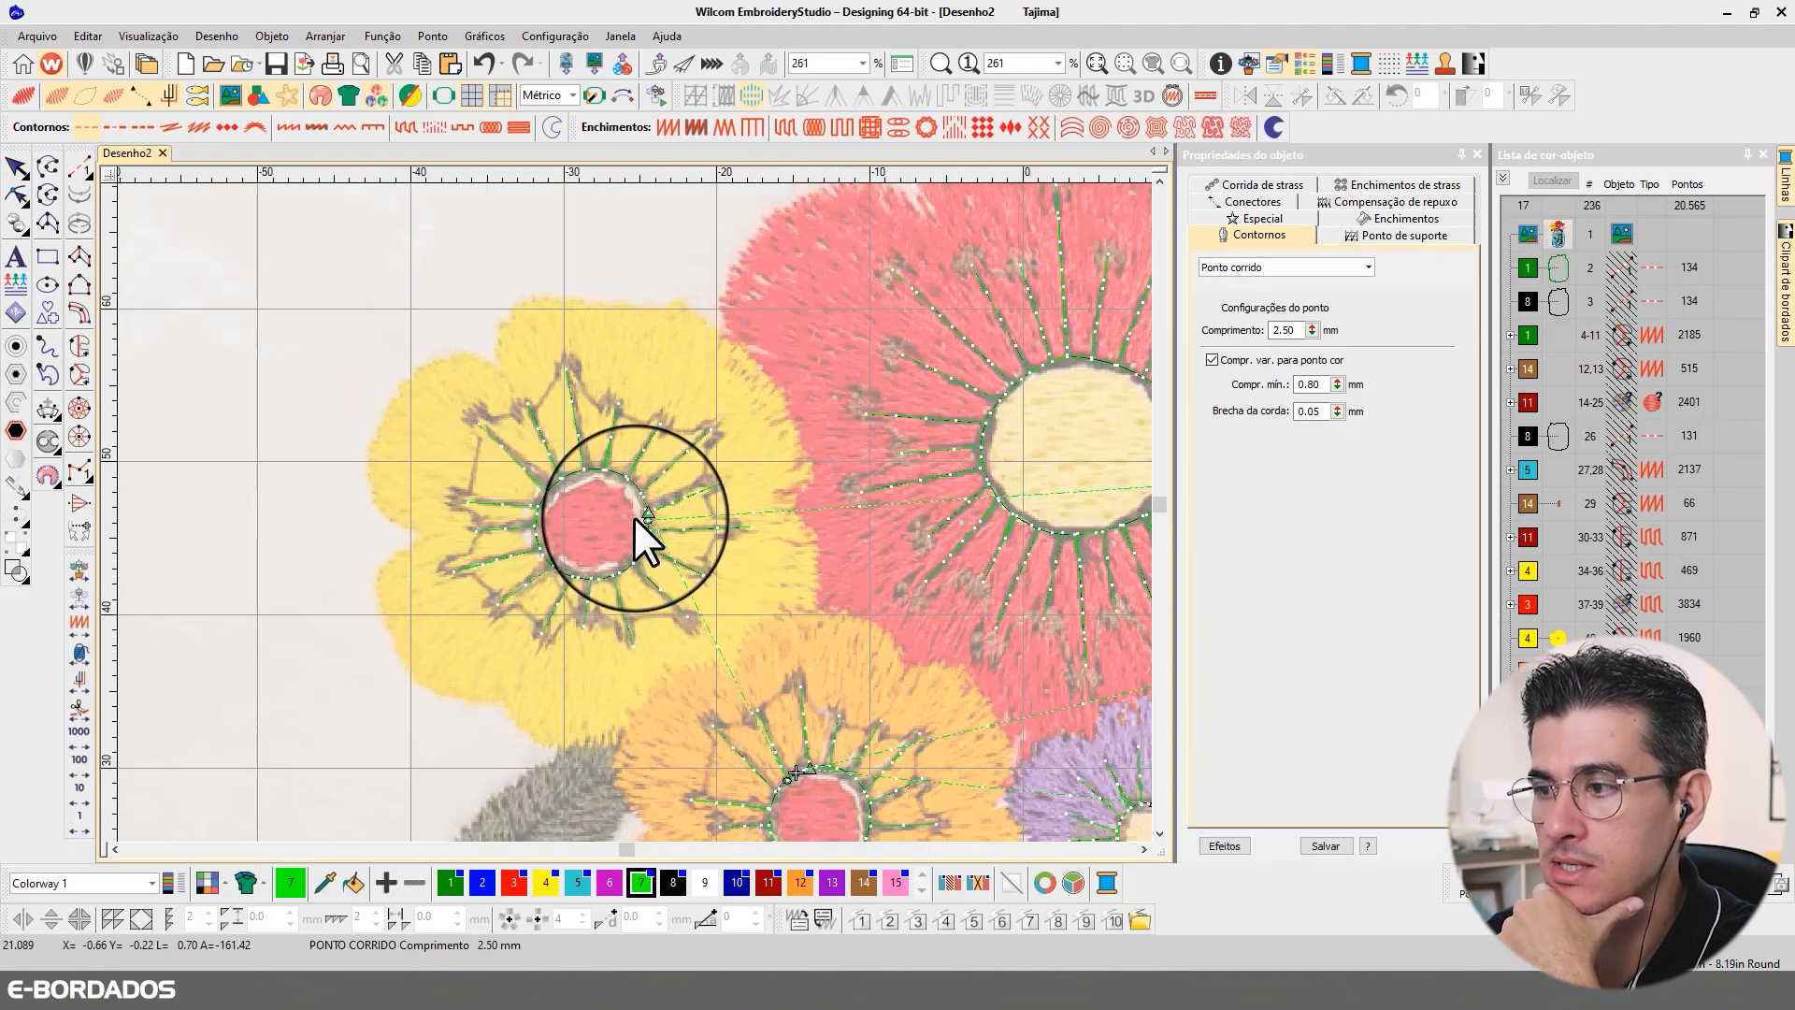
{"action": "scroll", "coordinate": [643, 515], "scroll_direction": "down", "scroll_amount": 1}
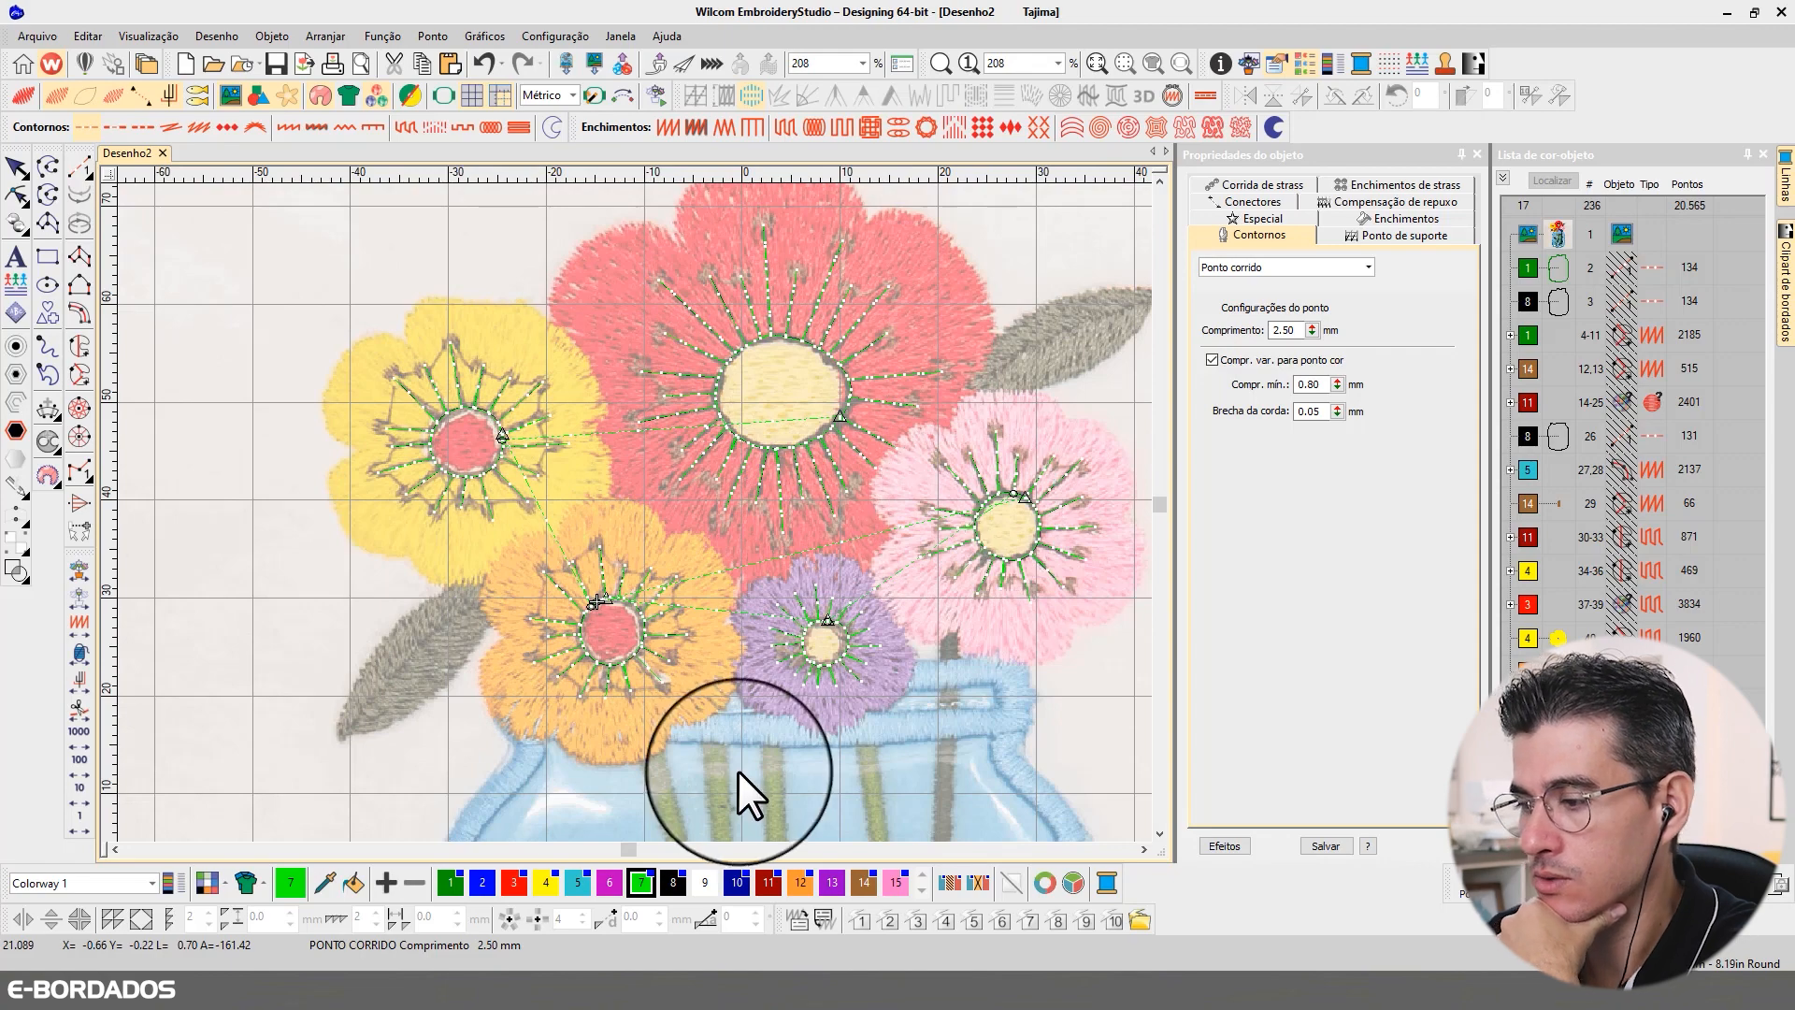
{"action": "scroll", "coordinate": [430, 435], "scroll_direction": "up", "scroll_amount": 1}
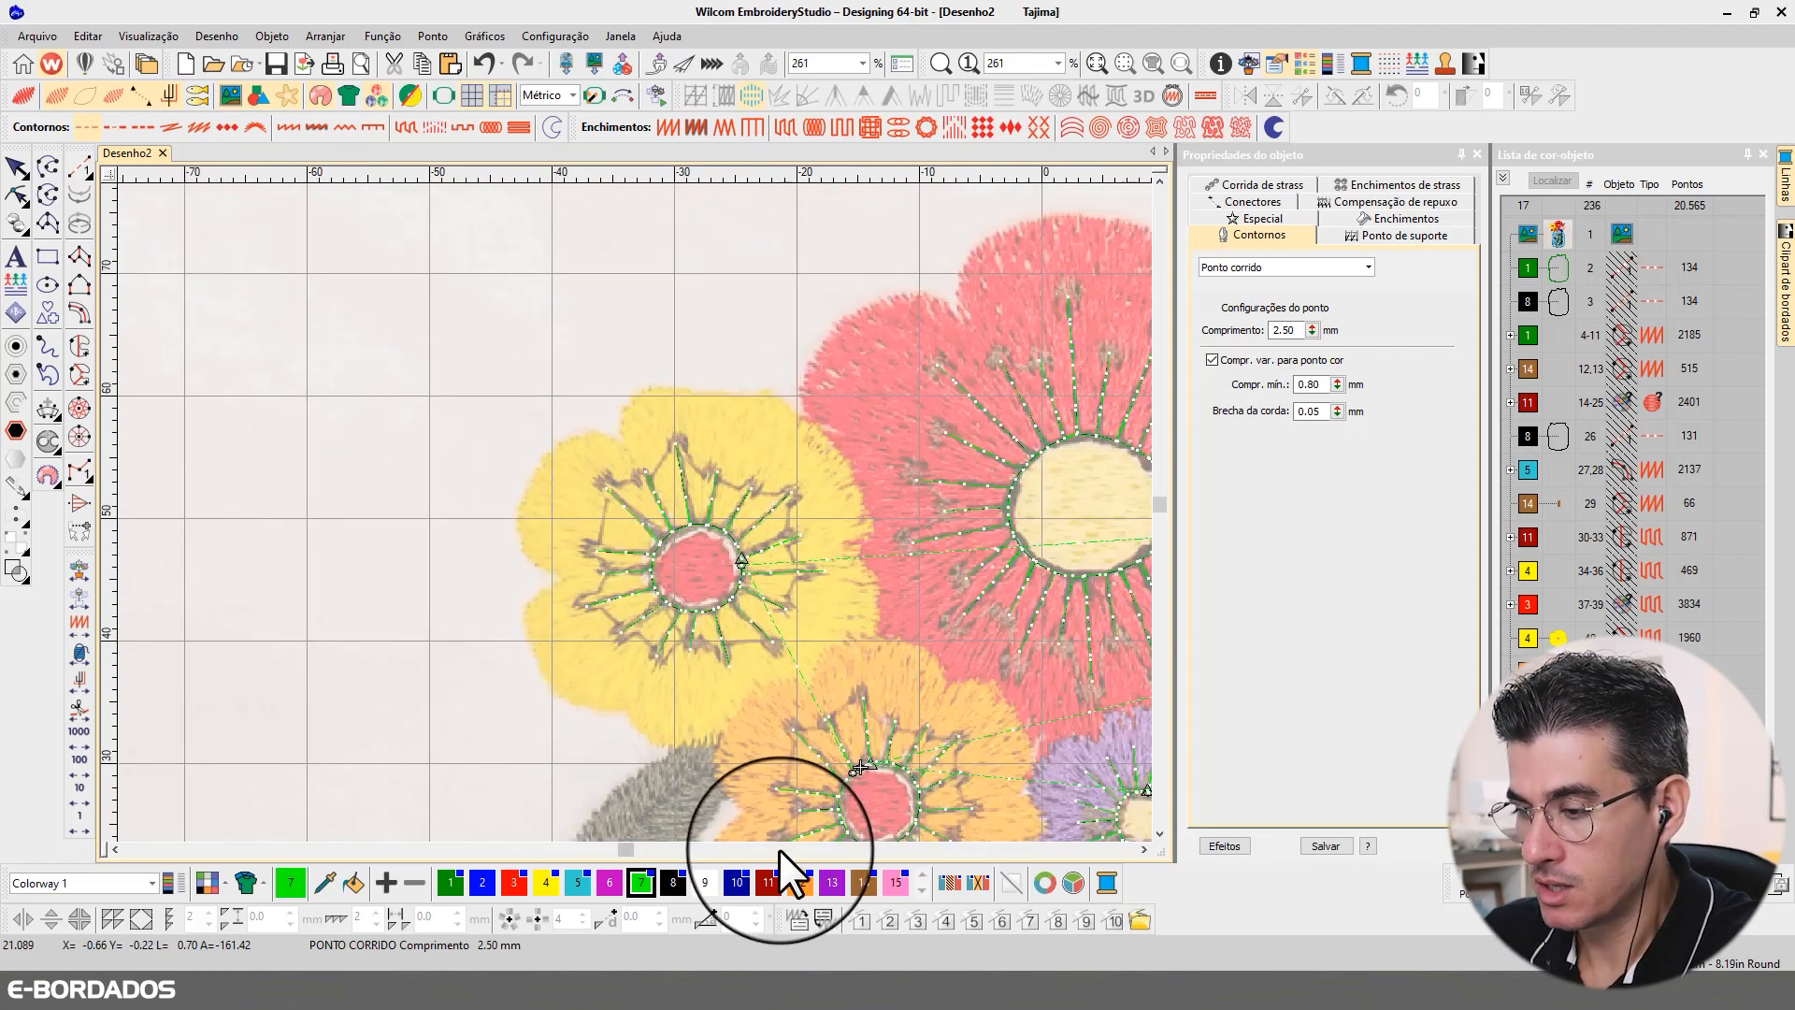
Step: Draw a filled circle of about 1.7 mm radius in colour 10 on the yellow flower's upper-left stamen tip
{"action": "left_click", "coordinate": [737, 884]}
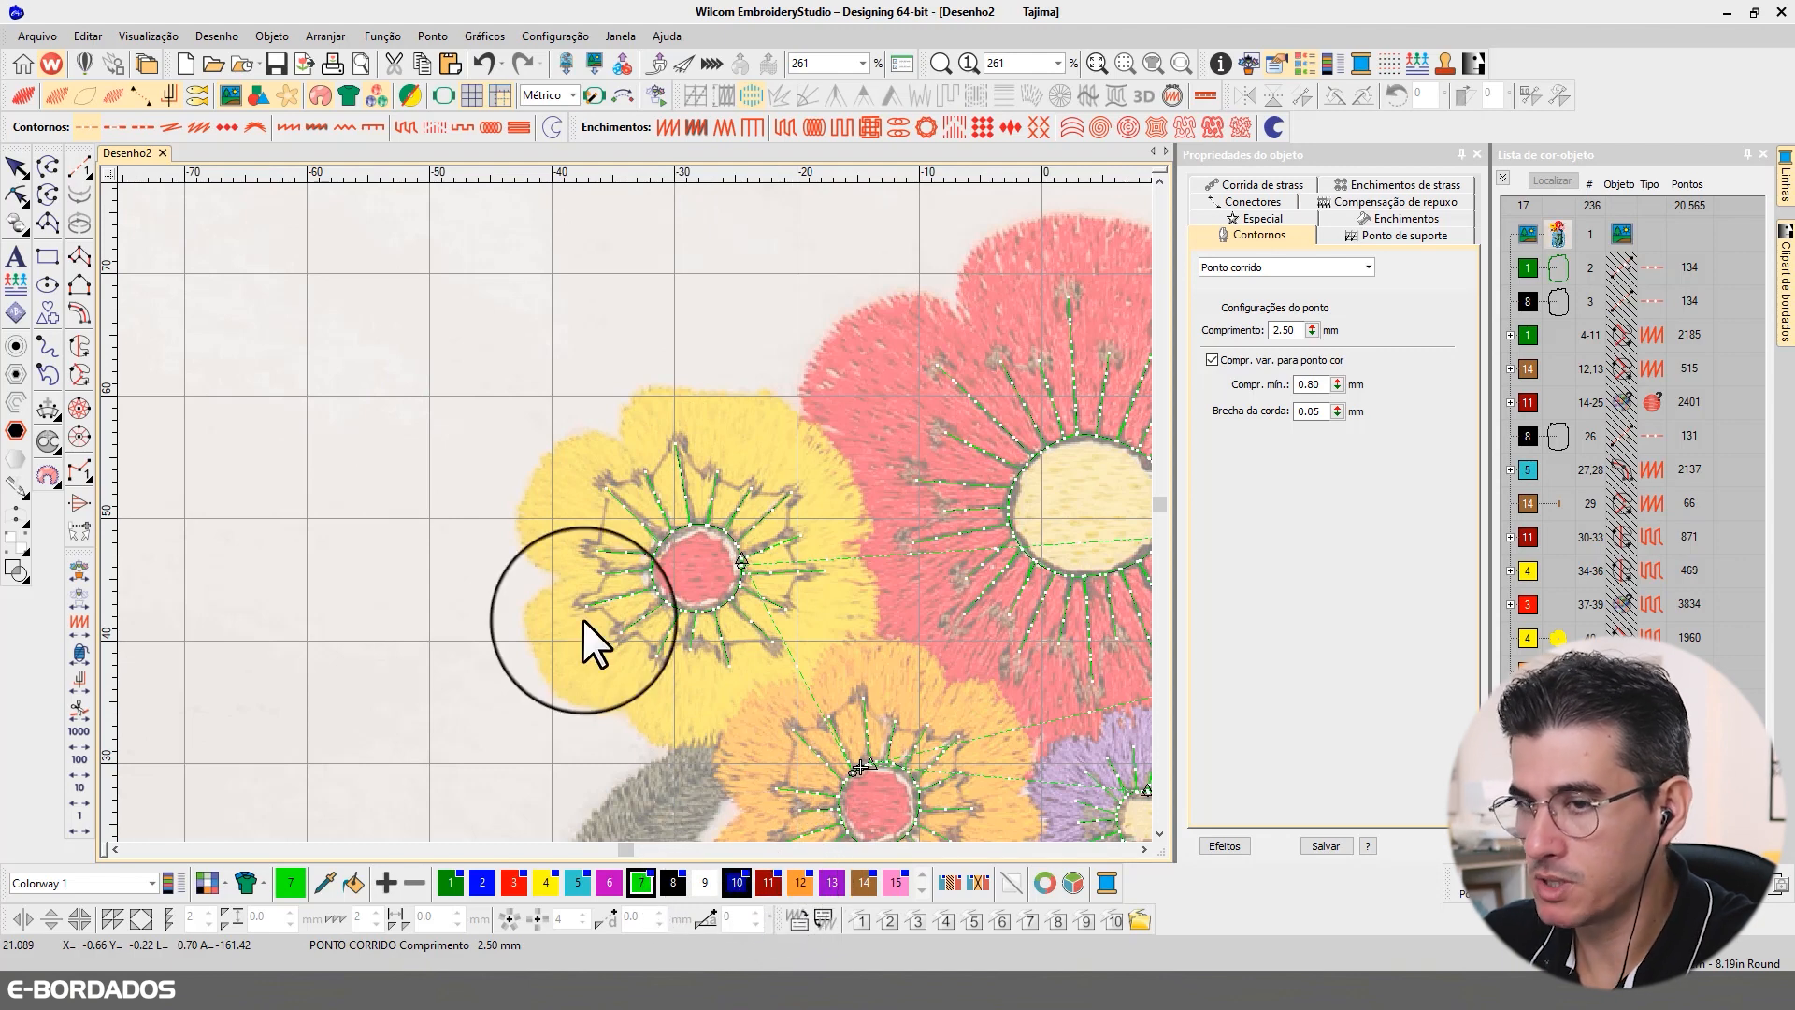
{"action": "left_click", "coordinate": [80, 345]}
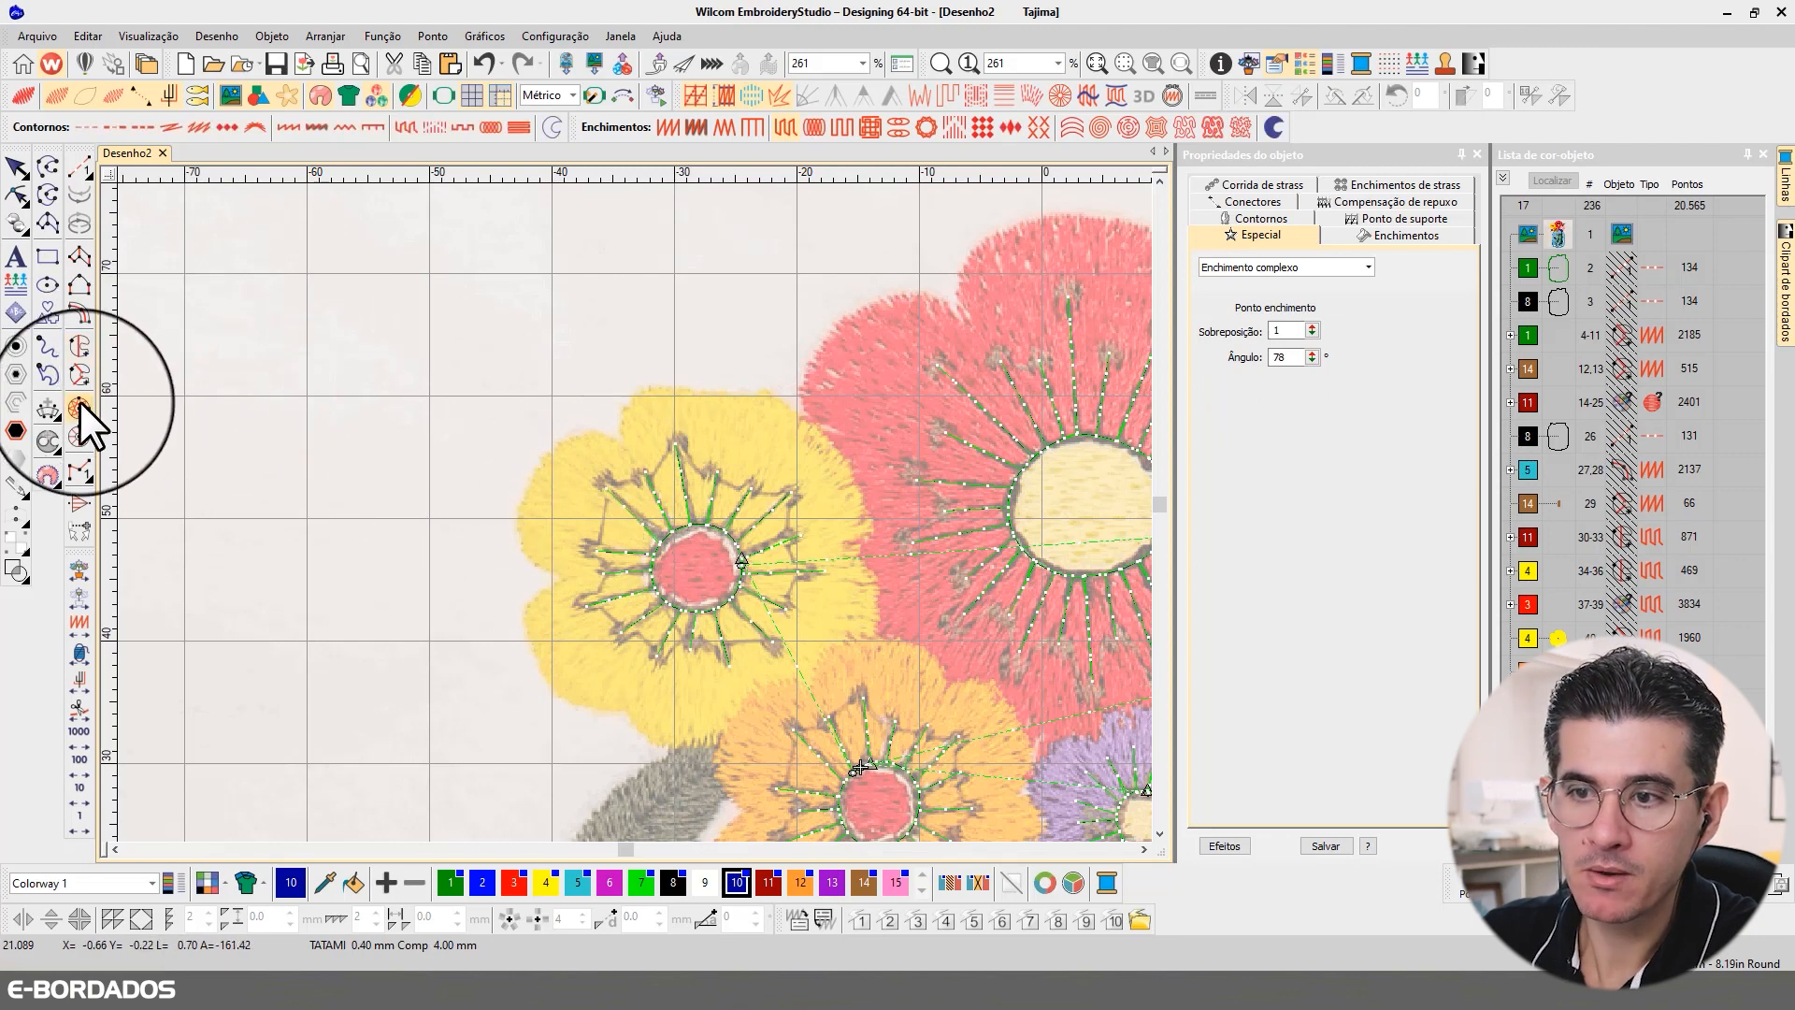
{"action": "left_click", "coordinate": [47, 284]}
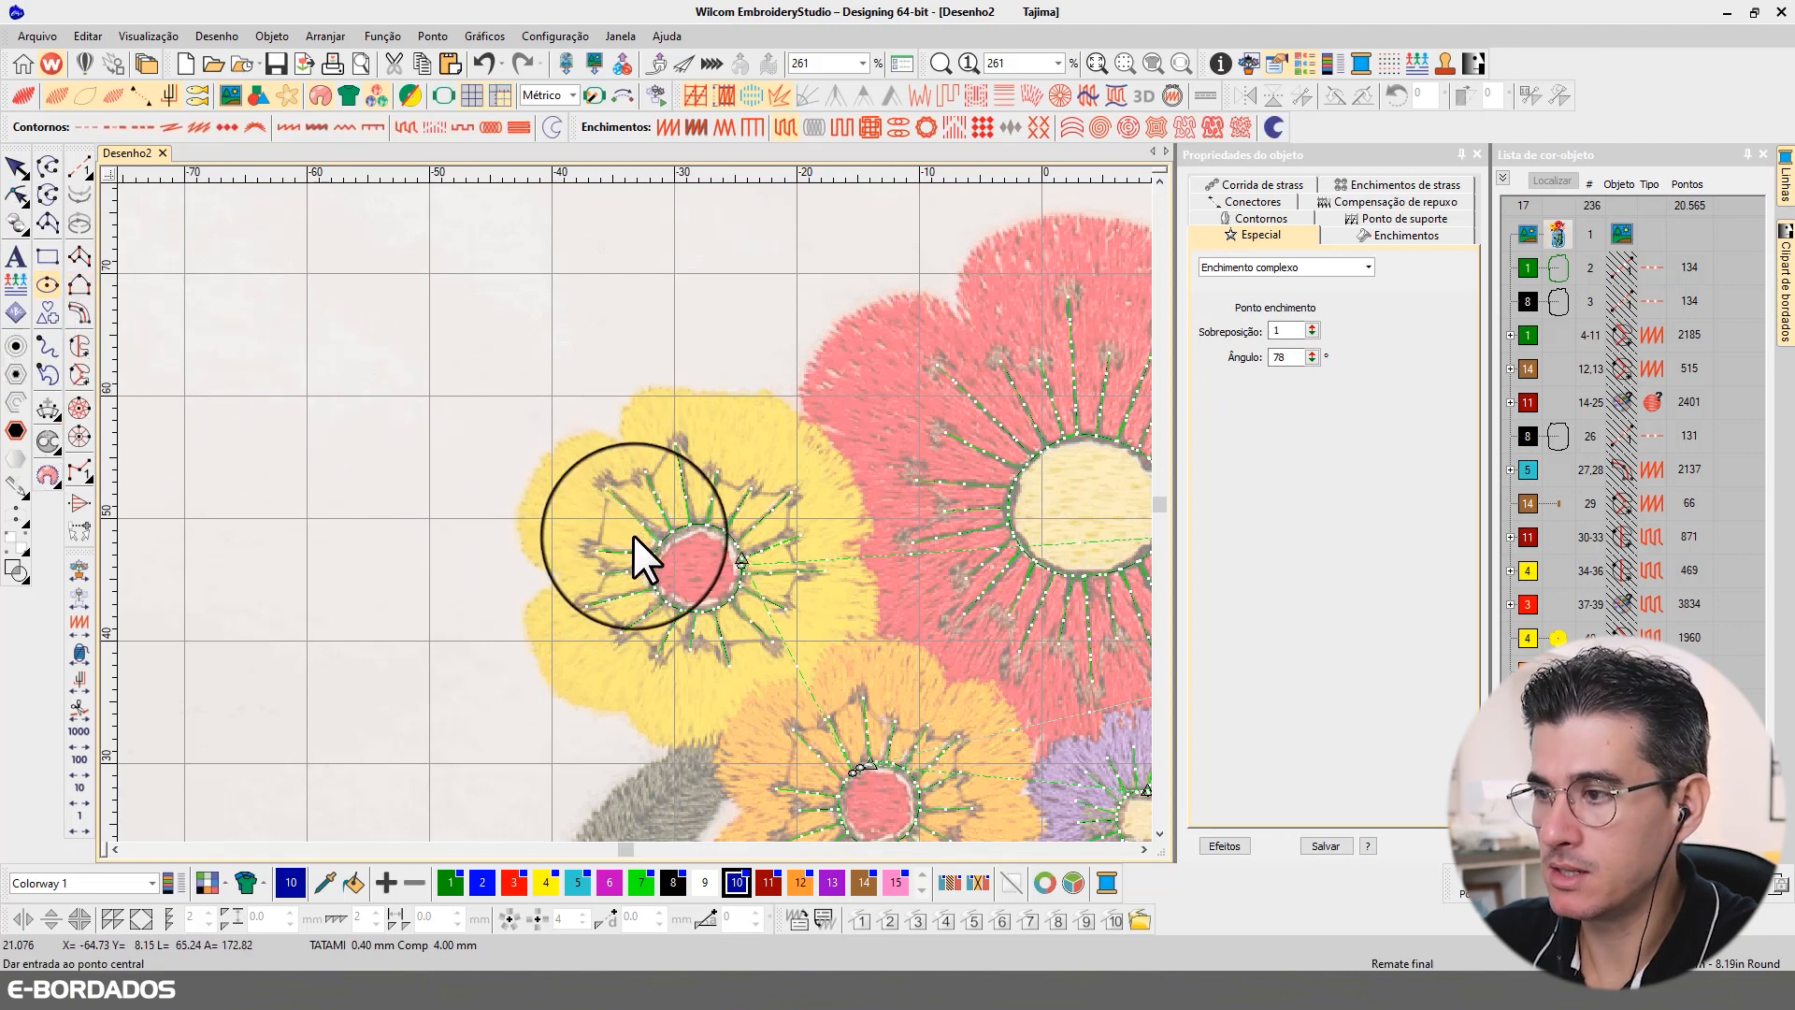
{"action": "left_click", "coordinate": [604, 486]}
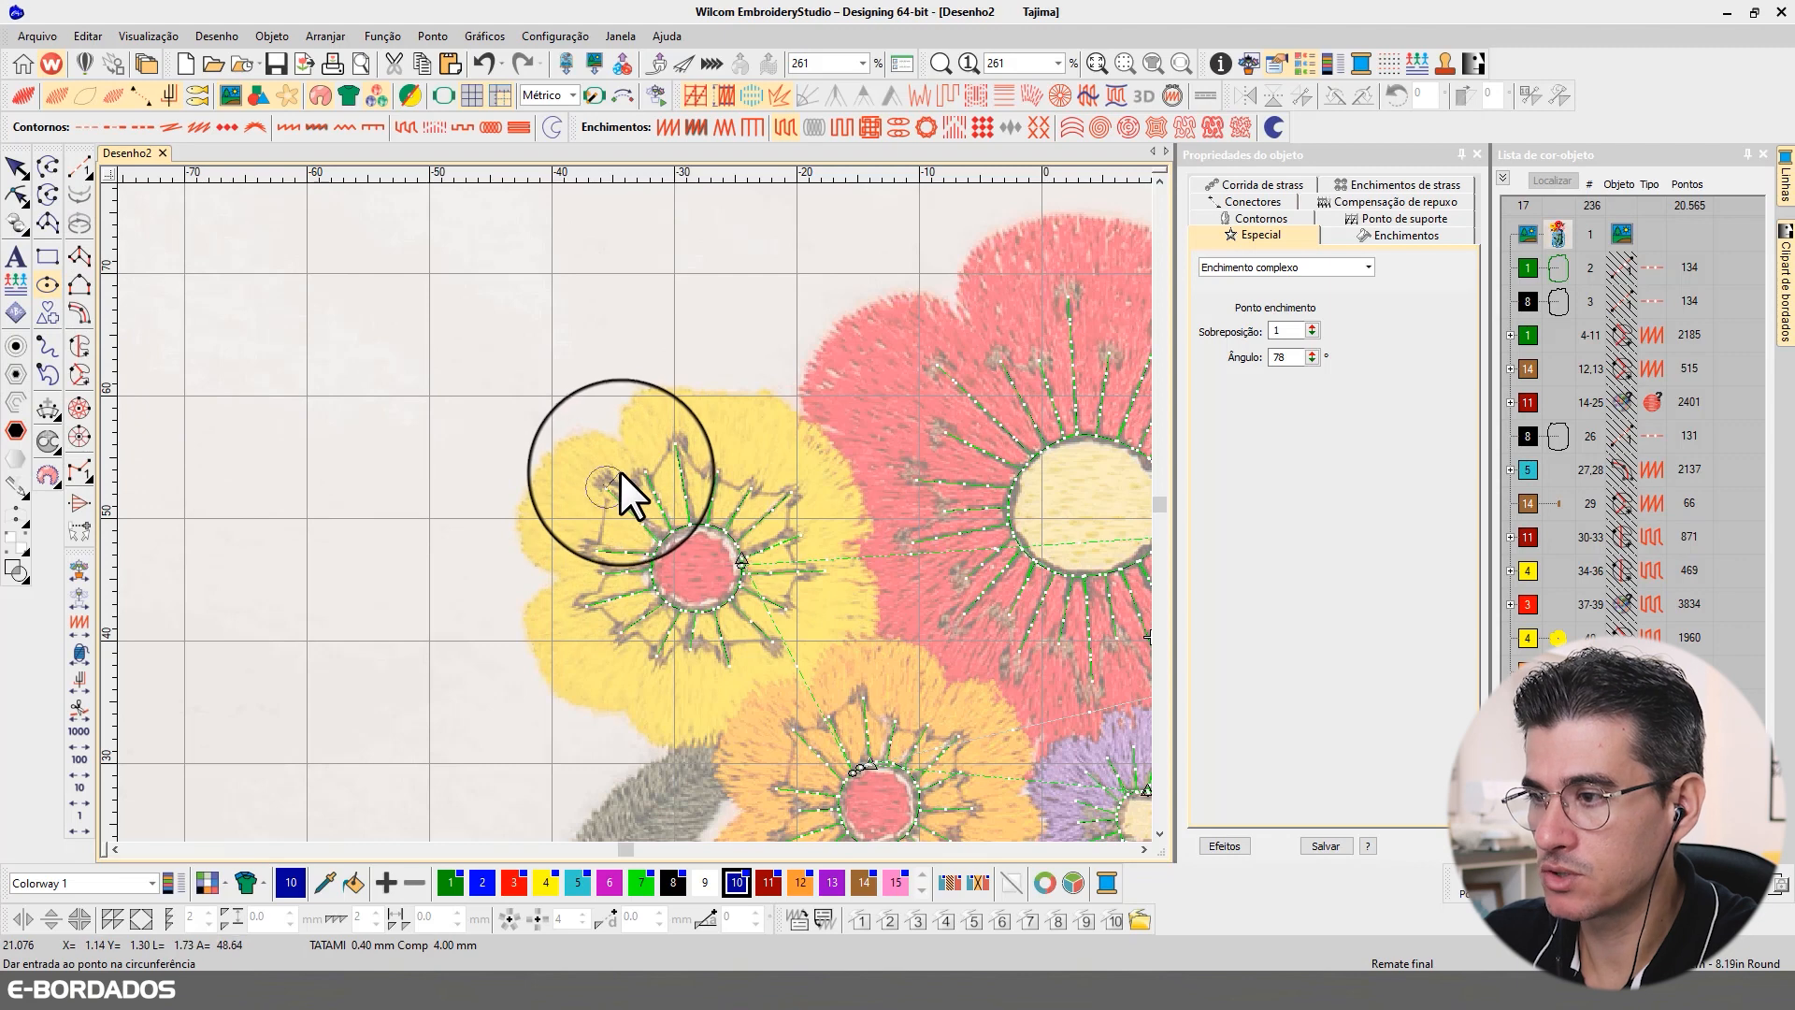
{"action": "left_click", "coordinate": [619, 475]}
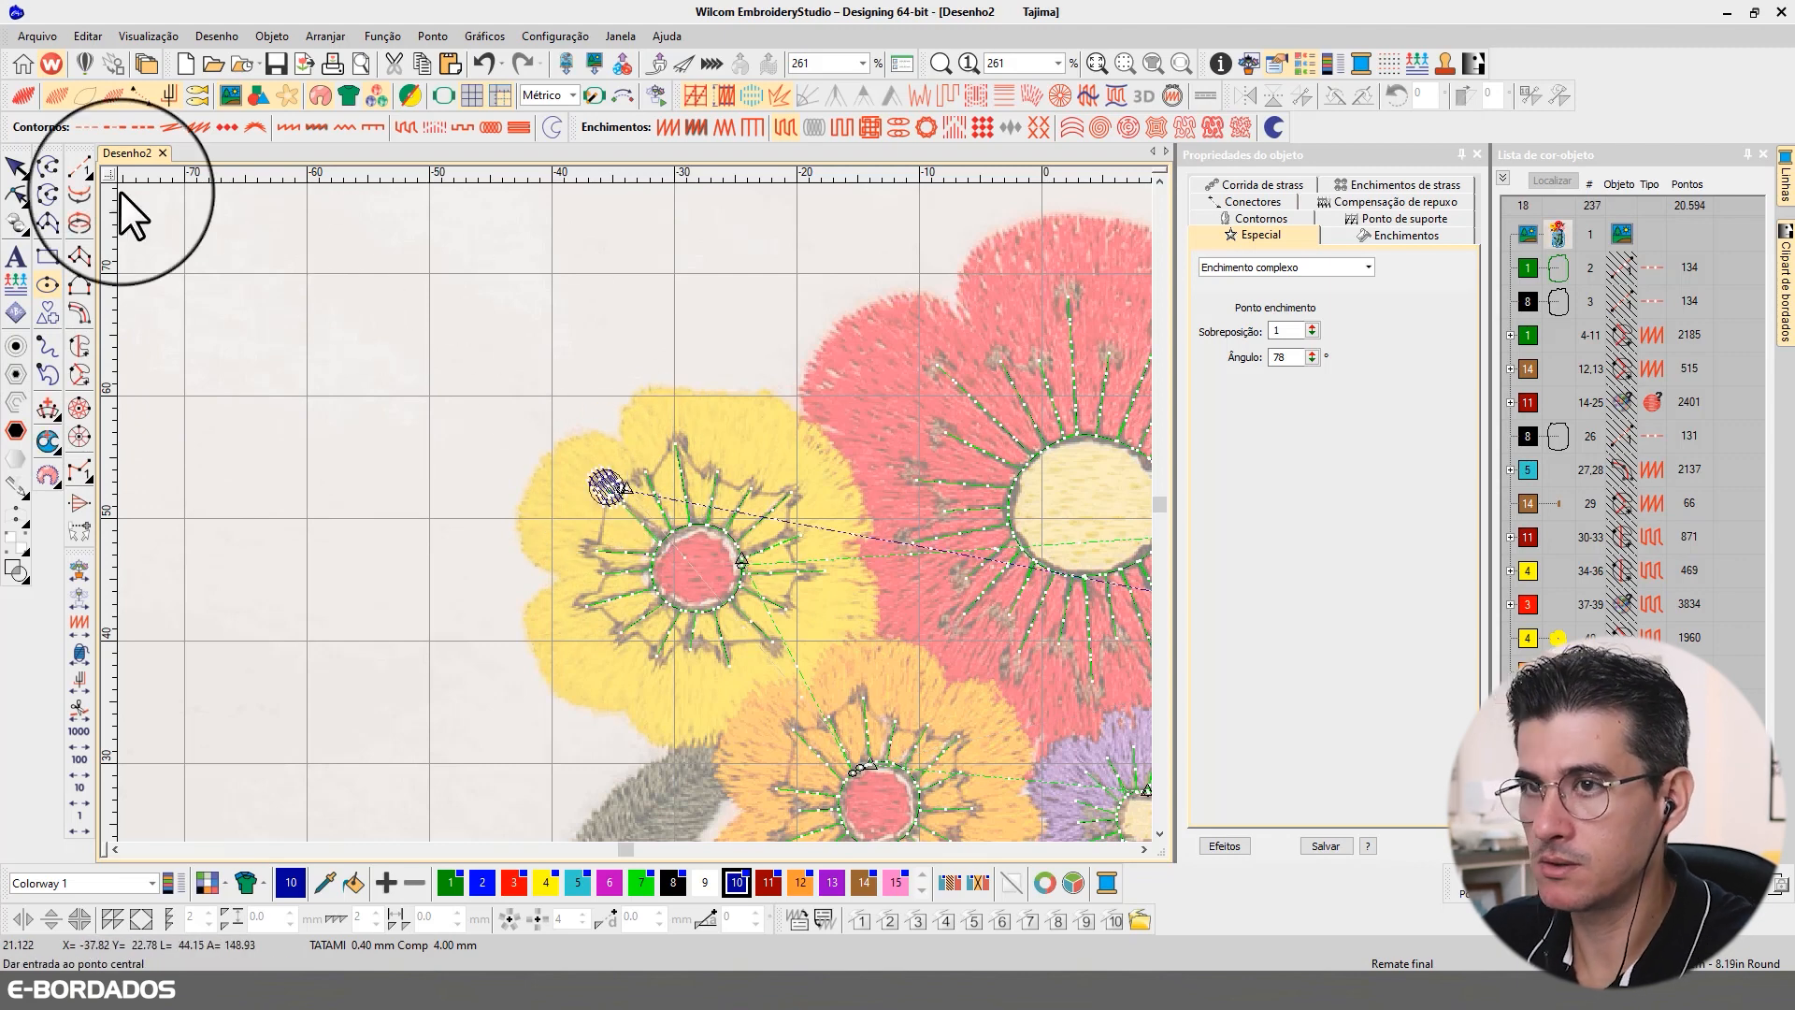
Step: Change the circle's fill to satin stitch (Ponto cheio) and set its pull compensation to 0.15 mm
{"action": "left_click", "coordinate": [19, 192]}
{"action": "left_click", "coordinate": [22, 99]}
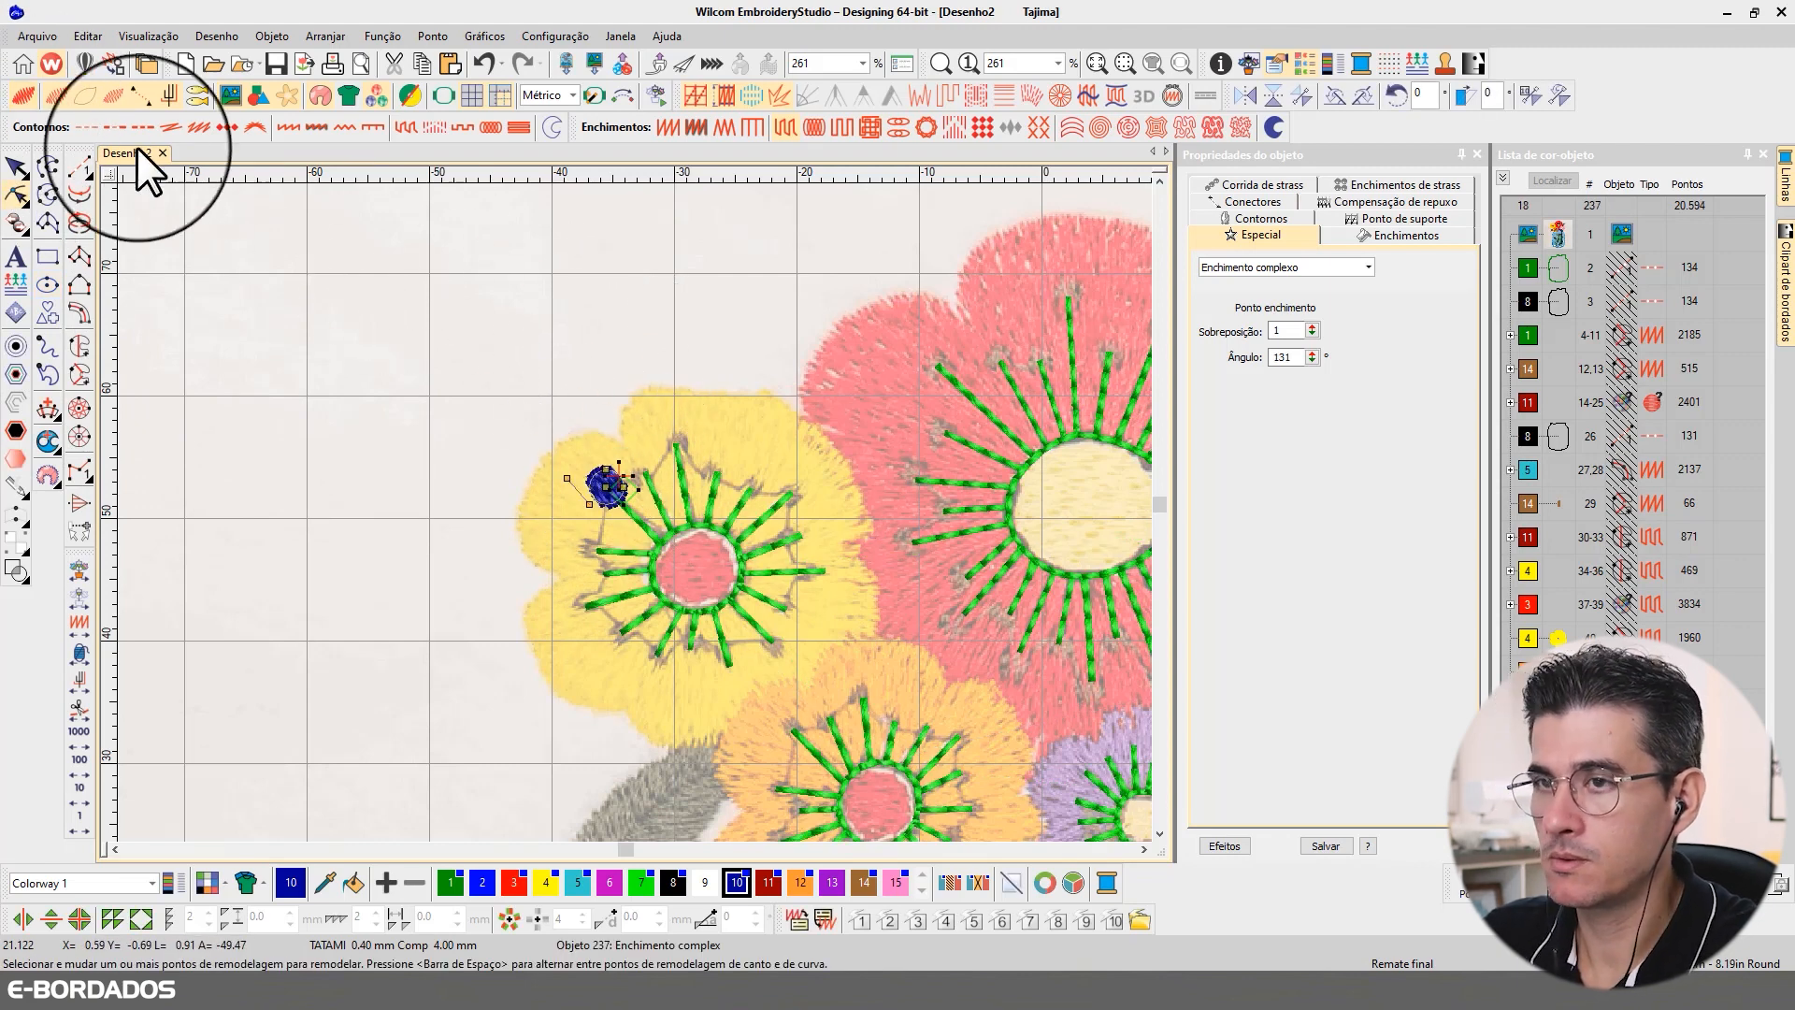
{"action": "left_click", "coordinate": [17, 168]}
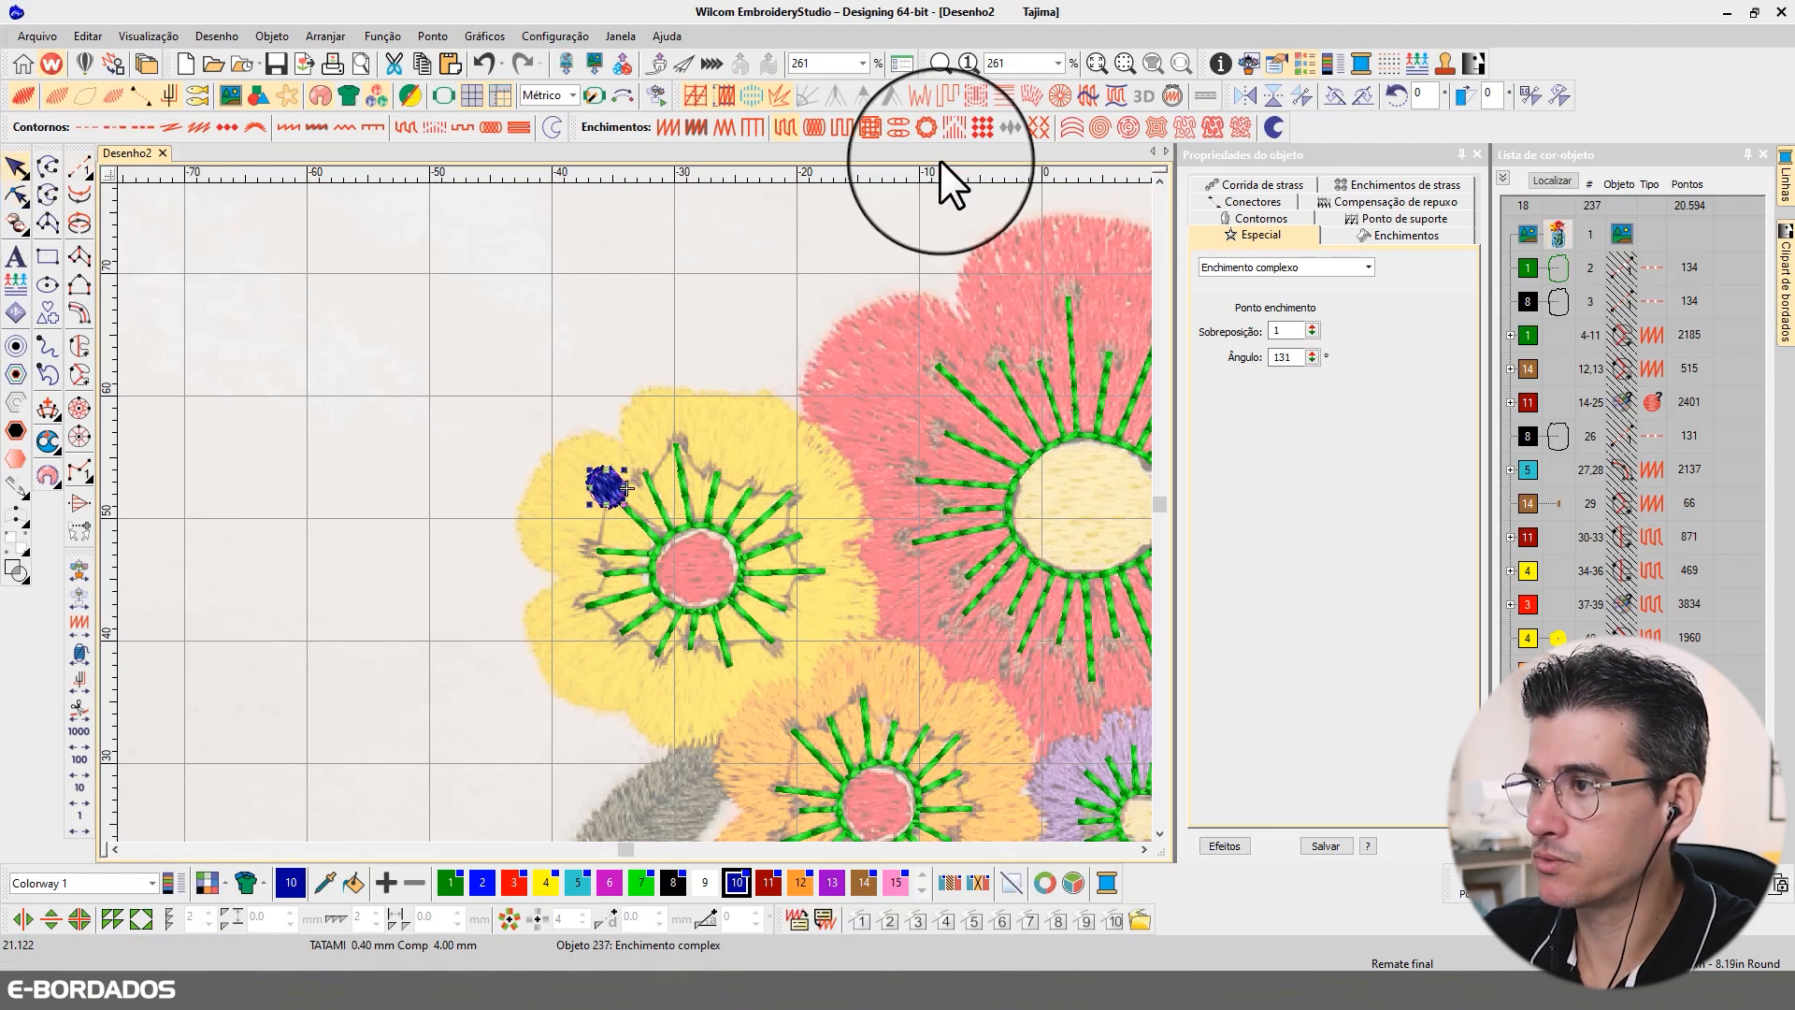
{"action": "left_click", "coordinate": [666, 129]}
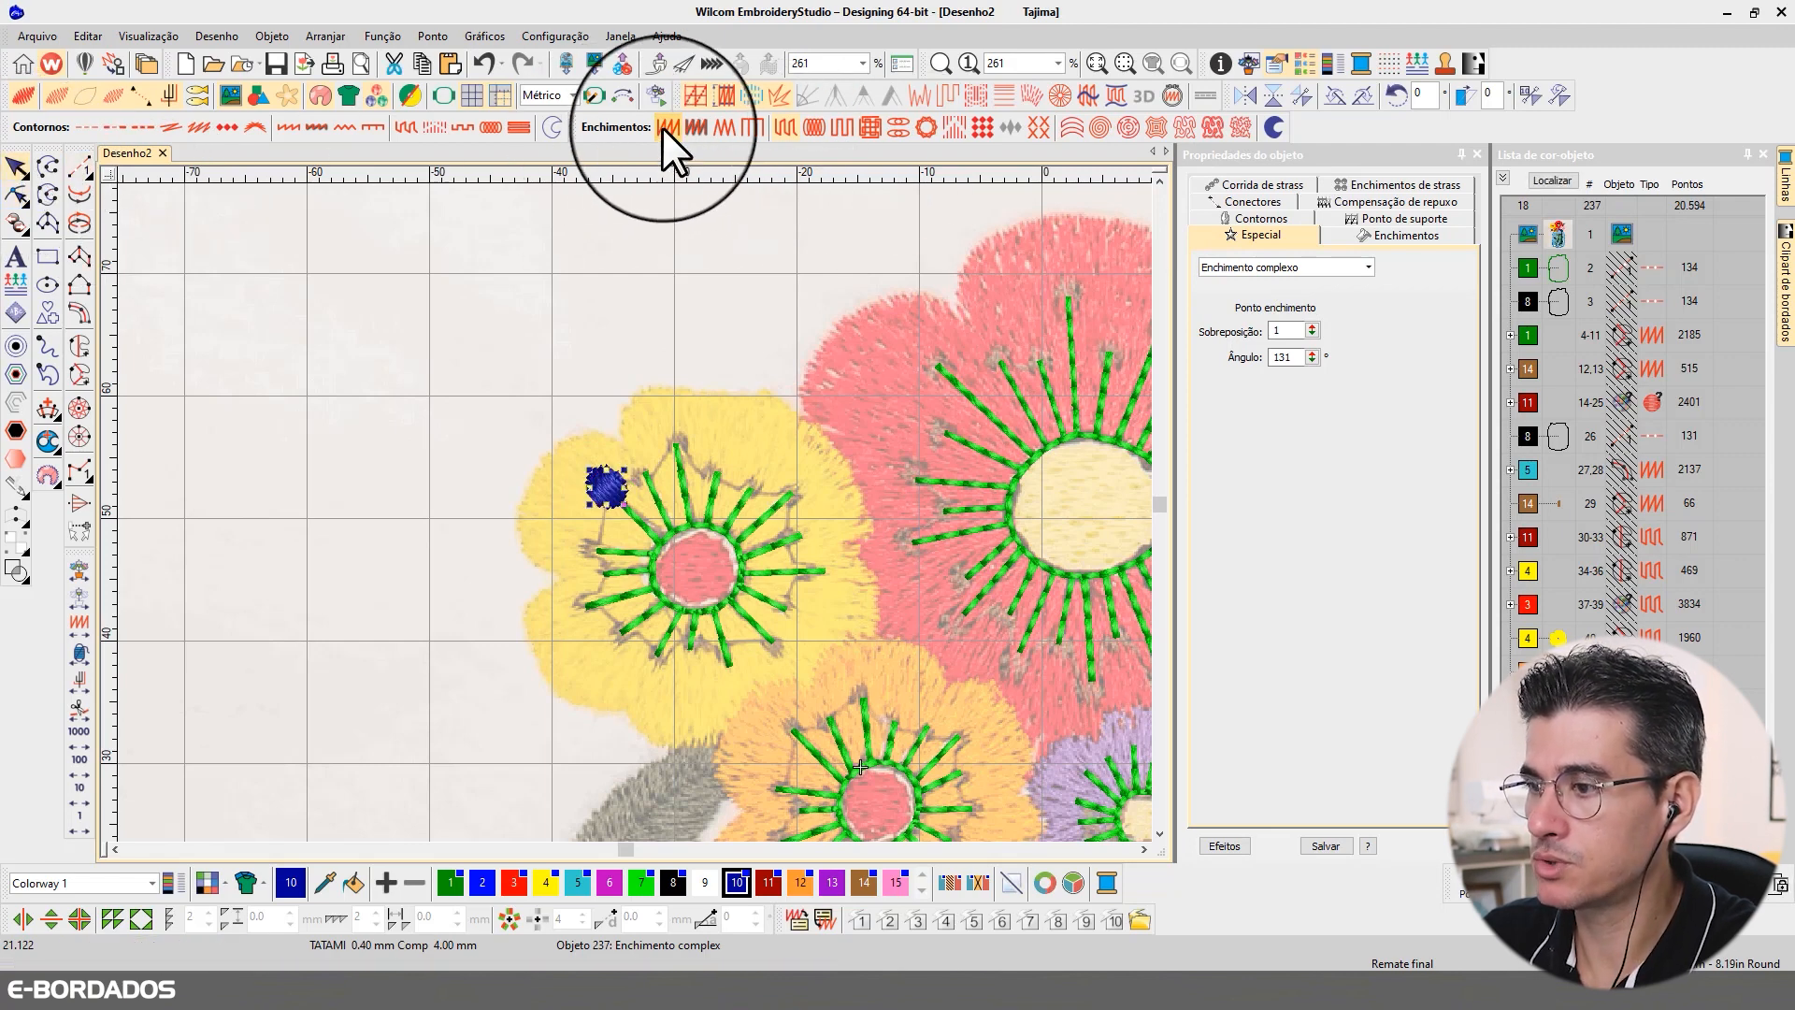
{"action": "left_click", "coordinate": [1360, 200]}
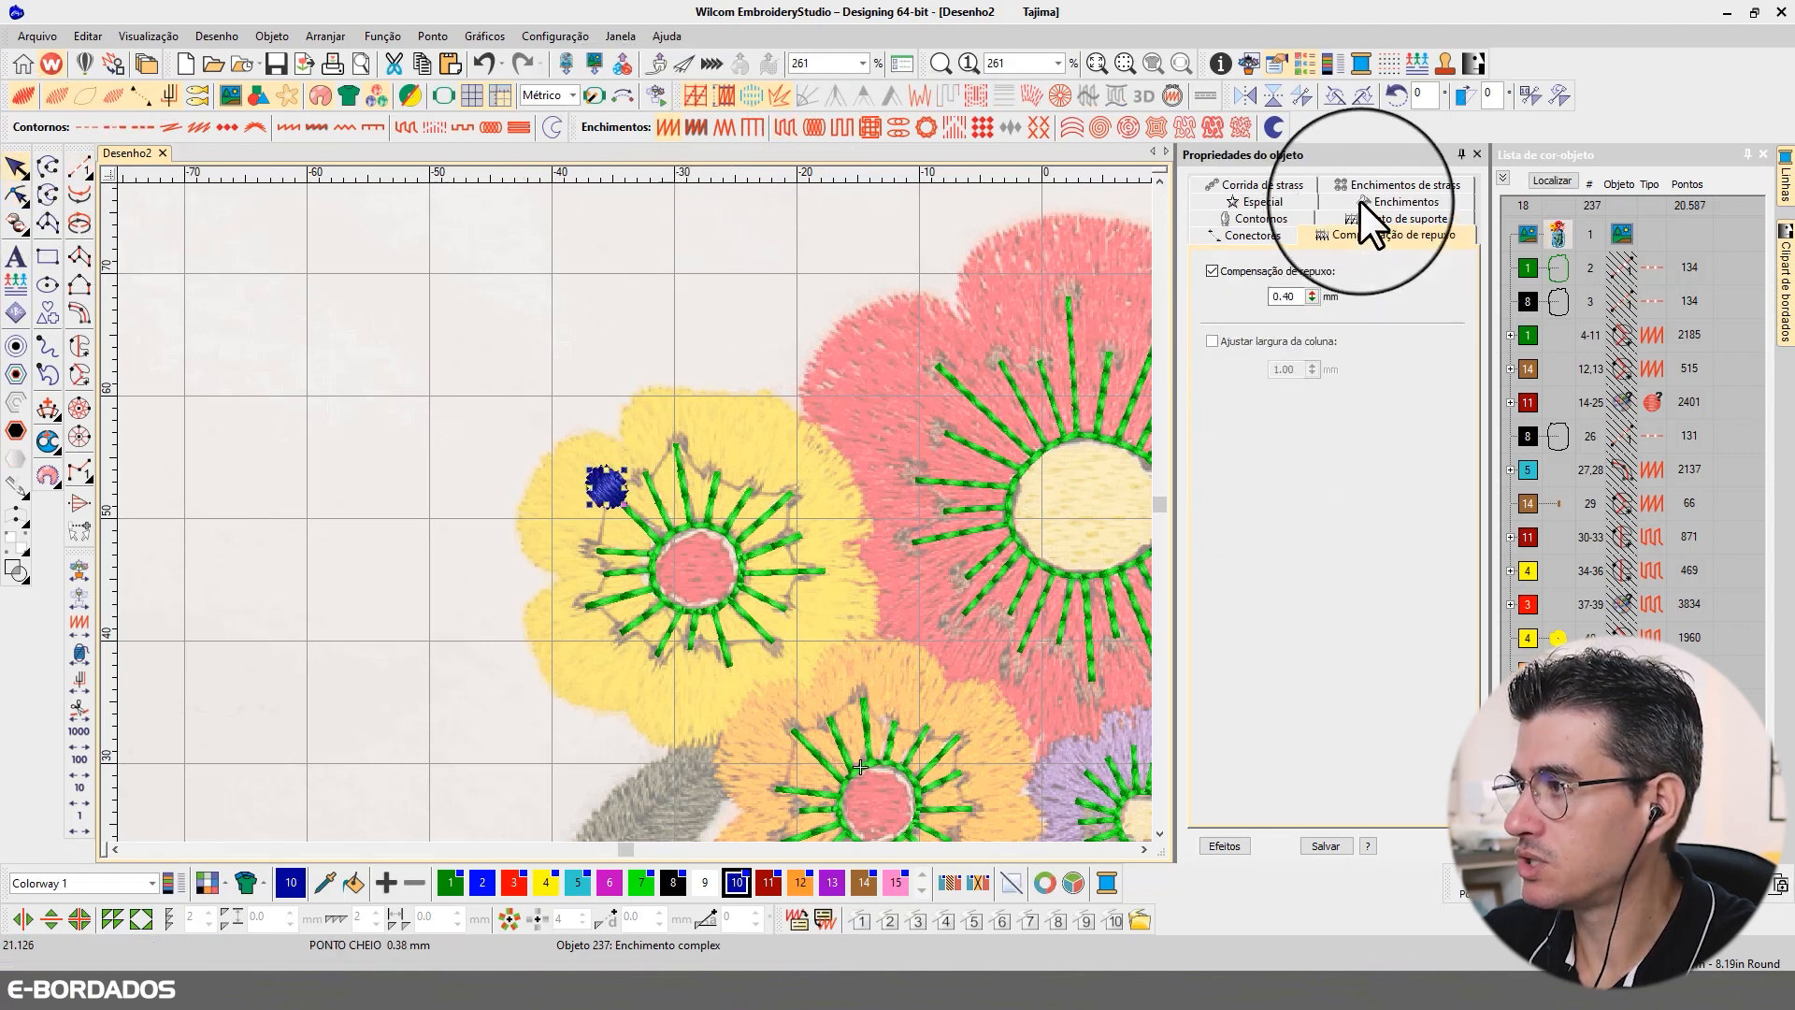
{"action": "double_click", "coordinate": [1279, 296]}
{"action": "type", "text": "0.15"}
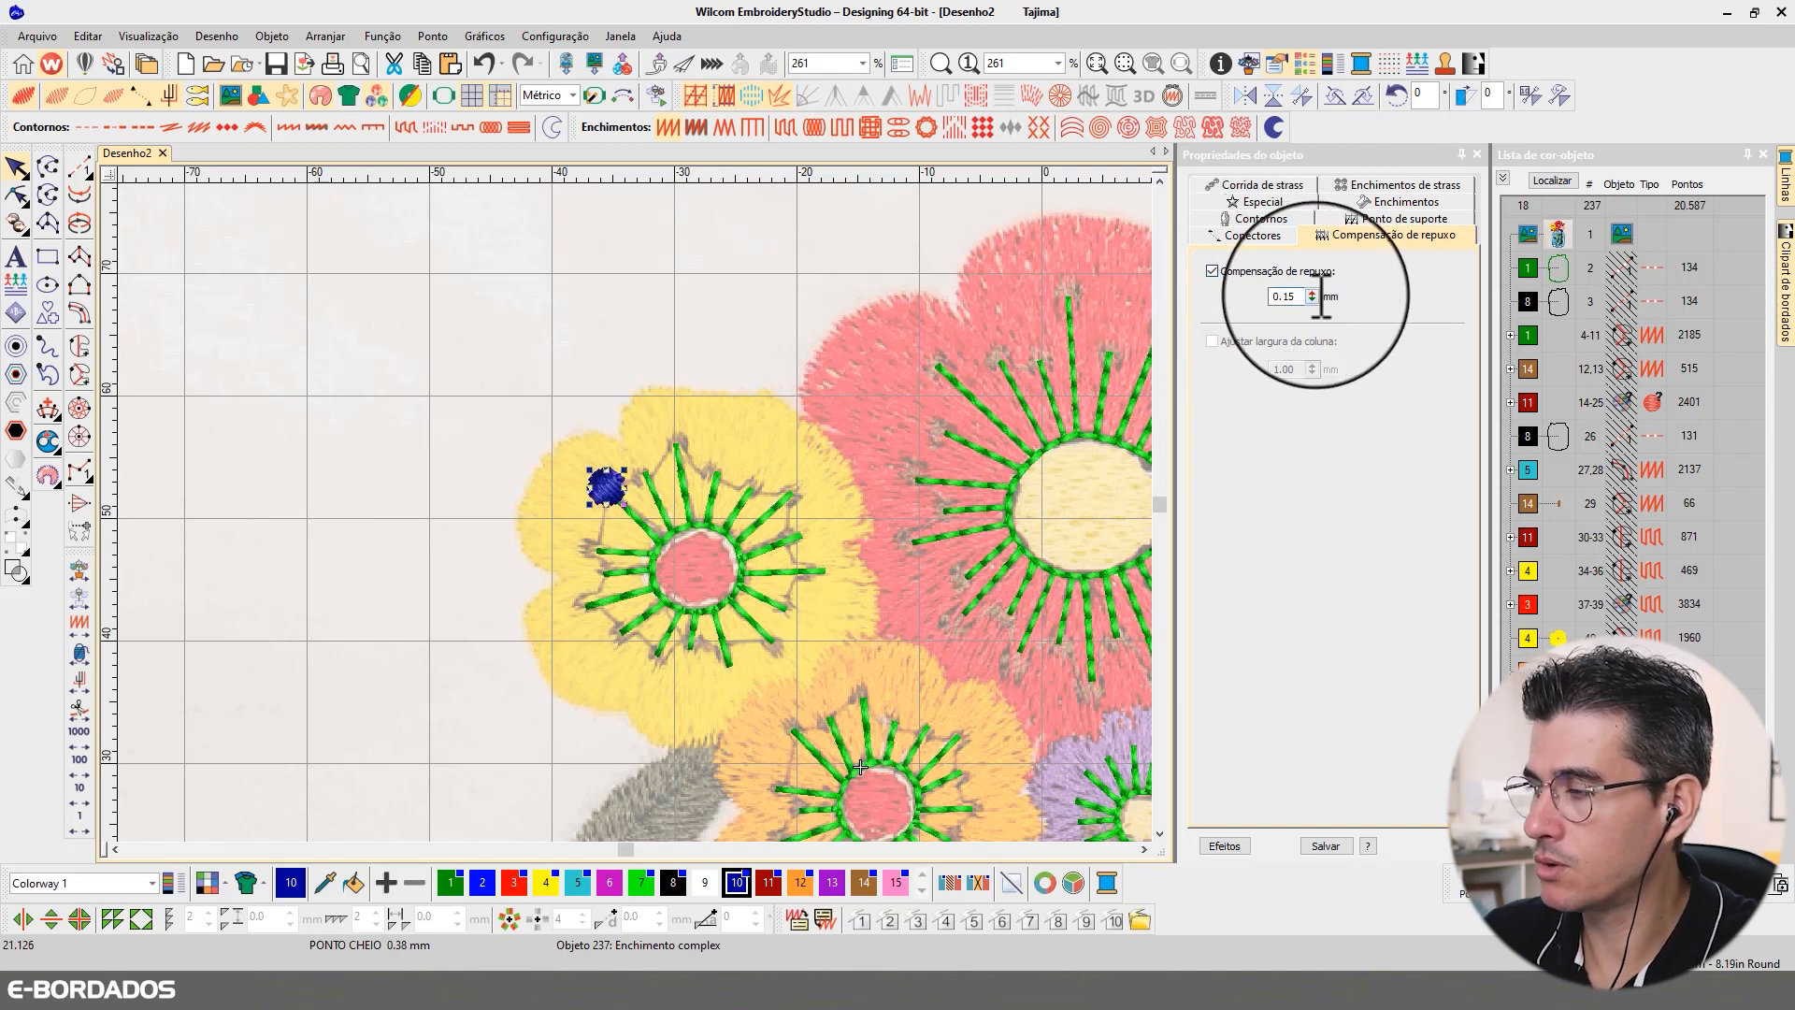
Step: Try stitch spacings of 0.65 mm and 0.80 mm for the circle's satin fill
{"action": "left_click", "coordinate": [1399, 202]}
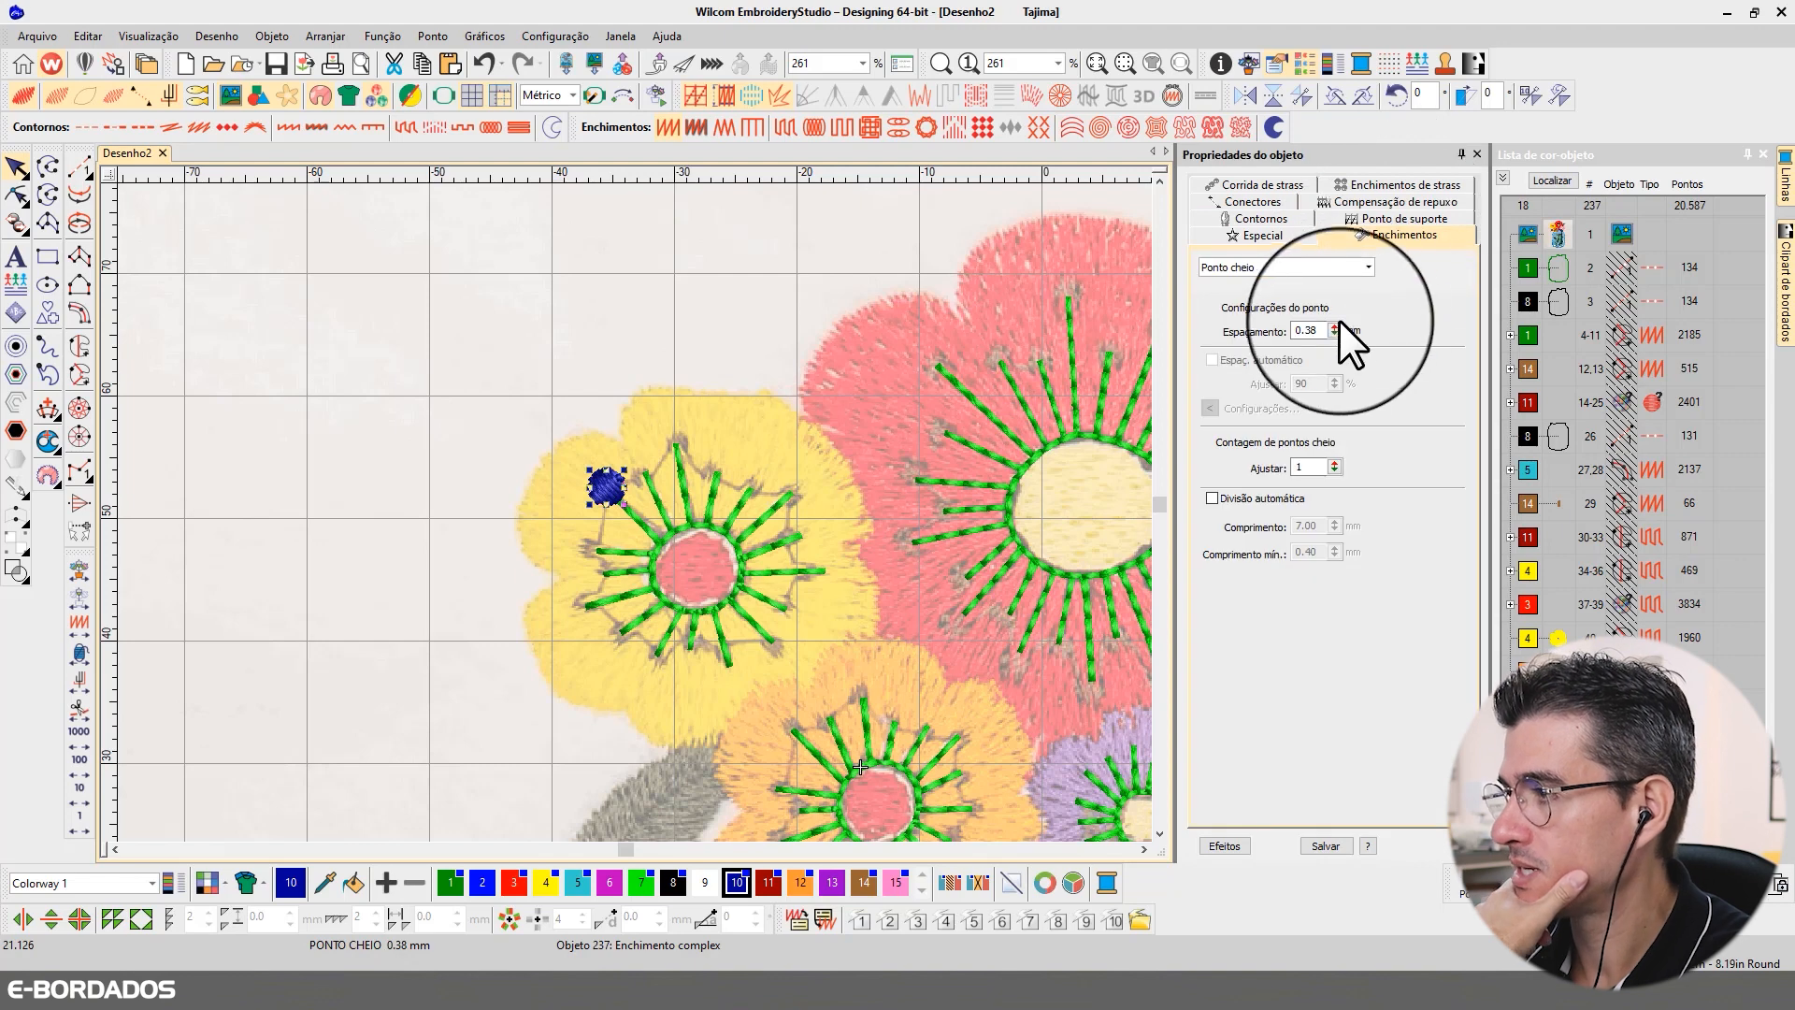
{"action": "double_click", "coordinate": [1310, 330]}
{"action": "type", "text": "0.65"}
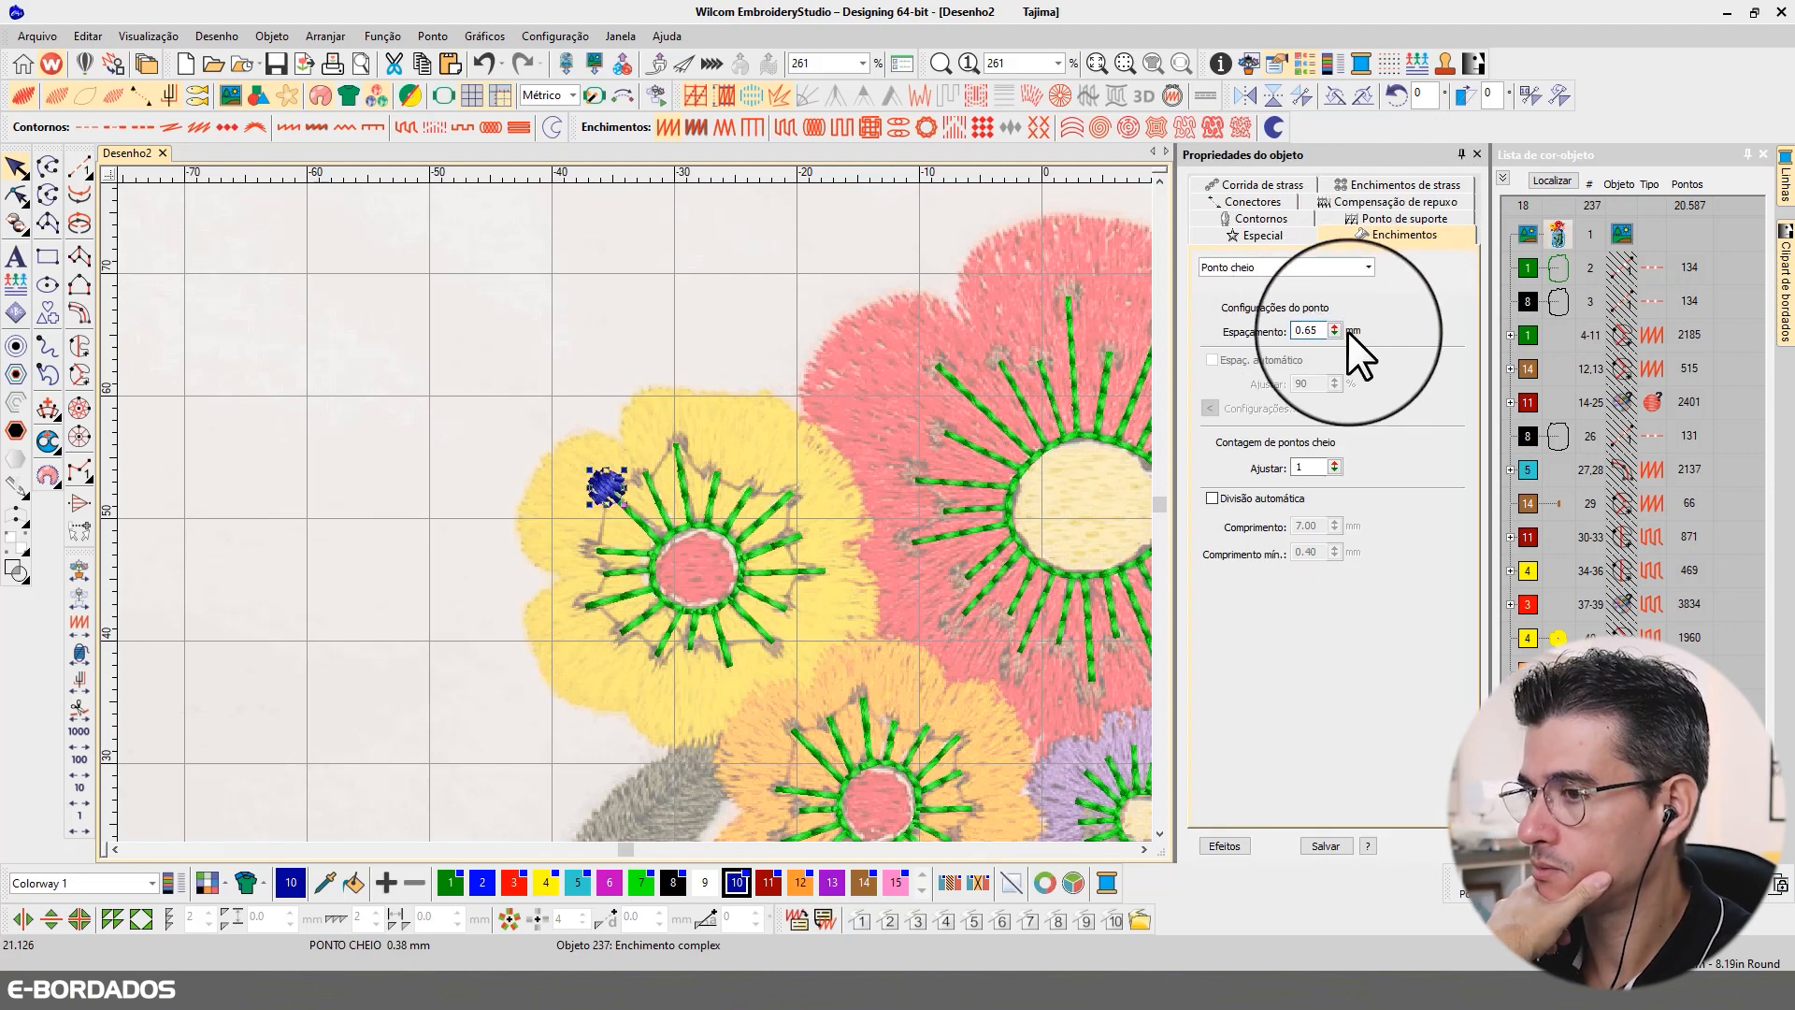
{"action": "key", "text": "Return"}
{"action": "left_click_drag", "start_coordinate": [1305, 331], "coordinate": [1357, 336]}
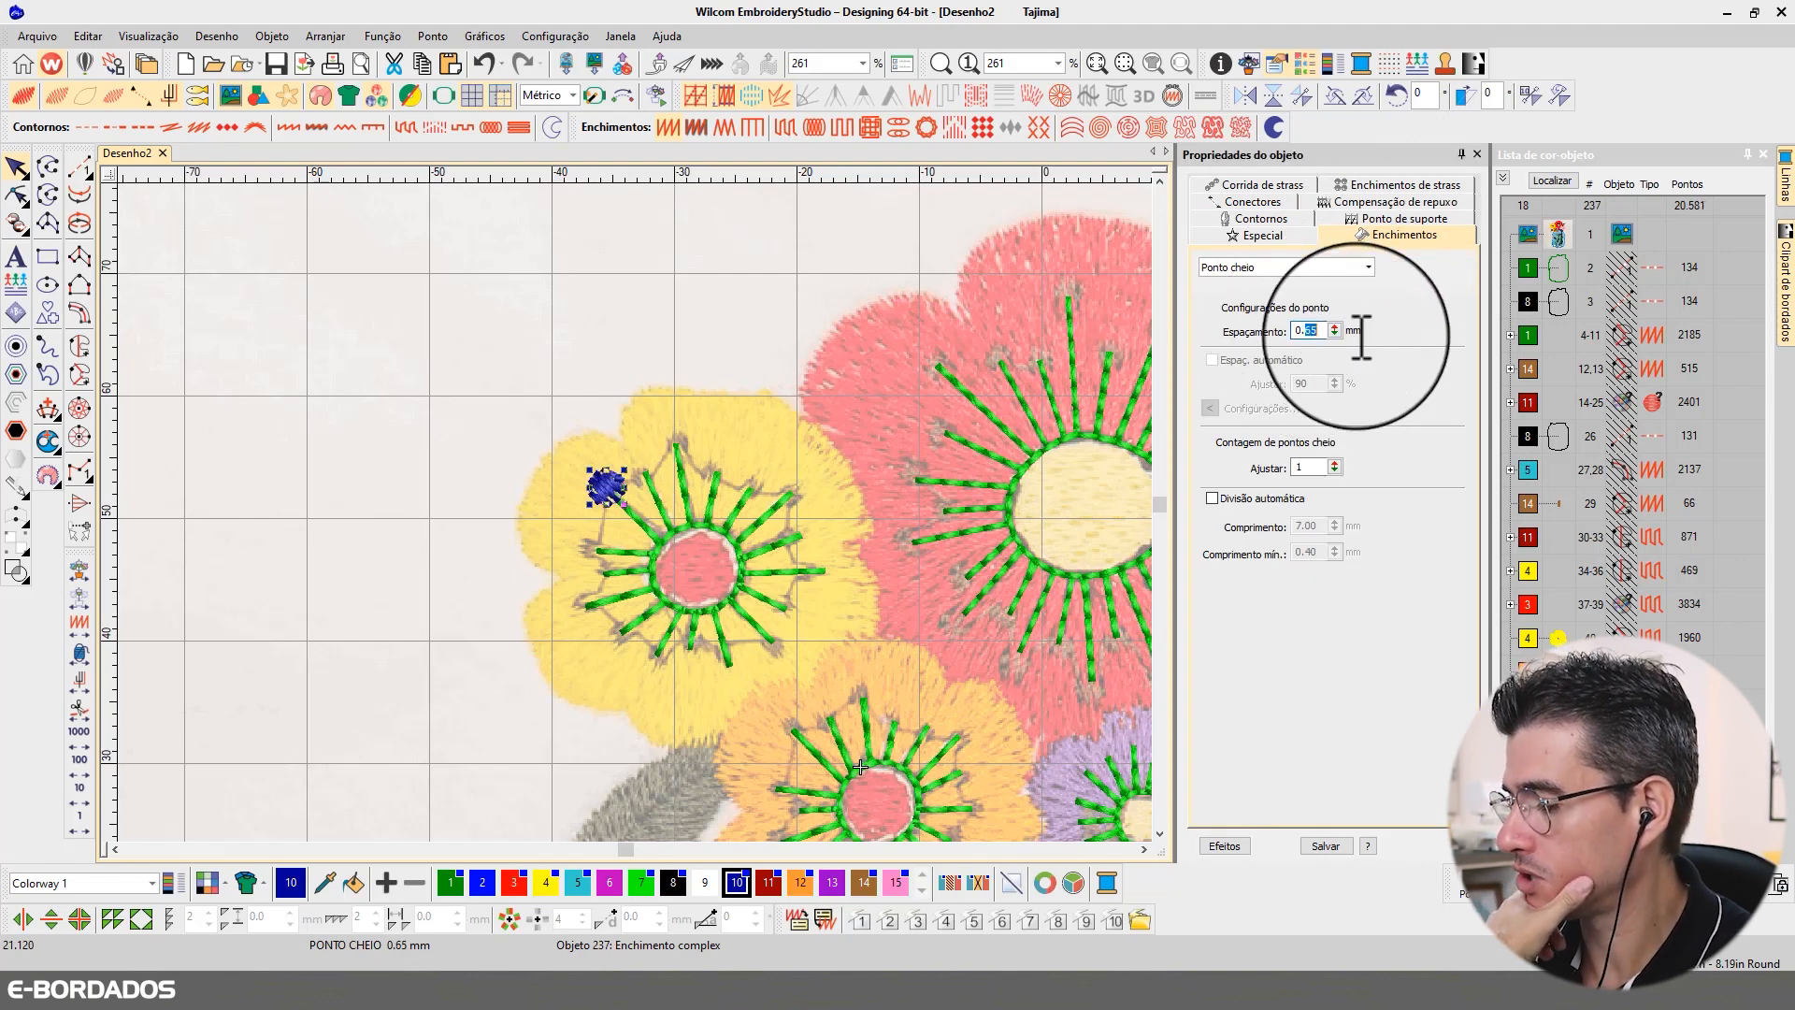
{"action": "type", "text": "80"}
{"action": "key", "text": "Return"}
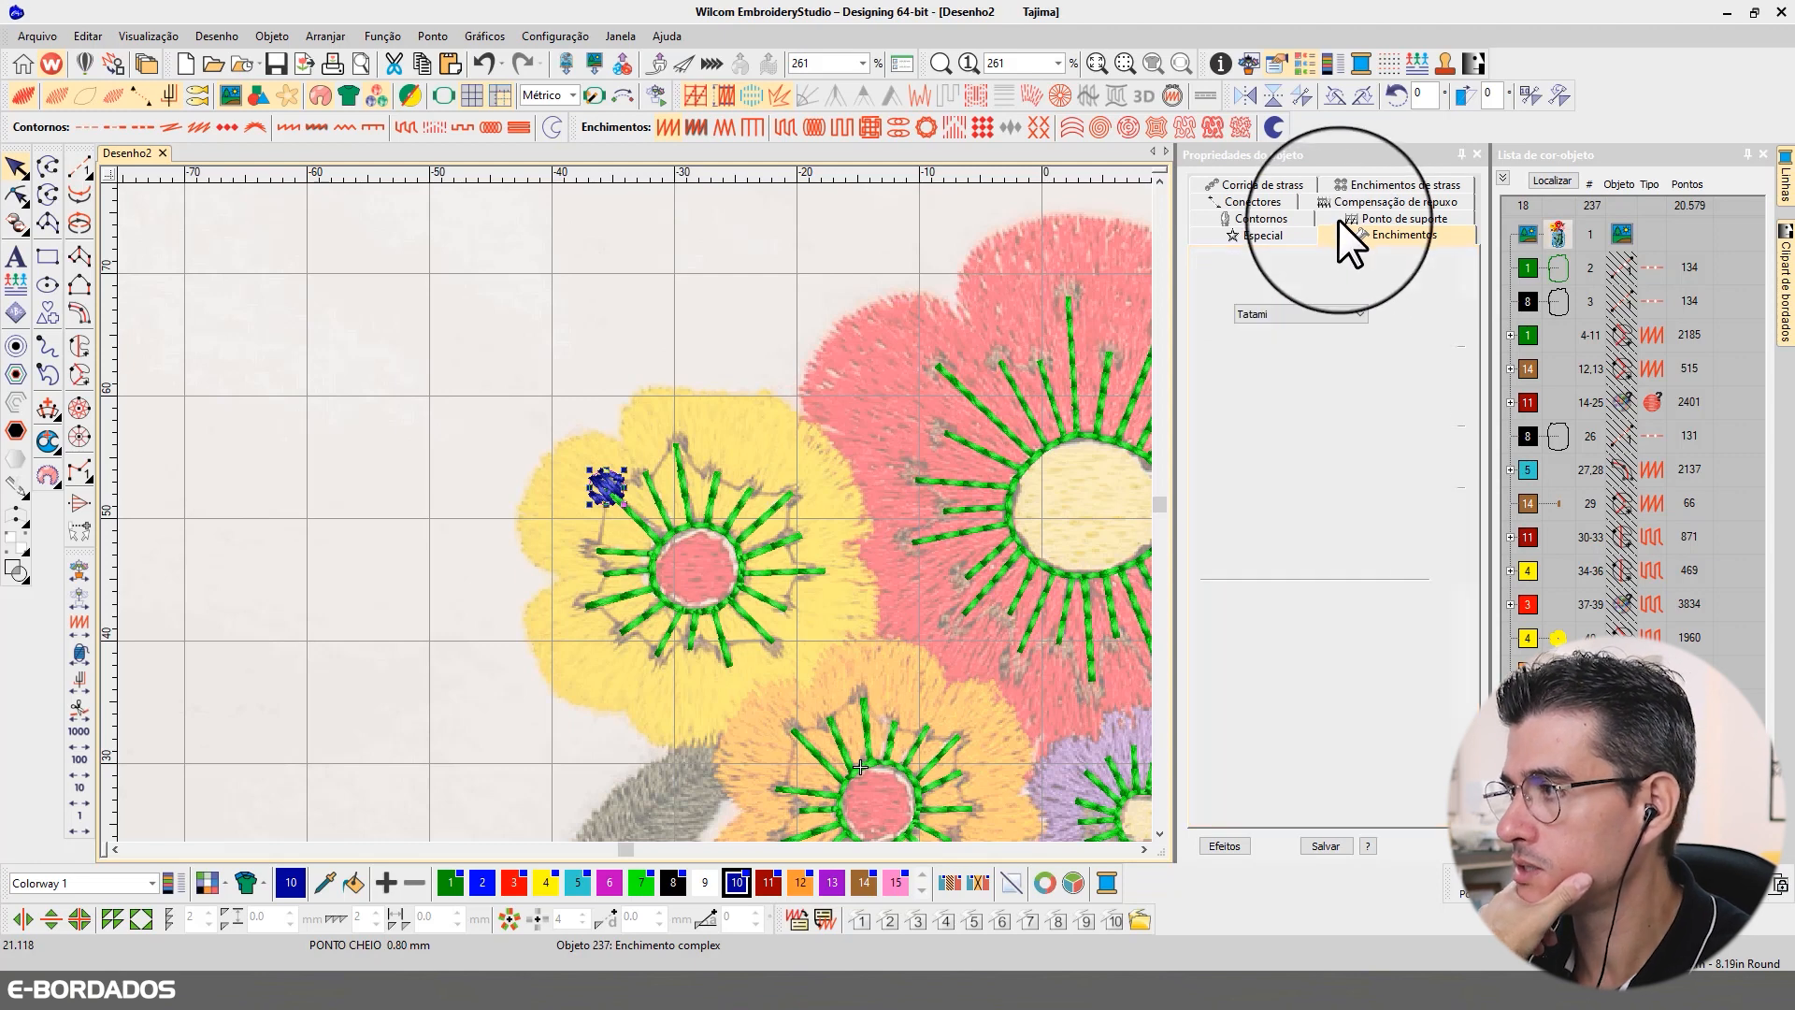
Step: Turn off the circle's first underlay and adjust one of its reshape points
{"action": "left_click", "coordinate": [1346, 219]}
{"action": "left_click", "coordinate": [17, 194]}
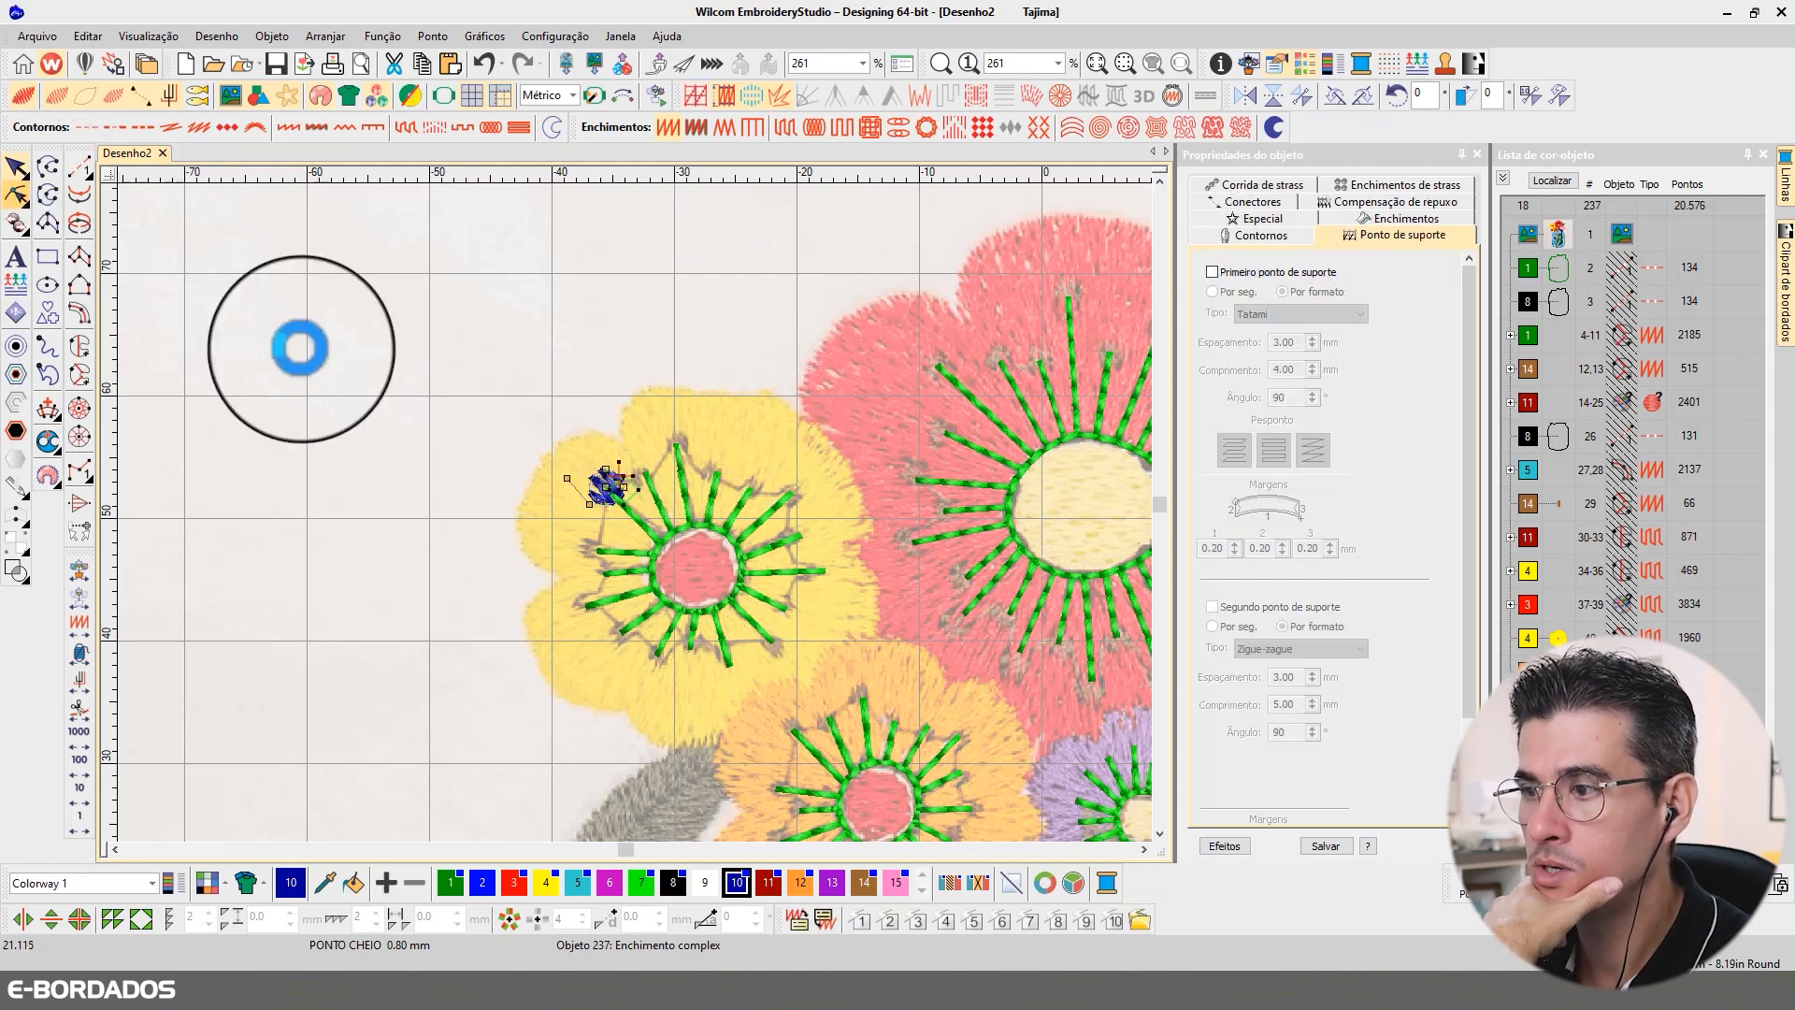
{"action": "mouse_move", "coordinate": [626, 494]}
{"action": "left_mouse_down"}
{"action": "mouse_move", "coordinate": [579, 514]}
{"action": "mouse_move", "coordinate": [639, 463]}
{"action": "left_mouse_up"}
{"action": "left_click", "coordinate": [19, 168]}
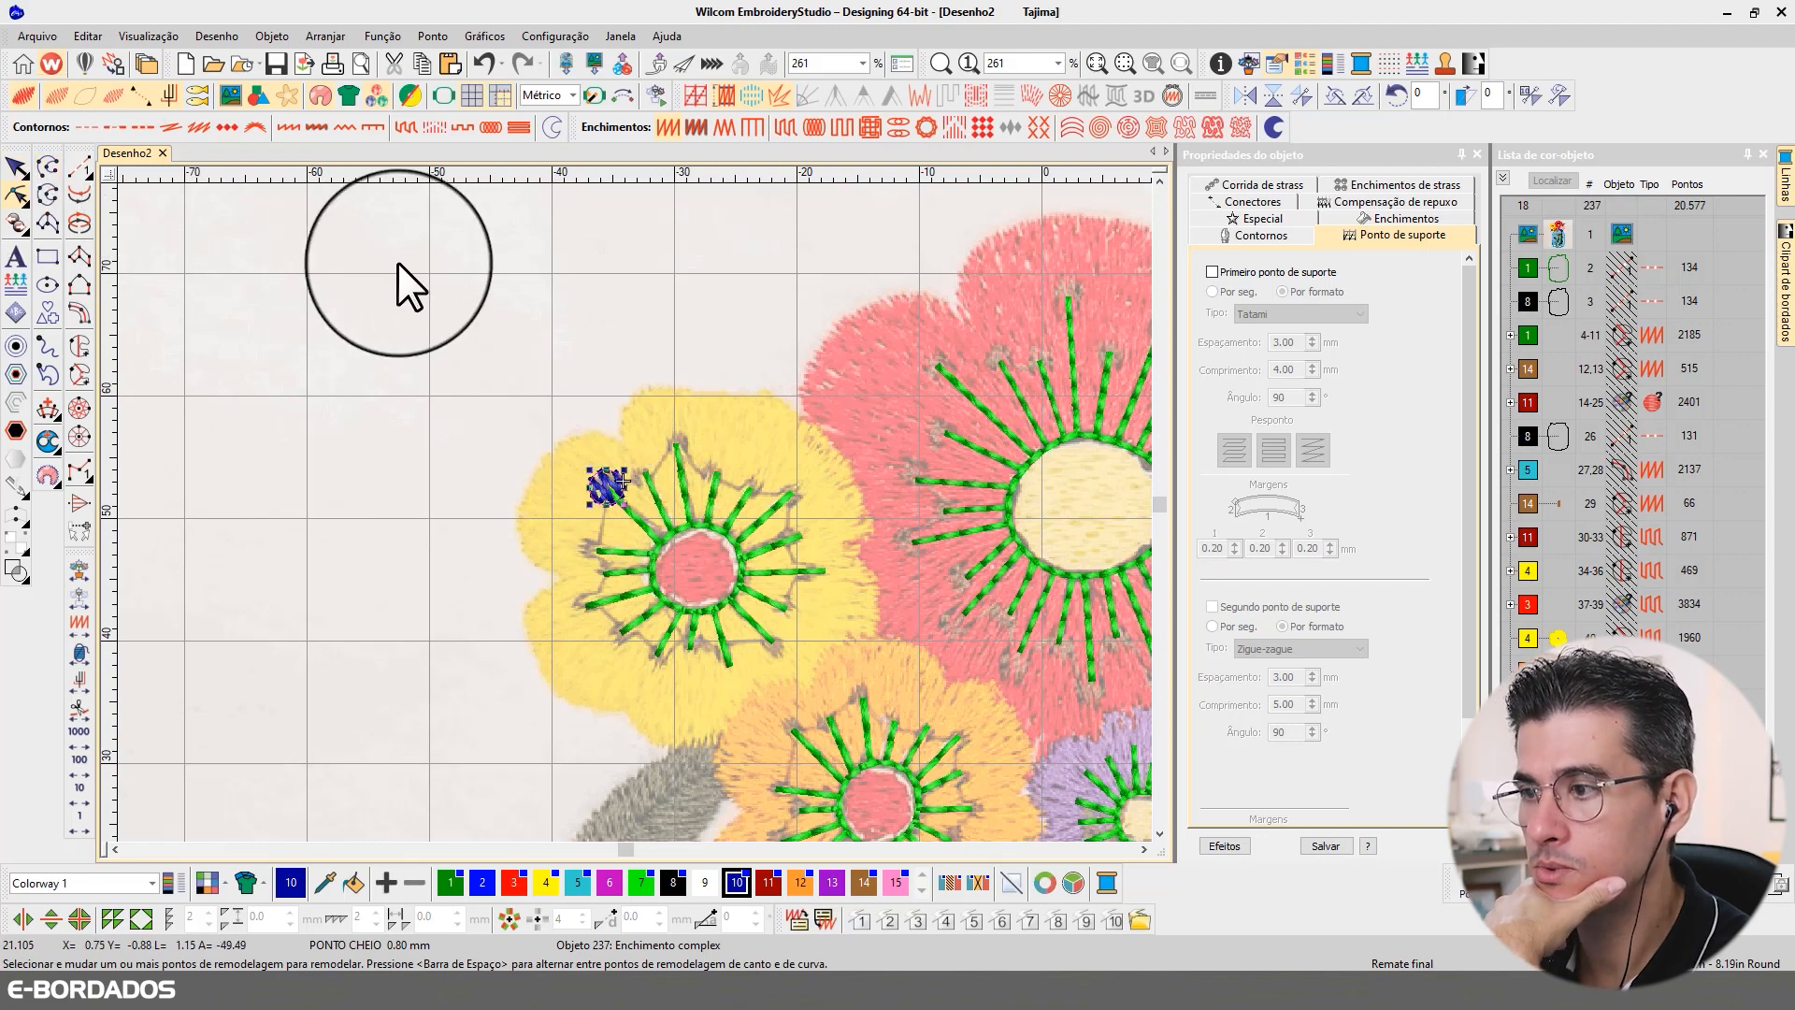
{"action": "left_click", "coordinate": [779, 636]}
Step: Set the stitch spacing of the circle's satin fill to 0.70 mm
{"action": "scroll", "coordinate": [776, 595], "scroll_direction": "down", "scroll_amount": 1}
{"action": "scroll", "coordinate": [634, 513], "scroll_direction": "up", "scroll_amount": 3}
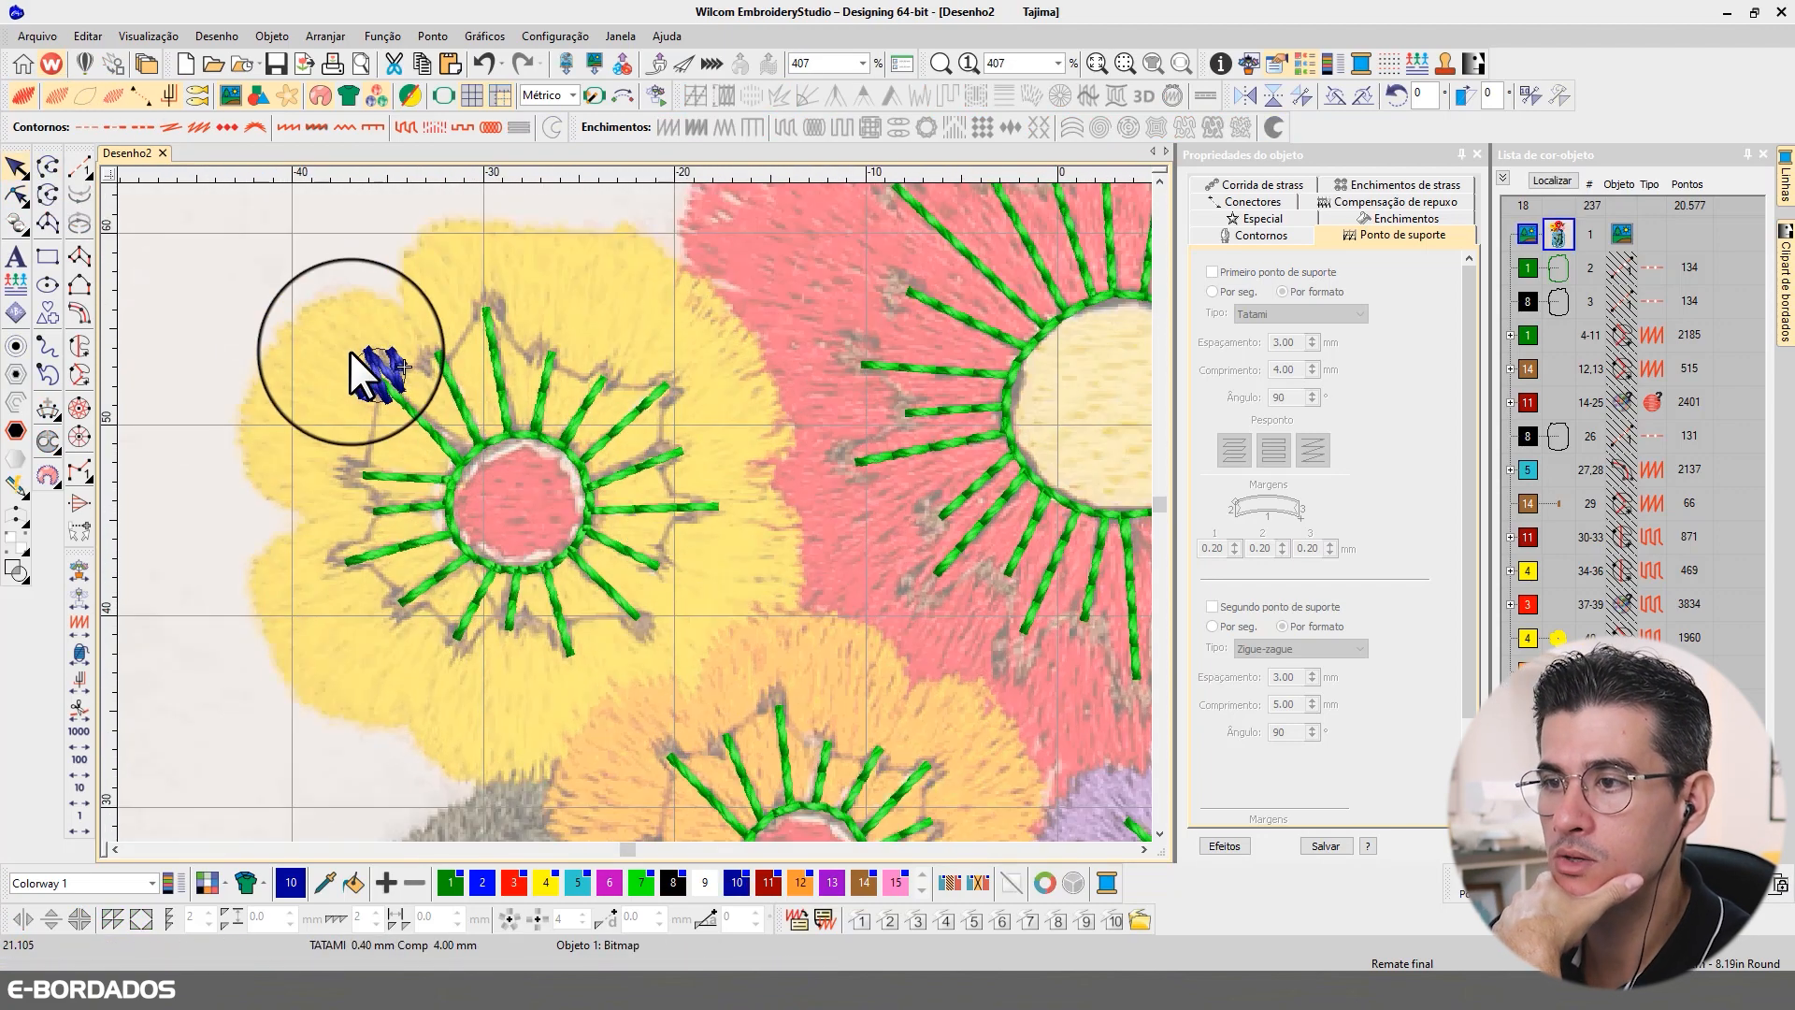
{"action": "left_click", "coordinate": [357, 365]}
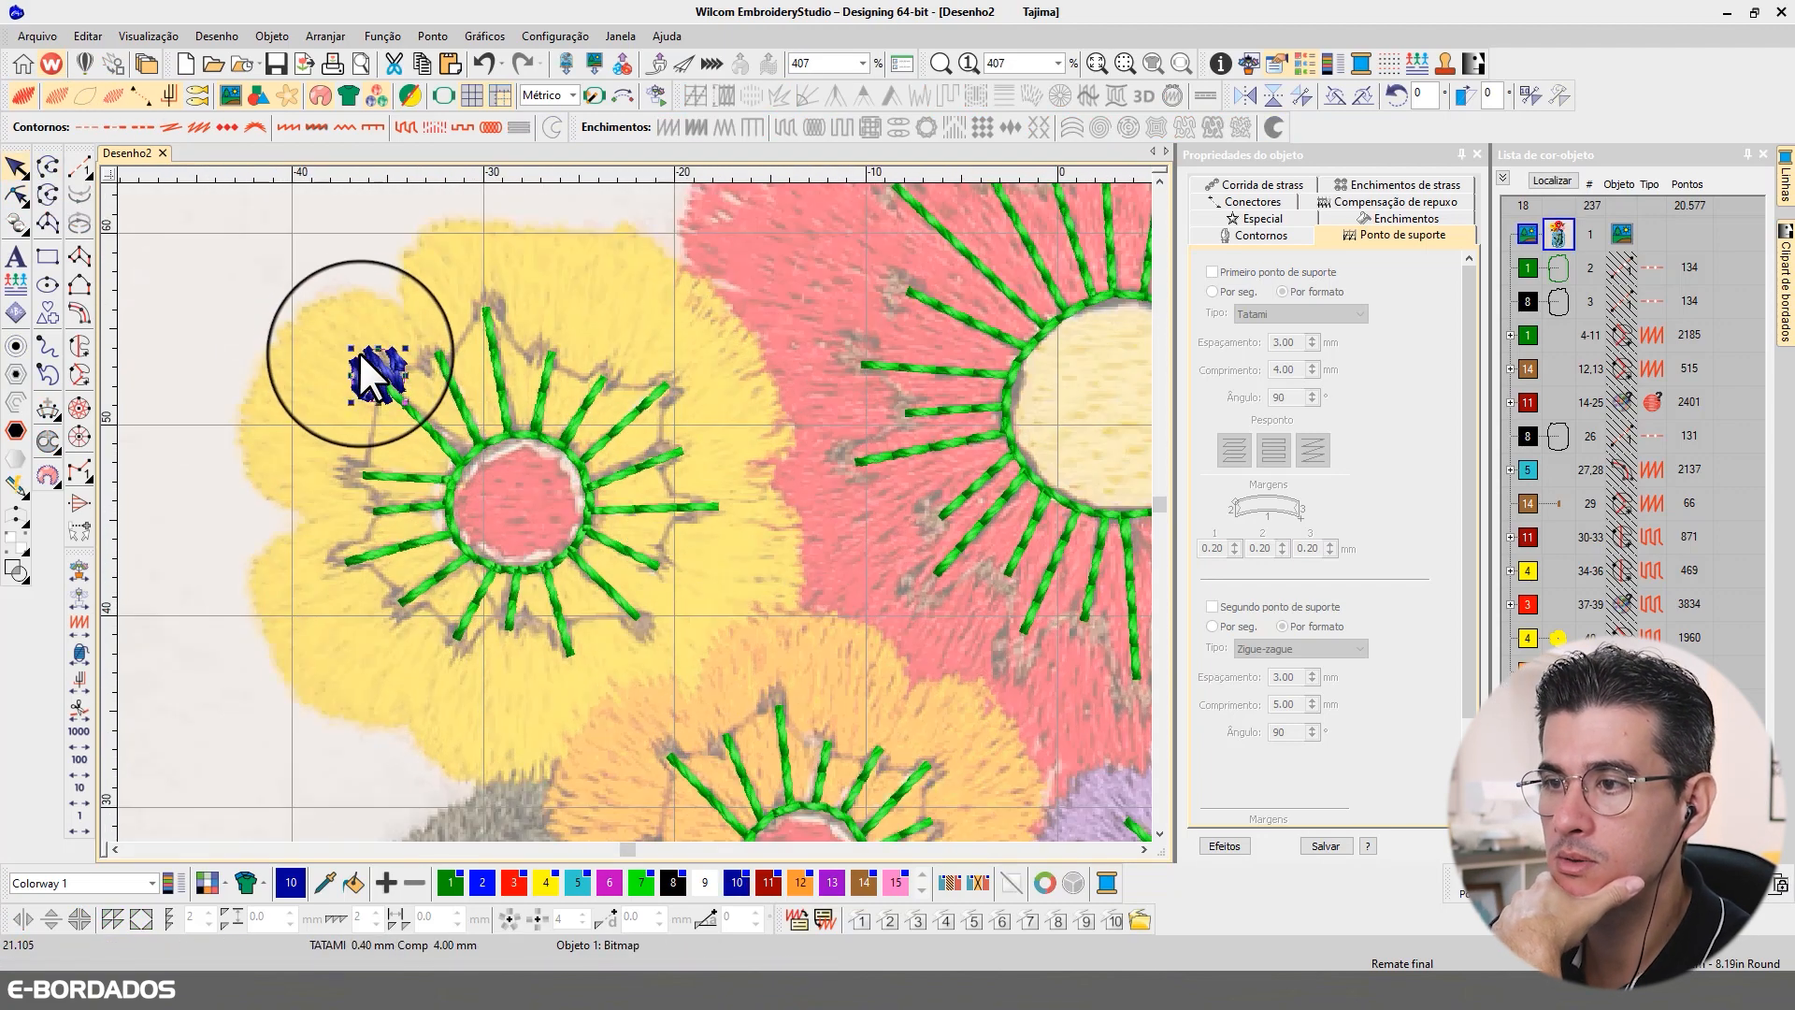
{"action": "left_click", "coordinate": [1367, 217]}
{"action": "left_click_drag", "start_coordinate": [1302, 330], "coordinate": [1347, 329]}
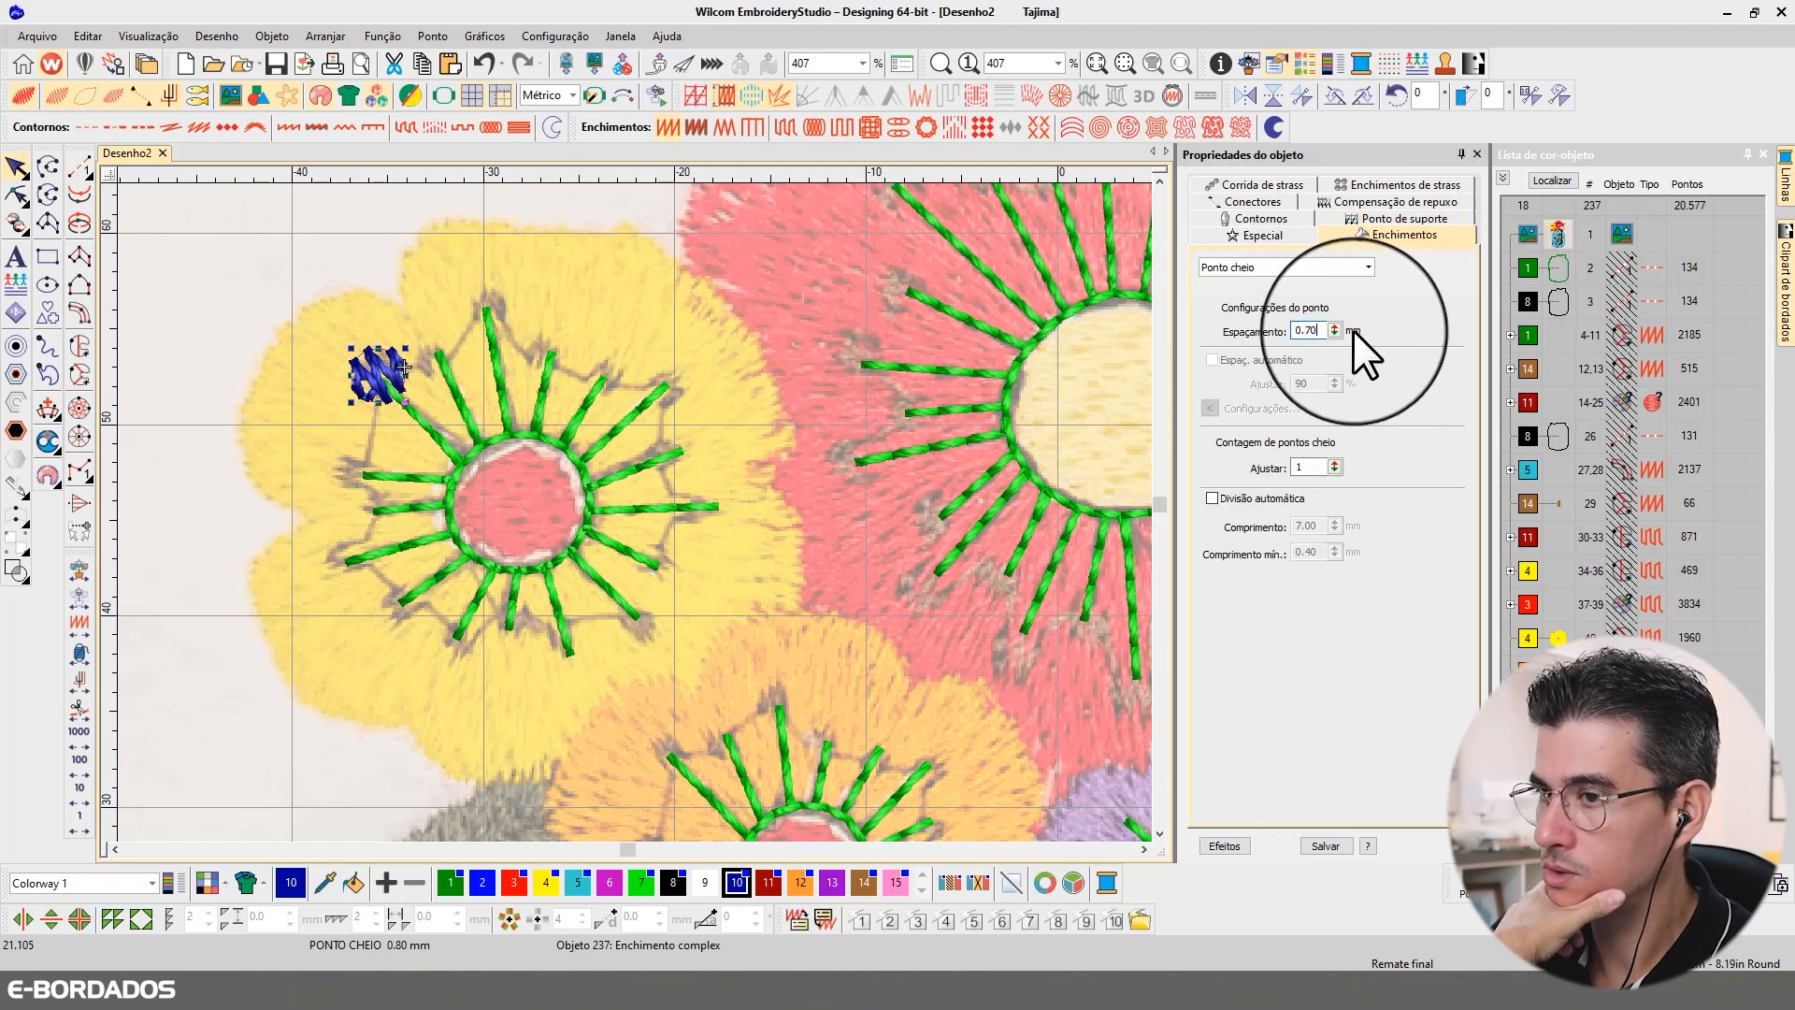
{"action": "type", "text": "70"}
{"action": "key", "text": "Return"}
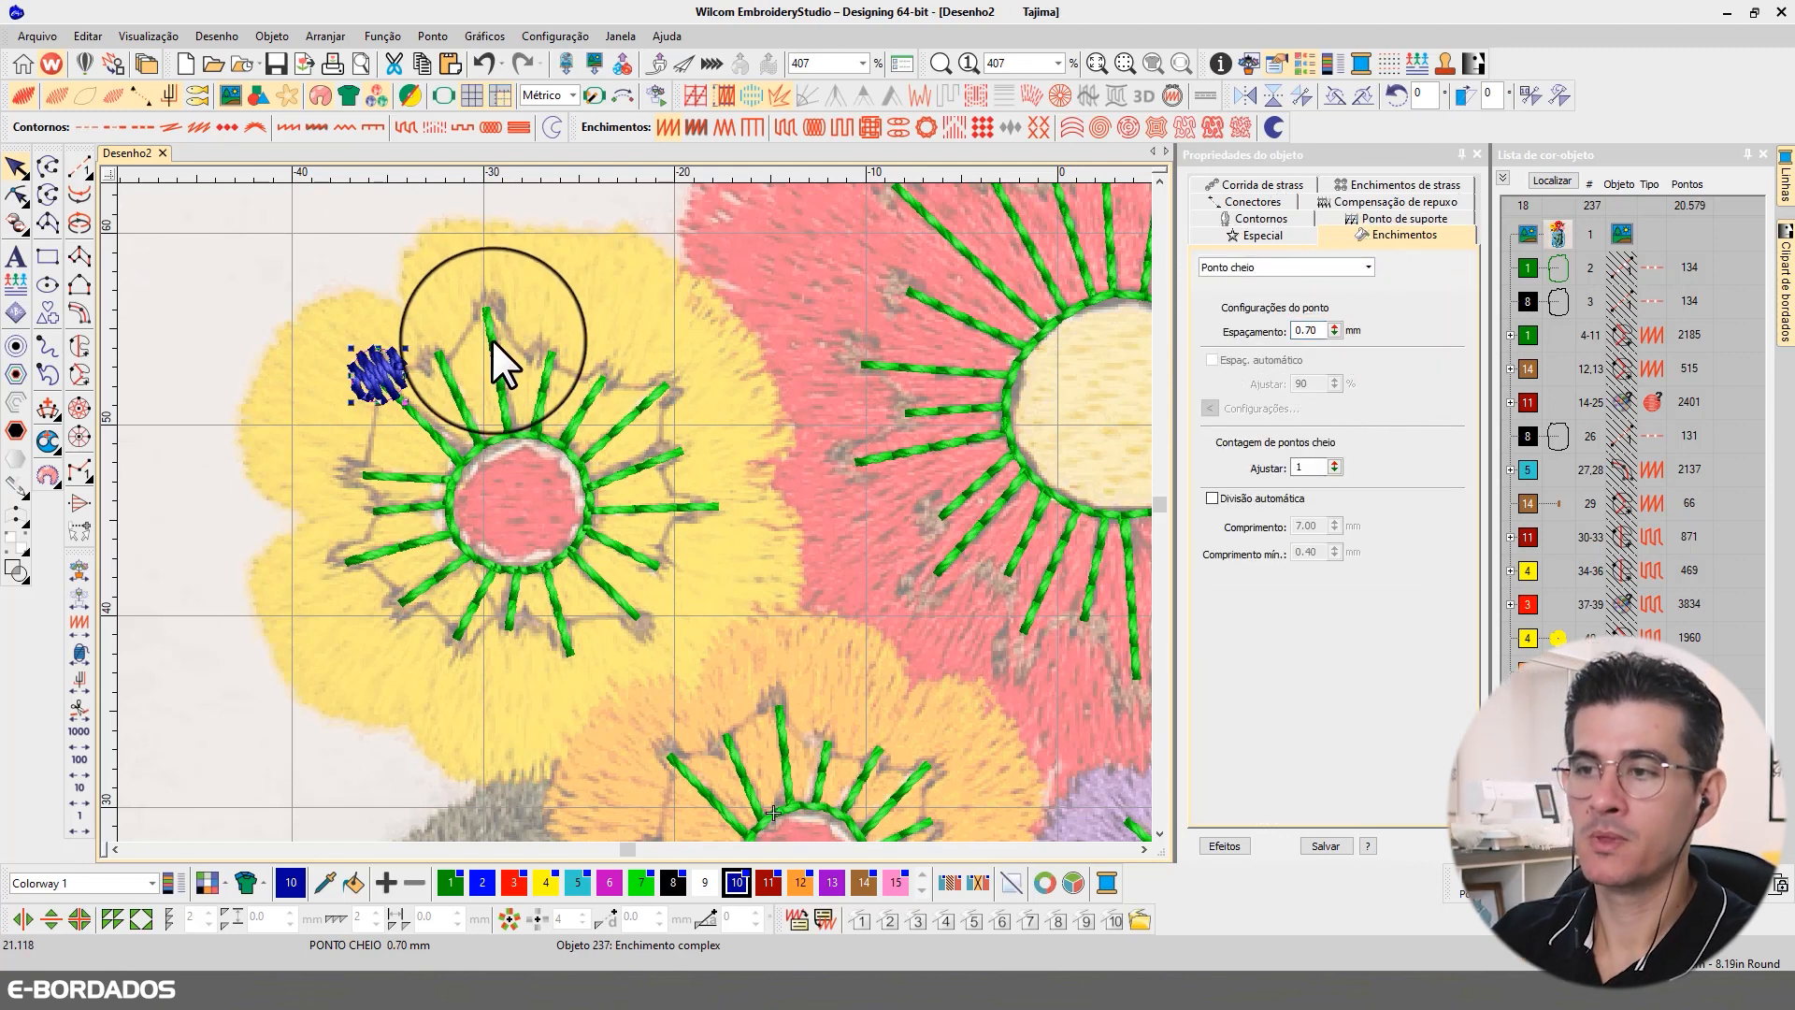
Step: Shrink the satin circle slightly and duplicate it in place, leaving the duplicate selected
{"action": "left_click_drag", "start_coordinate": [351, 404], "coordinate": [380, 374]}
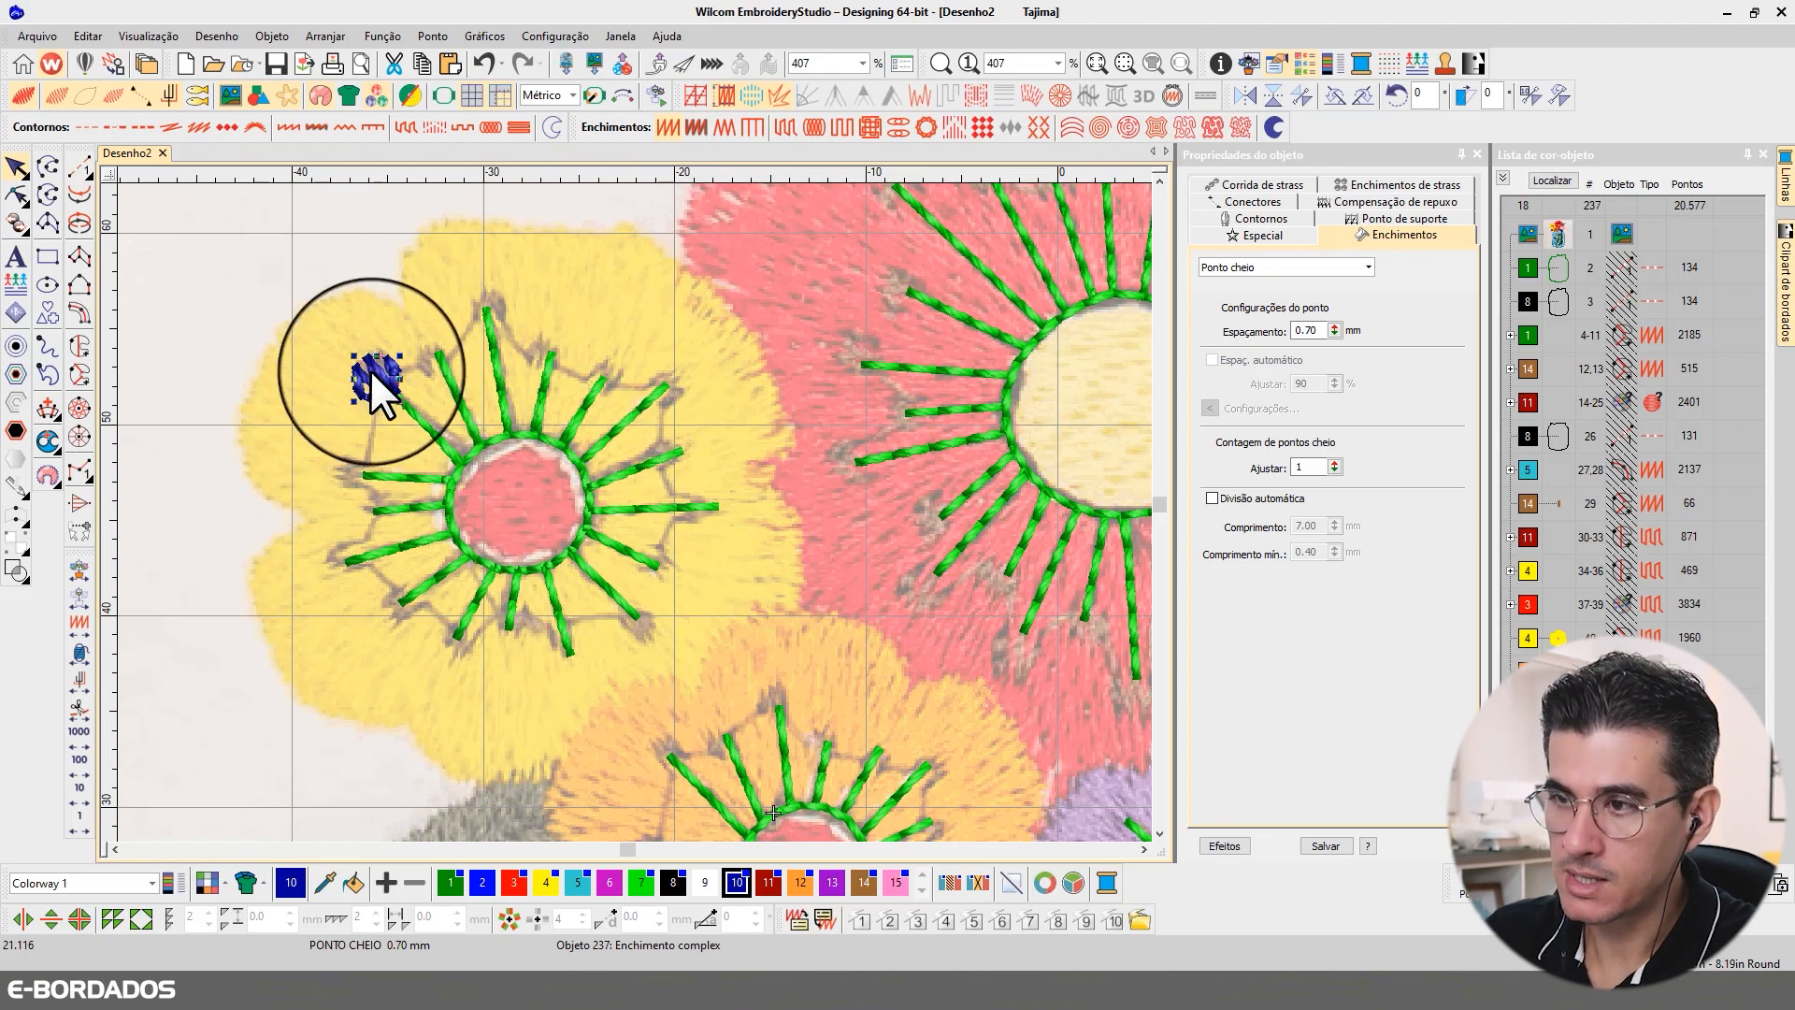
{"action": "key", "text": "ctrl+d"}
{"action": "left_click_drag", "start_coordinate": [376, 374], "coordinate": [428, 351]}
{"action": "key", "text": "ctrl+z"}
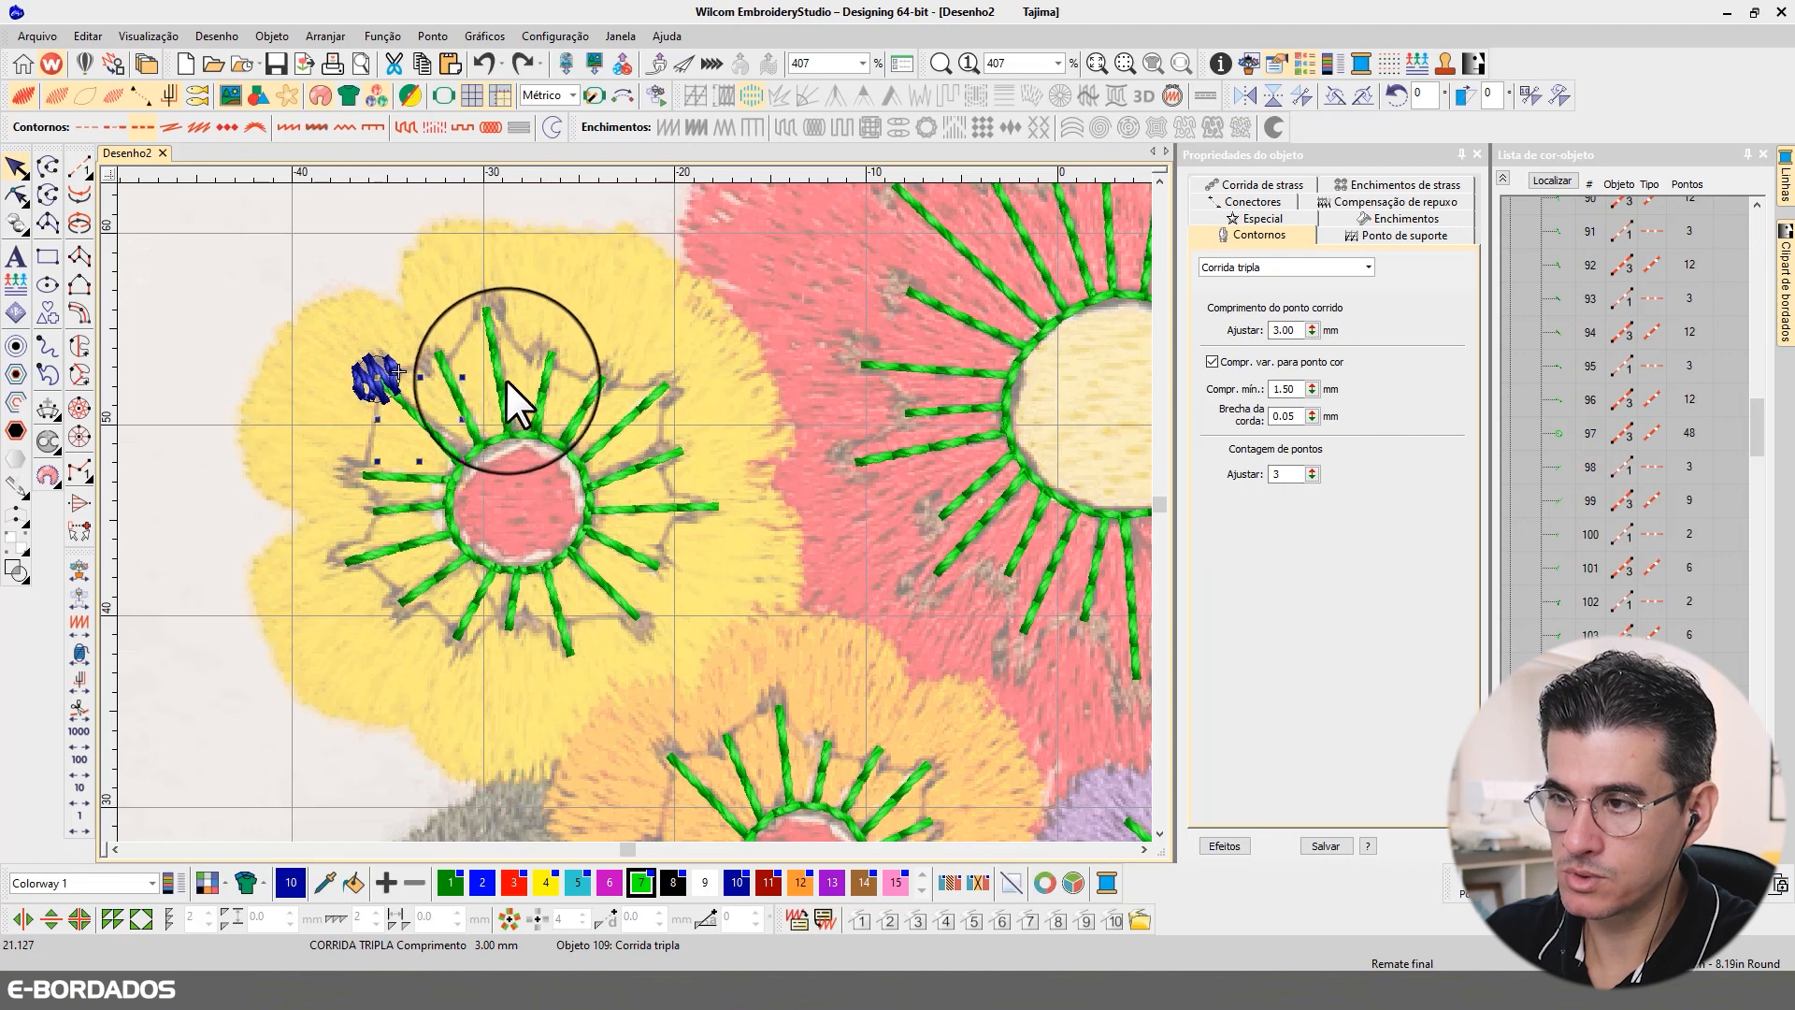
{"action": "left_click", "coordinate": [375, 369]}
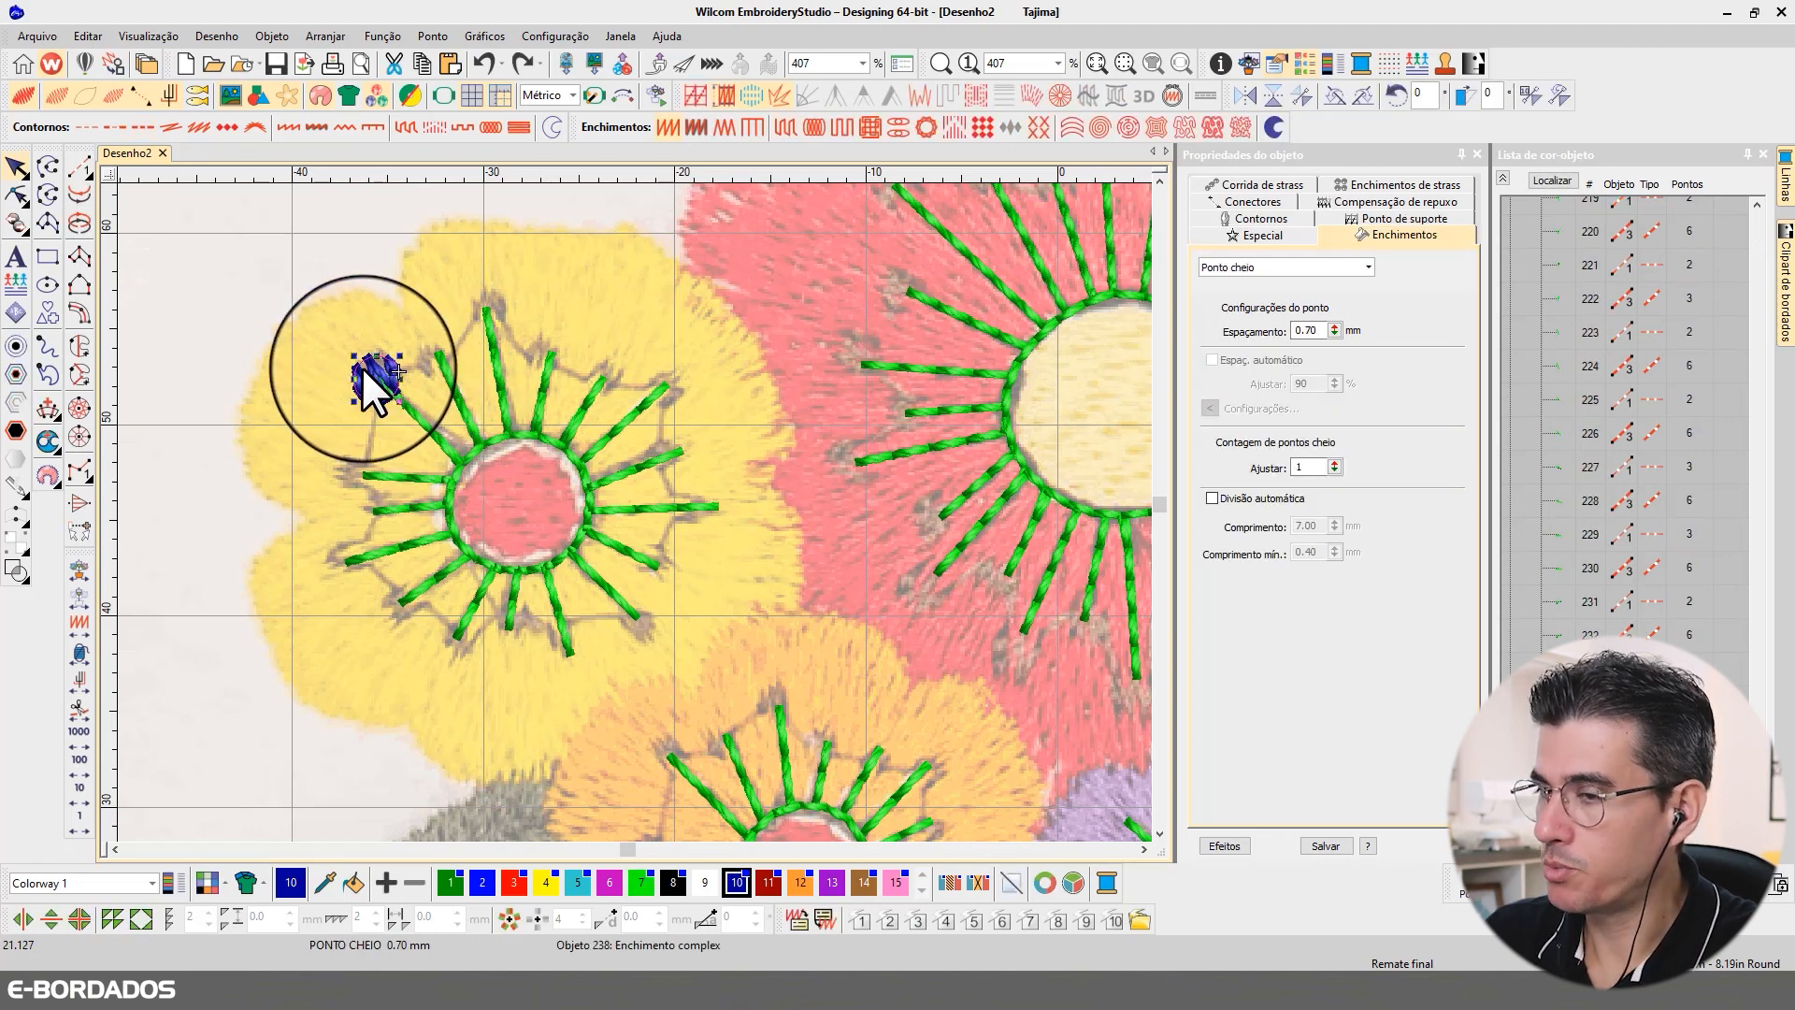
Step: Place copies of the satin circle on the tips of all the yellow flower's remaining stamens
{"action": "left_click_drag", "start_coordinate": [365, 368], "coordinate": [595, 666]}
{"action": "left_click_drag", "start_coordinate": [595, 667], "coordinate": [338, 576]}
{"action": "left_click_drag", "start_coordinate": [338, 576], "coordinate": [345, 467]}
{"action": "key", "text": "Escape"}
{"action": "scroll", "coordinate": [567, 505], "scroll_direction": "down", "scroll_amount": 2}
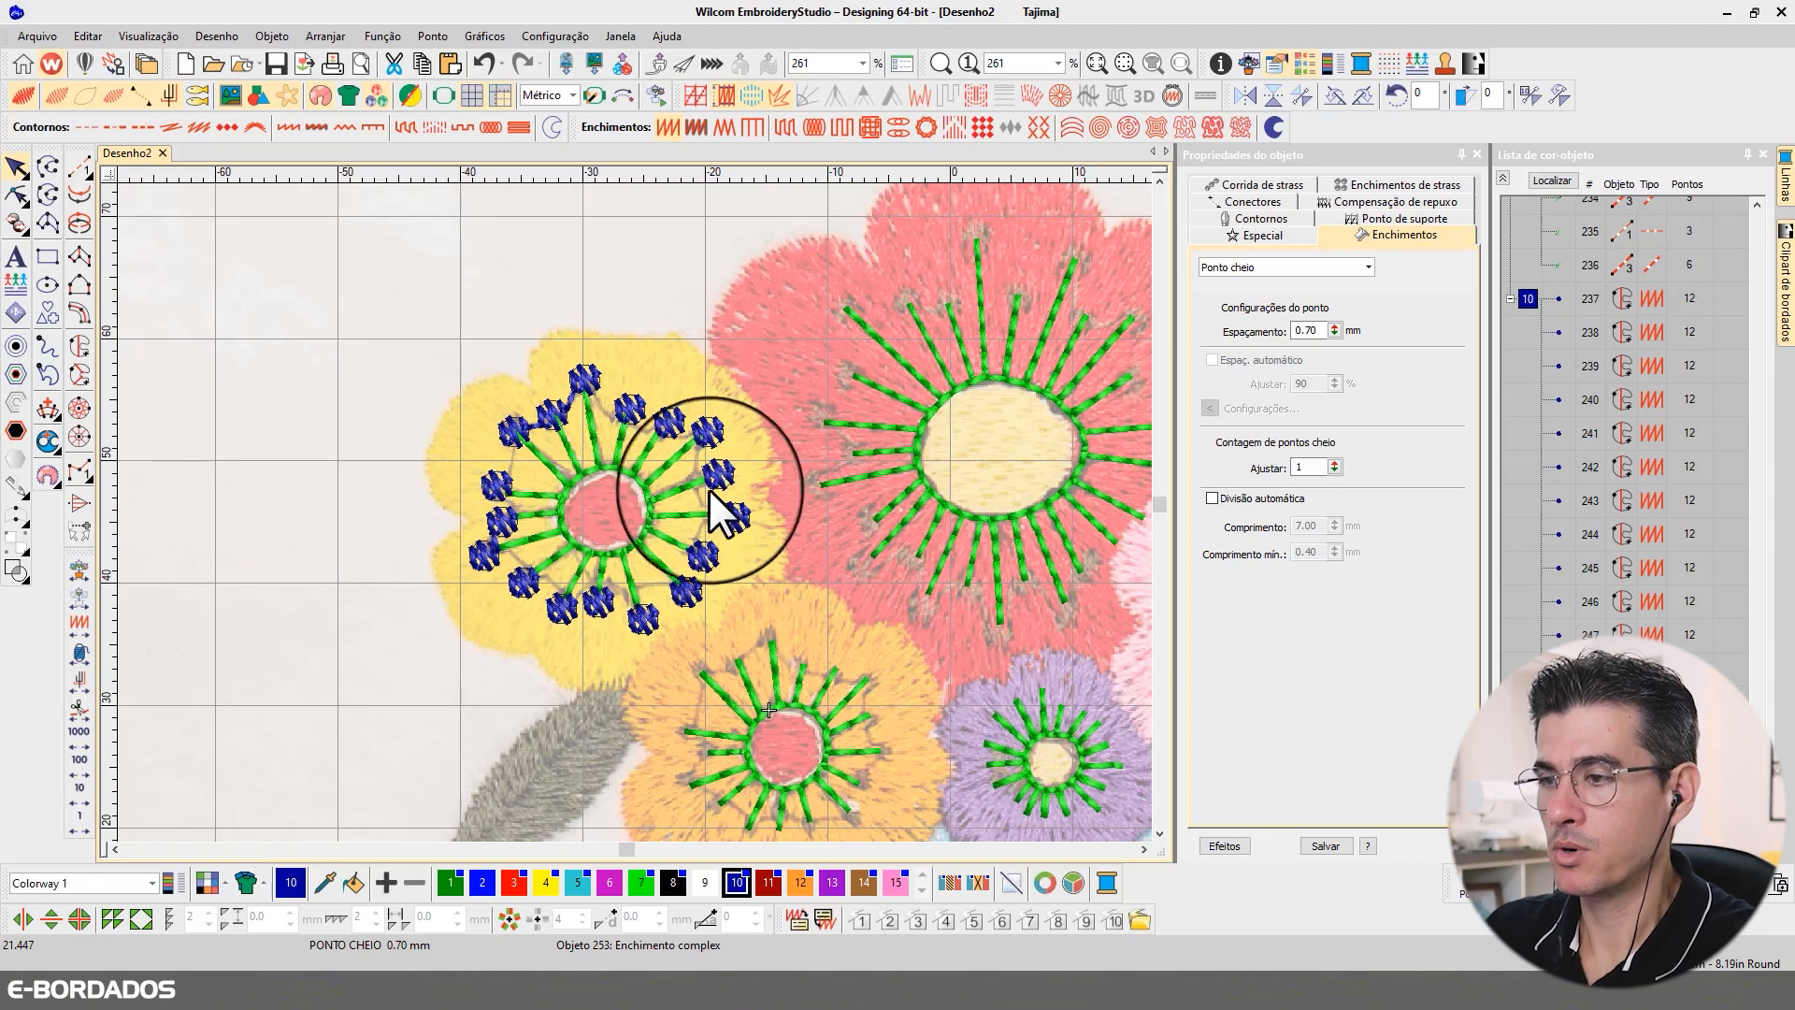
Step: Copy one of the yellow flower's satin circles to the orange flower's upper-left stamen tip, scaled slightly smaller
{"action": "scroll", "coordinate": [637, 512], "scroll_direction": "down", "scroll_amount": 1}
{"action": "scroll", "coordinate": [649, 502], "scroll_direction": "down", "scroll_amount": 1}
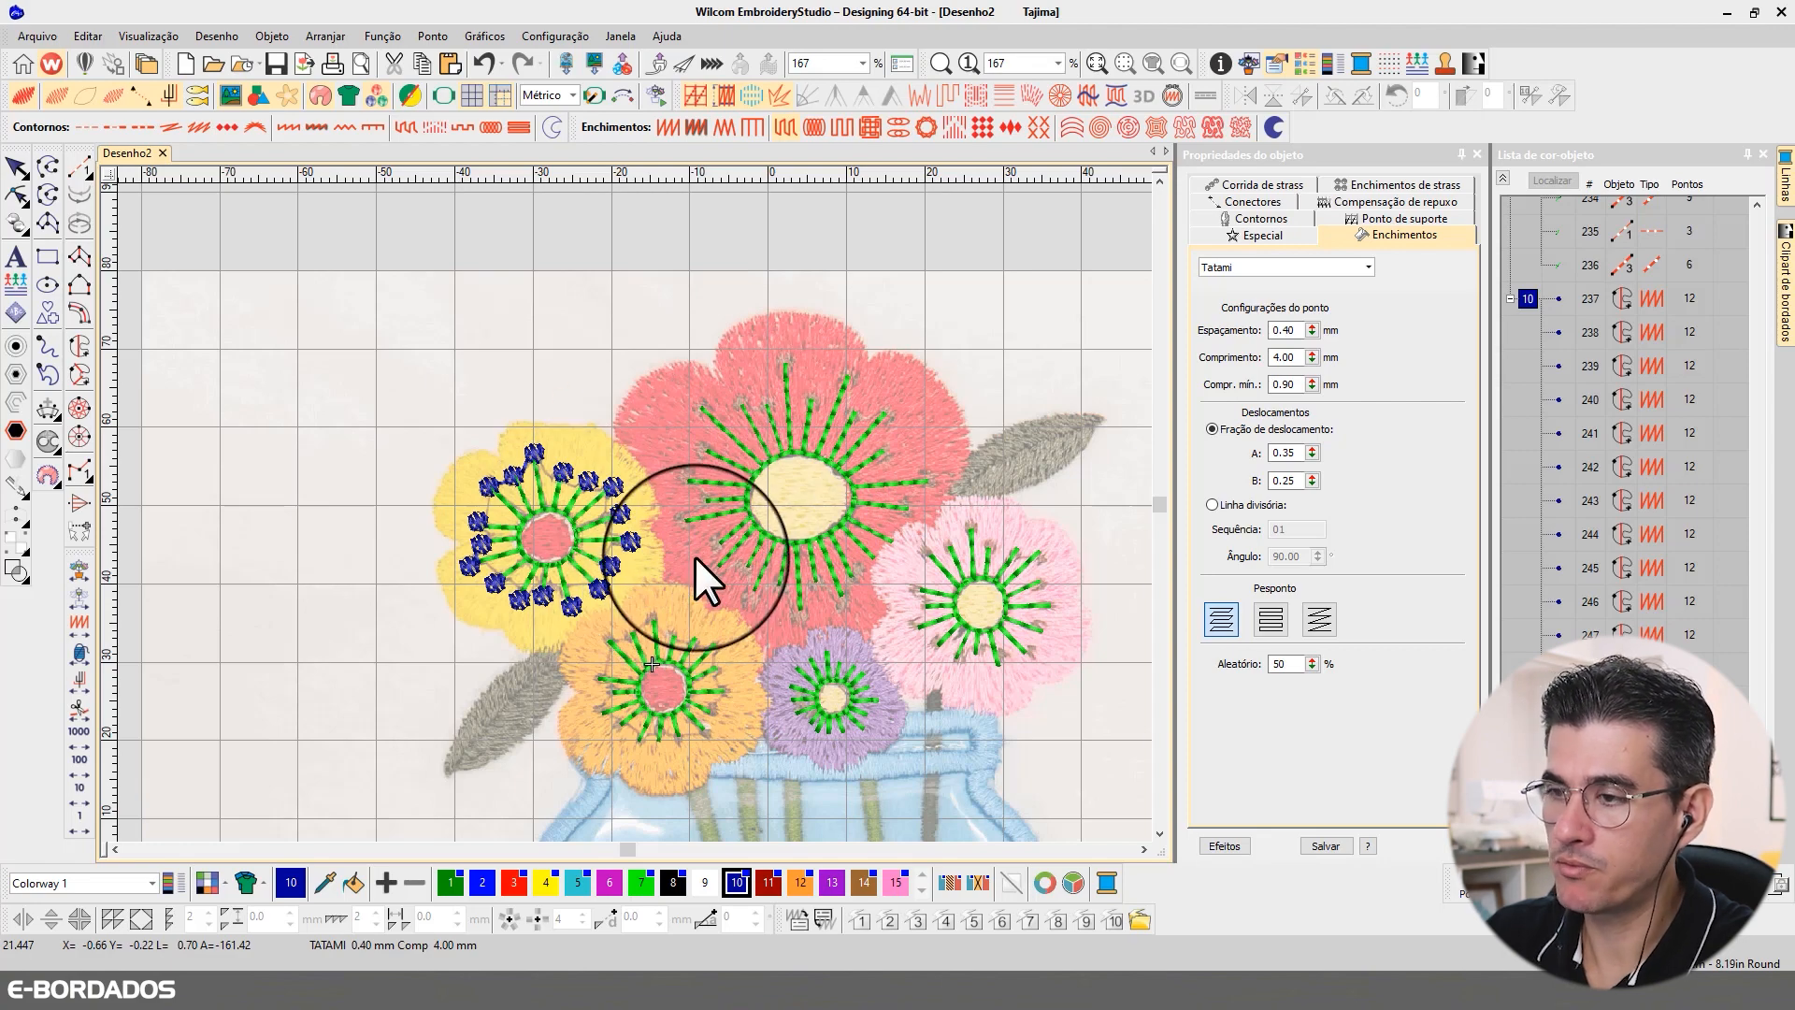
{"action": "scroll", "coordinate": [632, 511], "scroll_direction": "up", "scroll_amount": 2}
{"action": "left_click", "coordinate": [488, 452]}
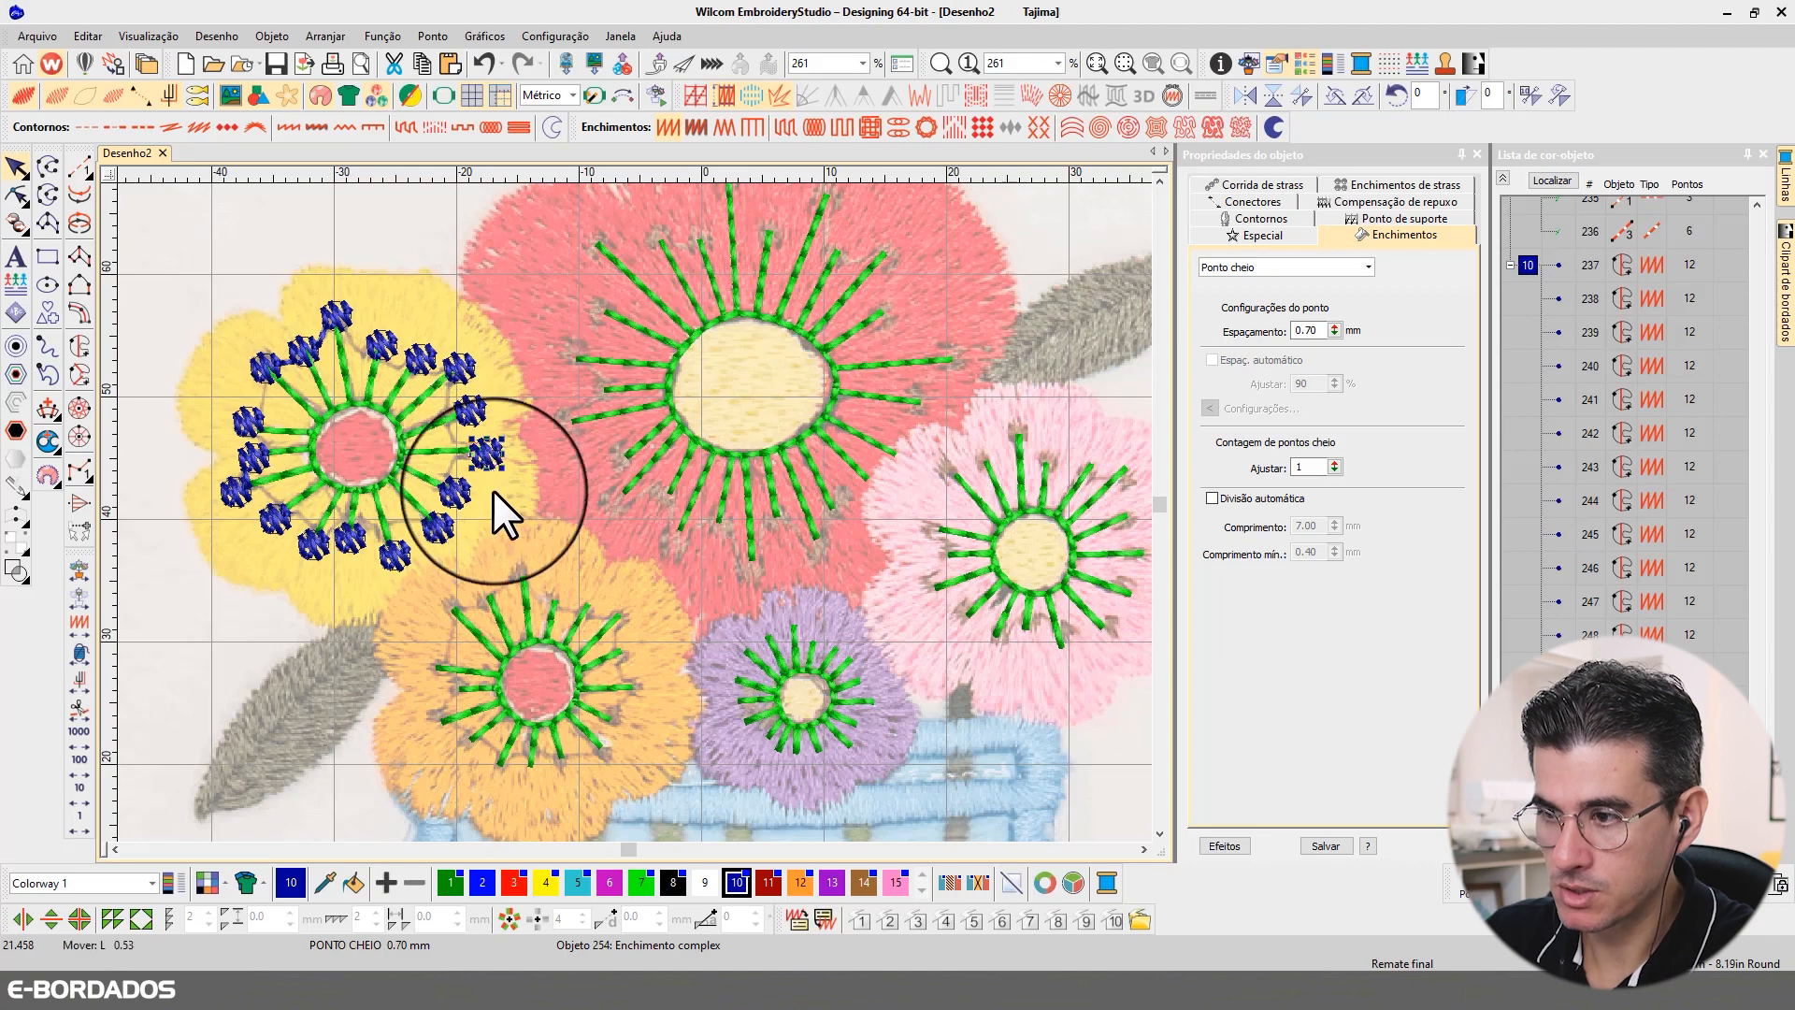
{"action": "left_click", "coordinate": [455, 610]}
{"action": "scroll", "coordinate": [471, 617], "scroll_direction": "up", "scroll_amount": 2}
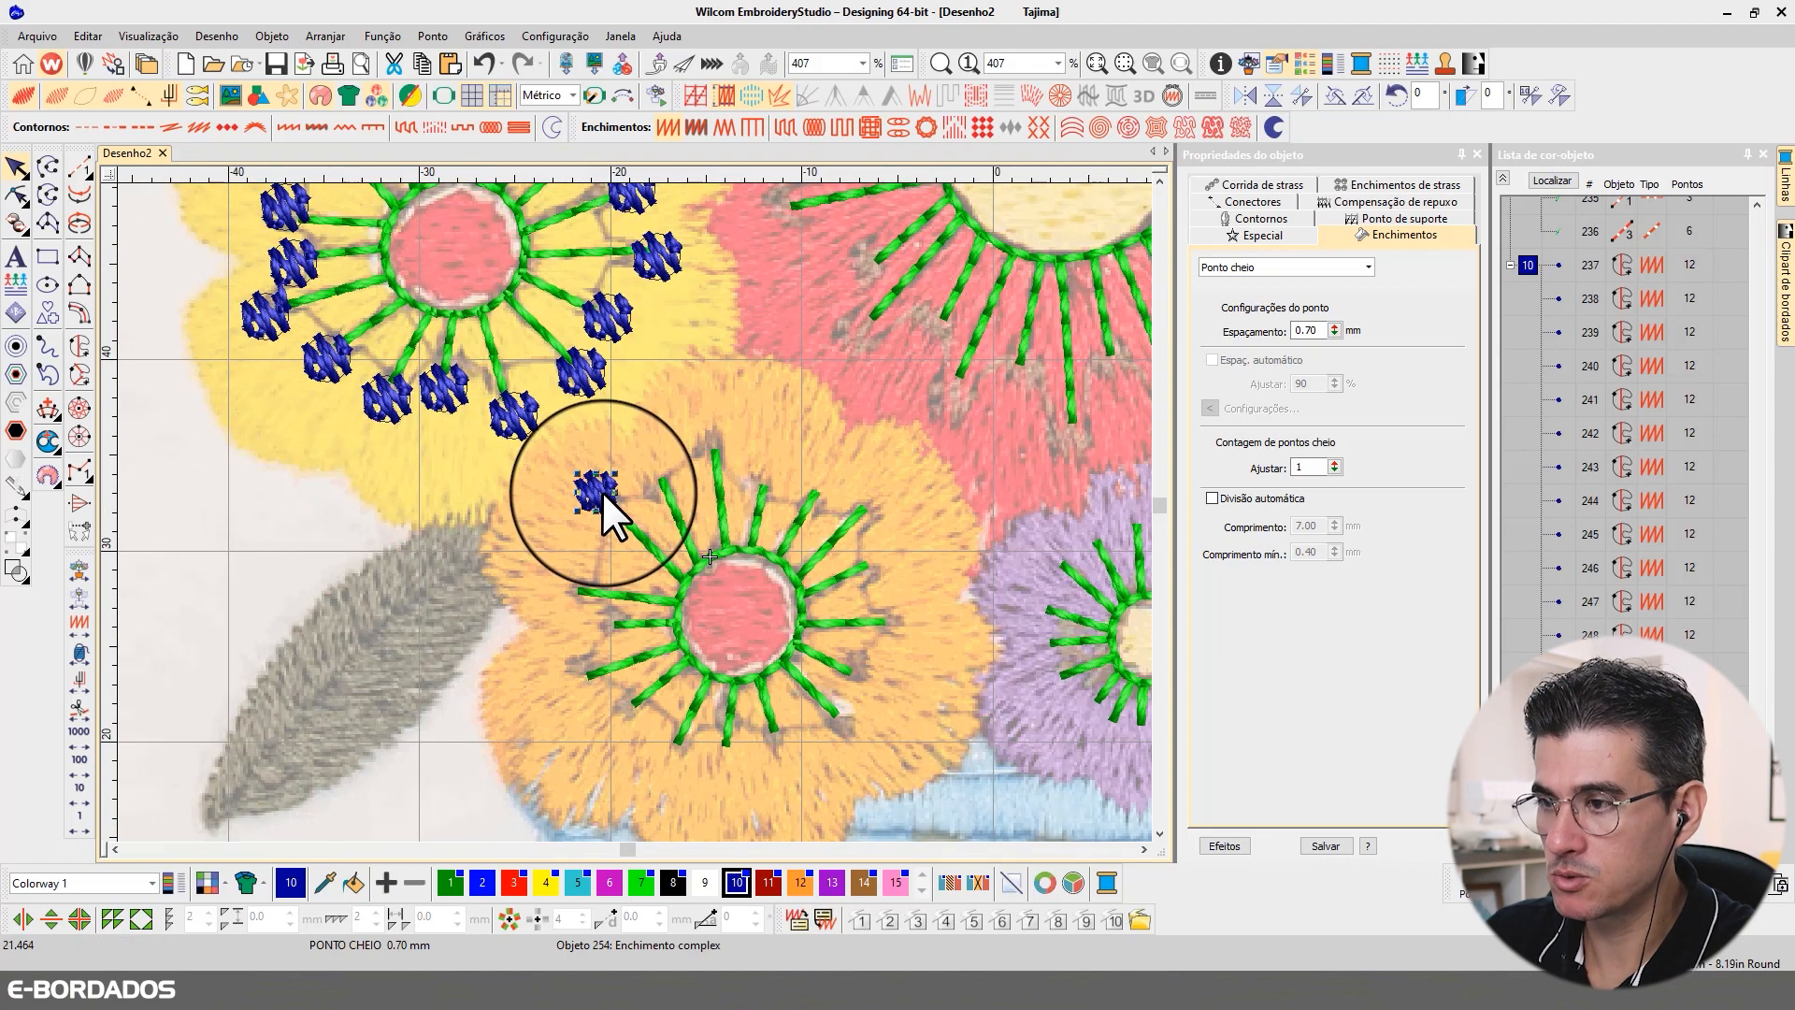
{"action": "left_click_drag", "start_coordinate": [605, 492], "coordinate": [612, 497]}
{"action": "left_click", "coordinate": [19, 195]}
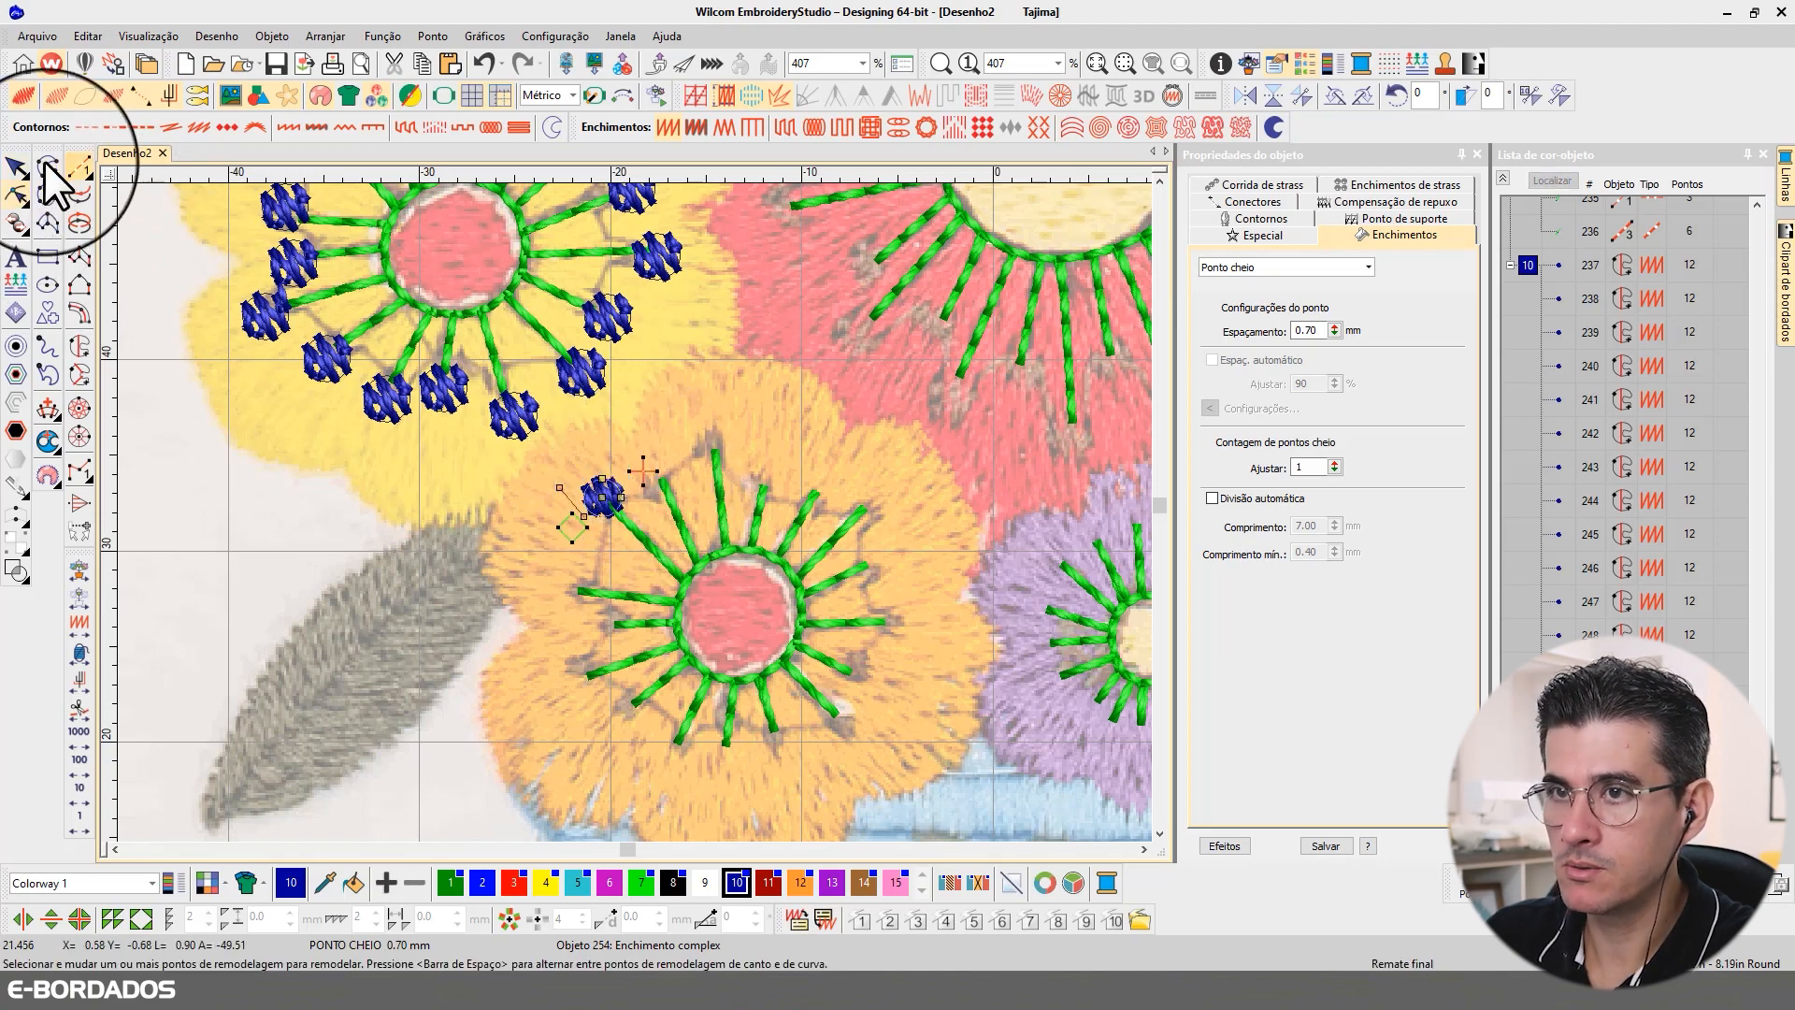
{"action": "left_click", "coordinate": [19, 164]}
Step: Set the stitch spacing of the orange flower's satin circle to 0.80 mm
{"action": "left_click_drag", "start_coordinate": [1306, 332], "coordinate": [1388, 329]}
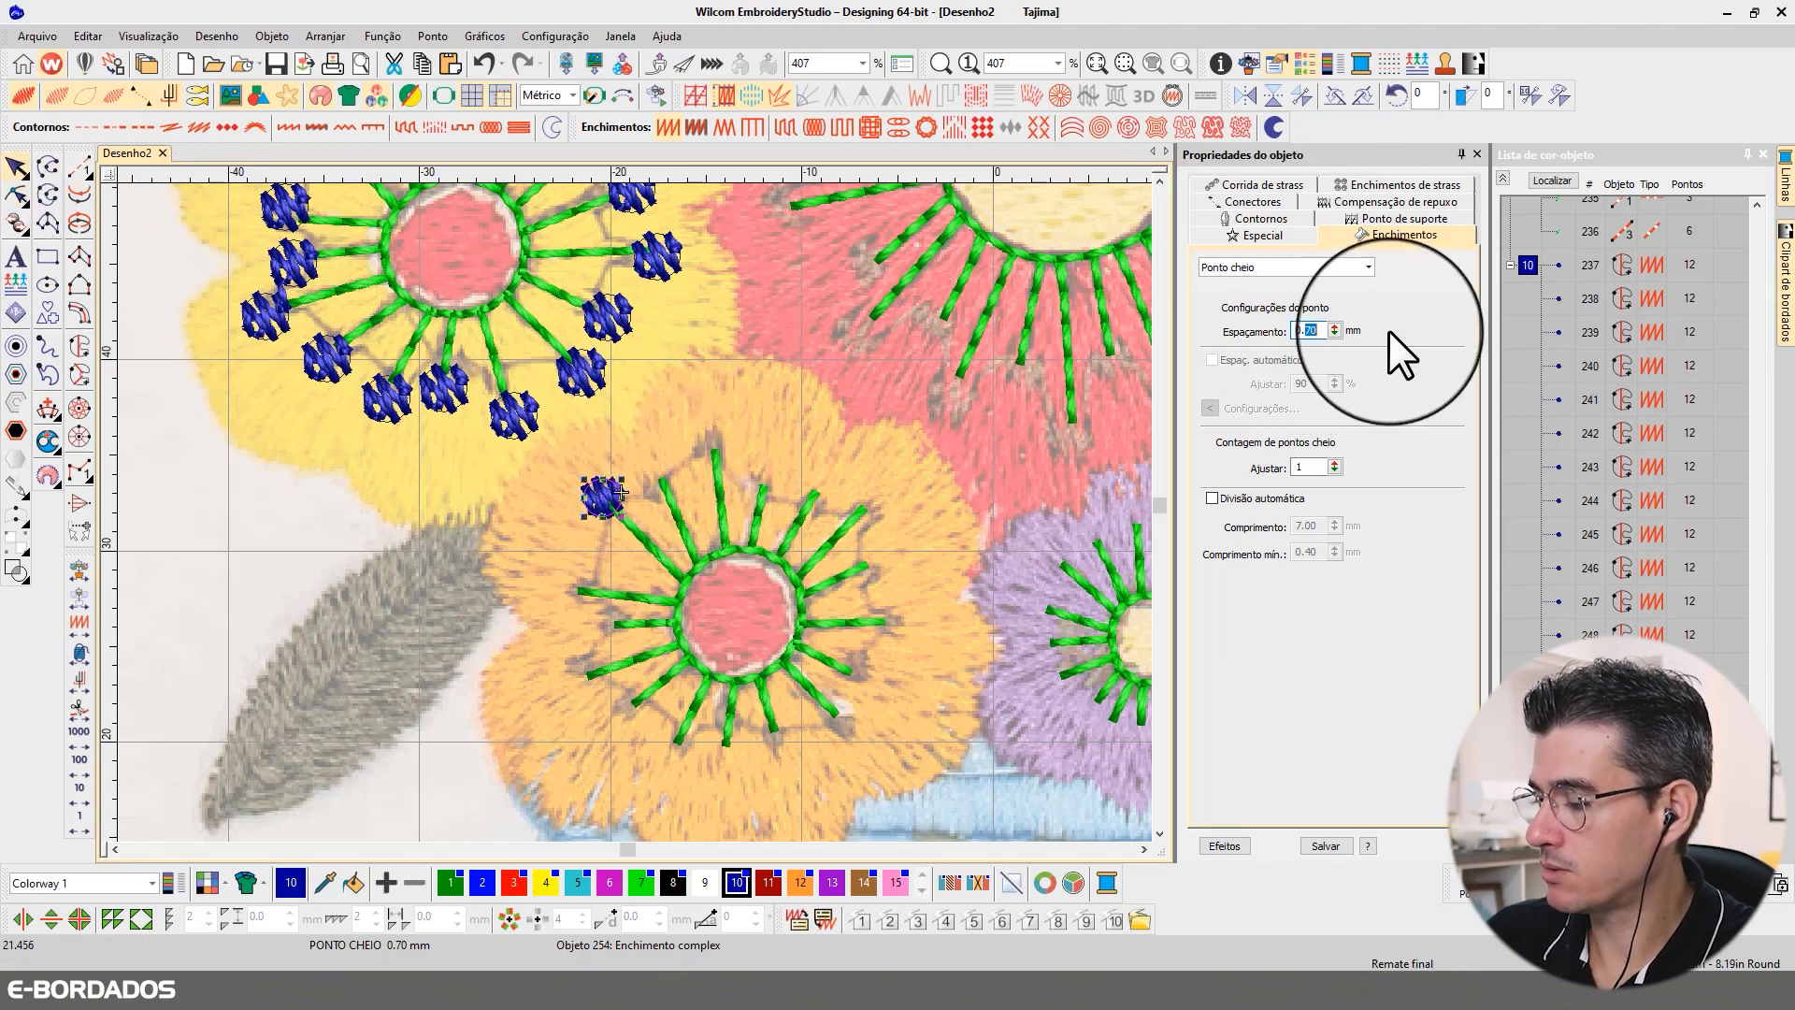
{"action": "type", "text": "85"}
{"action": "key", "text": "Return"}
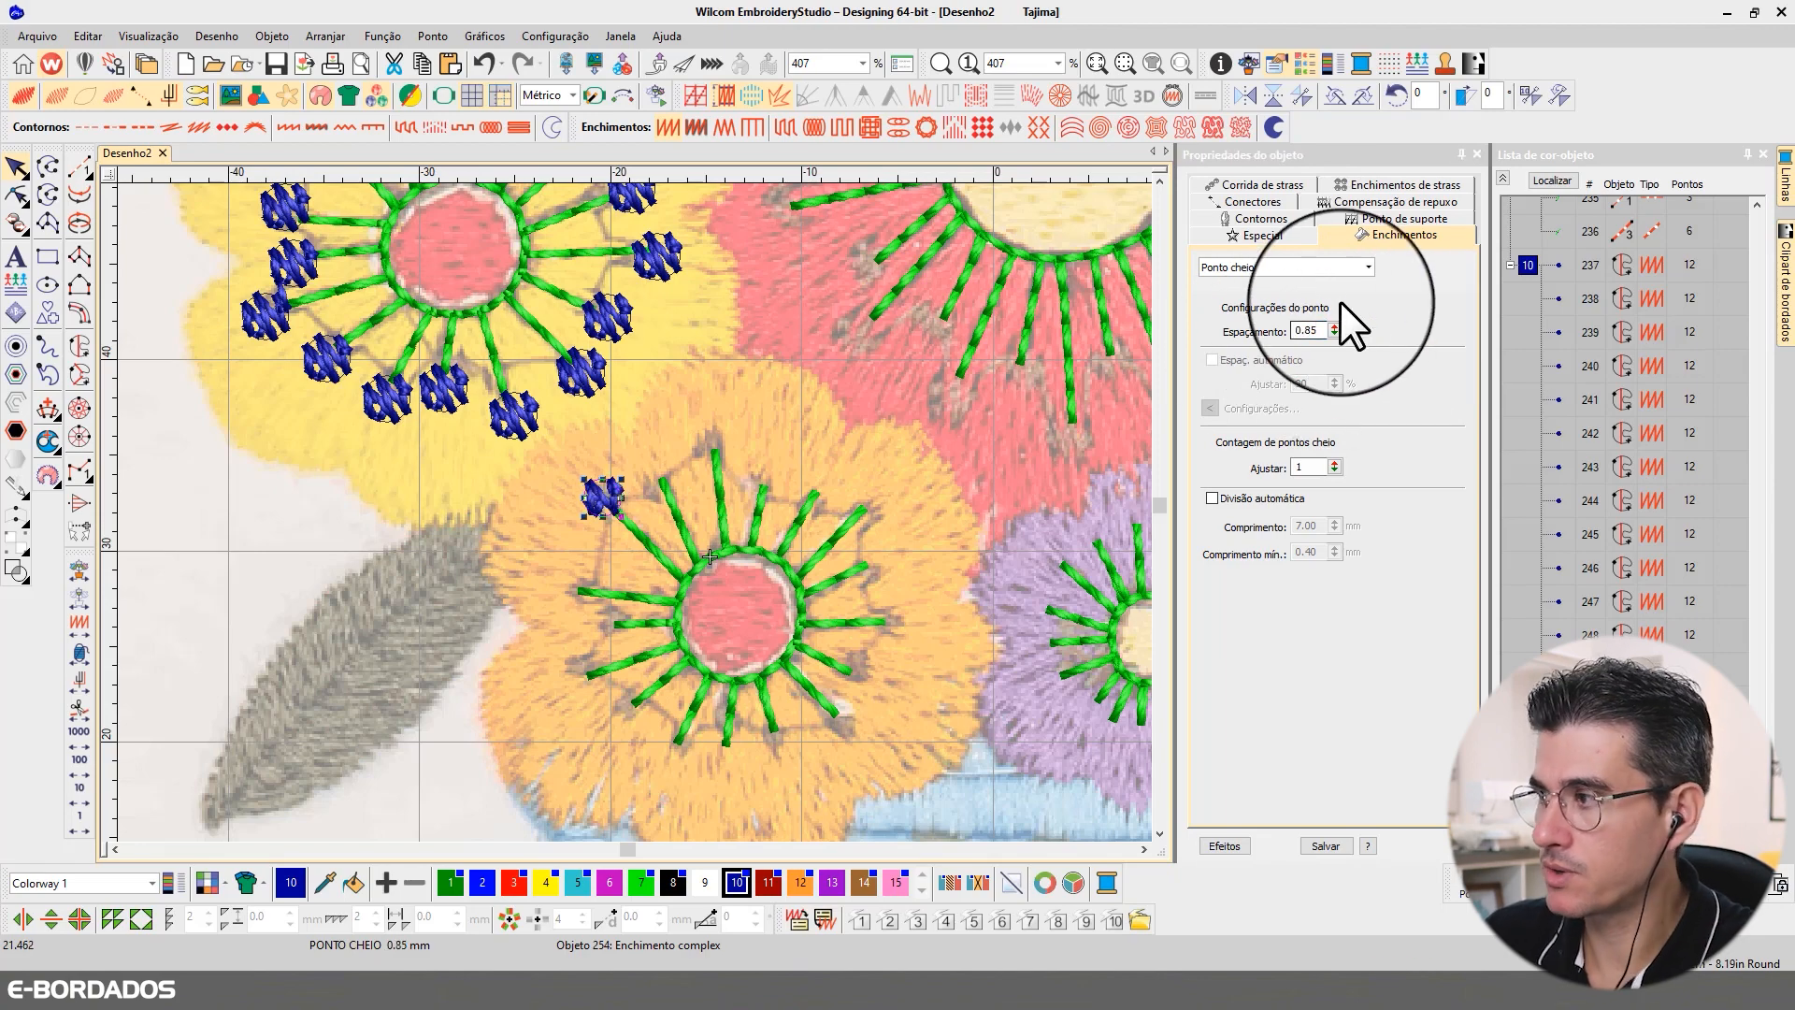
{"action": "left_click_drag", "start_coordinate": [1307, 330], "coordinate": [1355, 330]}
{"action": "type", "text": "80"}
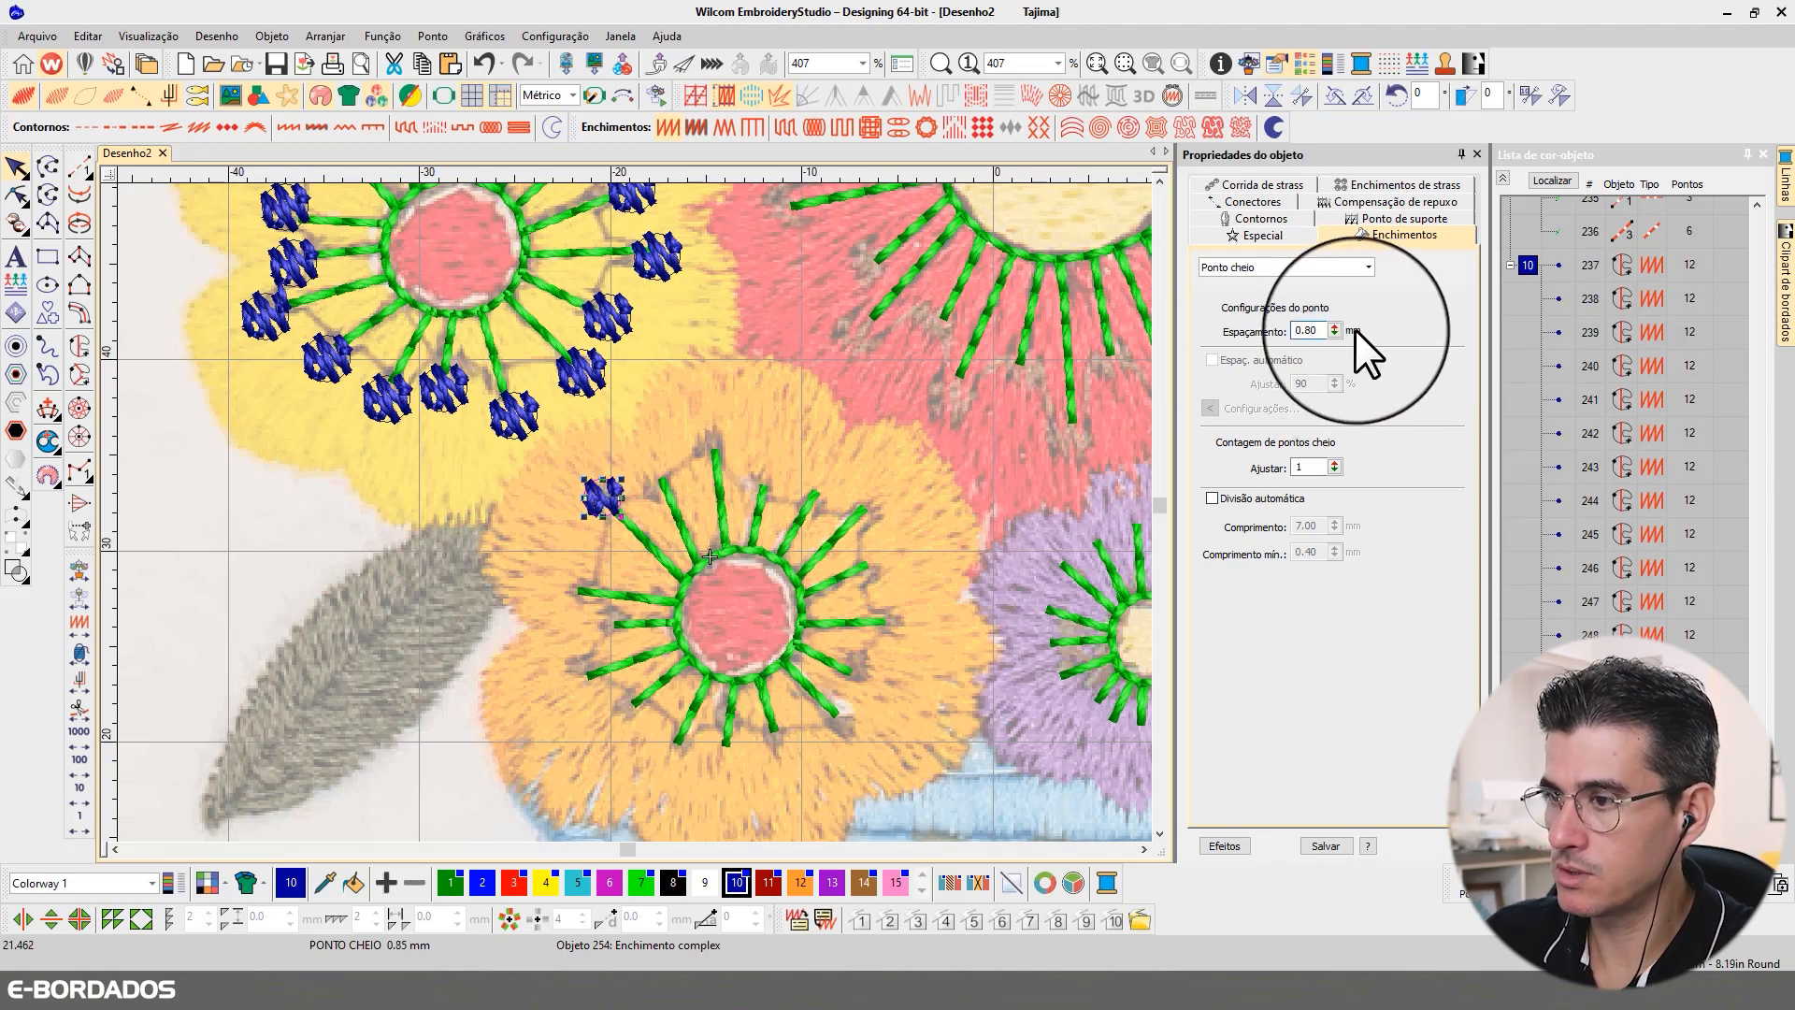
{"action": "key", "text": "Return"}
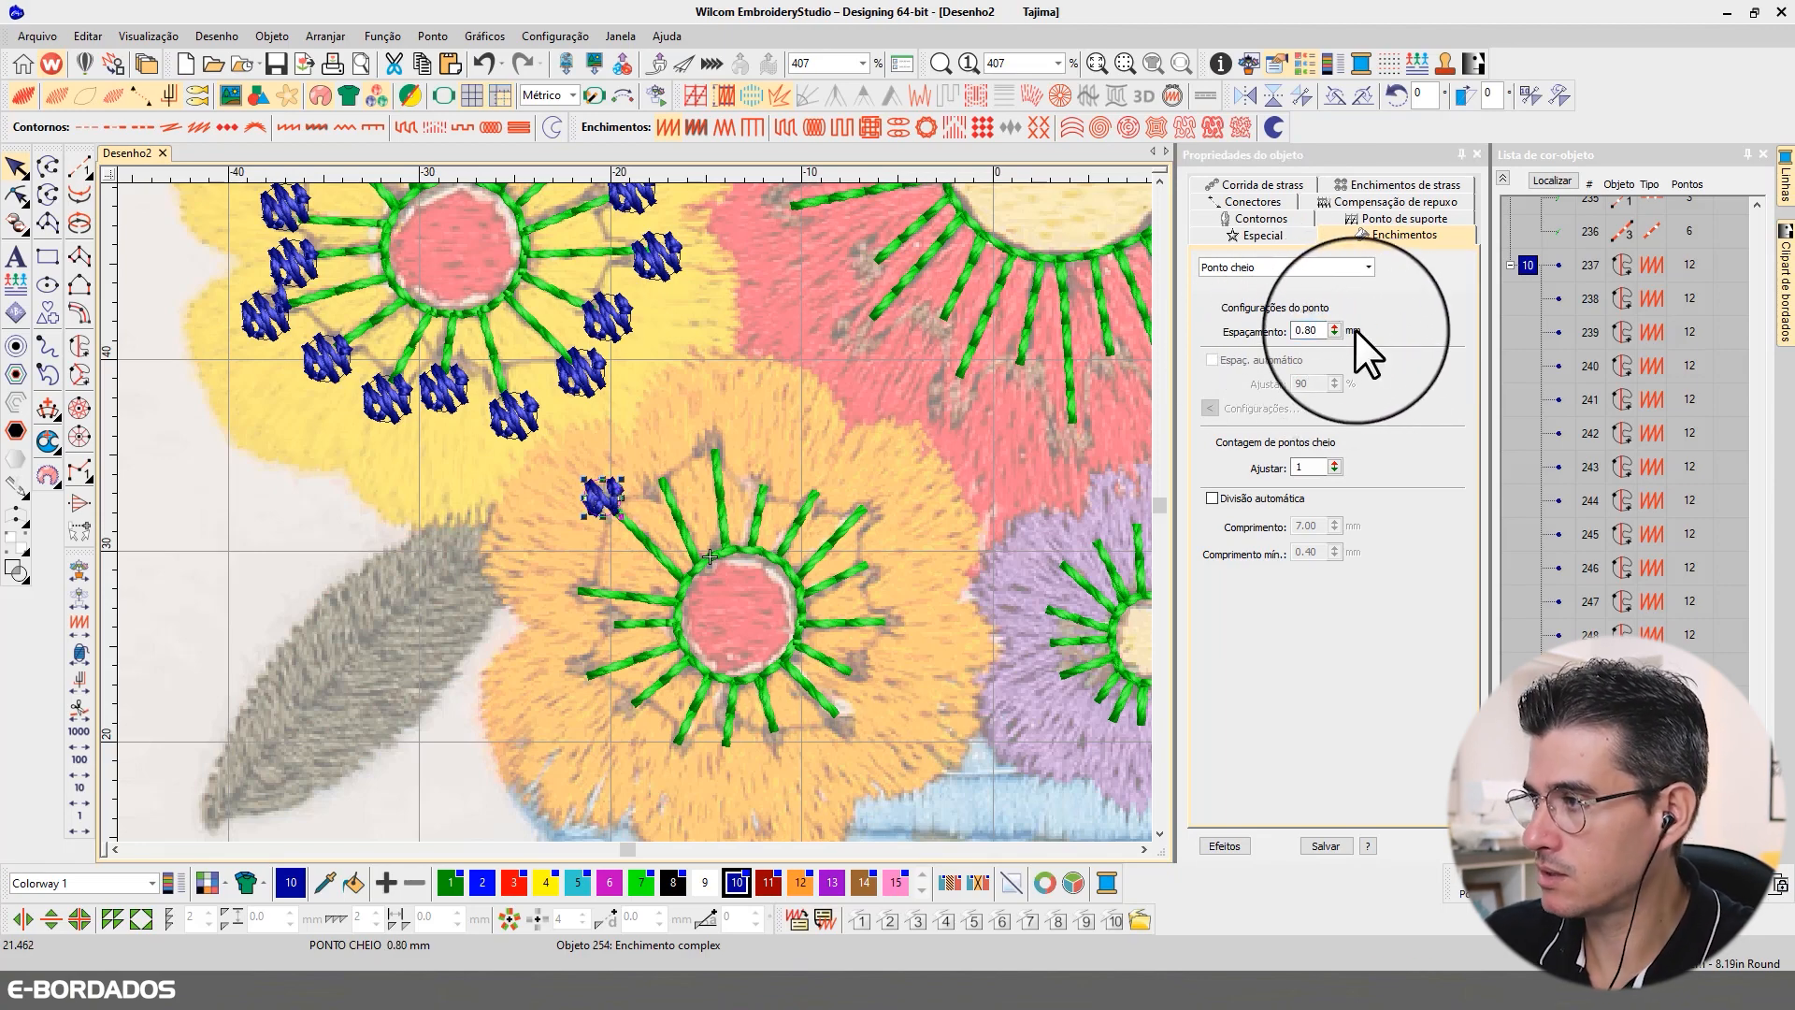
Step: Rotate the stitch angle of the orange flower's satin circle slightly by reshaping its angle line
{"action": "left_click", "coordinate": [18, 194]}
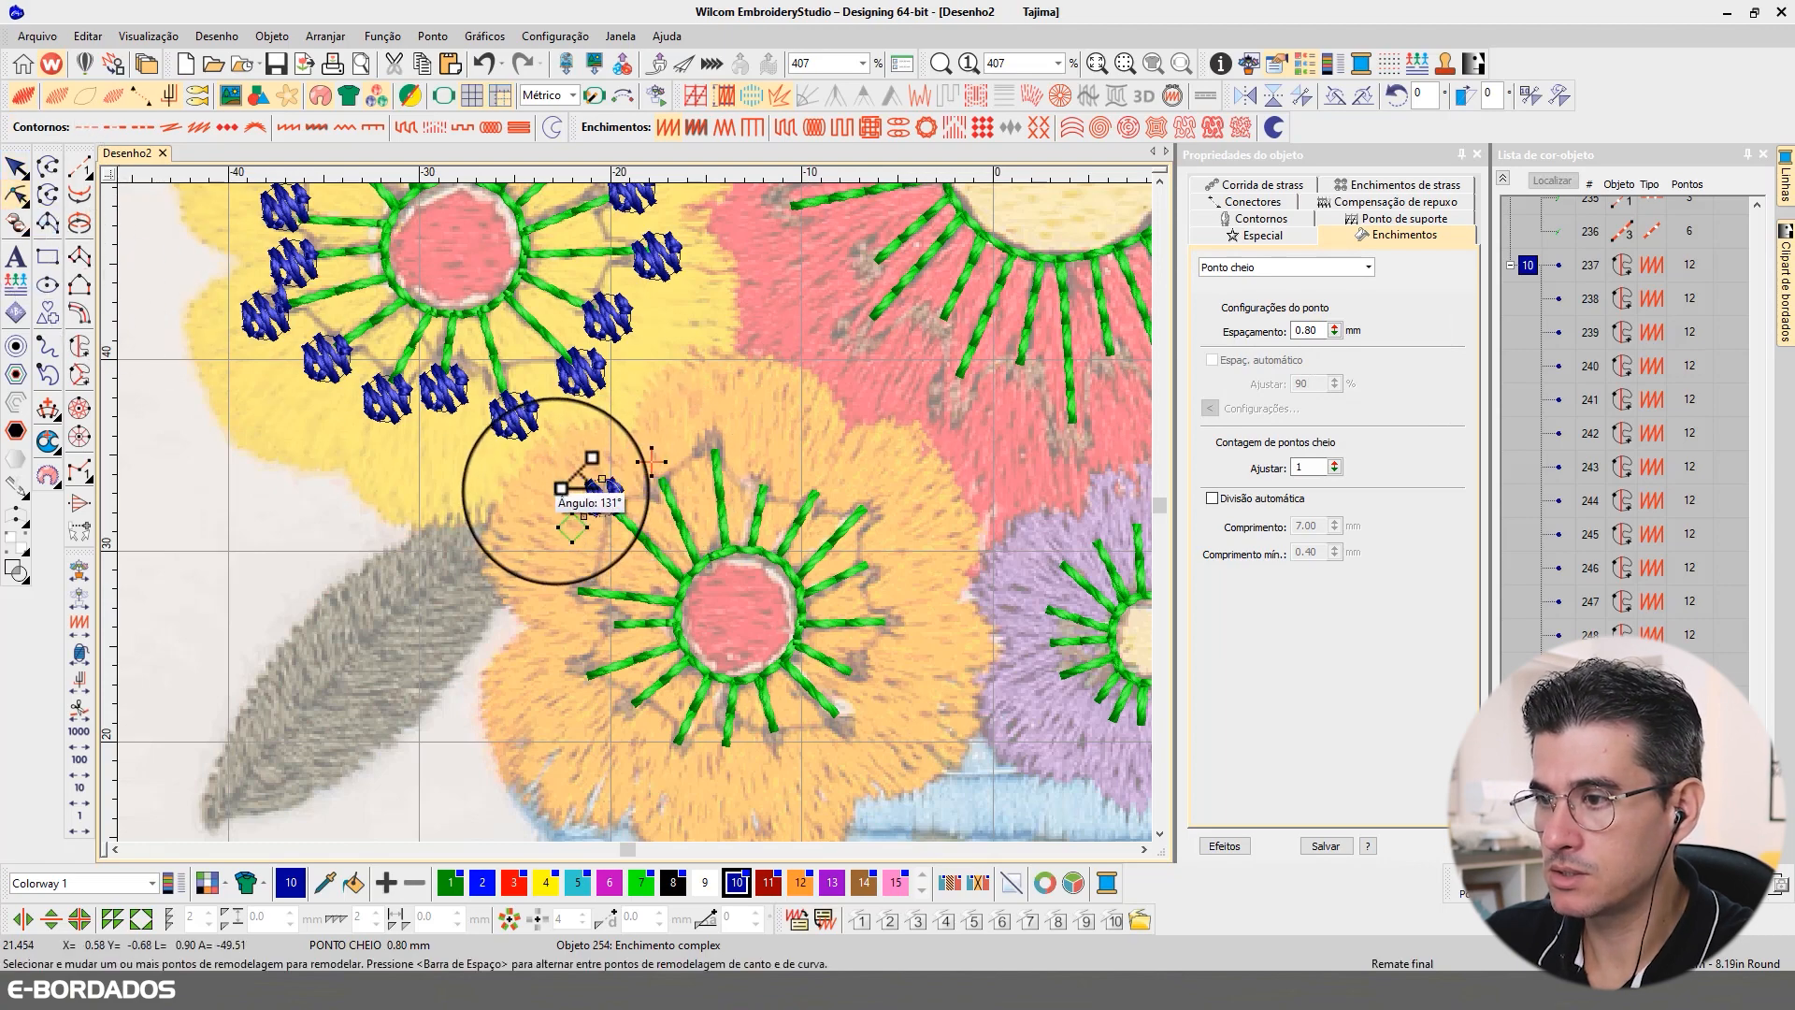
{"action": "left_click_drag", "start_coordinate": [559, 487], "coordinate": [545, 489]}
{"action": "left_click", "coordinate": [18, 168]}
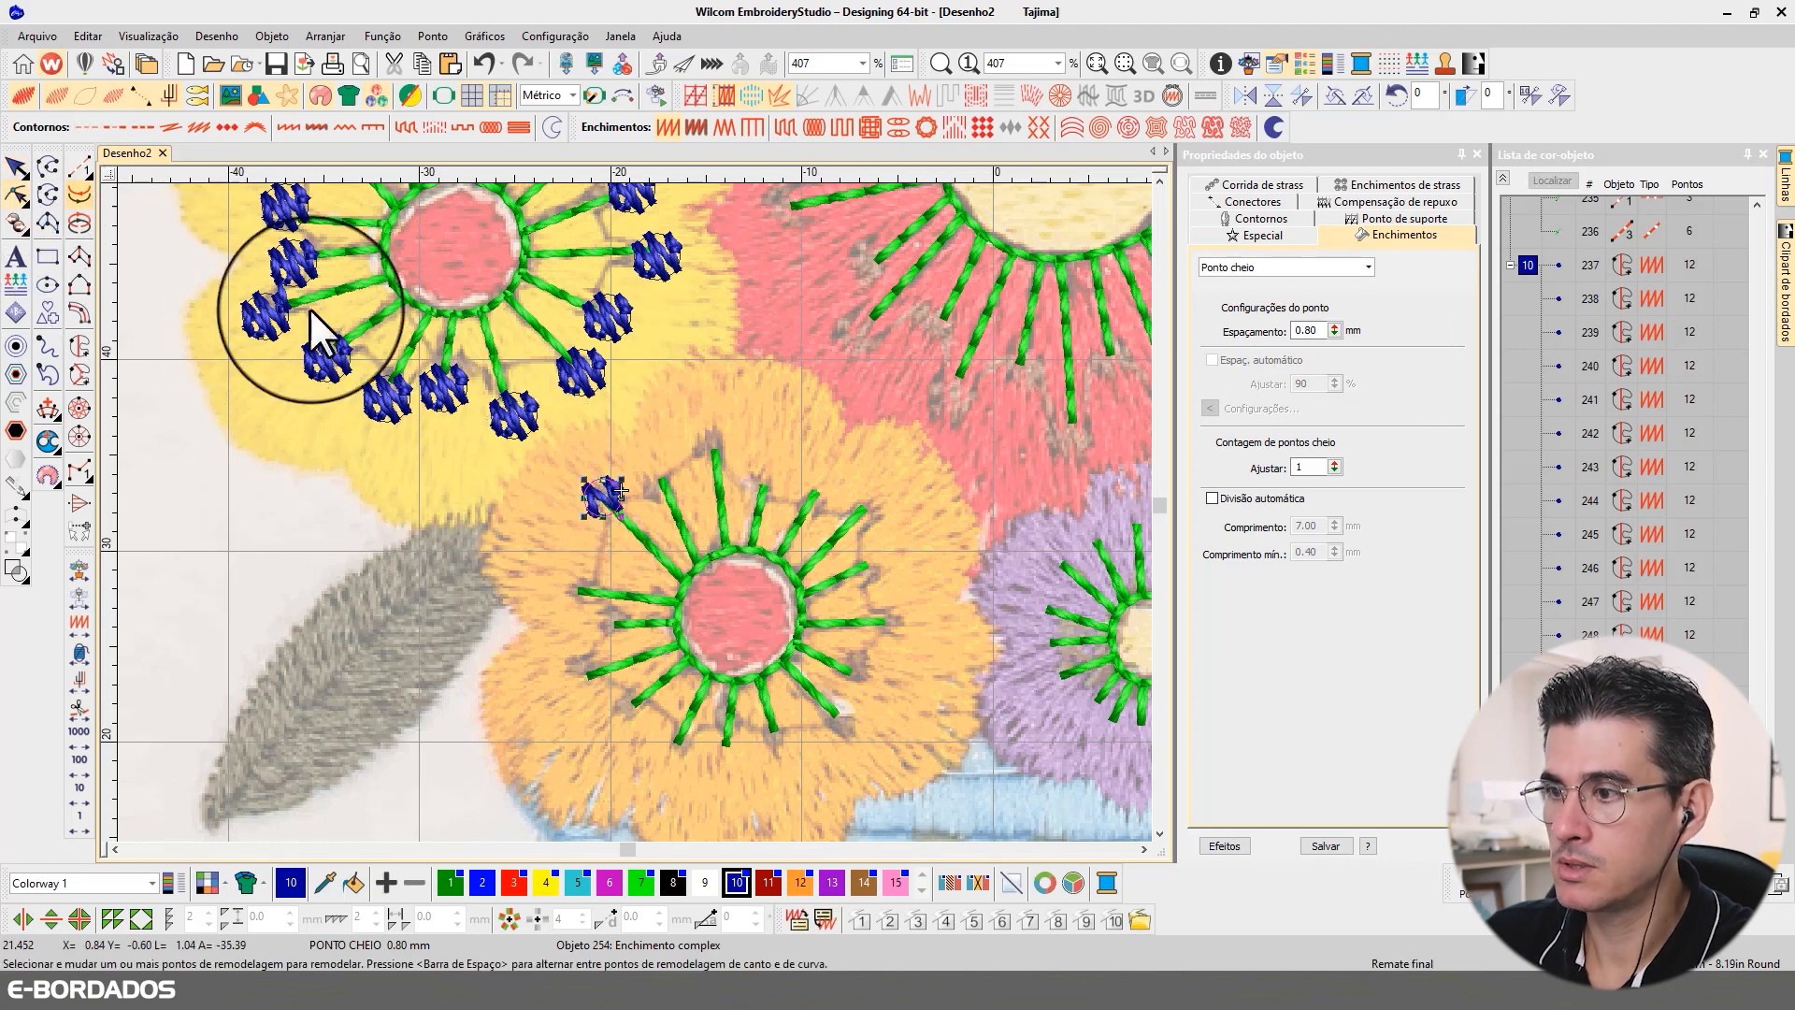
Step: Place copies of the small satin circle on the tips of all the orange flower's remaining stamens
{"action": "left_click", "coordinate": [629, 488]}
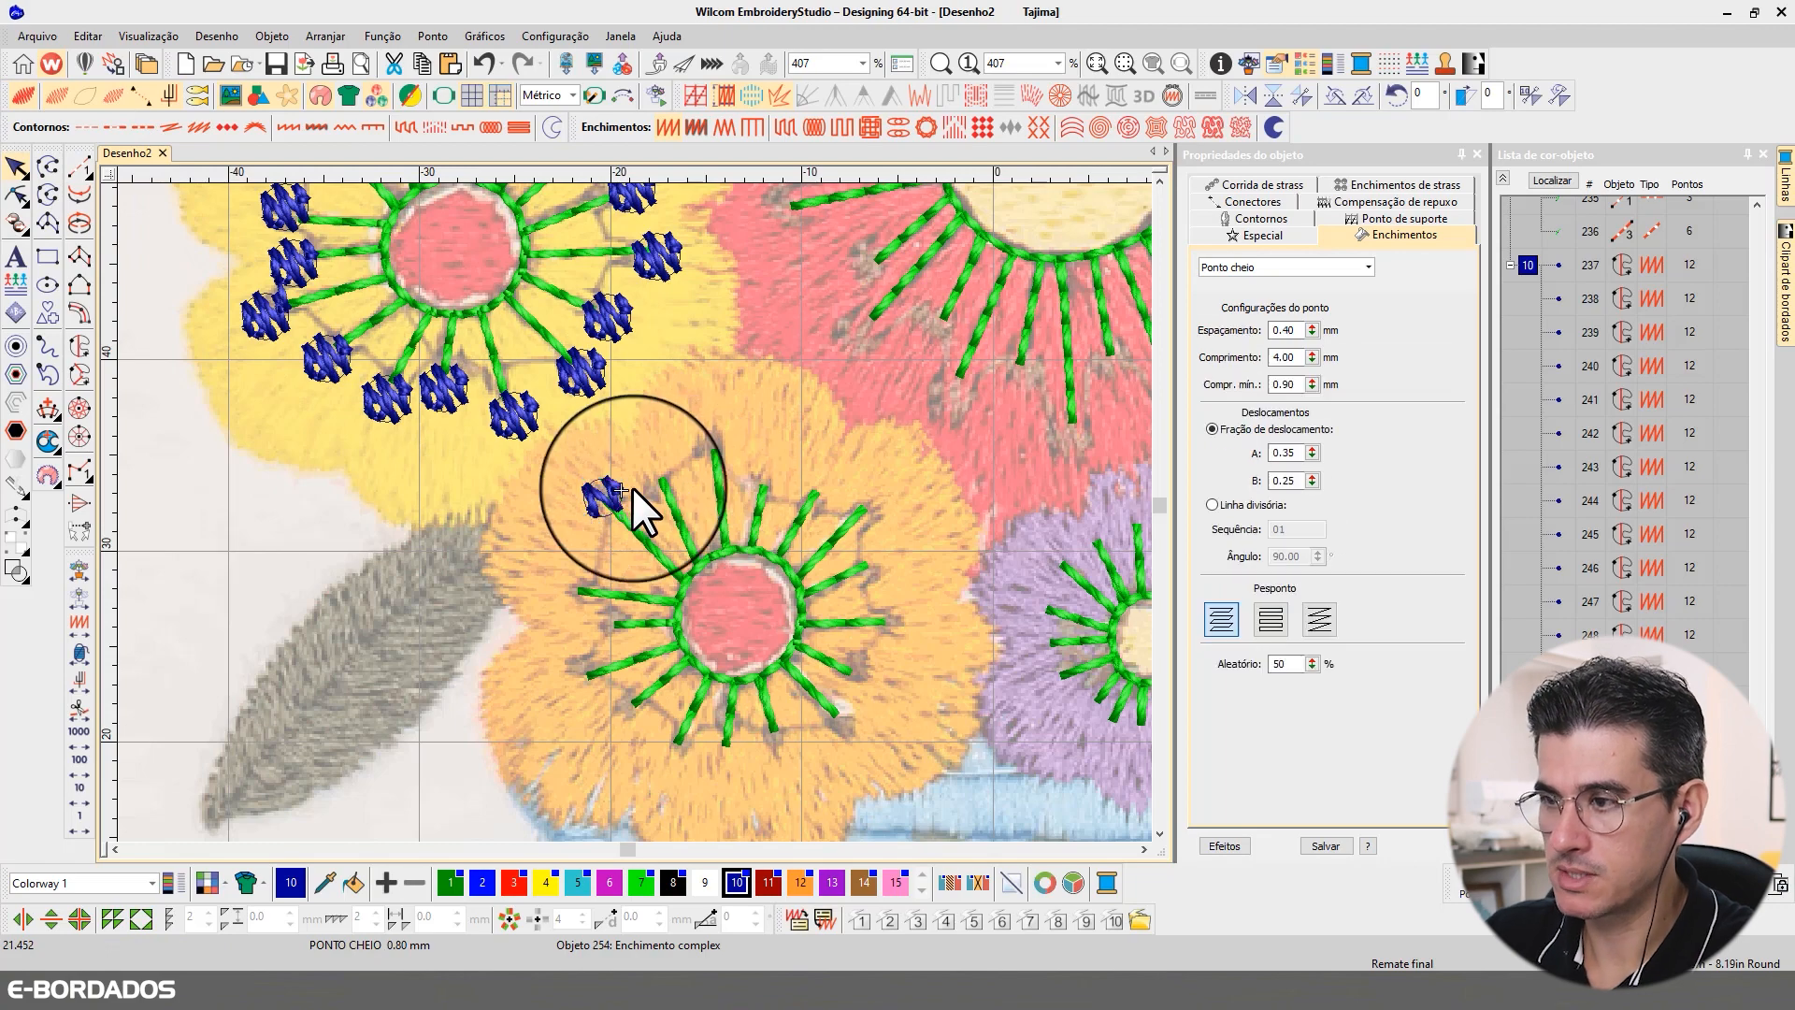
{"action": "left_click", "coordinate": [701, 494]}
{"action": "left_click_drag", "start_coordinate": [652, 471], "coordinate": [661, 469]}
{"action": "mouse_move", "coordinate": [662, 471]}
{"action": "left_mouse_down"}
{"action": "mouse_move", "coordinate": [717, 434]}
{"action": "mouse_move", "coordinate": [778, 468]}
{"action": "left_mouse_up"}
{"action": "left_click_drag", "start_coordinate": [775, 467], "coordinate": [825, 482]}
{"action": "left_click_drag", "start_coordinate": [825, 484], "coordinate": [873, 499]}
{"action": "left_click_drag", "start_coordinate": [873, 499], "coordinate": [879, 561]}
{"action": "mouse_move", "coordinate": [881, 562]}
{"action": "left_mouse_down"}
{"action": "mouse_move", "coordinate": [901, 623]}
{"action": "mouse_move", "coordinate": [847, 722]}
{"action": "mouse_move", "coordinate": [731, 767]}
{"action": "mouse_move", "coordinate": [681, 756]}
{"action": "mouse_move", "coordinate": [597, 689]}
{"action": "mouse_move", "coordinate": [598, 638]}
{"action": "mouse_move", "coordinate": [567, 596]}
{"action": "left_mouse_up"}
{"action": "scroll", "coordinate": [722, 443], "scroll_direction": "down", "scroll_amount": 4}
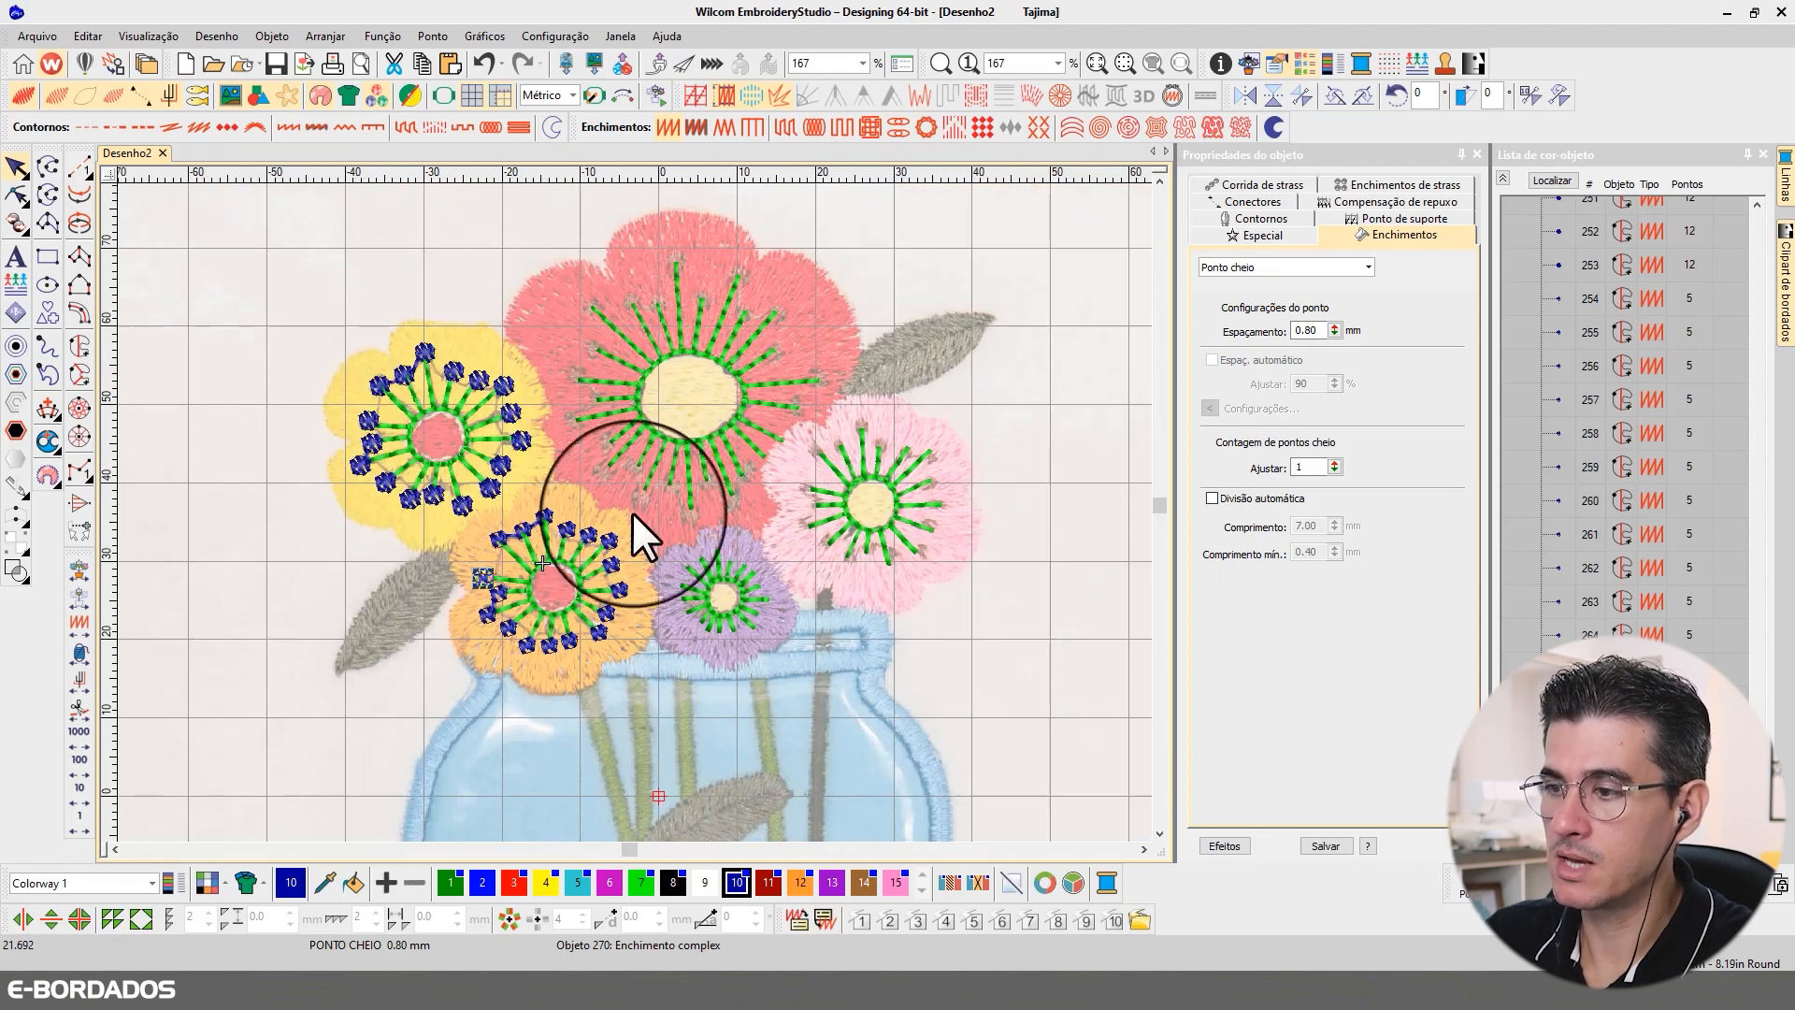
Step: Copy a yellow-flower circle to the large flower's upper-left stamen tip, slightly enlarged and with its stitch spacing set to 0.55 mm
{"action": "scroll", "coordinate": [621, 521], "scroll_direction": "up", "scroll_amount": 2}
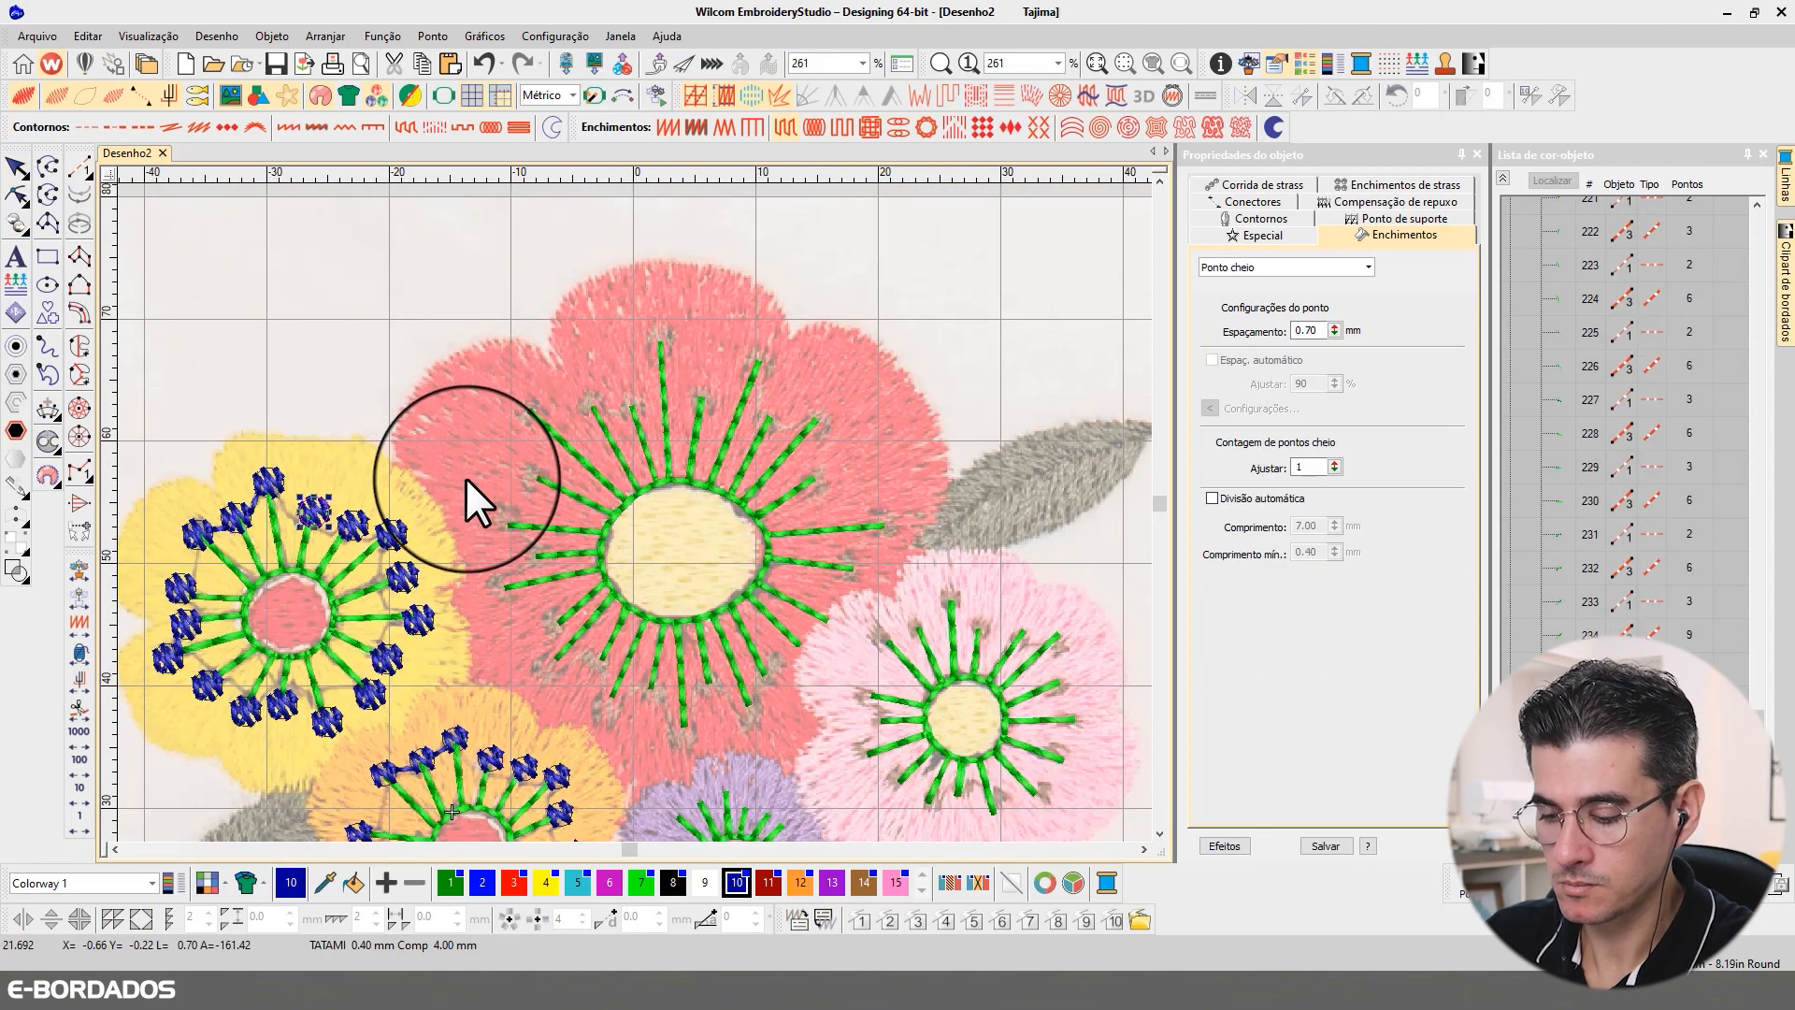
{"action": "left_click", "coordinate": [315, 510]}
{"action": "left_click_drag", "start_coordinate": [473, 446], "coordinate": [524, 406]}
{"action": "scroll", "coordinate": [634, 510], "scroll_direction": "up", "scroll_amount": 2}
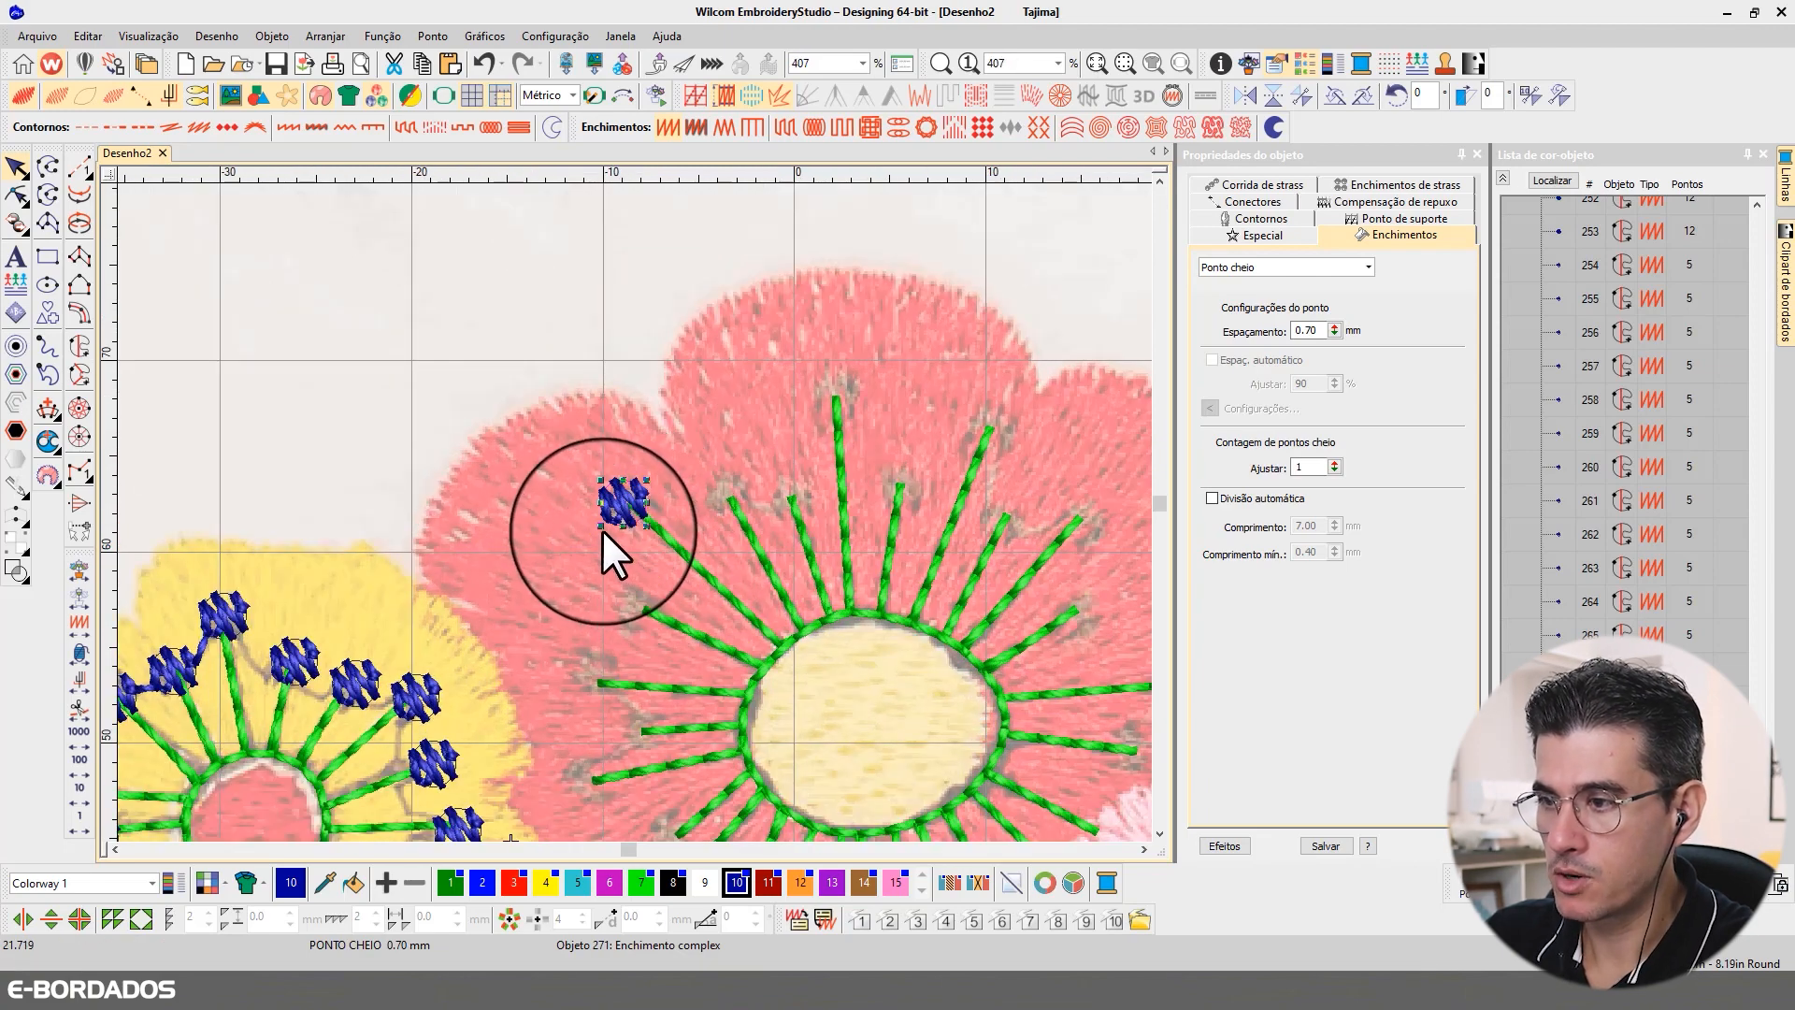
{"action": "left_click_drag", "start_coordinate": [602, 526], "coordinate": [634, 505]}
{"action": "double_click", "coordinate": [1309, 330]}
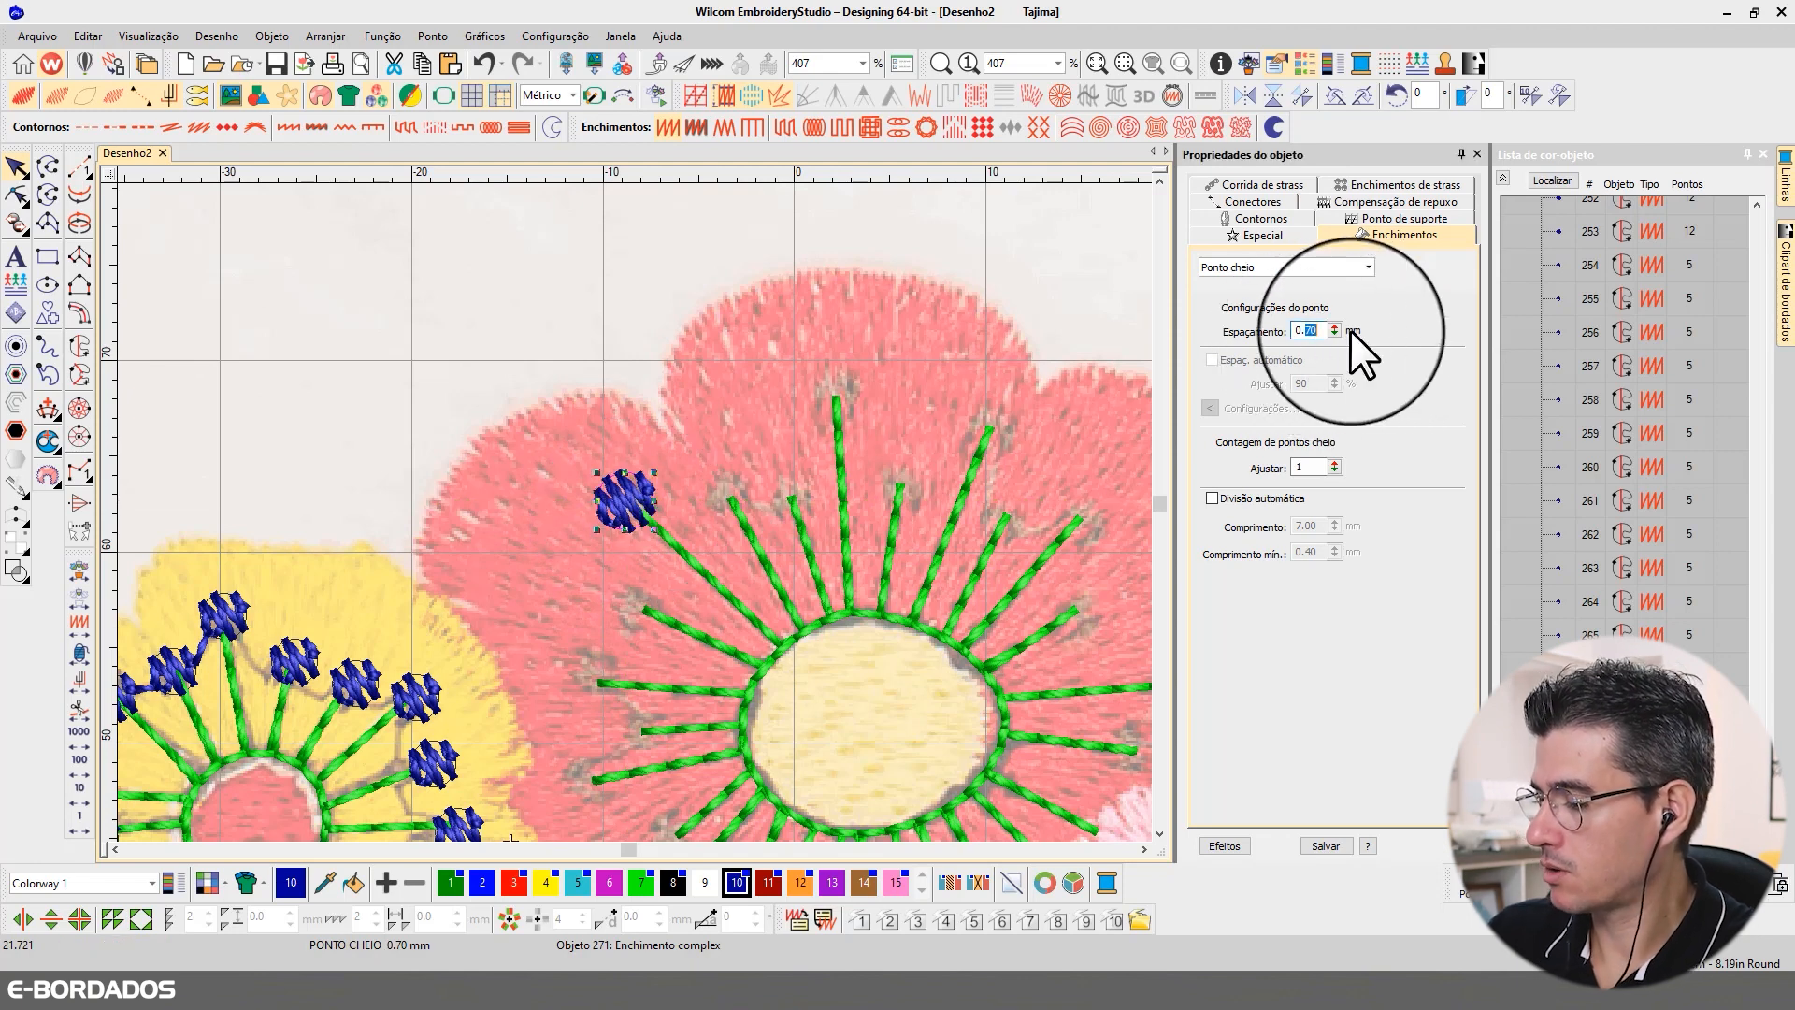
{"action": "key", "text": "Return"}
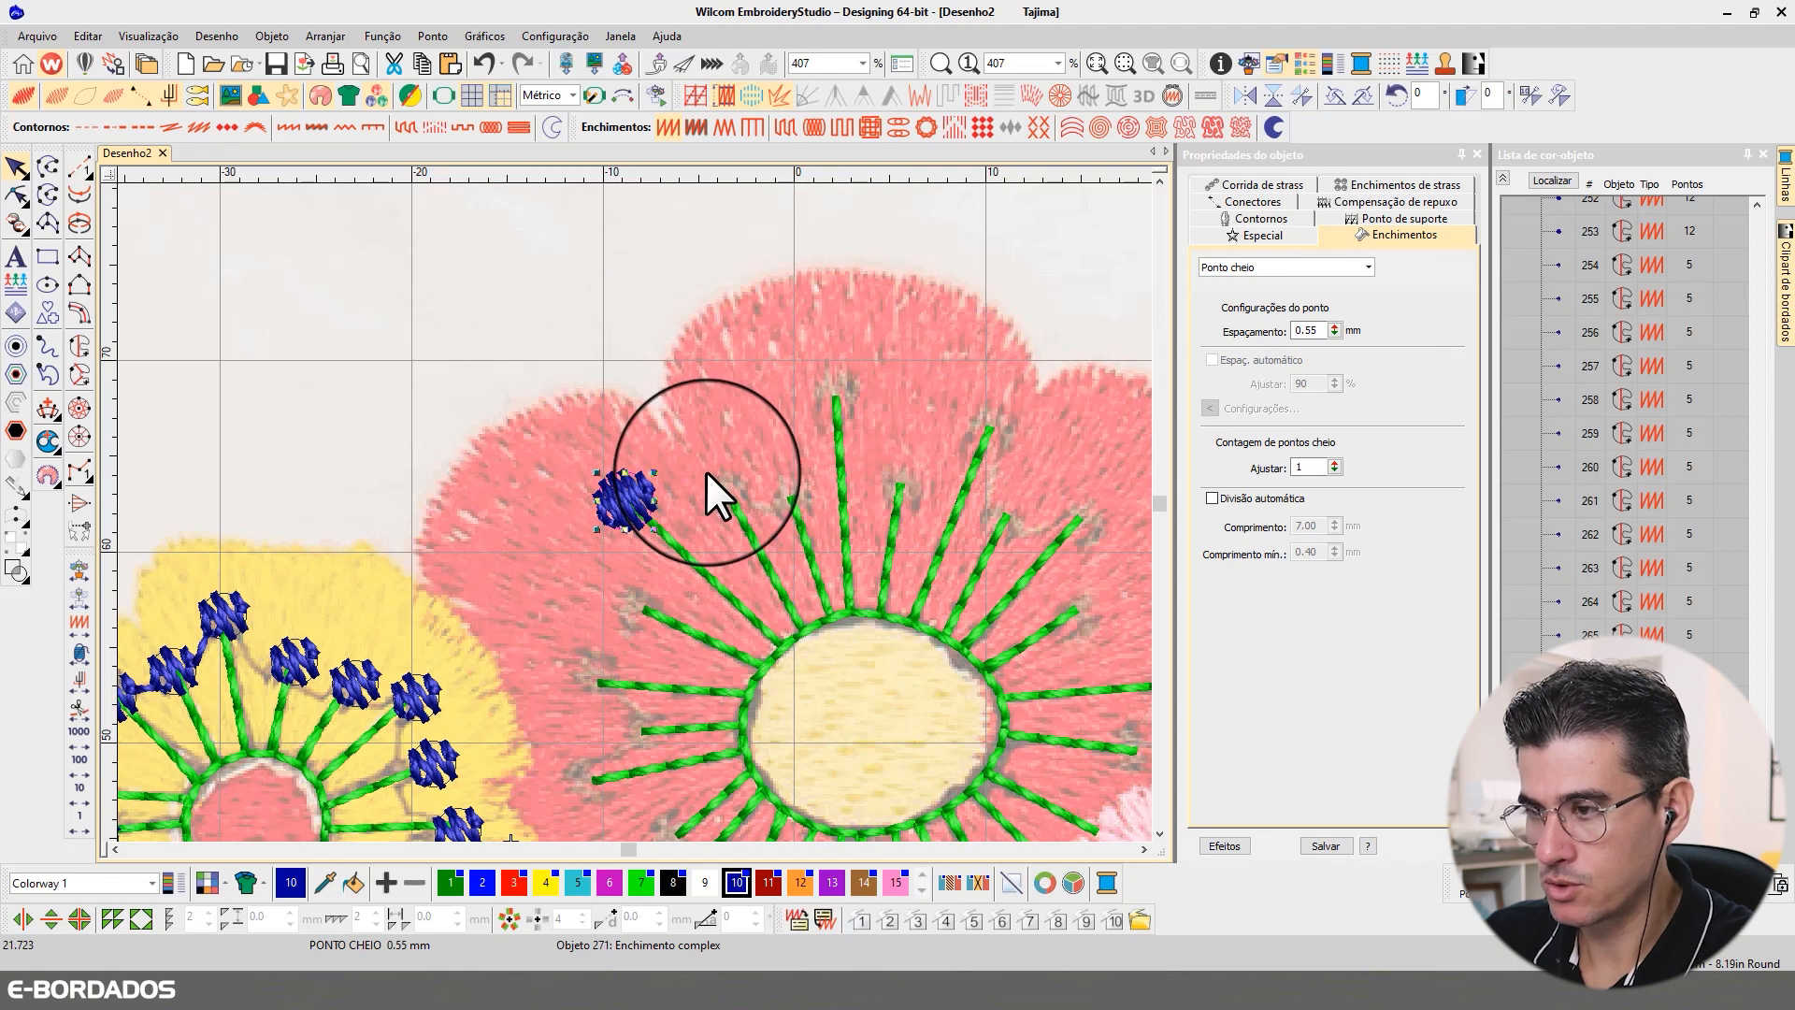
Step: Duplicate the enlarged circle onto the tips of the large flower's upper and right-hand stamens, down to the lower right
{"action": "key", "text": "ctrl+d"}
{"action": "left_click_drag", "start_coordinate": [631, 494], "coordinate": [904, 465]}
{"action": "key", "text": "ctrl+d"}
{"action": "key", "text": "ctrl+d"}
{"action": "key", "text": "ctrl+d"}
{"action": "key", "text": "ctrl+d"}
{"action": "left_click_drag", "start_coordinate": [904, 465], "coordinate": [1020, 497]}
{"action": "key", "text": "ctrl+d"}
{"action": "left_click", "coordinate": [1158, 834]}
{"action": "key", "text": "ctrl+d"}
{"action": "left_click_drag", "start_coordinate": [704, 368], "coordinate": [712, 793]}
{"action": "key", "text": "ctrl+d"}
{"action": "key", "text": "ctrl+d"}
Step: Place copies of the enlarged circle on the large flower's remaining bottom and left-hand stamen tips
{"action": "key", "text": "ctrl+d"}
{"action": "left_click", "coordinate": [1163, 832]}
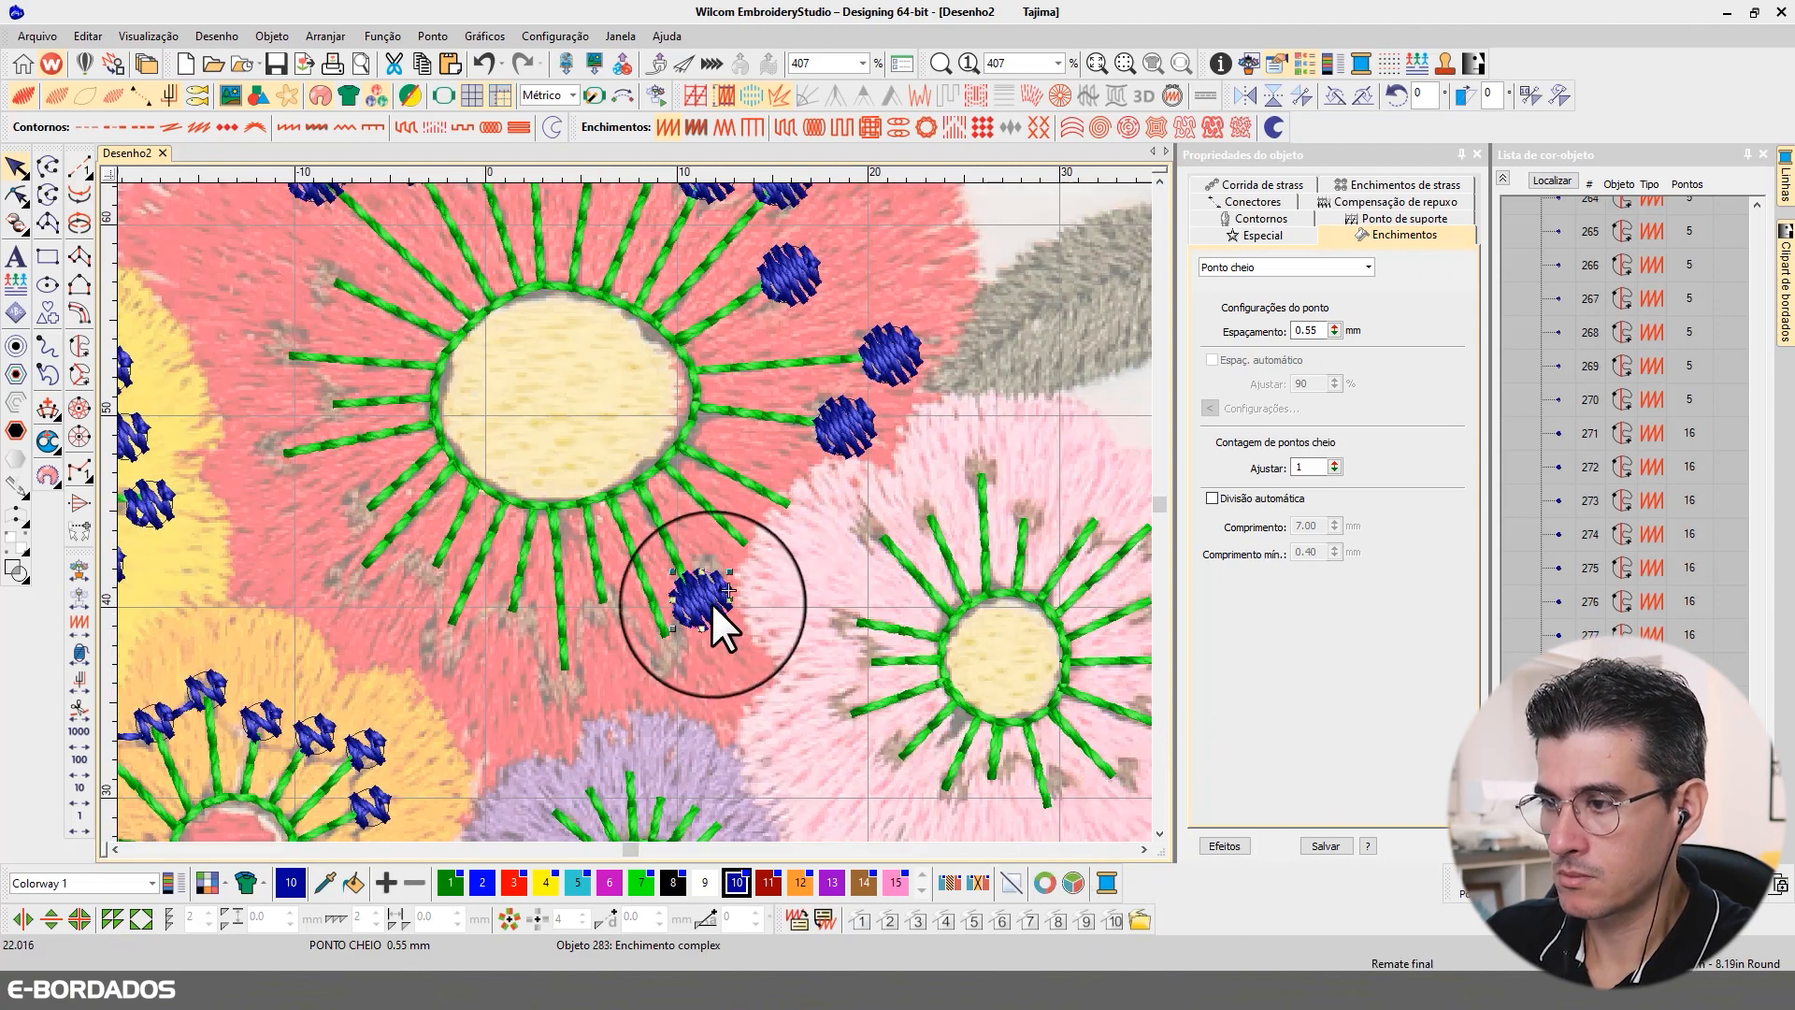
{"action": "key", "text": "ctrl+d"}
{"action": "left_click_drag", "start_coordinate": [711, 603], "coordinate": [690, 662]}
{"action": "key", "text": "ctrl+d"}
{"action": "left_click_drag", "start_coordinate": [690, 662], "coordinate": [564, 687]}
{"action": "key", "text": "ctrl+d"}
{"action": "key", "text": "ctrl+d"}
{"action": "left_click_drag", "start_coordinate": [564, 686], "coordinate": [428, 578]}
{"action": "key", "text": "ctrl+d"}
{"action": "key", "text": "ctrl+d"}
{"action": "right_click", "coordinate": [350, 585]}
{"action": "right_click", "coordinate": [351, 511]}
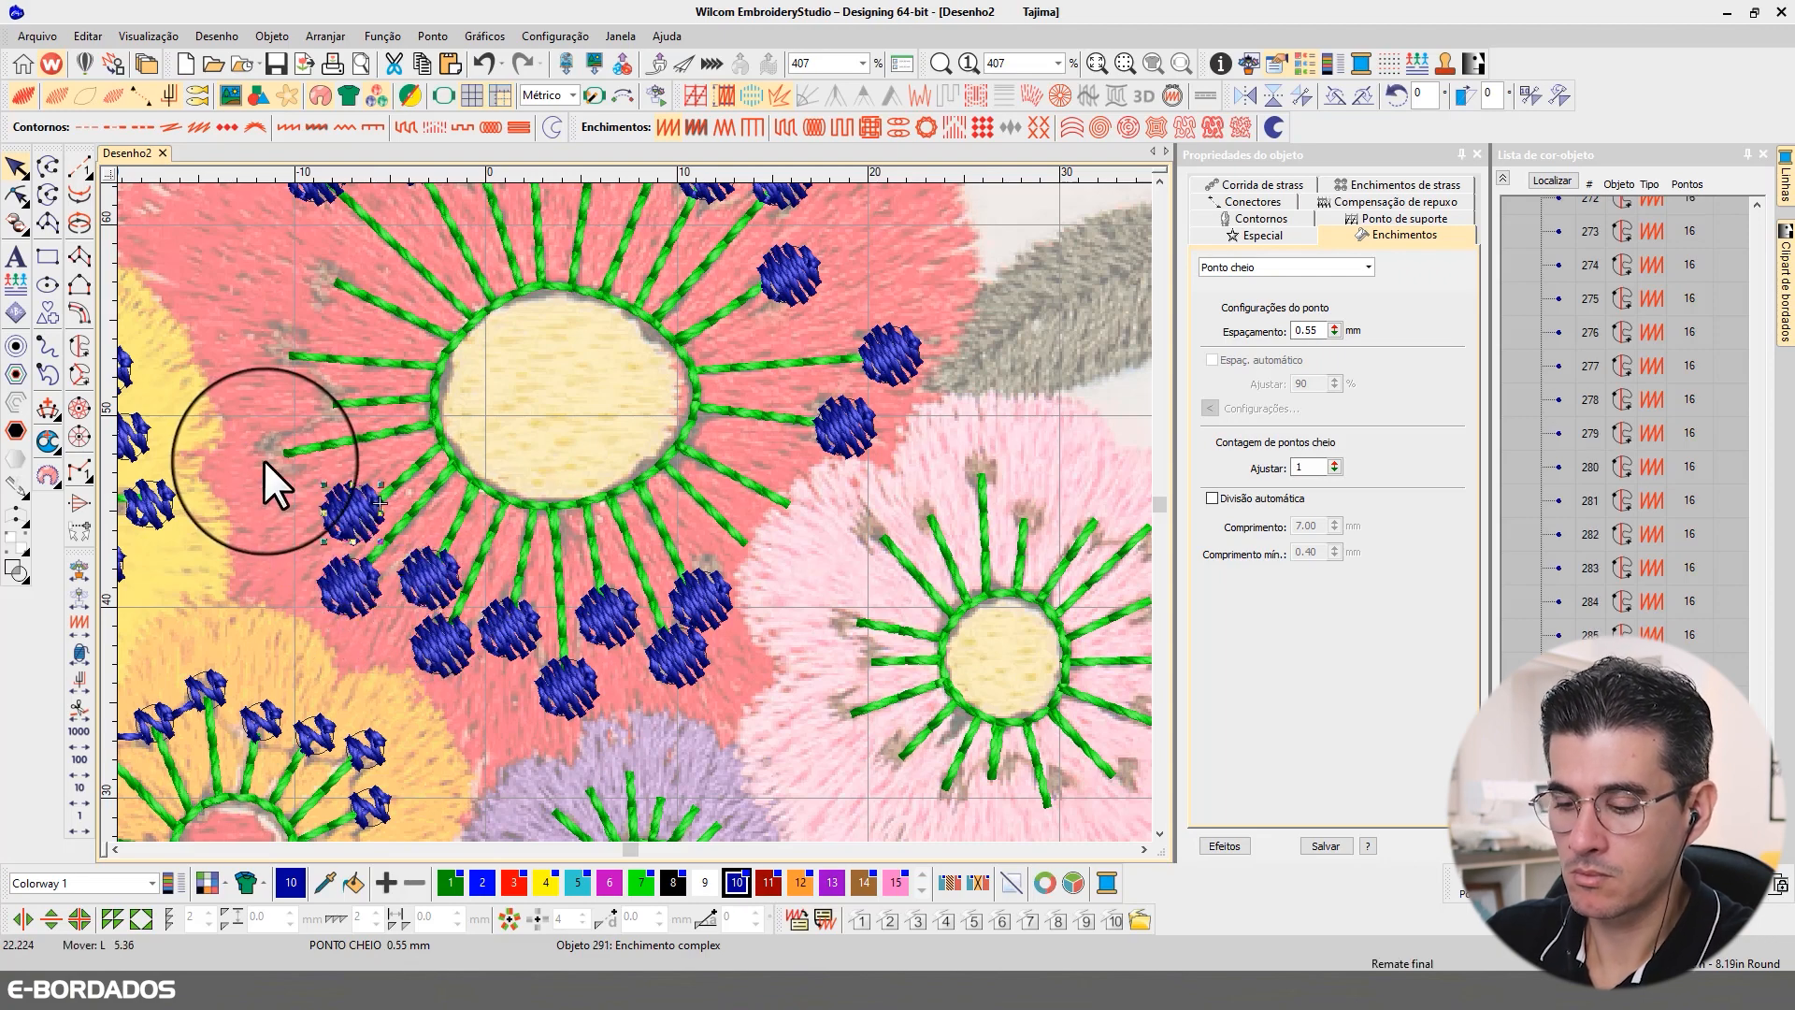
{"action": "right_click", "coordinate": [265, 458]}
{"action": "right_click", "coordinate": [315, 409]}
{"action": "right_click", "coordinate": [268, 357]}
{"action": "right_click", "coordinate": [318, 278]}
{"action": "scroll", "coordinate": [552, 515], "scroll_direction": "down", "scroll_amount": 4}
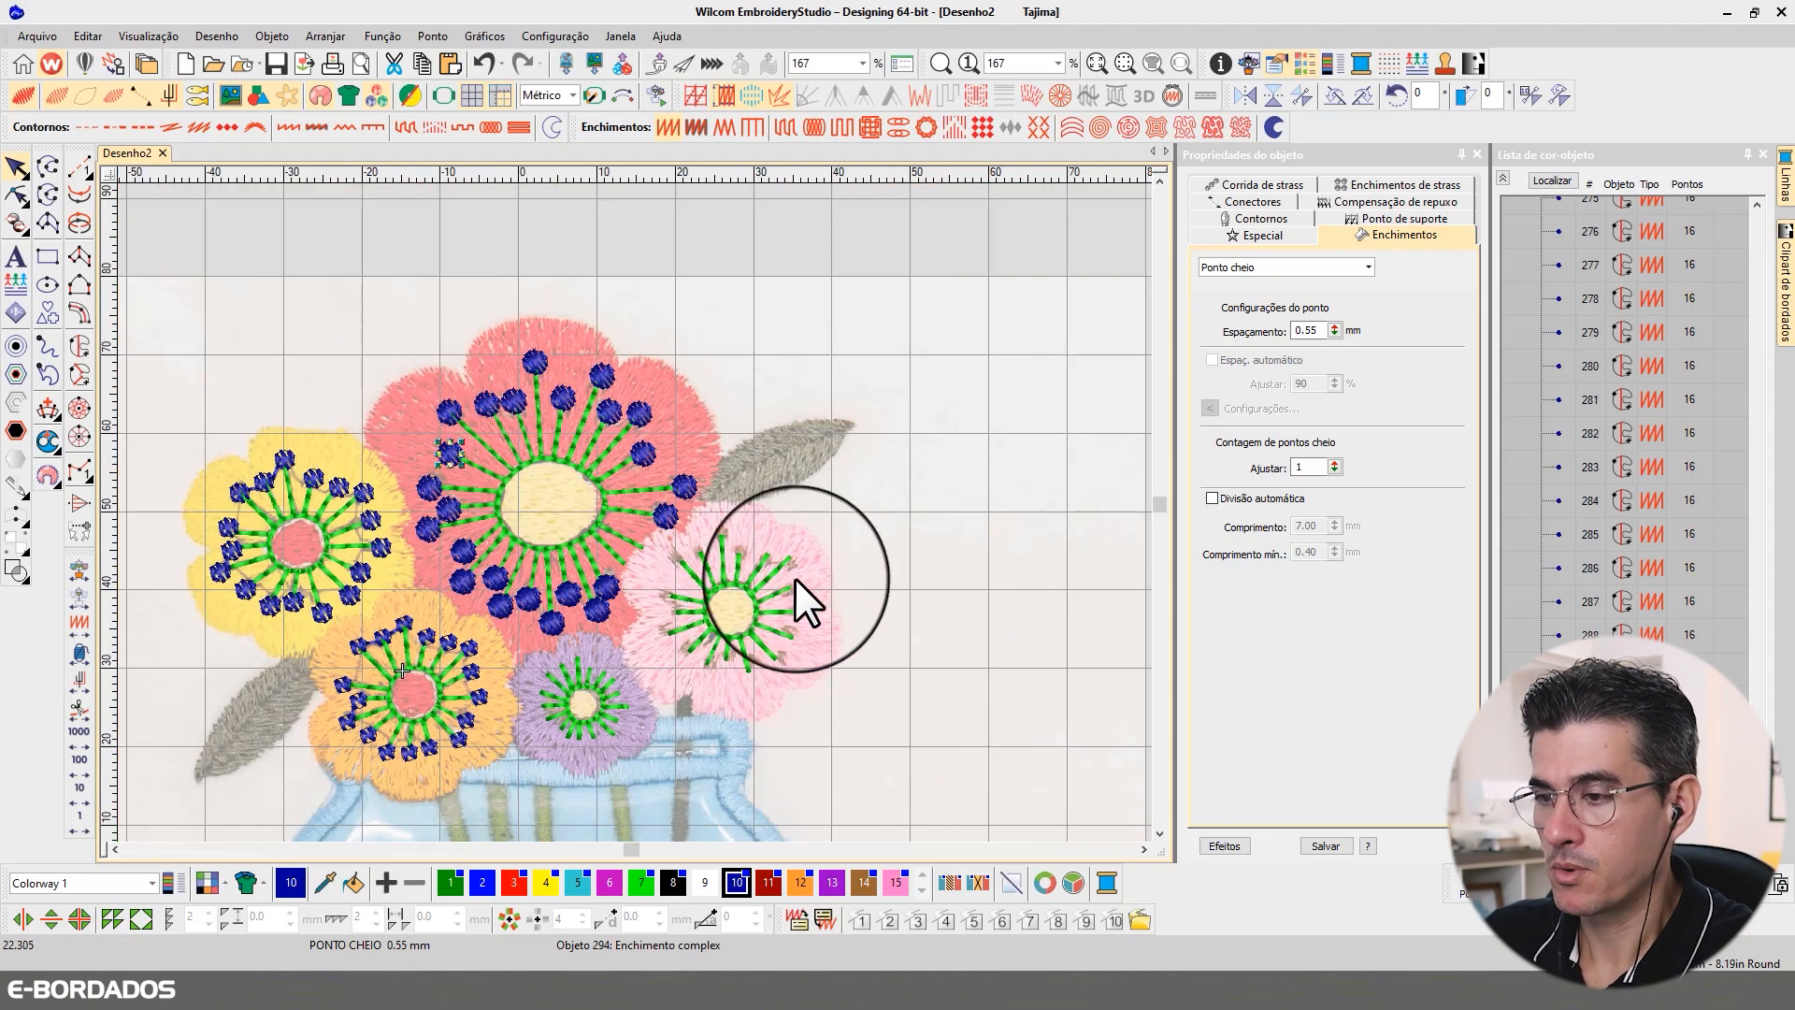
{"action": "key", "text": "Escape"}
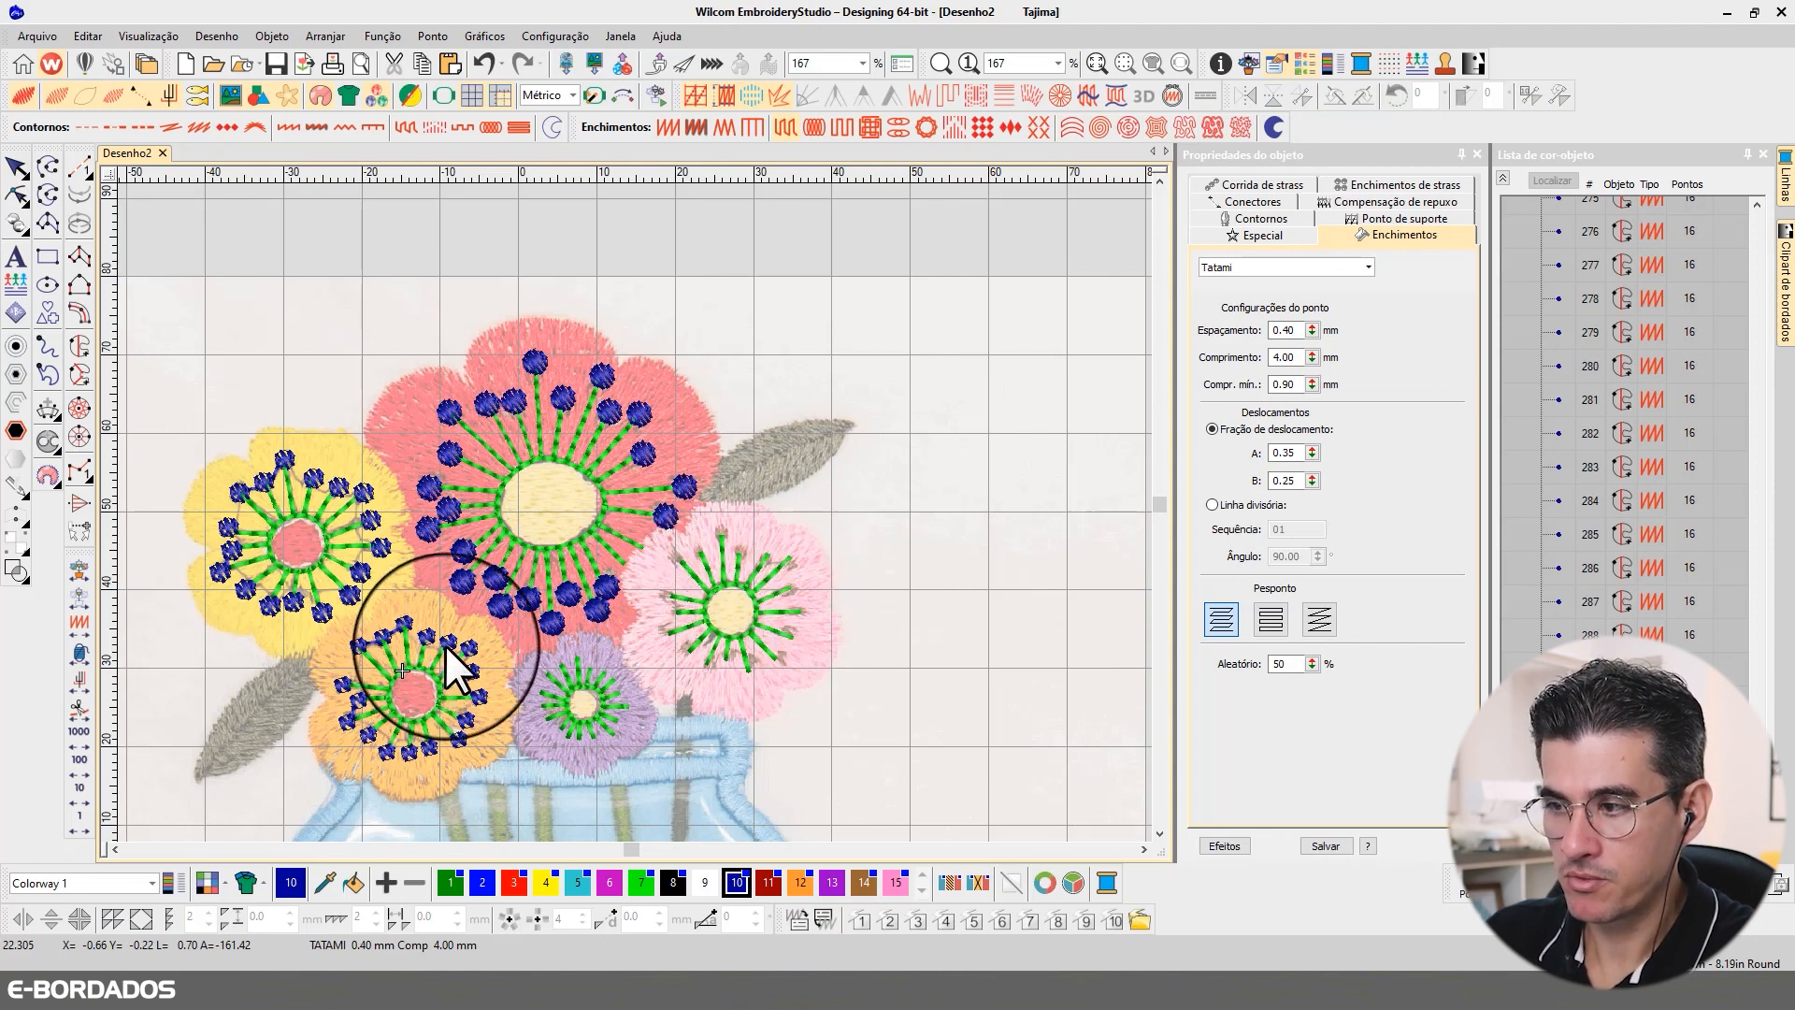
Step: Copy a satin circle with 0.70 mm spacing from the yellow flower to the pink flower's top stamen tip
{"action": "left_click", "coordinate": [364, 493]}
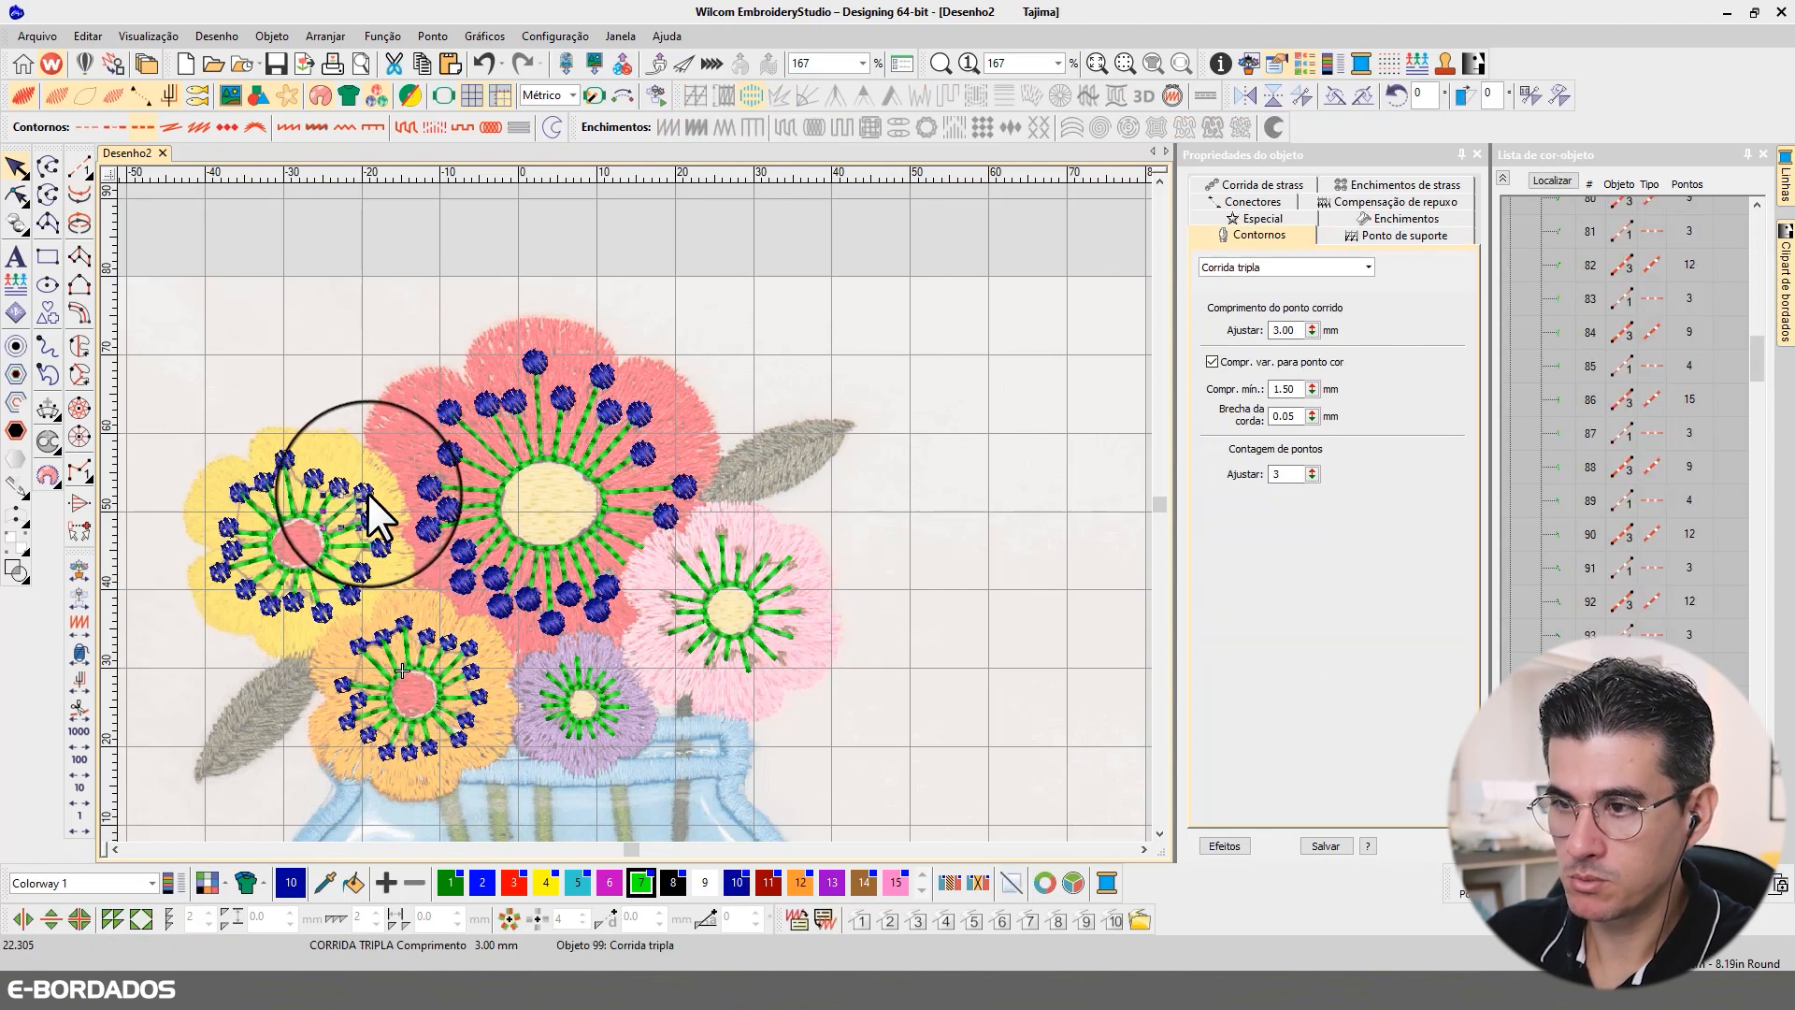
{"action": "key", "text": "ctrl+d"}
{"action": "left_click_drag", "start_coordinate": [364, 493], "coordinate": [722, 527]}
{"action": "scroll", "coordinate": [655, 538], "scroll_direction": "up", "scroll_amount": 3}
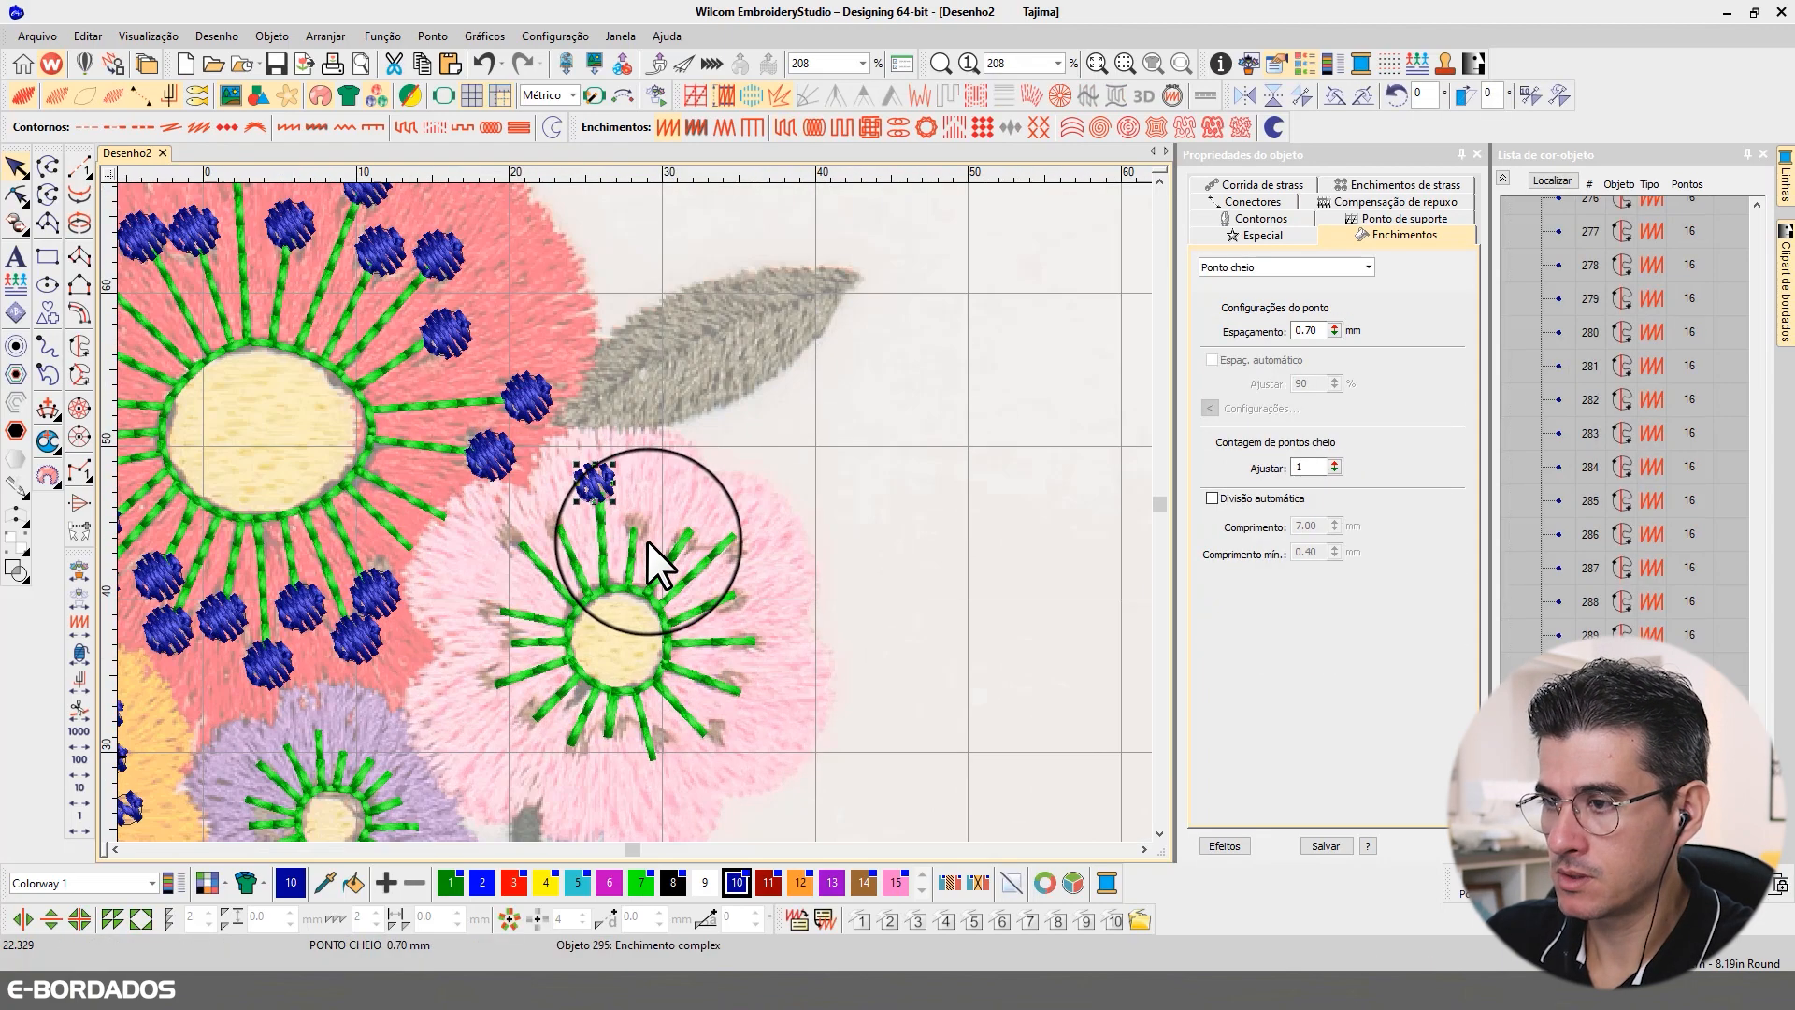
Step: Place copies of the satin circle on the tips of all the pink flower's remaining stamens
{"action": "key", "text": "ctrl+d"}
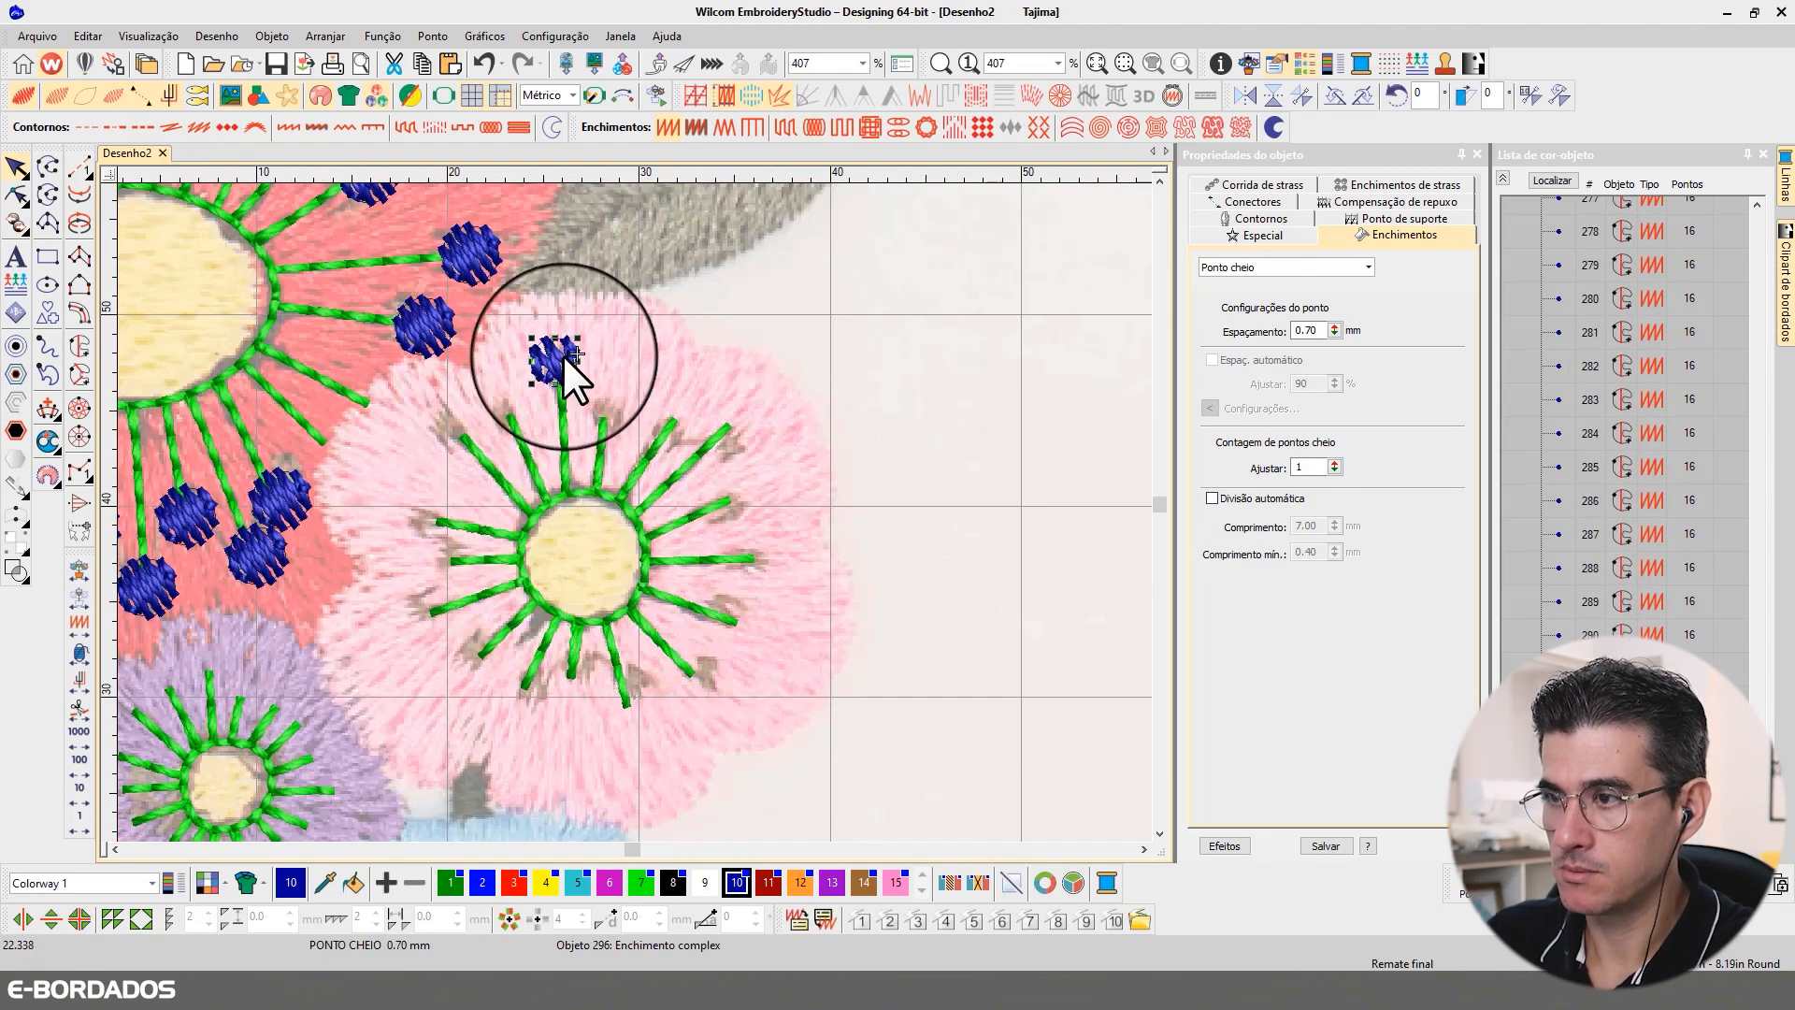
{"action": "left_click_drag", "start_coordinate": [561, 361], "coordinate": [683, 421]}
{"action": "left_click_drag", "start_coordinate": [684, 420], "coordinate": [748, 496]}
{"action": "left_click", "coordinate": [738, 503]}
{"action": "left_click", "coordinate": [744, 443]}
{"action": "left_click_drag", "start_coordinate": [748, 496], "coordinate": [751, 628]}
{"action": "left_click_drag", "start_coordinate": [751, 628], "coordinate": [706, 682]}
{"action": "left_click_drag", "start_coordinate": [706, 682], "coordinate": [580, 684]}
{"action": "left_click_drag", "start_coordinate": [580, 683], "coordinate": [521, 698]}
{"action": "left_click_drag", "start_coordinate": [521, 699], "coordinate": [419, 514]}
{"action": "left_click_drag", "start_coordinate": [422, 516], "coordinate": [443, 422]}
{"action": "left_click_drag", "start_coordinate": [443, 423], "coordinate": [494, 409]}
{"action": "scroll", "coordinate": [543, 420], "scroll_direction": "down", "scroll_amount": 5}
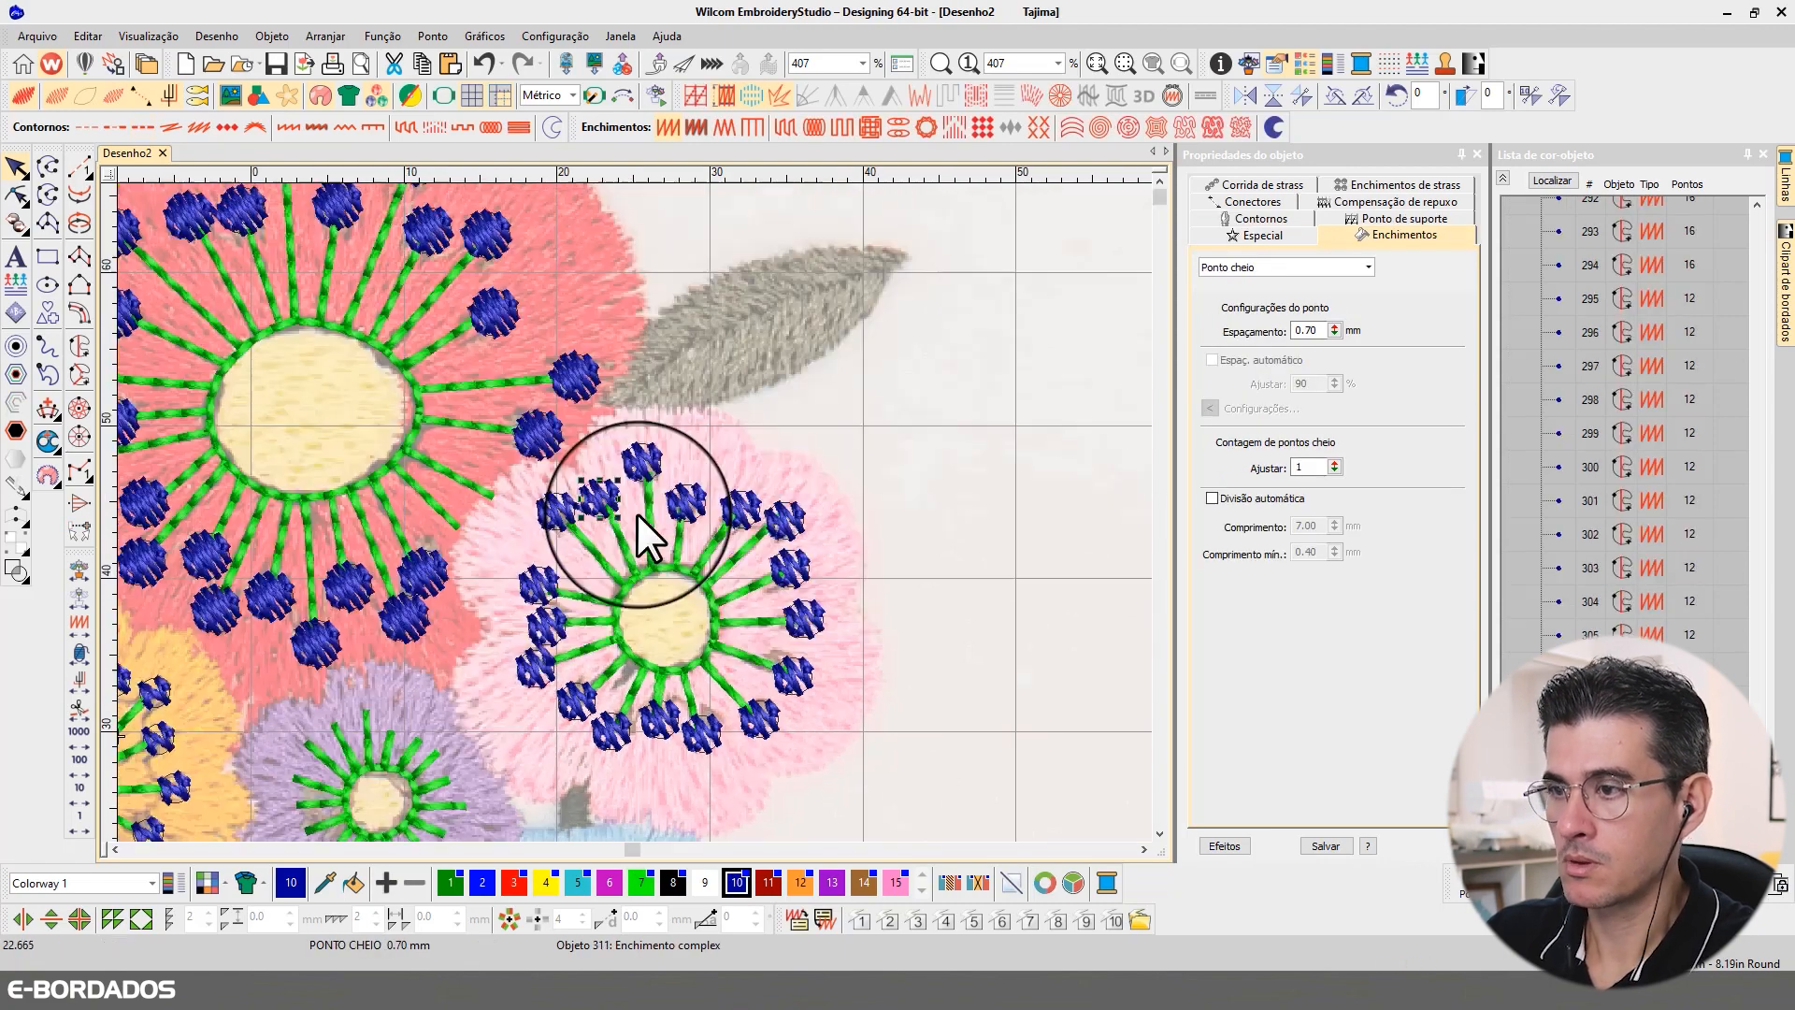
{"action": "left_click", "coordinate": [566, 516]}
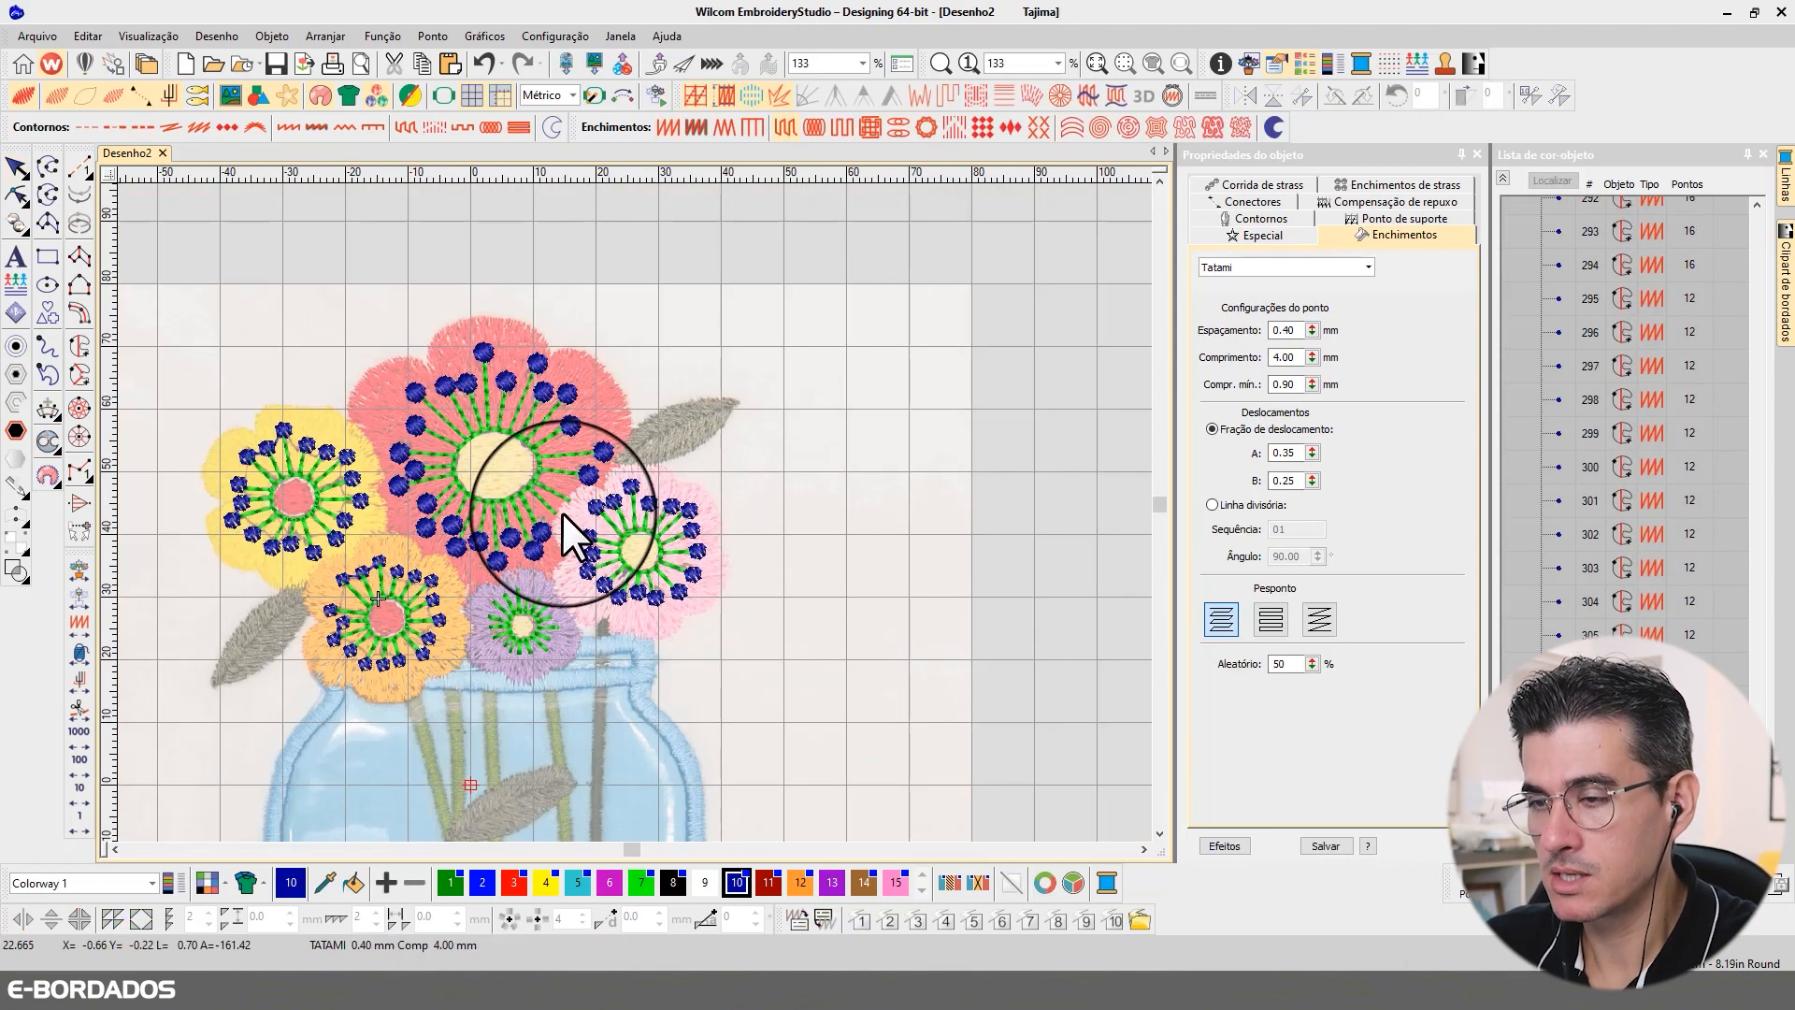
Step: Try changing the stitch angles of individual satin circles on the large flower's upper stamens, and undo the changes
{"action": "scroll", "coordinate": [633, 508], "scroll_direction": "up", "scroll_amount": 3}
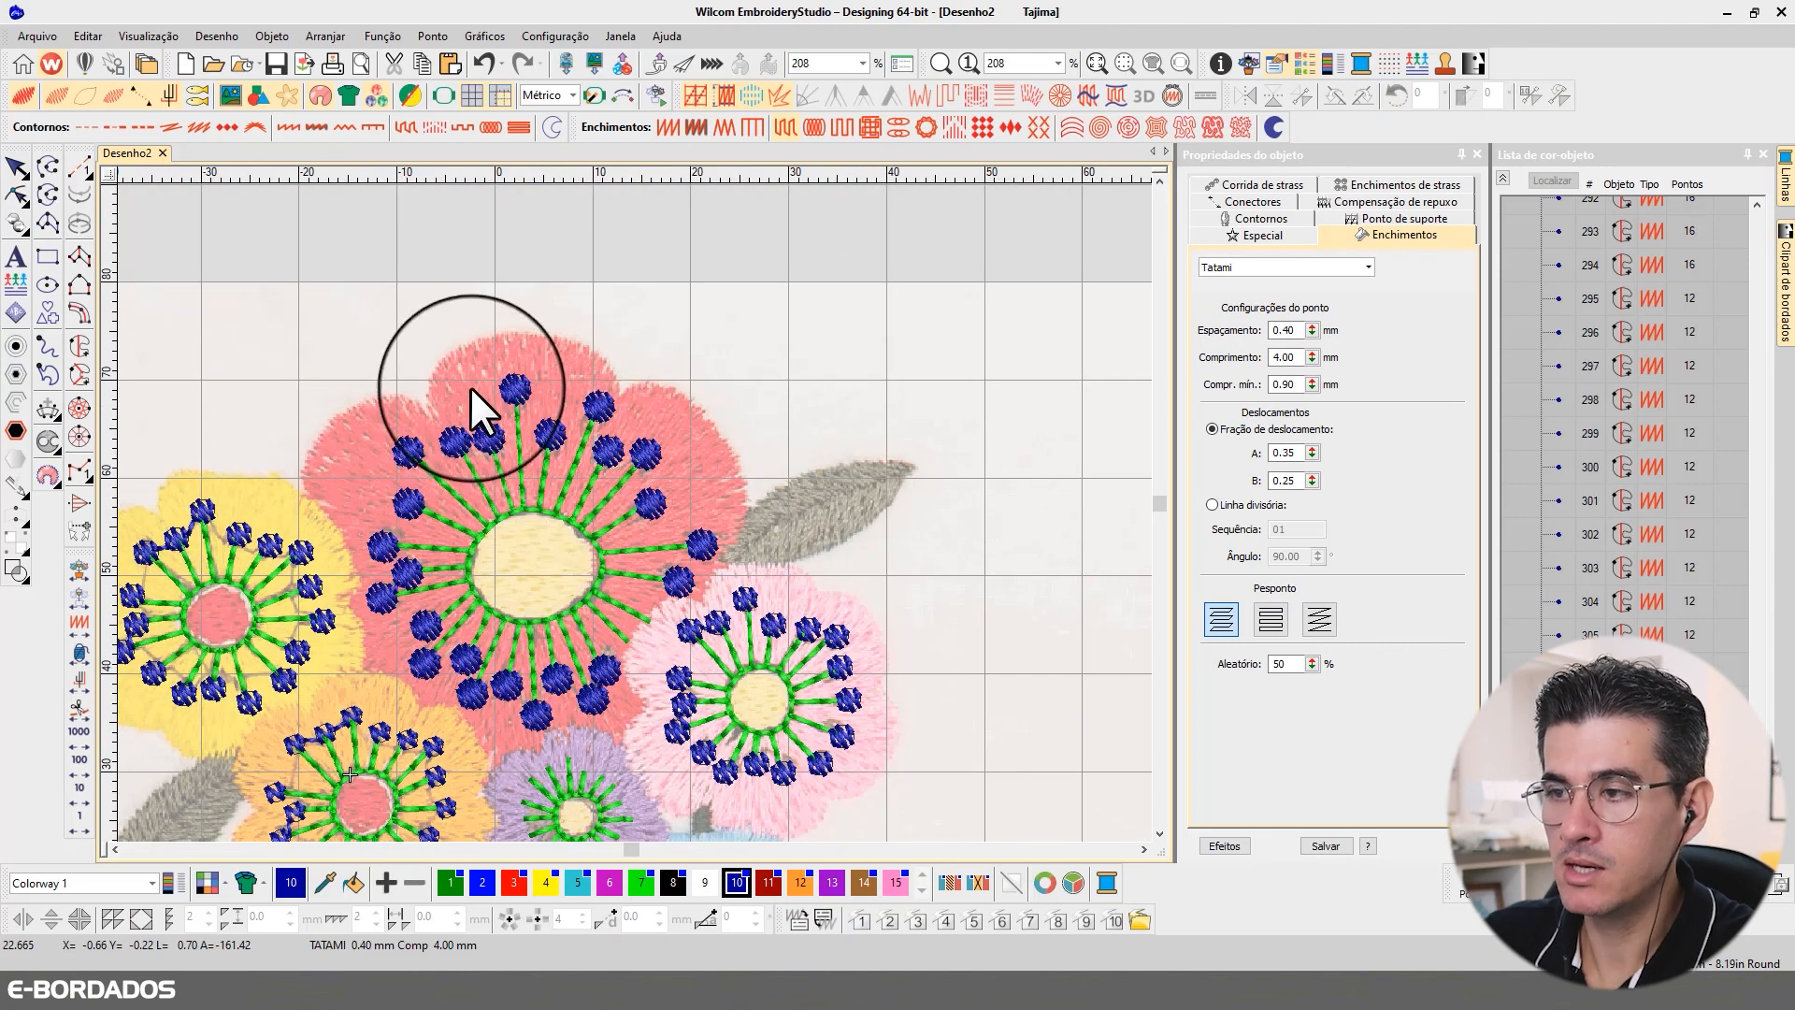
{"action": "scroll", "coordinate": [634, 514], "scroll_direction": "up", "scroll_amount": 3}
{"action": "left_click", "coordinate": [634, 482]}
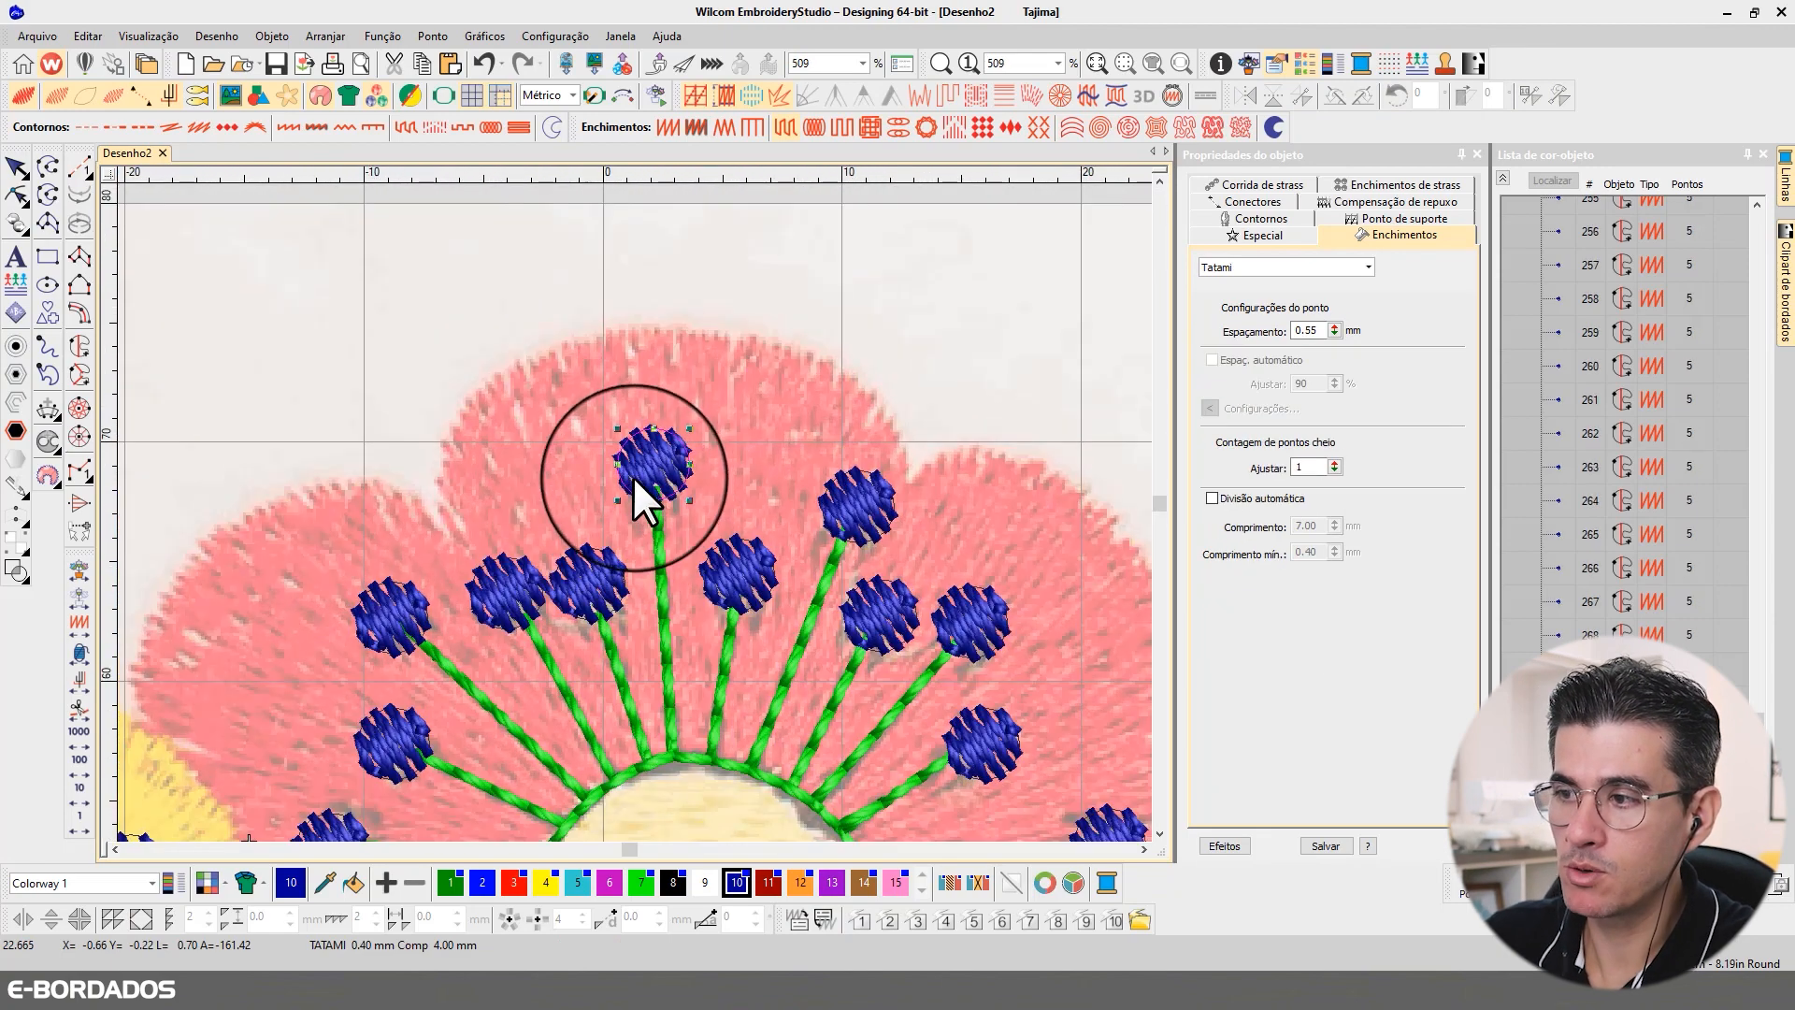
{"action": "left_click", "coordinate": [16, 195]}
{"action": "left_click_drag", "start_coordinate": [658, 464], "coordinate": [706, 440]}
{"action": "left_click", "coordinate": [739, 561]}
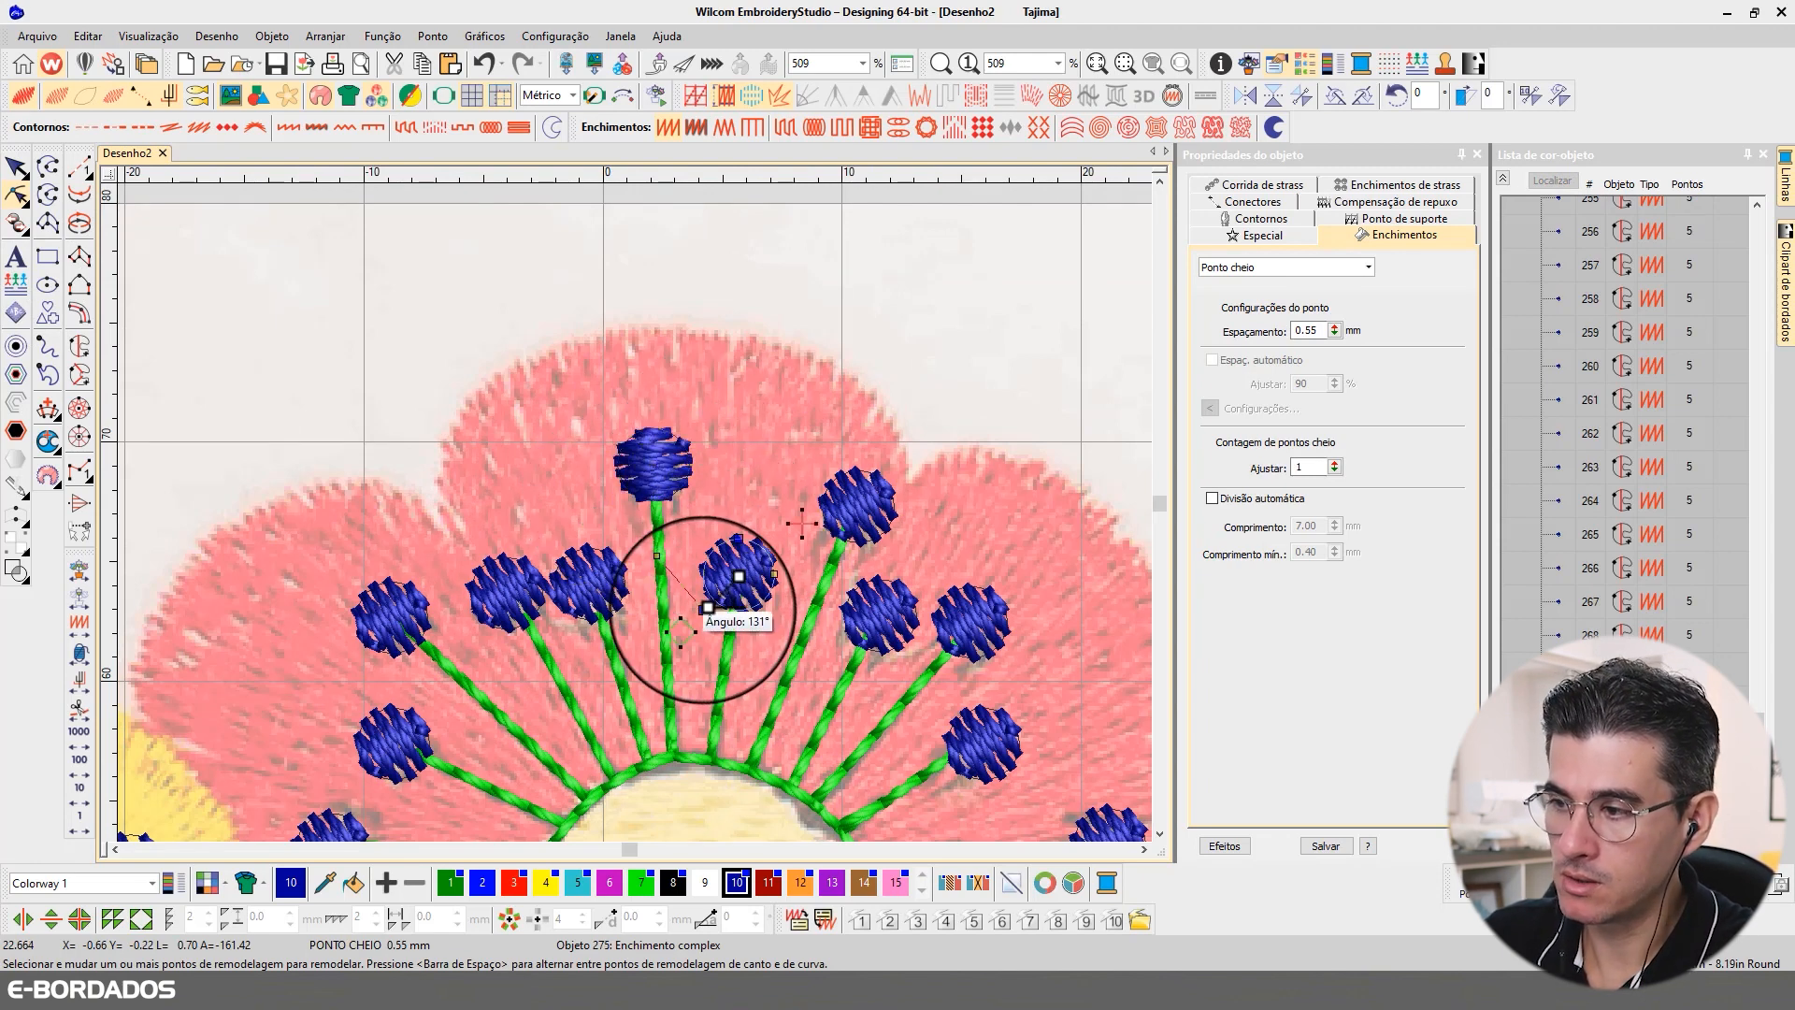
{"action": "left_click", "coordinate": [883, 540]}
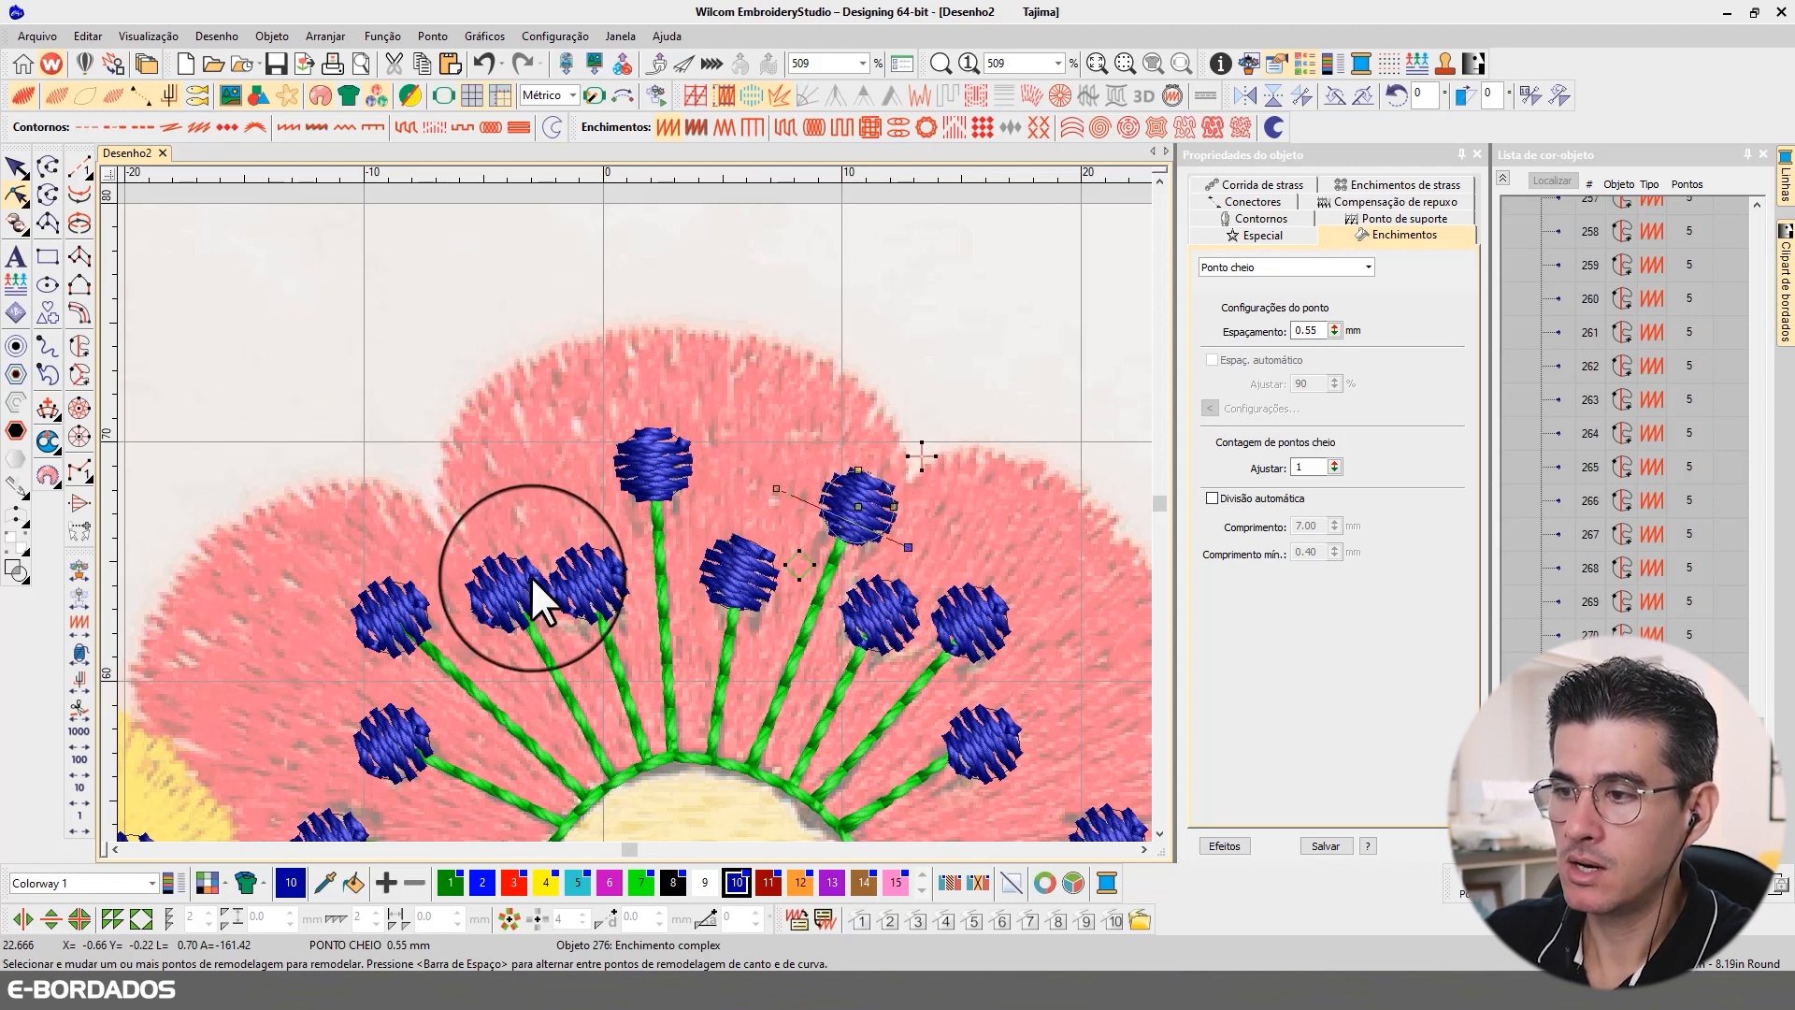
{"action": "left_click", "coordinate": [574, 552]}
{"action": "left_click", "coordinate": [21, 168]}
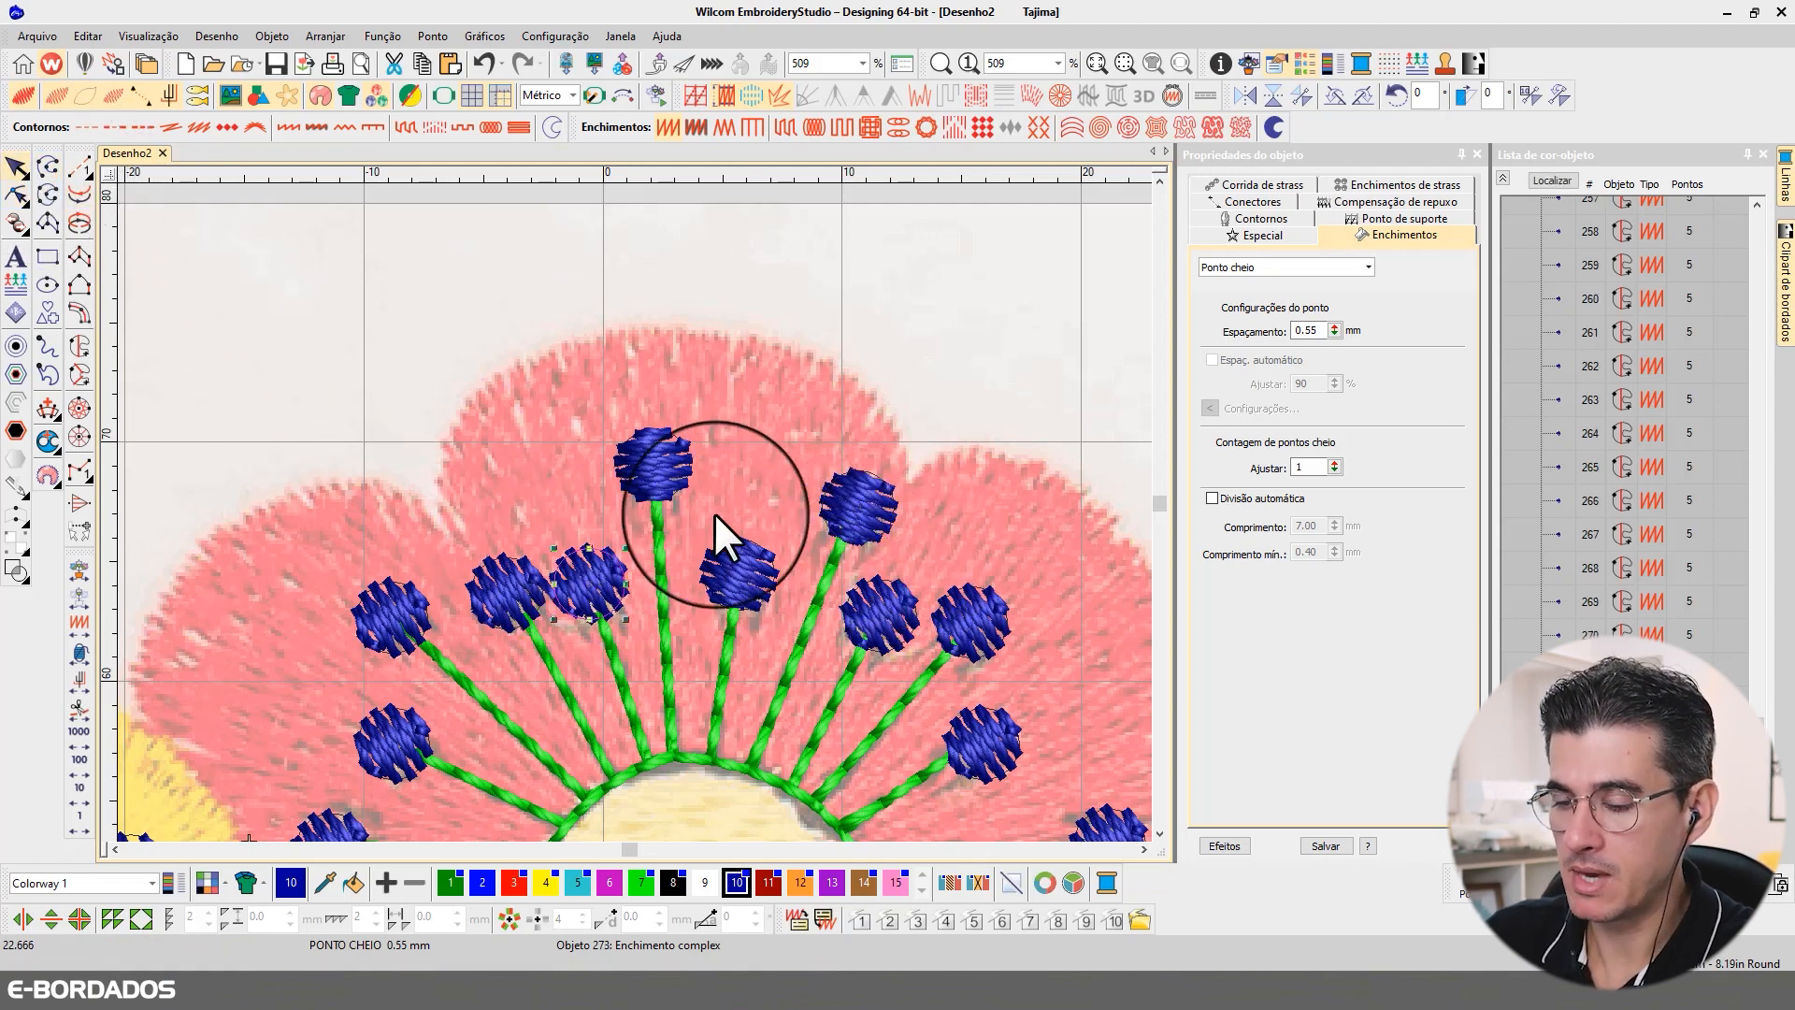
{"action": "key", "text": "ctrl+z"}
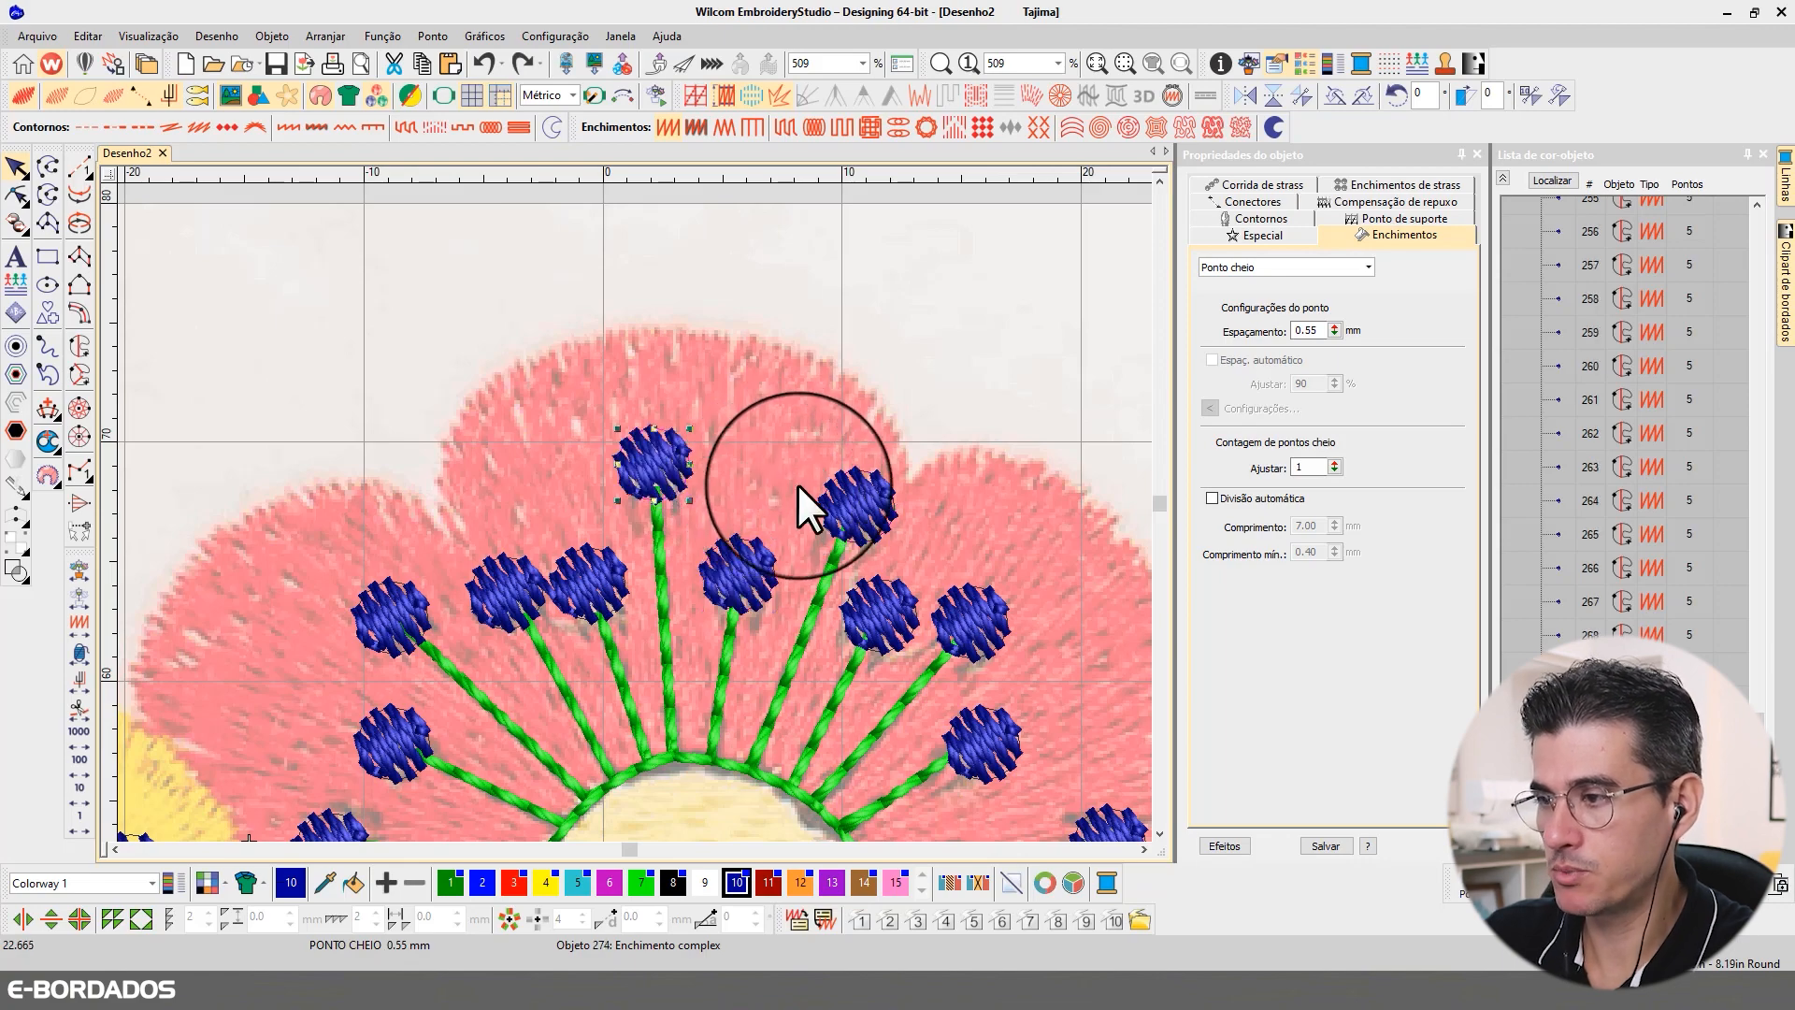
Step: Deselect the circle and display the whole flower-jar design with all its stitch objects shown
{"action": "scroll", "coordinate": [796, 484], "scroll_direction": "down", "scroll_amount": 5}
{"action": "scroll", "coordinate": [648, 548], "scroll_direction": "down", "scroll_amount": 1}
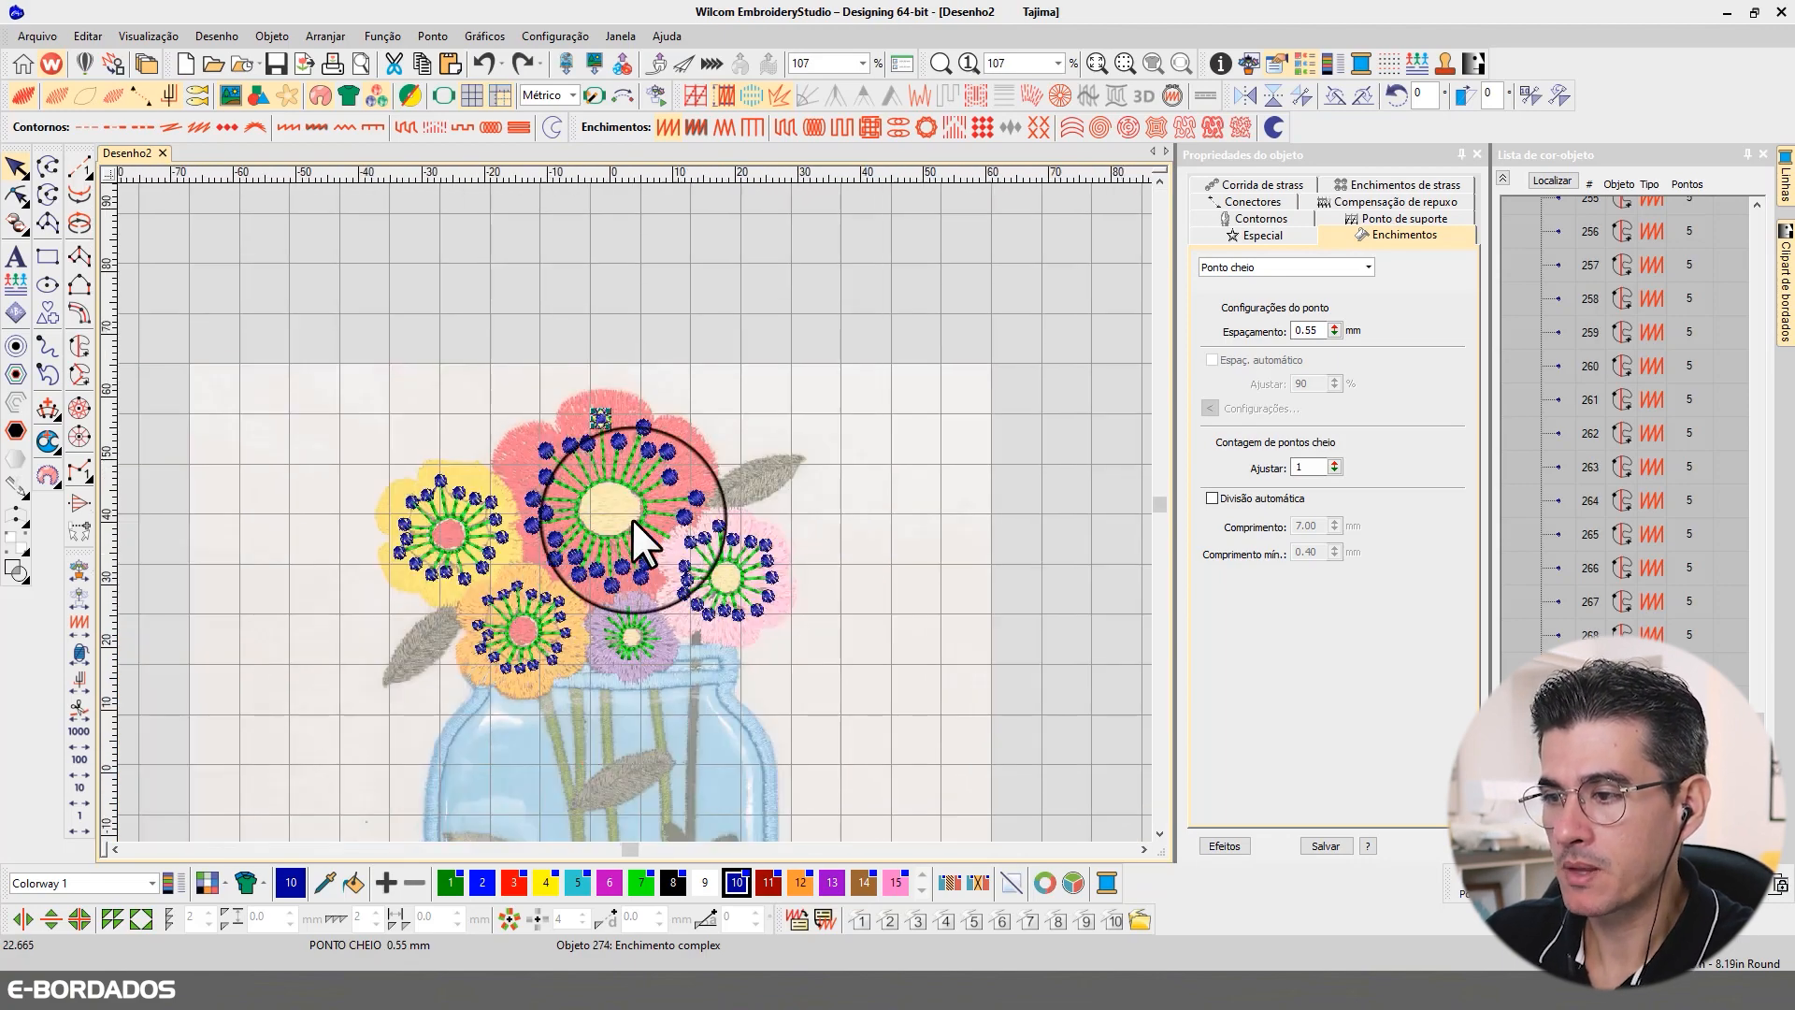
{"action": "scroll", "coordinate": [631, 518], "scroll_direction": "up", "scroll_amount": 3}
{"action": "scroll", "coordinate": [641, 509], "scroll_direction": "down", "scroll_amount": 2}
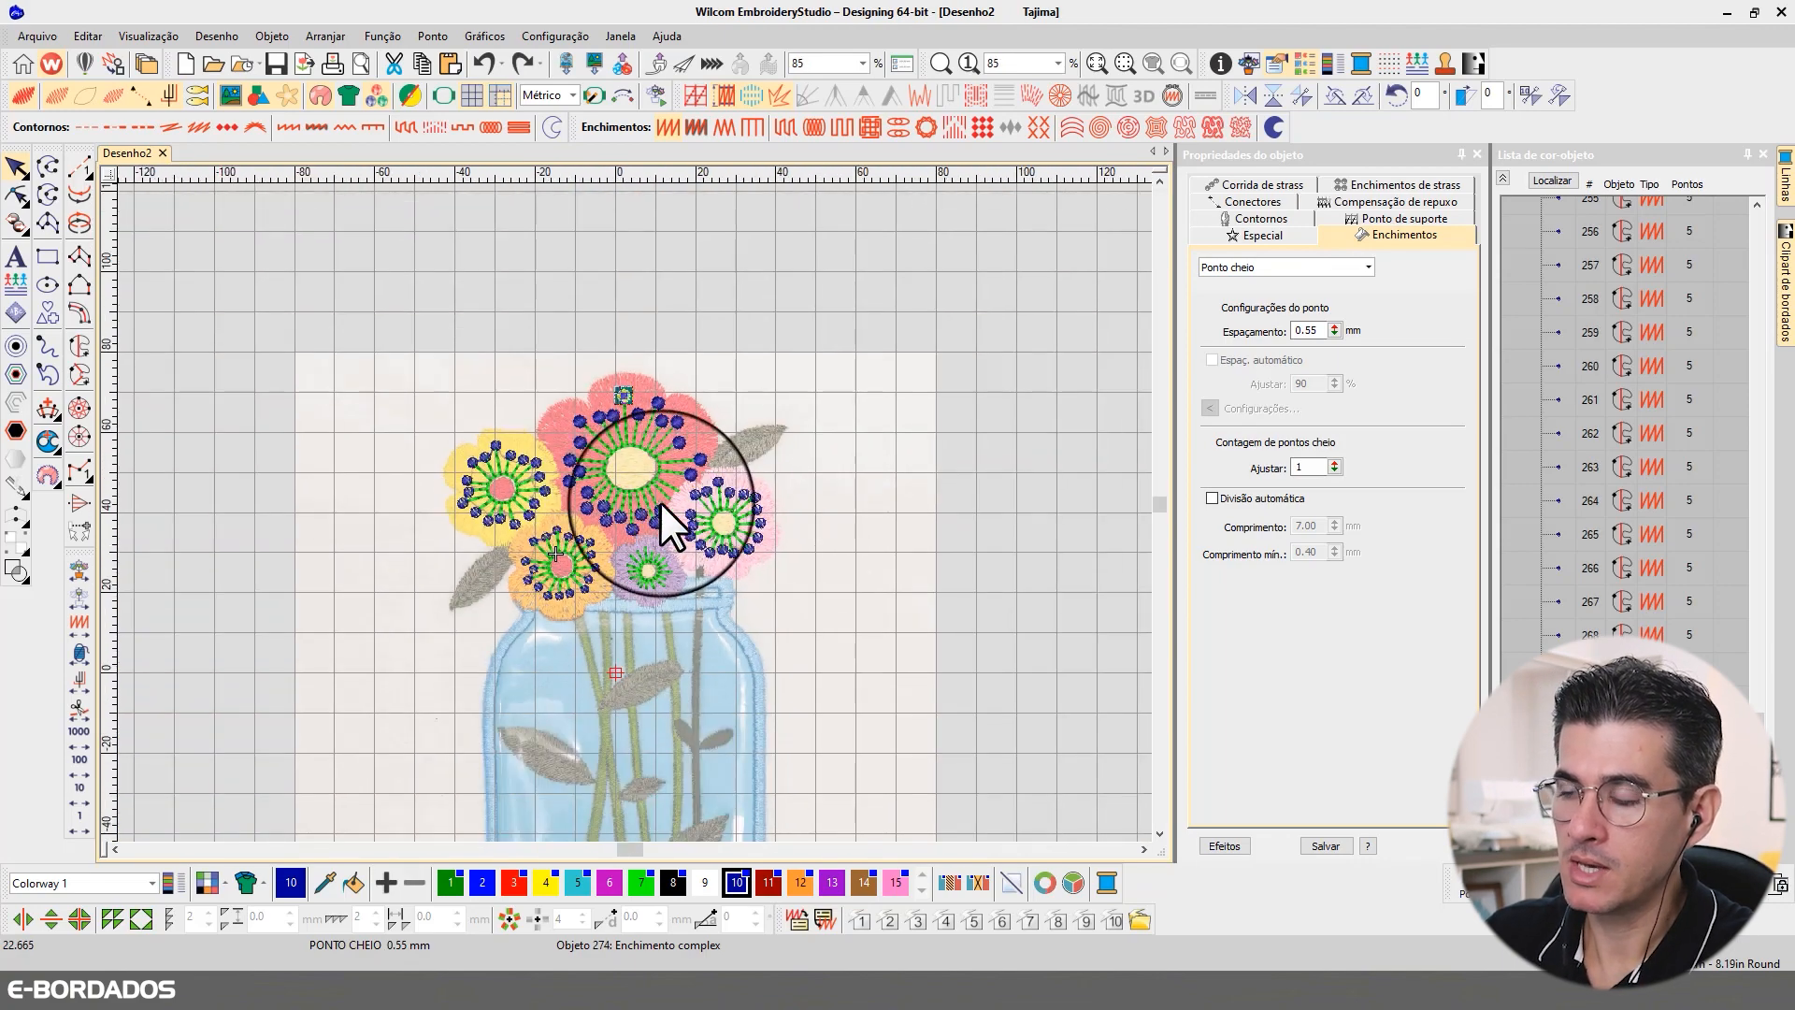
{"action": "left_click", "coordinate": [980, 403]}
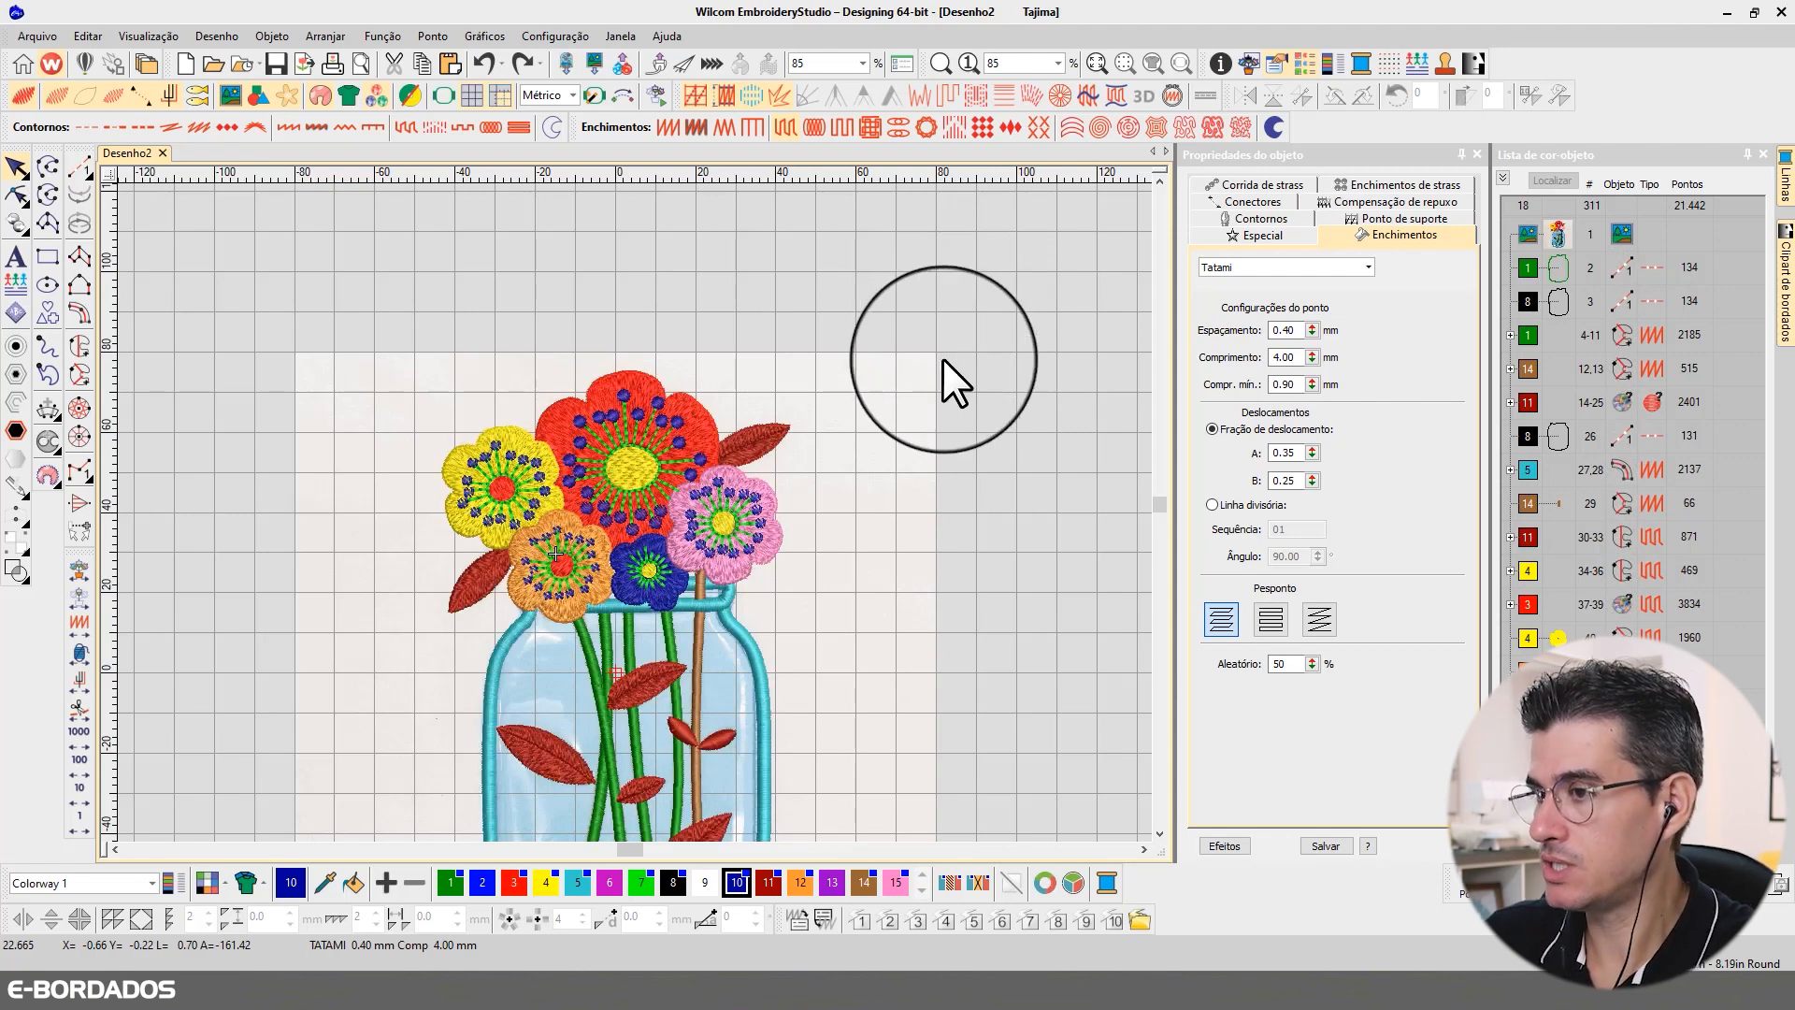
{"action": "key", "text": "0"}
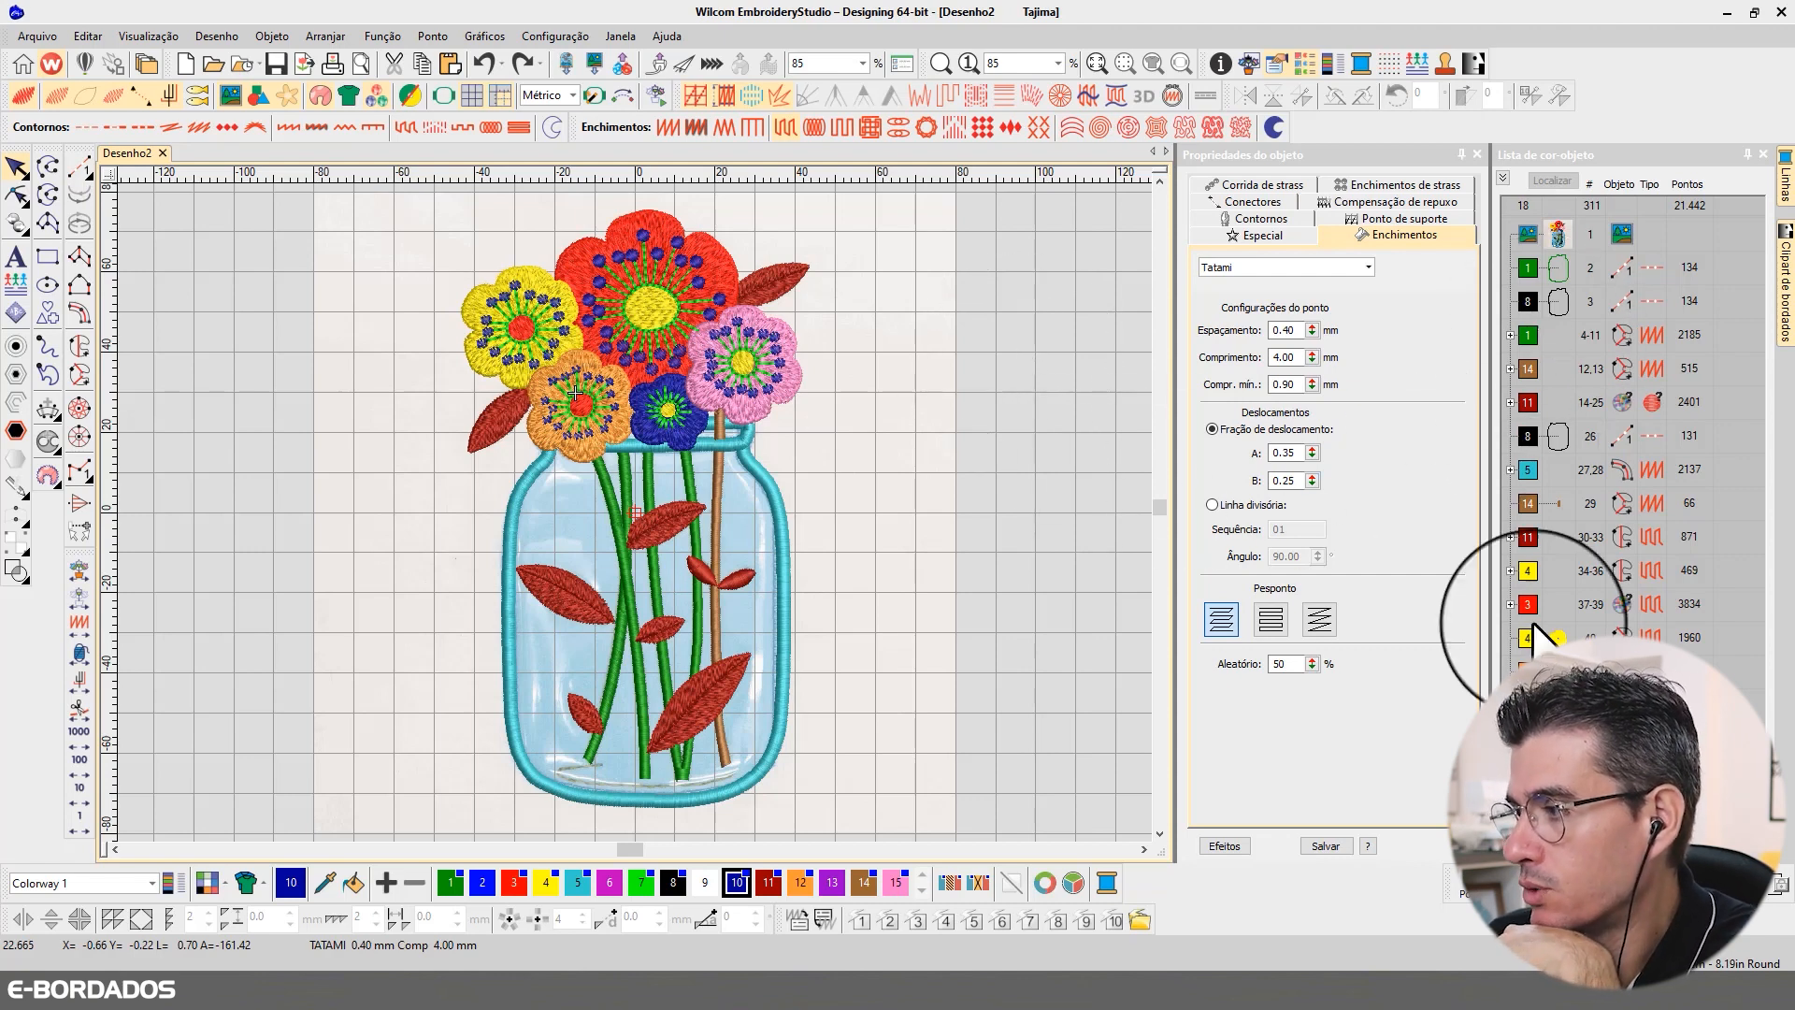
Step: Reshape the orange flower's inner opening by adjusting its nodes so the petal fill reaches closer around the red center
{"action": "left_click", "coordinate": [529, 269]}
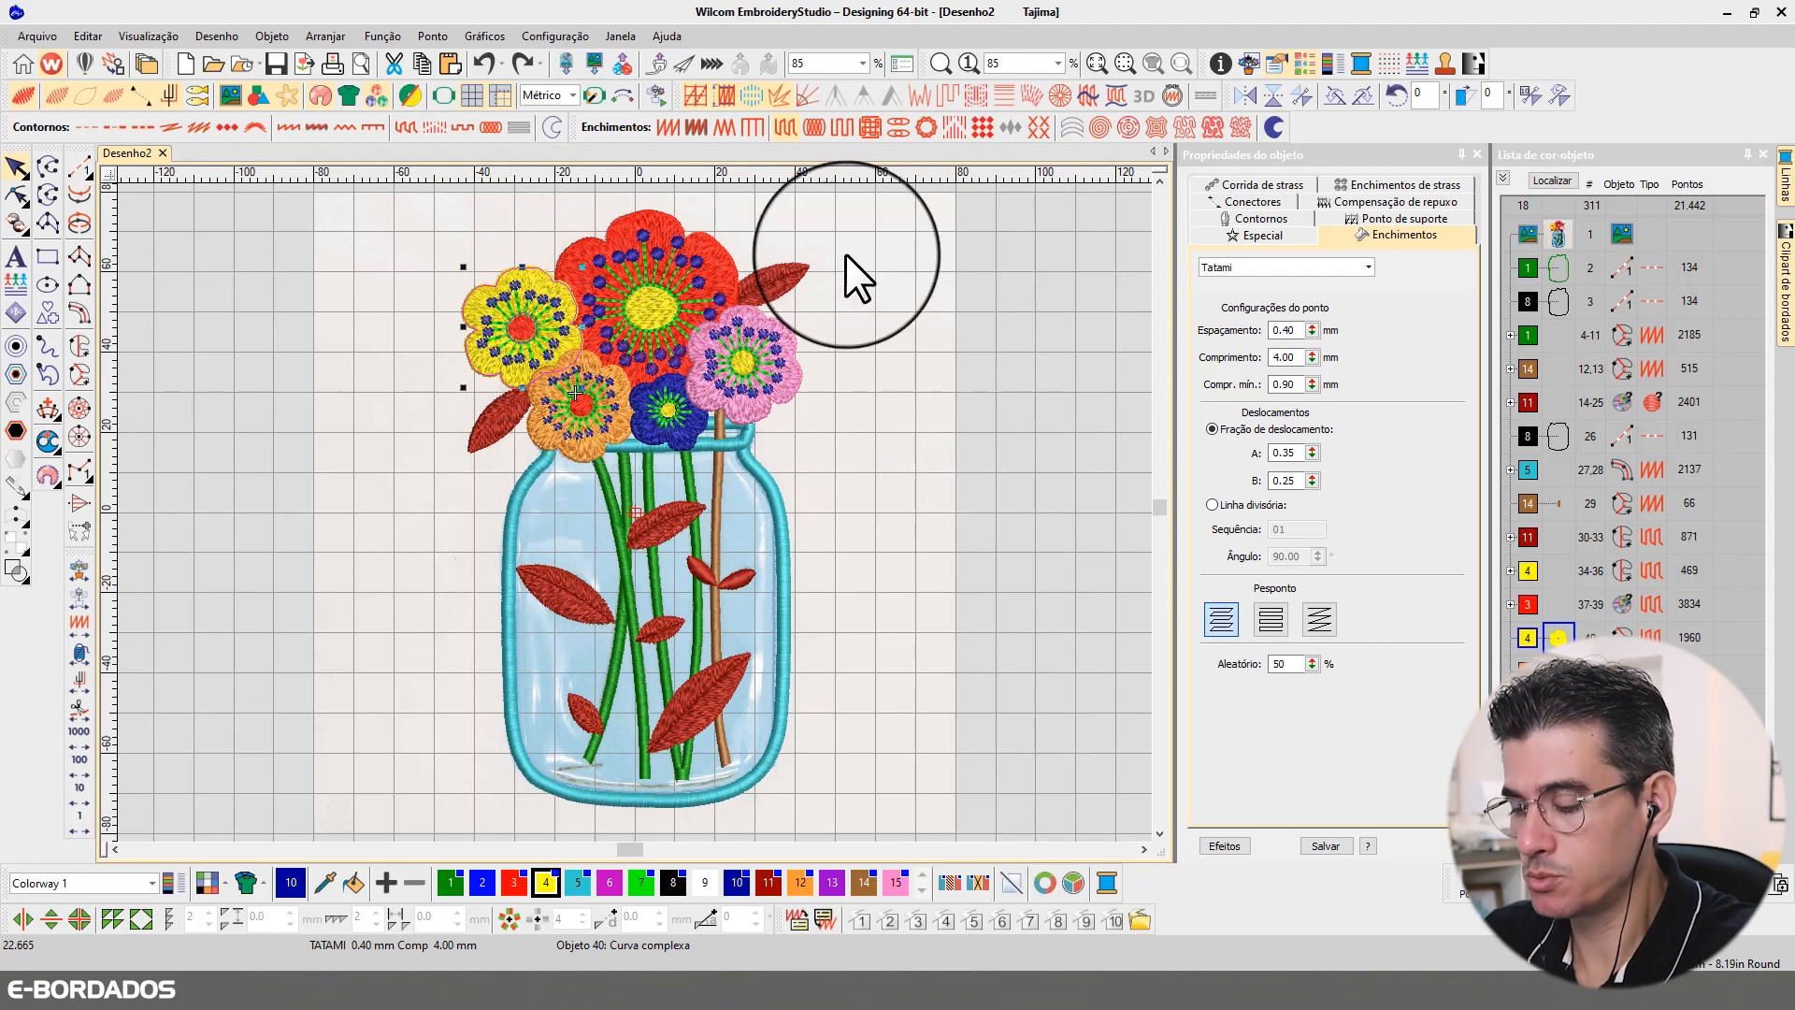
{"action": "key", "text": "z"}
{"action": "left_click_drag", "start_coordinate": [418, 217], "coordinate": [829, 497]}
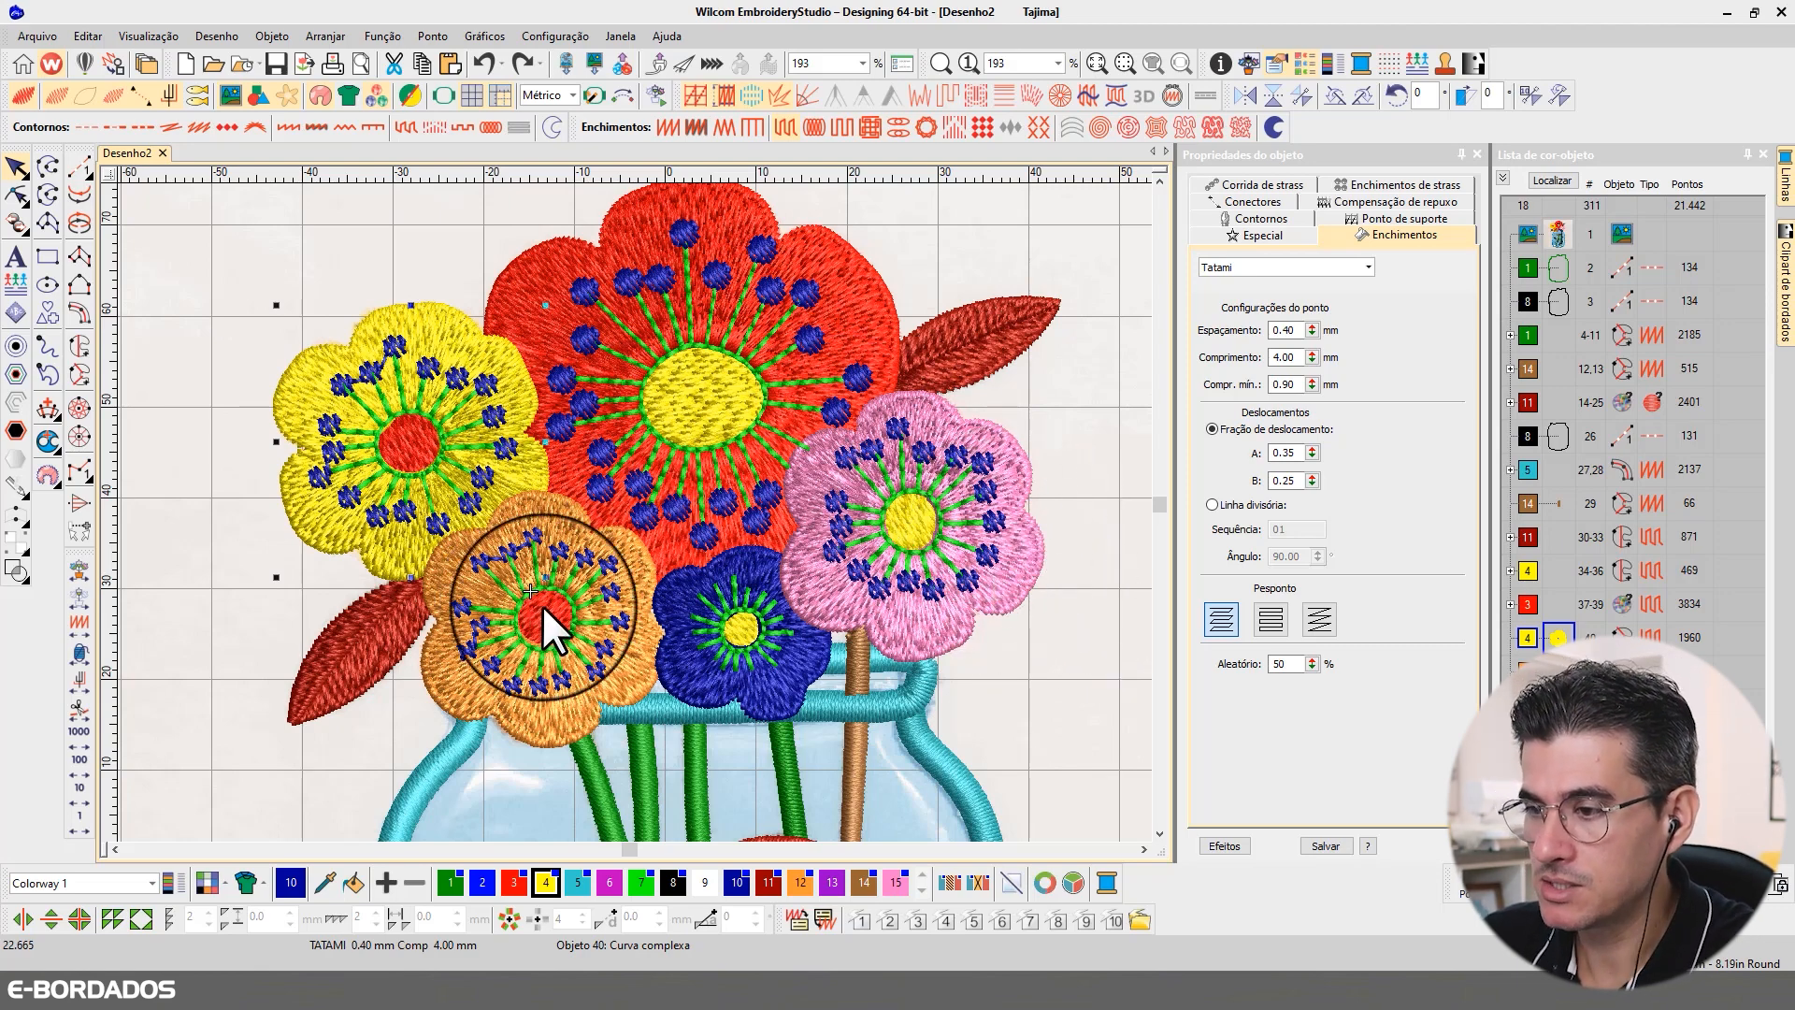
{"action": "scroll", "coordinate": [634, 512], "scroll_direction": "up", "scroll_amount": 5}
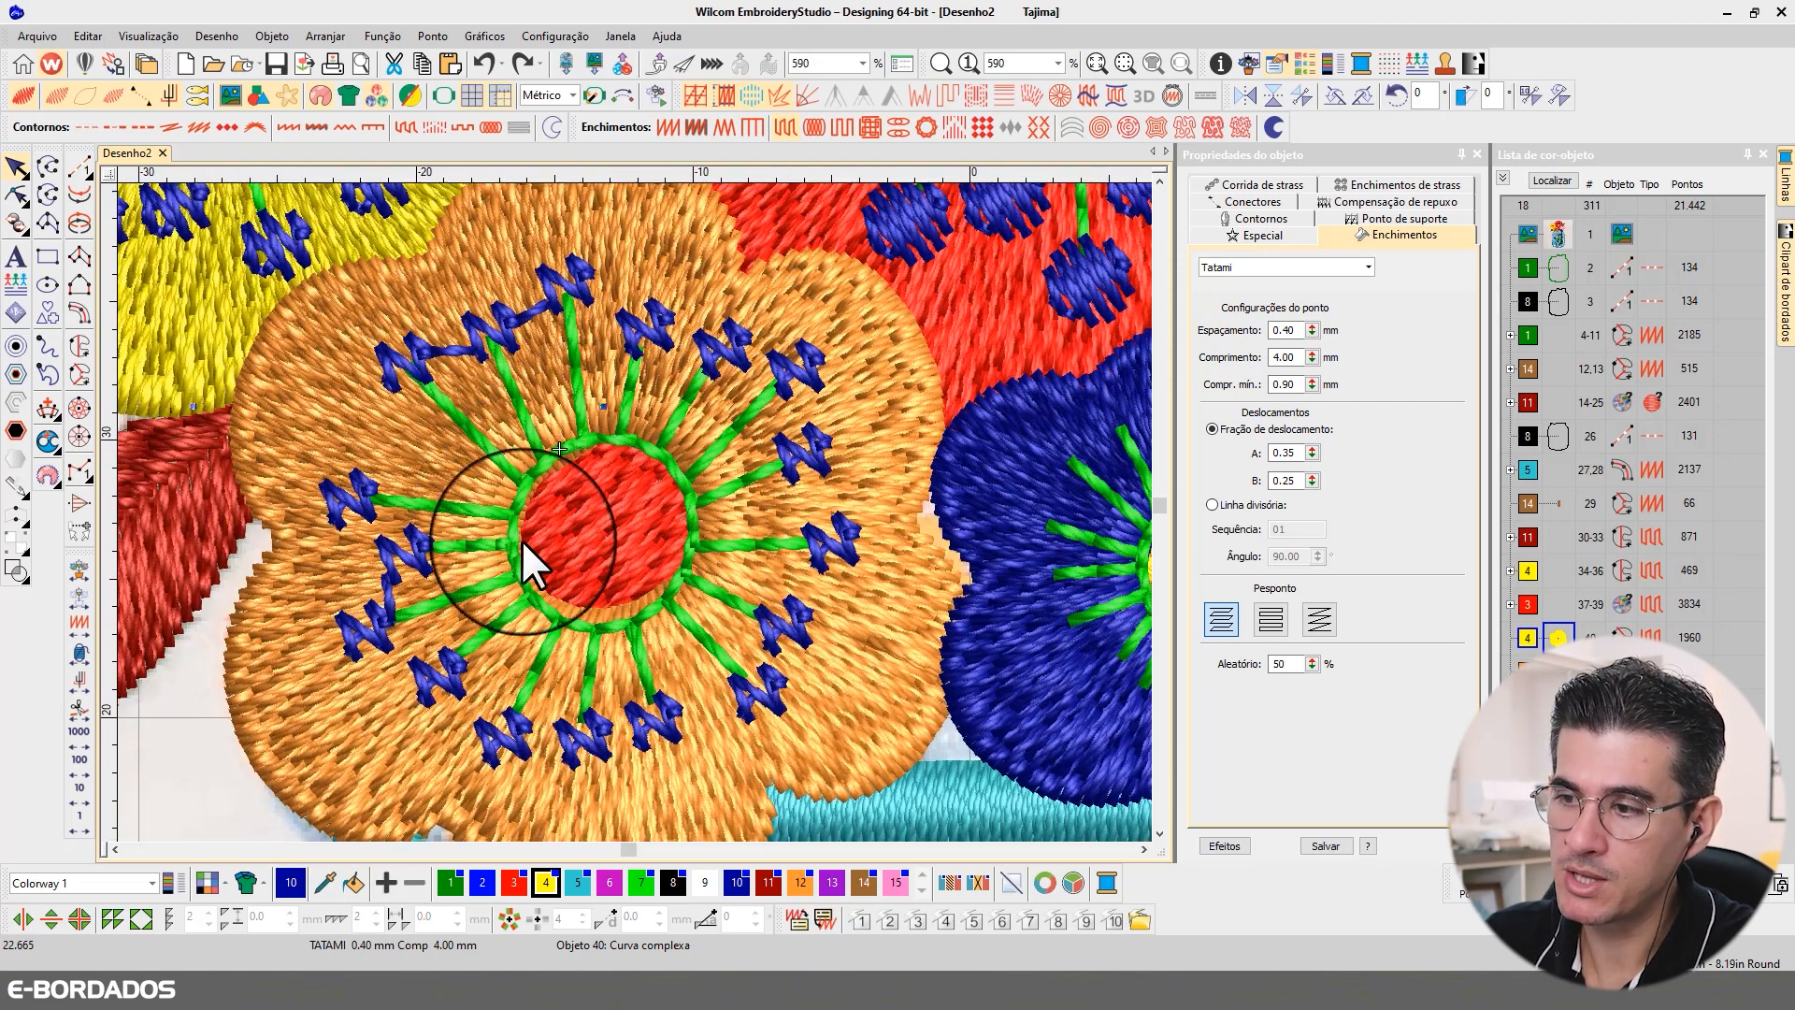
{"action": "left_click", "coordinate": [624, 500]}
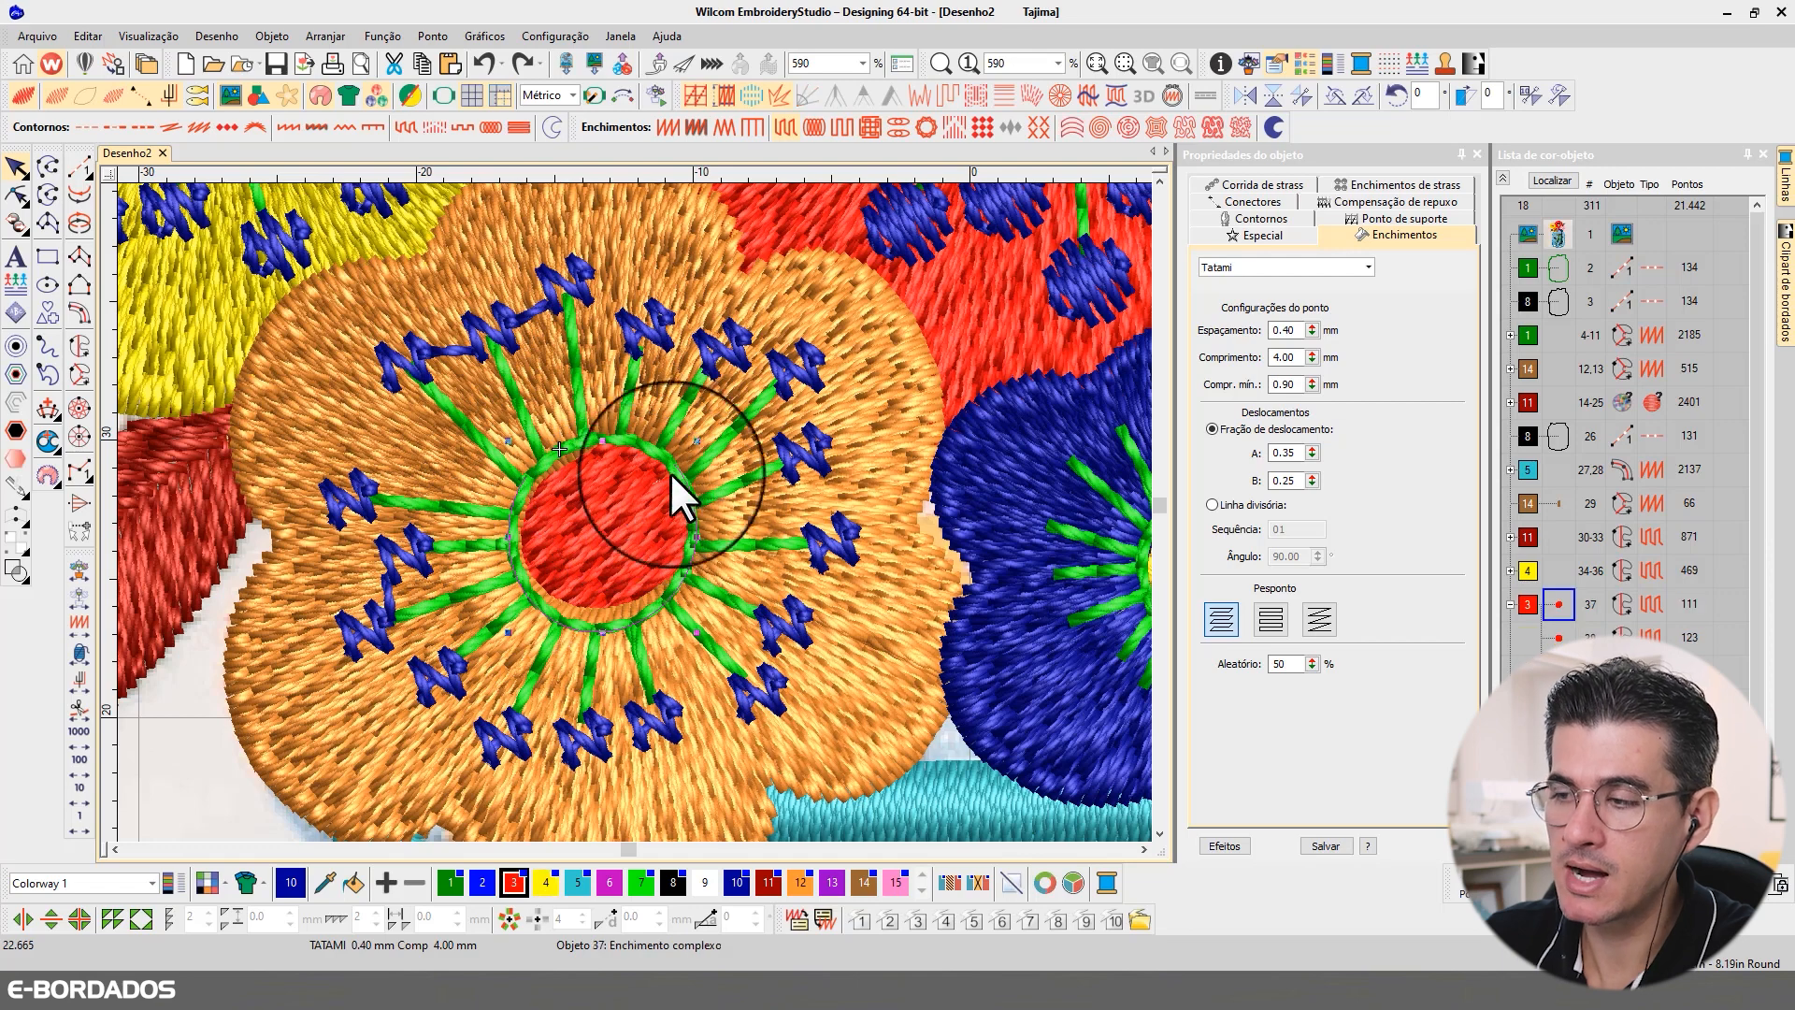
{"action": "left_click", "coordinate": [615, 542]}
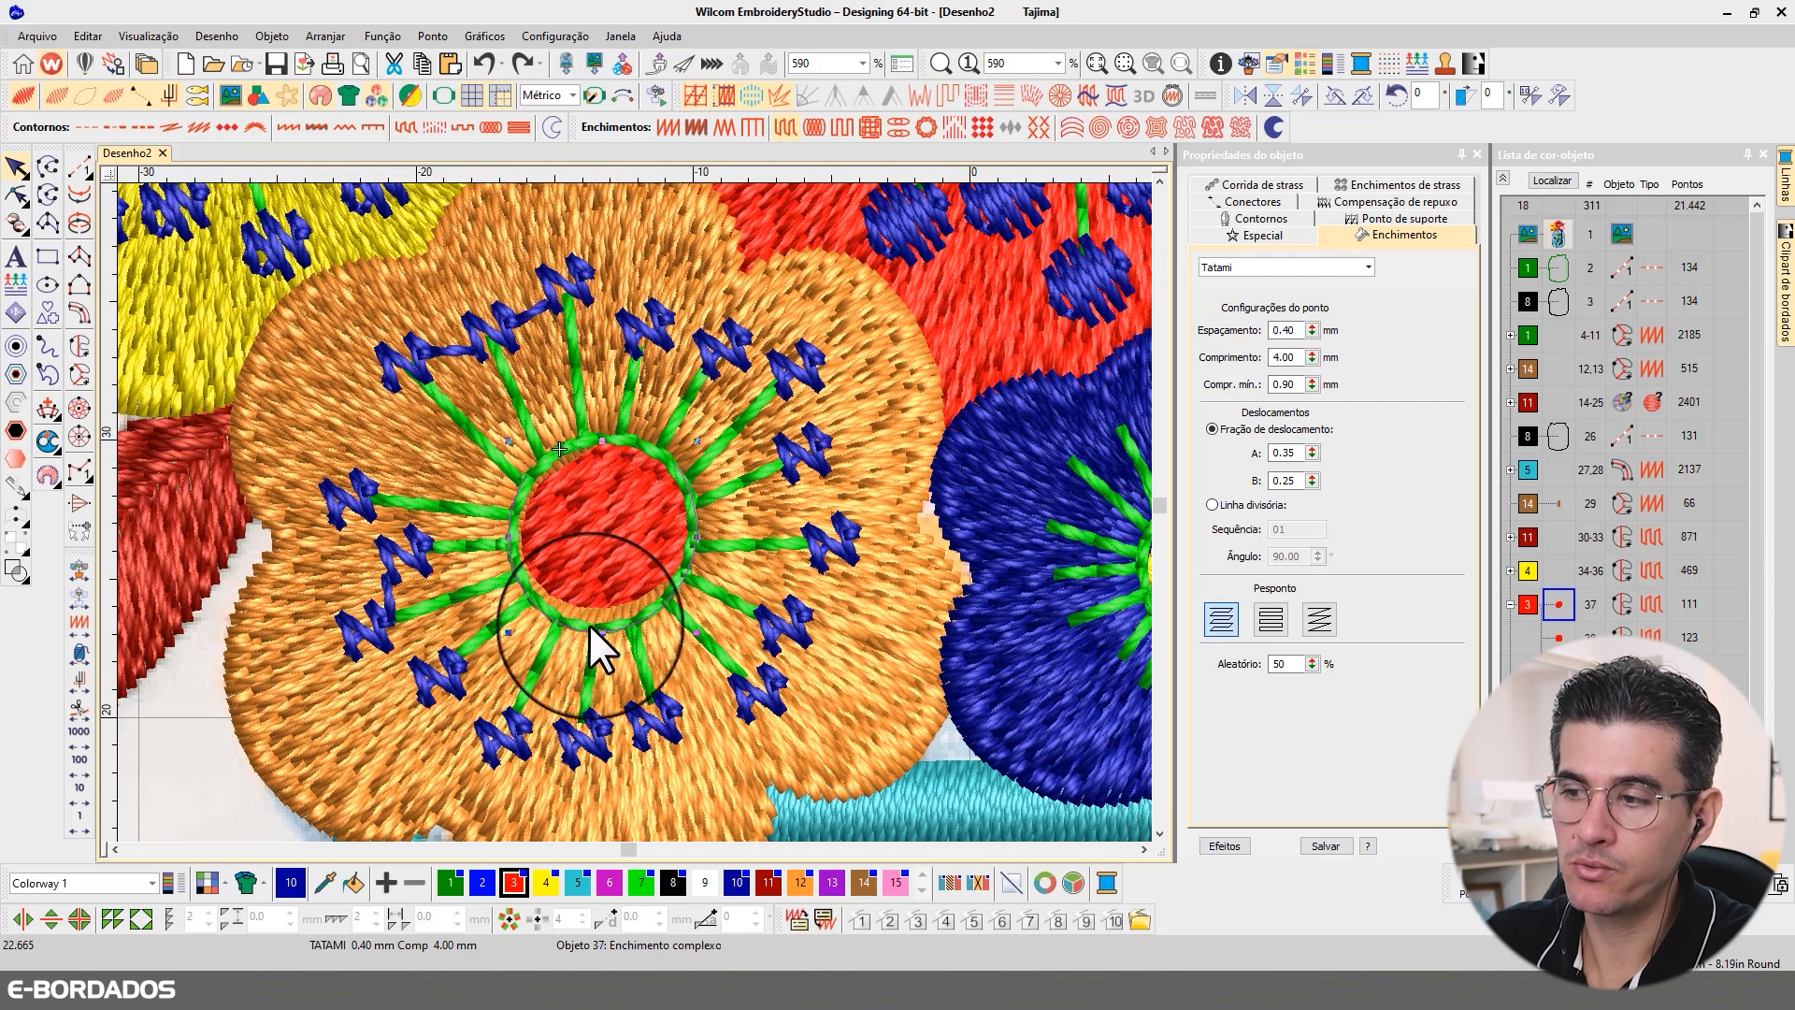
{"action": "scroll", "coordinate": [632, 580], "scroll_direction": "up", "scroll_amount": 2}
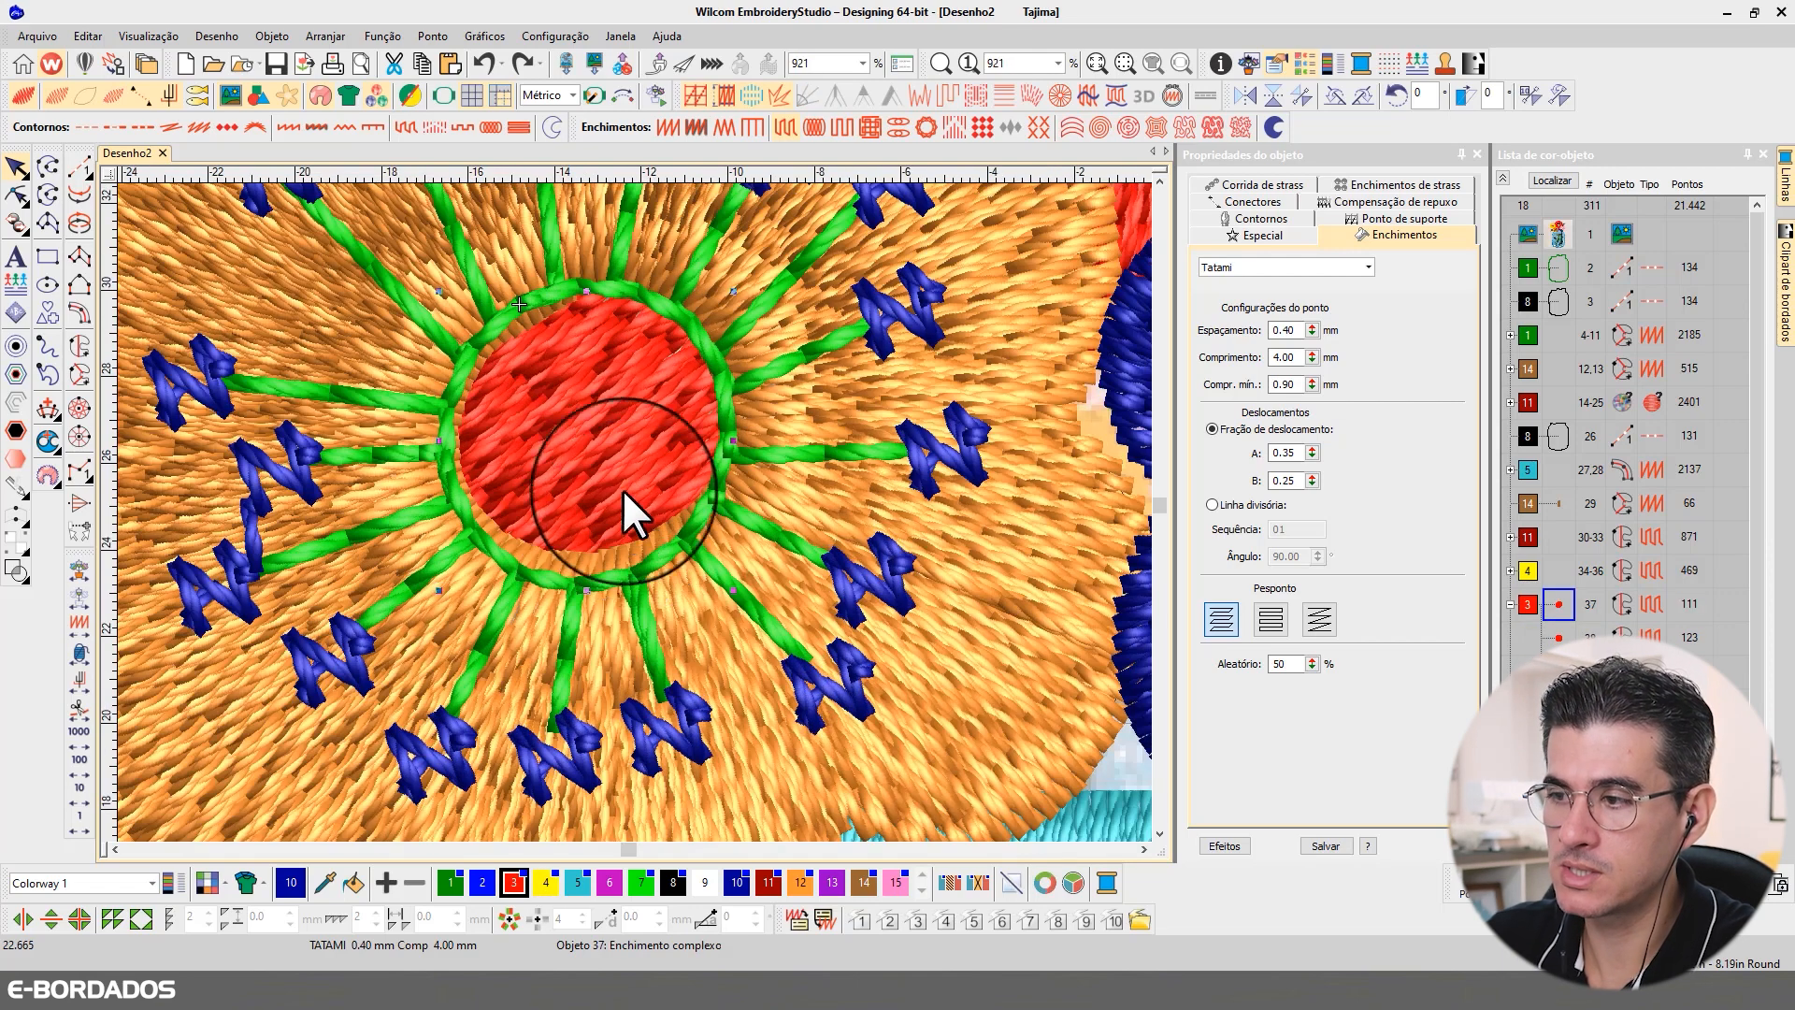
{"action": "left_click", "coordinate": [15, 194]}
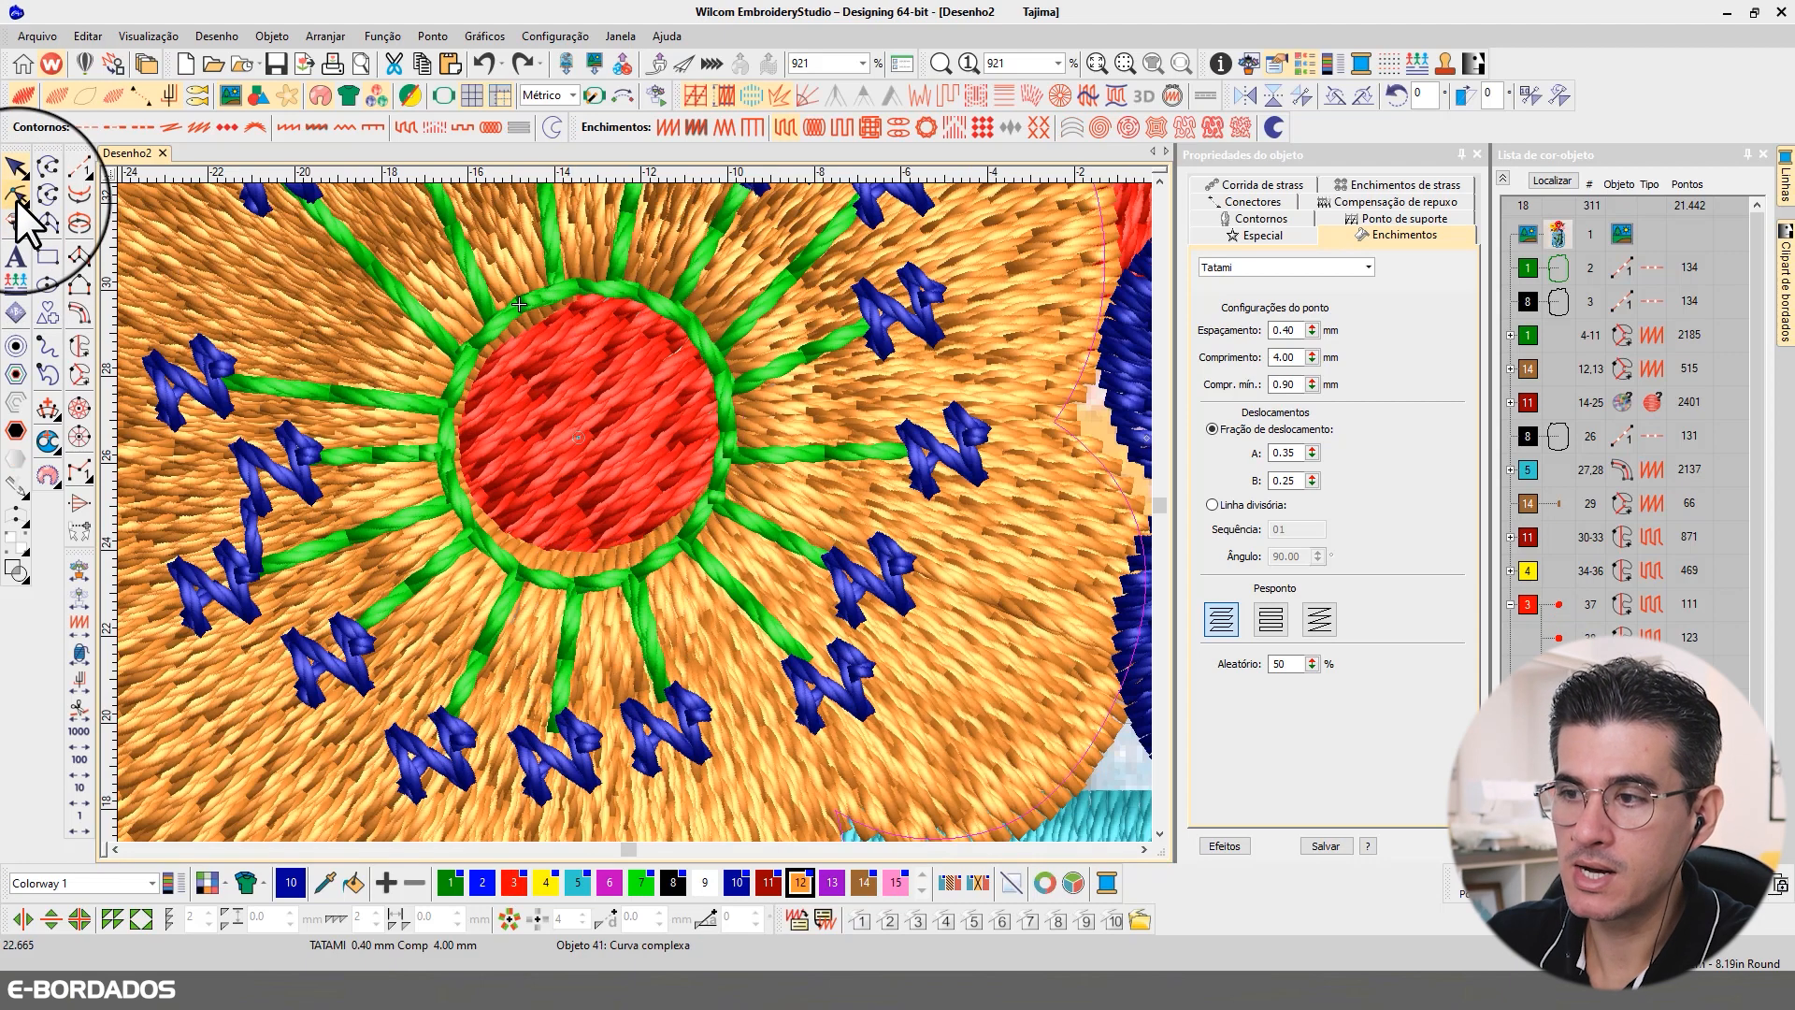
{"action": "left_click", "coordinate": [586, 565]}
{"action": "left_click_drag", "start_coordinate": [638, 559], "coordinate": [645, 567]}
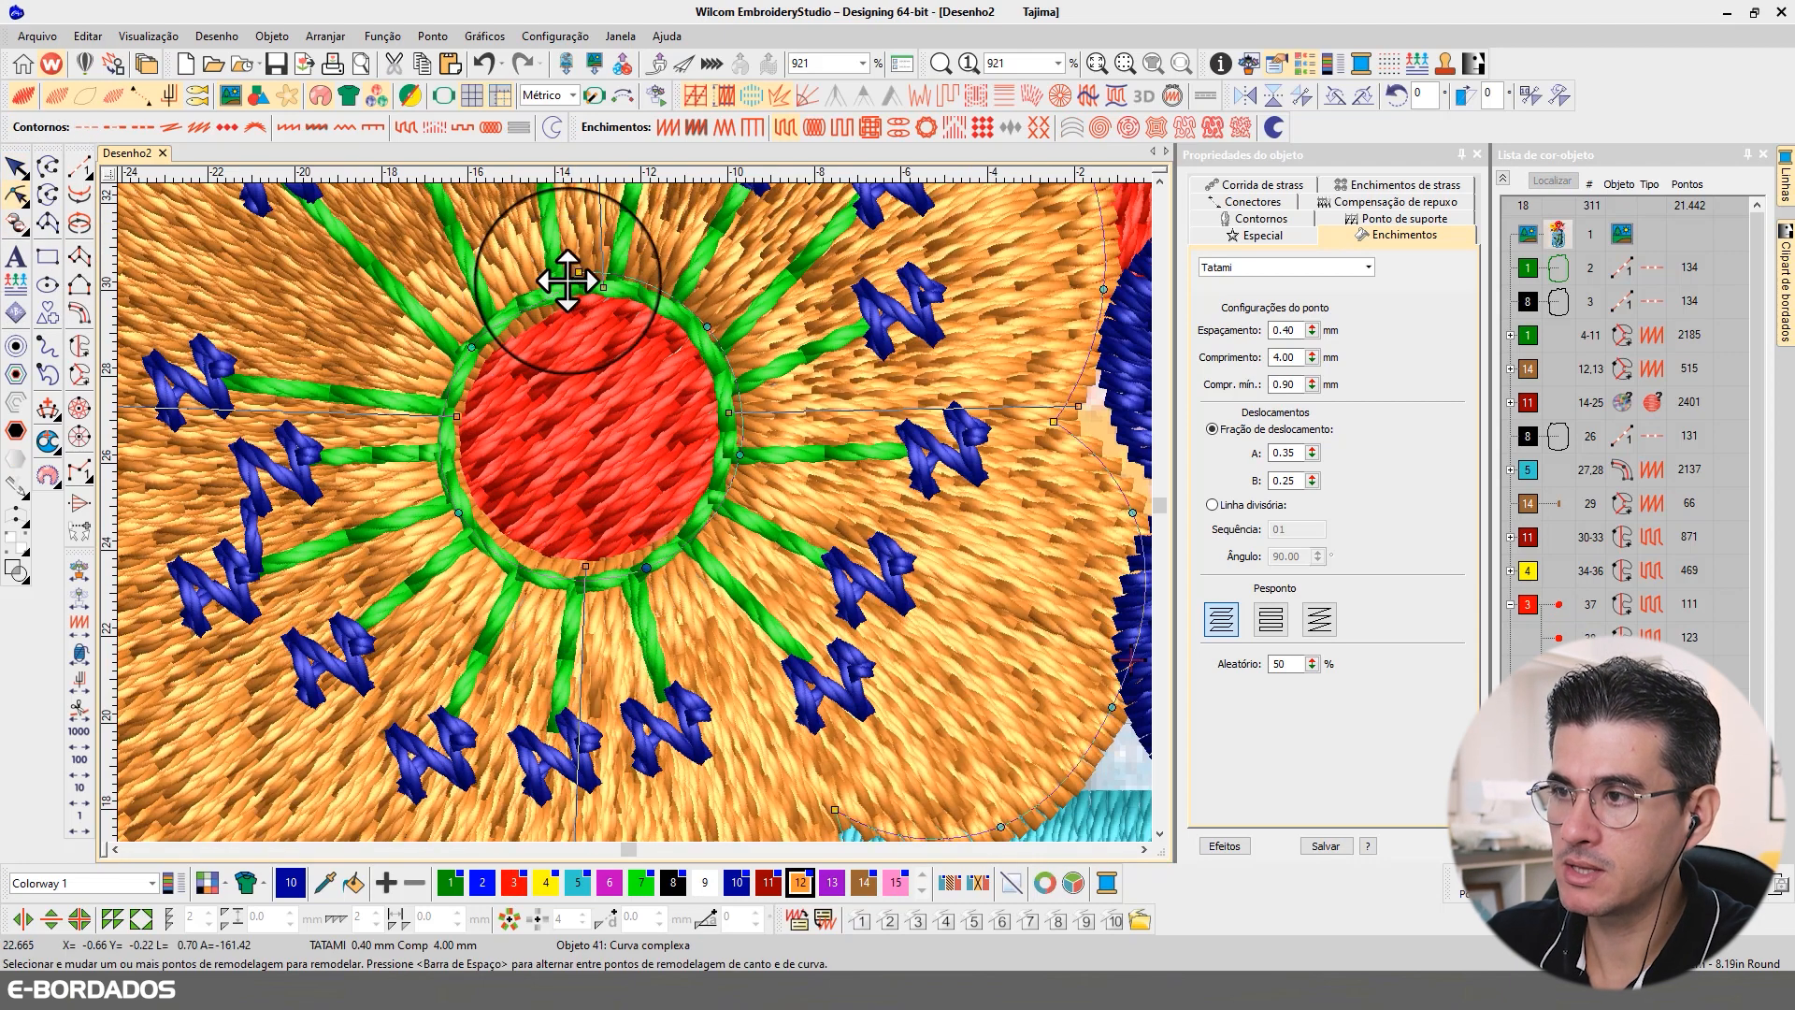
{"action": "mouse_move", "coordinate": [570, 280]}
{"action": "left_mouse_down"}
{"action": "mouse_move", "coordinate": [529, 292]}
{"action": "mouse_move", "coordinate": [582, 282]}
{"action": "left_mouse_up"}
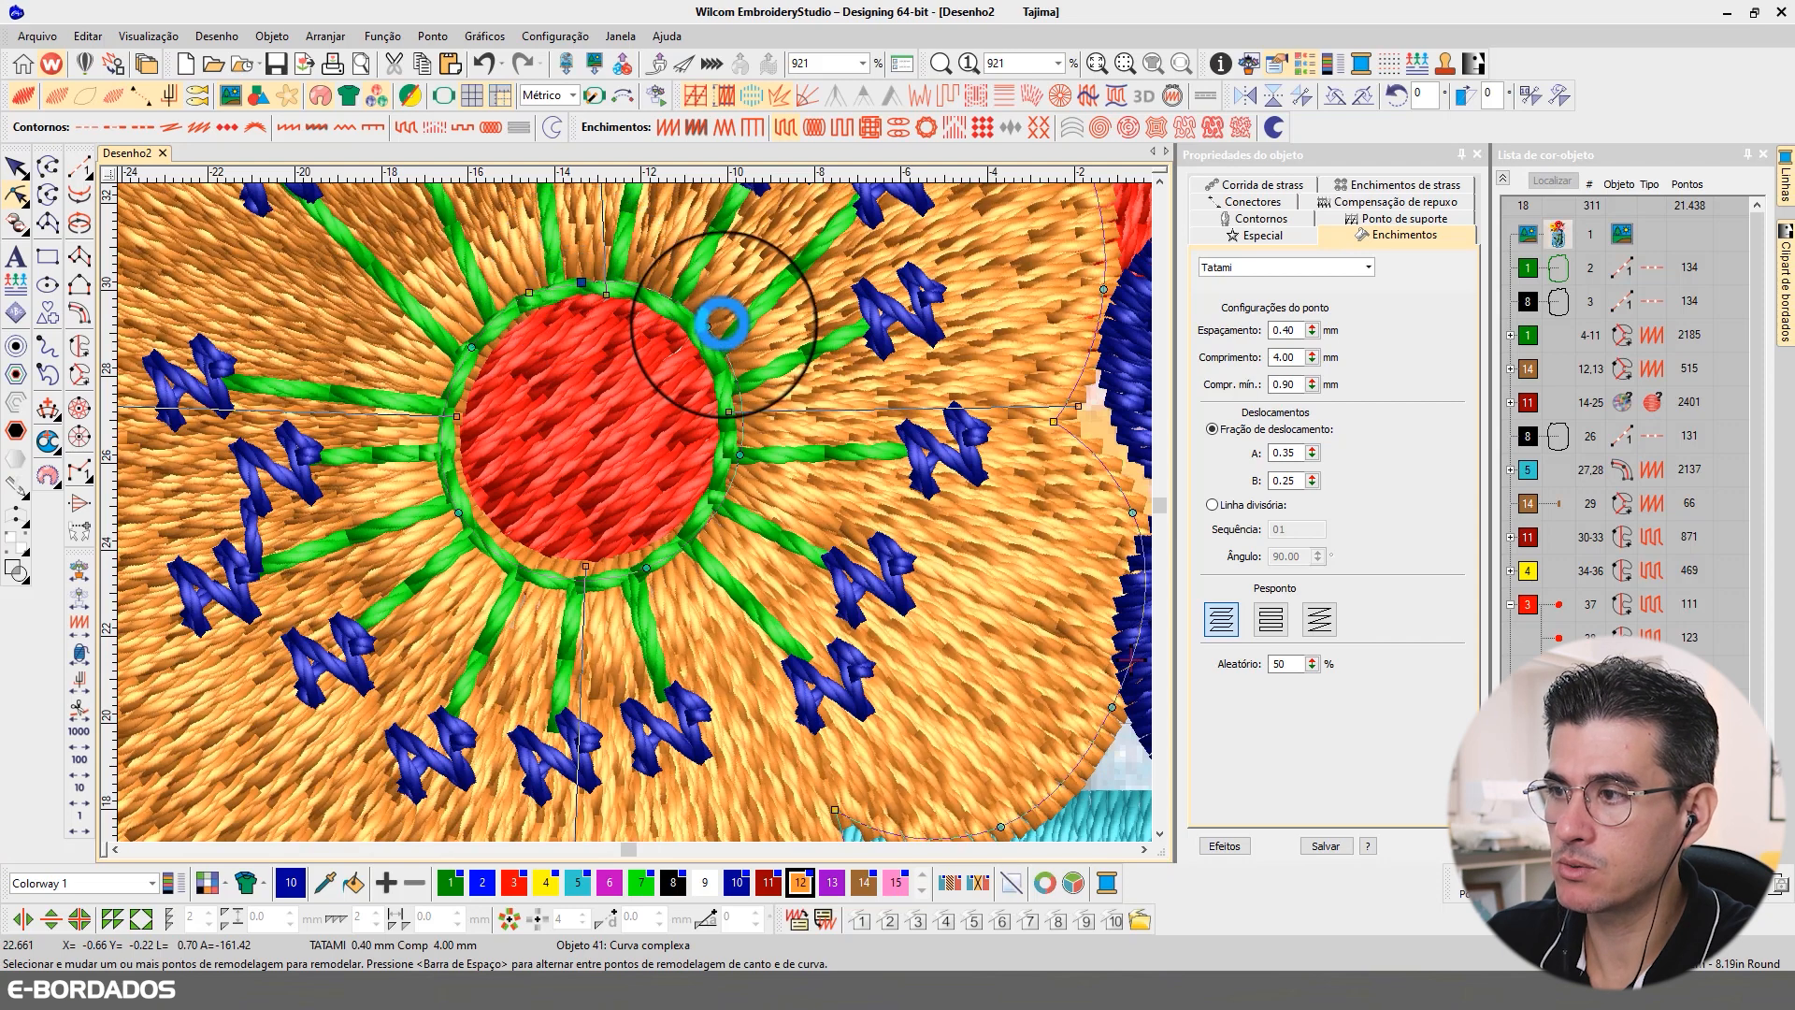
{"action": "left_click_drag", "start_coordinate": [708, 327], "coordinate": [702, 328]}
{"action": "left_click_drag", "start_coordinate": [741, 458], "coordinate": [727, 460]}
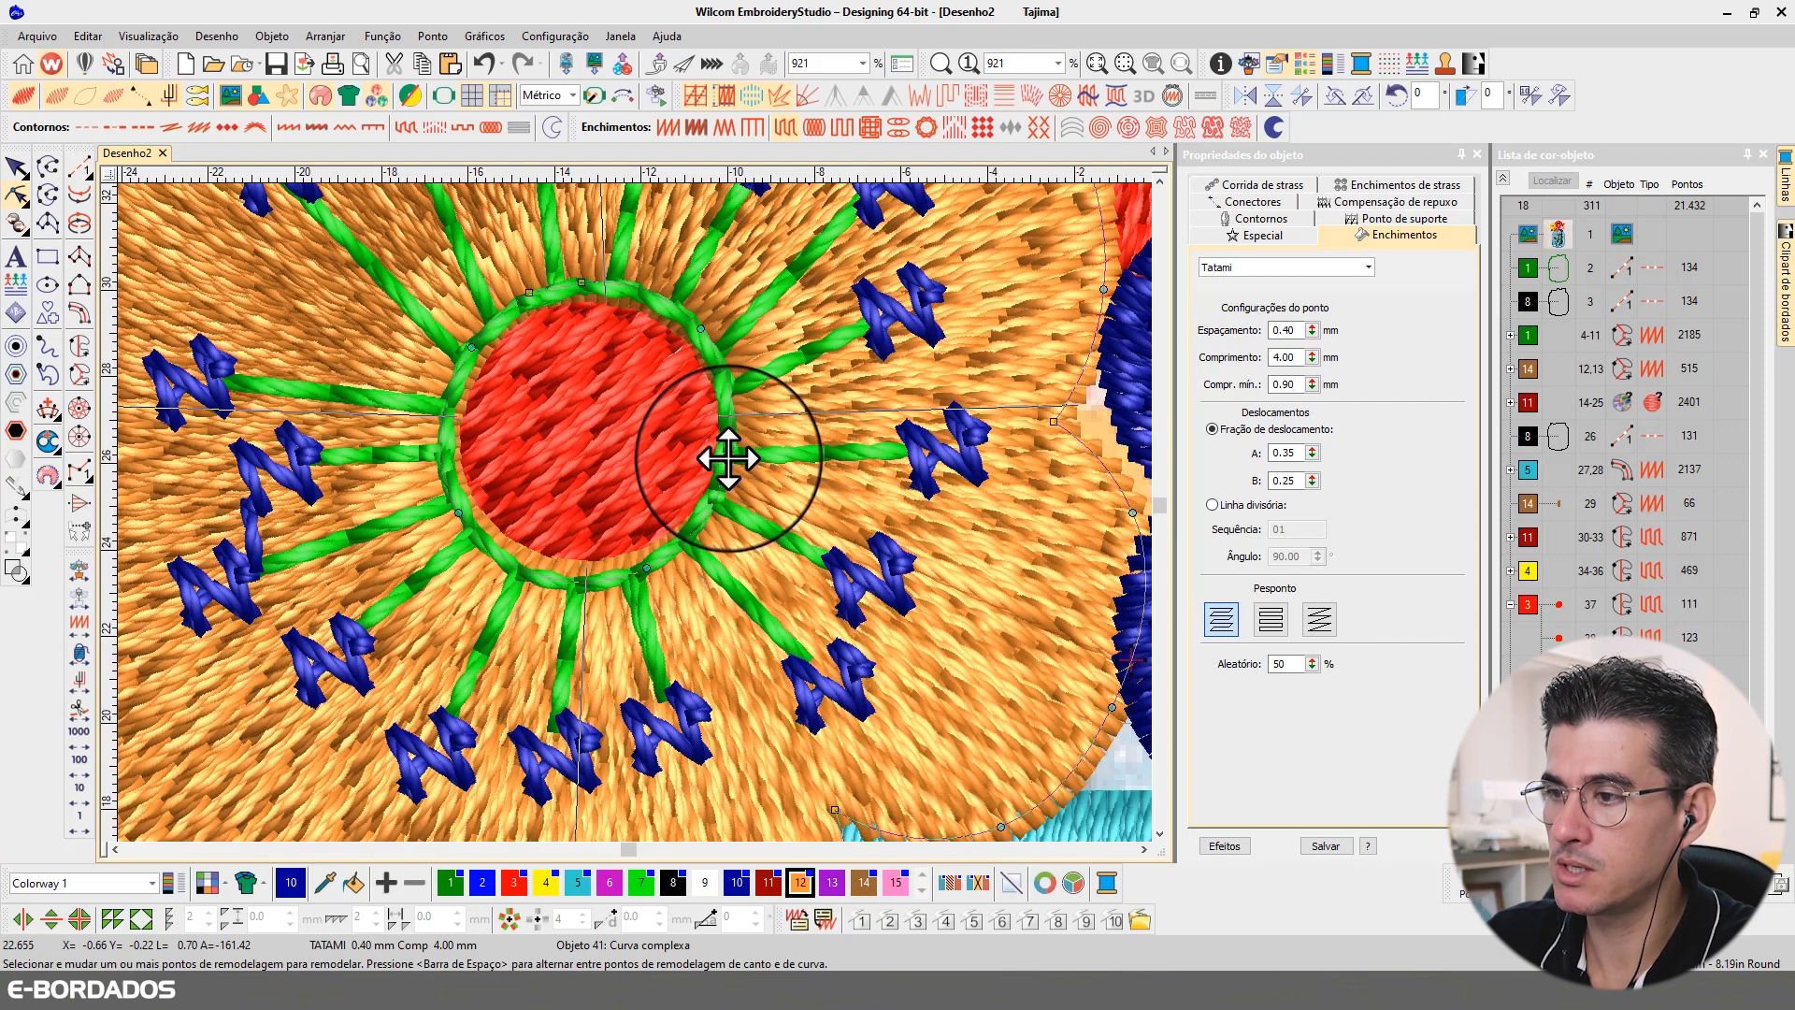
{"action": "scroll", "coordinate": [506, 401], "scroll_direction": "down", "scroll_amount": 3}
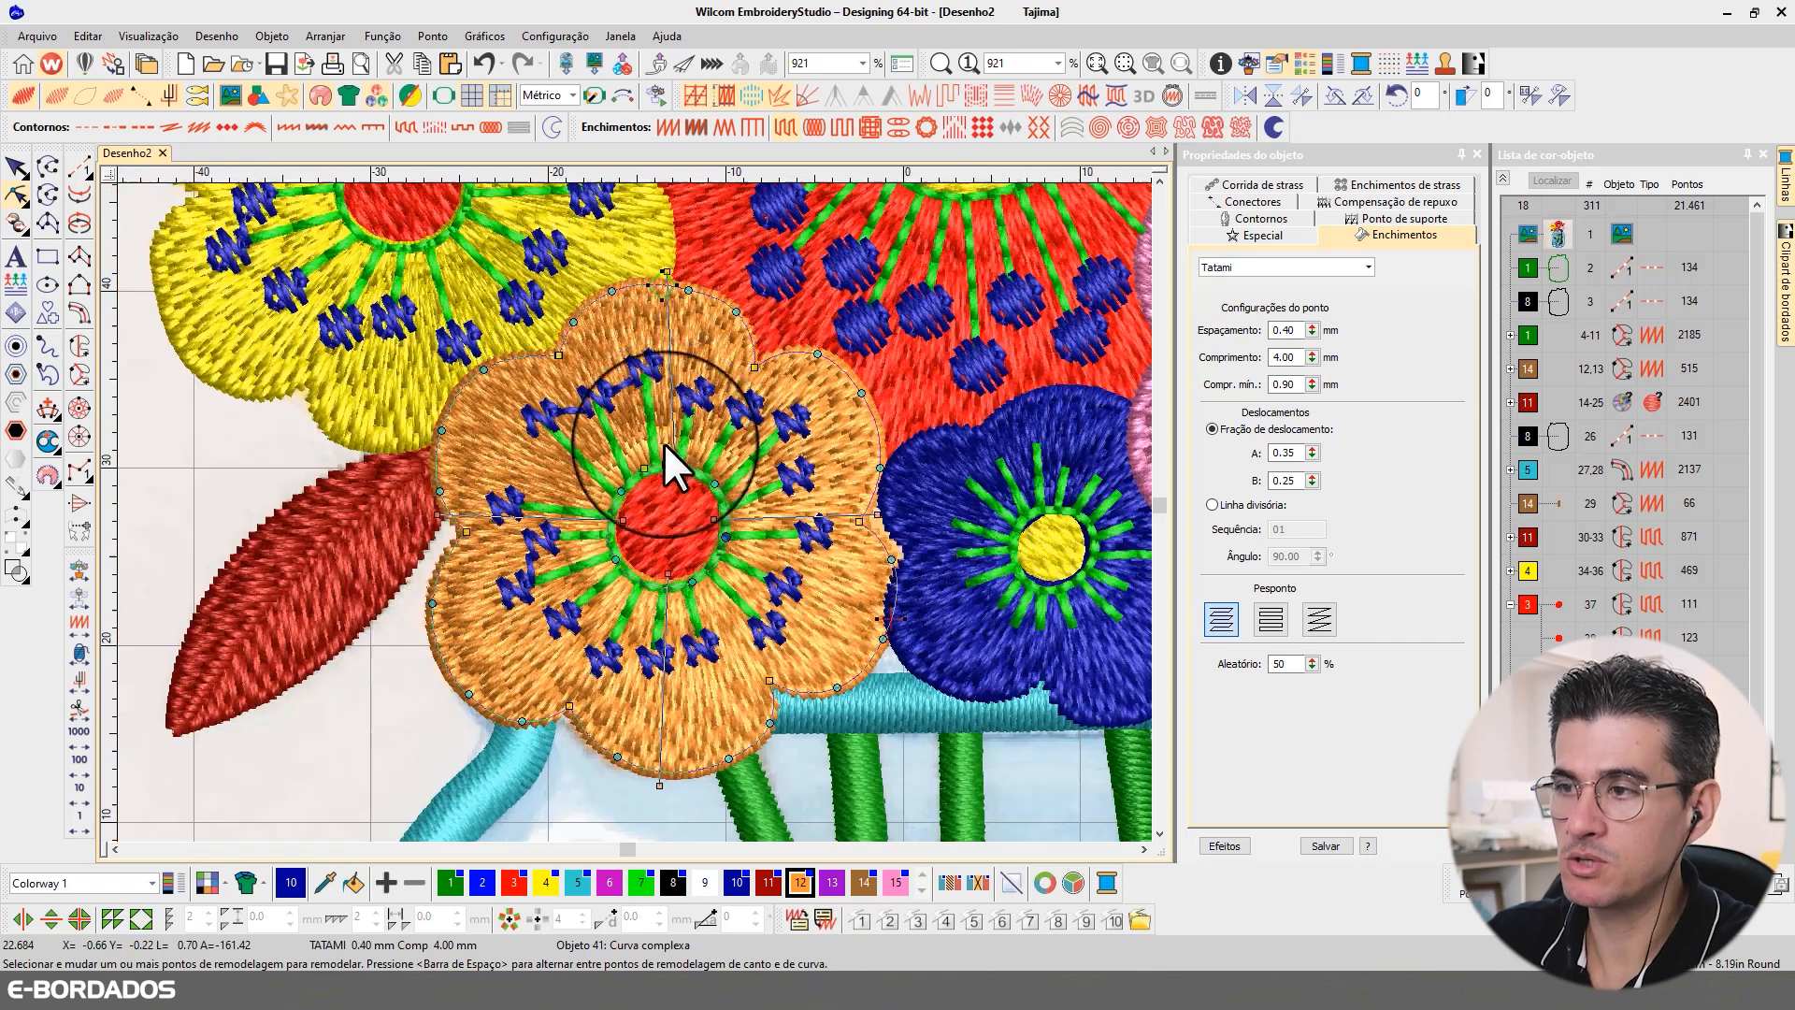
Step: Move a node on the yellow flower's inner opening inward toward the red center, and undo the further move of its upper node
{"action": "scroll", "coordinate": [601, 501], "scroll_direction": "down", "scroll_amount": 2}
{"action": "scroll", "coordinate": [636, 531], "scroll_direction": "up", "scroll_amount": 3}
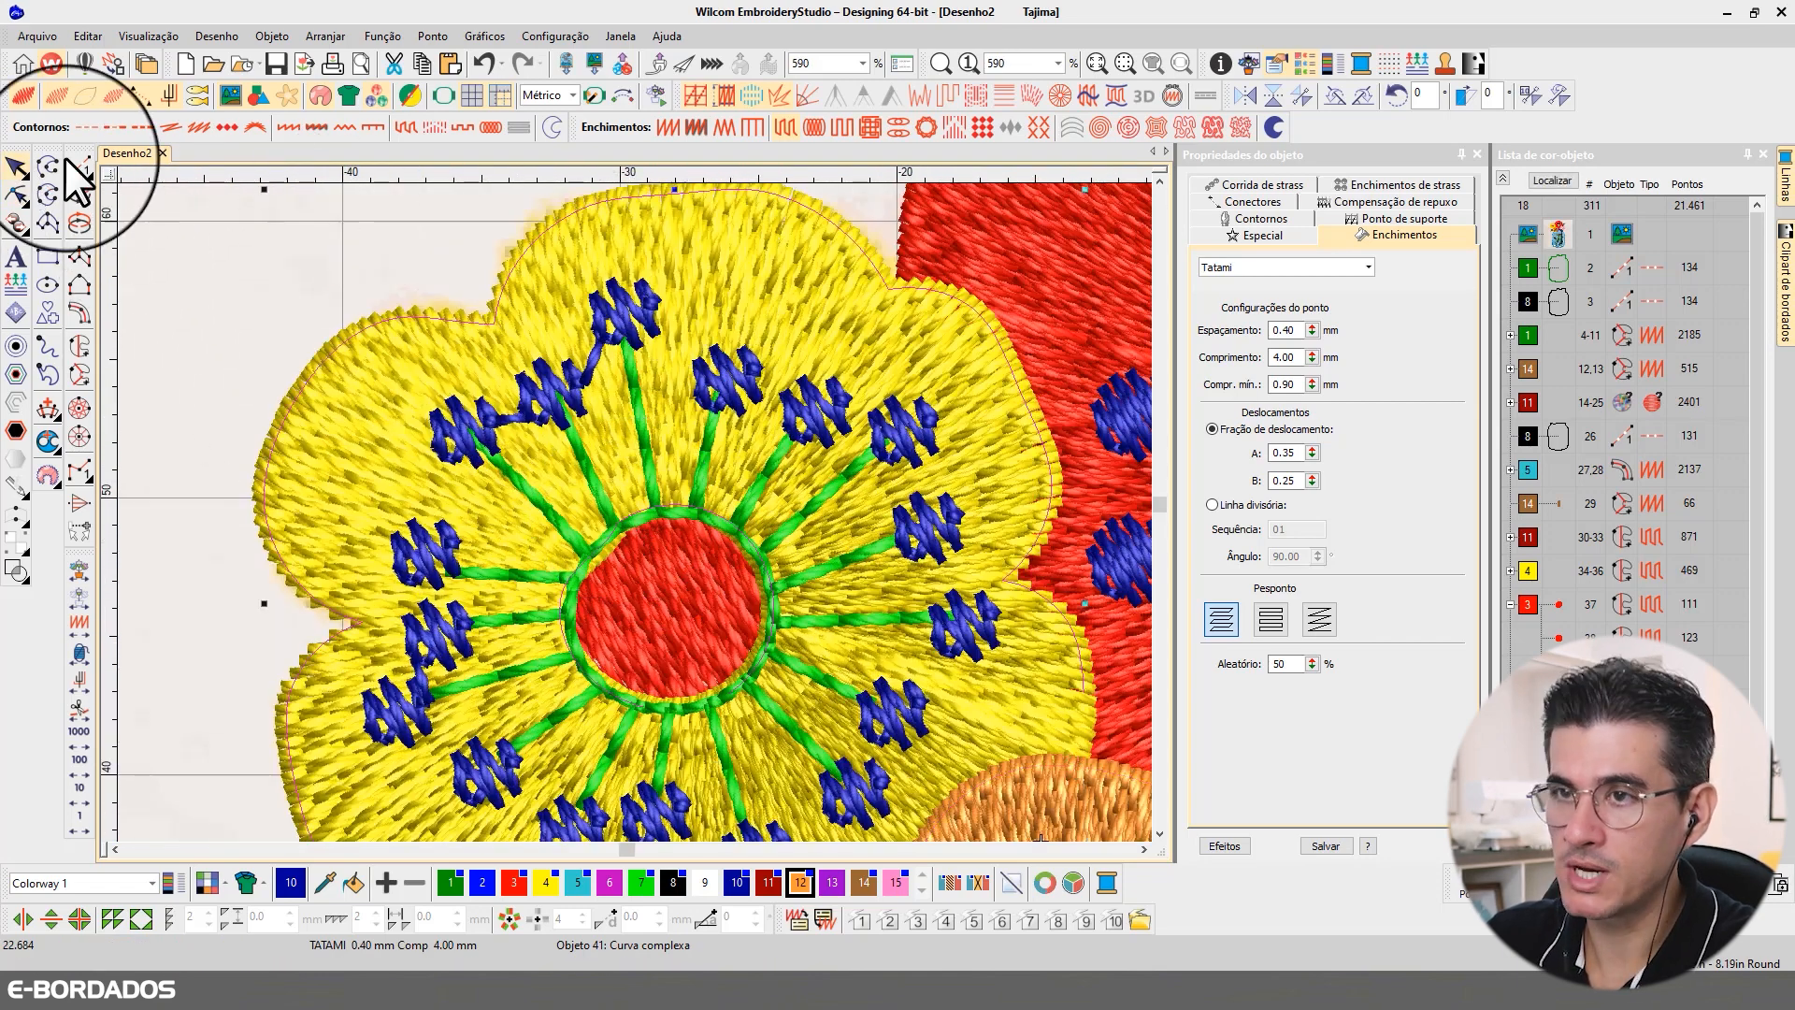
{"action": "left_click", "coordinate": [16, 195]}
{"action": "left_click", "coordinate": [588, 571]}
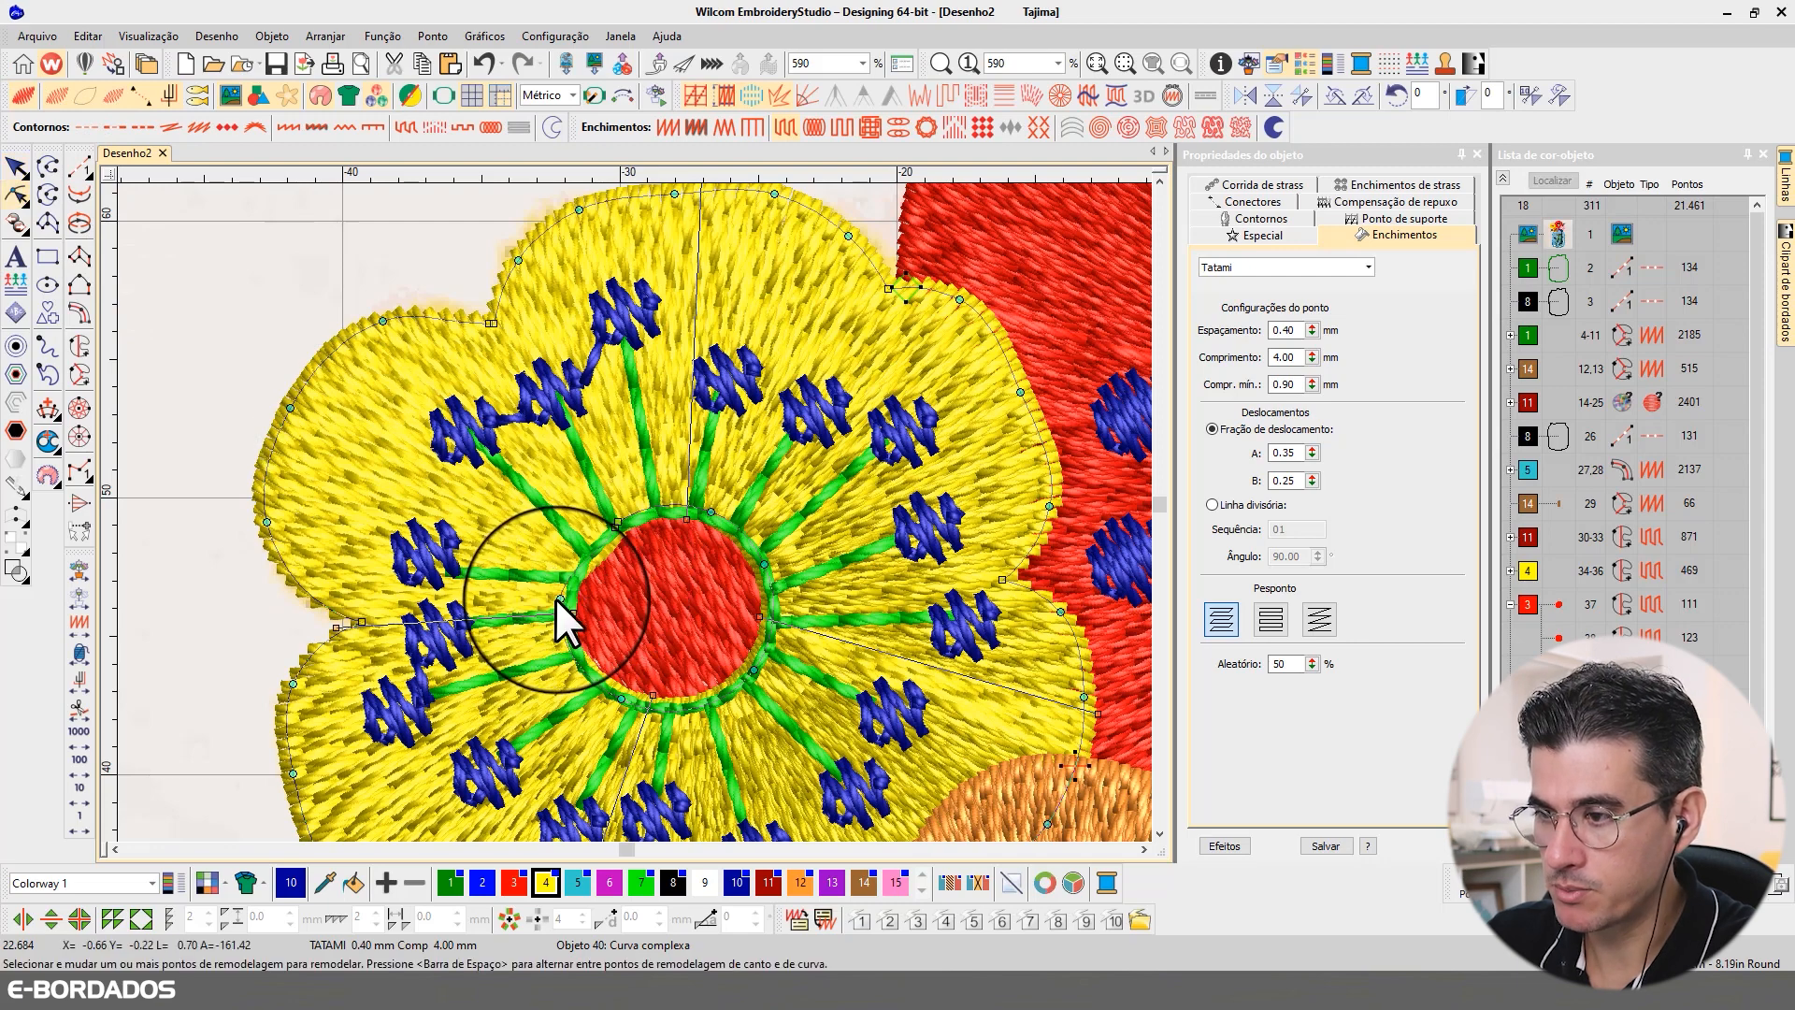
{"action": "left_click_drag", "start_coordinate": [560, 599], "coordinate": [575, 599]}
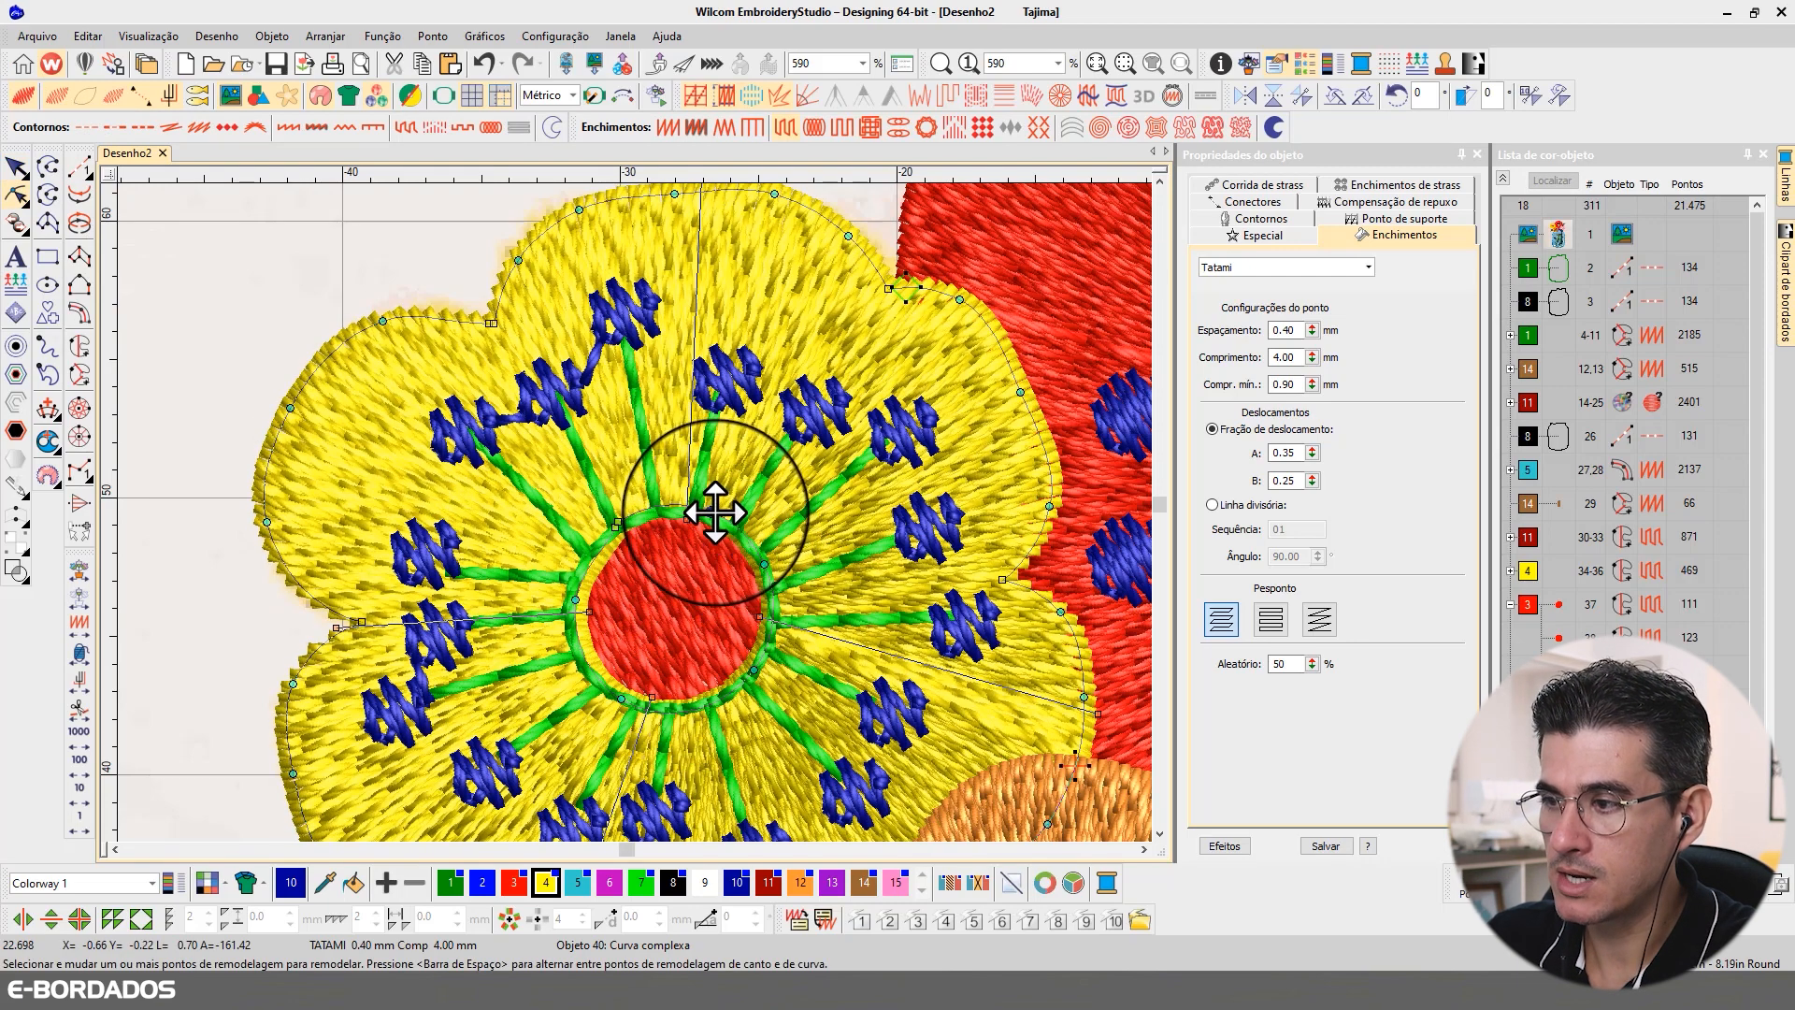
{"action": "left_click_drag", "start_coordinate": [712, 514], "coordinate": [633, 522]}
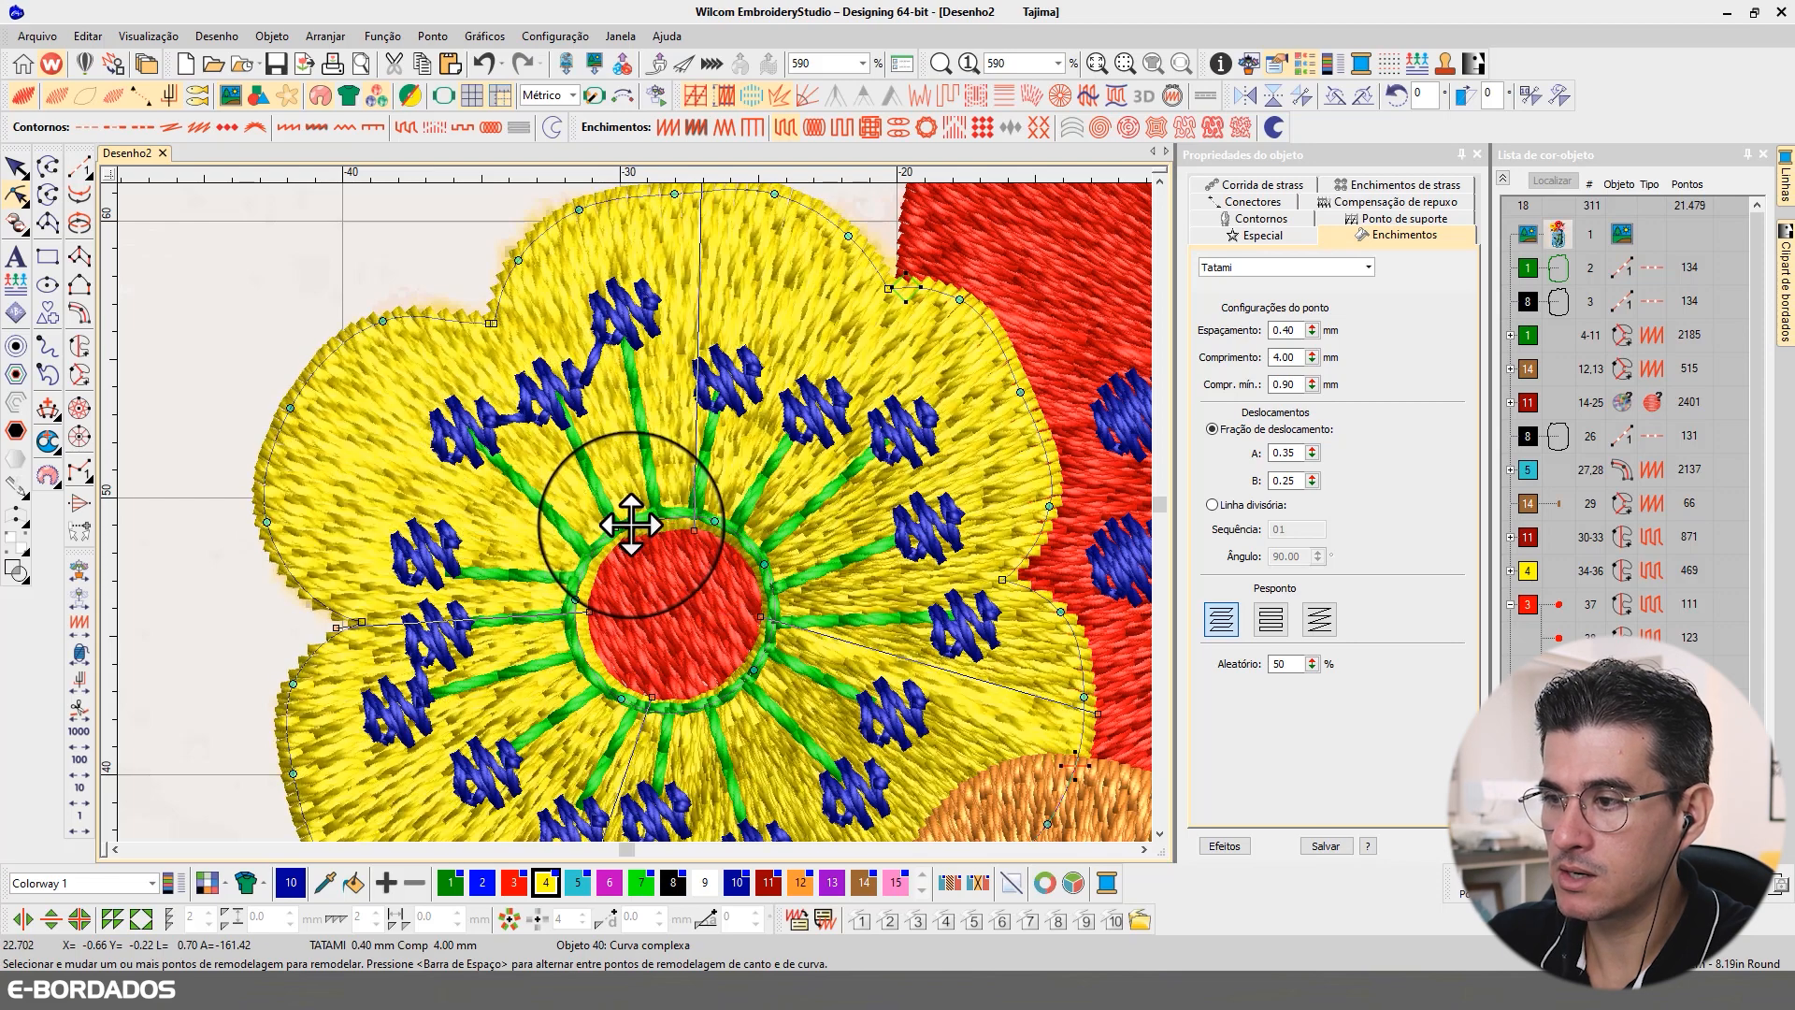
{"action": "key", "text": "ctrl+z"}
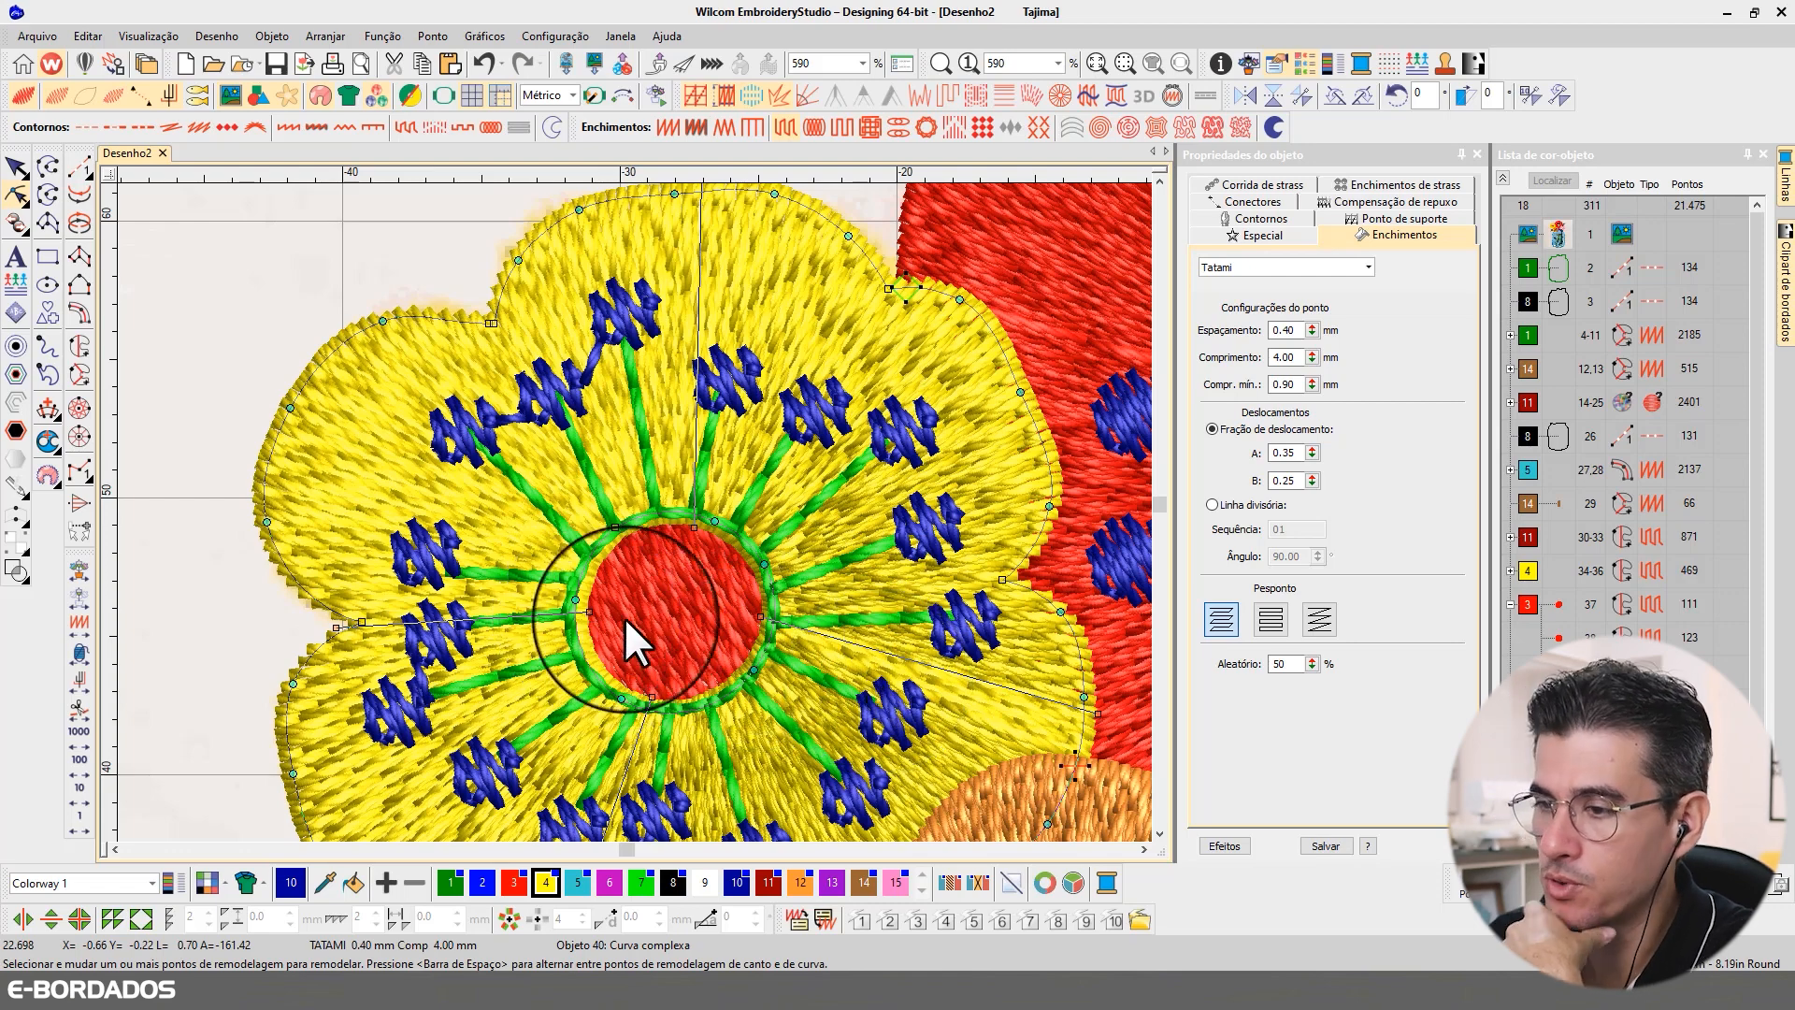
Step: Reshape the pink flower's inner opening by moving its lower-left and upper-left nodes toward the yellow center
{"action": "left_click", "coordinate": [1142, 850]}
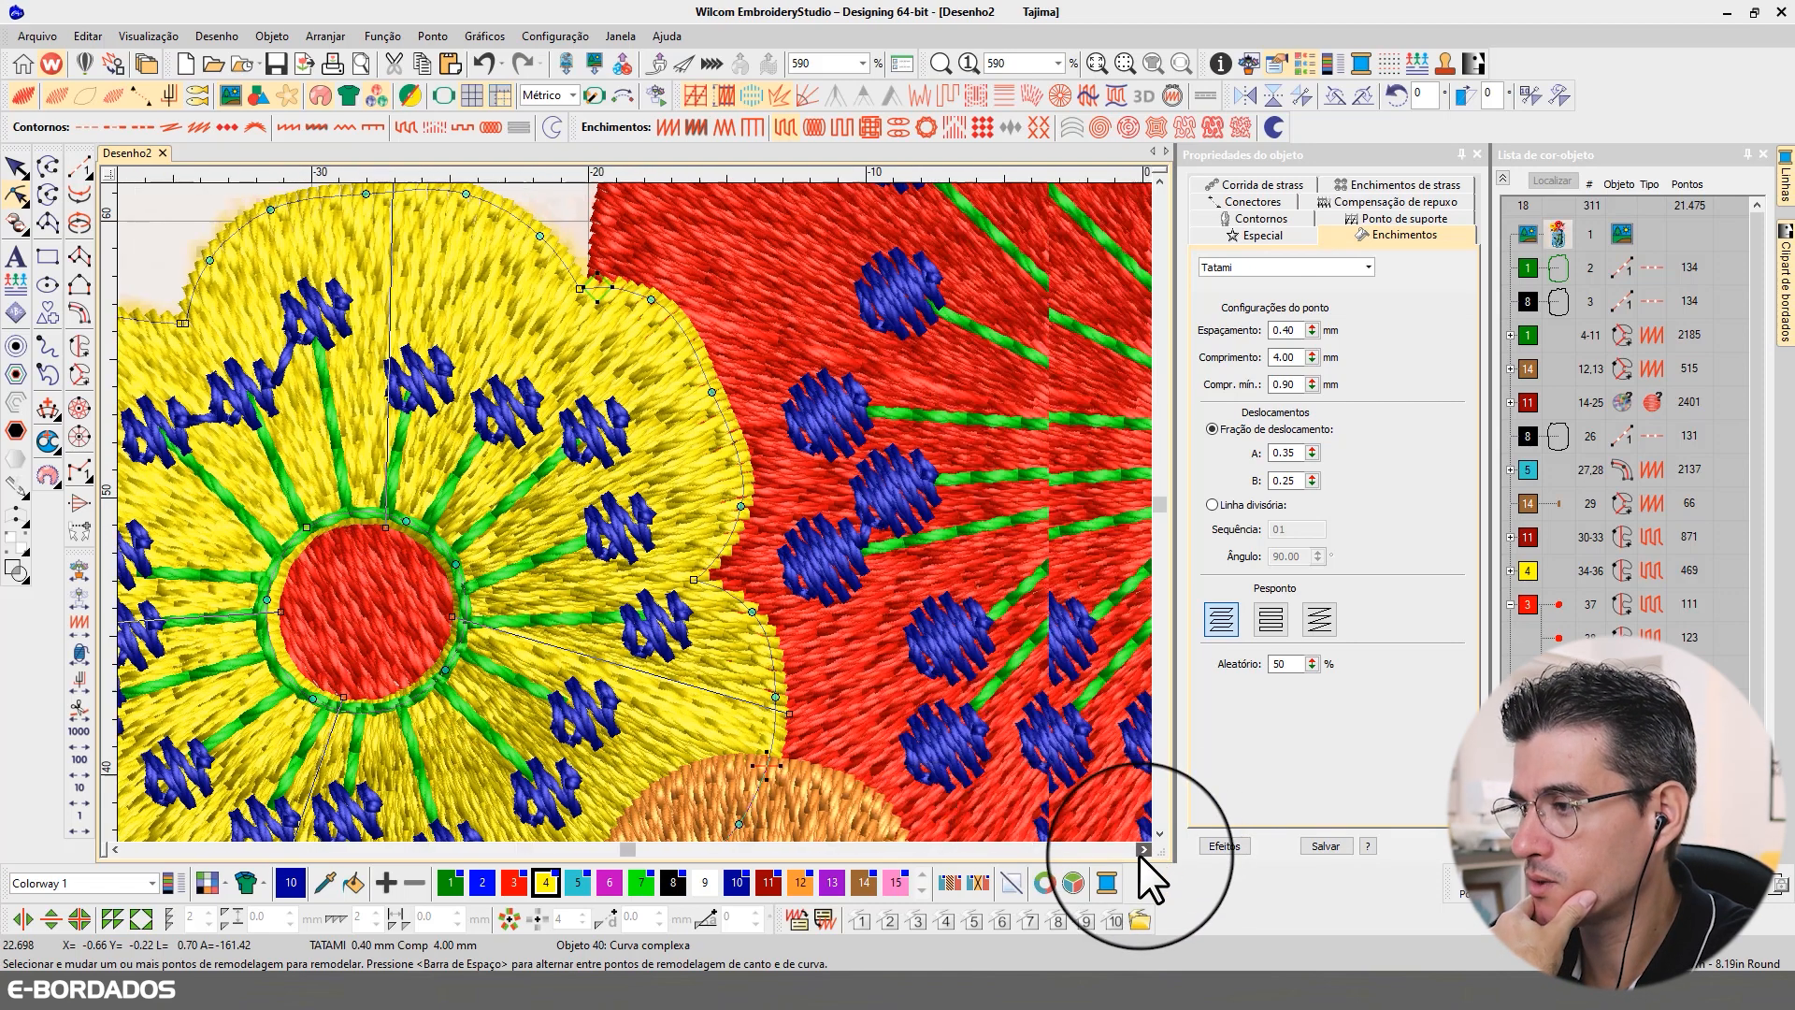
{"action": "scroll", "coordinate": [850, 376], "scroll_direction": "down", "scroll_amount": 3}
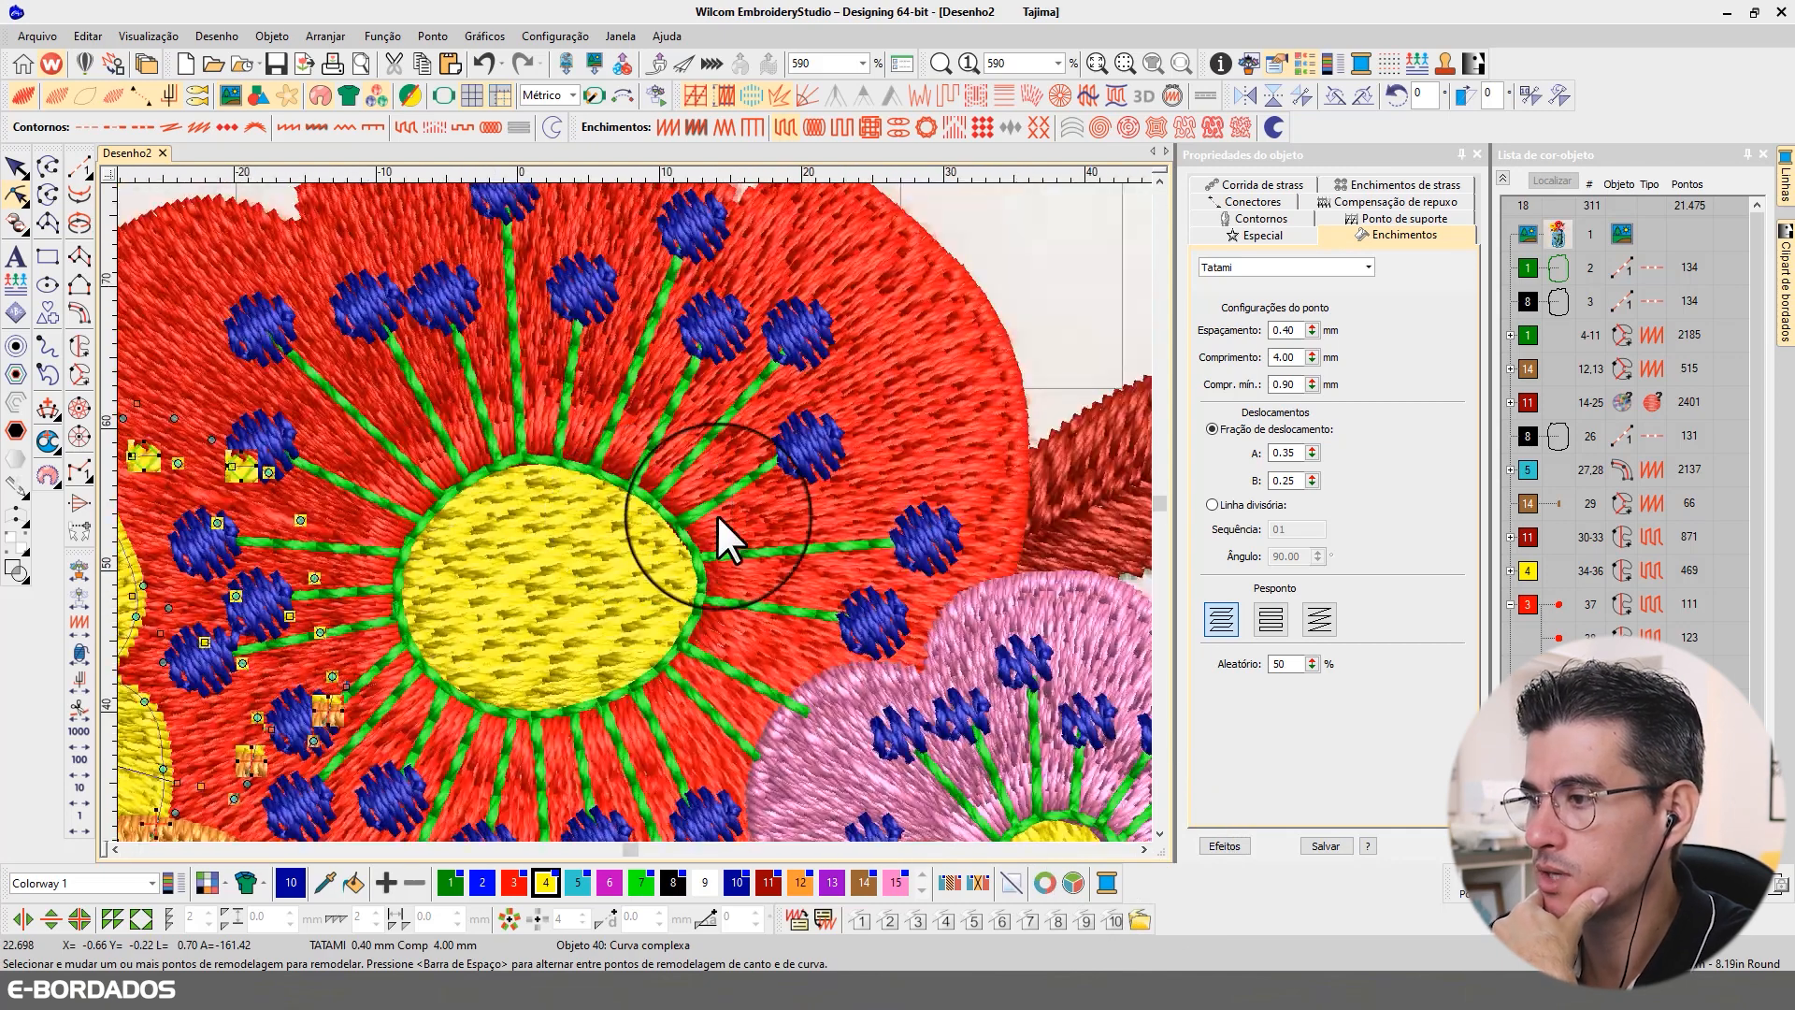
{"action": "scroll", "coordinate": [945, 768], "scroll_direction": "up", "scroll_amount": 2}
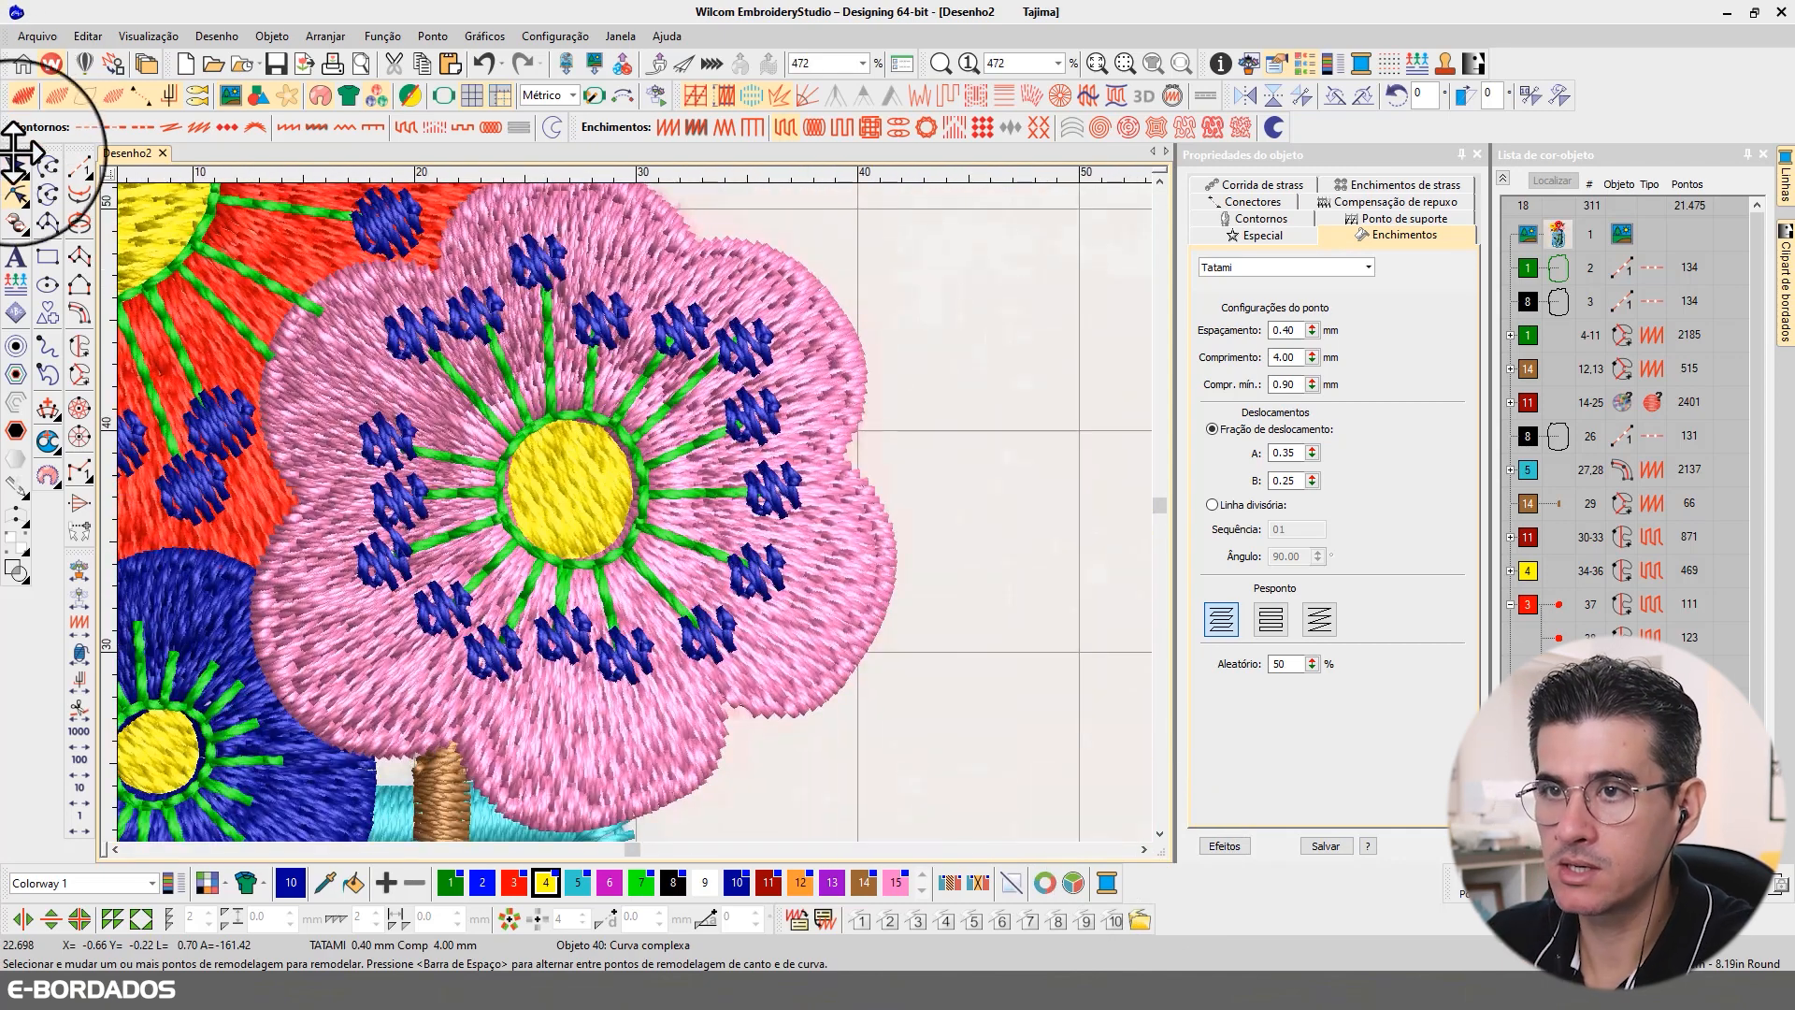
{"action": "left_click", "coordinate": [849, 507]}
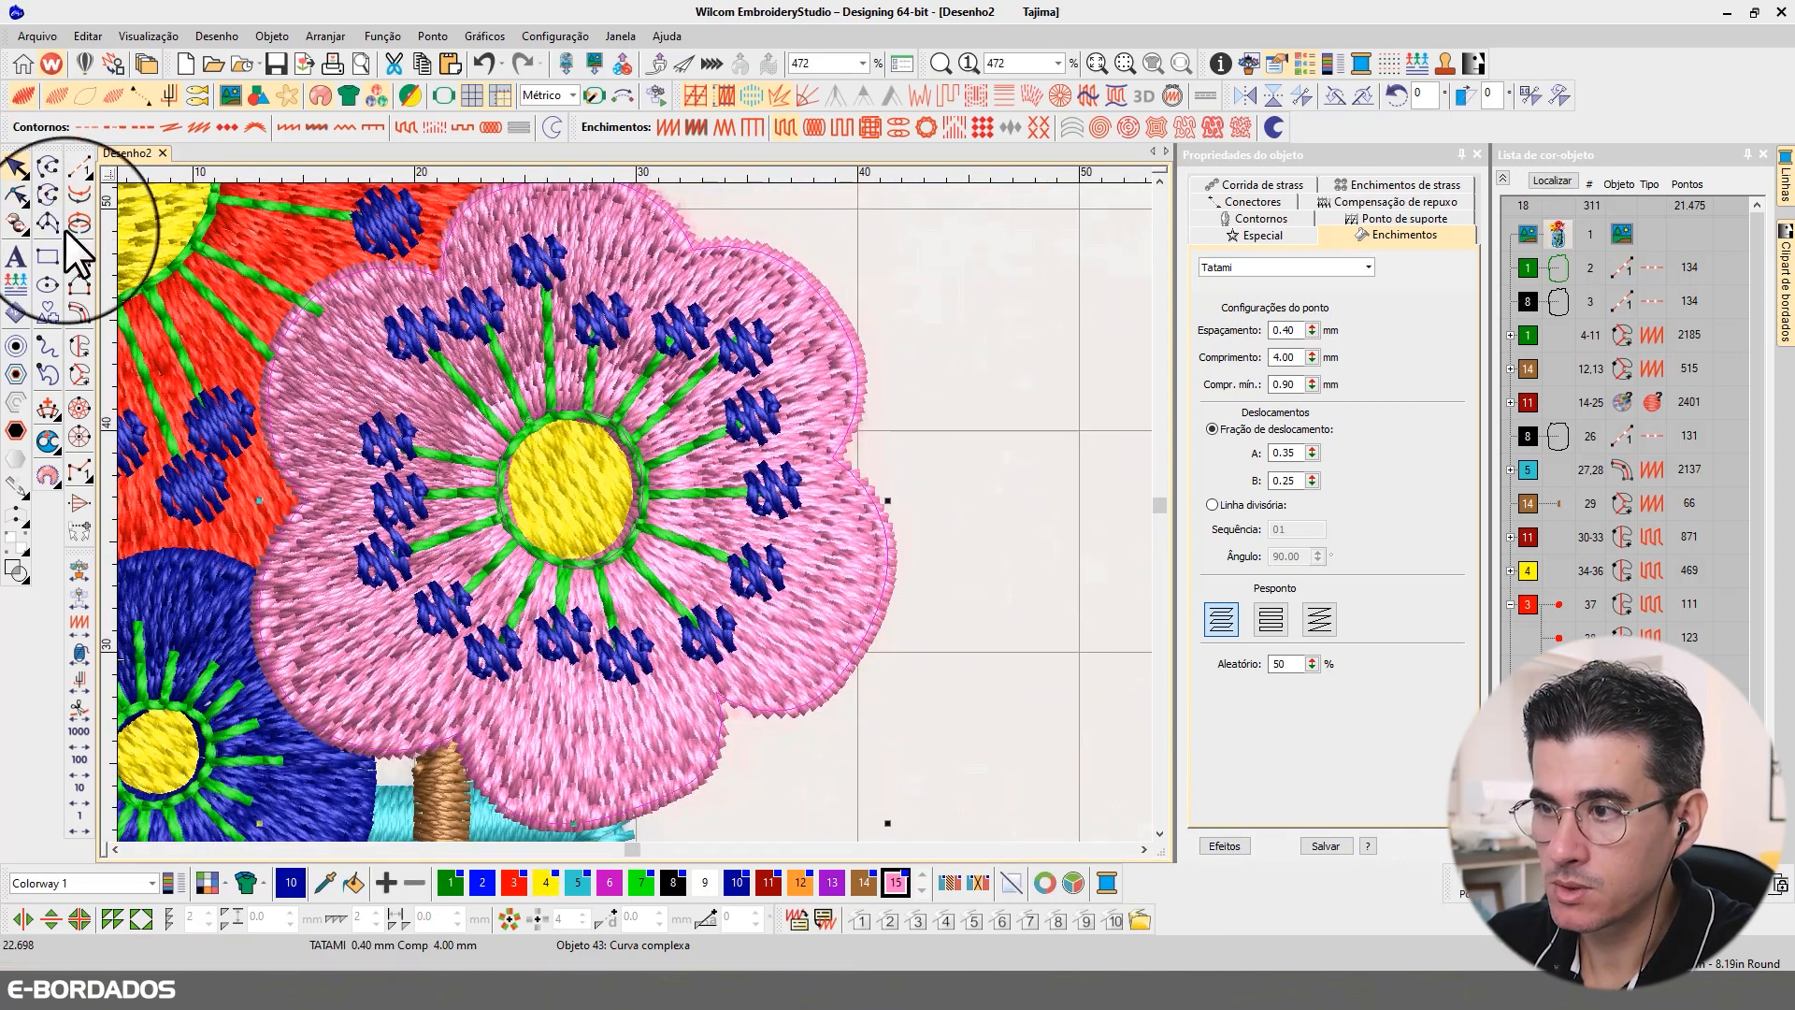
{"action": "left_click", "coordinate": [17, 195]}
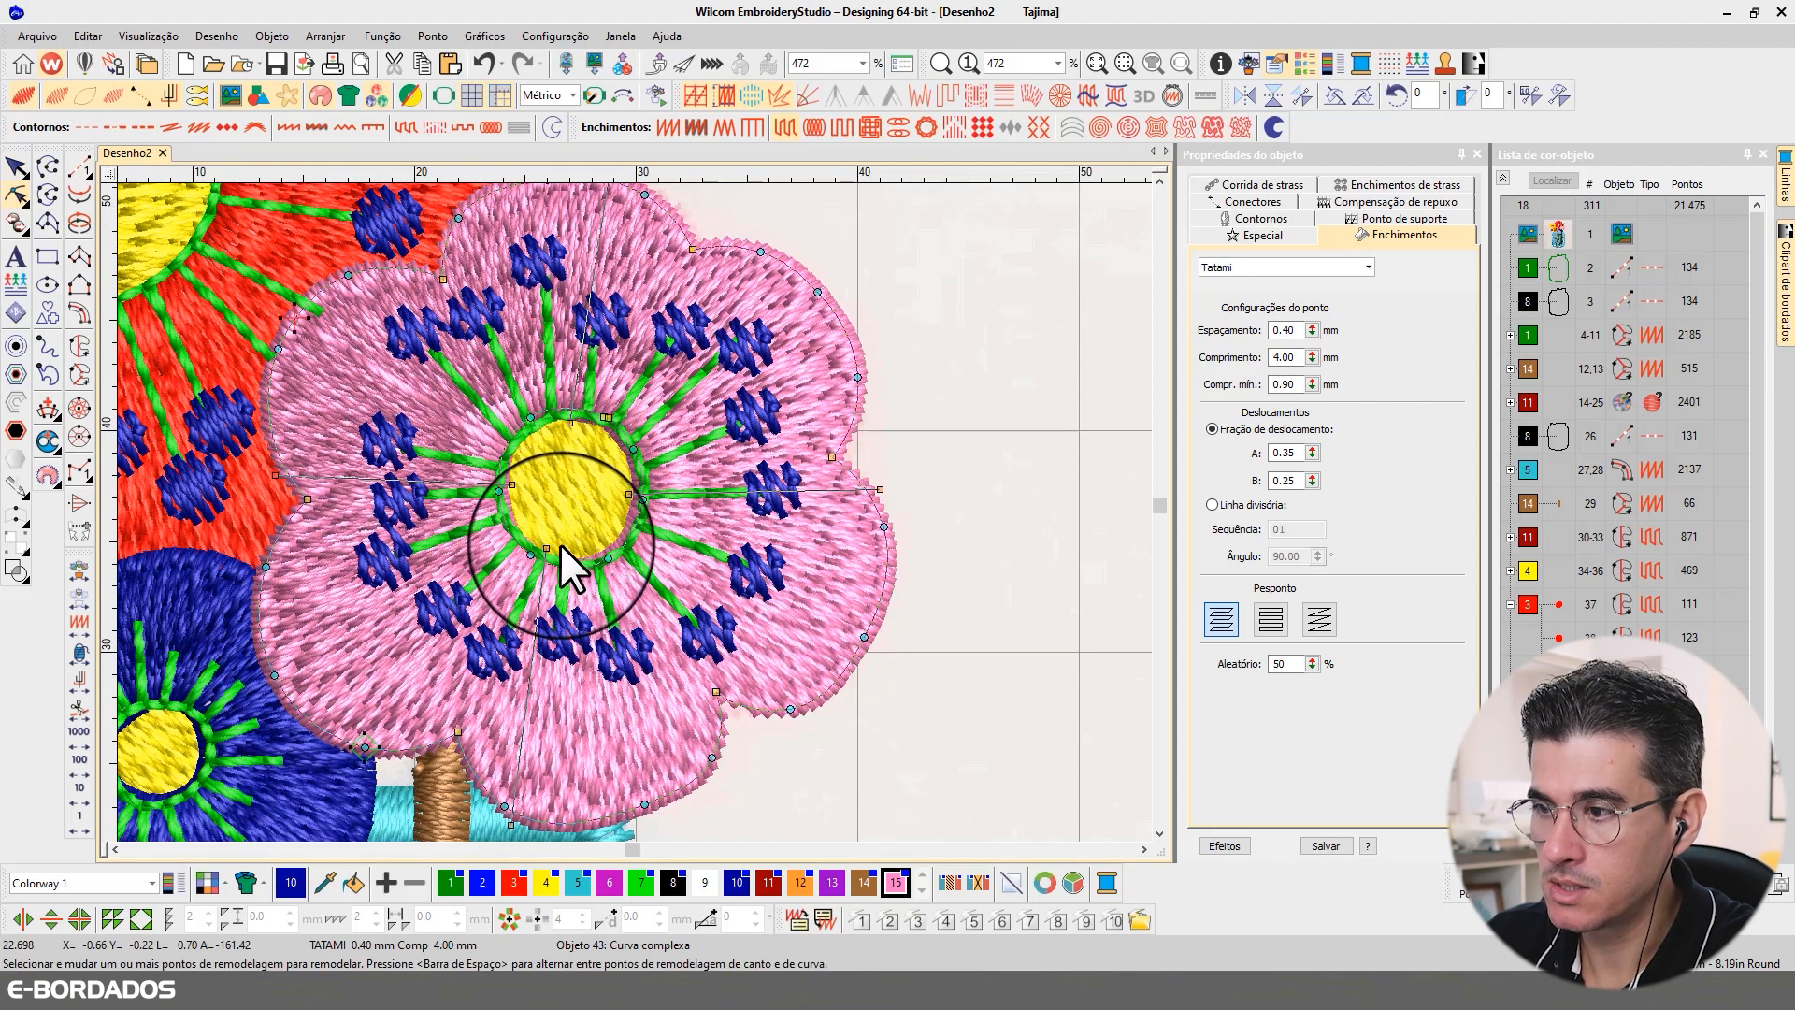
{"action": "left_click_drag", "start_coordinate": [532, 551], "coordinate": [531, 549]}
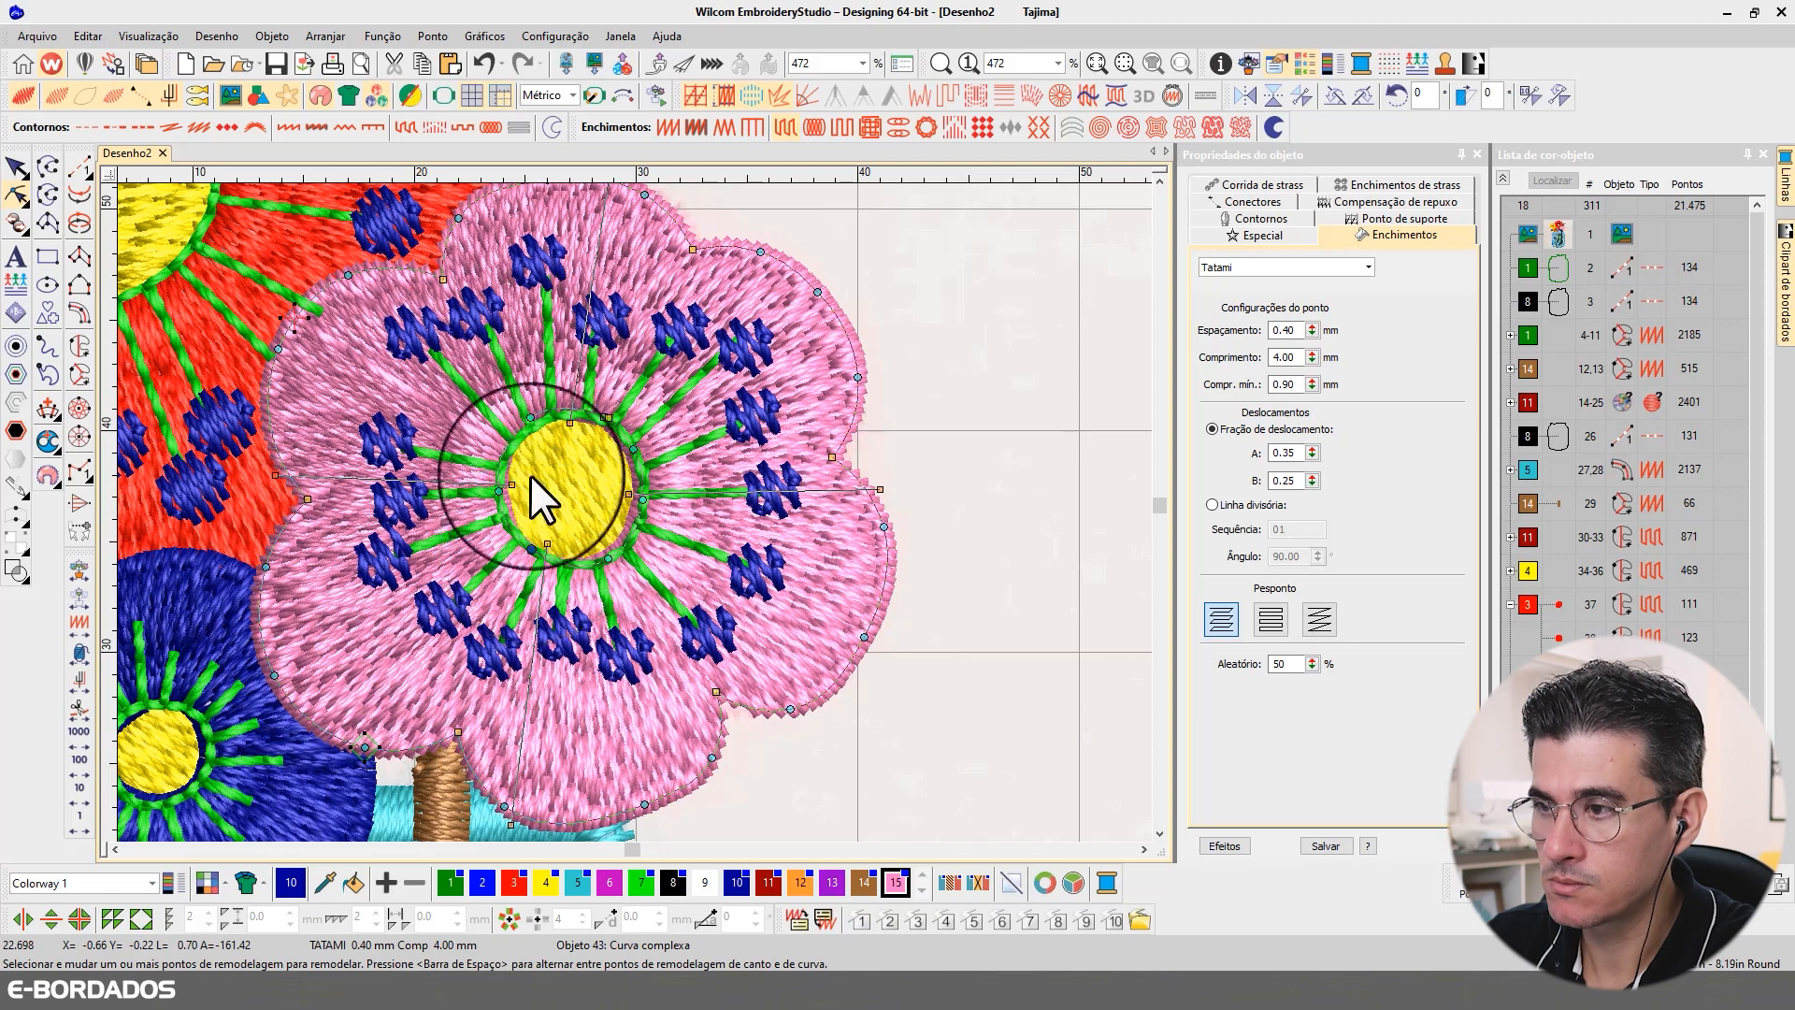
{"action": "left_click_drag", "start_coordinate": [530, 417], "coordinate": [534, 426]}
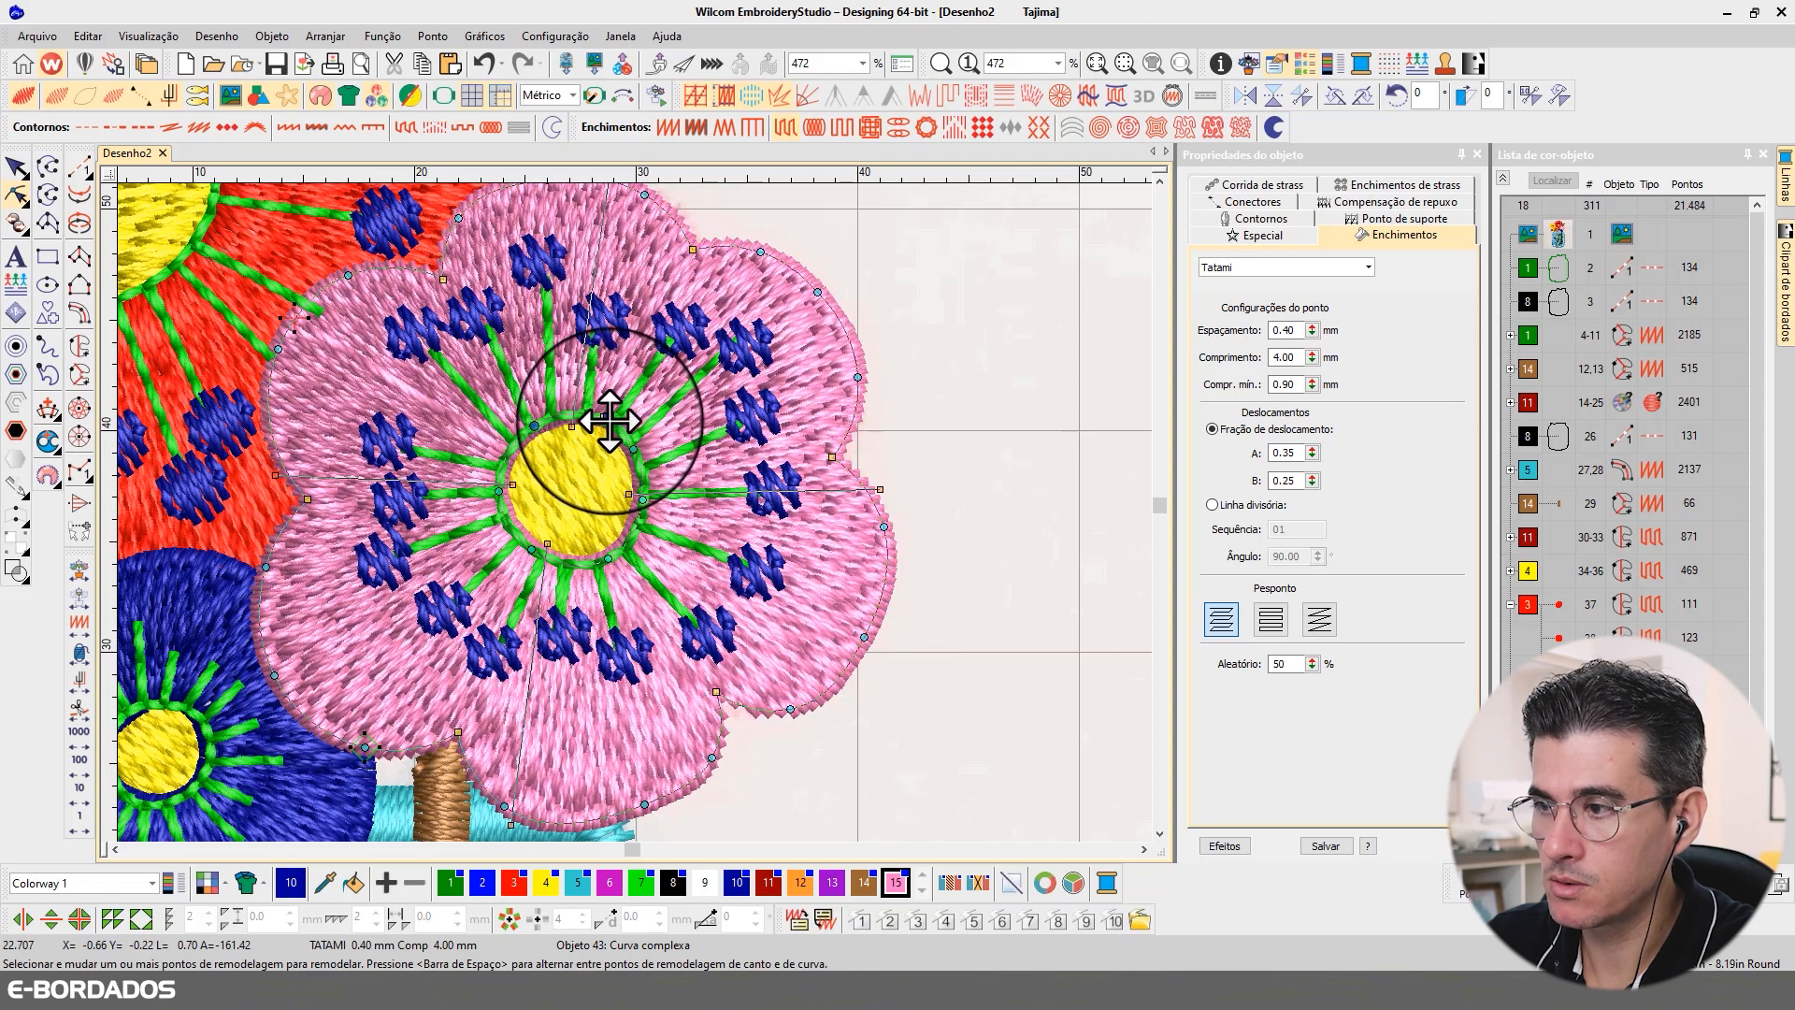
{"action": "scroll", "coordinate": [638, 508], "scroll_direction": "down", "scroll_amount": 2}
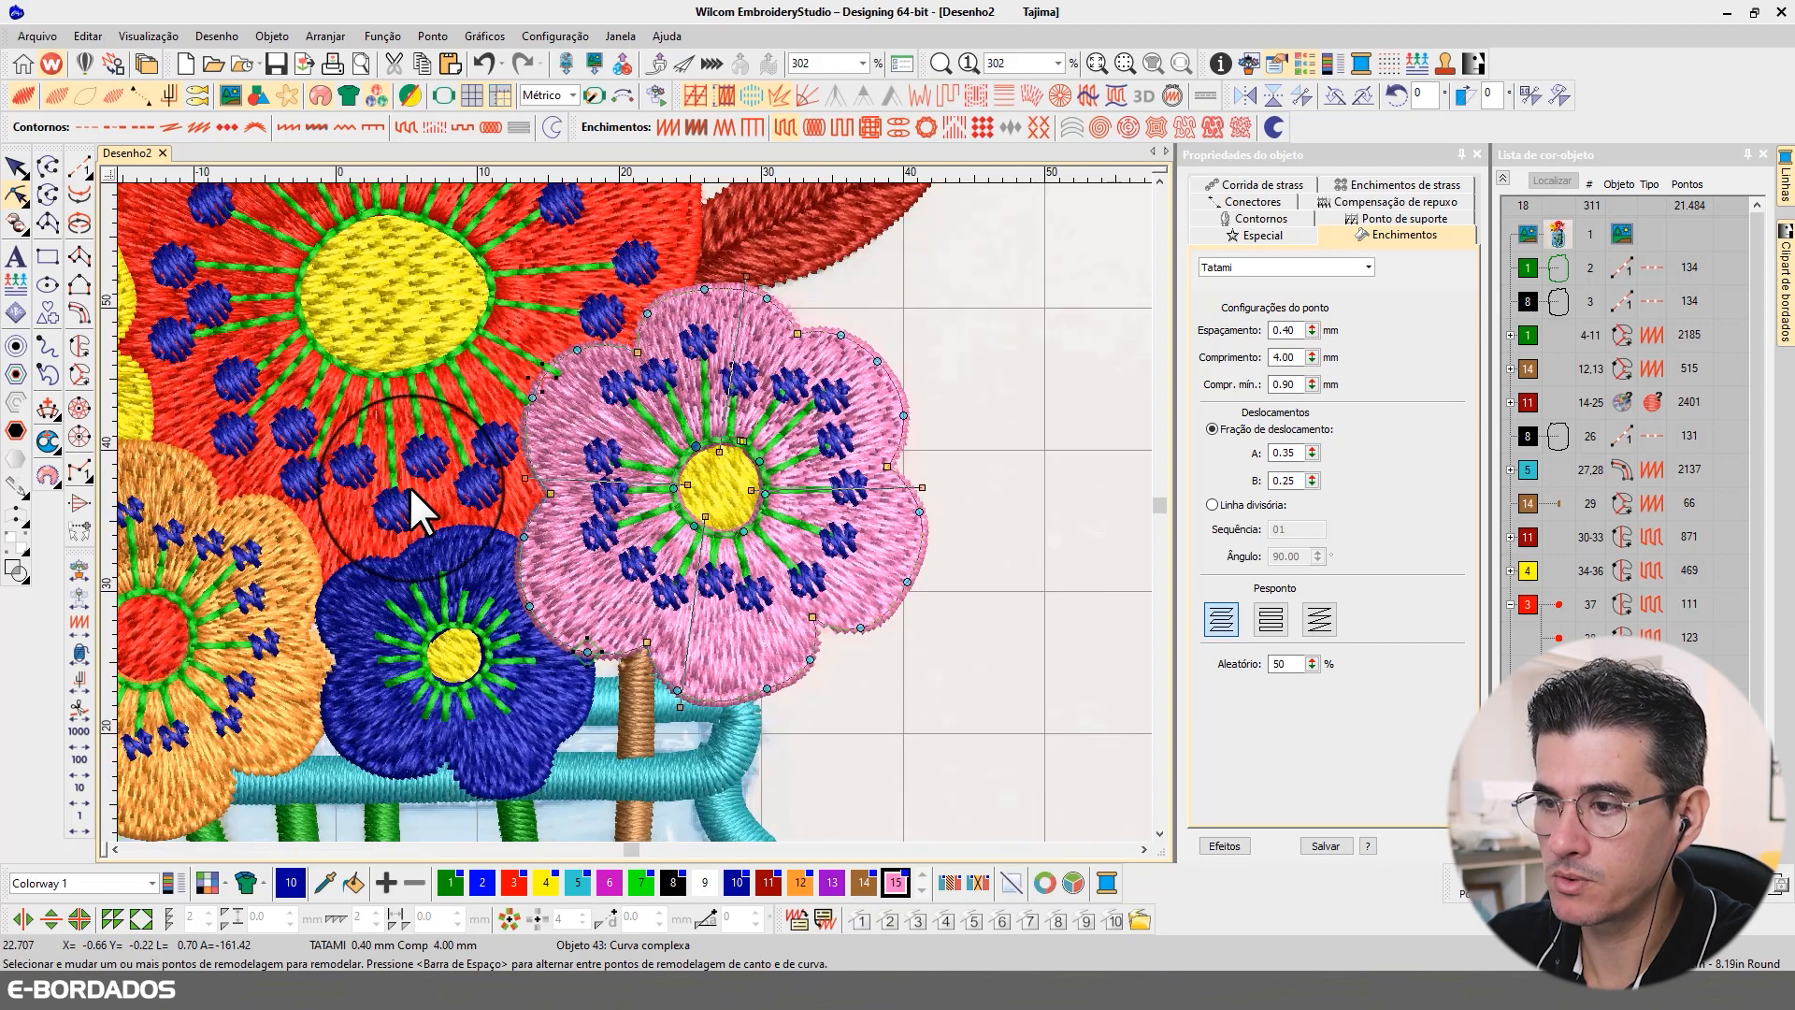
Step: Reshape the dark blue flower's inner opening by moving its nodes so the hole fits beneath the green ring around the yellow center
{"action": "left_click", "coordinate": [16, 167]}
{"action": "left_click", "coordinate": [525, 660]}
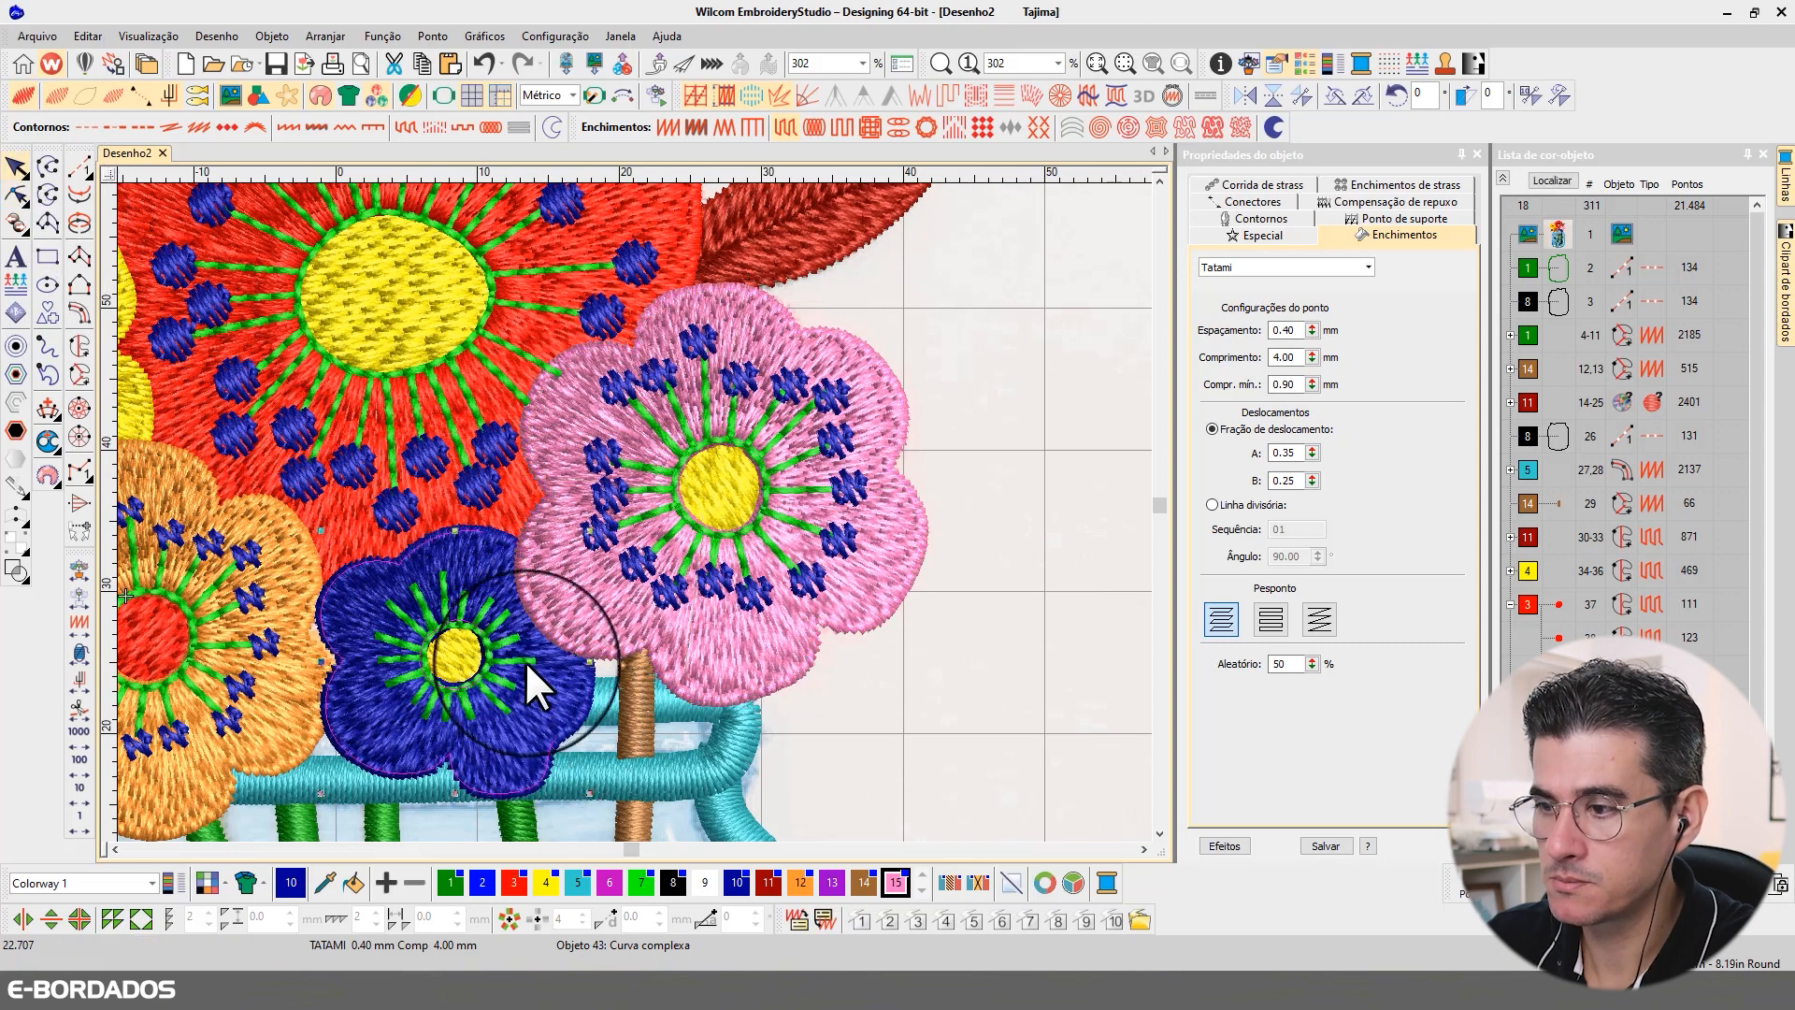
{"action": "scroll", "coordinate": [525, 660], "scroll_direction": "up", "scroll_amount": 2}
{"action": "left_click", "coordinate": [16, 194]}
{"action": "scroll", "coordinate": [669, 485], "scroll_direction": "up", "scroll_amount": 4}
{"action": "left_click_drag", "start_coordinate": [550, 419], "coordinate": [548, 440]}
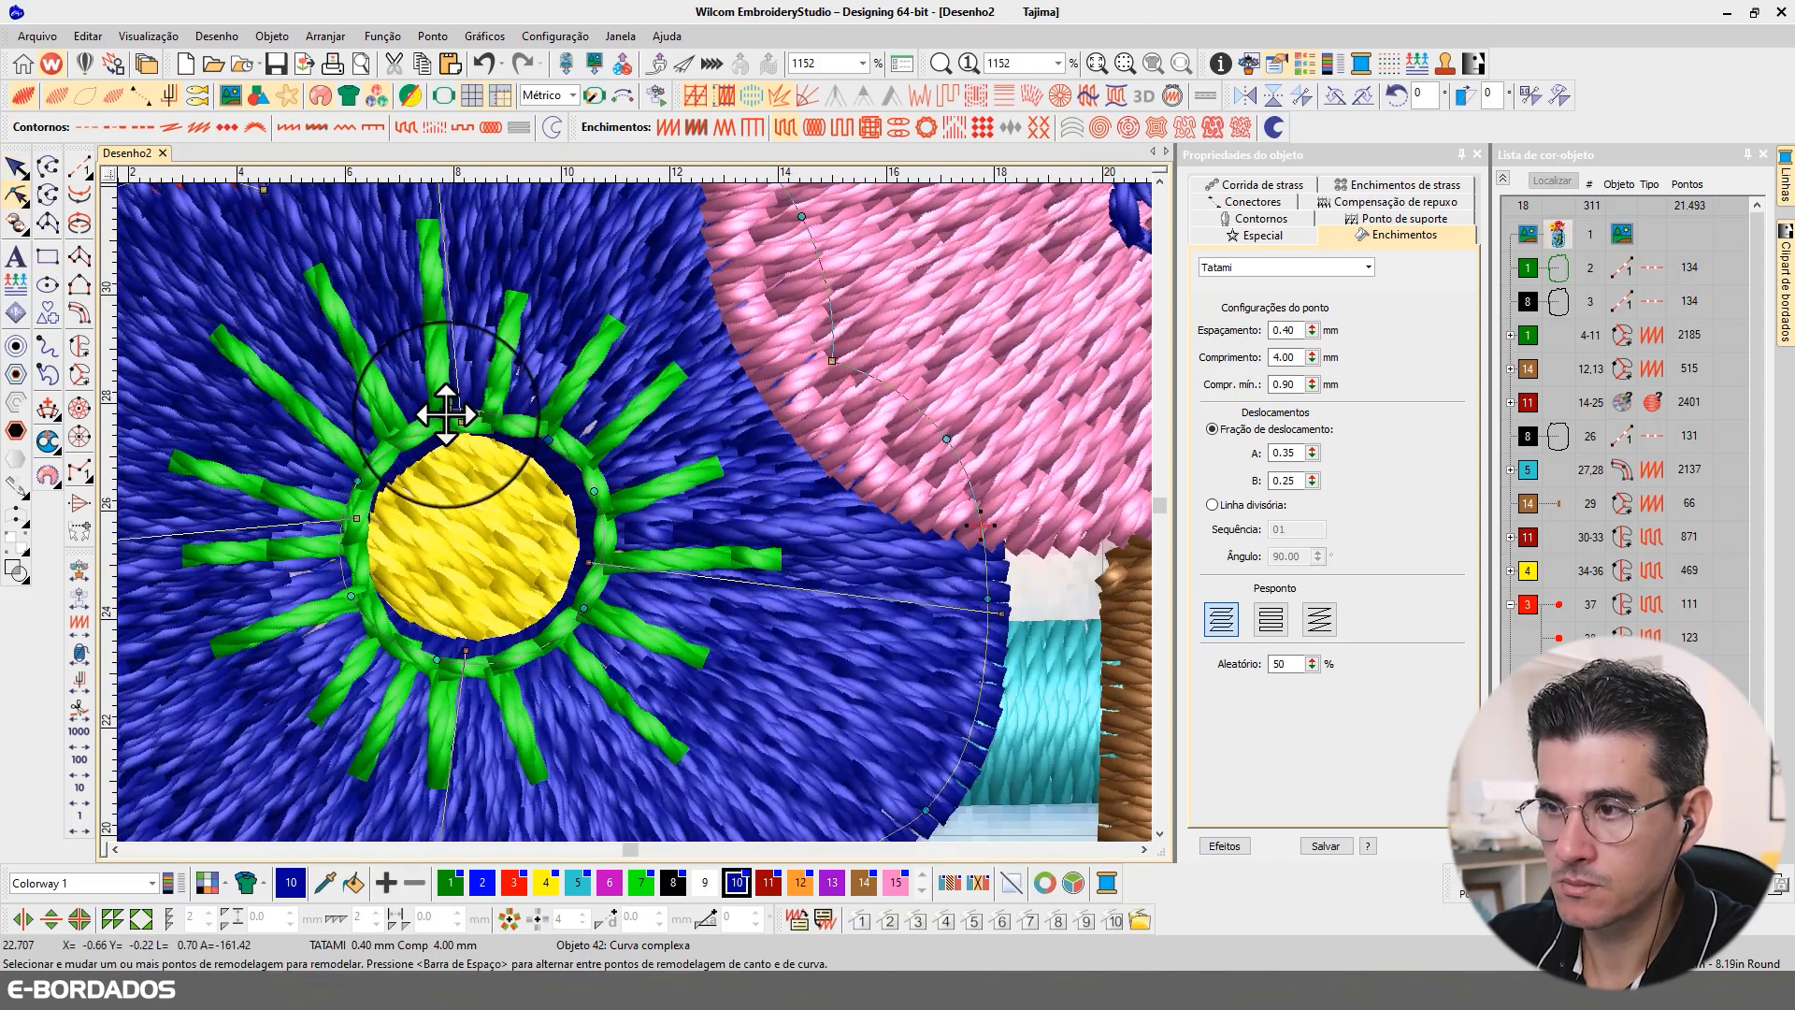
{"action": "left_click_drag", "start_coordinate": [448, 409], "coordinate": [456, 421]}
{"action": "left_click_drag", "start_coordinate": [358, 481], "coordinate": [373, 482]}
{"action": "left_click_drag", "start_coordinate": [351, 596], "coordinate": [365, 597]}
{"action": "left_click_drag", "start_coordinate": [437, 659], "coordinate": [432, 667]}
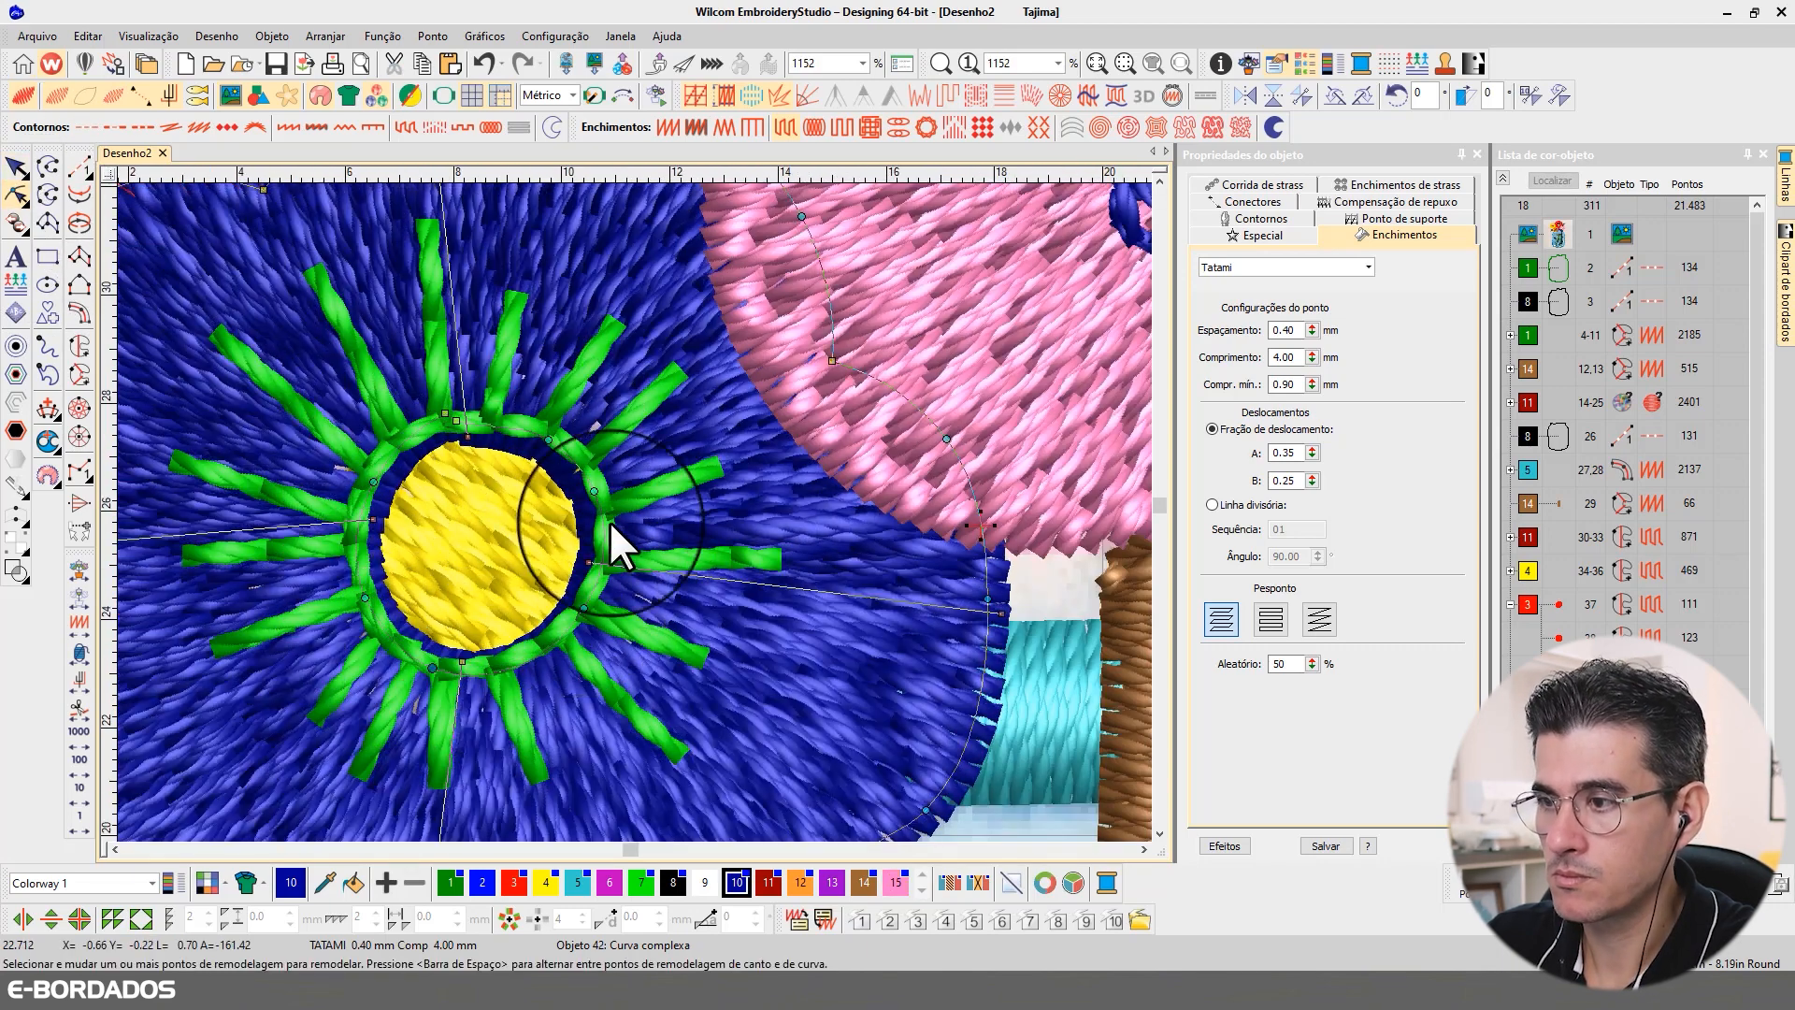
{"action": "mouse_move", "coordinate": [456, 421]}
{"action": "left_mouse_down"}
{"action": "mouse_move", "coordinate": [479, 418]}
{"action": "mouse_move", "coordinate": [442, 424]}
{"action": "left_mouse_up"}
Step: Leave node editing, deselect everything and display the whole flower-jar design
{"action": "scroll", "coordinate": [636, 513], "scroll_direction": "down", "scroll_amount": 2}
{"action": "scroll", "coordinate": [636, 510], "scroll_direction": "down", "scroll_amount": 4}
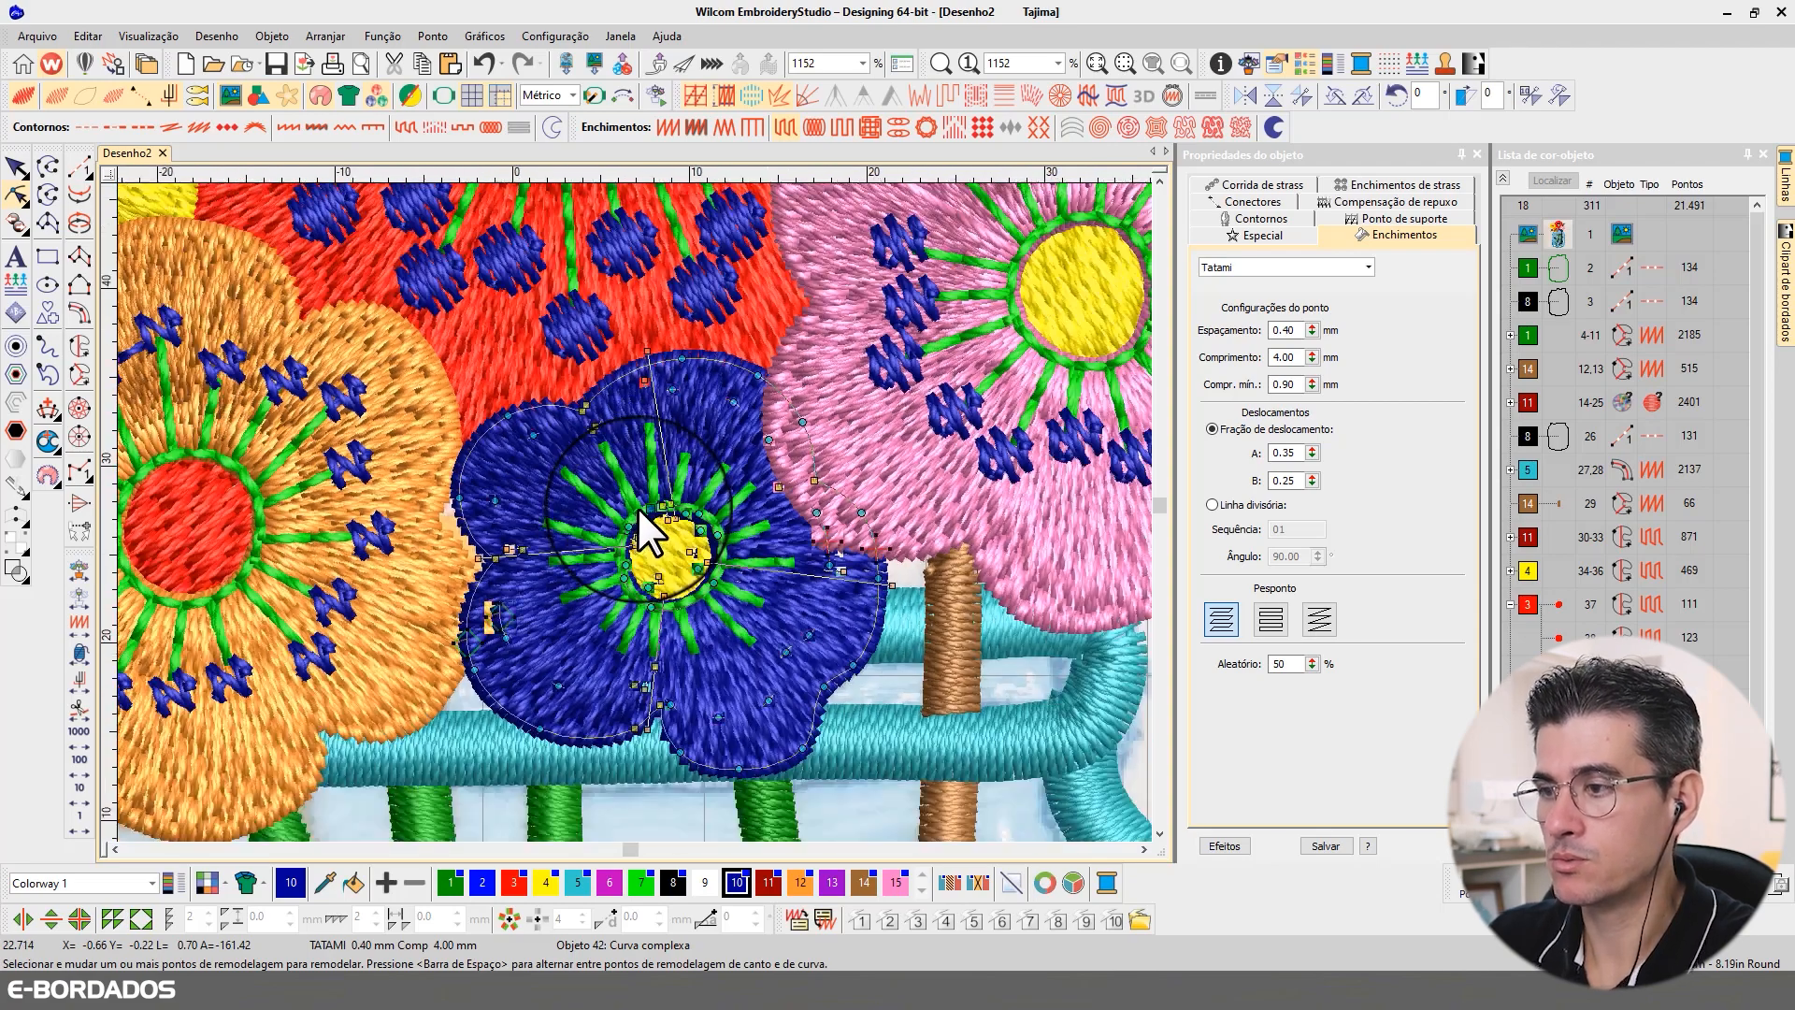
{"action": "left_click", "coordinate": [19, 171]}
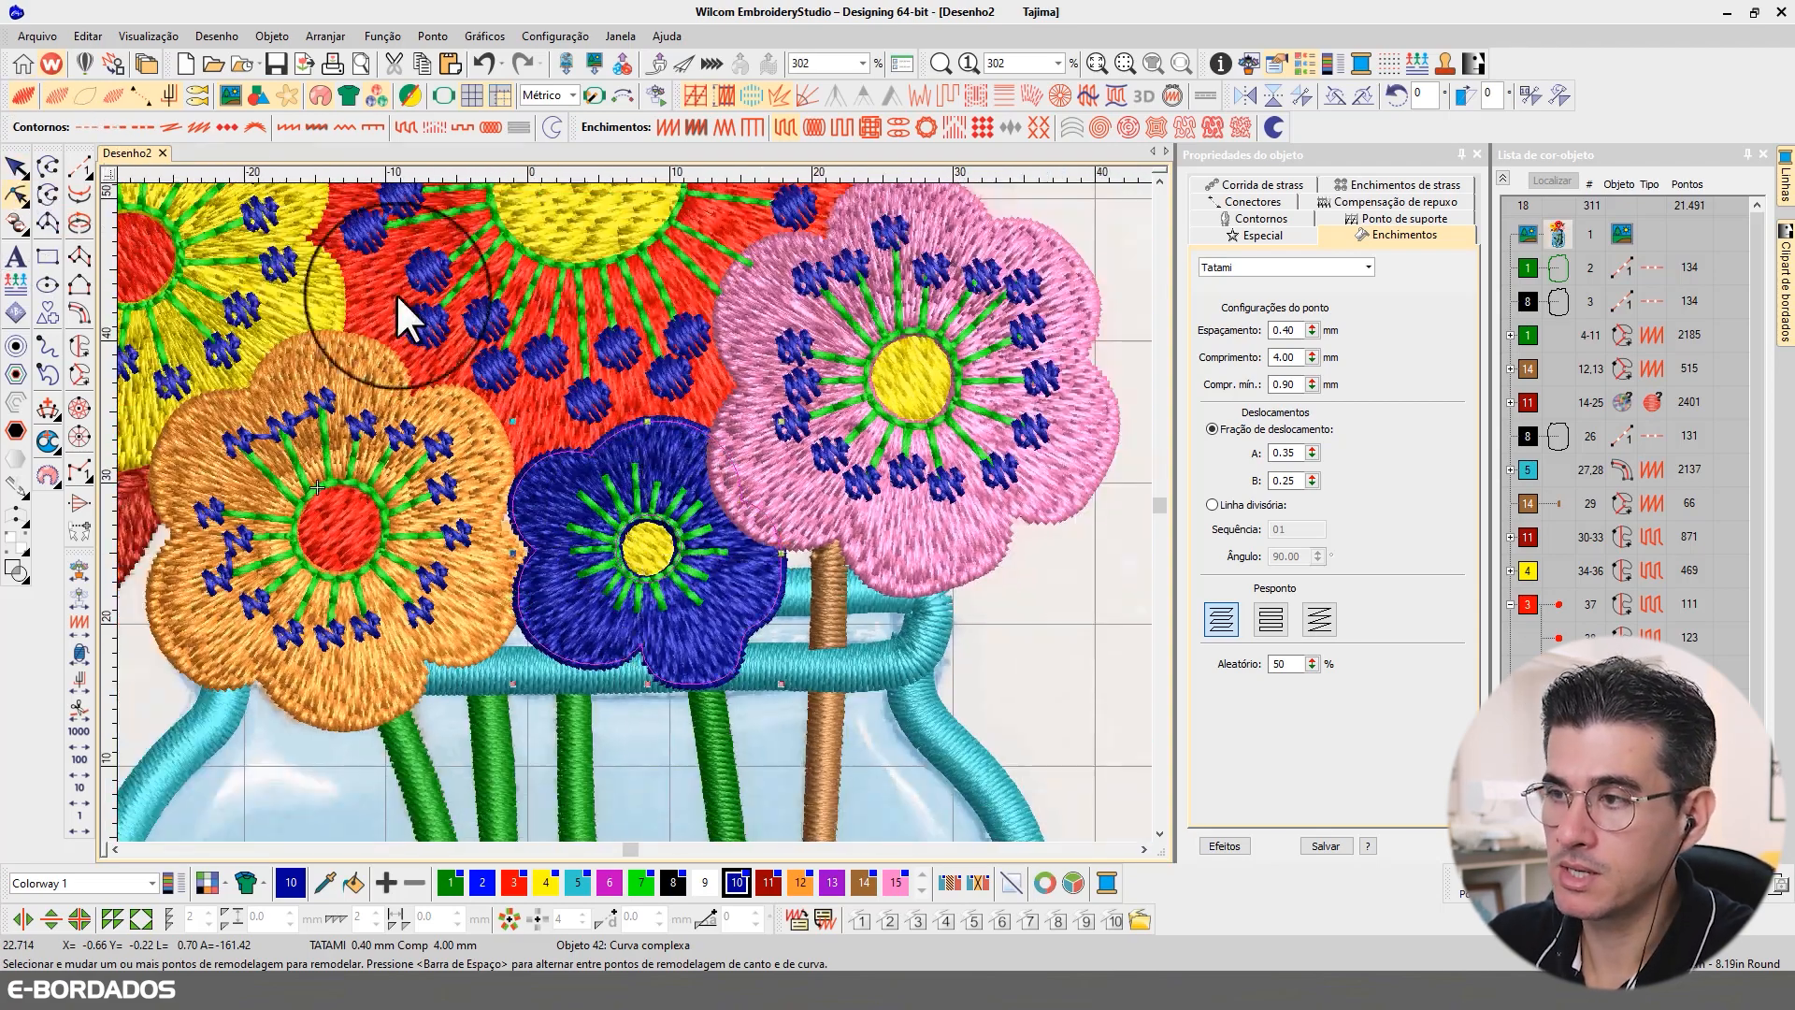
{"action": "scroll", "coordinate": [687, 524], "scroll_direction": "down", "scroll_amount": 2}
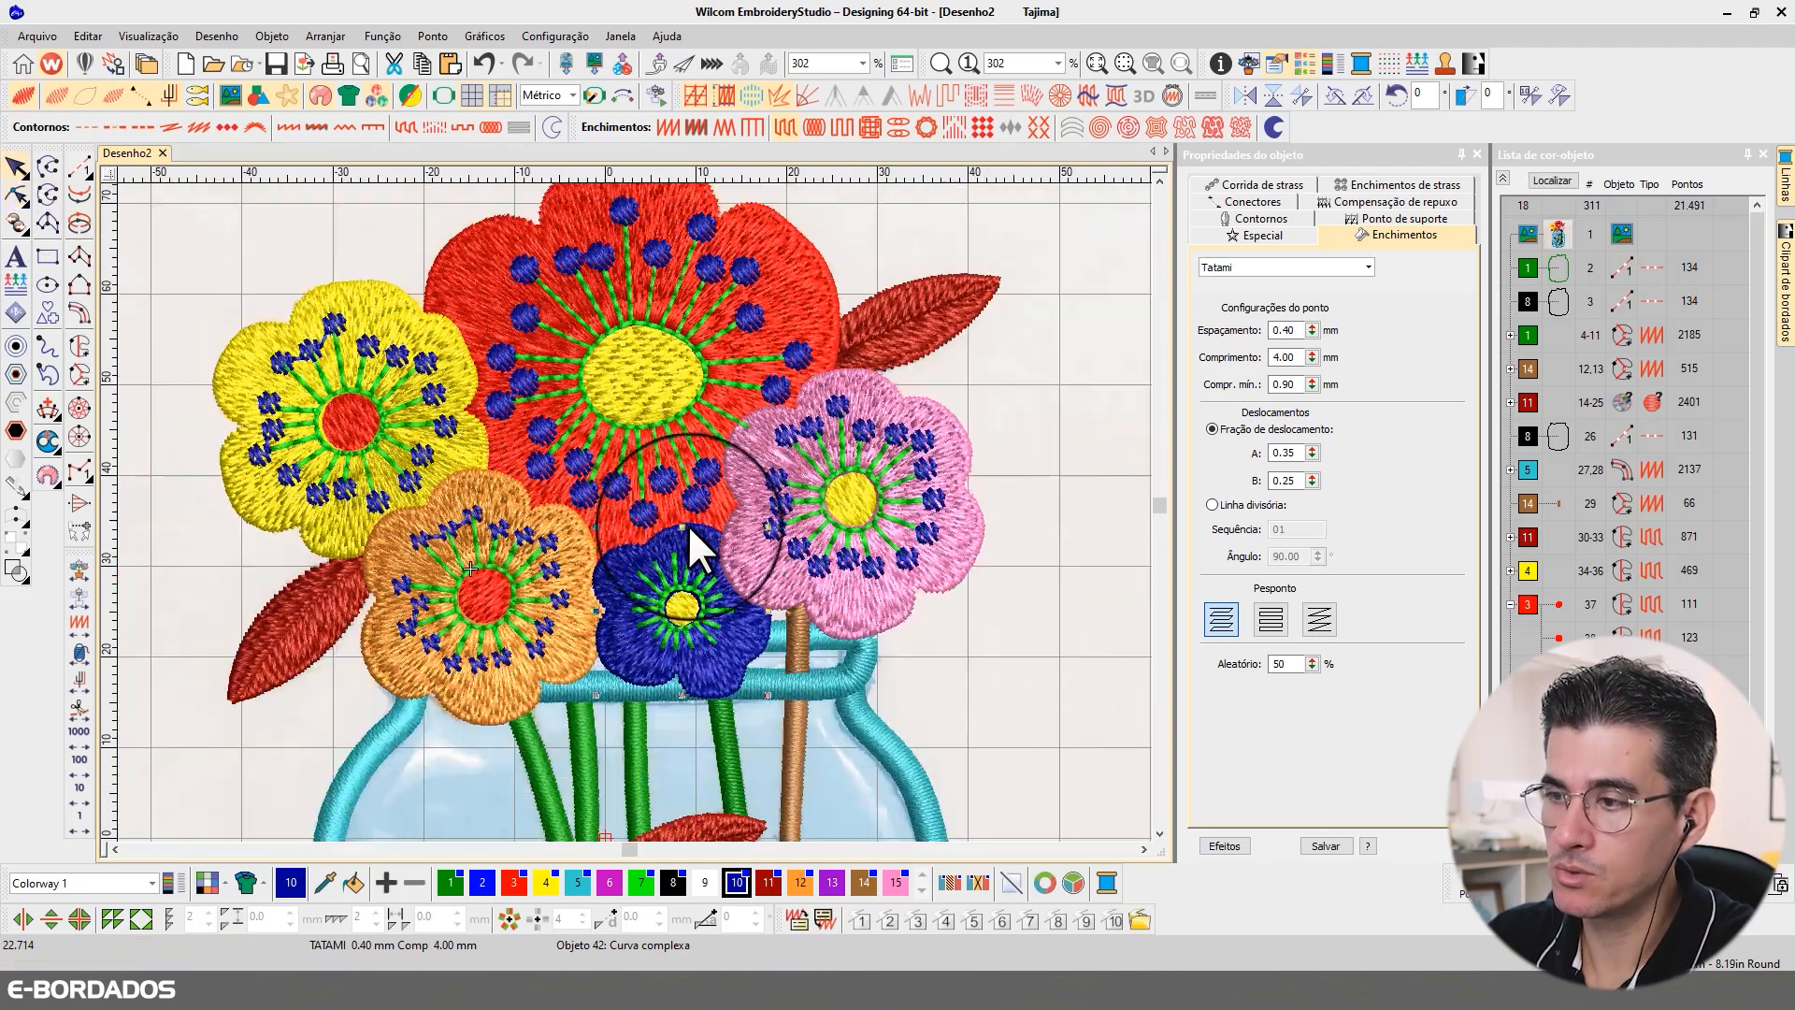
{"action": "left_click", "coordinate": [1047, 372]}
{"action": "scroll", "coordinate": [1049, 371], "scroll_direction": "down", "scroll_amount": 3}
{"action": "key", "text": "Escape"}
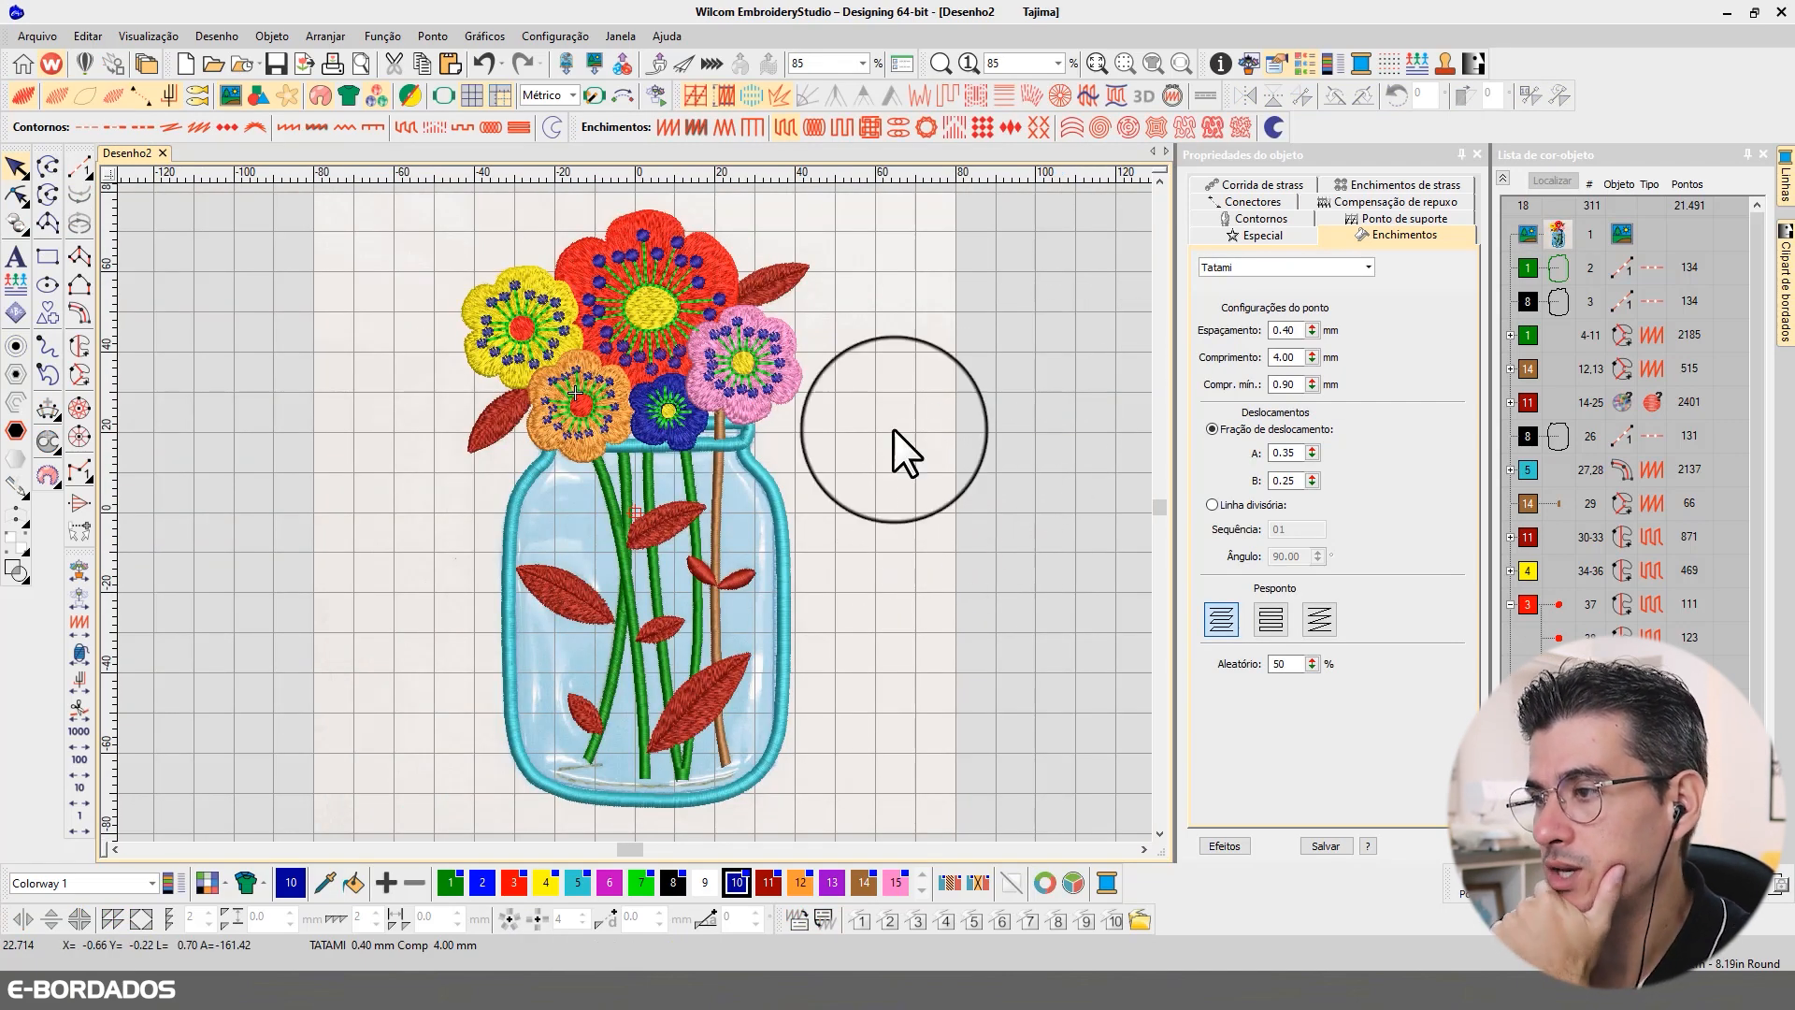
Step: Compare the whole design in plain stitch view and realistic thread view, and clear the selection
{"action": "left_click", "coordinate": [784, 334]}
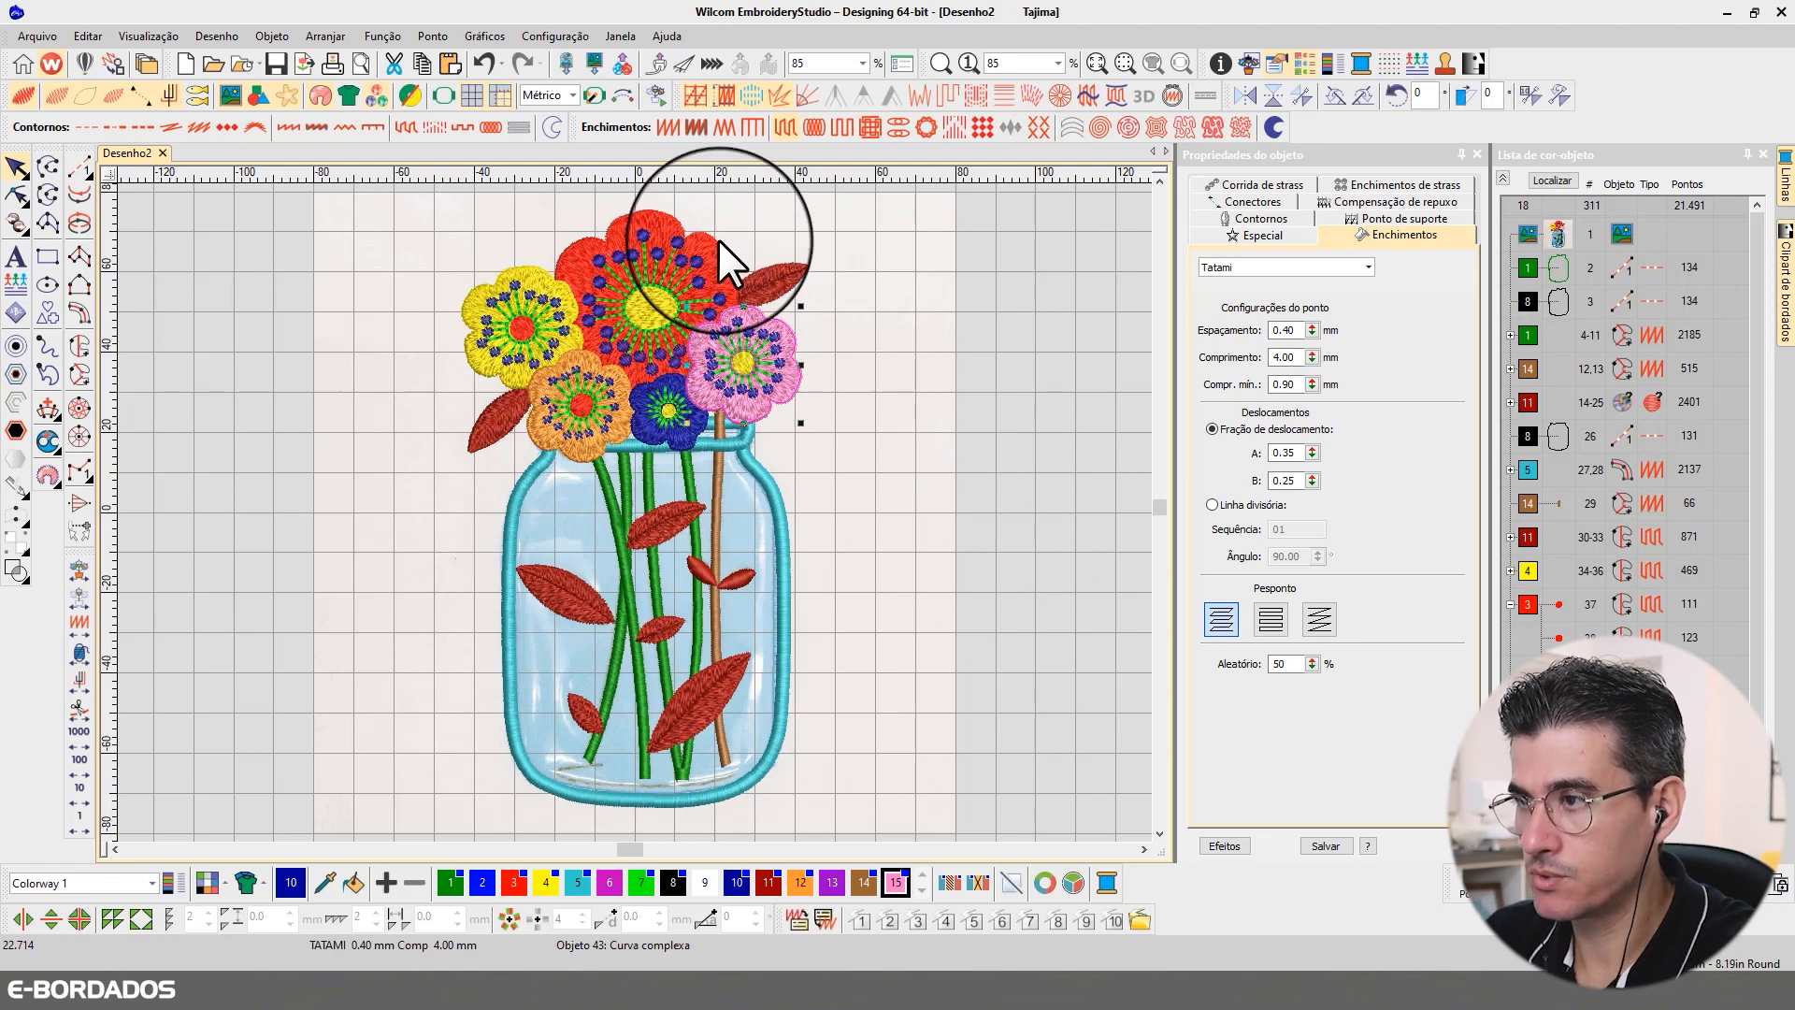
{"action": "key", "text": "t"}
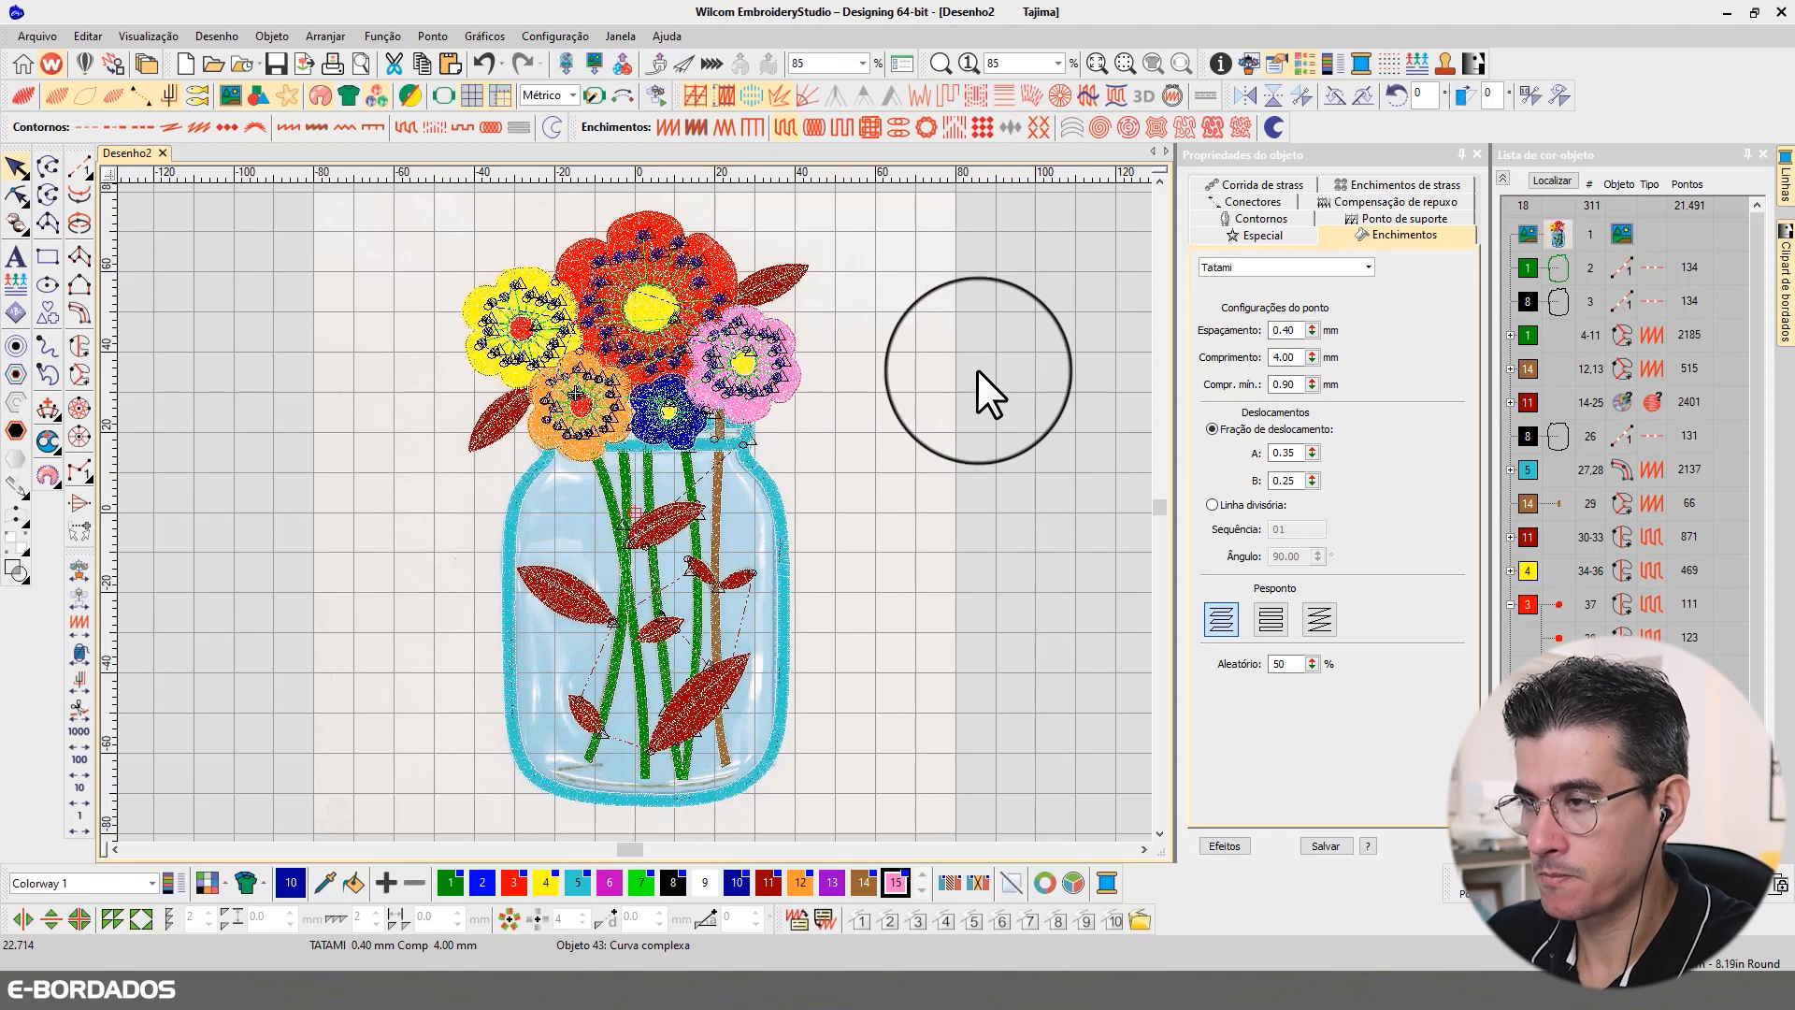
{"action": "key", "text": "t"}
{"action": "key", "text": "Escape"}
Step: Move the reference bitmap out from under the embroidery and place it to the right of the stitched design
{"action": "left_click", "coordinate": [447, 406]}
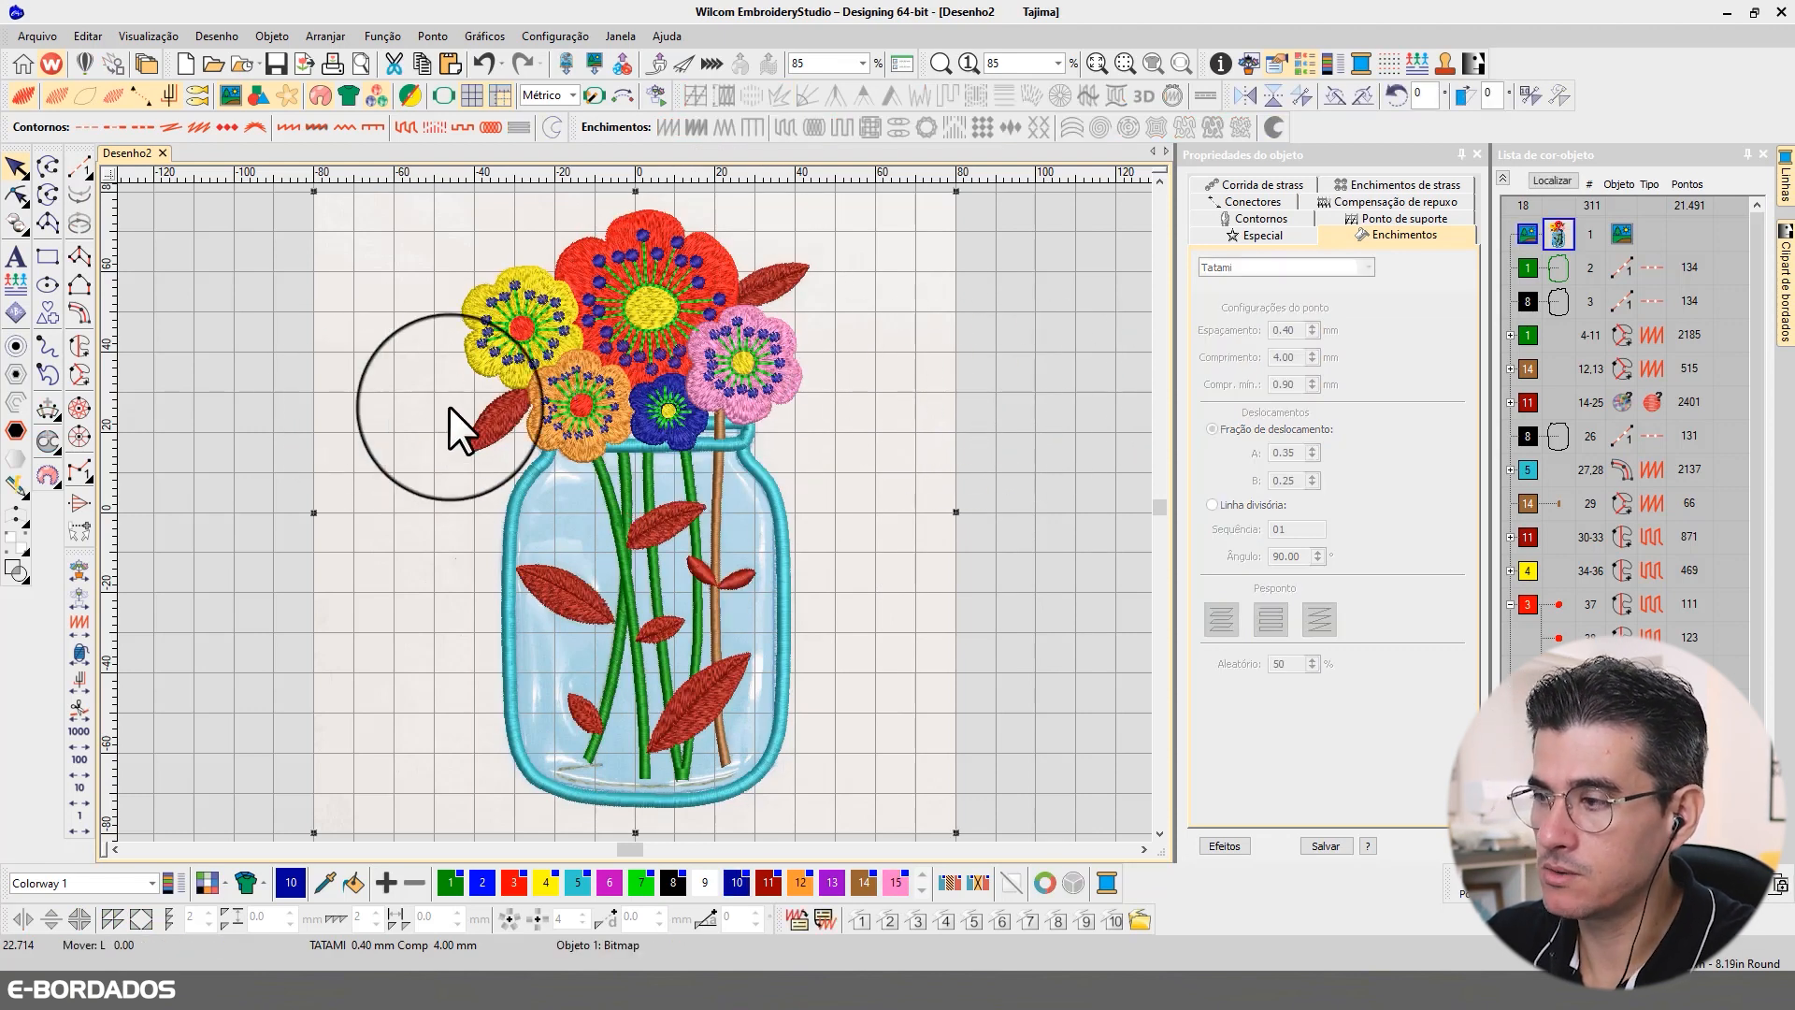
{"action": "left_click_drag", "start_coordinate": [449, 405], "coordinate": [737, 419]}
{"action": "scroll", "coordinate": [962, 451], "scroll_direction": "down", "scroll_amount": 1}
{"action": "left_click_drag", "start_coordinate": [606, 490], "coordinate": [693, 490]}
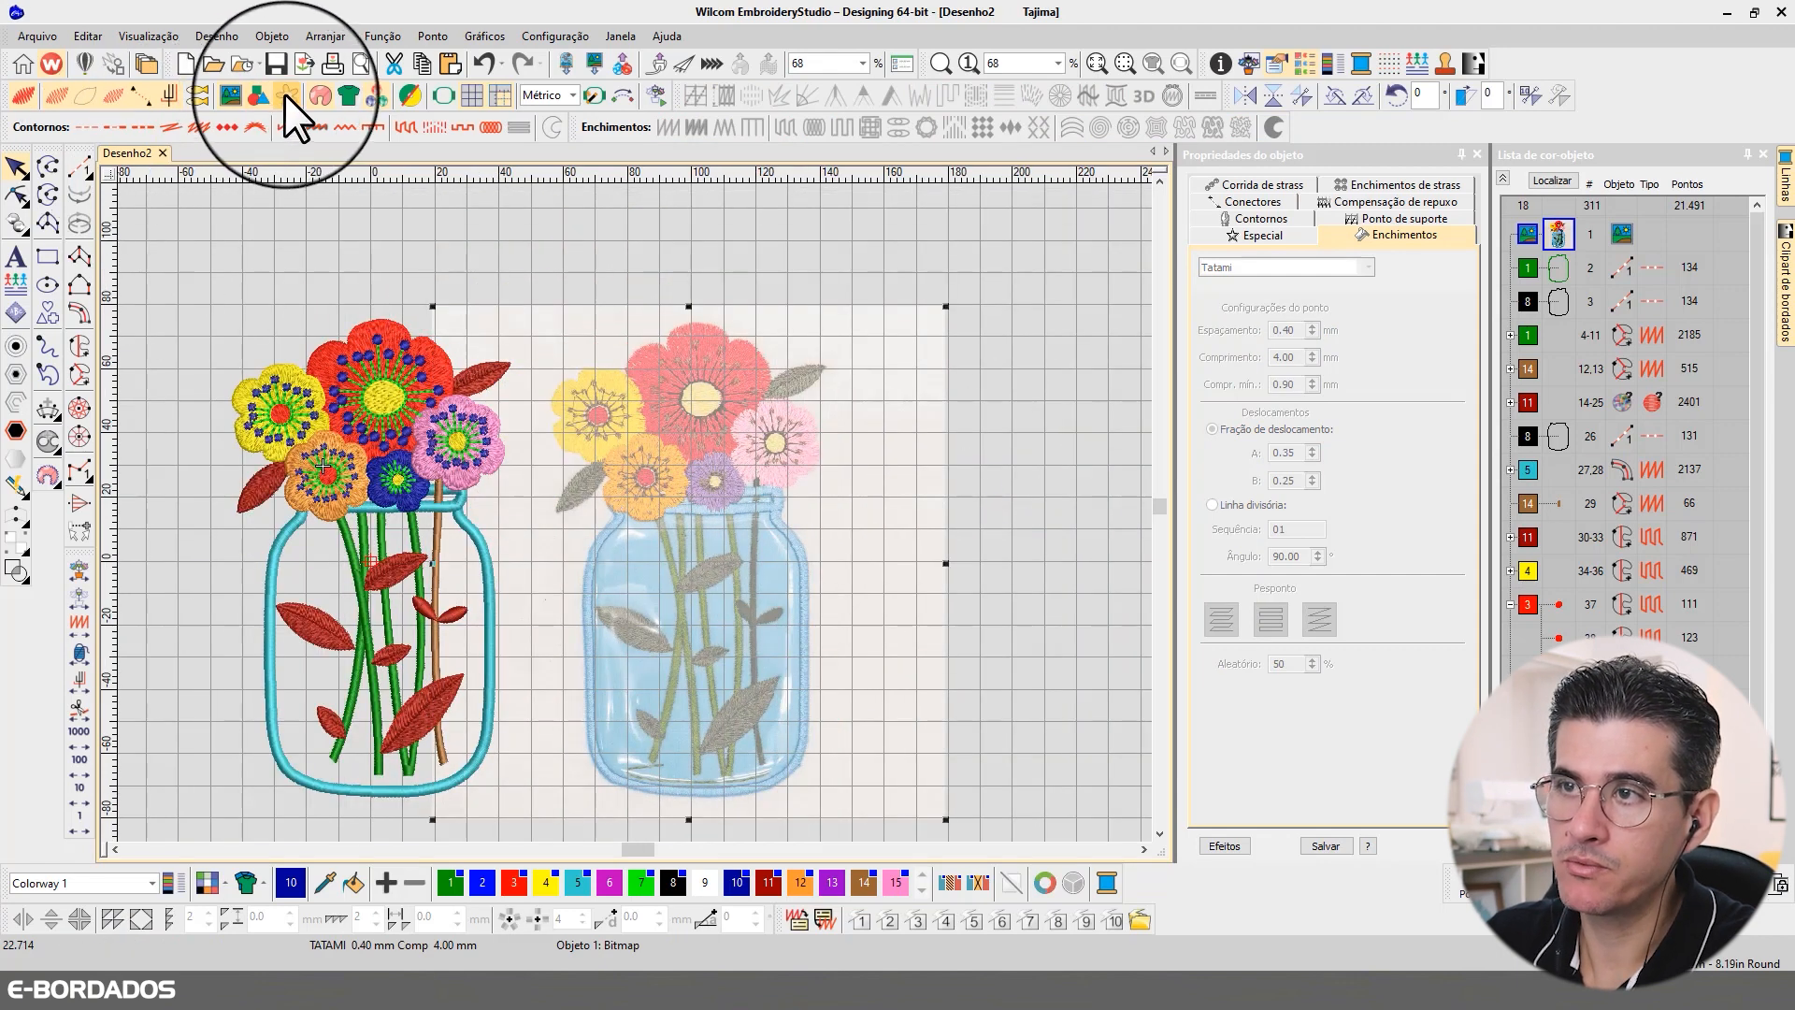
Step: Display the reference bitmap in full colour beside the embroidery and select the red flower
{"action": "left_click", "coordinate": [285, 94]}
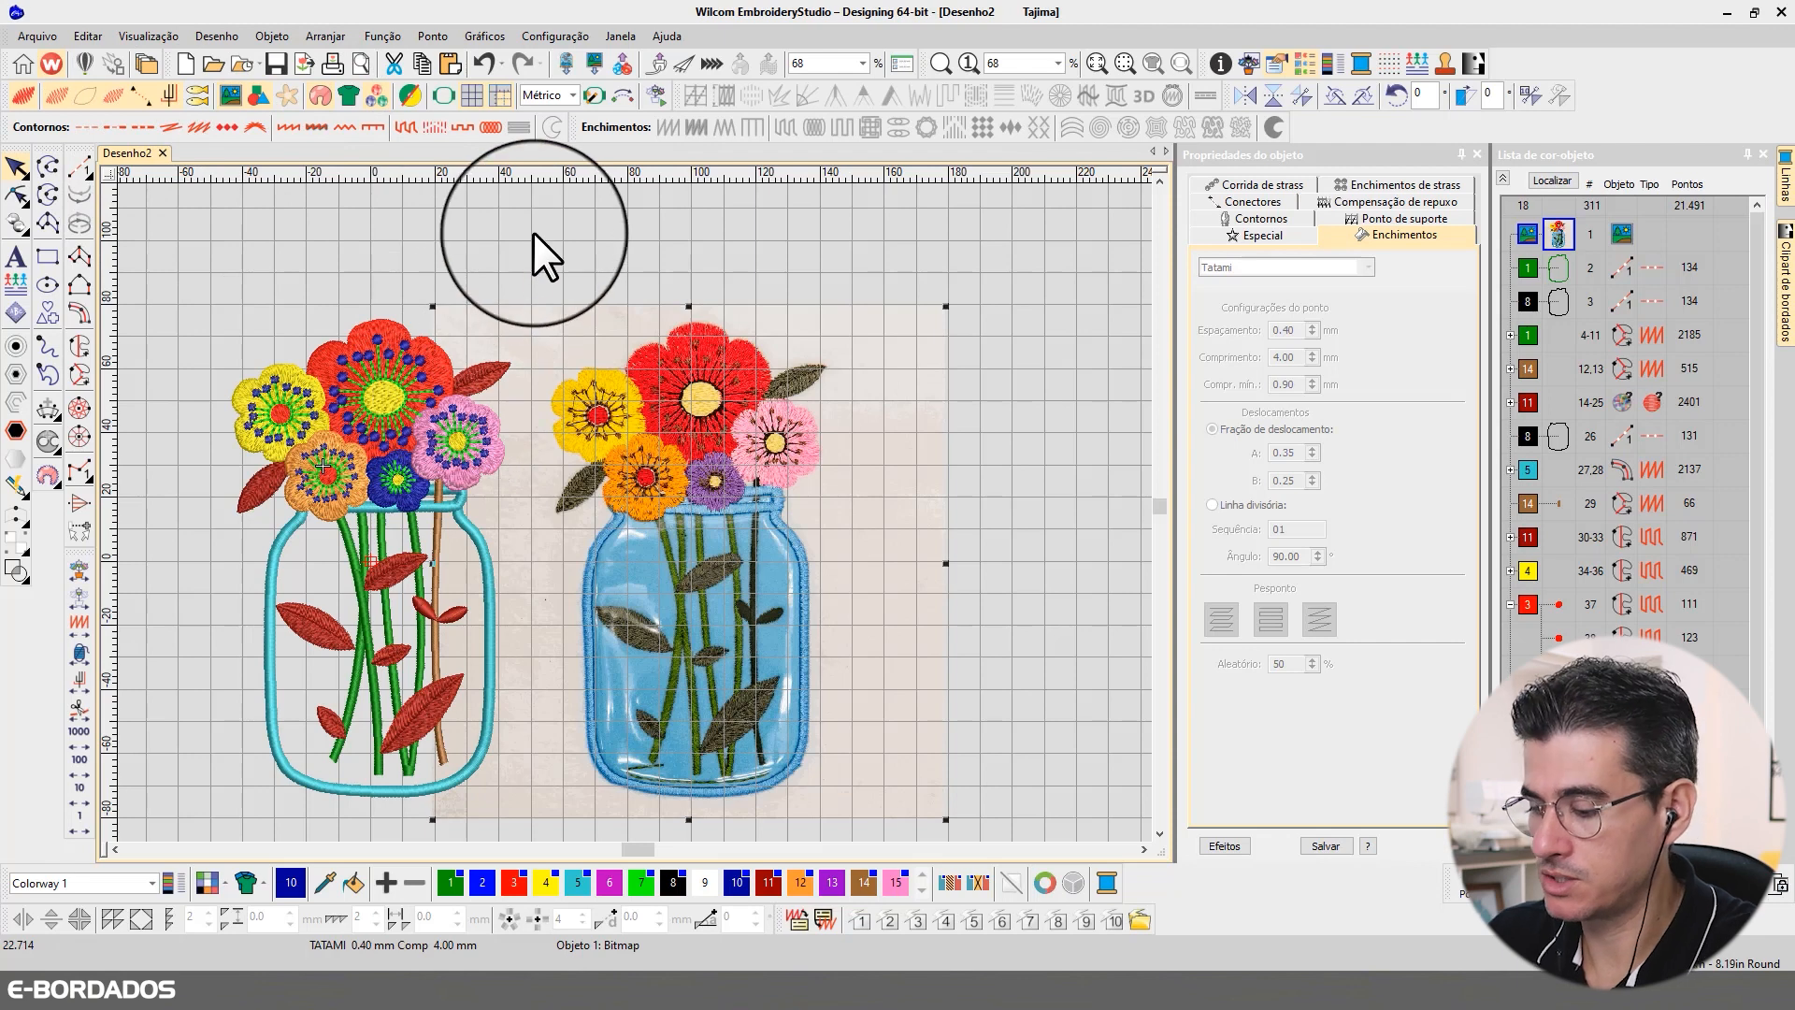
{"action": "scroll", "coordinate": [536, 228], "scroll_direction": "up", "scroll_amount": 1}
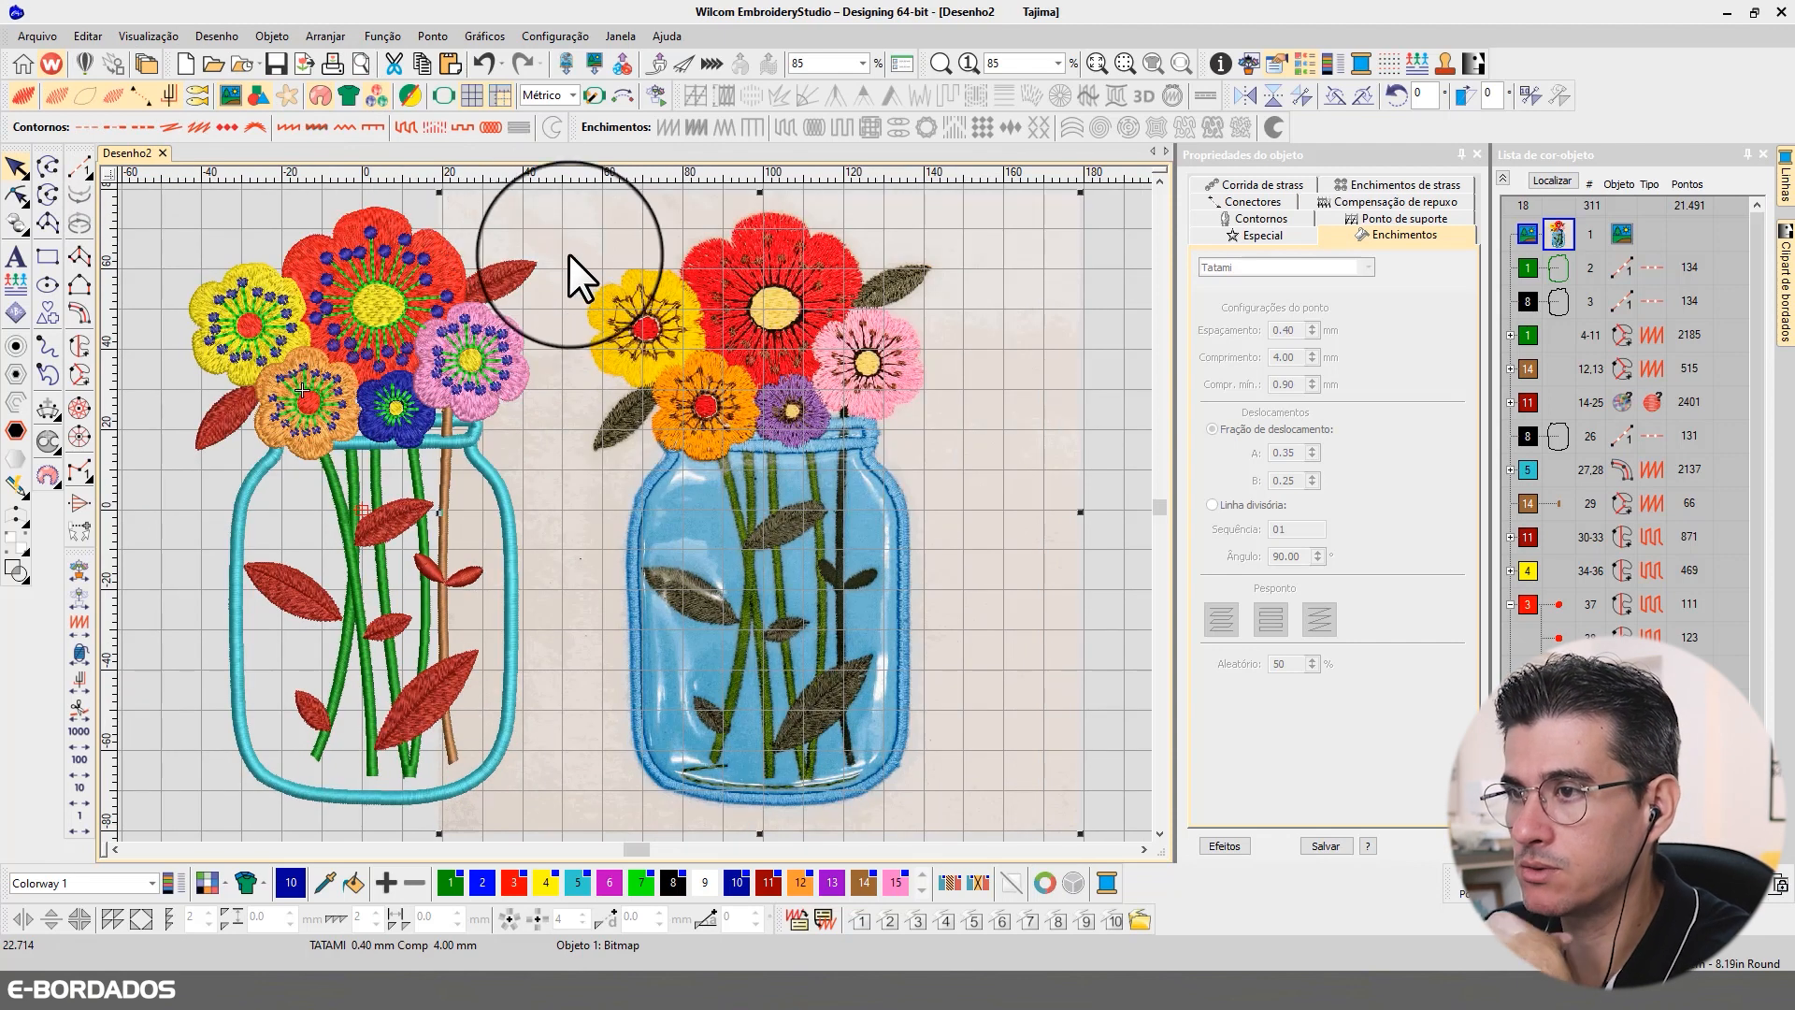
{"action": "left_click", "coordinate": [440, 245]}
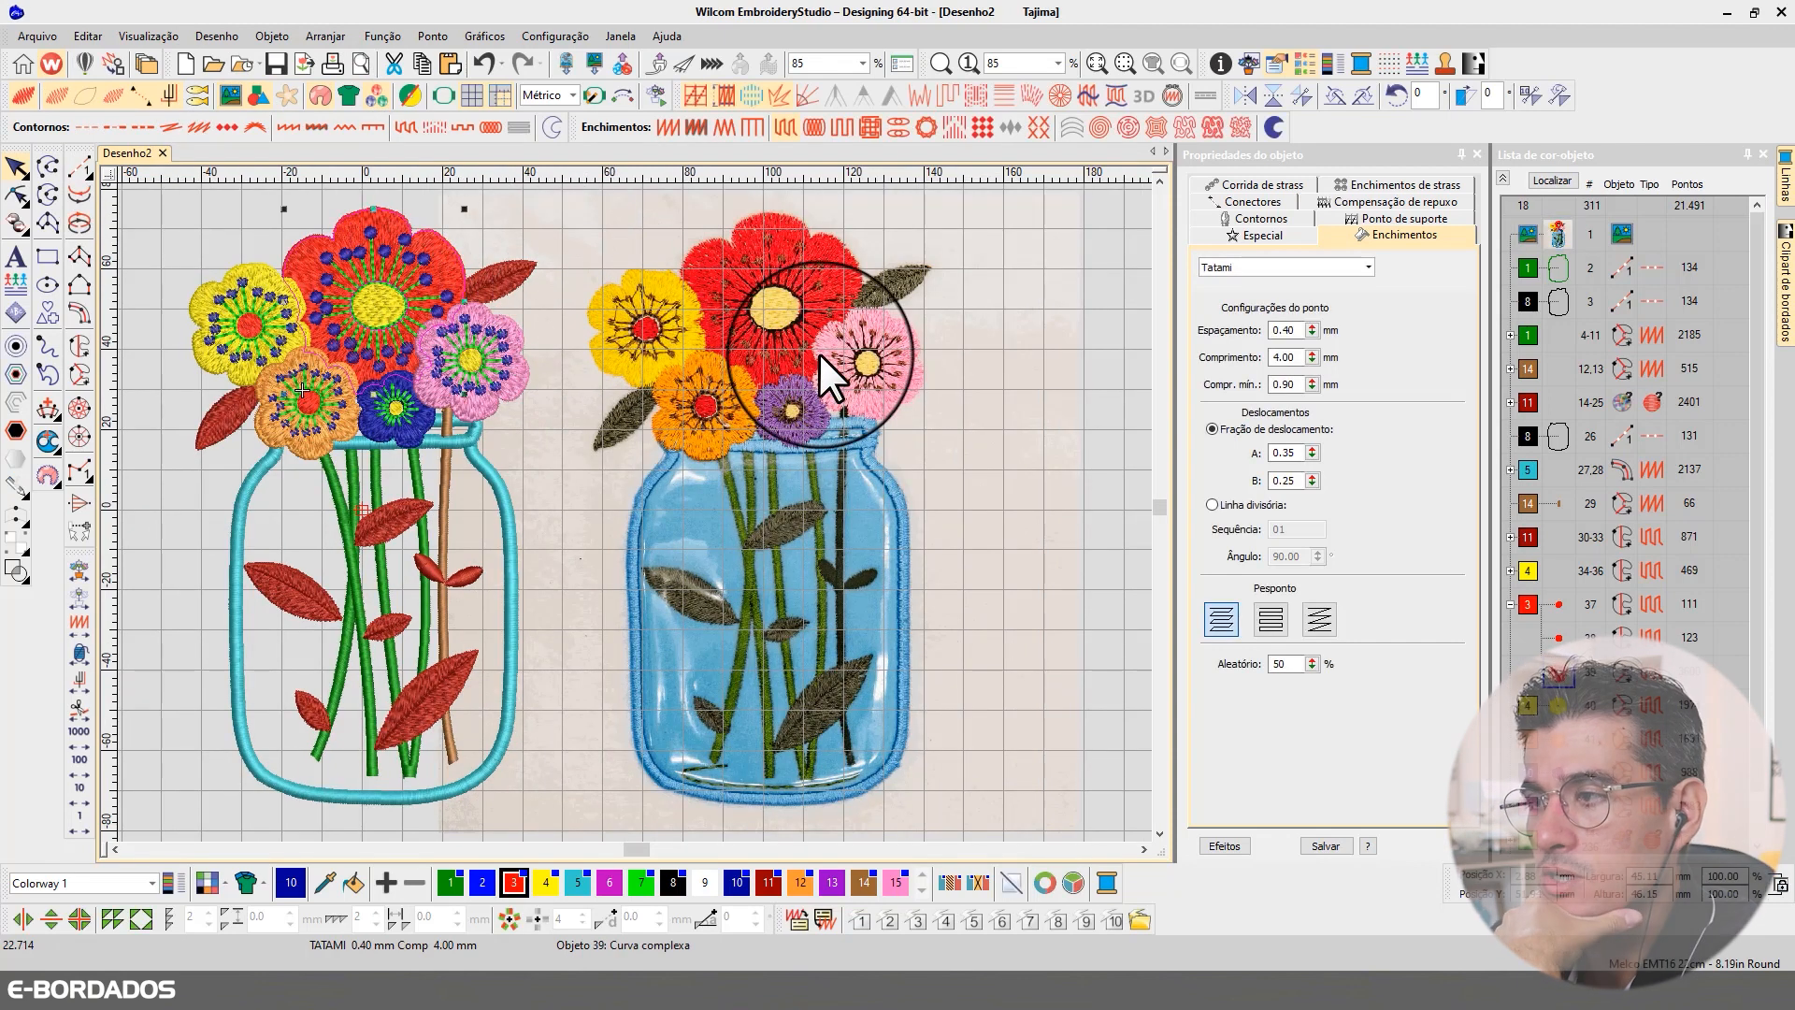
Step: Select the dark blue dot objects (237-311) in the colour-object list and locate them in the design
{"action": "left_click", "coordinate": [1501, 180]}
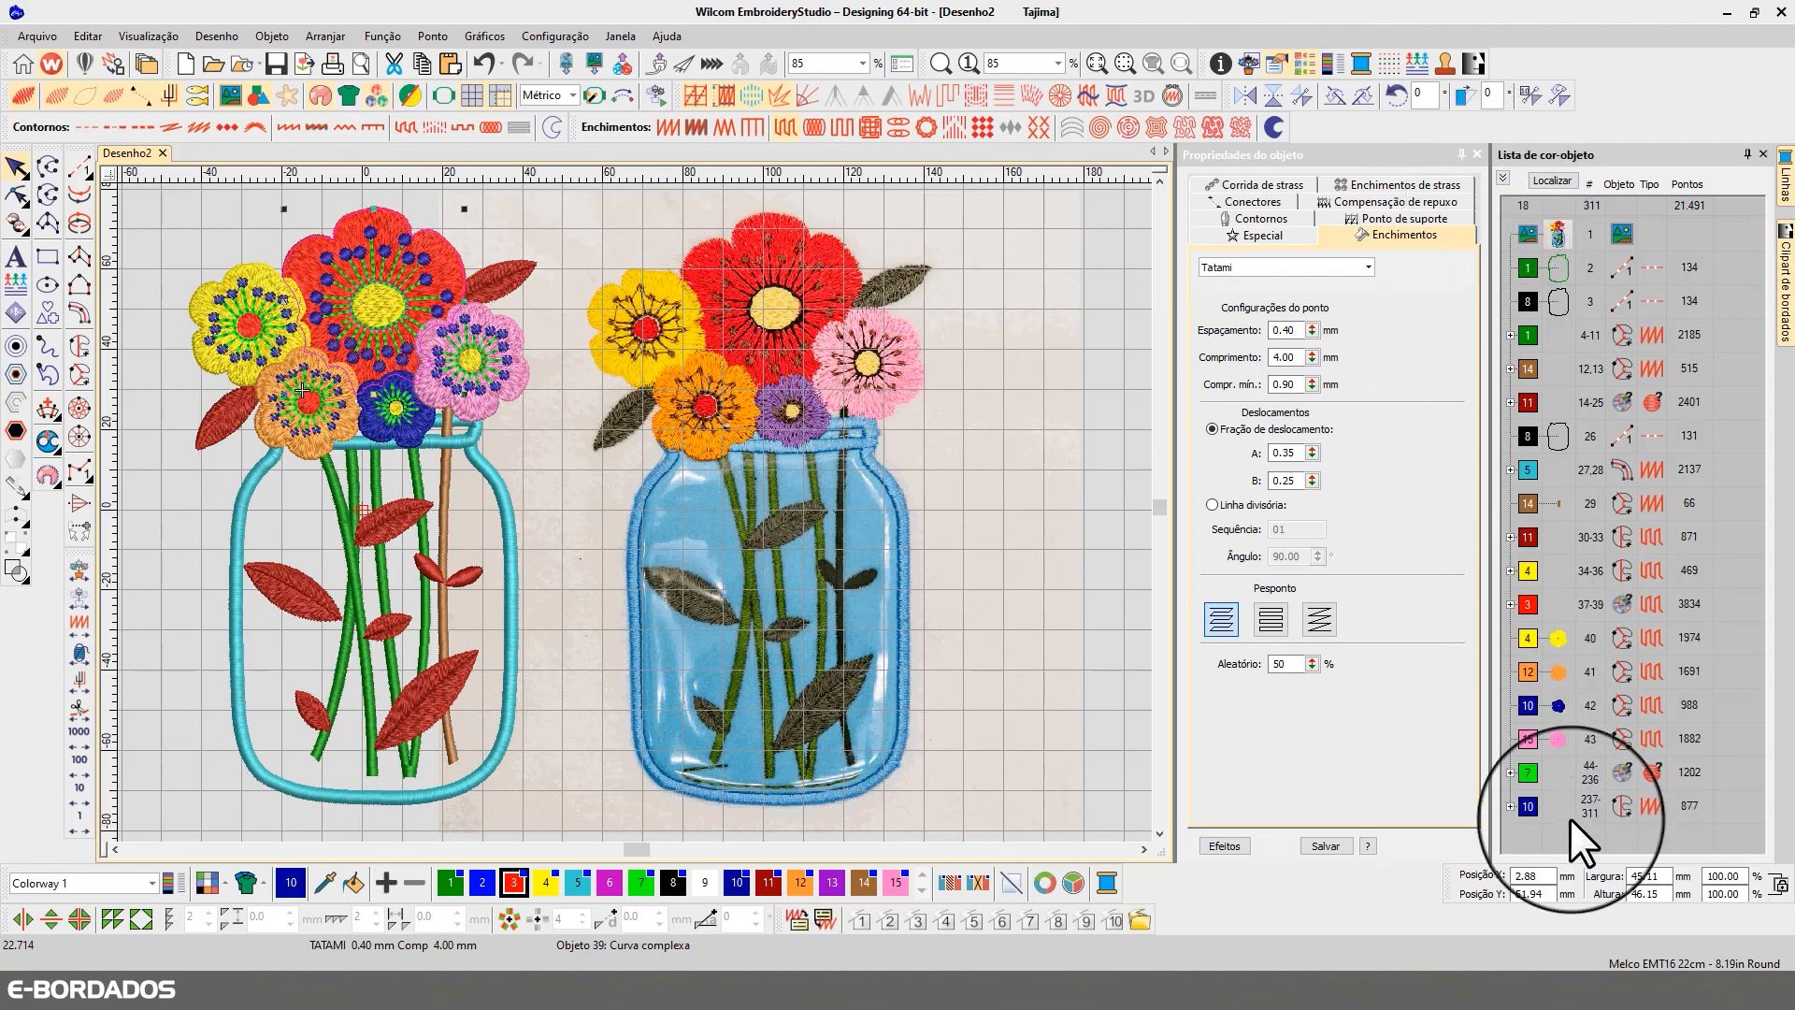
{"action": "left_click", "coordinate": [1524, 805]}
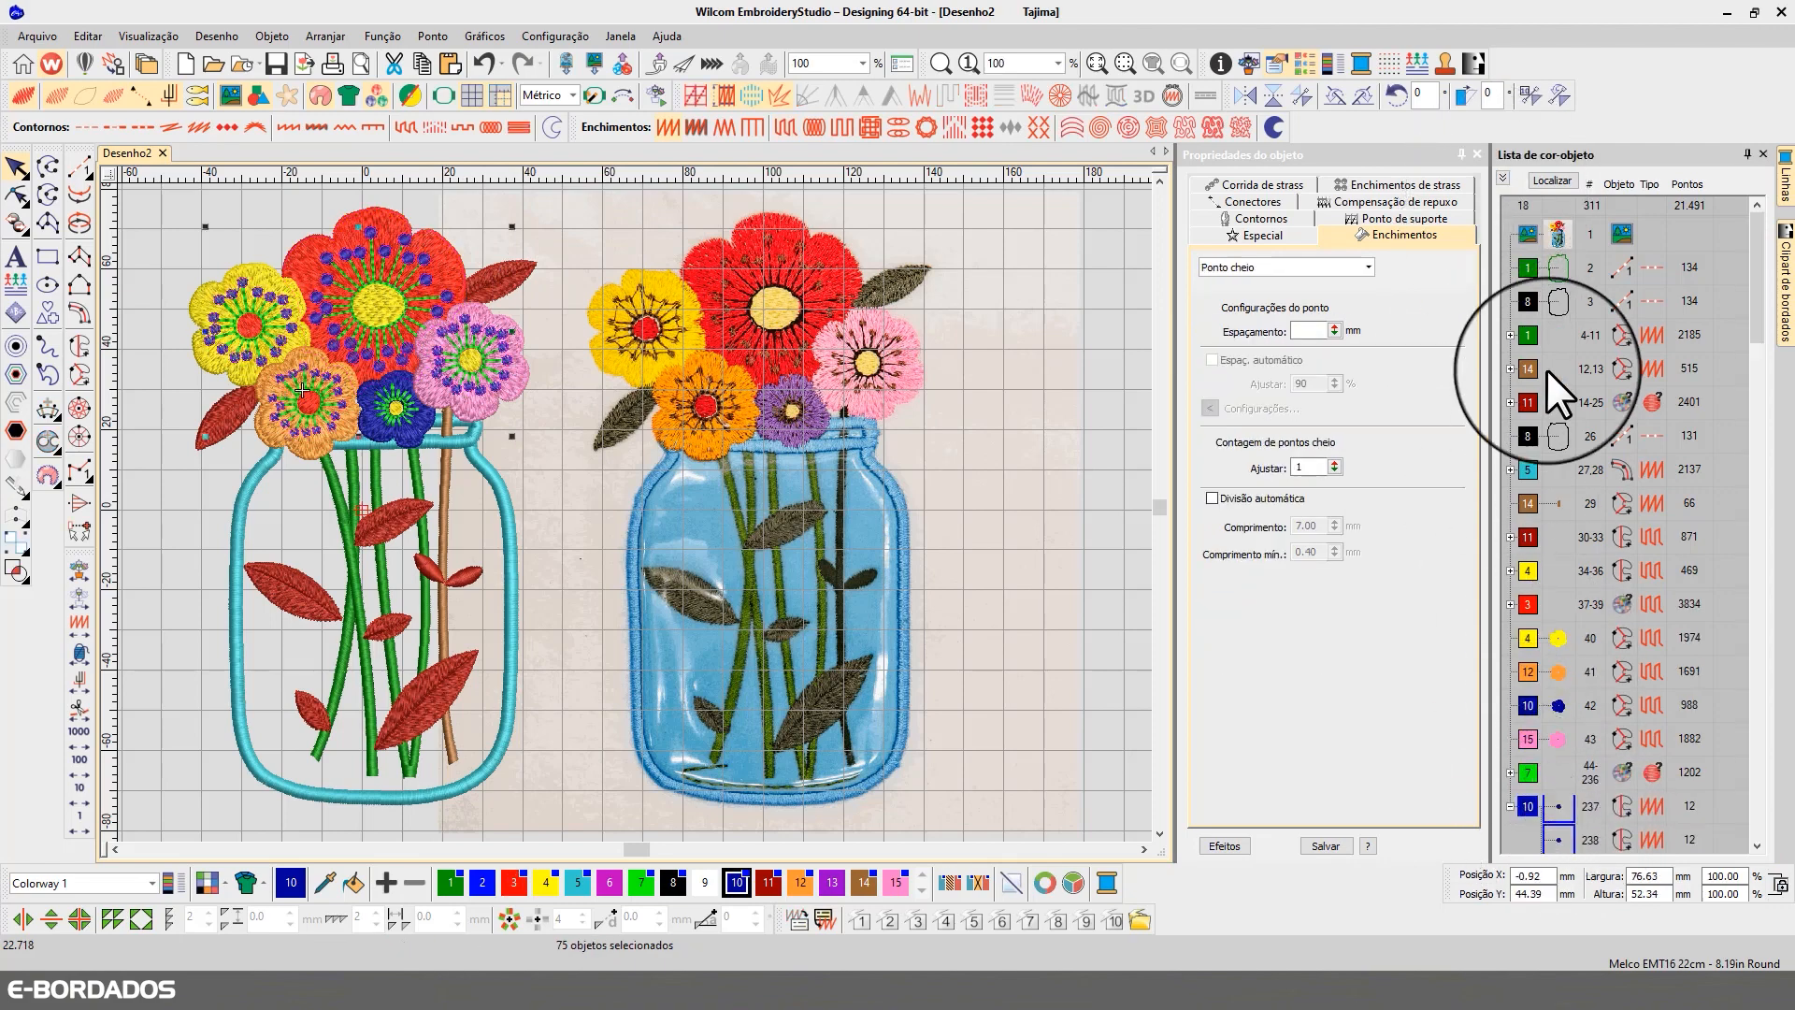
{"action": "left_click", "coordinate": [1552, 179]}
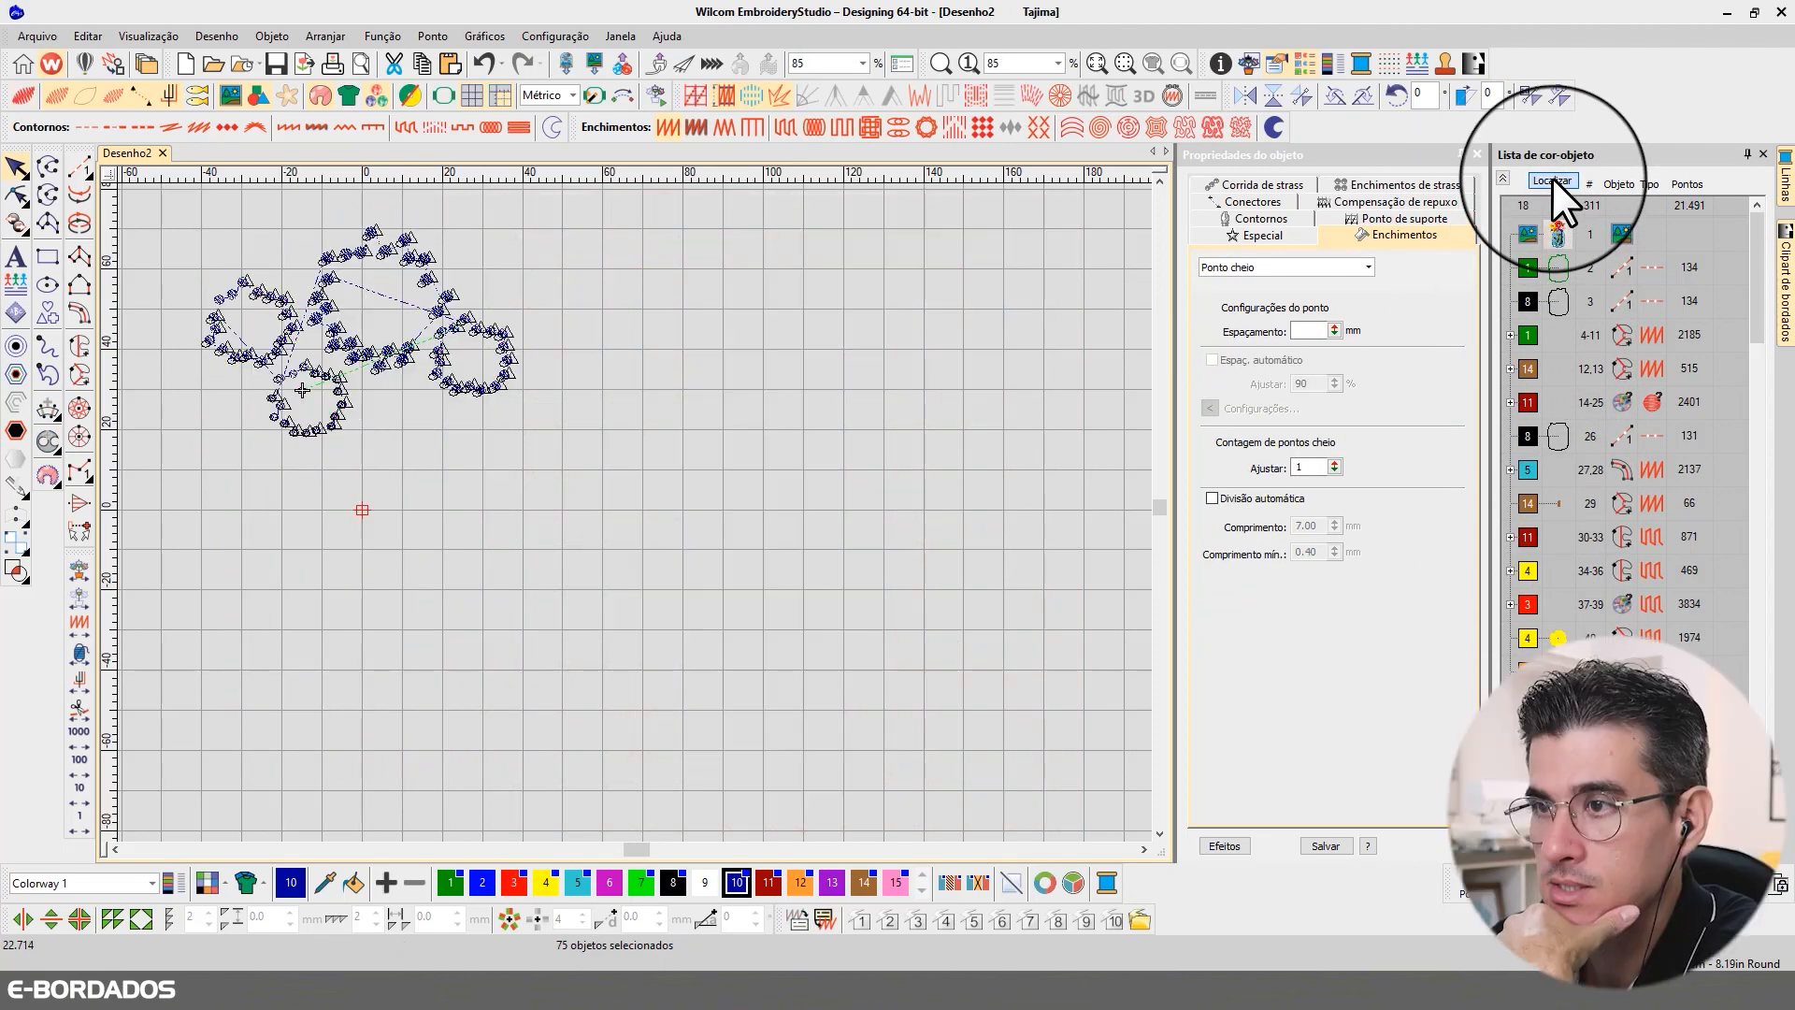
{"action": "key", "text": "t"}
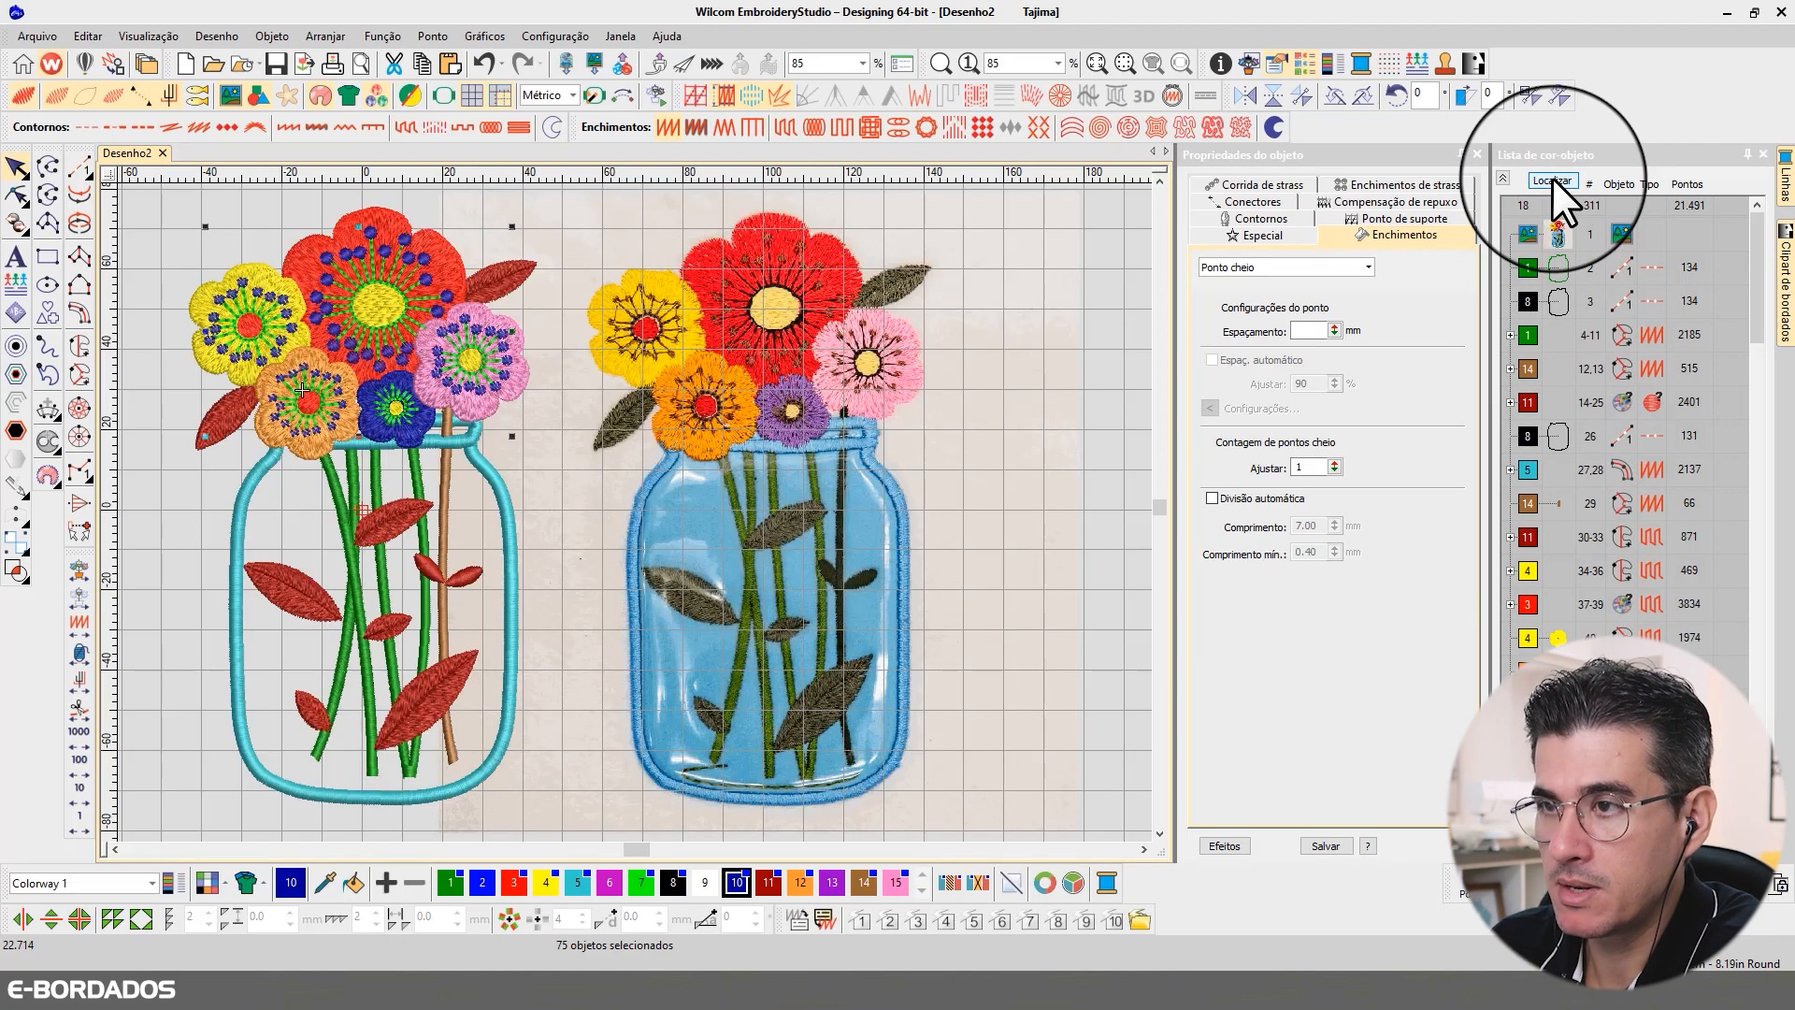
{"action": "key", "text": "t"}
{"action": "left_click", "coordinate": [1552, 179]}
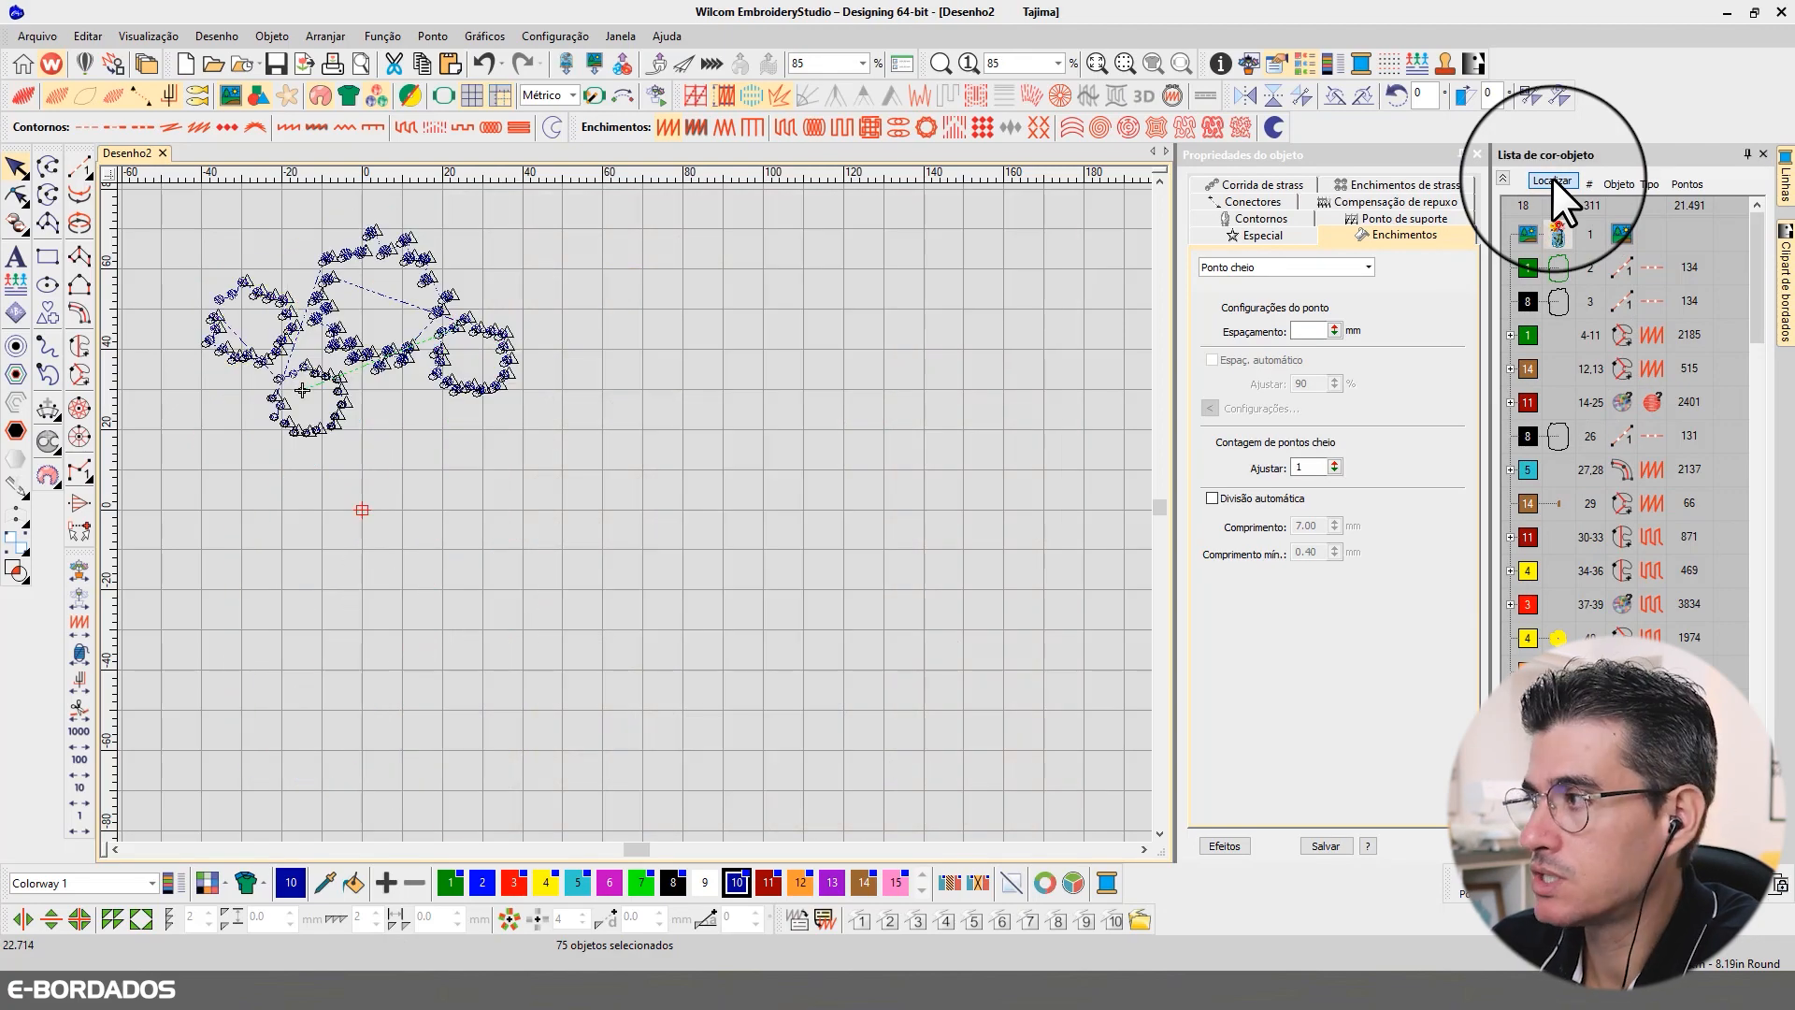
Step: Review the dots' connector and trim settings in plain stitch view, then restore realistic thread view
{"action": "left_click", "coordinate": [1255, 201]}
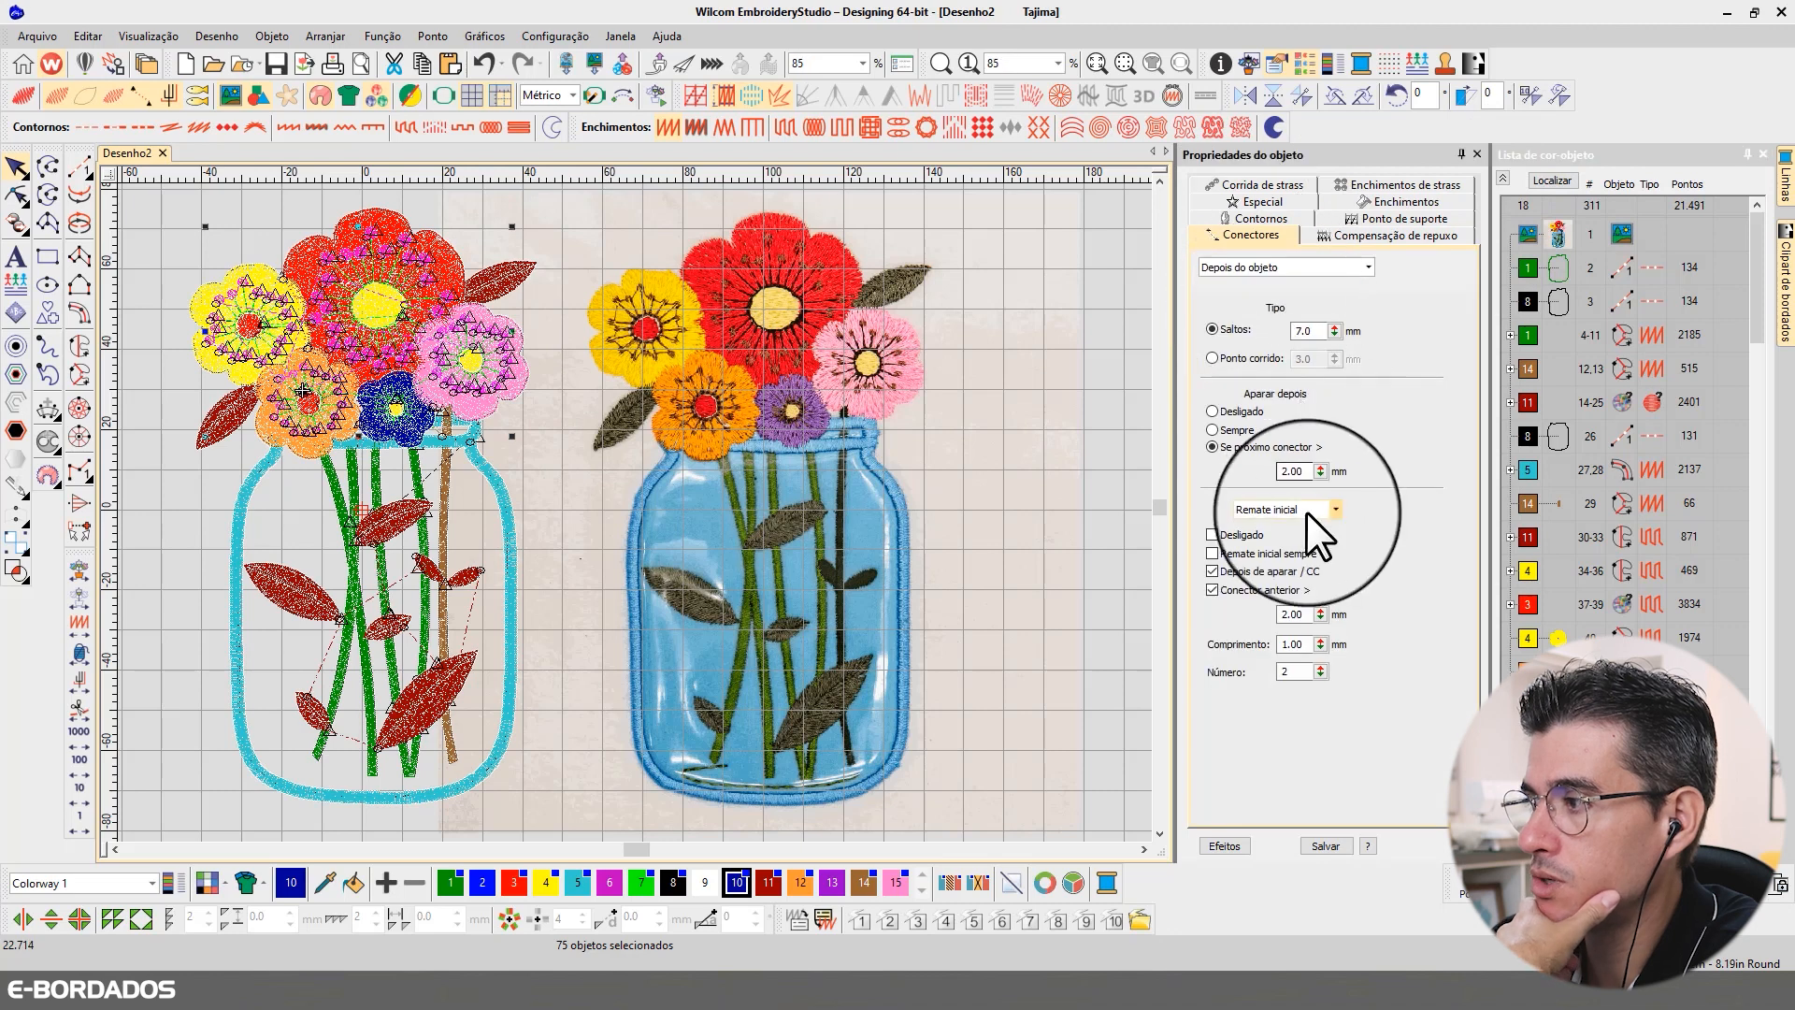
{"action": "left_click_drag", "start_coordinate": [1306, 470], "coordinate": [1229, 467]}
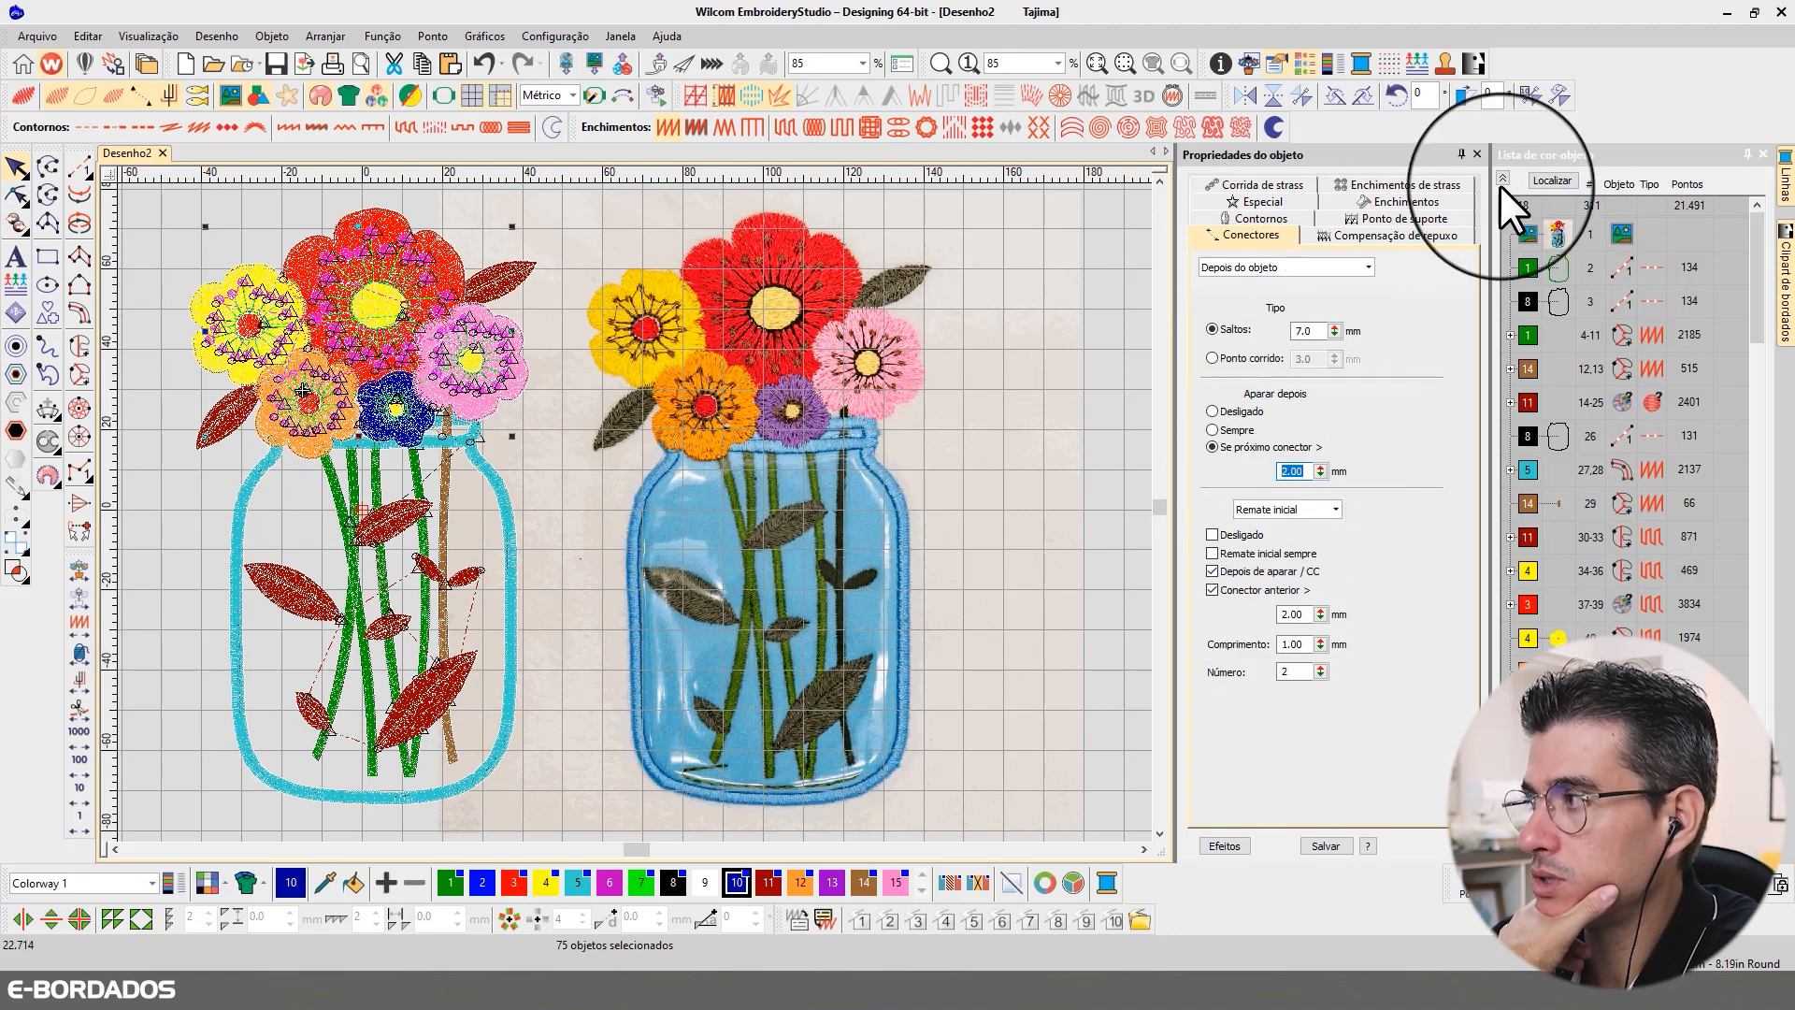
{"action": "left_click", "coordinate": [1550, 181]}
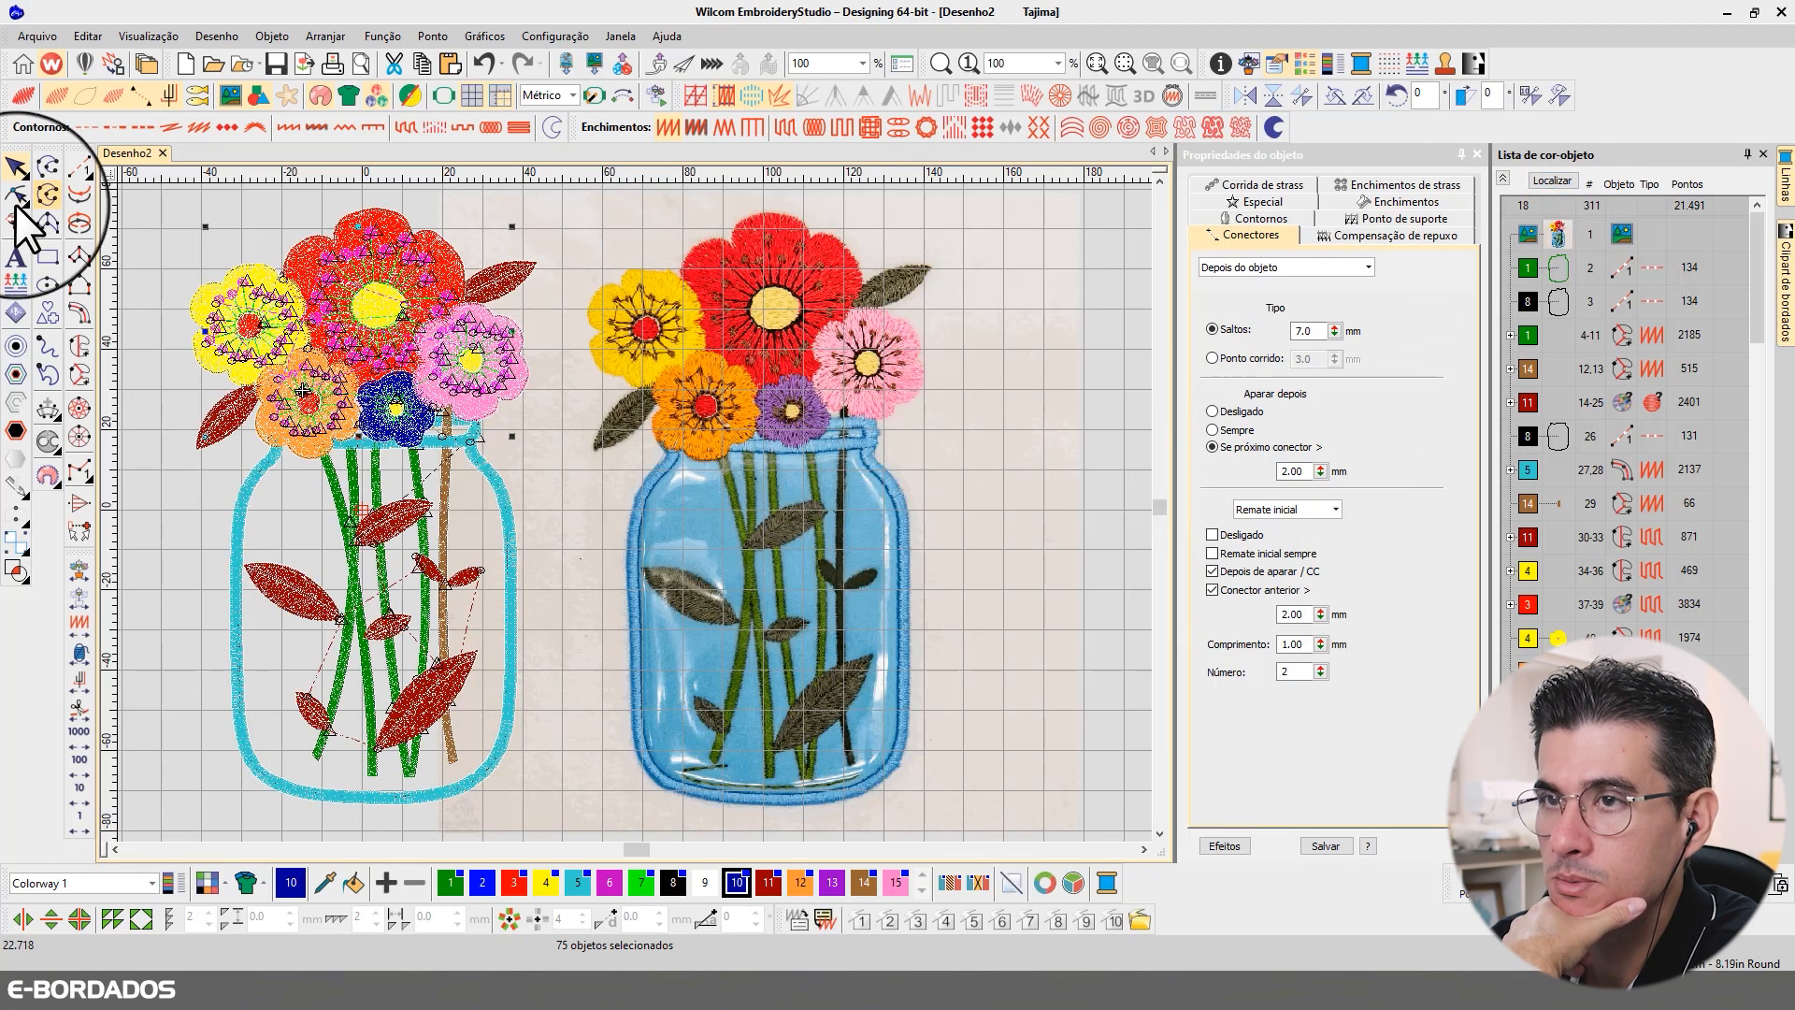
{"action": "left_click", "coordinate": [21, 102]}
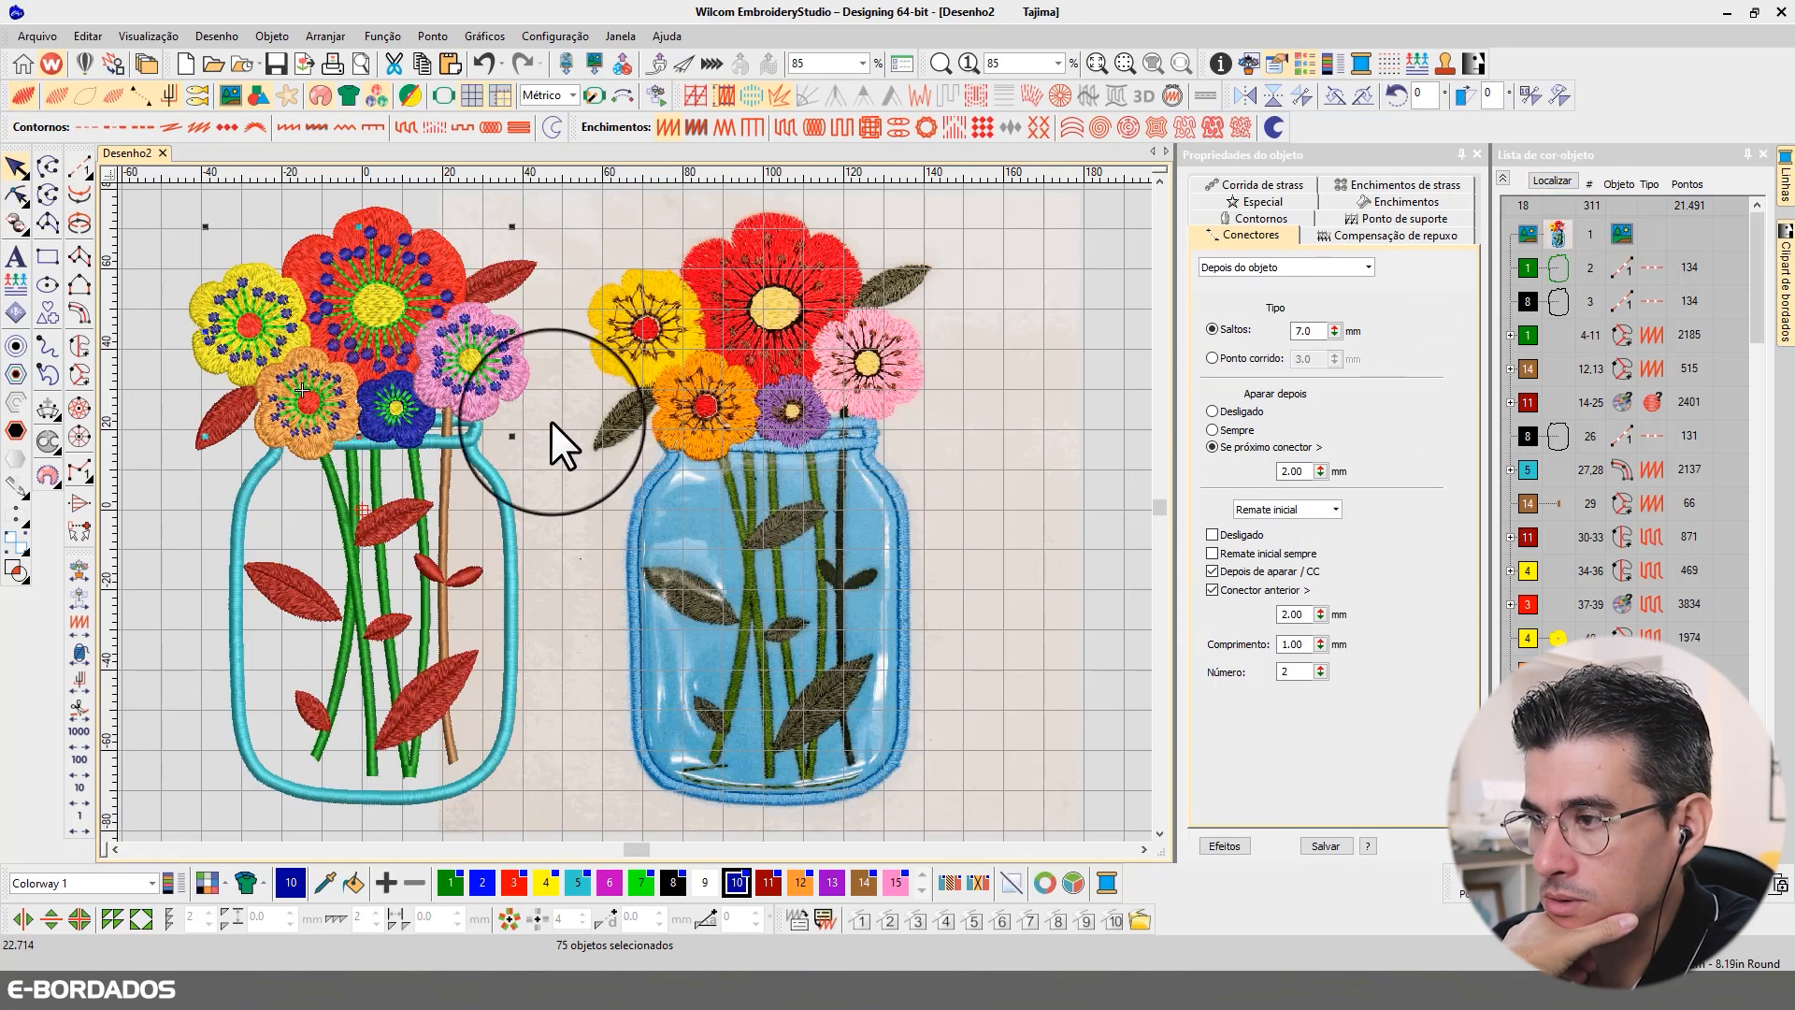
{"action": "left_click", "coordinate": [1001, 418]}
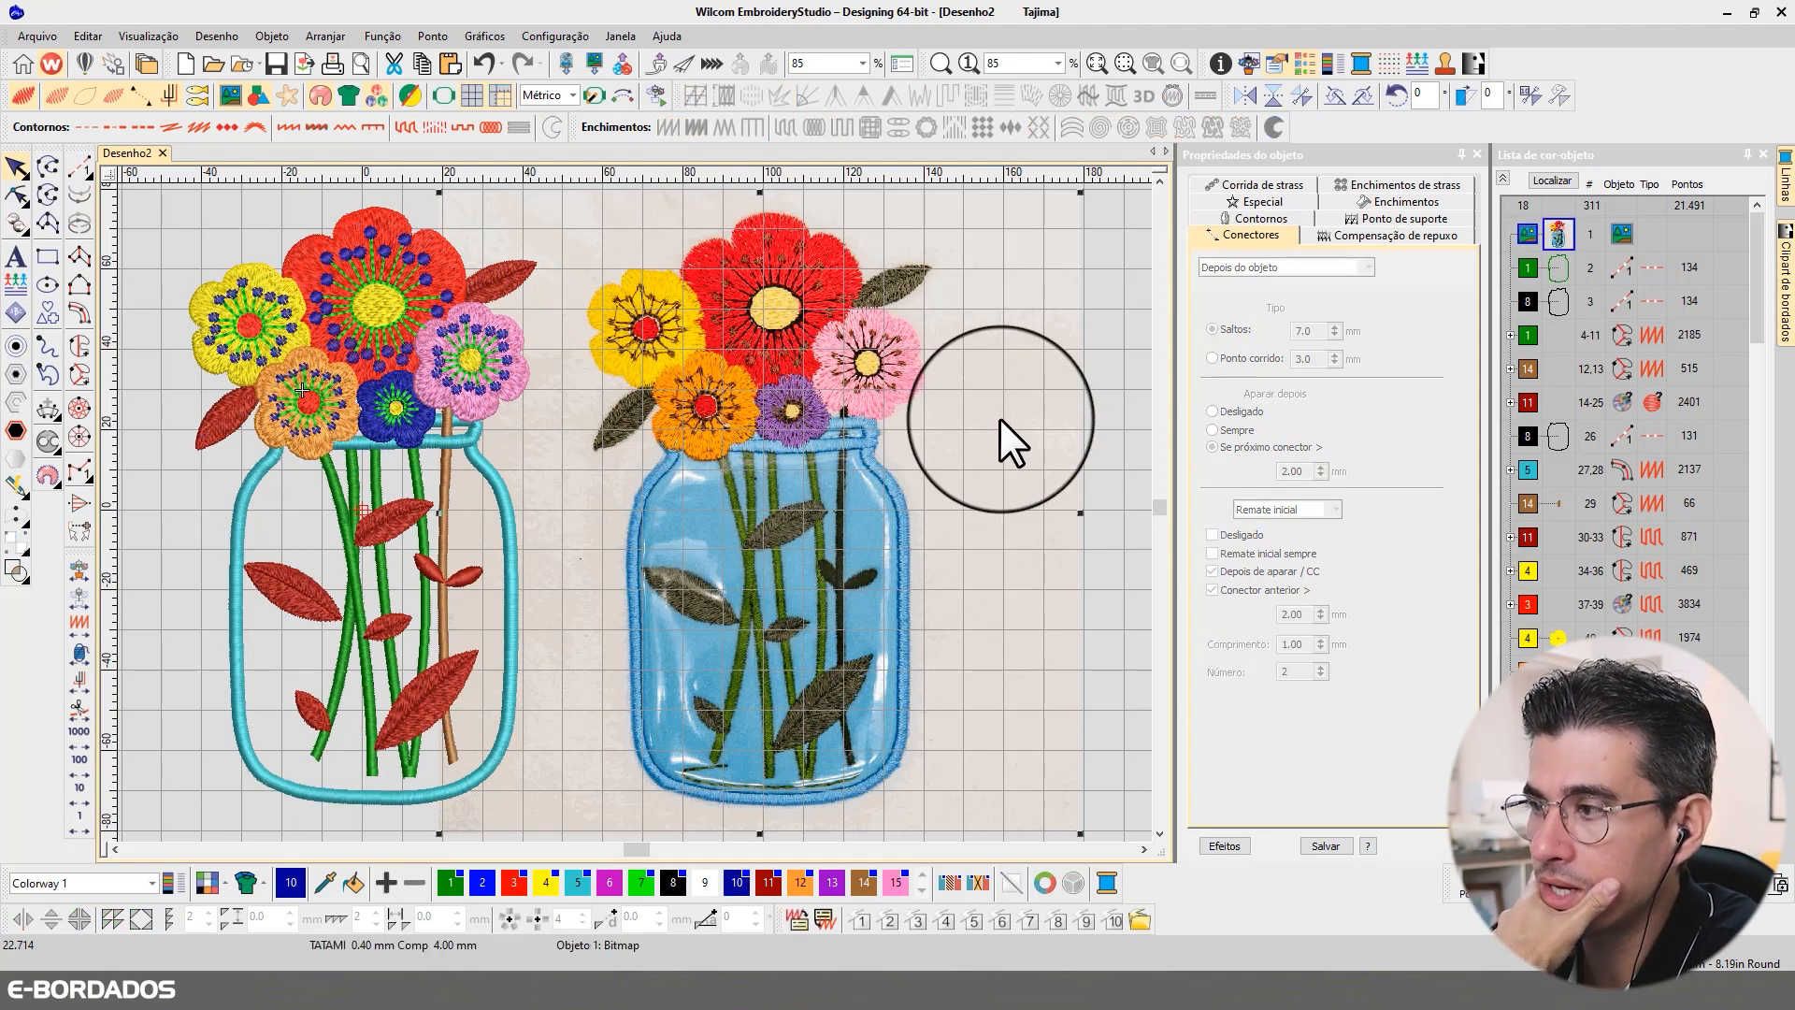
Step: Select the red, pink, dark blue, orange and yellow flowers together and set their tatami fill spacing to 0.38 mm
{"action": "left_click", "coordinate": [436, 242]}
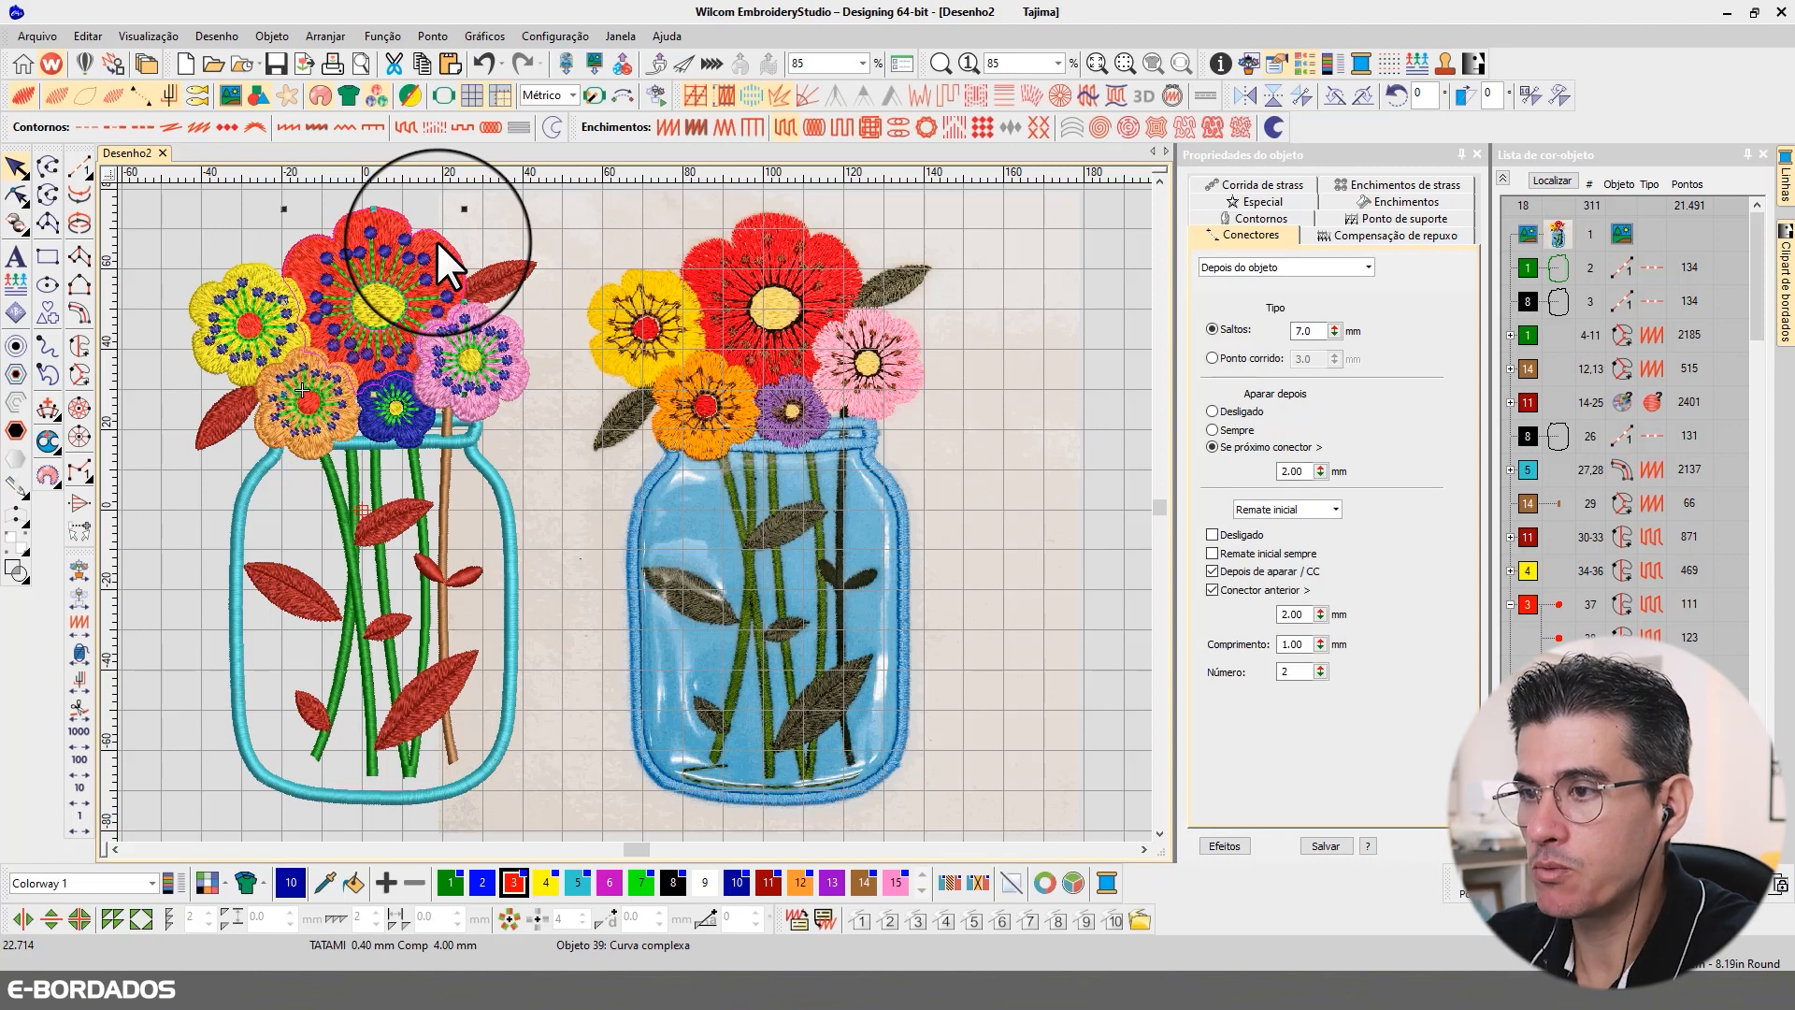
{"action": "left_click", "coordinate": [488, 372], "text": "ctrl"}
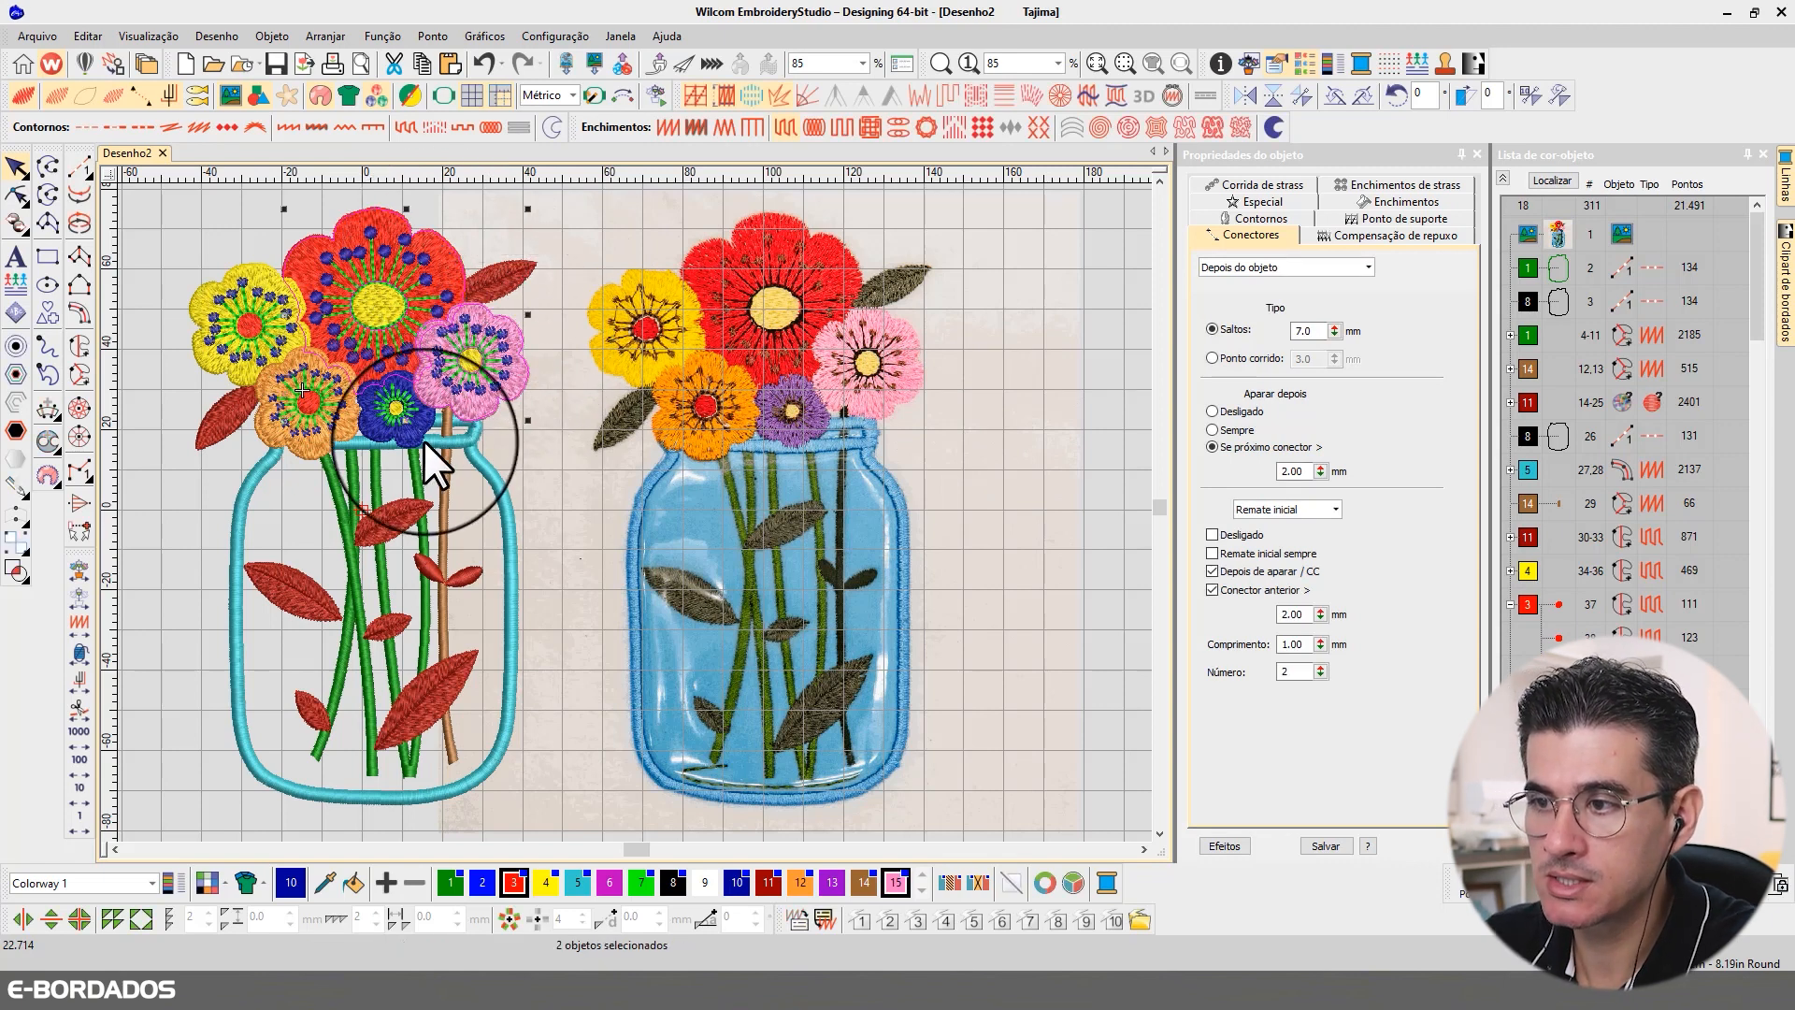
{"action": "left_click", "coordinate": [408, 442], "text": "ctrl"}
{"action": "left_click", "coordinate": [300, 458], "text": "ctrl"}
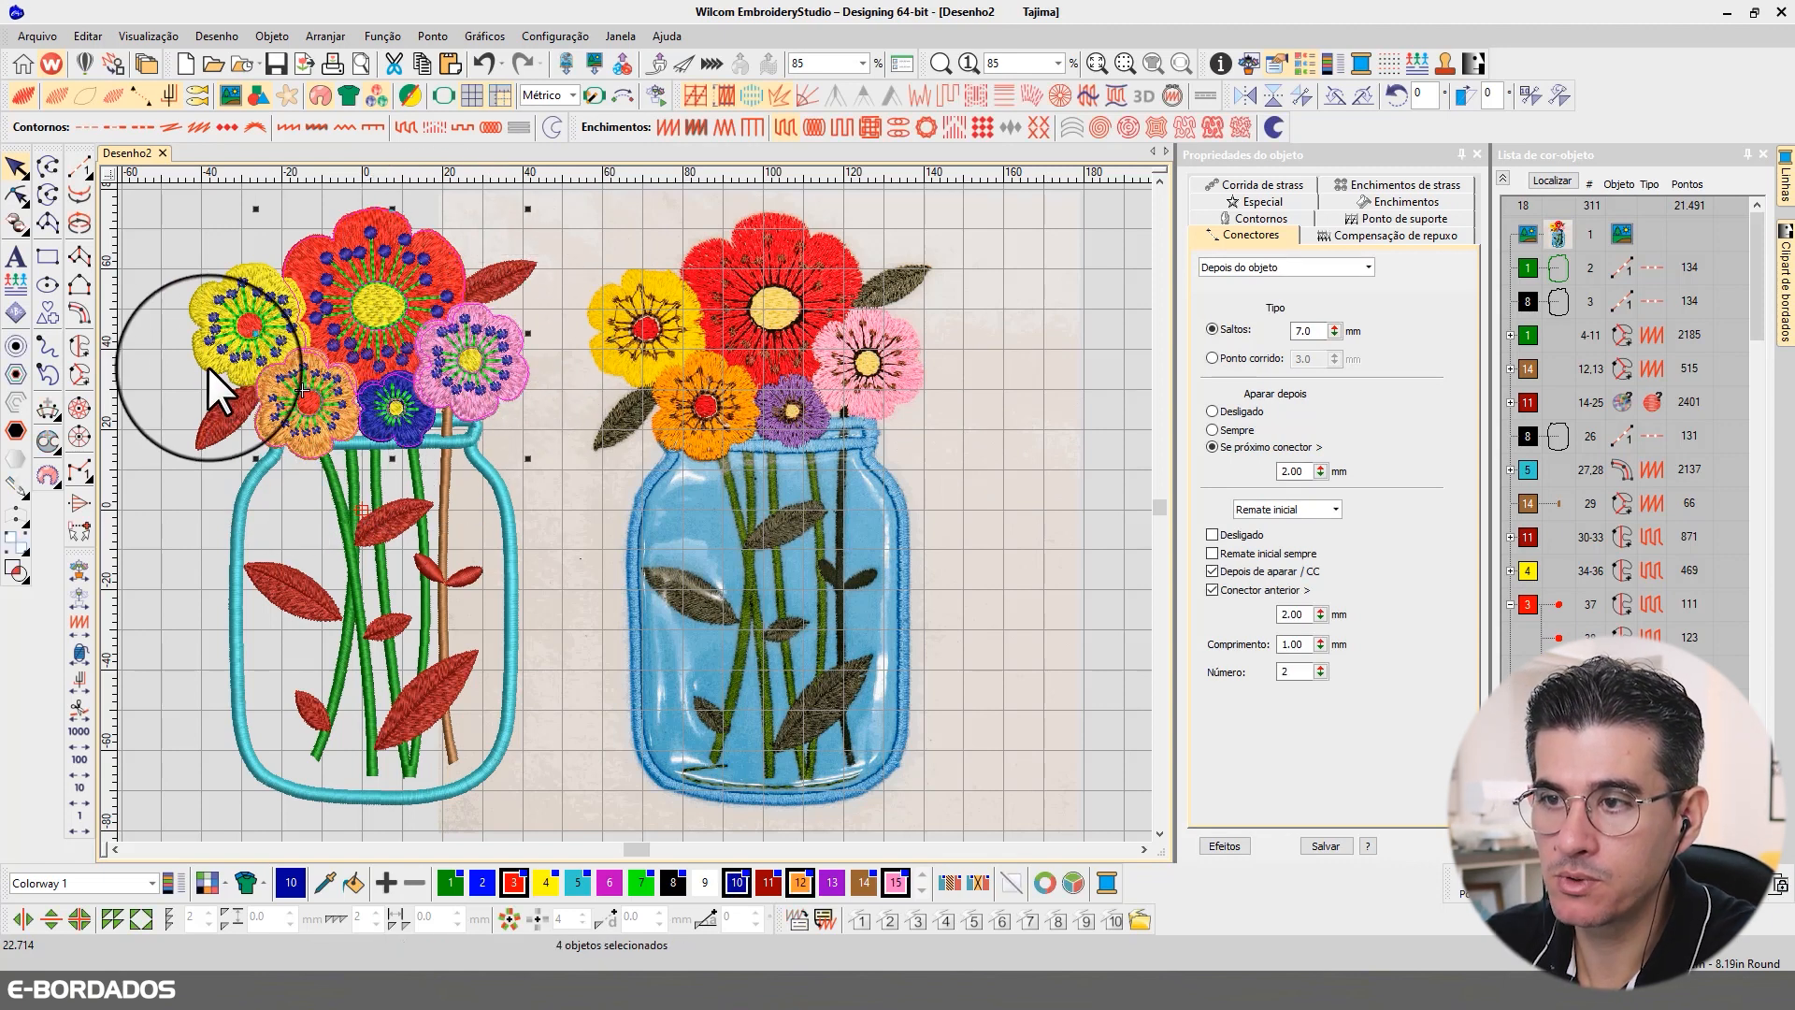
{"action": "left_click", "coordinate": [208, 366], "text": "ctrl"}
{"action": "left_click", "coordinate": [1369, 203]}
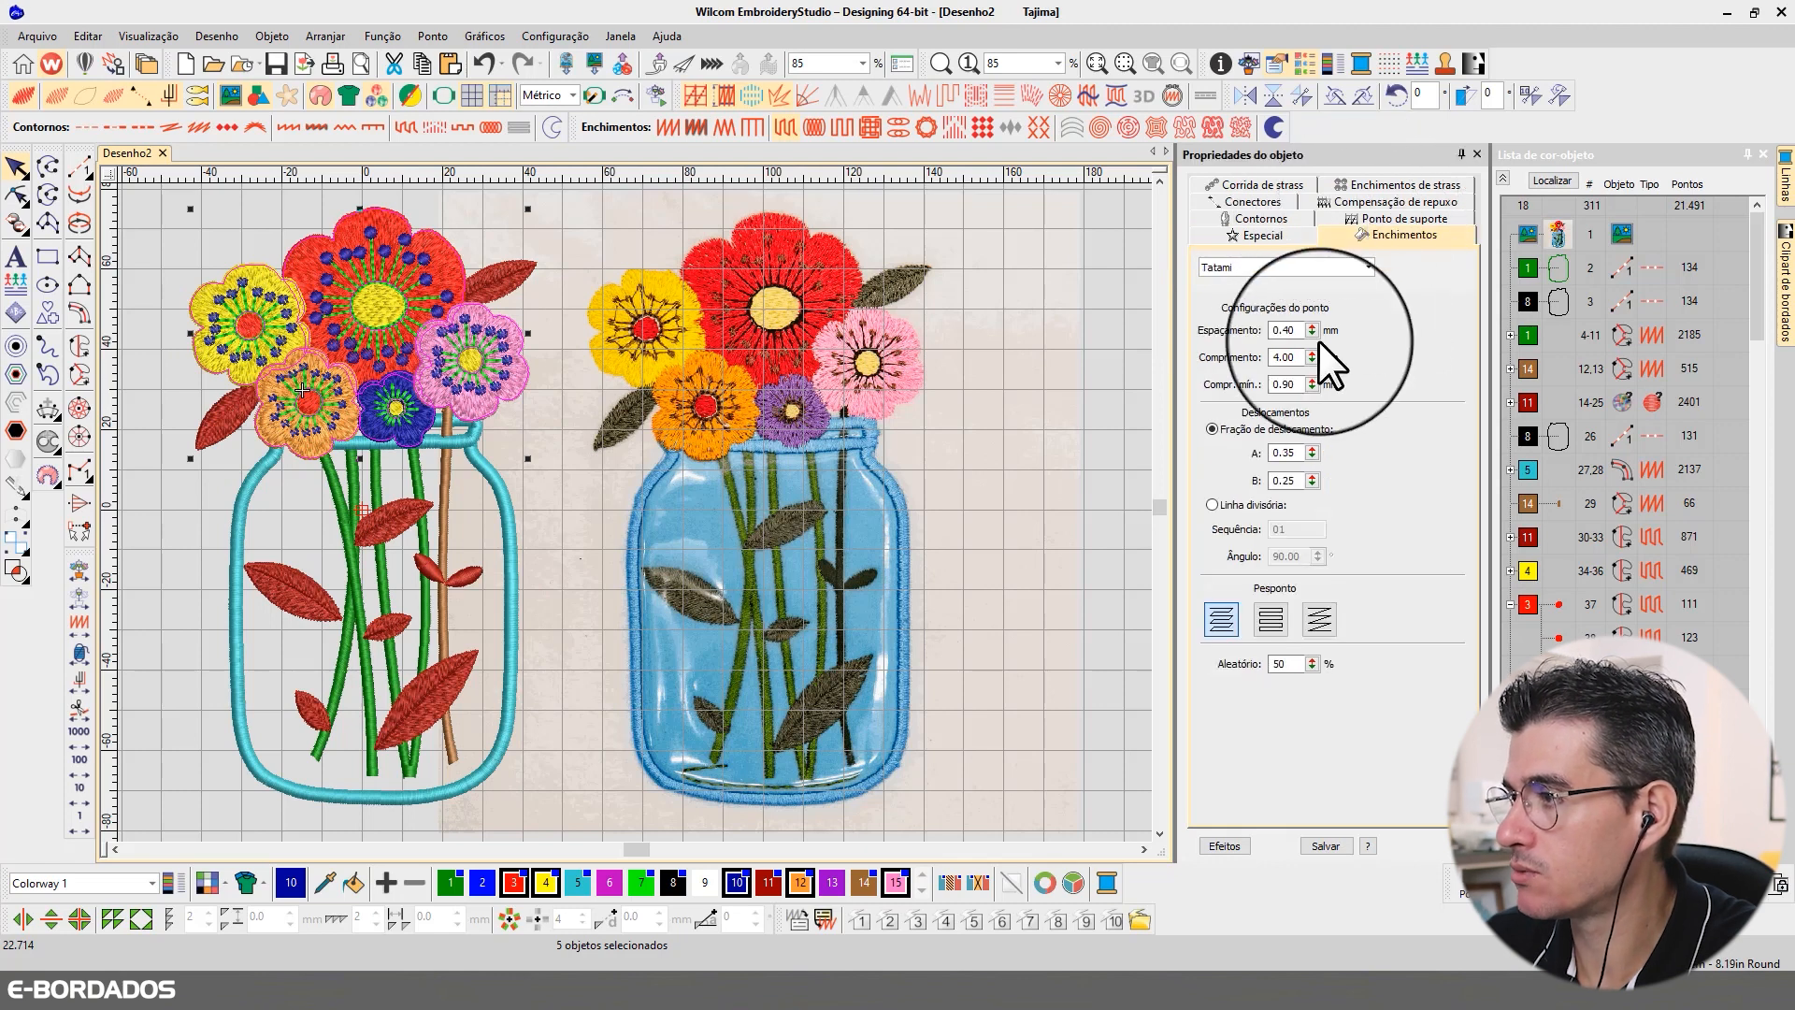
{"action": "left_click_drag", "start_coordinate": [1280, 330], "coordinate": [1324, 338]}
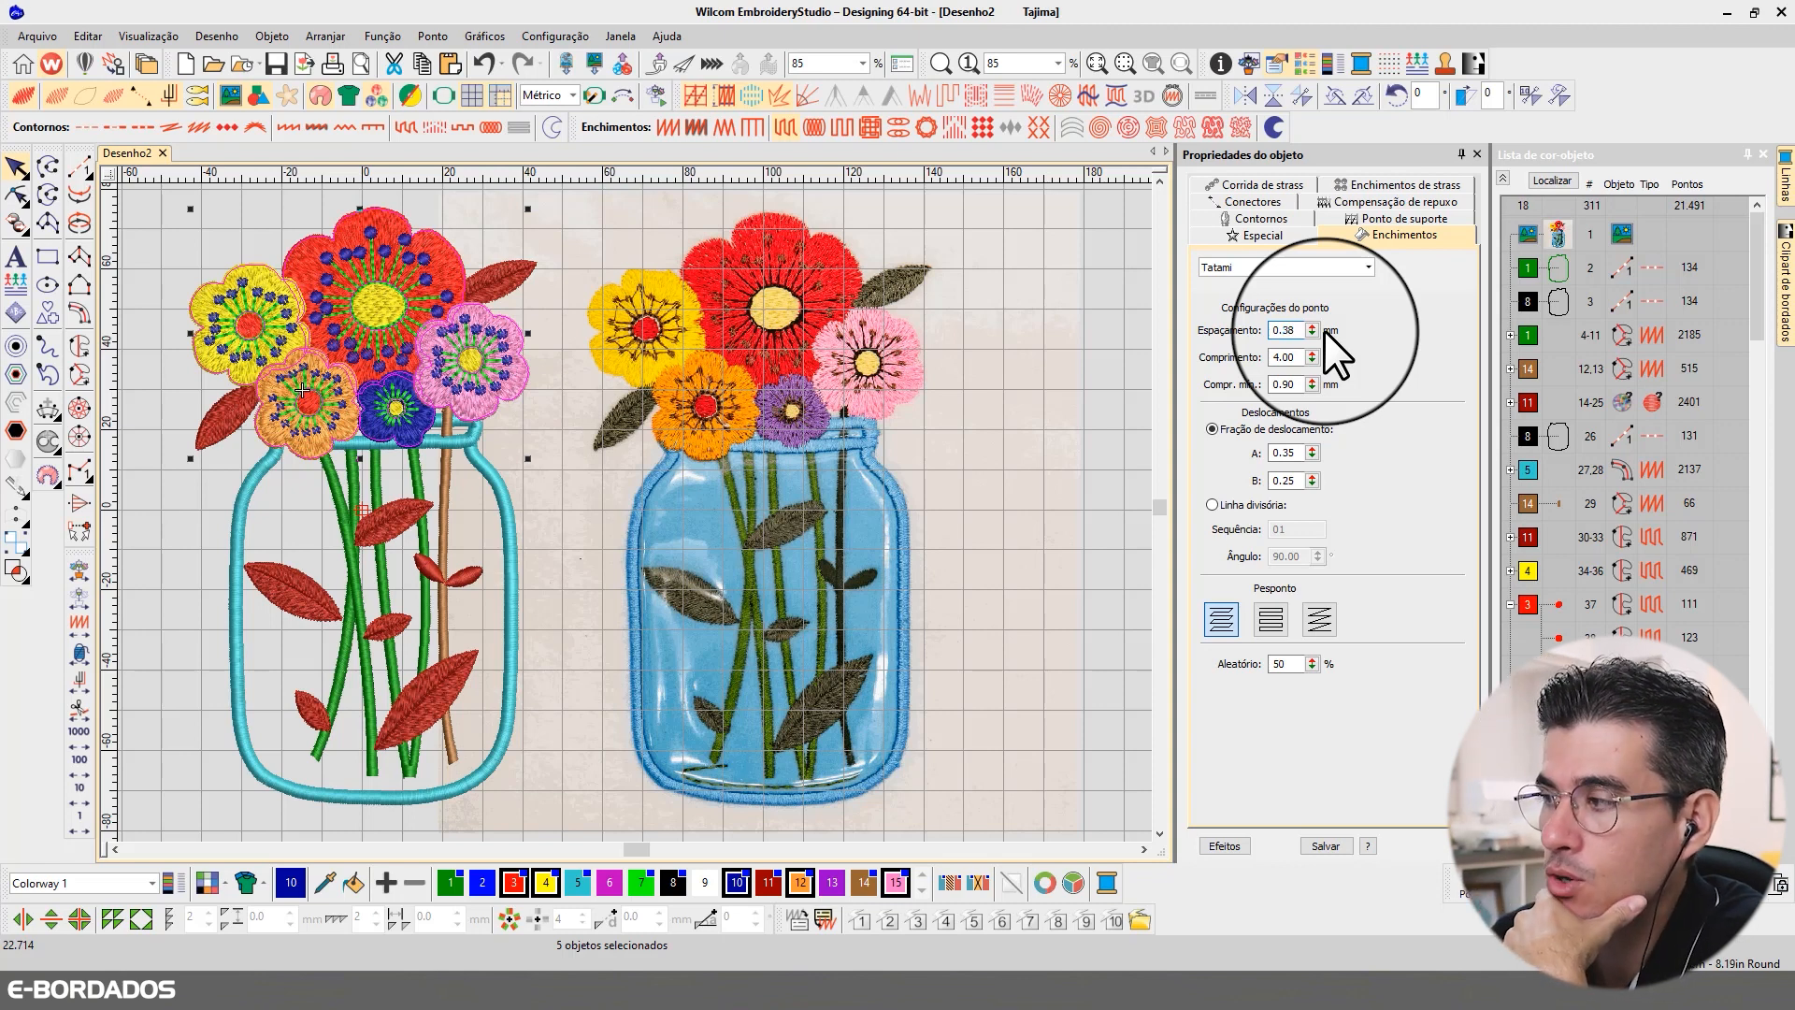
{"action": "key", "text": "Return"}
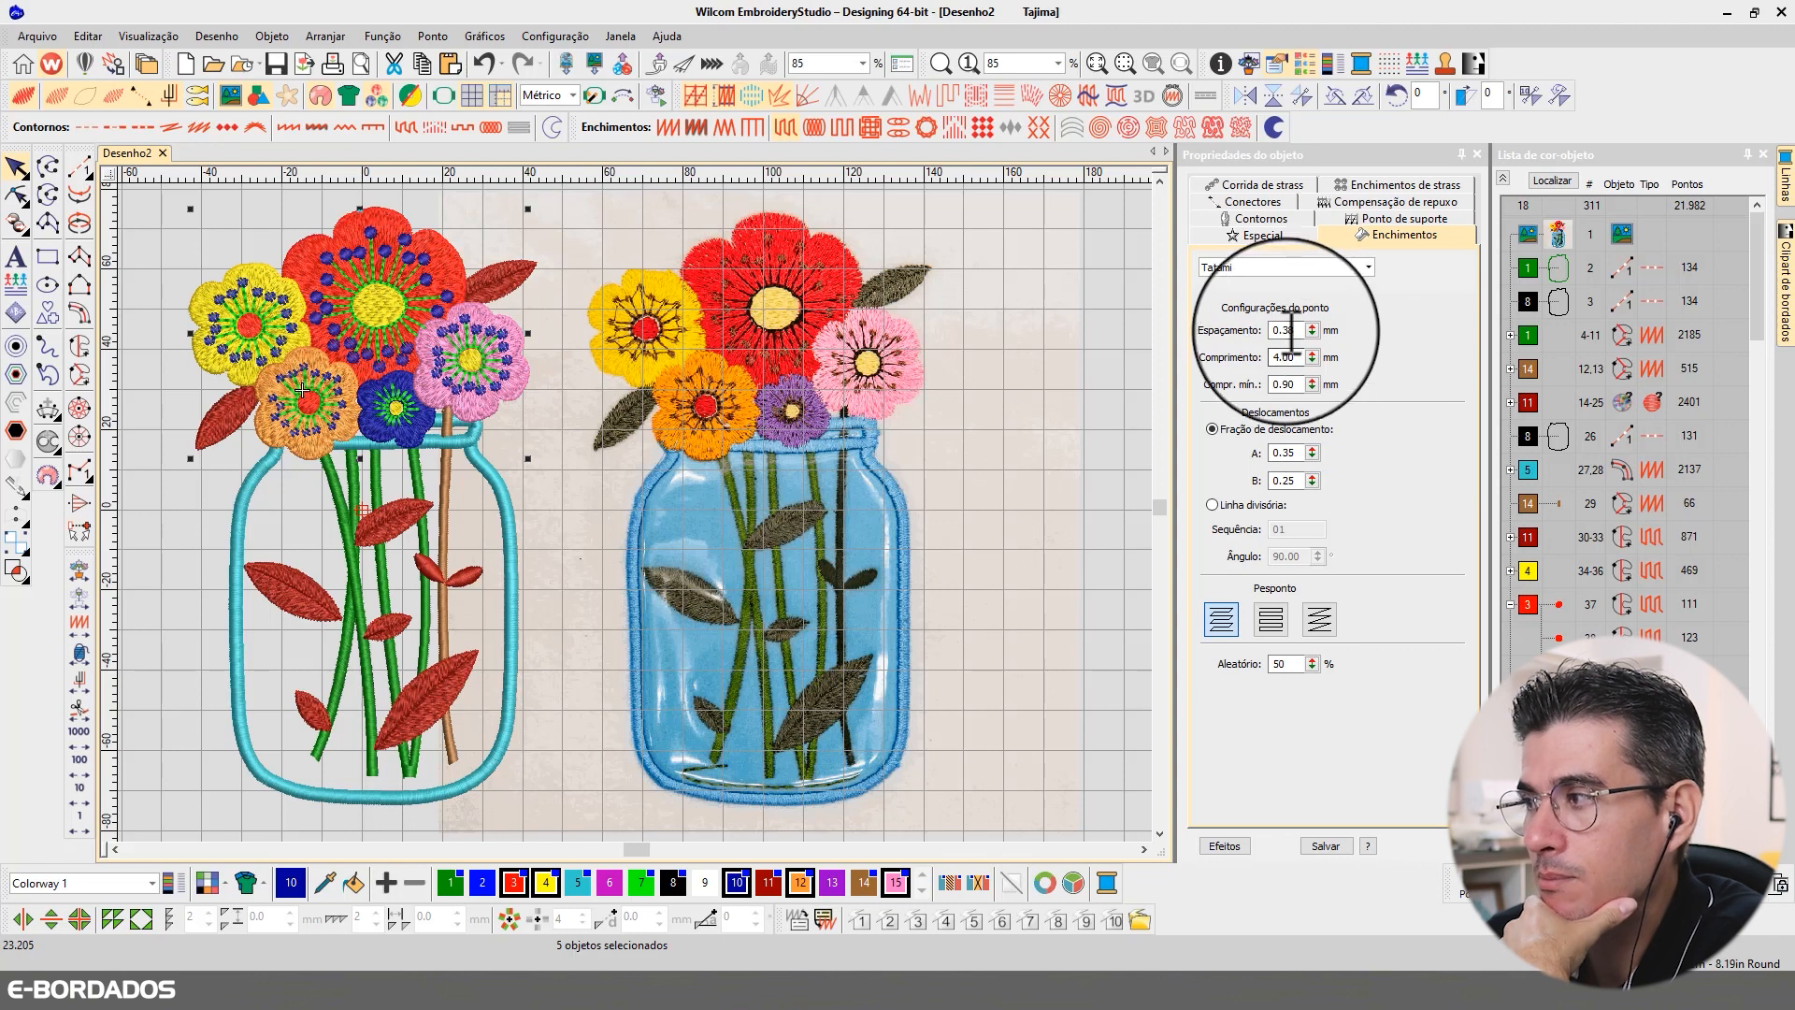
Step: Apply fractional spacing to the five flowers, change their first underlay to Tatami duplo, and locate them in the design
{"action": "left_click", "coordinate": [801, 97]}
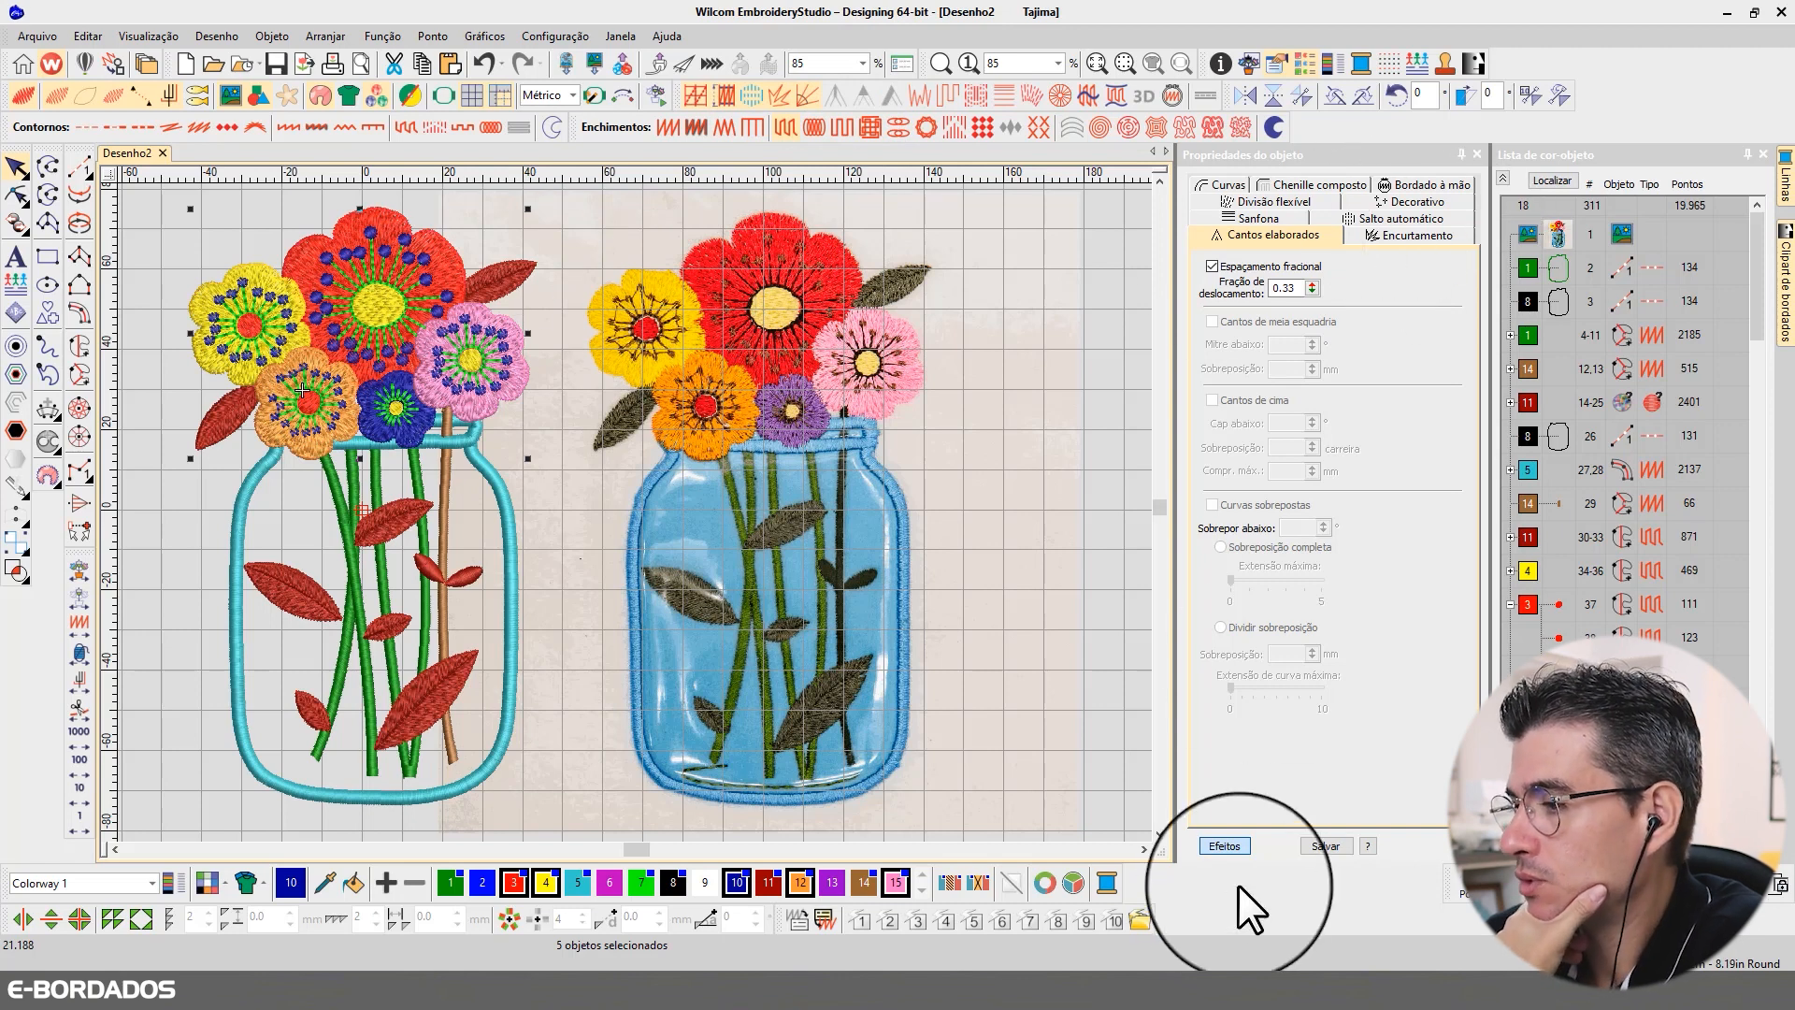
{"action": "left_click", "coordinate": [1226, 845]}
{"action": "left_click", "coordinate": [1371, 221]}
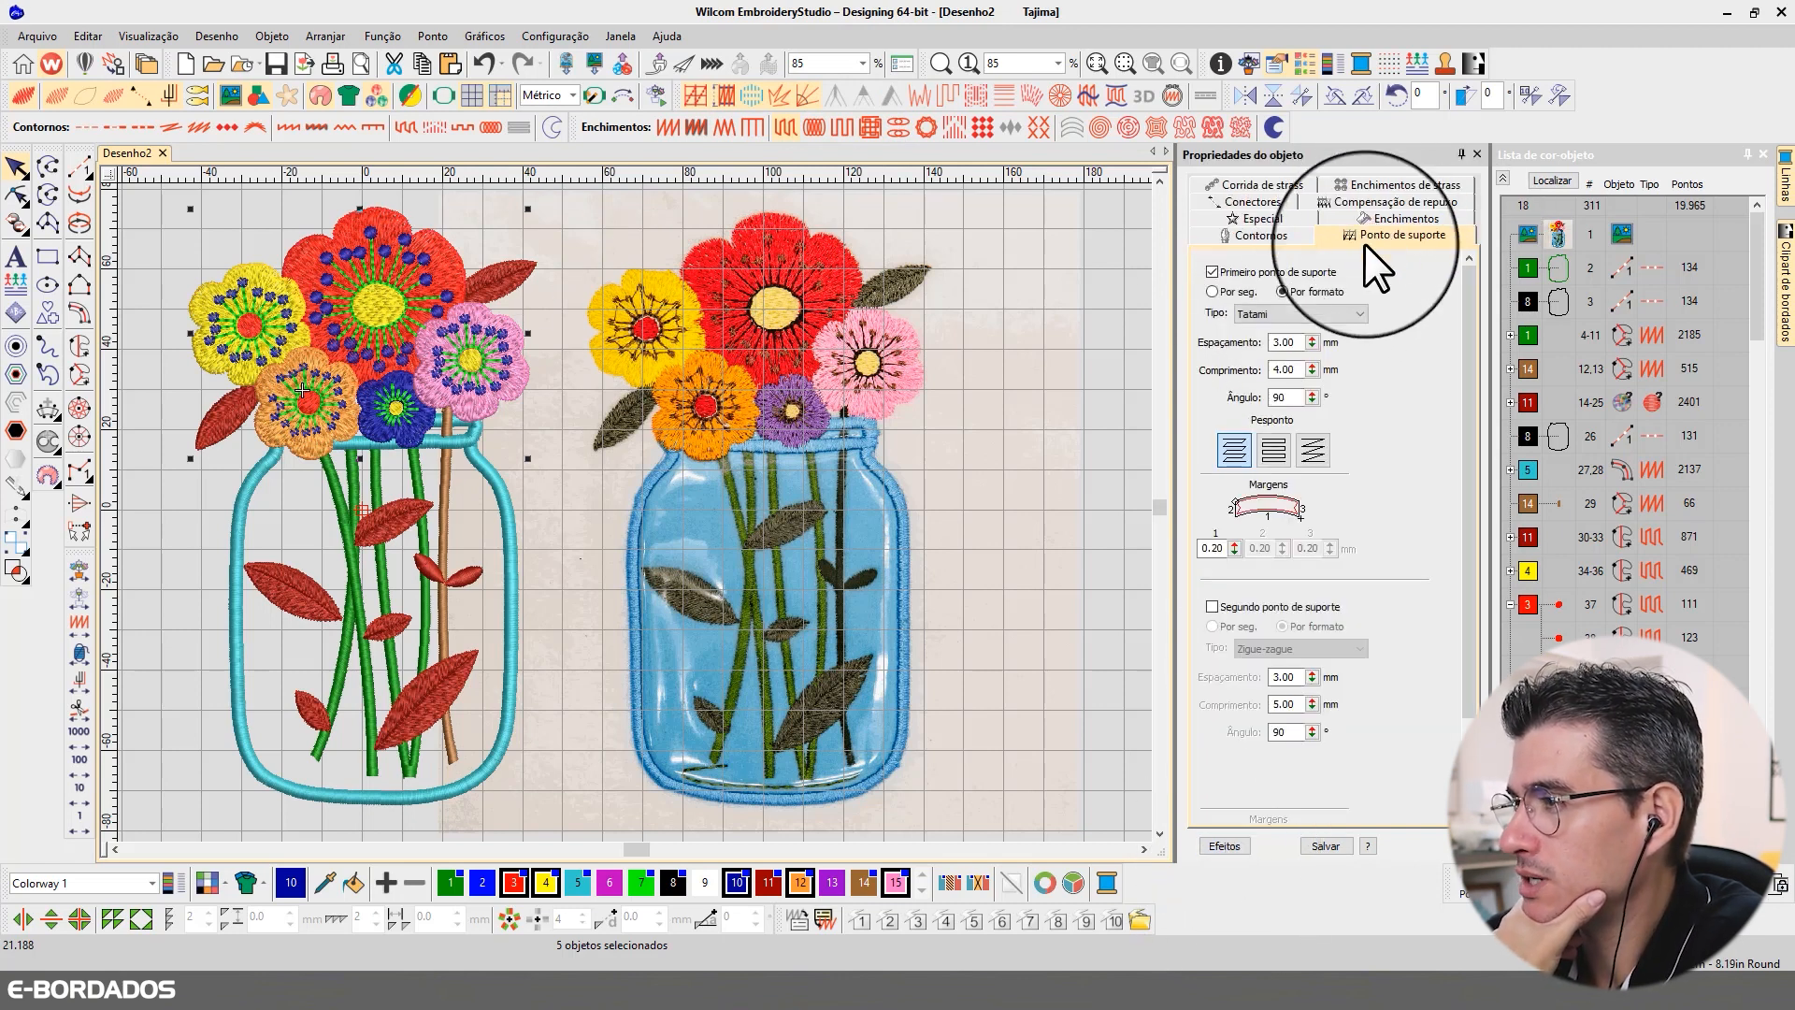
{"action": "left_click", "coordinate": [1283, 312]}
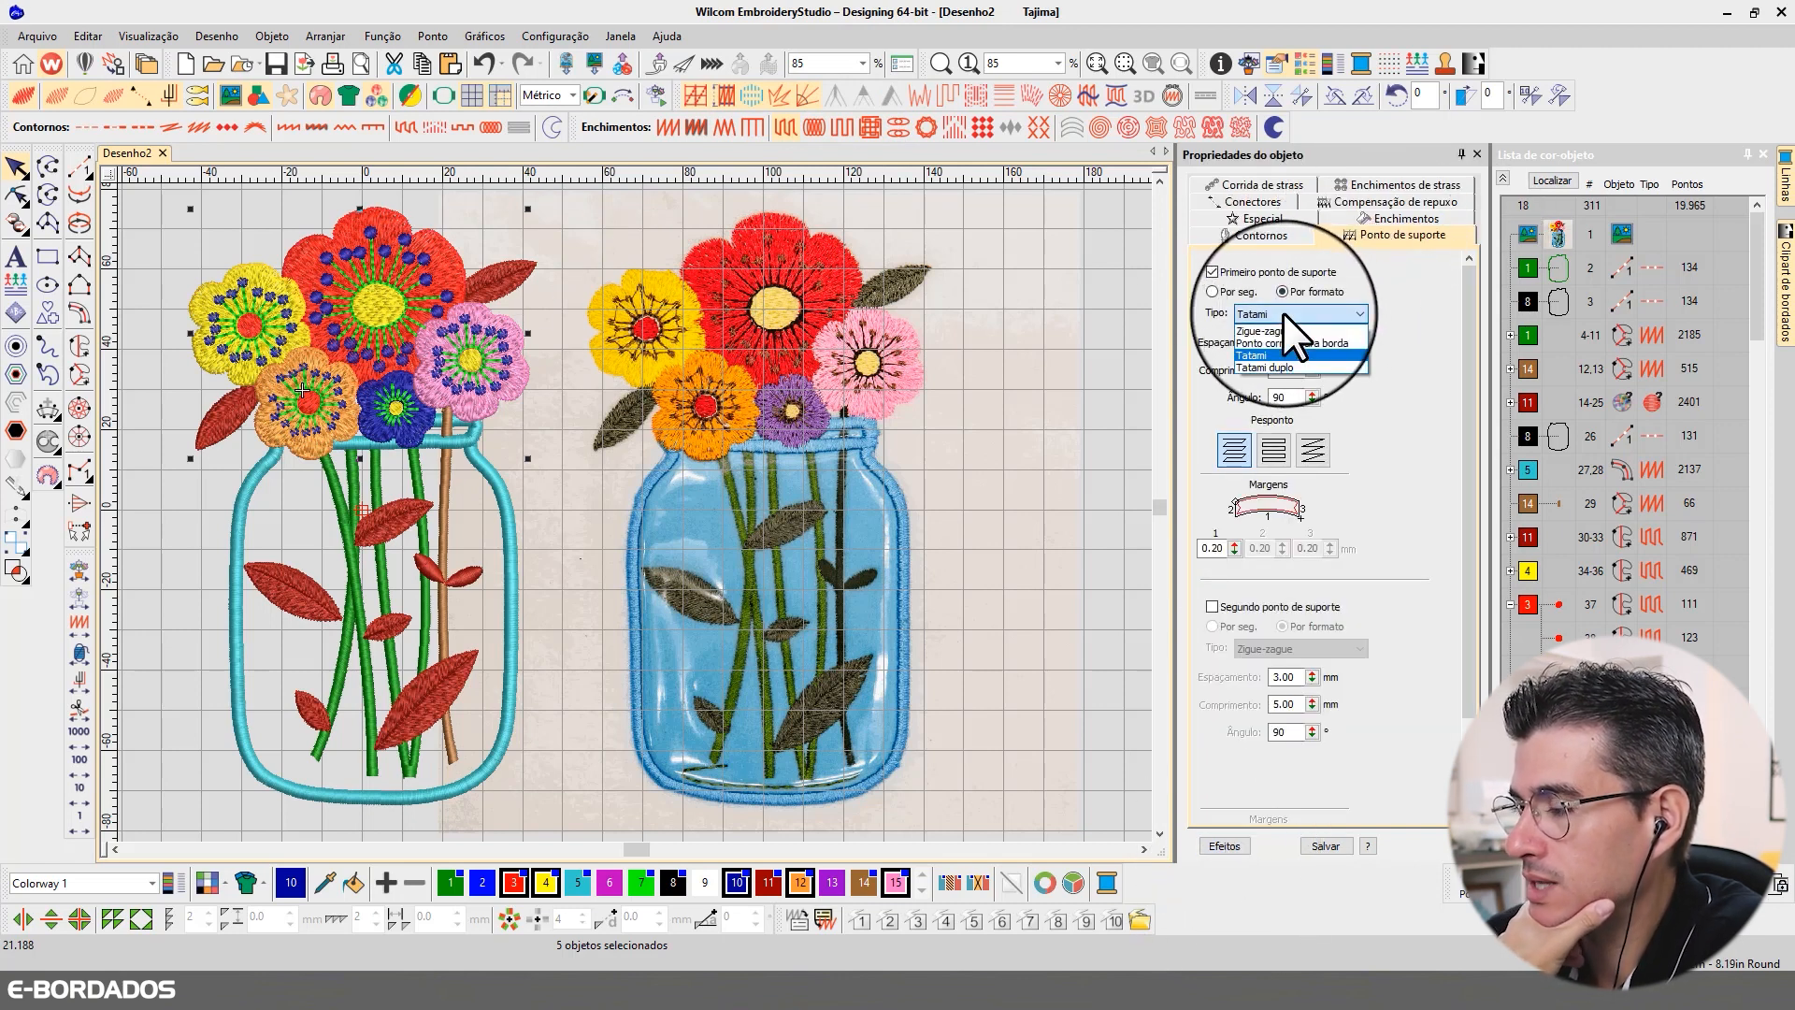
{"action": "left_click", "coordinate": [1279, 366]}
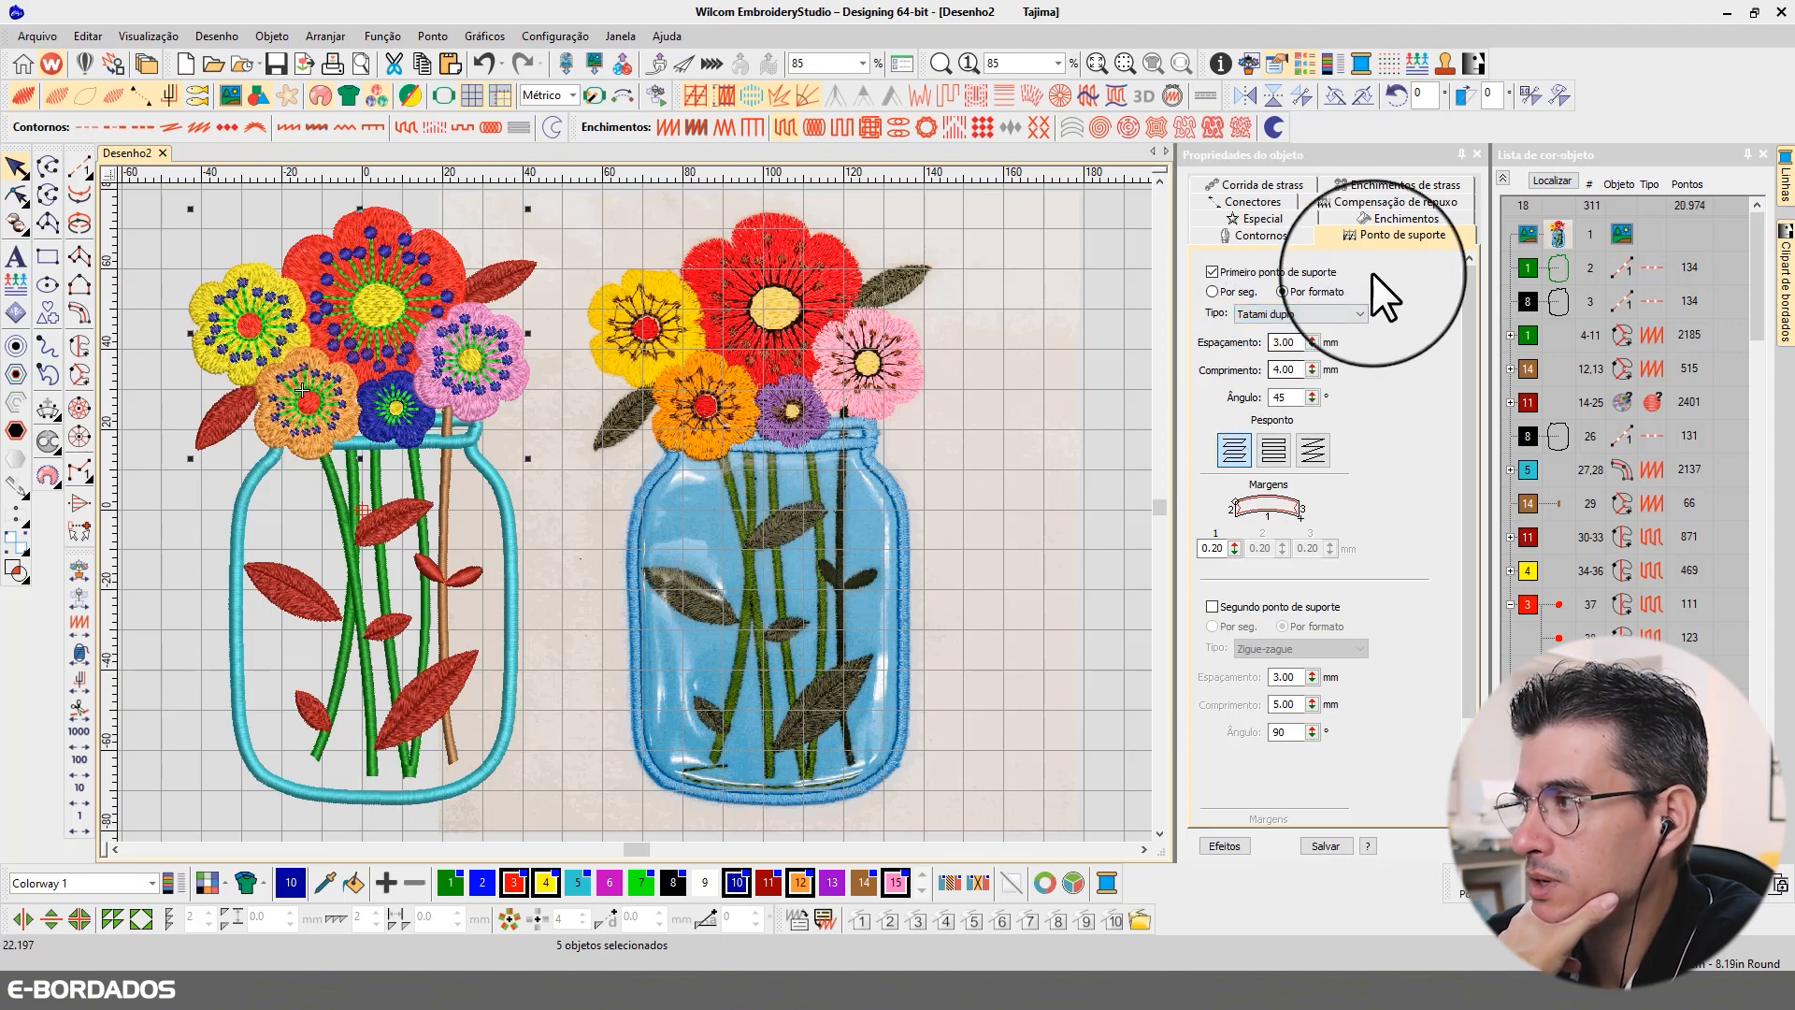
{"action": "left_click", "coordinate": [1549, 182]}
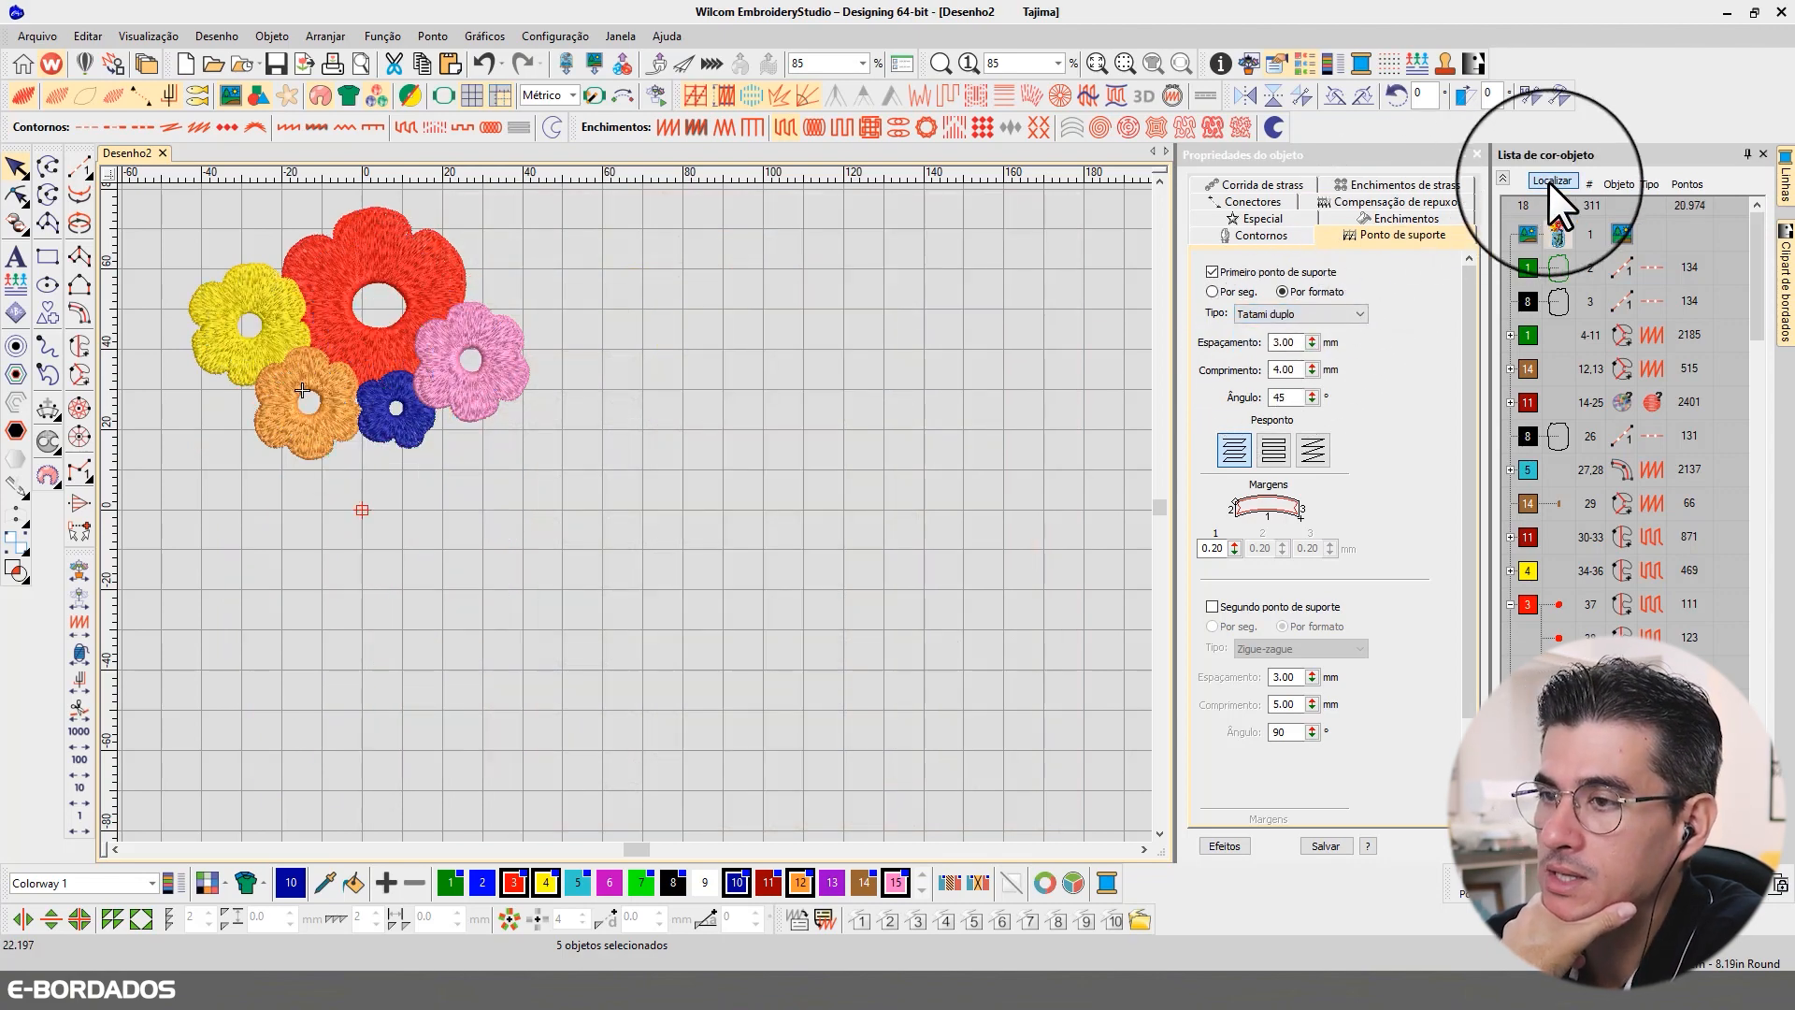
{"action": "left_click", "coordinate": [1549, 181]}
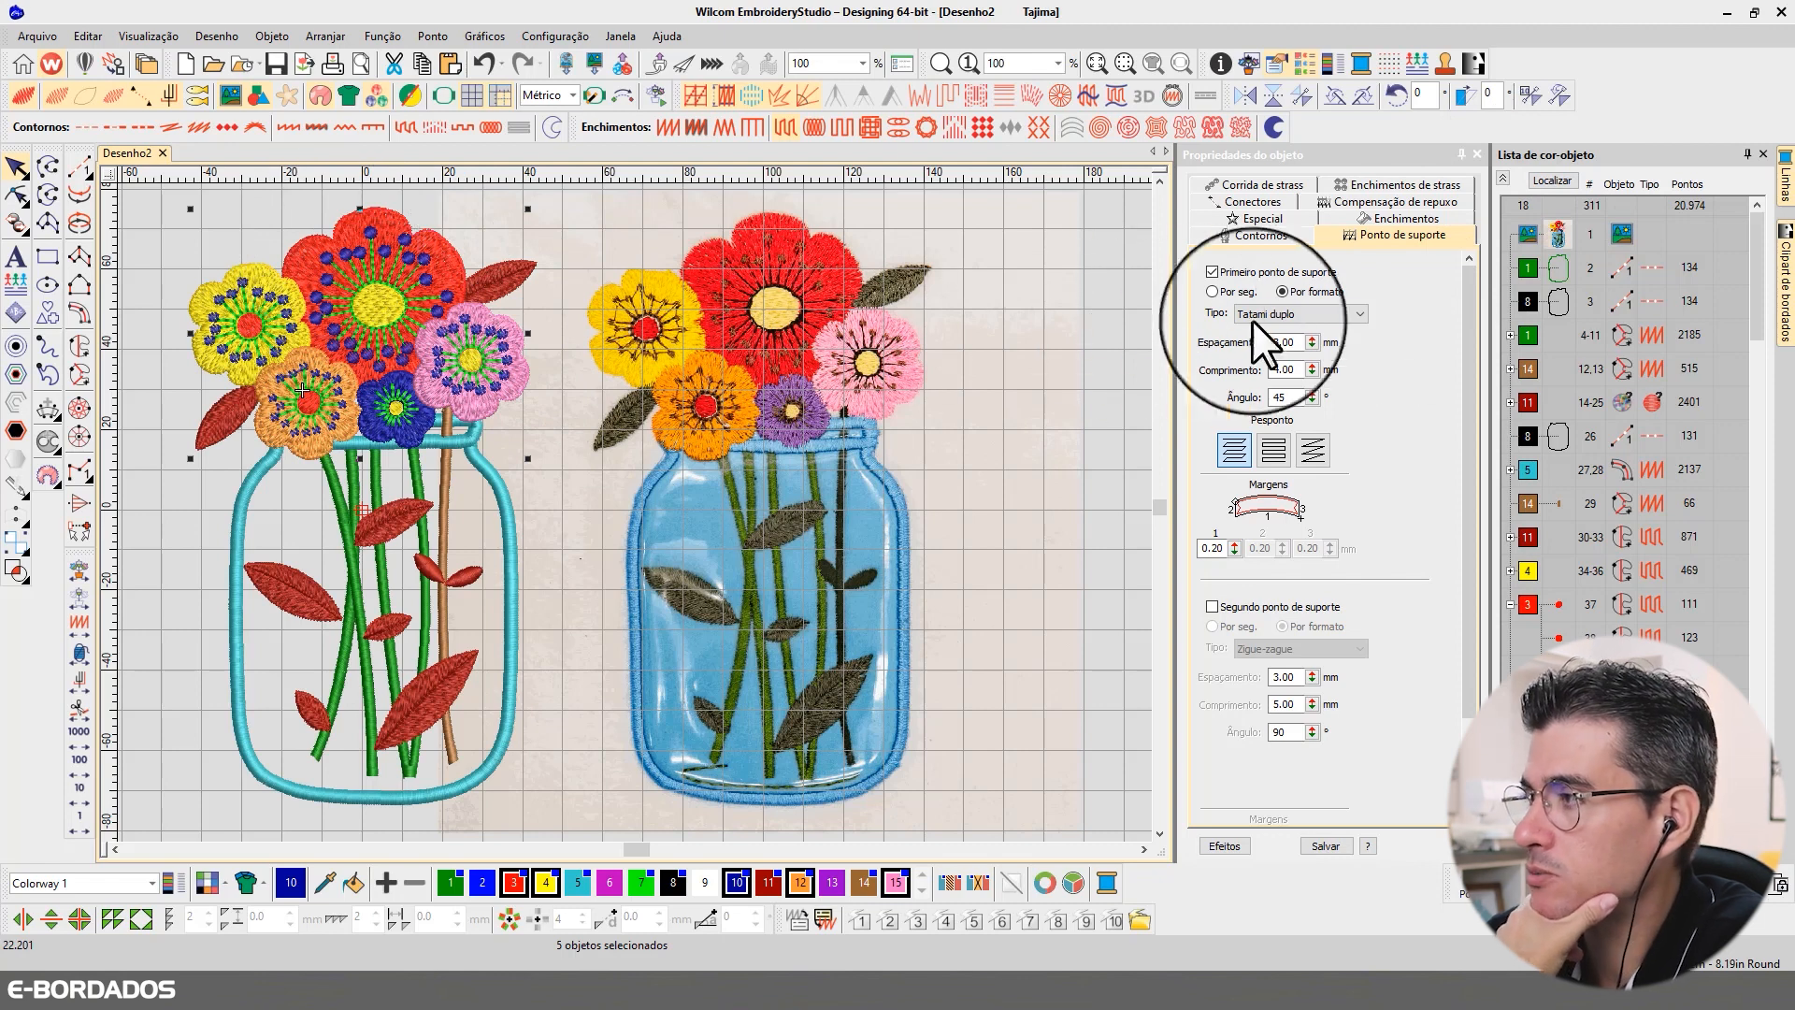
Step: Set the pull compensation of the five flowers to 0.60 mm and check them with Localizar
{"action": "left_click", "coordinate": [1361, 202]}
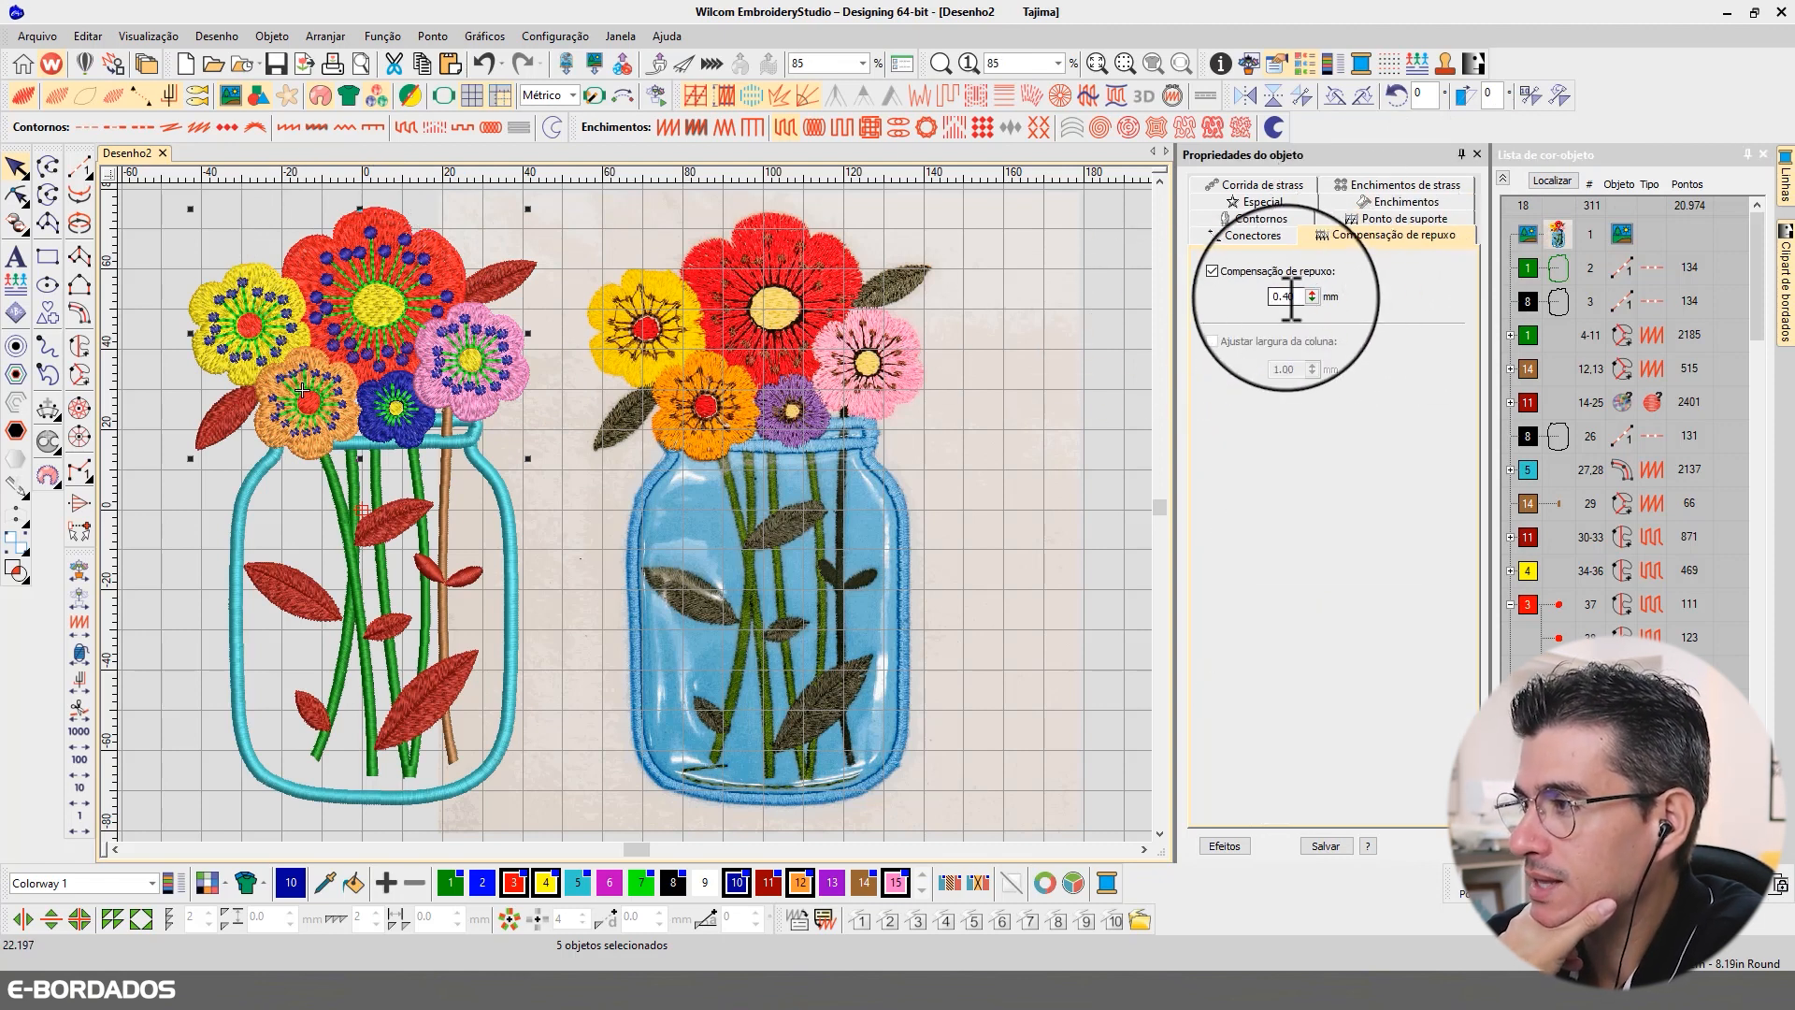
{"action": "left_click_drag", "start_coordinate": [1279, 296], "coordinate": [1338, 299]}
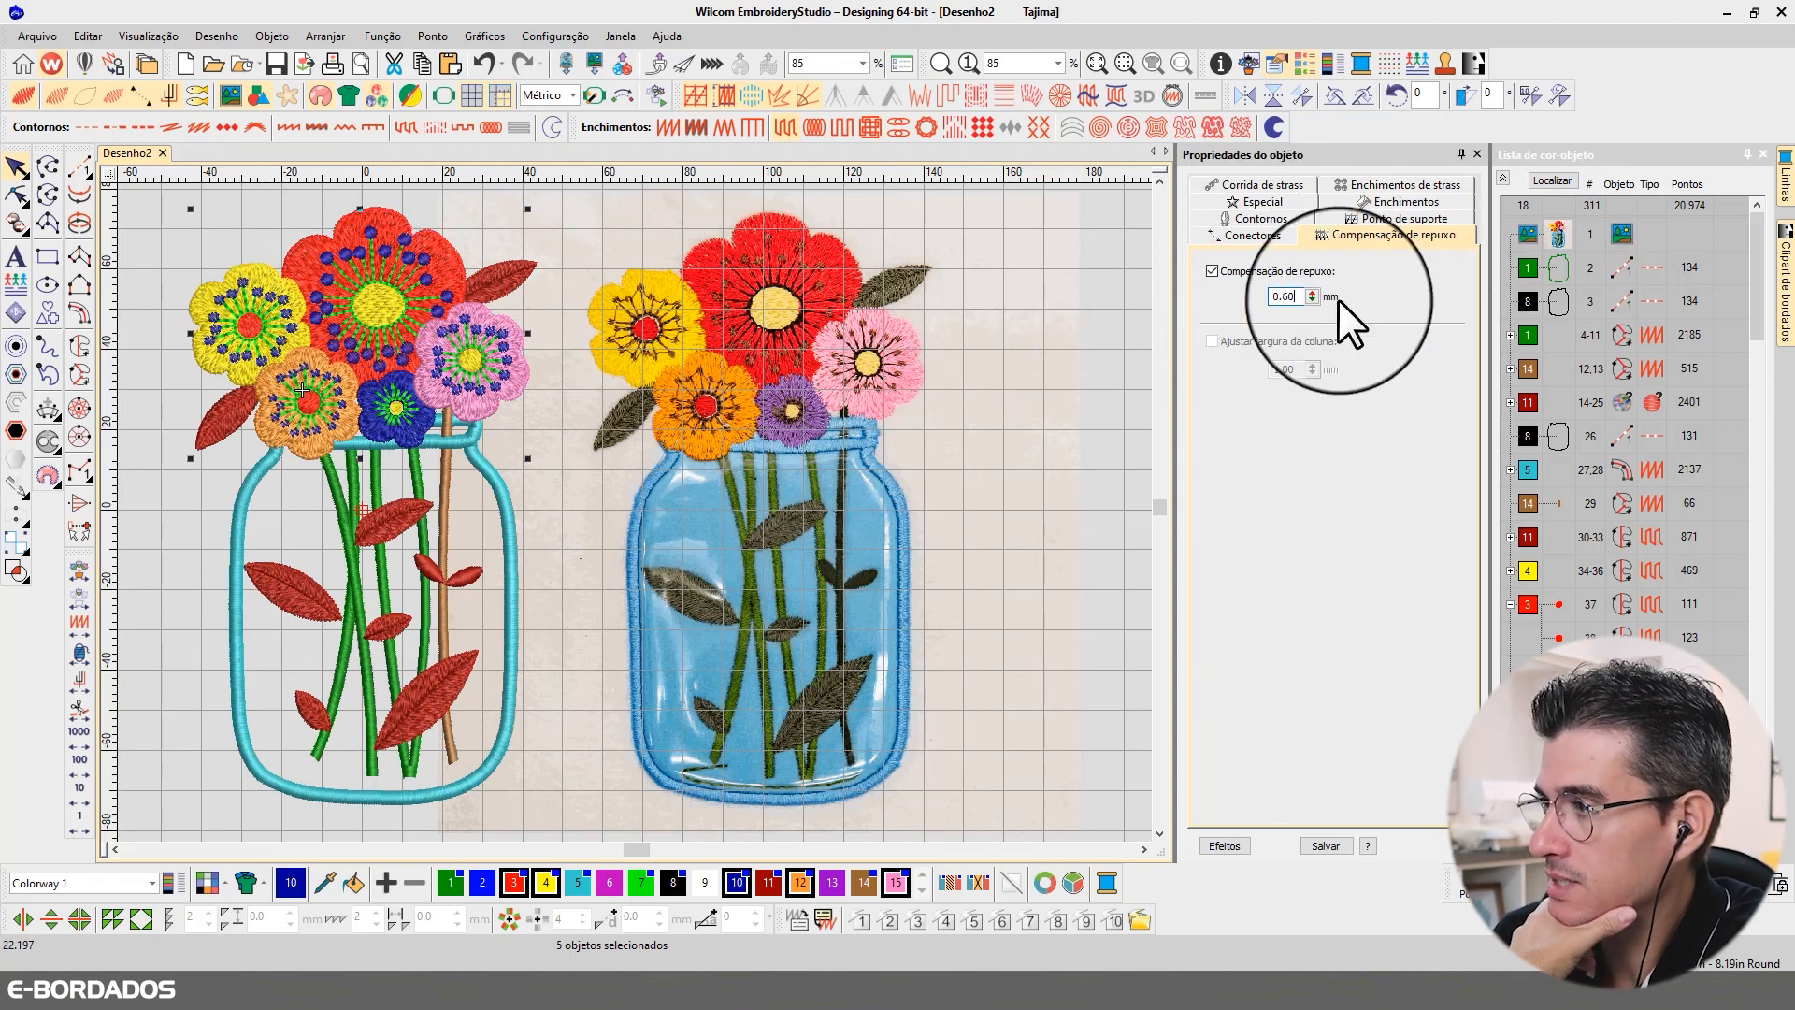
{"action": "type", "text": "60"}
{"action": "key", "text": "Return"}
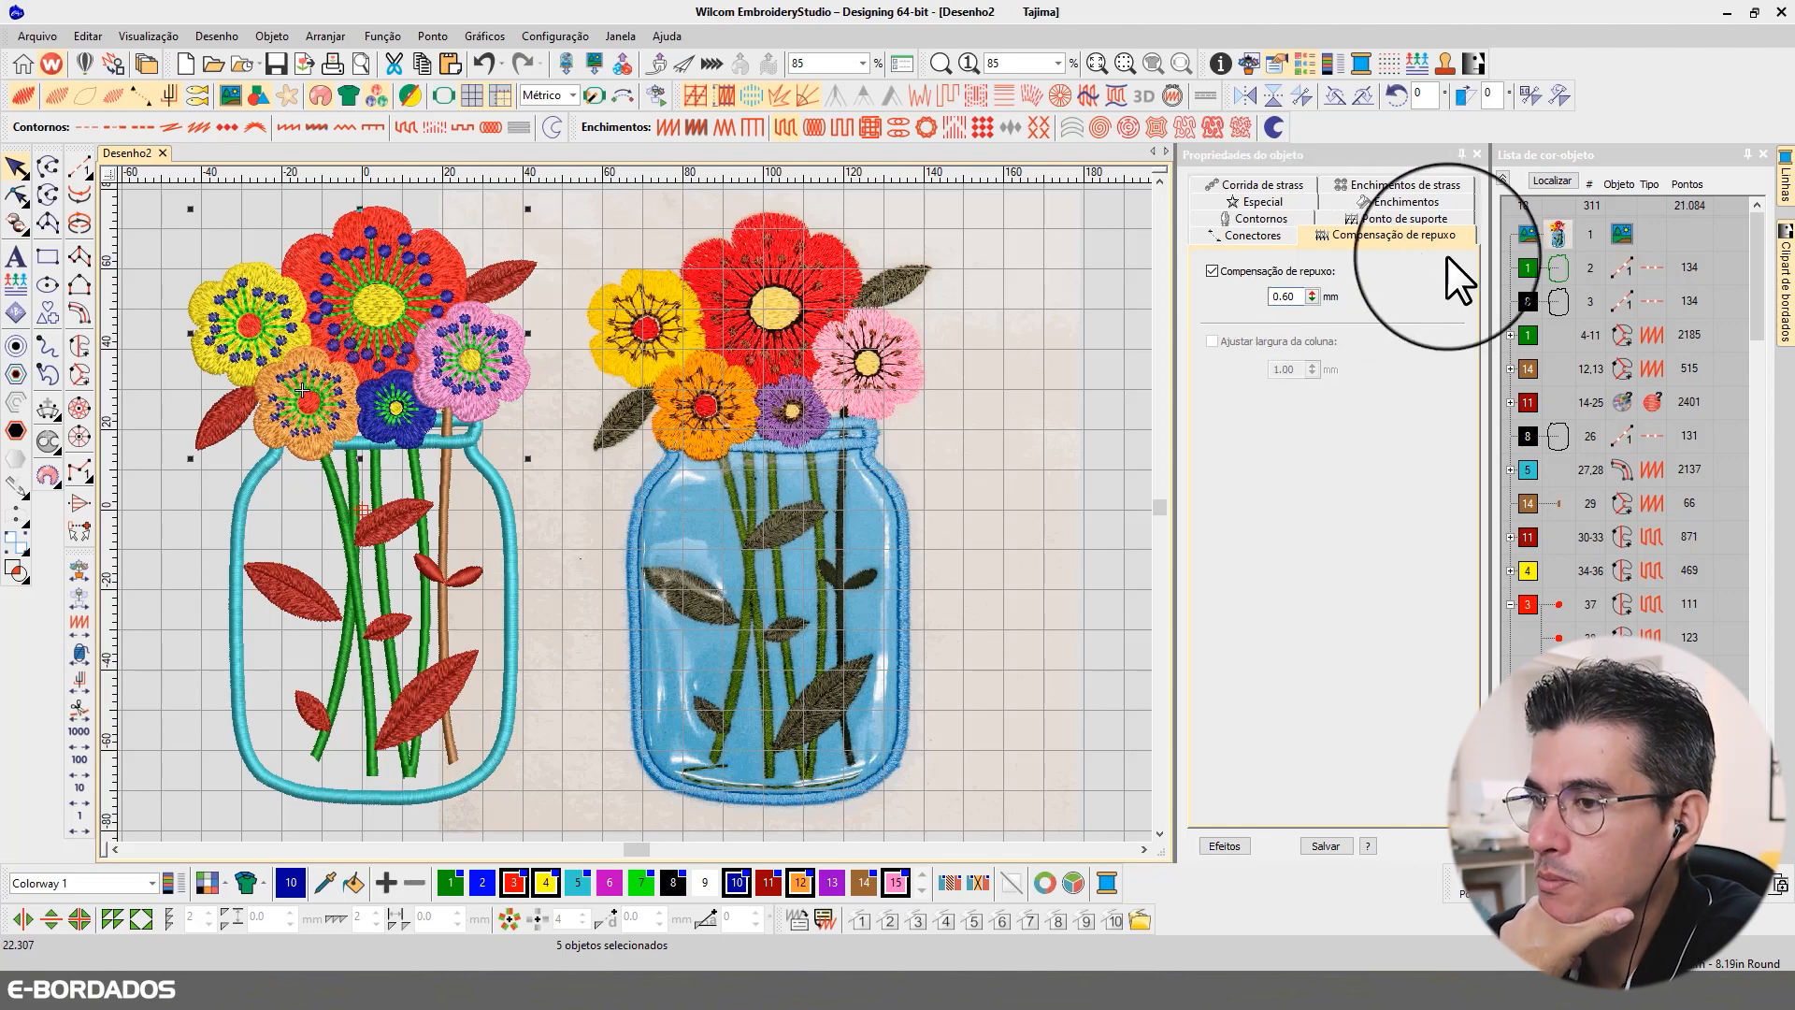
{"action": "left_click", "coordinate": [1550, 180]}
{"action": "left_click", "coordinate": [1551, 177]}
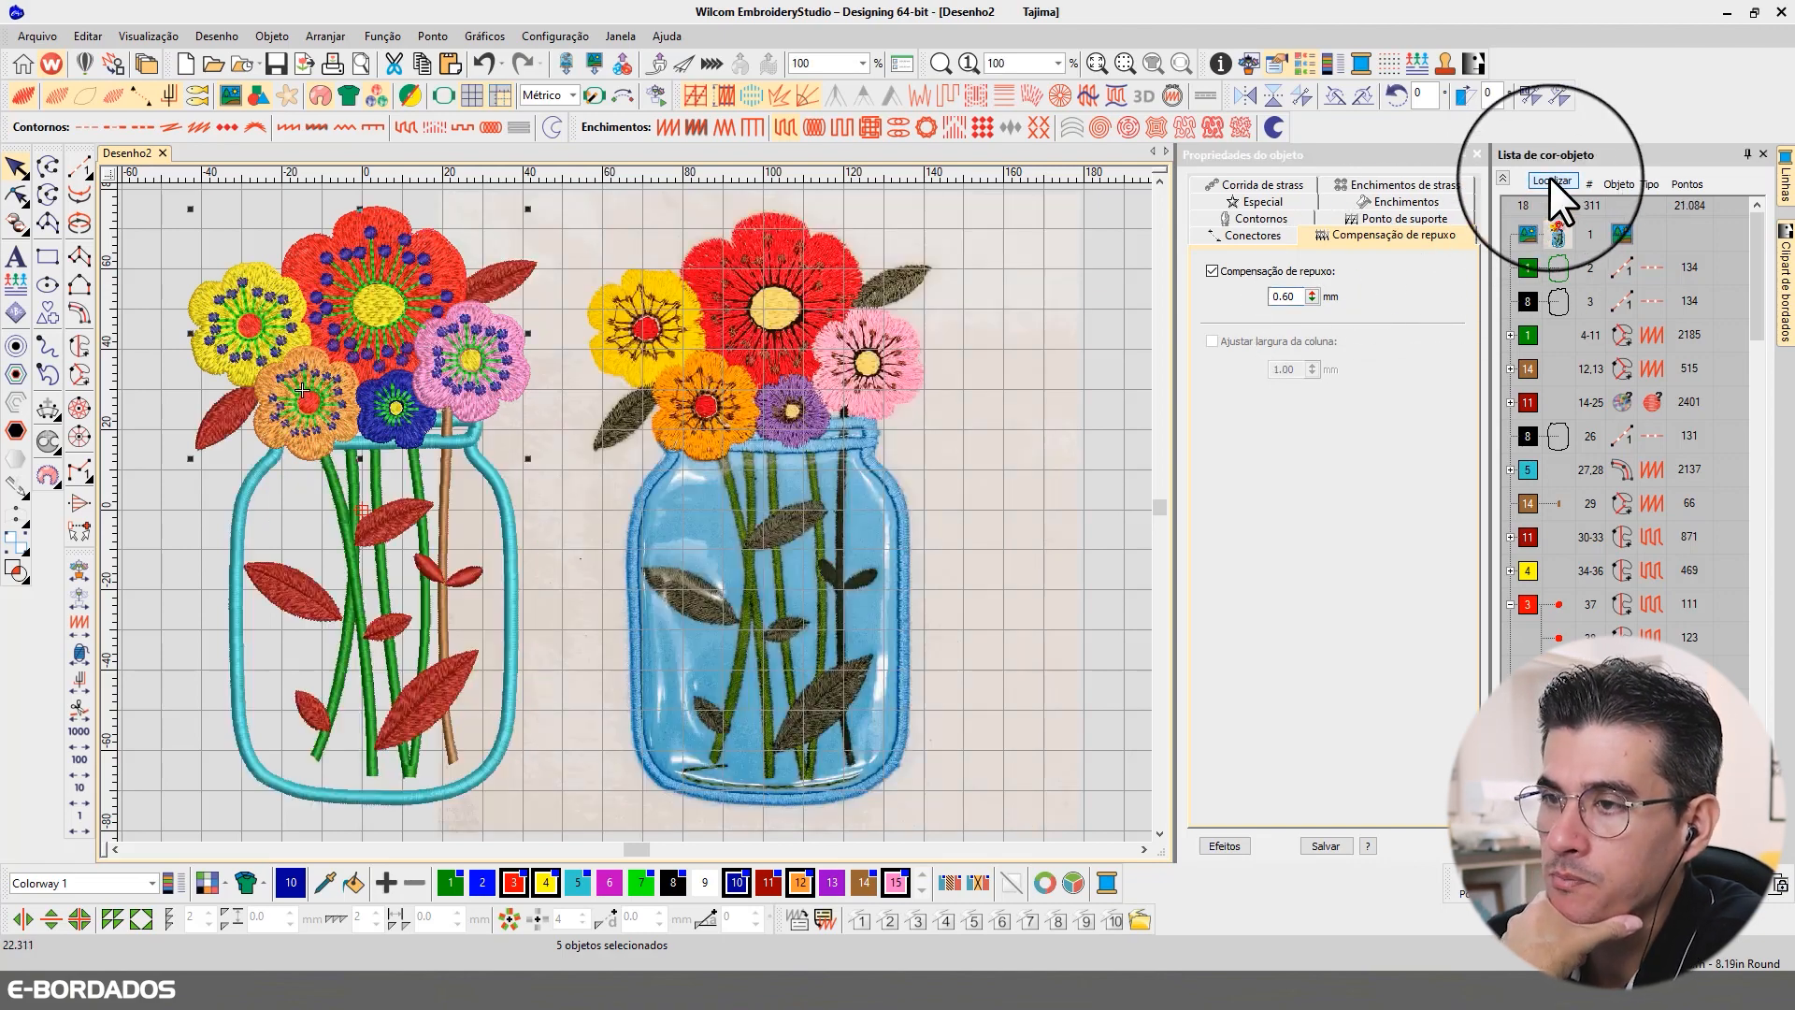
{"action": "left_click", "coordinate": [1541, 182]}
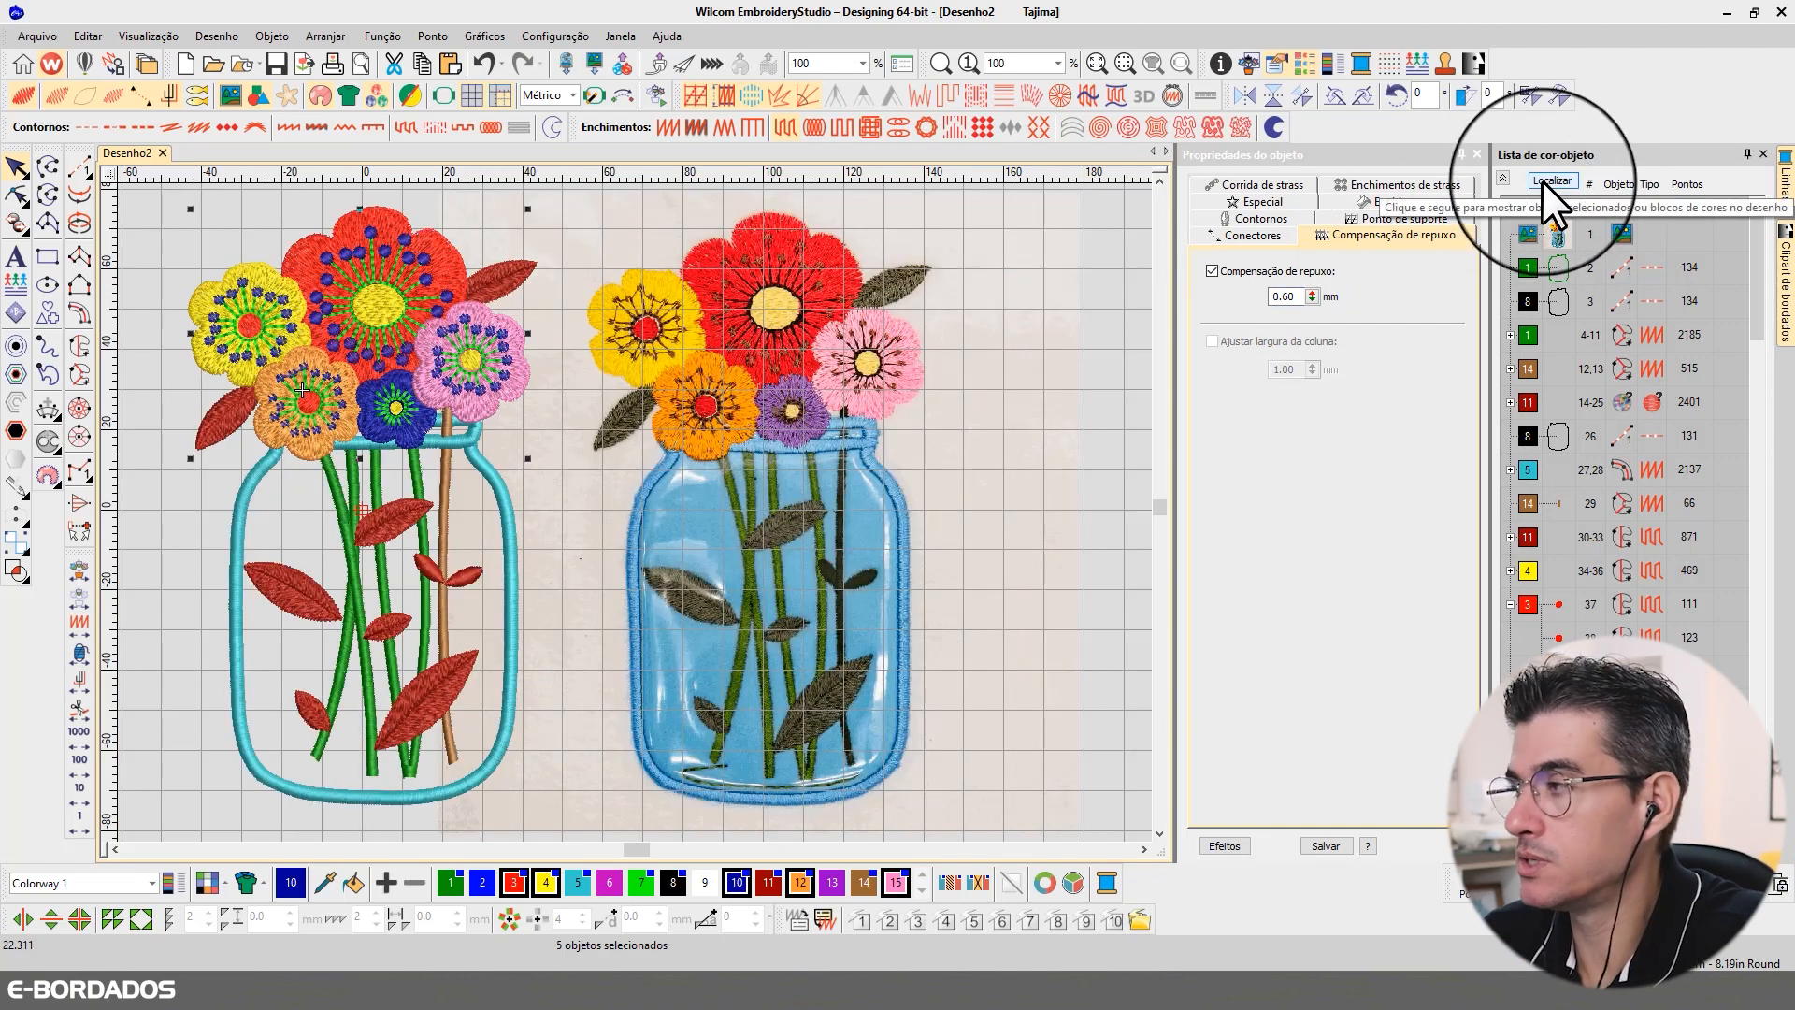
{"action": "left_click", "coordinate": [1541, 181]}
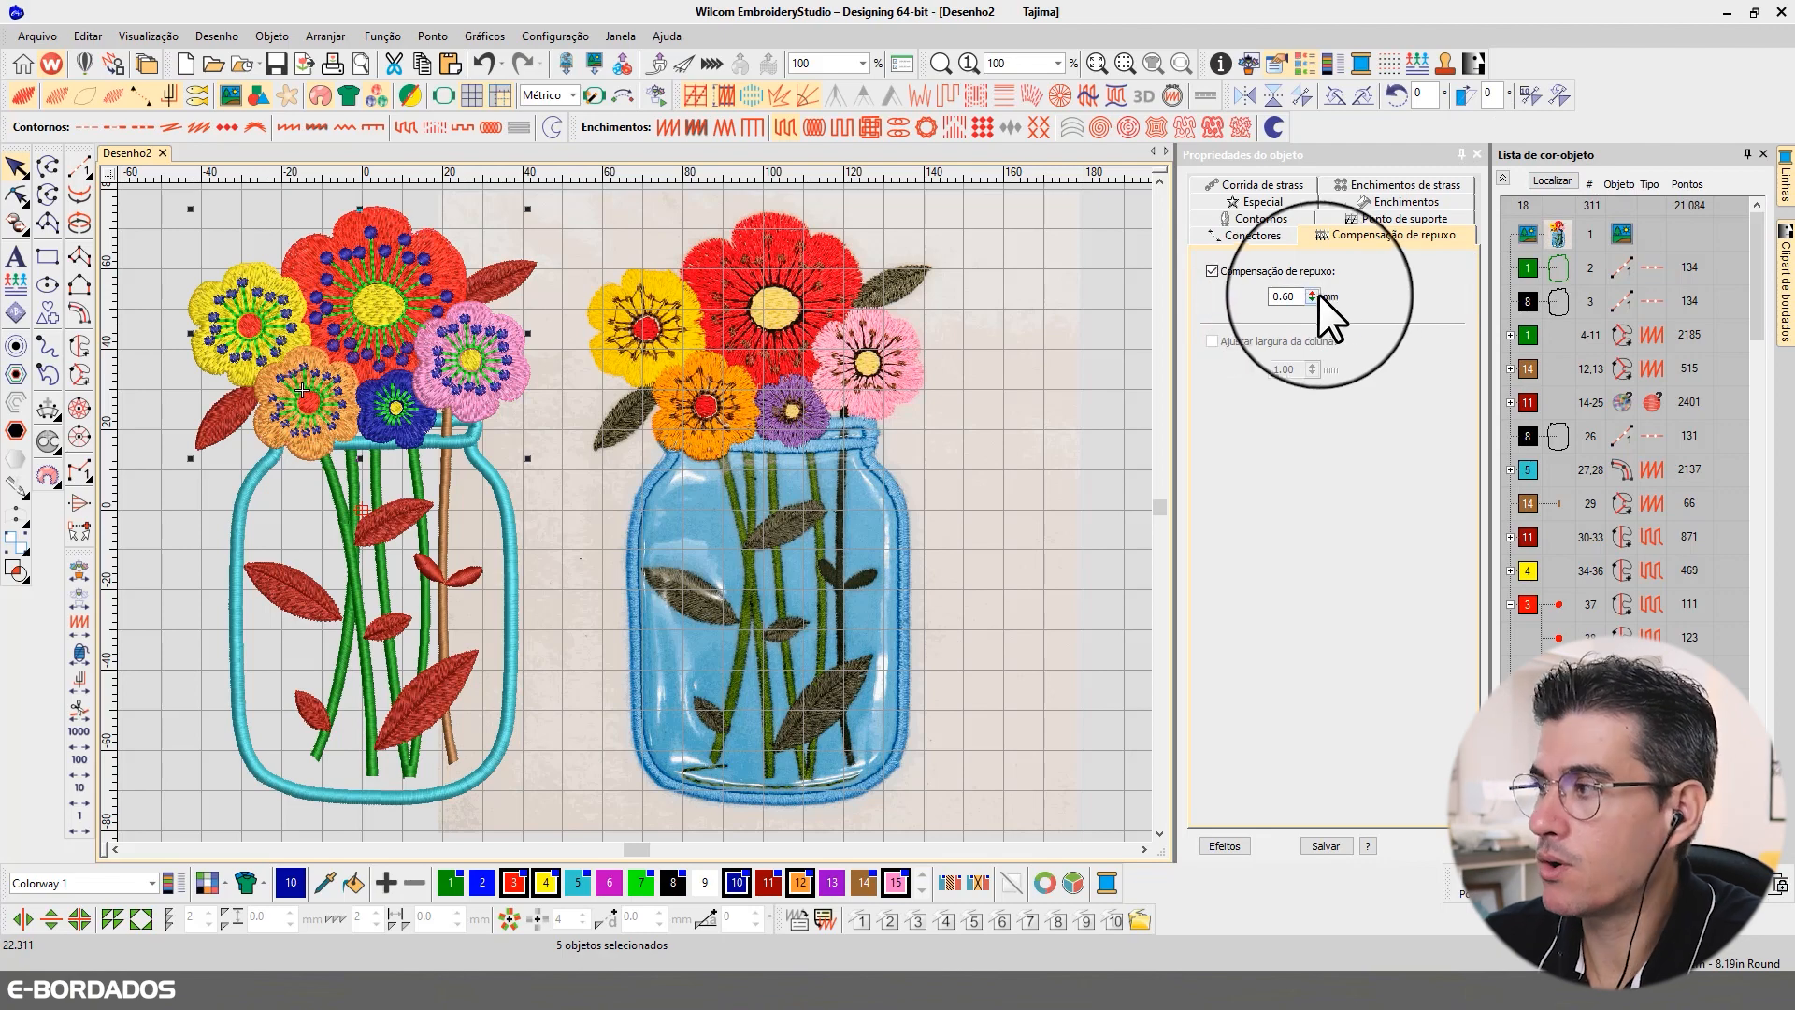
Step: Compare the adjusted flowers in plain stitch view and realistic thread view, and deselect everything
{"action": "key", "text": "t"}
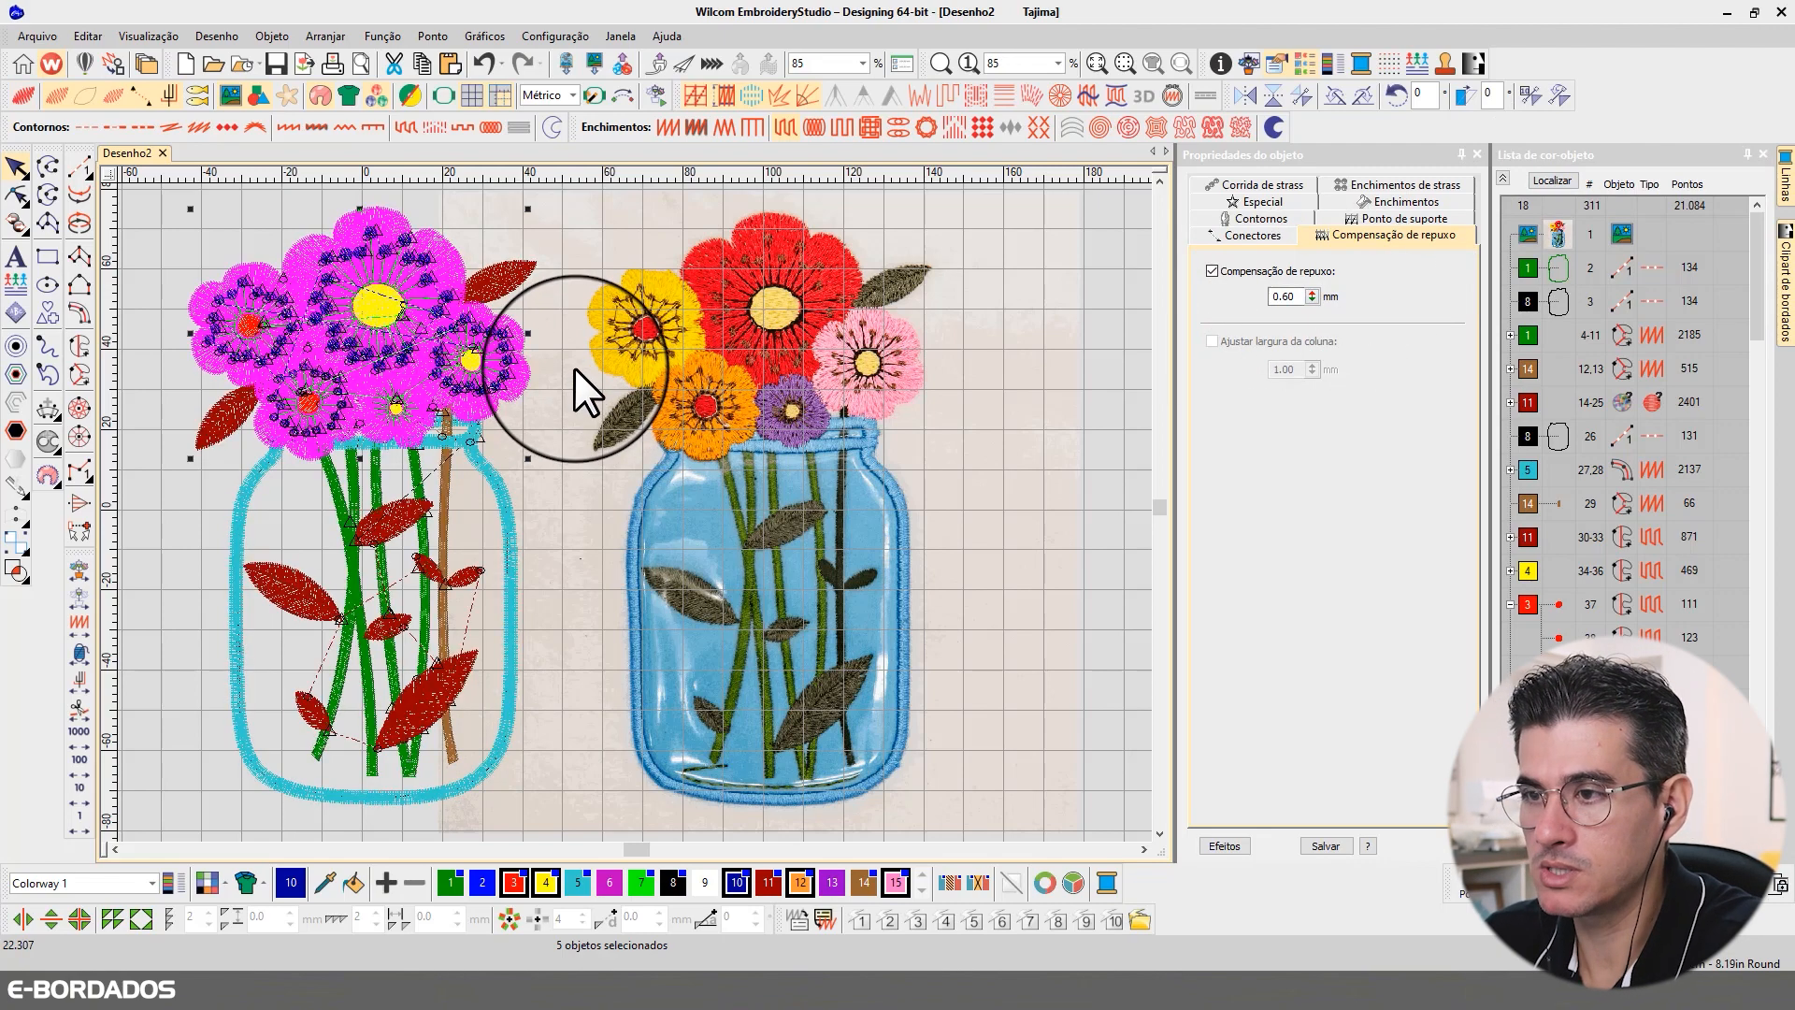
{"action": "key", "text": "t"}
{"action": "left_click", "coordinate": [1026, 348]}
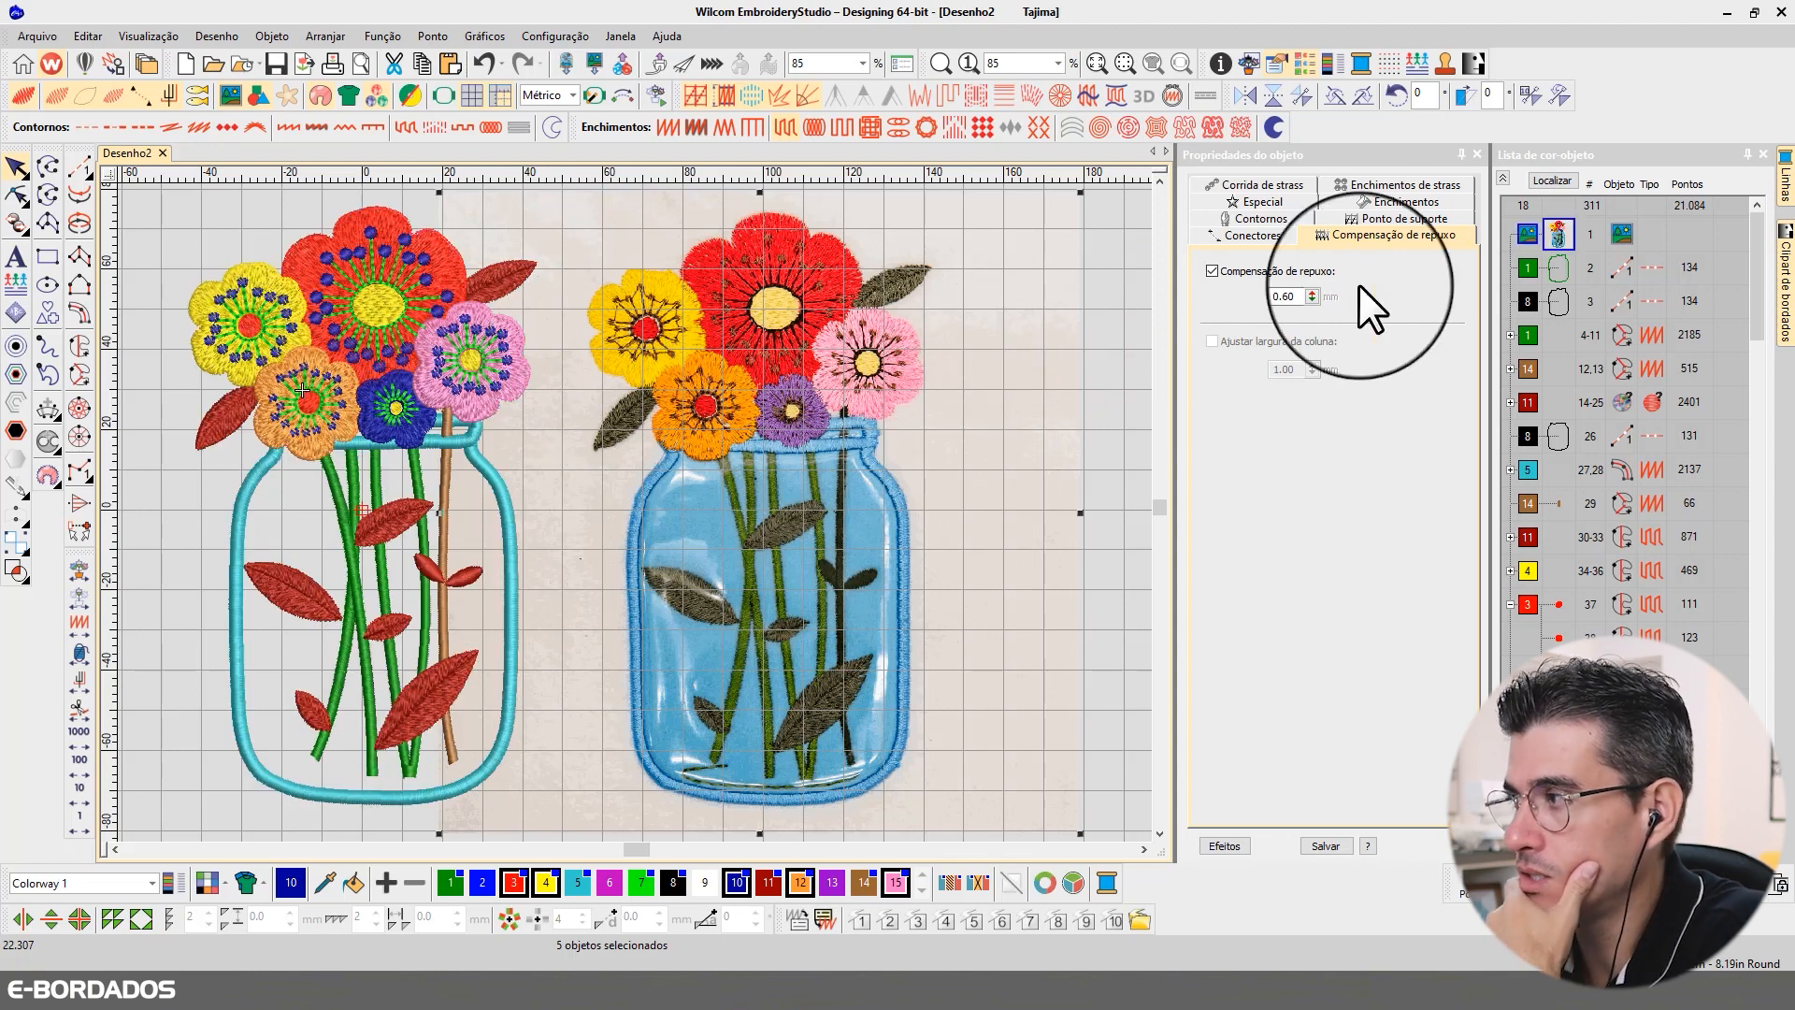
{"action": "left_click", "coordinate": [1107, 356]}
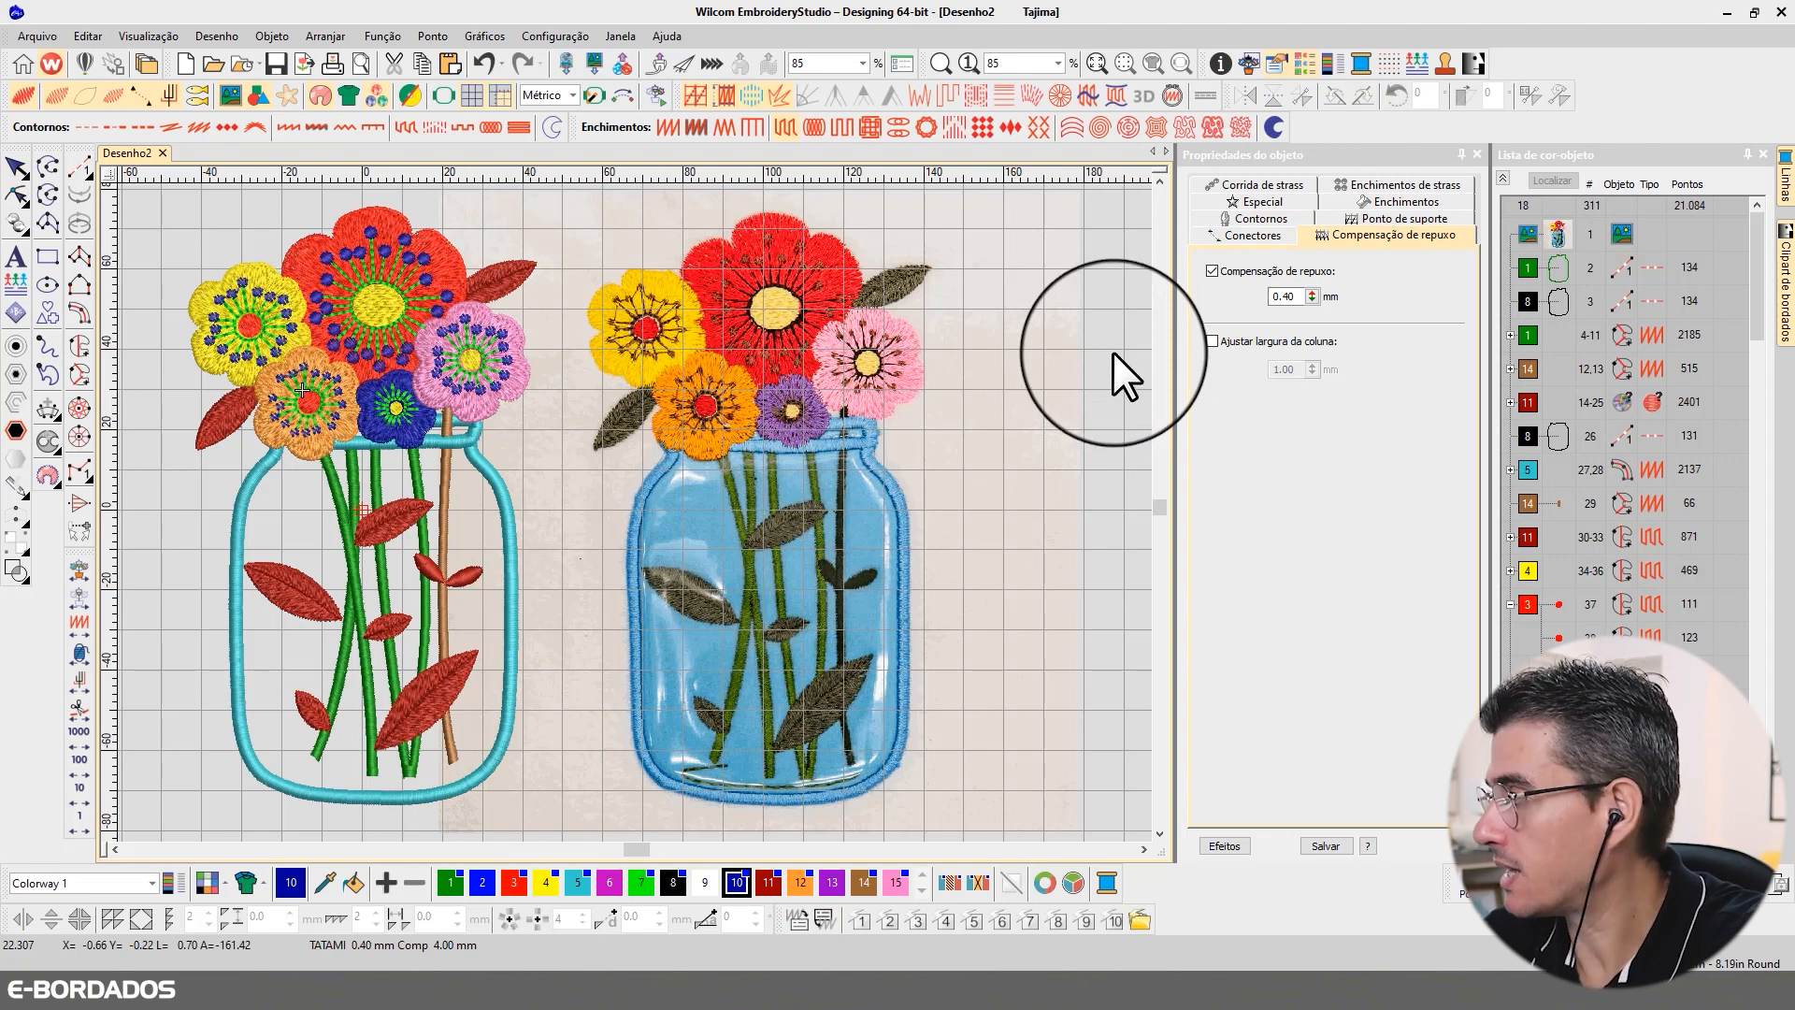
Step: Play the sewing simulation of the whole design, raising the speed to about 55860 s/m, and leave the stitch player
{"action": "key", "text": "ctrl+r"}
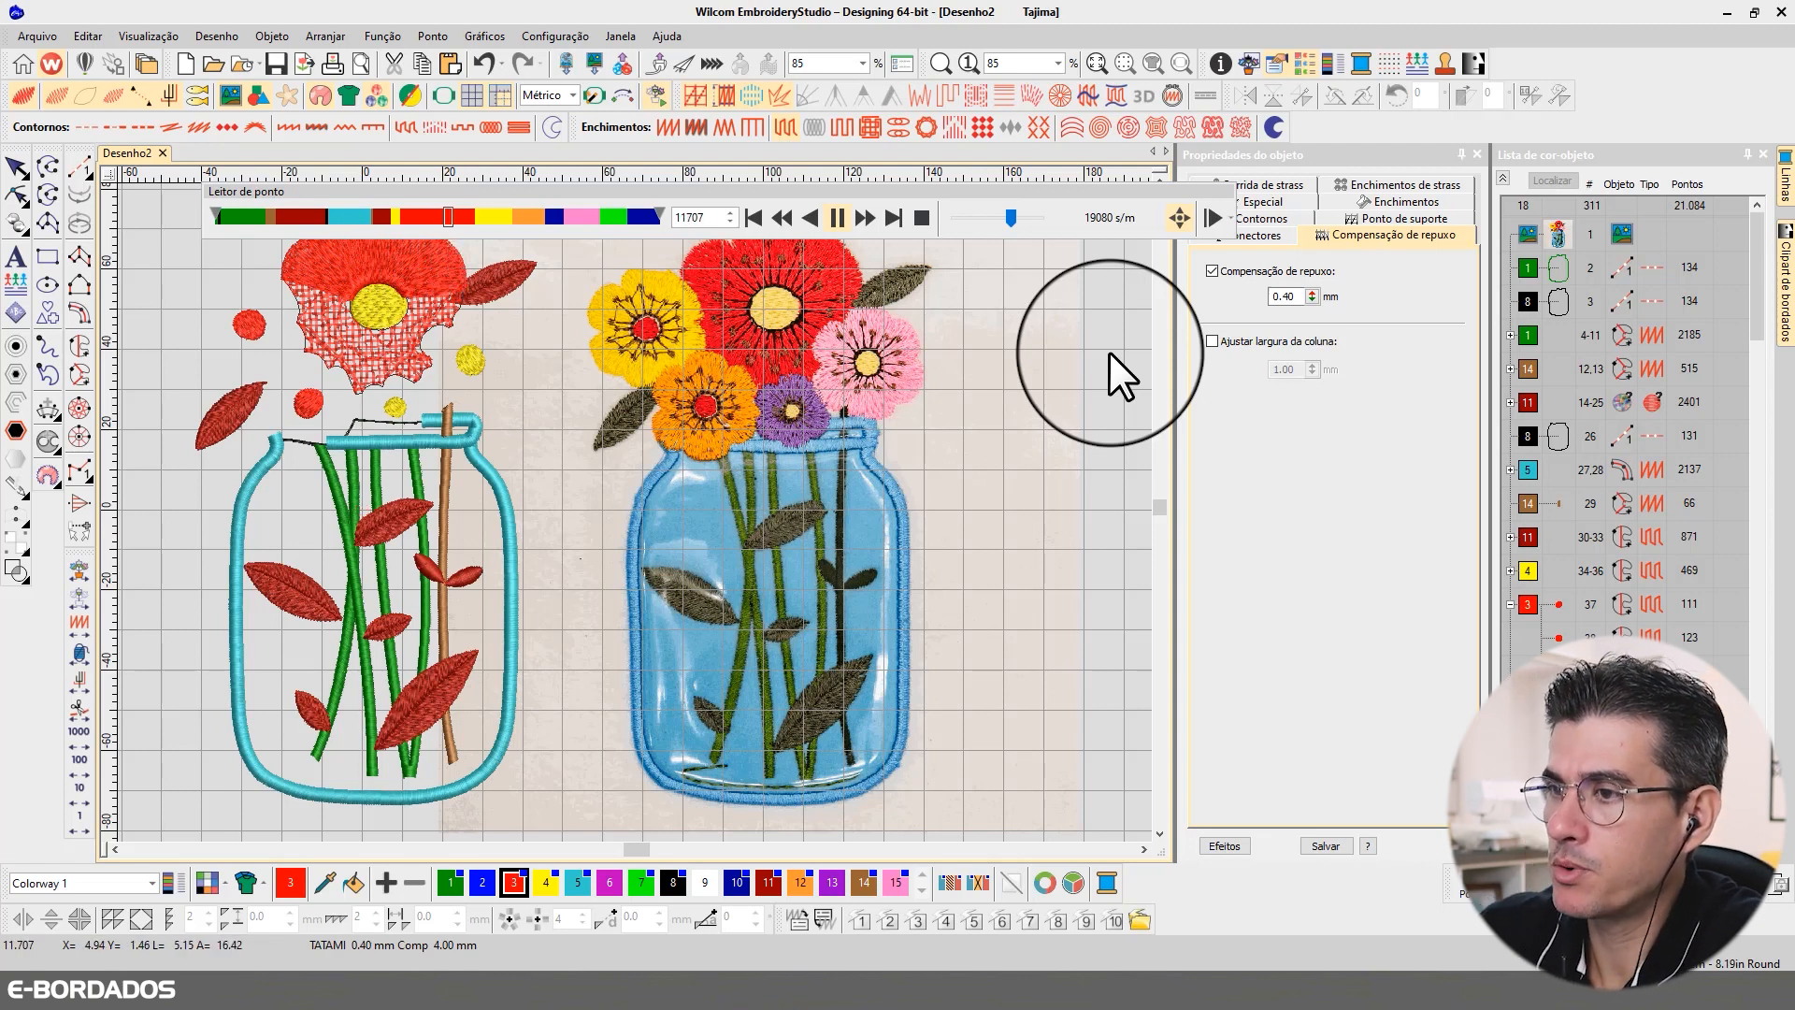
{"action": "left_click_drag", "start_coordinate": [1017, 217], "coordinate": [1025, 217]}
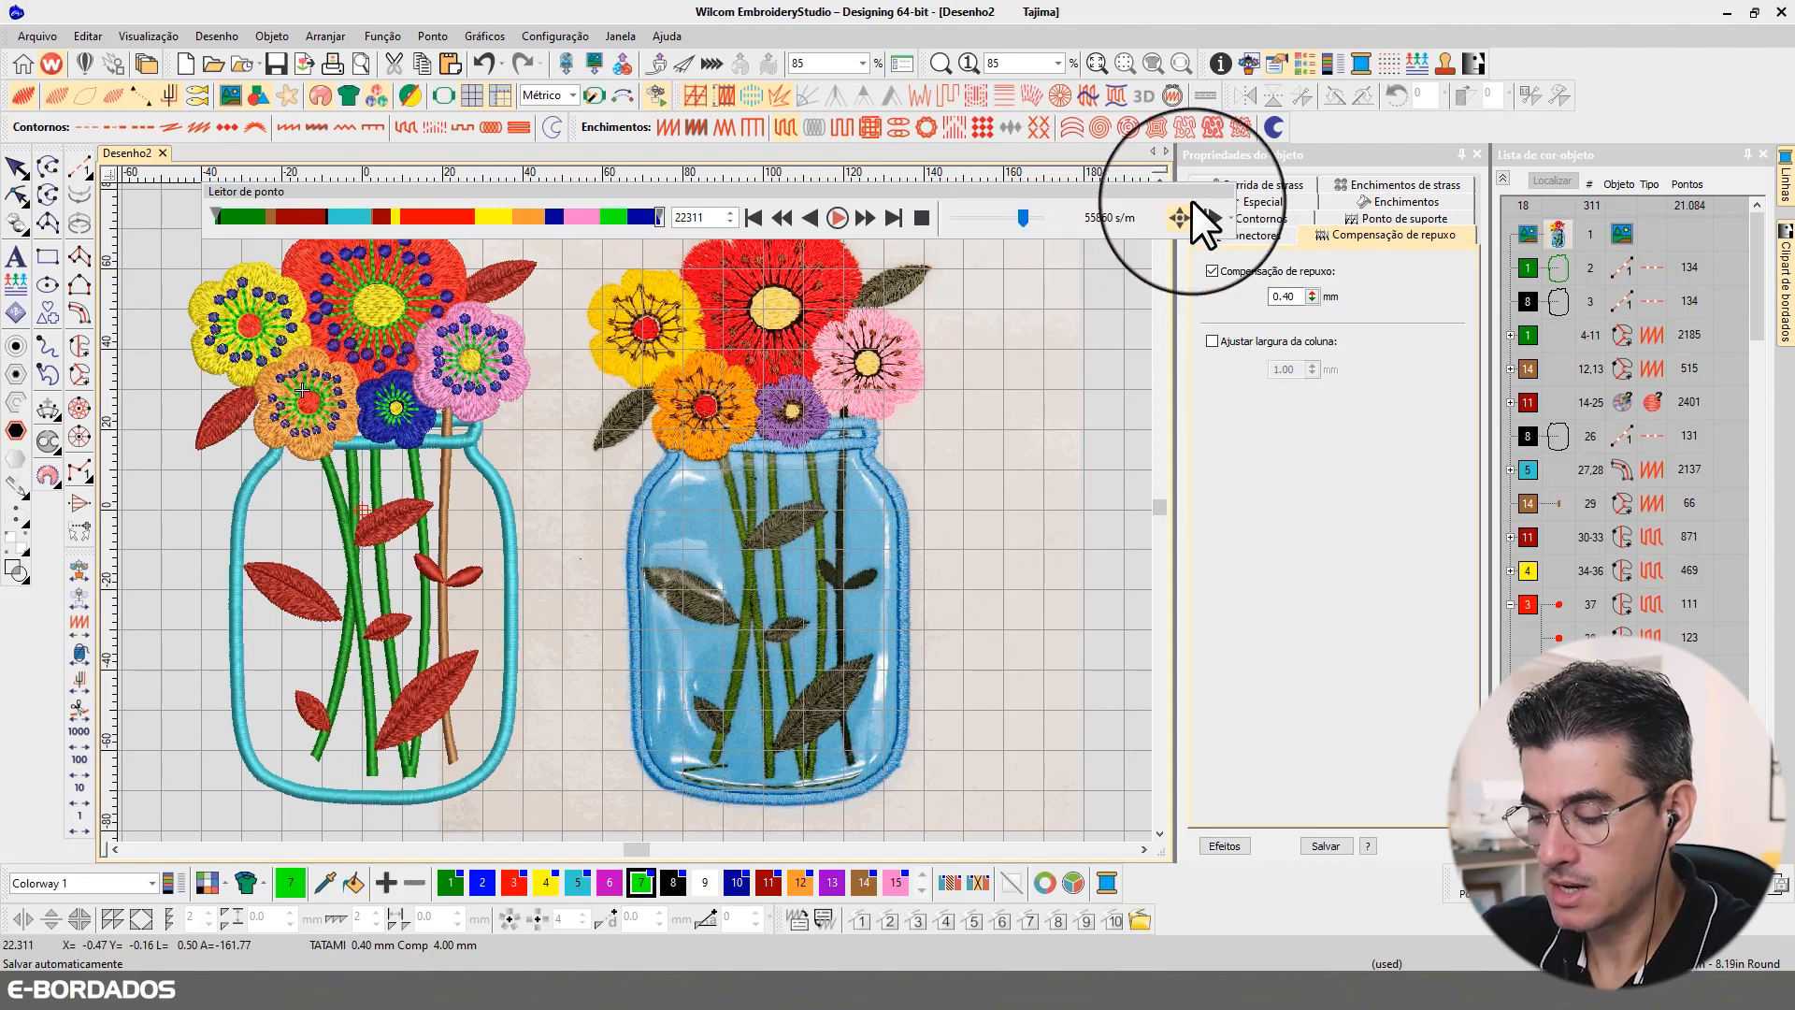
{"action": "key", "text": "shift+r"}
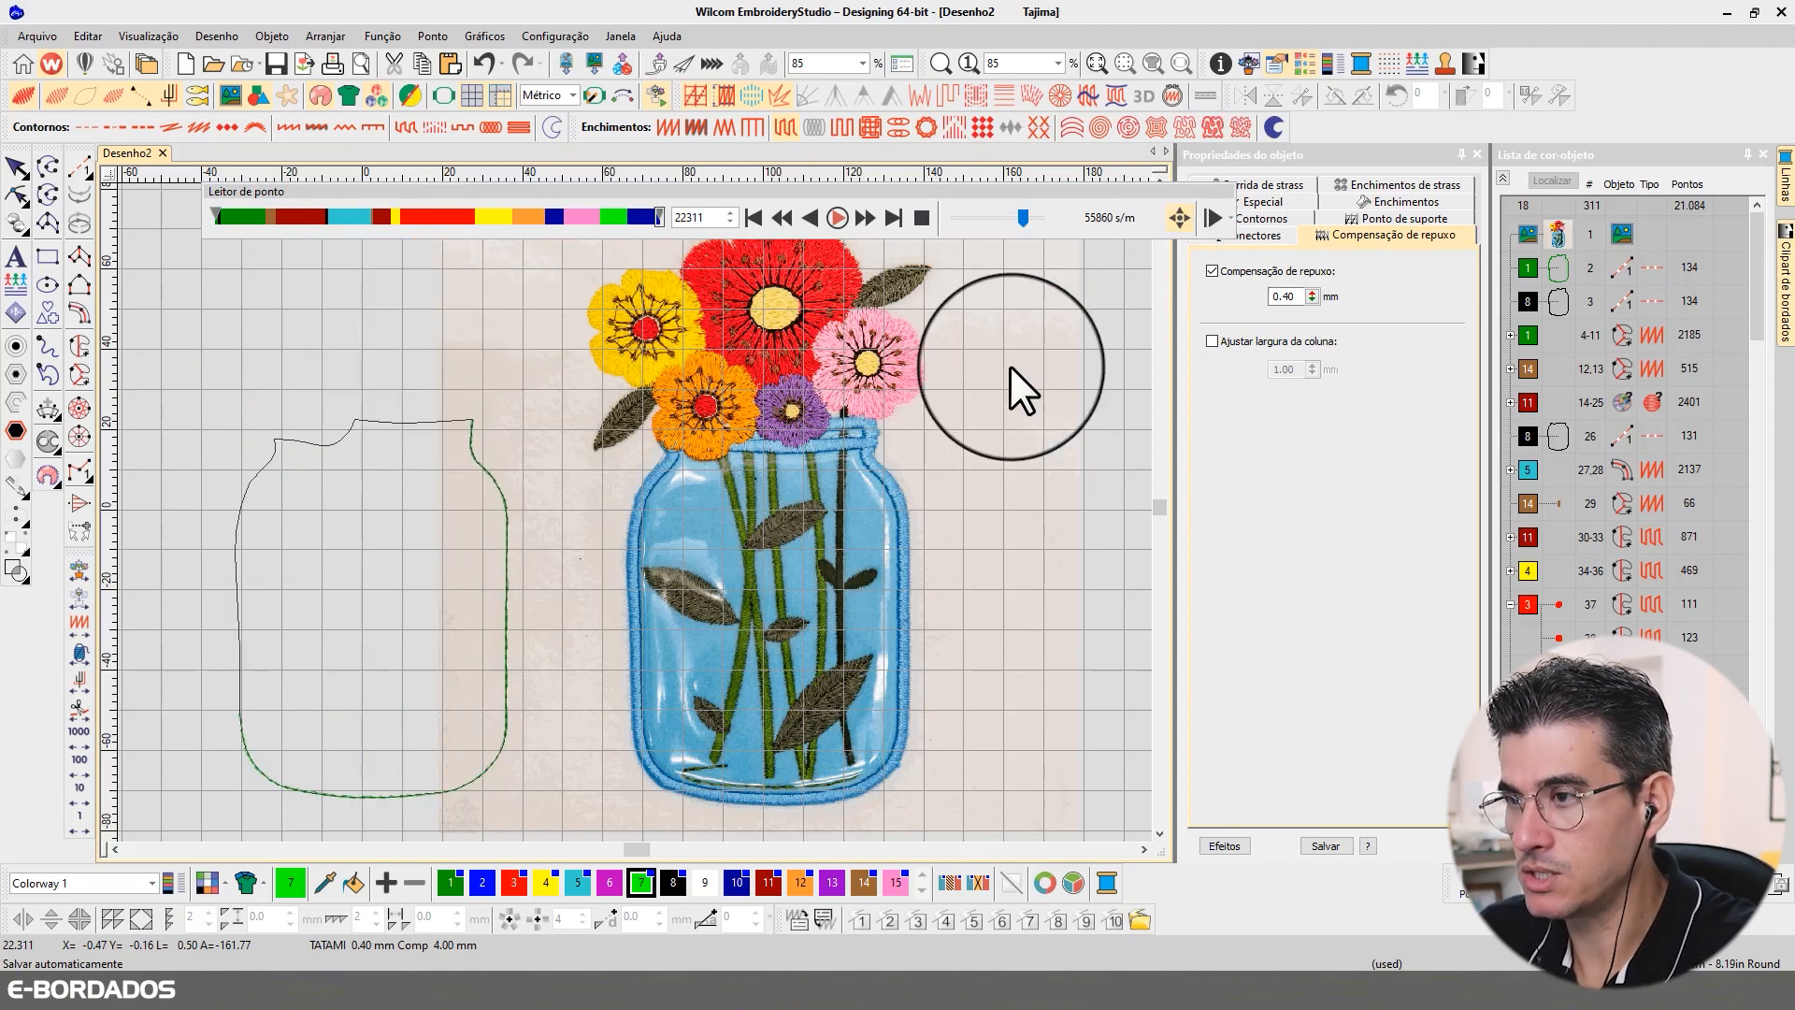
{"action": "key", "text": "Escape"}
{"action": "key", "text": "Escape"}
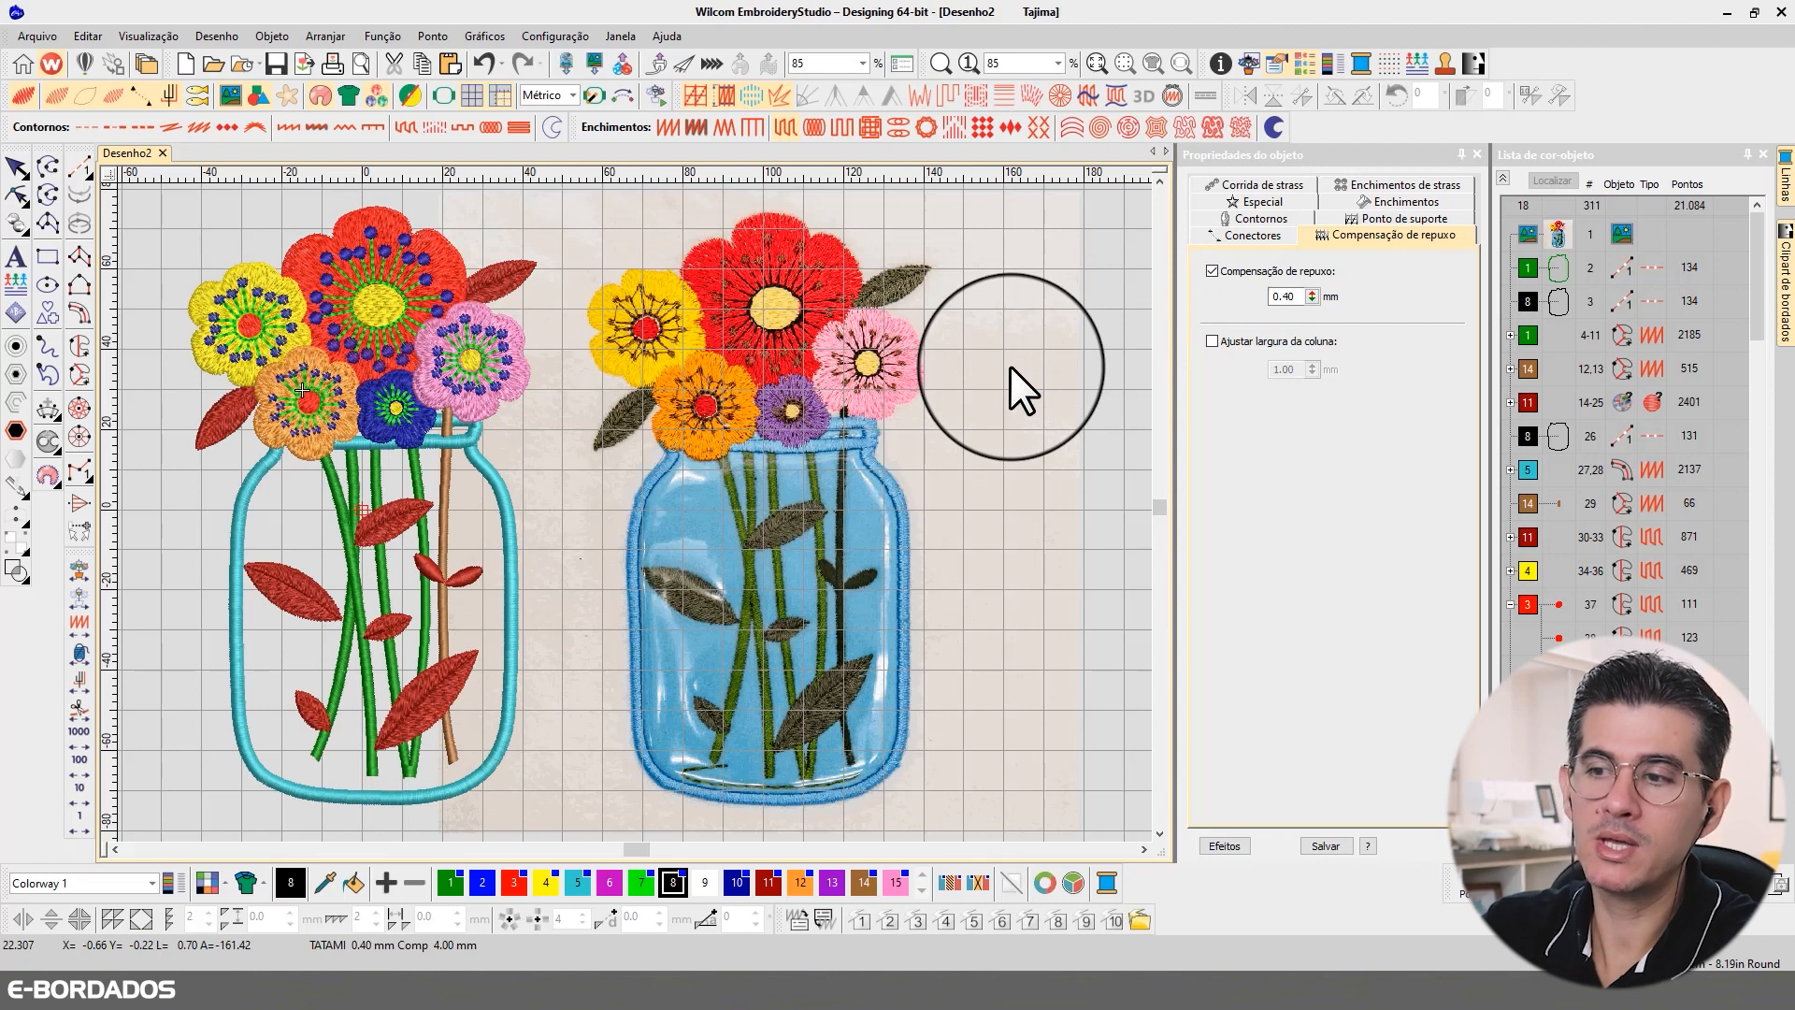